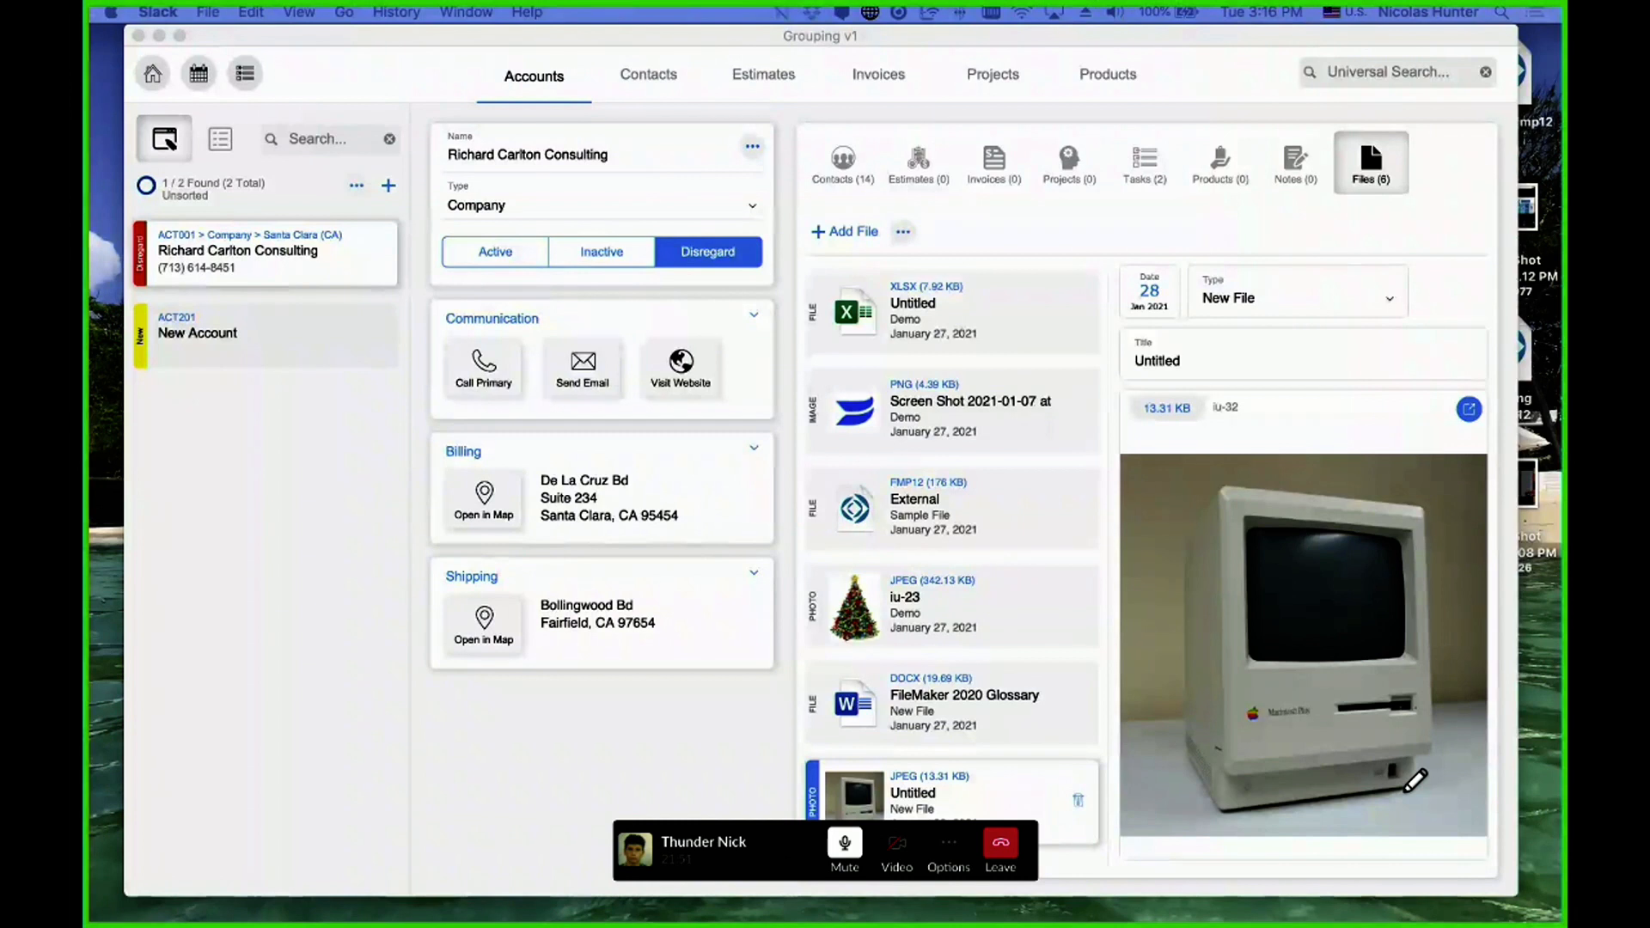
- View the New Account record briefly and return to the company account record above it
left_click(644, 810)
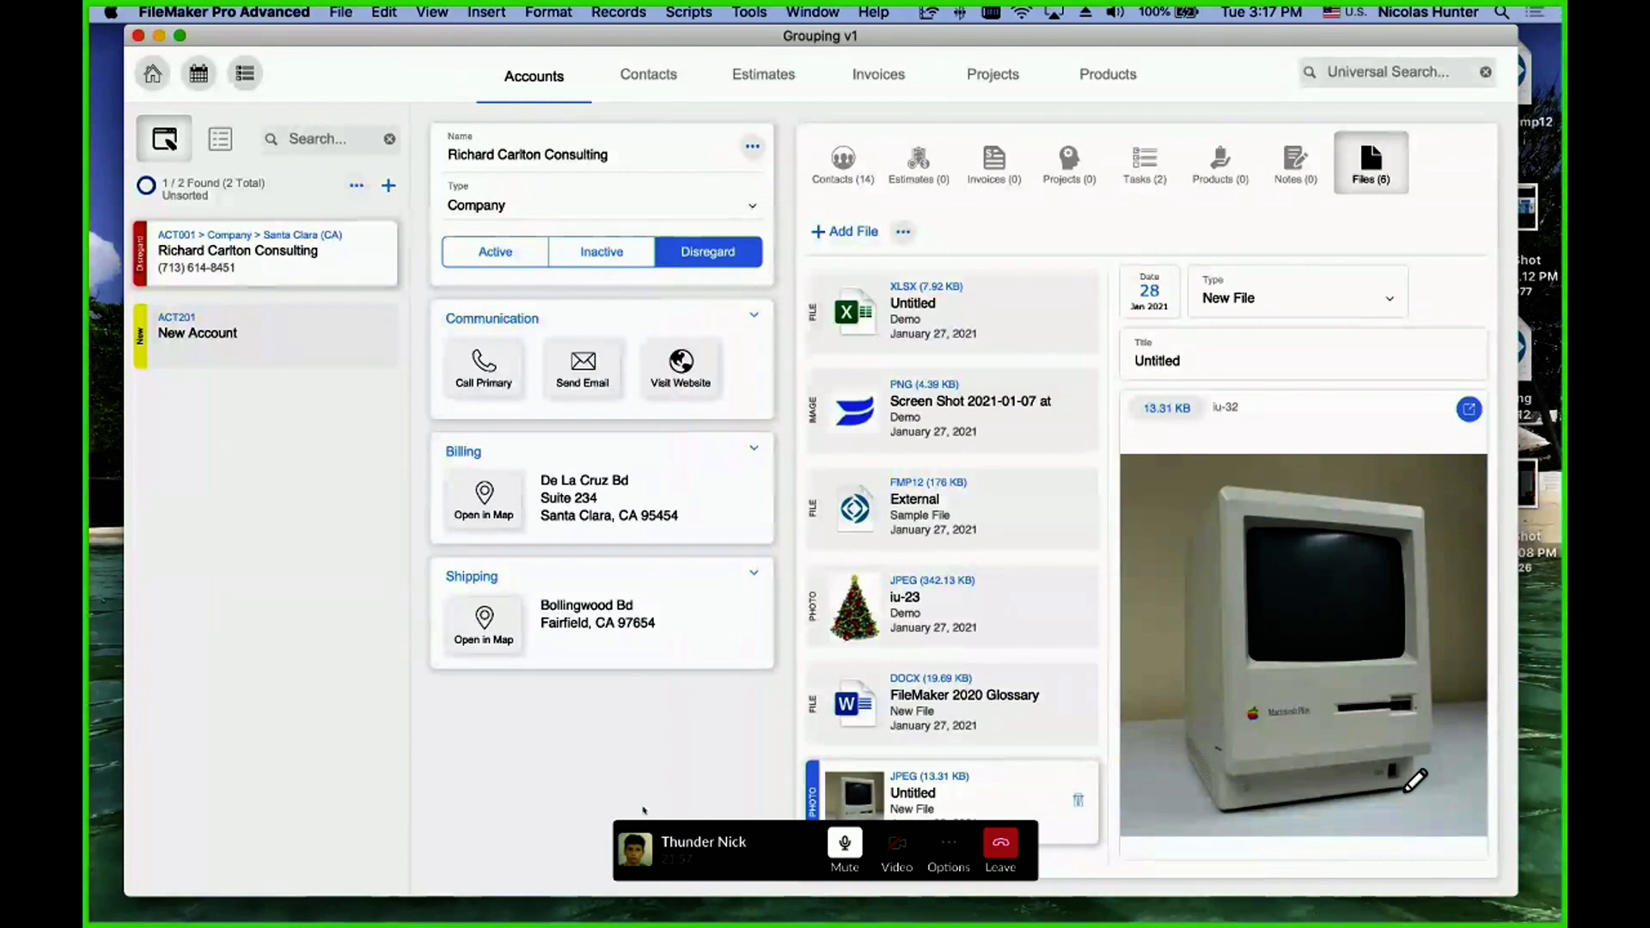
key("super+shift+l")
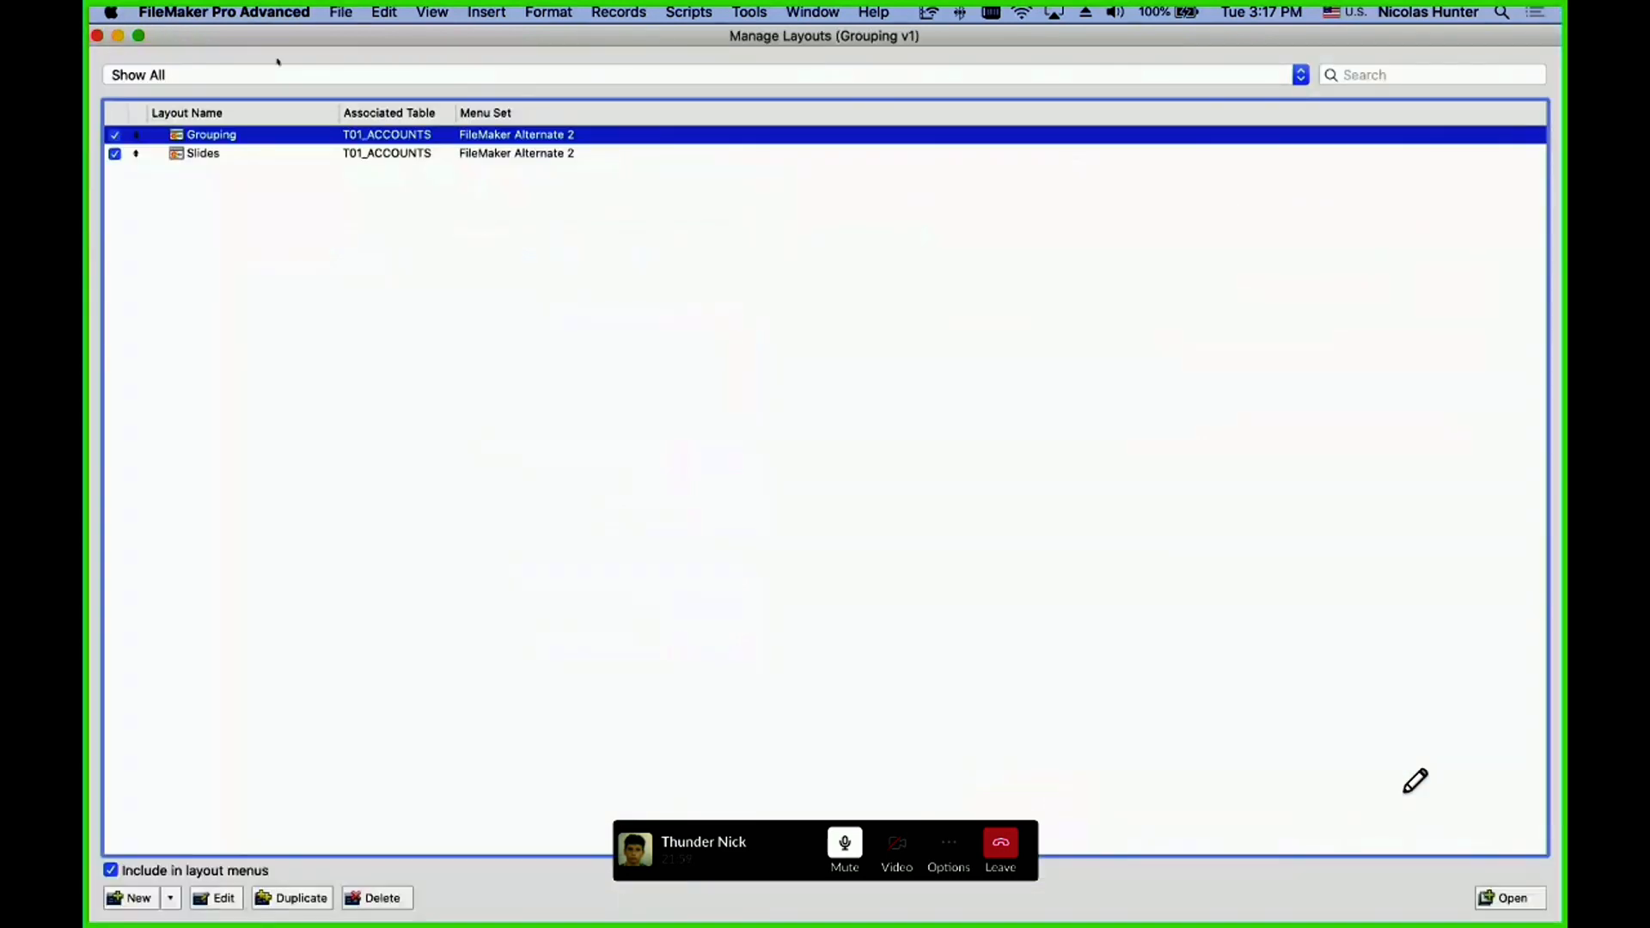
key("super+w")
left_click(393, 356)
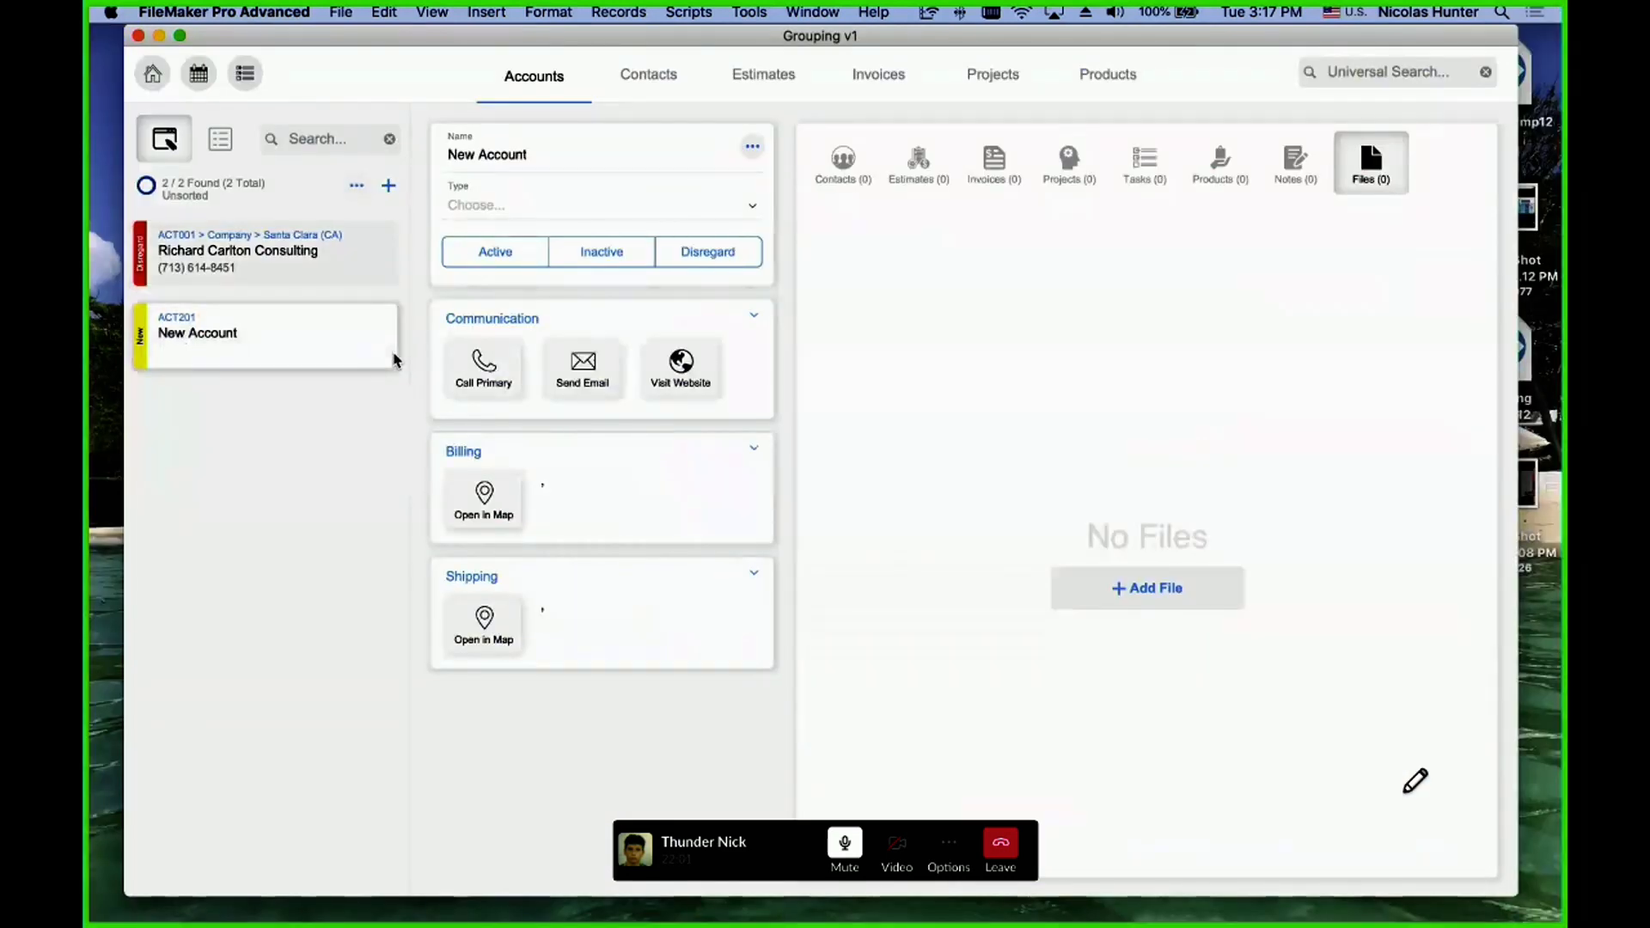
left_click(338, 277)
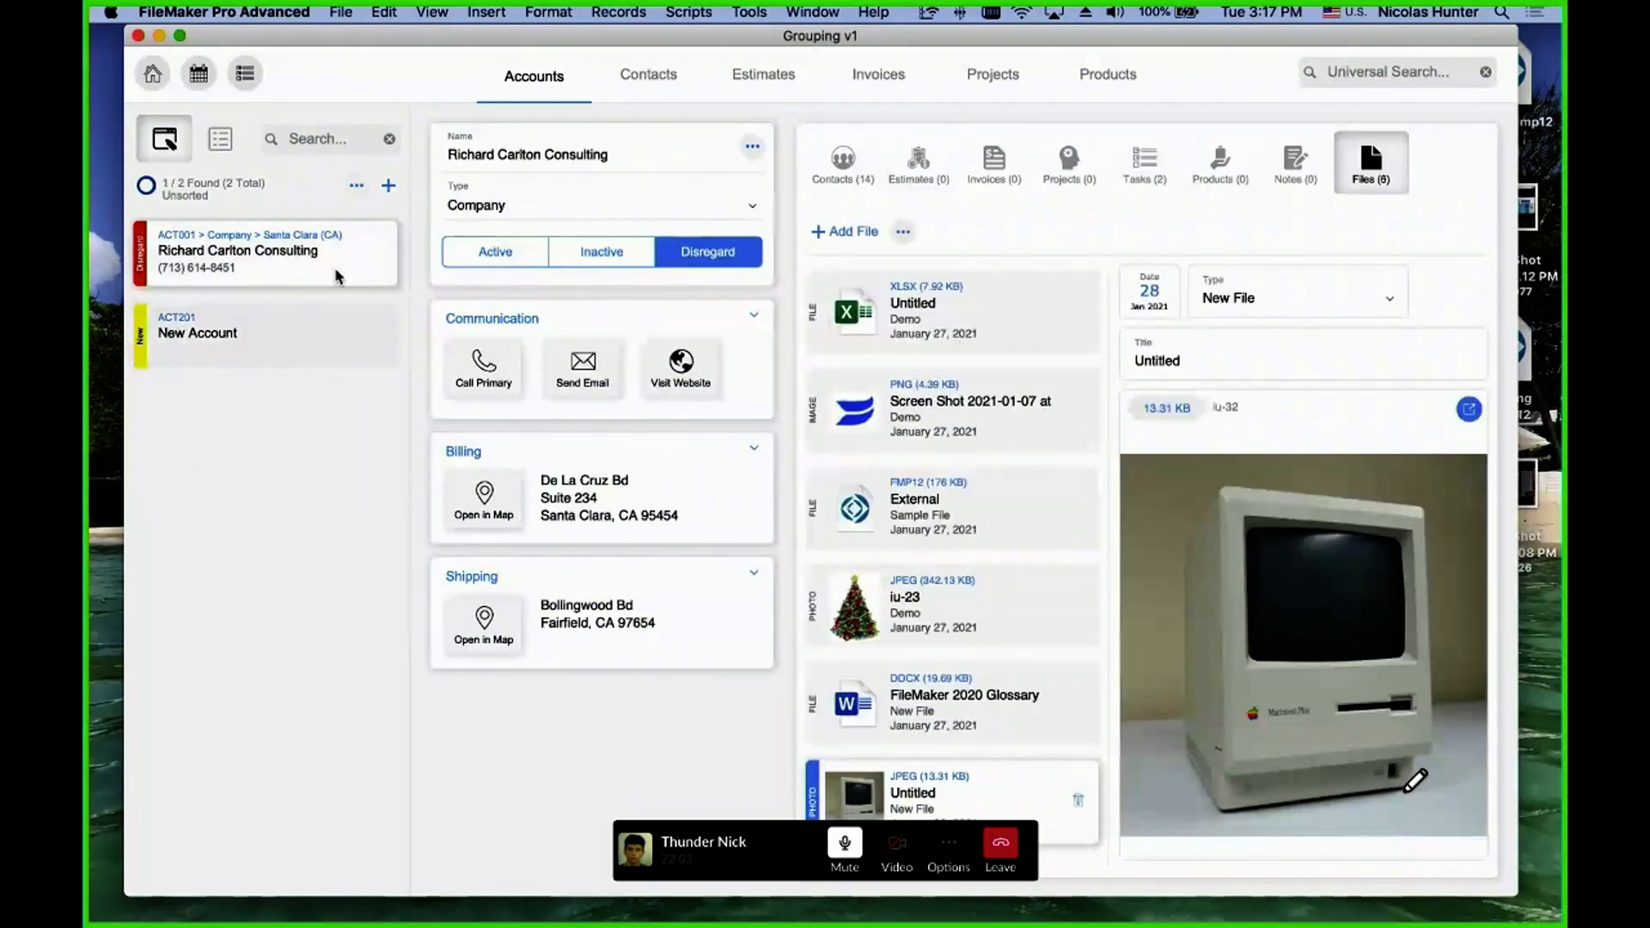
- Create a computer form layout named Layout #3 based on T01_ACCOUNTS and open it for editing
key("super+shift+l")
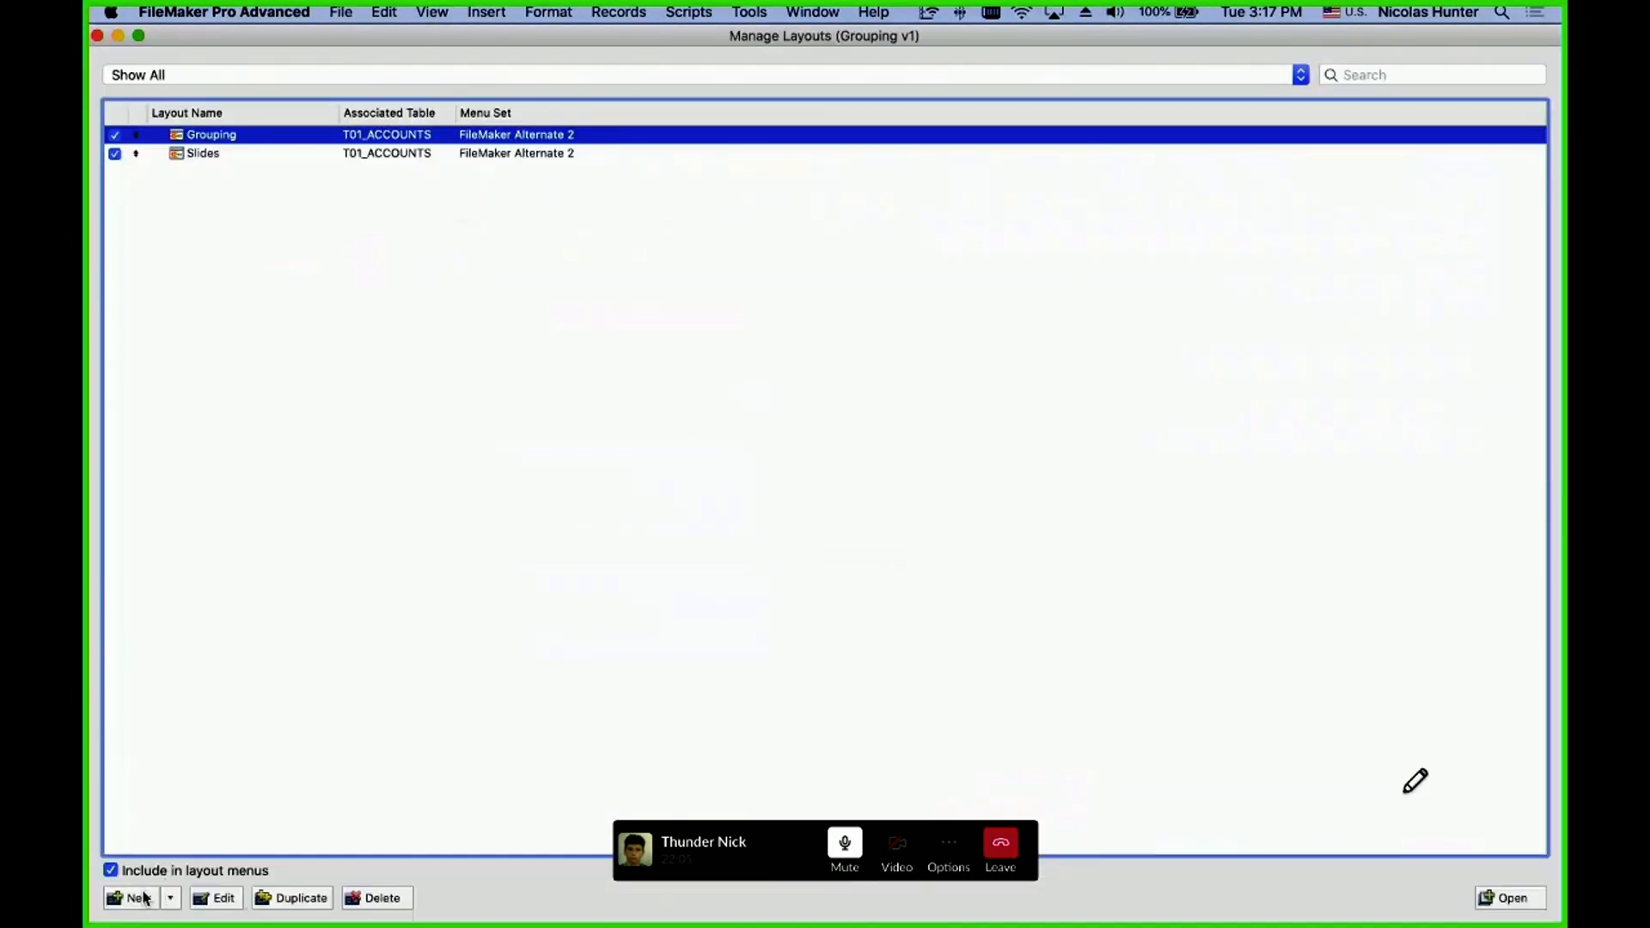
key("super+n")
left_click(768, 501)
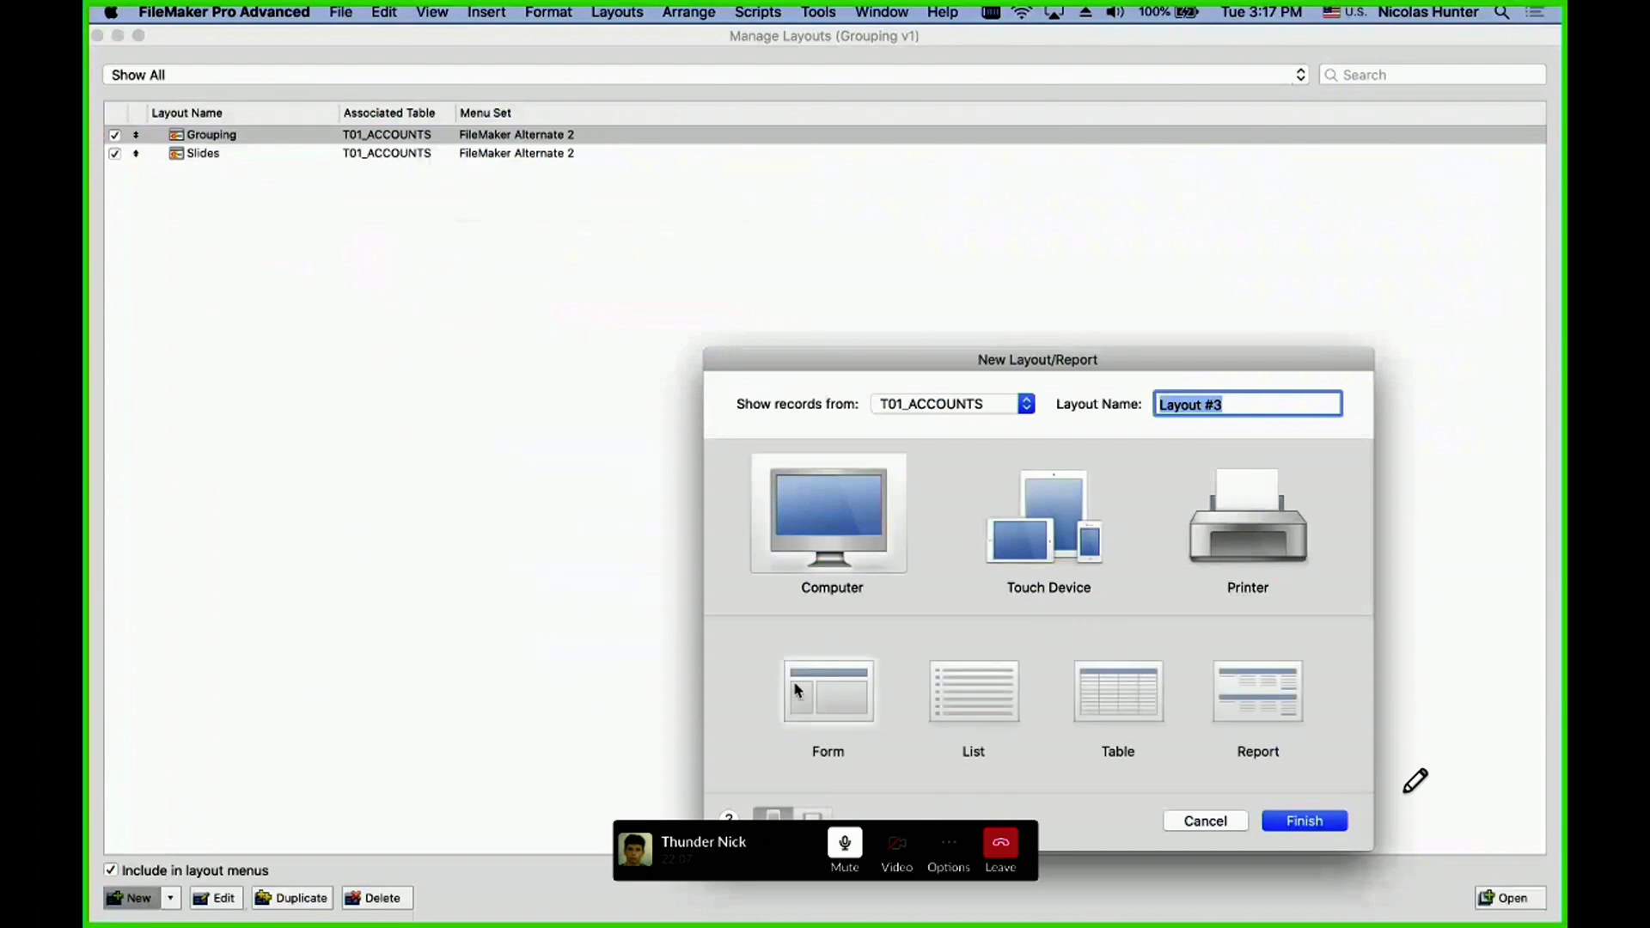
left_click(805, 679)
left_click(1299, 823)
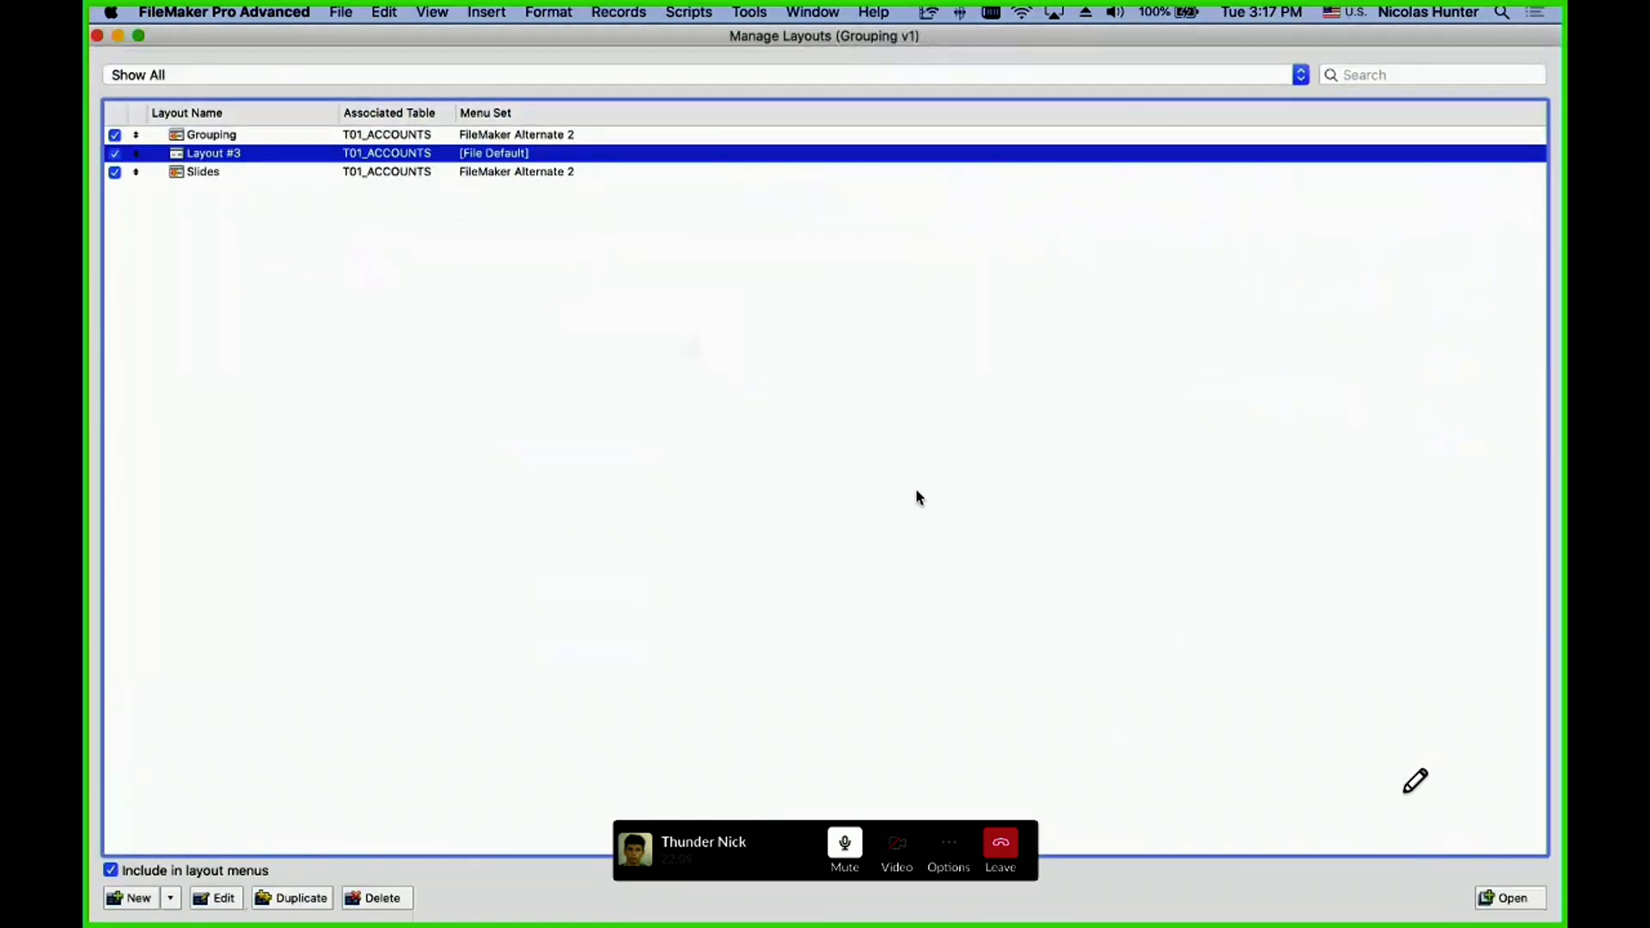
left_click(1511, 899)
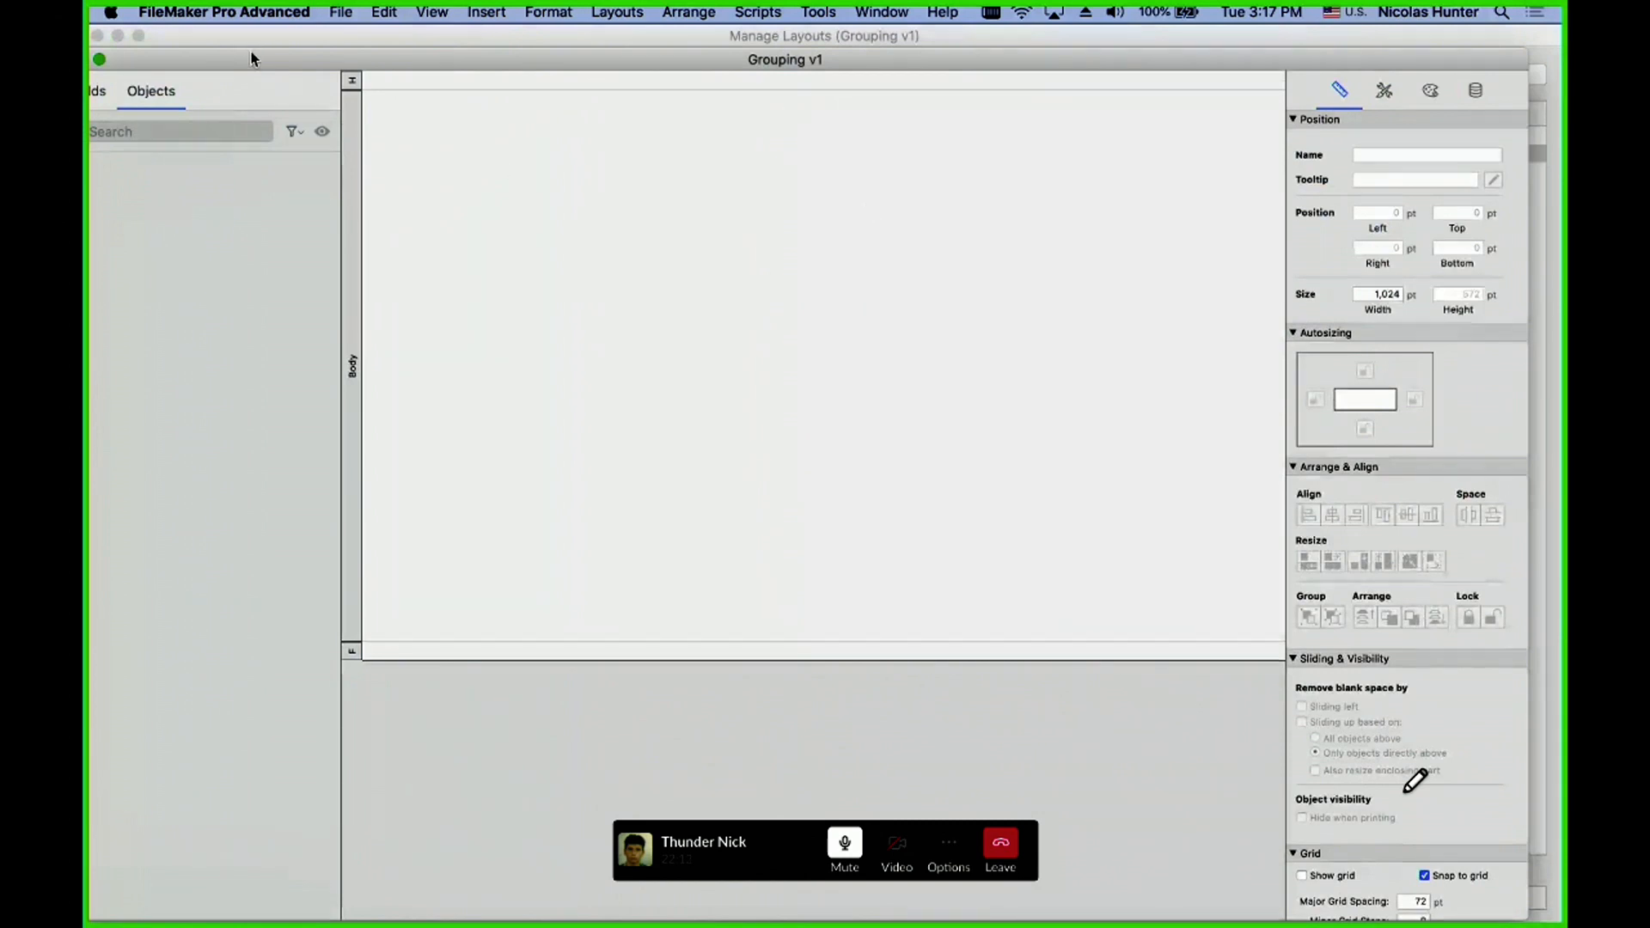
- Reposition the layout window so it is fully reachable and bring up the searchable field list for T01_ACCOUNTS
left_click_drag(250, 56, 347, 57)
left_click(192, 97)
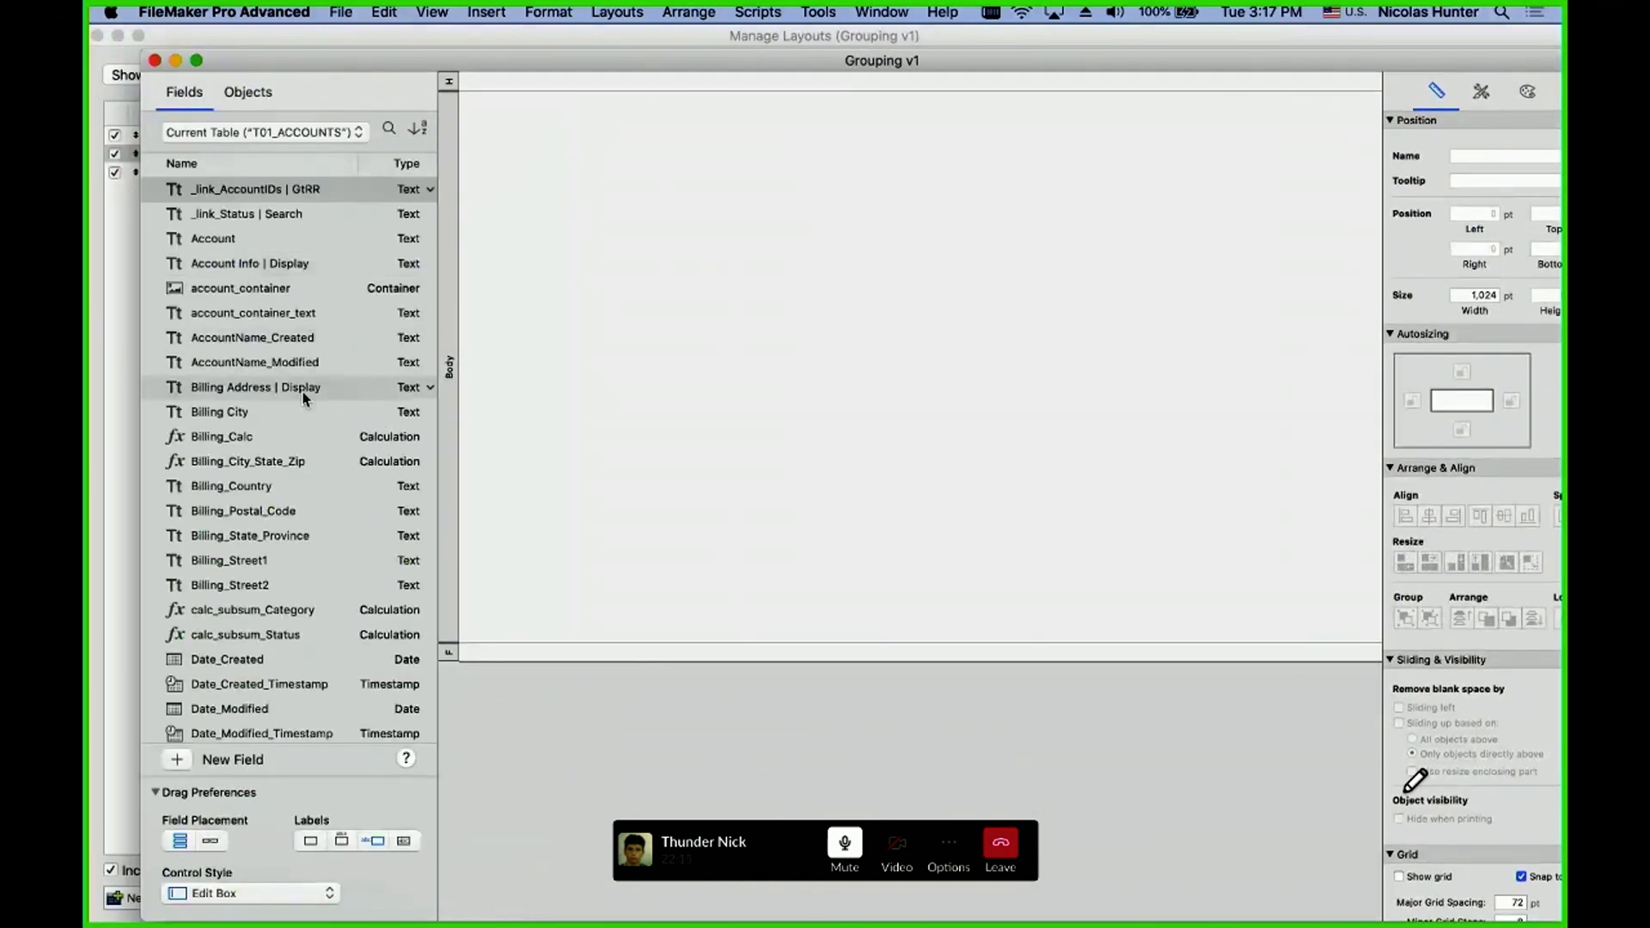
scroll(303, 486, "down", 5)
scroll(266, 180, "up", 5)
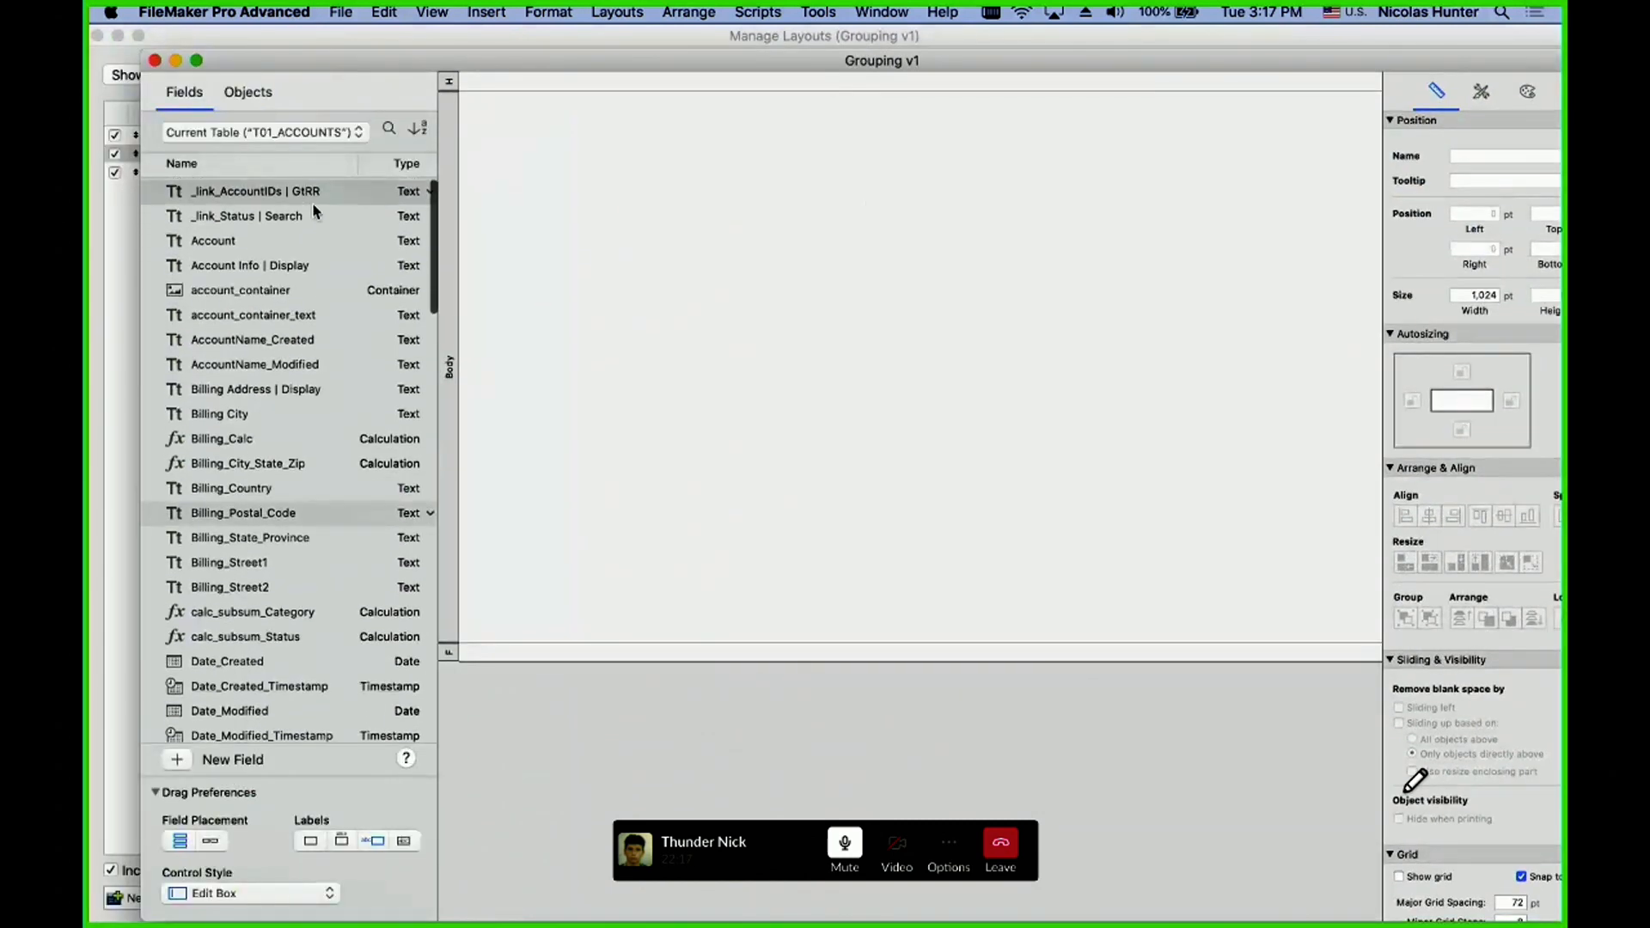
left_click(388, 129)
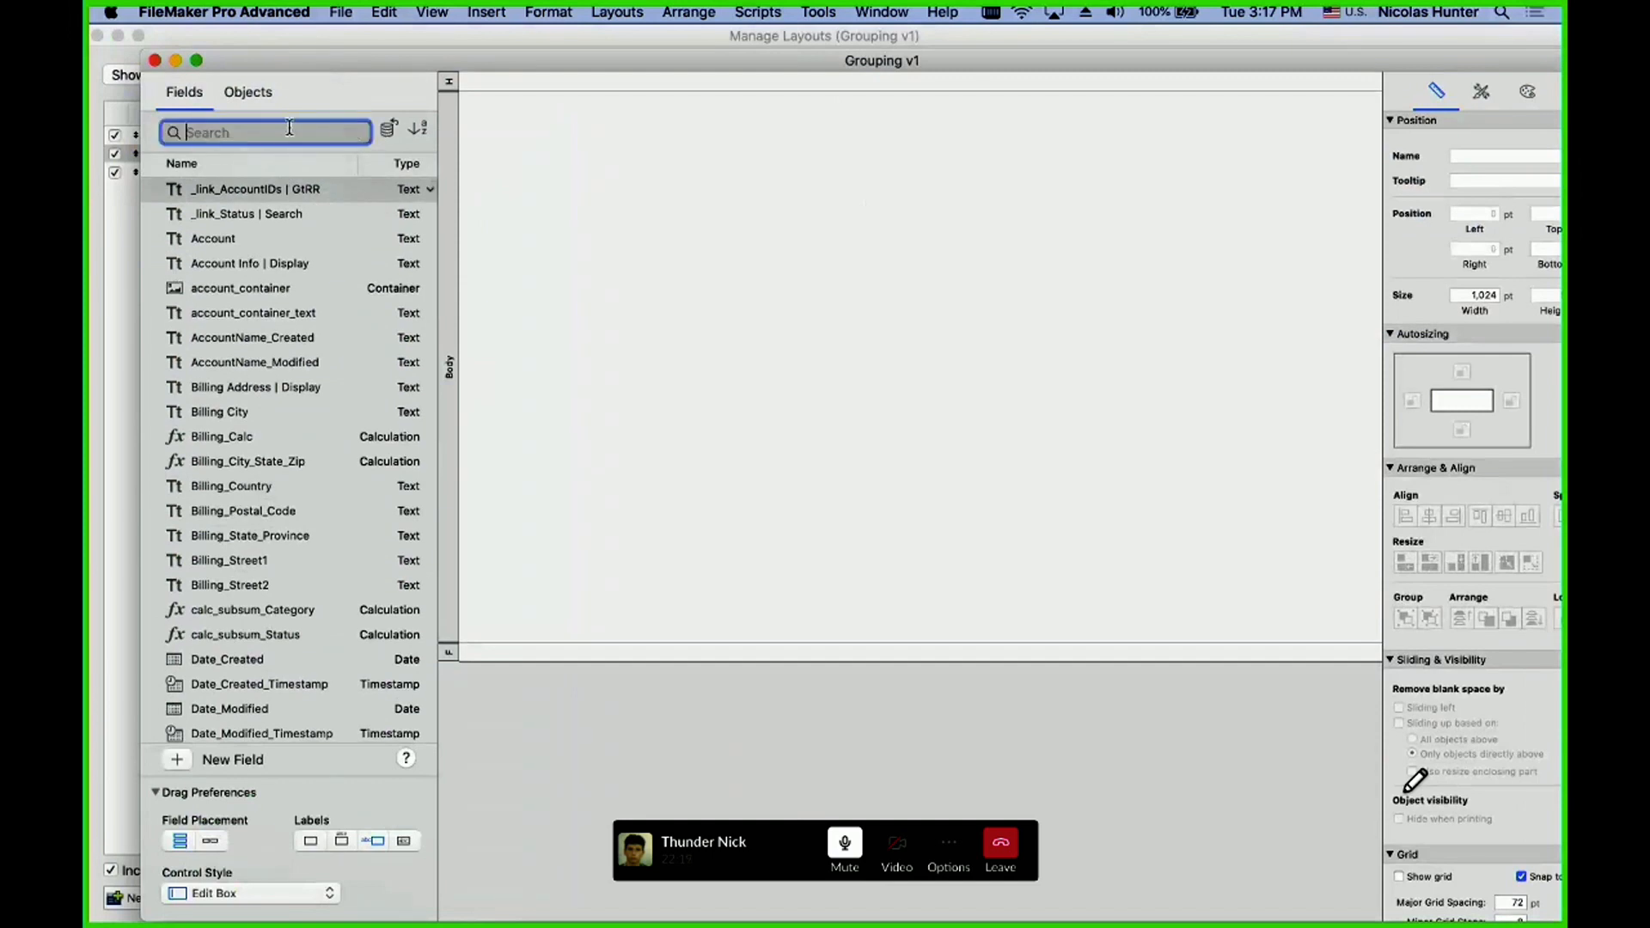
type("Name")
key("BackSpace")
key("BackSpace")
key("BackSpace")
key("BackSpace")
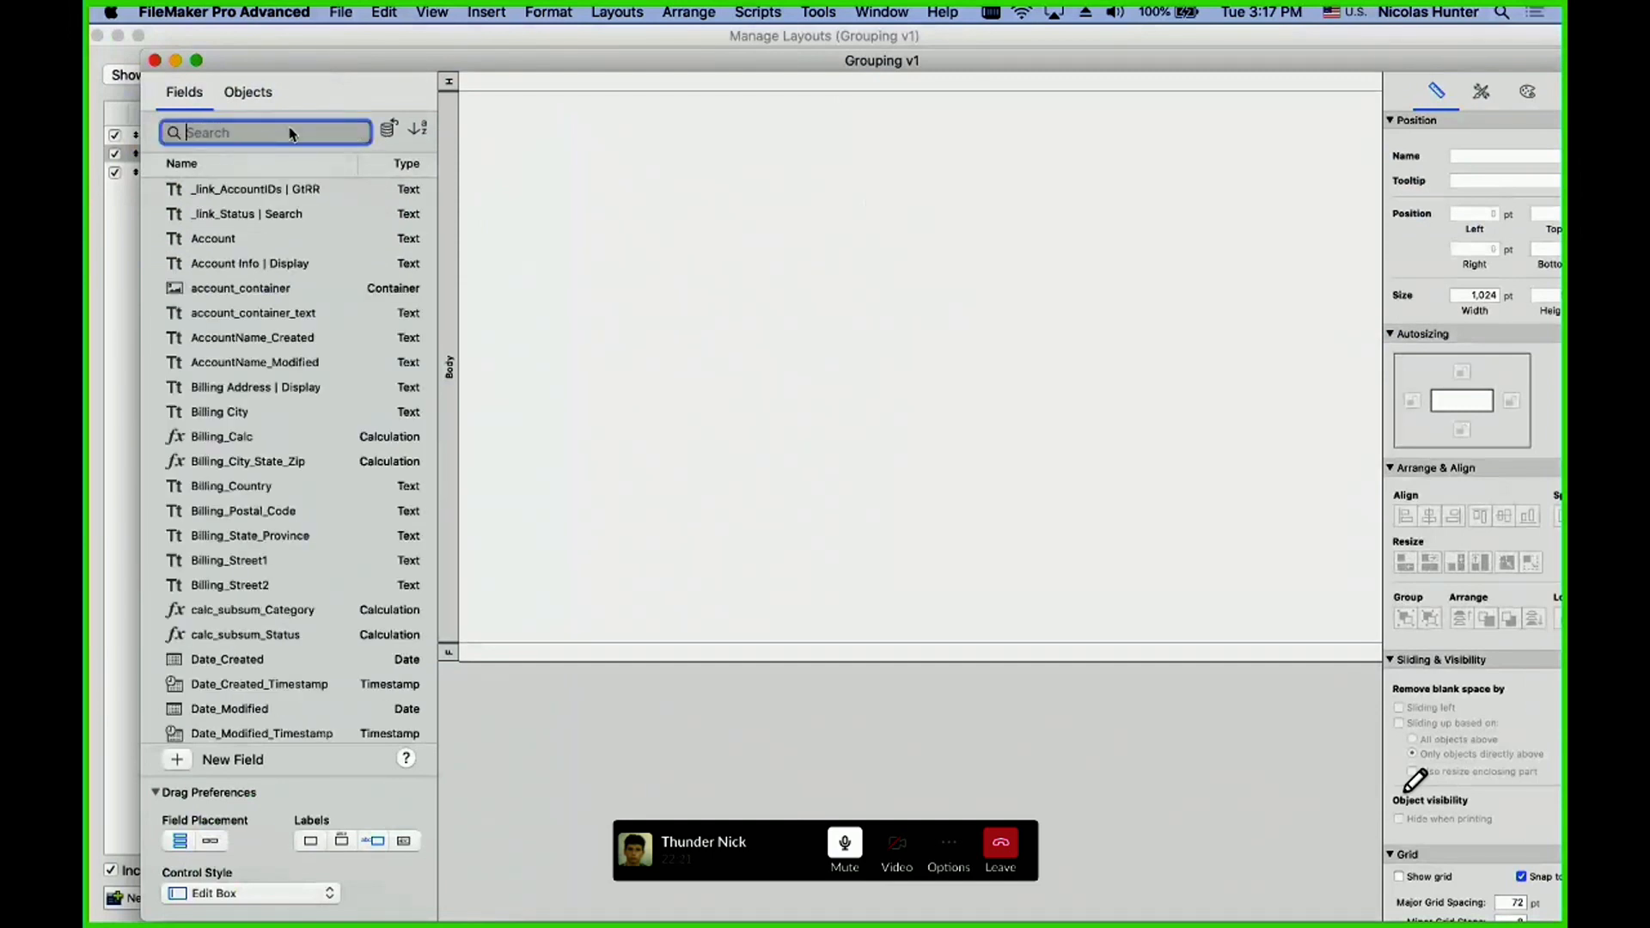
- Find the Account and Billing City fields and place them with their labels in the layout body, one below the other
type("Accou")
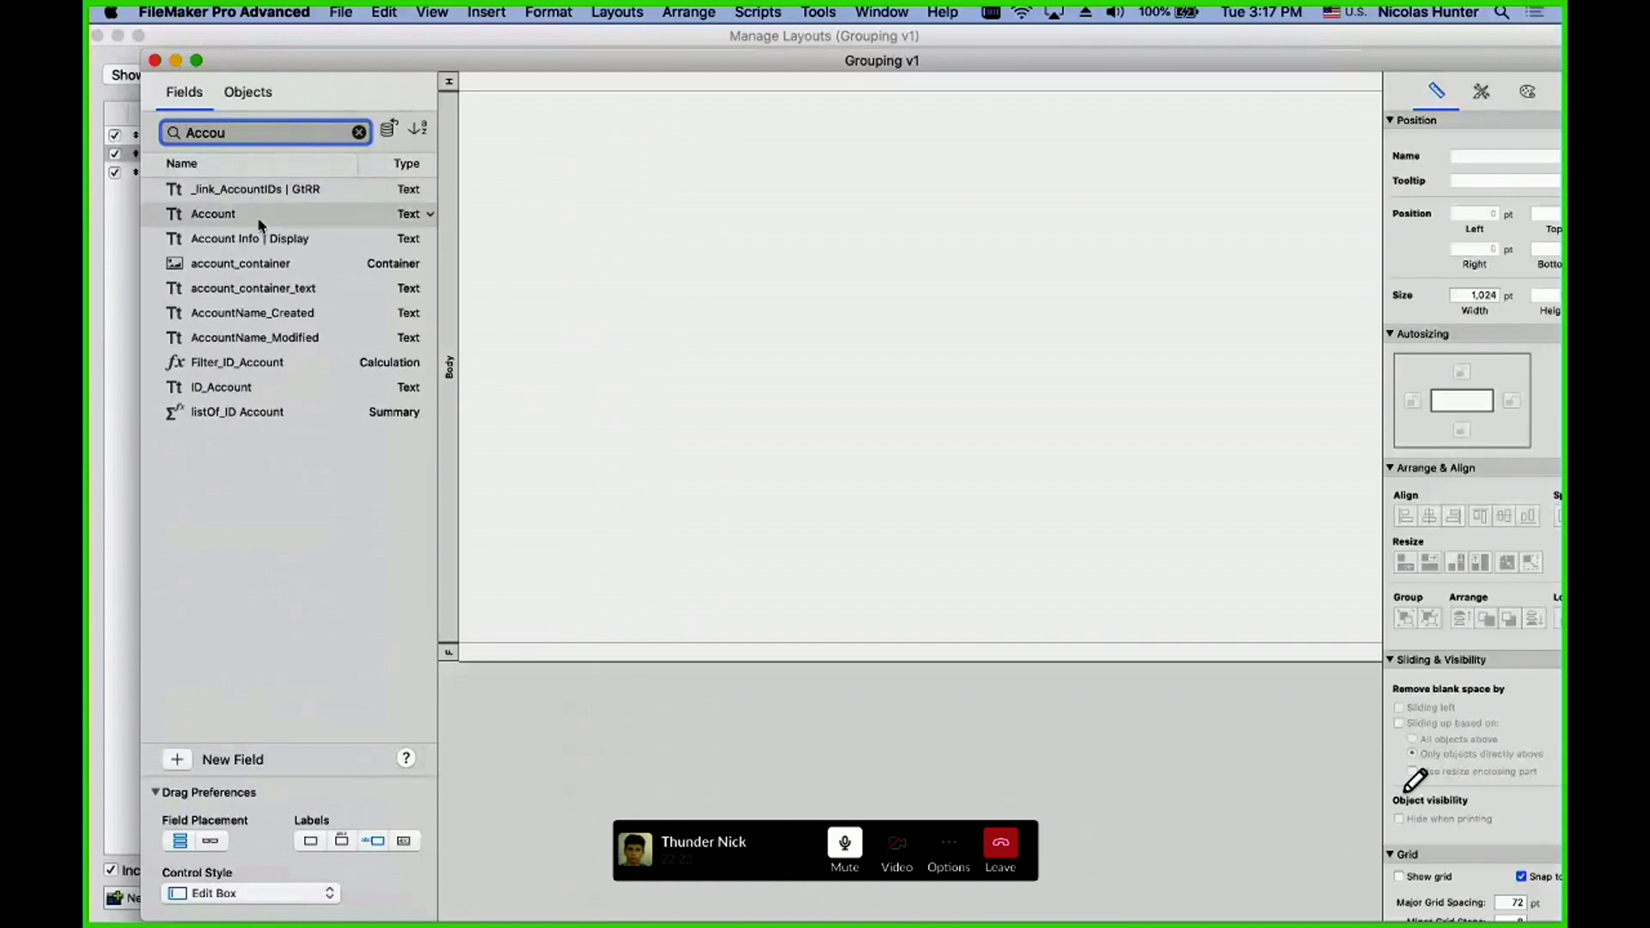
left_click_drag(258, 215, 602, 172)
double_click(252, 133)
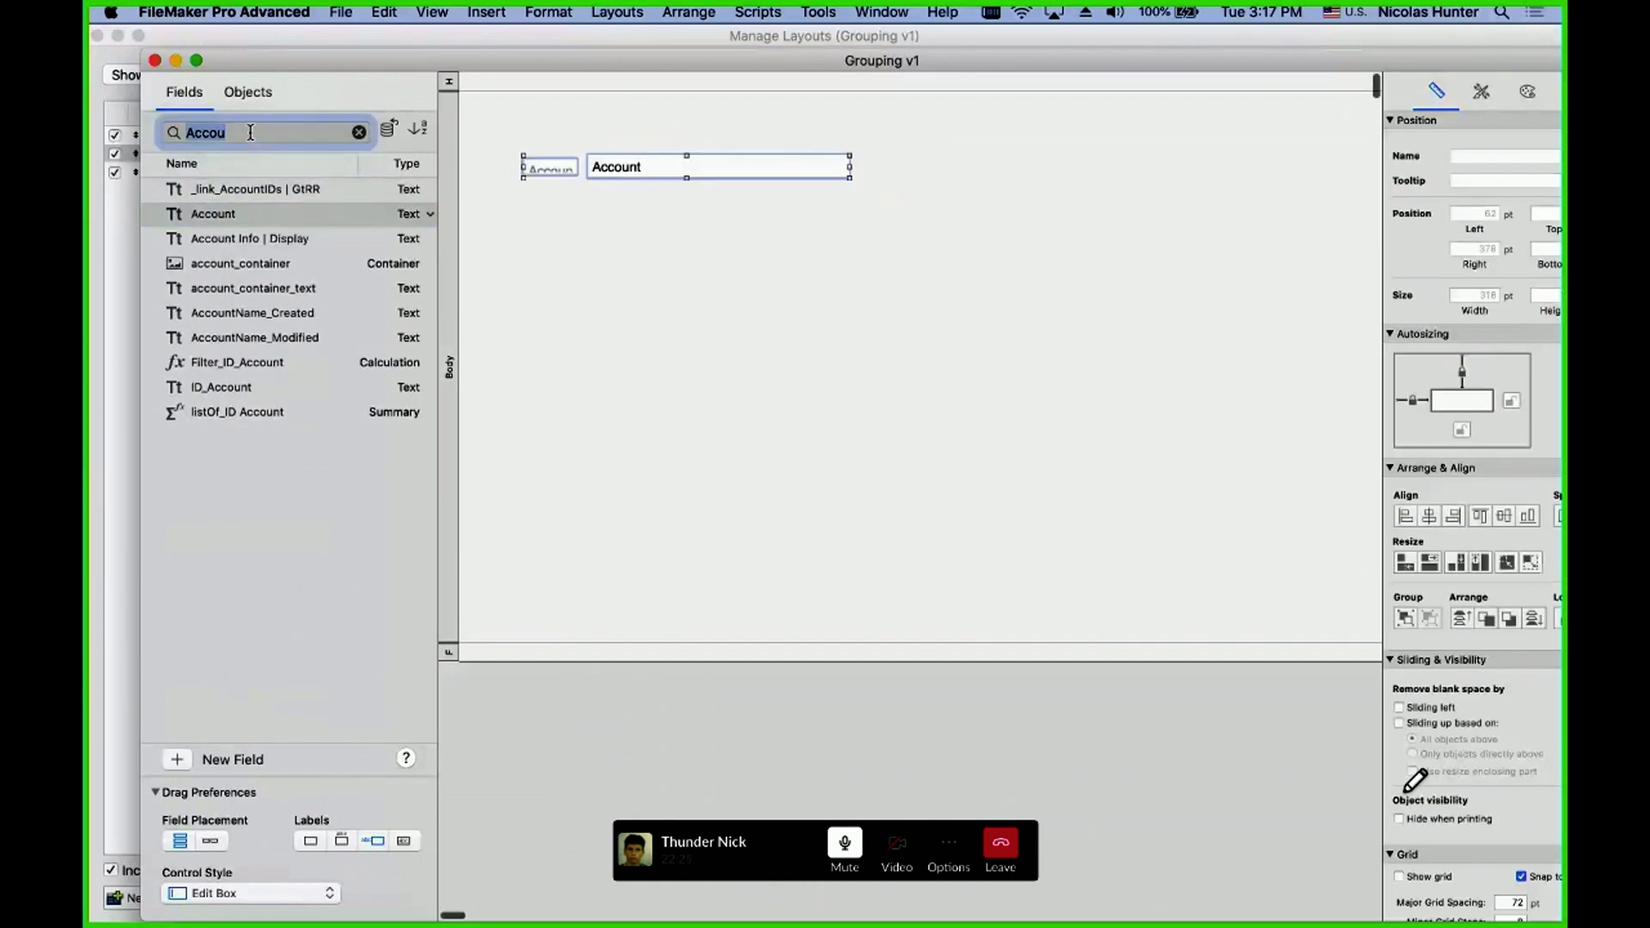
type("City")
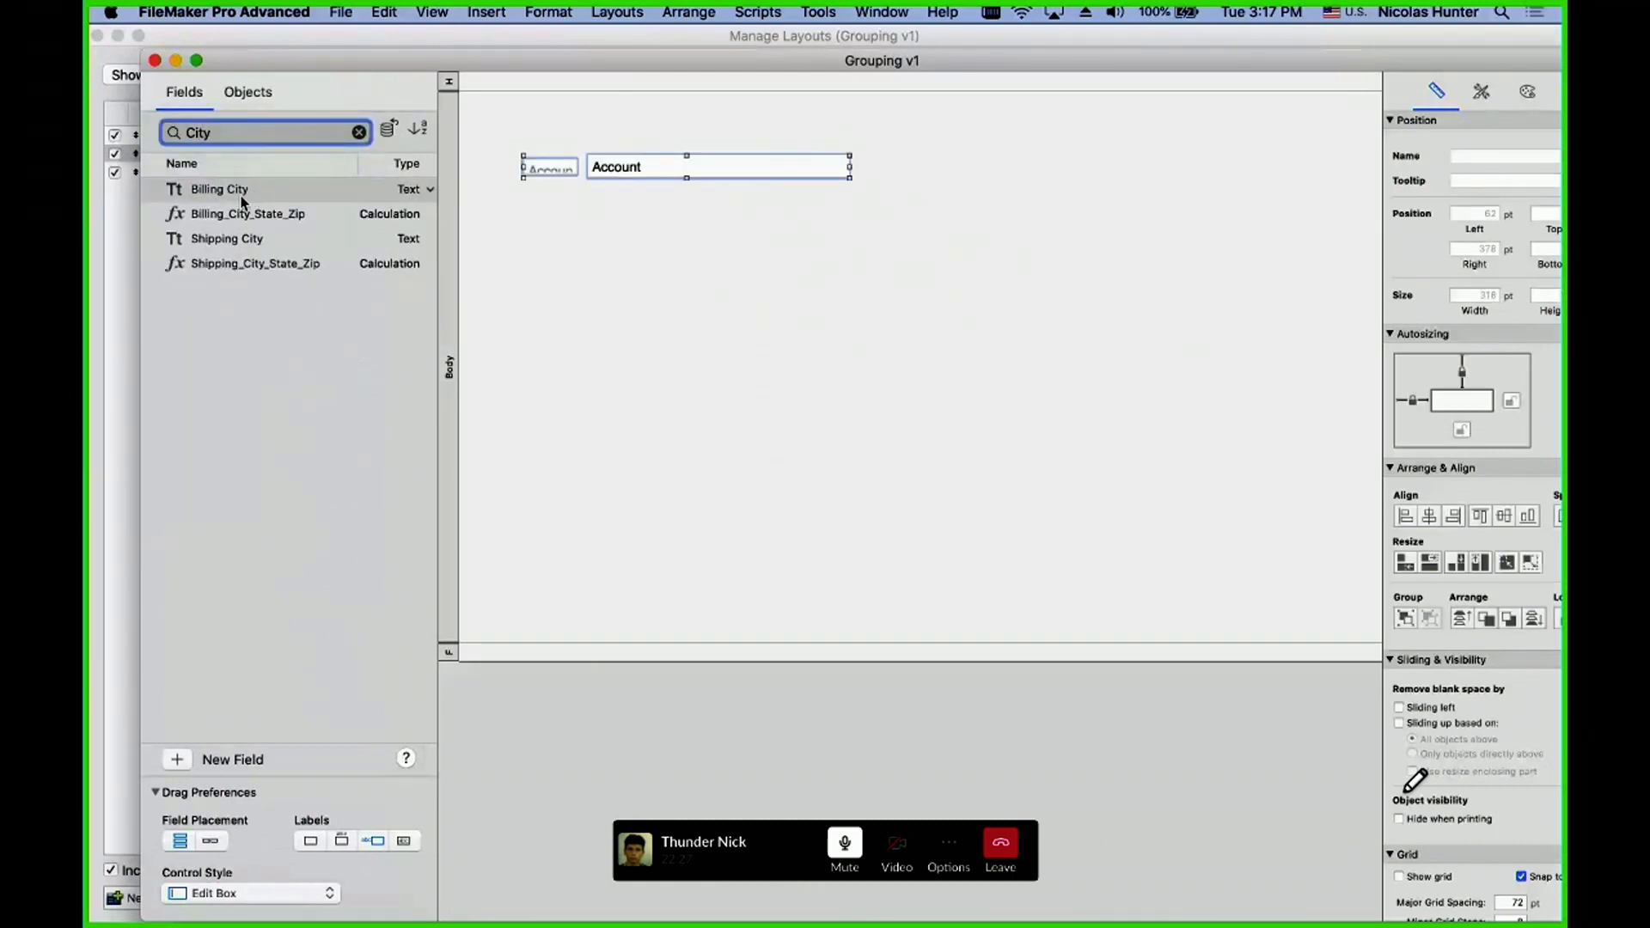
left_click_drag(246, 193, 663, 213)
- Find the Status field and place it with its label directly below Billing City
left_click(225, 131)
double_click(225, 130)
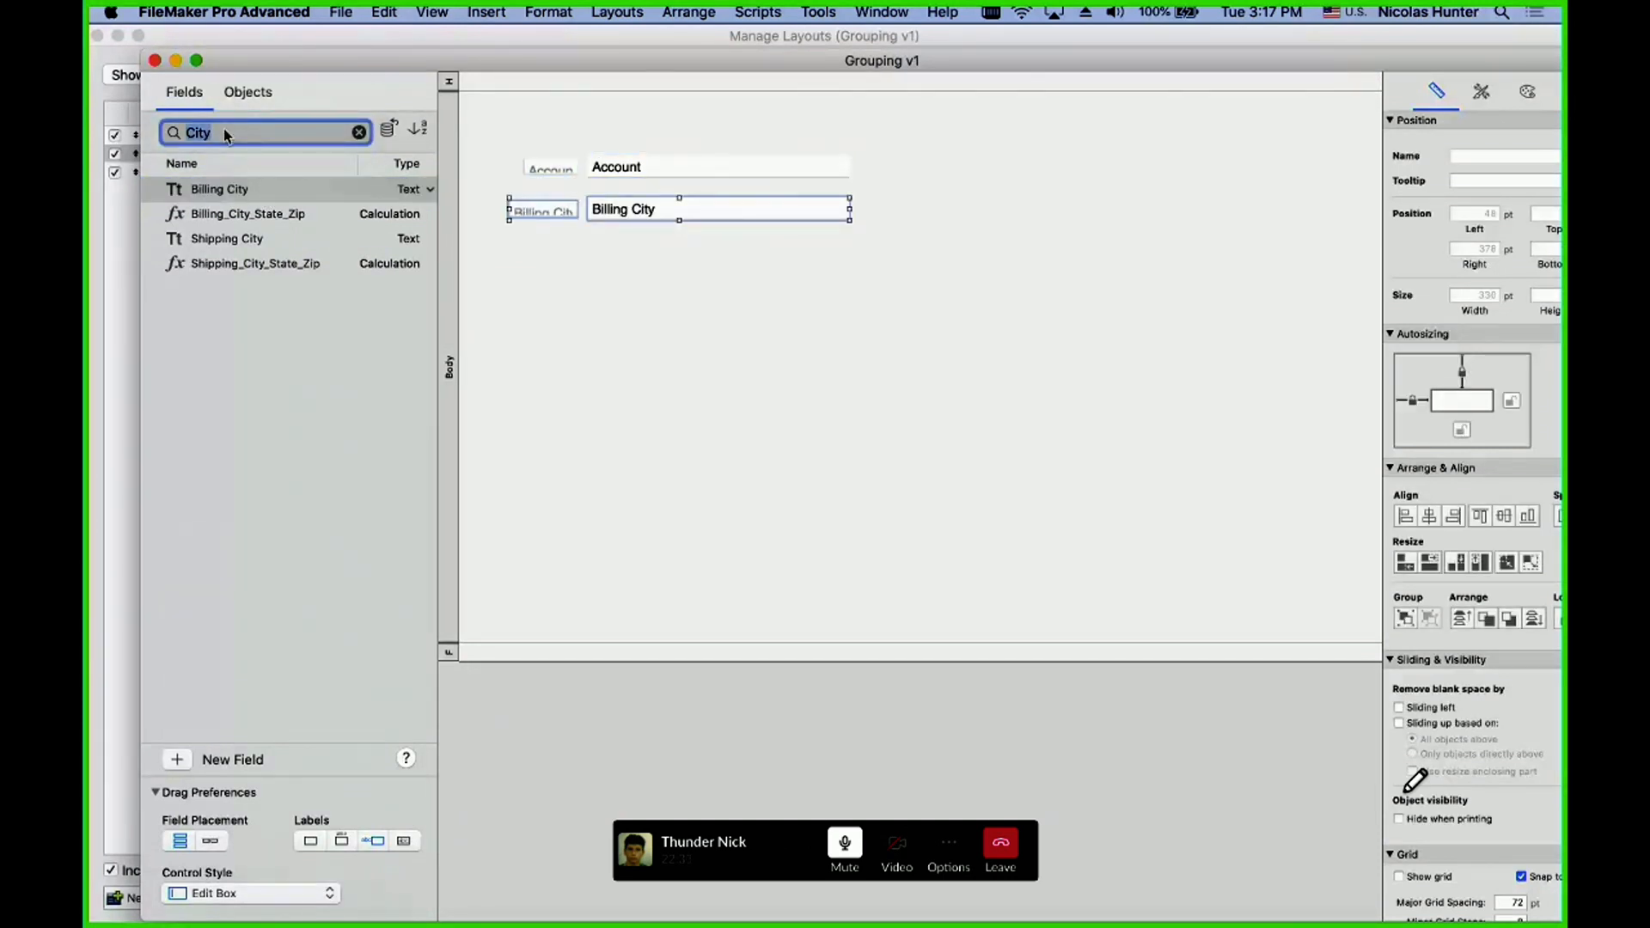
type("Status")
left_click(235, 262)
left_click_drag(235, 261, 507, 152)
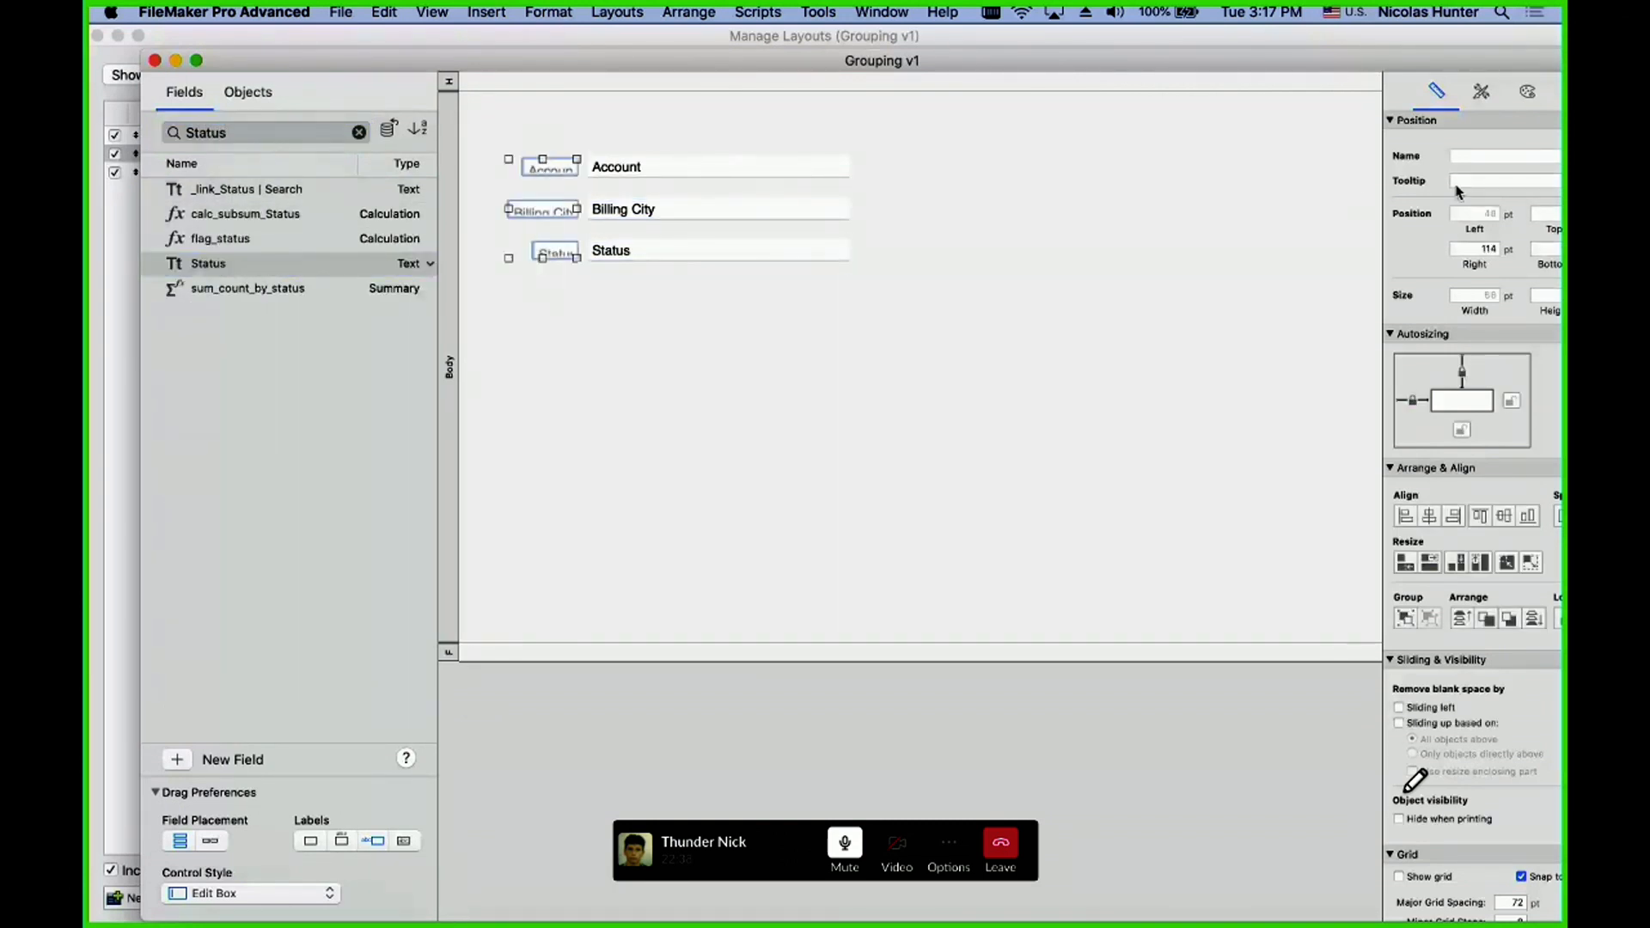
- Match the left edges of the three field labels and enlarge them to about 114 pt wide so their text is readable
left_click(1405, 515)
left_click(752, 394)
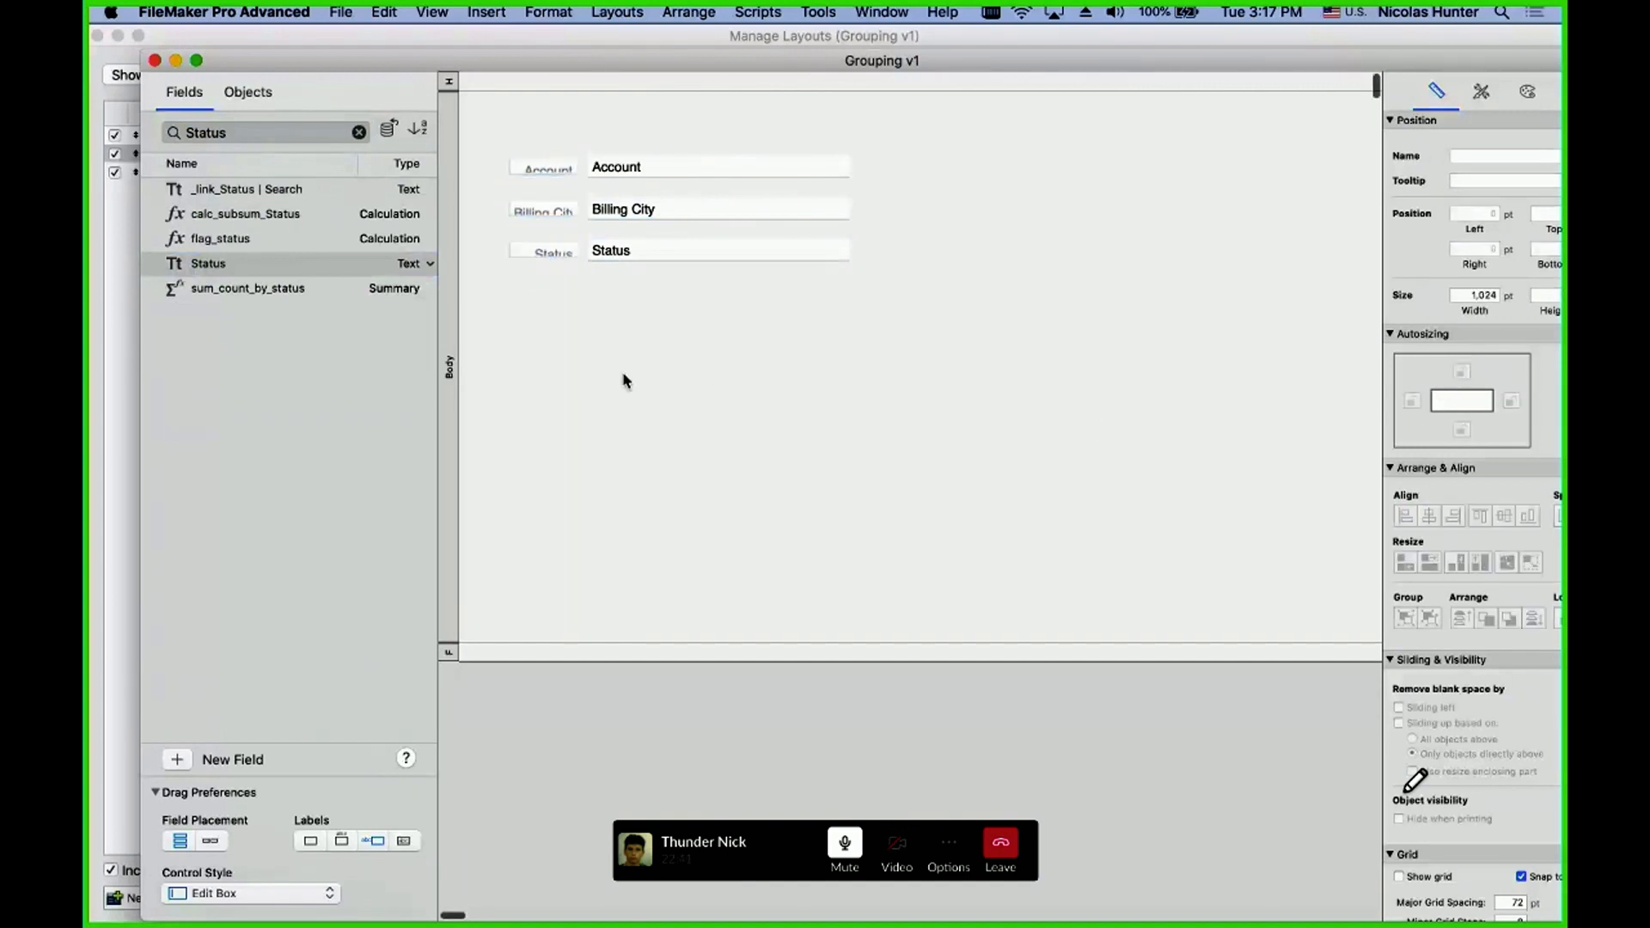
left_click_drag(550, 300, 533, 155)
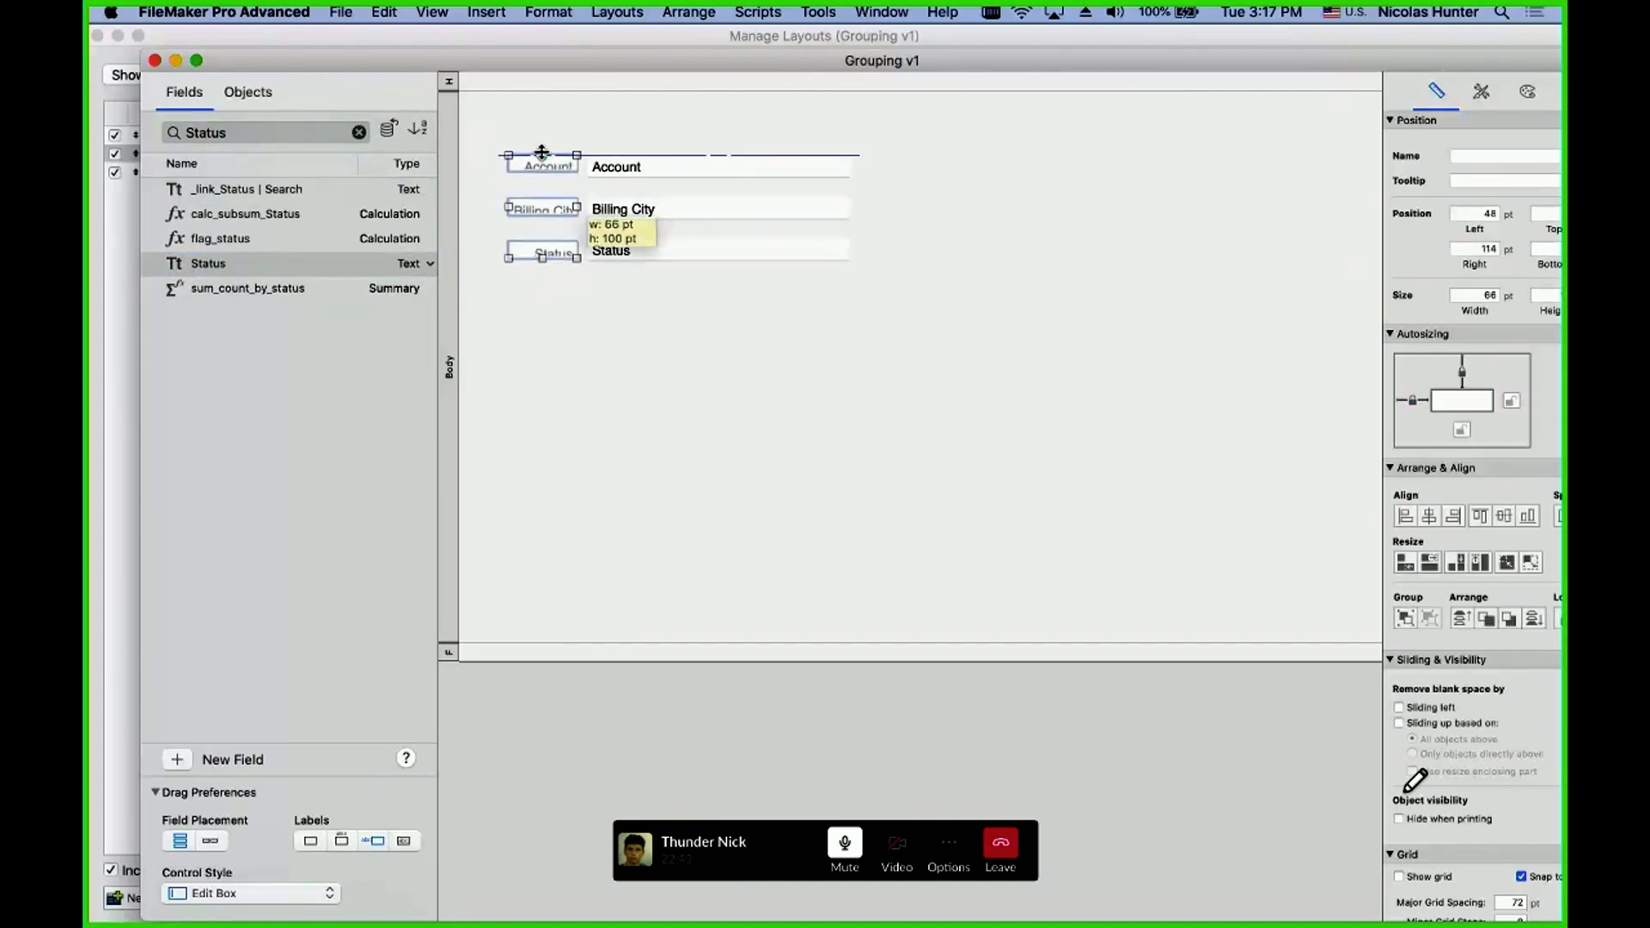
left_click_drag(508, 210, 459, 202)
left_click(546, 272)
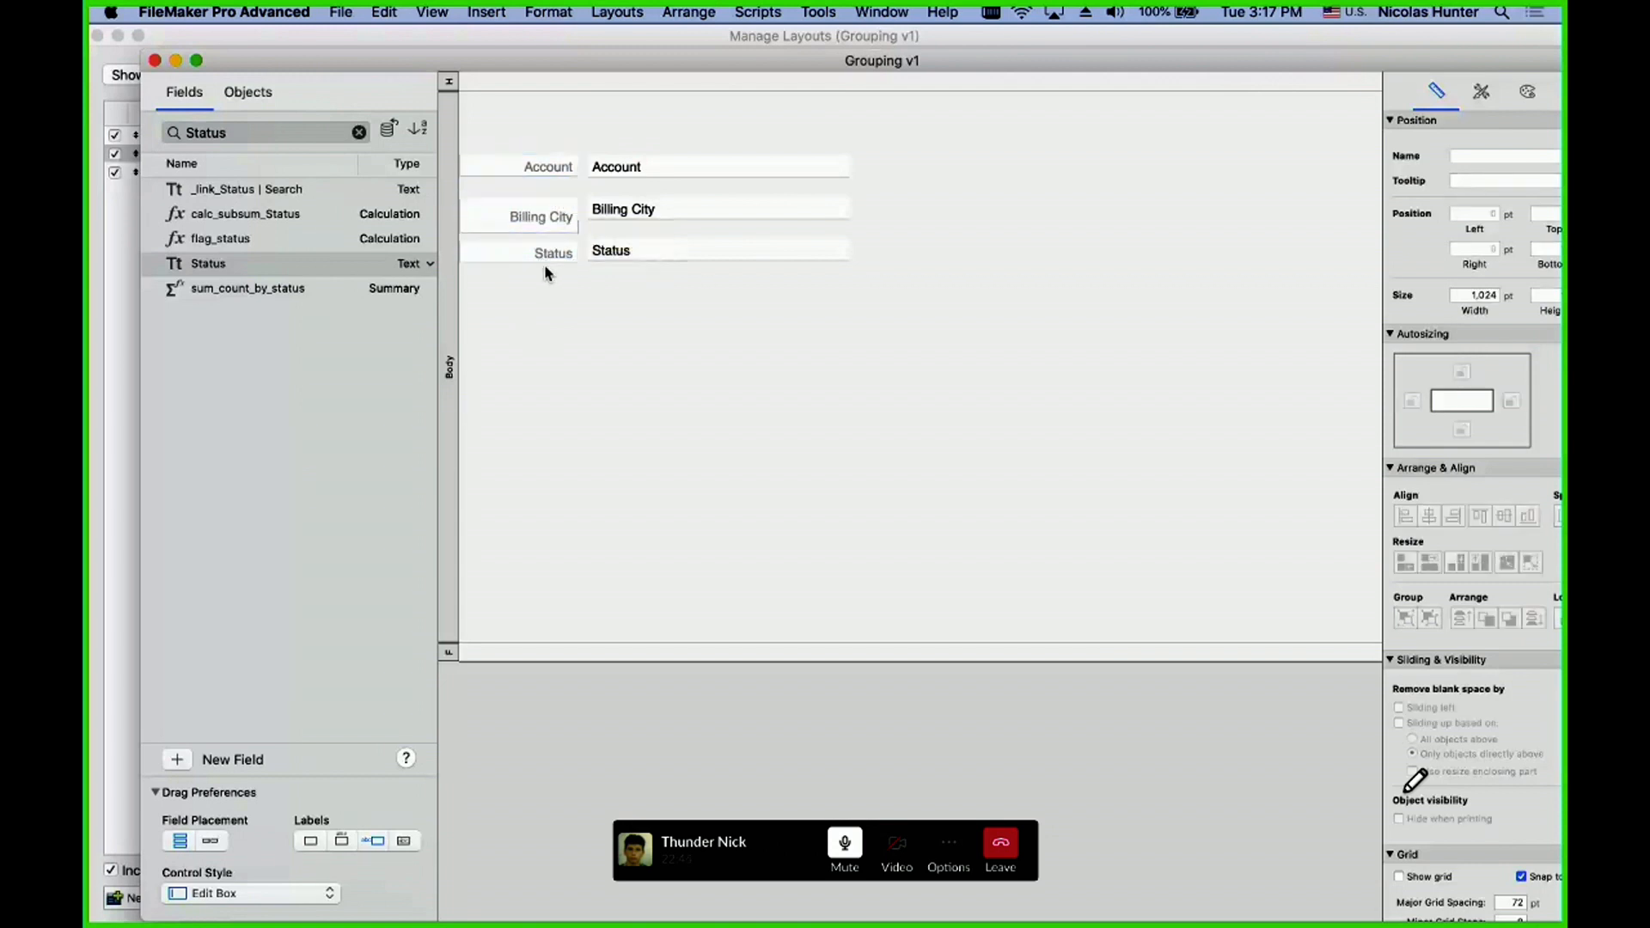
- Move the Account, Billing City and Status labels closer to their fields and reduce the height of the Billing City label
left_click_drag(551, 260, 561, 172)
left_click(682, 285)
left_click(544, 218)
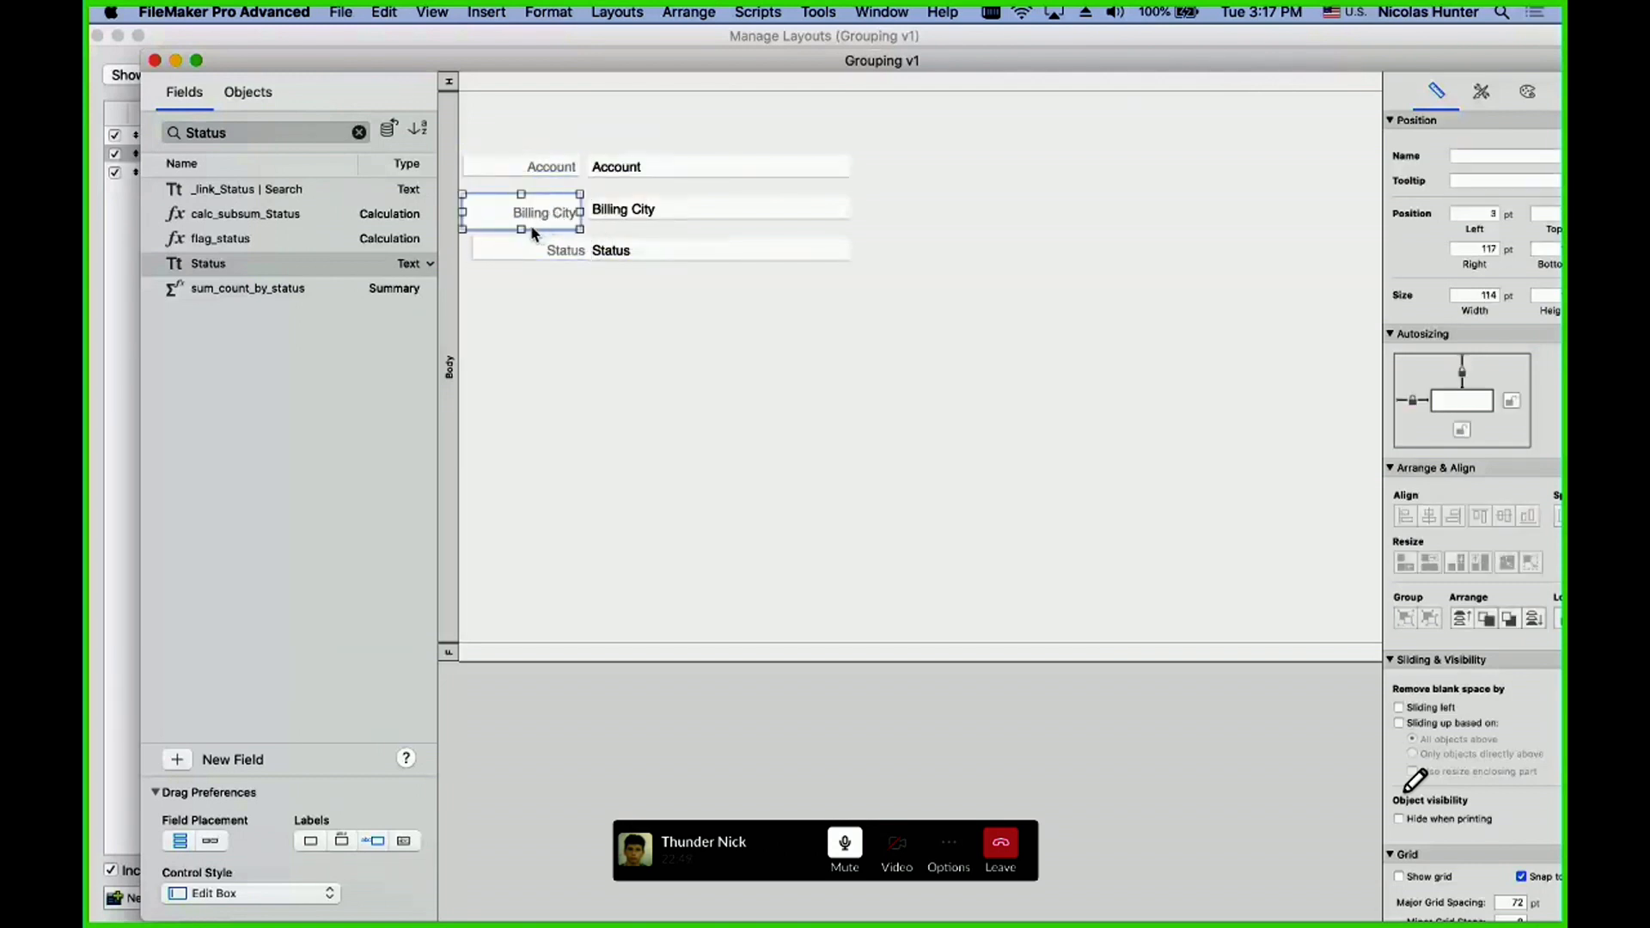
left_click_drag(521, 230, 557, 175)
left_click(549, 174)
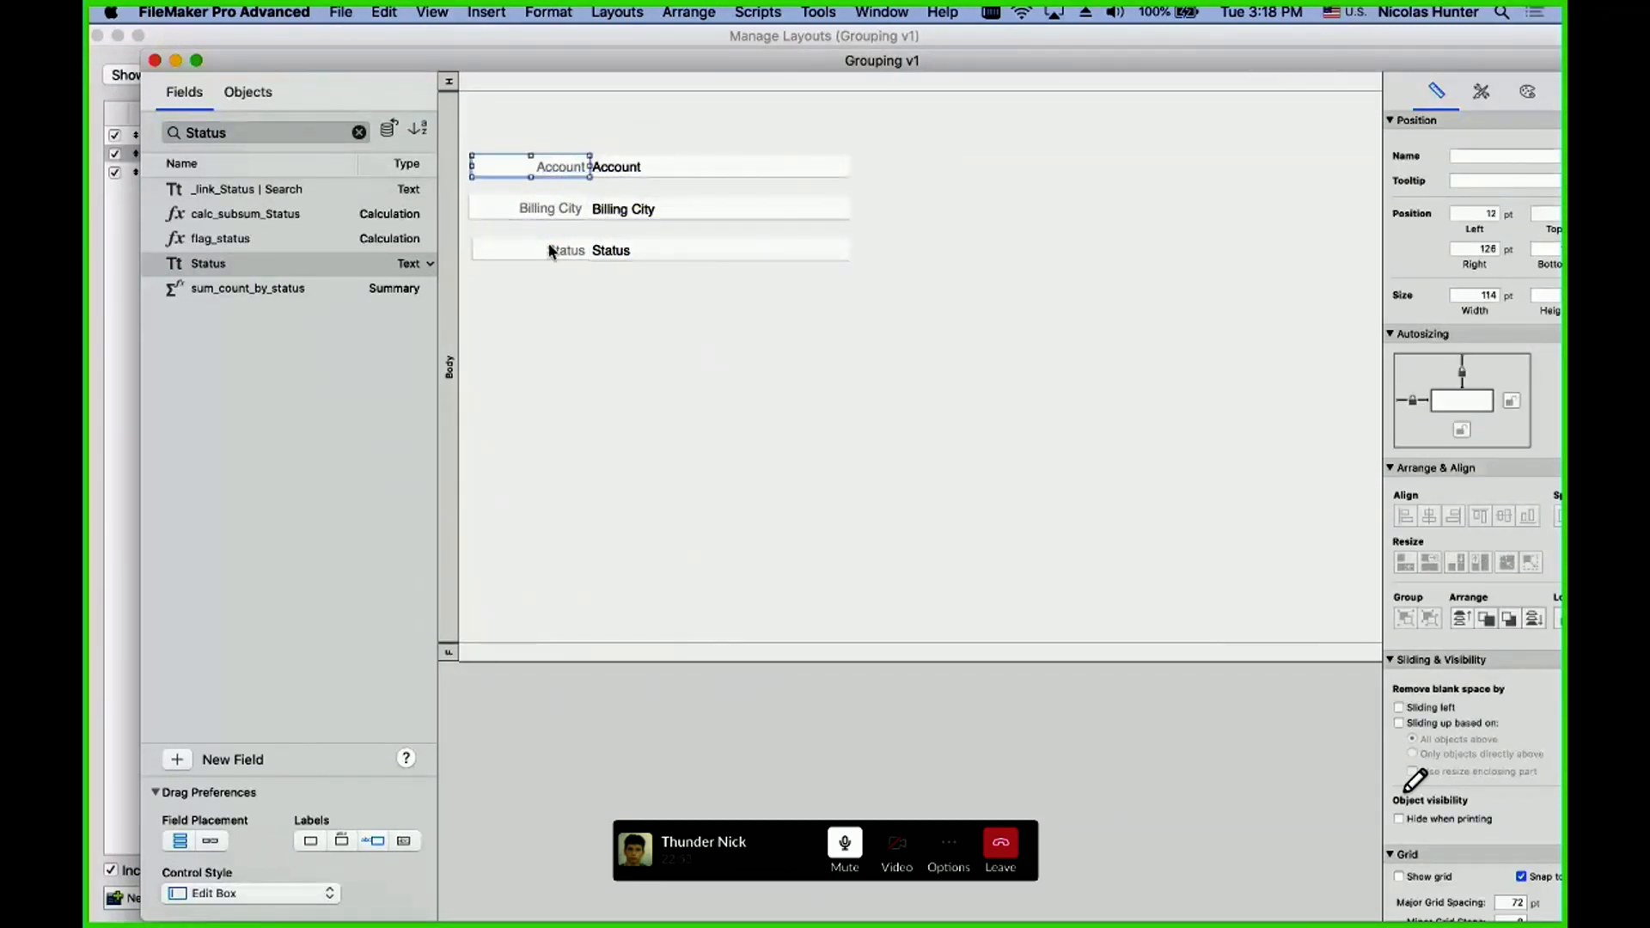
left_click(557, 253)
left_click(649, 345)
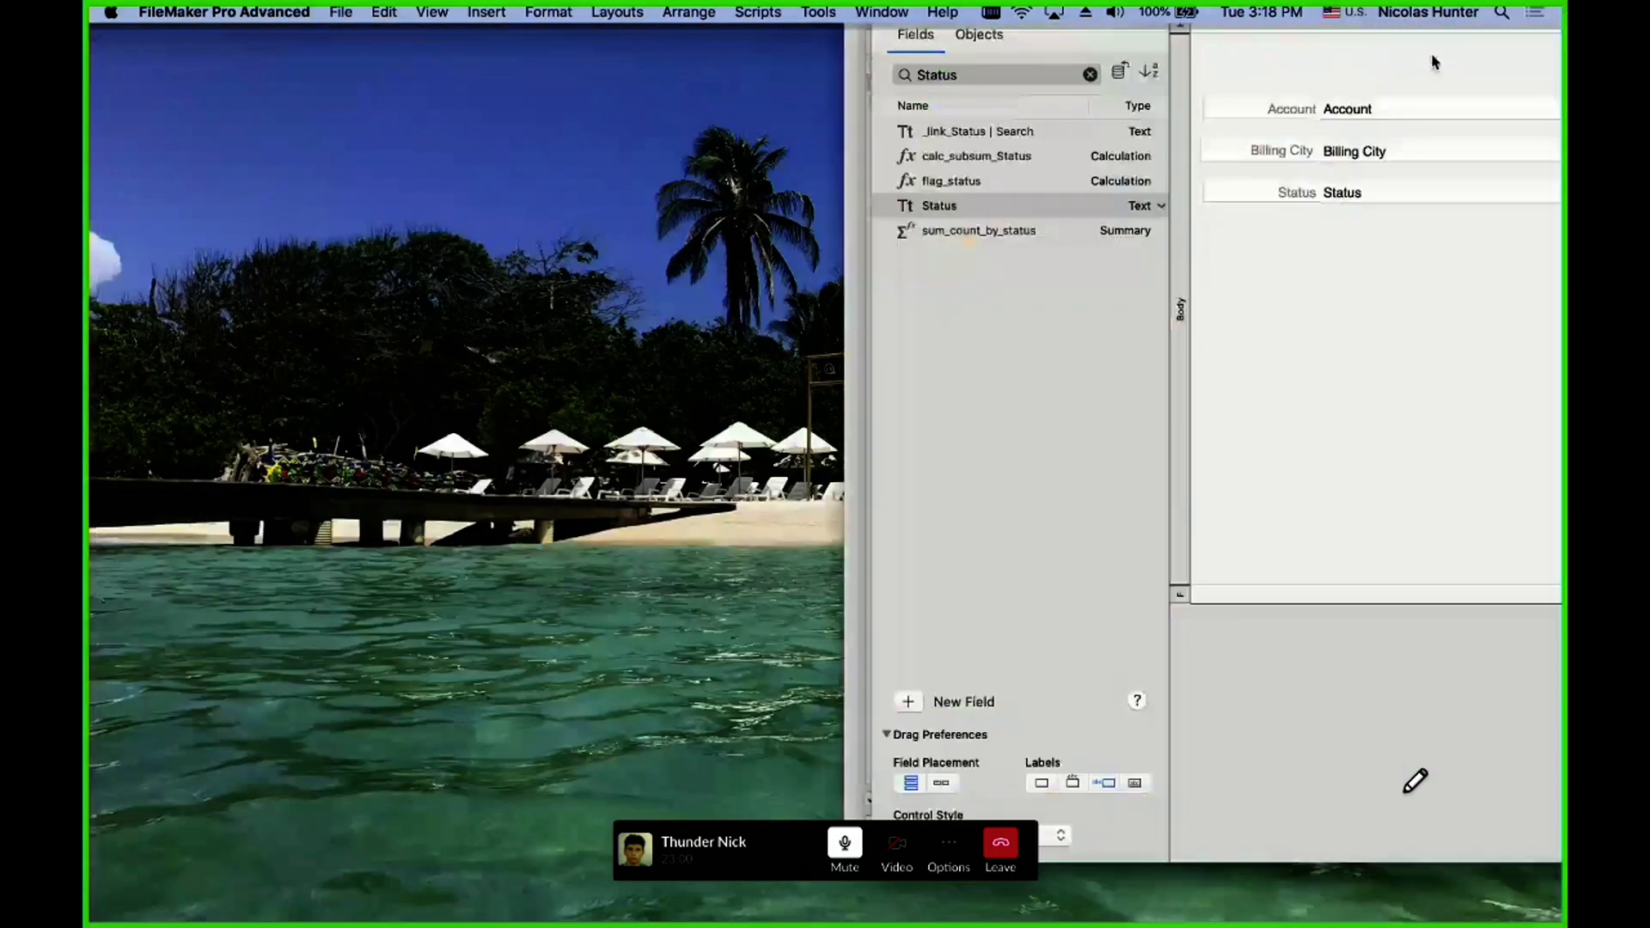
- Close the Manage Layouts window and enlarge the Grouping v1 layout window to fill the screen
left_click(1394, 39)
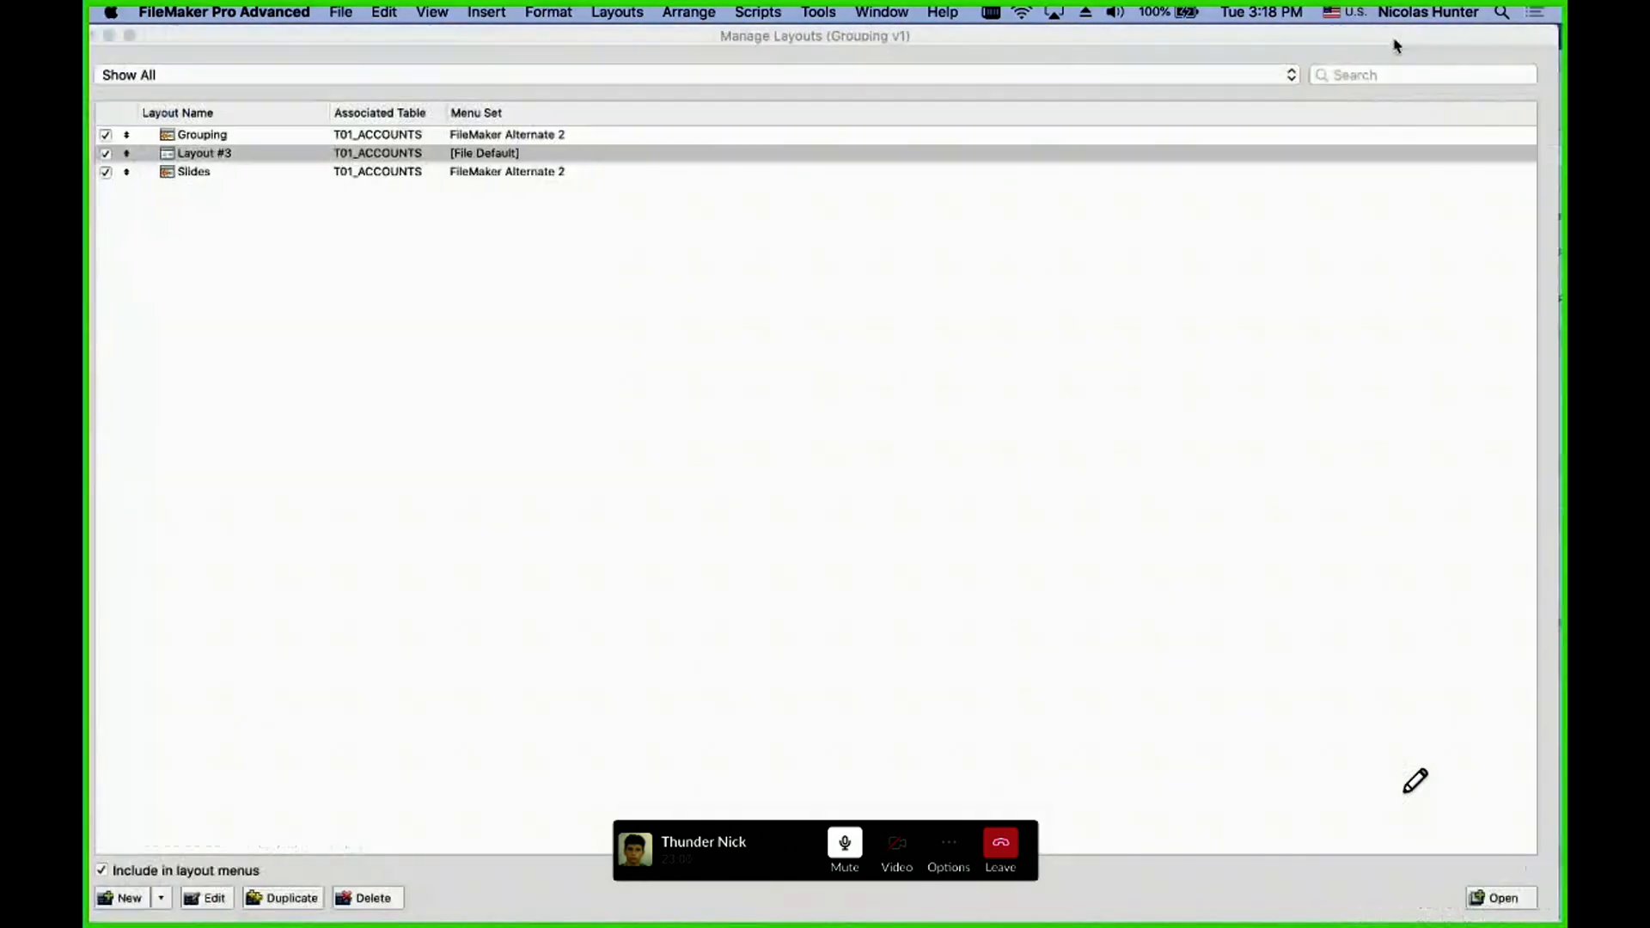
key("super+w")
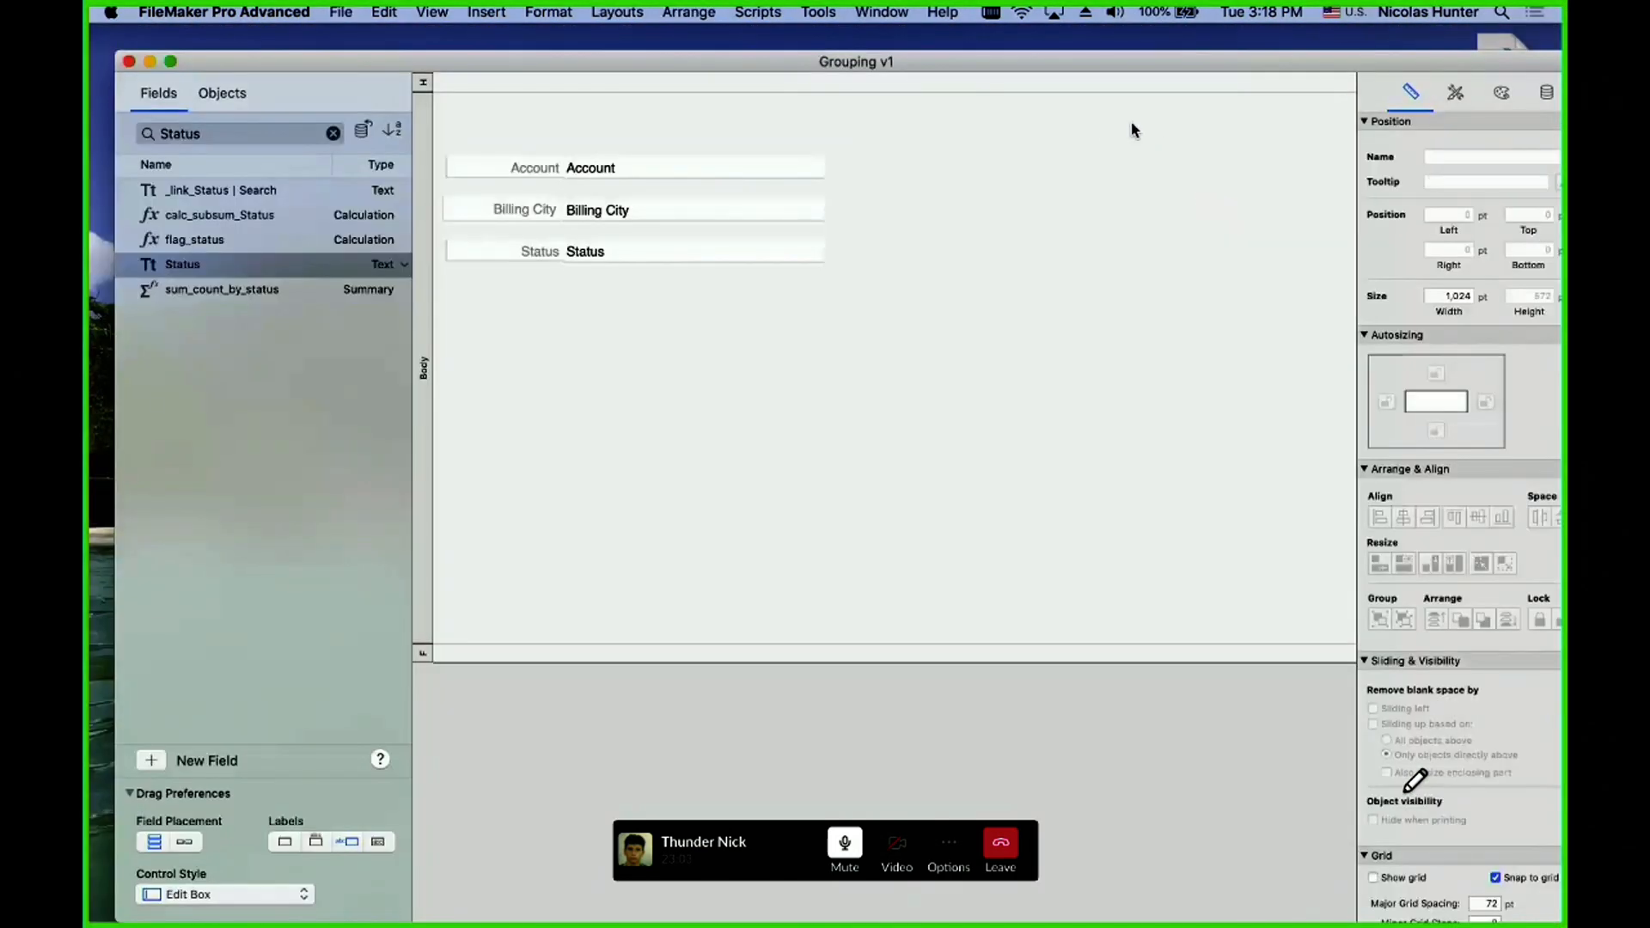
double_click(1105, 69)
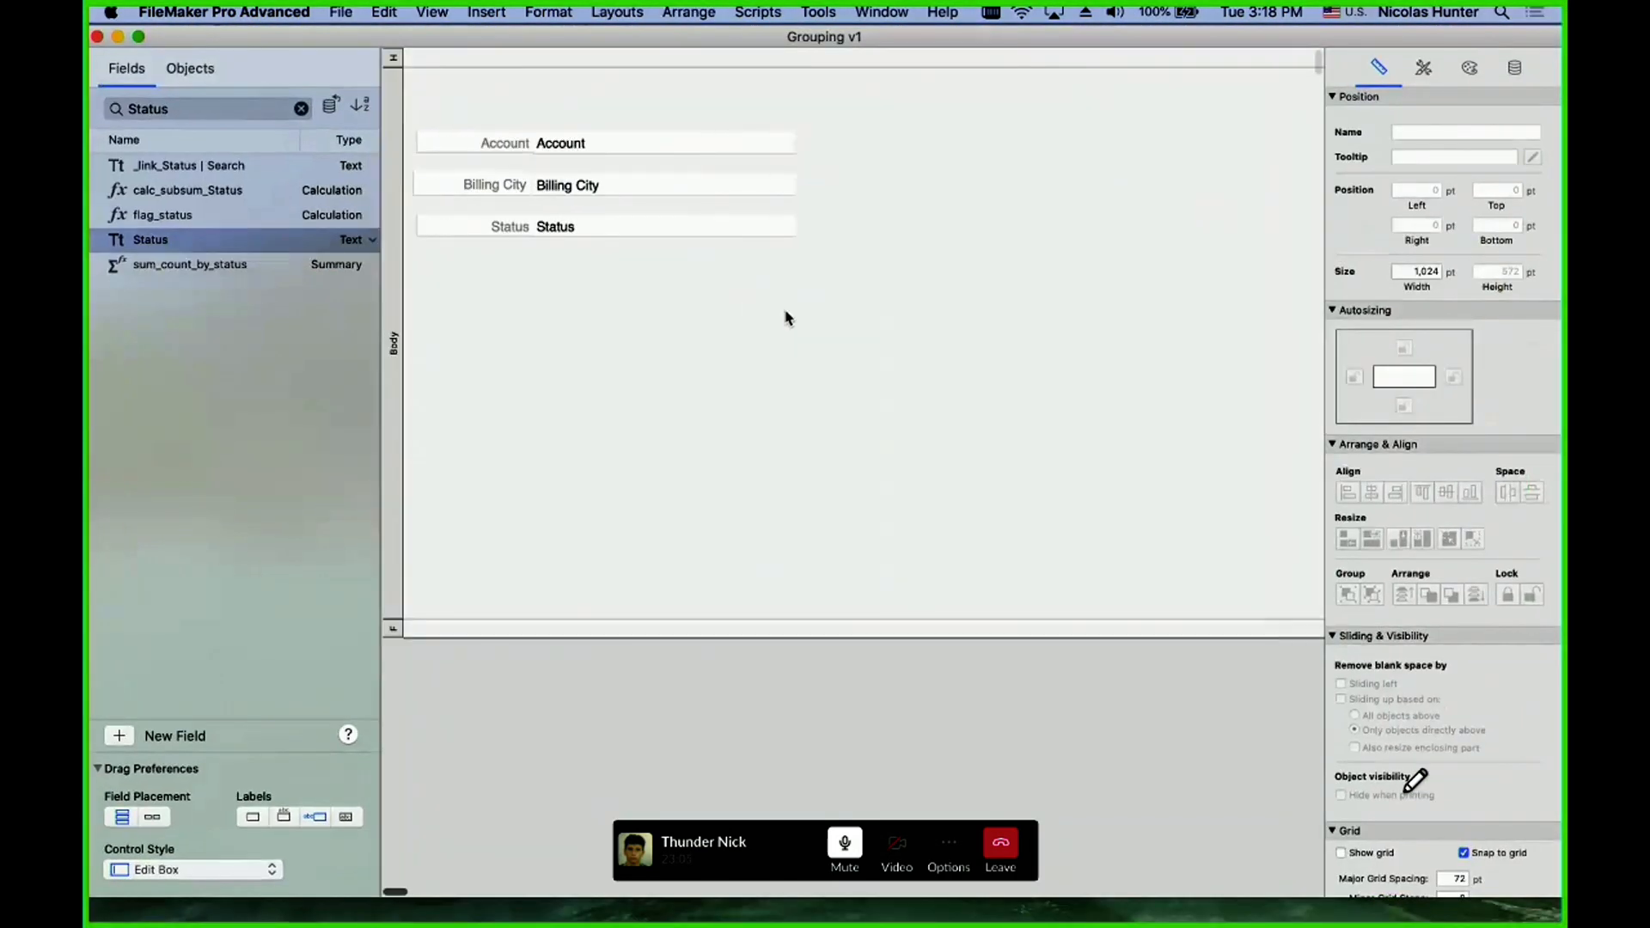
- Select all three fields with their labels and examine their data settings, including the Hide object when condition
left_click_drag(784, 318, 475, 85)
left_click(1514, 67)
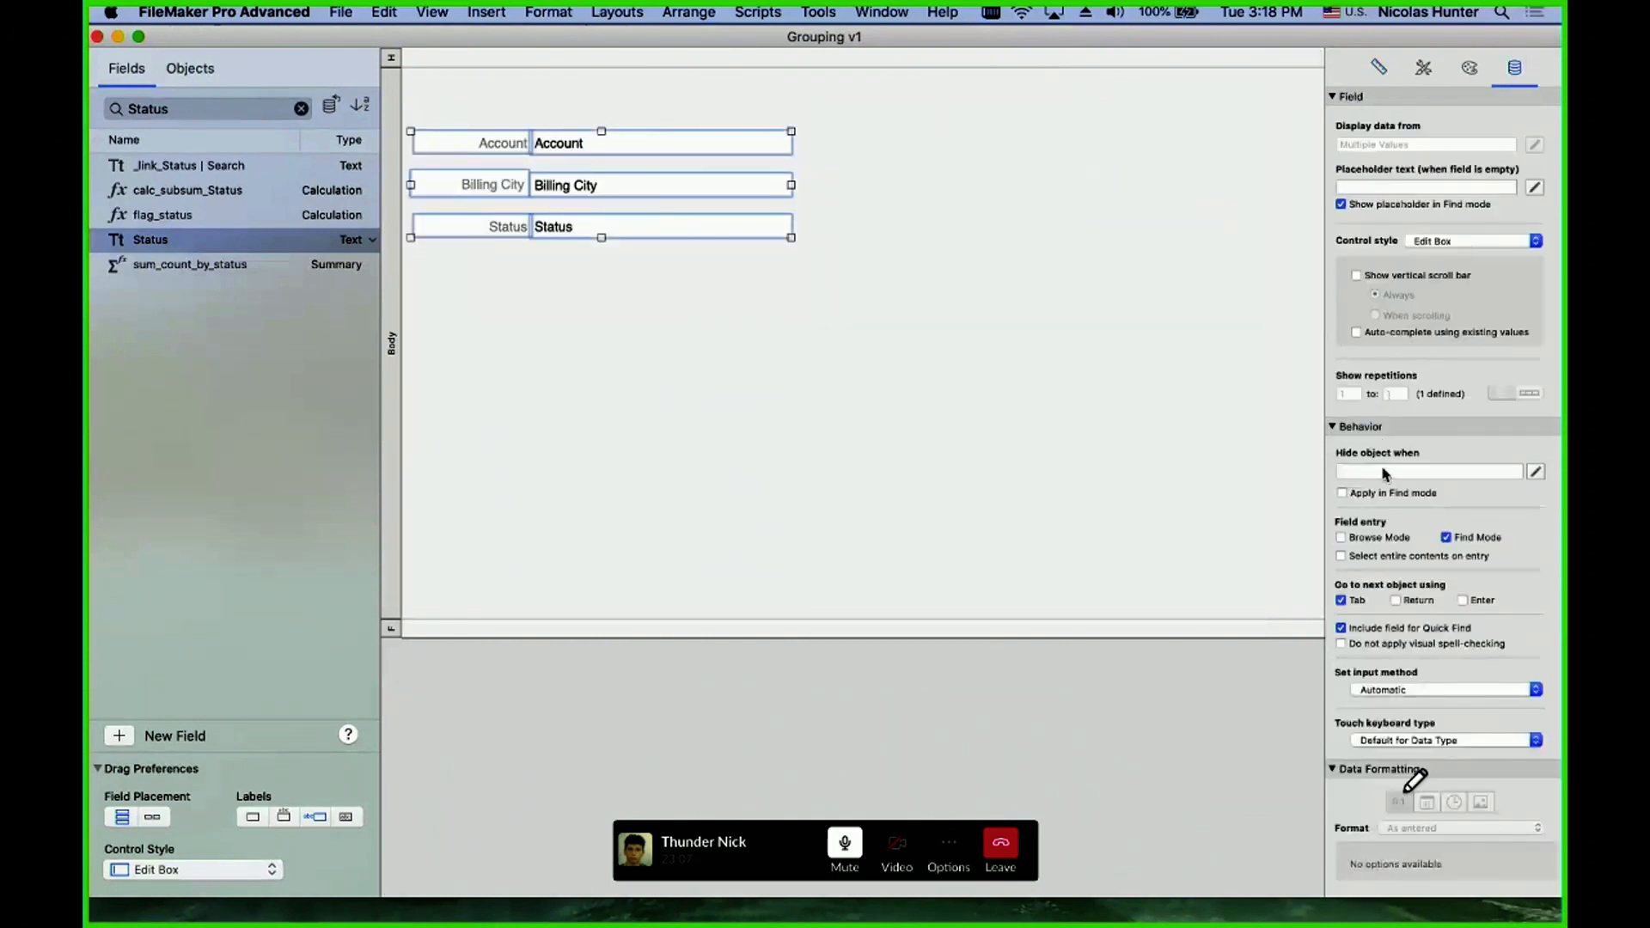
left_click(1384, 473)
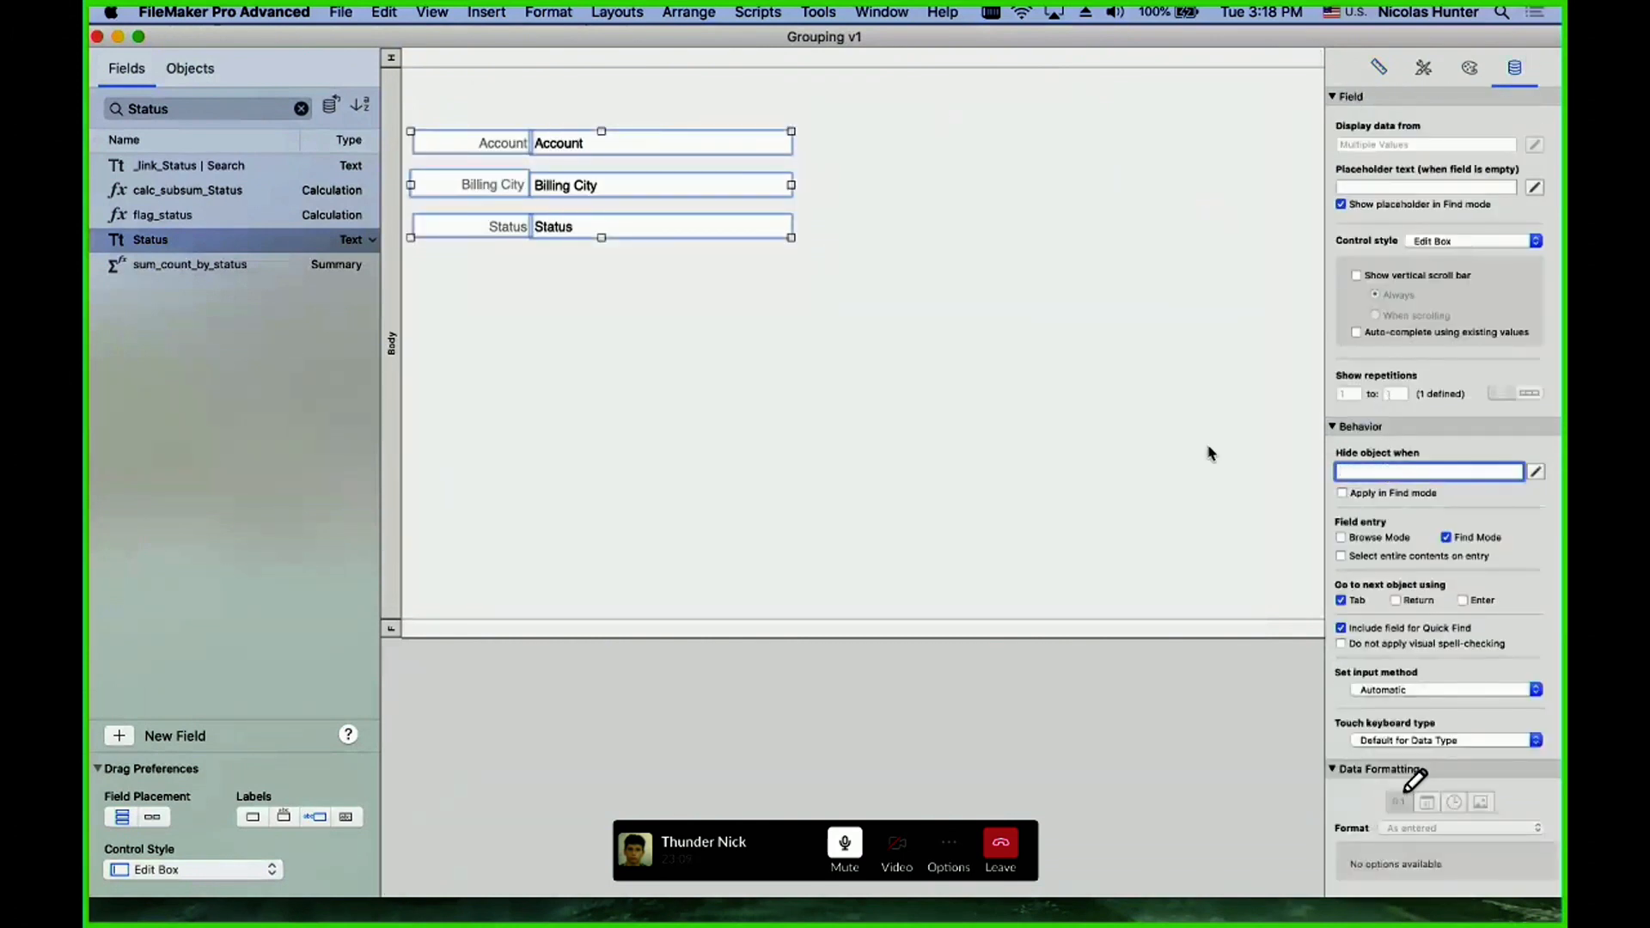
scroll(853, 378, "down", 1)
scroll(763, 365, "up", 1)
scroll(773, 262, "down", 1)
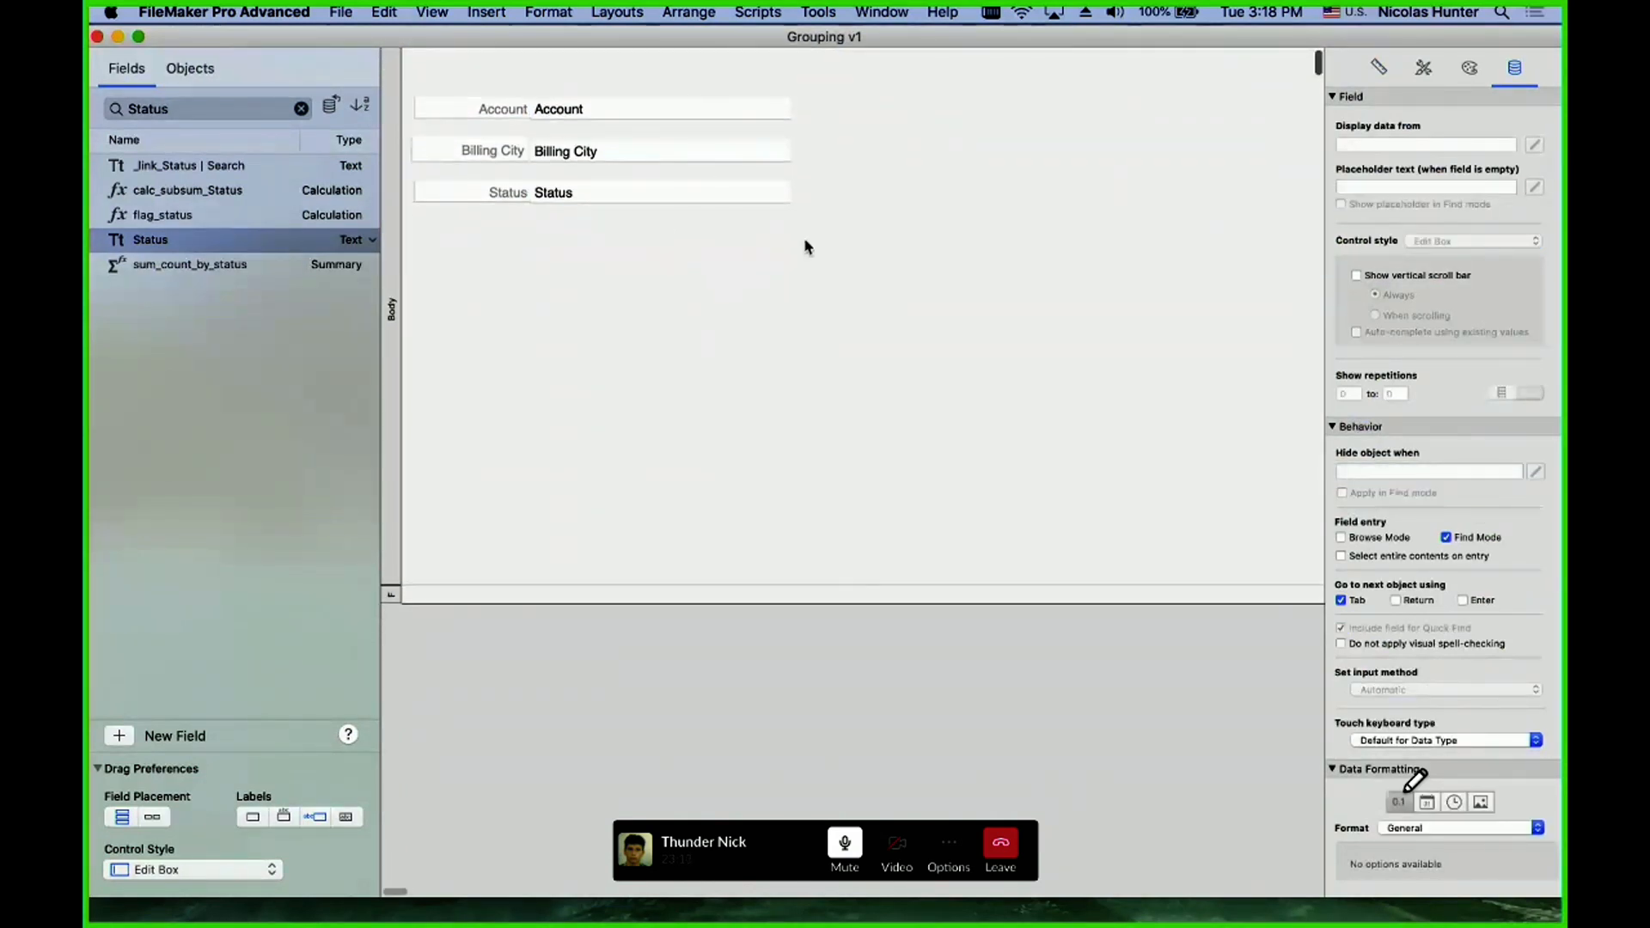
- Group the Account, Billing City and Status fields together with their labels into one object
scroll(829, 266, "up", 1)
left_click_drag(896, 273, 416, 147)
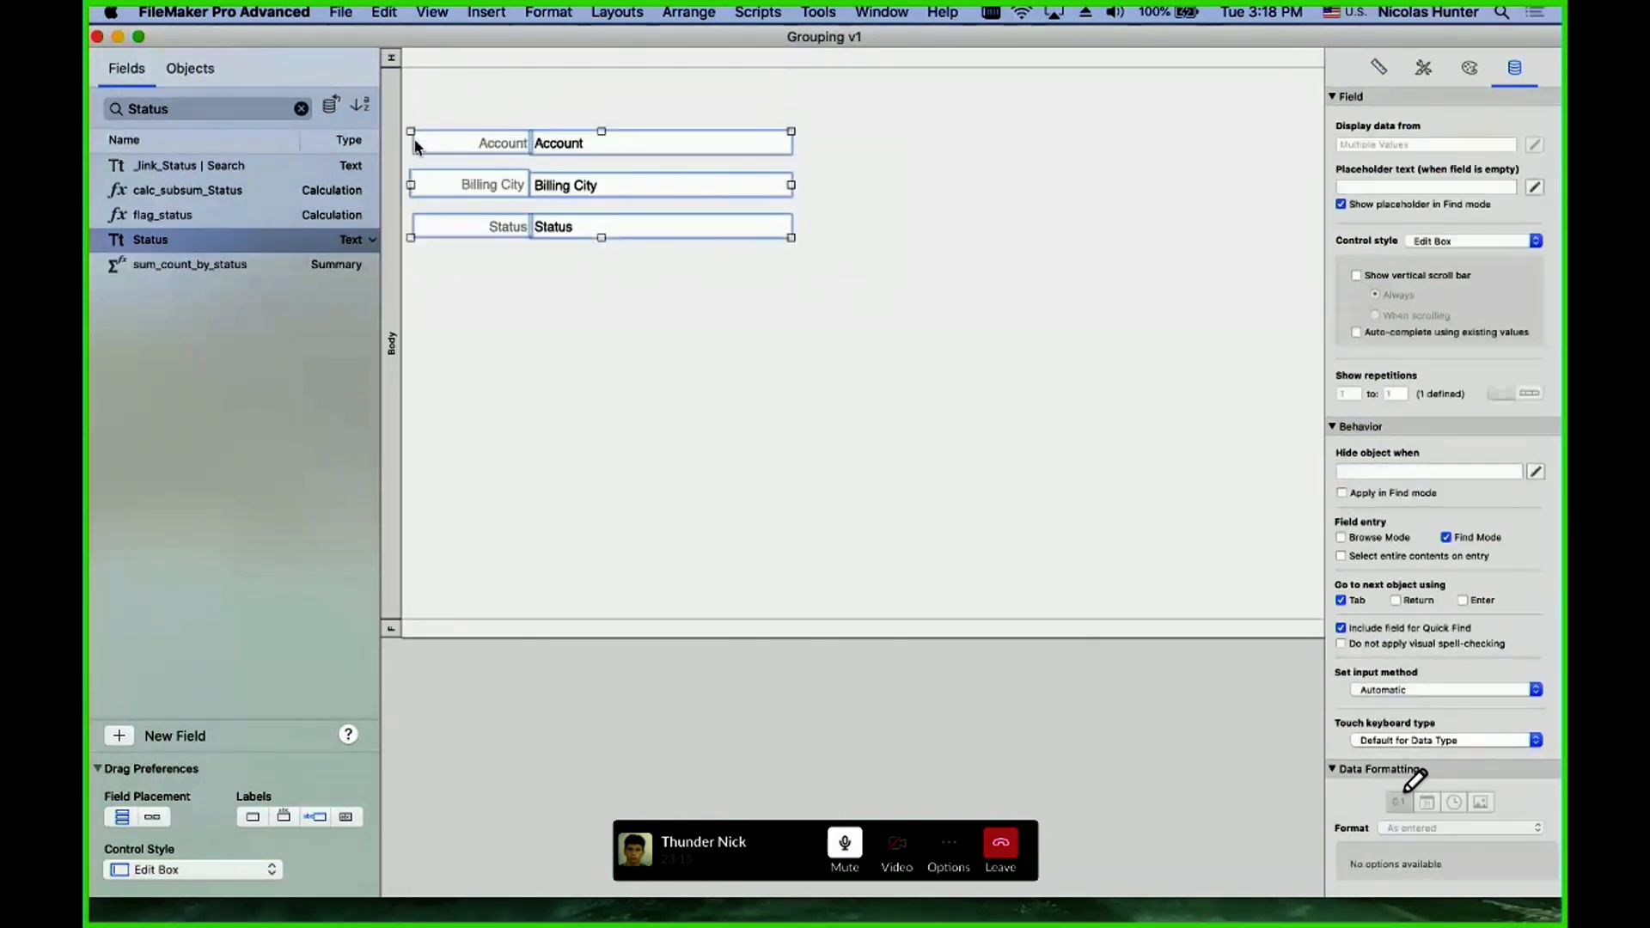
key("super+r")
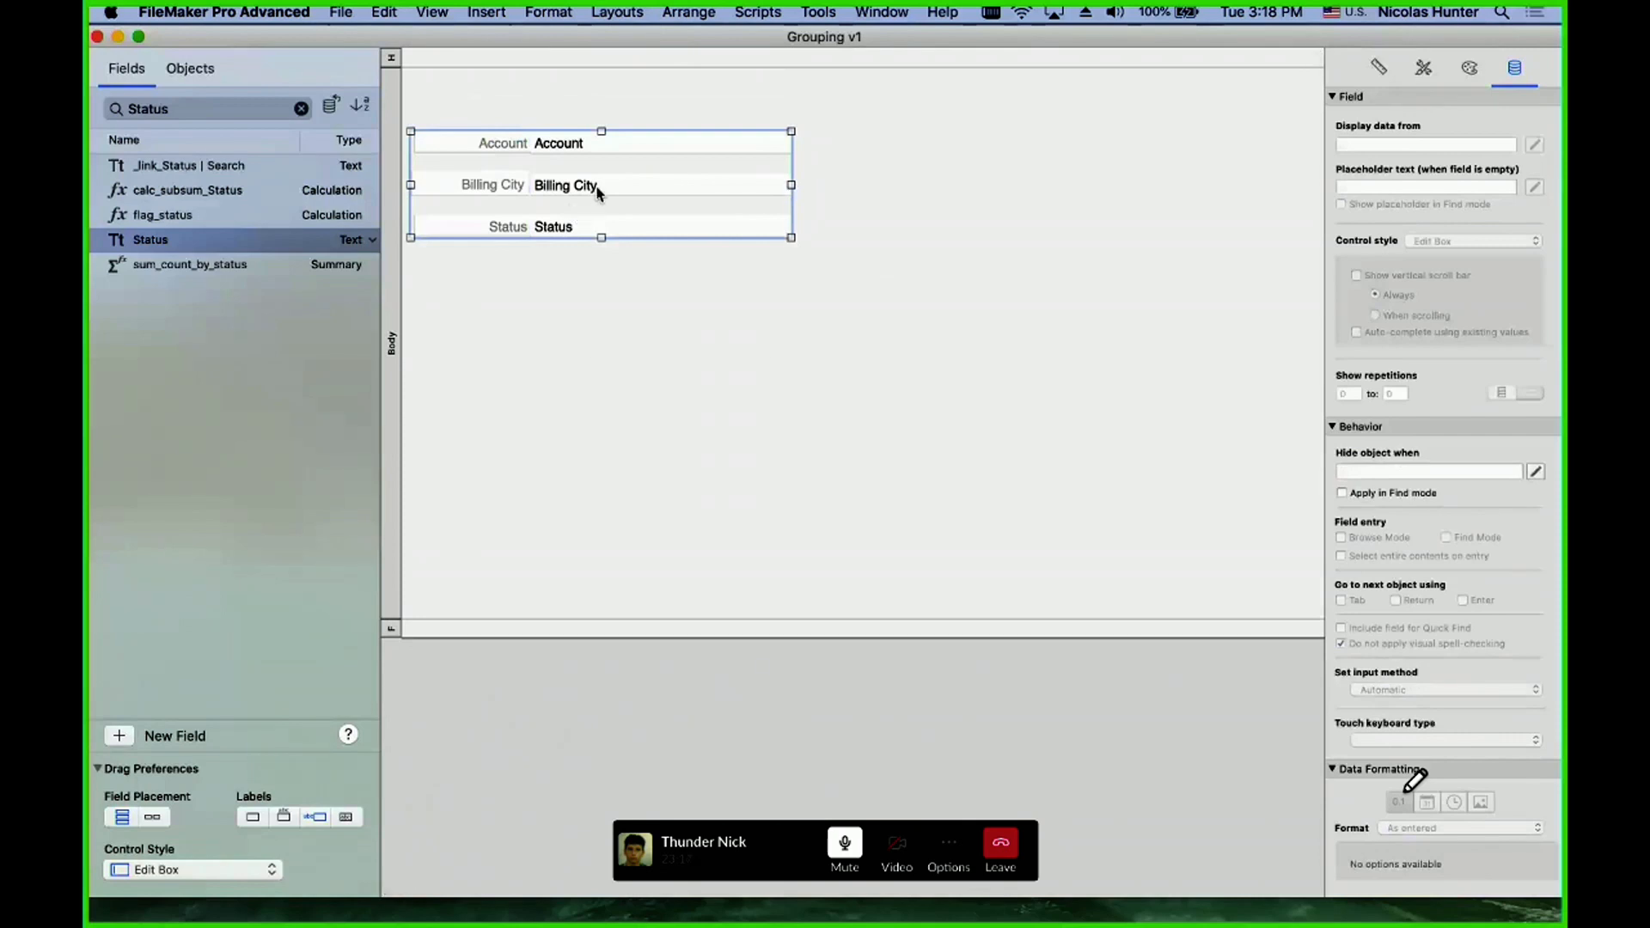
- Examine which grouping and arranging commands are available with the group selected and with nothing selected
right_click(597, 189)
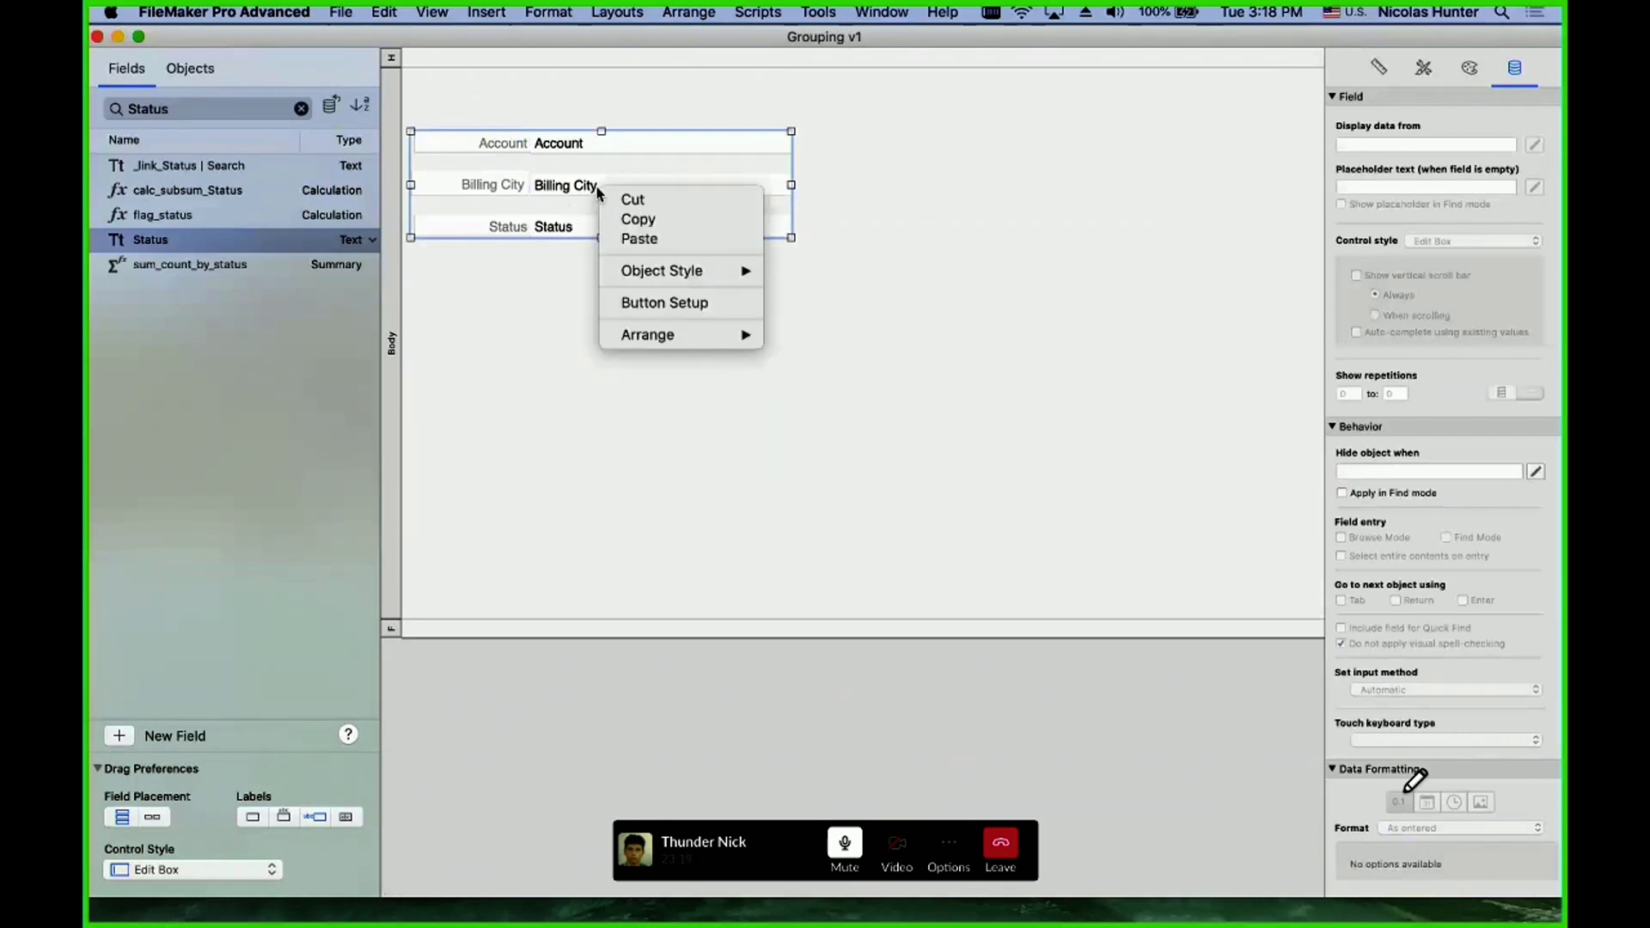
left_click(564, 5)
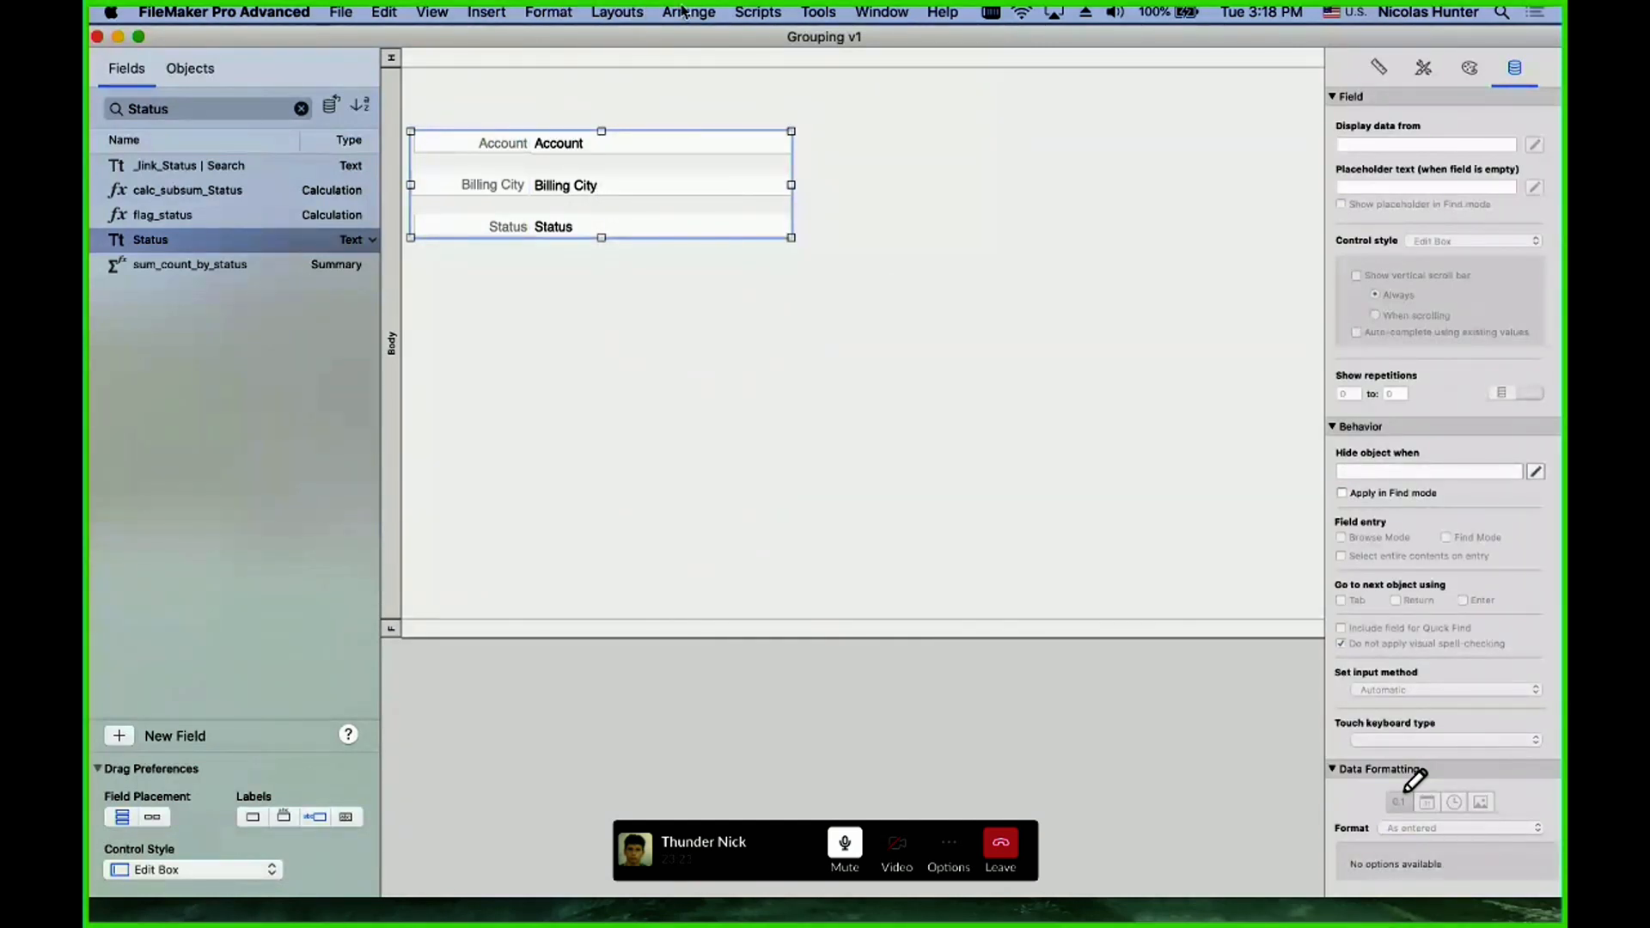
left_click(677, 65)
left_click(685, 12)
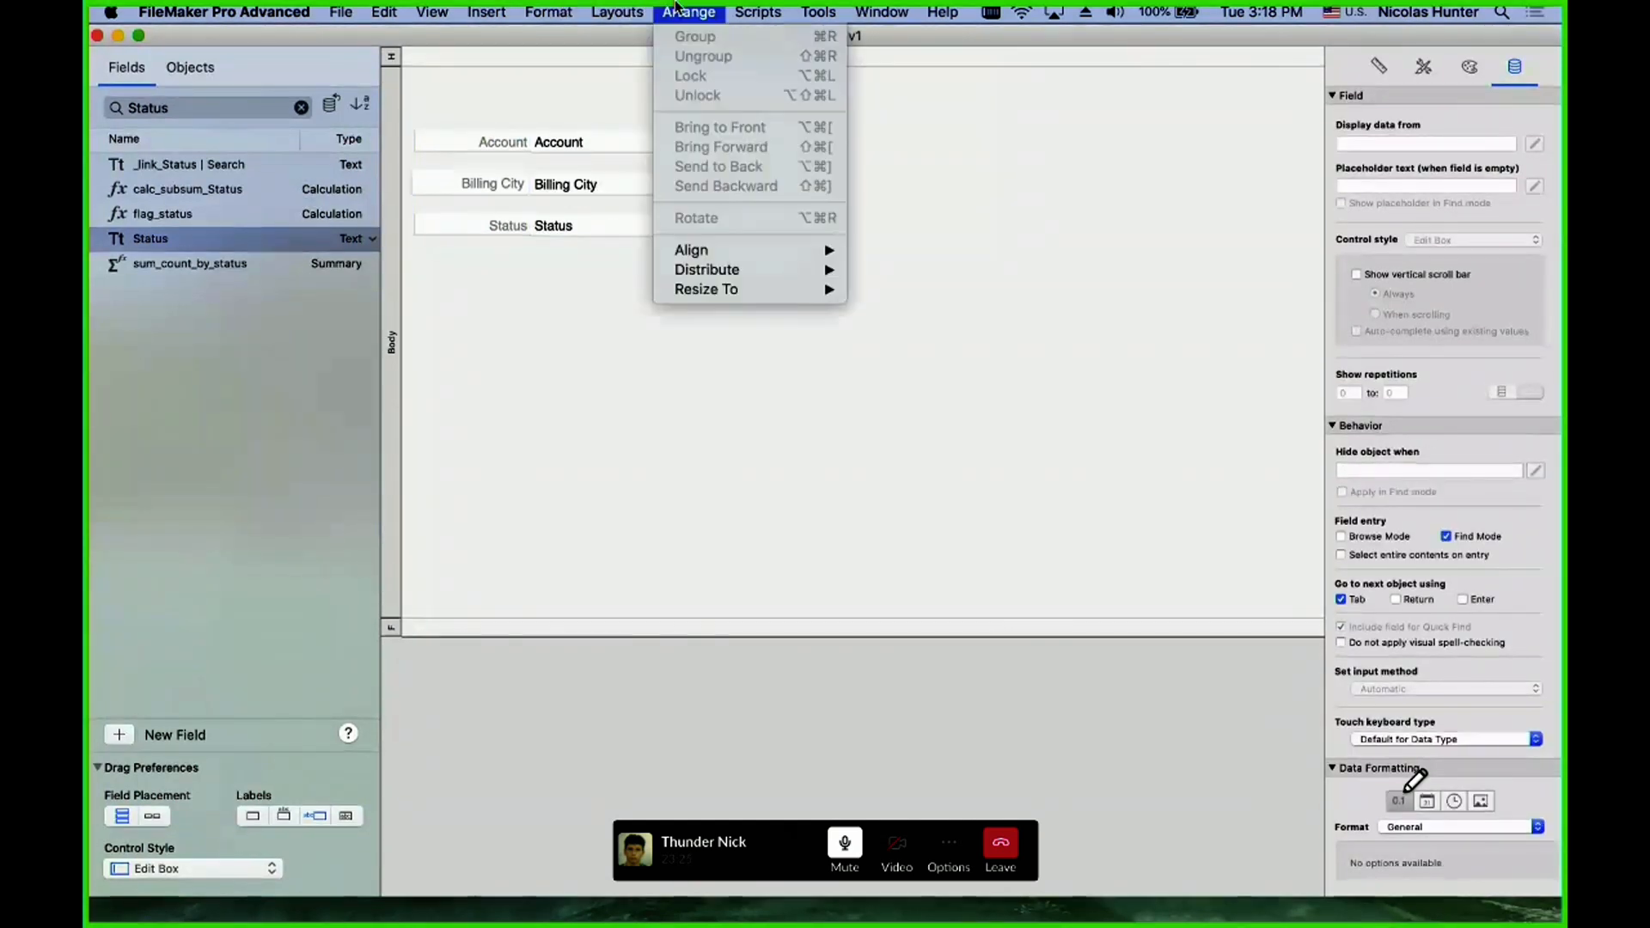
left_click(579, 161)
left_click(671, 11)
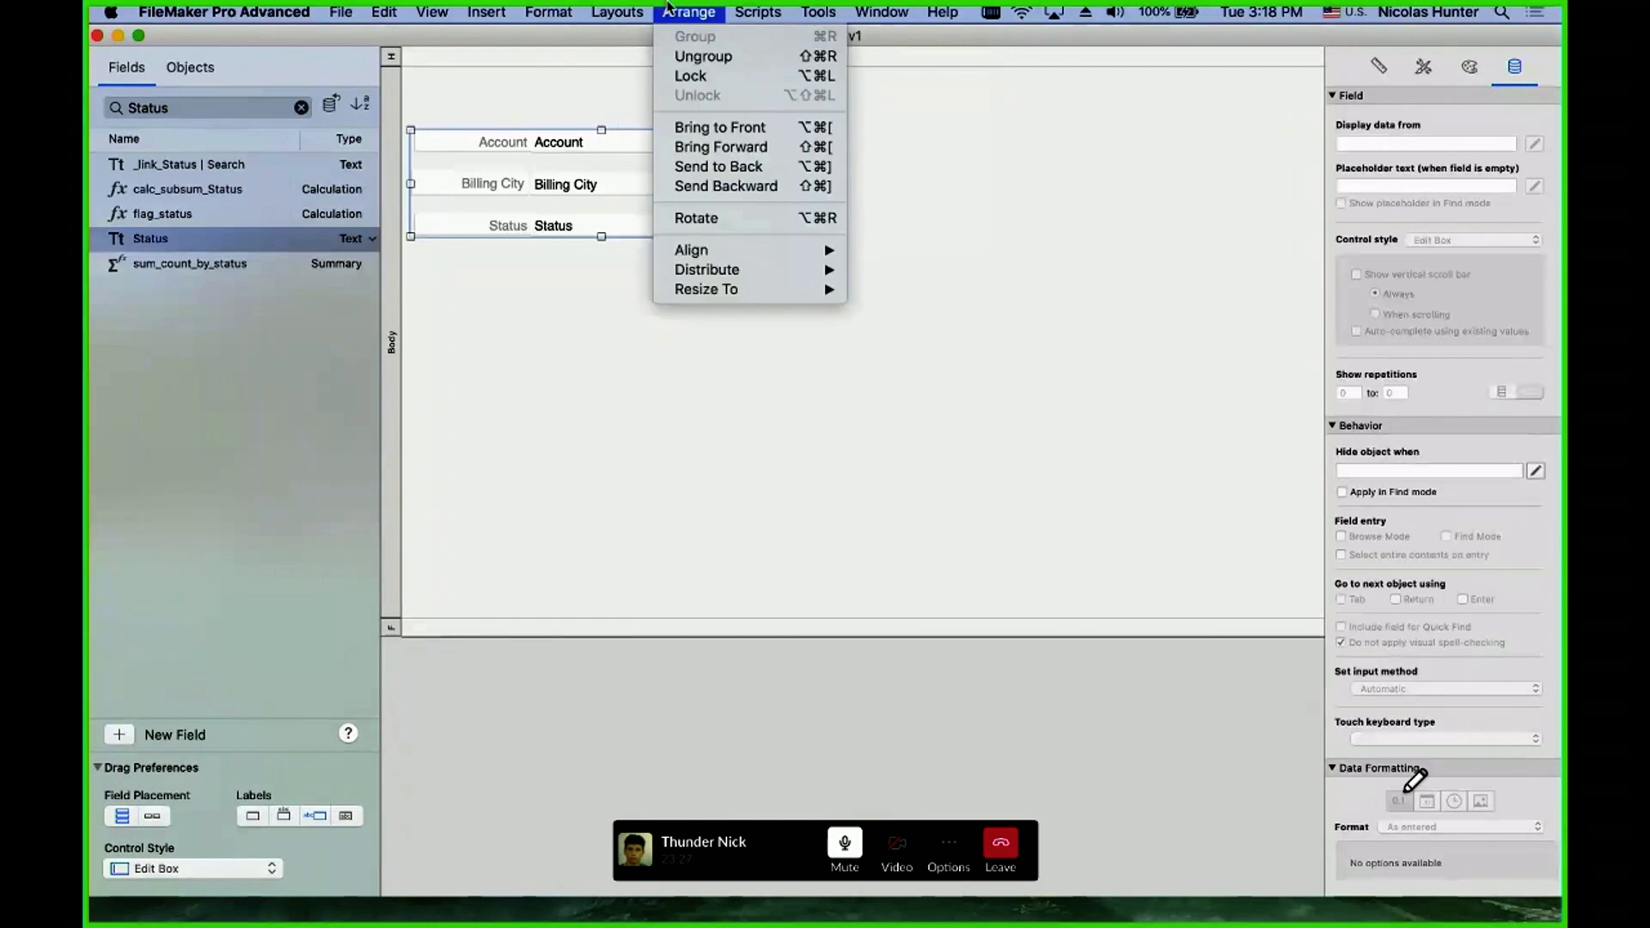
- Select only the Account field inside the group and examine which formatting commands are available for it
mouse_move(647, 8)
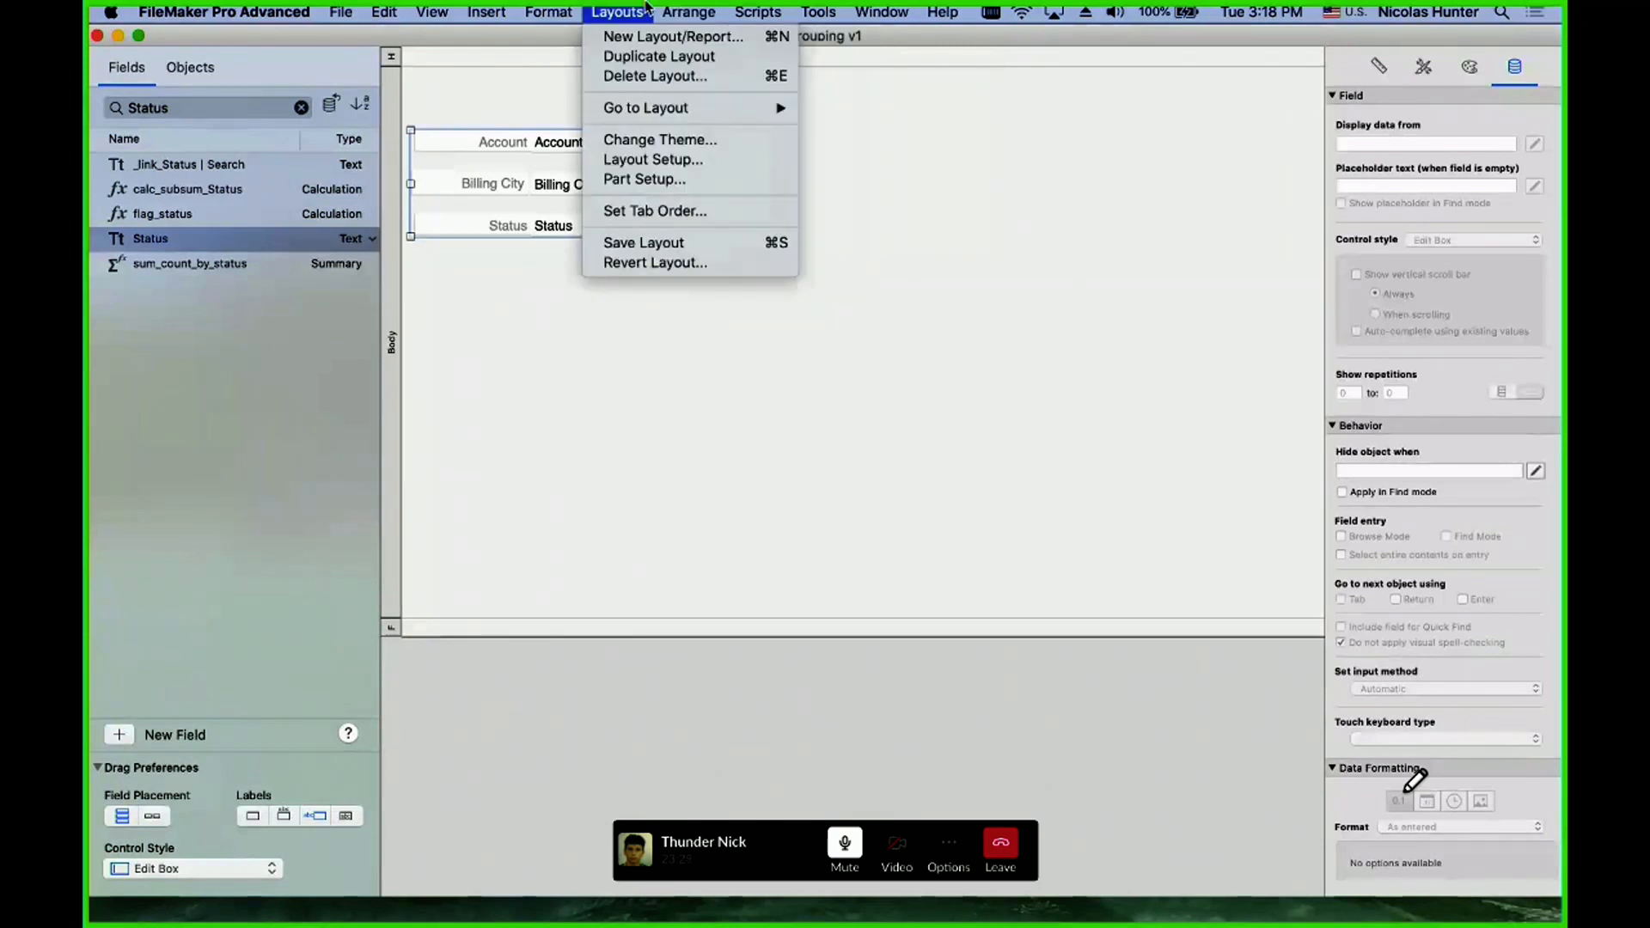
left_click(665, 14)
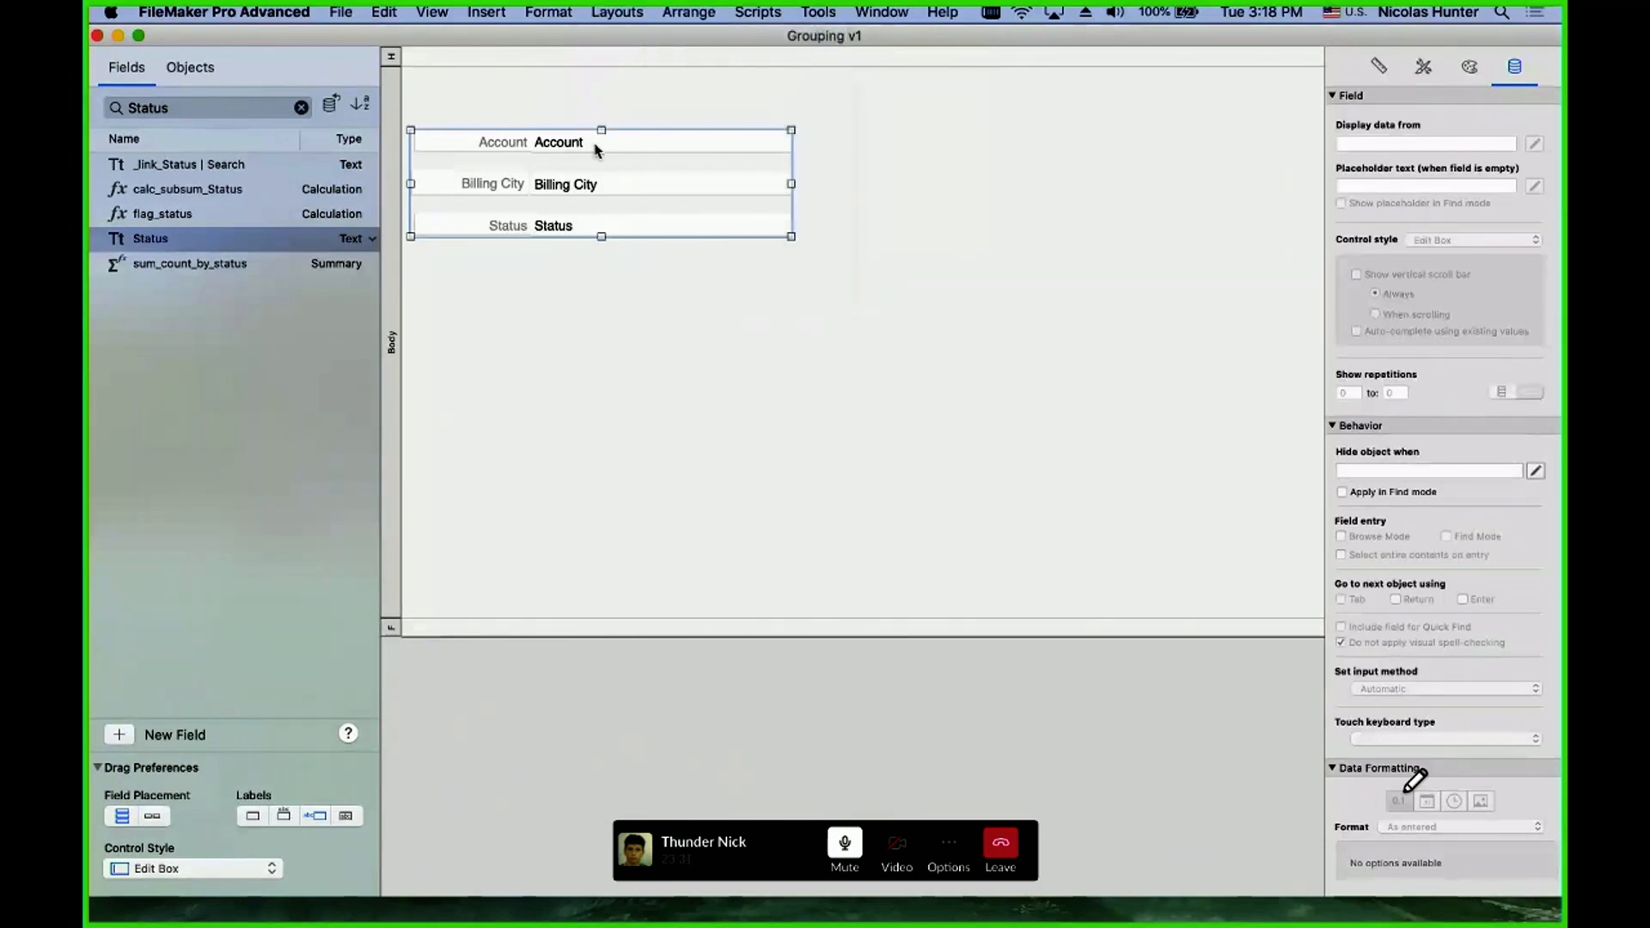
left_click(601, 147)
left_click(617, 9)
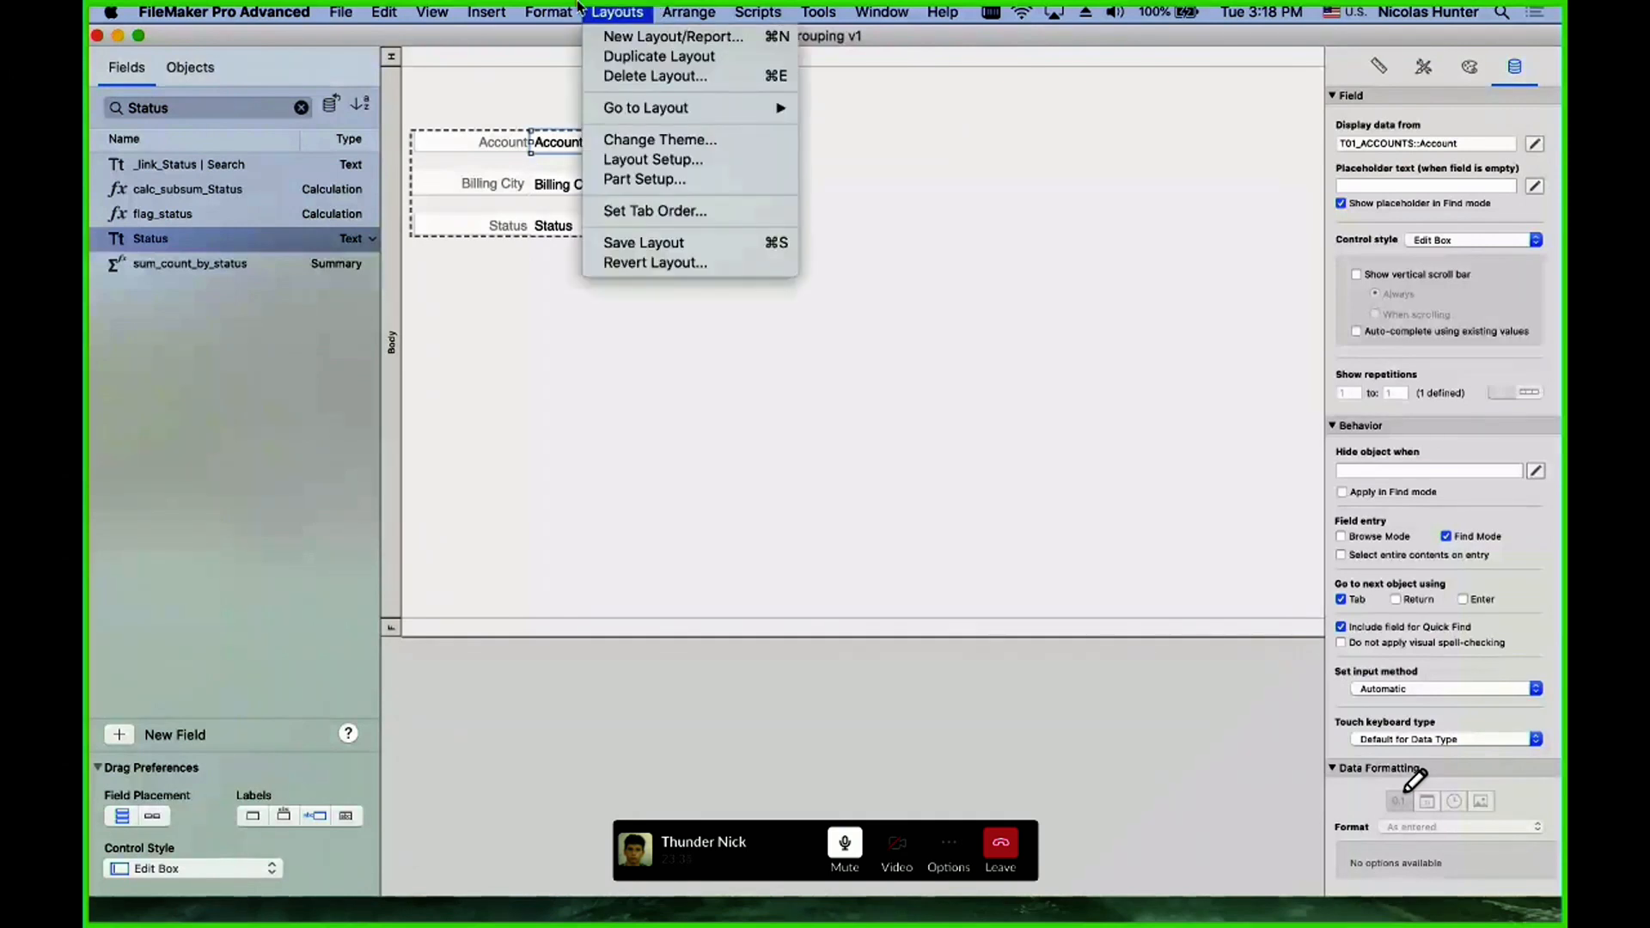
mouse_move(560, 4)
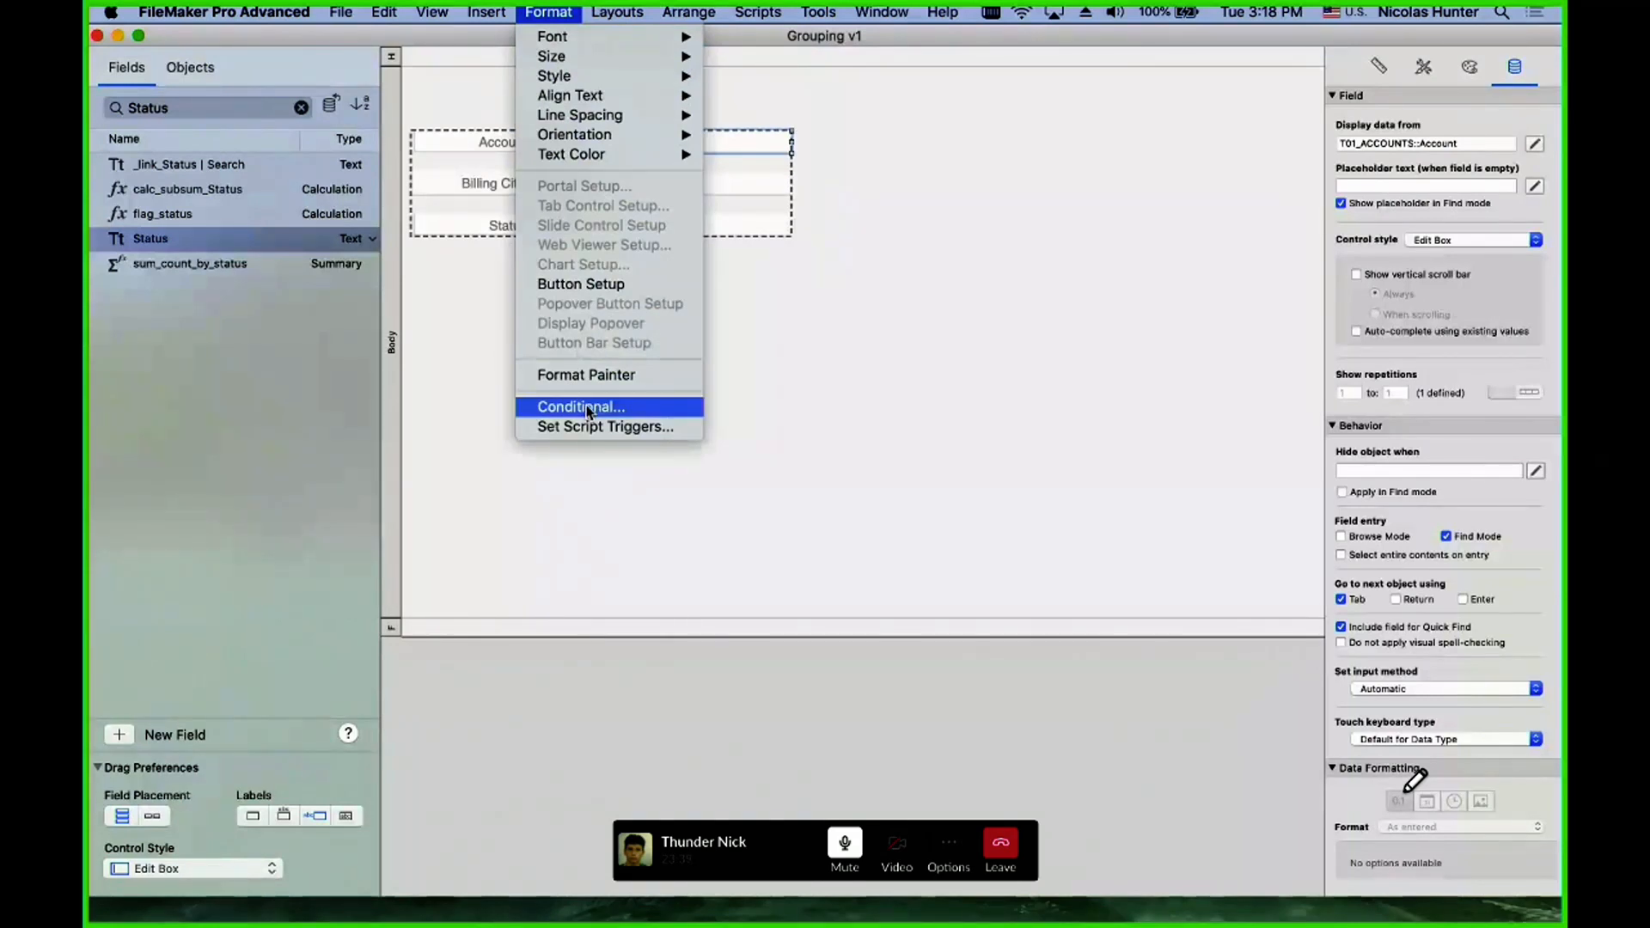
left_click(940, 331)
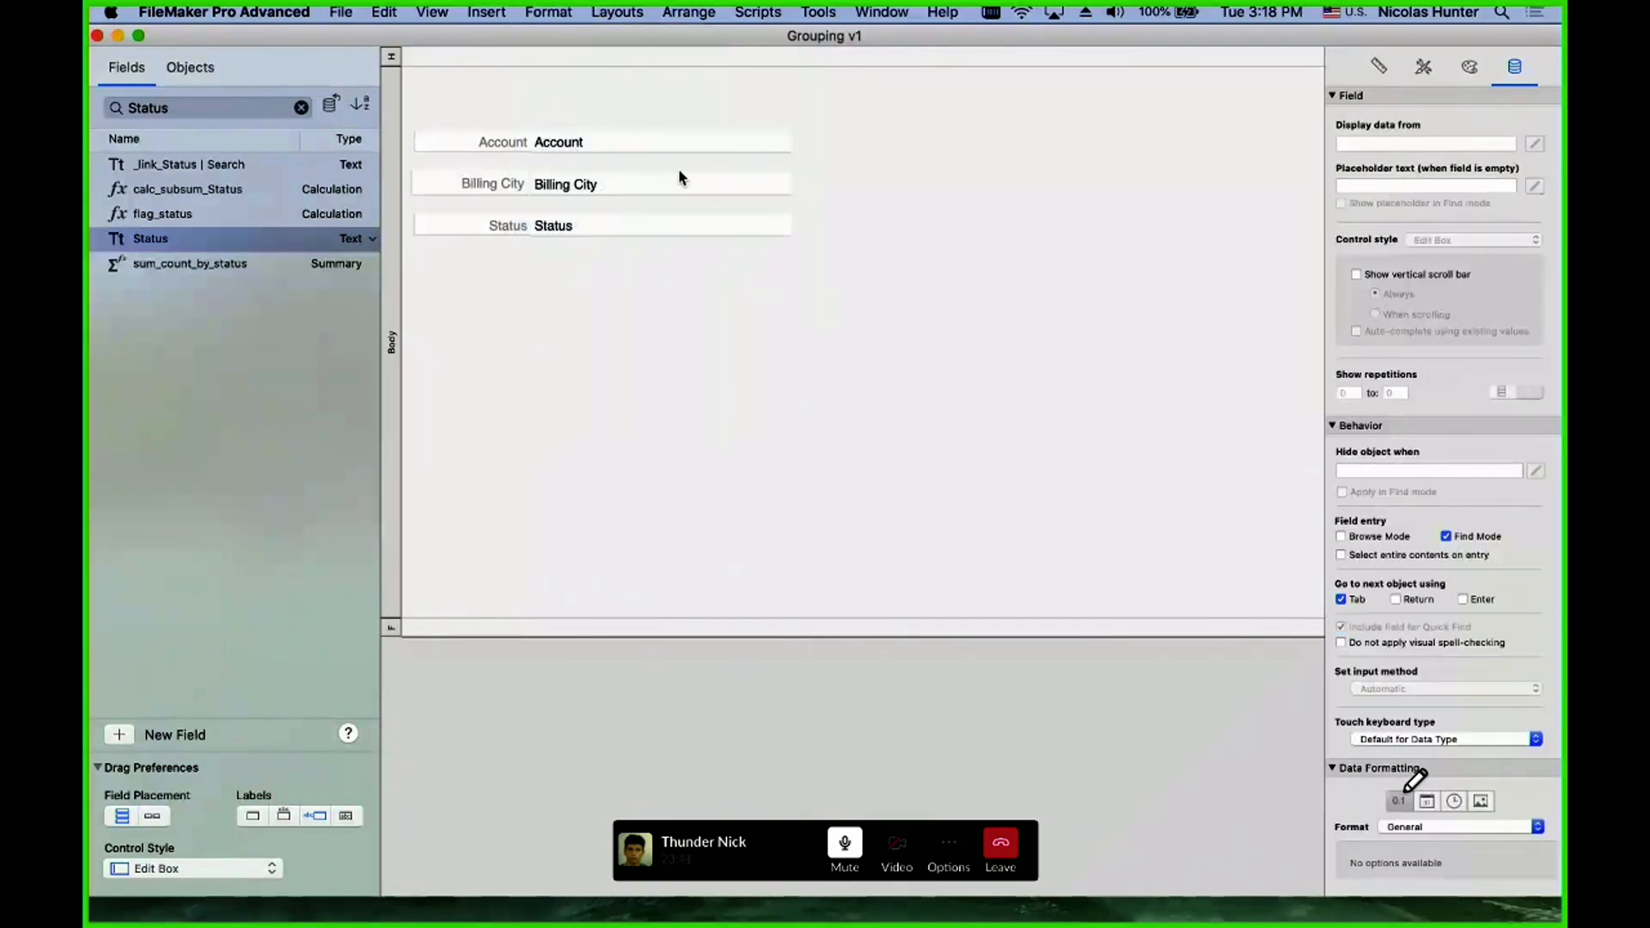
- Move the whole group slightly down and to the right, and examine which formatting commands are available for it
left_click_drag(660, 148, 710, 155)
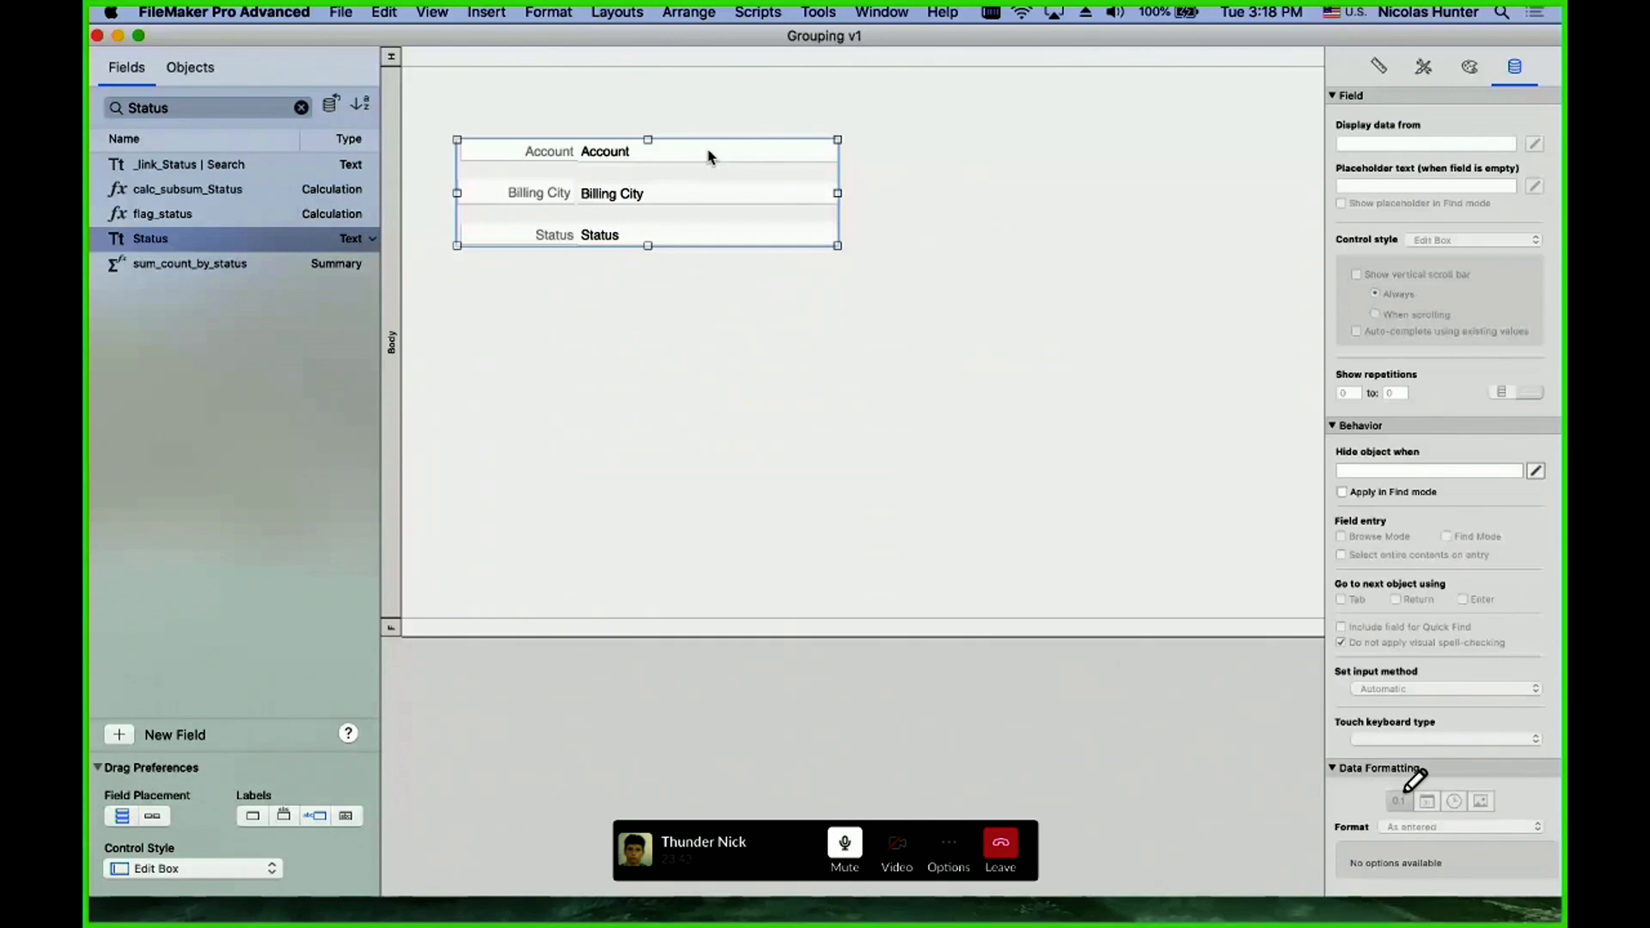
left_click(548, 12)
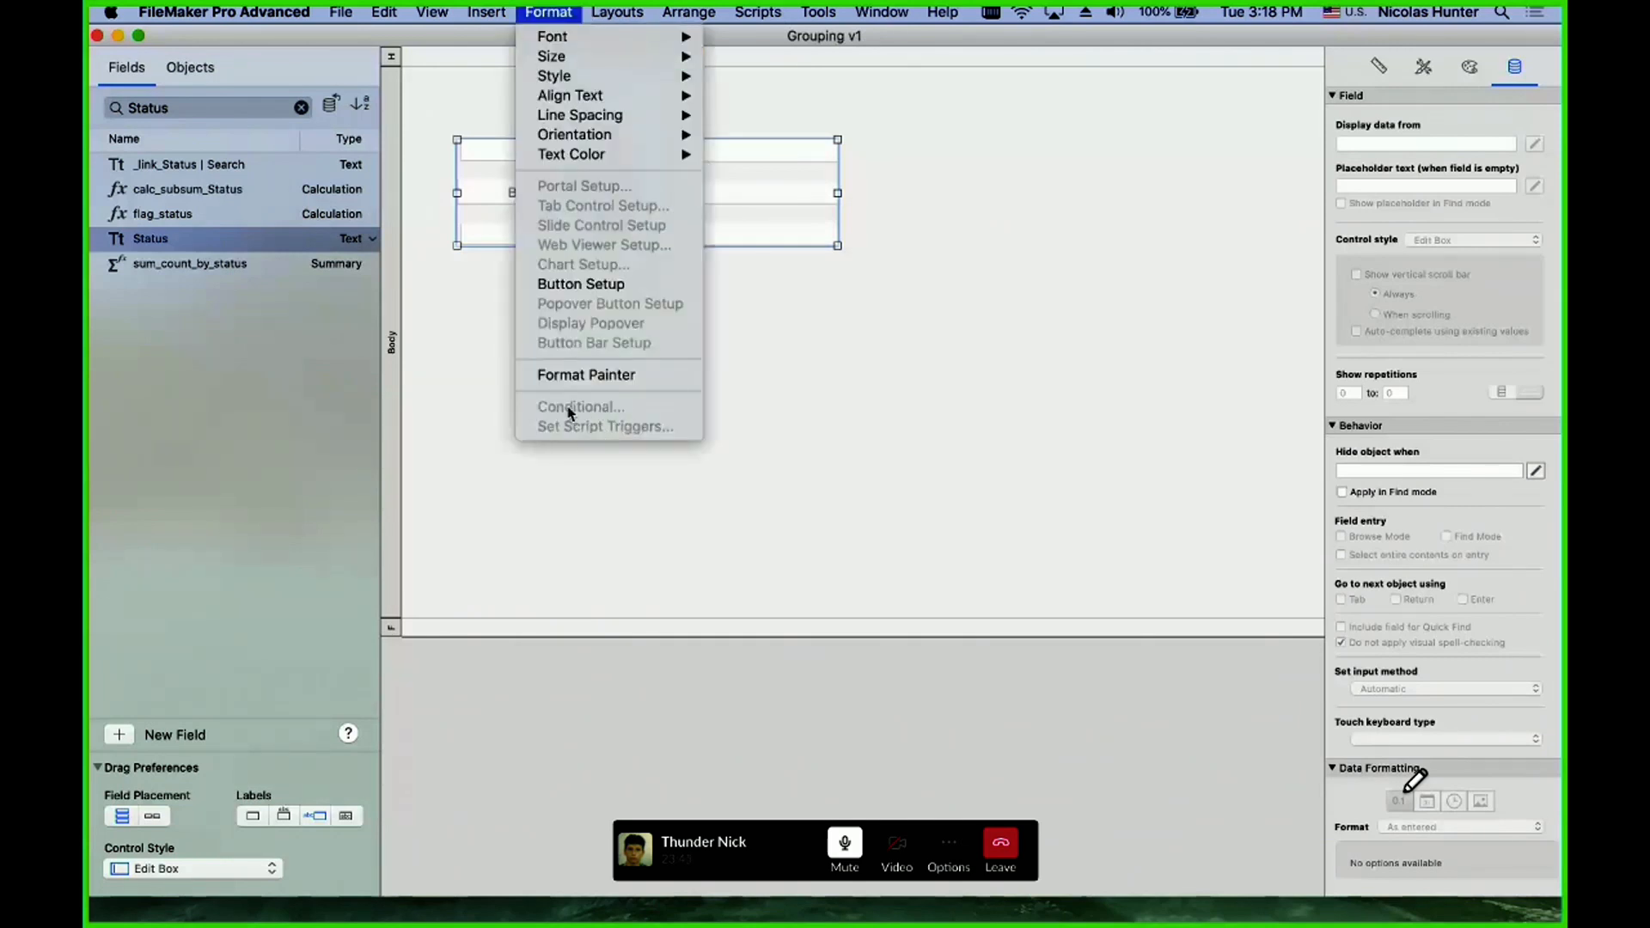
left_click(736, 363)
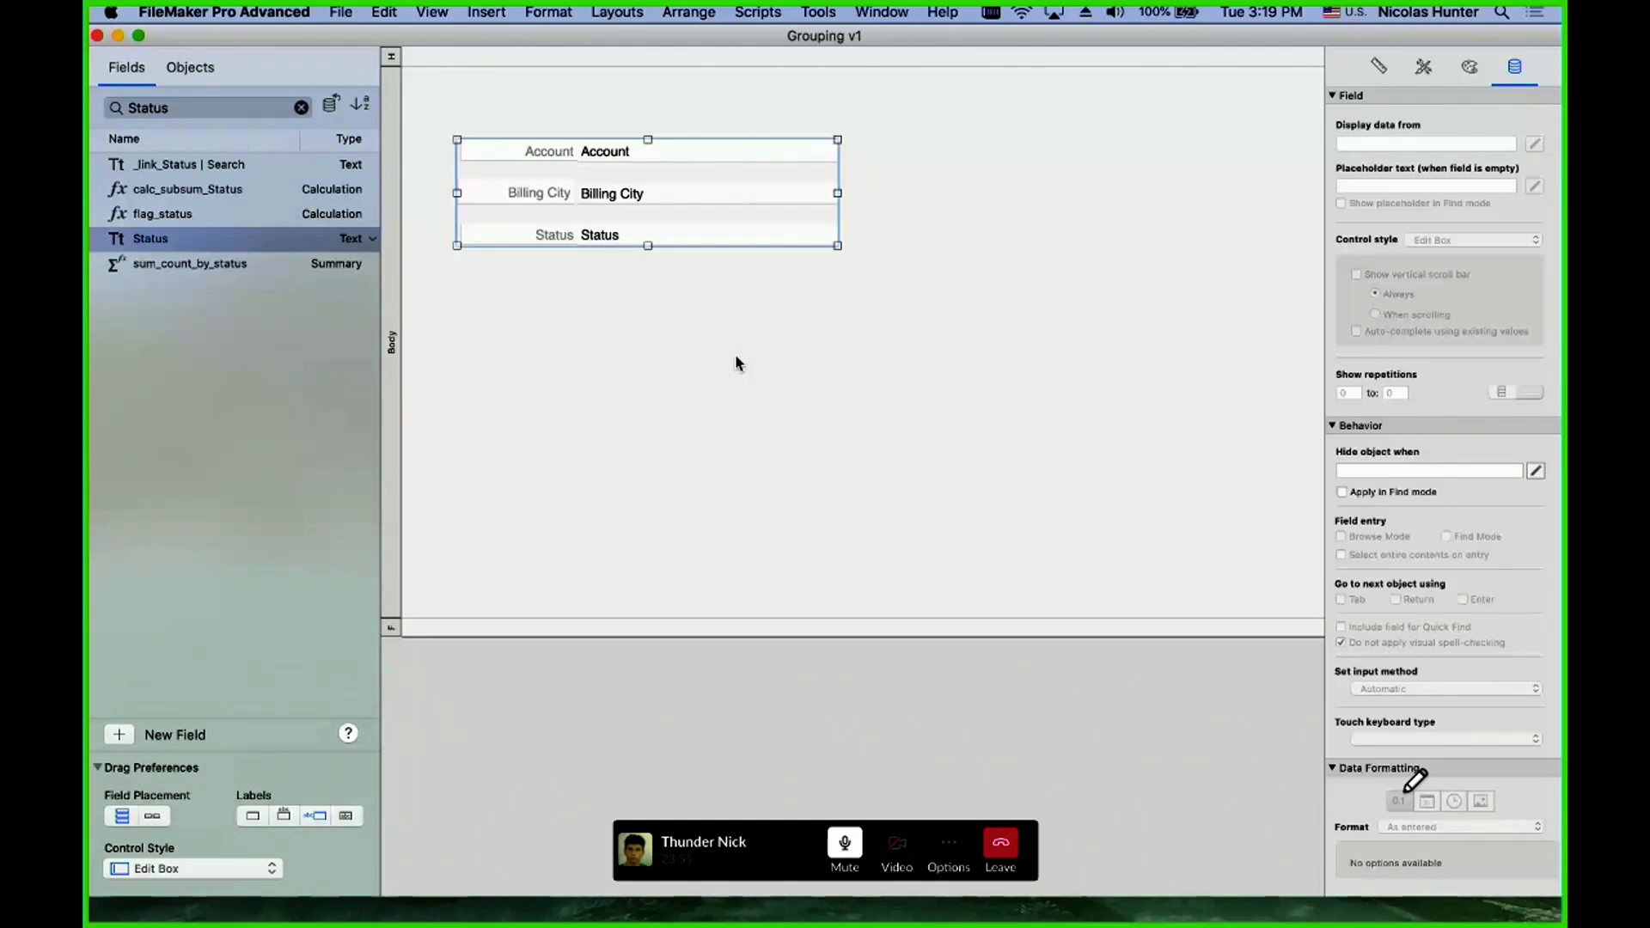
- Add a conditional formatting rule with Formula is 1 to the Account, Billing City and Status fields inside the group
left_click(693, 156)
left_click(690, 203, "shift")
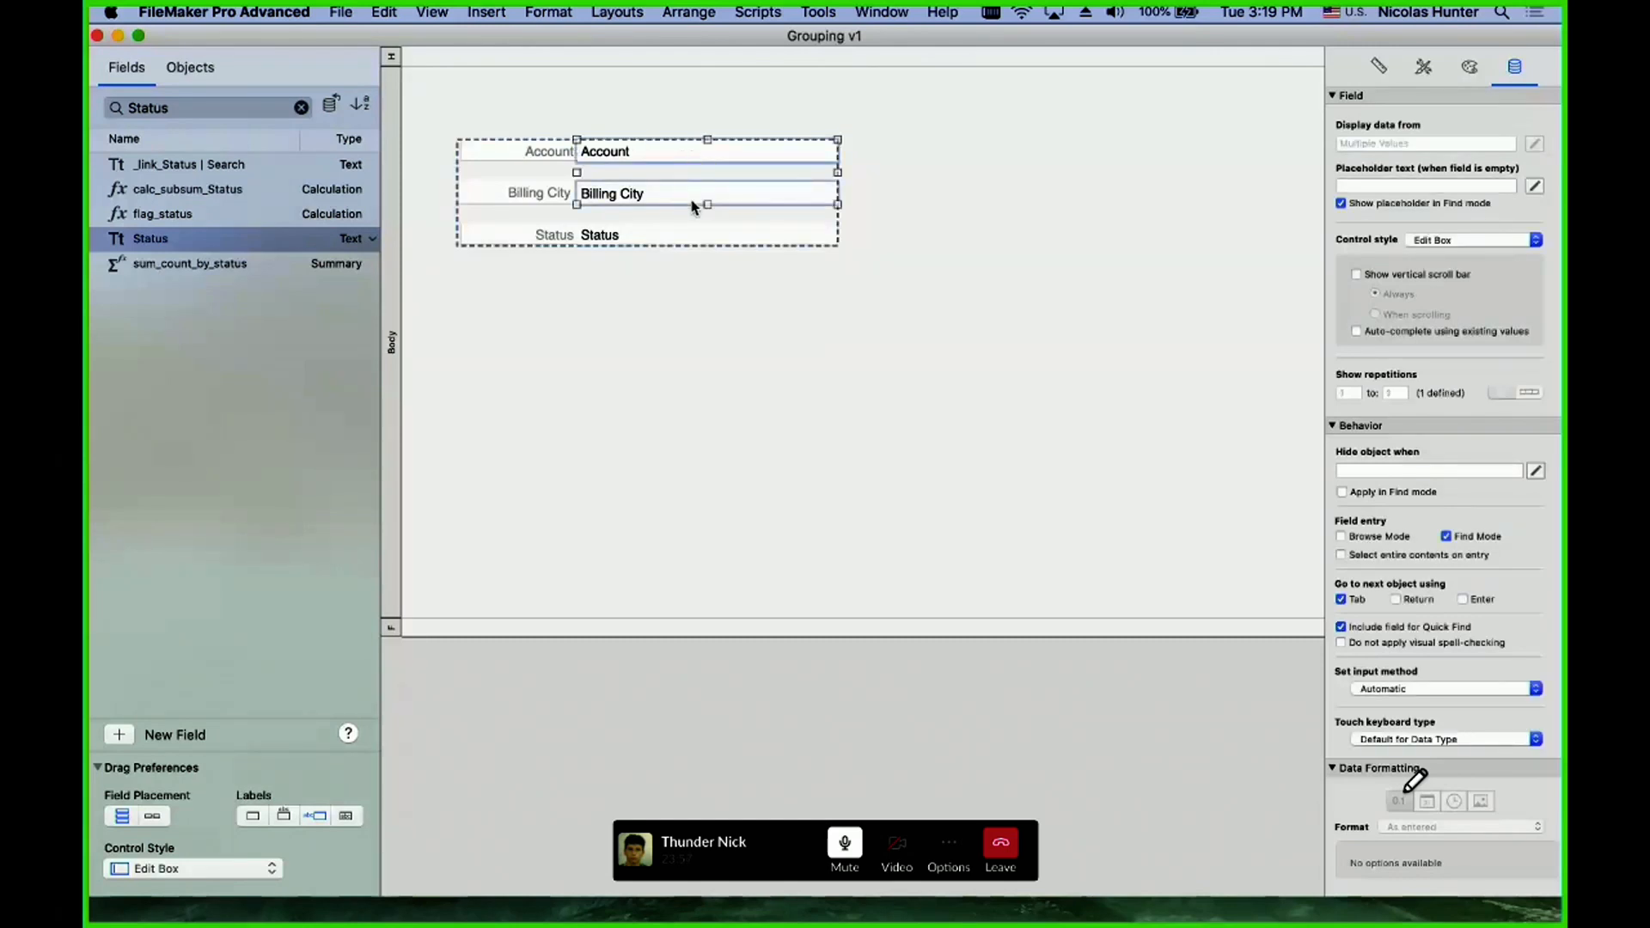
left_click(695, 234, "shift")
right_click(696, 233)
left_click(747, 417)
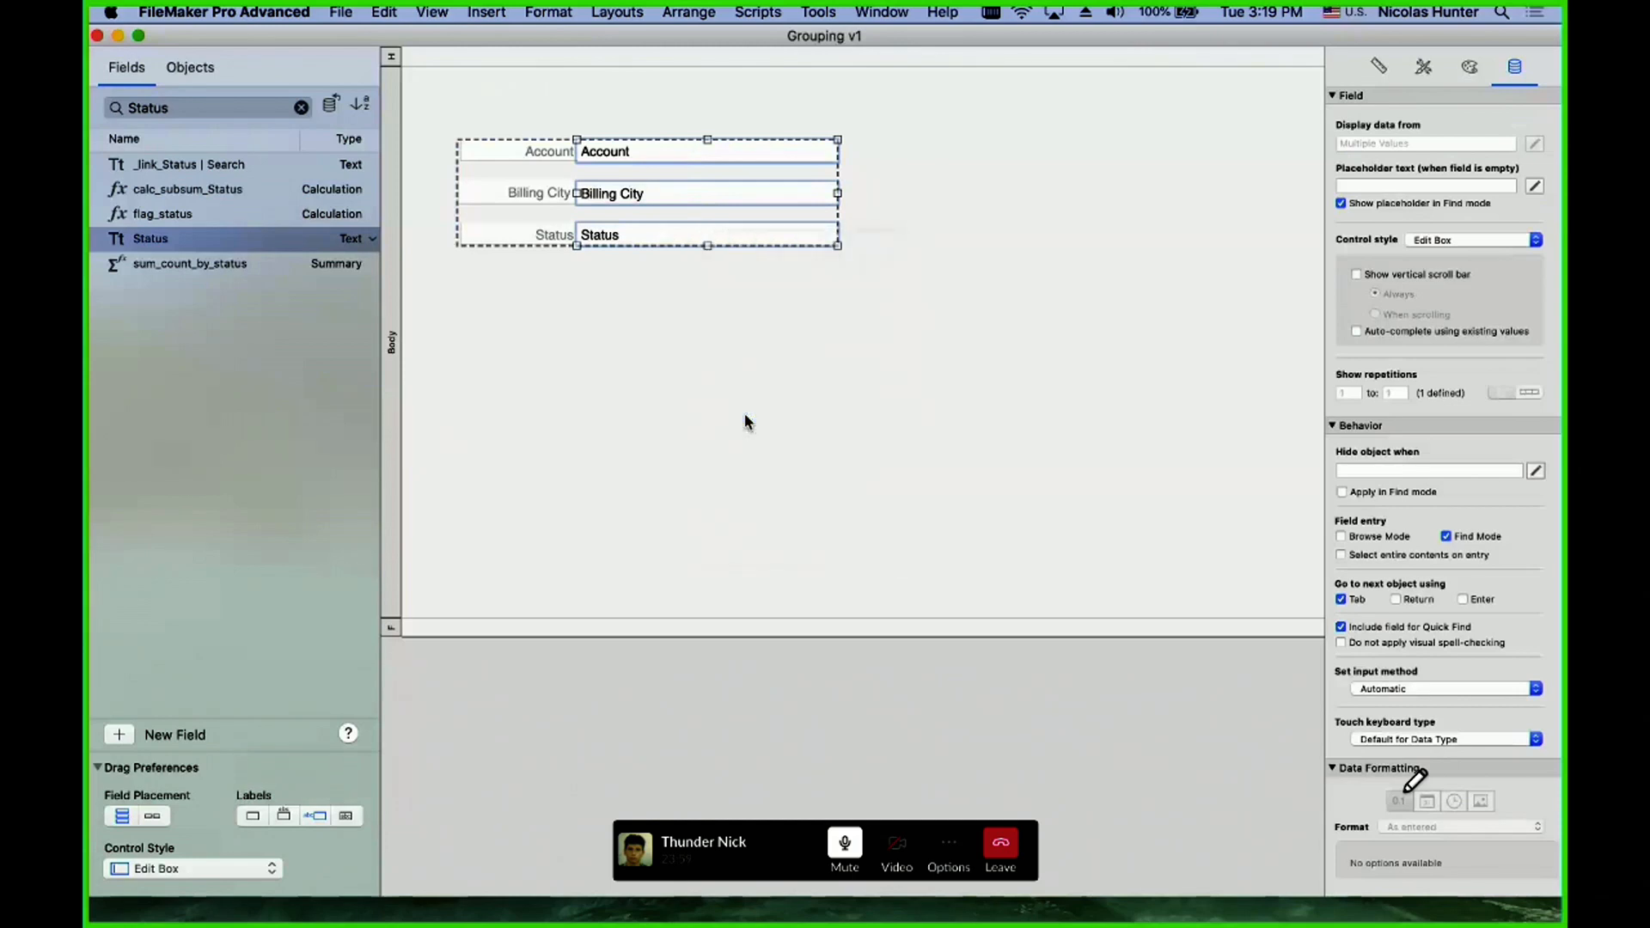
left_click(1404, 562)
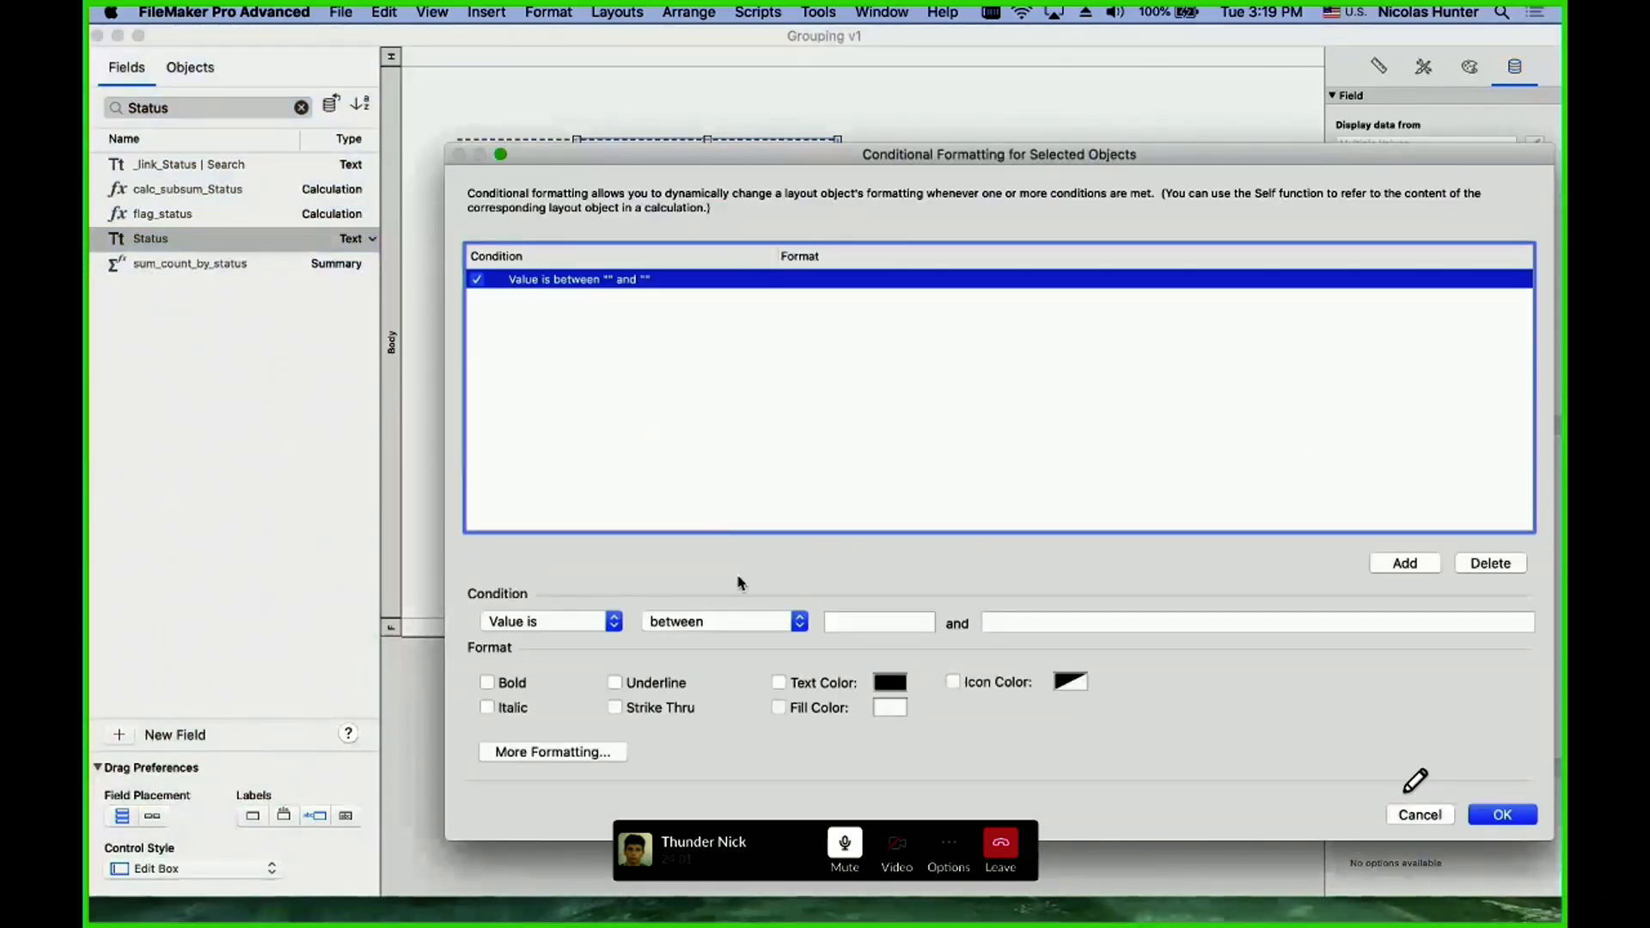
left_click(567, 621)
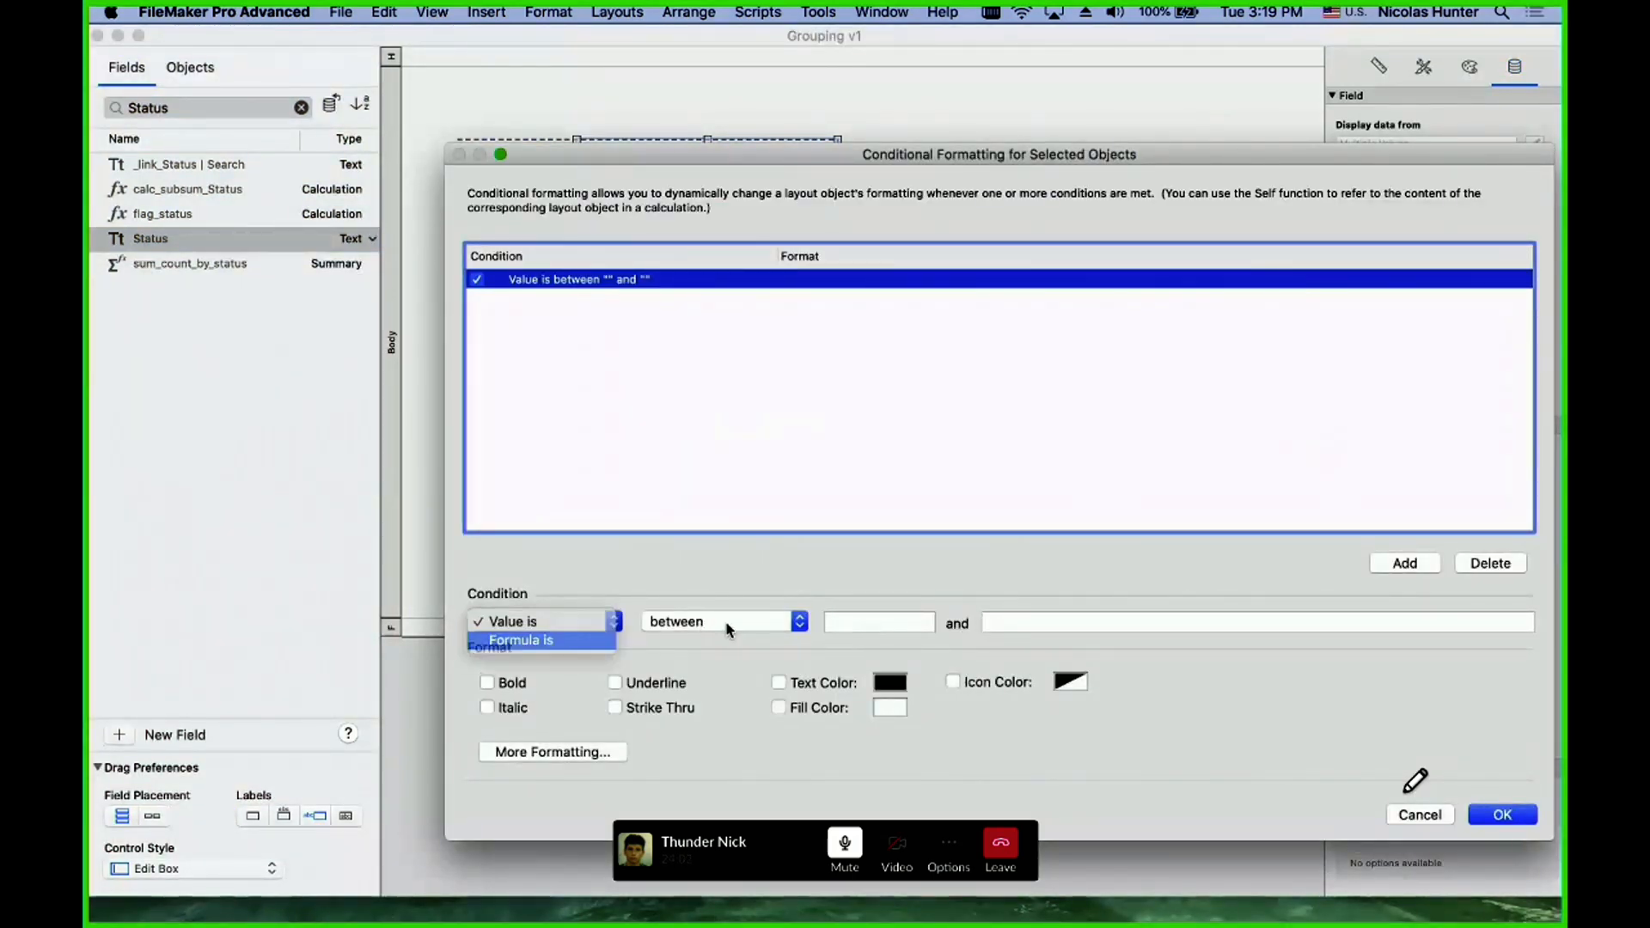
left_click(550, 640)
triple_click(760, 624)
type("1")
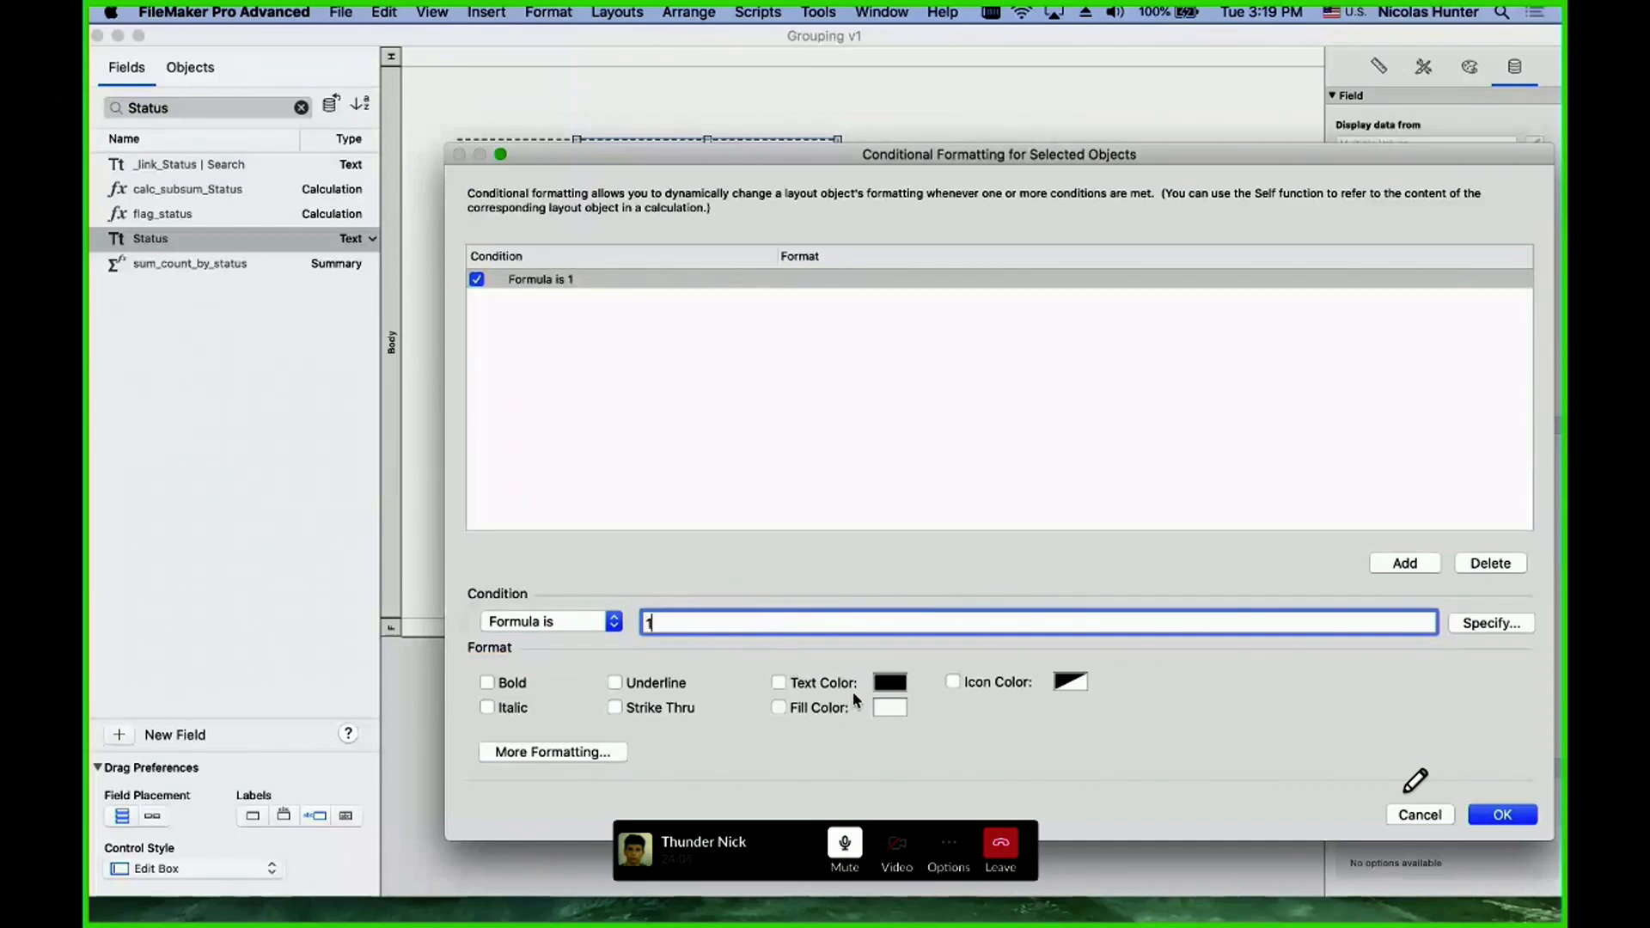
- Set the rule's text color to orange and apply the conditional formatting to the three fields
left_click(779, 682)
left_click(890, 681)
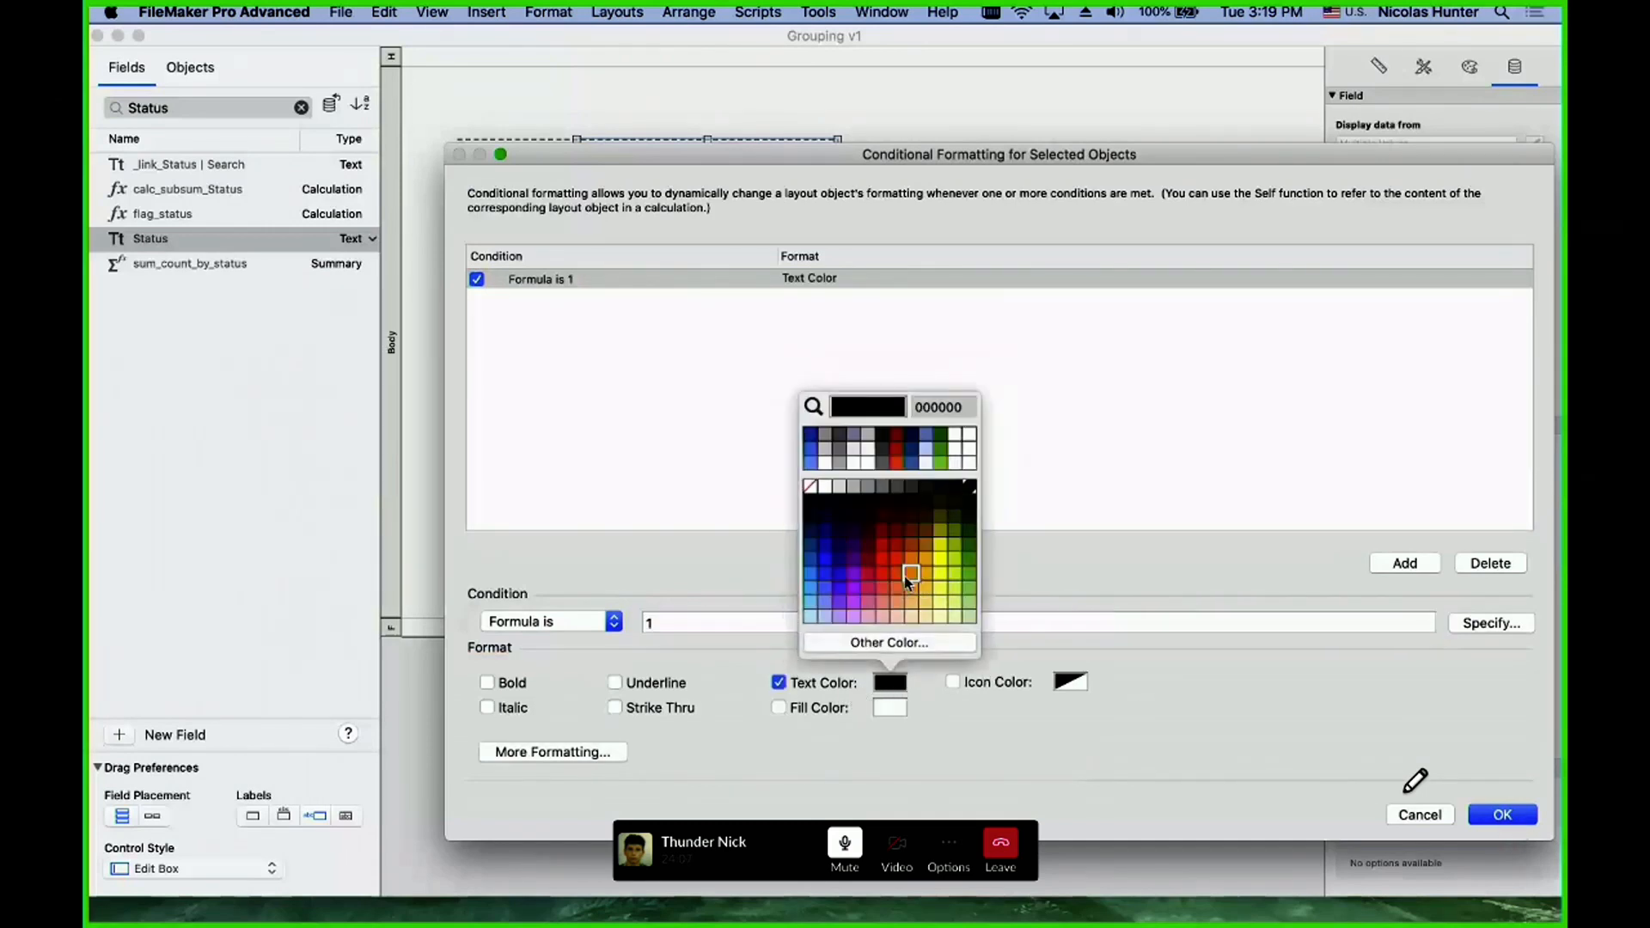
left_click(868, 550)
left_click(1501, 815)
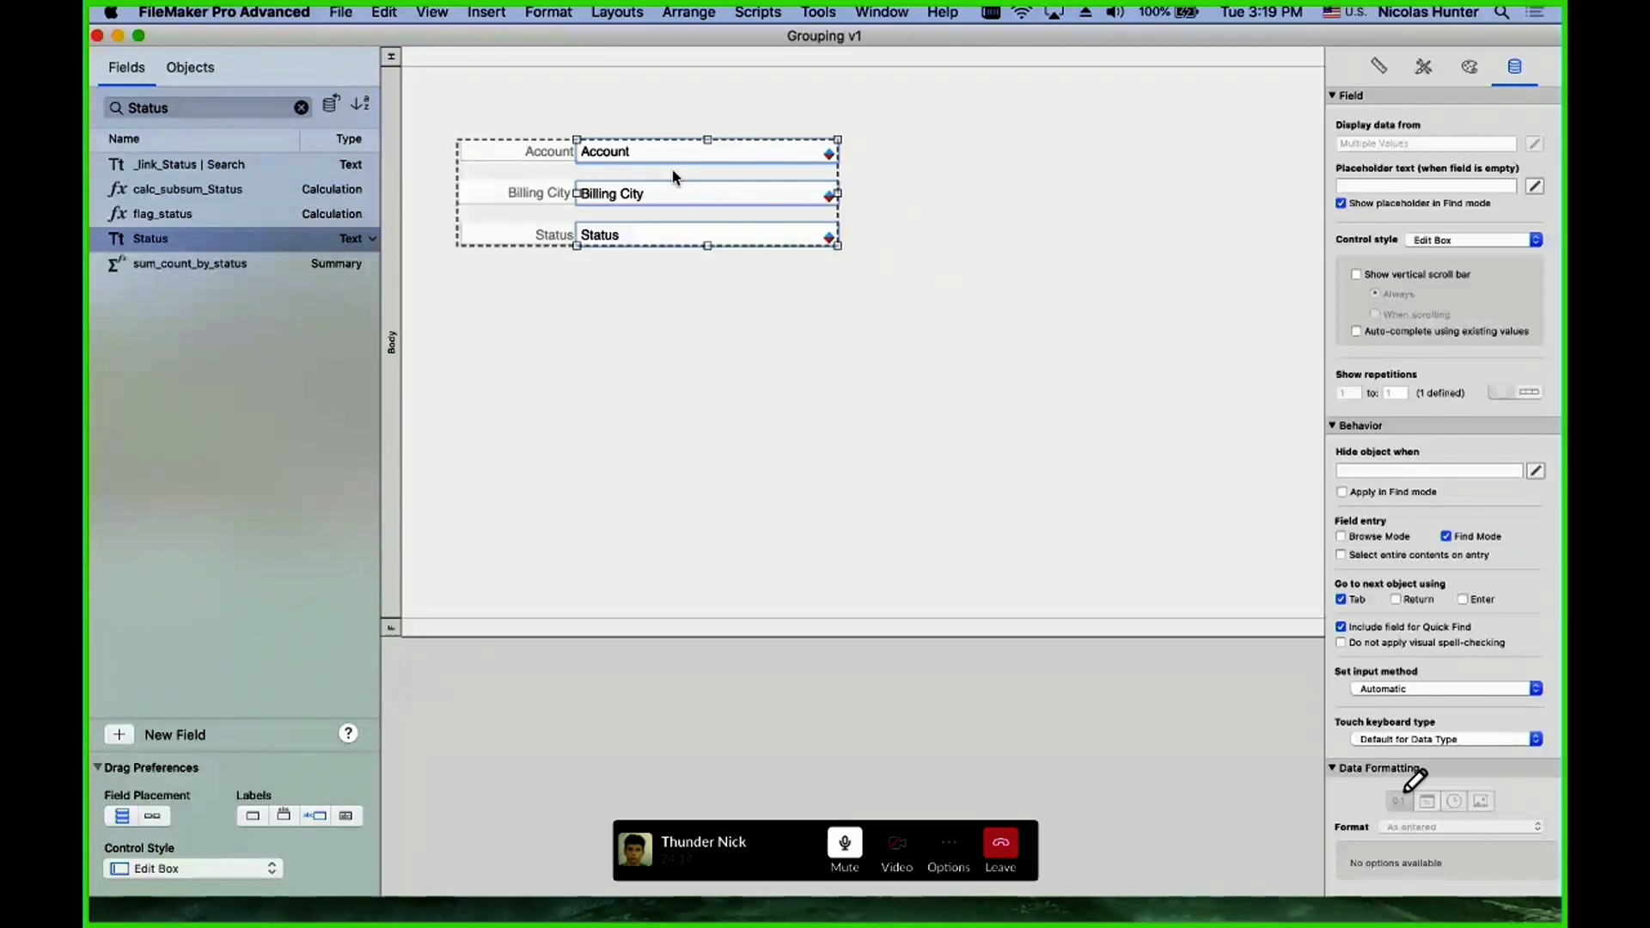
- Review the three fields' conditional formatting rule without changing it, and preview the layout in Browse mode
right_click(701, 186)
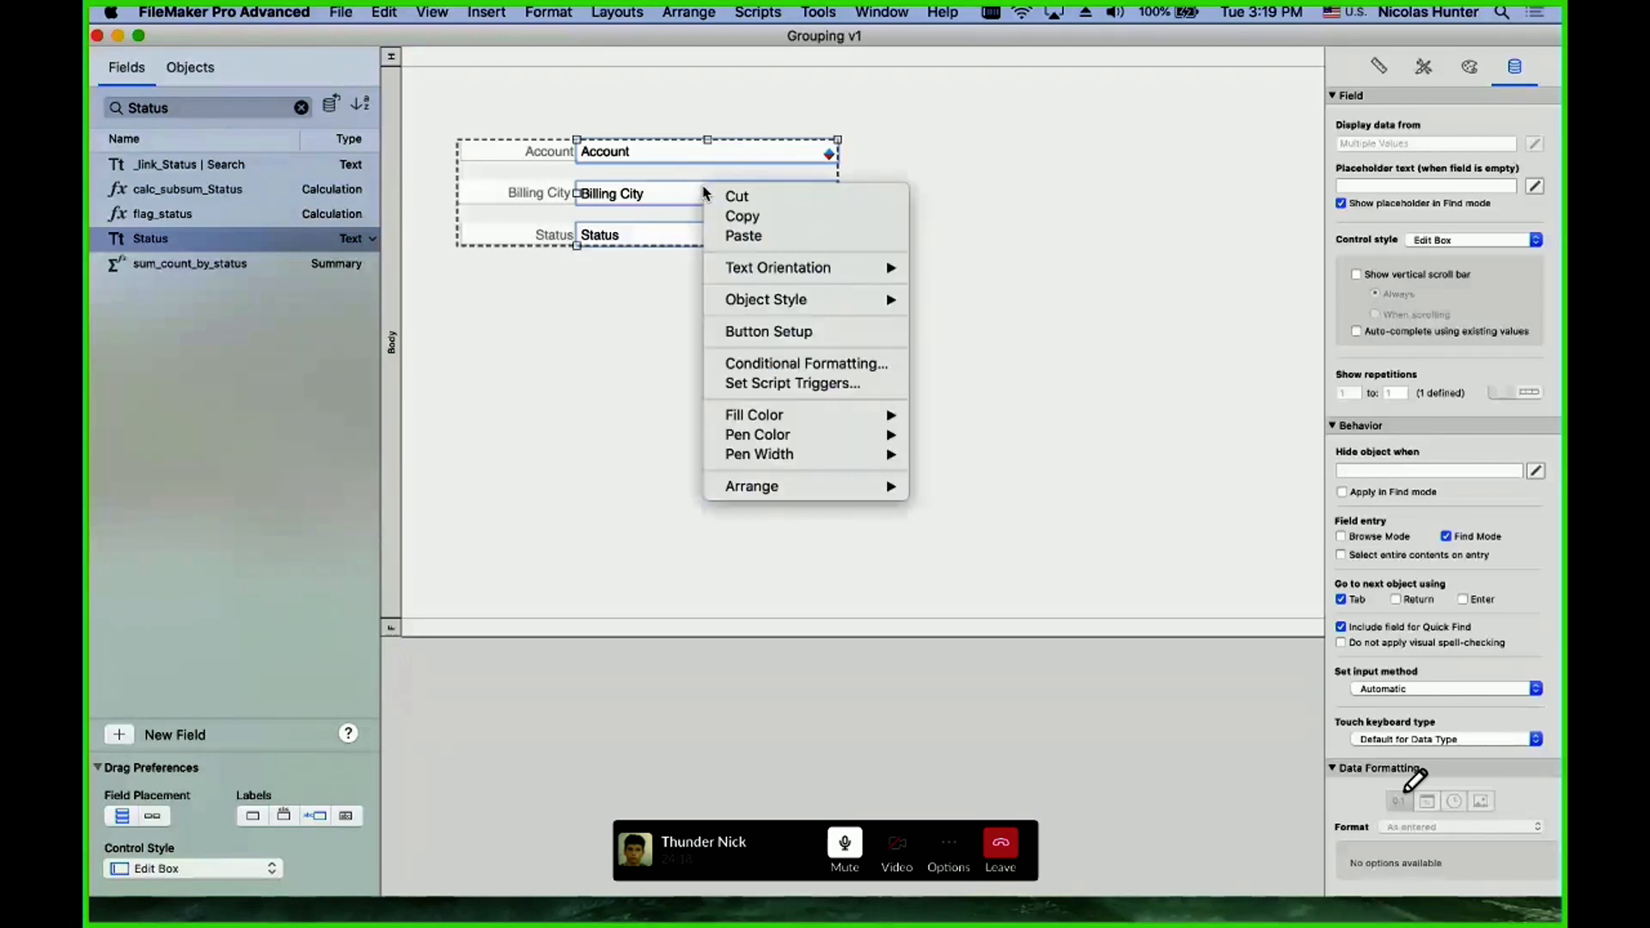
left_click(800, 368)
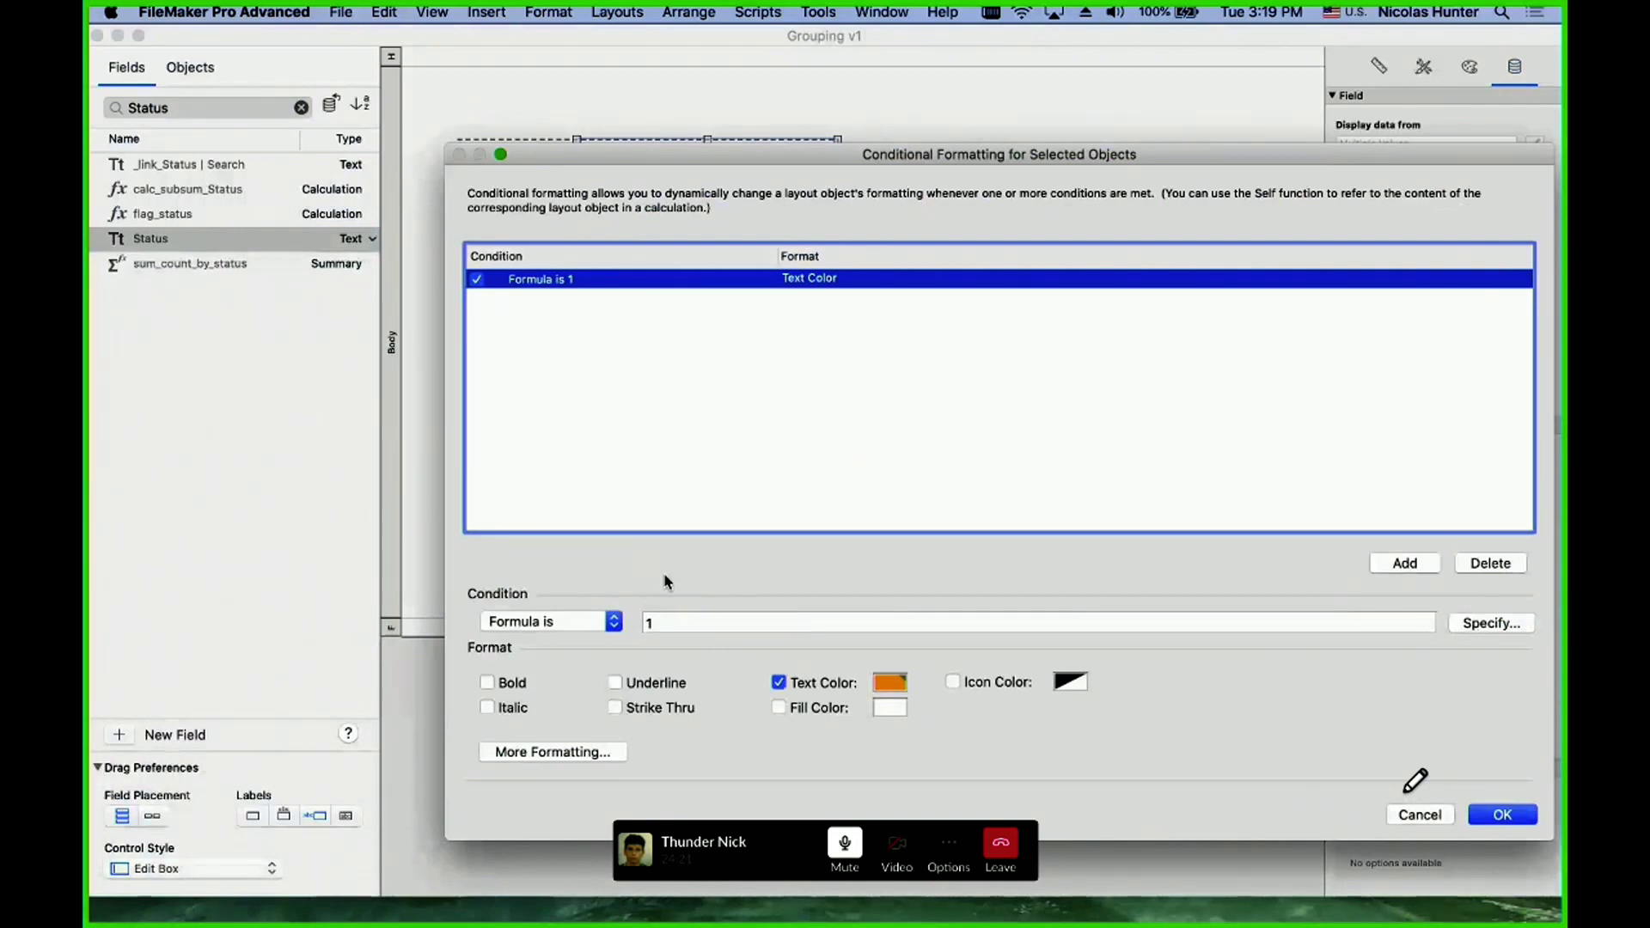
left_click(676, 619)
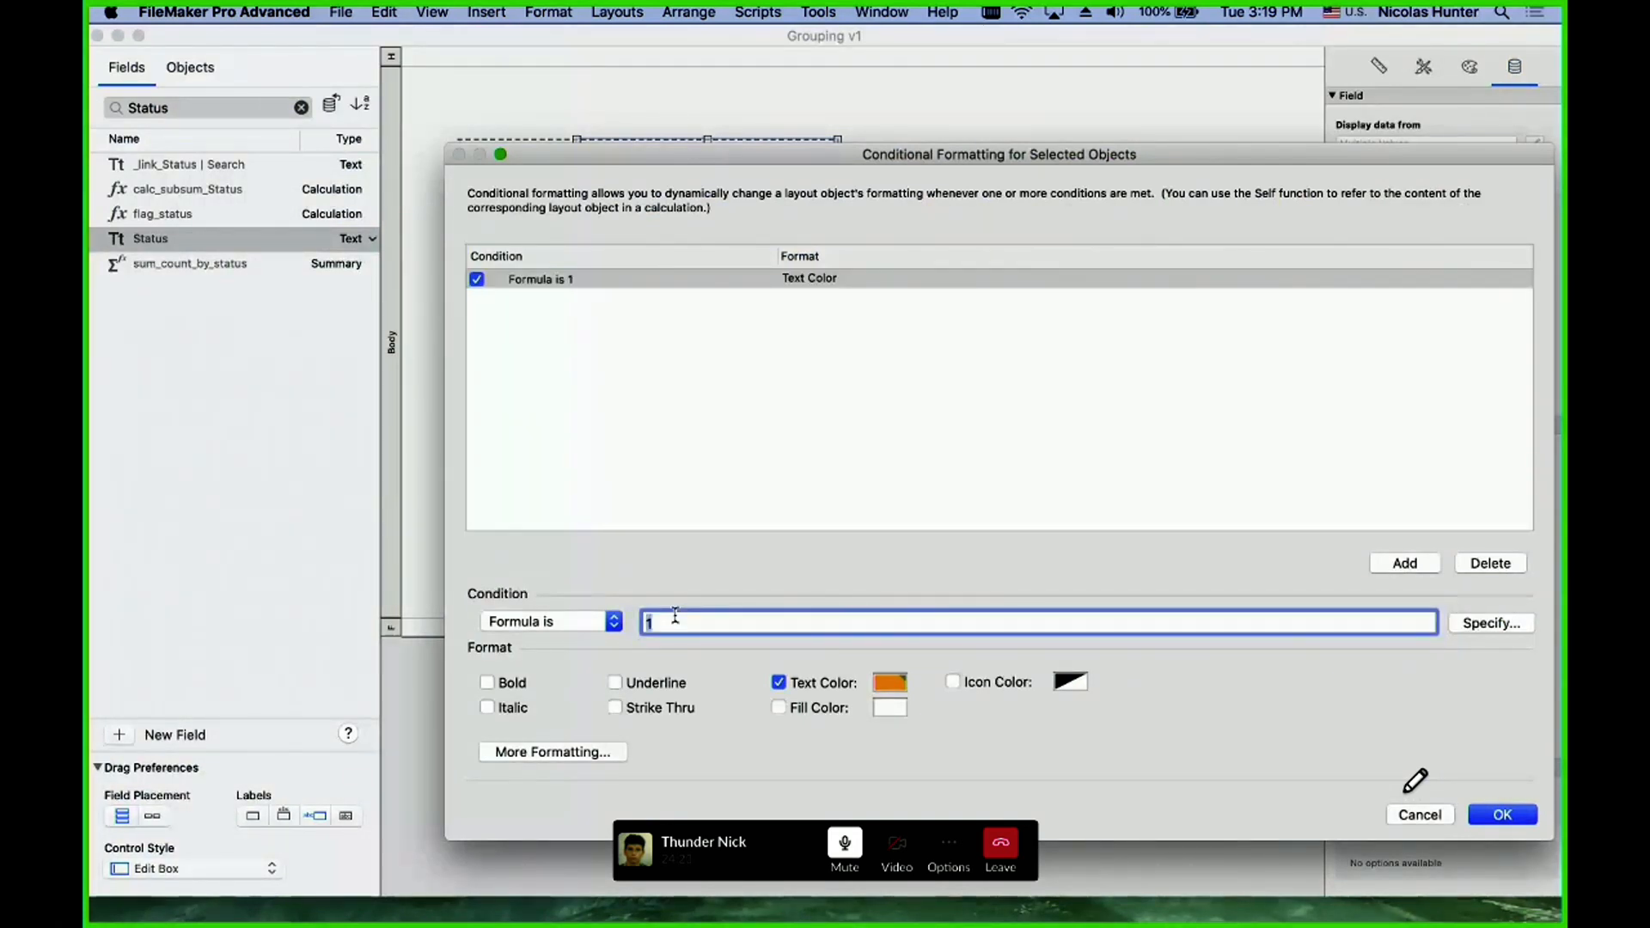
key("Escape")
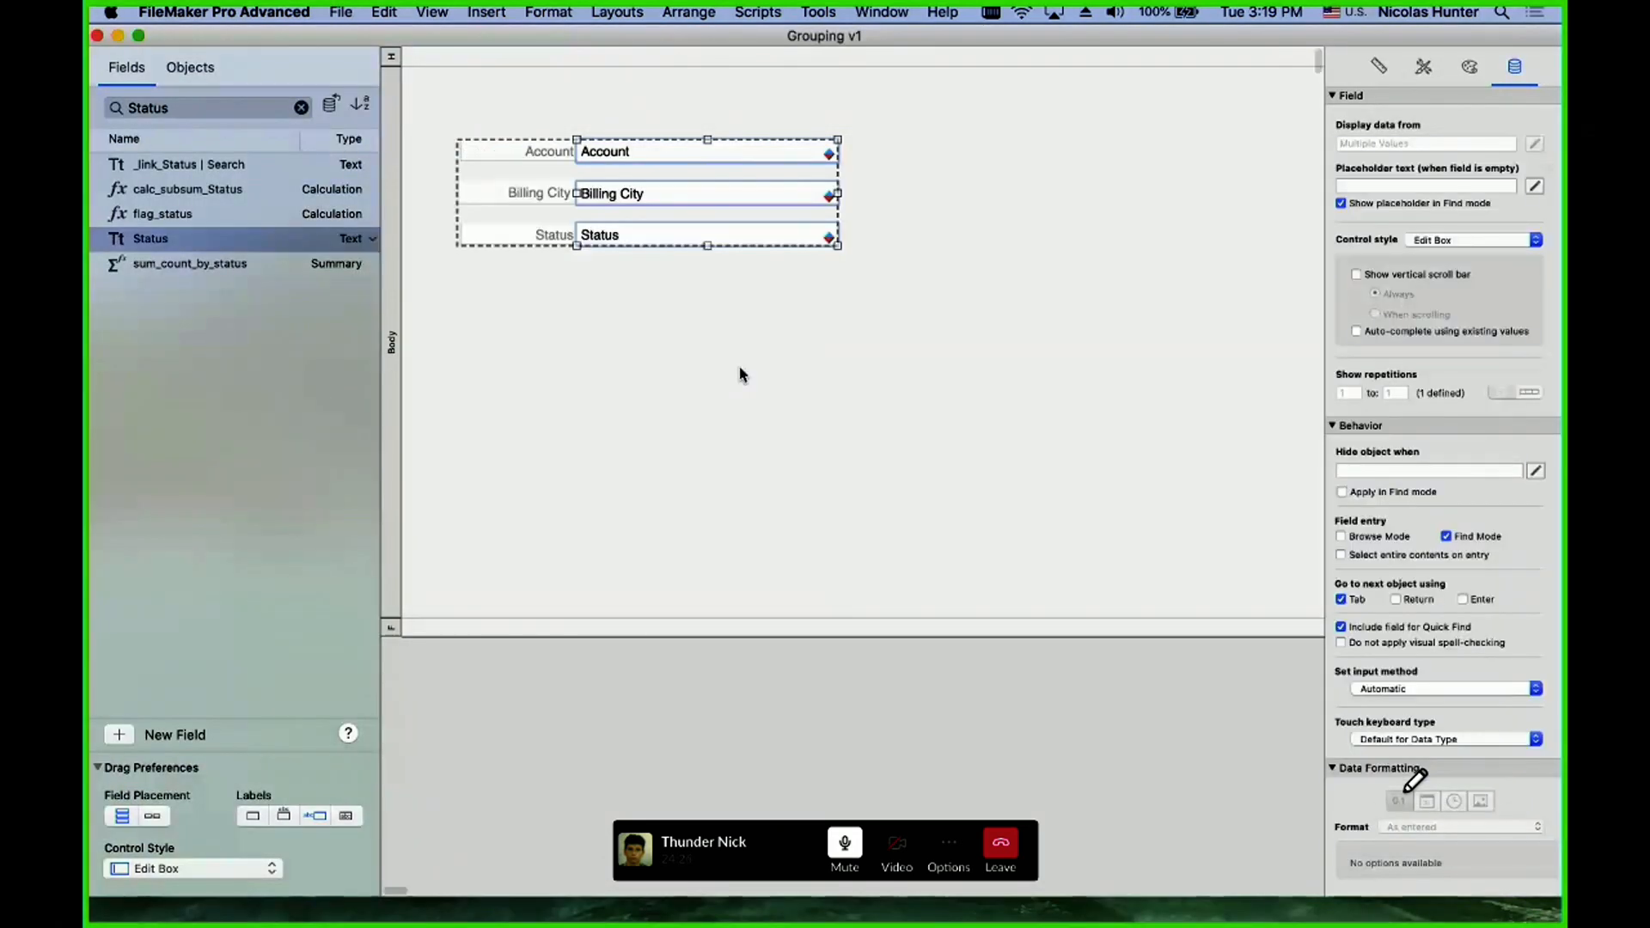
key("super+b")
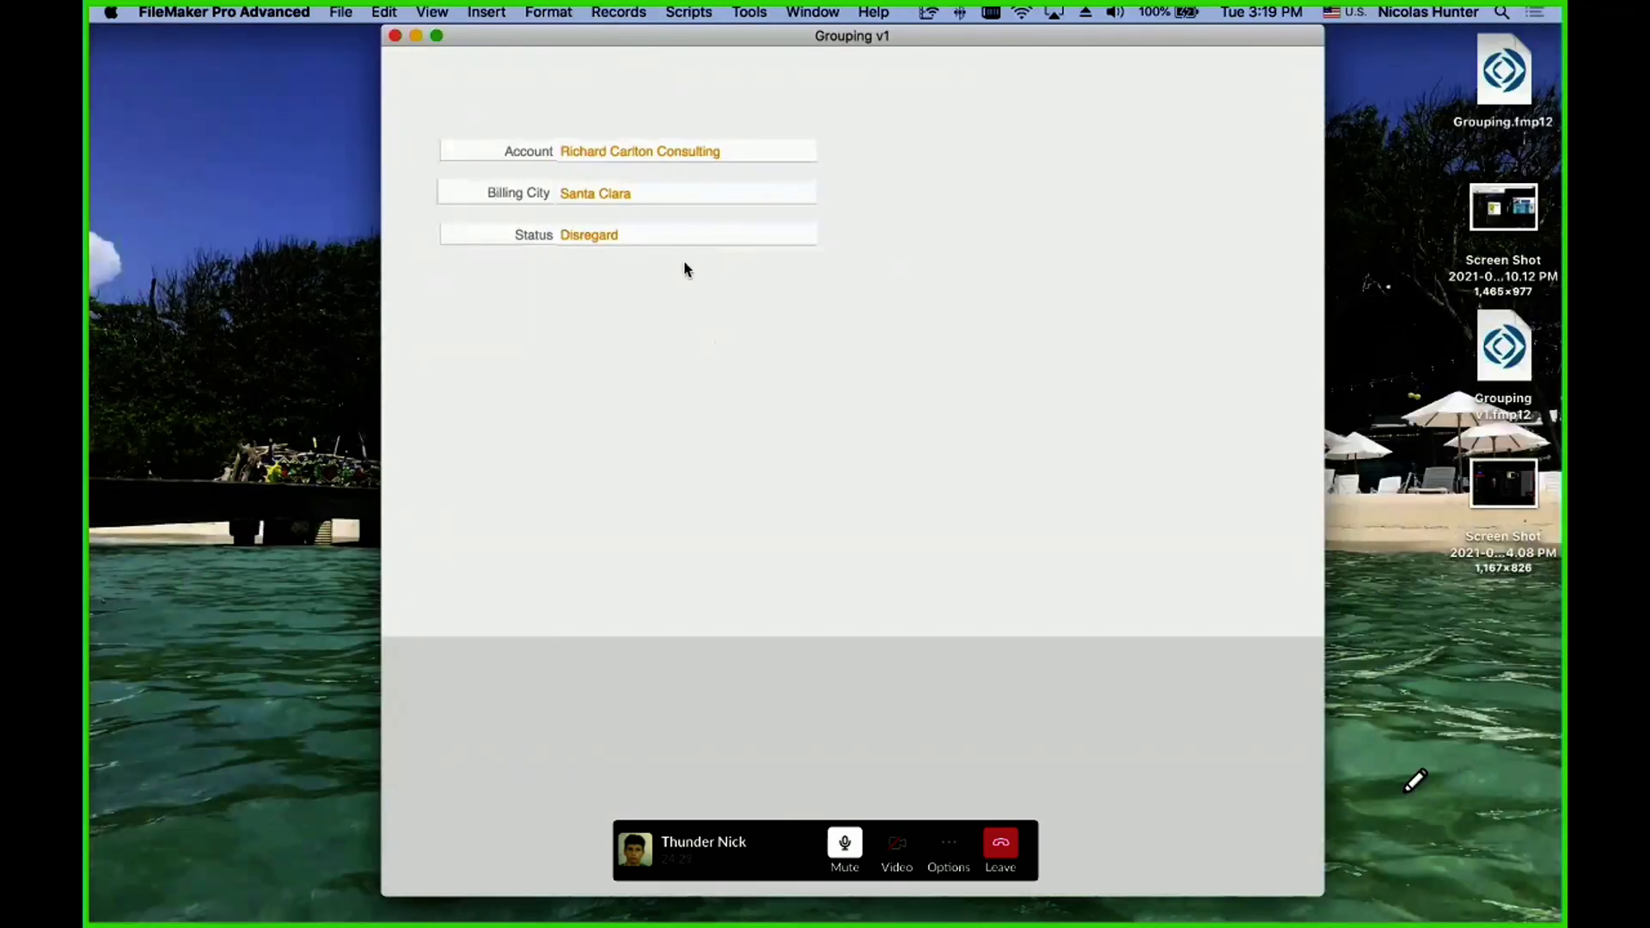
- Return to Layout mode and delete the conditional formatting rule from the three fields inside the group
key("super+l")
left_click_drag(855, 269, 650, 155)
left_click(663, 195, "shift")
left_click(667, 233, "shift")
right_click(667, 234)
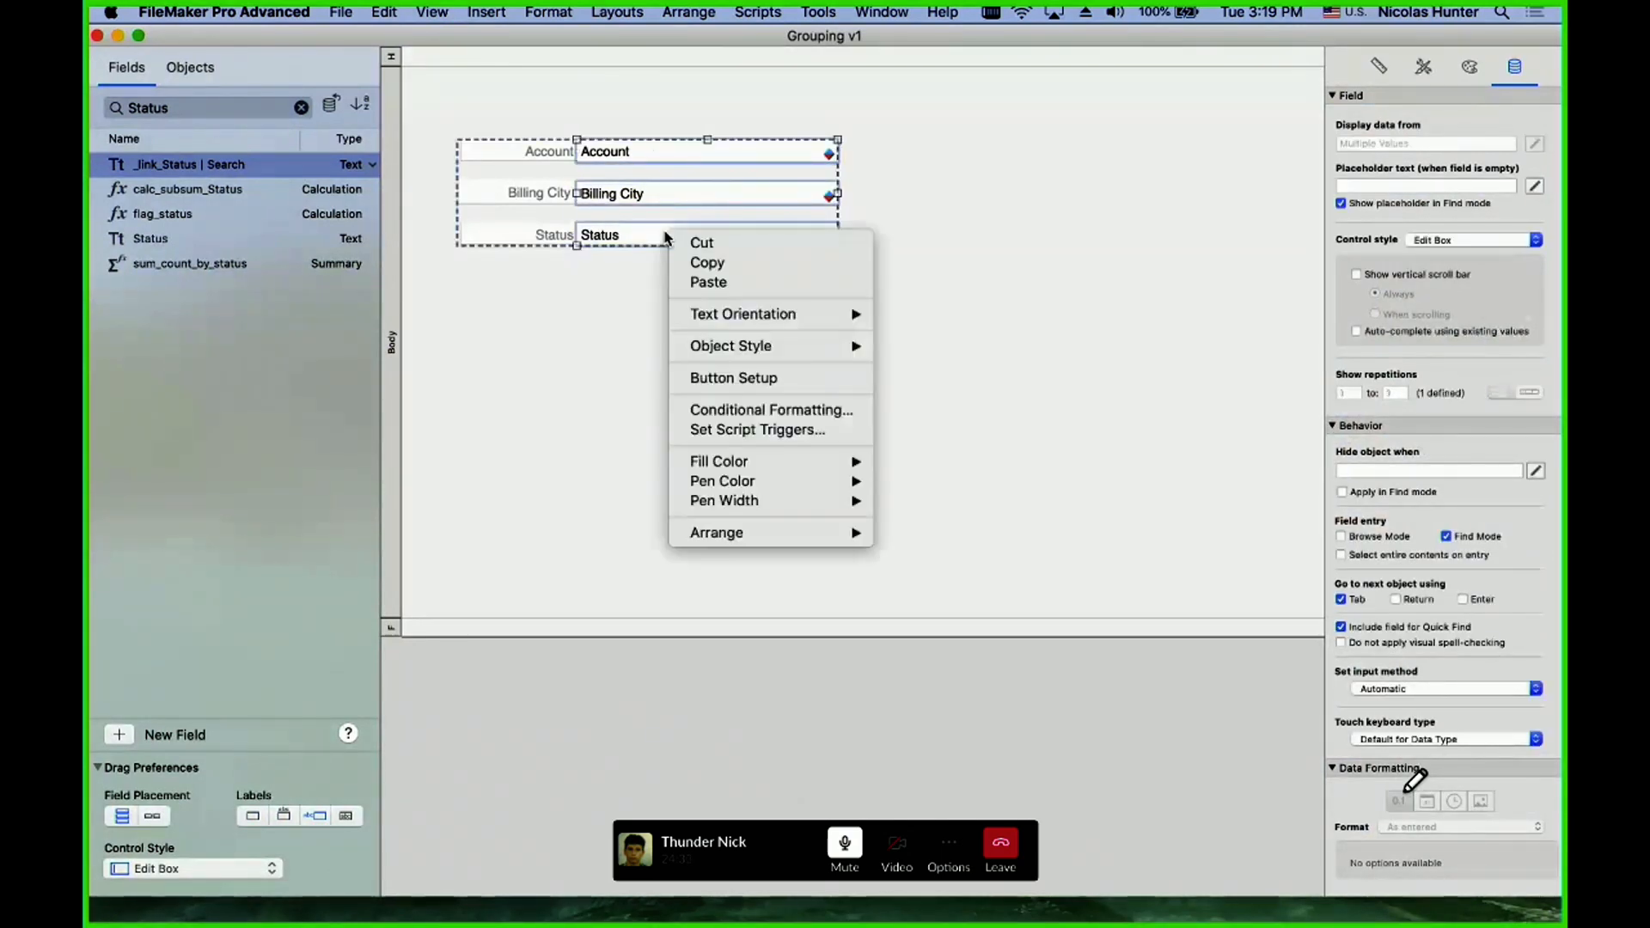
left_click(770, 411)
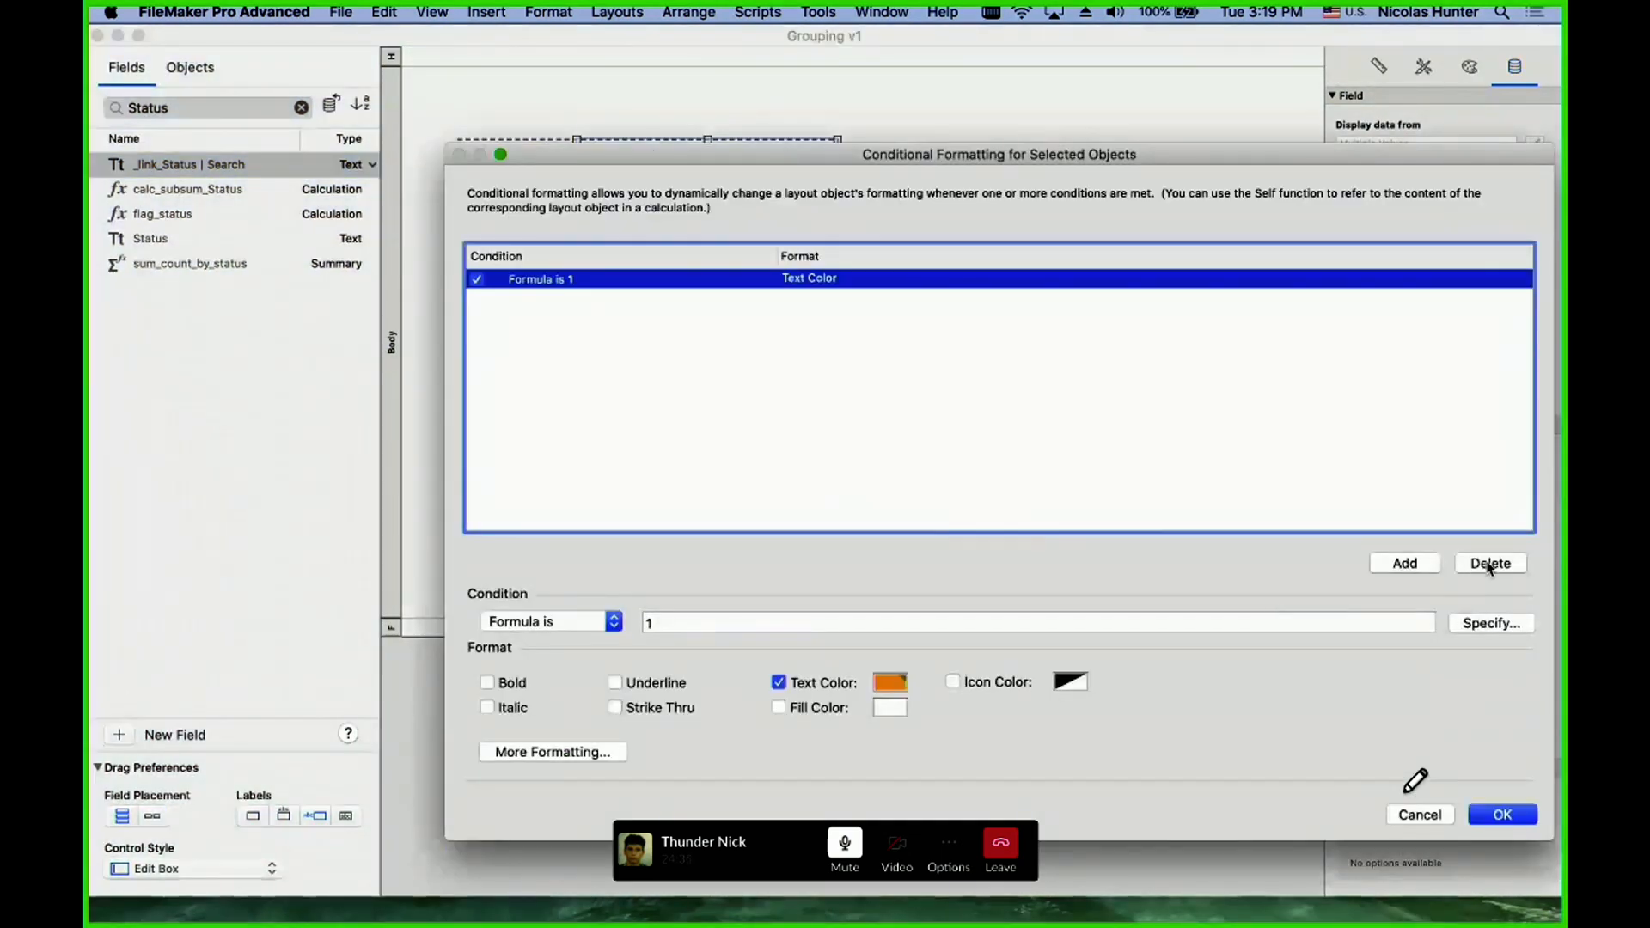
left_click(1491, 562)
left_click(1504, 814)
left_click(817, 468)
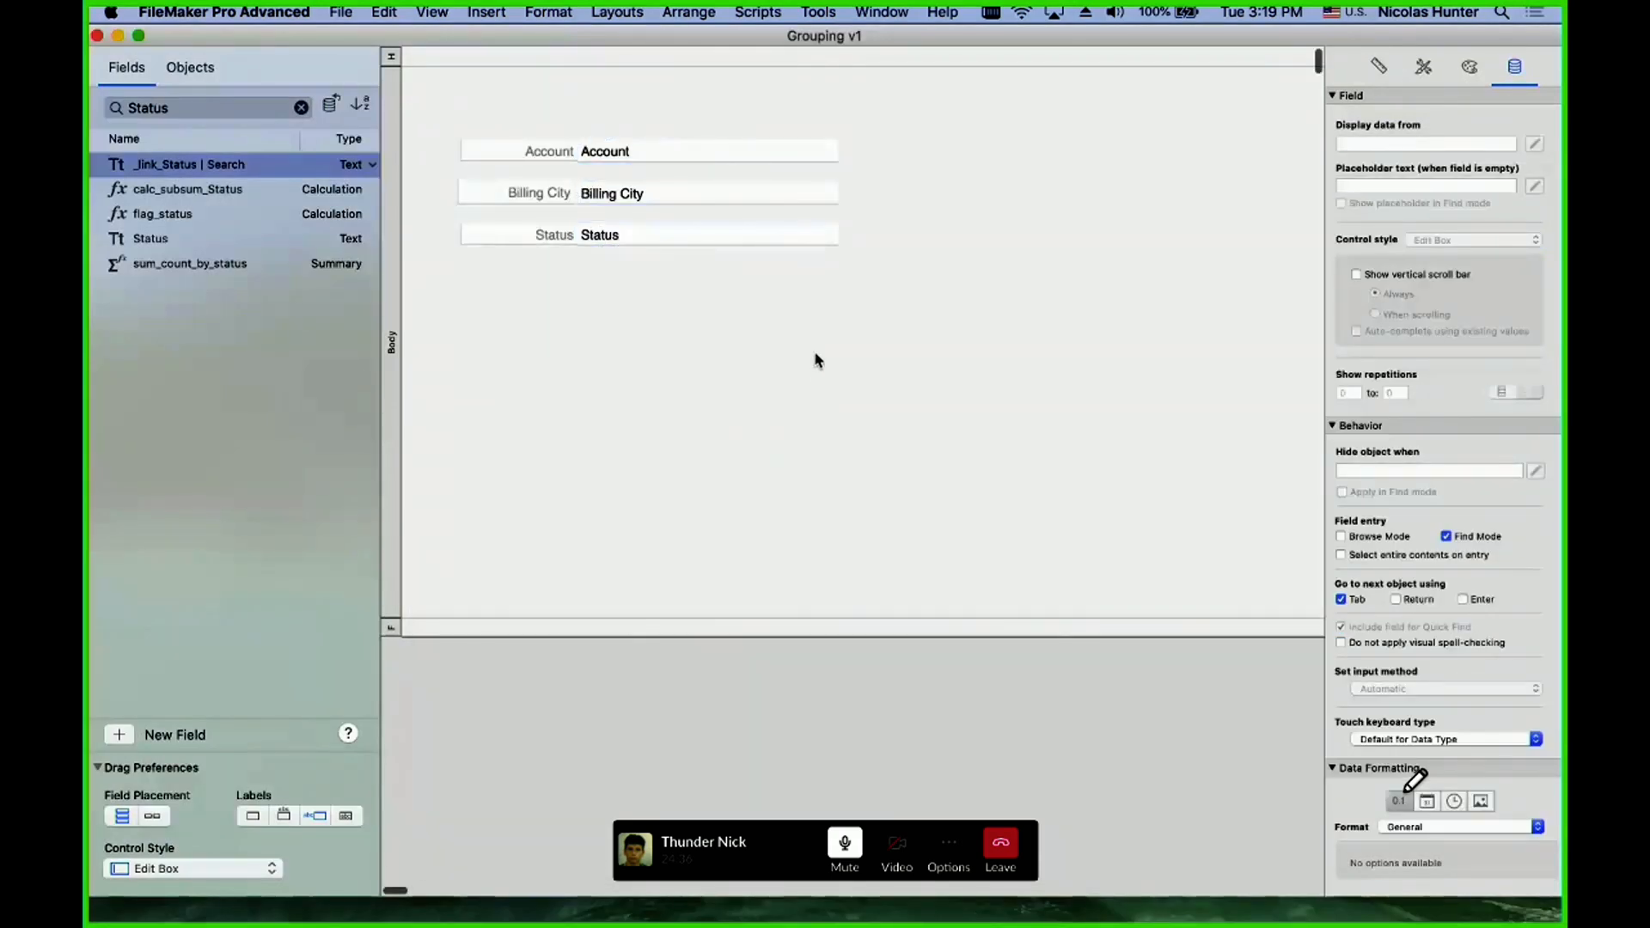
- Set the group's Hide object when condition to 1 and preview the layout in Browse mode before returning to Layout mode
left_click(724, 235)
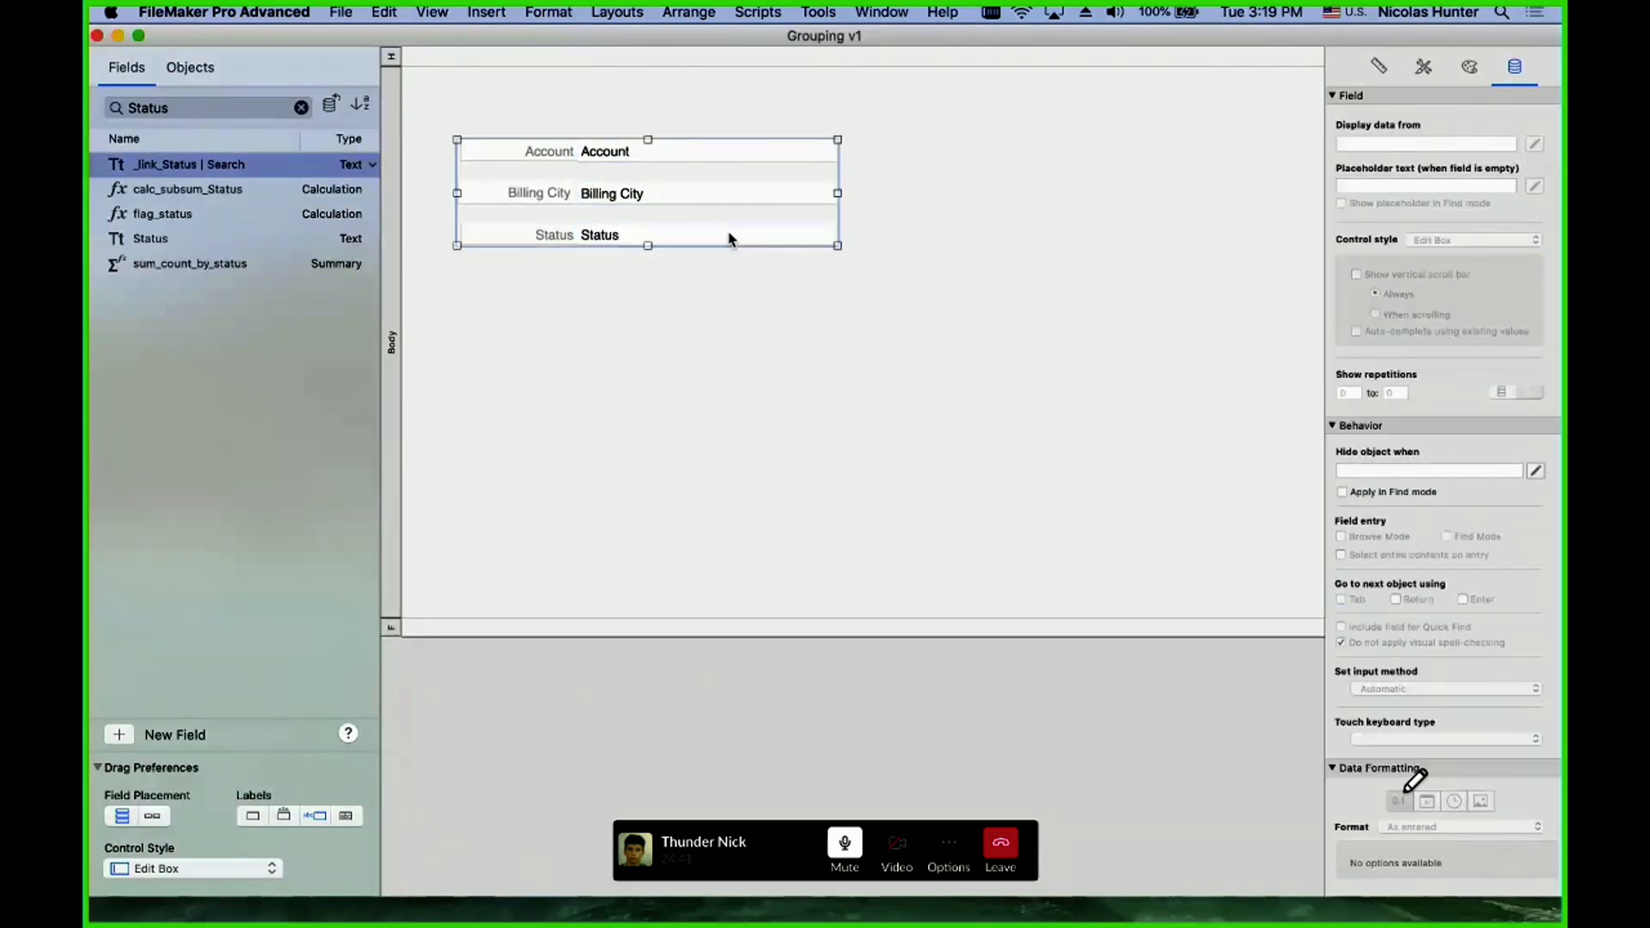
left_click(1517, 471)
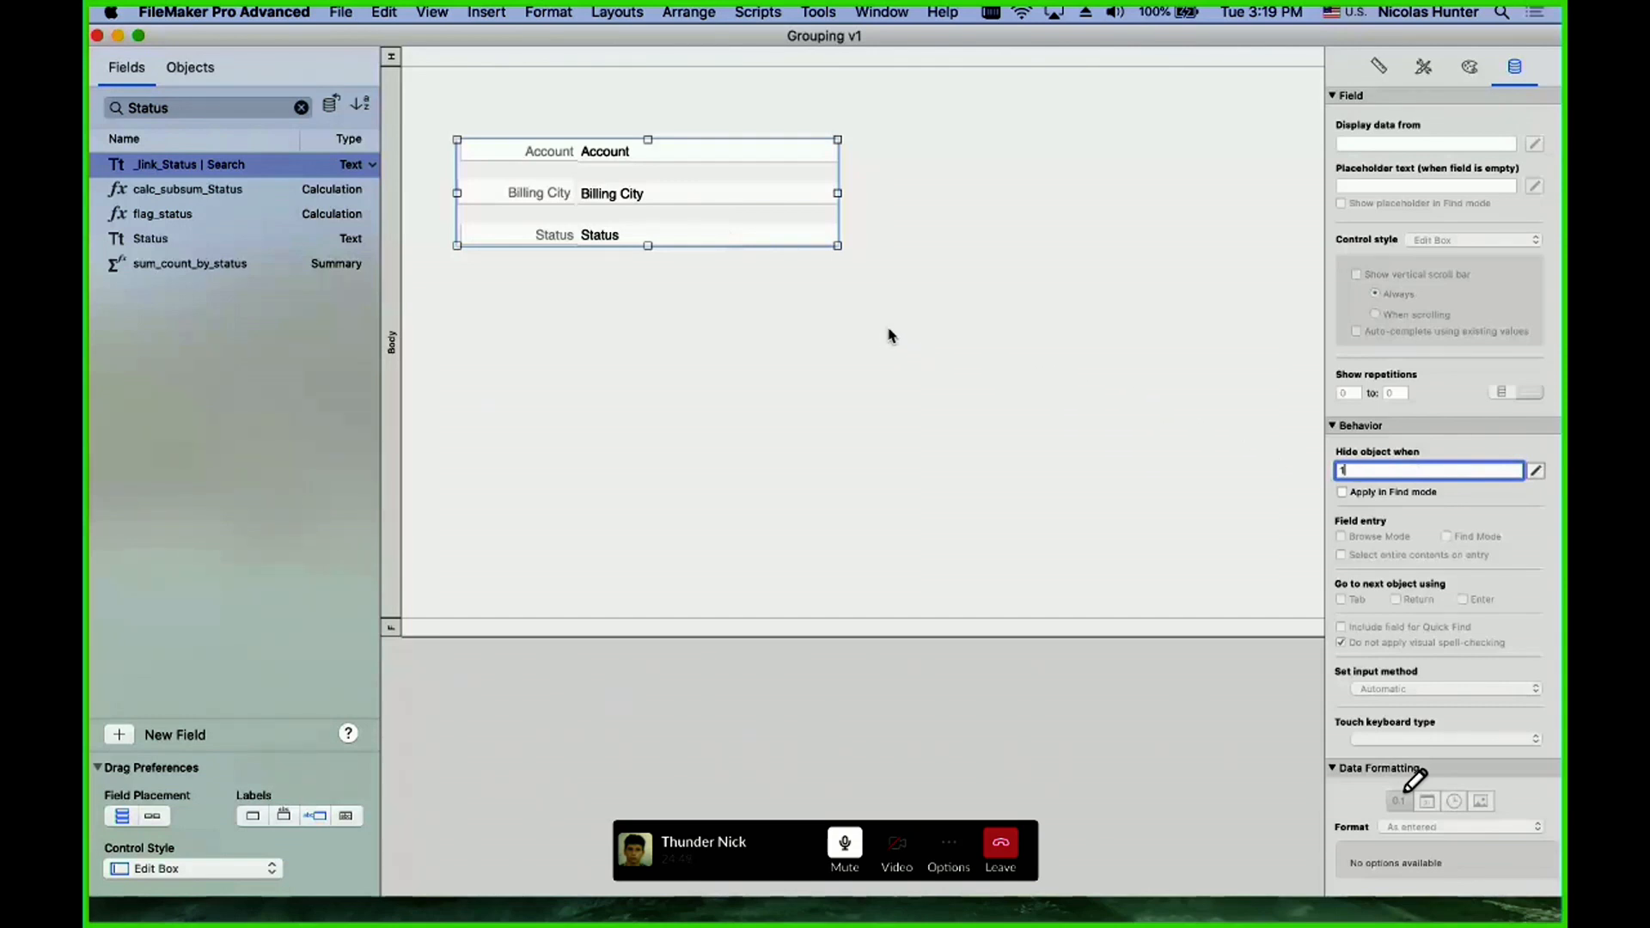
left_click(720, 331)
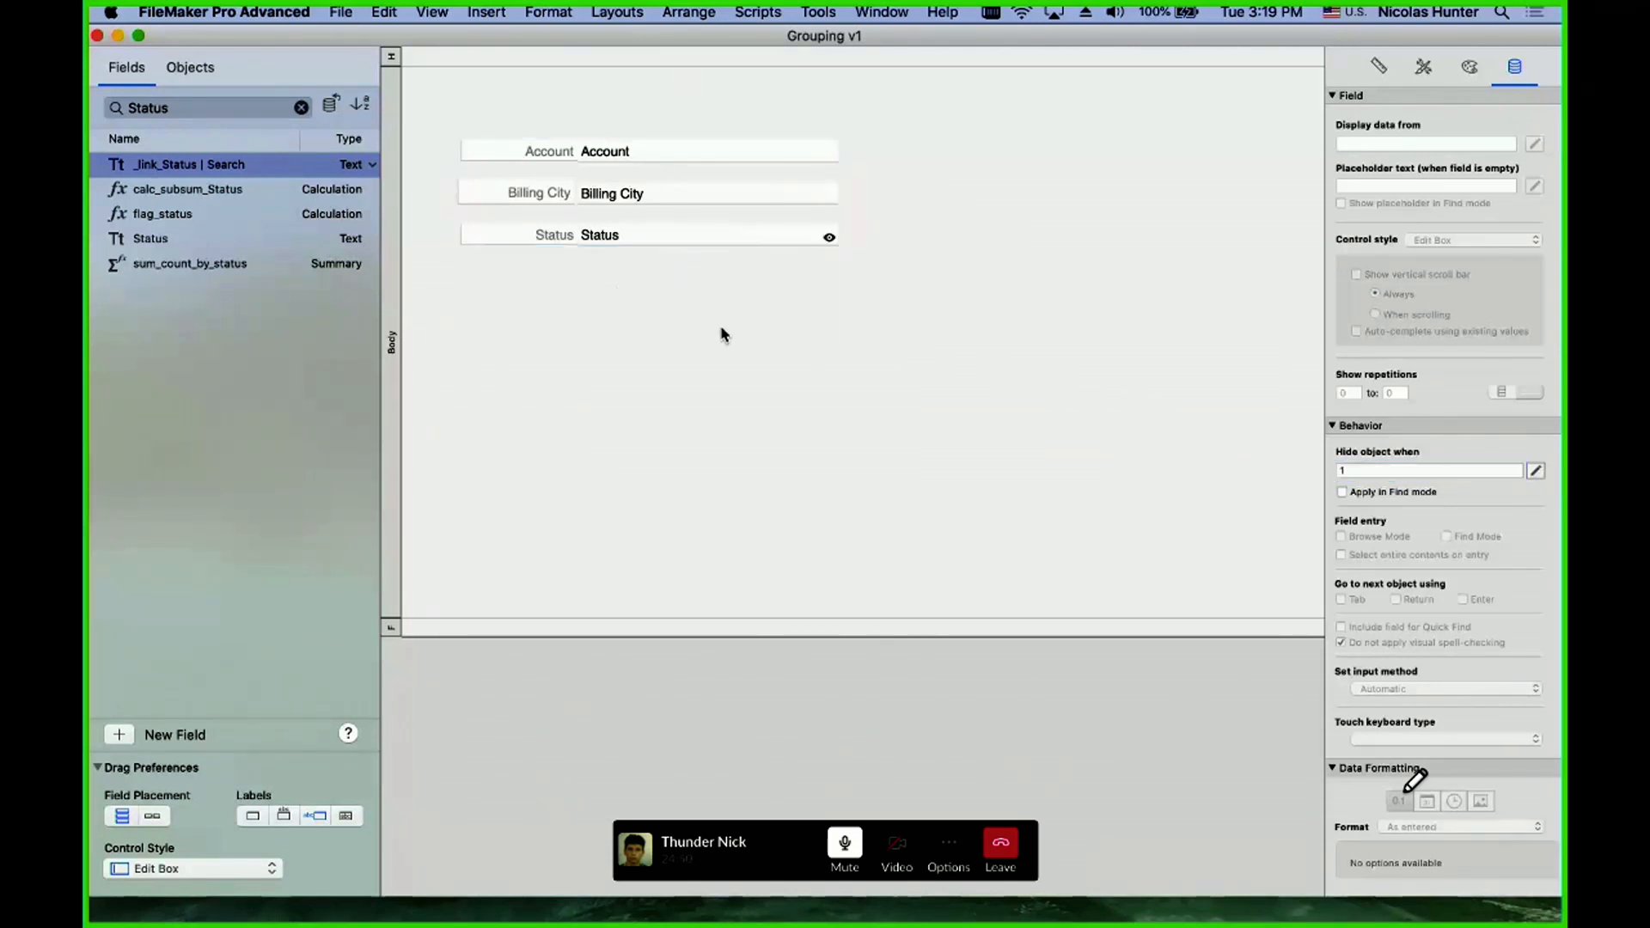
left_click(708, 228)
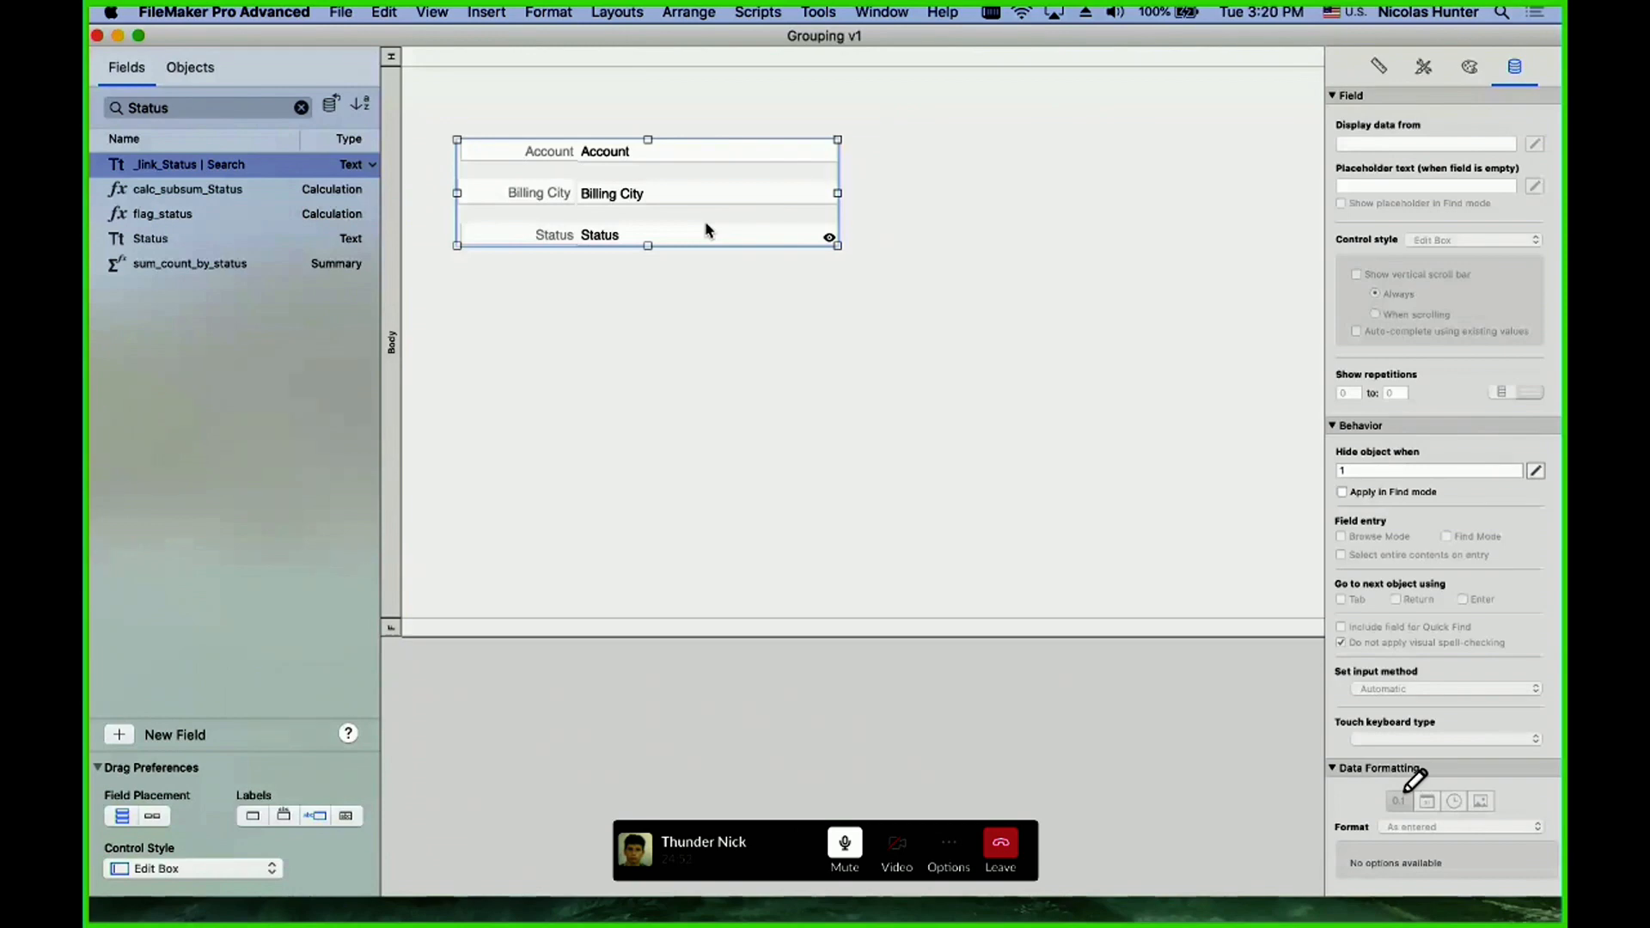
key("super+b")
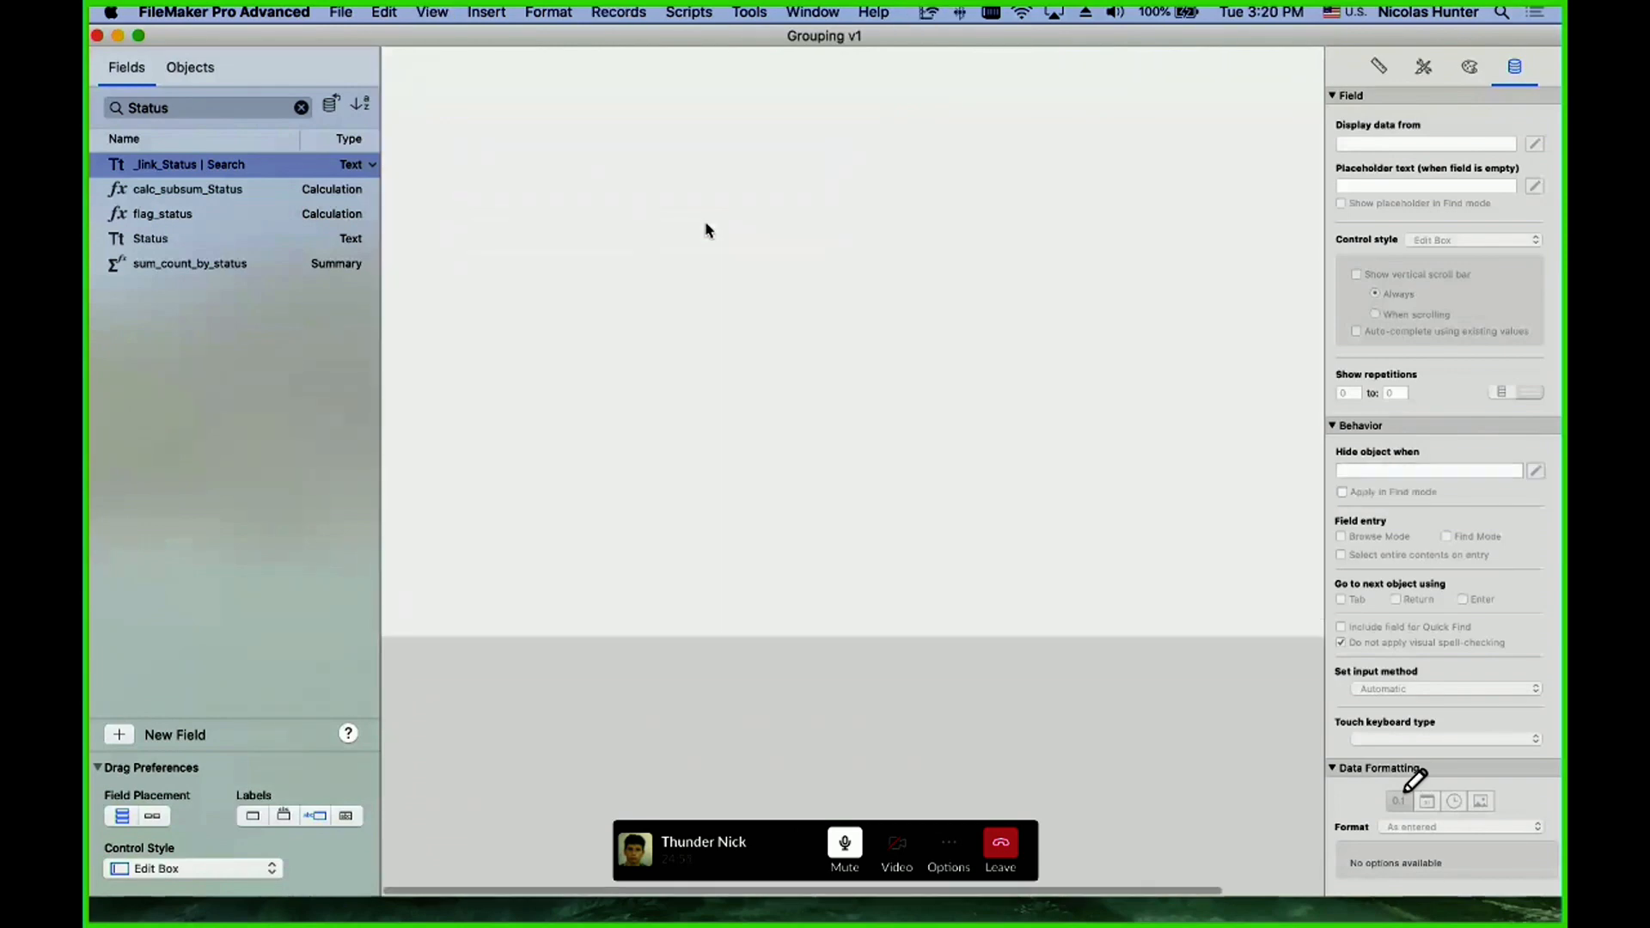
key("super+l")
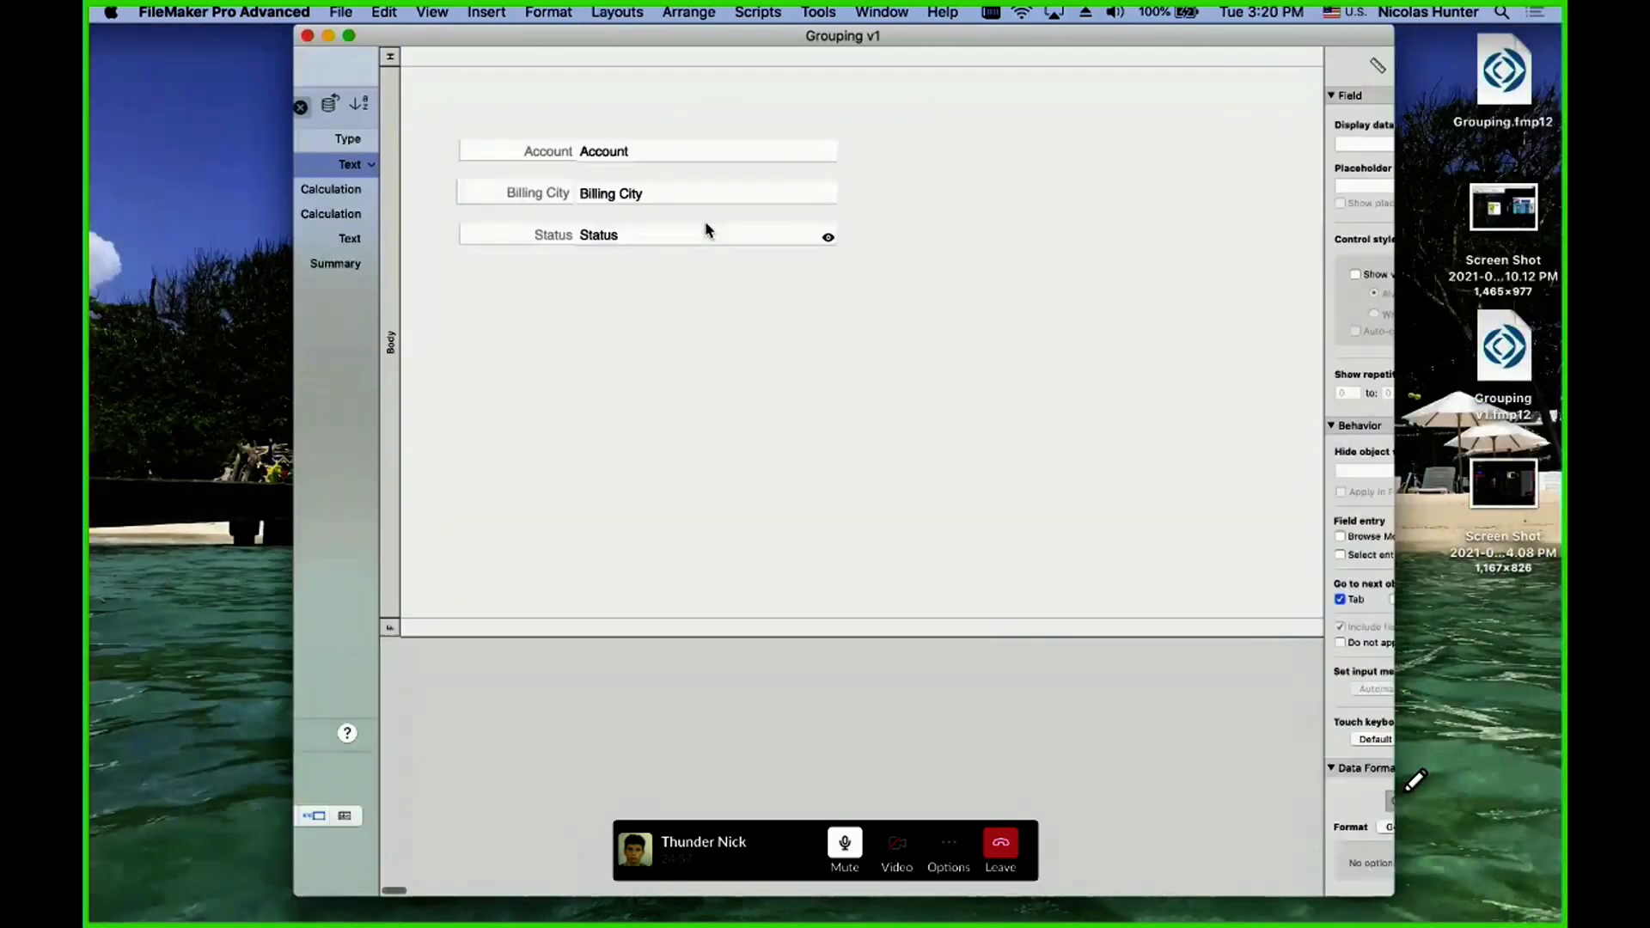
- Clear the group's Hide object when condition and ungroup the fields and labels
left_click(1408, 472)
key("BackSpace")
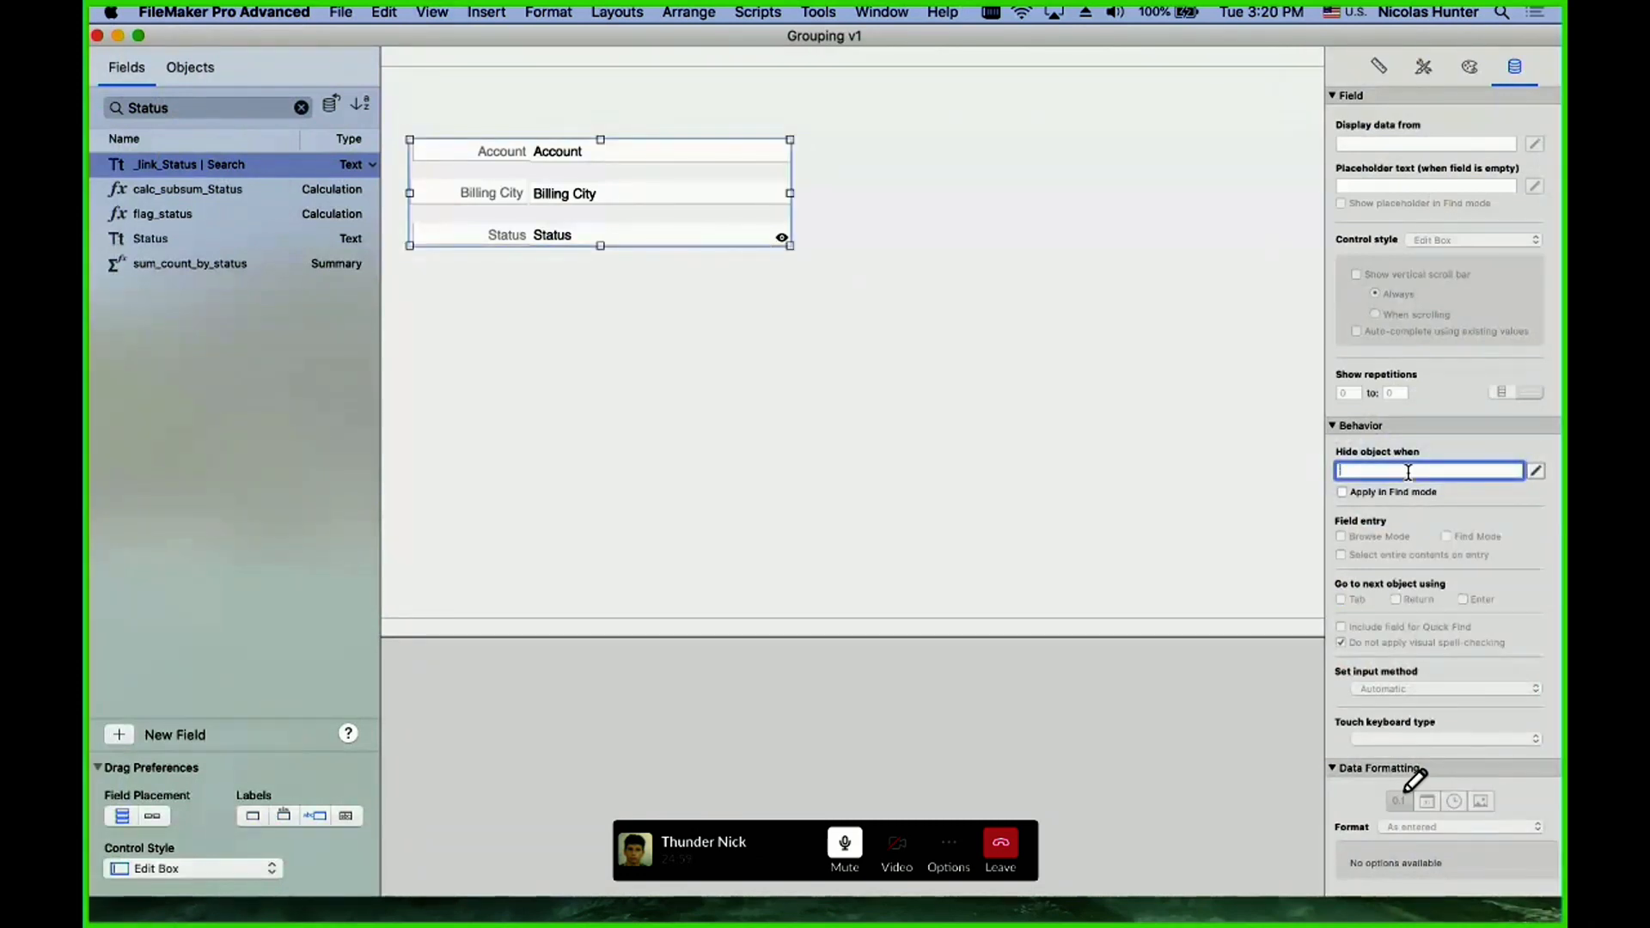
key("super+shift+r")
- Set Hide object when to 1 for all the ungrouped fields and labels, and preview the layout in Browse mode
left_click_drag(877, 276, 438, 103)
left_click(1417, 473)
type("1")
left_click(1030, 393)
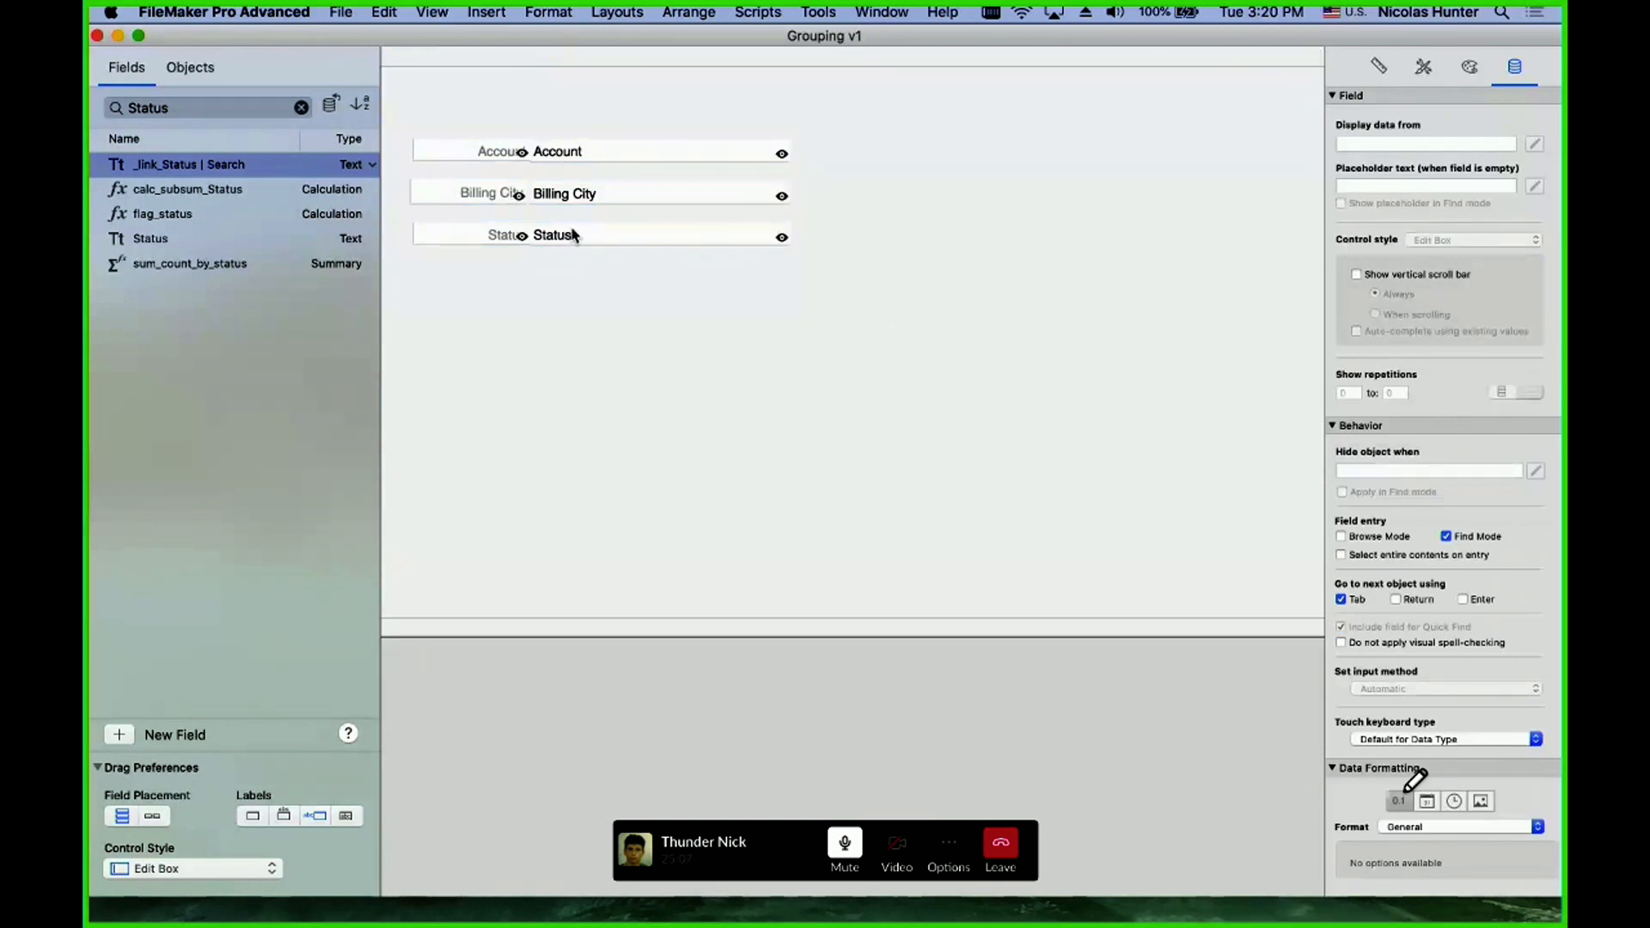
key("super+b")
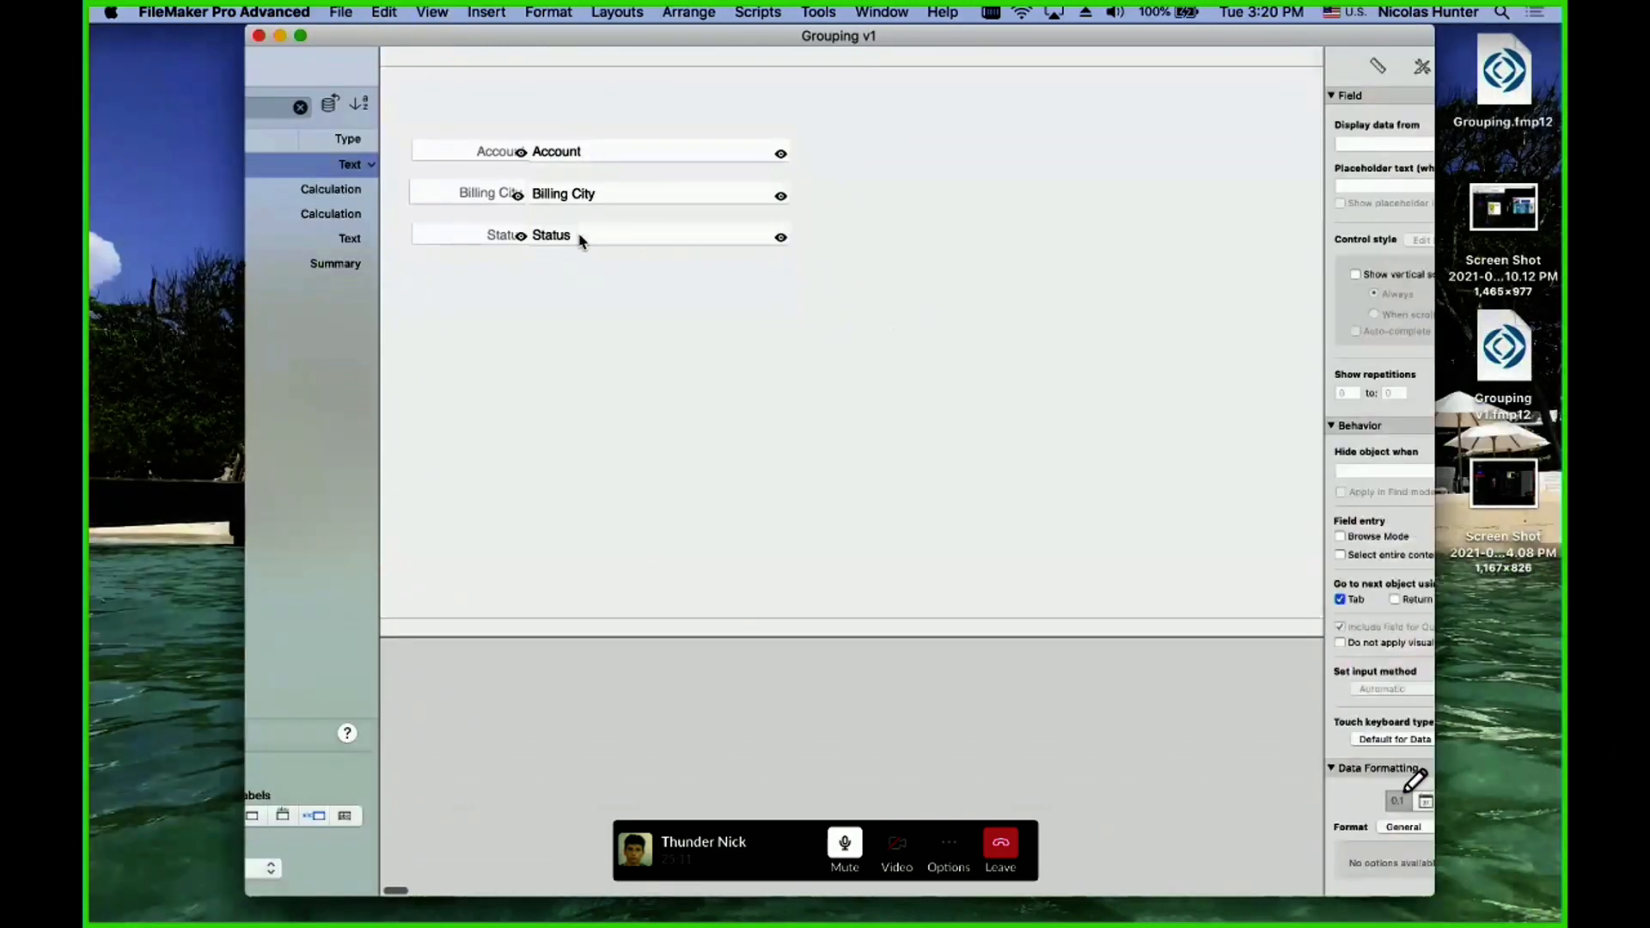
- Clear the Hide object when condition from all the fields and labels, and group them together again
left_click_drag(704, 302, 489, 137)
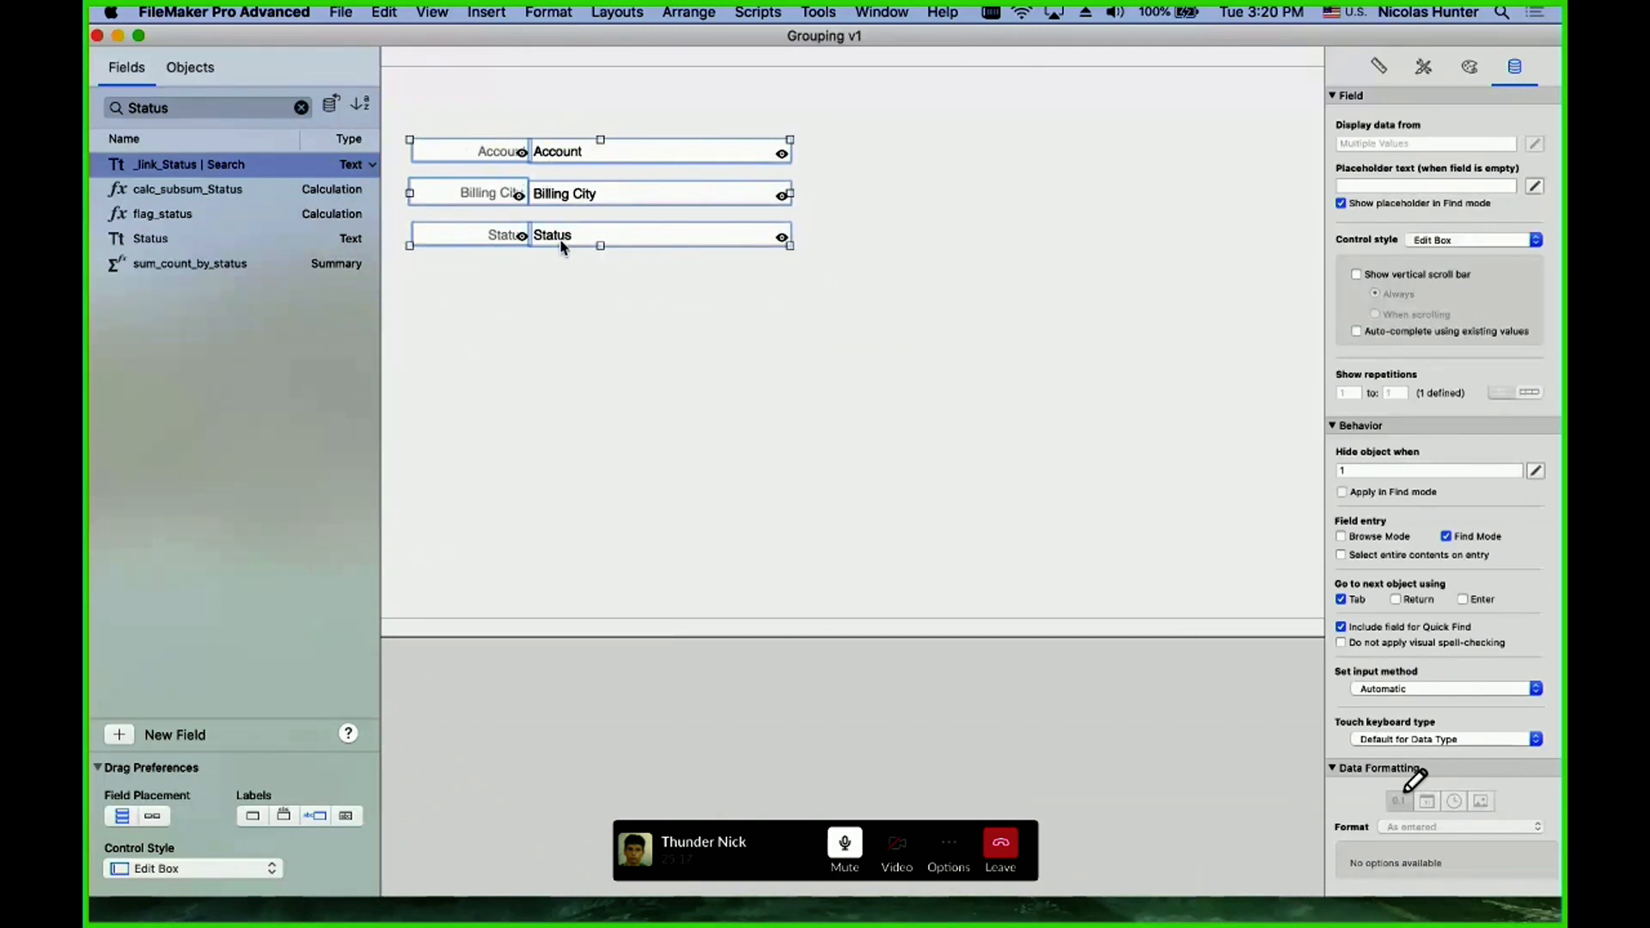
left_click_drag(653, 289, 440, 109)
left_click(1416, 475)
key("BackSpace")
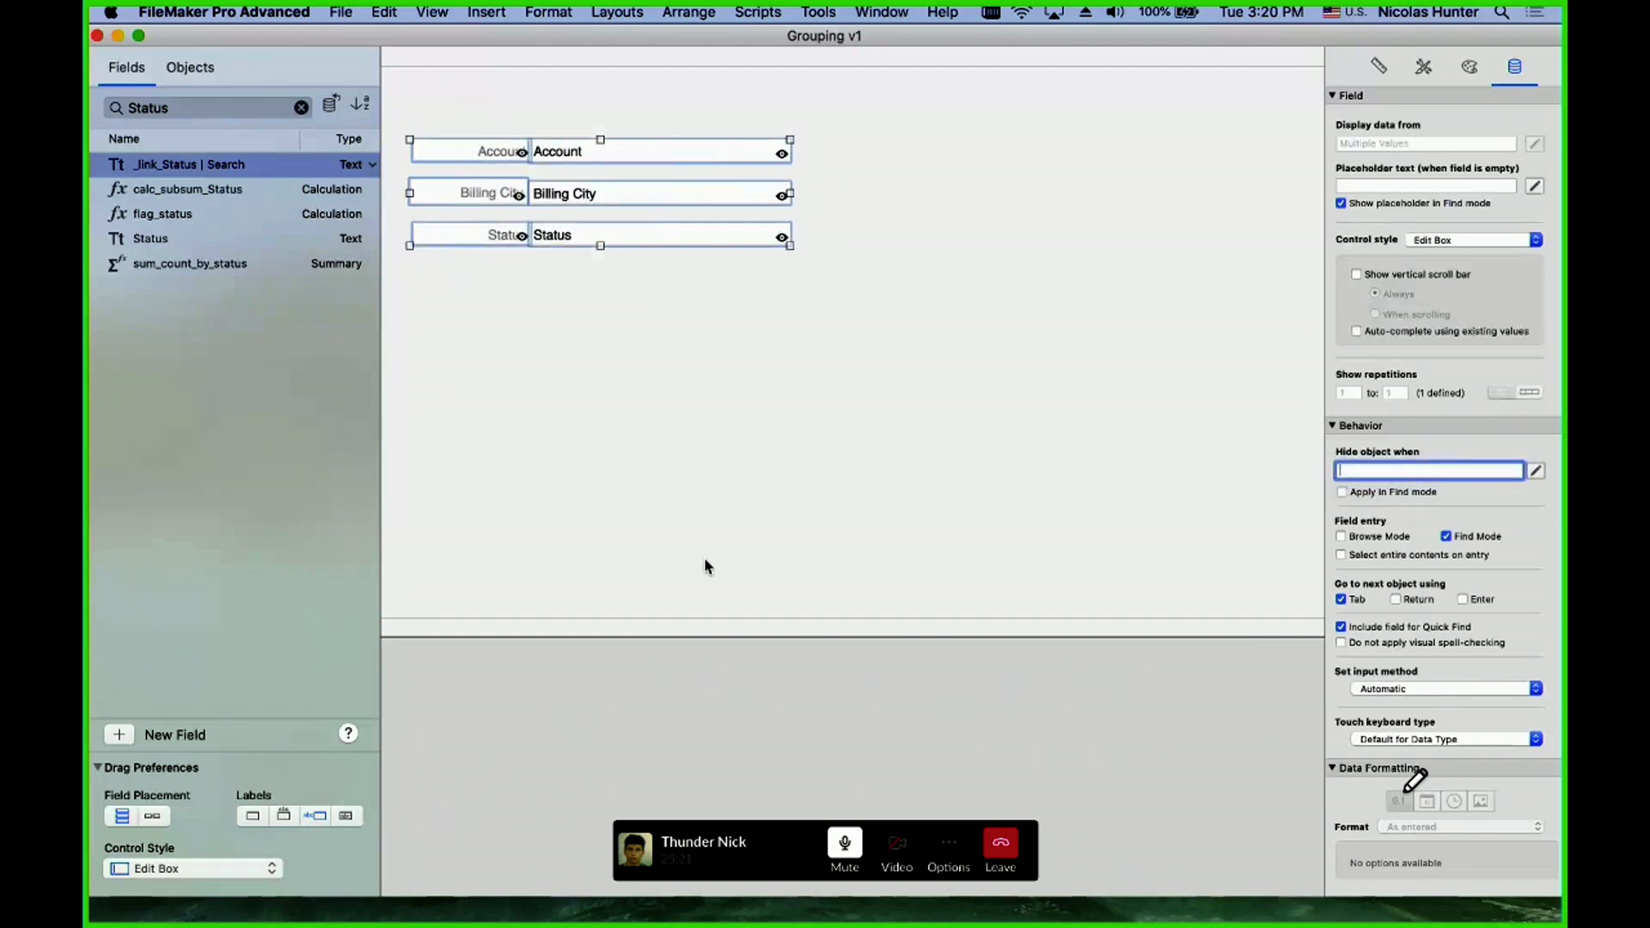
left_click(704, 559)
left_click_drag(700, 317, 461, 82)
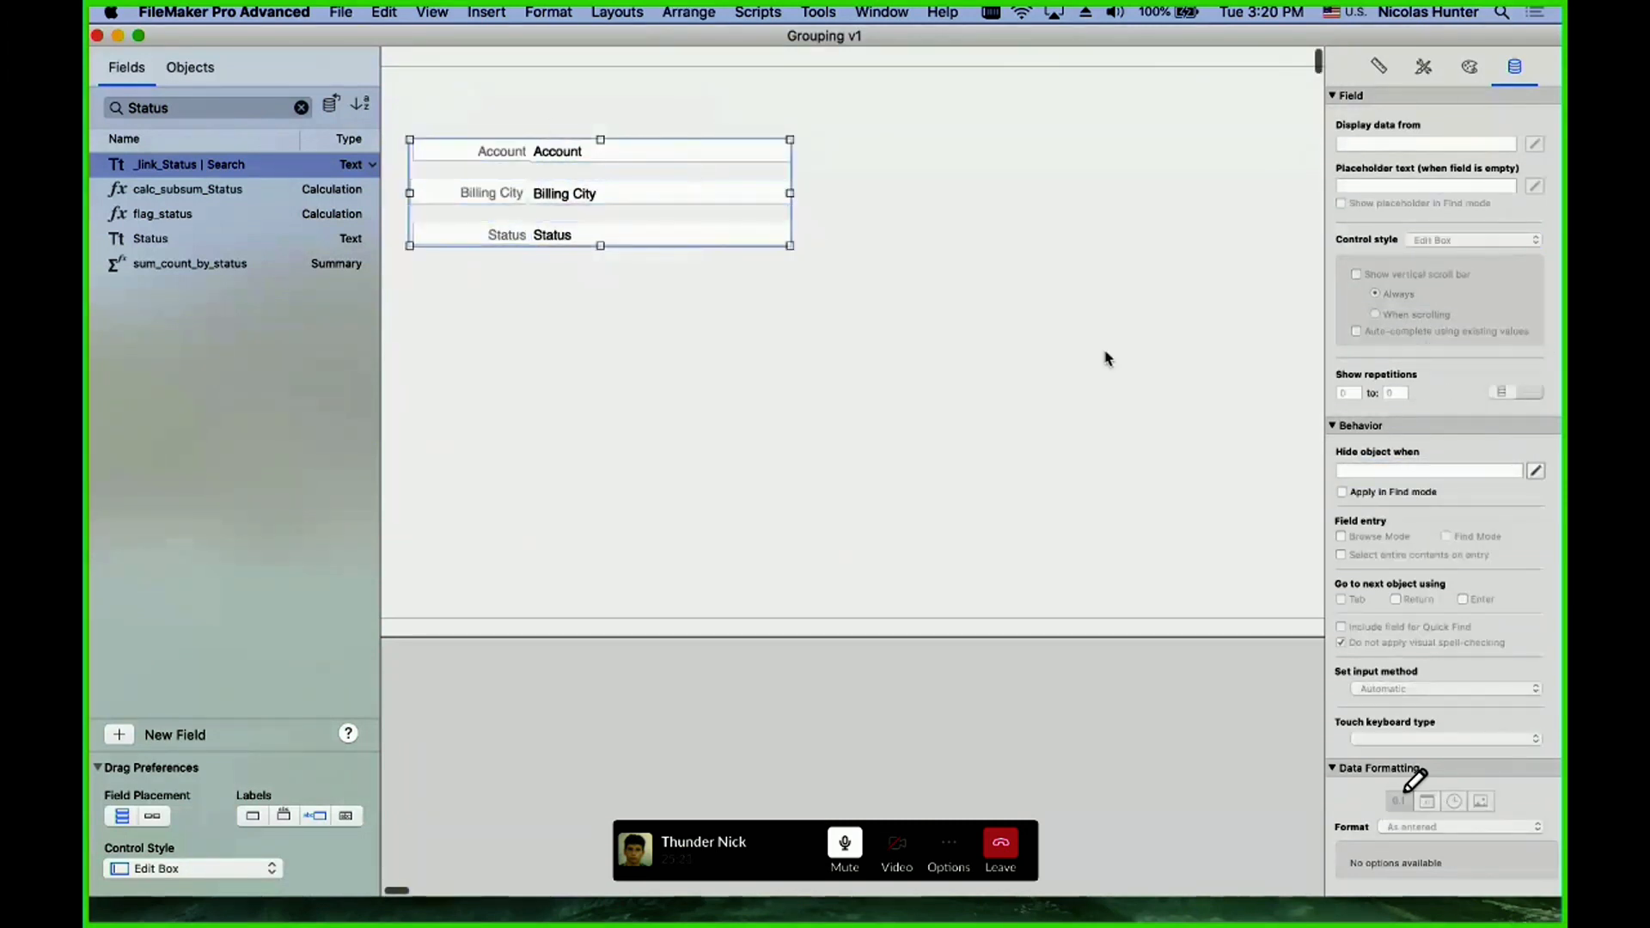
- Set the group's Hide object when condition to 1, and ungroup the fields and labels
left_click(1459, 466)
left_click(1047, 435)
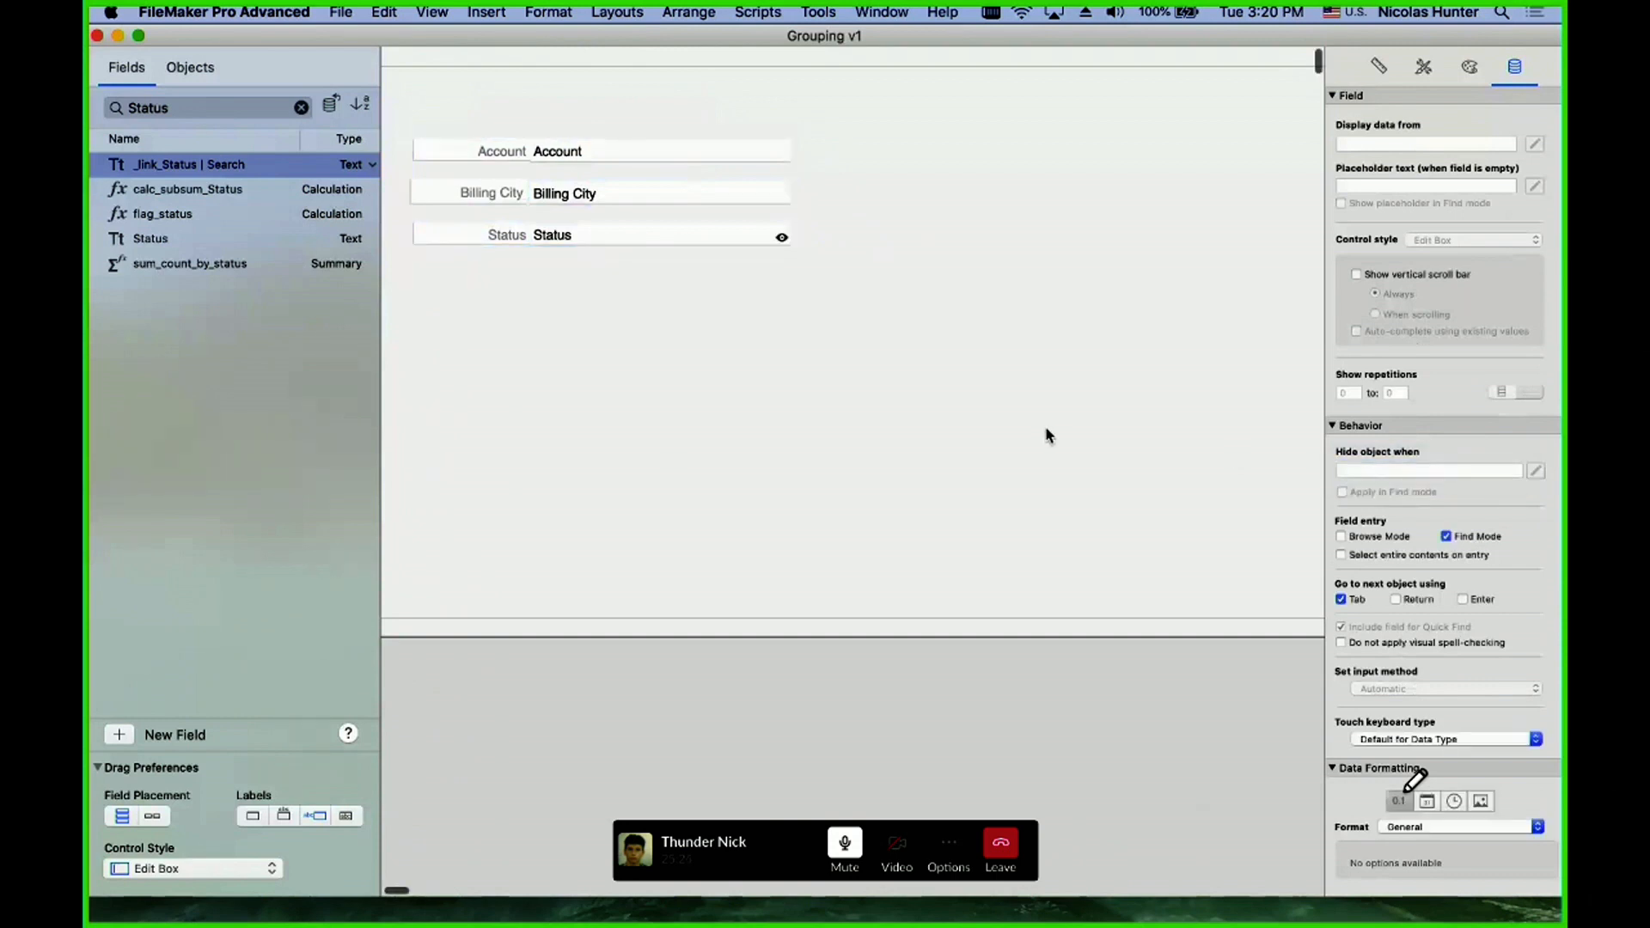
left_click_drag(659, 277, 555, 168)
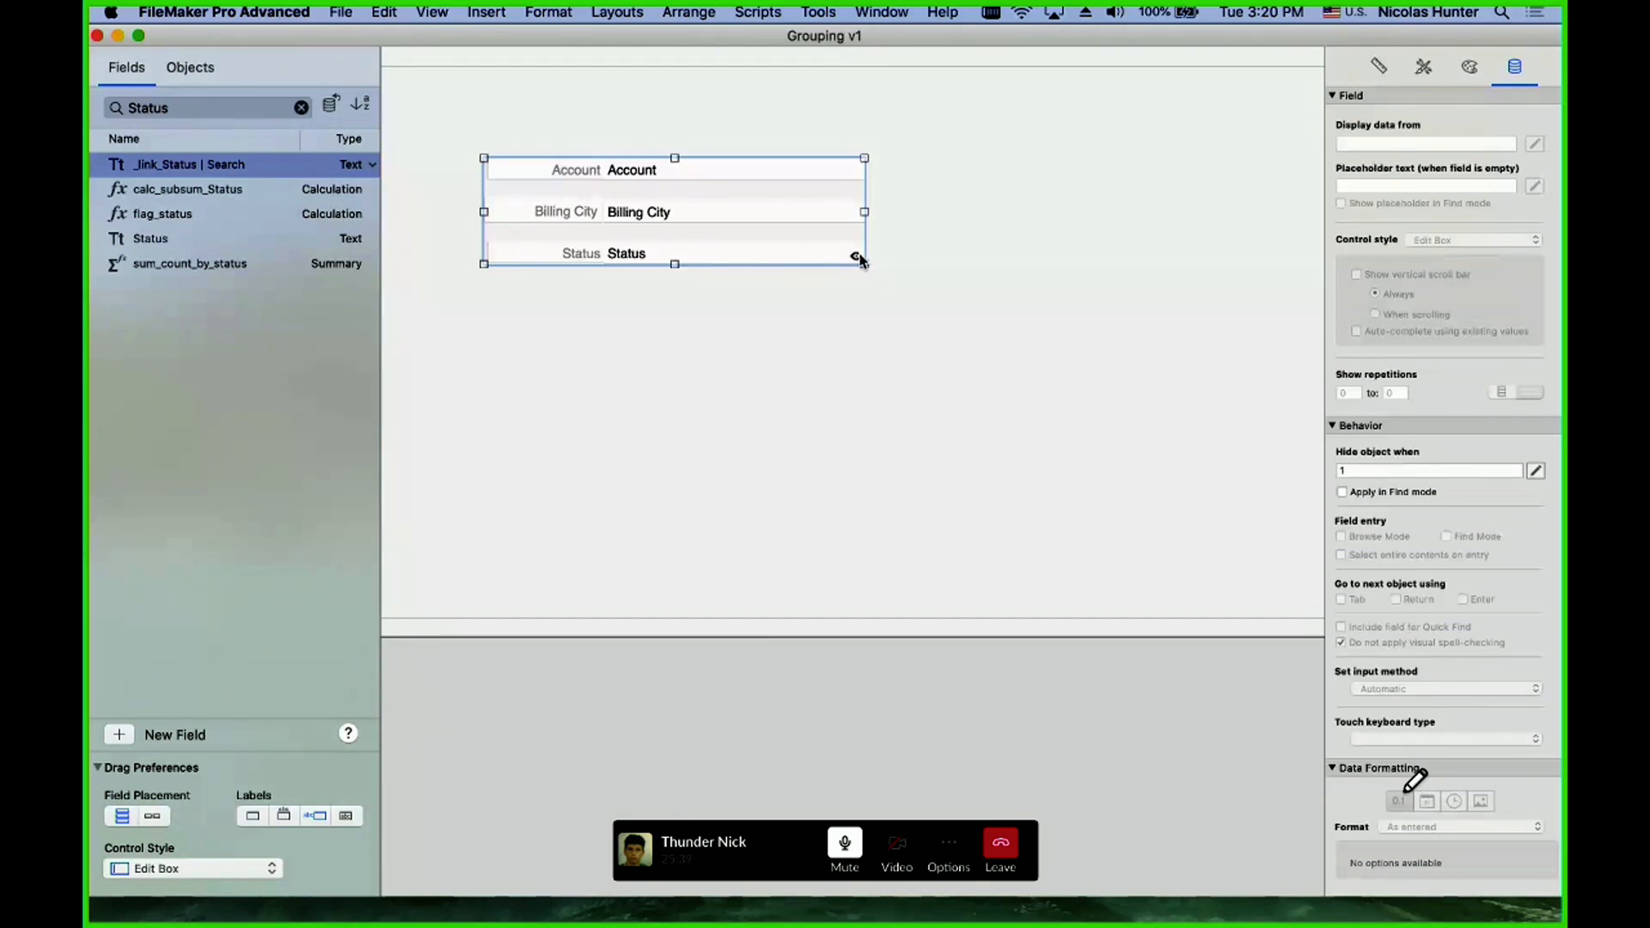
mouse_move(859, 257)
key("super+shift+g")
left_click(1005, 365)
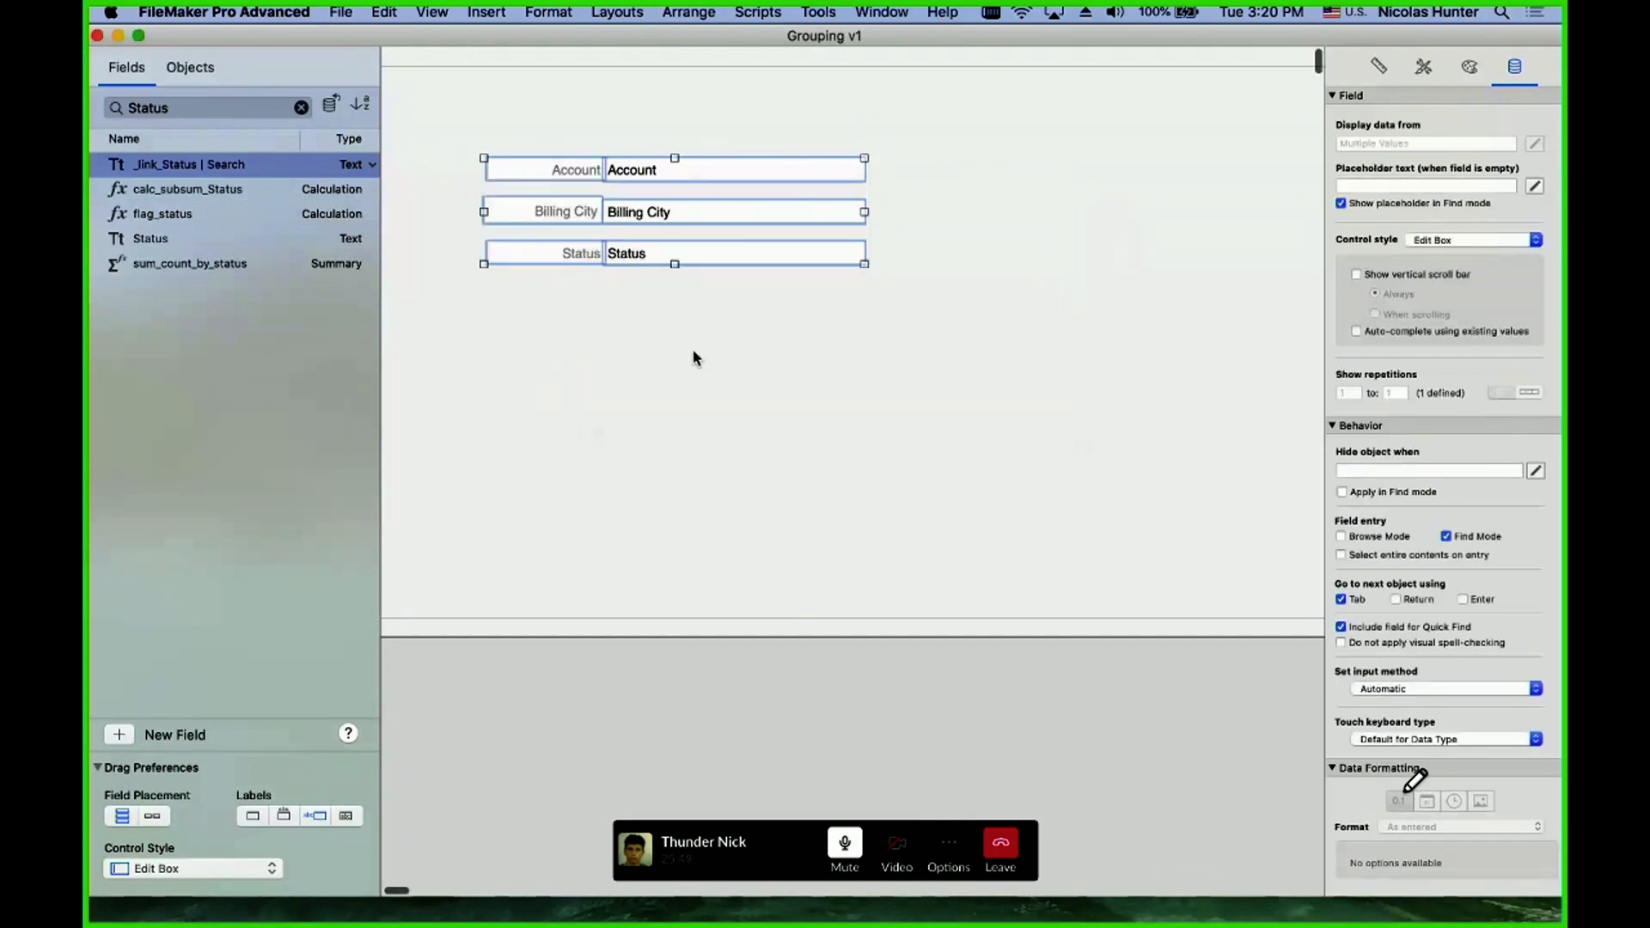
- Group the Billing City, Account and Status fields each with its own label, and set each group's Hide object when condition to 1
left_click(554, 212)
left_click(650, 221, "shift")
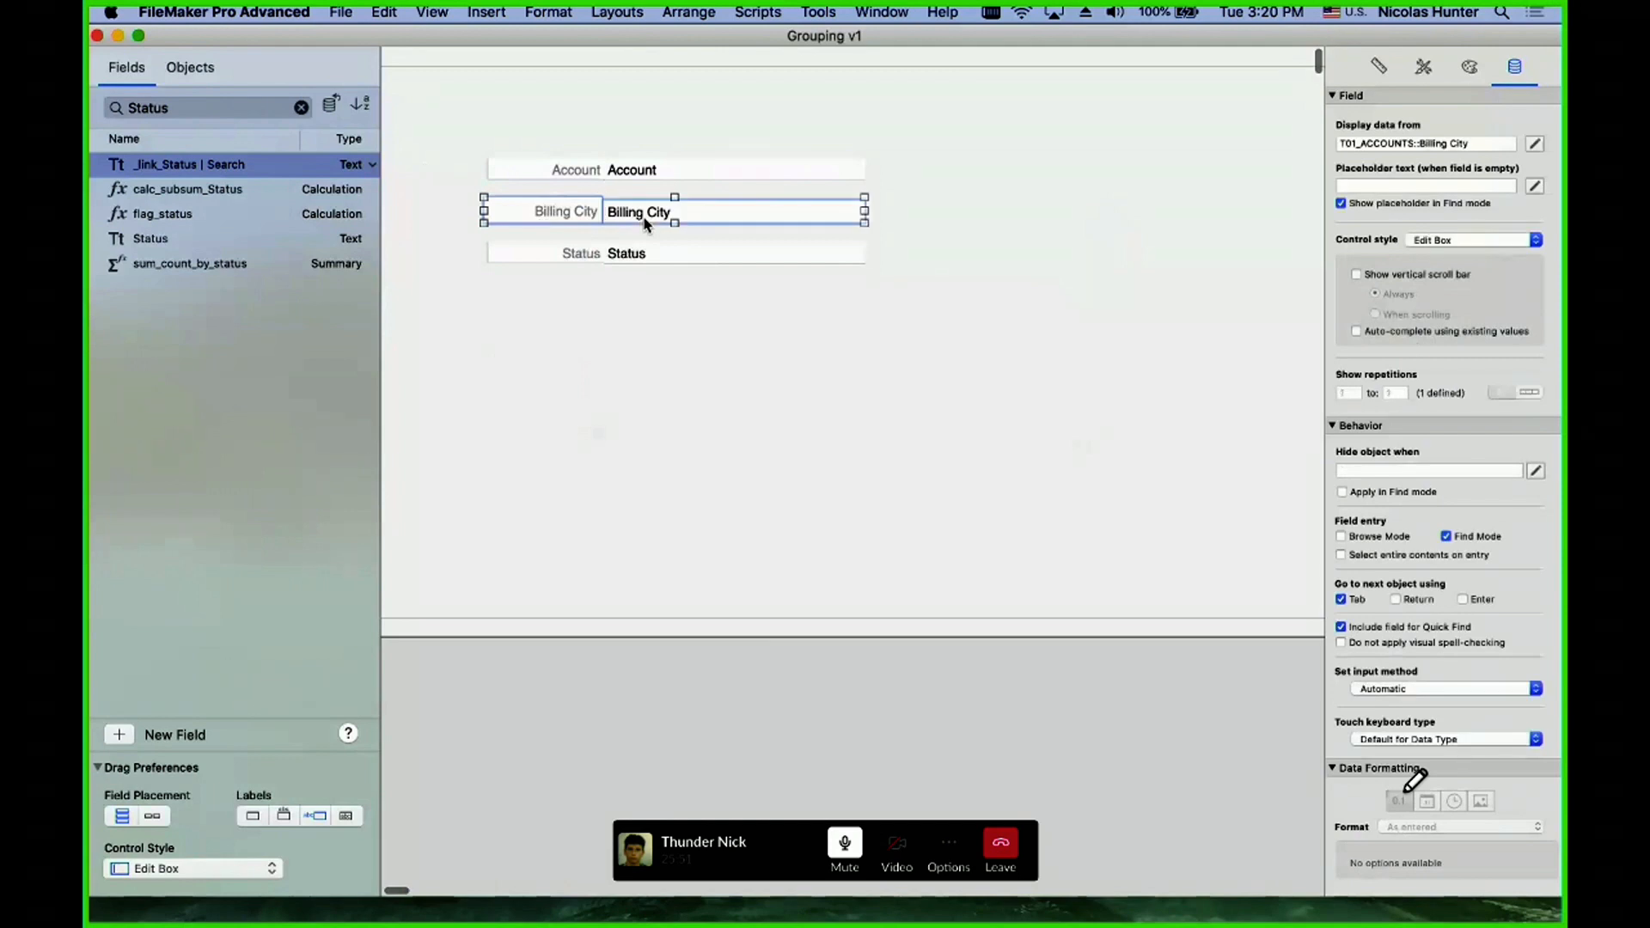
key("super+g")
left_click(799, 411)
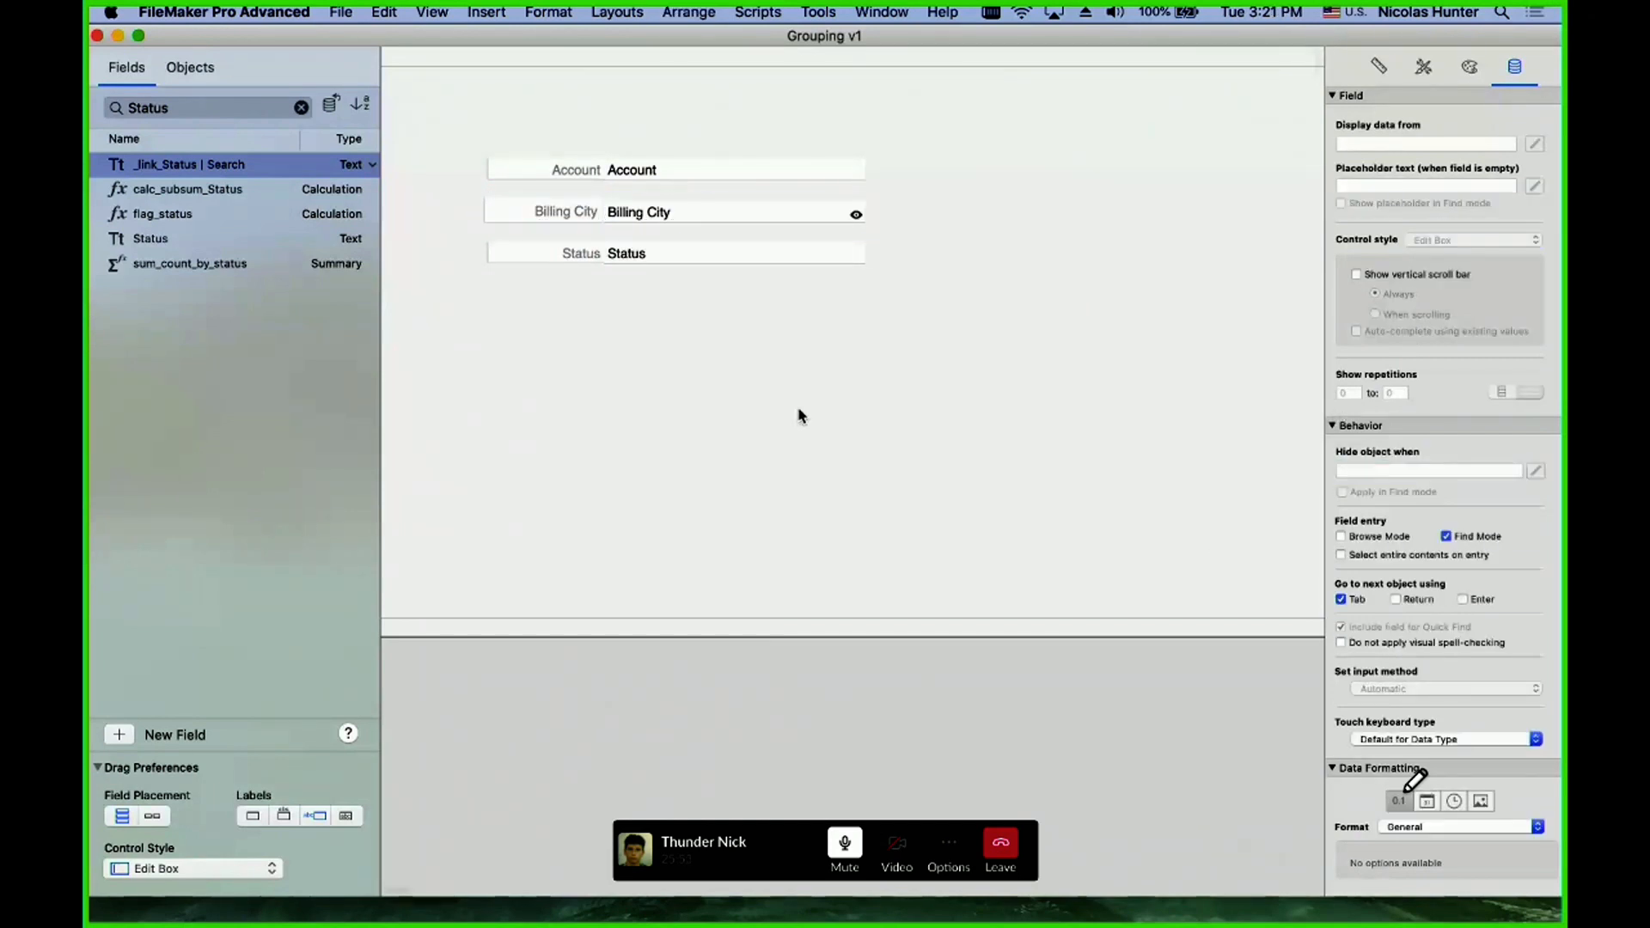
left_click_drag(545, 131, 645, 181)
key("super+g")
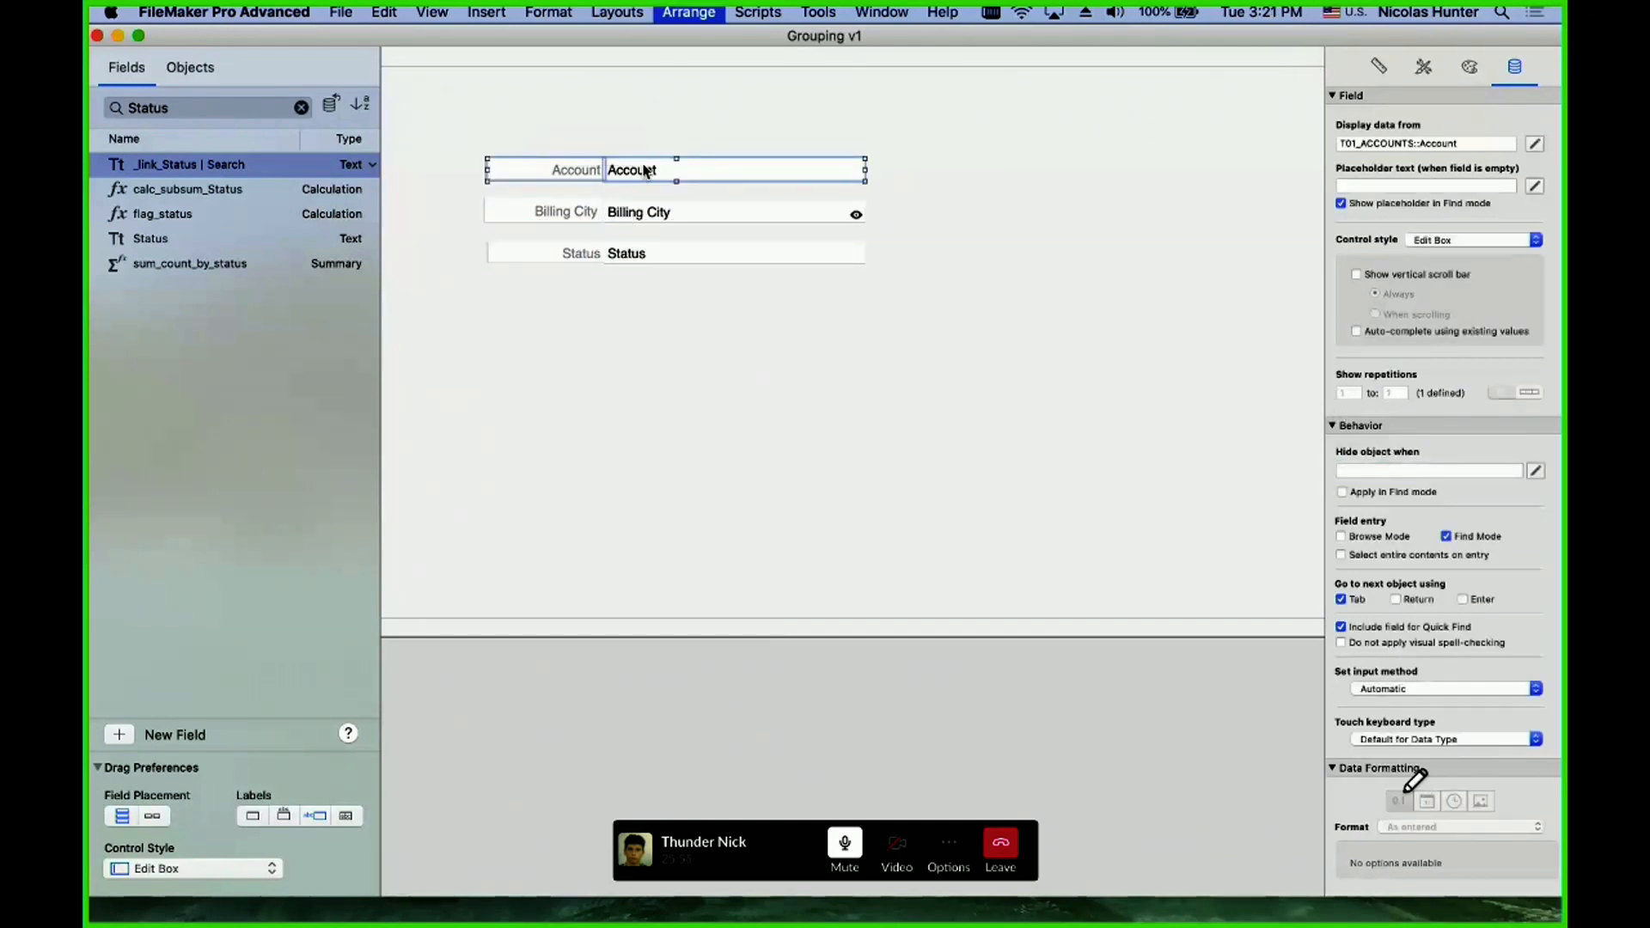
left_click(829, 425)
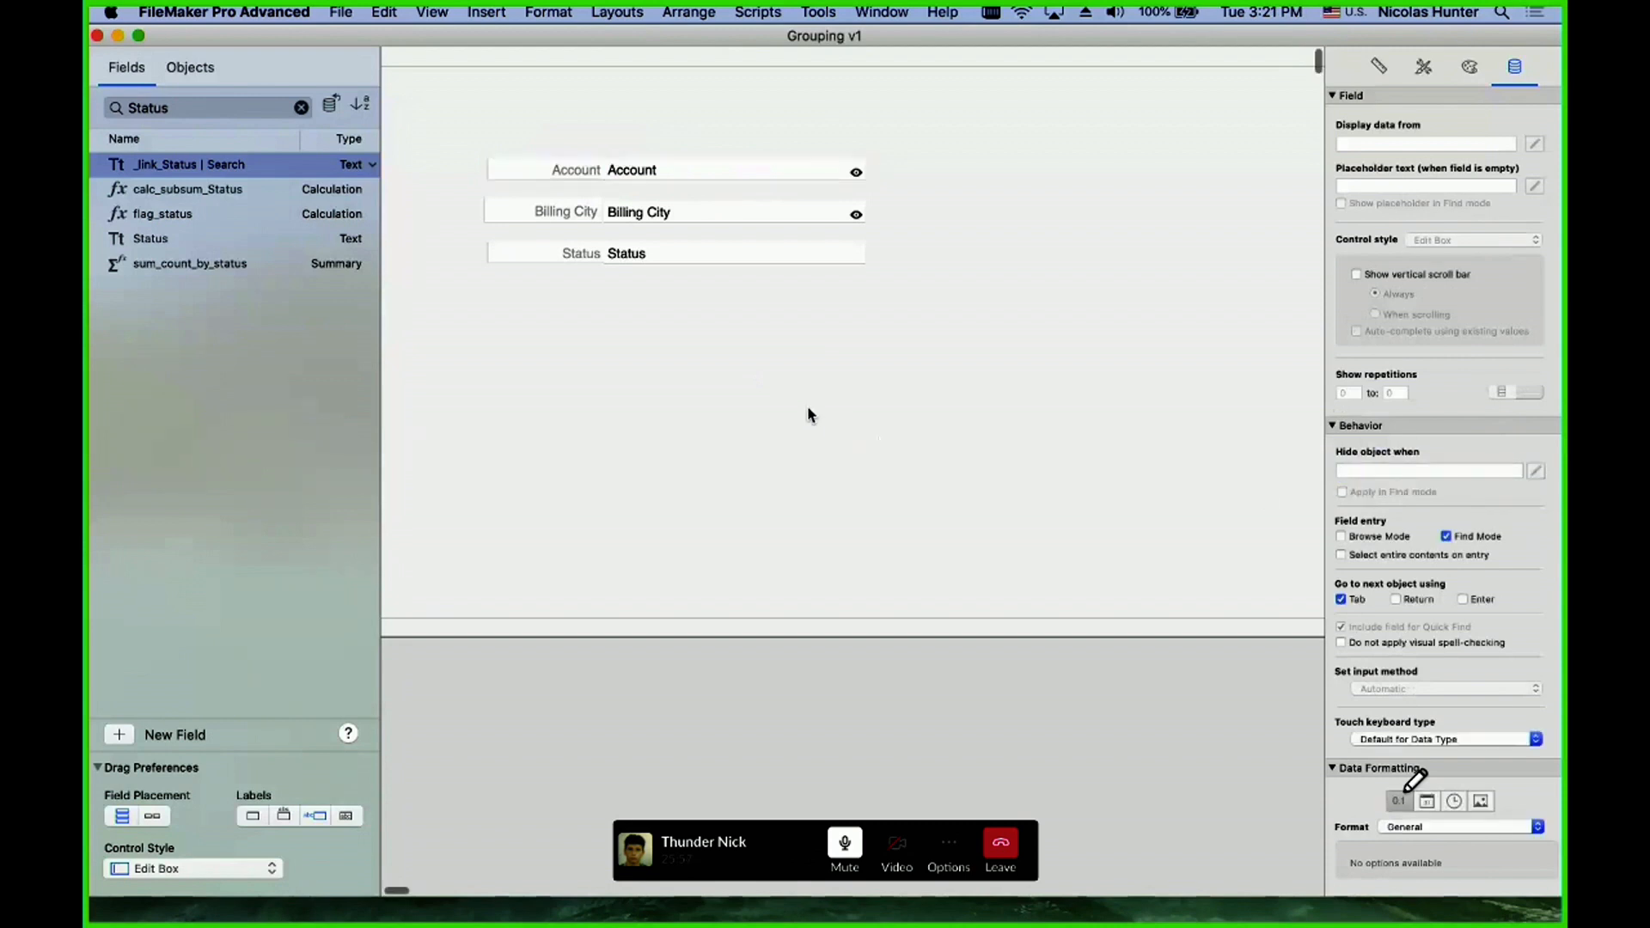
left_click(609, 255)
left_click(561, 251, "shift")
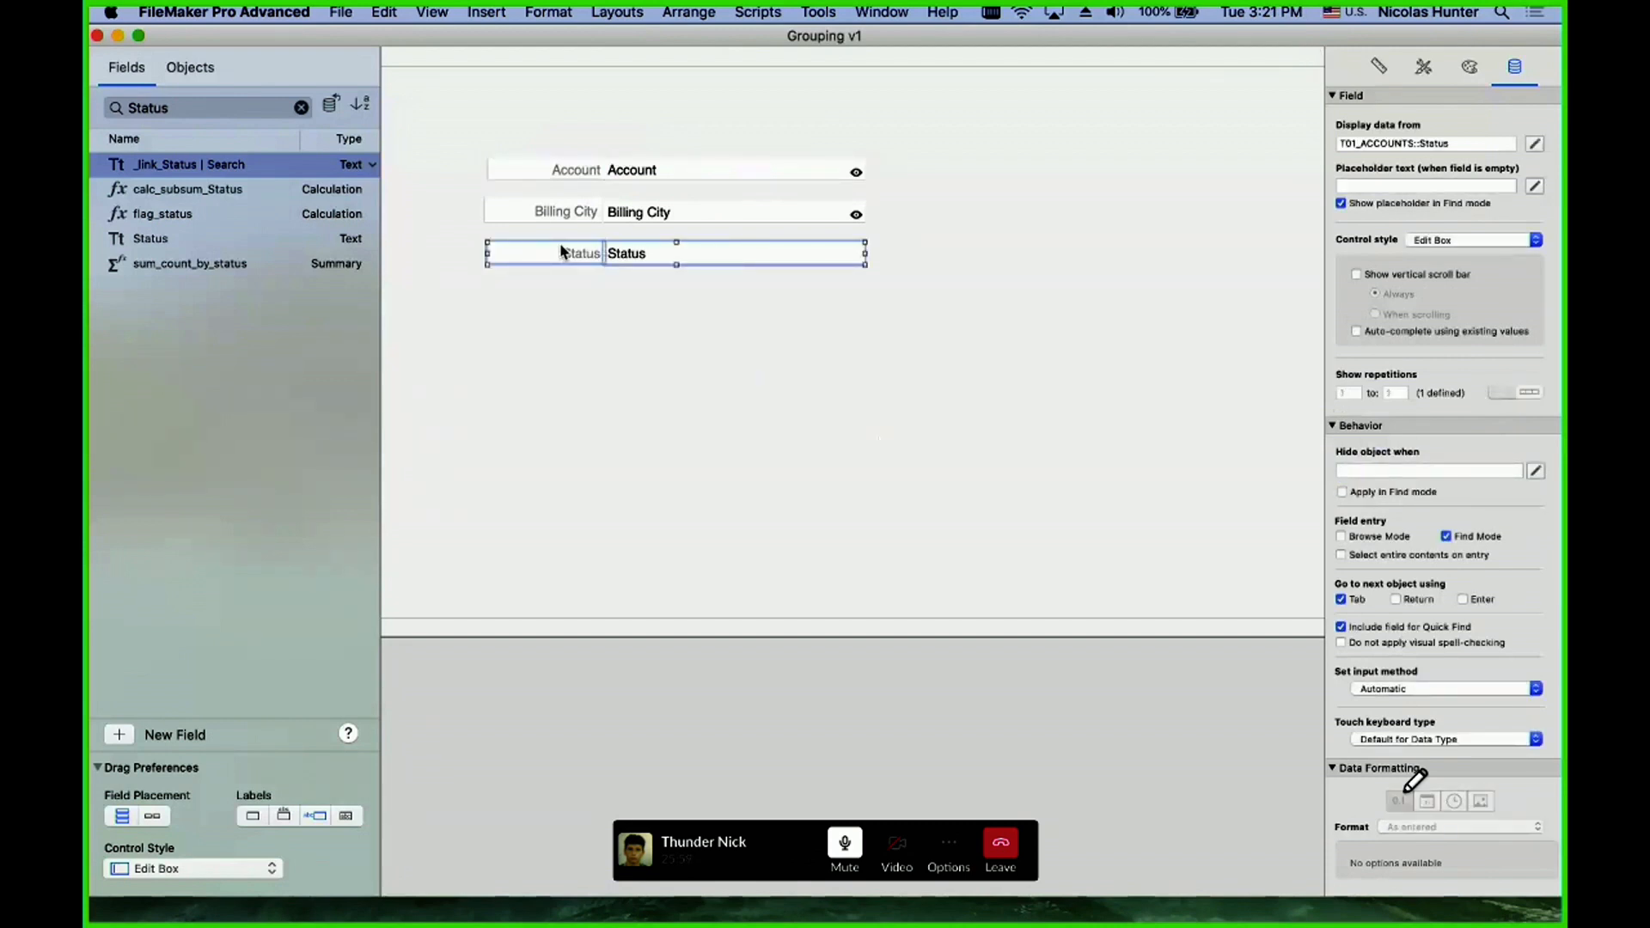
key("super+g")
left_click(988, 409)
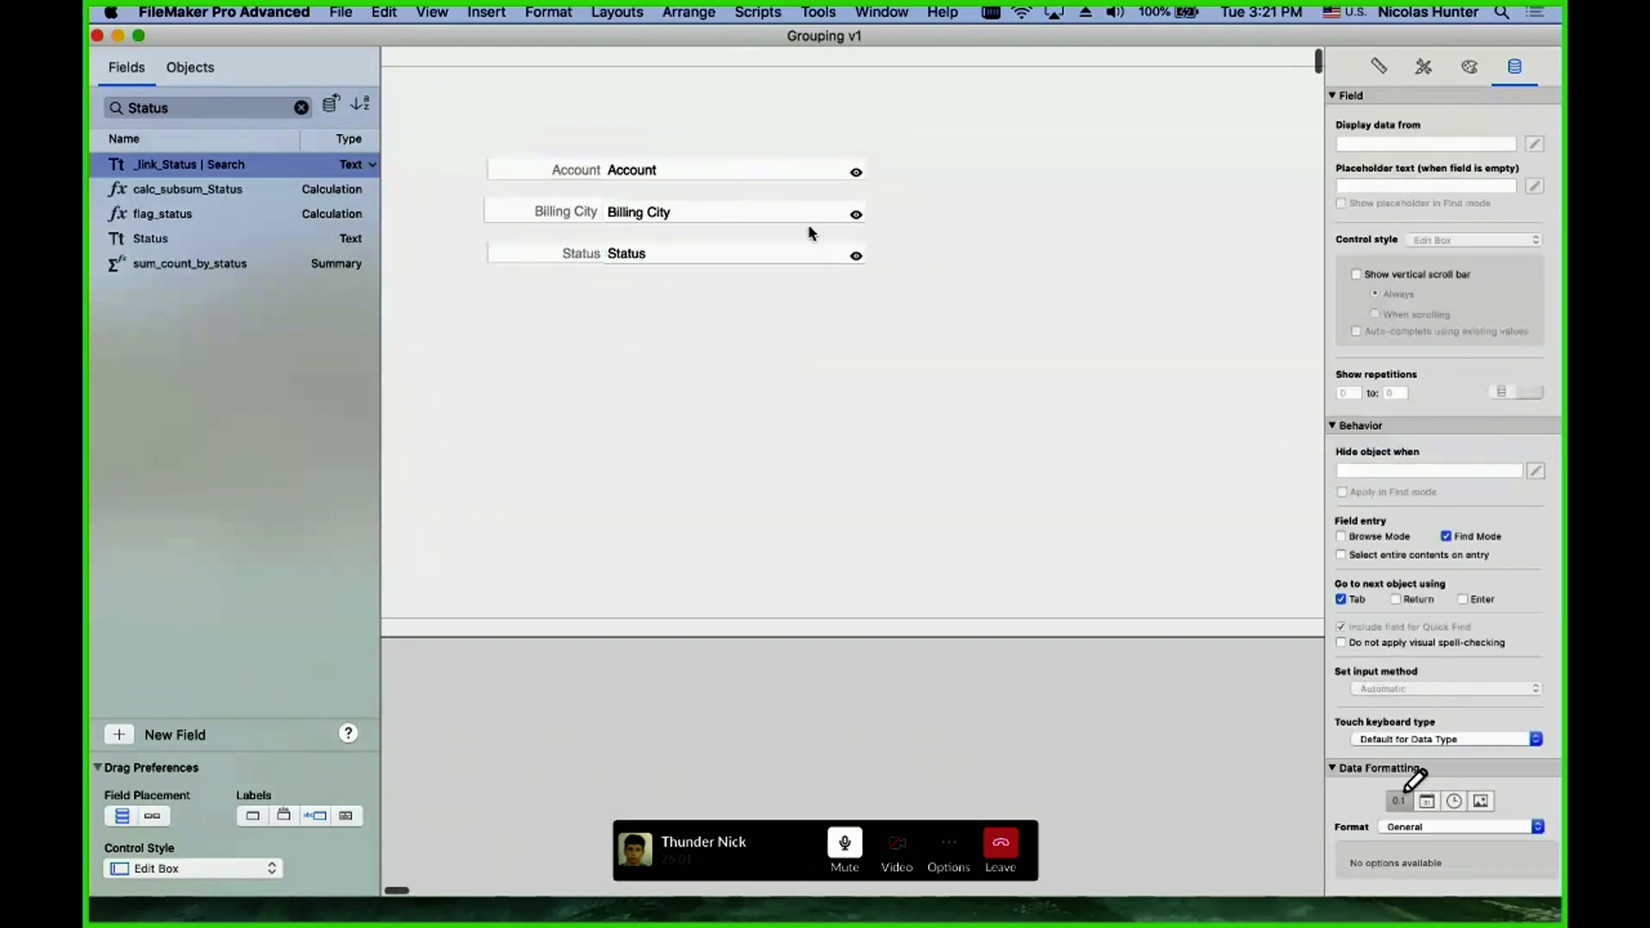
- Combine the three label-and-field groups into one outer group, and set its Hide object when condition to 1
left_click(822, 246)
left_click(849, 217, "shift")
left_click(844, 179, "shift")
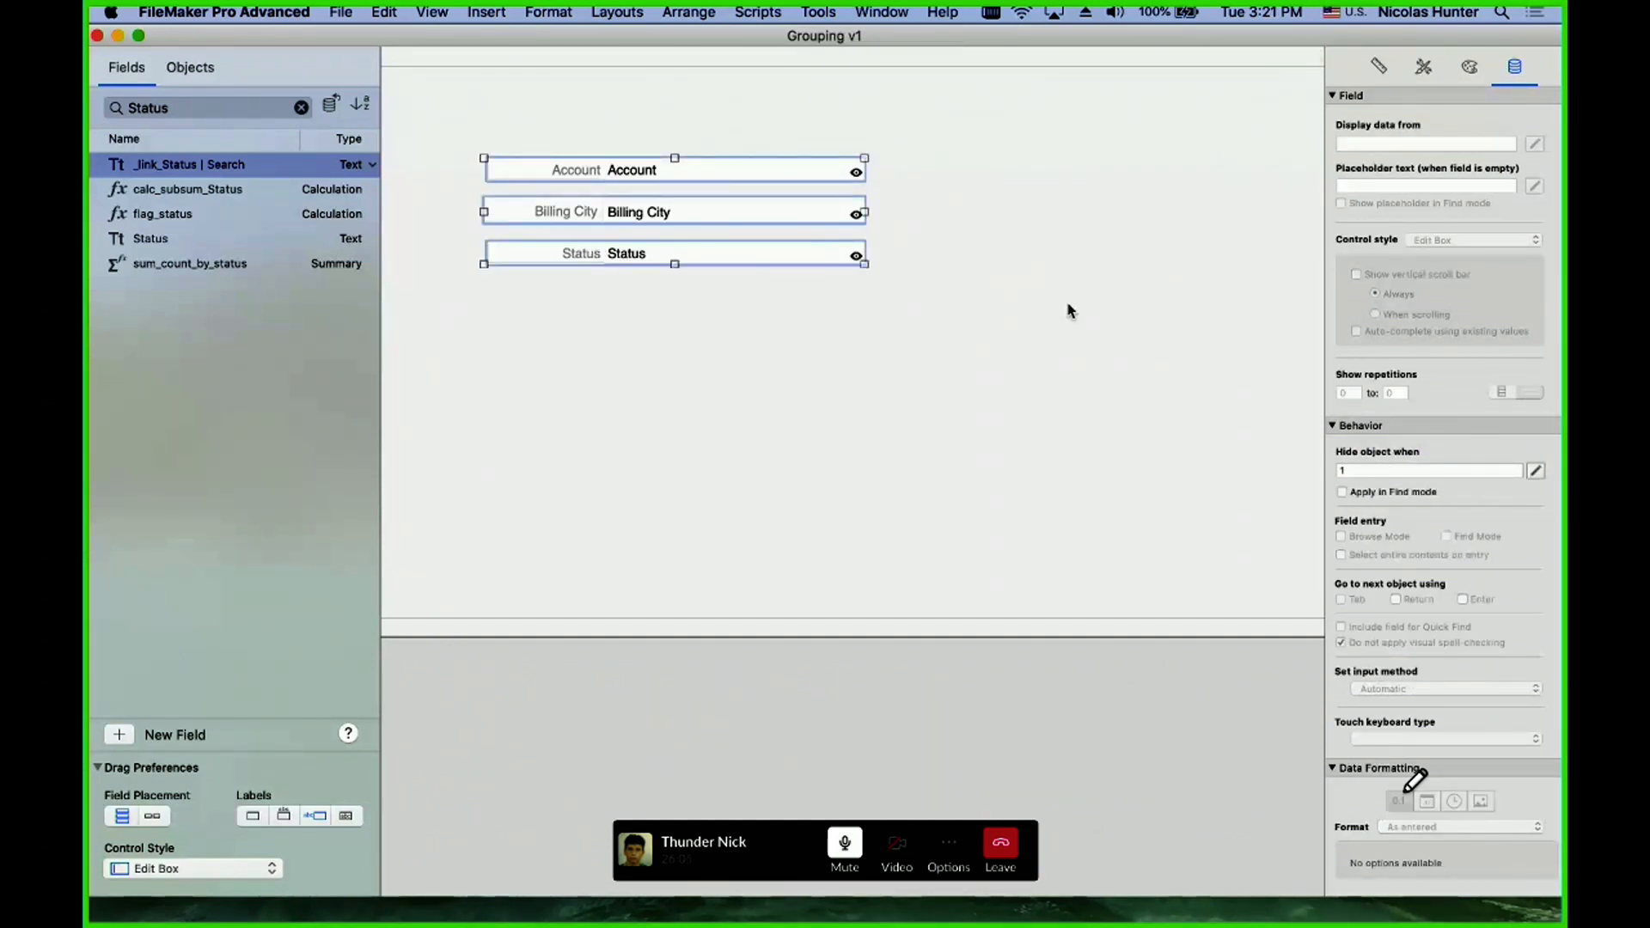
left_click_drag(1068, 309, 557, 148)
key("super+g")
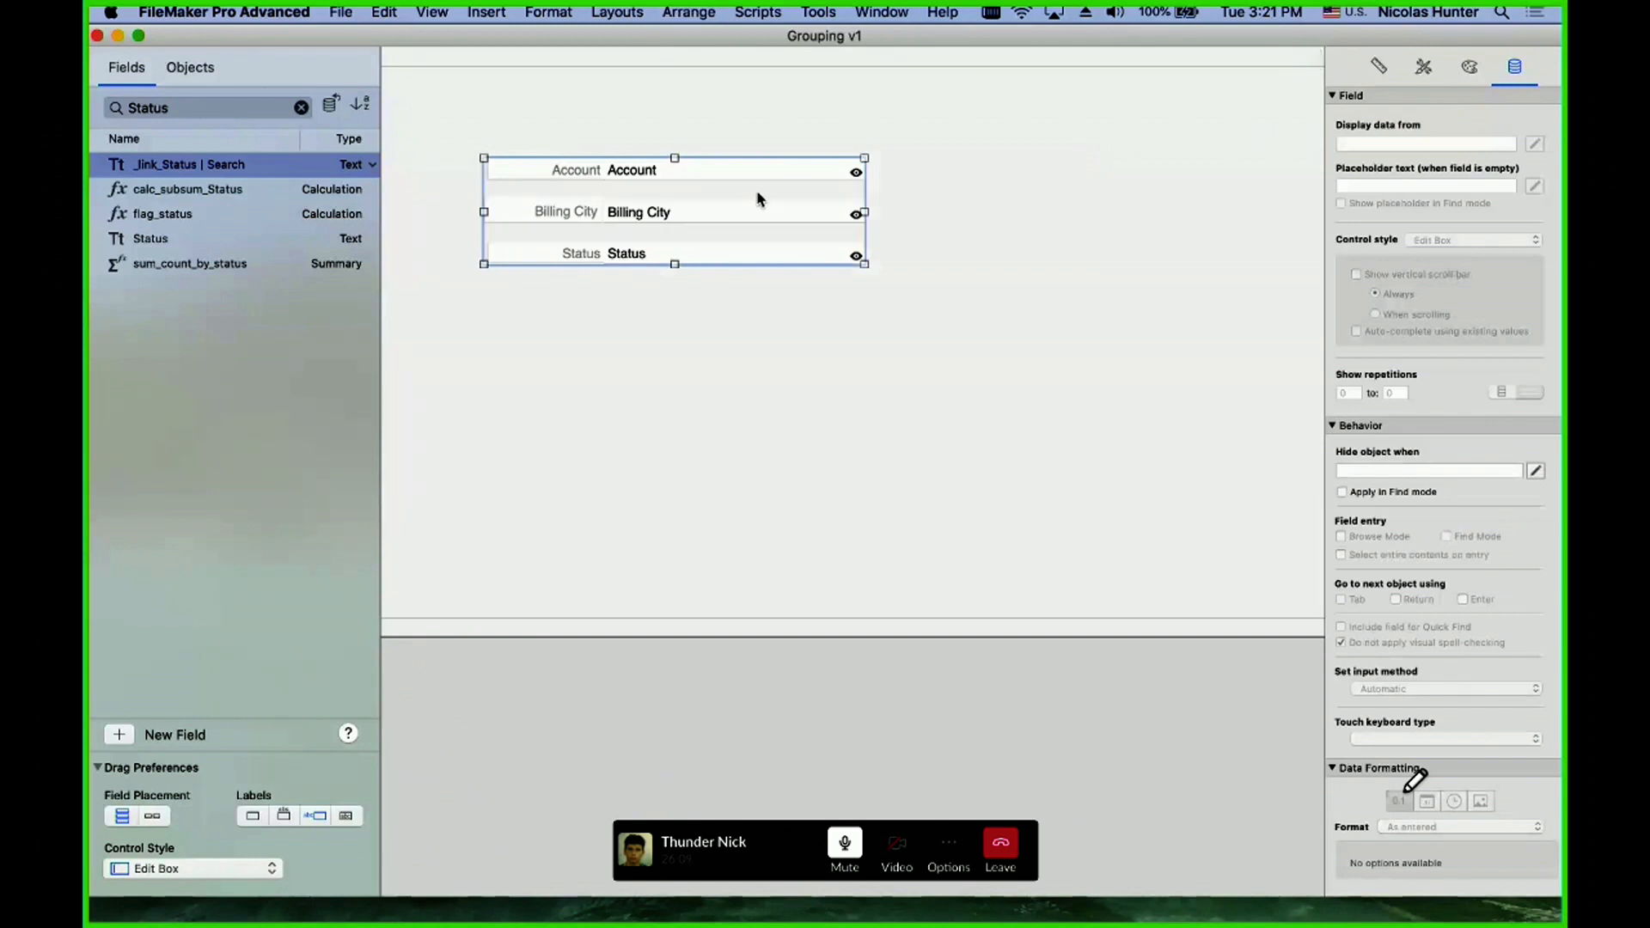
left_click(1379, 471)
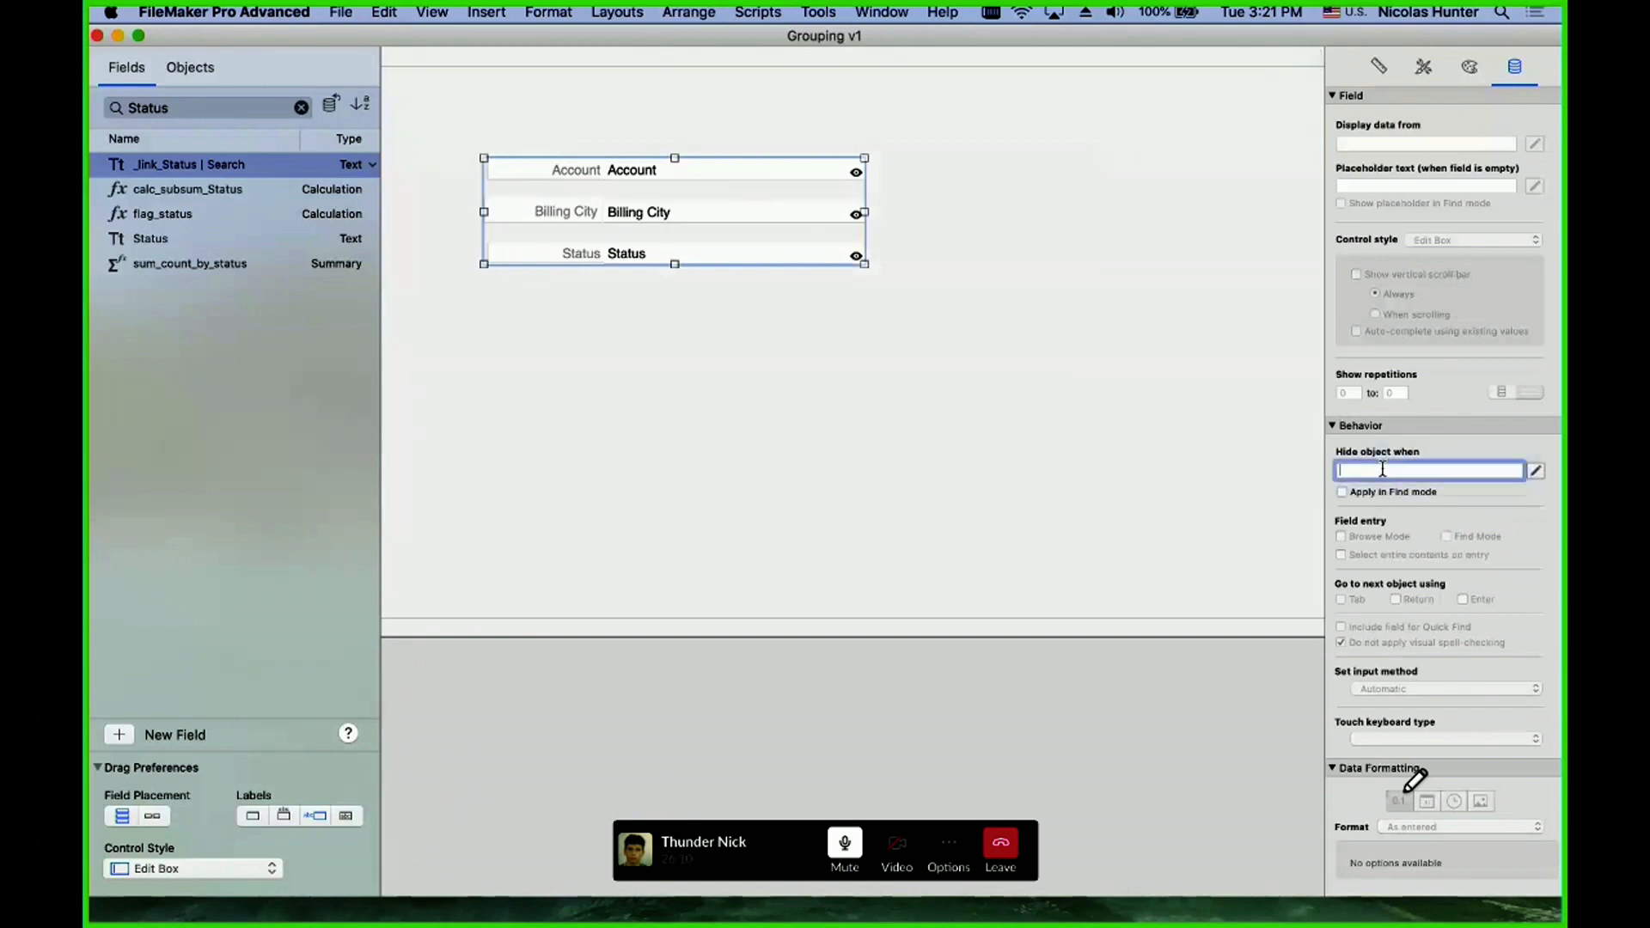
left_click(838, 430)
scroll(670, 335, "left", 1)
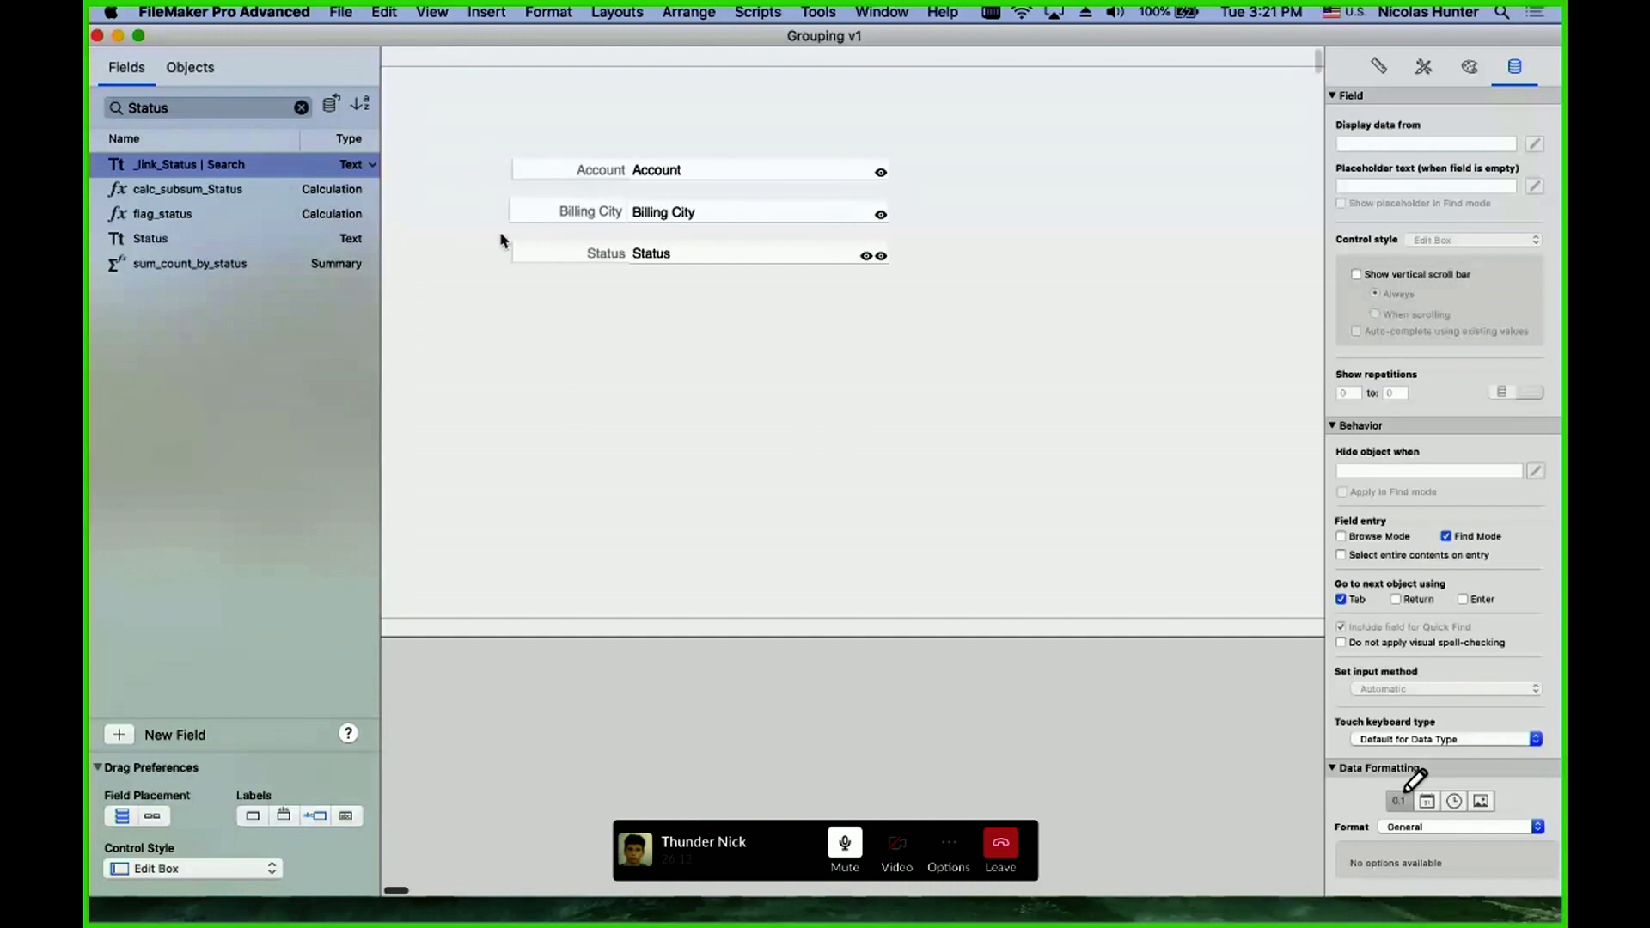
- Examine the outer group's hide condition and expand its nested Status, Billing City and Account groups in the object hierarchy
left_click(815, 259)
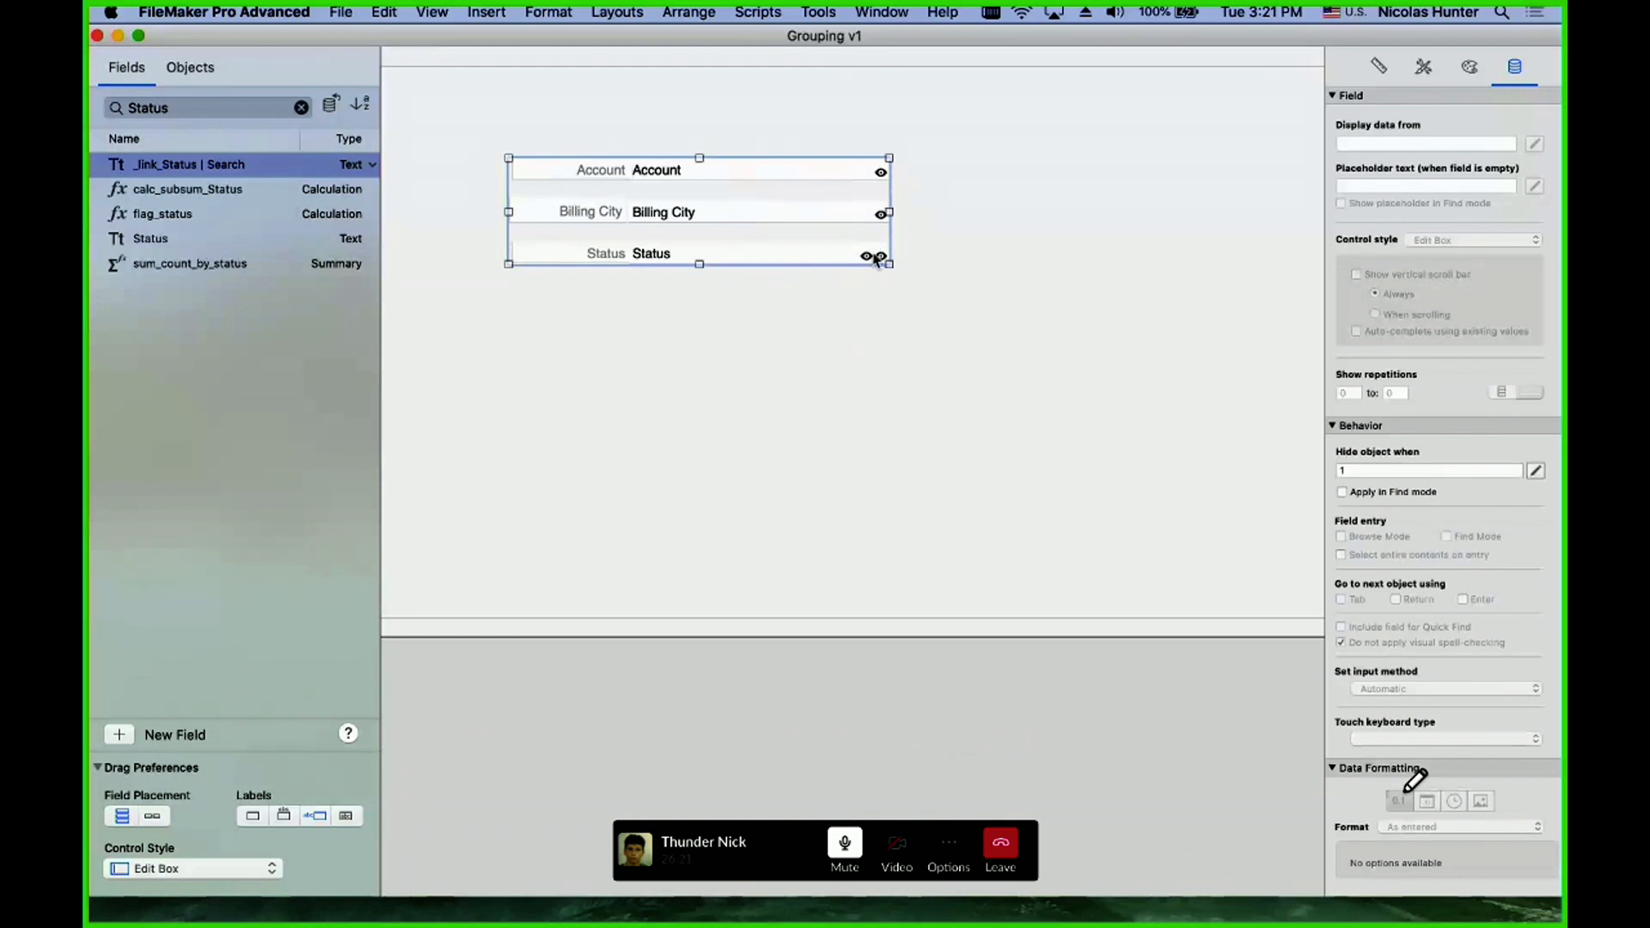
left_click_drag(892, 334, 723, 175)
scroll(723, 175, "right", 1)
scroll(723, 175, "left", 2)
left_click(190, 67)
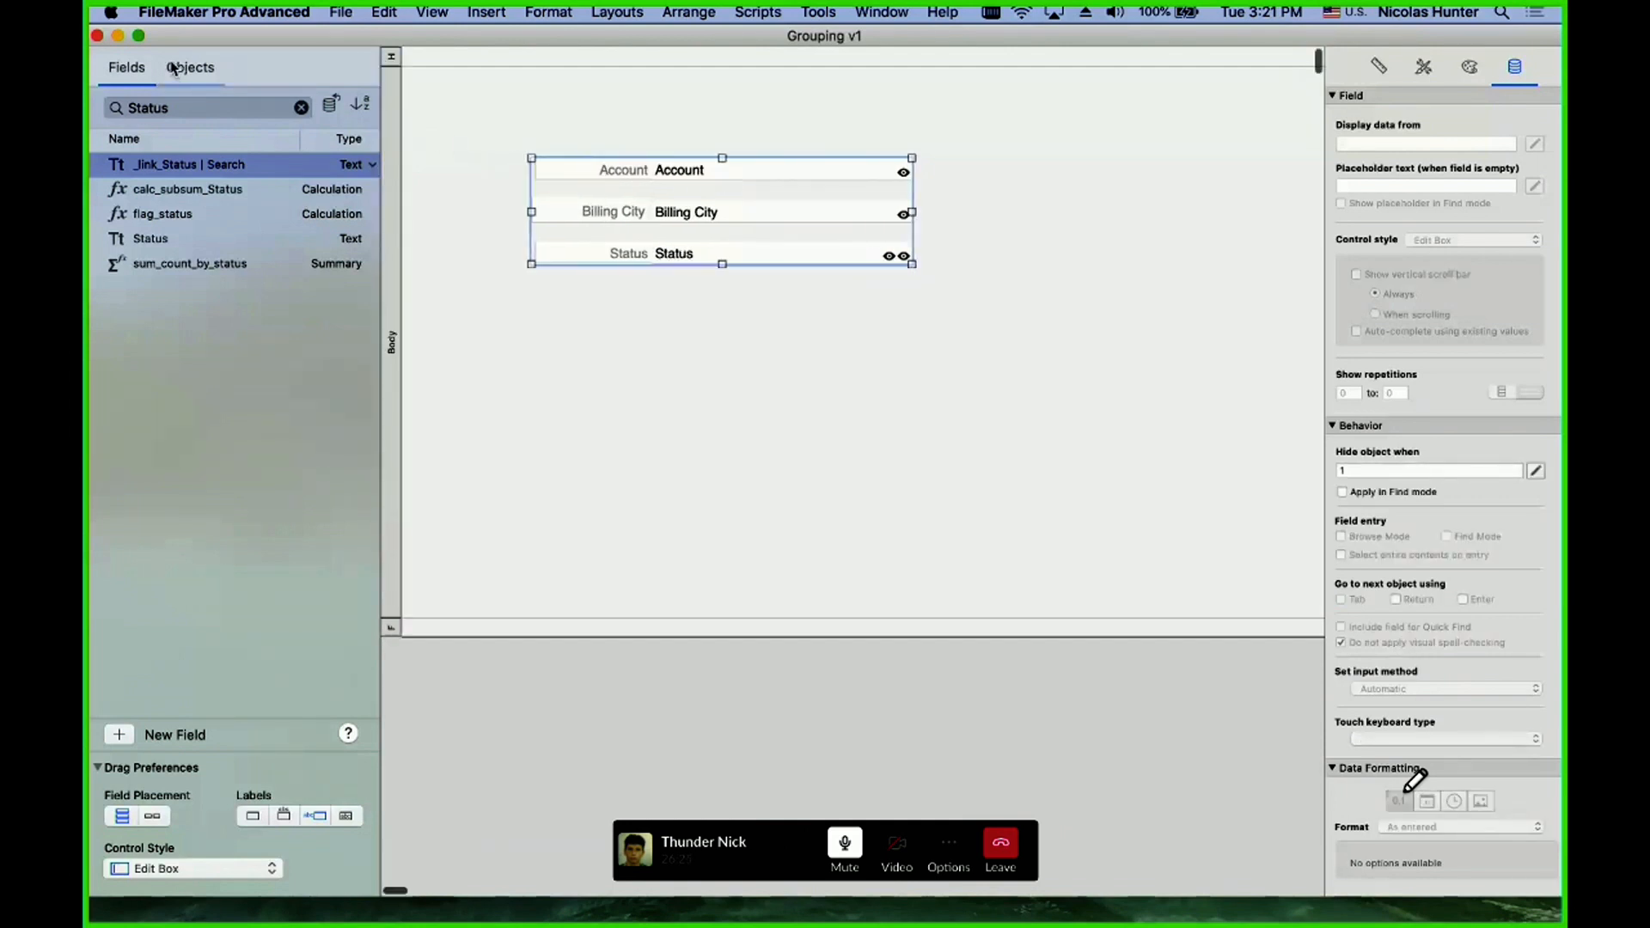
left_click(95, 142)
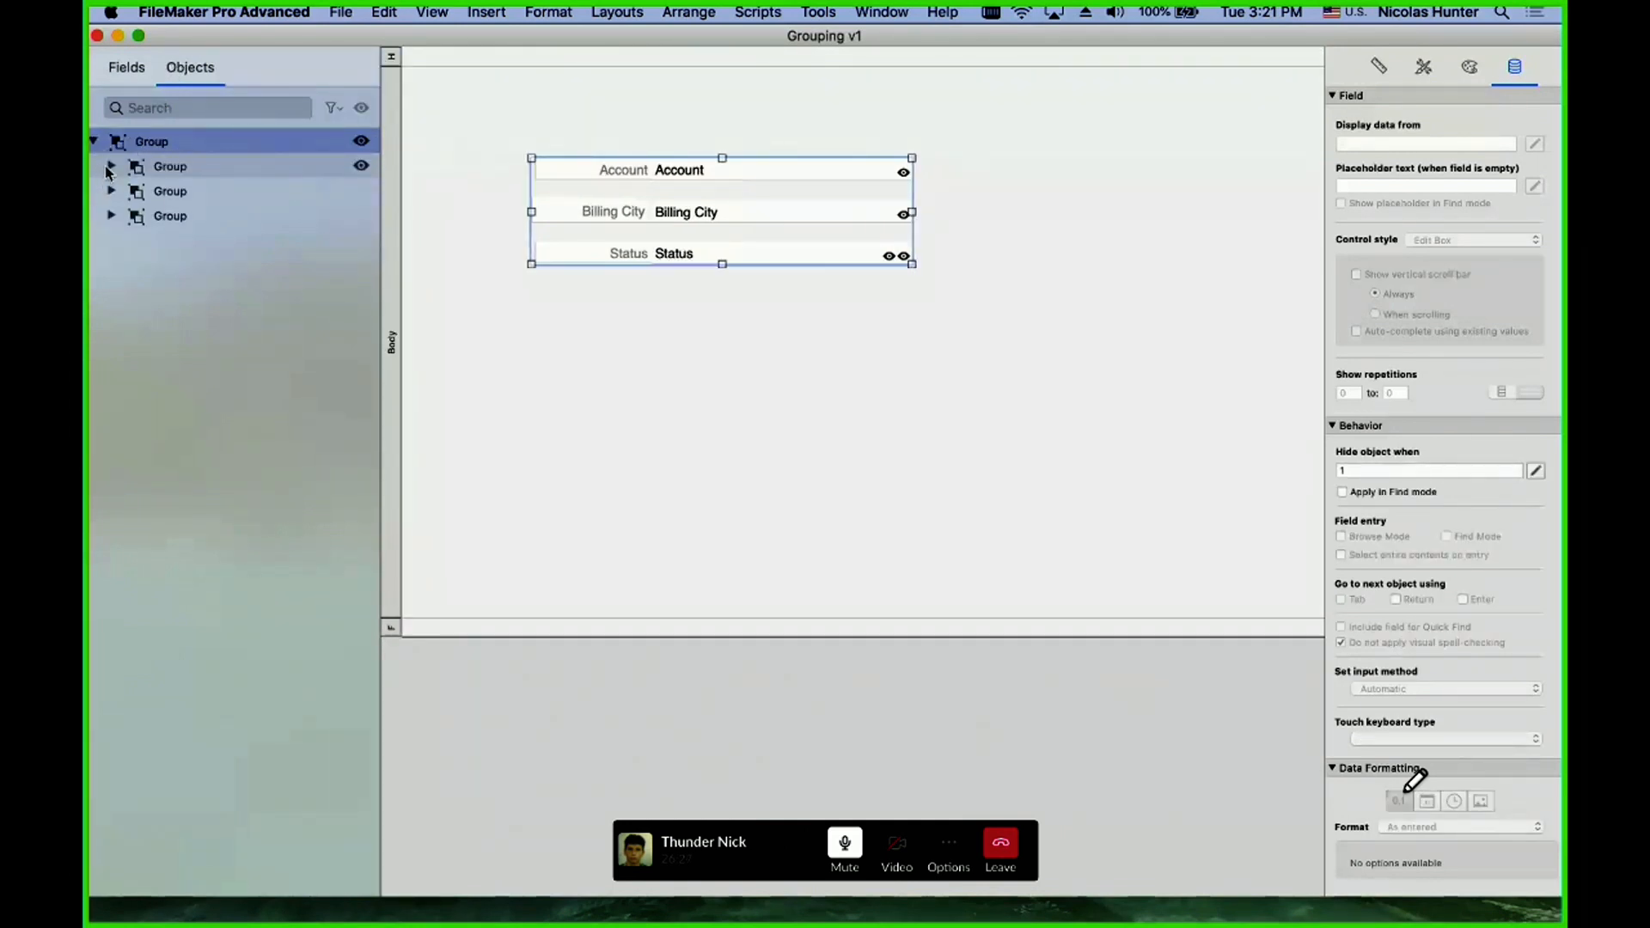
left_click(111, 167)
left_click(107, 244)
left_click(113, 265)
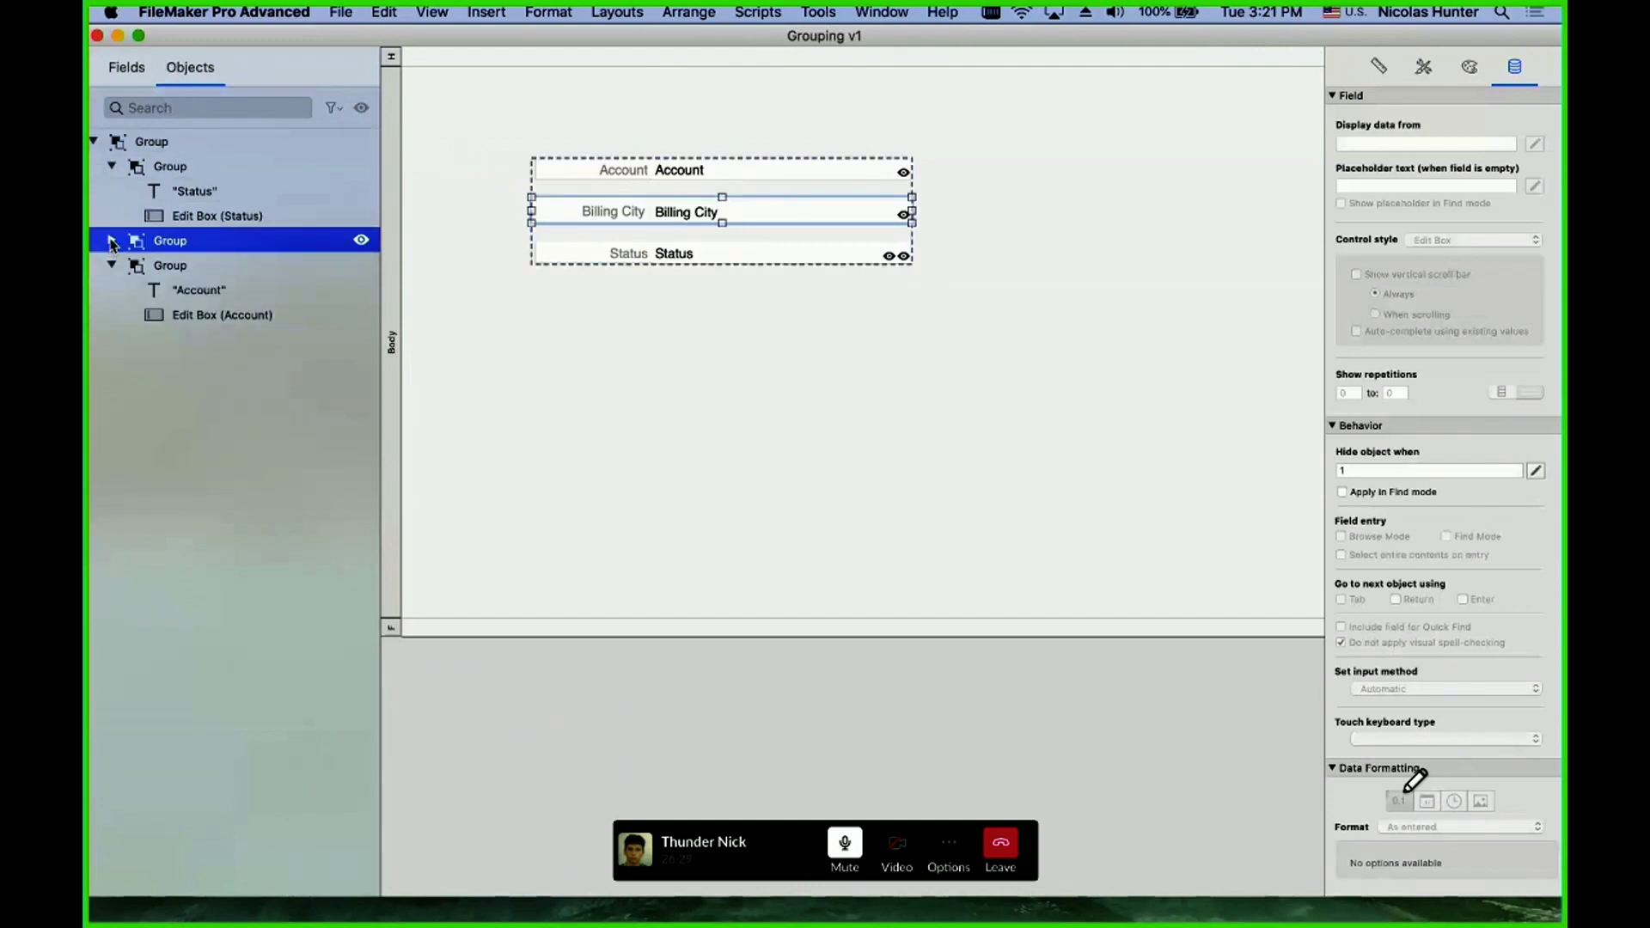
left_click(111, 240)
left_click(853, 457)
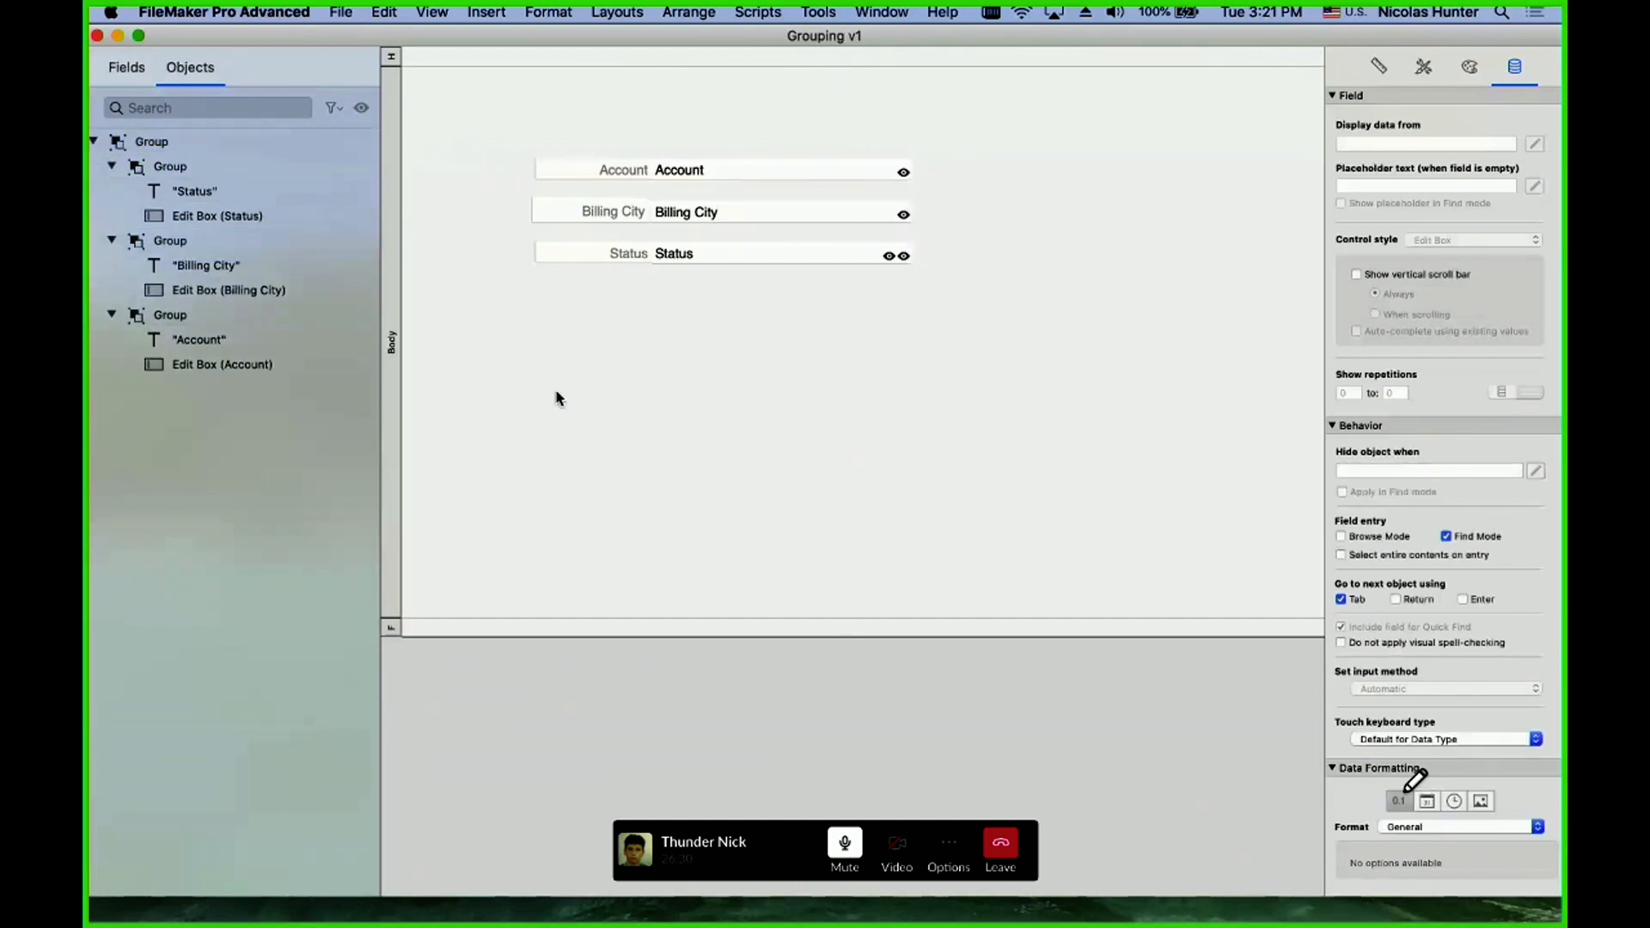
- Compare the Hide object when conditions of the outer group and the nested Status and Billing City groups
left_click(205, 143)
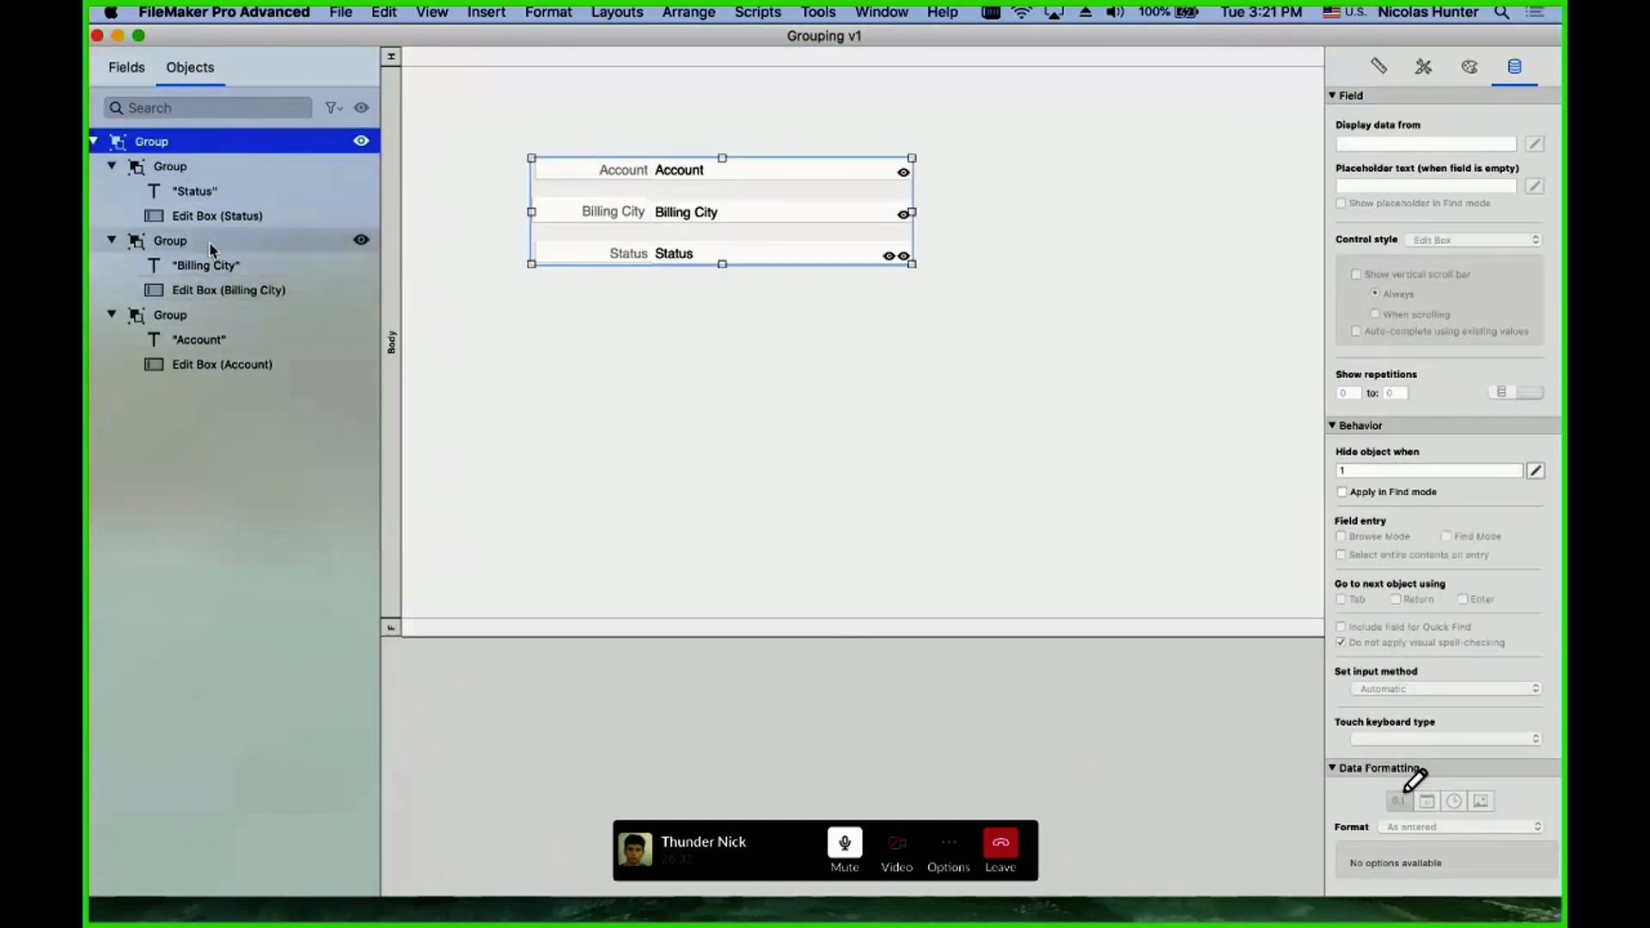
left_click(795, 222)
left_click(696, 273)
left_click(703, 263)
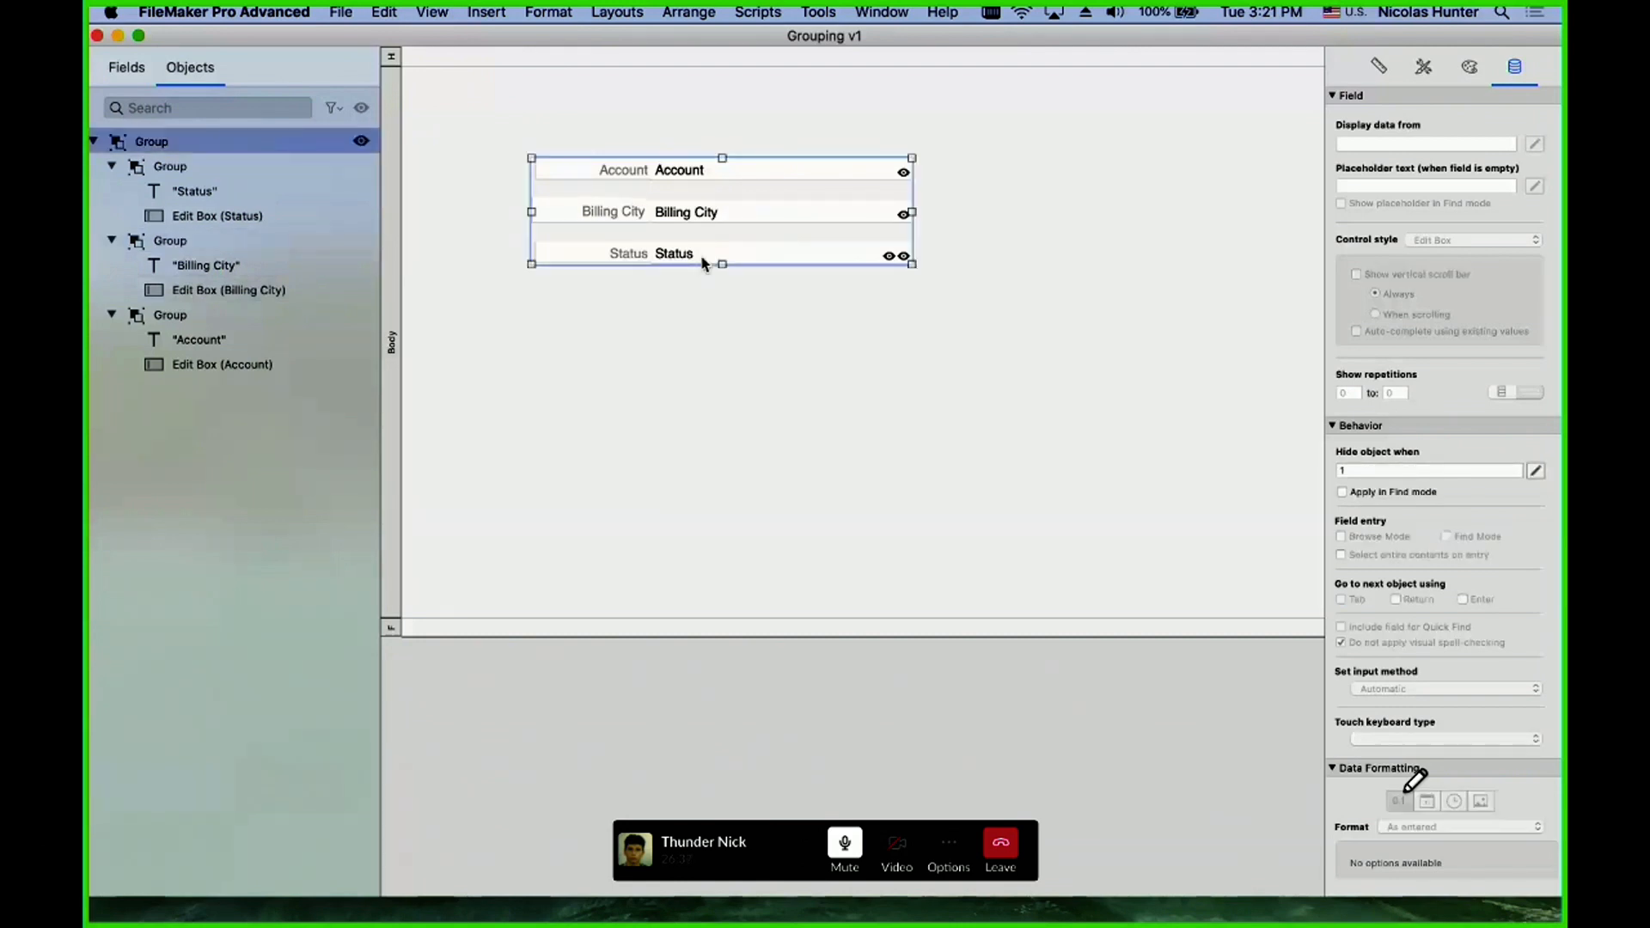
left_click(703, 263)
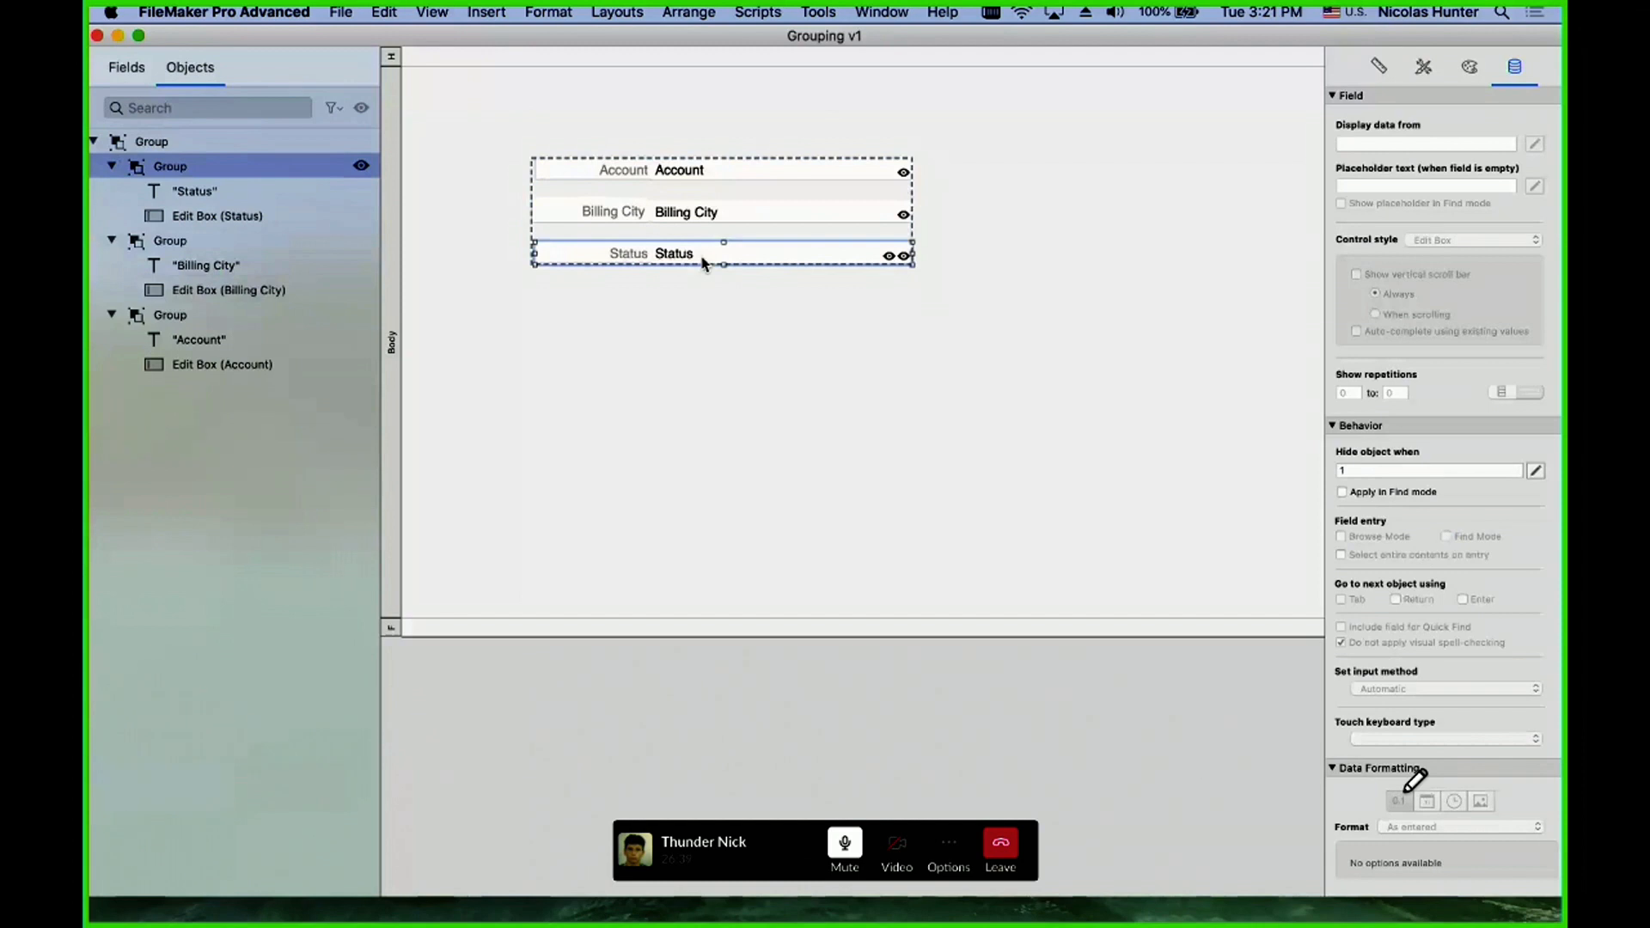
left_click(688, 302)
left_click(693, 215)
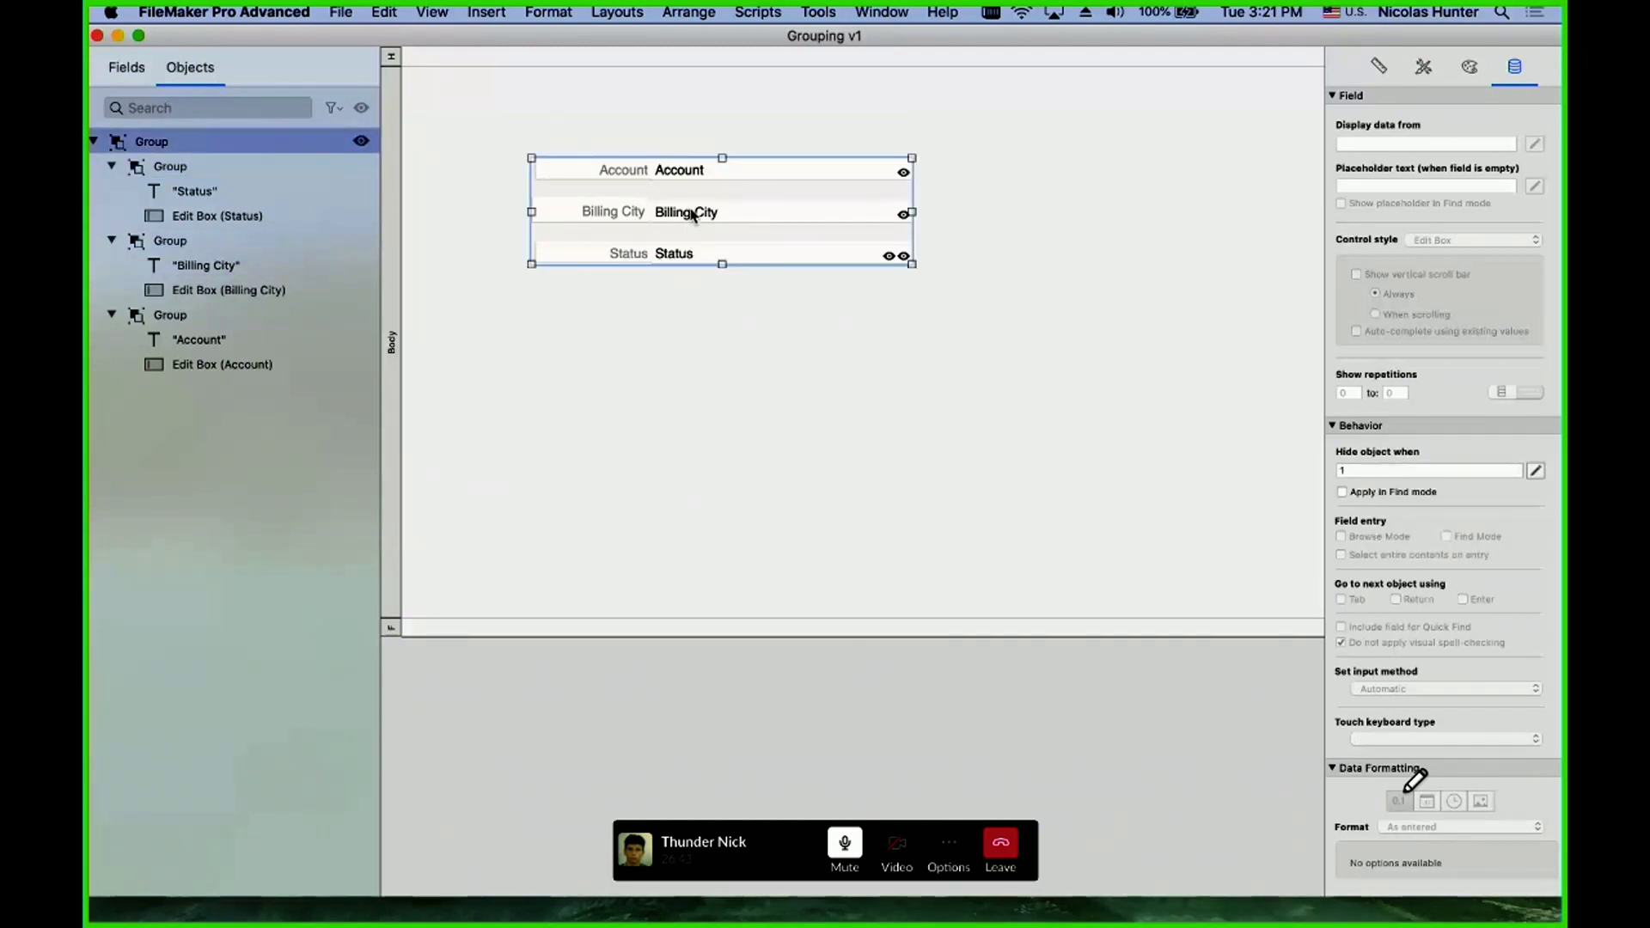
left_click(692, 215)
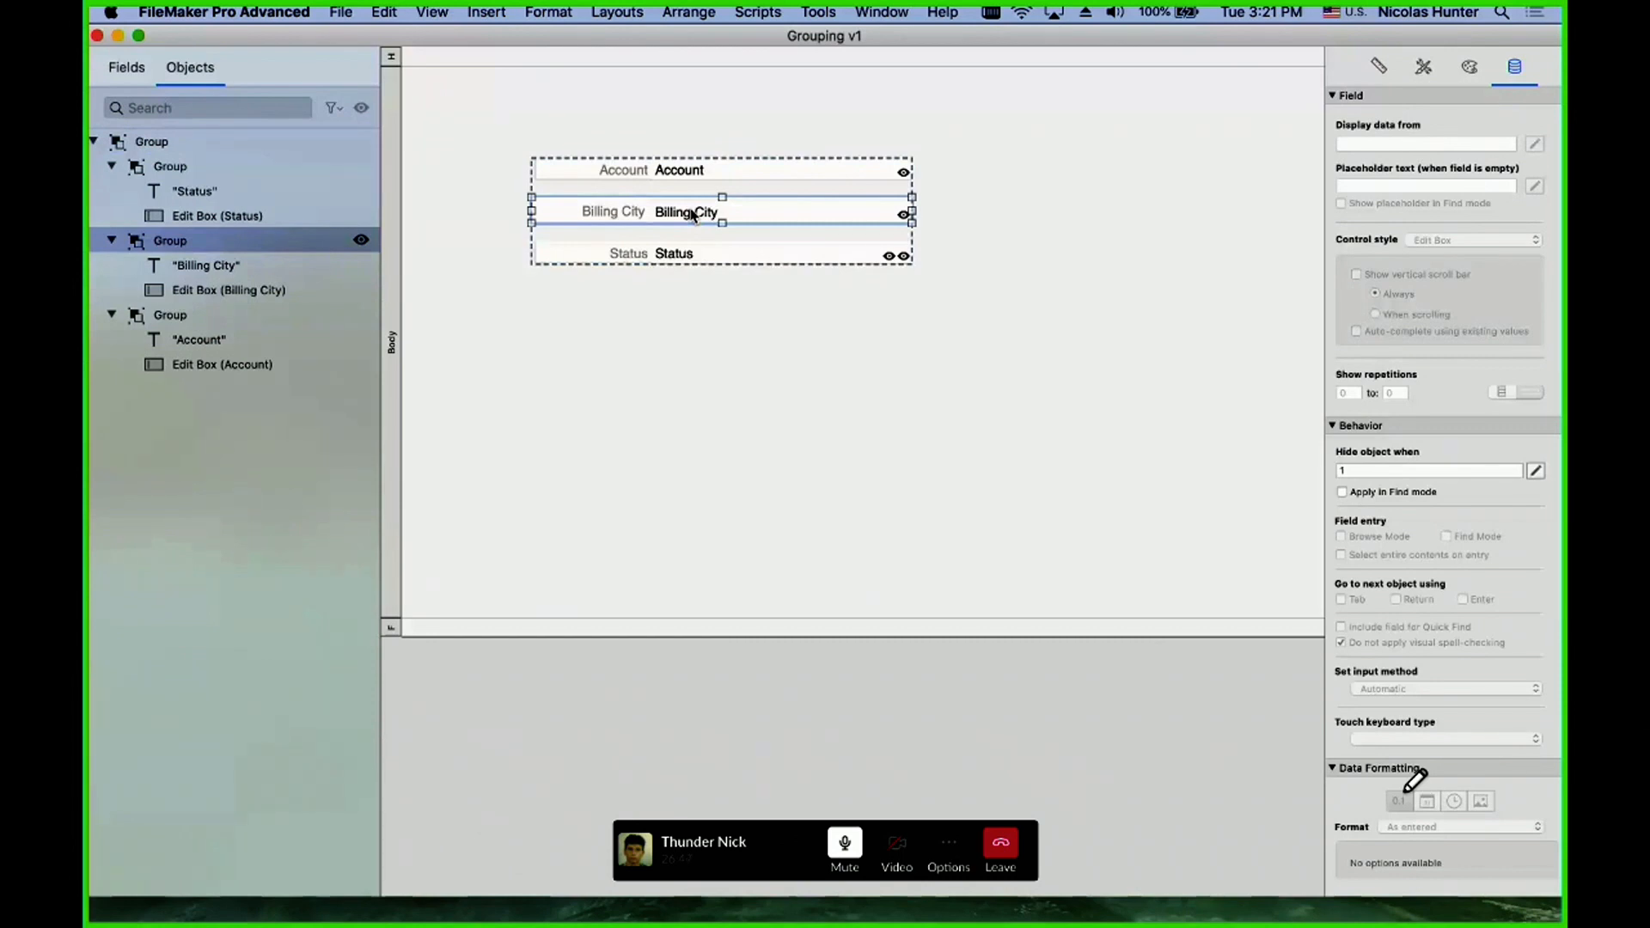
left_click(693, 215)
left_click(711, 299)
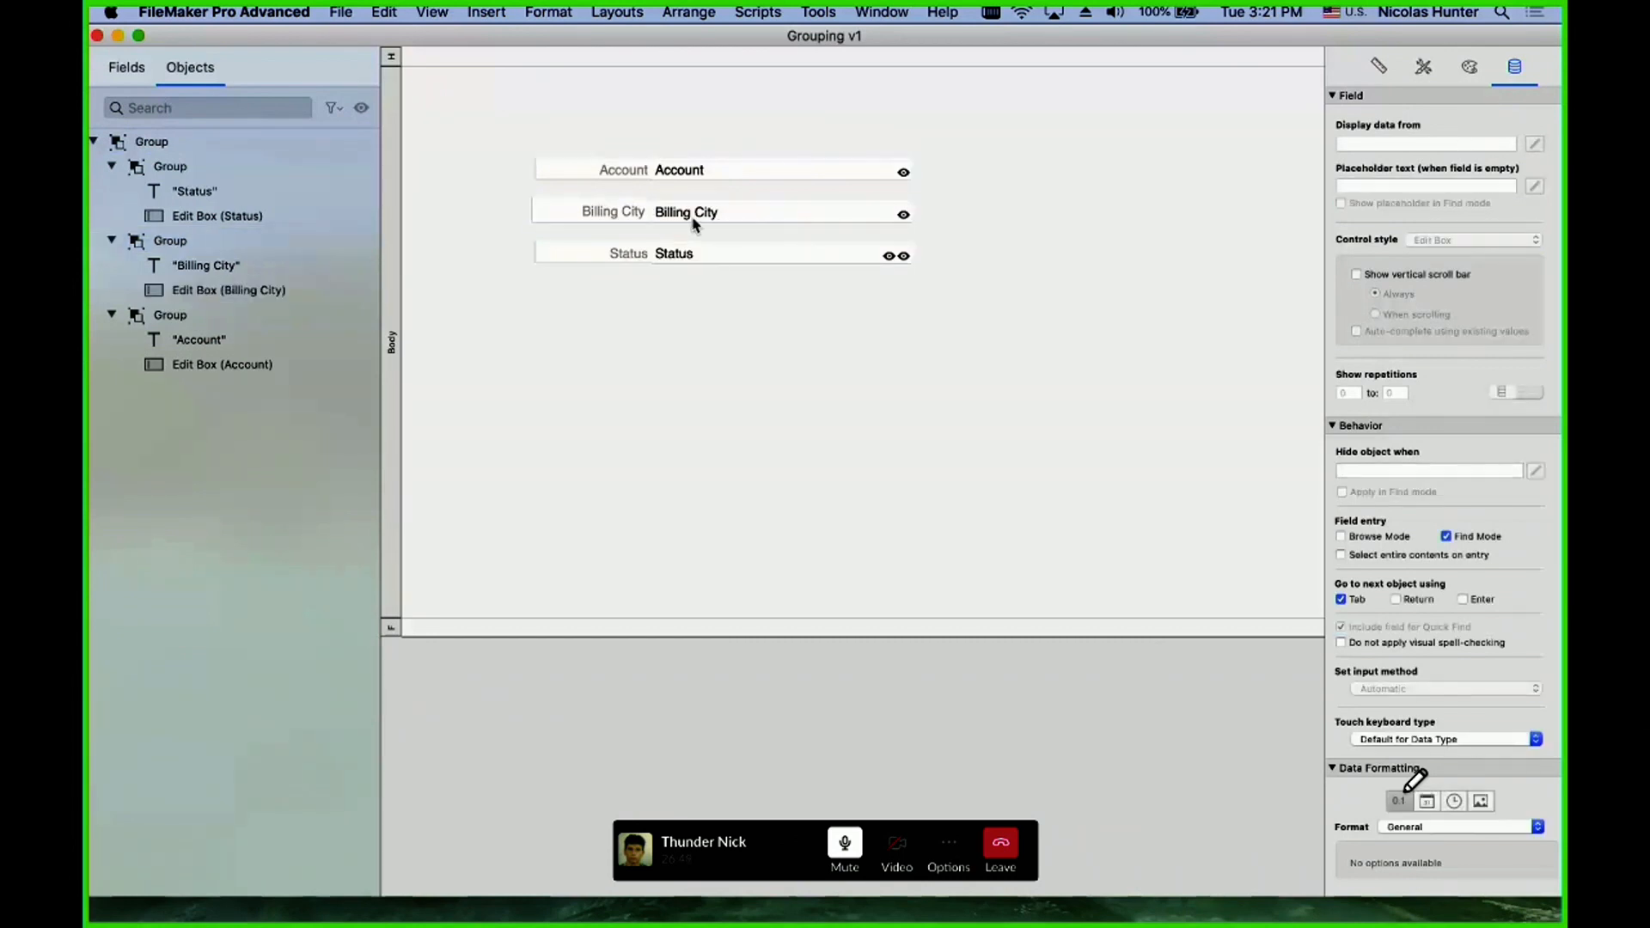
- Drill down to the Billing City, Account and Status edit boxes inside the nested groups and check their Hide object when conditions
left_click(688, 258)
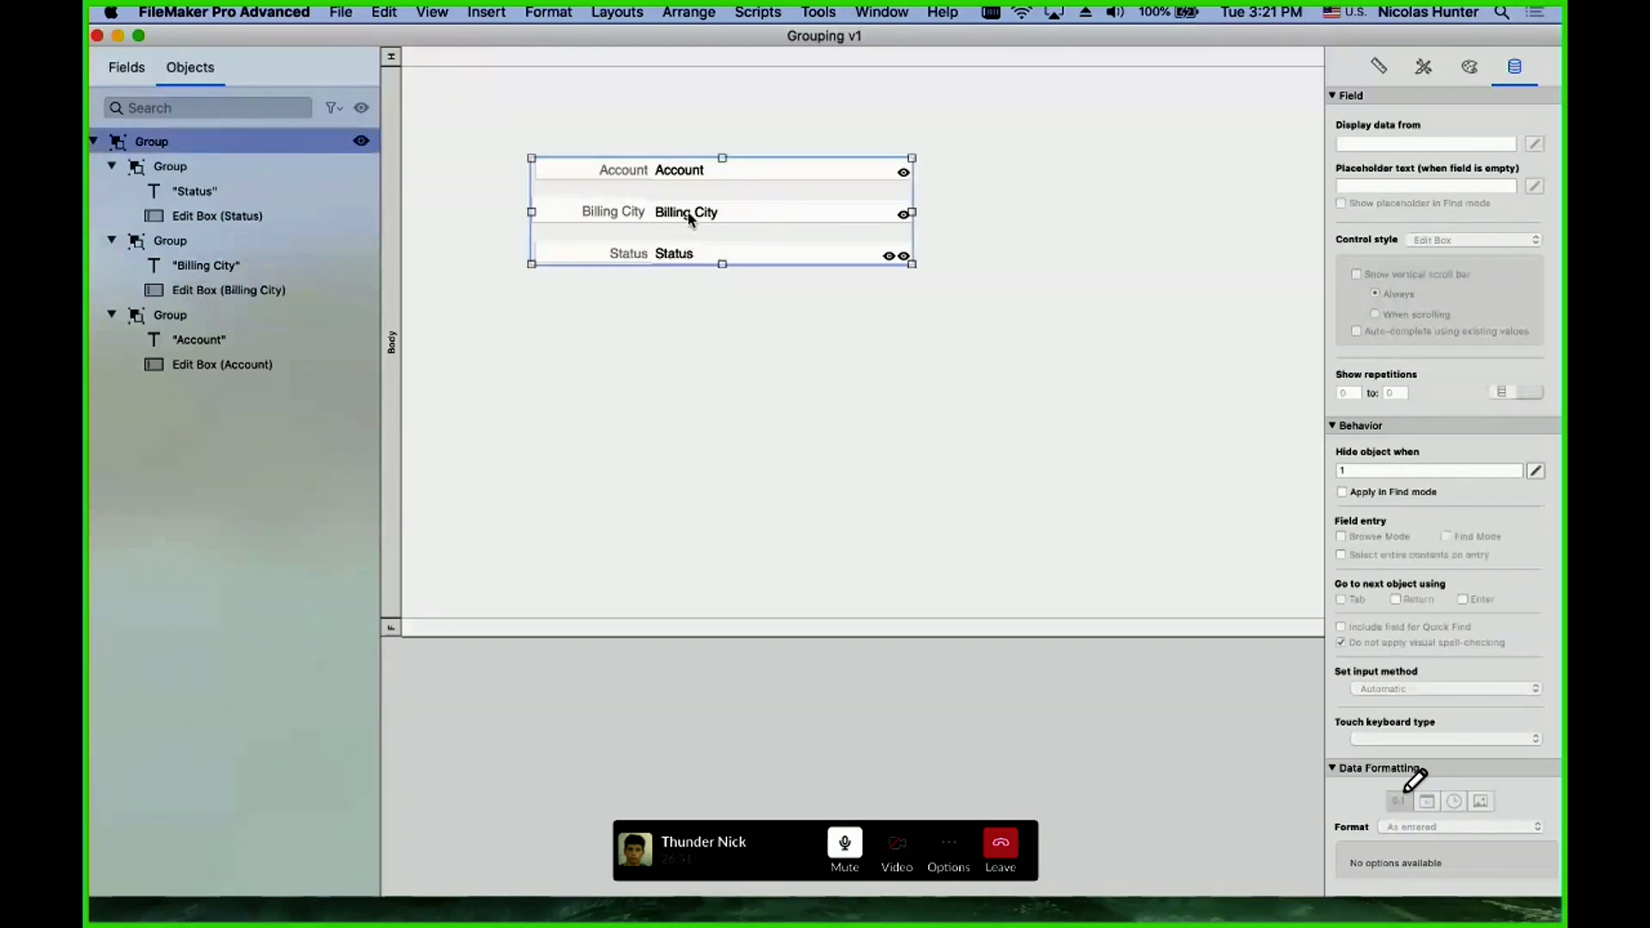
left_click(693, 215)
left_click(692, 215)
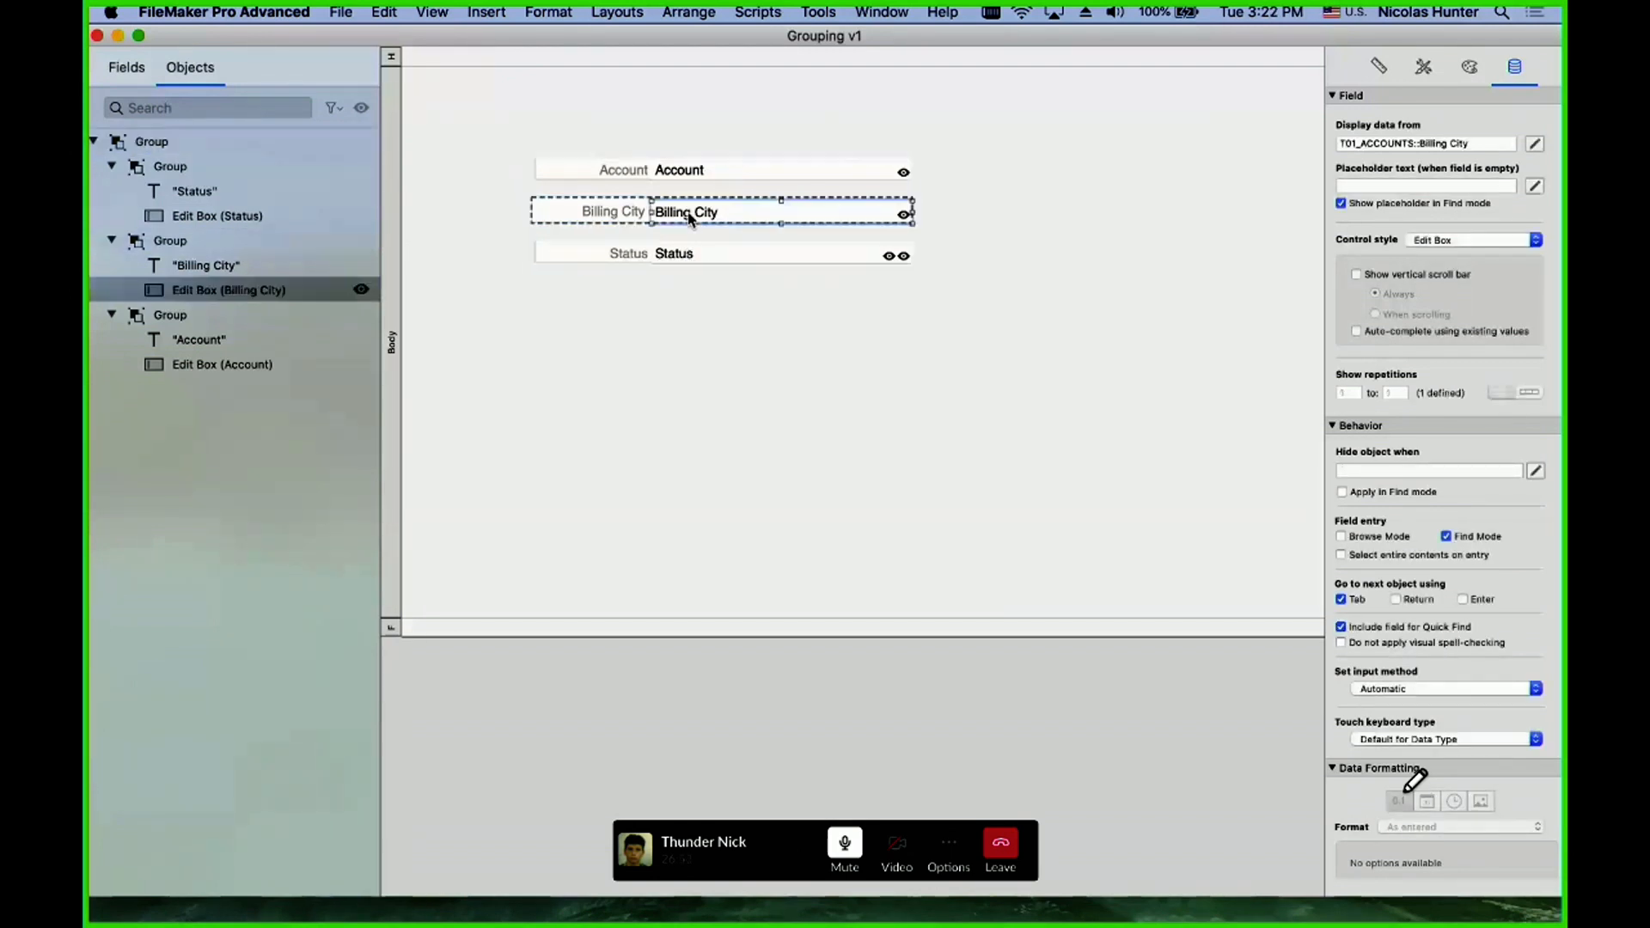
left_click(684, 315)
left_click(687, 177)
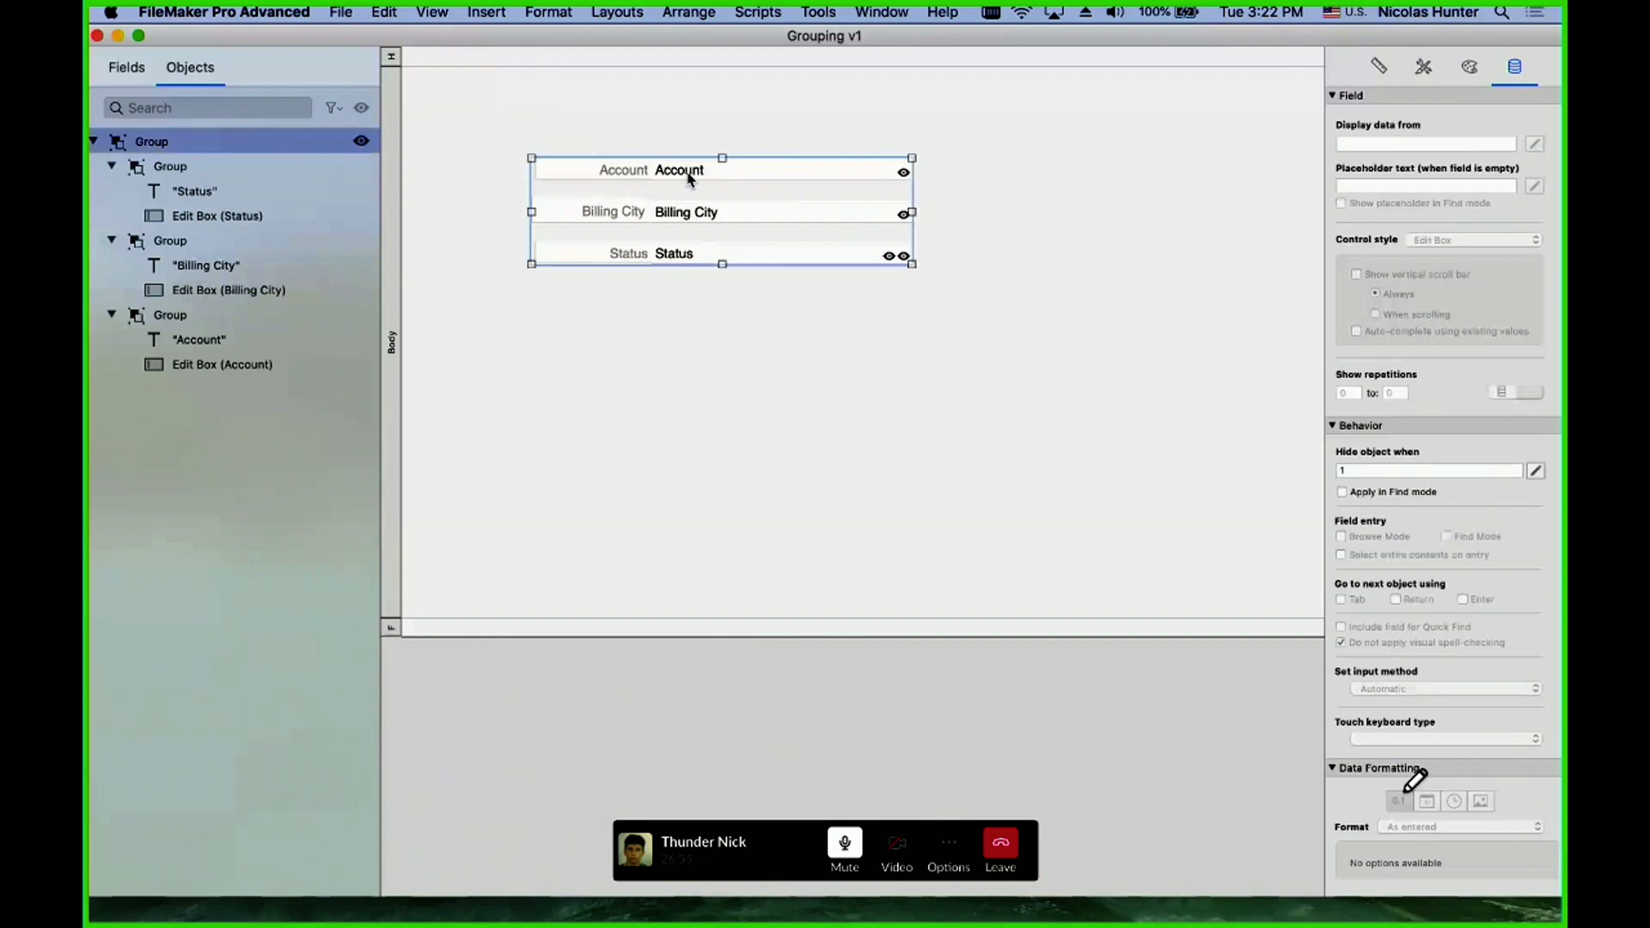
left_click(687, 177)
left_click(690, 177)
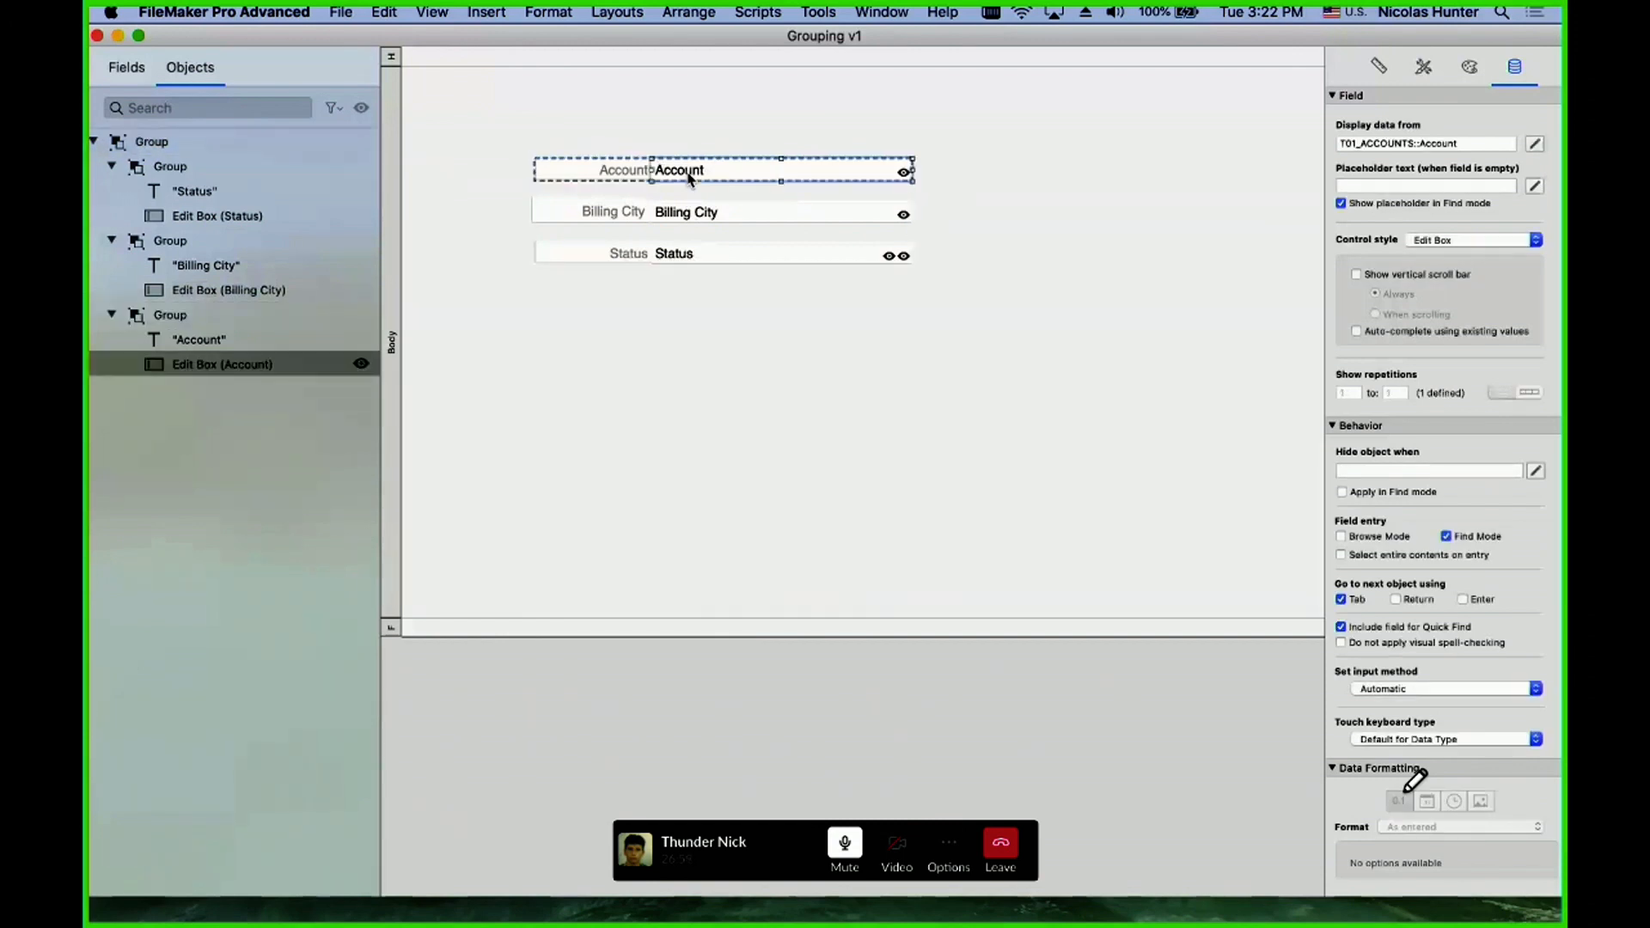
left_click(773, 259)
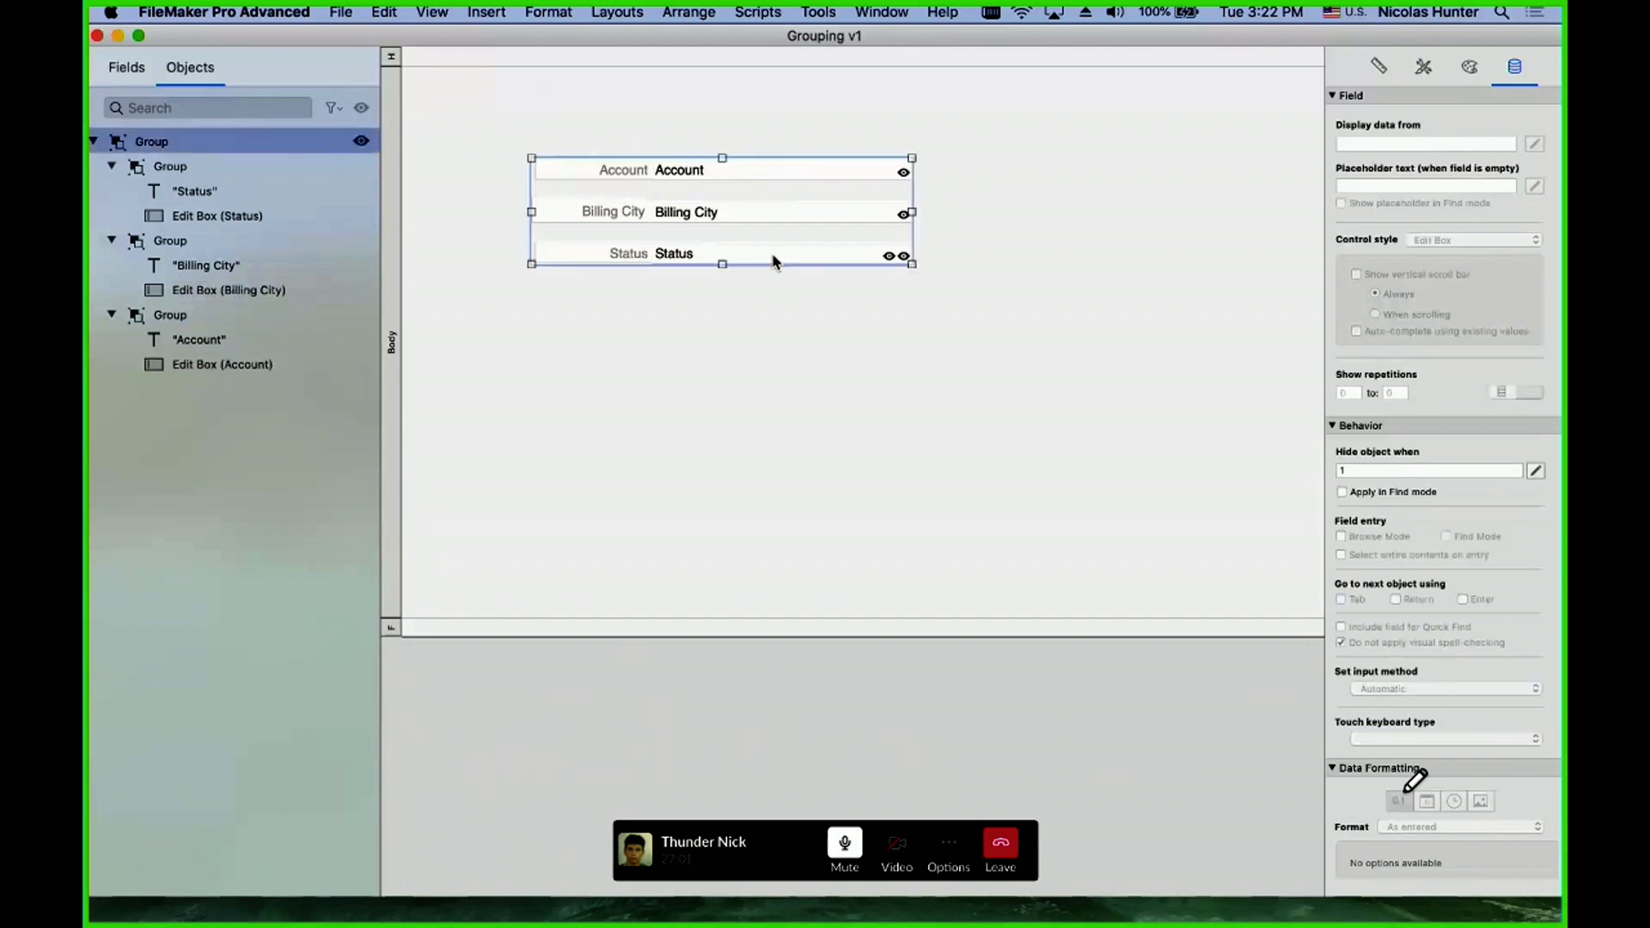
left_click(773, 259)
left_click(773, 259)
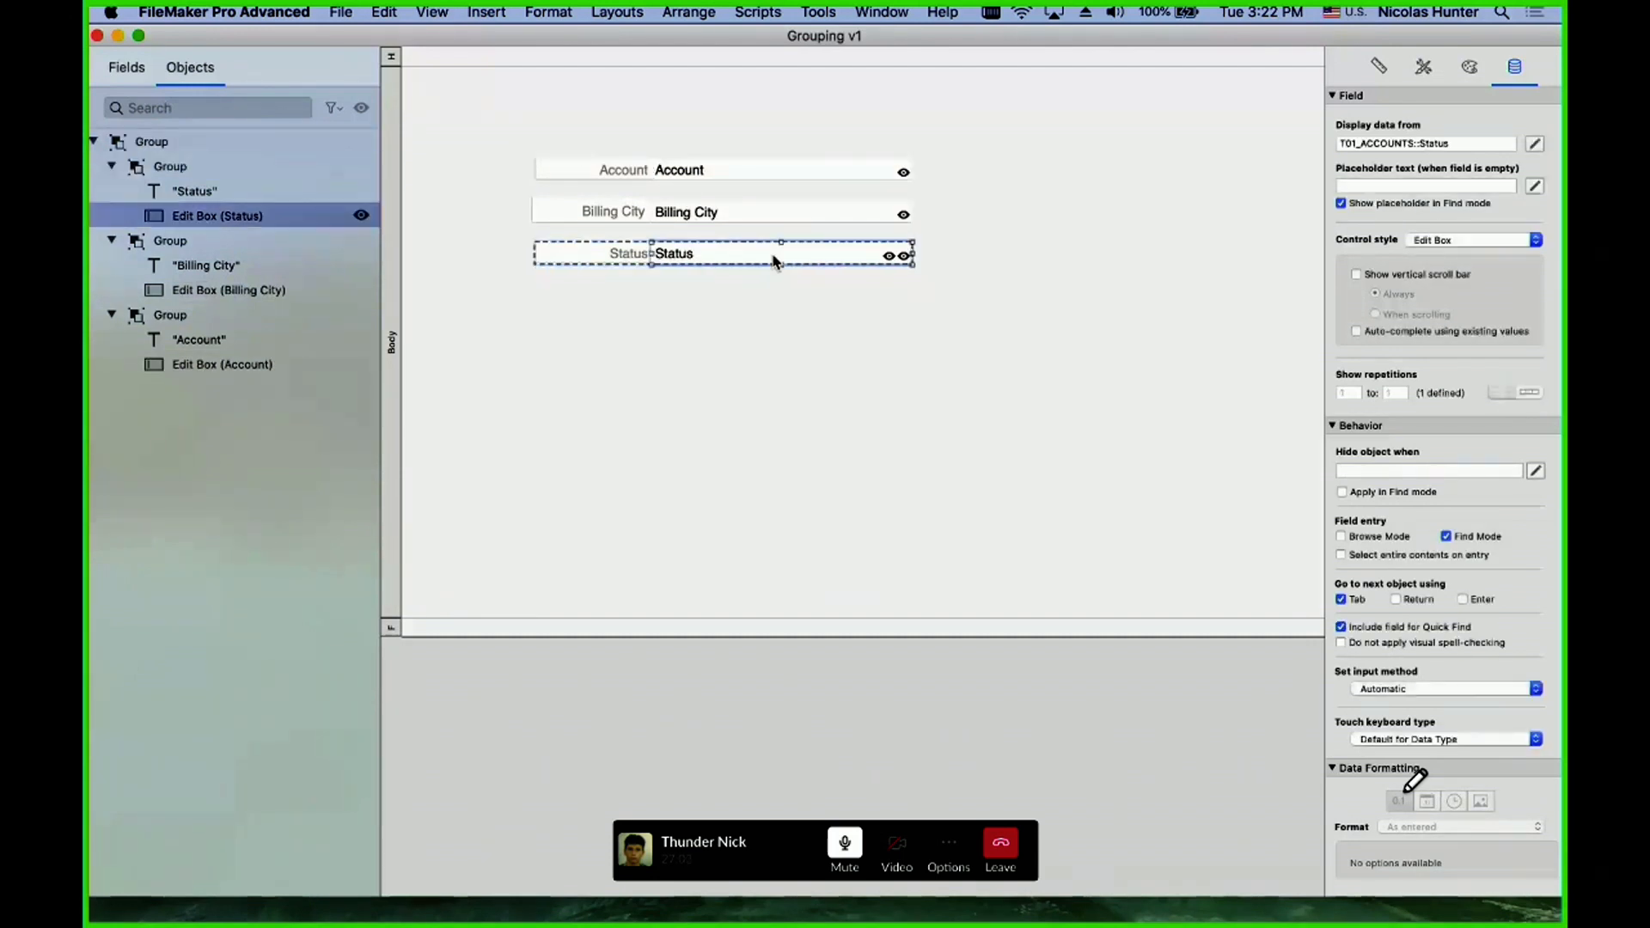
left_click(814, 360)
- Inspect the Hide object when condition of the nested Account group within the outer group
left_click_drag(839, 354, 639, 178)
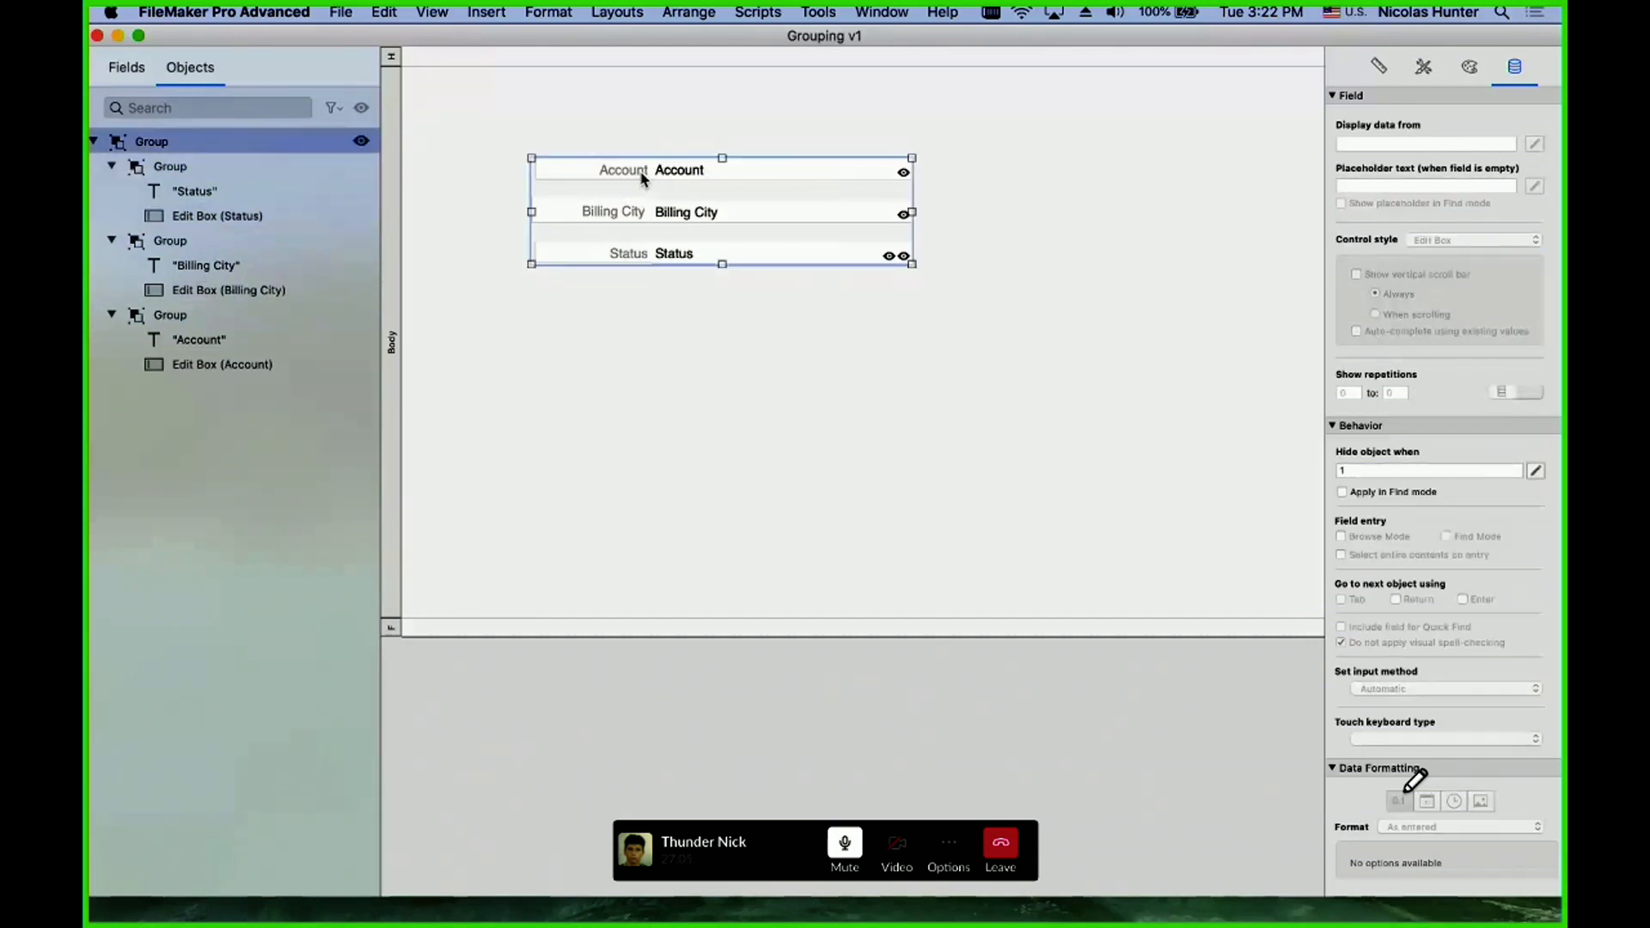
left_click(650, 173)
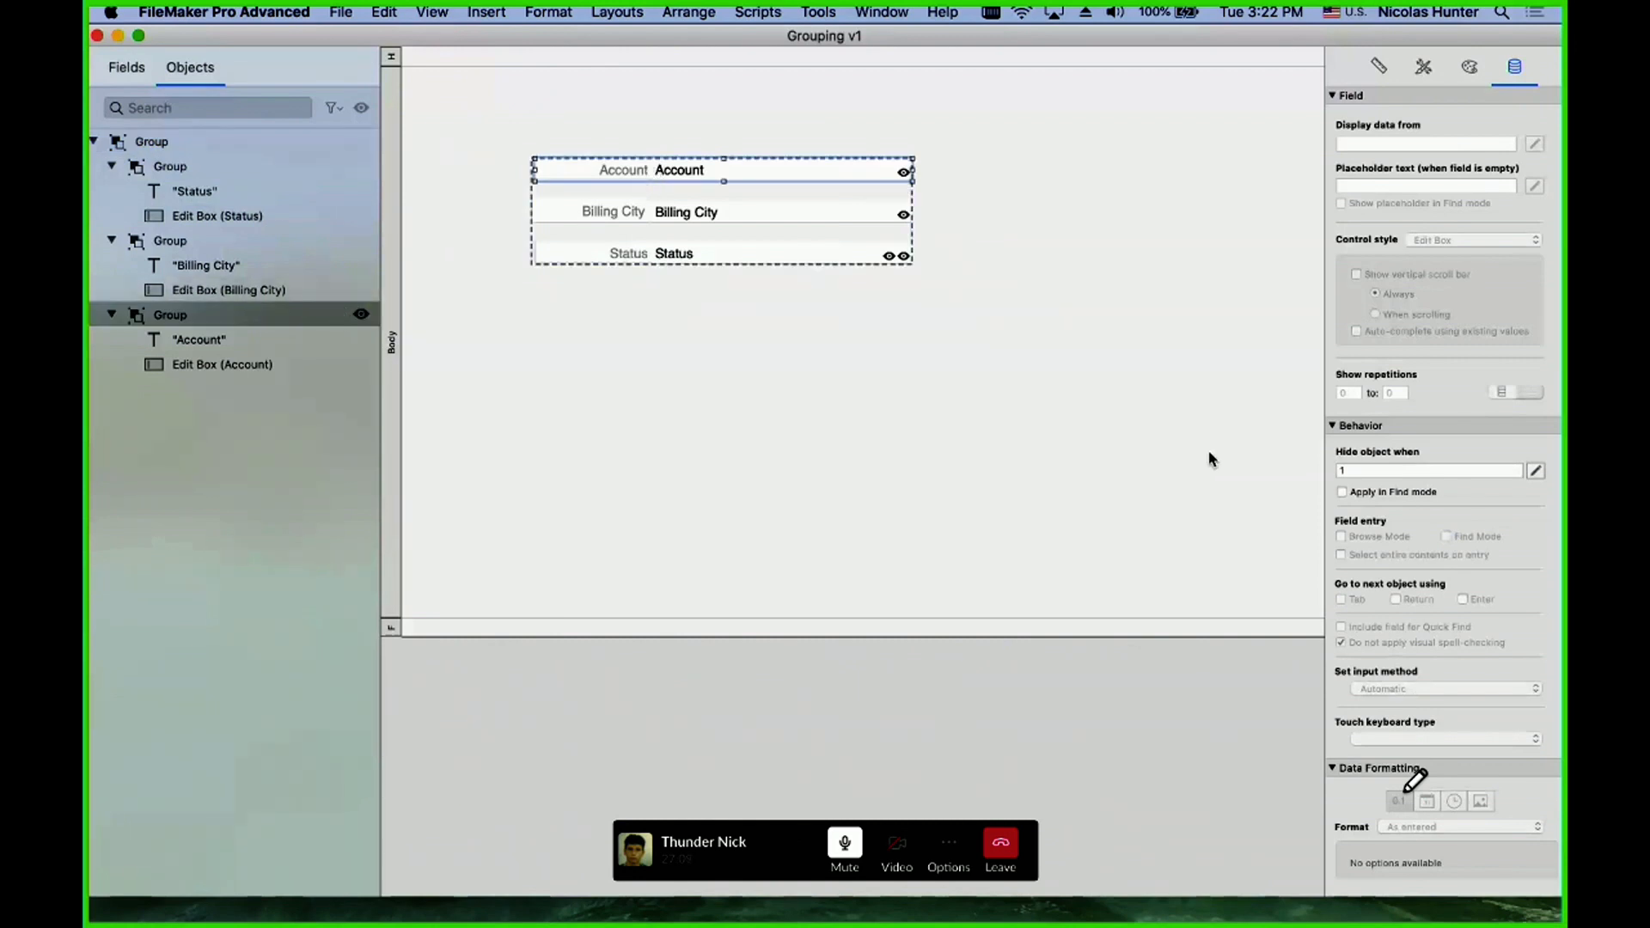
left_click(1393, 472)
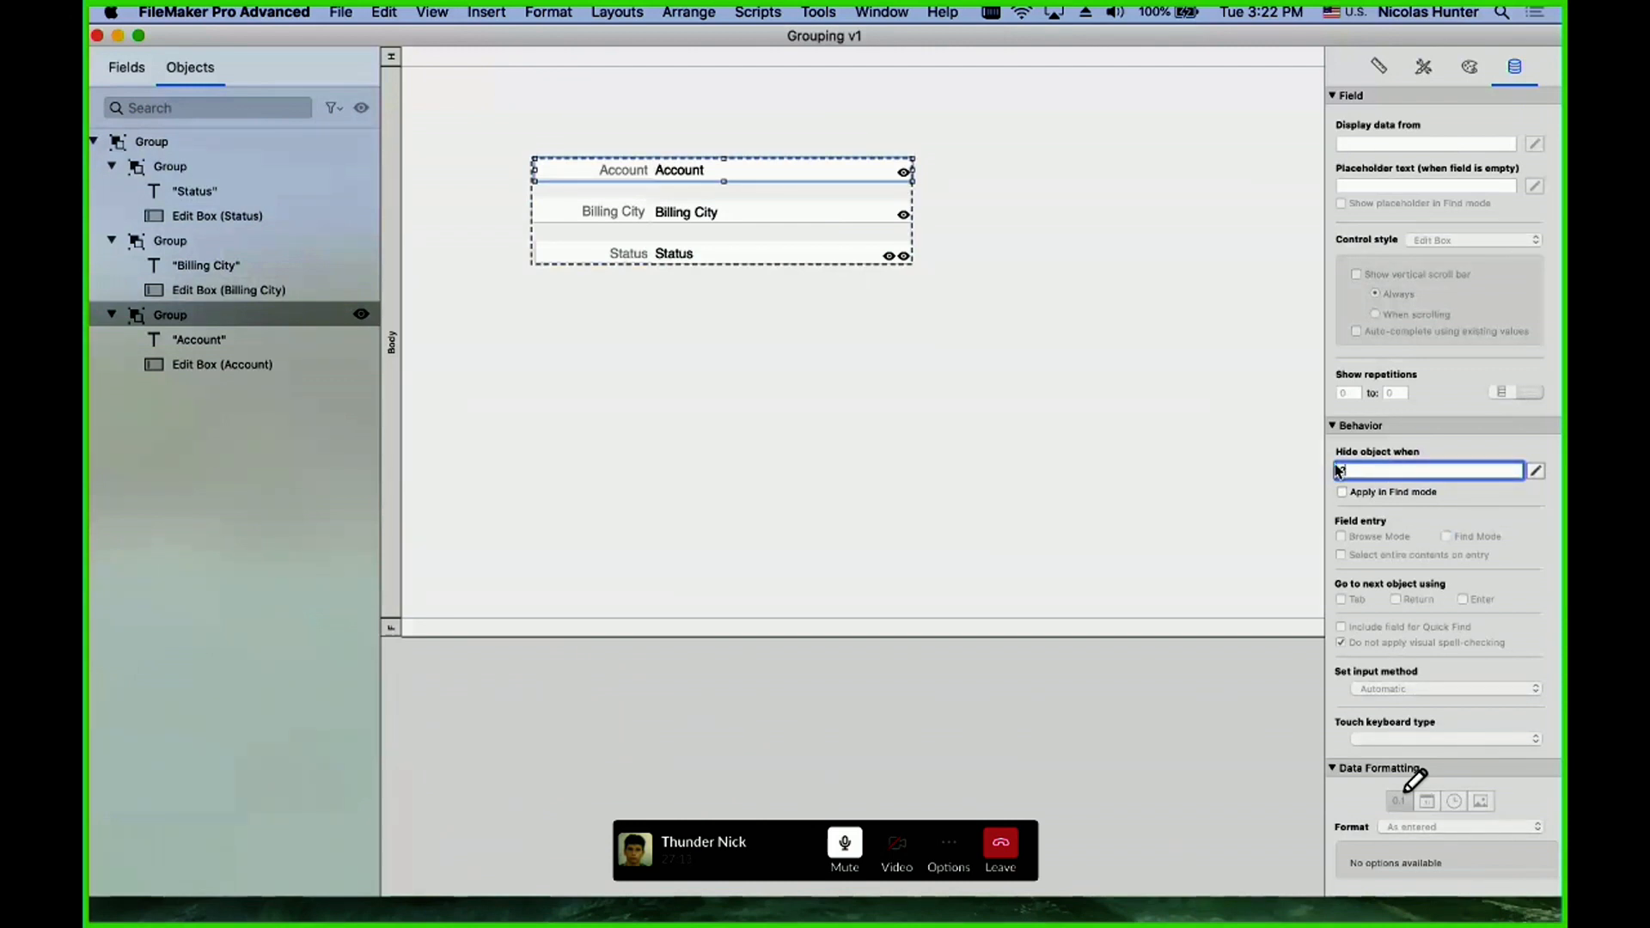
left_click(954, 368)
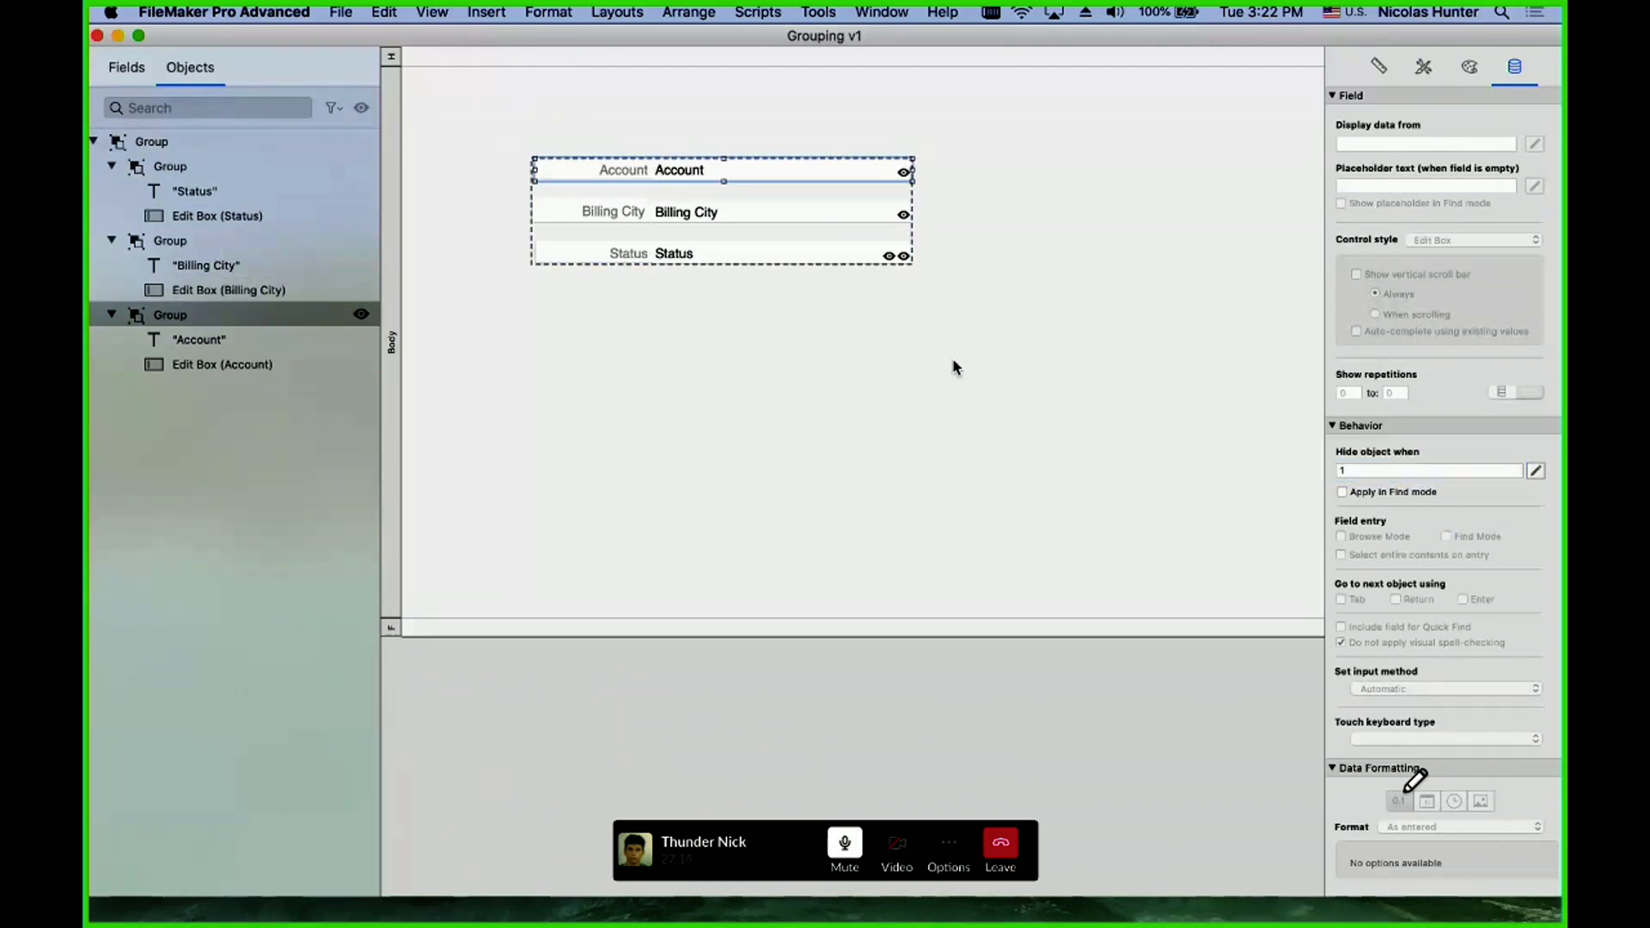
left_click(848, 172)
left_click(848, 172)
left_click(531, 391)
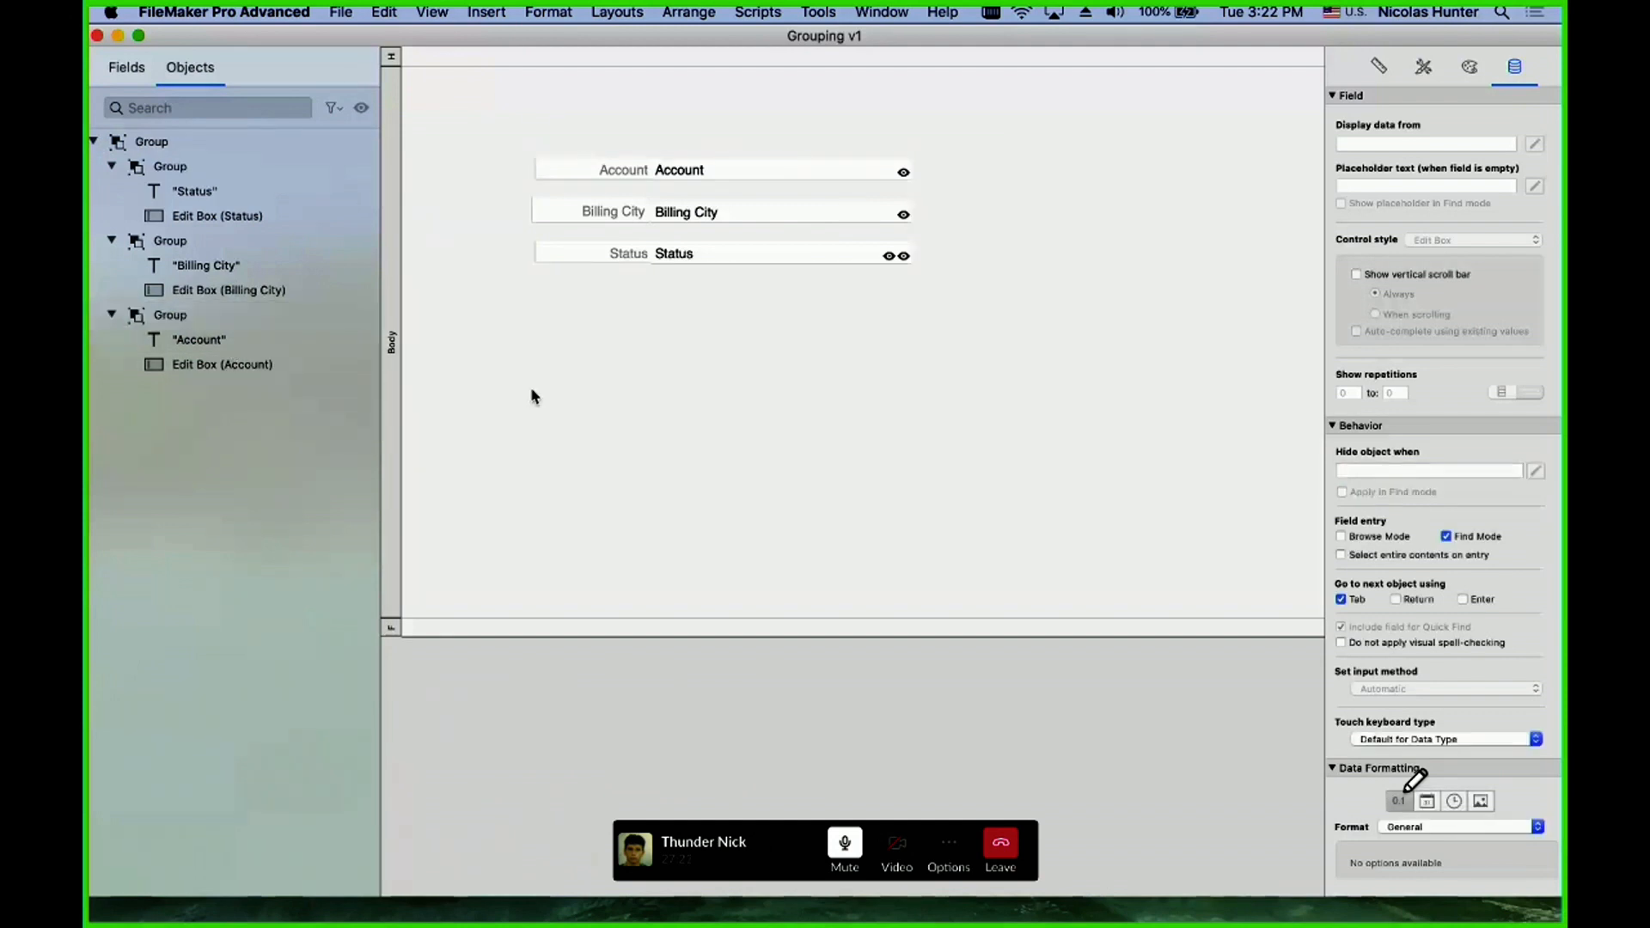
- Add an icon-only button, shrink it to about 47 by 22 pt, and place it directly beside the end of the Account field
key("super+alt+s")
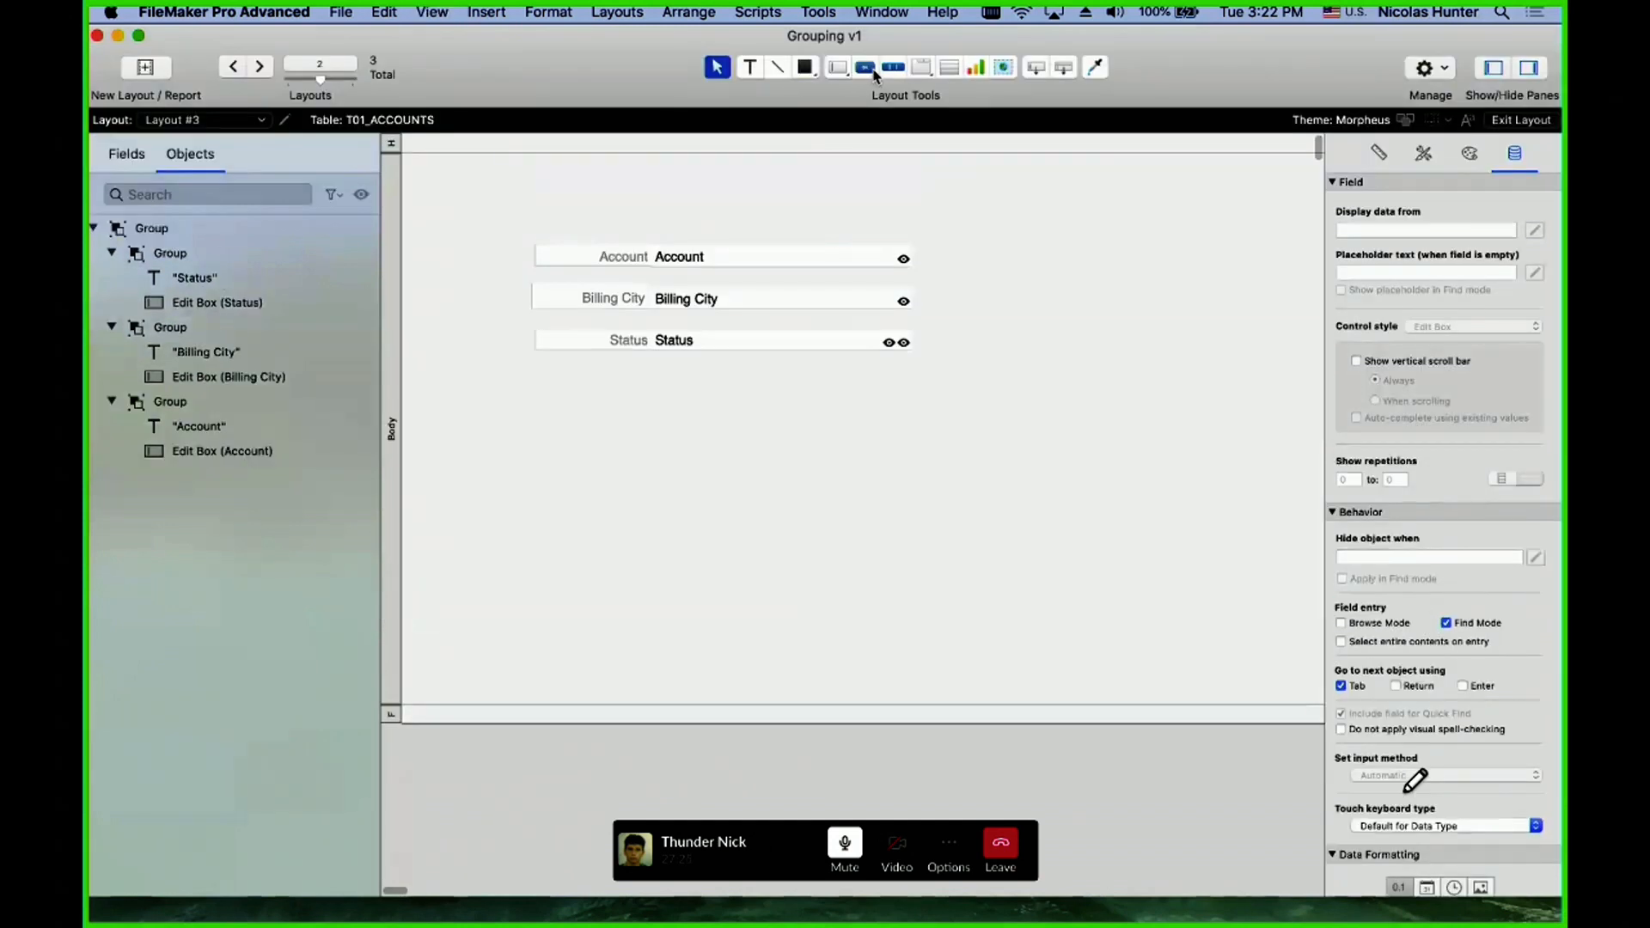
left_click_drag(823, 508, 902, 533)
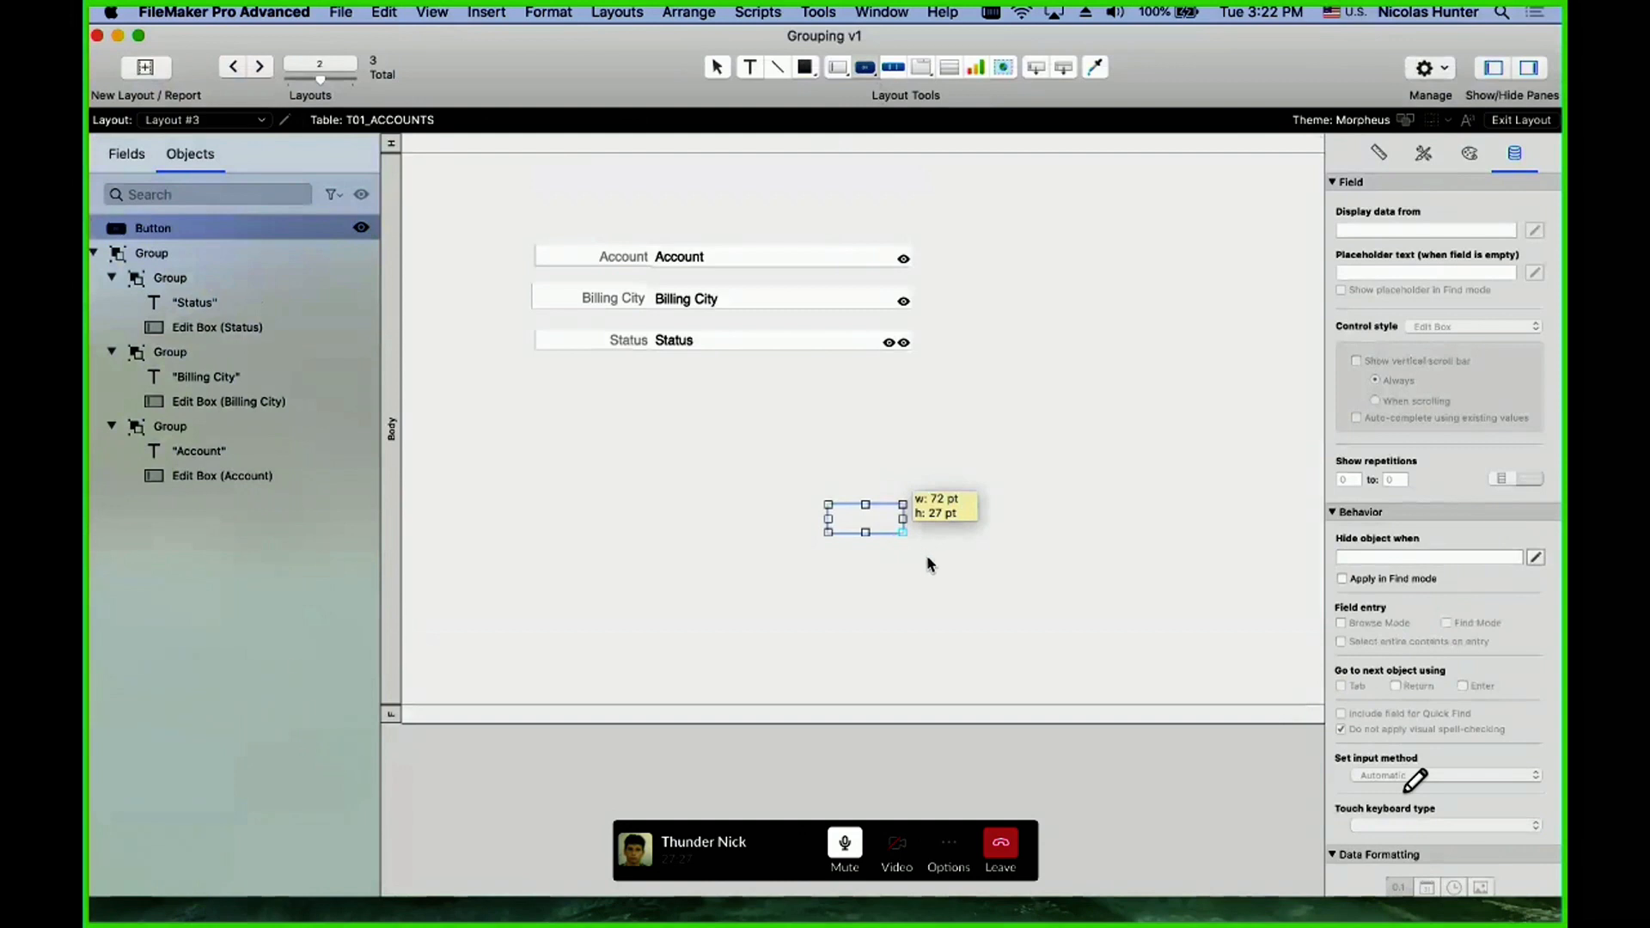
left_click(1004, 552)
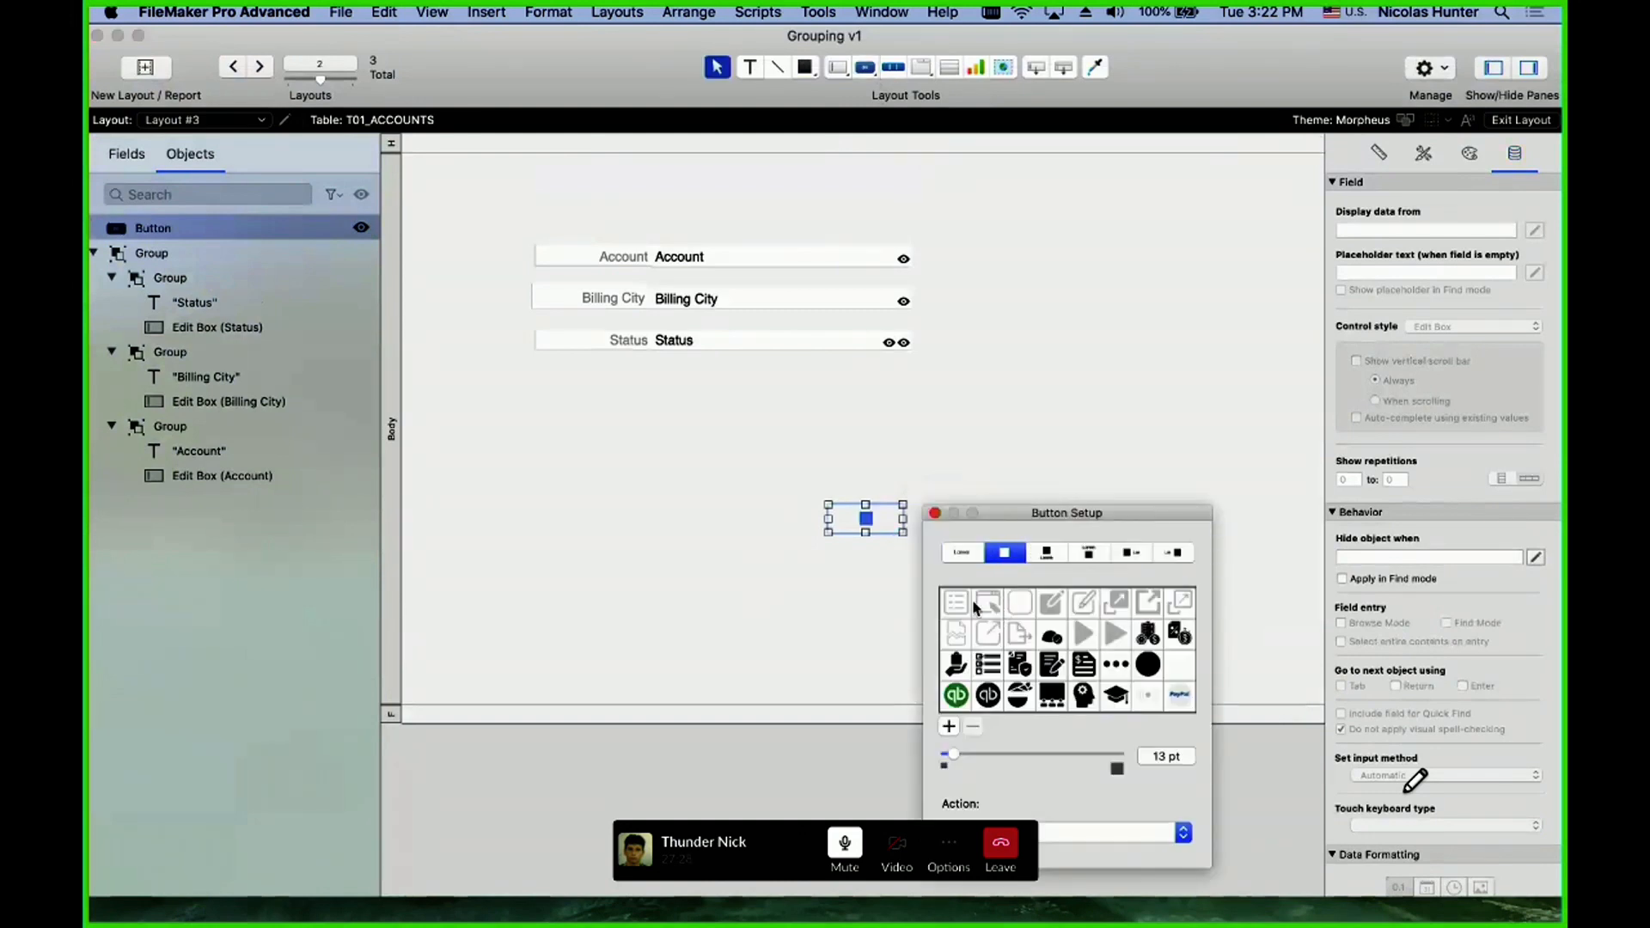
left_click(935, 513)
left_click_drag(904, 529, 946, 265)
left_click(986, 319)
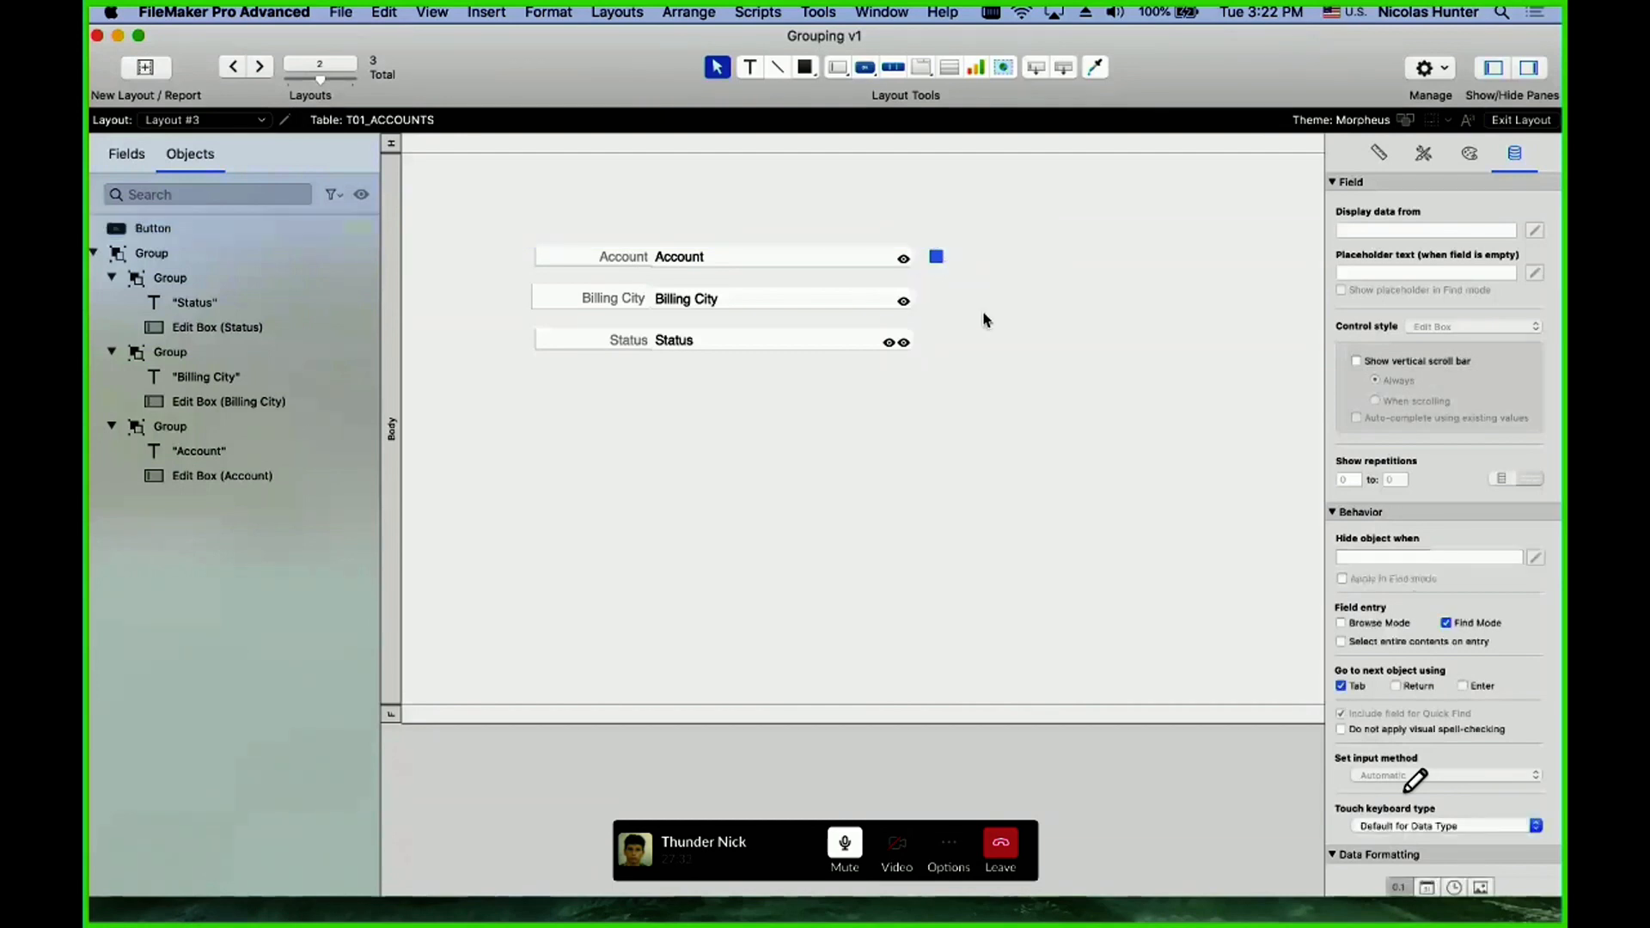
- Check the Hide object when condition of the nested Account group next to the new button
left_click(909, 253)
left_click(909, 254)
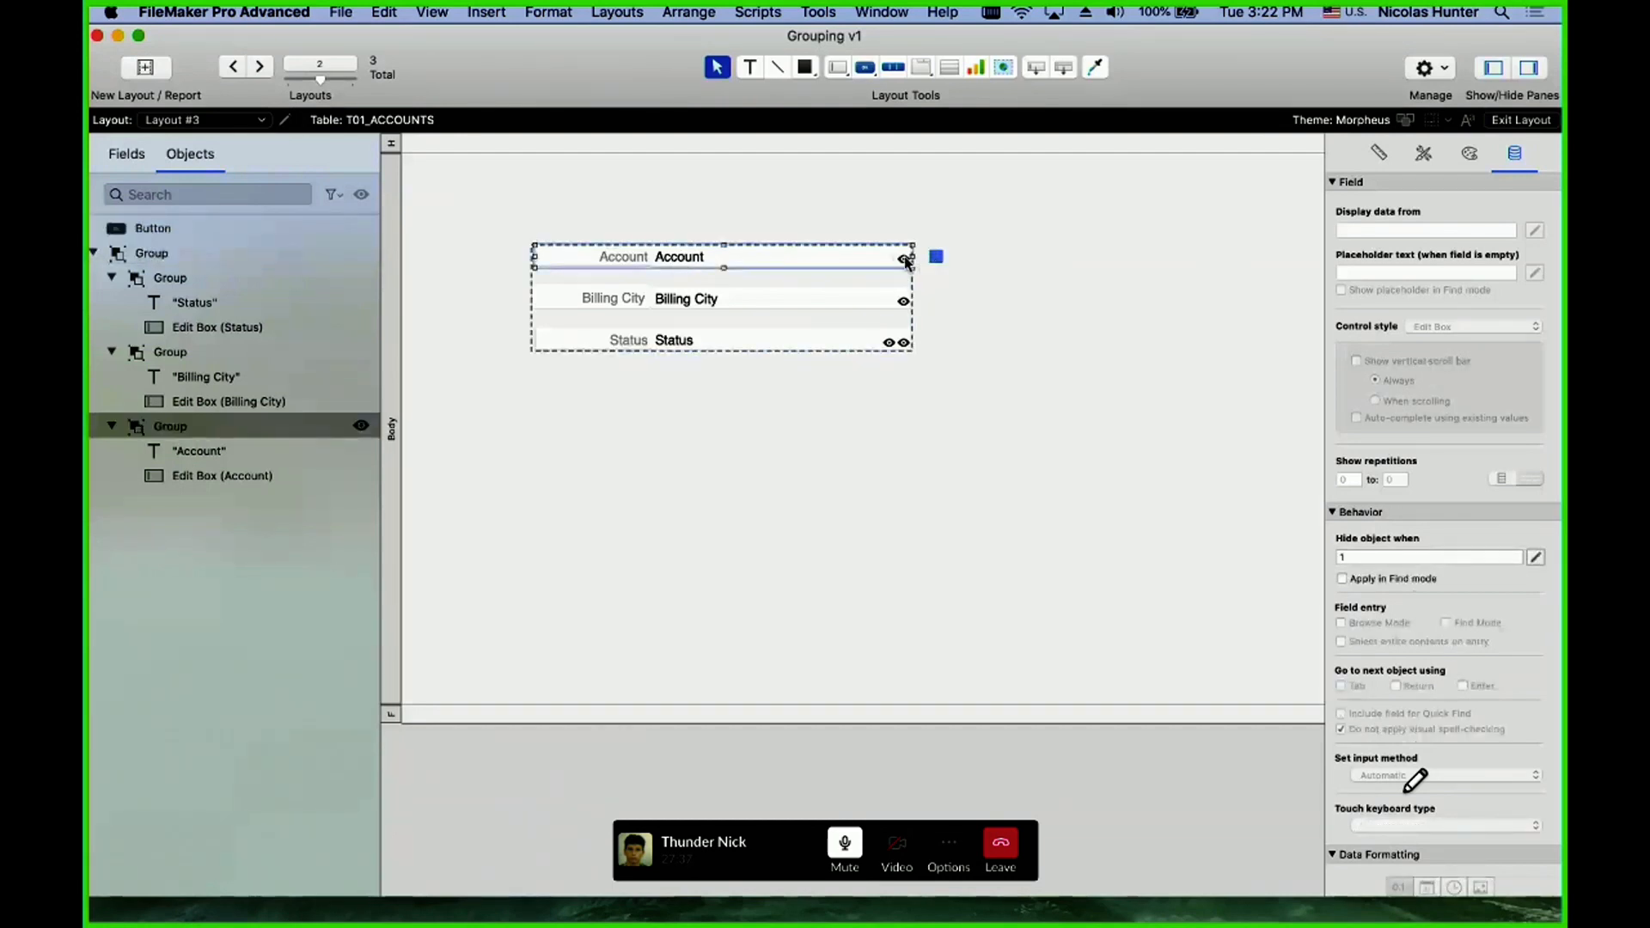
mouse_move(907, 262)
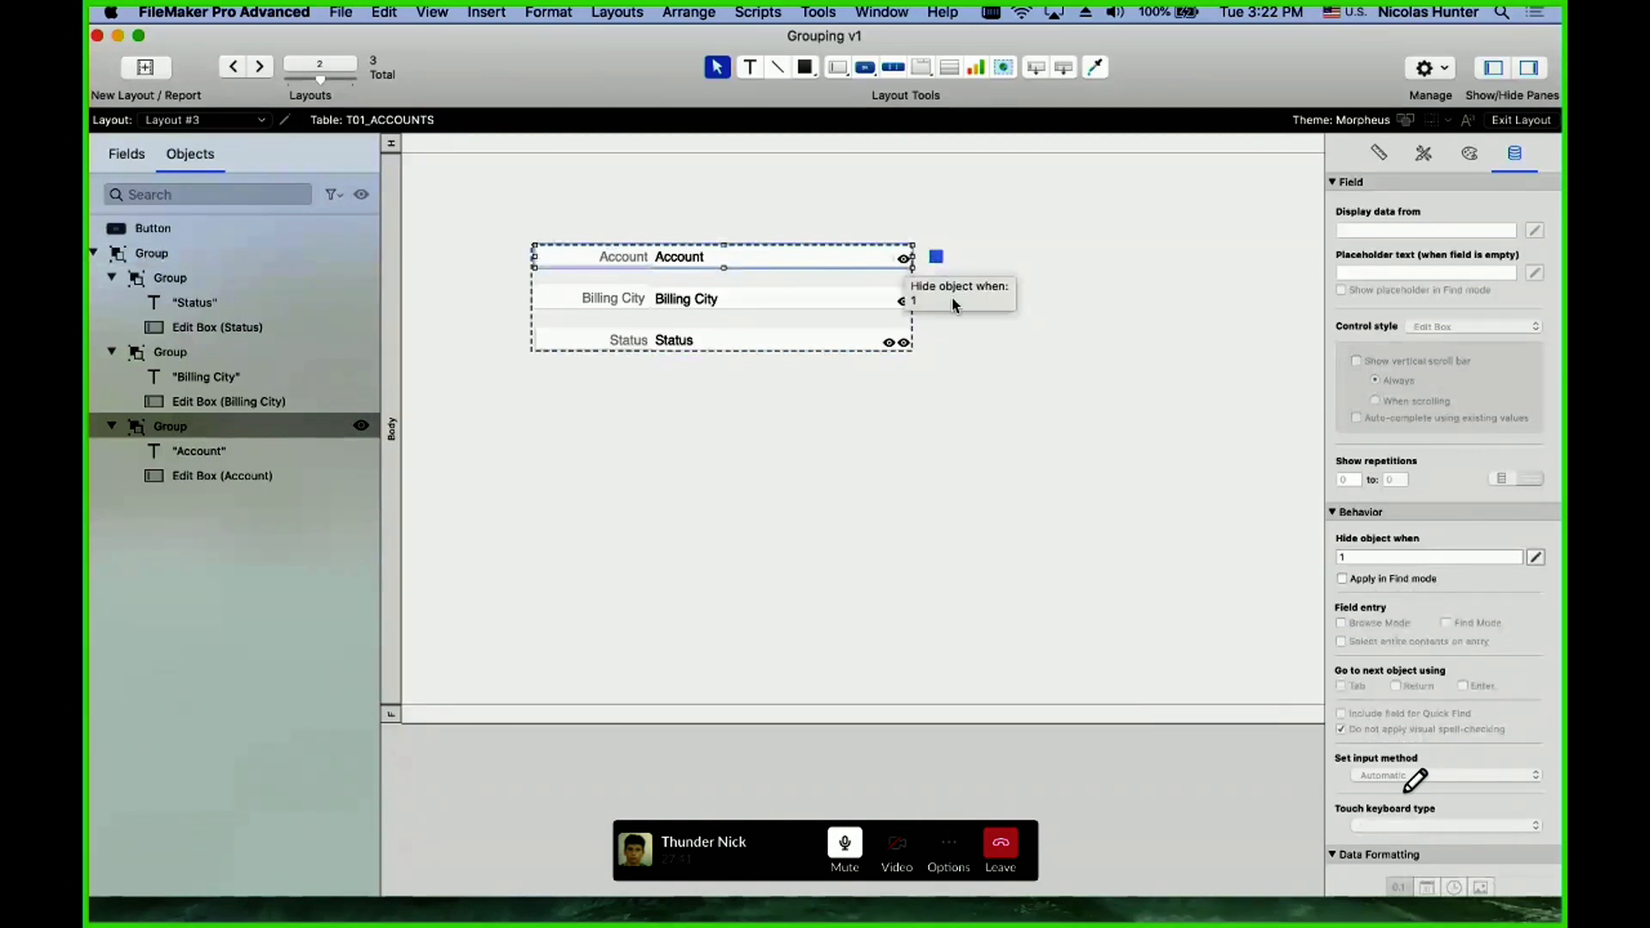
left_click(942, 268)
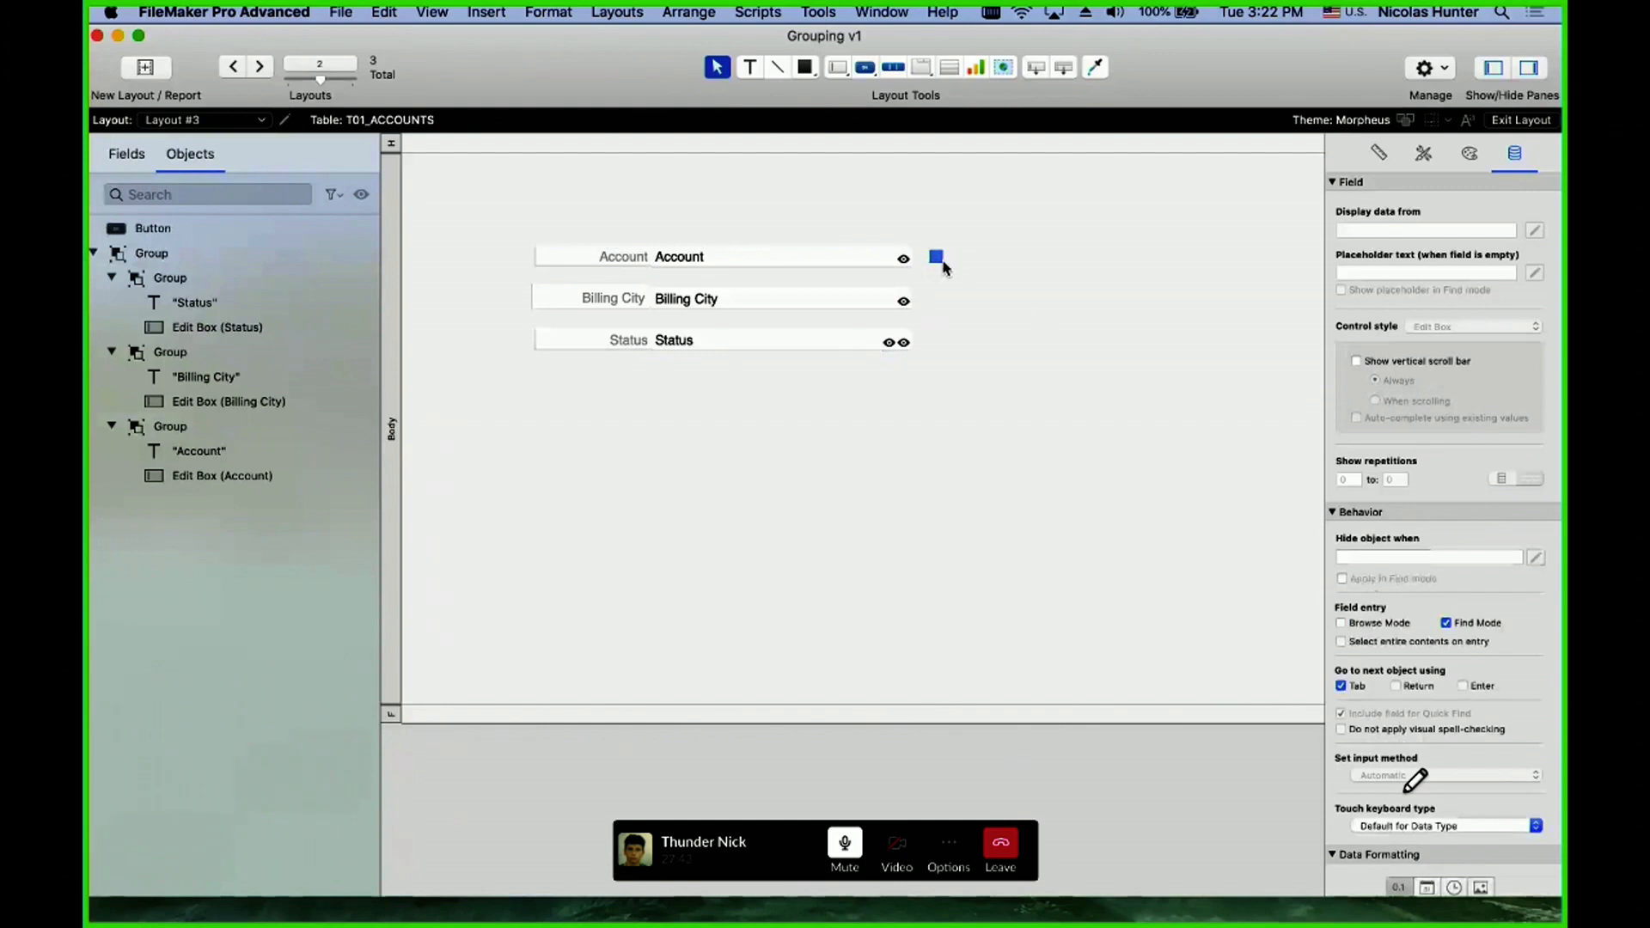
- Try to move the new button into the nested Account group in the object hierarchy, dropping it below the groups
left_click(938, 259)
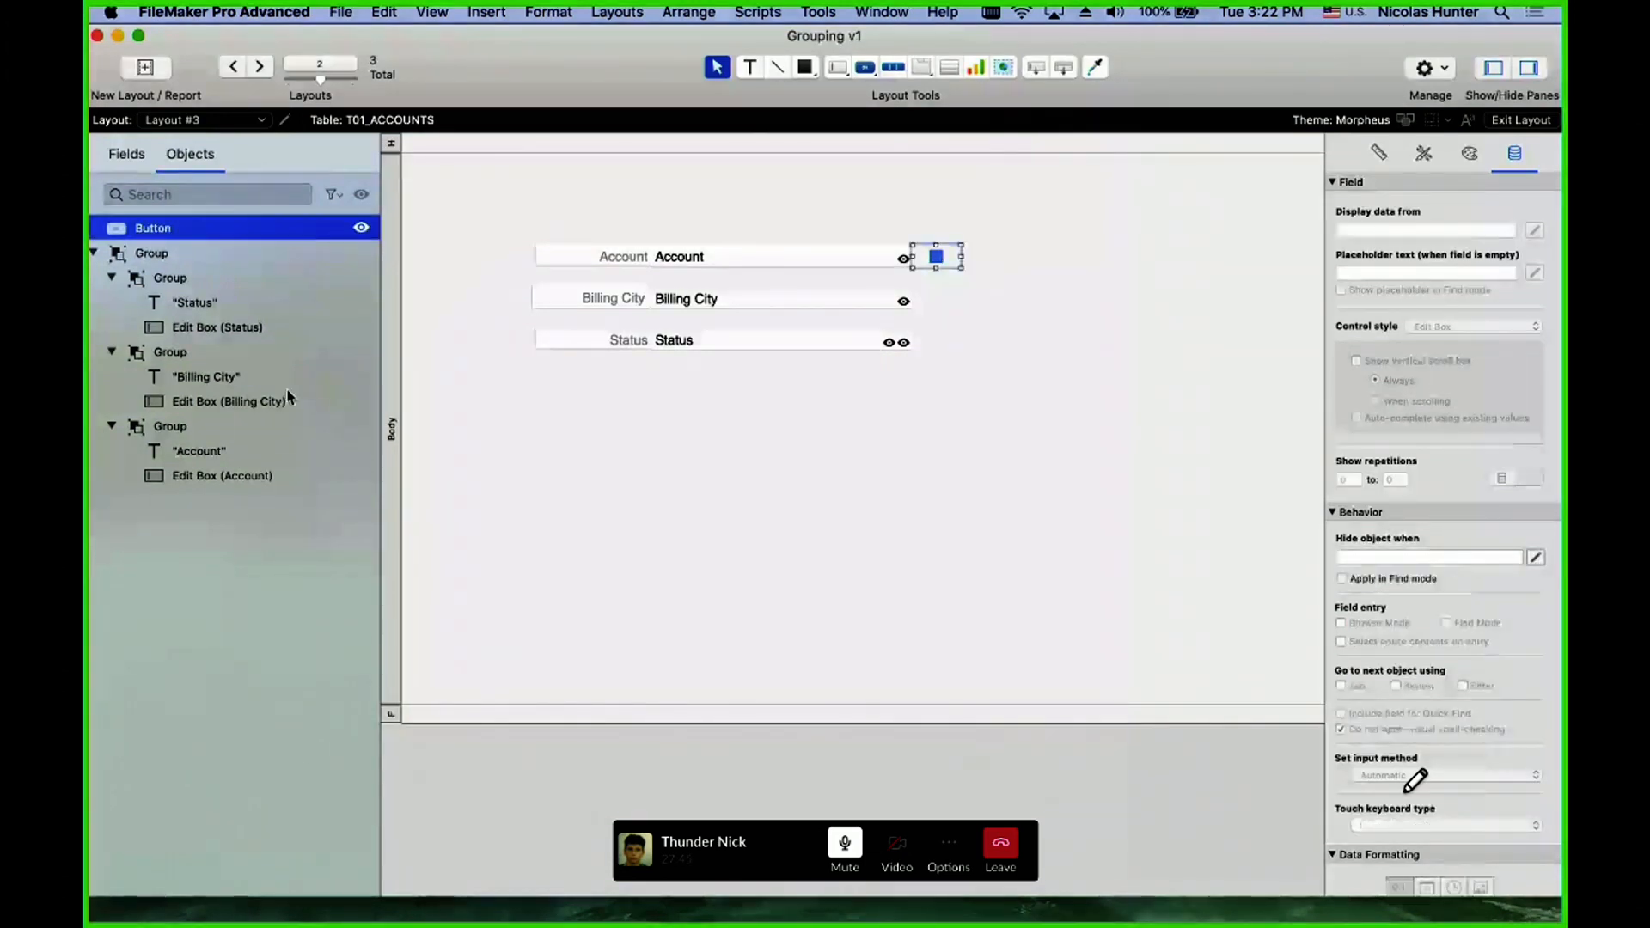
left_click(153, 225)
left_click_drag(221, 423, 113, 487)
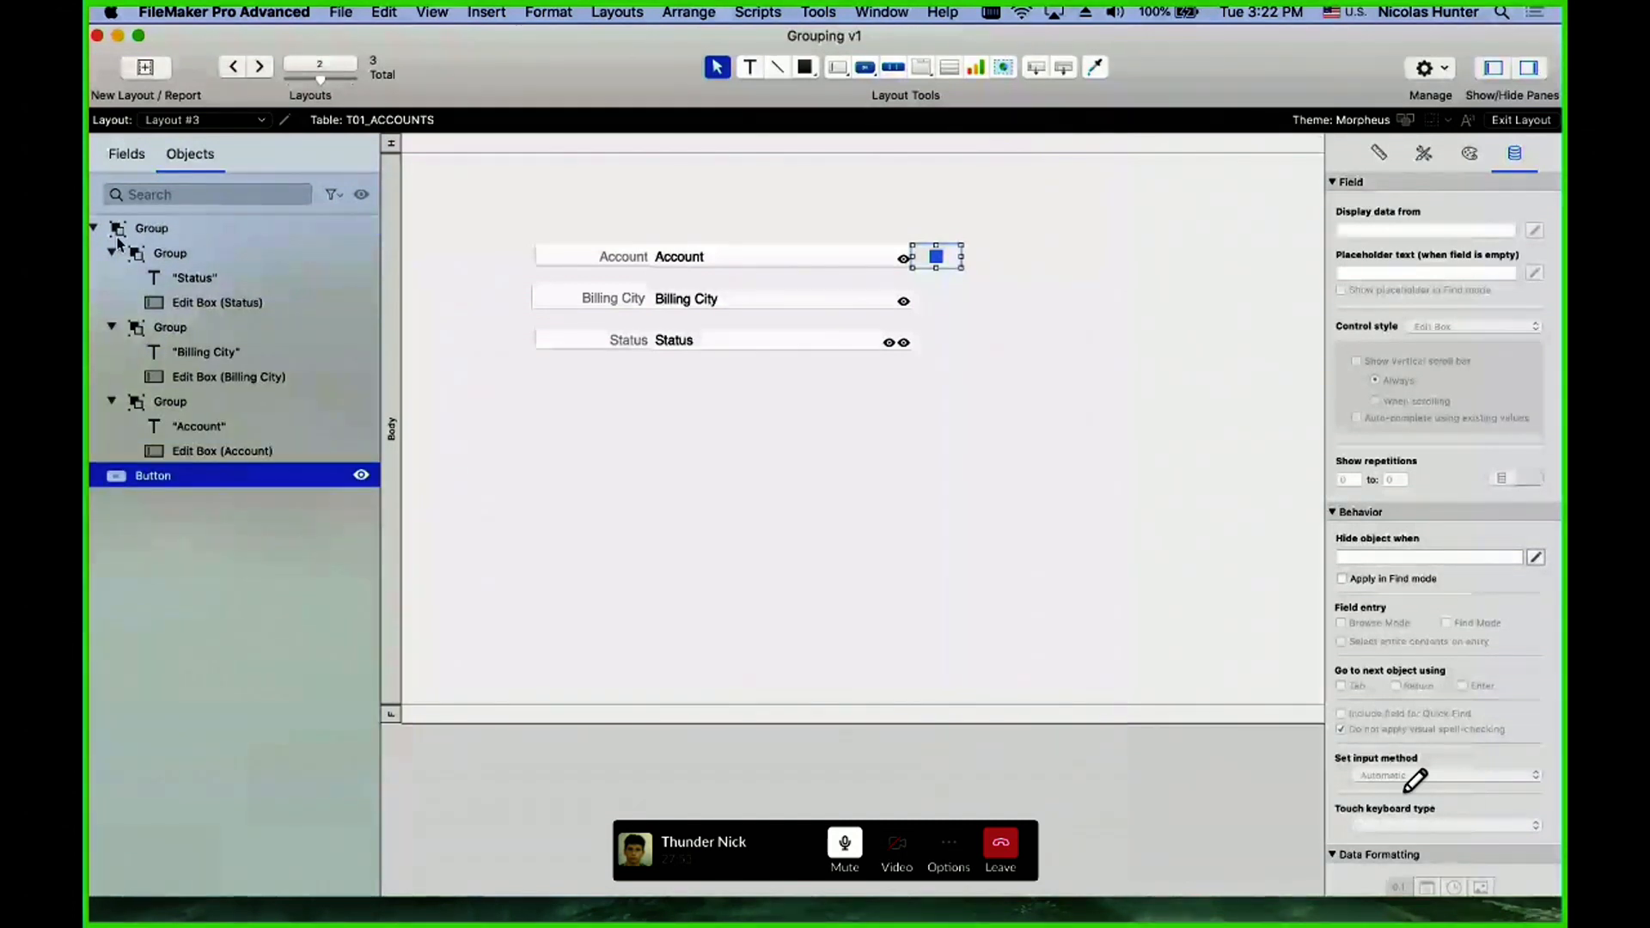
left_click_drag(217, 471, 199, 510)
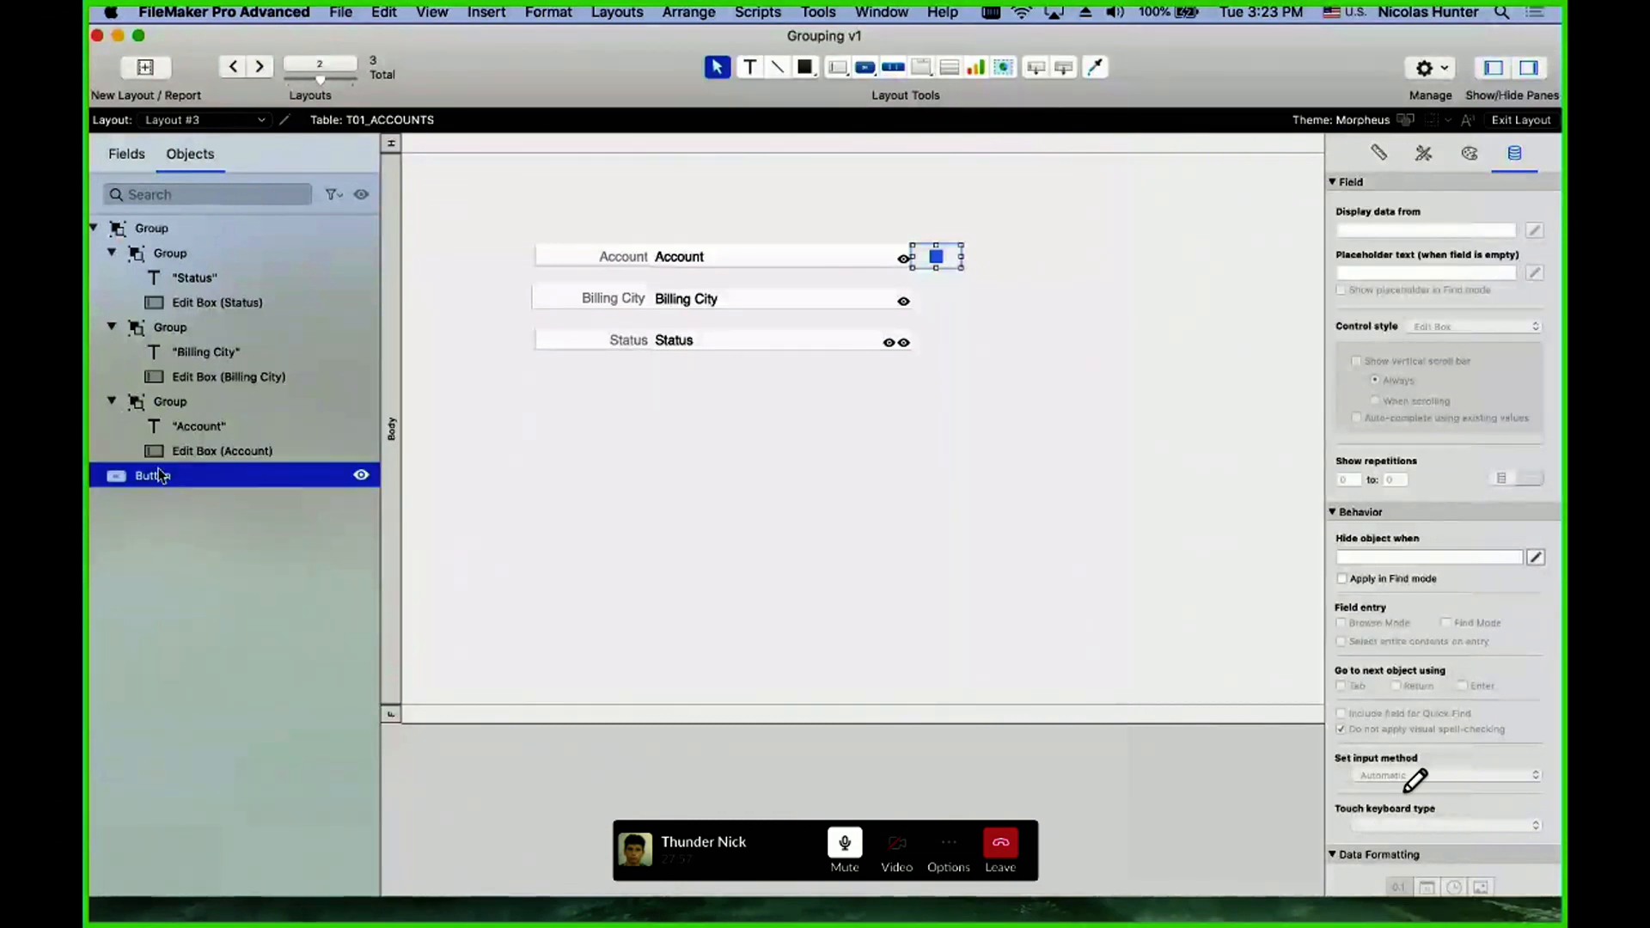
- Compare the Account label, the outer group and the nested Account group with the separate button in the object hierarchy
left_click(211, 427)
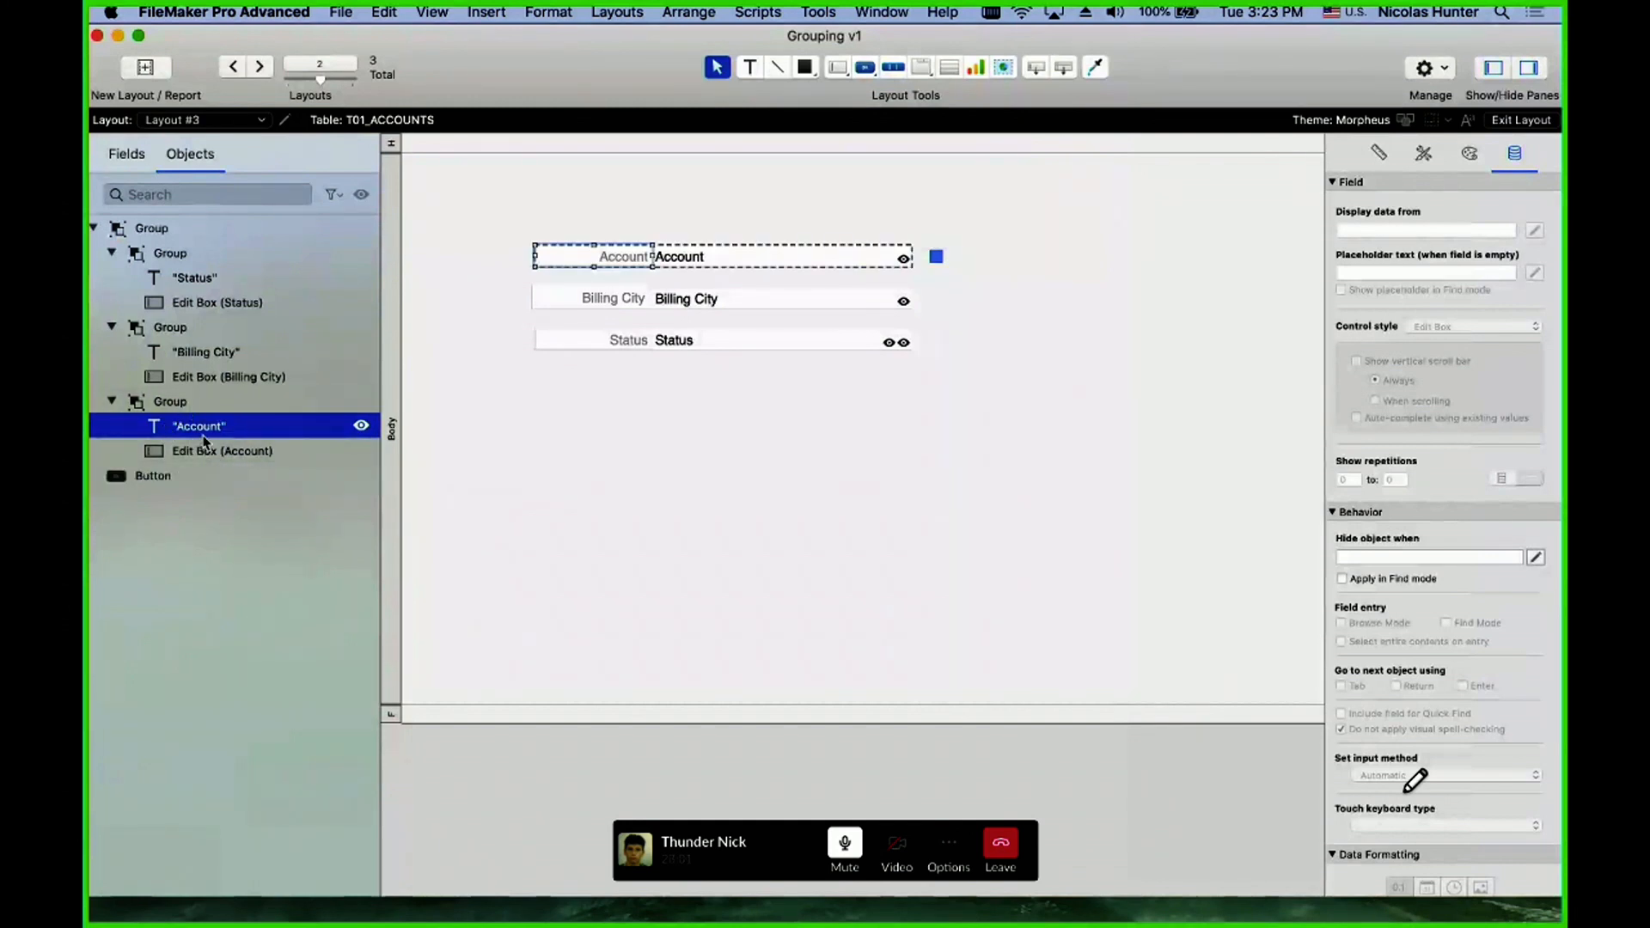
left_click(735, 462)
left_click(695, 299)
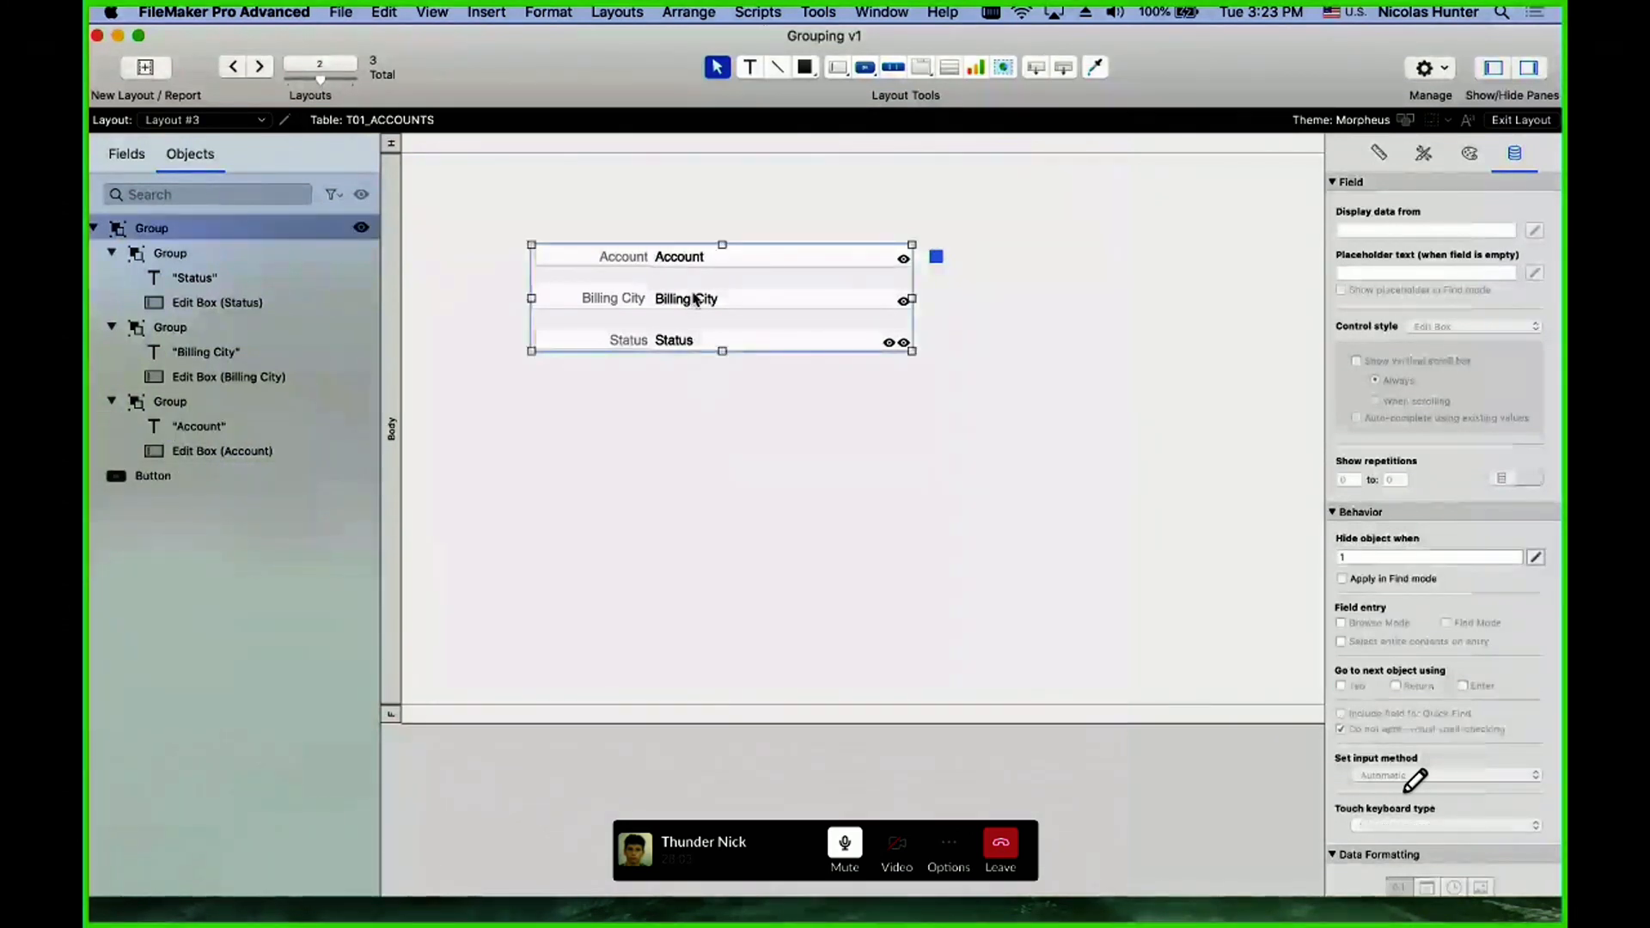
left_click(701, 259)
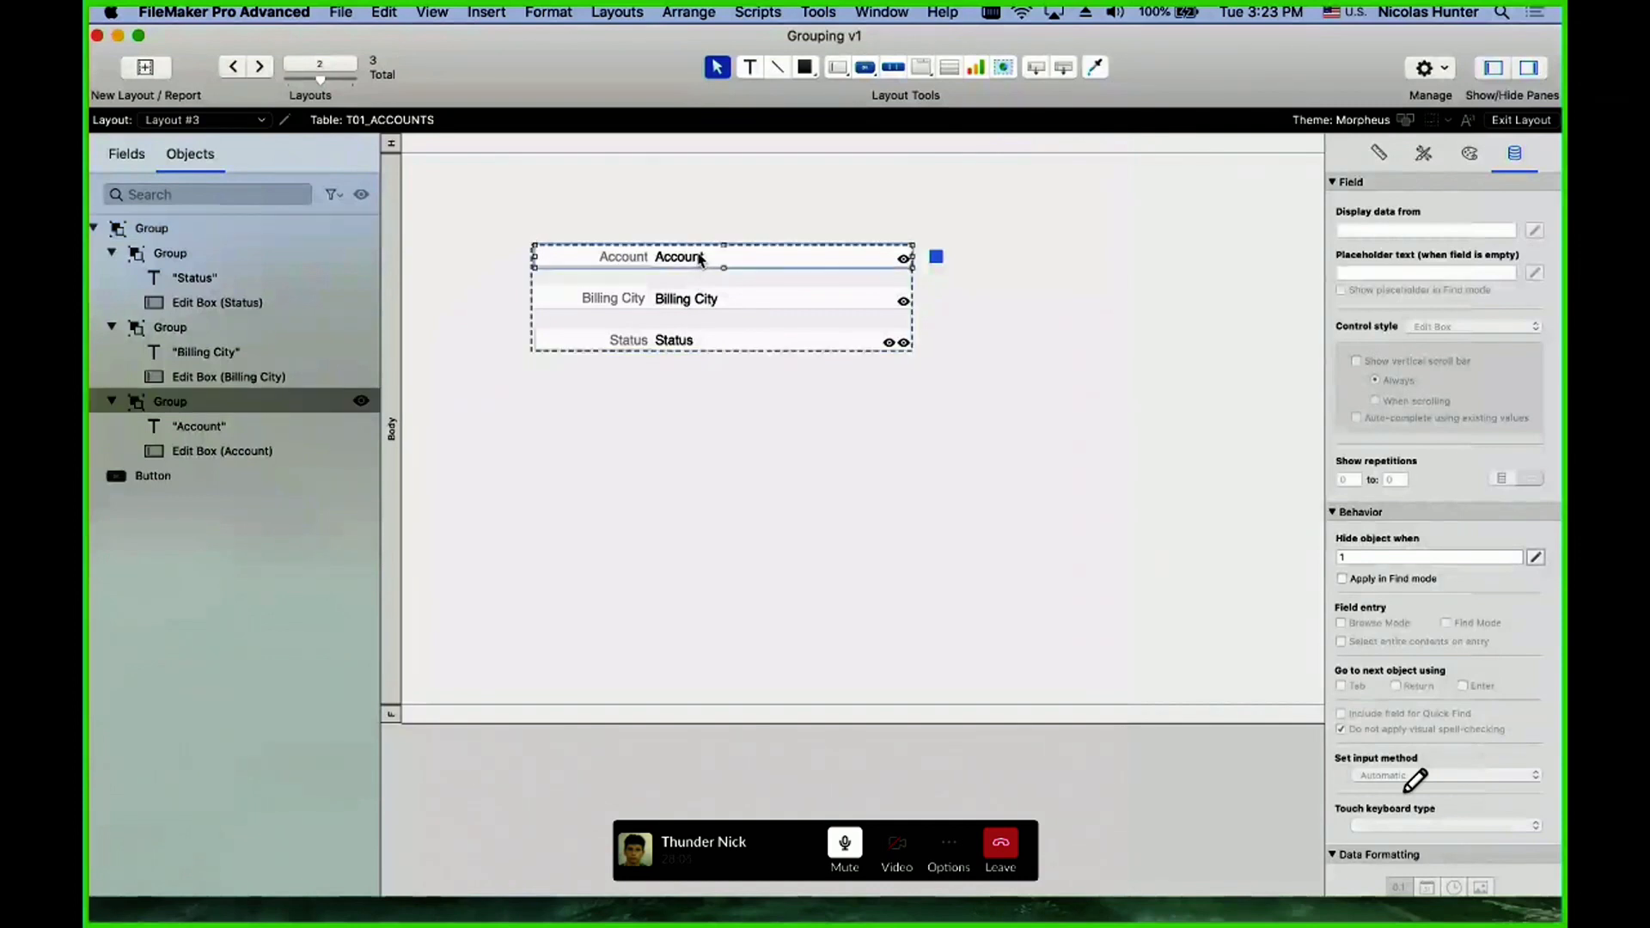
left_click(791, 215)
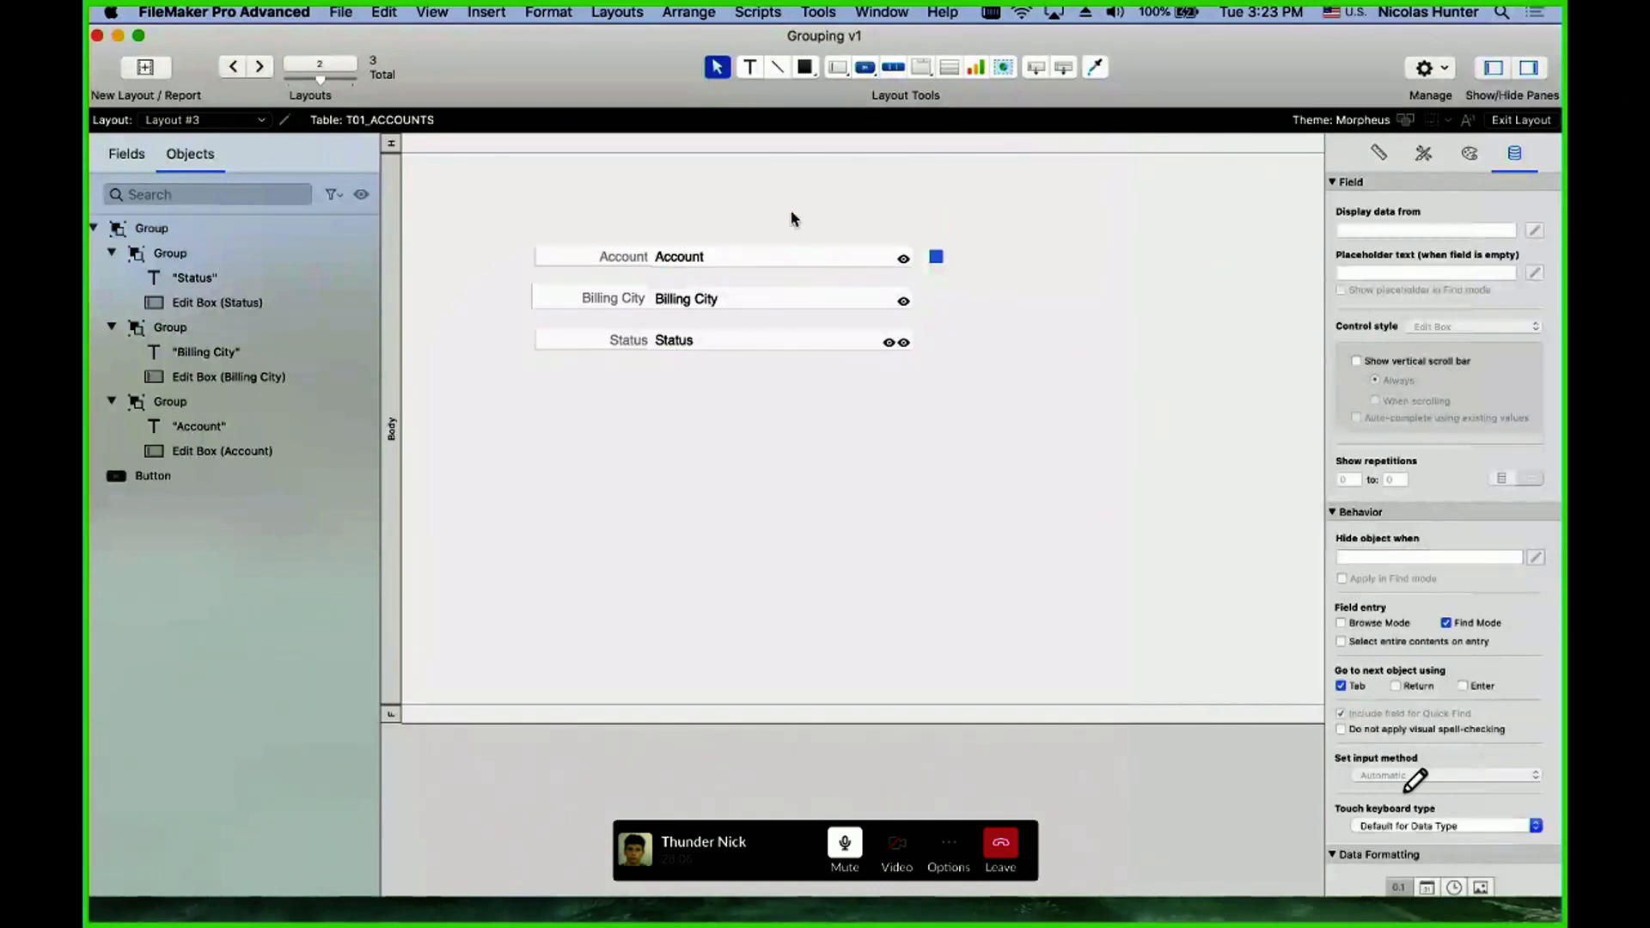
left_click(705, 300)
key("super+shift+r")
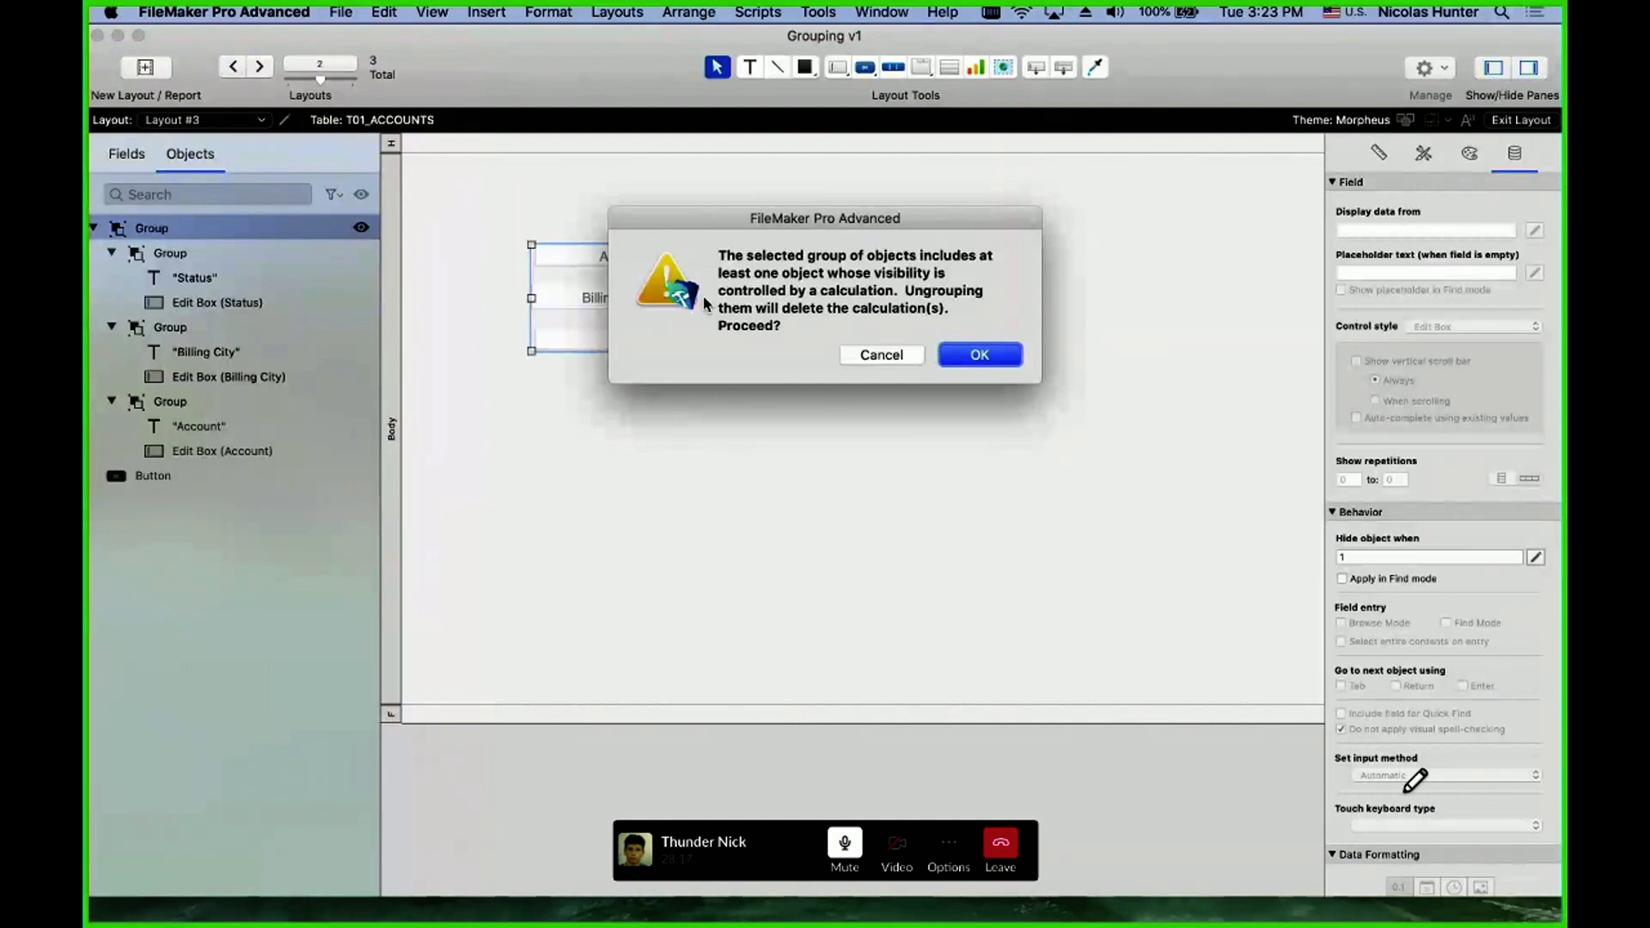
key("Escape")
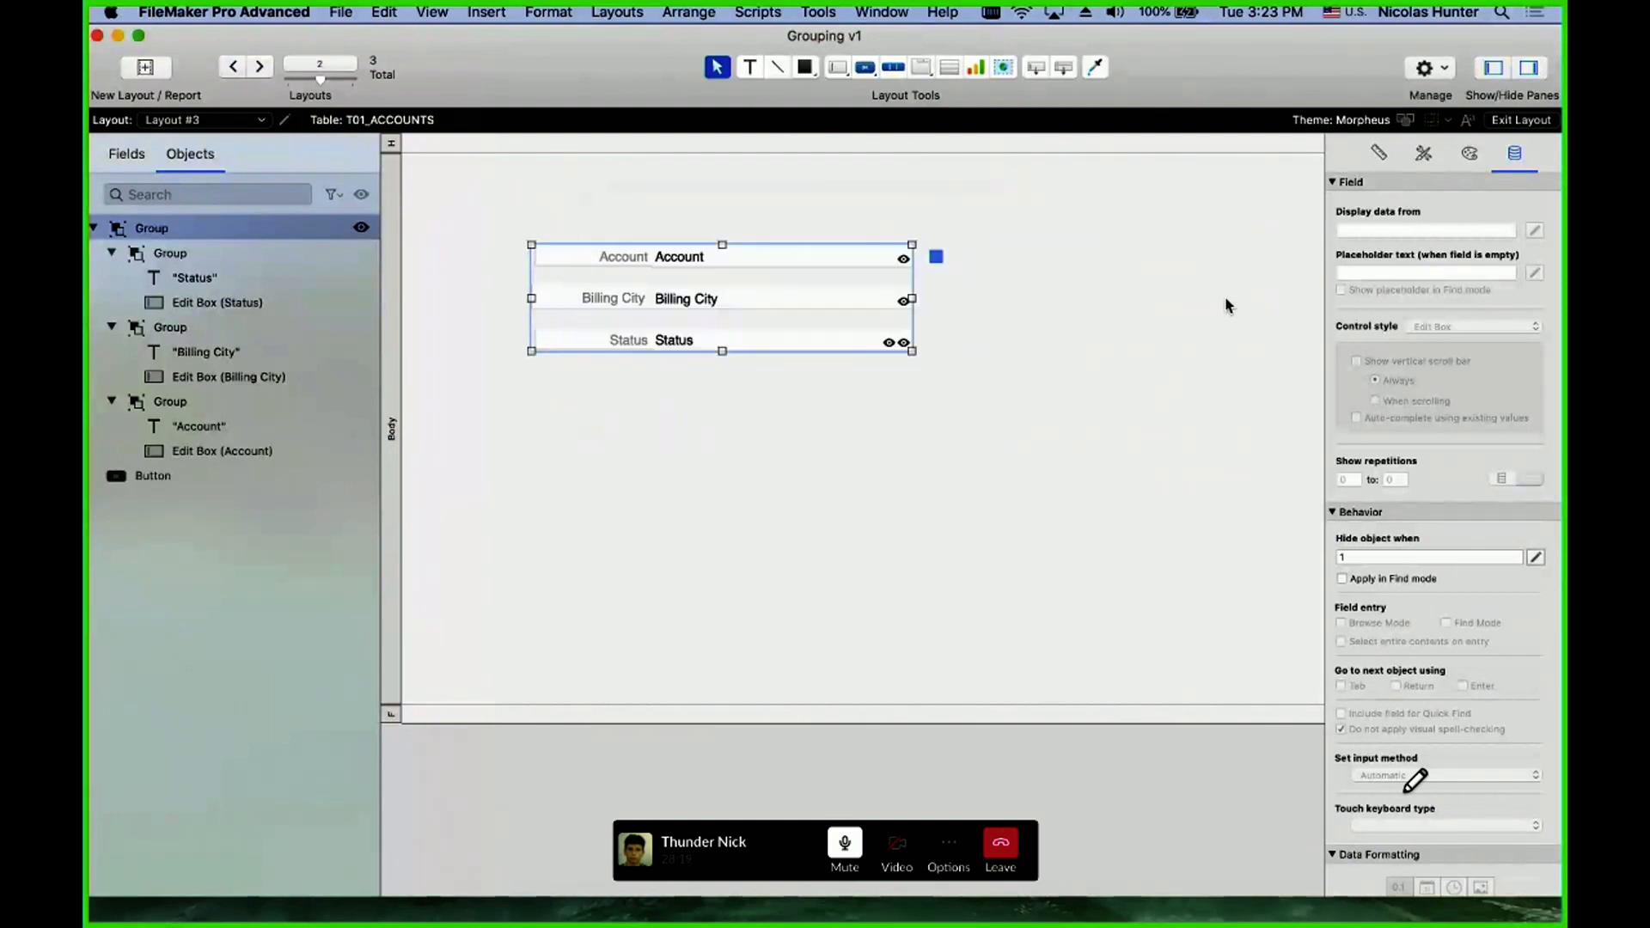
- Name the outer group containing the three field rows first_group
left_click(1378, 153)
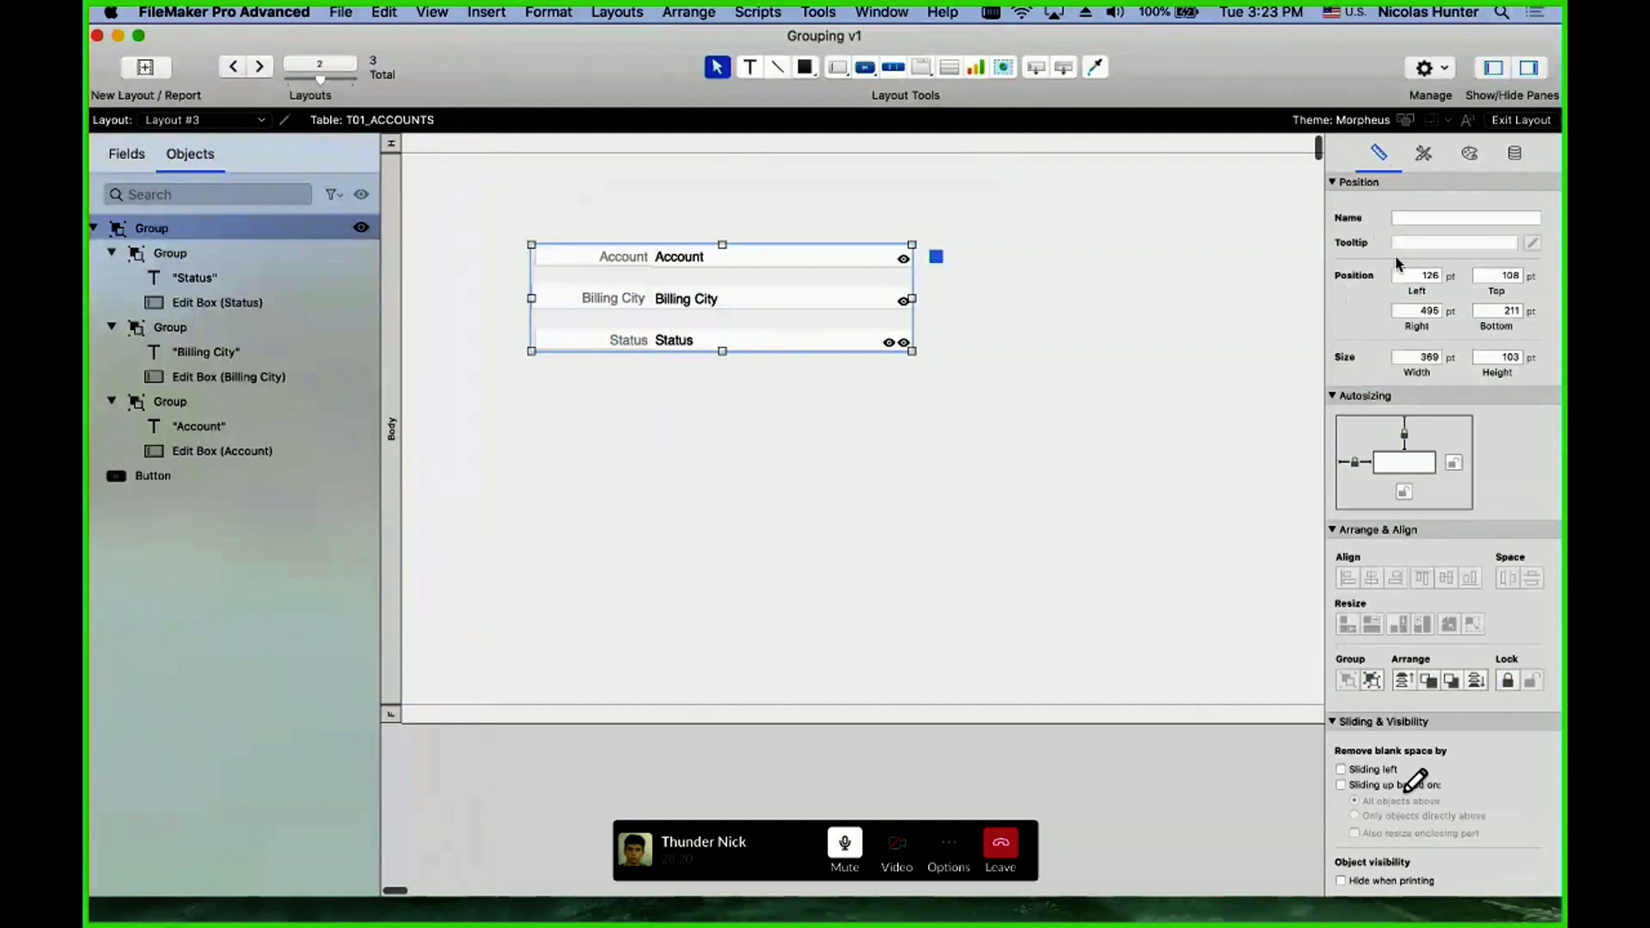
left_click(1422, 217)
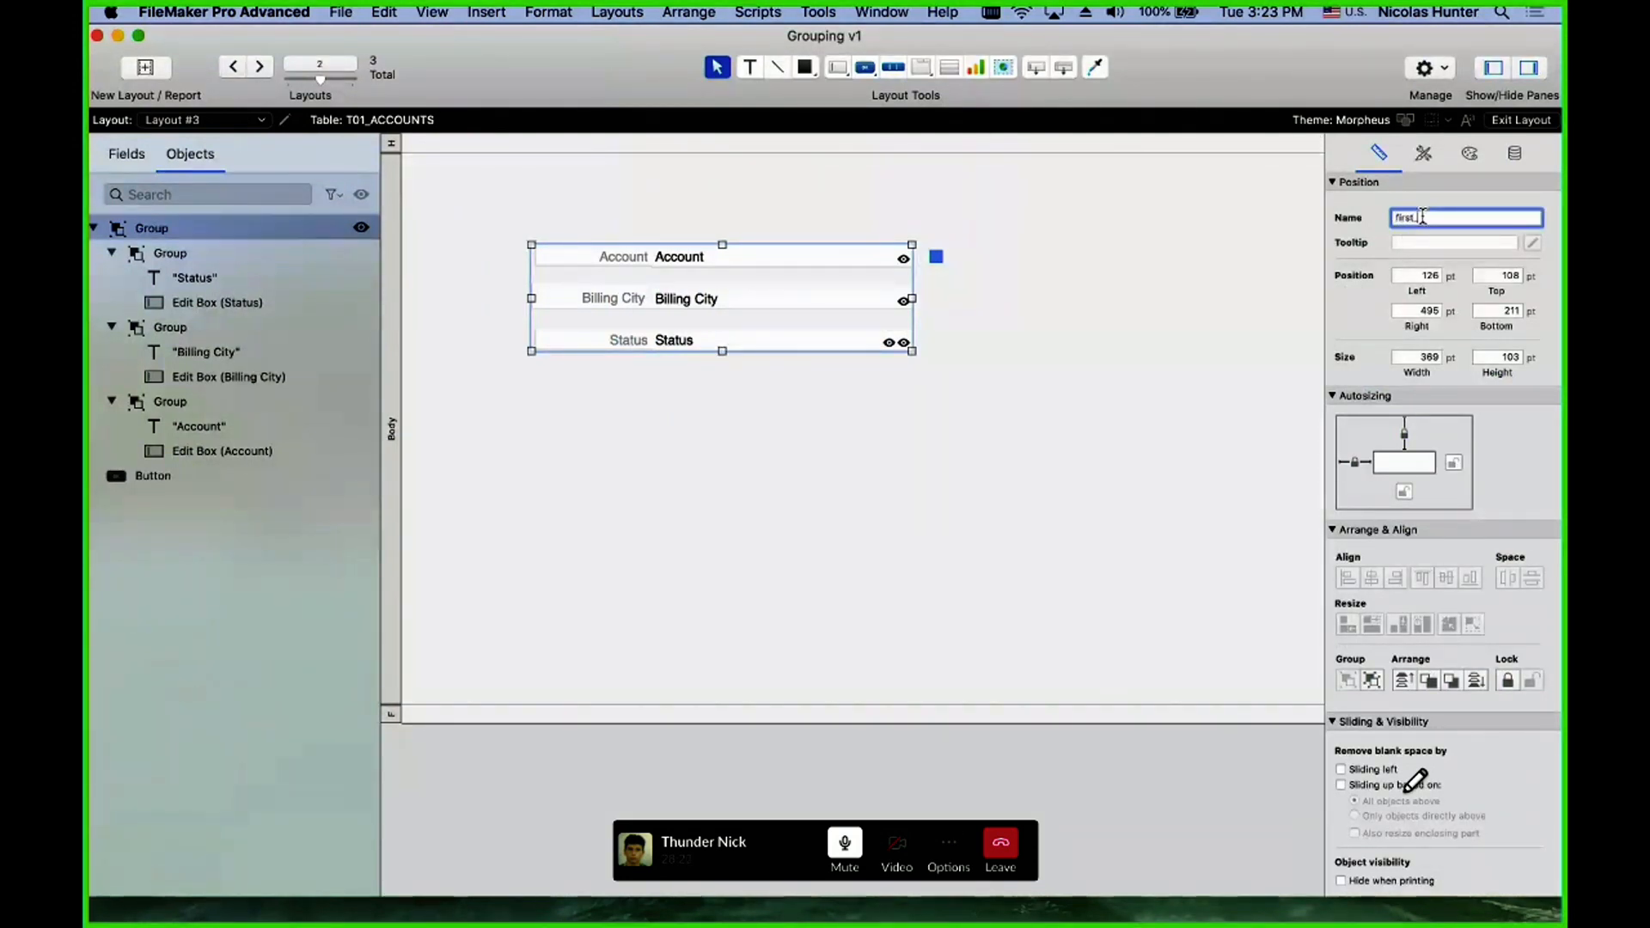
type("first_group")
key("Return")
- Ungroup the outer group and the Account group, accepting the deletion of the hide calculations
left_click(1143, 251)
left_click(898, 257)
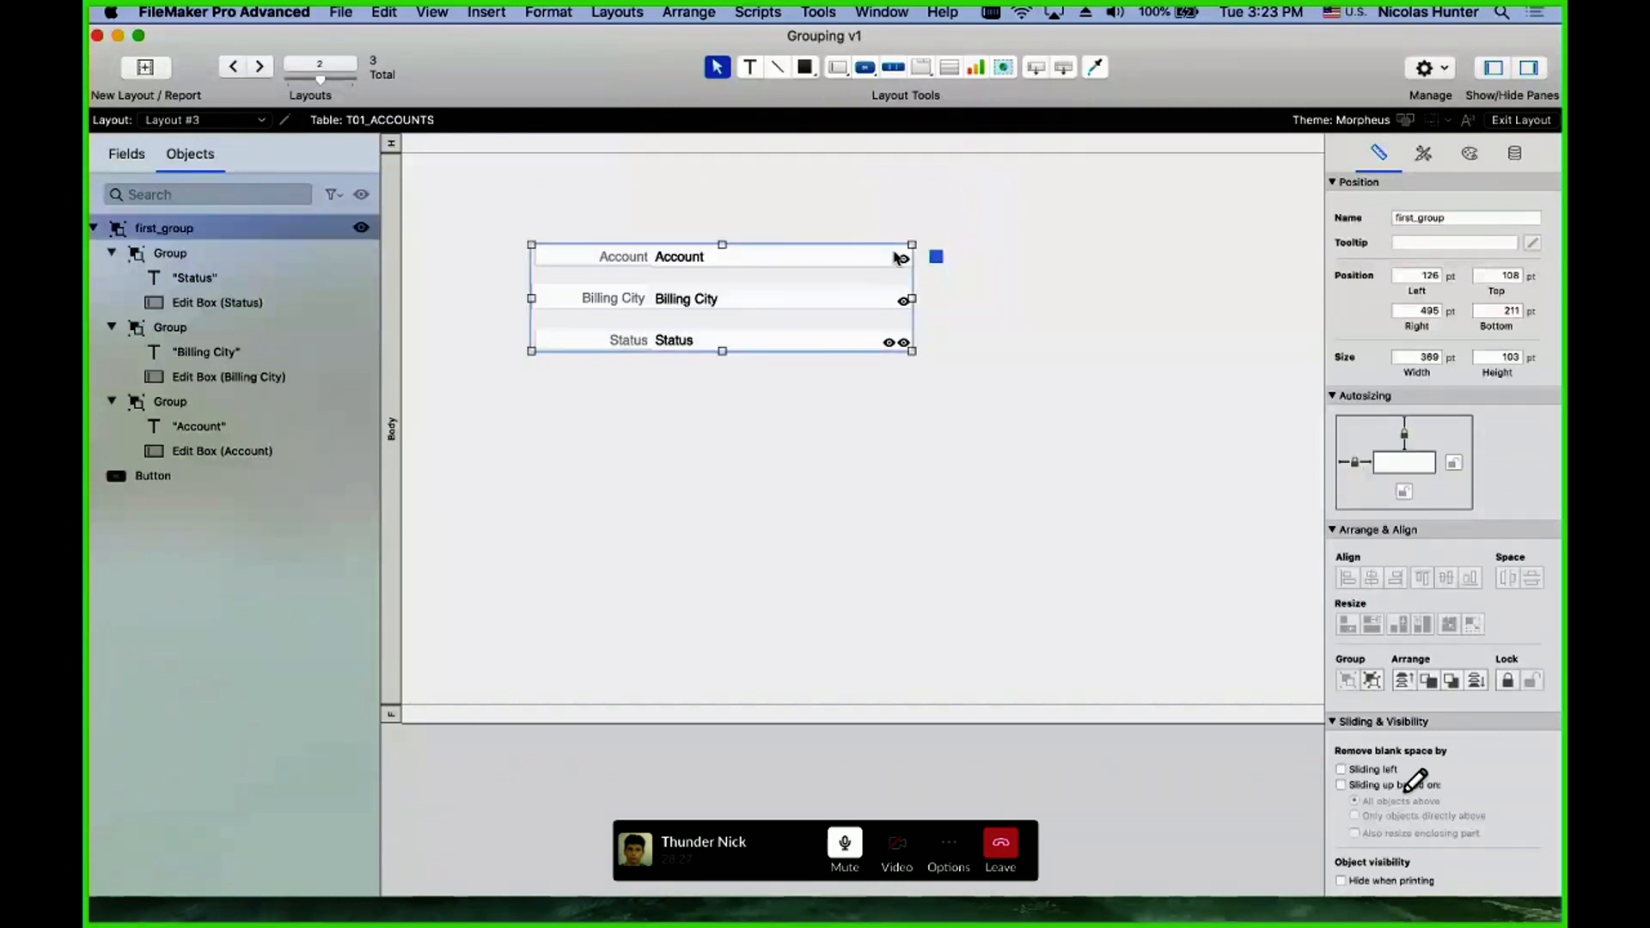
key("super+shift+r")
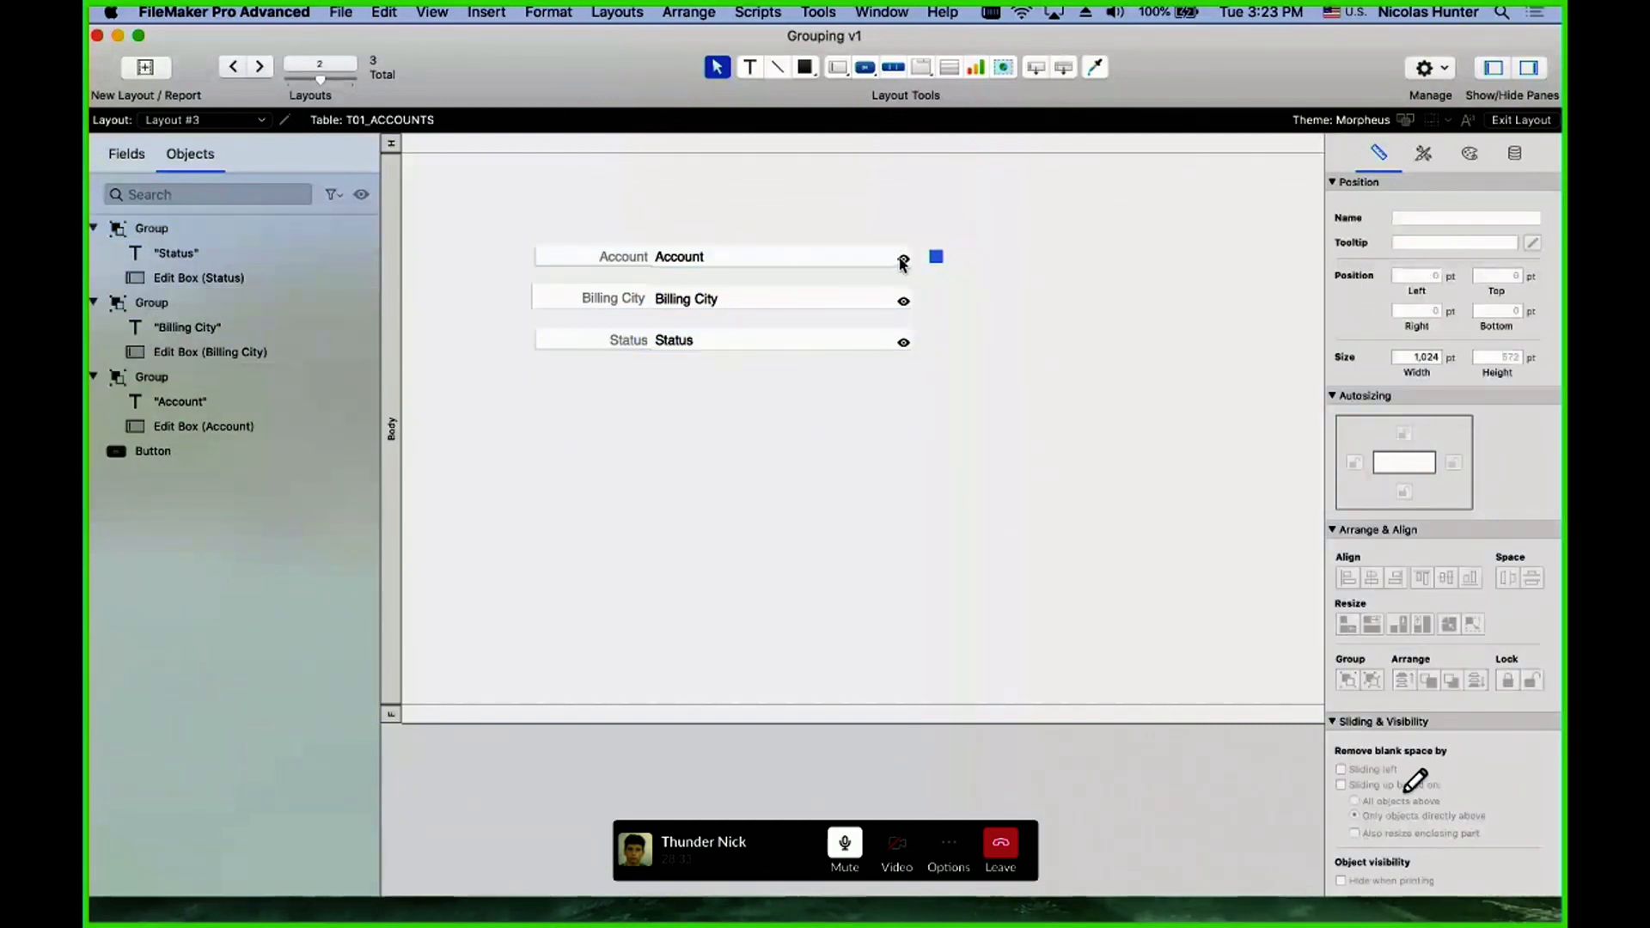
left_click(840, 261)
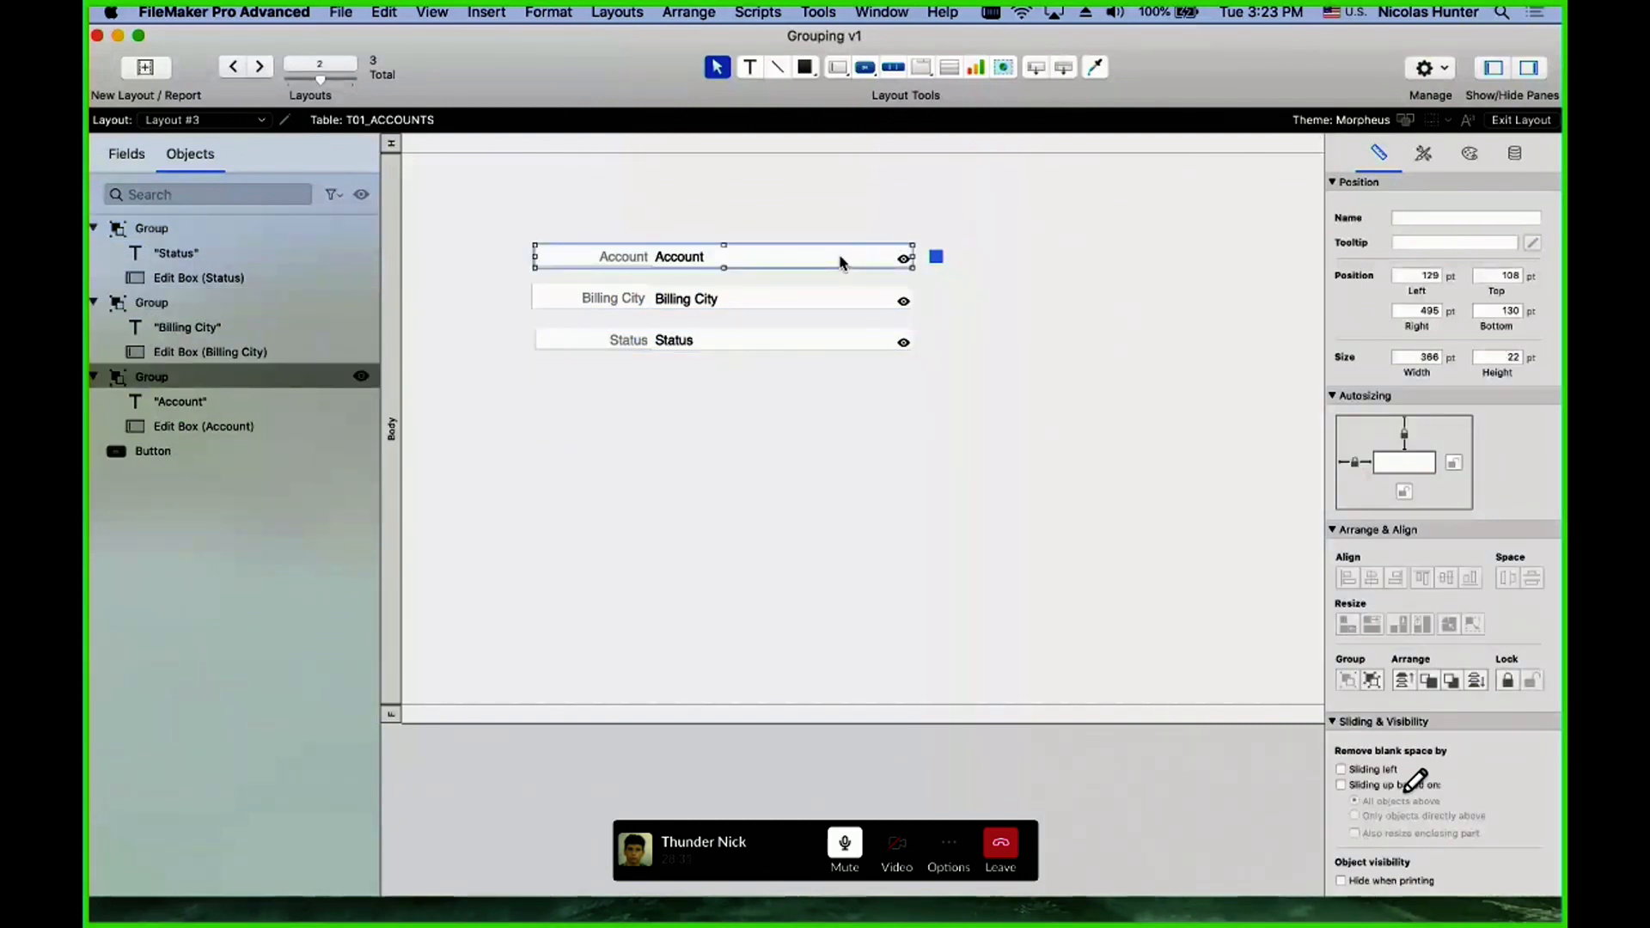
key("super+shift+r")
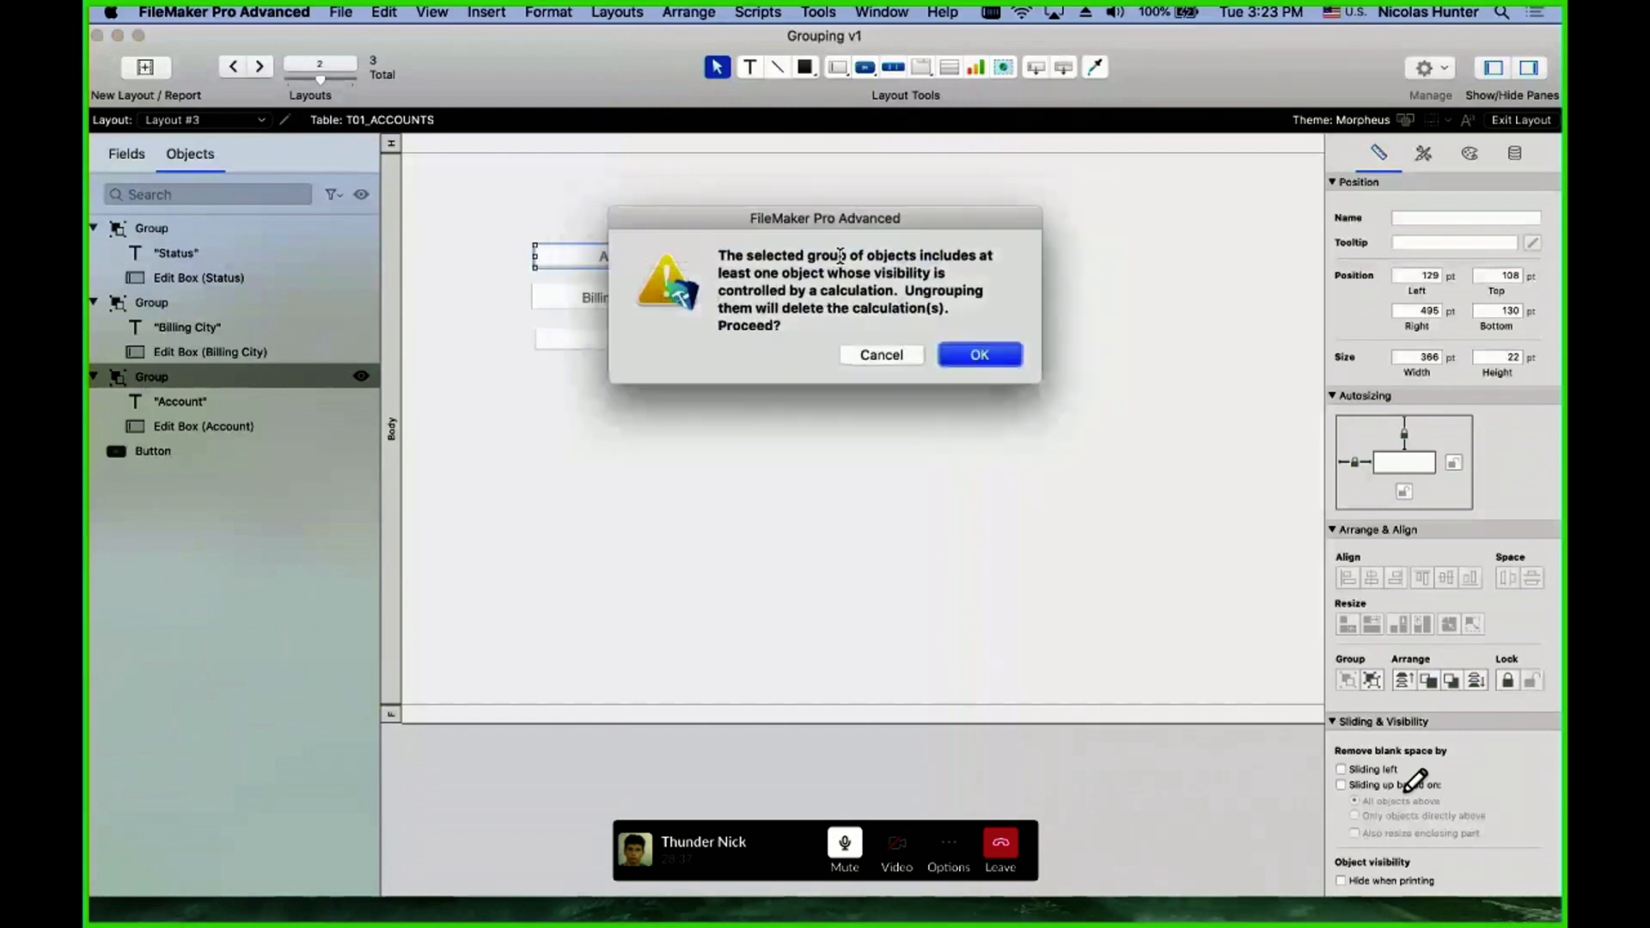
left_click(983, 359)
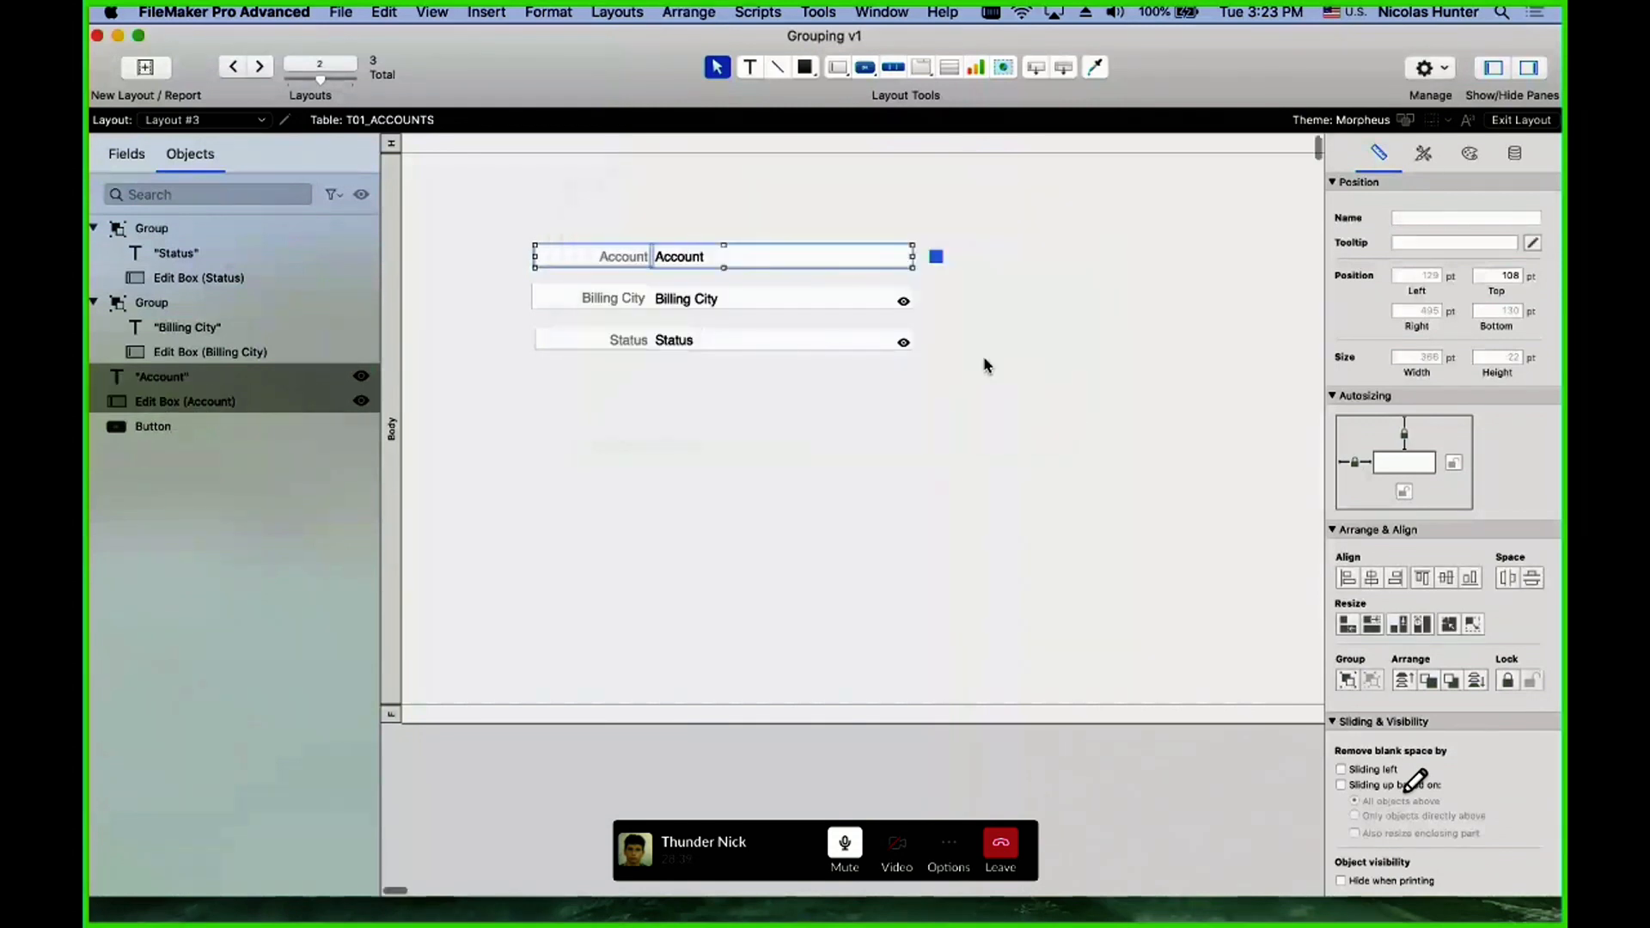
- Group the Account label, edit box and button together, and set the group's Hide object when condition to 1
left_click(937, 259, "shift")
key("super+r")
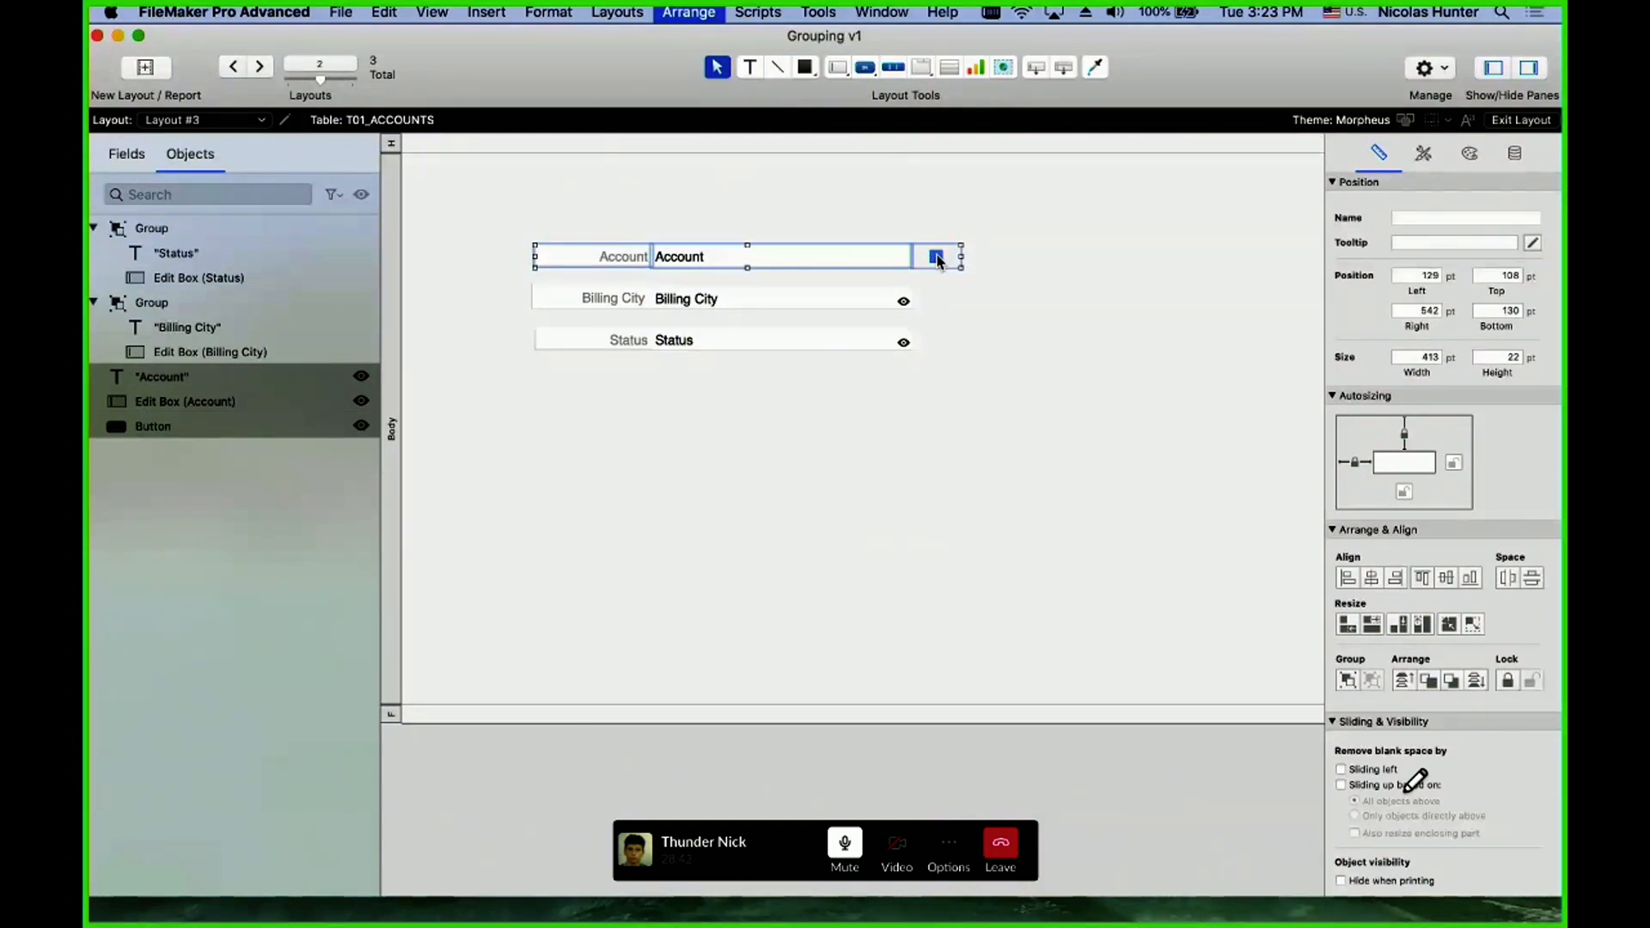
left_click(1514, 153)
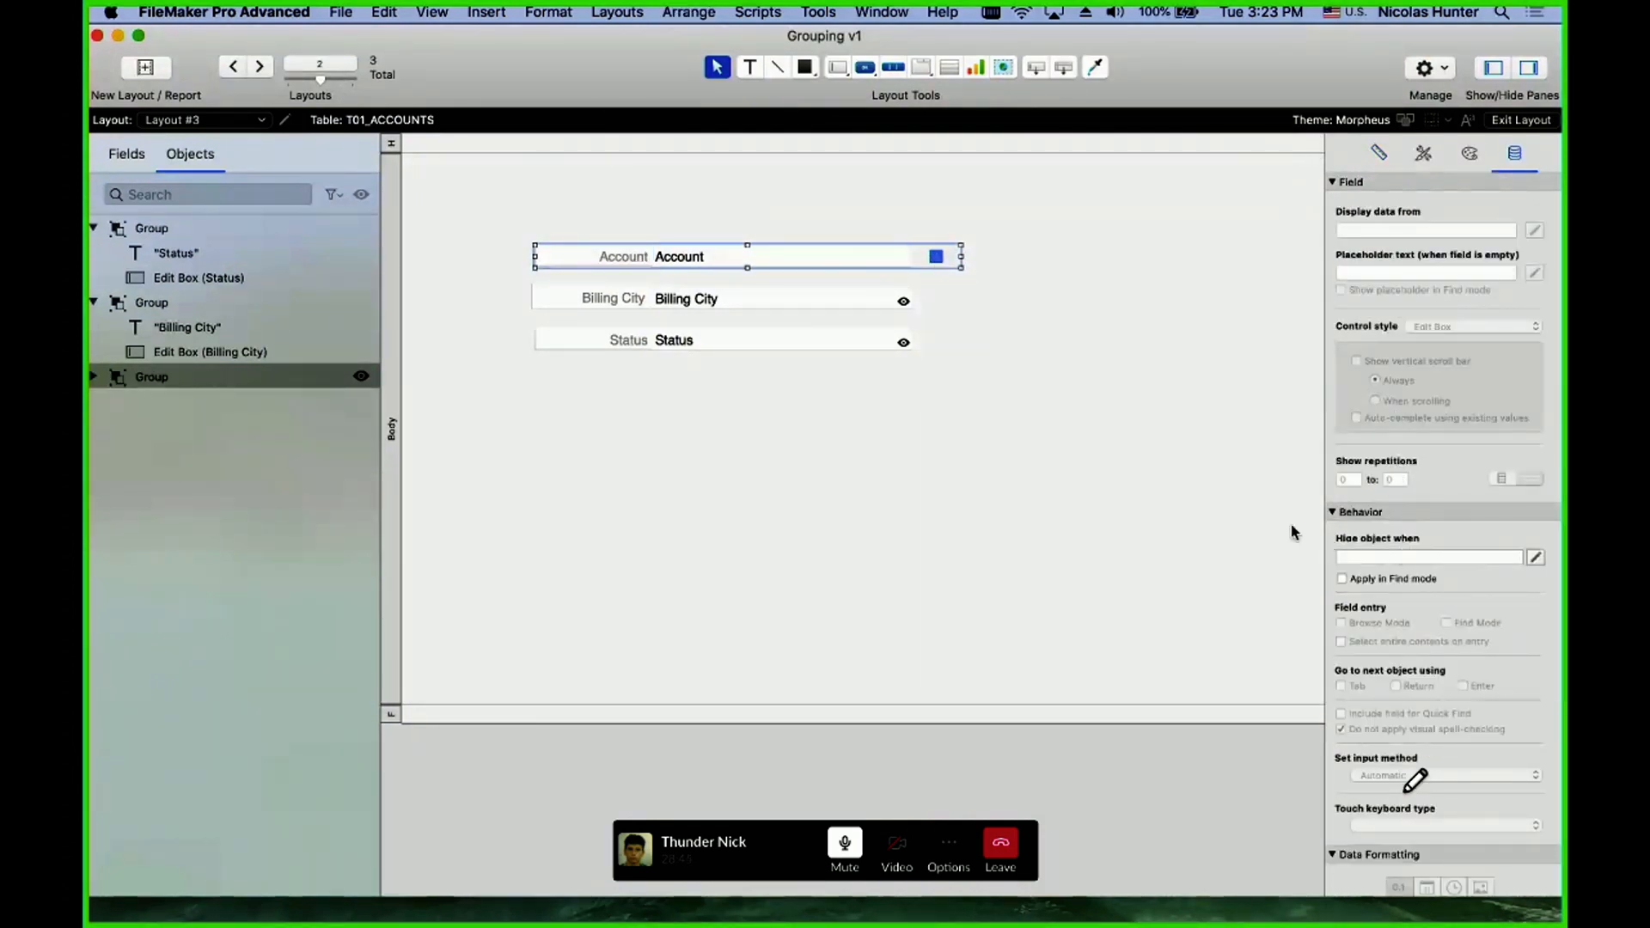
left_click(1410, 559)
left_click(1094, 412)
- Group the Account, Billing City and Status groups into an outer group with Hide object when set to 1
left_click_drag(1176, 431, 529, 232)
key("super+r")
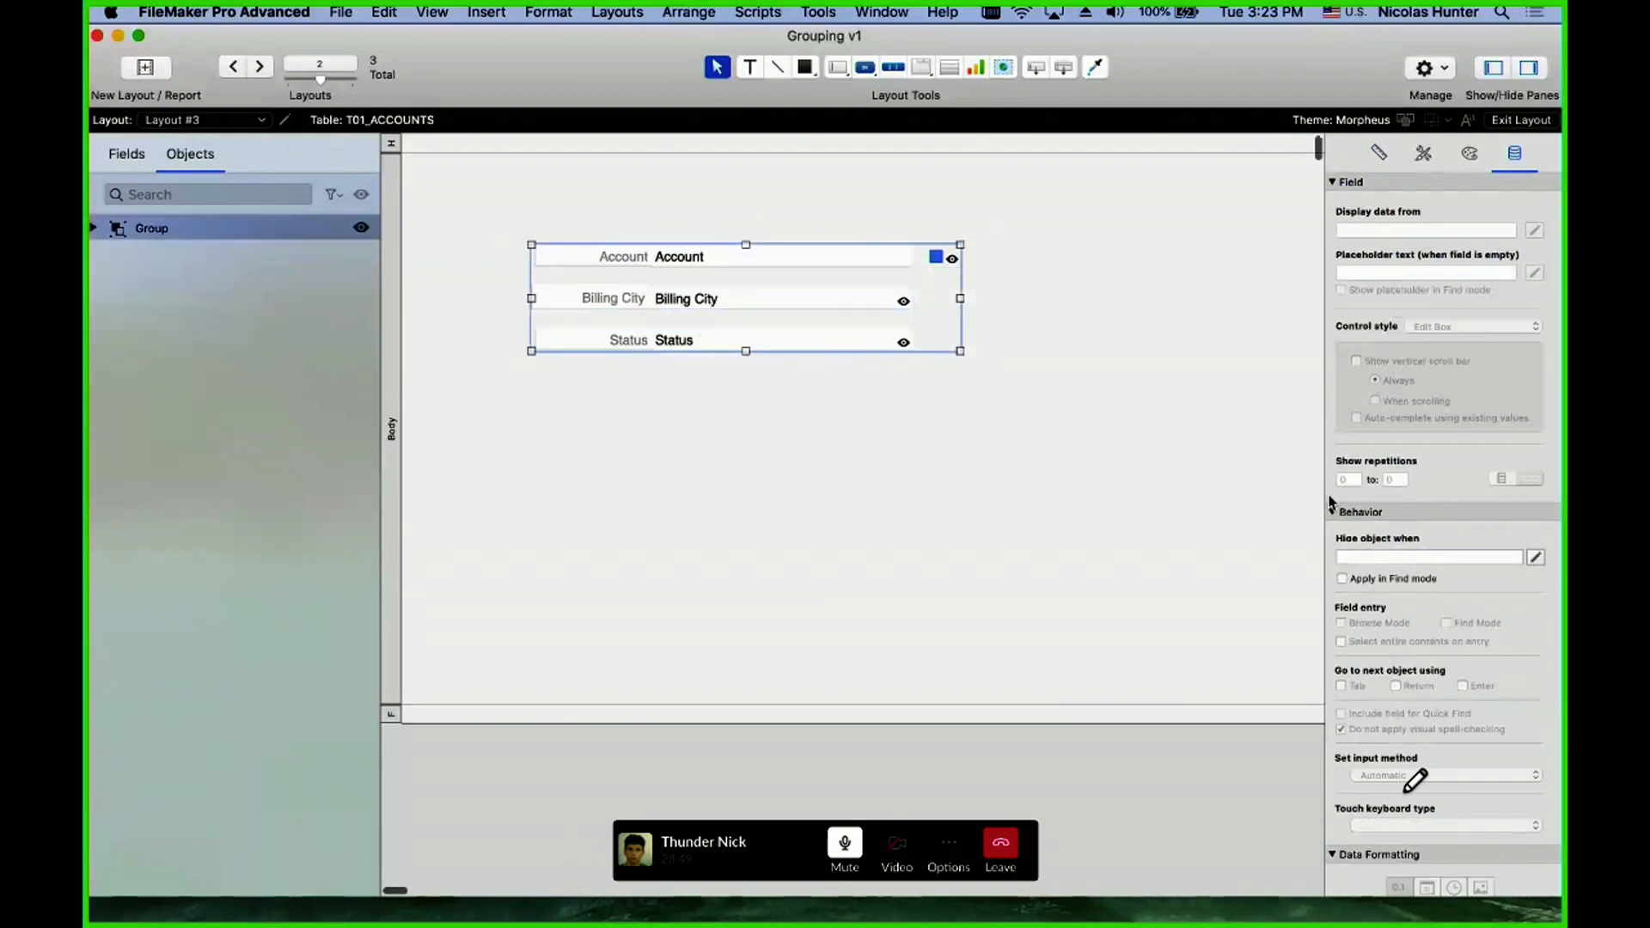
left_click(1380, 557)
left_click(985, 439)
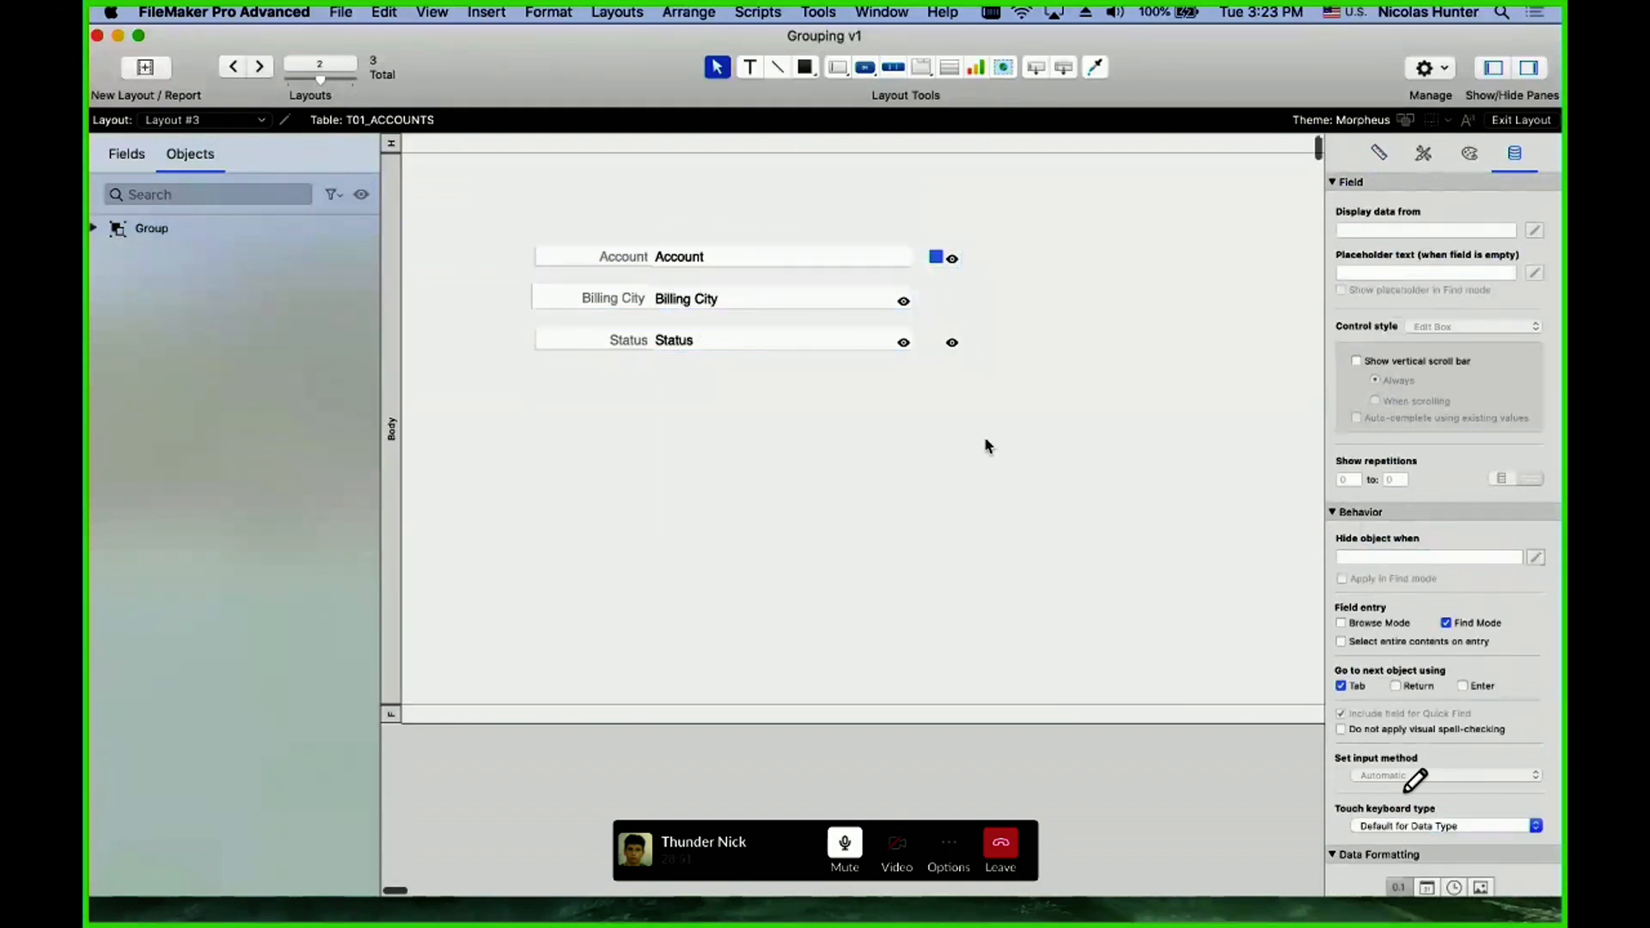
- Drill down into the nested Account group and inspect its hide condition, button and label
left_click(852, 270)
left_click(853, 262)
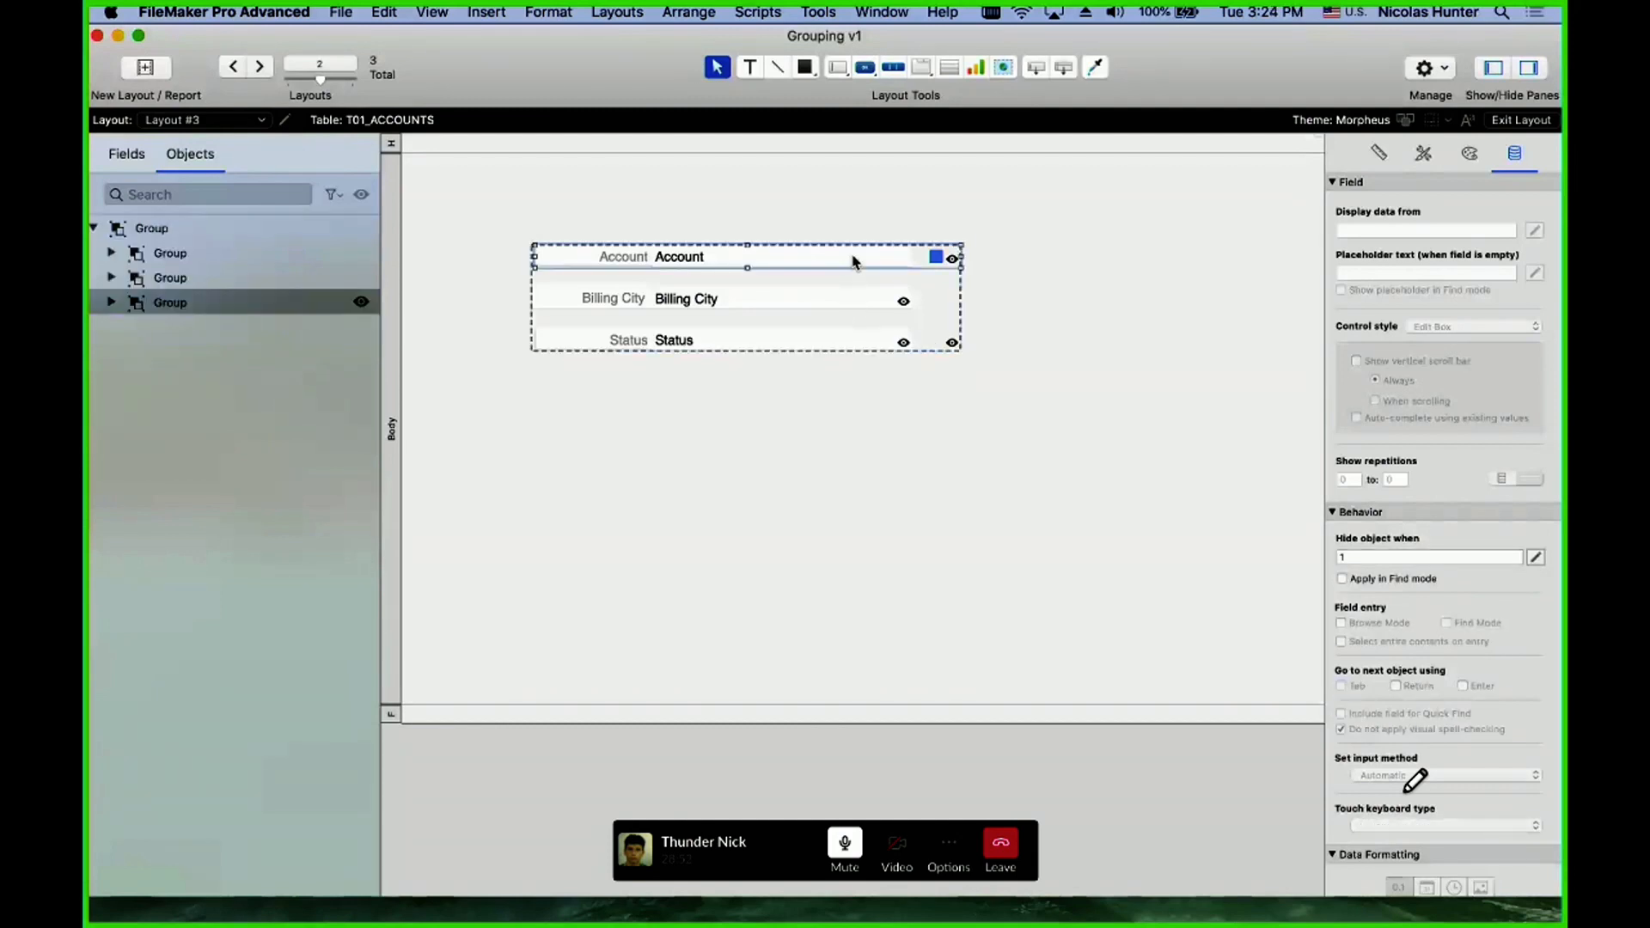
left_click(937, 257)
left_click(625, 256)
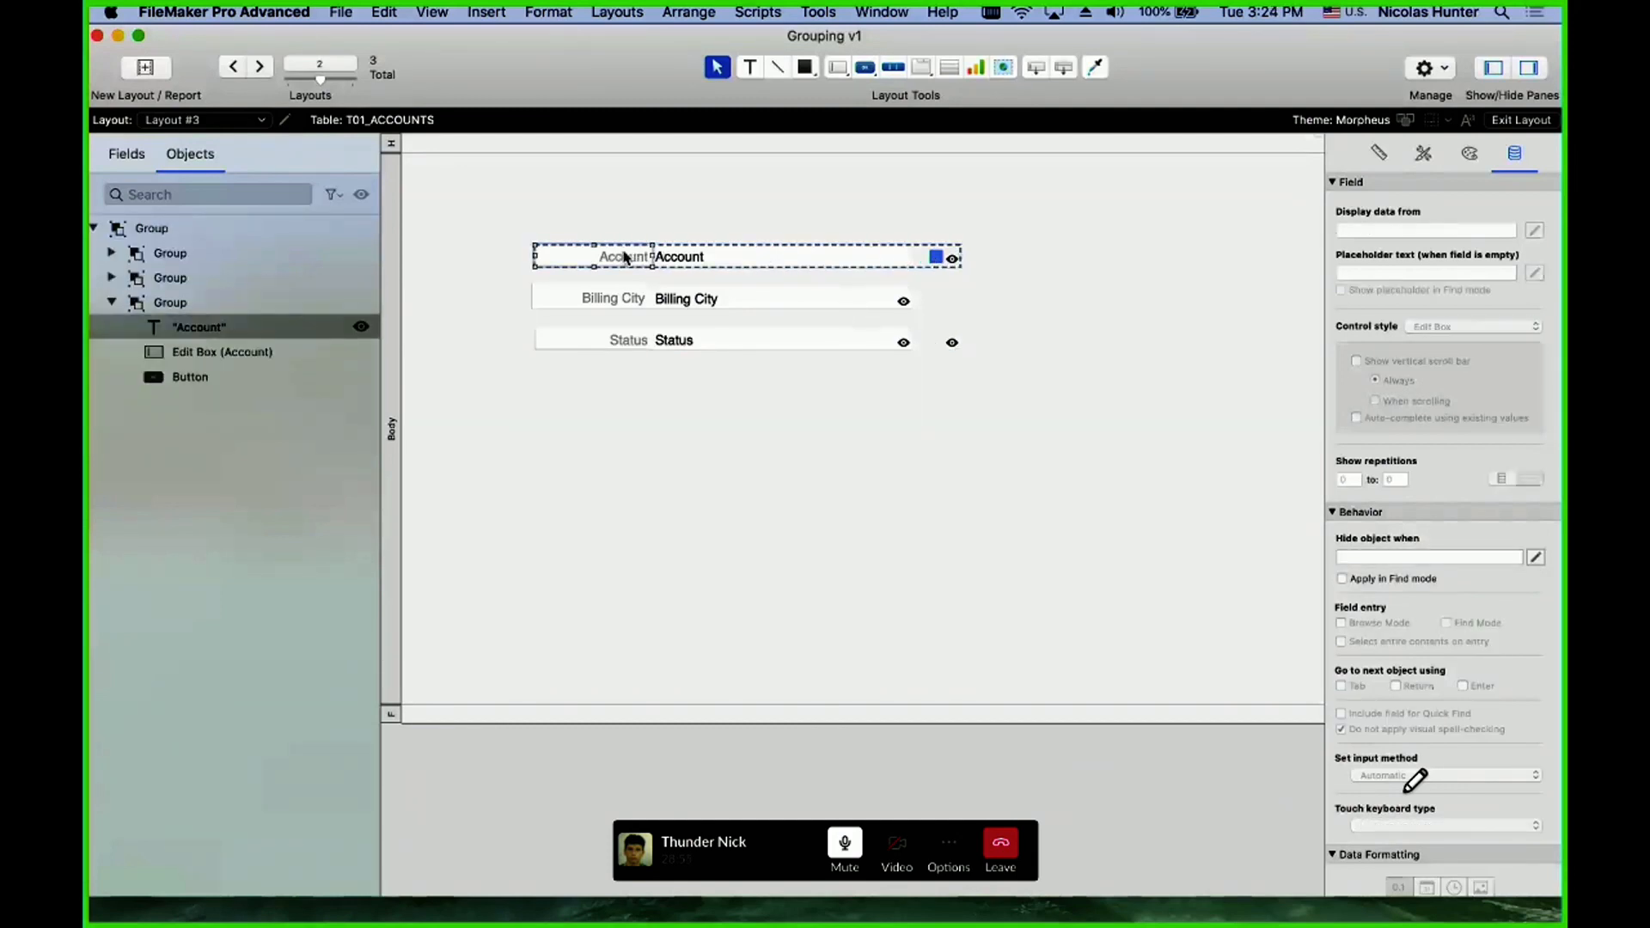
left_click(840, 570)
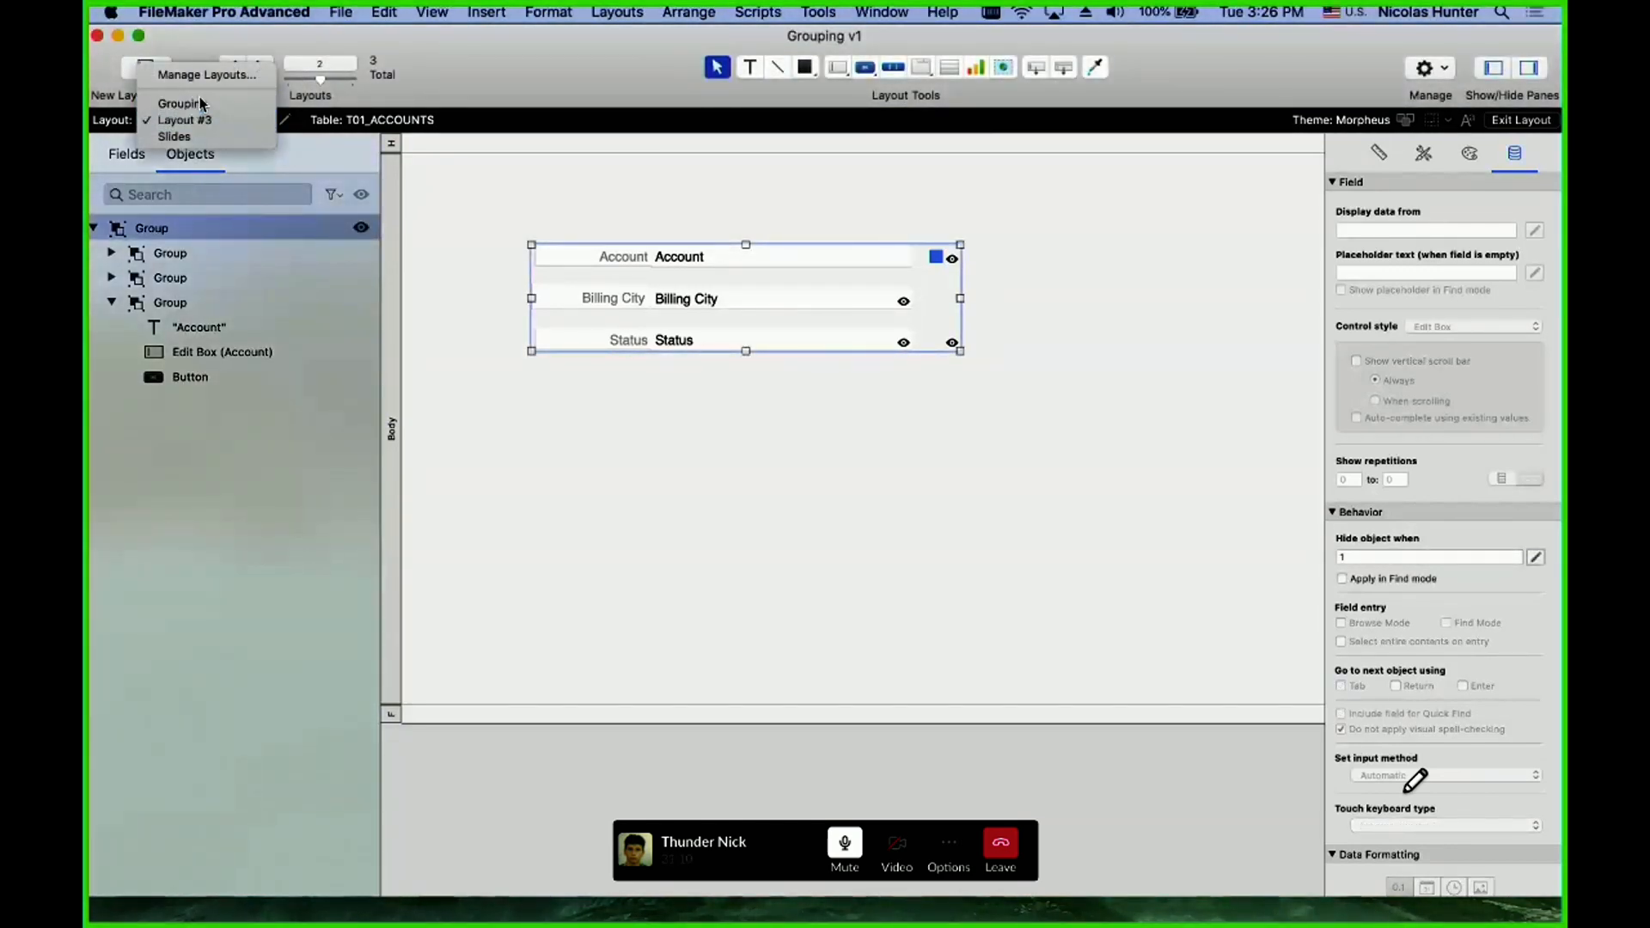
- Switch to the Grouping layout in Browse mode and enlarge its window
left_click(201, 103)
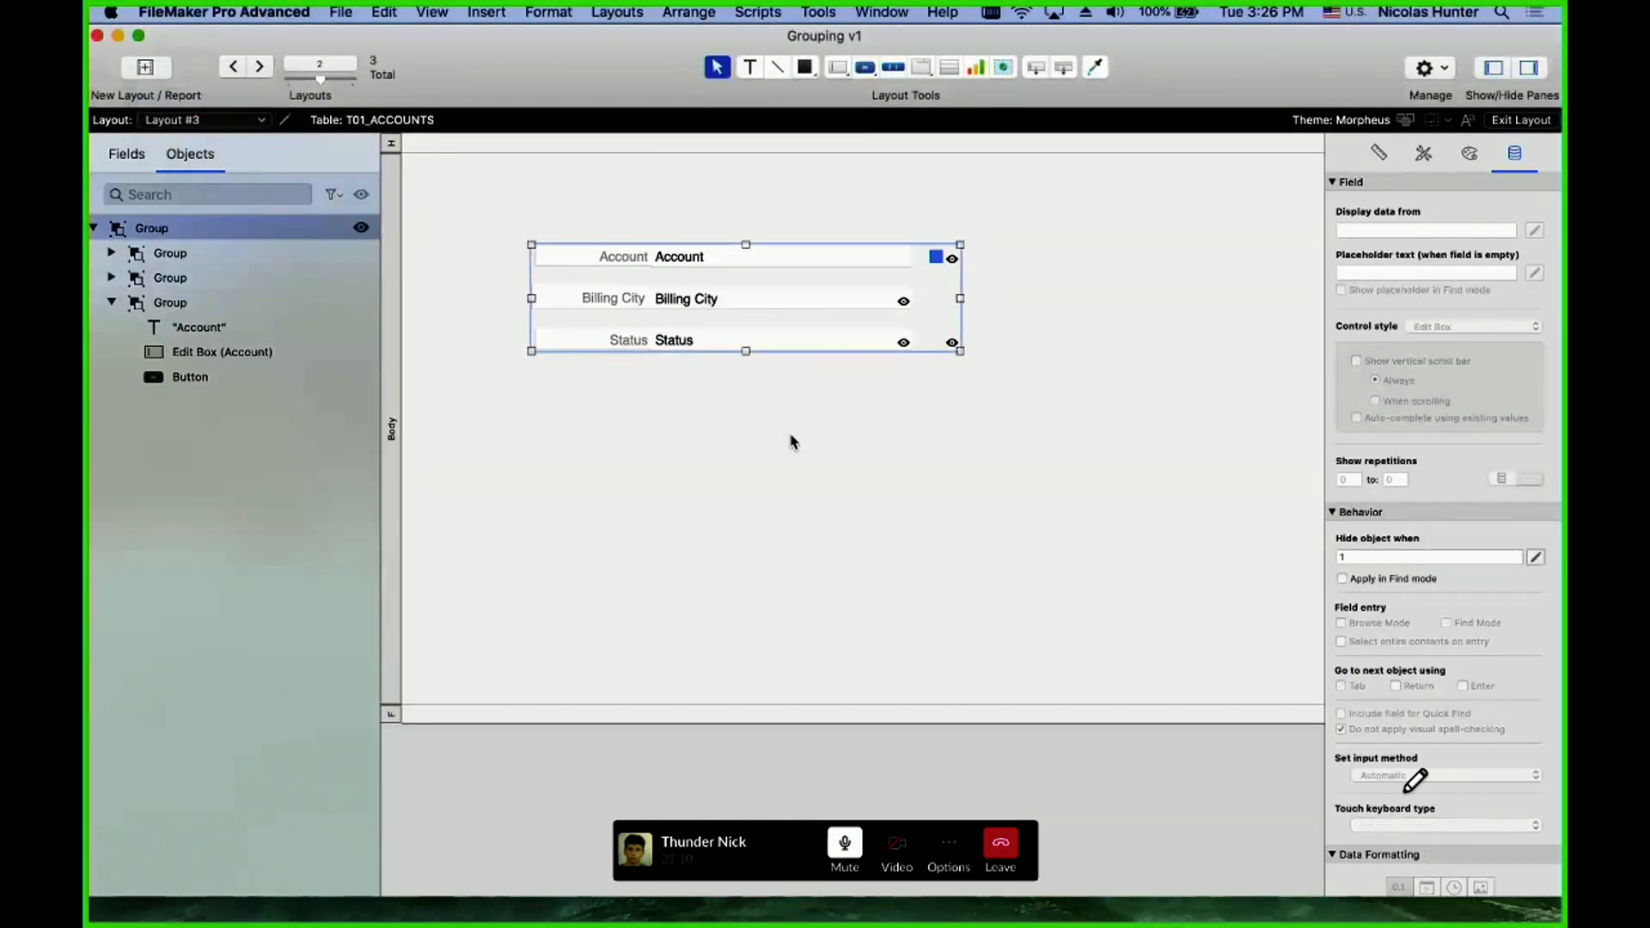
key("super+b")
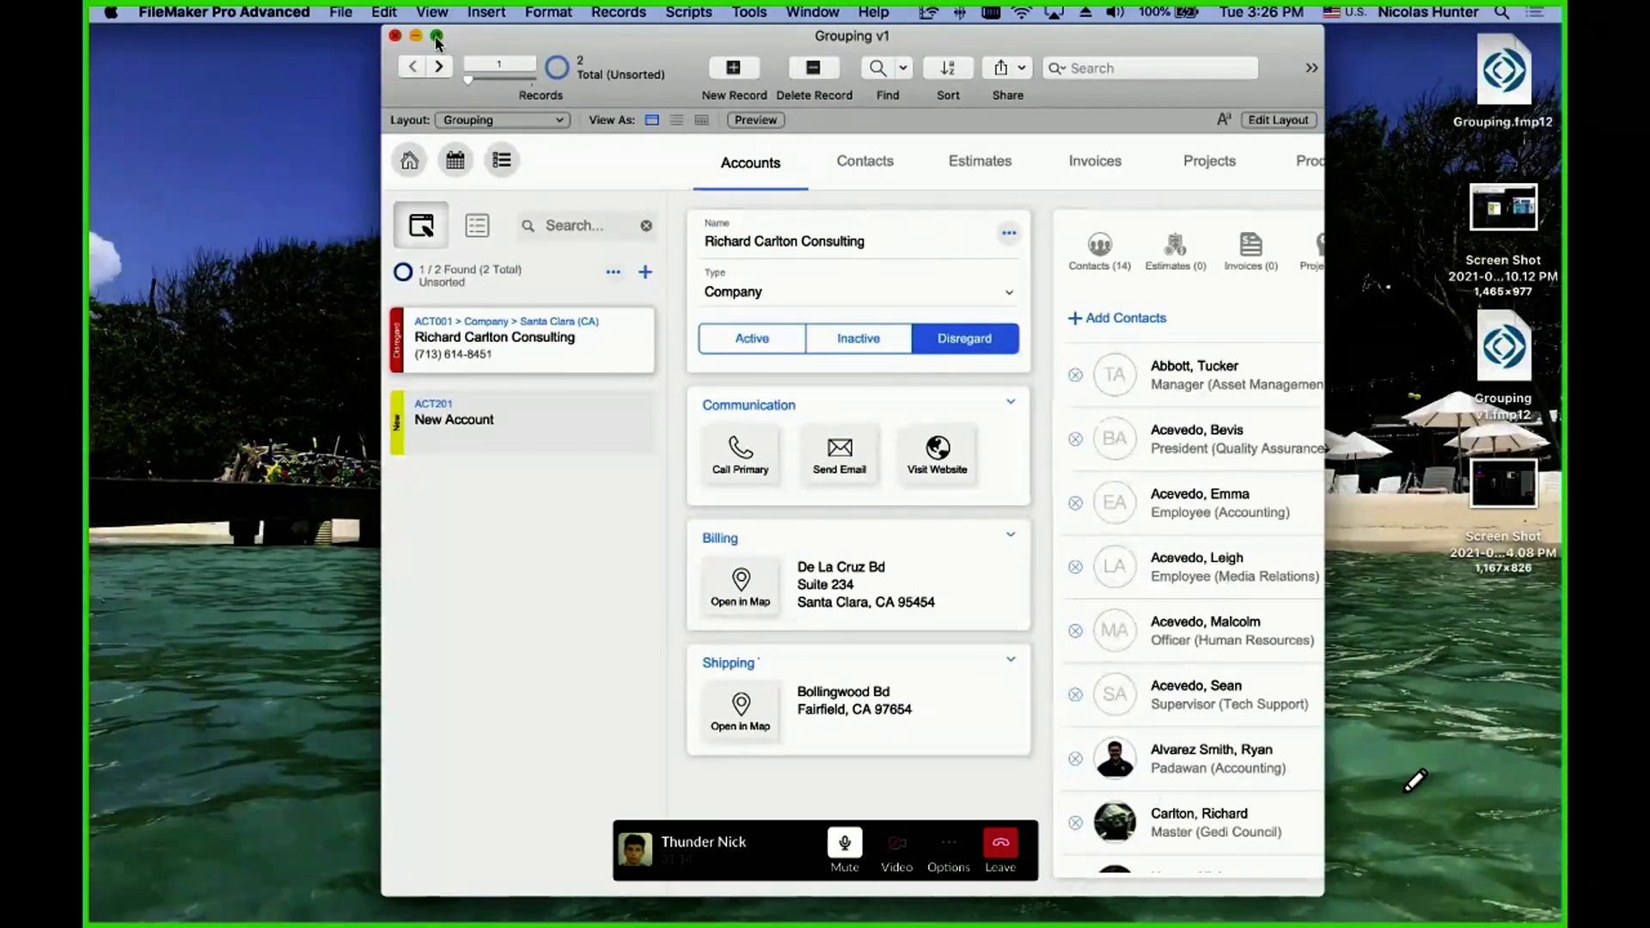
mouse_move(437, 38)
left_click(455, 66)
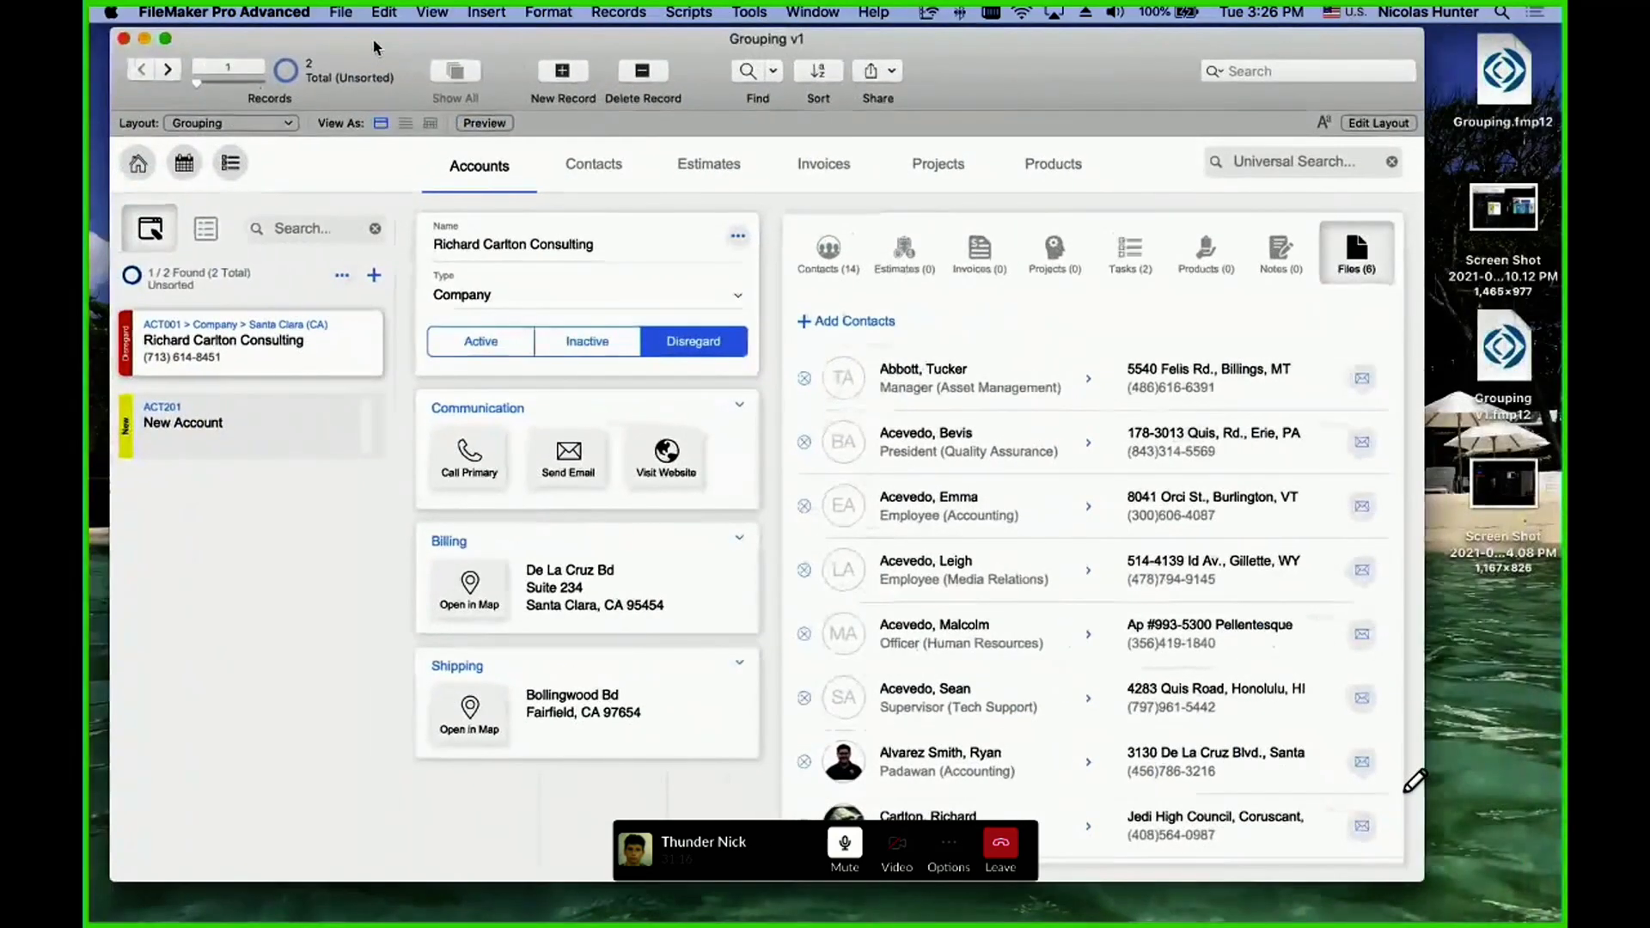
- Show the account's files and preview the Untitled spreadsheet, the Screen Shot image and the External FMP12 file
left_click(1368, 240)
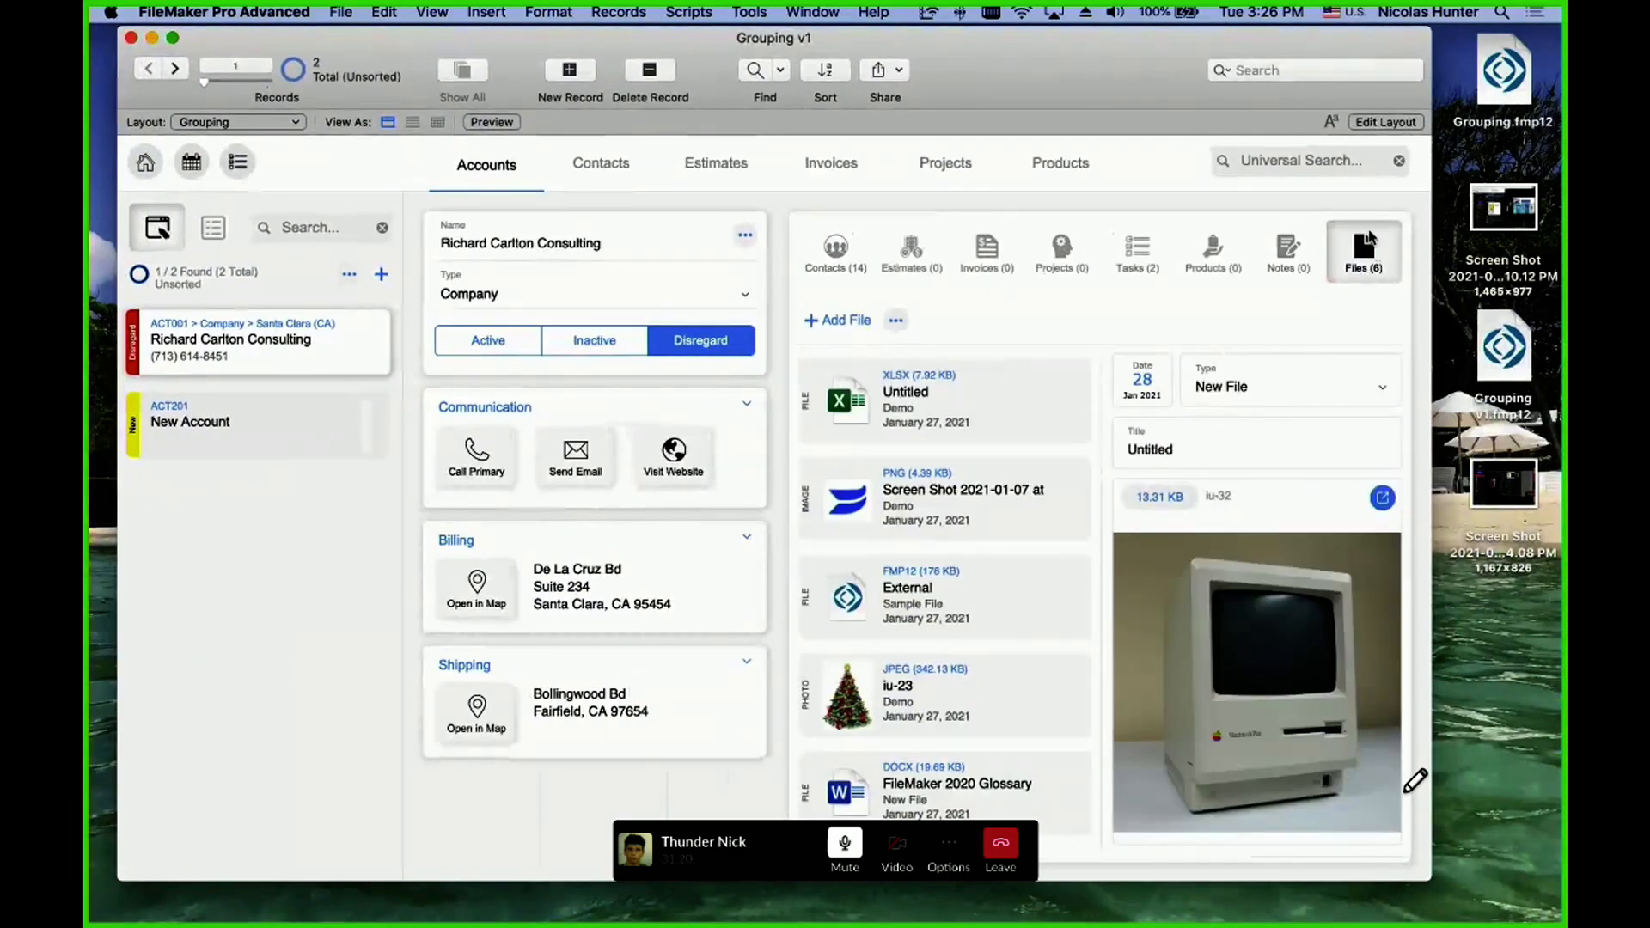
left_click(997, 387)
left_click(1009, 505)
left_click(1023, 593)
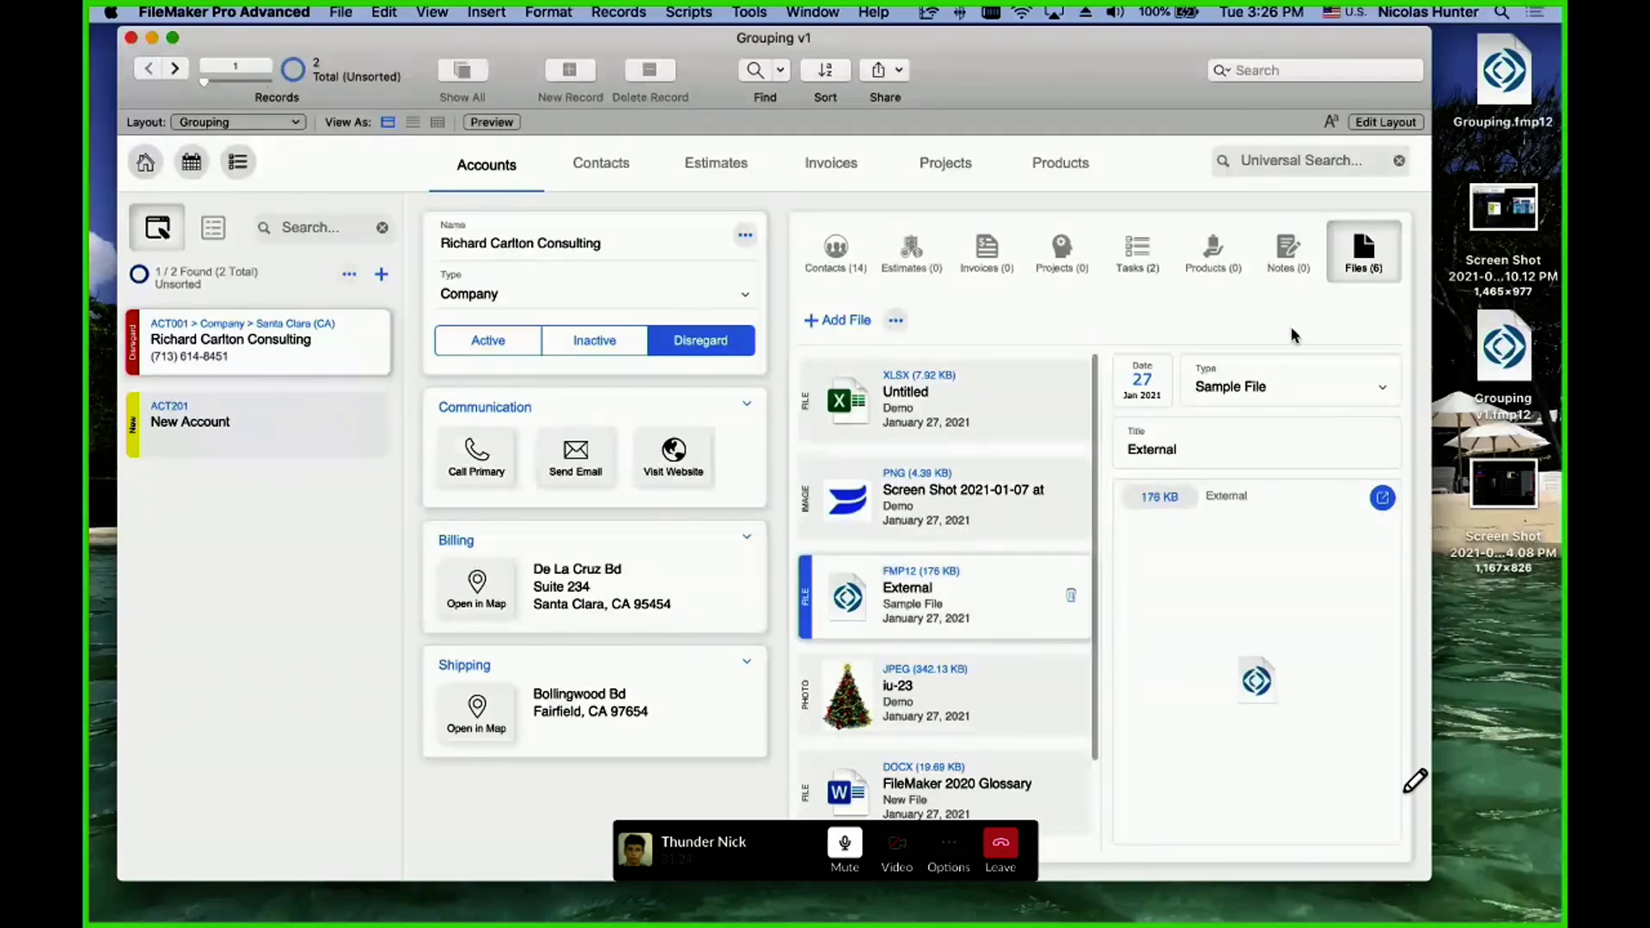
- Select the Untitled, Screen Shot and External files again in turn to compare their details
left_click(1040, 378)
left_click(1014, 503)
left_click(1008, 593)
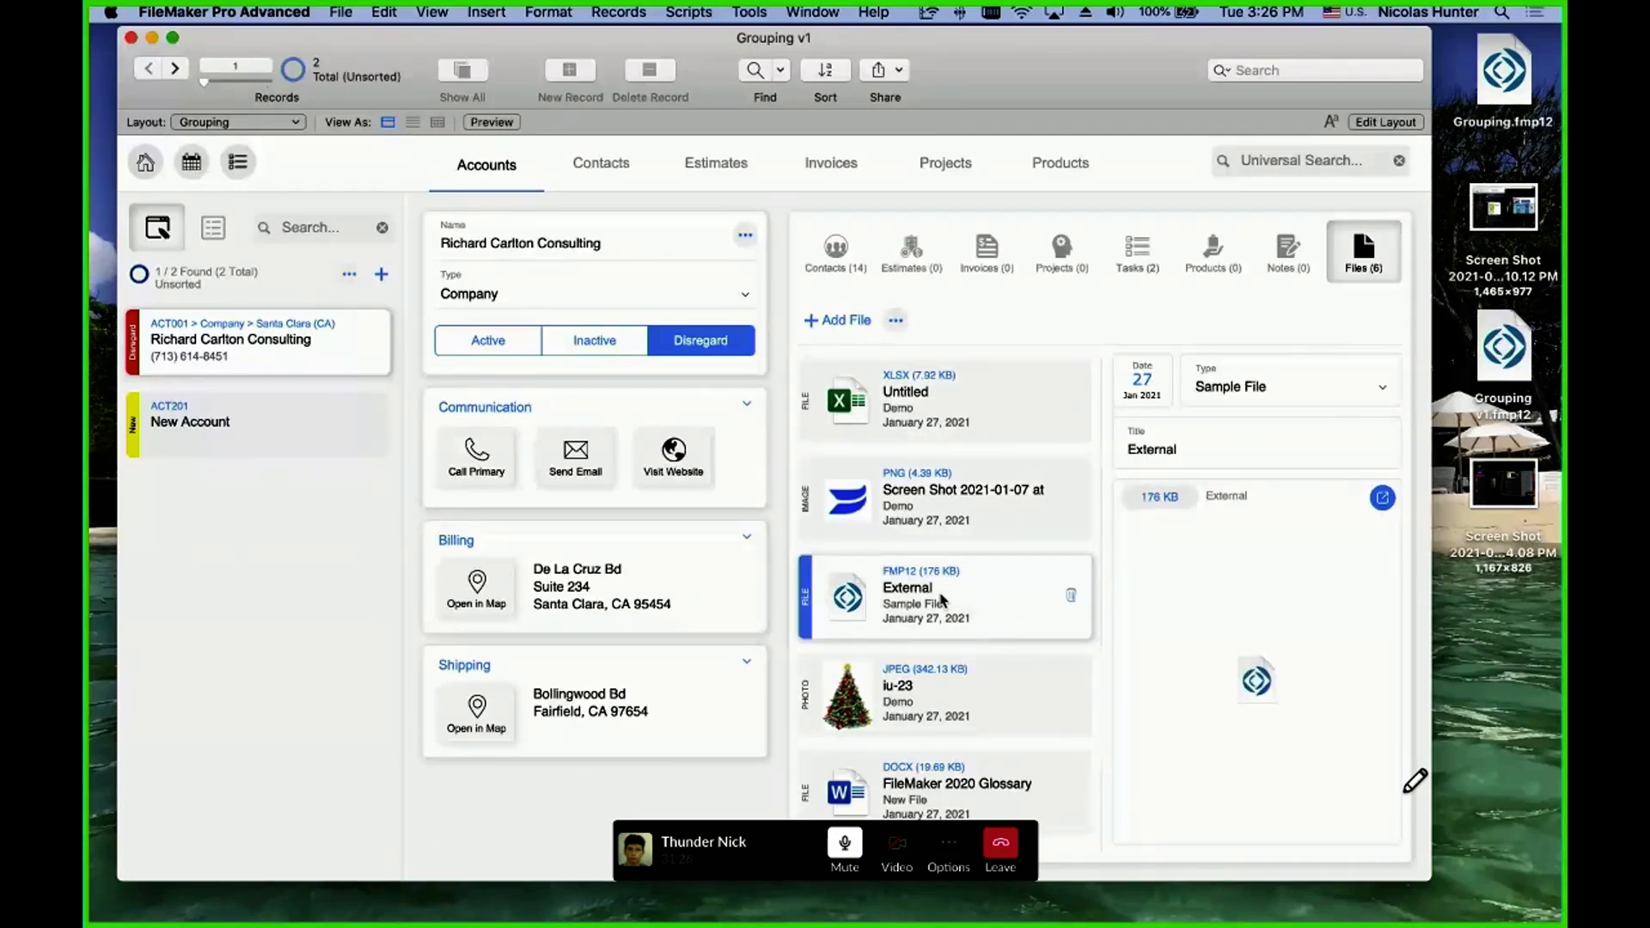
- Create a new account record and add Photo Sep 30, 9 05 21 AM.jpg to its files
left_click(381, 274)
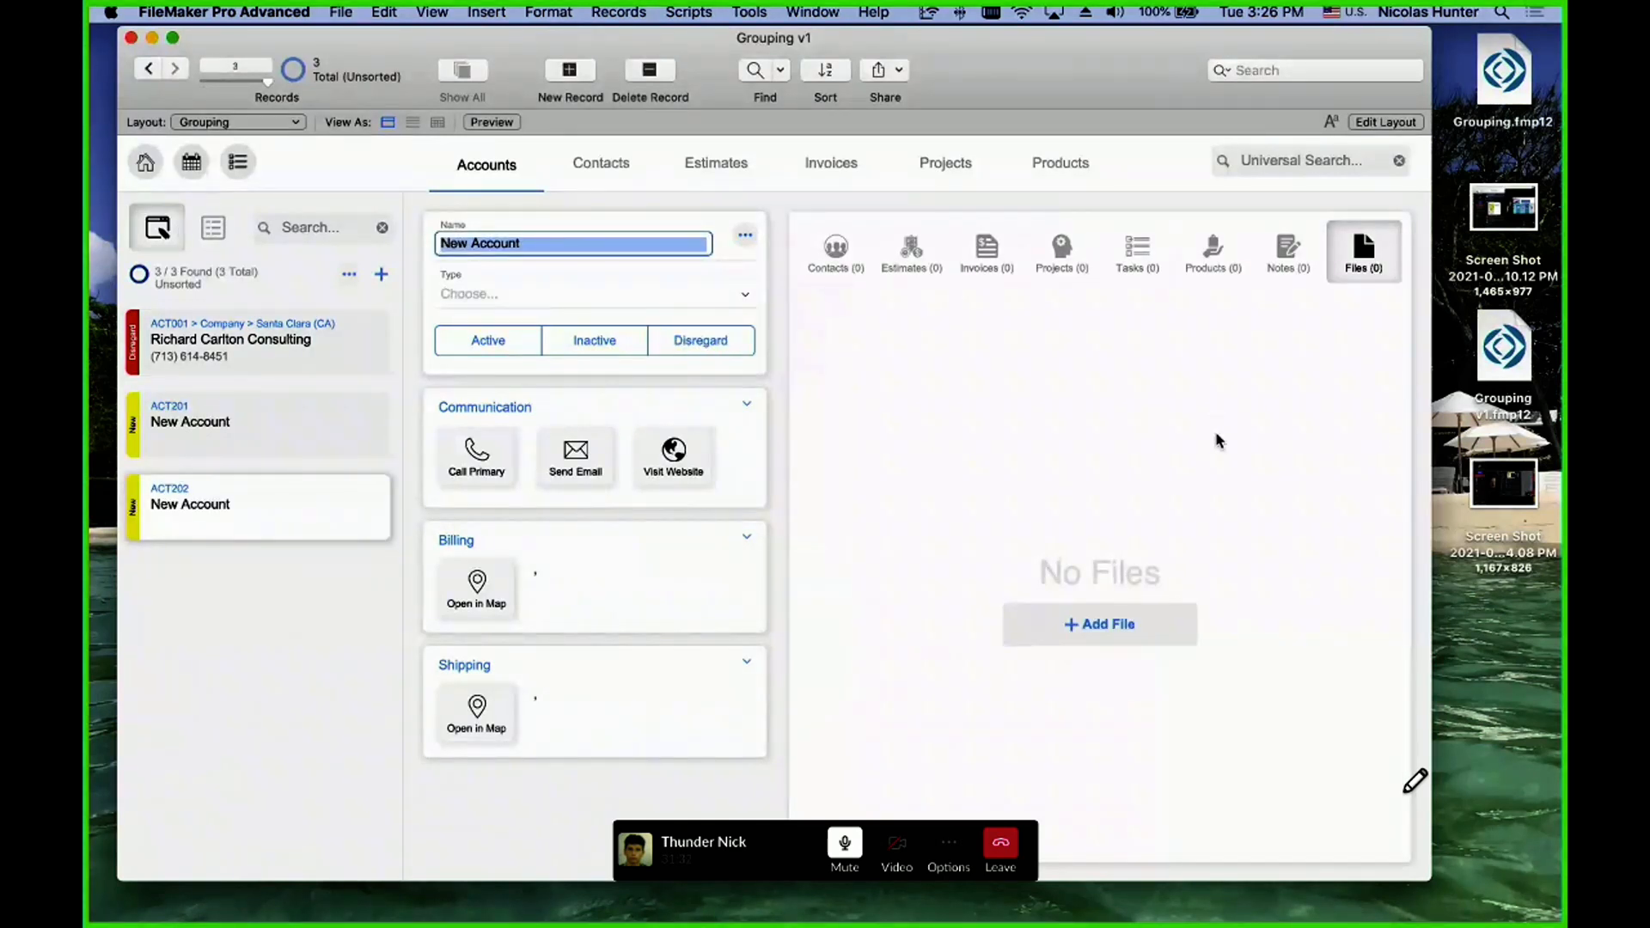
left_click(1102, 744)
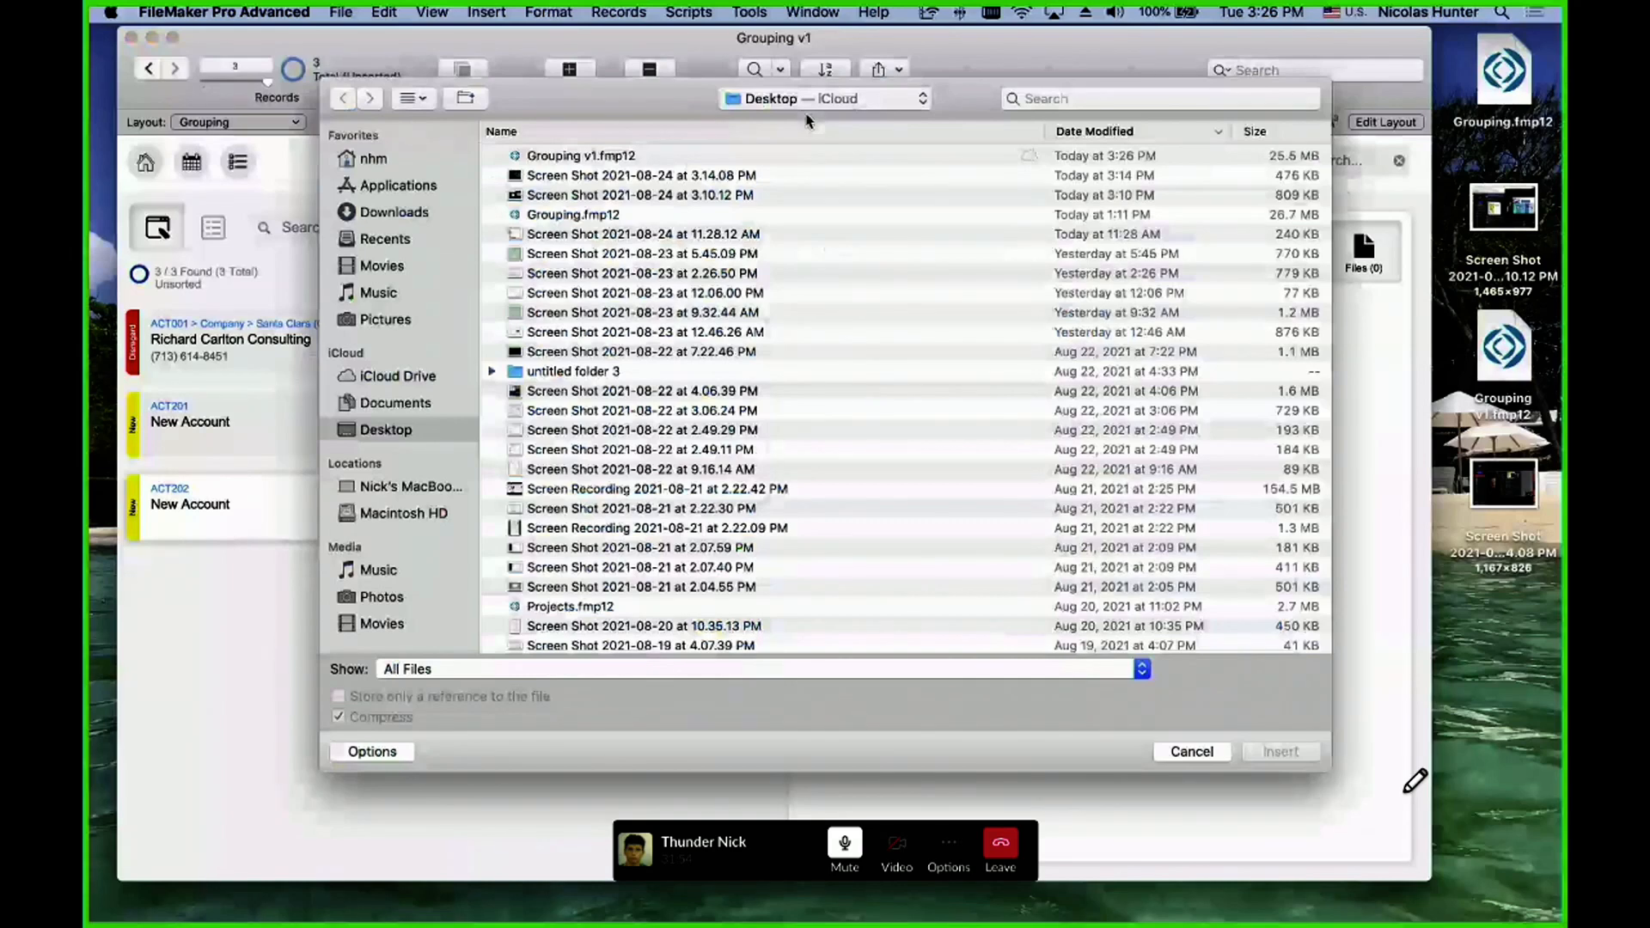
left_click(663, 235)
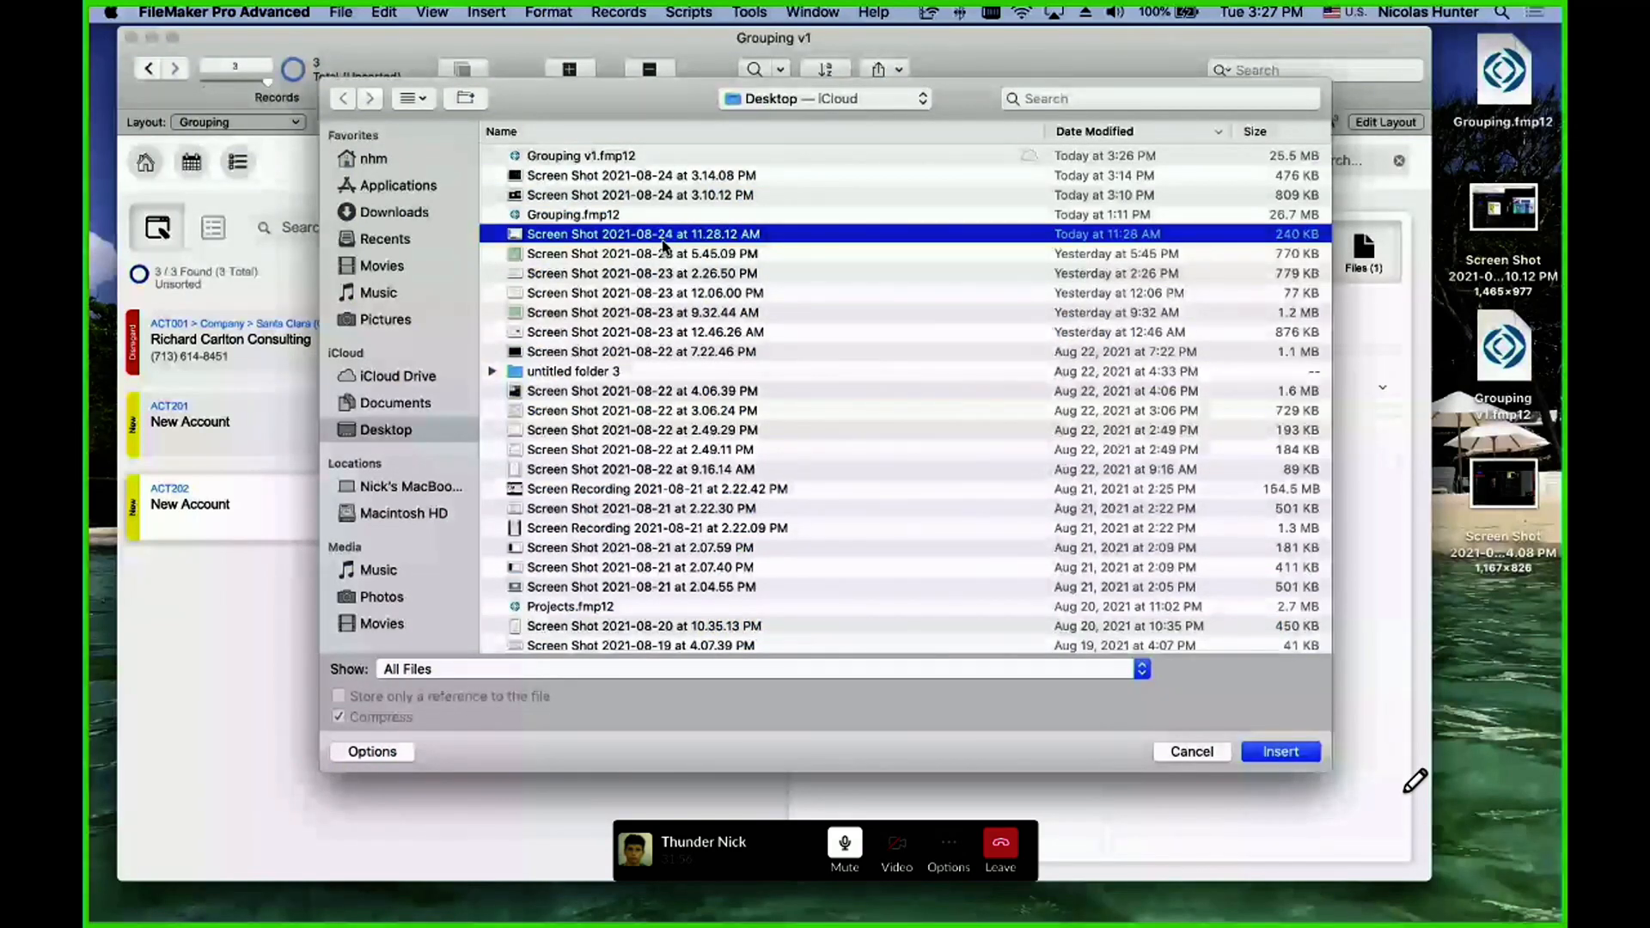
double_click(662, 240)
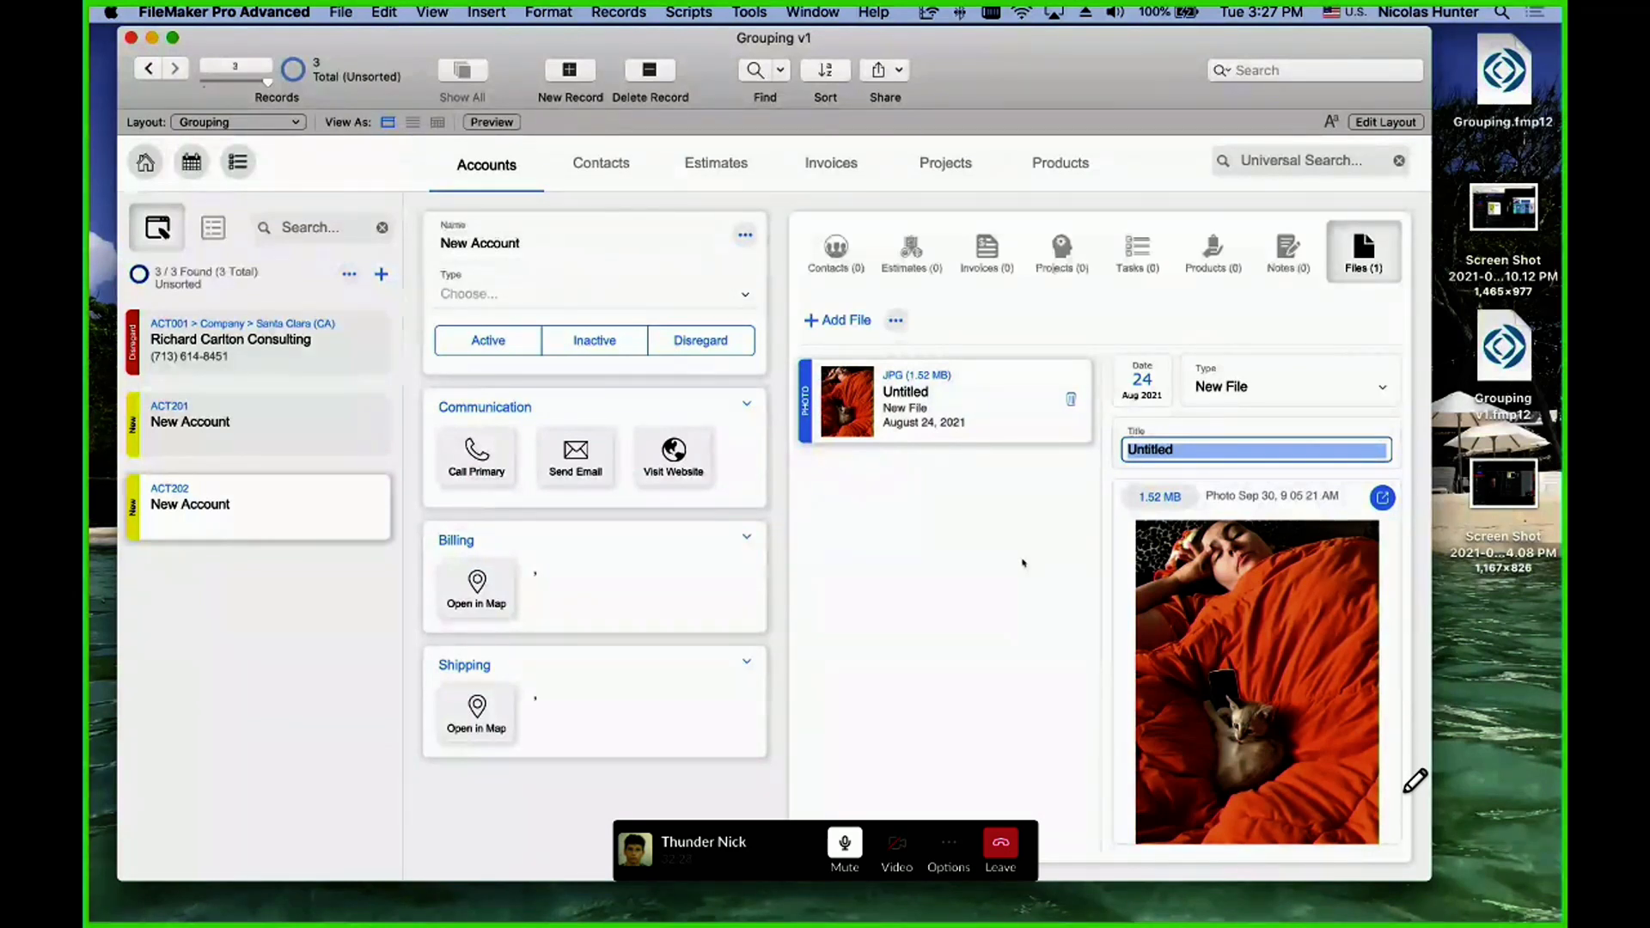
key("Tab")
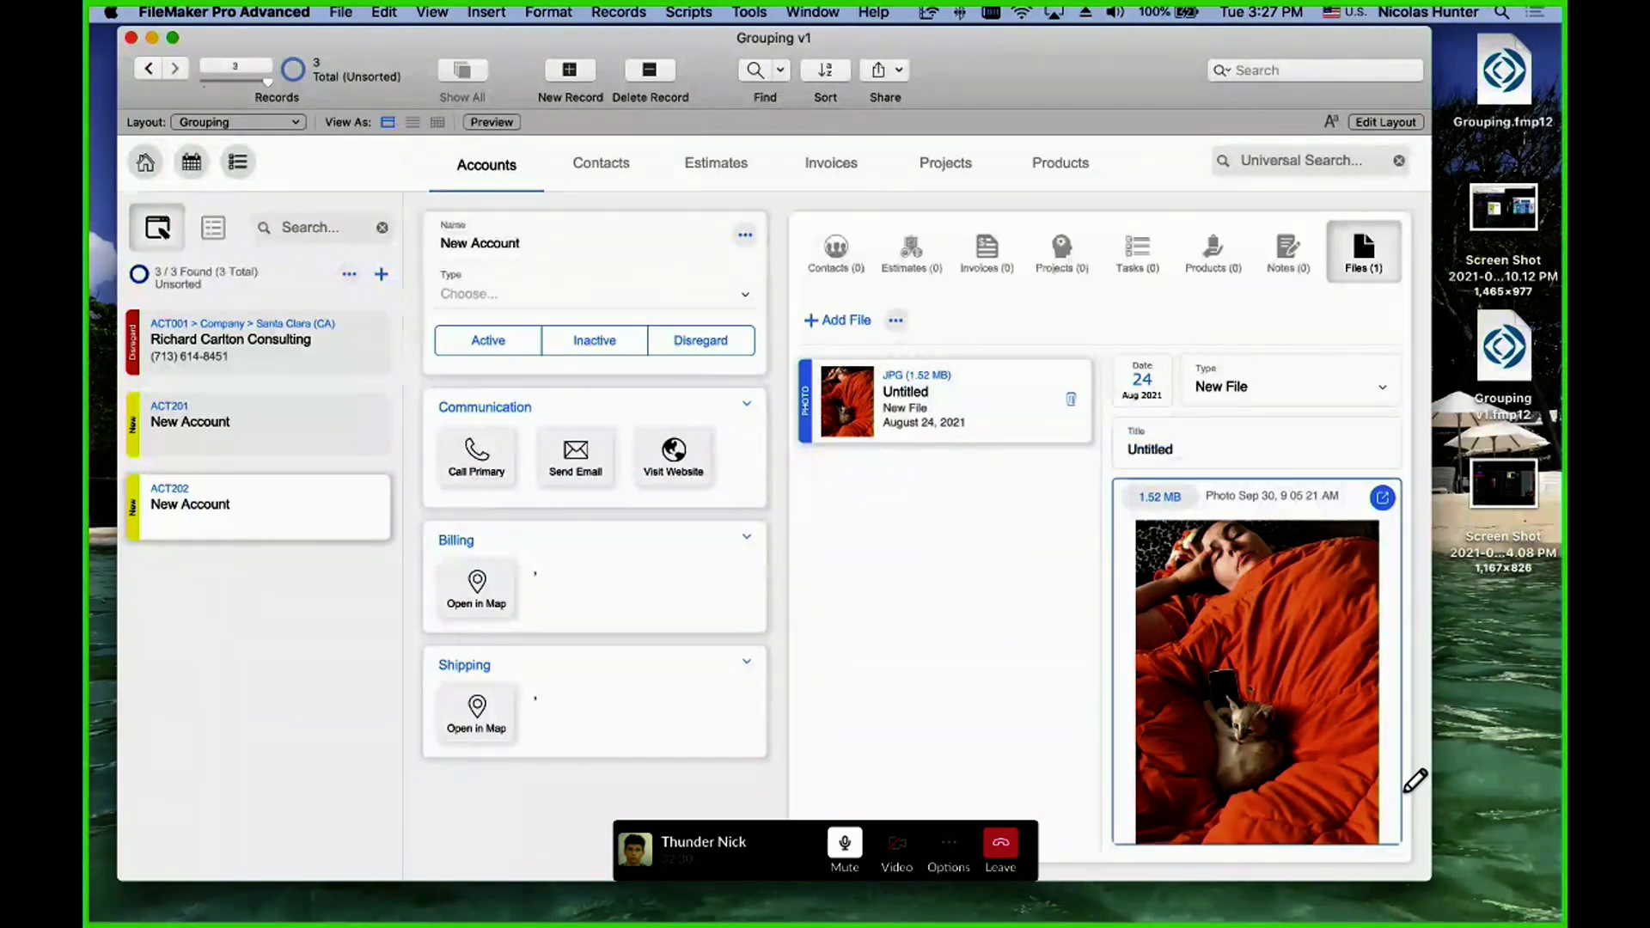
left_click(971, 622)
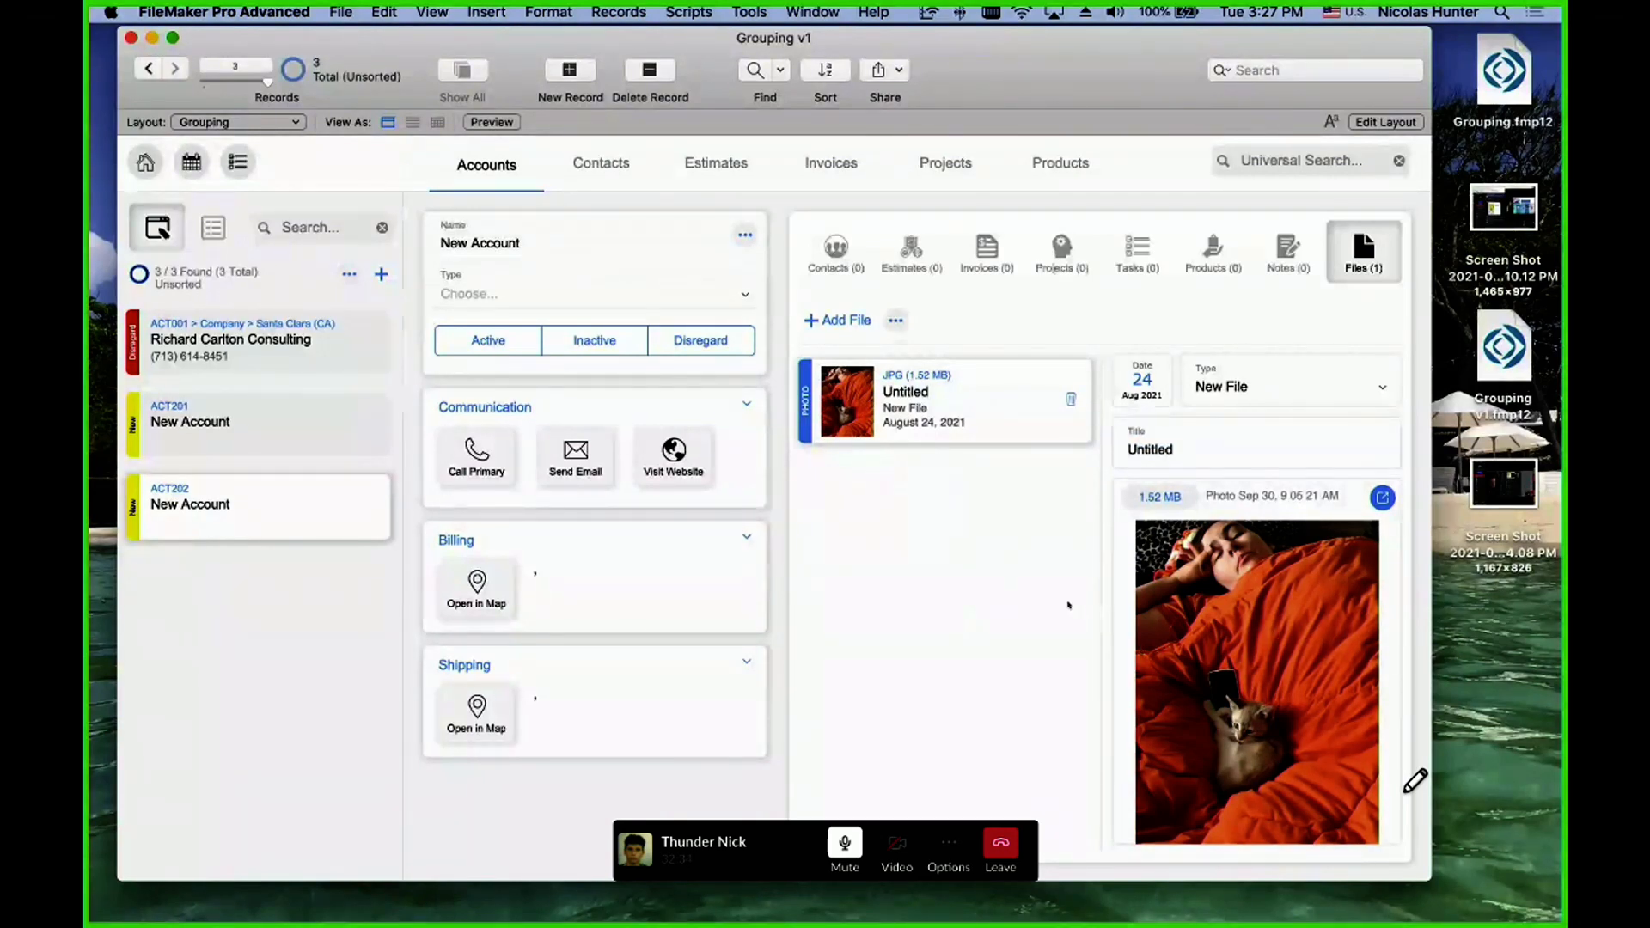
- Delete the new account's Untitled file row and add Photo Sep 30, 9 05 21 AM.jpg again
left_click(1071, 399)
left_click(988, 608)
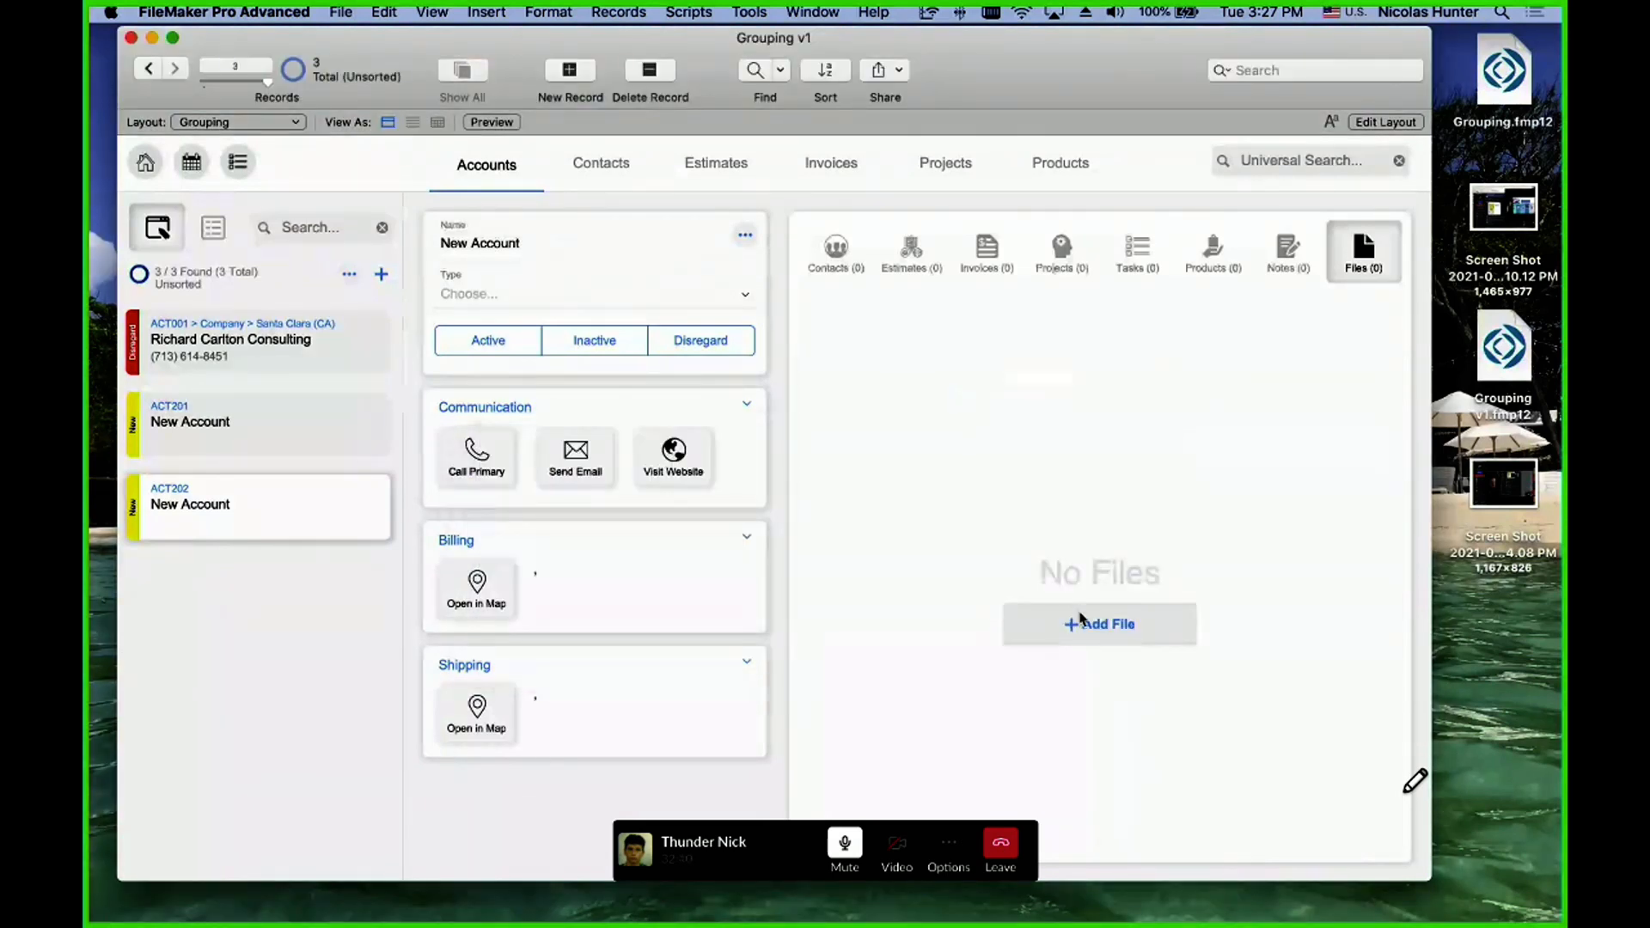
left_click(1088, 628)
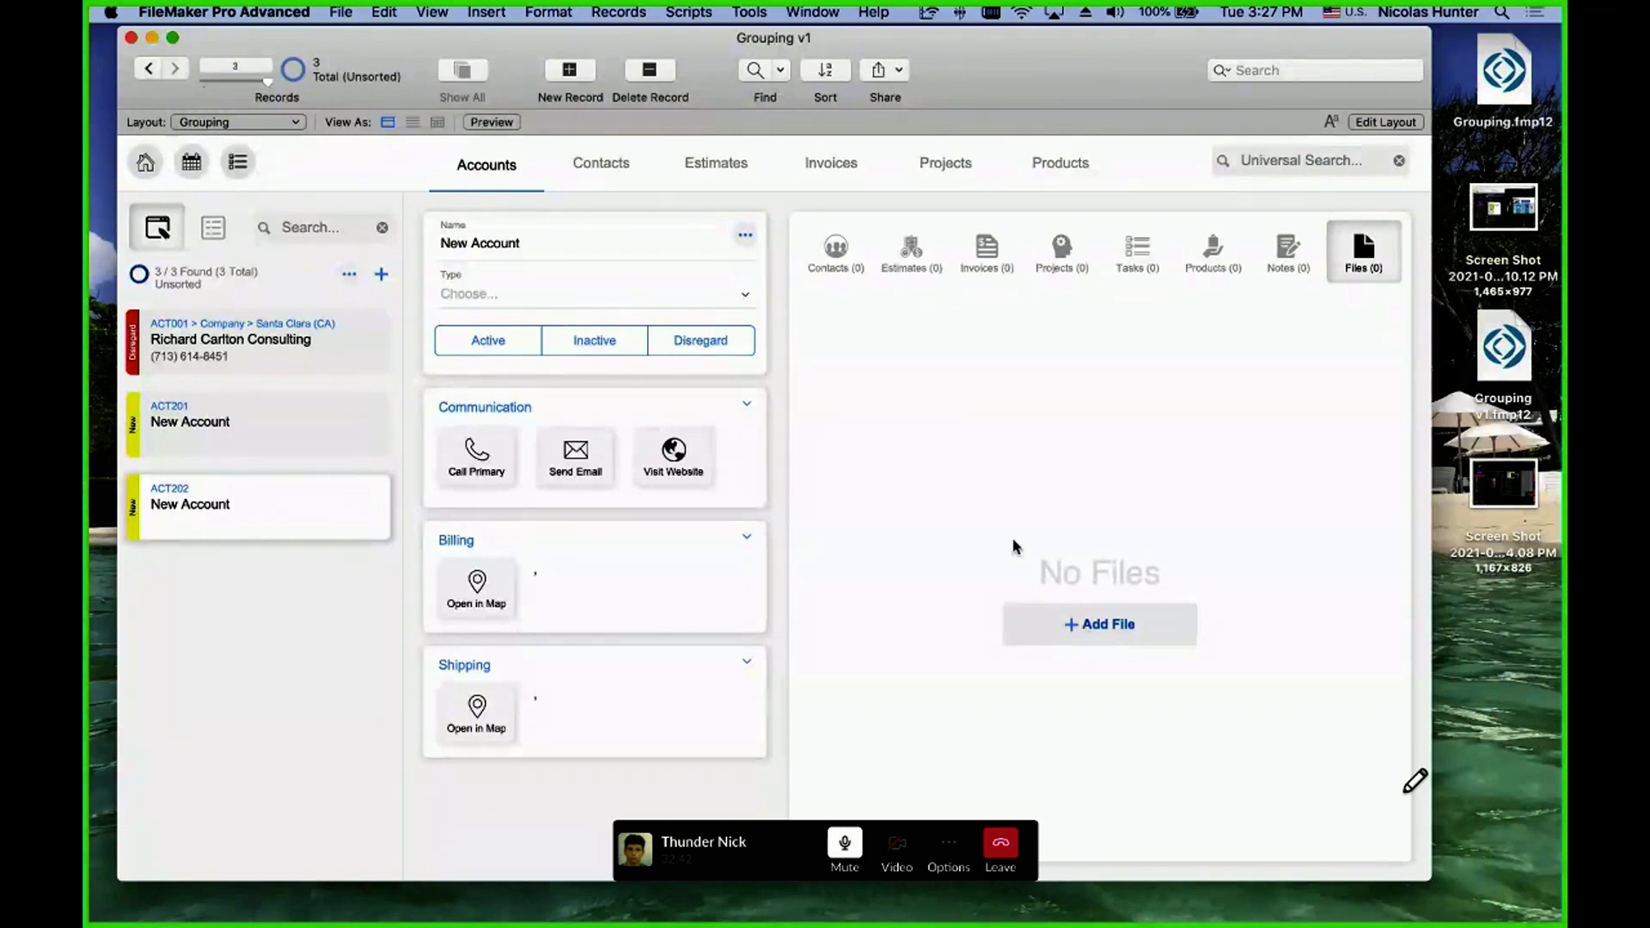
double_click(584, 315)
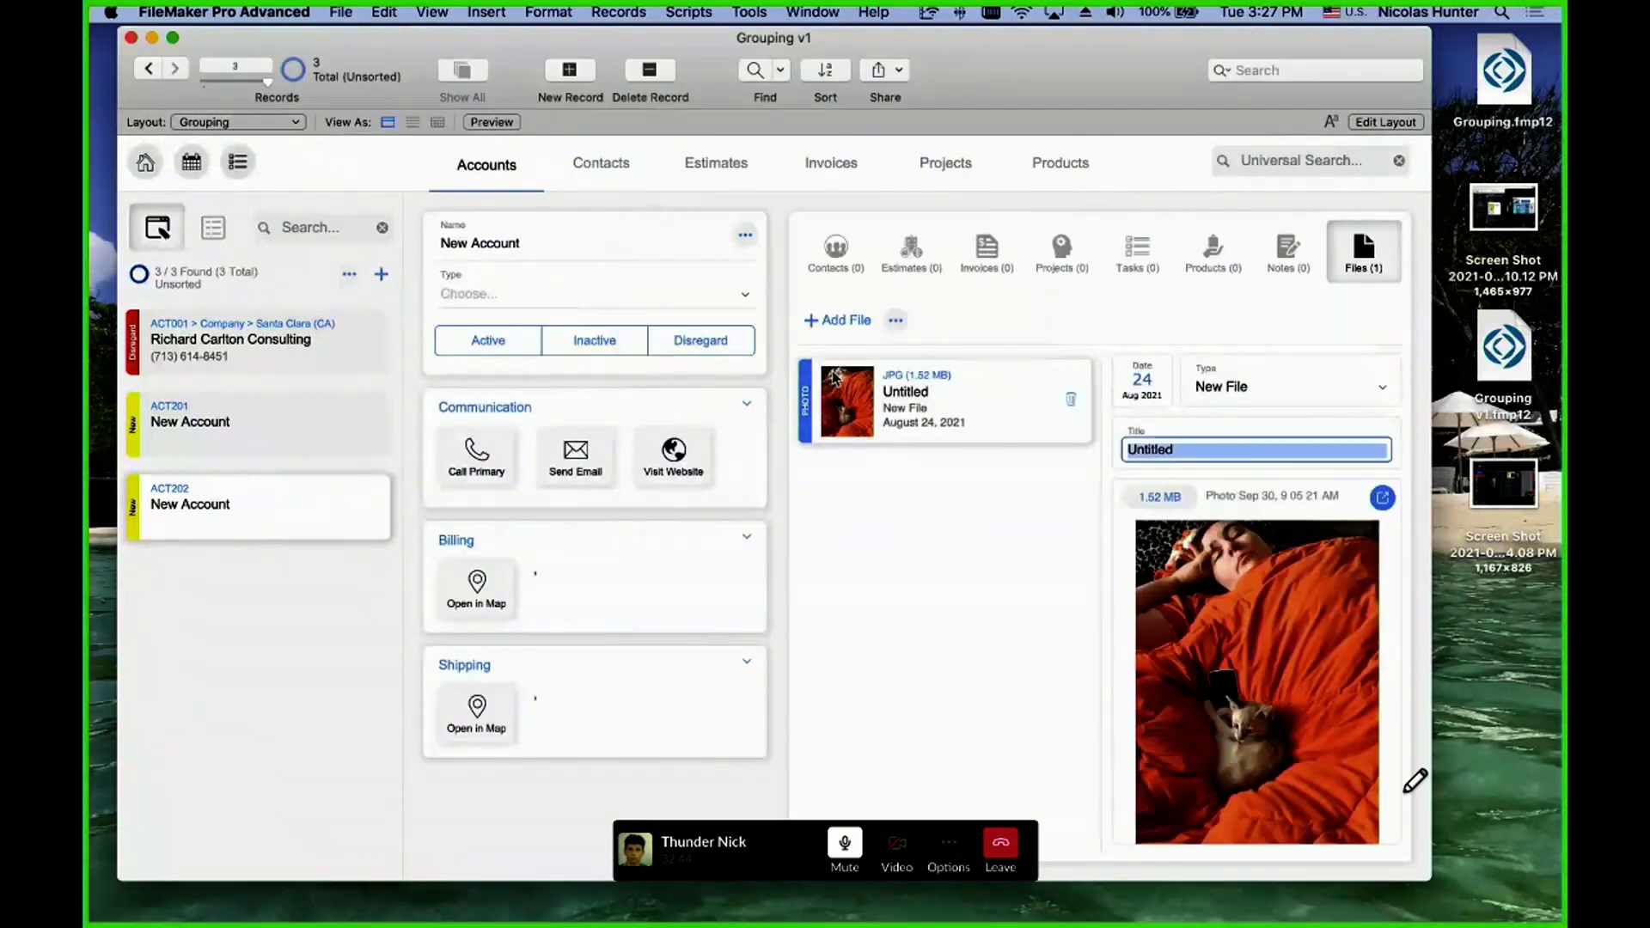
- Cancel deleting the Untitled file row and clear only the photo from its container
left_click(1074, 404)
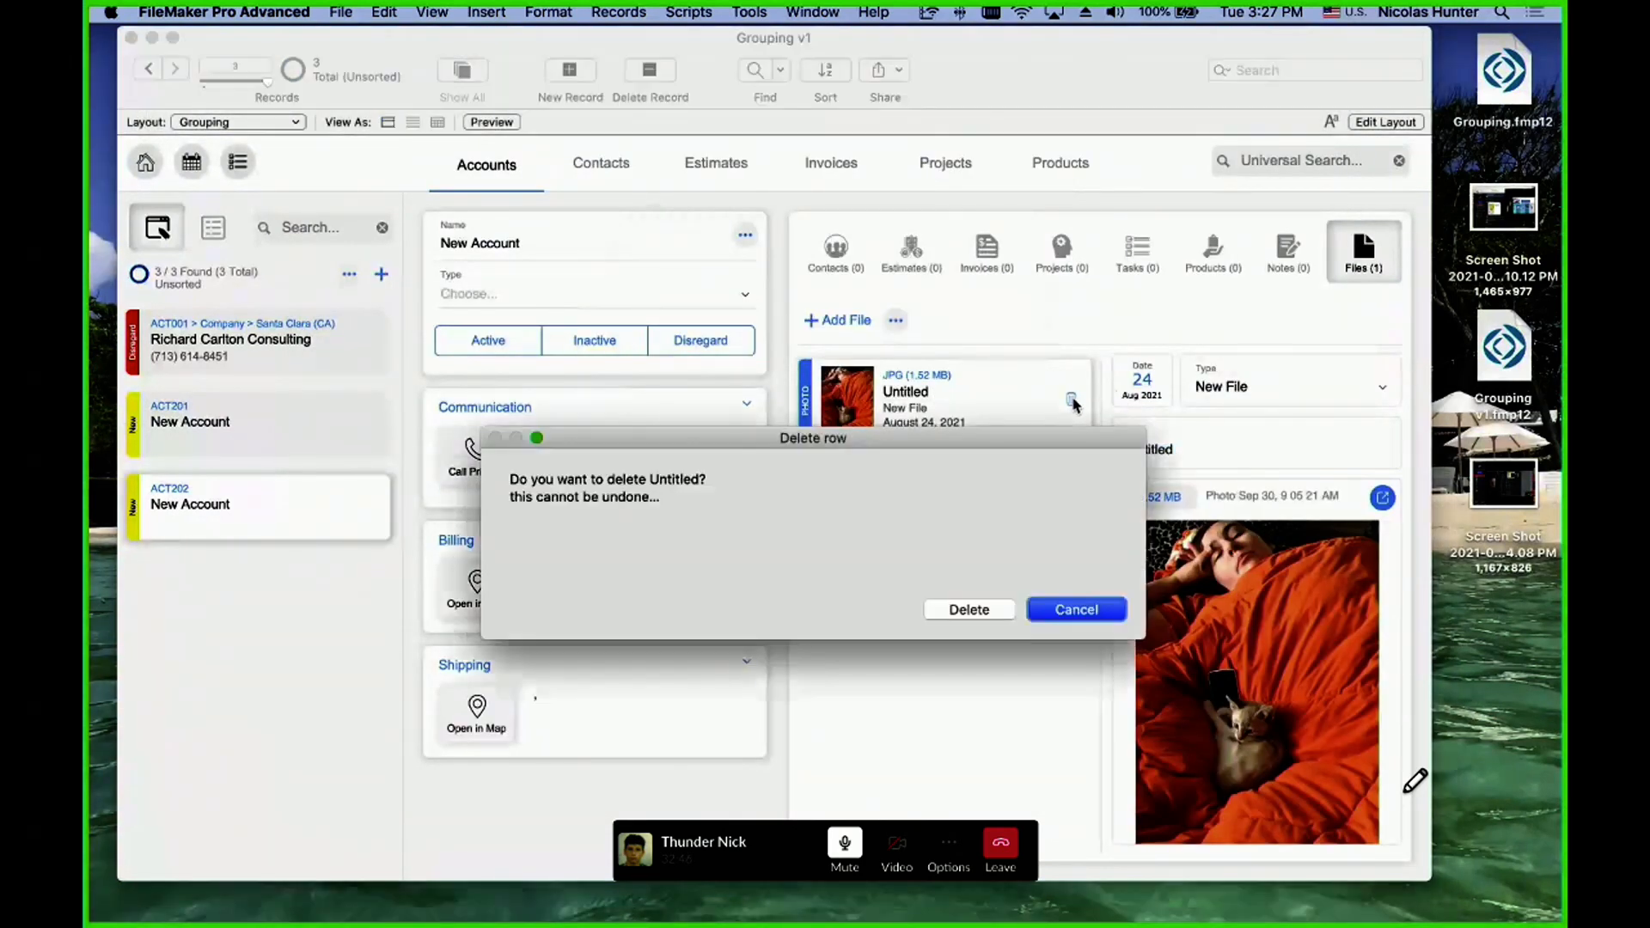
left_click(1076, 612)
left_click(1212, 589)
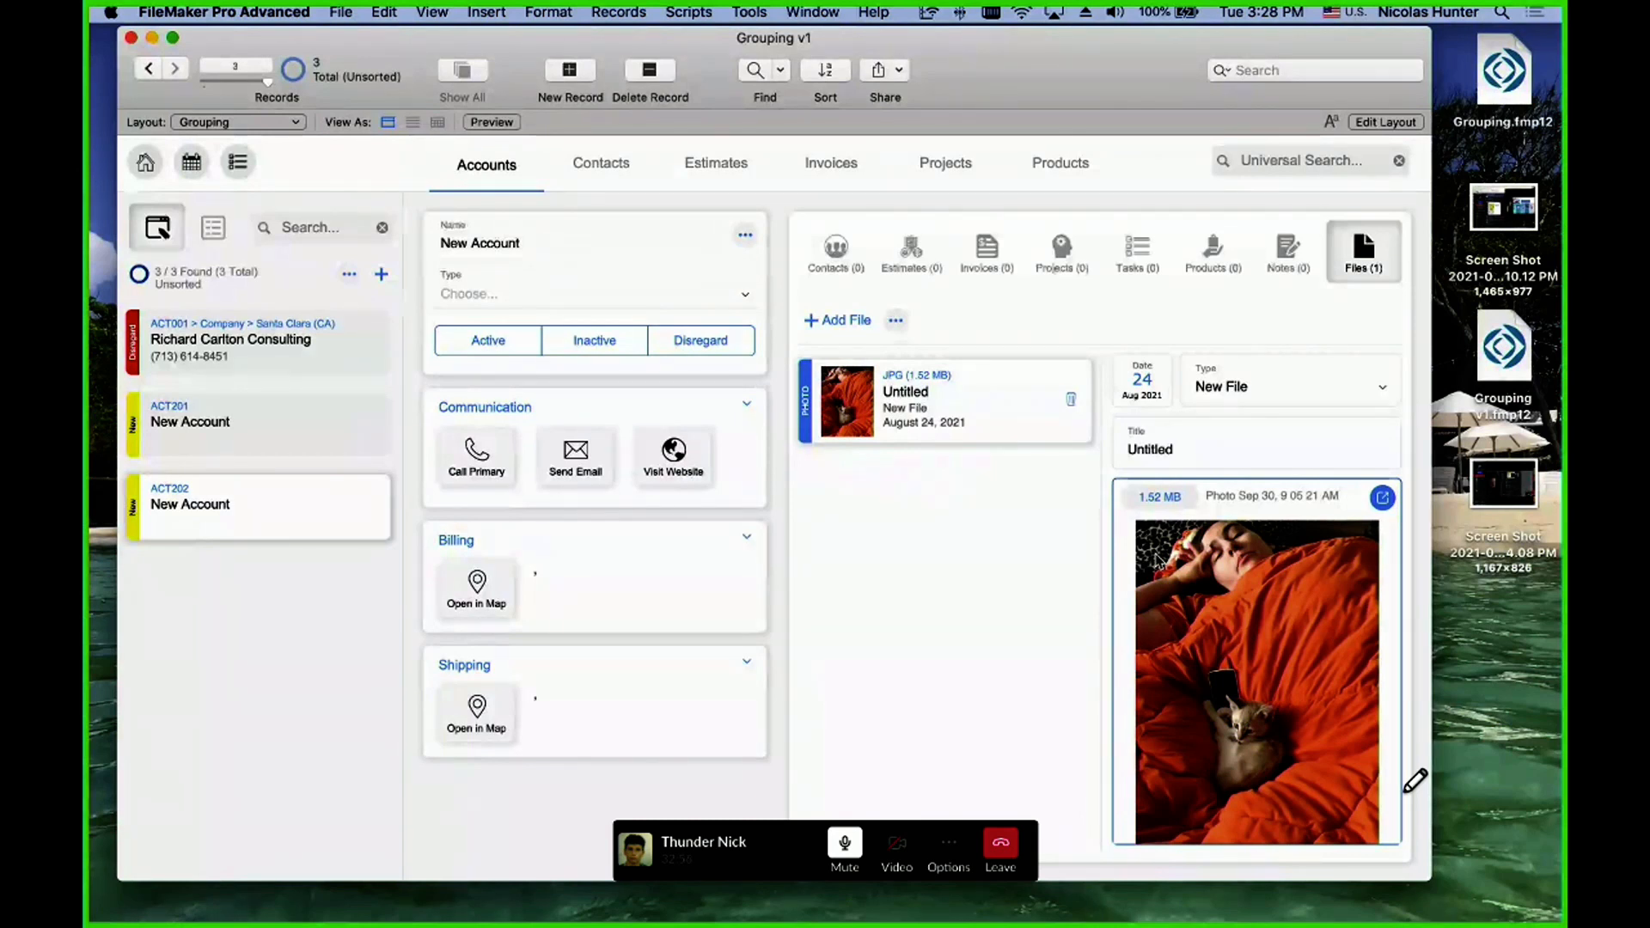
key("Delete")
left_click(1051, 589)
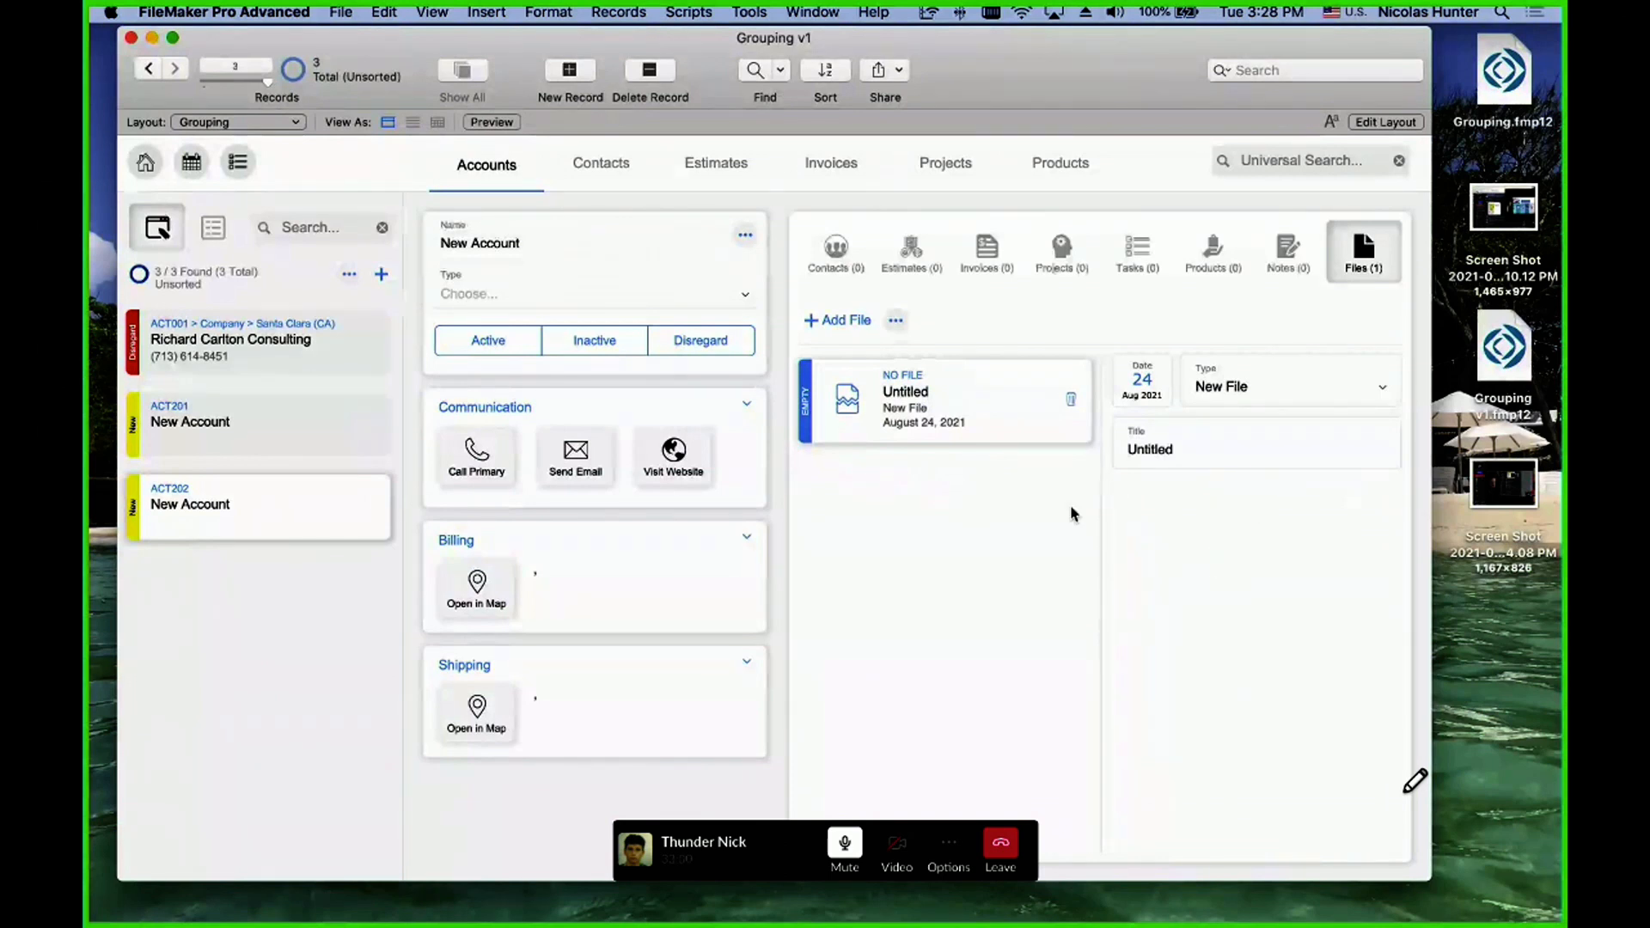
left_click(1243, 446)
left_click(987, 515)
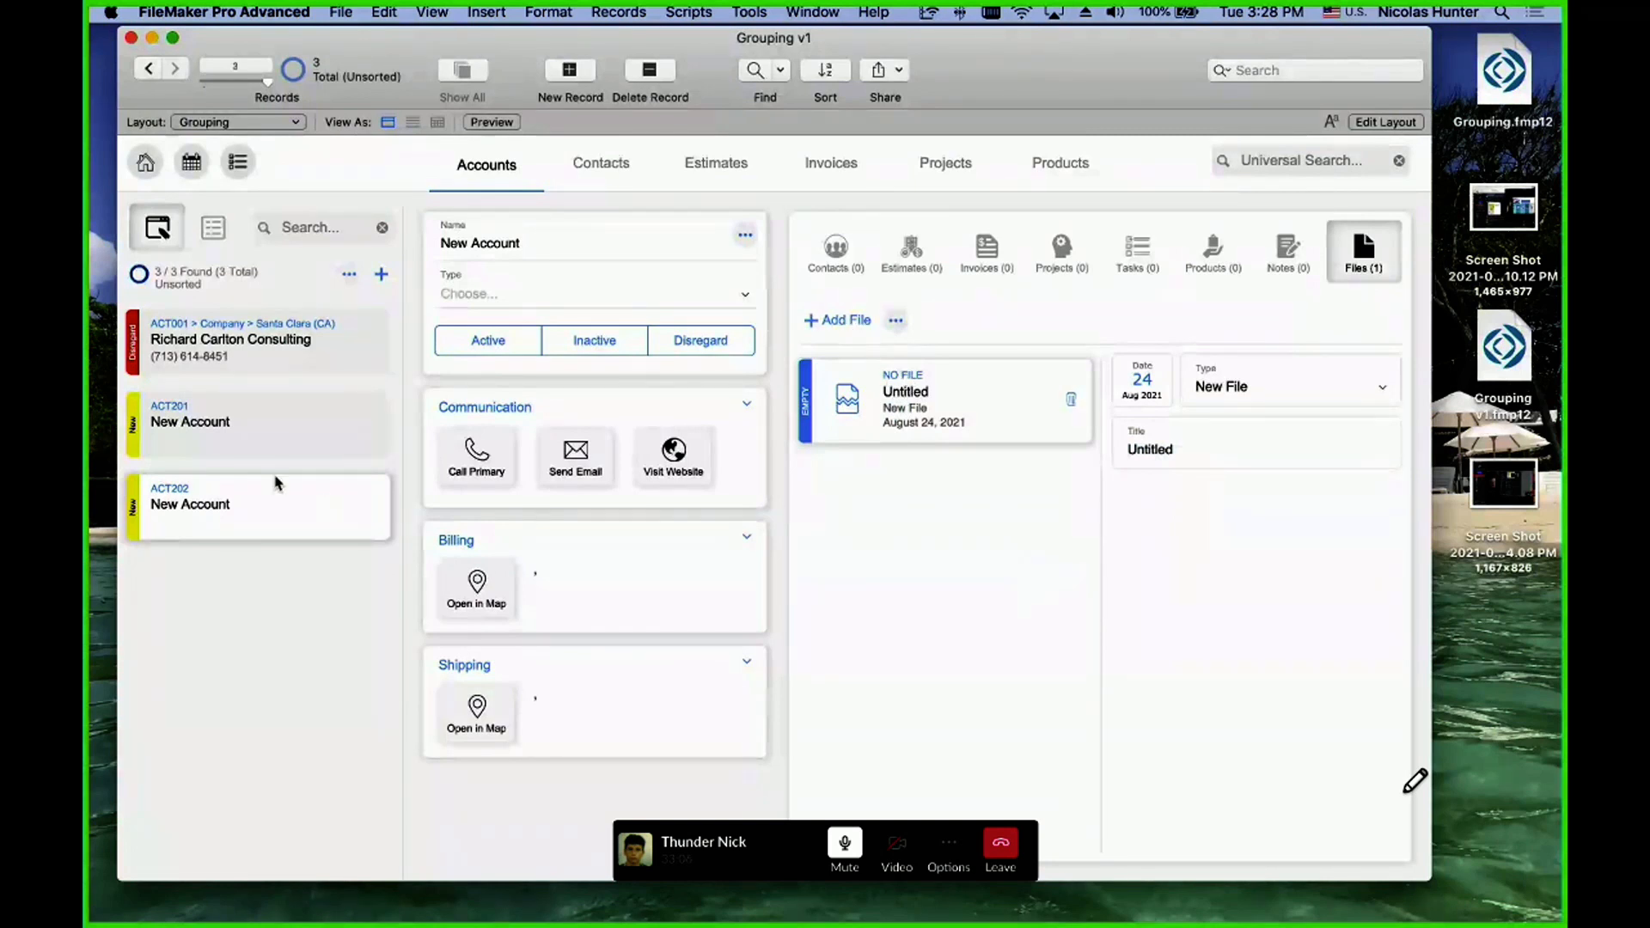
- Open the second account record and insert Photo Sep 29, 7 25 30 PM.jpg as its file
left_click(273, 451)
left_click(1105, 624)
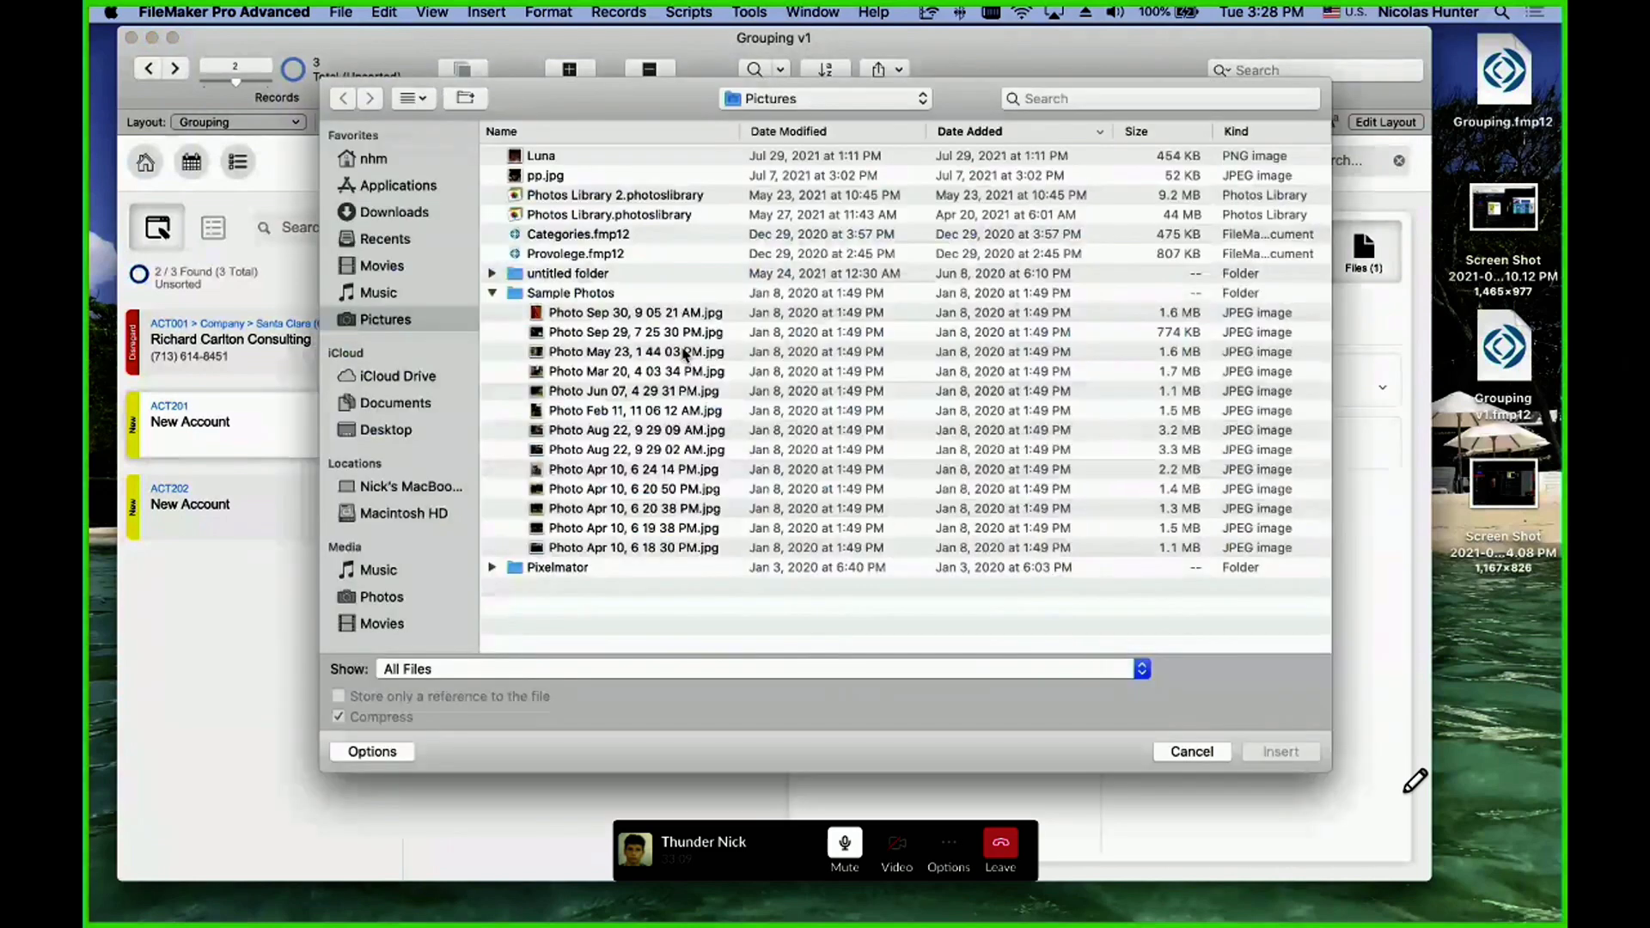
left_click(627, 352)
double_click(627, 332)
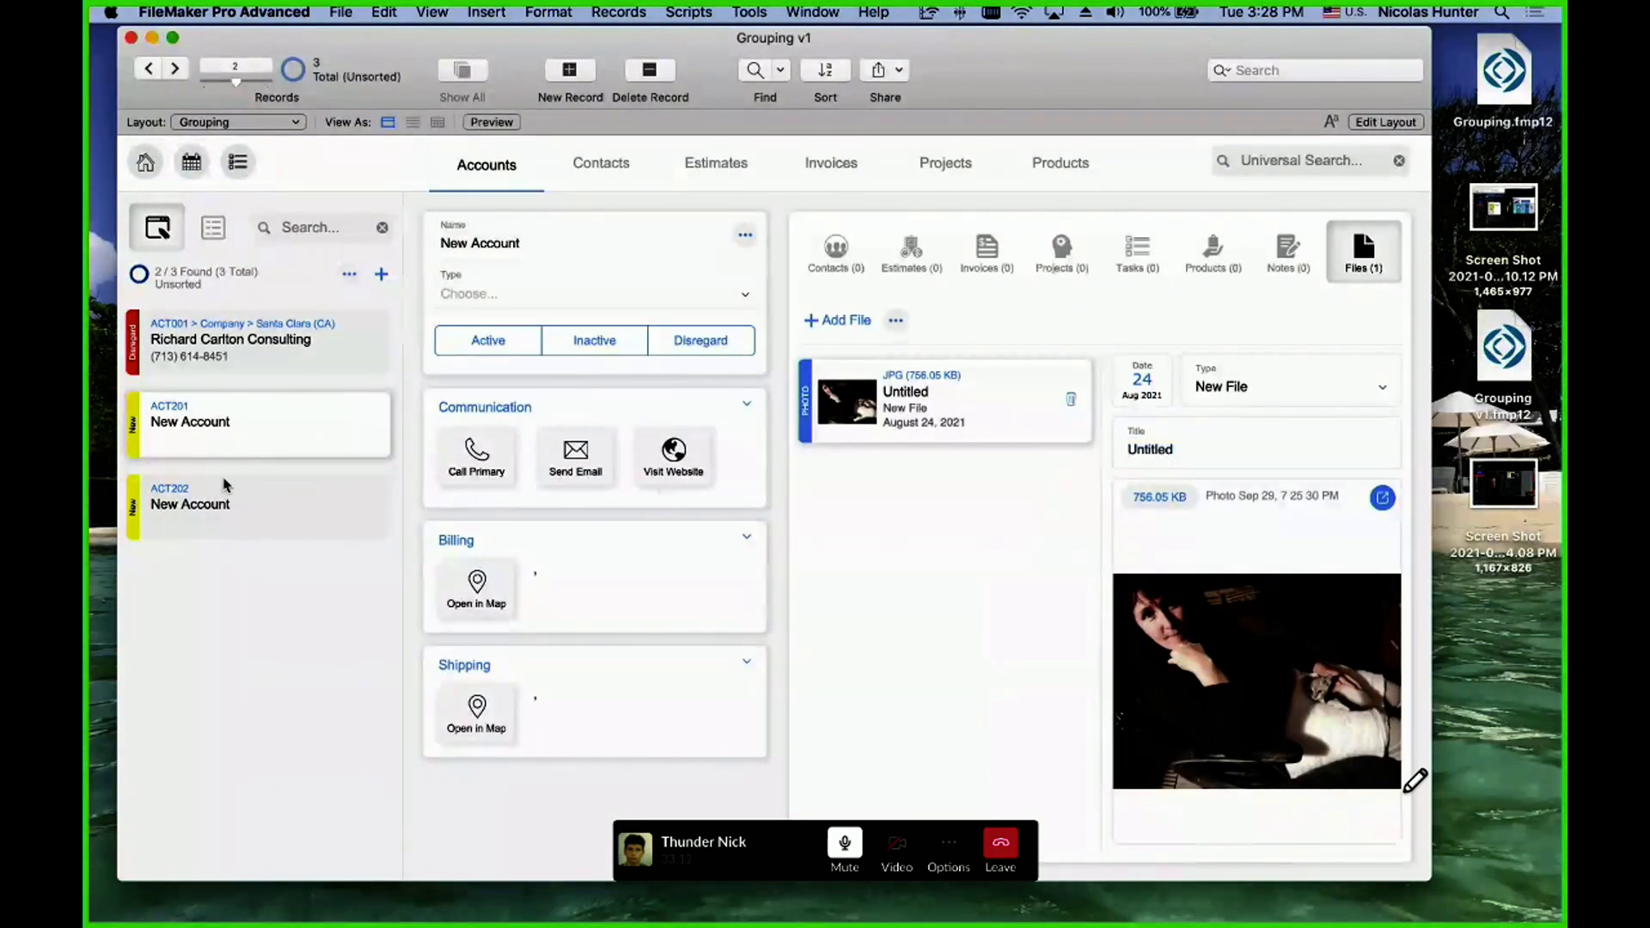
- Return to the third account, select its empty Untitled file and enlarge the window to examine the detail area
left_click(229, 496)
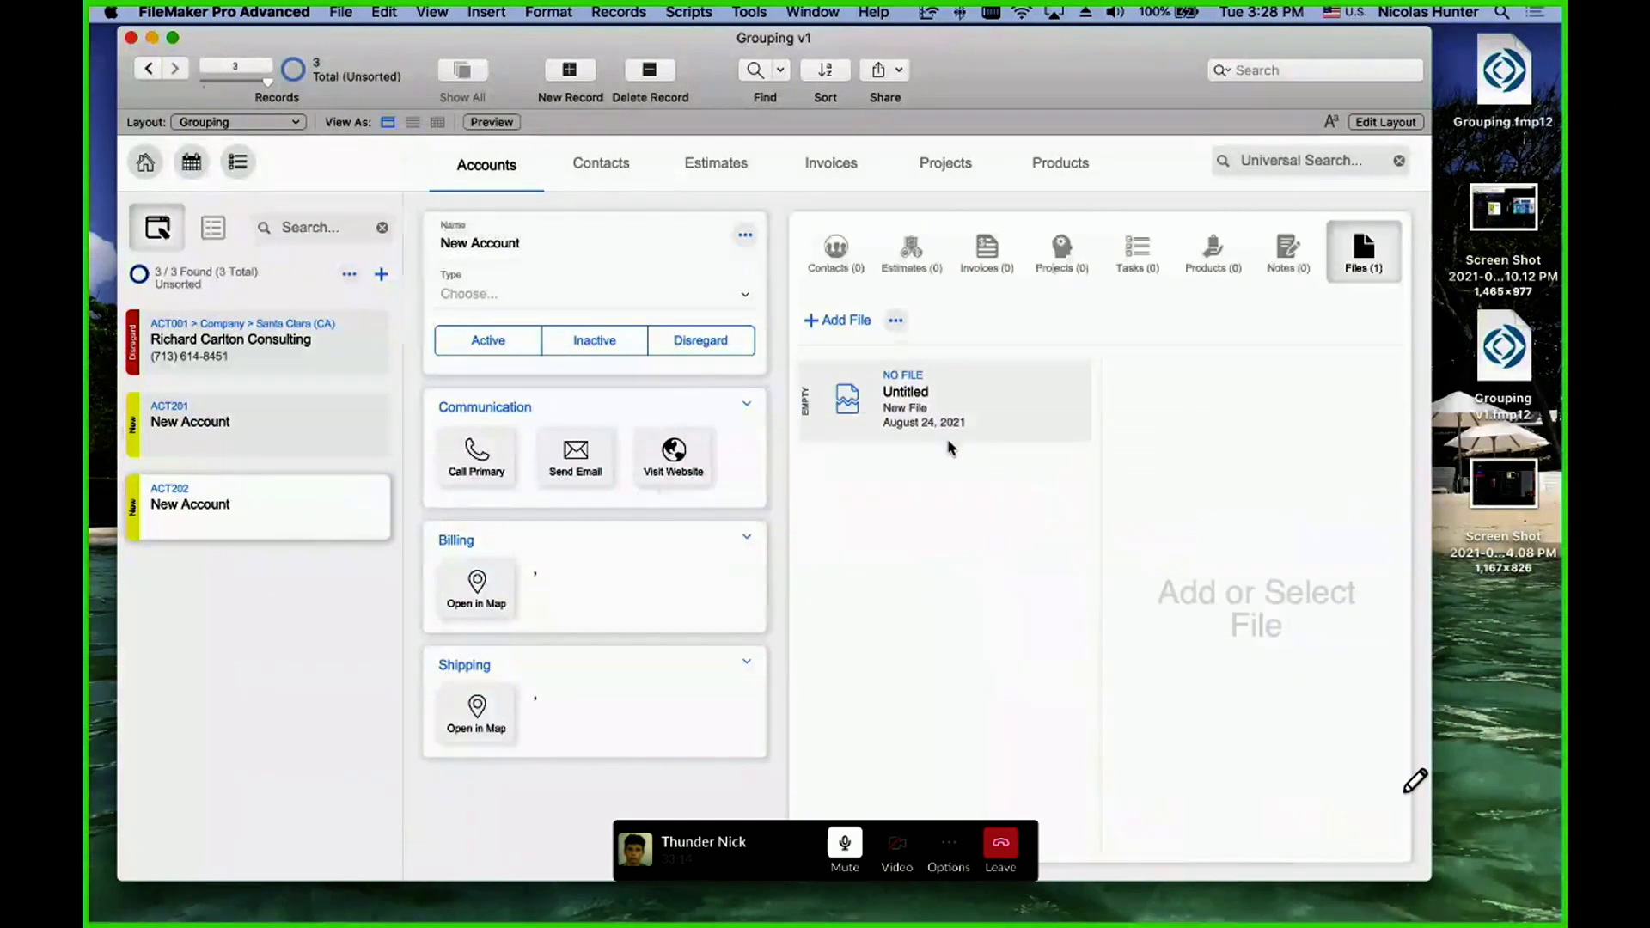
left_click(241, 443)
left_click(243, 504)
left_click(1008, 426)
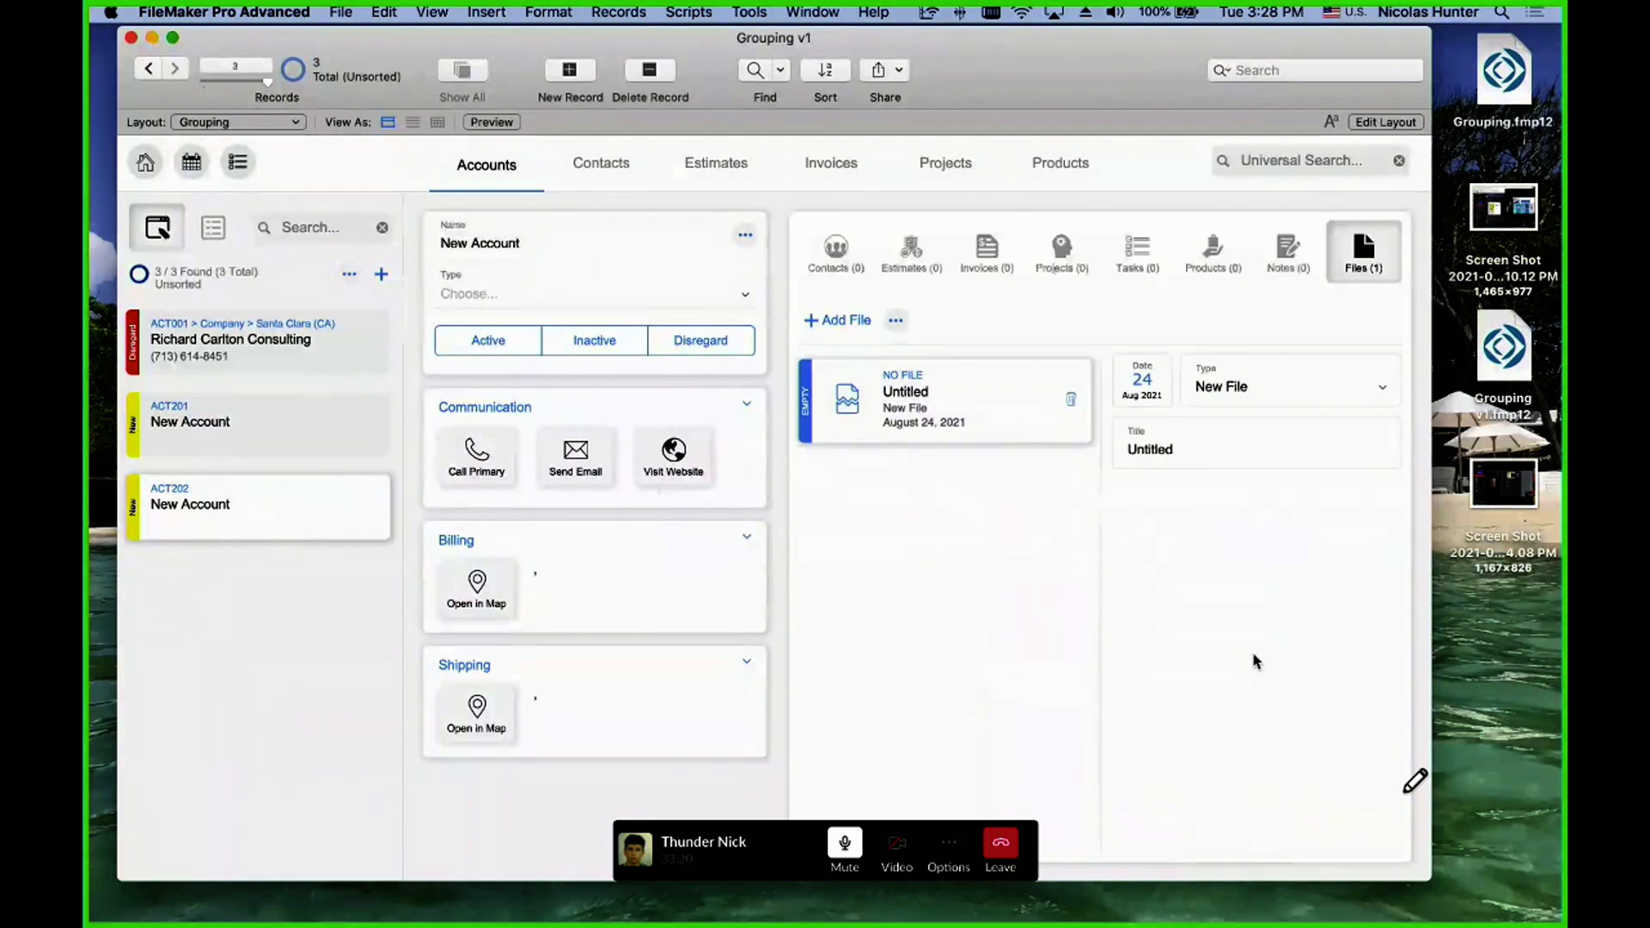
left_click_drag(1506, 885, 1528, 898)
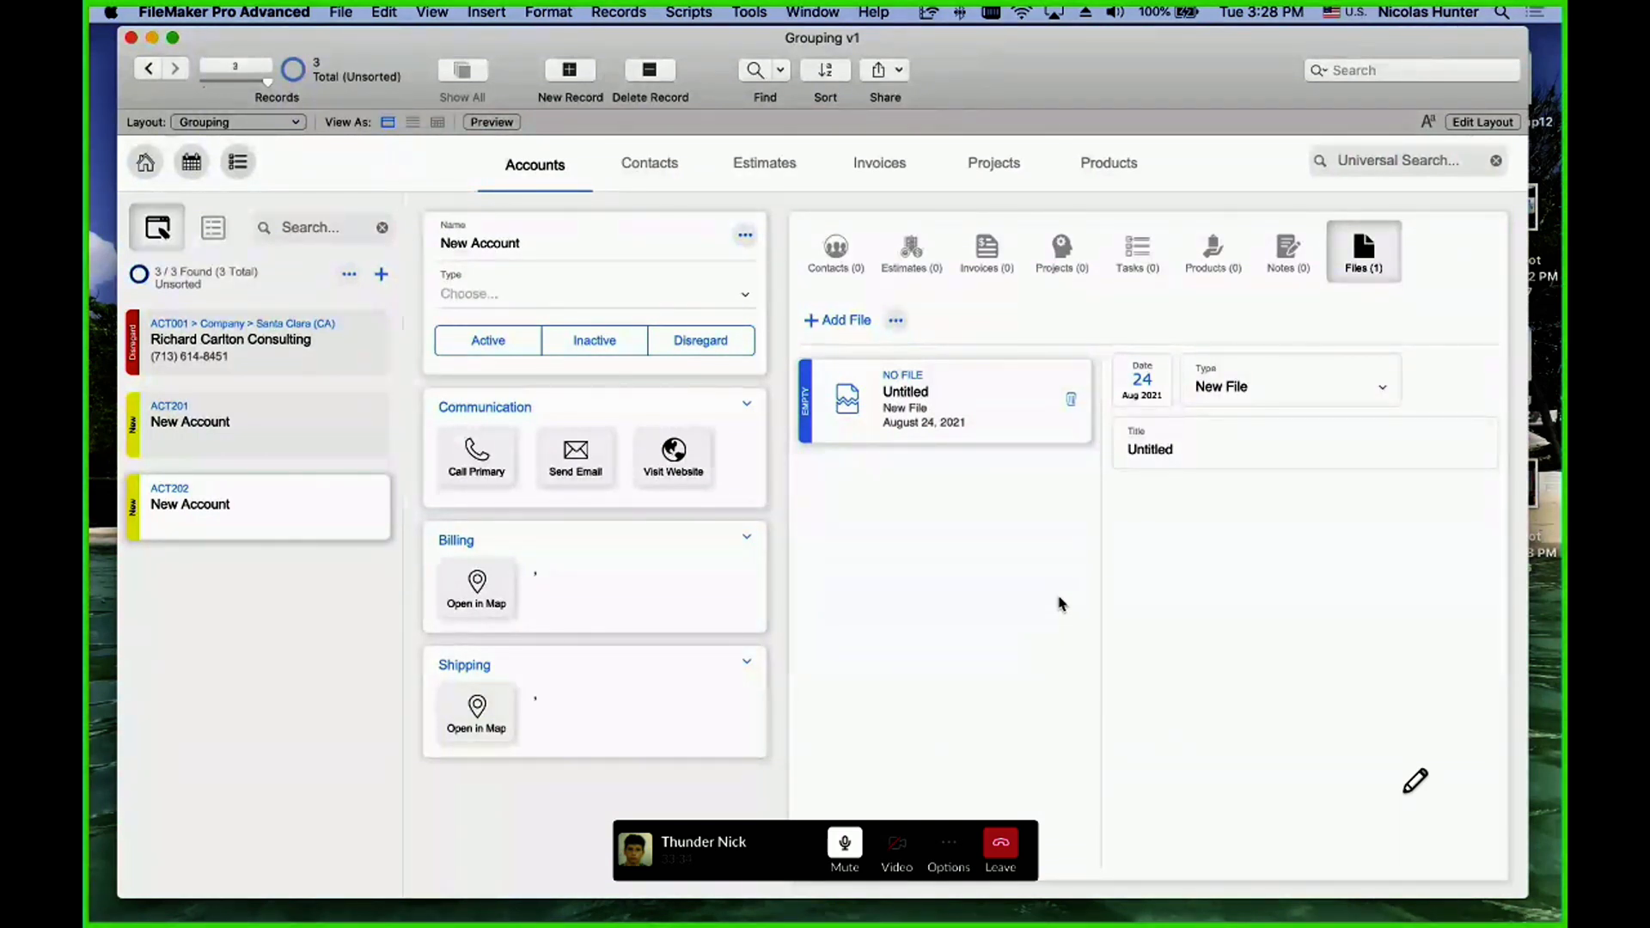
left_click(1203, 452)
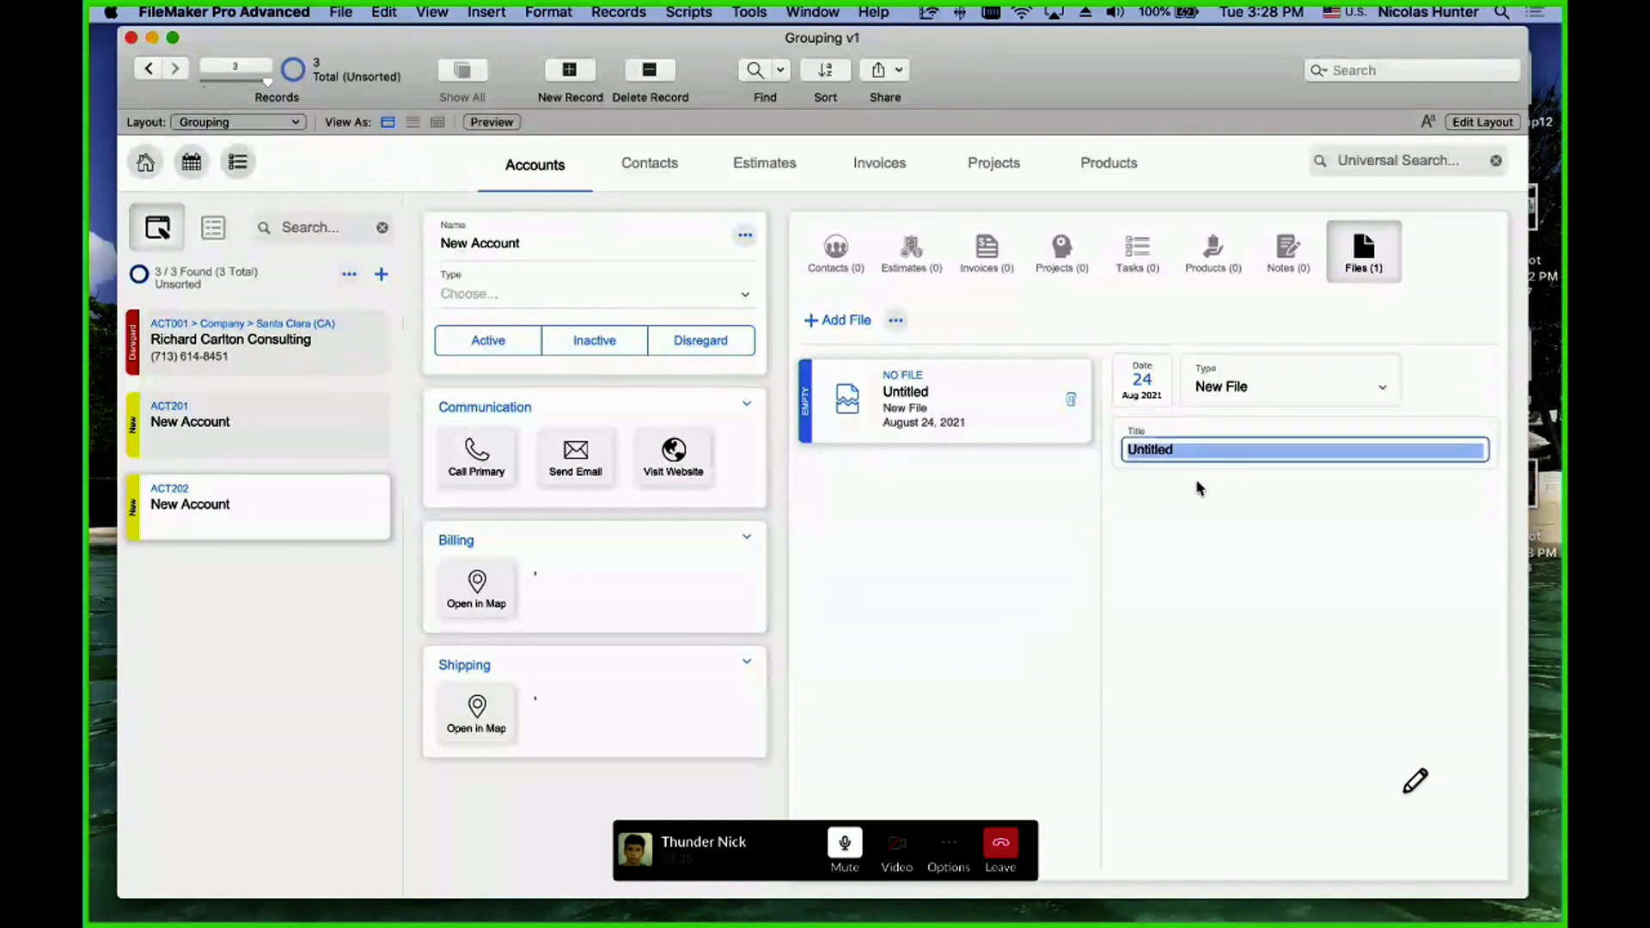
left_click(1207, 540)
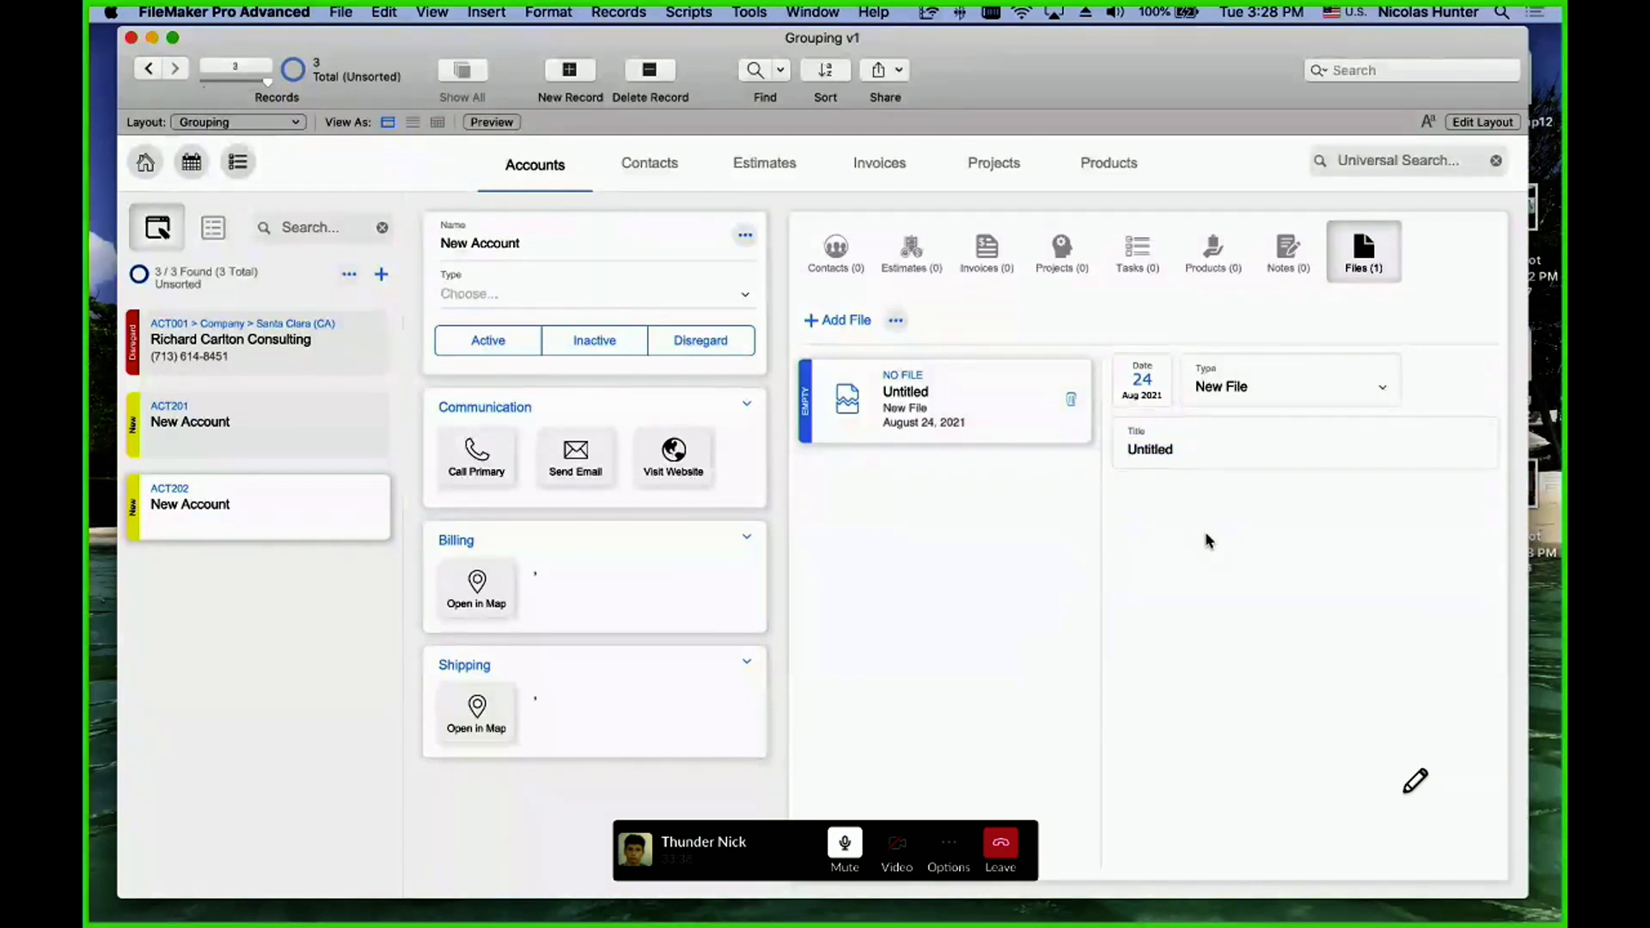
- Switch to Layout mode, select the outer files group on slide_8, and temporarily hide it to view the No Files objects beneath
key("super+l")
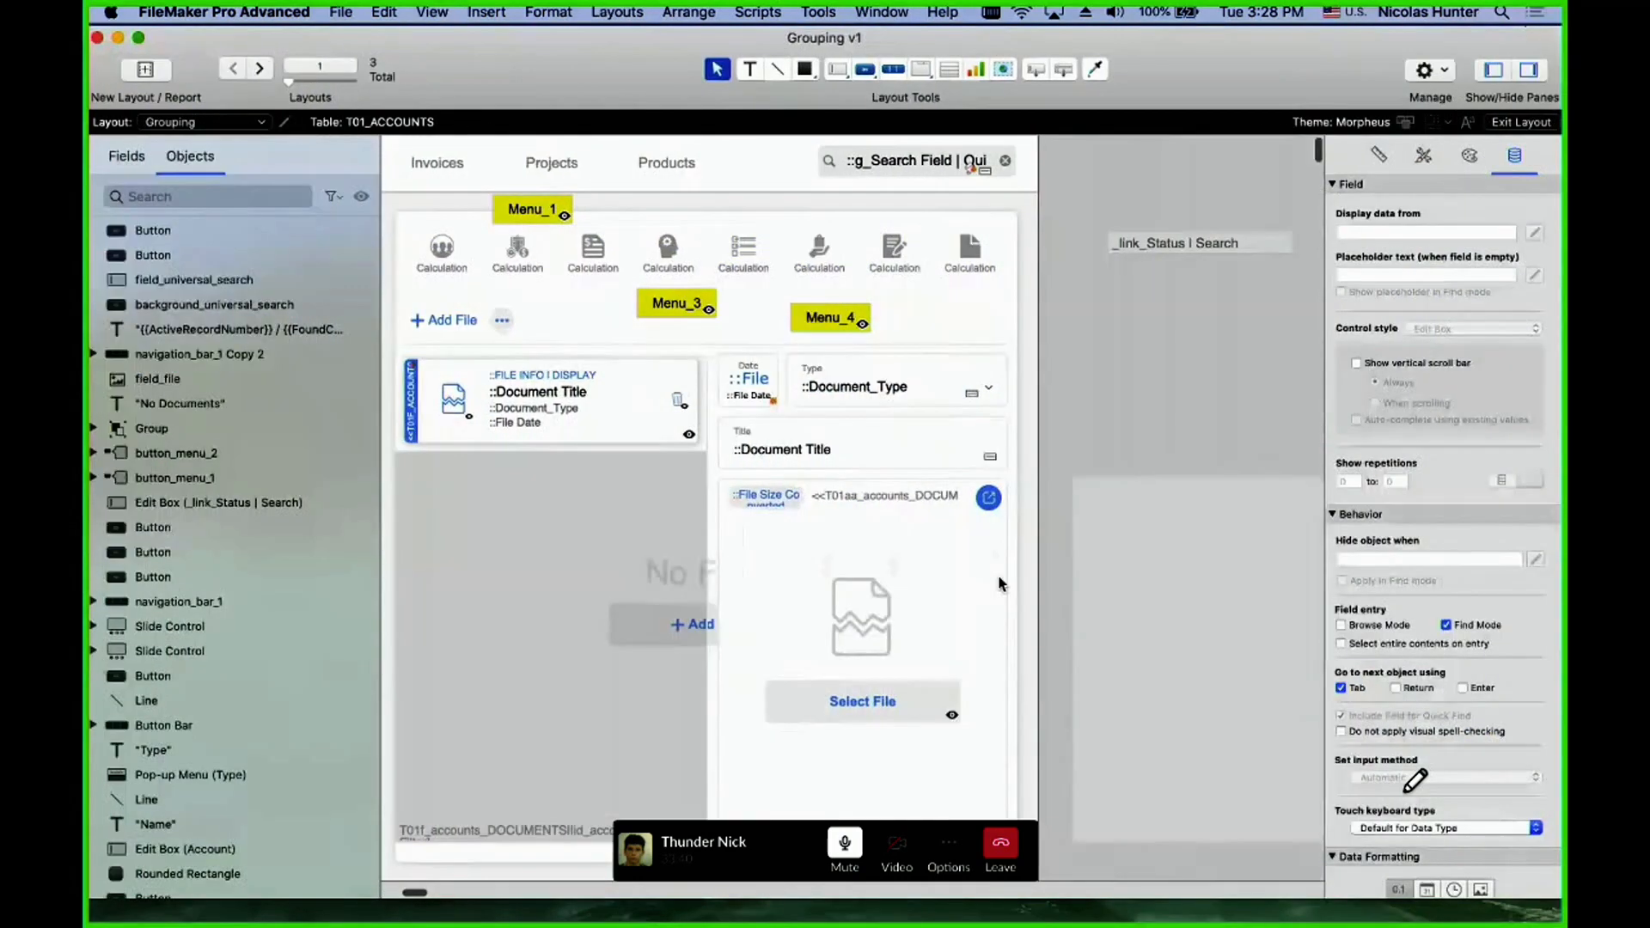
scroll(883, 551, "left", 4)
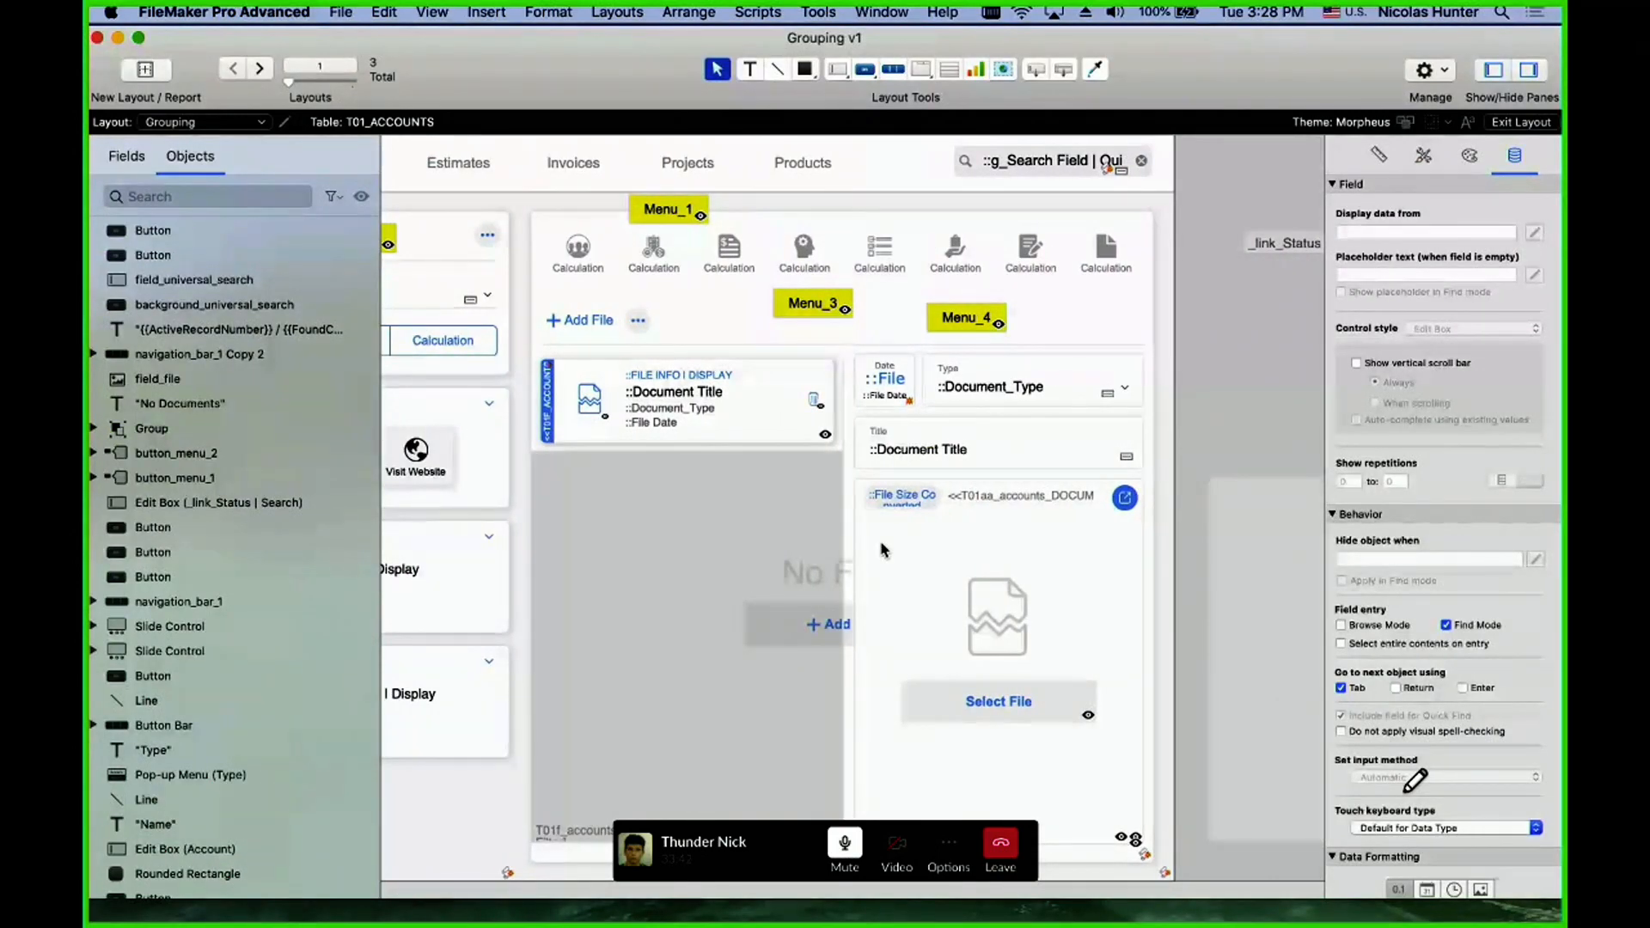
left_click(704, 539)
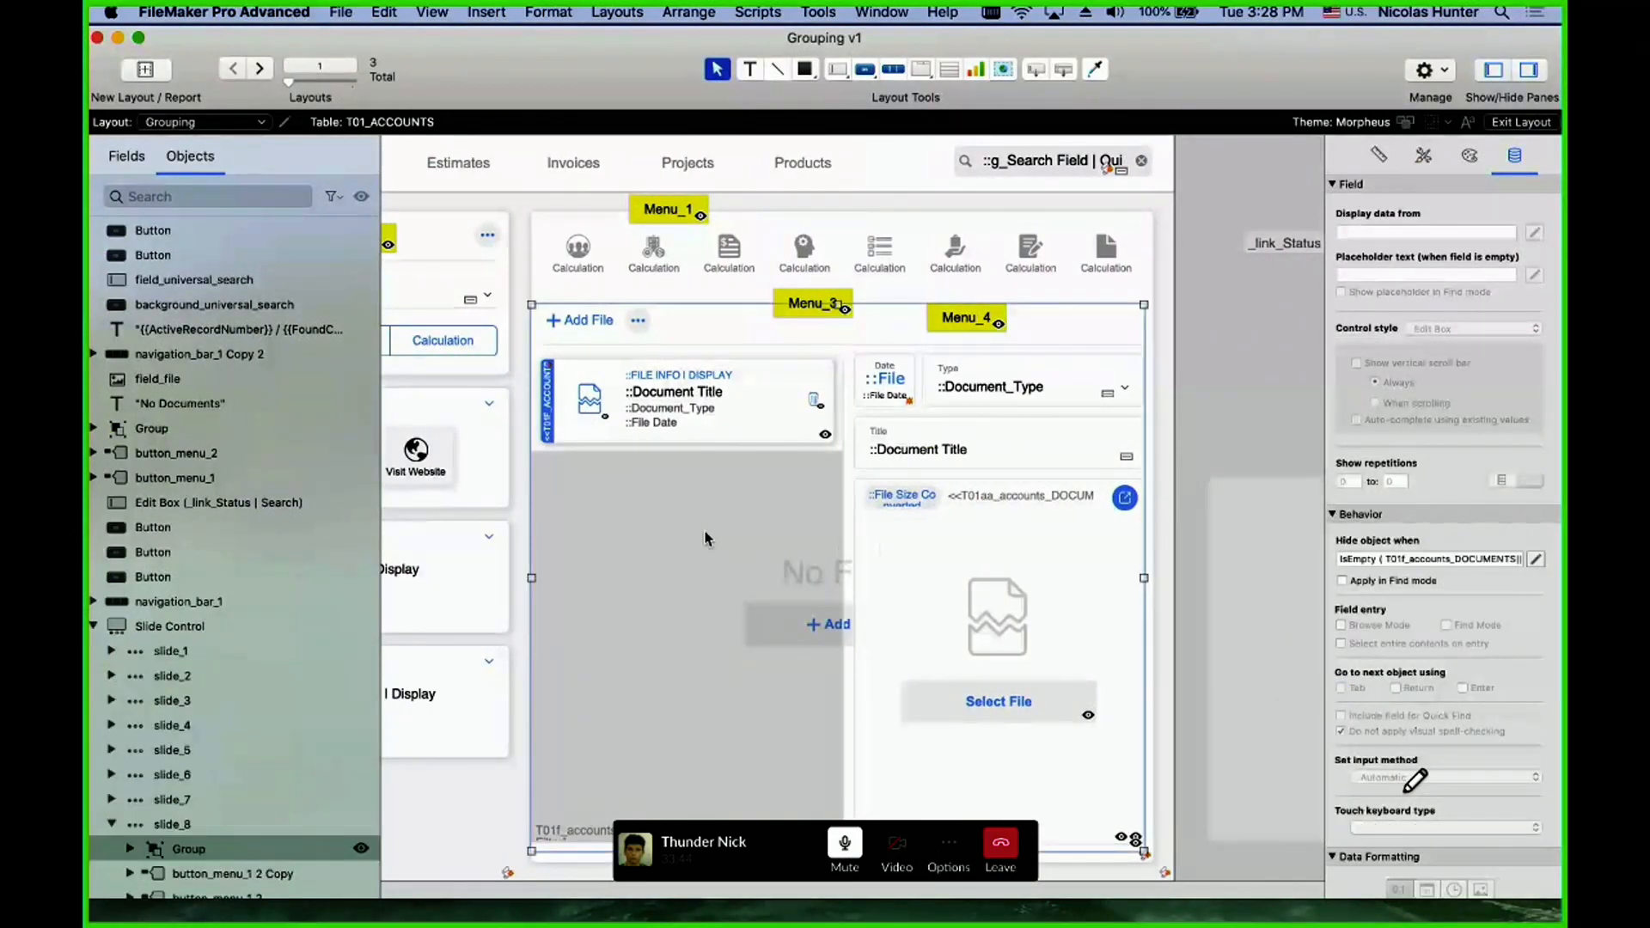
left_click_drag(672, 527, 652, 431)
key("super+z")
left_click(362, 849)
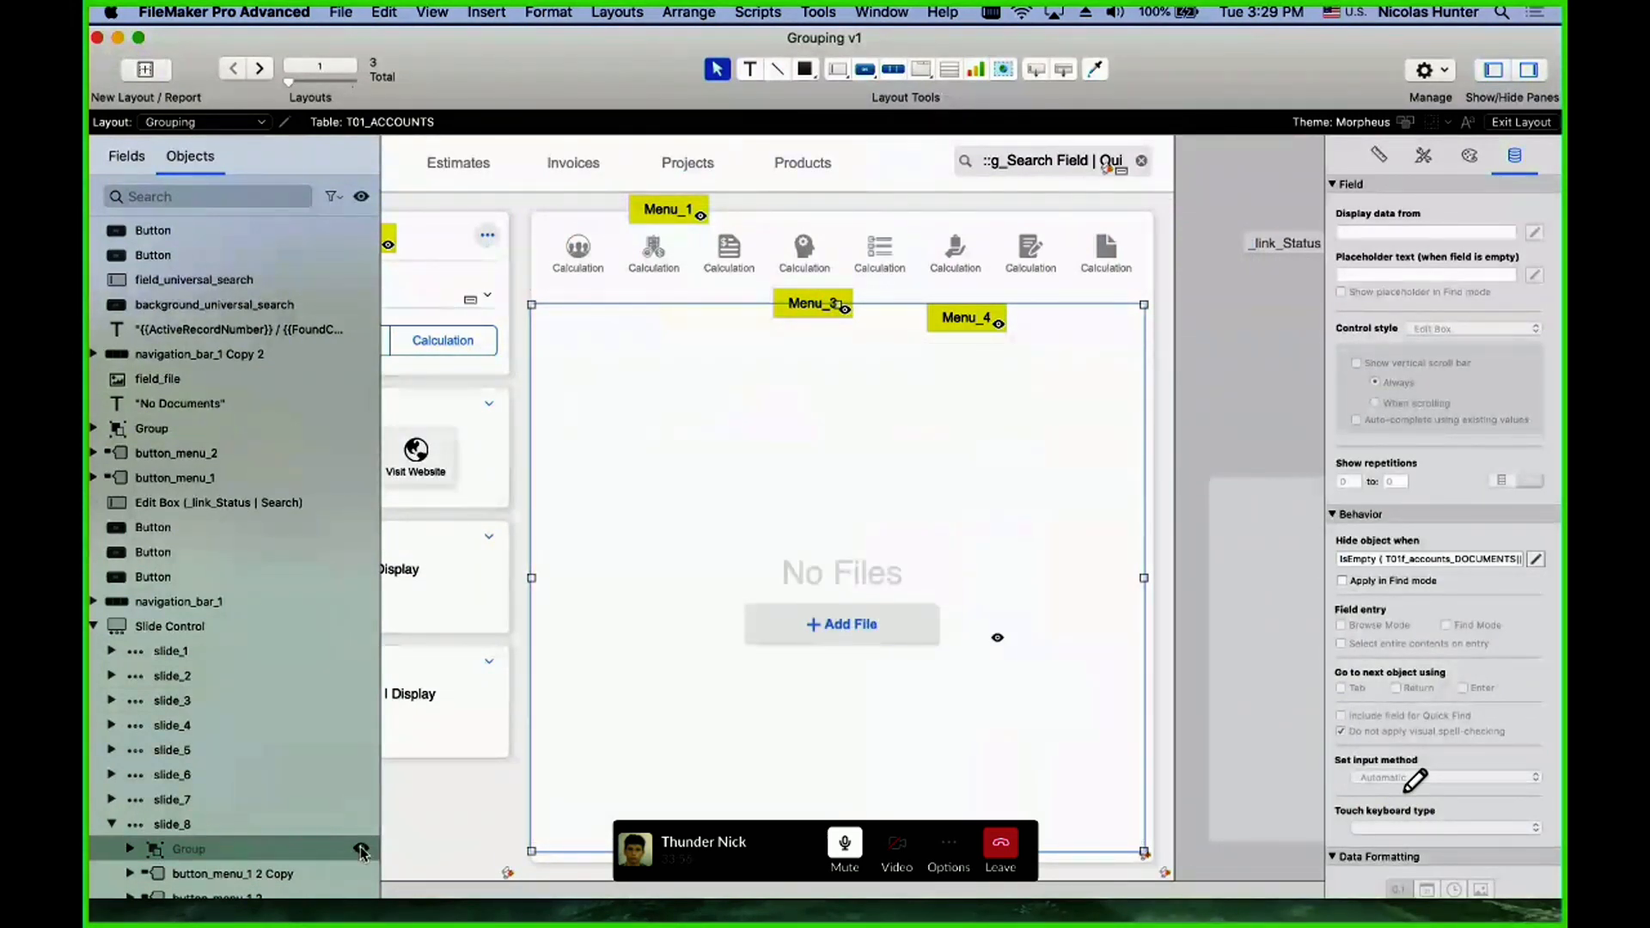
left_click(362, 848)
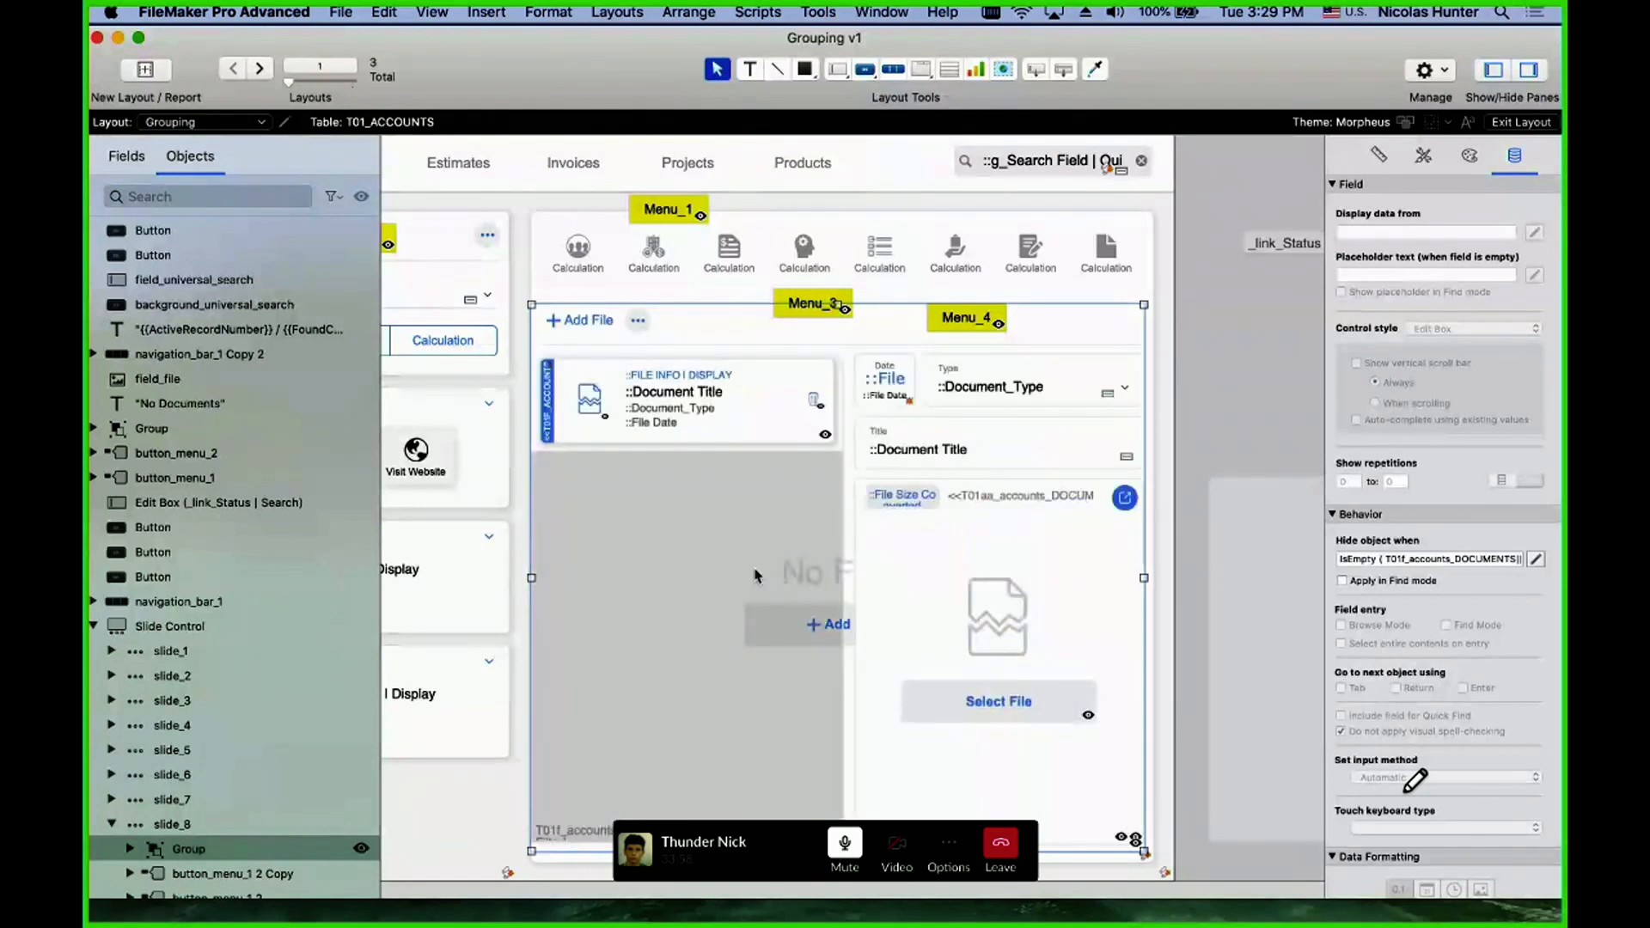
- Inspect portal_files and the nested file detail group's hide condition, temporarily hiding that group to view the Add or Select File text
left_click(566, 353)
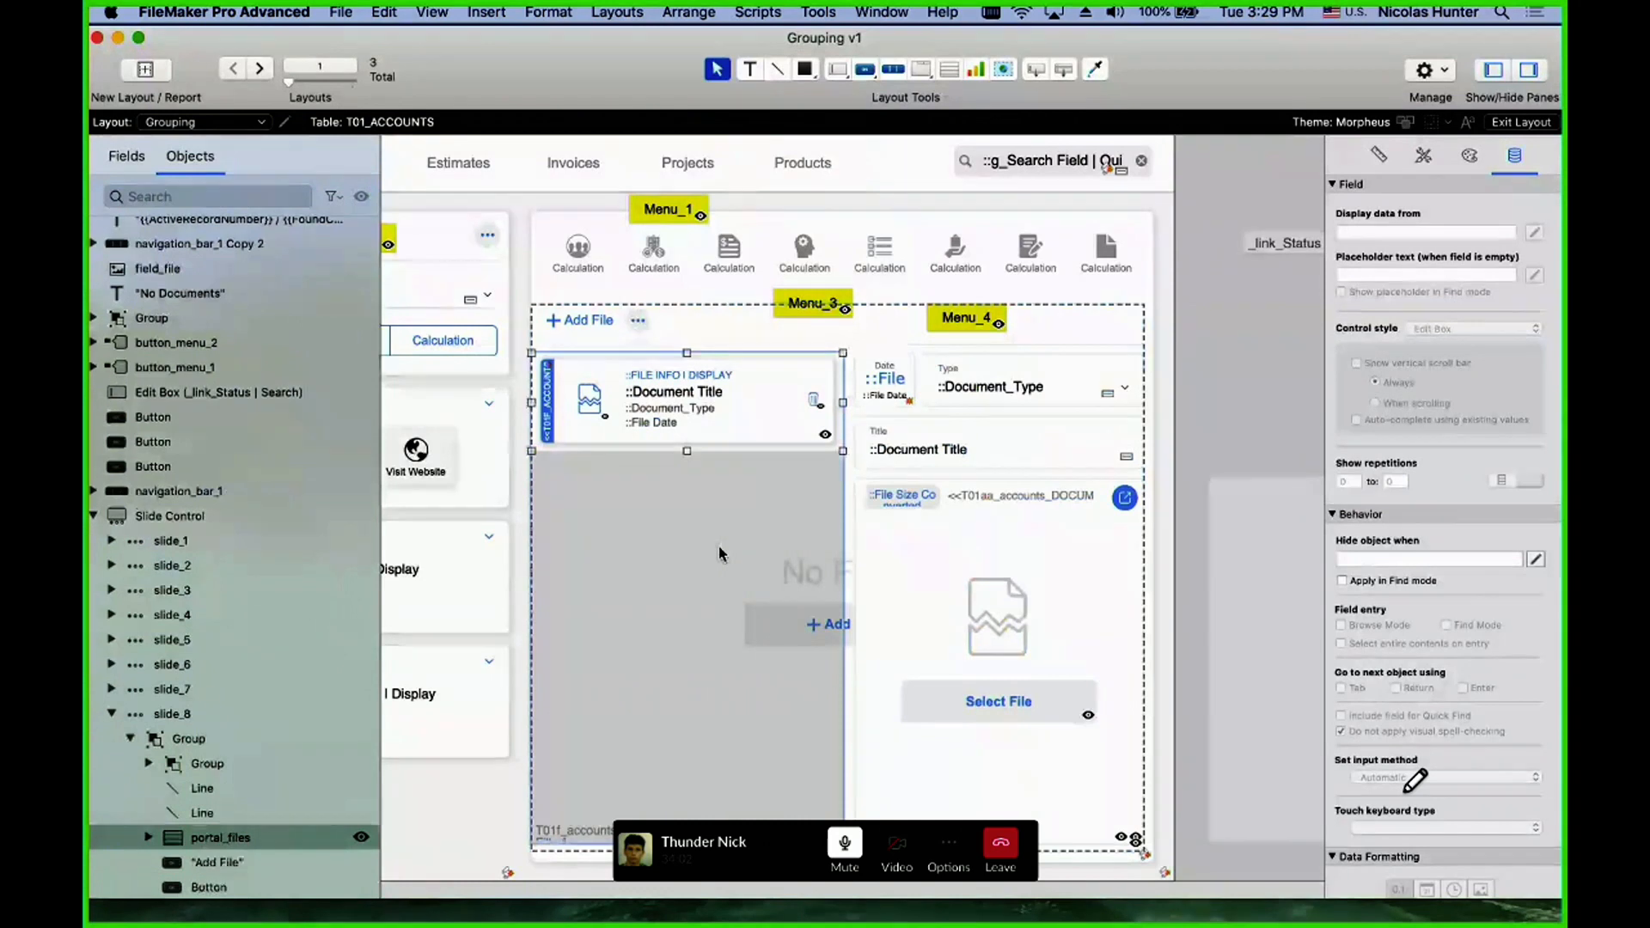
left_click(611, 574)
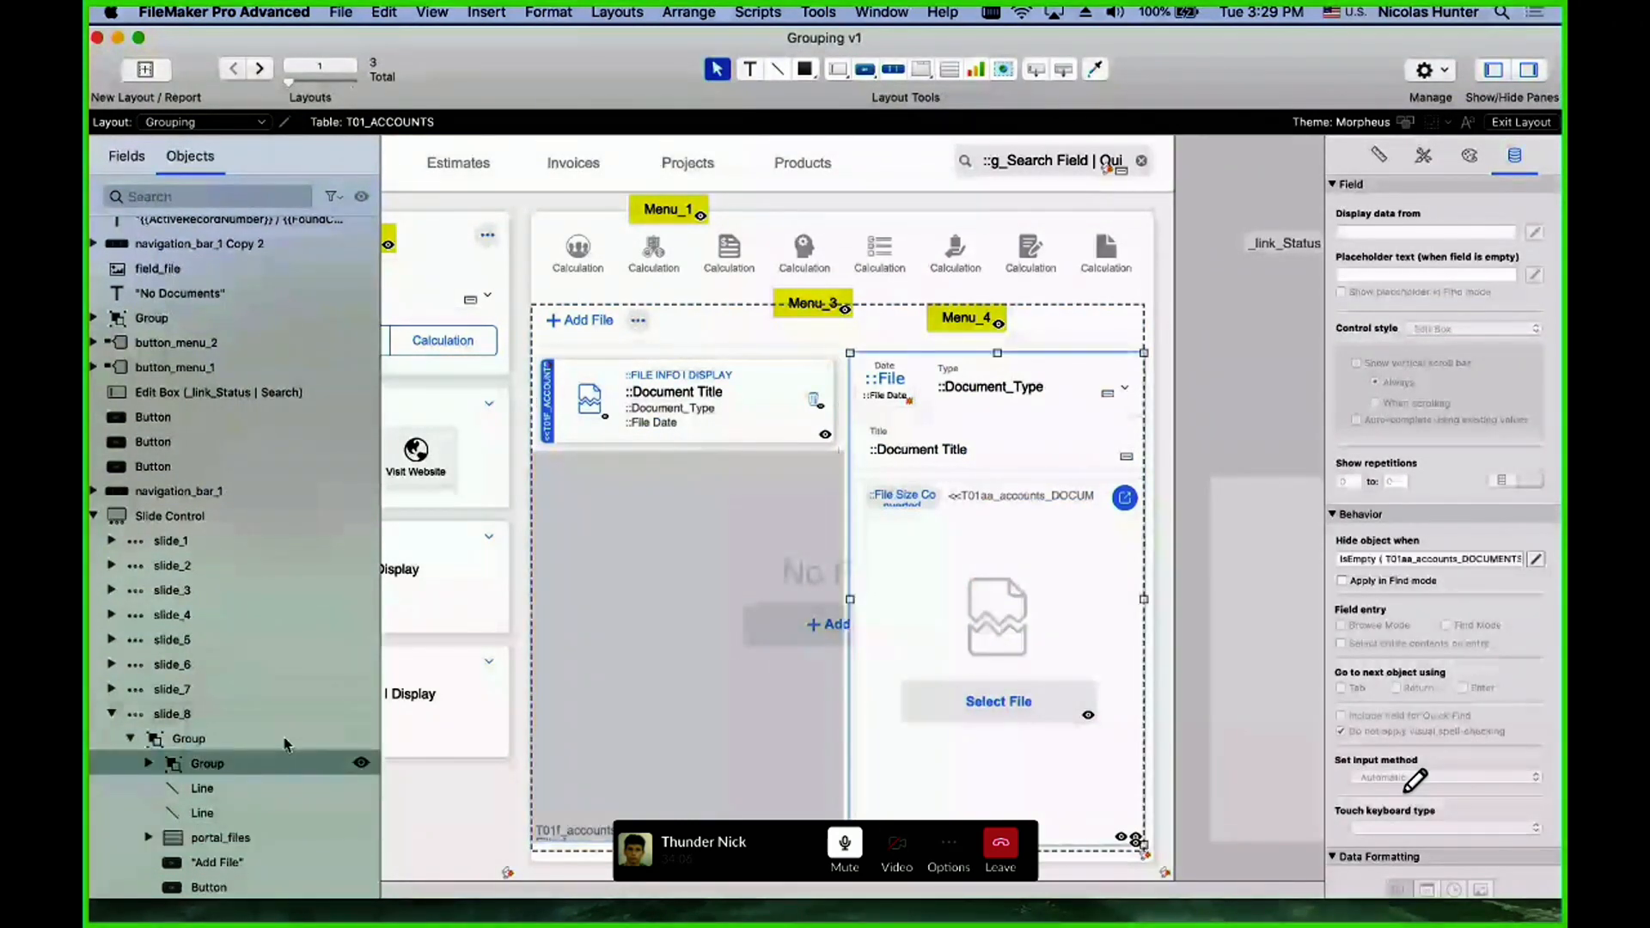
left_click(229, 735)
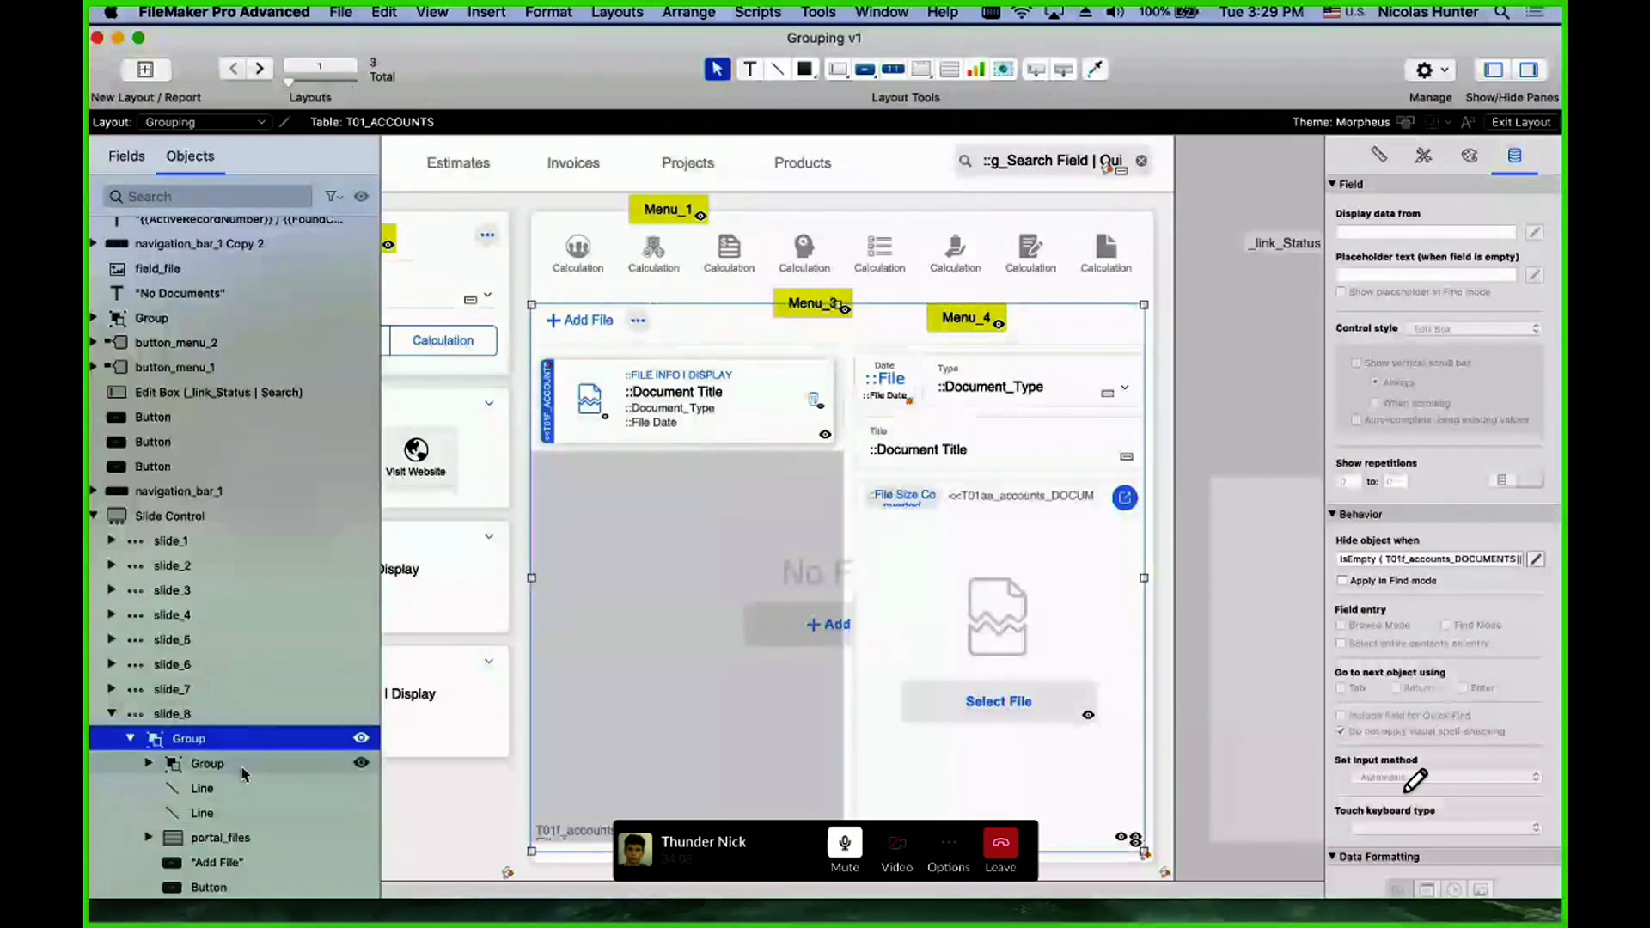
left_click(239, 765)
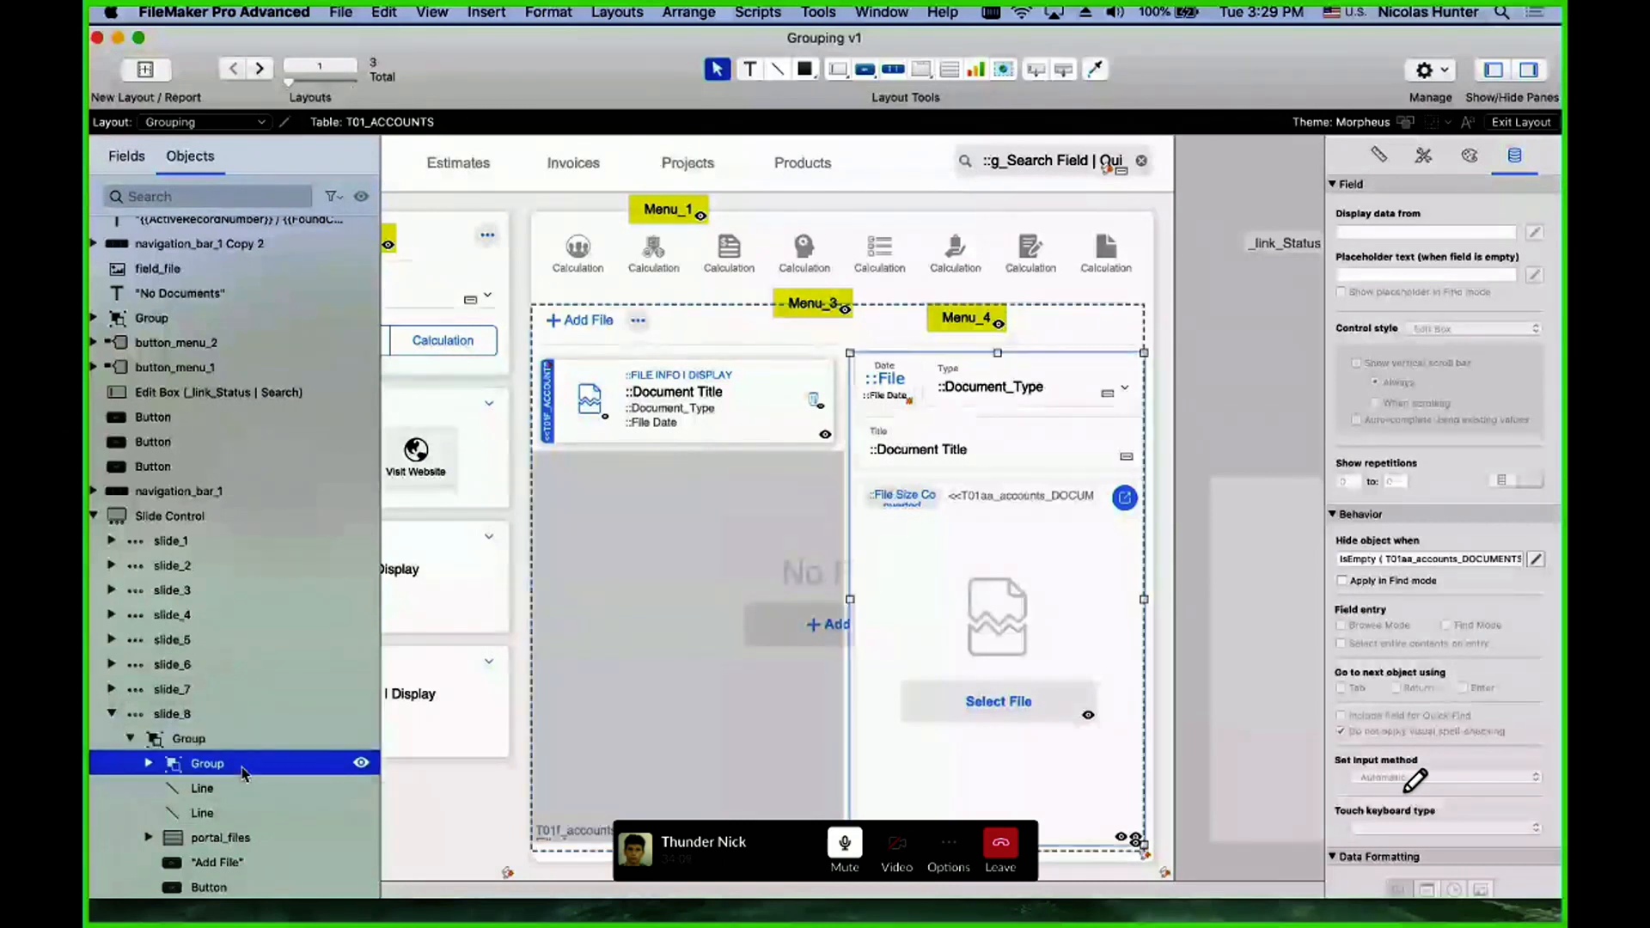
left_click(361, 762)
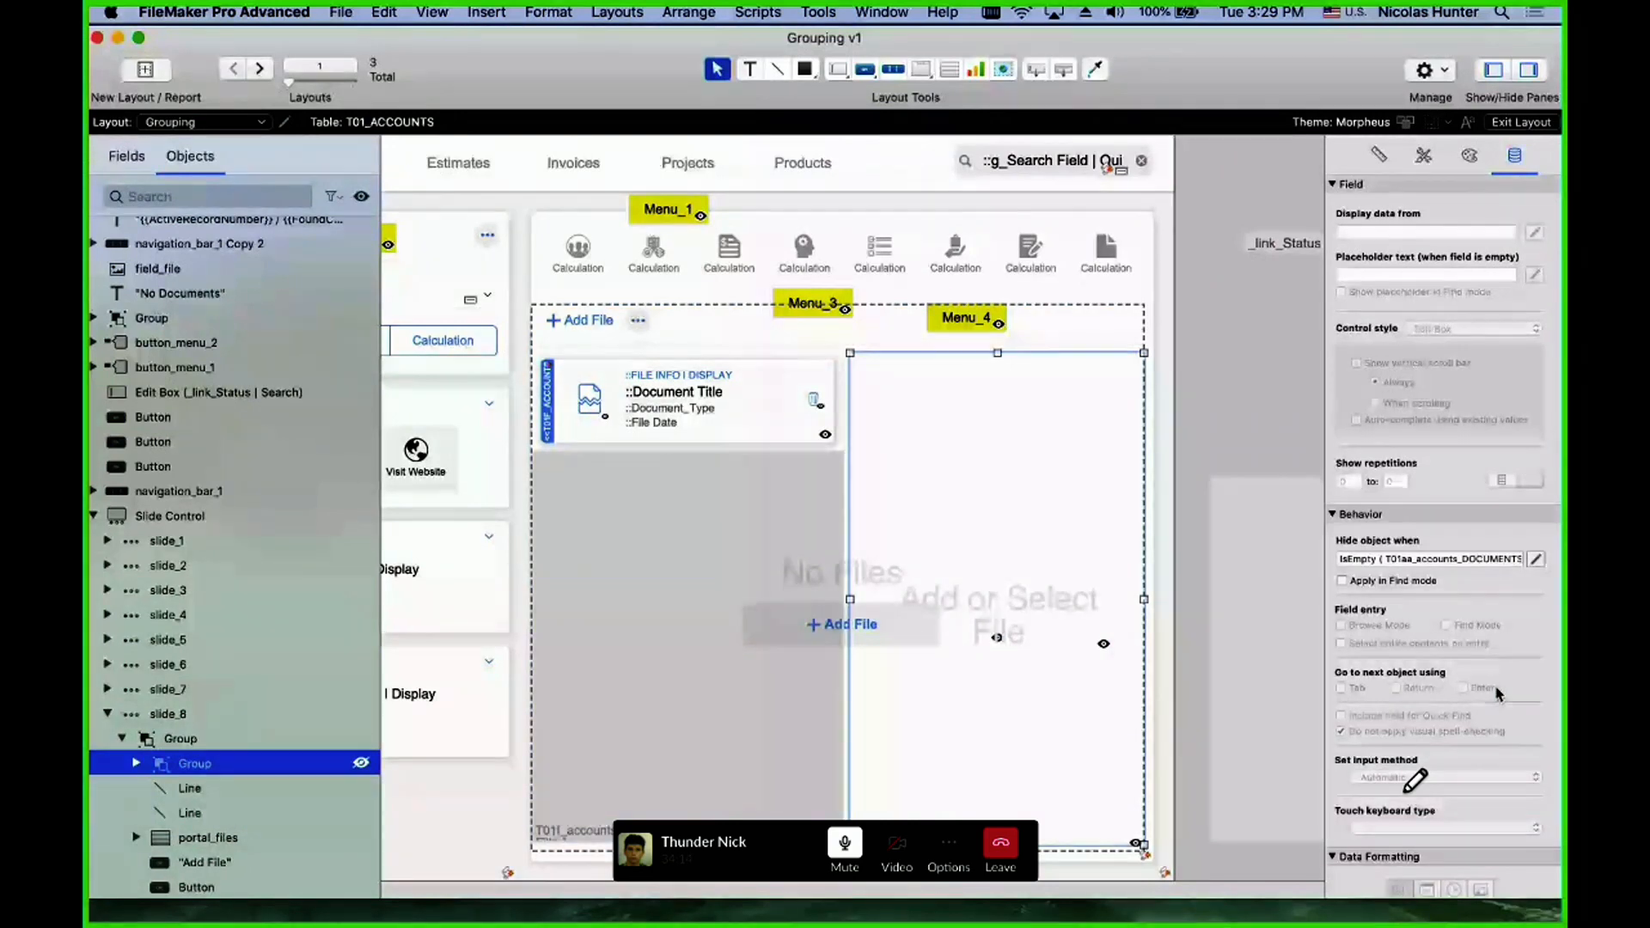
left_click(1044, 614)
left_click(358, 739)
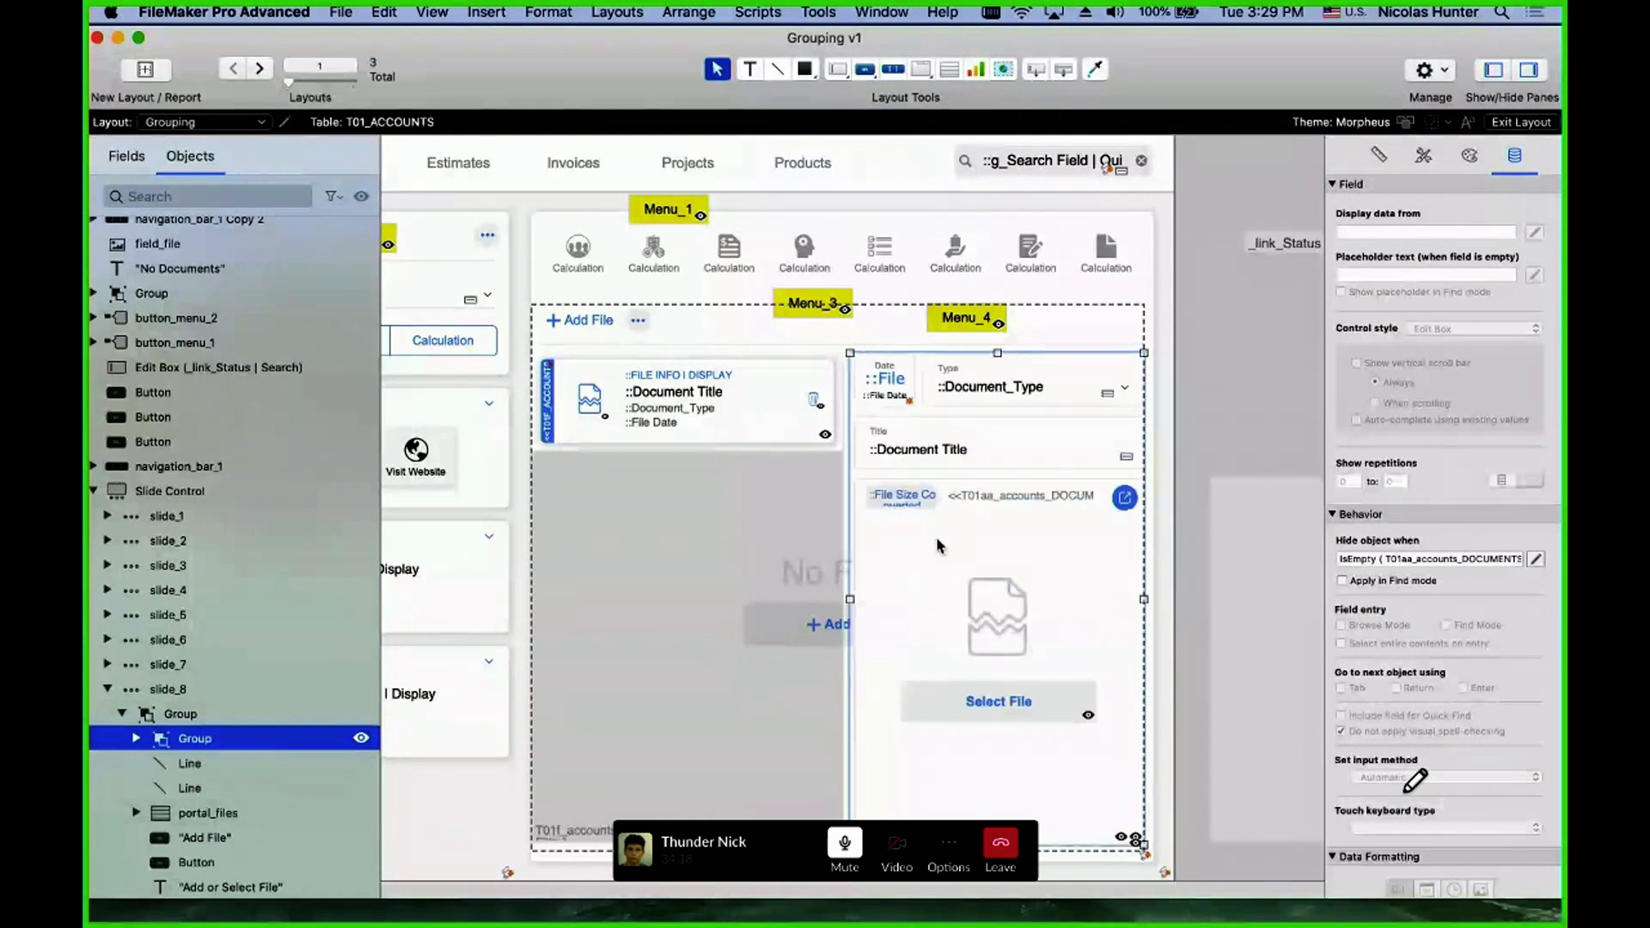
- Drill into the file detail group, temporarily hide its file preview group, and inspect the Select File group's hide condition
left_click(926, 622)
left_click(962, 526)
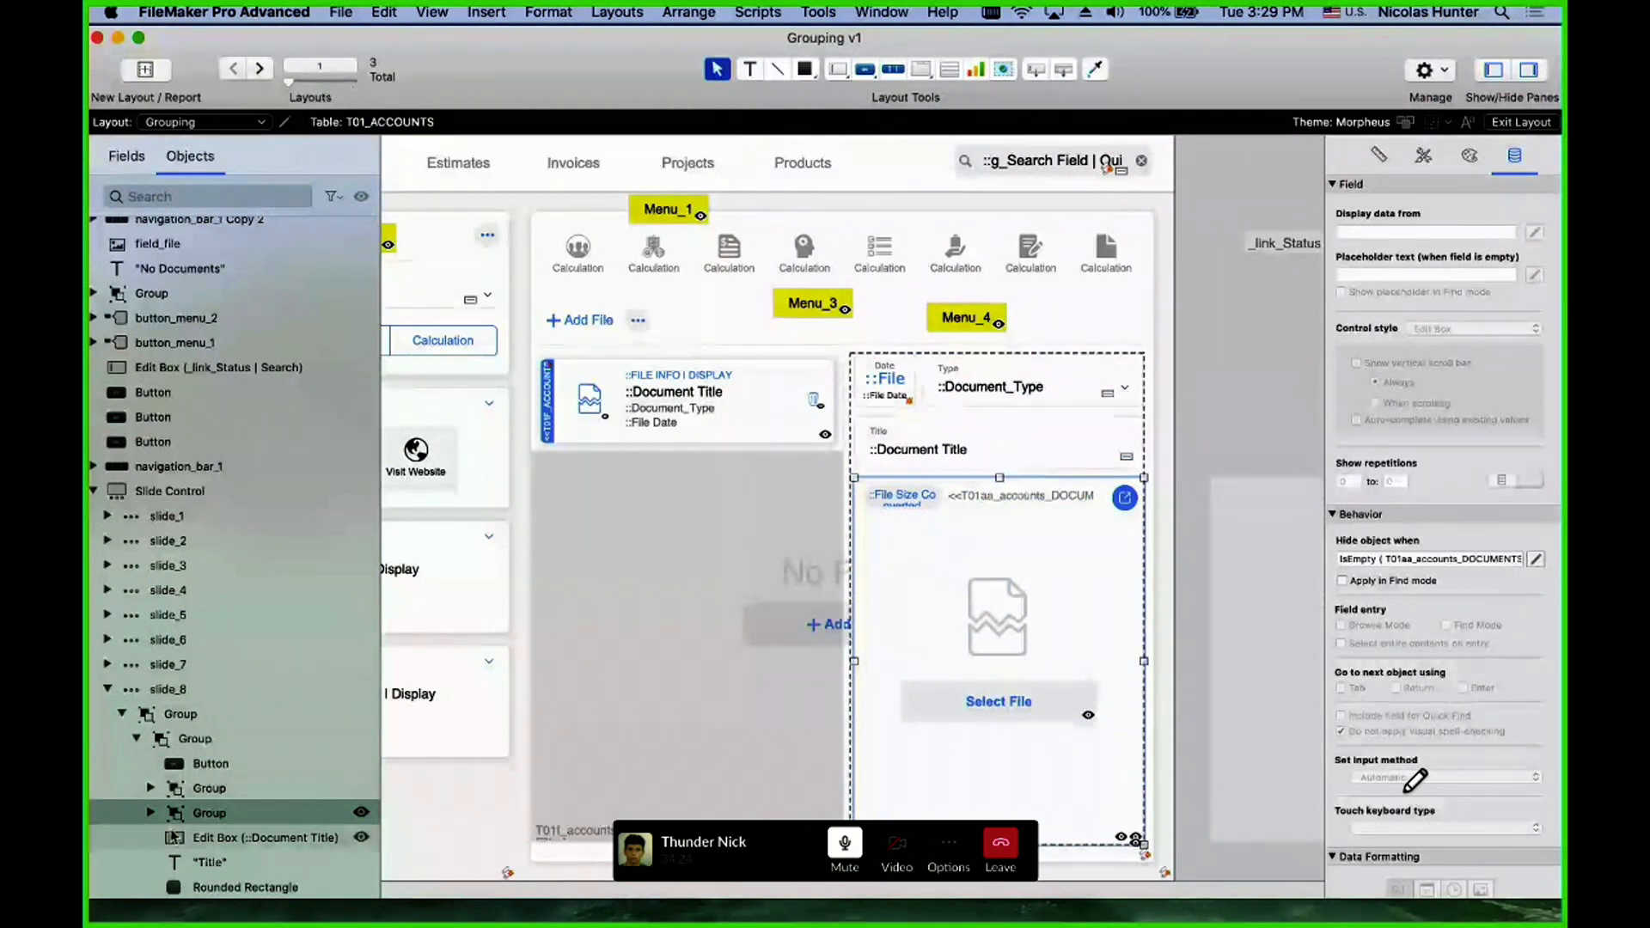
left_click(361, 812)
left_click(990, 695)
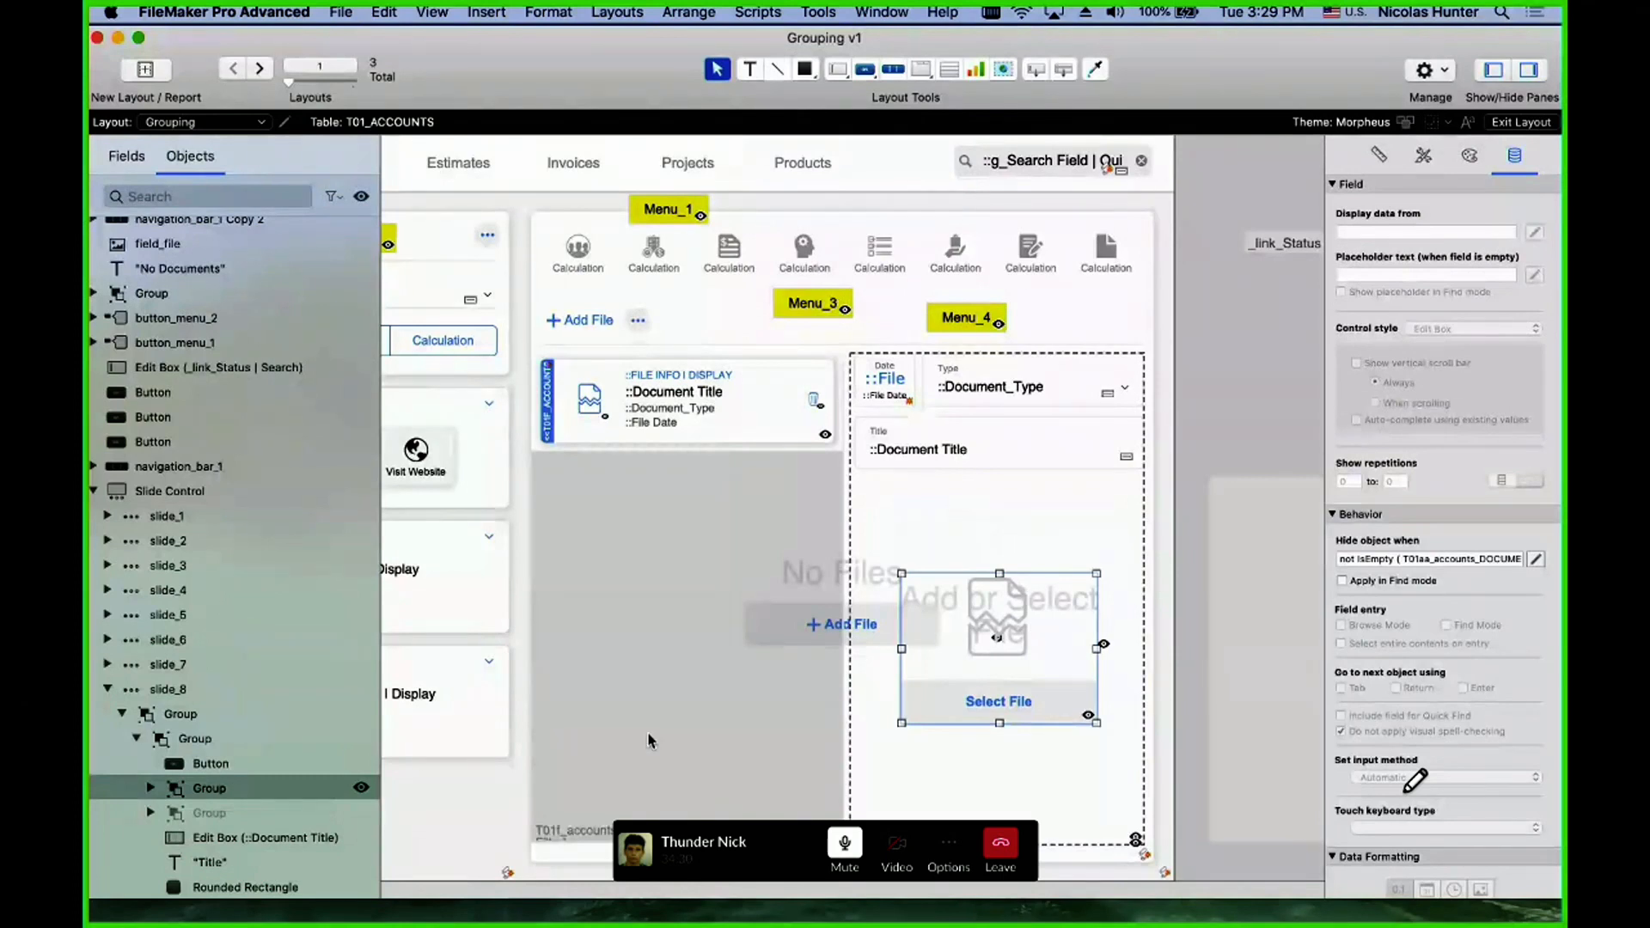
left_click(361, 813)
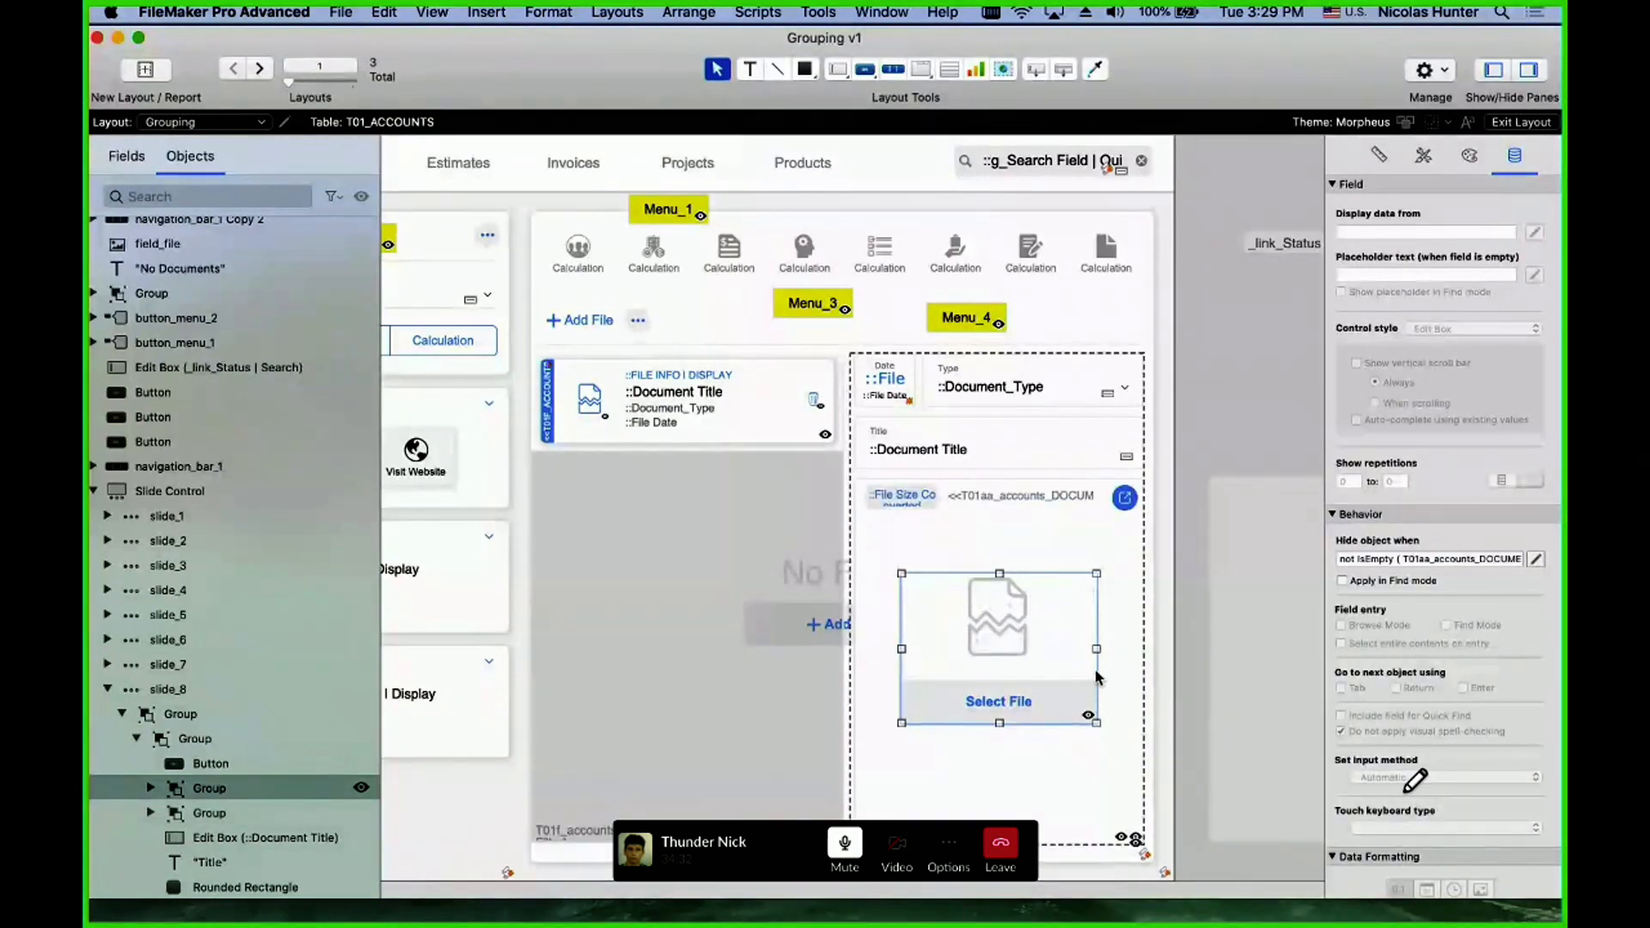
- Review the nested groups on slide_8 and expand the file preview group and the file info row group inside it
left_click(191, 716)
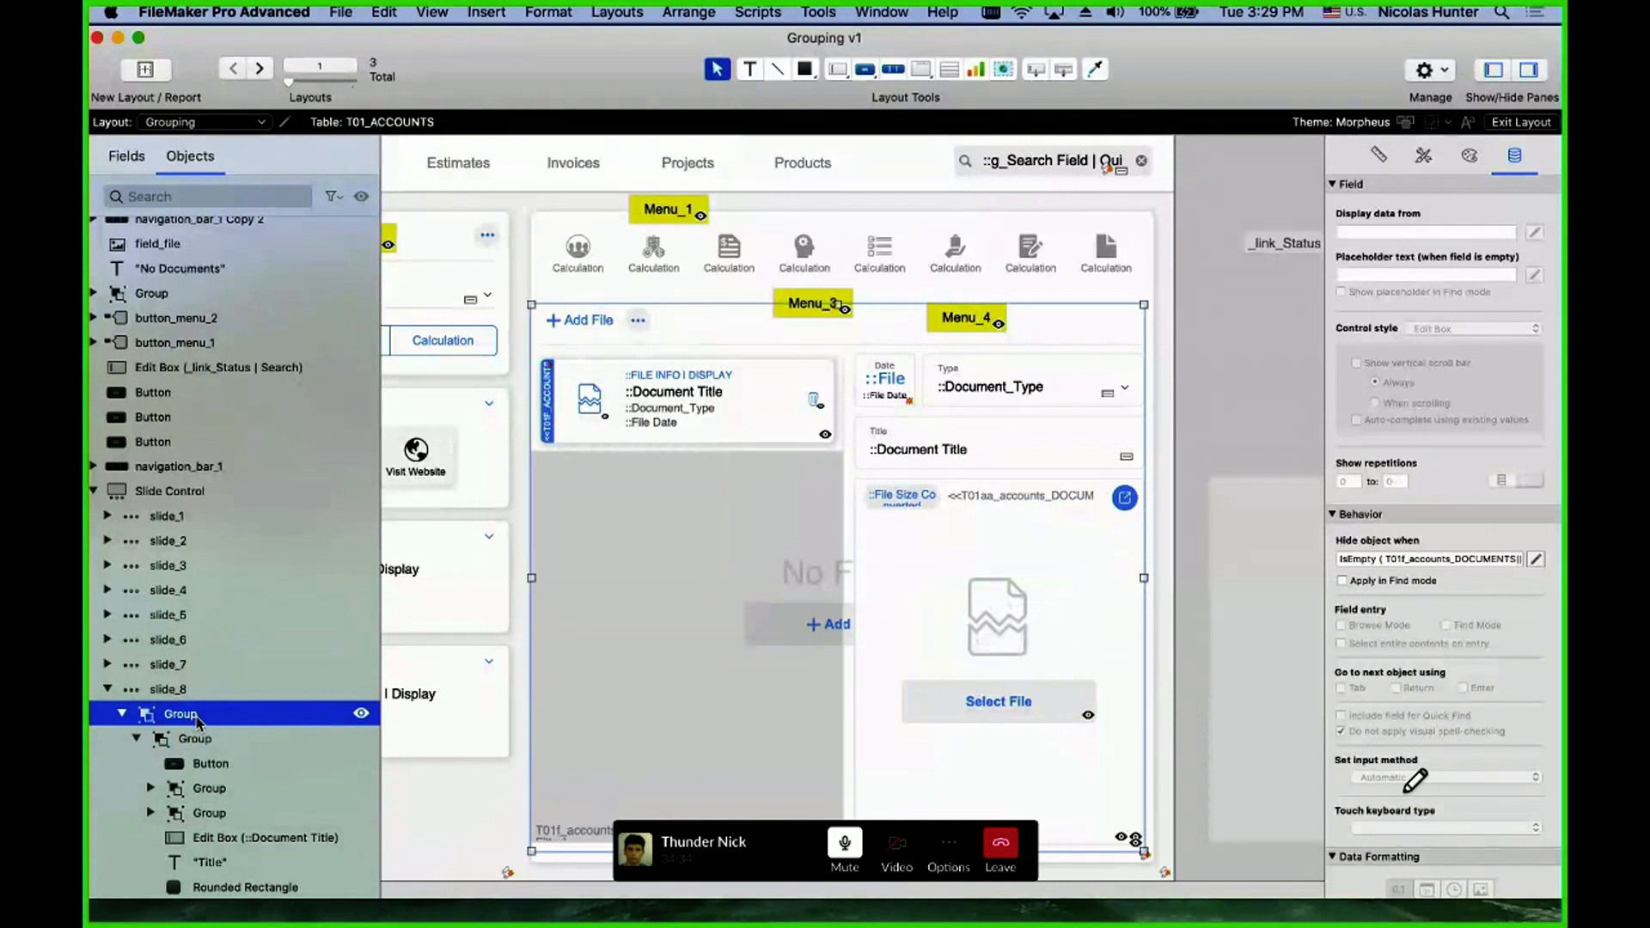
left_click(199, 739)
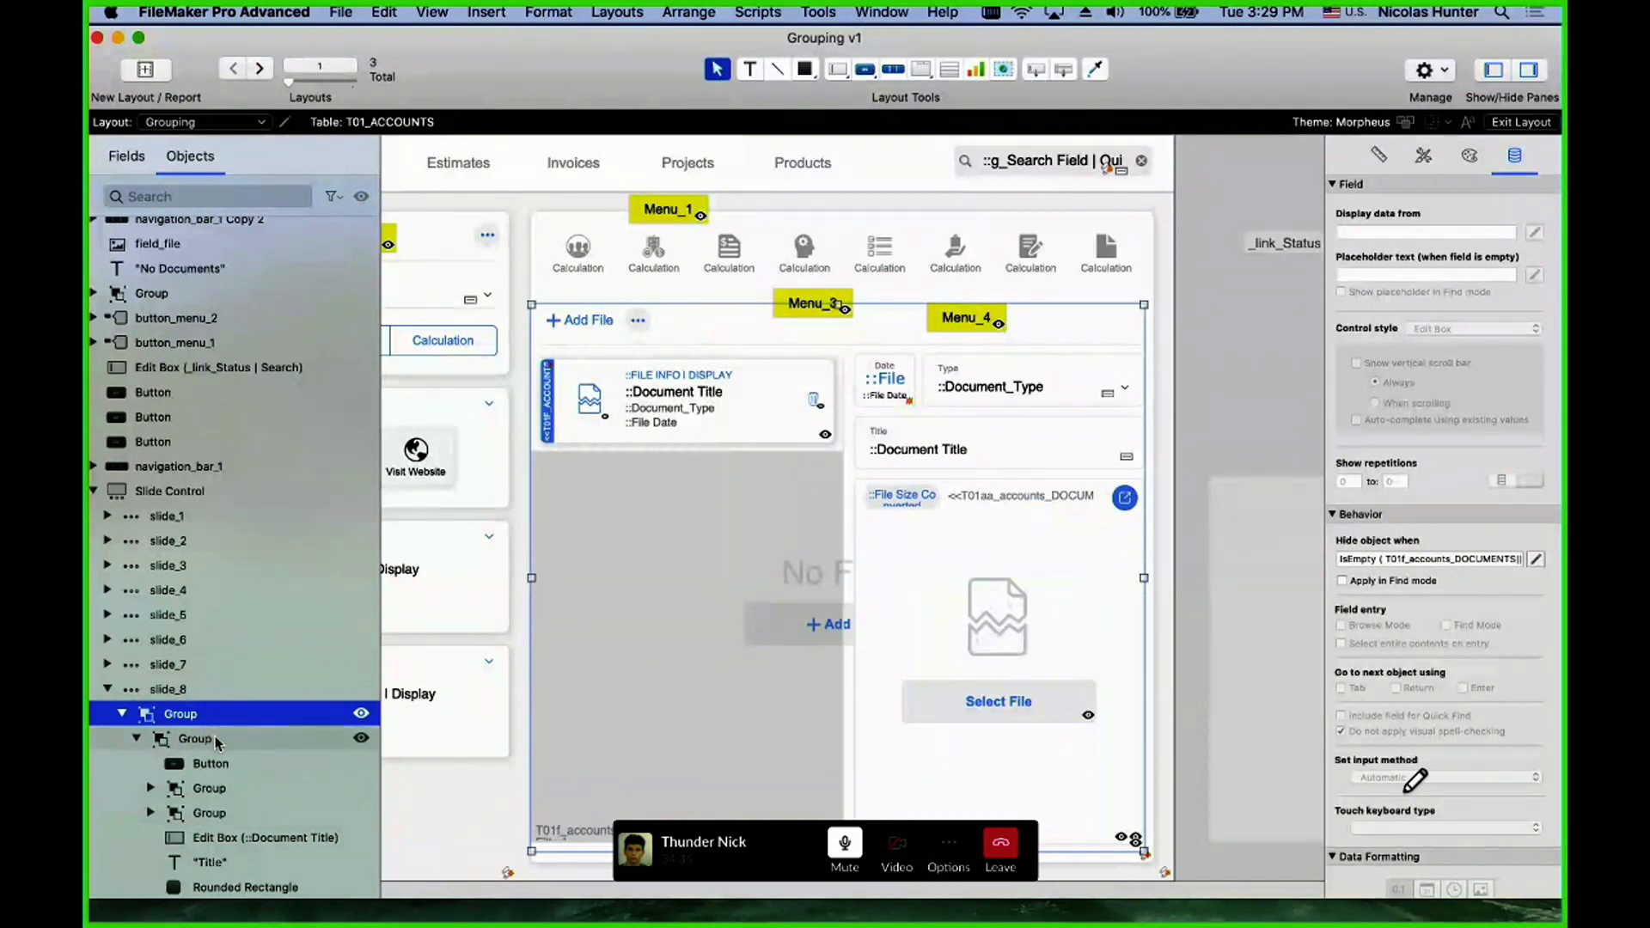
left_click(235, 788)
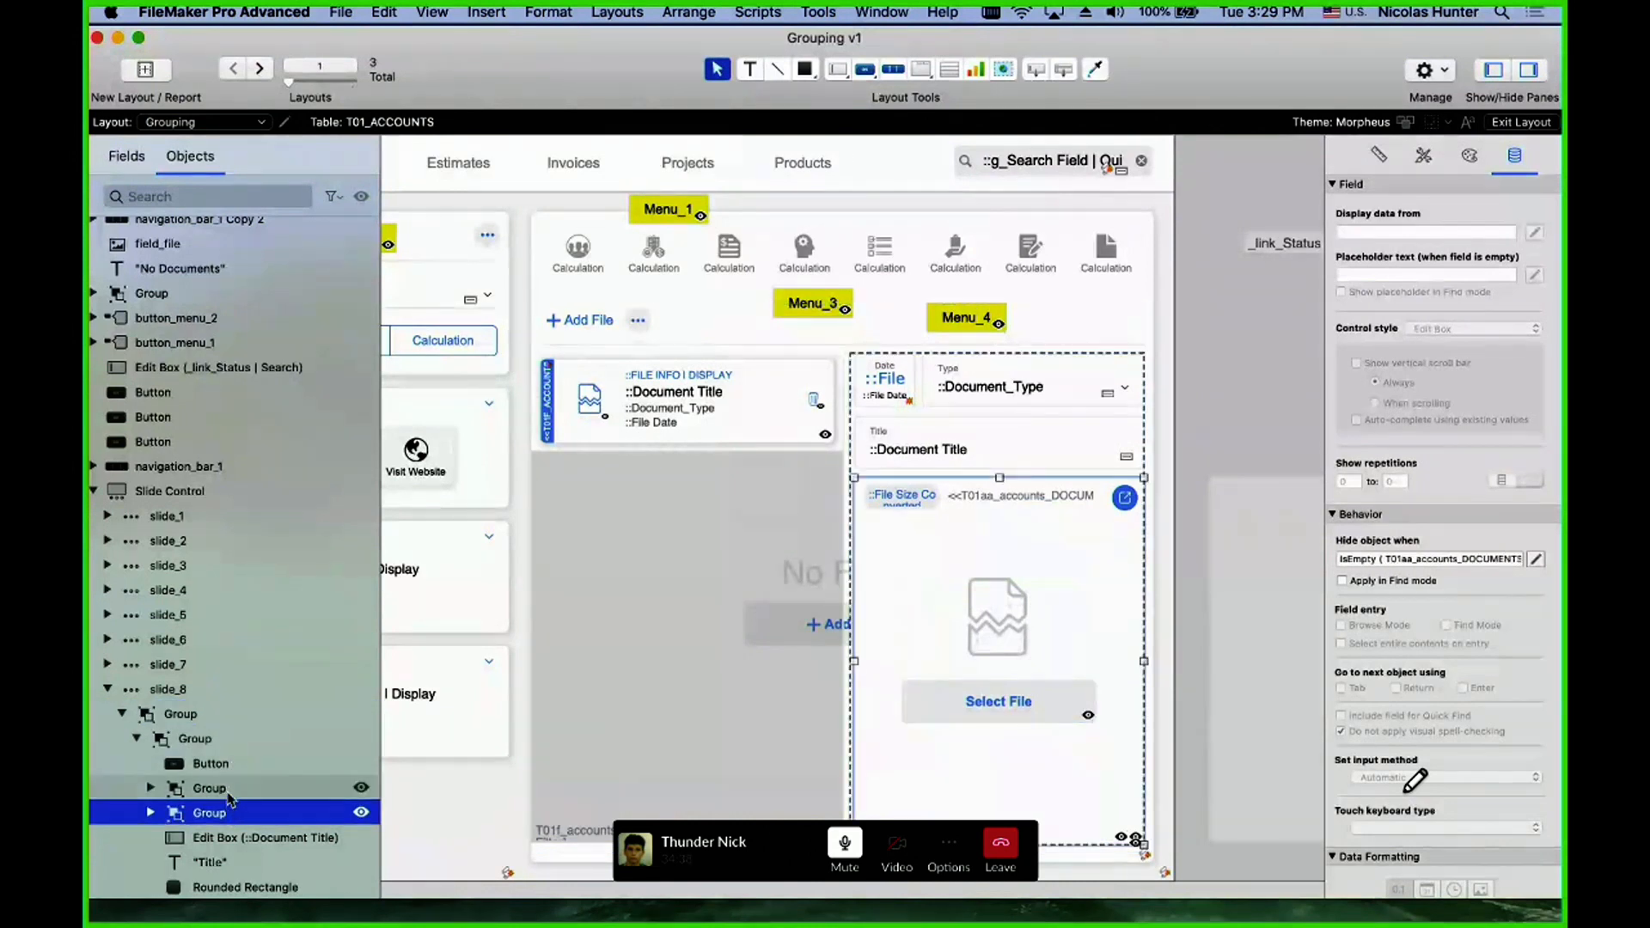
left_click(229, 813)
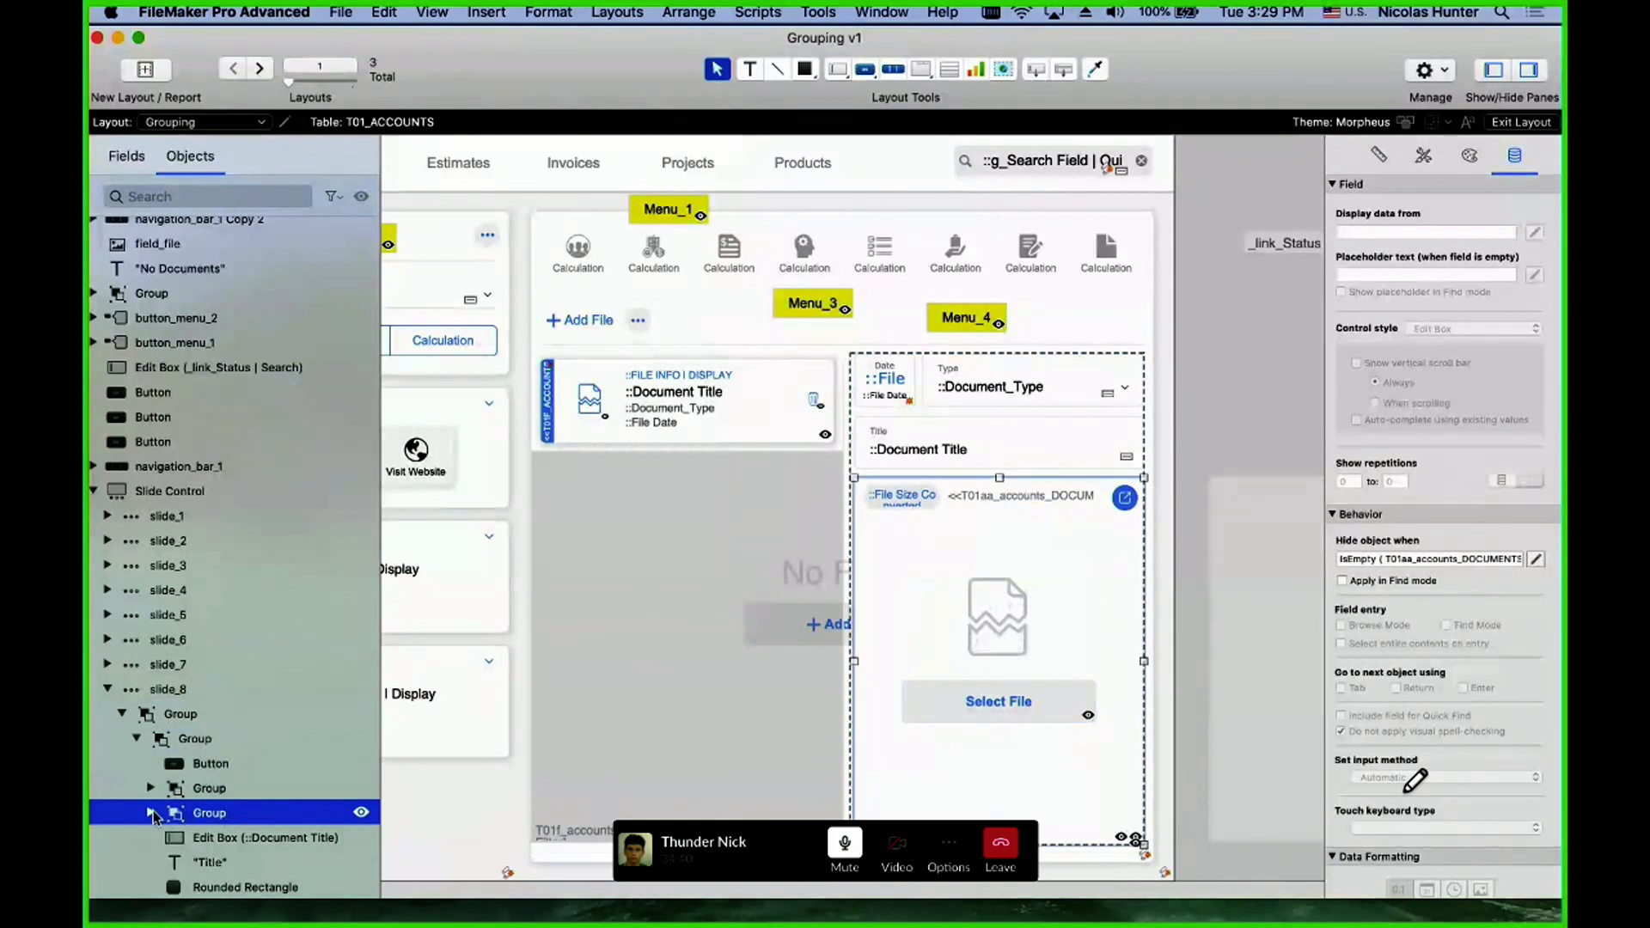
left_click(151, 813)
scroll(352, 813, "down", 5)
left_click(256, 623)
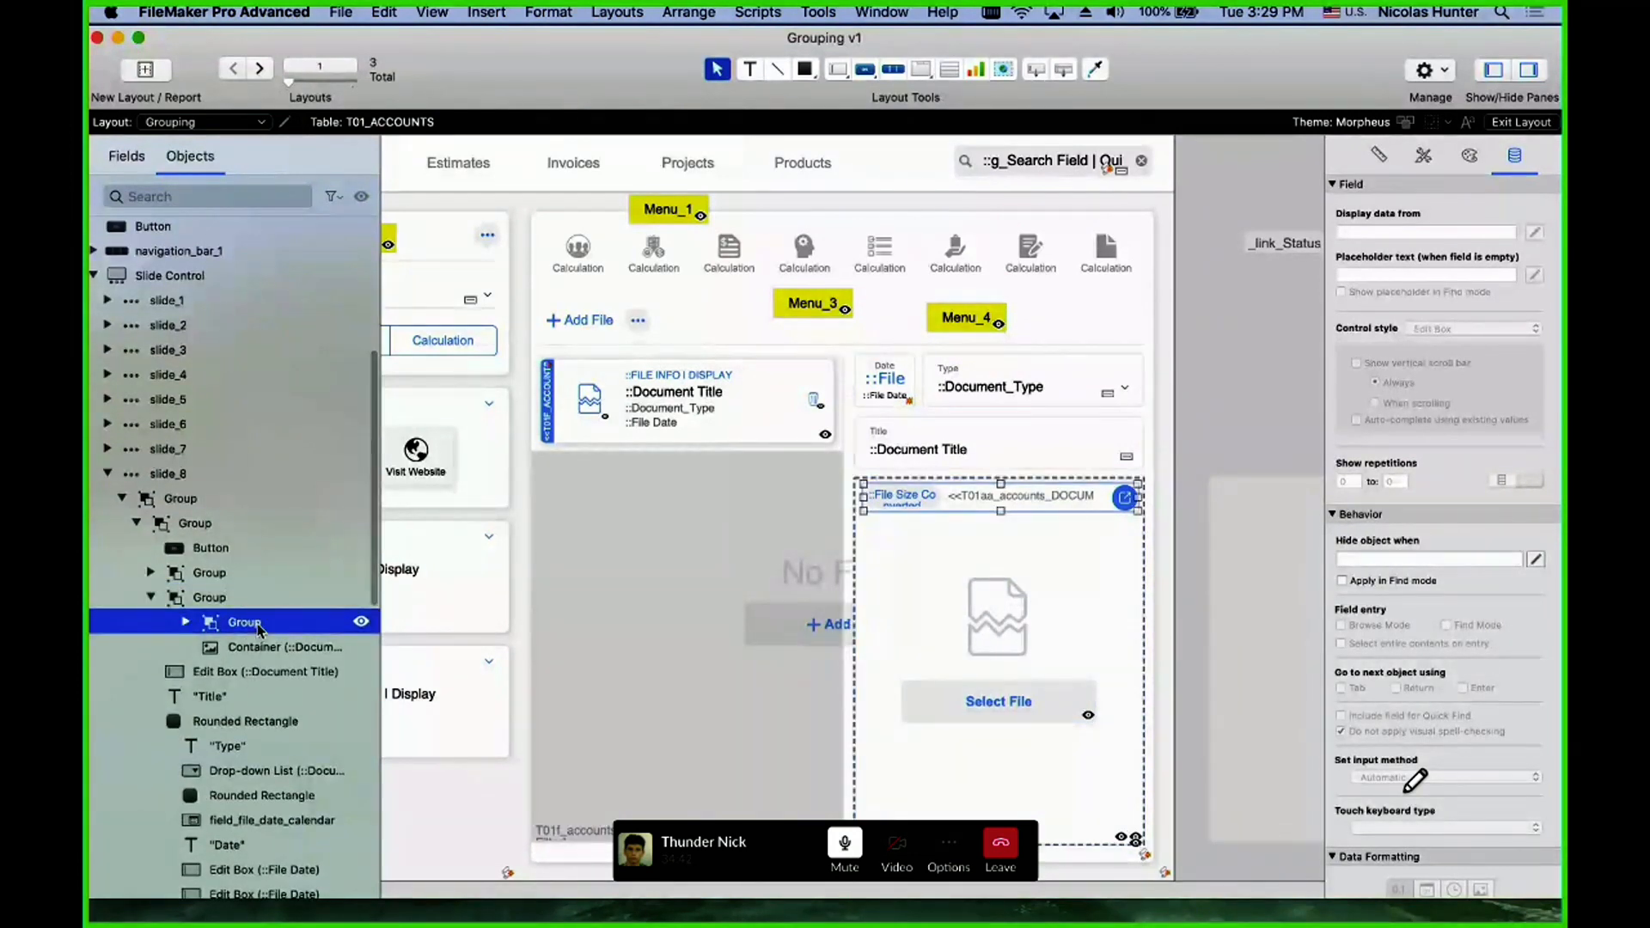
left_click(186, 621)
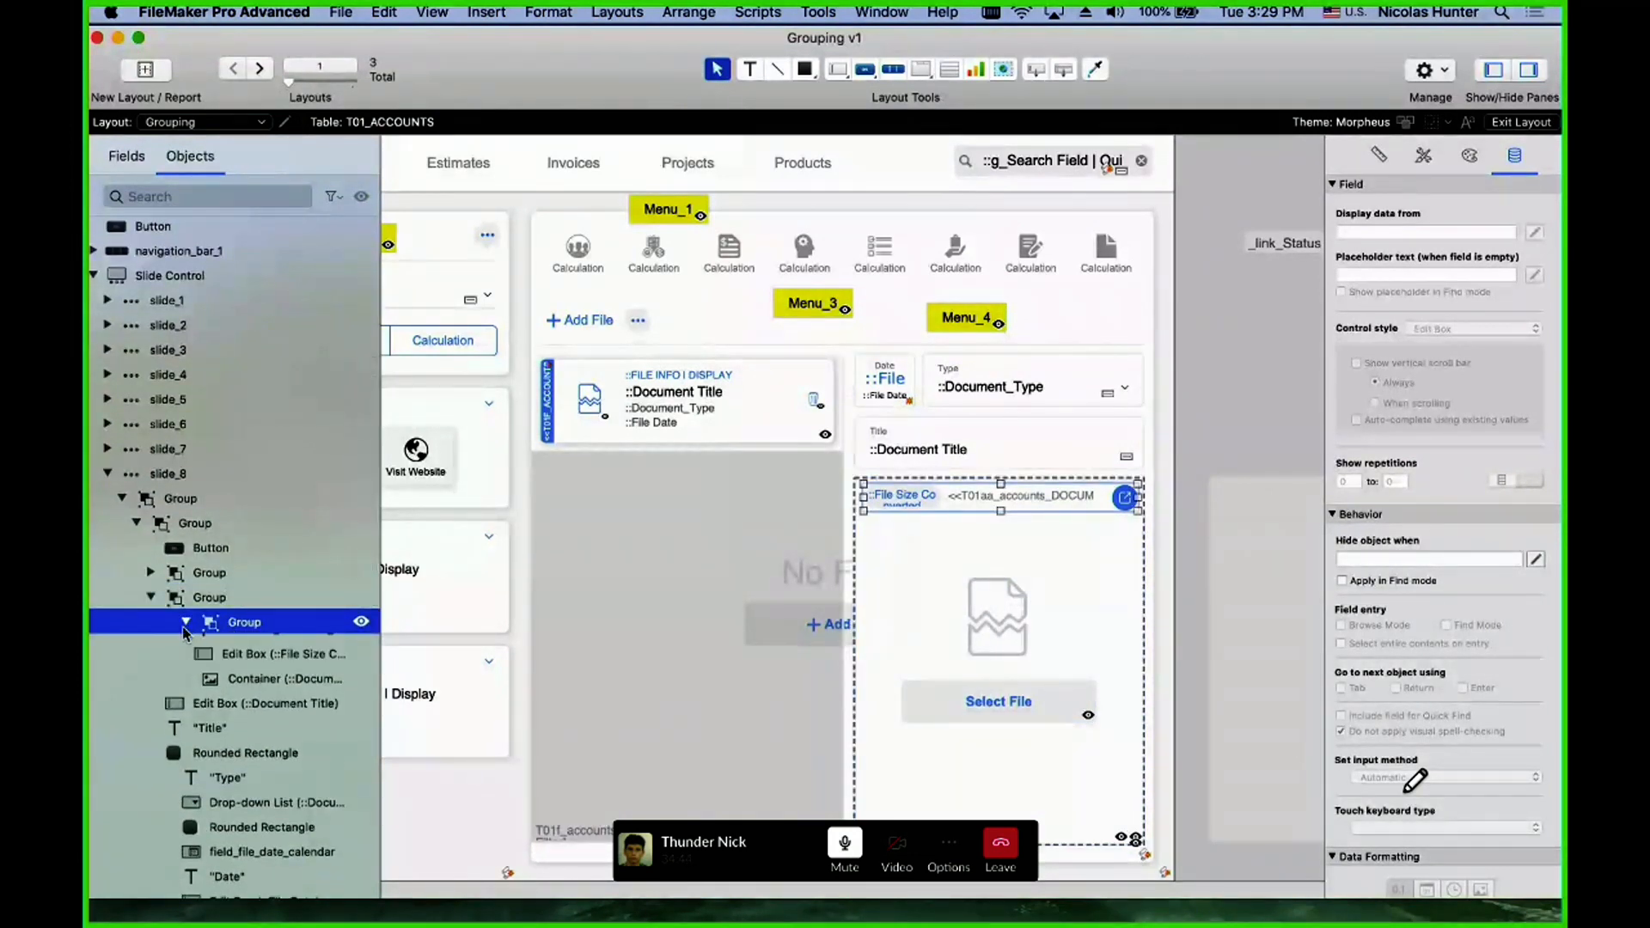
- Trace the nesting from the outer files group through the file detail and preview groups to the file info row's round button
left_click(155, 499)
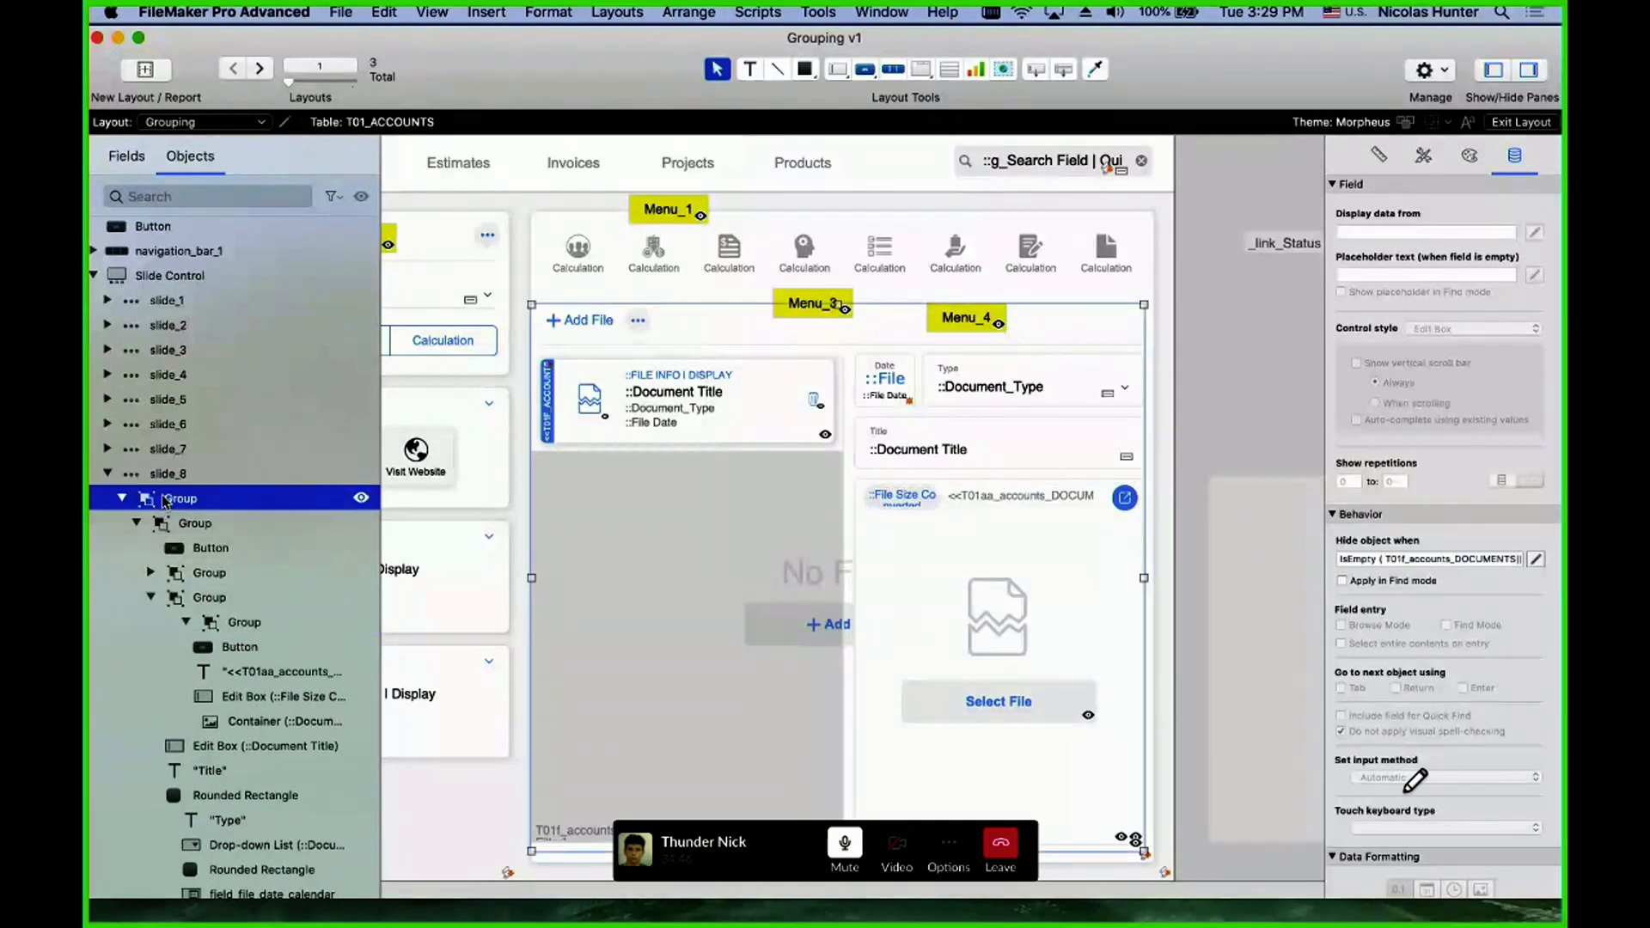
left_click(194, 521)
left_click(225, 597)
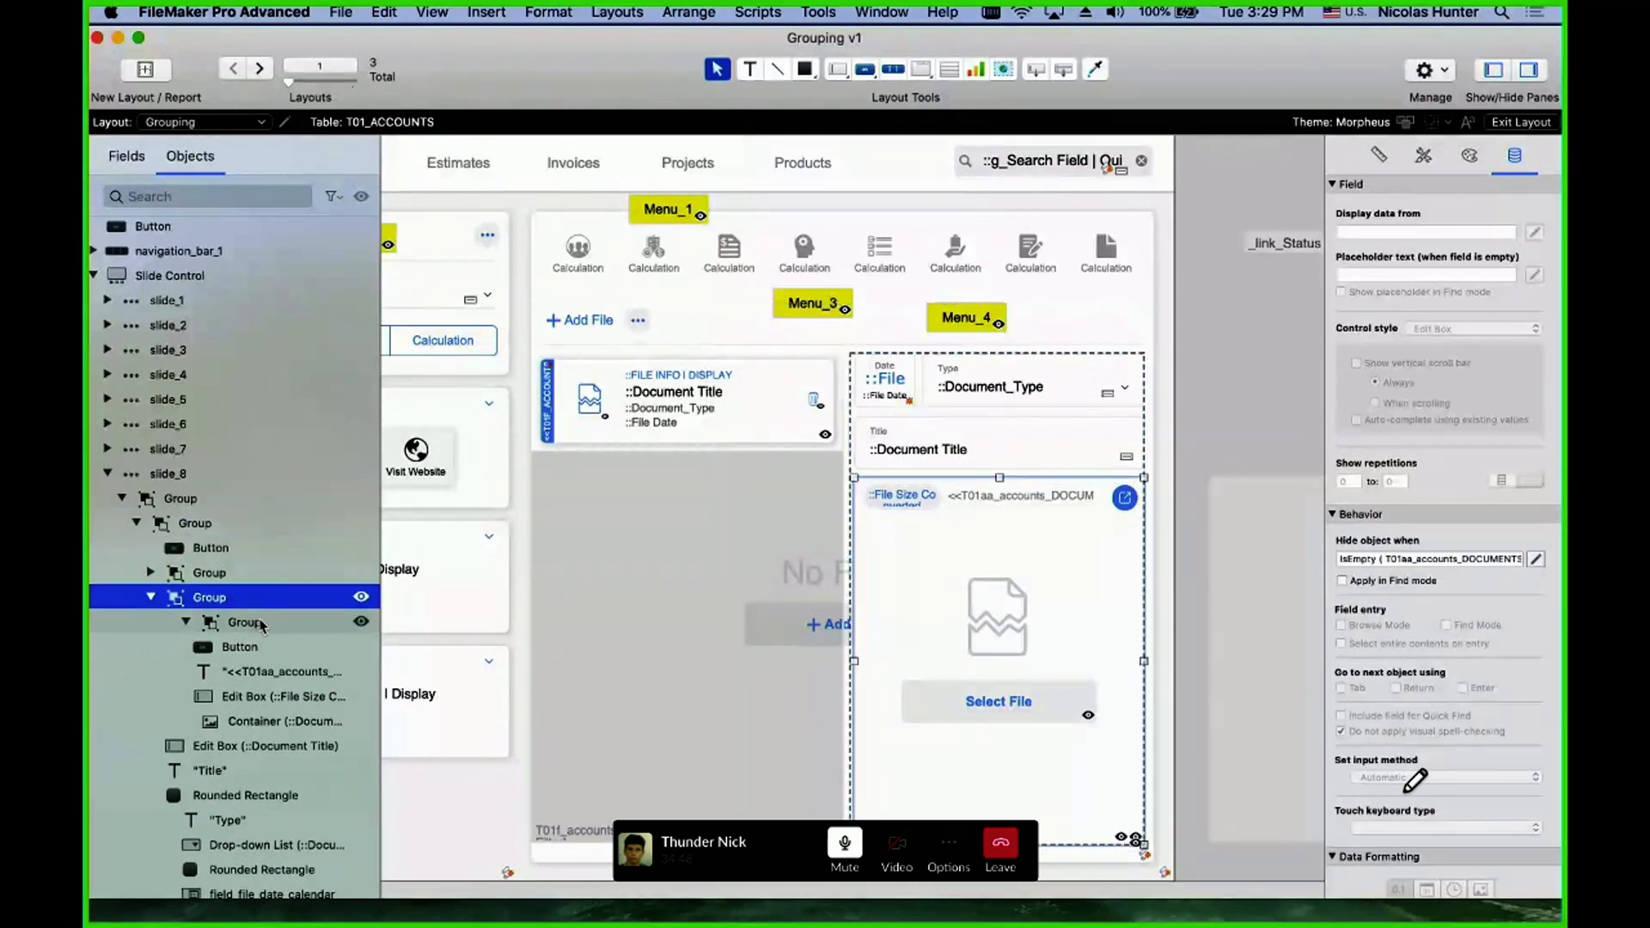
left_click(260, 623)
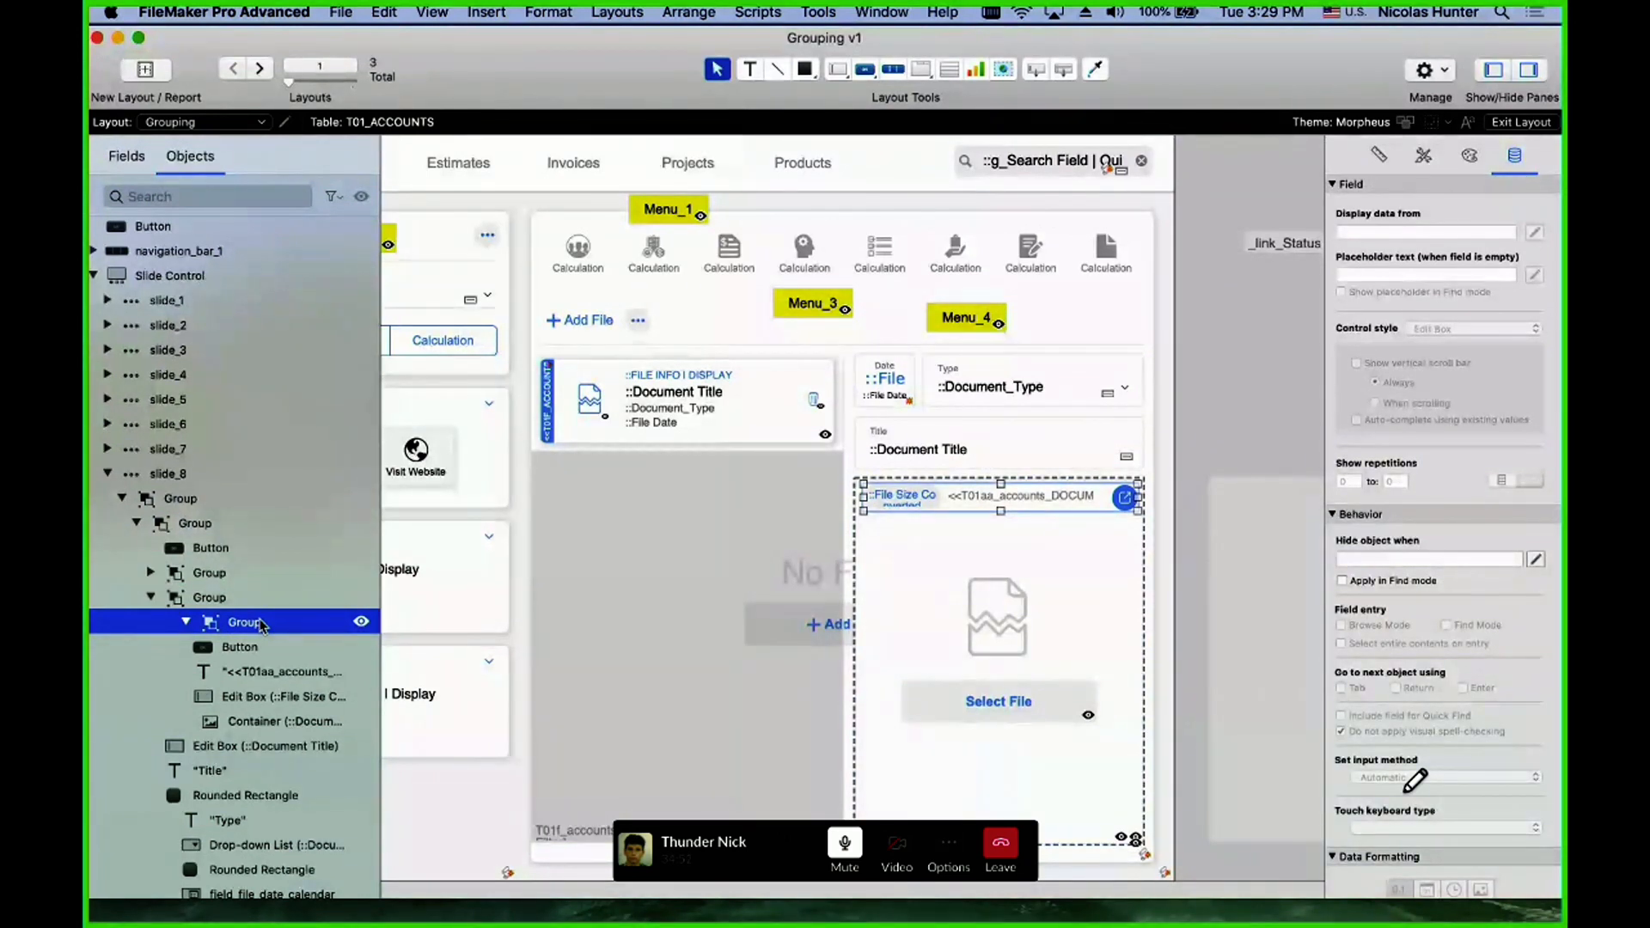
left_click(1125, 505)
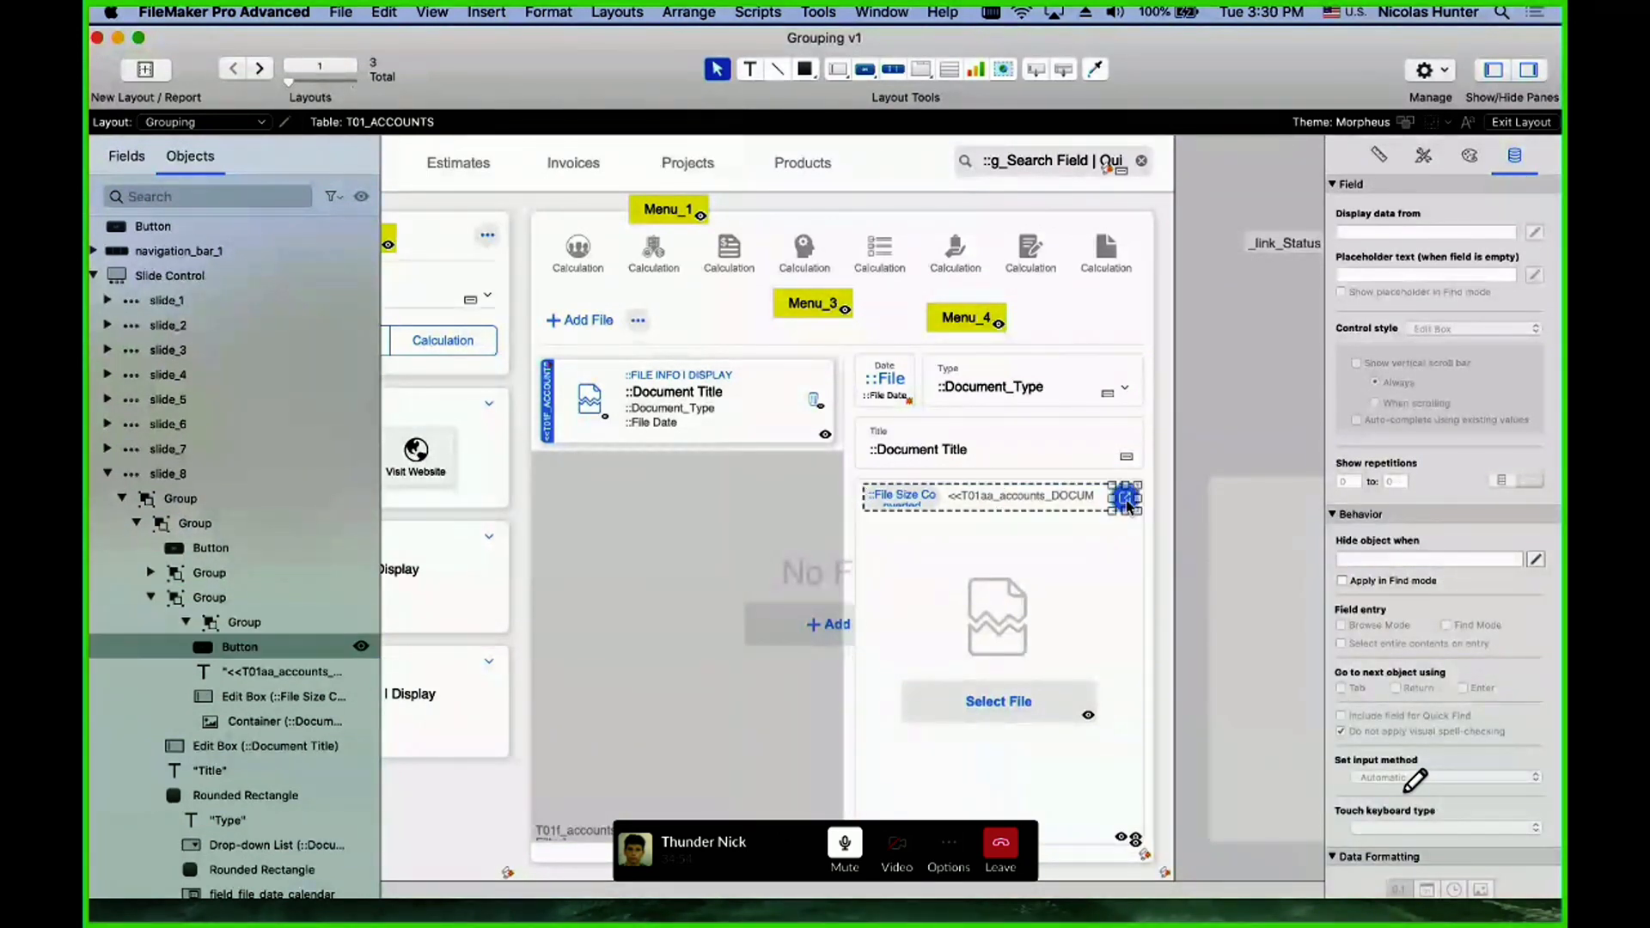
left_click(1100, 505)
scroll(1095, 504, "right", 1)
left_click(1093, 504)
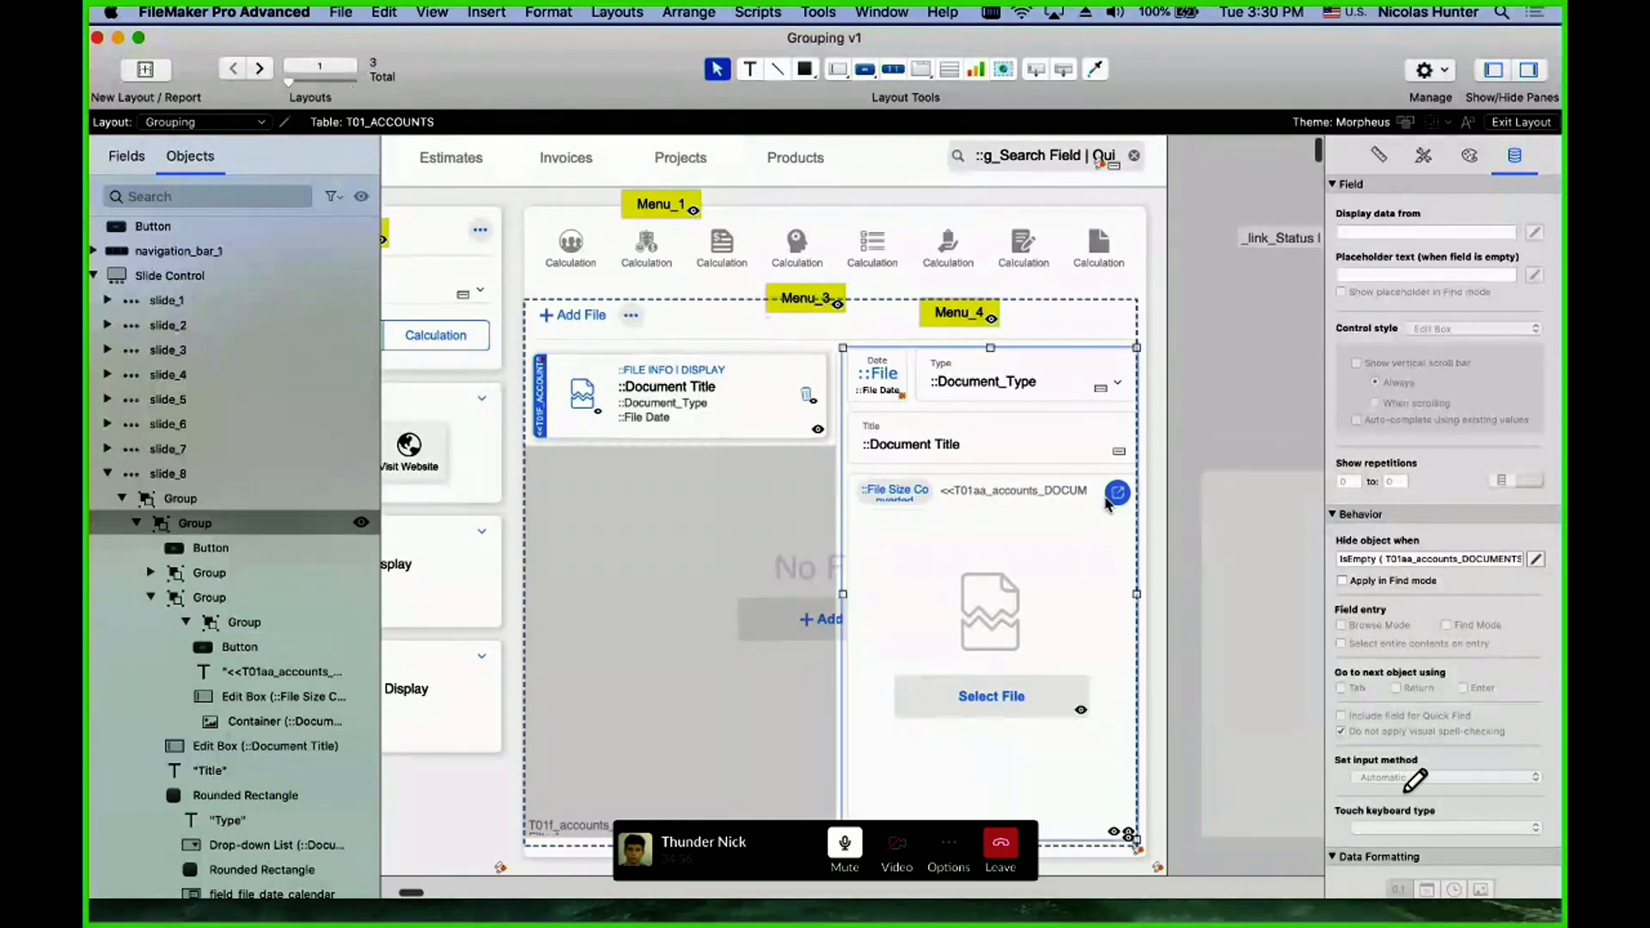
left_click(1091, 503)
left_click(1091, 496)
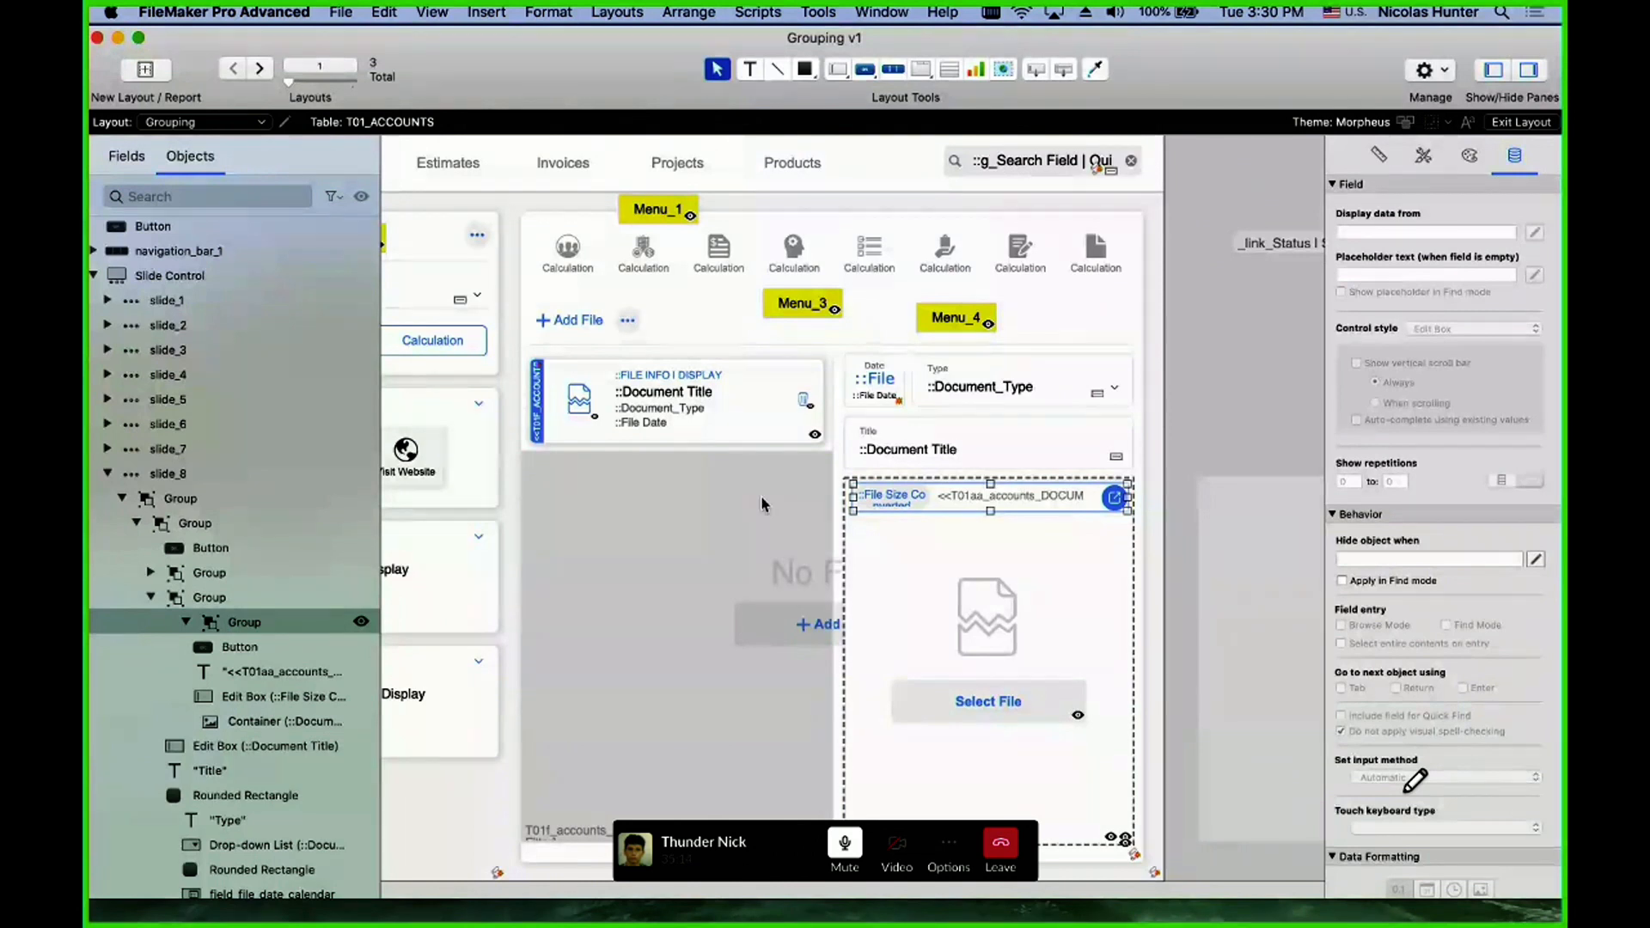
- Select the outer files group and place its Hide object when formula as a text note on the blank area beside the layout
left_click(1093, 341)
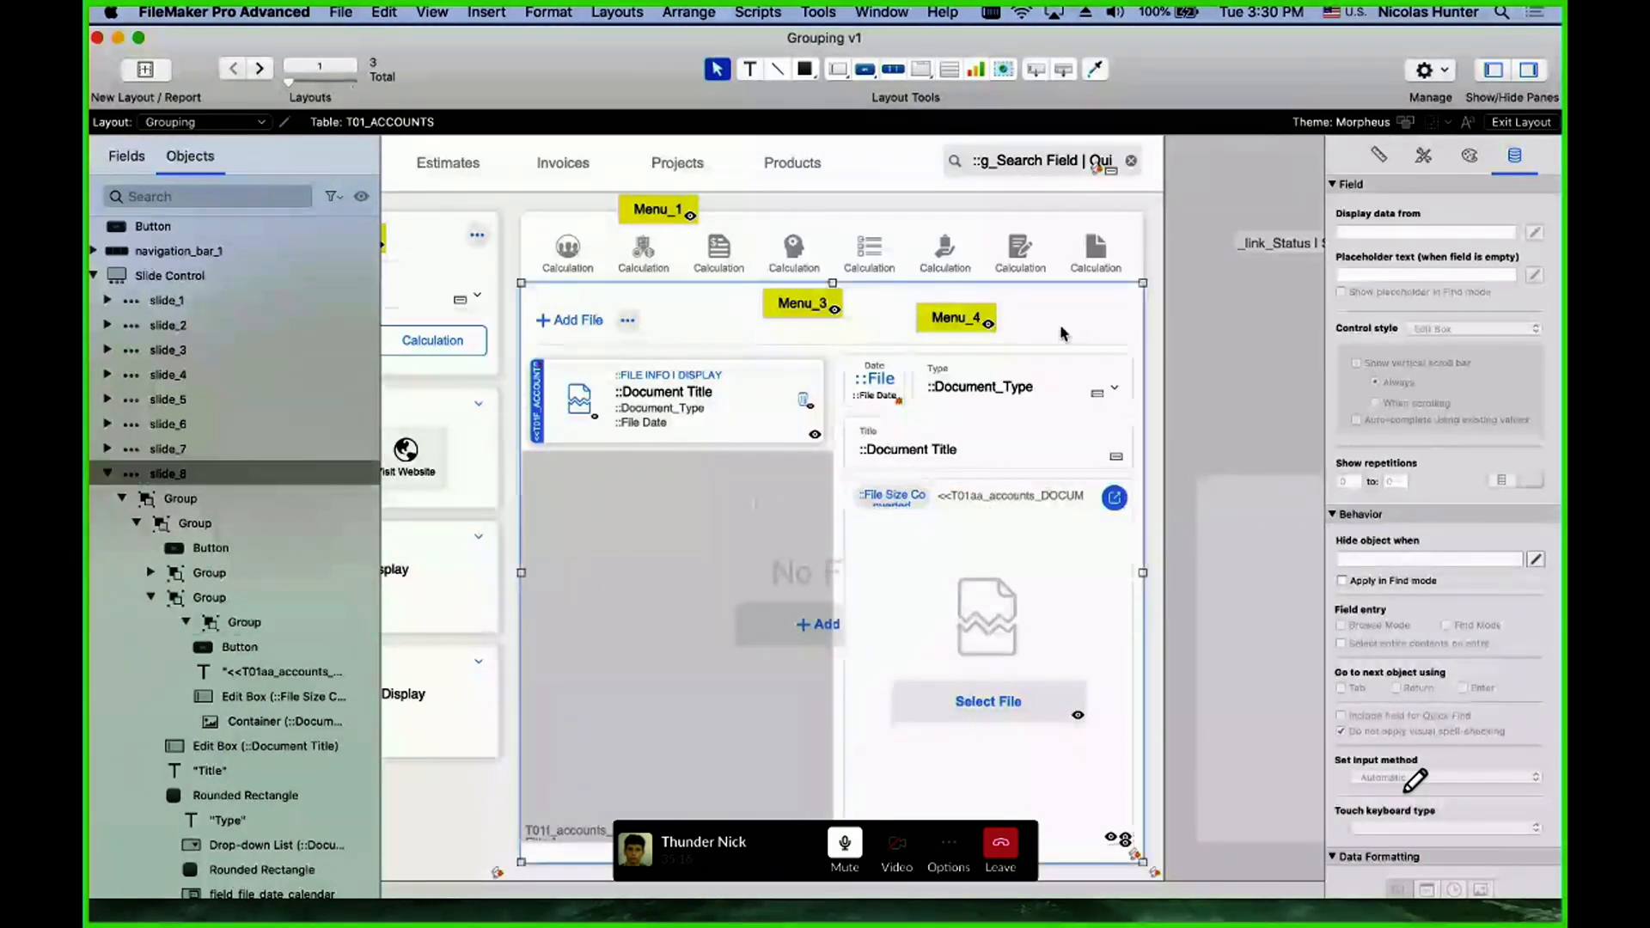
left_click(1063, 370)
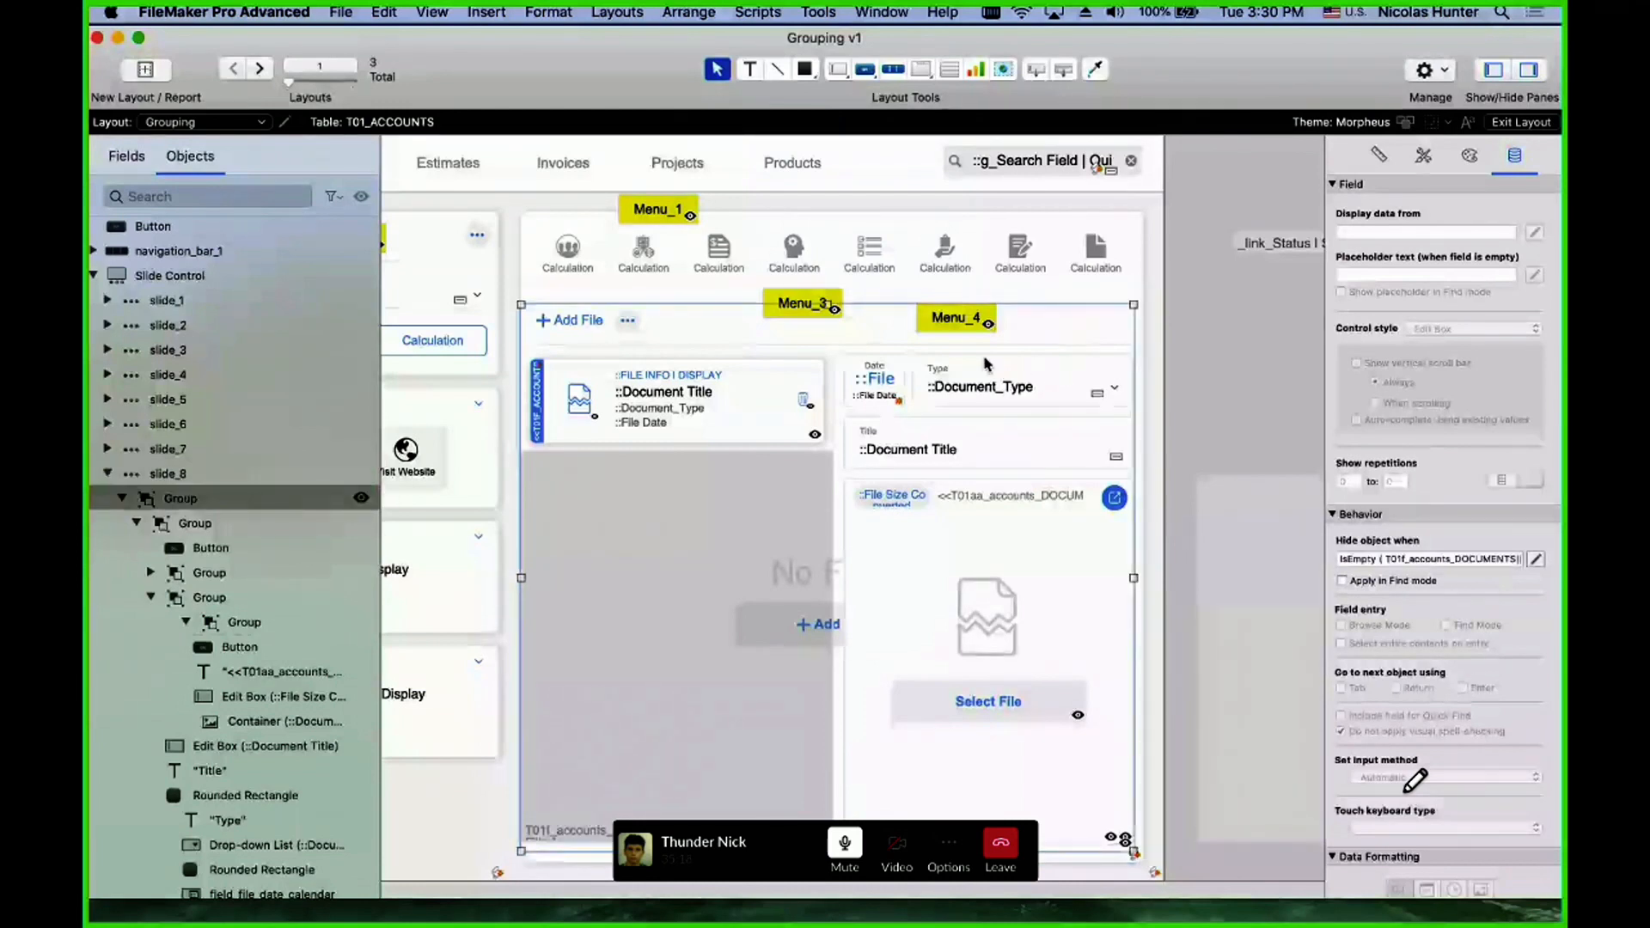
left_click(1424, 560)
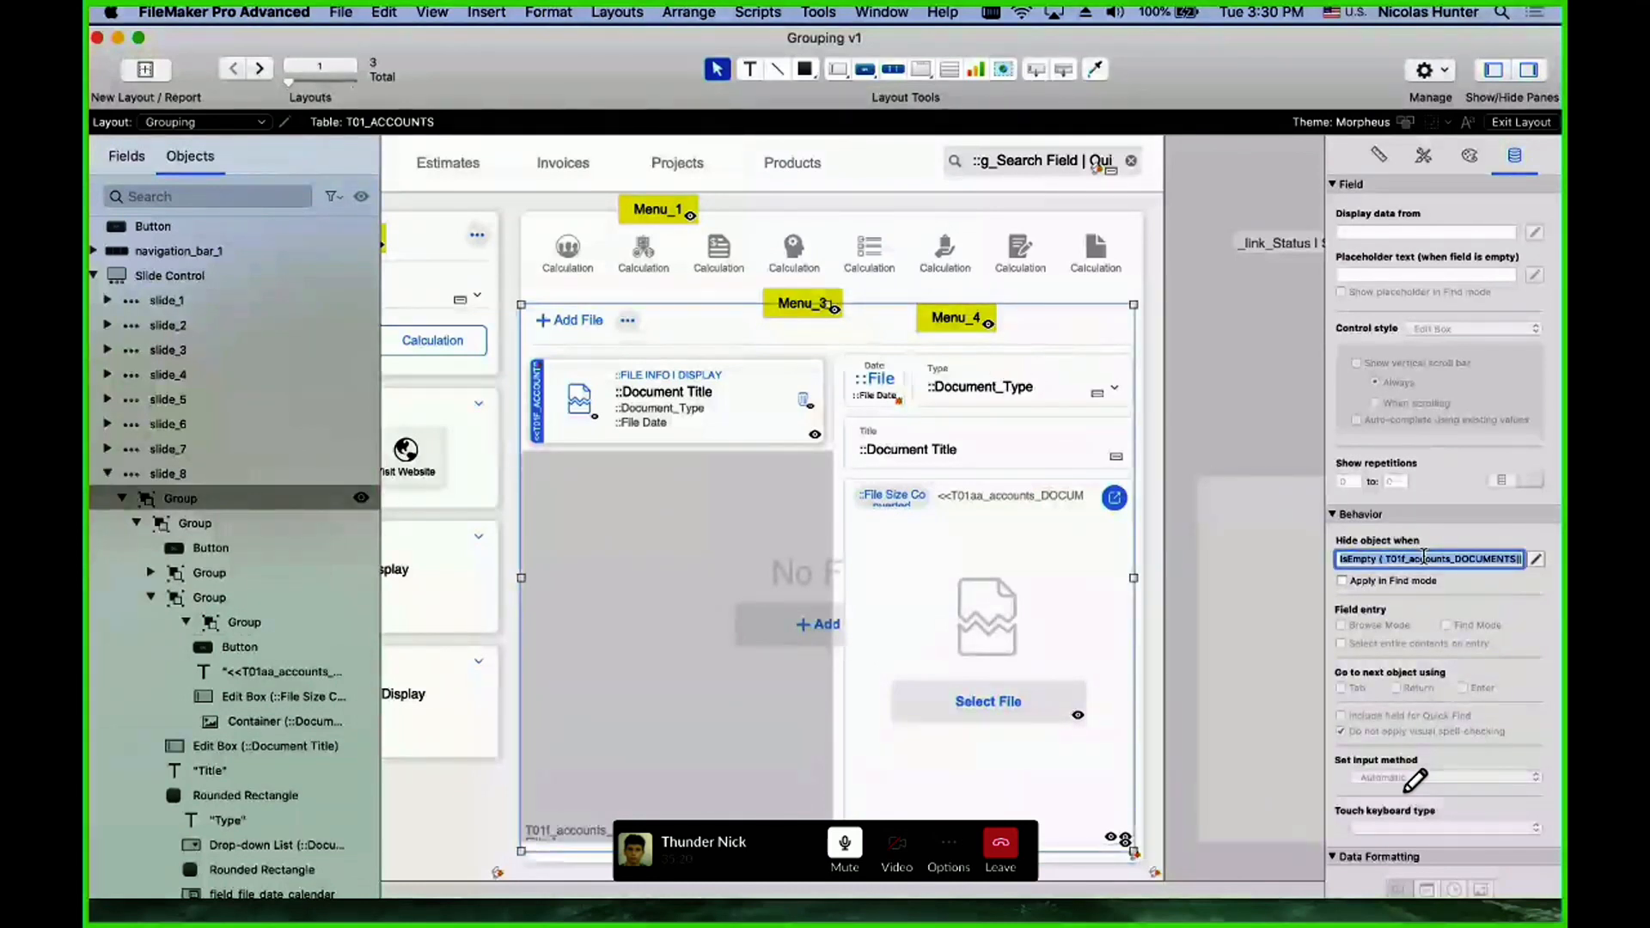
left_click_drag(1425, 558, 1270, 337)
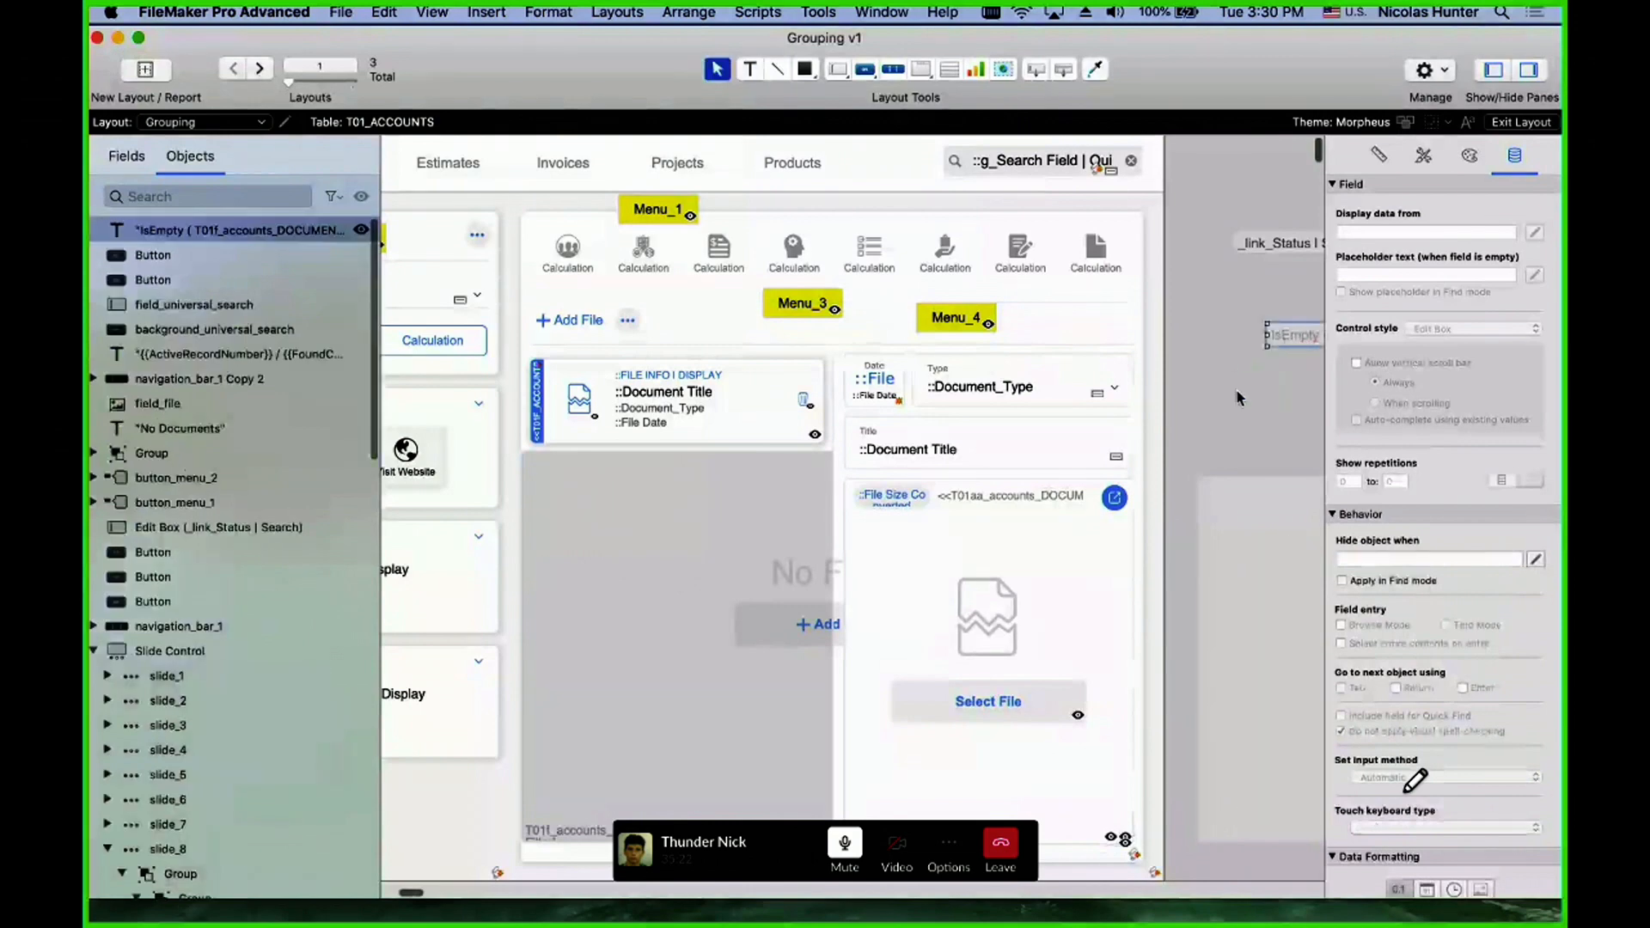
- Try ungrouping the outer files group and moving a portal object out of it, and undo the changes
left_click(1137, 458)
left_click(980, 354)
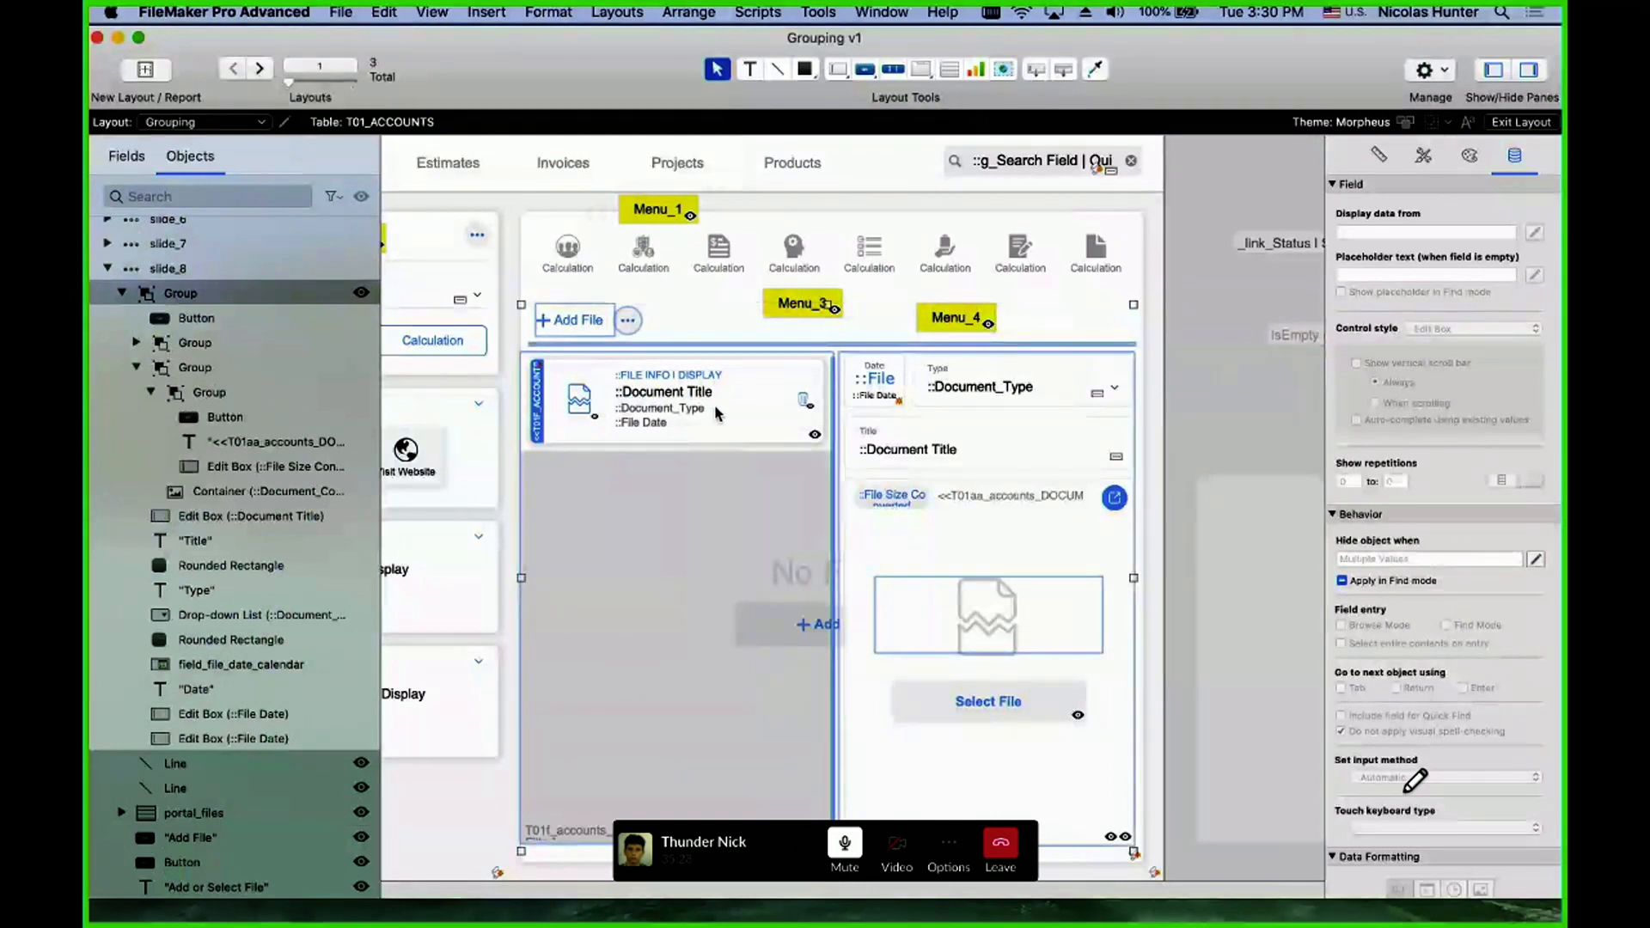
left_click_drag(767, 401, 1295, 468)
key("super+z")
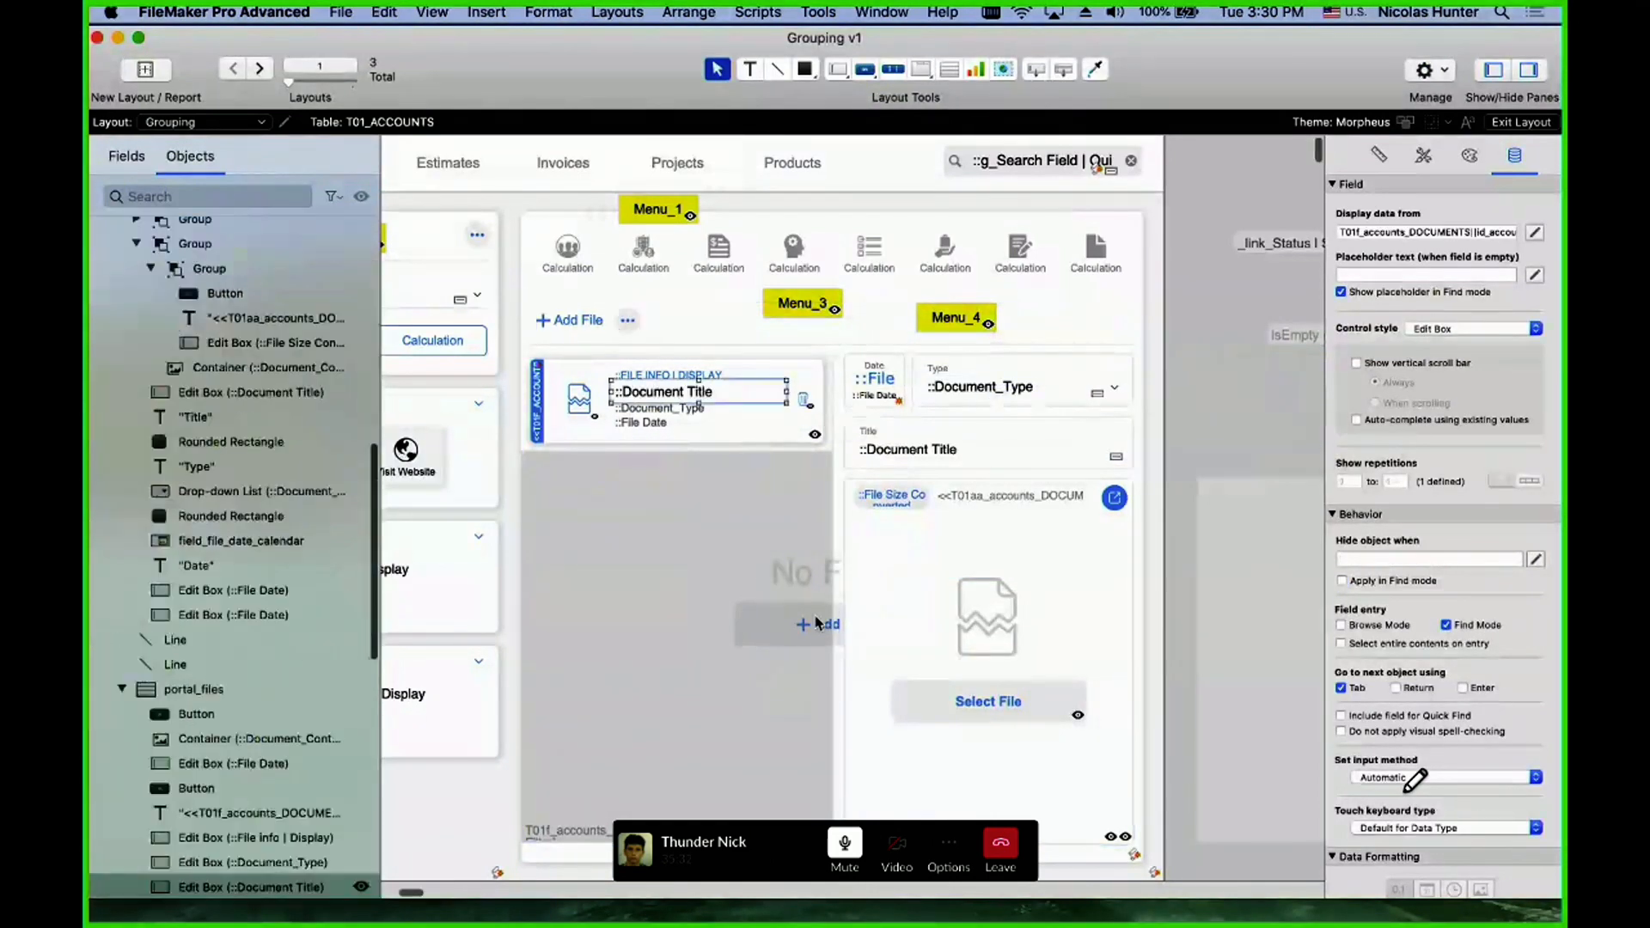
left_click(817, 622)
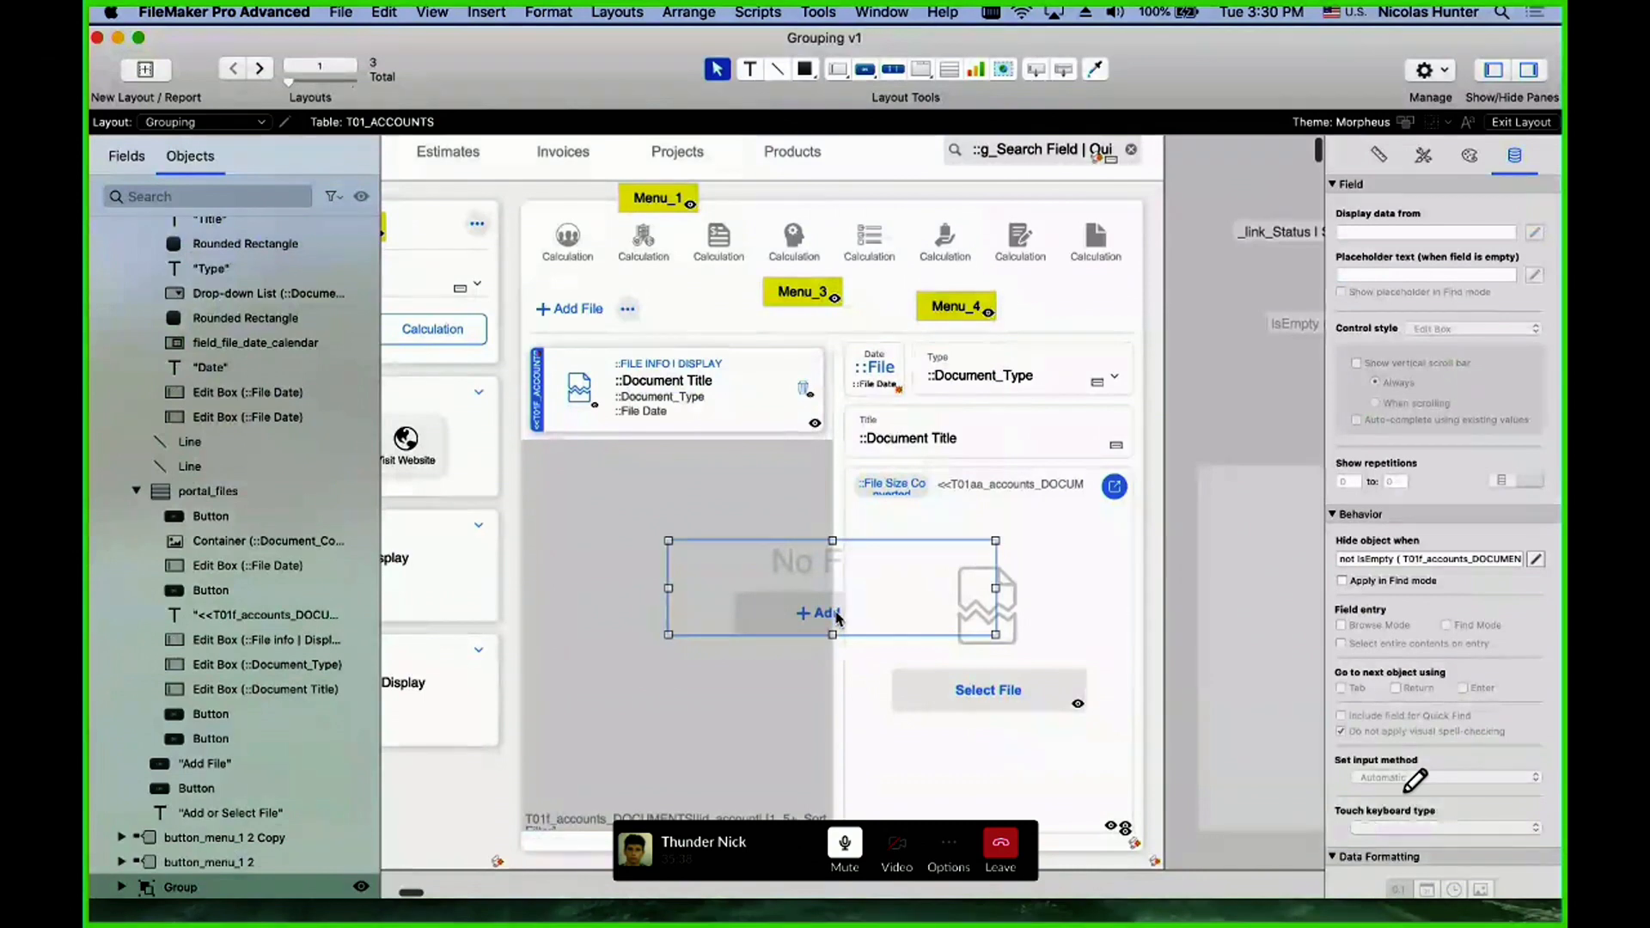
- Ungroup the outer files group on slide_8
left_click(894, 488)
key("super+shift+r")
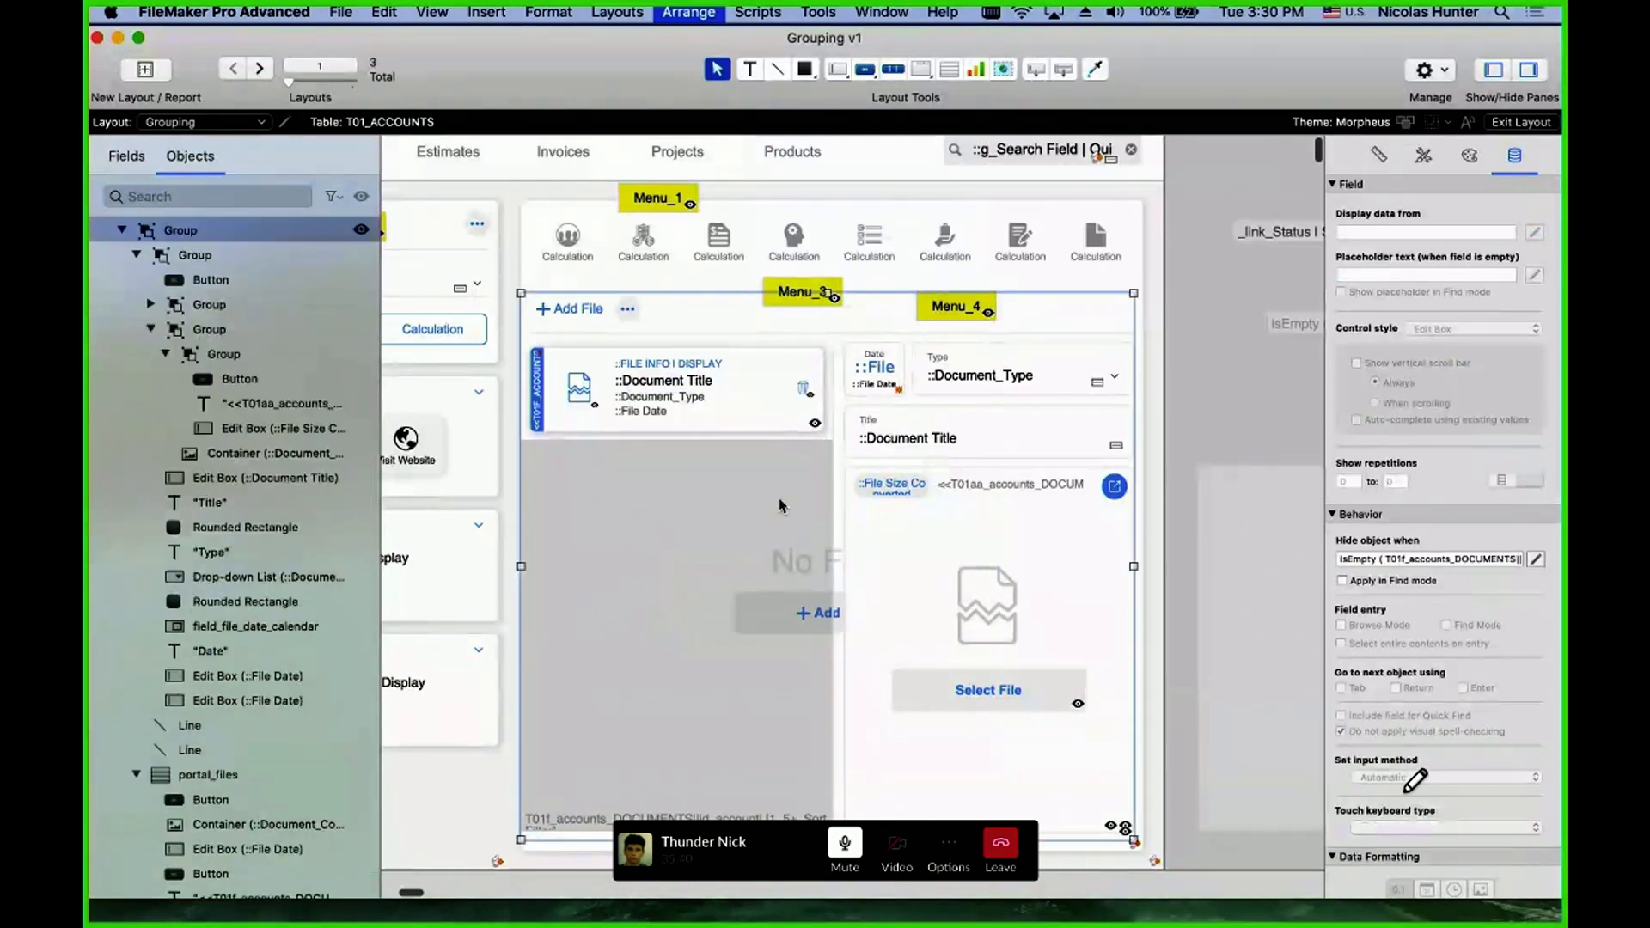
left_click(980, 354)
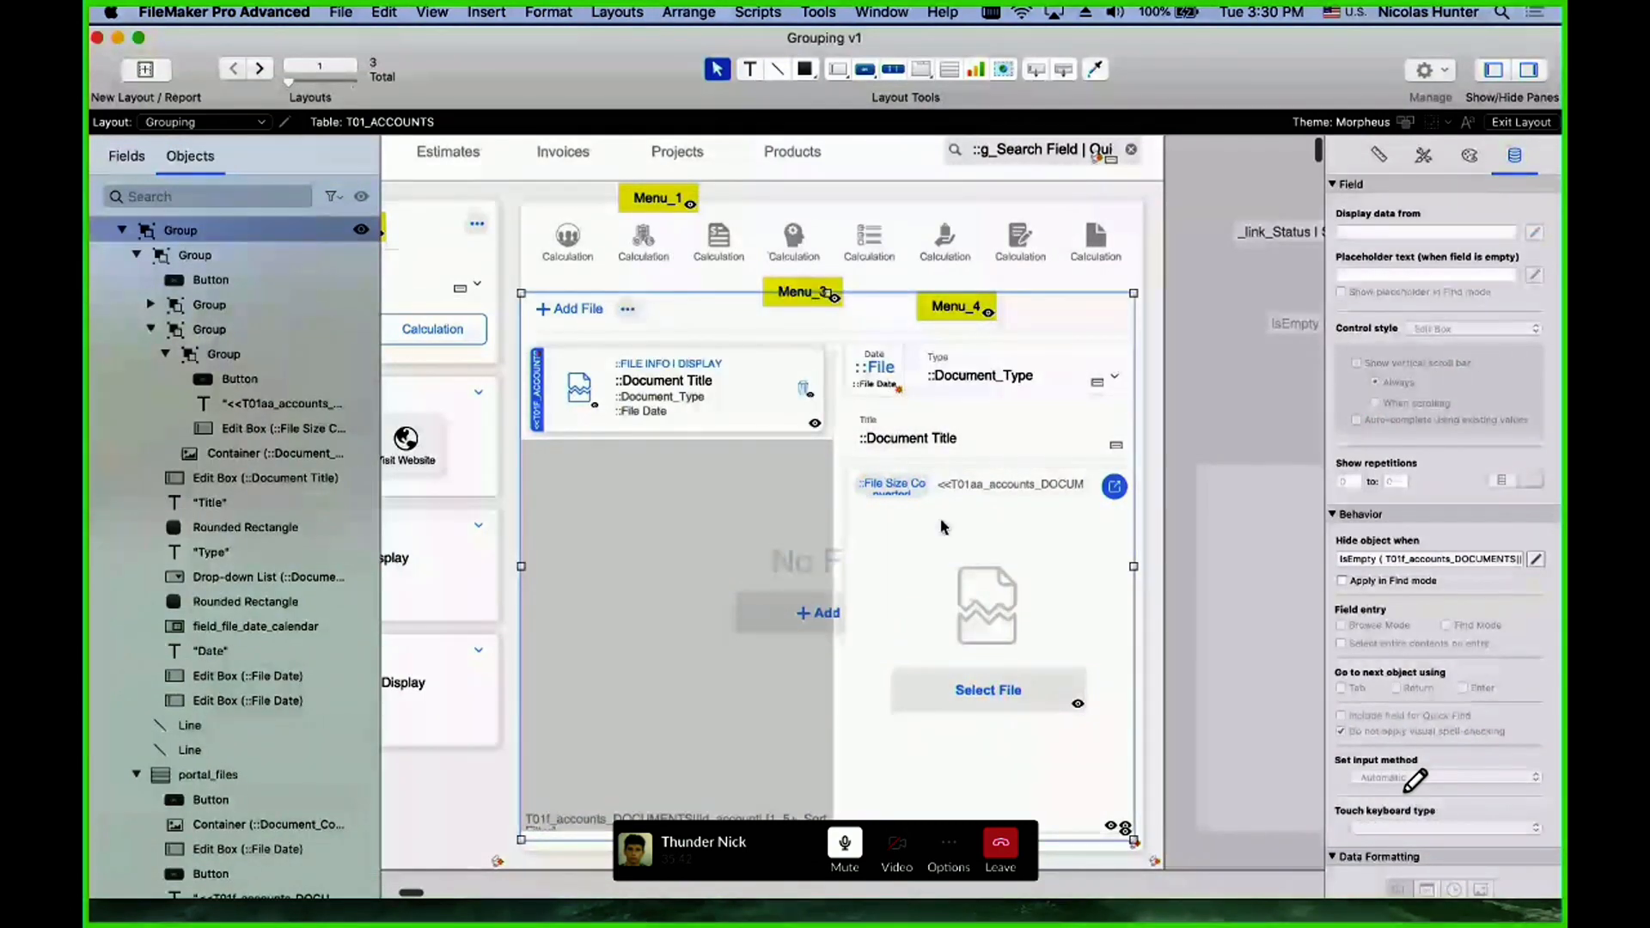
- Cut the file detail group's hide condition, paste it as a text note beside the layout, and align it under the first note
left_click_drag(1045, 448, 892, 442)
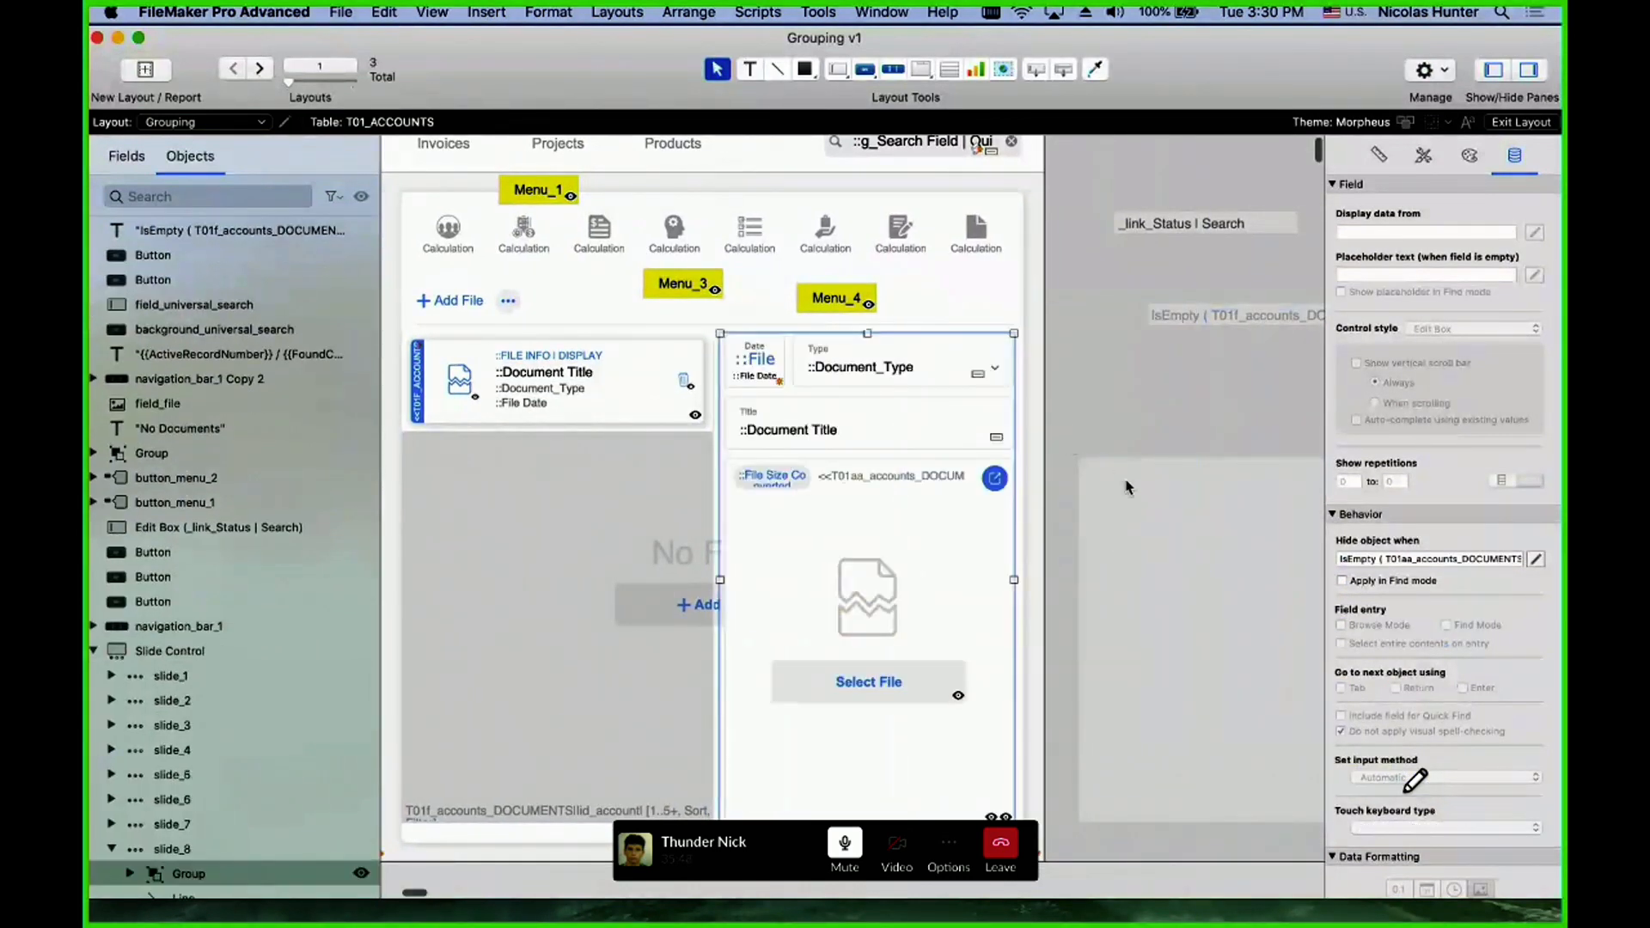
left_click(1402, 559)
key("super+x")
left_click(1236, 423)
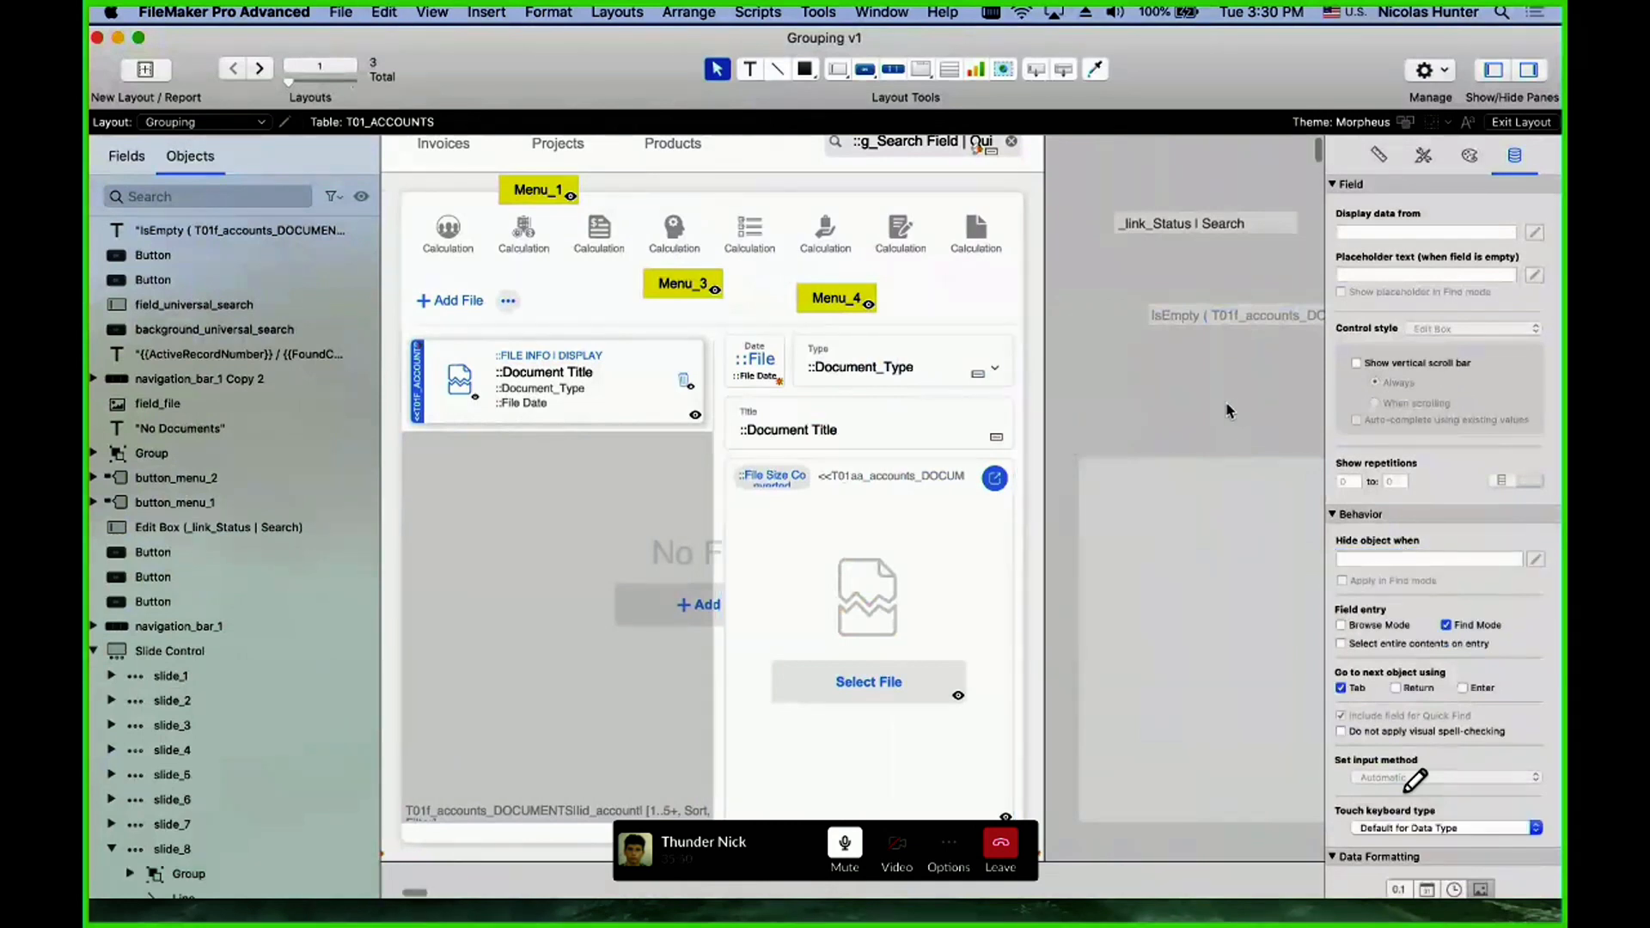
key("super+v")
left_click_drag(1206, 400, 1217, 376)
scroll(1217, 375, "right", 6)
left_click_drag(1137, 319, 1142, 302)
left_click_drag(1119, 379, 1103, 344)
- Ungroup the file detail group, try moving its file preview group off the layout, and undo that move
left_click(582, 468)
key("shift+super+r")
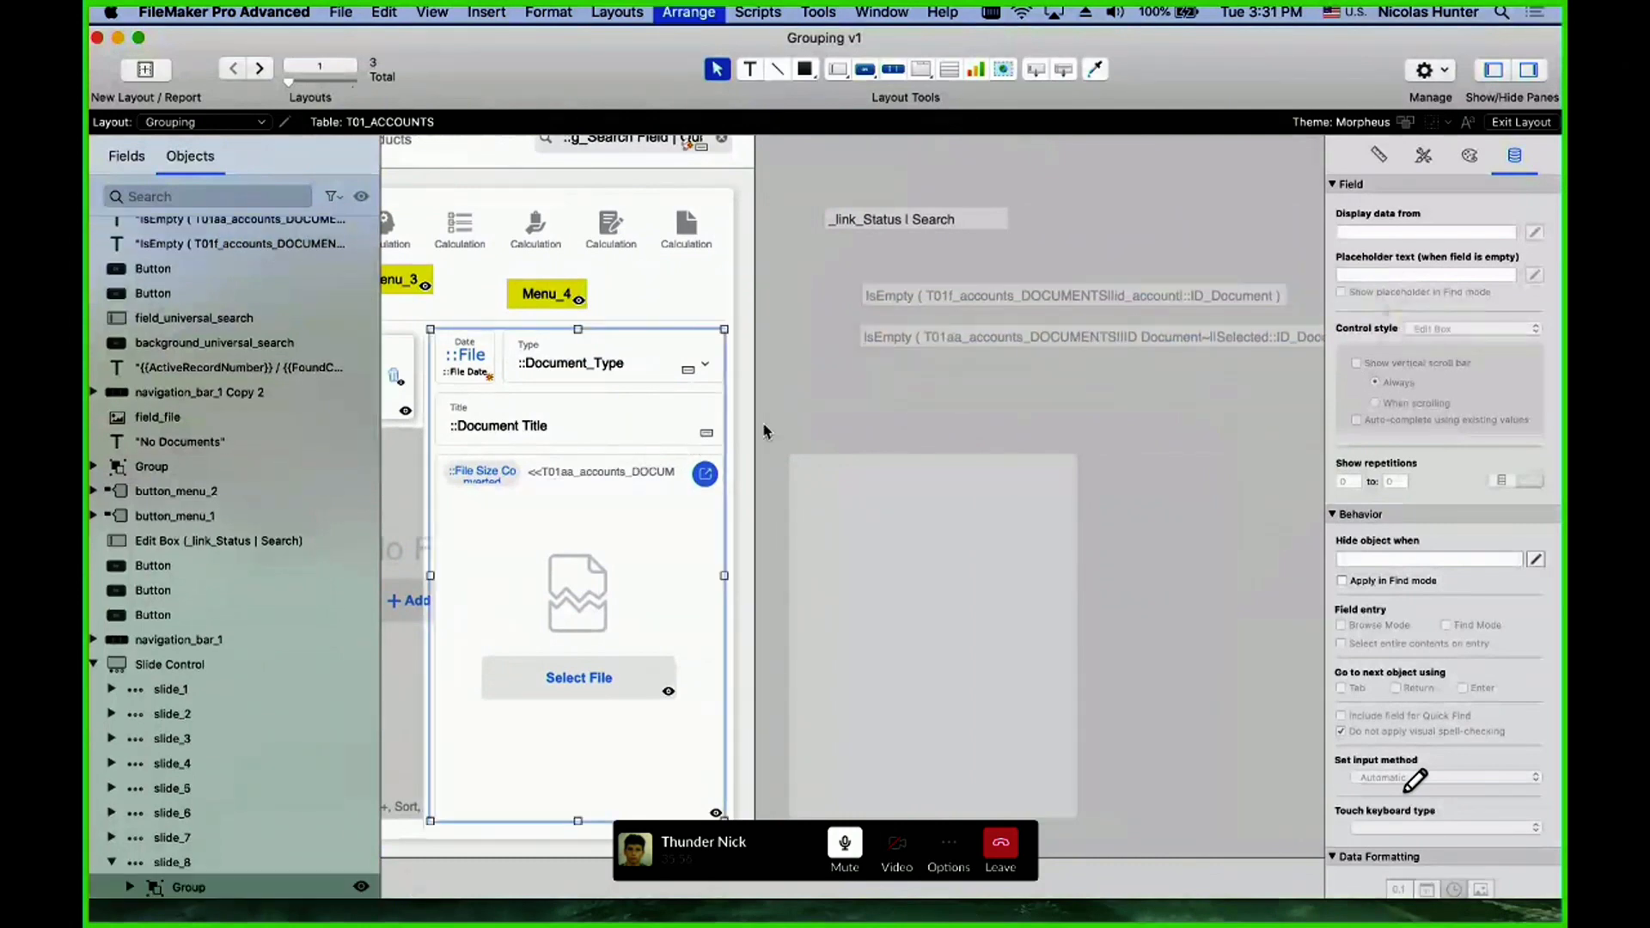
left_click(605, 496)
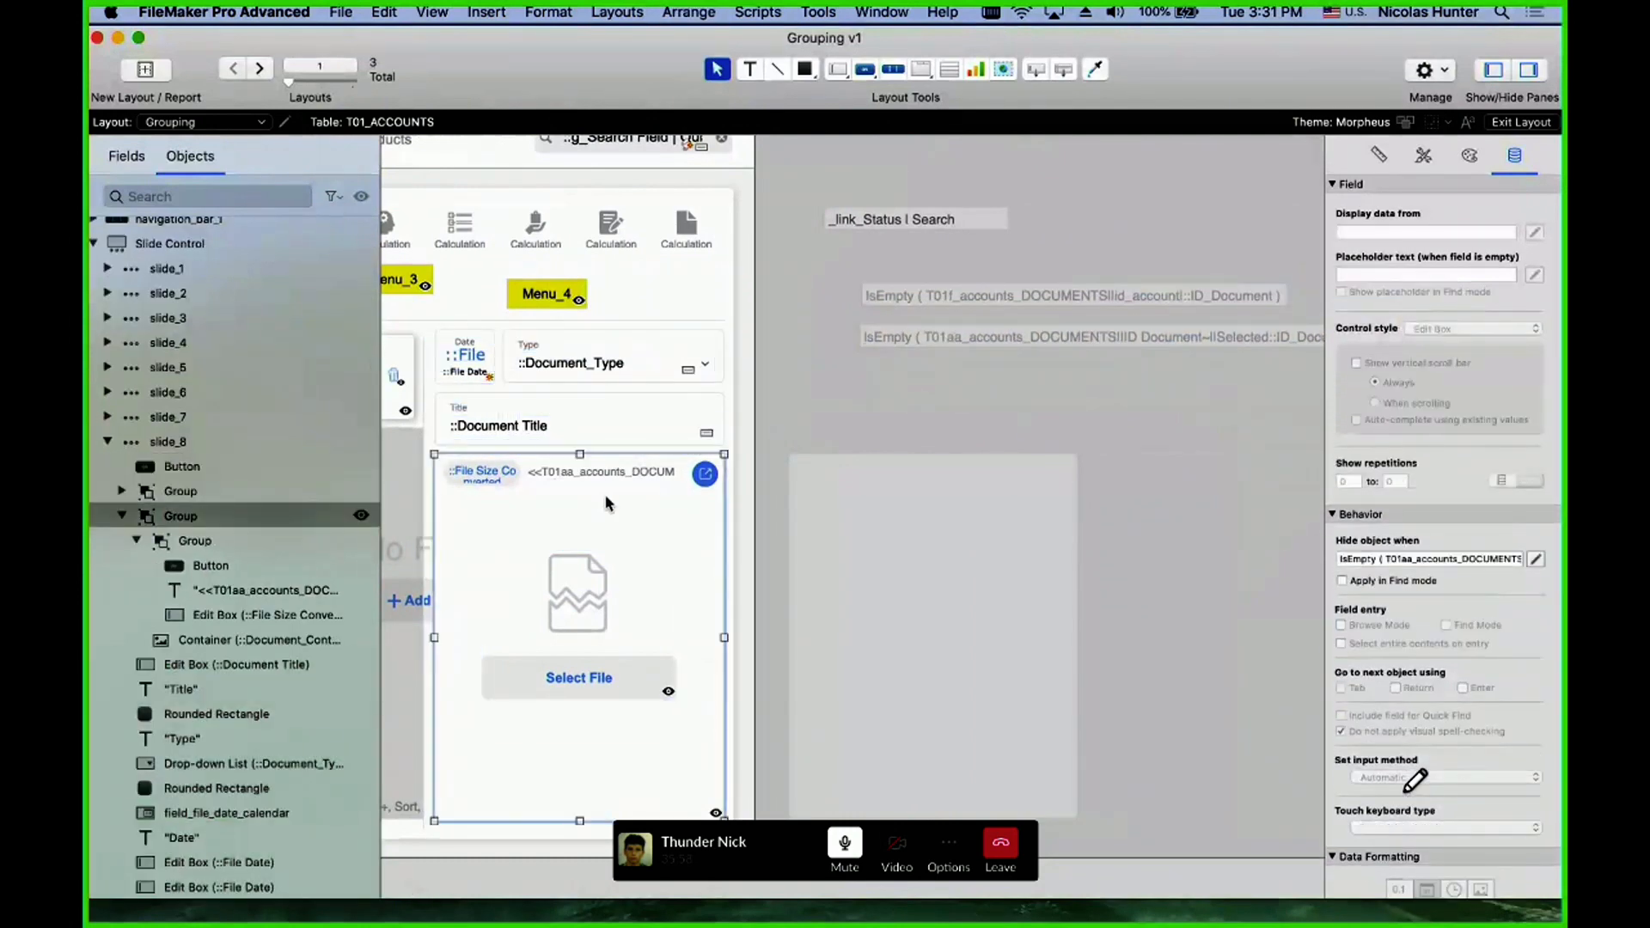
left_click_drag(563, 513, 895, 459)
key("super+z")
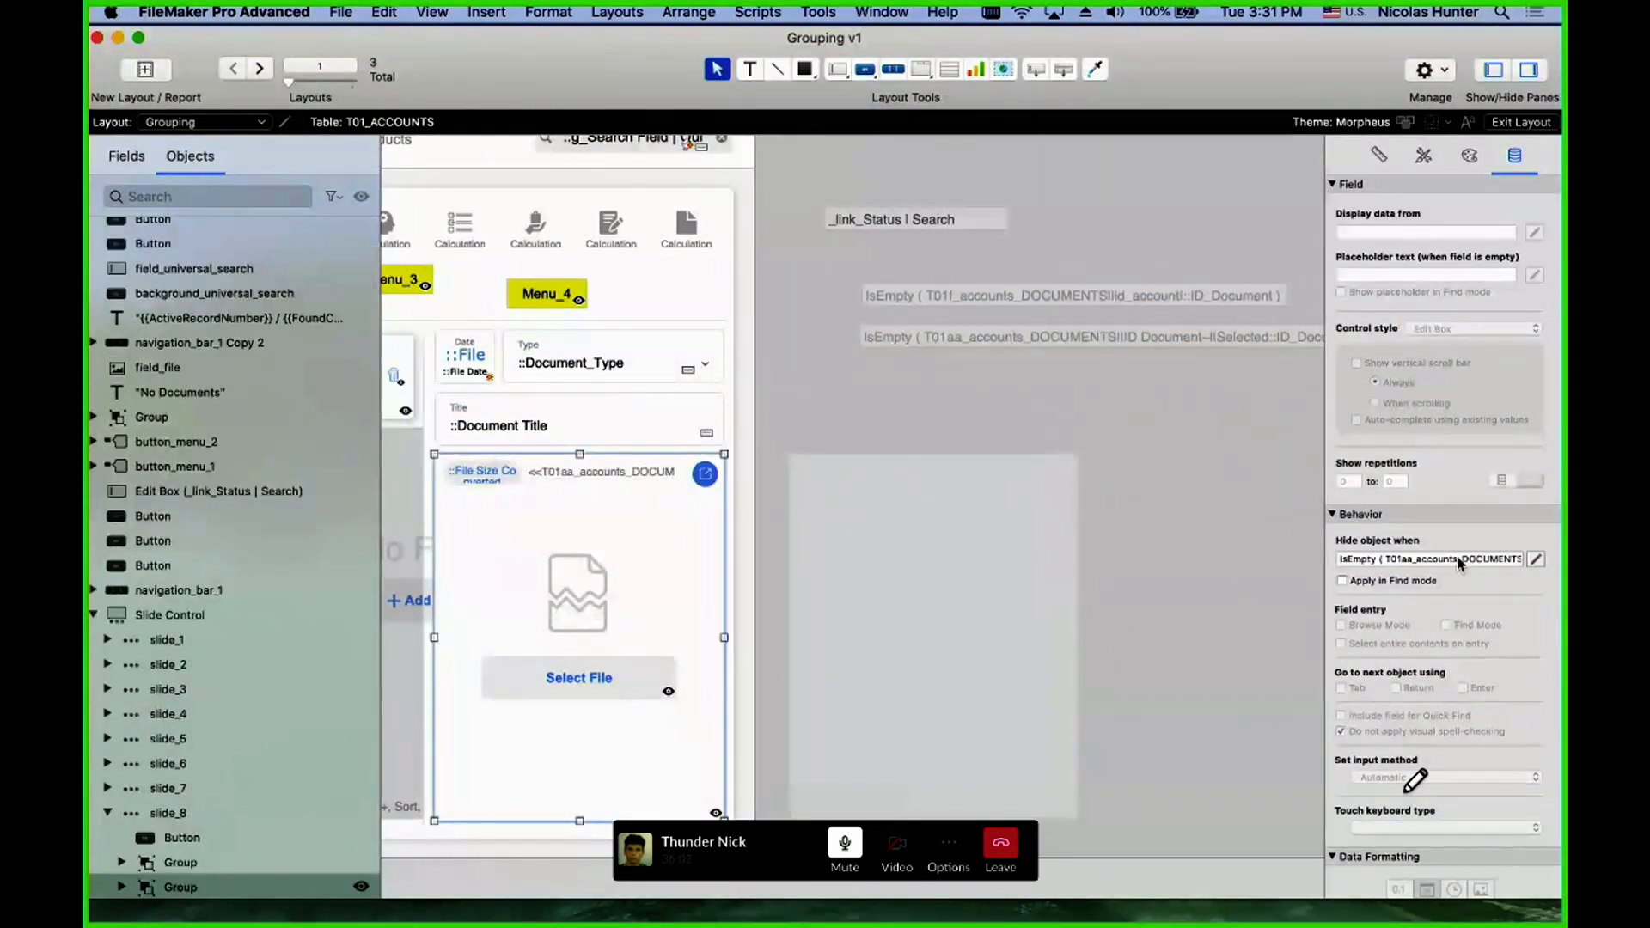
- Paste the file preview group's Document_Container hide condition as a third text note below the other two
left_click(1457, 559)
left_click(1200, 430)
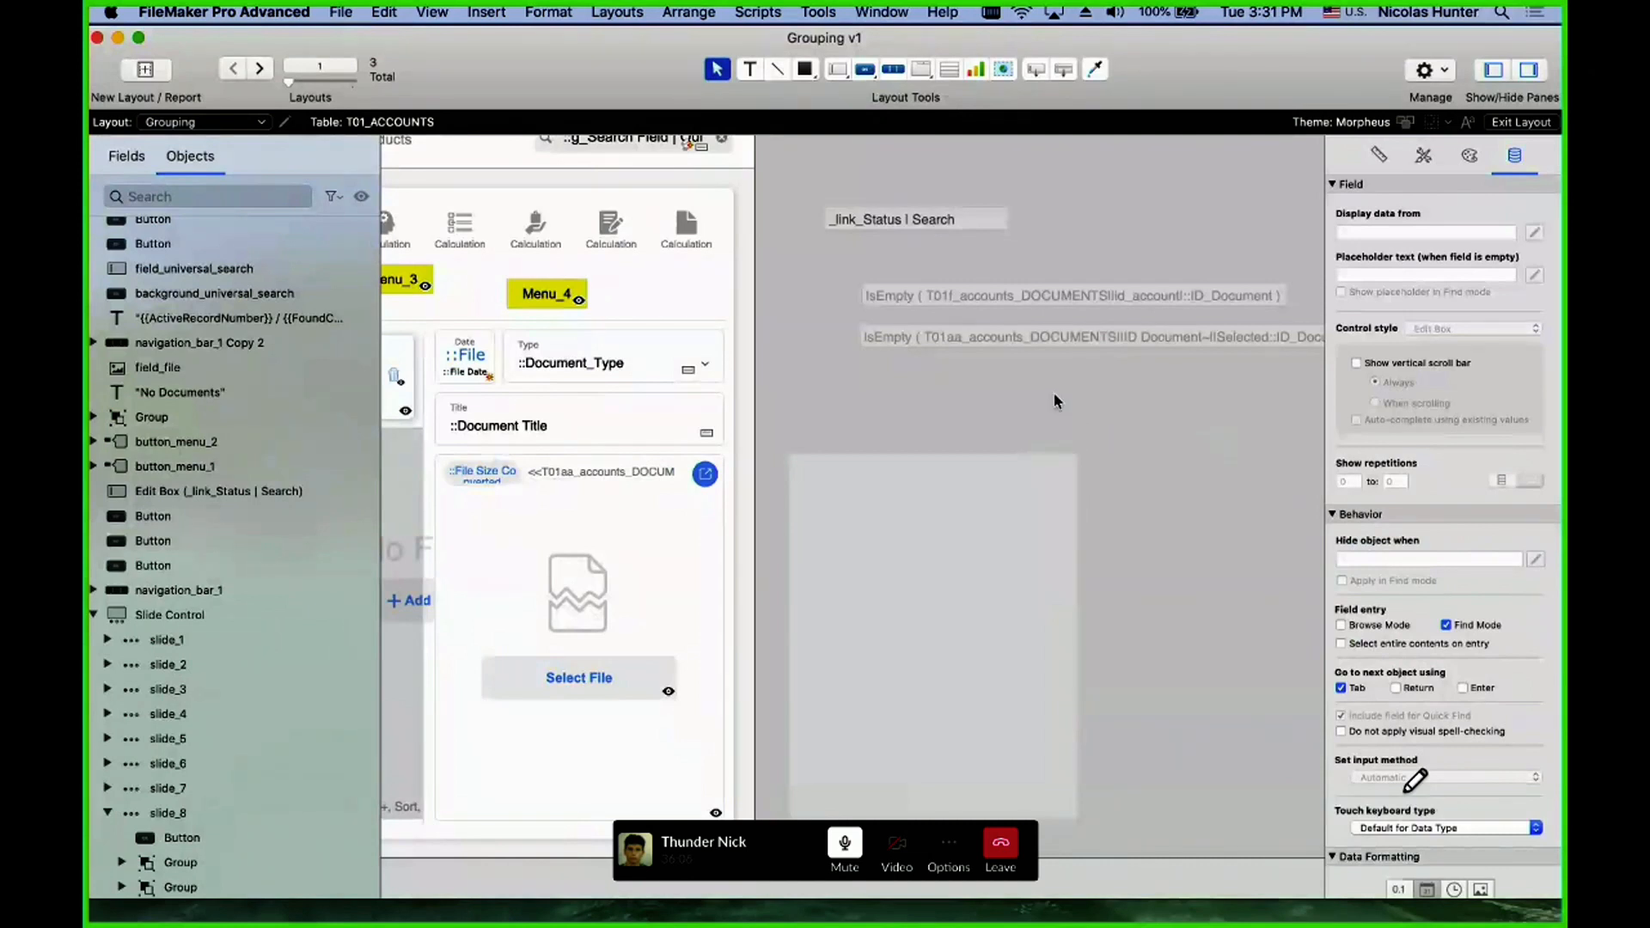
key("super+v")
left_click_drag(1113, 402, 955, 380)
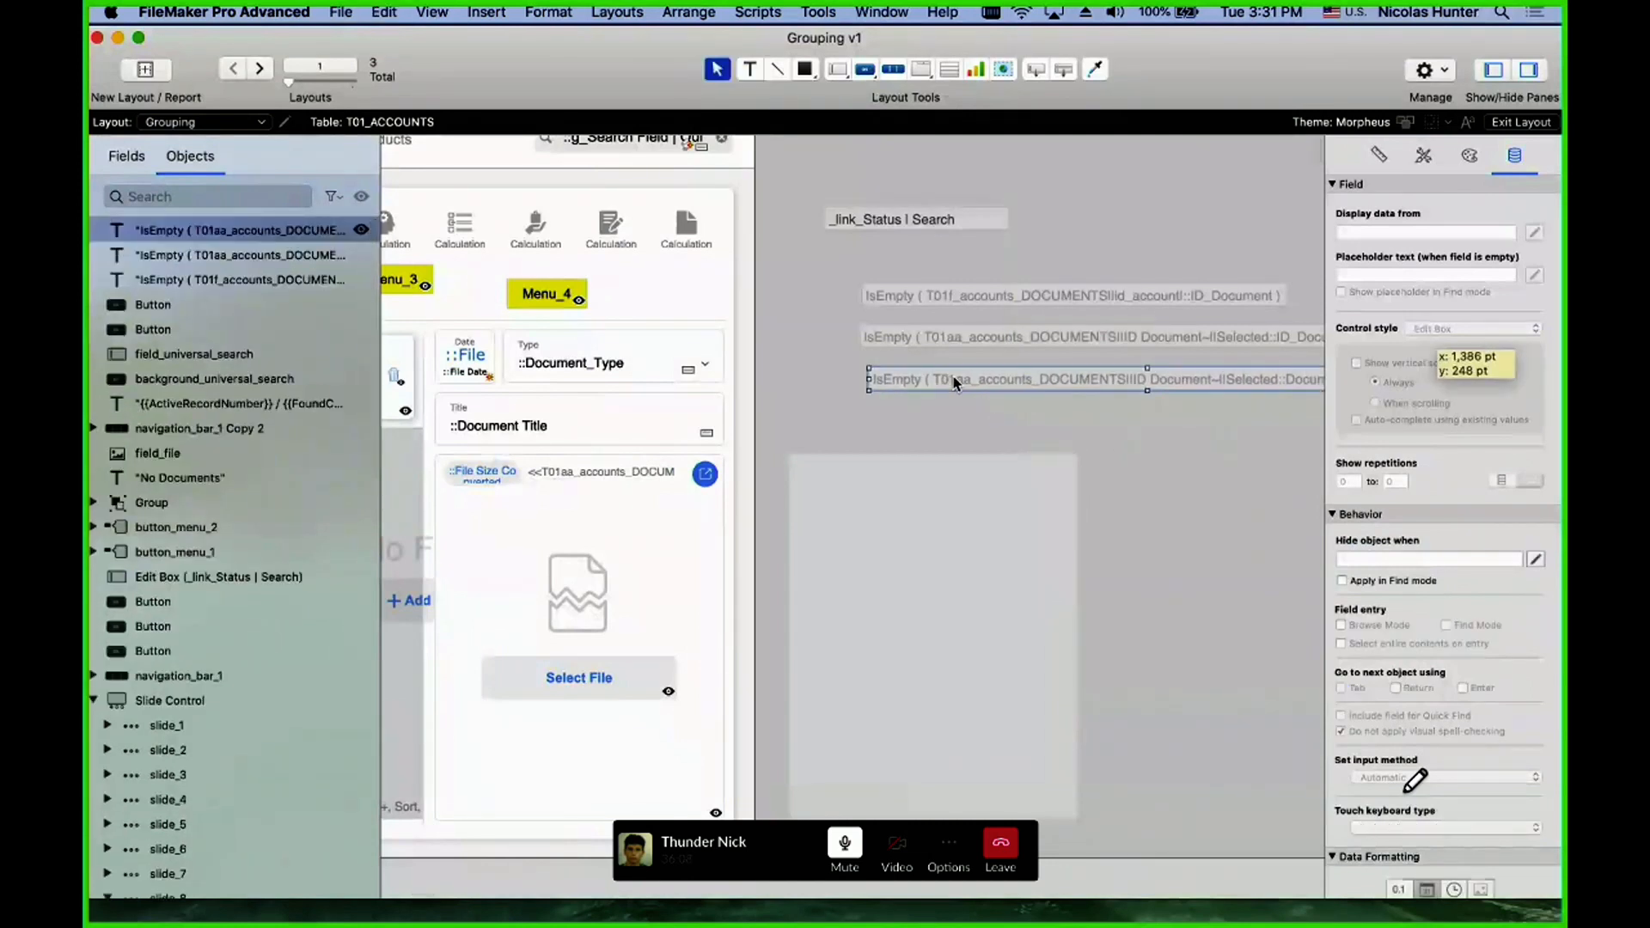
scroll(1031, 370, "right", 5)
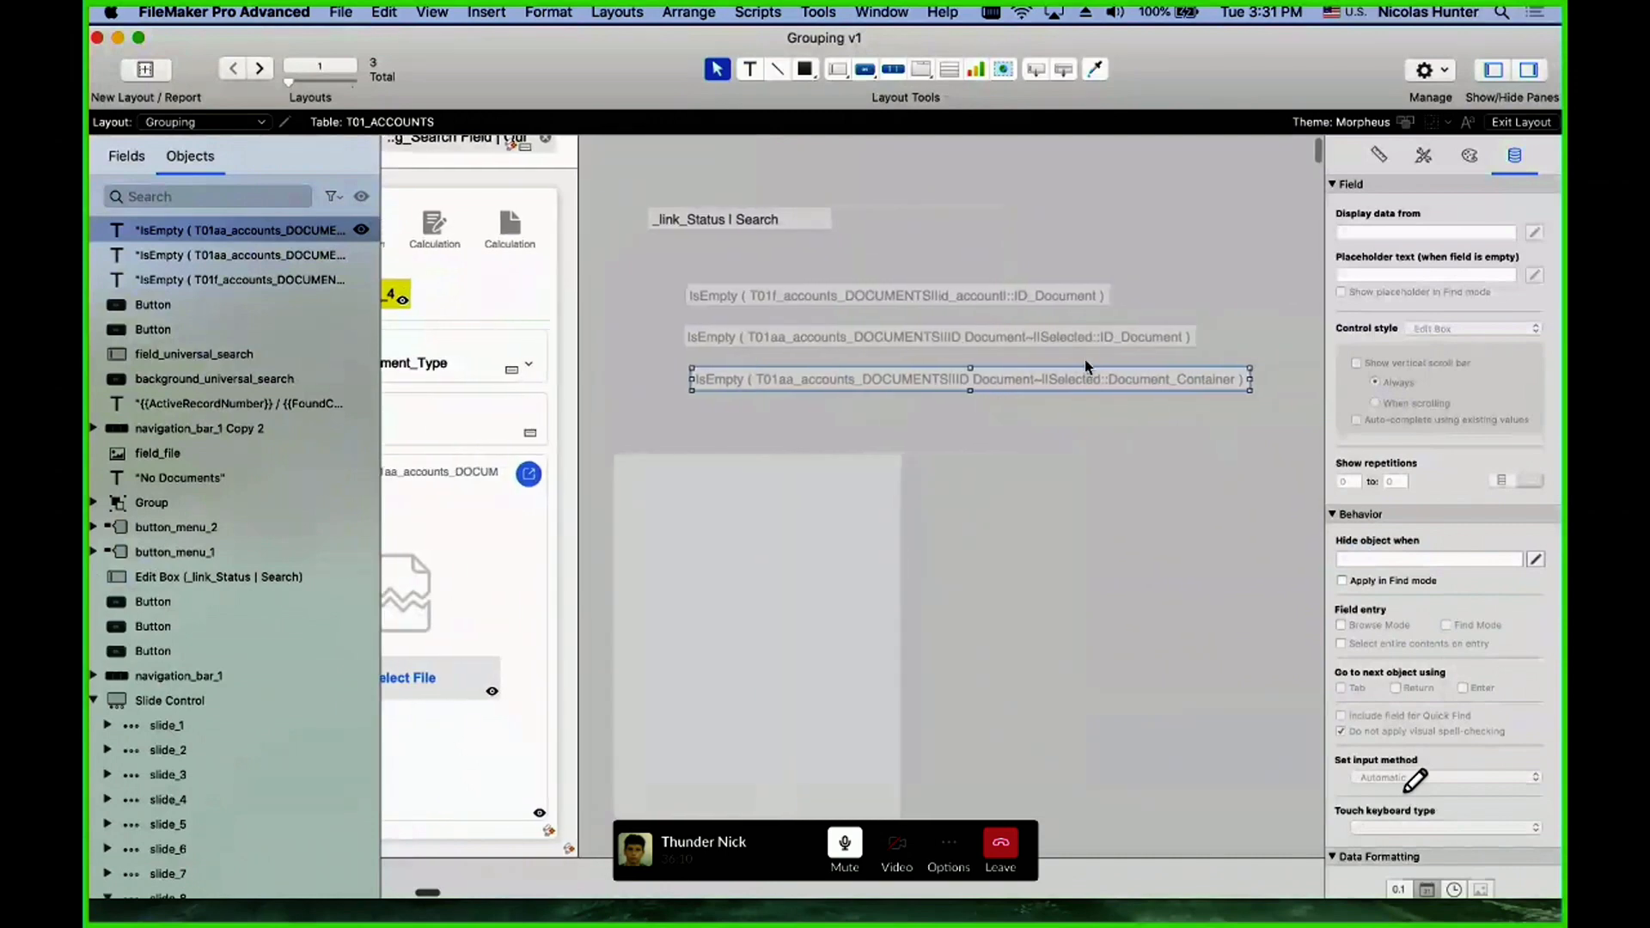
- Select the file preview group in the detail area and ungroup it
scroll(859, 516, "left", 8)
left_click(780, 552)
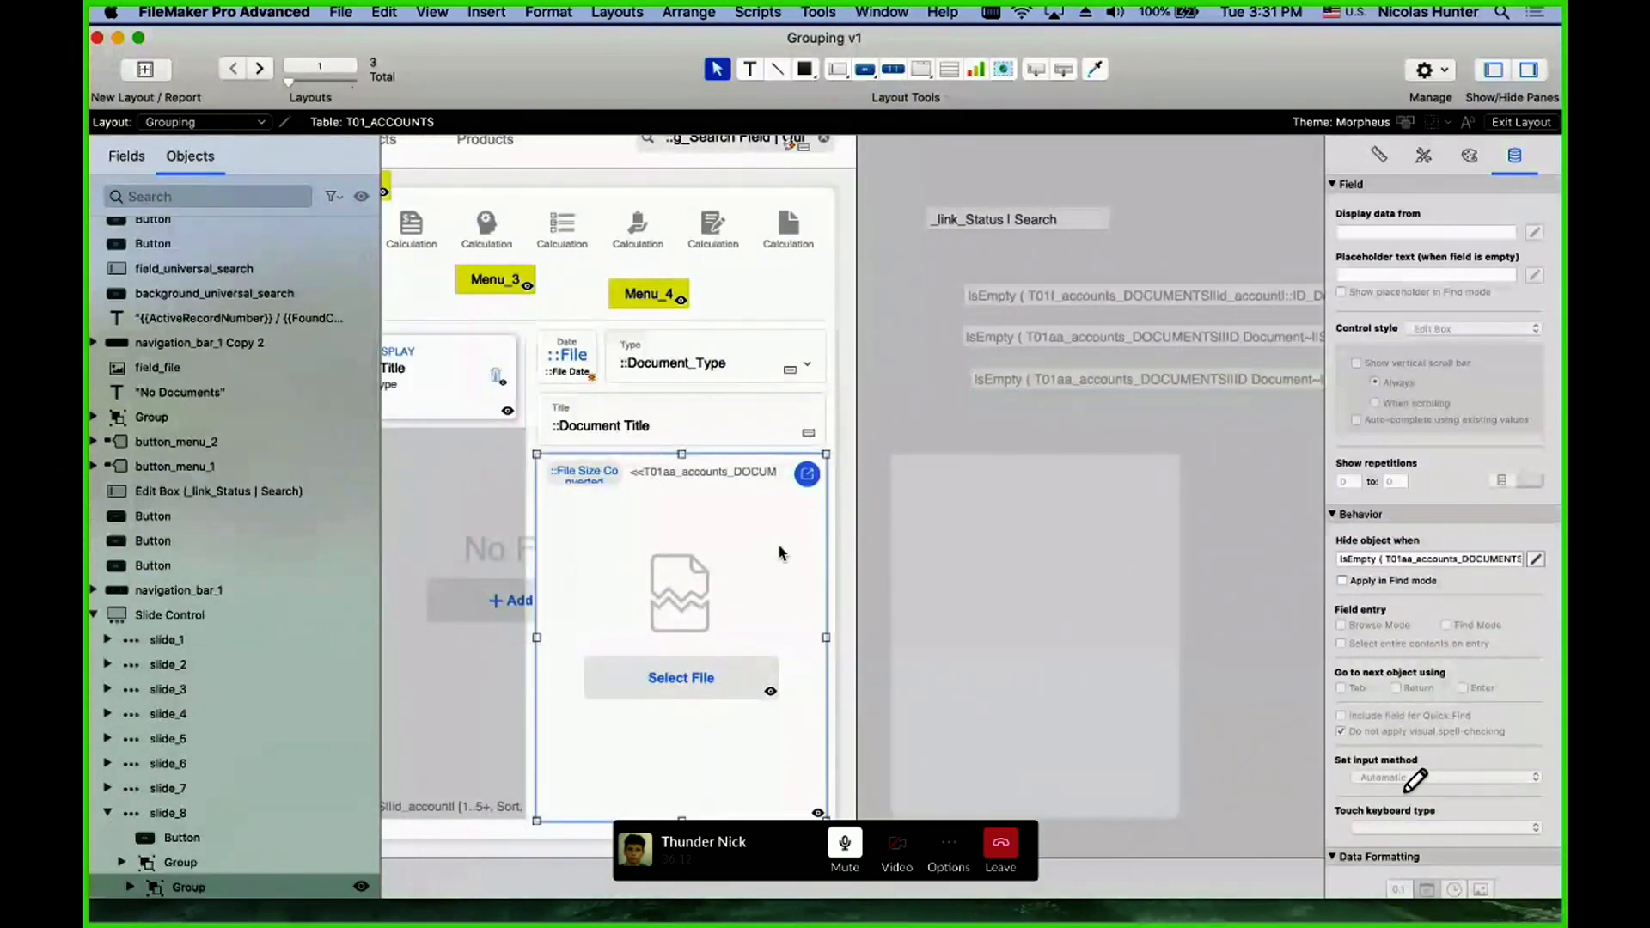
key("super+shift+r")
left_click(976, 355)
- Ungroup the file info row and duplicate its round button, placing the copy directly beside the original
left_click(753, 473)
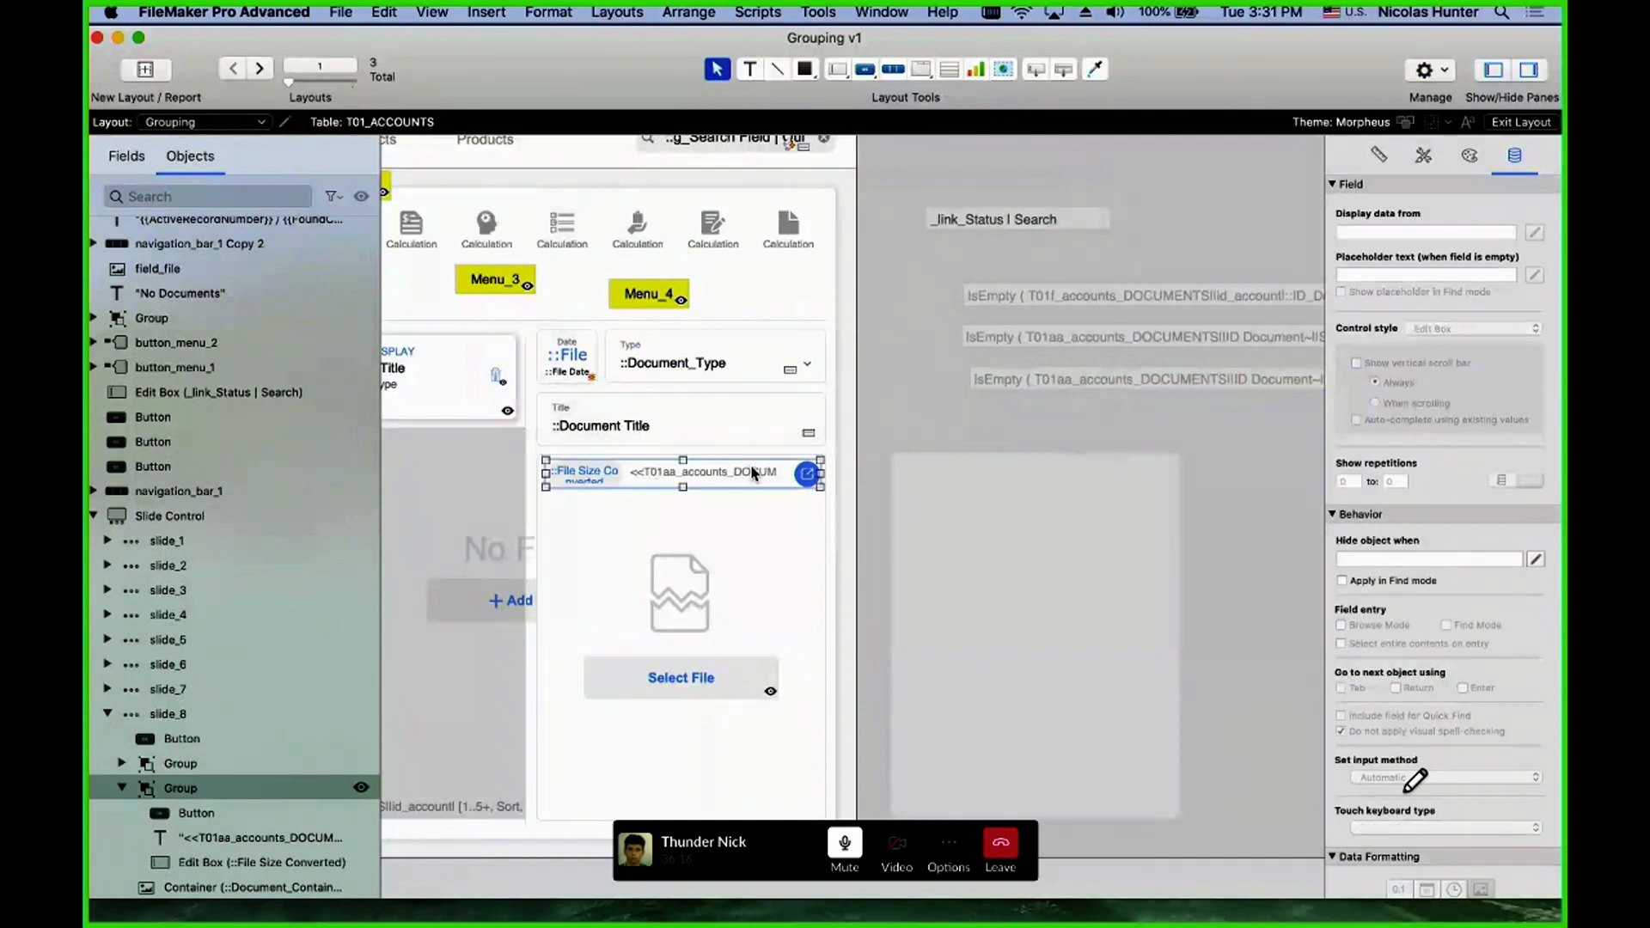
key("super+shift+r")
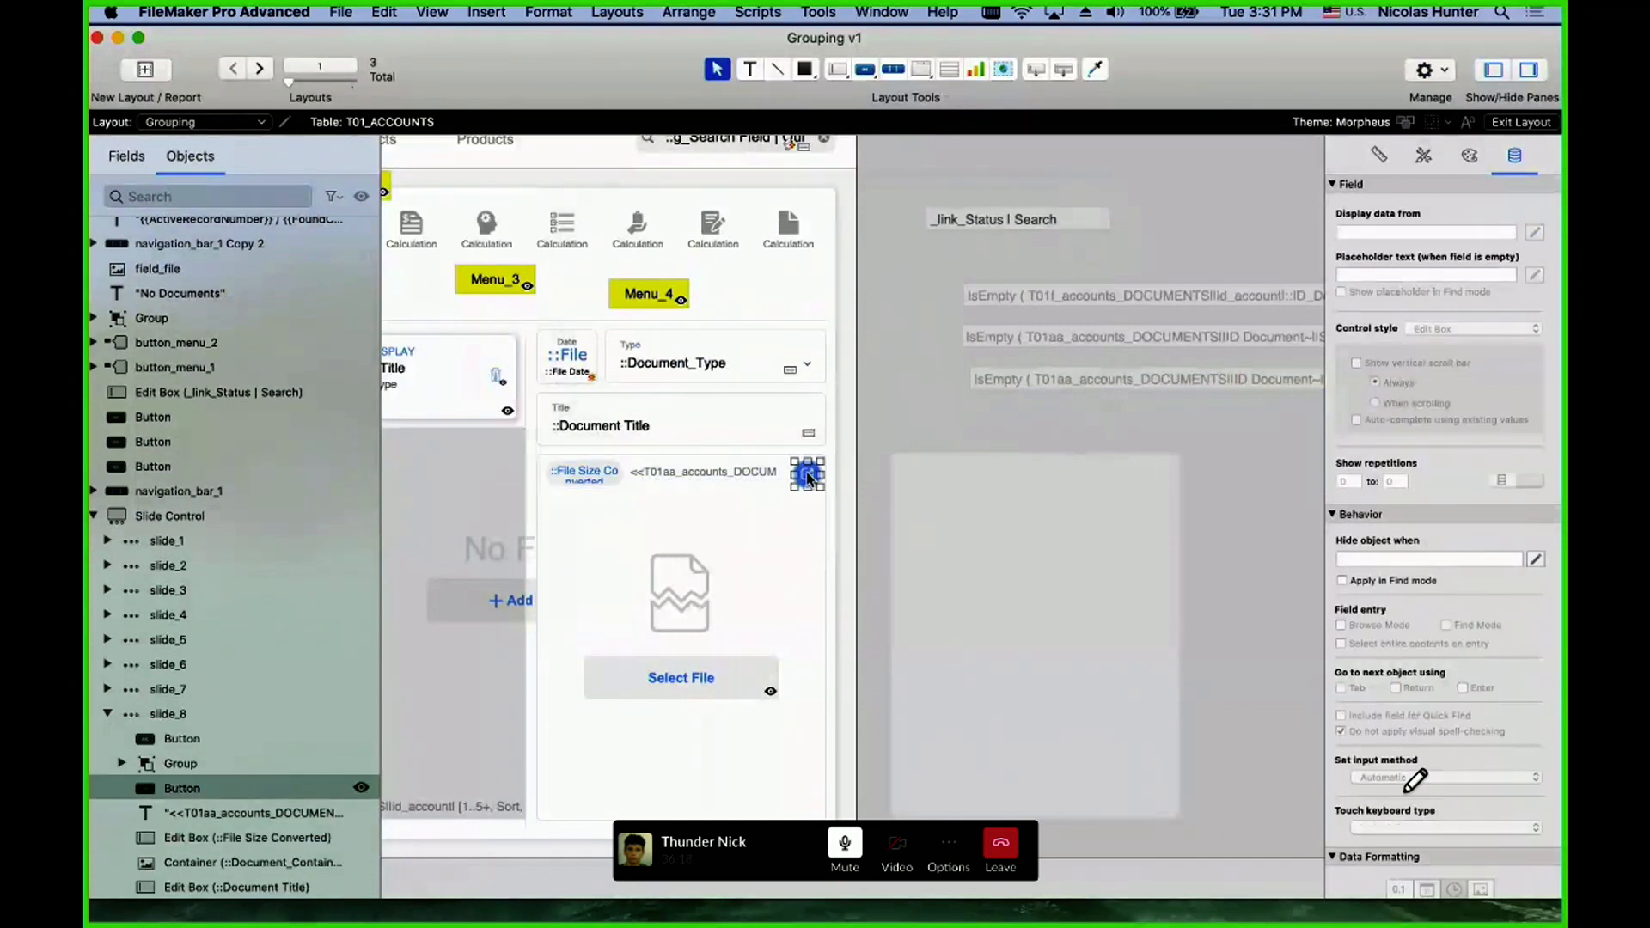
left_click(782, 476)
left_click_drag(782, 478, 773, 478)
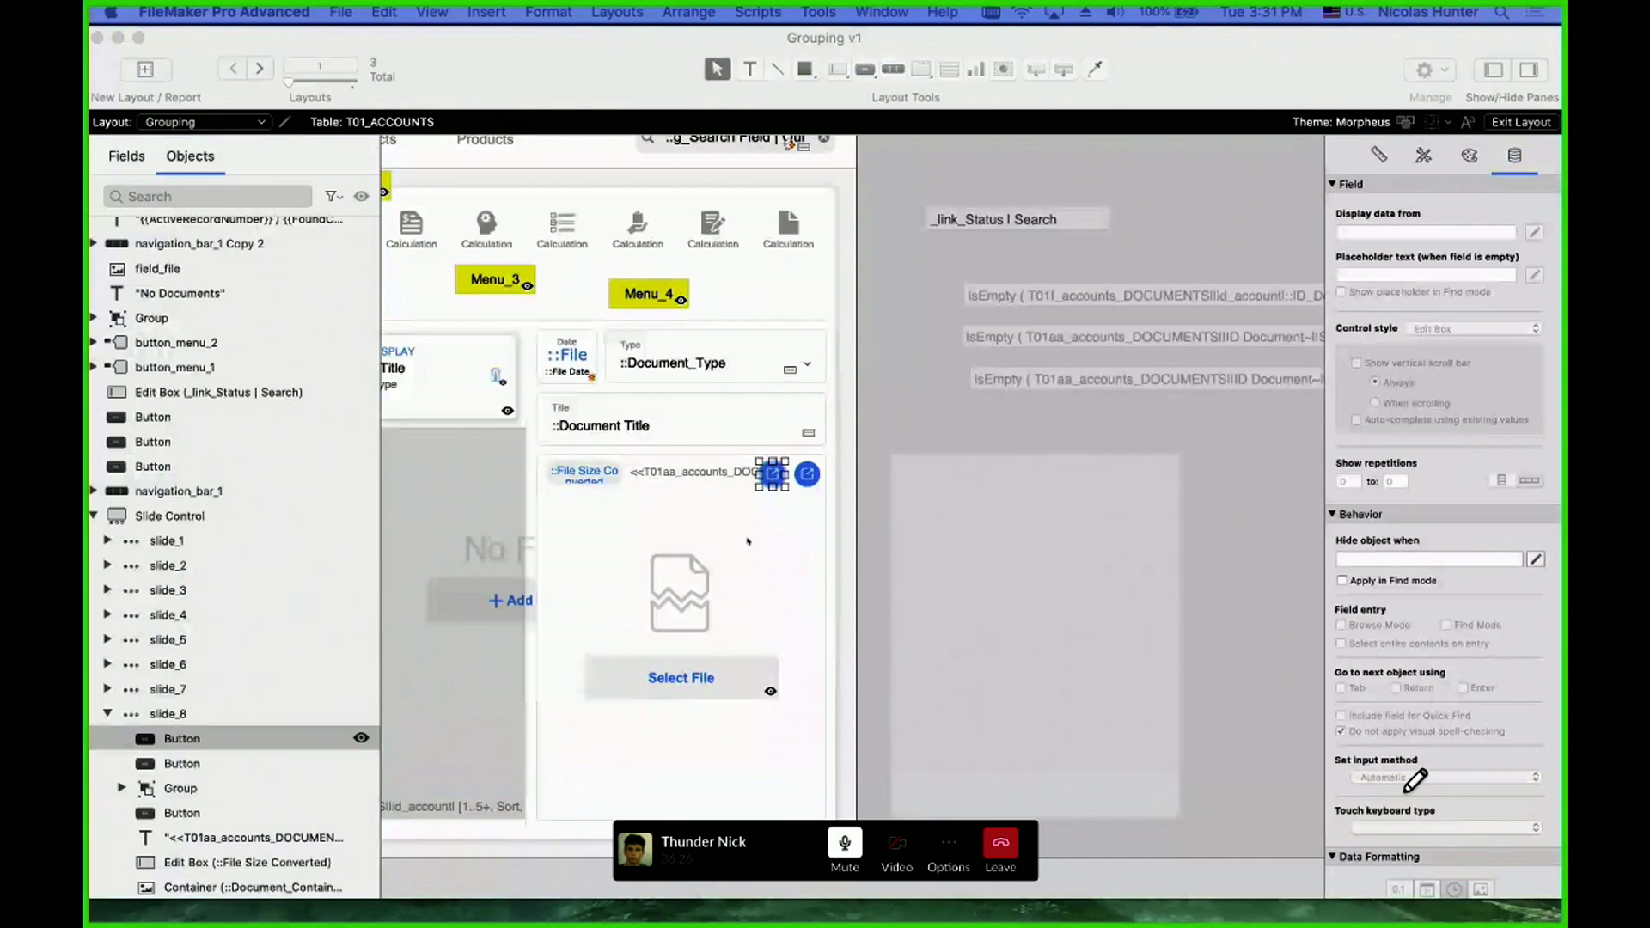
scroll(747, 541, "left", 10)
scroll(747, 542, "right", 8)
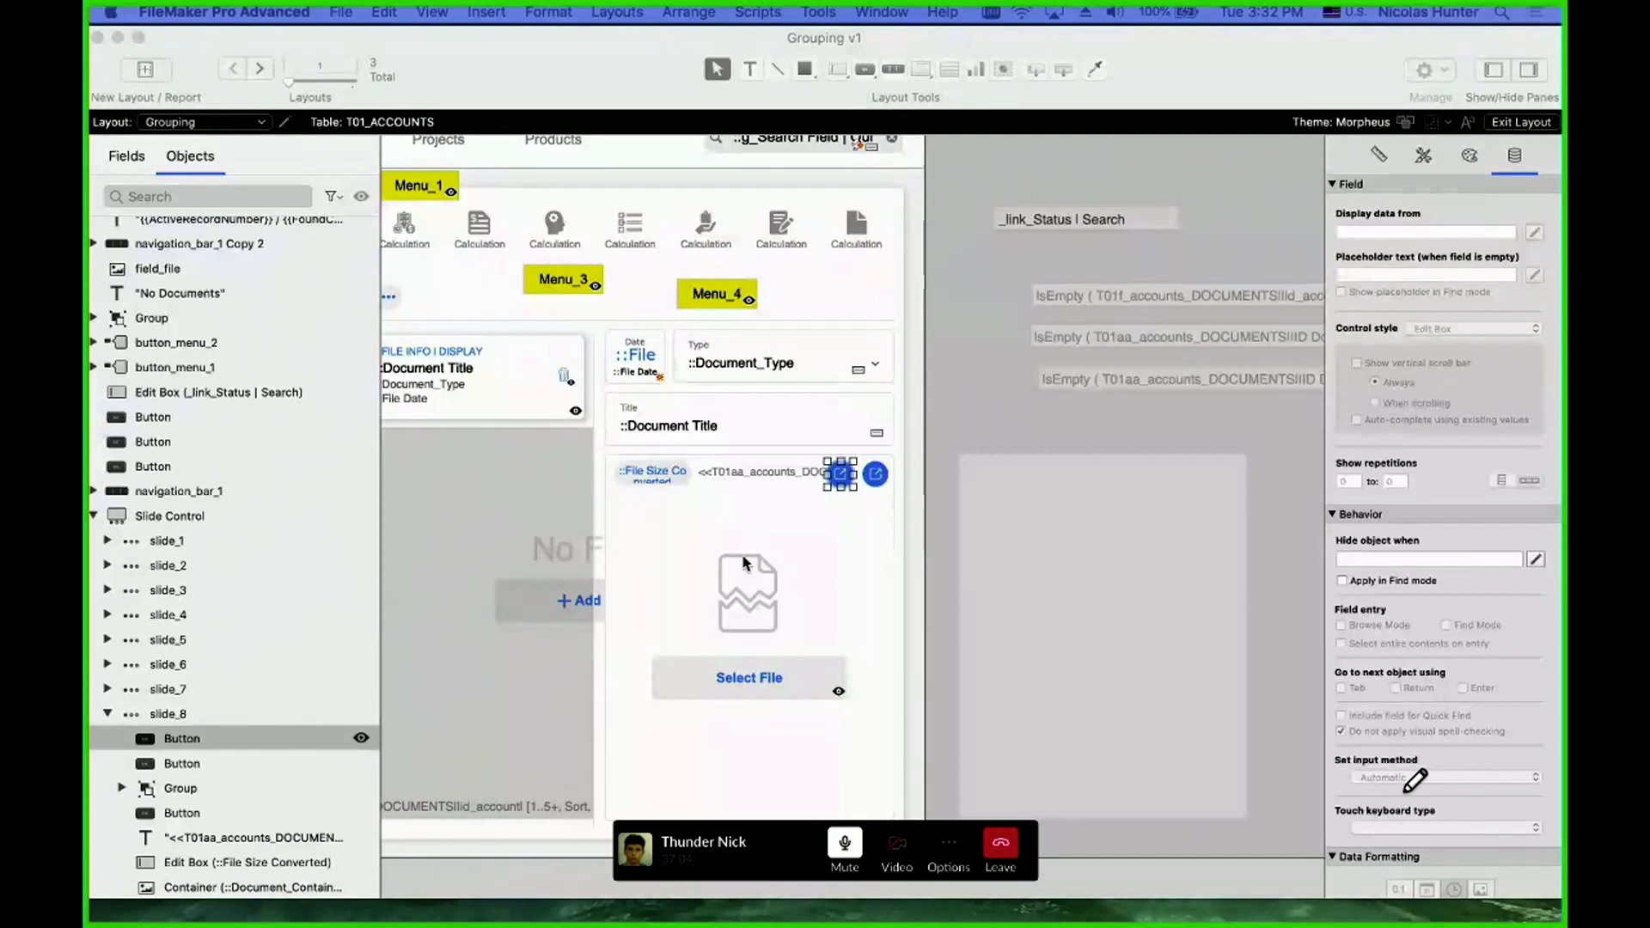
left_click(951, 402)
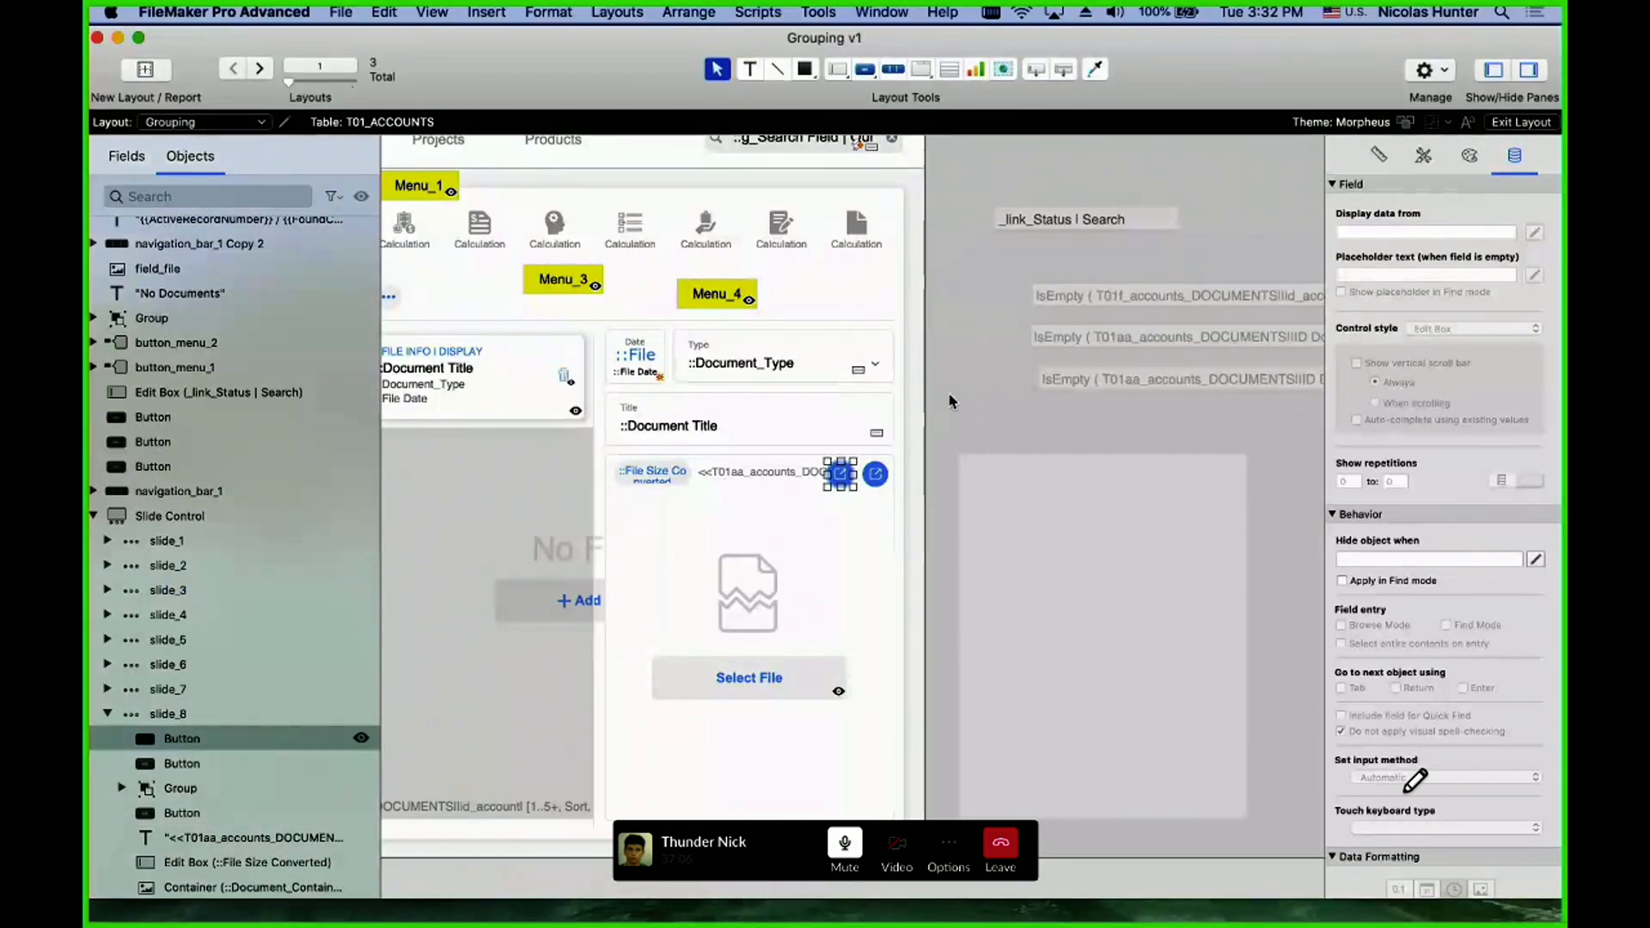
- Undo the button duplication, the ungroupings and the three hide-condition text notes back to the original nested Files group
scroll(949, 402, "left", 1)
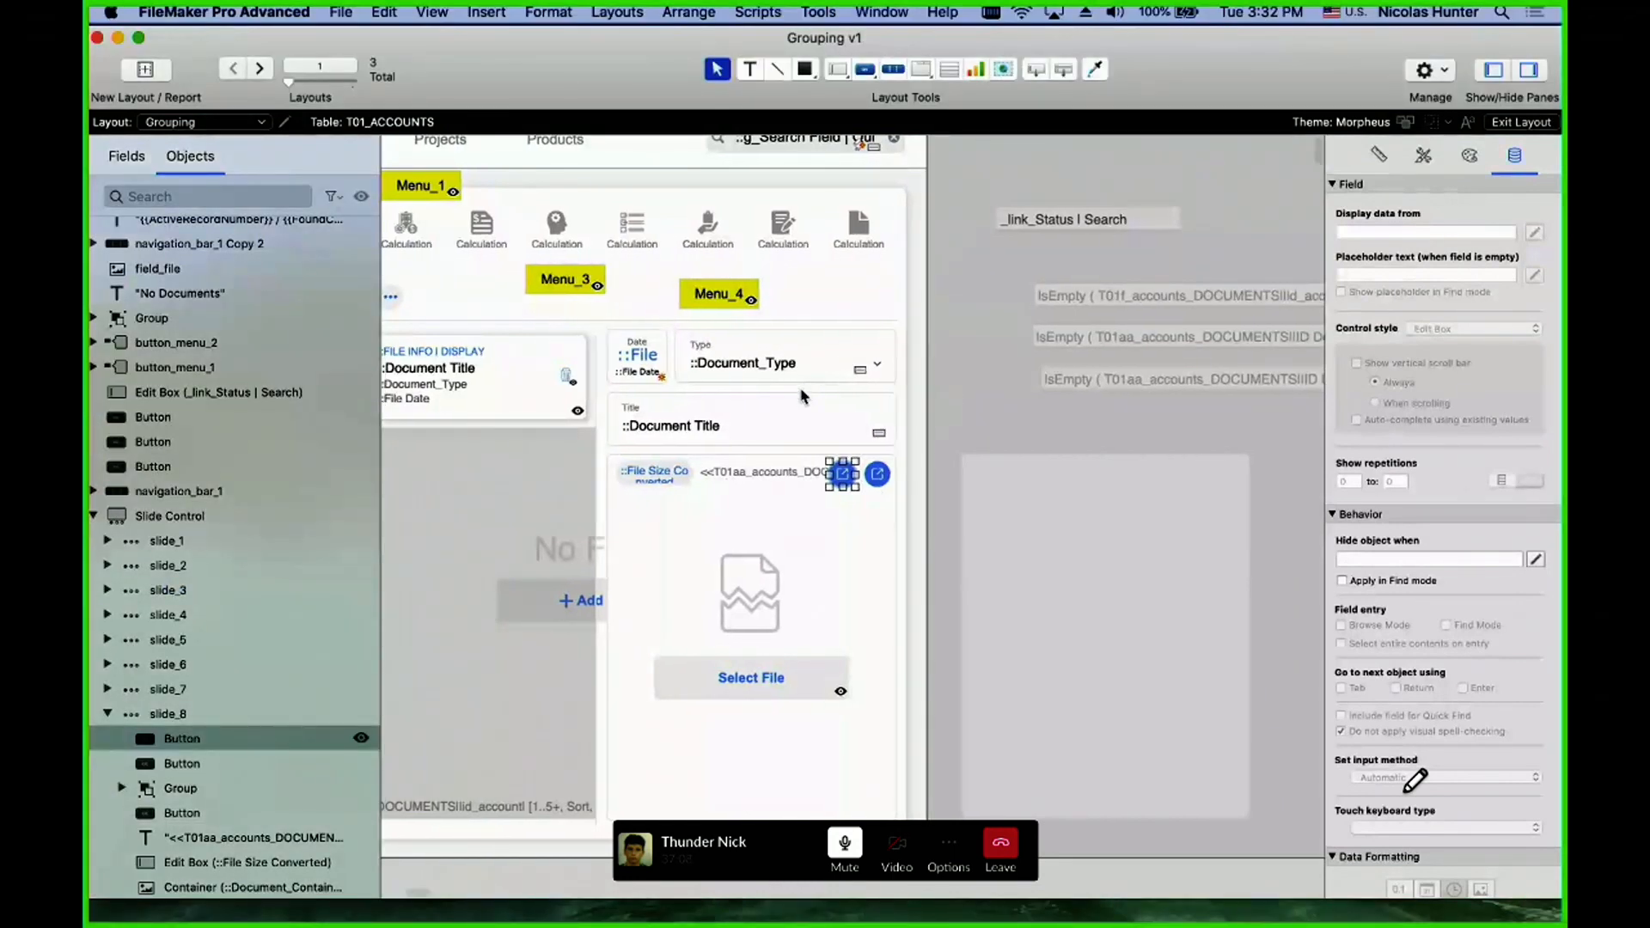
key("super+z")
key("super+z")
key("super+z")
key("super+z")
key("super+z")
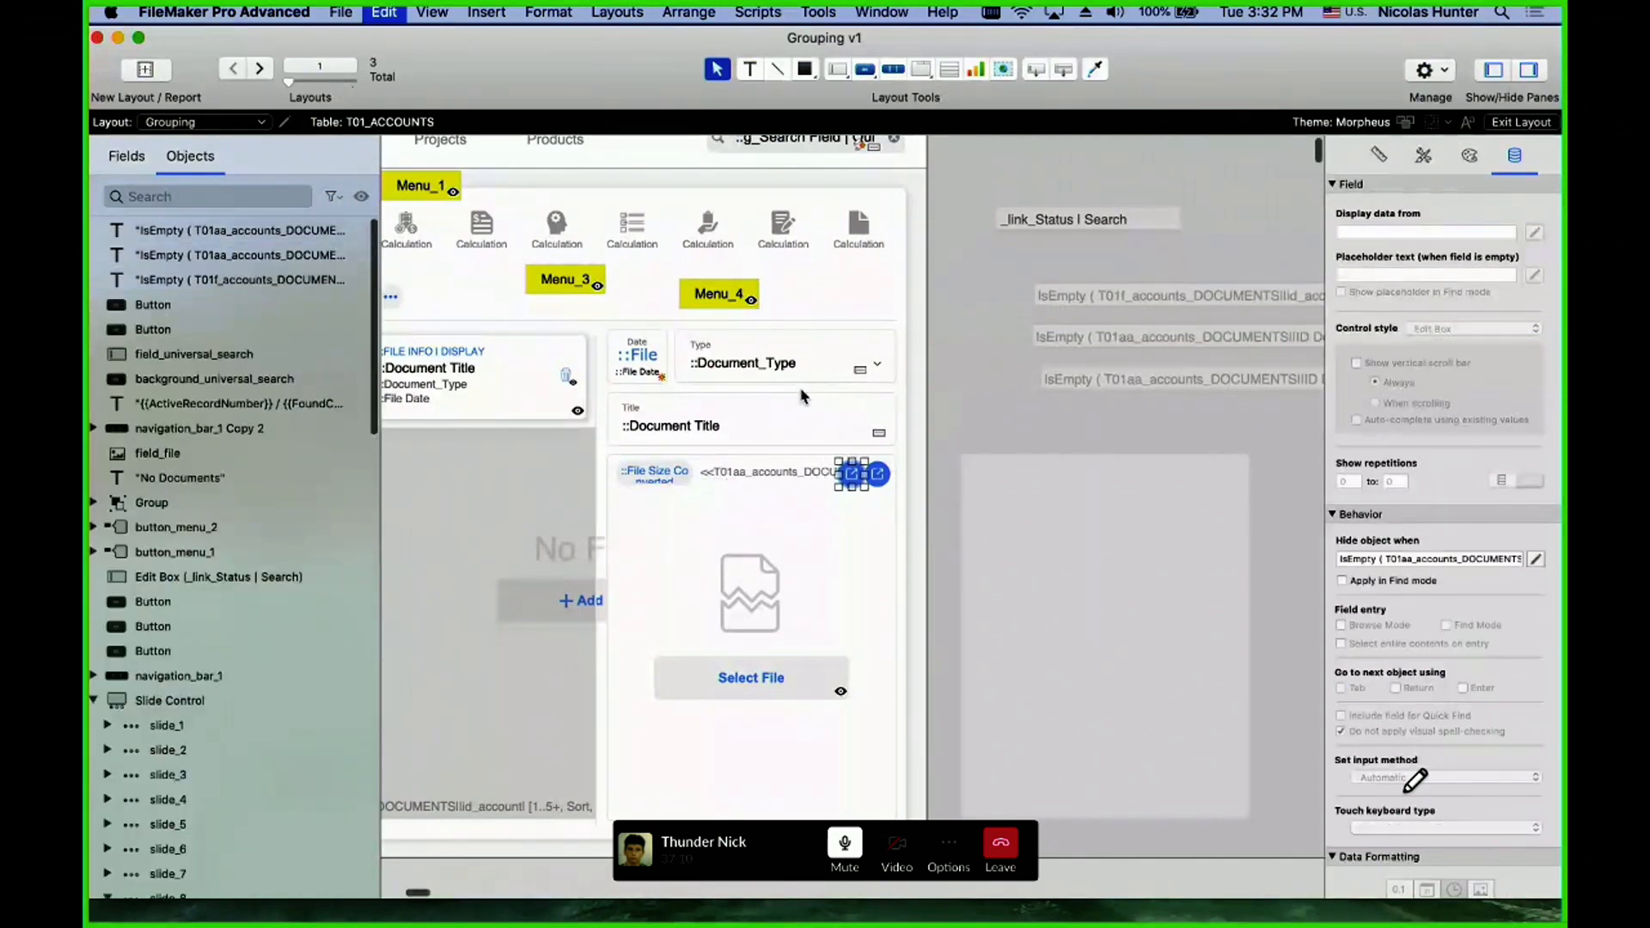
key("super+z")
key("super+z")
key("super+z")
scroll(804, 395, "left", 5)
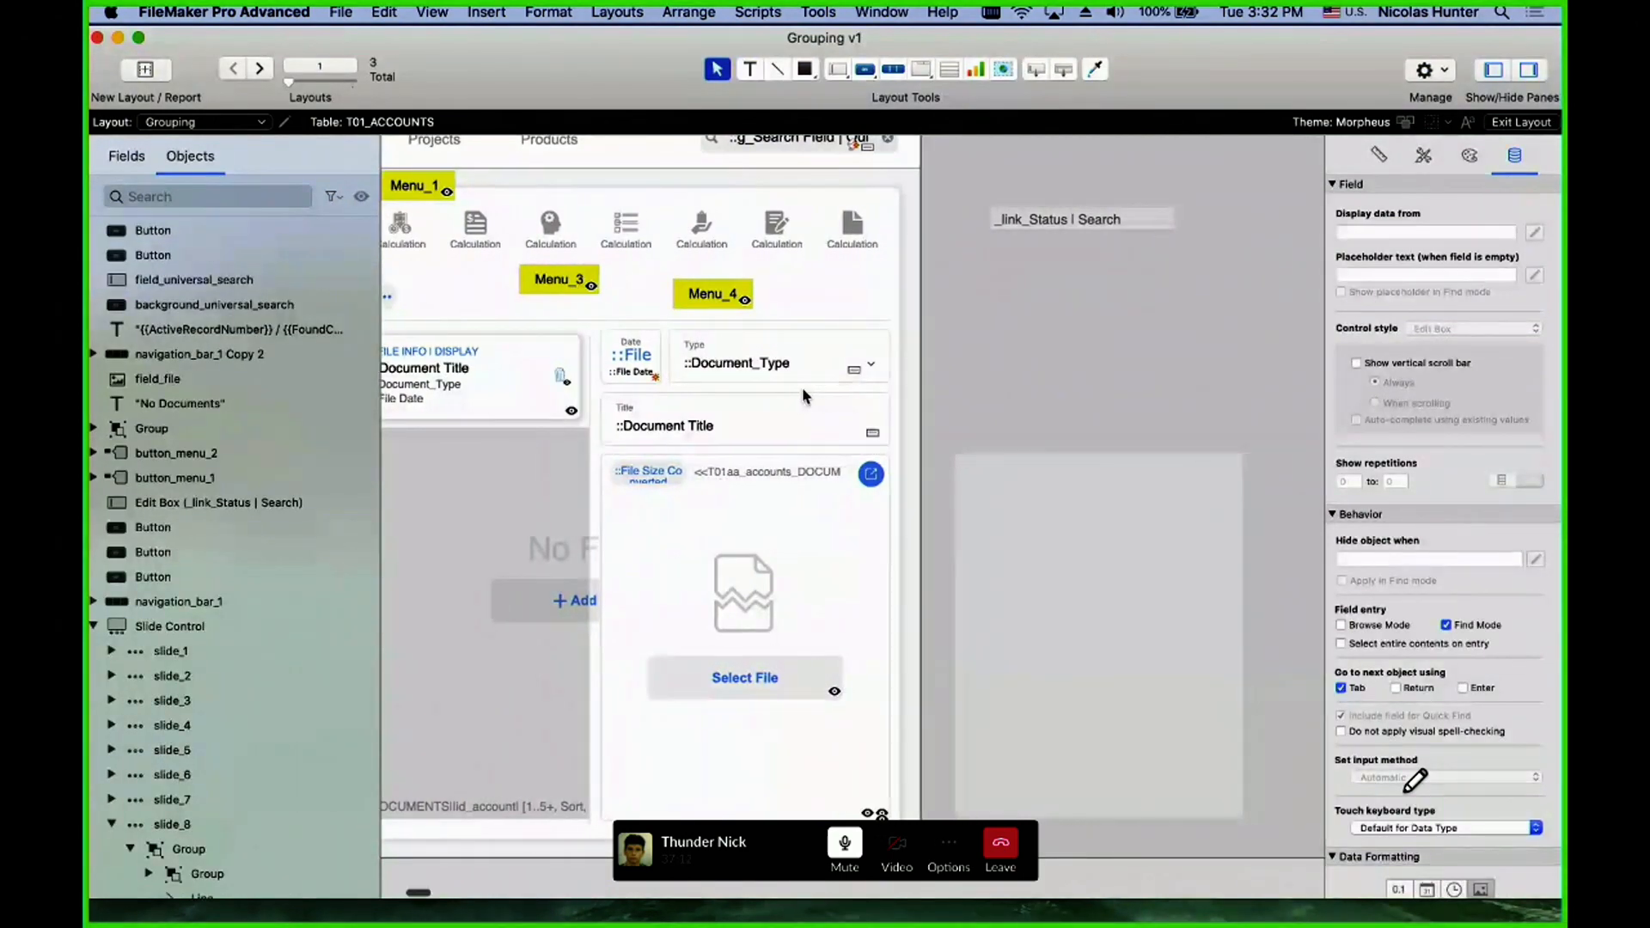
- Select the outer Files group on slide_8 together with Menu_3, Menu_4 and the empty-state group with its Add button for copying
scroll(825, 361, "right", 3)
left_click(848, 311)
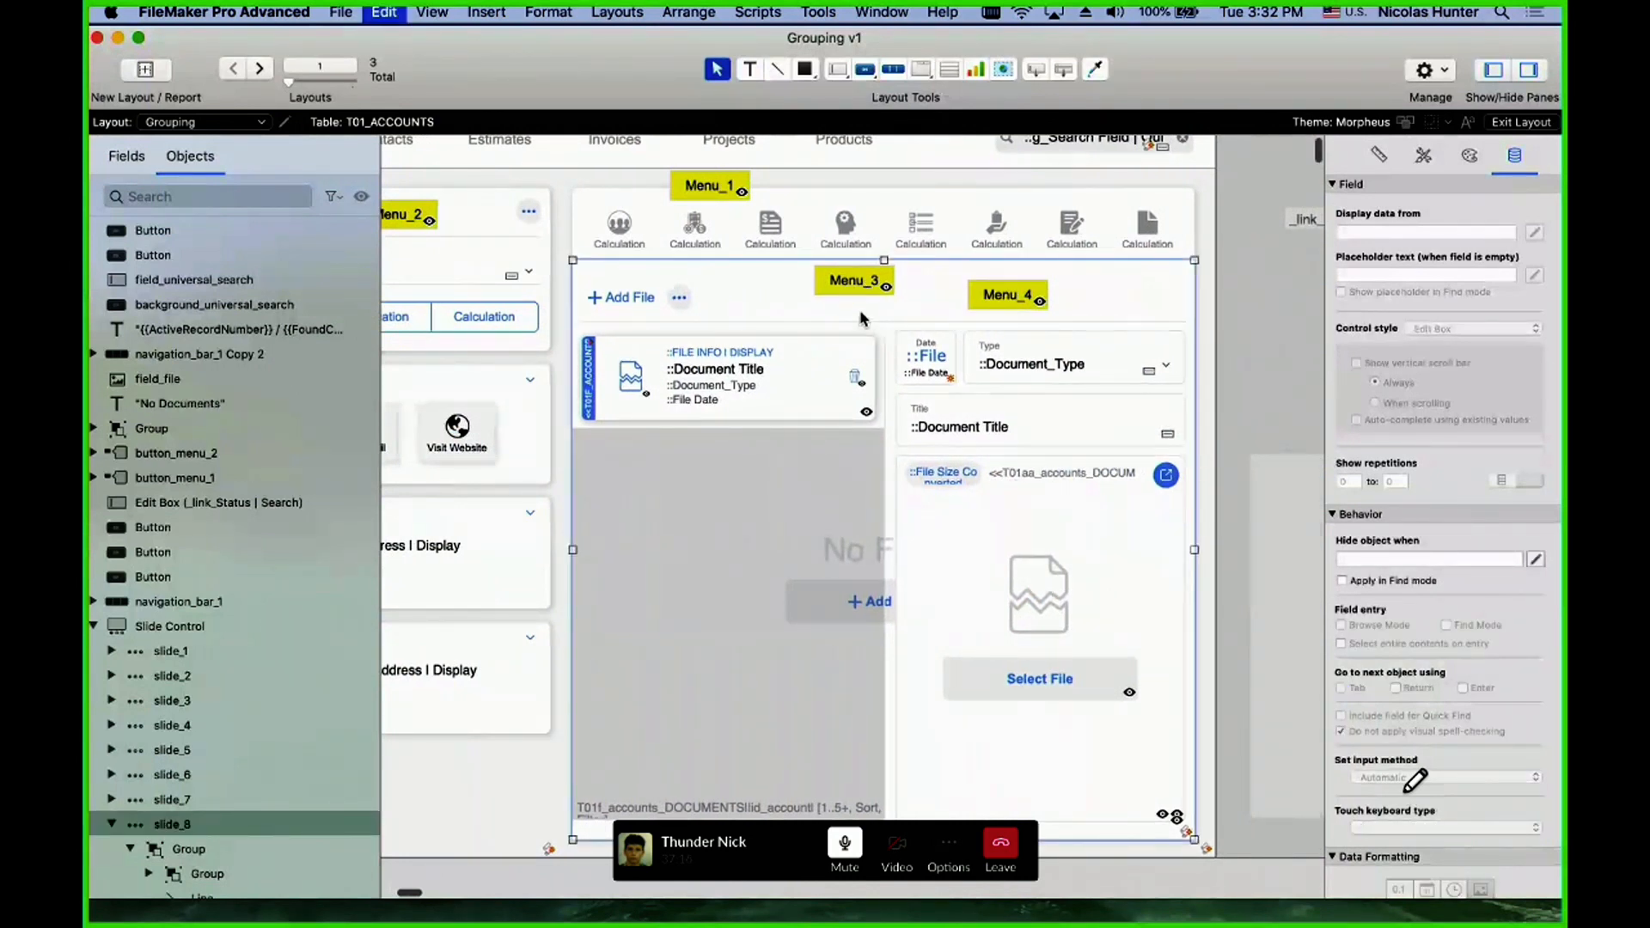
left_click(1209, 348)
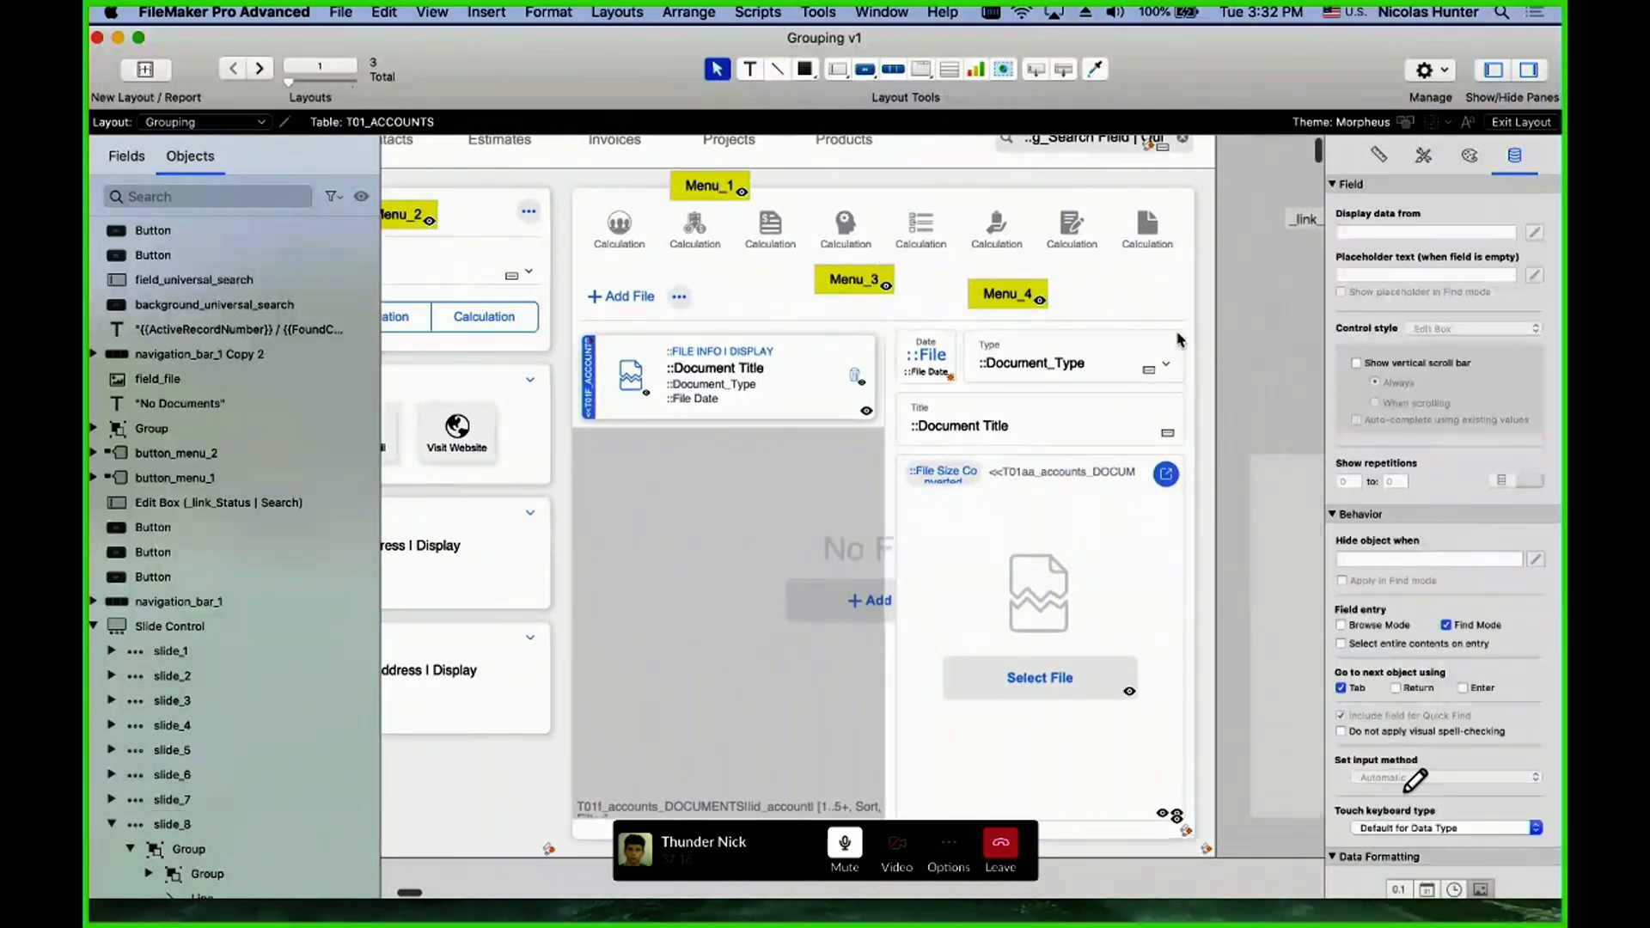
left_click(1057, 318)
left_click(915, 321)
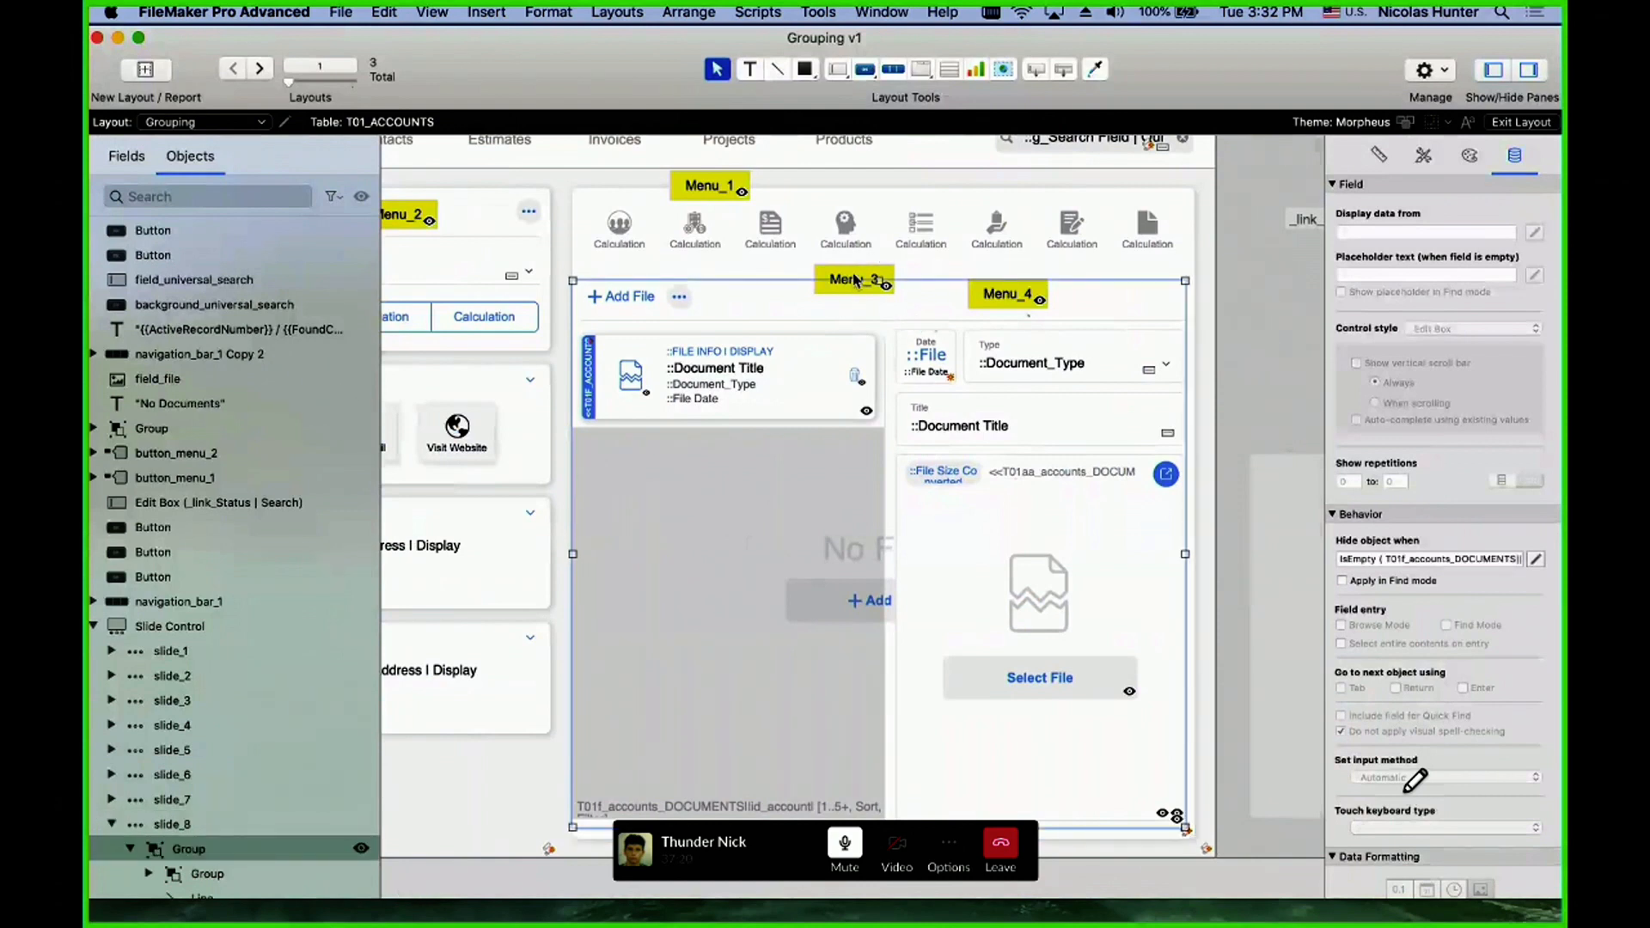
left_click(855, 281, "shift")
left_click(1023, 296, "shift")
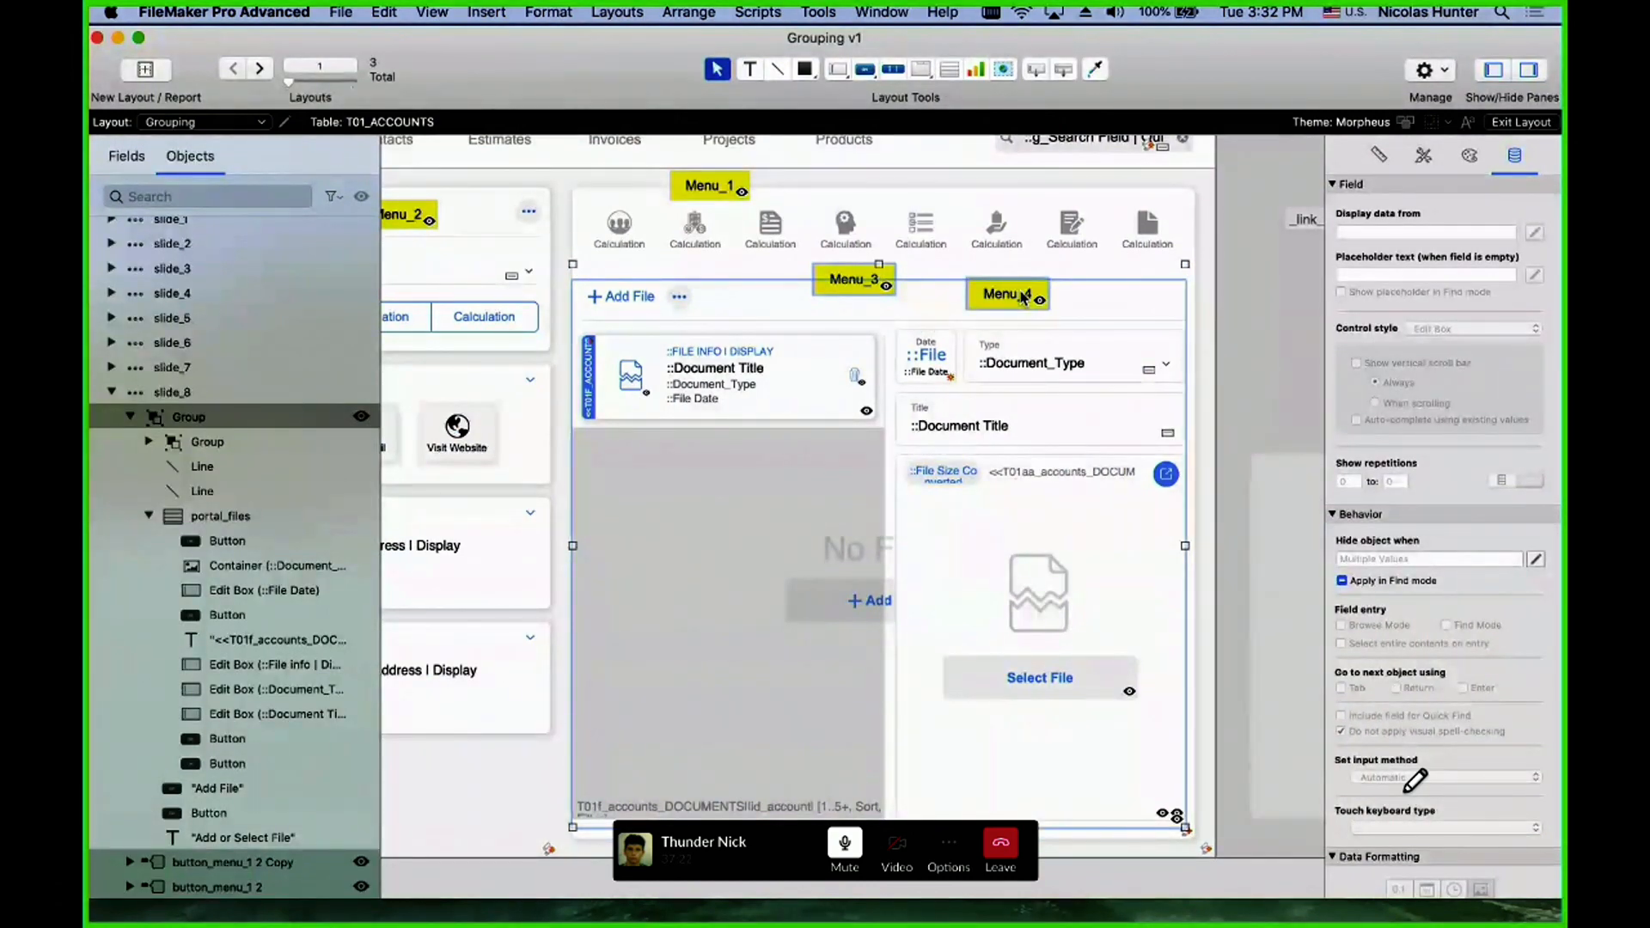
left_click(890, 592, "shift")
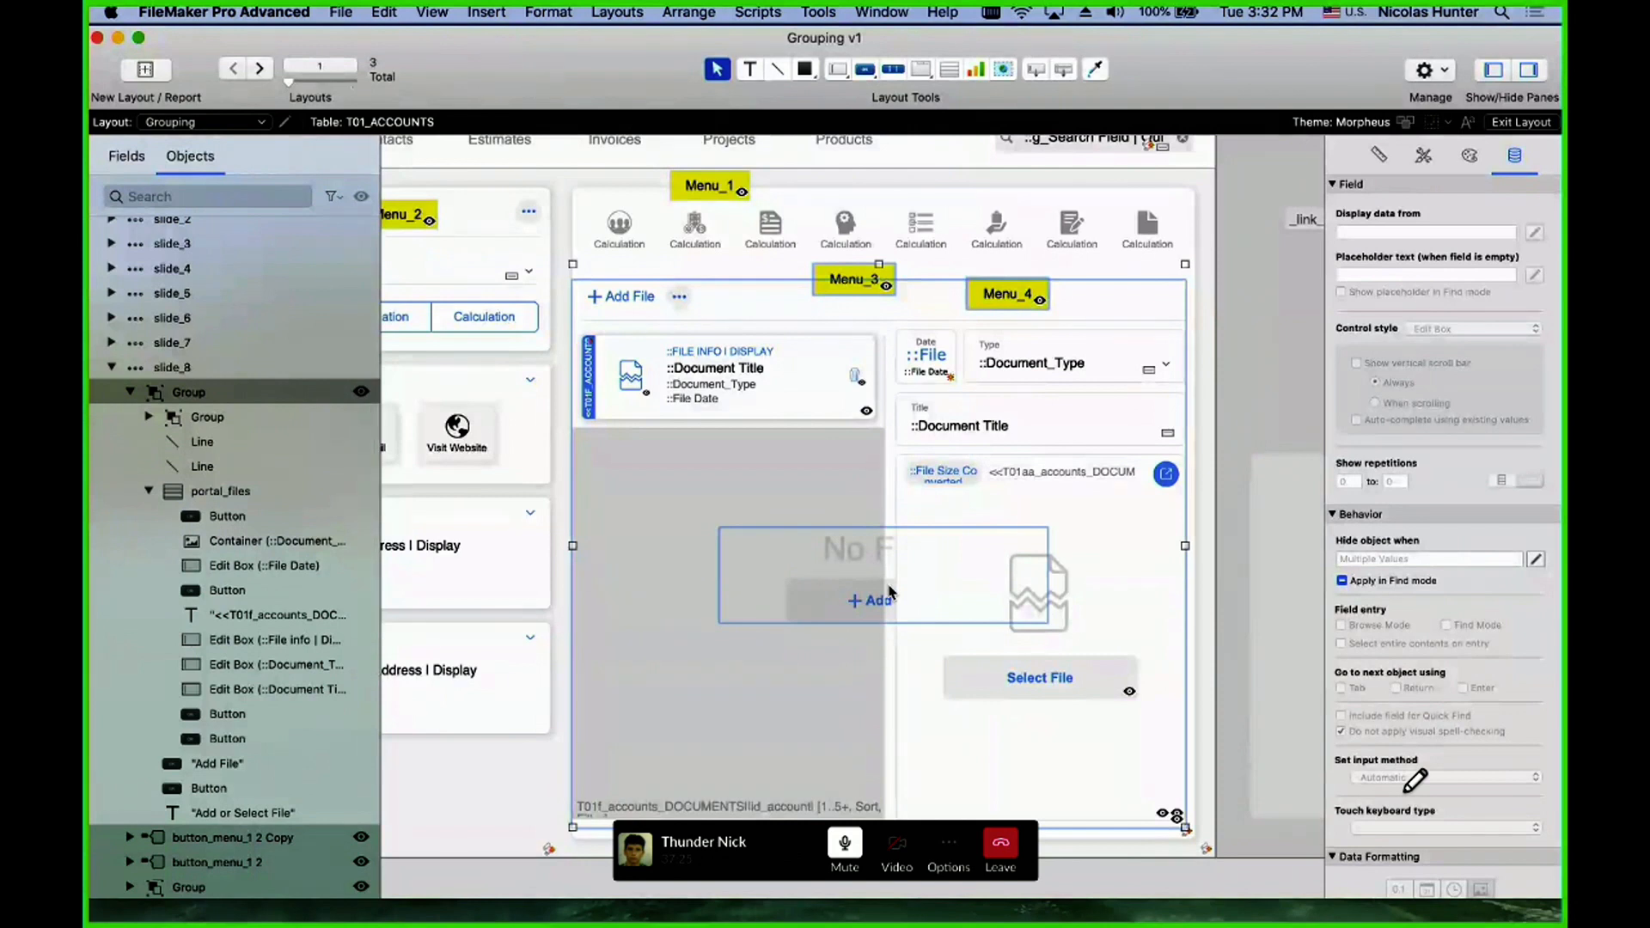
- Create a new computer form layout named Demo that shows records from T01_ACCOUNTS
left_click(221, 123)
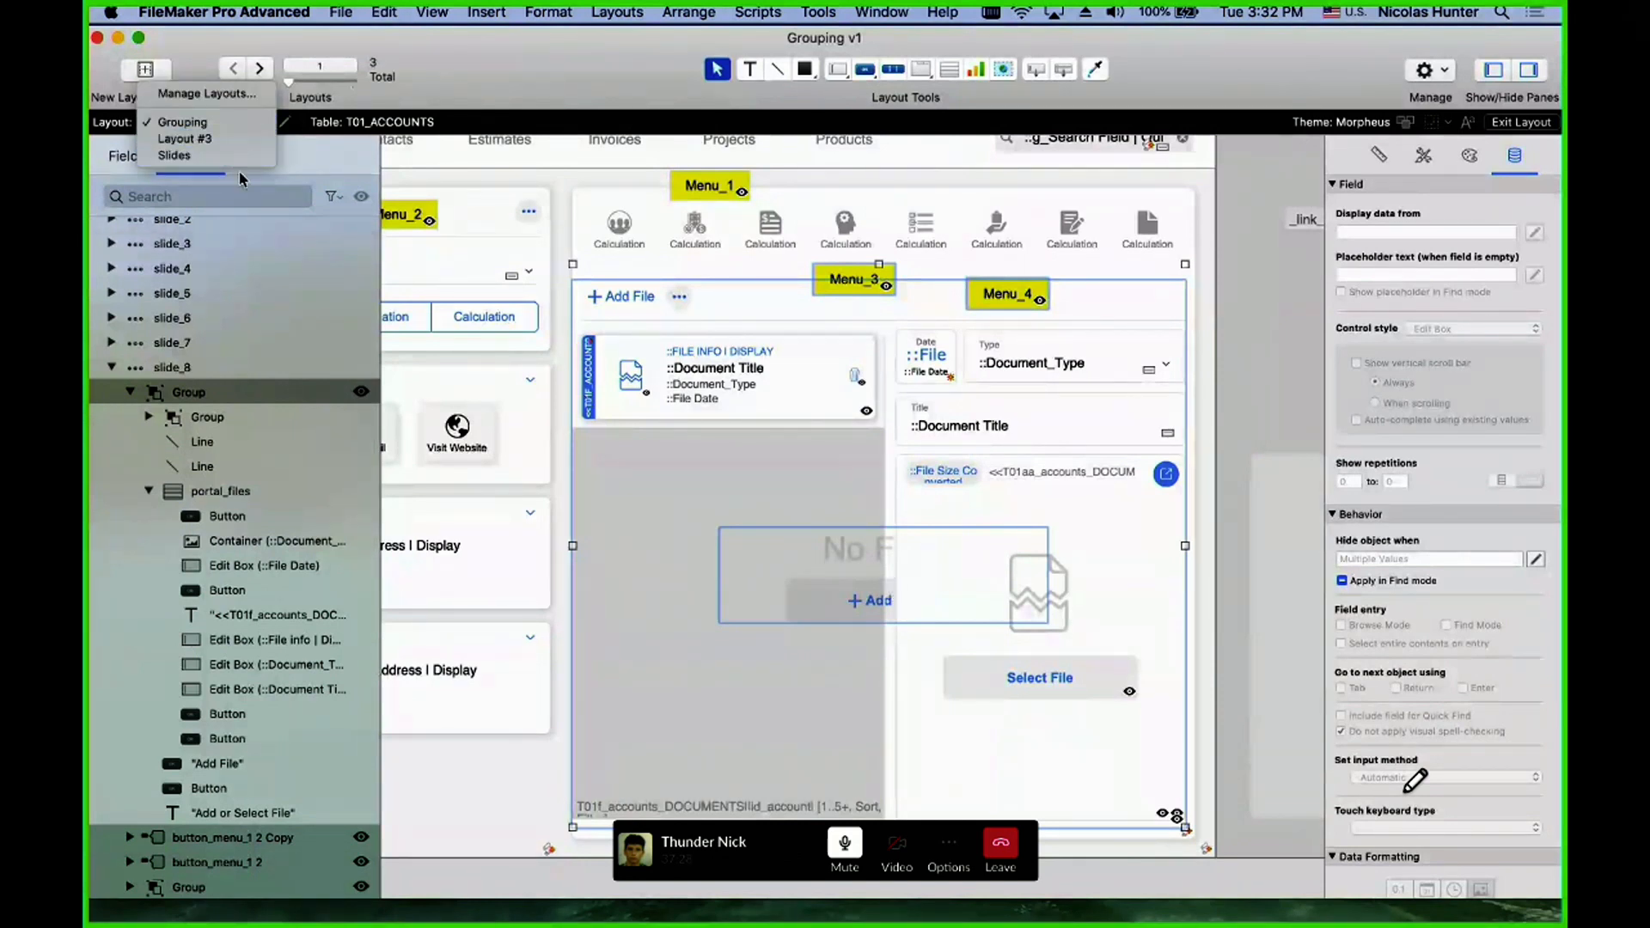
left_click(430, 97)
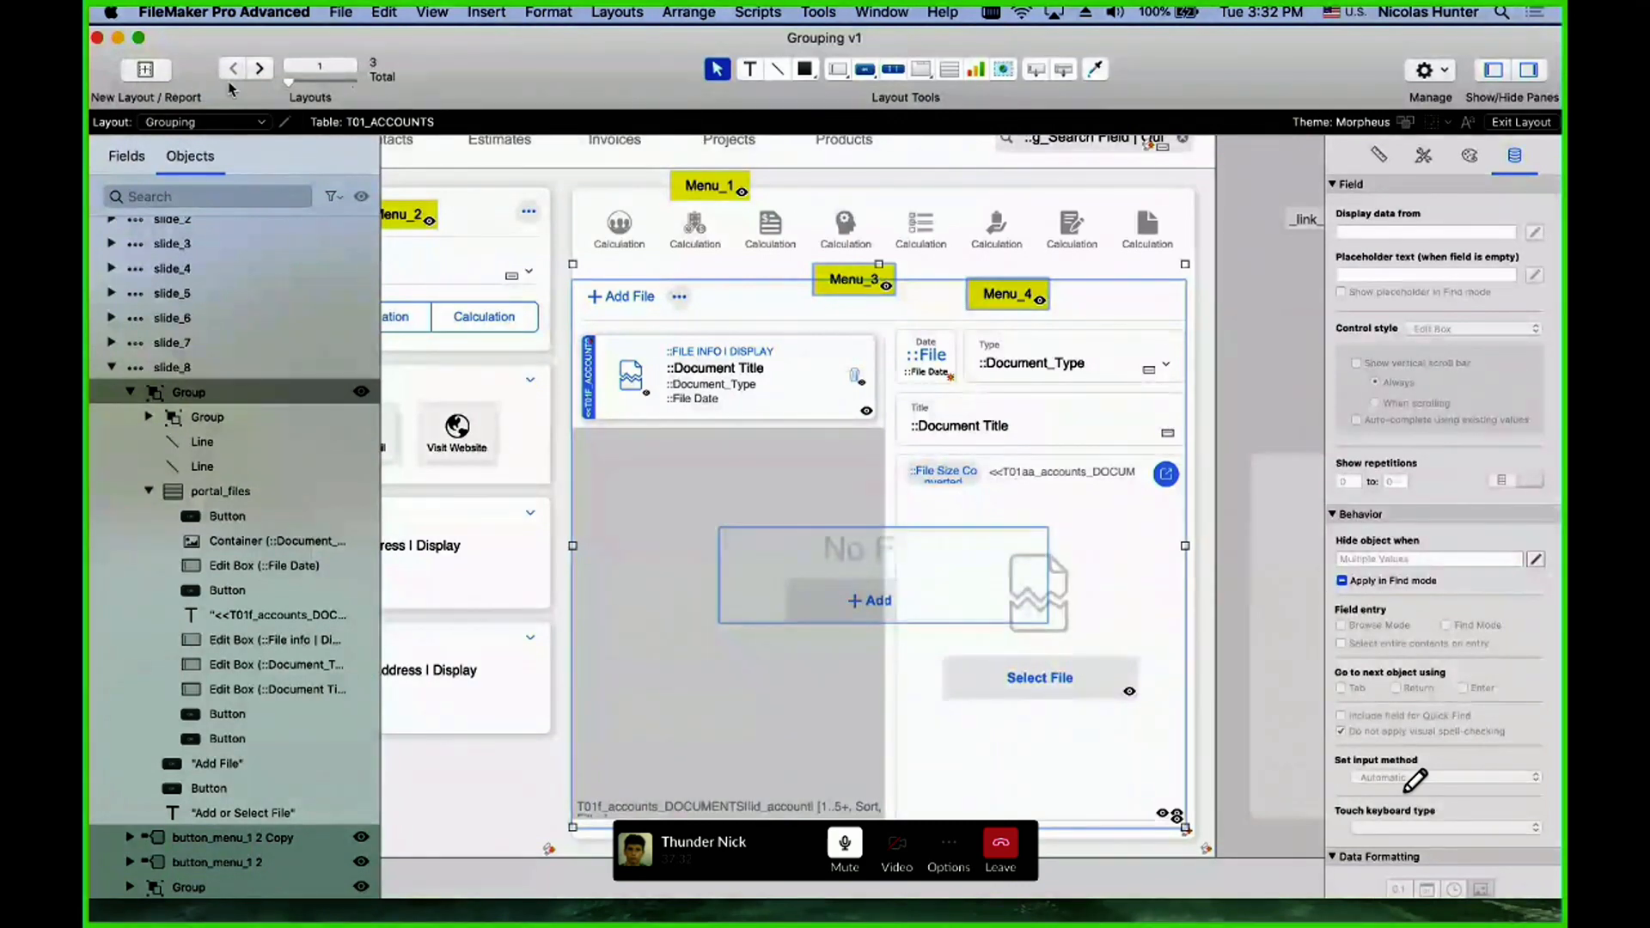
left_click(145, 69)
left_click(833, 526)
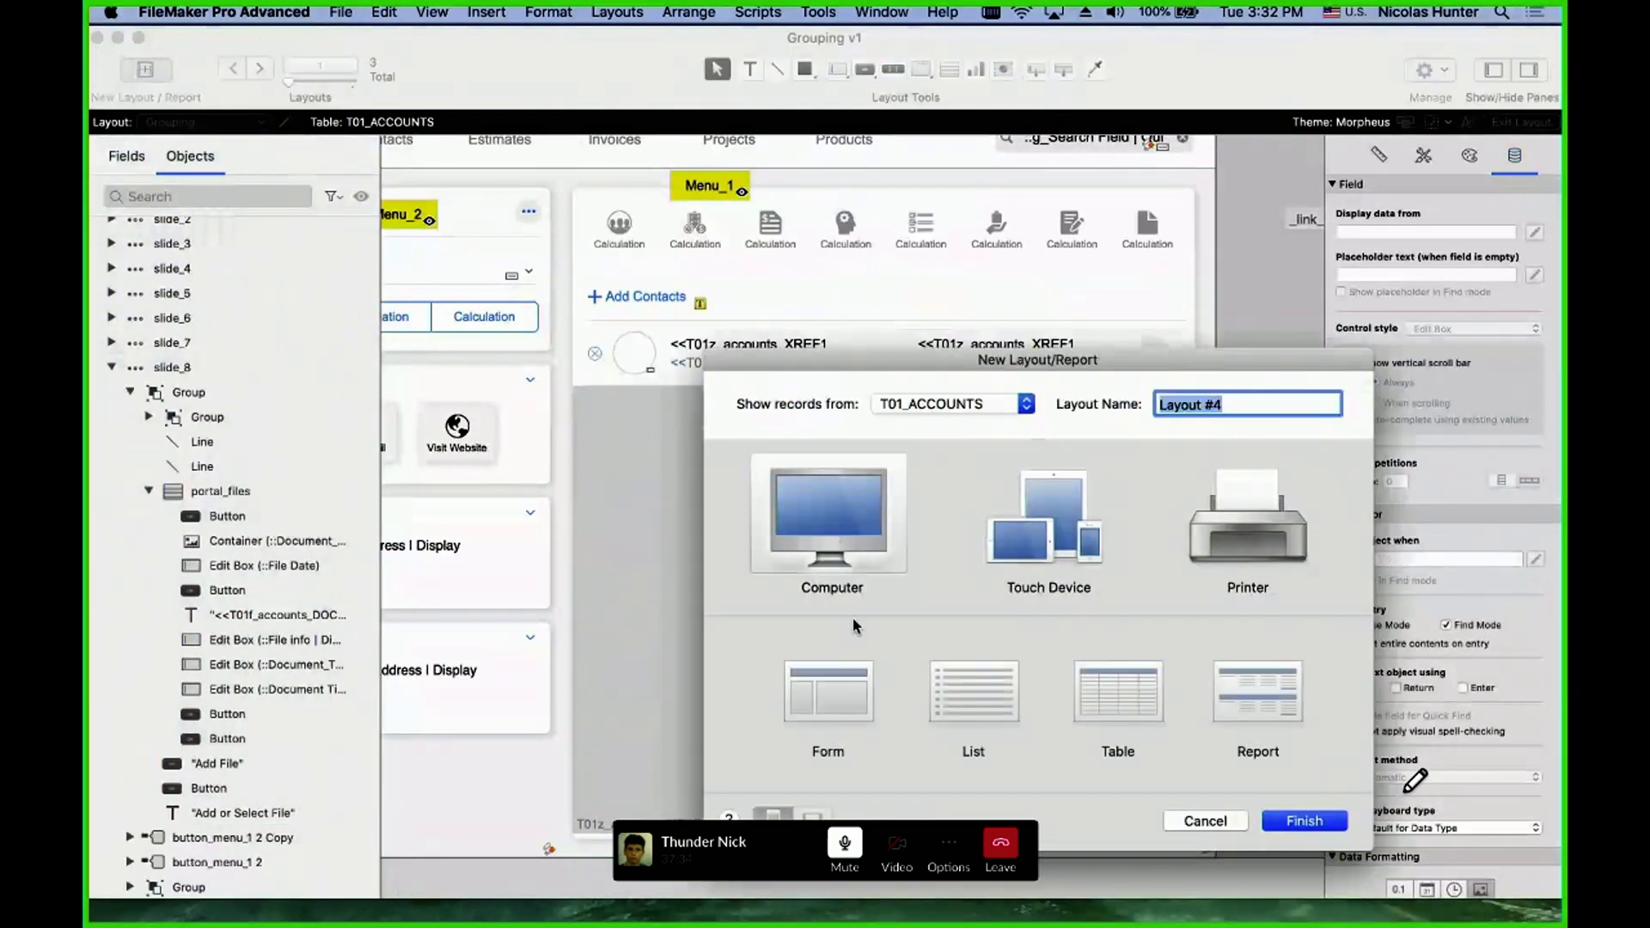
type("Demo")
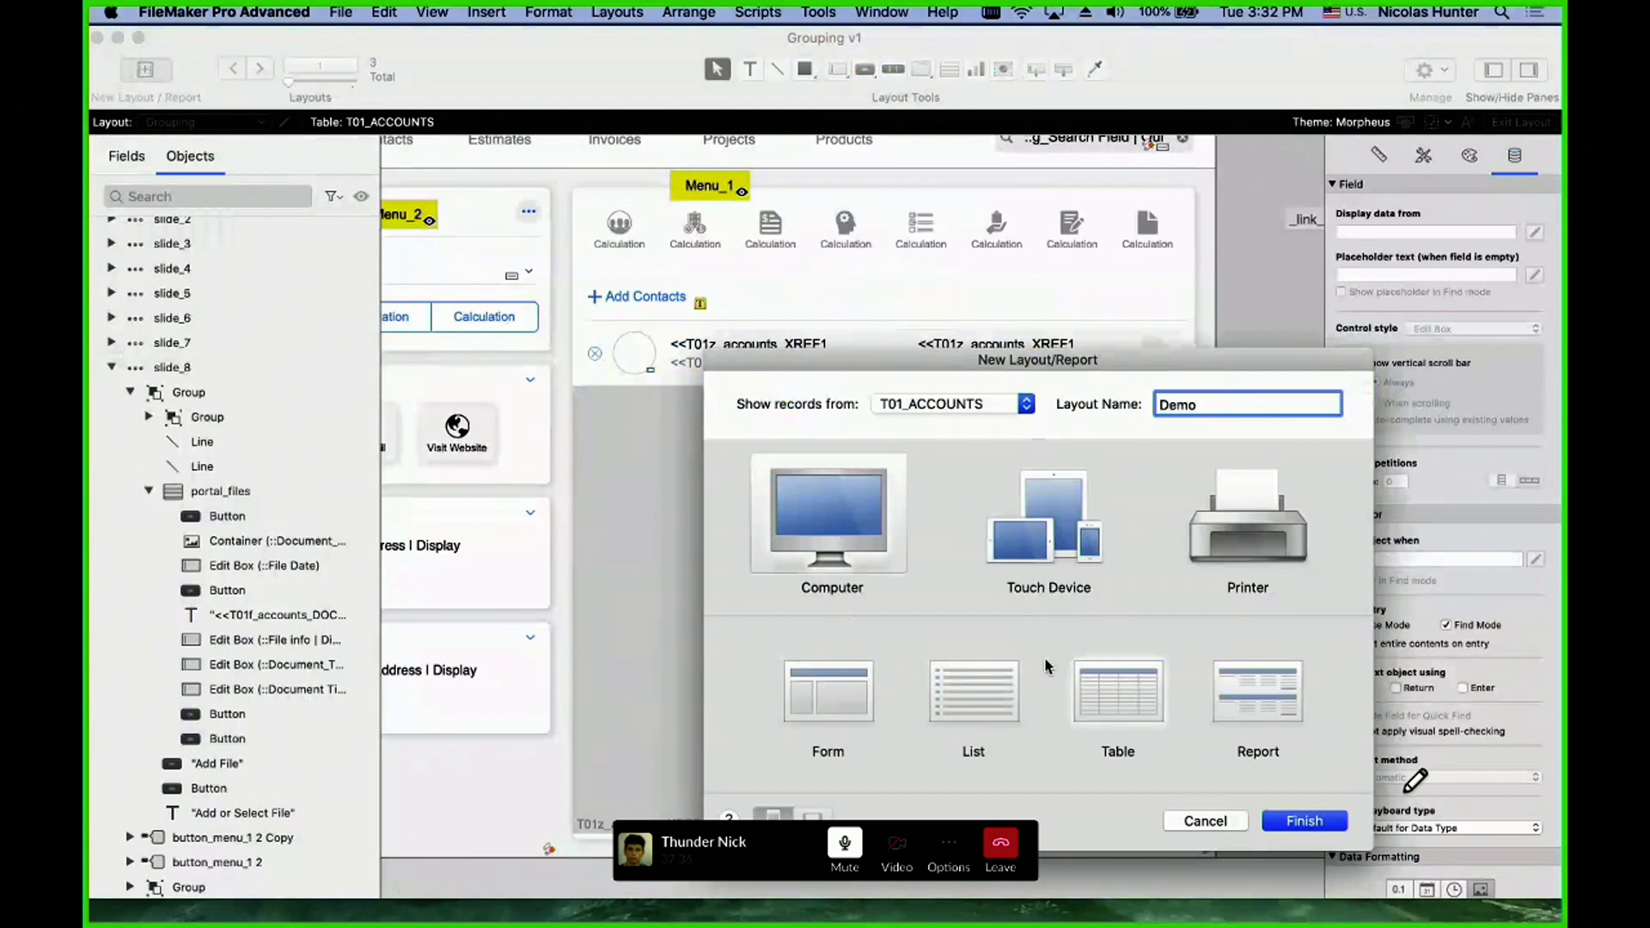
left_click(840, 711)
left_click(1302, 821)
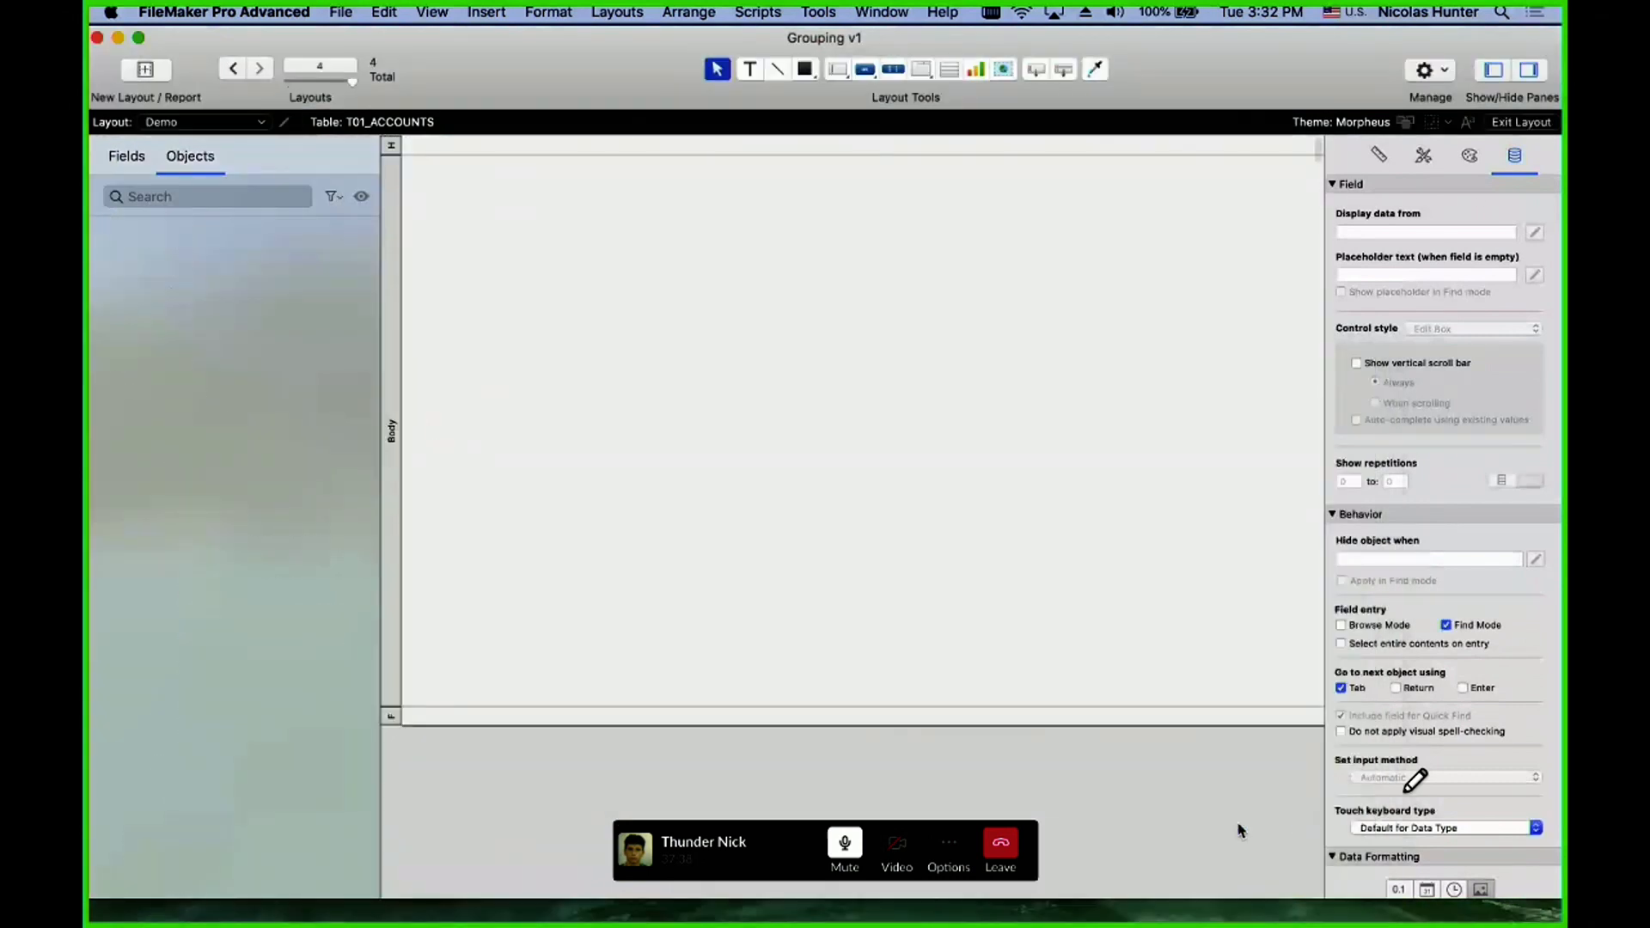
- Extend the Demo layout's body downward, paste the copied Files objects and shift them fully into the body
left_click(1491, 70)
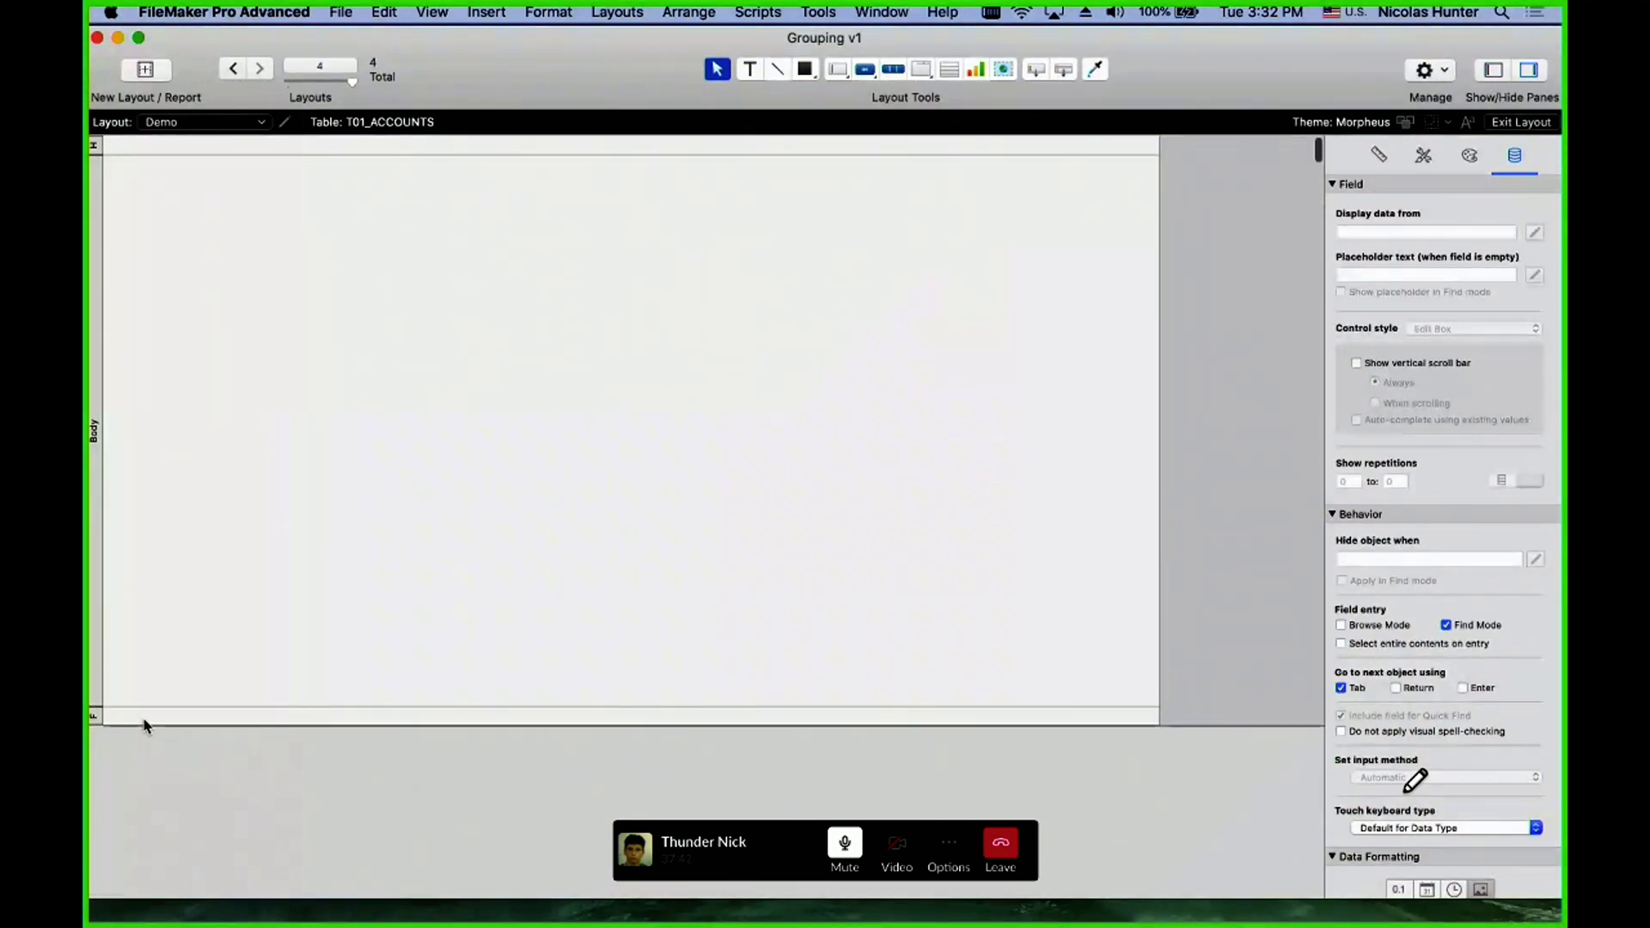
left_click_drag(146, 715, 146, 866)
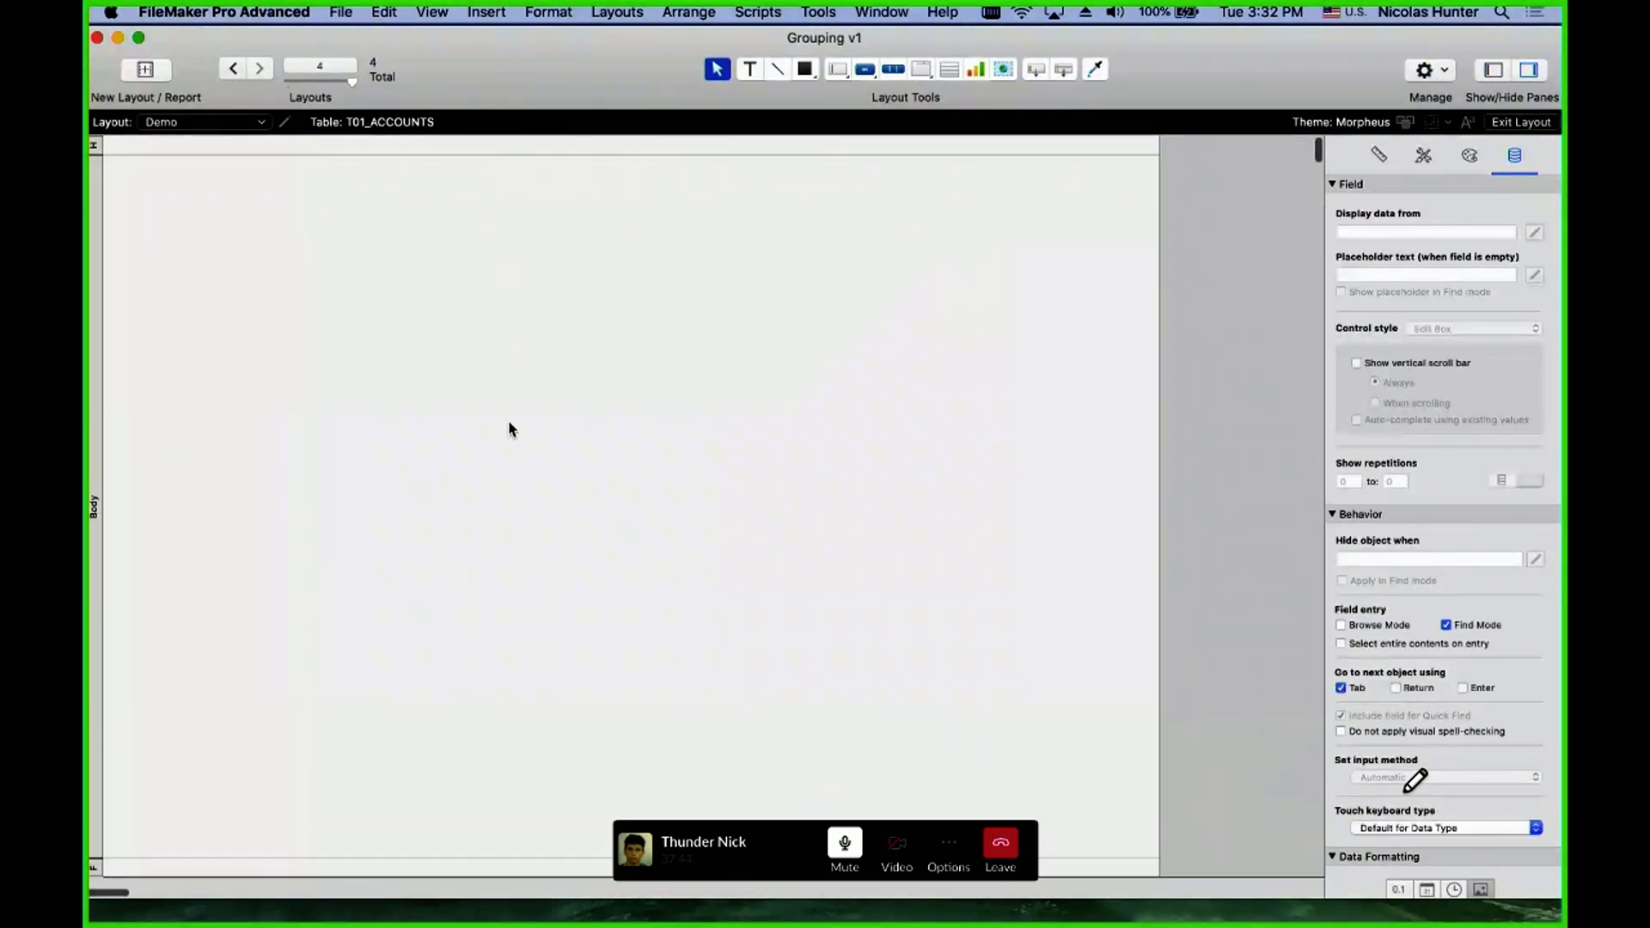
key("super+v")
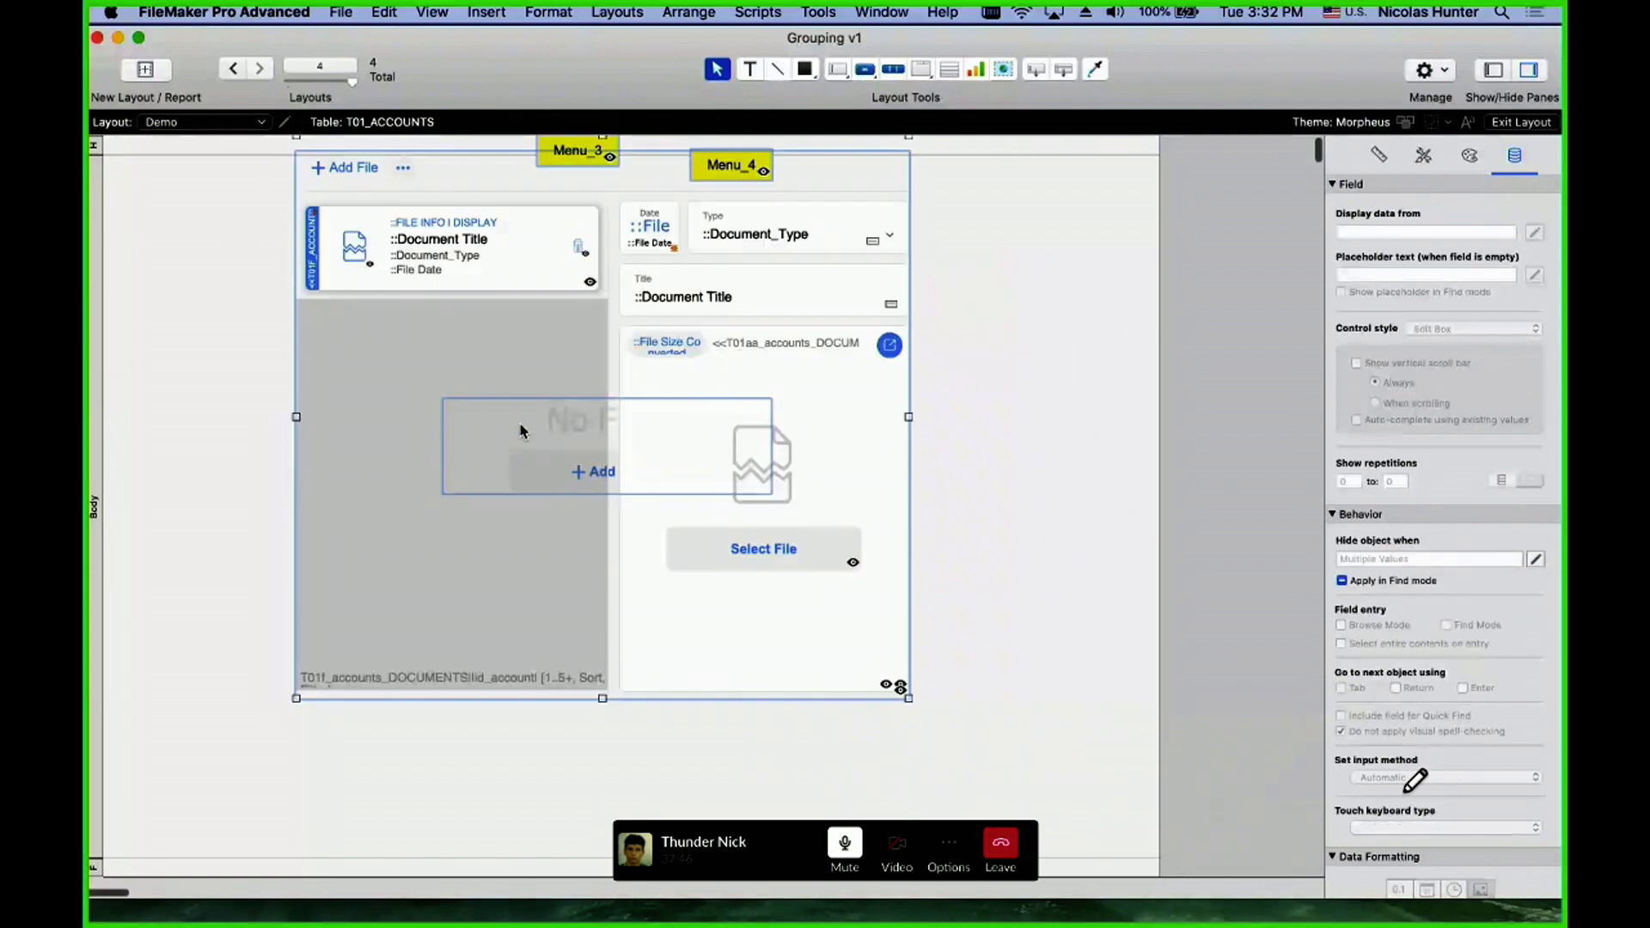
left_click_drag(520, 430, 615, 498)
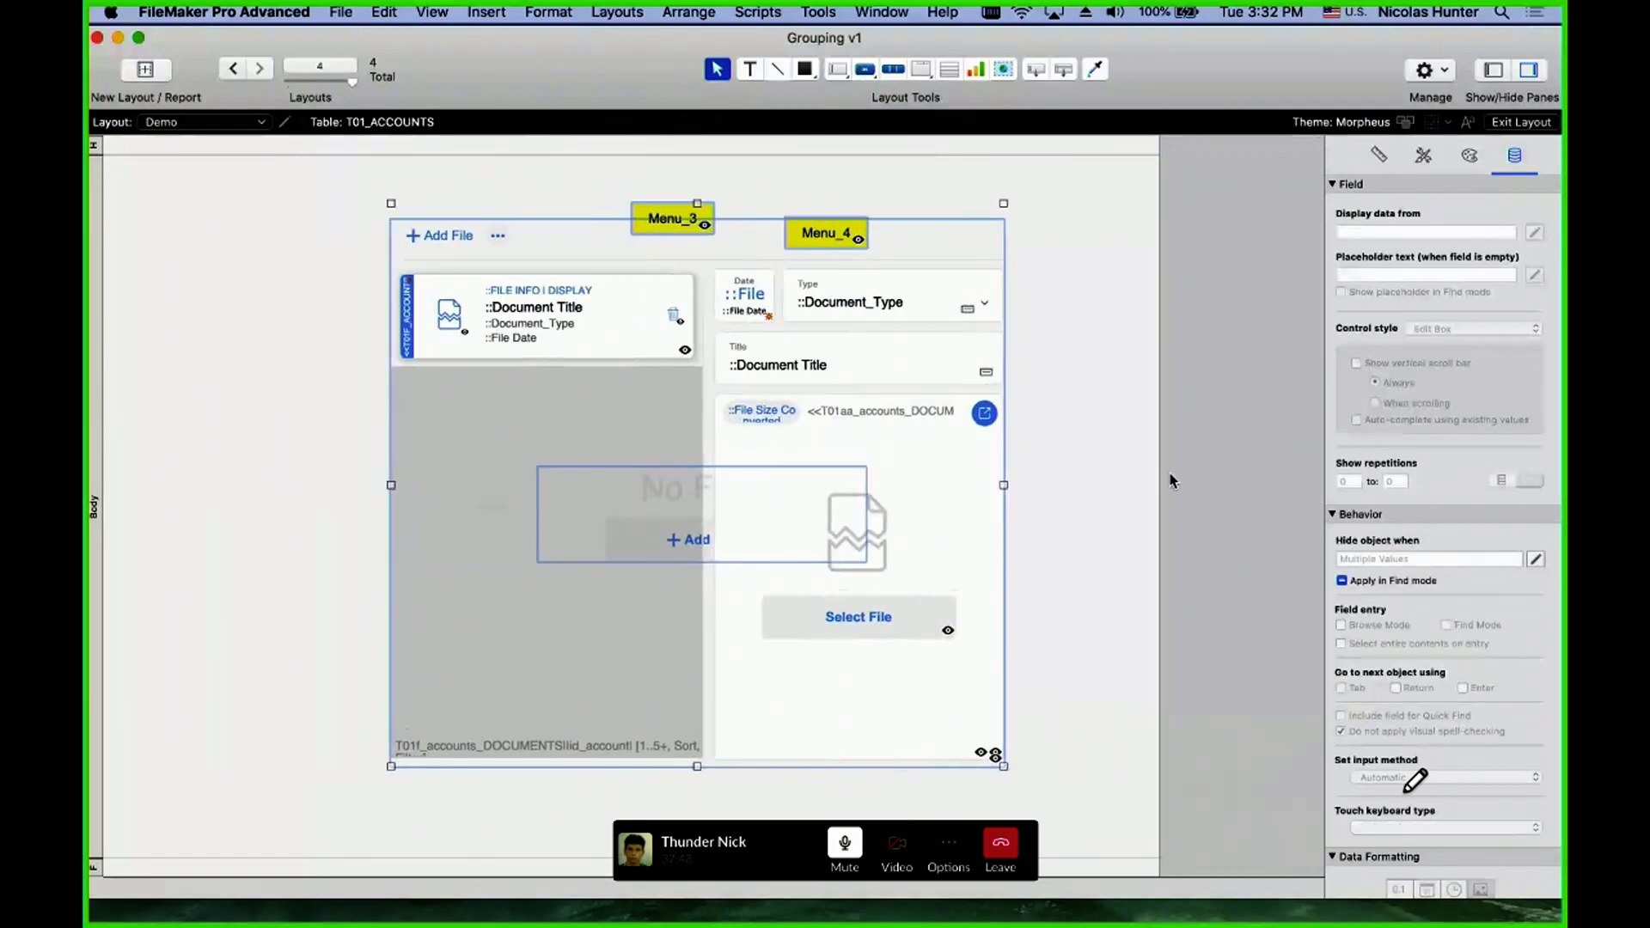
- Widen the Demo layout and move the pasted Files objects to the right, leaving empty space beside them
left_click_drag(1161, 473, 1392, 503)
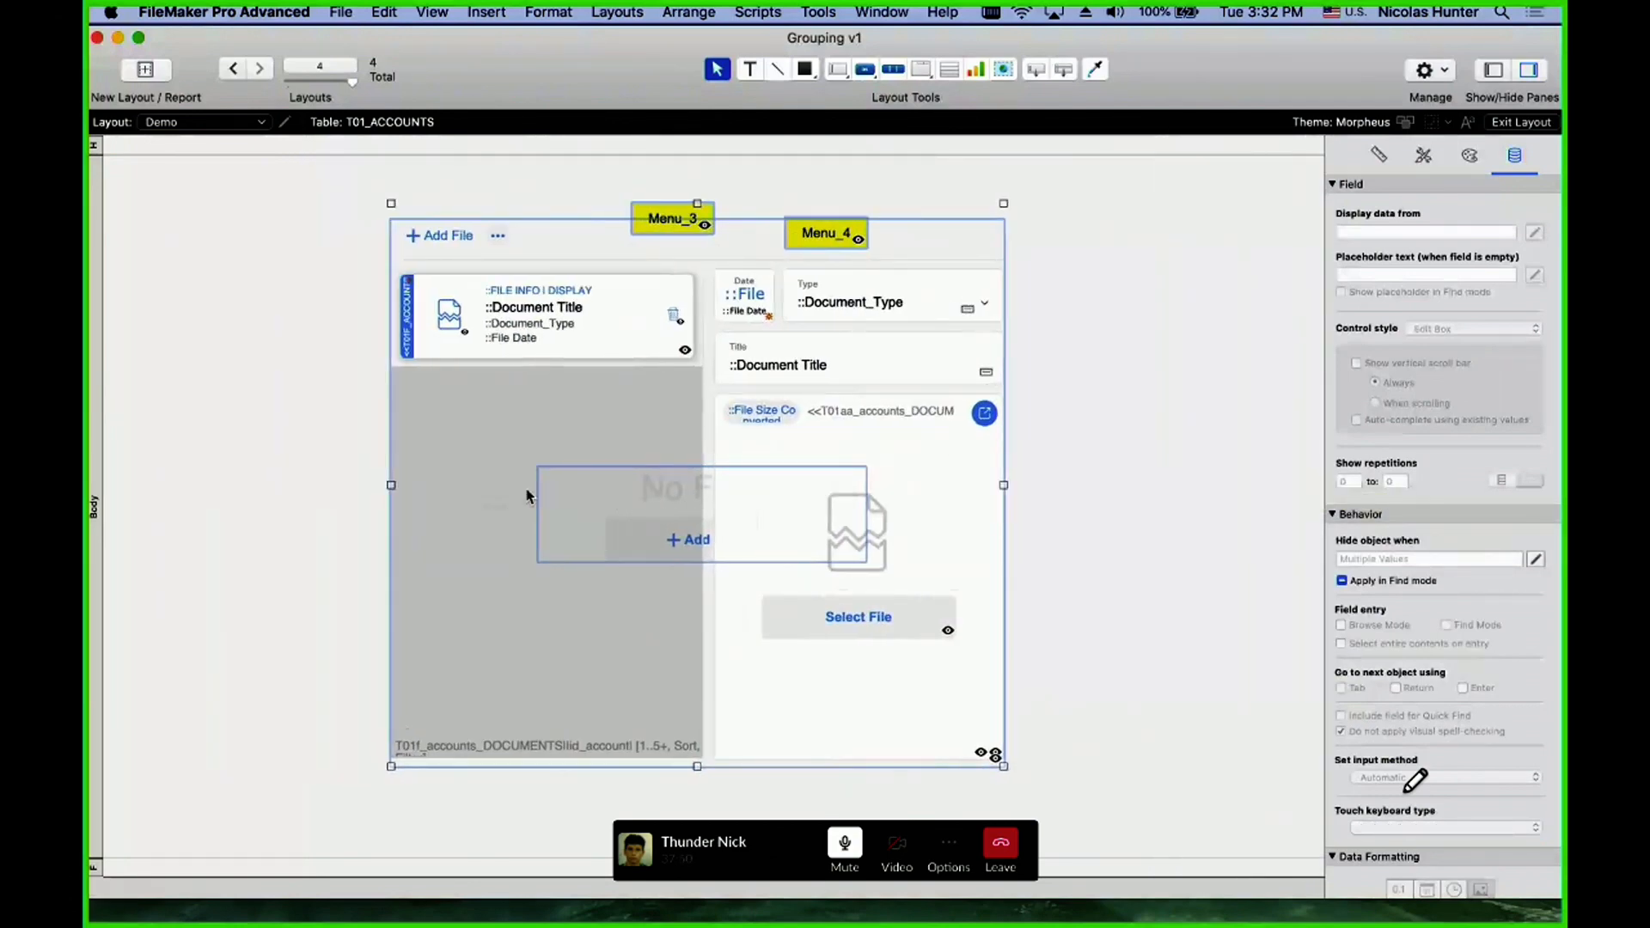
left_click_drag(741, 472, 1127, 481)
scroll(656, 490, "right", 4)
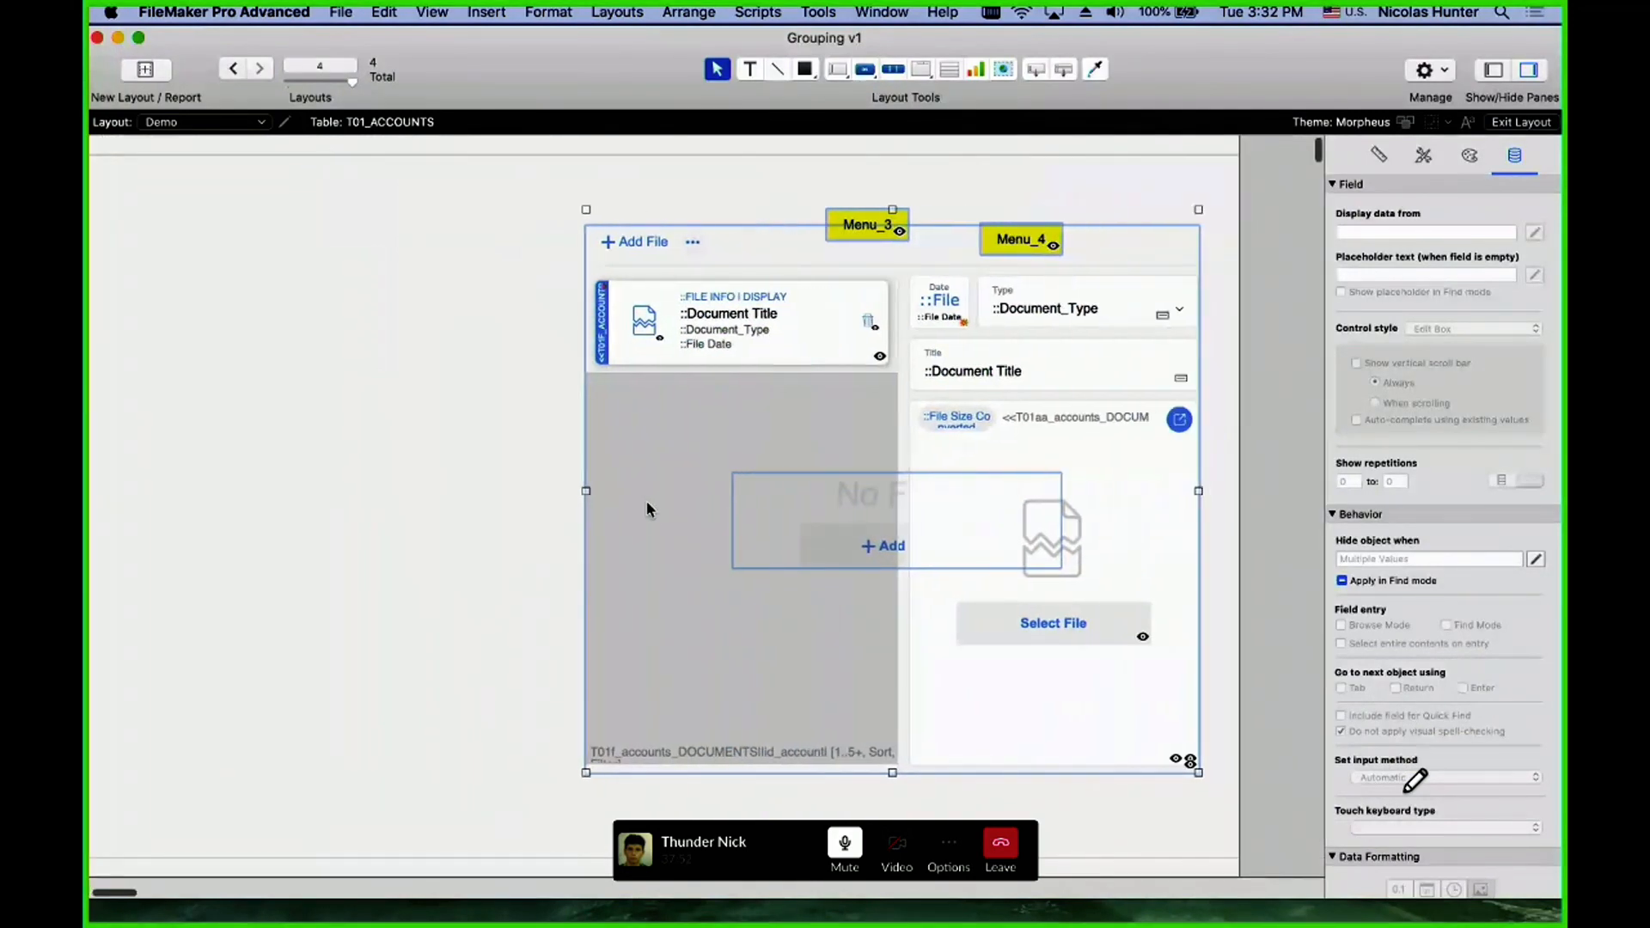
scroll(398, 419, "left", 4)
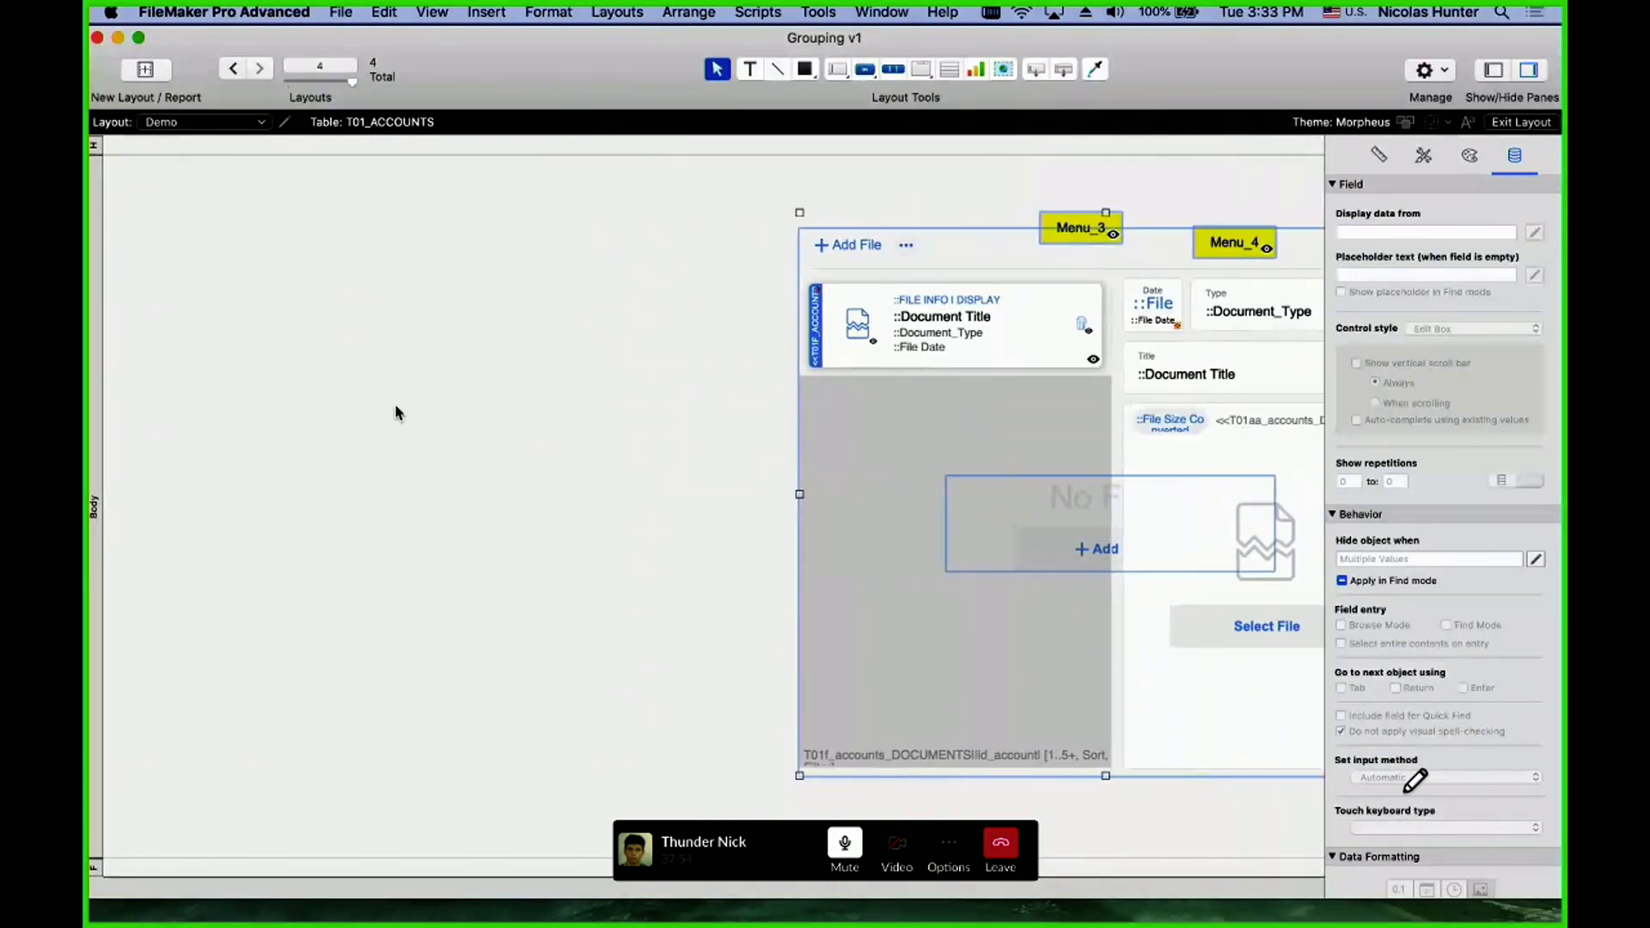
left_click(395, 412)
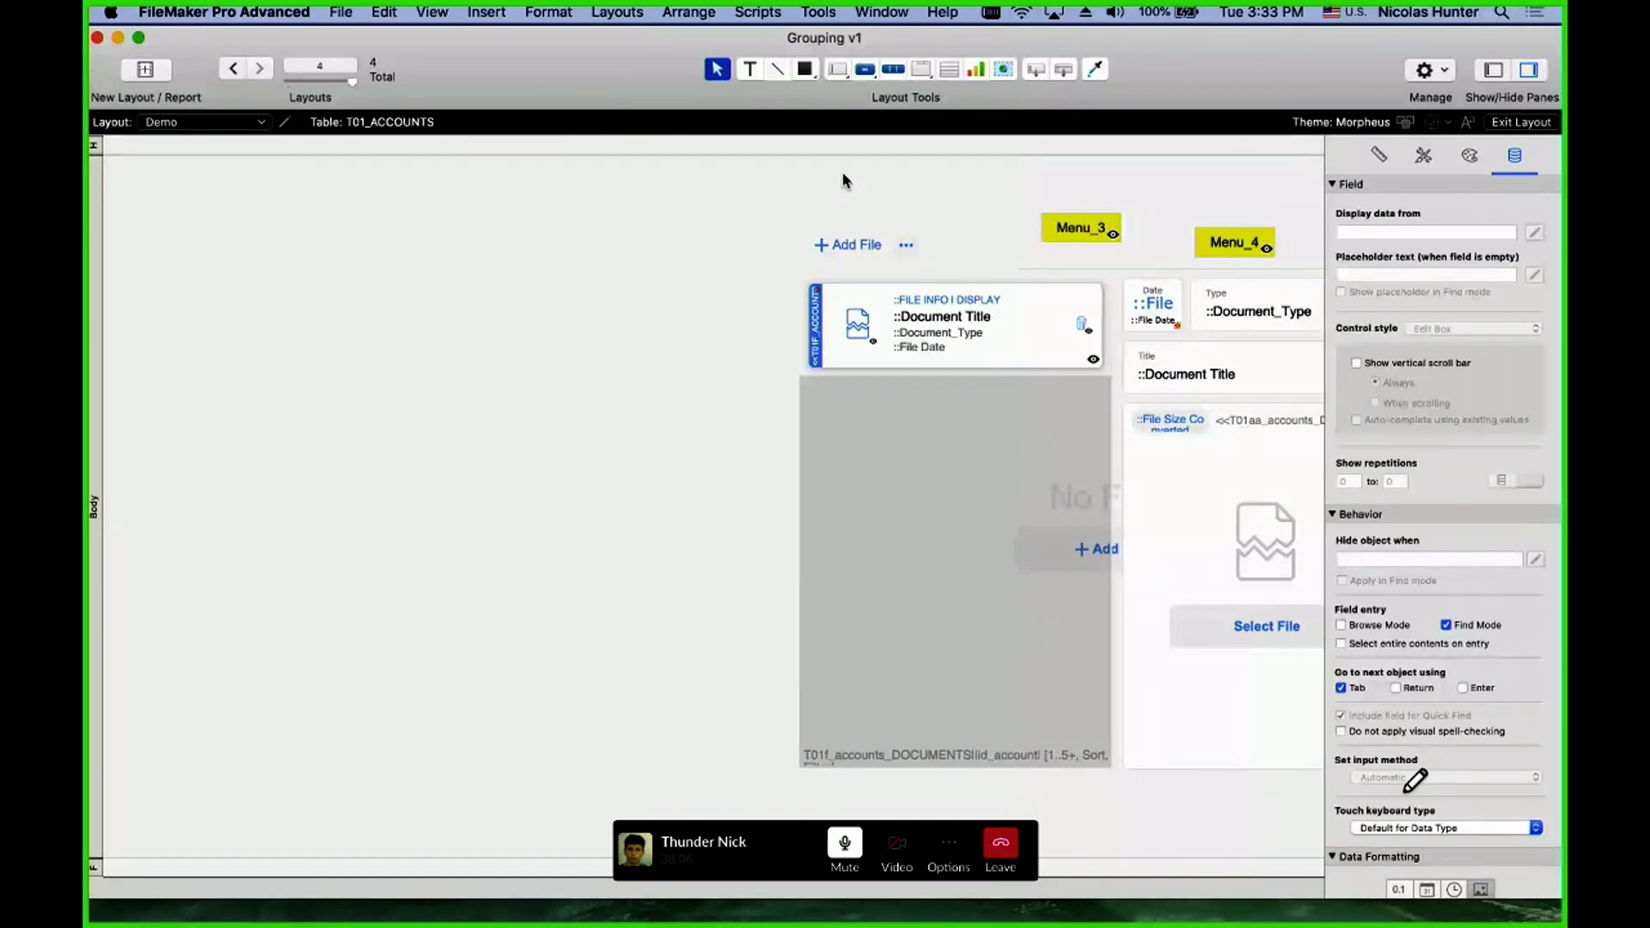
- Draw an icon-only popover button of about 144 by 27 pt in the empty body area and shift it slightly down
left_click(865, 70)
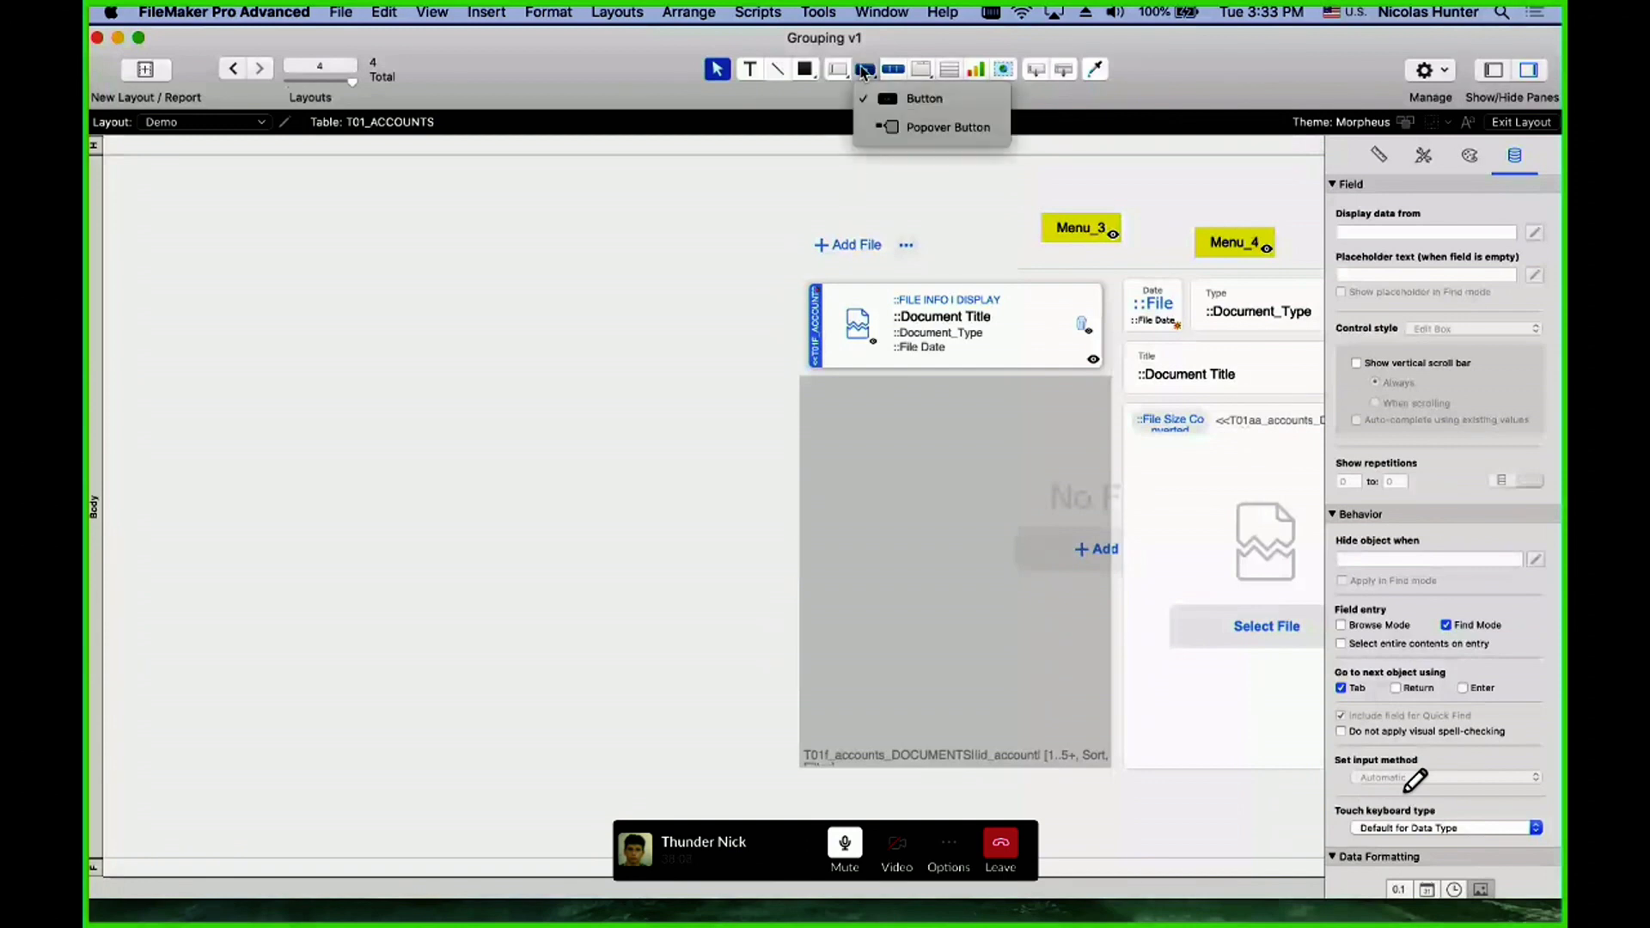
left_click(885, 126)
left_click_drag(261, 229, 410, 255)
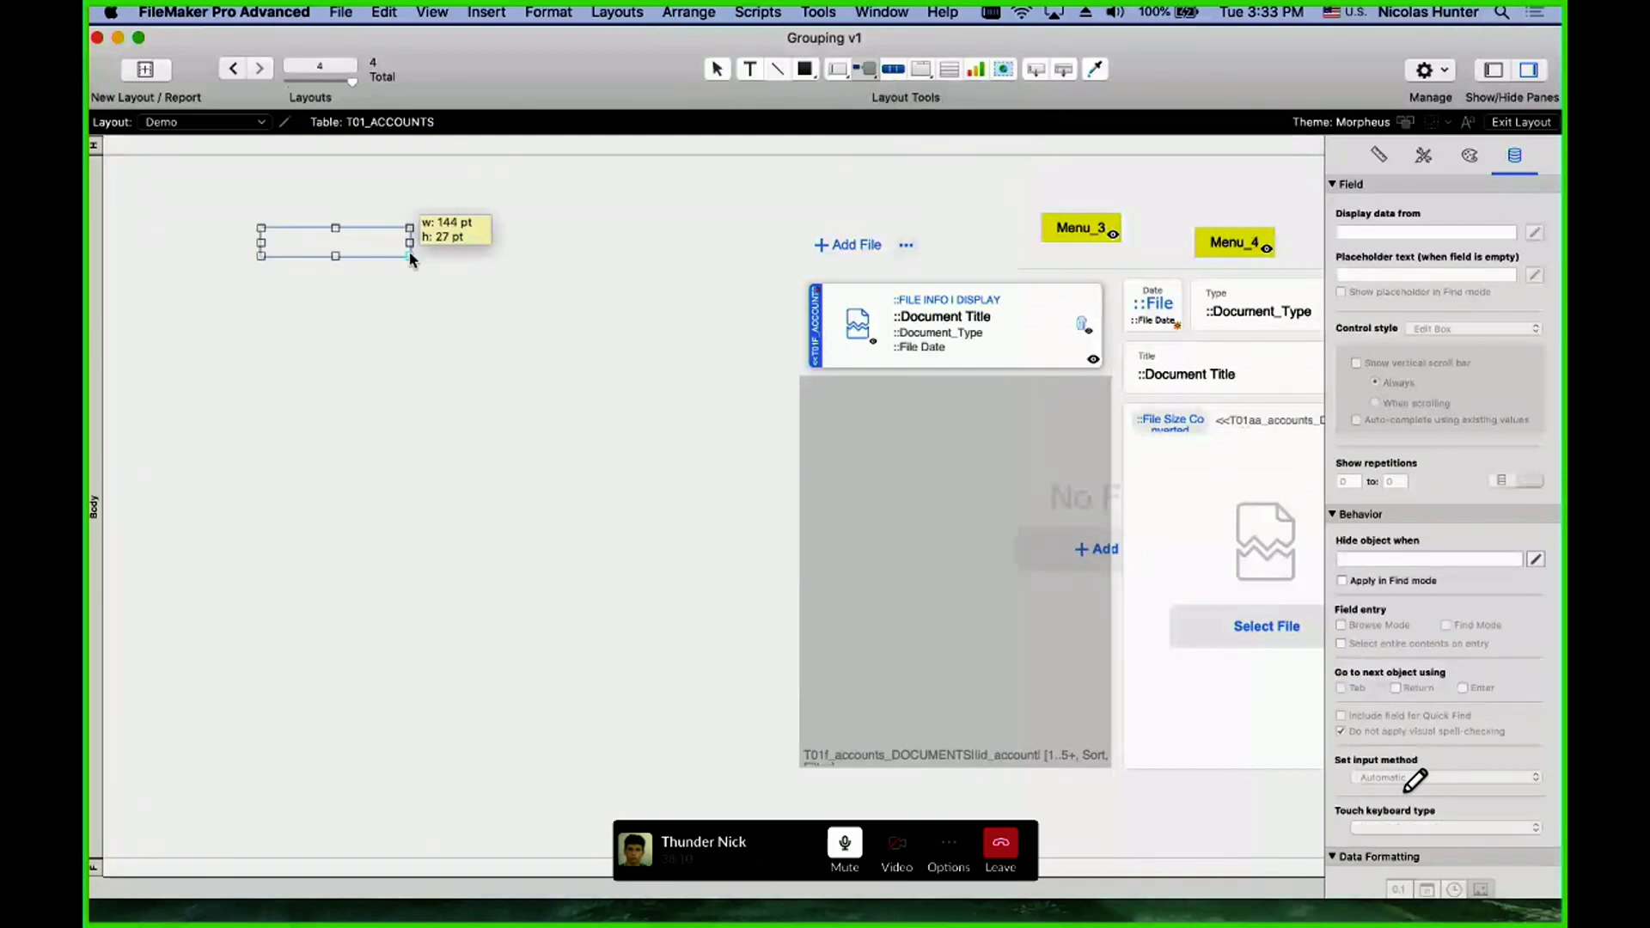
left_click(846, 178)
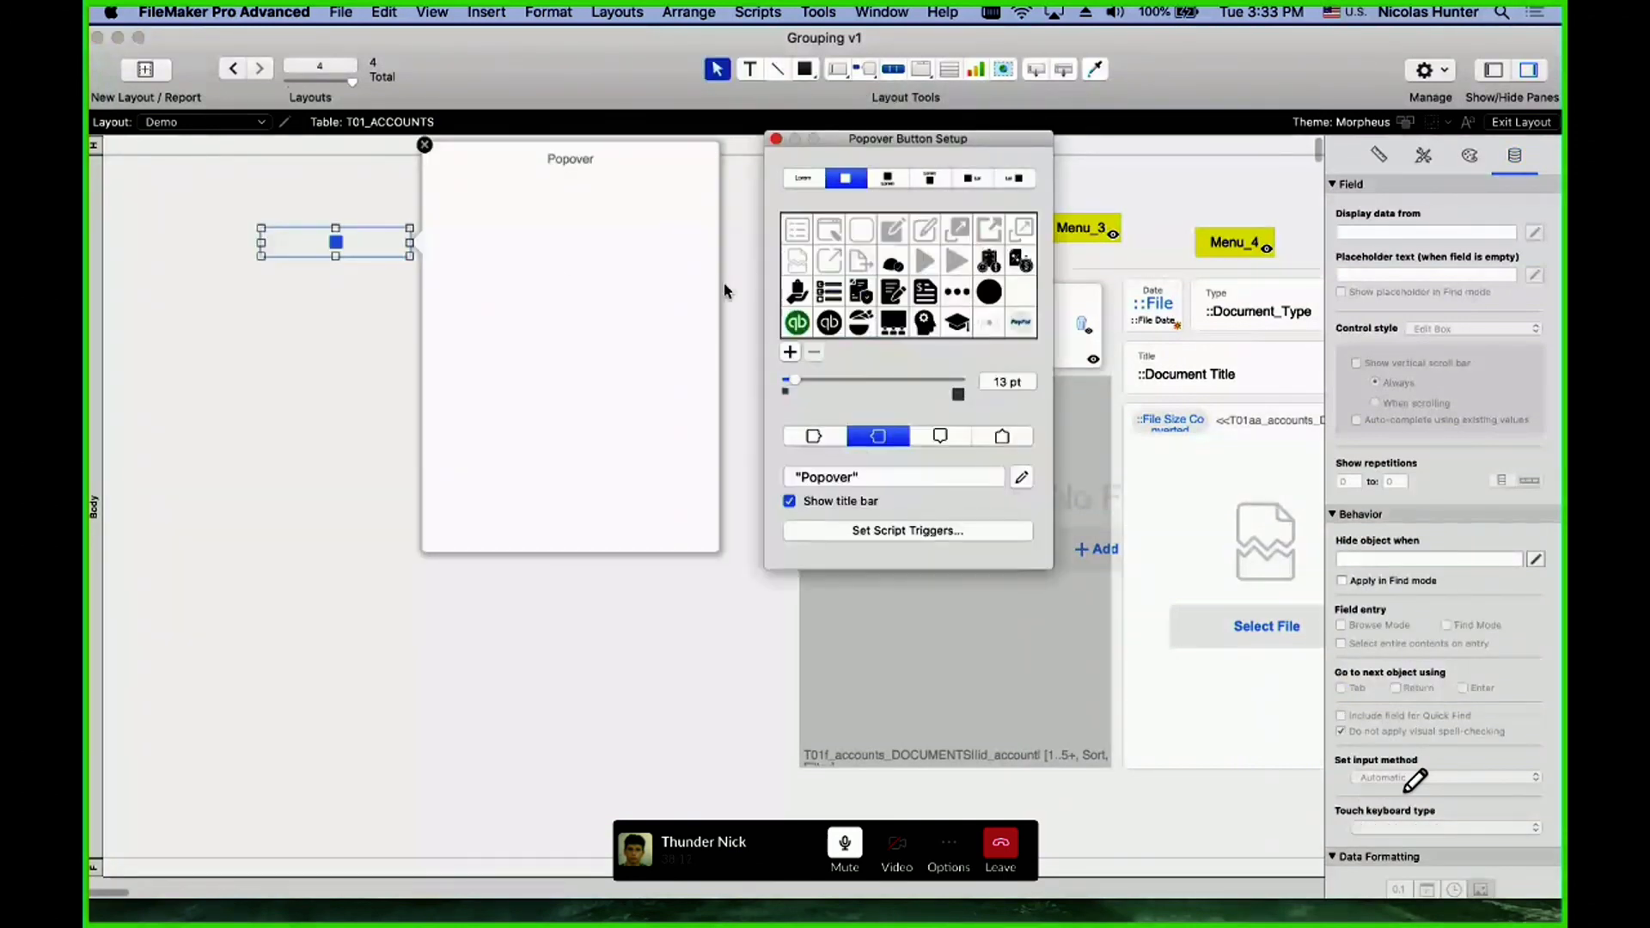
left_click(357, 358)
left_click_drag(343, 242, 356, 297)
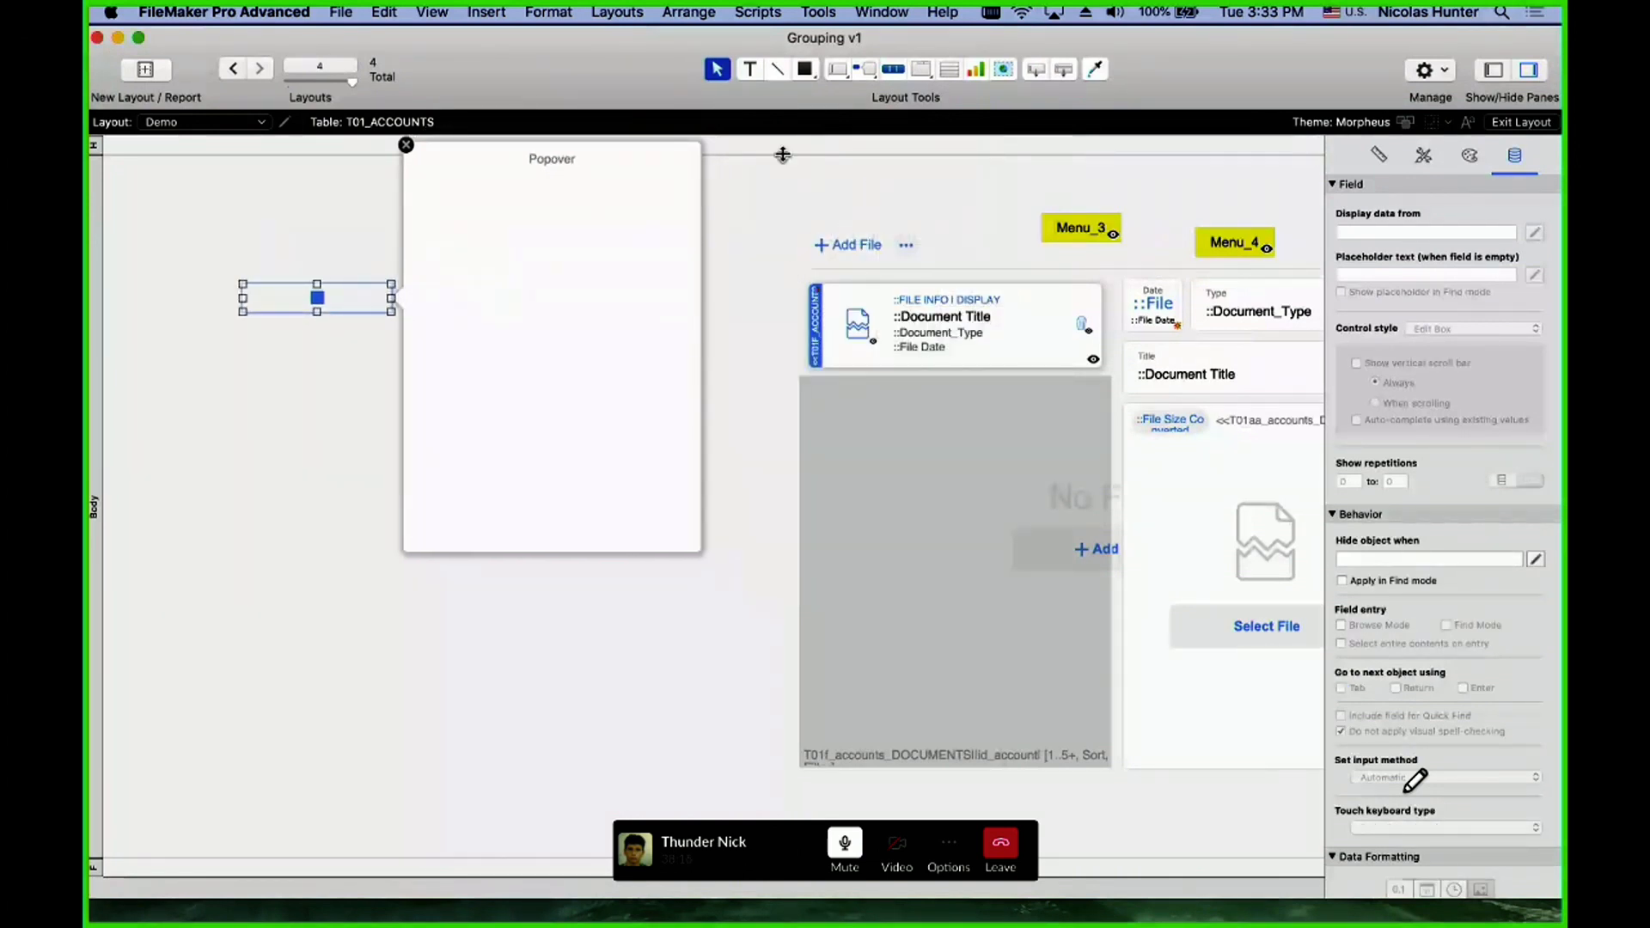
- Place the Account Info | Display and Billing_Calc fields inside the popover, one below the other
left_click_drag(1045, 74, 546, 258)
double_click(876, 519)
double_click(913, 659)
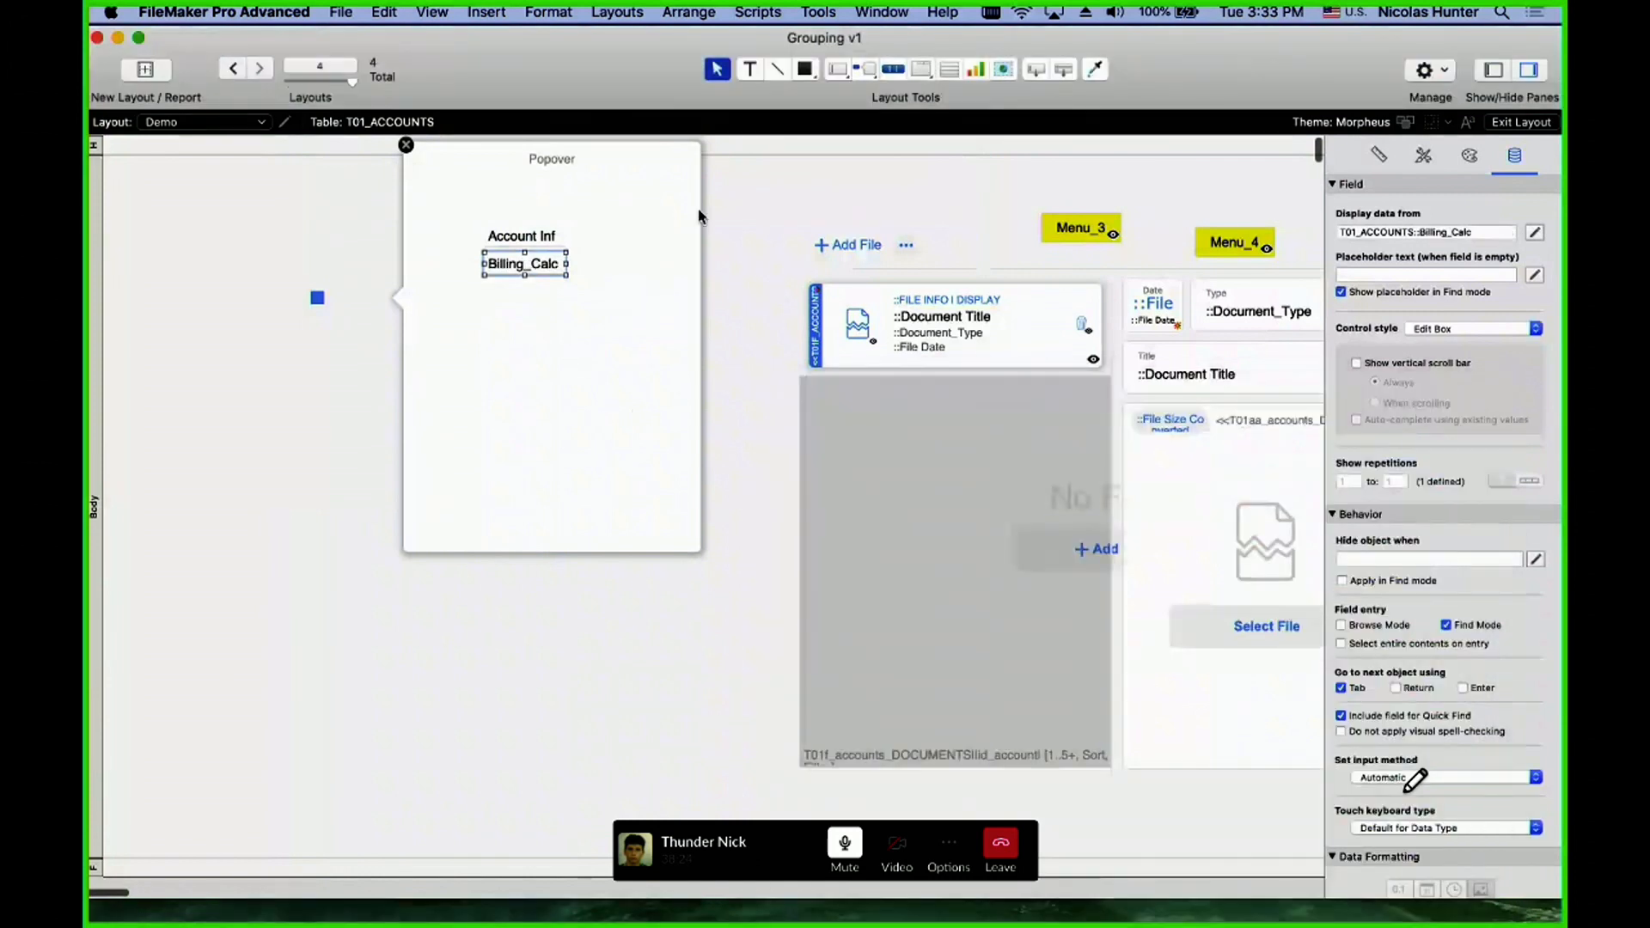
- Add an icon-only button of about 126 by 27 pt with a clock icon below Billing_Calc, and close the popover
left_click(866, 76)
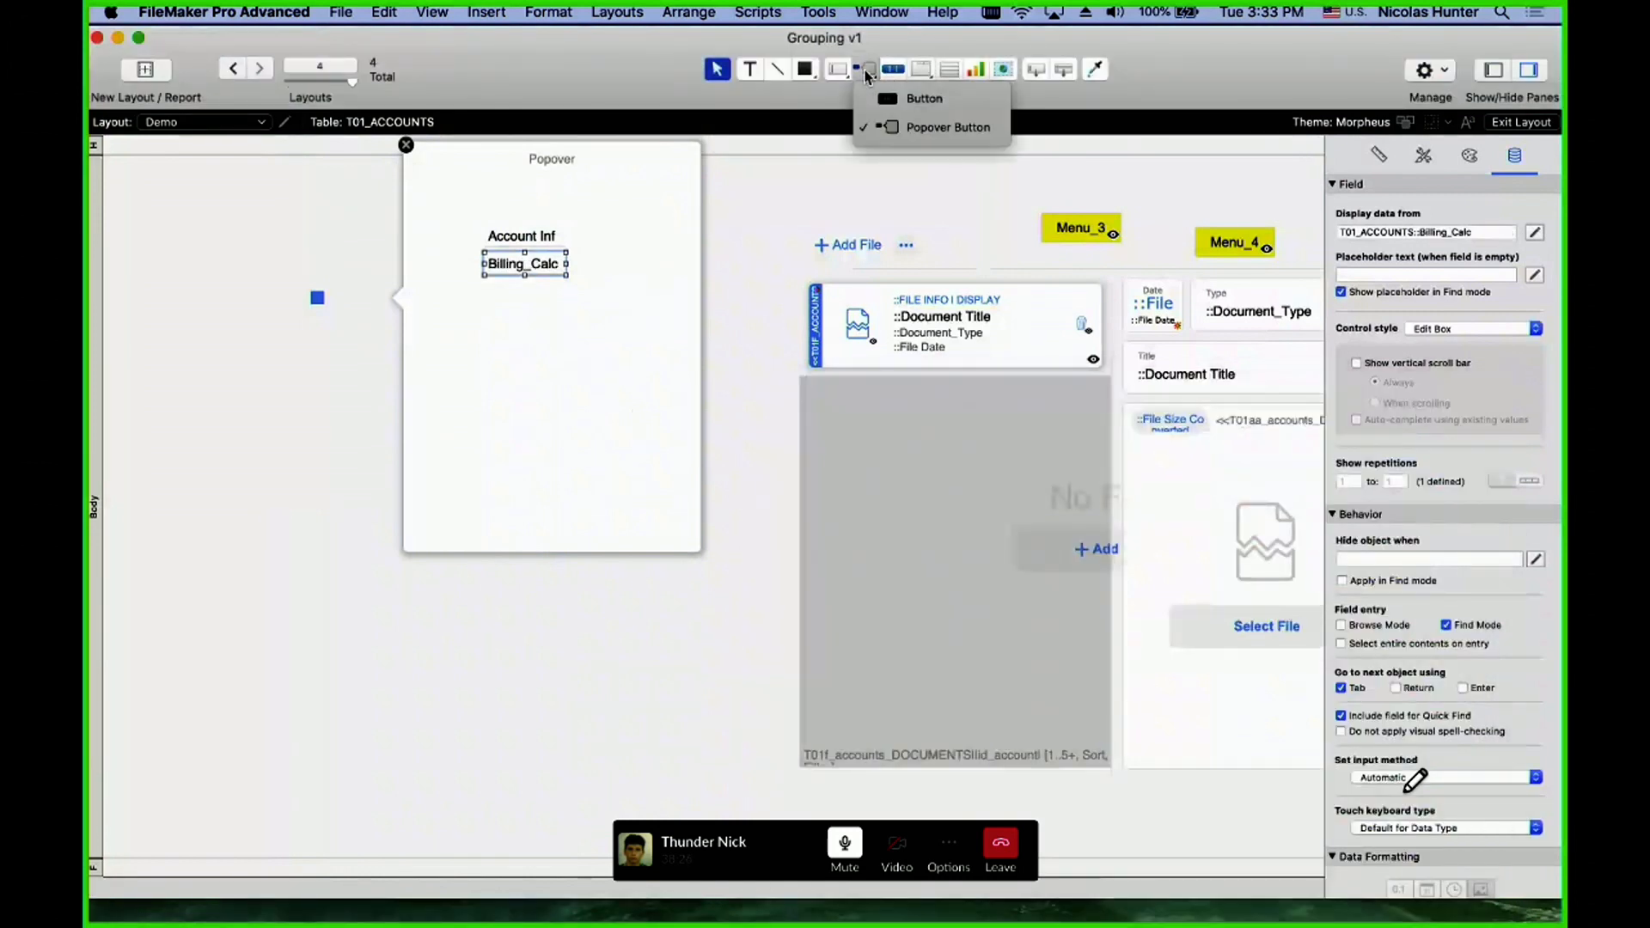
left_click_drag(463, 310, 596, 341)
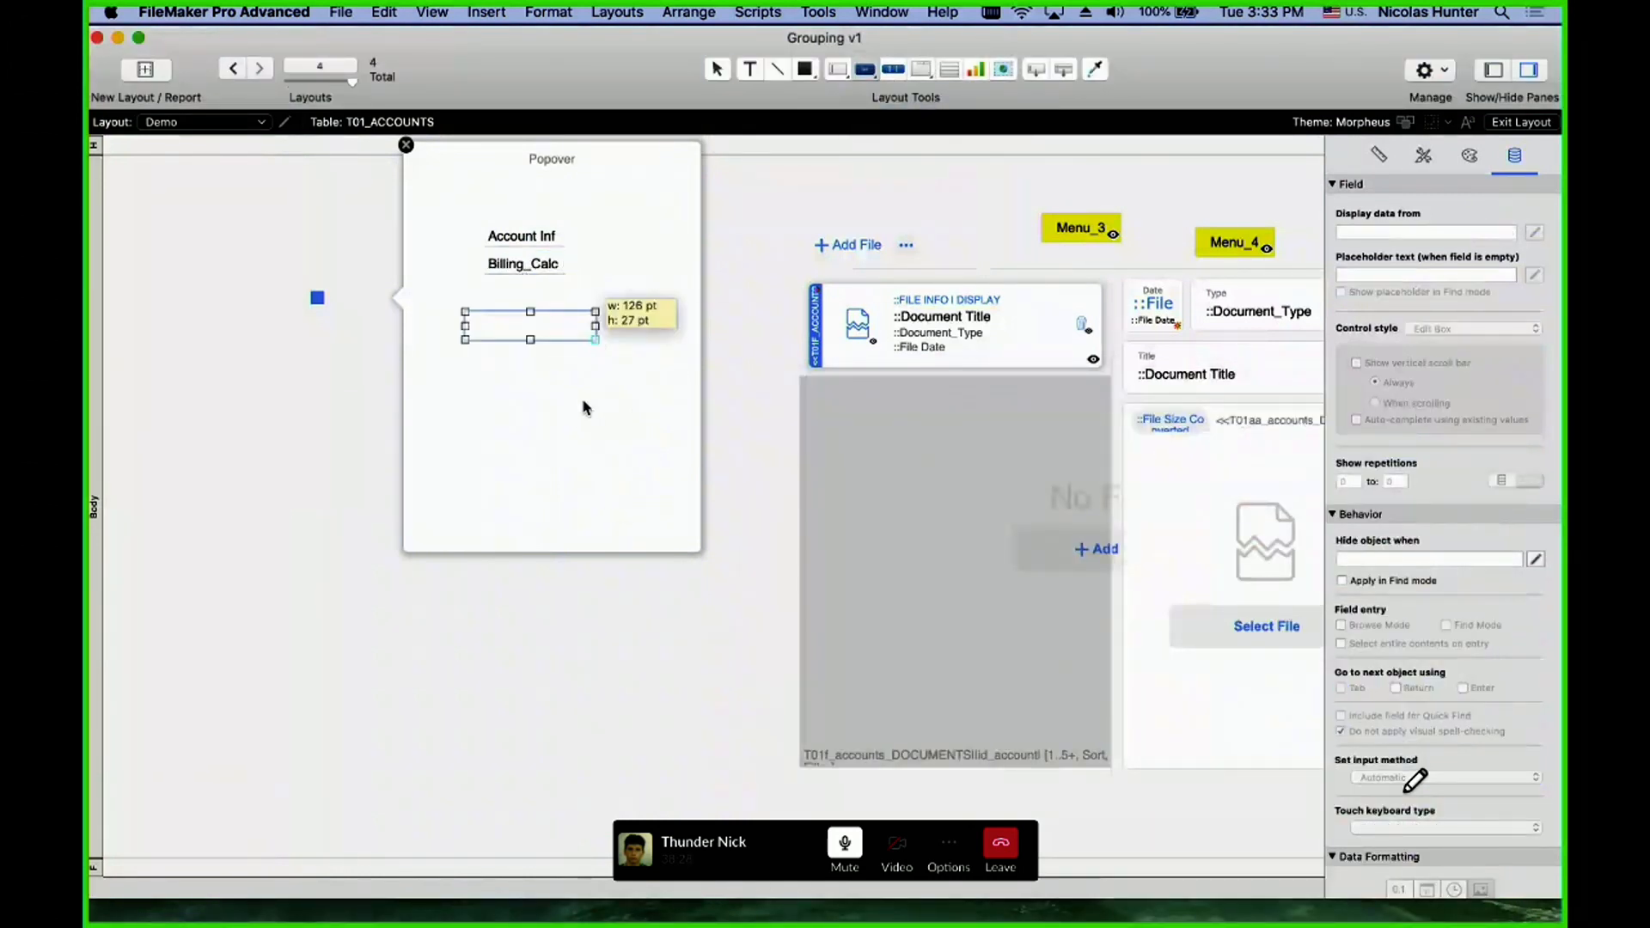
left_click(696, 360)
left_click(711, 442)
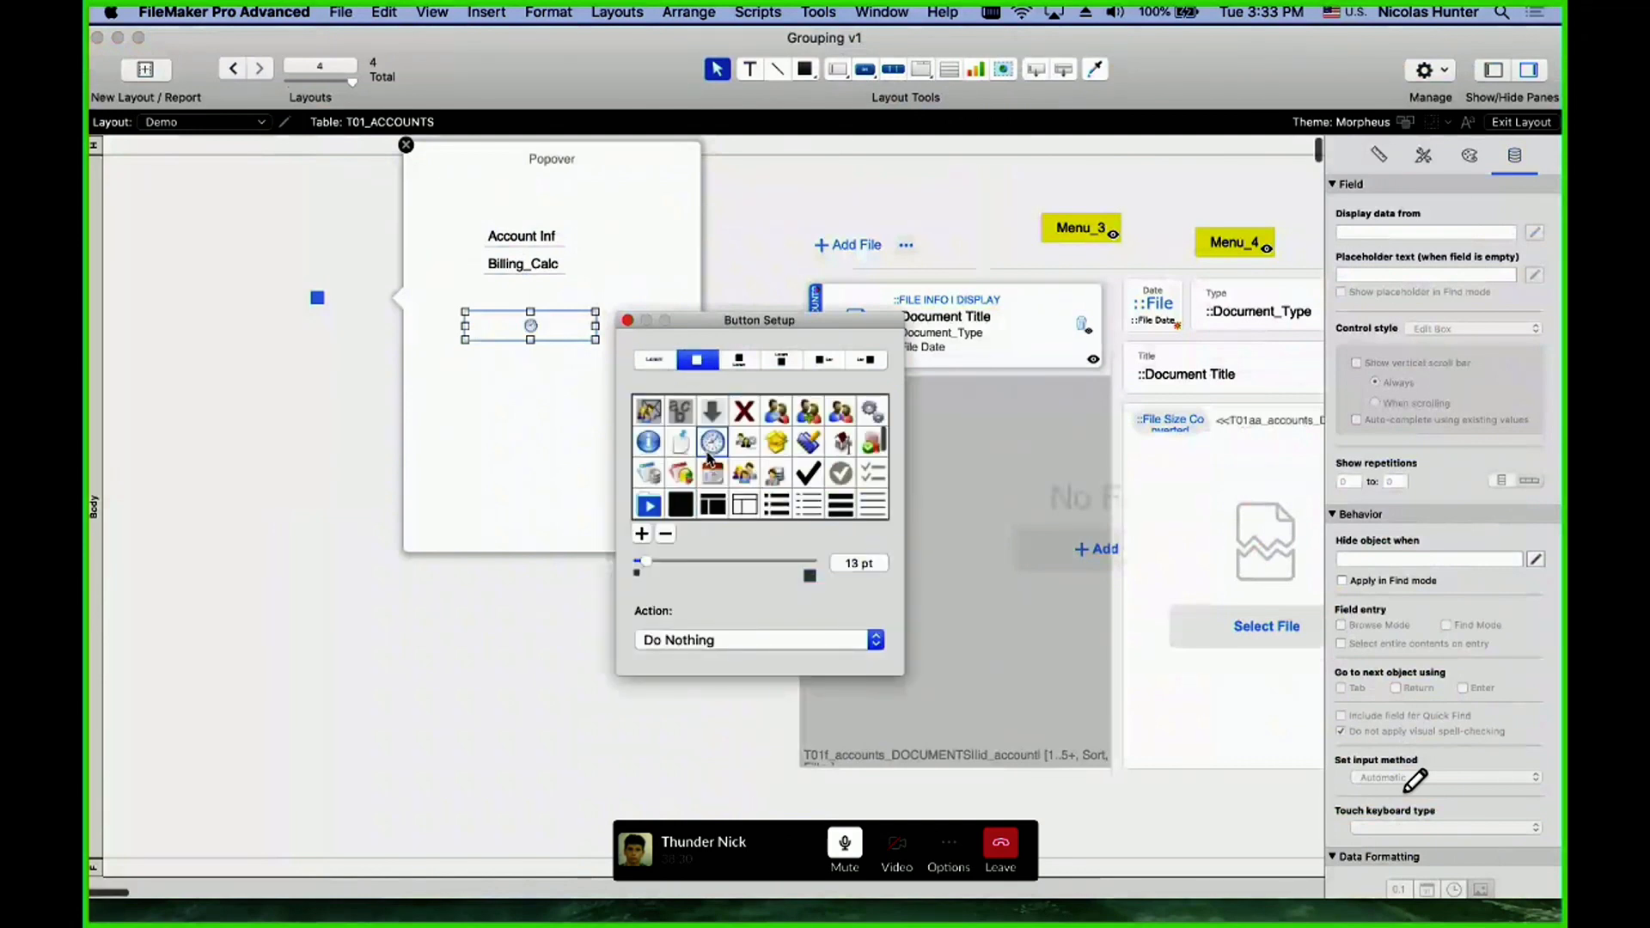
left_click_drag(534, 327, 545, 310)
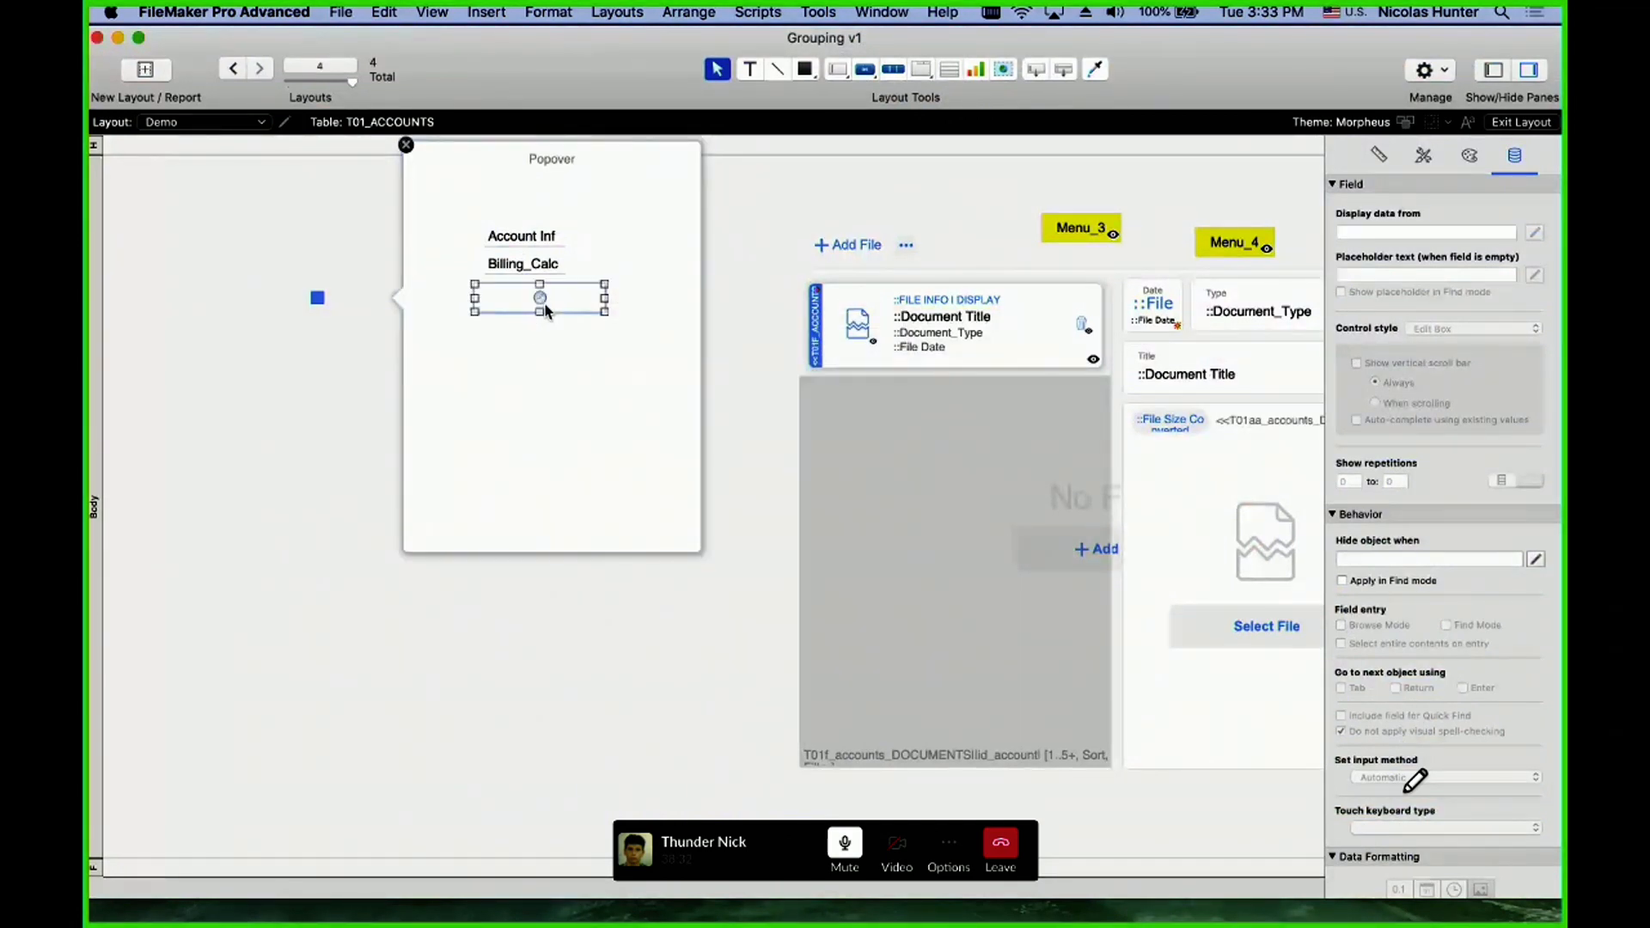
left_click(346, 341)
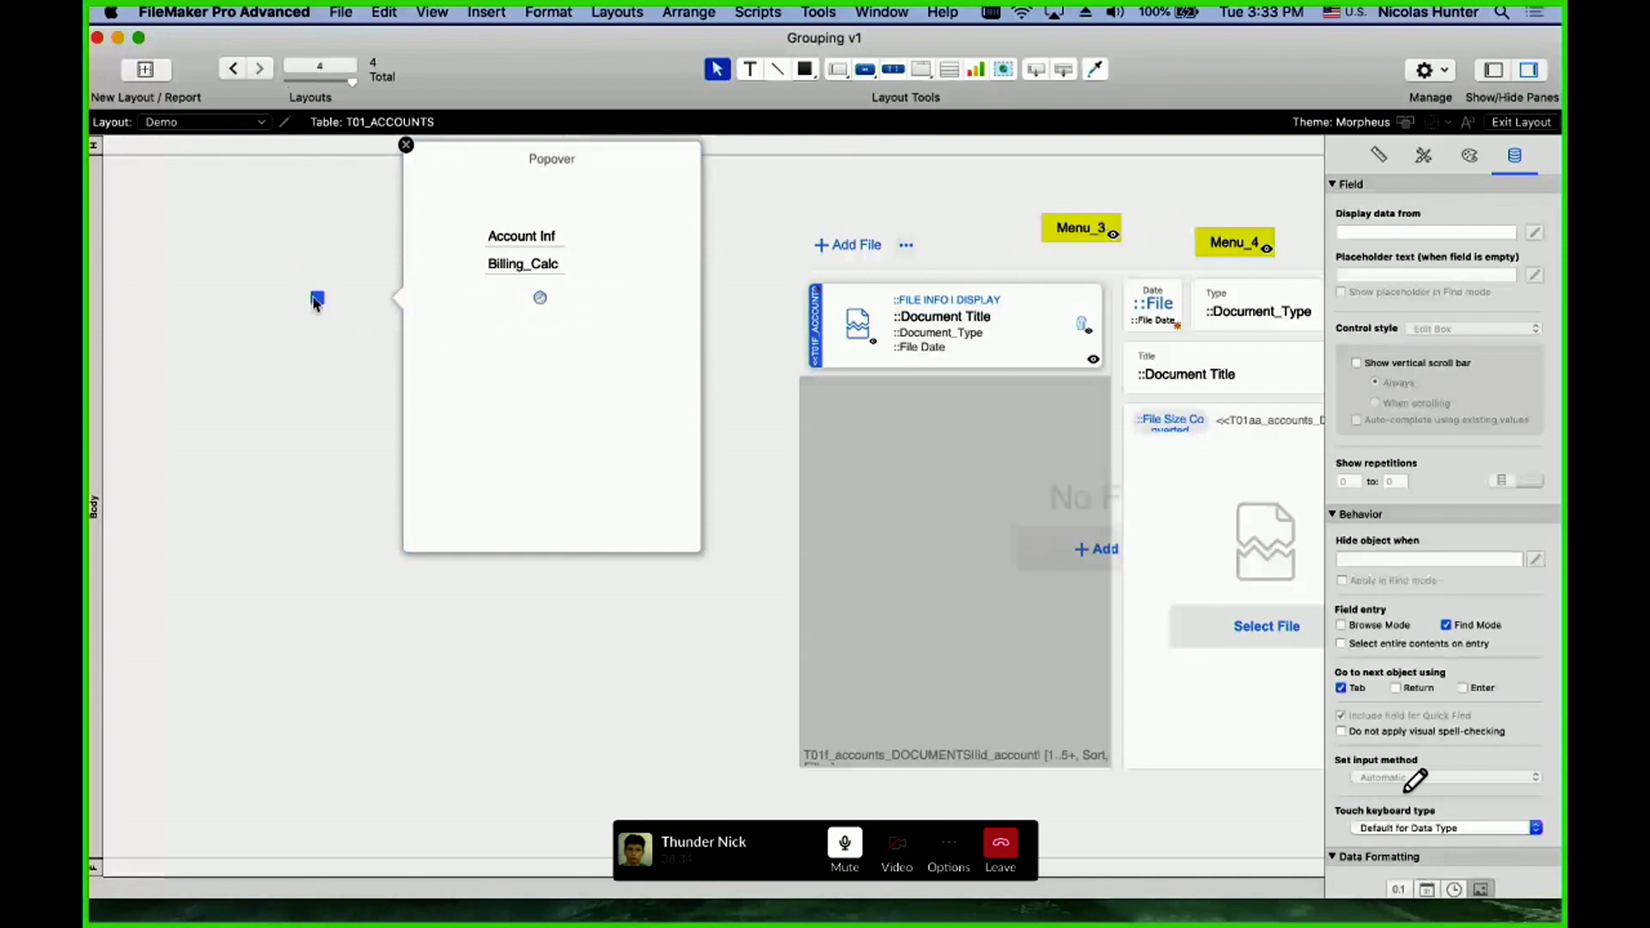
left_click(405, 145)
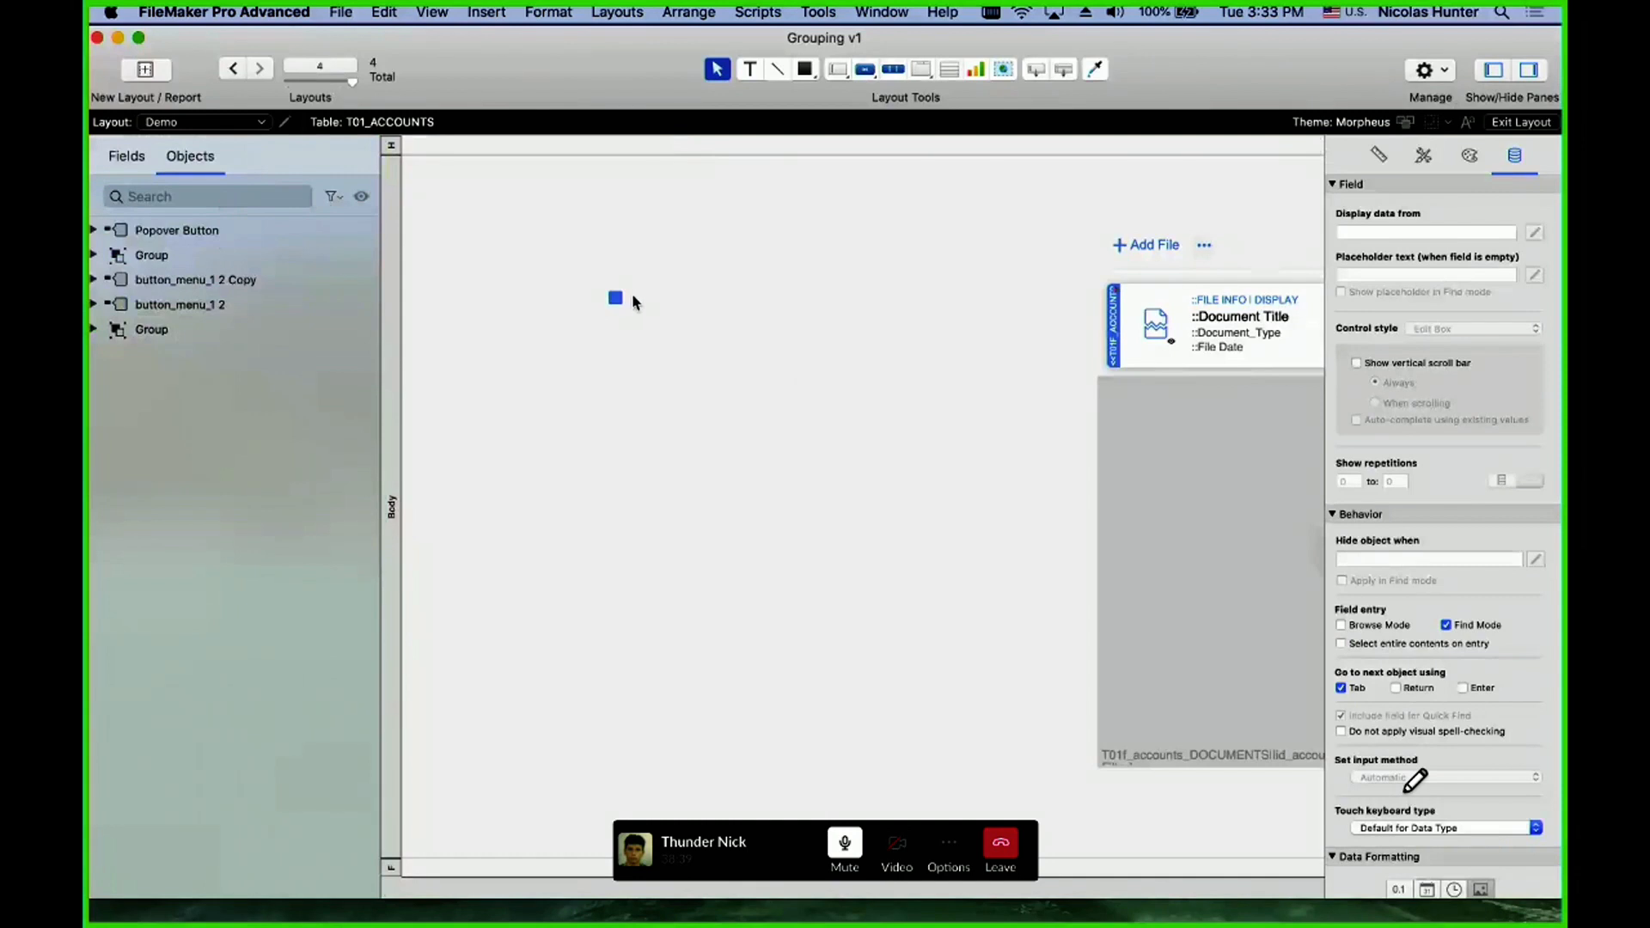
- Expand the new popover button and its popover in the object hierarchy to examine the objects nested inside
left_click(616, 297)
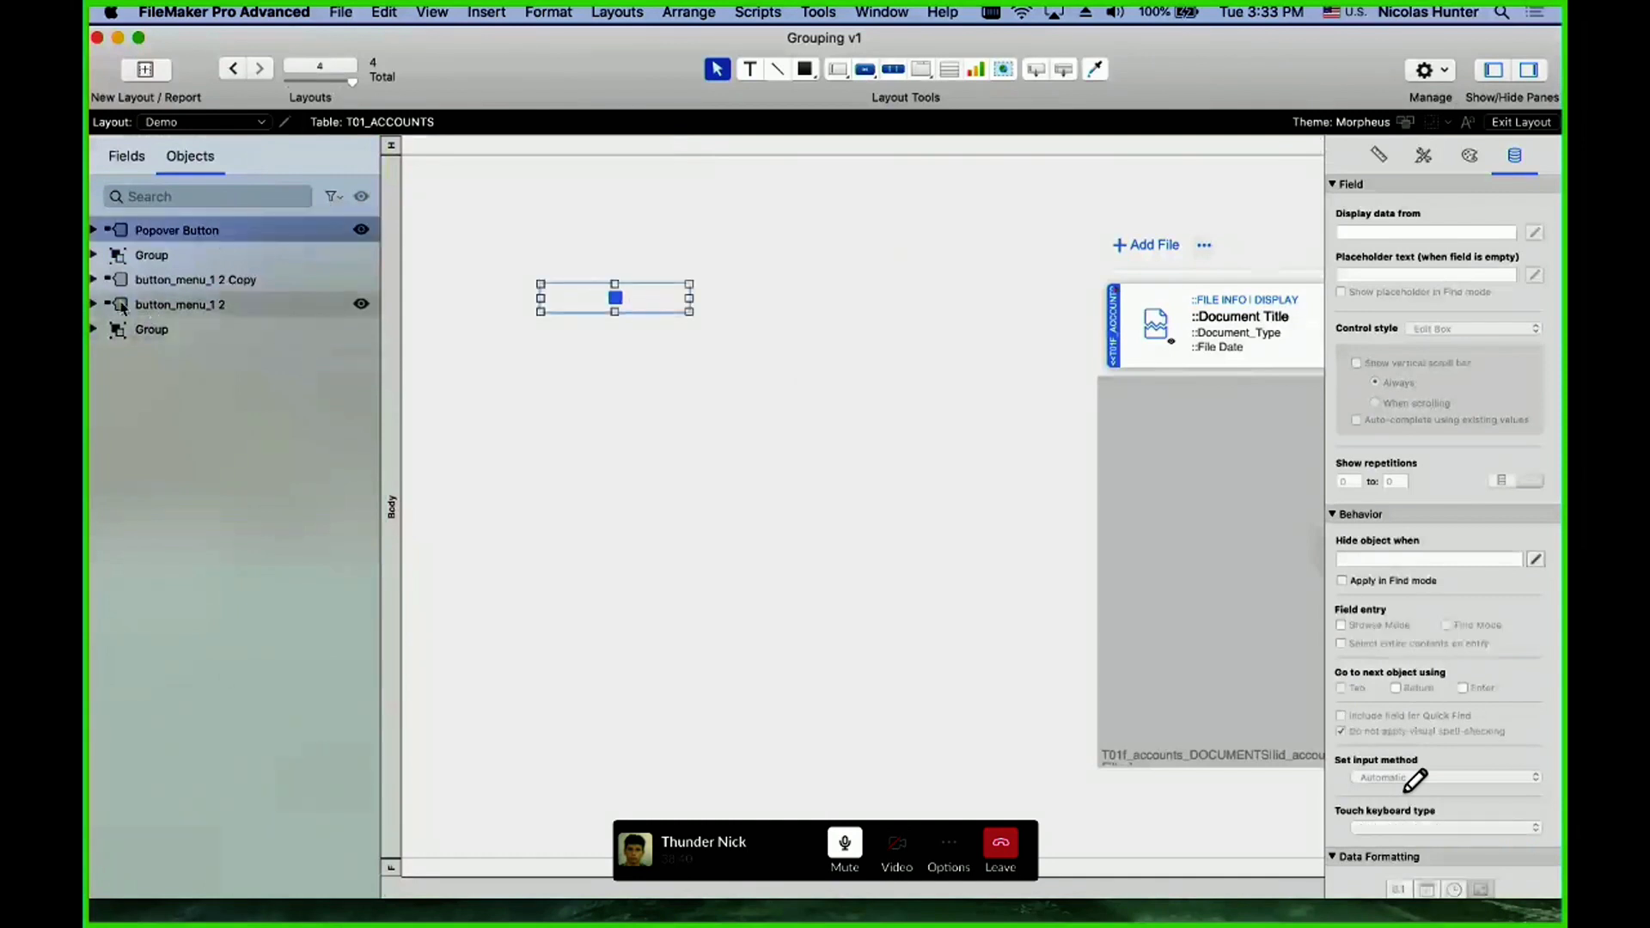
left_click(93, 230)
left_click(119, 255)
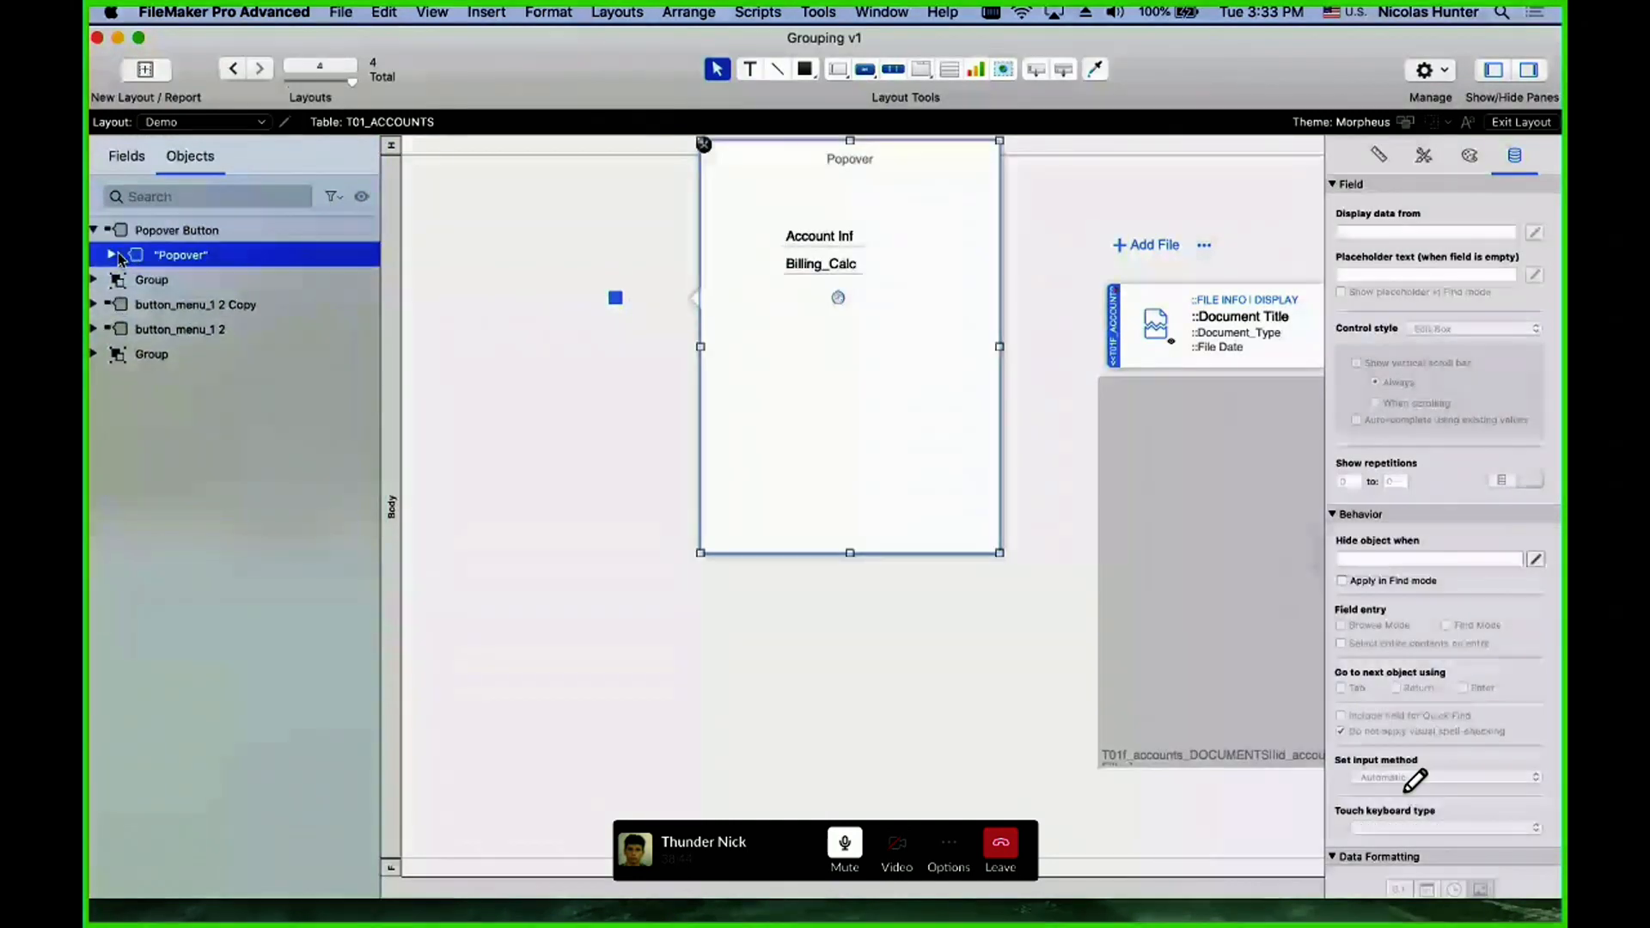
left_click(118, 255)
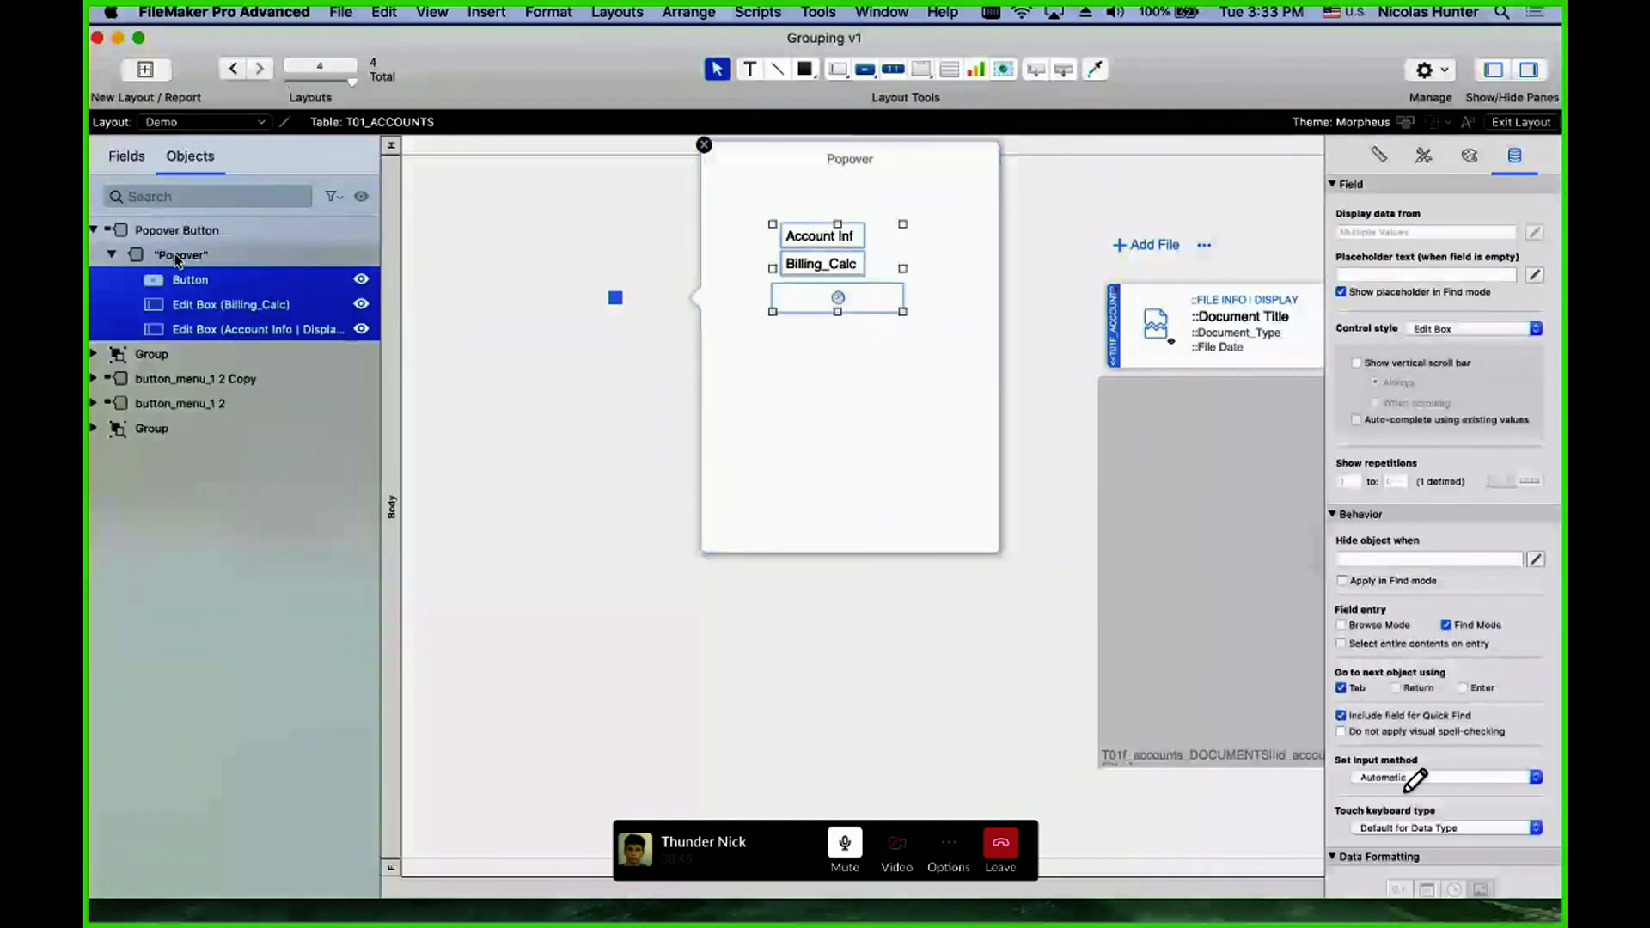
- Move the open popover button further down the body together with its popover, and delete it
left_click(176, 258)
left_click(616, 298)
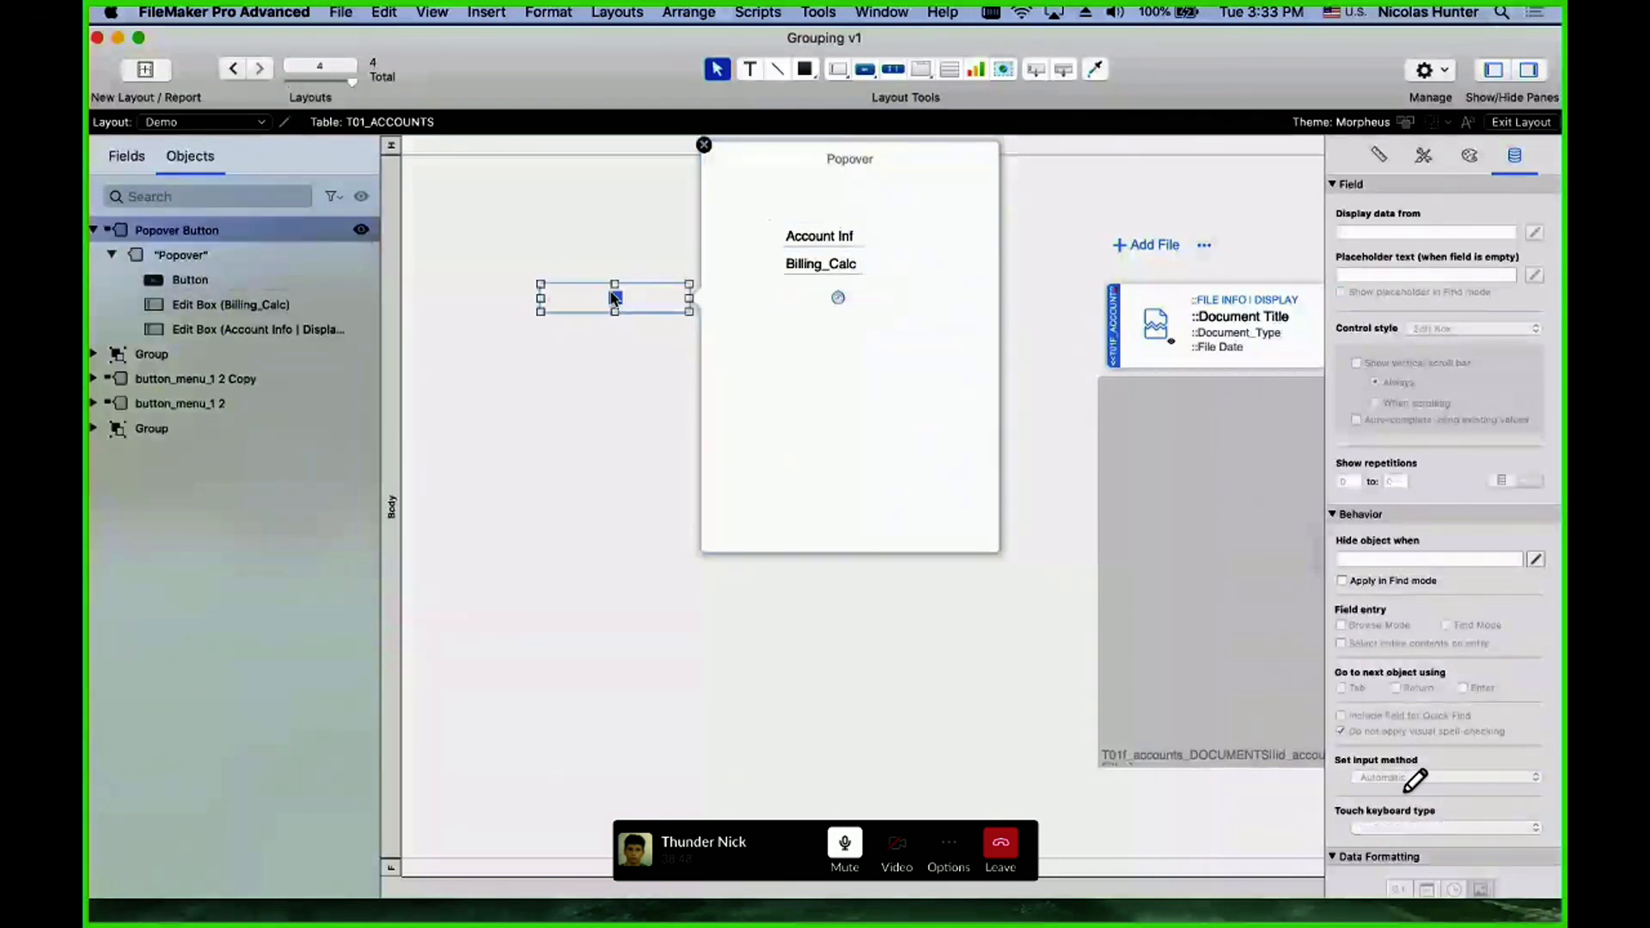
left_click_drag(615, 298, 615, 538)
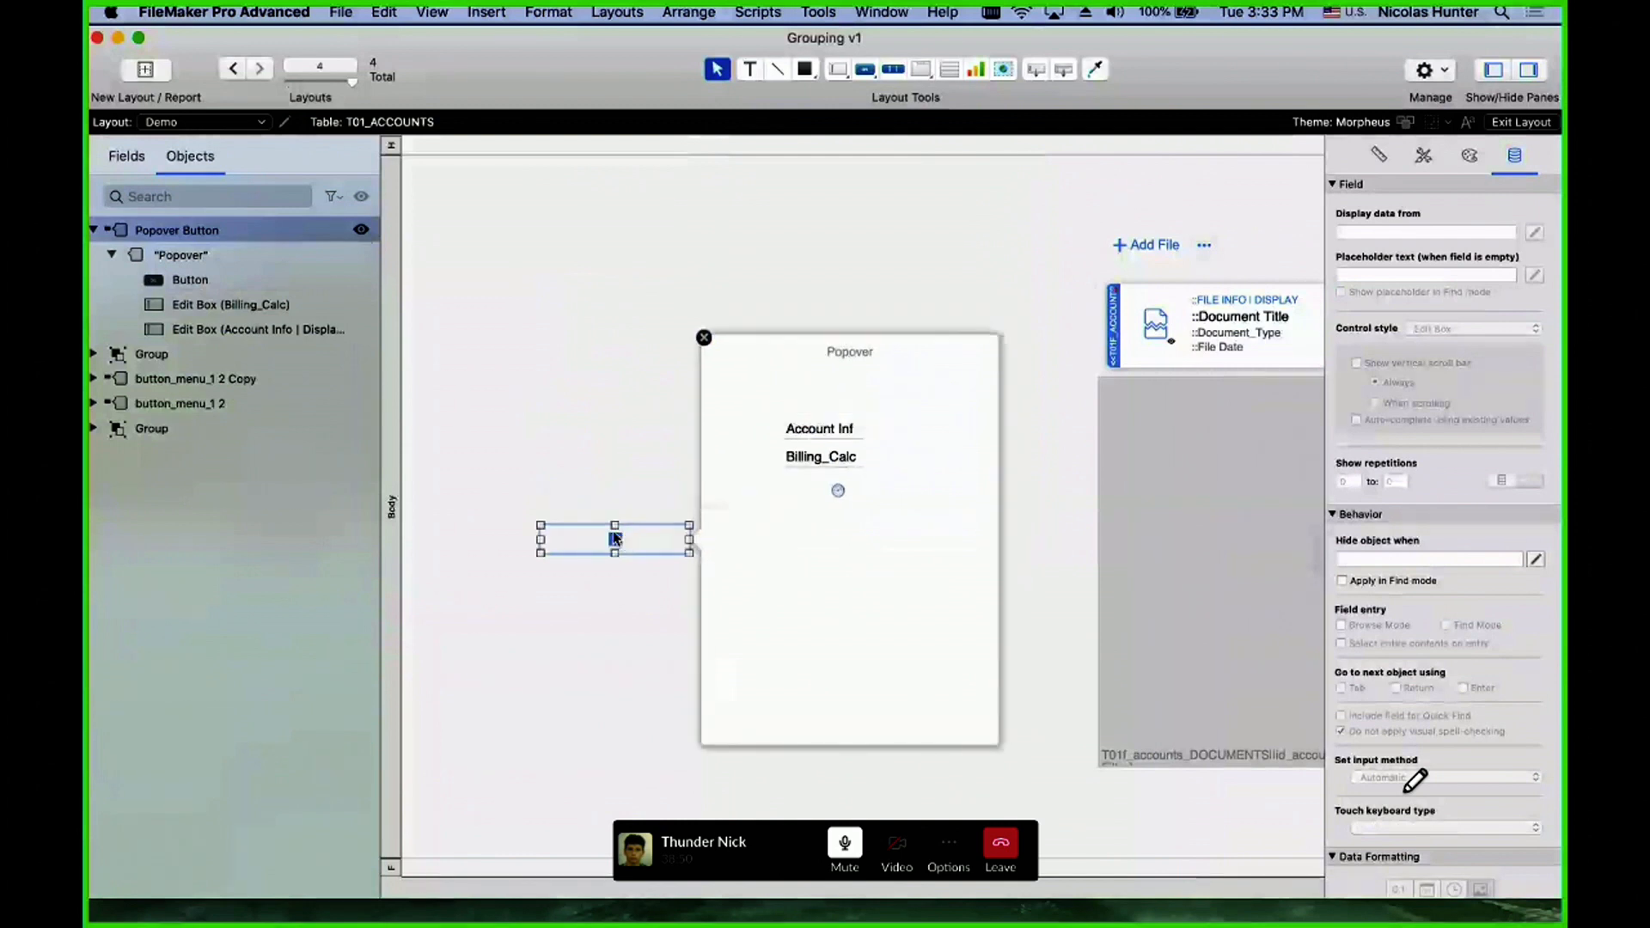
key("Delete")
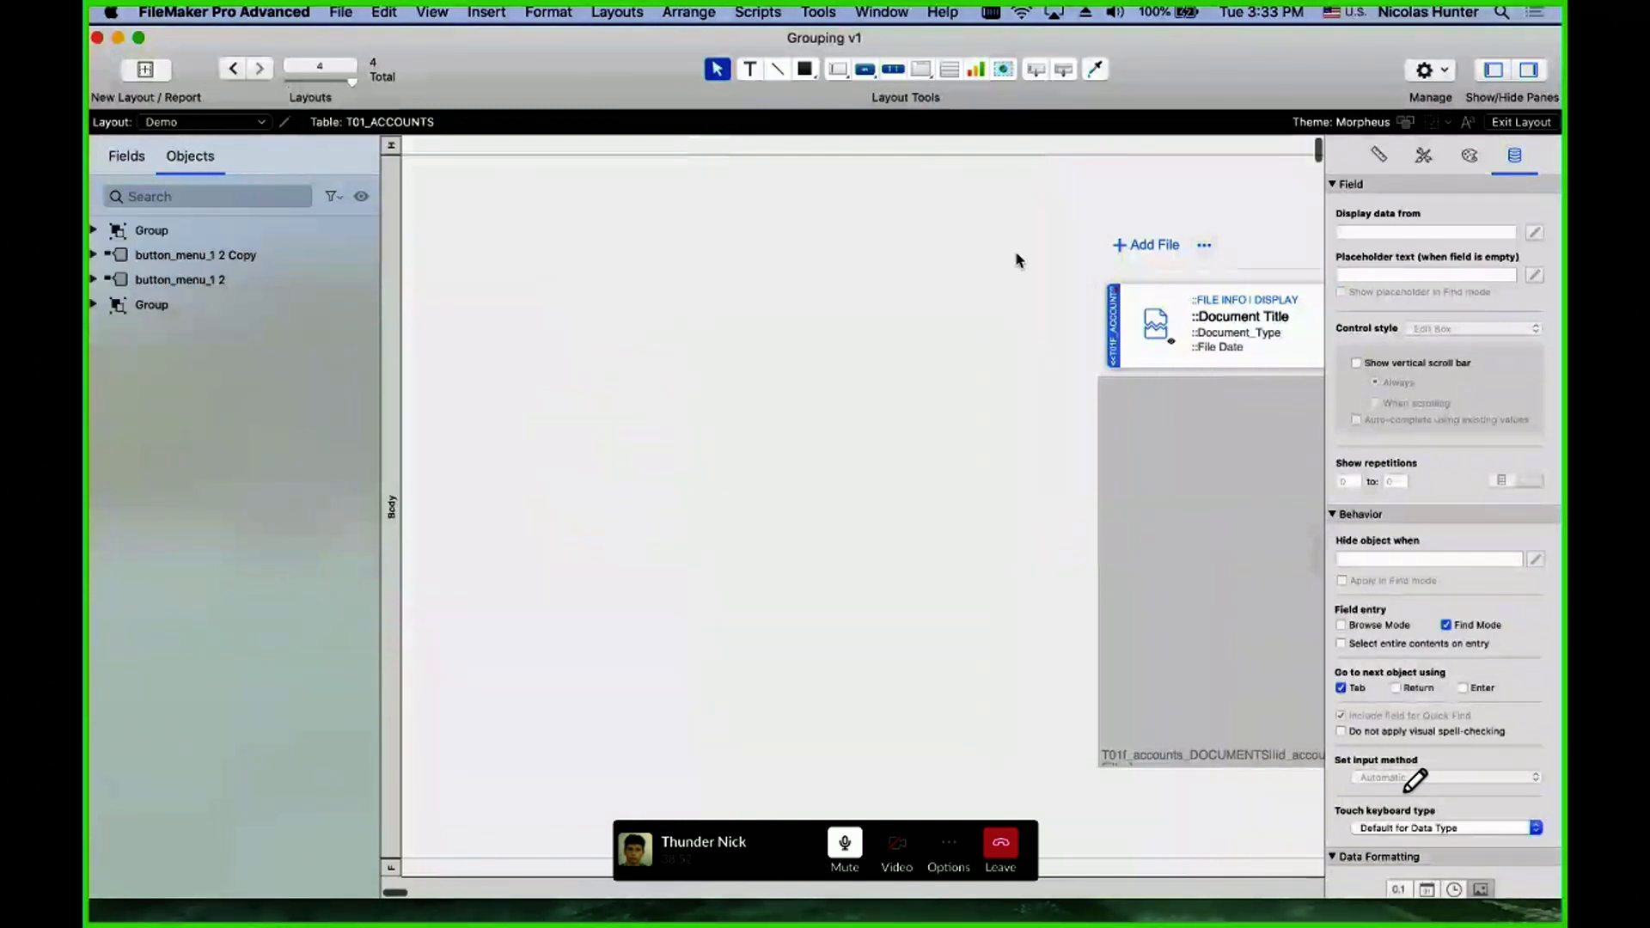
- Draw a portal in the empty body area showing records from T01_ACCOUNTS, with Billing Address | Display as its only field
left_click(949, 70)
left_click_drag(439, 265, 894, 547)
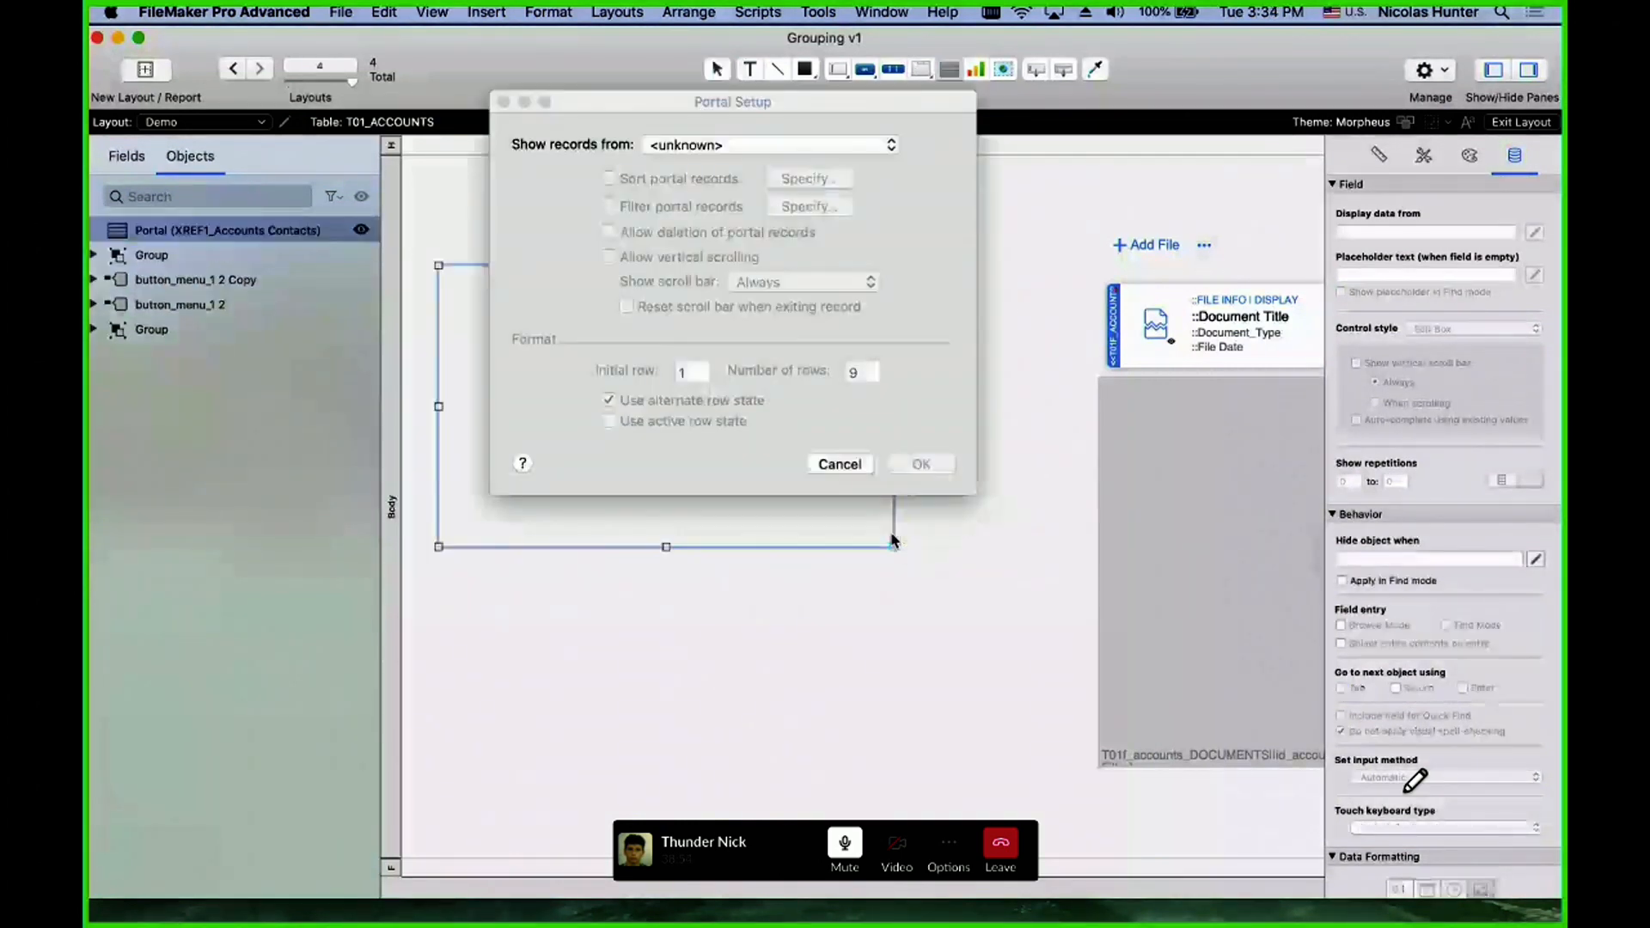
left_click(782, 151)
left_click(756, 147)
left_click(920, 465)
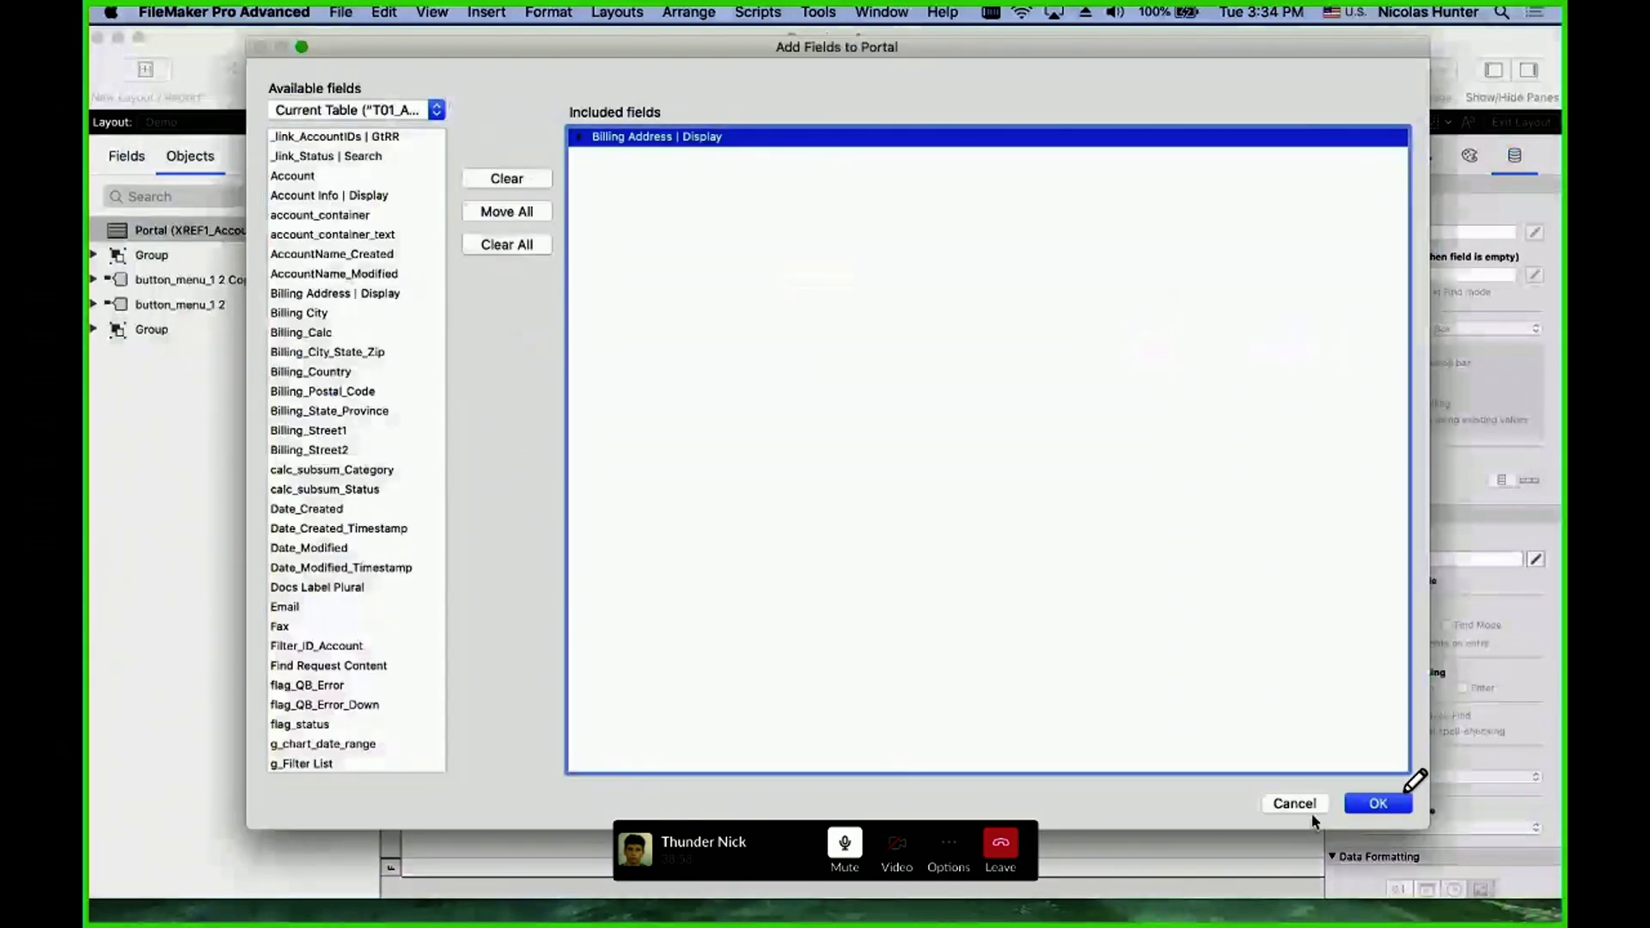
left_click(1393, 811)
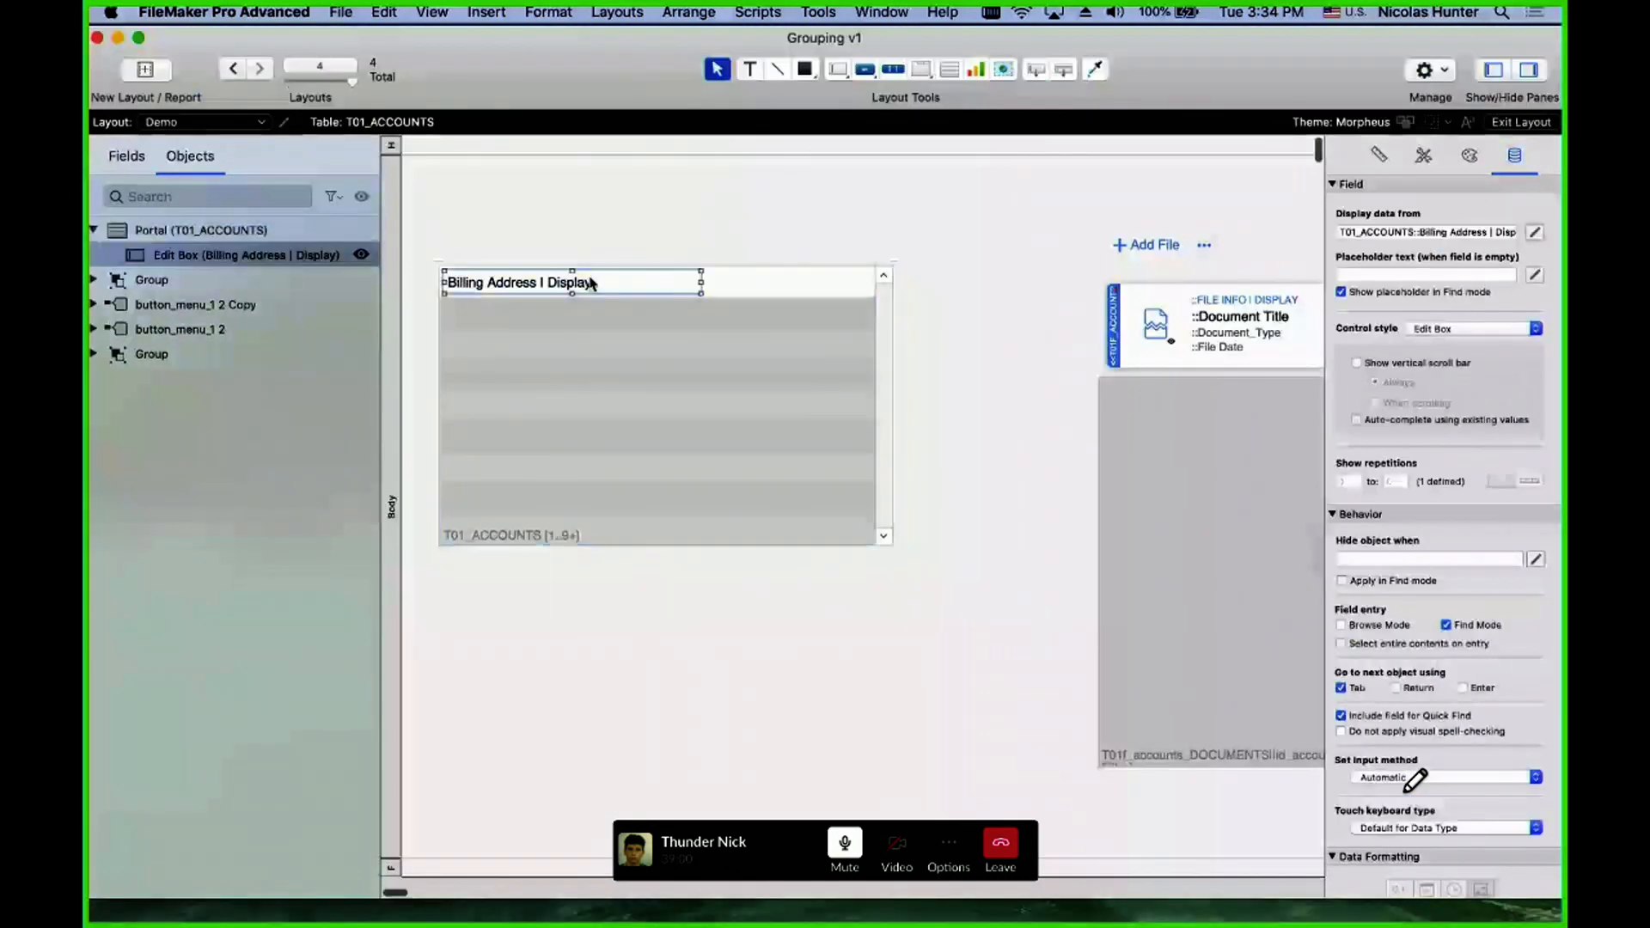
- Move the portal down and right within the body and shift its Billing Address | Display field inside the row
left_click_drag(572, 401, 647, 455)
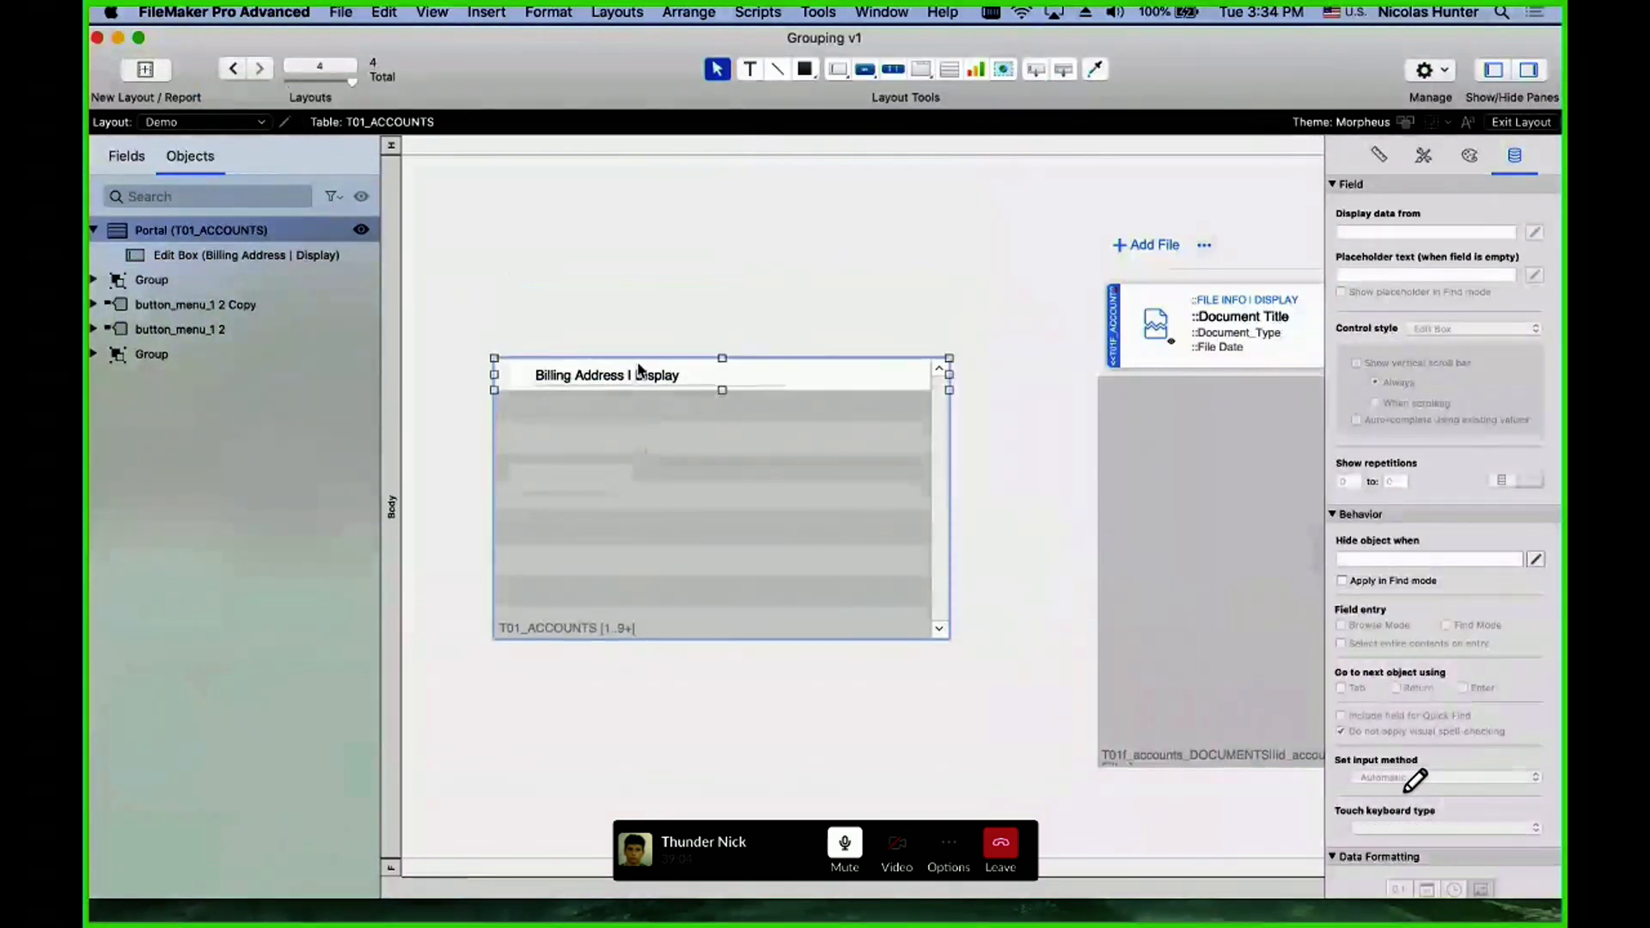
left_click(641, 376)
left_click_drag(641, 377, 641, 362)
left_click_drag(669, 440, 696, 465)
left_click_drag(661, 366, 683, 408)
- Select the portal and its nested field in the object hierarchy, and delete the whole portal
left_click(230, 230)
left_click(231, 255)
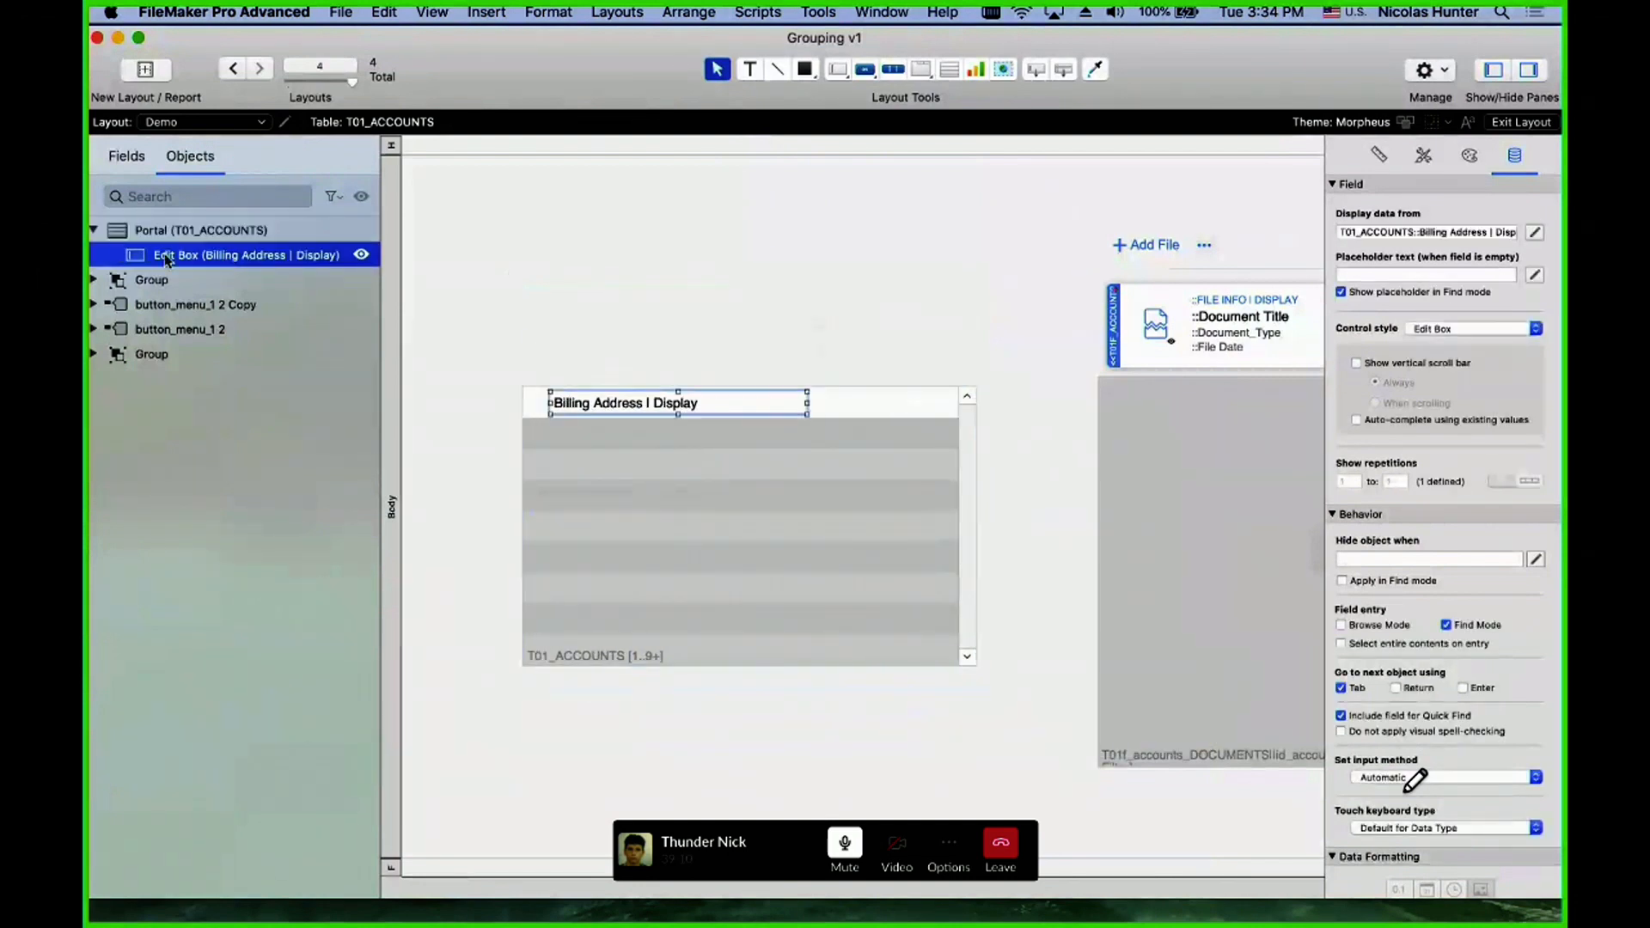
left_click(776, 578)
key("Delete")
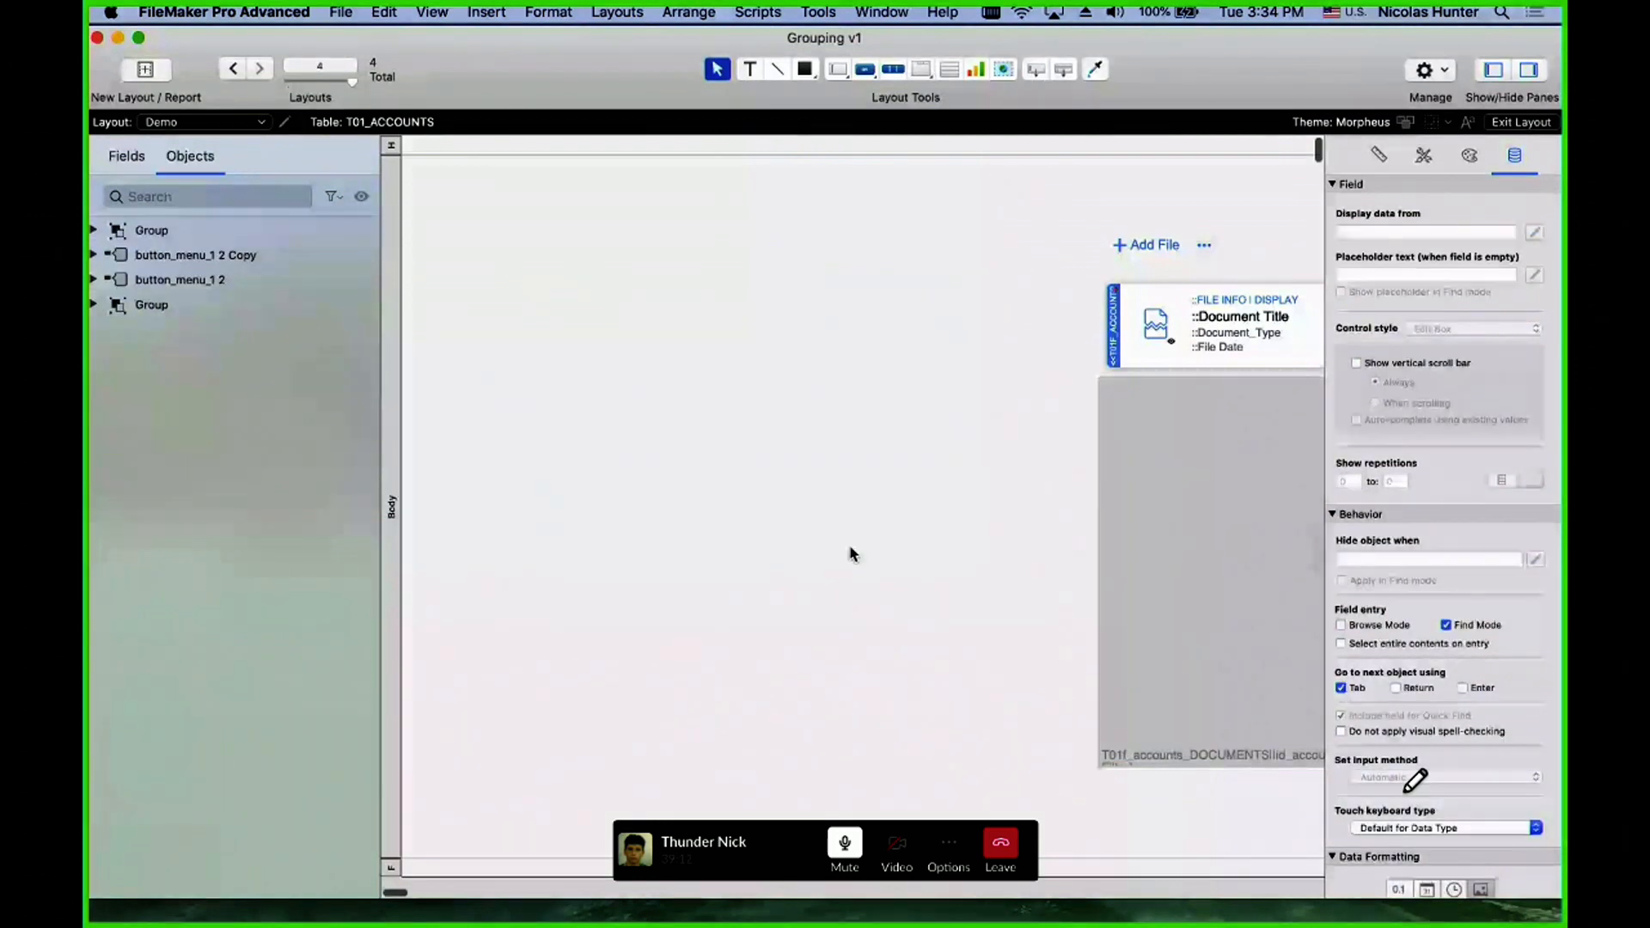
- Draw a tab control with a single tab named 1 and place the Billing Address | Display field inside it
left_click(934, 80)
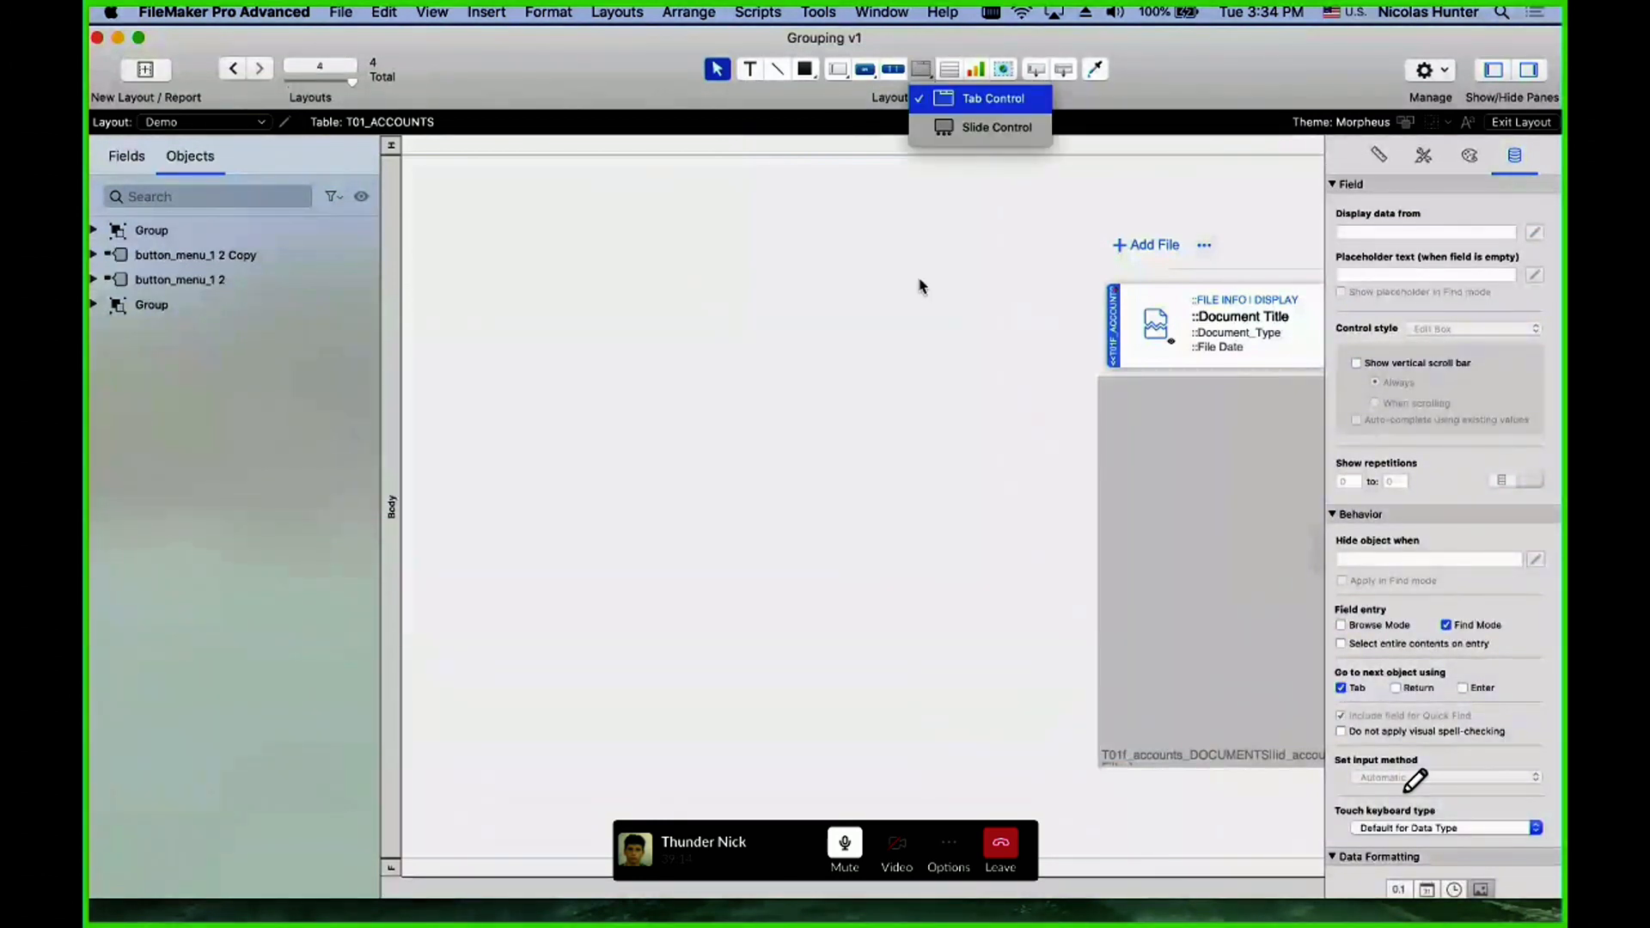
left_click_drag(448, 220, 969, 416)
type("1")
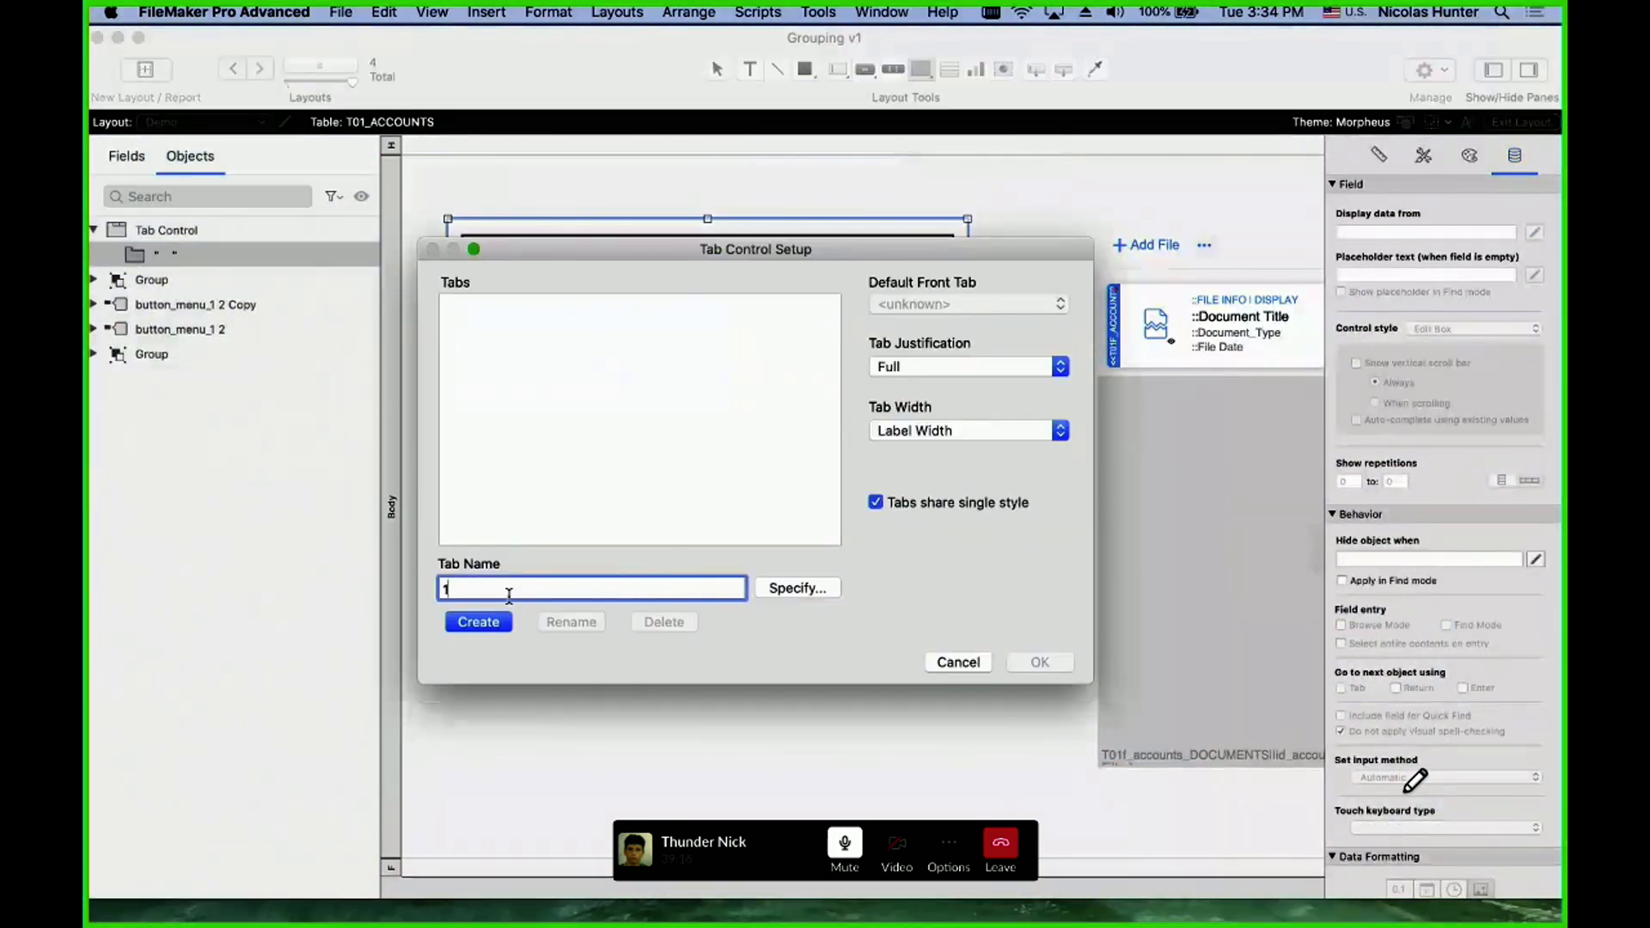
key("Return")
left_click(1041, 662)
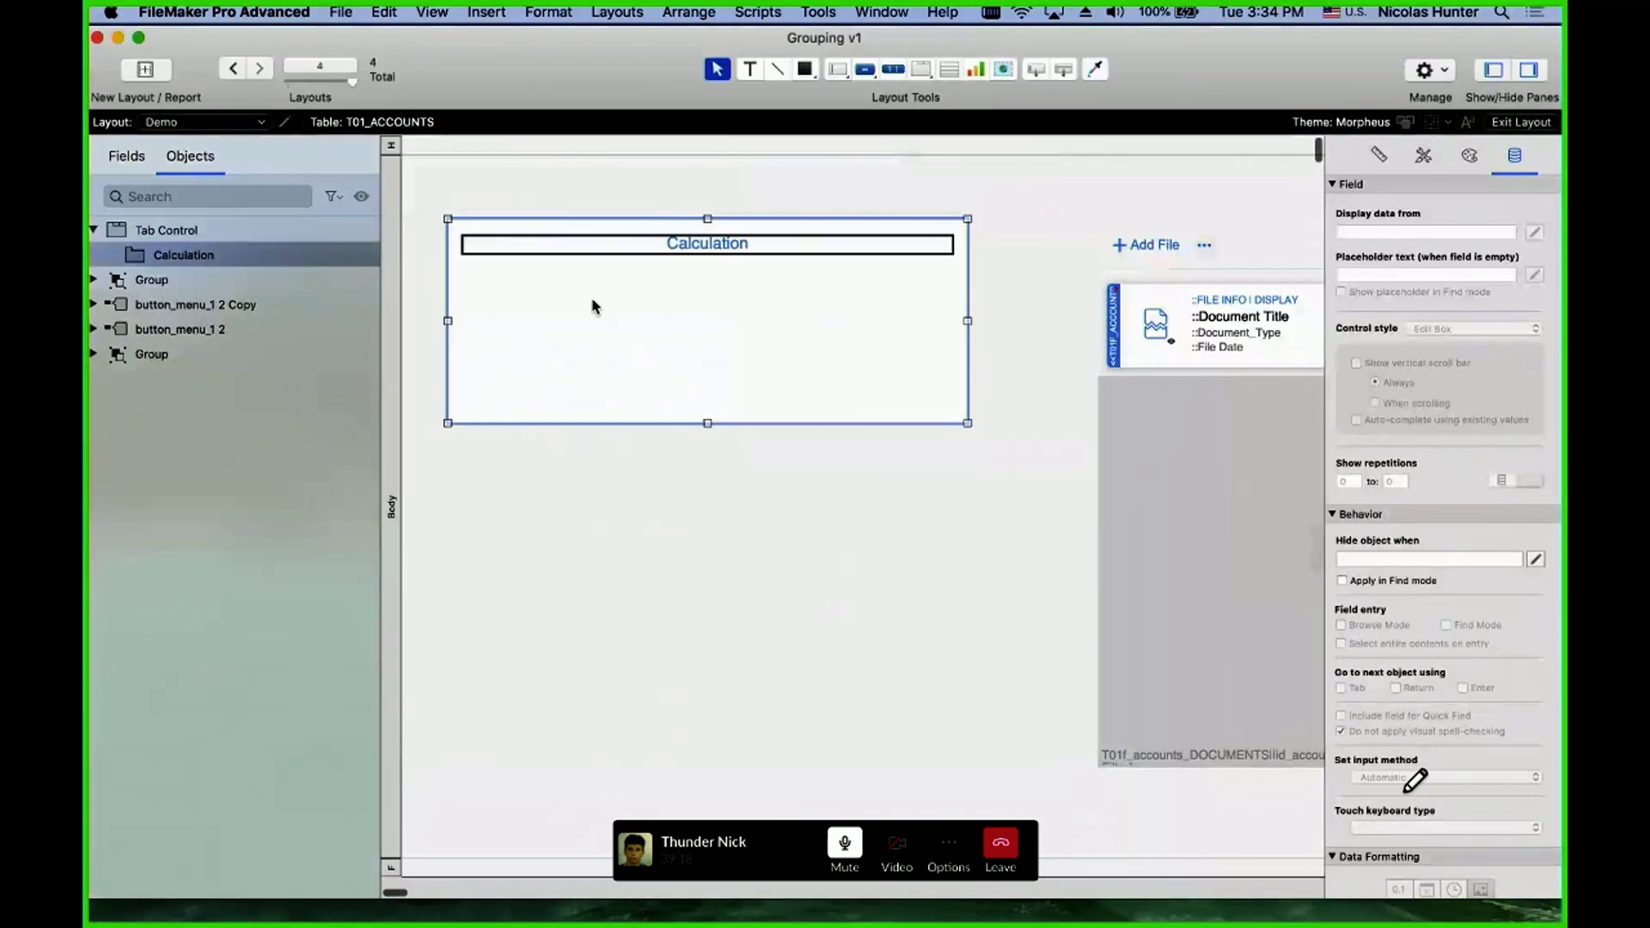
left_click_drag(1035, 72, 669, 312)
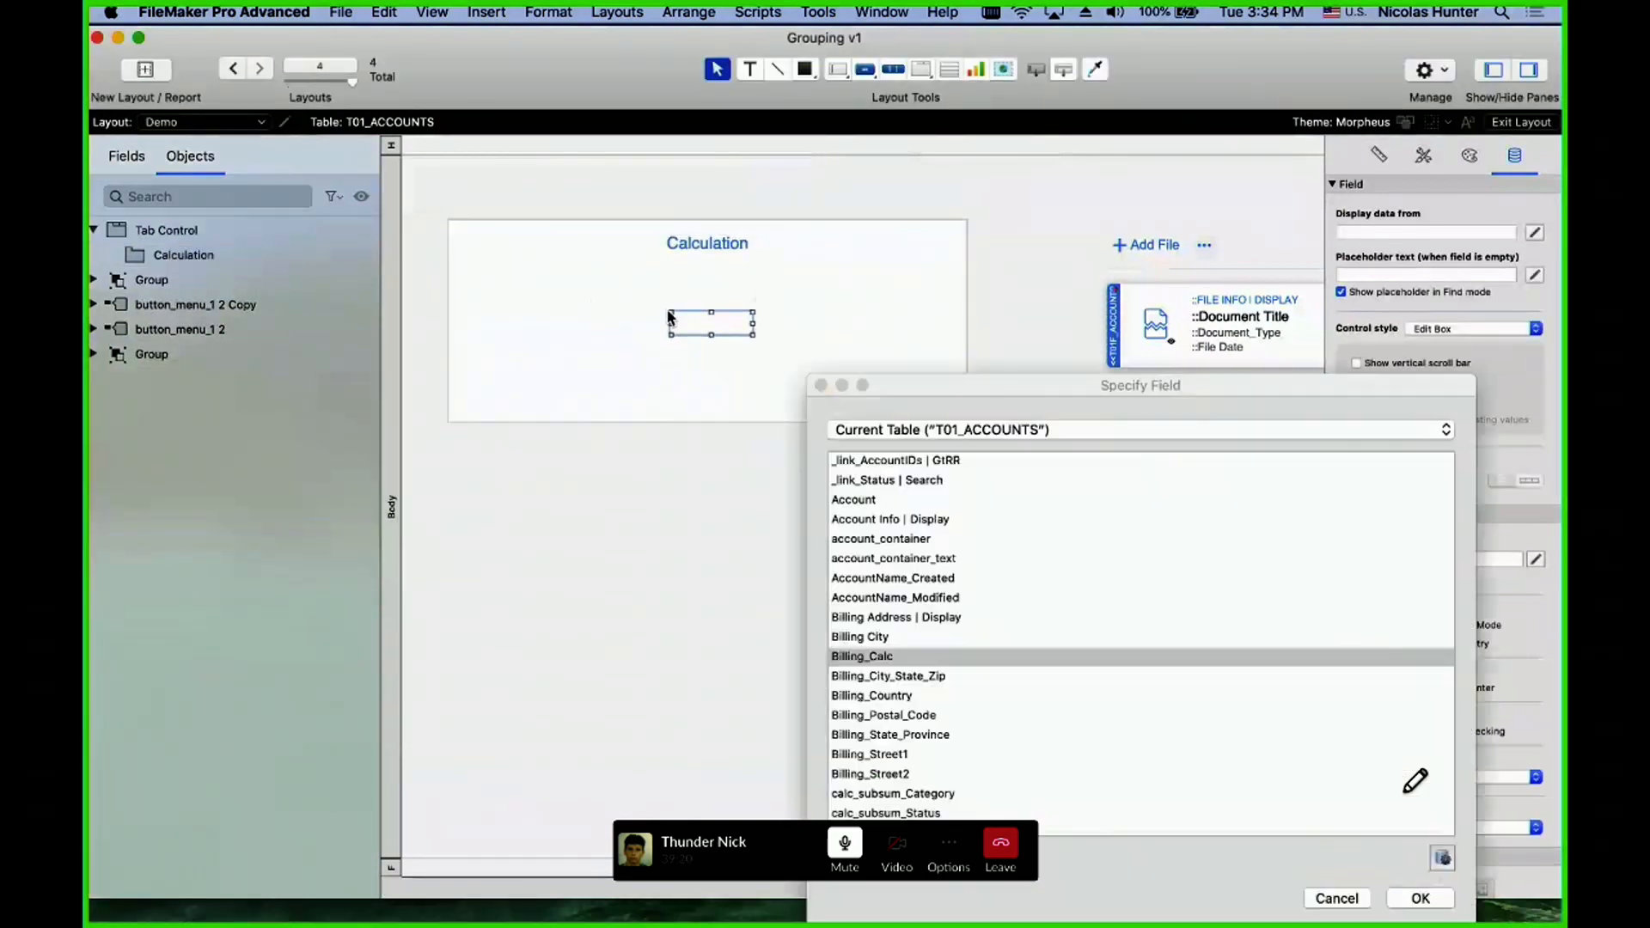
double_click(865, 617)
- Move the tab control with its nested field slightly up and left, and delete it
left_click_drag(584, 259, 565, 231)
left_click(217, 277)
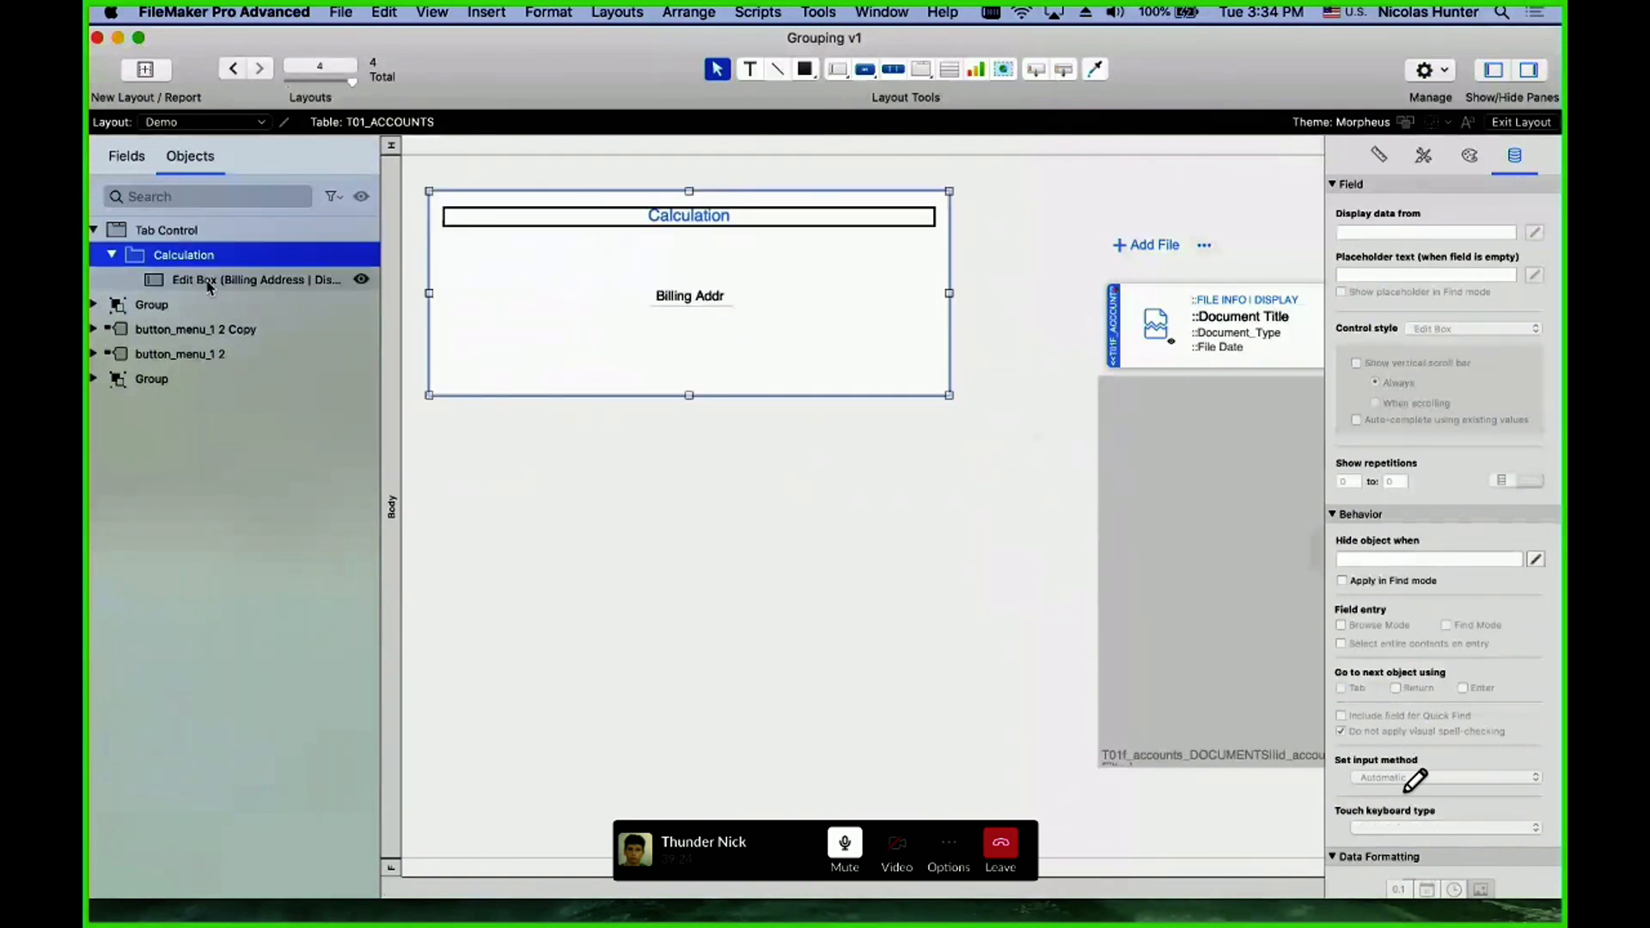
left_click(604, 335)
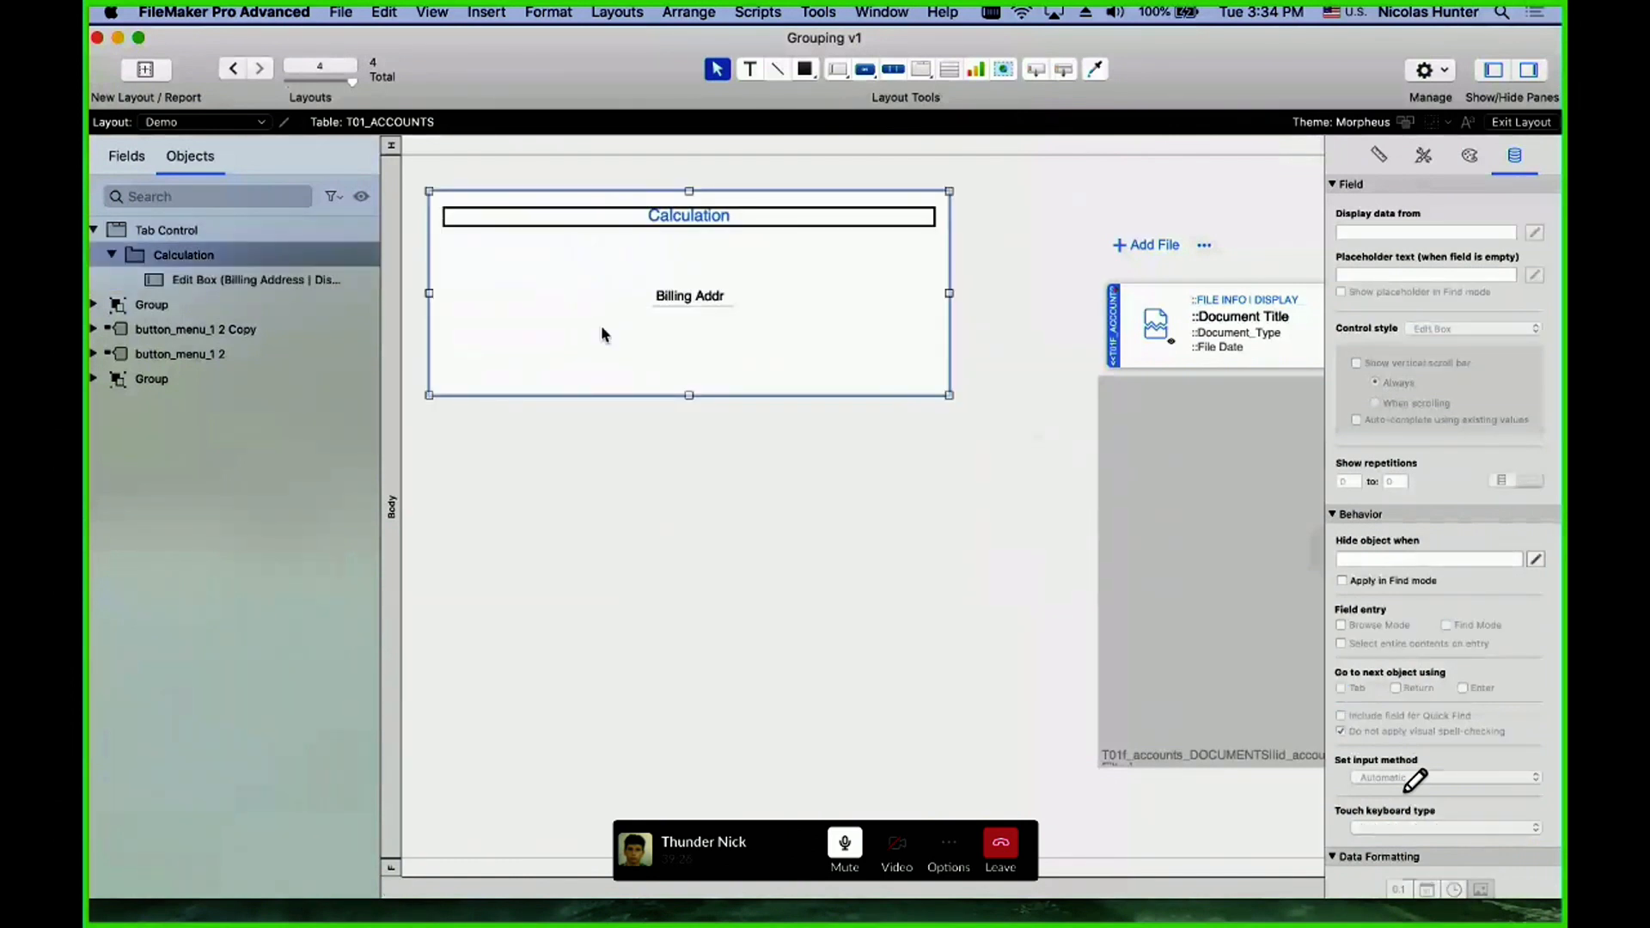
key("Delete")
left_click(1001, 342)
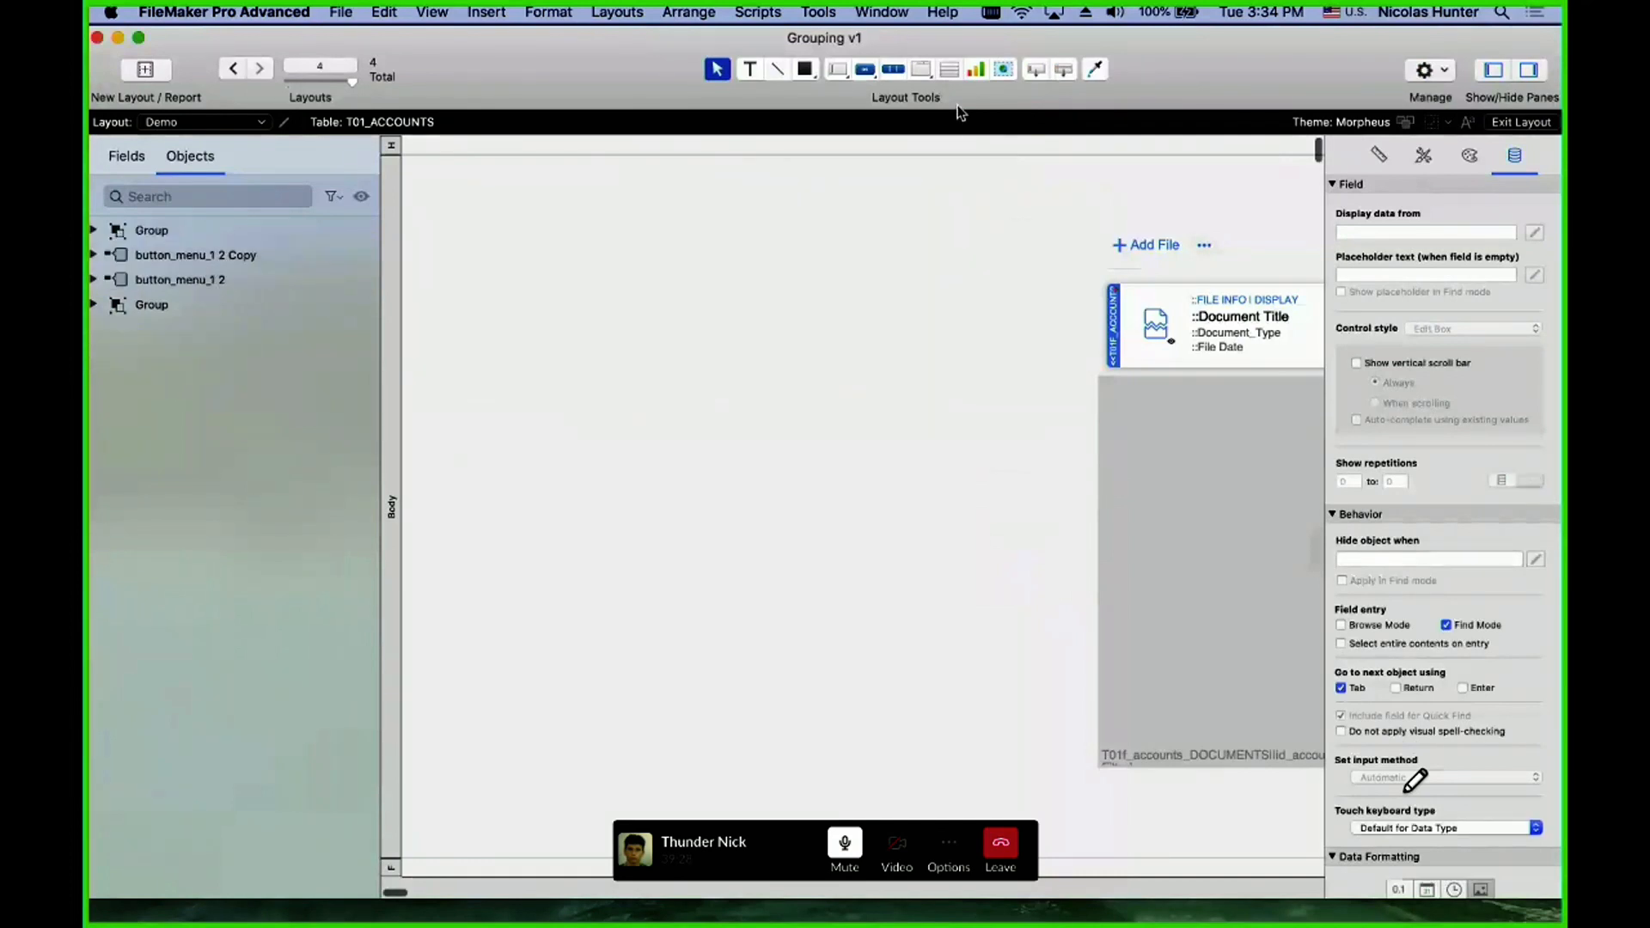
- Draw a large slide control in the empty body area and close its setup
left_click(923, 76)
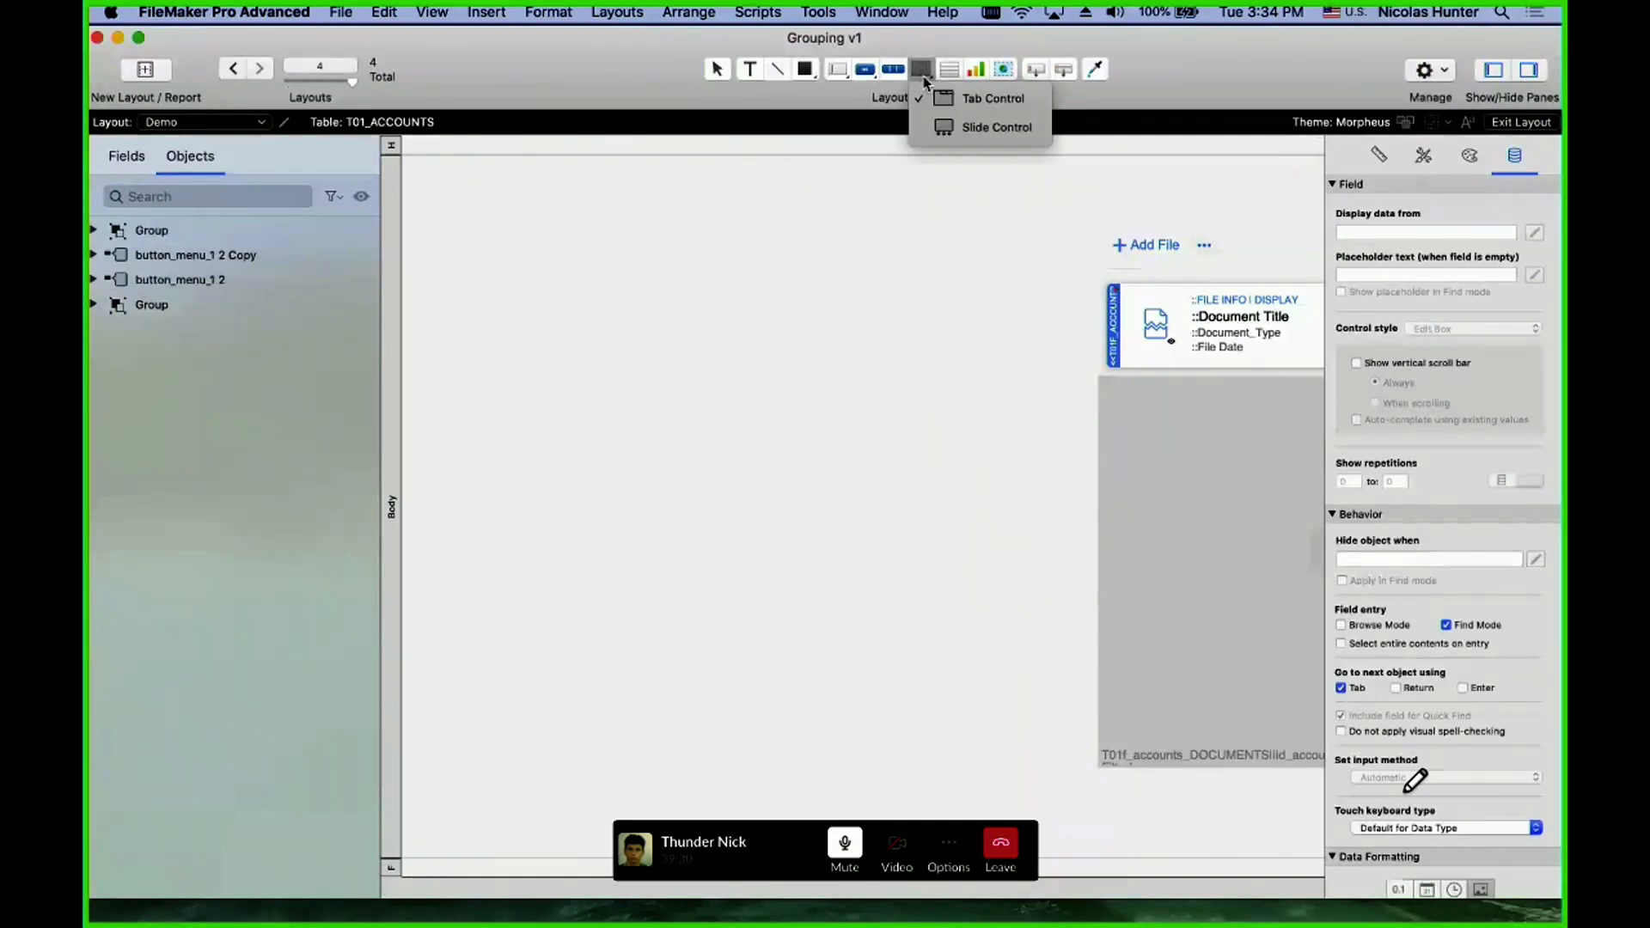
left_click(930, 127)
mouse_move(438, 191)
left_mouse_down()
mouse_move(655, 365)
mouse_move(986, 701)
left_mouse_up()
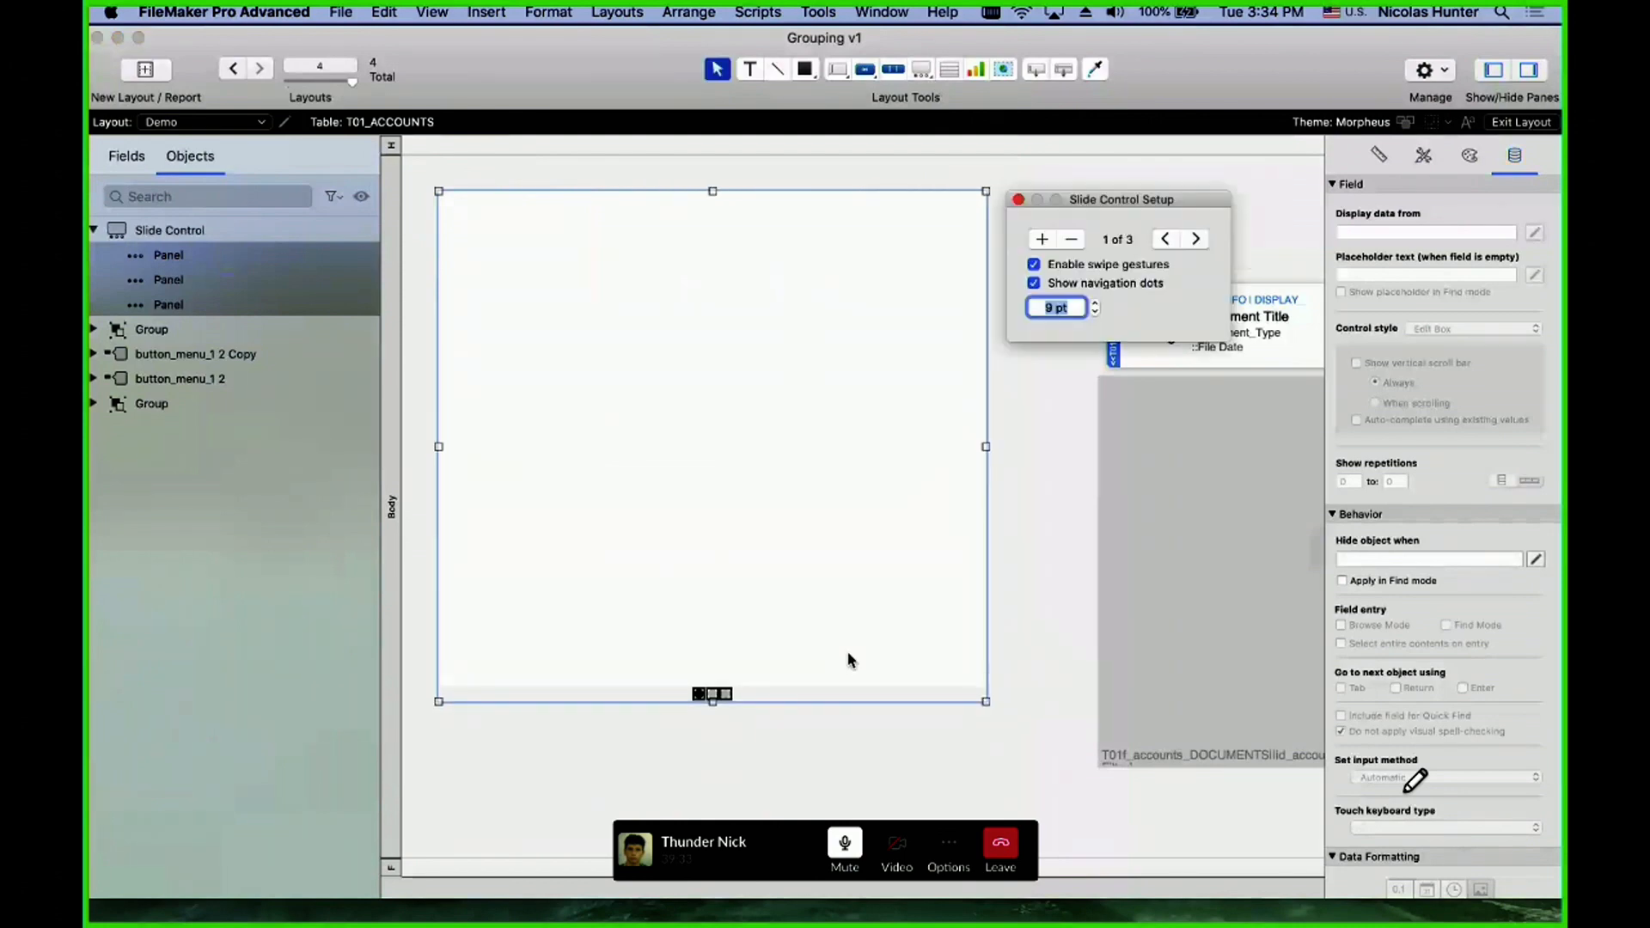
left_click(1019, 201)
- Place the Billing City field and an icon-only button inside the slide control's first panel
left_click_drag(1039, 68, 769, 276)
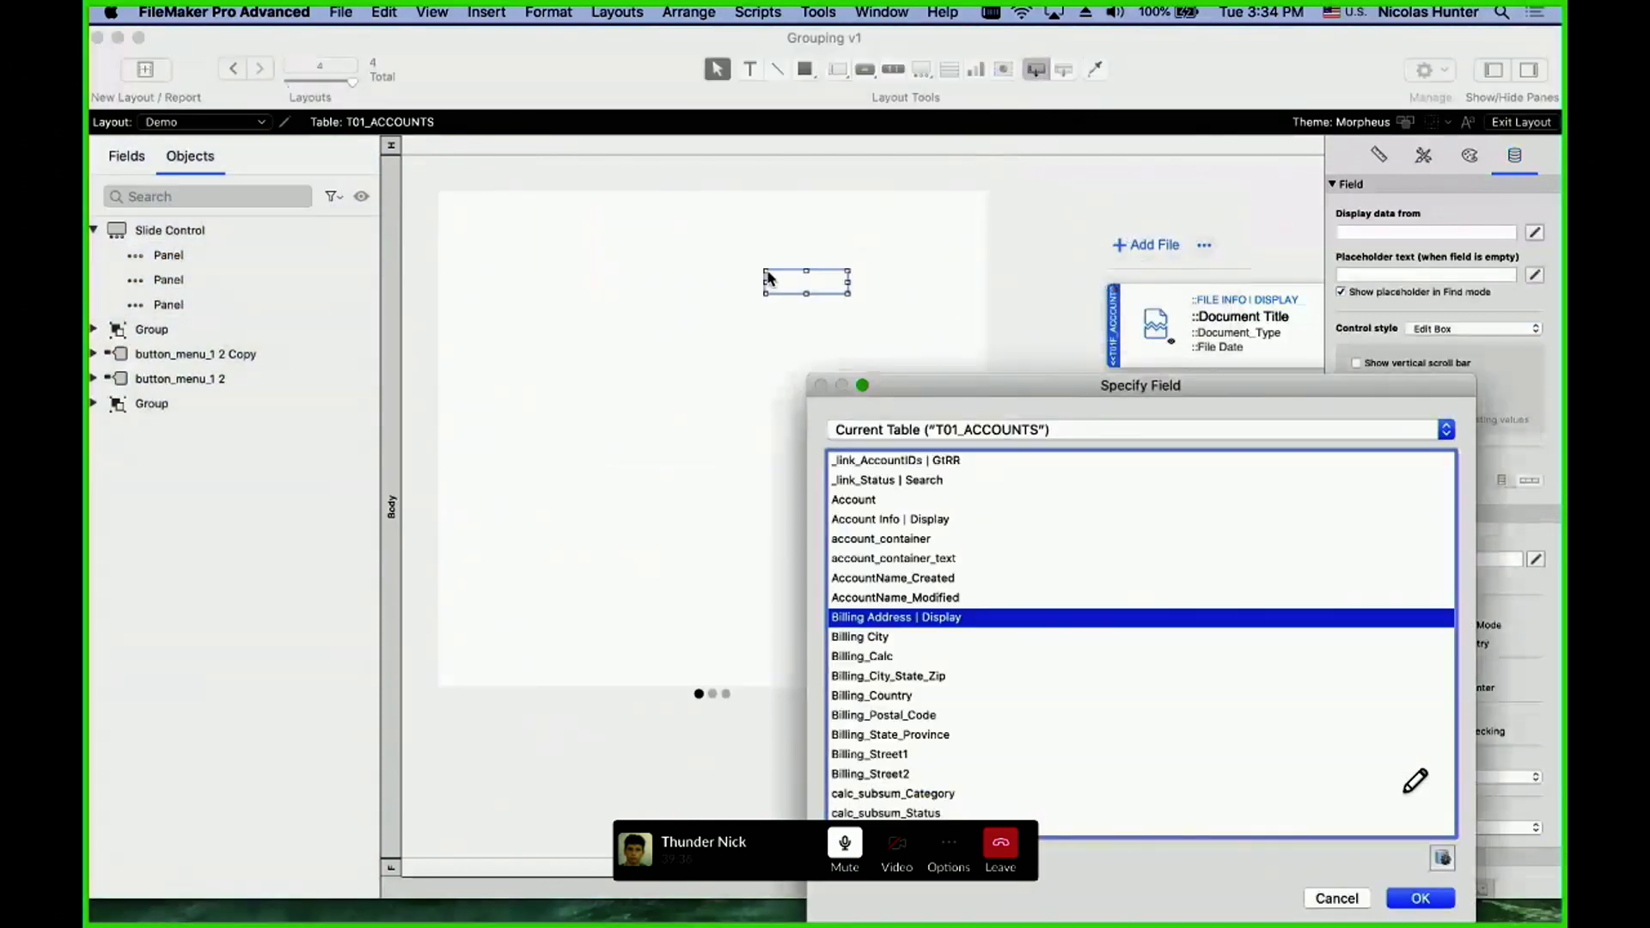
double_click(914, 640)
left_click(864, 69)
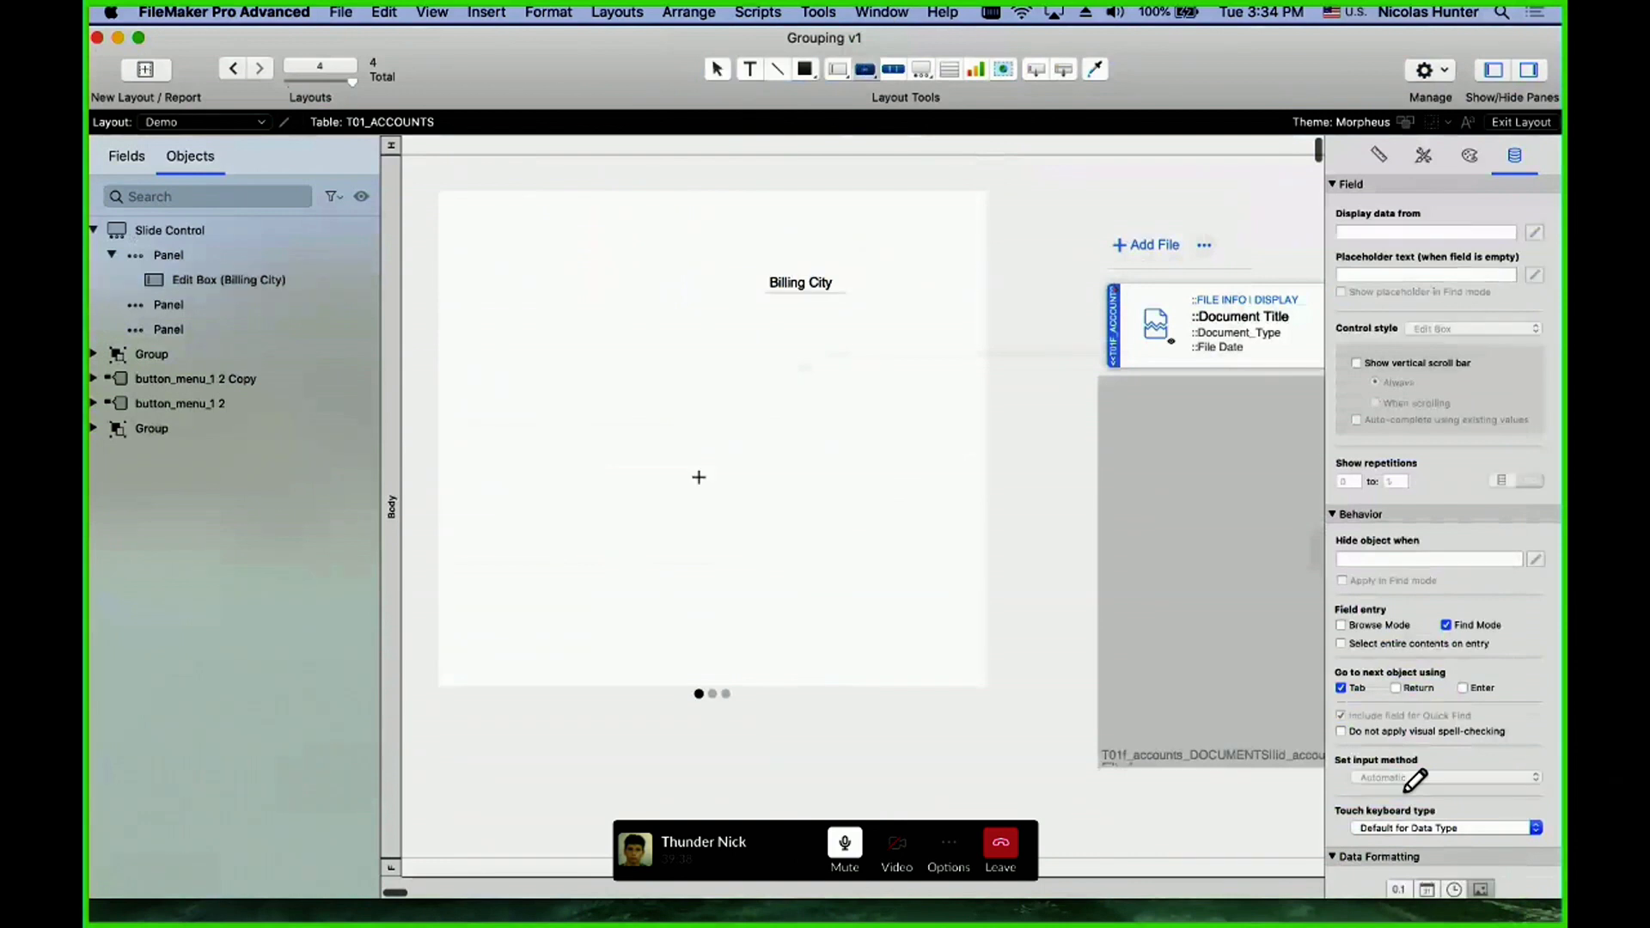
left_click_drag(587, 377, 741, 423)
left_click(847, 424)
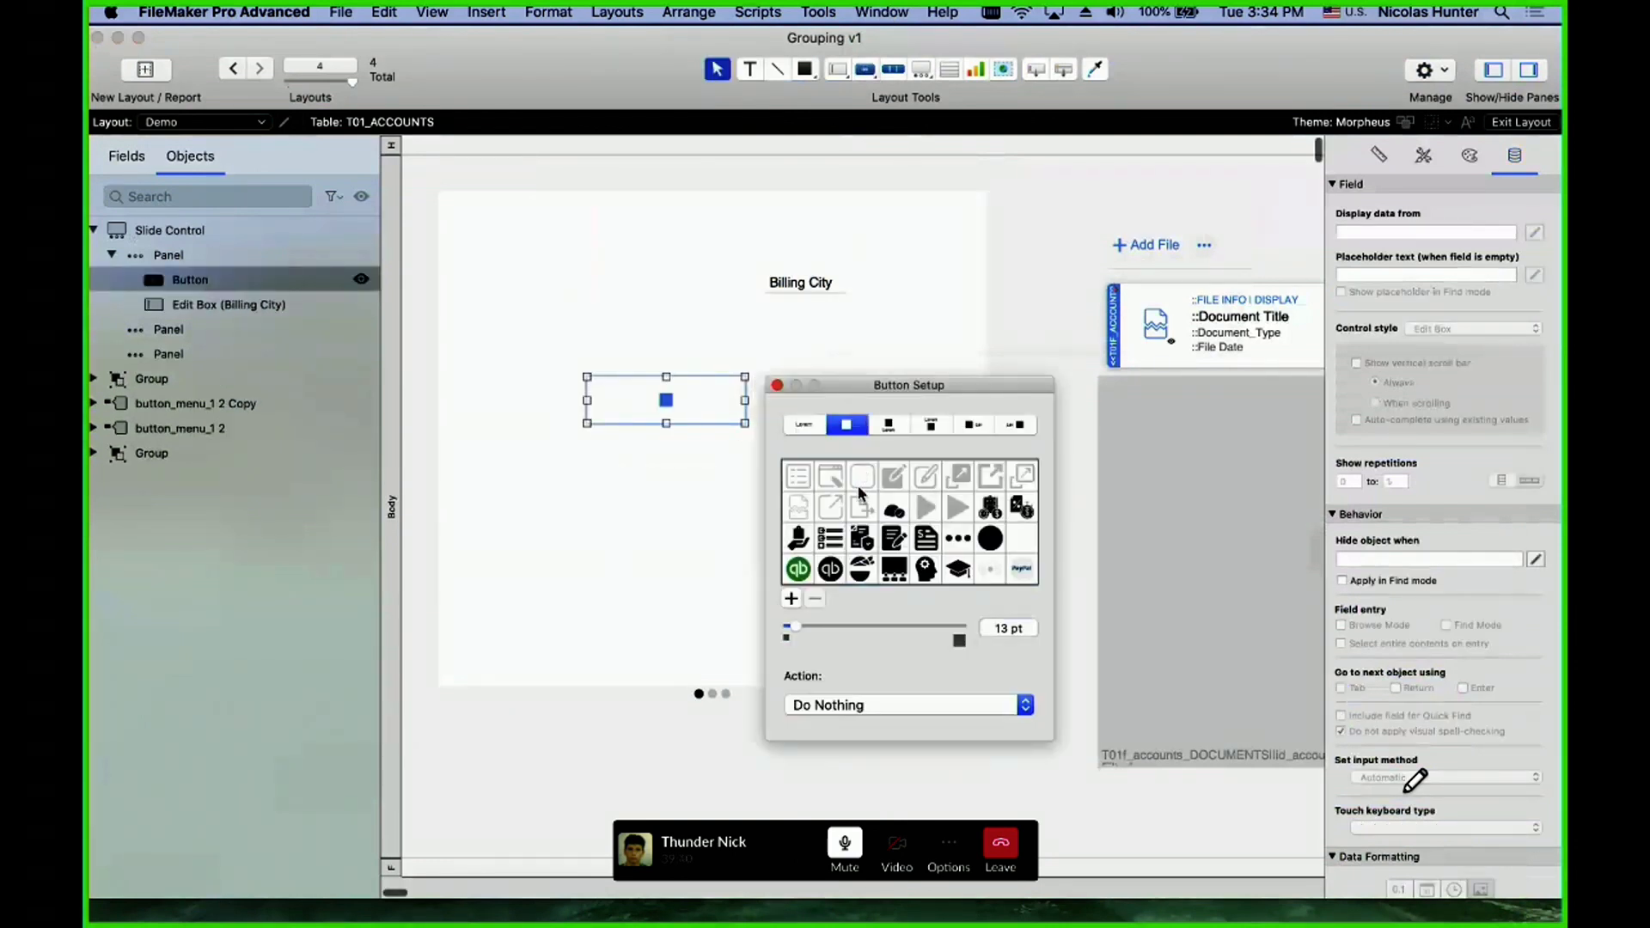
left_click(675, 496)
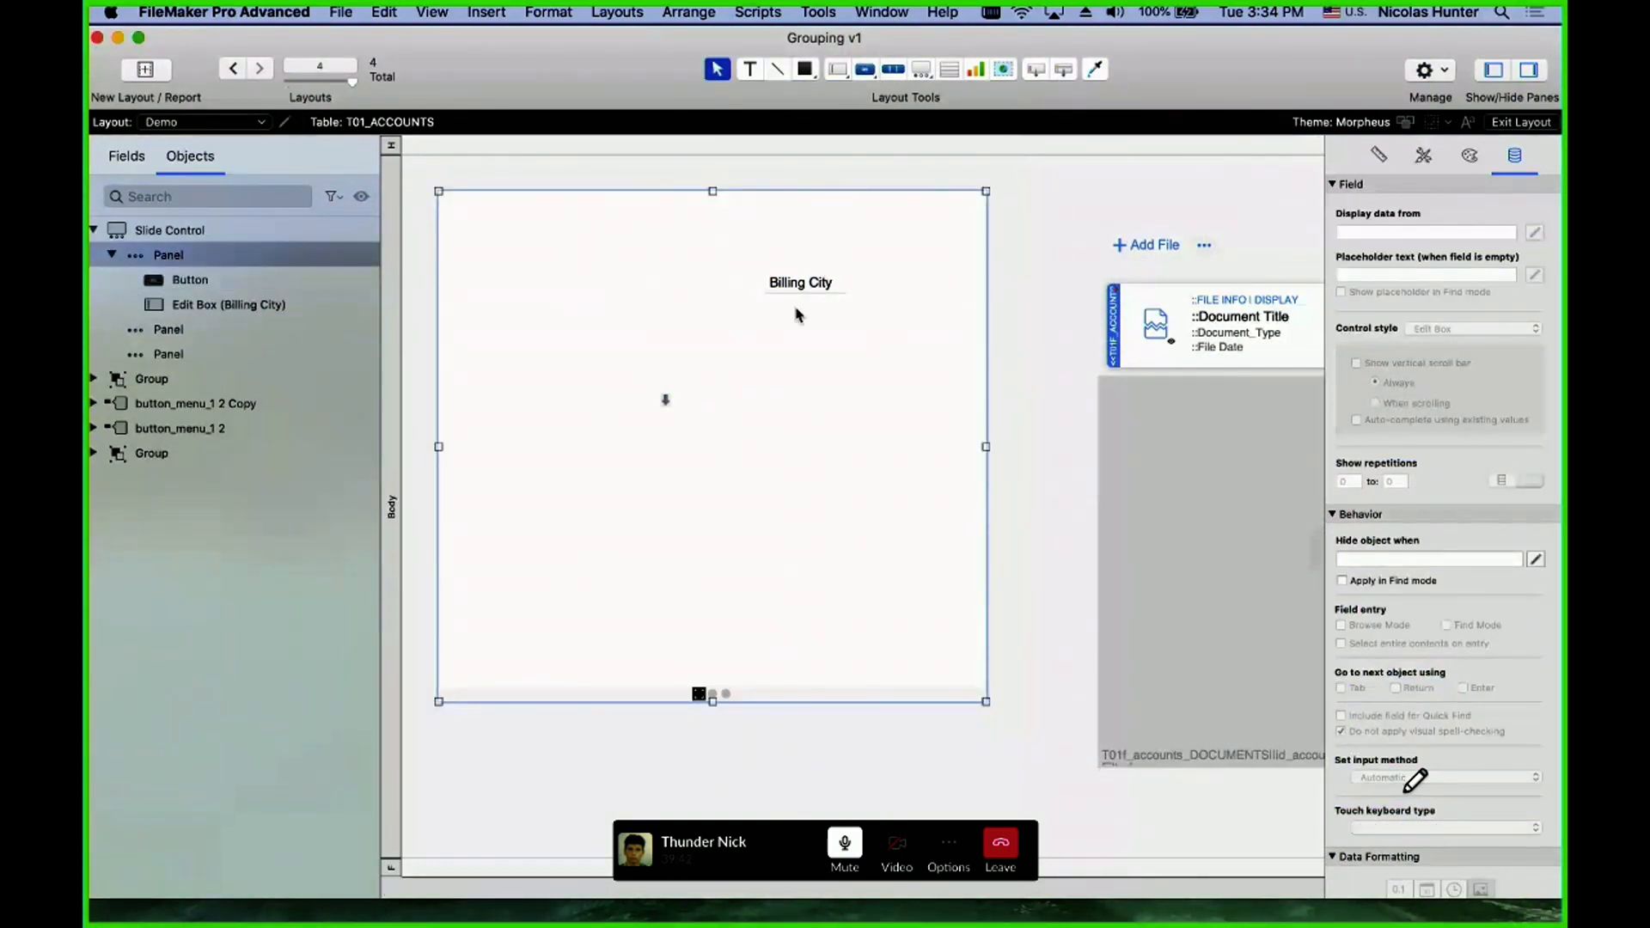
- Switch to the second slide panel and back, and delete the button and Billing City field from the first panel
mouse_move(760, 448)
left_mouse_down()
mouse_move(749, 421)
mouse_move(764, 447)
left_mouse_up()
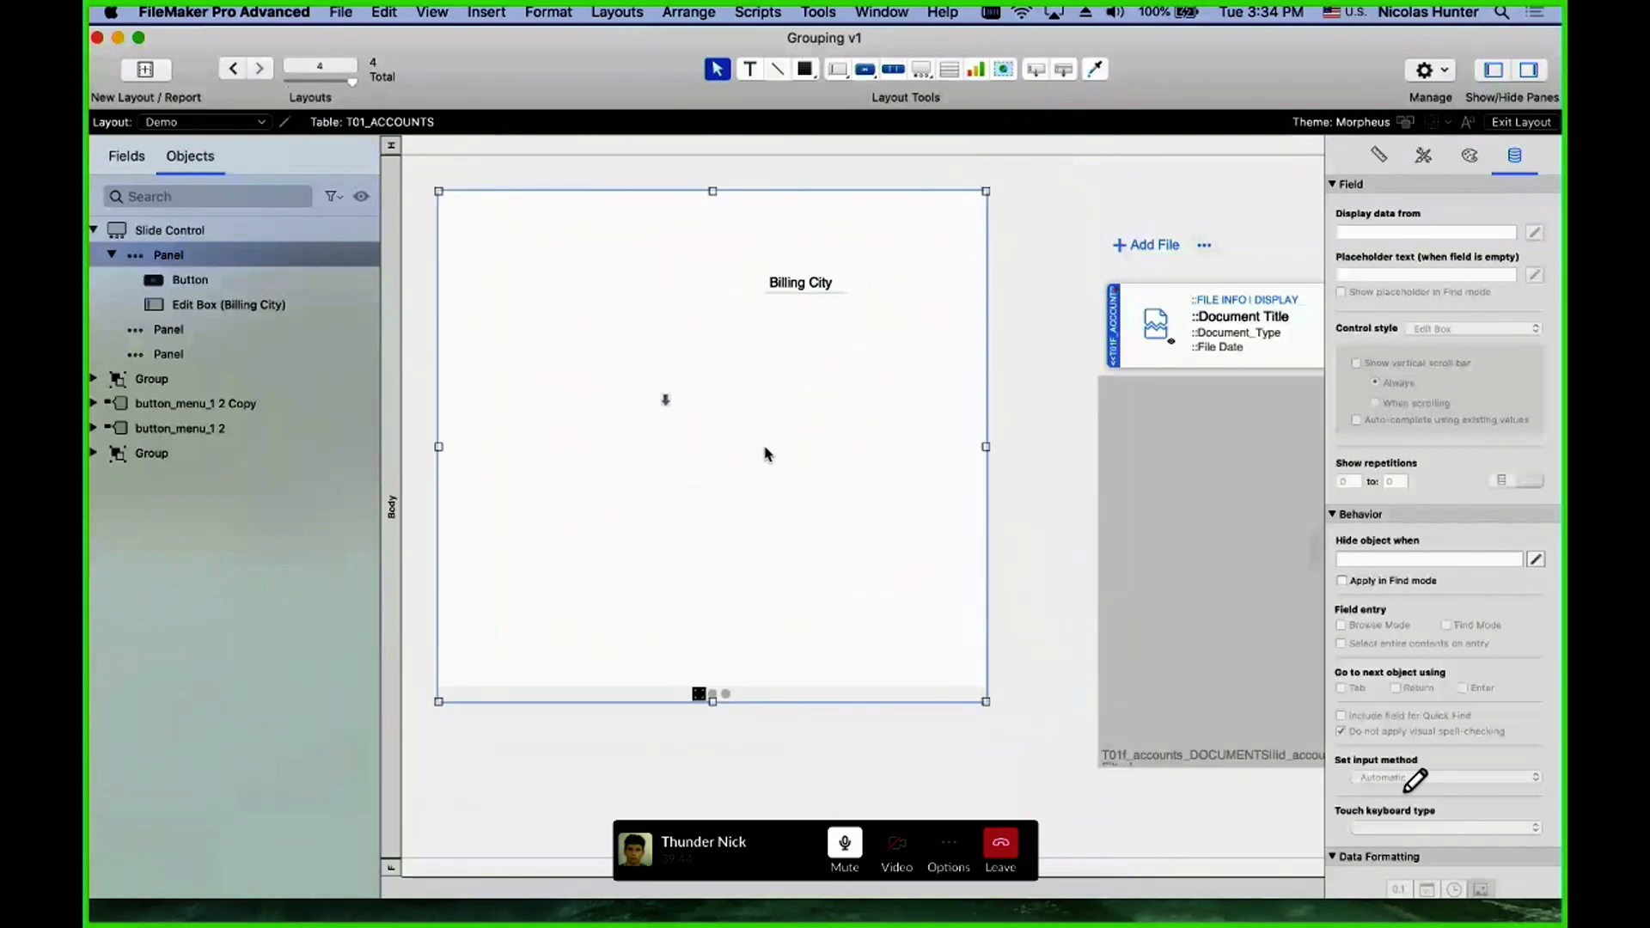
left_click(713, 694)
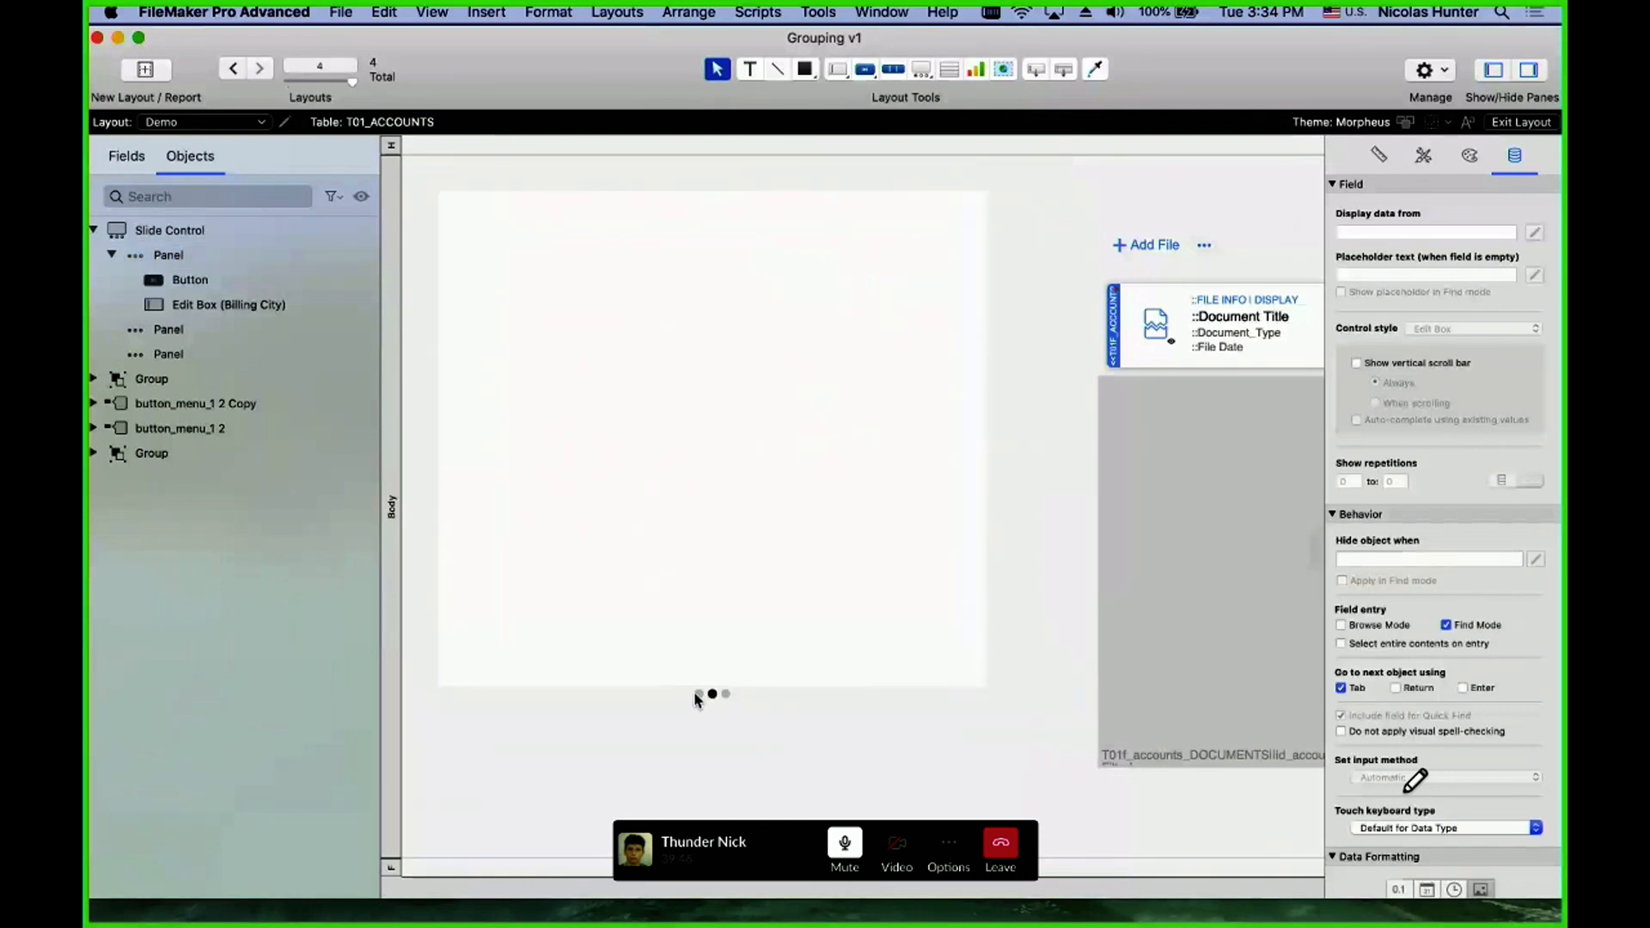
left_click(699, 694)
left_click(712, 421)
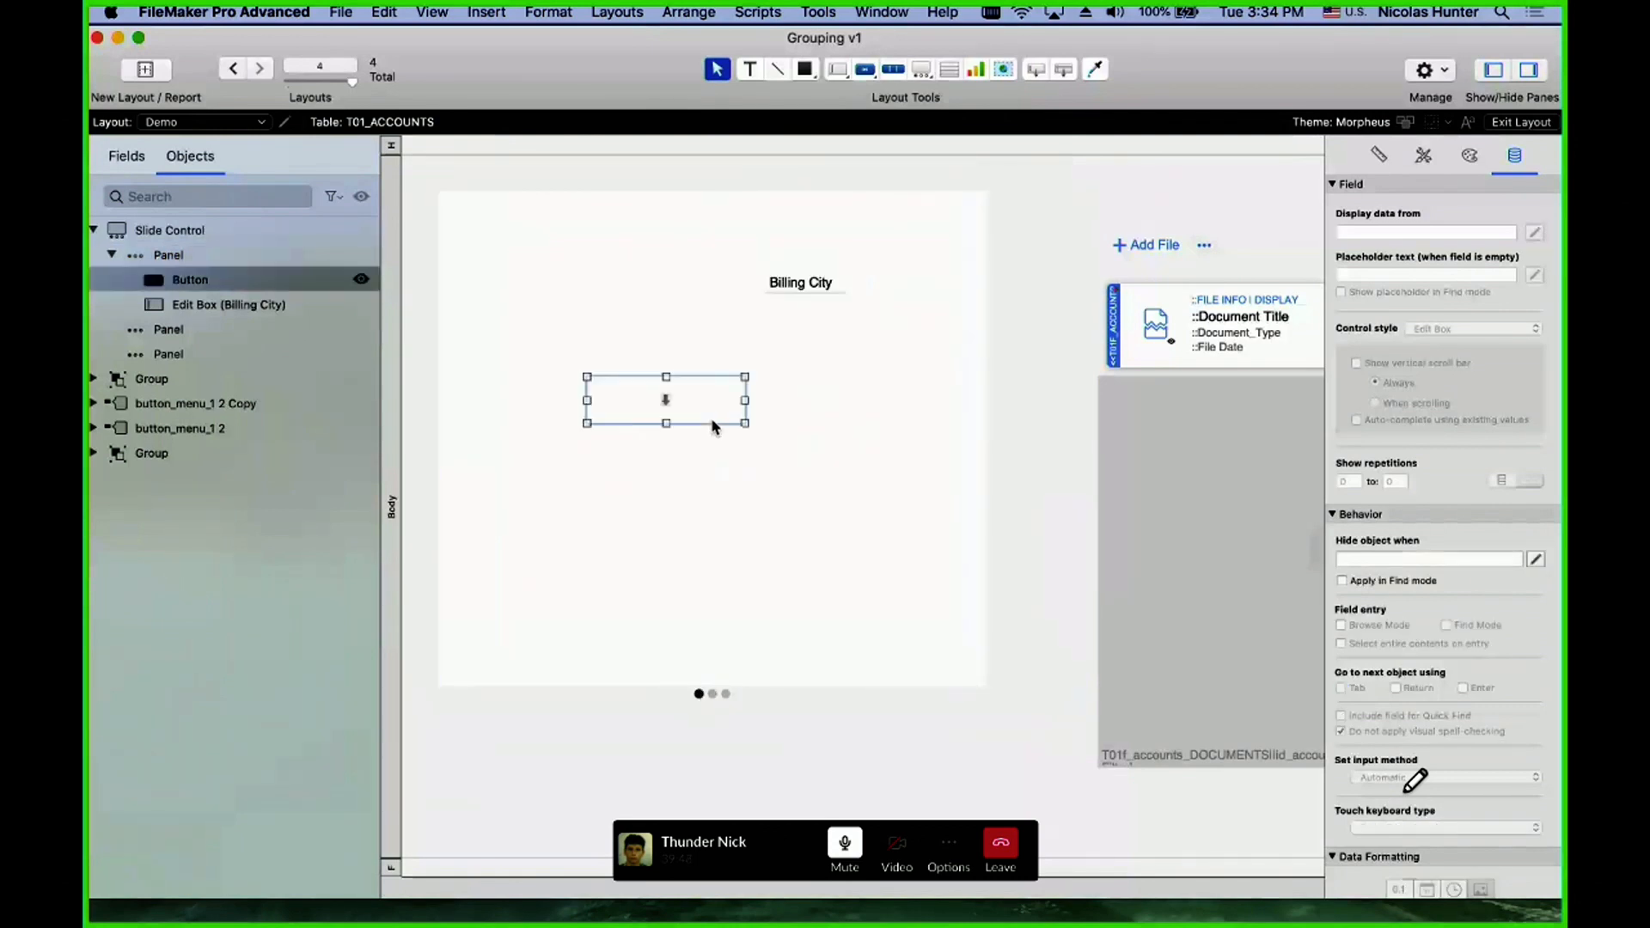
left_click(806, 279, "shift")
key("Delete")
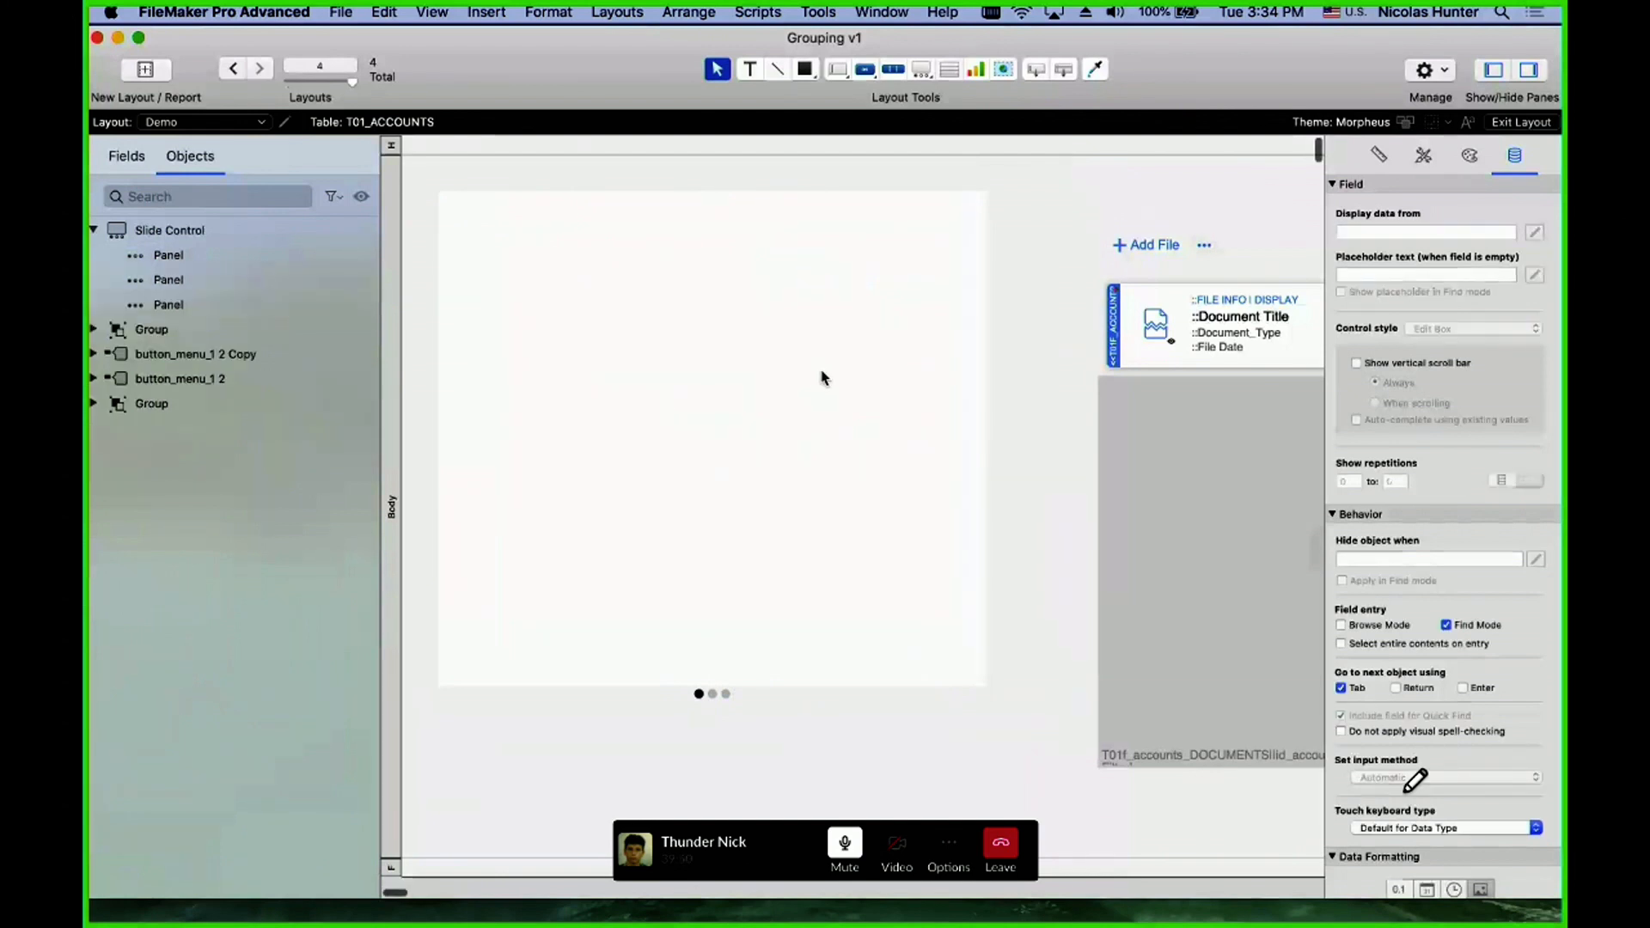
- Reduce the slide control to a single panel and shift it slightly left in the body
left_click(817, 409)
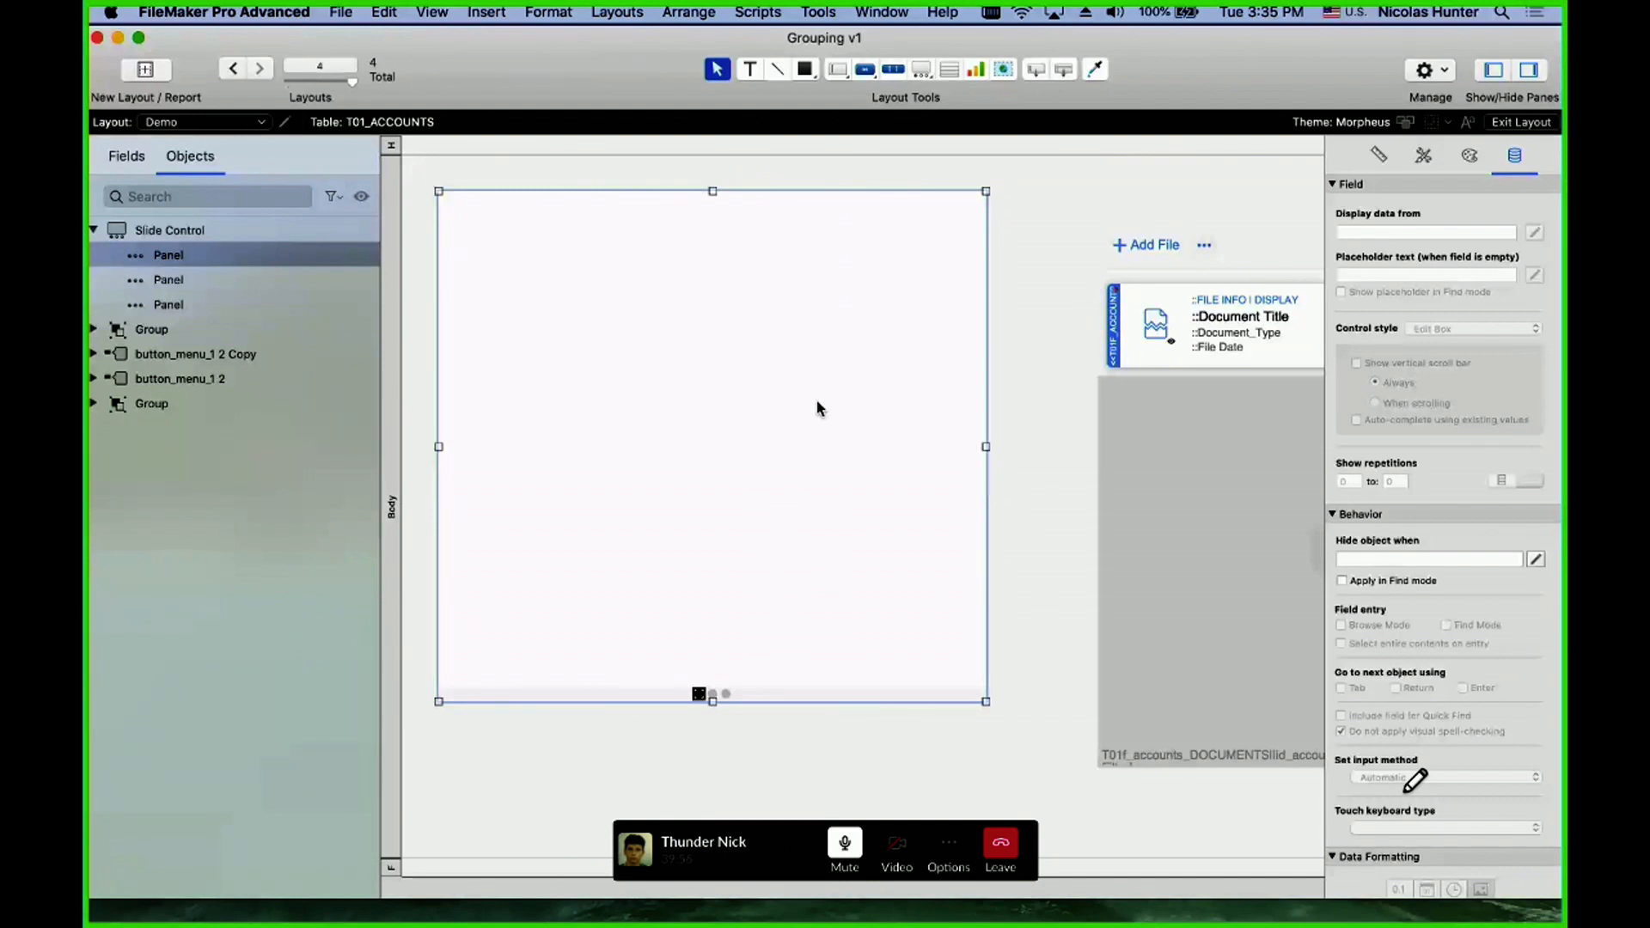
double_click(817, 409)
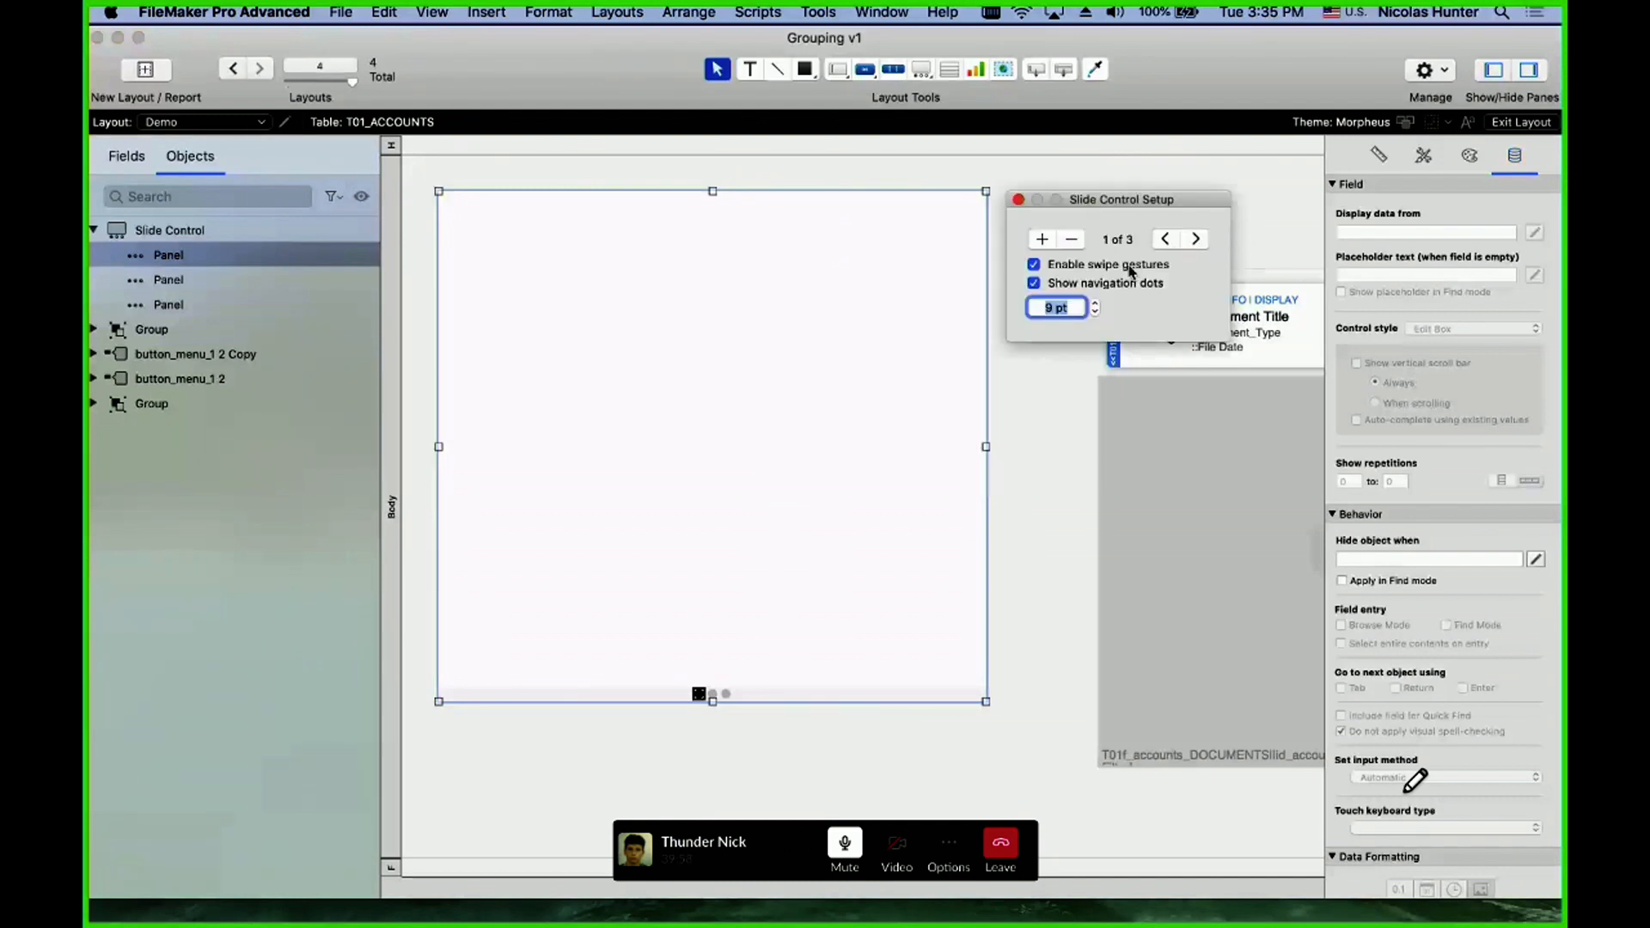
left_click(1072, 241)
left_click(1077, 242)
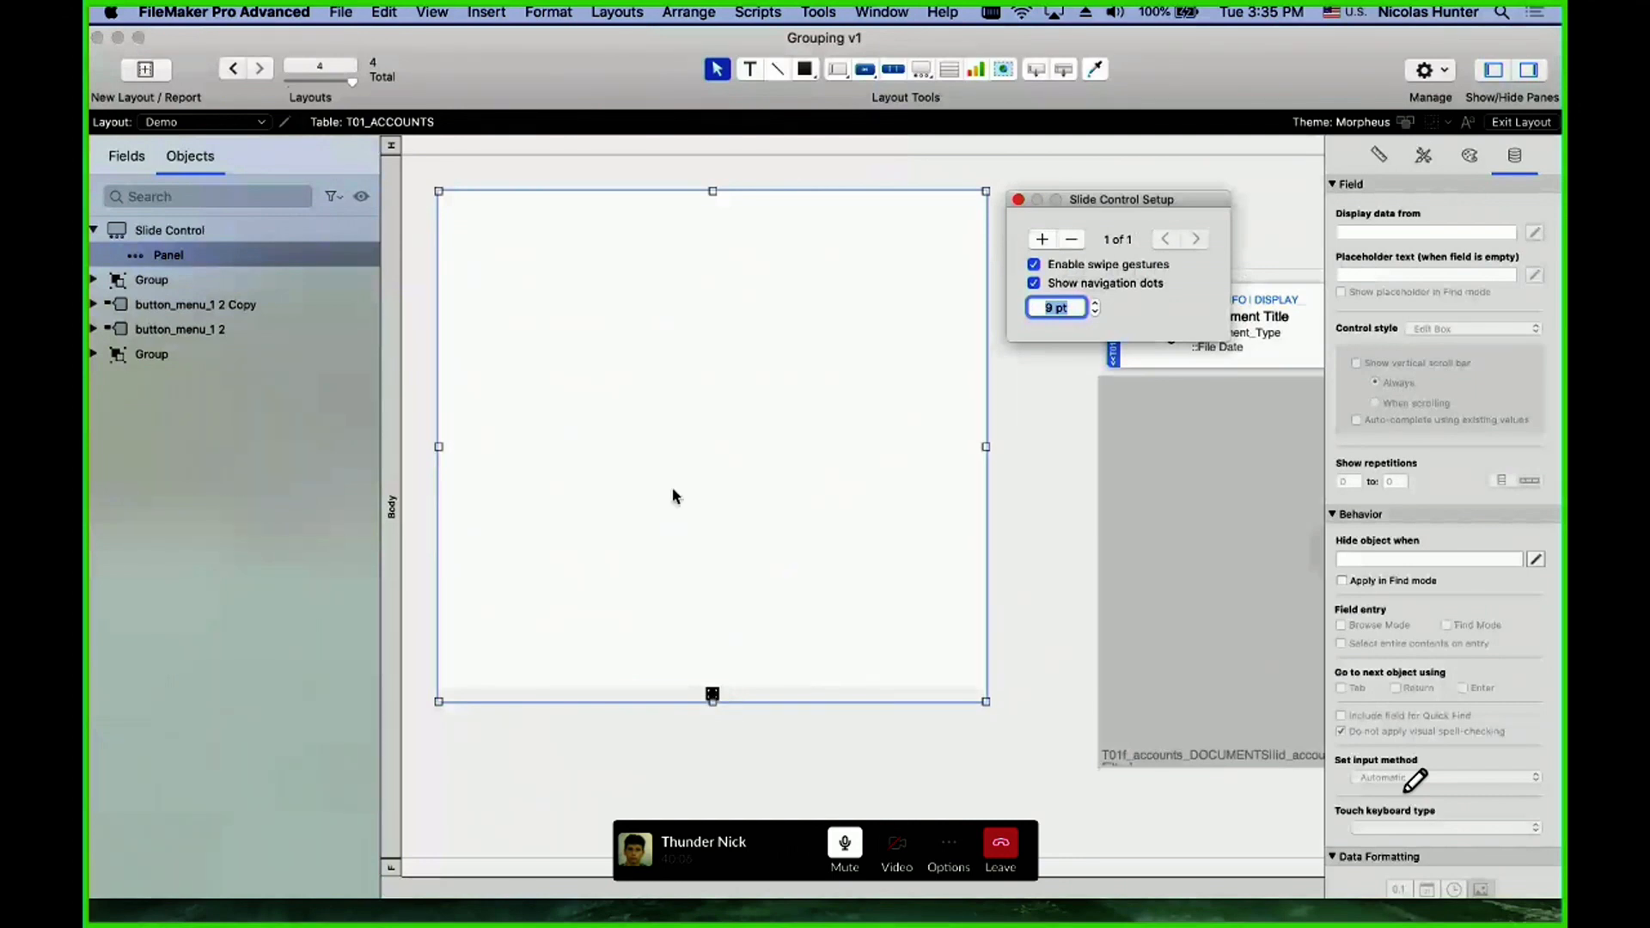
left_click_drag(674, 490, 735, 391)
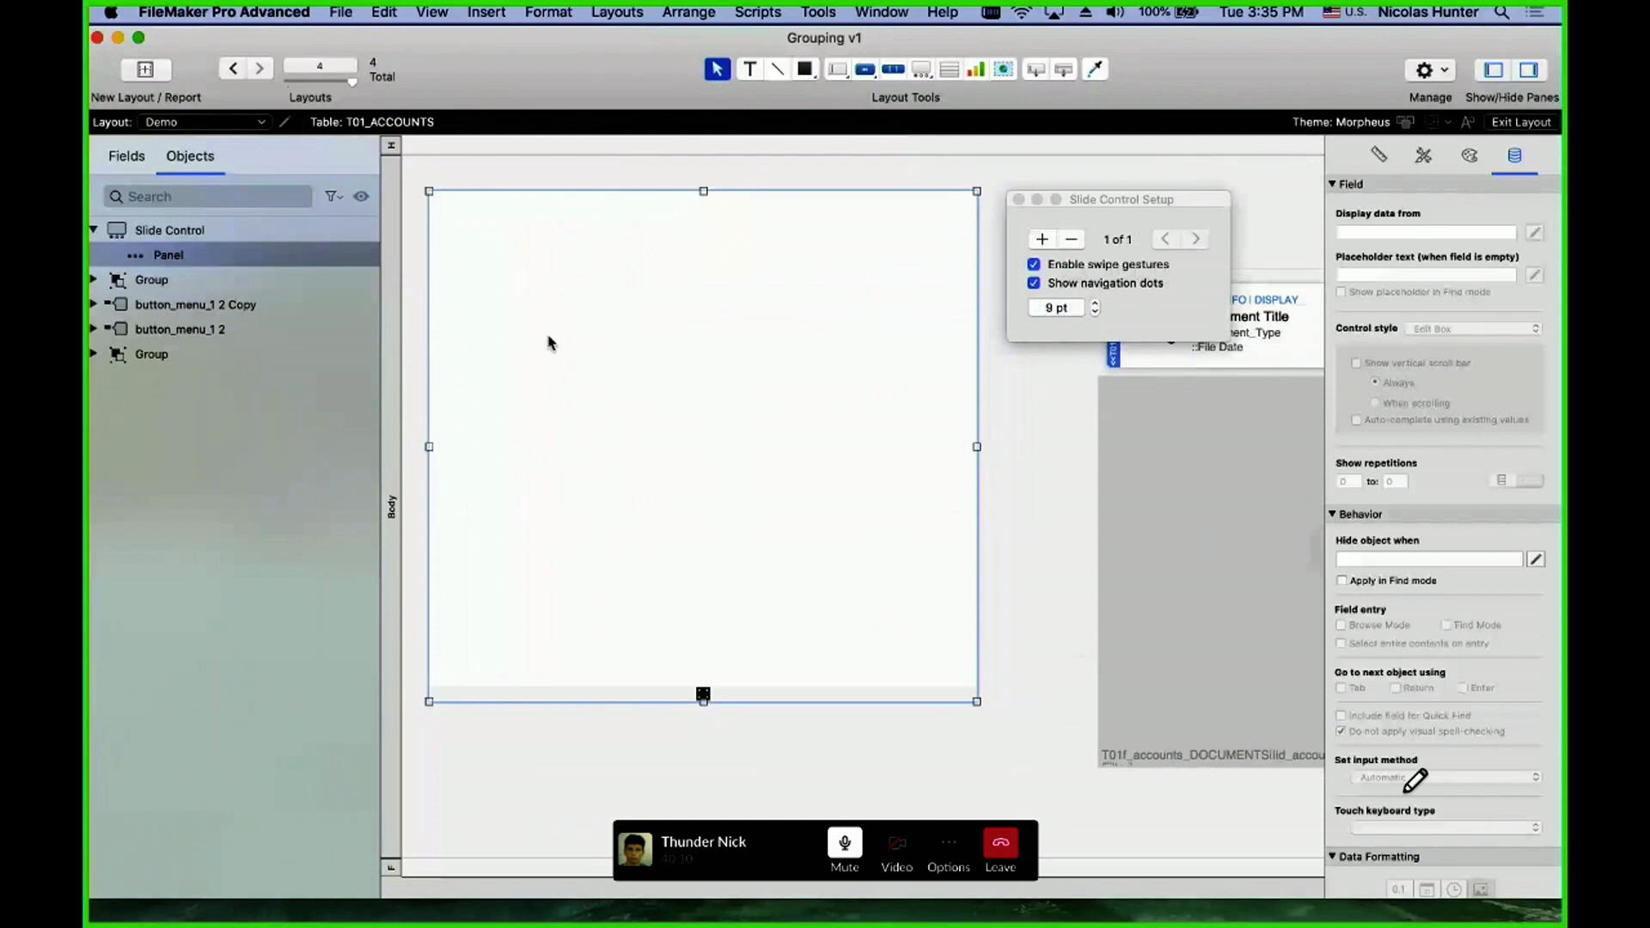
left_click(208, 230)
left_click(208, 254)
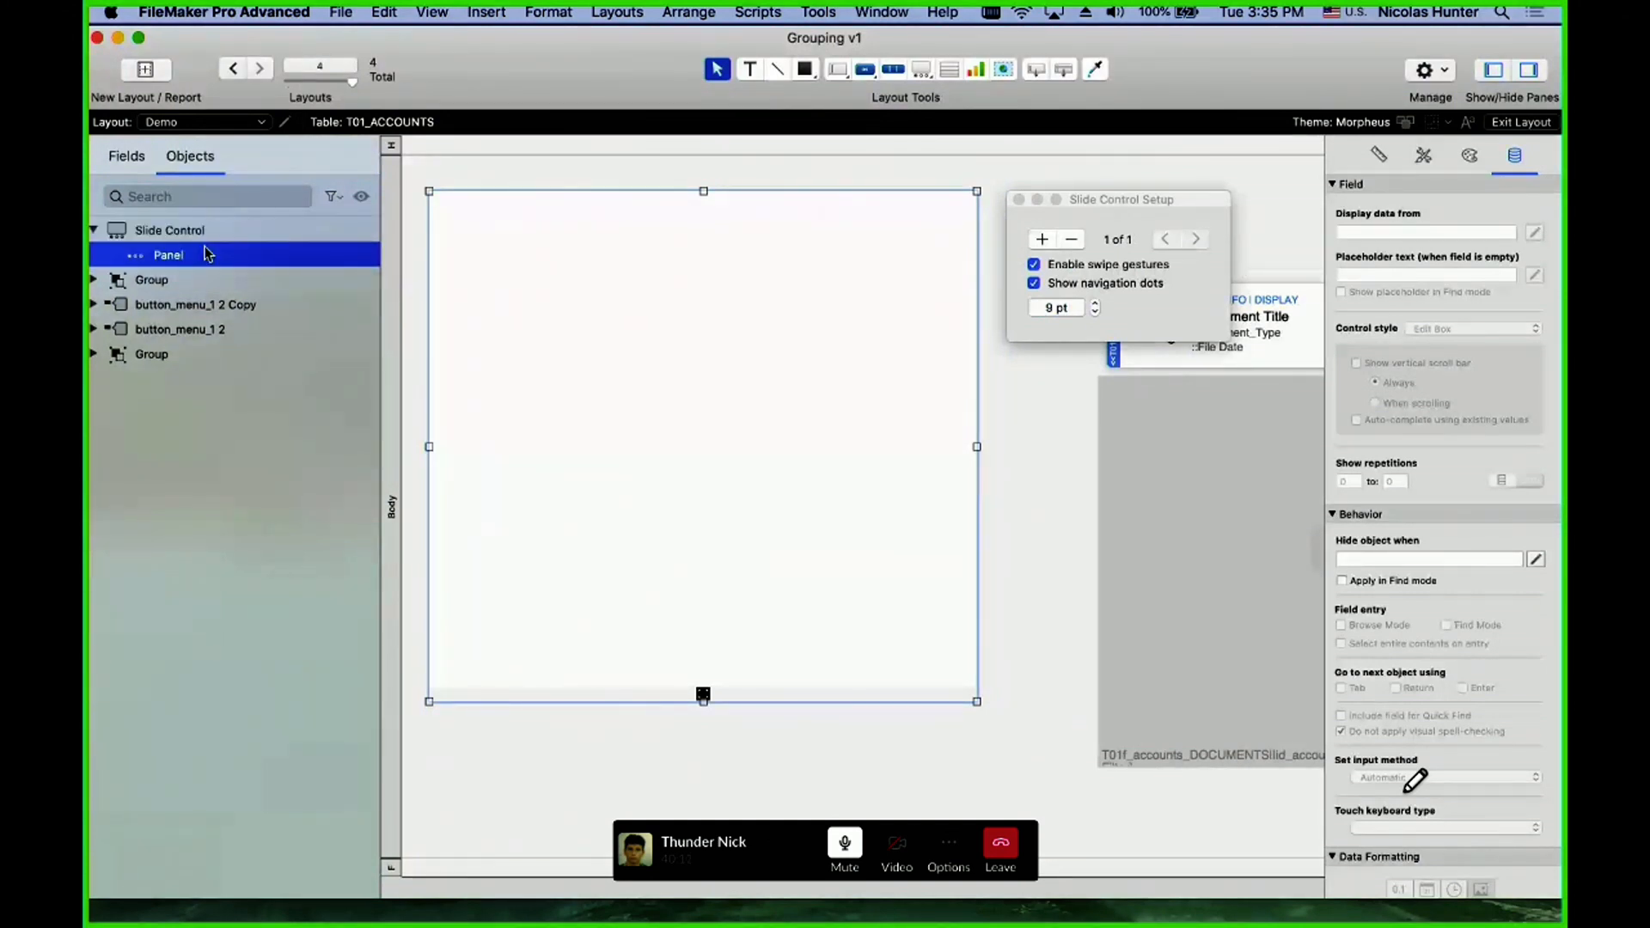
- Disable the slide control's swipe gestures and navigation dots, and enlarge it to fill the empty space beside the Files portal
left_click(1090, 265)
left_click(1089, 285)
left_click_drag(734, 310, 762, 276)
left_click_drag(954, 681, 1088, 851)
left_click(1128, 836)
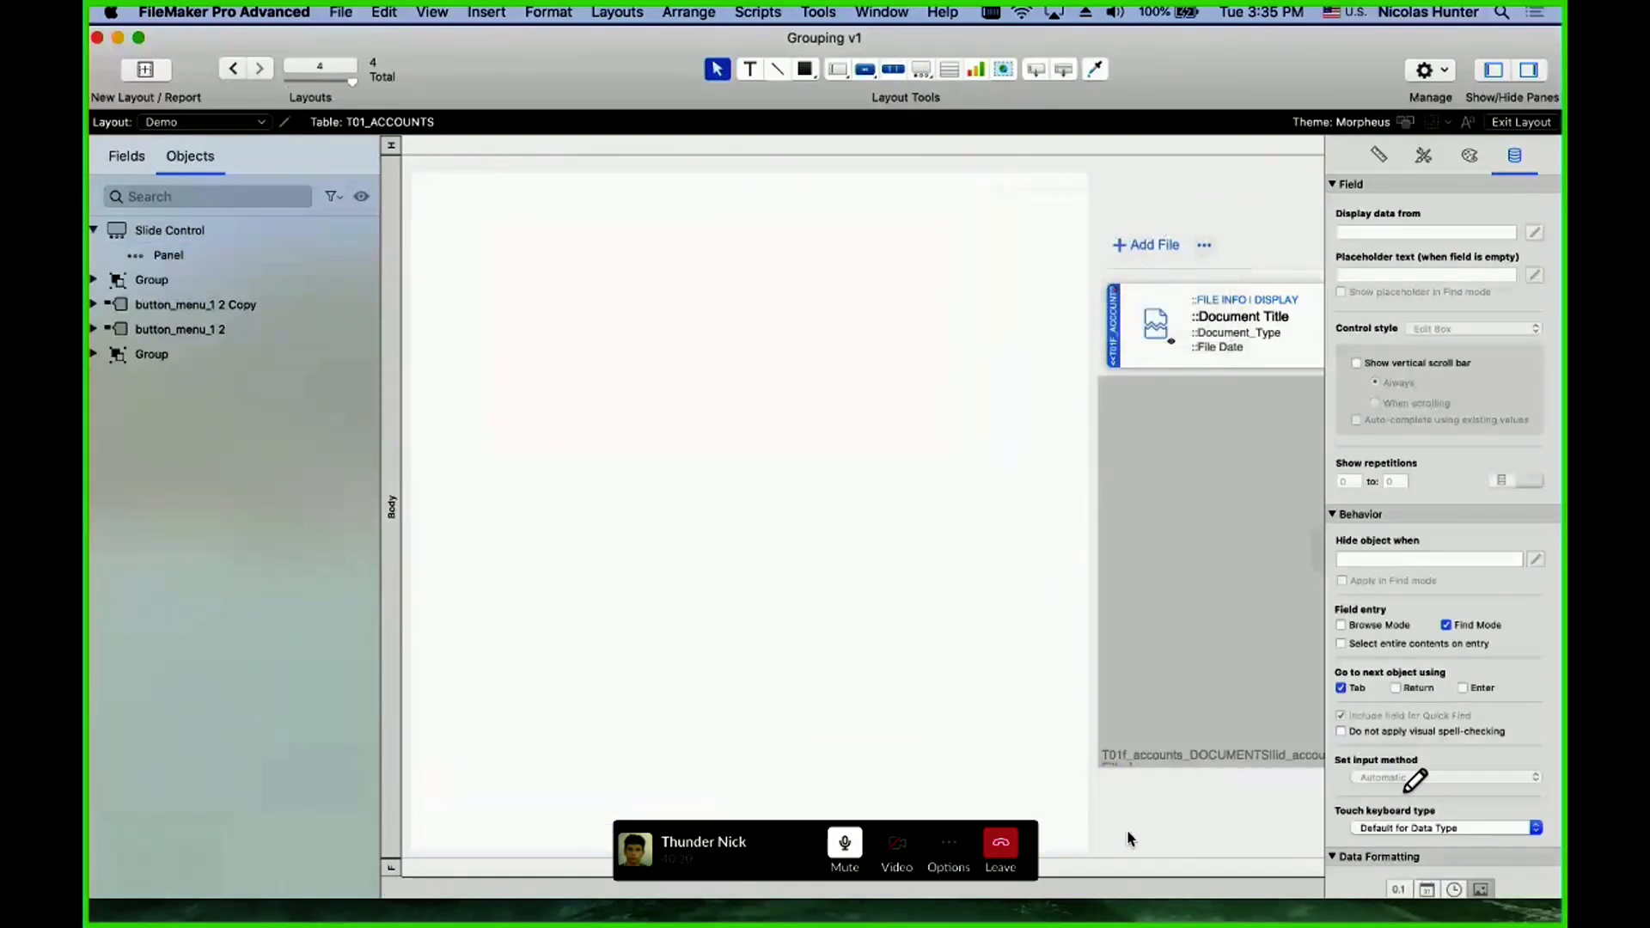
- Choose the Slide Control: Panel component for styling and toggle the border on all of its sides
left_click(1001, 442)
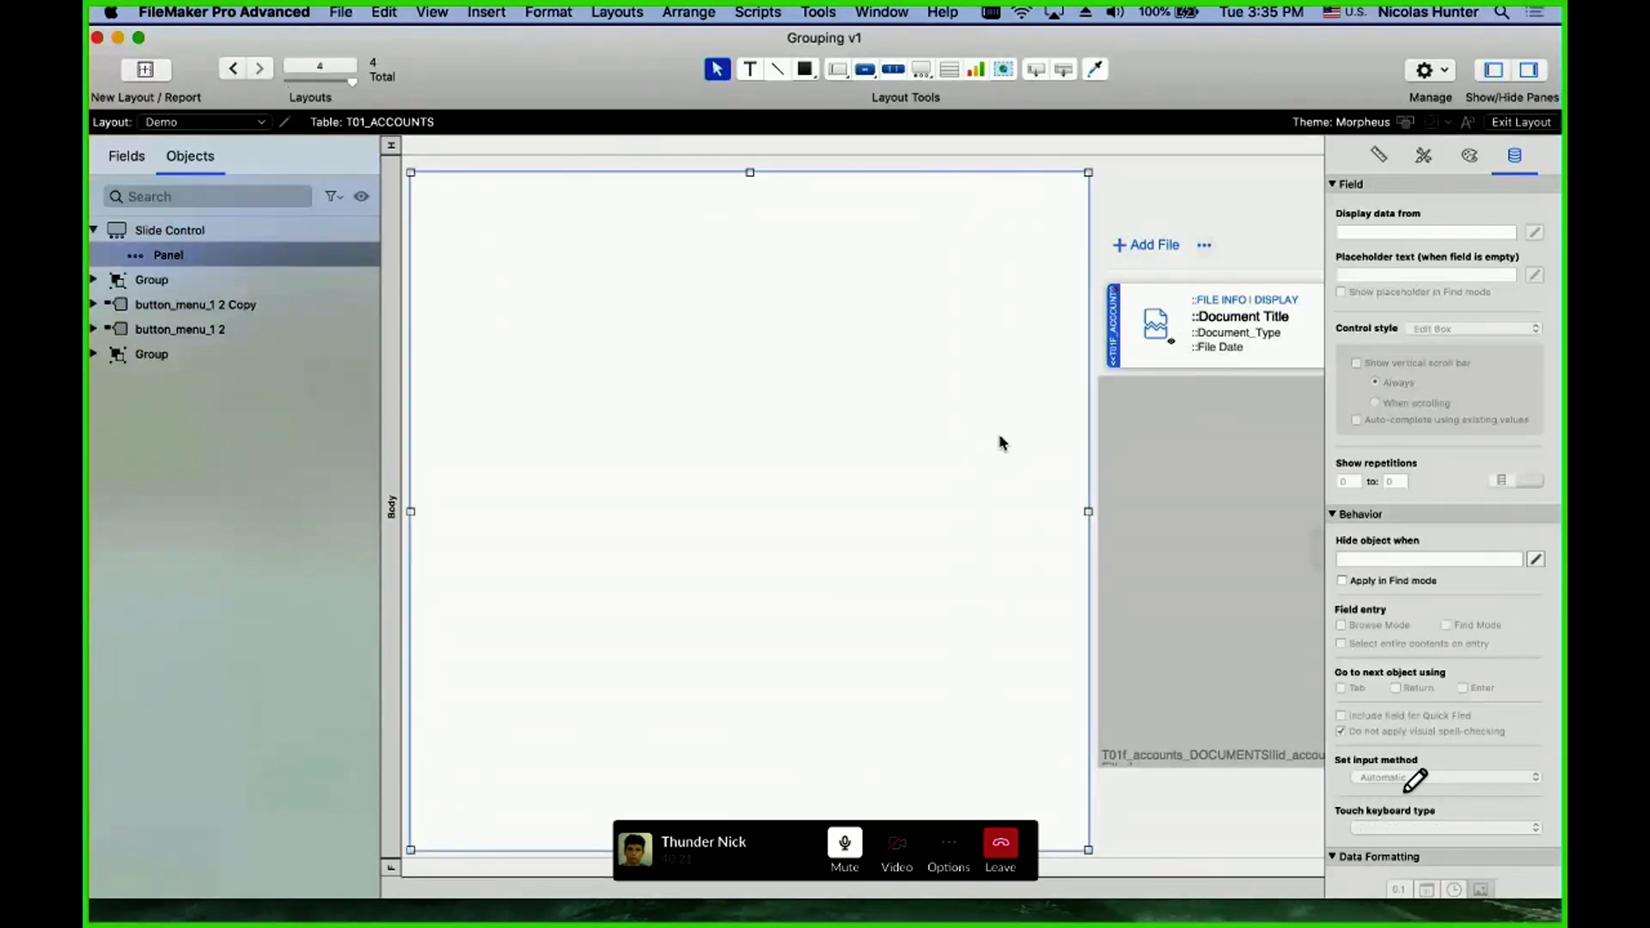
left_click(1469, 155)
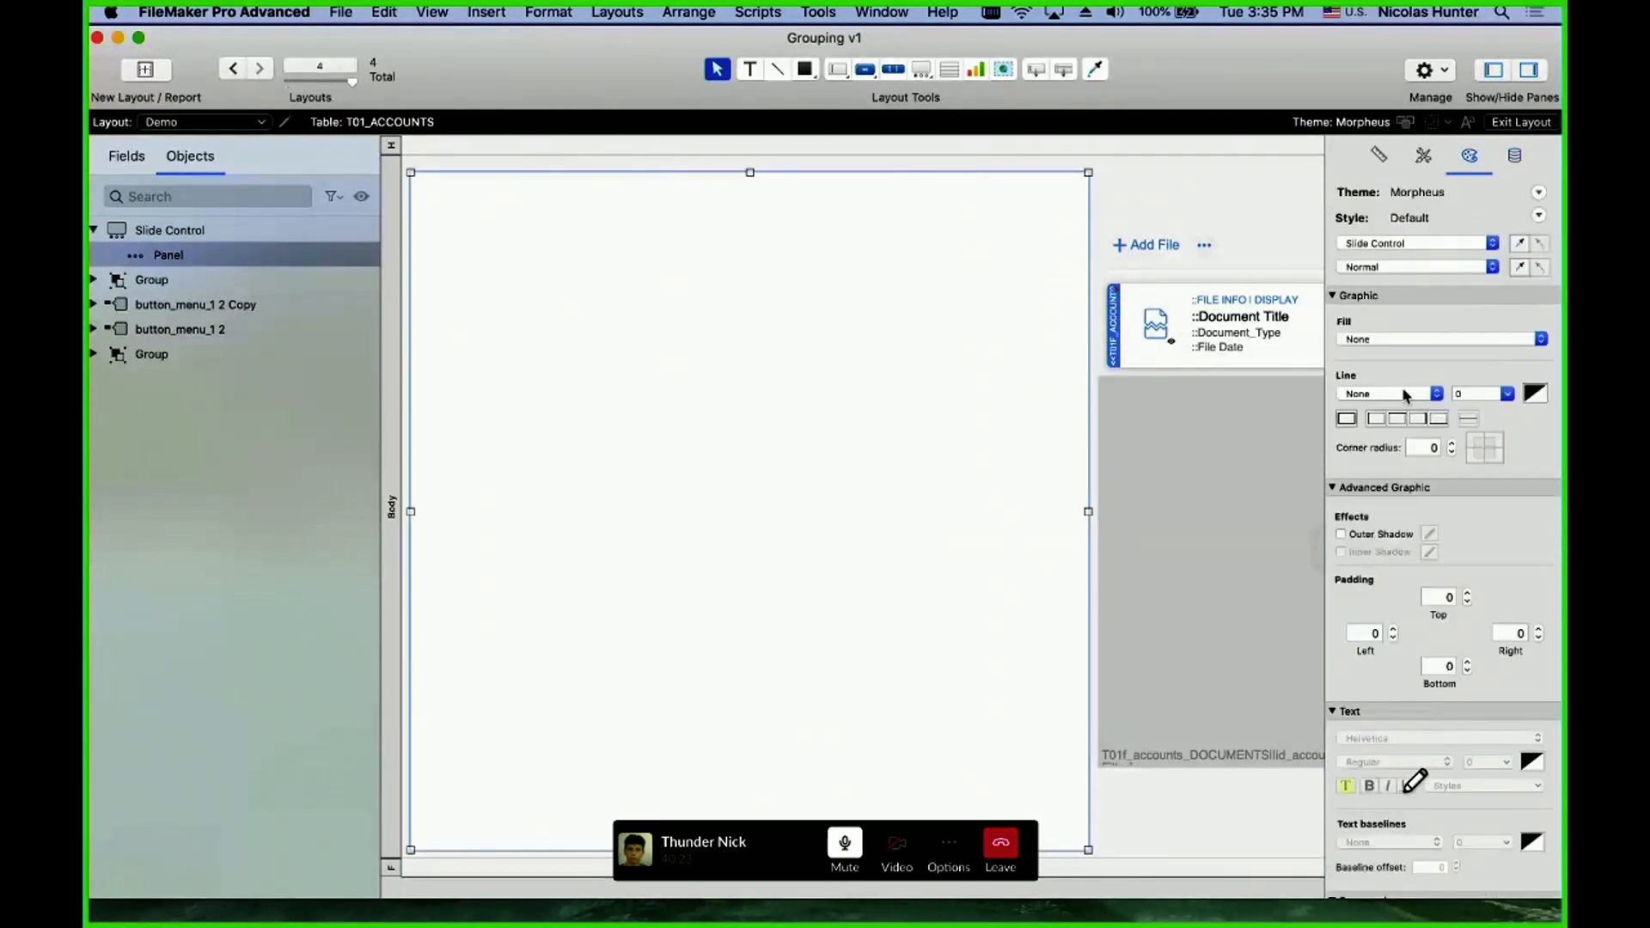
left_click(1421, 245)
left_click(1418, 258)
left_click(1355, 418)
left_click(1348, 495)
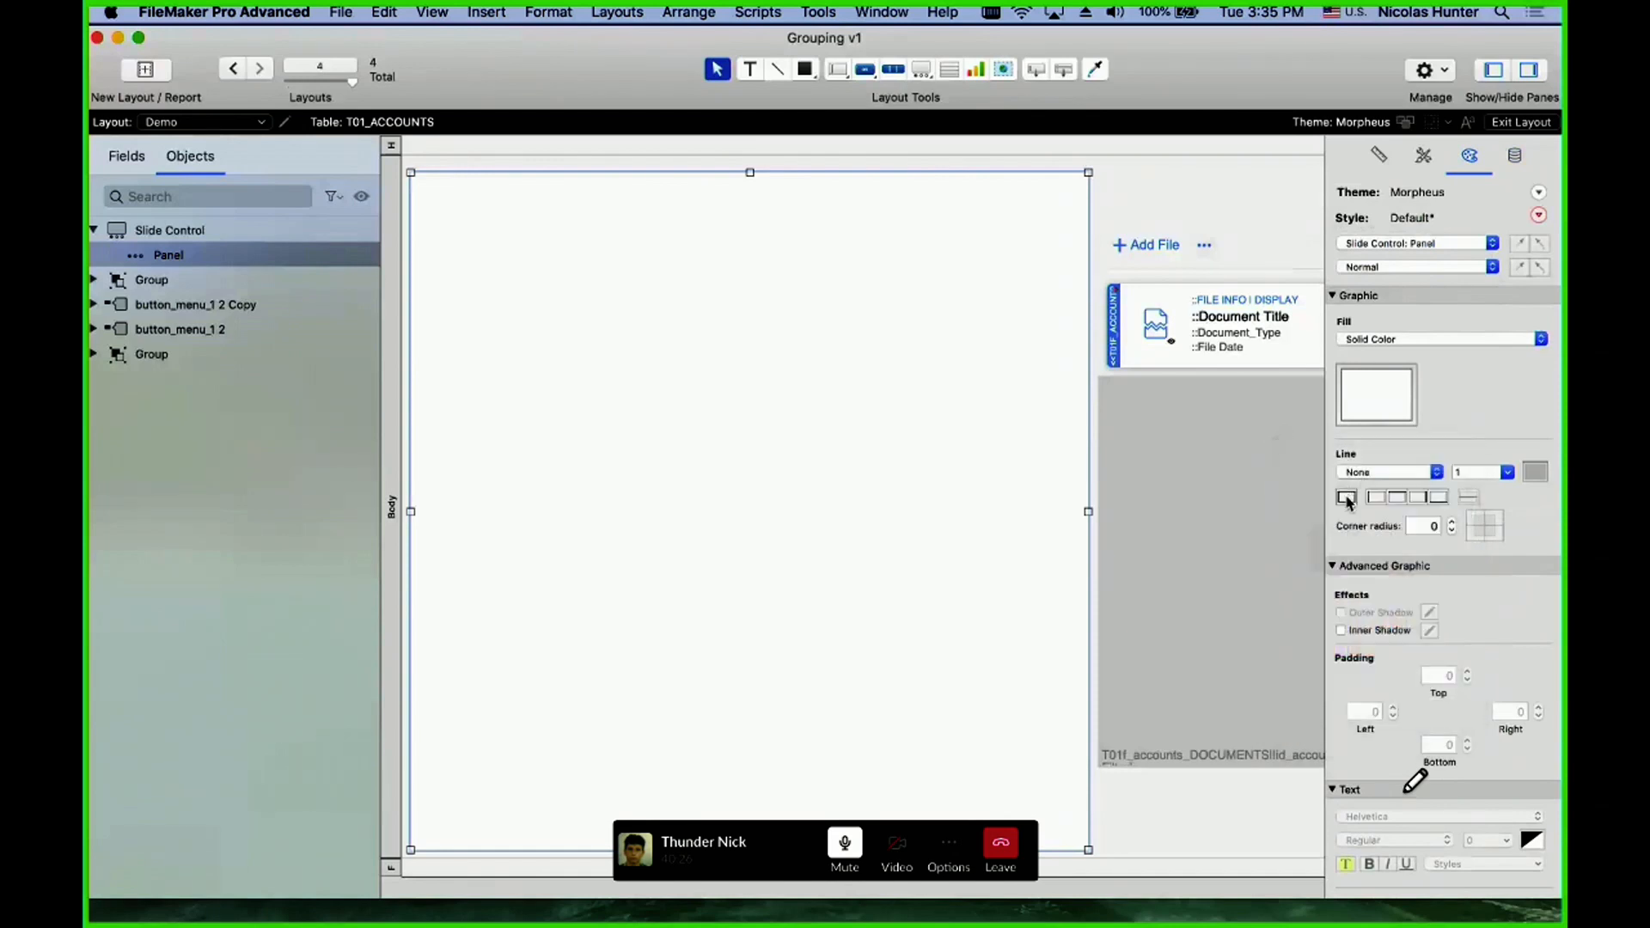
- Toggle the slide panel's border on all sides once more and deselect the slide control
left_click(1347, 497)
left_click(1172, 192)
left_click(925, 232)
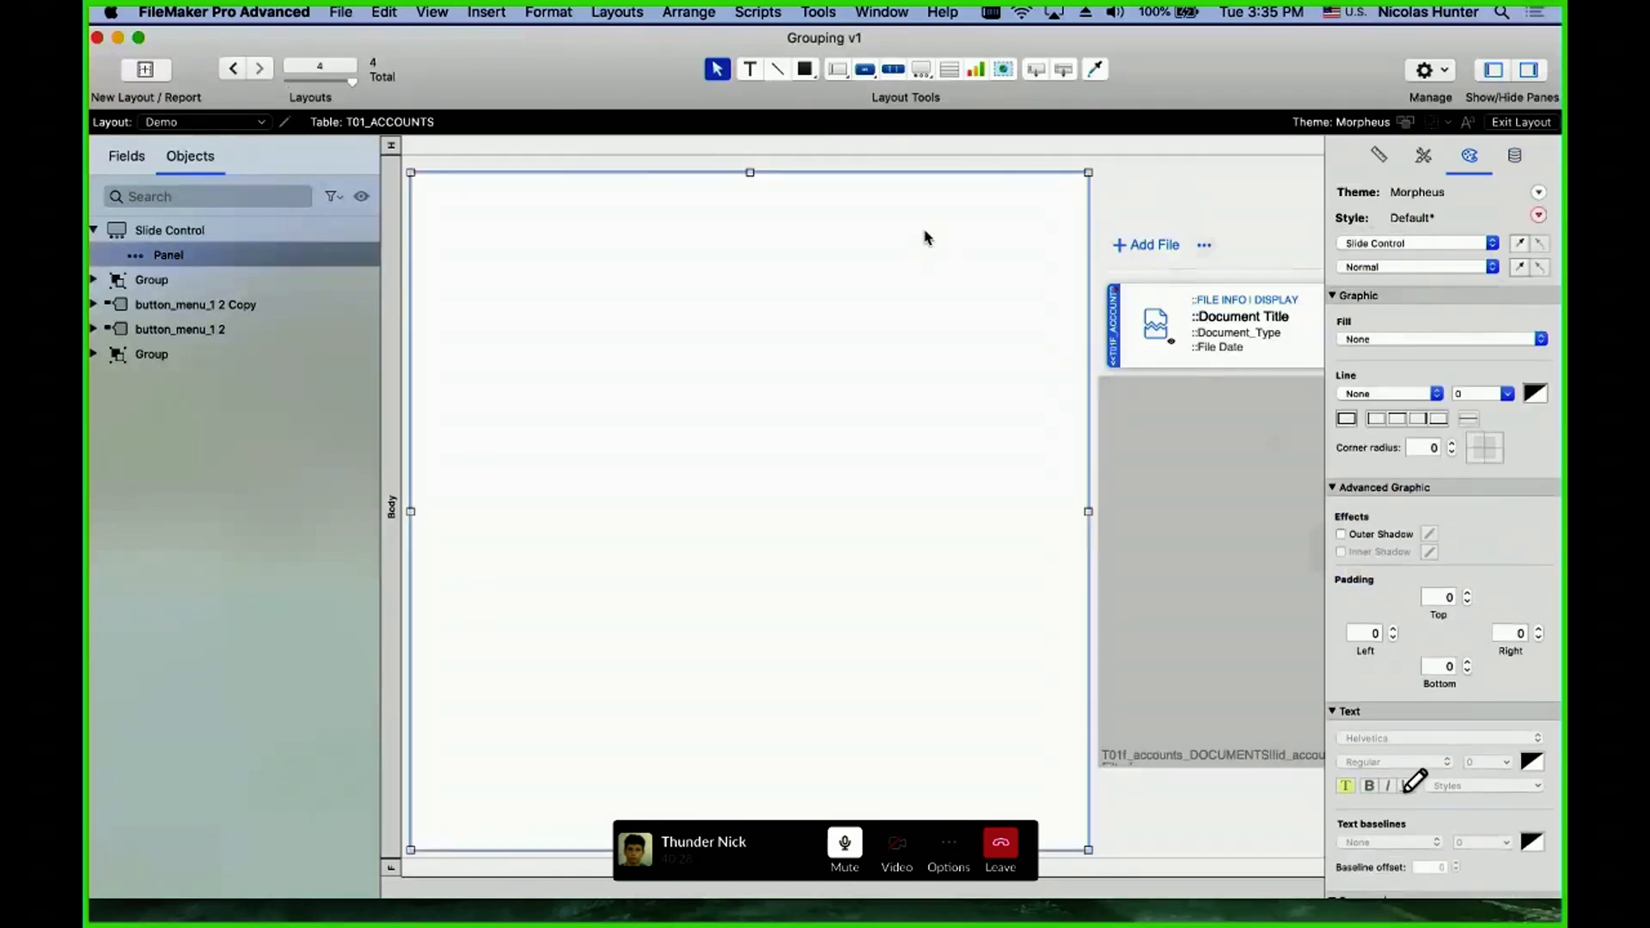
left_click(1137, 215)
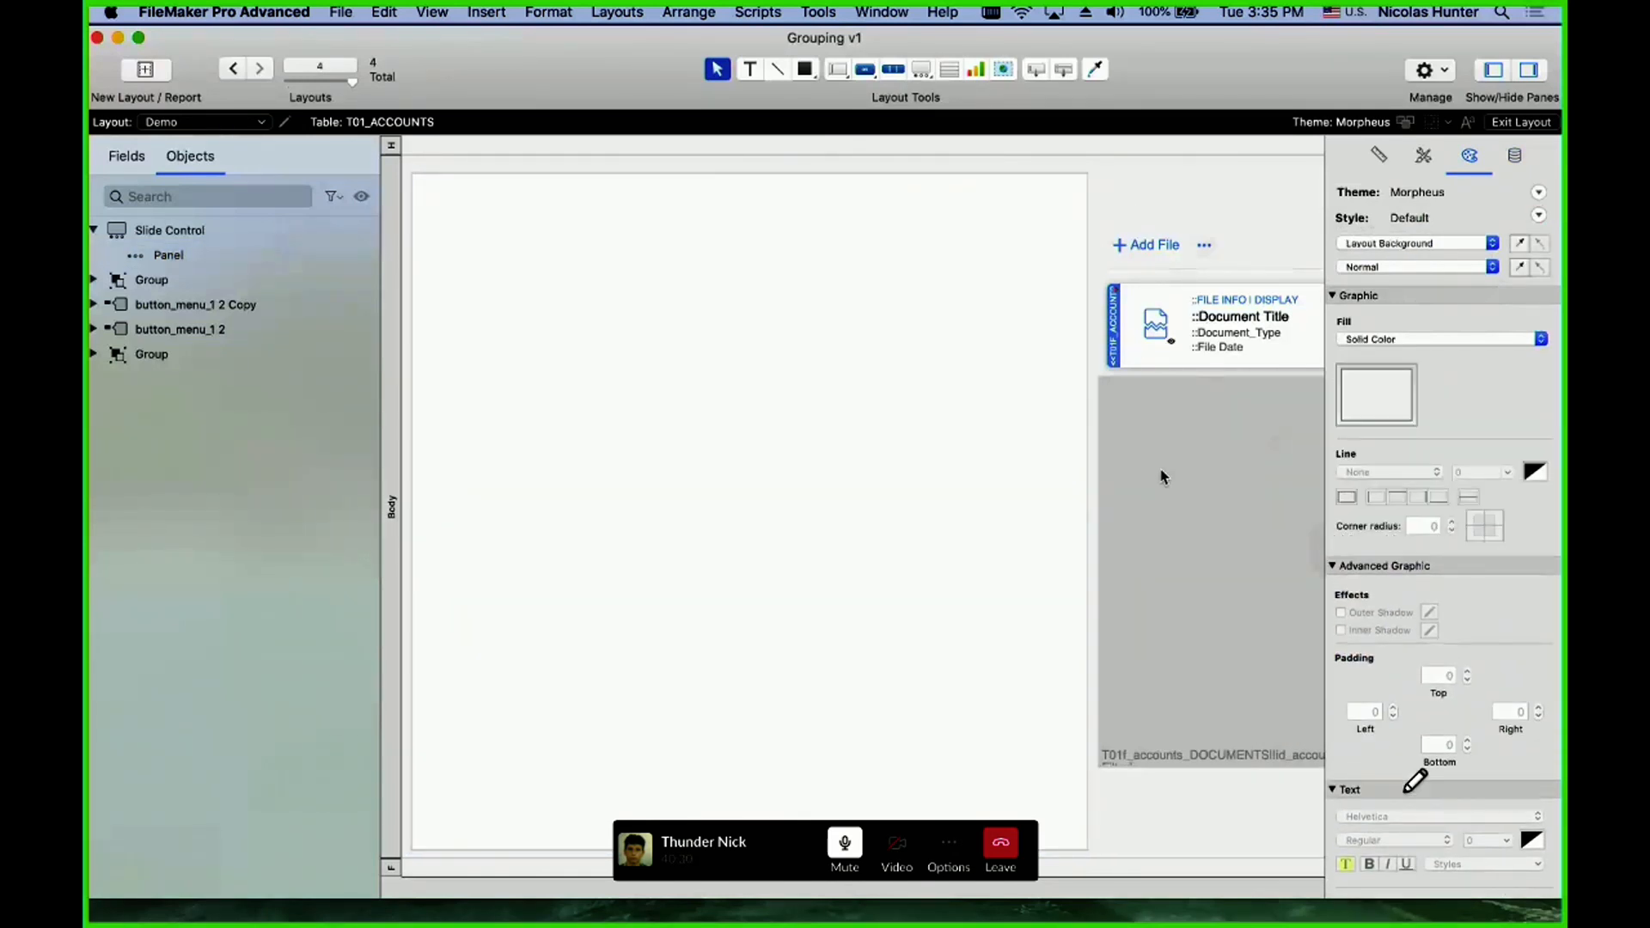
- Move the Files group right and down, away from the slide control, to about x 720 pt, y 117 pt
scroll(1161, 472, "right", 8)
left_click(720, 463)
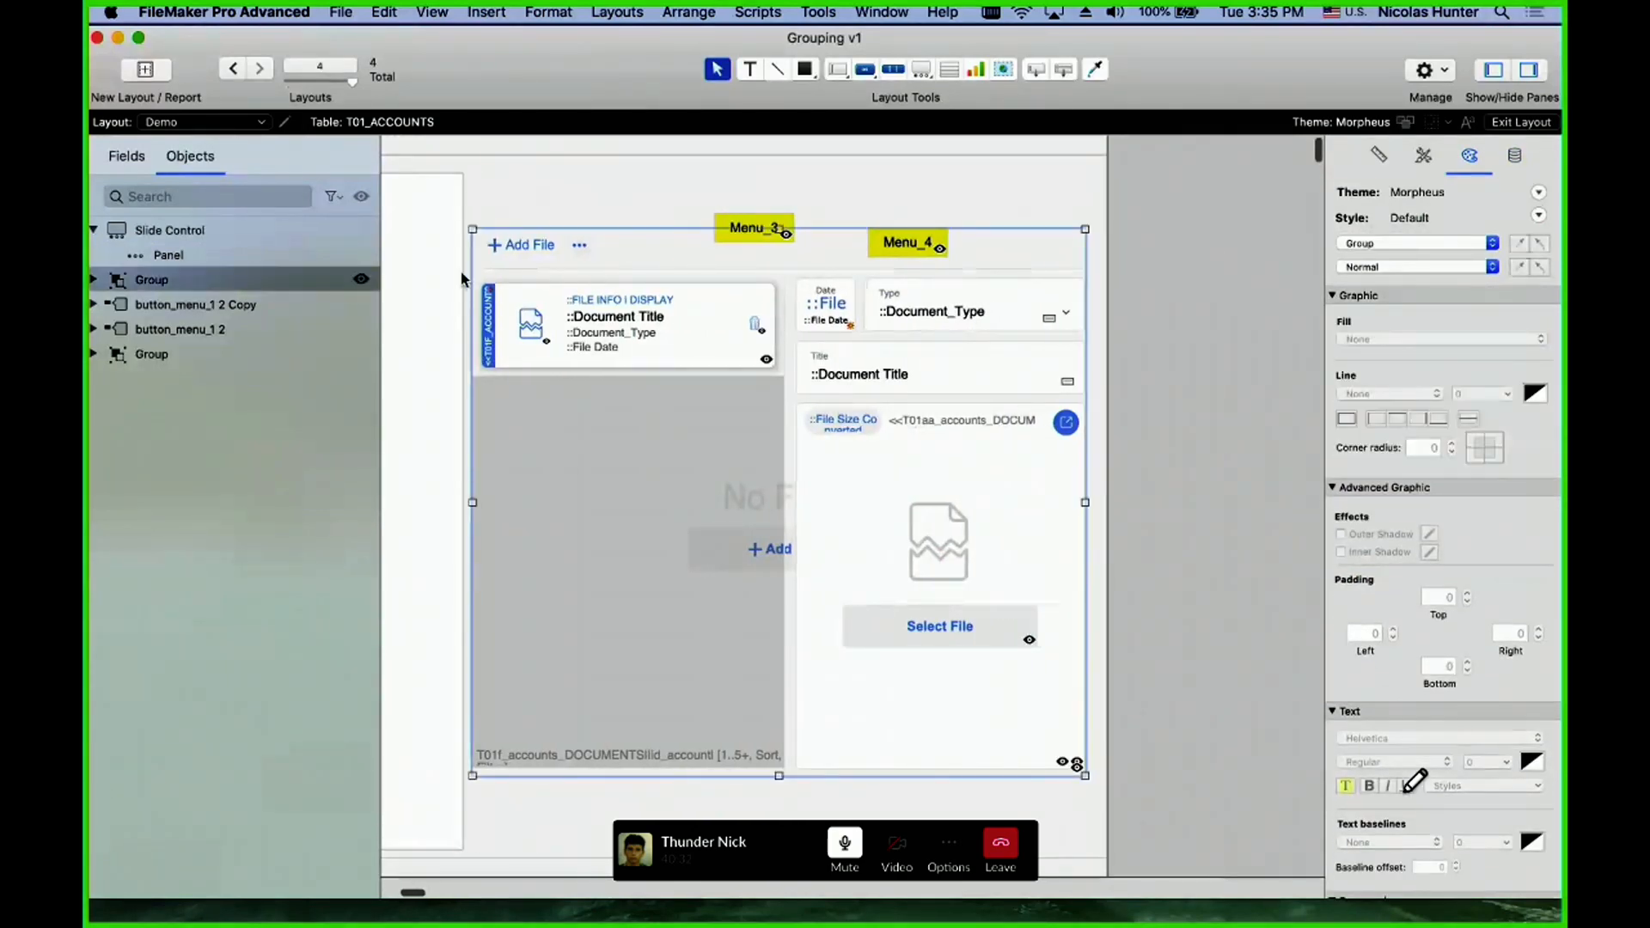
left_click_drag(541, 531, 599, 500)
scroll(546, 427, "left", 8)
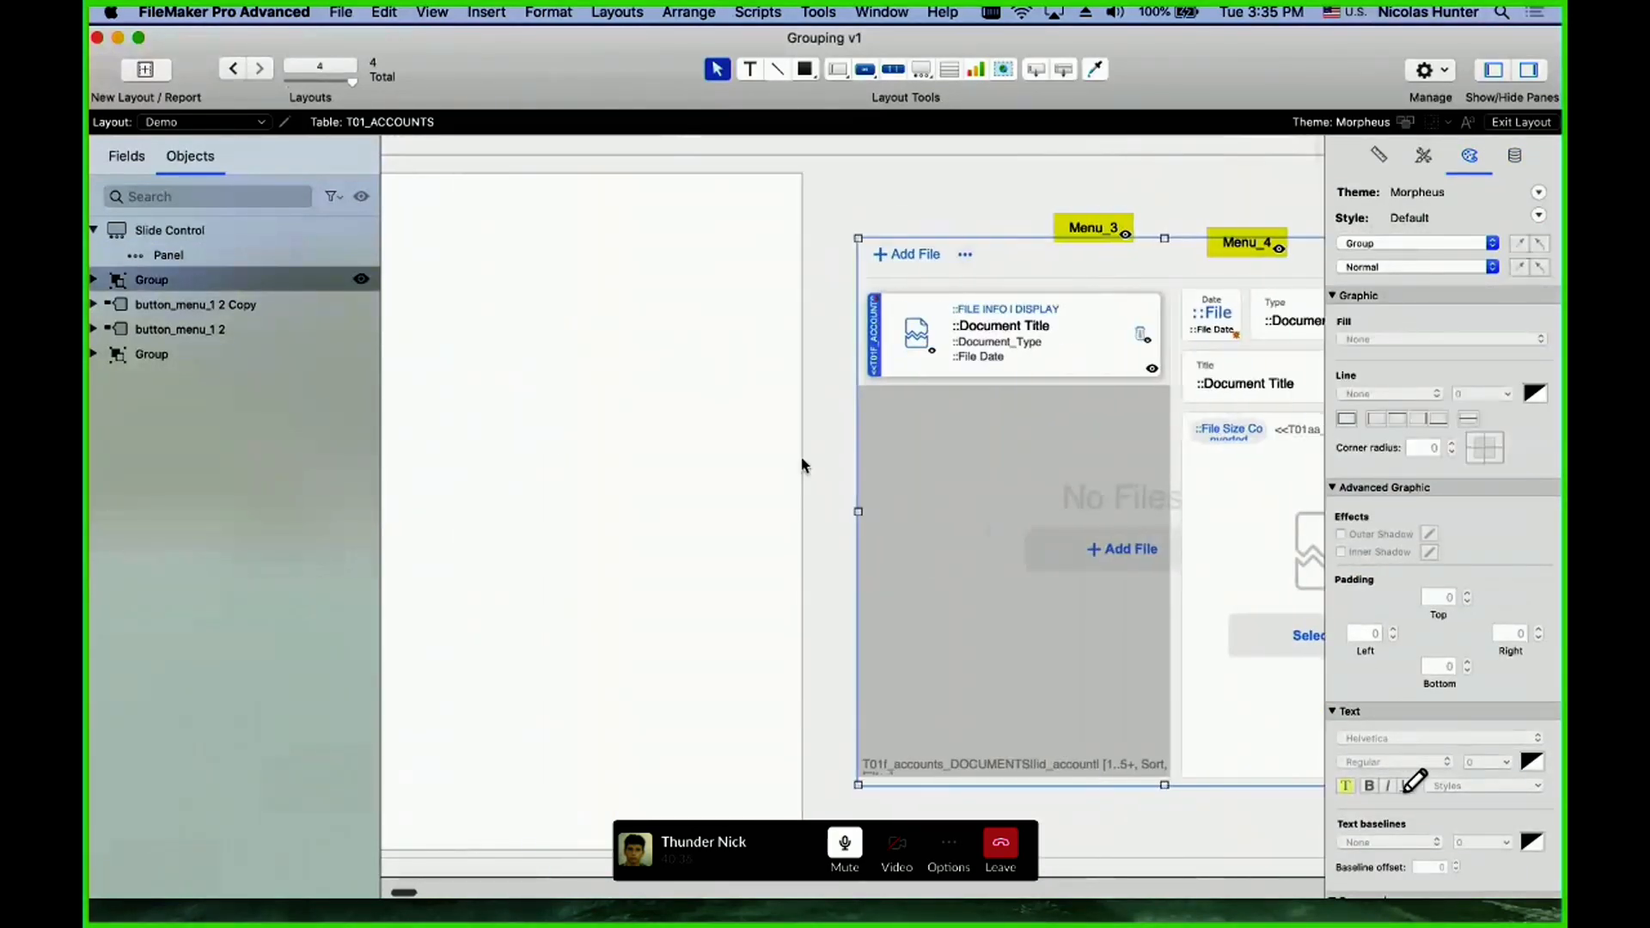
mouse_move(1002, 560)
left_mouse_down()
mouse_move(1002, 462)
mouse_move(1002, 576)
left_mouse_up()
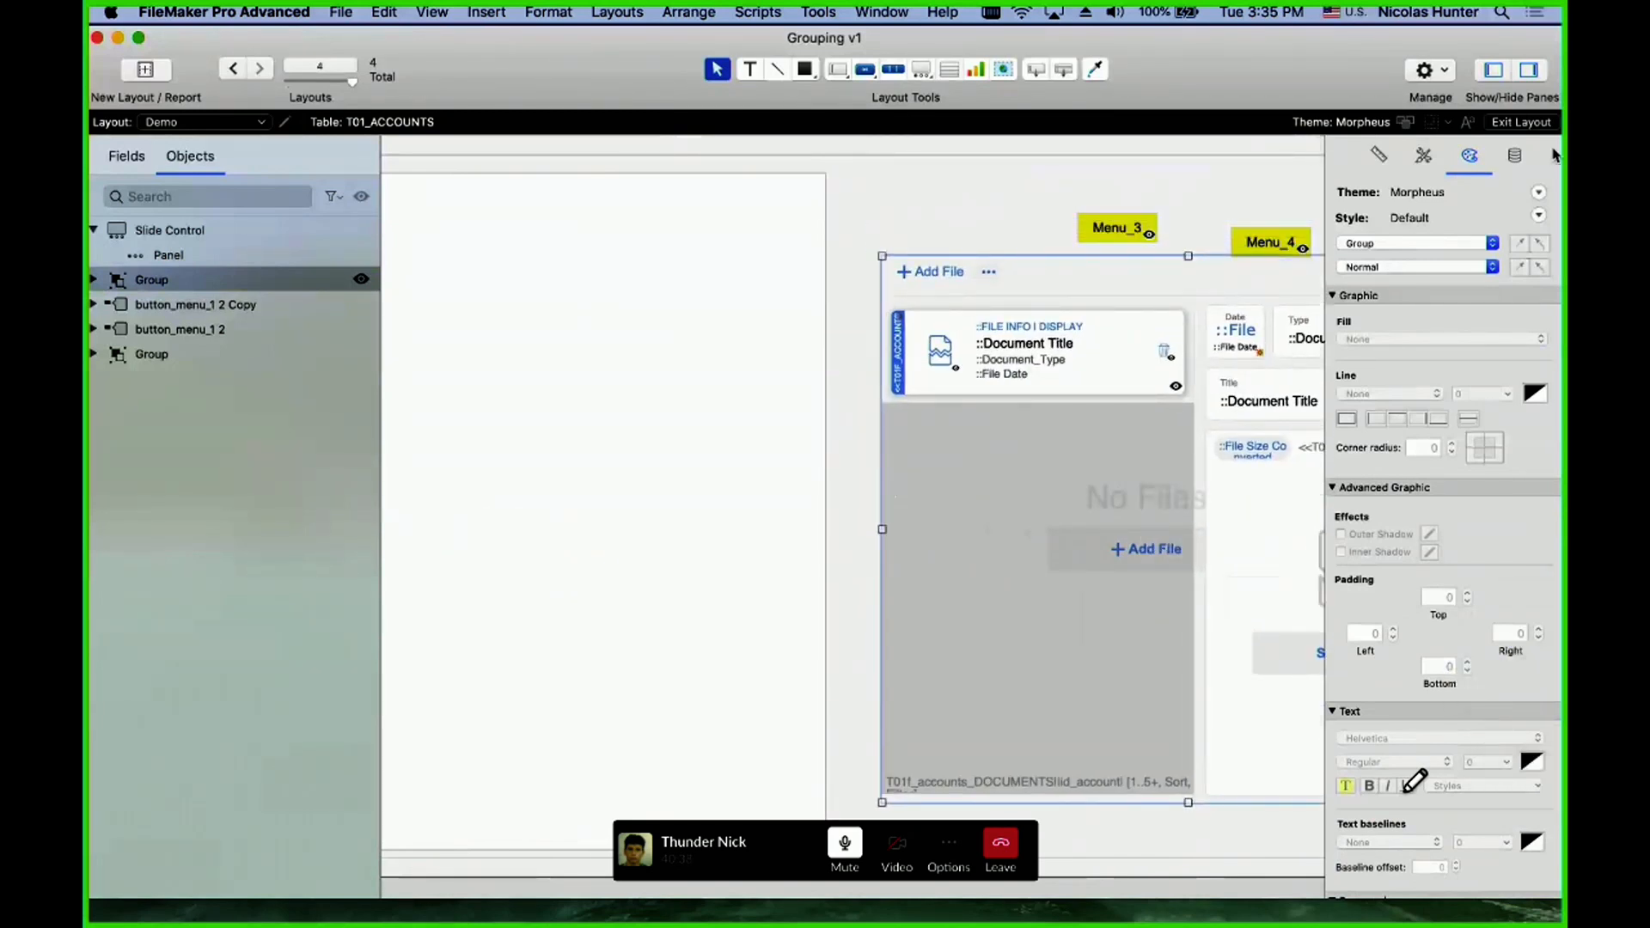
- Copy the Files group's Hide object when calculation to the slide control and nudge the slide control to x 18 pt, y 36 pt
left_click(1514, 155)
left_click(1411, 557)
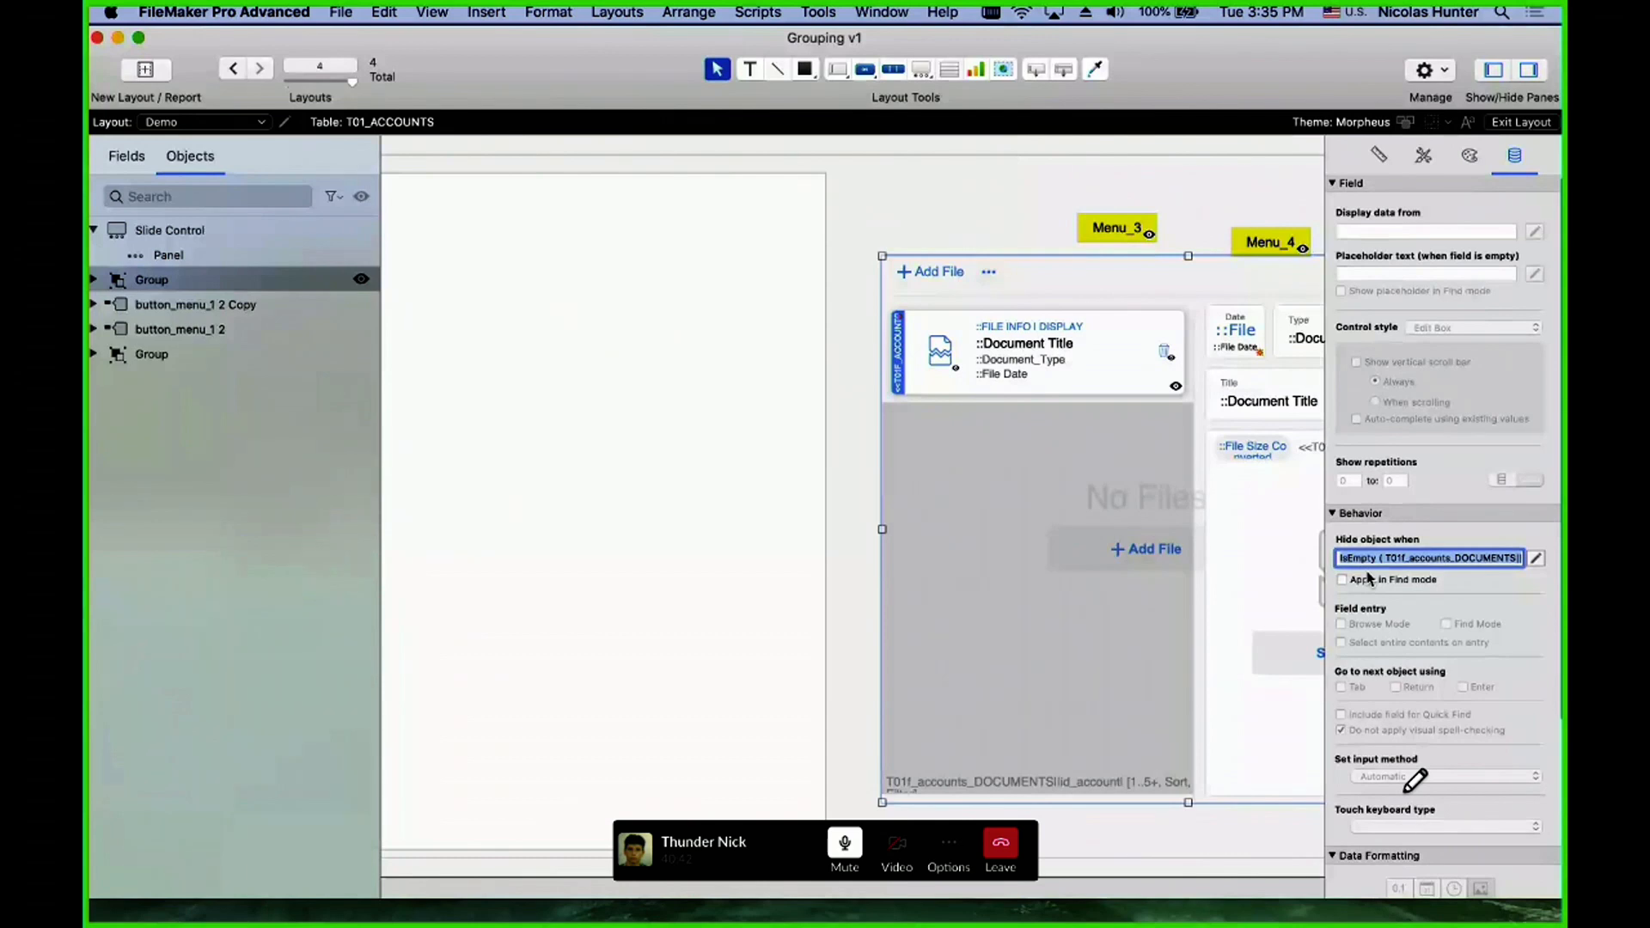
left_click(578, 351)
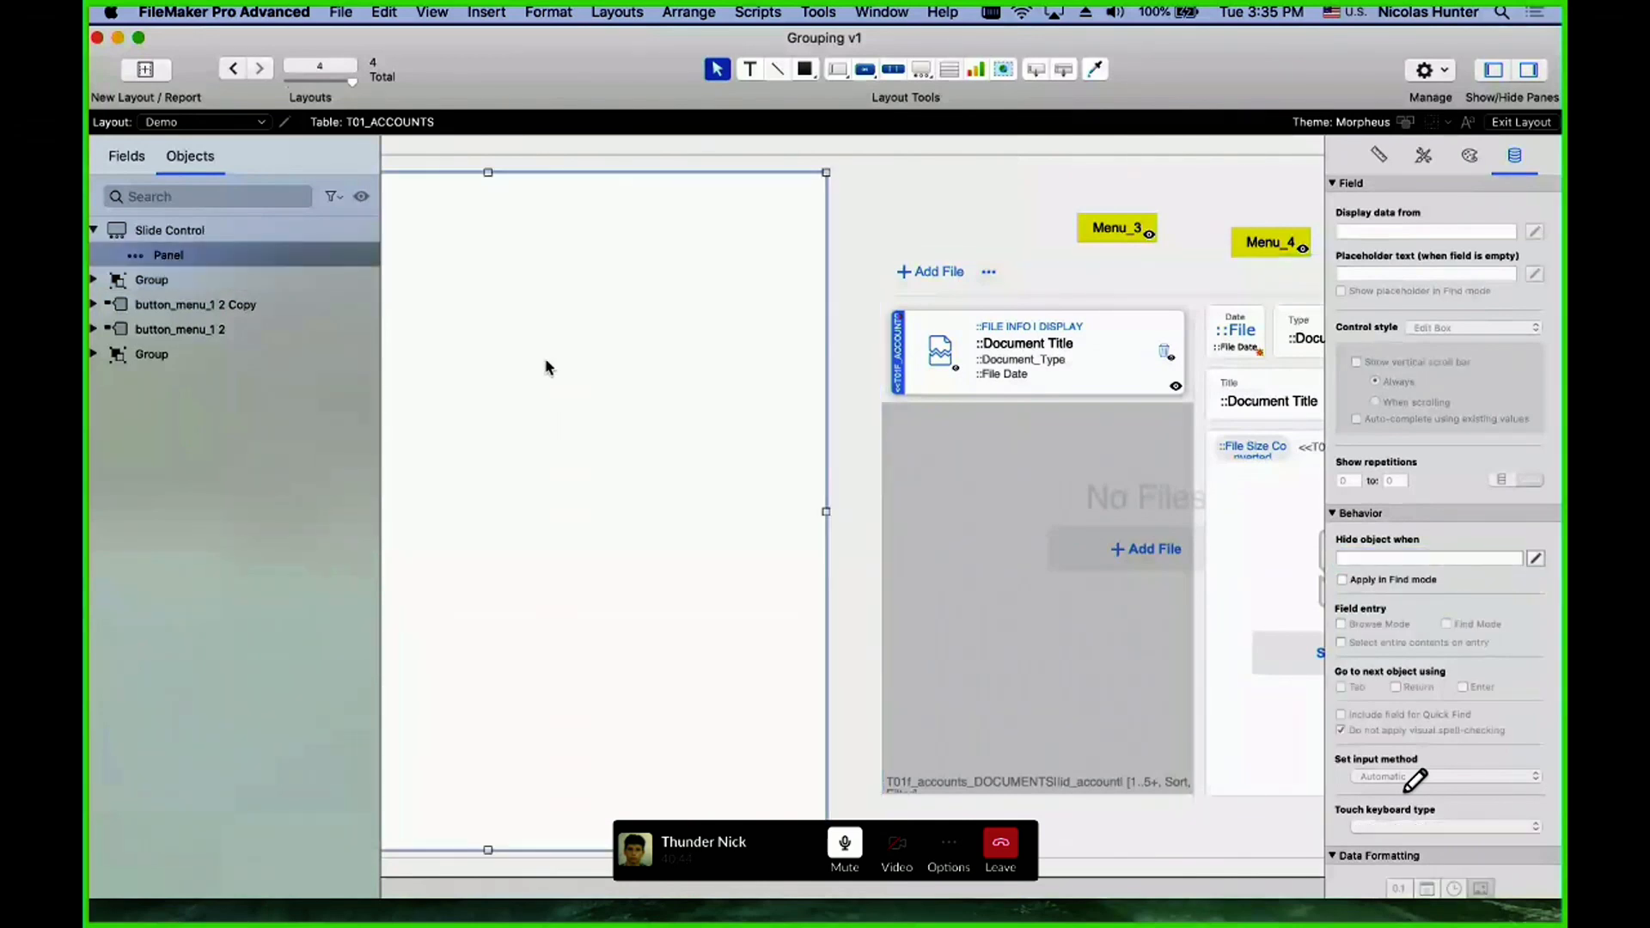
scroll(547, 368, "left", 5)
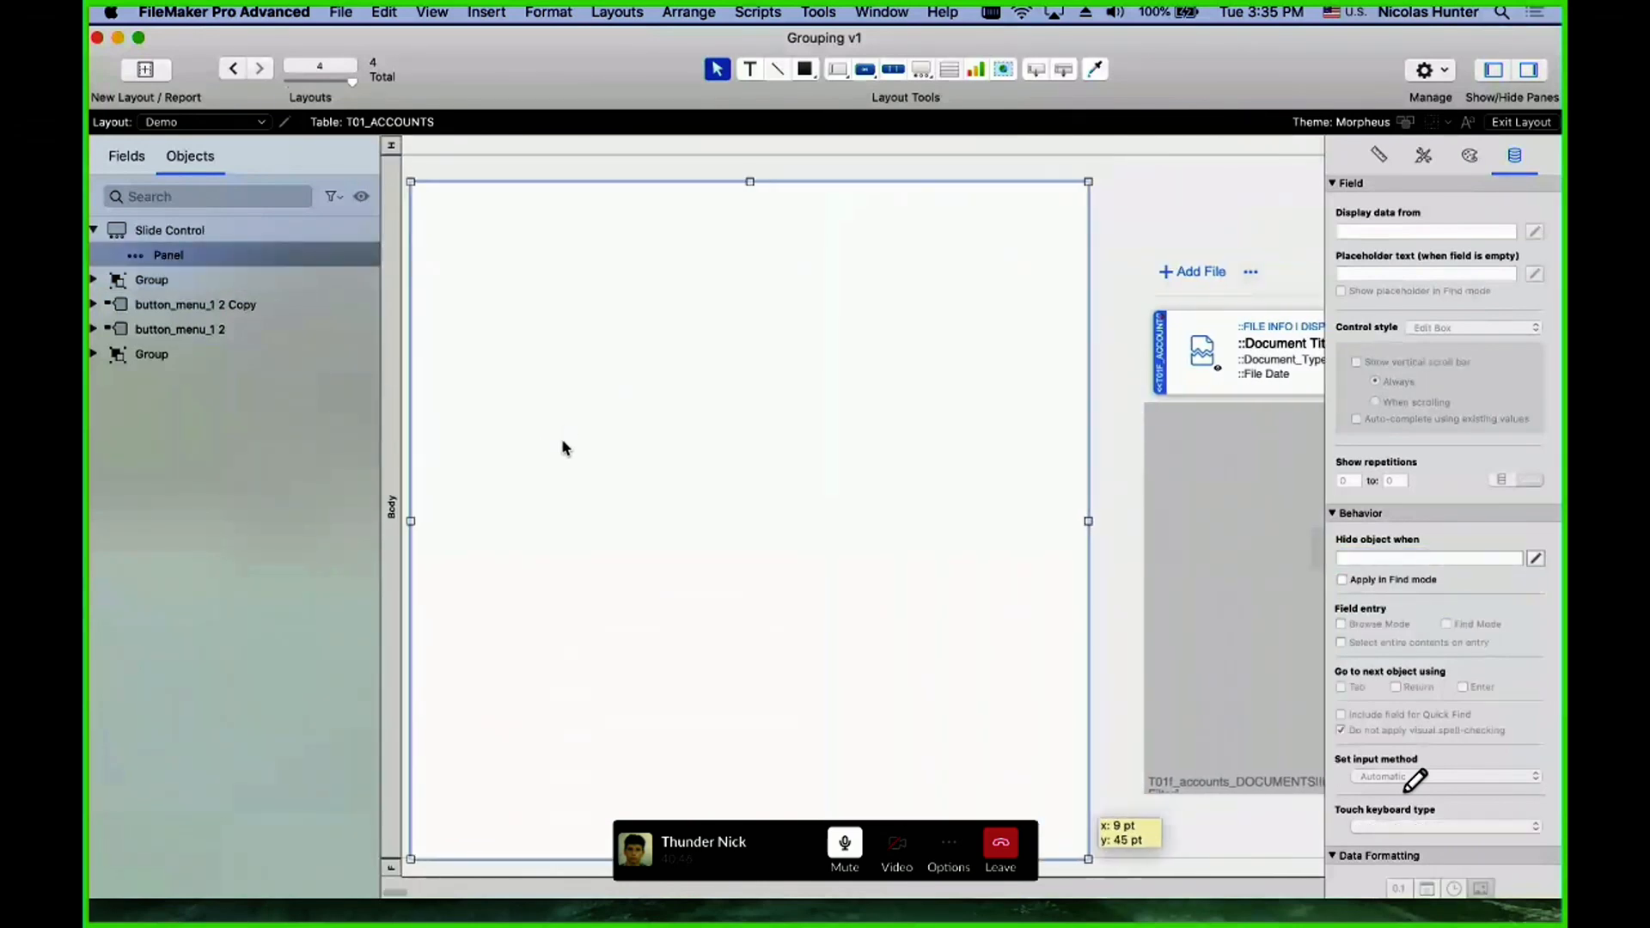
left_click_drag(563, 446, 572, 437)
left_click(1368, 556)
key("super+v")
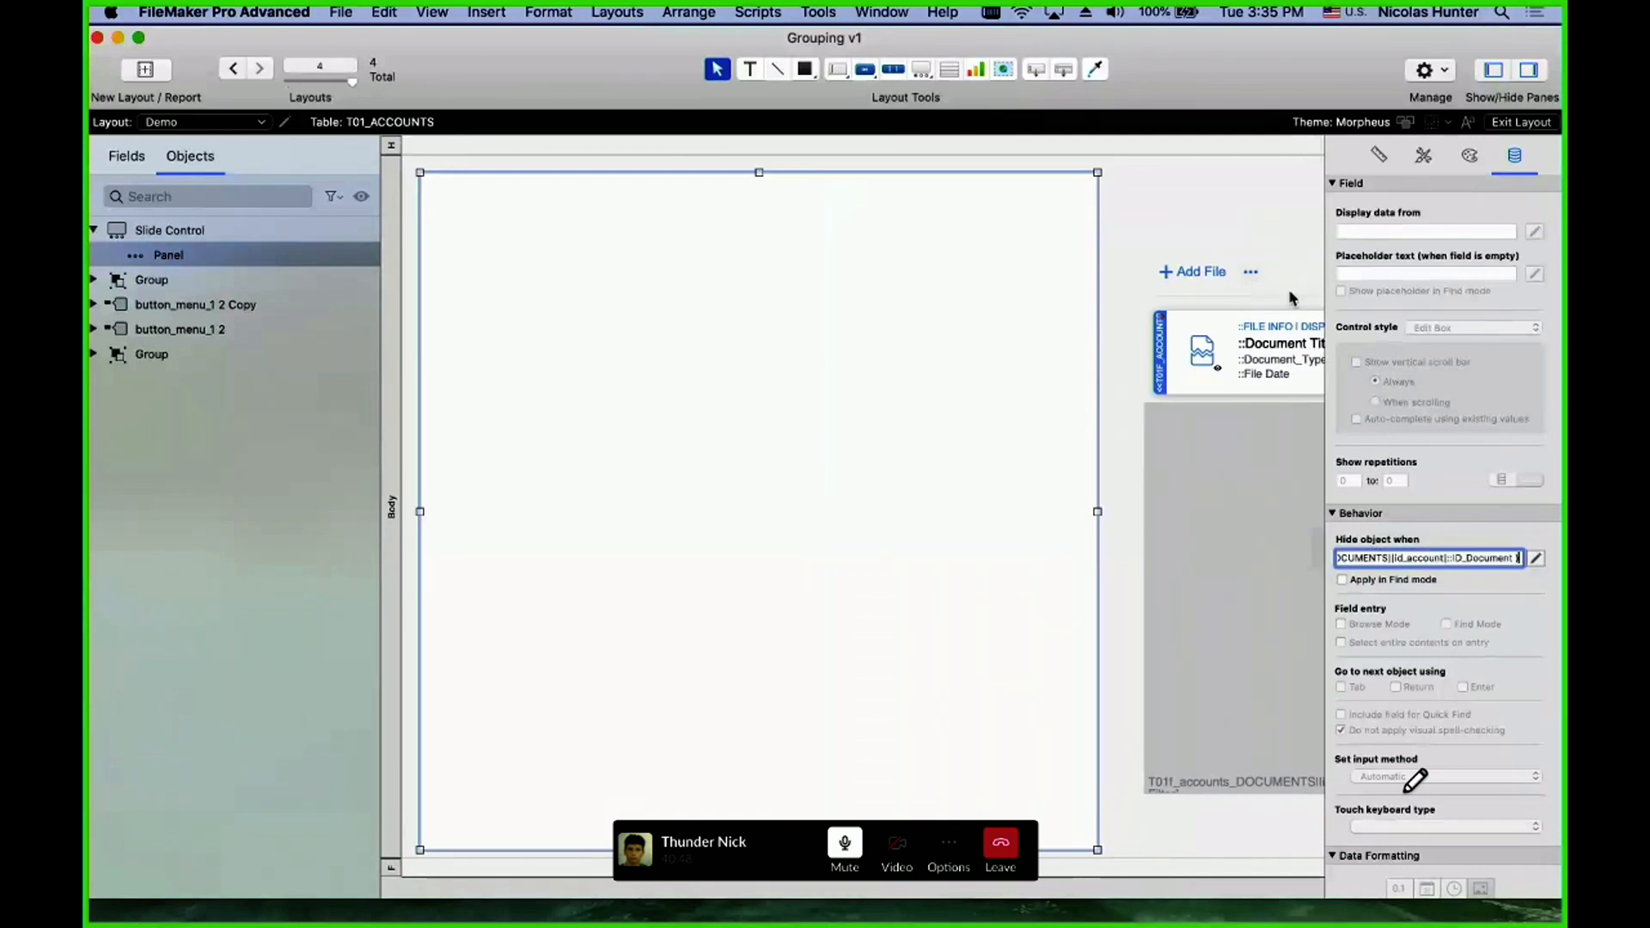
left_click(1229, 211)
- Anchor the slide control's autosizing to all four sides
left_click(774, 260)
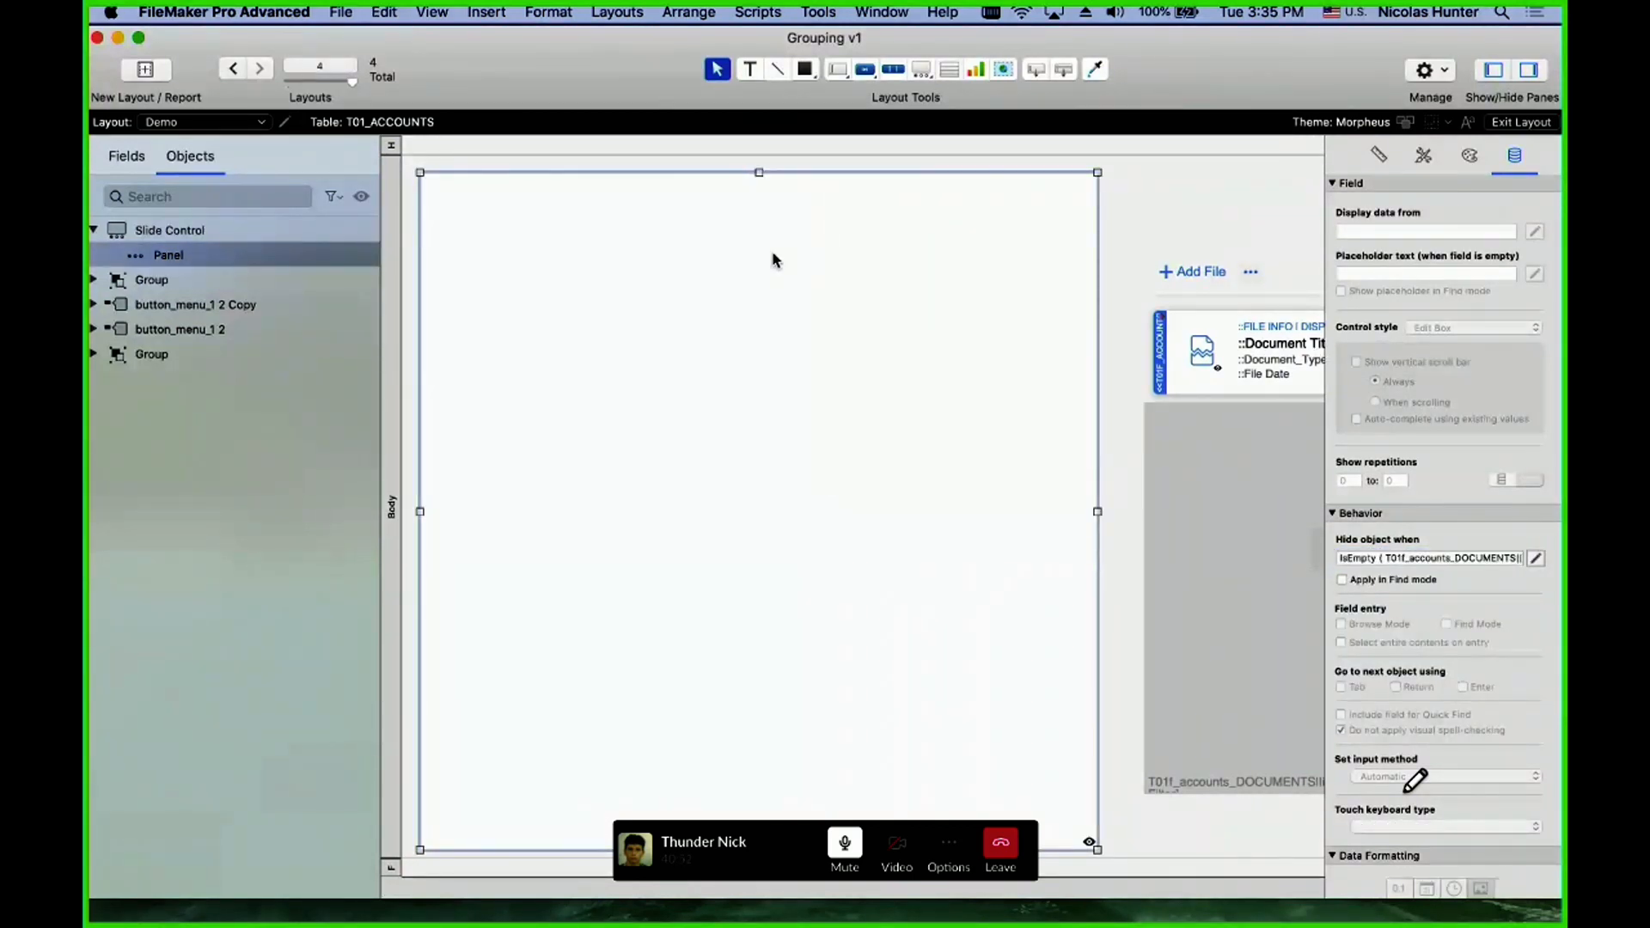
left_click(1378, 156)
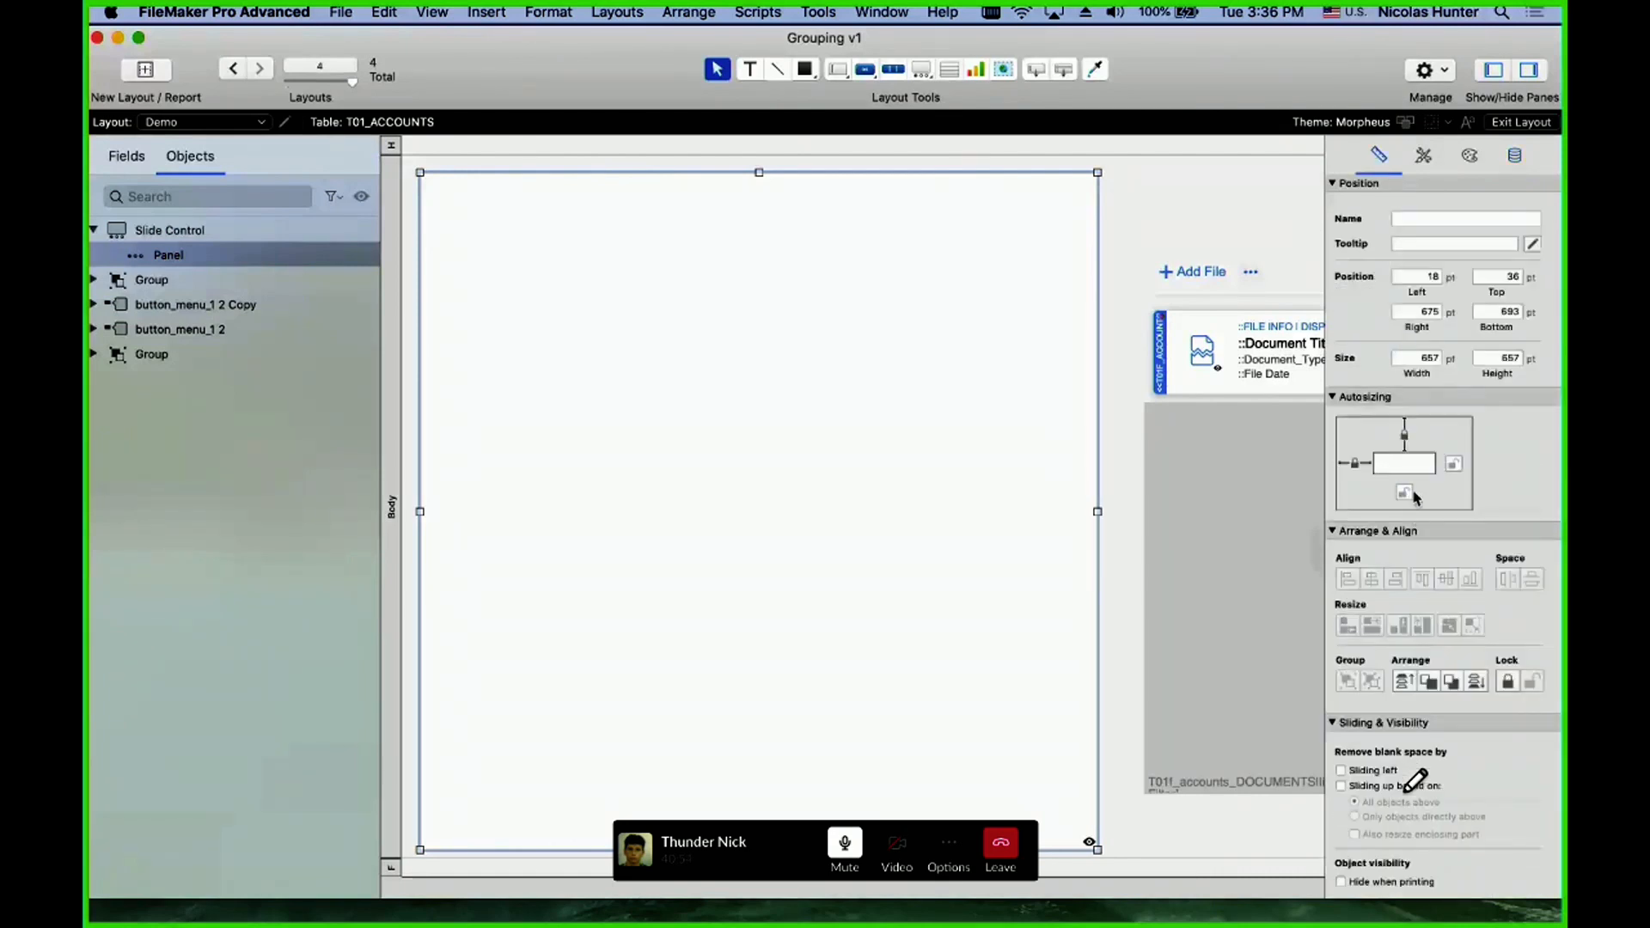
left_click(1452, 462)
- Ungroup the Files group and accept the deletion of its visibility calculation
left_click(1245, 464)
scroll(1245, 464, "right", 5)
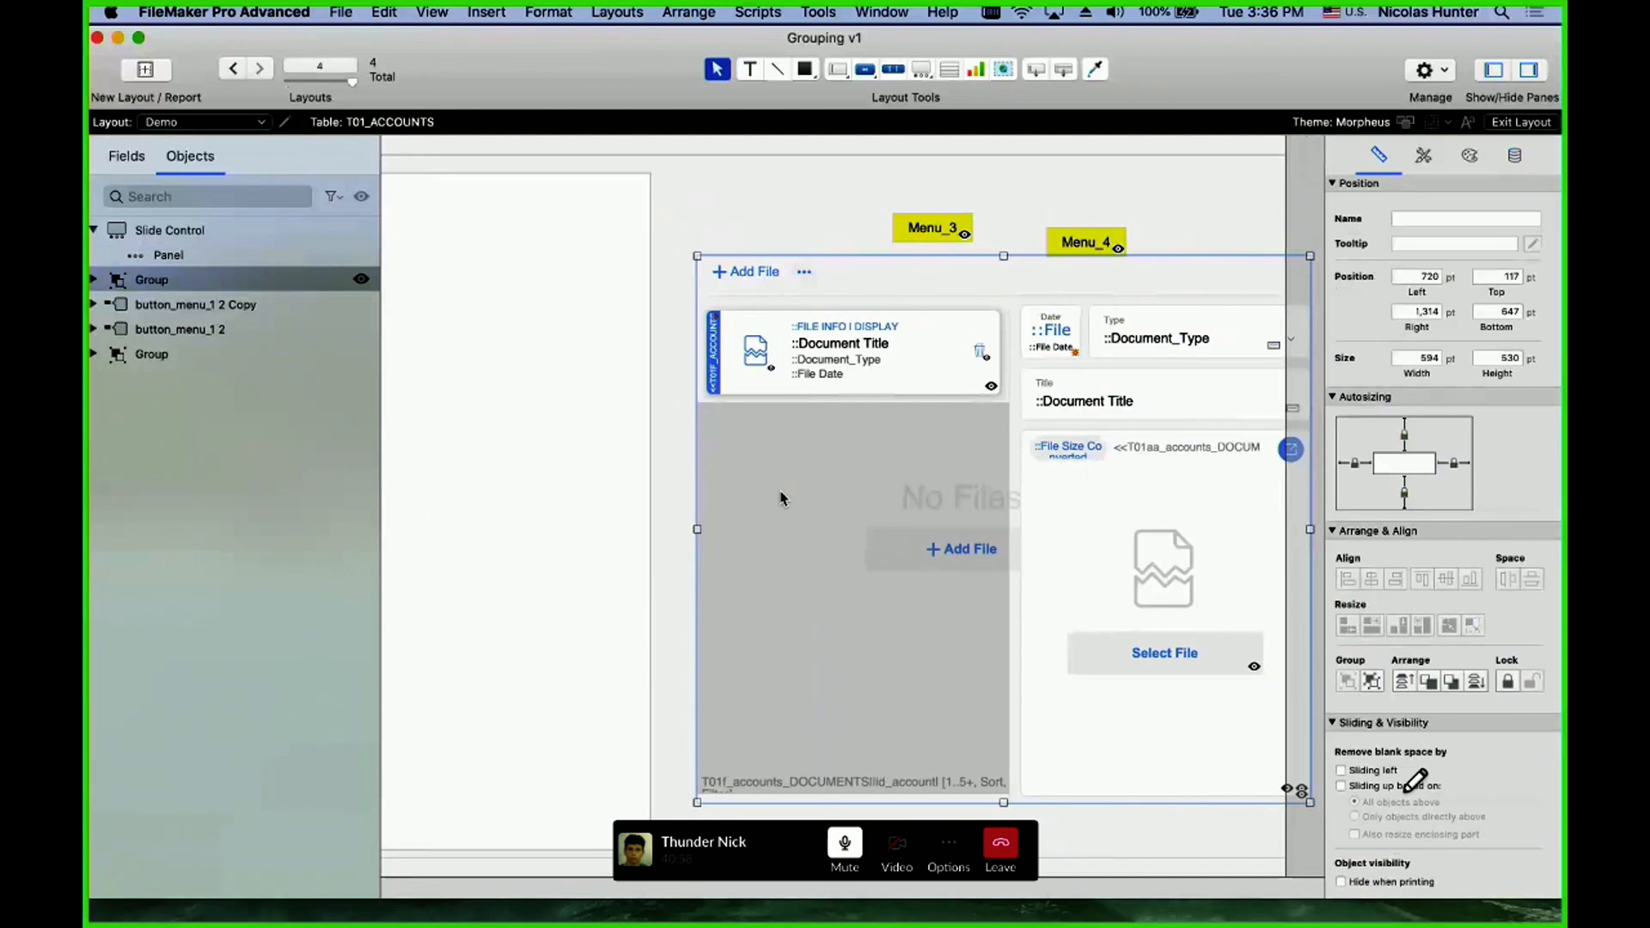
key("super+shift+r")
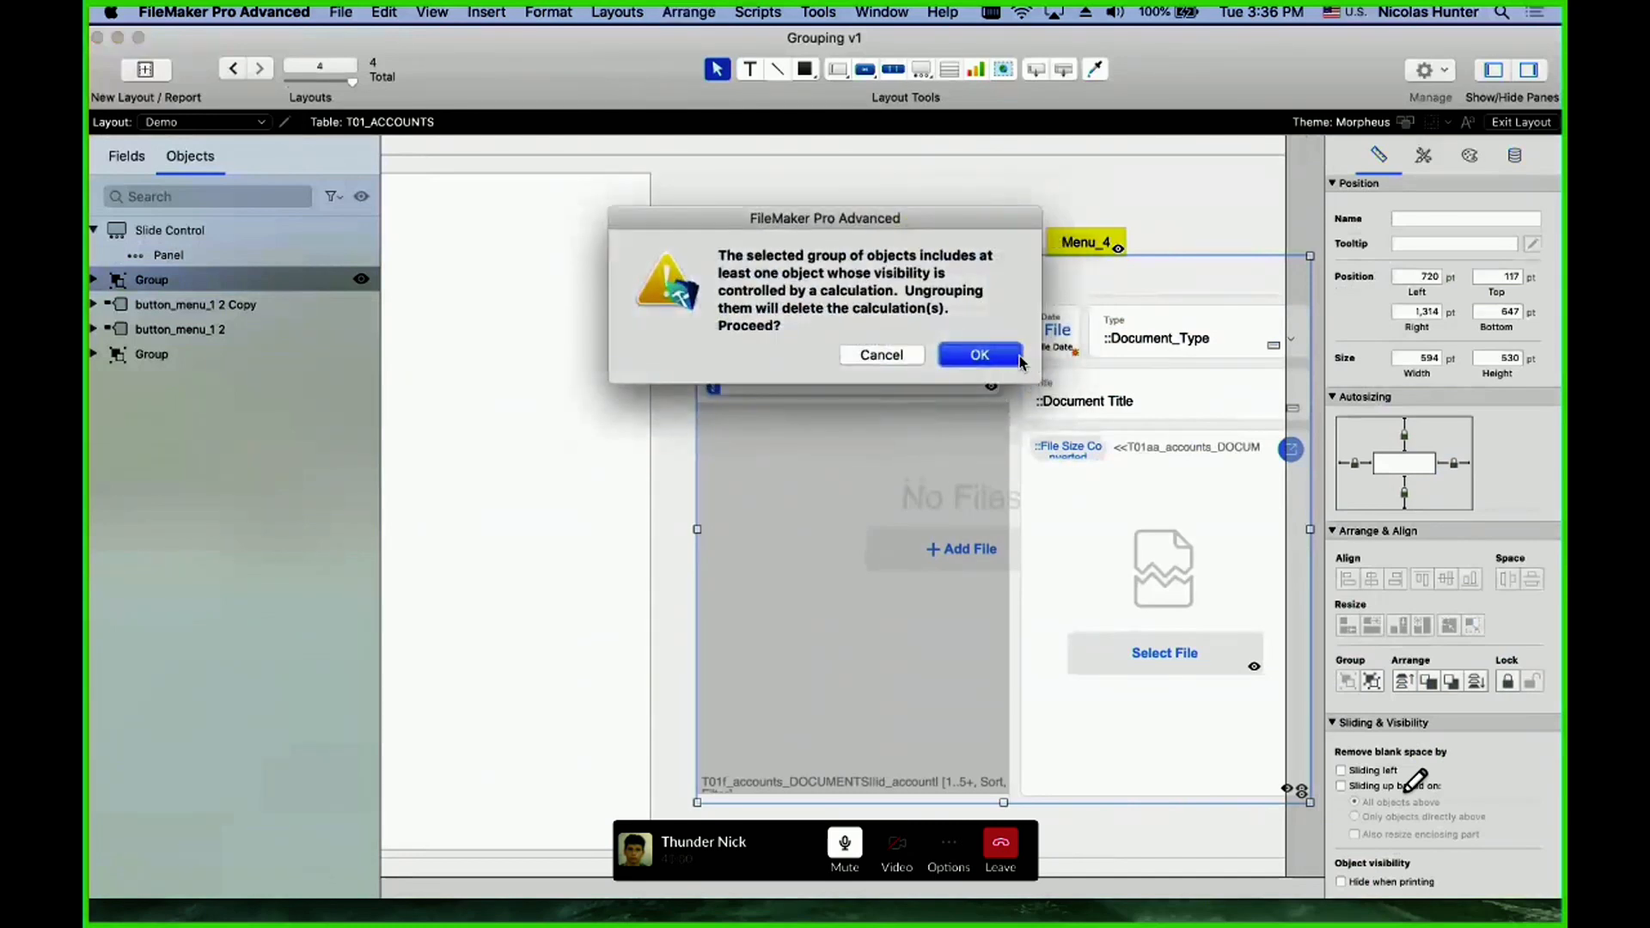
left_click(1018, 358)
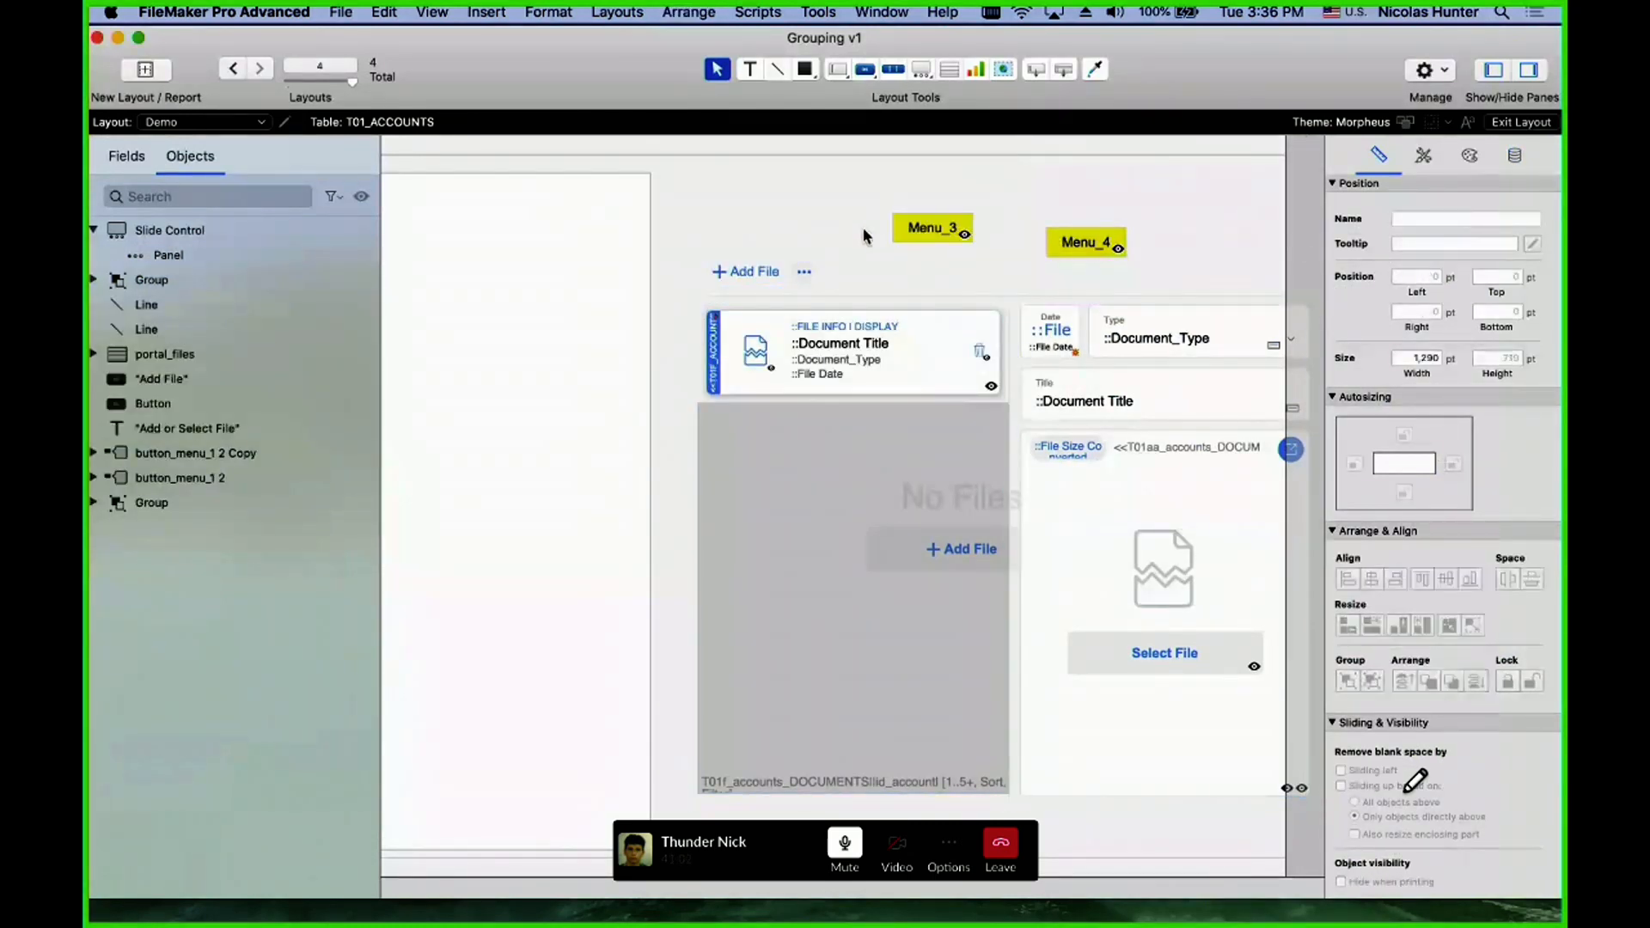
- Move the Add File and ellipsis buttons, both lines, the Files portal and the No Files group together into the slide control's panel
scroll(866, 236, "left", 5)
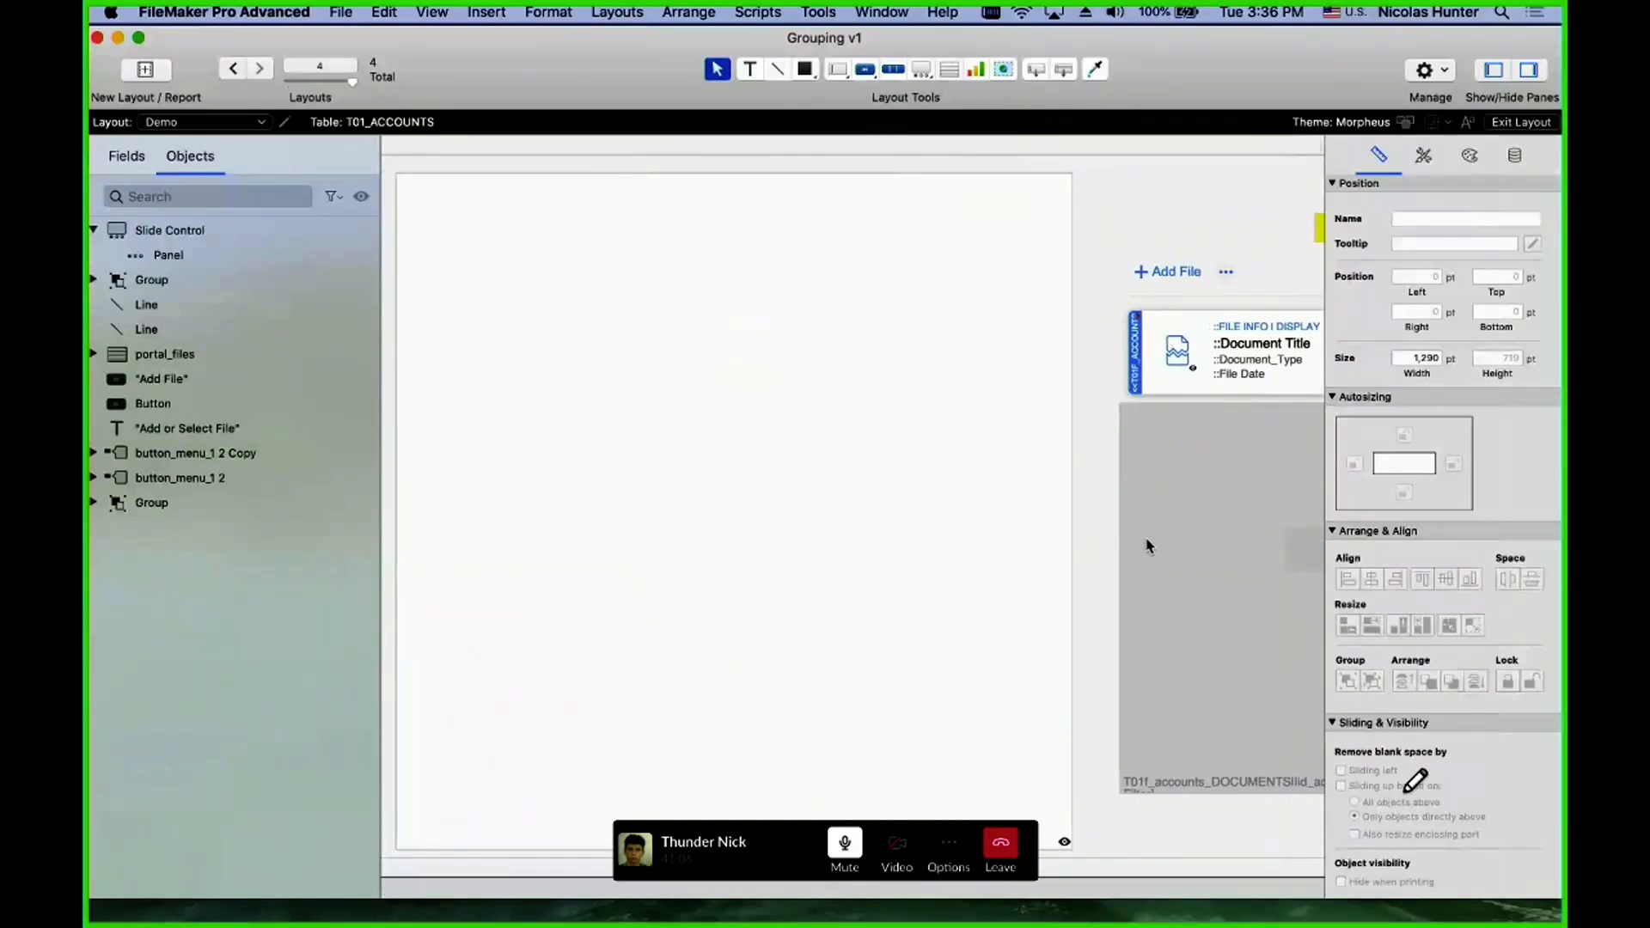
scroll(1147, 546, "right", 4)
scroll(487, 319, "left", 4)
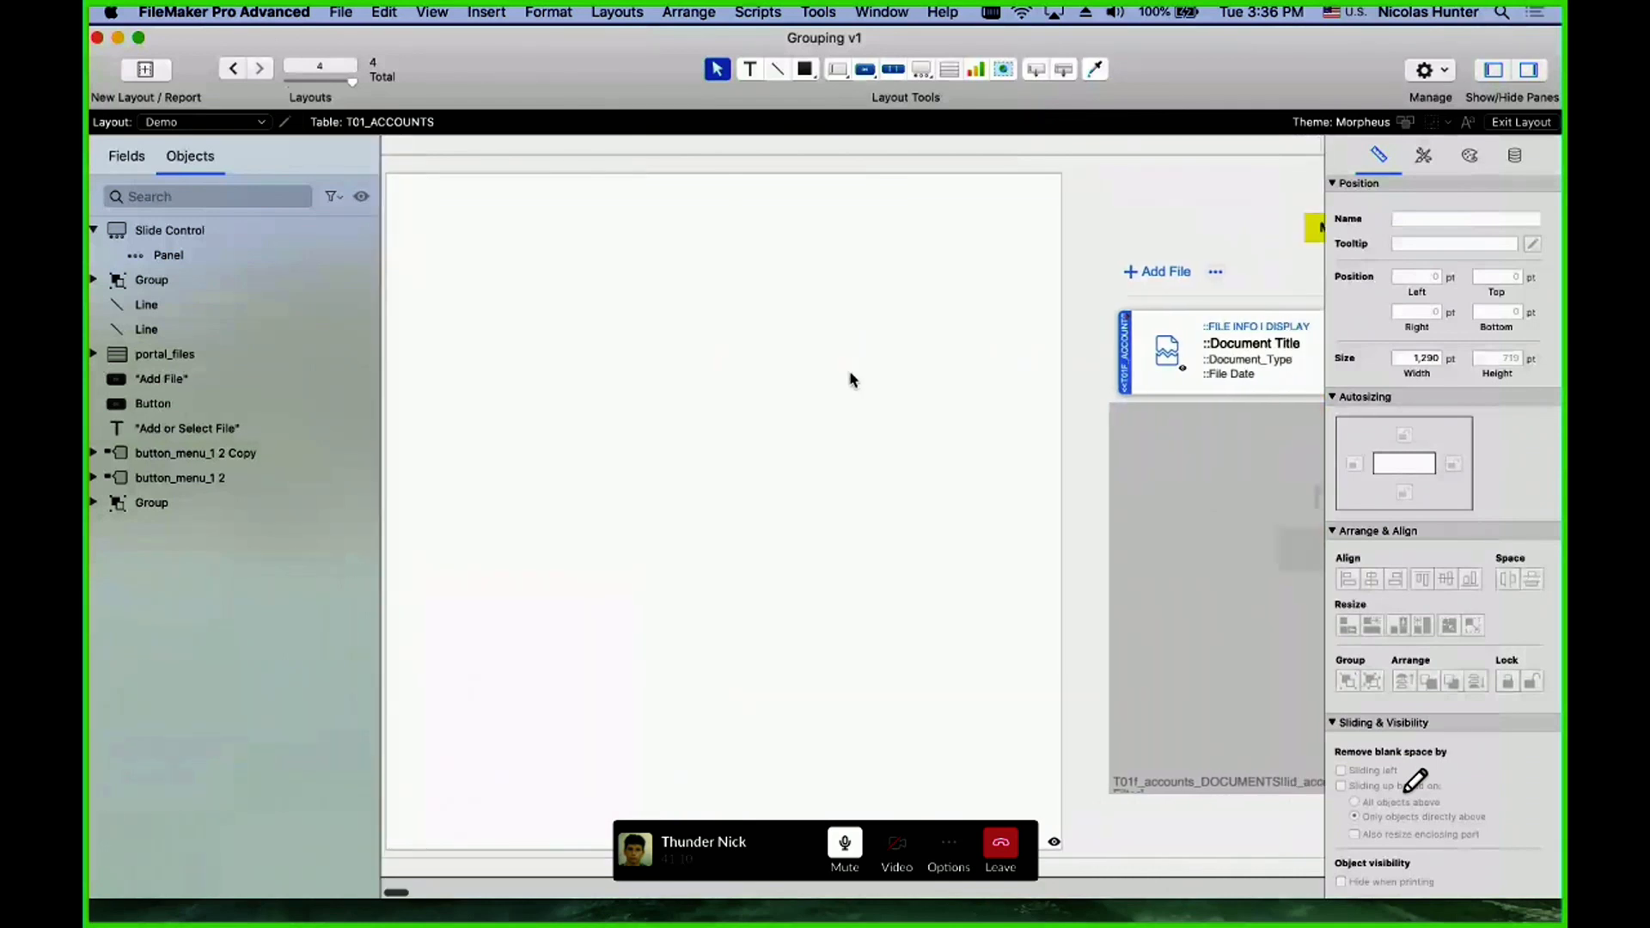
scroll(851, 379, "right", 4)
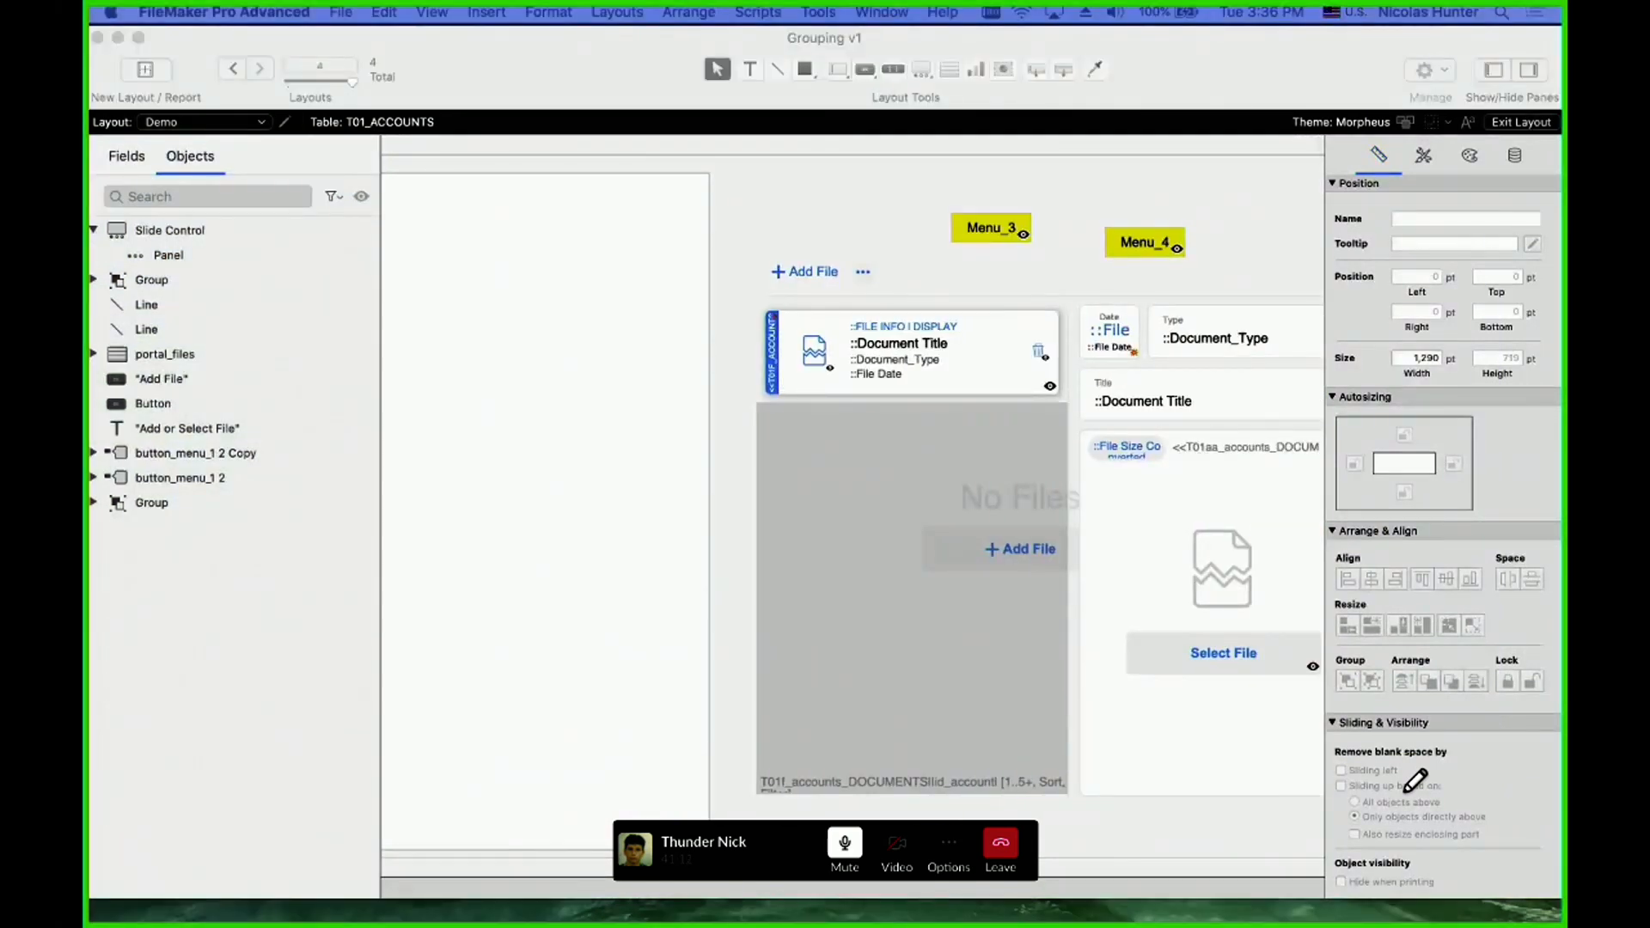
left_click(808, 272)
left_click(863, 272, "shift")
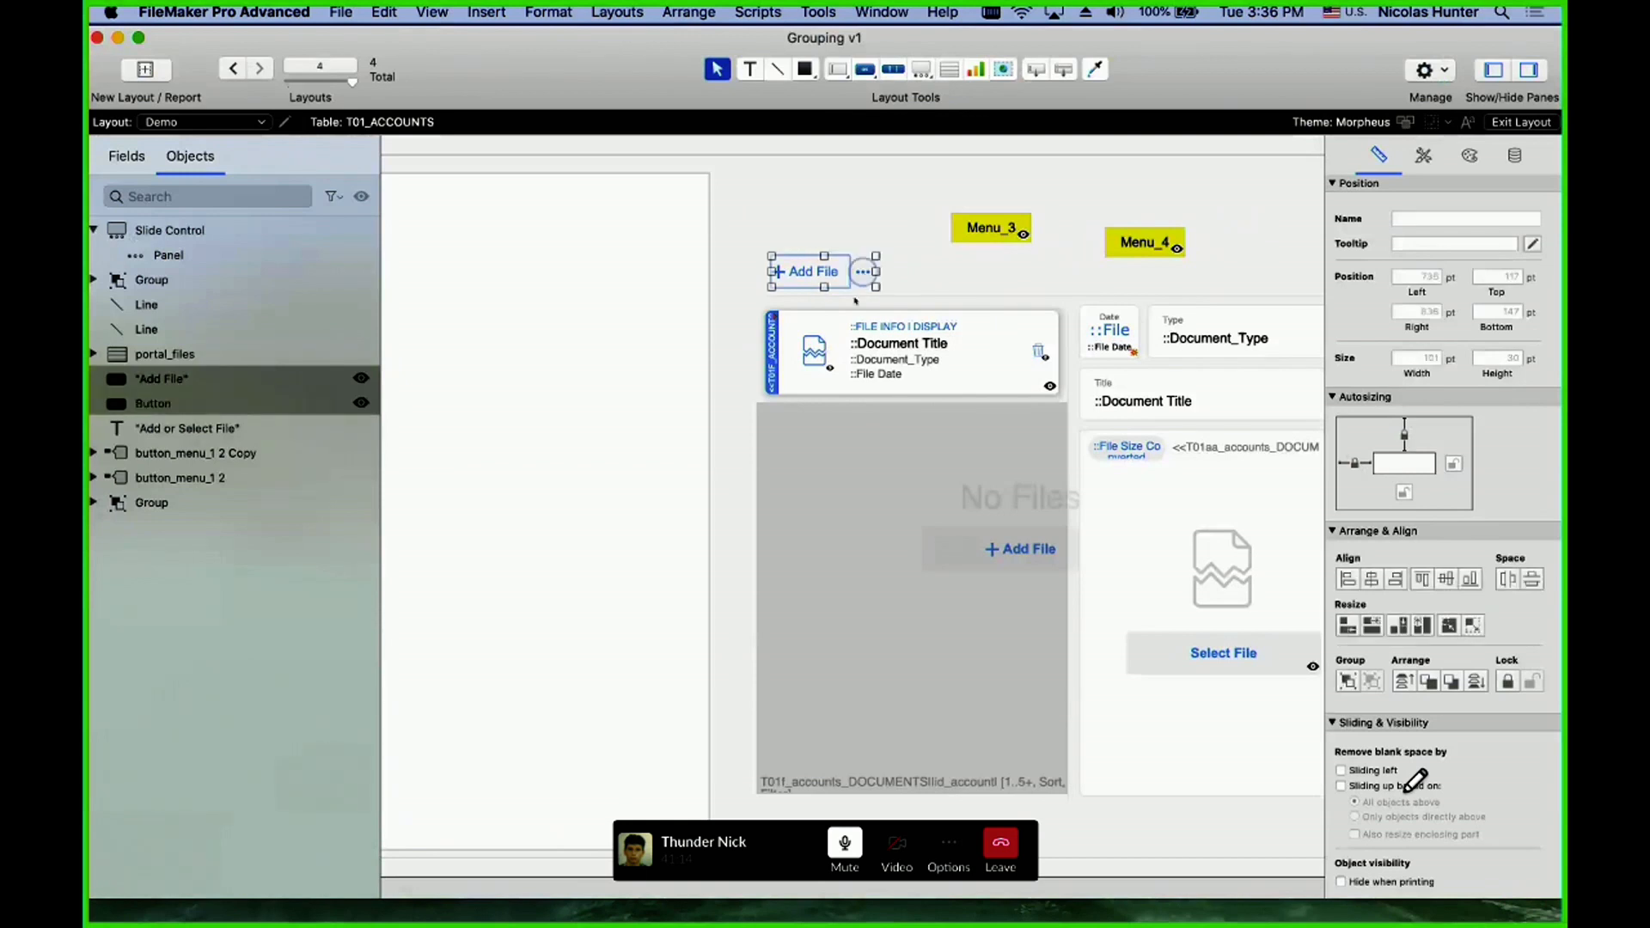
left_click(855, 296, "shift")
left_click(892, 525, "shift")
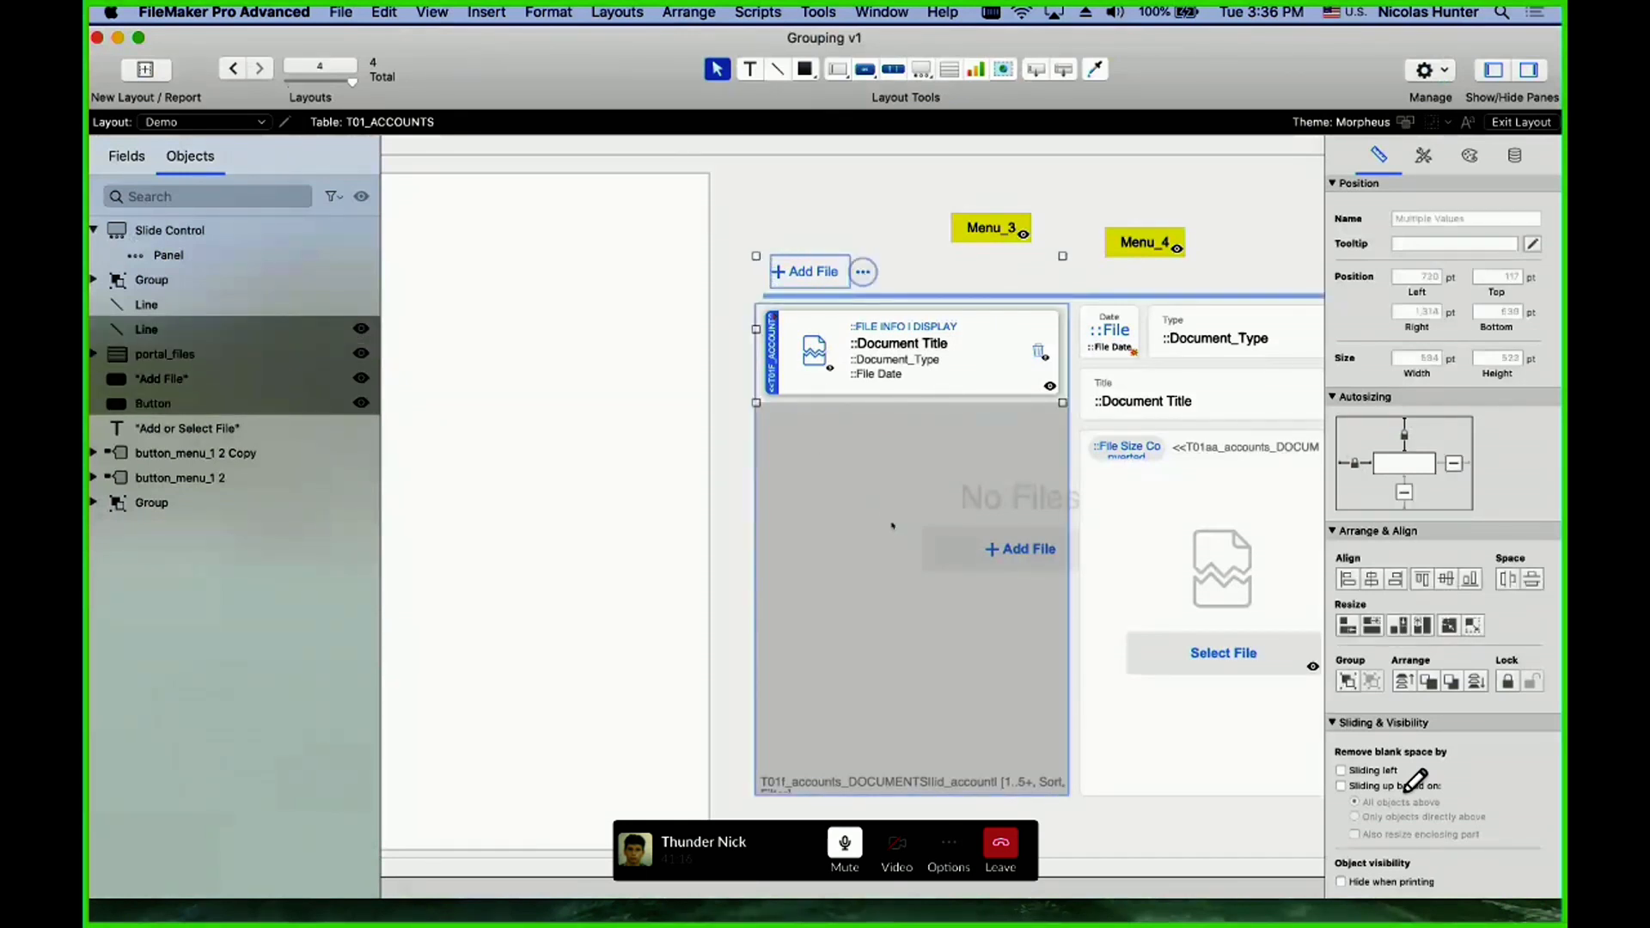
left_click(1070, 544, "shift")
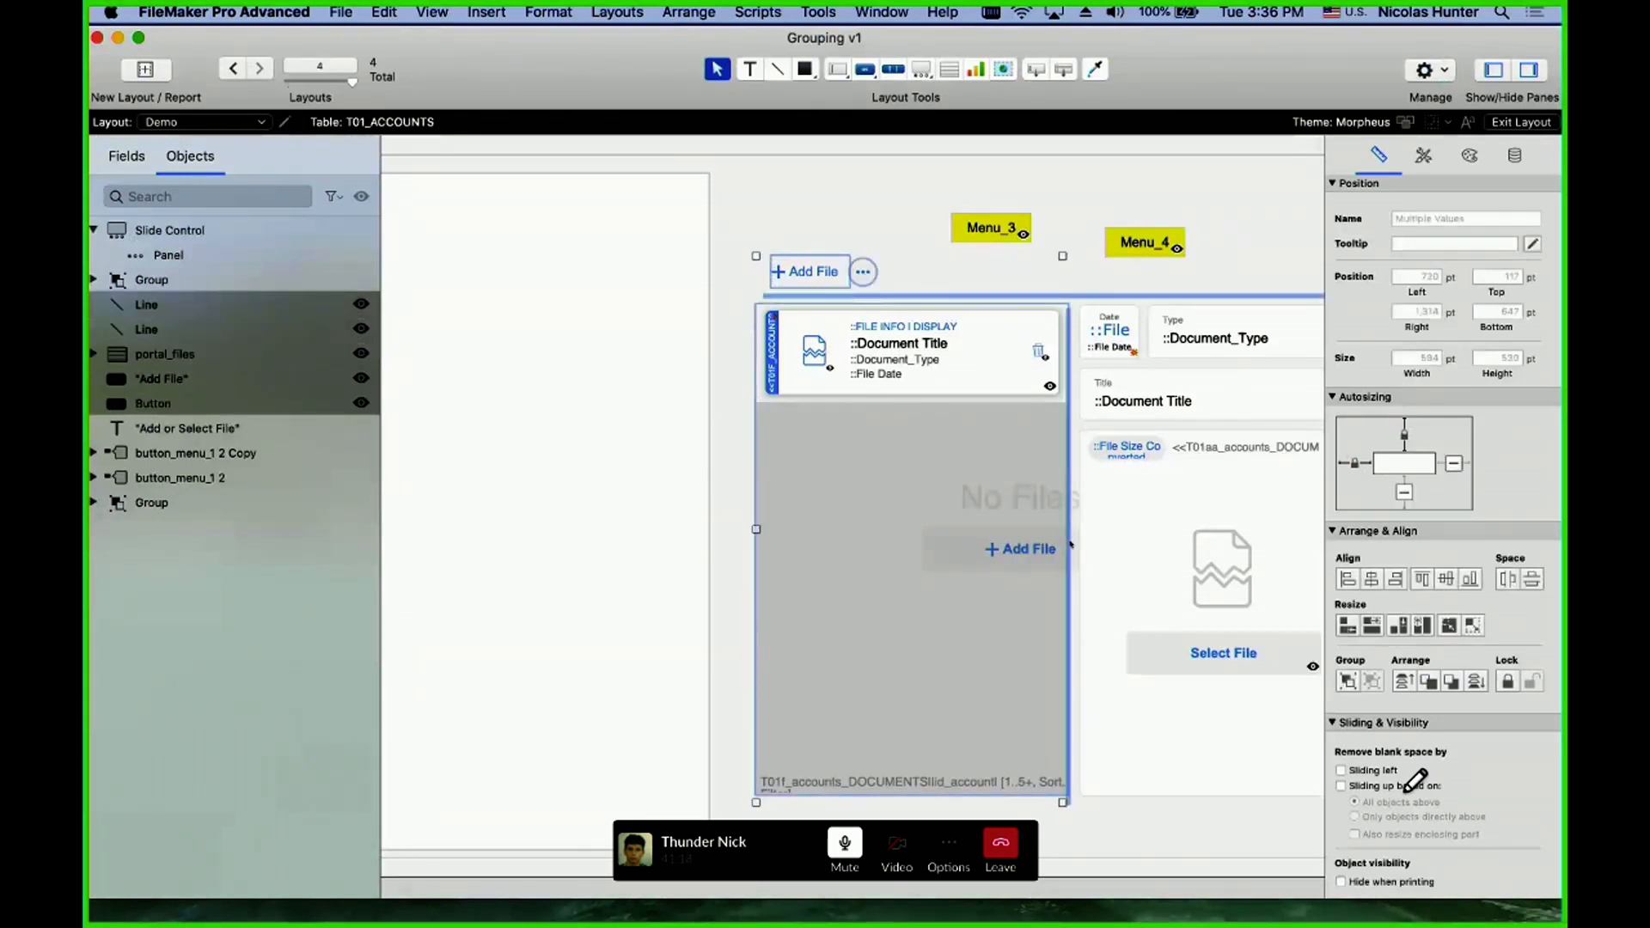
left_click(1023, 554, "shift")
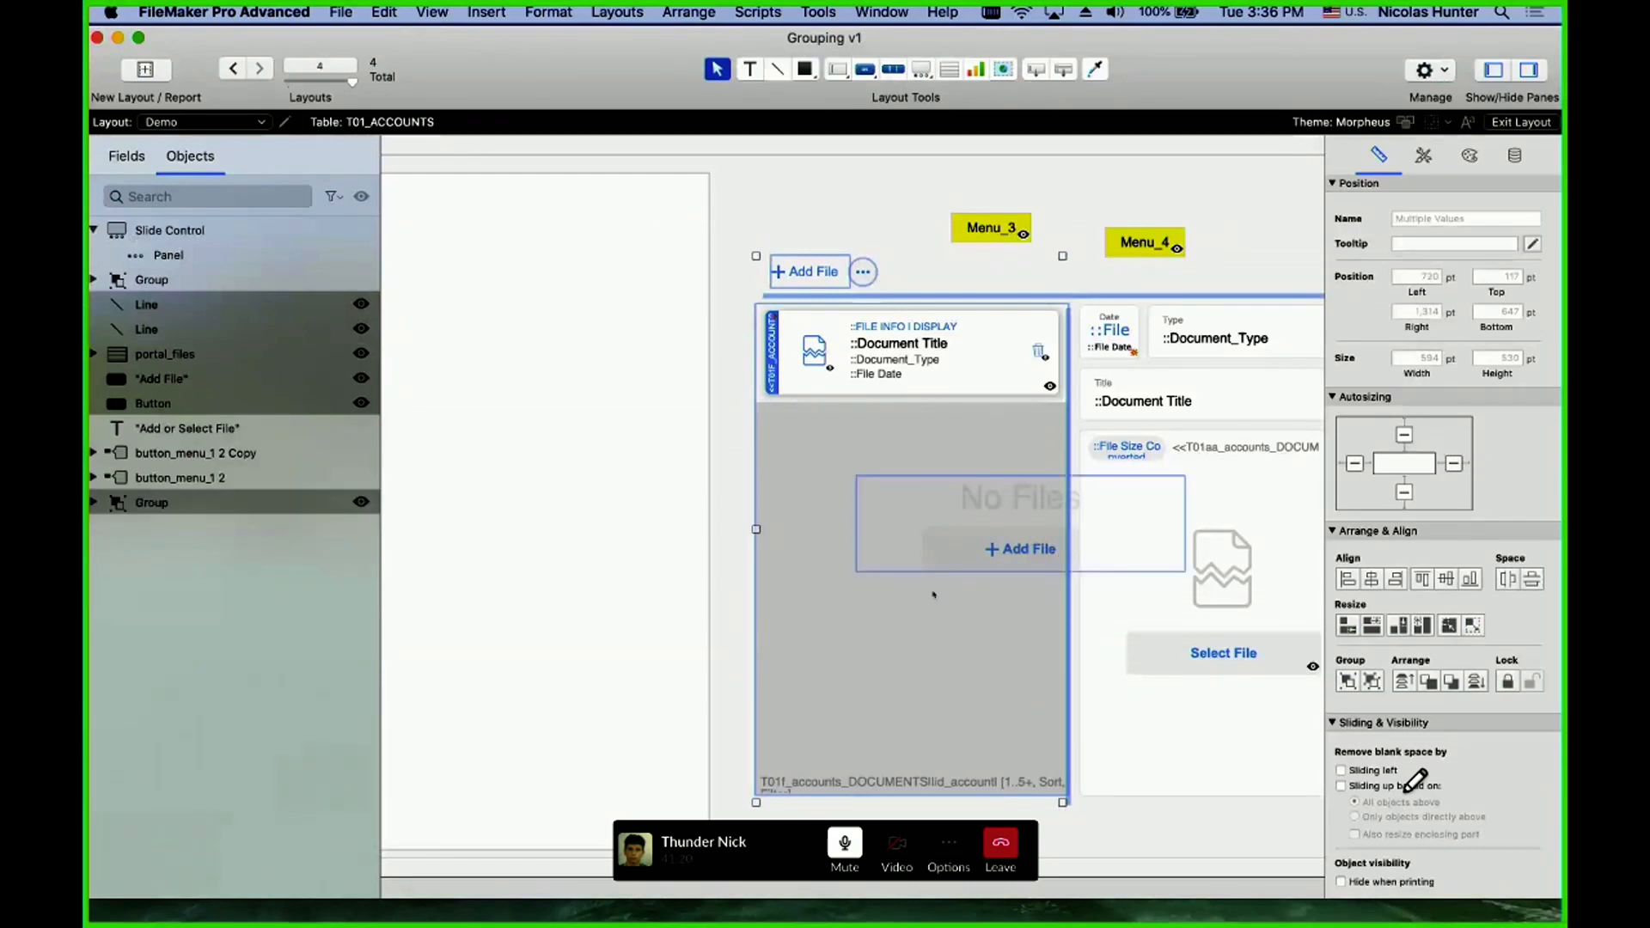
left_click_drag(934, 594, 680, 468)
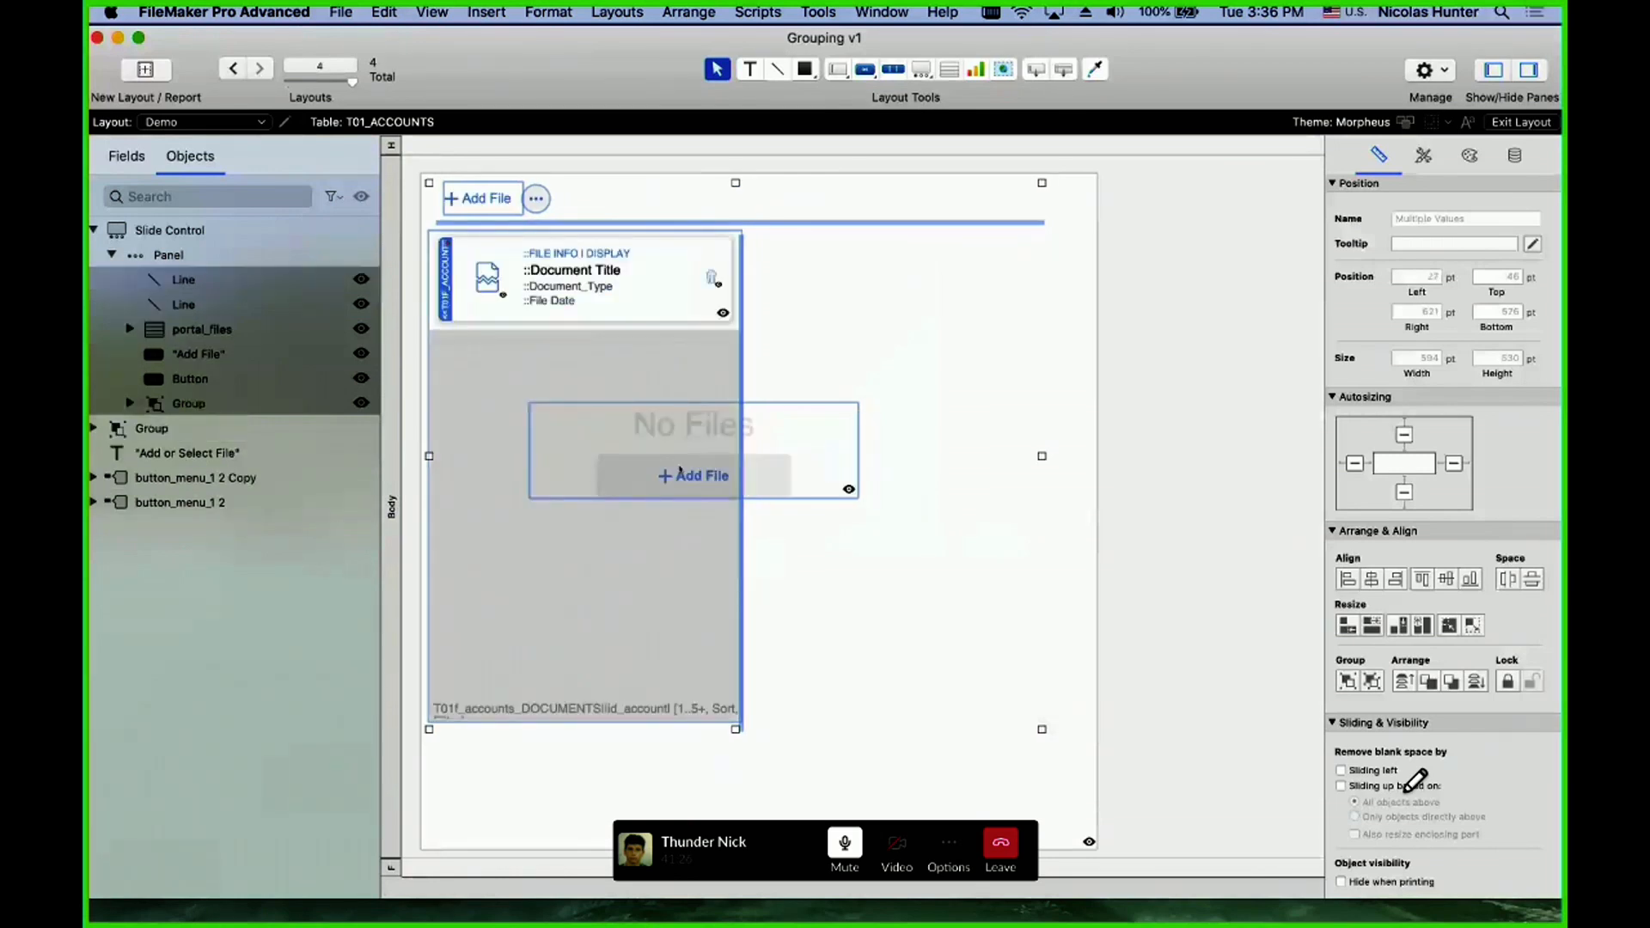
left_click(1159, 452)
- Nudge the slide control with its contents up and left to x 9 pt, y 27 pt and back to x 18 pt, y 36 pt
left_click(975, 498)
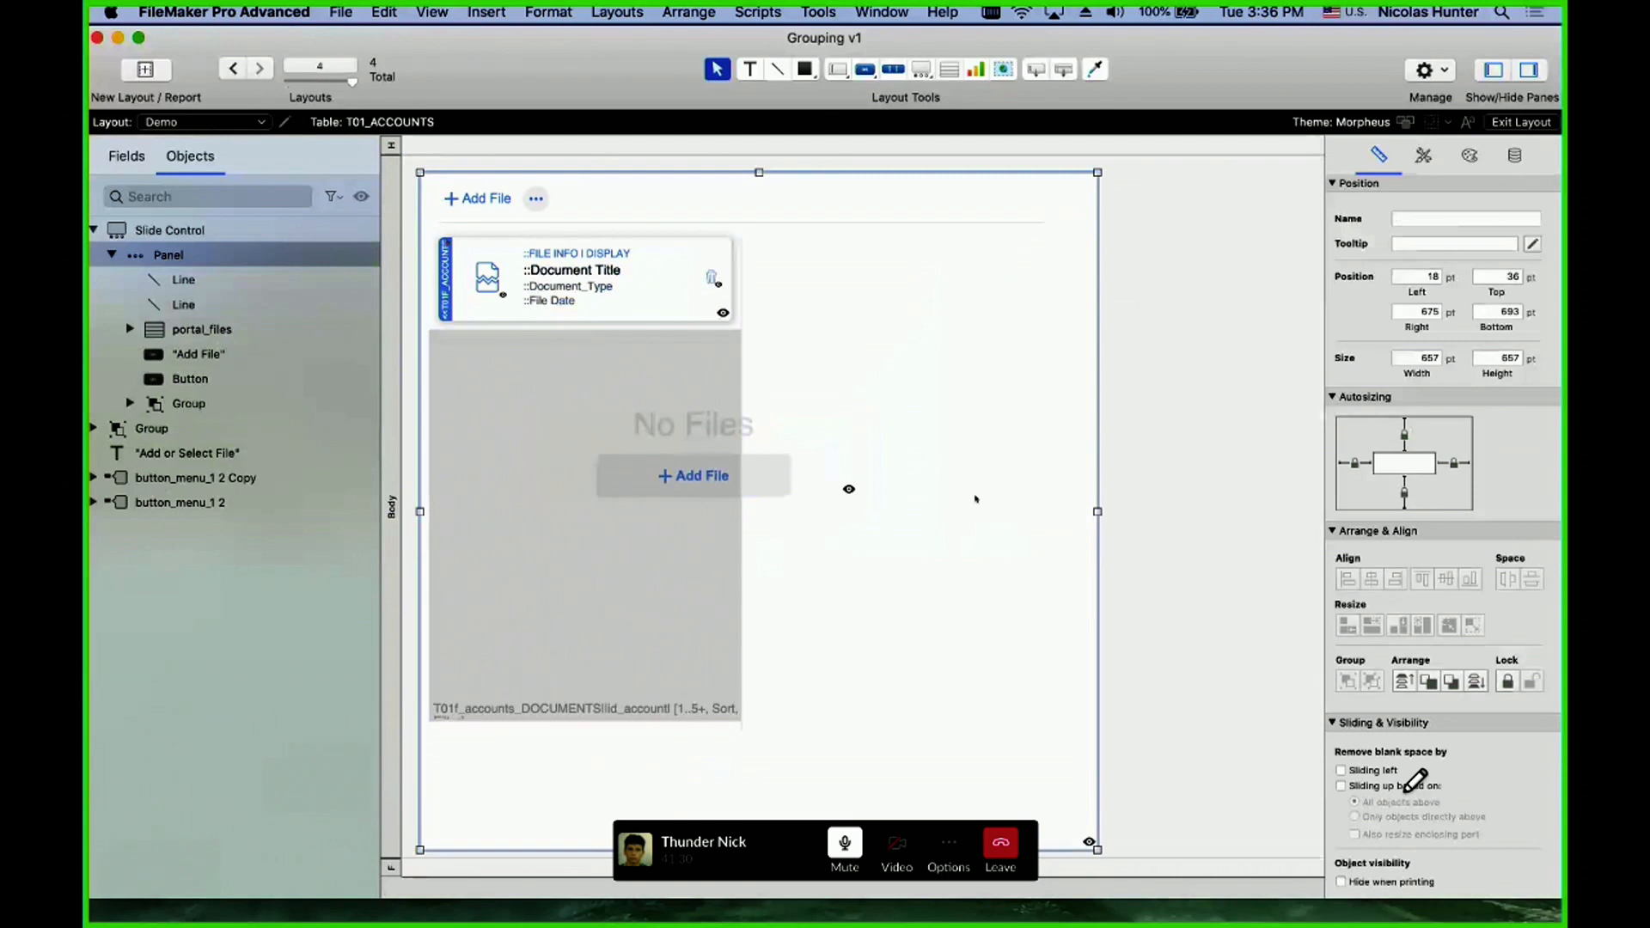
key("Up")
key("Up")
key("Up")
key("Up")
key("Up")
key("Up")
key("Up")
key("Up")
key("Up")
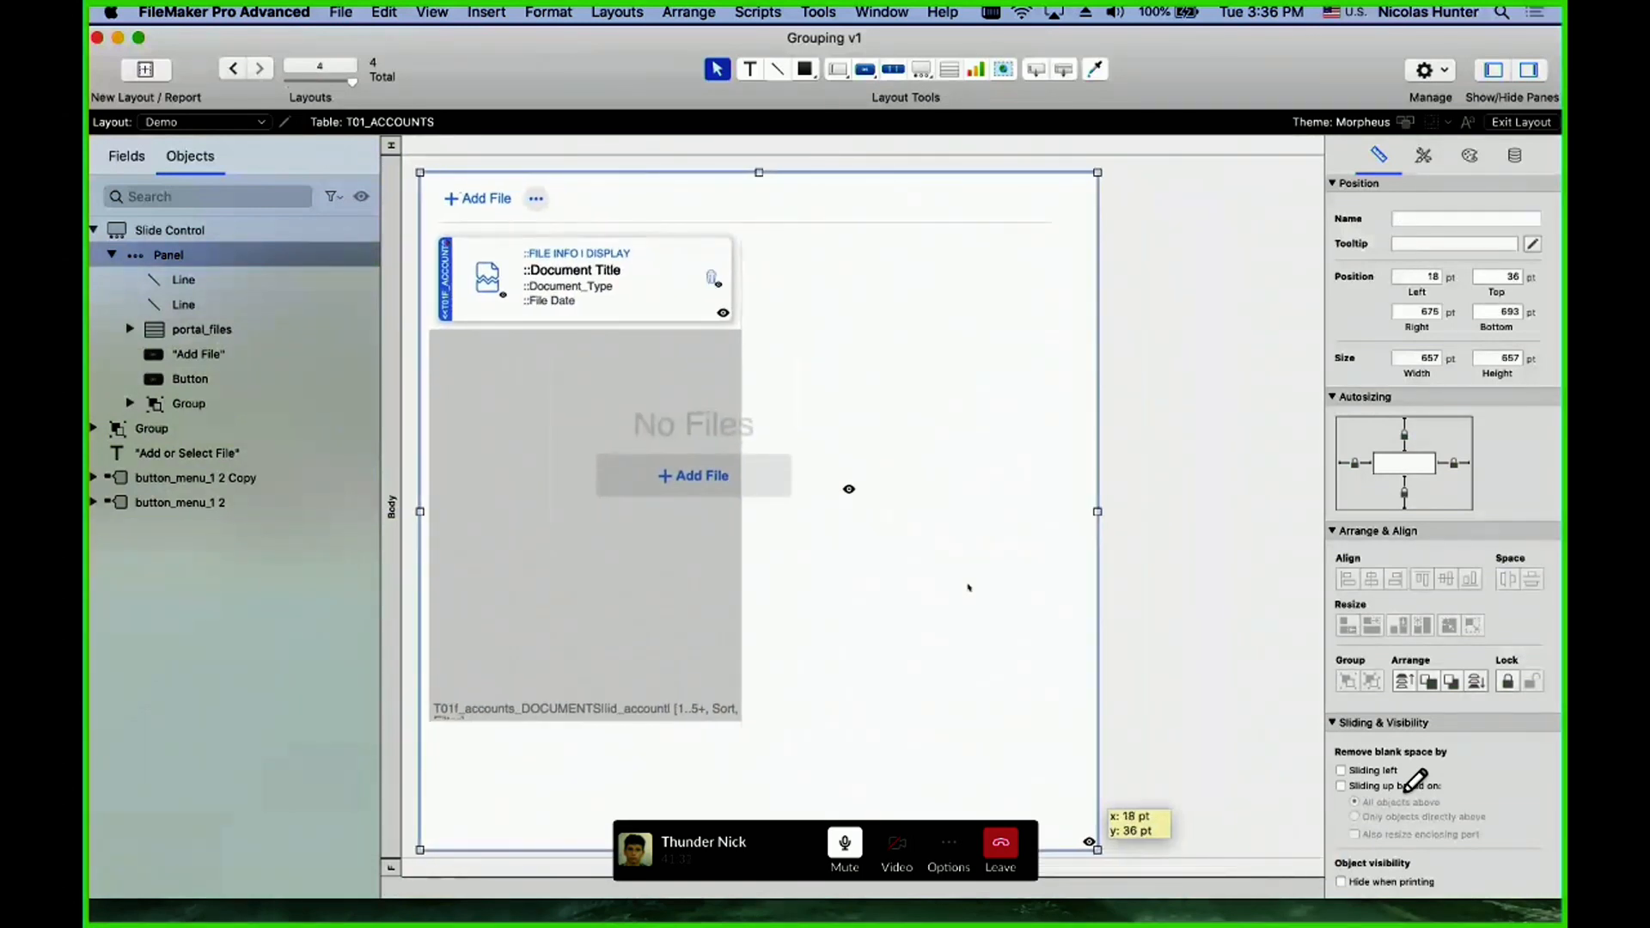
key("Down")
key("Down")
key("Down")
key("Down")
key("Down")
key("Down")
key("Down")
key("Down")
key("Down")
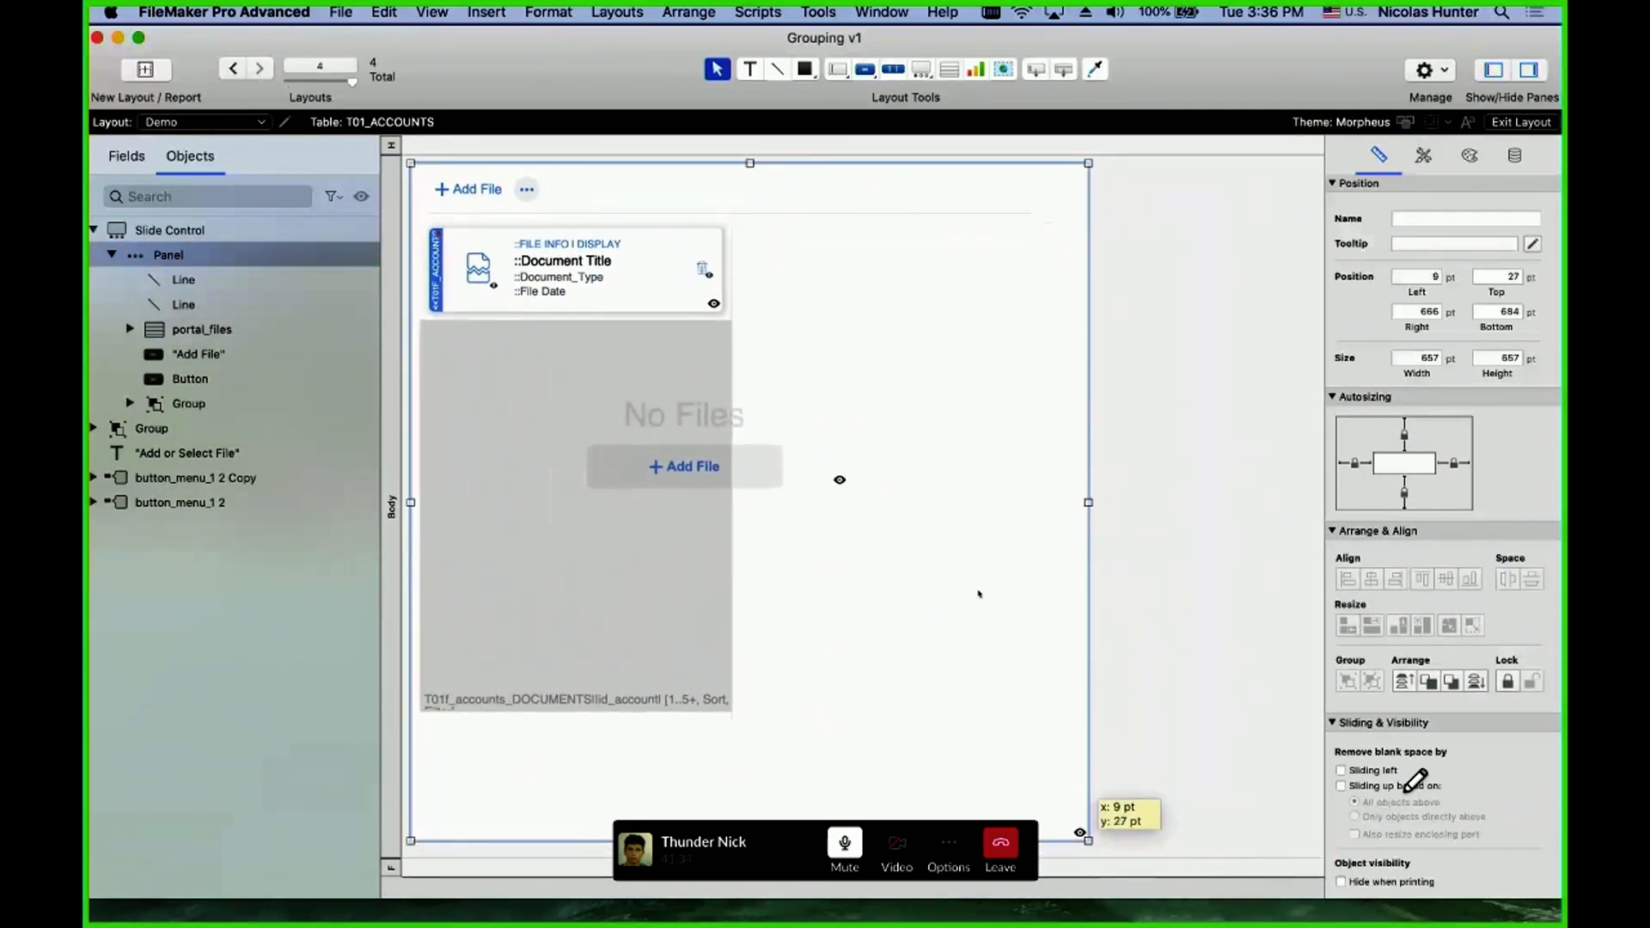
- Review the slide control's hide condition, and hide the slide control with its contents on the layout and show it again
left_click(1526, 166)
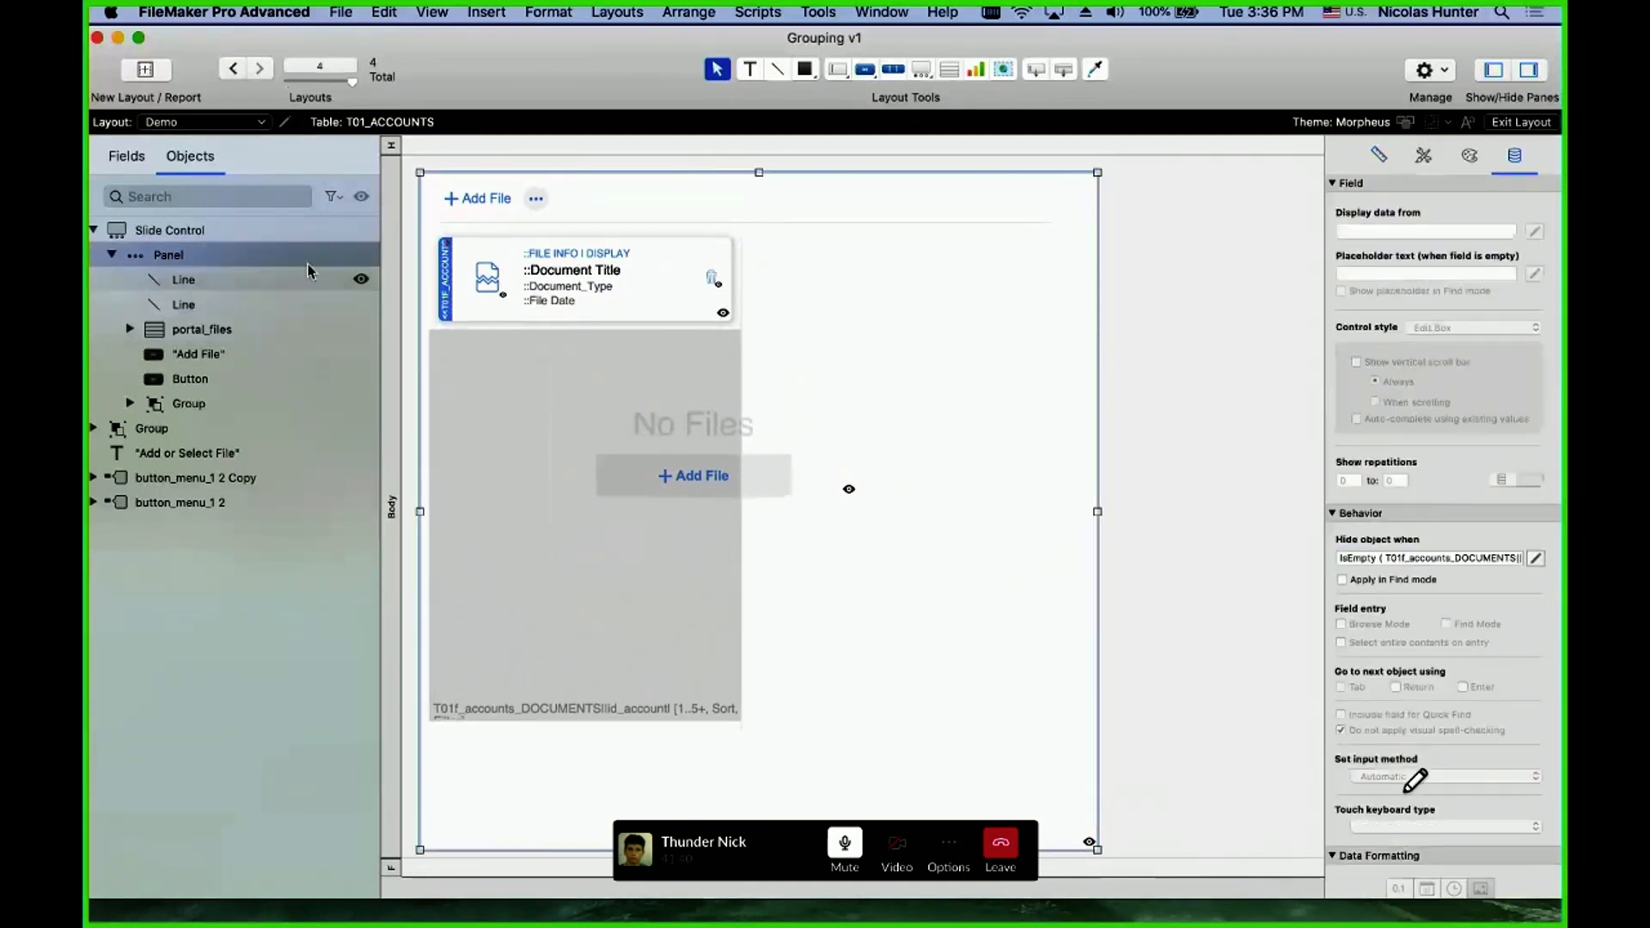
left_click(360, 230)
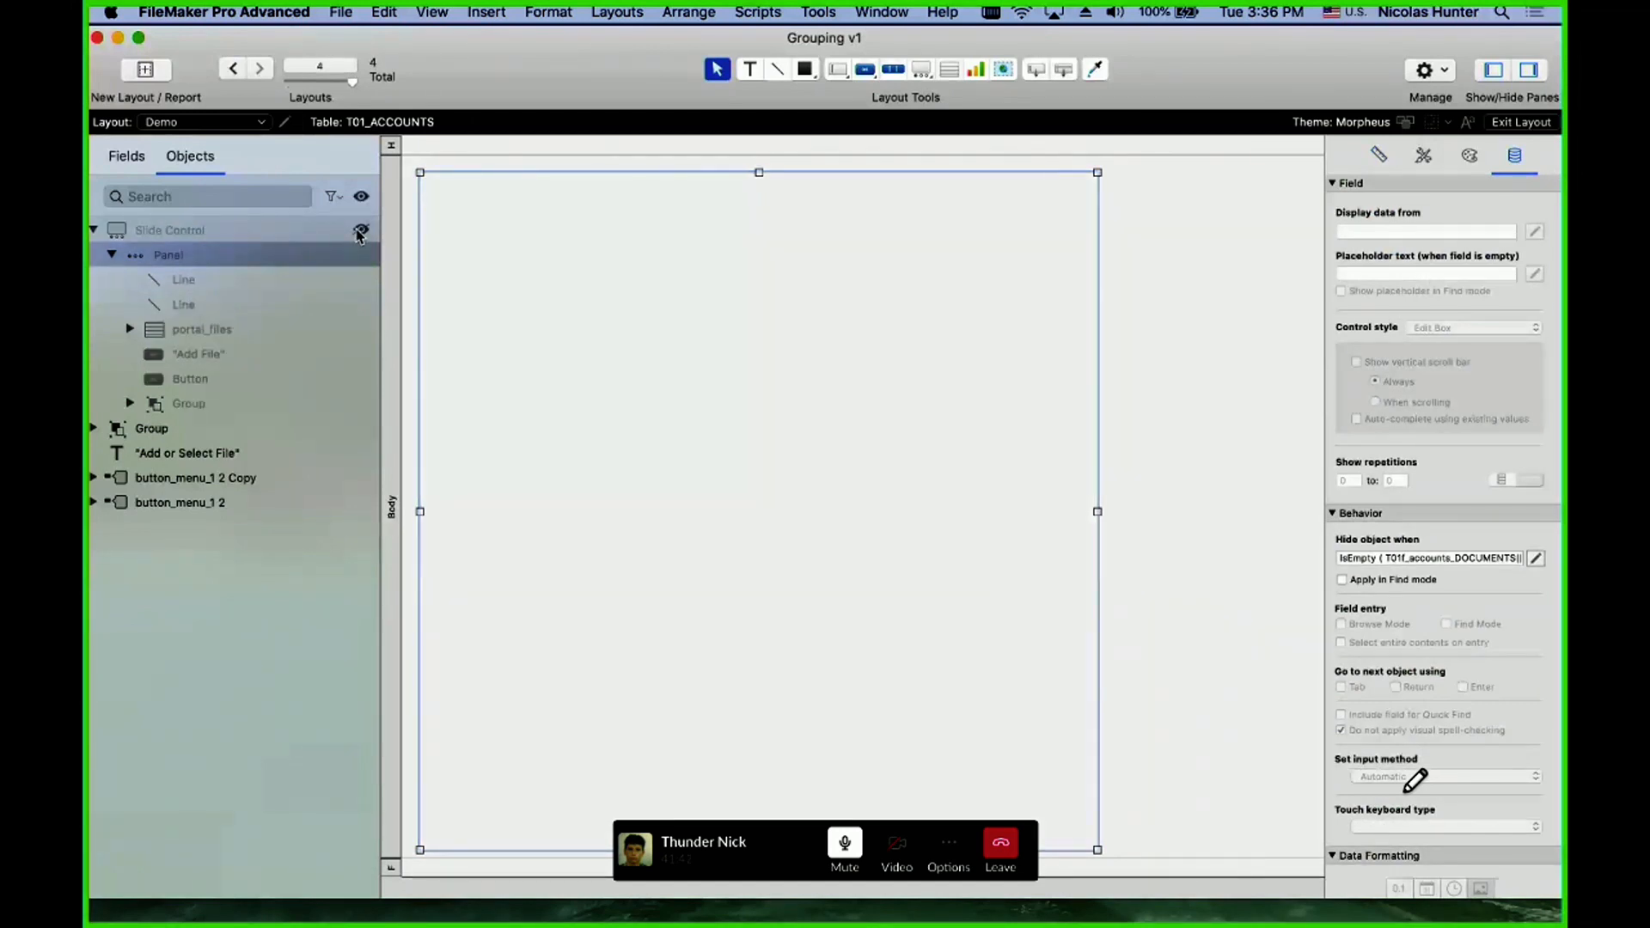
left_click(360, 230)
- Move the No Files group out of the slide control into the empty area to its right and reselect the slide control
left_click(657, 467)
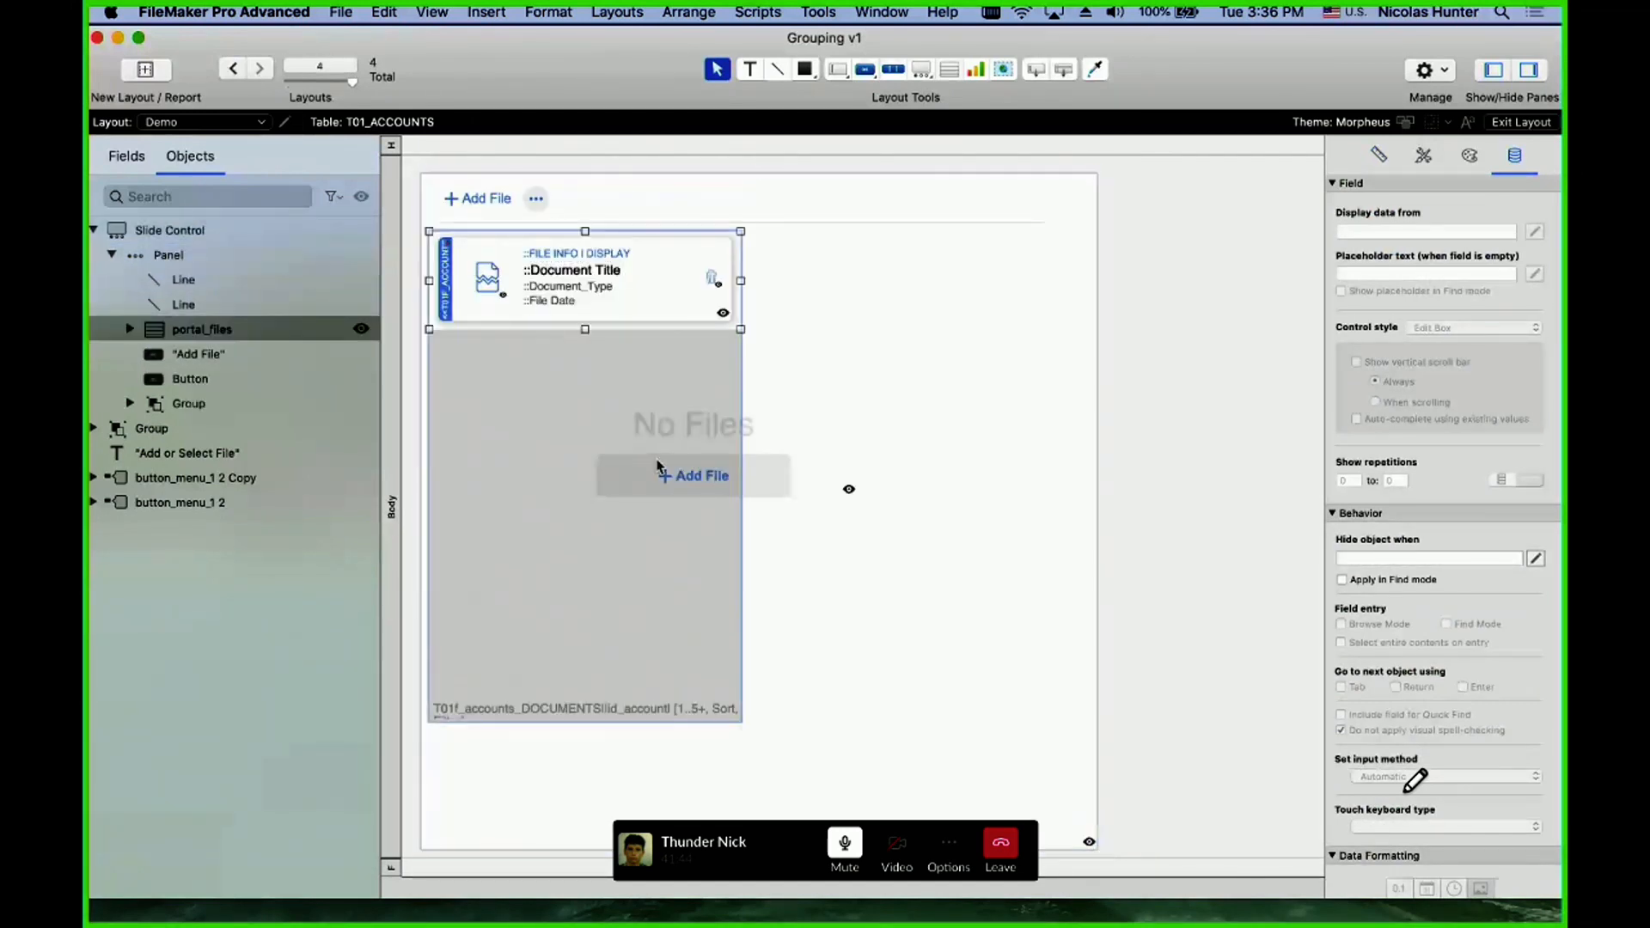
left_click(776, 473)
left_click_drag(777, 473, 1167, 499)
left_click(971, 519)
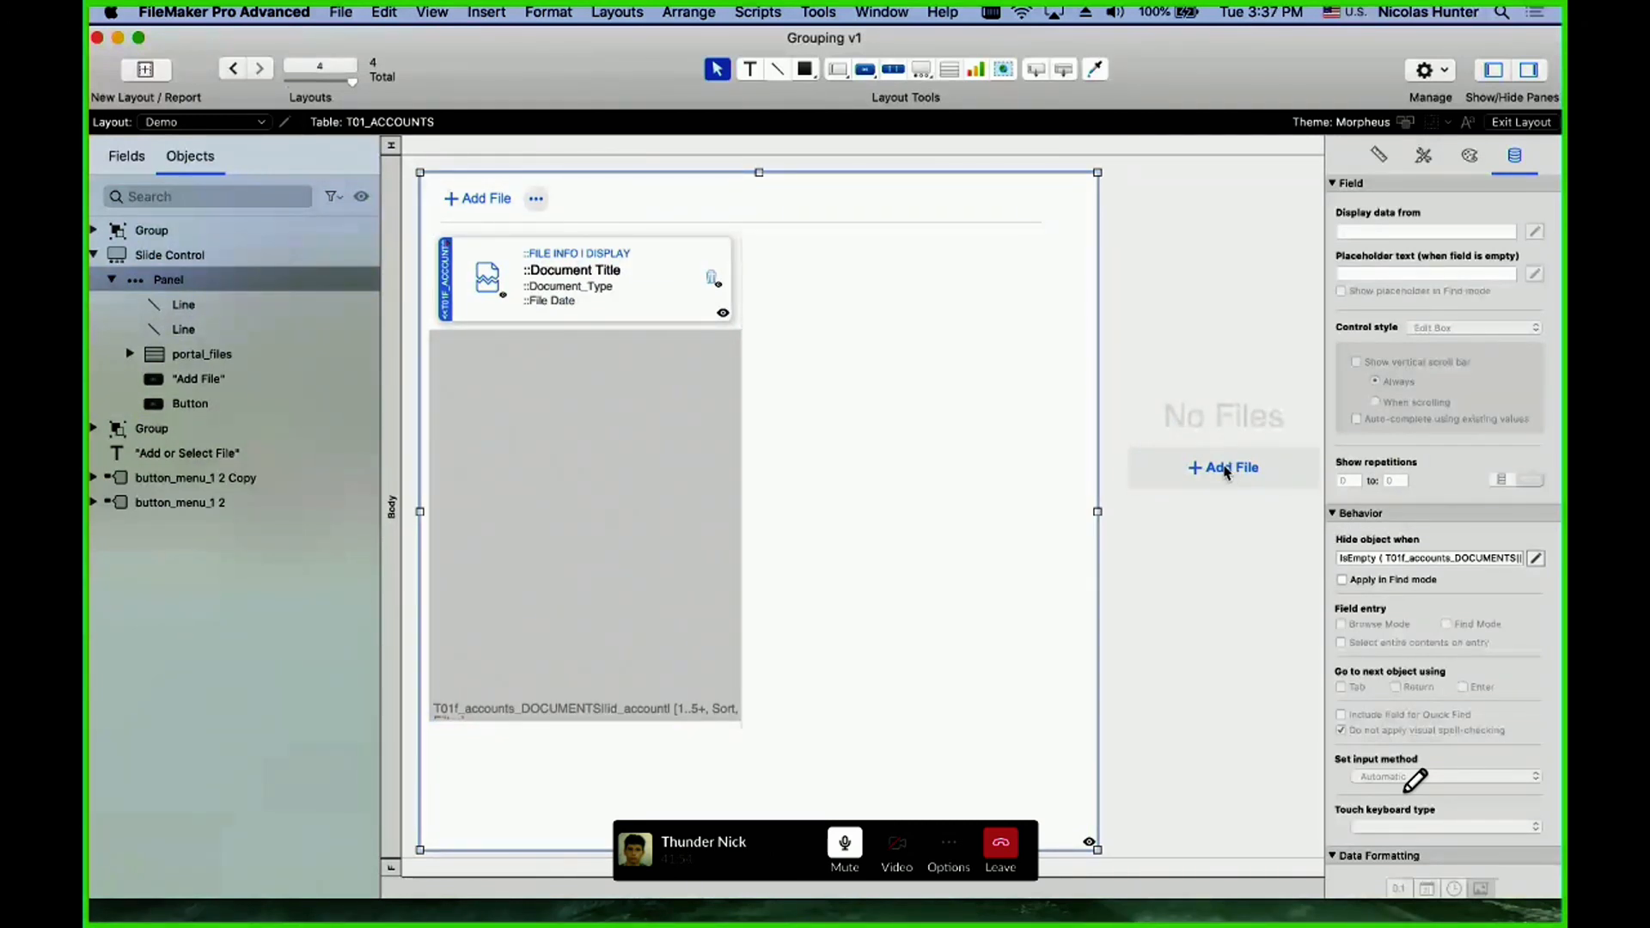
left_click_drag(1227, 471, 1181, 504)
left_click(939, 643)
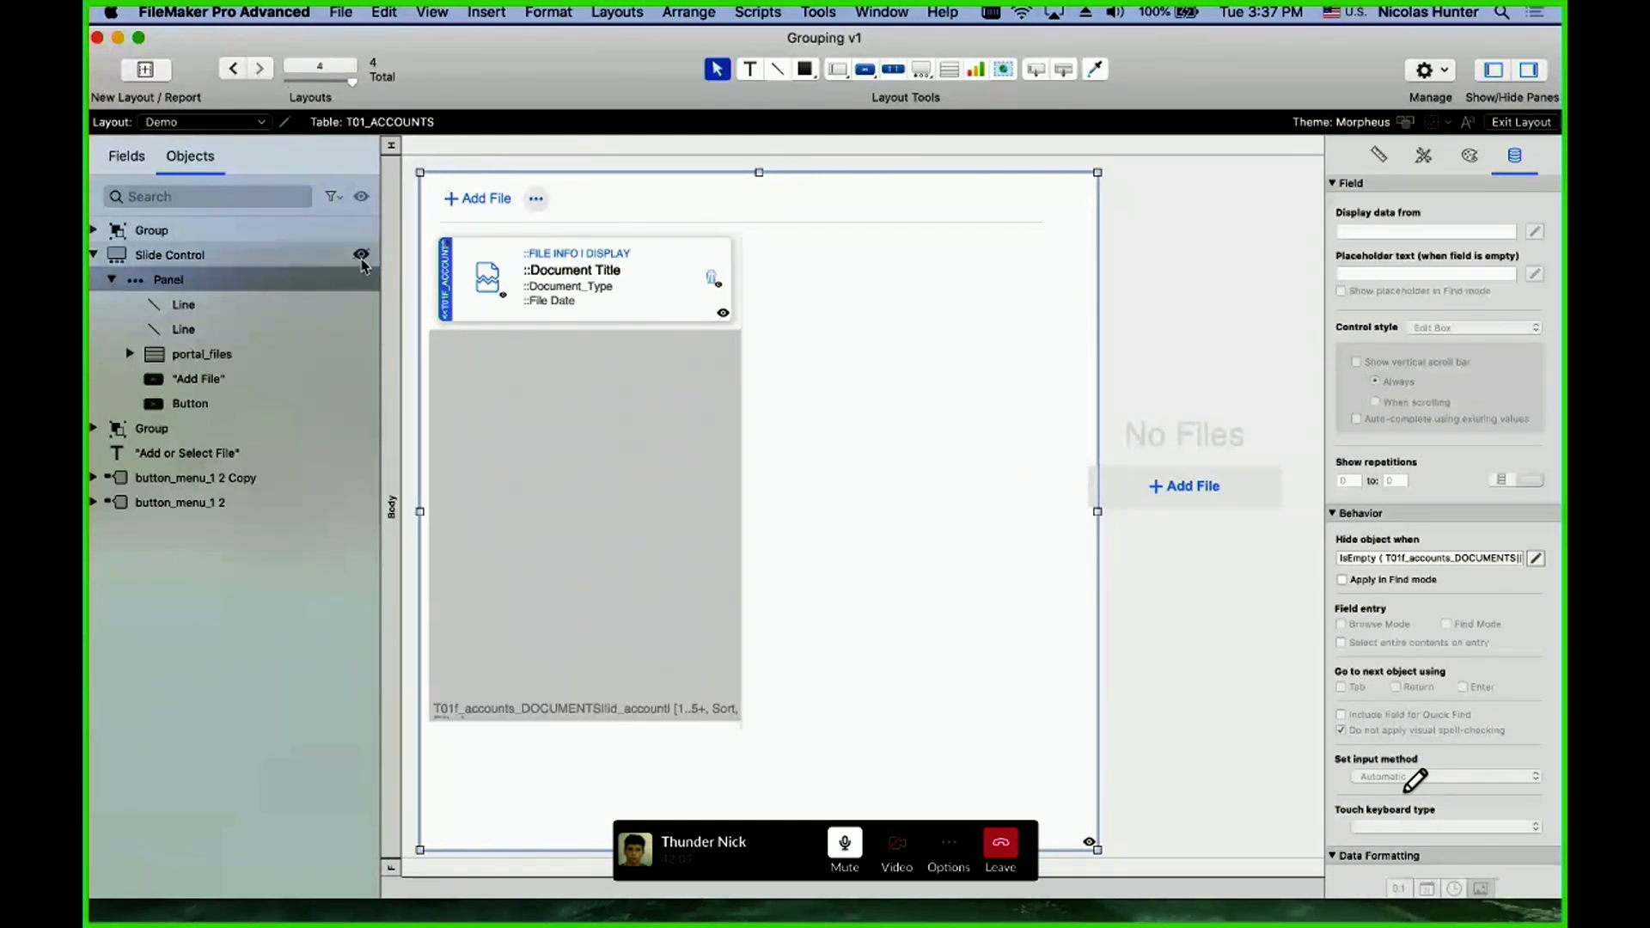
- Hide the slide control on the layout and place the No Files group in its empty area at x 189 pt, y 269 pt
left_click(360, 257)
left_click_drag(1182, 509, 760, 509)
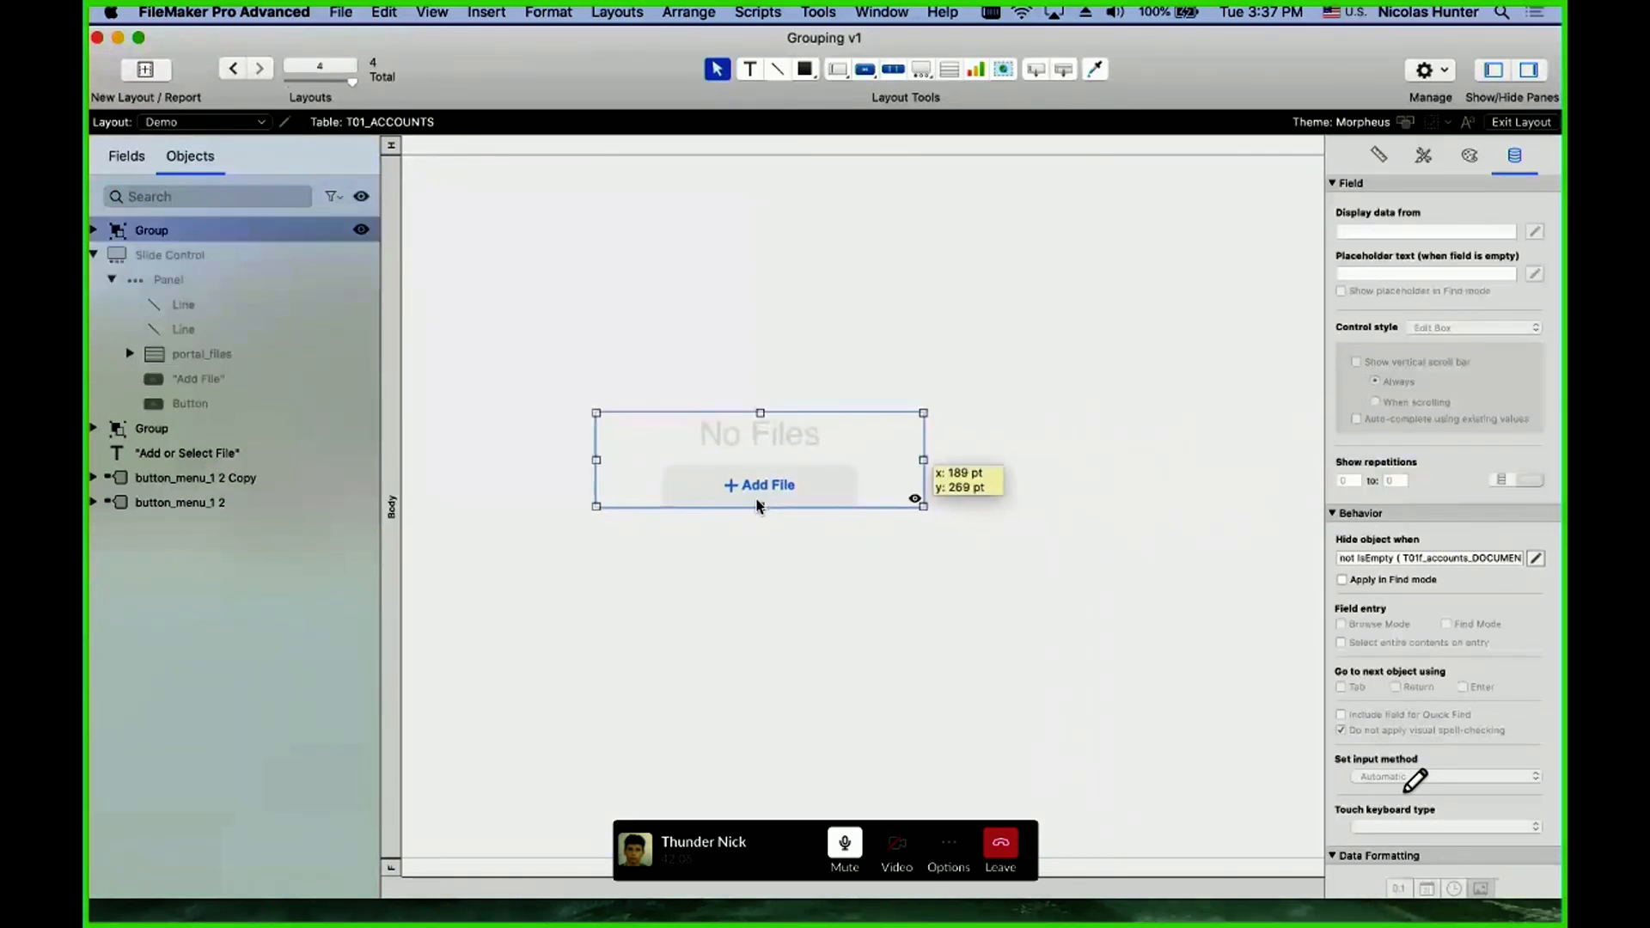
- Alternate the layout visibility of the No Files group and the slide control, and move the group back out to the right
left_click(361, 230)
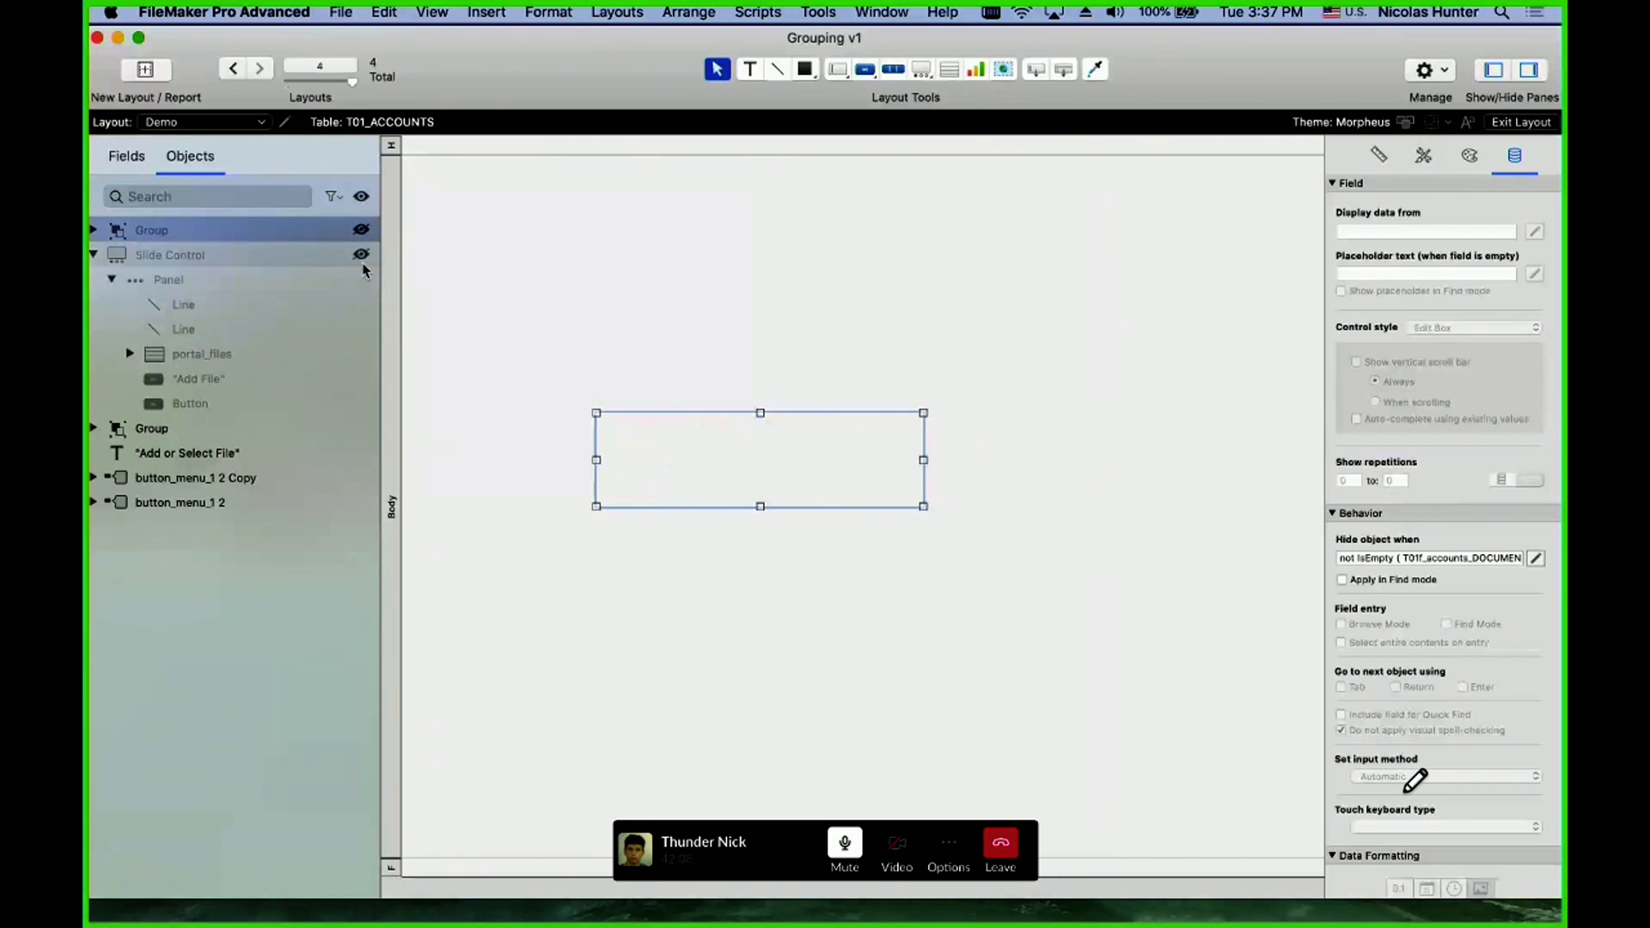
left_click(361, 256)
left_click(361, 256)
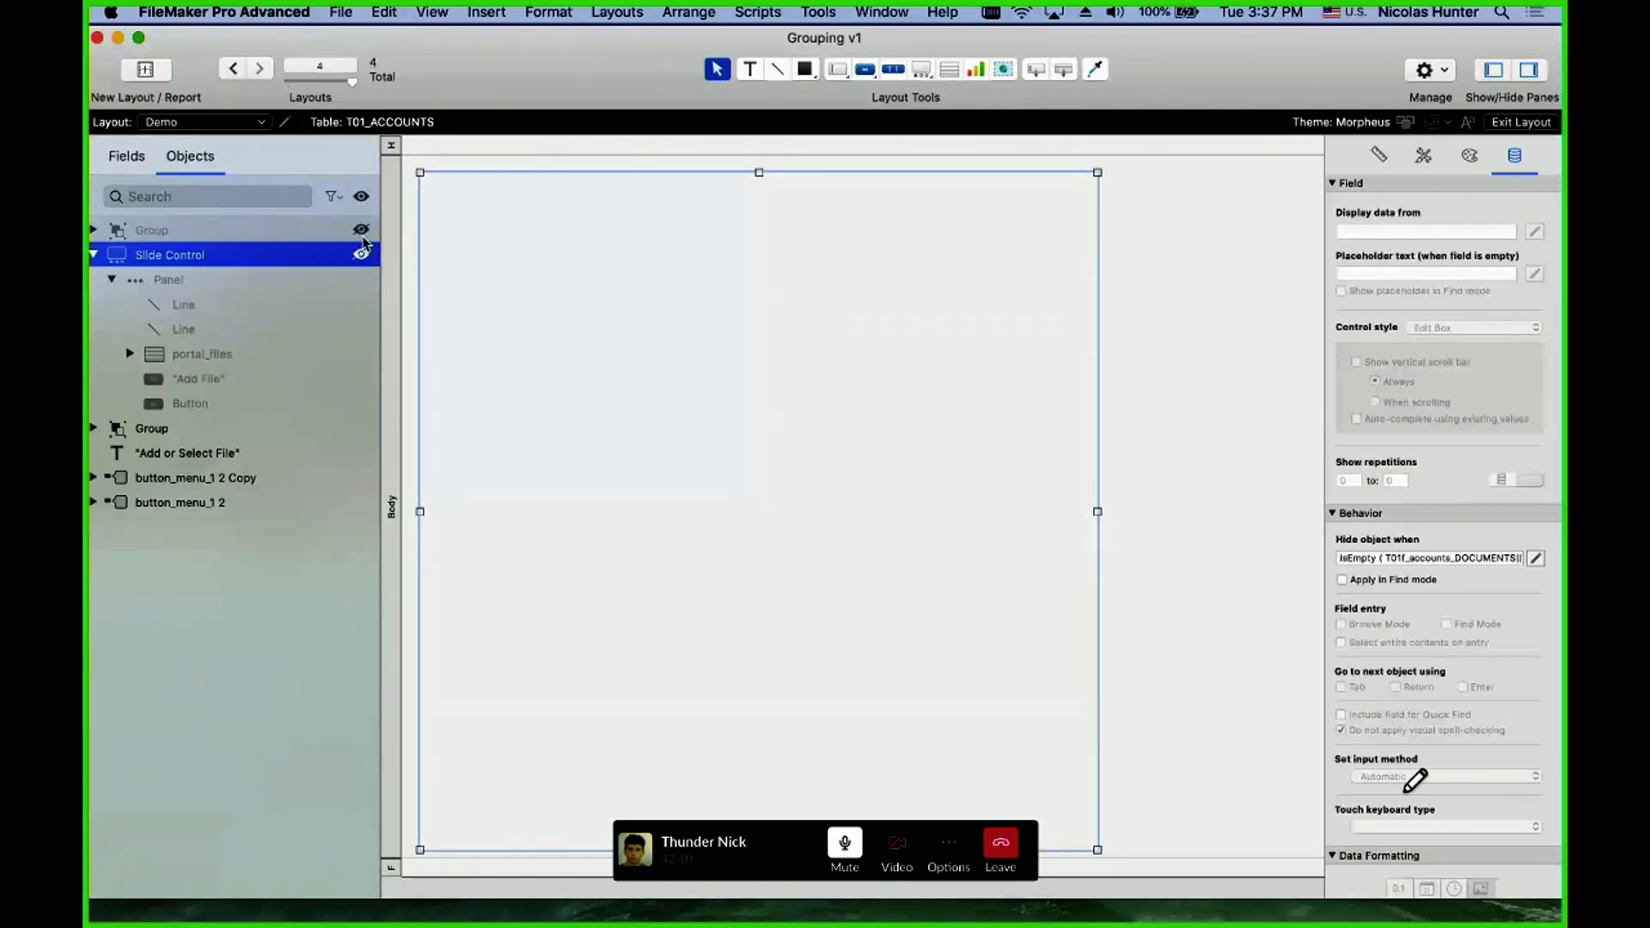
left_click(361, 230)
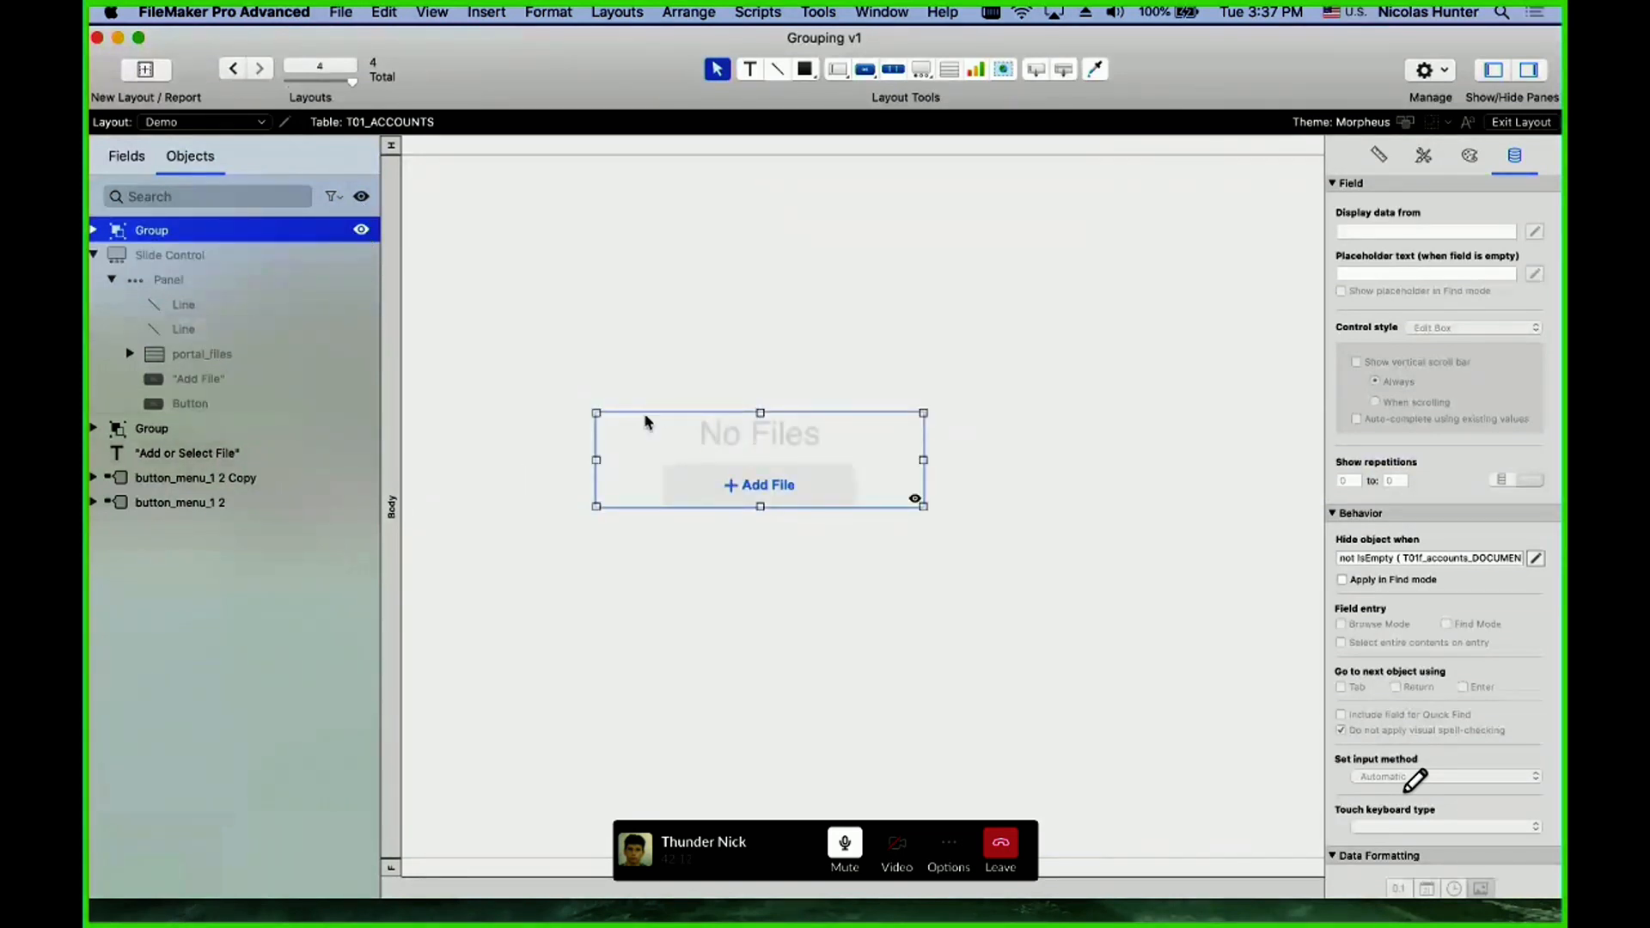
left_click_drag(751, 486, 1316, 654)
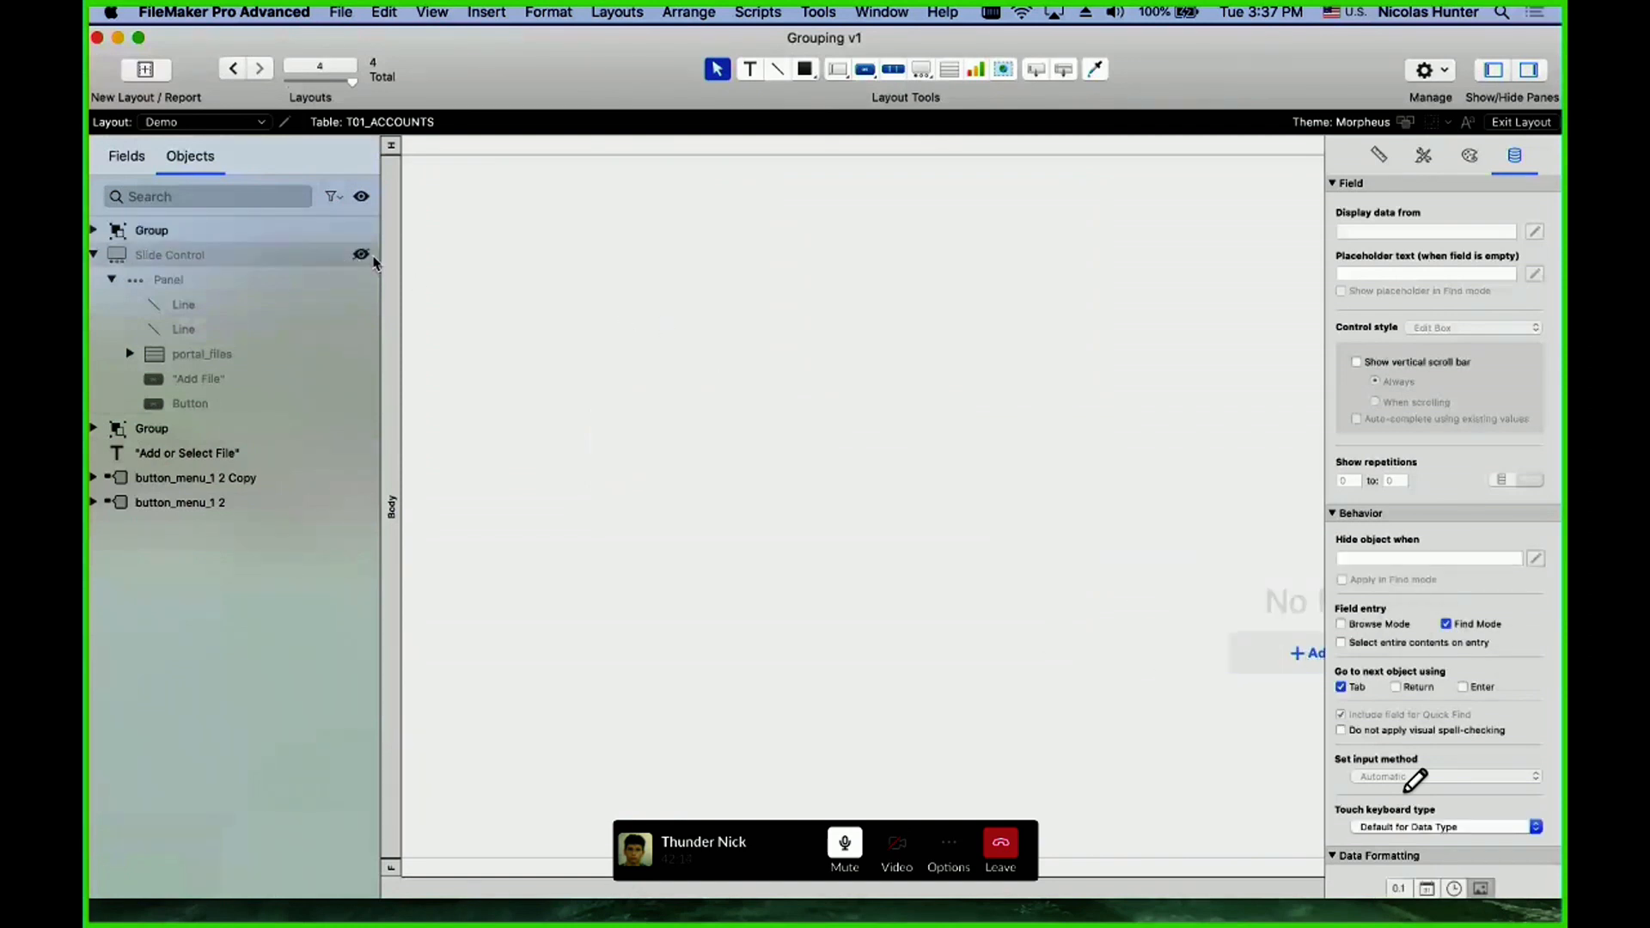
- Show the slide control on the layout, try placing the No Files group over it, and move the group back out to the right
left_click(373, 260)
left_click(359, 256)
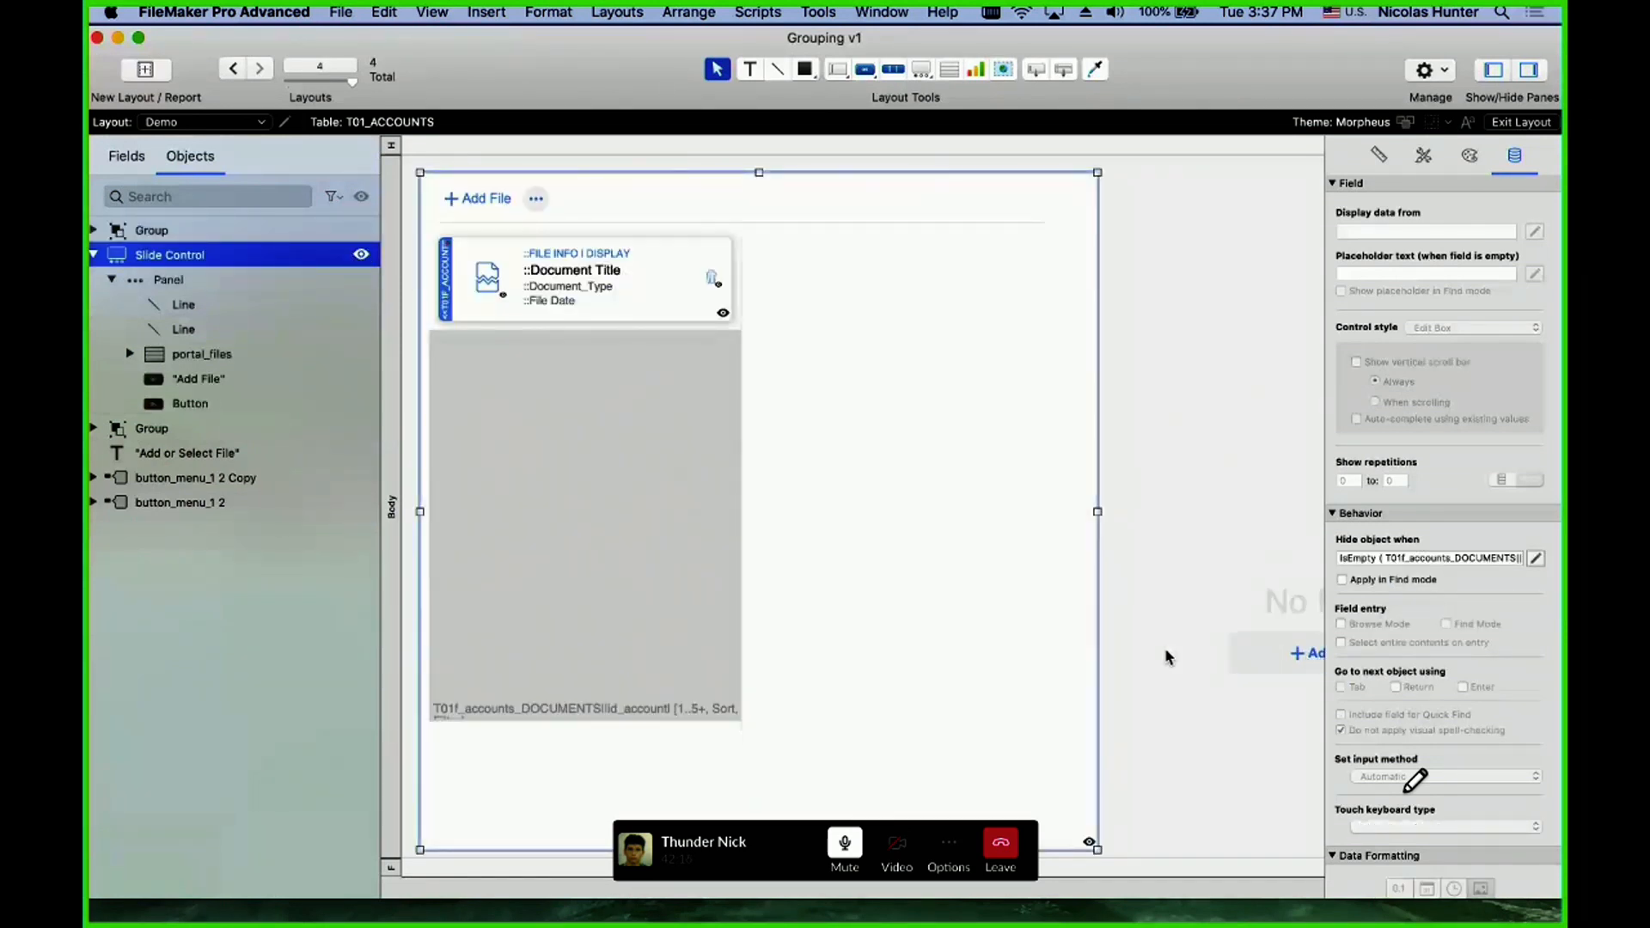
left_click_drag(1265, 653, 720, 487)
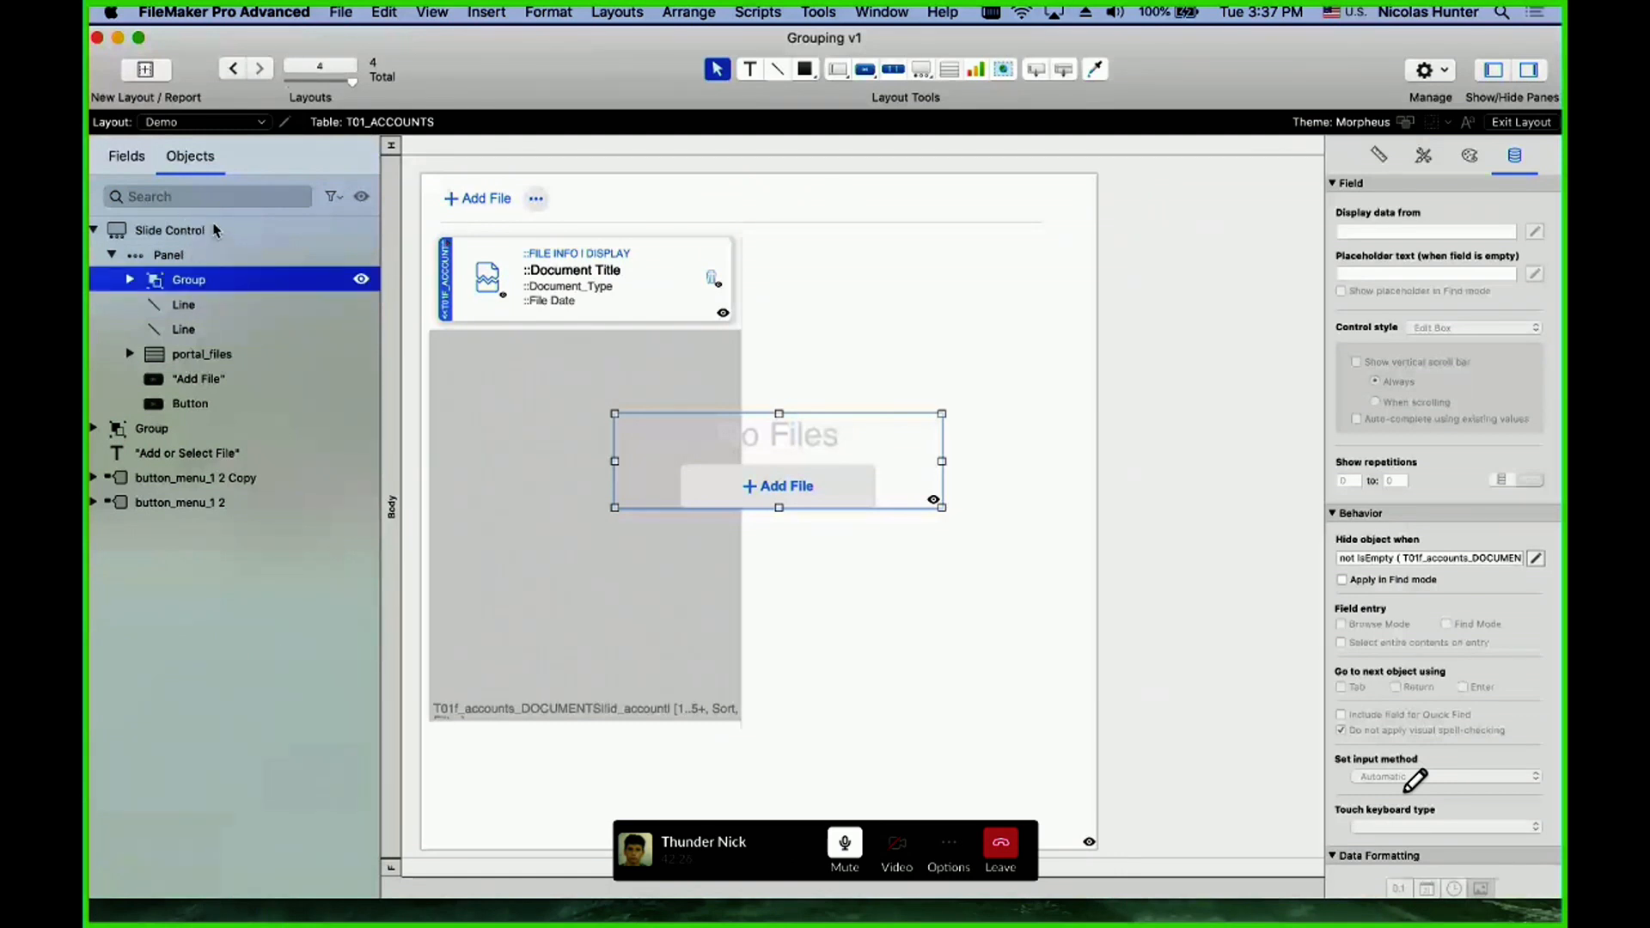
left_click_drag(782, 485, 1231, 548)
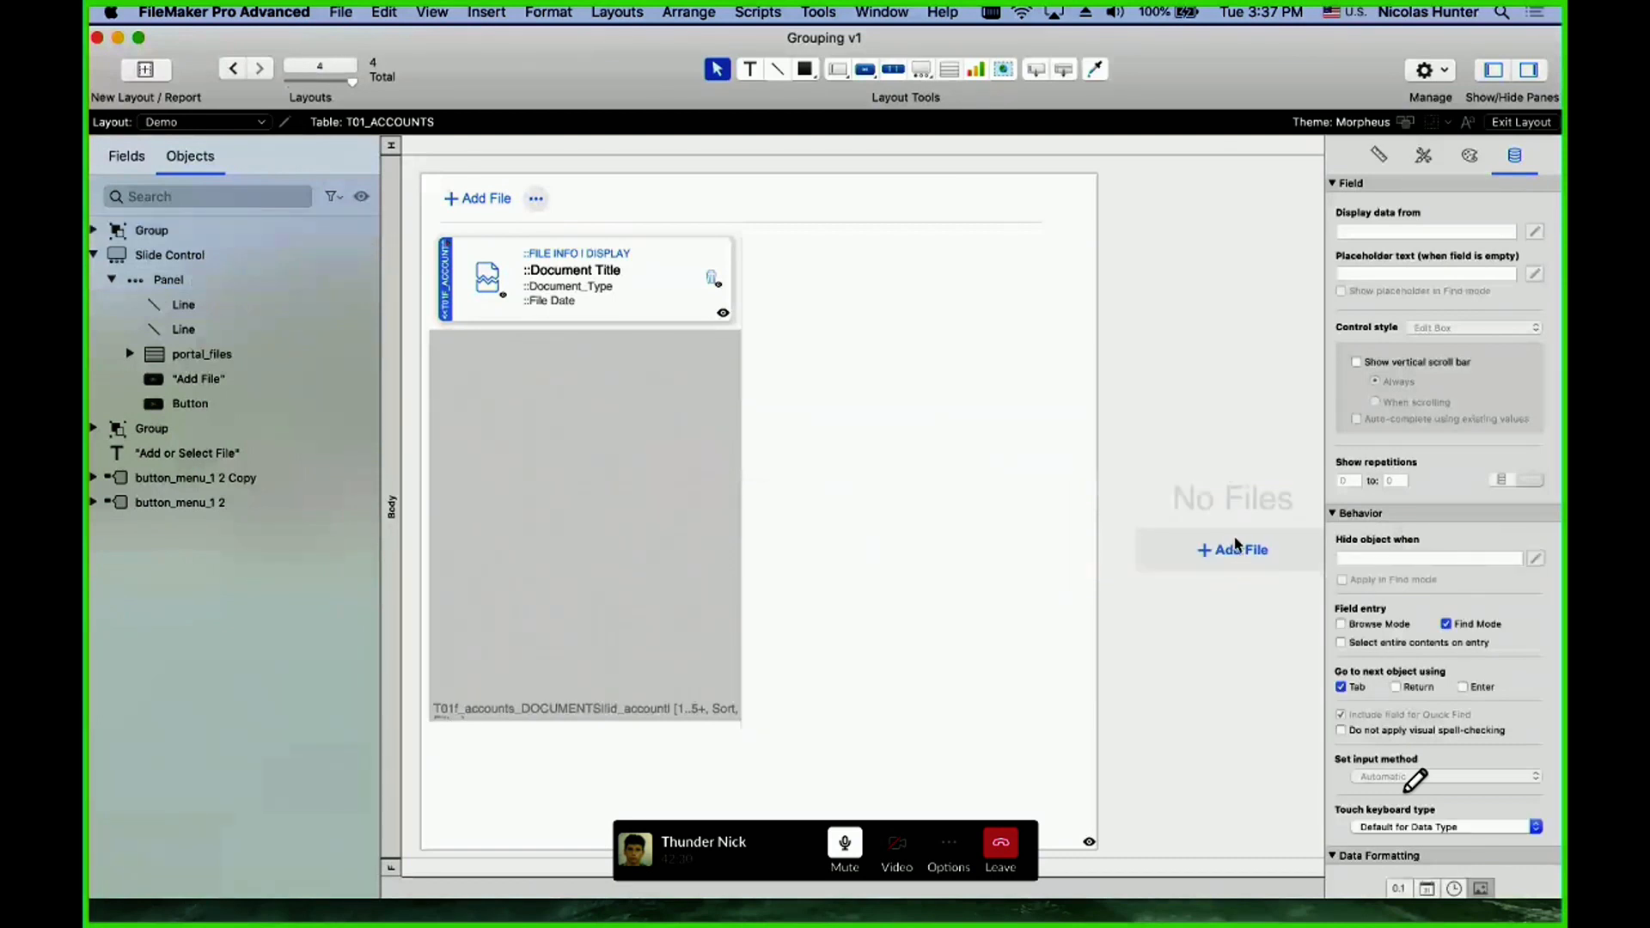
- Hide the slide control on the layout and place the No Files group in the middle of its empty area
left_click(837, 557)
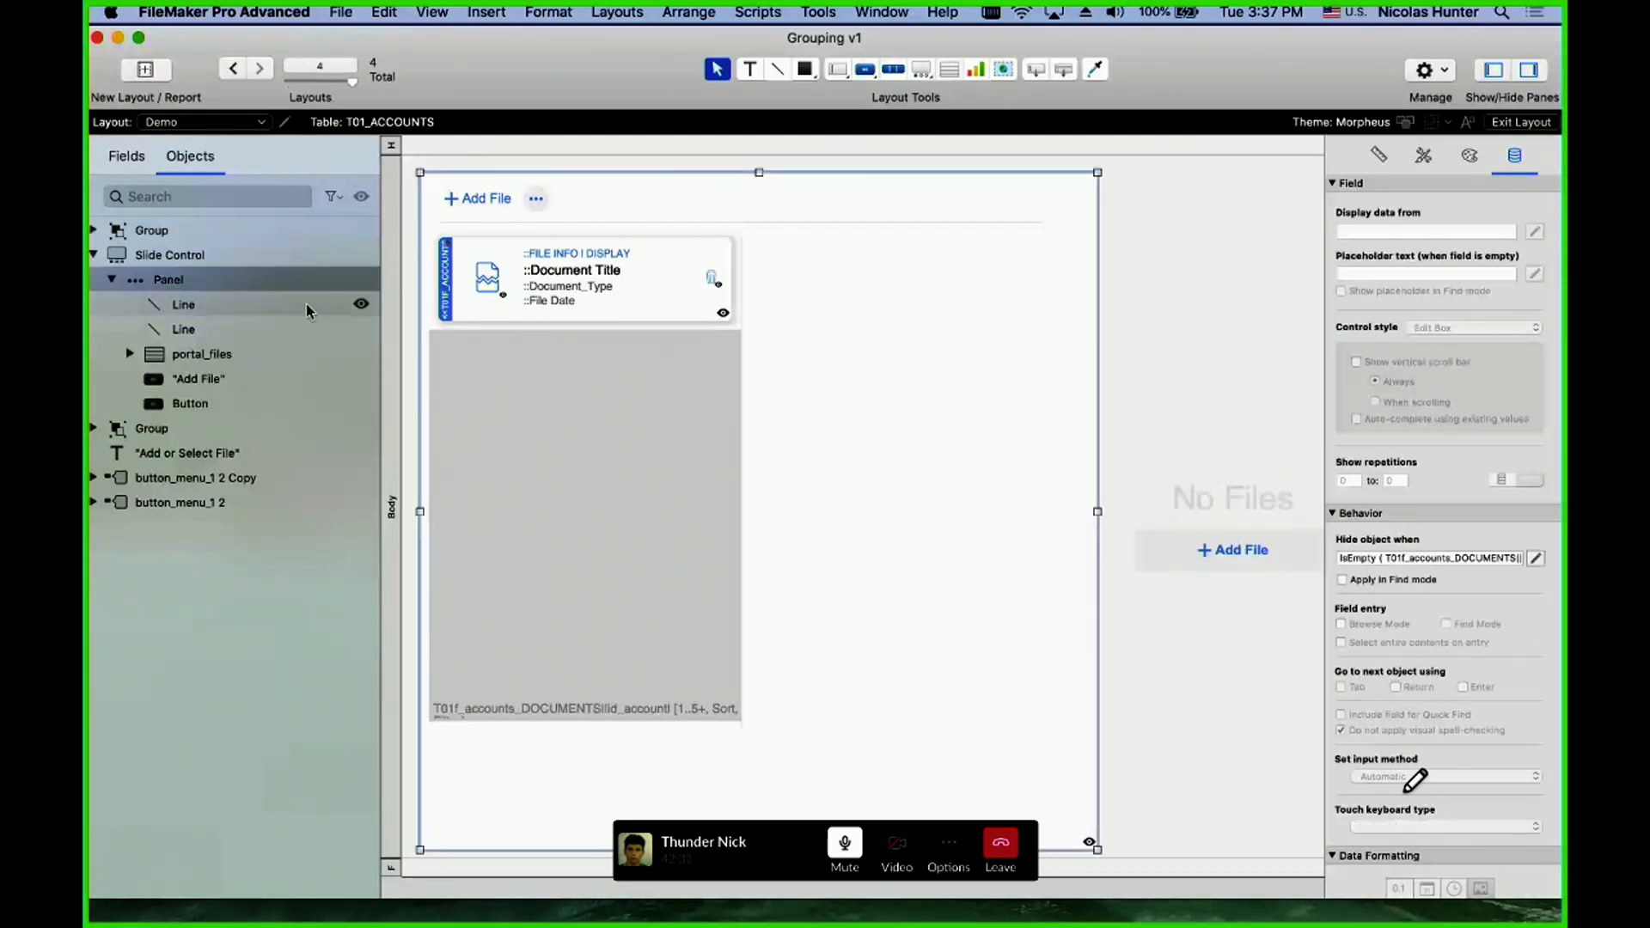
left_click(361, 254)
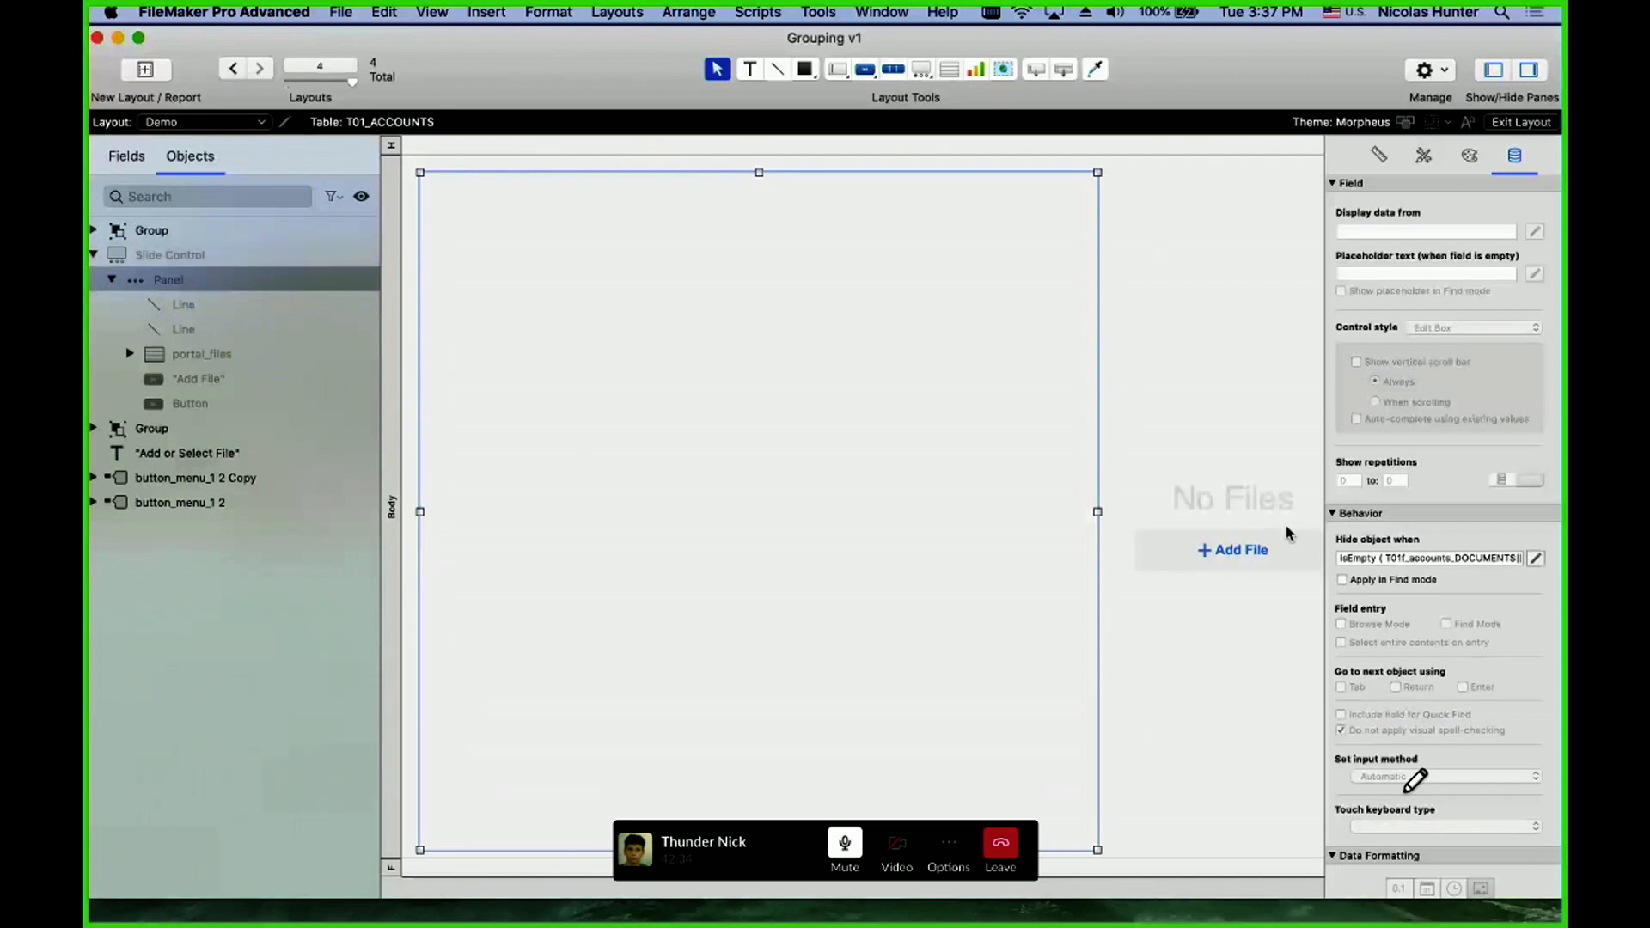
left_click_drag(1262, 545, 797, 477)
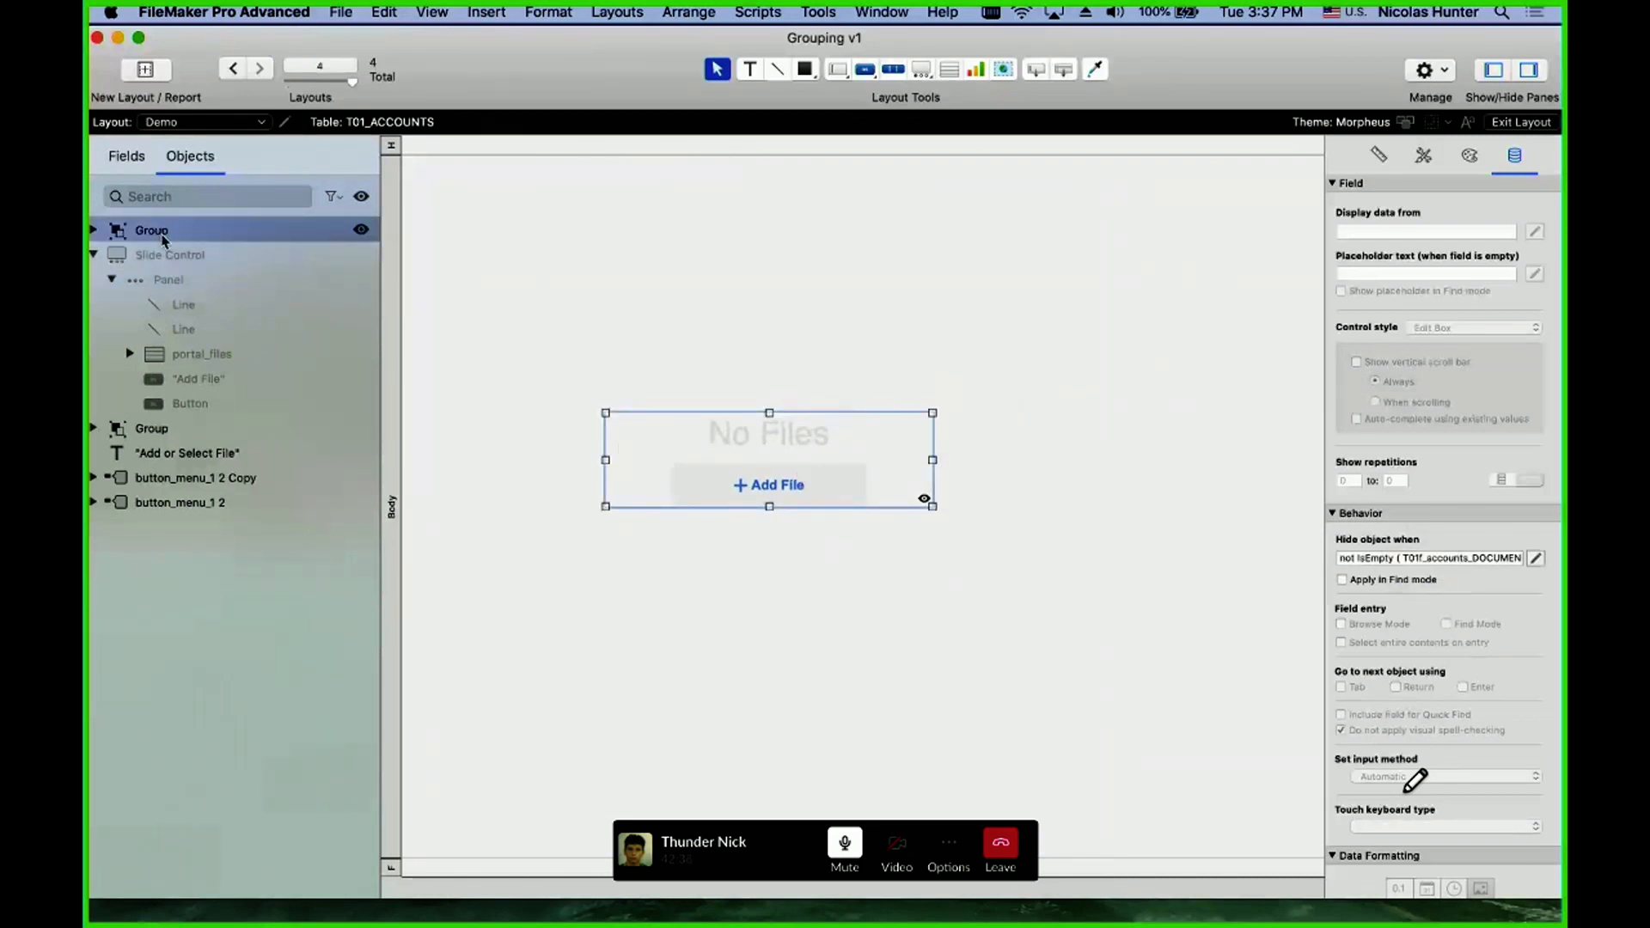
- Move the No Files group directly below the slide control in the object order, and try sending it to the back
left_click_drag(115, 230, 102, 421)
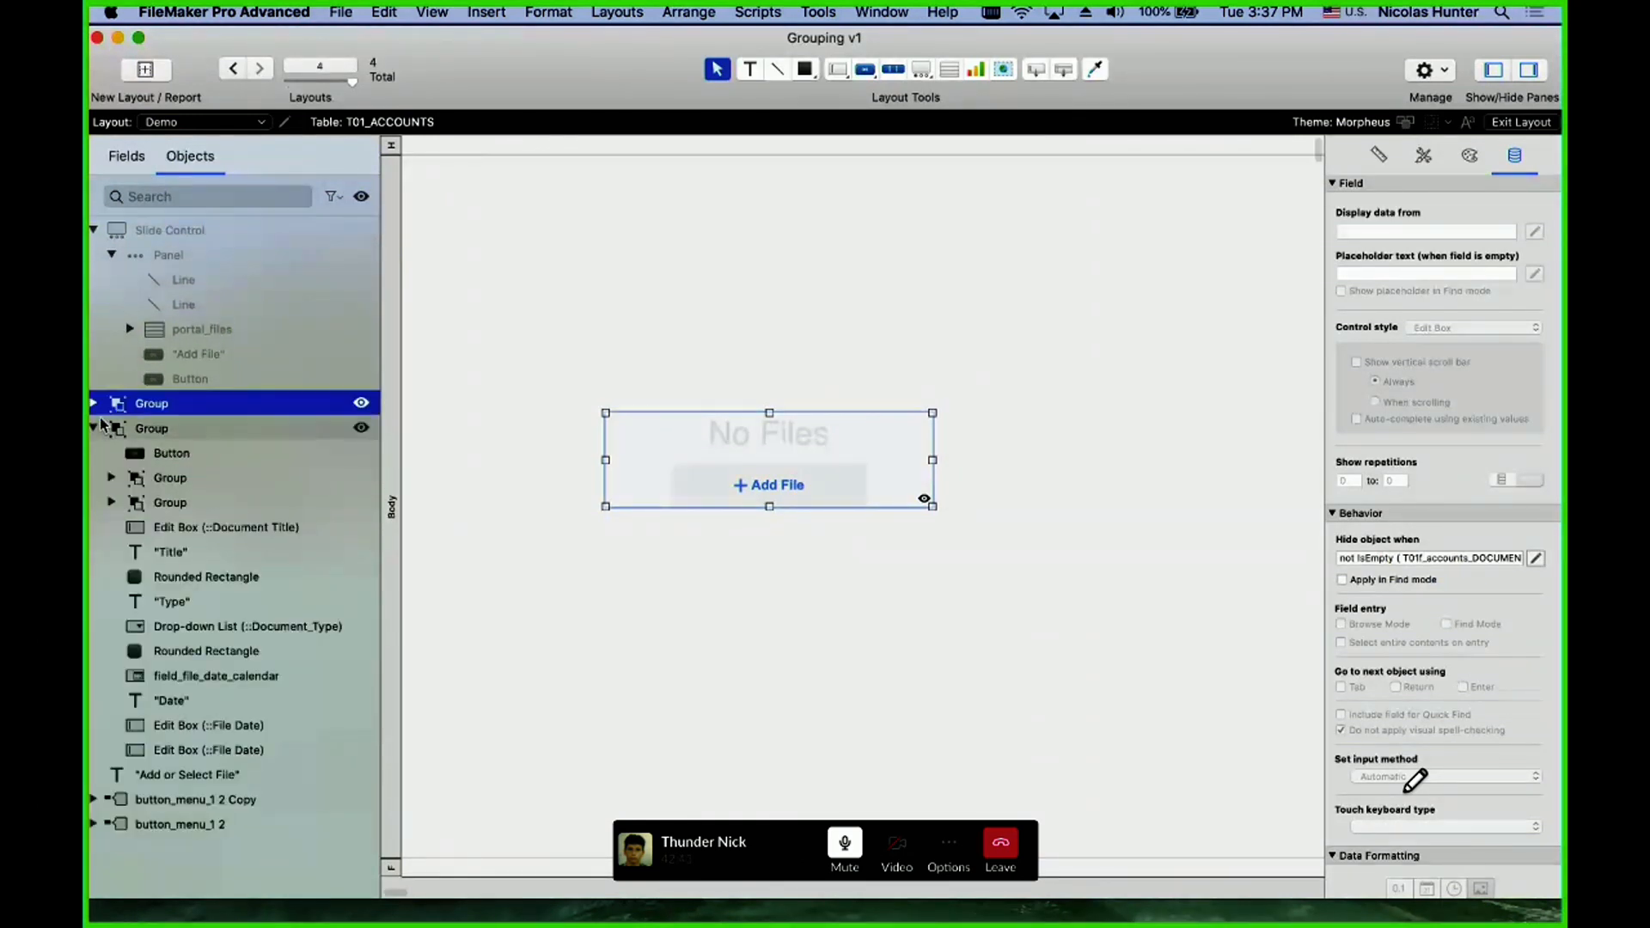
left_click(129, 225)
left_click(126, 403)
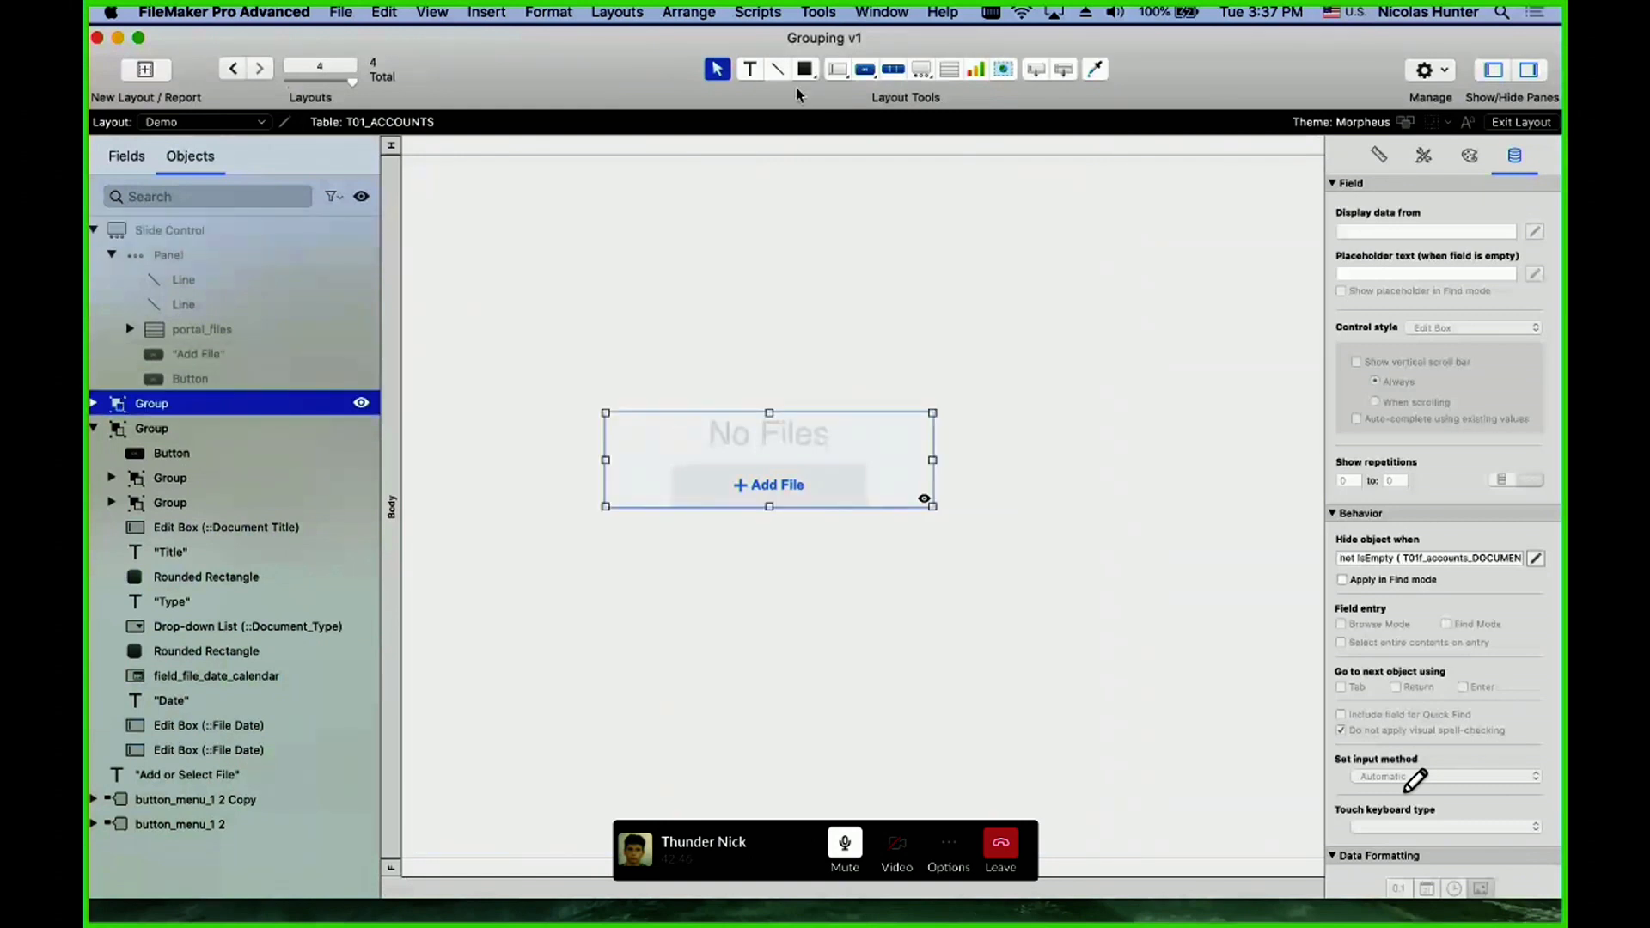
left_click(638, 11)
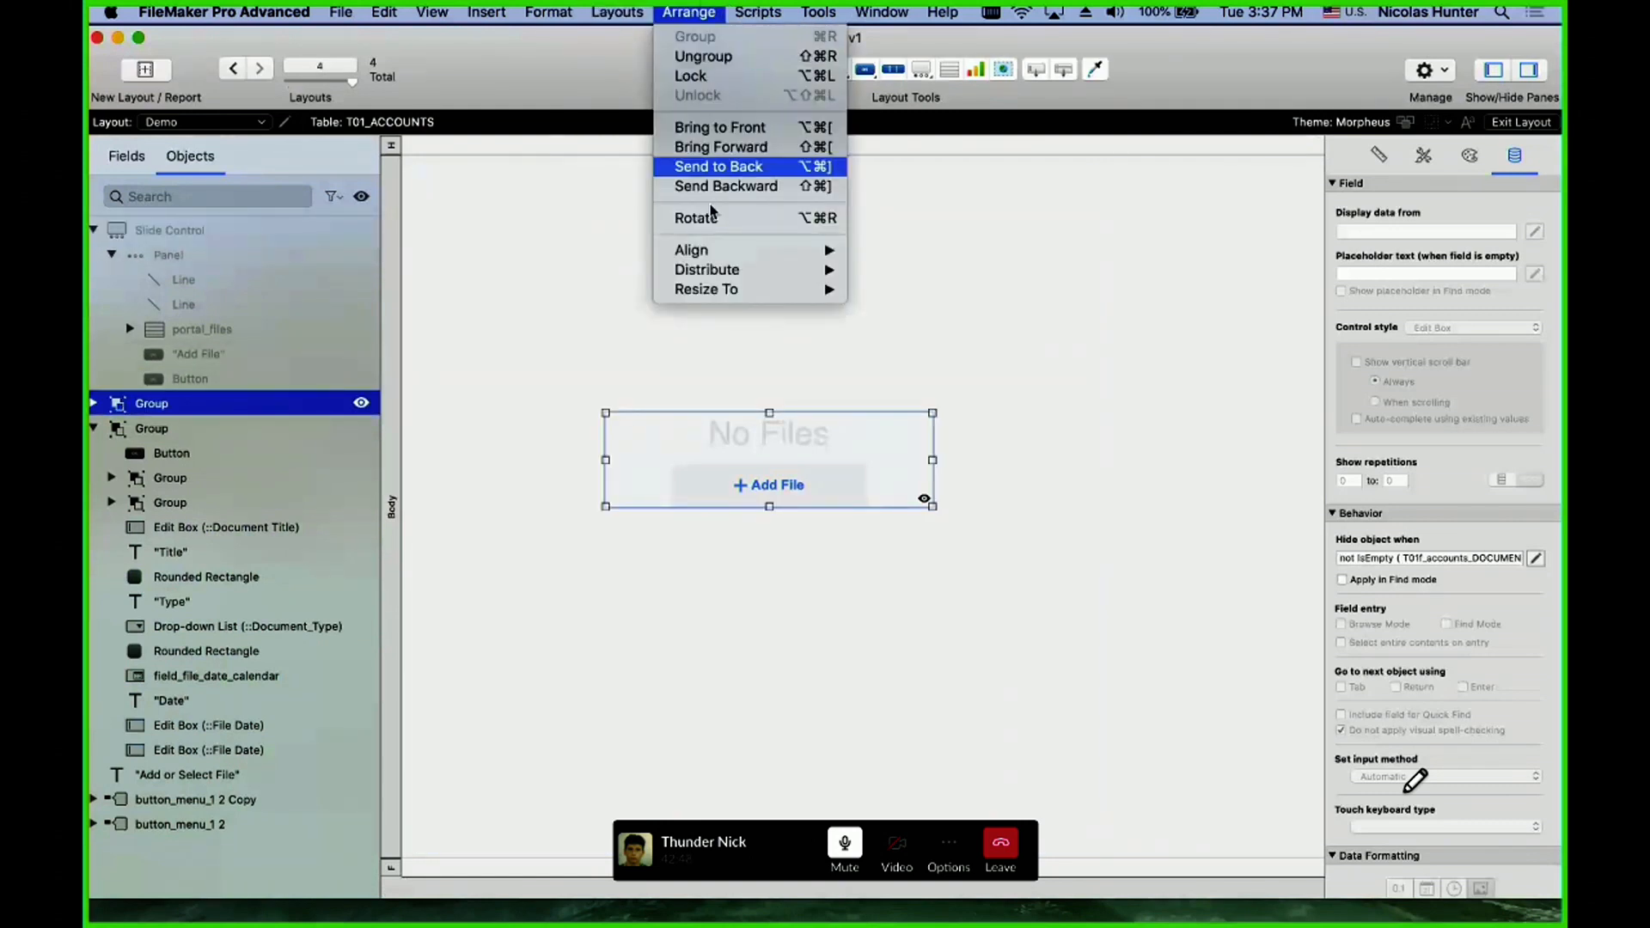
left_click(715, 166)
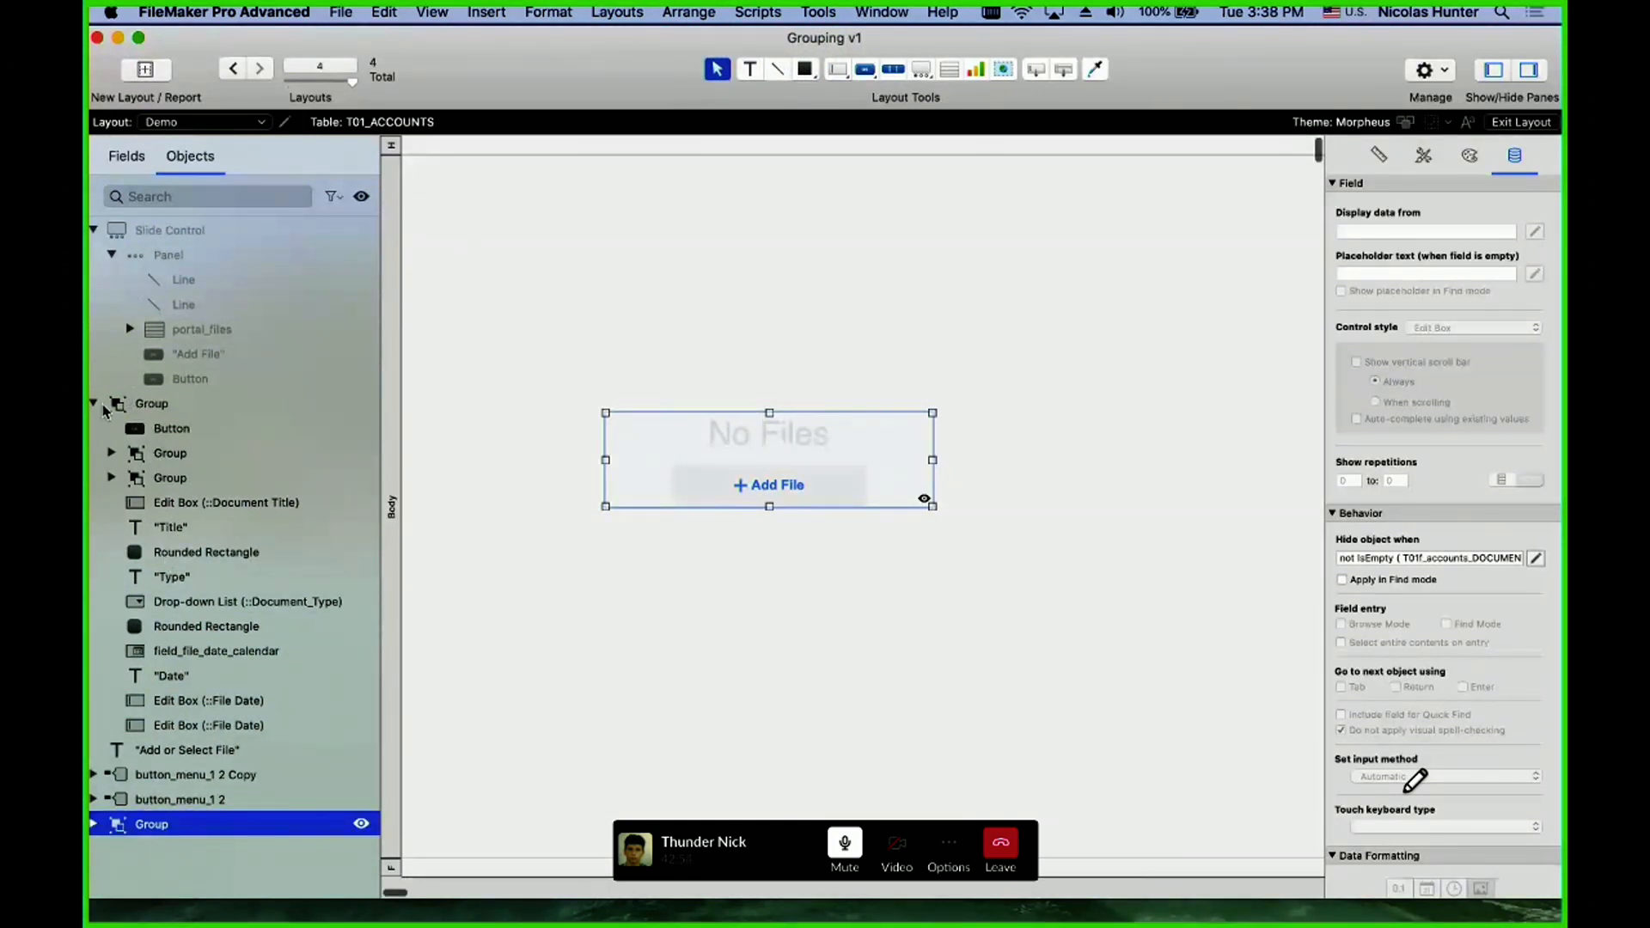
- Select the slide control and toggle its layout visibility several times over the No Files group, leaving it shown
left_click(164, 228)
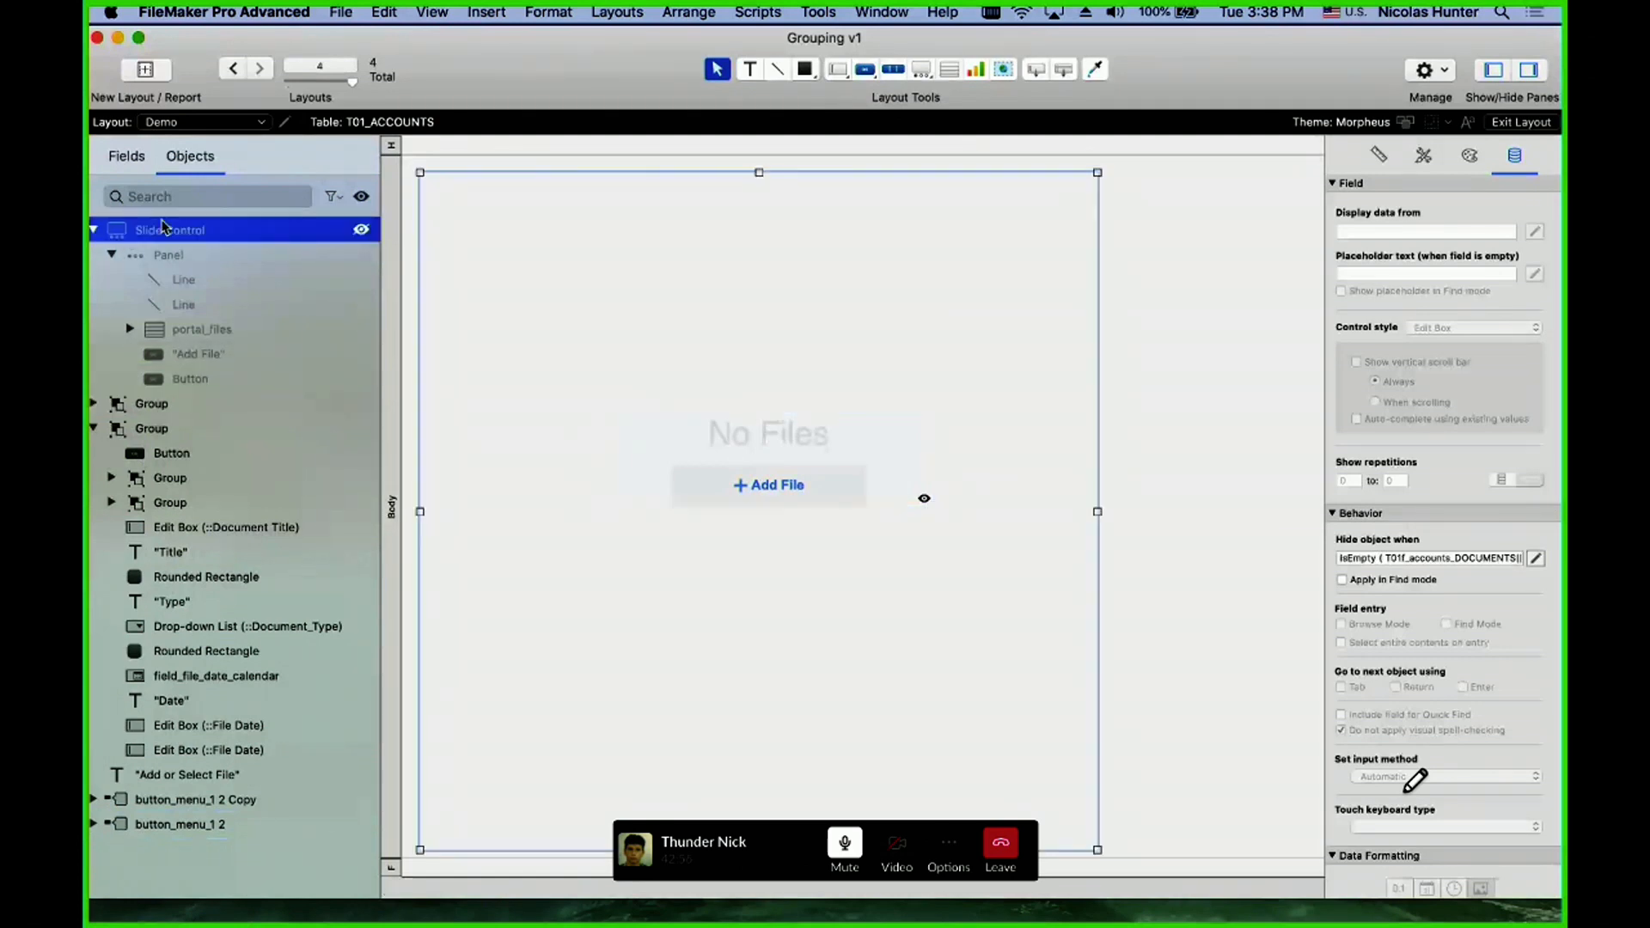
left_click(360, 230)
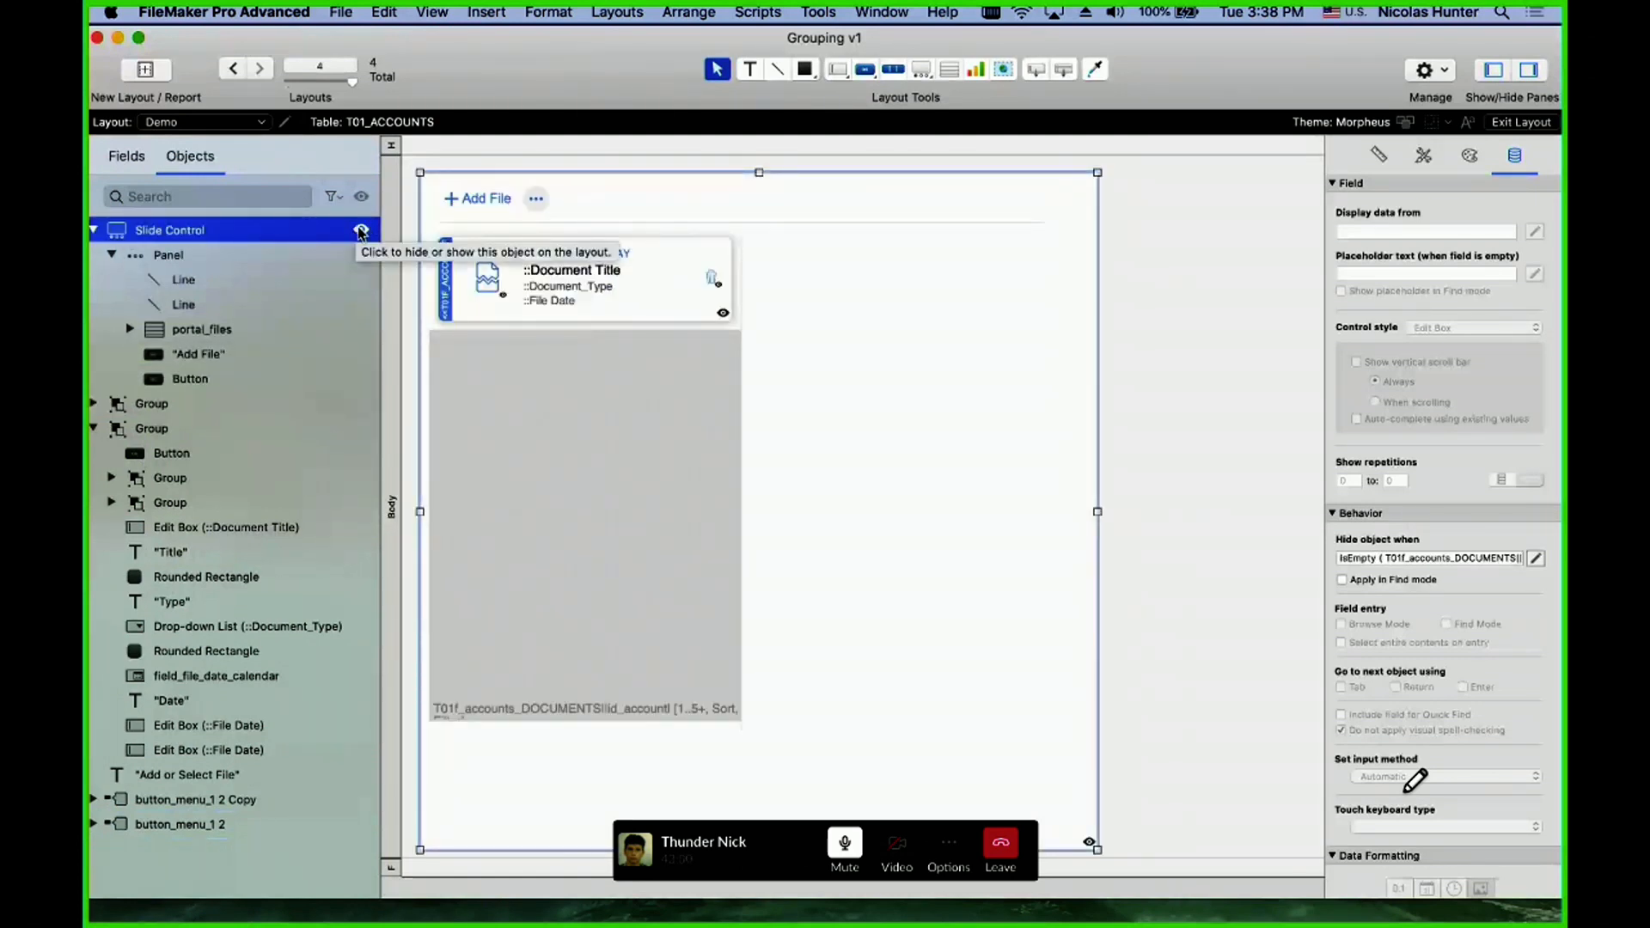
left_click(360, 231)
left_click(361, 232)
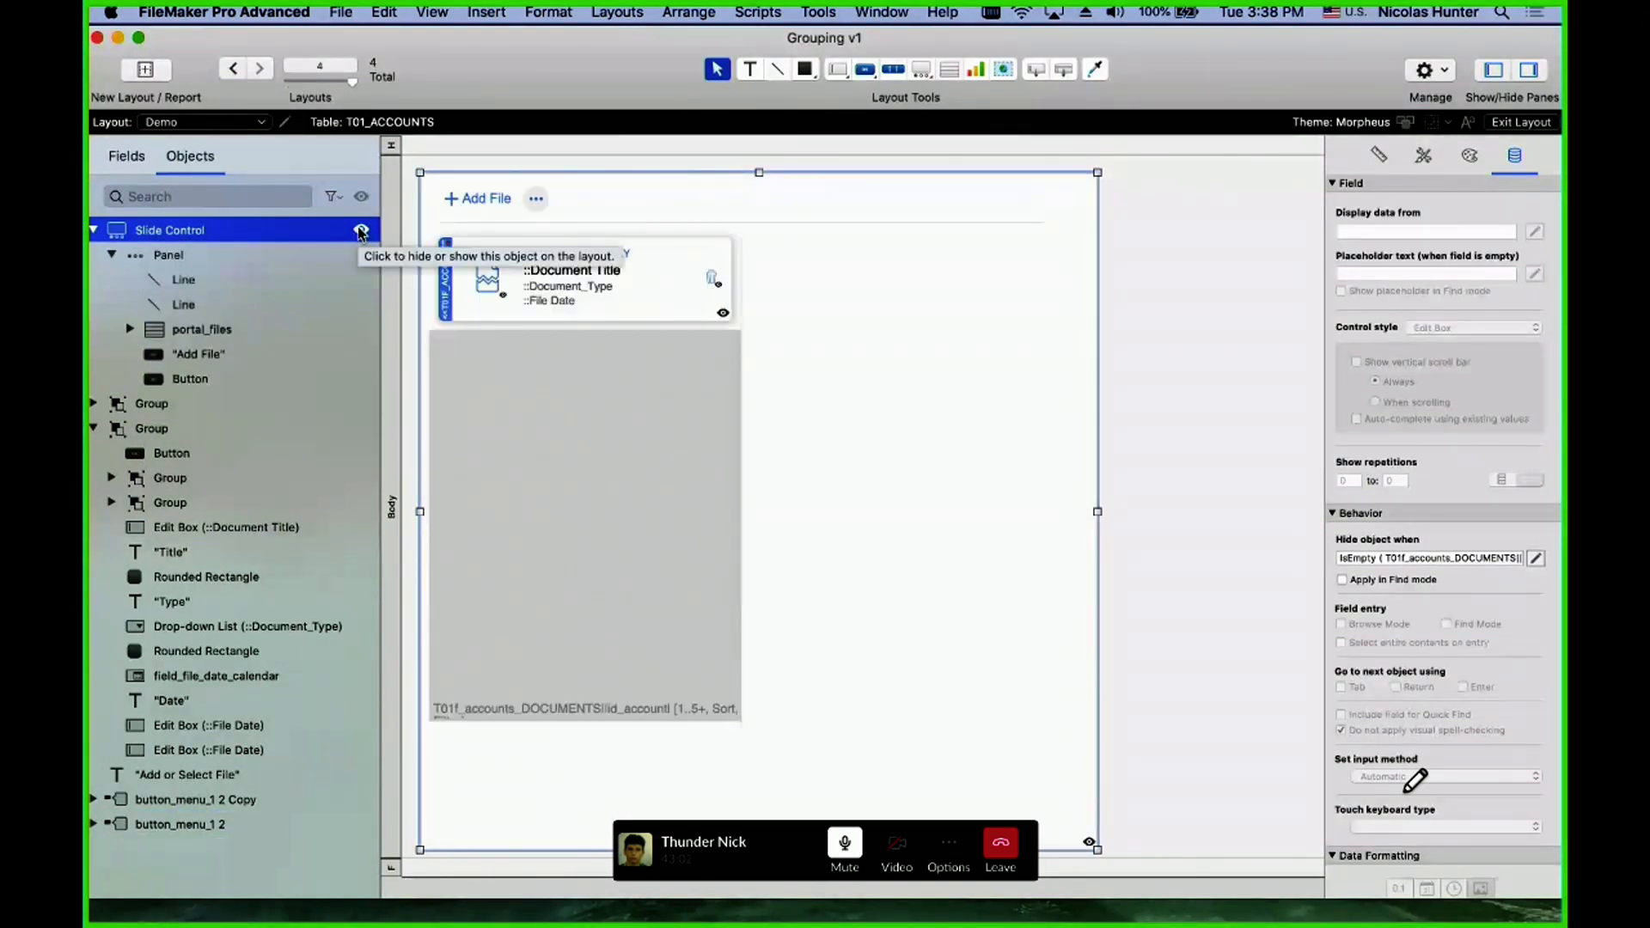
left_click(360, 231)
left_click(360, 231)
- Shrink the slide control slightly from its lower-right corner, hide it to select the No Files group, and show it again
left_click(1095, 850)
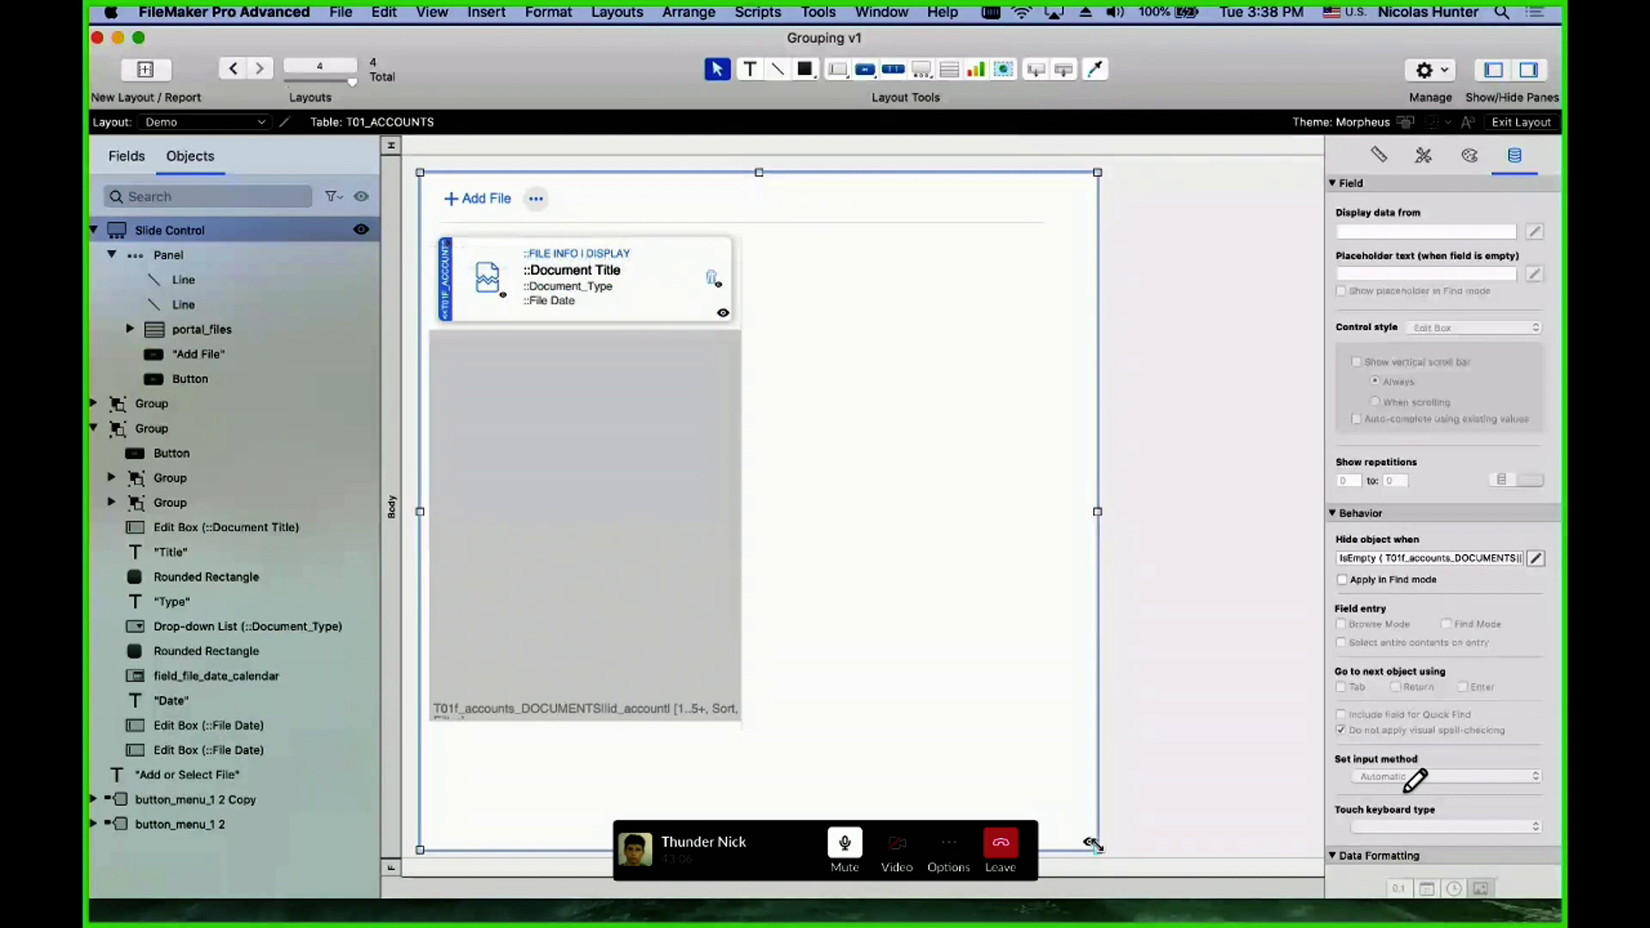
left_click_drag(1095, 848, 1088, 794)
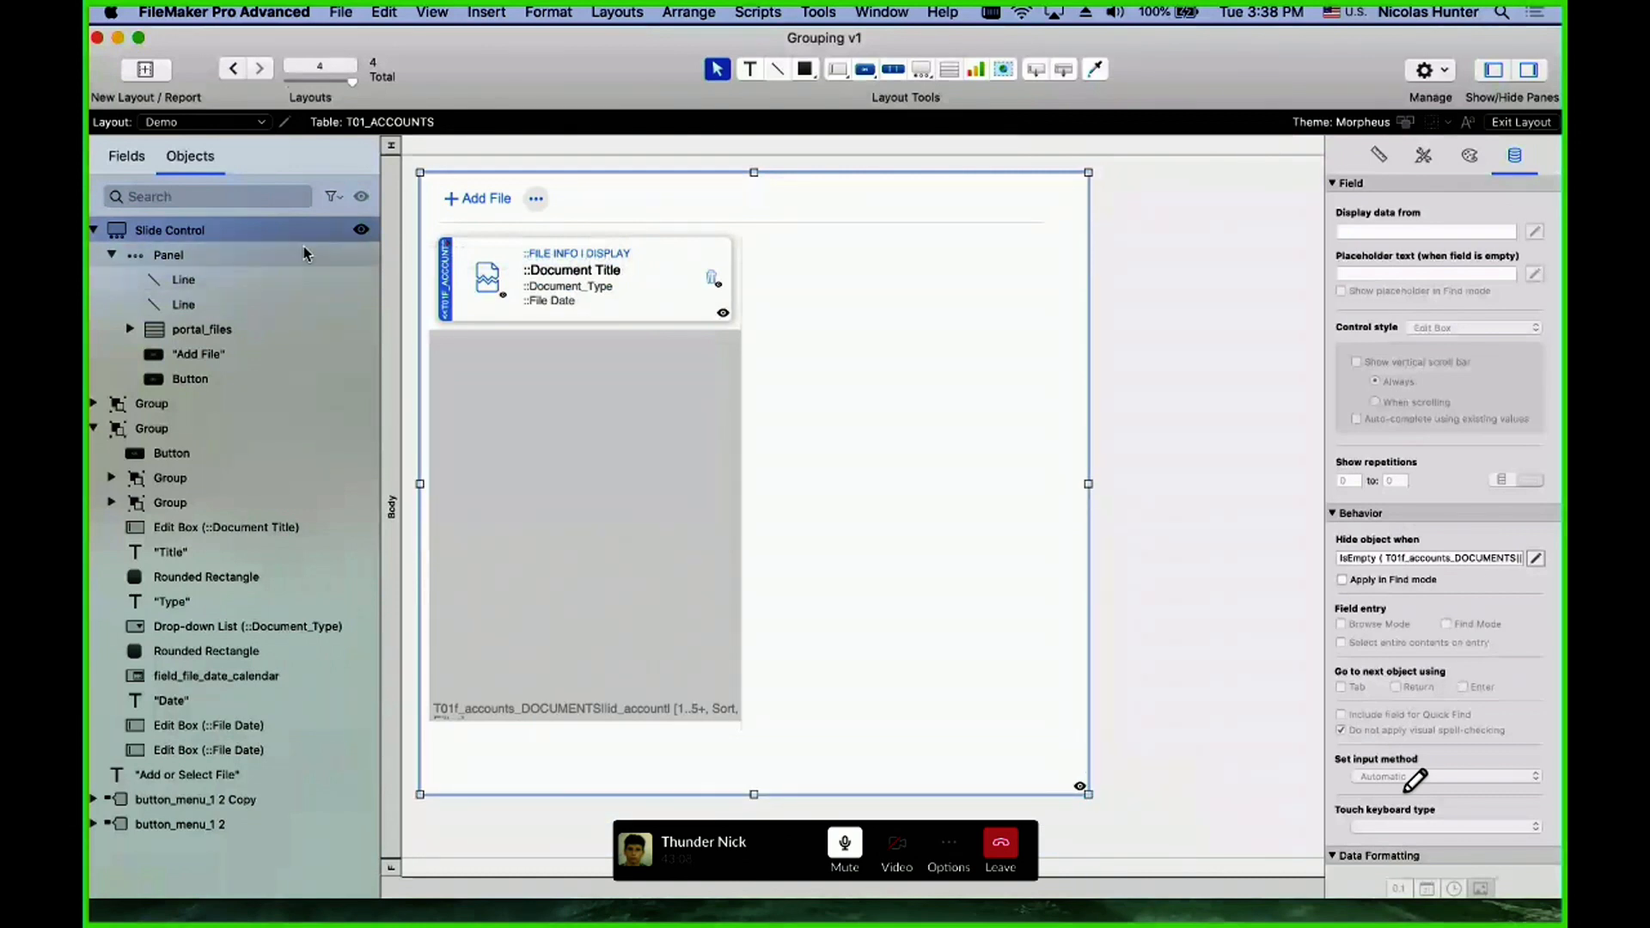
left_click(360, 231)
left_click(778, 488)
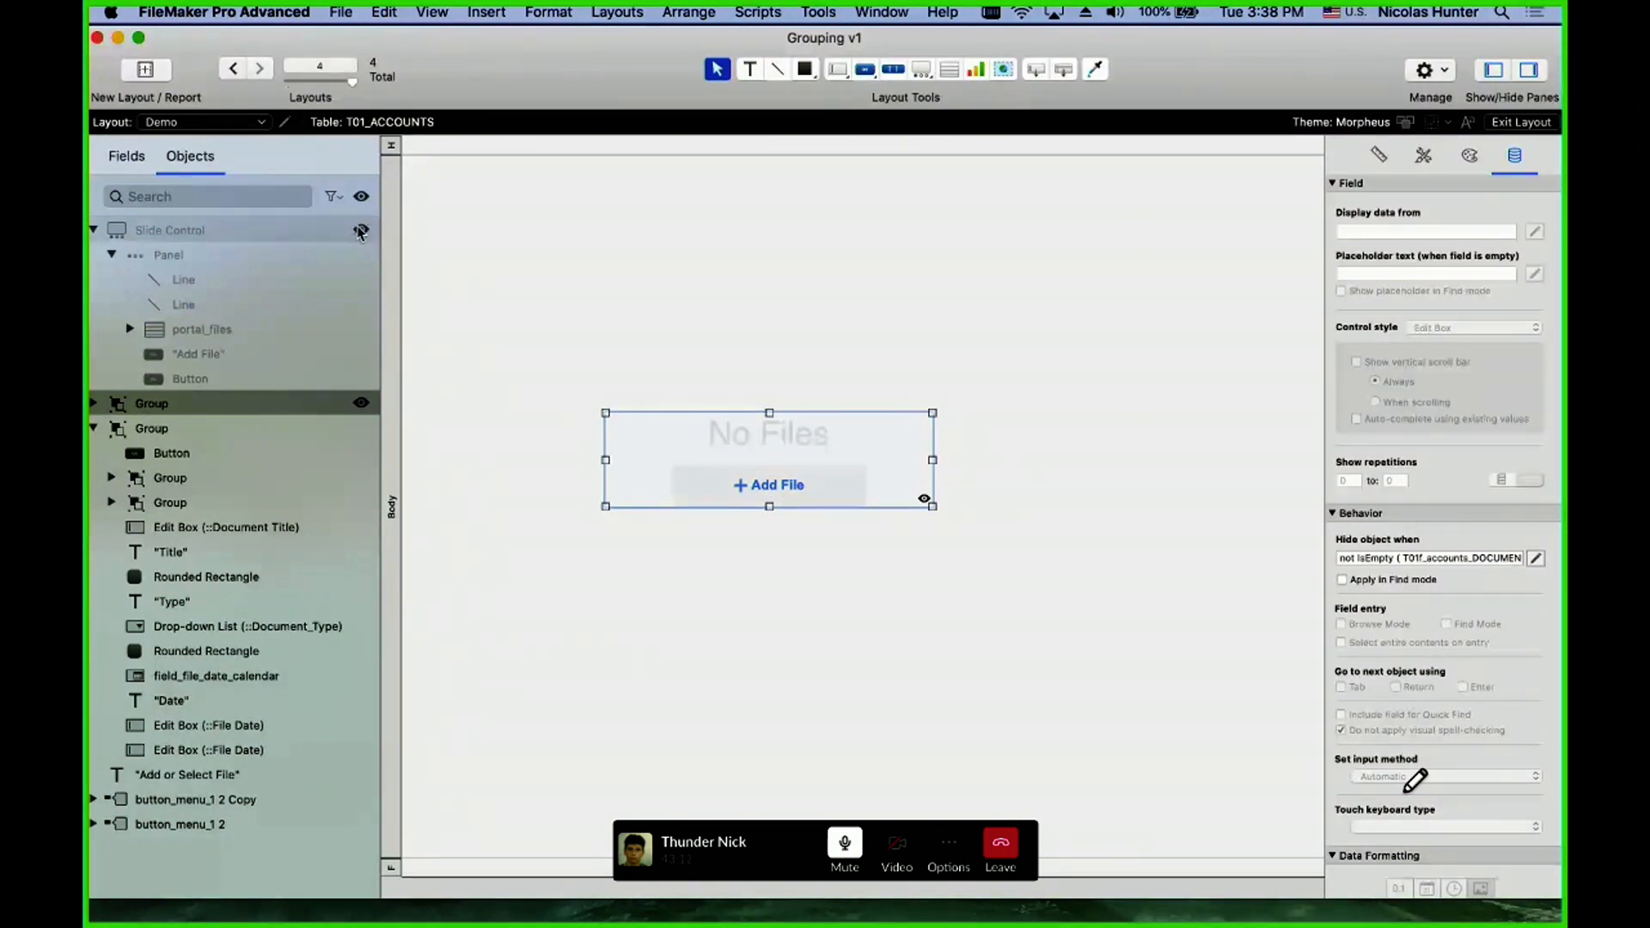
left_click(360, 230)
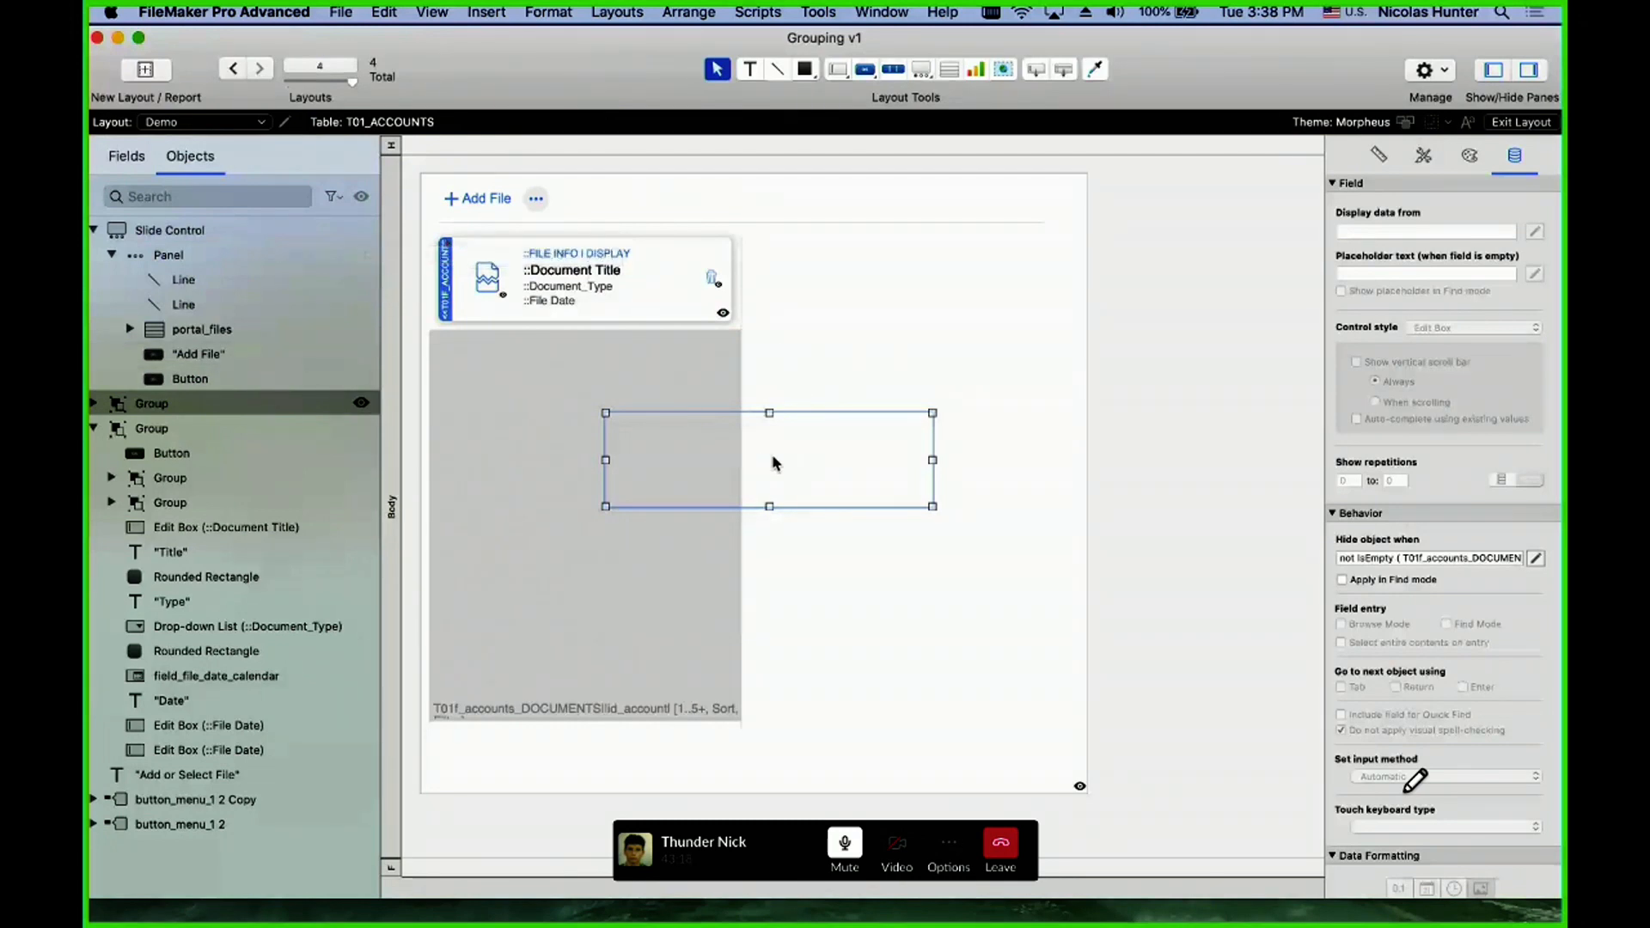
- Hide the selected slide control, select the No Files group behind it, show the slide control again and clear the selection
left_click(797, 393)
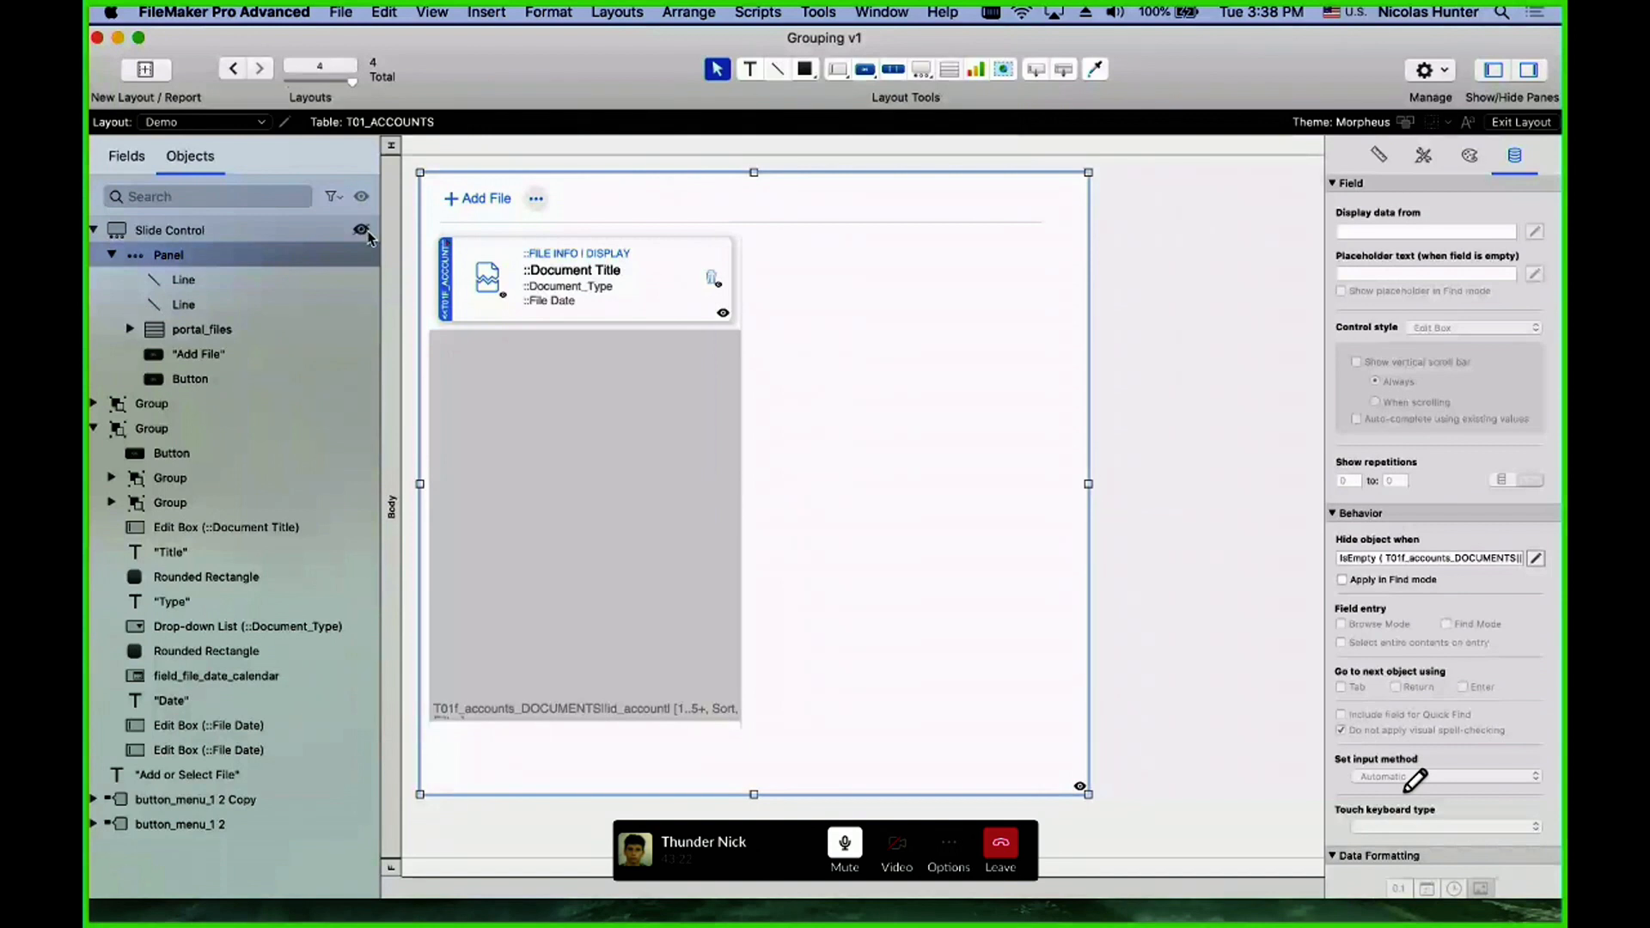
left_click(363, 230)
left_click(726, 520)
left_click(741, 487)
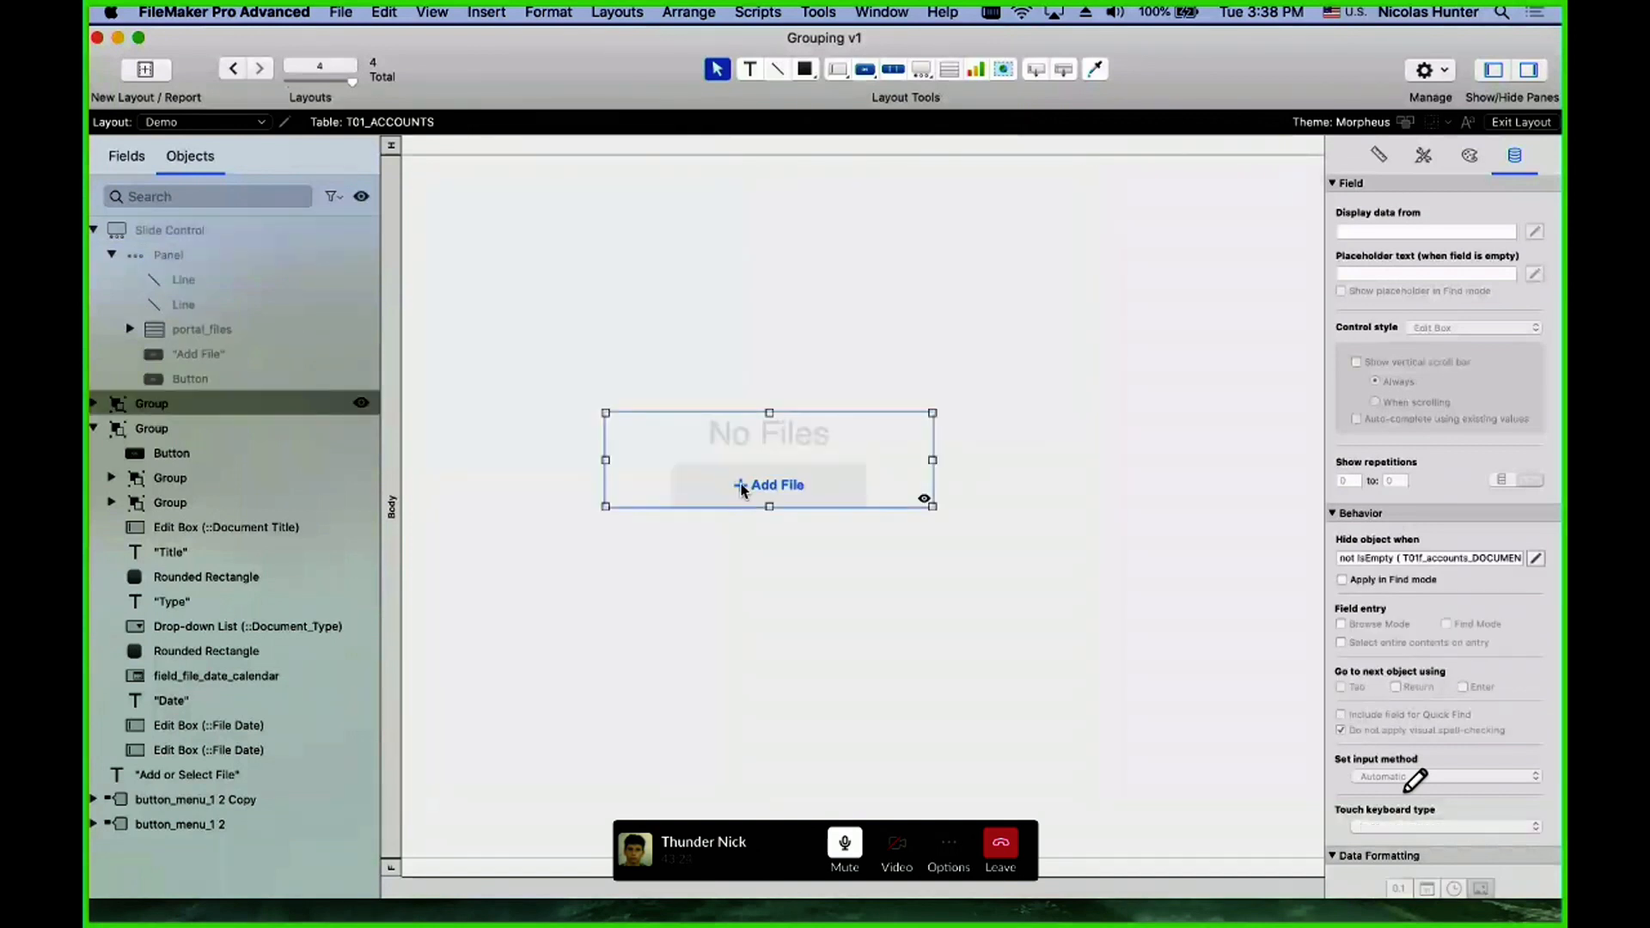
left_click(363, 231)
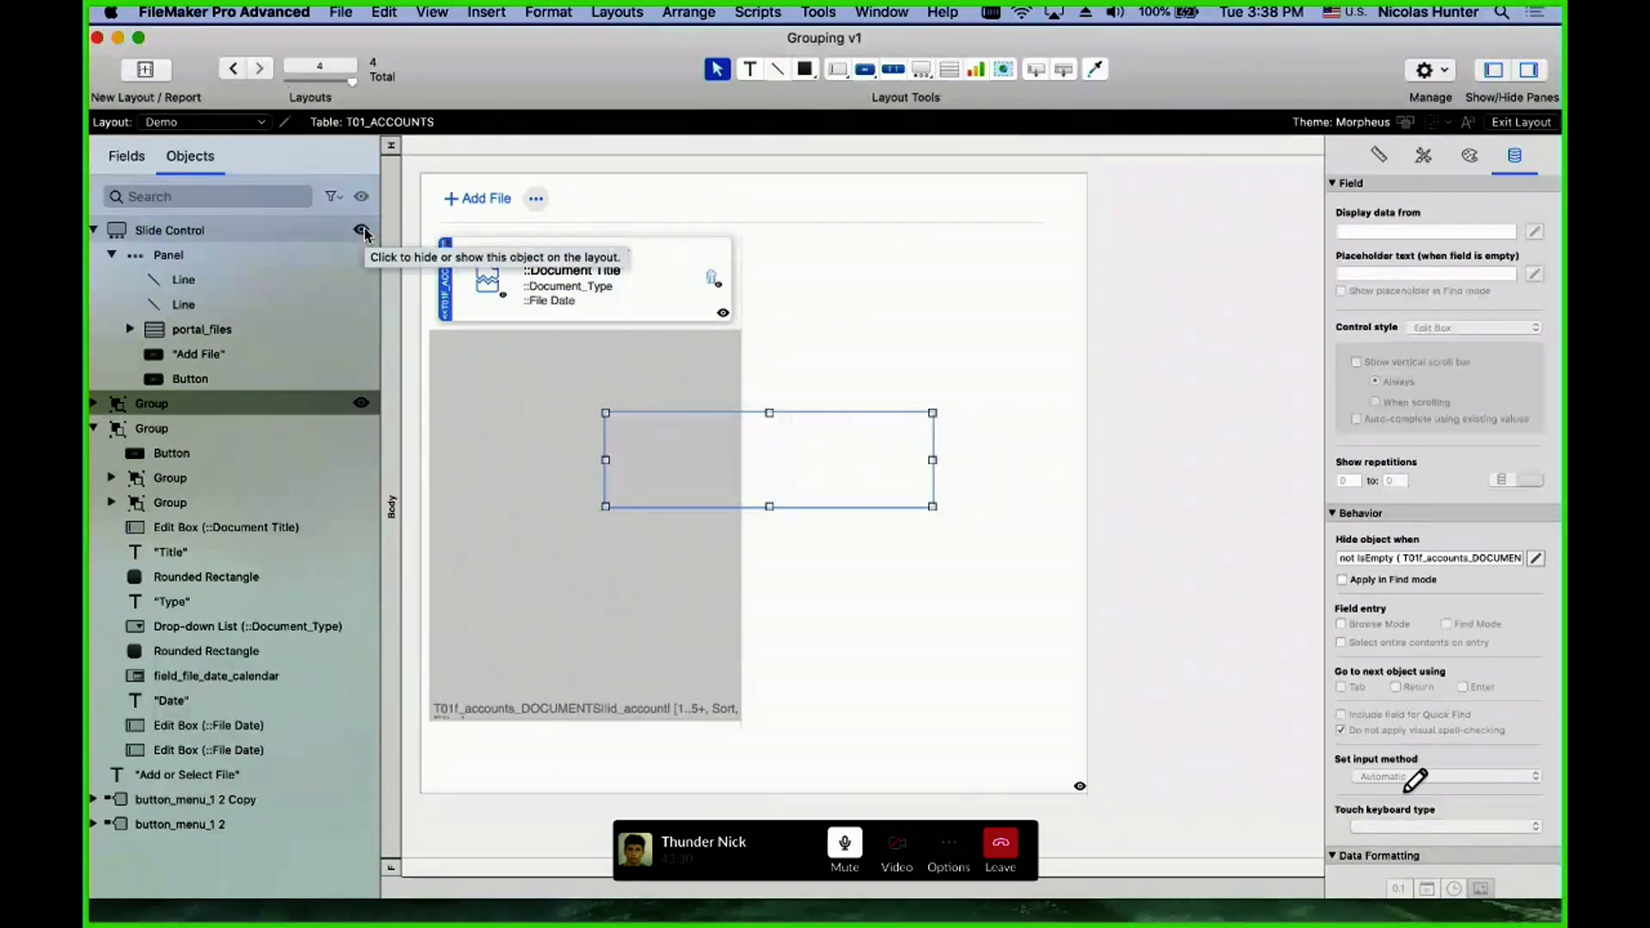
left_click(1146, 483)
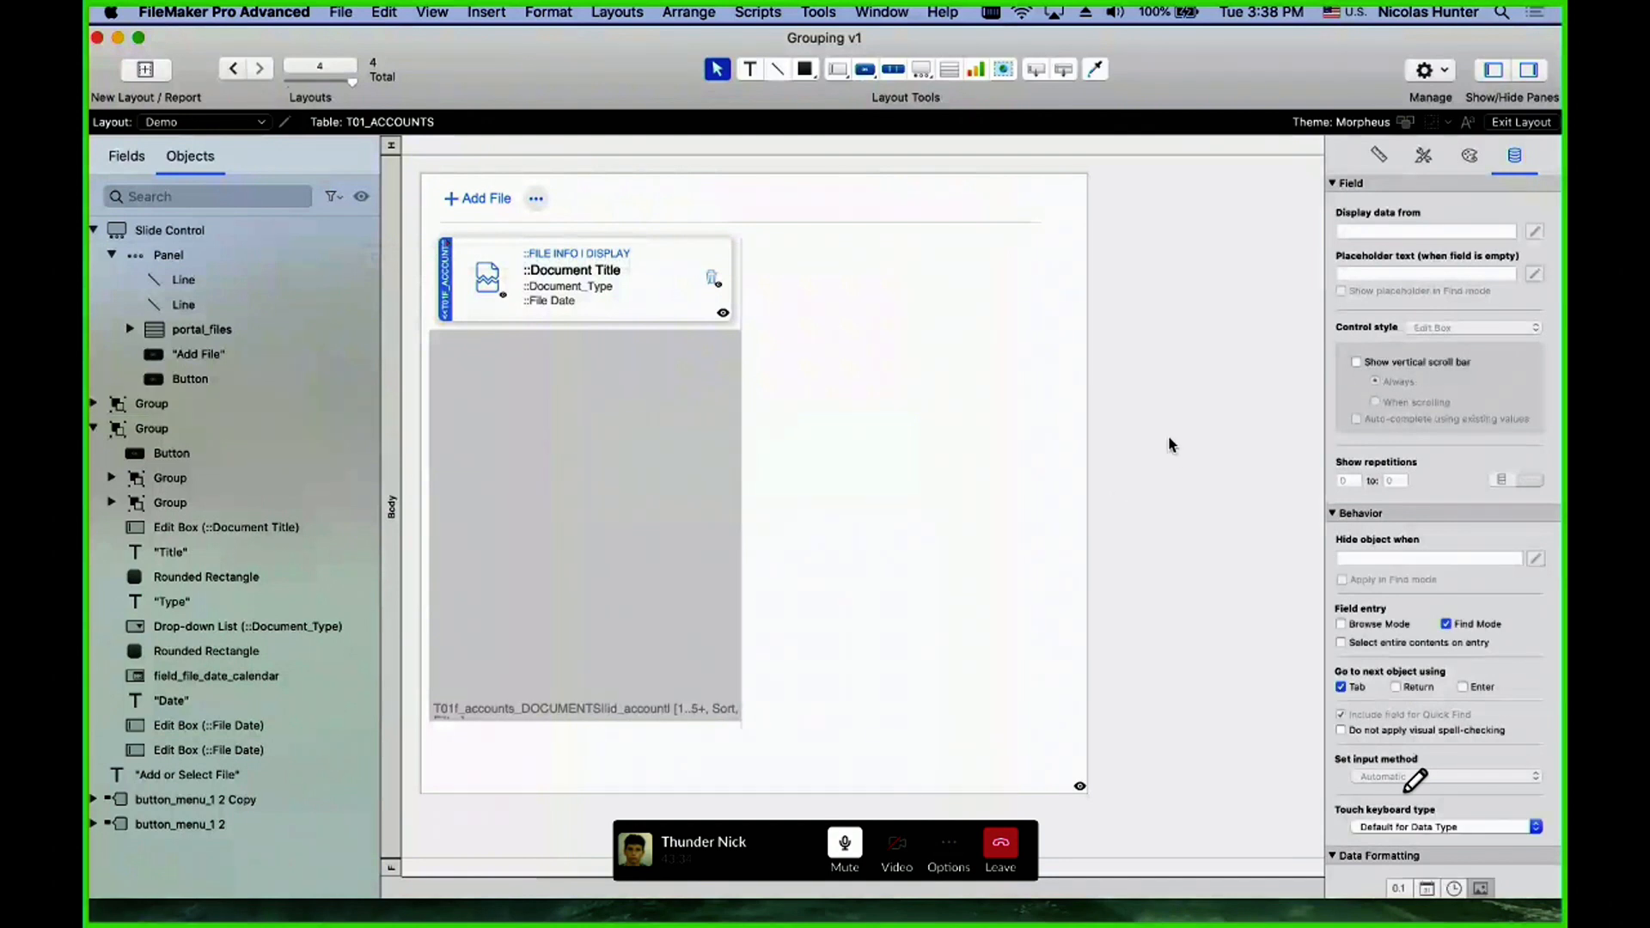
- Move the document details group up and to the left, clear of the "Add or Select File" text
scroll(1169, 443, "right", 10)
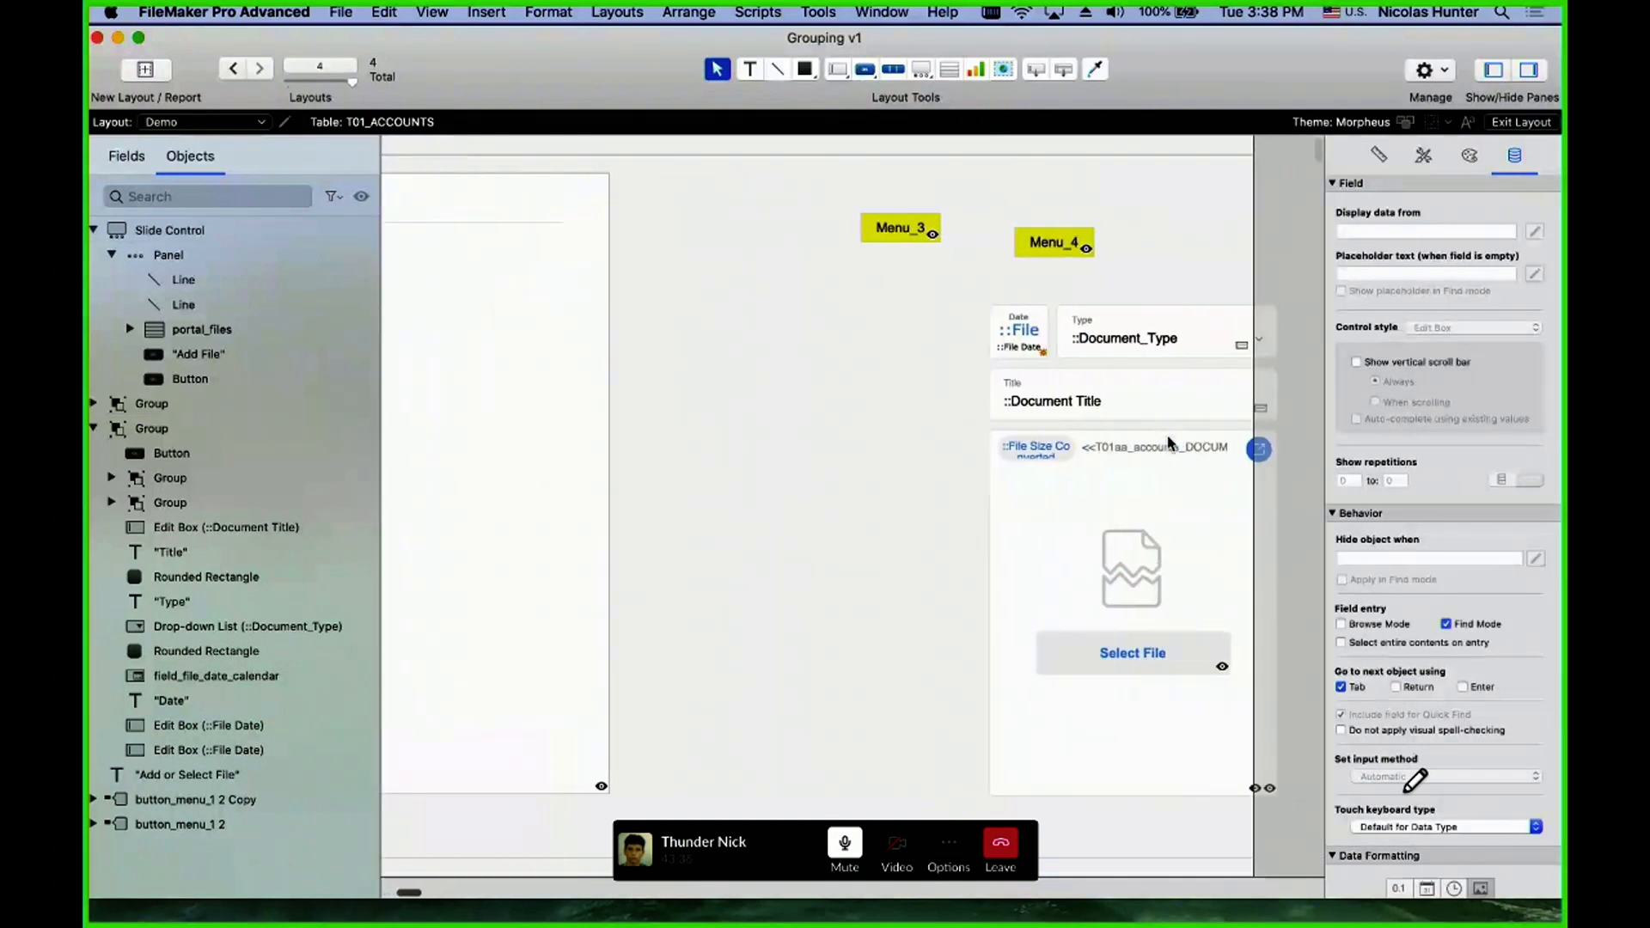
scroll(1169, 443, "right", 1)
left_click(1125, 419)
left_click_drag(1035, 440, 903, 377)
- Place the "Add or Select File" text inside the slide control beside the portal and move it to the back of the panel's objects
left_click(1120, 546)
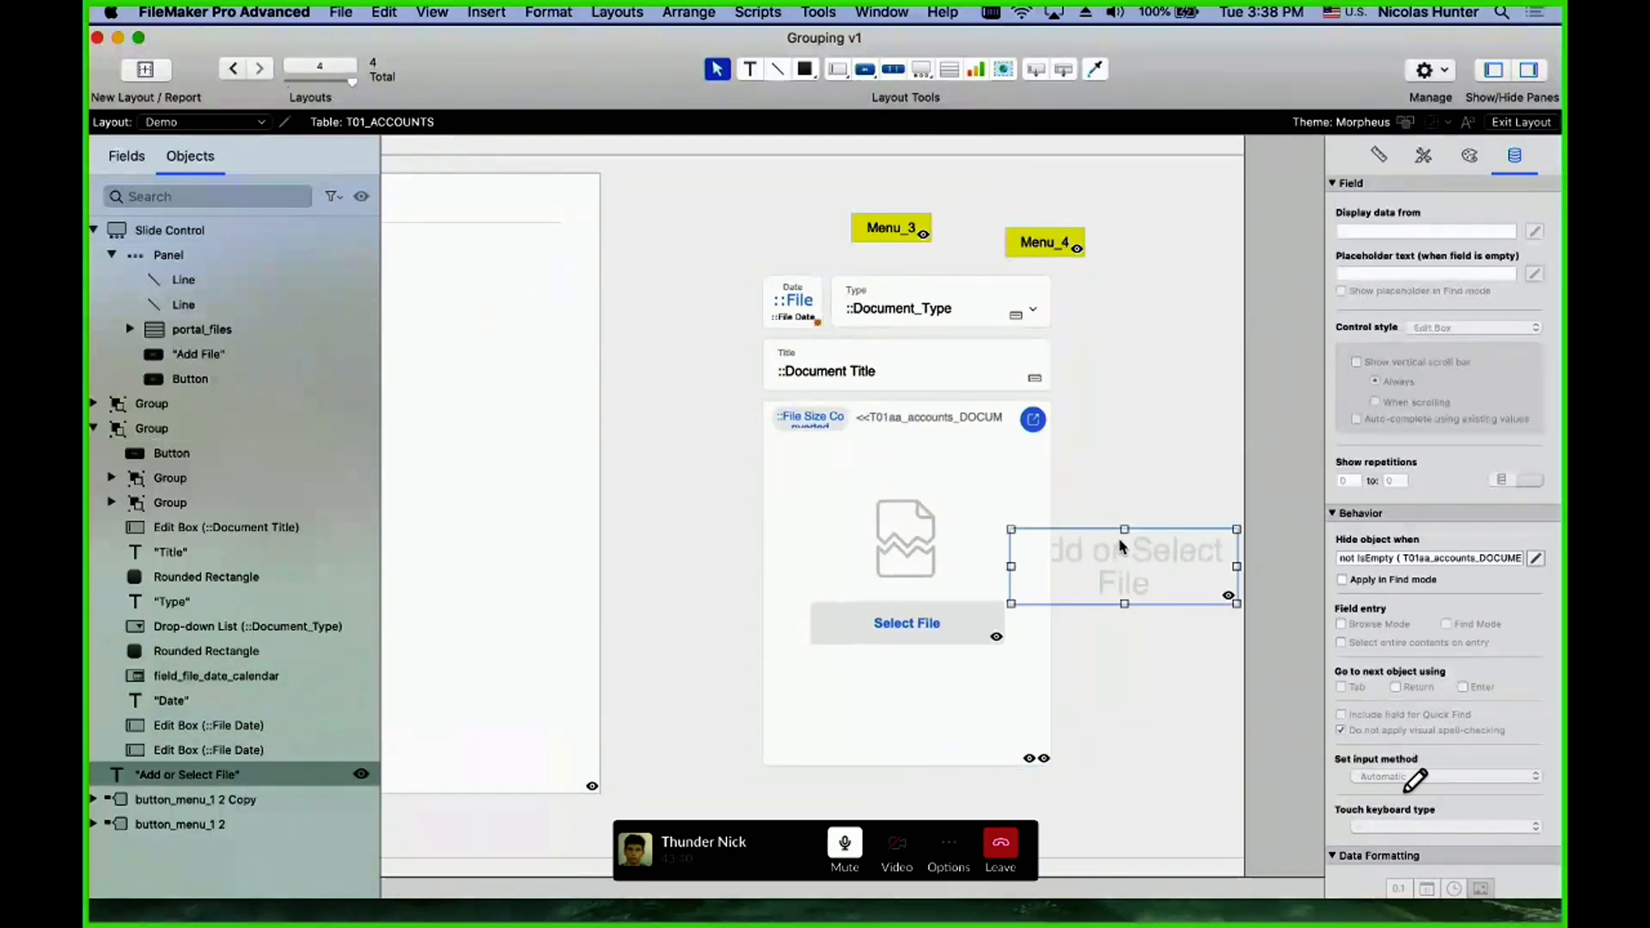
scroll(1121, 546, "left", 4)
left_click_drag(1280, 554, 585, 472)
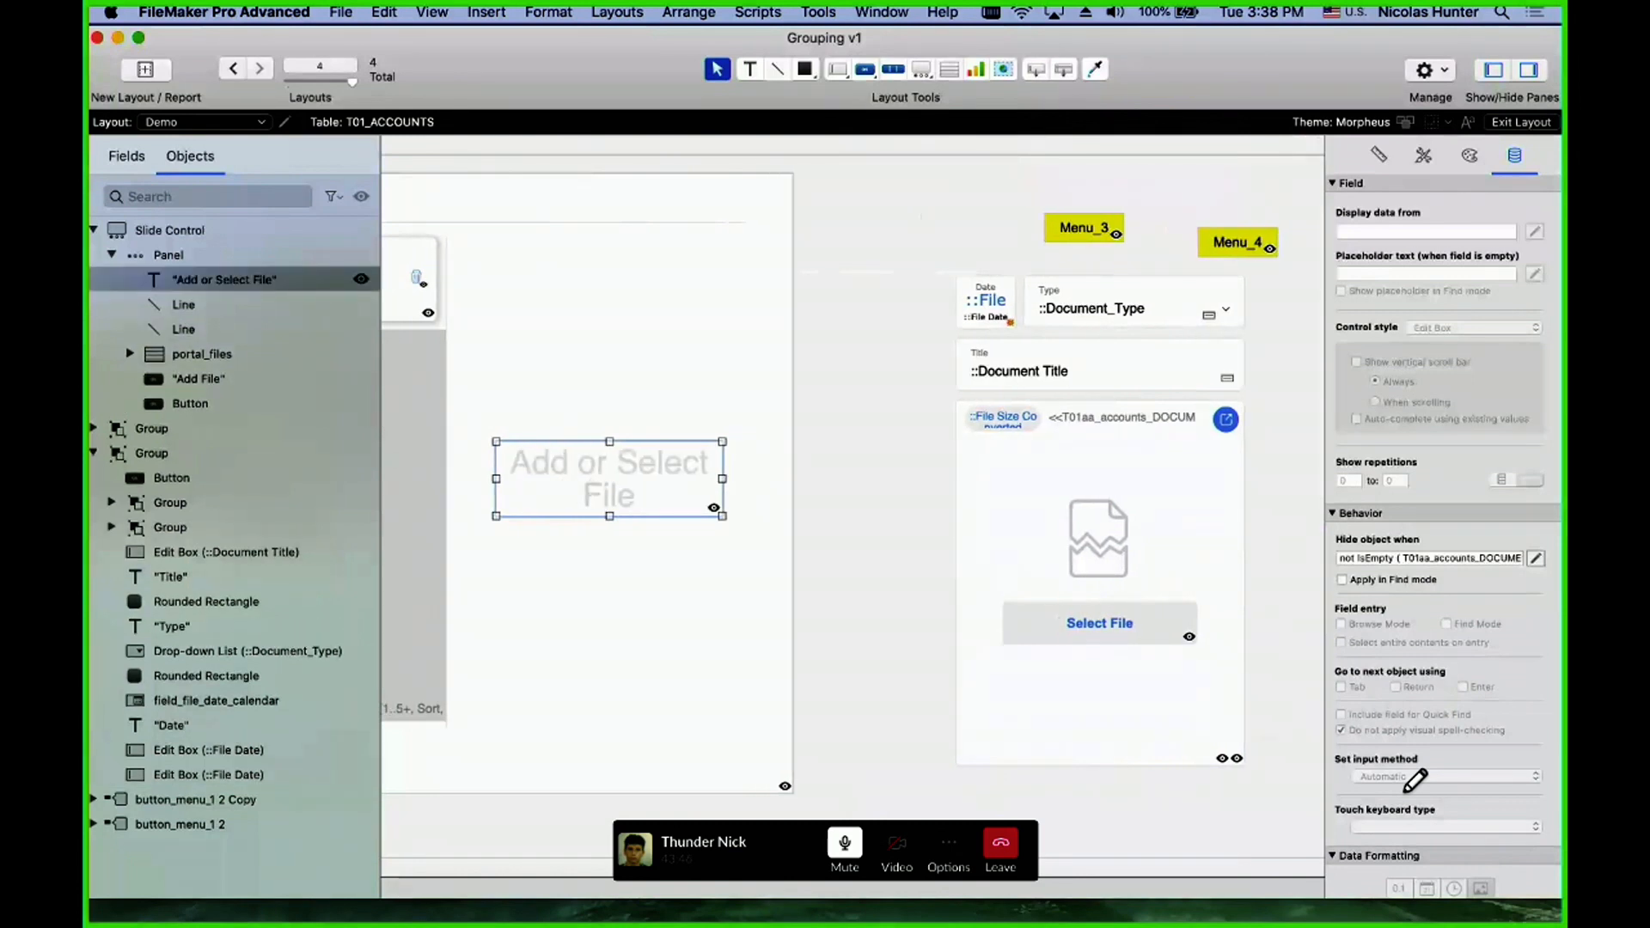
left_click_drag(258, 280, 262, 420)
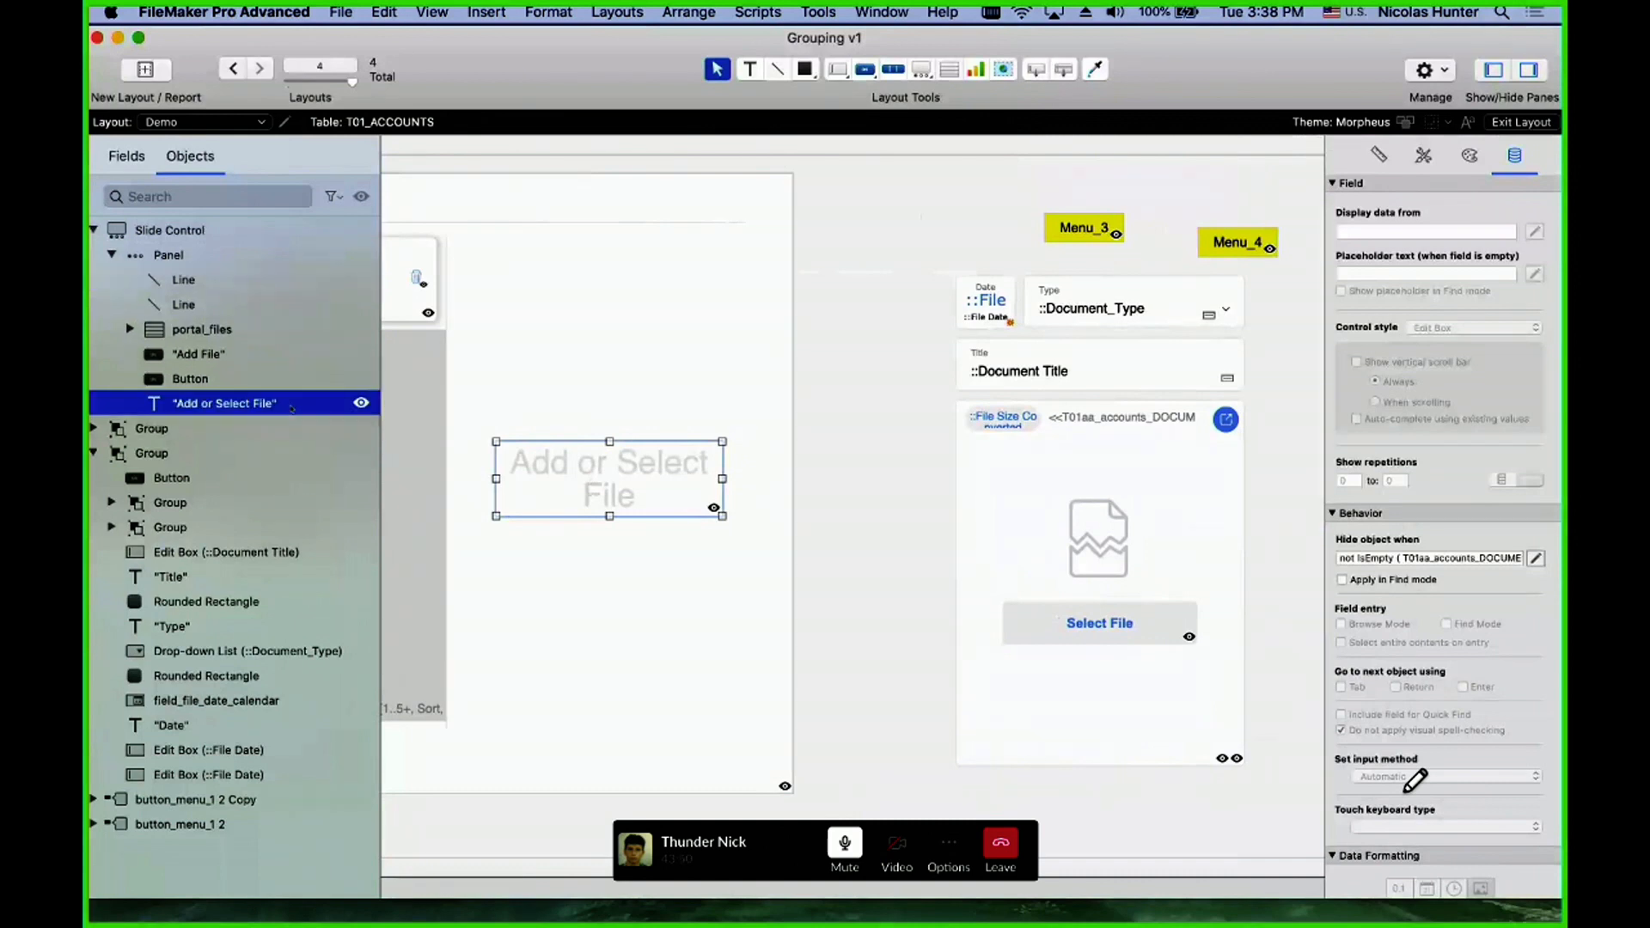
scroll(397, 491, "left", 5)
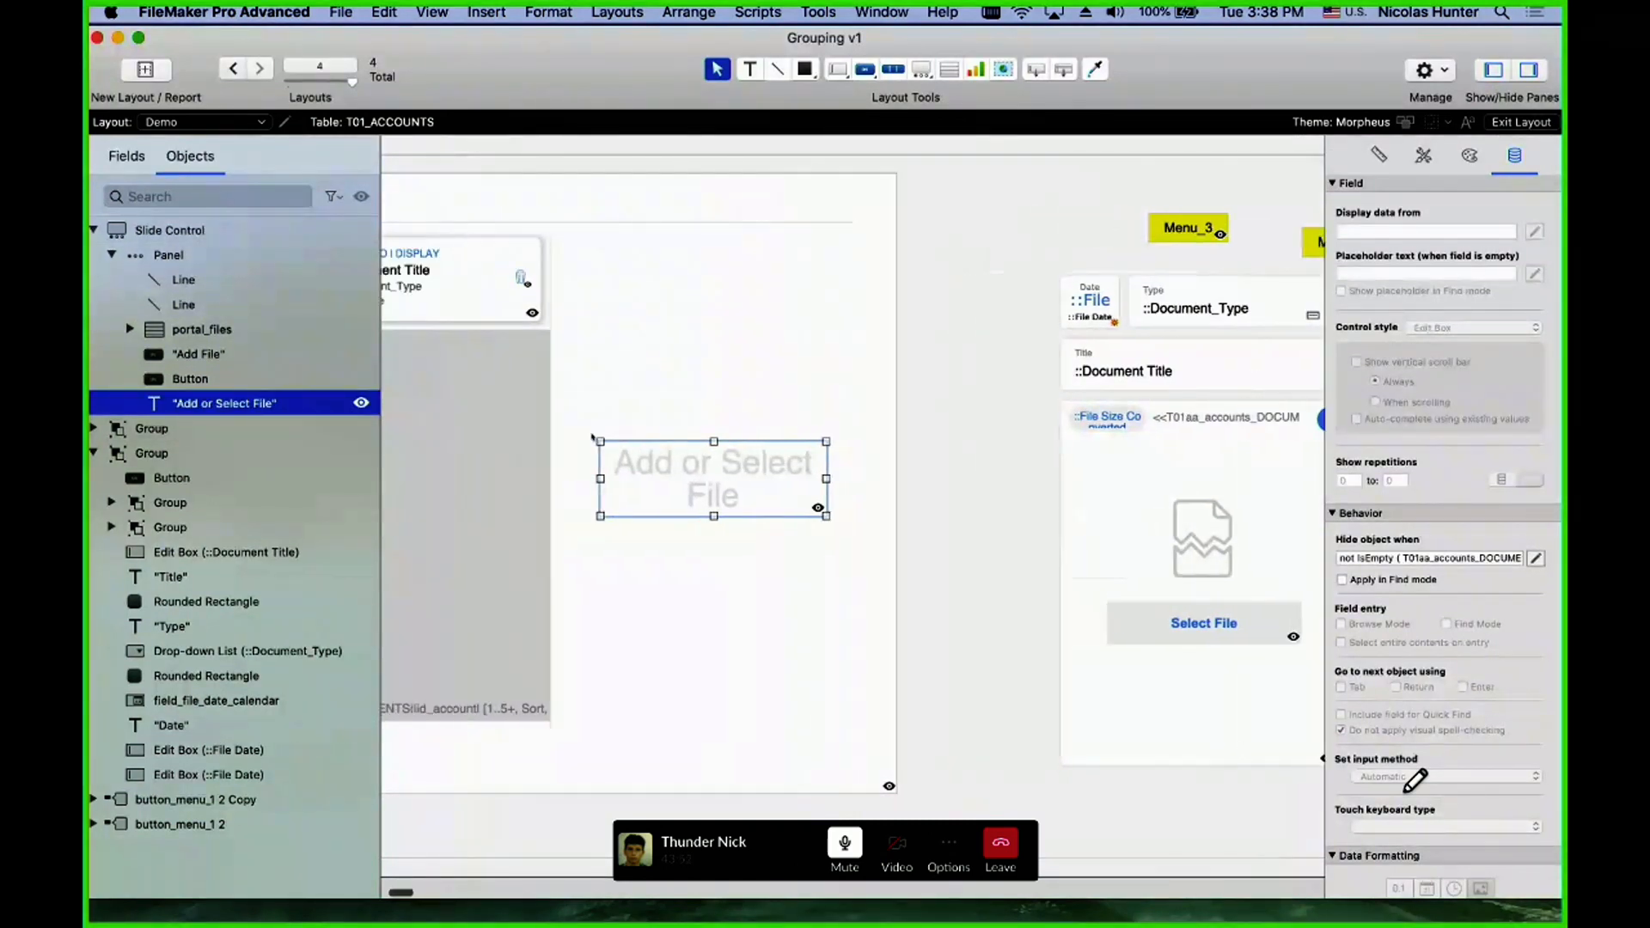
scroll(601, 491, "right", 4)
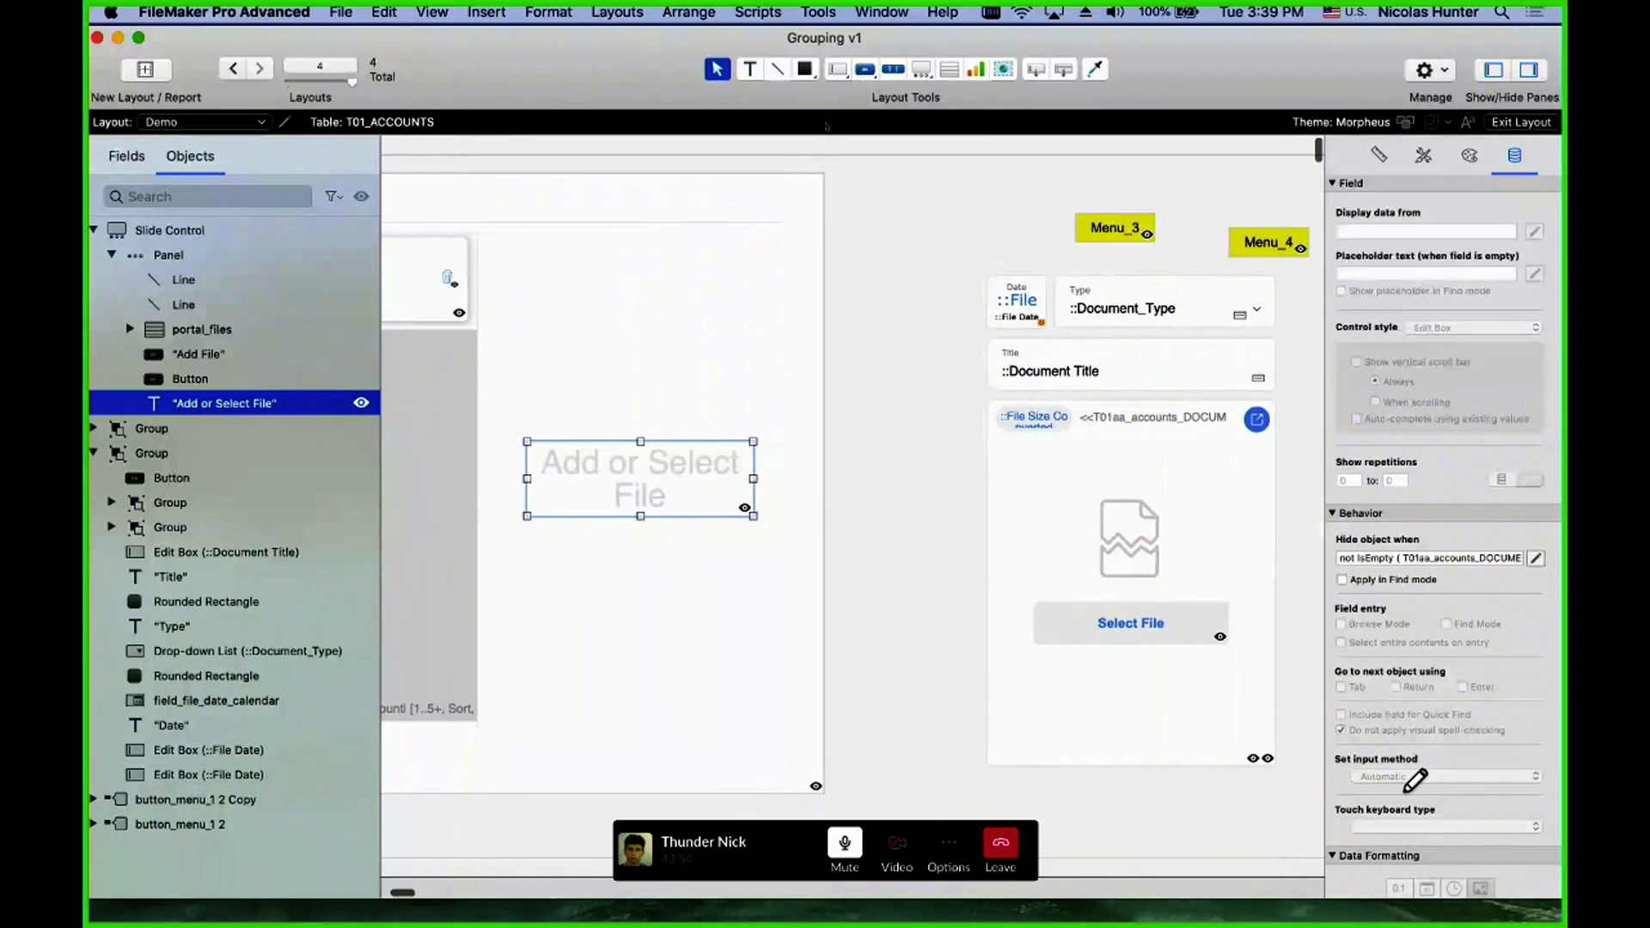
- Draw a nested slide control over the "Add or Select File" text with a single panel, no swipe gestures and no navigation dots
left_click(921, 69)
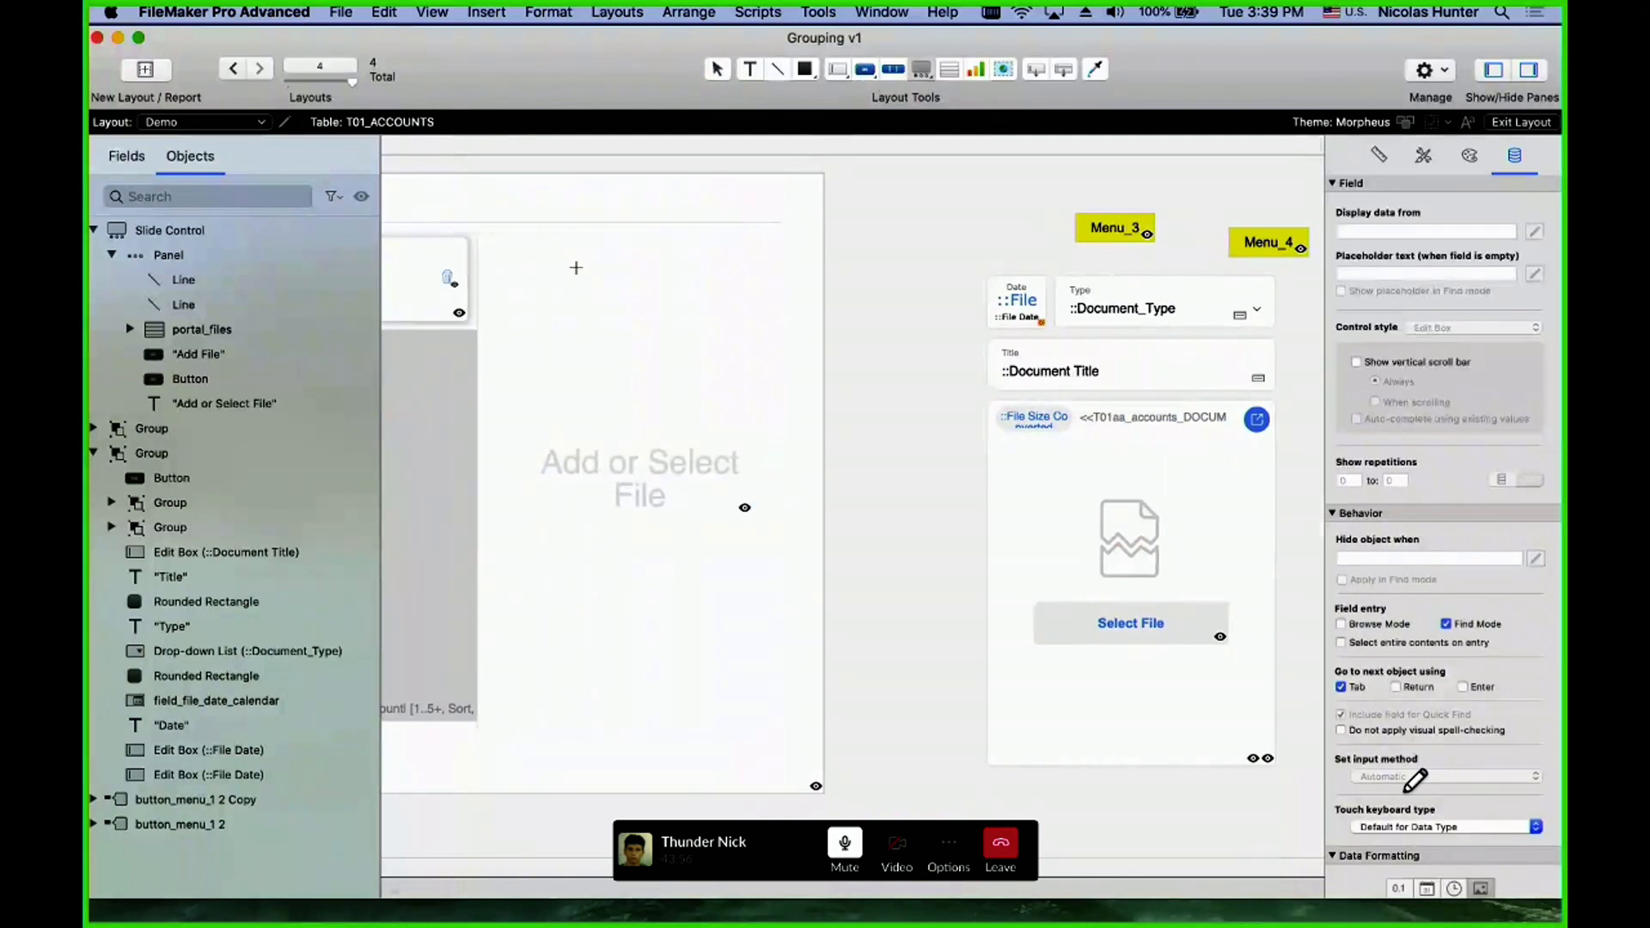
left_click_drag(574, 266, 770, 571)
left_click(865, 314)
left_click(865, 314)
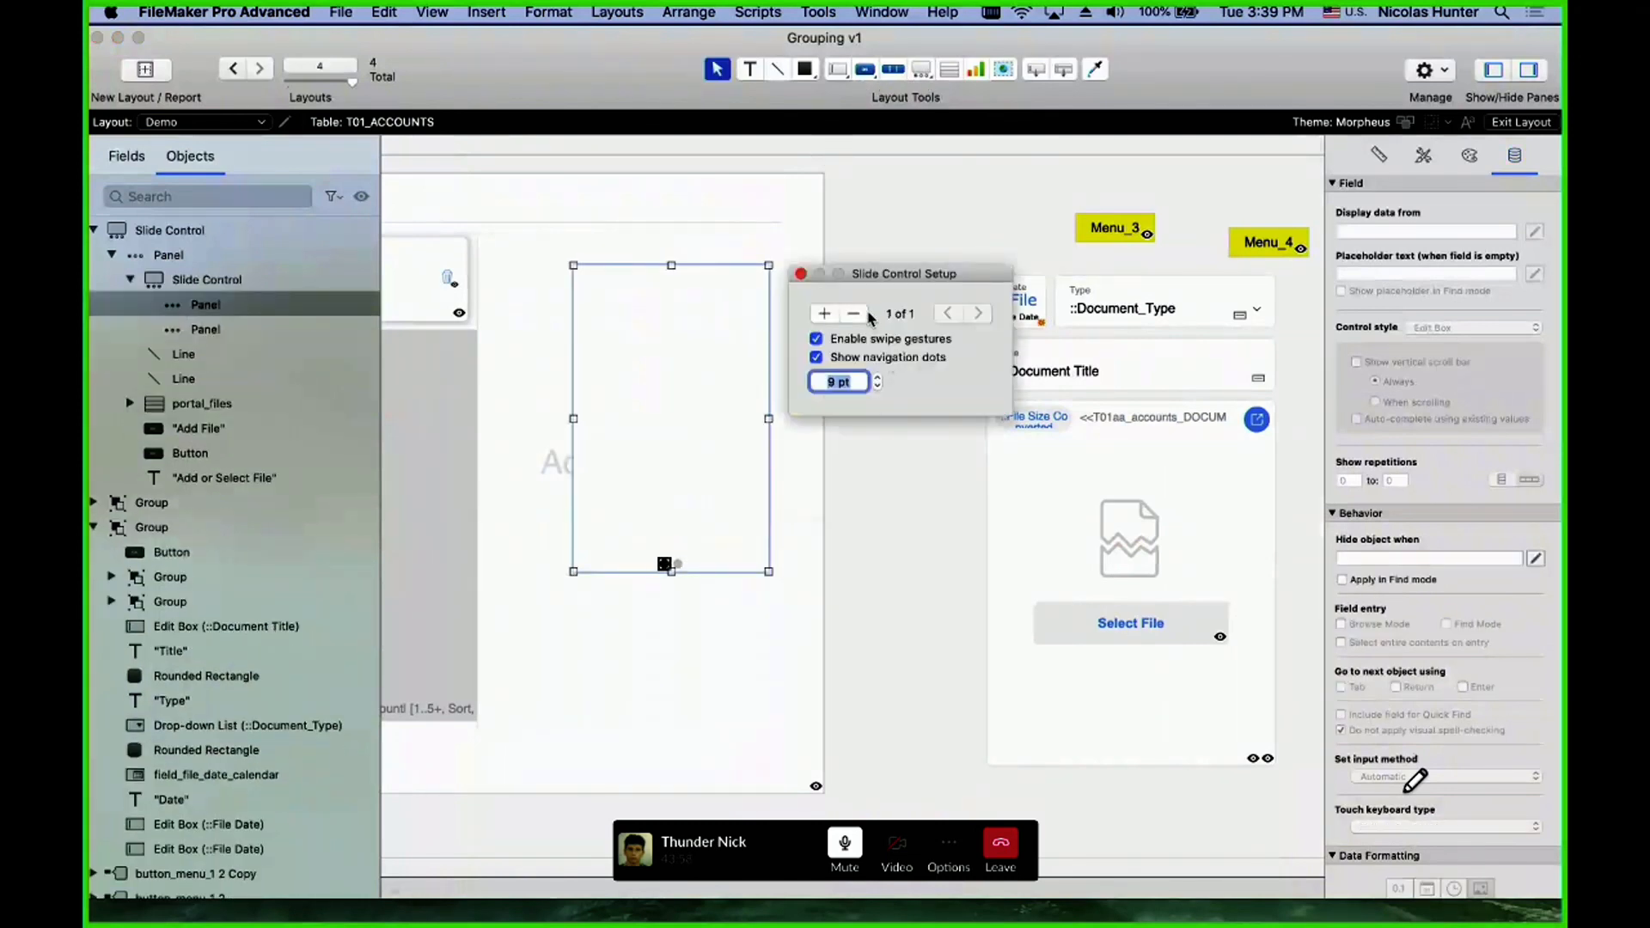
left_click(887, 356)
left_click(887, 340)
scroll(788, 387, "left", 2)
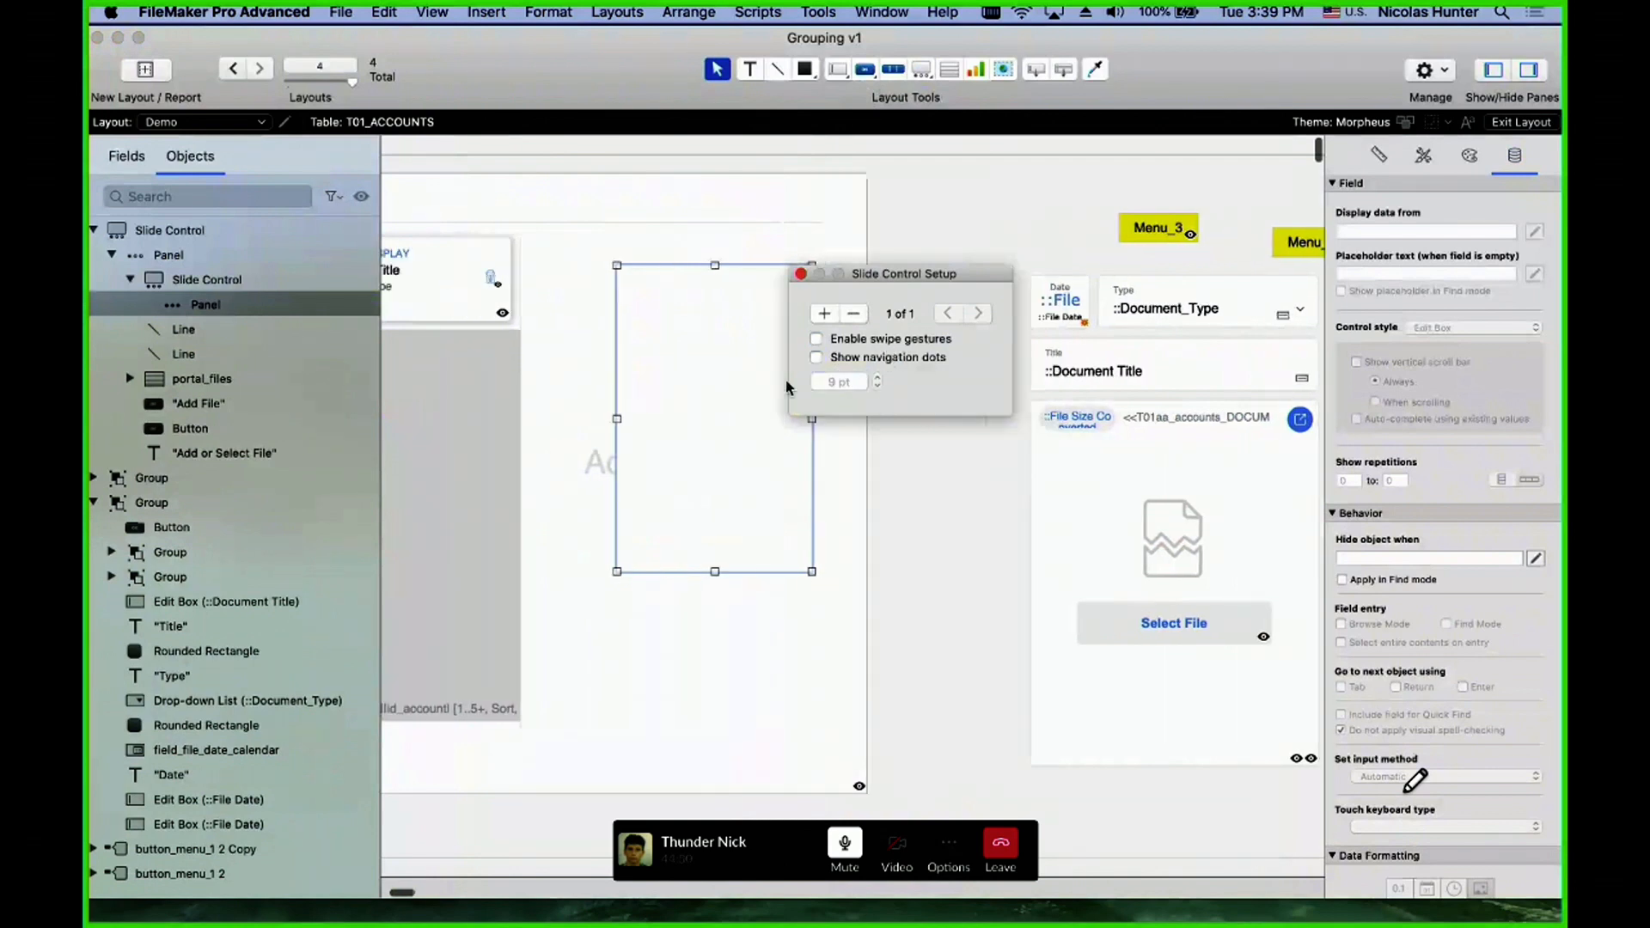
- Position the nested slide control at x 342 pt, y 99 pt and enlarge it to fill the empty area beside the portal
scroll(787, 386, "left", 10)
left_click_drag(942, 483, 857, 464)
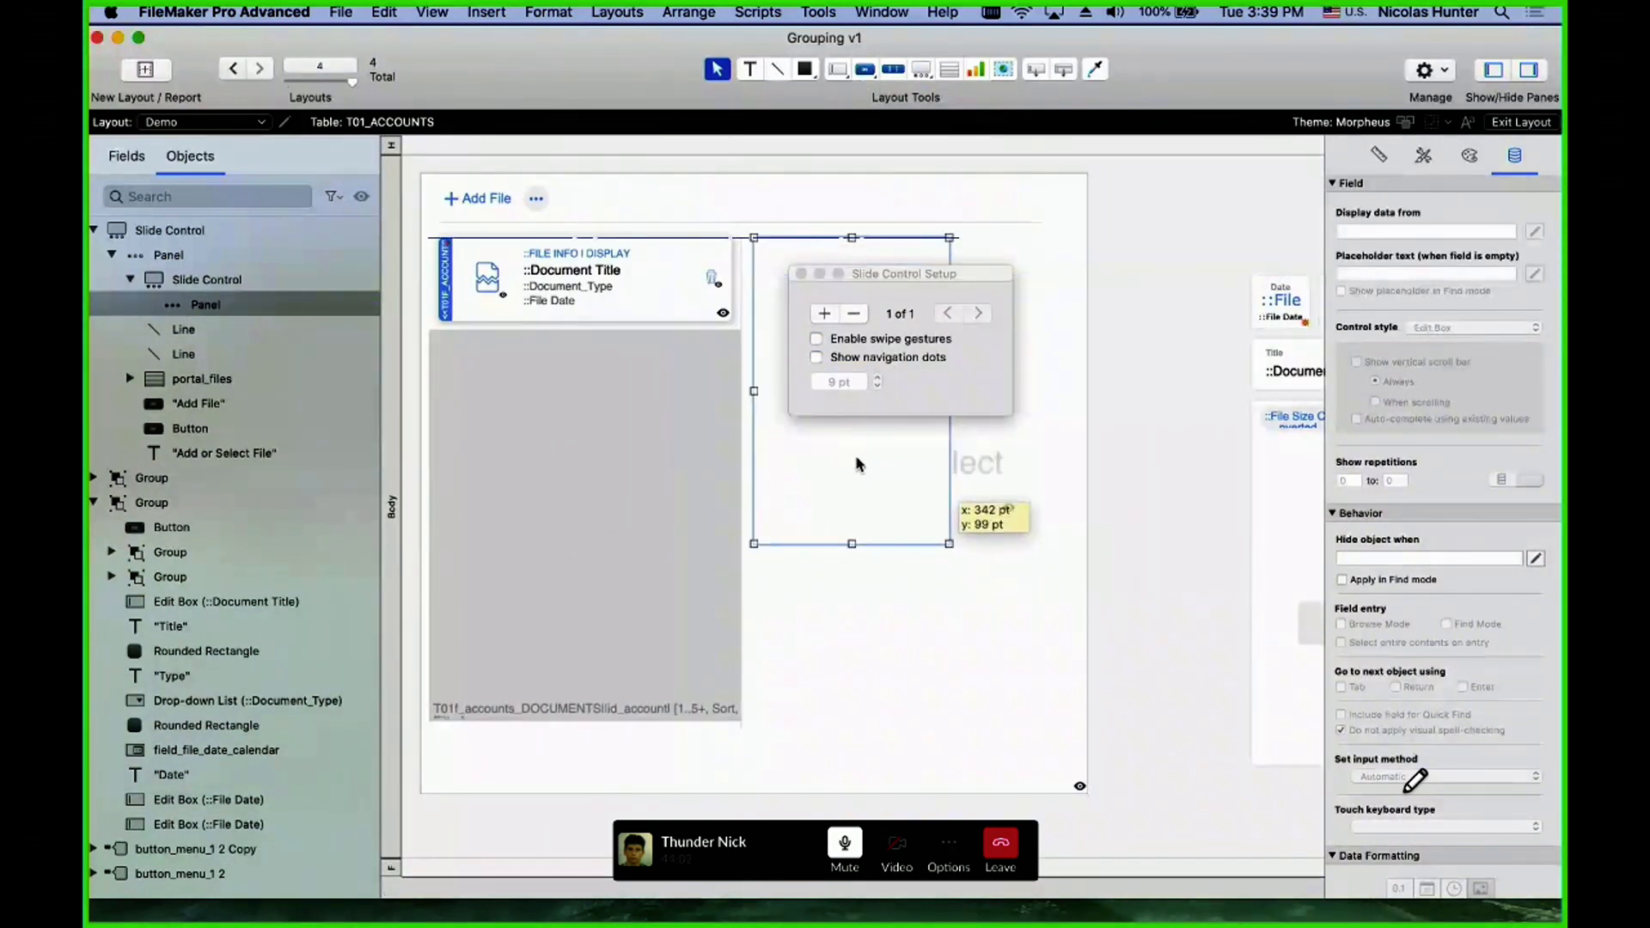
left_click_drag(949, 543, 1073, 757)
left_click(1193, 633)
scroll(1177, 606, "right", 10)
left_click(1137, 538)
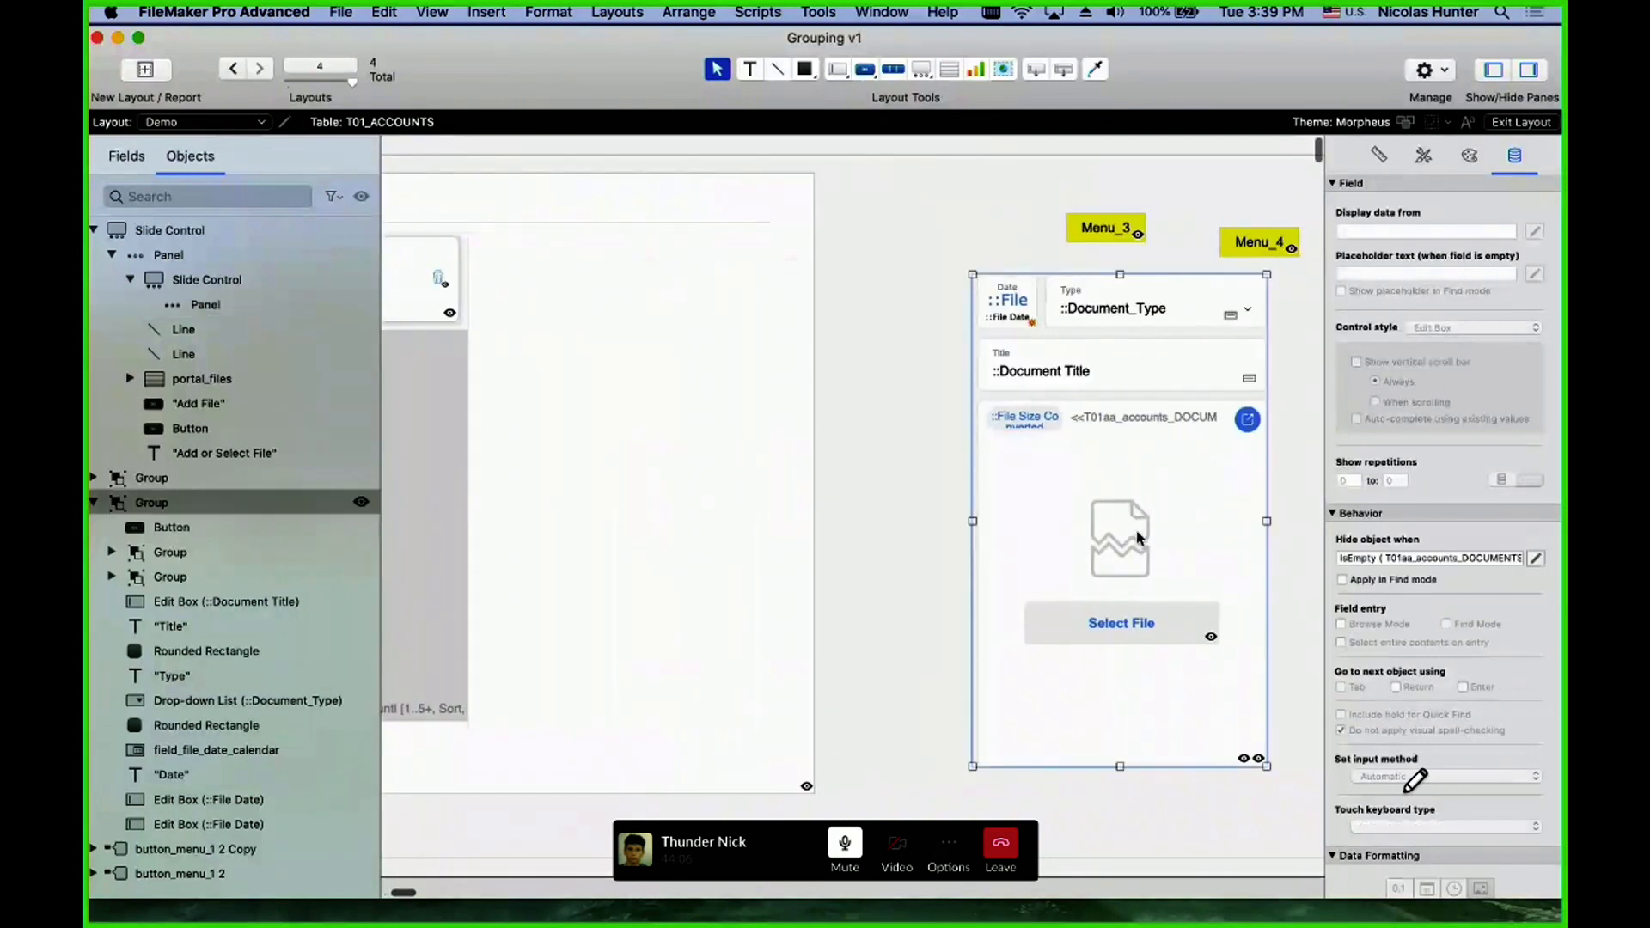
left_click(675, 475)
left_click_drag(796, 492, 802, 493)
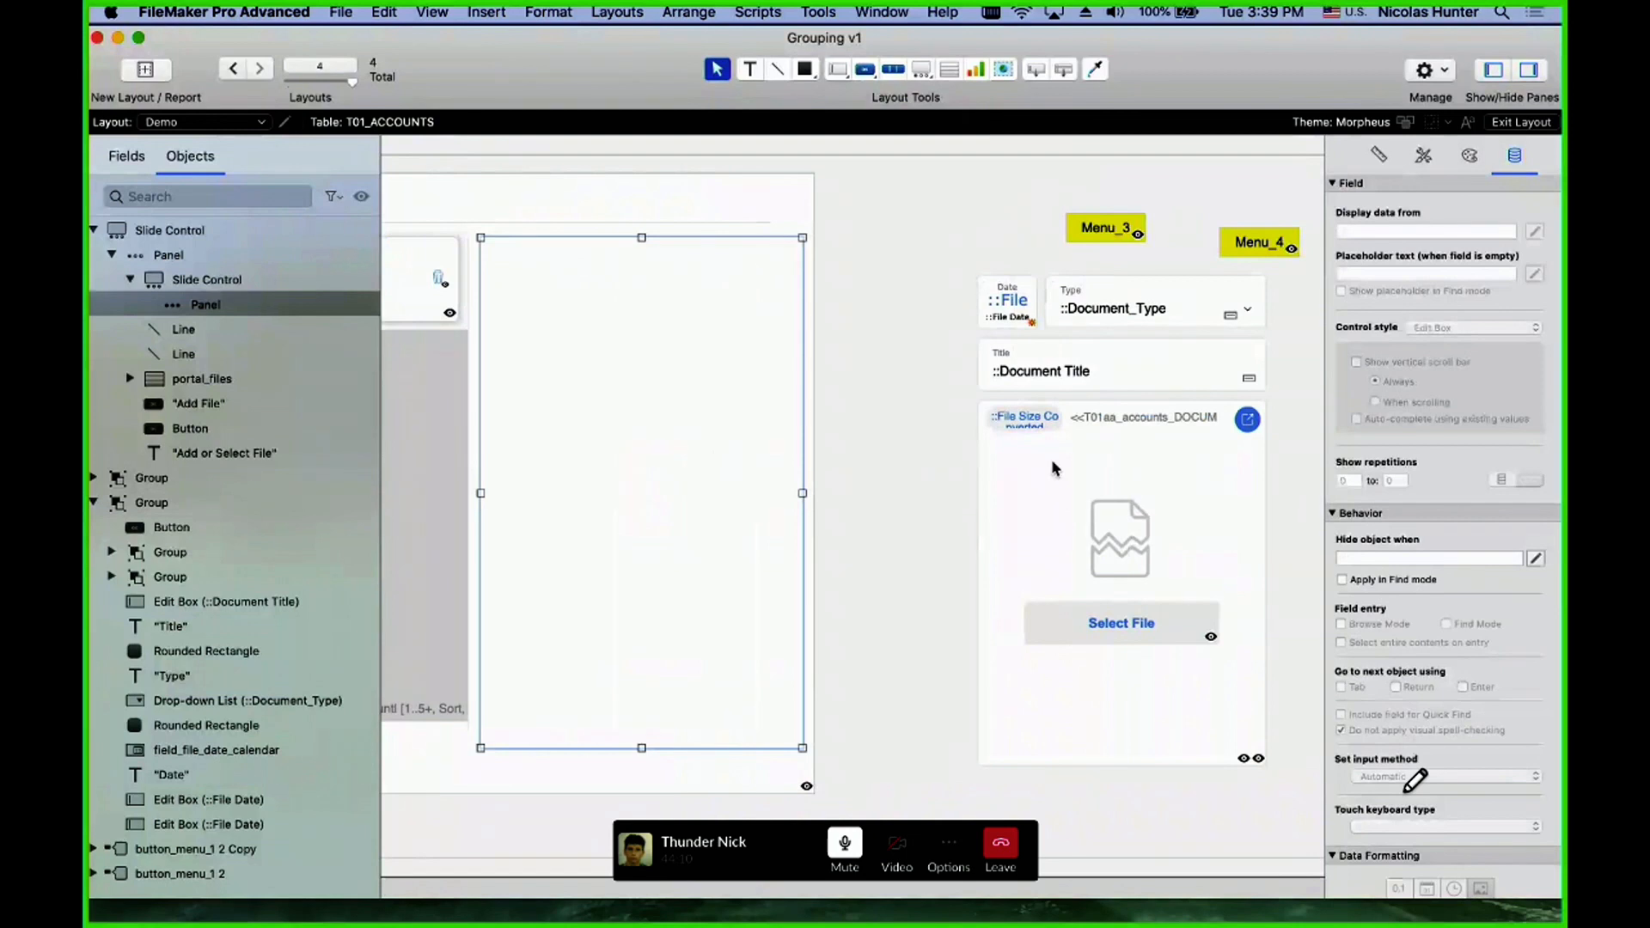
- Move the document details group closer to the outer slide control's right edge and reselect the nested slide control
scroll(1056, 468, "left", 5)
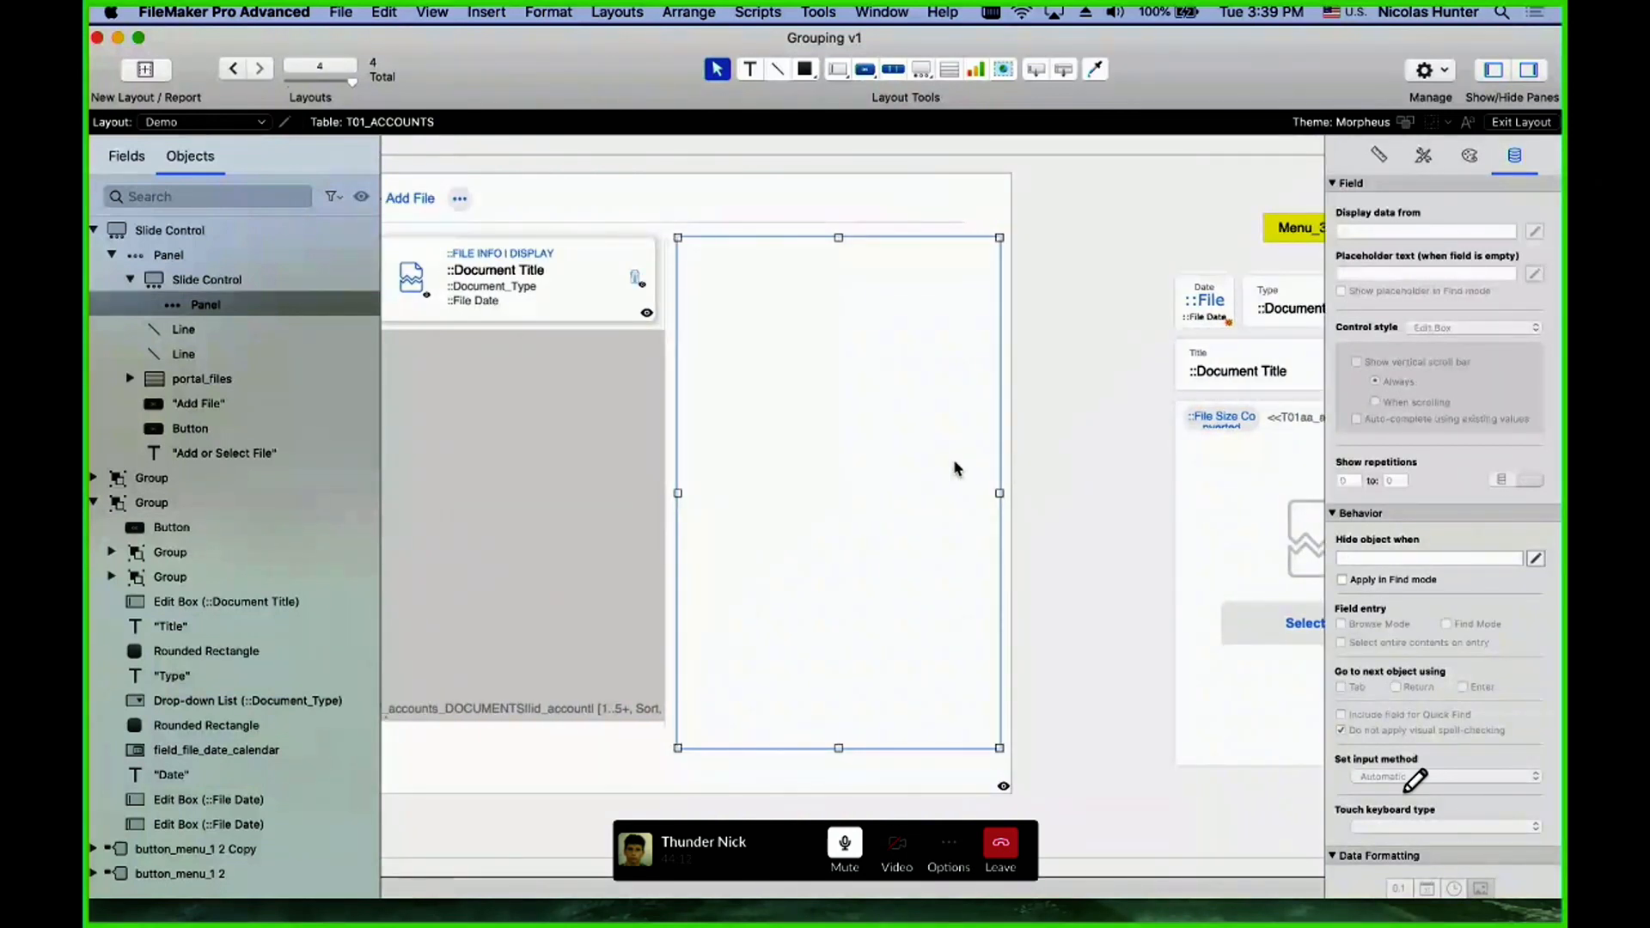
left_click_drag(1281, 481, 1203, 475)
left_click(874, 332)
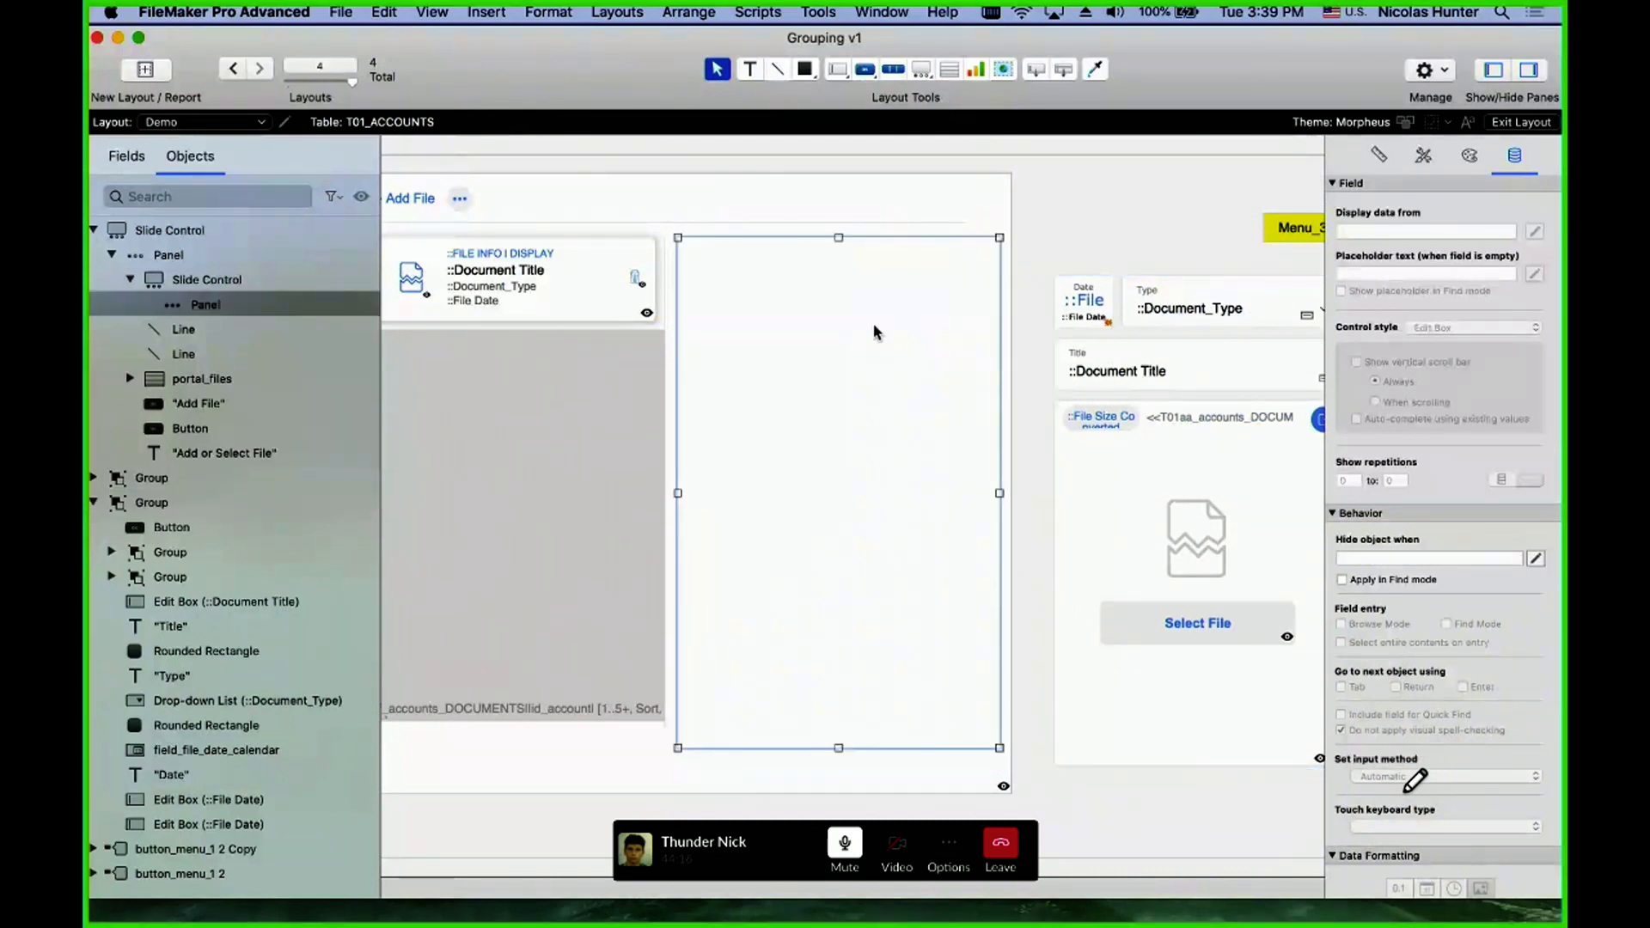
- Copy the document details group's hide condition to the nested slide control beside the portal
scroll(875, 344, "left", 2)
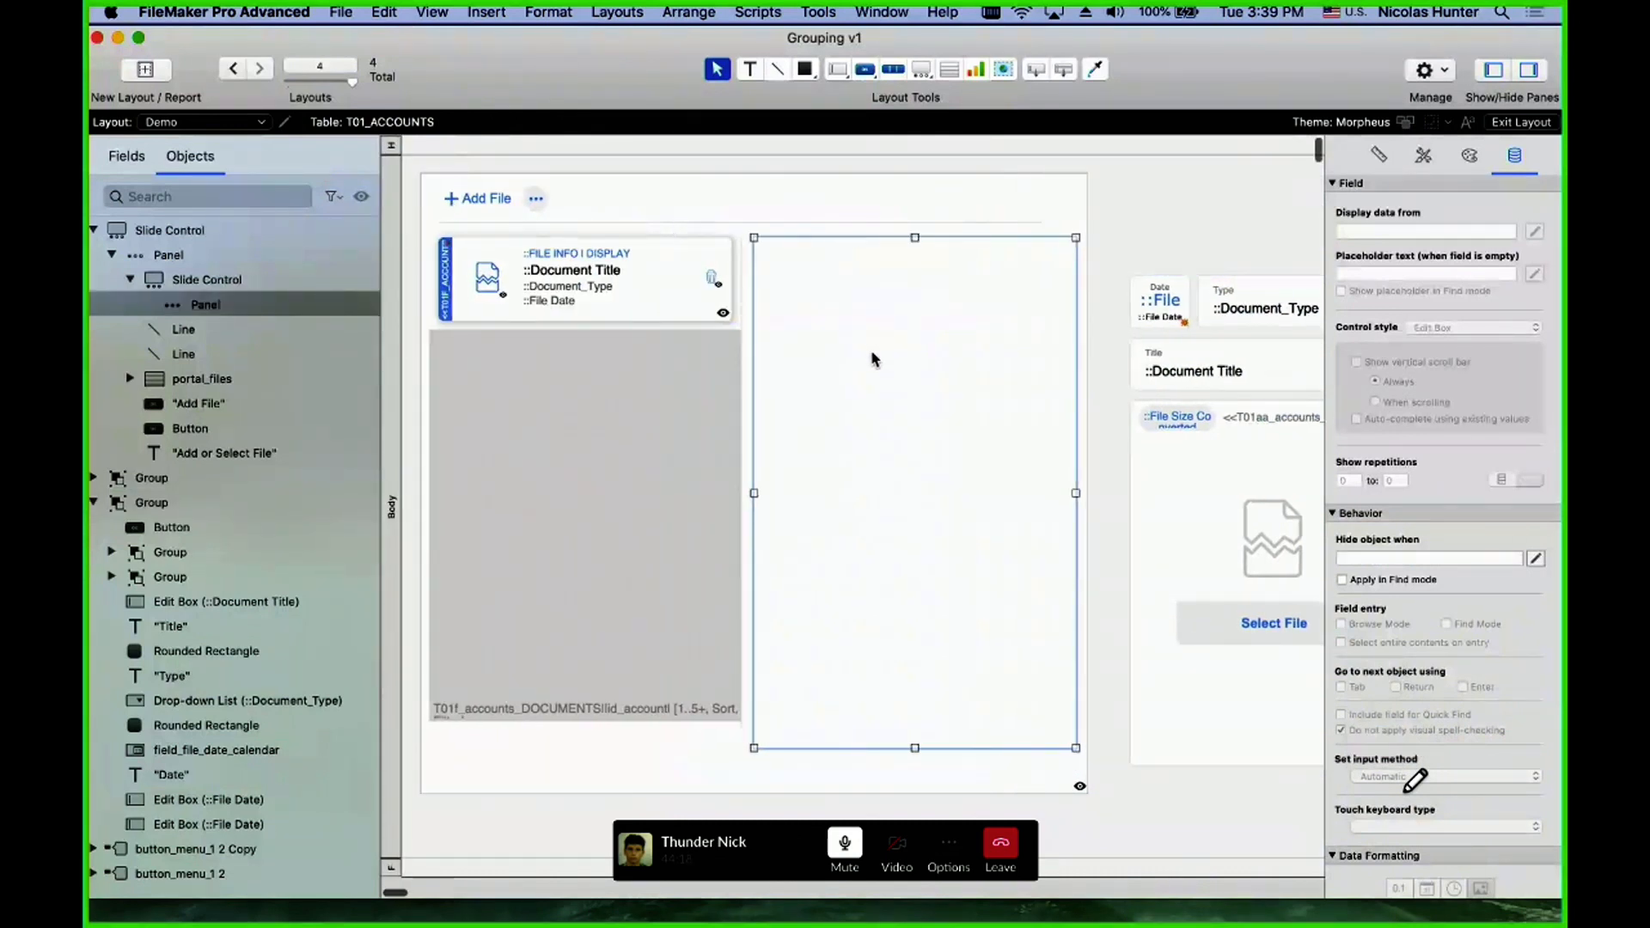
left_click(864, 204)
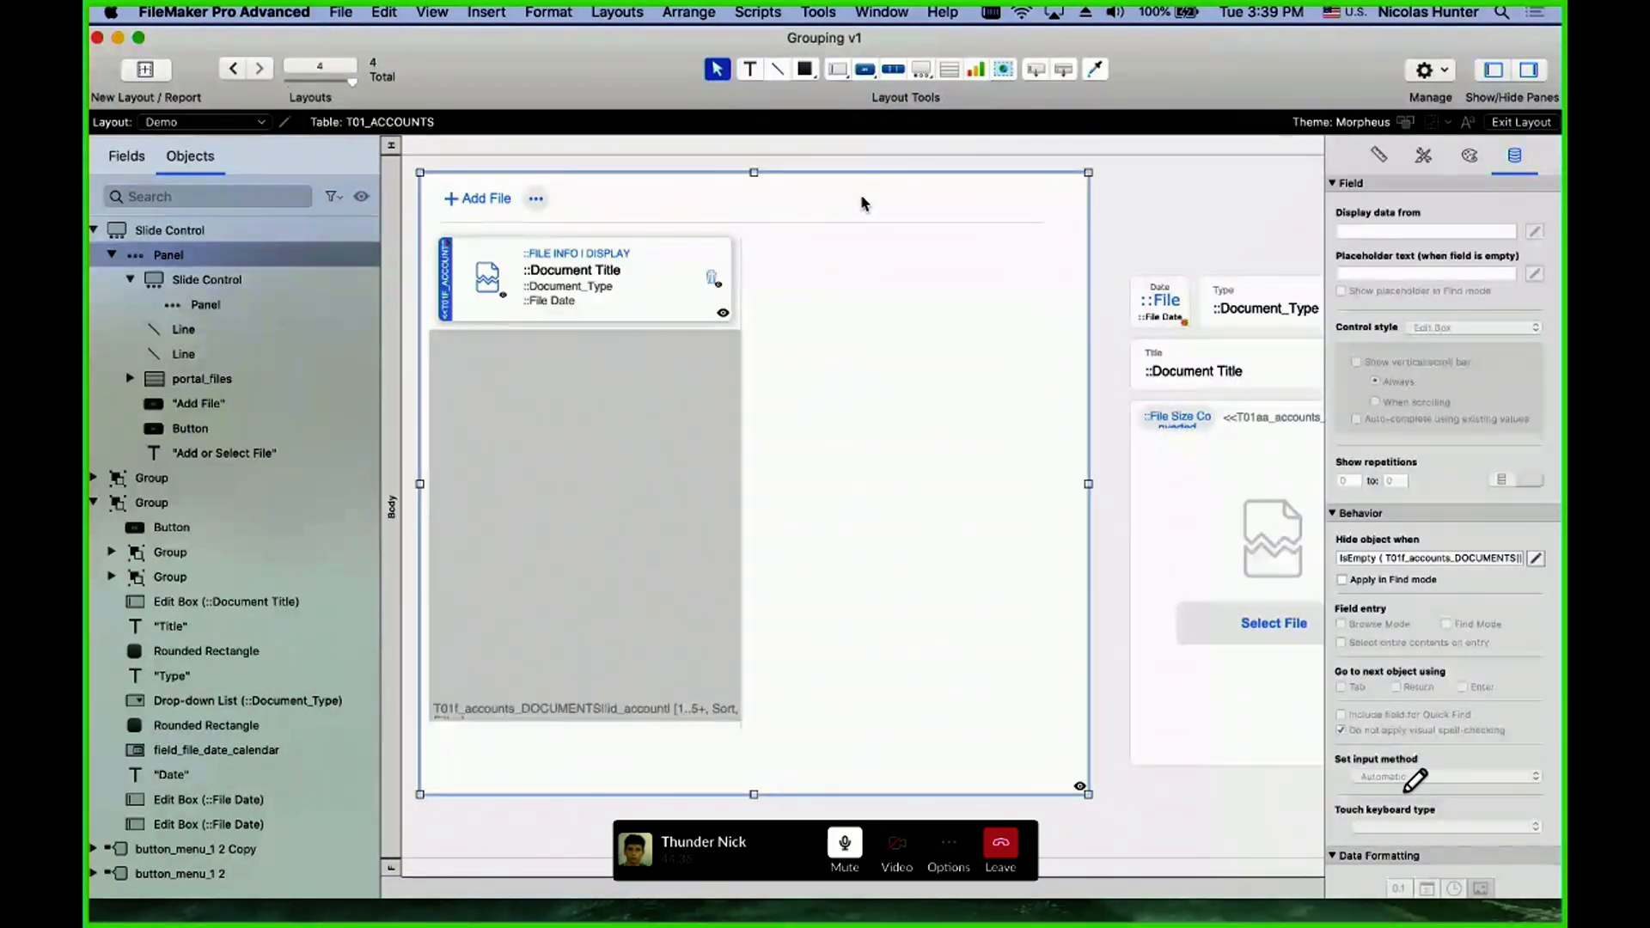
left_click(909, 411)
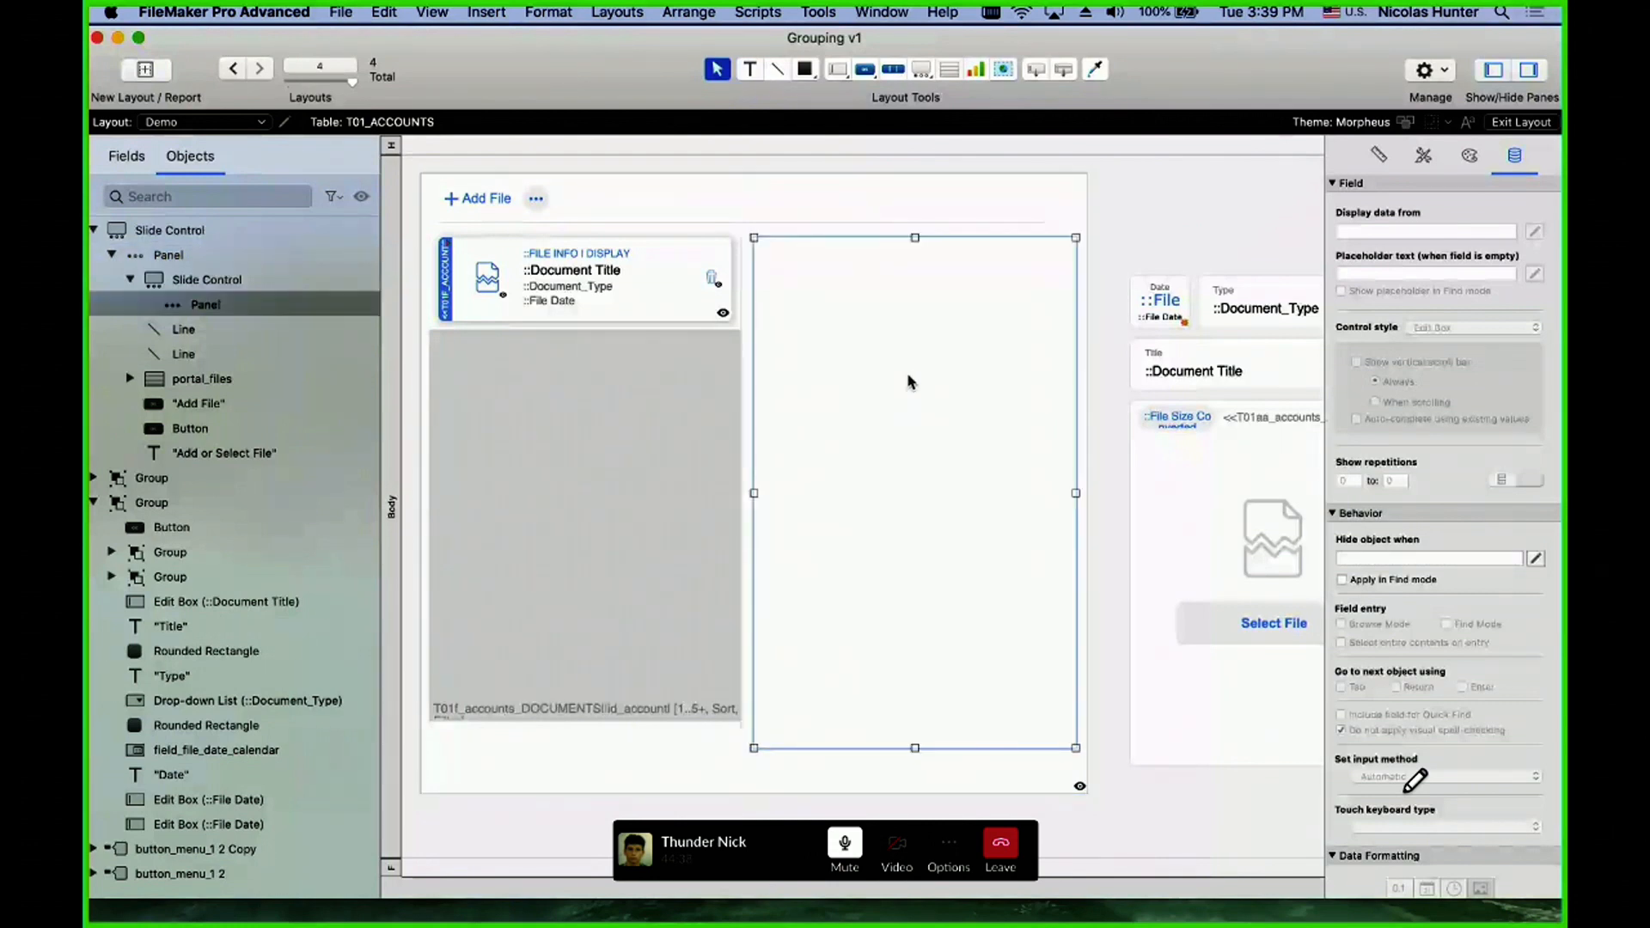
scroll(943, 390, "right", 10)
left_click(859, 331)
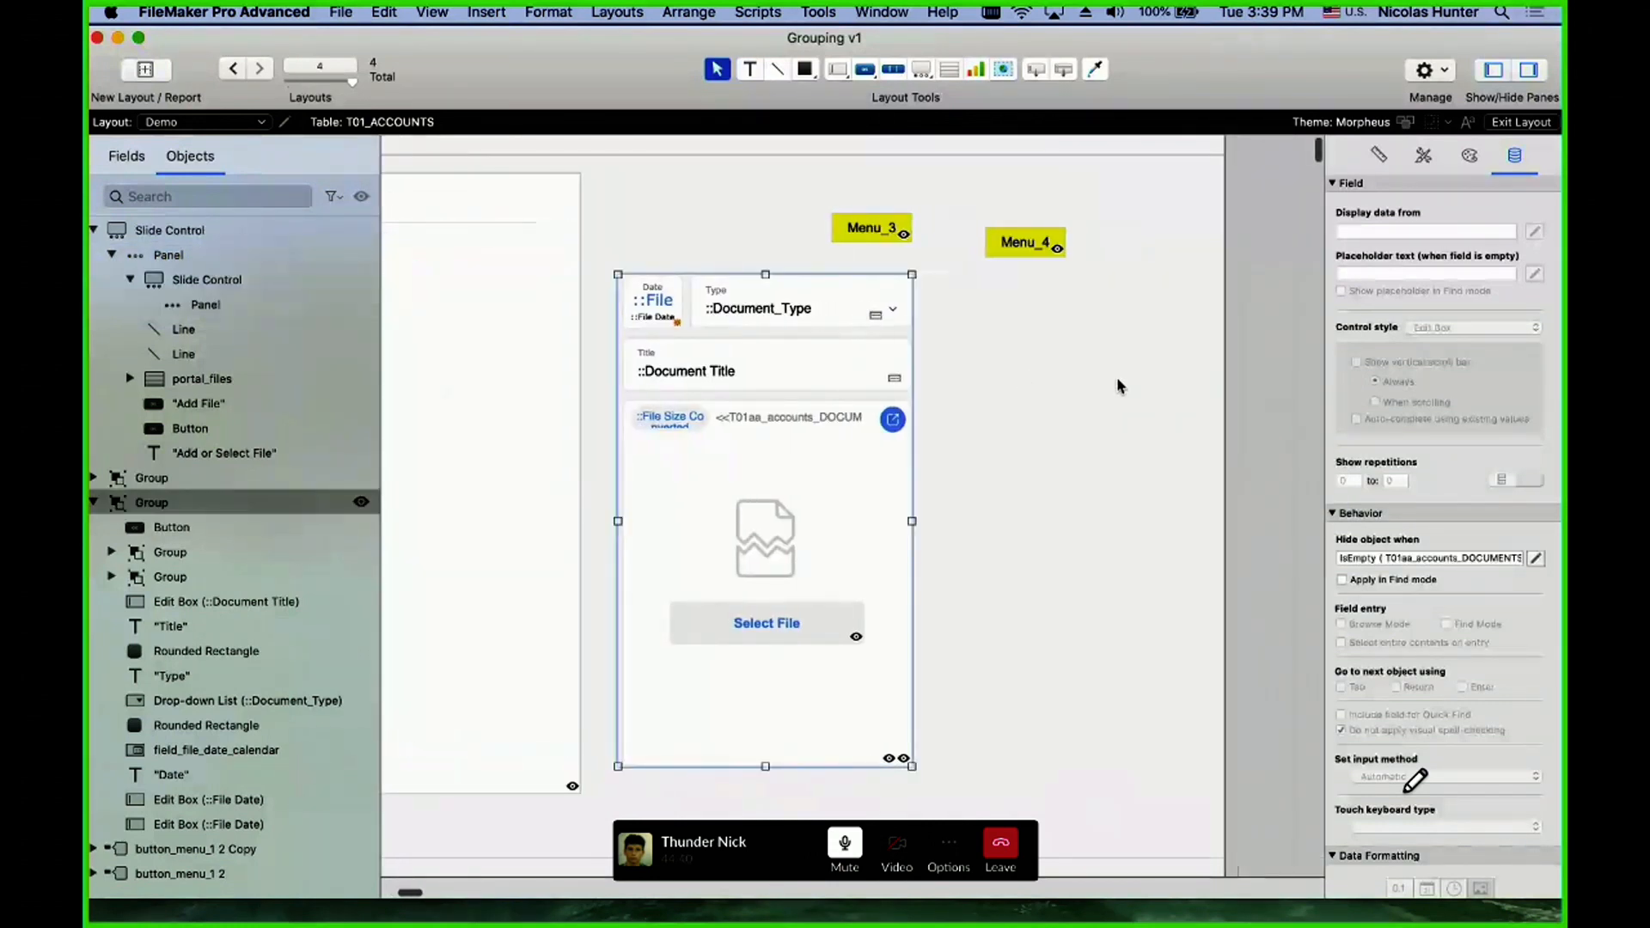
left_click(1382, 557)
triple_click(1381, 557)
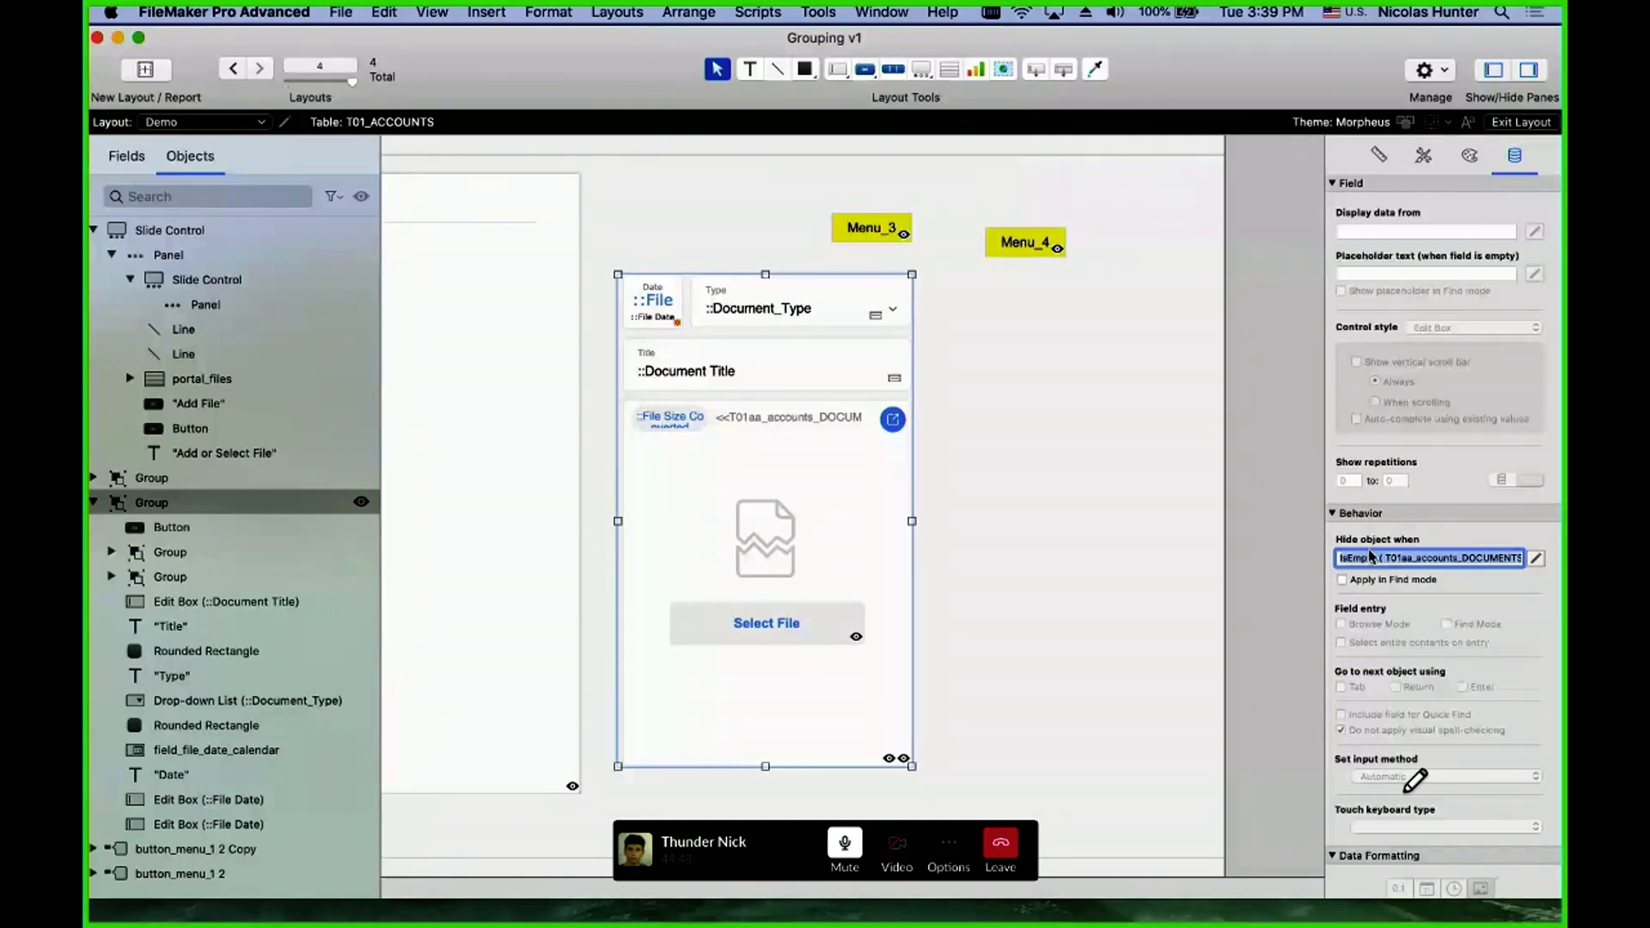
scroll(601, 516, "left", 5)
left_click(619, 465)
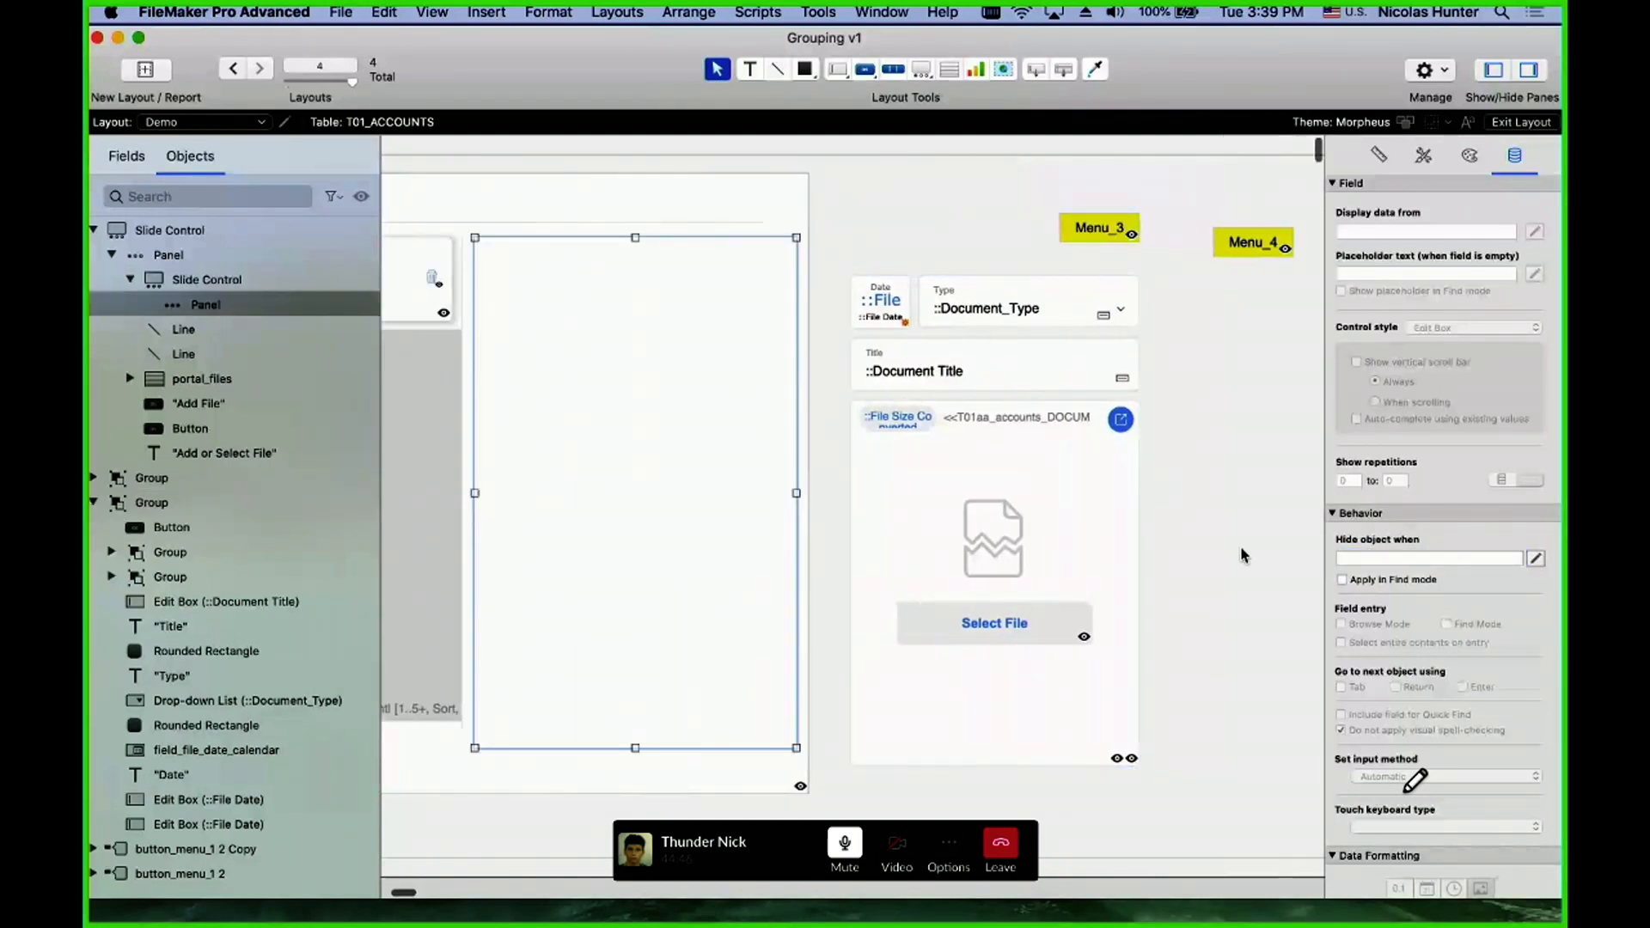
key("super+v")
left_click(1201, 513)
- Ungroup the document details group and move its date, type and title fields to the upper part of the nested slide control
left_click(1091, 507)
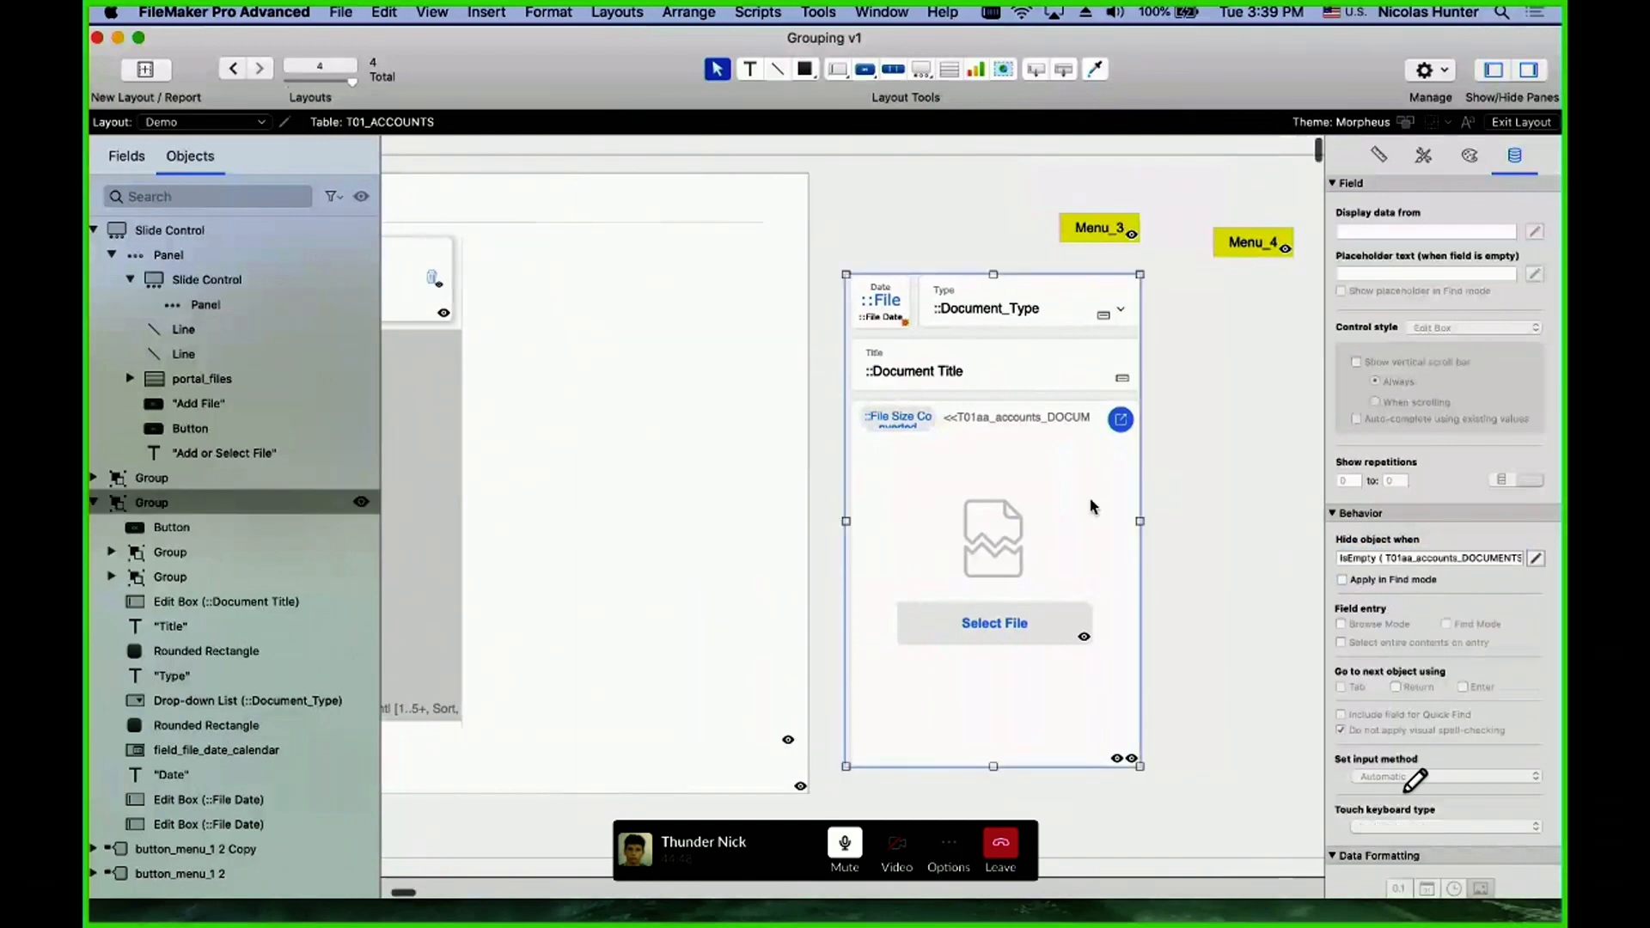
key("super+shift+r")
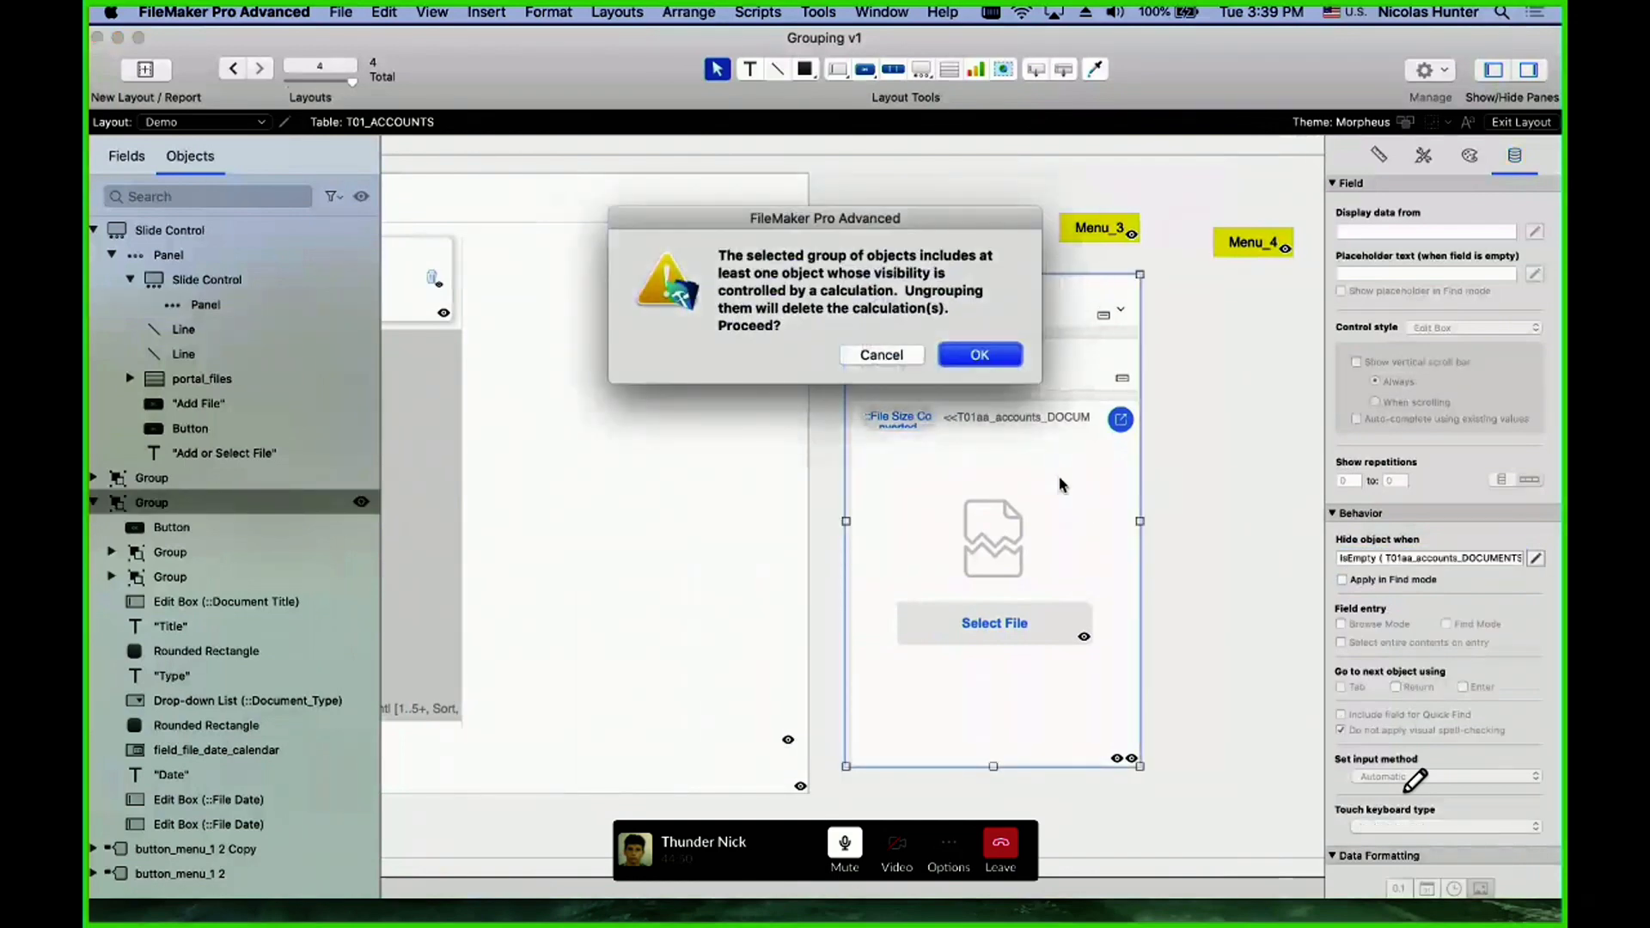
left_click(993, 359)
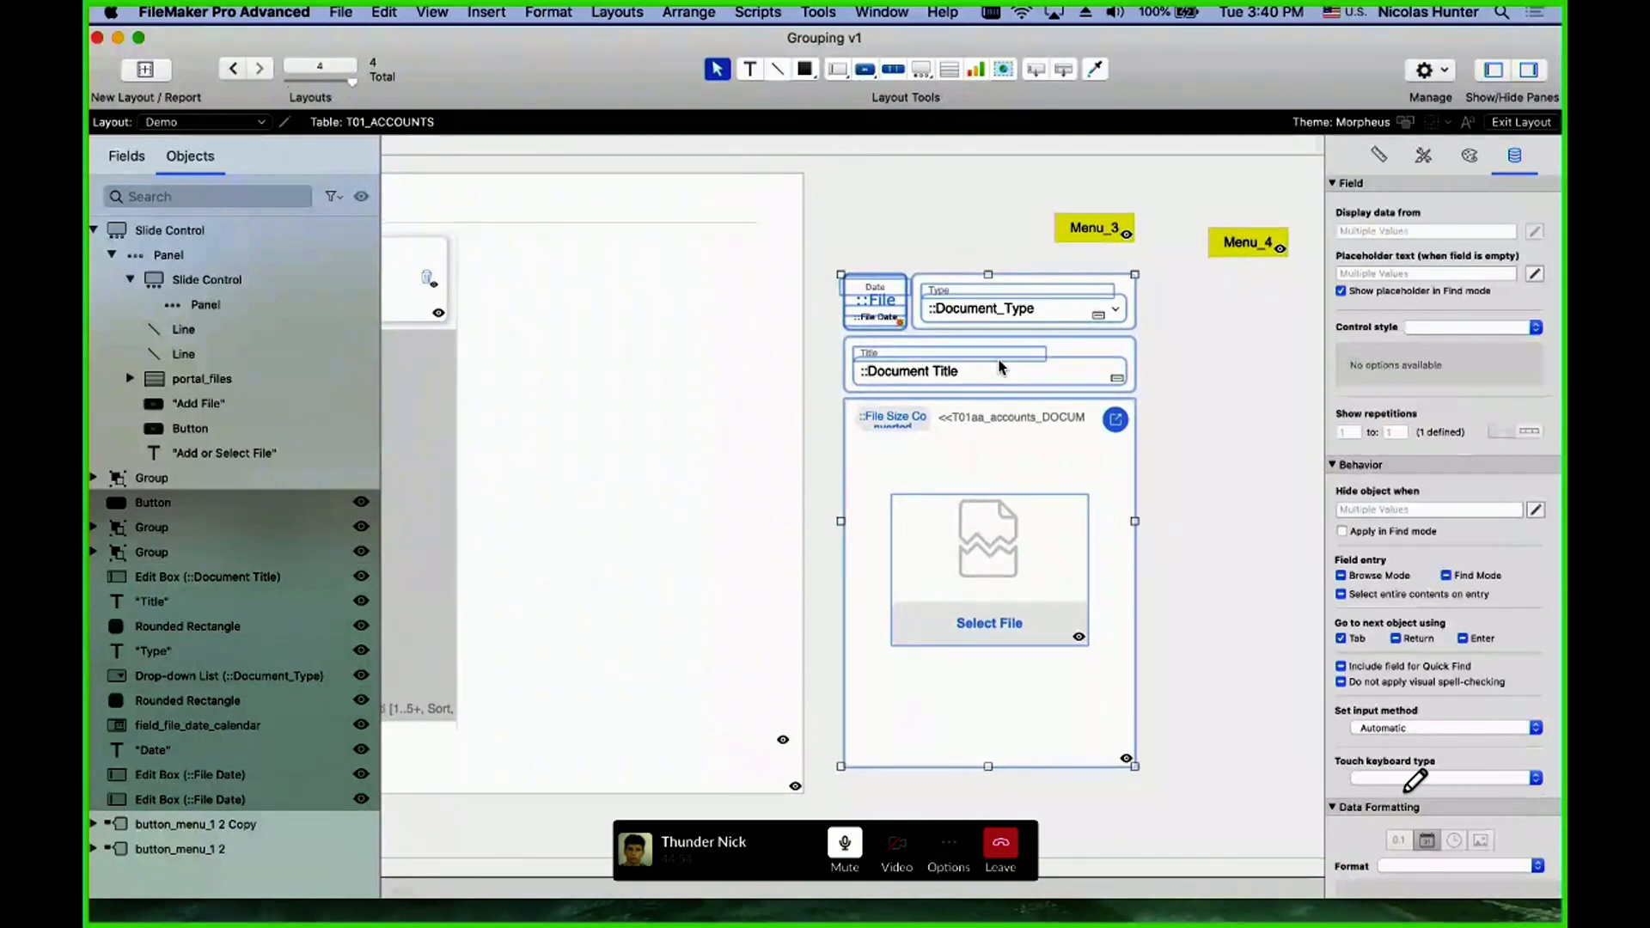
left_click_drag(1159, 372, 505, 248)
scroll(505, 247, "left", 6)
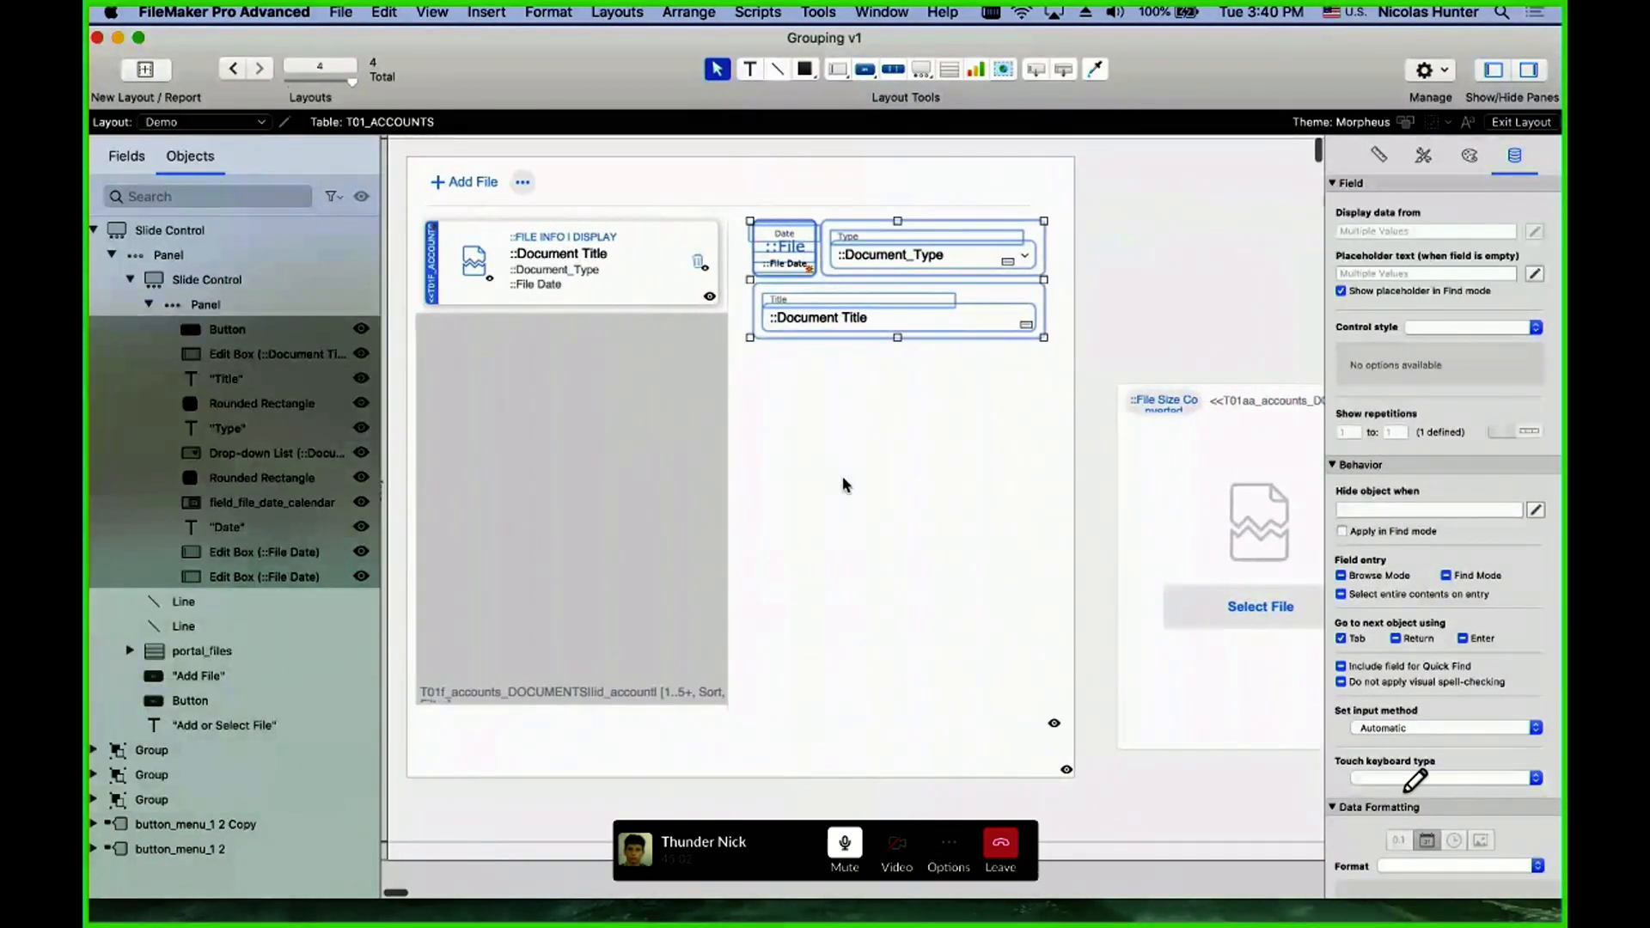
- Shift the date, type and title fields slightly down and inward from the nested slide control's upper corner
left_click(842, 485)
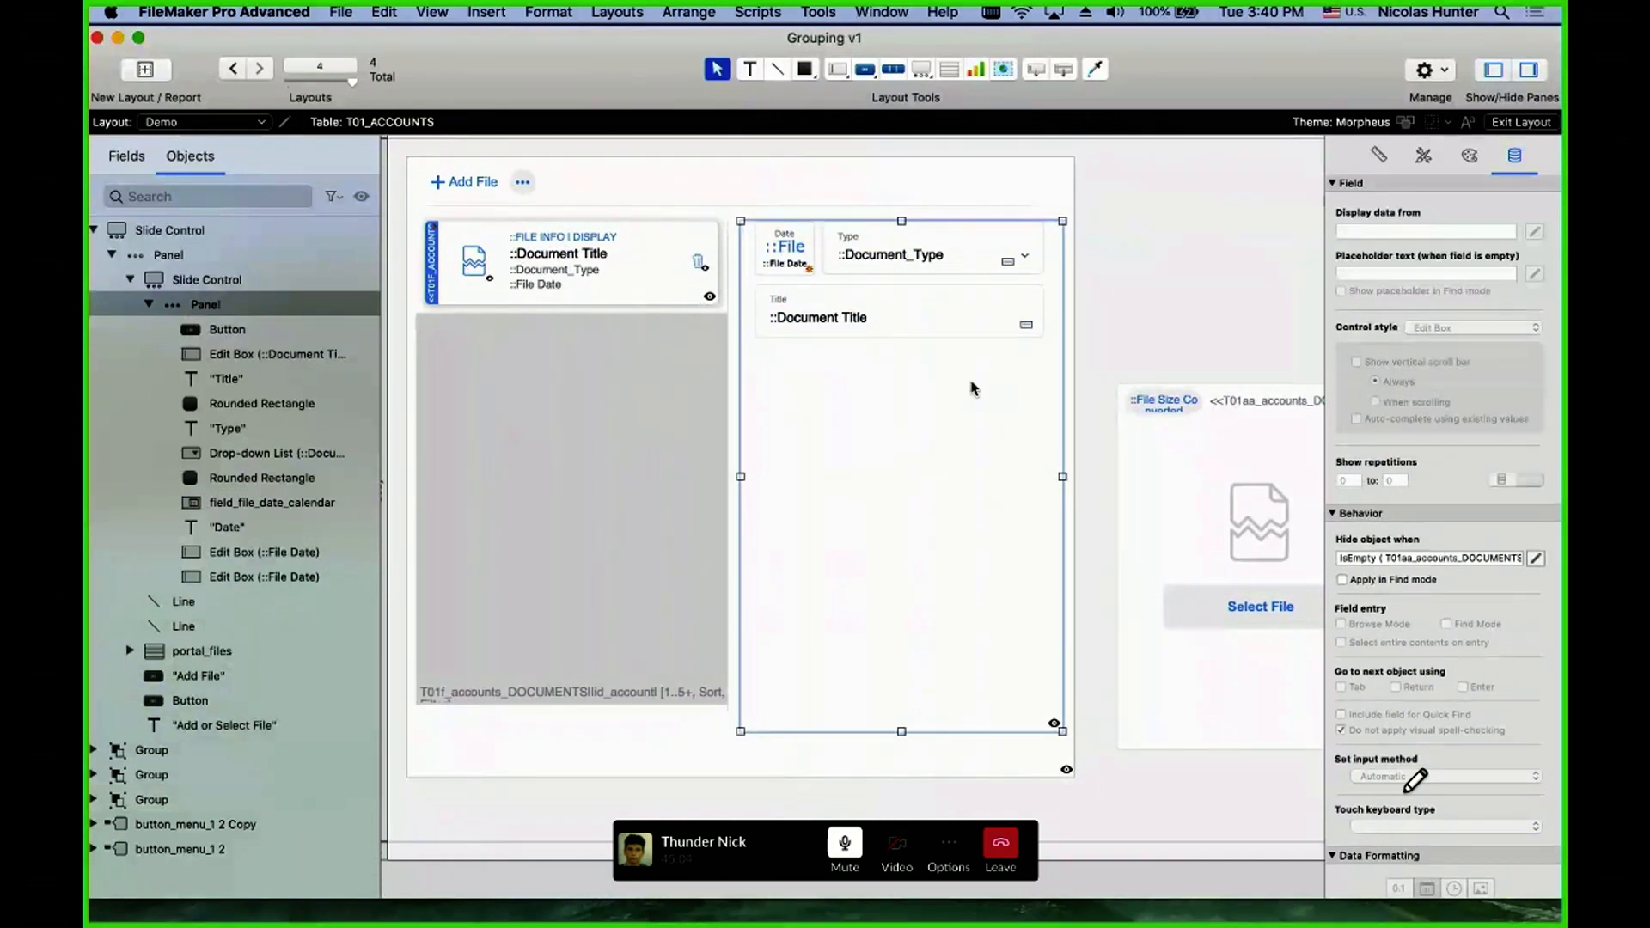
scroll(971, 384, "right", 5)
left_click_drag(956, 341, 551, 206)
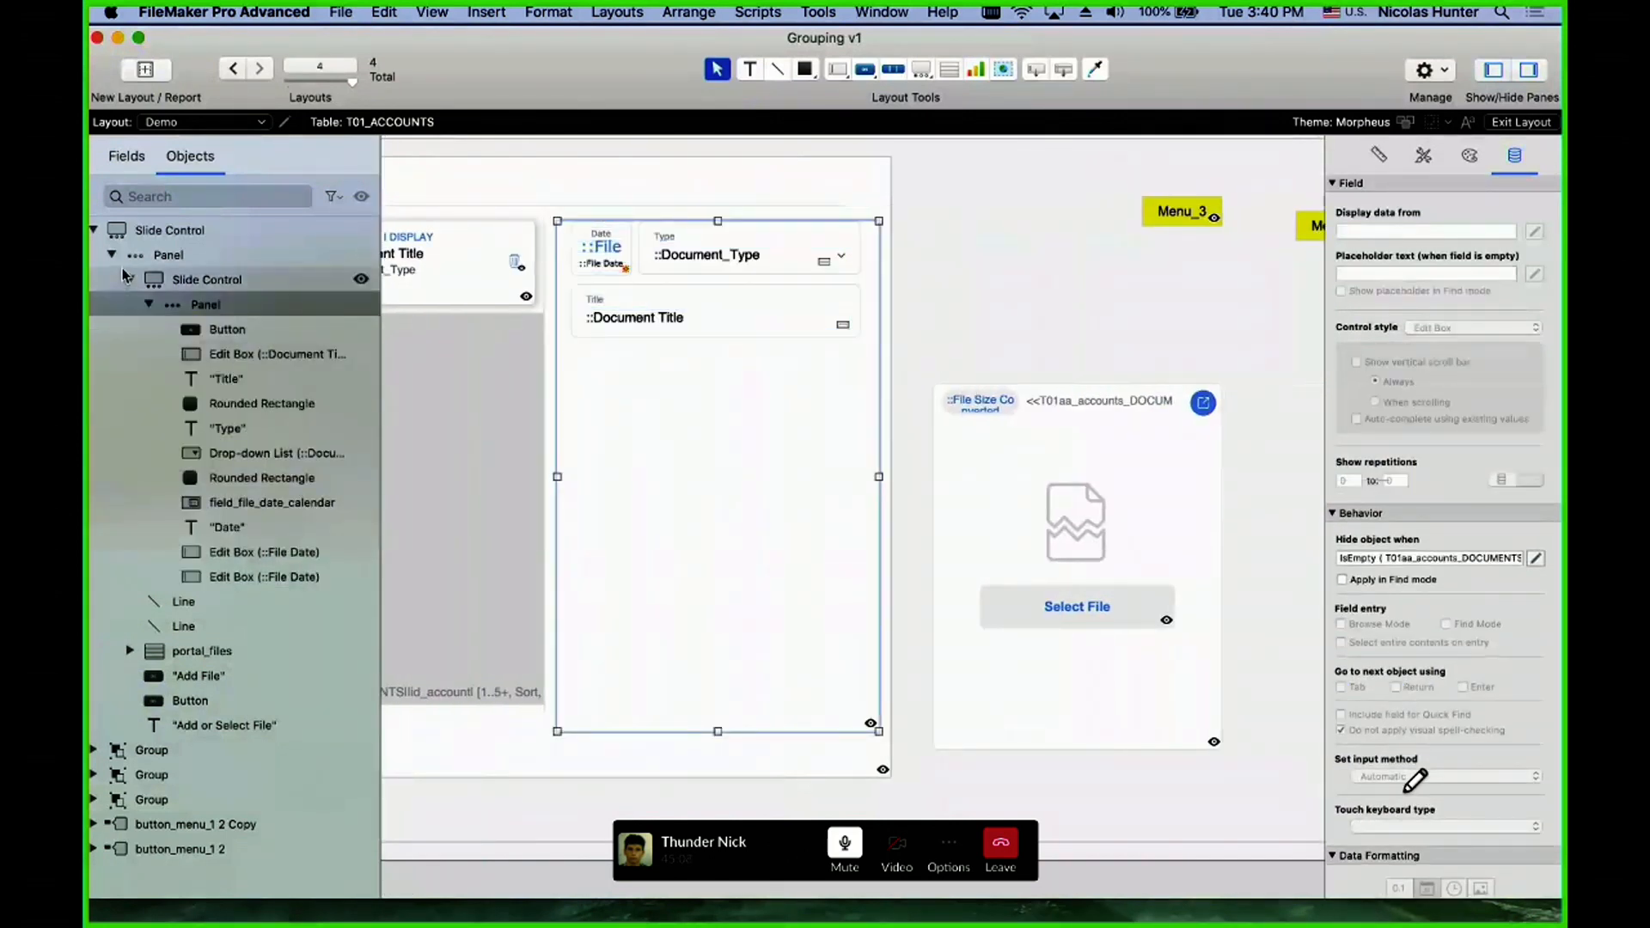
left_click_drag(985, 356, 586, 206)
scroll(611, 421, "left", 3)
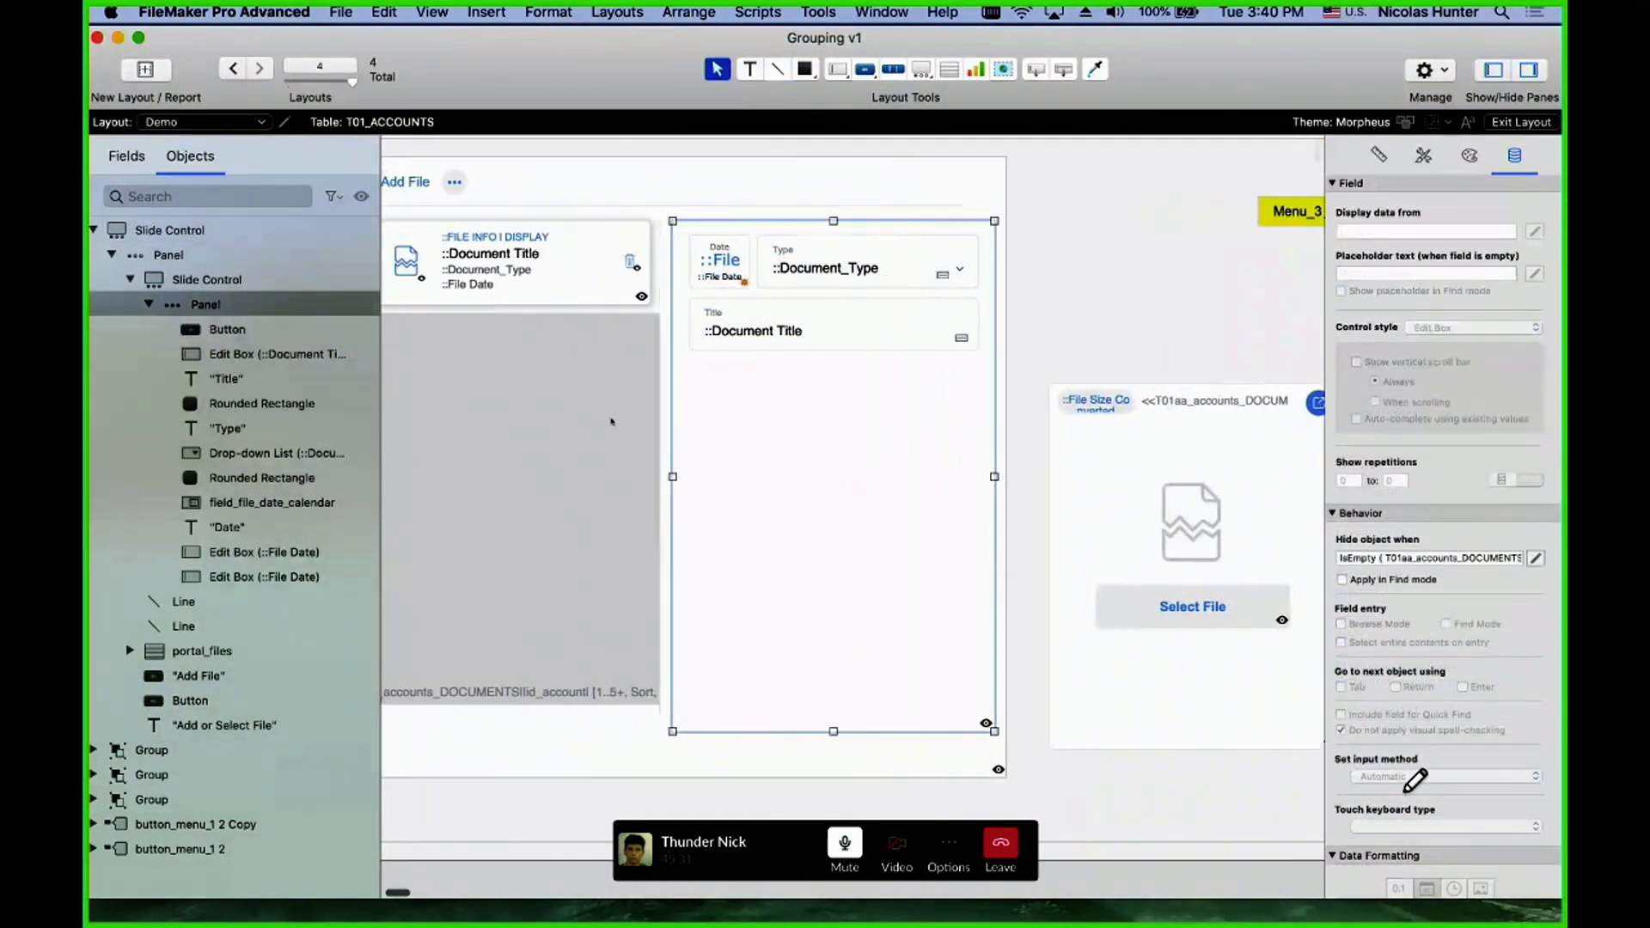
- Compare the hide conditions of the outer slide control and the nested slide control
left_click(591, 199)
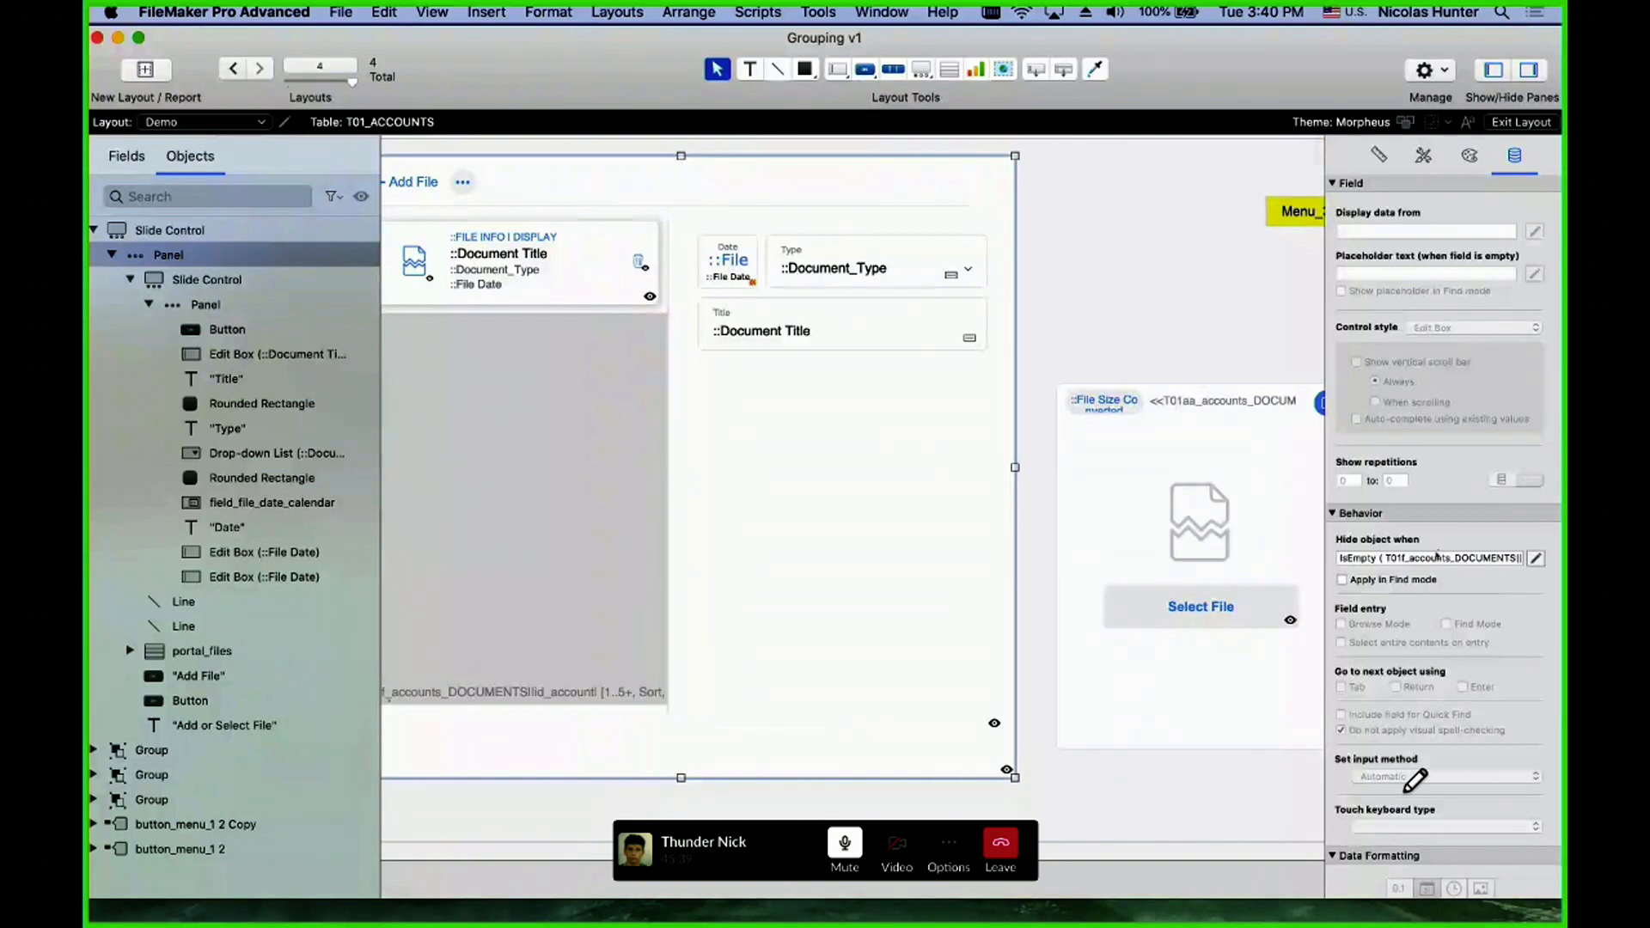
left_click(626, 407)
left_click(769, 517)
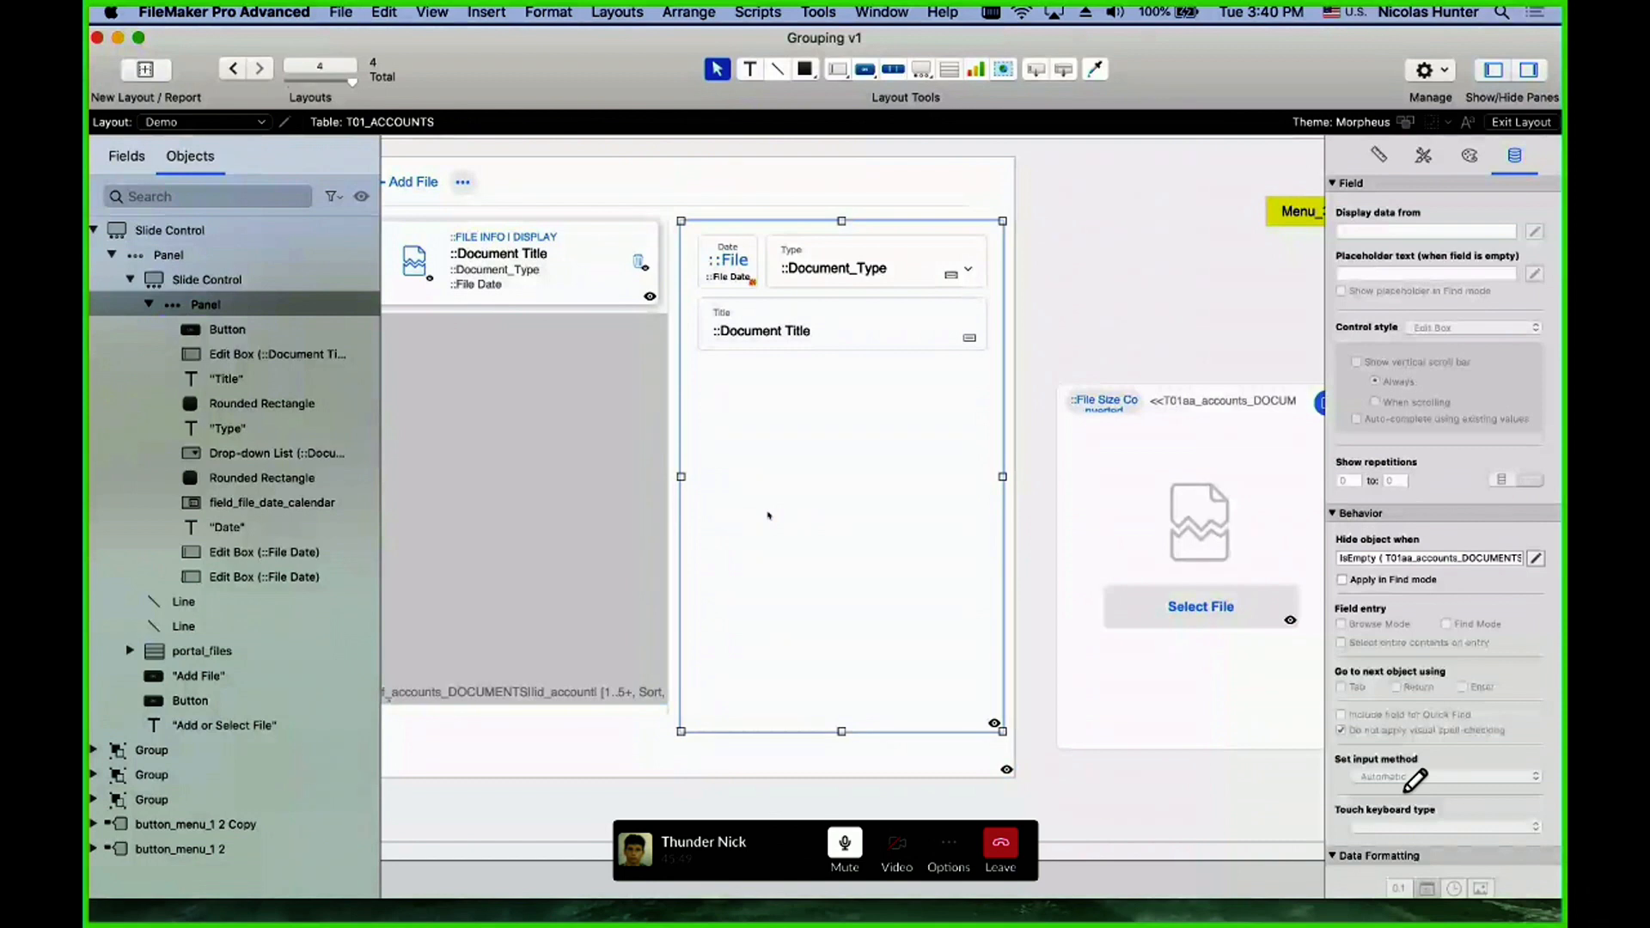
- Move the "Select File" group into the nested slide control at the back of its objects and shift the file preview group up
scroll(768, 516, "right", 5)
left_click(1049, 443)
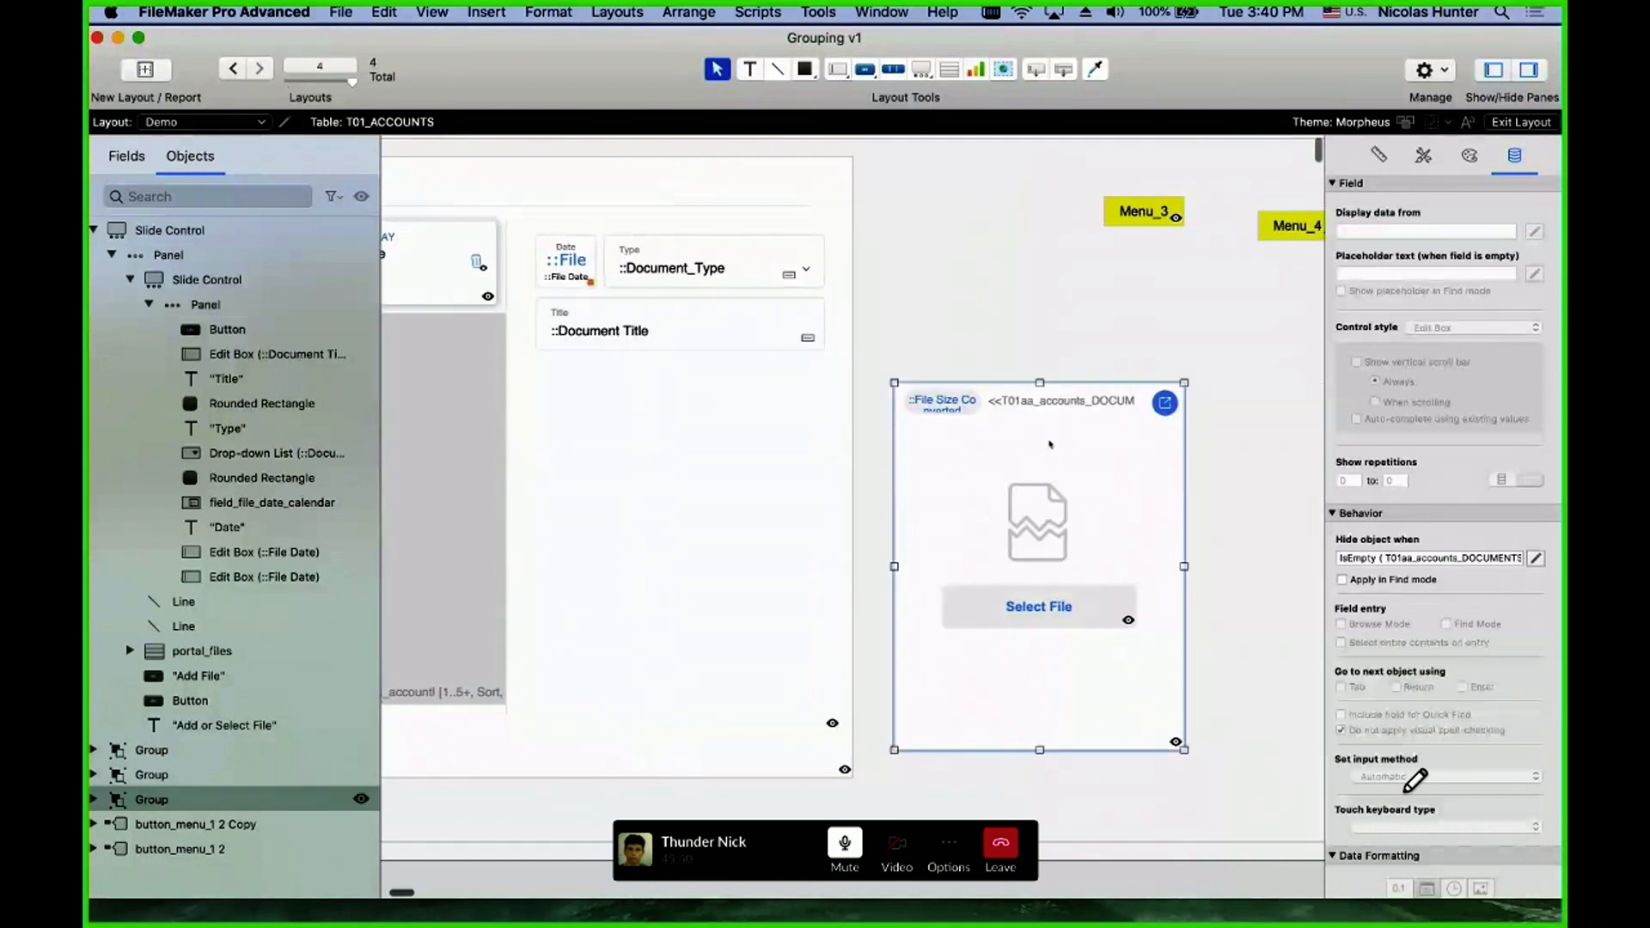
left_click(1035, 537)
left_click_drag(1035, 537, 679, 489)
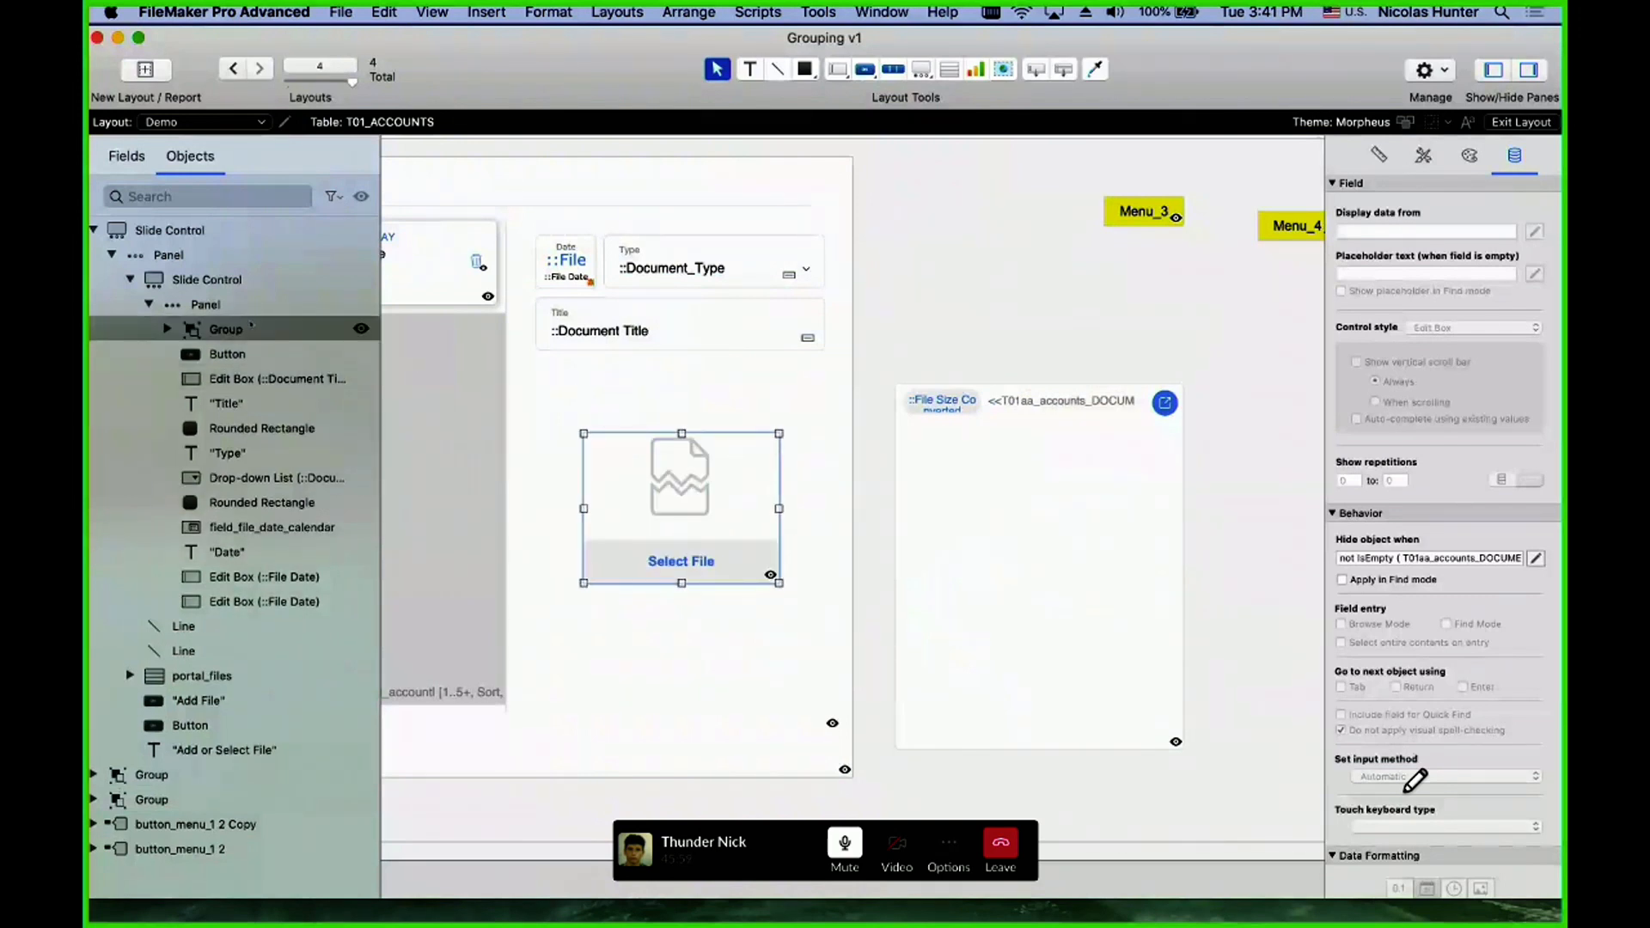
left_click_drag(215, 329, 215, 613)
left_click_drag(1036, 617, 1063, 551)
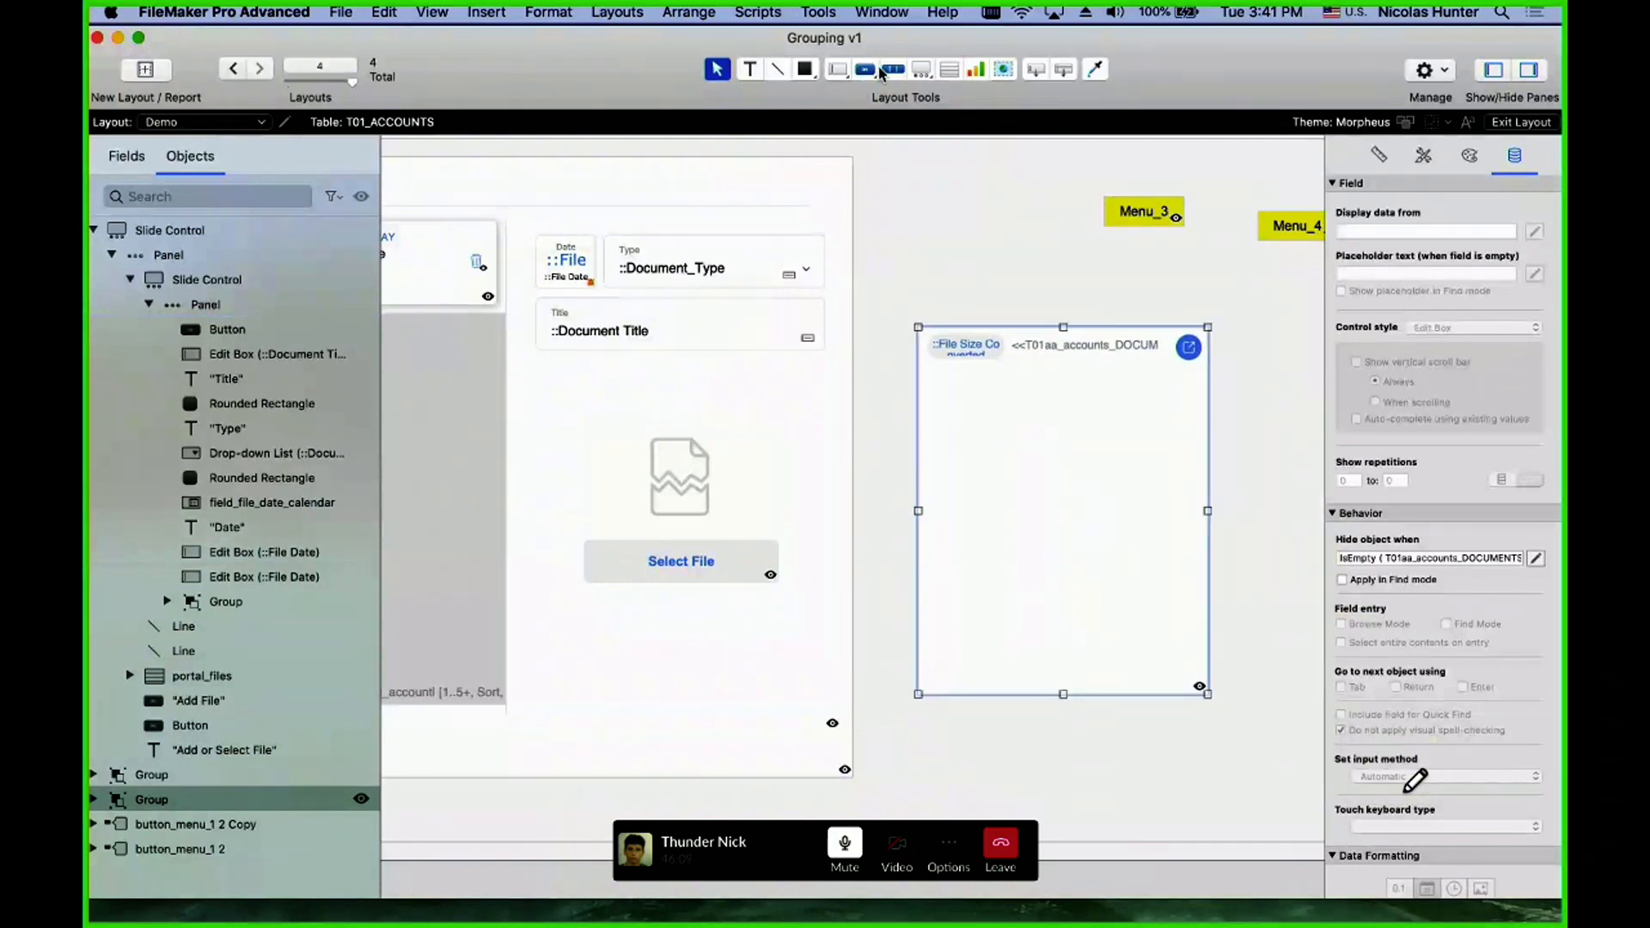
- Draw a third-level slide control below the title field over the "Select File" group with a single panel and no navigation dots
left_click(921, 69)
mouse_move(537, 358)
left_mouse_down()
mouse_move(791, 430)
mouse_move(823, 703)
left_mouse_up()
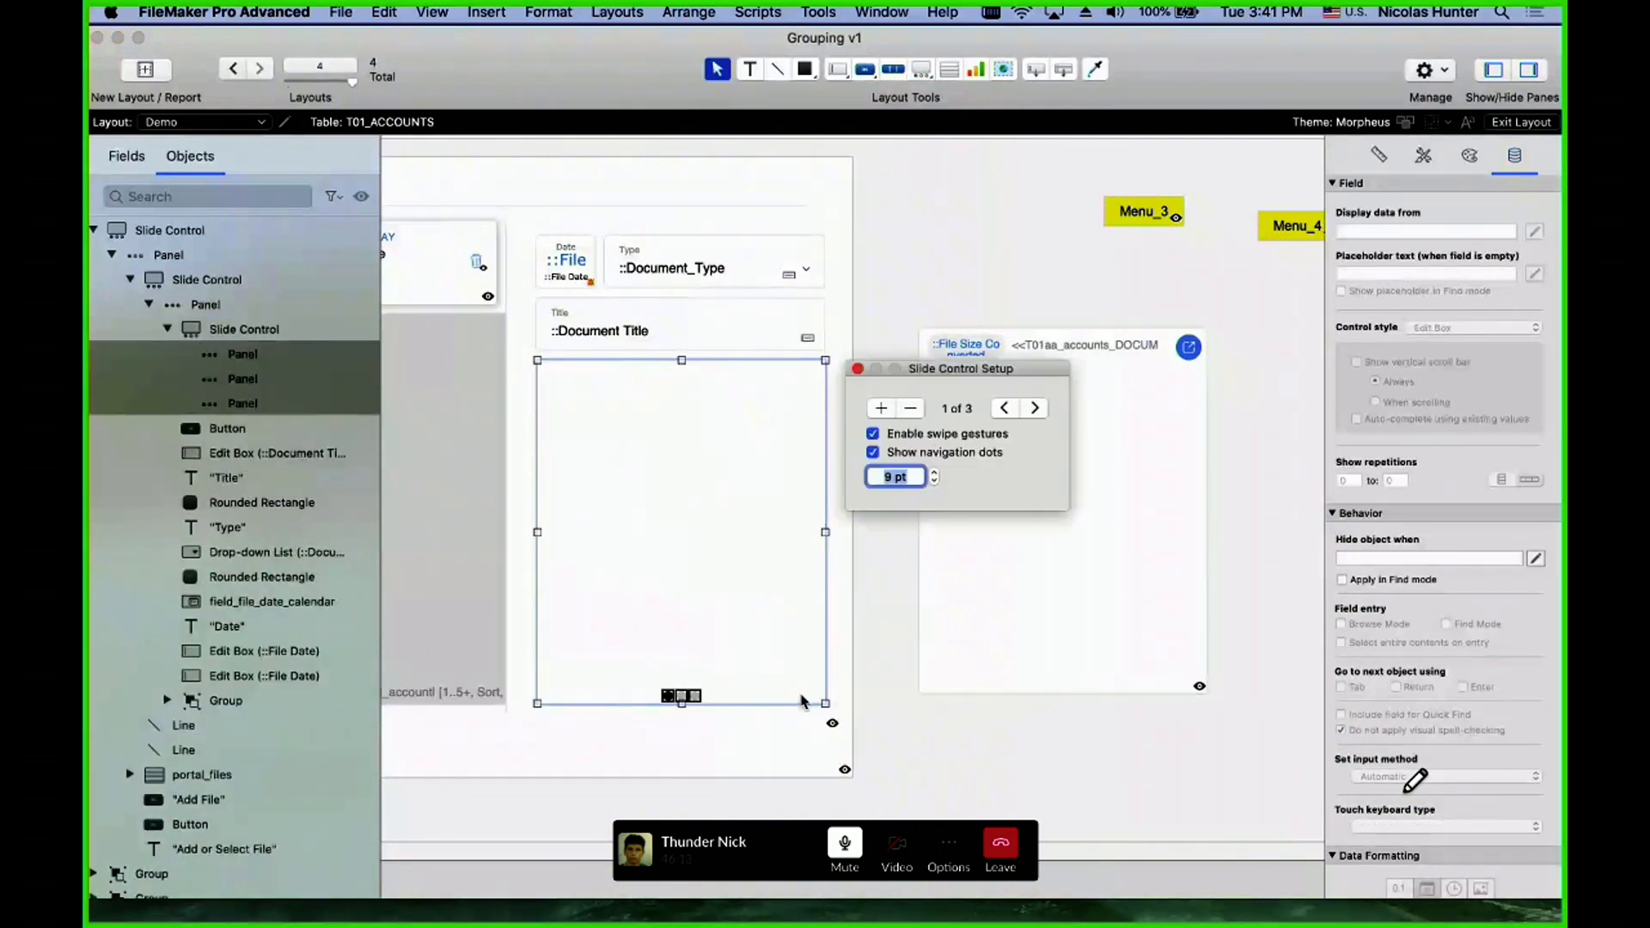
left_click(912, 409)
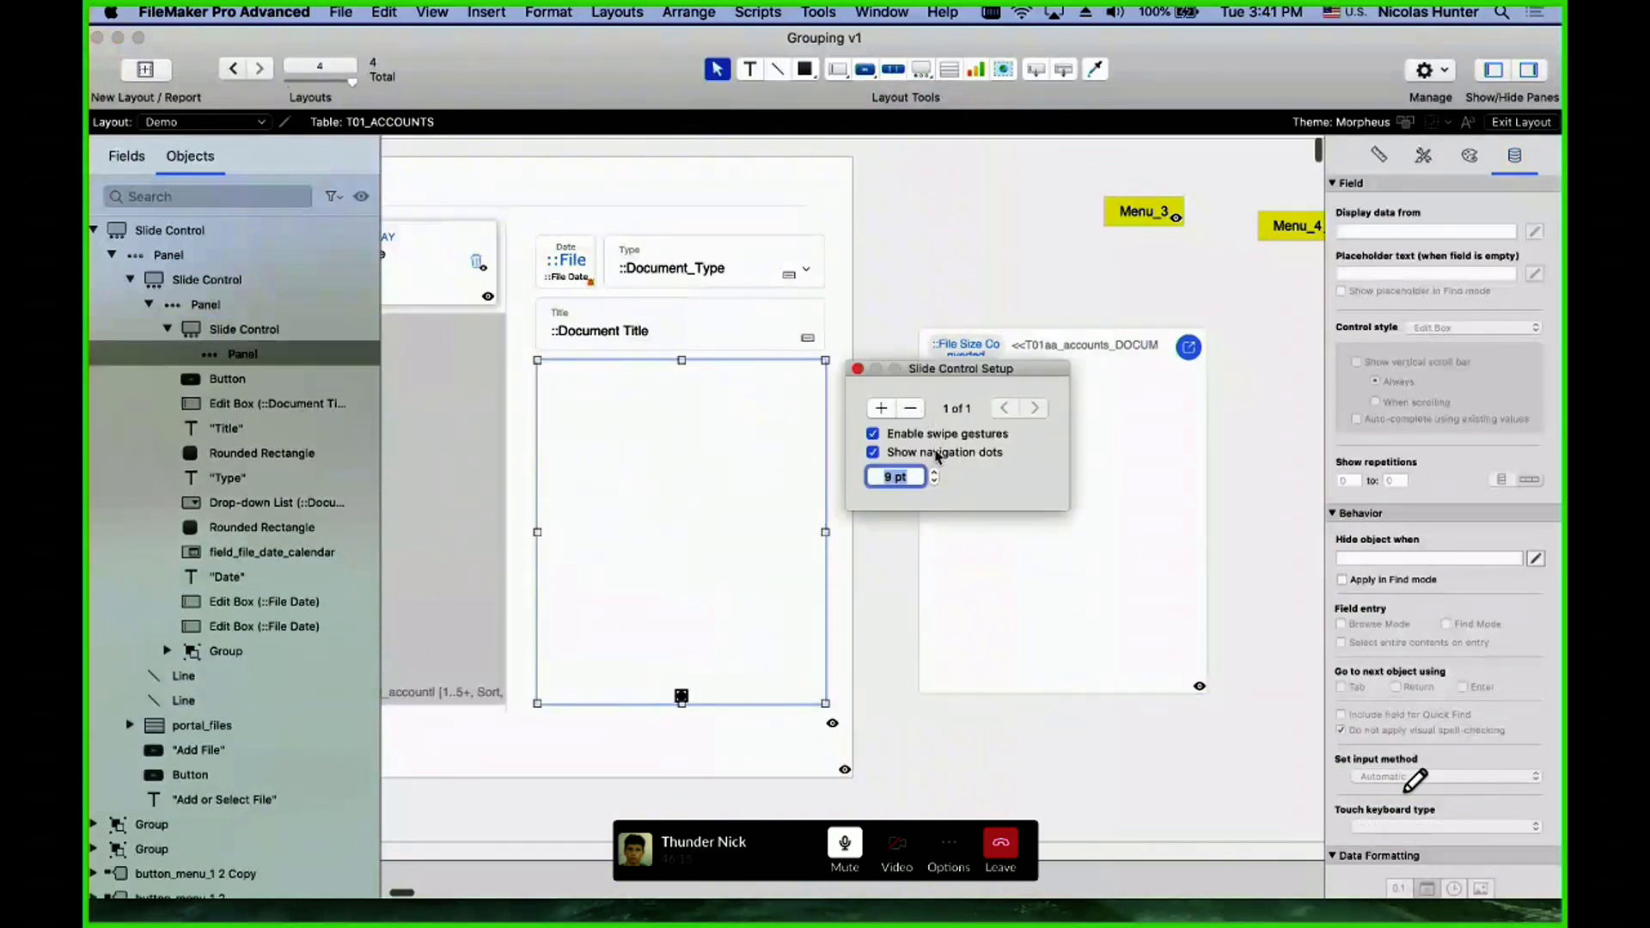
left_click(934, 452)
left_click(914, 413)
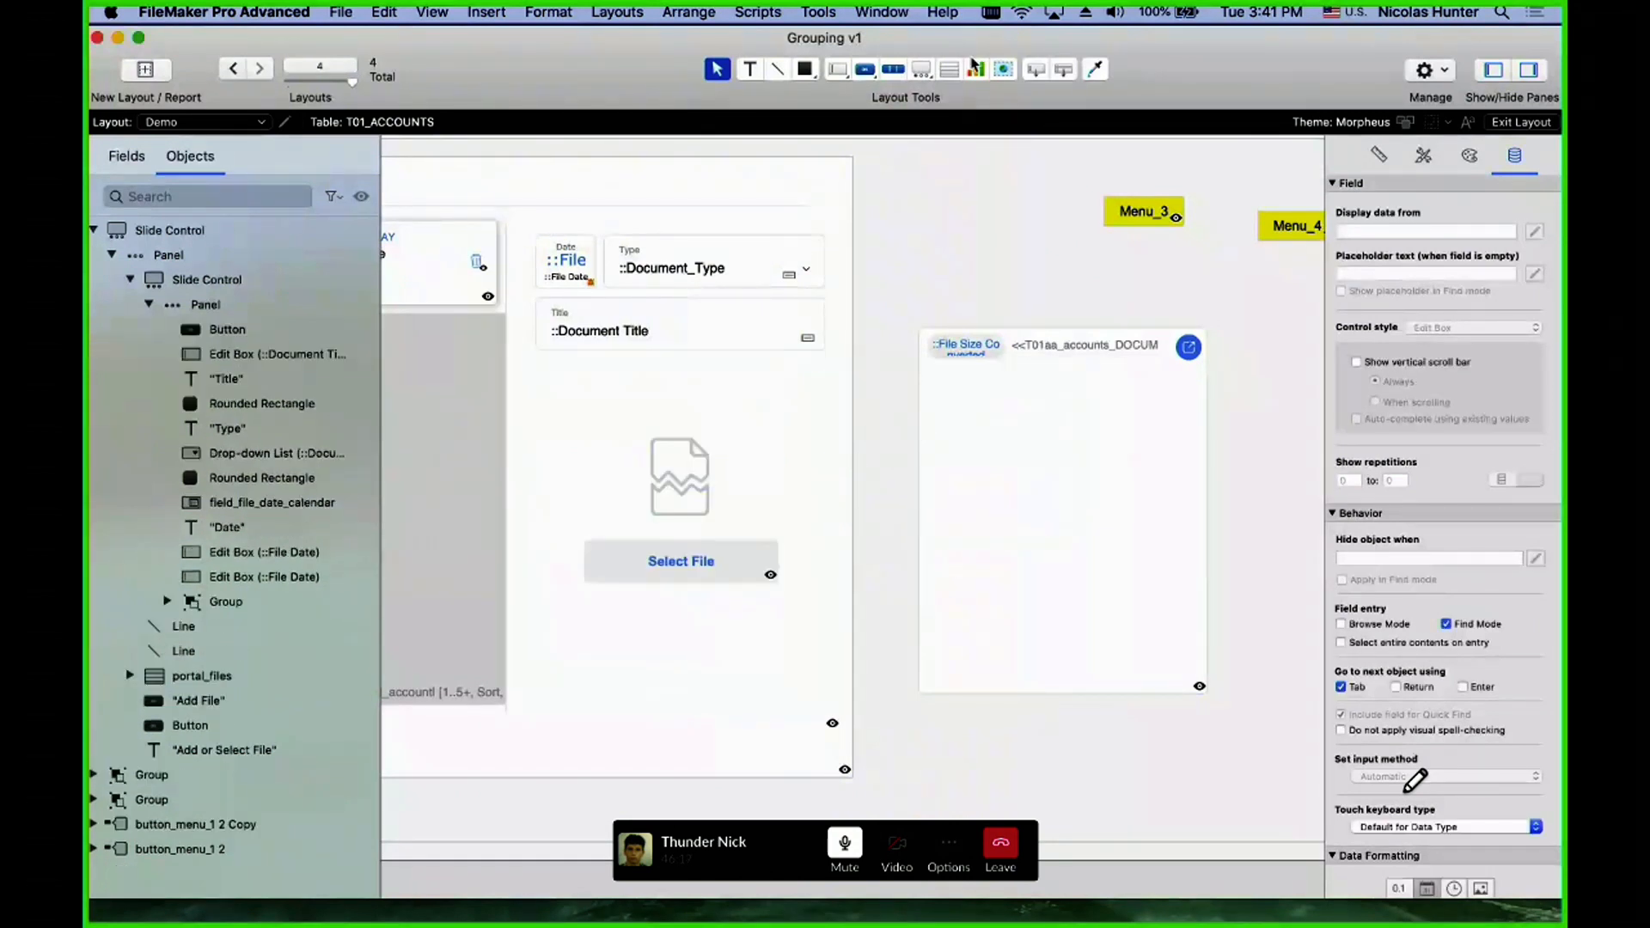
key("super+z")
double_click(805, 562)
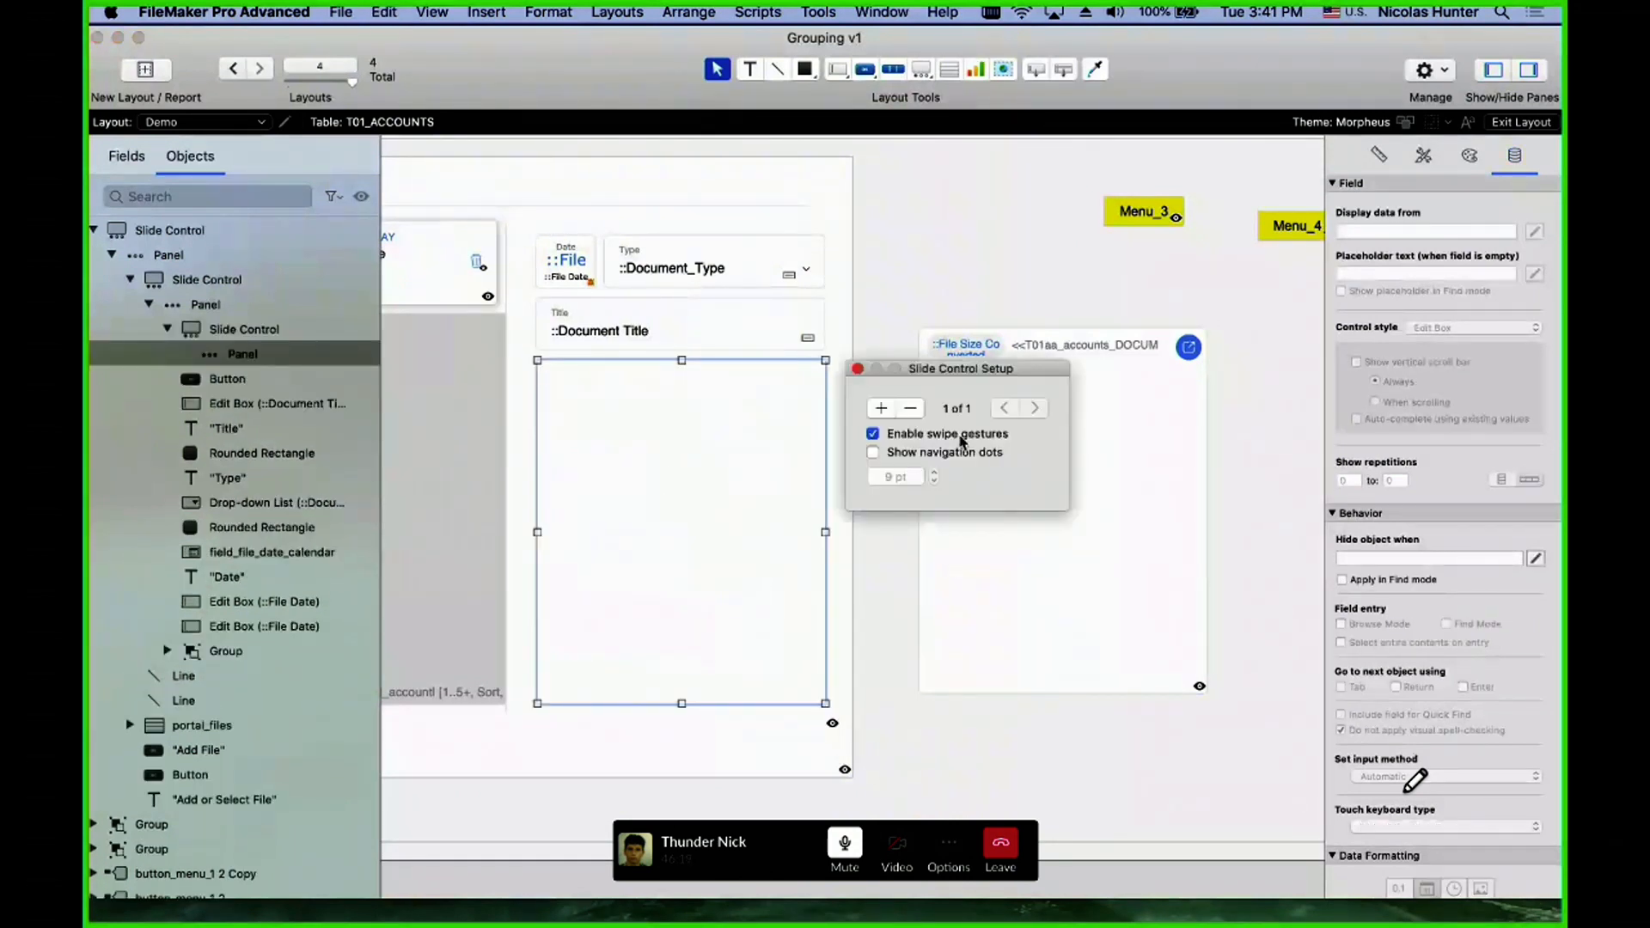
left_click(857, 368)
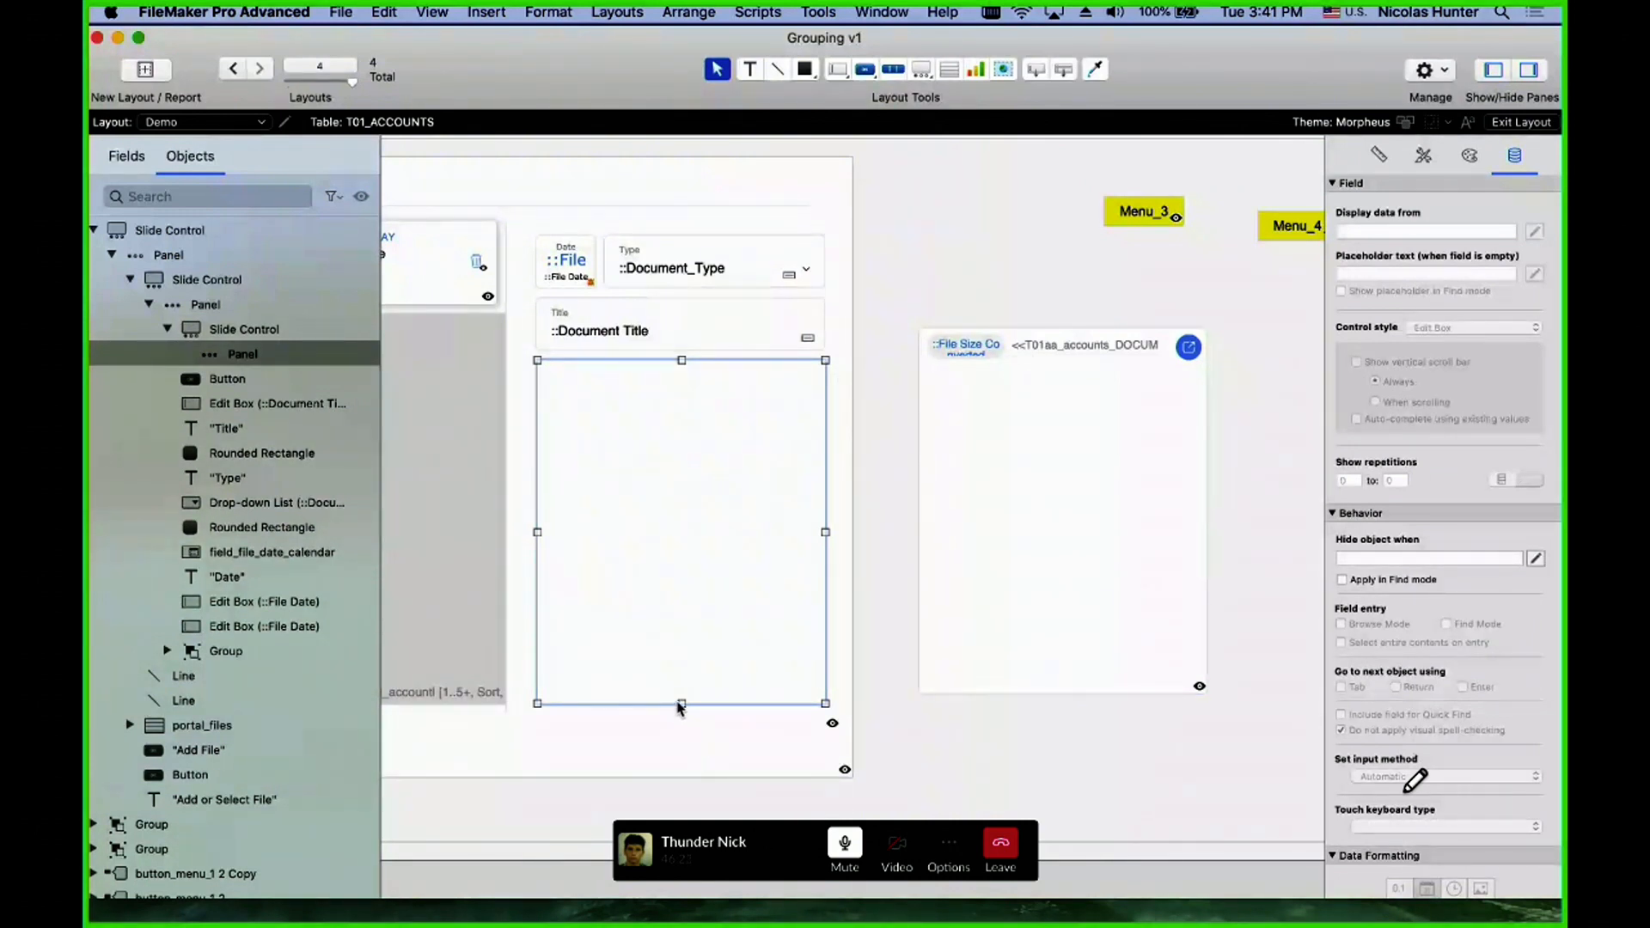
- Enlarge the innermost slide control downward and slightly wider, and give it the file preview group's hide condition
left_click_drag(681, 703, 682, 750)
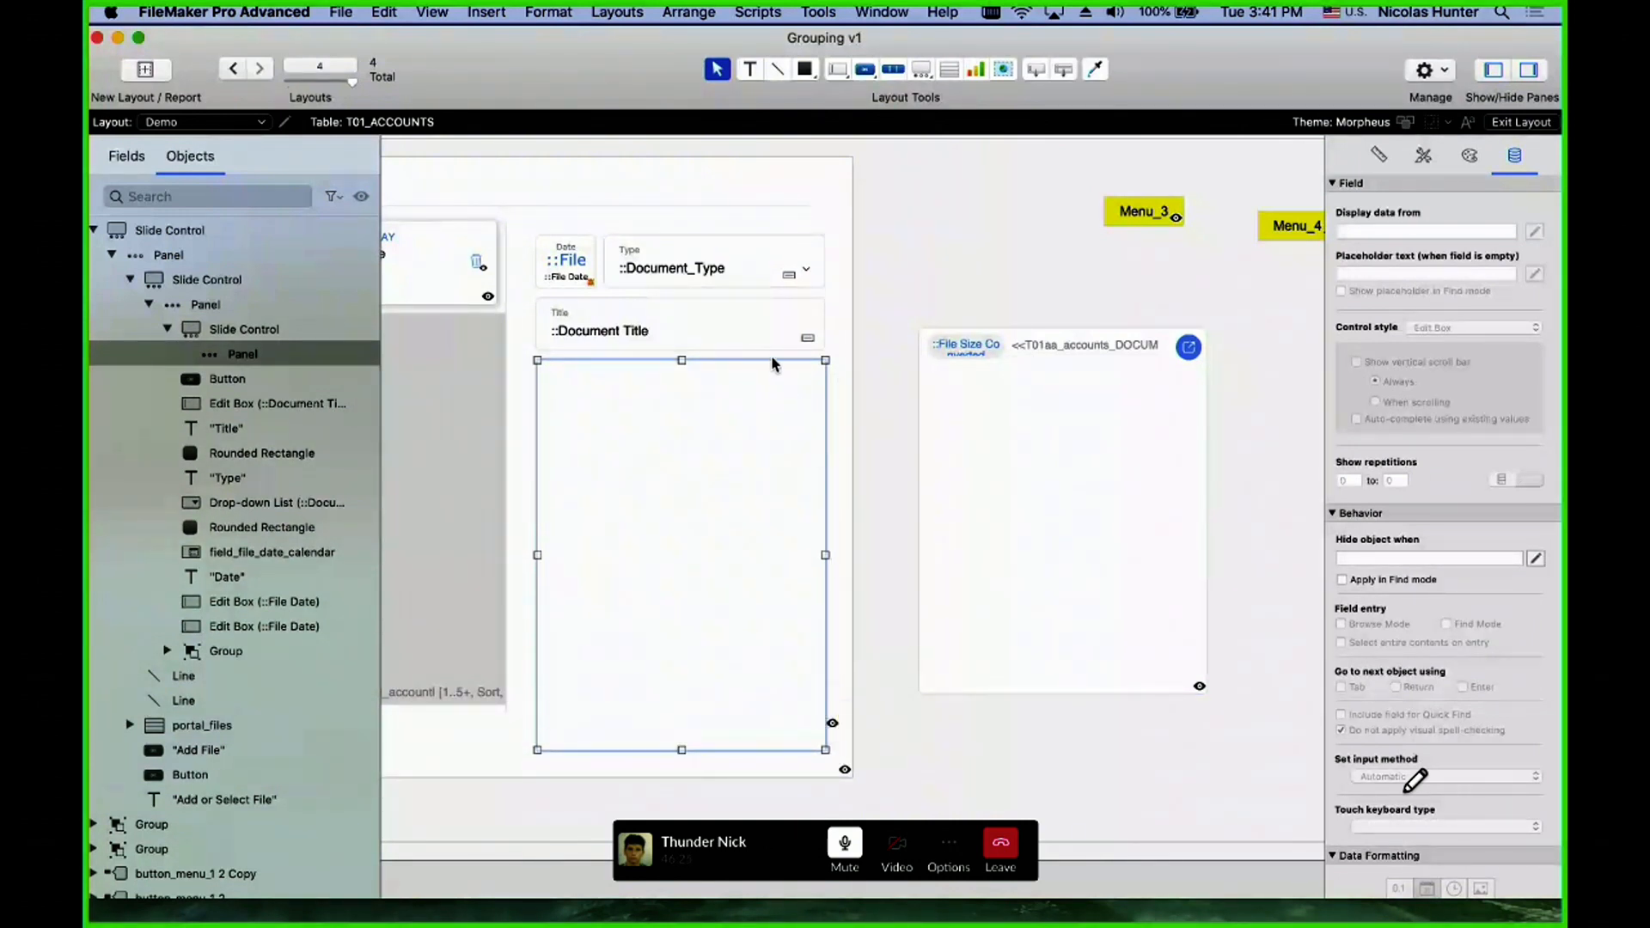
left_click_drag(826, 554, 832, 553)
left_click(1108, 474)
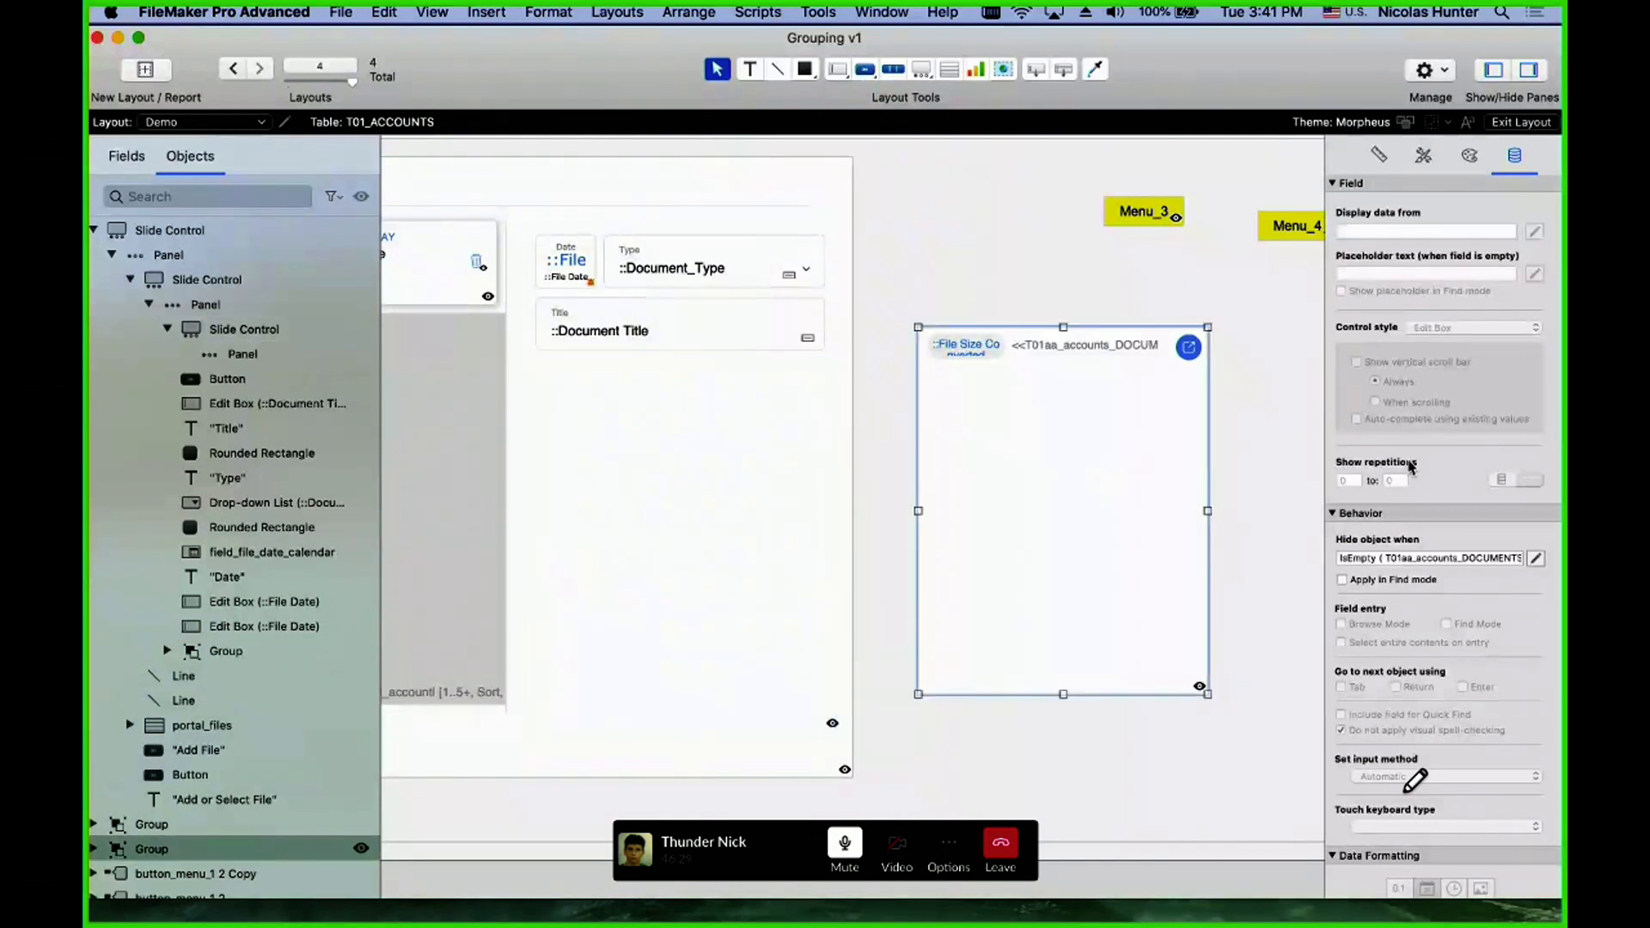
left_click(1503, 561)
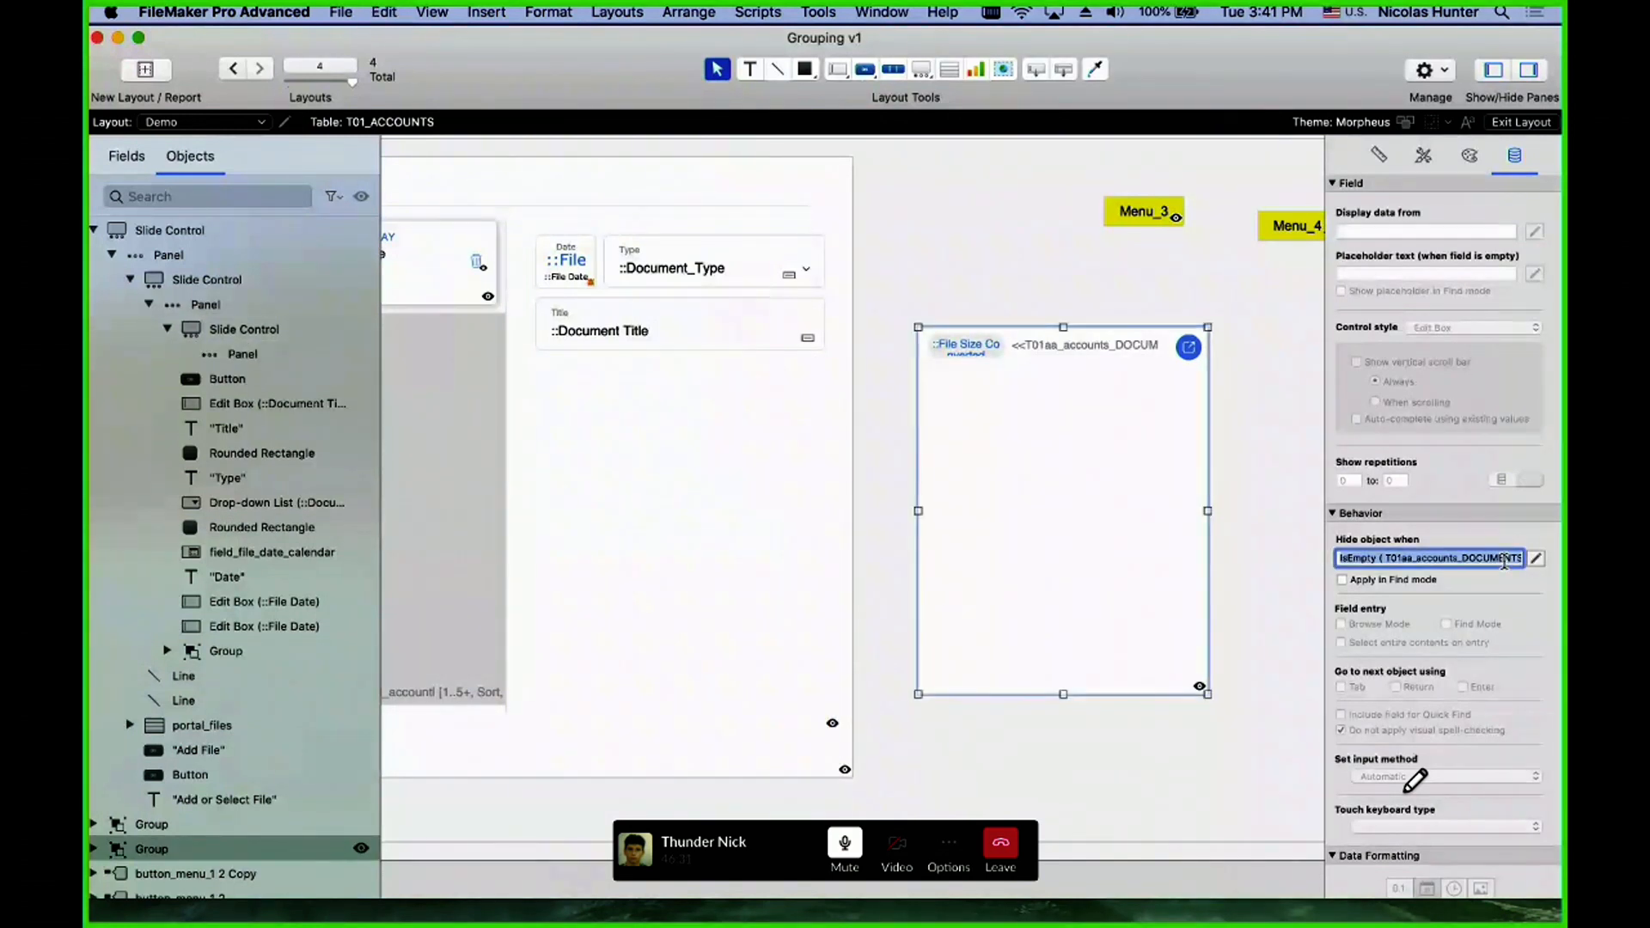
left_click(721, 453)
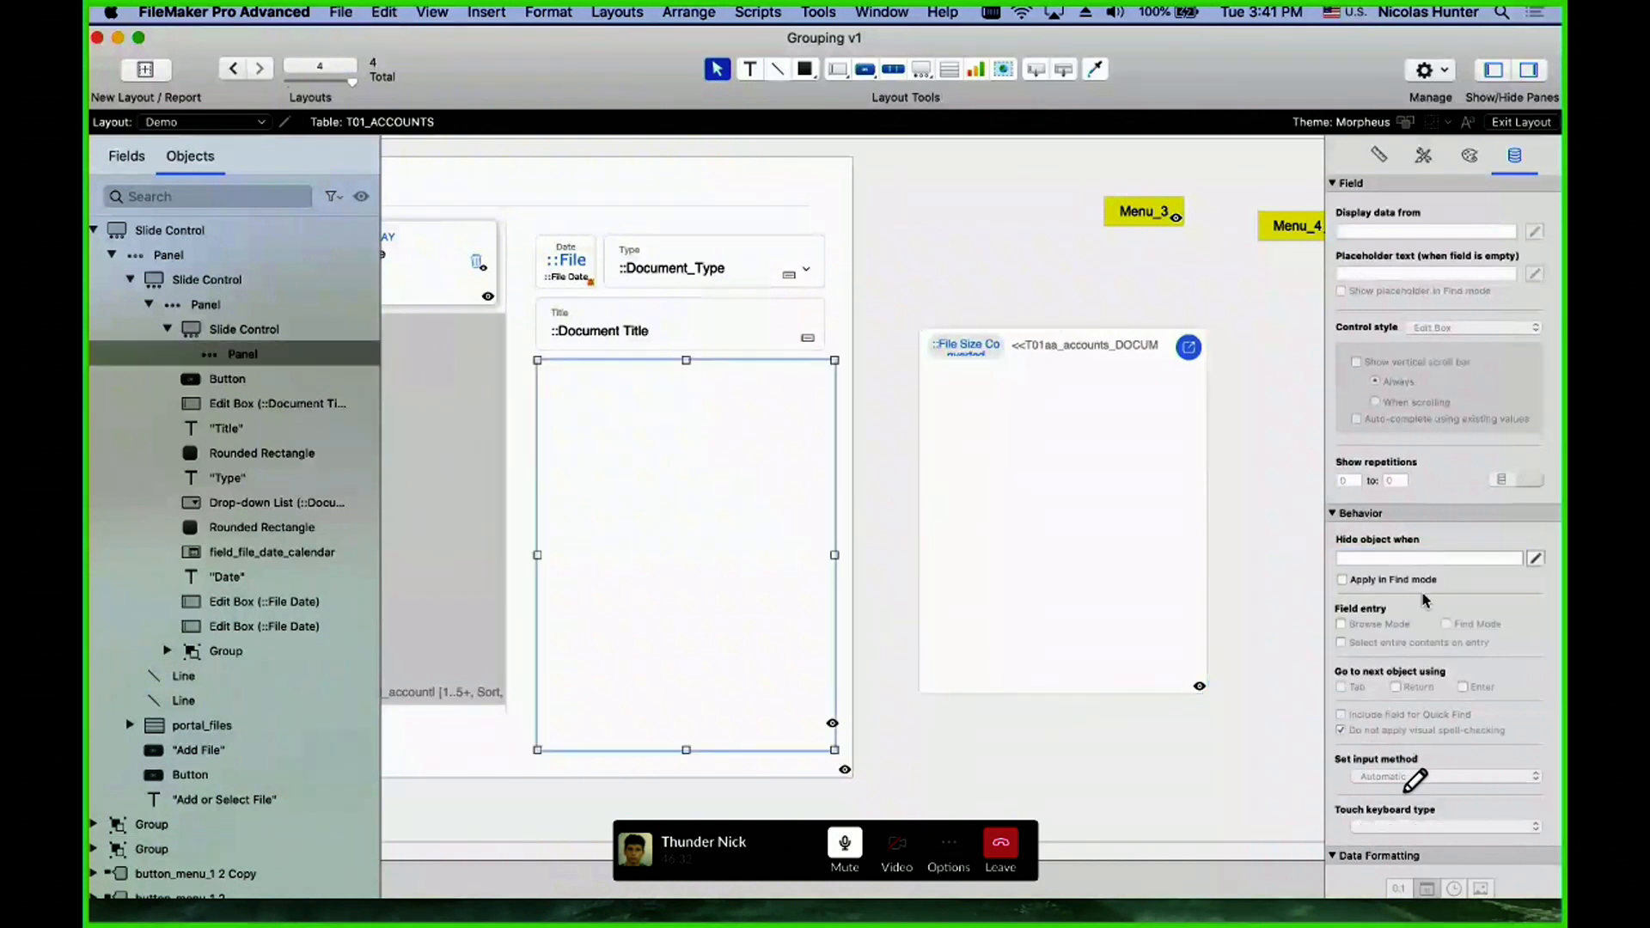
left_click(1452, 559)
key("super+v")
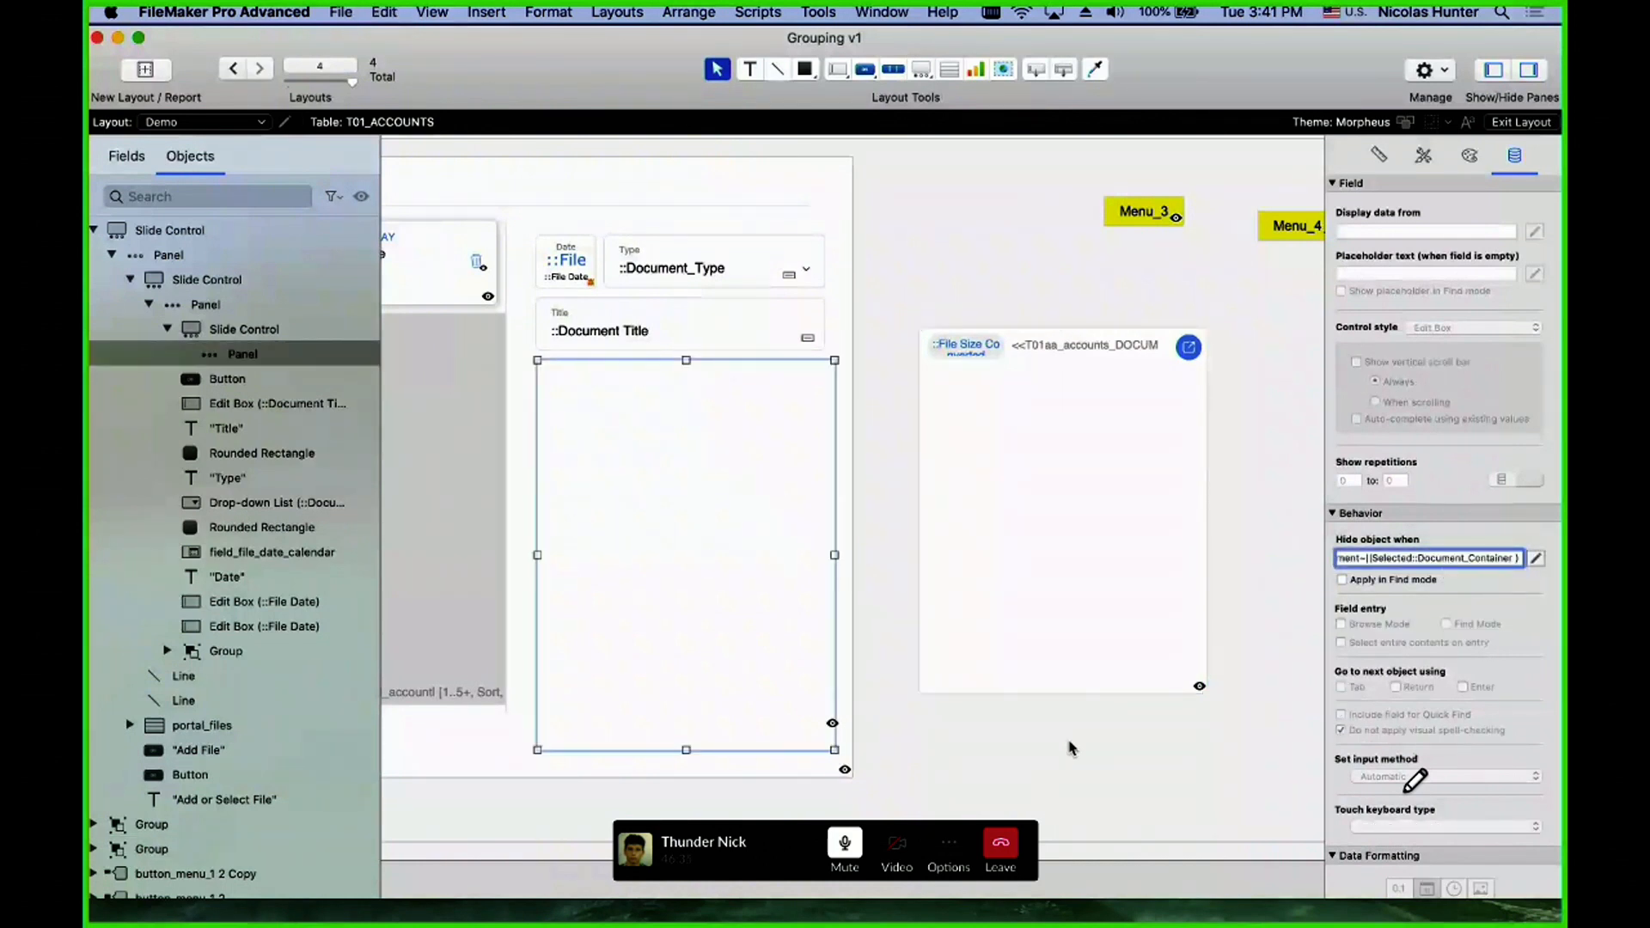
- Ungroup the file preview group, accepting the deletion of its hide calculation
left_click(1094, 591)
key("super+shift+r")
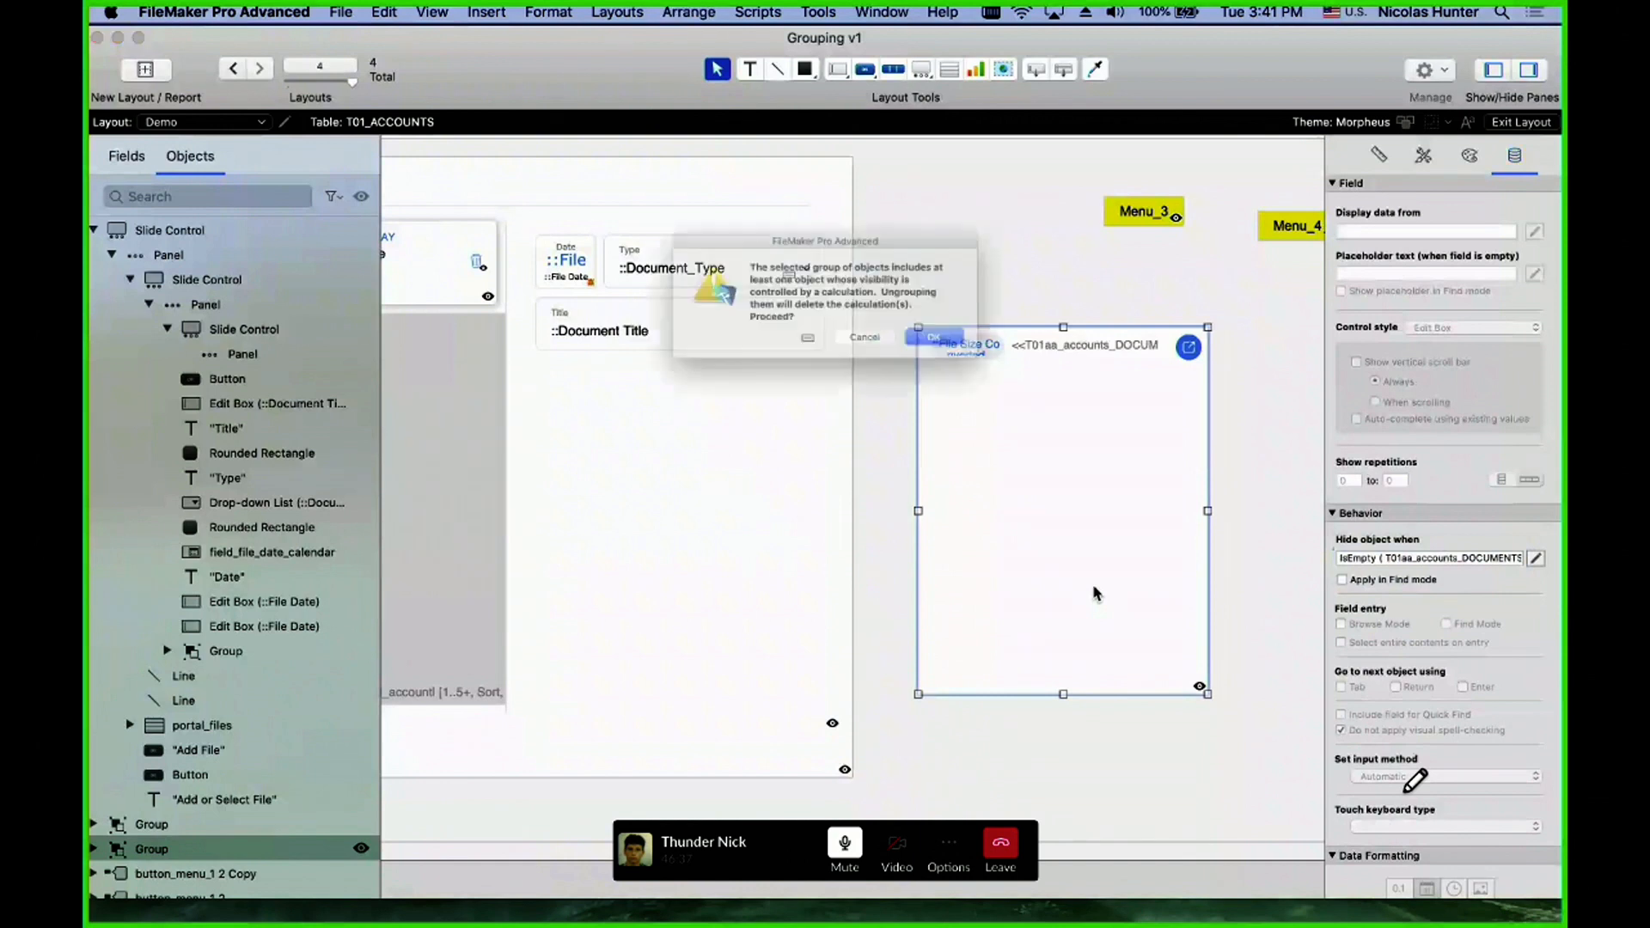
left_click(1002, 359)
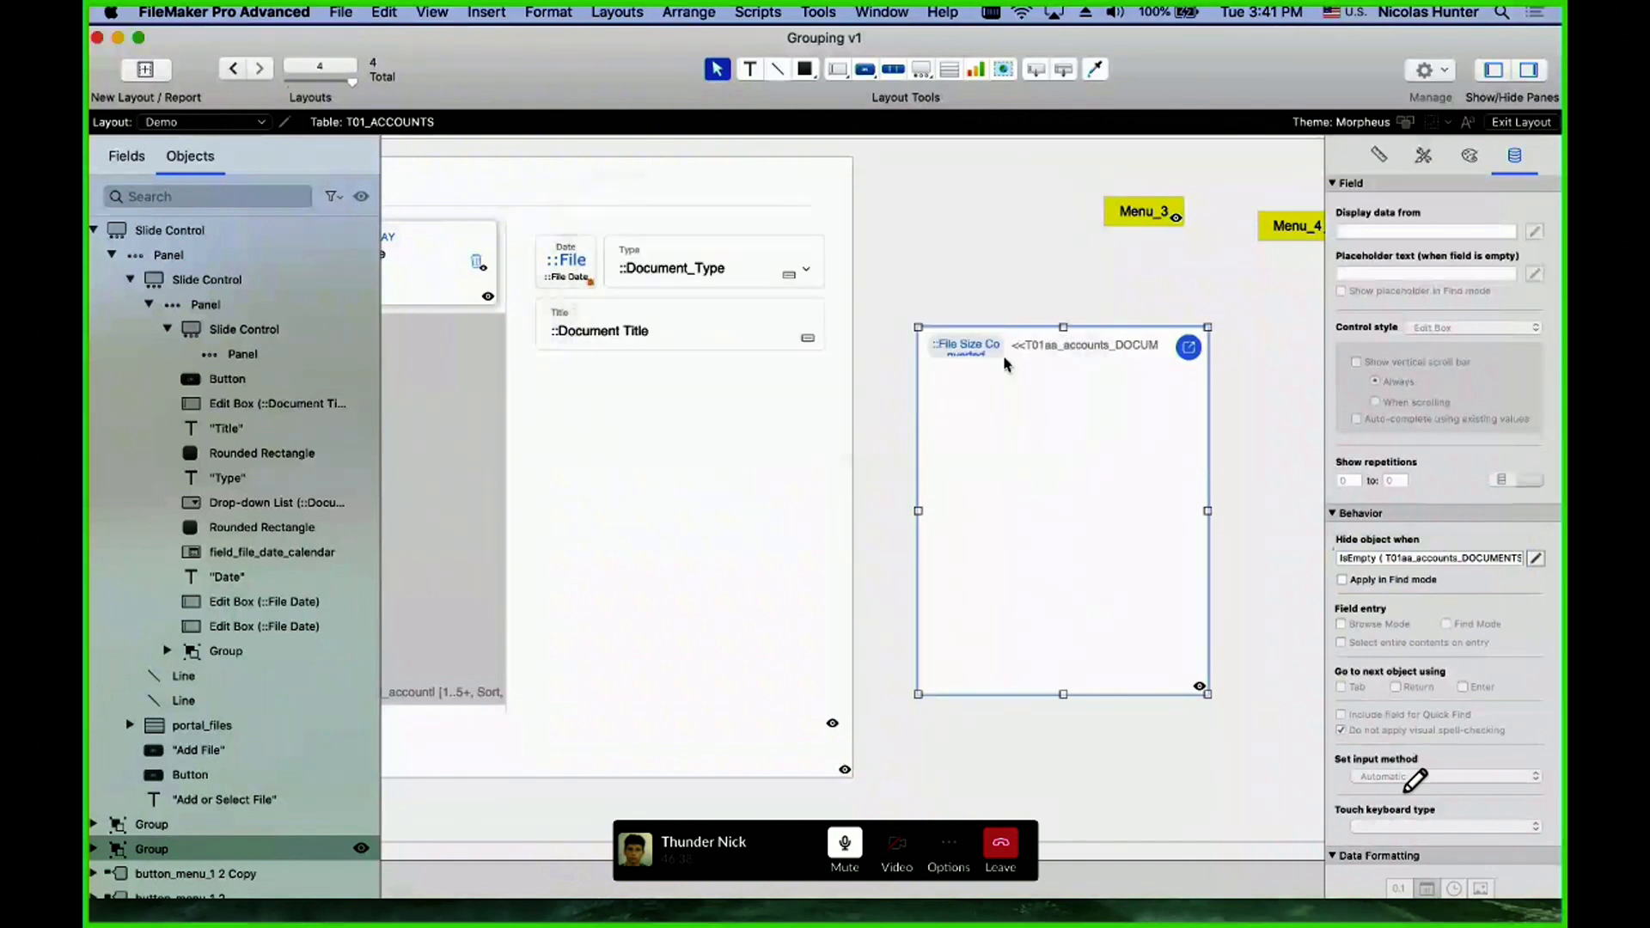
left_click(1096, 483)
- Try moving the document container and file info bar into the innermost slide control, check their nesting, and undo the move
left_click_drag(1010, 507, 634, 514)
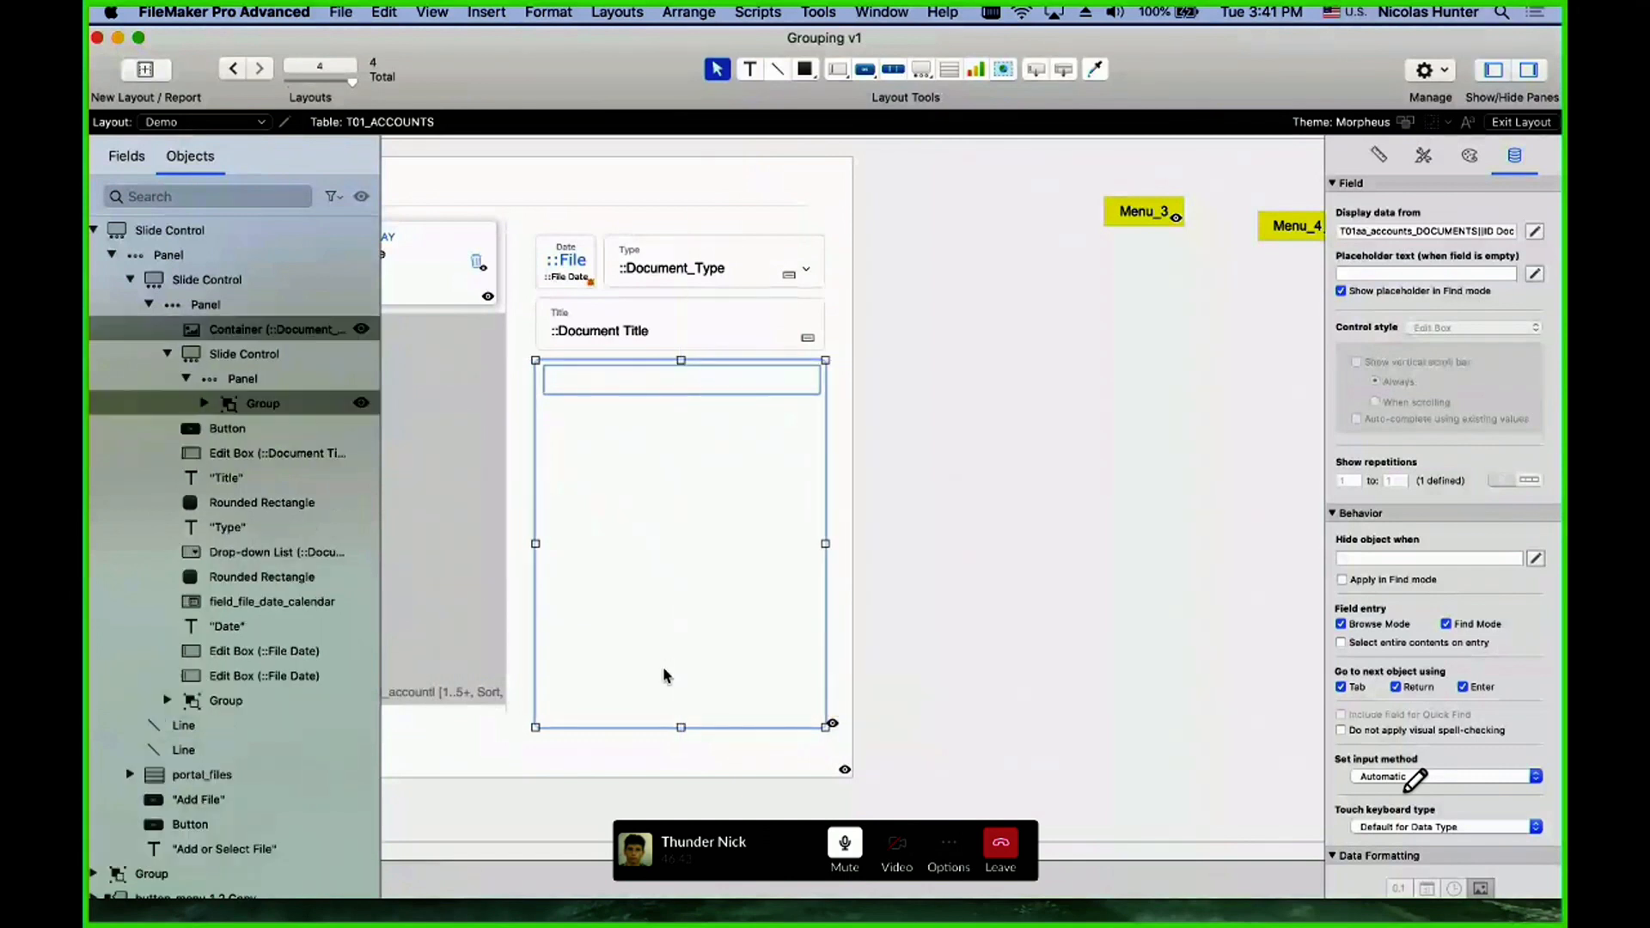
left_click(688, 744)
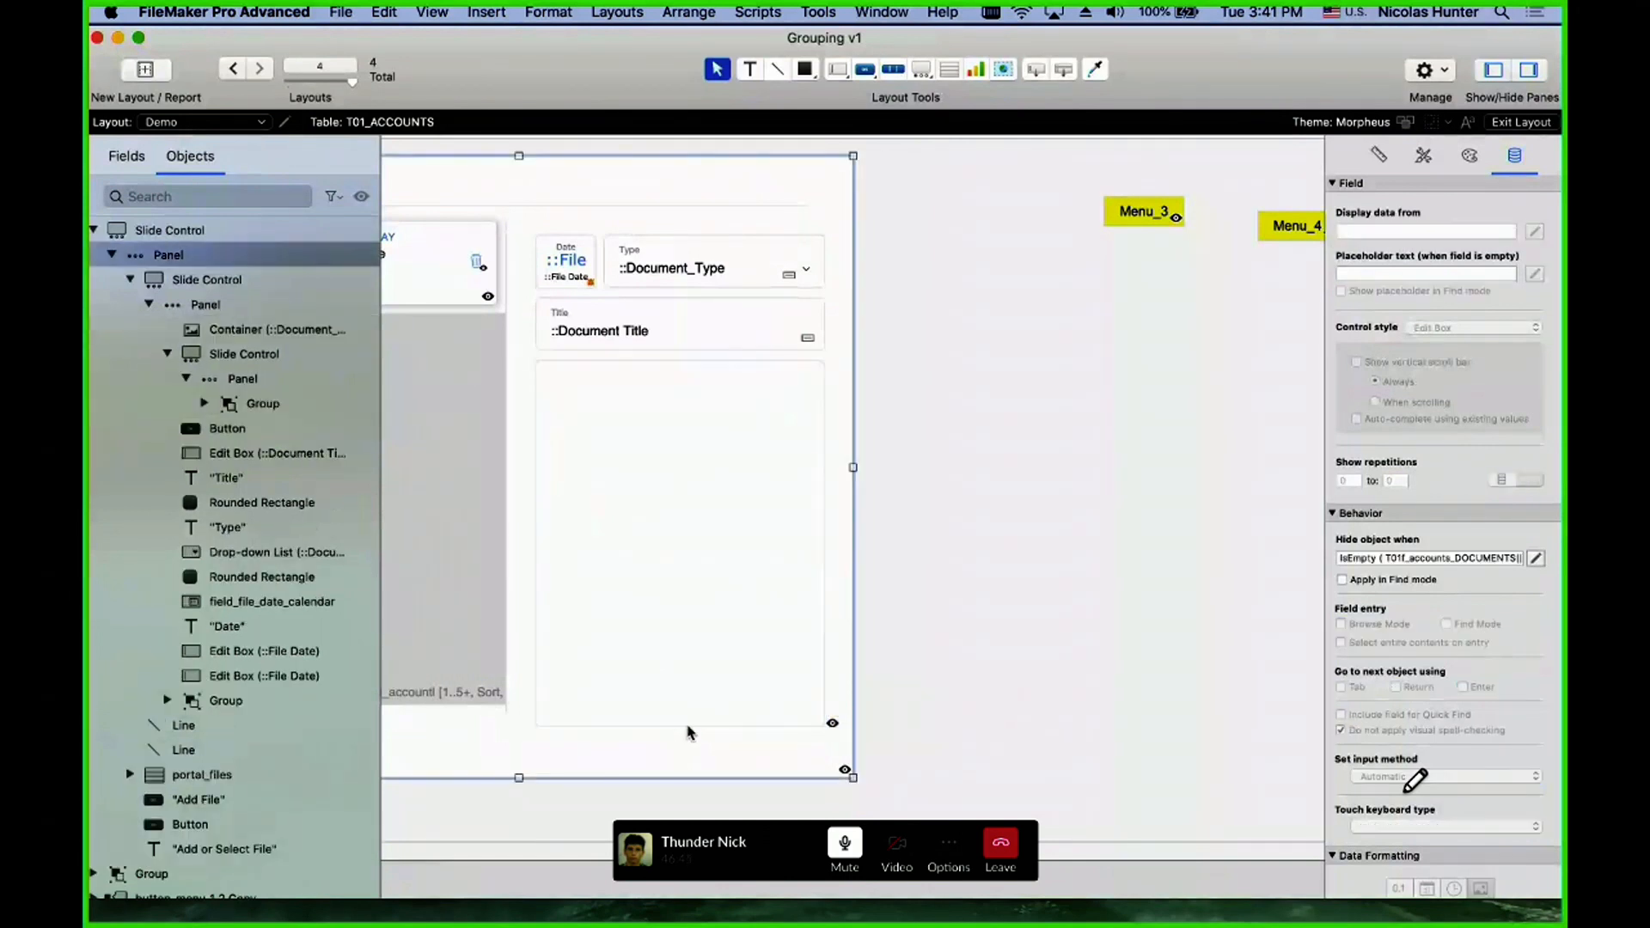
left_click(689, 735)
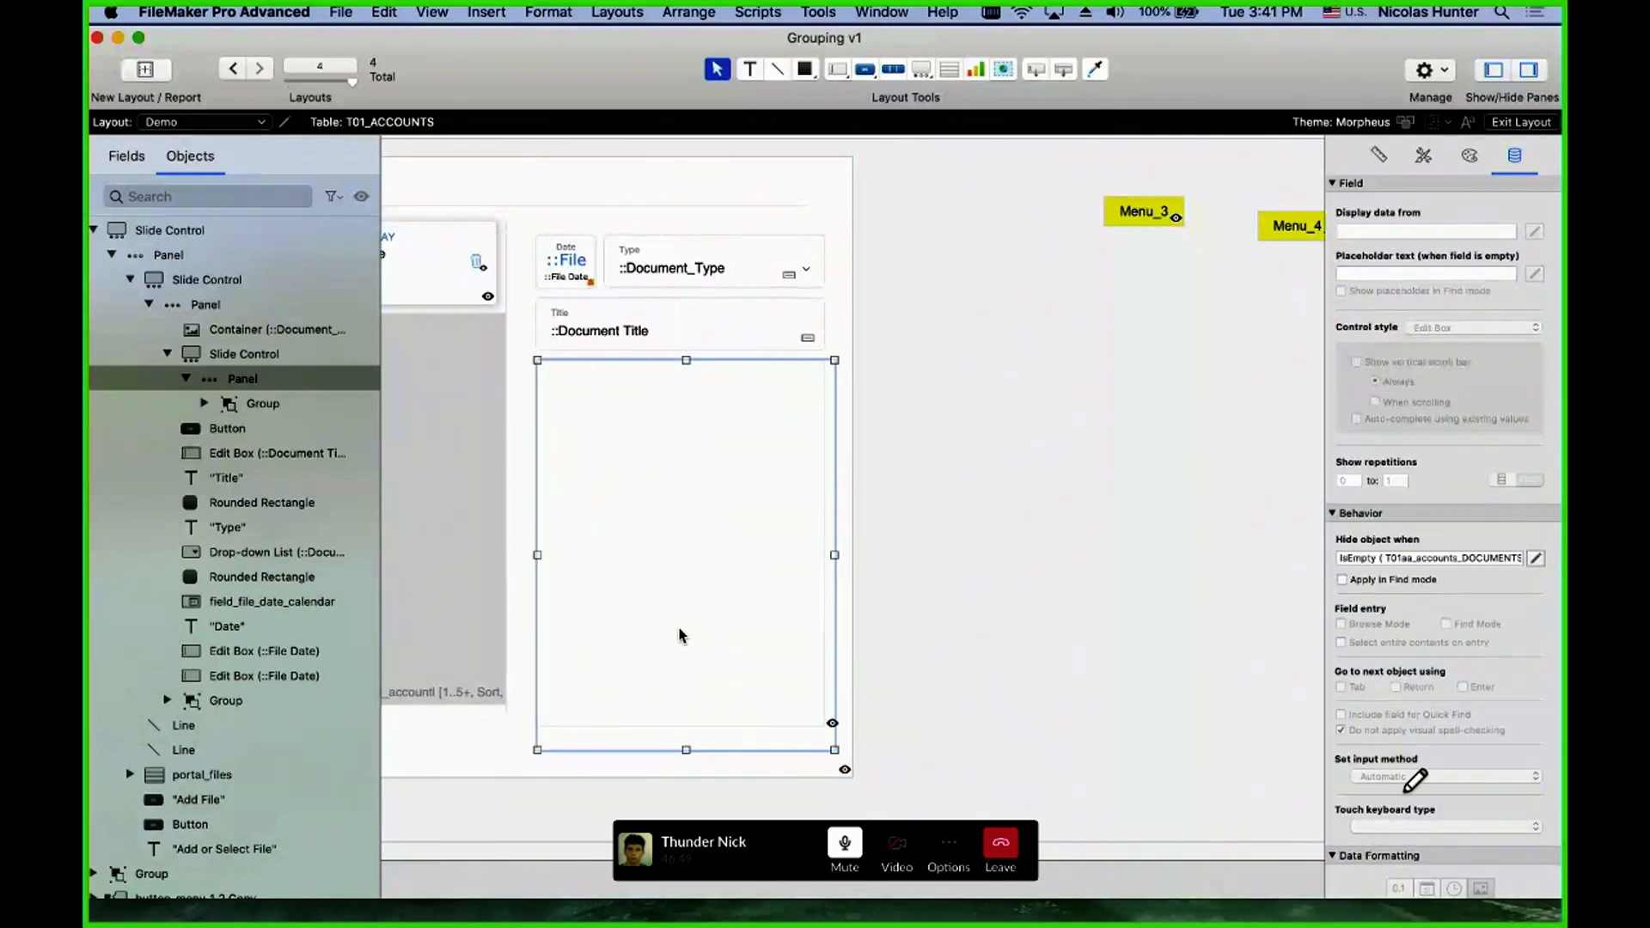
left_click(299, 404)
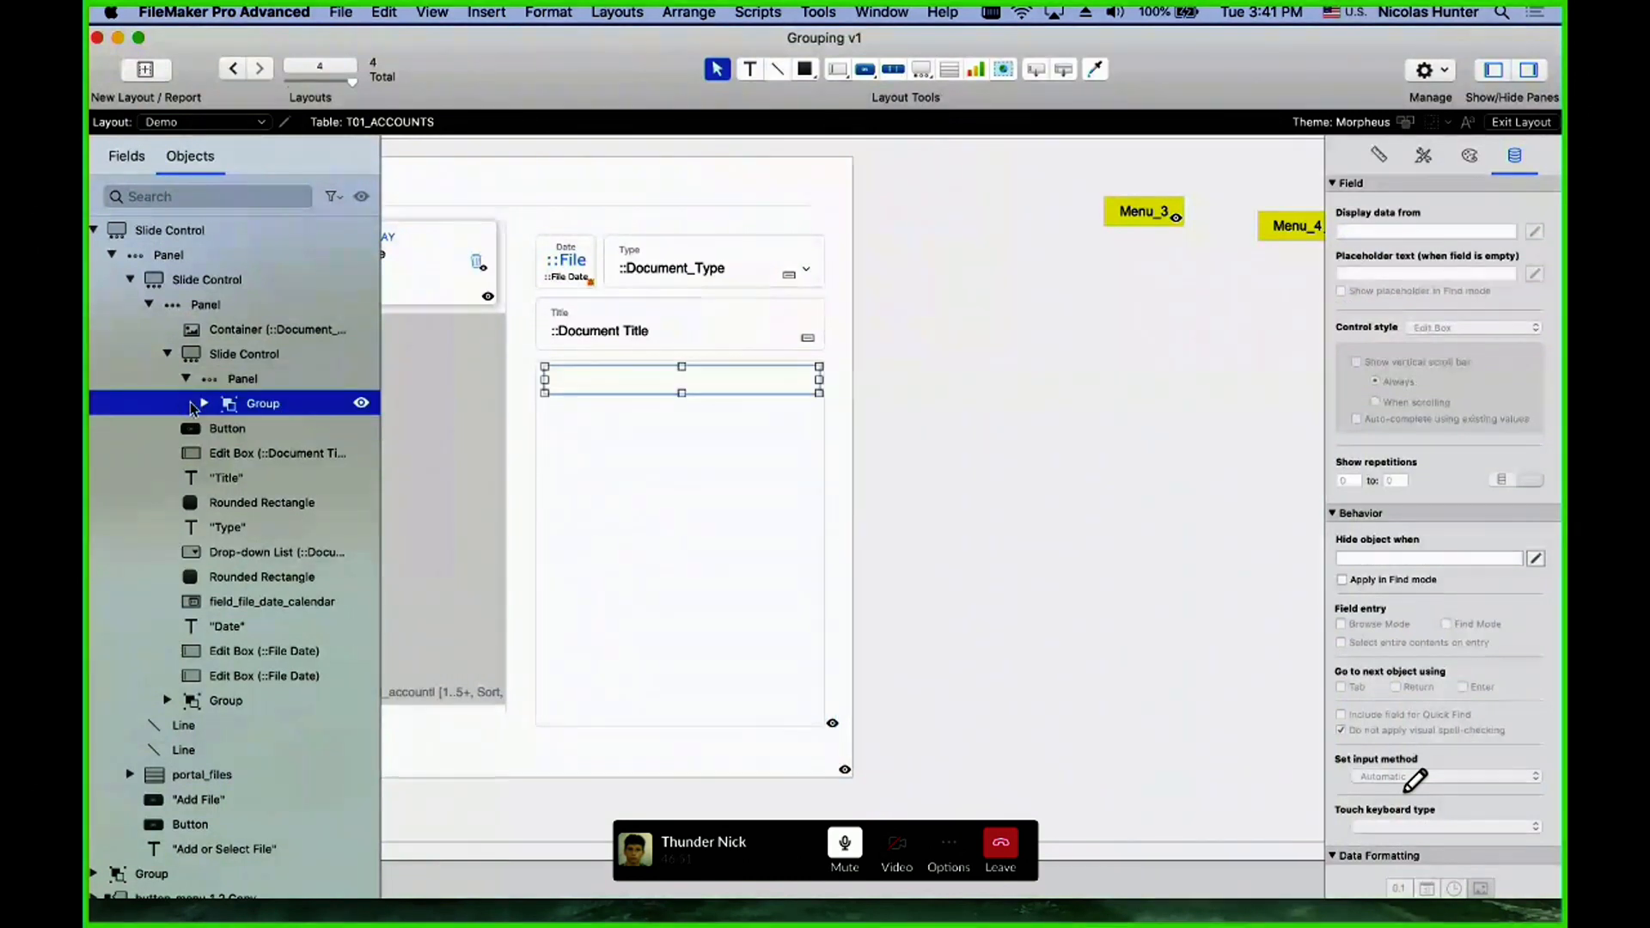
left_click(661, 429)
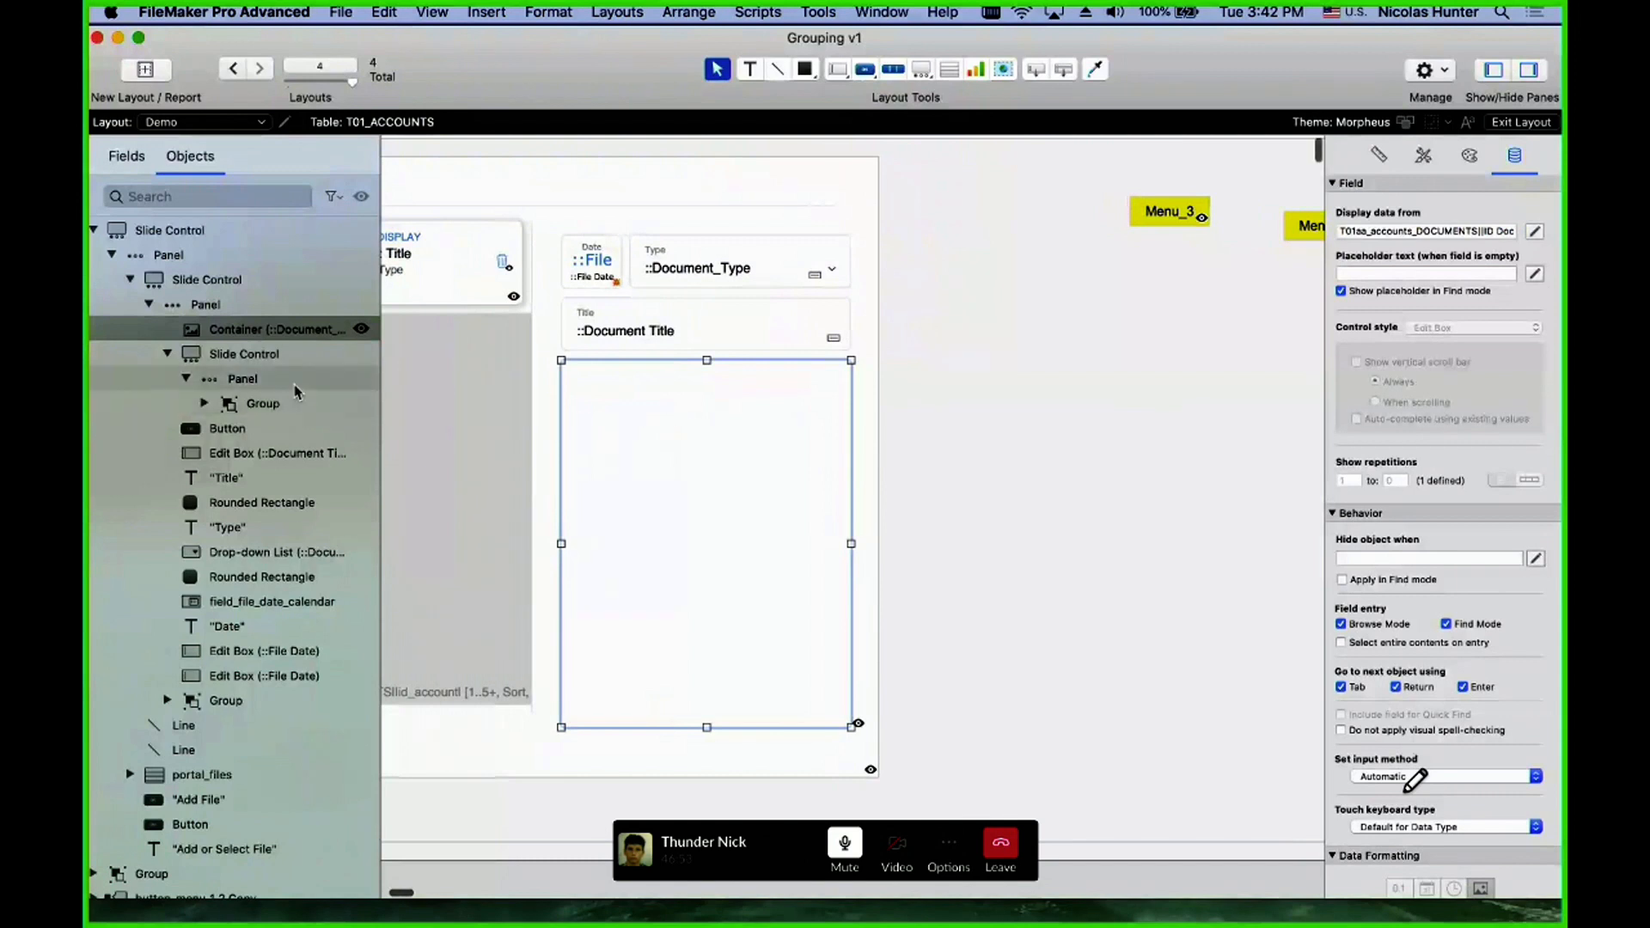
key("super+z")
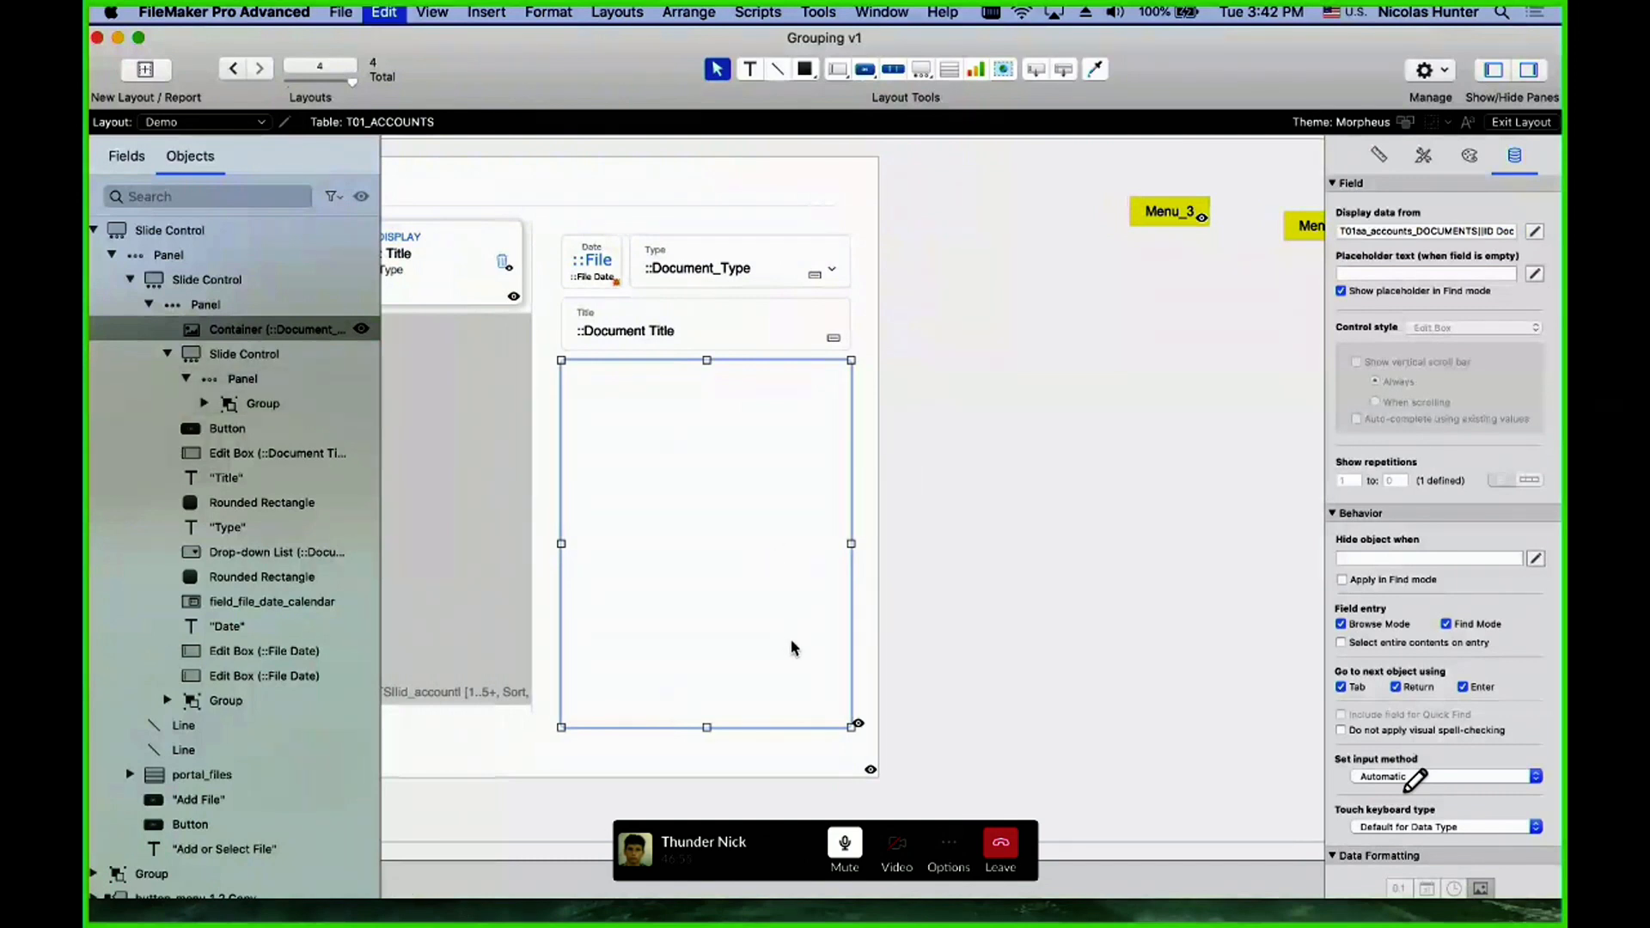
- Extend the innermost slide control's left edge slightly outward and reselect the panel that contains it
left_click(765, 647)
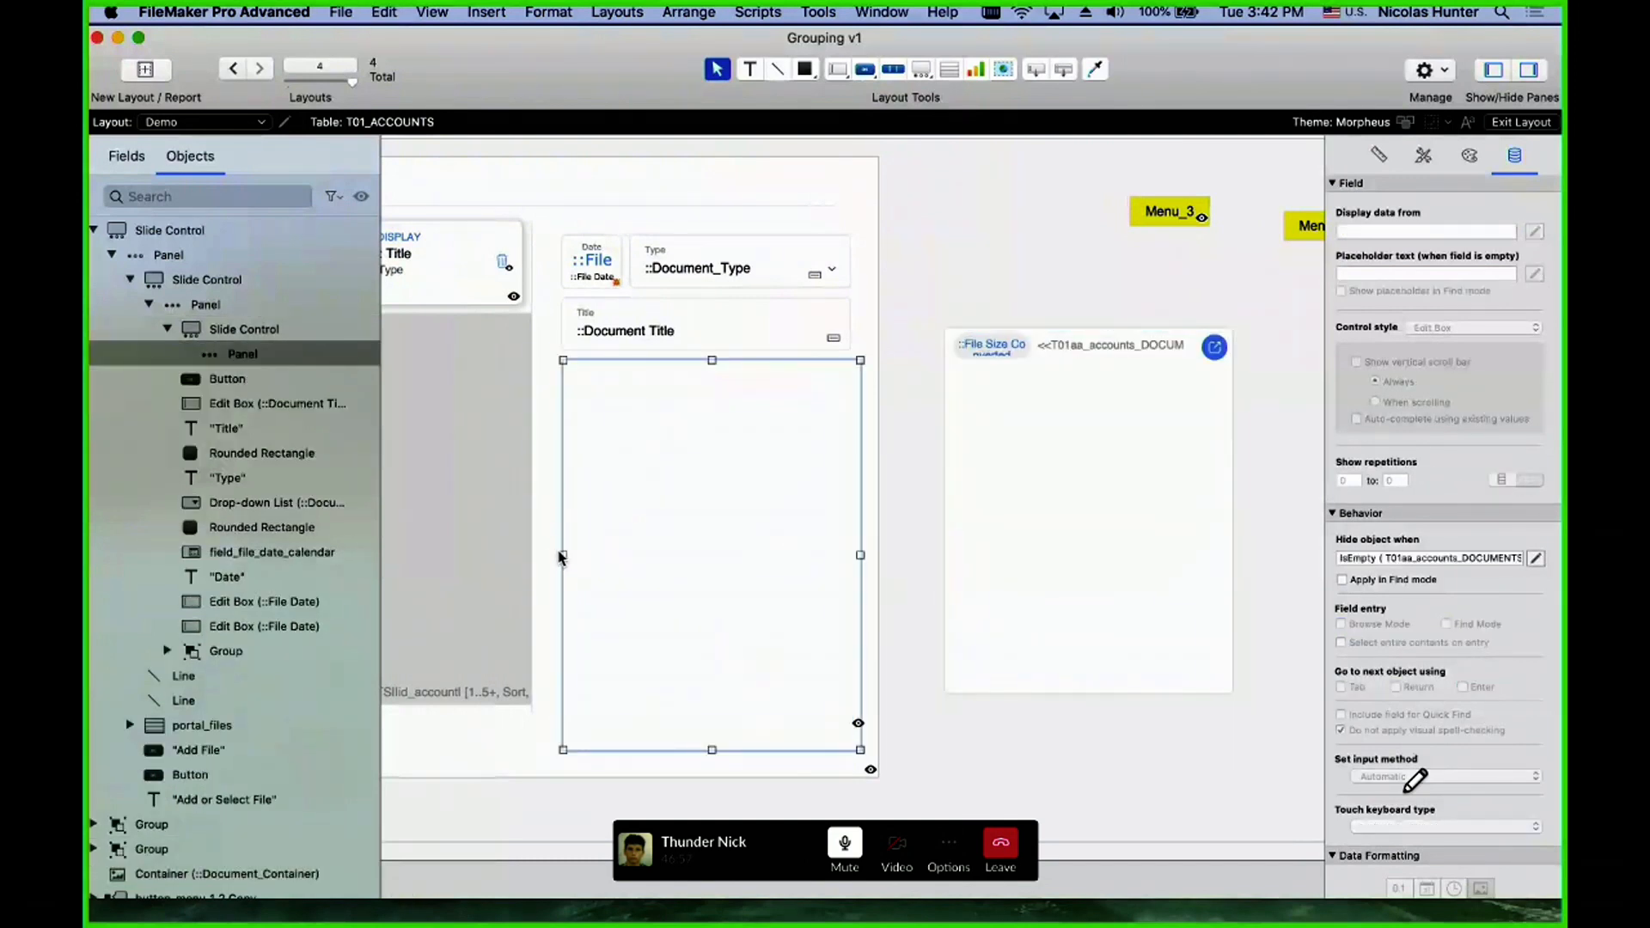
left_click_drag(559, 554, 549, 553)
left_click(555, 342)
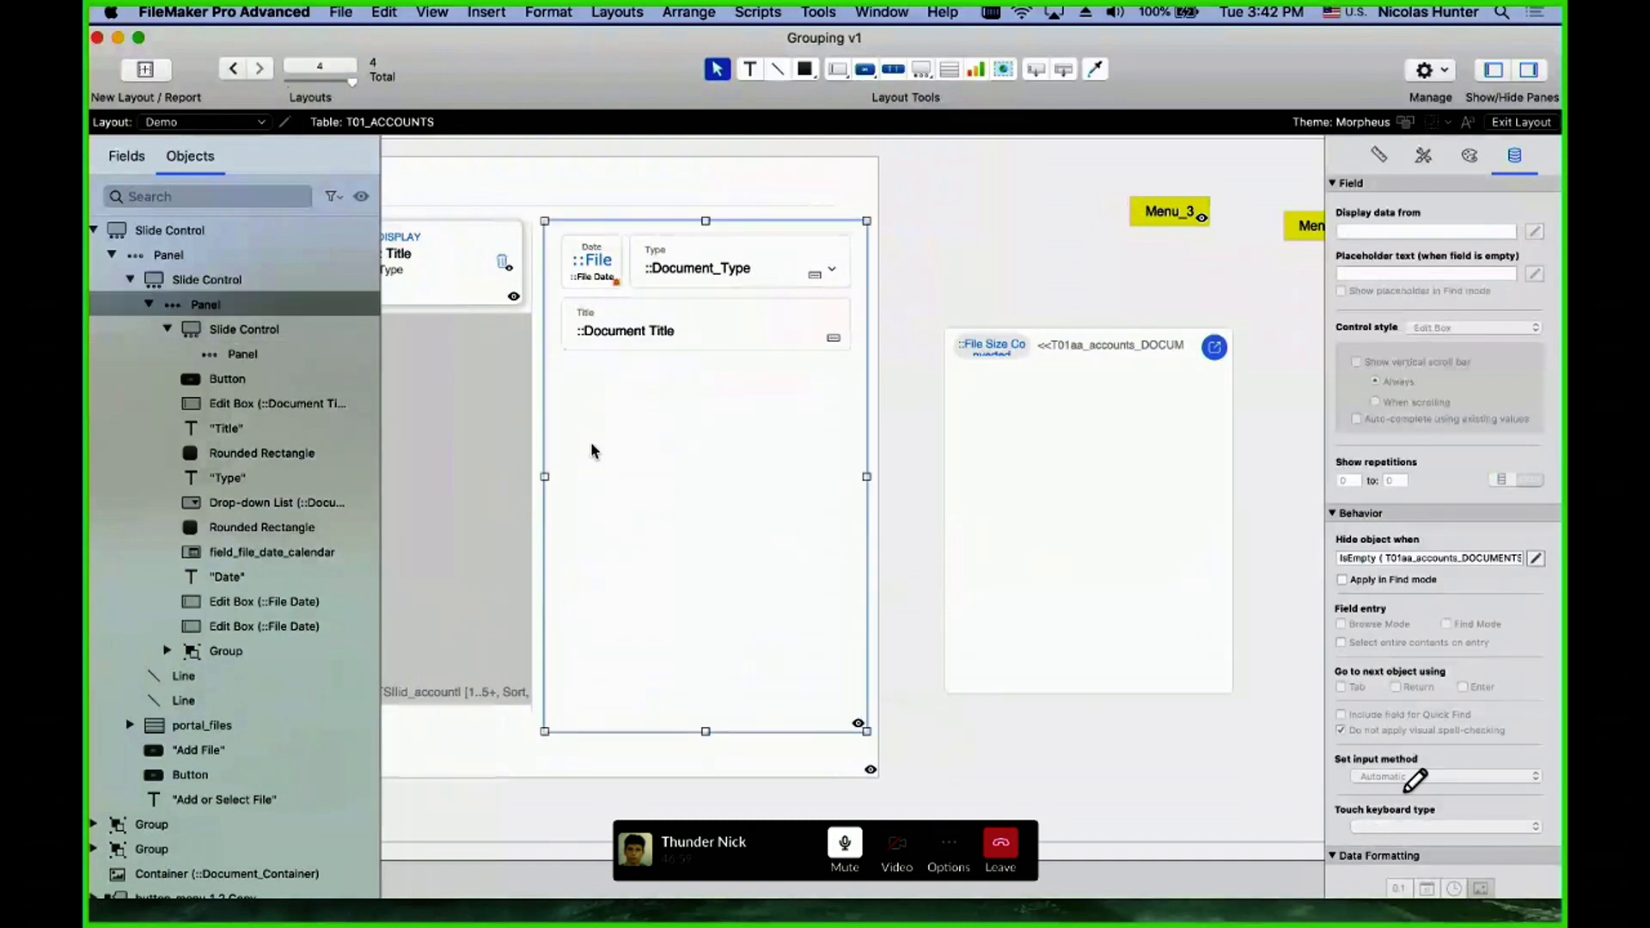
- Move the file header group and the document container into the empty preview slide control below the Title field
left_click(611, 470)
left_click(1086, 343)
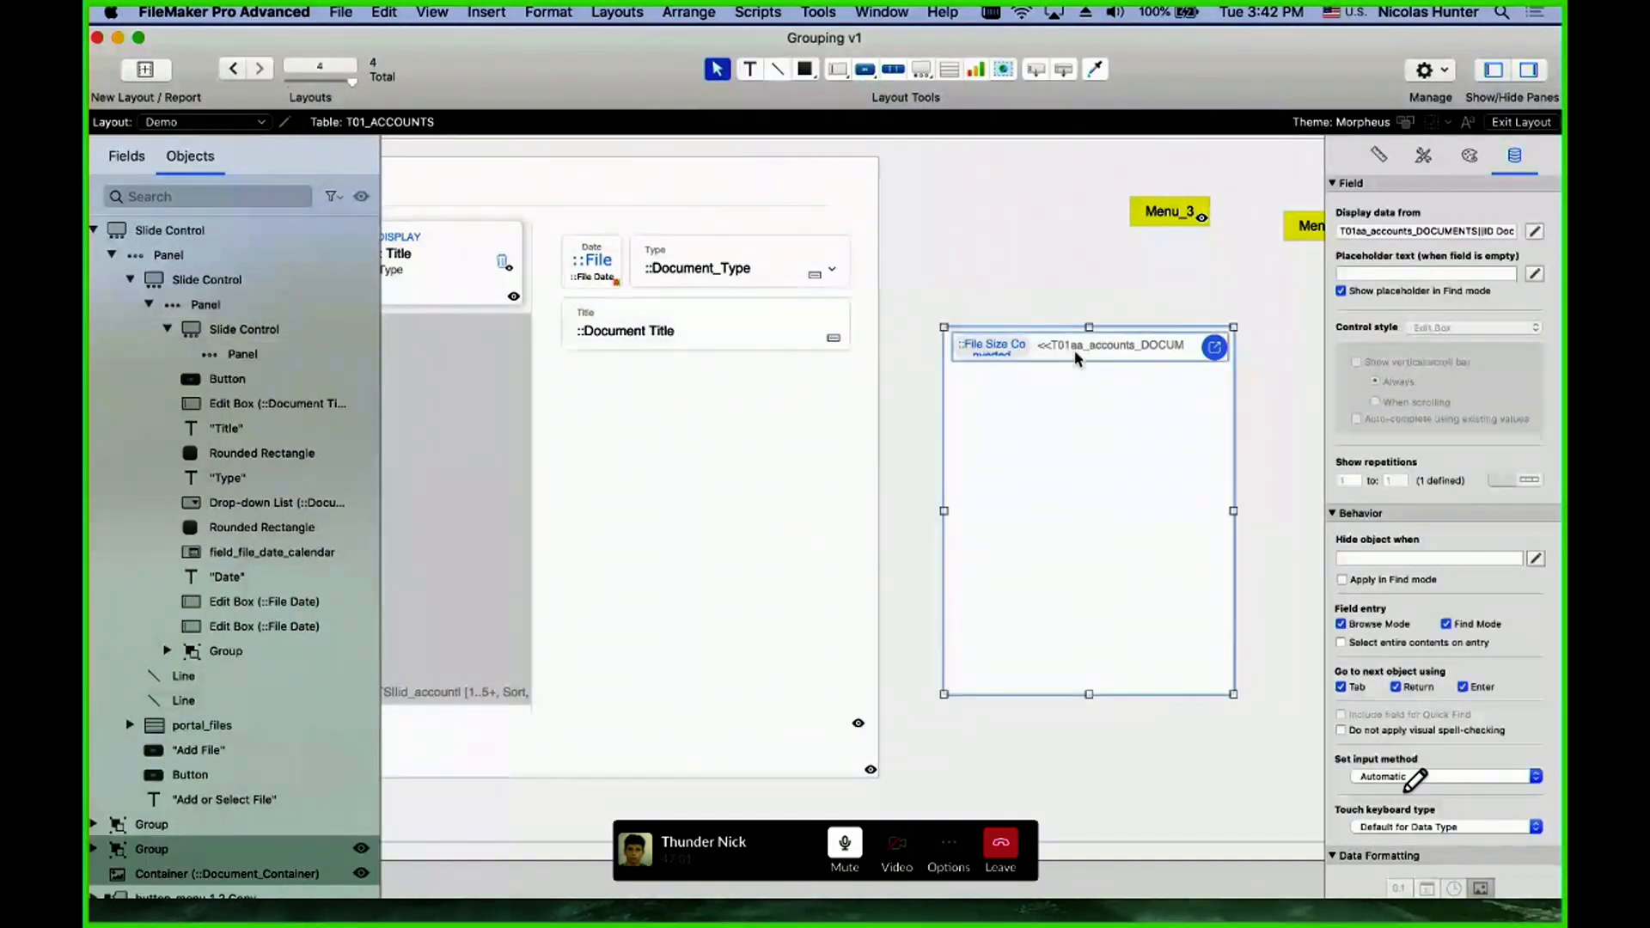
left_click_drag(1086, 425, 696, 465)
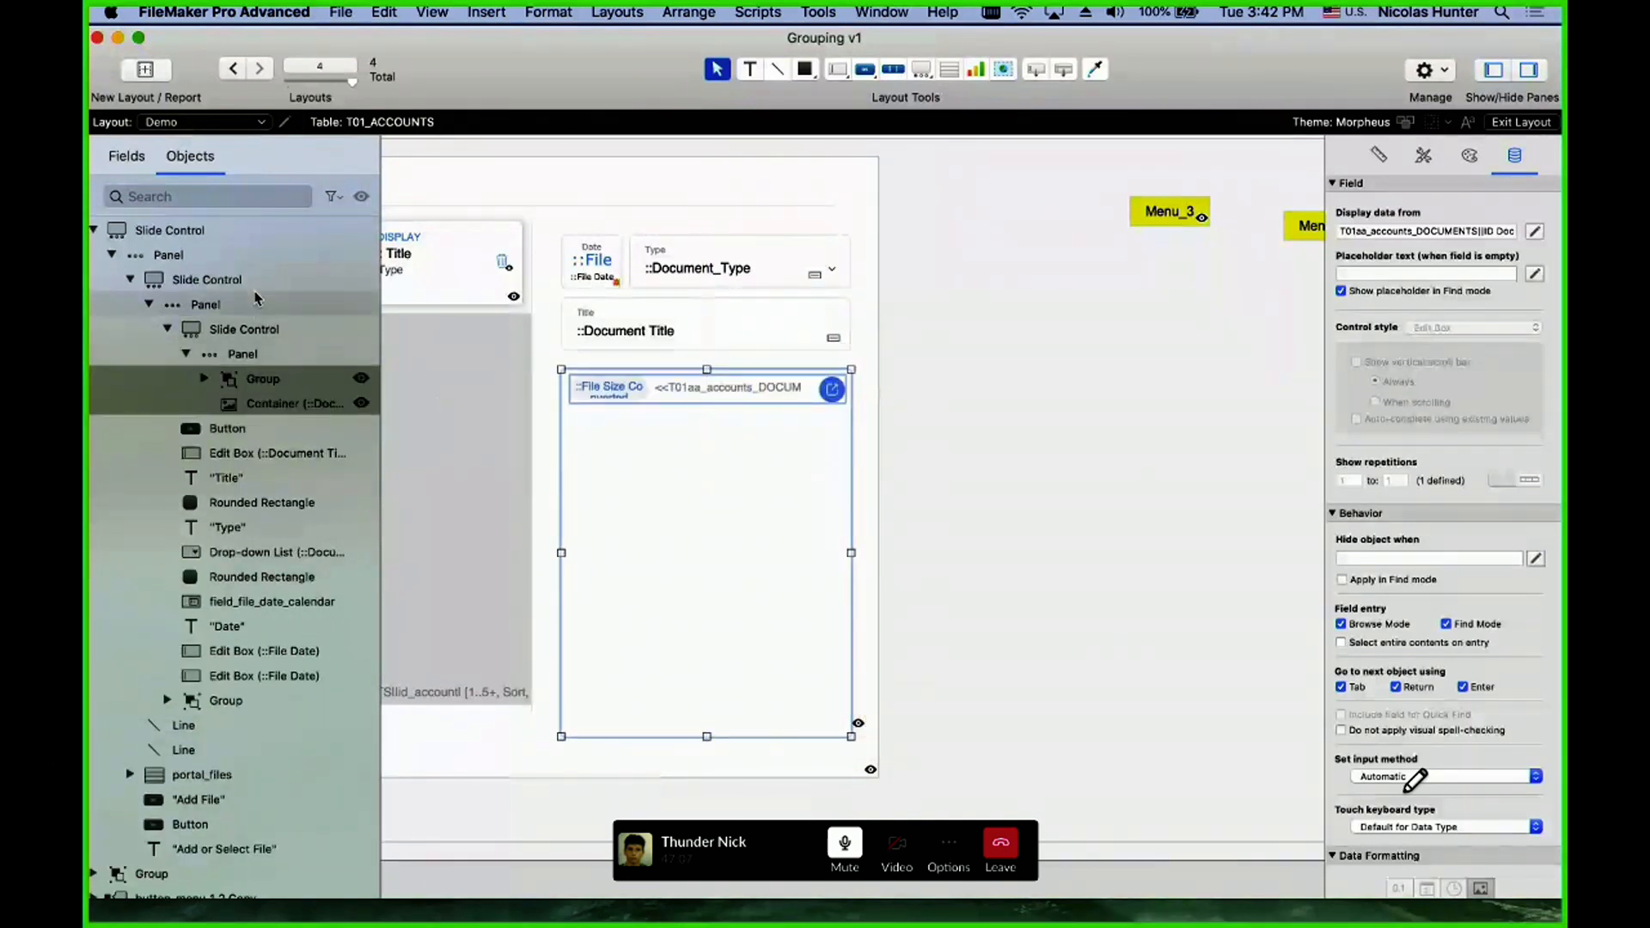
- Examine how the three slide controls are nested by selecting each of them in the object tree
left_click(153, 232)
left_click(202, 279)
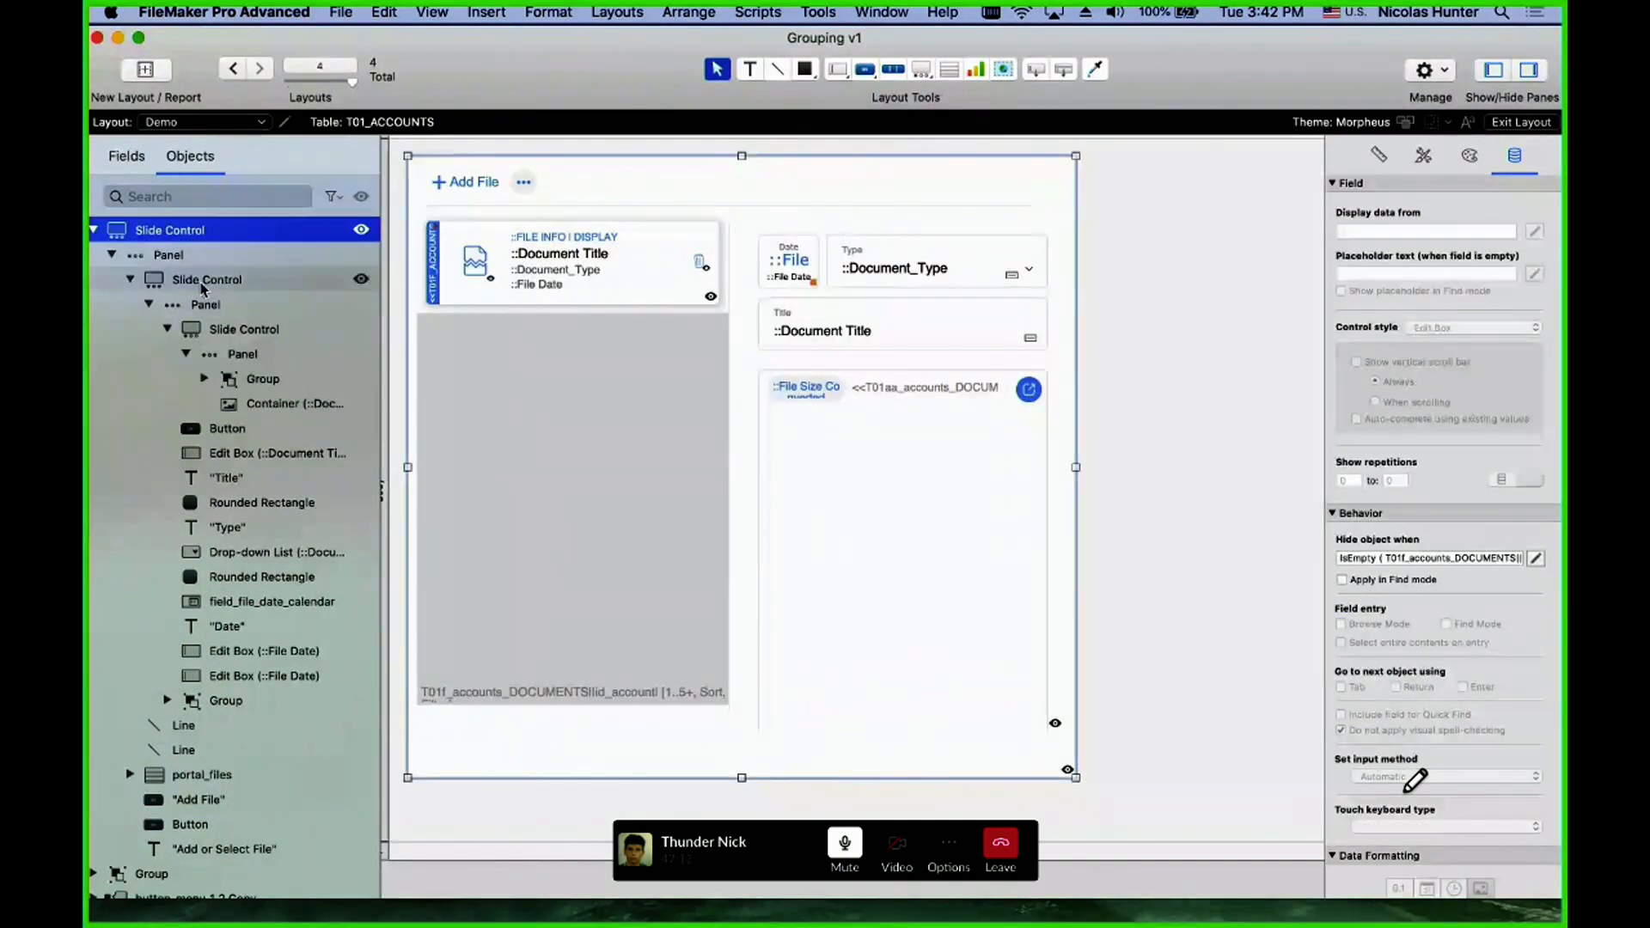
left_click(234, 333)
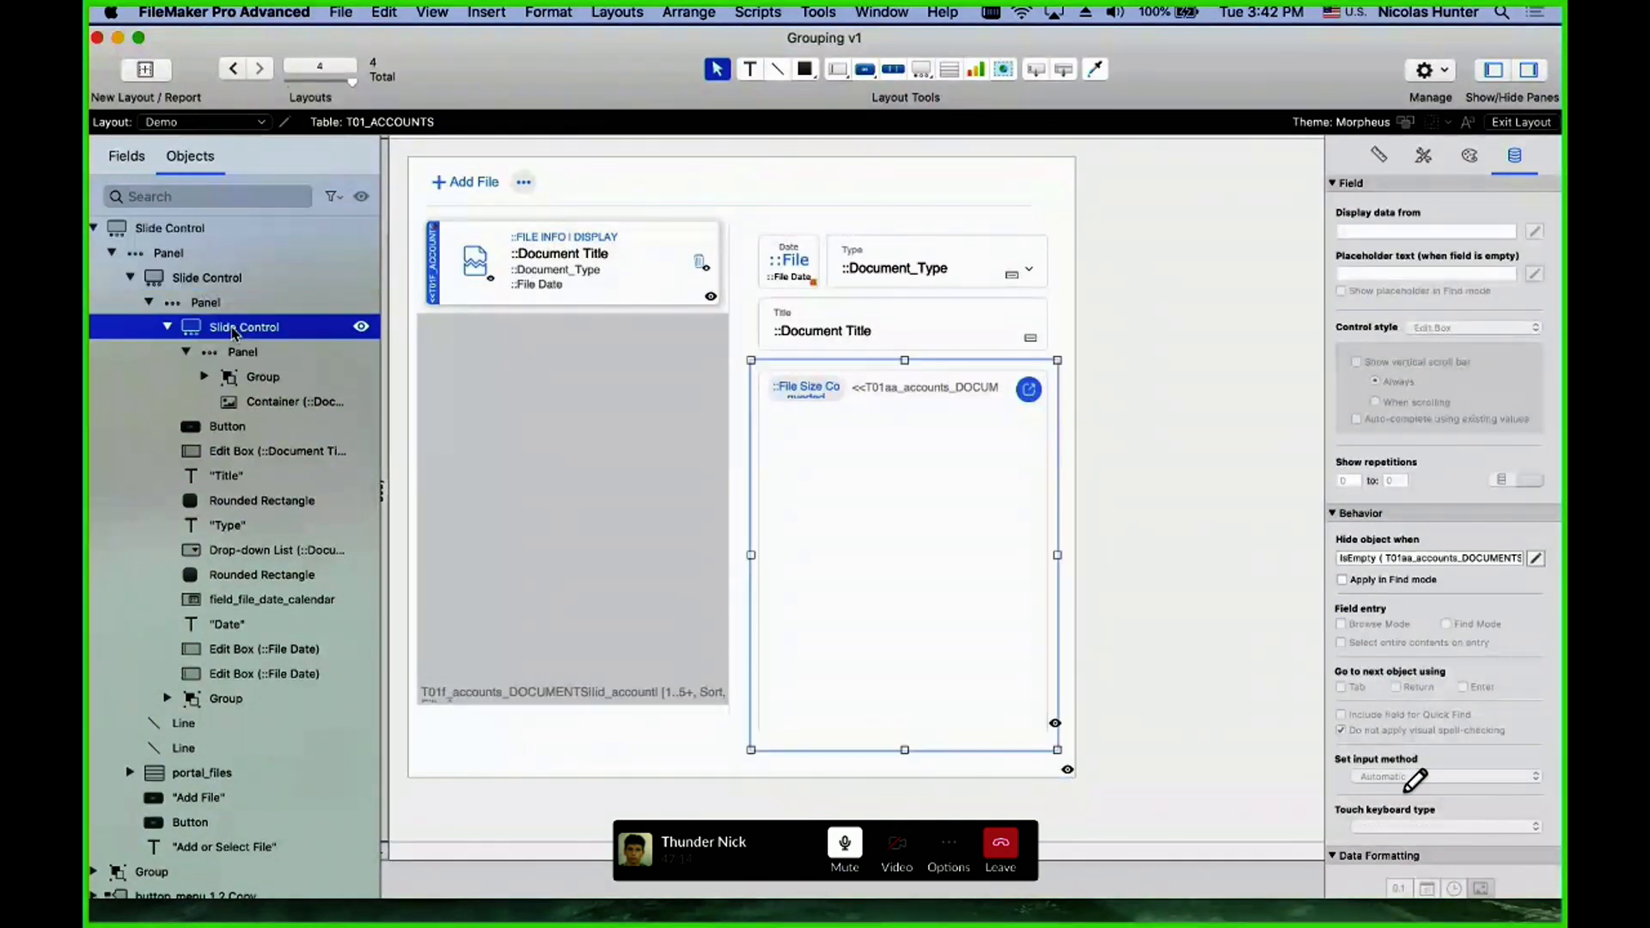
left_click(211, 279)
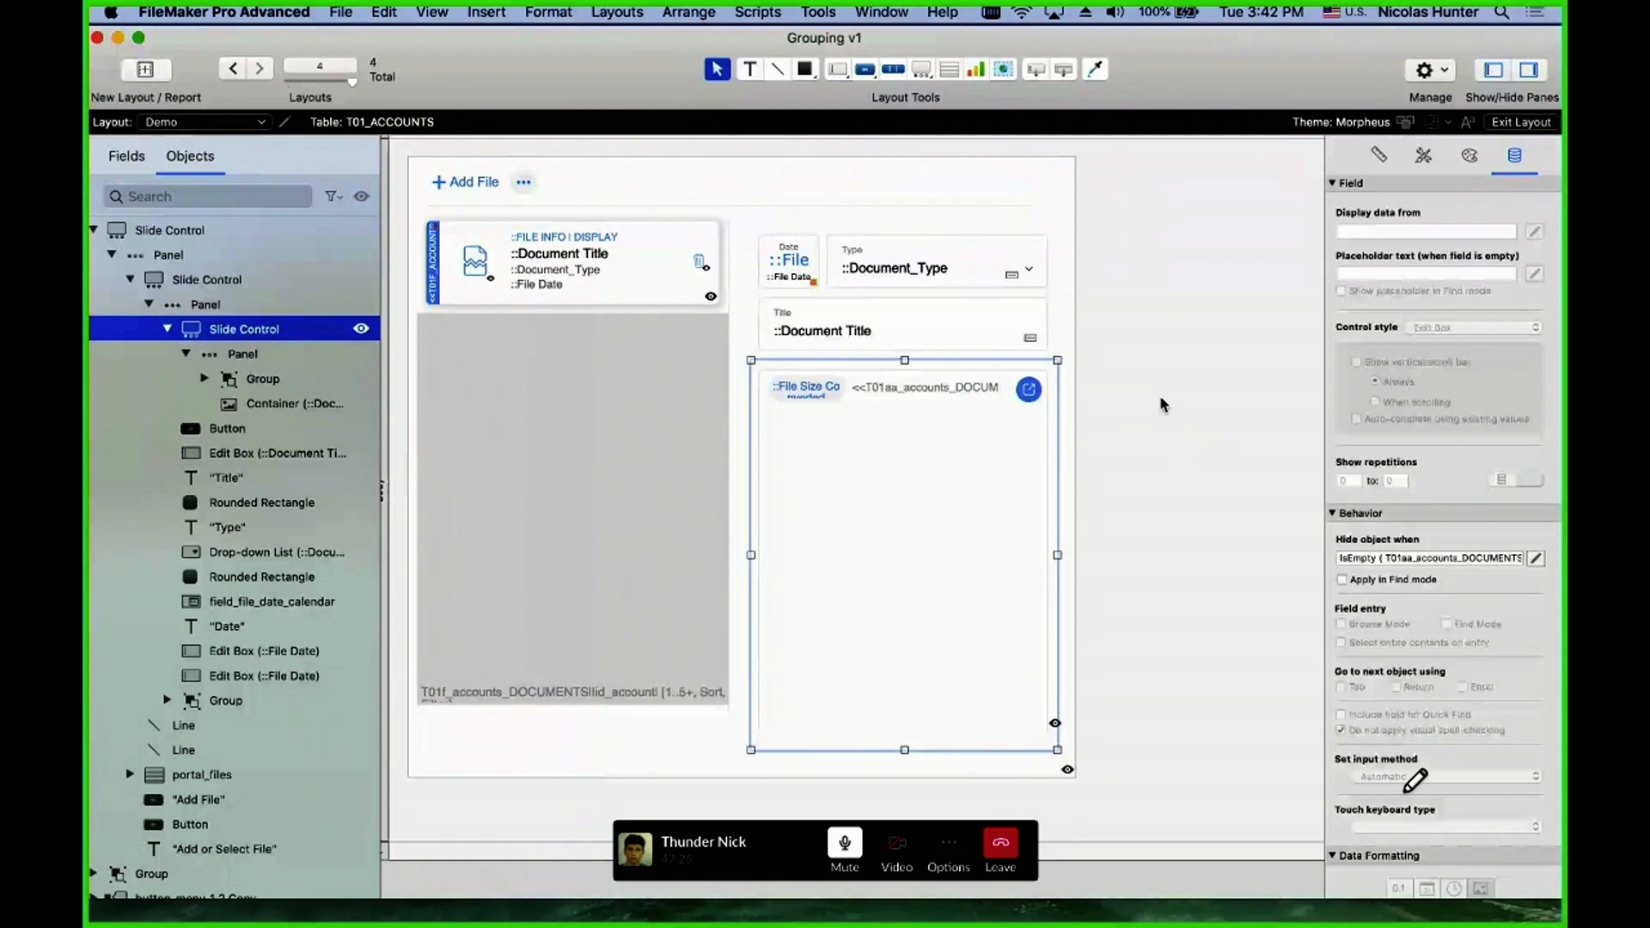
key("Up")
key("Up")
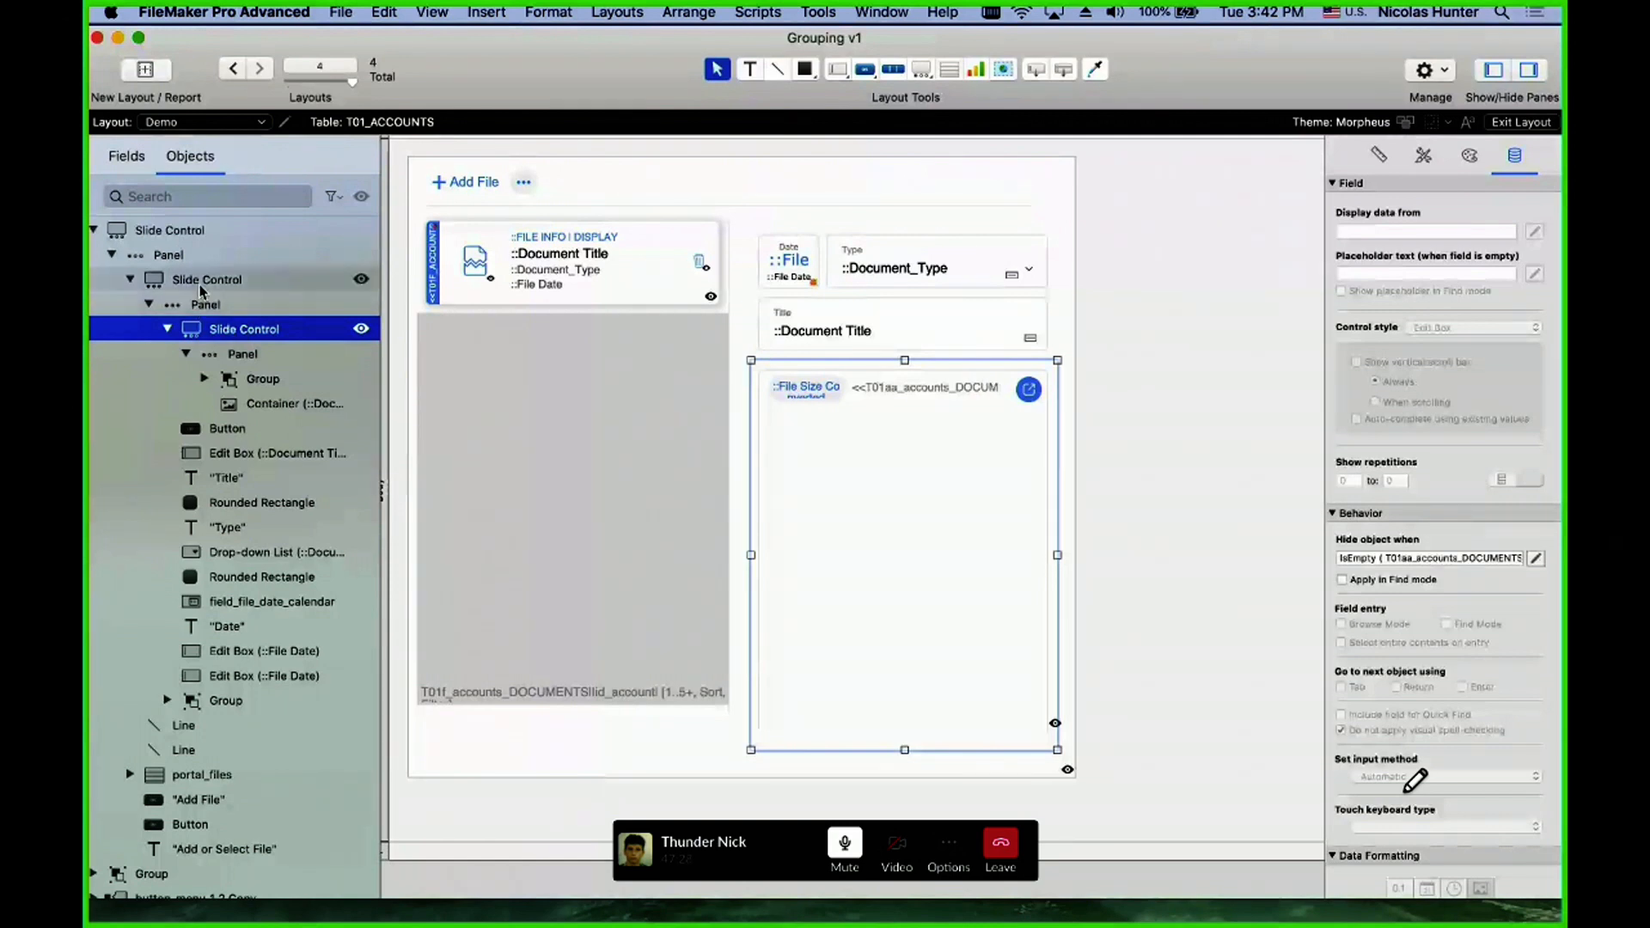
key("Up")
key("Up")
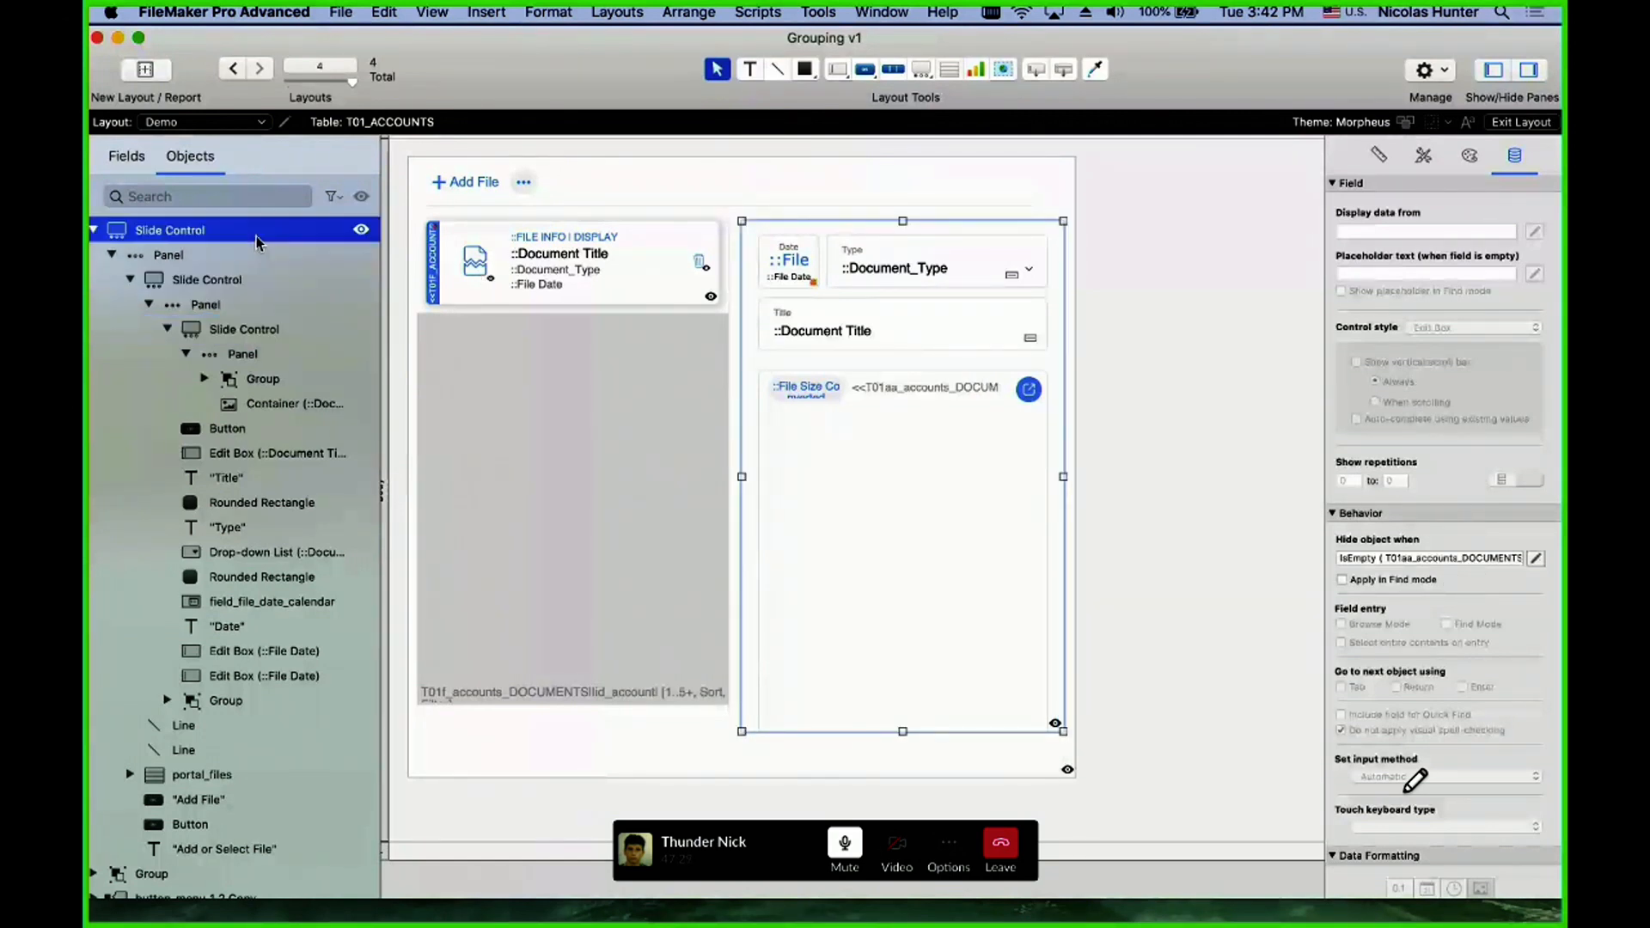
- Ungroup the file size, file name and export button objects above the document container
left_click(913, 388)
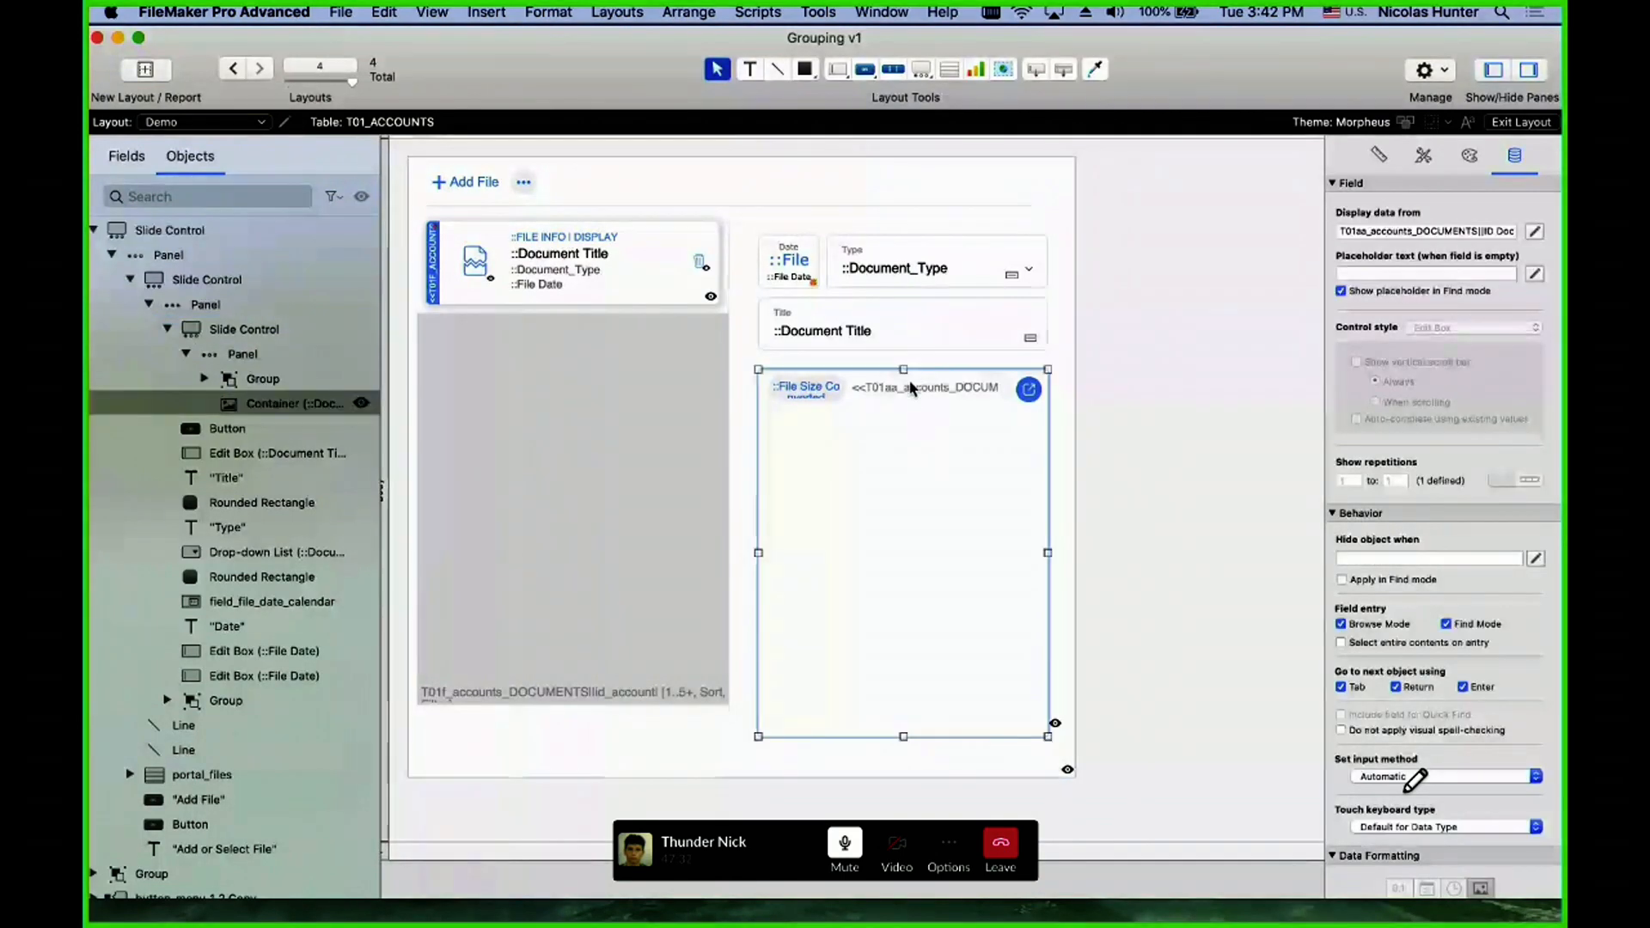
left_click(1152, 394)
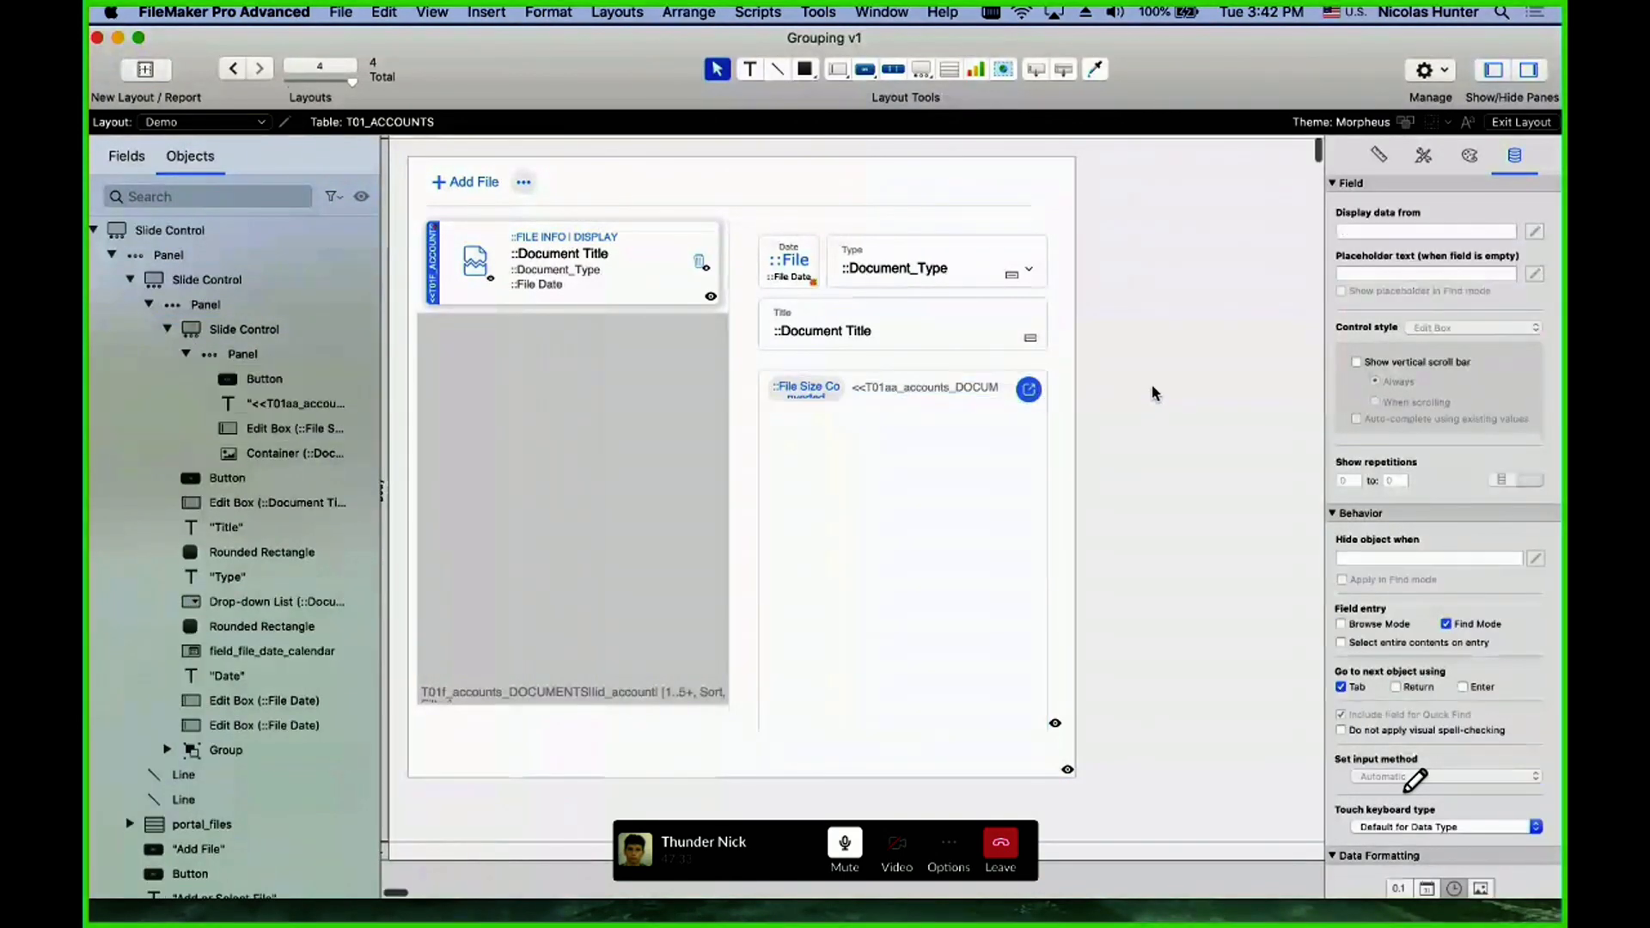
- Set the autosizing anchors of the nested preview and detail slide controls, and shorten the outer slide control to a height of 567 pt
left_click(866, 684)
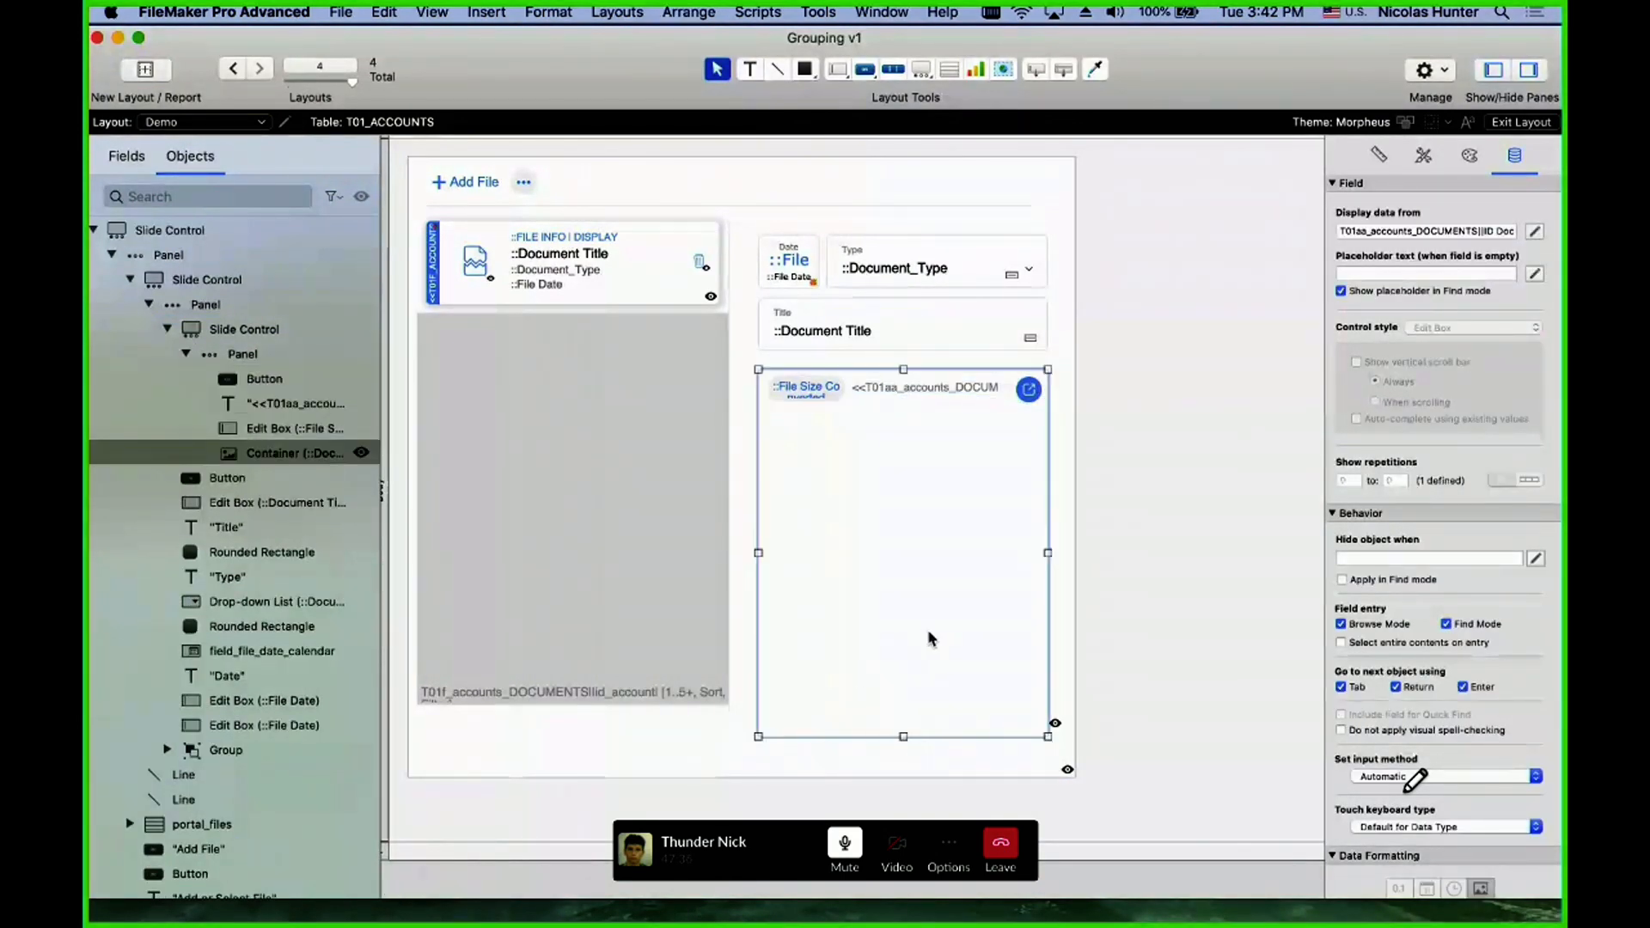
left_click(1053, 590)
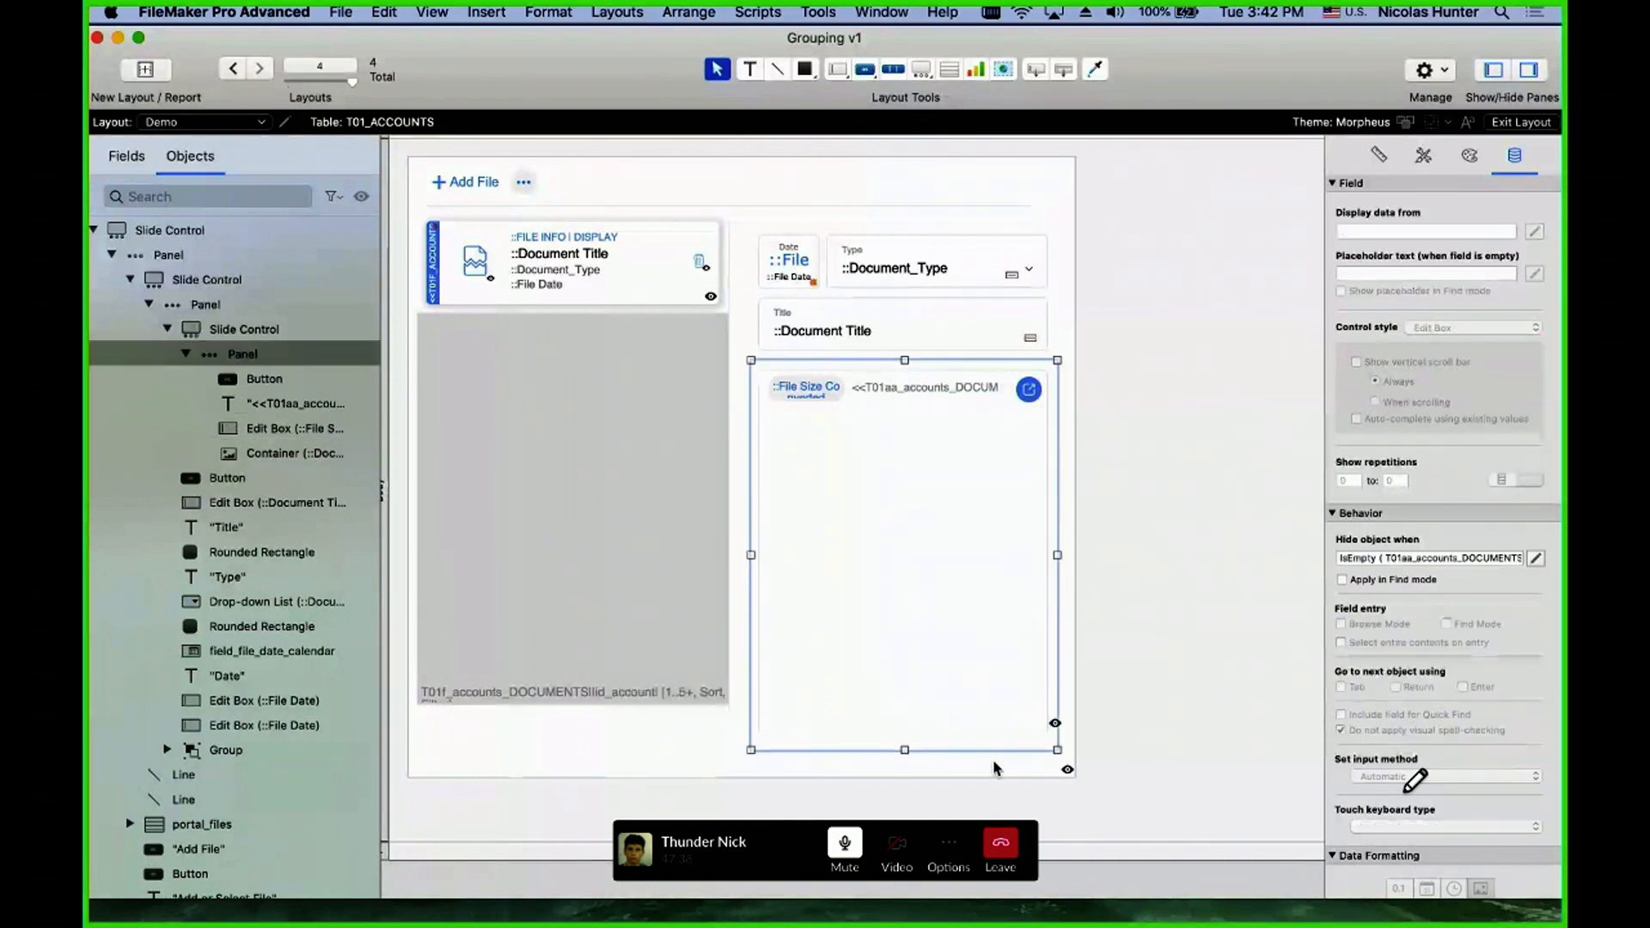
left_click(1377, 155)
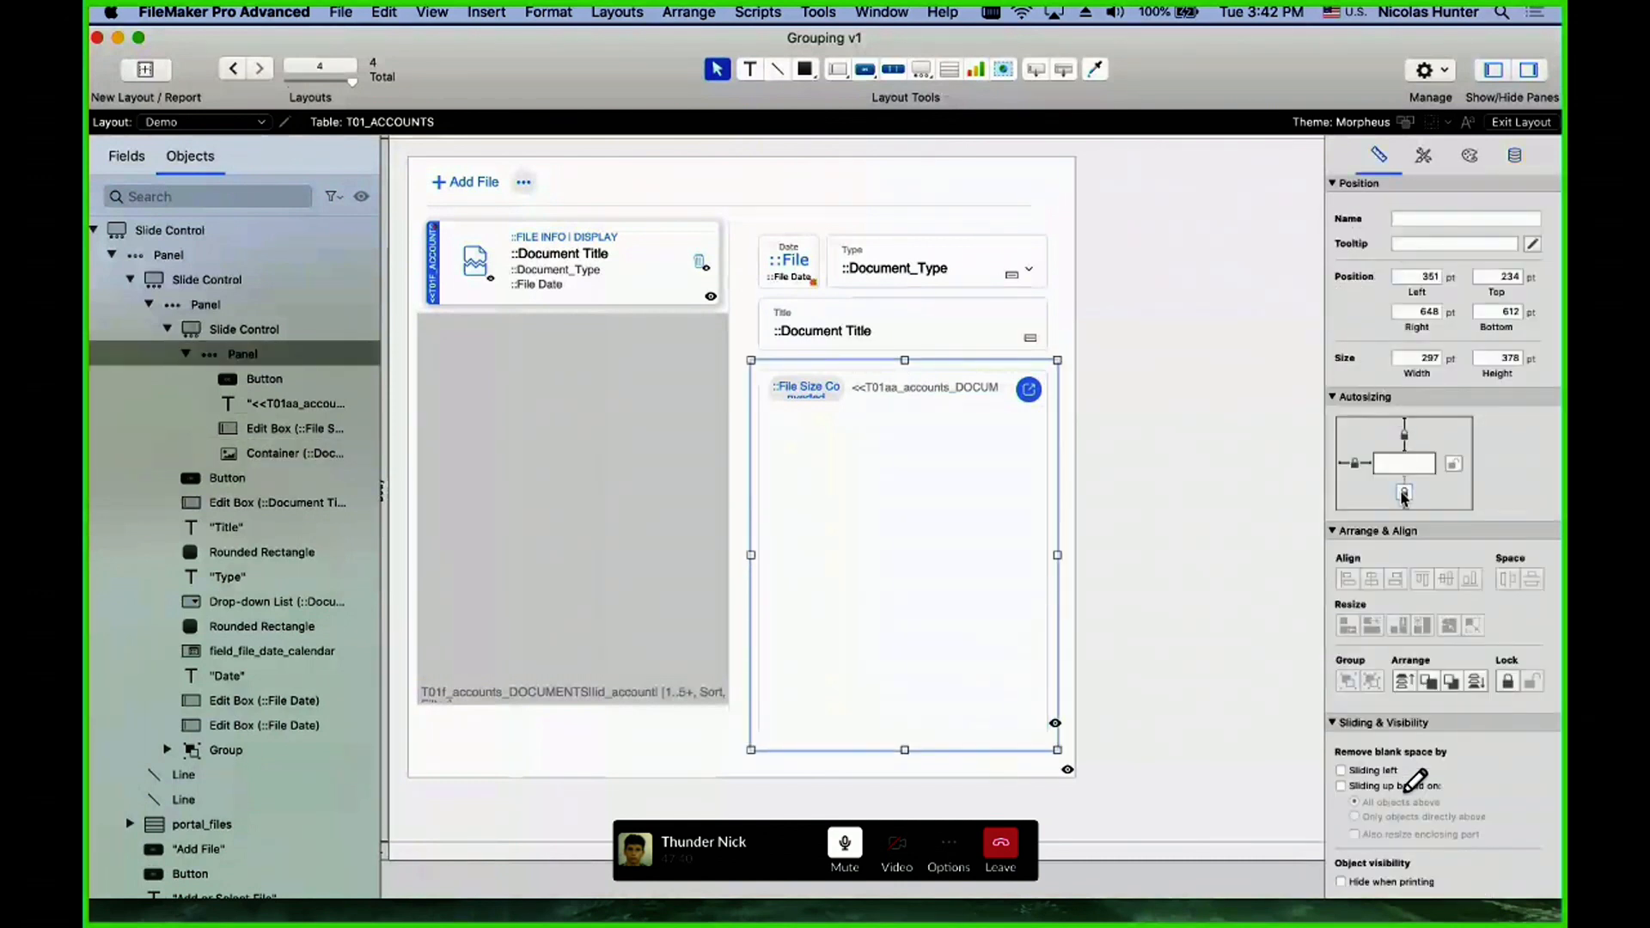
left_click(1075, 198)
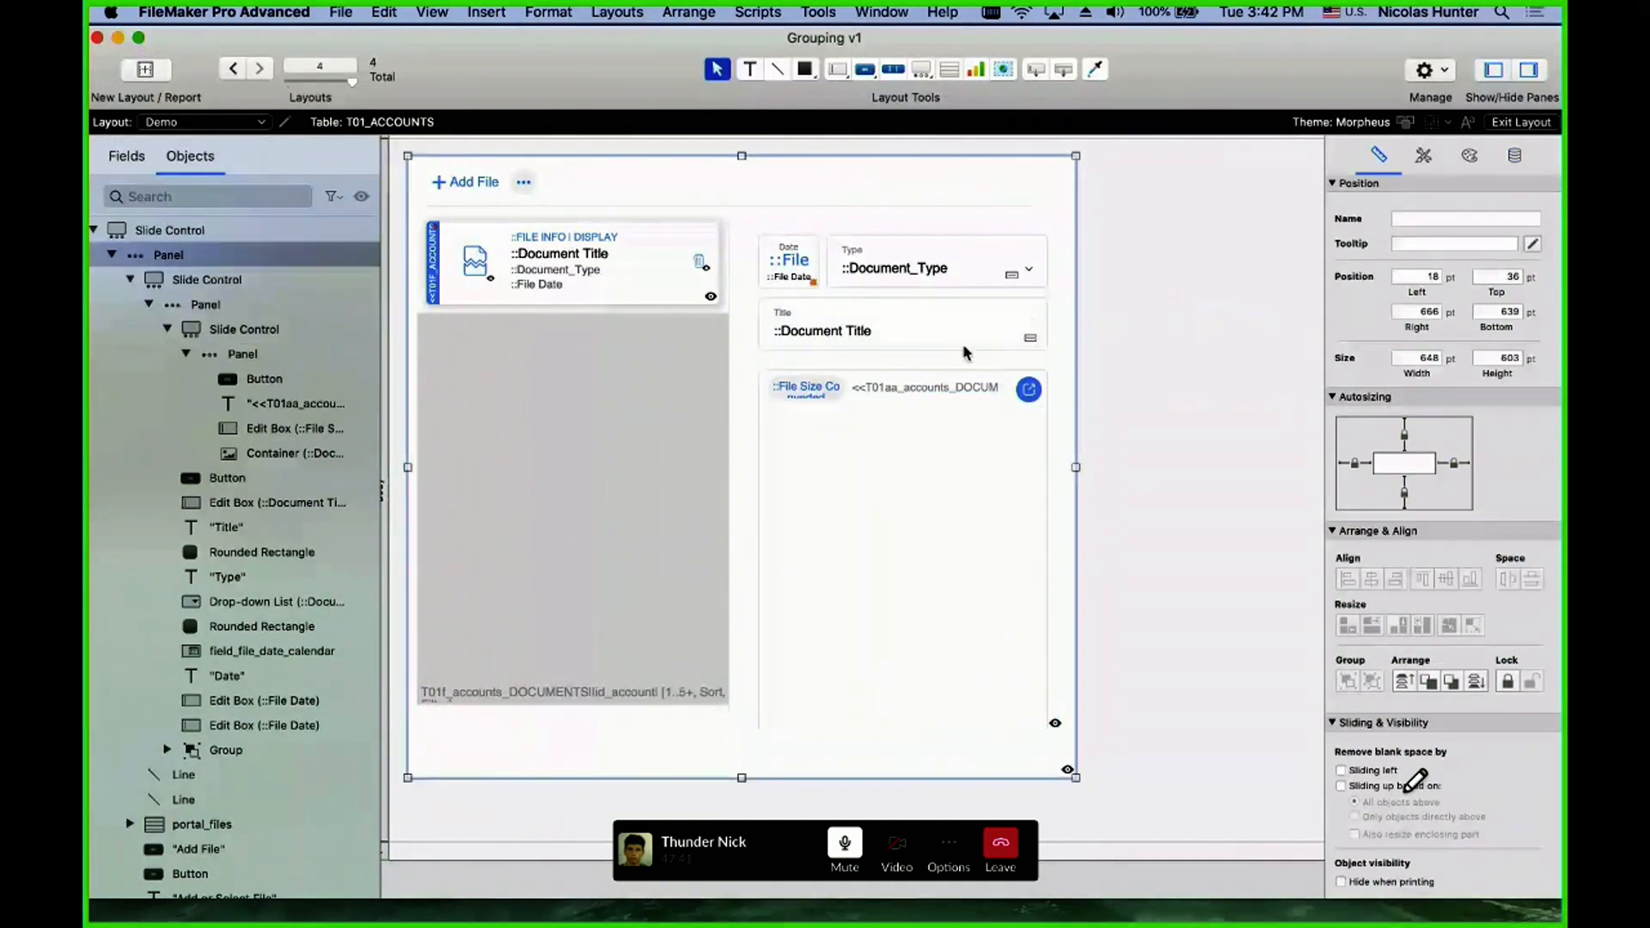
left_click(838, 361)
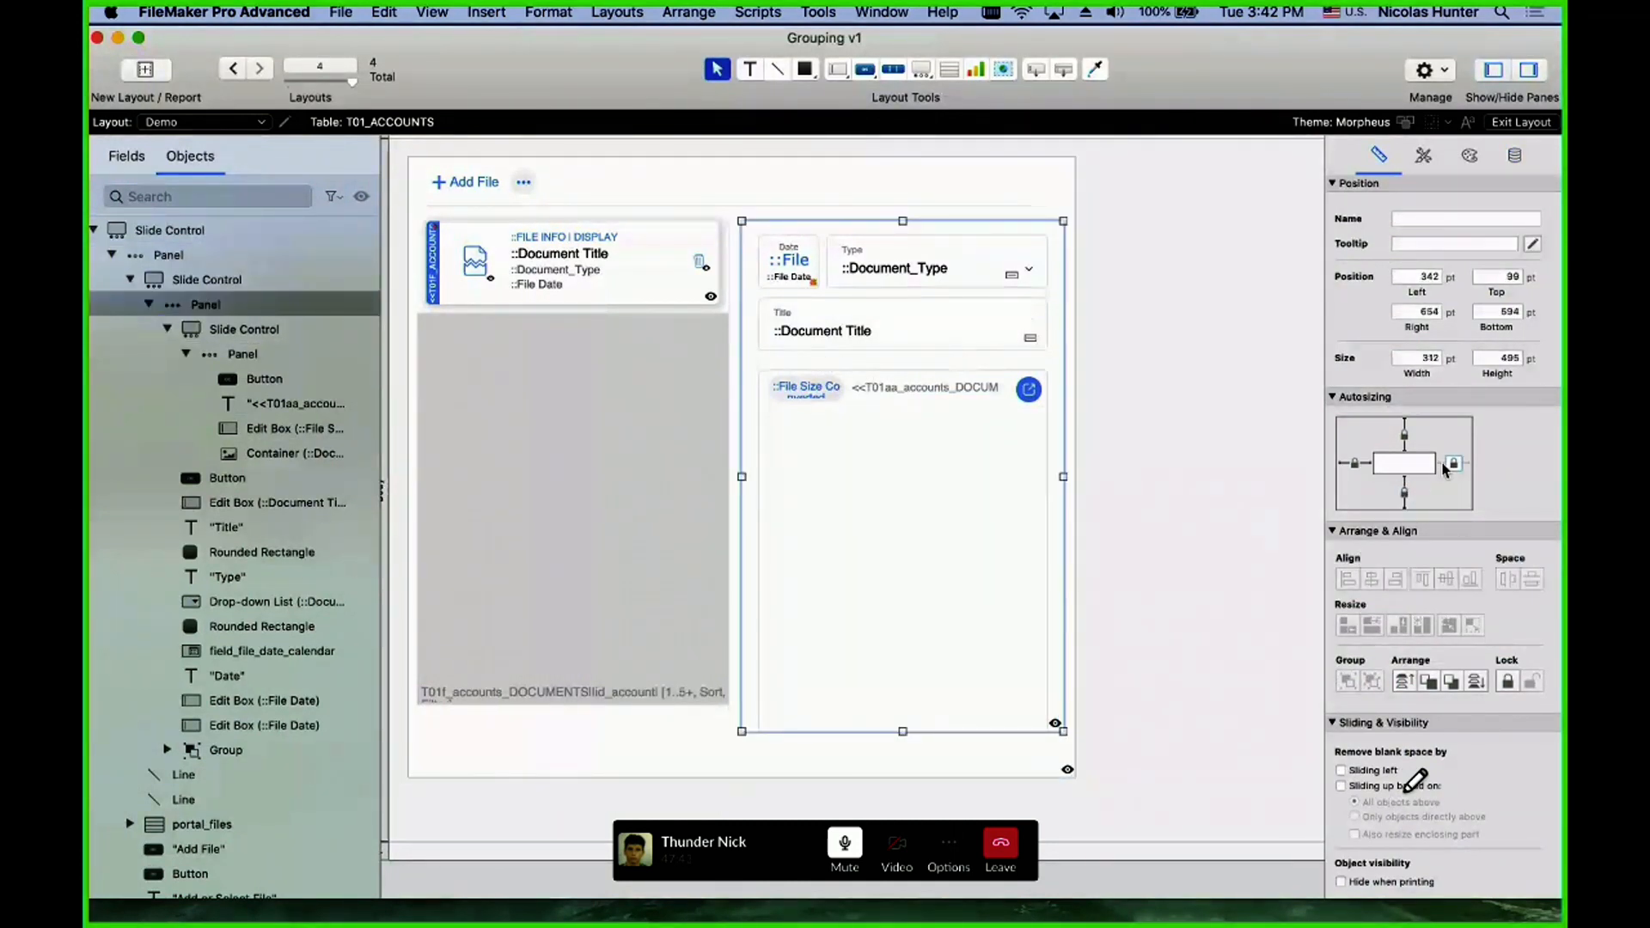
left_click(717, 765)
left_click_drag(741, 777, 744, 733)
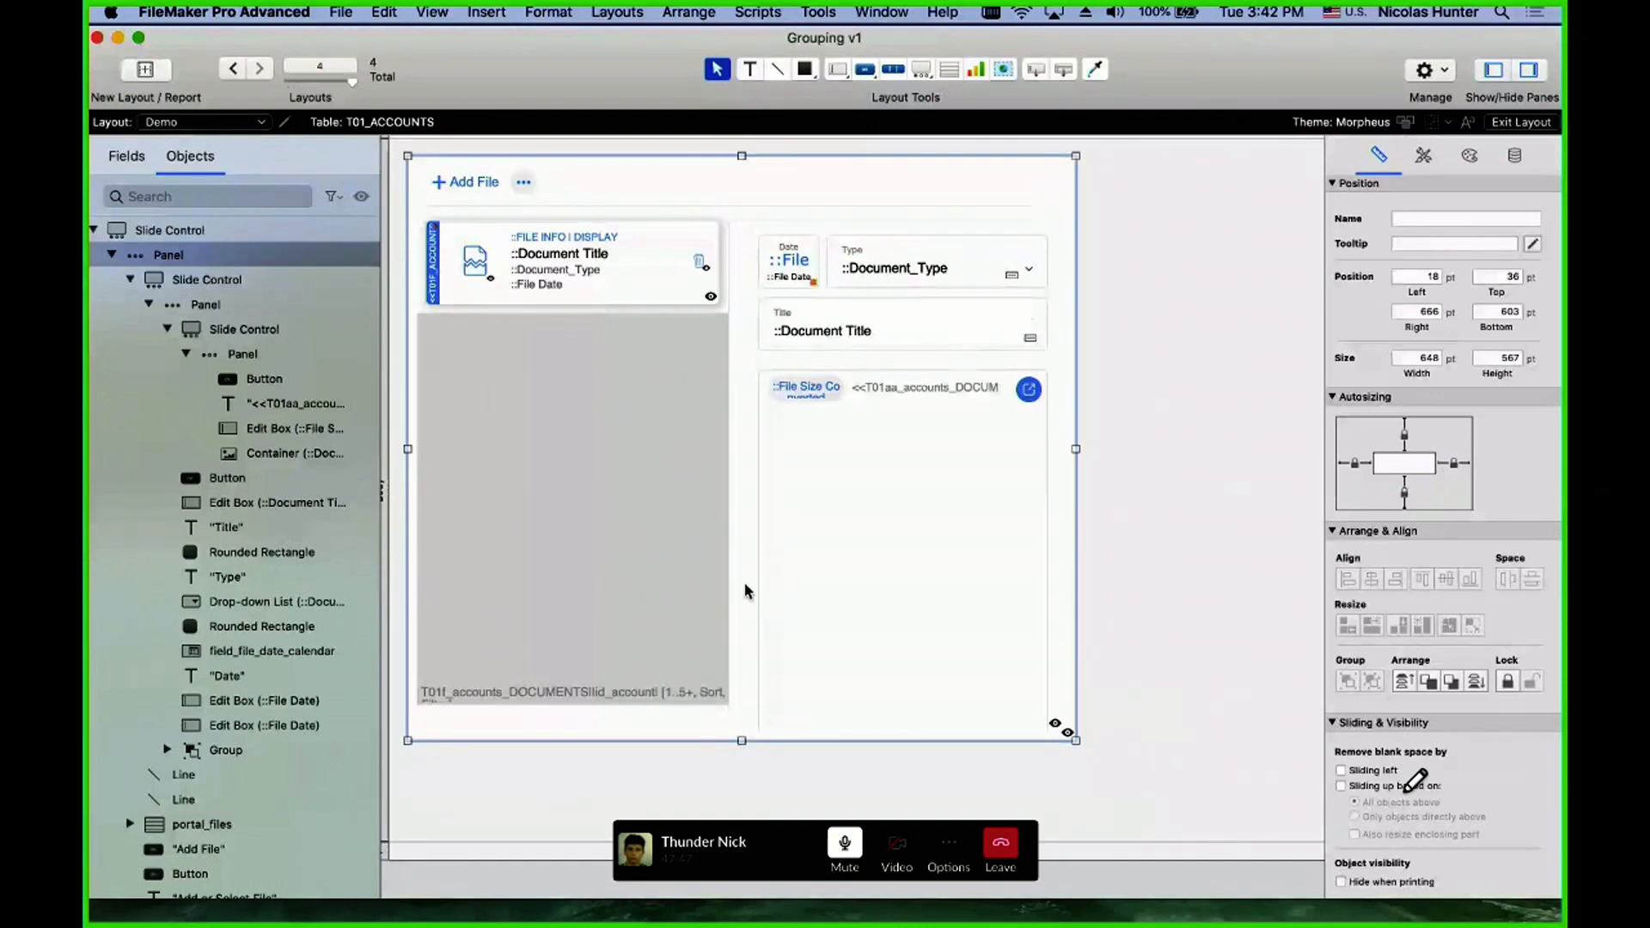
- In Browse mode, create a new record and add the photo "Photo Mar 20, 4 03 34 PM" as its file
key("super+b")
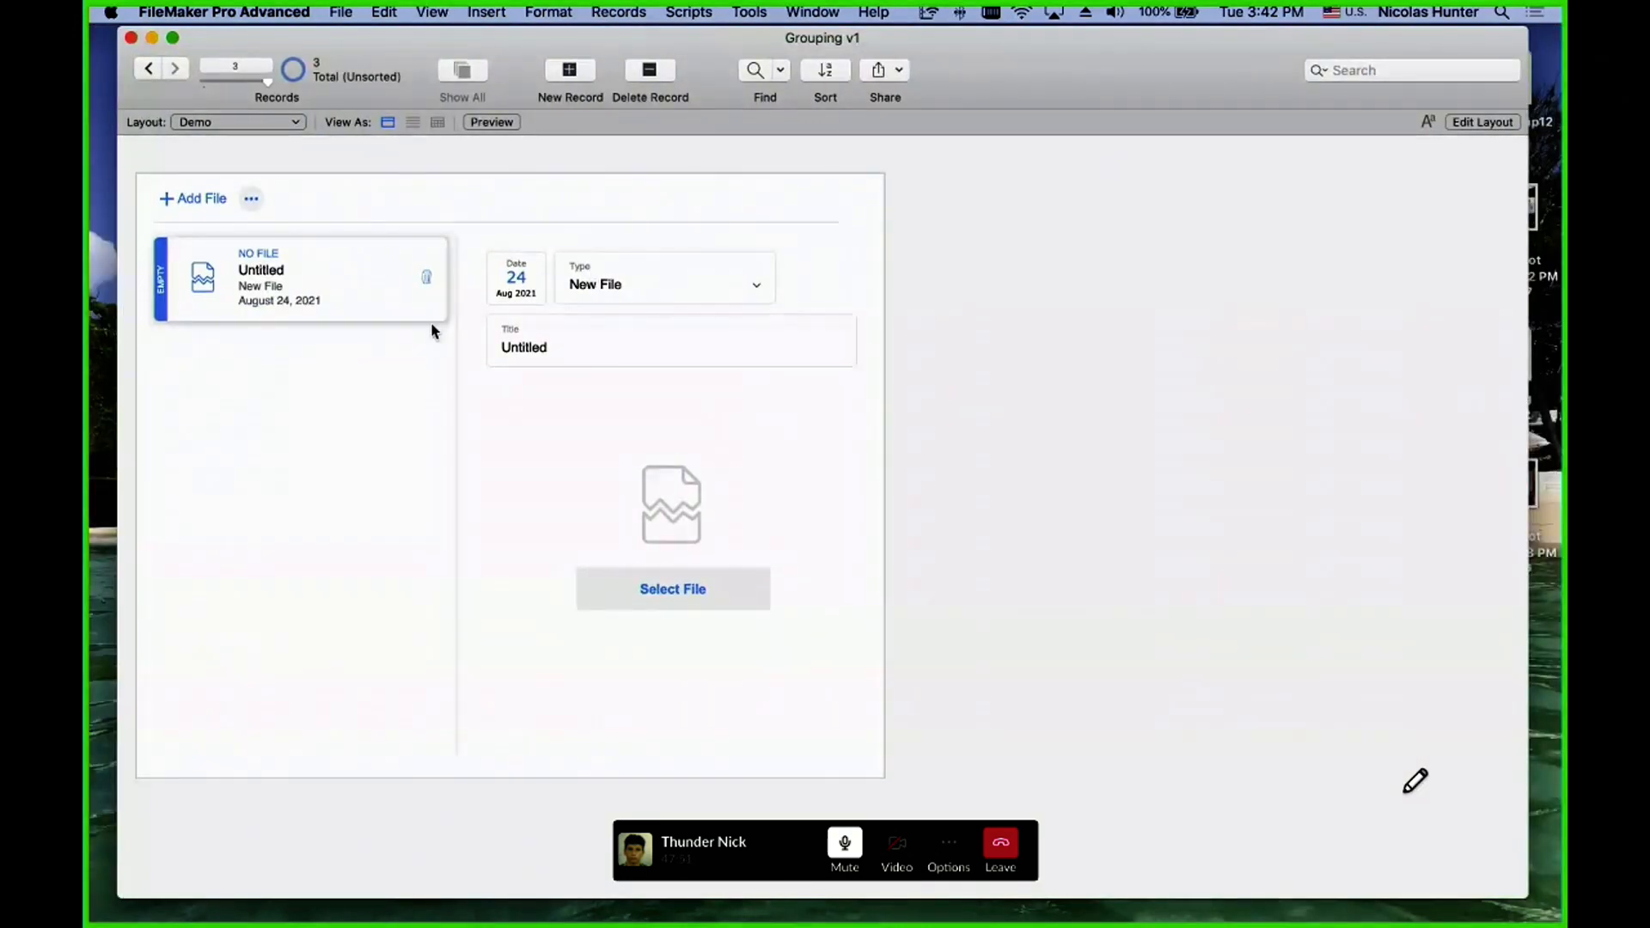
left_click(568, 71)
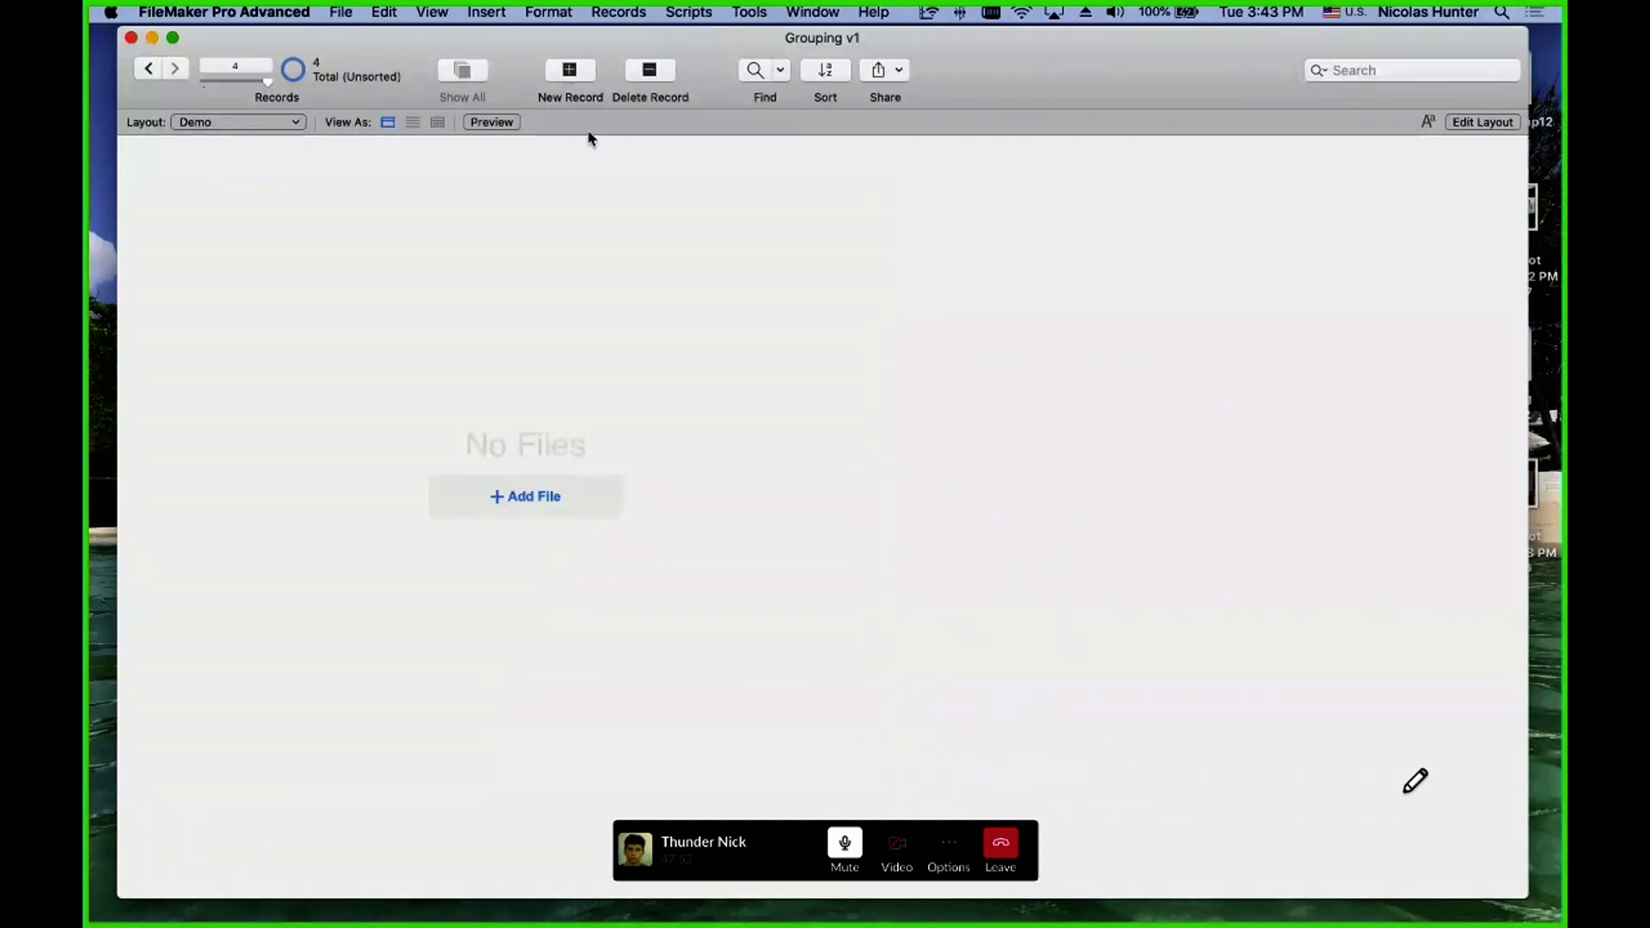
left_click(528, 498)
double_click(637, 373)
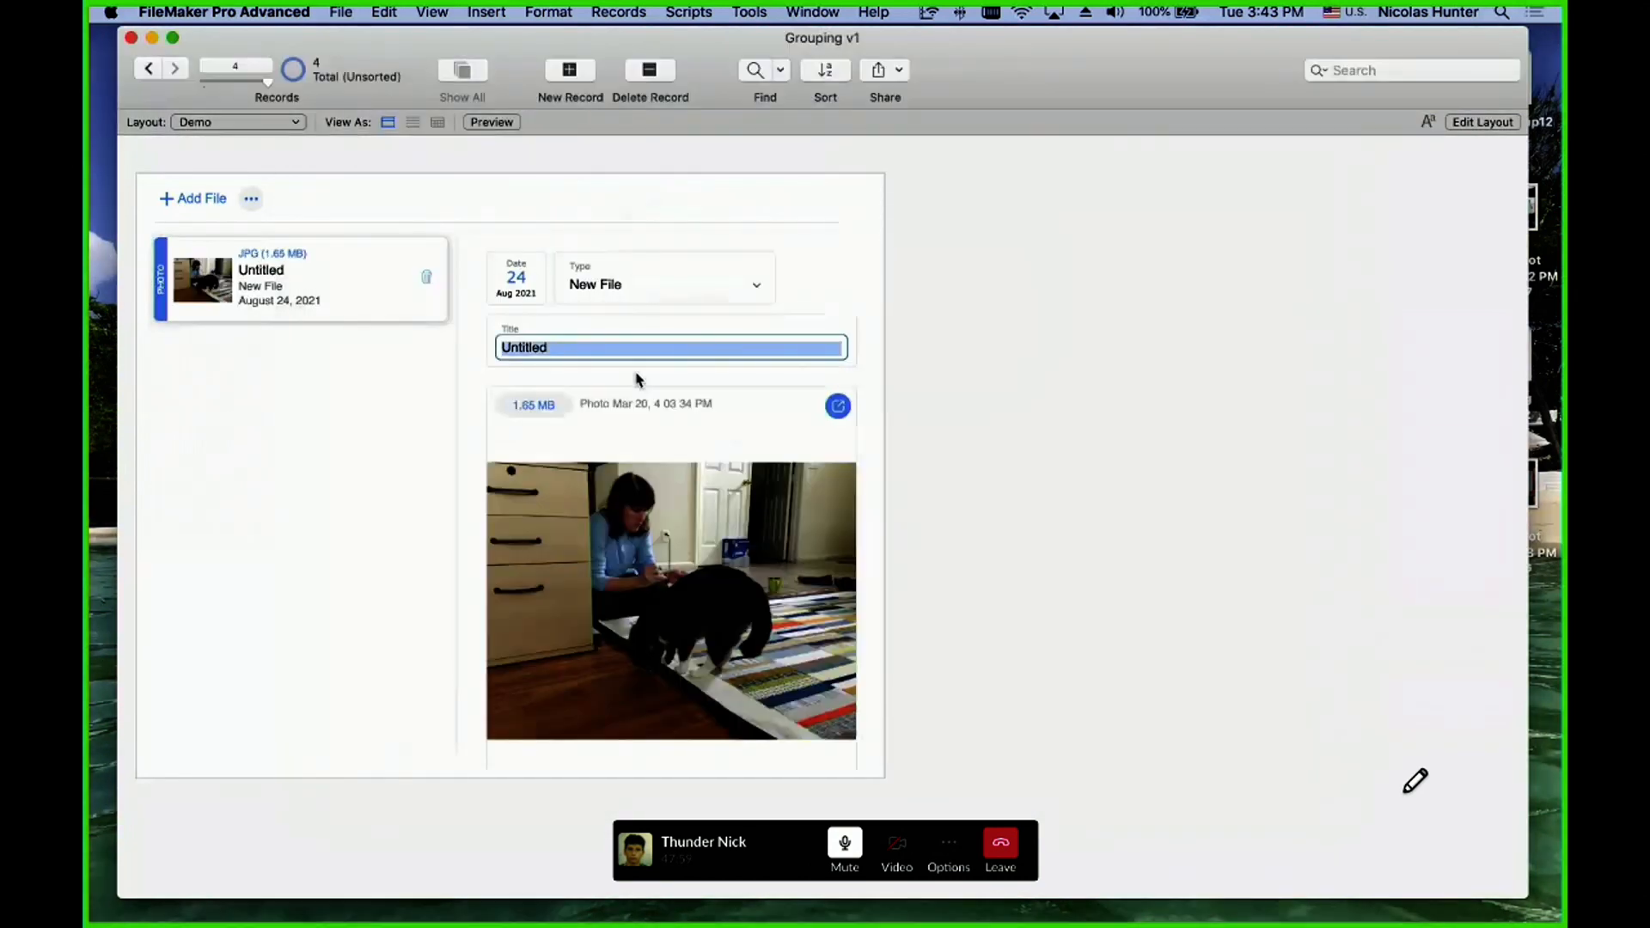
- Clear the photo from the document container of the new file and commit the change
left_click(917, 341)
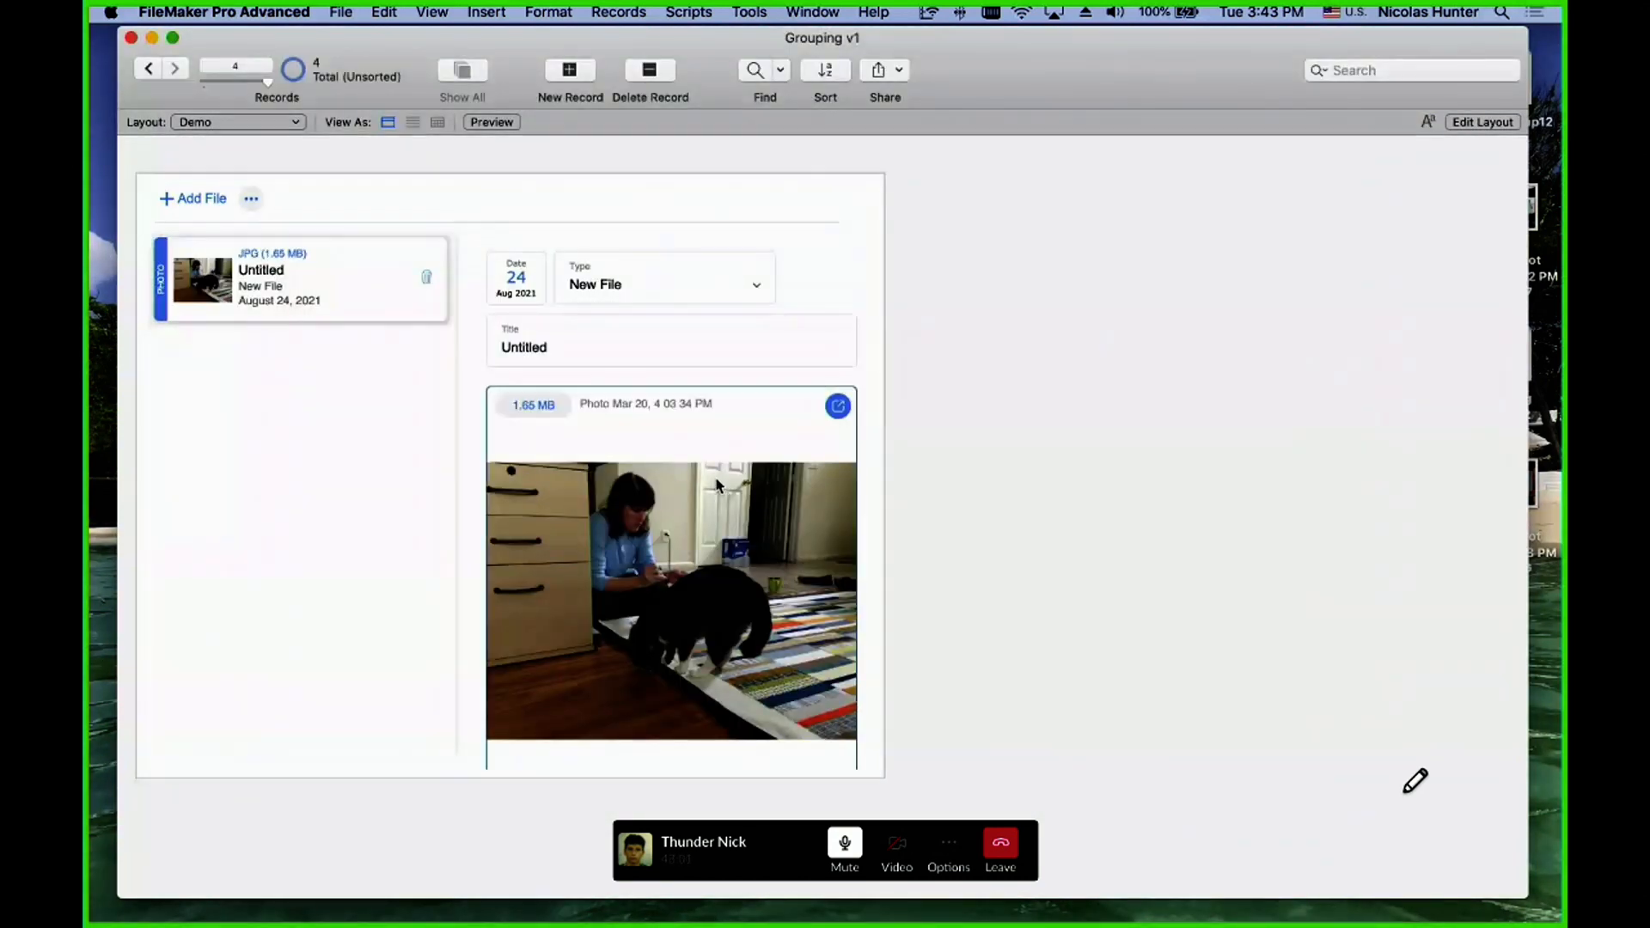
key("BackSpace")
left_click(1005, 413)
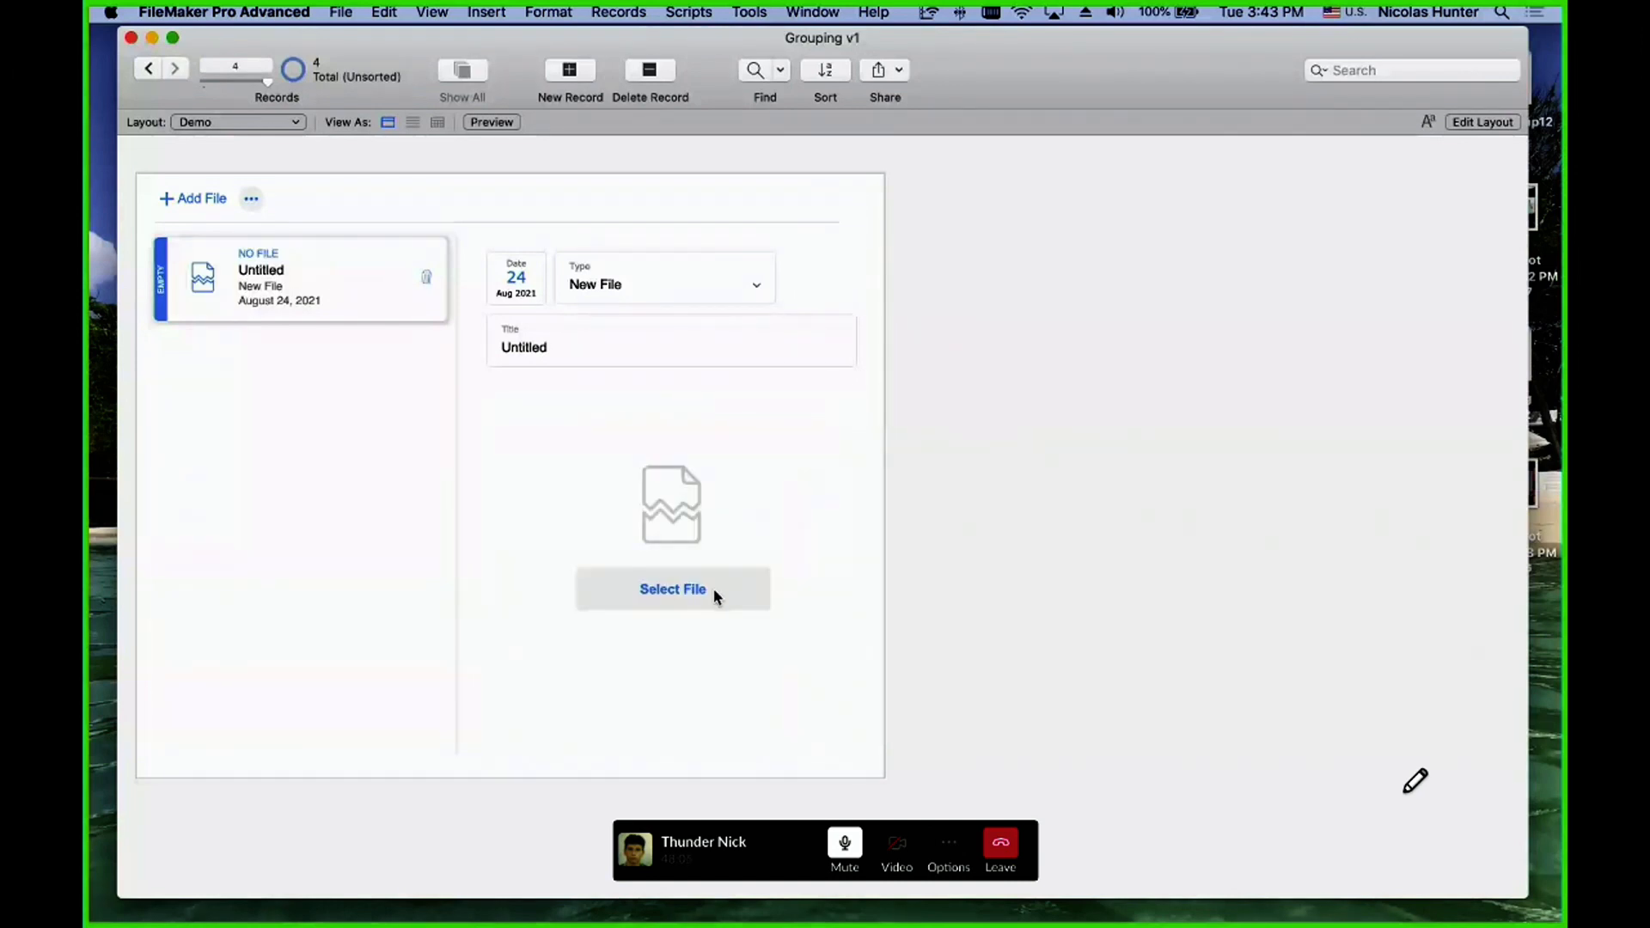
- Check the unselected and empty-file displays by visiting the previous record, returning to the new one and selecting its Untitled file
left_click(148, 69)
left_click(267, 268)
left_click(174, 69)
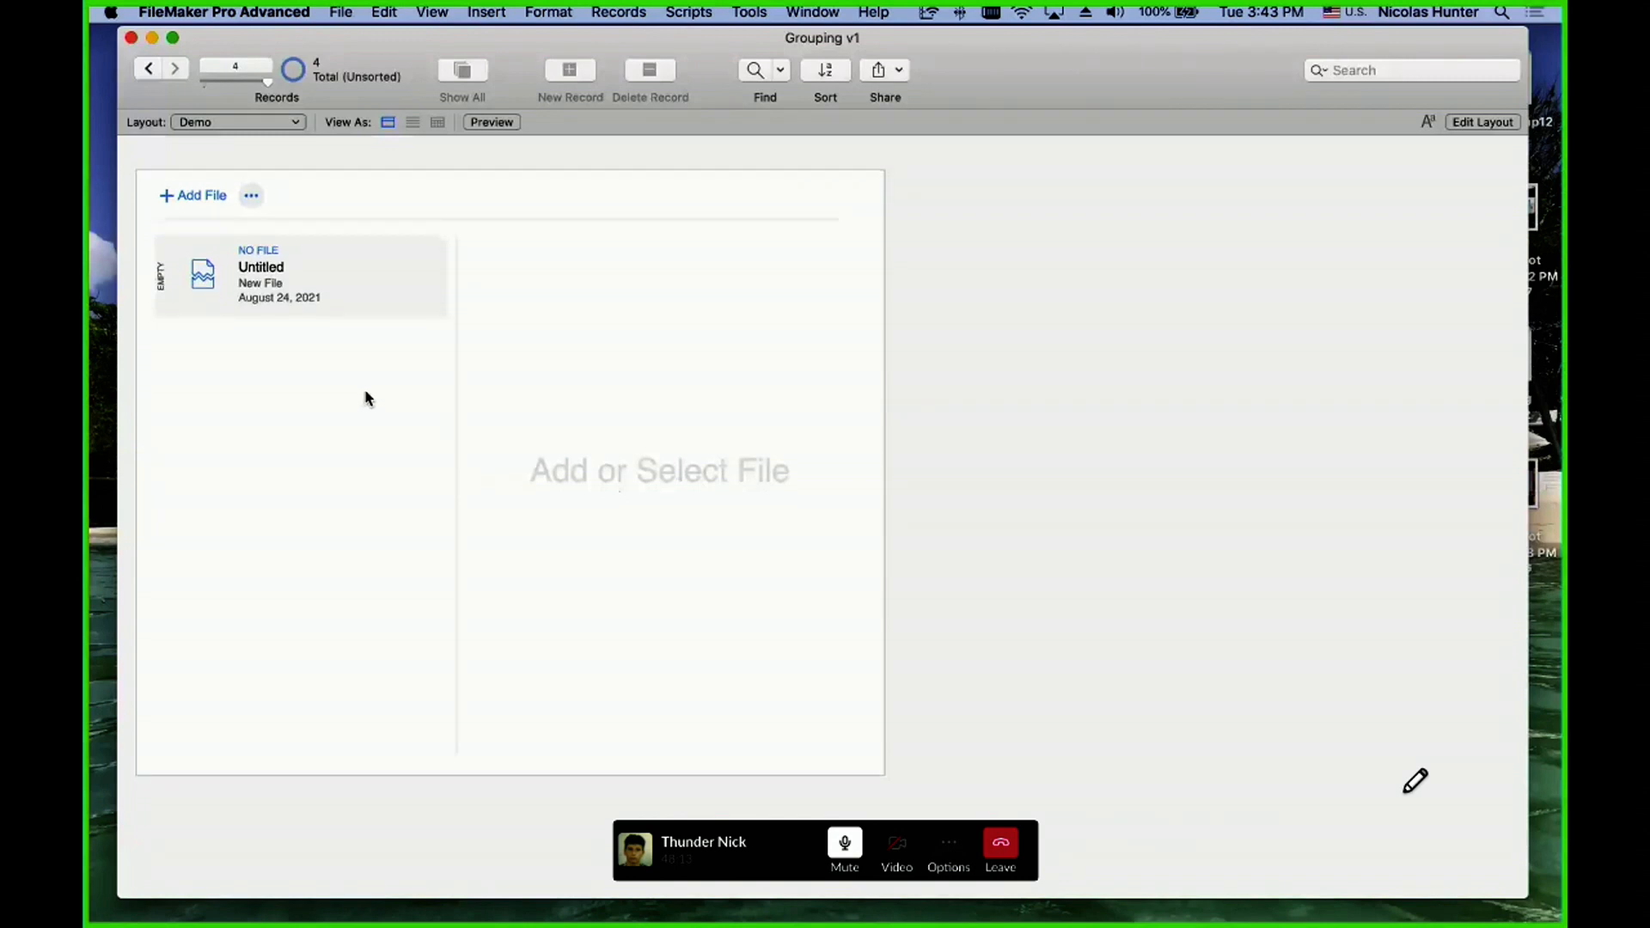
left_click(290, 266)
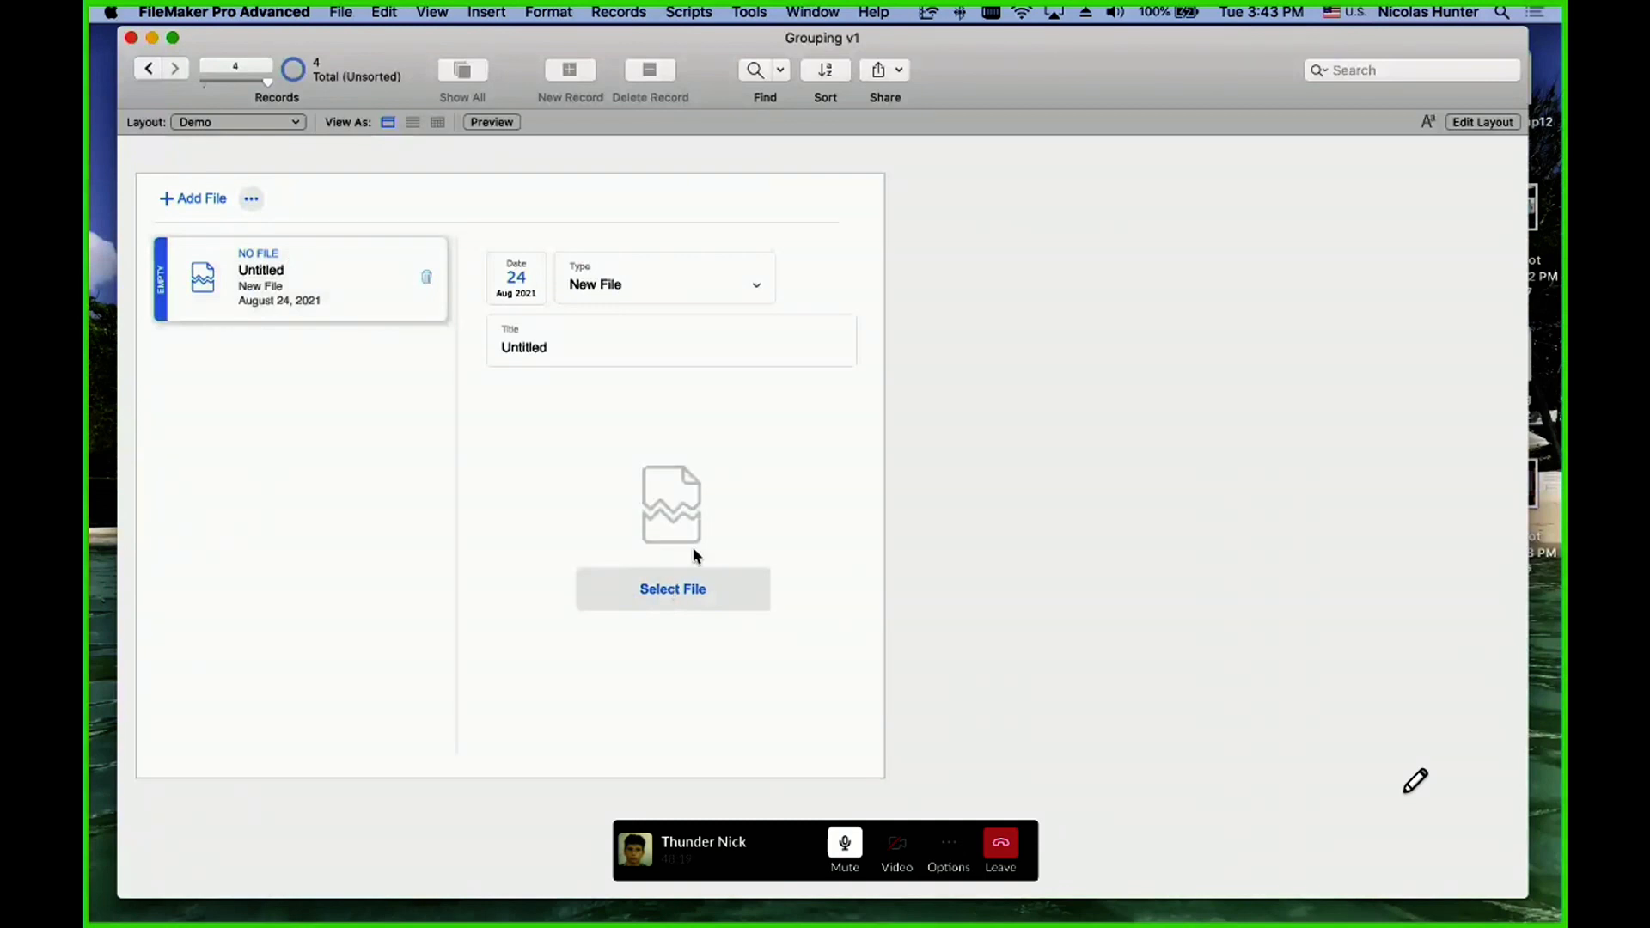
- In Layout mode, copy the field_file container from beside the body of the Grouping layout
key("super+l")
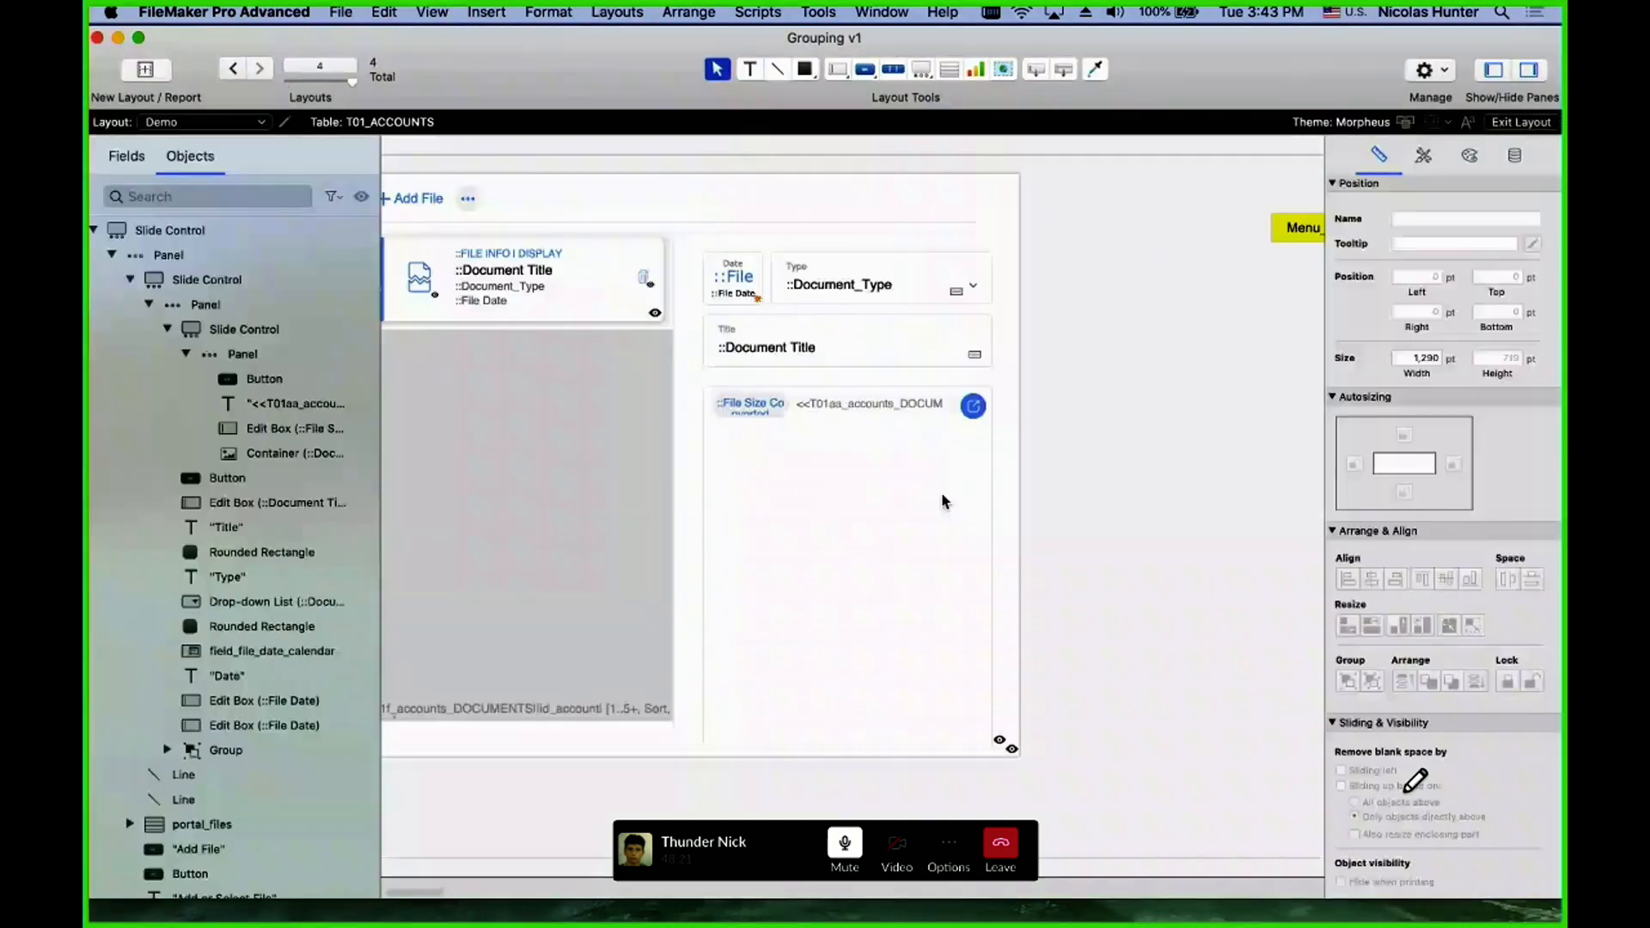
scroll(928, 499, "left", 10)
scroll(436, 203, "left", 5)
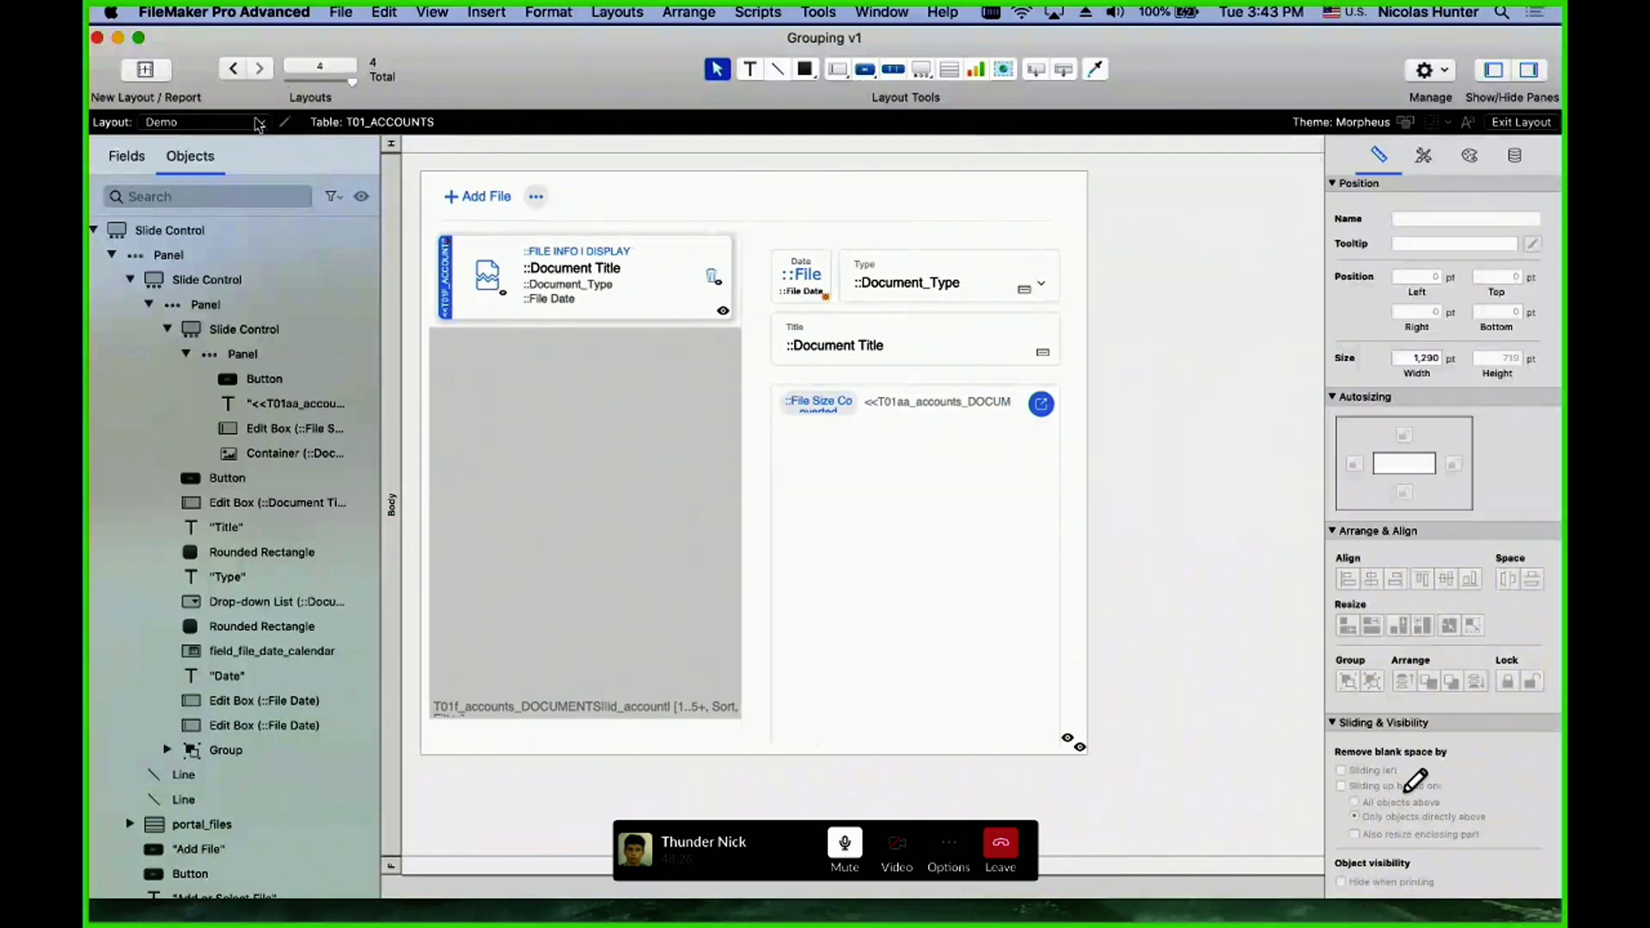
left_click(193, 120)
left_click(219, 83)
scroll(972, 416, "right", 10)
left_click(918, 591)
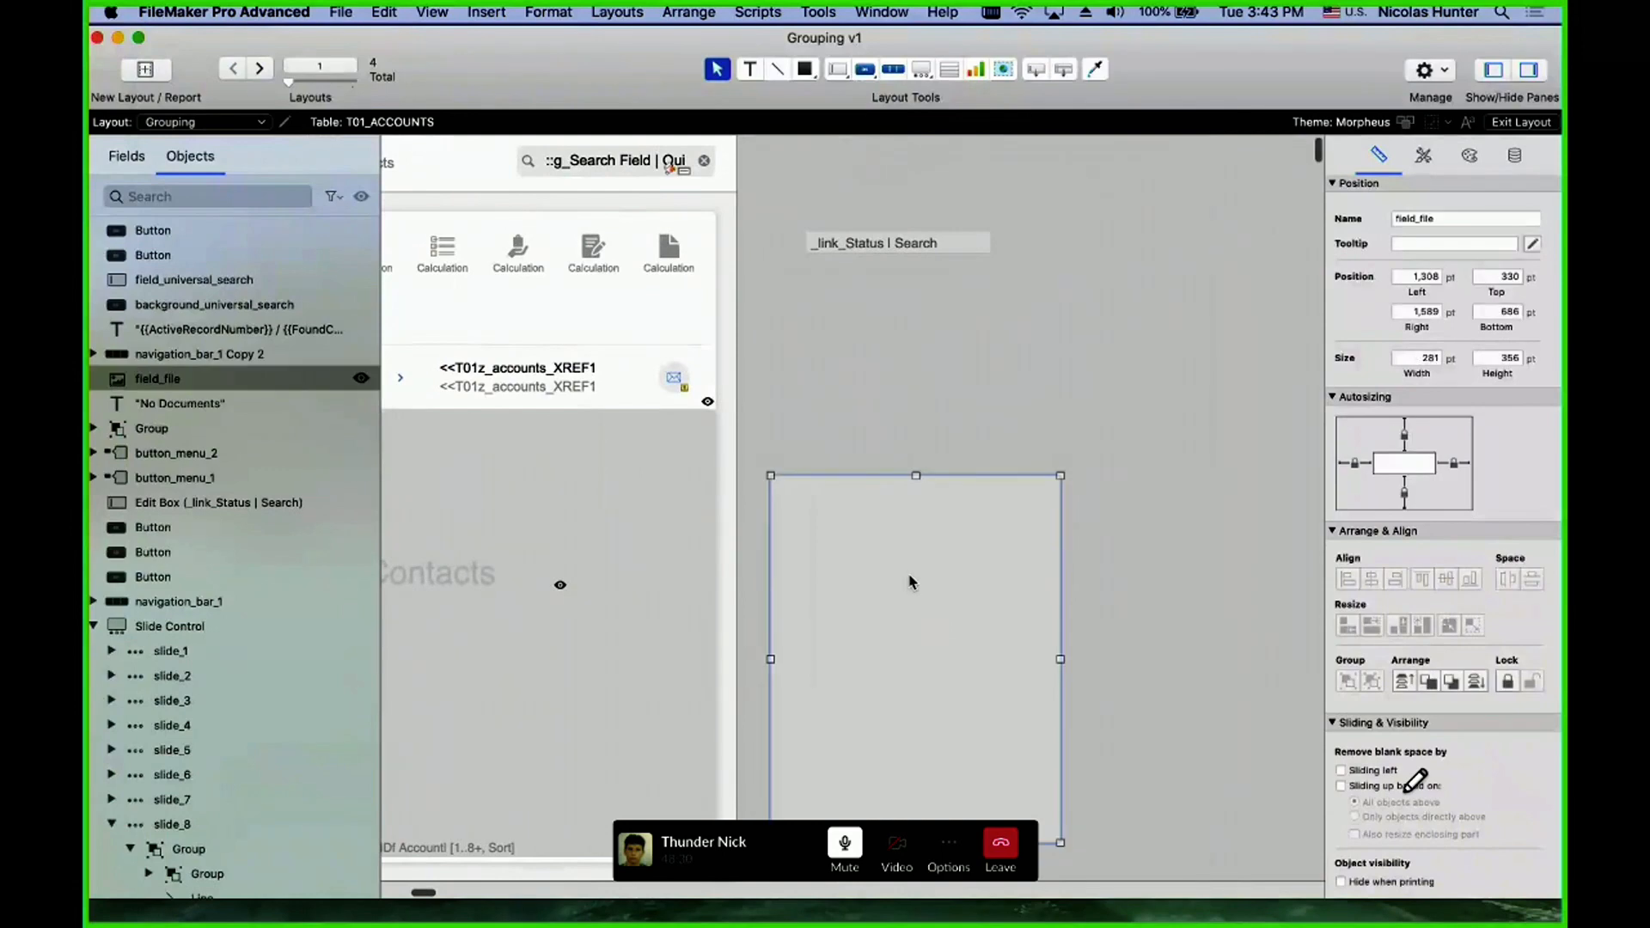
- Paste the field_file container into the Demo layout outside its body, at about 1,330 pt from the left and 130 pt from the top
scroll(835, 493, "left", 2)
scroll(835, 493, "left", 10)
left_click(202, 122)
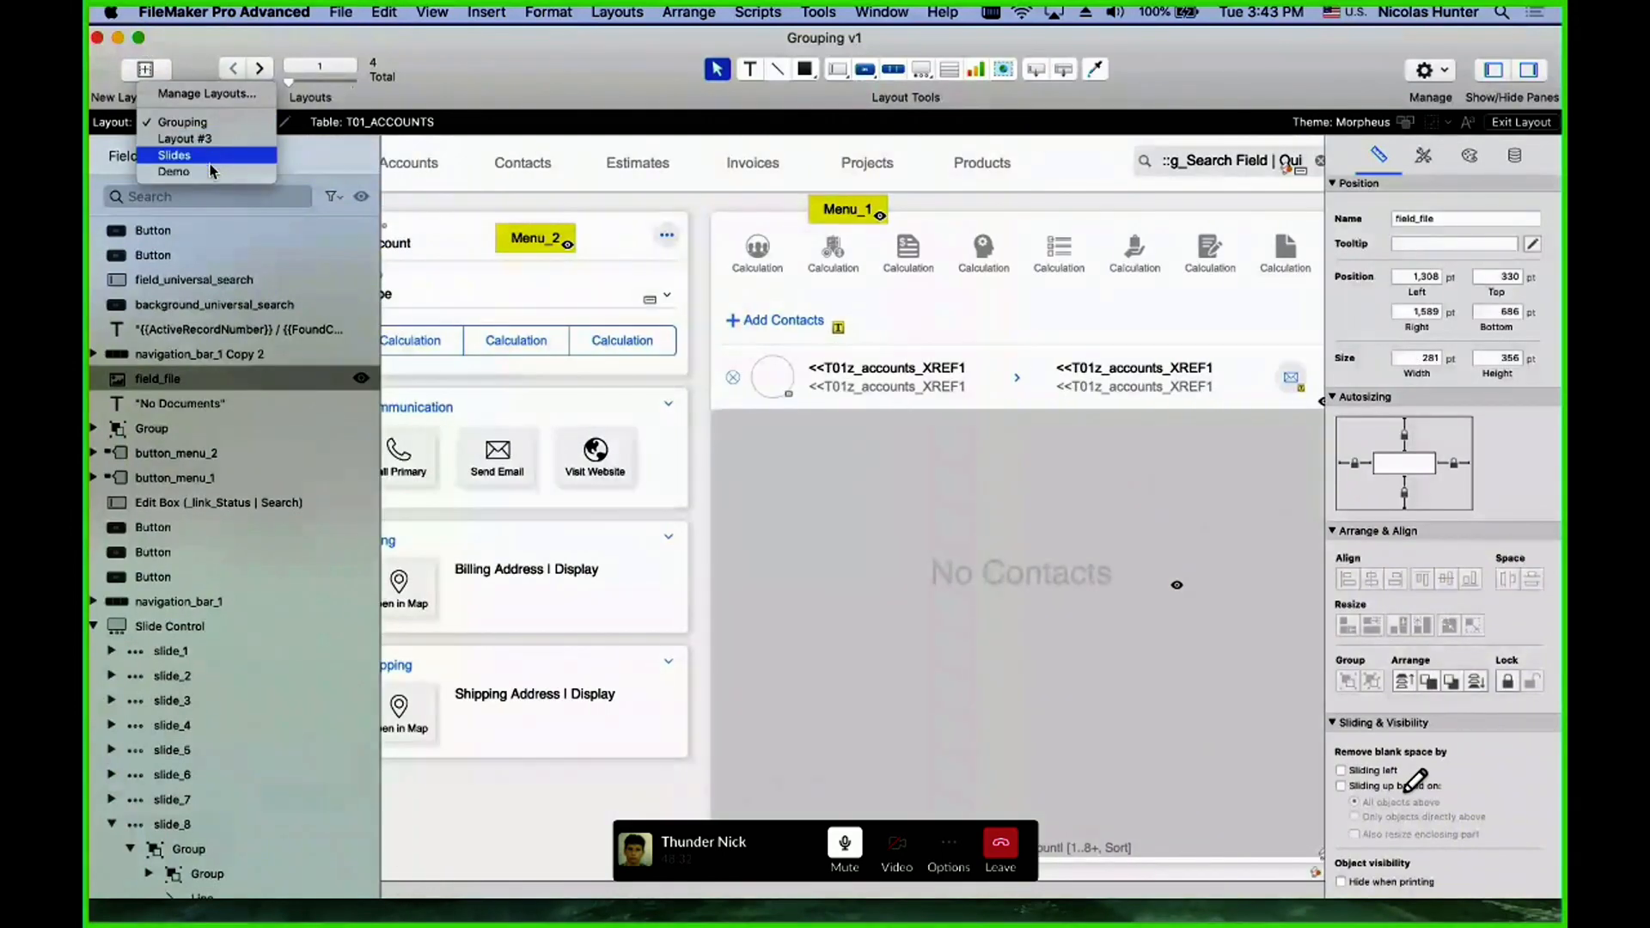
left_click(210, 171)
scroll(906, 450, "right", 15)
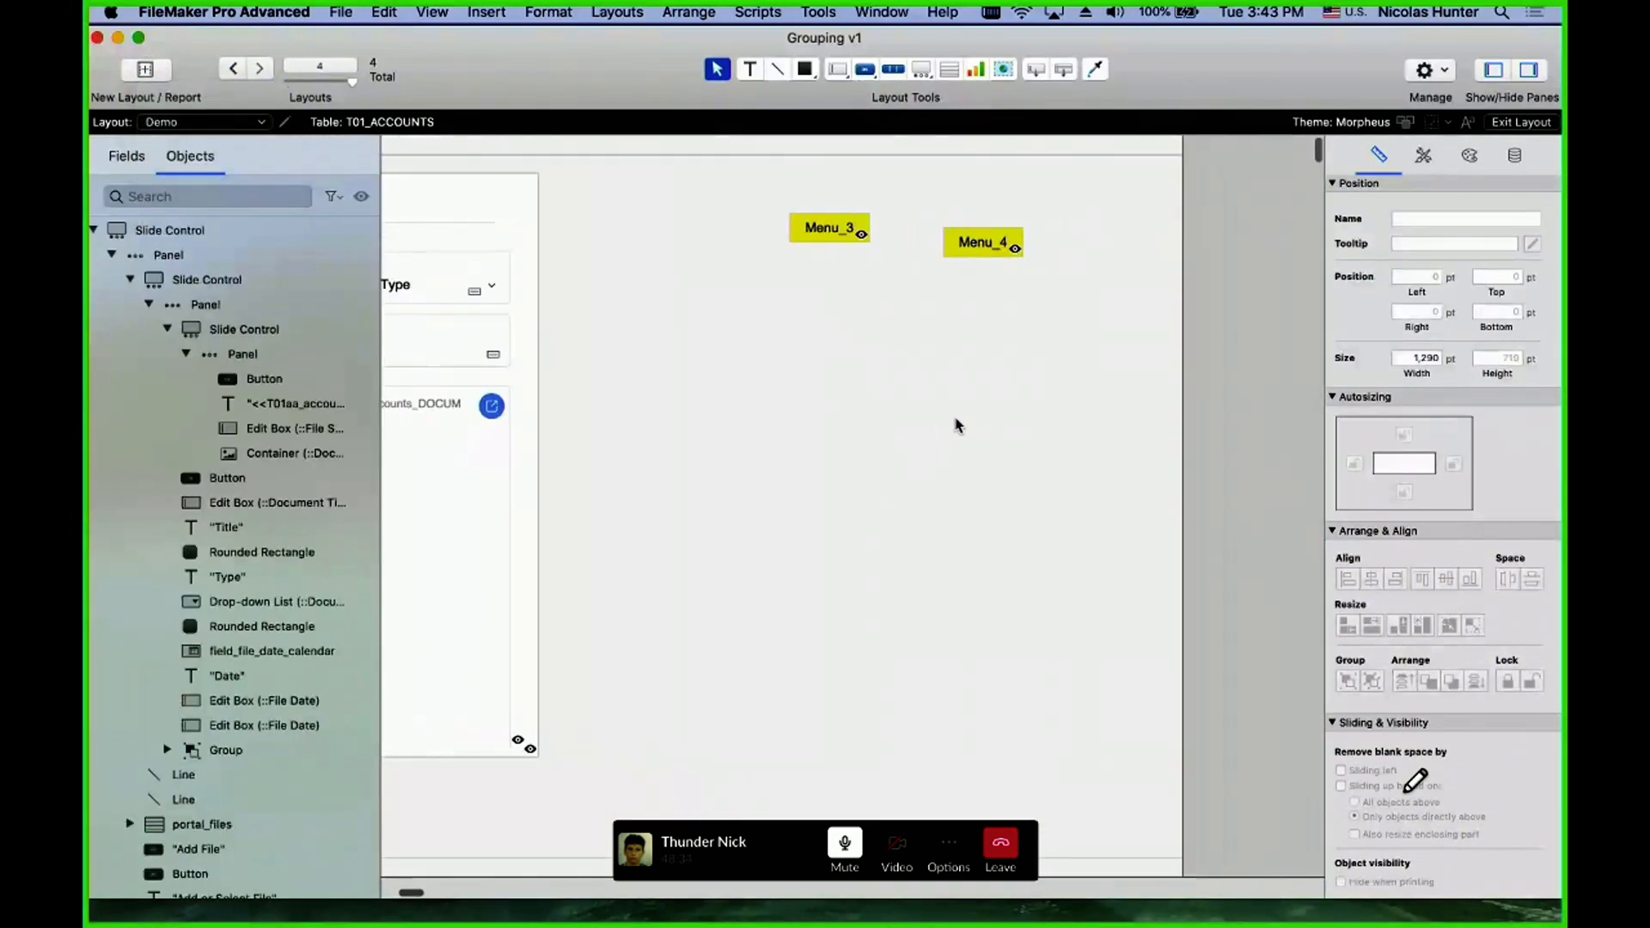
key("super+v")
left_click_drag(1020, 432, 1099, 490)
scroll(812, 360, "left", 15)
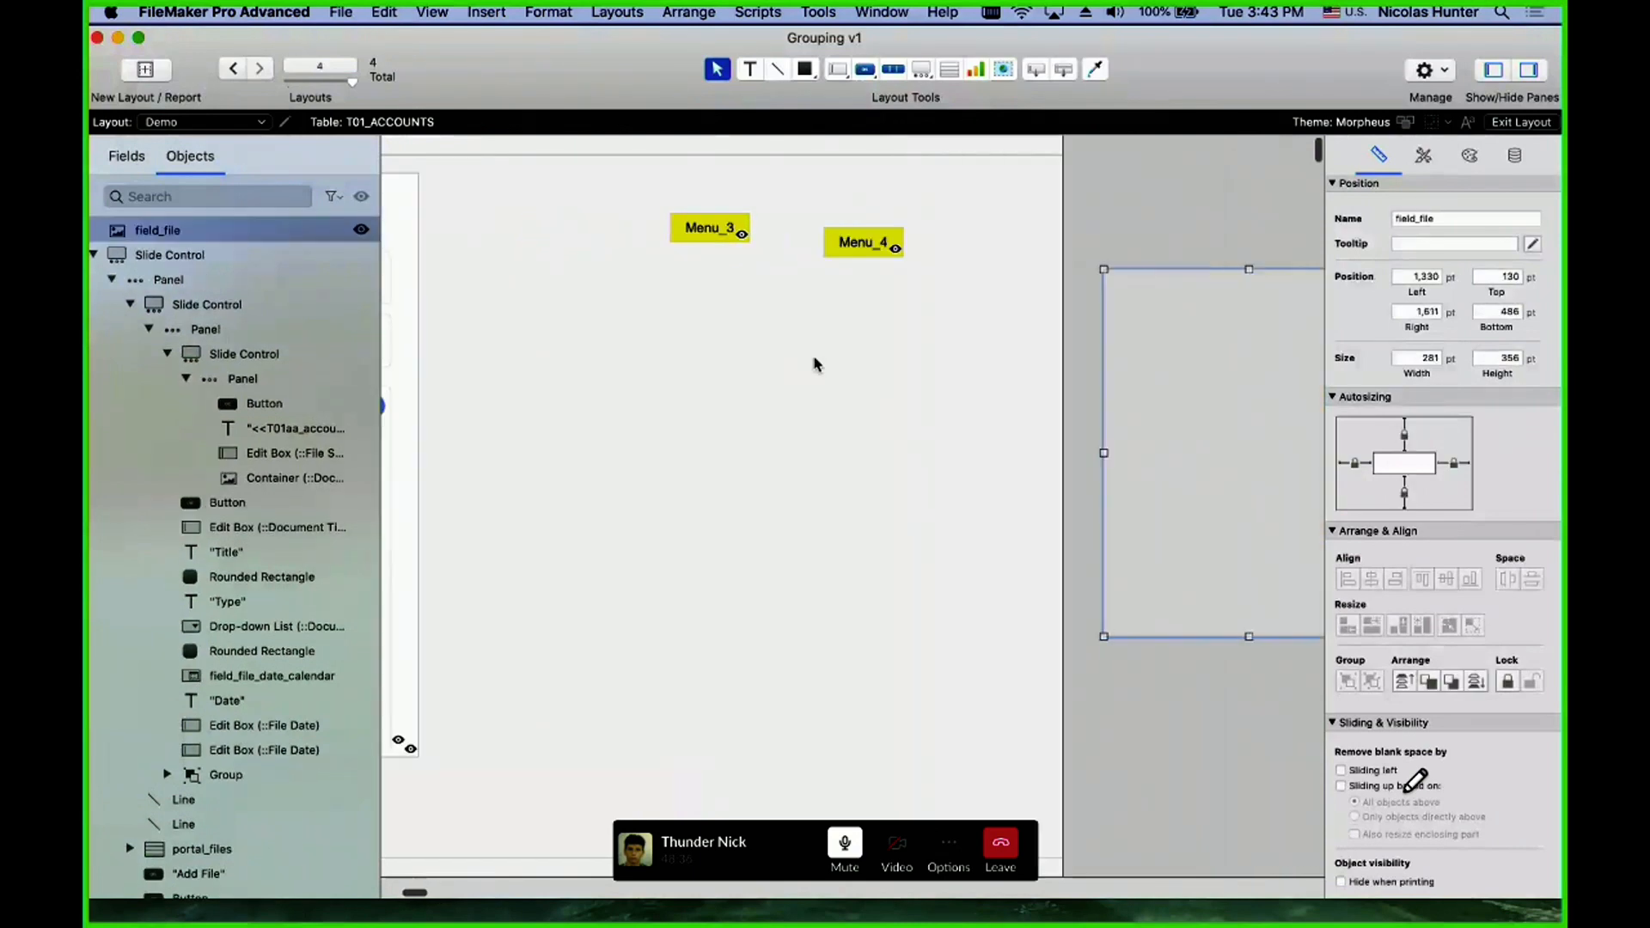
- In Browse mode, insert the photo "Photo May 23, 1 44 03 PM" into the empty Untitled file
key("super+b")
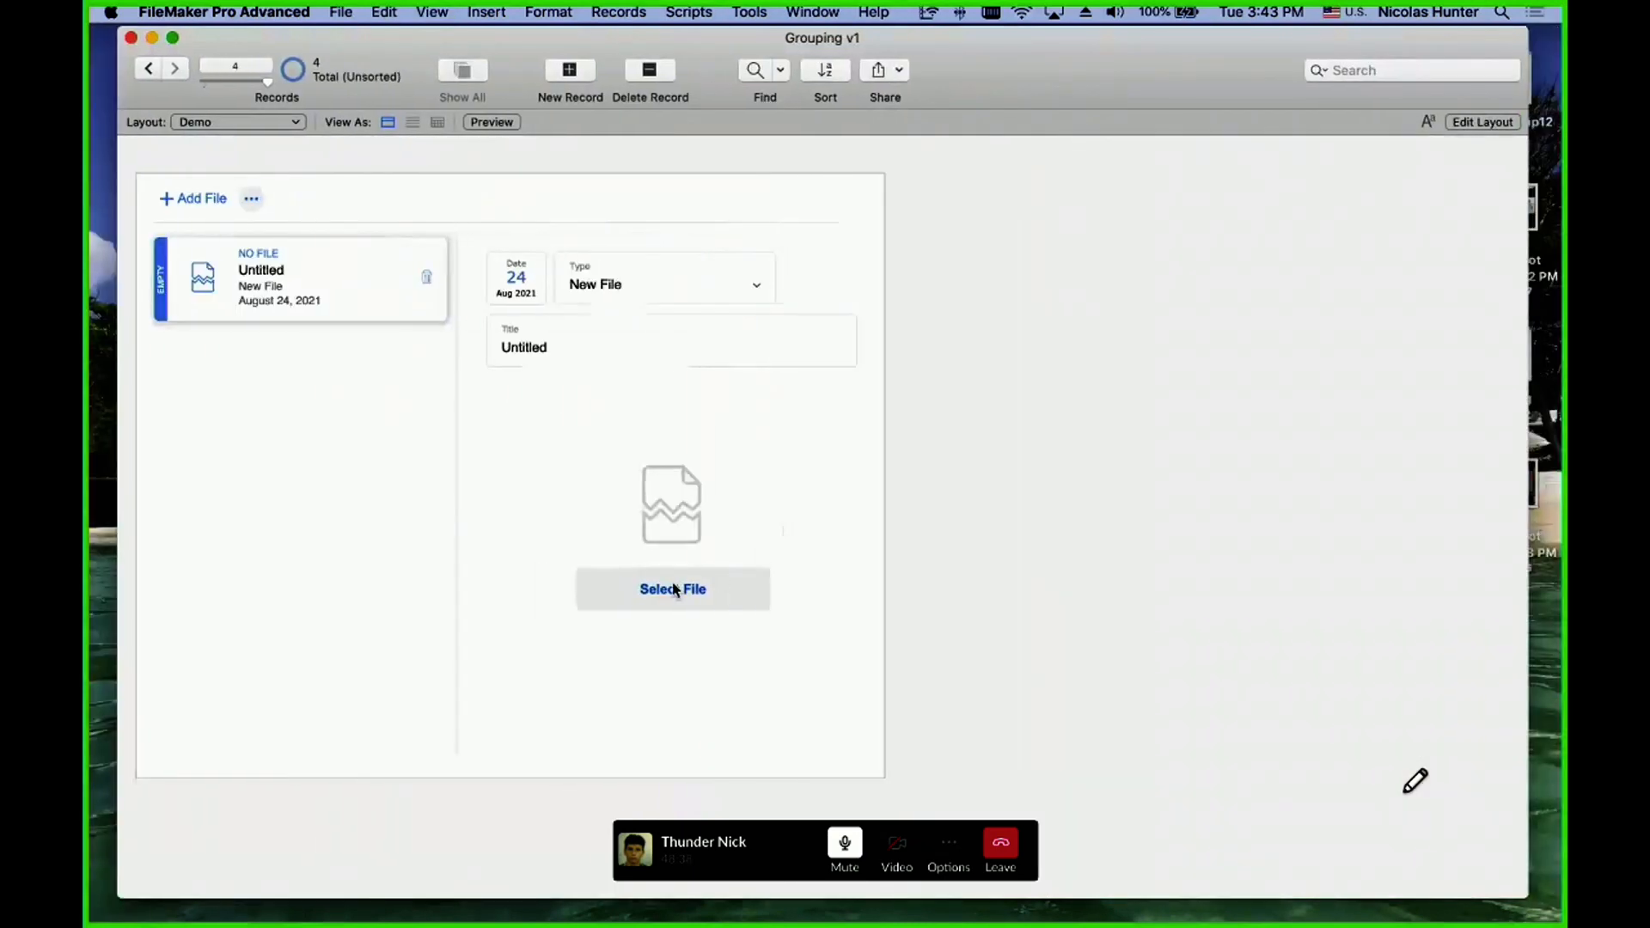
left_click(675, 589)
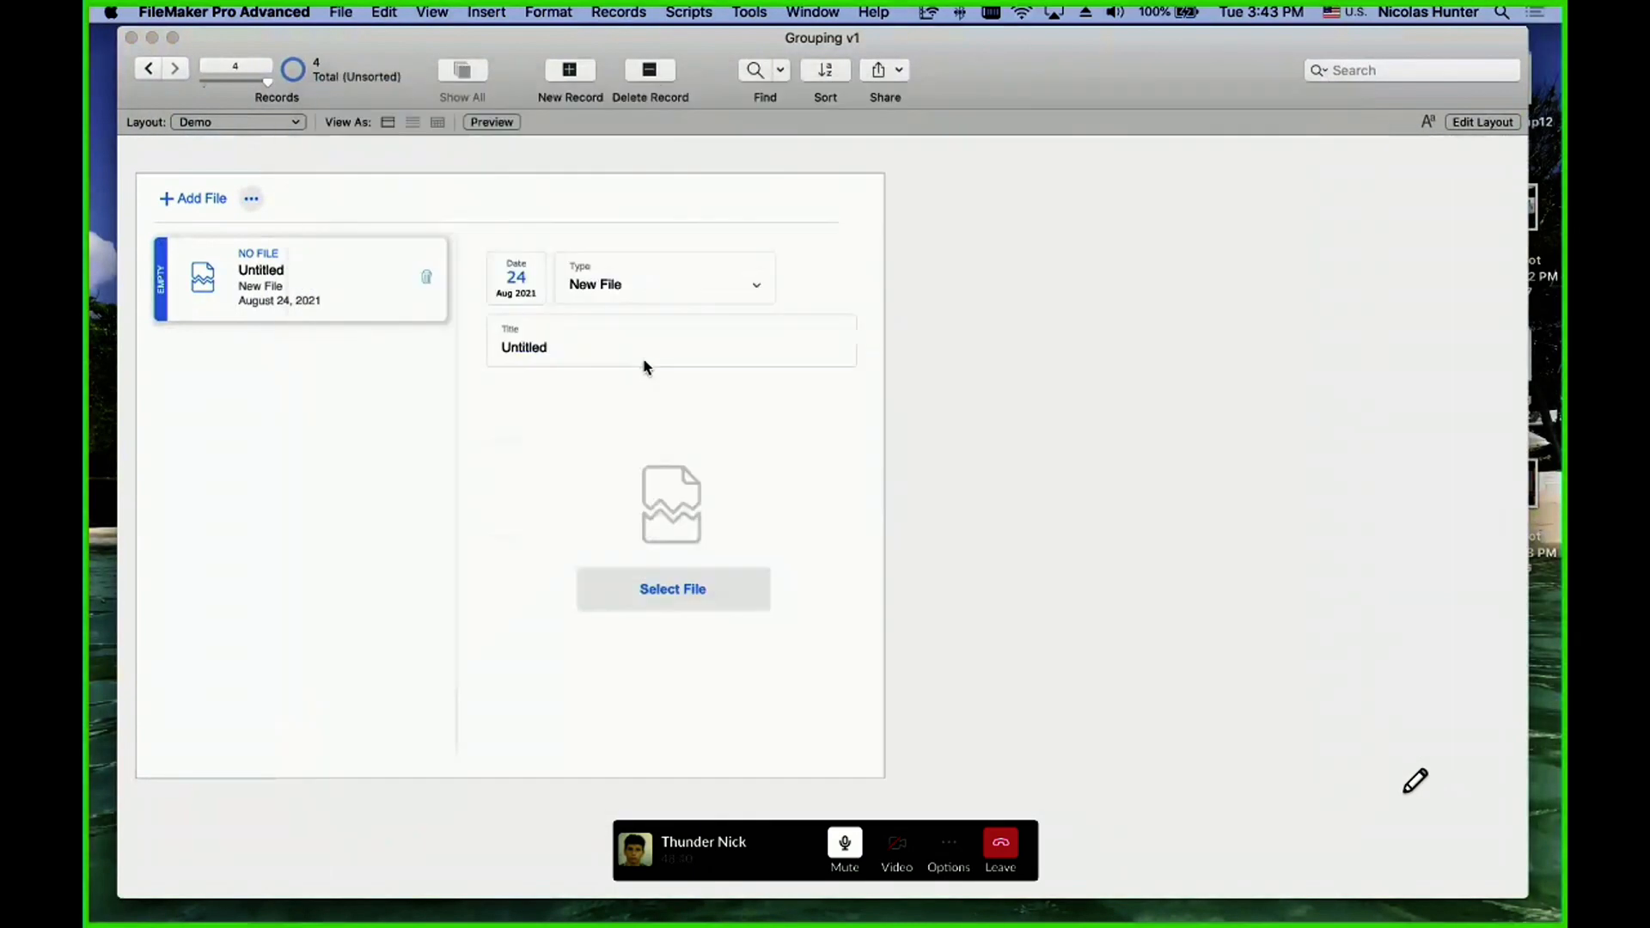
left_click(1003, 410)
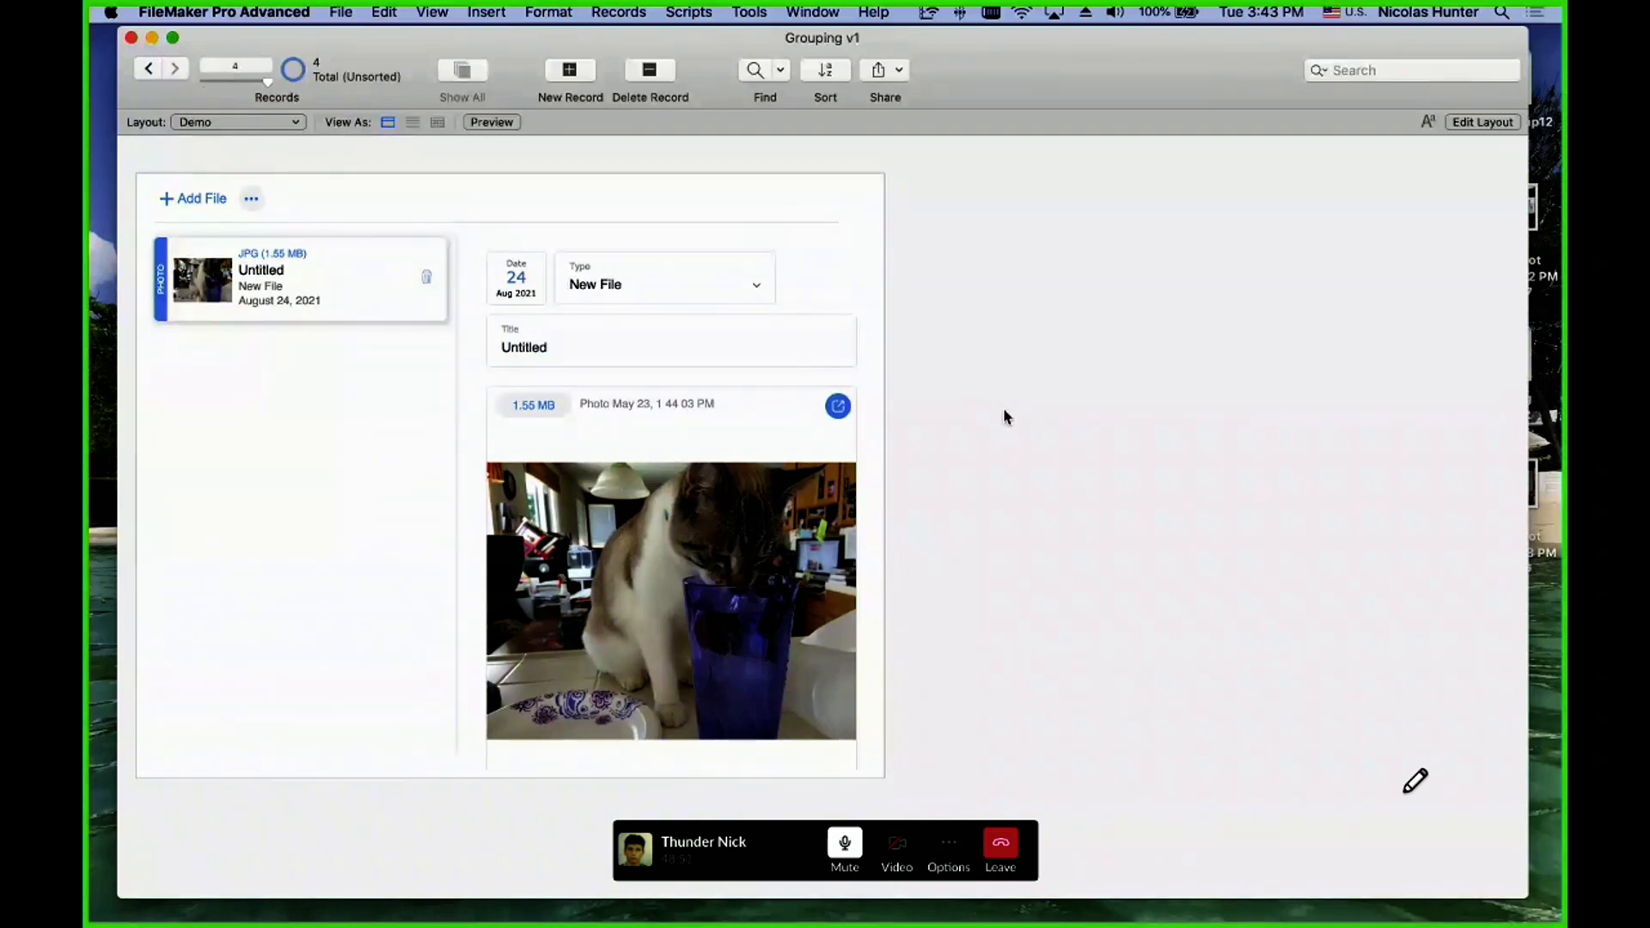
- In Layout mode, set the width of the file name merge text beside the file size field to 125 pt
key("super+l")
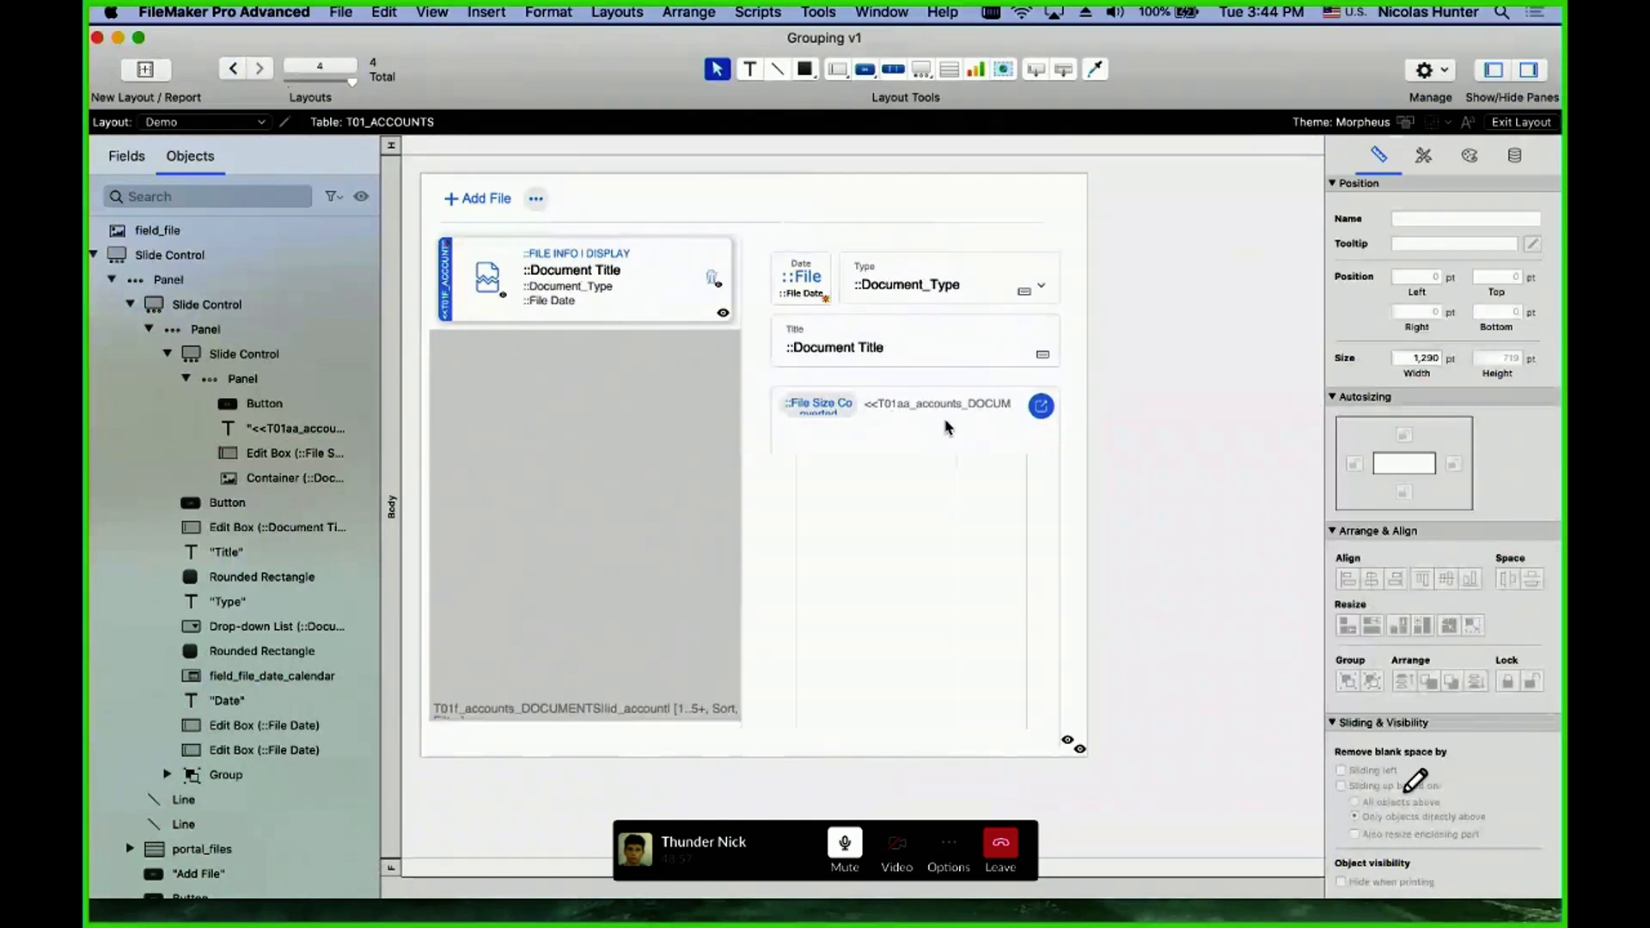
left_click(962, 405)
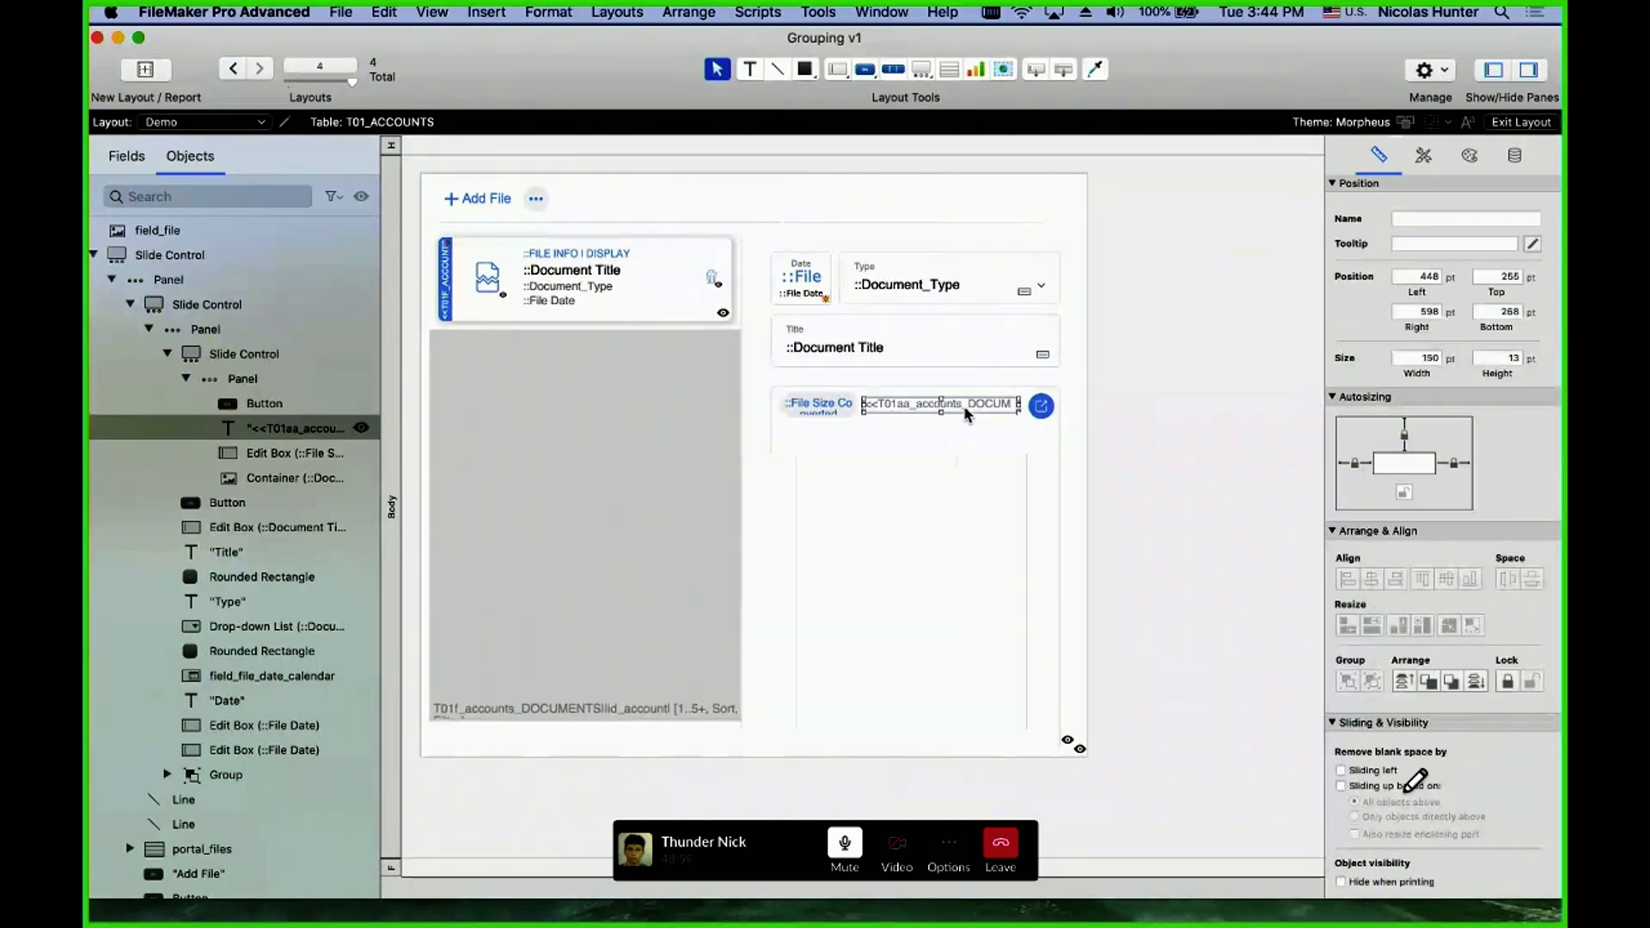
left_click(1411, 357)
type("120")
key("Return")
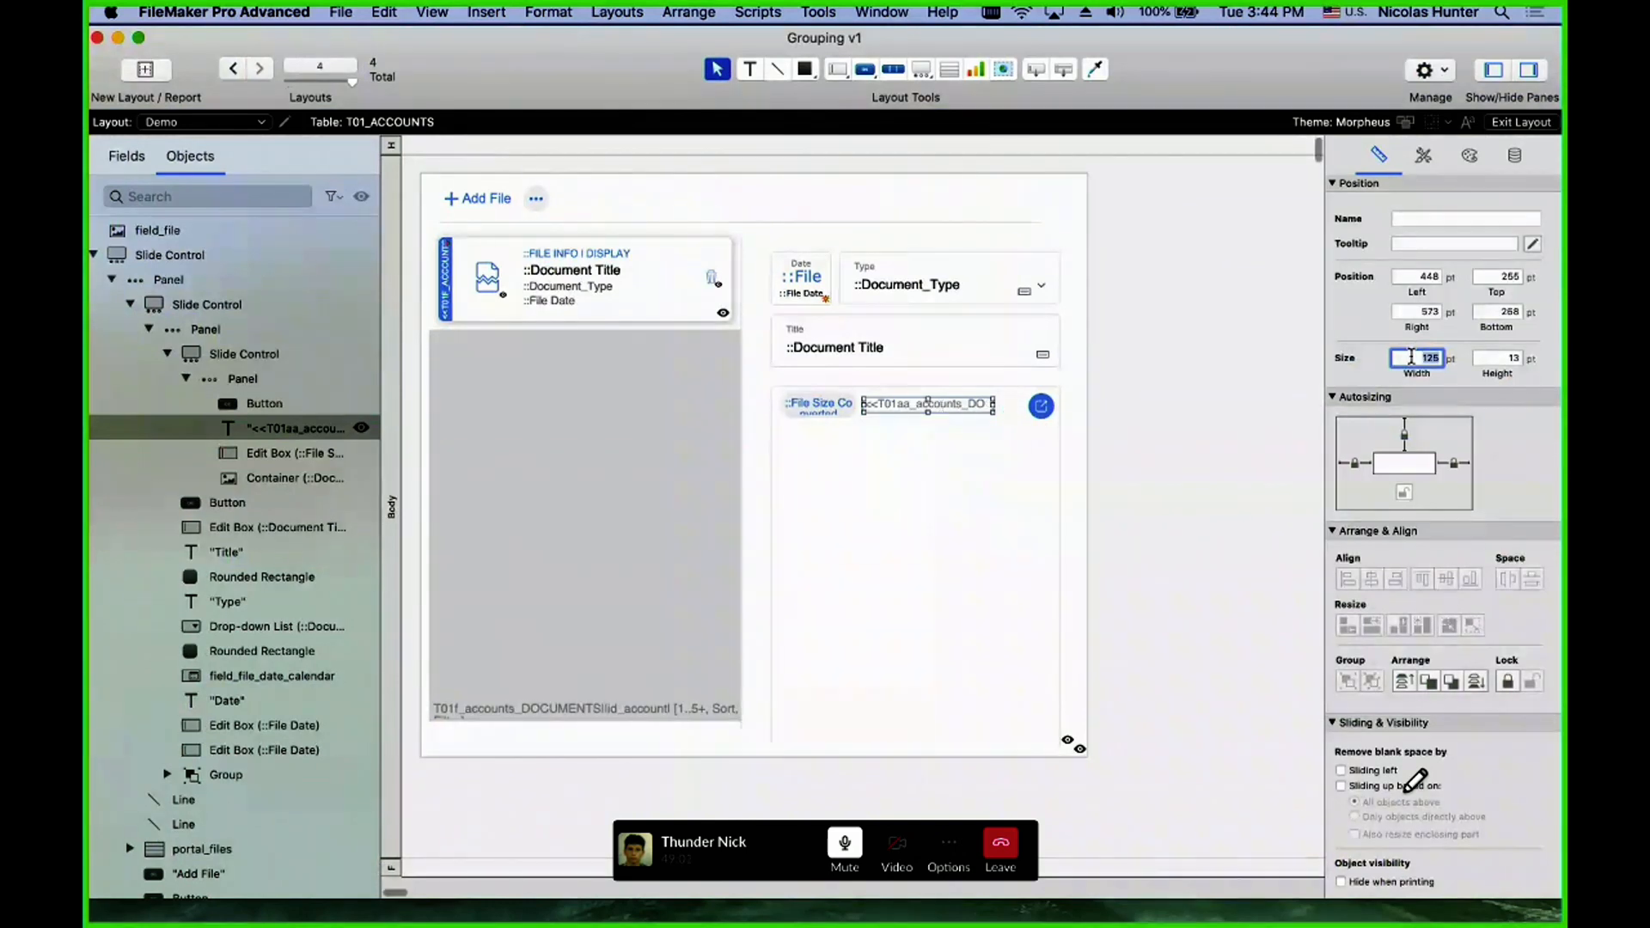
- Duplicate the blue export button just before the original and apply the Action Button 1 style to the copy
left_click_drag(1038, 410, 993, 407)
double_click(1011, 405)
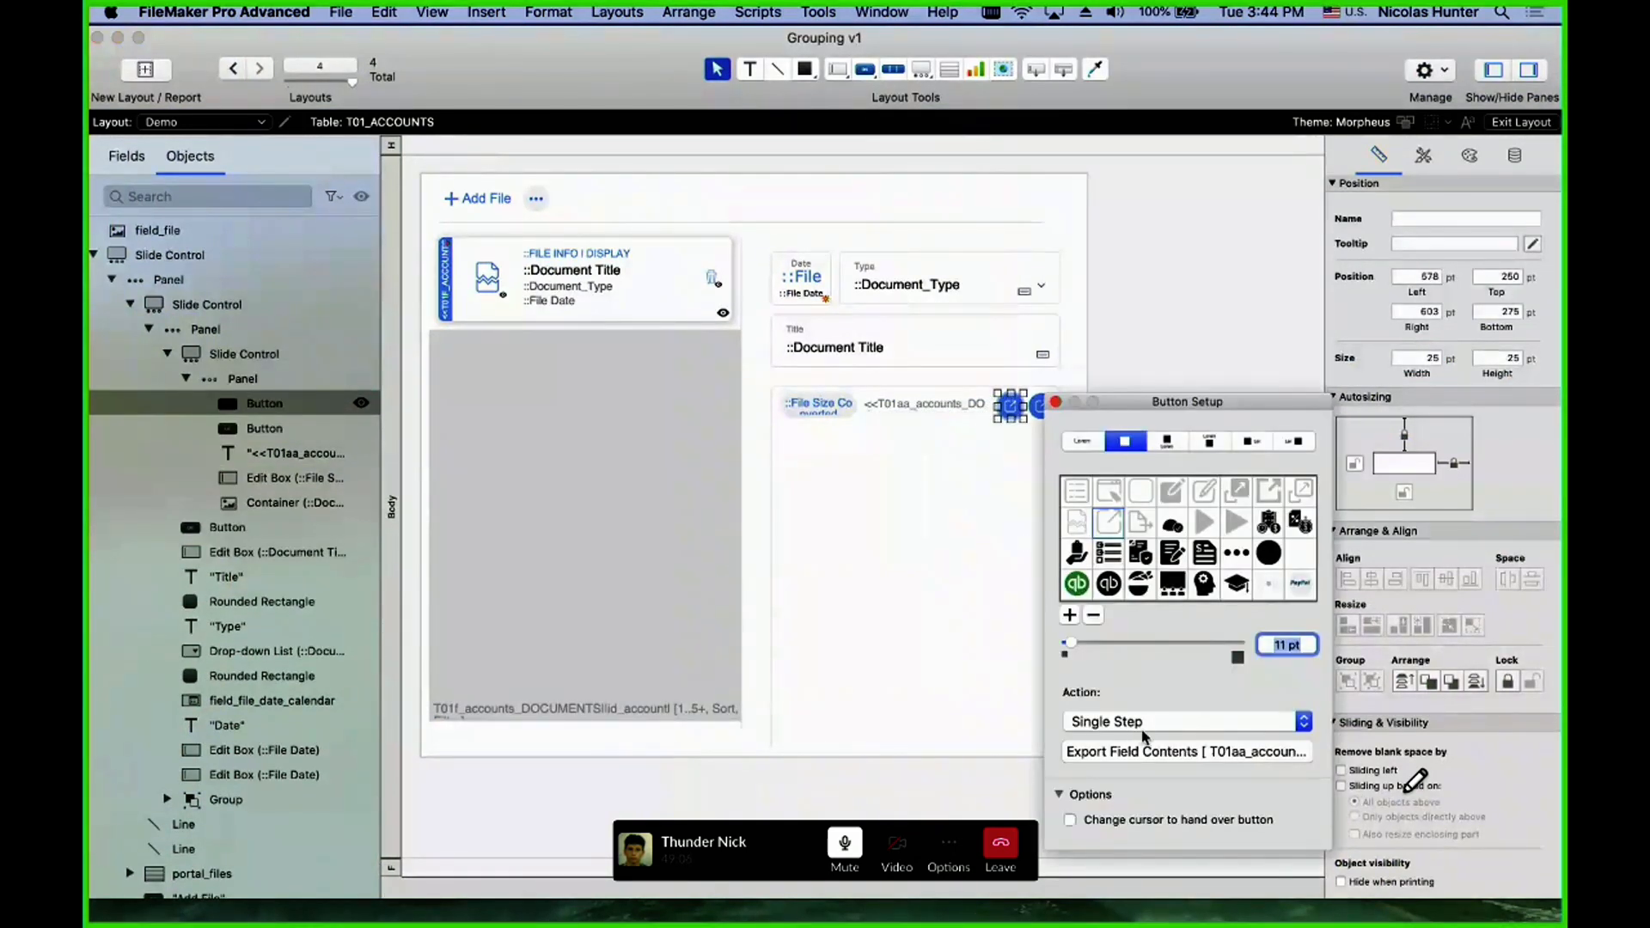
left_click(1423, 155)
left_click(1412, 298)
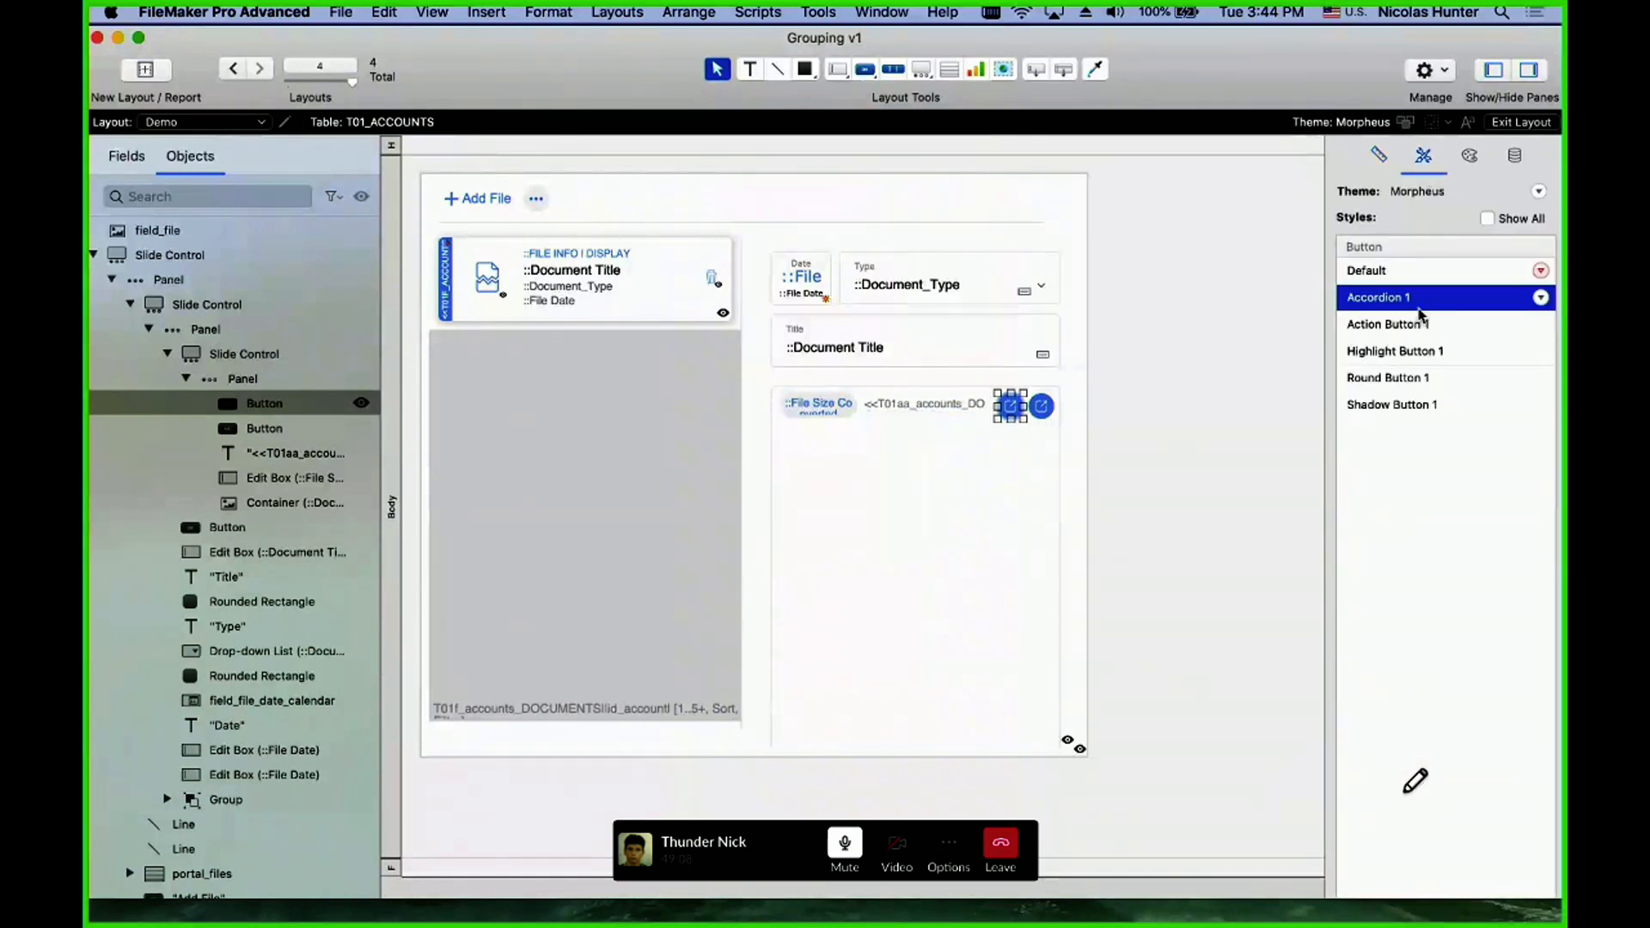
left_click(1420, 325)
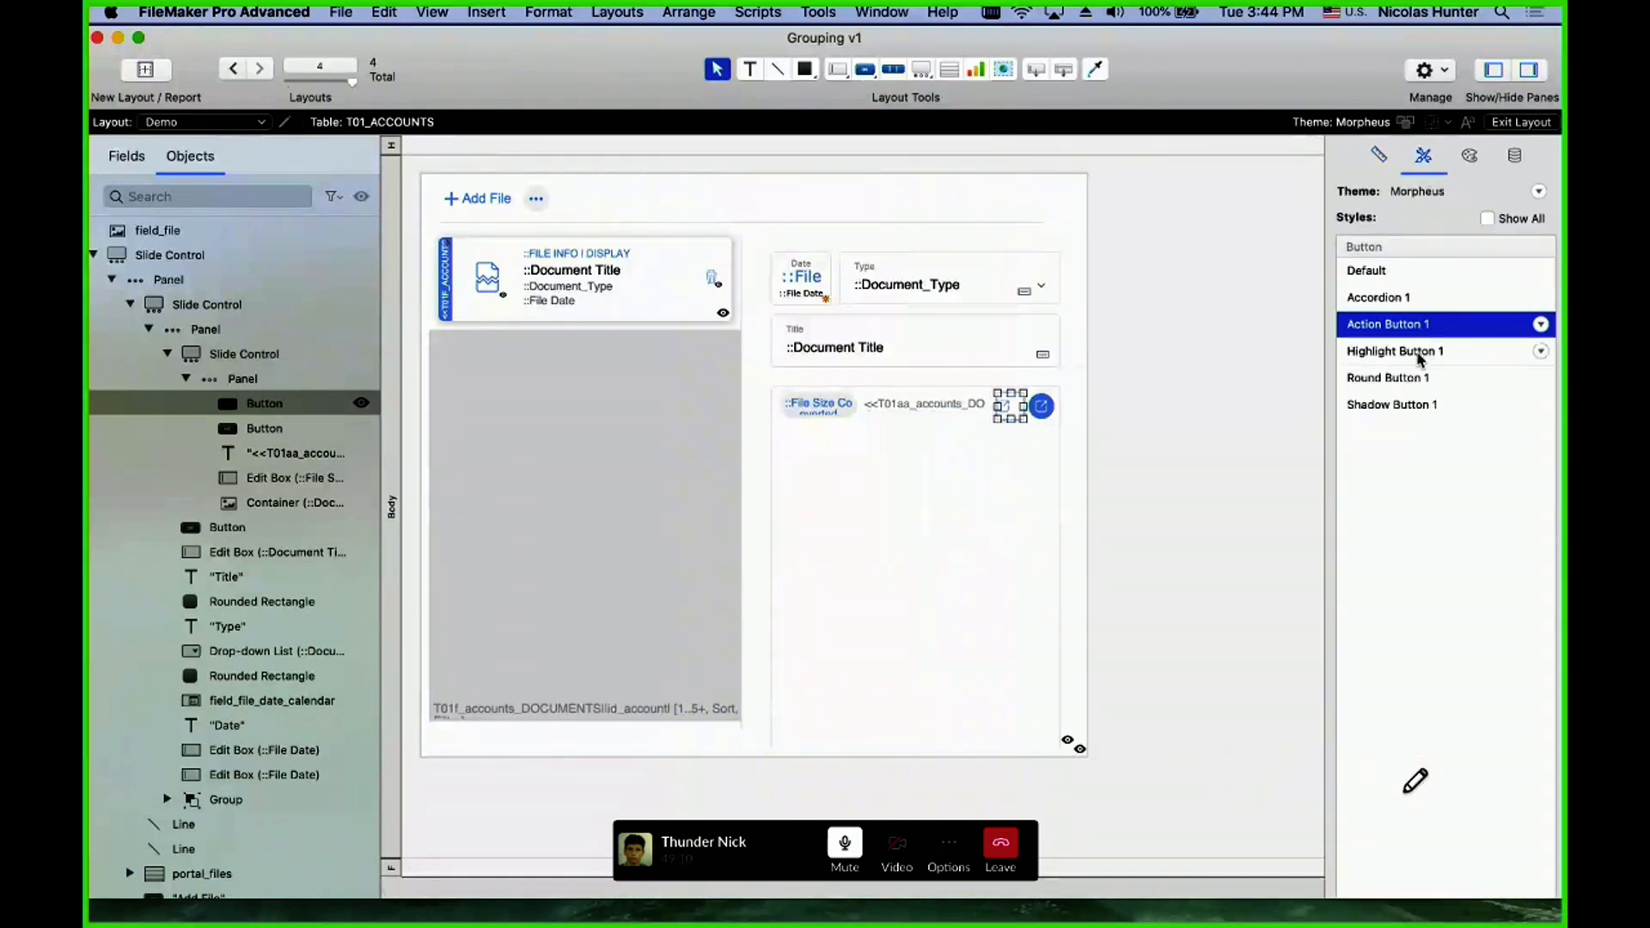
left_click(1468, 156)
scroll(1378, 567, "down", 5)
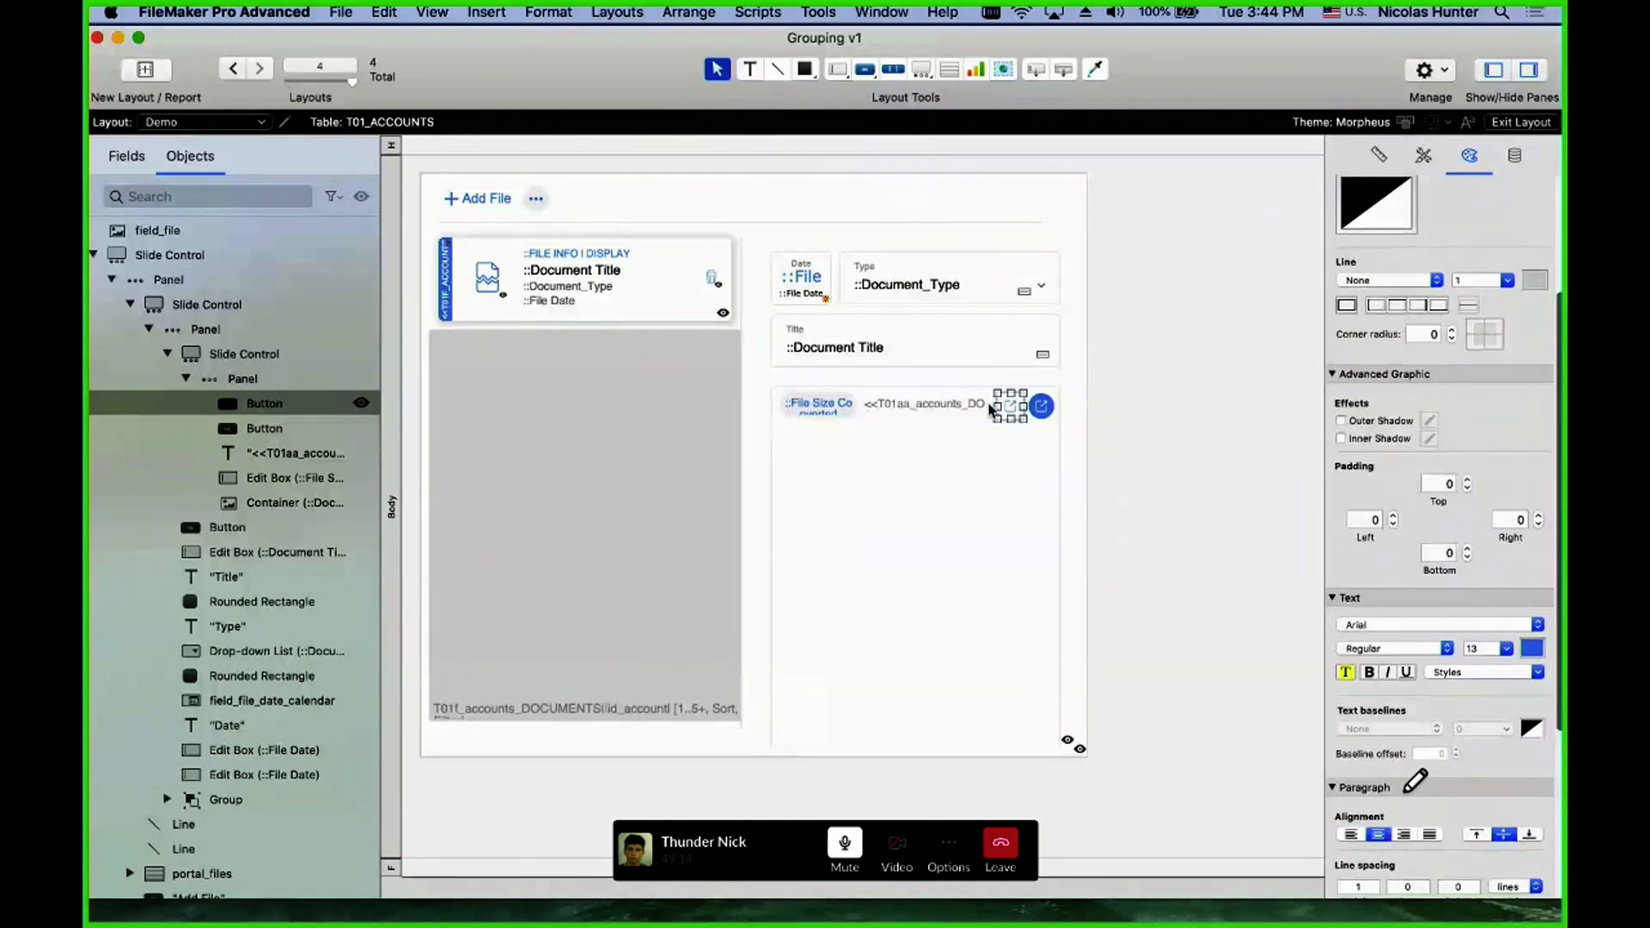
- Change the duplicated button's icon to the outlined trash can
double_click(1010, 411)
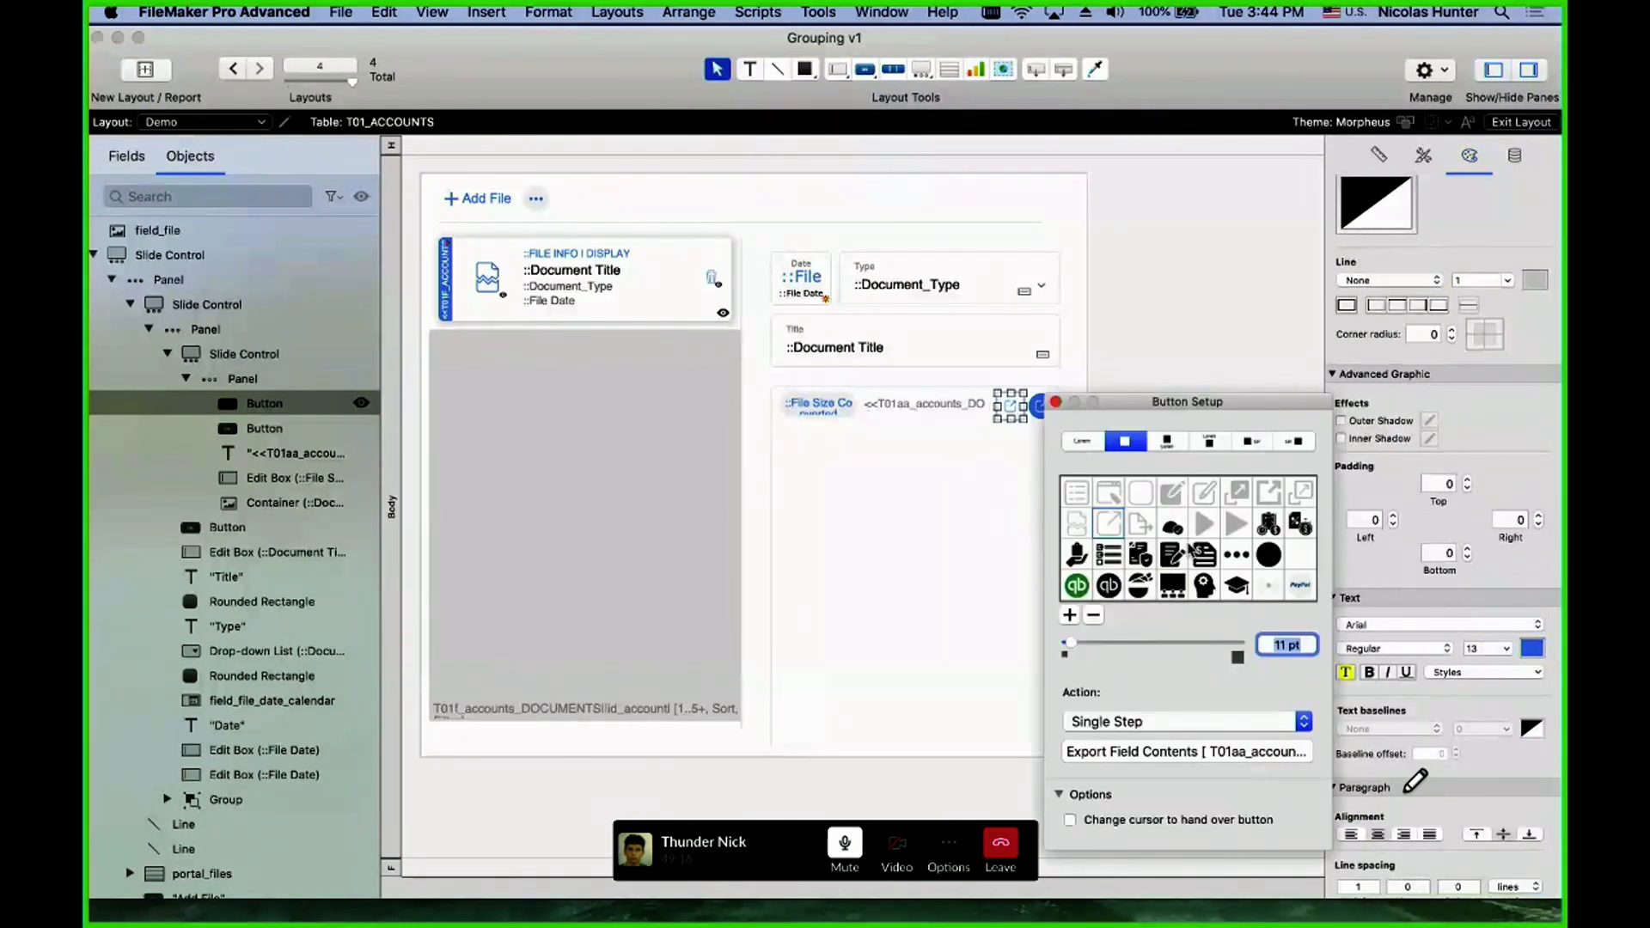
scroll(1189, 550, "down", 2)
scroll(1188, 550, "up", 2)
scroll(1188, 550, "down", 2)
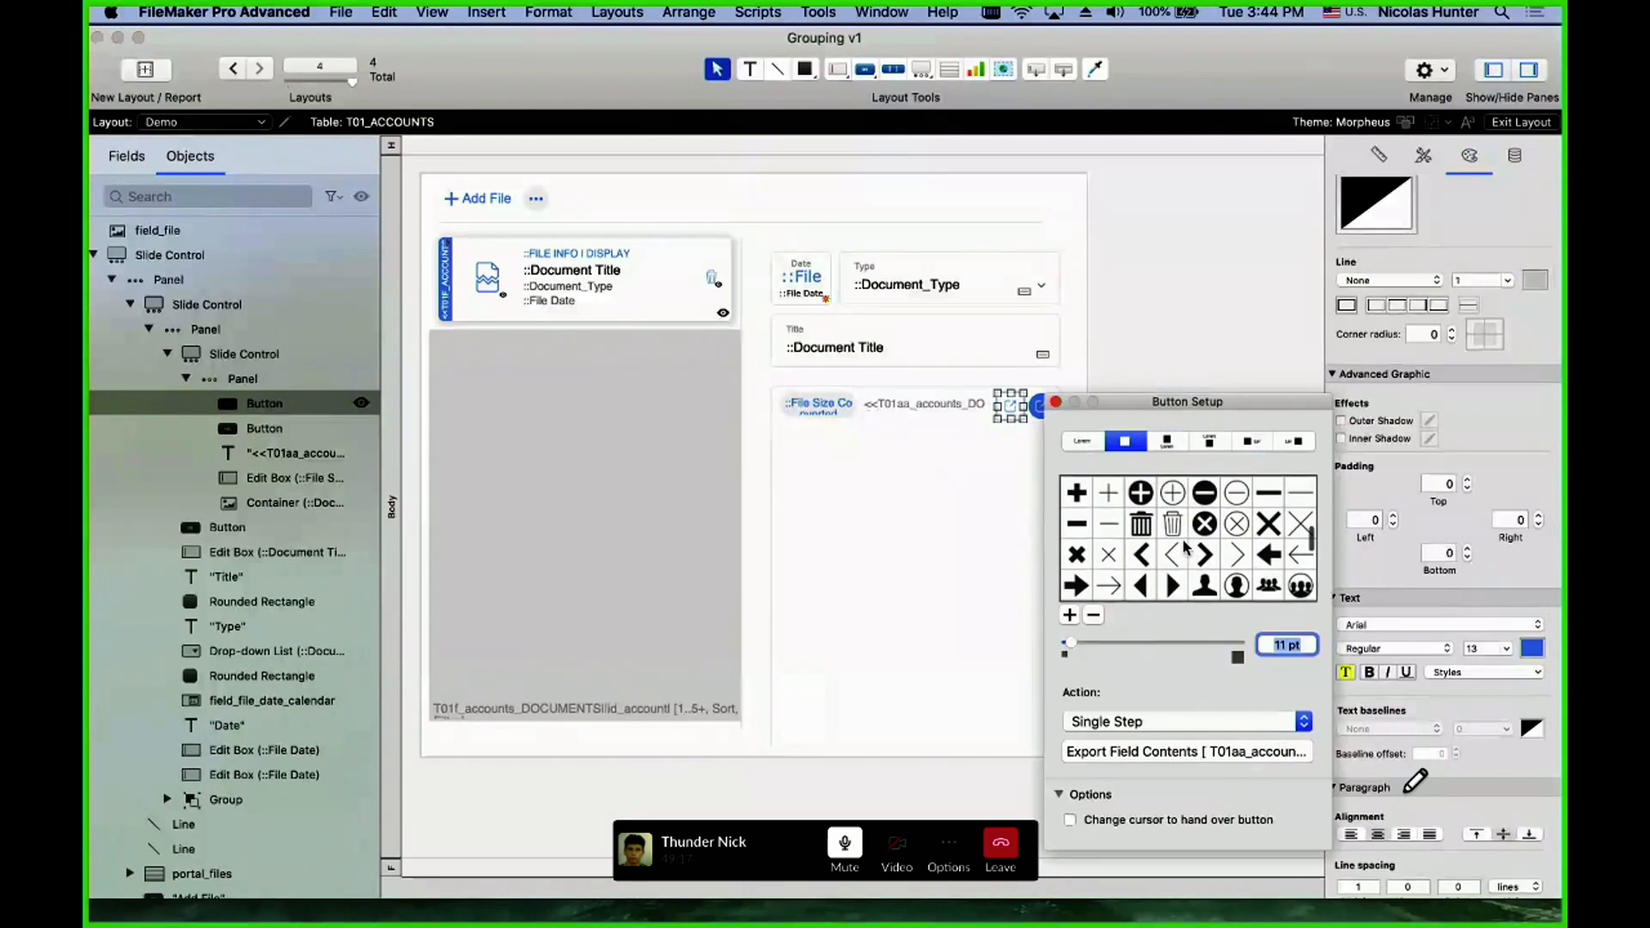
left_click(1146, 533)
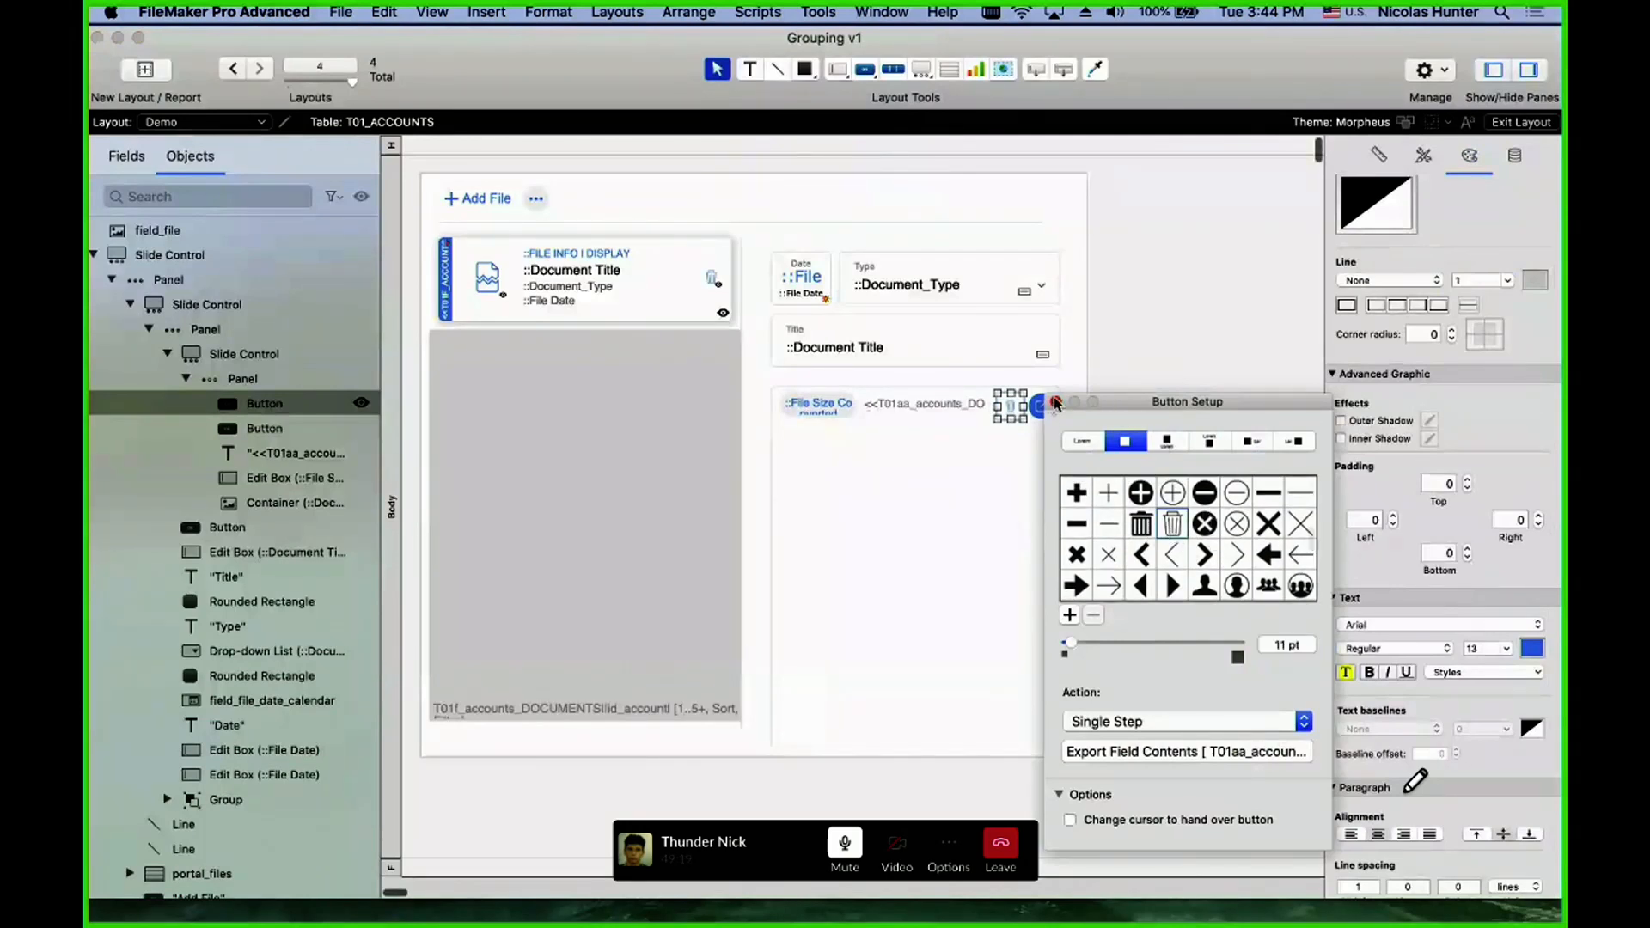
left_click(1007, 442)
- Give the trash button a solid blue 1 pt outline with a corner radius of 100
left_click(1010, 411)
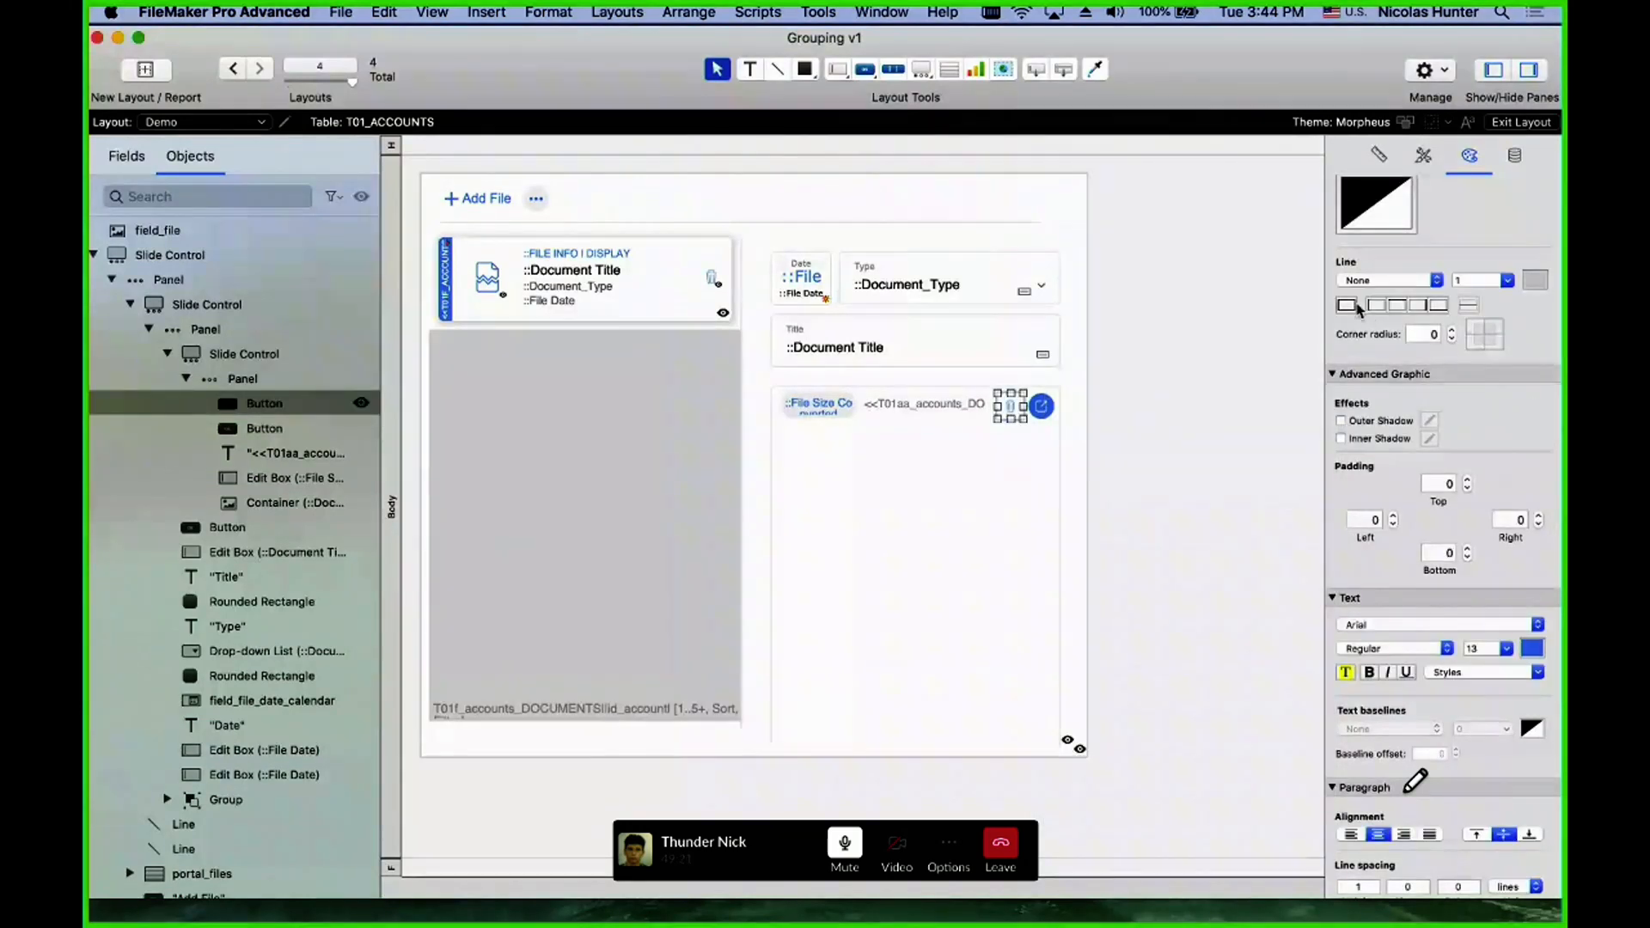
left_click(1534, 282)
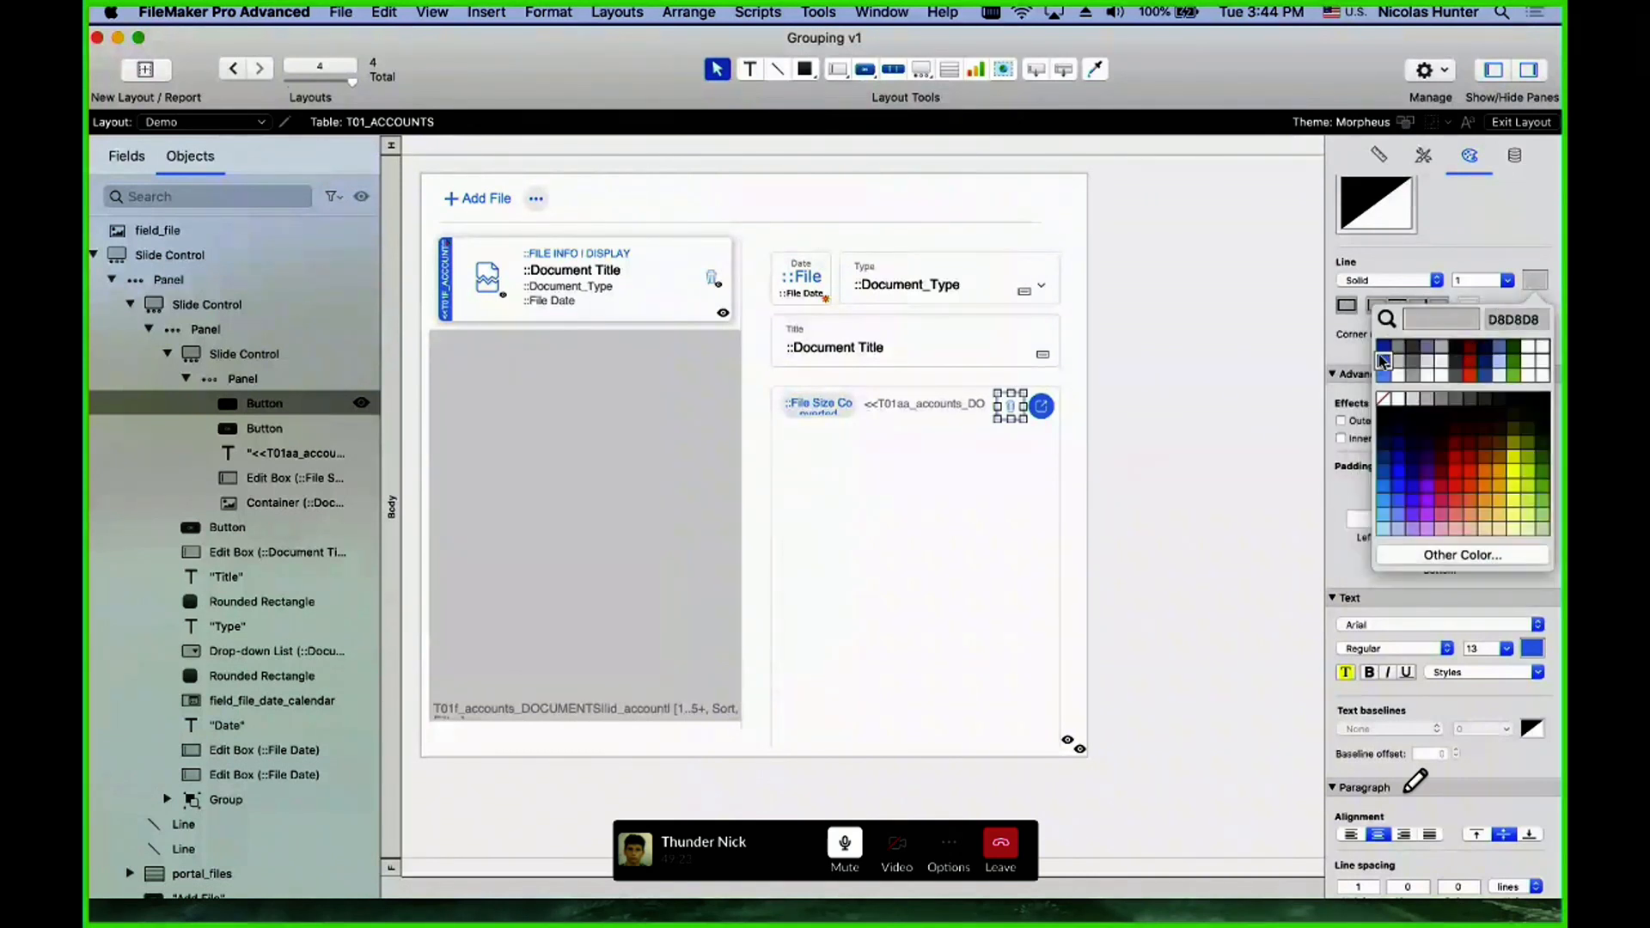
left_click(1413, 353)
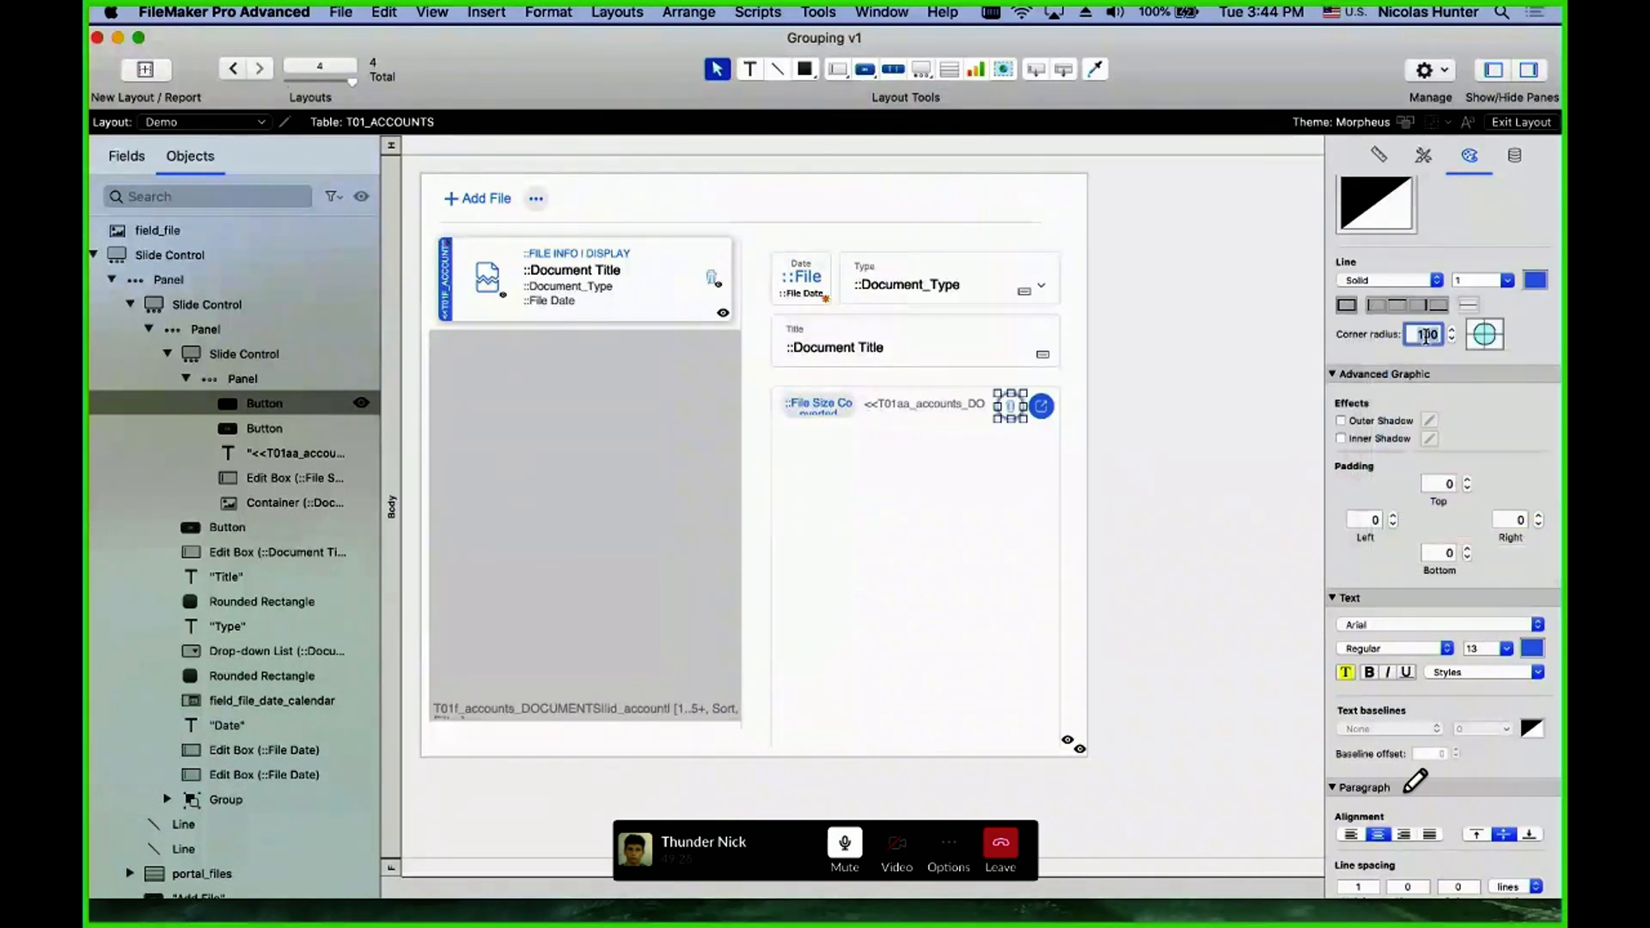
left_click(1224, 409)
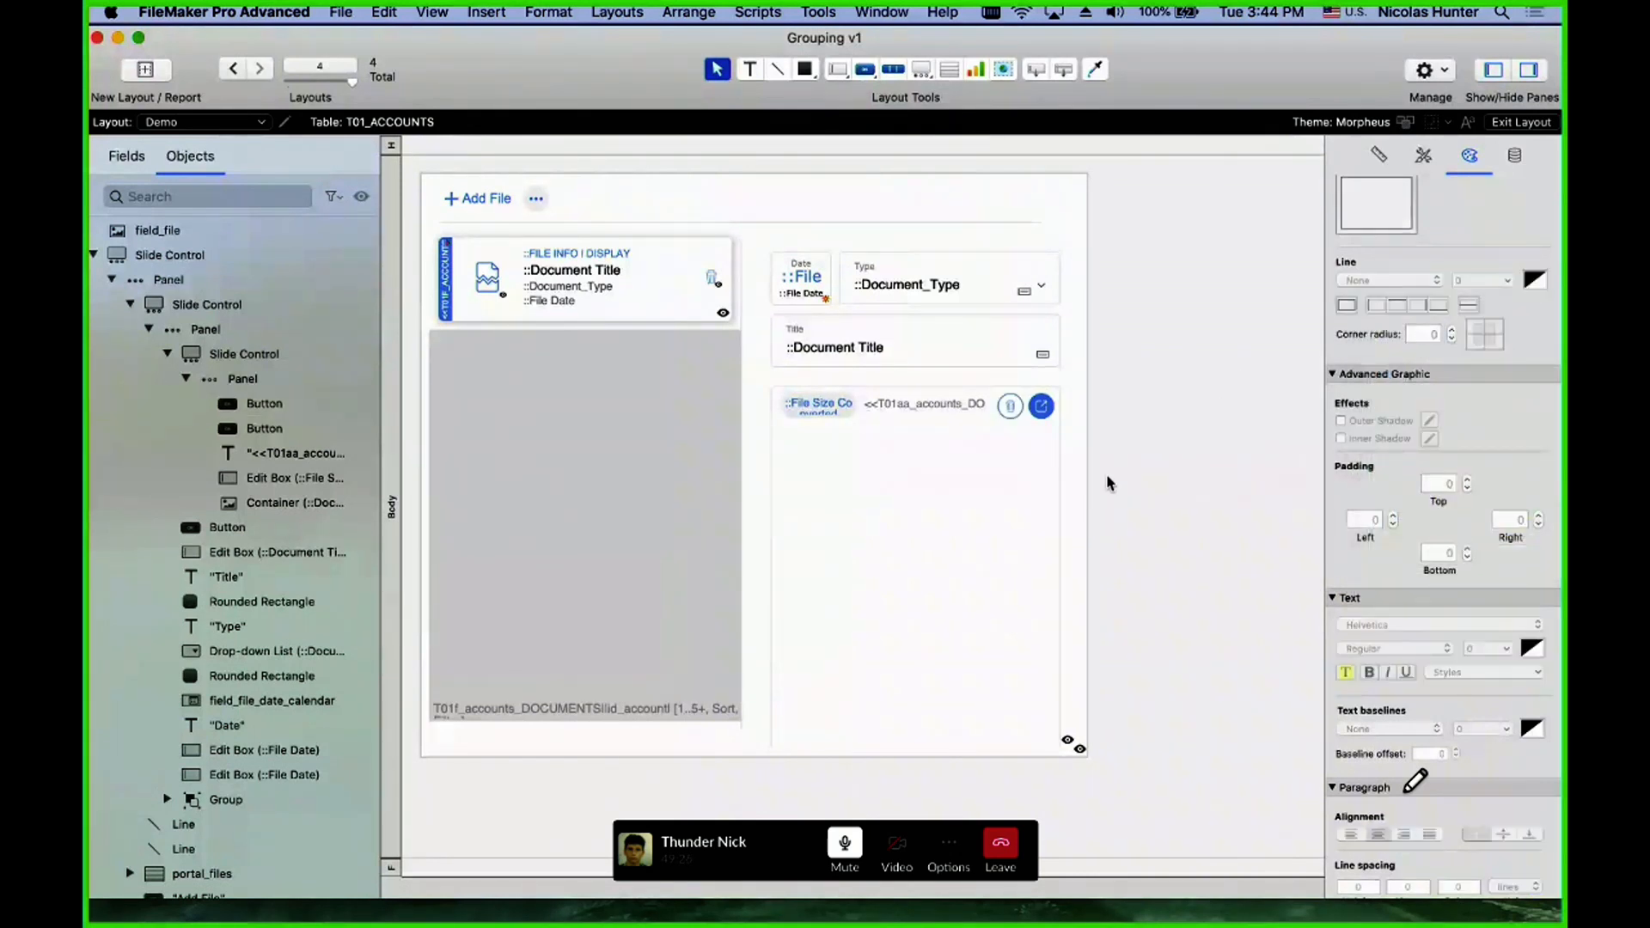
- Replace the trash button's Export Field Contents action with a single Clear step
double_click(1011, 412)
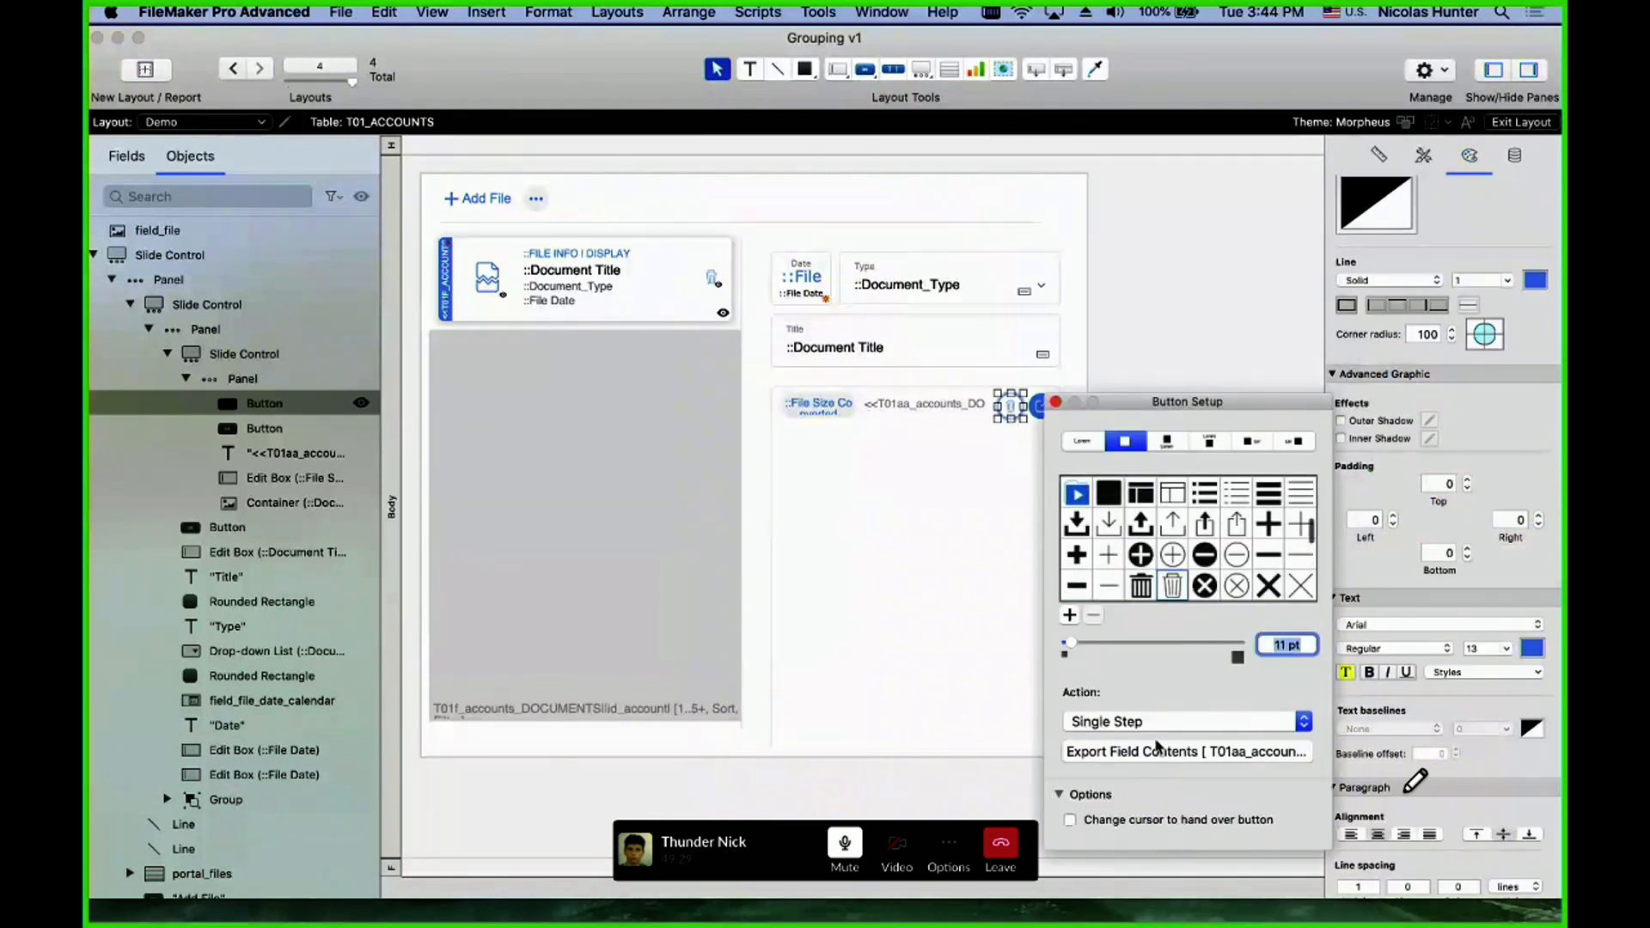
left_click(1156, 747)
left_click(205, 90)
key("Delete")
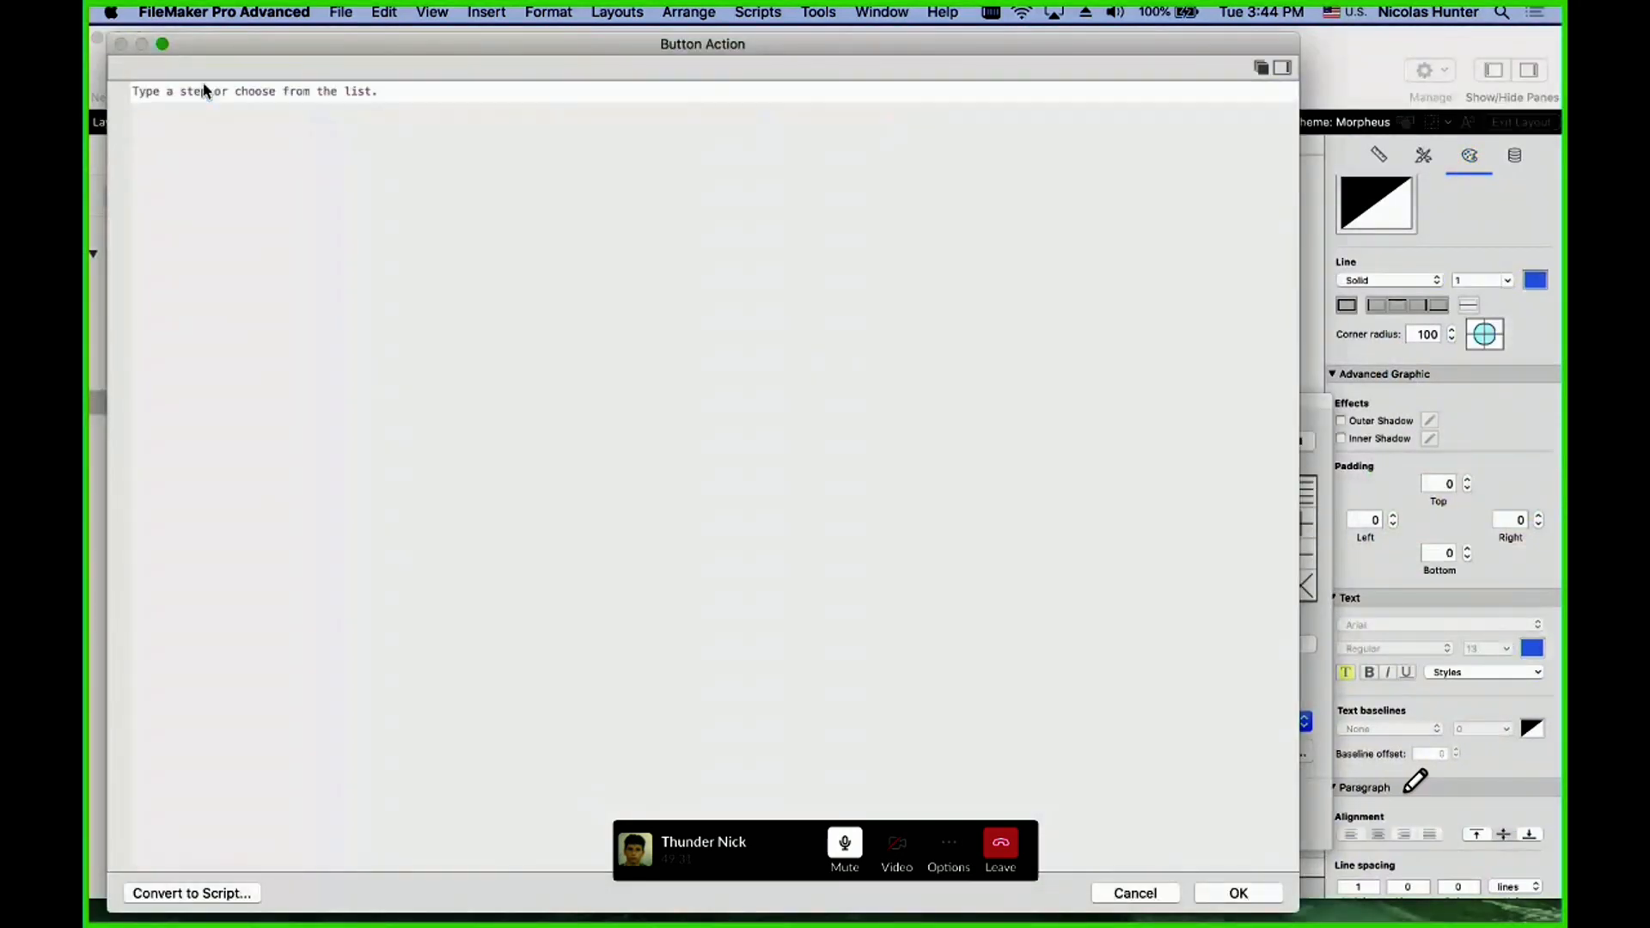
type("clear")
key("Return")
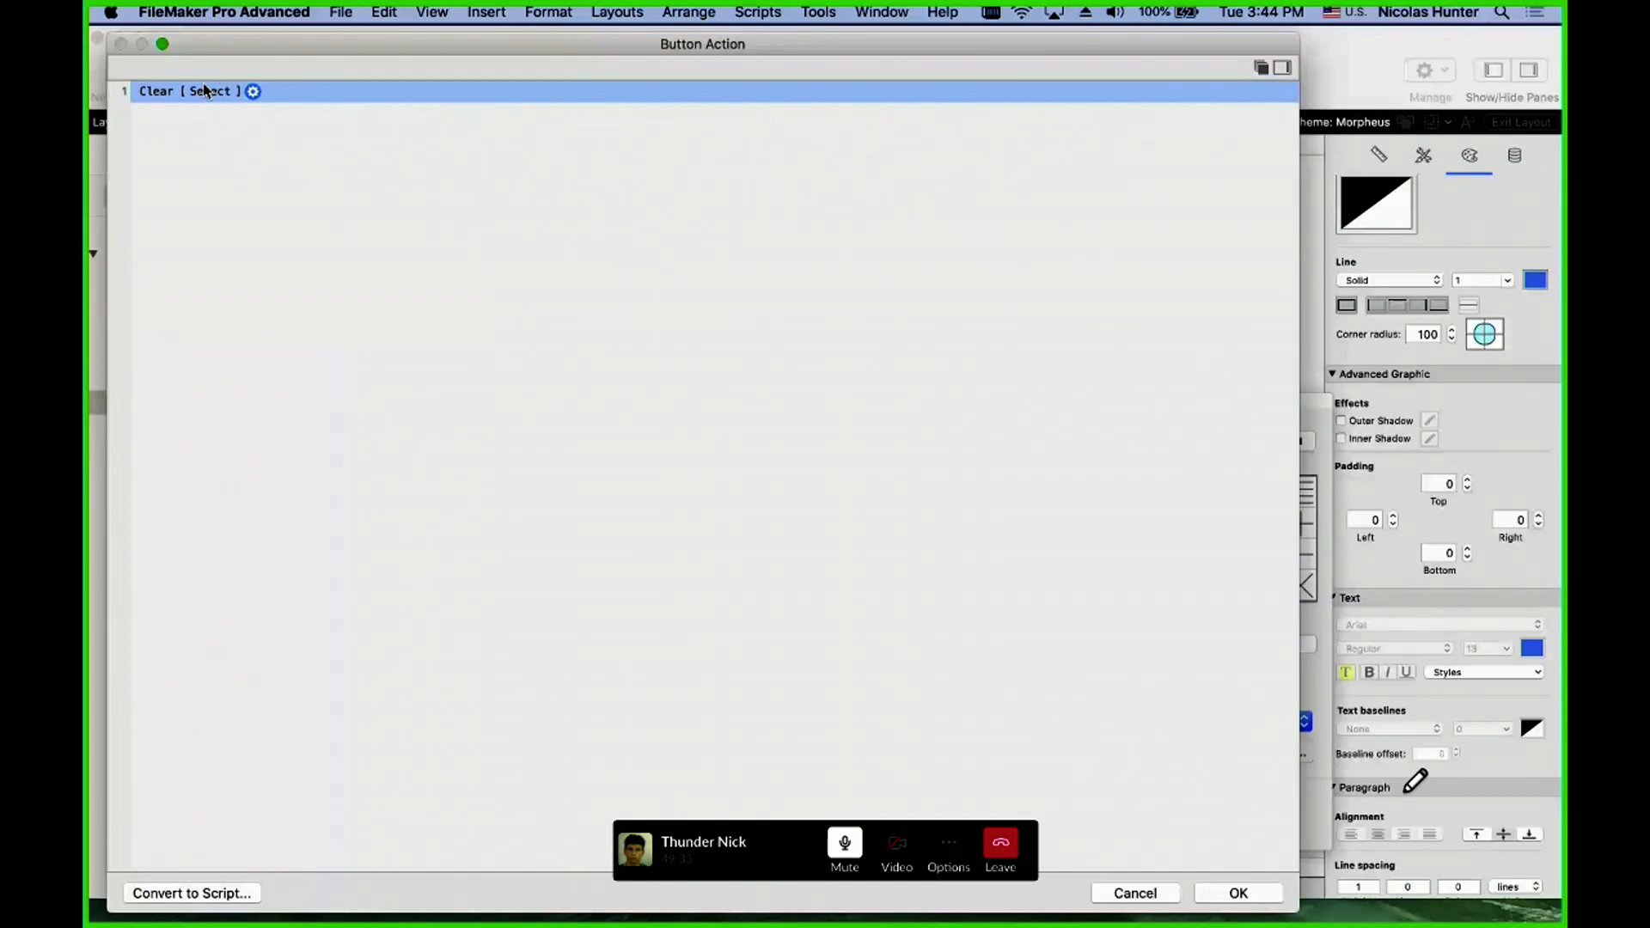
left_click(1241, 899)
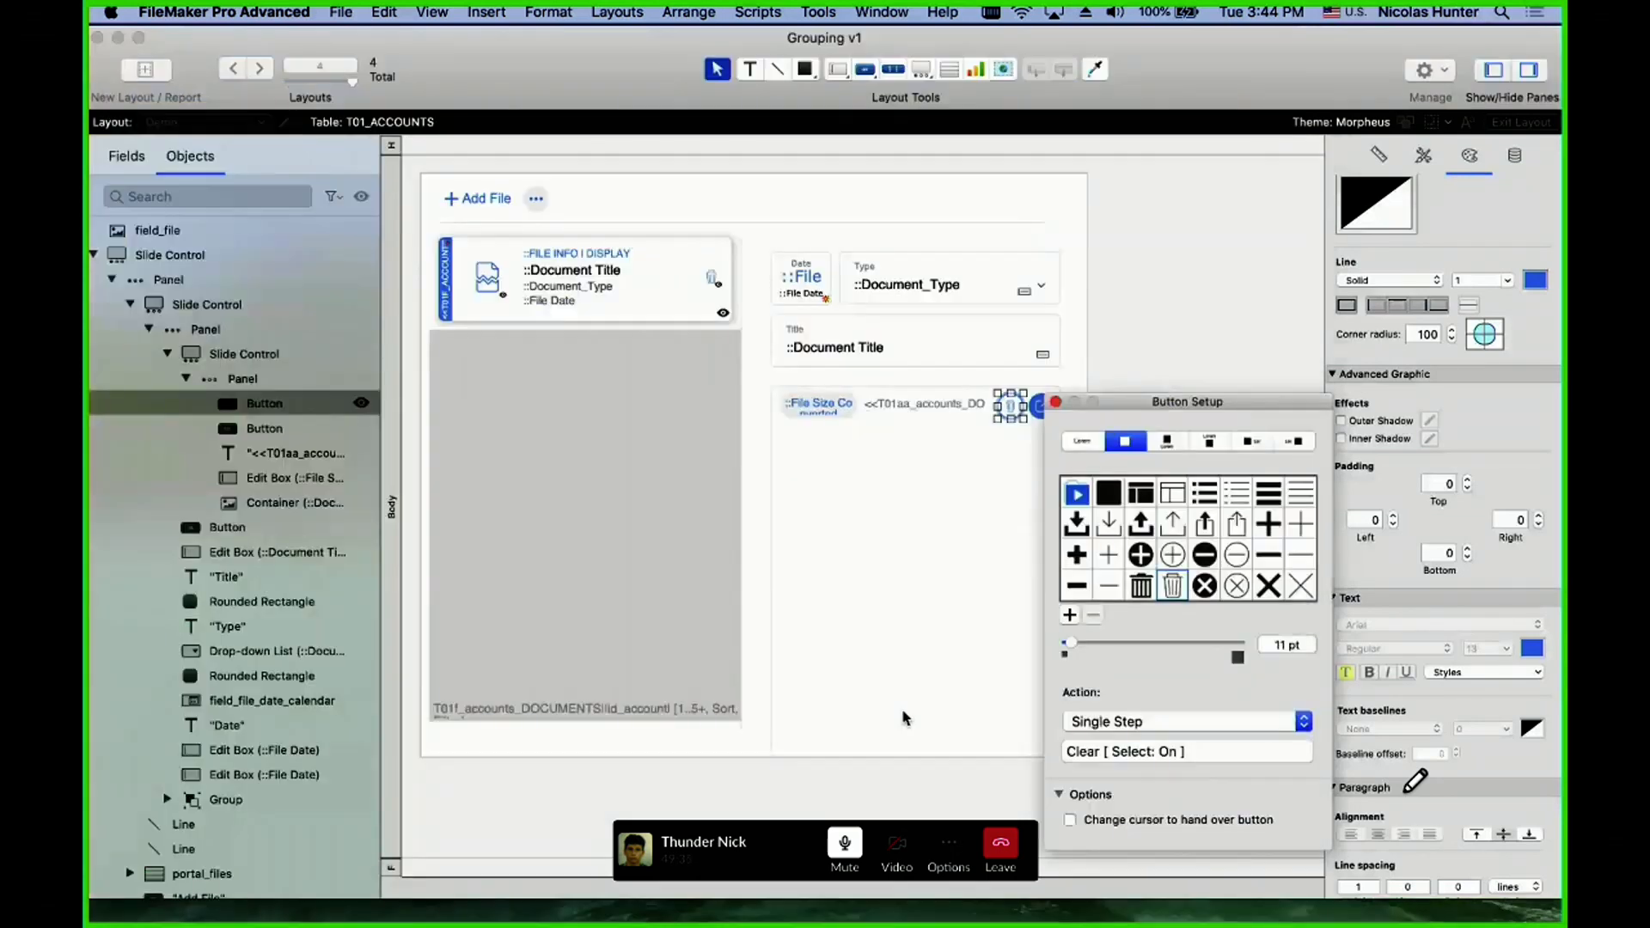
double_click(869, 644)
key("Escape")
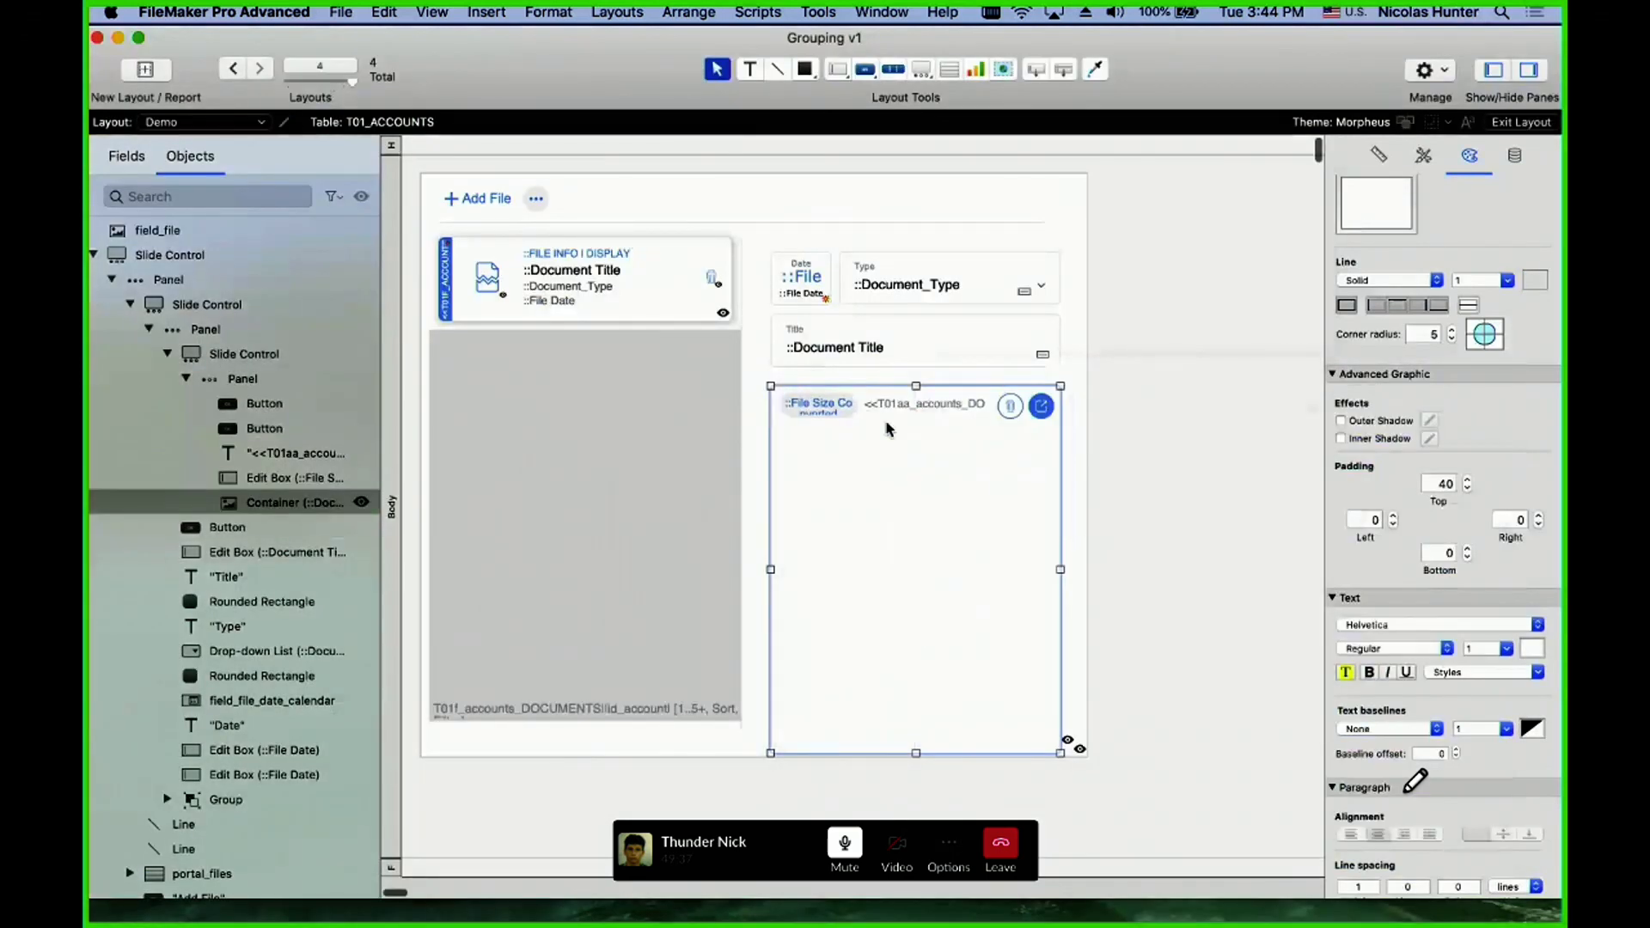
- Set the Clear step's target field to Document_Container from T01aa_accounts_DOCUMENTS||ID Document~||Selected
double_click(1010, 409)
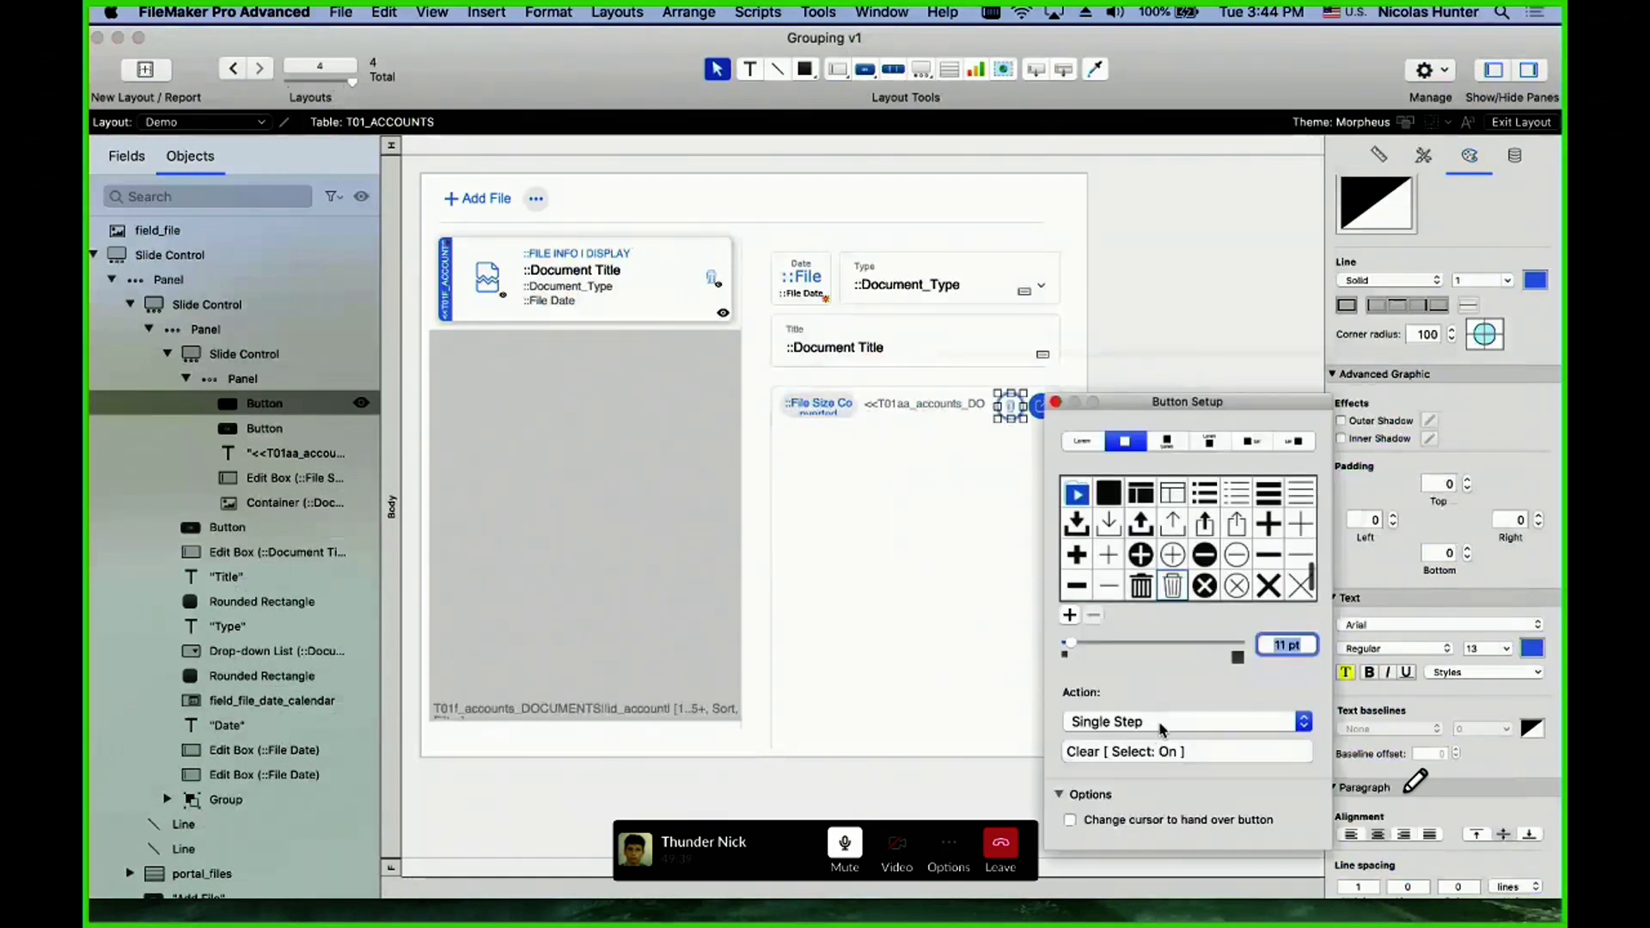
left_click(1186, 751)
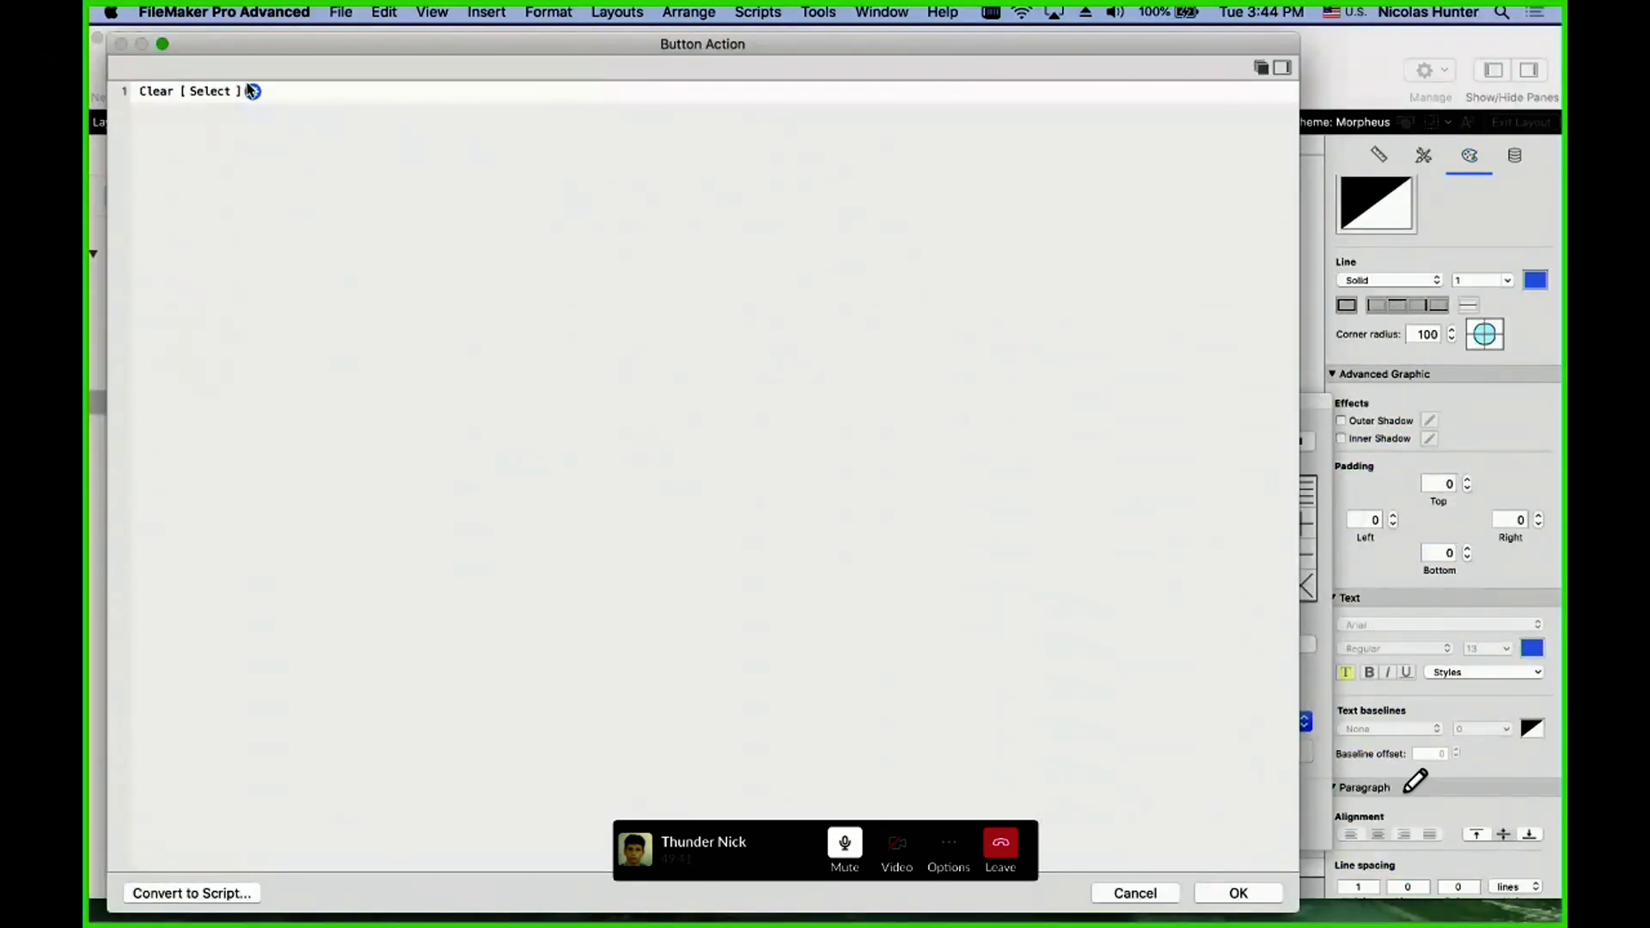
left_click(251, 91)
left_click(315, 165)
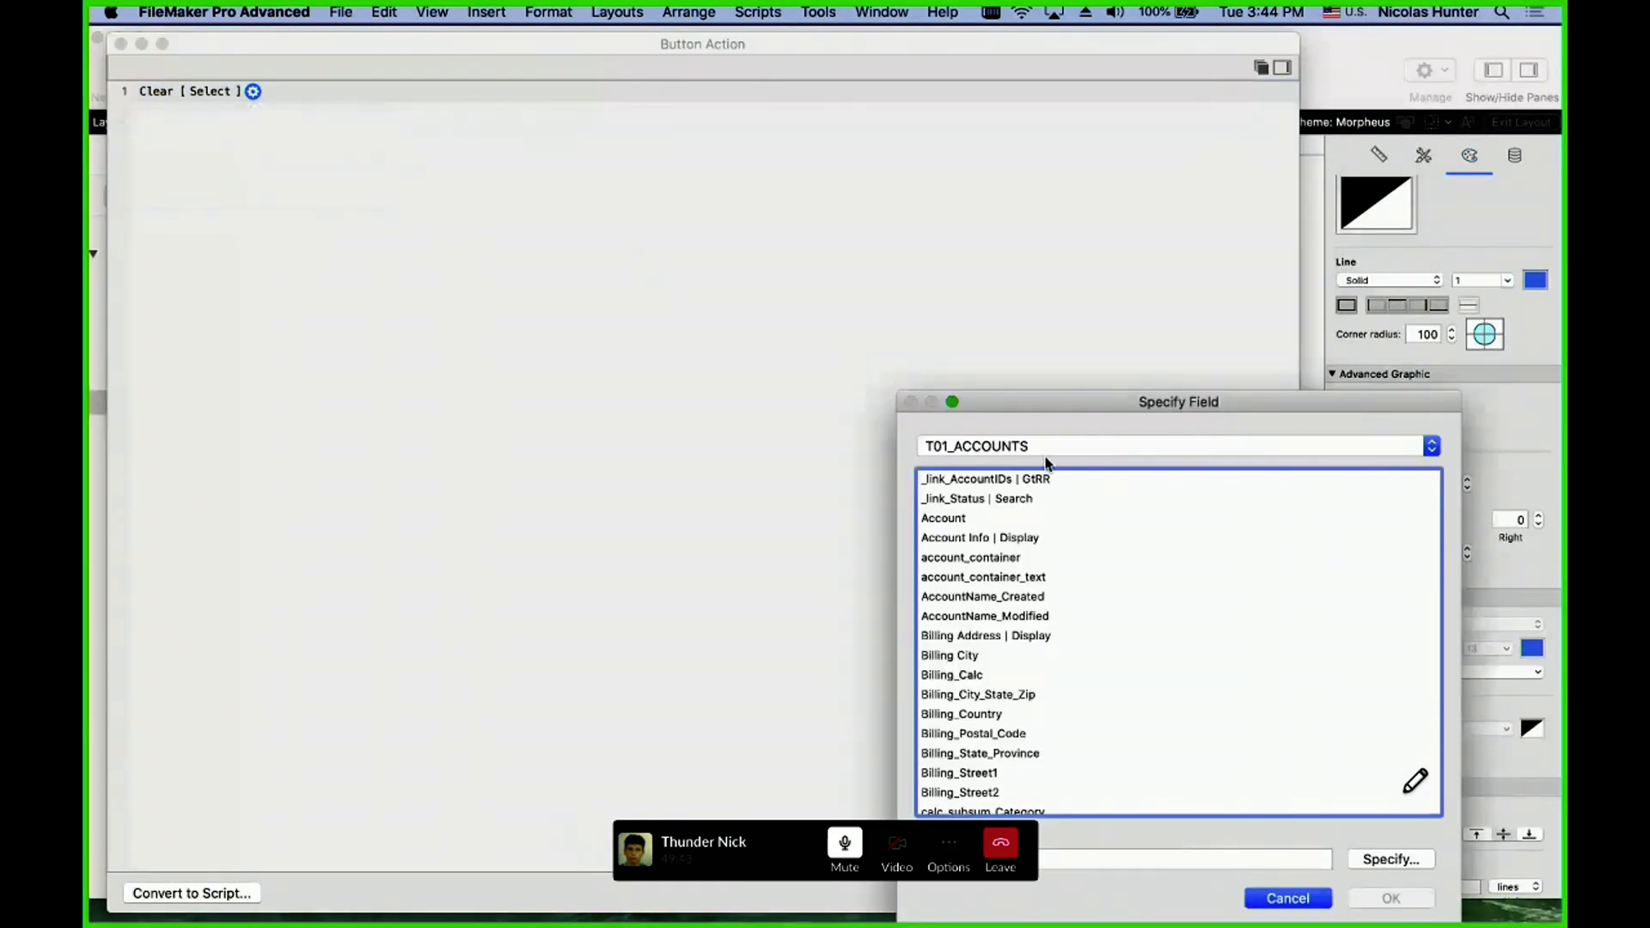
left_click(1093, 449)
left_click(1093, 510)
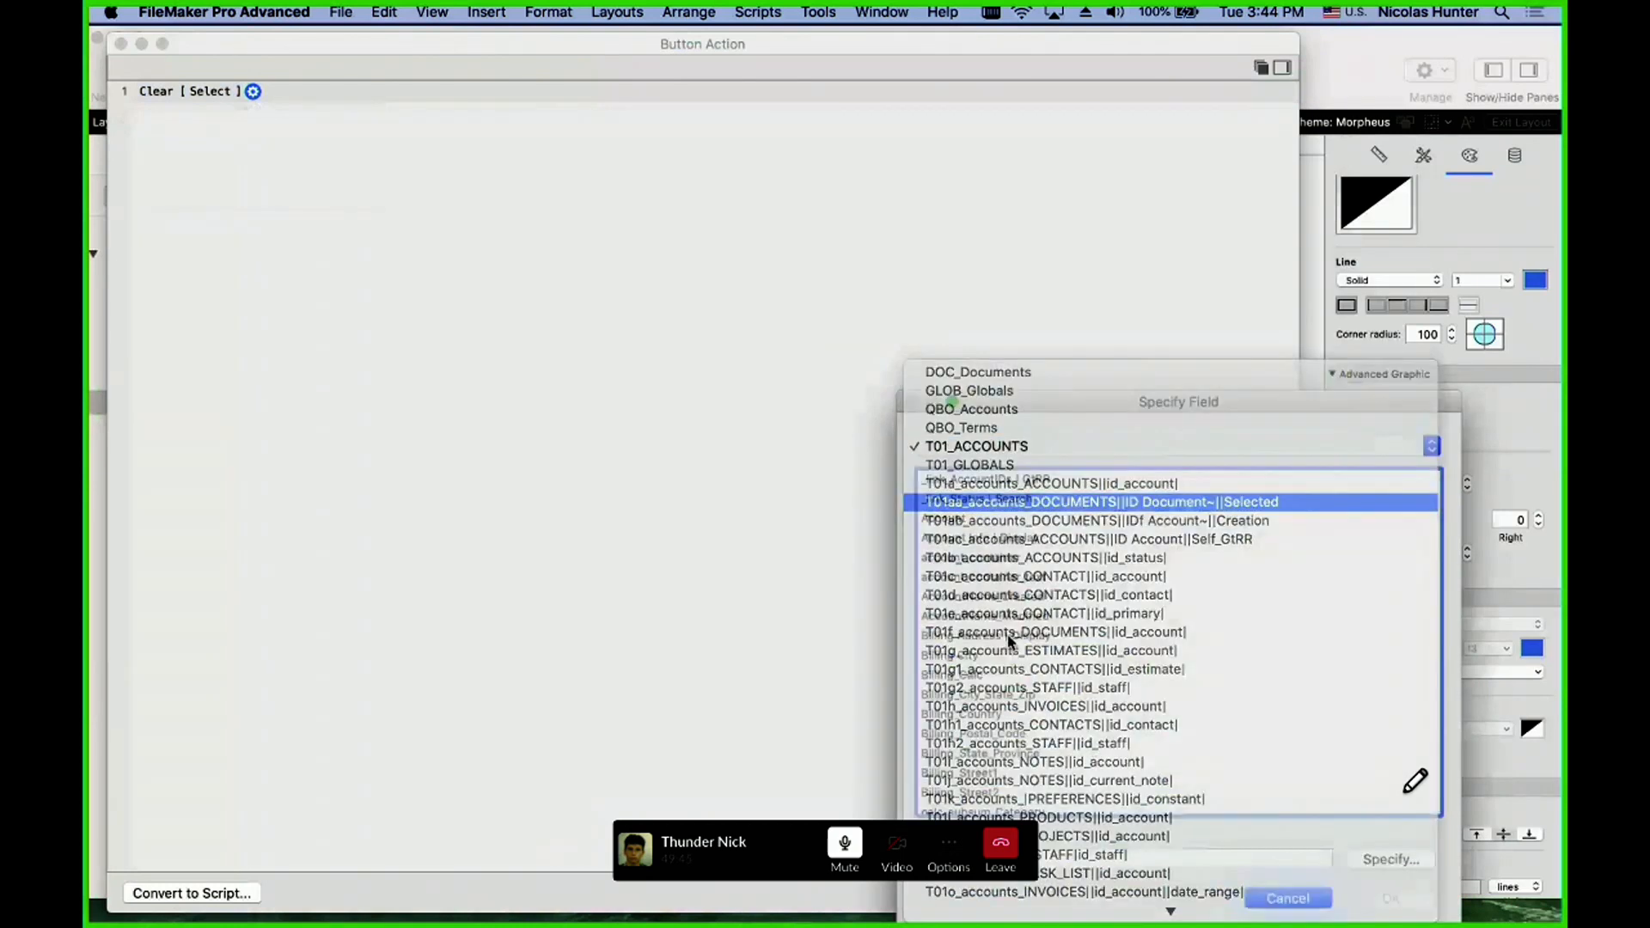
scroll(1030, 676, "down", 2)
scroll(1029, 676, "down", 2)
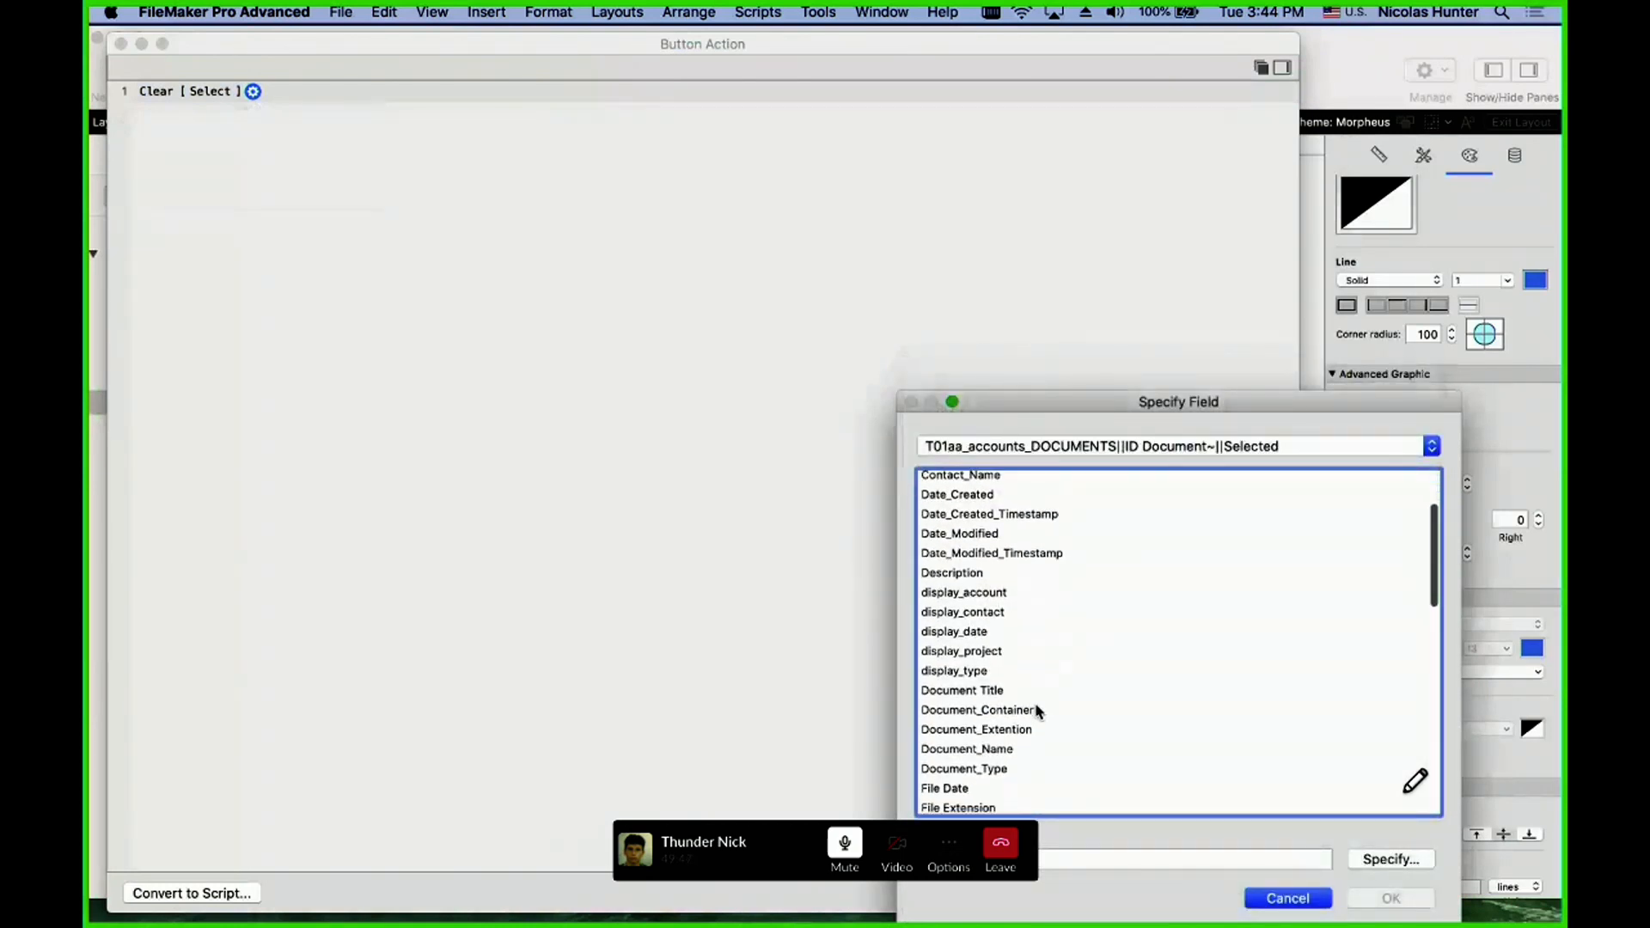
double_click(1034, 686)
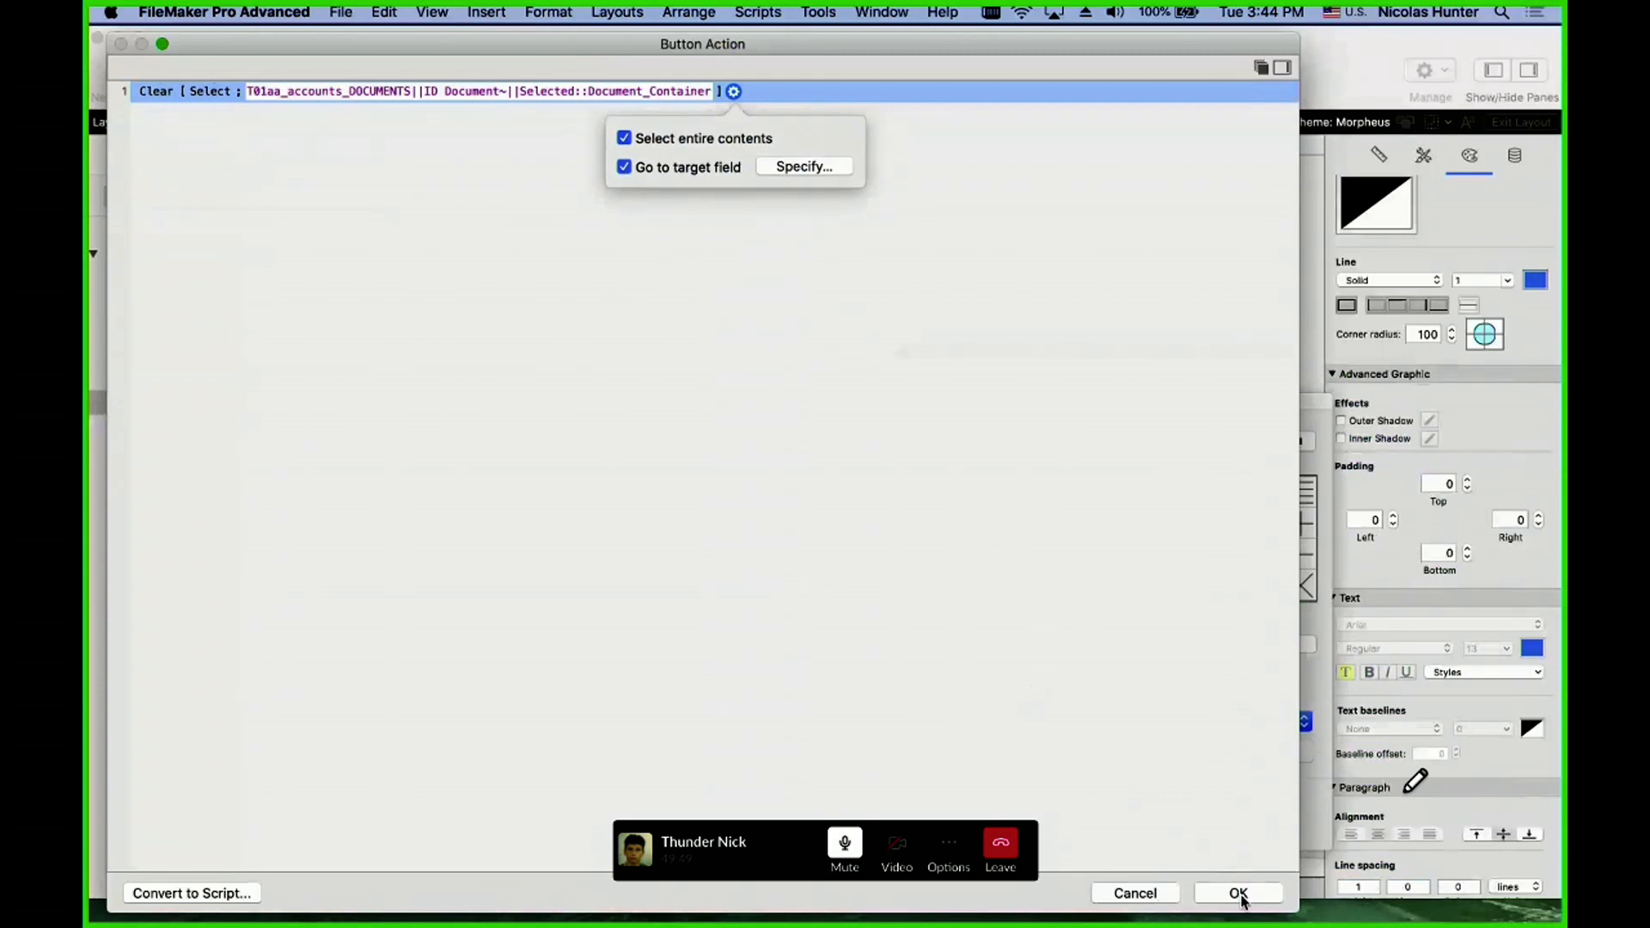
left_click(1237, 893)
left_click(908, 481)
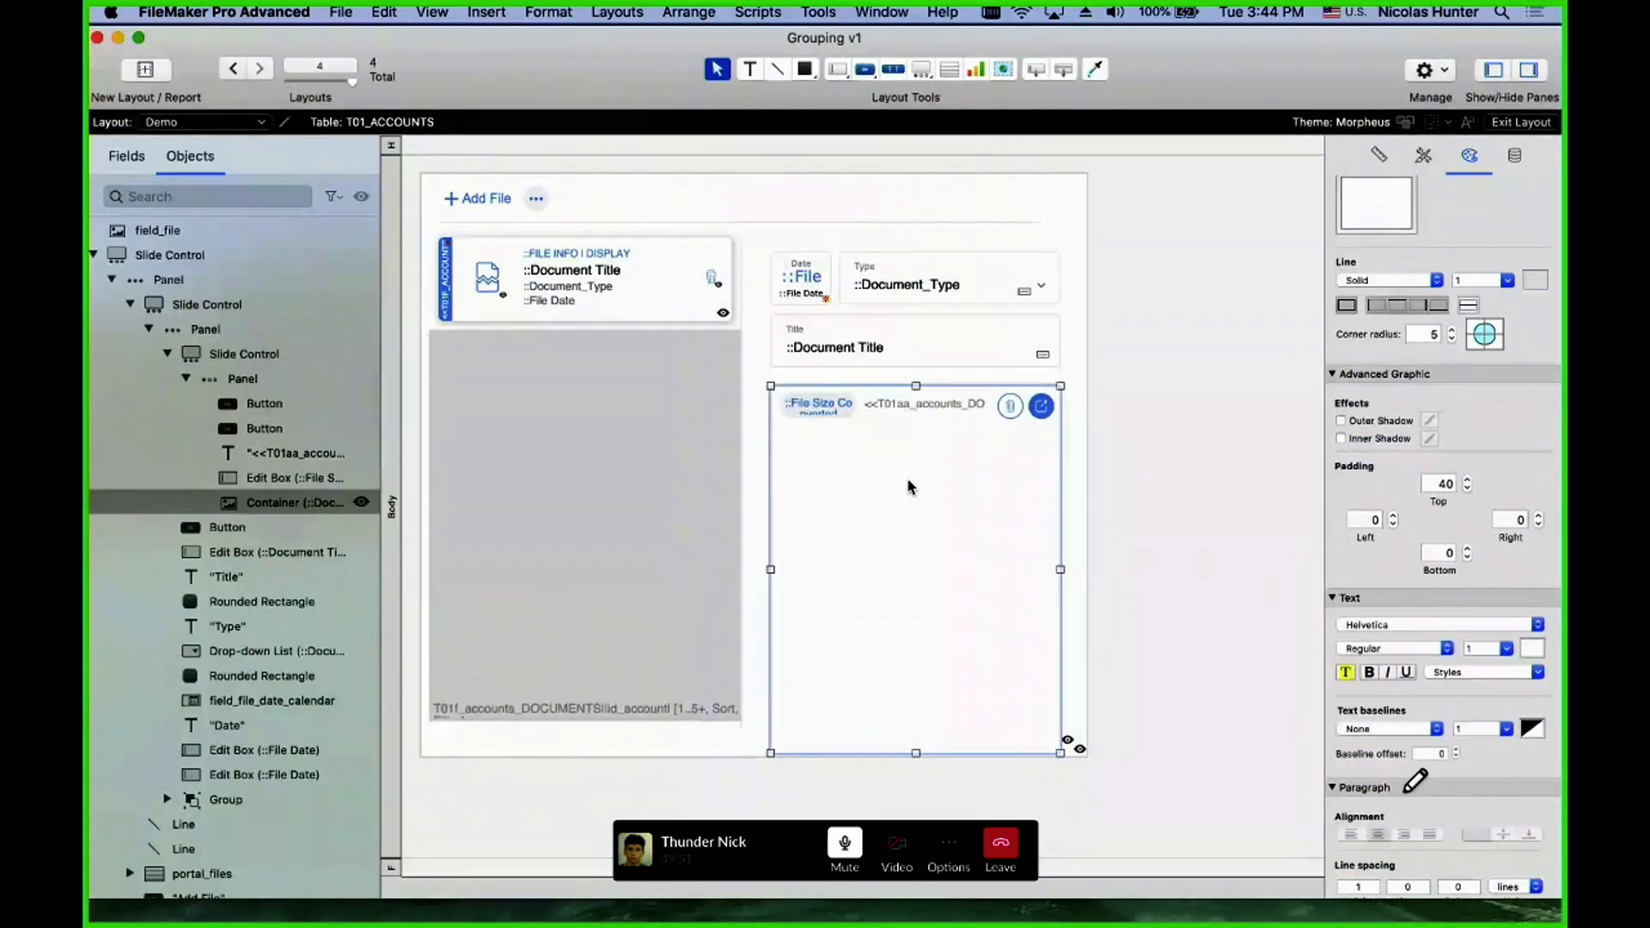
- In Browse mode, clear the photo from the Untitled file with its new trash button
key("super+b")
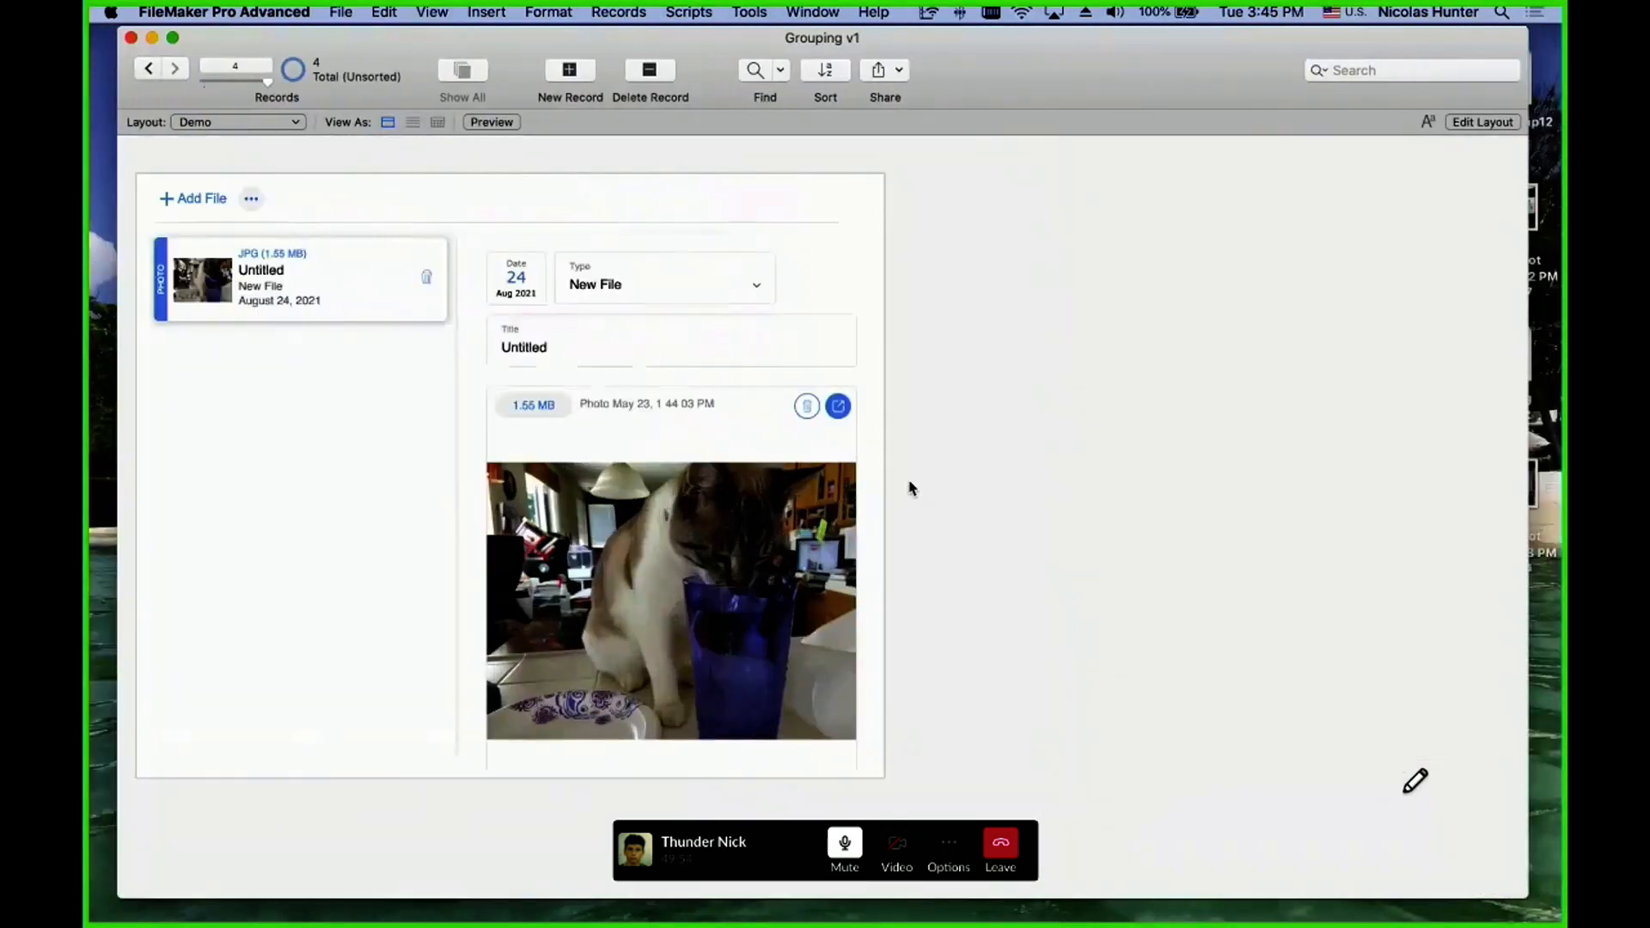
left_click(806, 409)
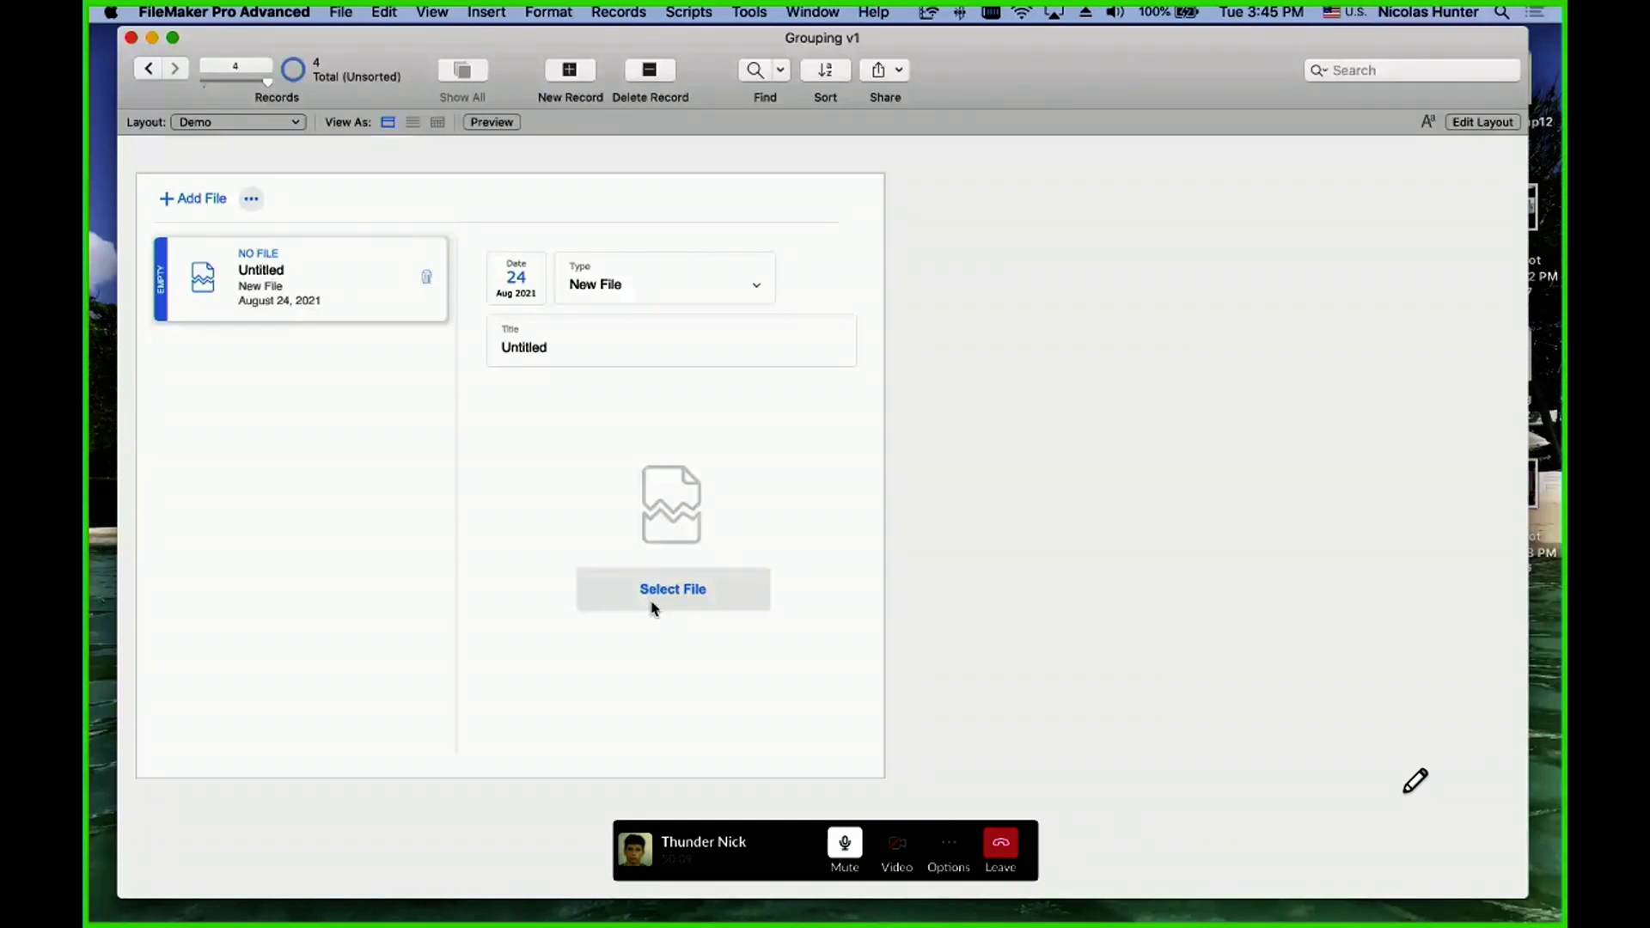
- In Layout mode, shift the outer slide control with all its contents slightly to the right
key("super+l")
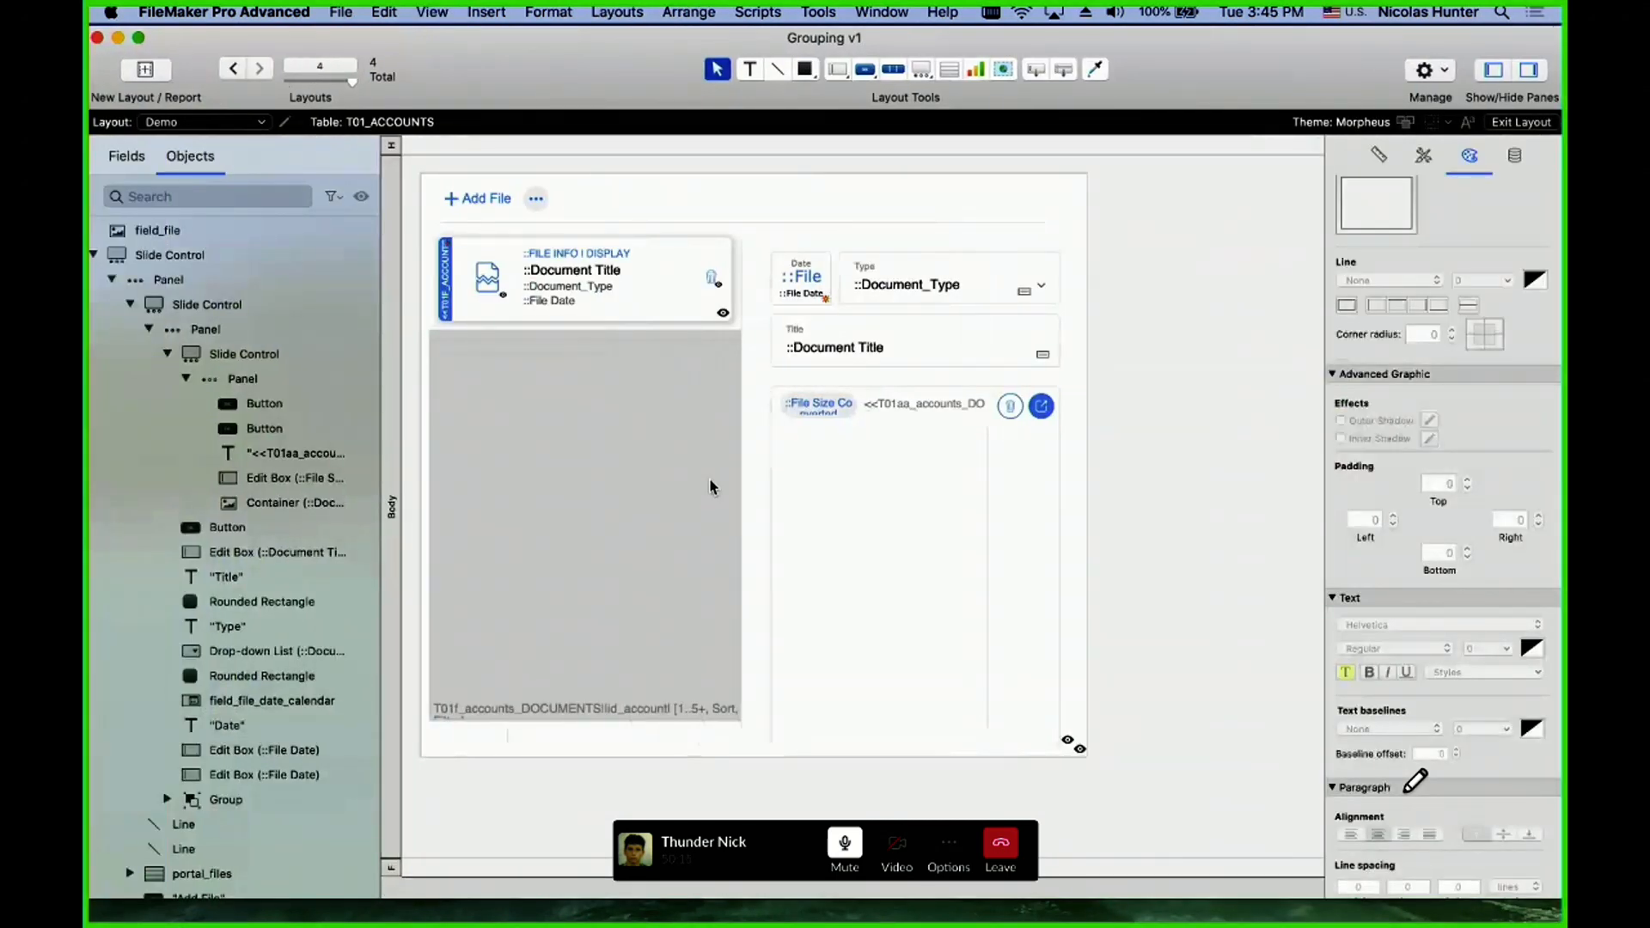
left_click(757, 197)
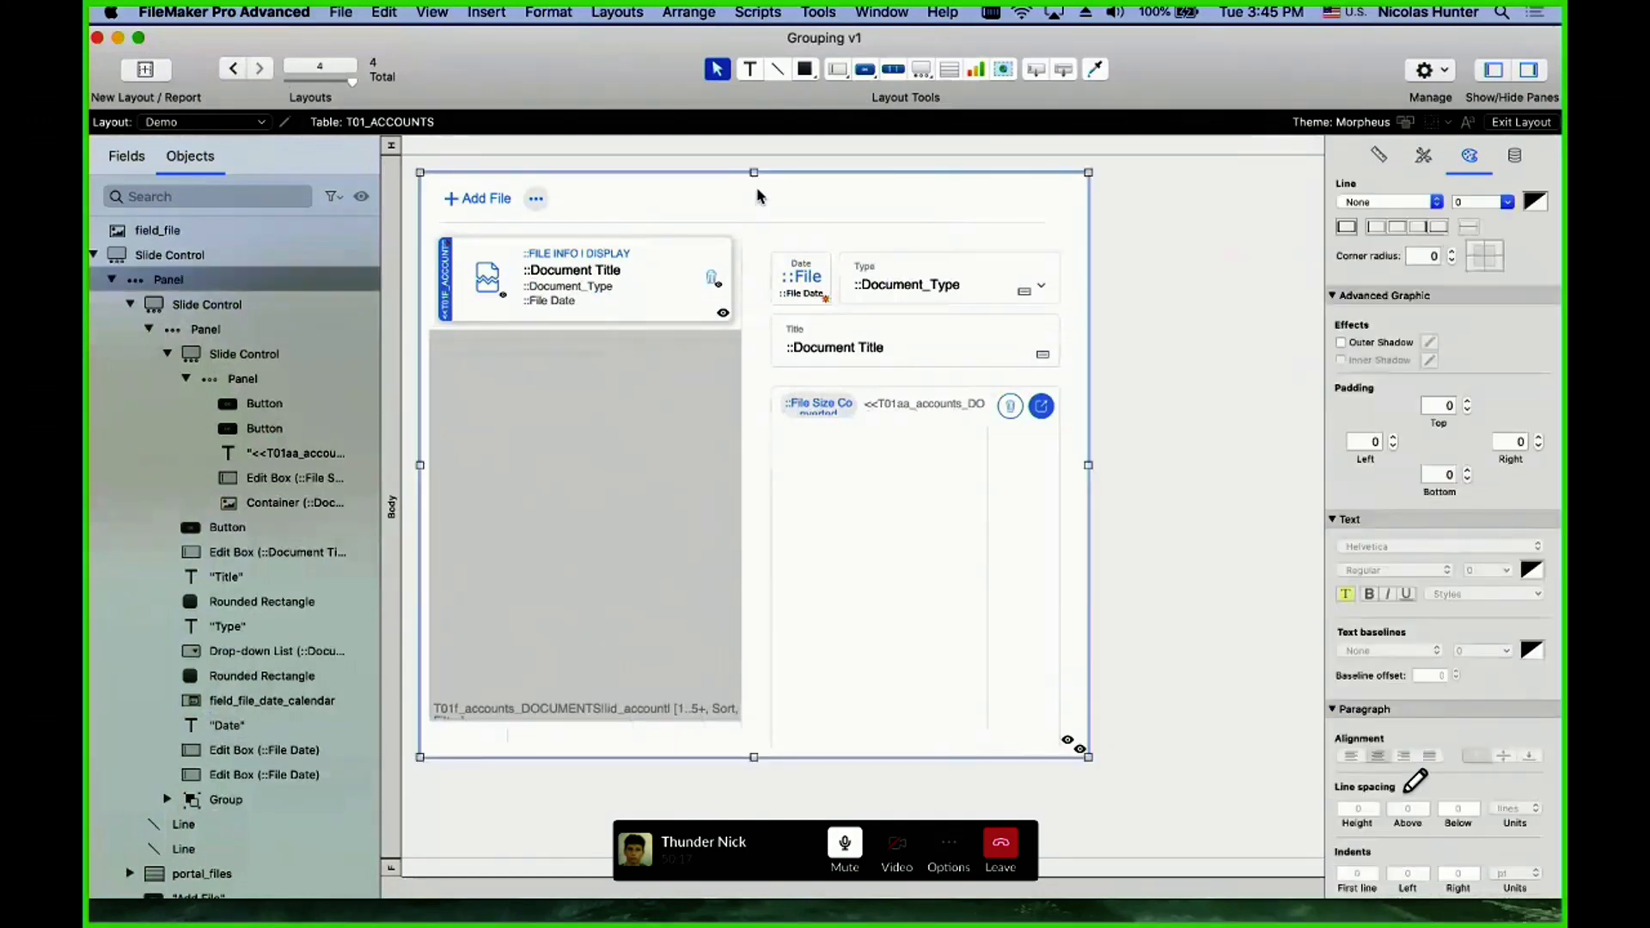
mouse_move(760, 190)
left_mouse_down()
mouse_move(817, 193)
mouse_move(790, 193)
left_mouse_up()
- Examine how the files portal, title, date, type, preview container and its buttons are nested by selecting them one by one
left_click(711, 428)
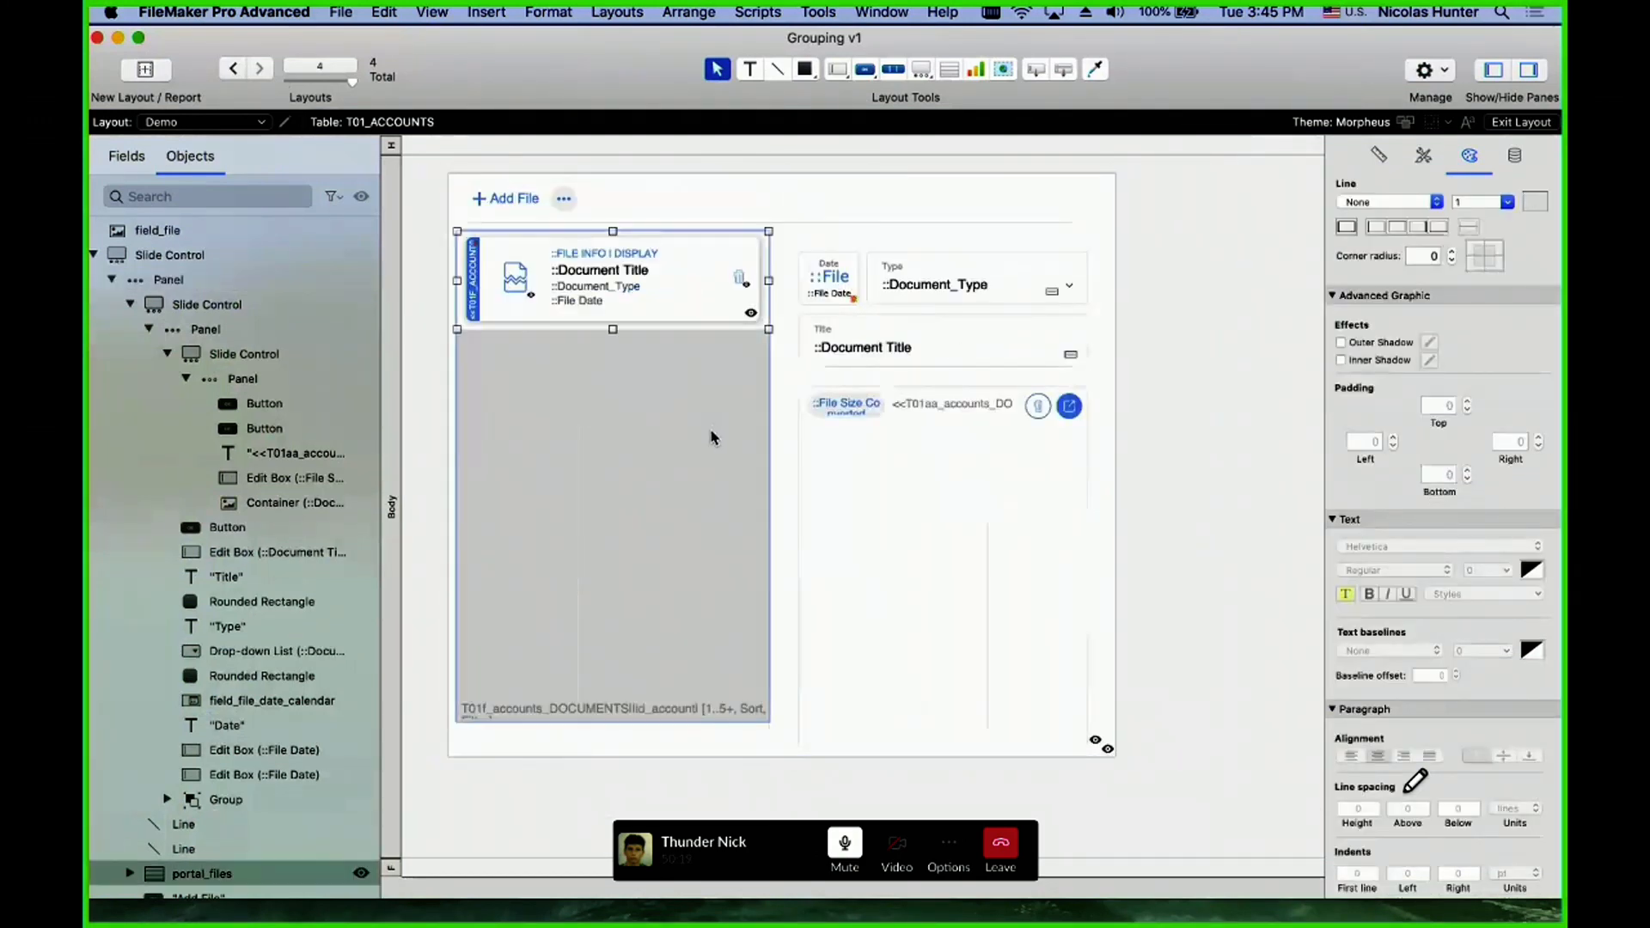
left_click(801, 310)
left_click(898, 364)
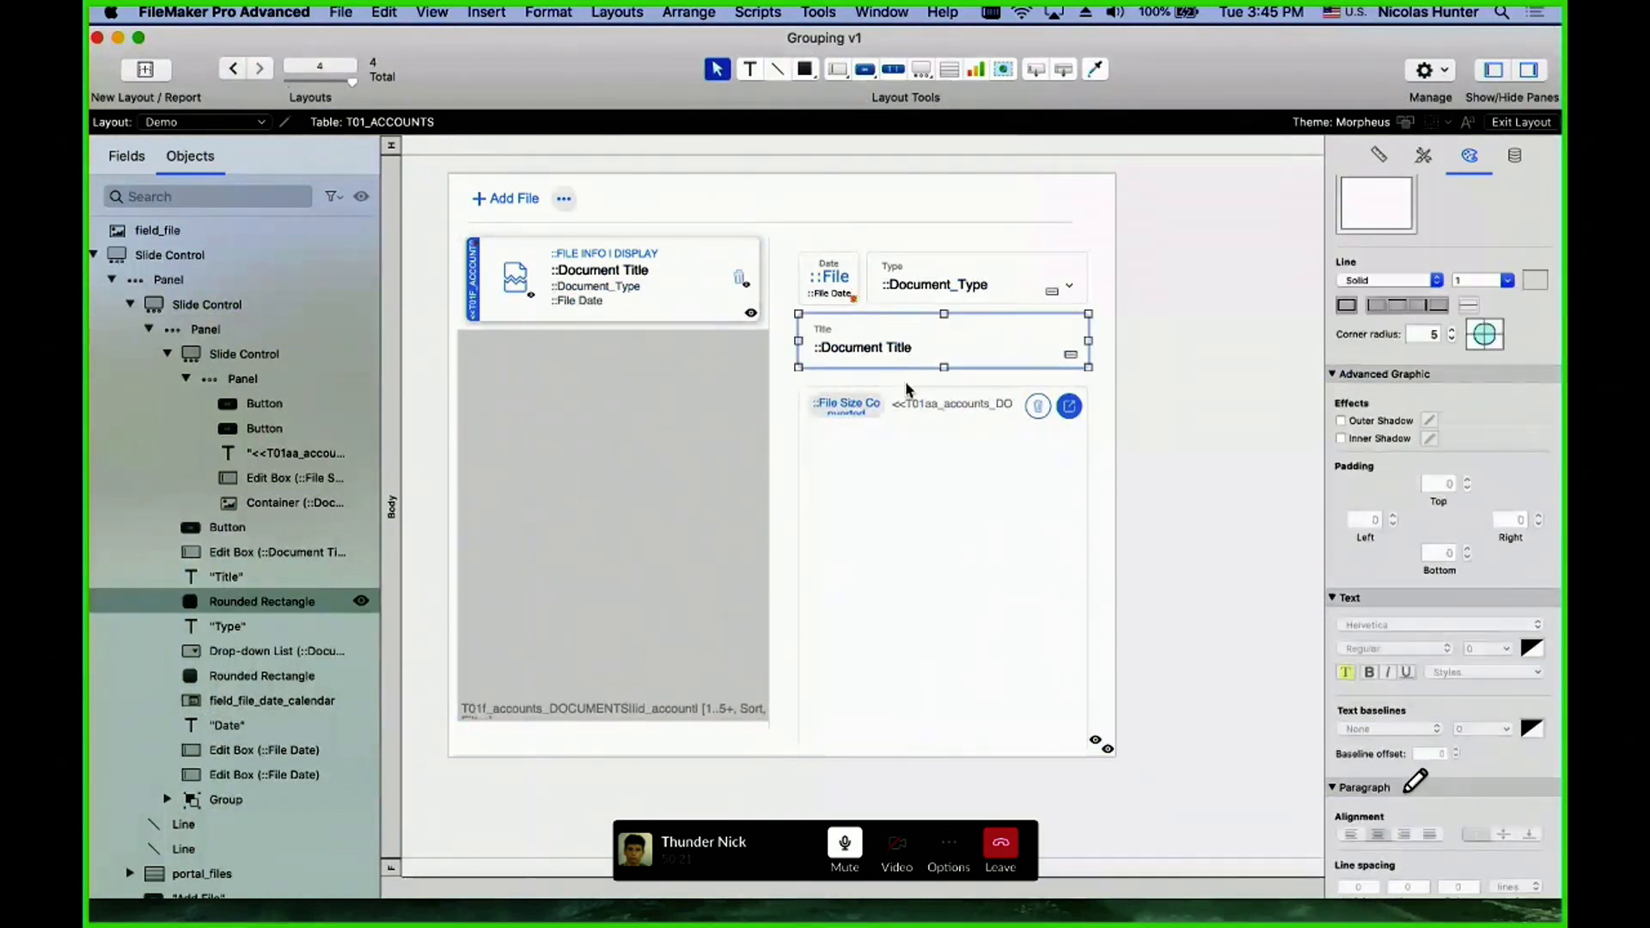
left_click(925, 431)
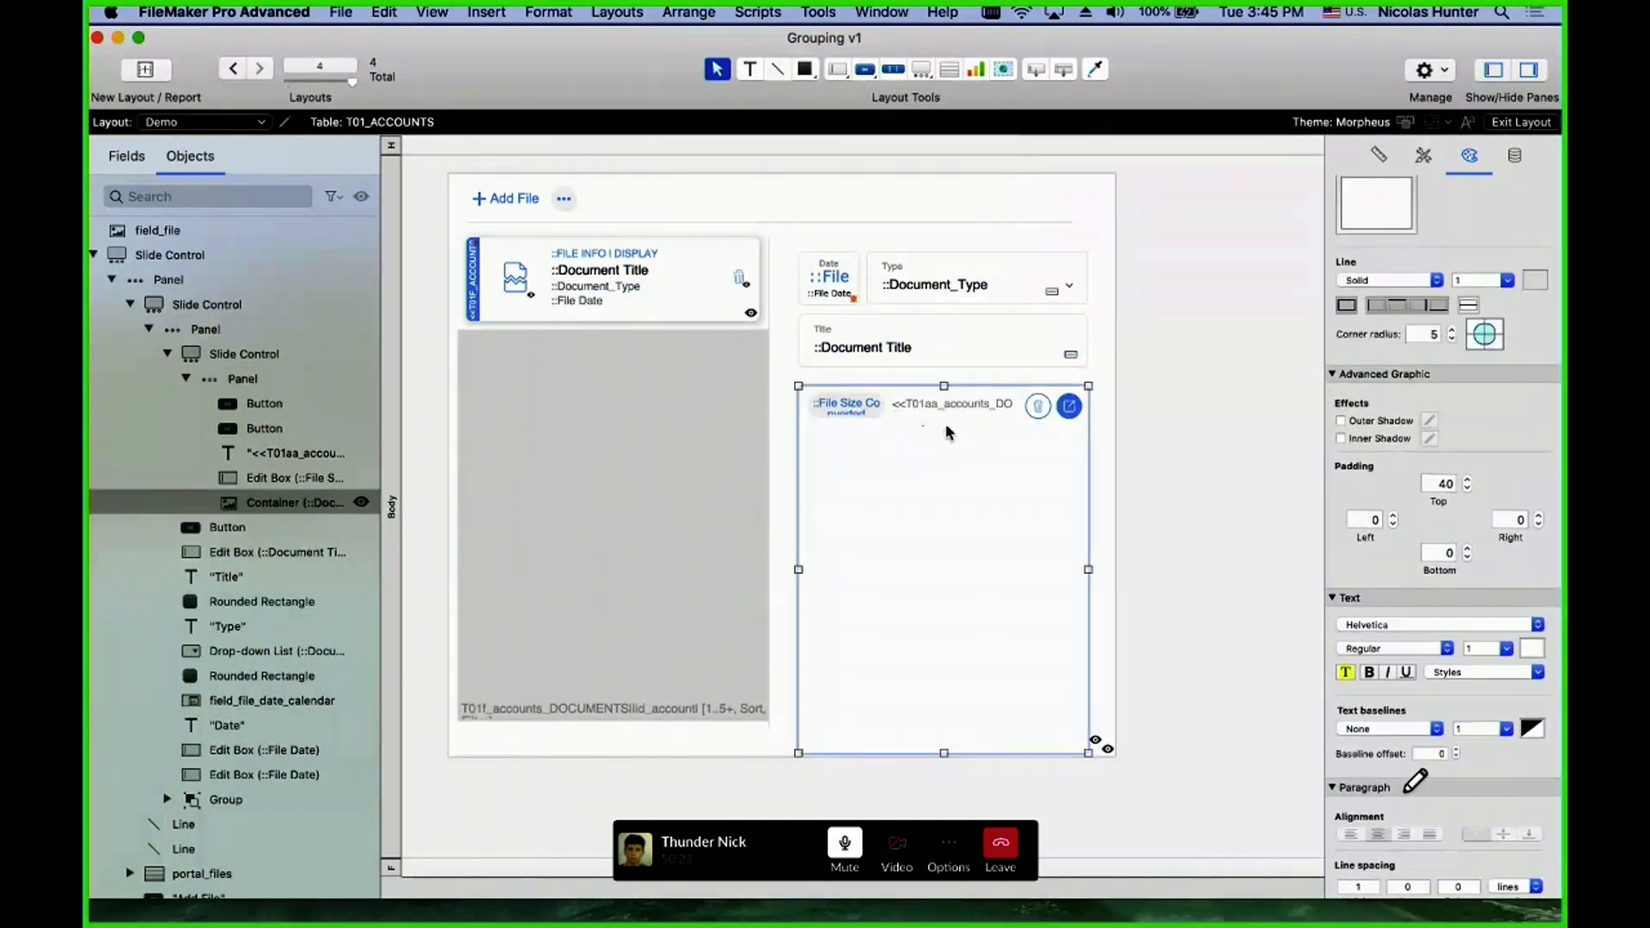
left_click(937, 406)
left_click(861, 406)
left_click(1036, 408)
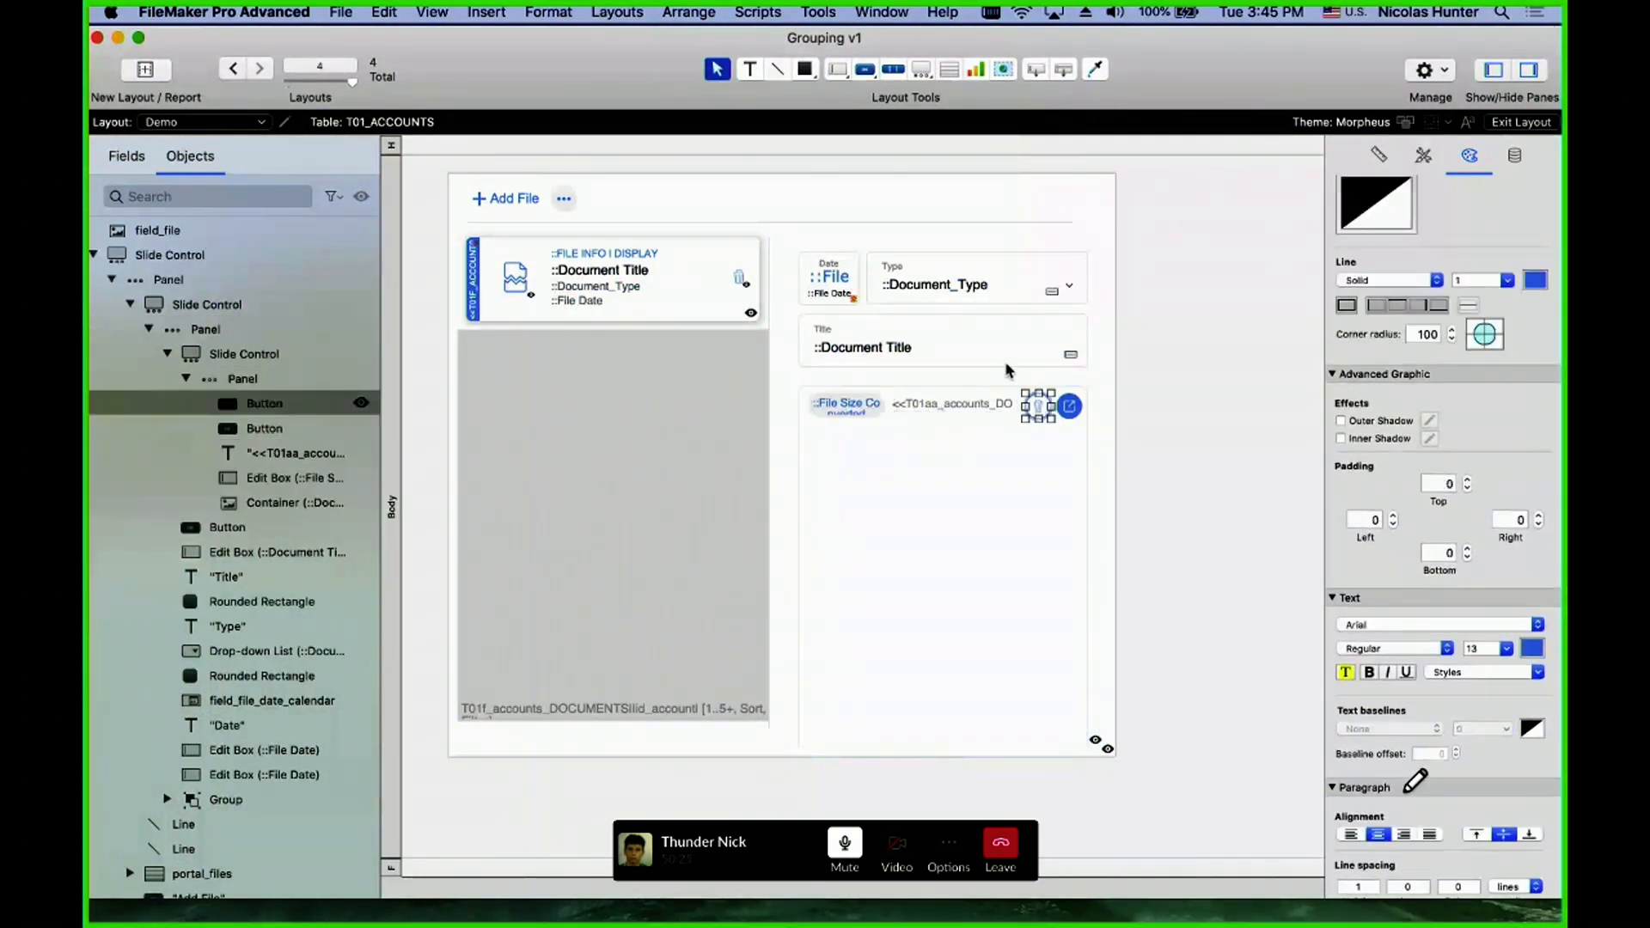
left_click(1001, 357)
left_click(905, 335)
left_click(849, 292)
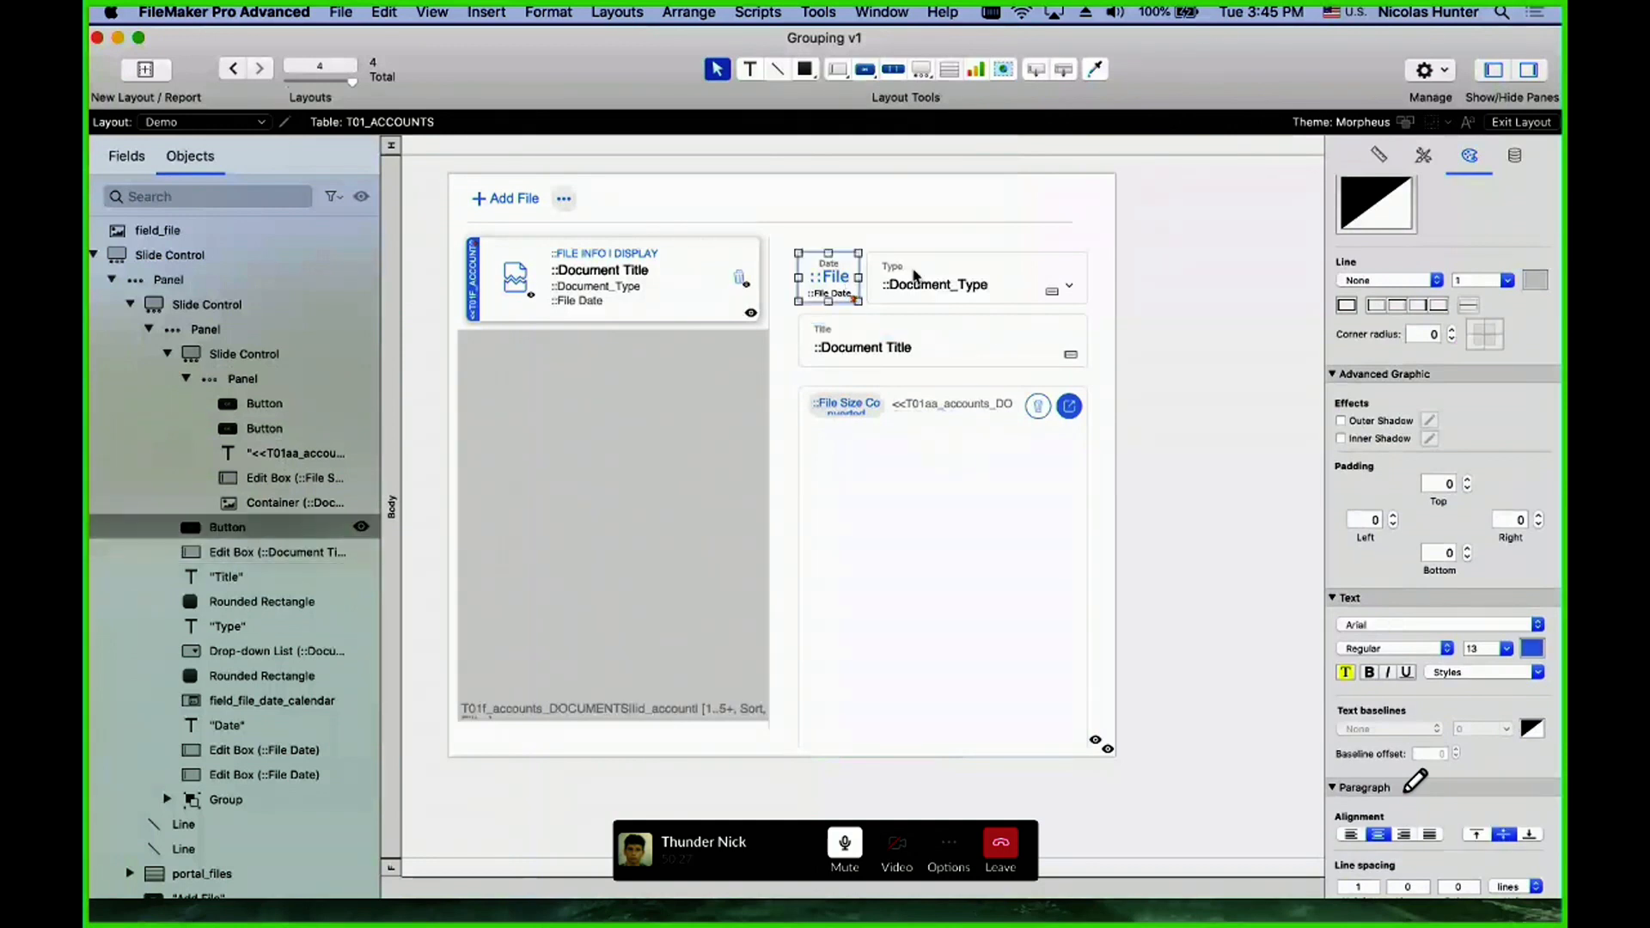
left_click(898, 269)
left_click(900, 225)
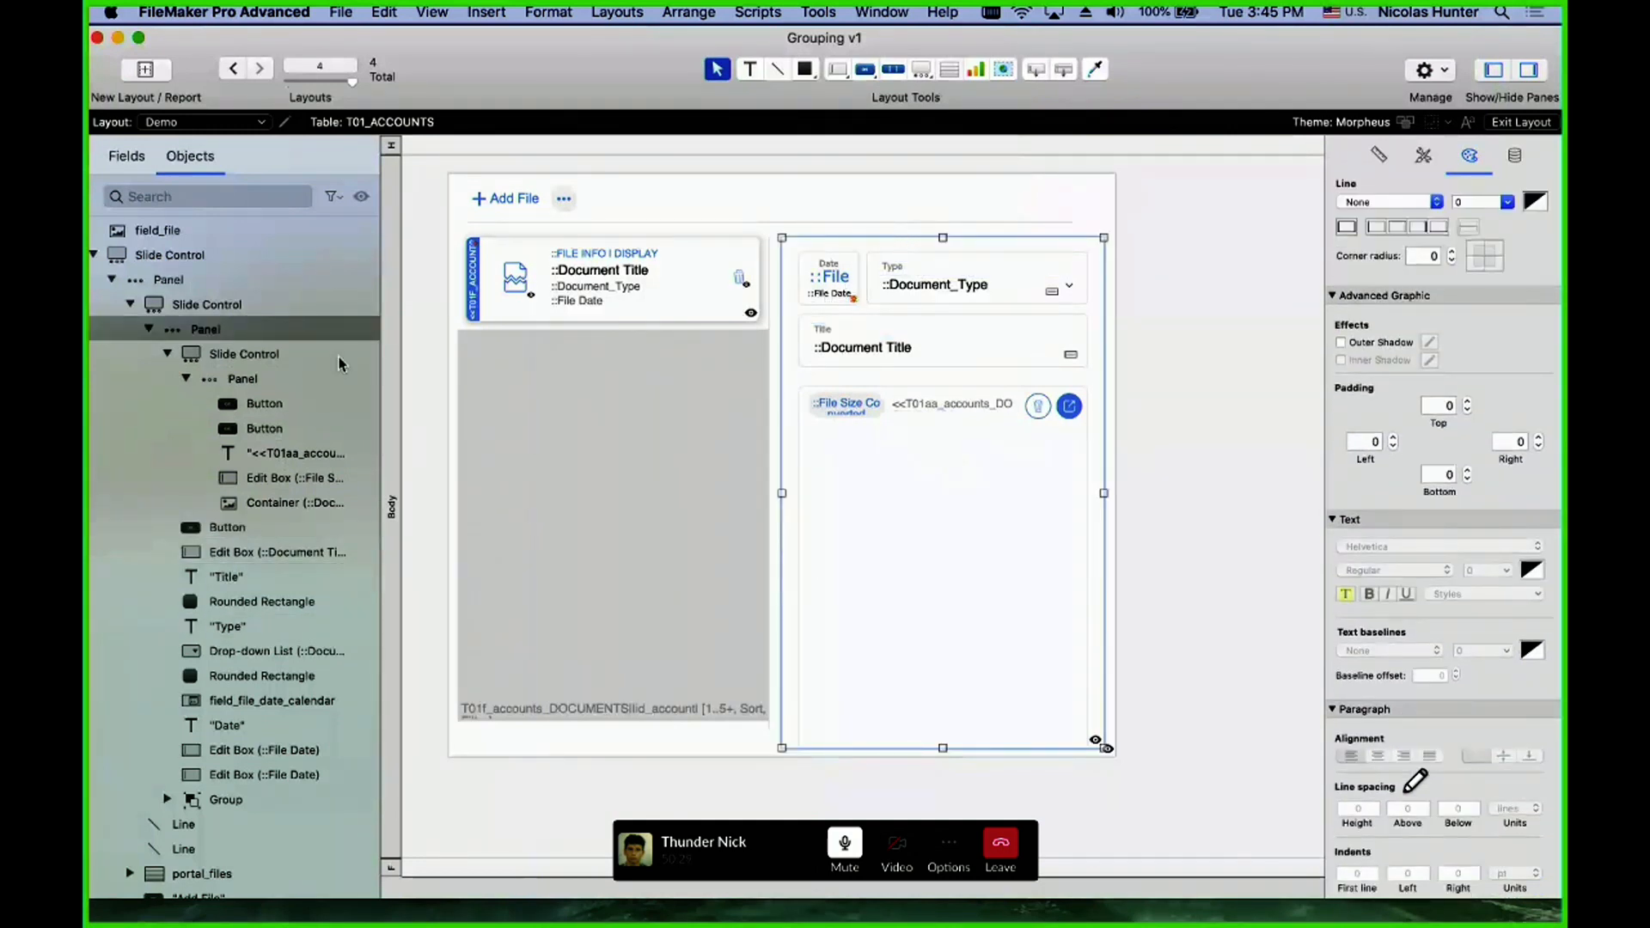
- Hide and show the nested document slide control to check the Add or Select File area beneath, and select that slide control
left_click(360, 305)
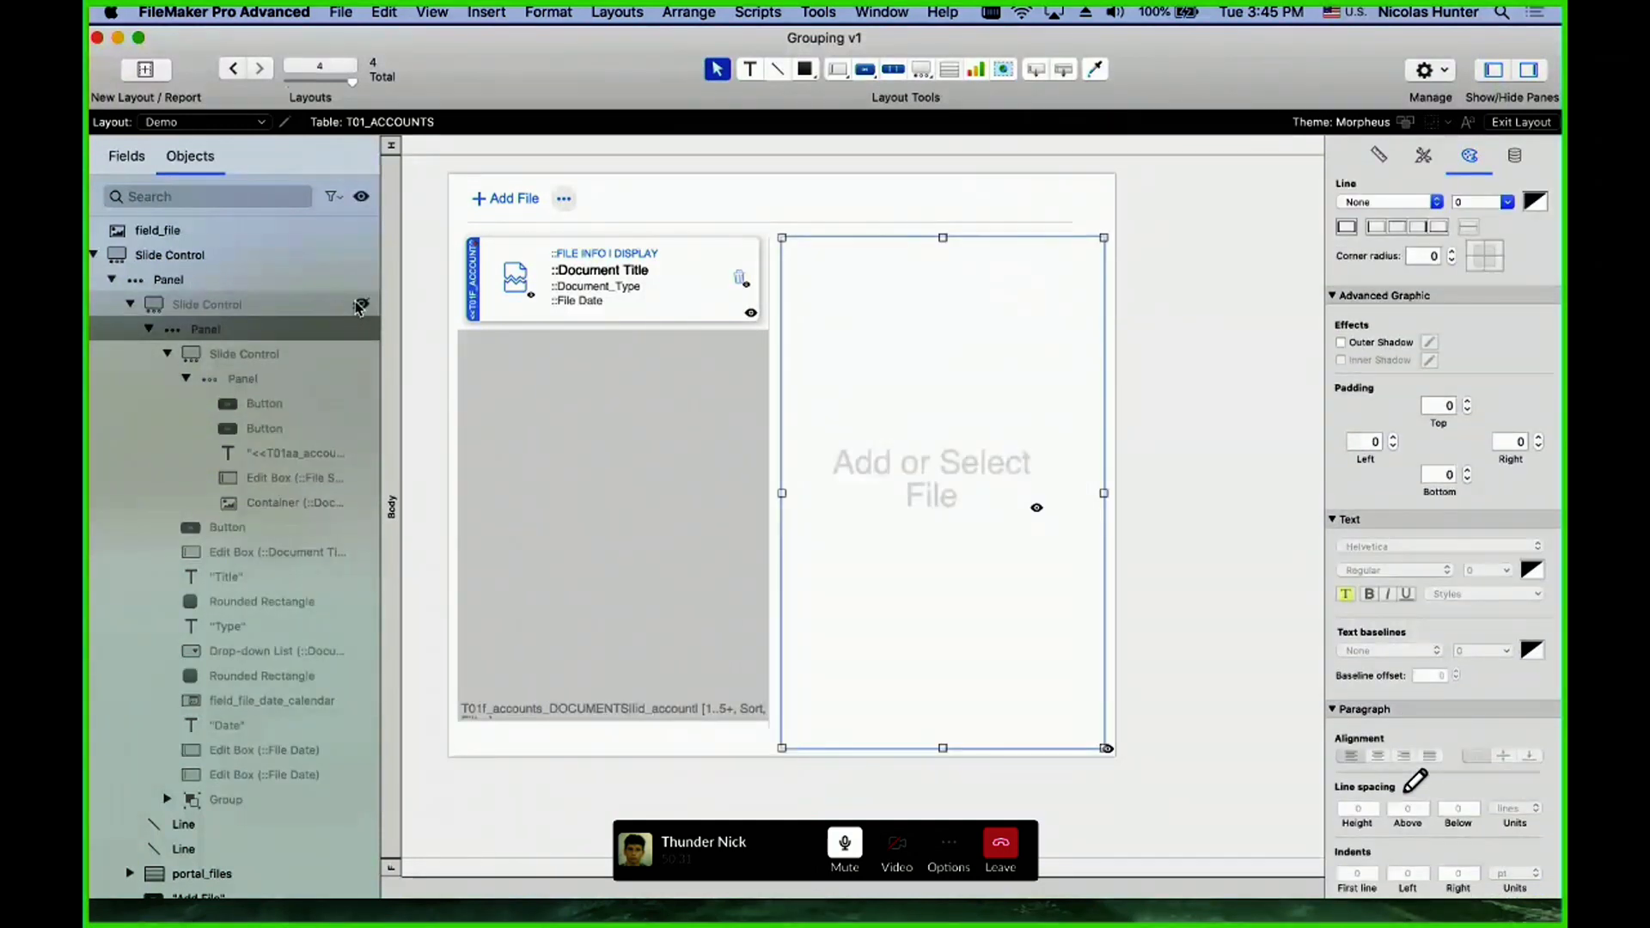
left_click(360, 305)
left_click(360, 305)
left_click(360, 305)
left_click(210, 306)
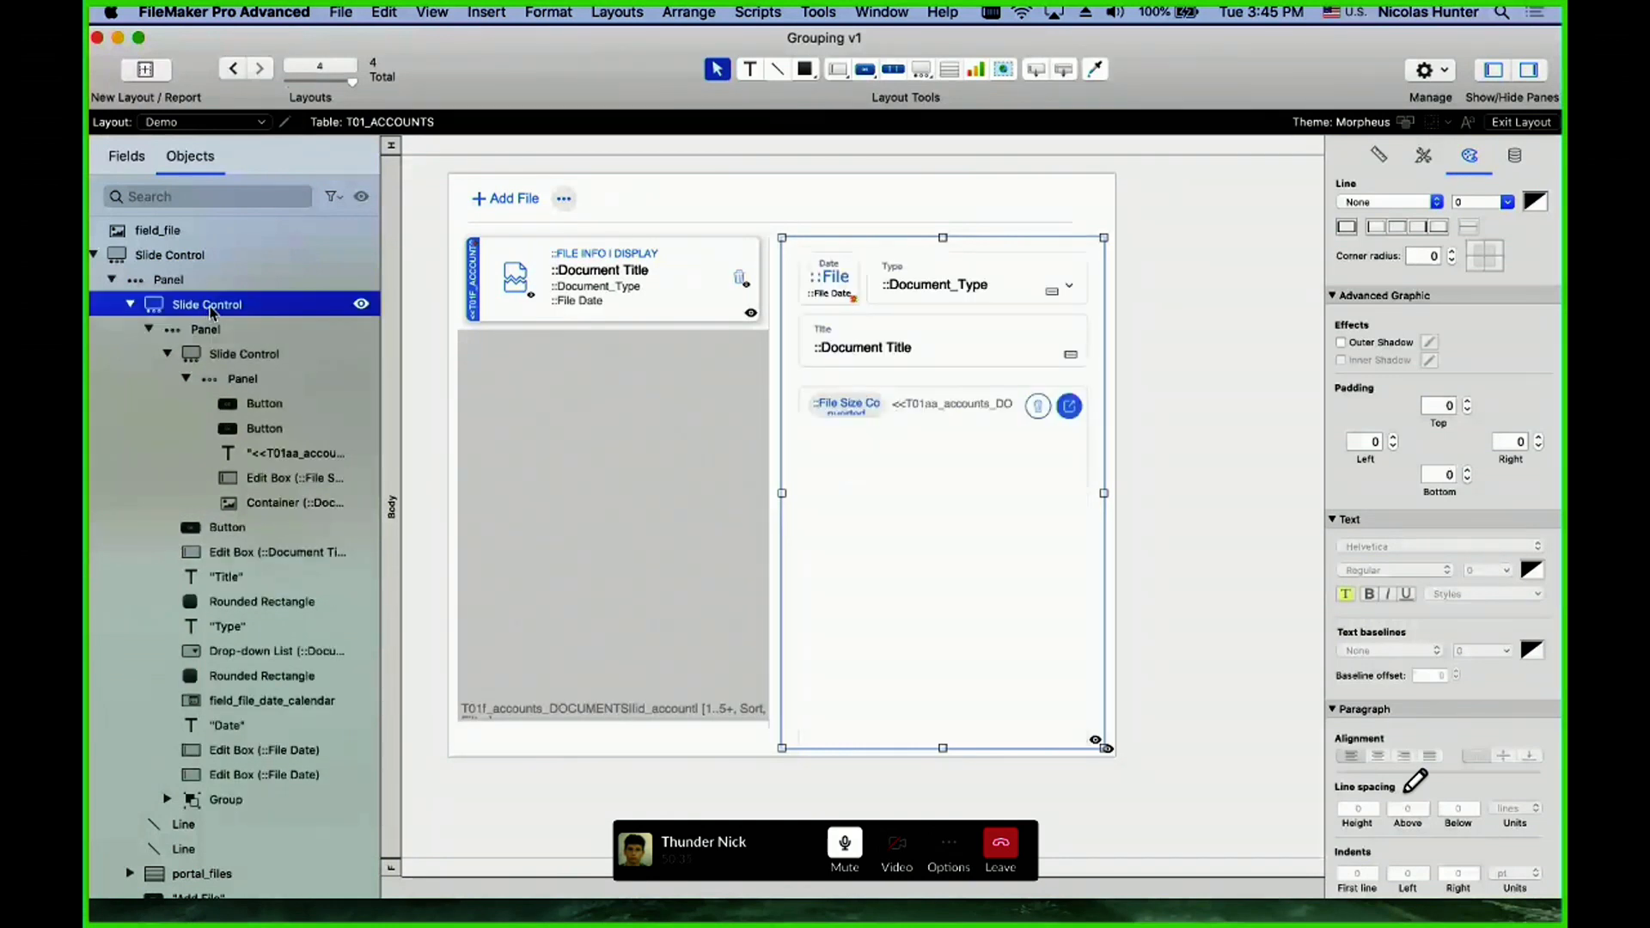
- Toggle the visibility of the outer, middle and innermost slide controls off and on to review the nesting
left_click(207, 255)
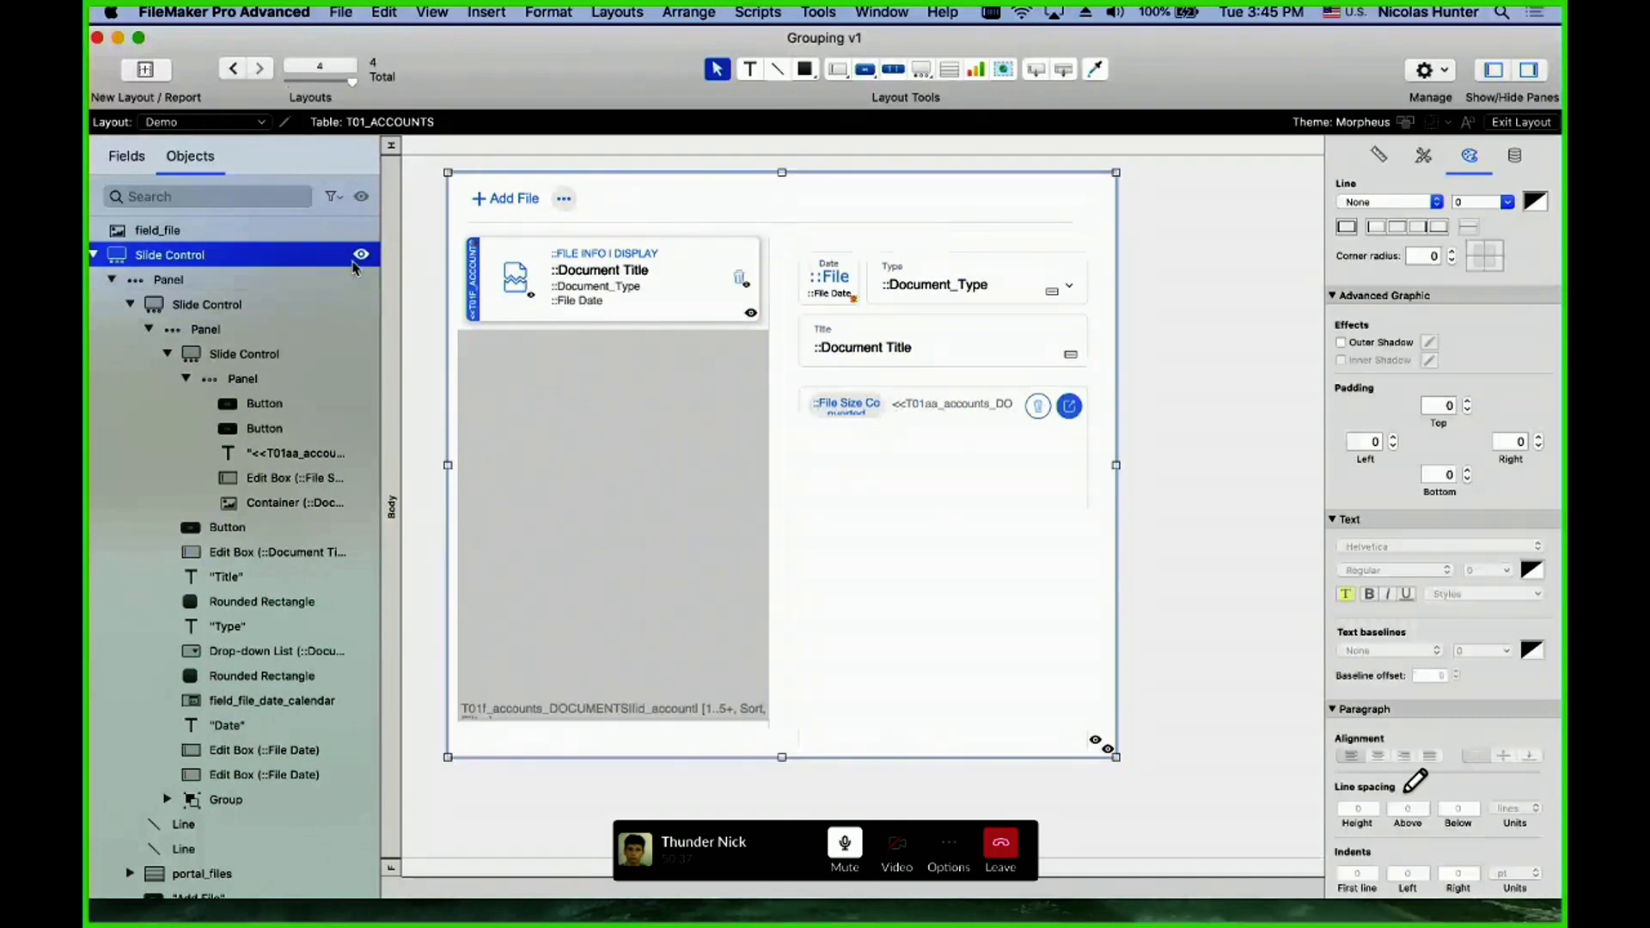
left_click(362, 255)
left_click(362, 255)
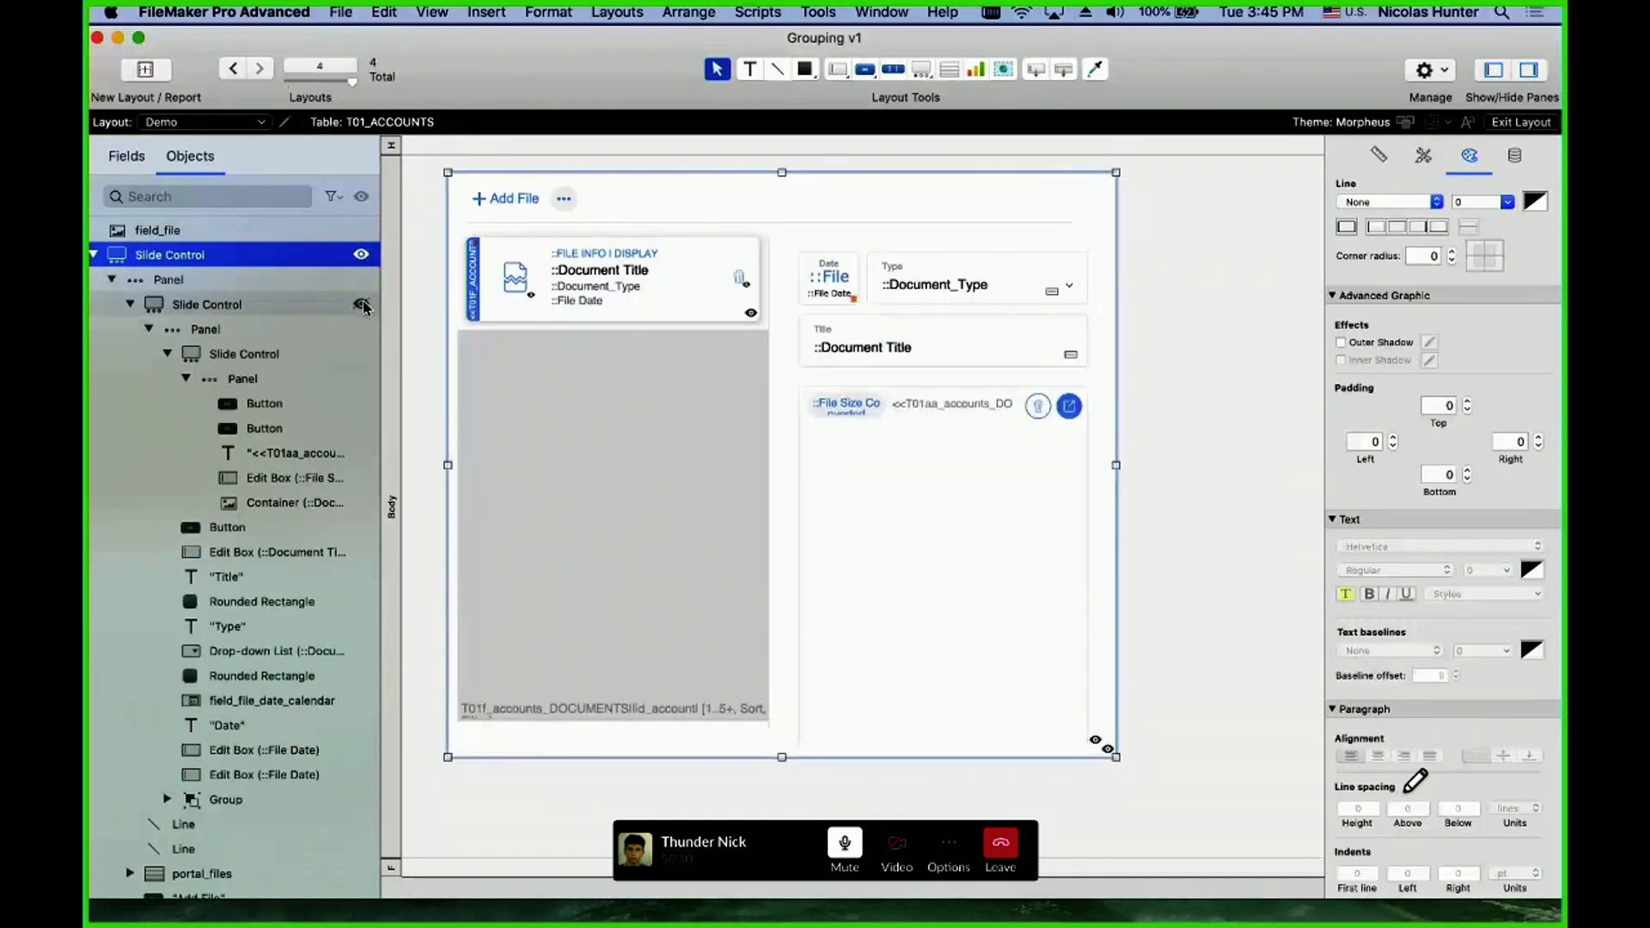
left_click(362, 304)
left_click(361, 304)
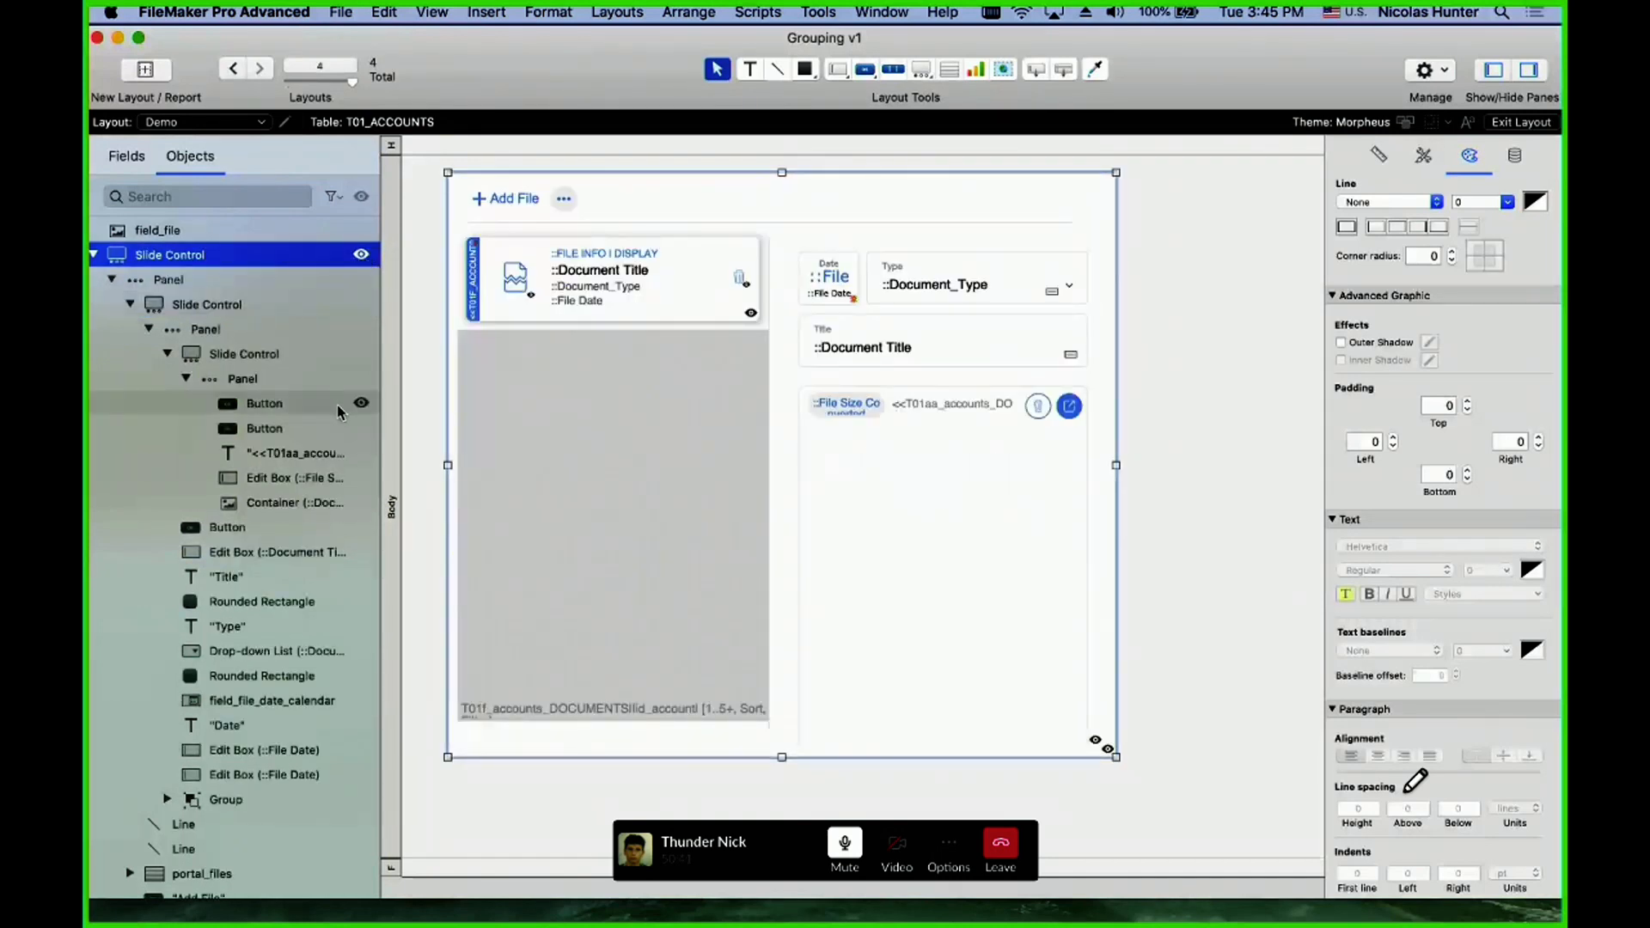
left_click(362, 354)
left_click(362, 354)
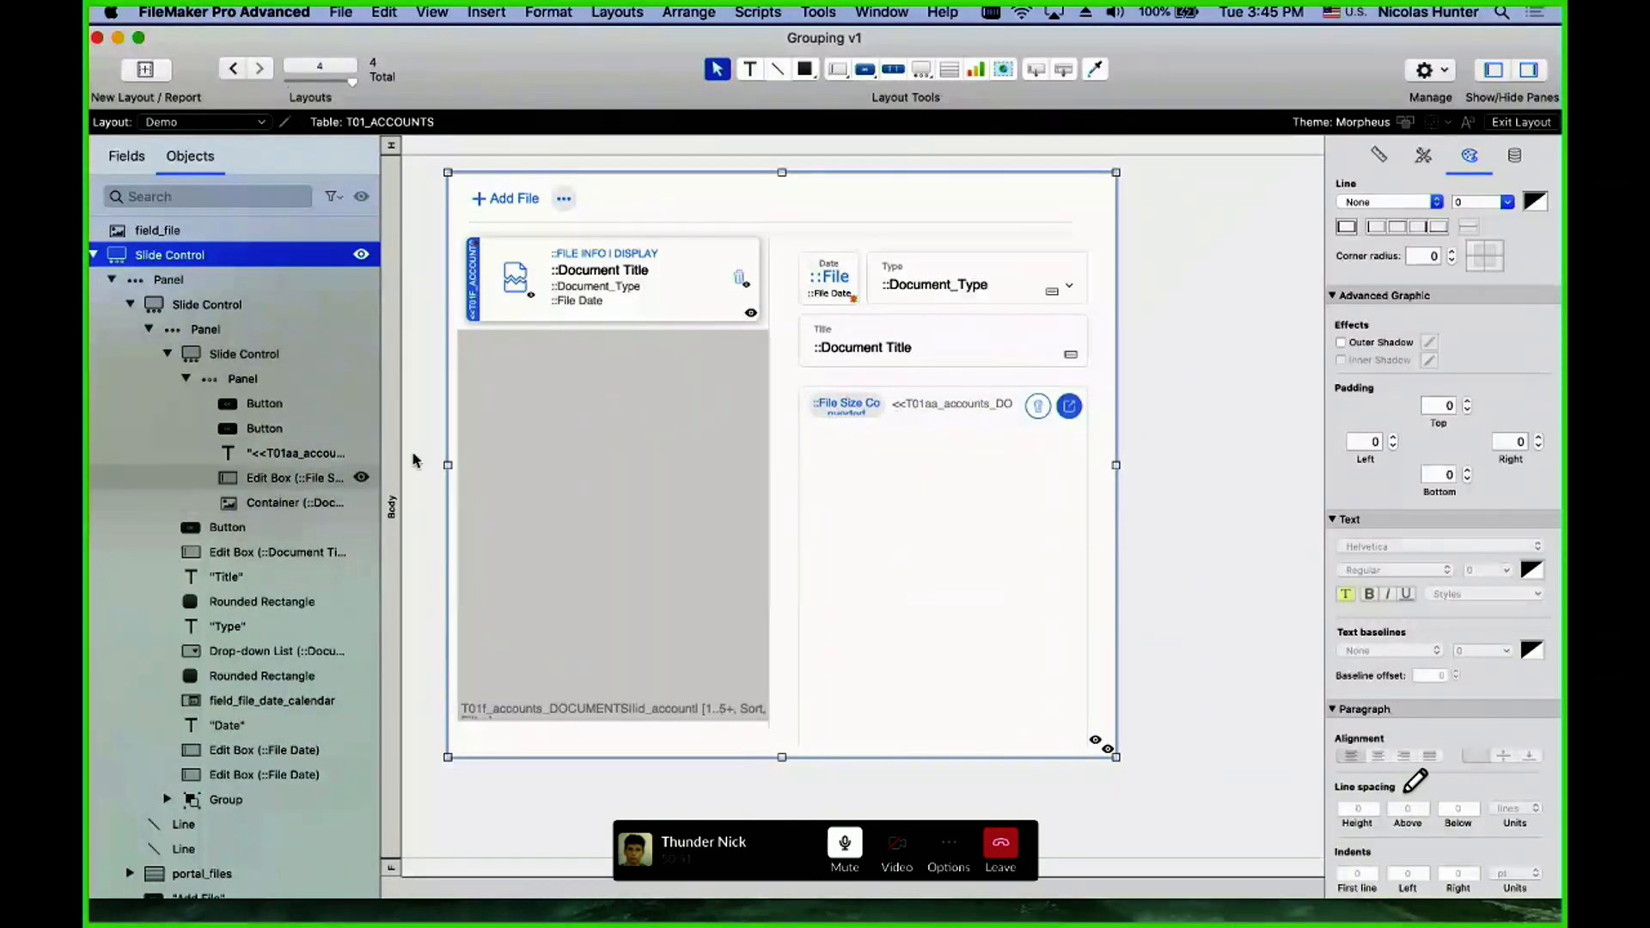
- Select the preview container, hide the innermost slide control holding it, and select the Select File group beneath
left_click(317, 495)
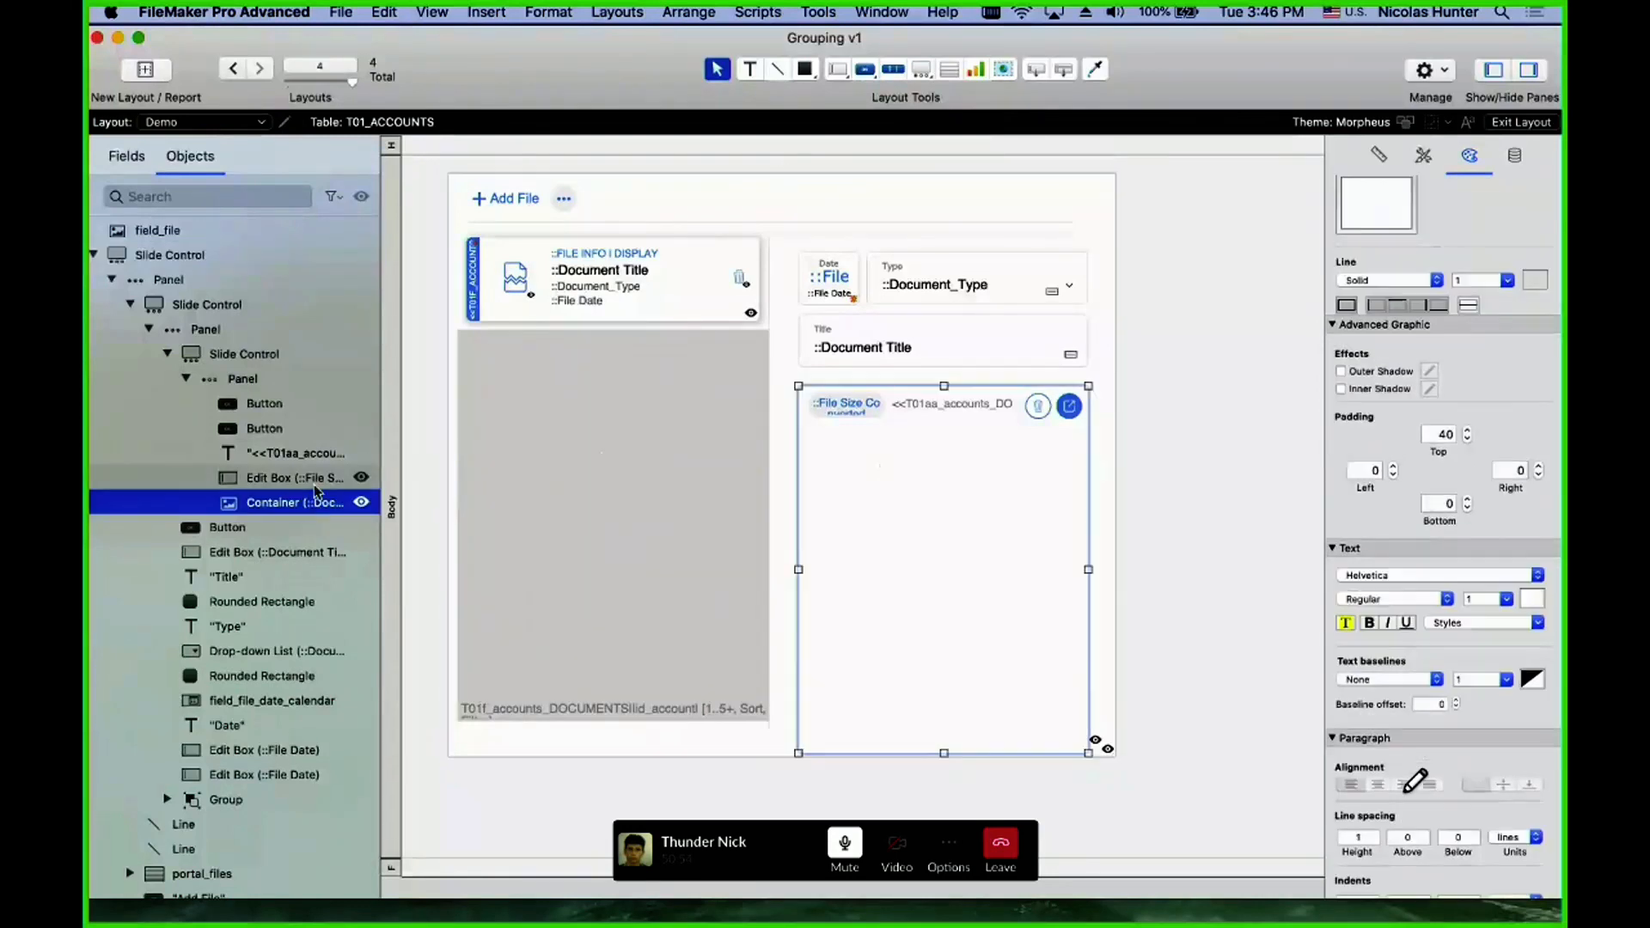
left_click(361, 355)
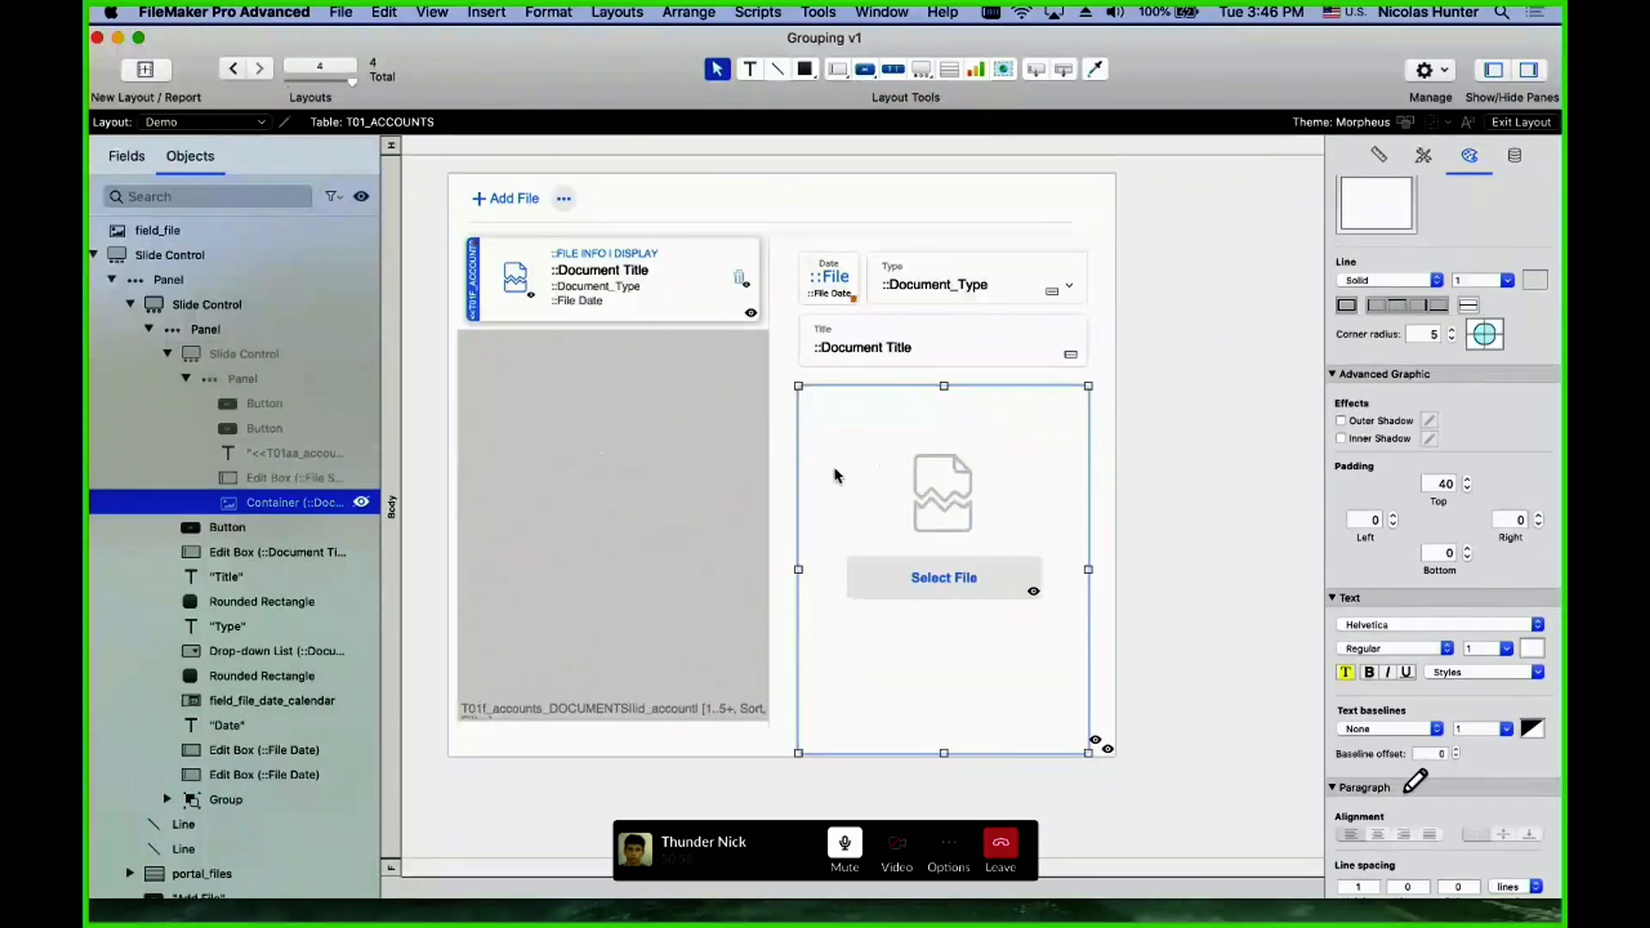
left_click(910, 485)
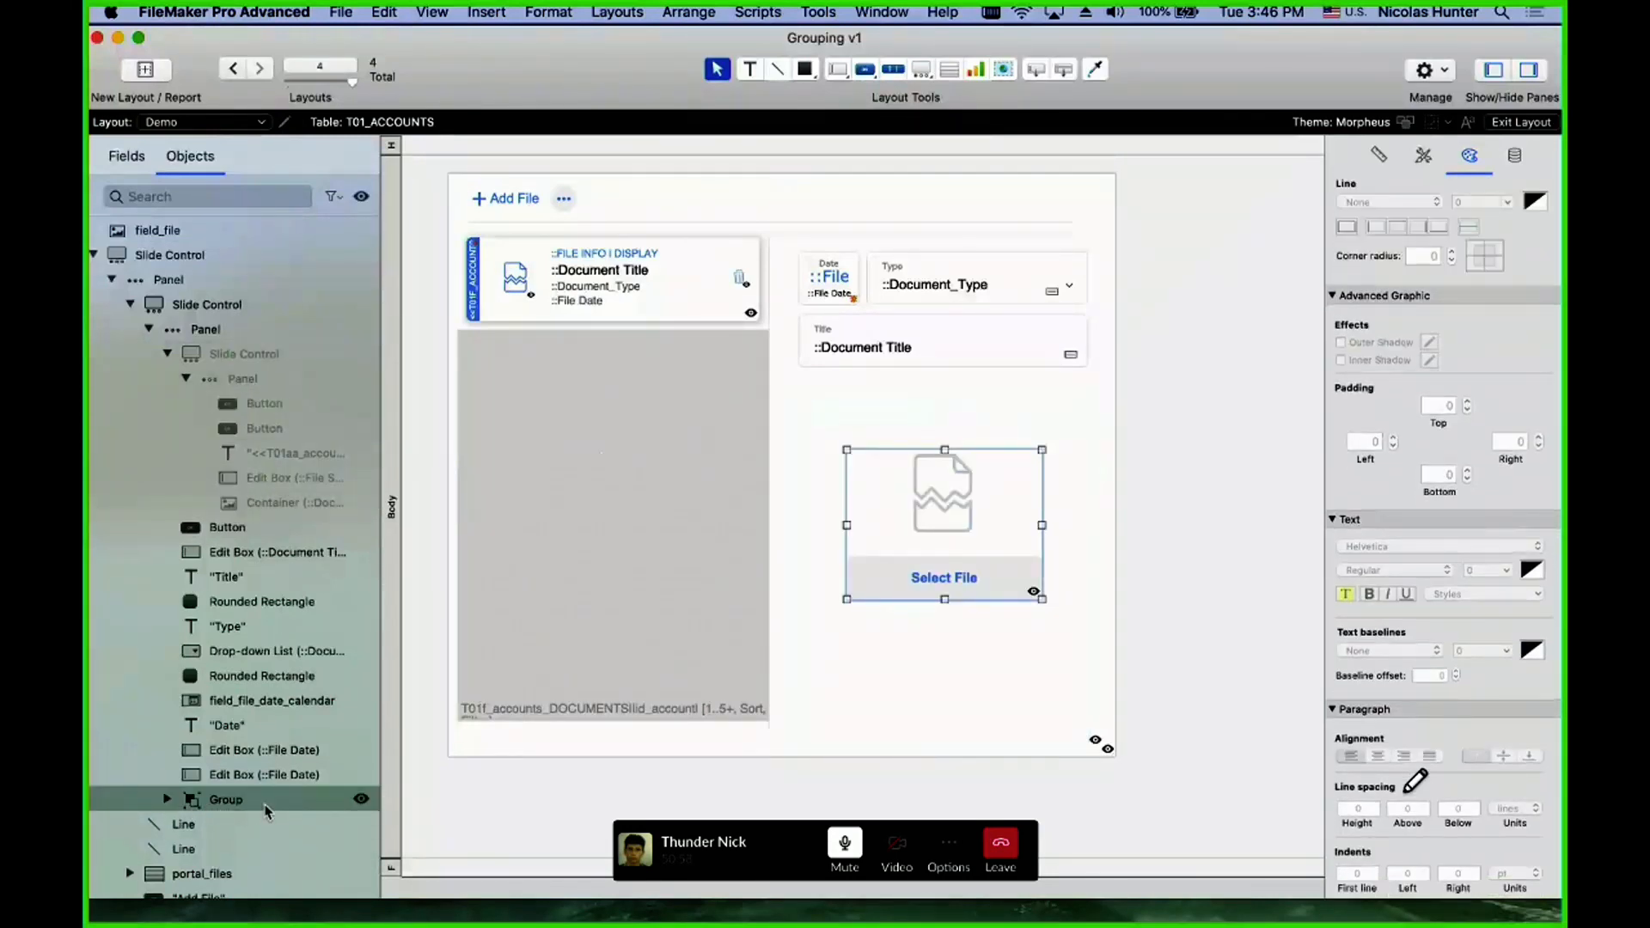
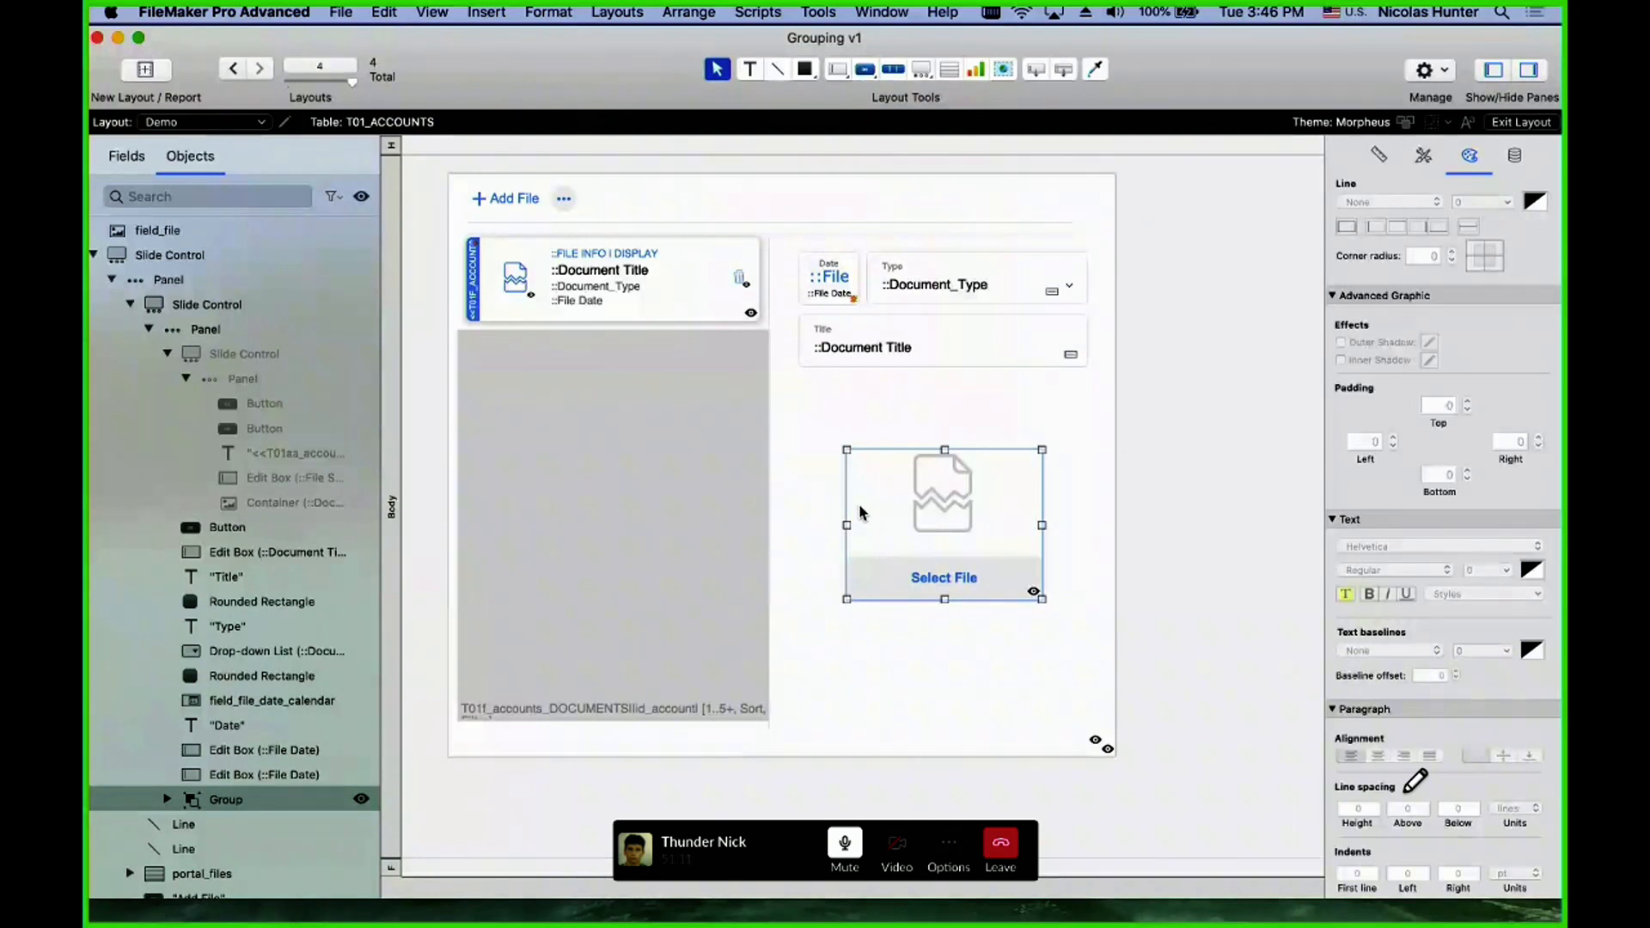
- Draw a slide control in the empty area beside the viewer, reduced to one panel, without navigation dots or swipe gestures
left_click(921, 69)
left_click_drag(1199, 228, 1283, 367)
left_click(1368, 276)
left_click(1368, 276)
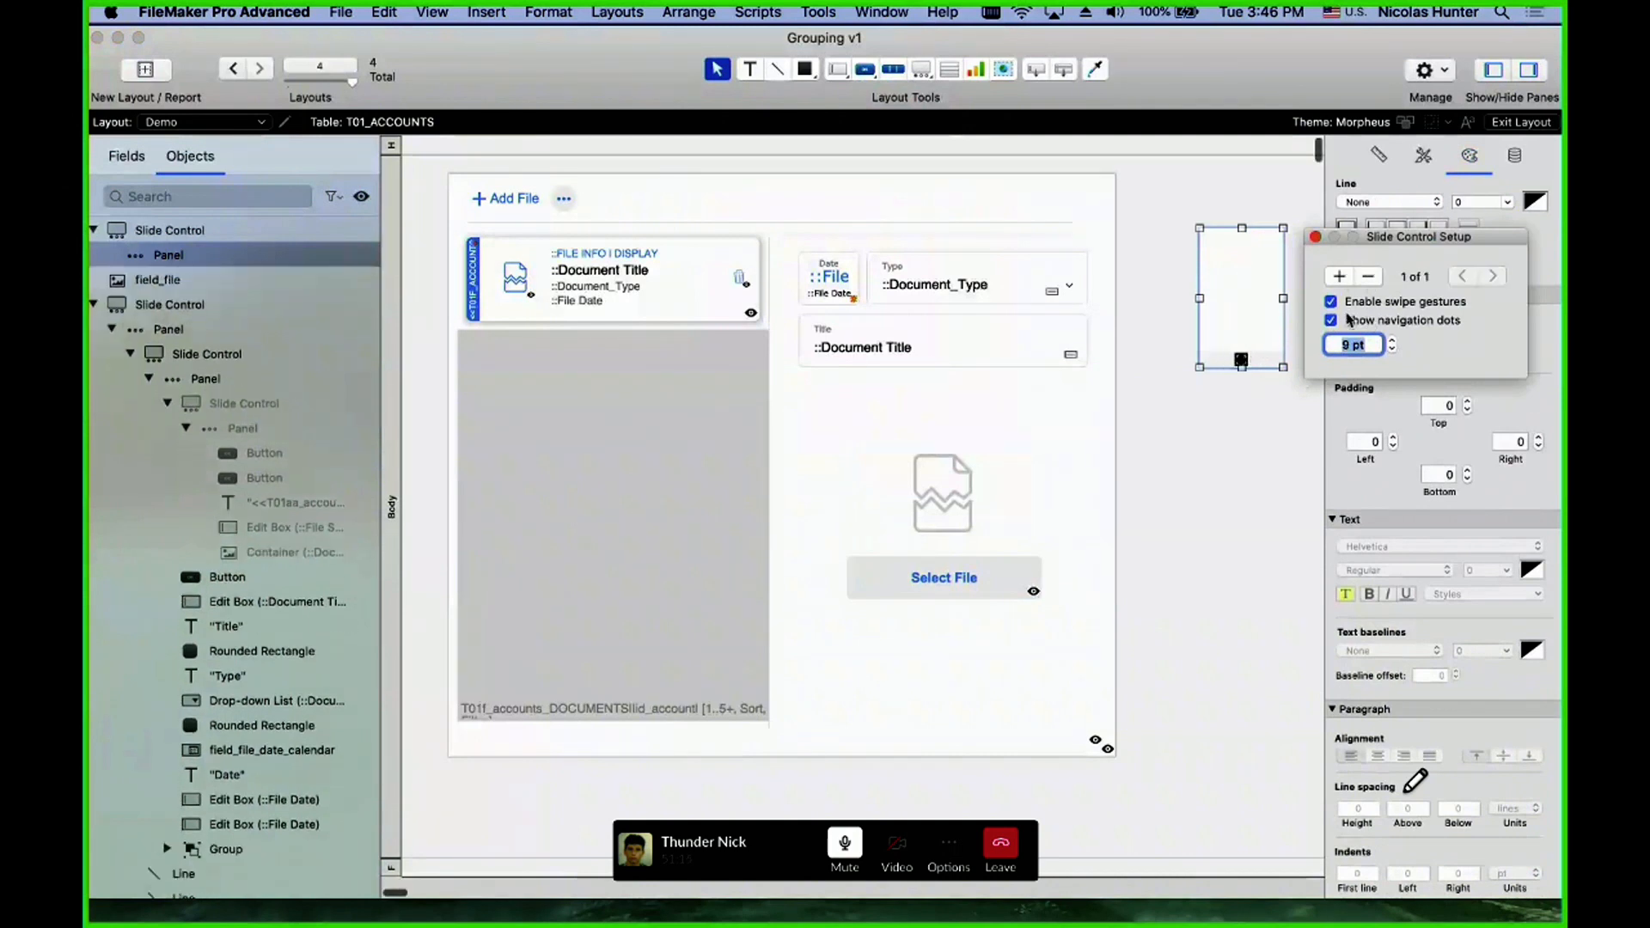
left_click(1331, 320)
left_click(1330, 301)
left_click(1316, 236)
- Enlarge the new empty slide control to a little over 200 pt wide and about 198 pt high
scroll(1007, 411, "right", 5)
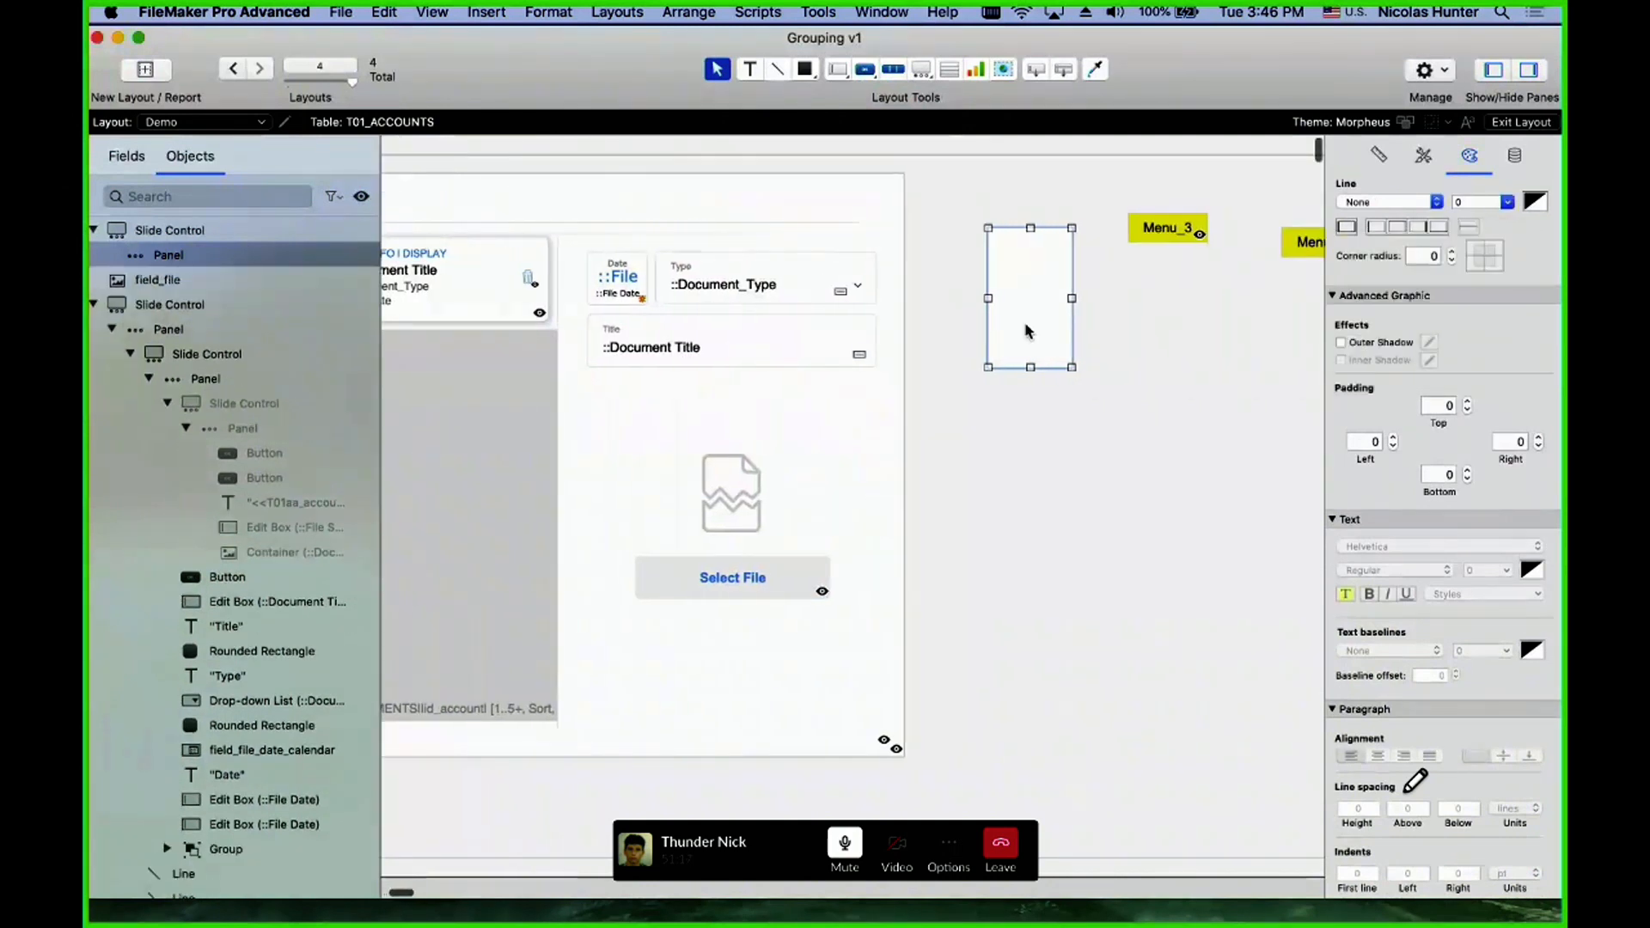
left_click_drag(1007, 411, 1230, 473)
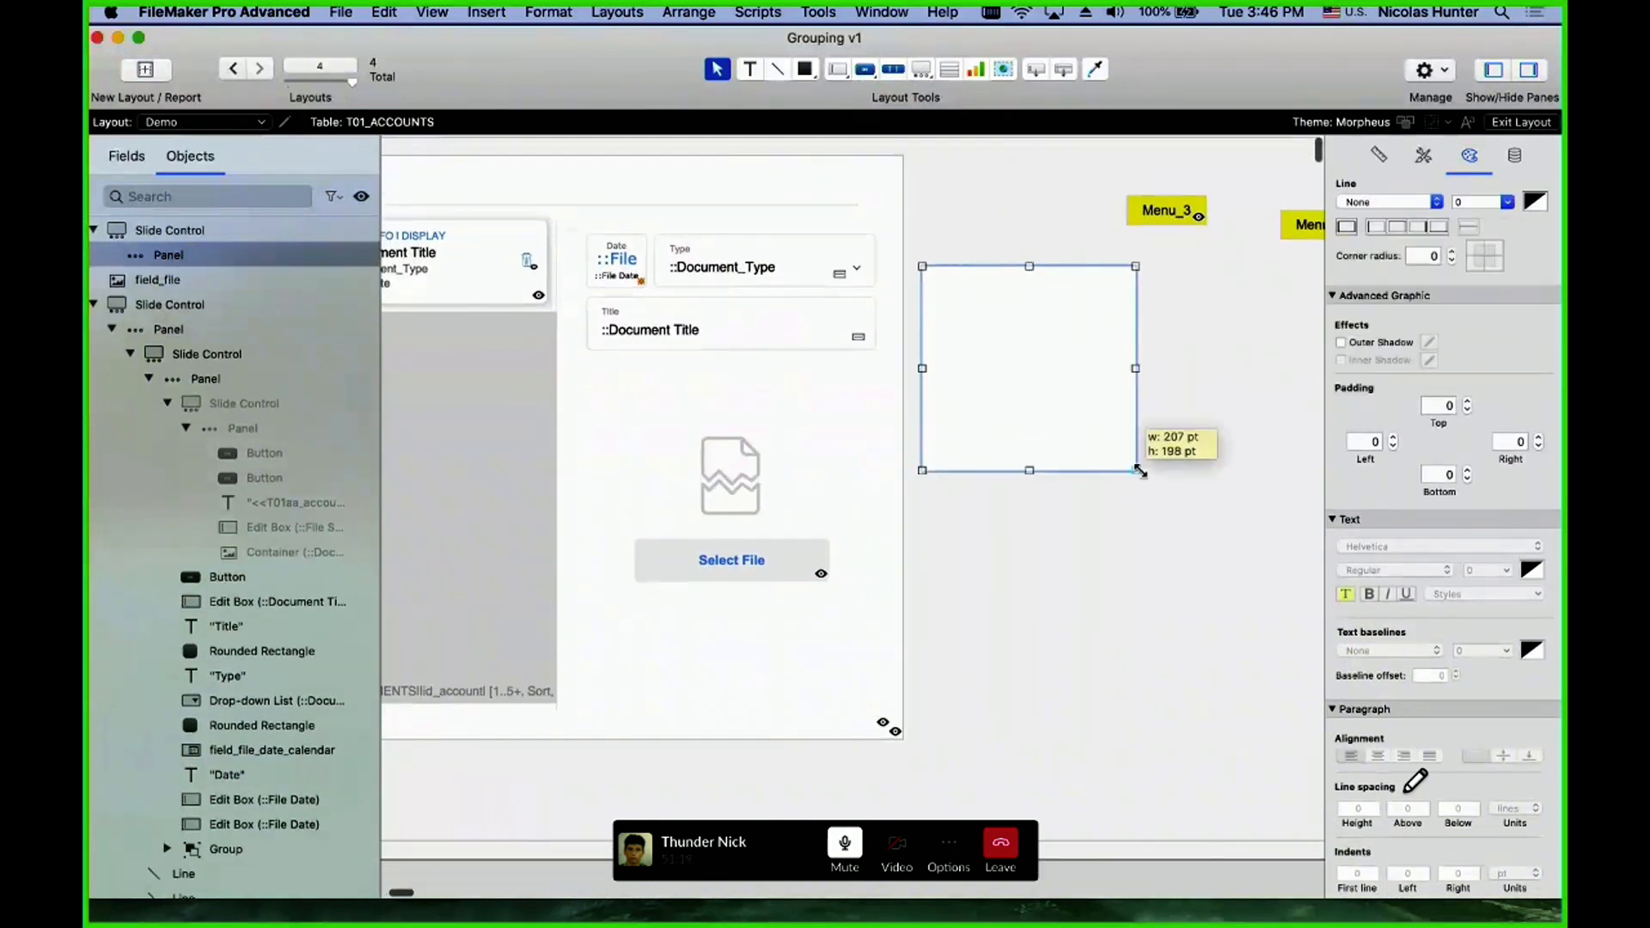
left_click(1169, 531)
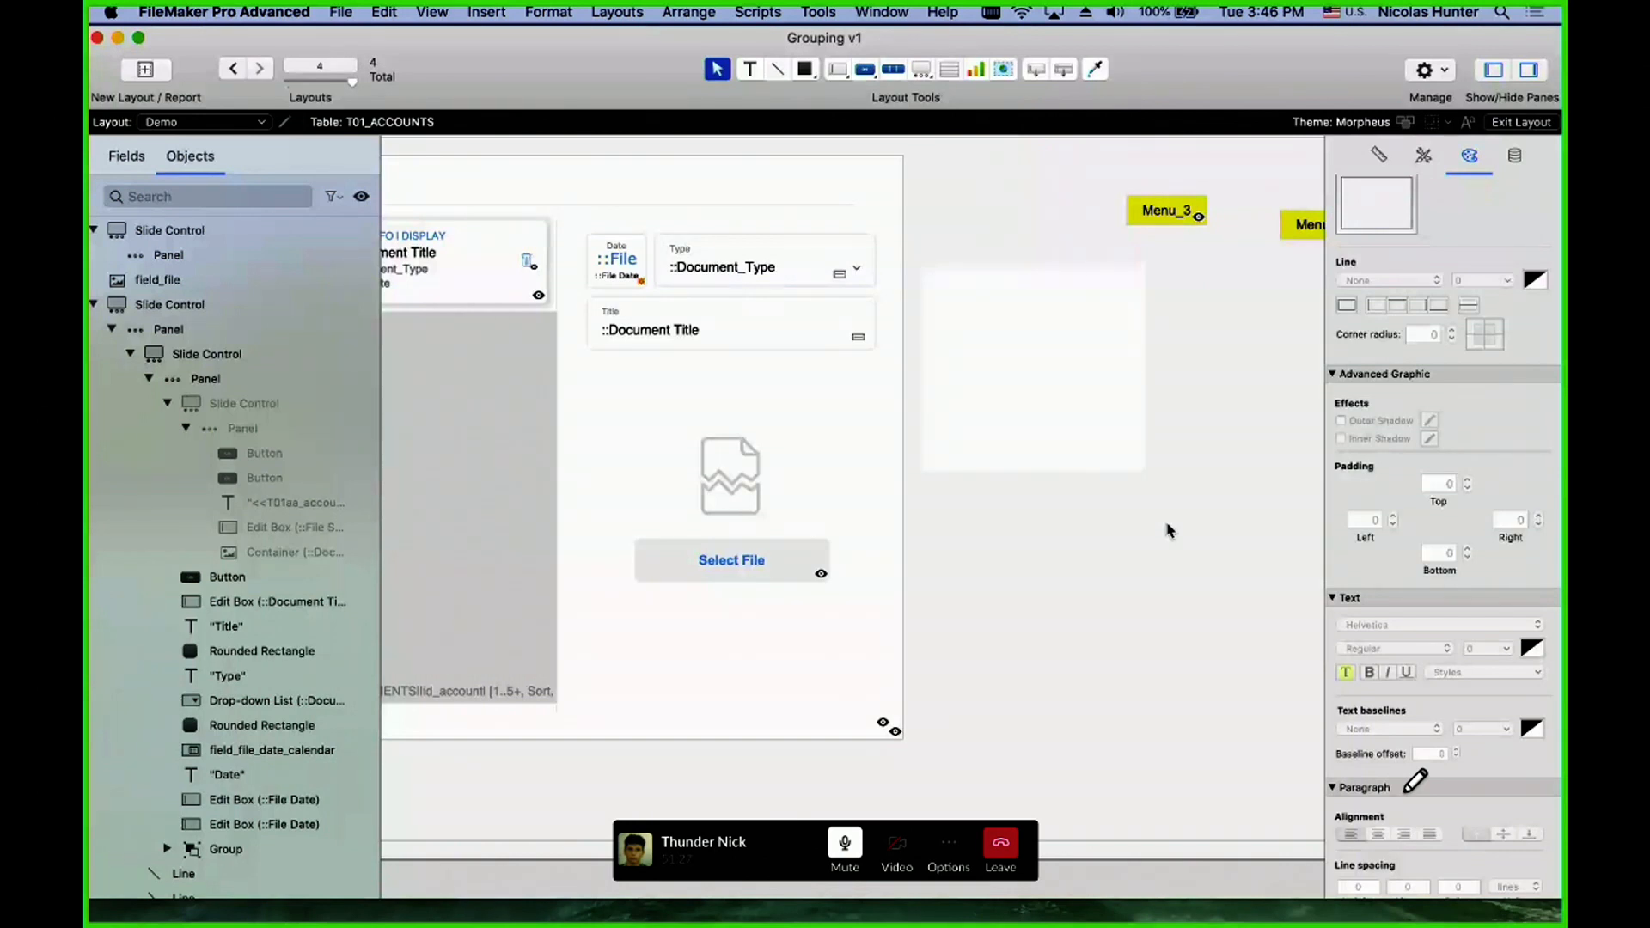
- Open the Grouping layout, bring up the slide control's last slide, slide_8, and select its document viewer group
left_click(200, 128)
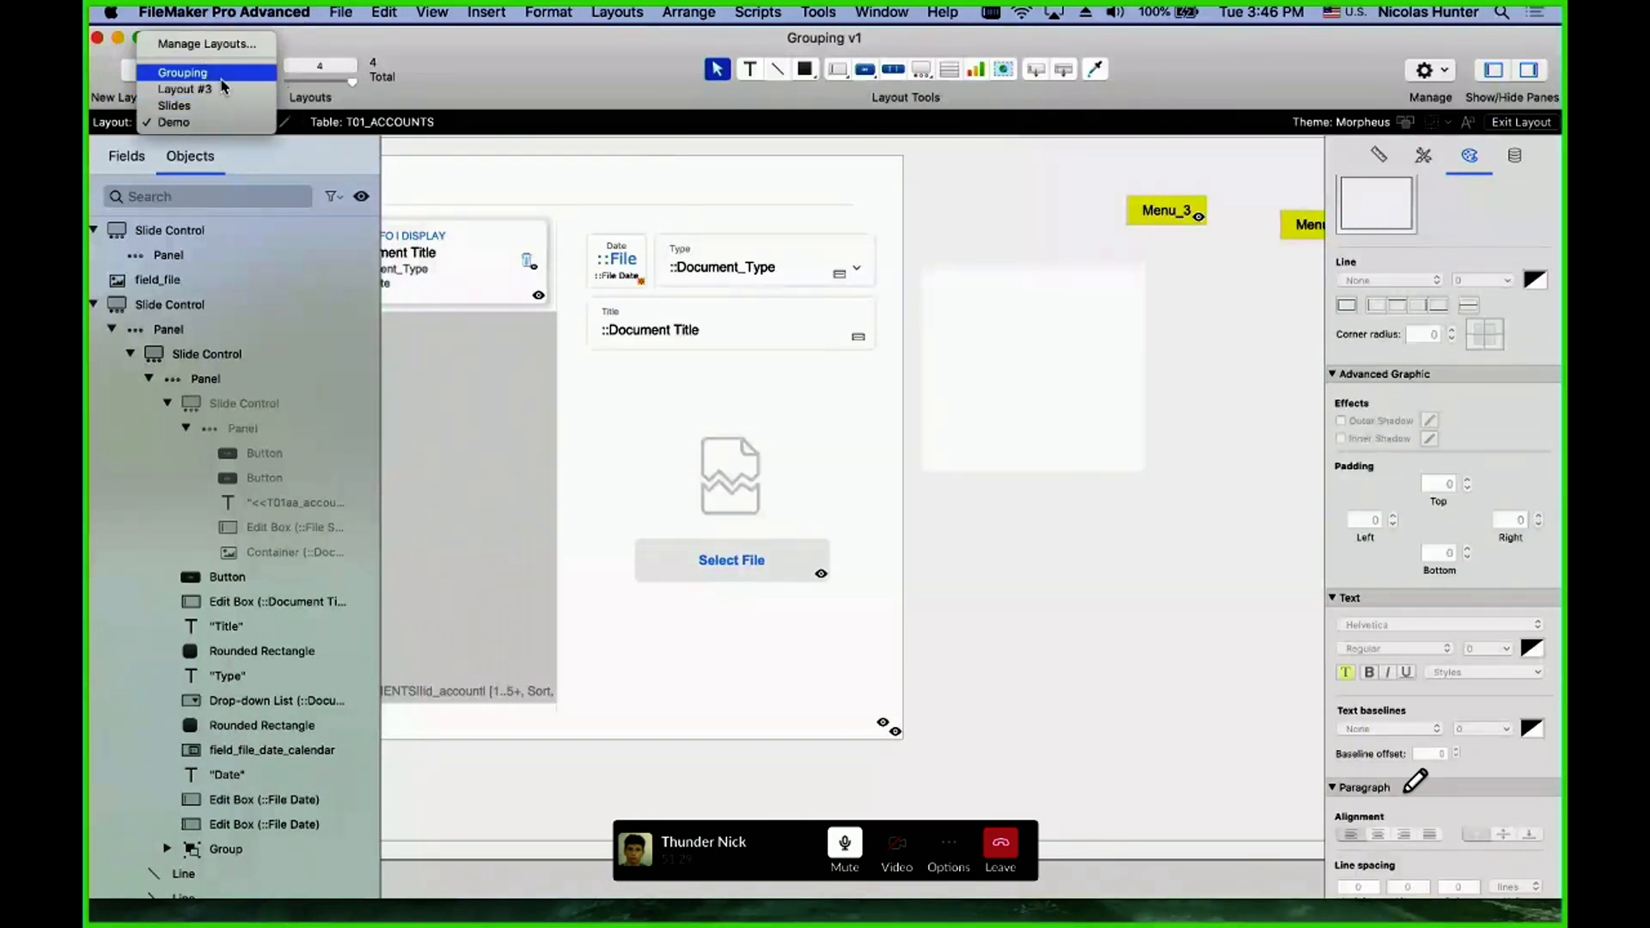
left_click(204, 72)
scroll(957, 490, "right", 5)
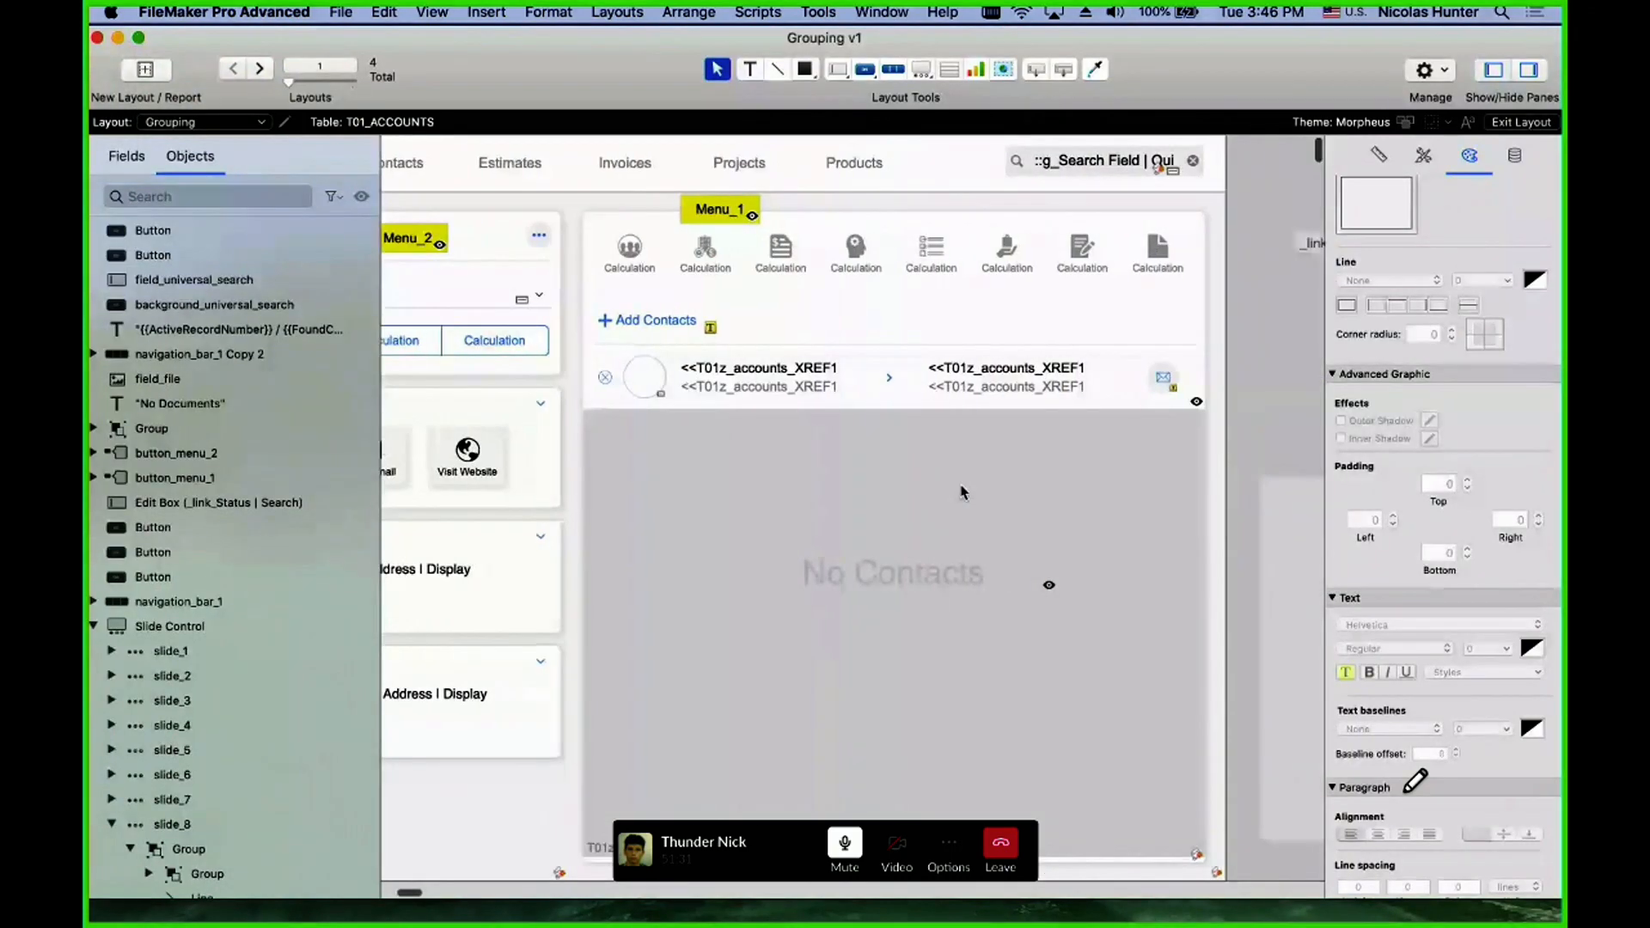
double_click(1037, 319)
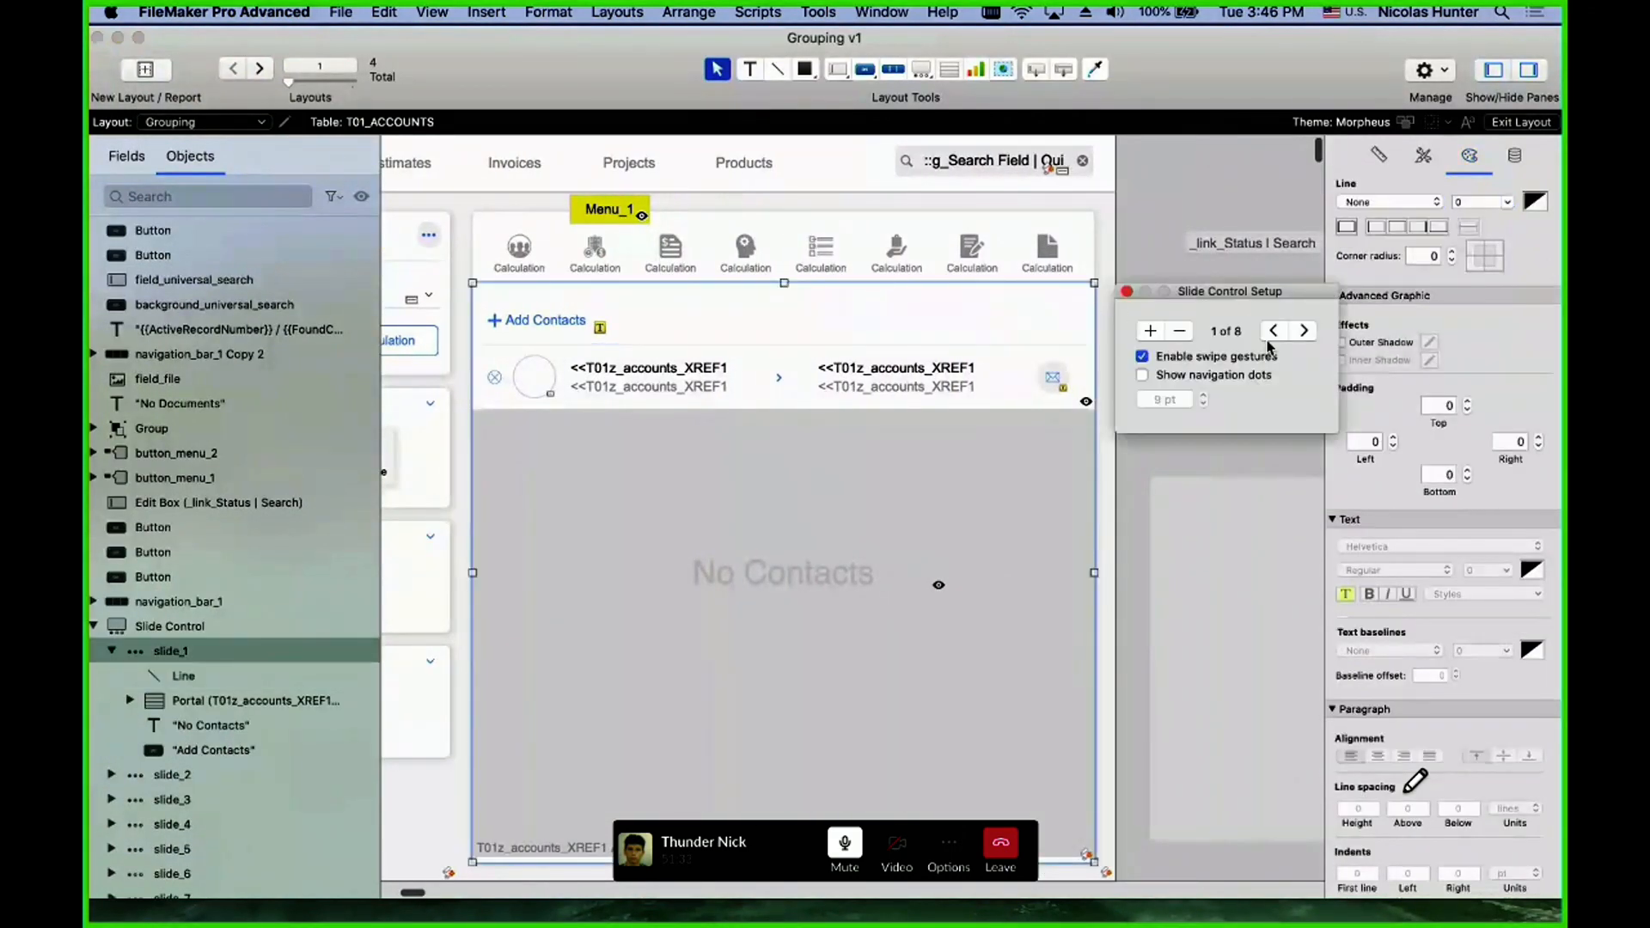
left_click(1272, 334)
left_click(709, 479)
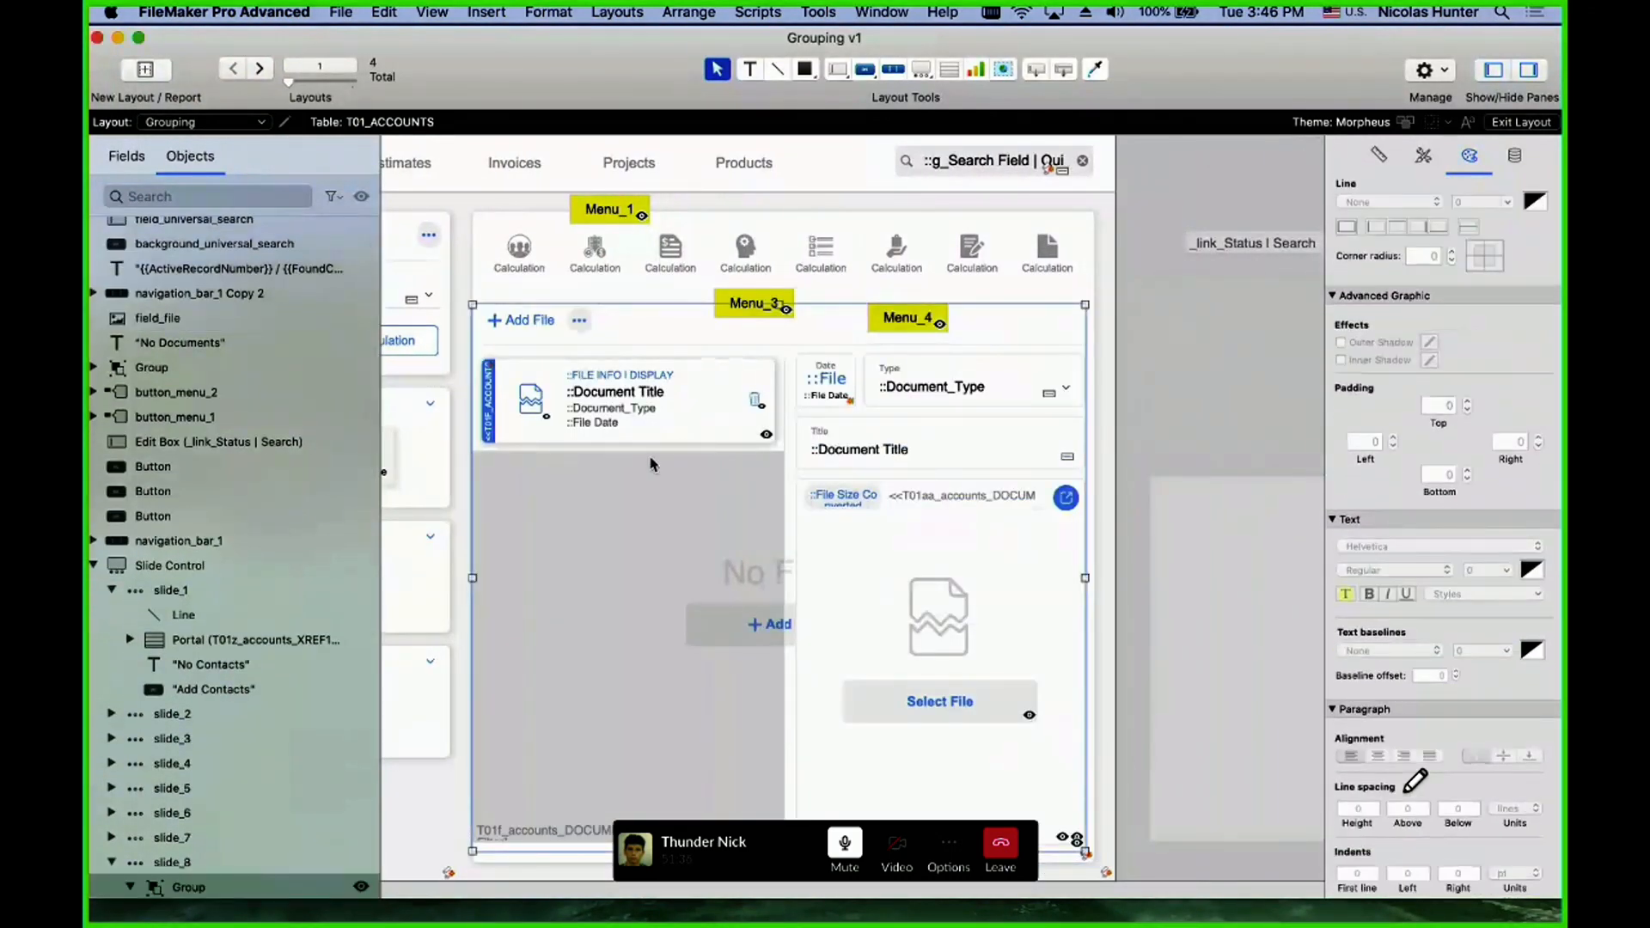
- Examine the nested groups in slide_8, from the outer viewer group to the Select File, preview and file info groups
scroll(232, 532, "down", 10)
left_click(212, 425)
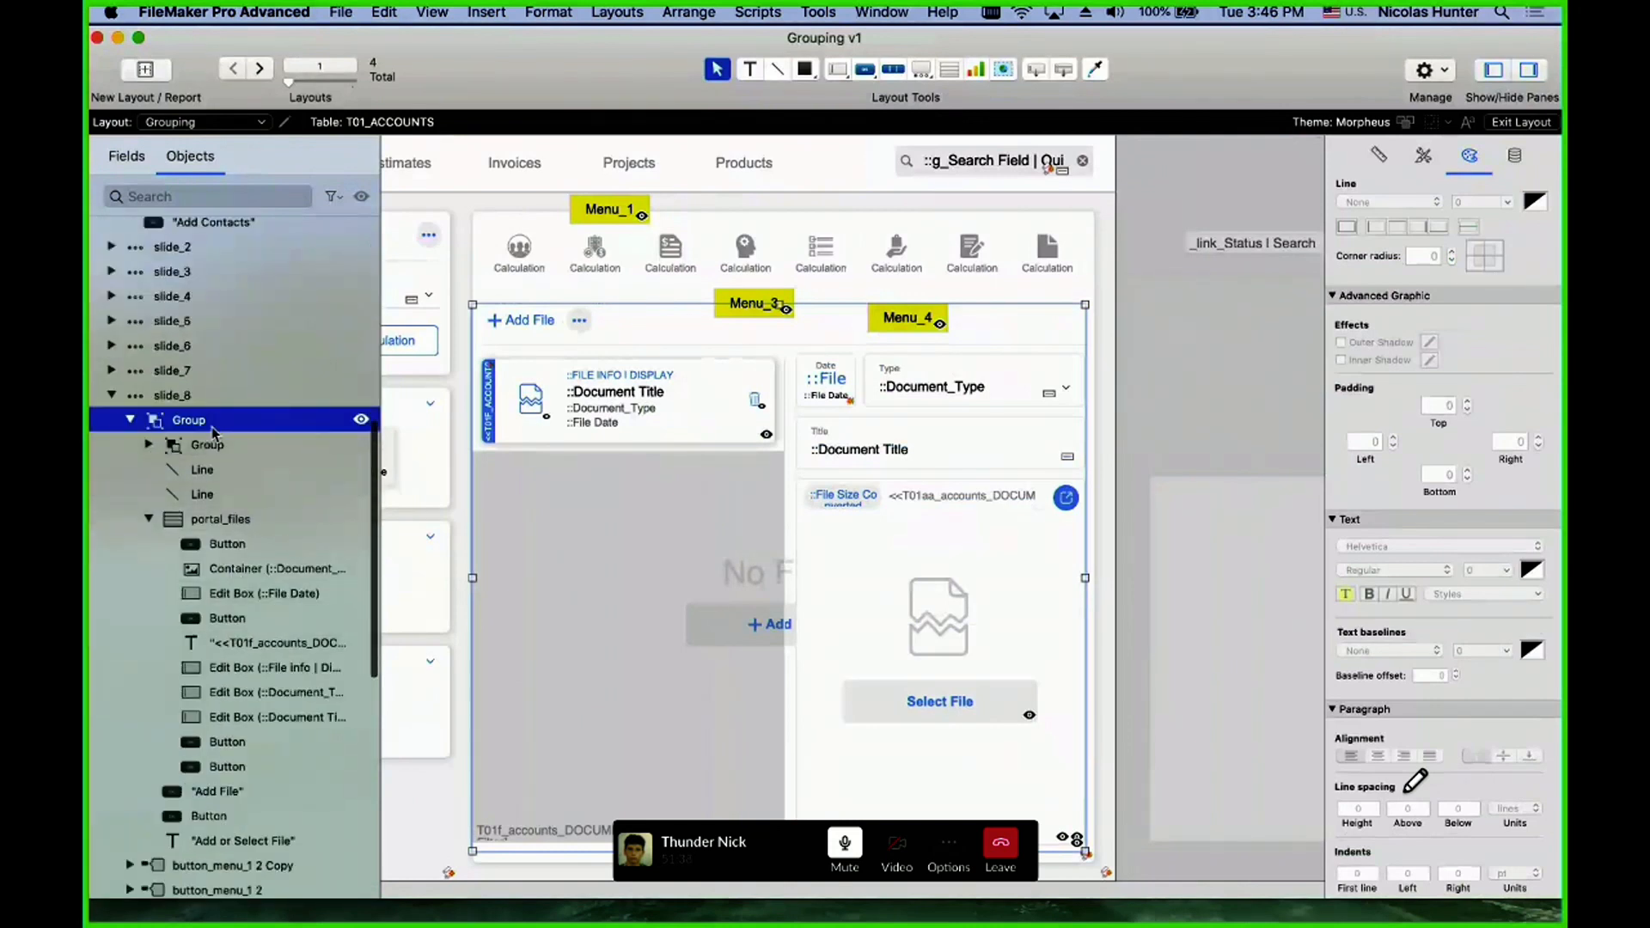
left_click(209, 444)
left_click(149, 445)
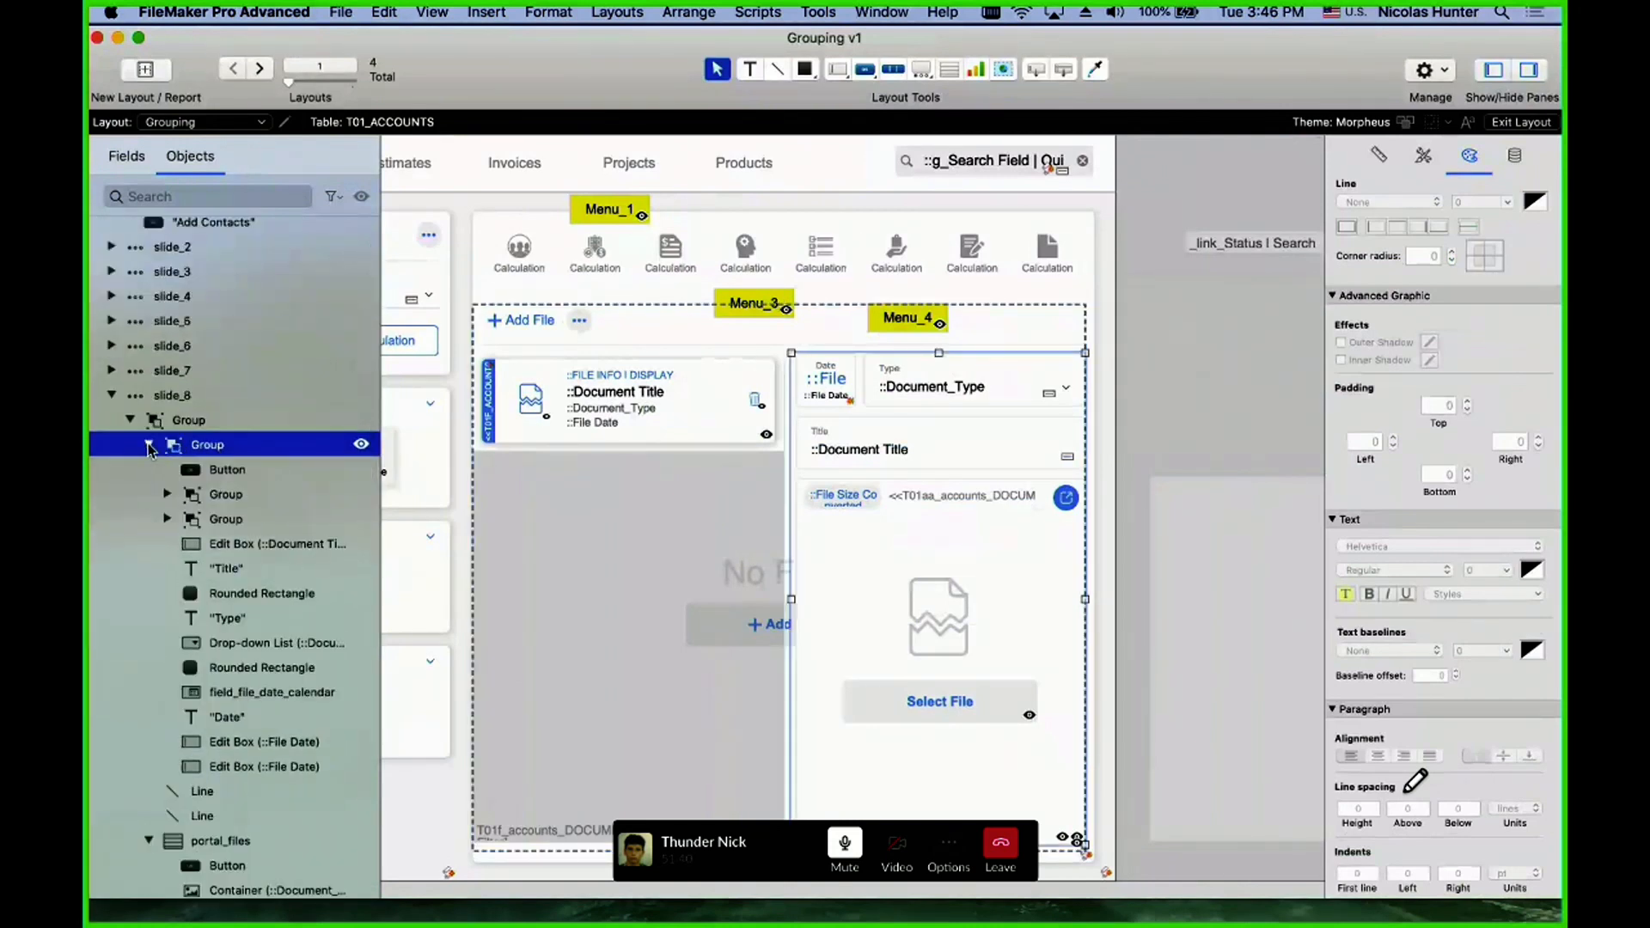
left_click(216, 497)
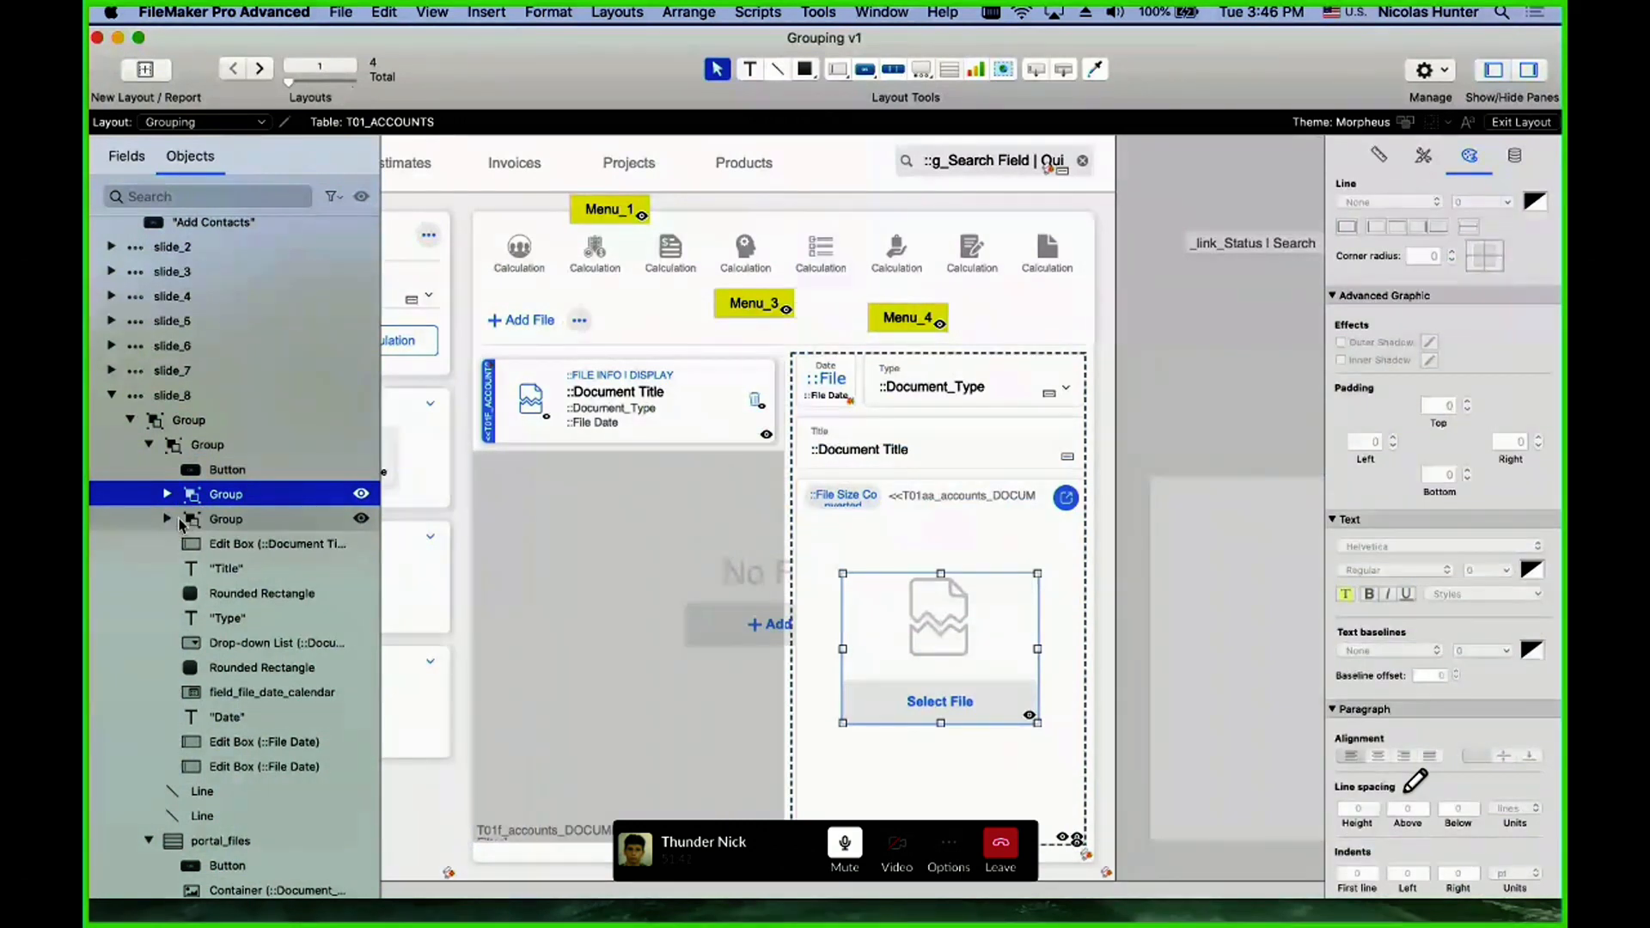
left_click(181, 520)
left_click(167, 518)
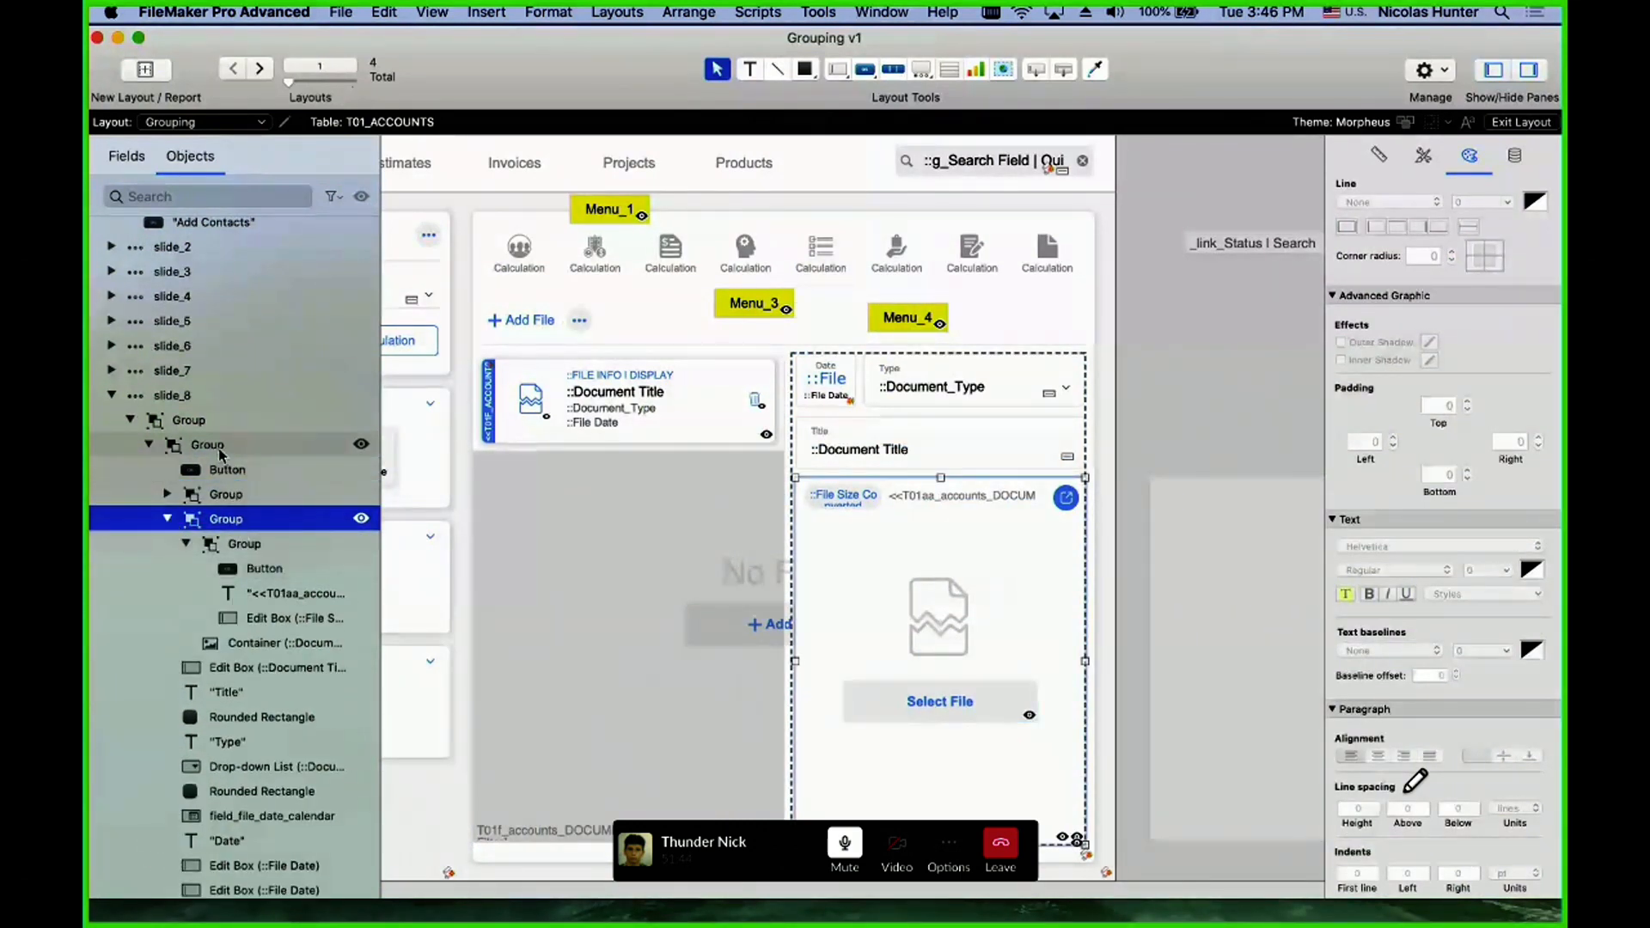
left_click(282, 591)
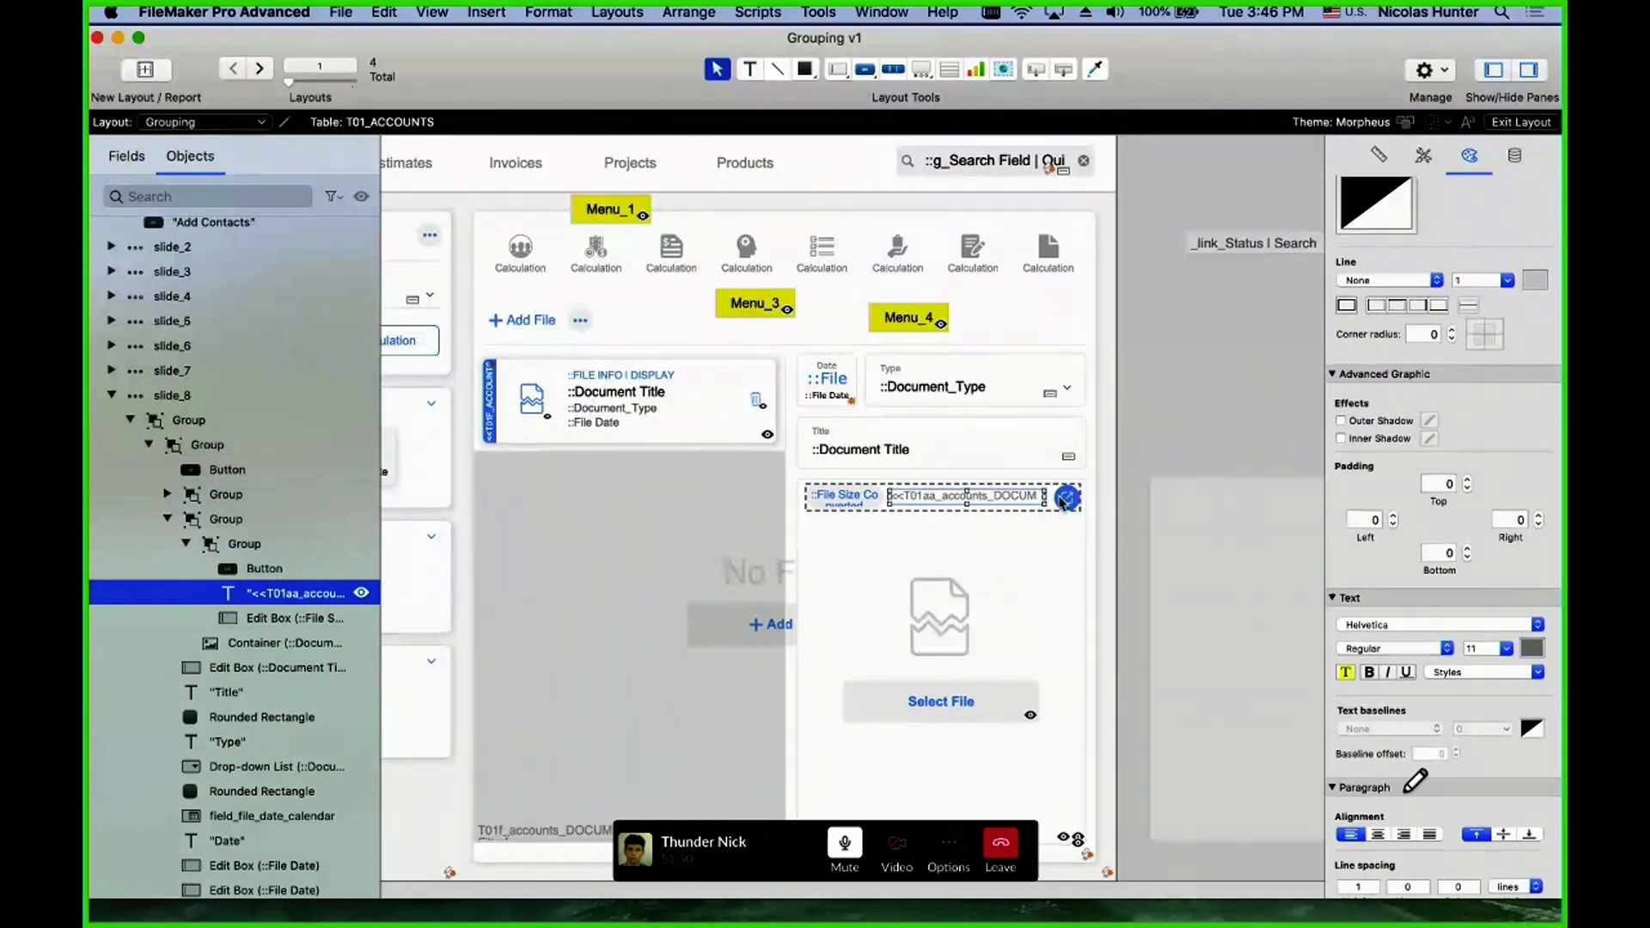
left_click(244, 543)
left_click(208, 444)
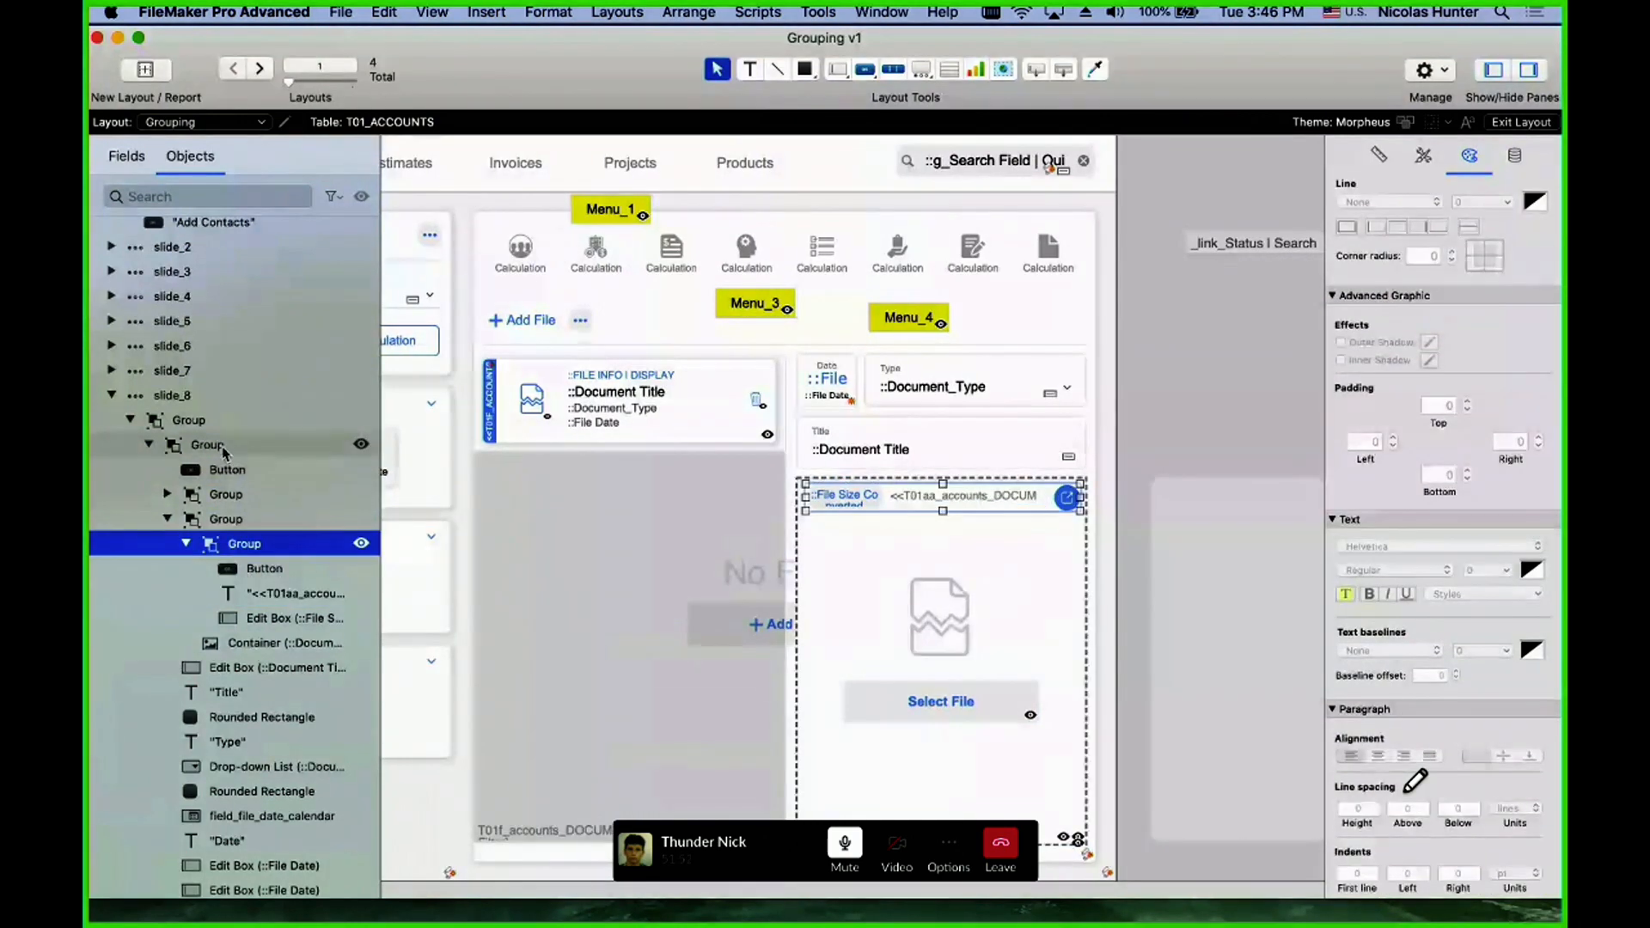
left_click(206, 424)
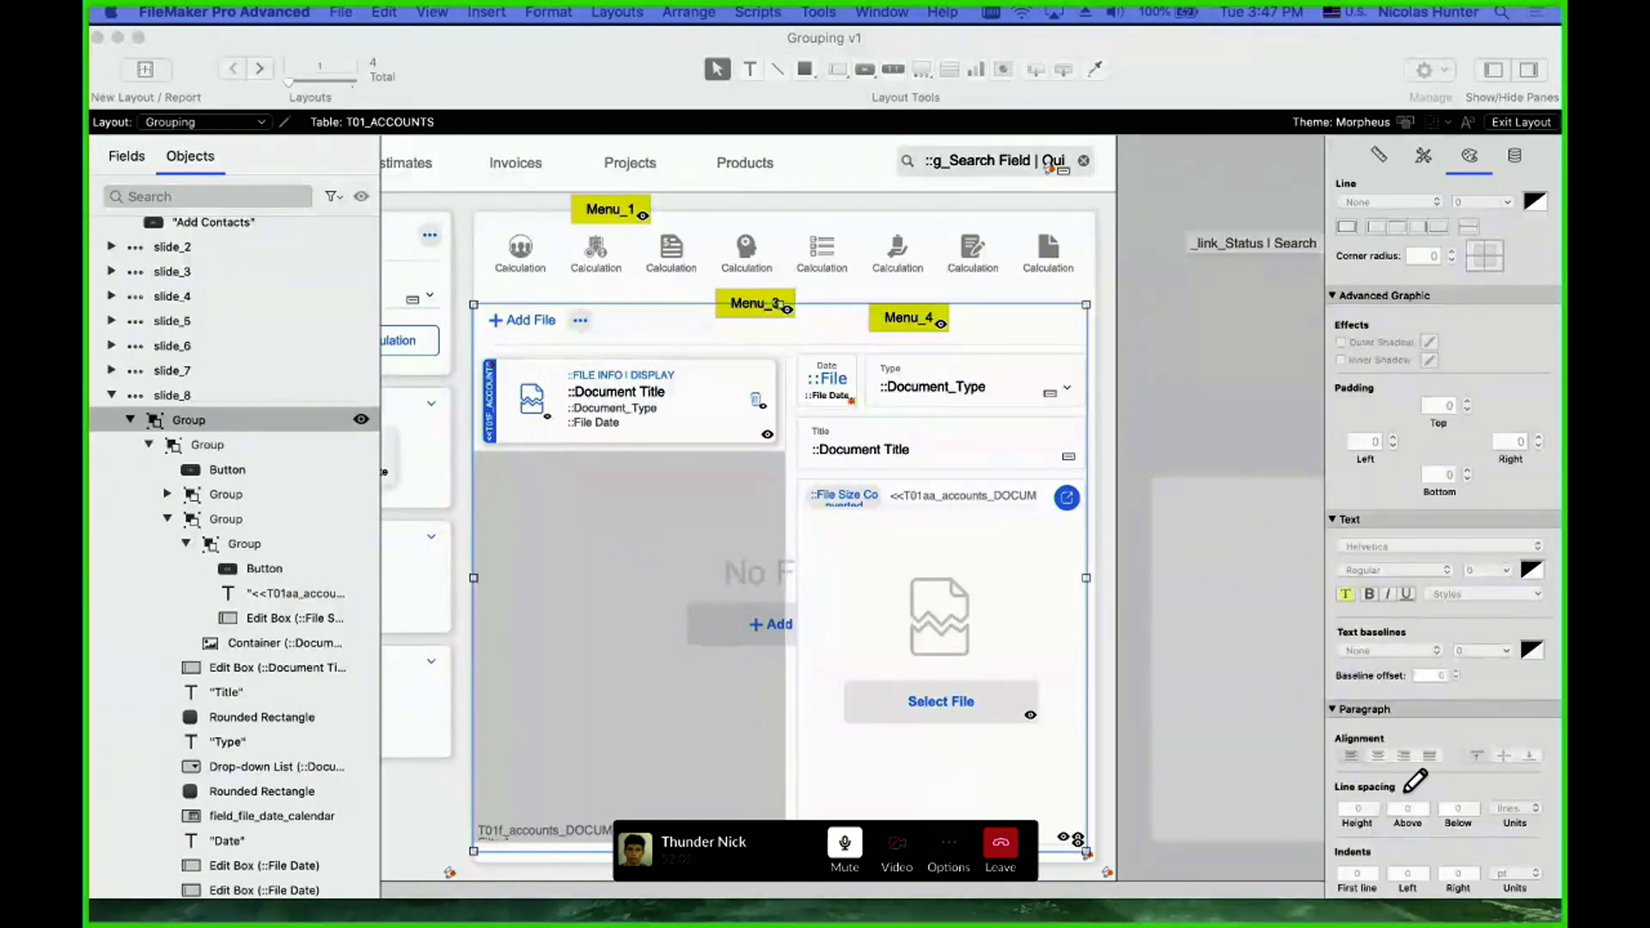
- Check the overlapping objects on slide_8 by selecting the vertical divider line, the No Files group and the slide itself
left_click(784, 622)
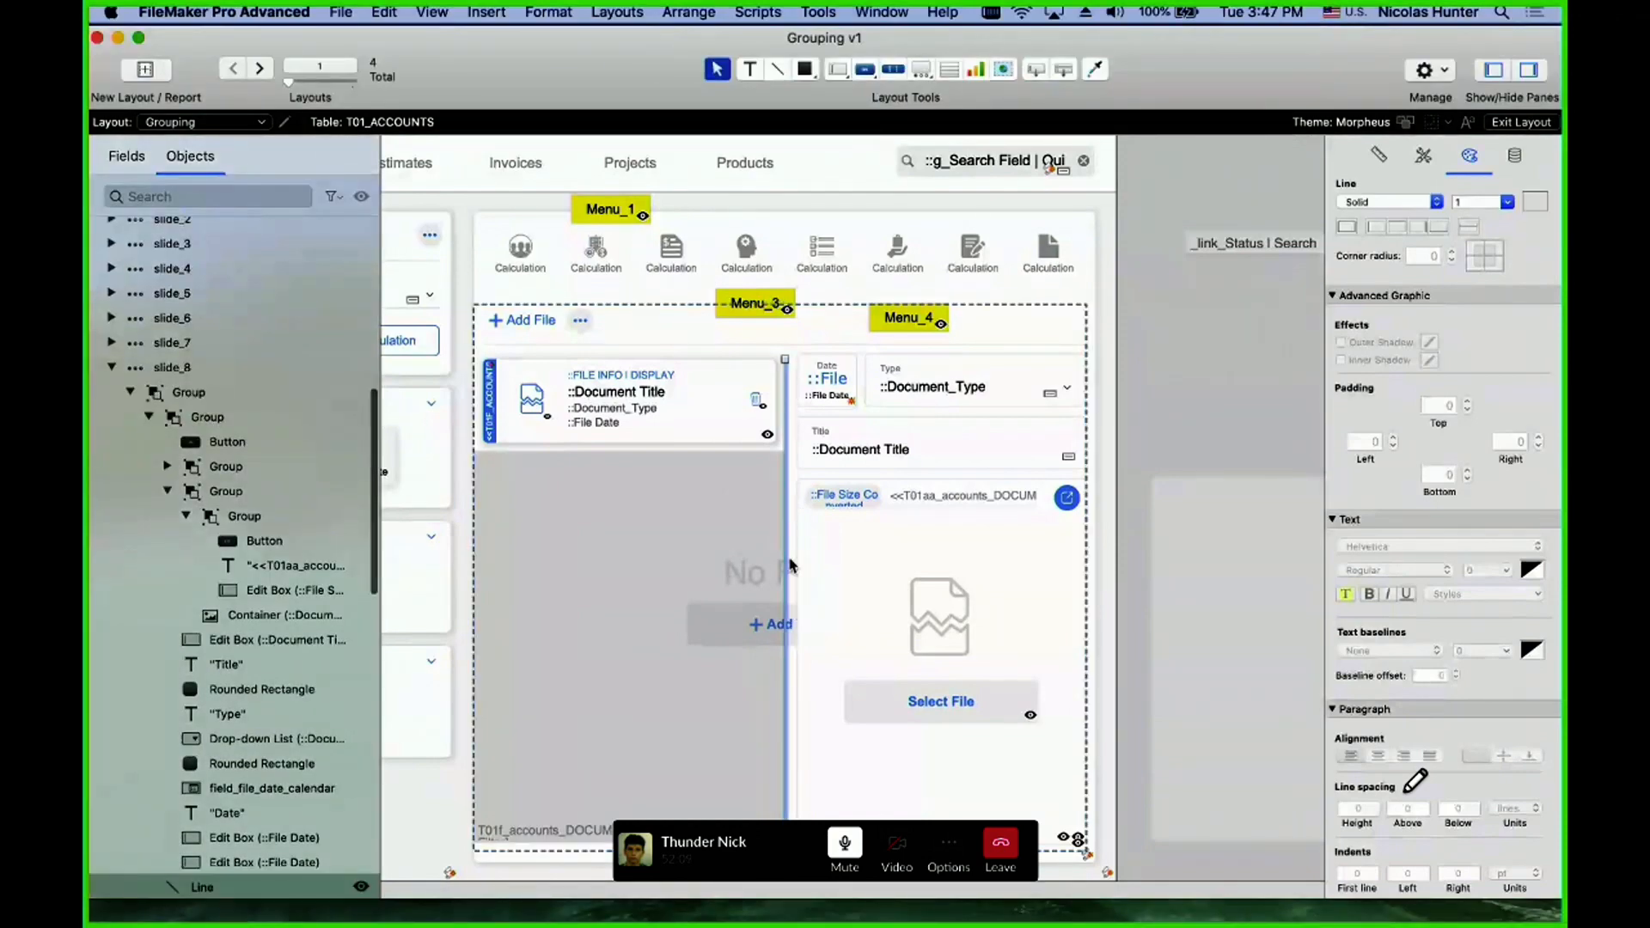
left_click(787, 619)
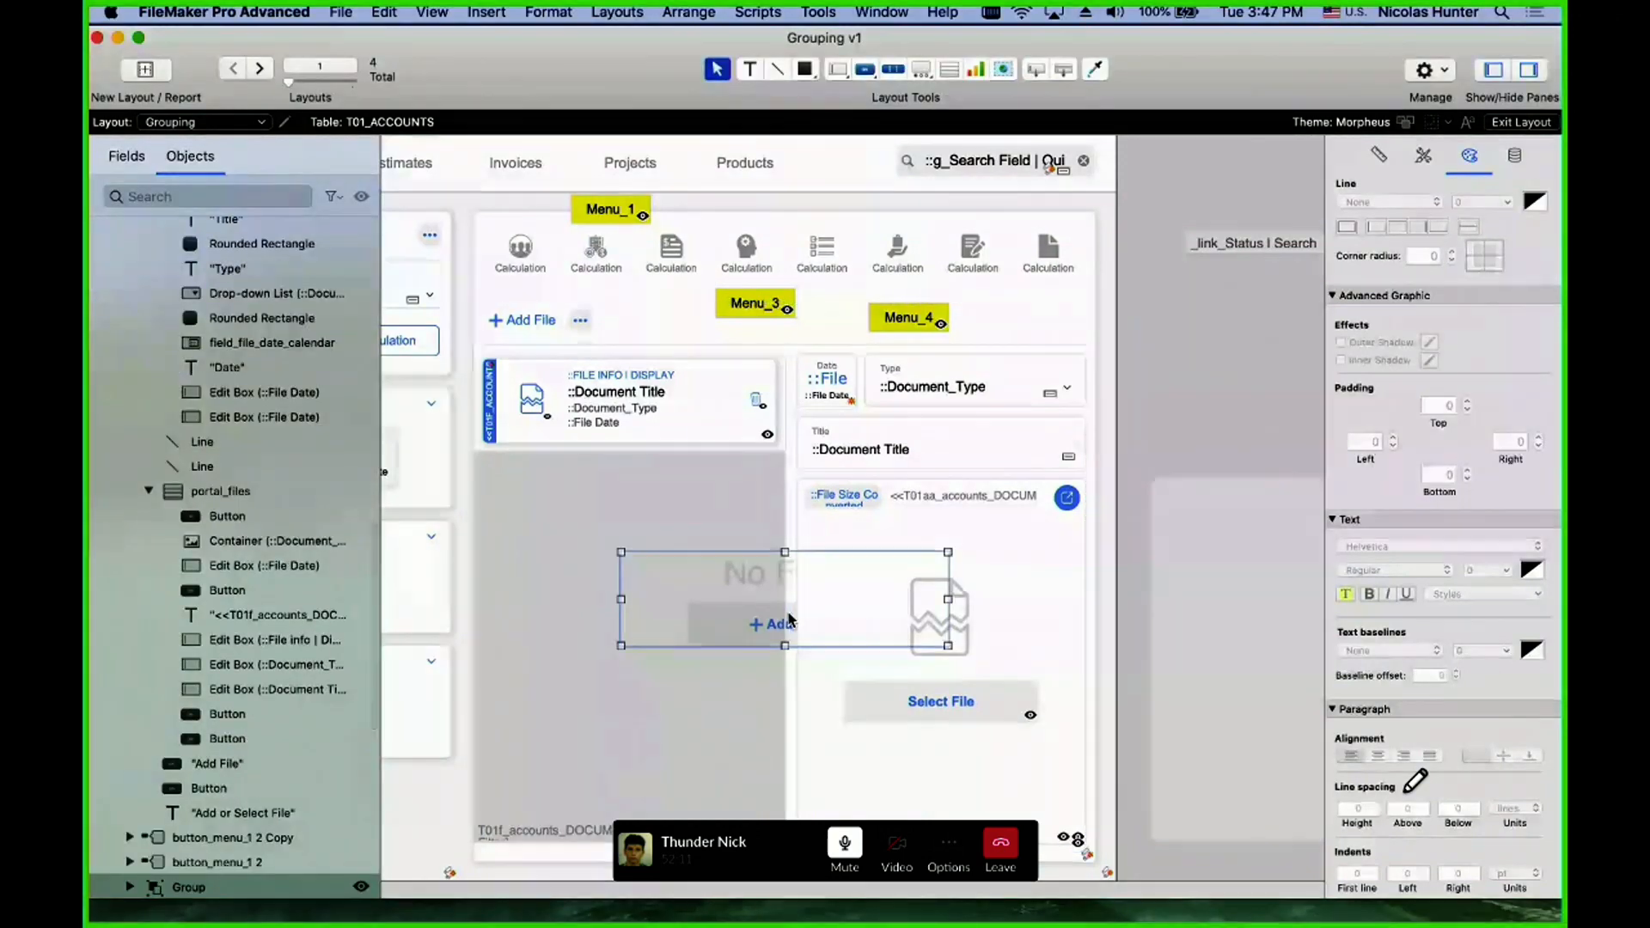
left_click(656, 347)
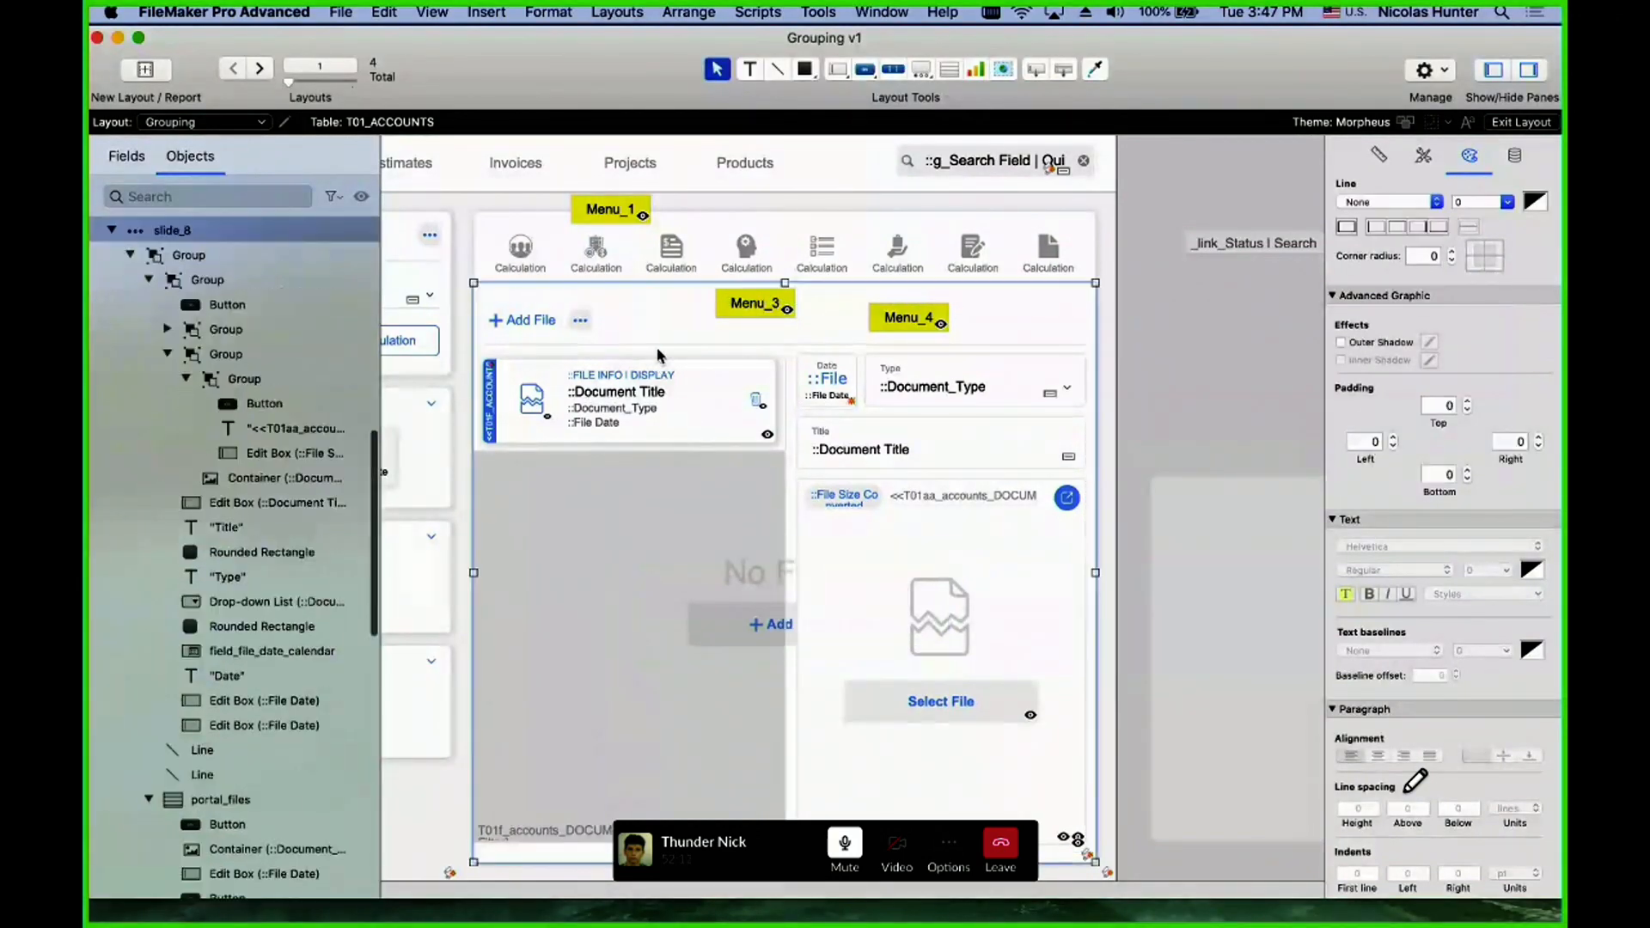
- Return to the Demo layout and select the nested slide control that holds the document details
left_click(153, 120)
left_click(478, 354)
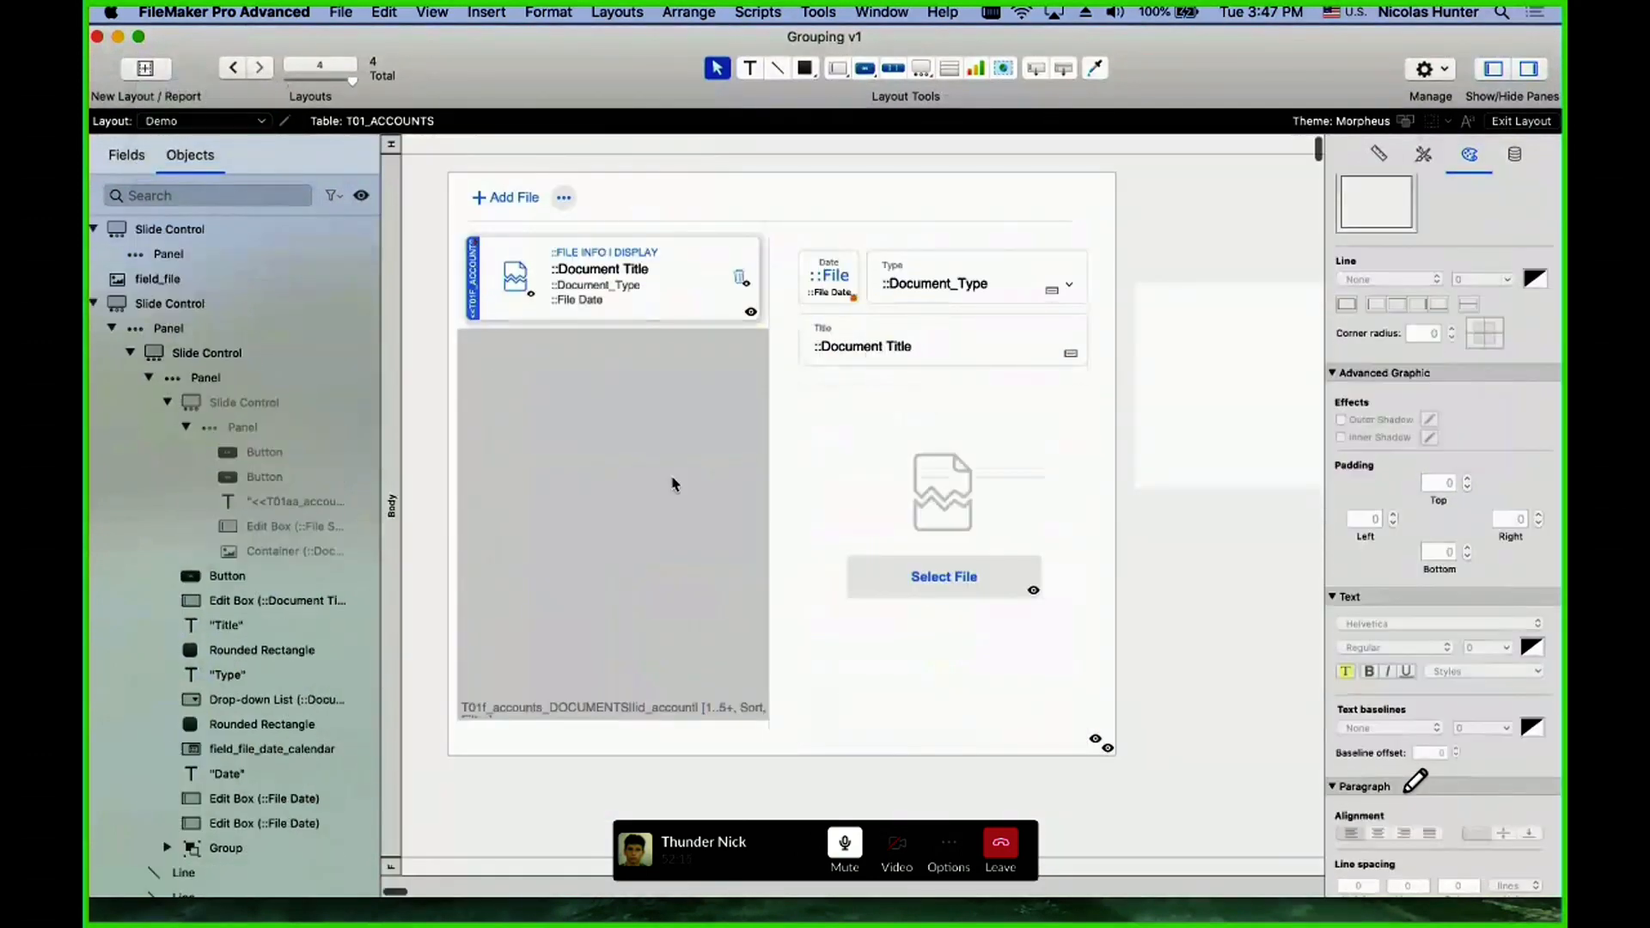
left_click(786, 310)
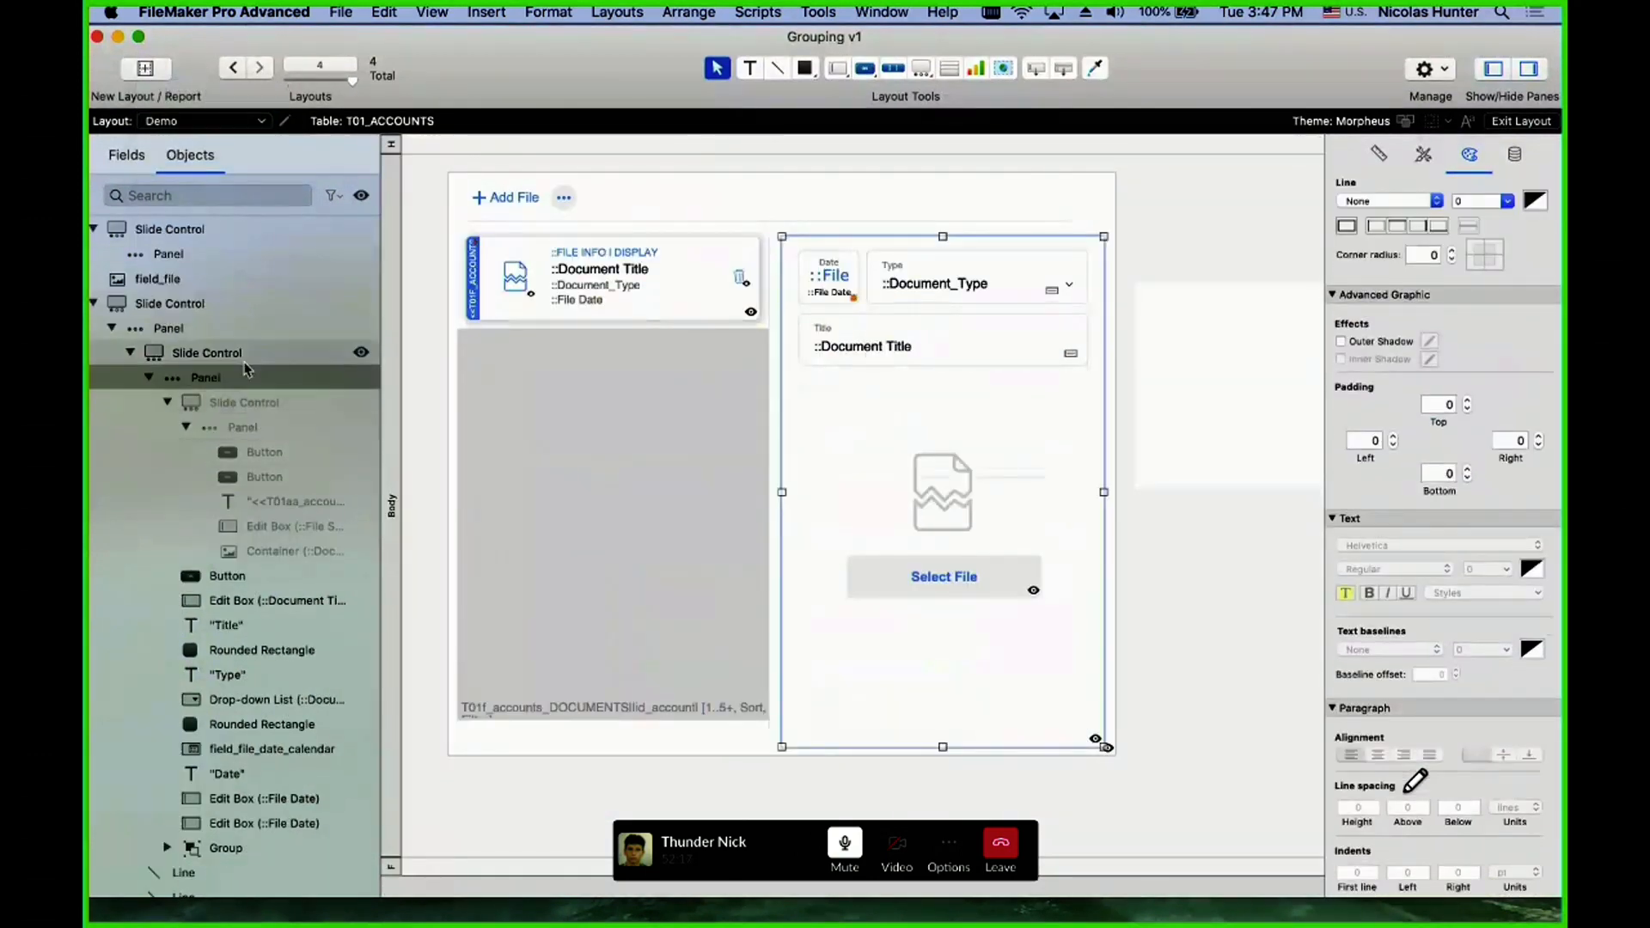
- Hide the outer slide control and move the No Files group with its Add File button out below the empty slide control
left_click(736, 186)
scroll(735, 182, "right", 2)
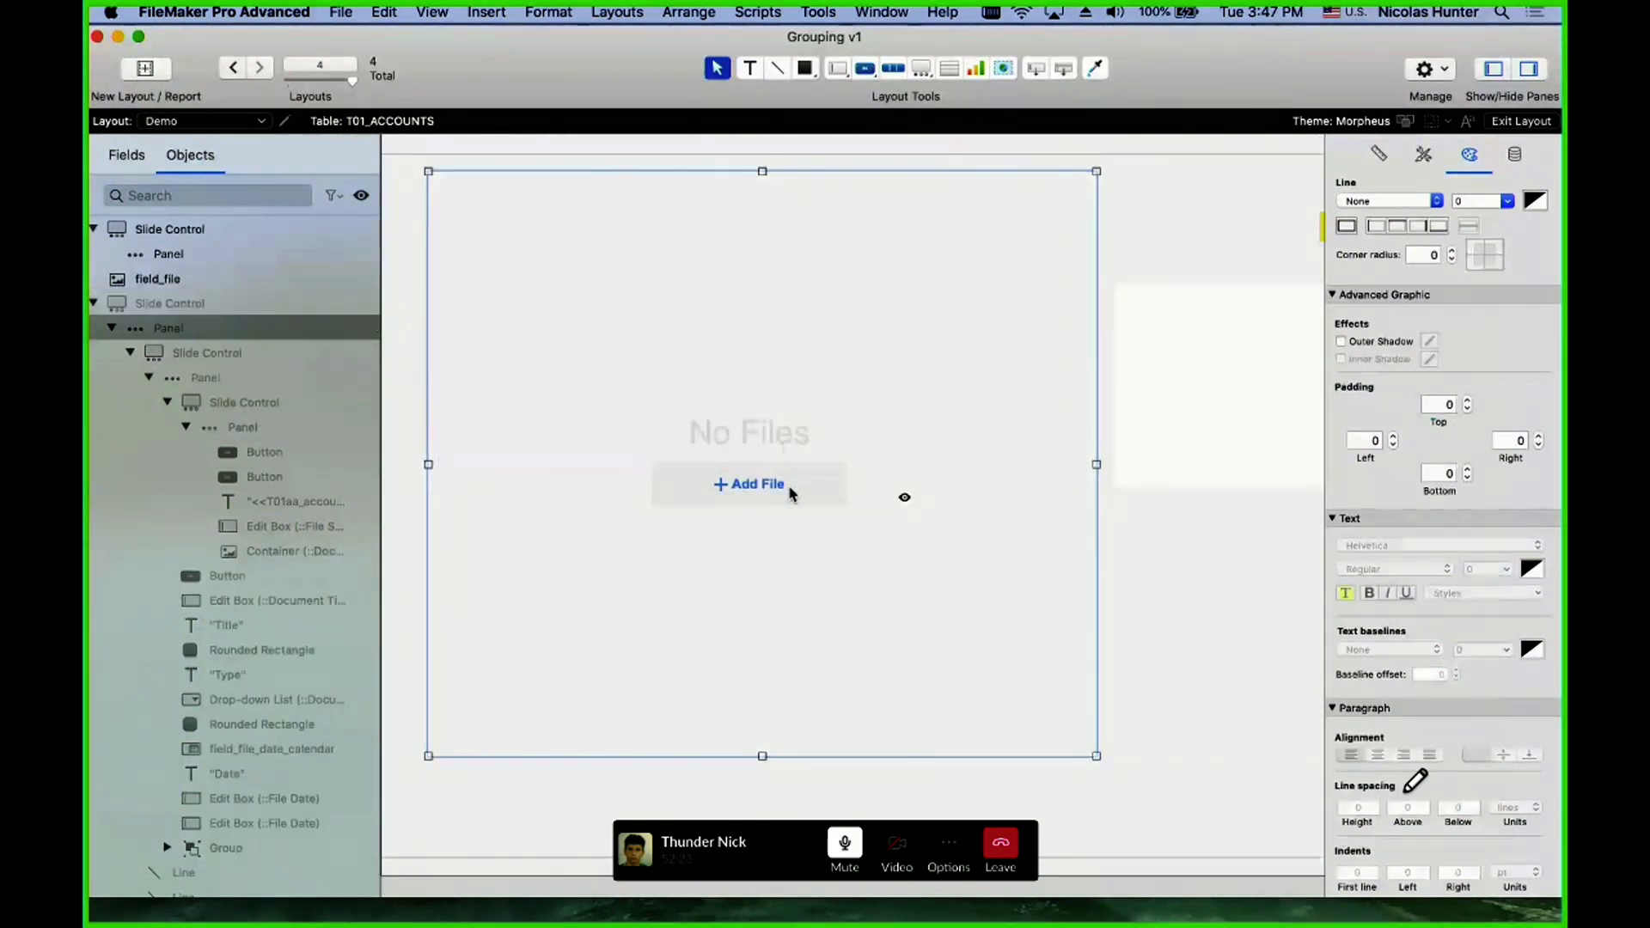
left_click(766, 484)
left_click_drag(737, 476, 1274, 618)
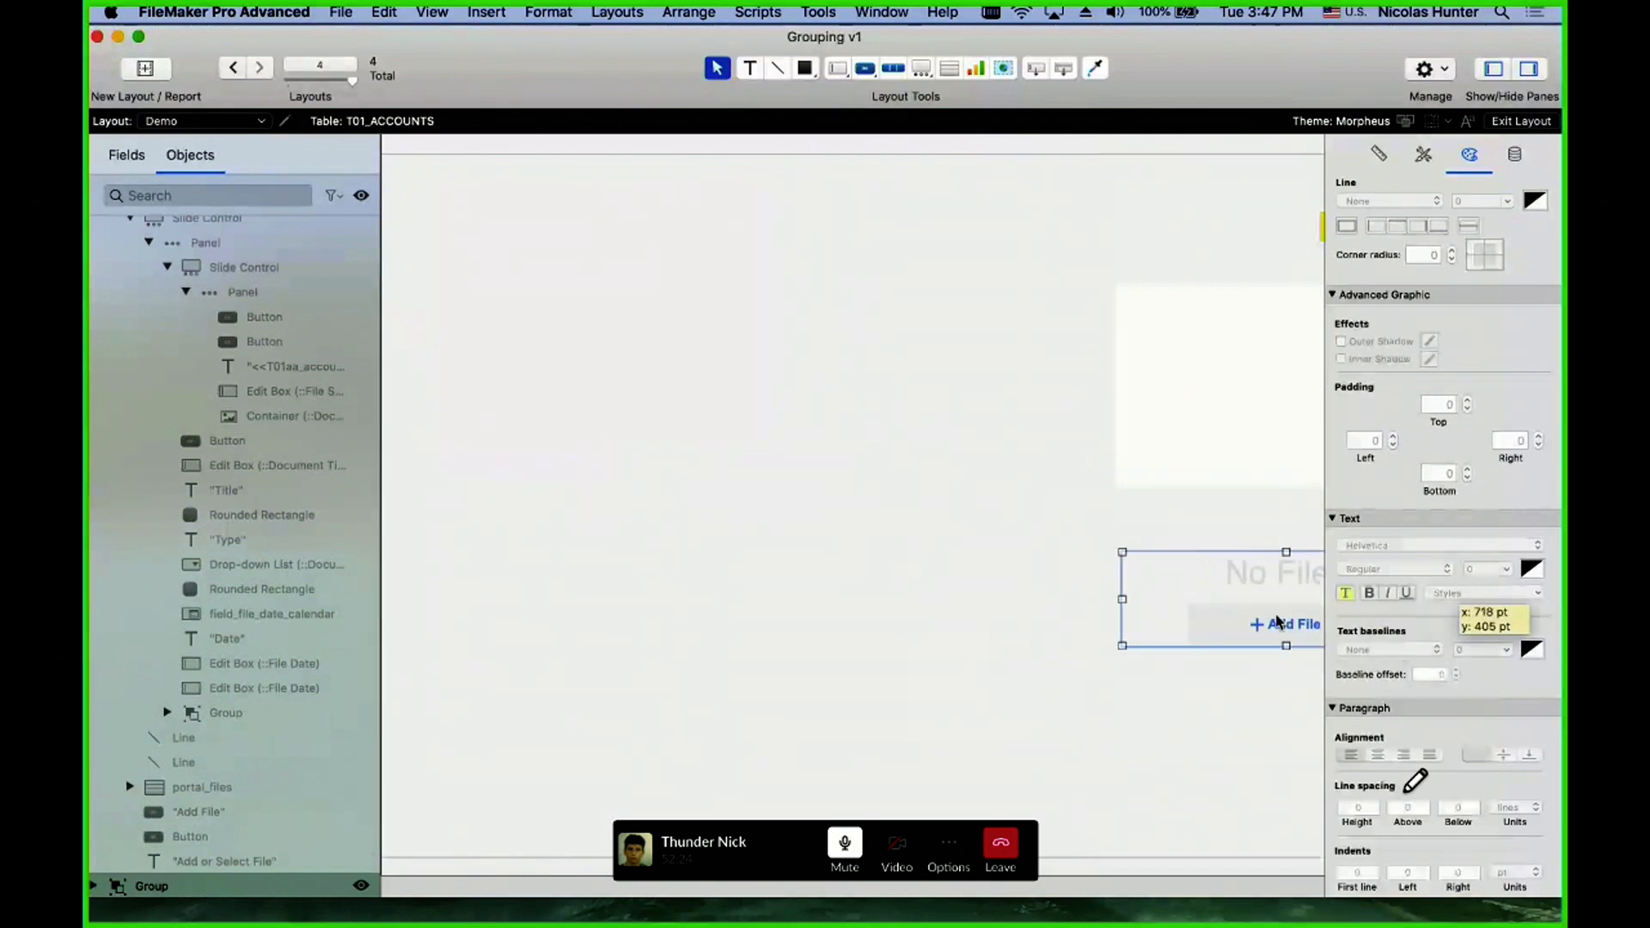
- Show all objects again and move the No Files group onto the middle of the outer slide control's panel, retrying the placement once
left_click(361, 196)
left_click(1279, 633)
left_click_drag(1278, 633, 733, 499)
key("super+z")
left_click(1272, 671)
left_click_drag(1275, 629, 746, 495)
left_click(920, 189)
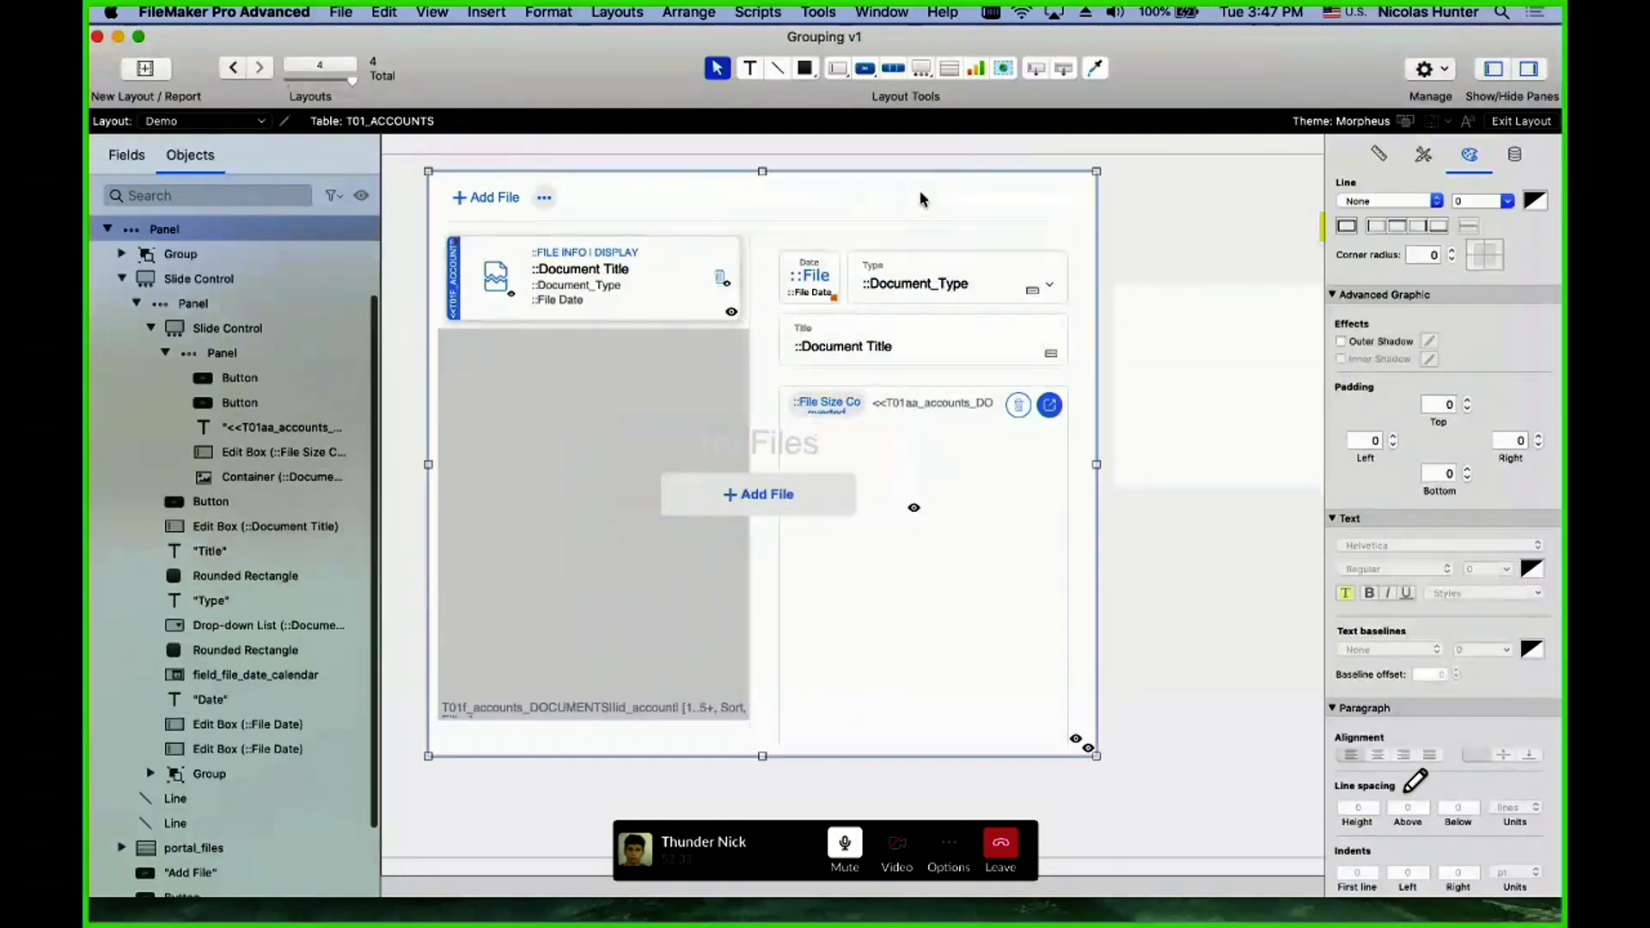
- Hide and show the outer slide control to check whether the No Files group now belongs to its panel
scroll(352, 240, "up", 3)
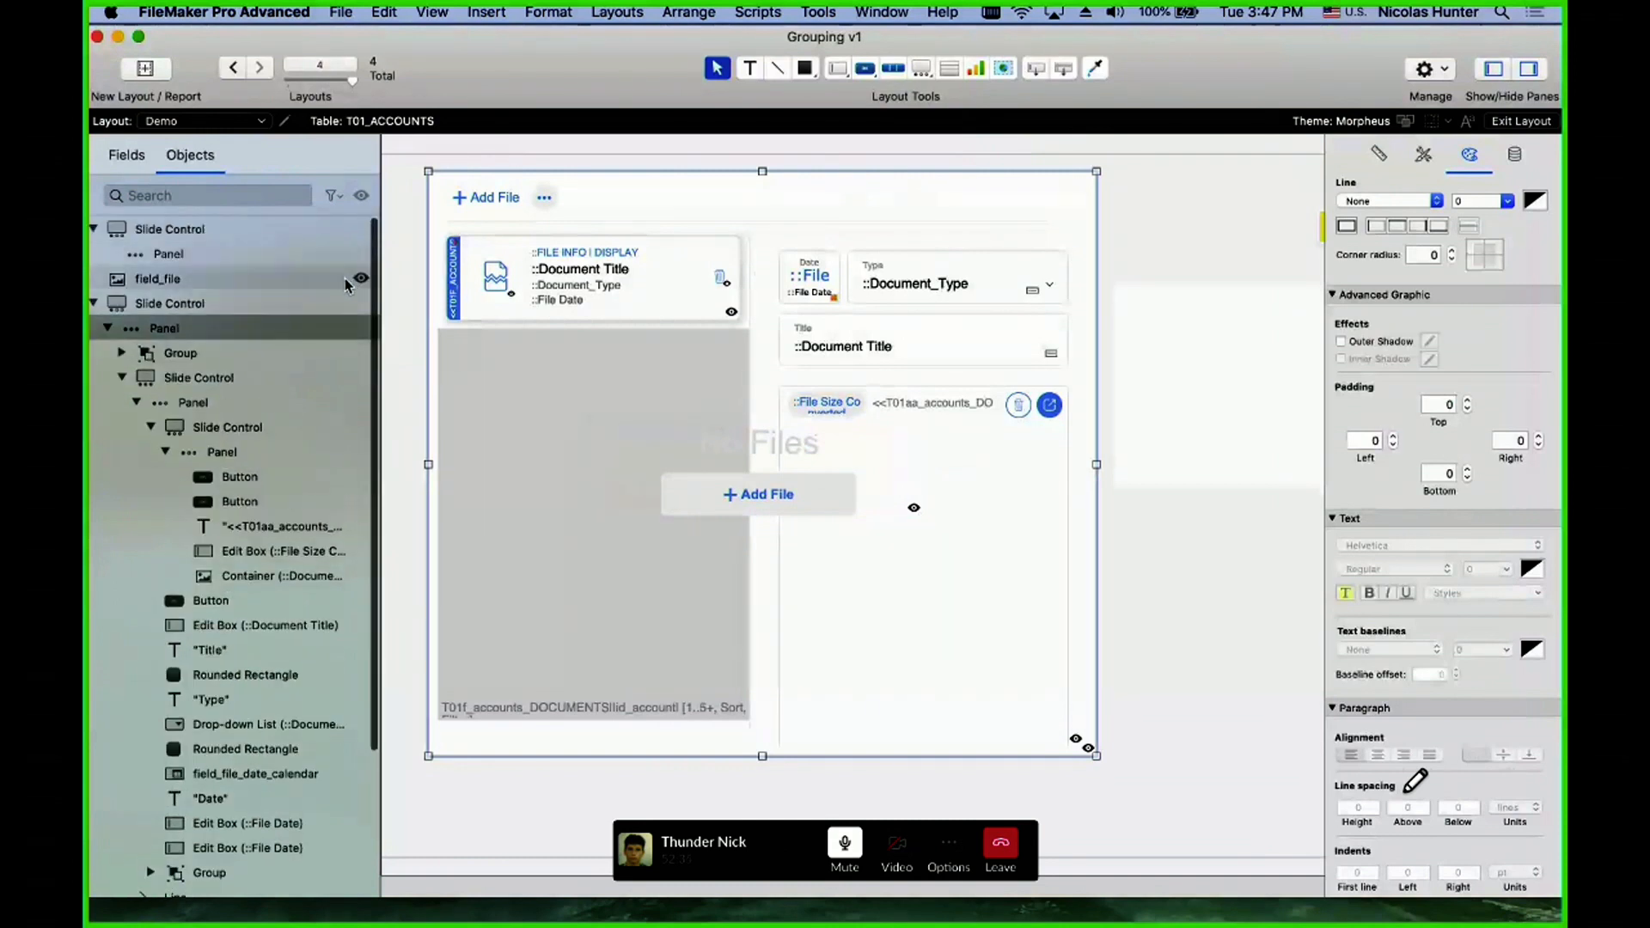
left_click(361, 303)
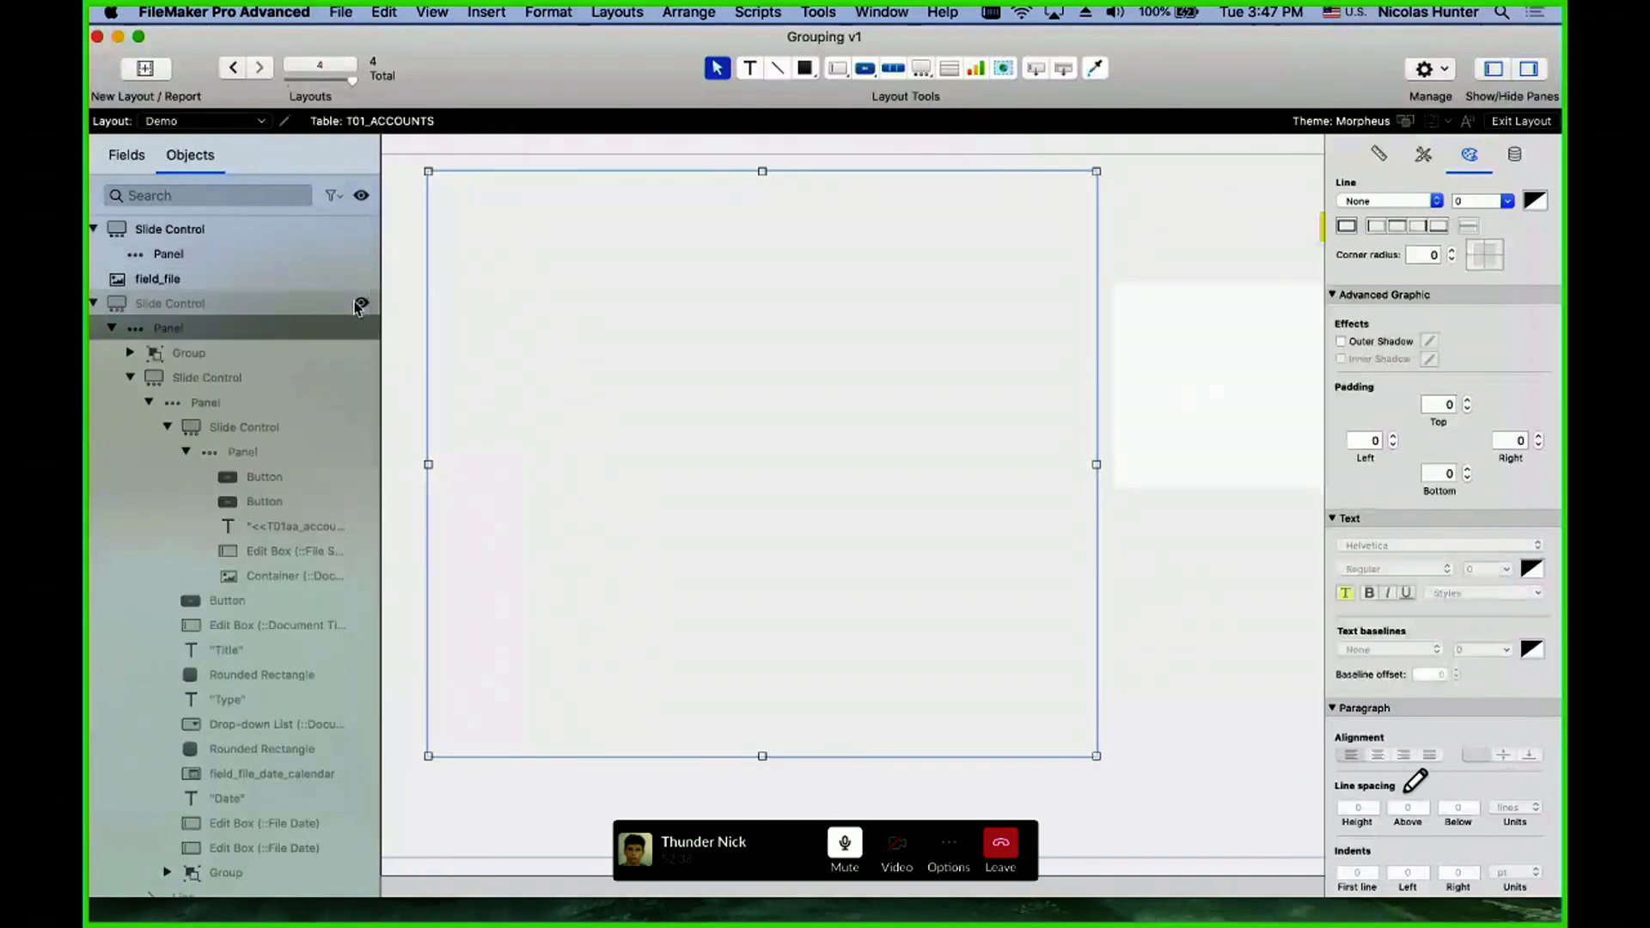
left_click(361, 303)
- Pull the No Files group out of the outer slide control into the space beneath the empty slide control
left_click(753, 455)
scroll(756, 452, "right", 2)
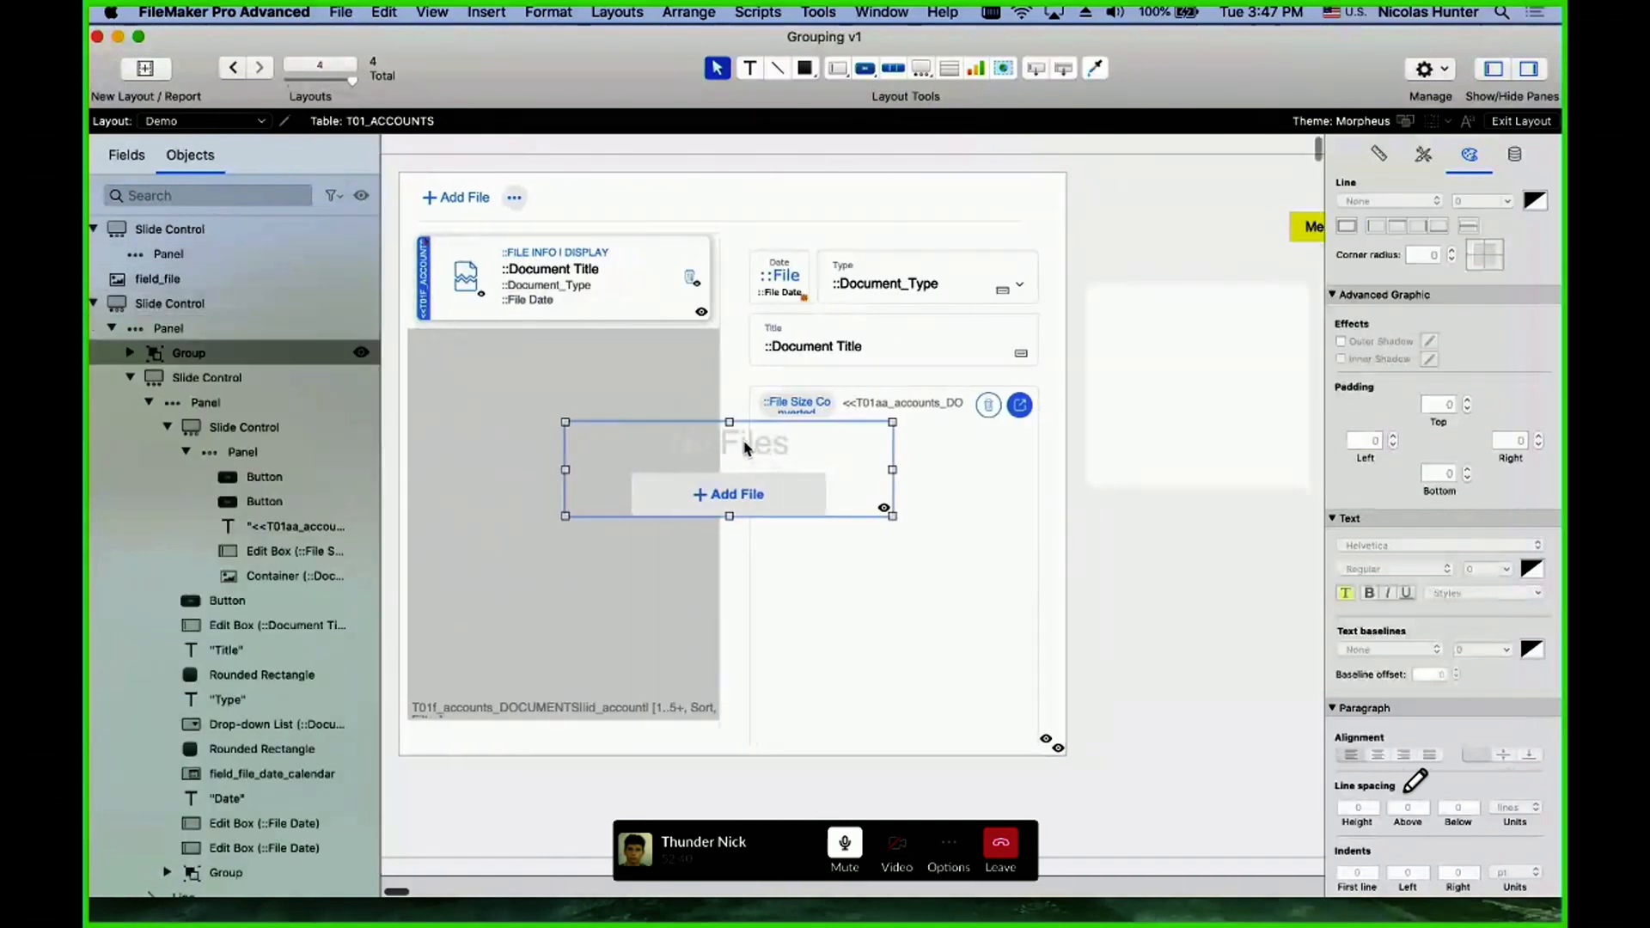
left_click_drag(744, 447, 1230, 578)
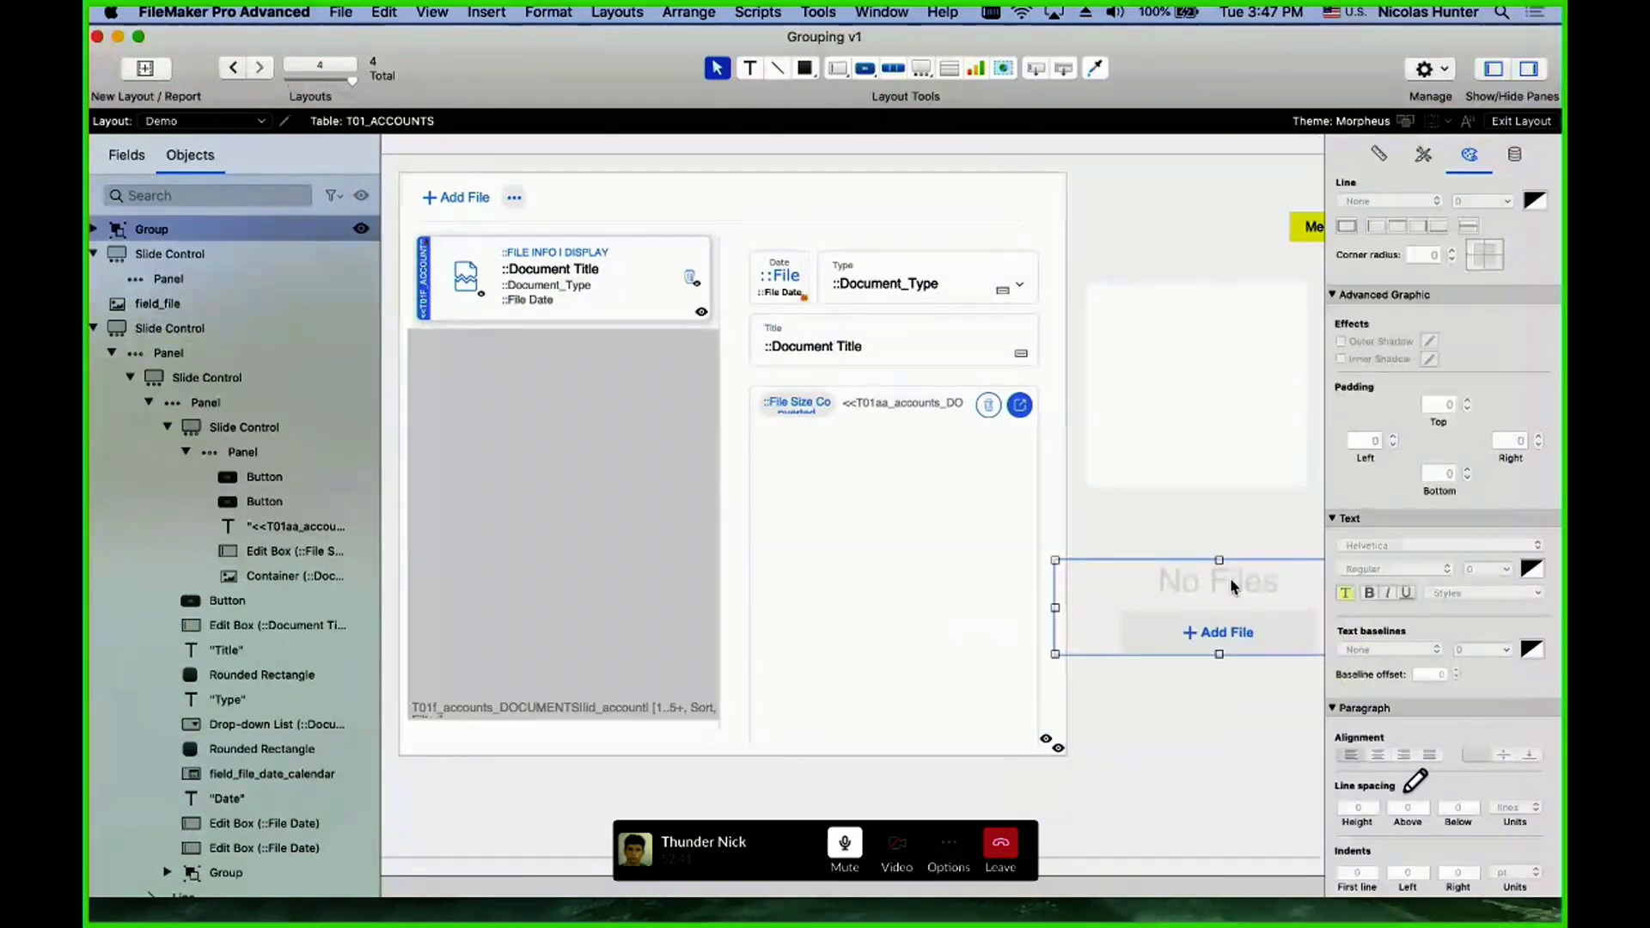
- Toggle the No Files group off and on to check its place in the object list
left_click(361, 228)
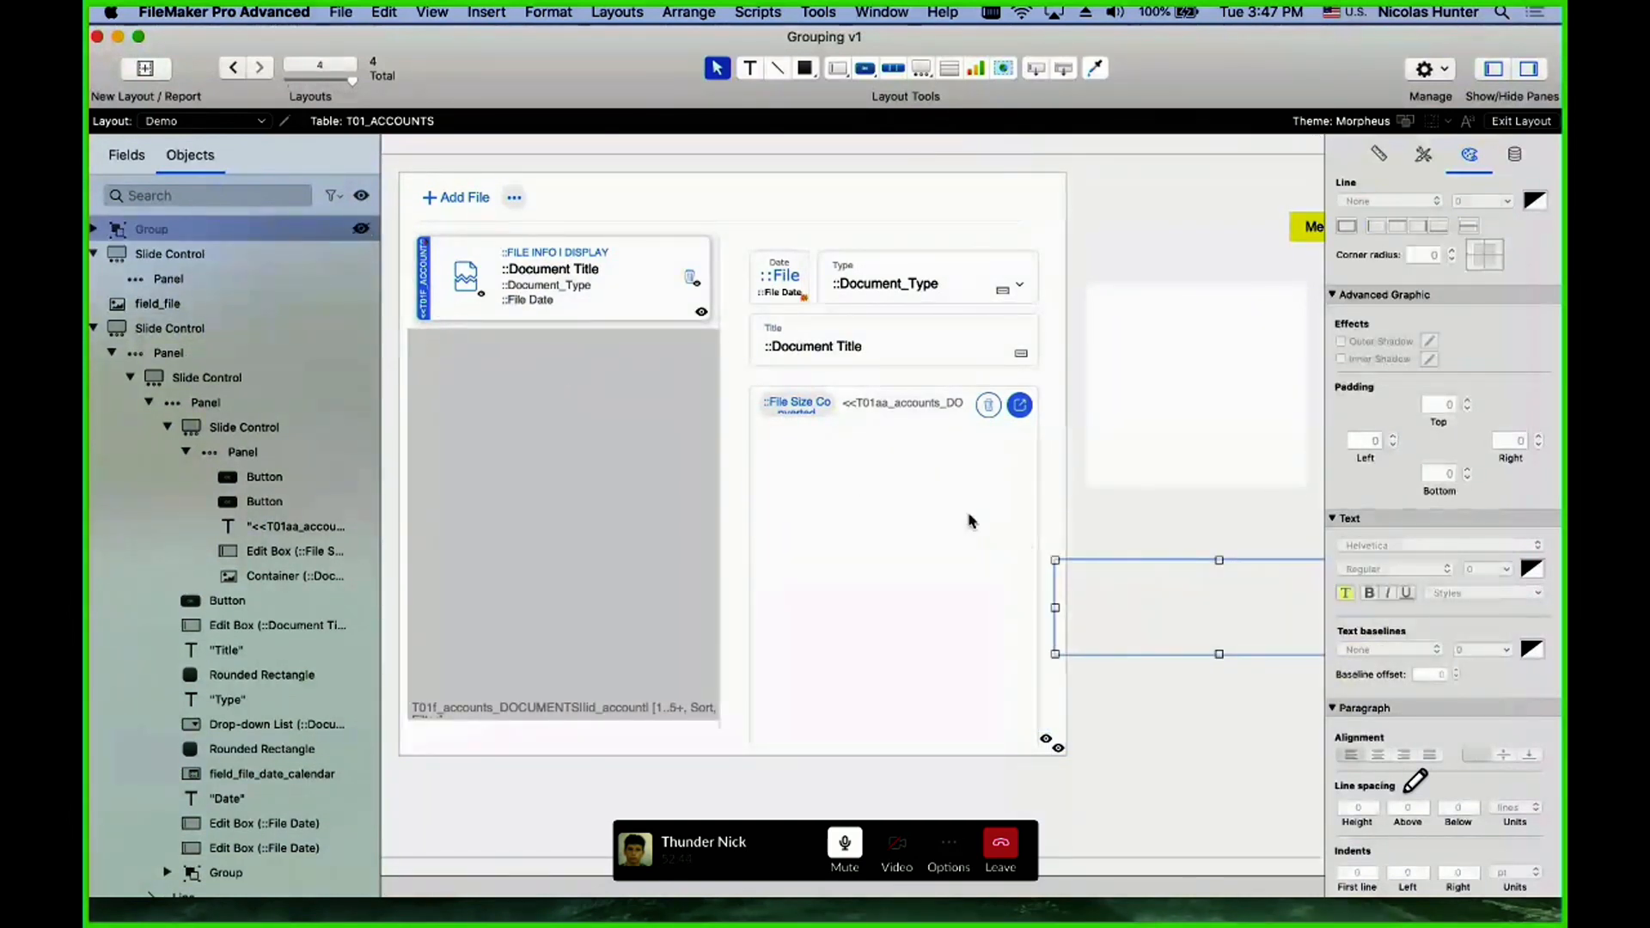
left_click(362, 230)
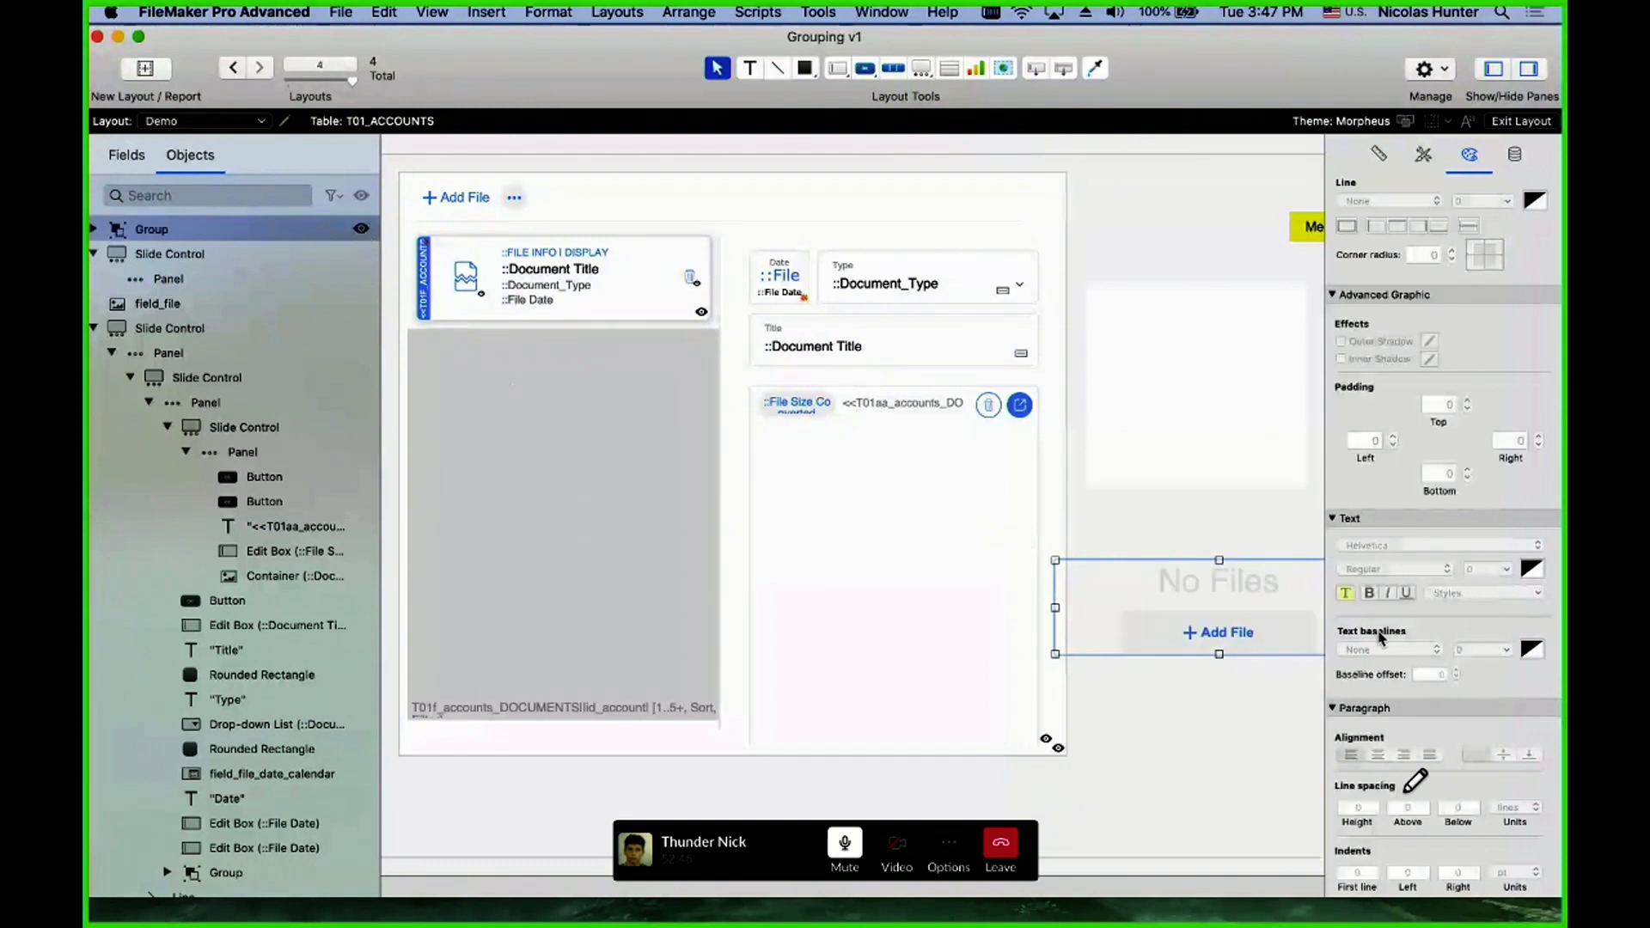
left_click(583, 479)
- With the outer slide control hidden, move the No Files group into the middle of its area, send it to back, and show all objects
left_click(663, 196)
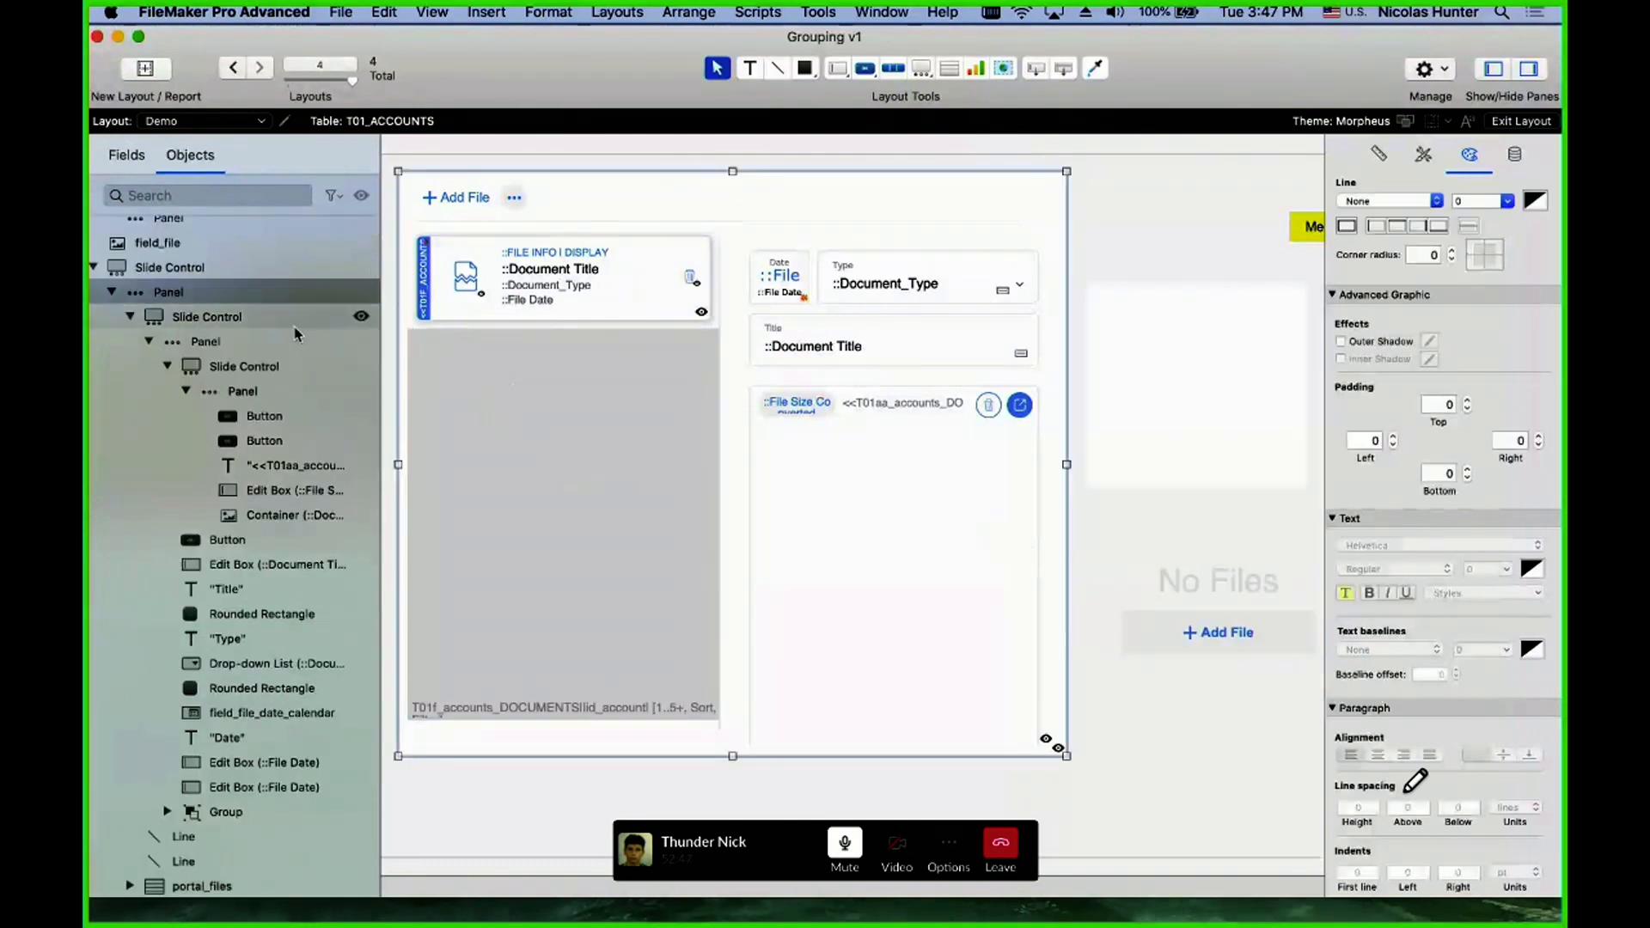
left_click(362, 269)
left_click(616, 374)
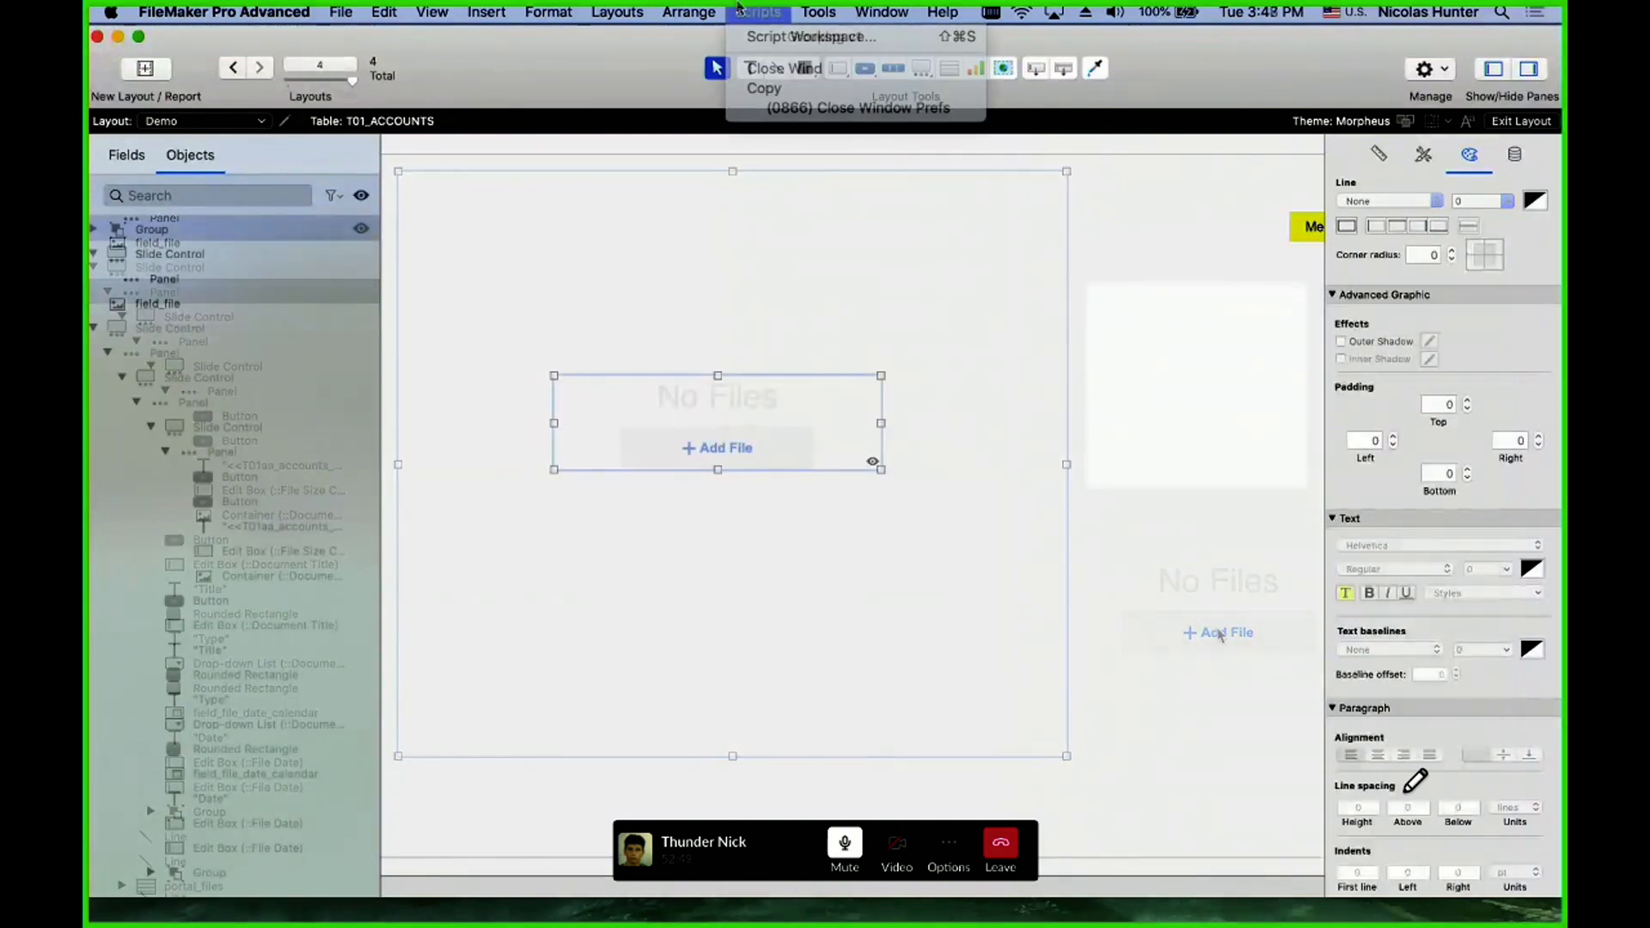
left_click(688, 12)
left_click(724, 169)
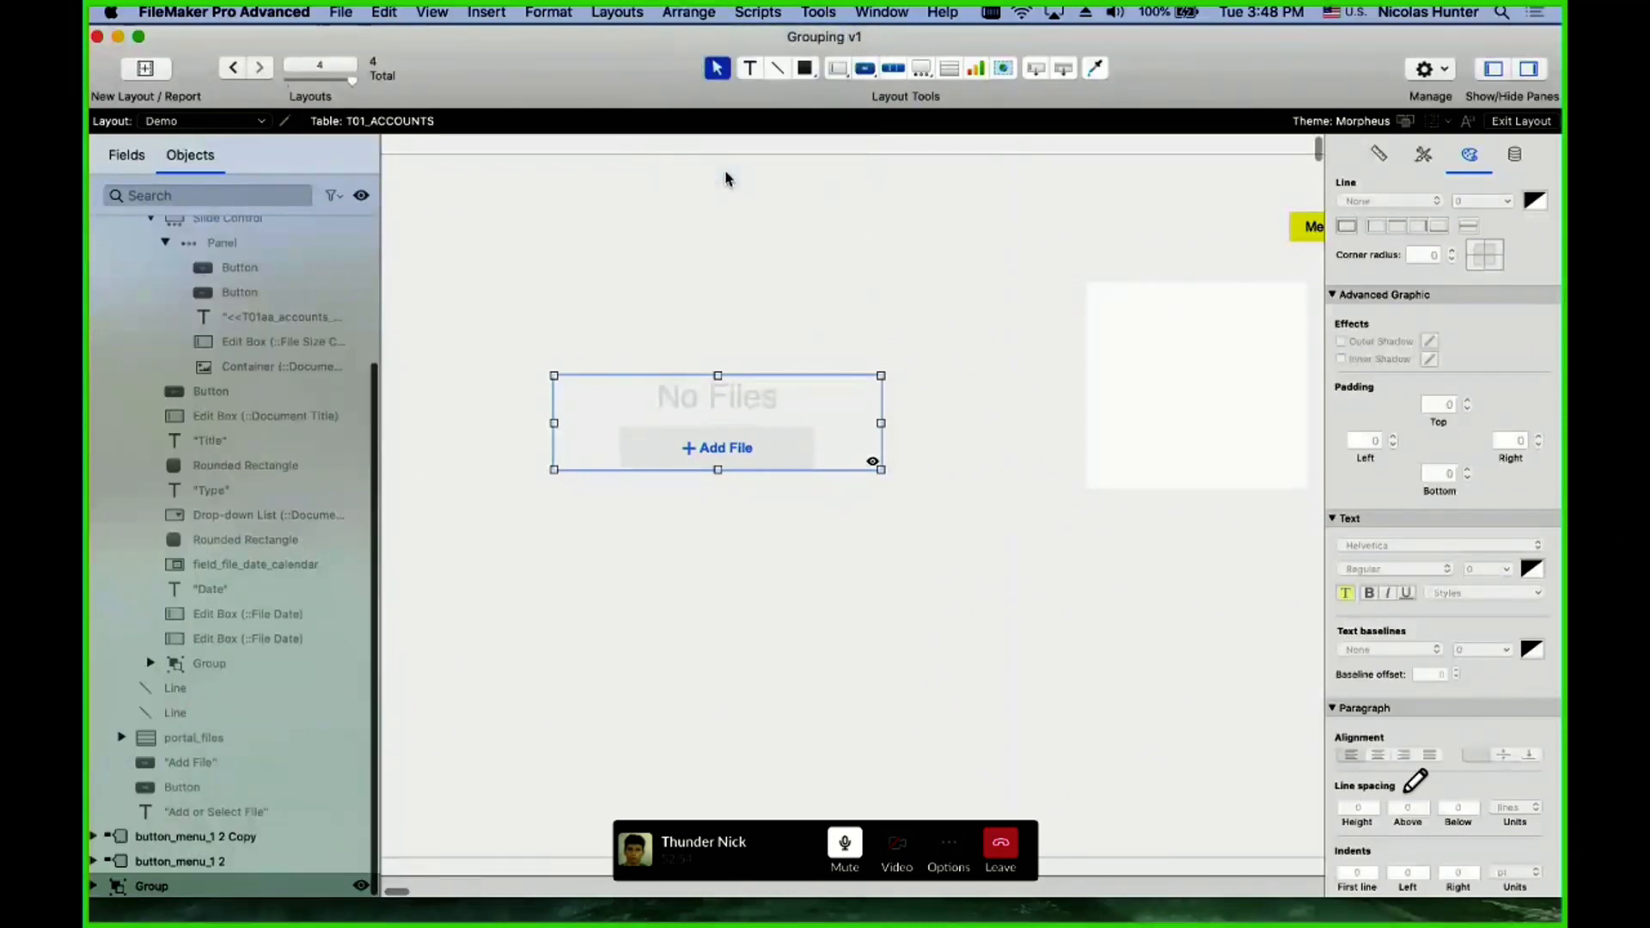
left_click(672, 265)
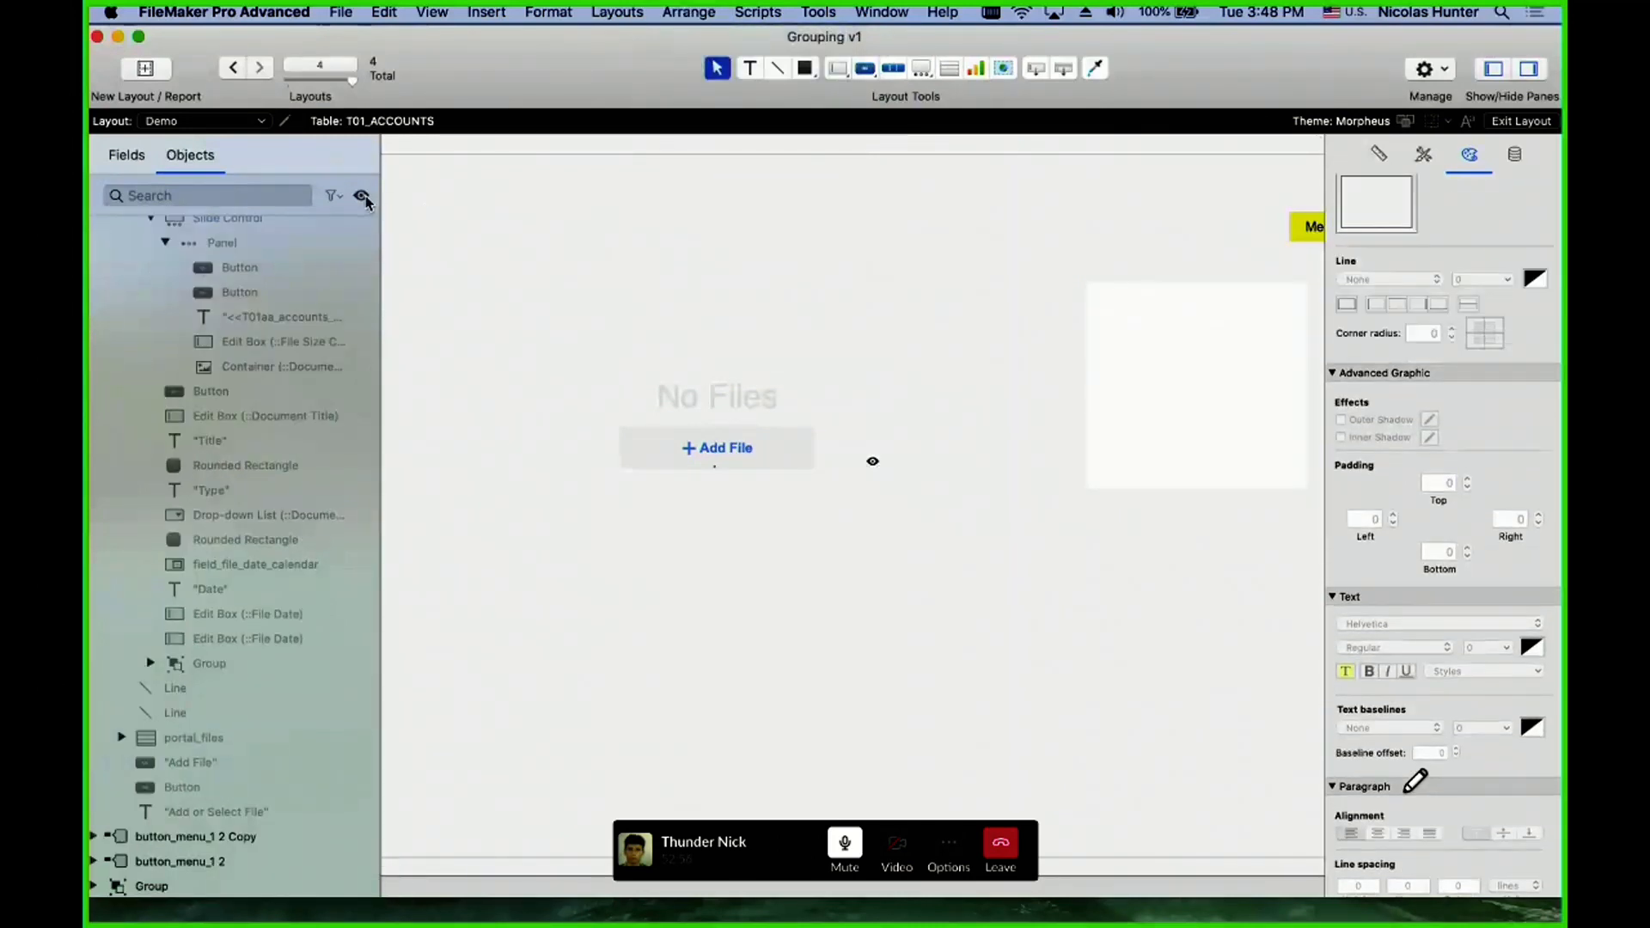
left_click(363, 198)
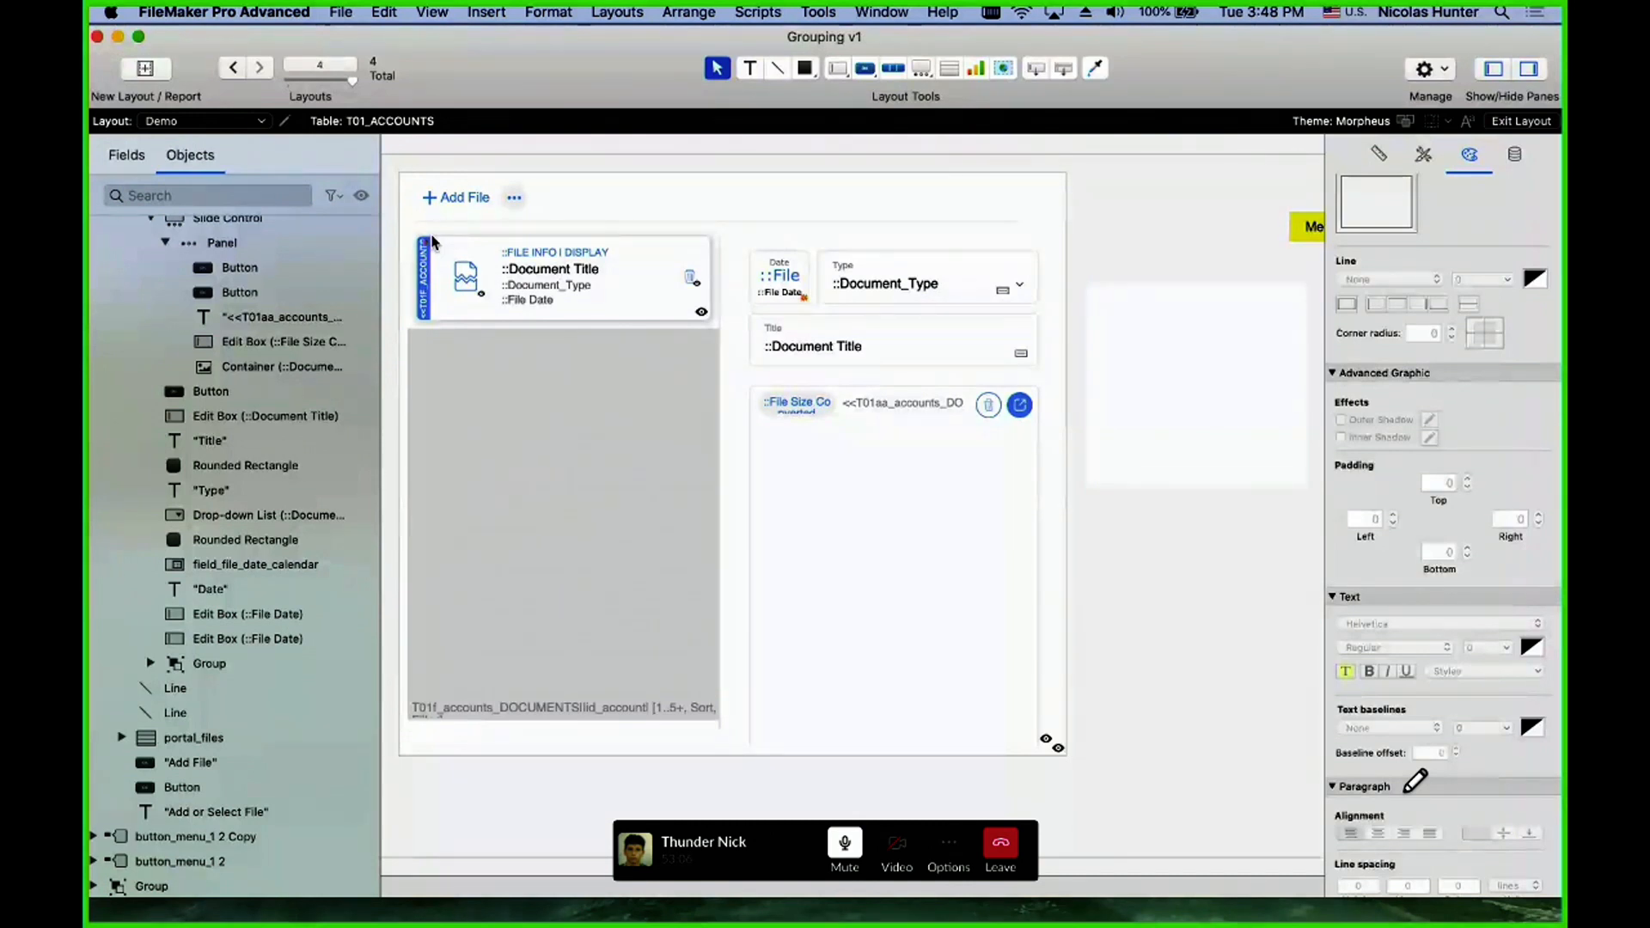
- Move the empty slide control farther right, to about x 783 pt and y 144 pt
left_click_drag(1117, 322, 1191, 319)
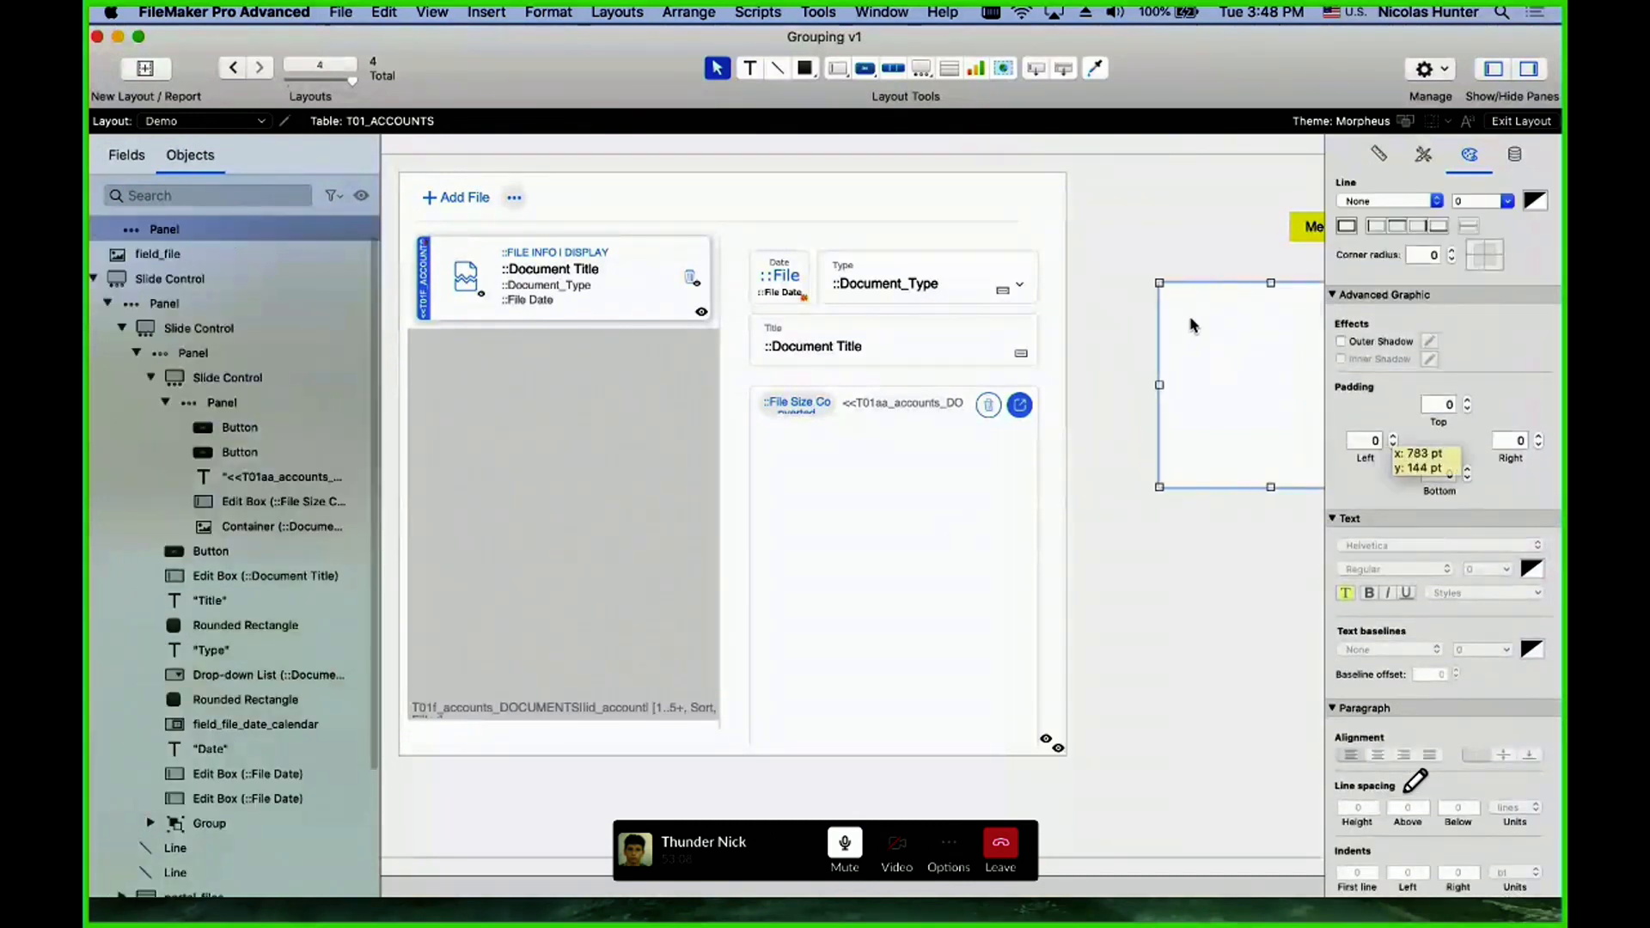
left_click(1090, 481)
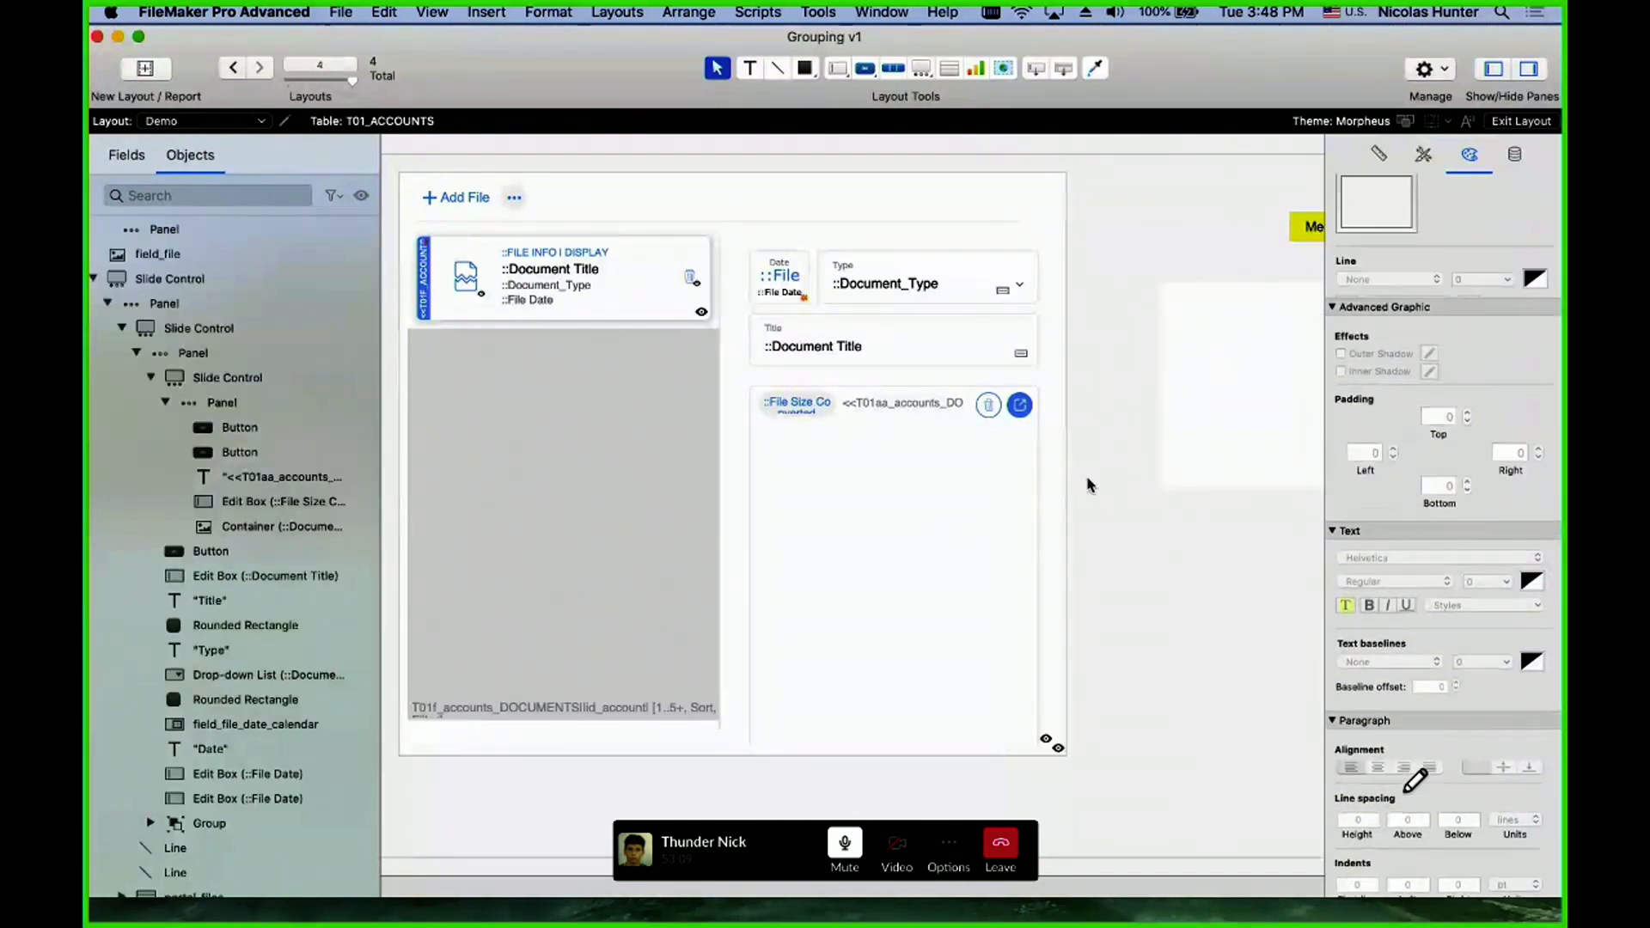
- Hide the outer slide control, select the No Files group behind it, and show the slide control again
left_click(744, 203)
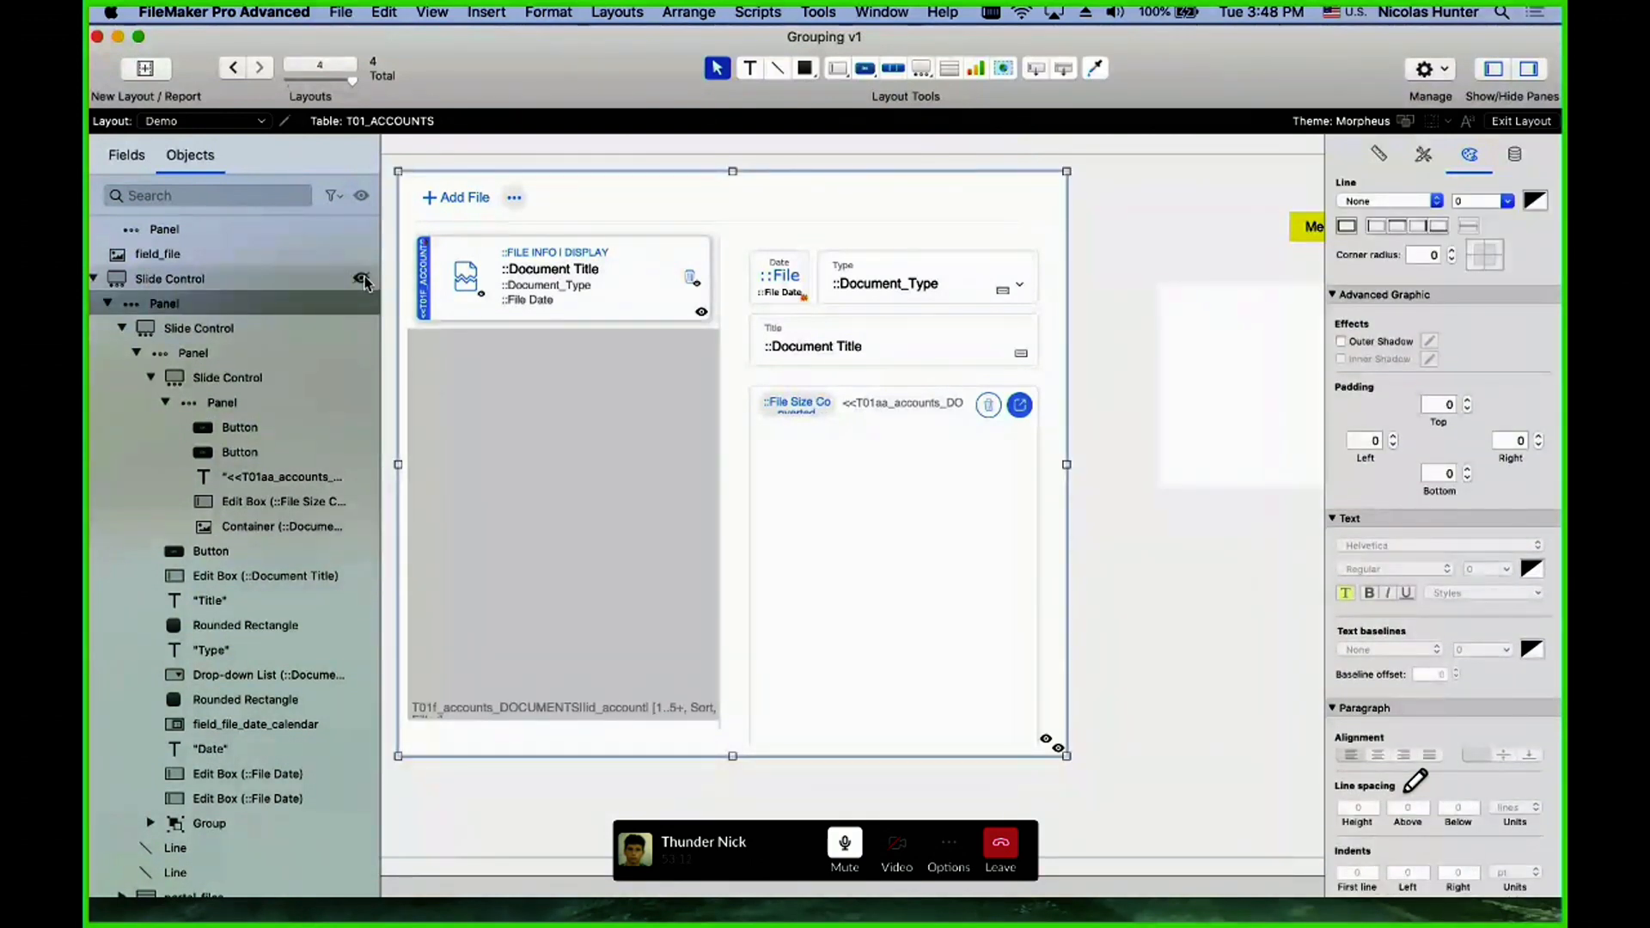
left_click(362, 279)
left_click(765, 451)
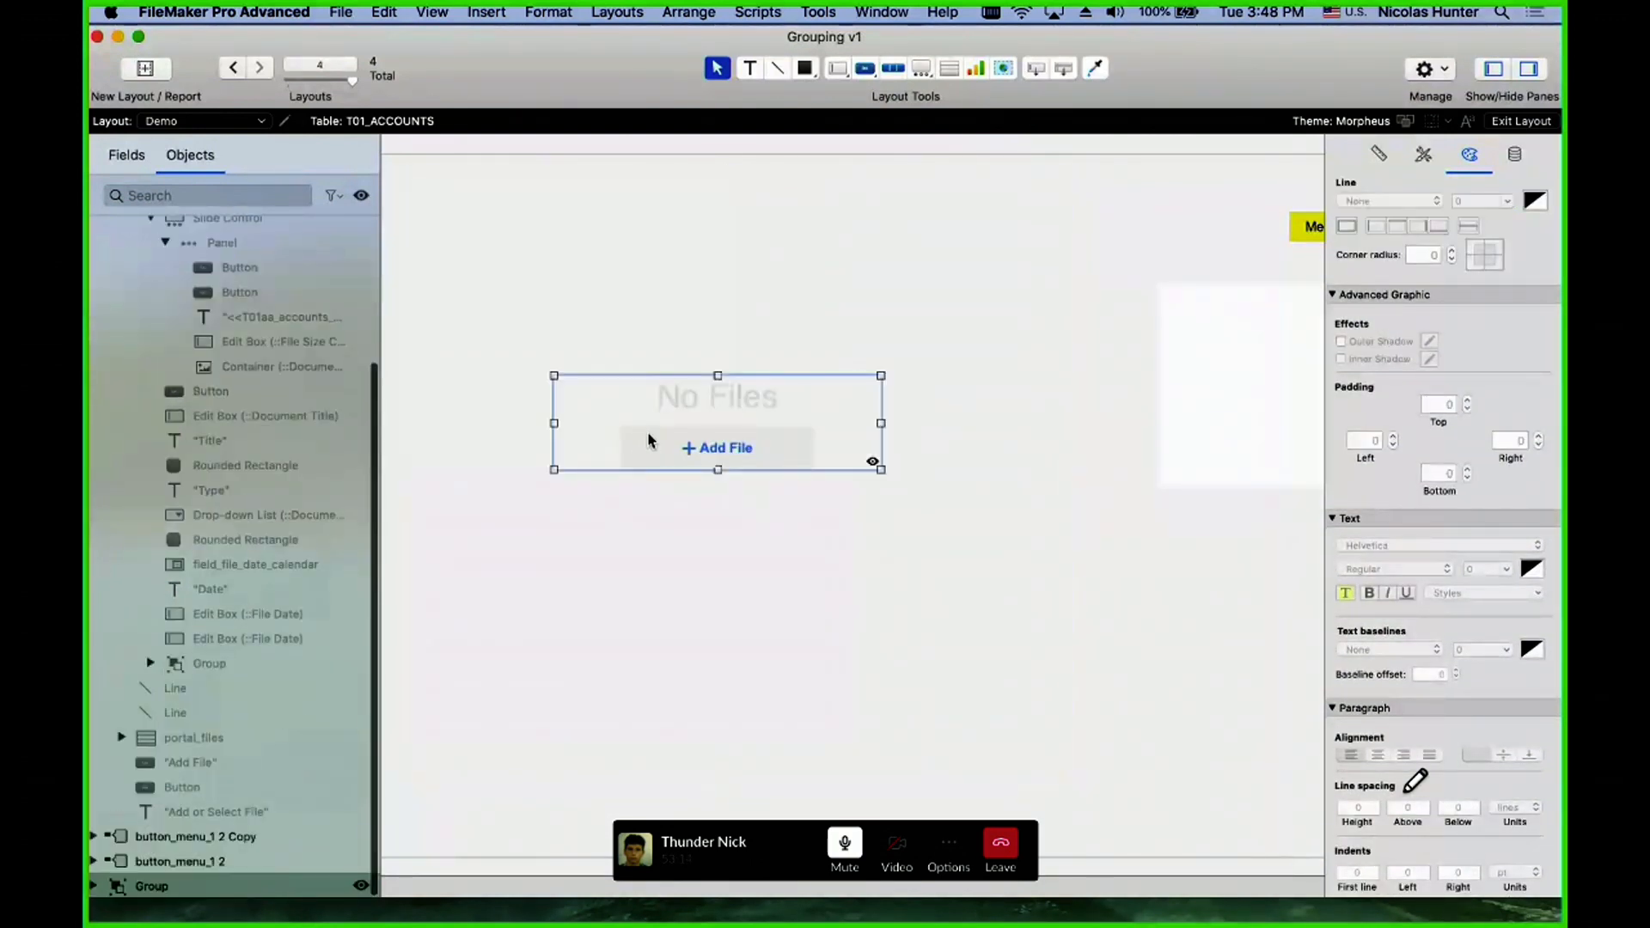
scroll(325, 292, "up", 5)
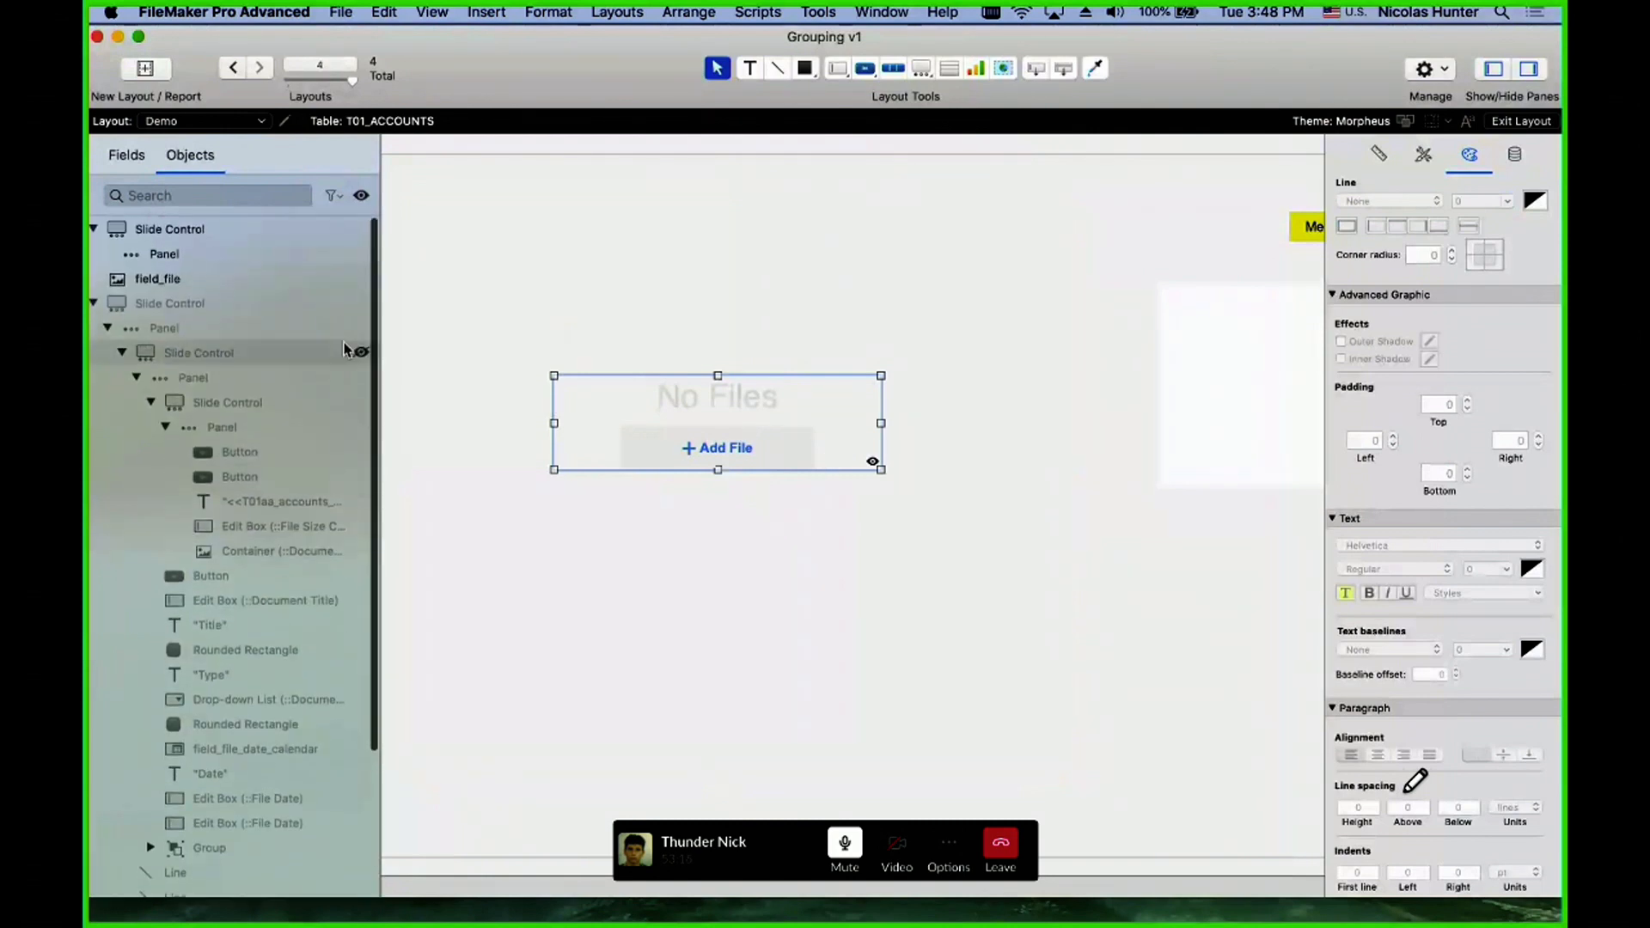
left_click(360, 304)
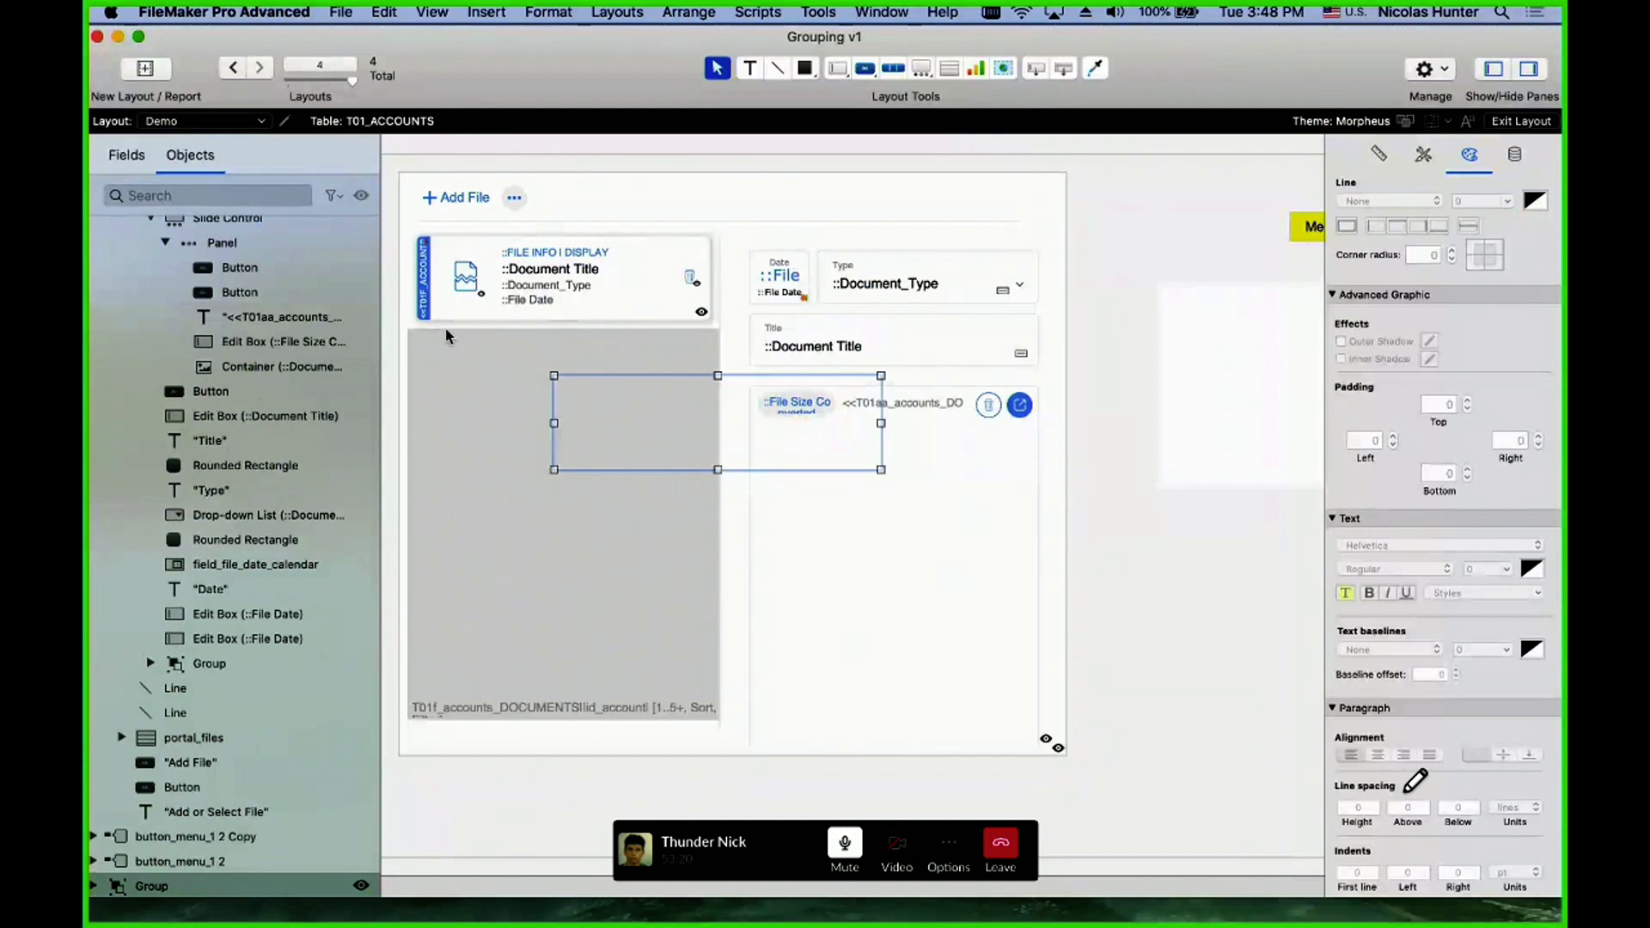
- Try selection marquees around the No Files group behind the outer slide control, undo the last change, and clear the selection
left_click_drag(1145, 578, 462, 343)
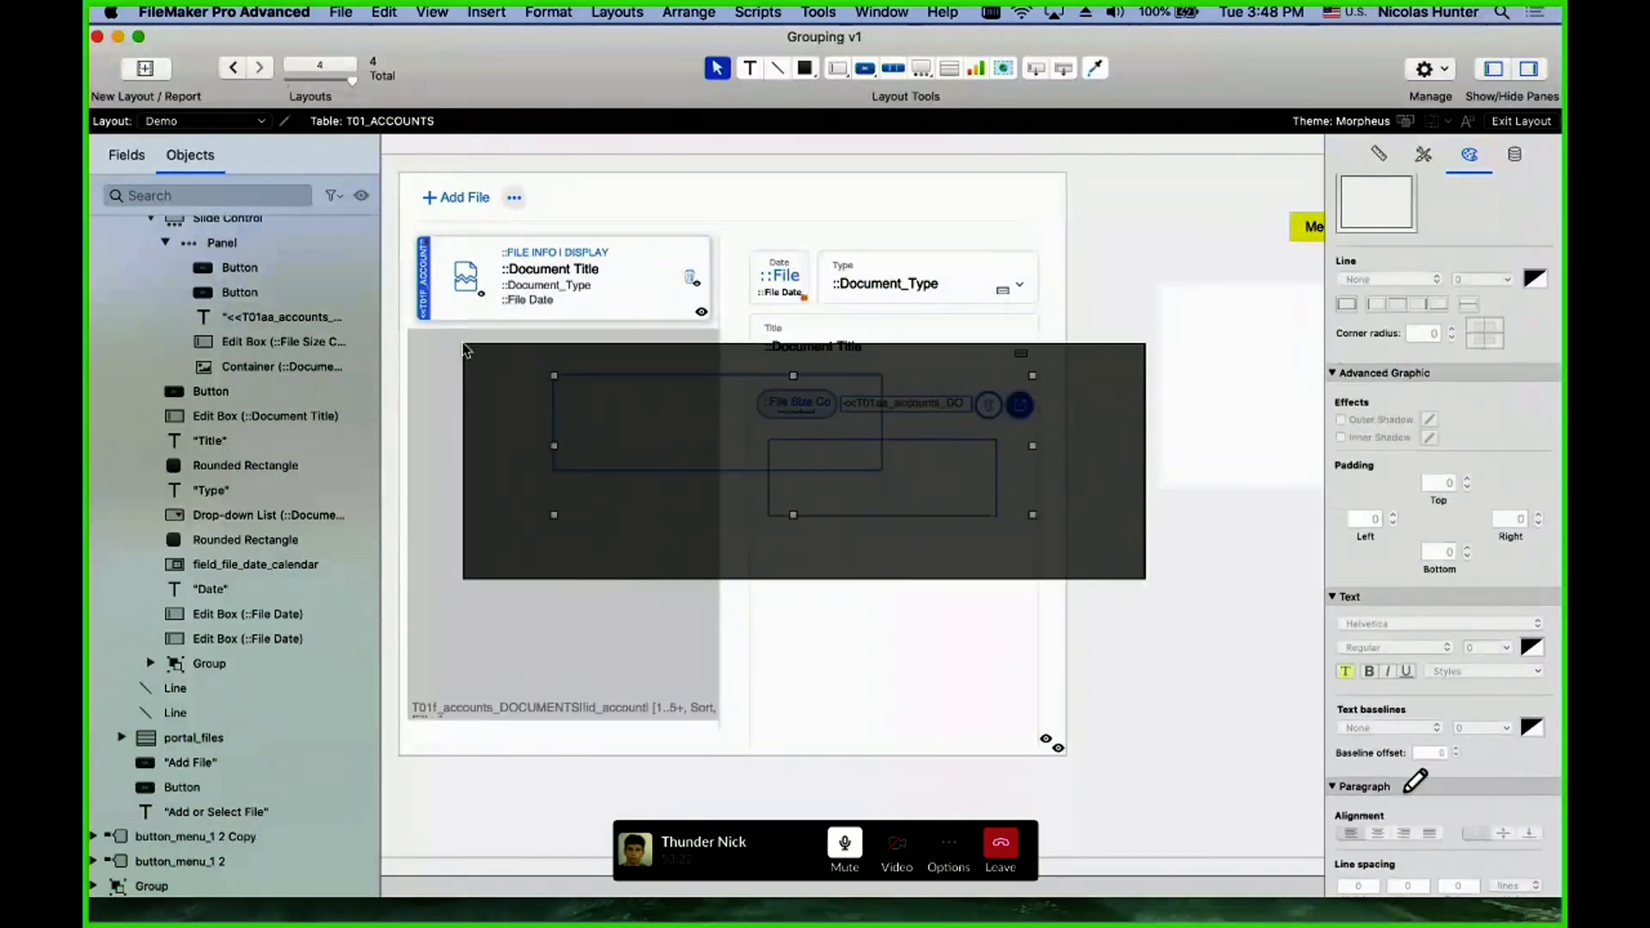
left_click_drag(915, 821, 508, 335)
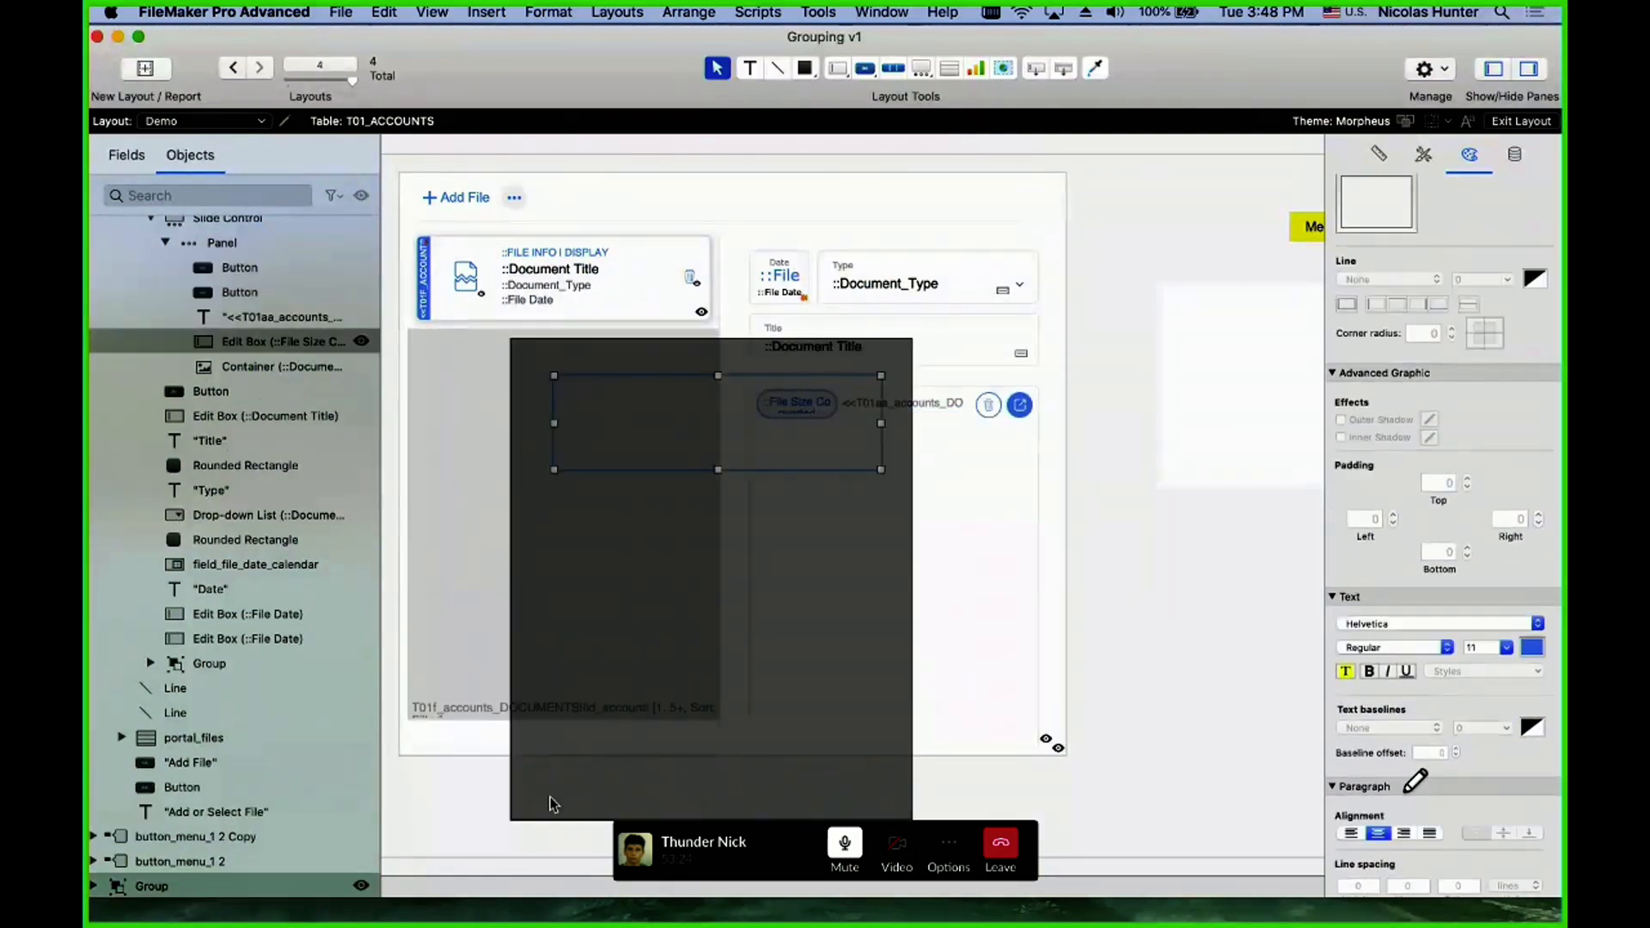
left_click_drag(1169, 500, 734, 386)
left_click_drag(1182, 457, 913, 466)
key("super+z")
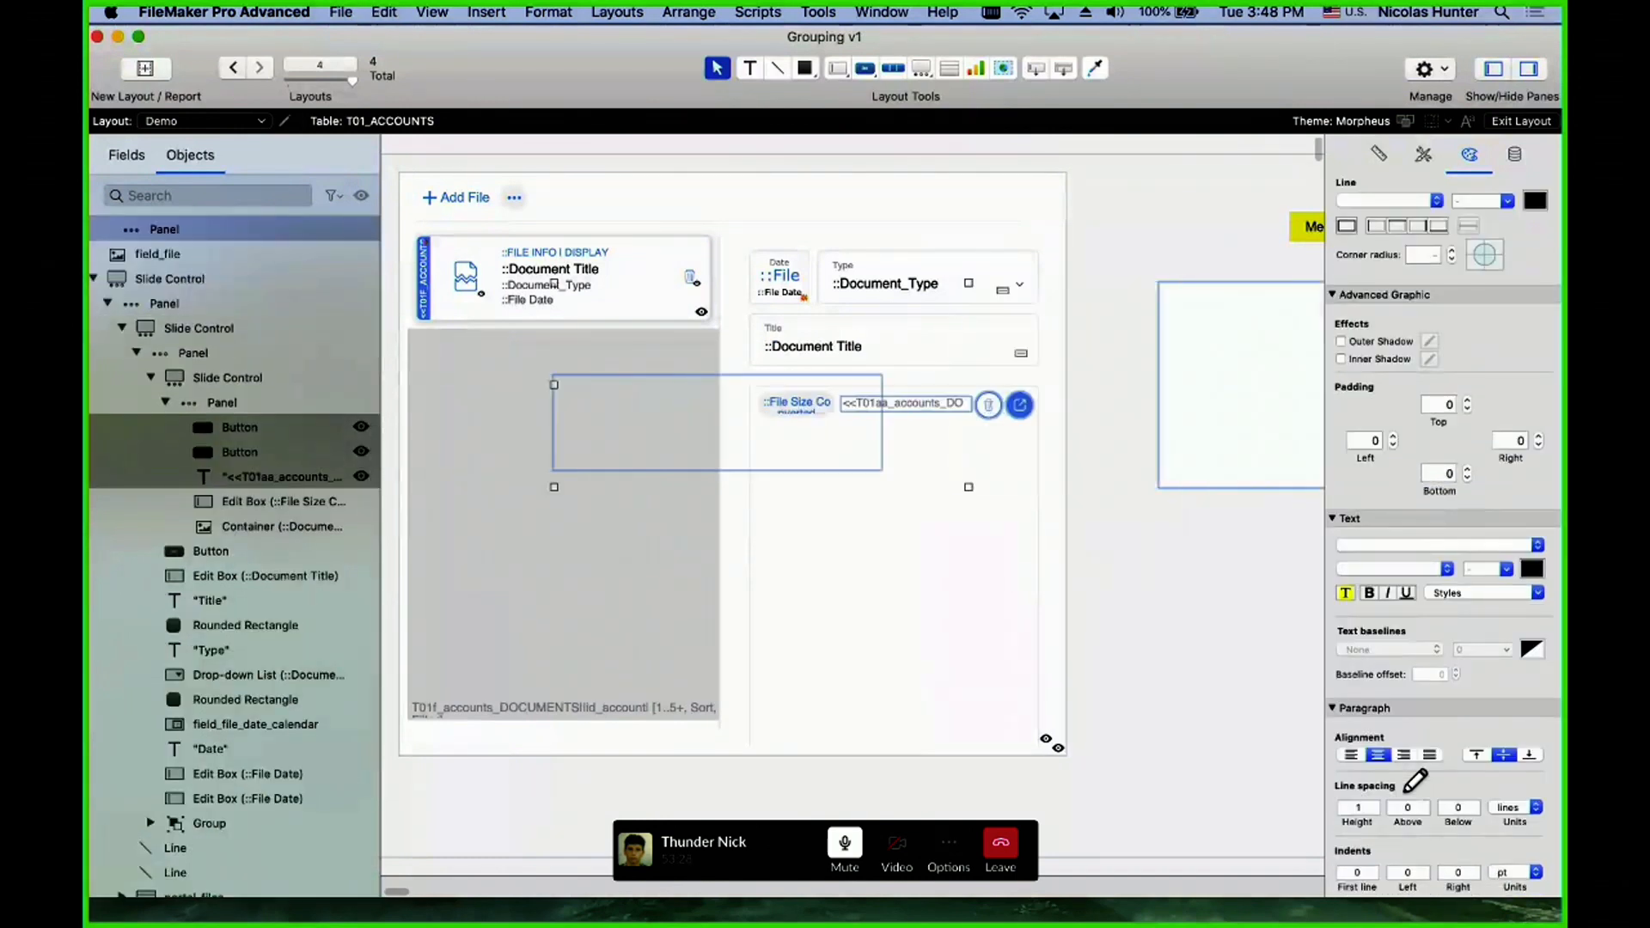
left_click(902, 798)
- Hide the innermost slide control that holds the file container, exposing the Select File area
left_click(842, 537)
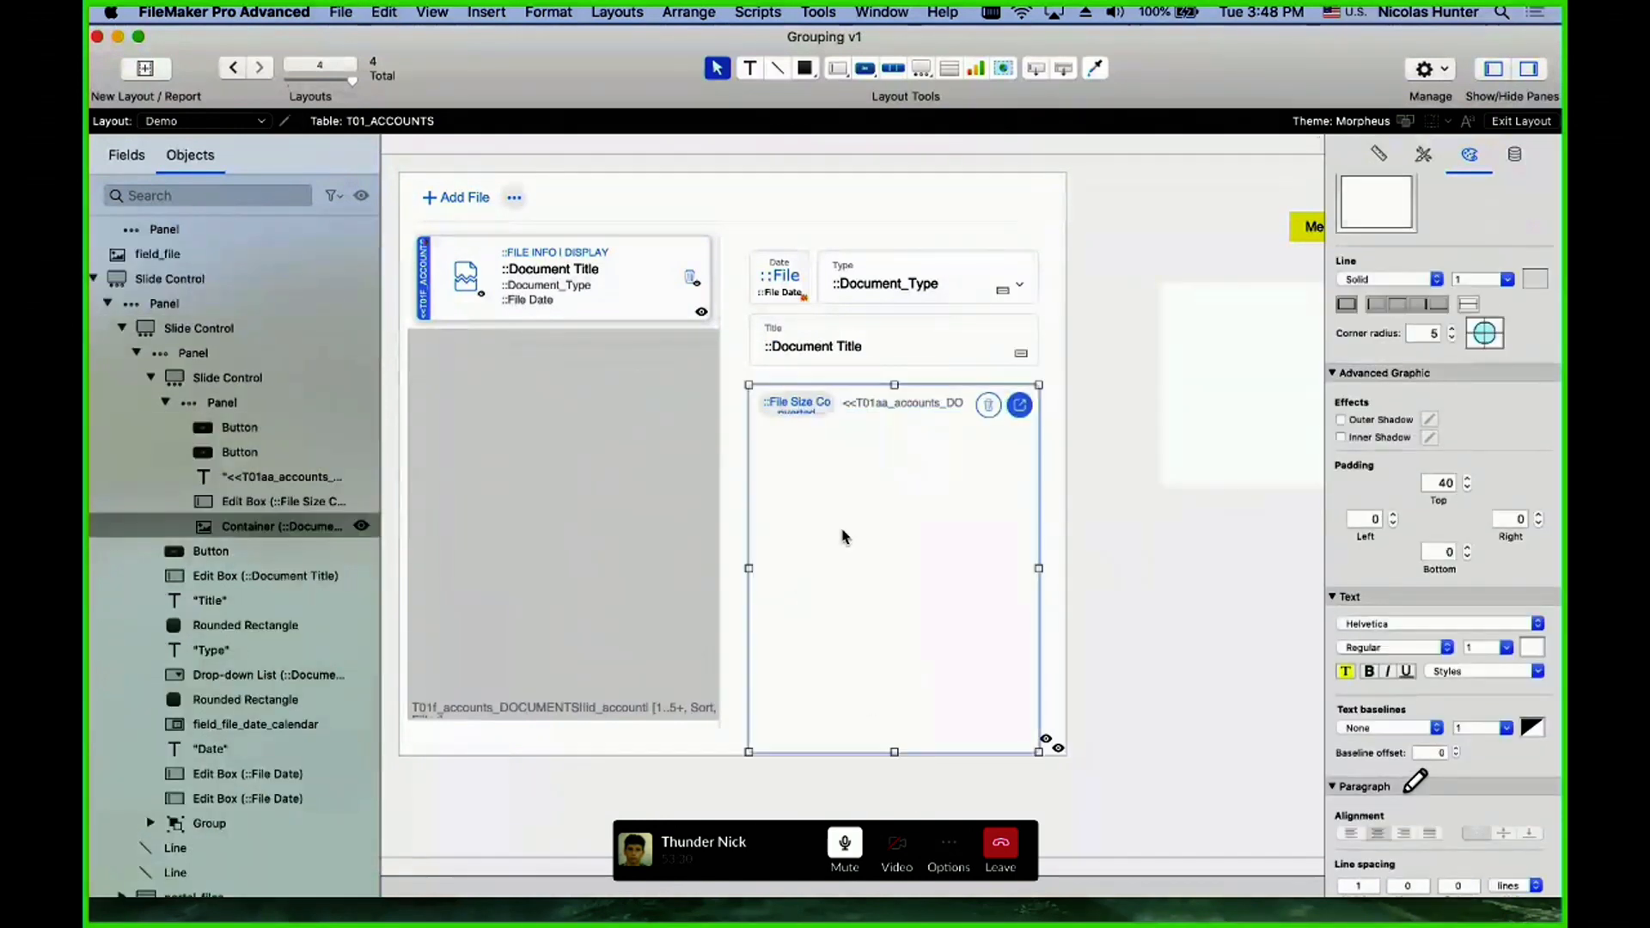
left_click(791, 382)
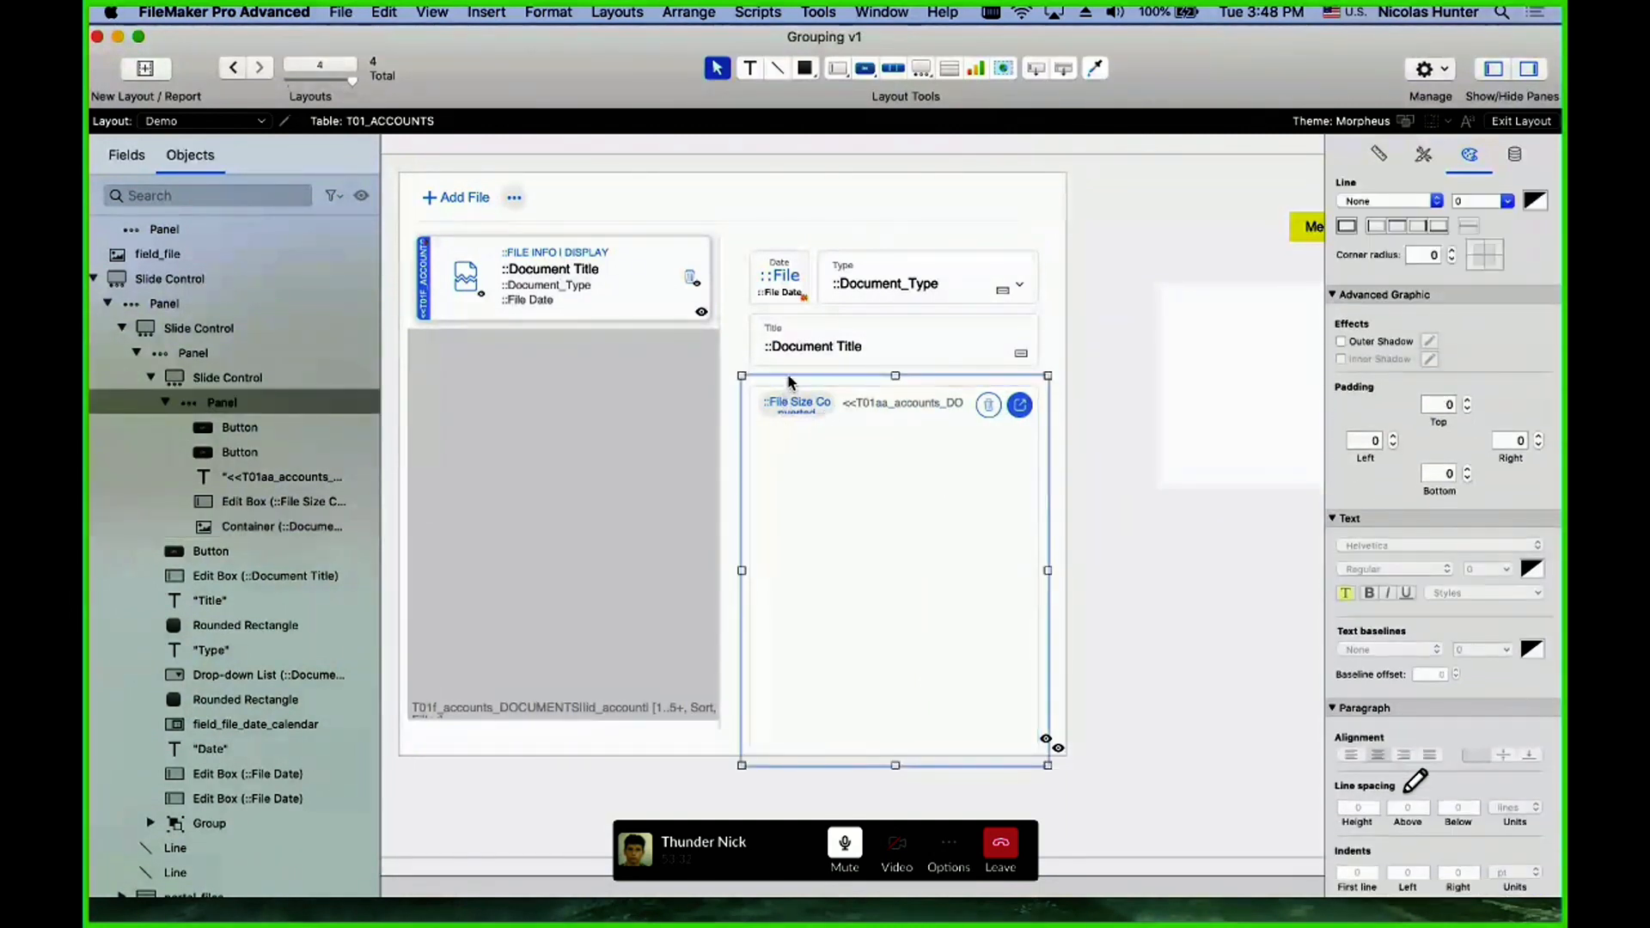
left_click(362, 378)
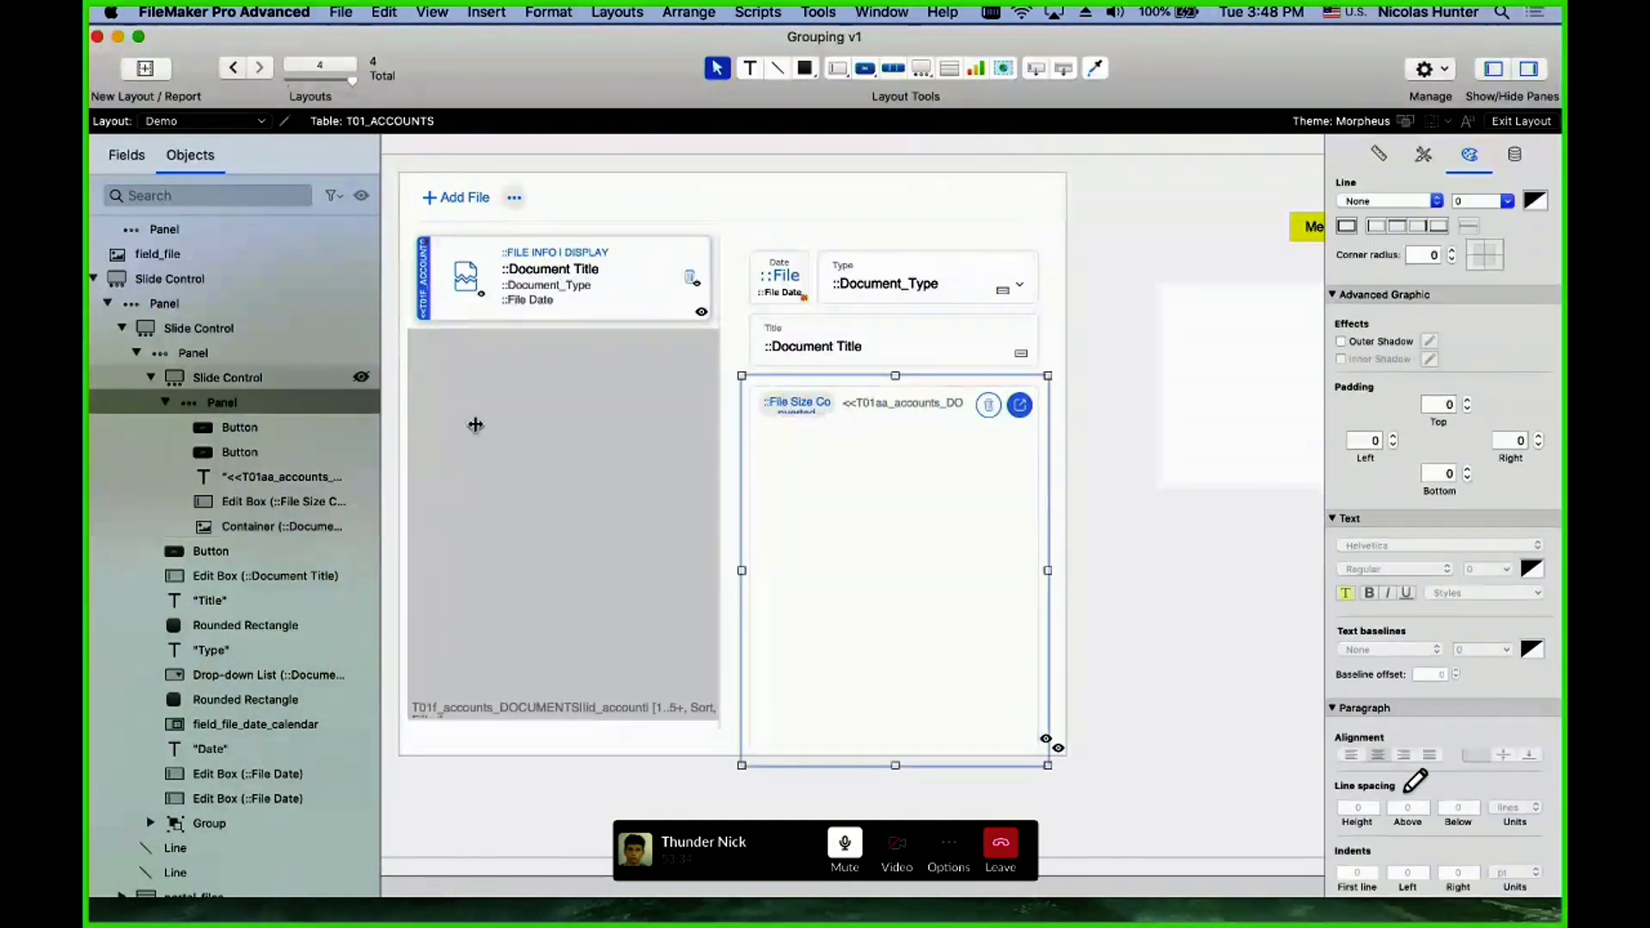
left_click(1102, 469)
- Marquee-select the No Files group behind the portal and the Select File area, repeating the attempt until only that group is selected
left_click_drag(1099, 457, 452, 331)
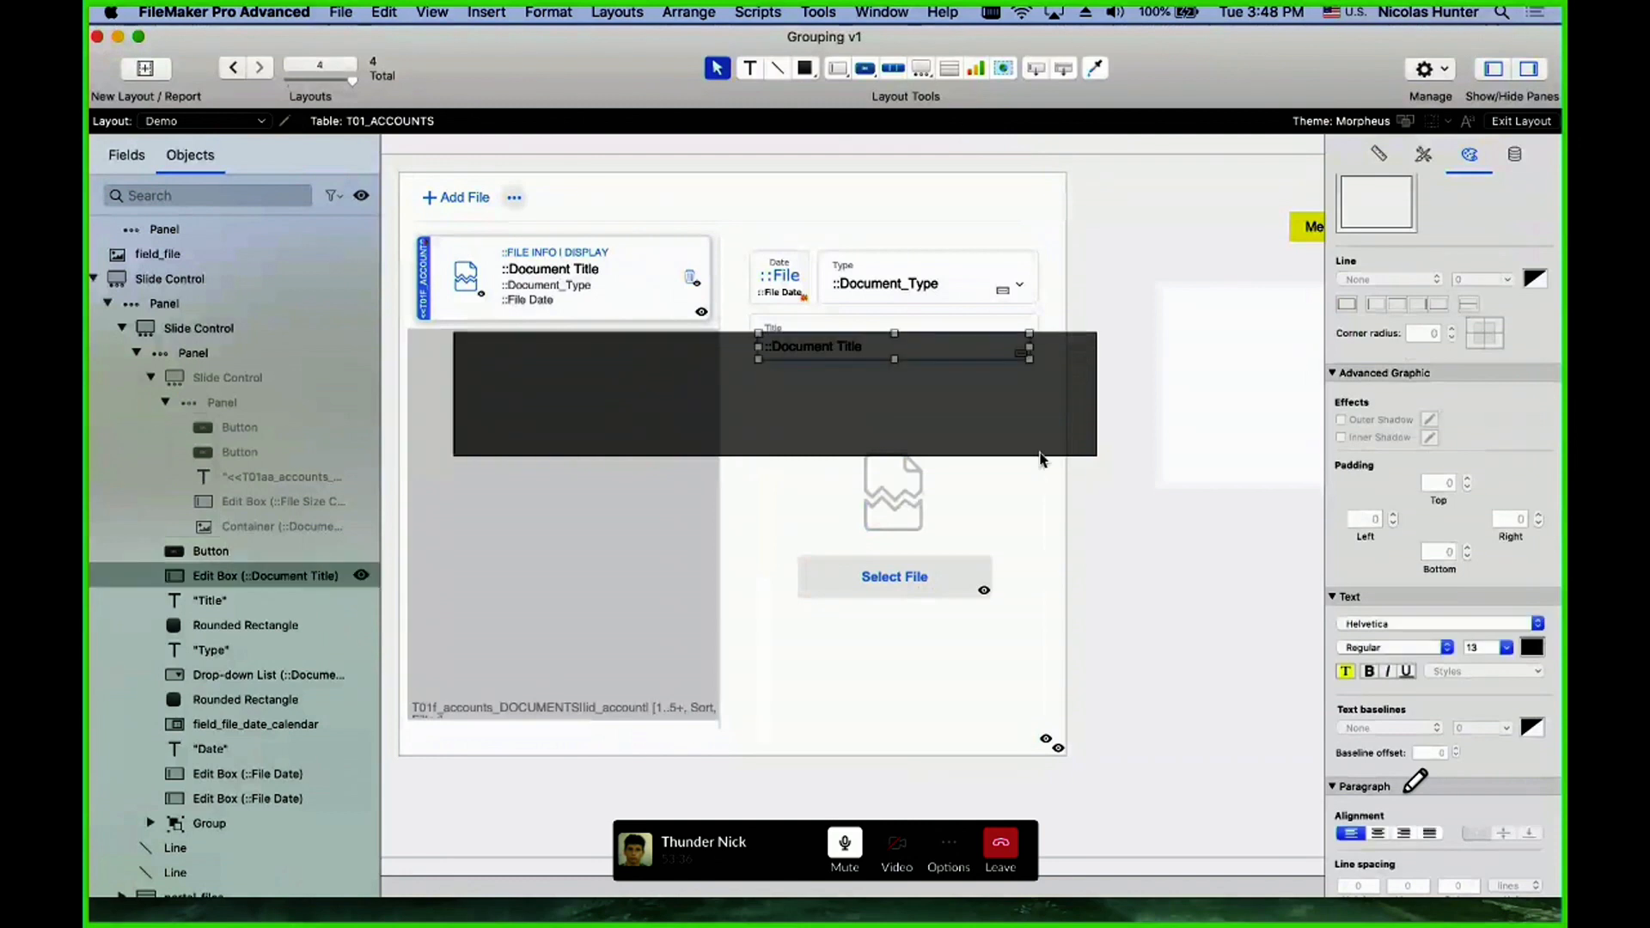
left_click_drag(1141, 516, 526, 353)
left_click(1126, 542)
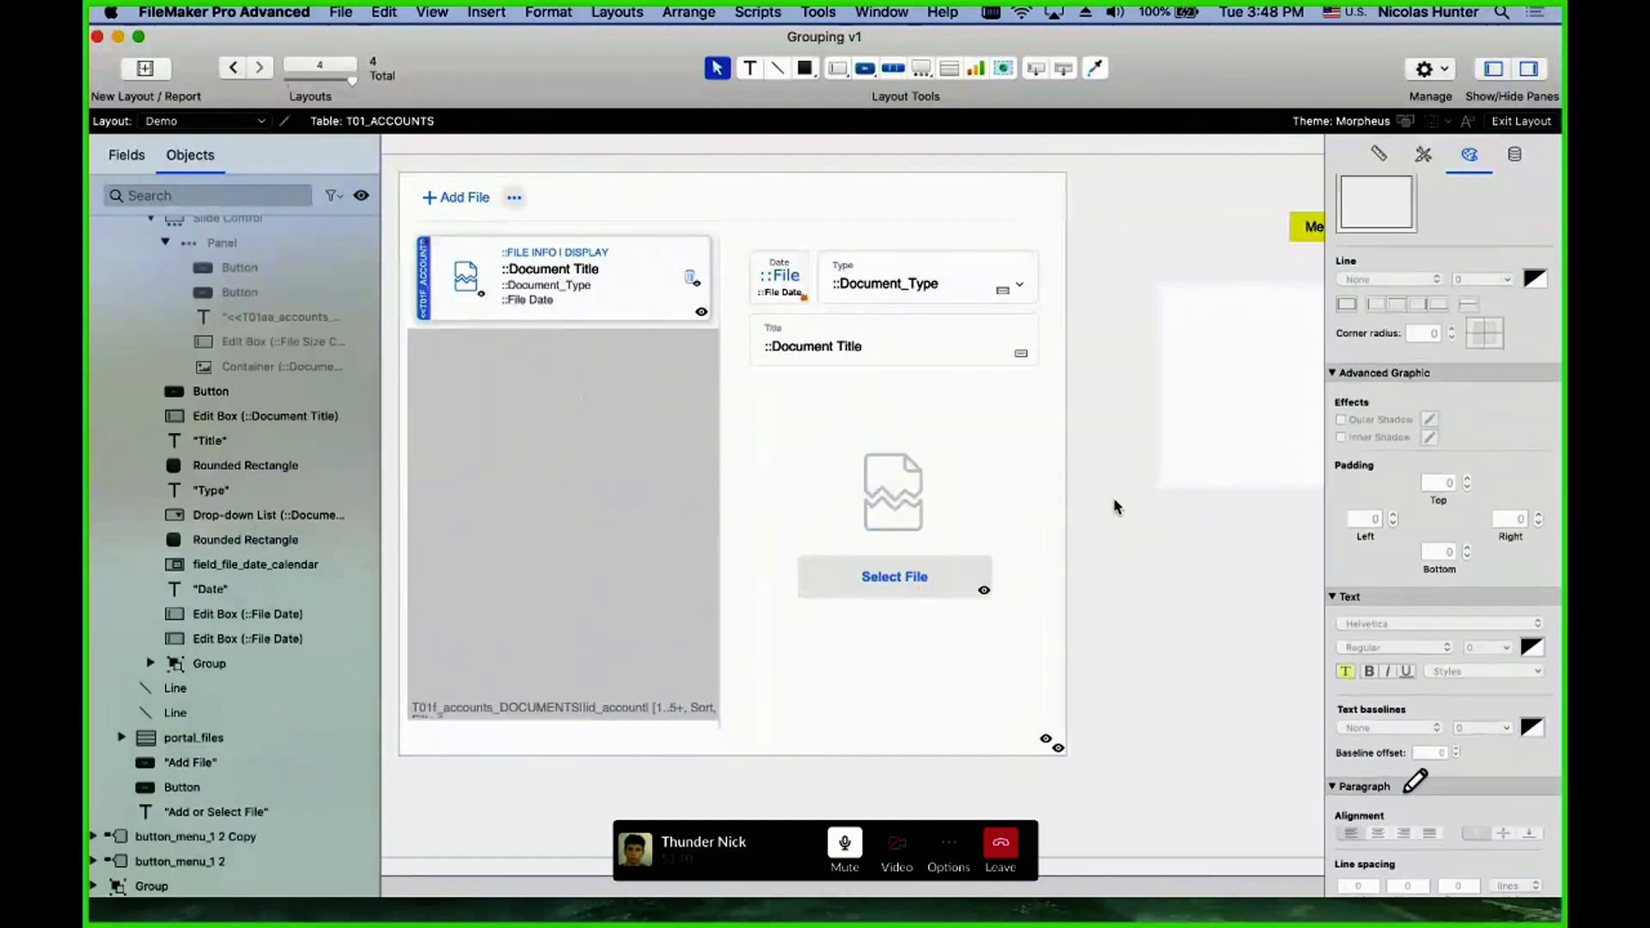
left_click_drag(1111, 503, 527, 339)
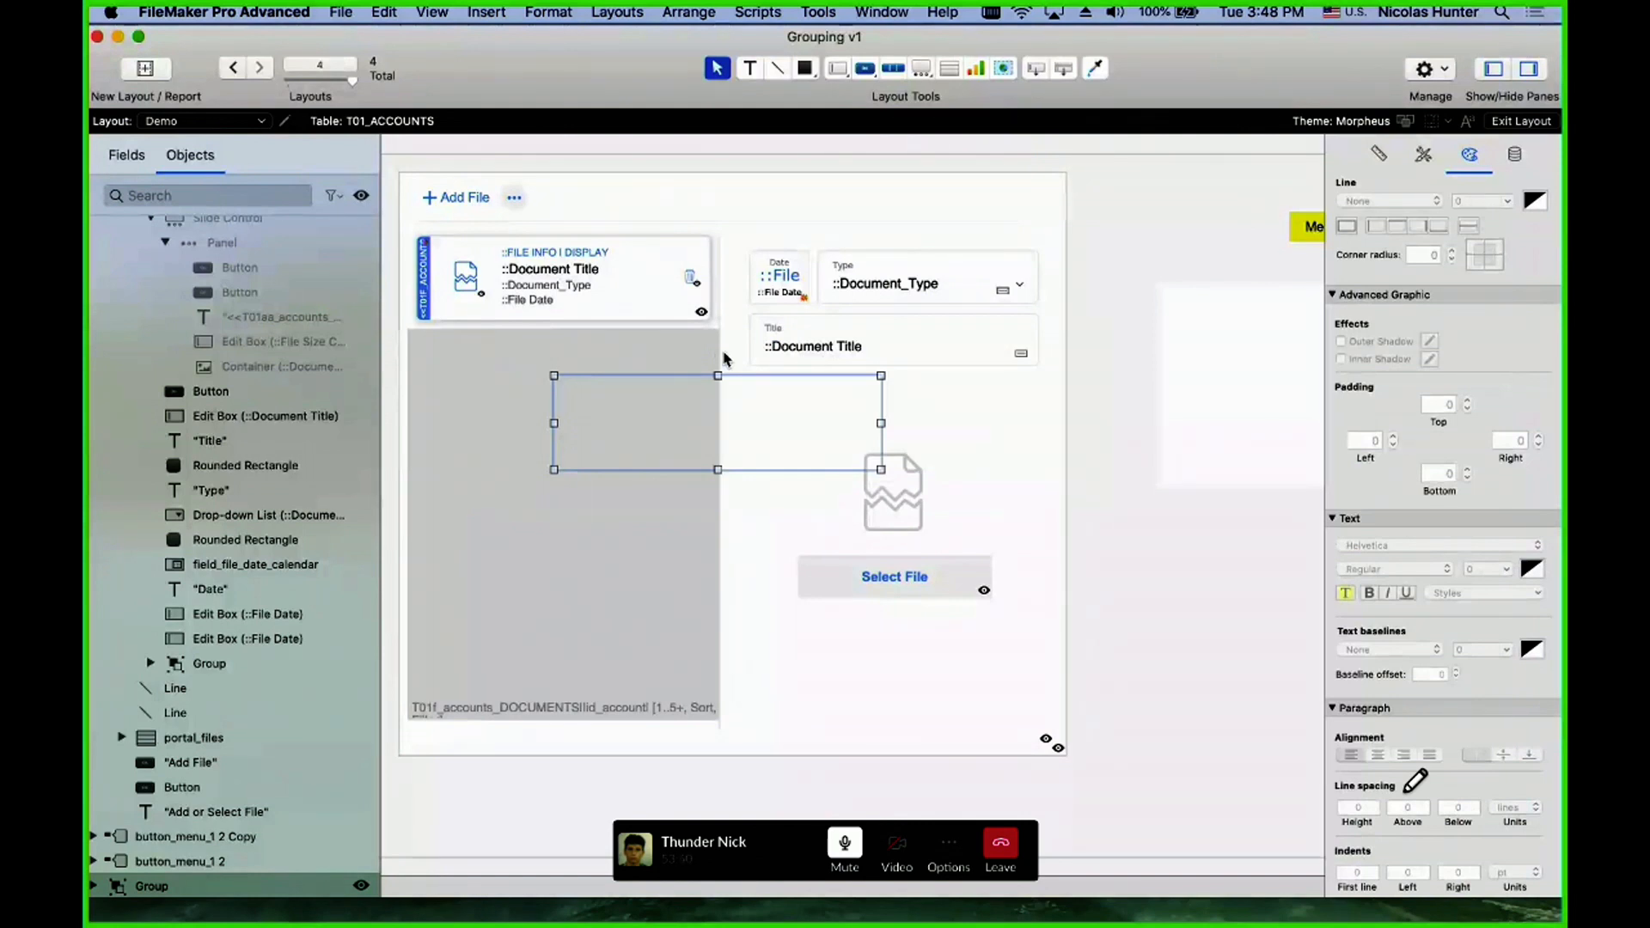
left_click(1208, 471)
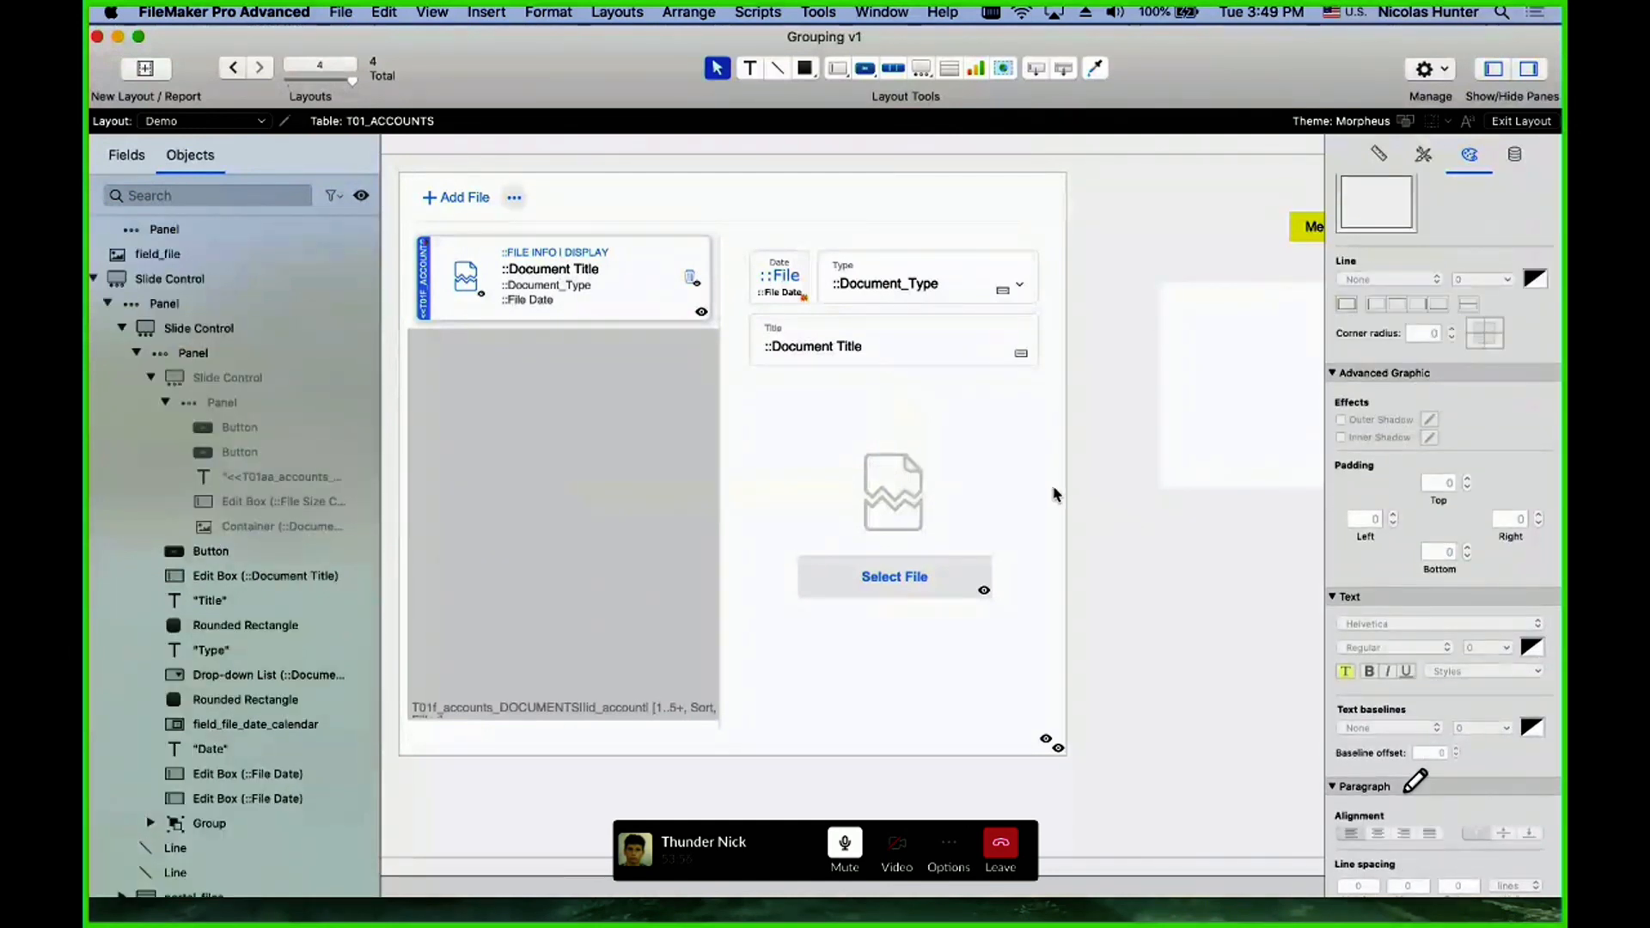
- Nudge the document details slide control sideways until it sits just beside the vertical divider line next to the portal
left_click_drag(968, 420, 947, 394)
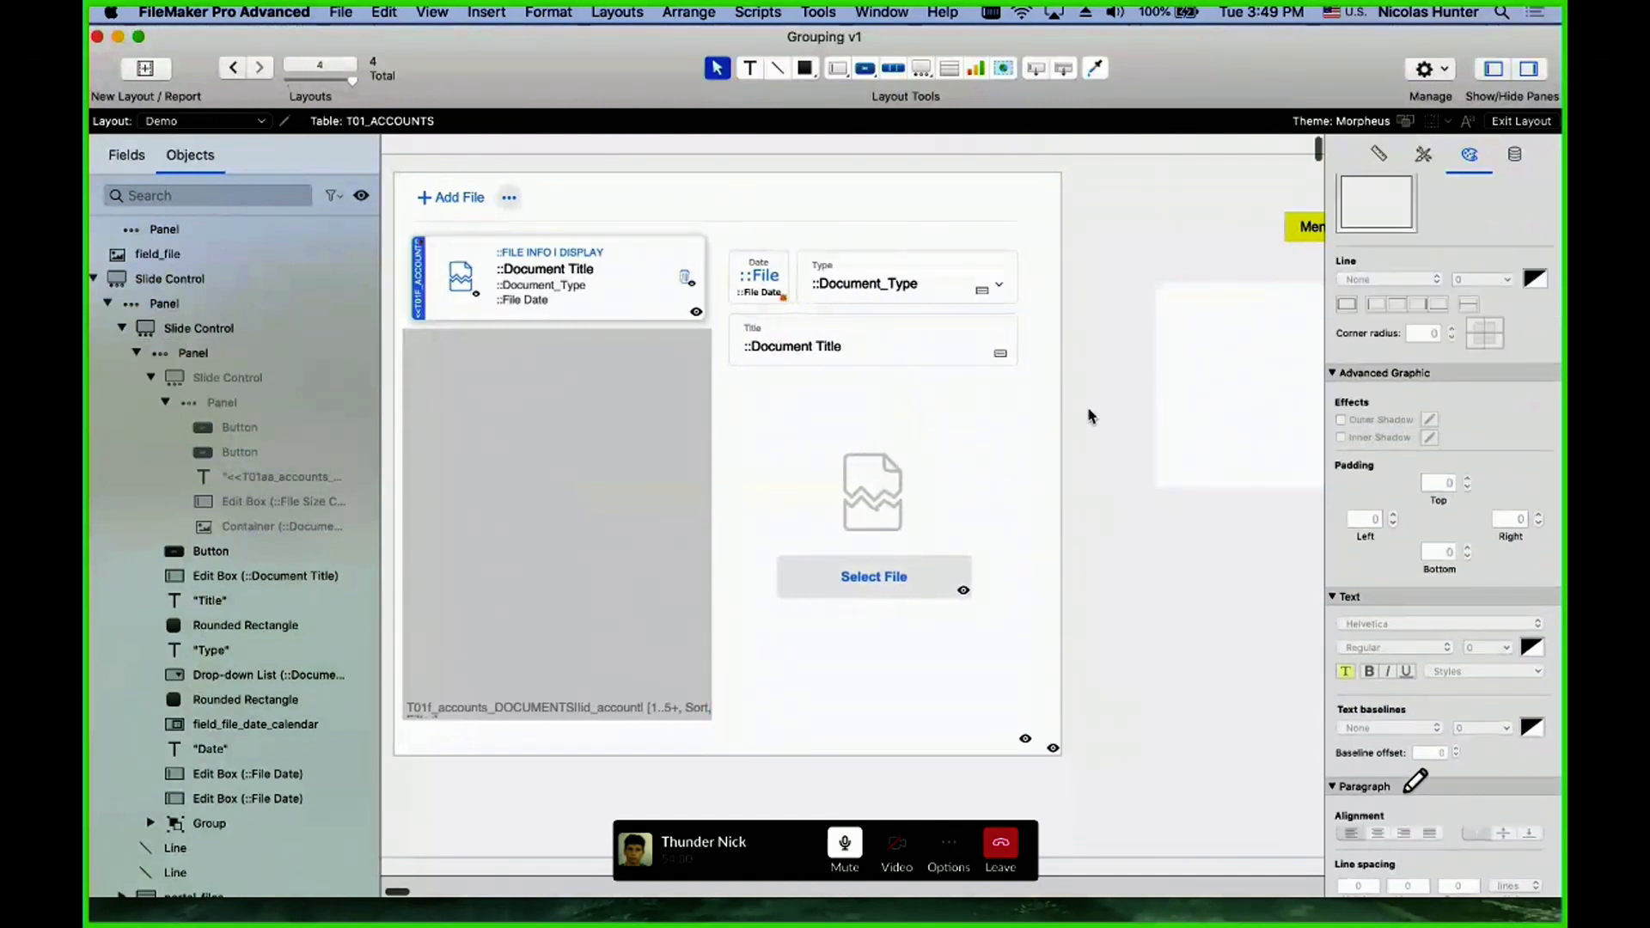
left_click_drag(721, 429, 736, 430)
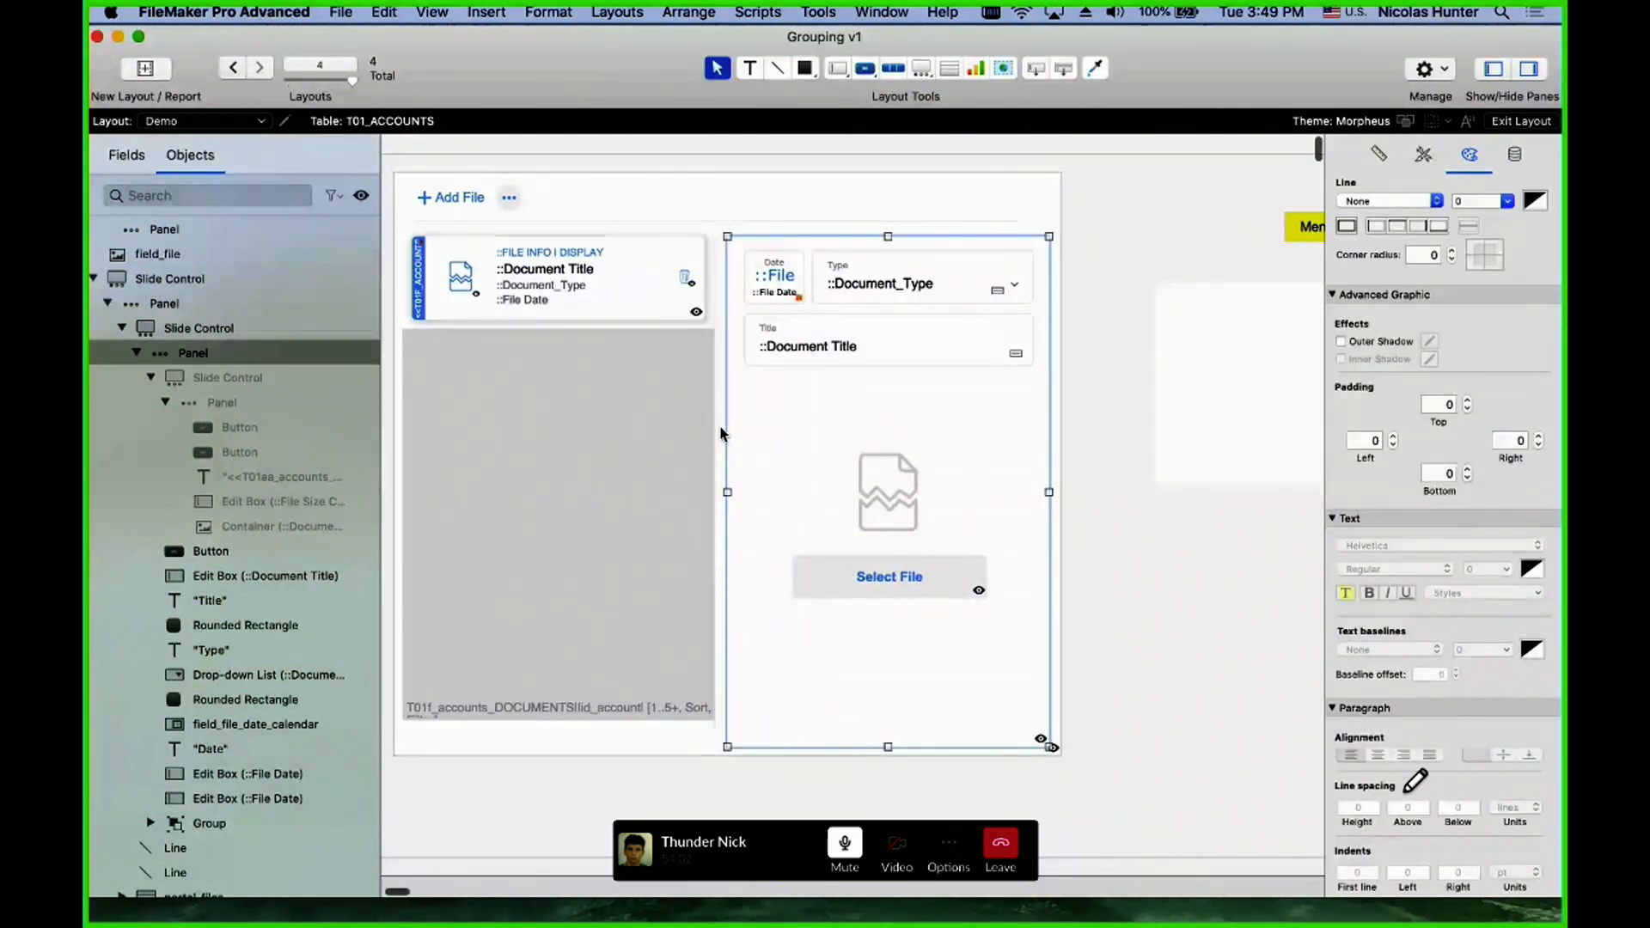
left_click(714, 404)
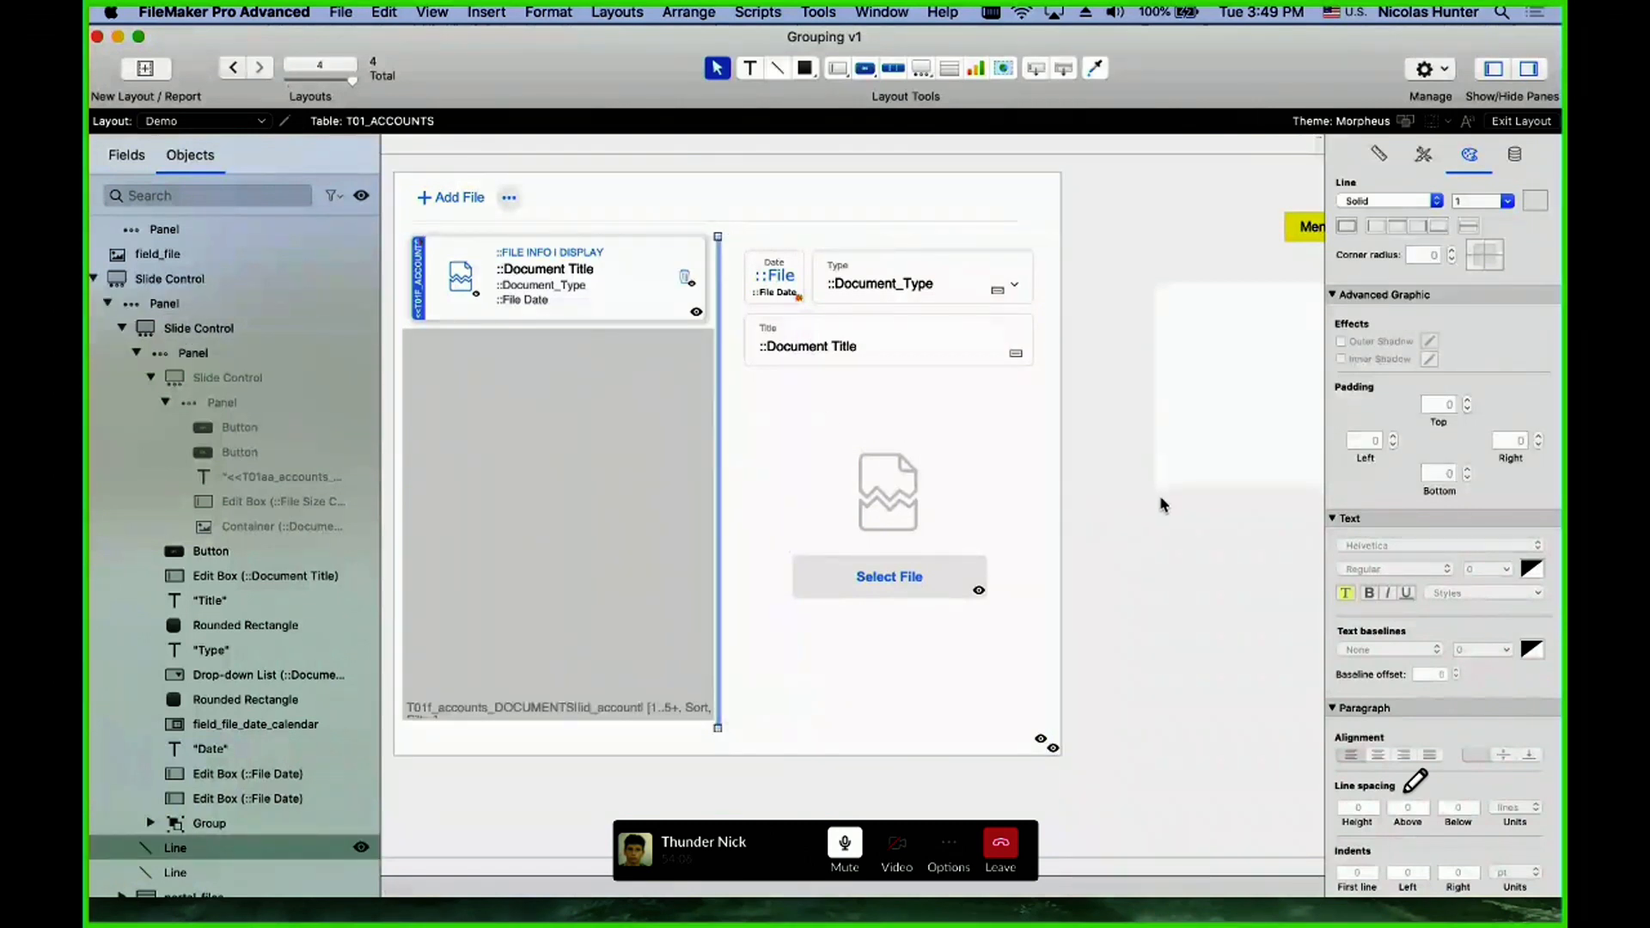
left_click(1081, 590)
left_click_drag(984, 462, 981, 461)
left_click(1189, 469)
left_click(1155, 558)
- Draw selection marquees from outside the viewer across its details area and portal to test which objects they pick up
left_click_drag(1156, 559, 1097, 526)
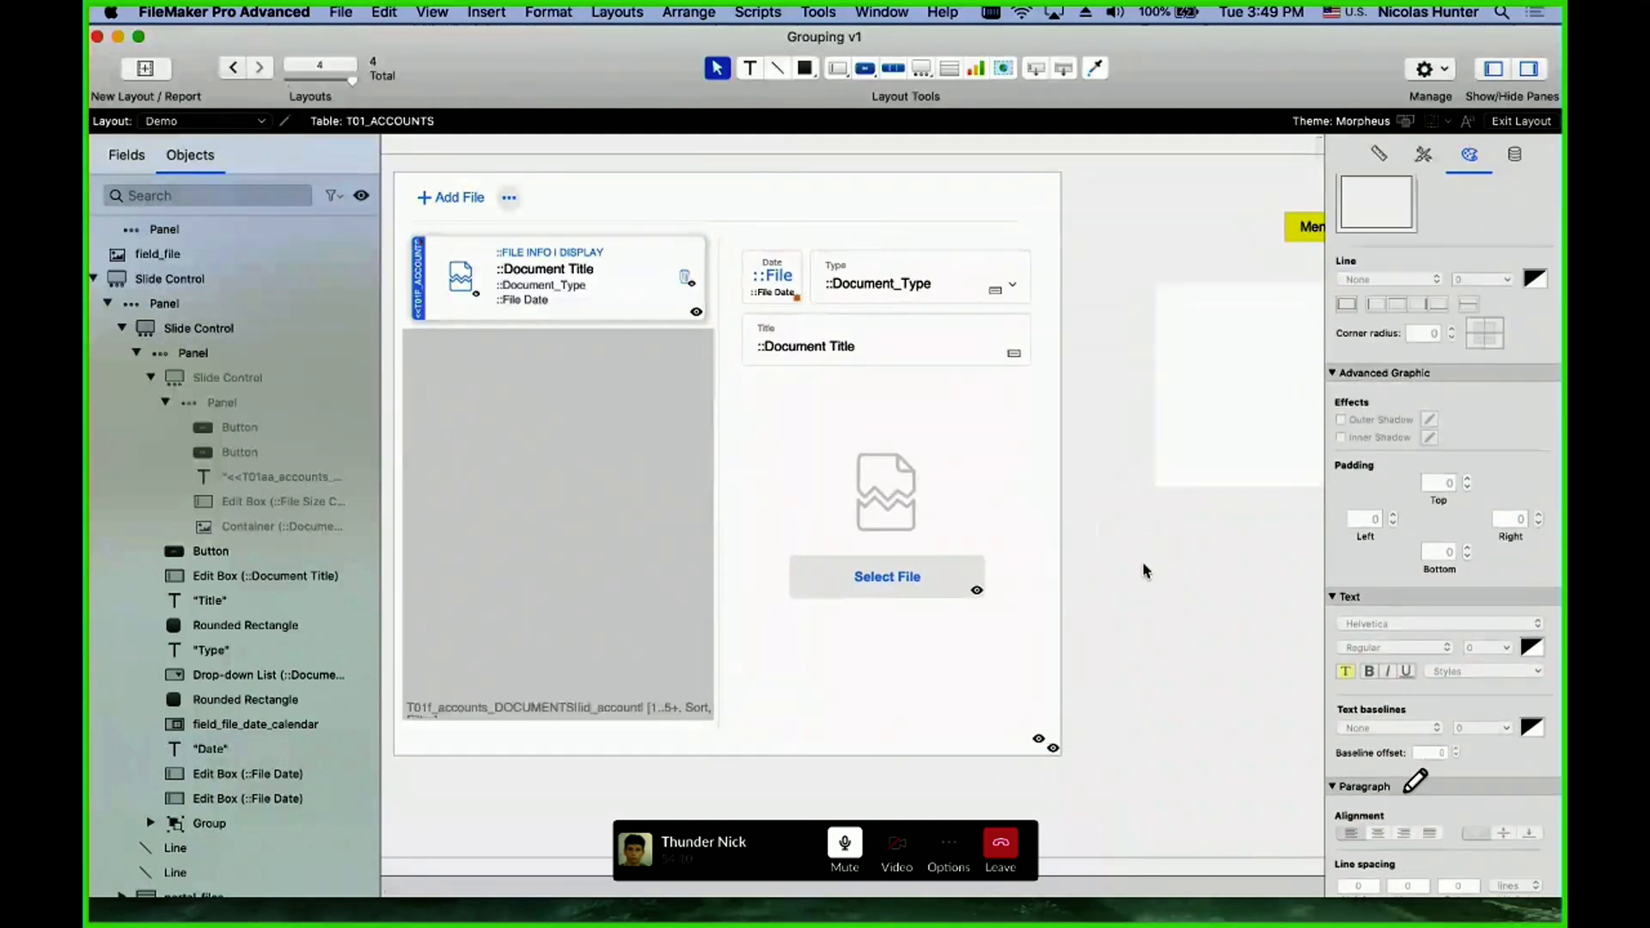
left_click_drag(1157, 614, 885, 255)
left_click(1094, 411)
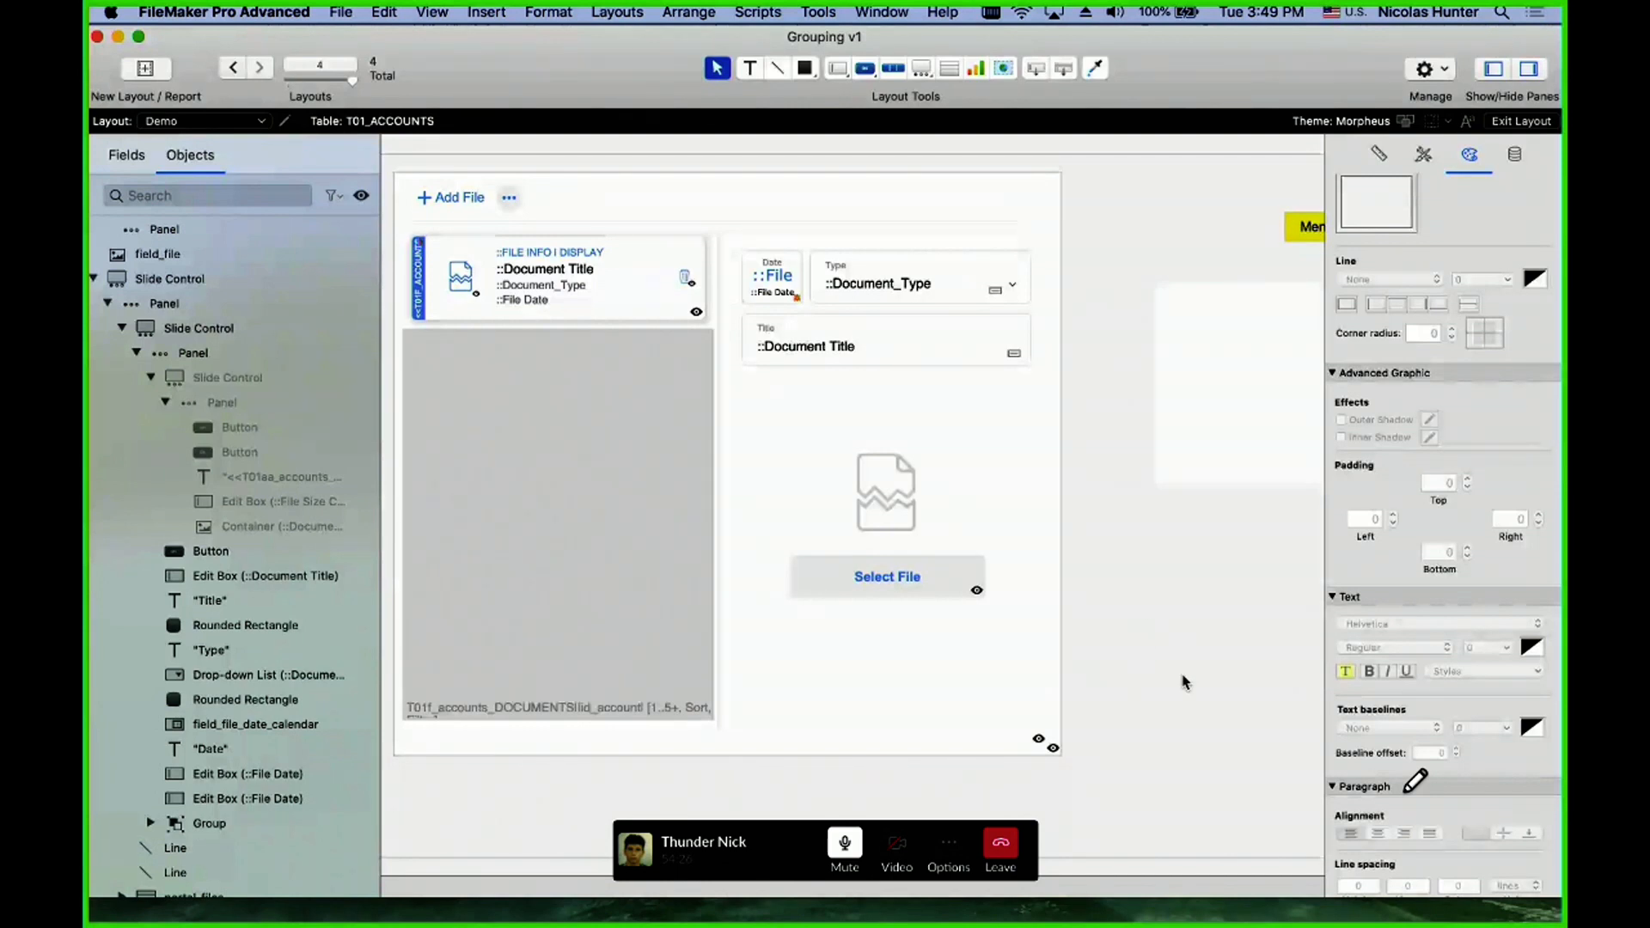
scroll(1156, 654, "down", 1)
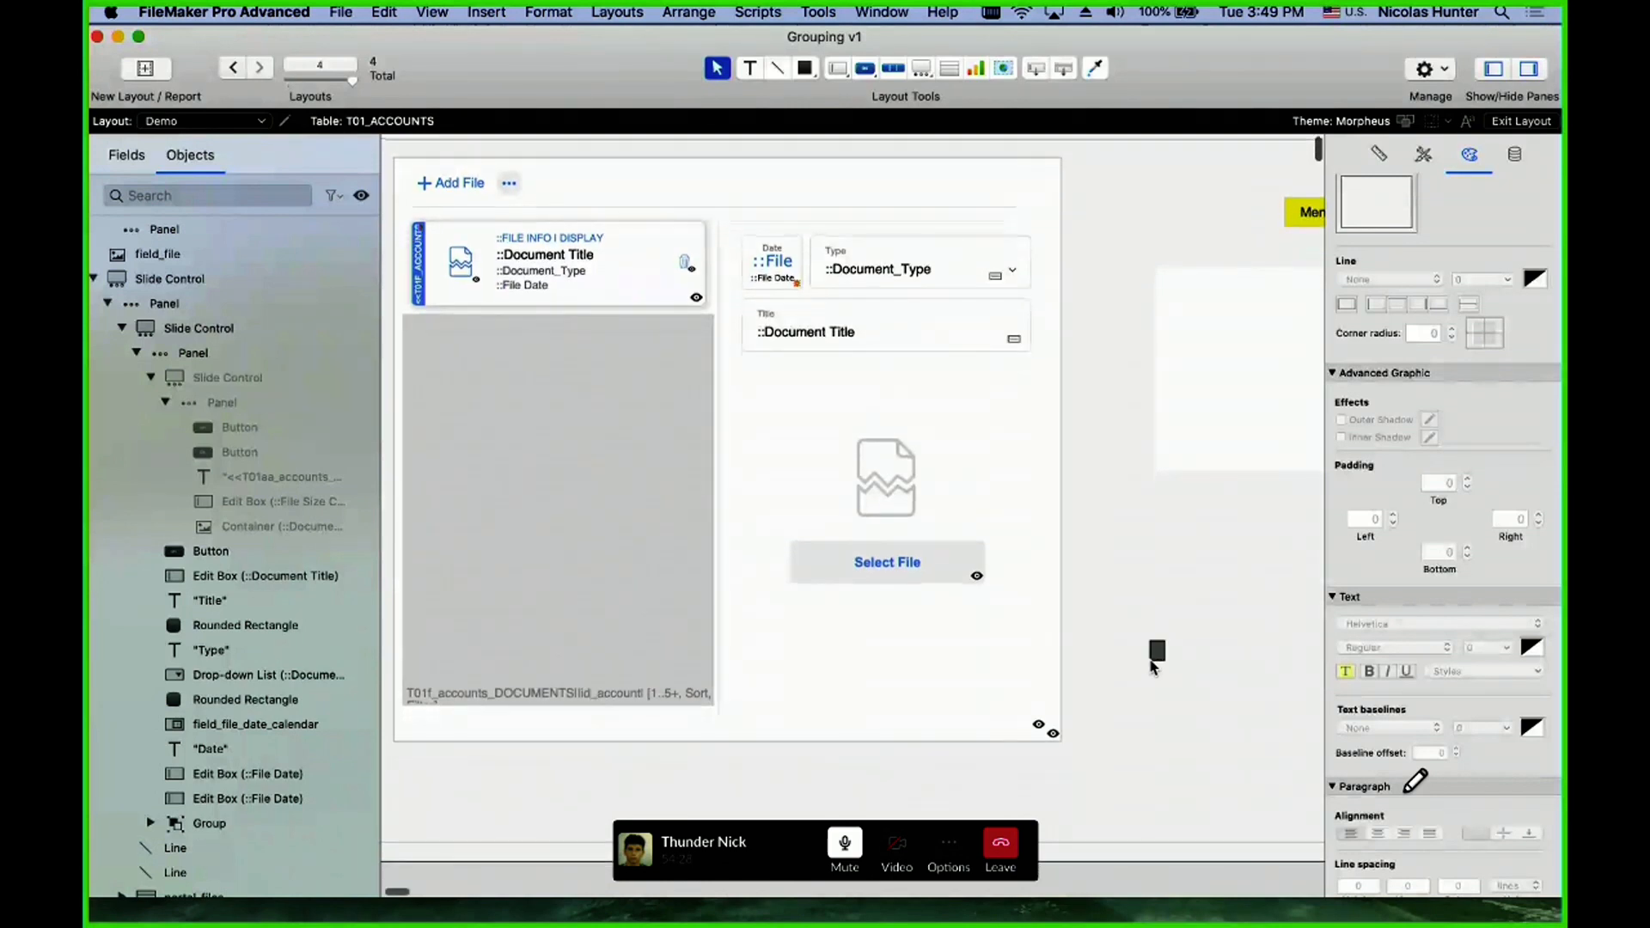
left_click_drag(1165, 641, 701, 289)
scroll(1042, 738, "up", 2)
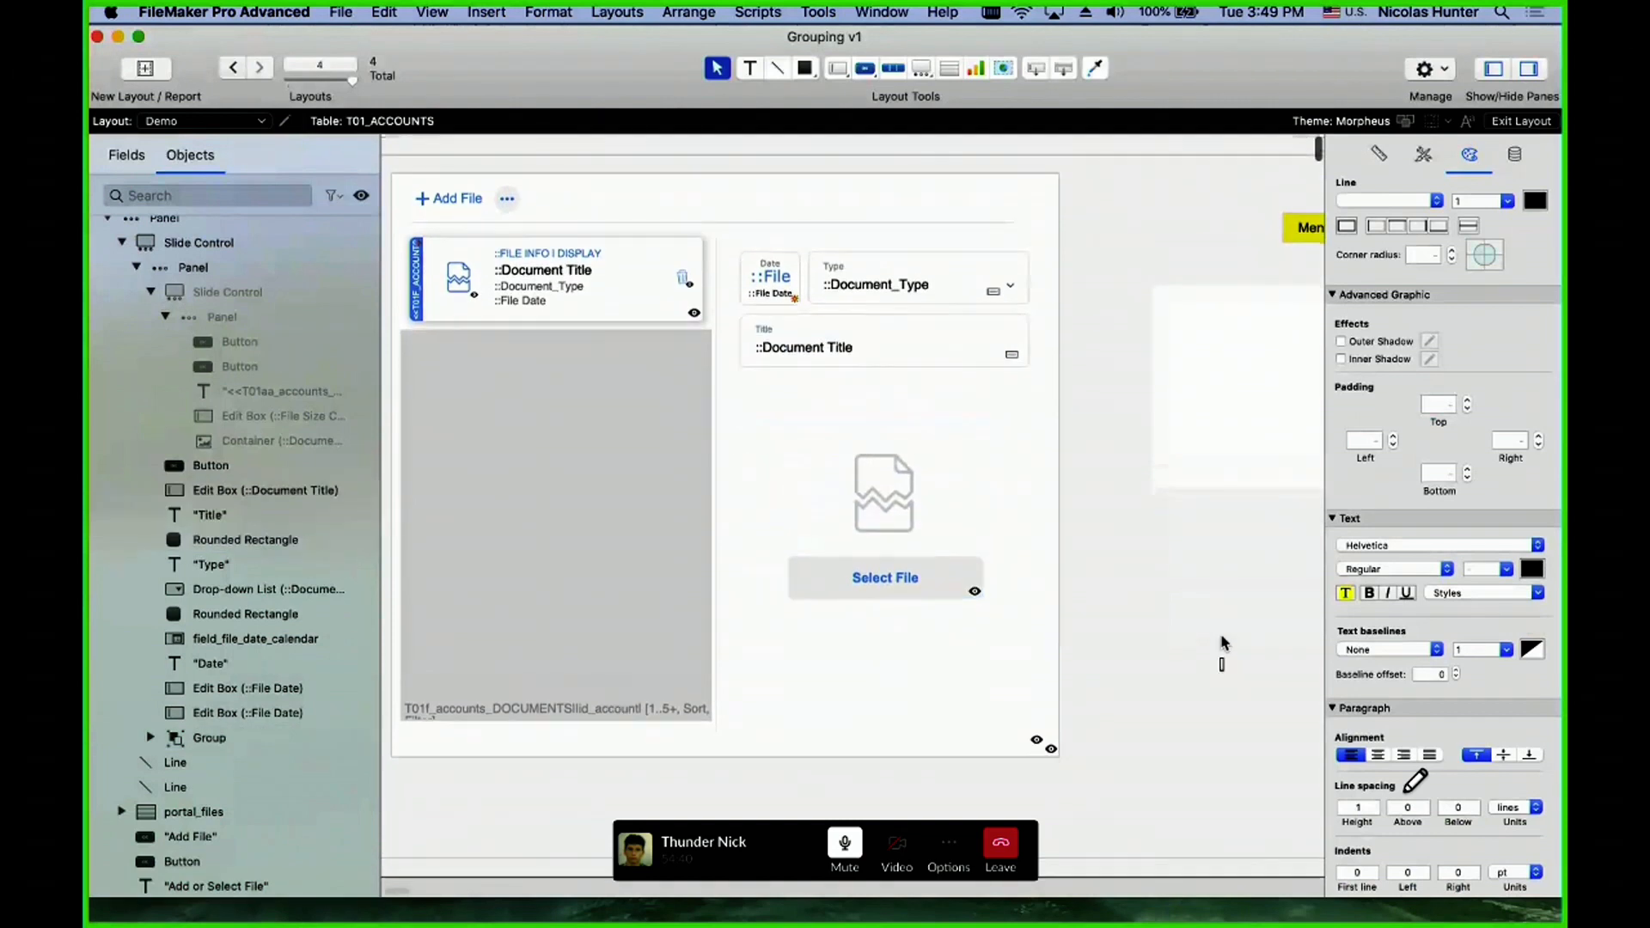
left_click_drag(1246, 627, 465, 360)
- Select the outer slide control's panel, clear it, and marquee-select the No Files group from the viewer's upper right side
scroll(785, 401, "down", 1)
left_click(1056, 410)
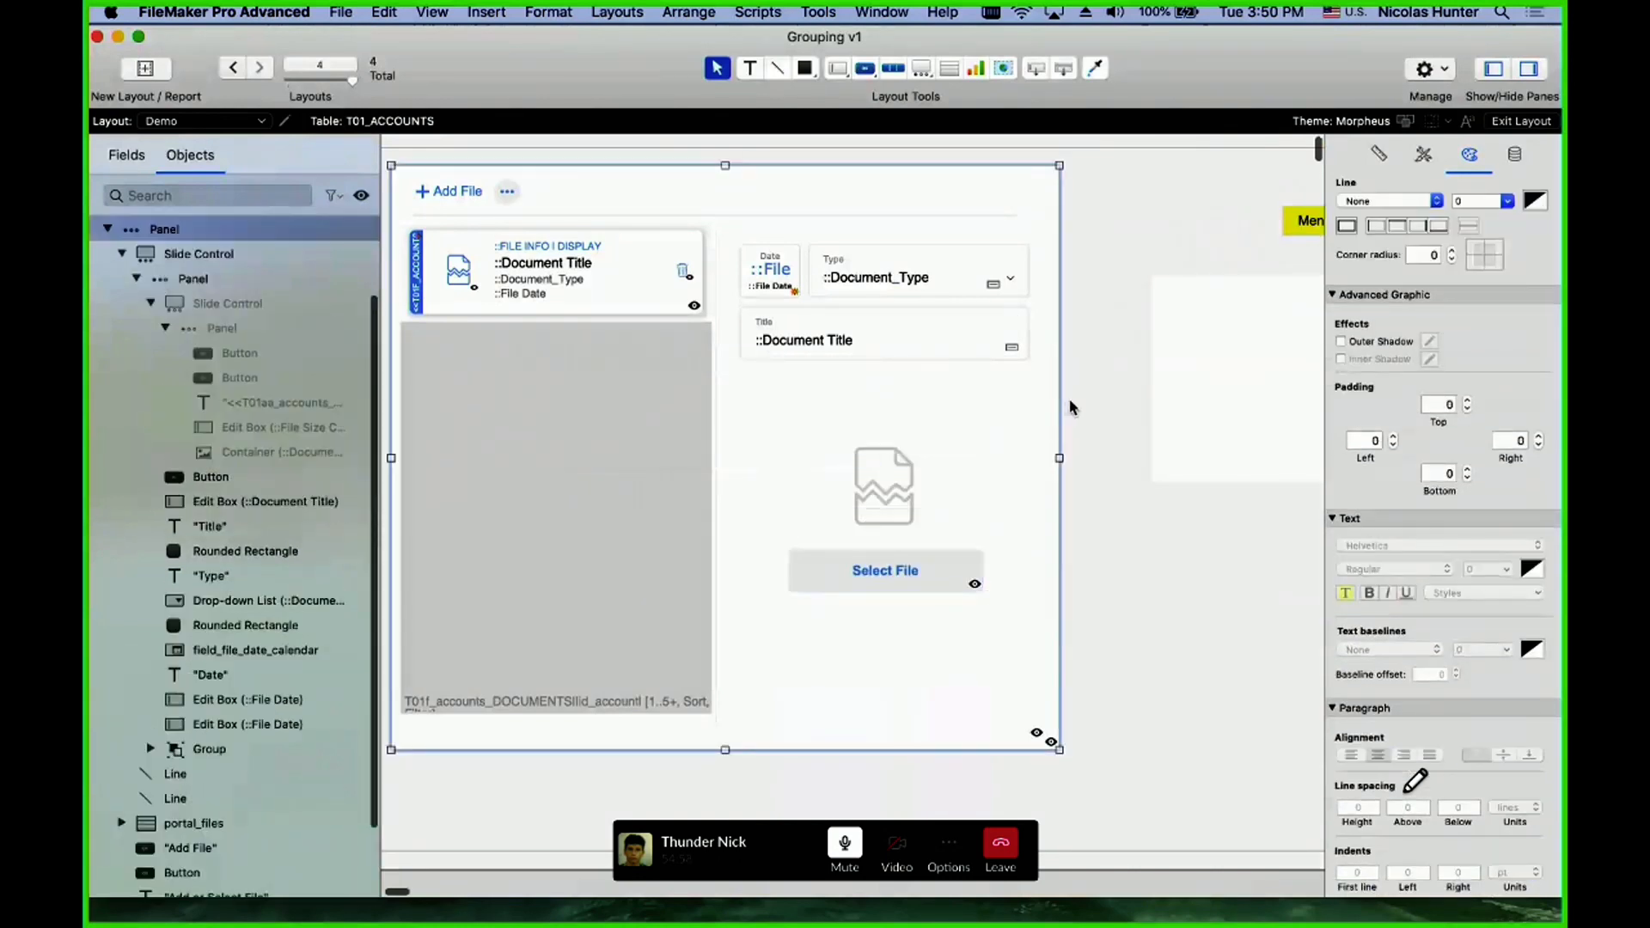
left_click(1073, 401)
left_click(991, 391)
left_click_drag(1106, 325, 500, 469)
left_click_drag(1104, 353, 430, 471)
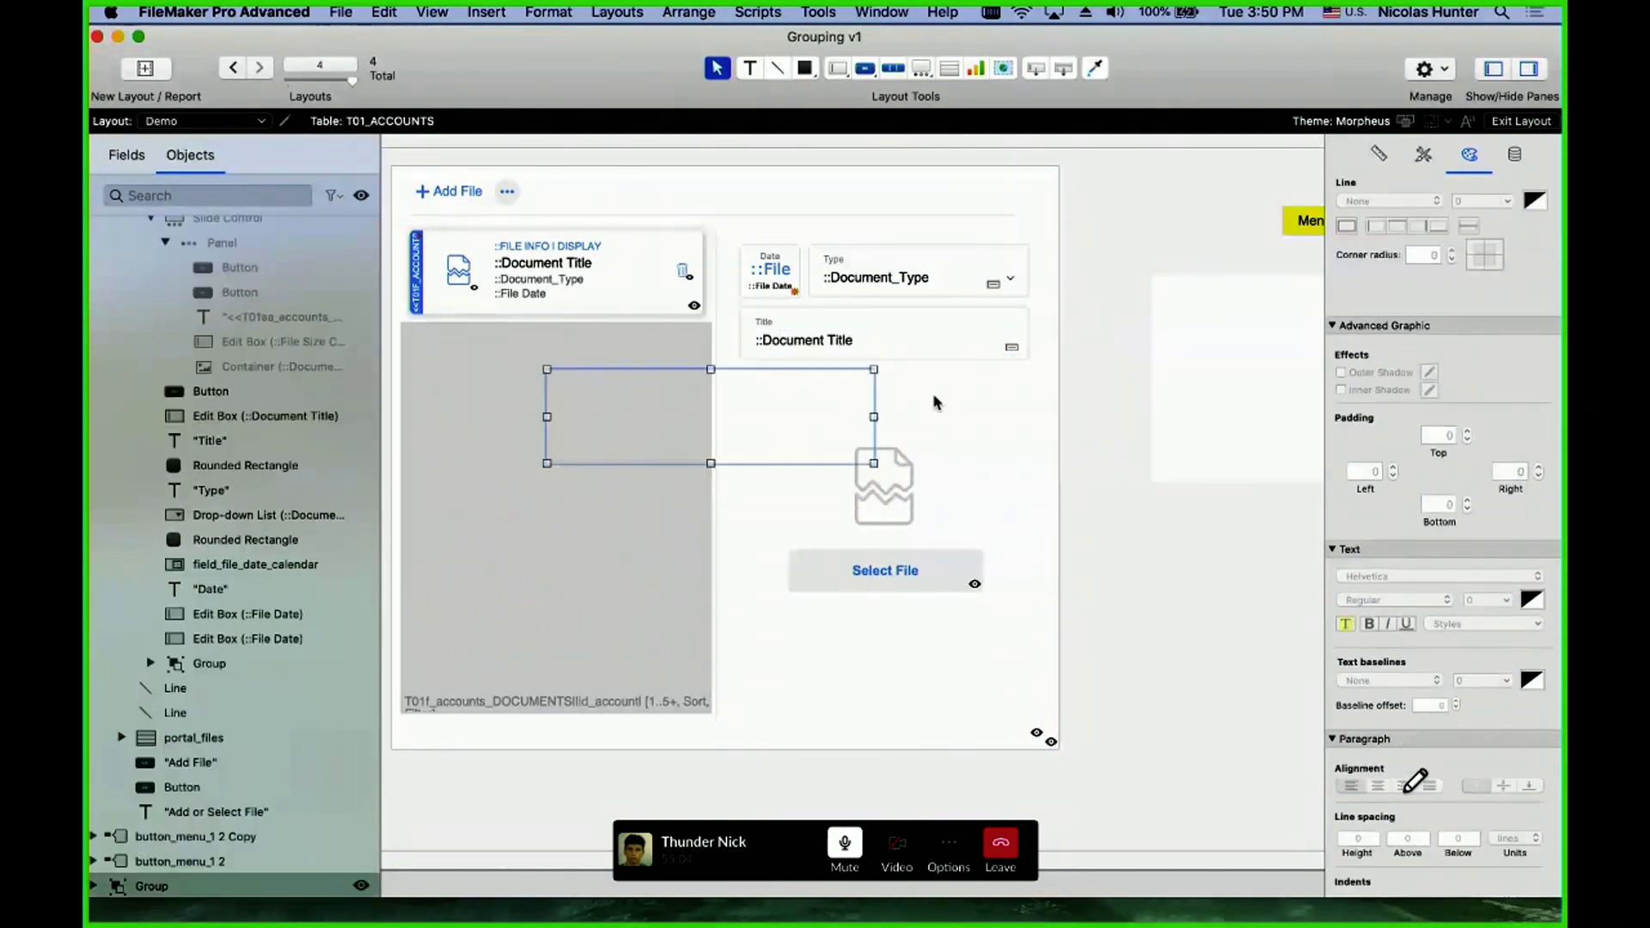
left_click_drag(1126, 338, 483, 468)
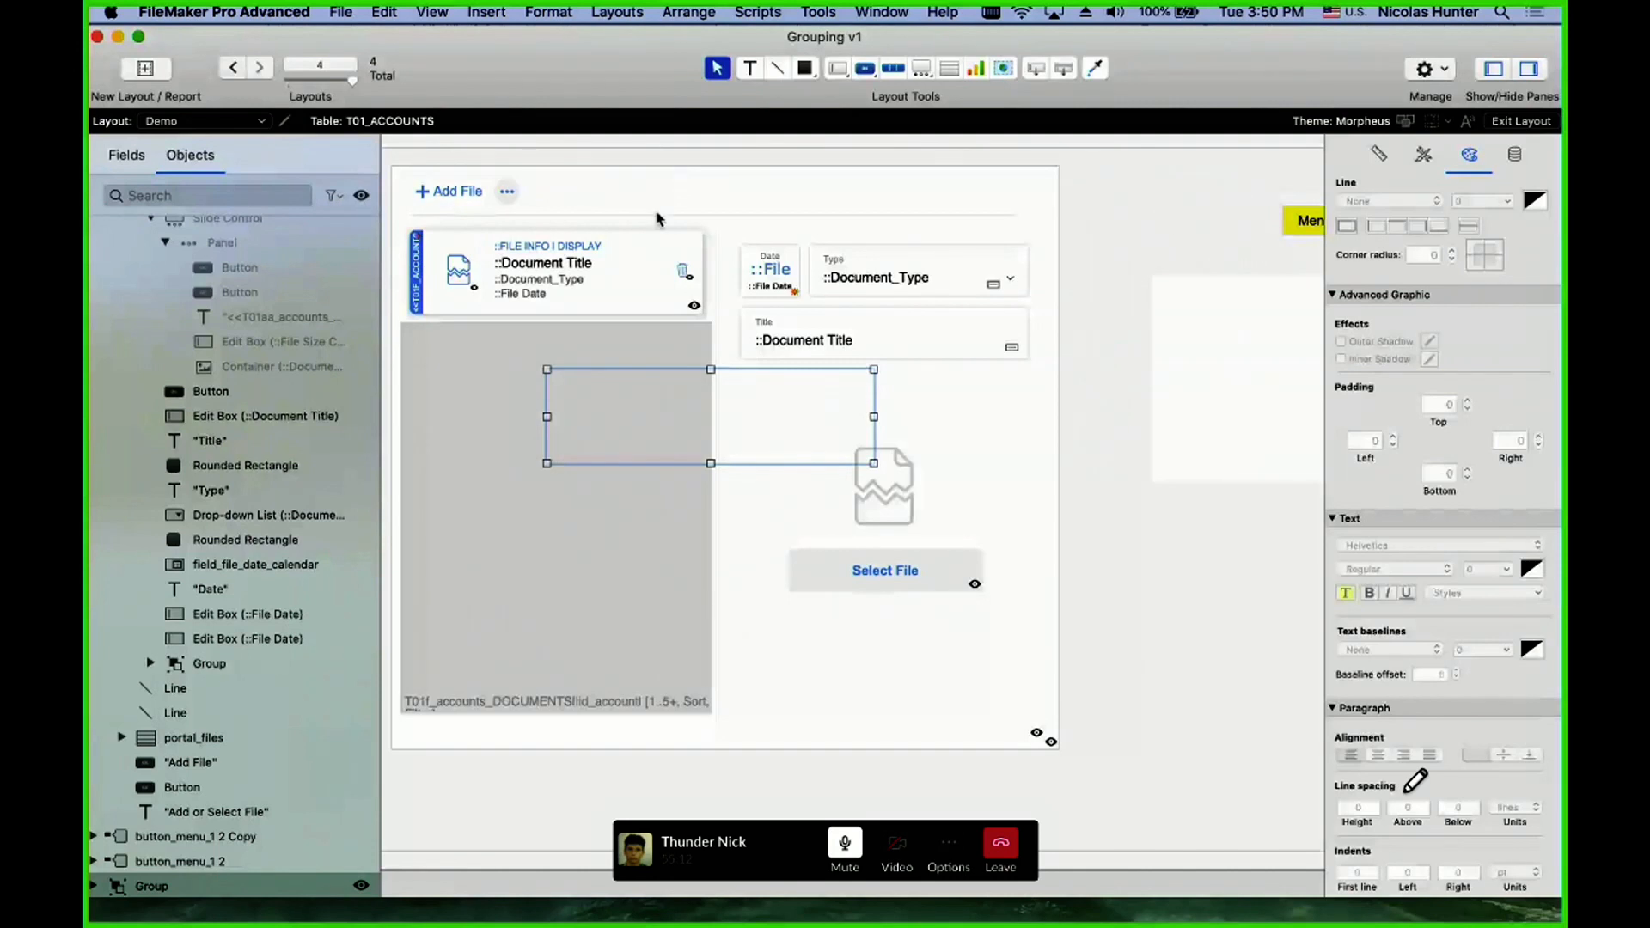
- Try centring the No Files group horizontally and vertically within the outer slide control's panel, and undo both alignments
left_click(679, 189)
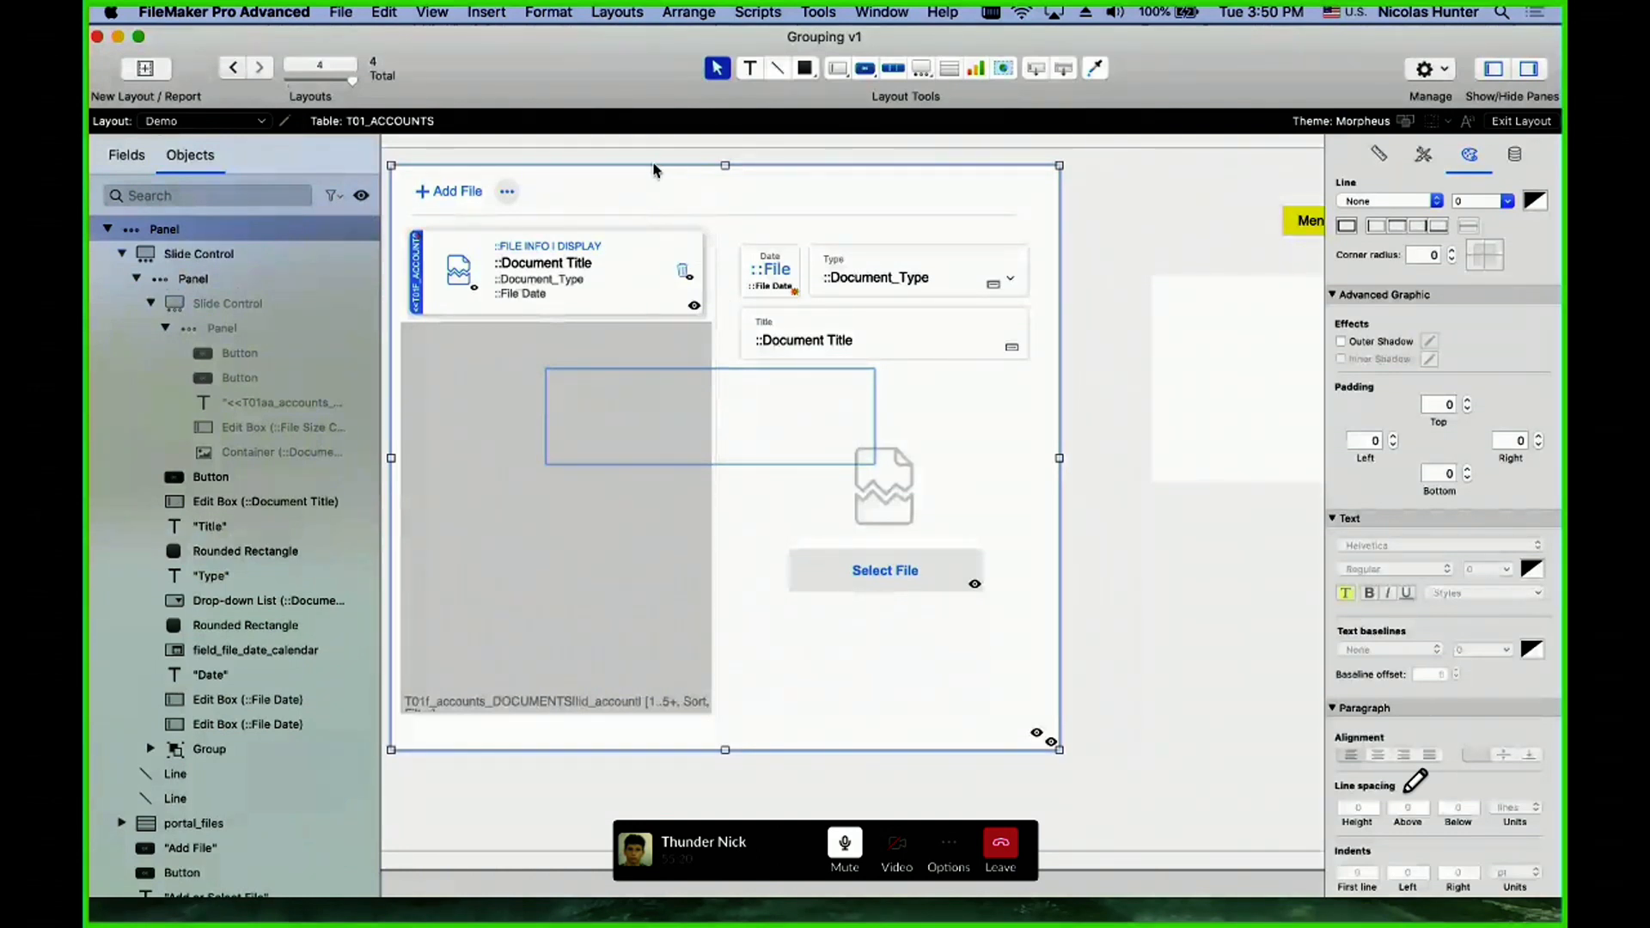
scroll(658, 182, "left", 3)
left_click(1376, 154)
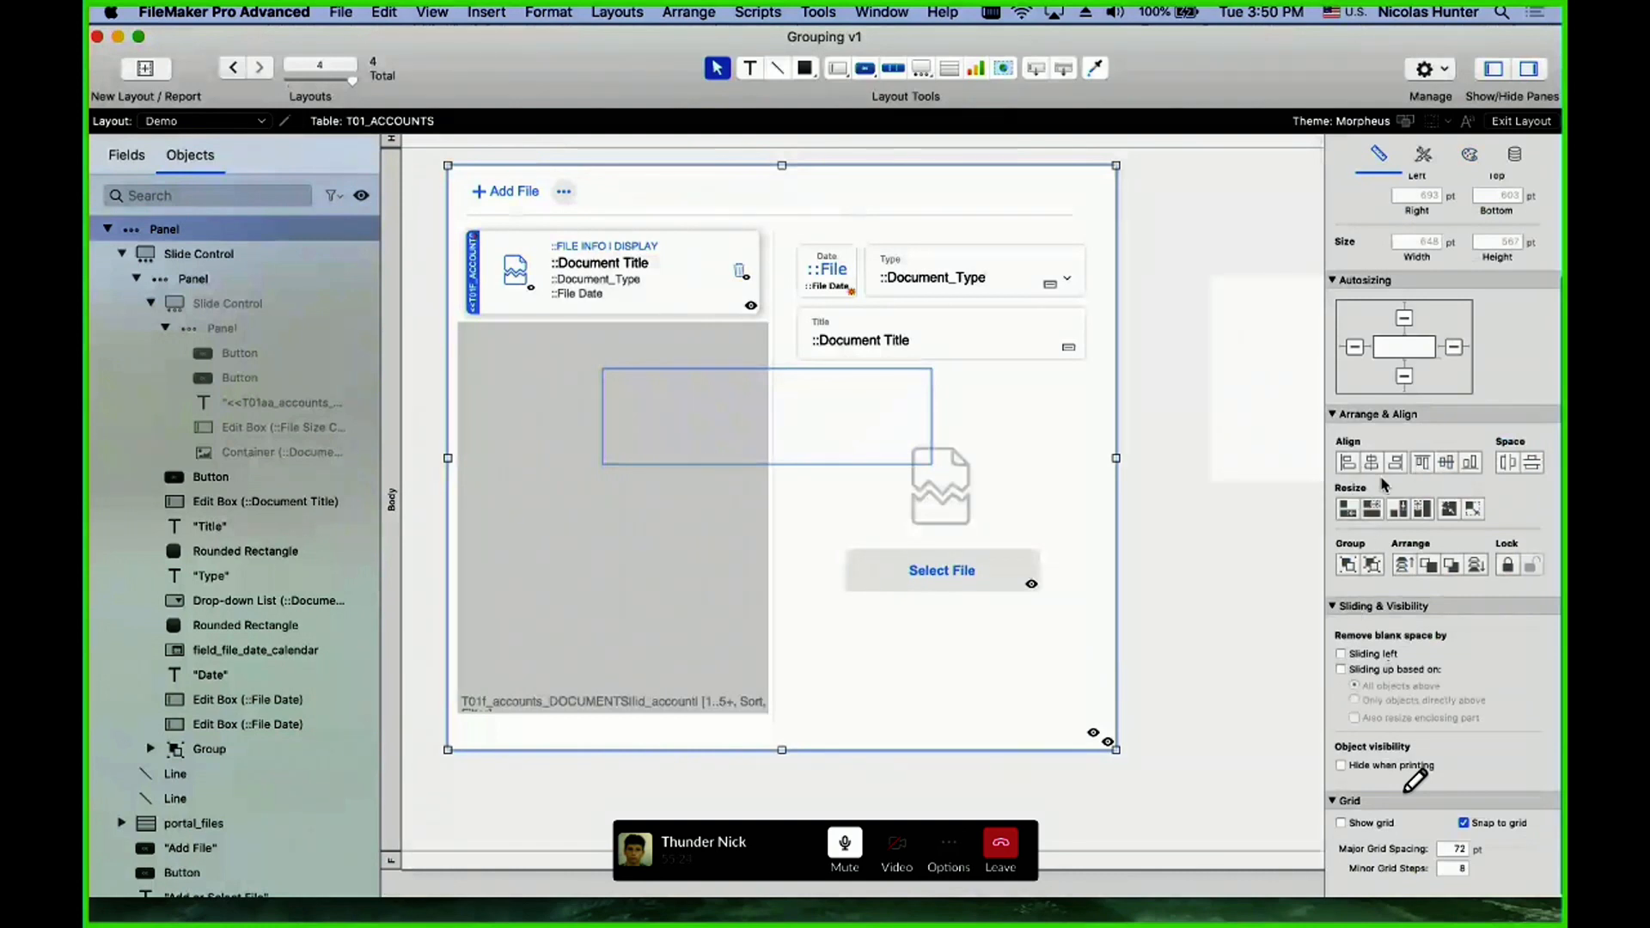
left_click(1371, 463)
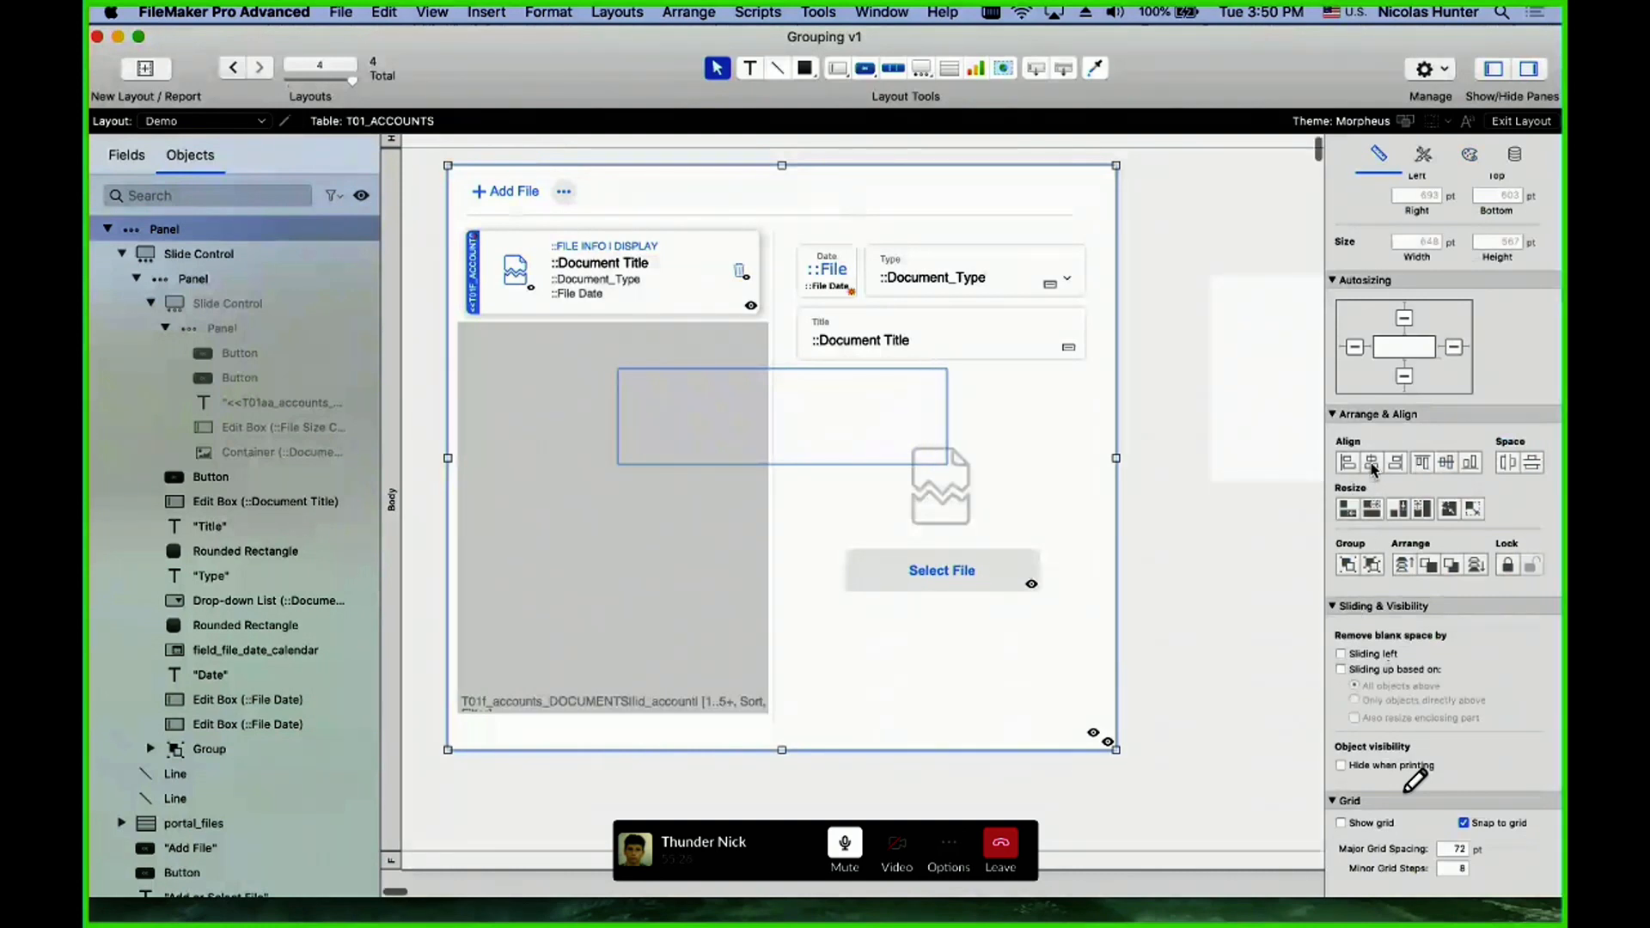
left_click(1449, 464)
key("super+z")
key("super+z")
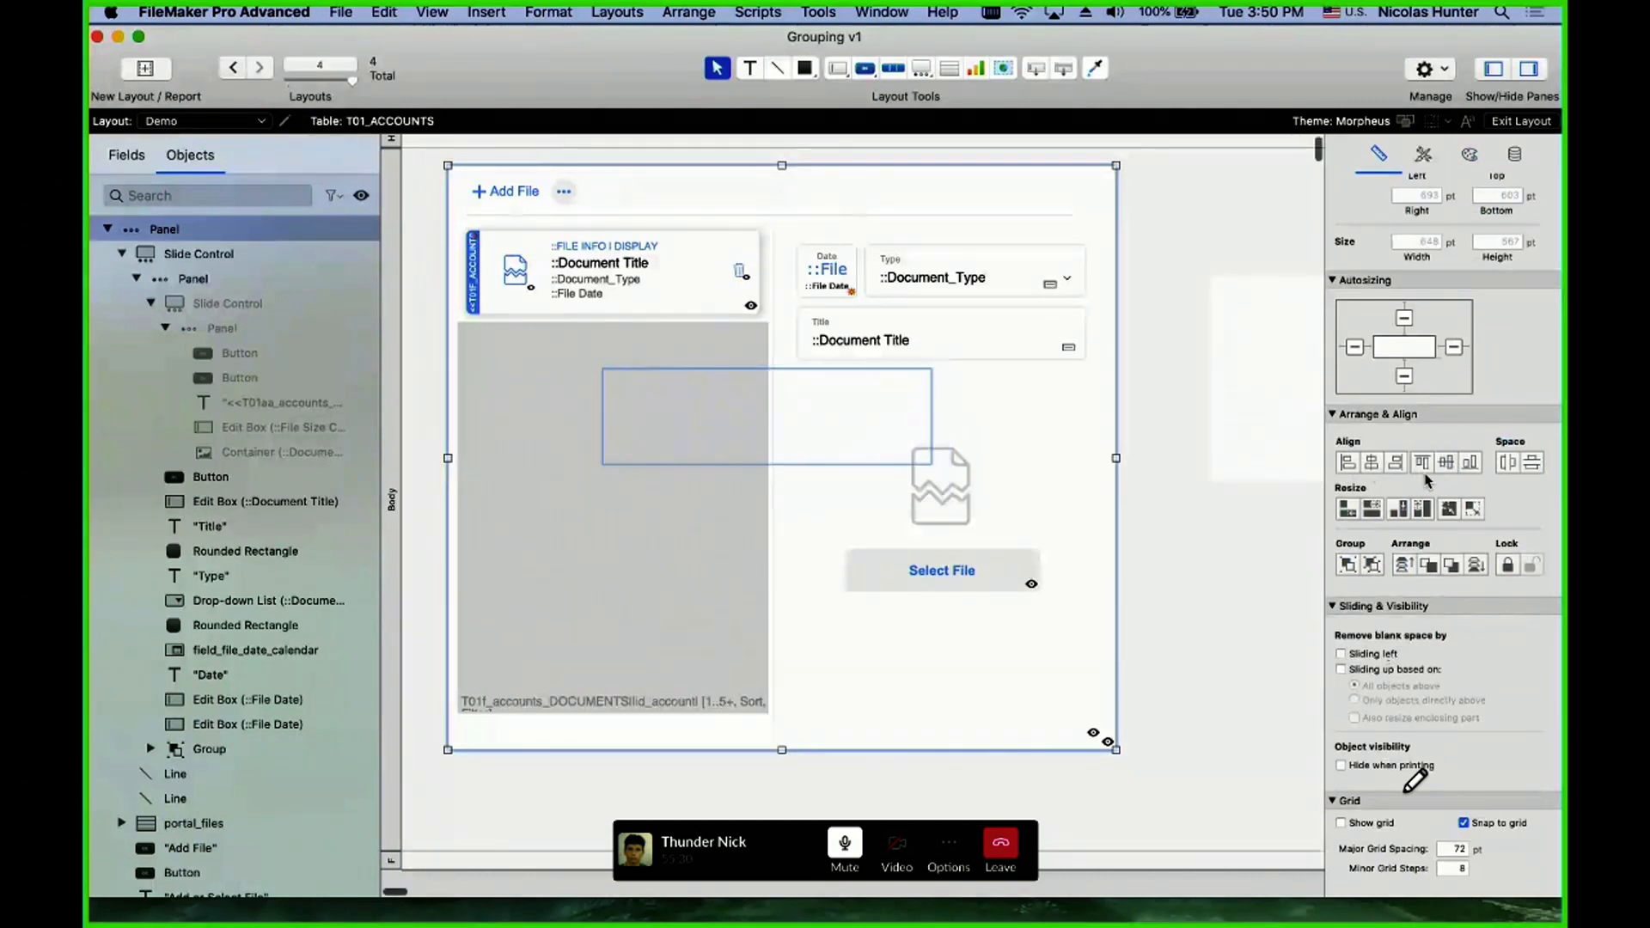
- Repeat the horizontal and vertical centring of the No Files group in the outer panel, clear the selection, and undo the alignments
left_click(1374, 465)
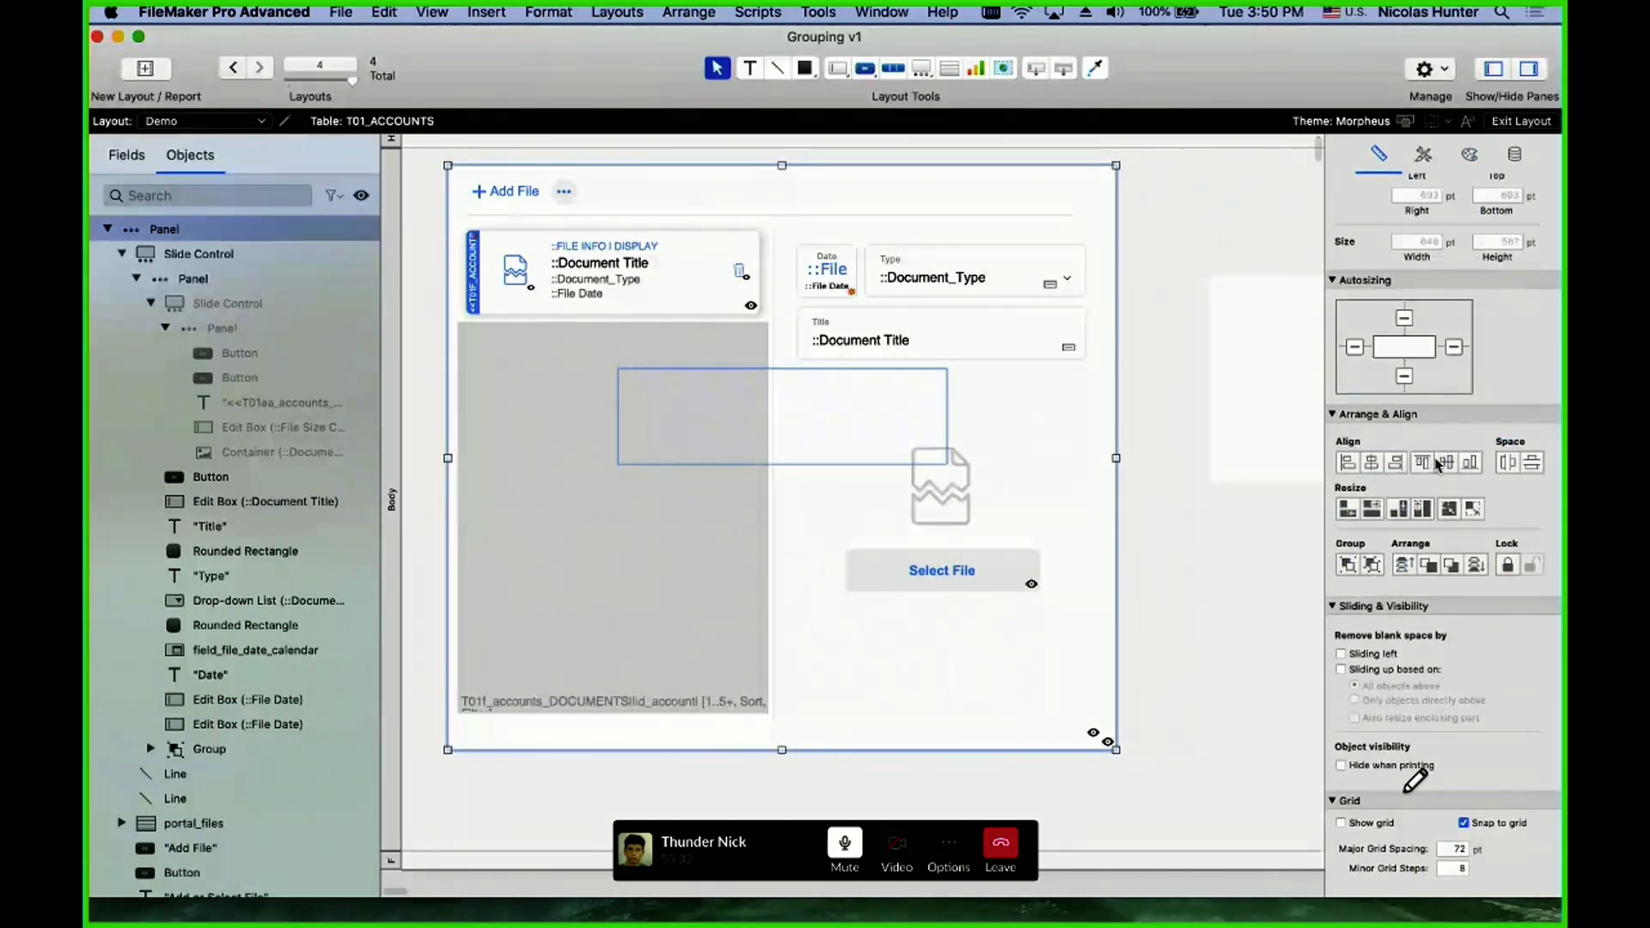
left_click(1454, 468)
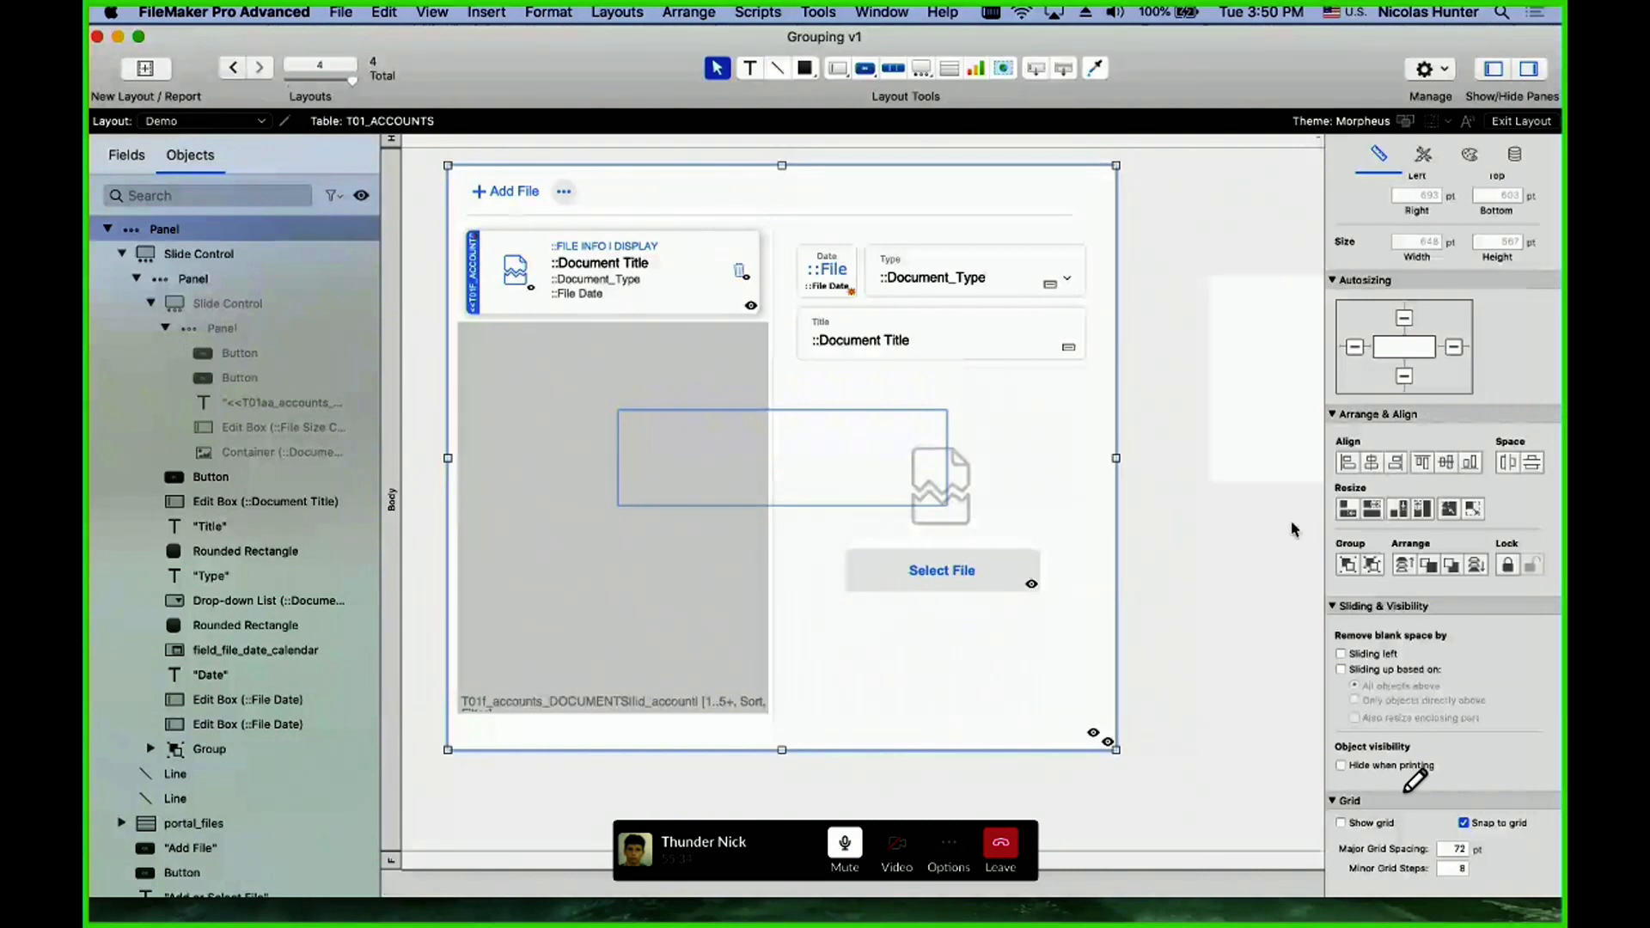
left_click(1221, 537)
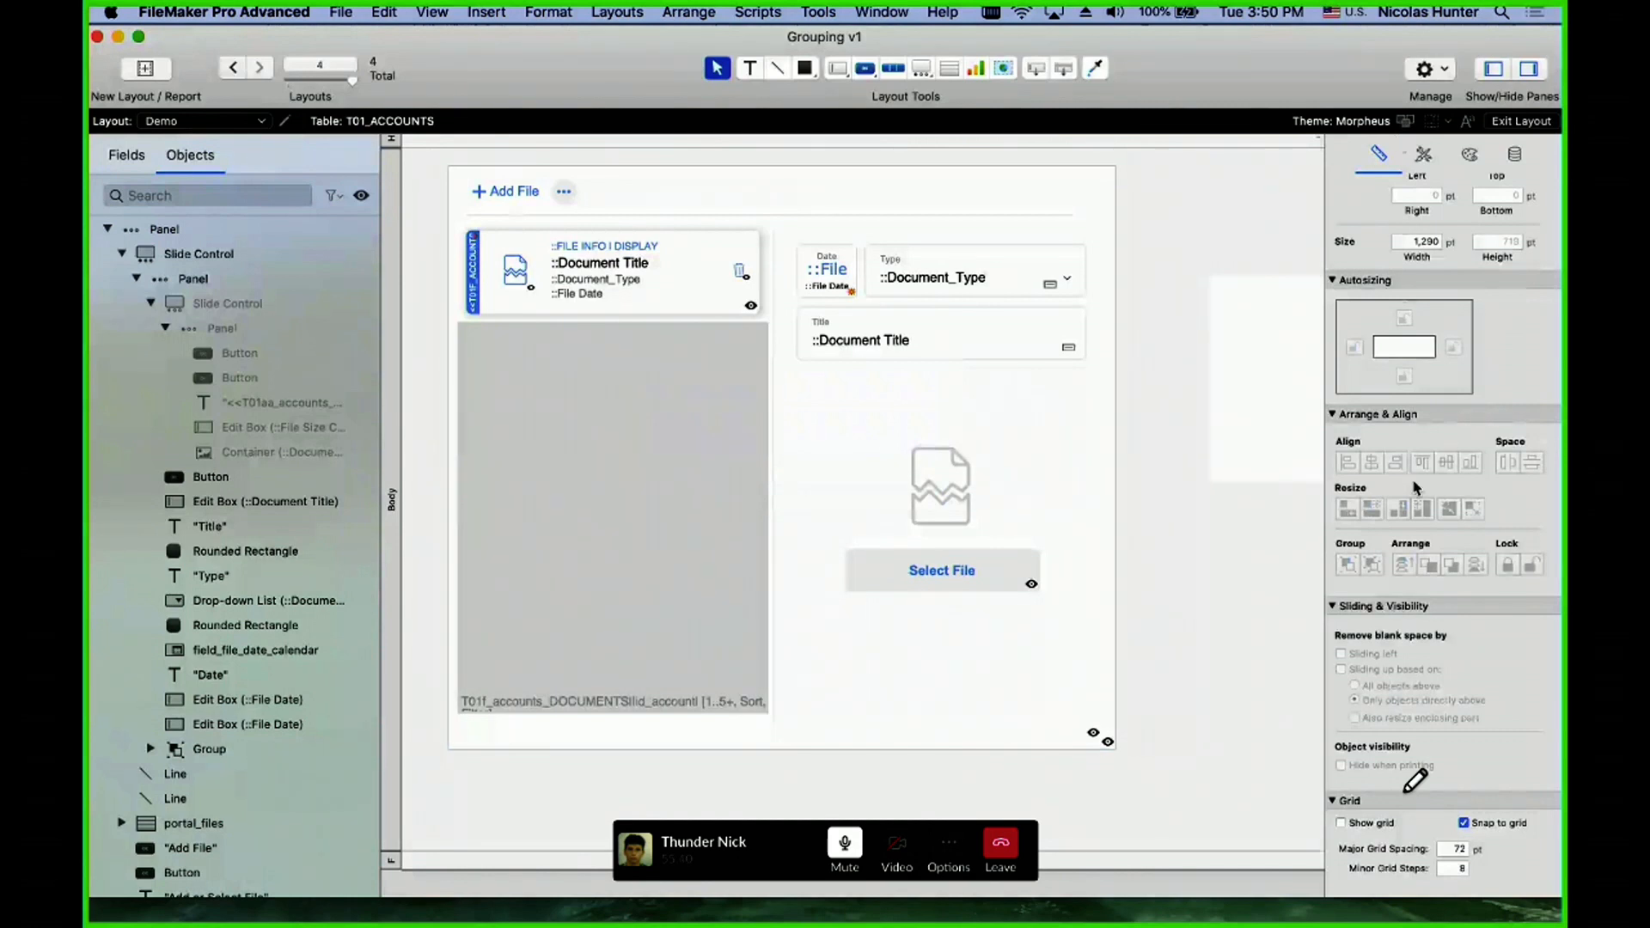
left_click_drag(1210, 539, 572, 403)
key("super+z")
key("super+z")
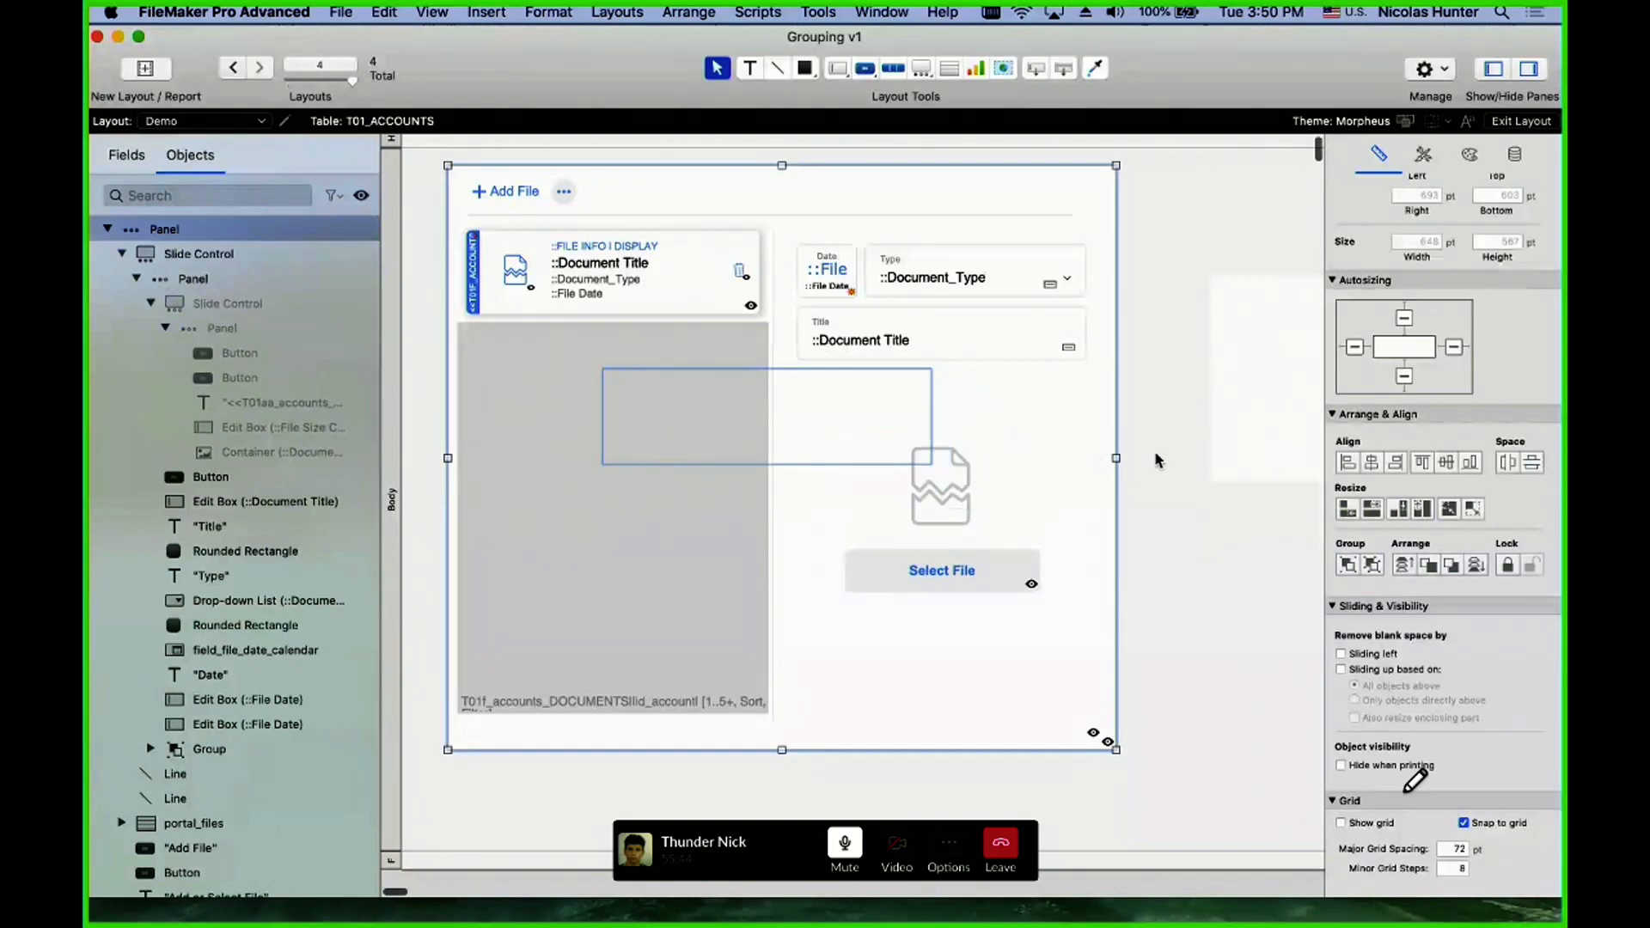
- Marquee-select only the No Files group behind the portal, shift it 1 pt to the right, and undo the move
left_click_drag(1145, 486, 561, 336)
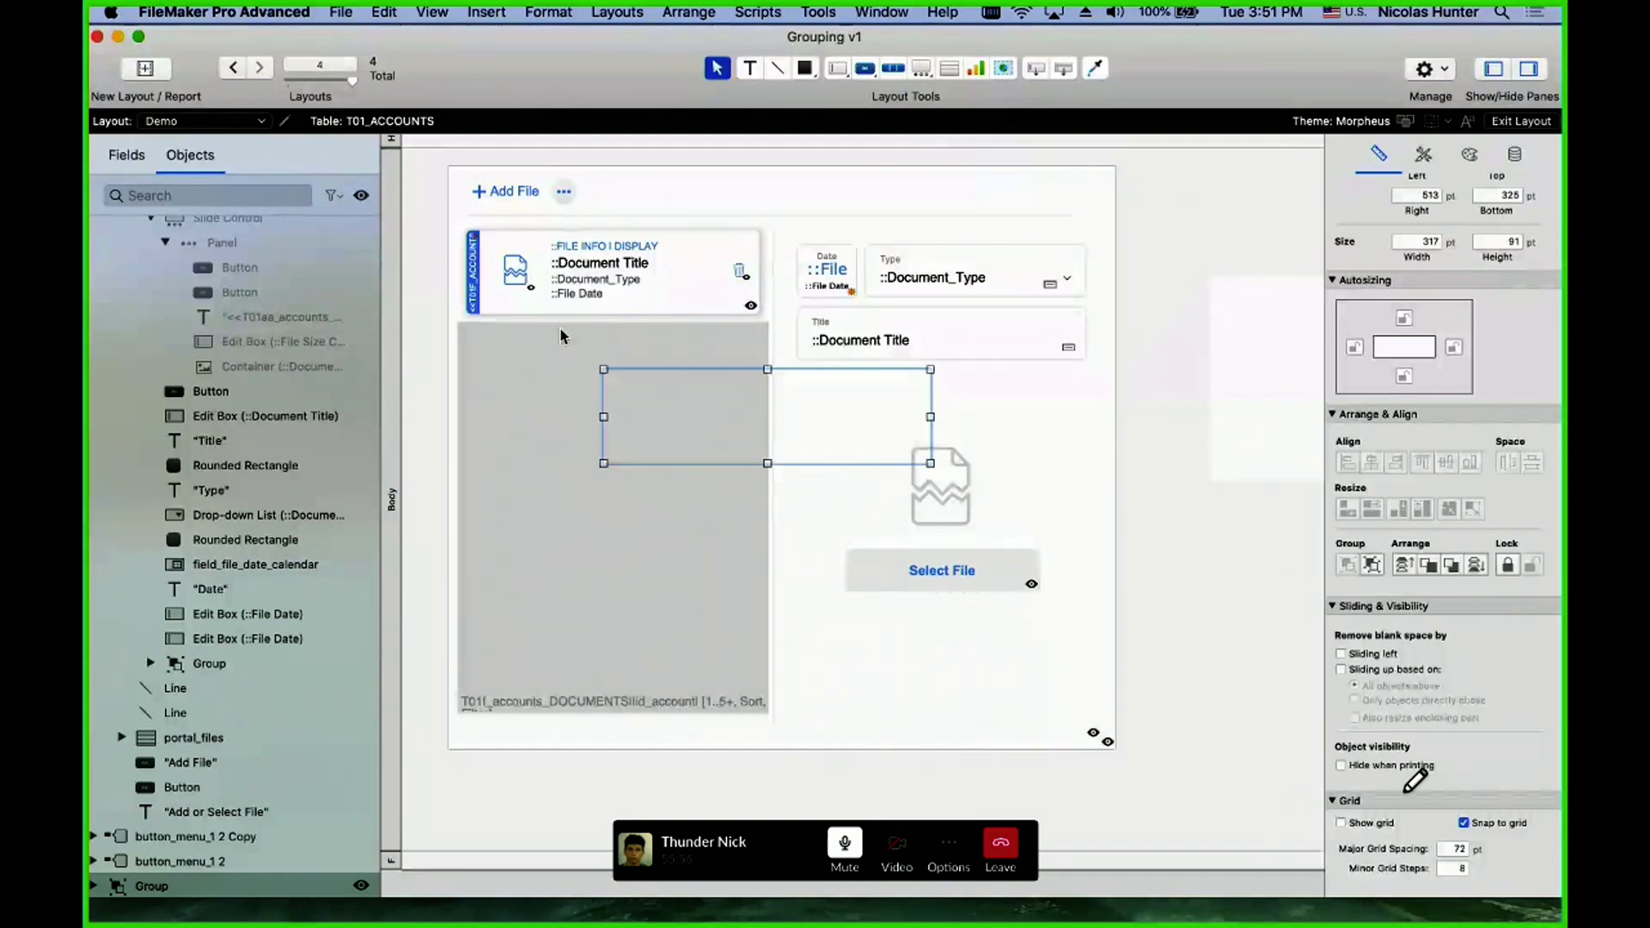
key("super+alt+bracketleft")
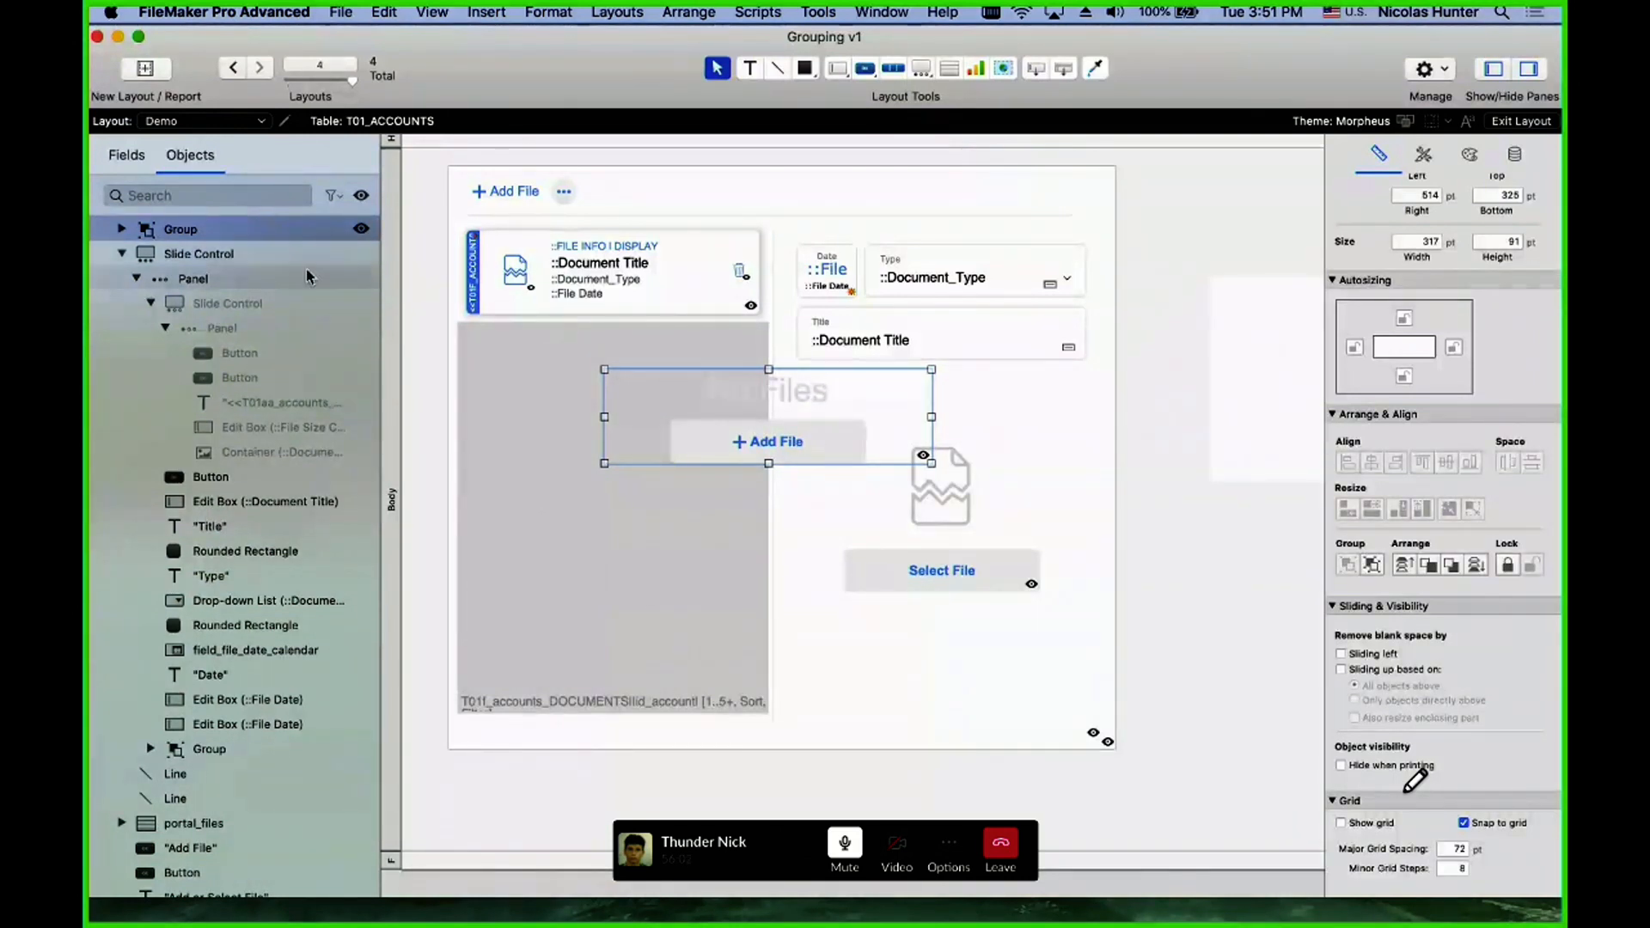
scroll(200, 272, "up", 3)
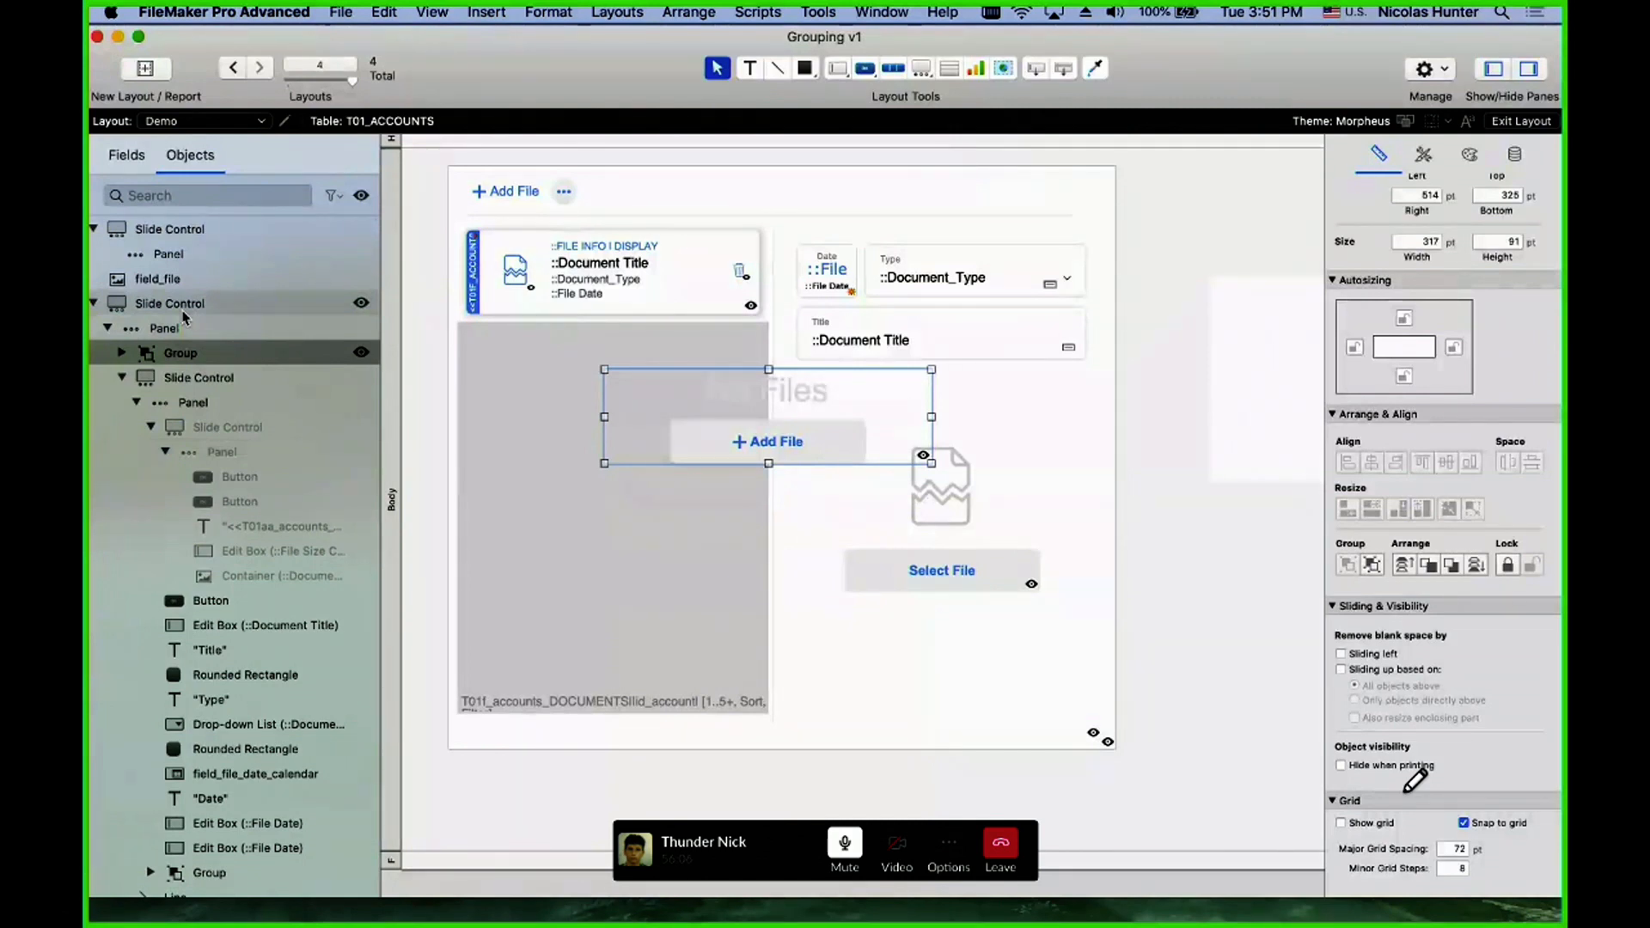
key("super+z")
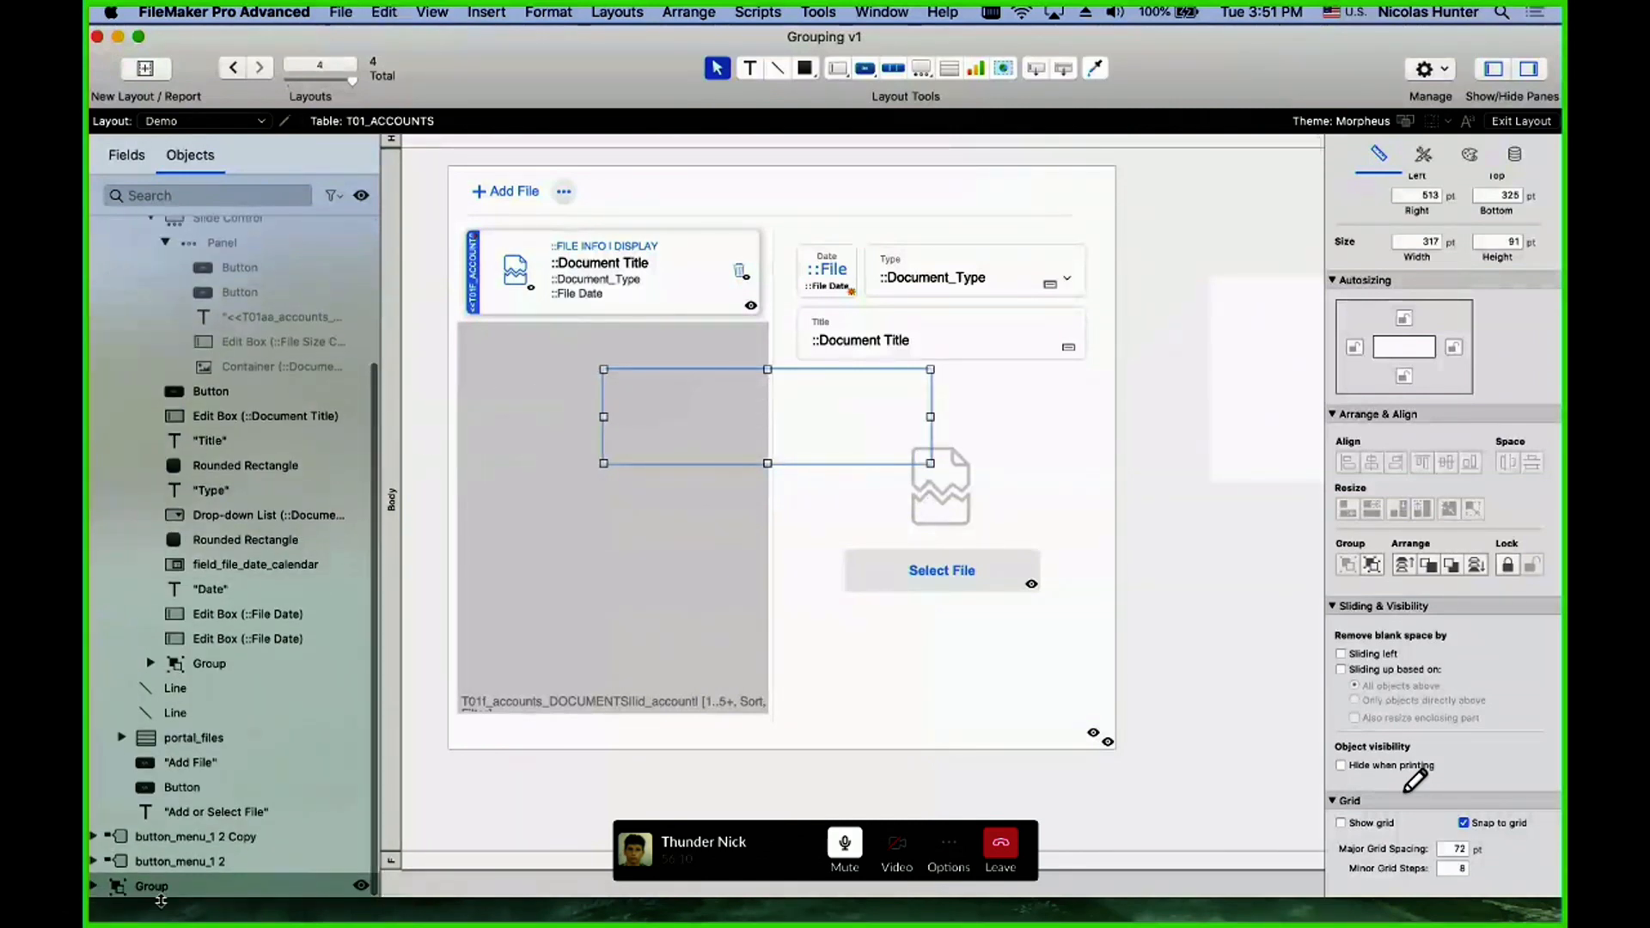
scroll(155, 893, "down", 1)
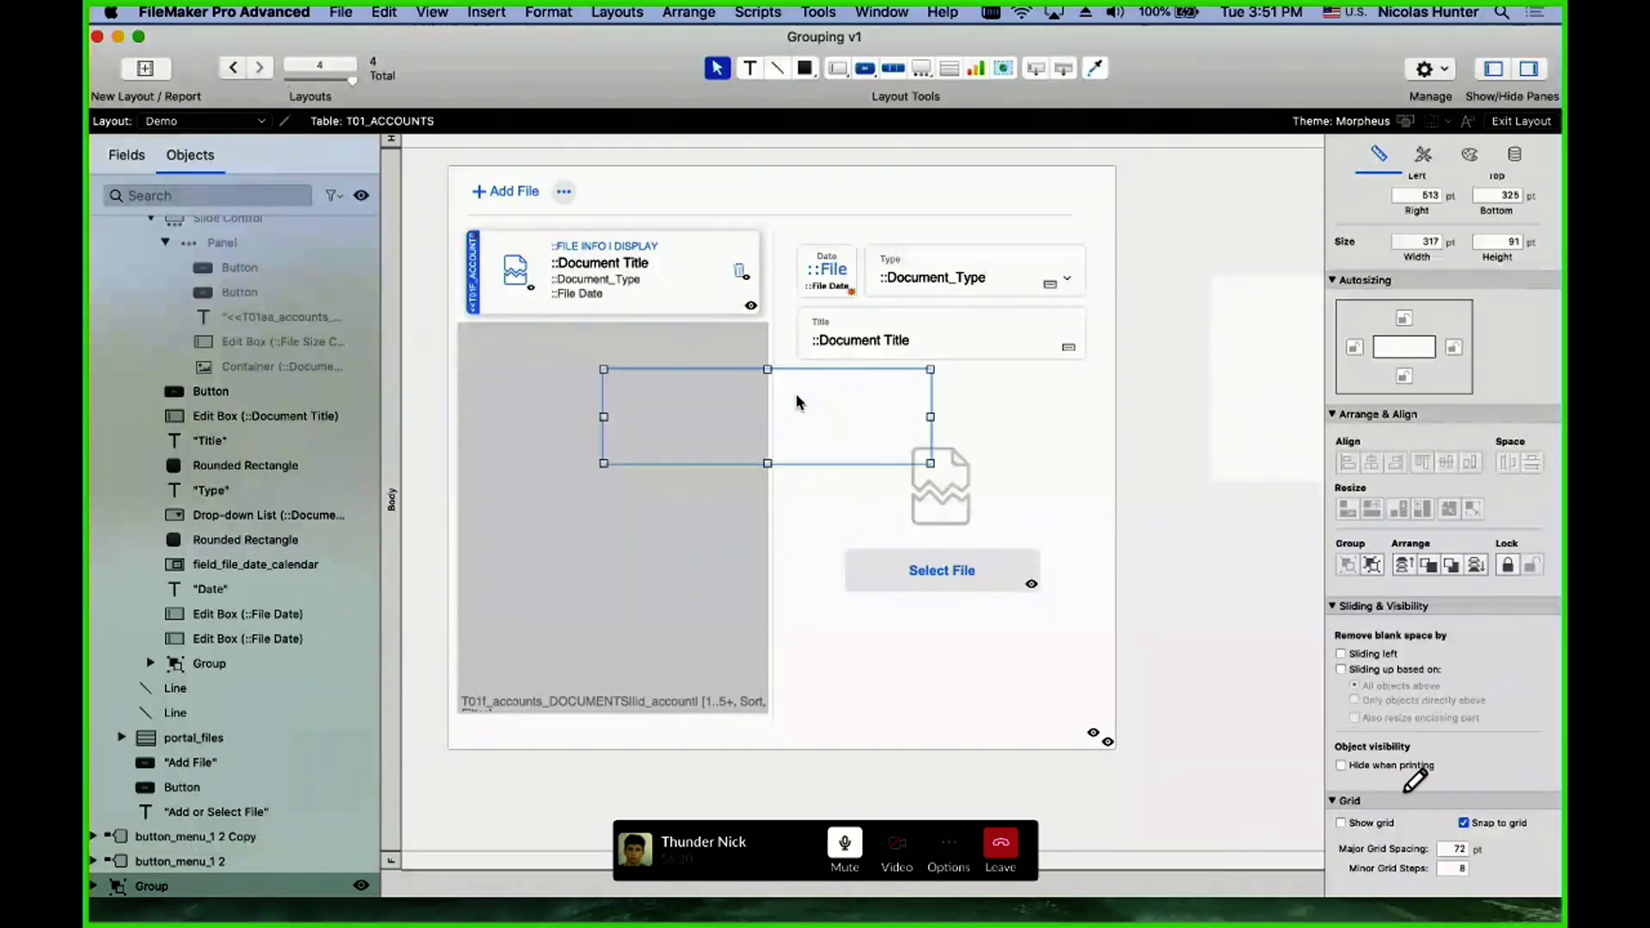
- Nudge the No Files group right once more to check its place in the object hierarchy, and undo the nudge
key("Right")
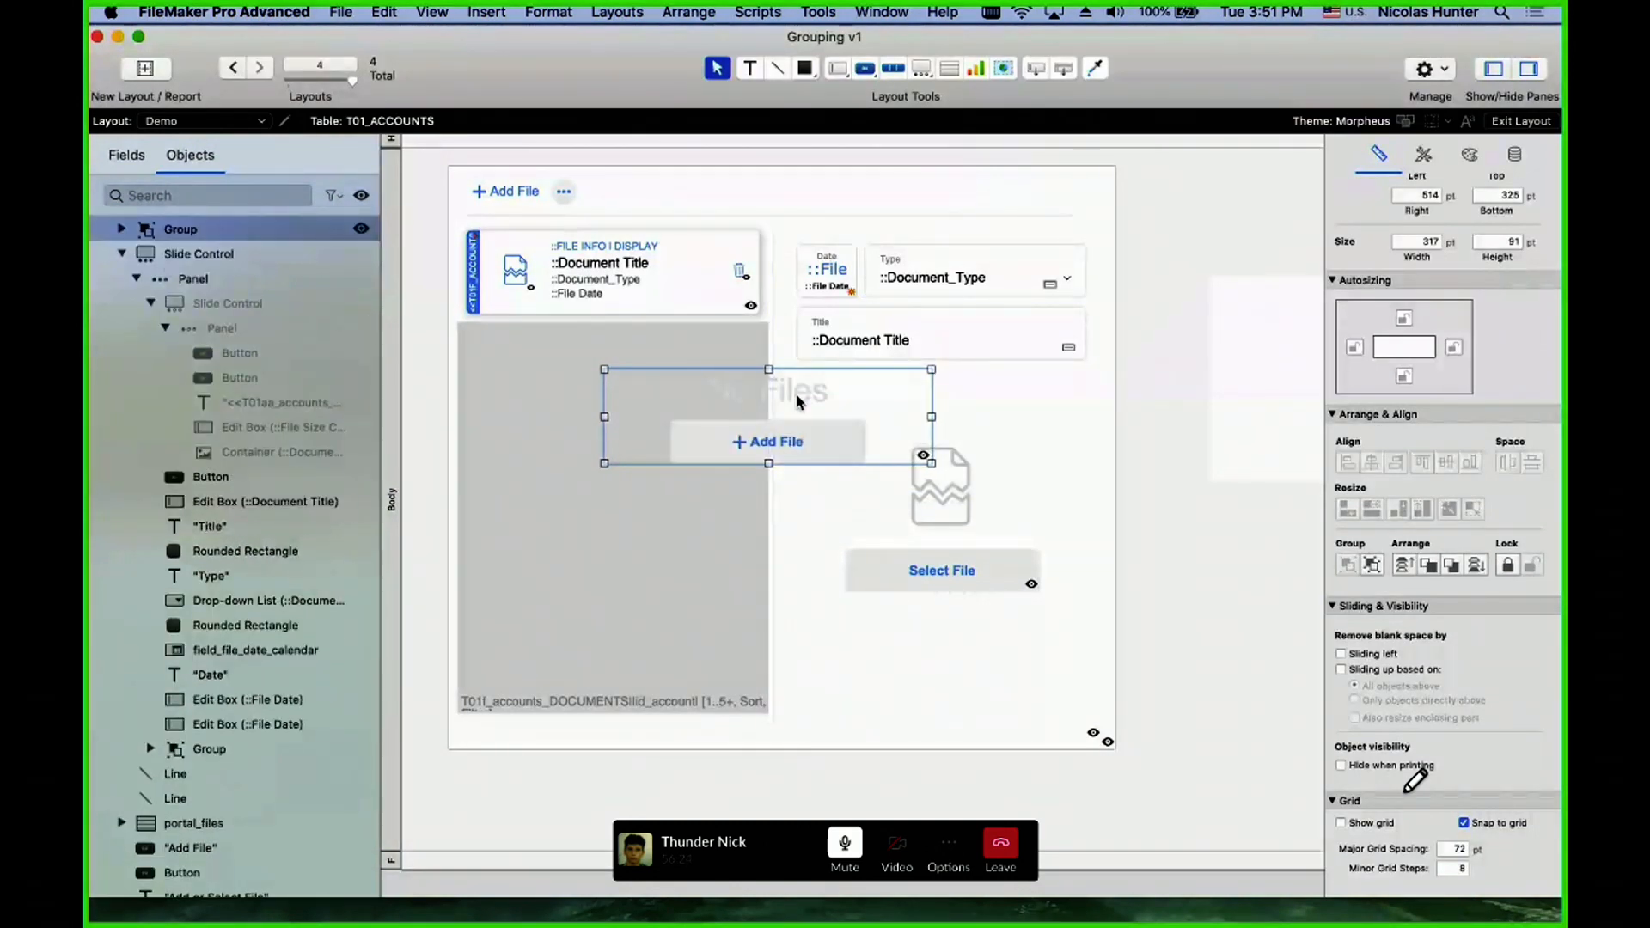
scroll(335, 361, "up", 3)
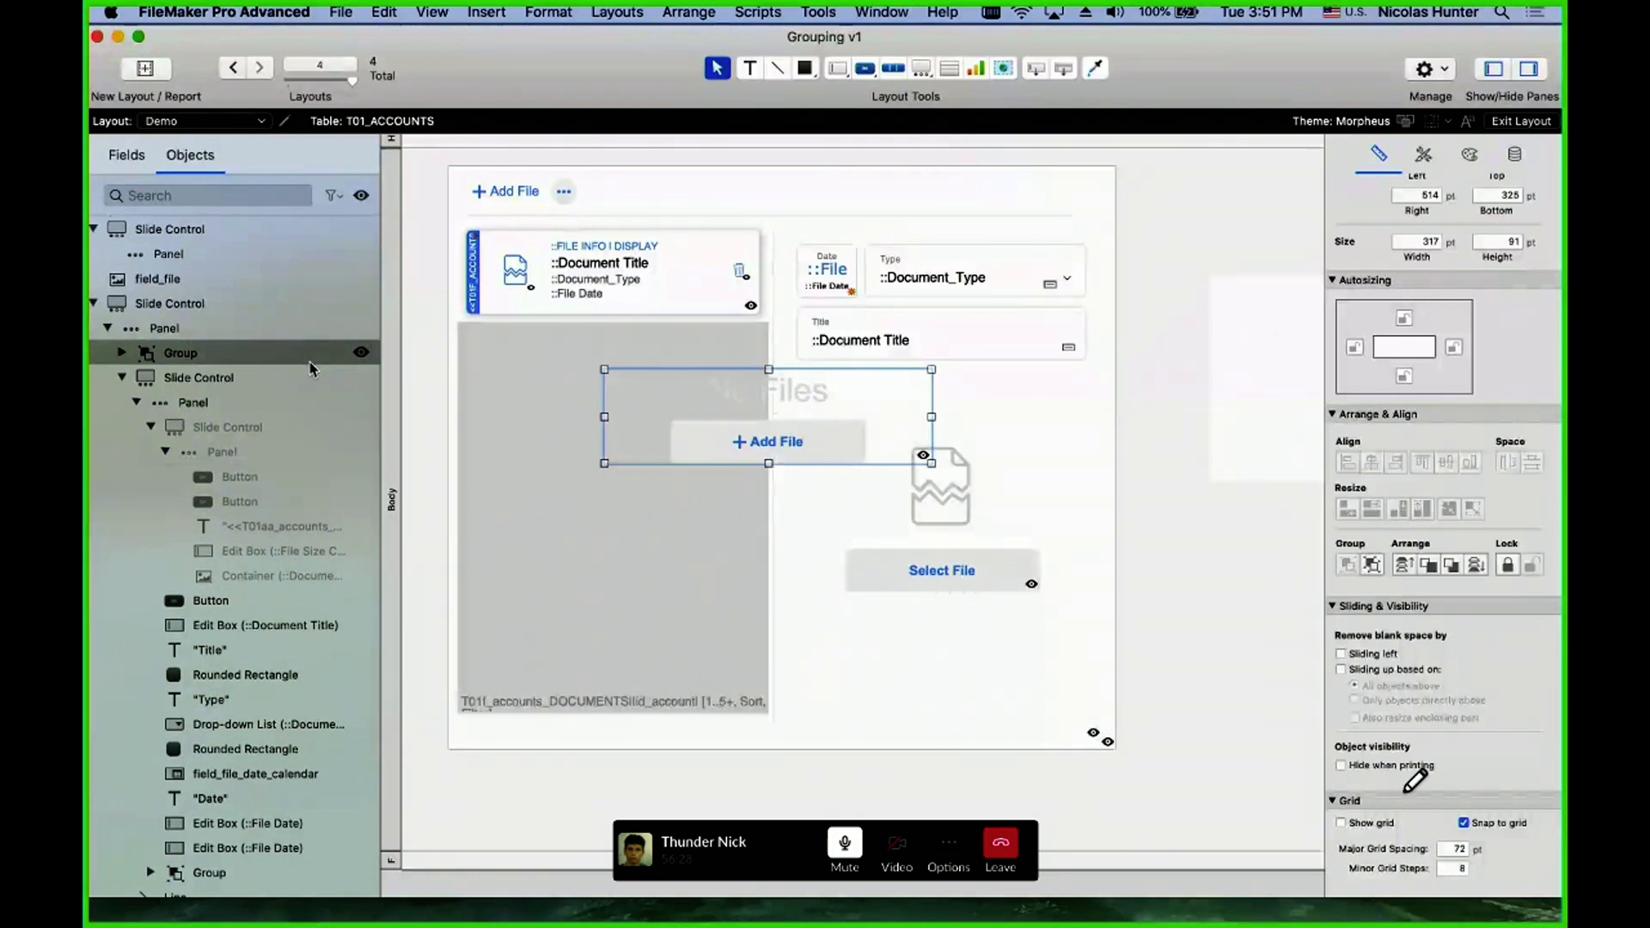
key("super+z")
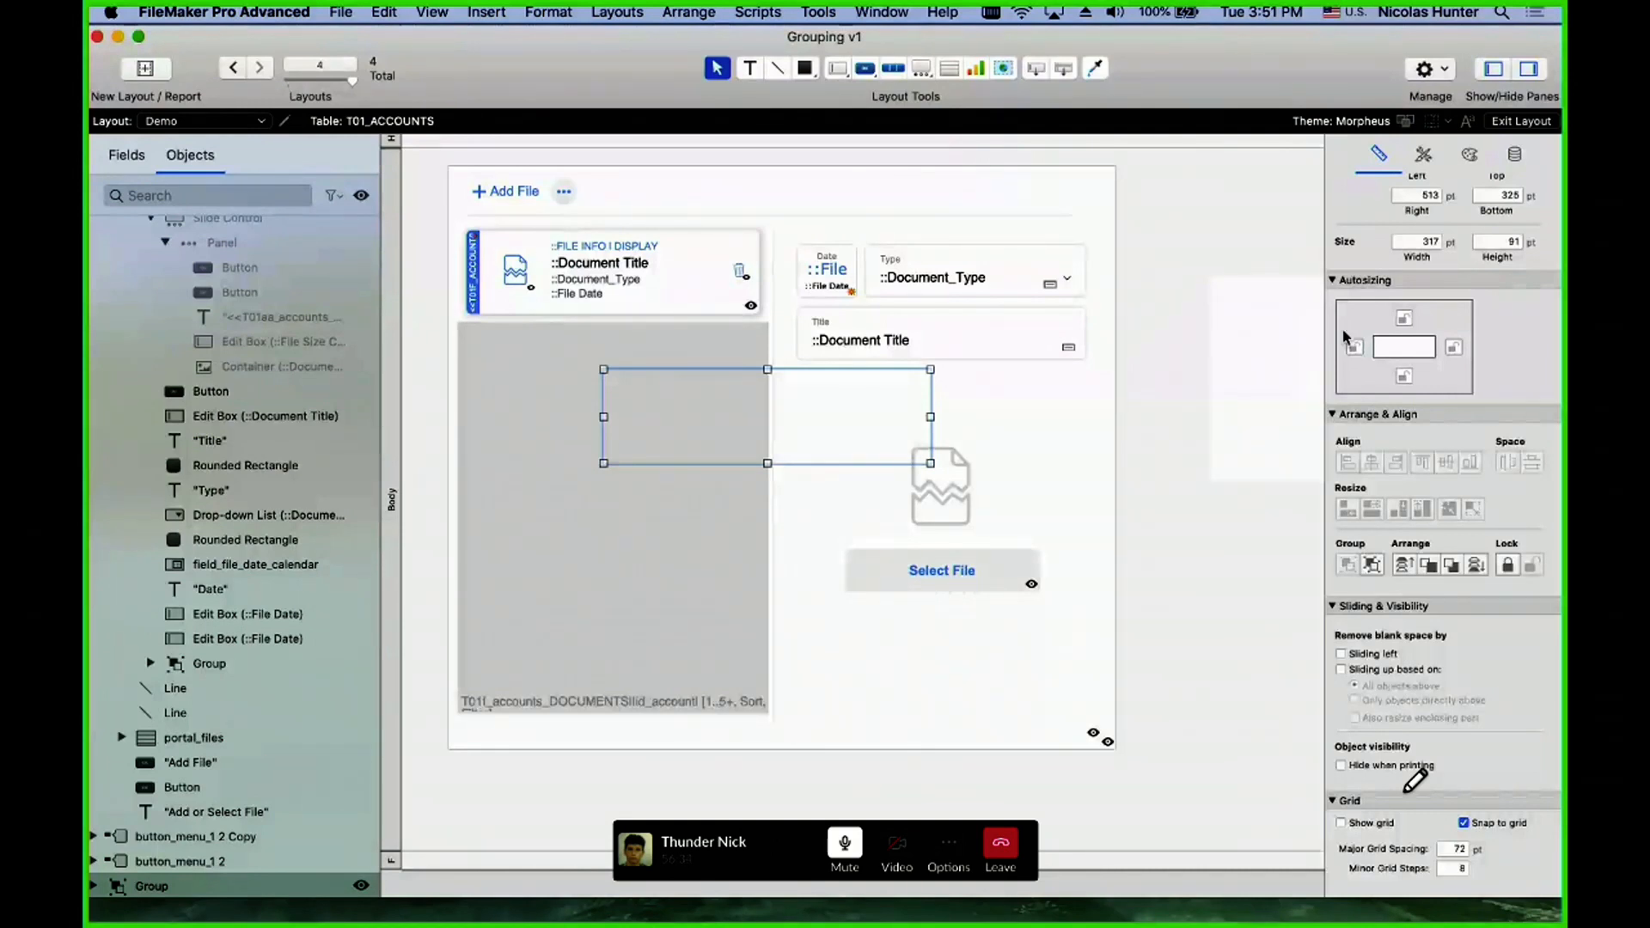
- Add the outer panel to the selection and align the No Files group to its horizontal and vertical centre
left_click(1072, 193)
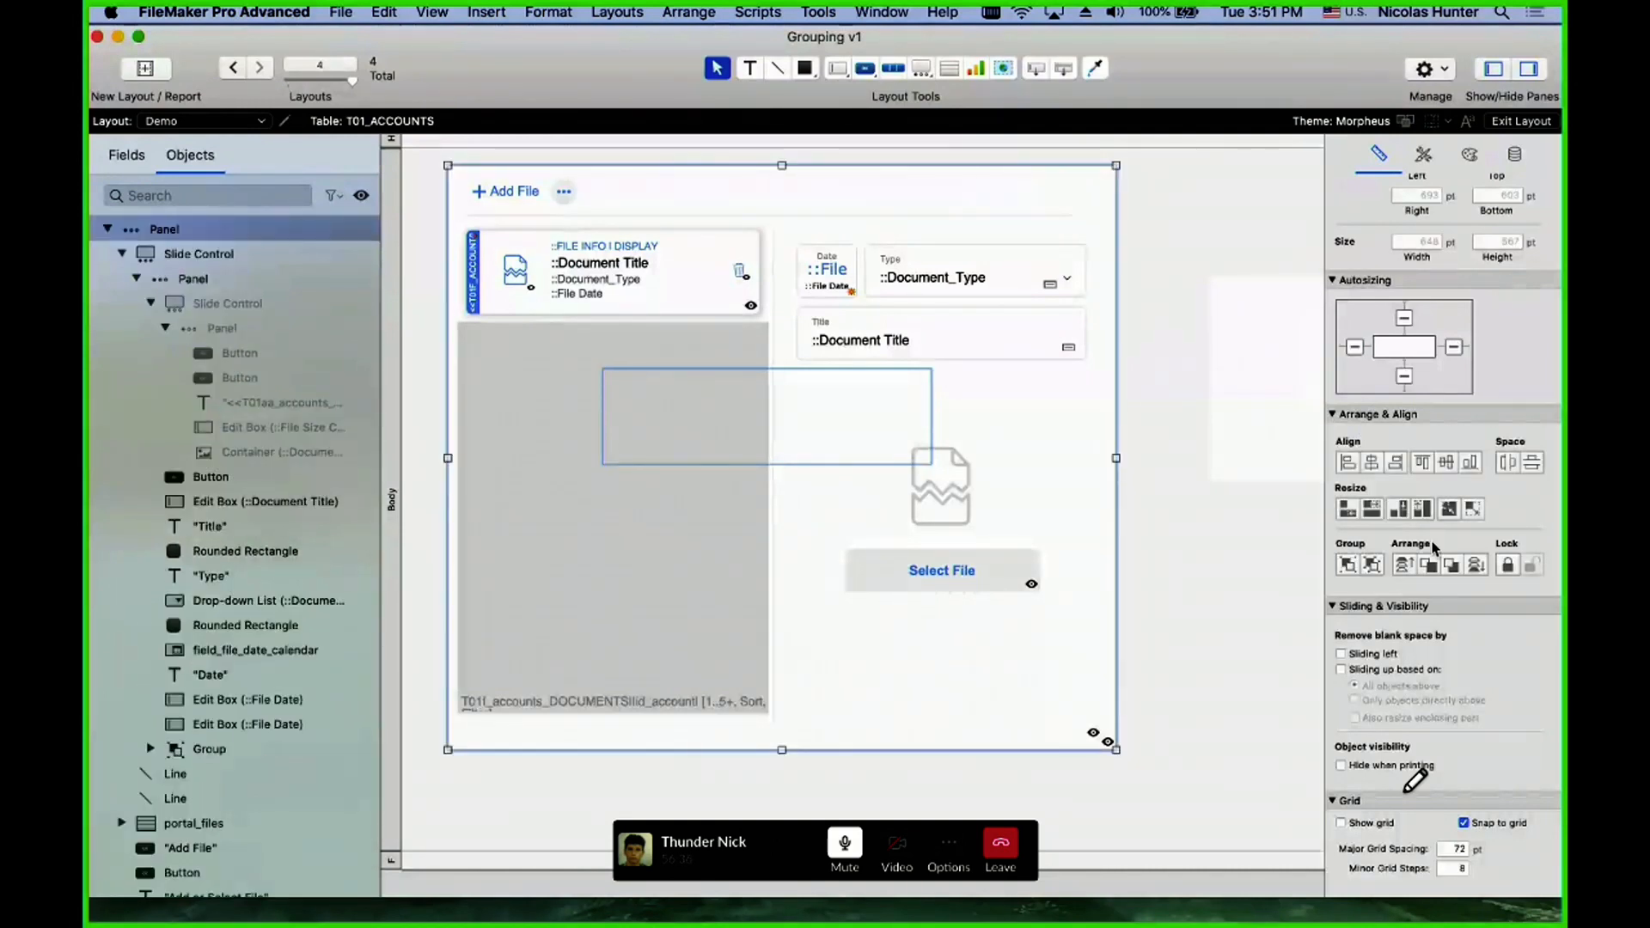
left_click(1371, 464)
left_click(1444, 462)
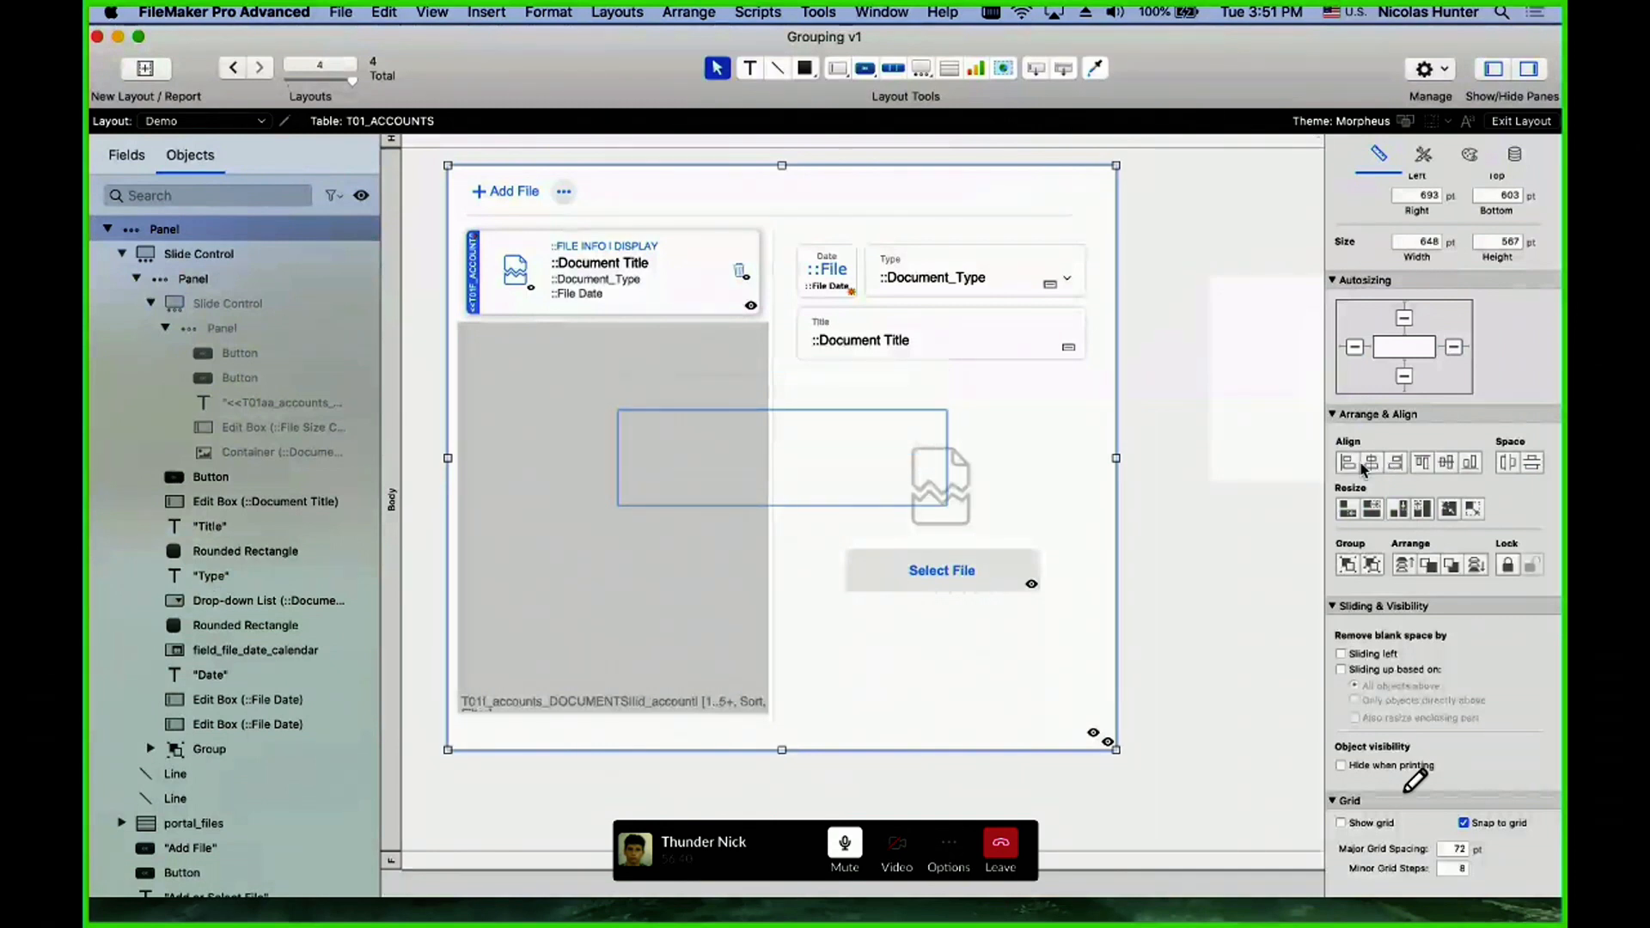
- Test aligning the No Files group to the panel's left, top and bottom edges, and return it to the panel's centre
left_click(1350, 463)
left_click(1422, 464)
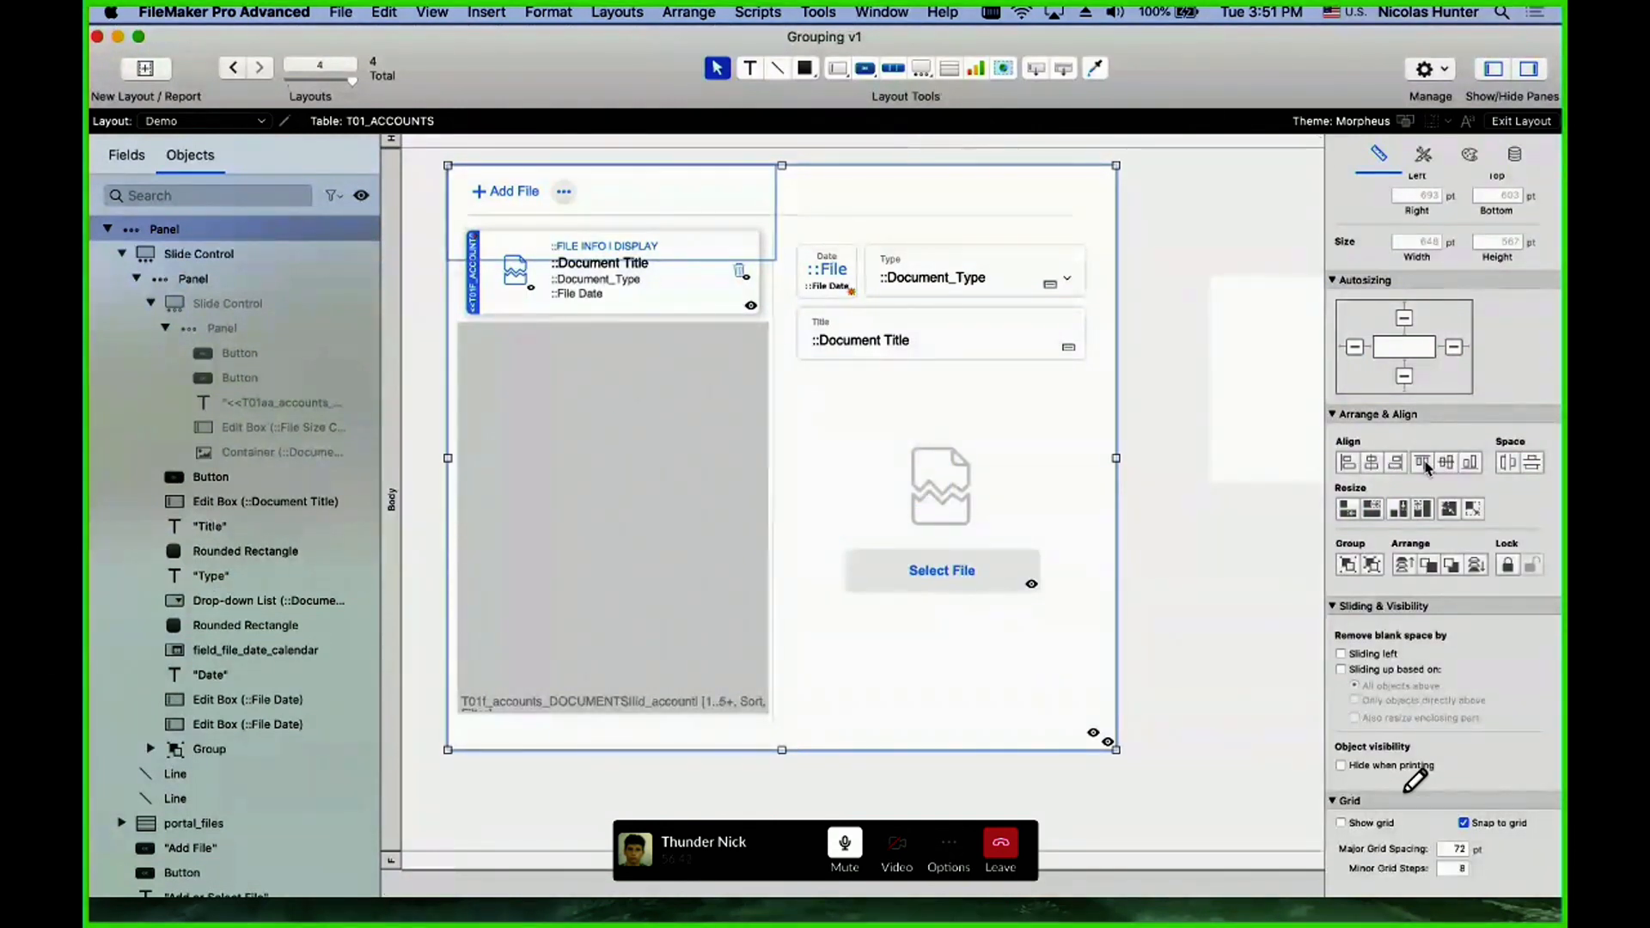
left_click(1470, 465)
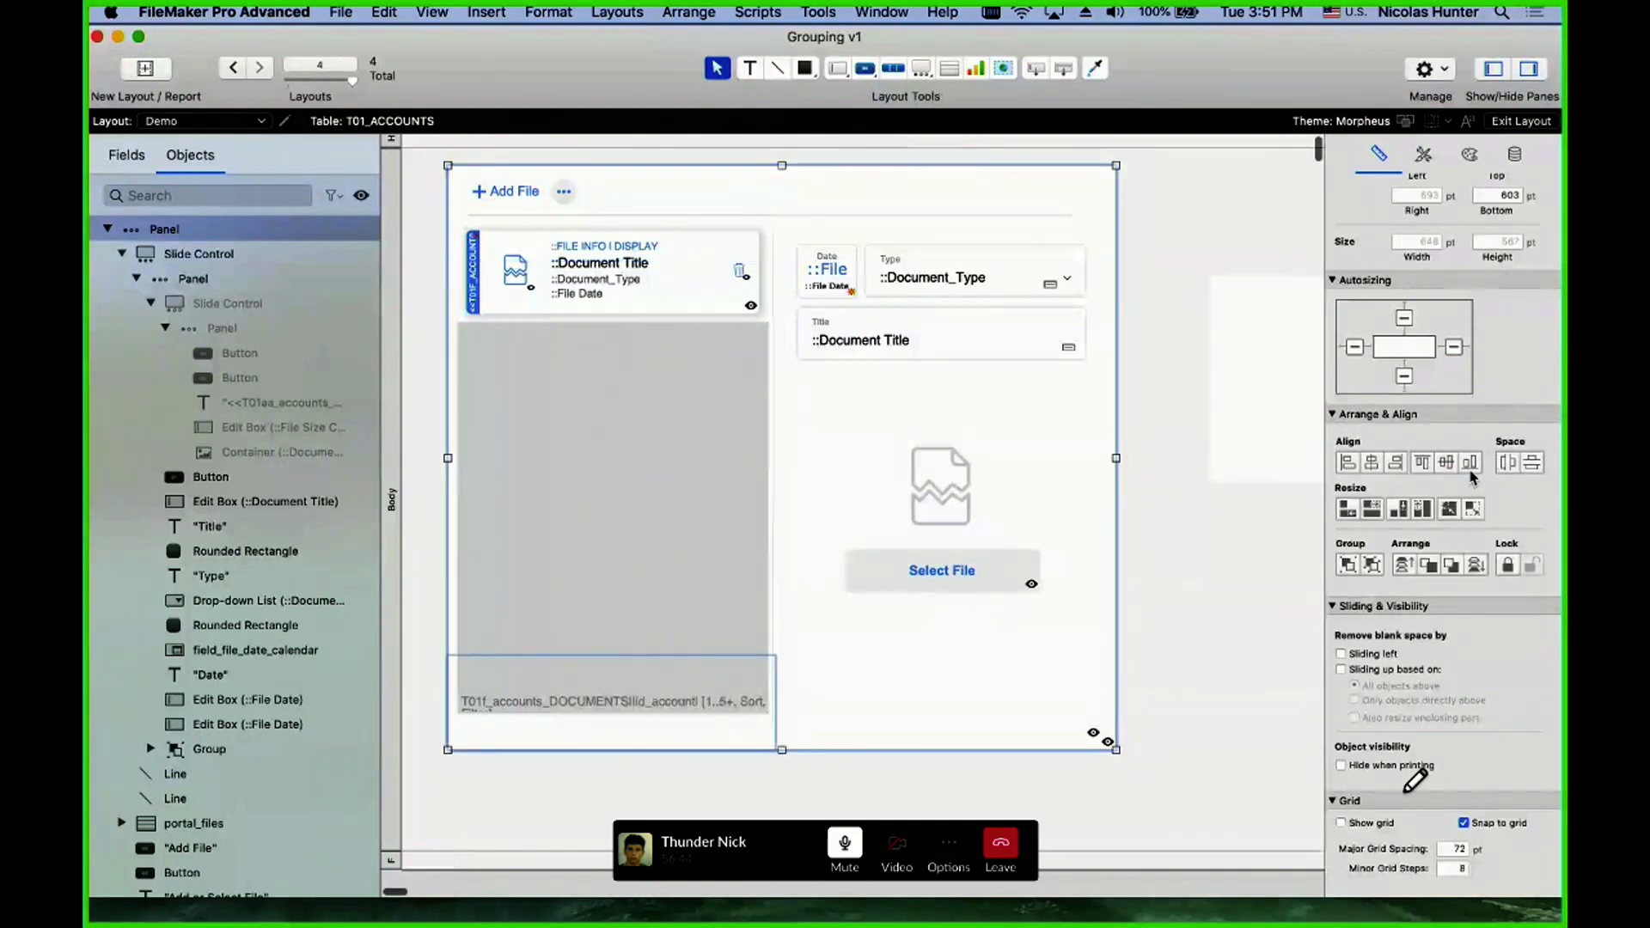
left_click(1375, 464)
left_click(1444, 464)
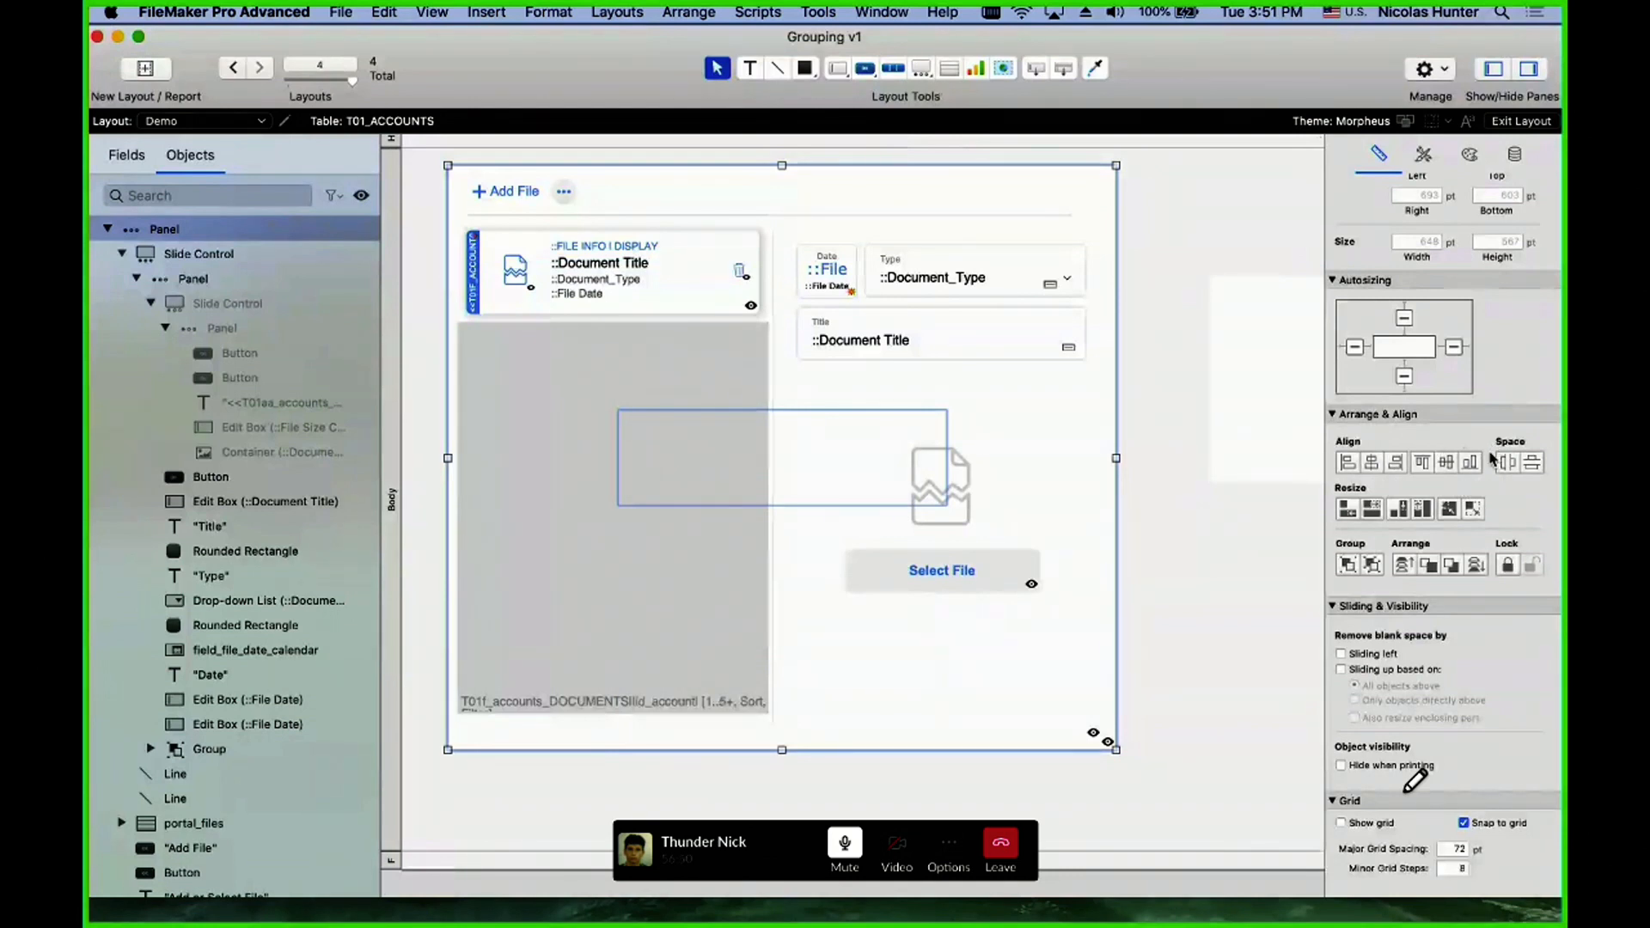
key("super+z")
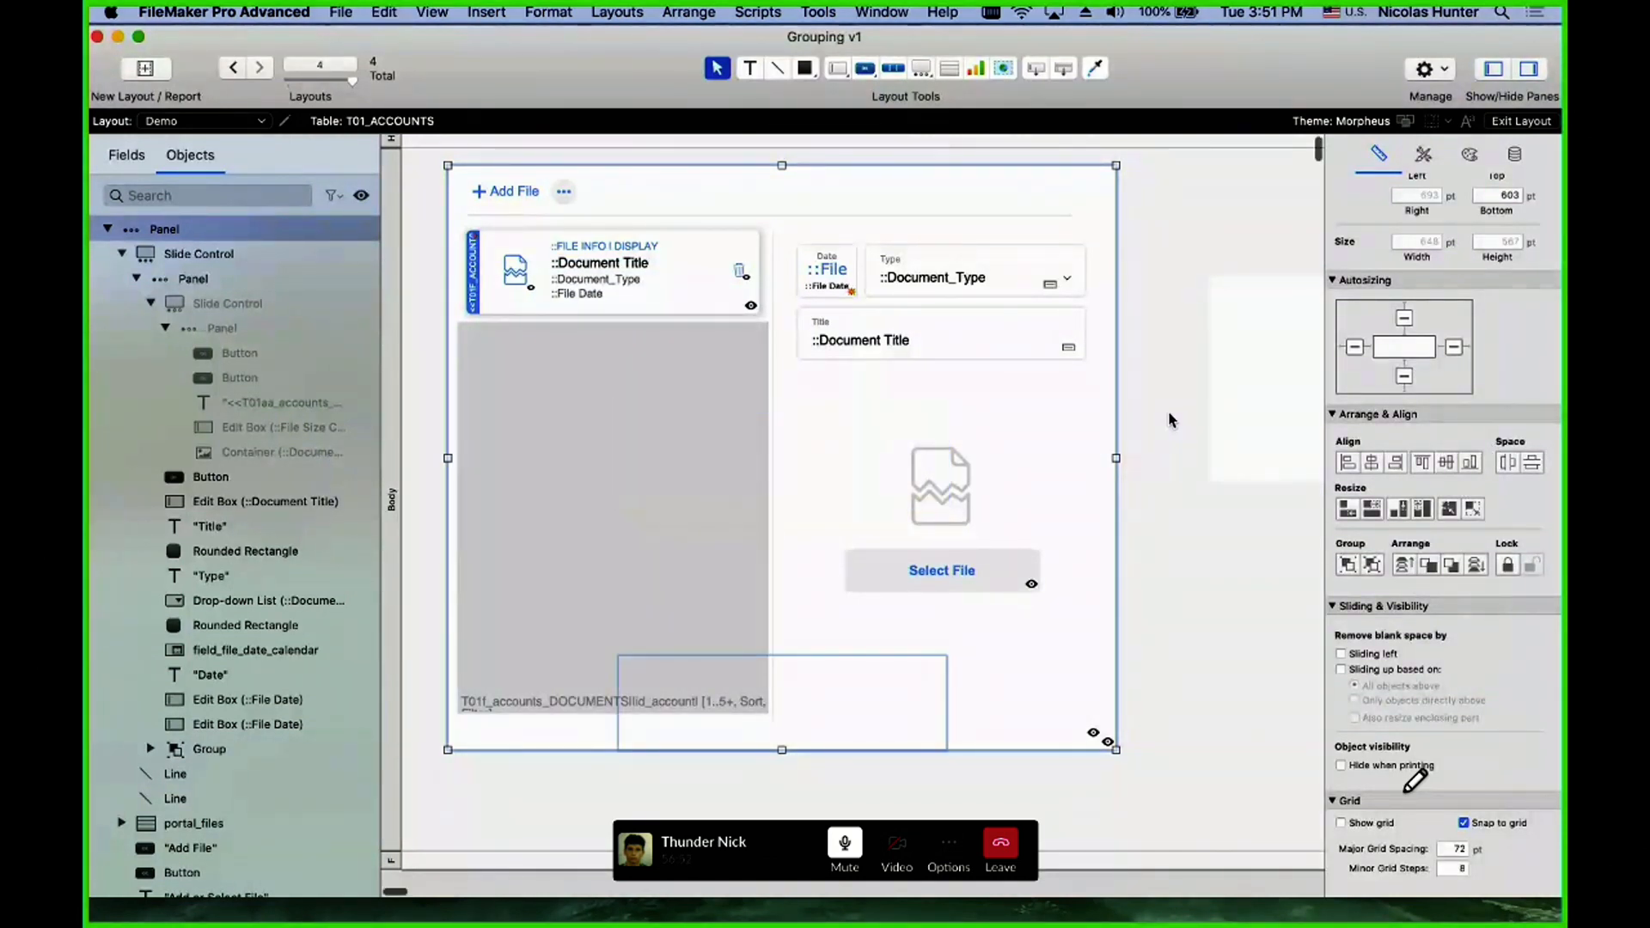
key("super+shift+z")
- Marquee-select only the No Files group and set its position to 123 pt left and 300 pt top
left_click_drag(1191, 538, 619, 361)
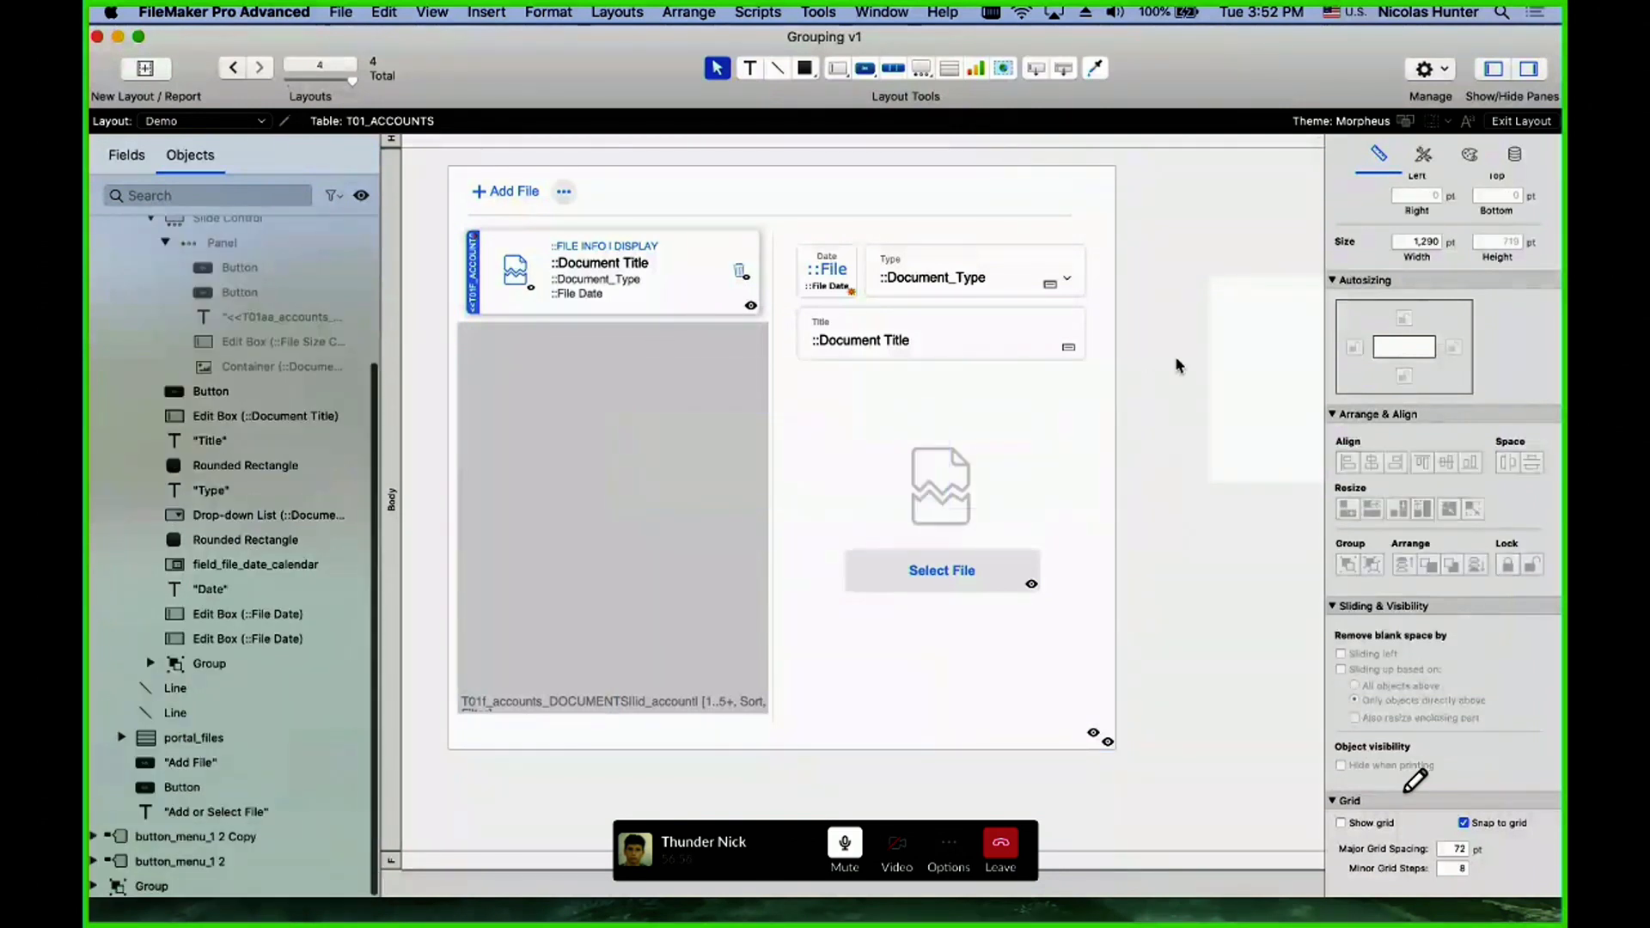
left_click_drag(1178, 365, 515, 526)
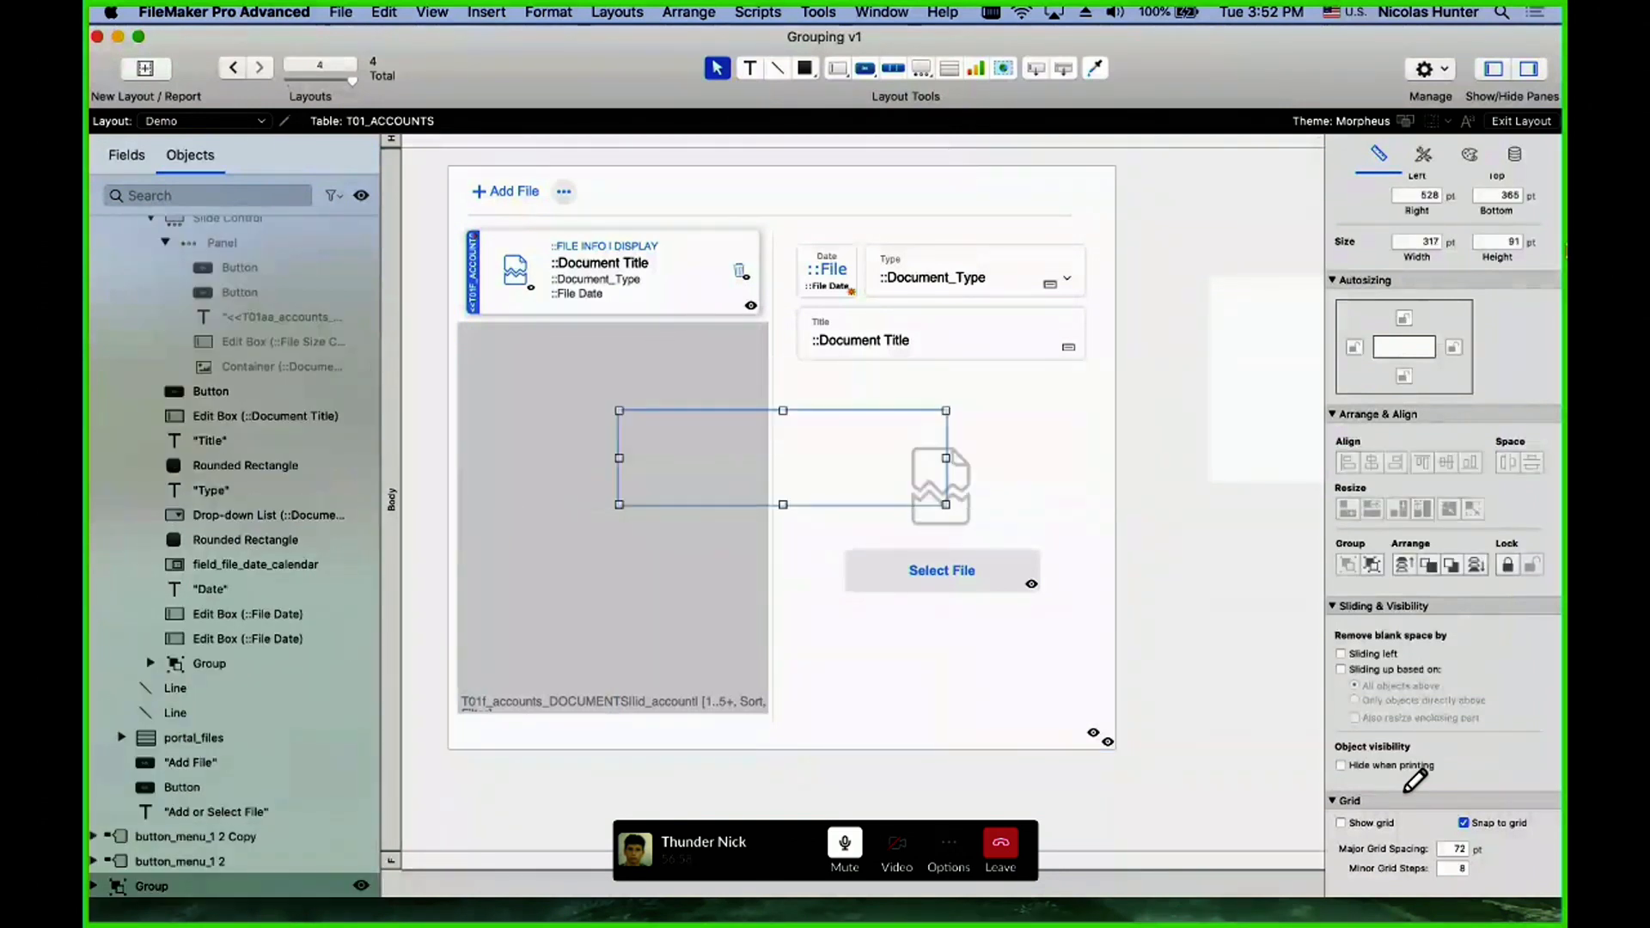
scroll(1415, 780, "up", 3)
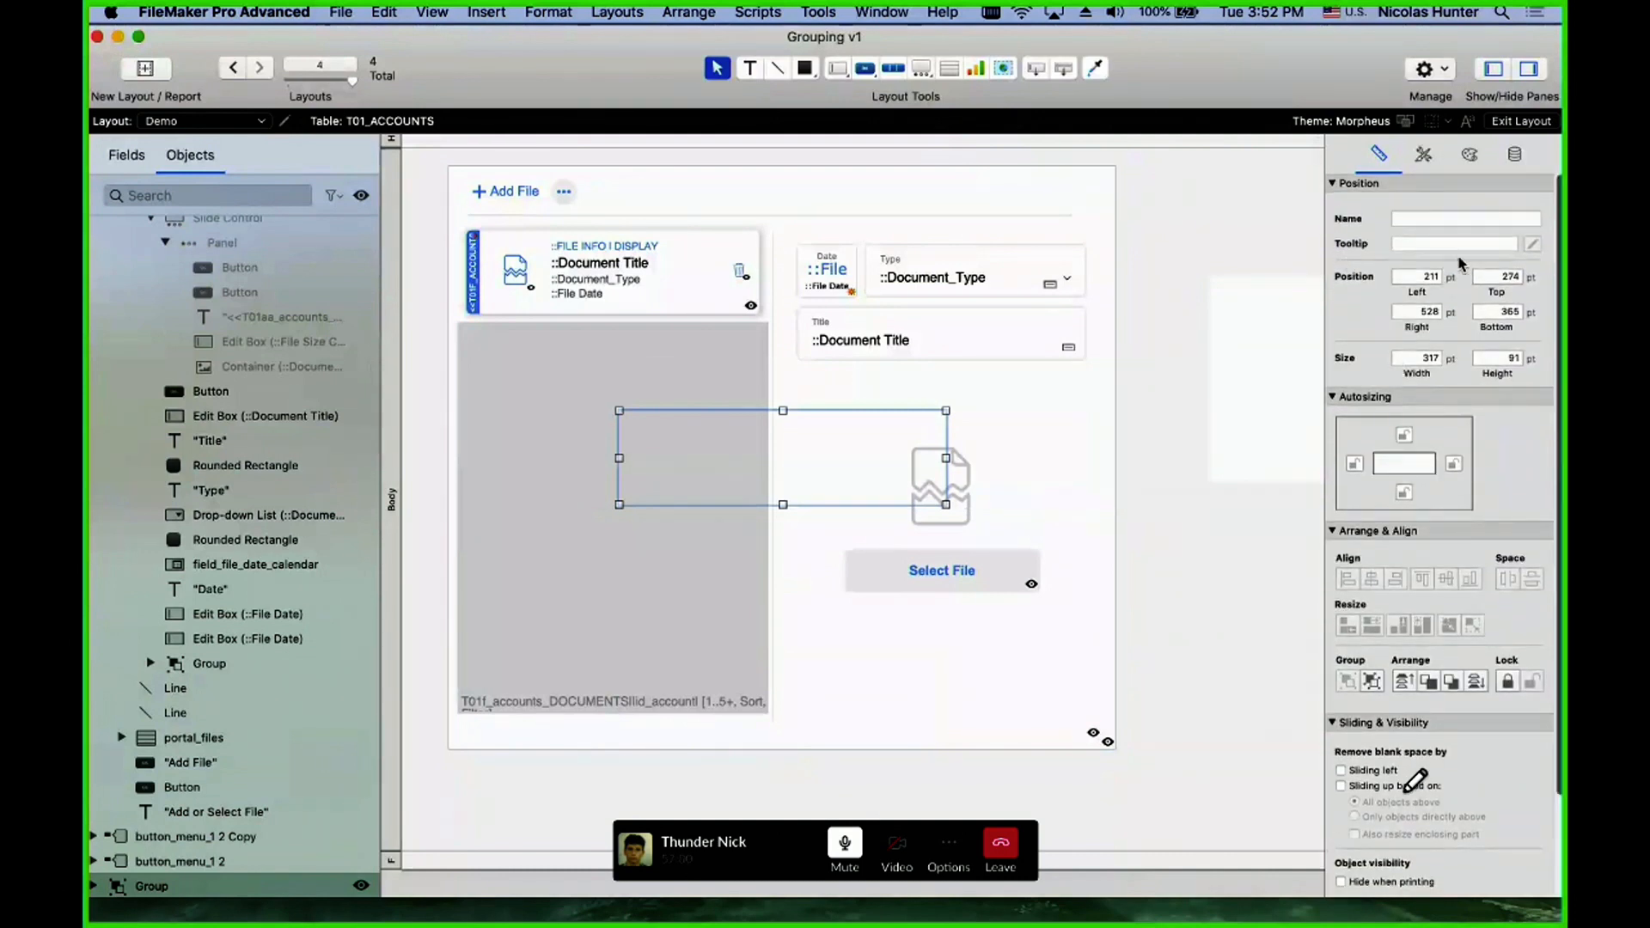
left_click(1421, 278)
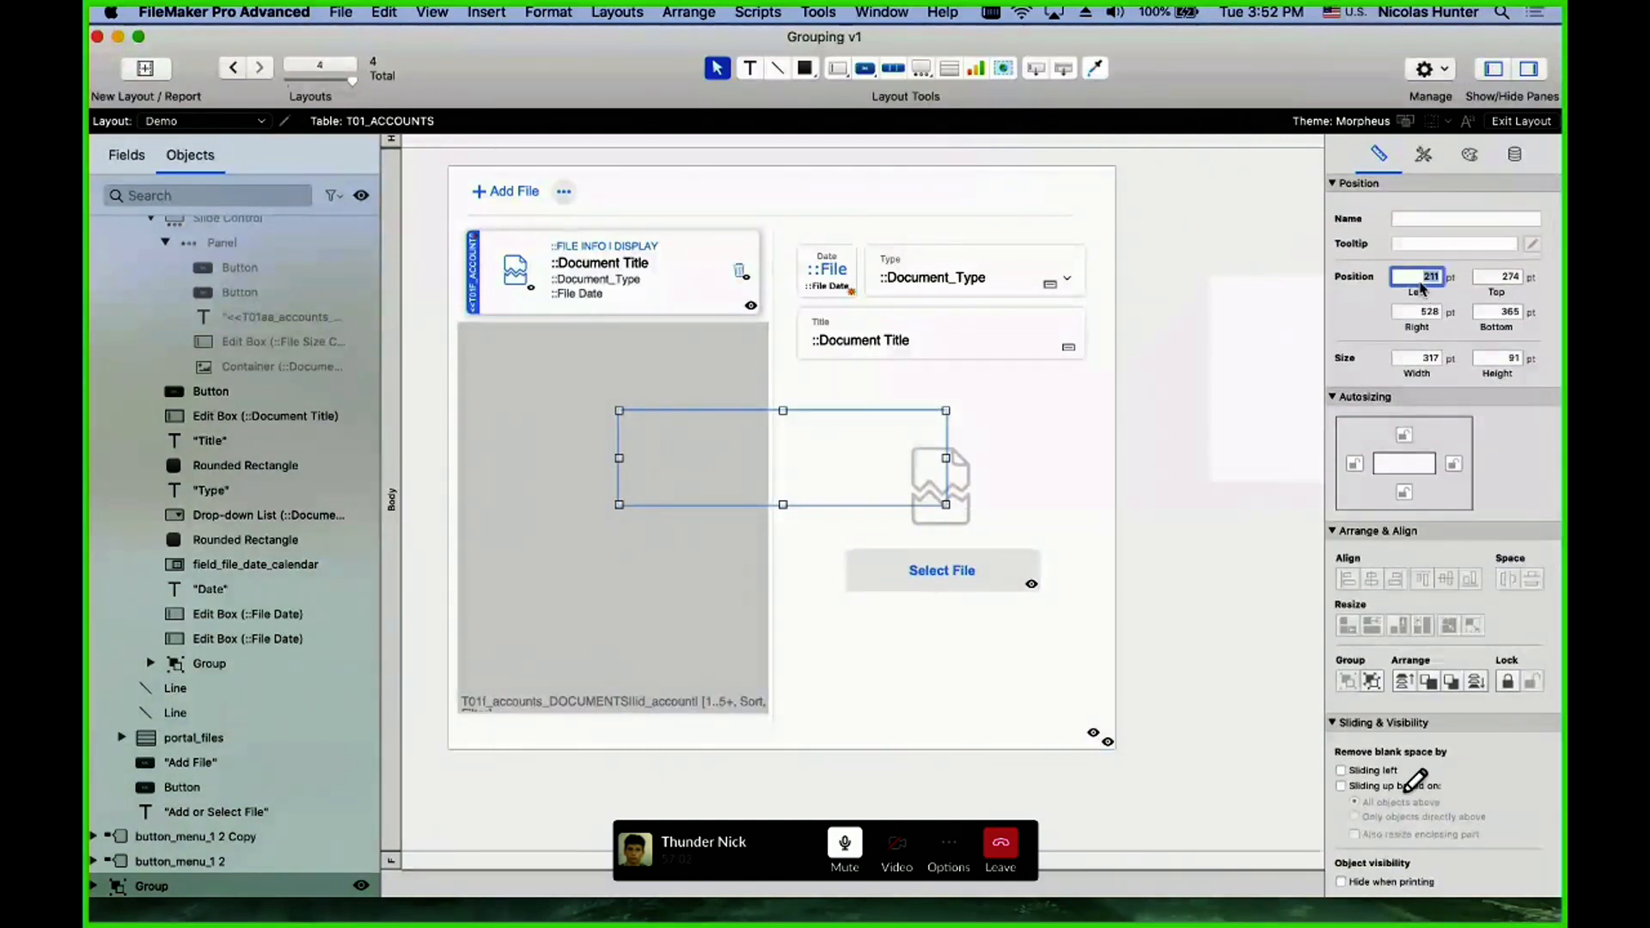
key("Return")
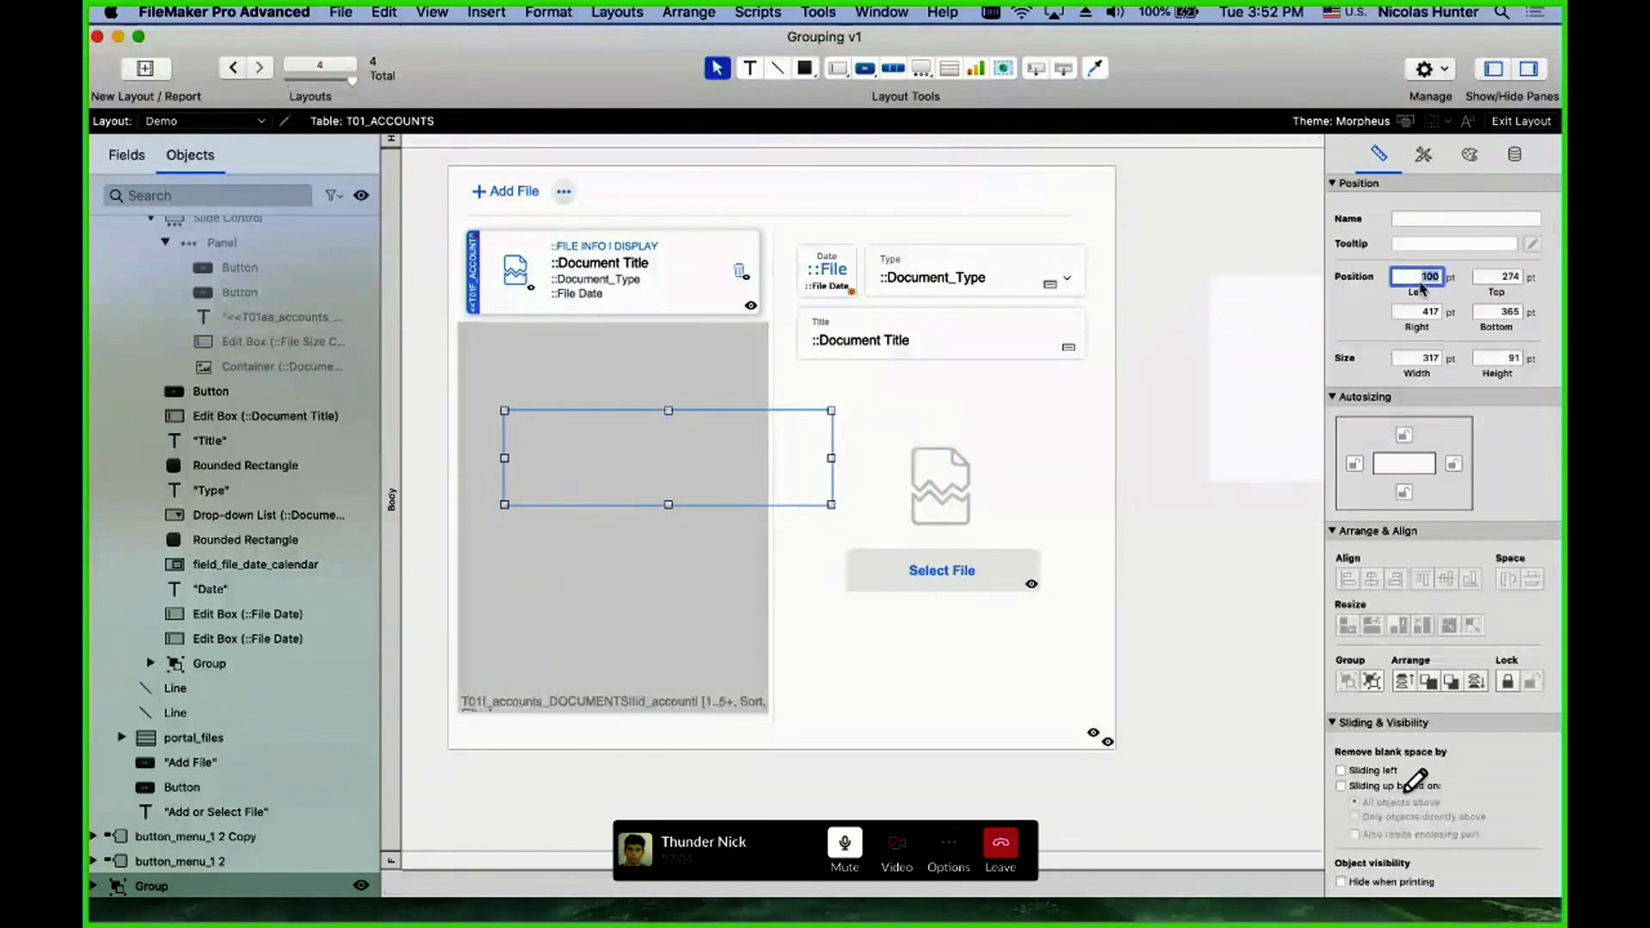
type("123")
key("Return")
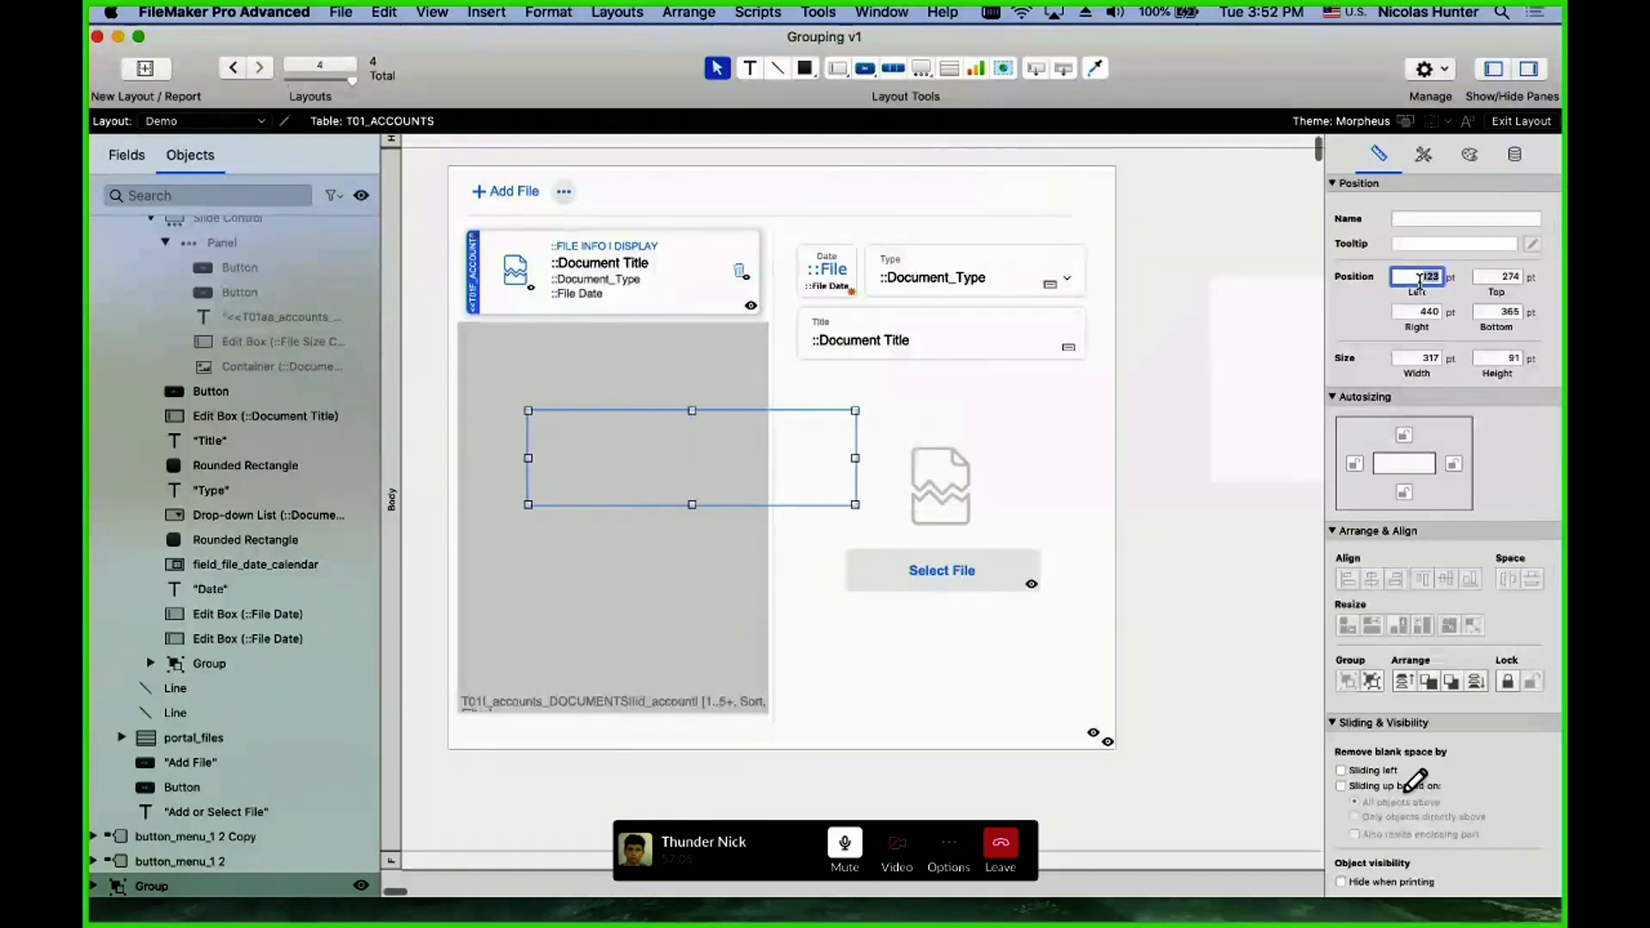
key("Tab")
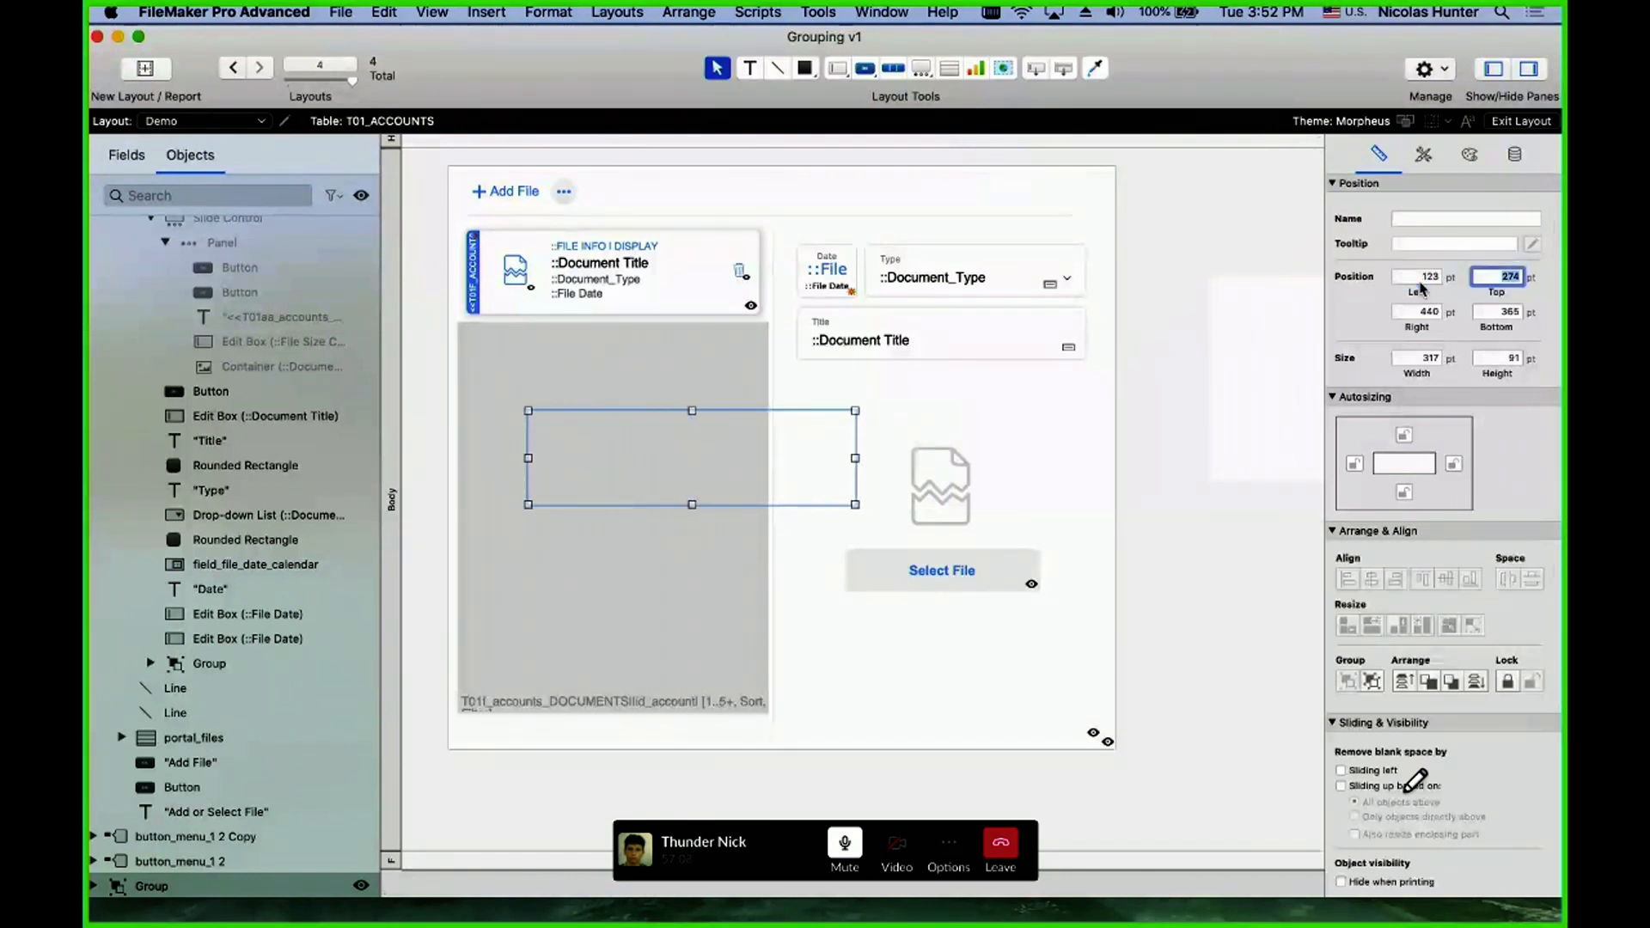
key("Return")
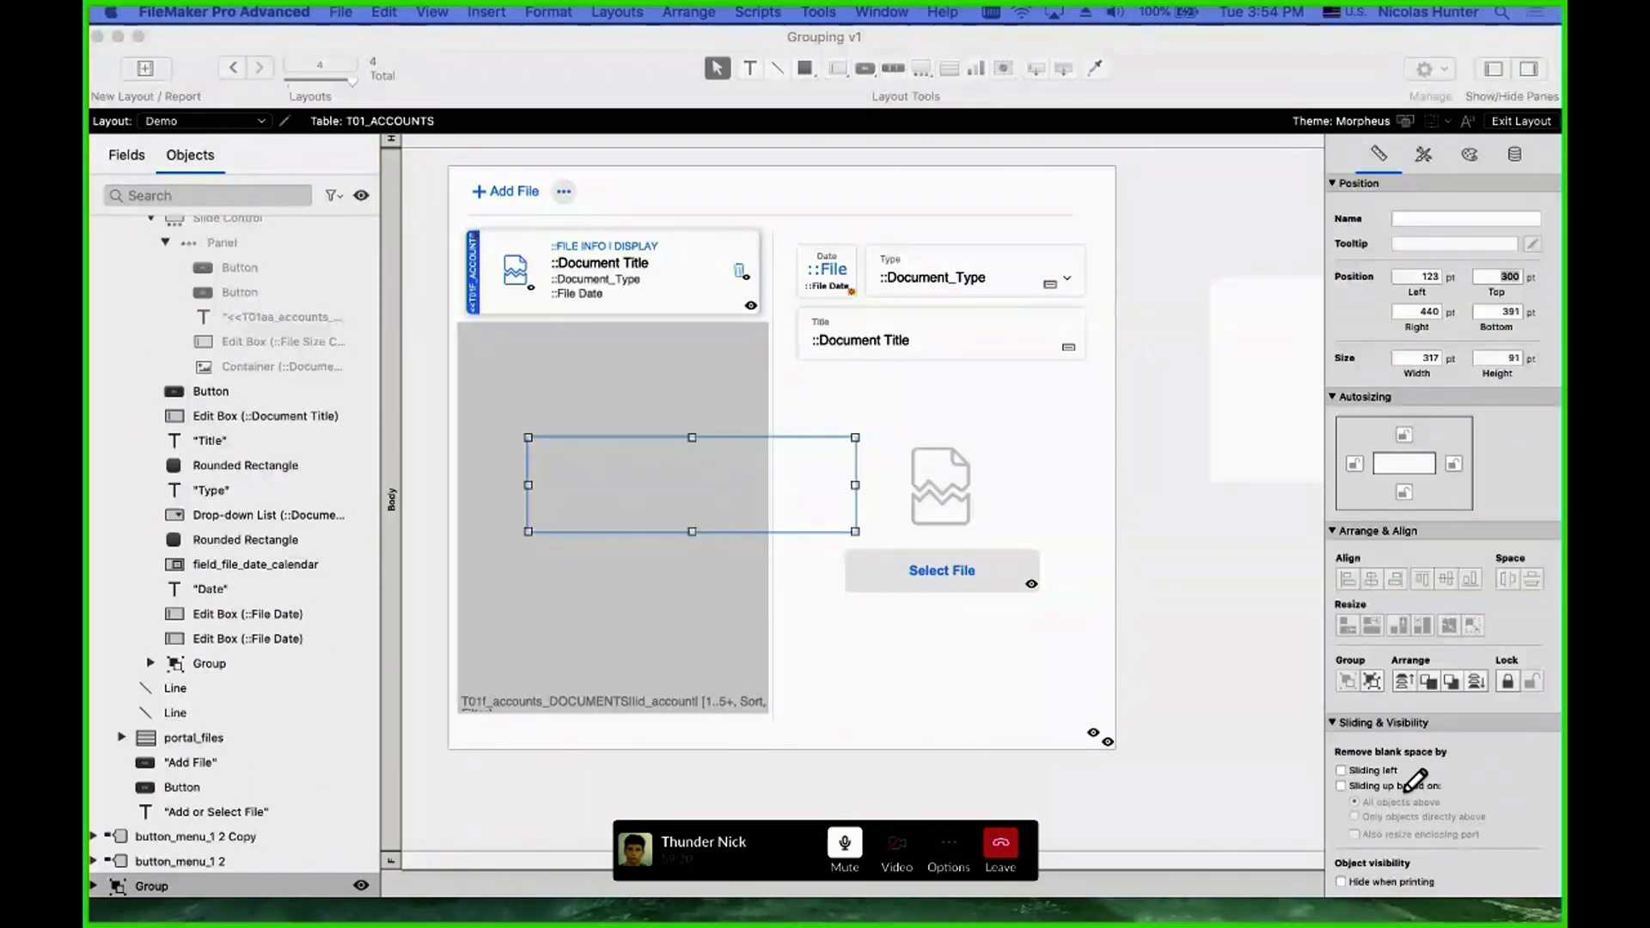
- Draw a portal about 423 by 489 pt over the document details area, extending past the viewer's right edge
left_click(1159, 97)
left_click(1168, 177)
left_click(949, 69)
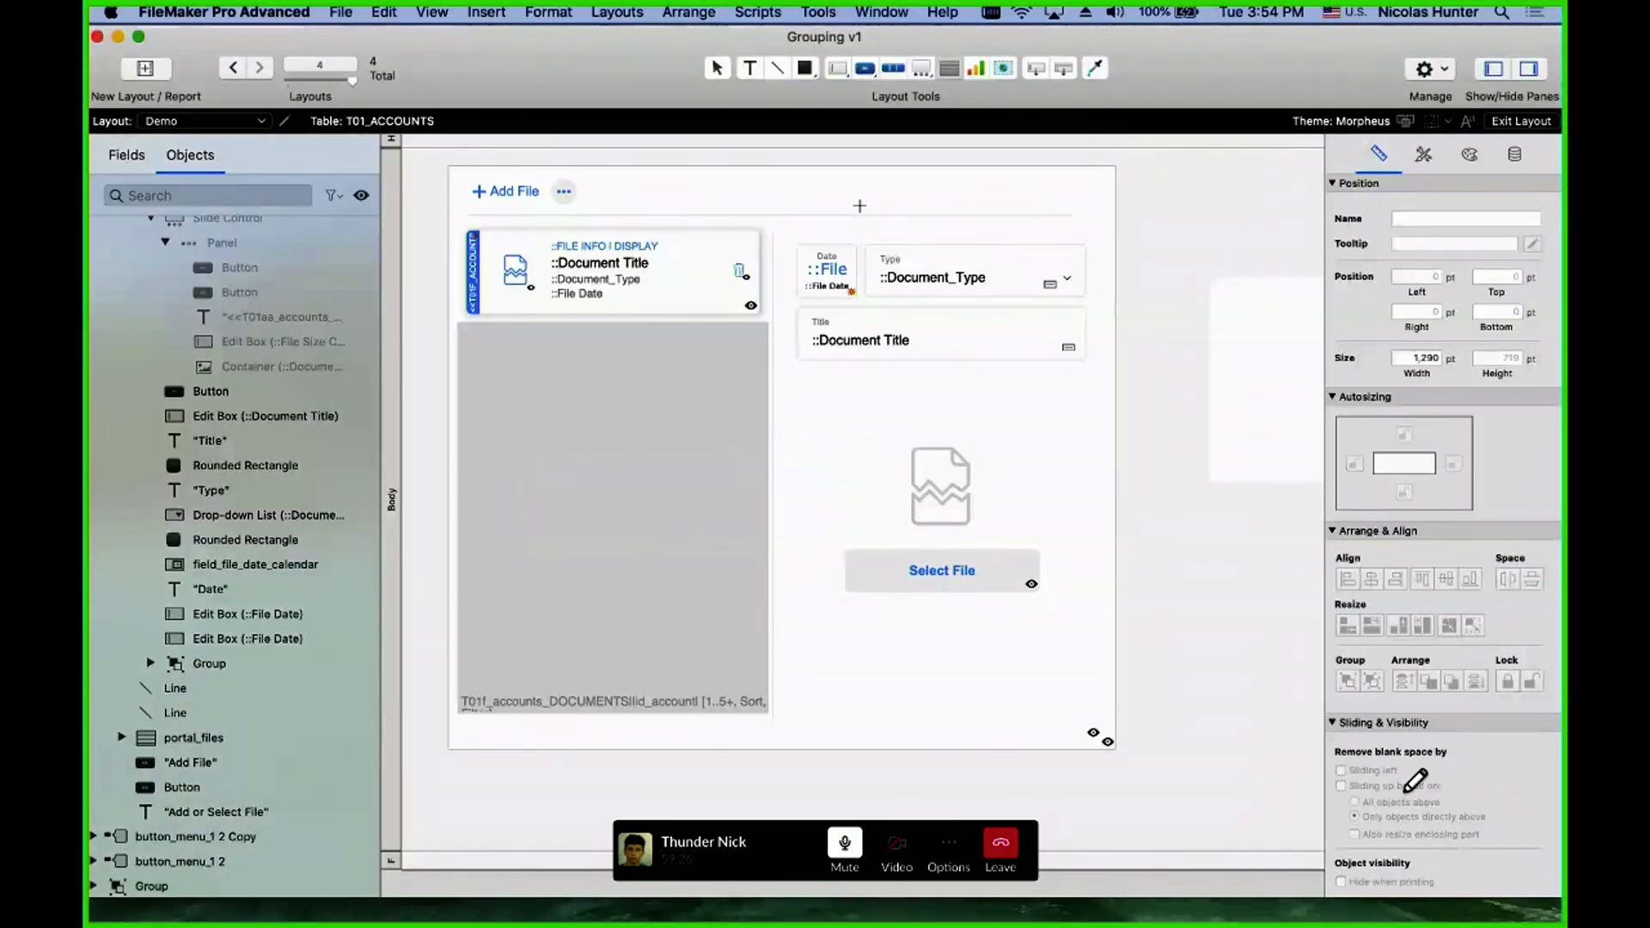
left_click_drag(859, 206, 1302, 706)
- Base the new portal on records from T01a_accounts_ACCOUNTS||id_account and create it without including any fields
left_click(720, 148)
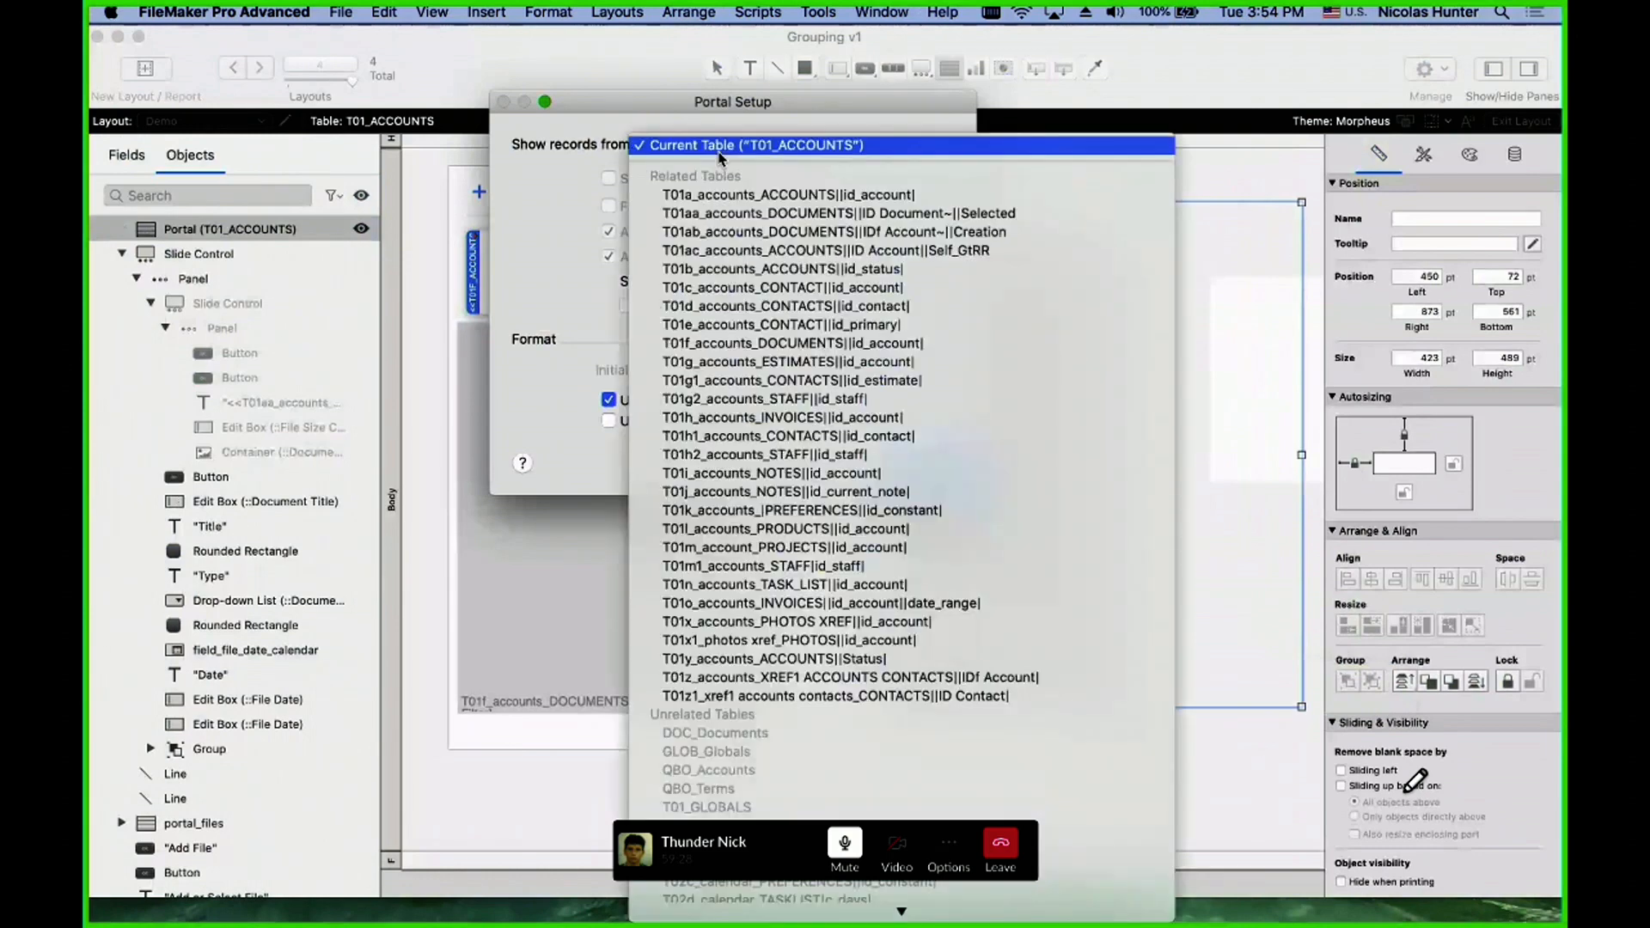
left_click(724, 196)
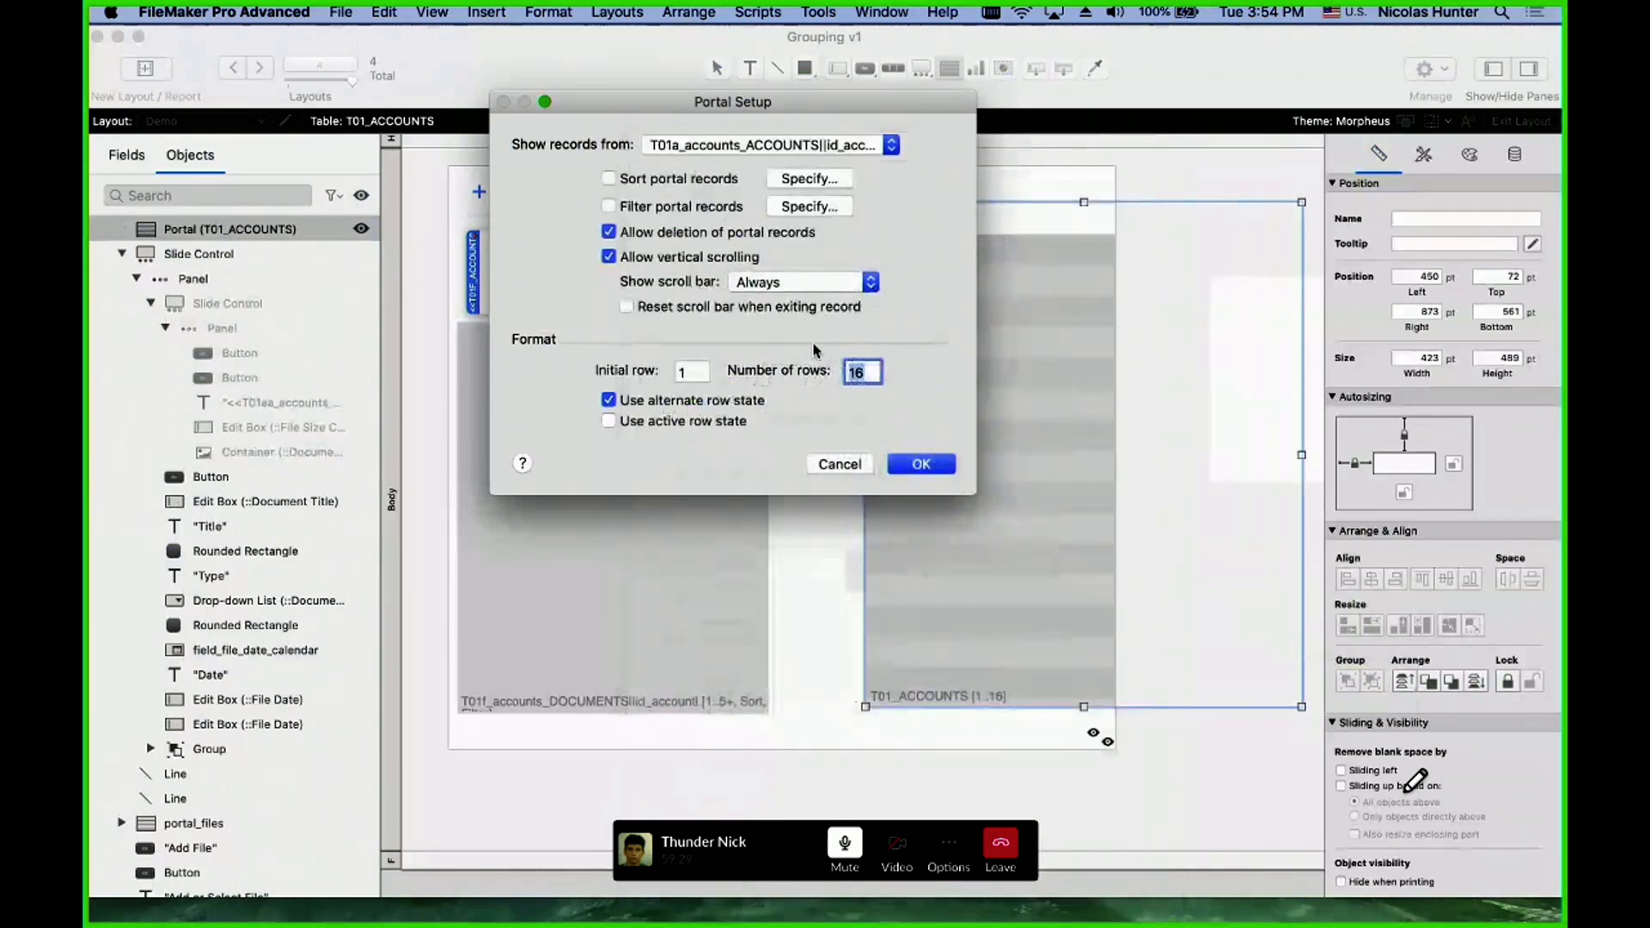
left_click(917, 466)
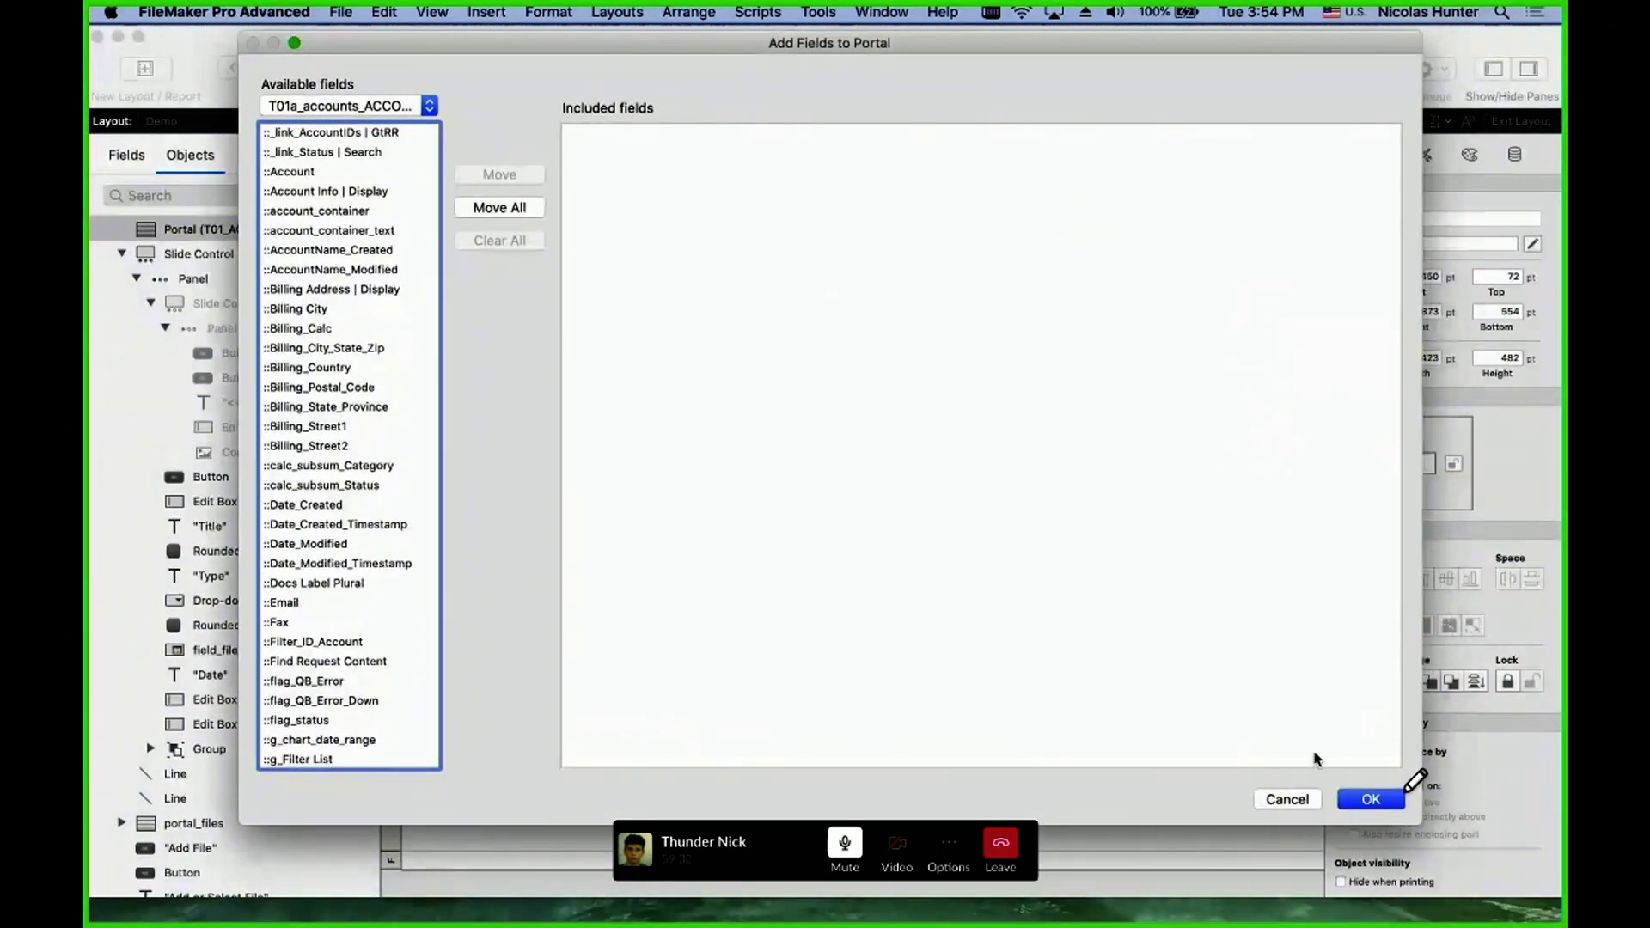
left_click(1371, 798)
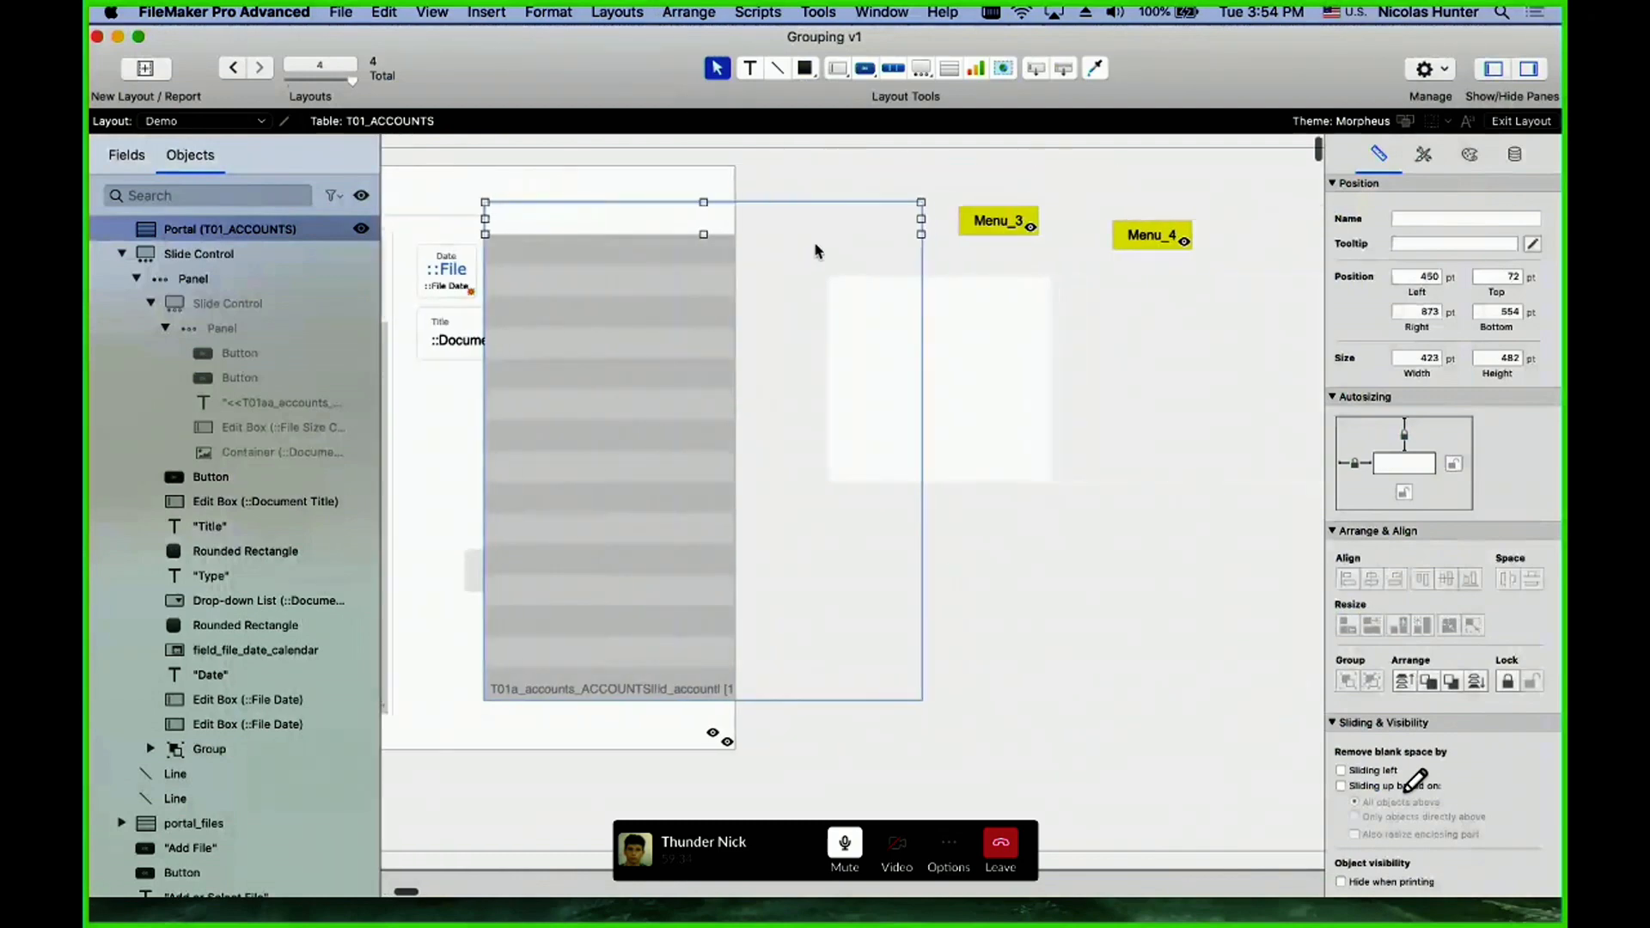
- Move the new portal into the empty area beside the viewer, limit it to 1 row, and stretch it to 567 pt high
left_click_drag(649, 263, 964, 282)
double_click(895, 309)
type("1")
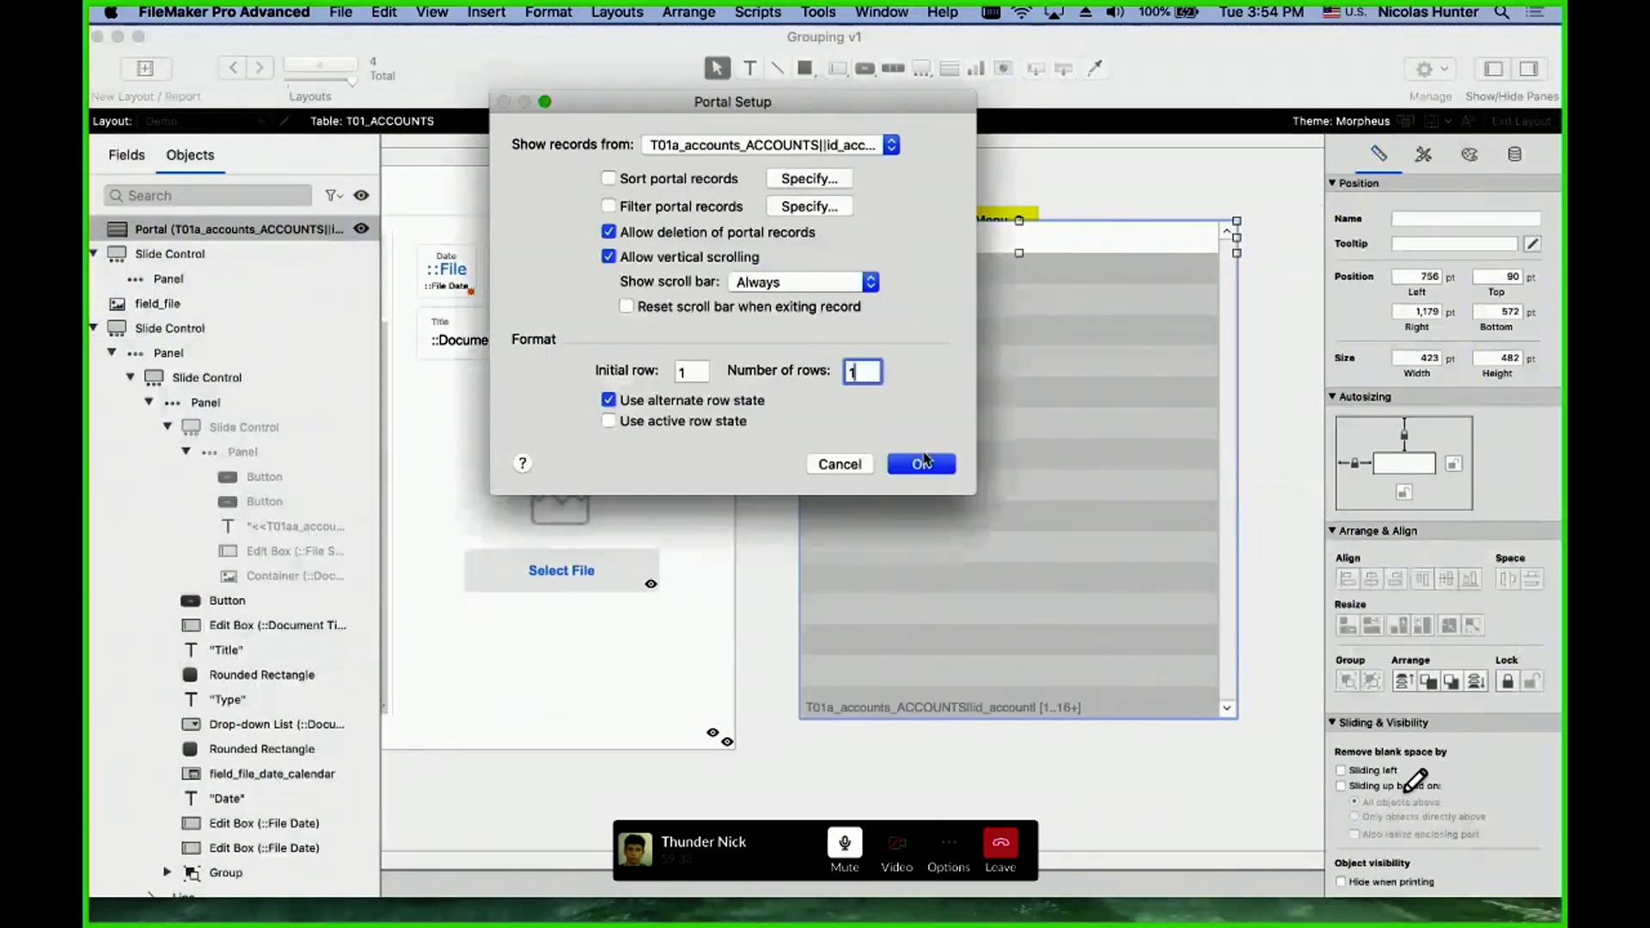
left_click(922, 464)
left_click_drag(1019, 251, 1034, 804)
- Turn off the portal's alternate row state and its vertical scrolling
double_click(1122, 410)
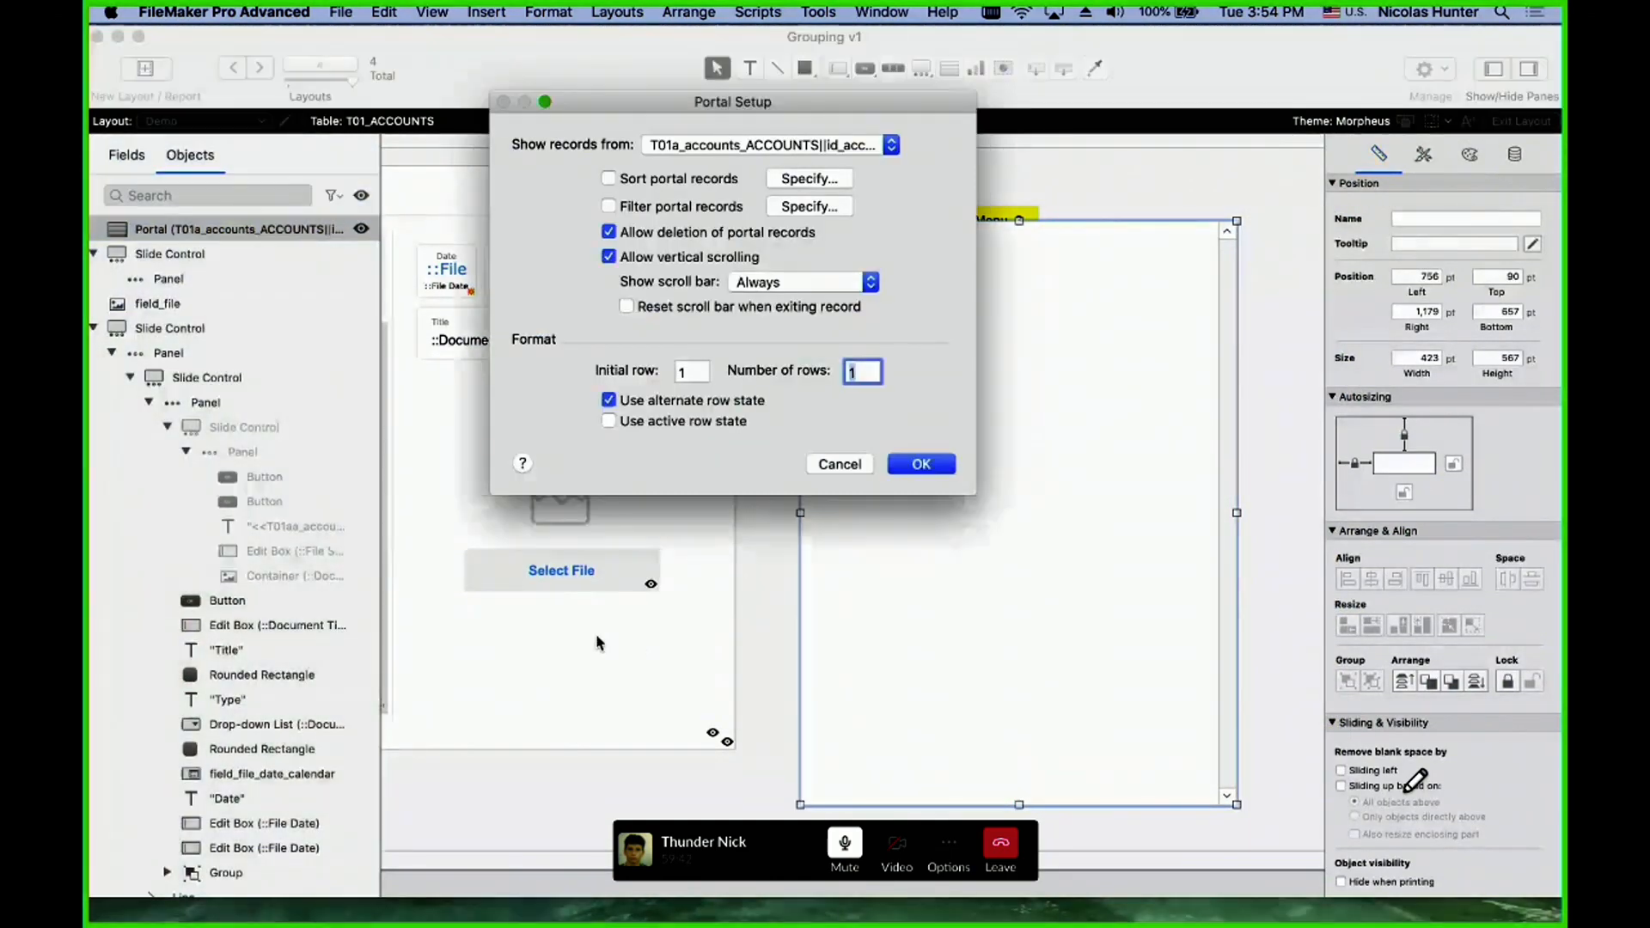
left_click(919, 464)
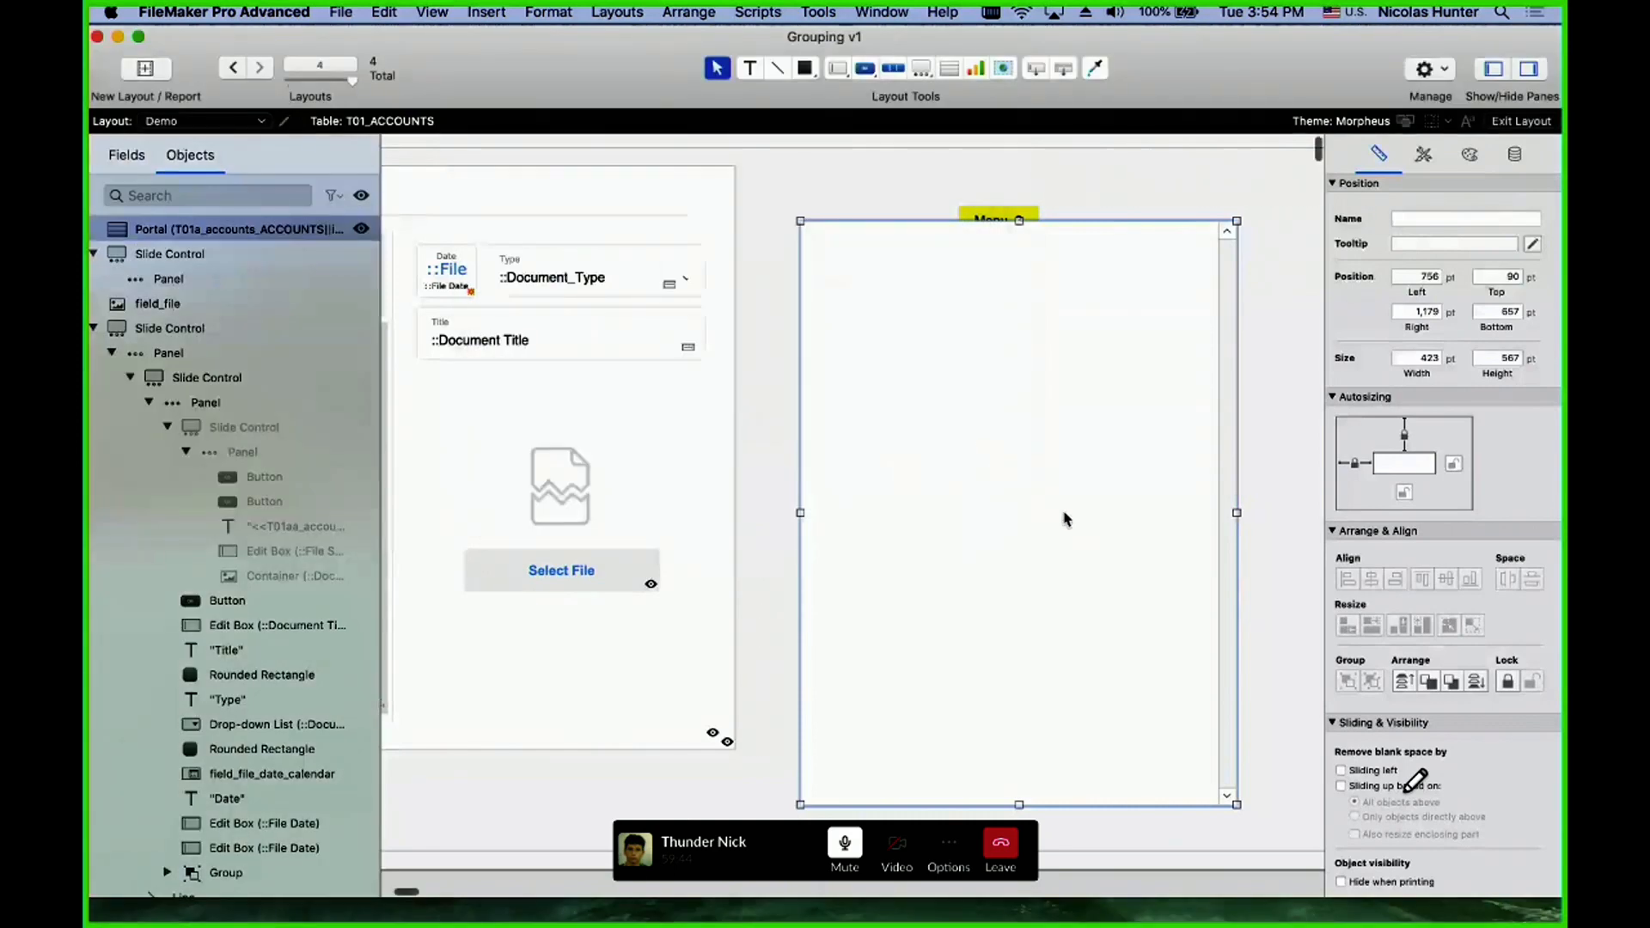
double_click(1084, 469)
left_click(804, 282)
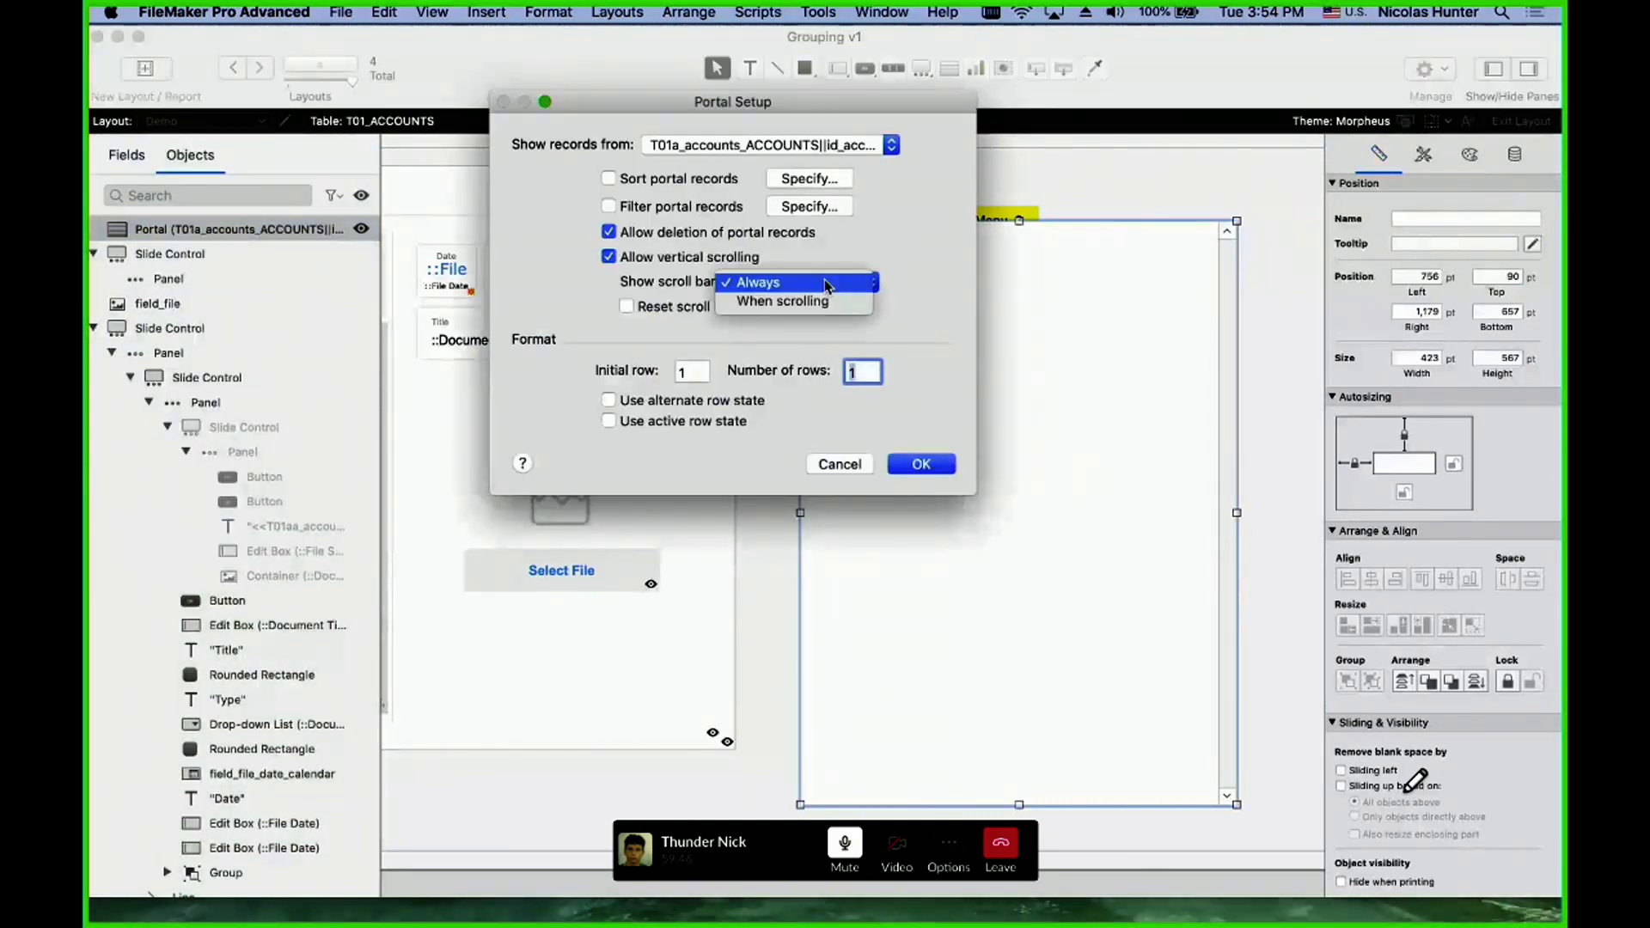
left_click(761, 282)
left_click(609, 257)
left_click(913, 460)
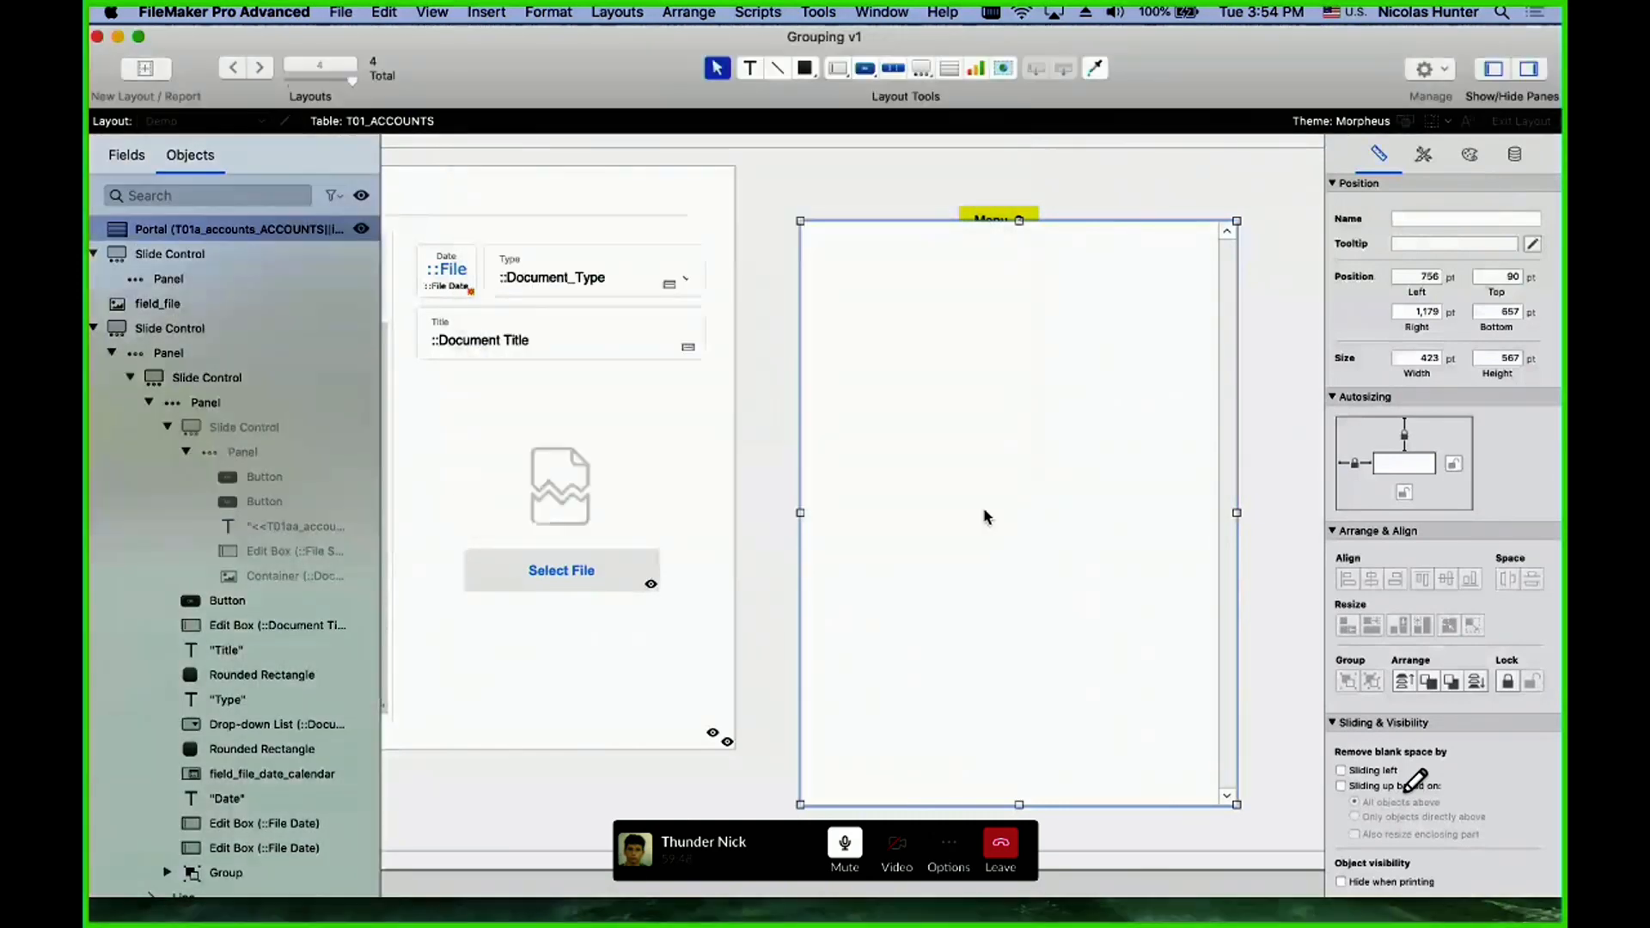
- Shift the plain portal around beside the viewer, ending at 711 pt left and 36 pt top, and delete it
left_click_drag(1117, 414, 1071, 404)
left_click(1342, 402)
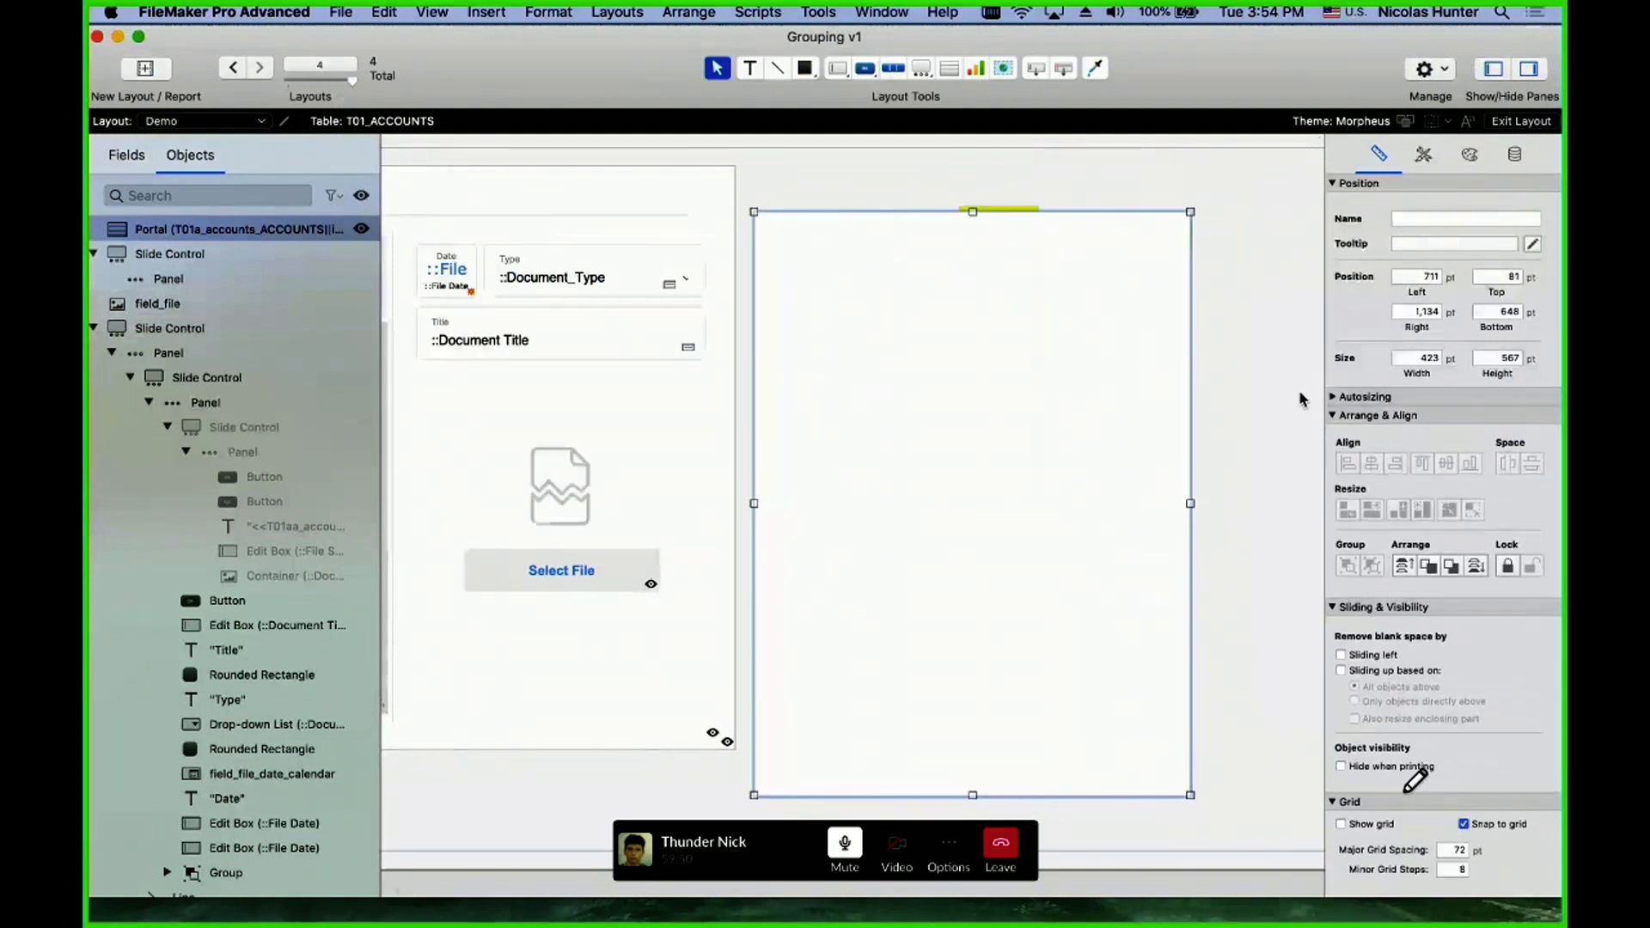
left_click_drag(940, 365, 979, 343)
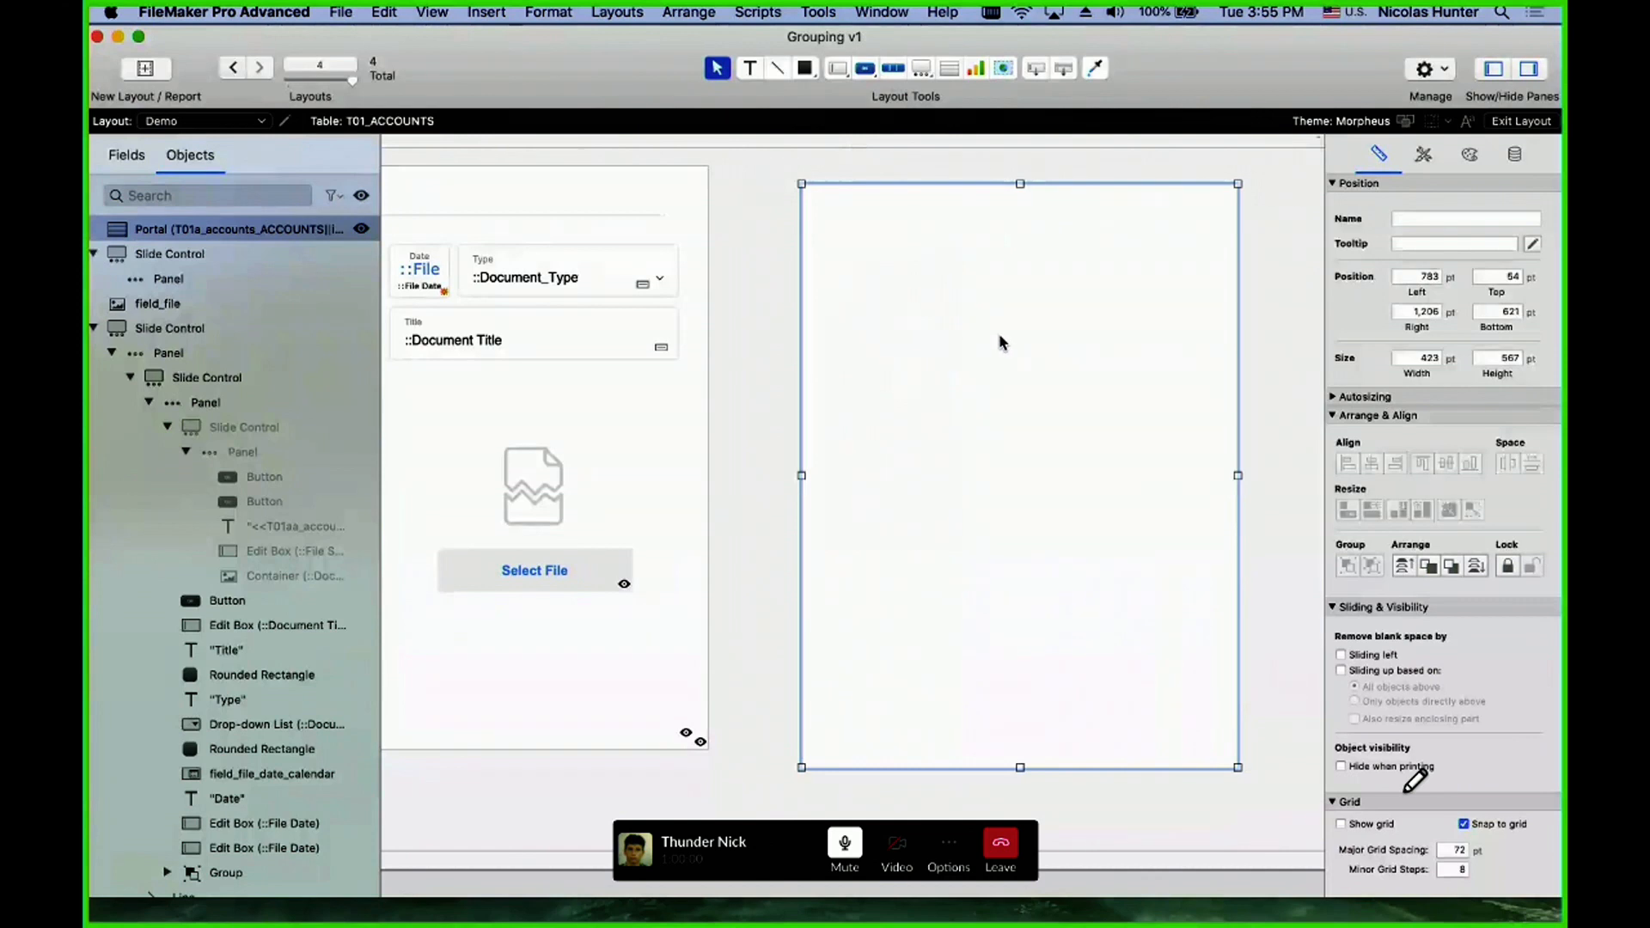
left_click_drag(998, 339, 926, 324)
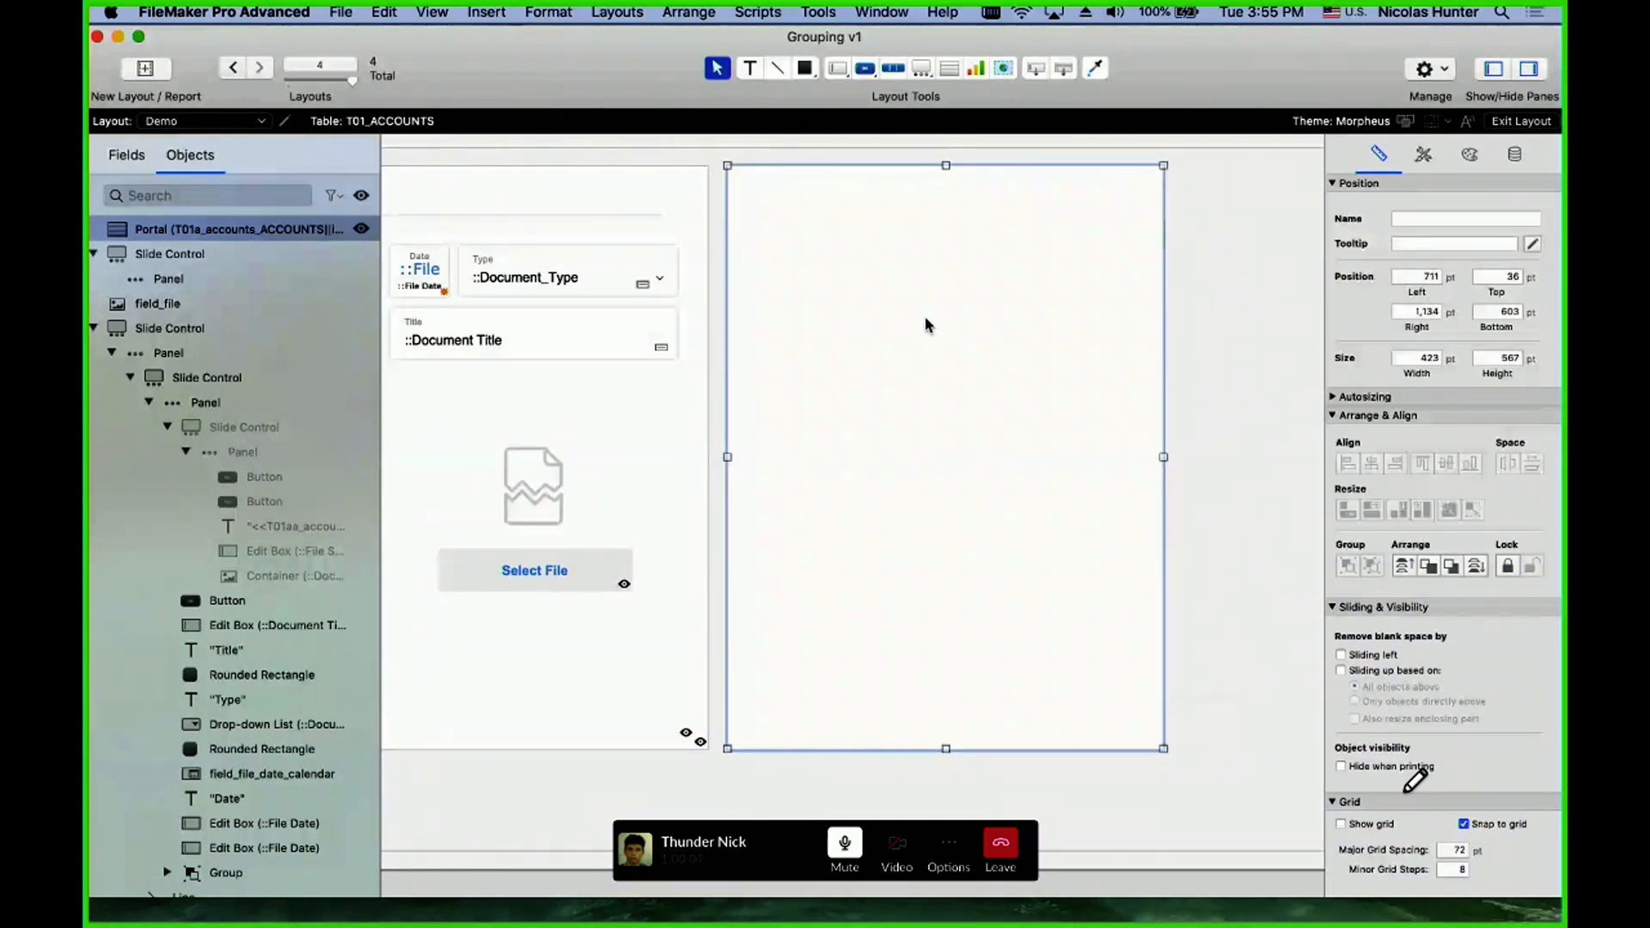
key("BackSpace")
scroll(822, 250, "left", 2)
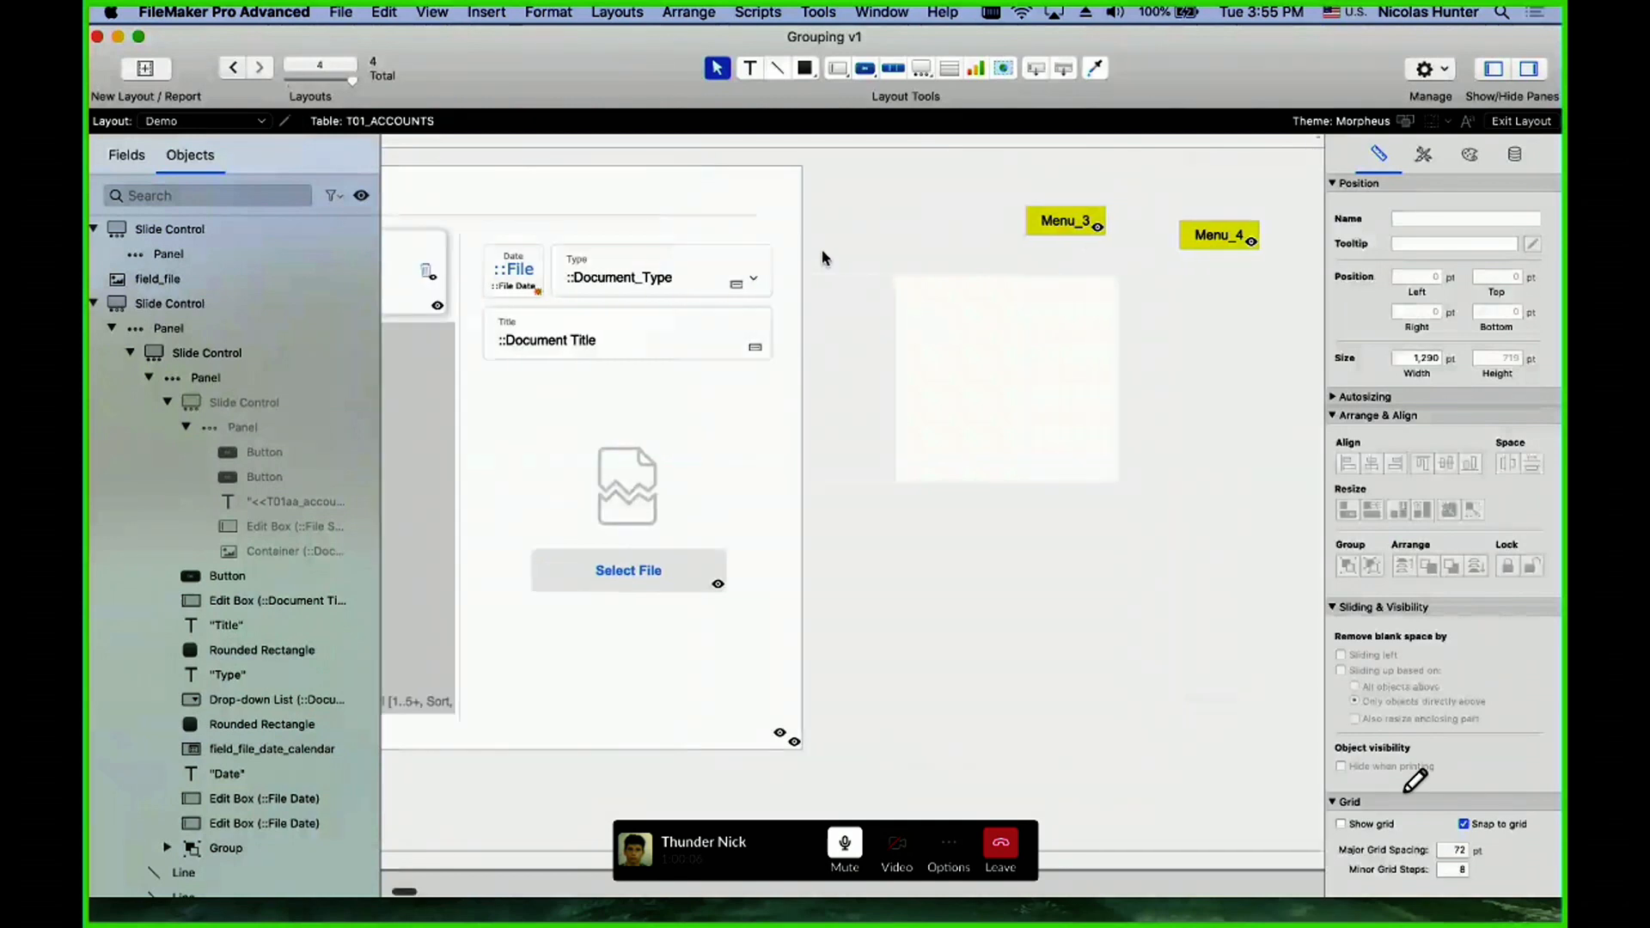
- Add a second panel to the blank slide control beside the viewer and remove it again
left_click(827, 226)
scroll(827, 225, "left", 3)
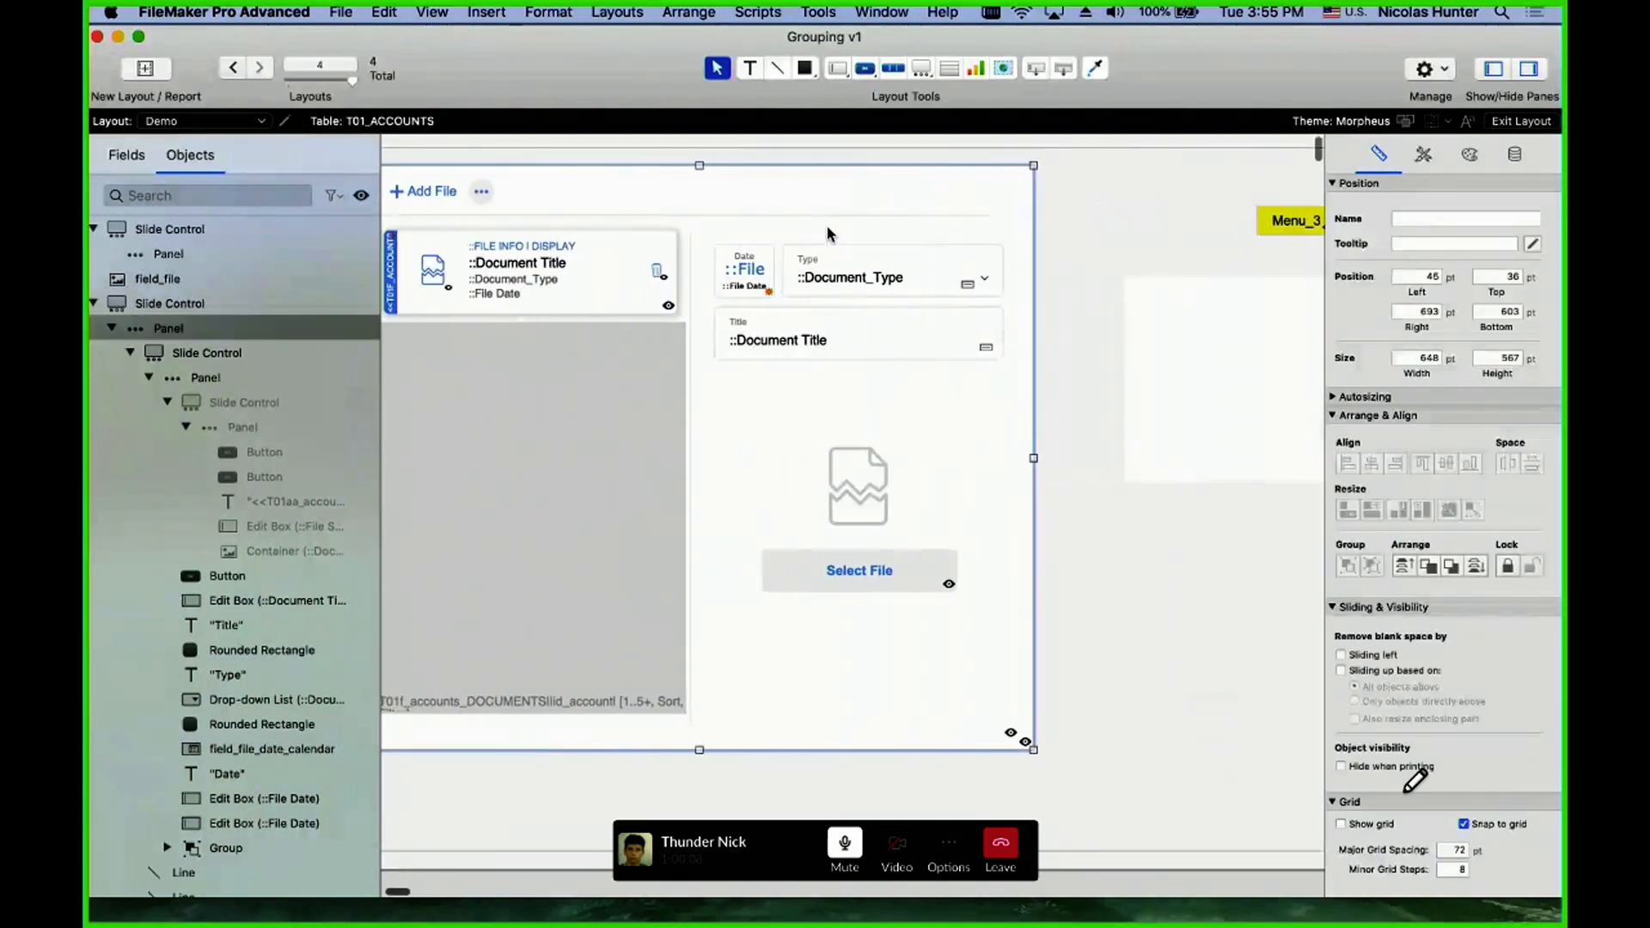
scroll(769, 371, "right", 8)
left_click(769, 371)
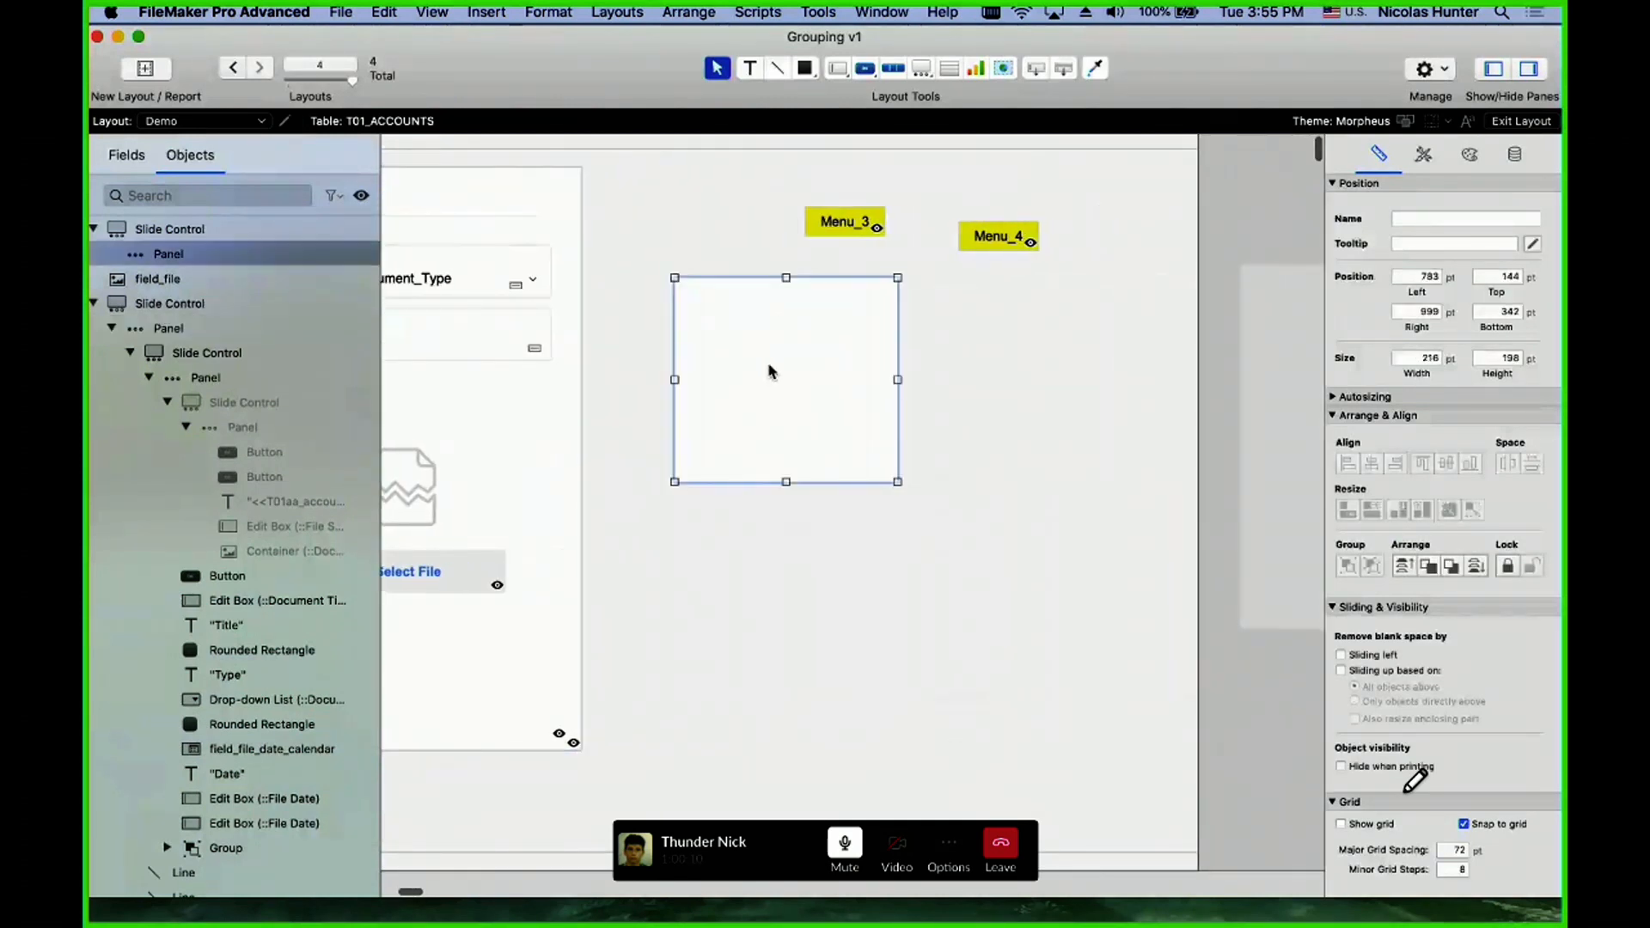
double_click(791, 367)
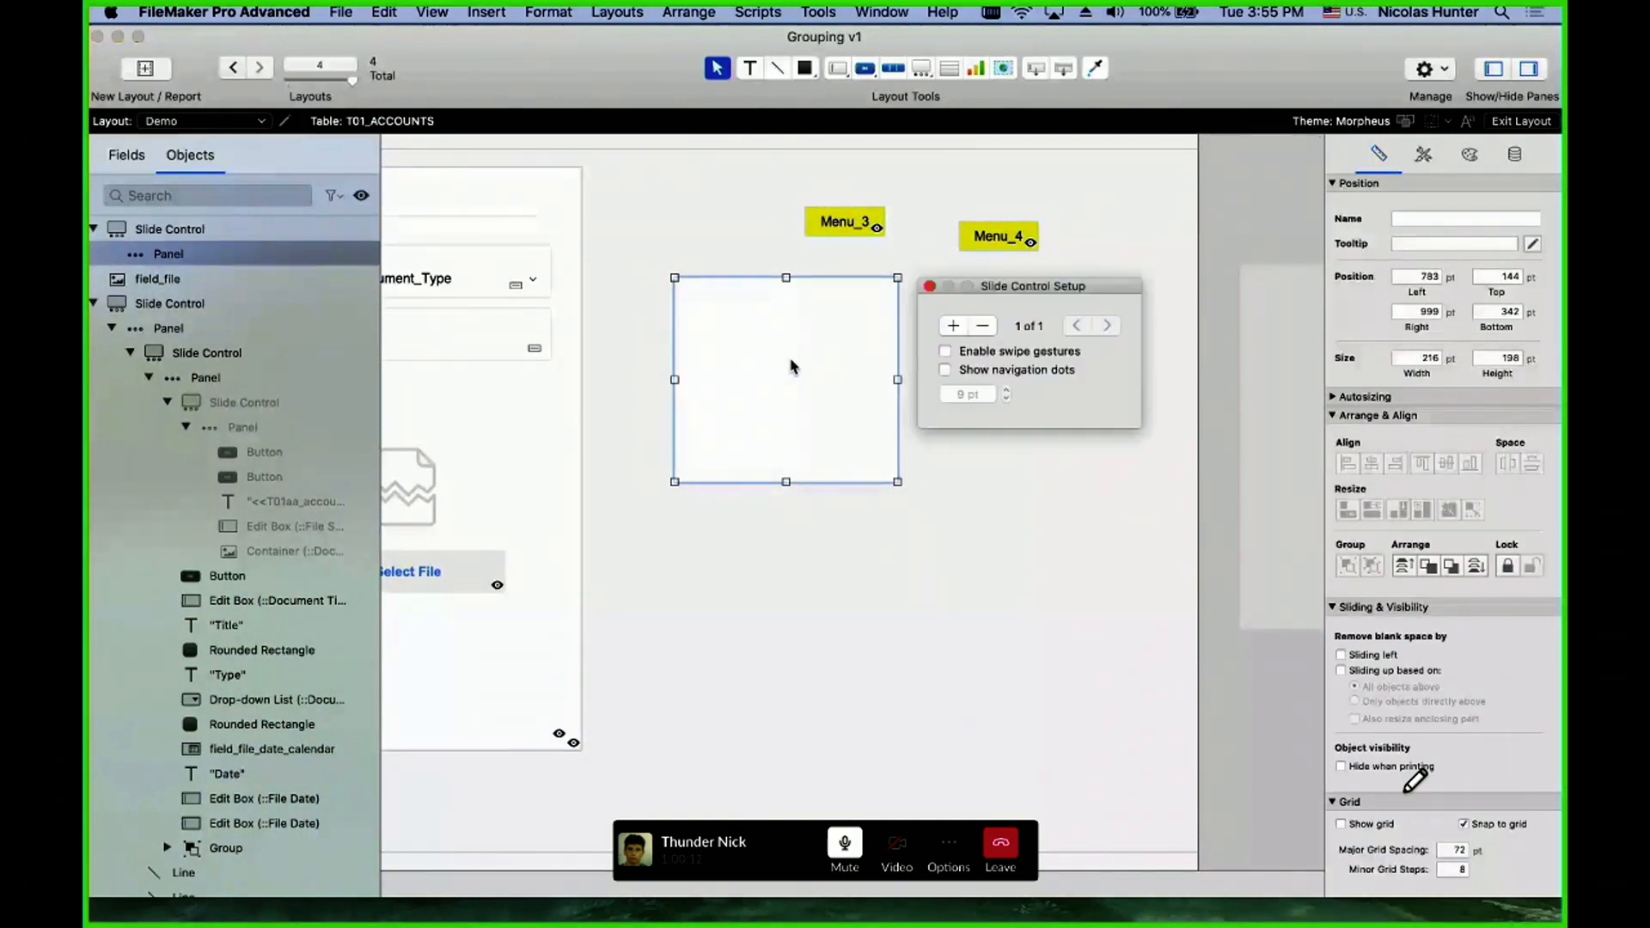
left_click(953, 327)
left_click(982, 325)
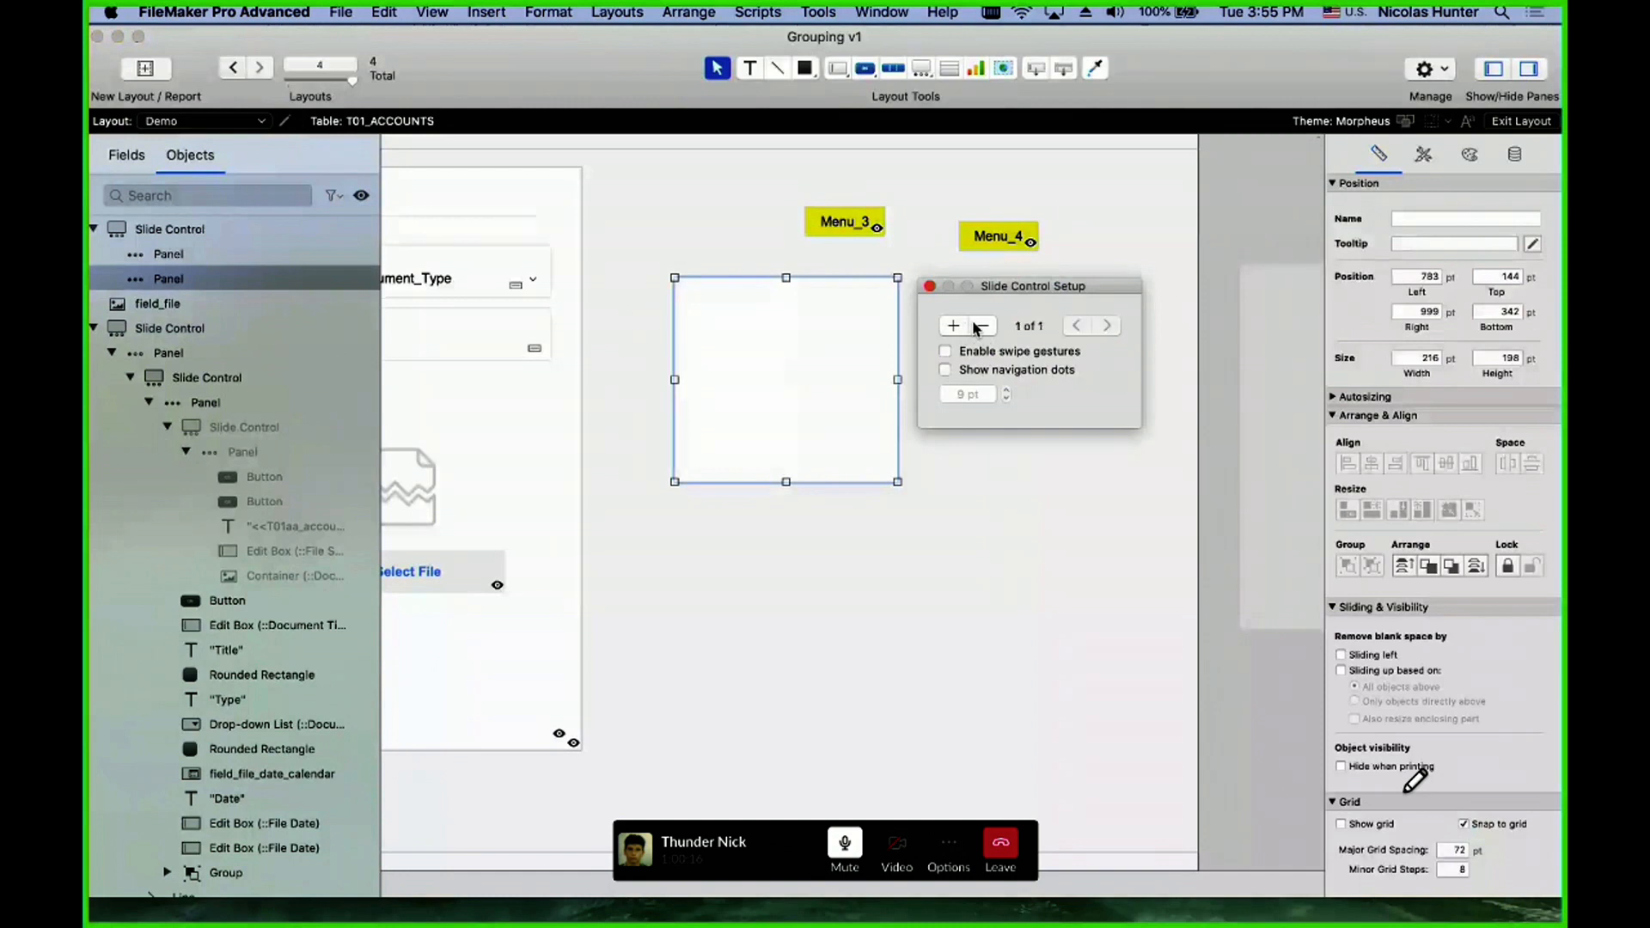
left_click(930, 286)
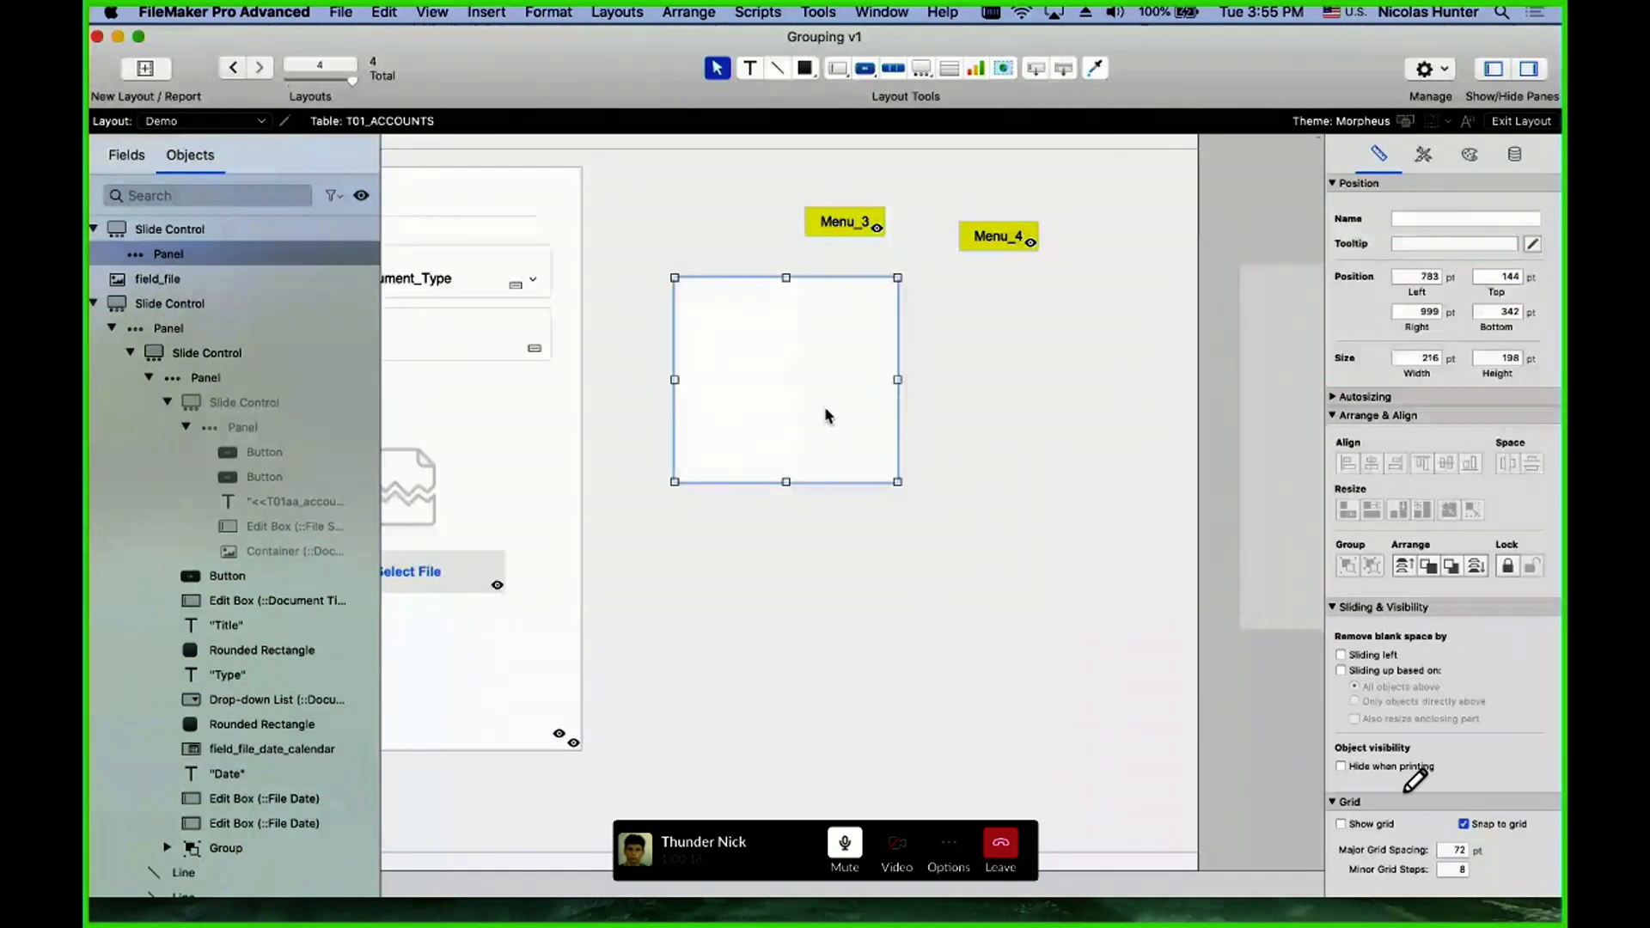
- Enlarge the blank slide control to 432 by 396 pt and move it to 783 pt left and 153 pt top
left_click_drag(825, 416, 843, 505)
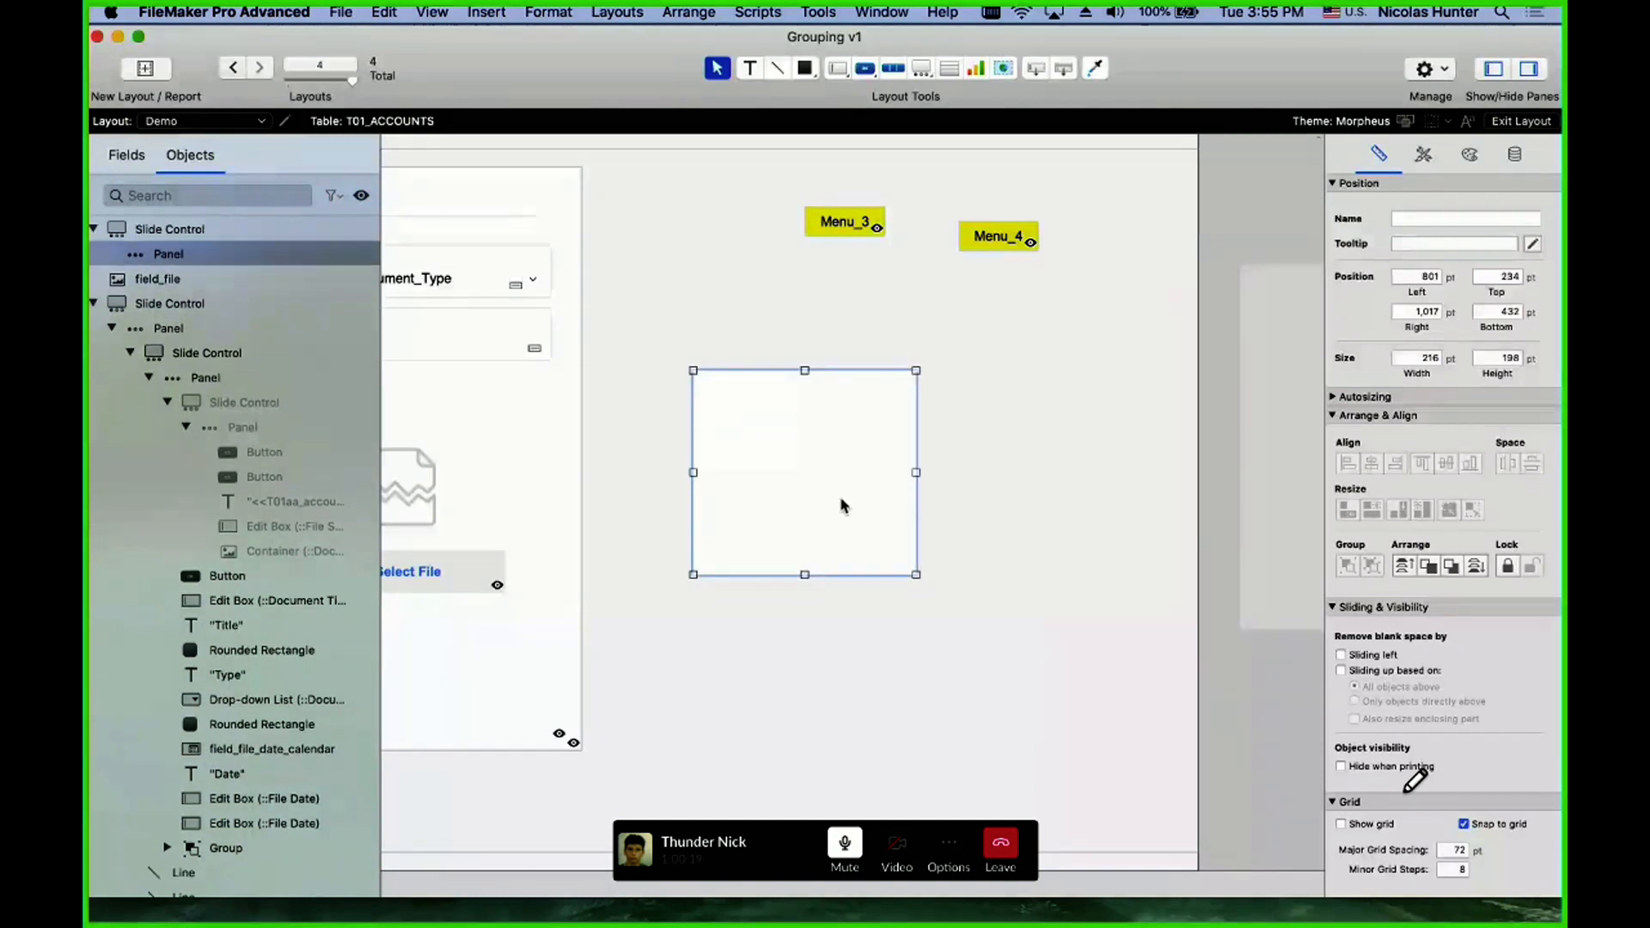
left_click(911, 581)
left_click(909, 577)
left_click_drag(913, 580, 962, 630)
left_click(909, 575)
left_click_drag(909, 577, 1135, 783)
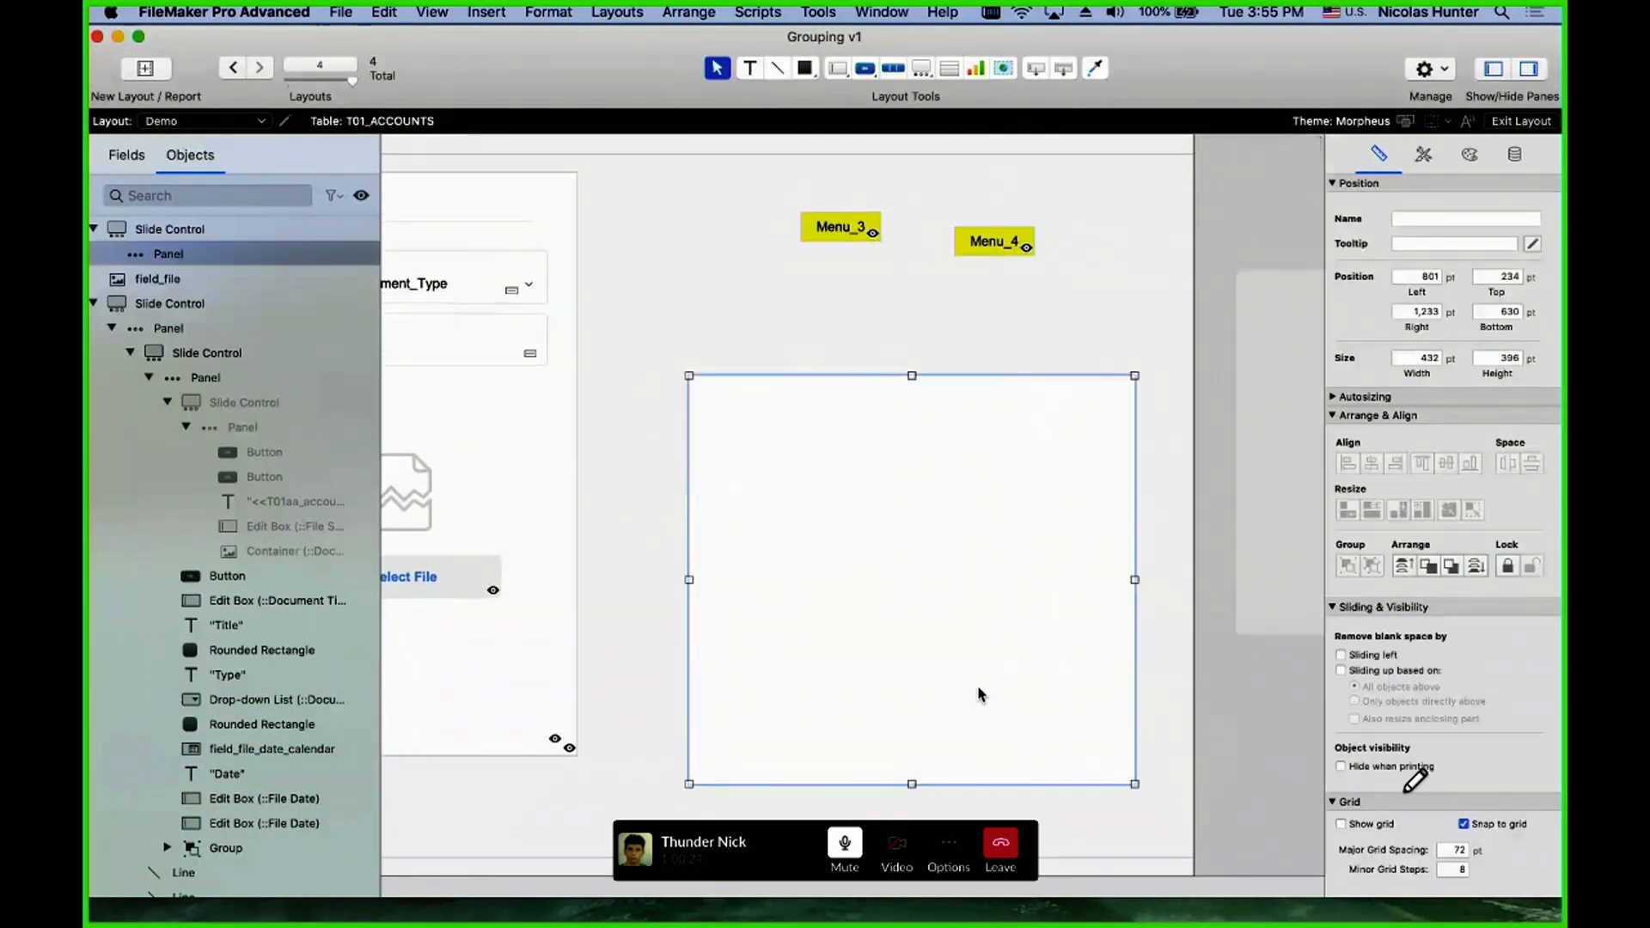
left_click_drag(911, 594, 867, 573)
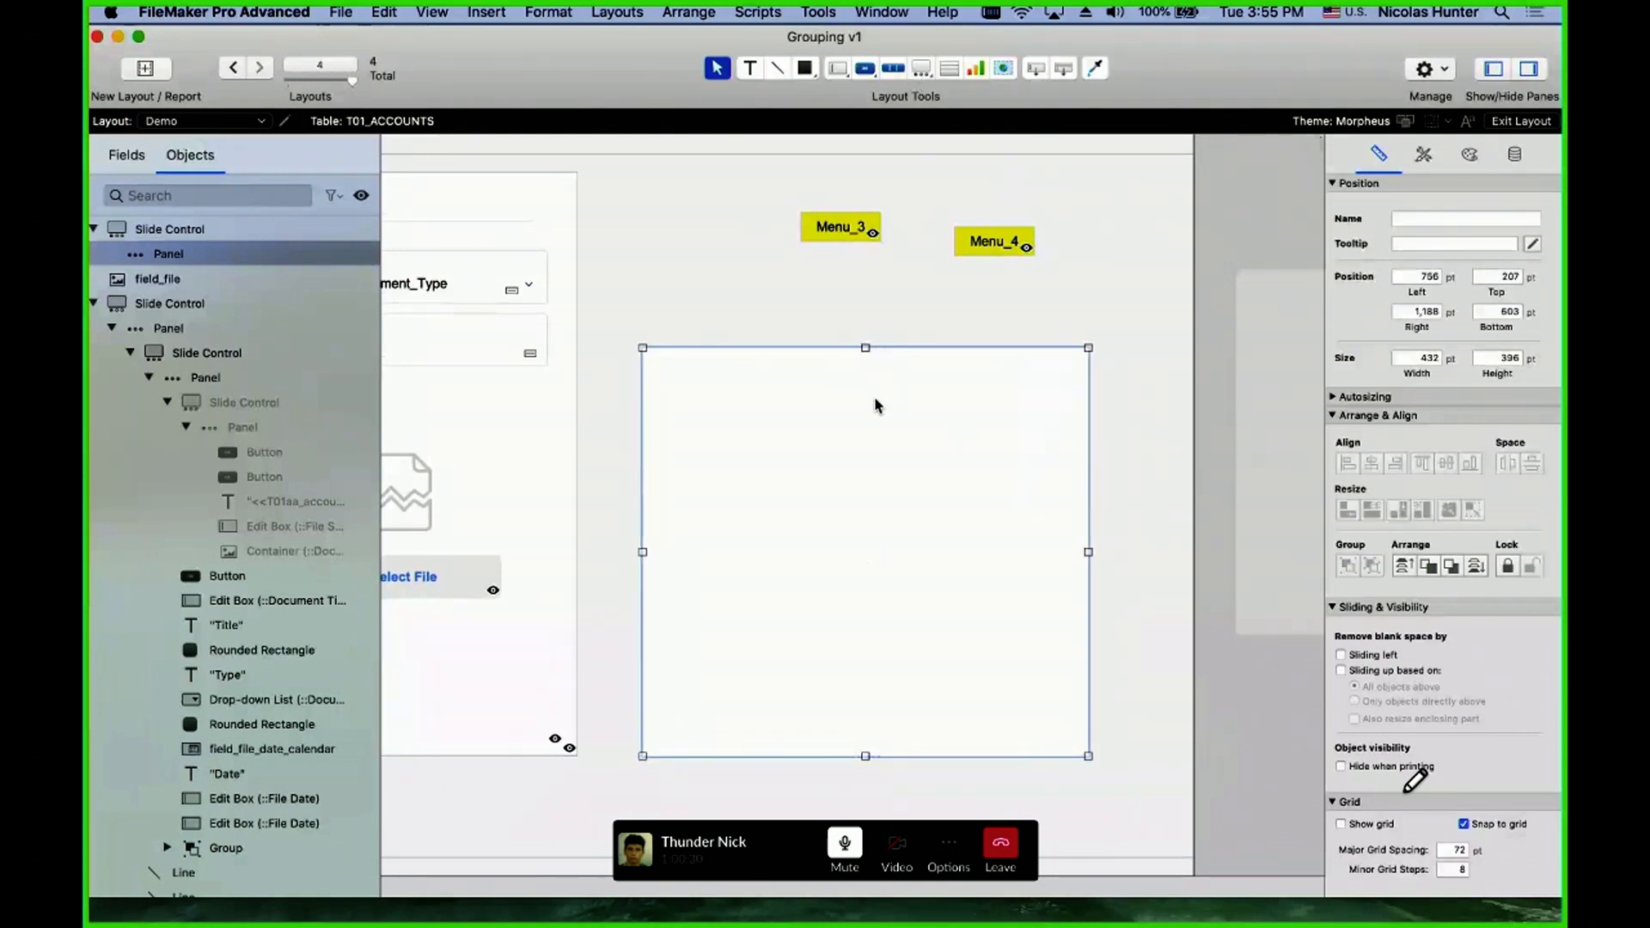
left_click_drag(879, 407, 826, 430)
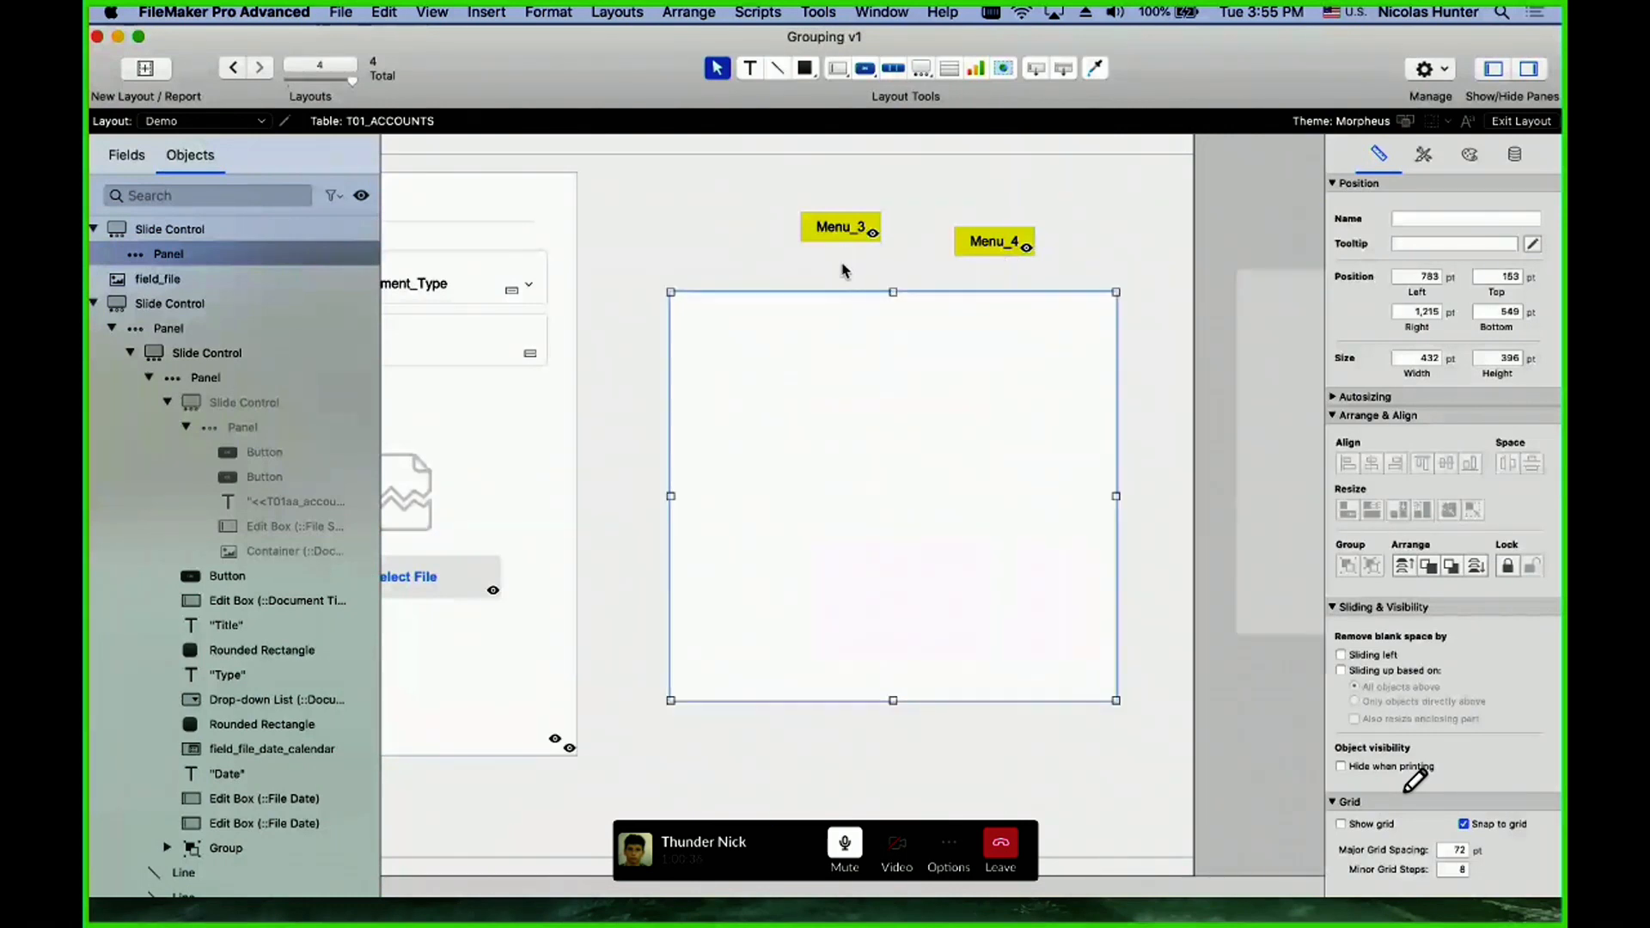
- Try placing the Menu_3 button on the enlarged slide control, and undo the move
left_click(854, 237)
left_click_drag(854, 237, 877, 408)
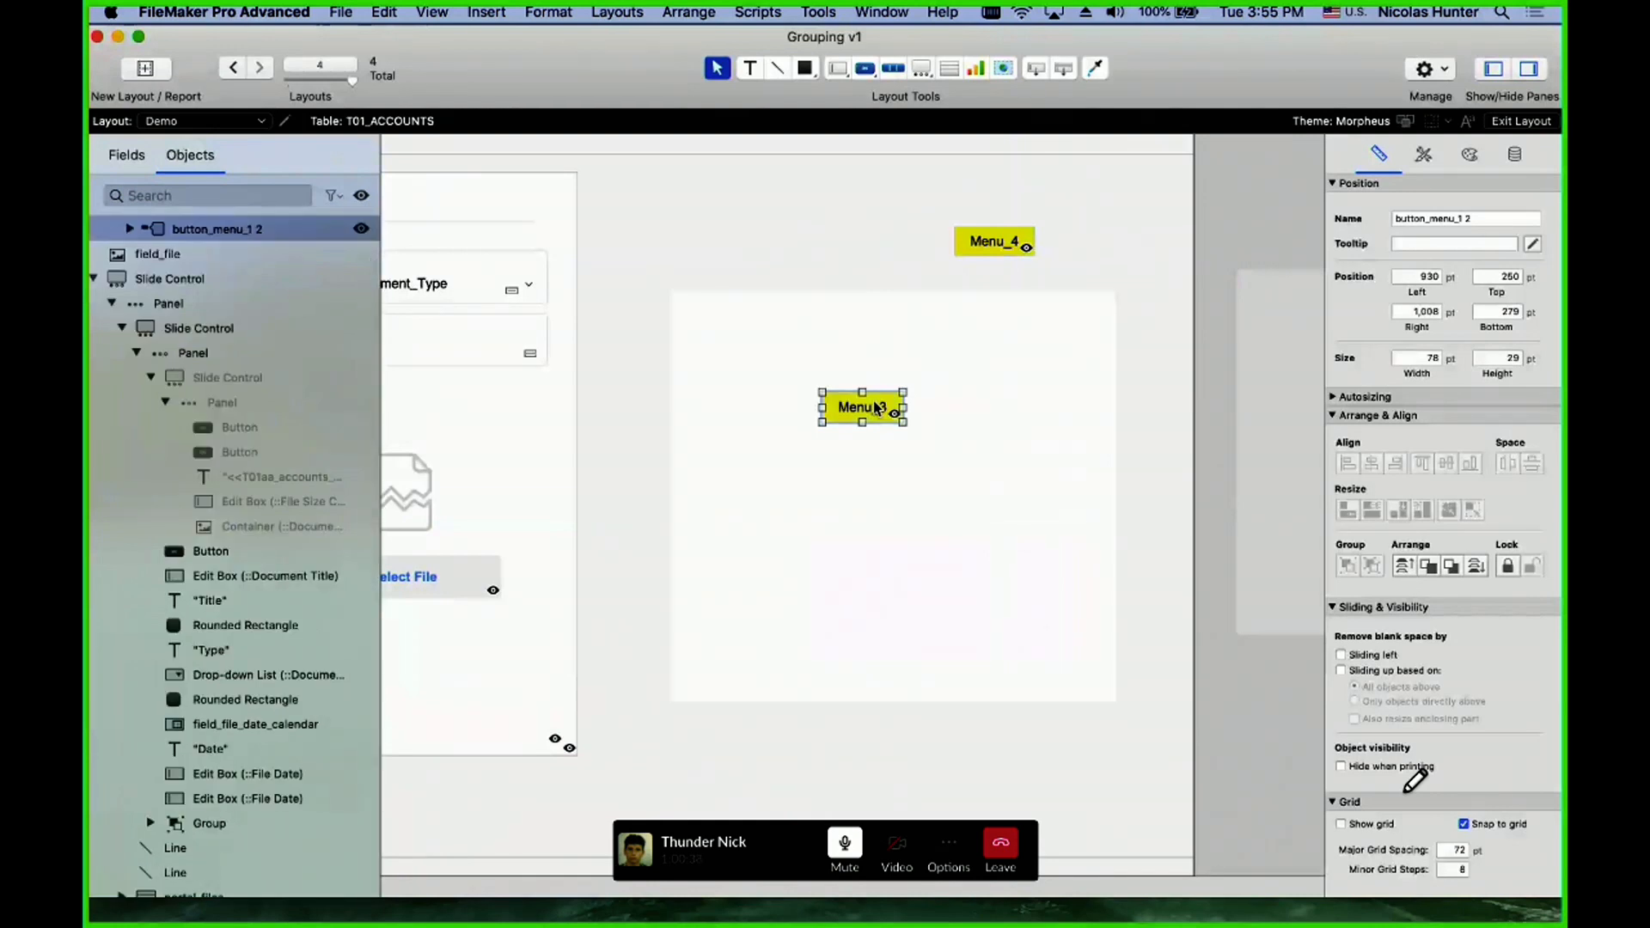
key("super+z")
- Add panels to the blank slide control until it has eight
double_click(876, 400)
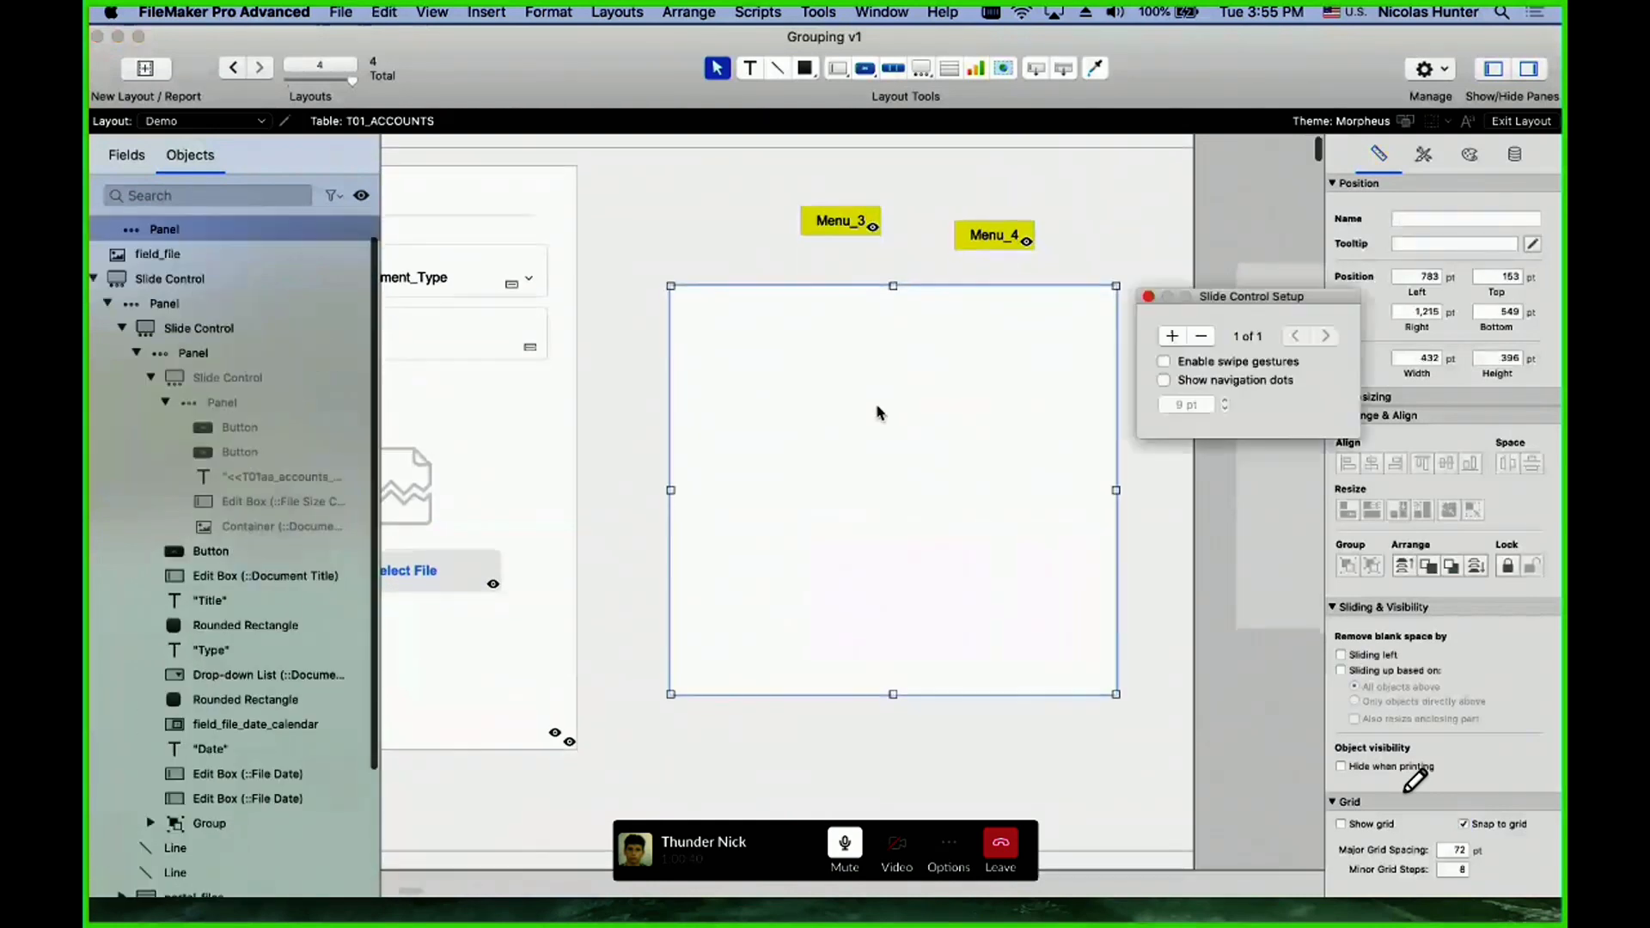
left_click(1171, 337)
left_click(1171, 336)
left_click(1171, 336)
left_click(1171, 336)
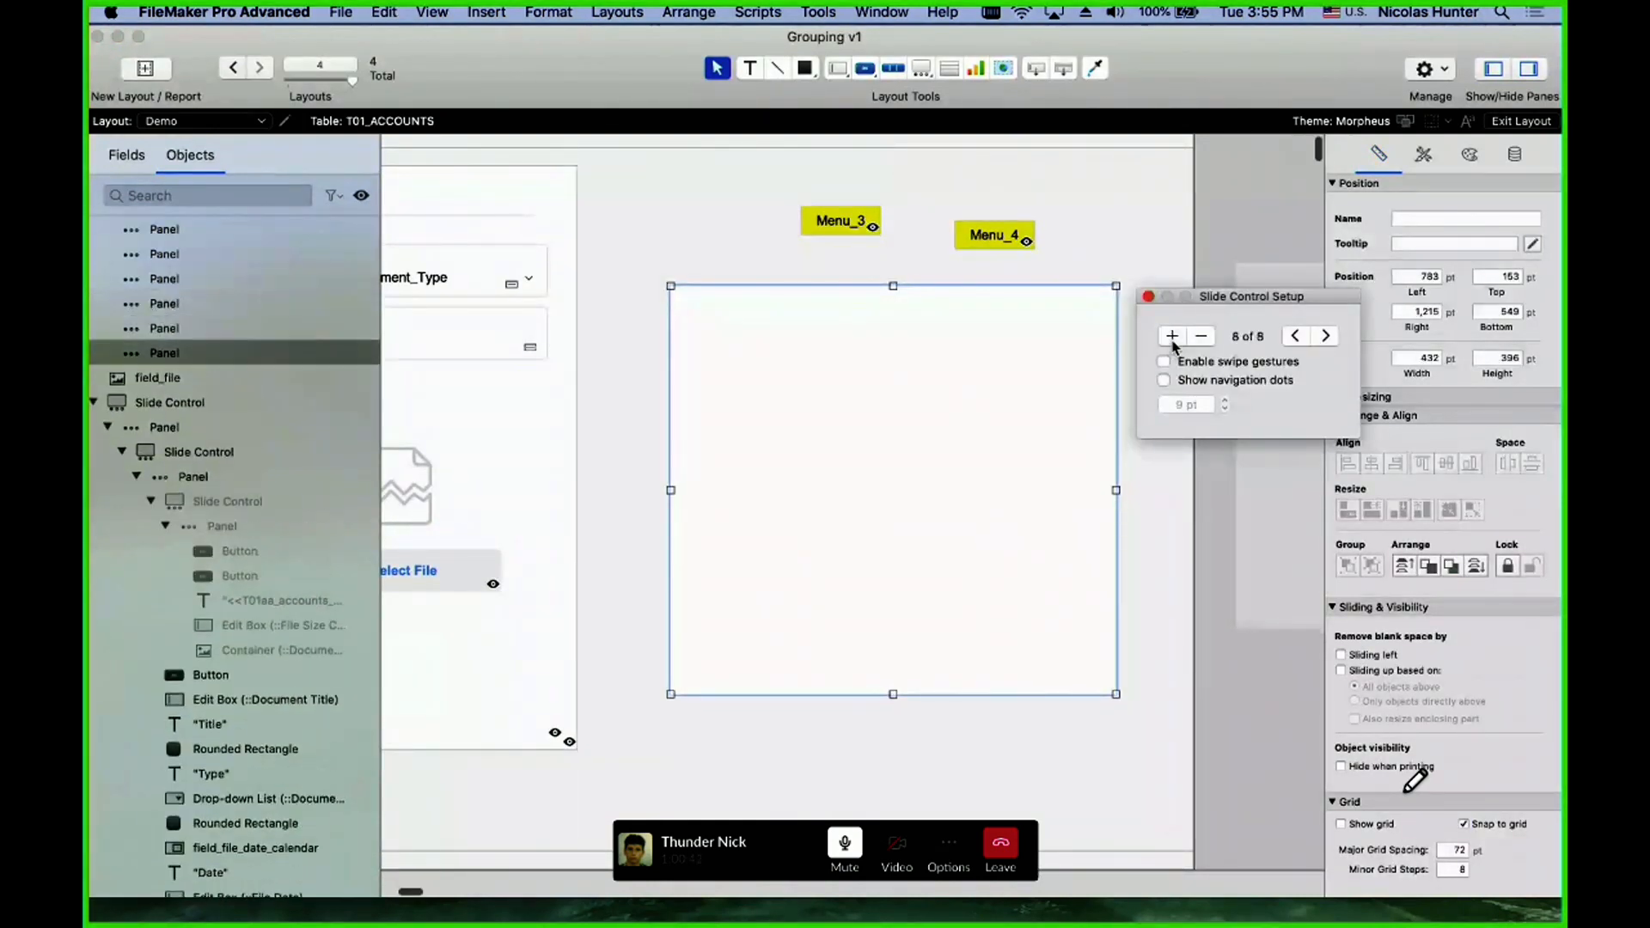
left_click(1171, 336)
left_click(1171, 336)
- Select the viewer's outer slide control together with its panel in the object list
left_click(184, 484)
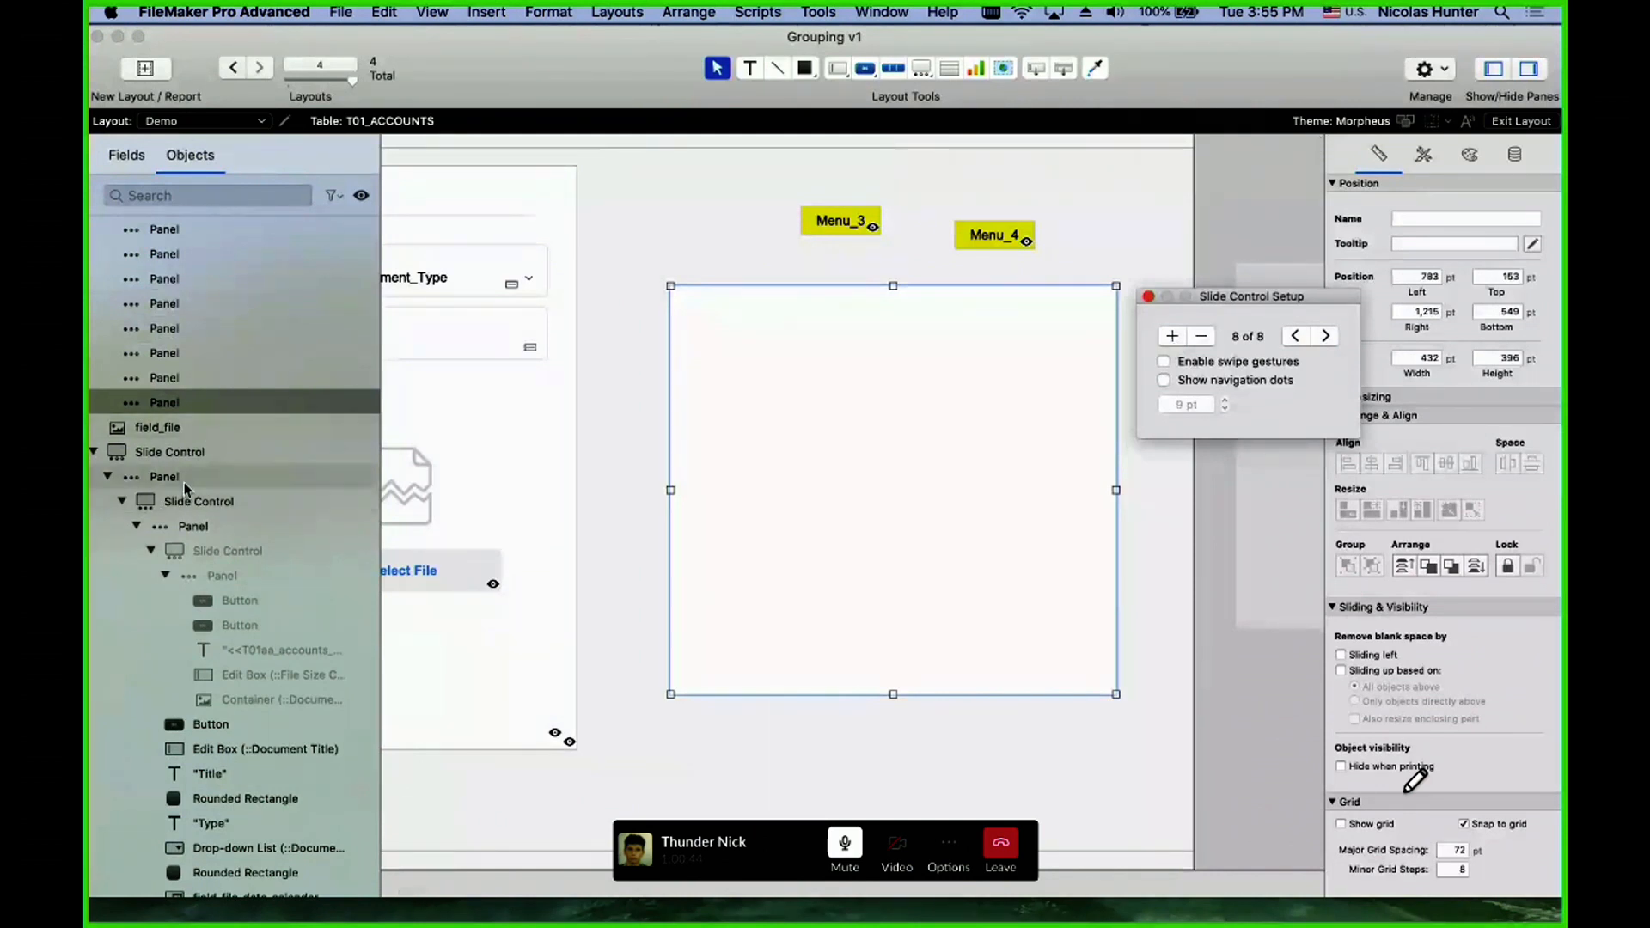
left_click(247, 458)
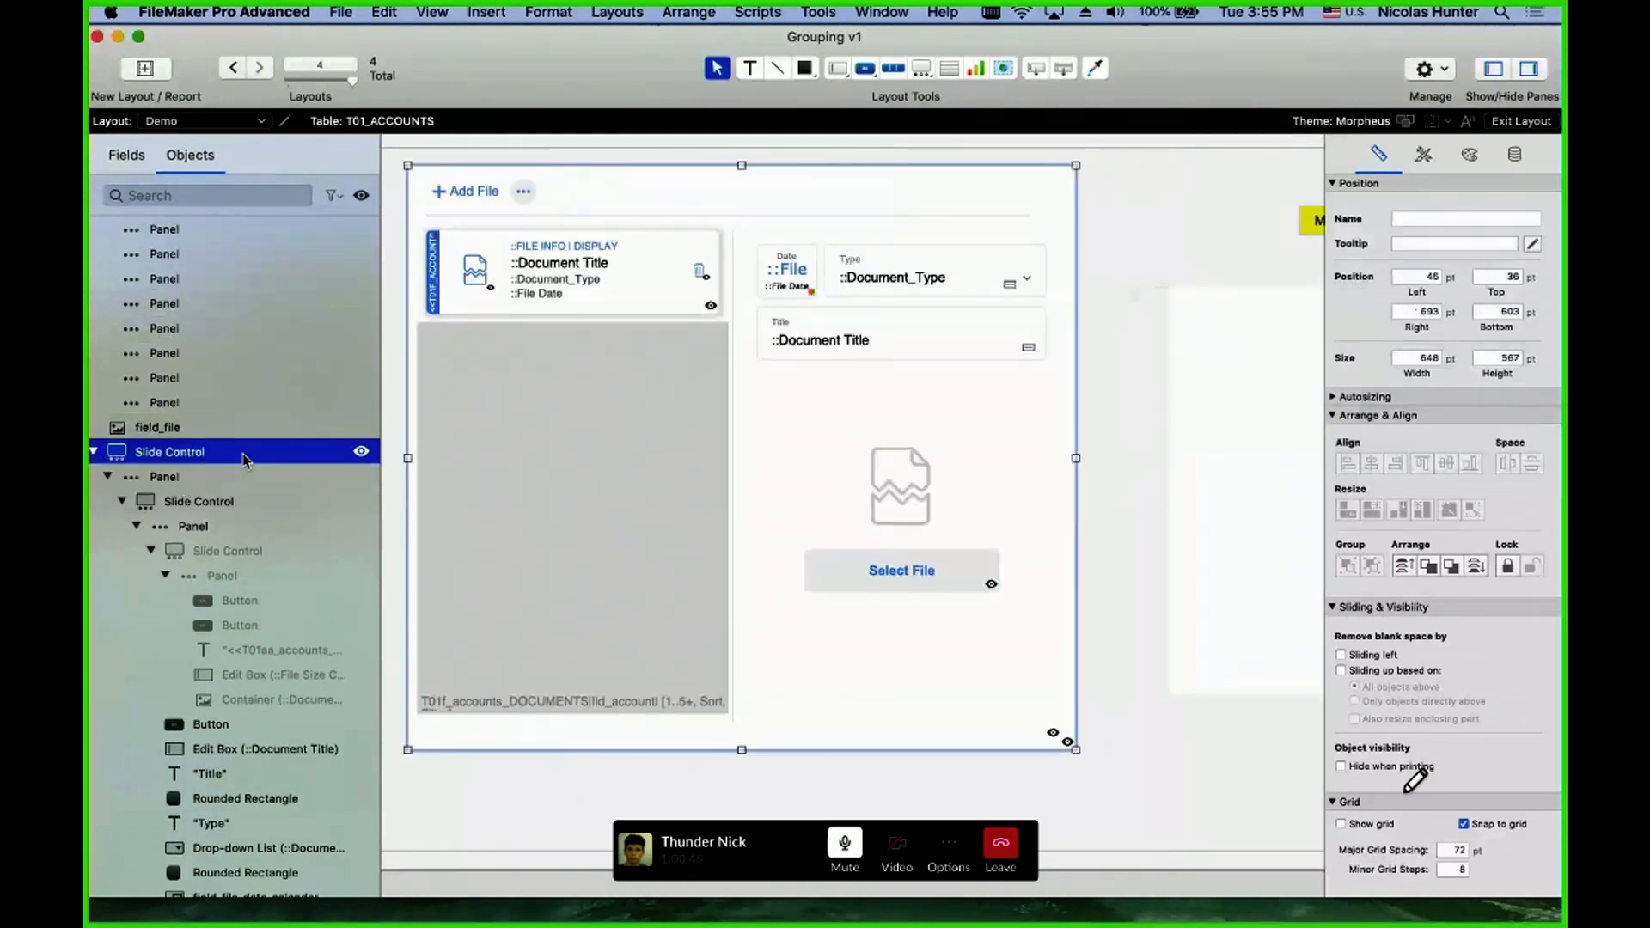
left_click(240, 477, "shift")
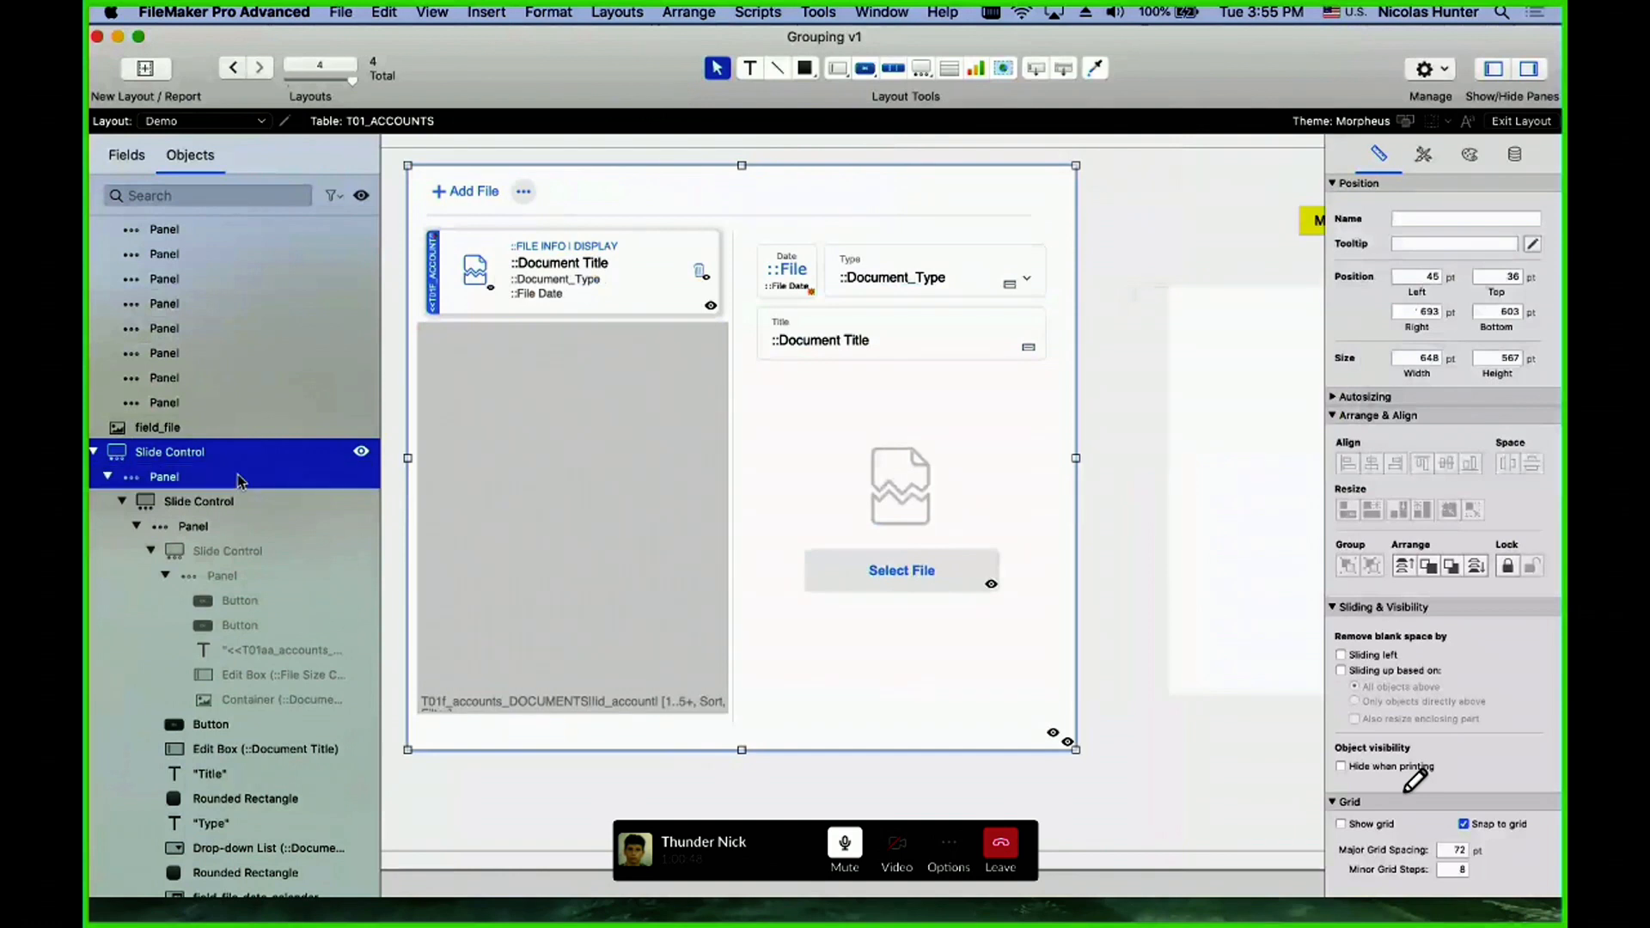
scroll(941, 503, "right", 5)
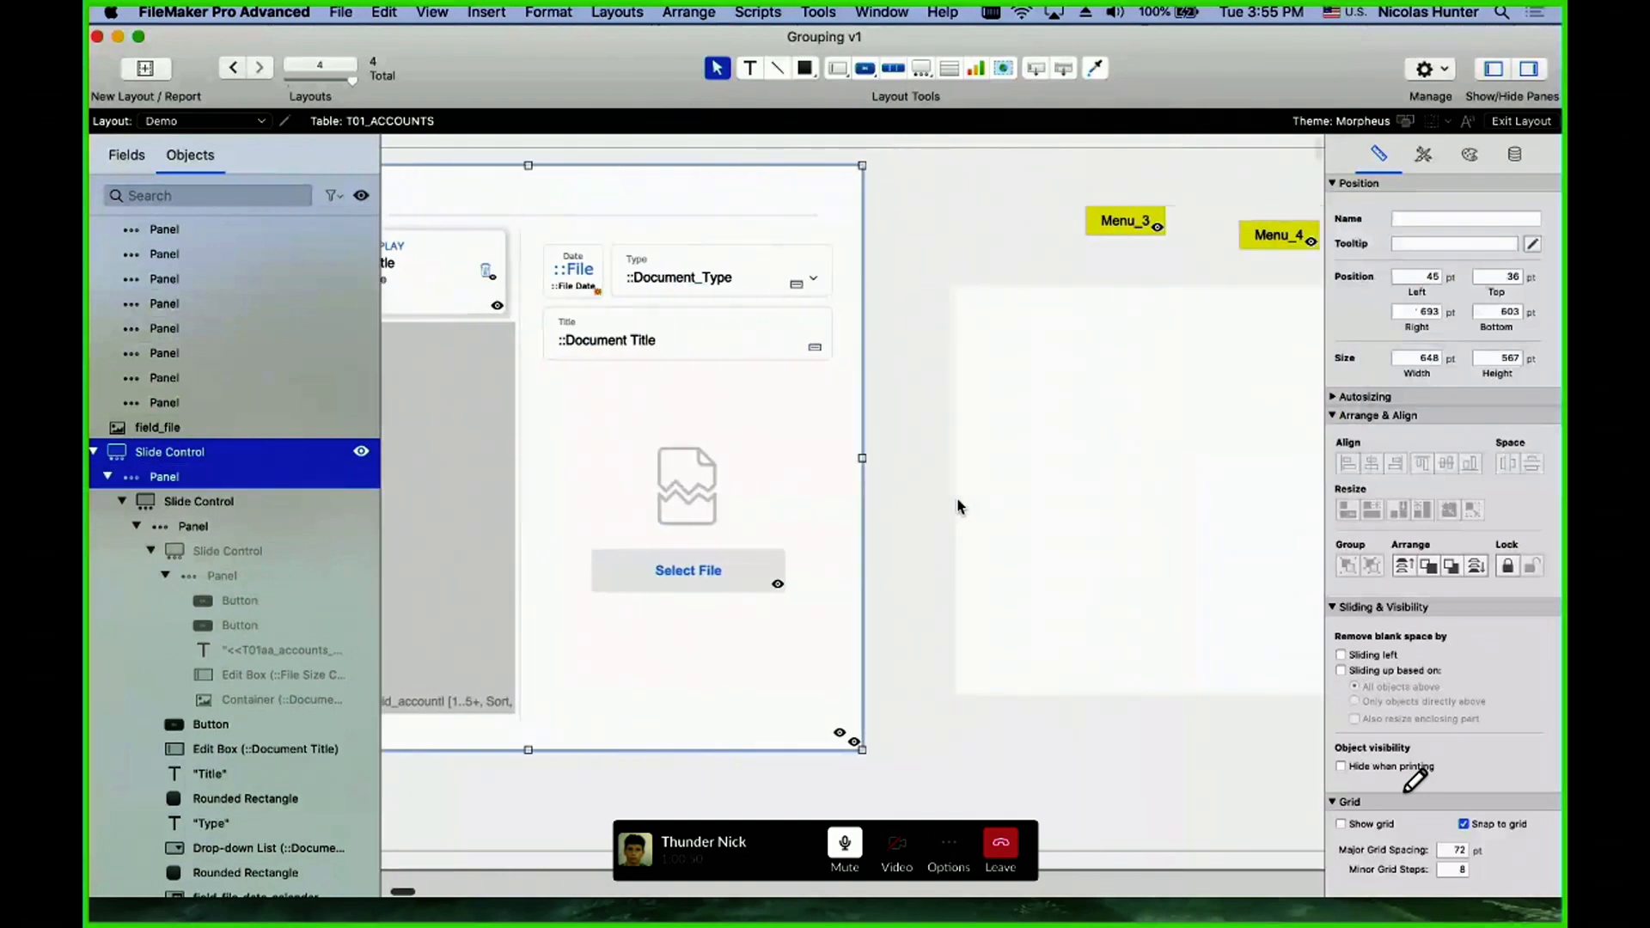
- Remove the extra panels from the blank slide control, leaving only one
left_click(1007, 516)
double_click(1073, 495)
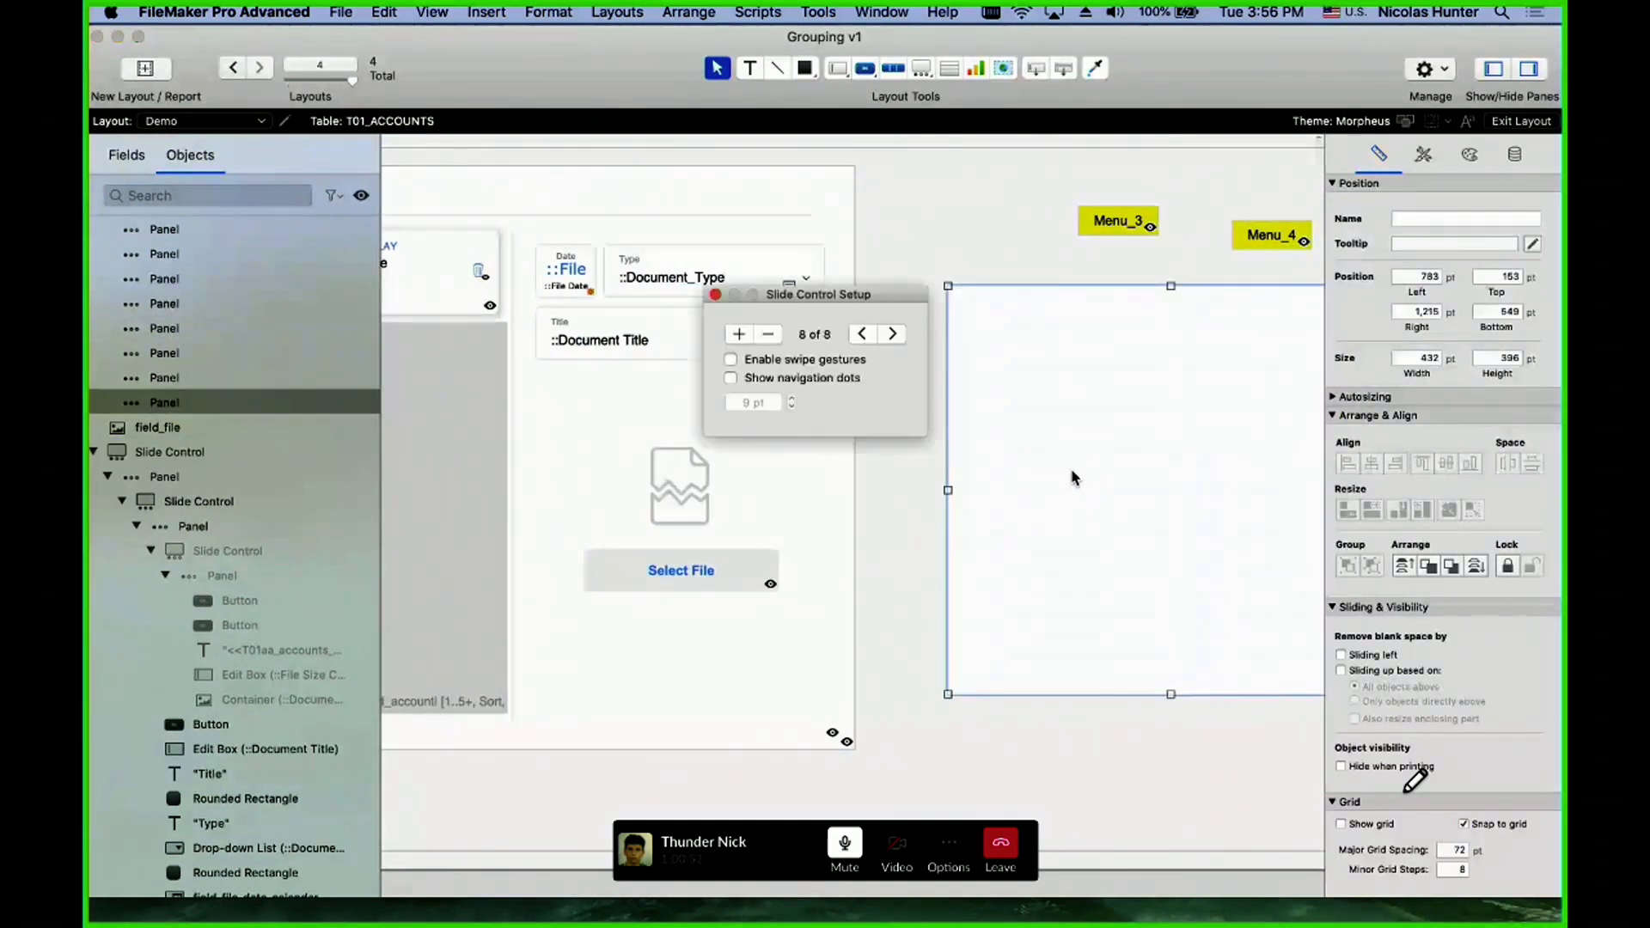
left_click(768, 334)
left_click(769, 333)
left_click(768, 333)
left_click(768, 333)
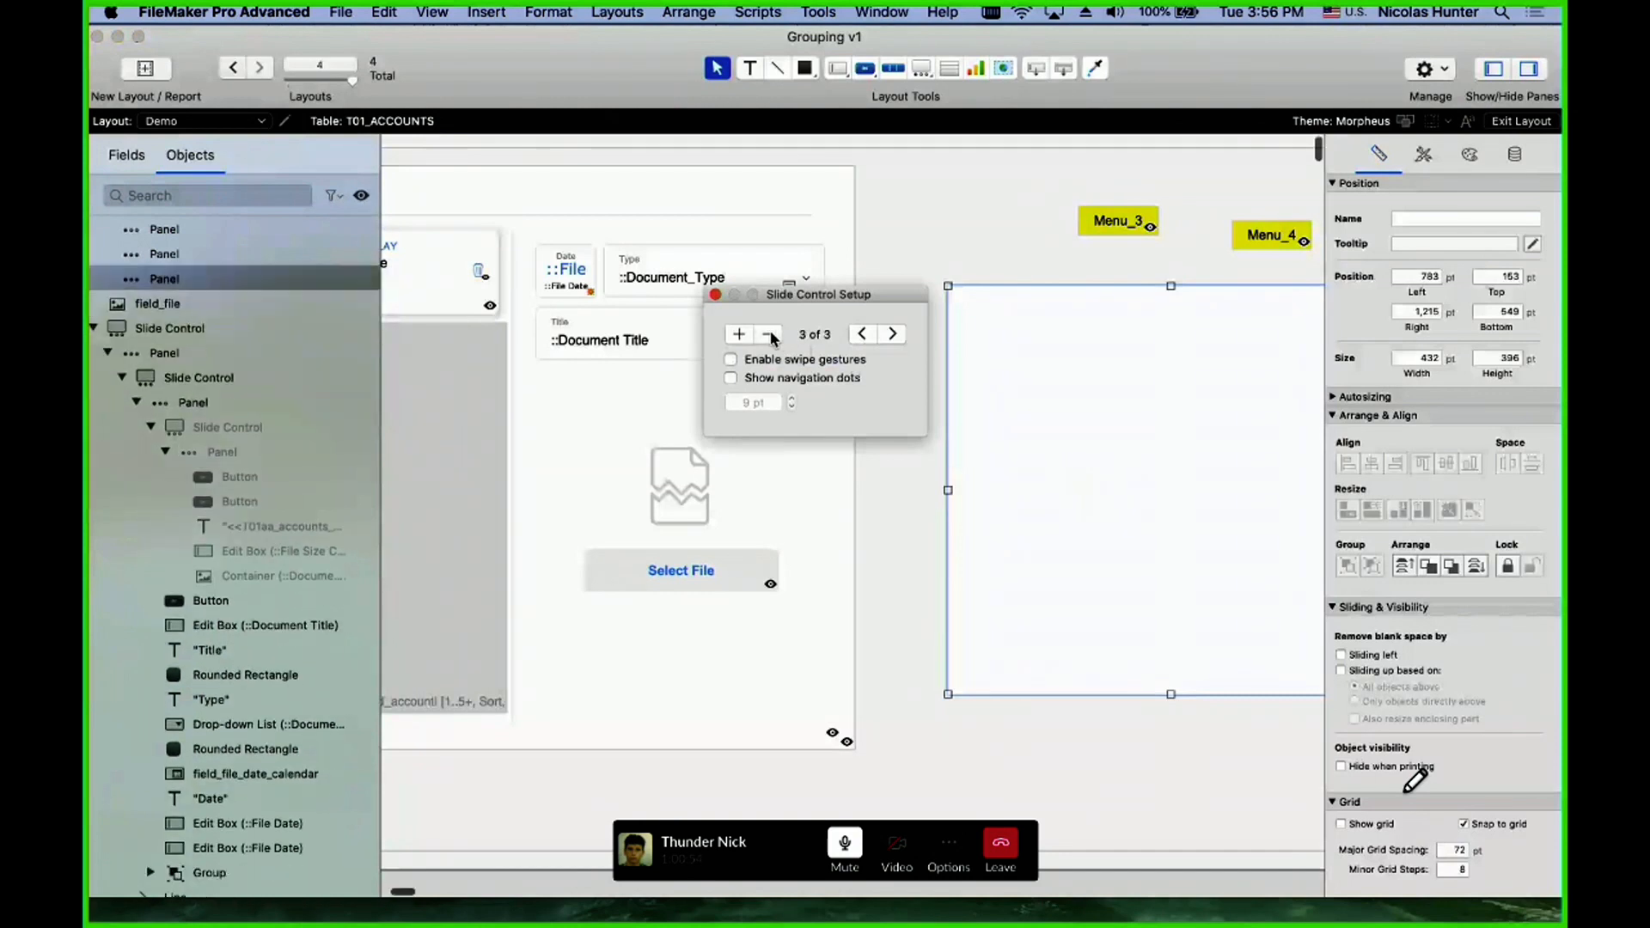
left_click(768, 334)
left_click(769, 333)
left_click(768, 334)
left_click(714, 295)
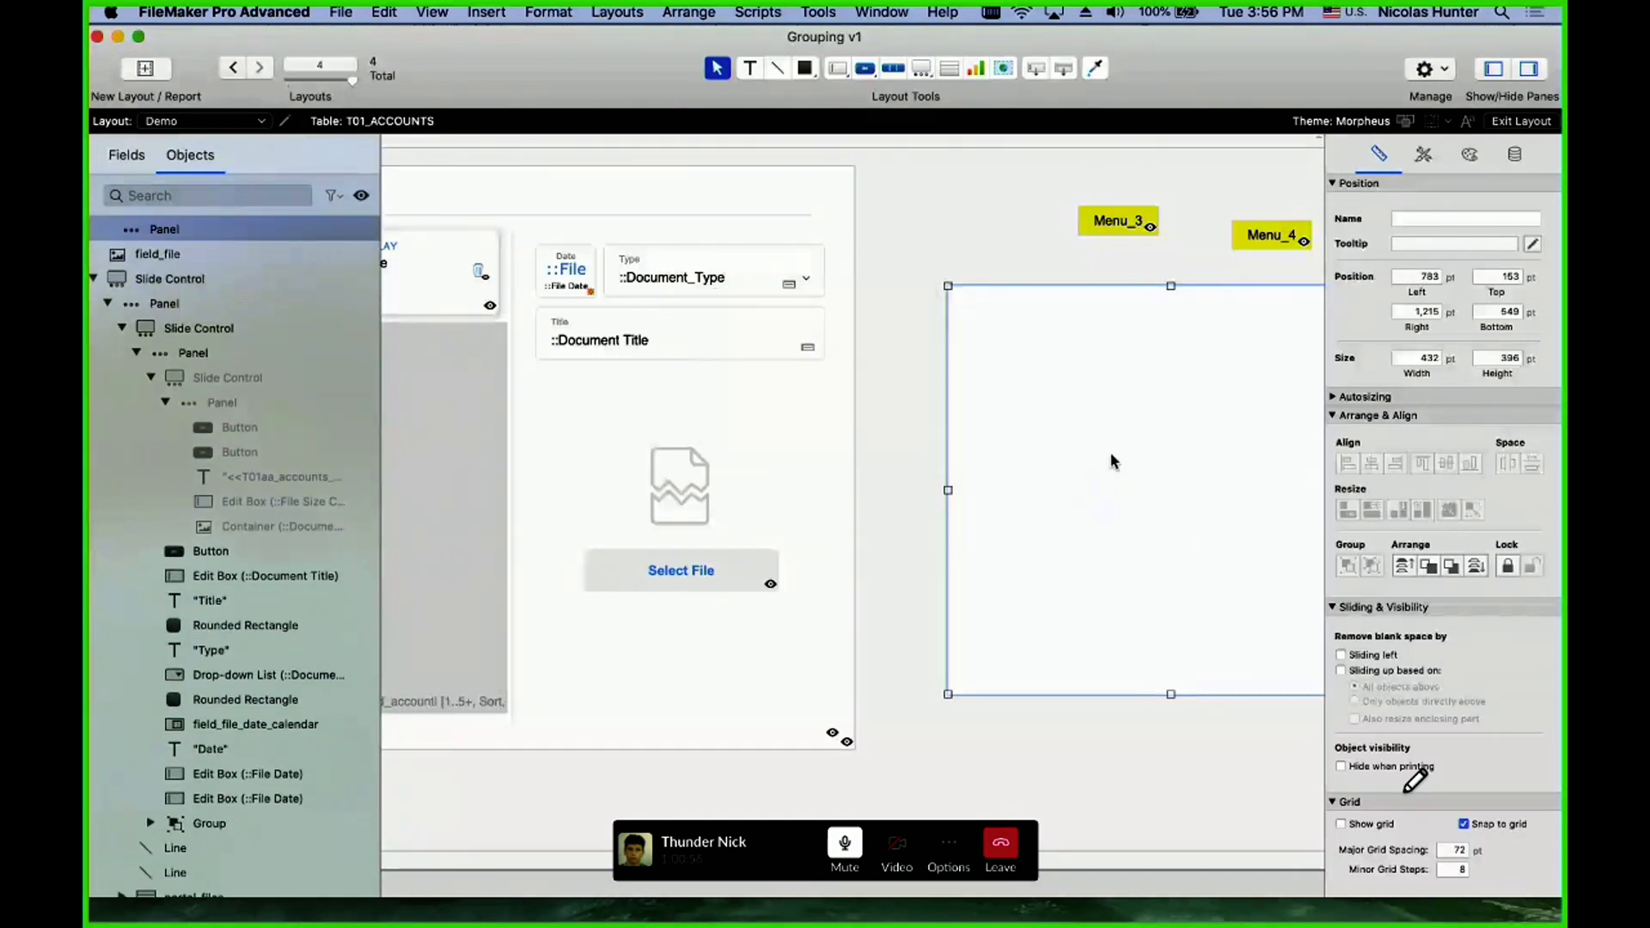
- Move the blank slide control to 747 pt left and 207 pt top, and delete it from the layout
scroll(1017, 452, "up", 1)
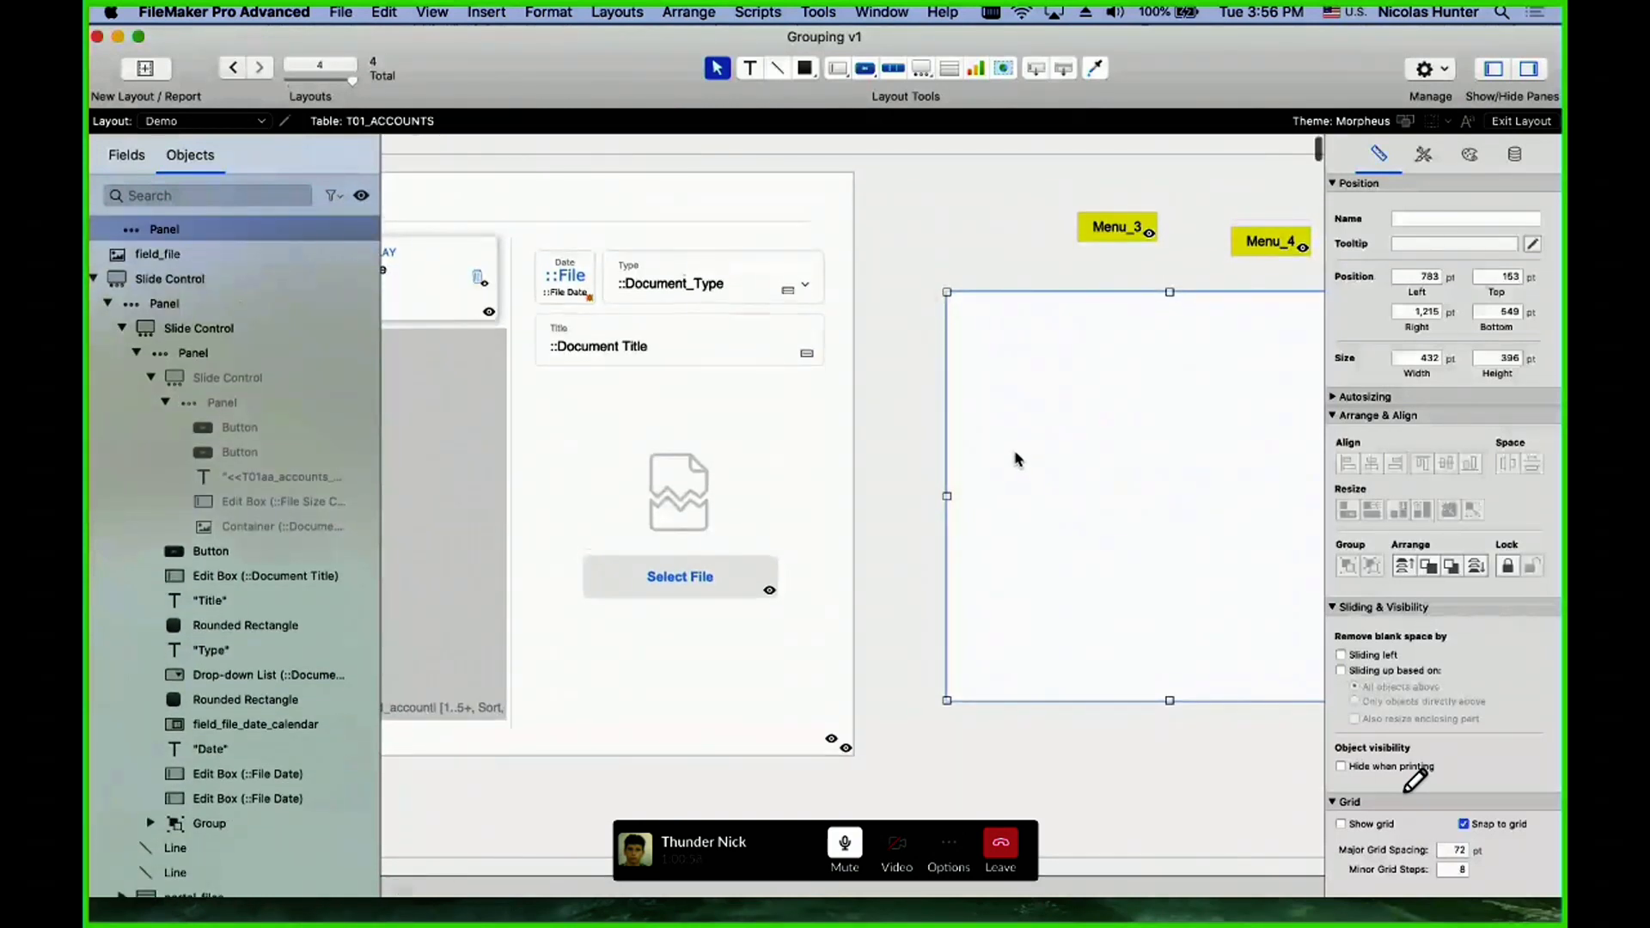
left_click_drag(1046, 409, 1041, 418)
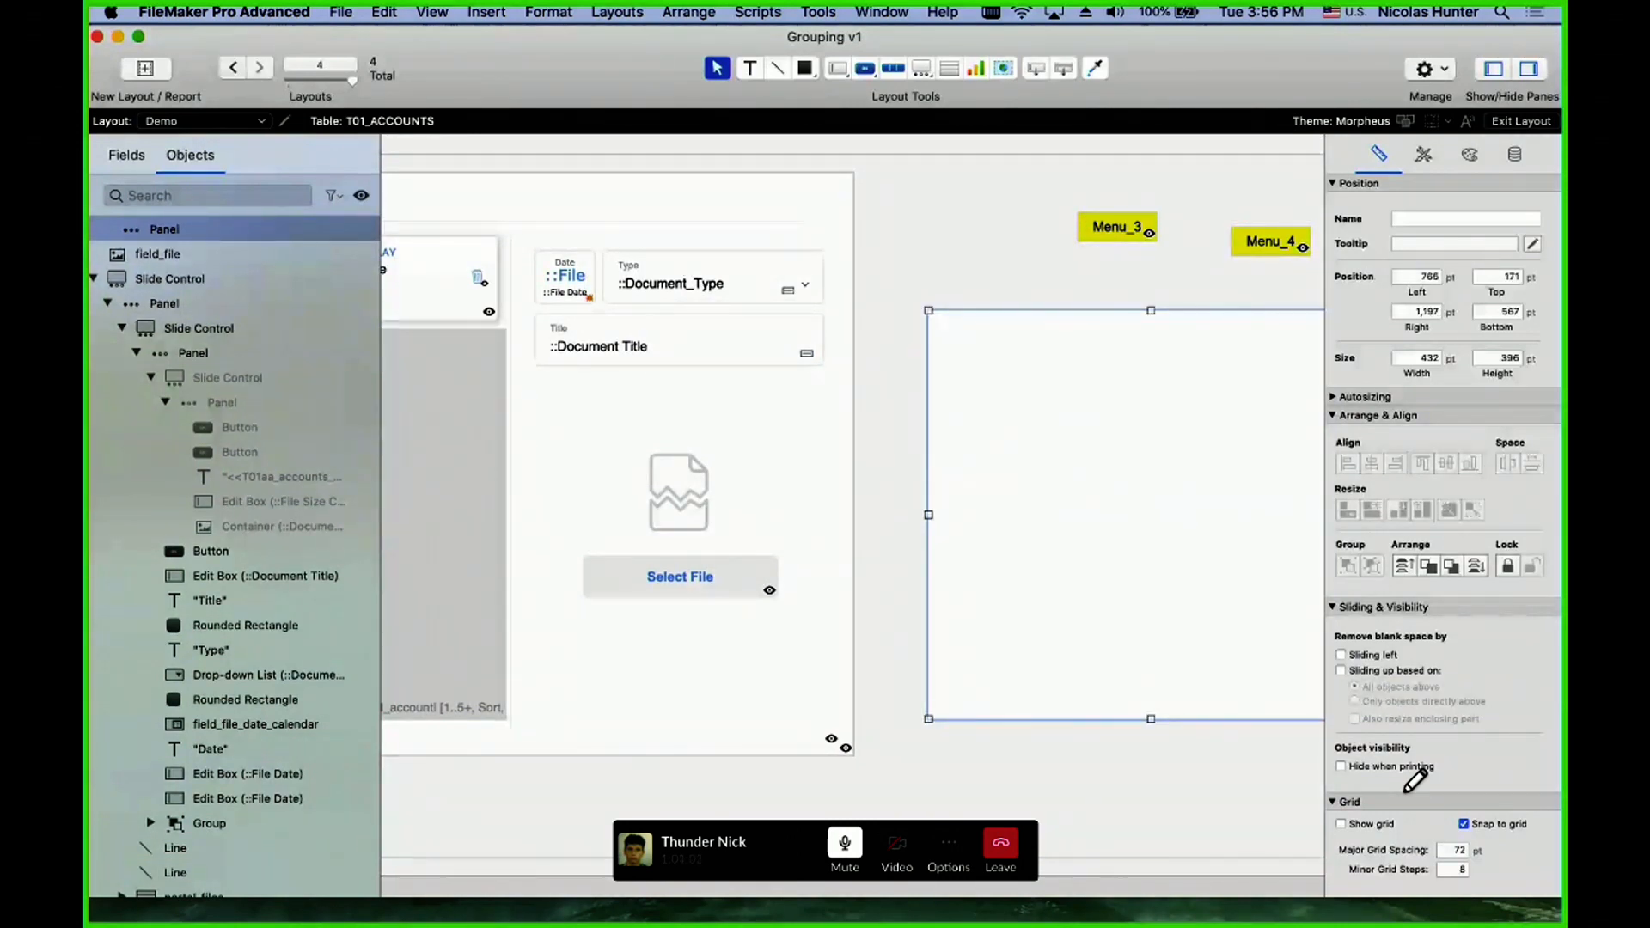
key("super+Tab")
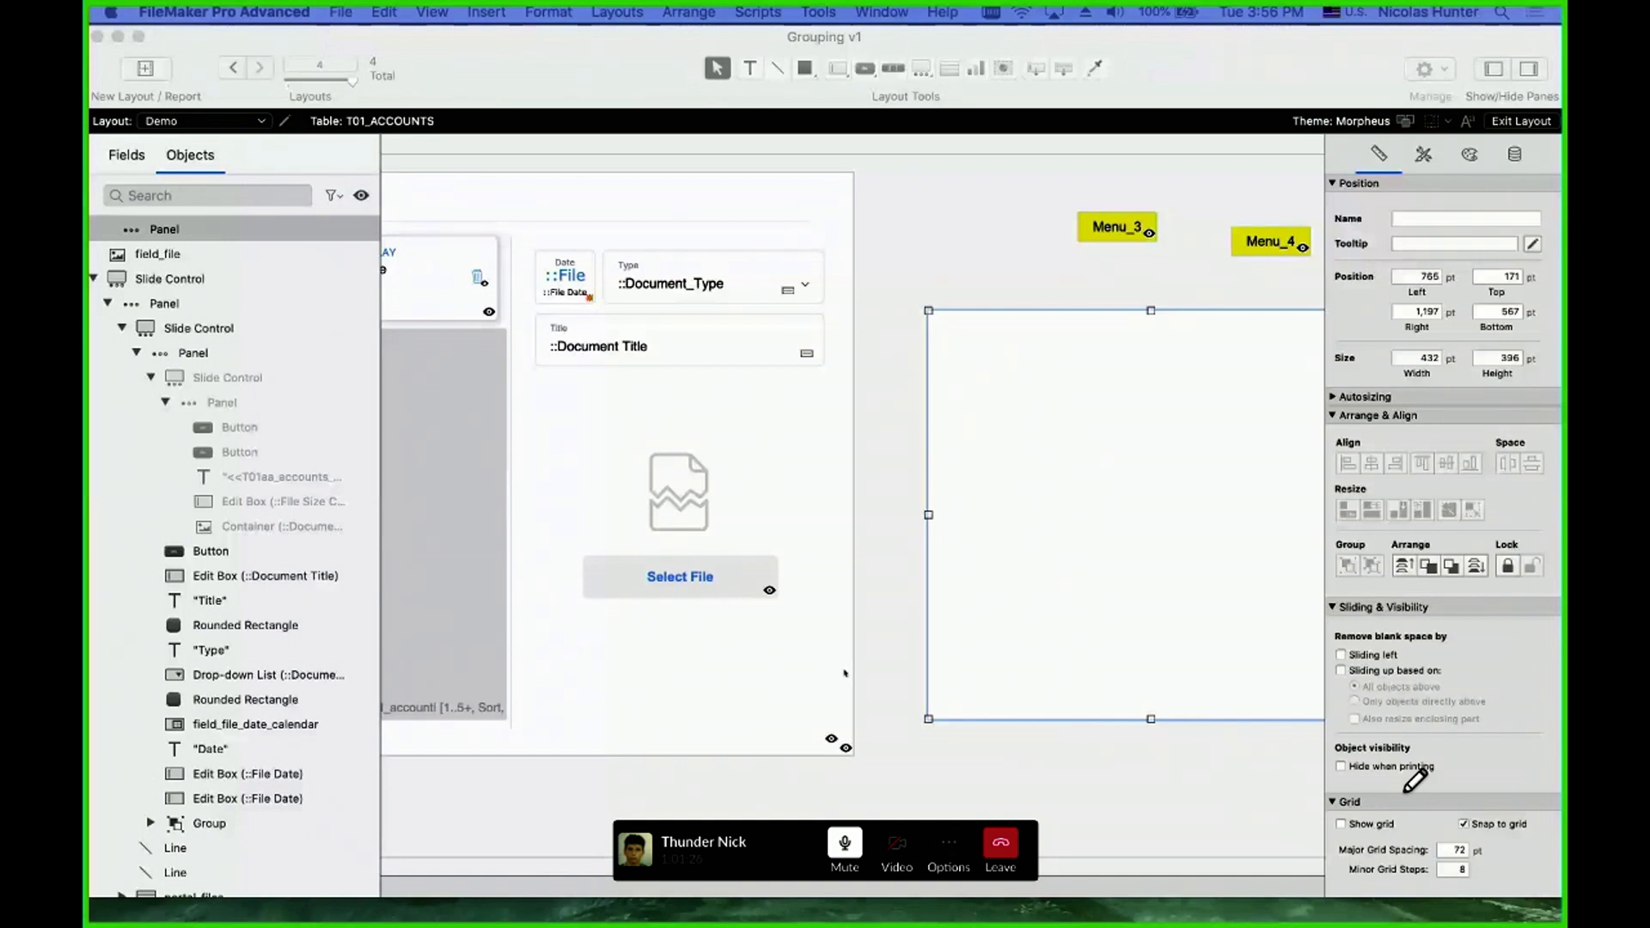
double_click(1155, 532)
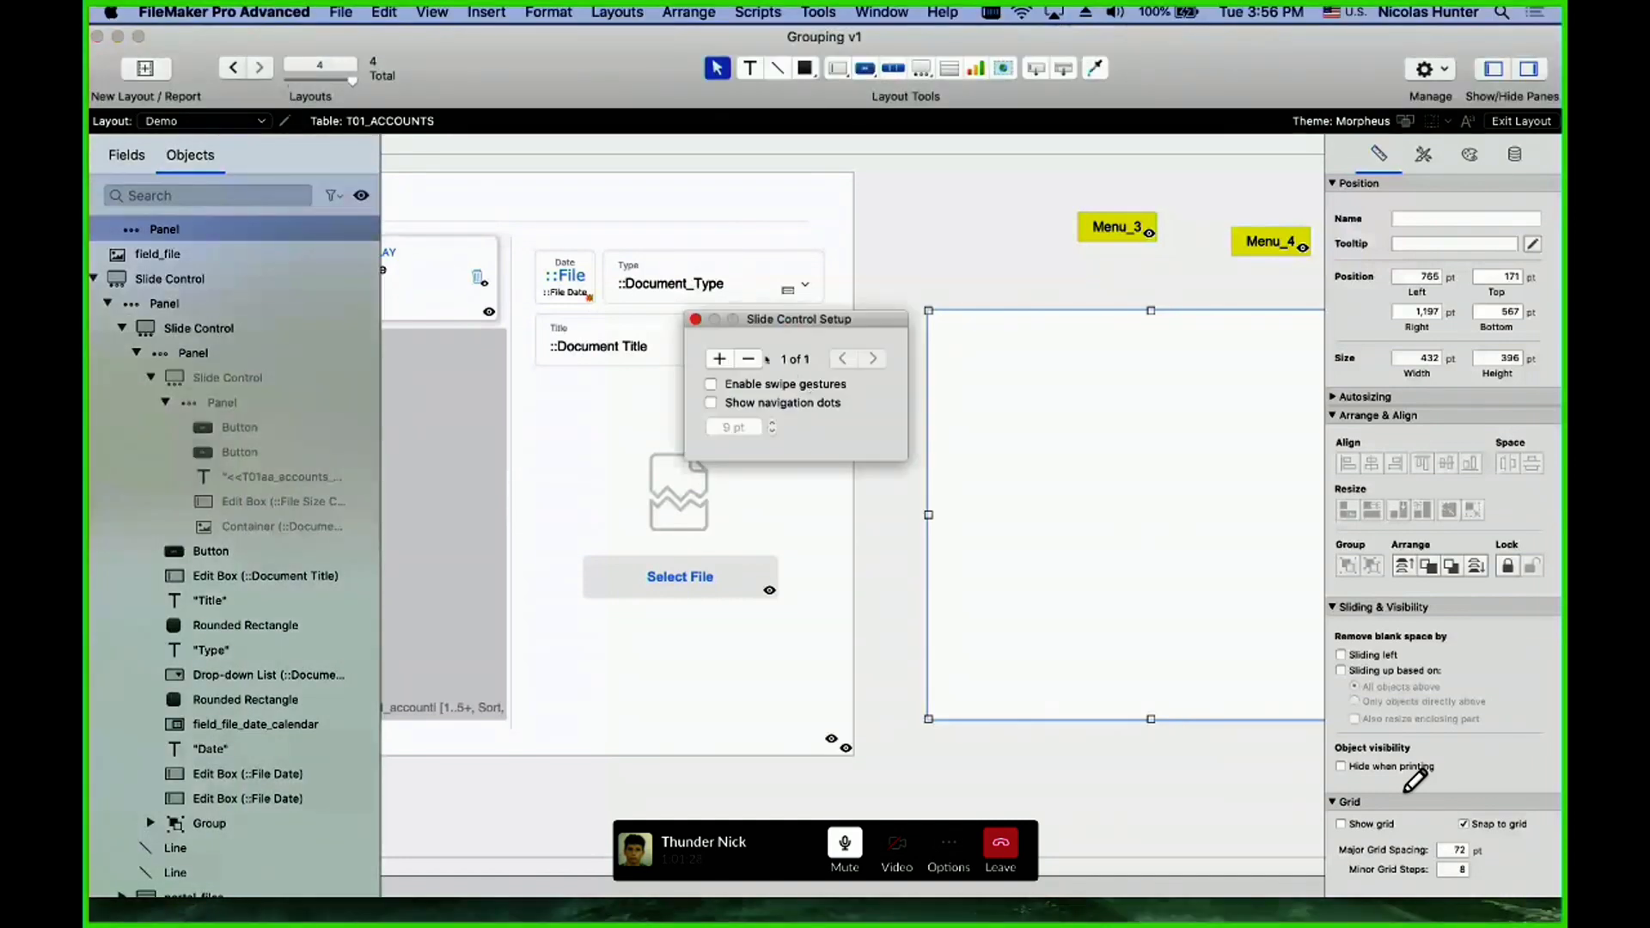
left_click_drag(1120, 422, 1101, 460)
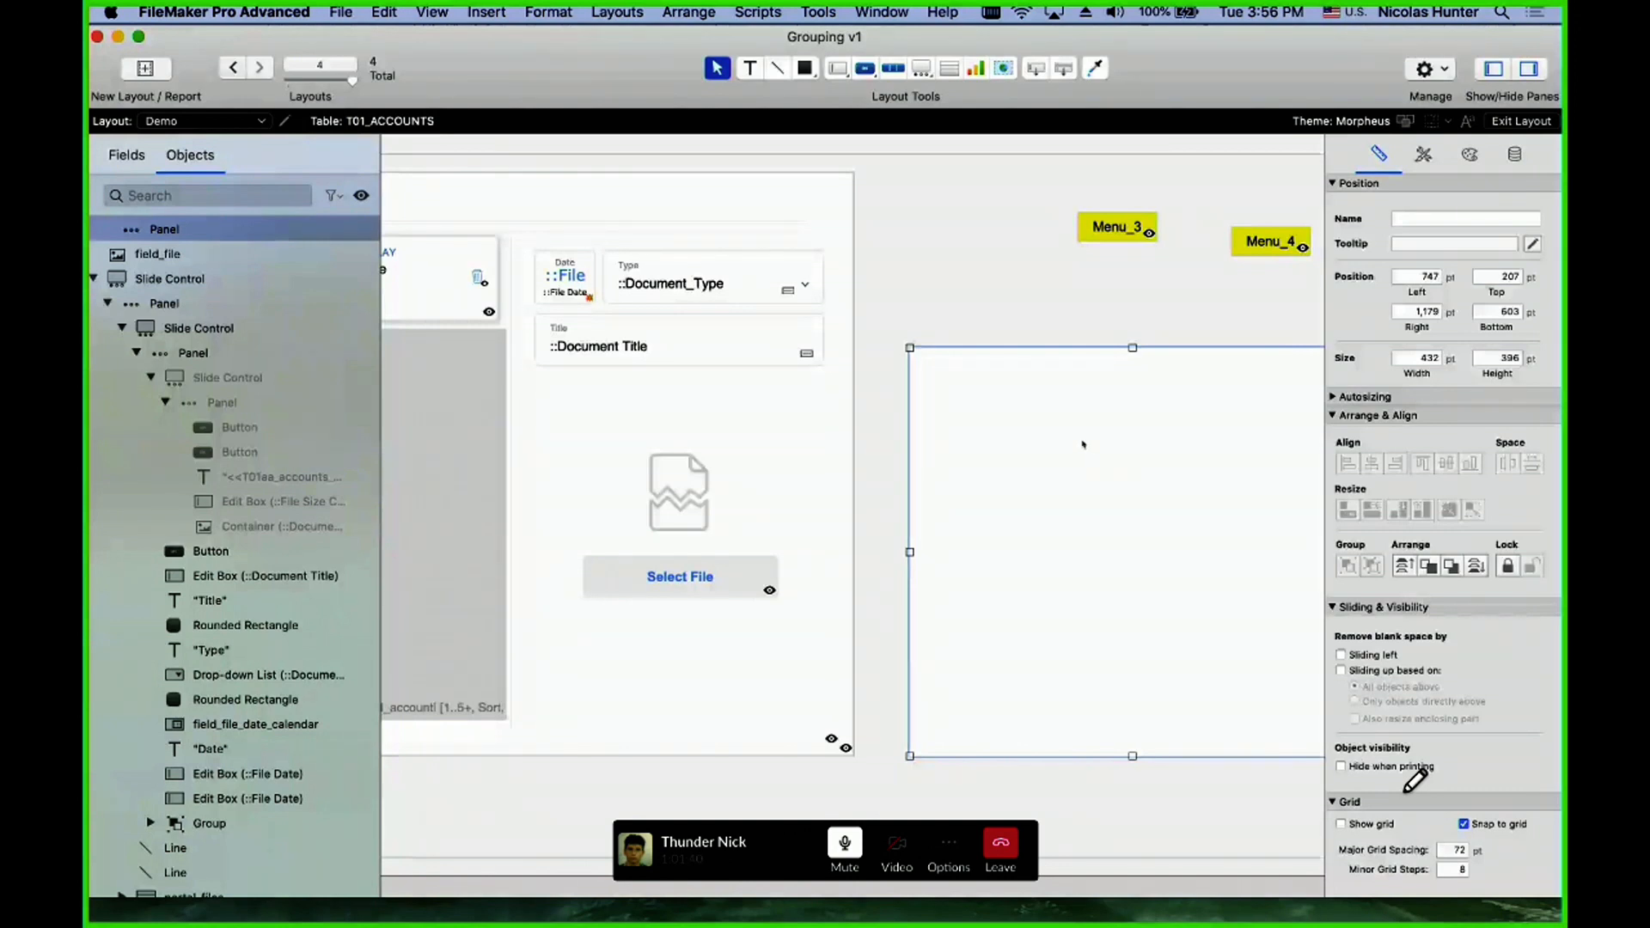
key("Delete")
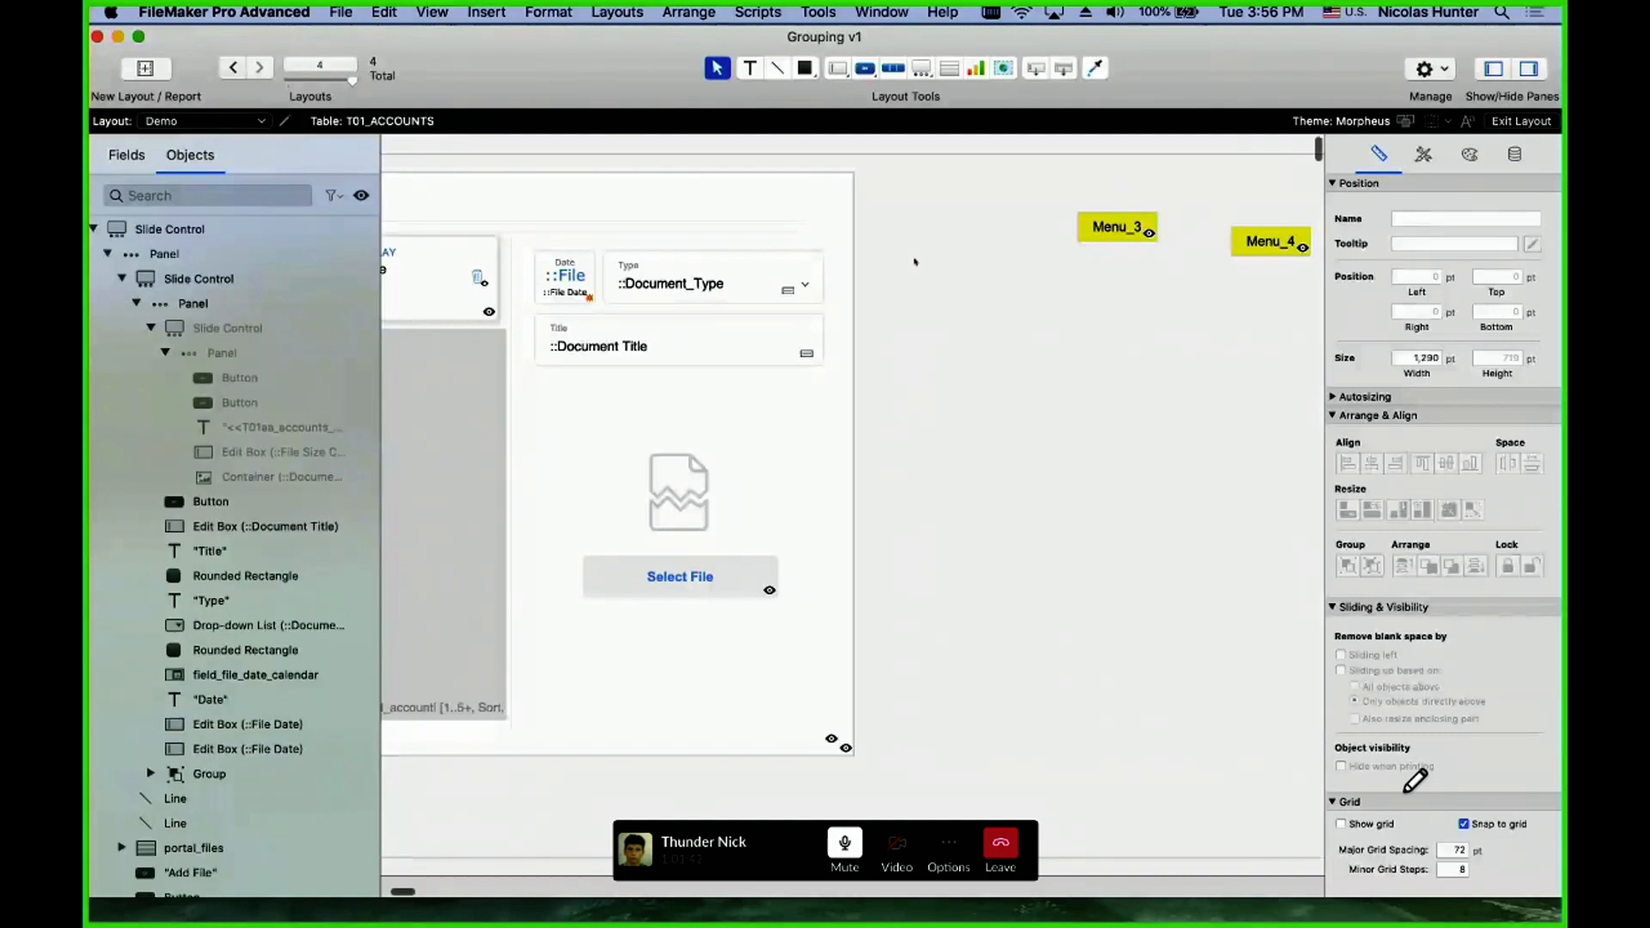
- Open the Grouping layout and switch it to Browse mode
scroll(563, 457, "left", 5)
left_click(142, 159)
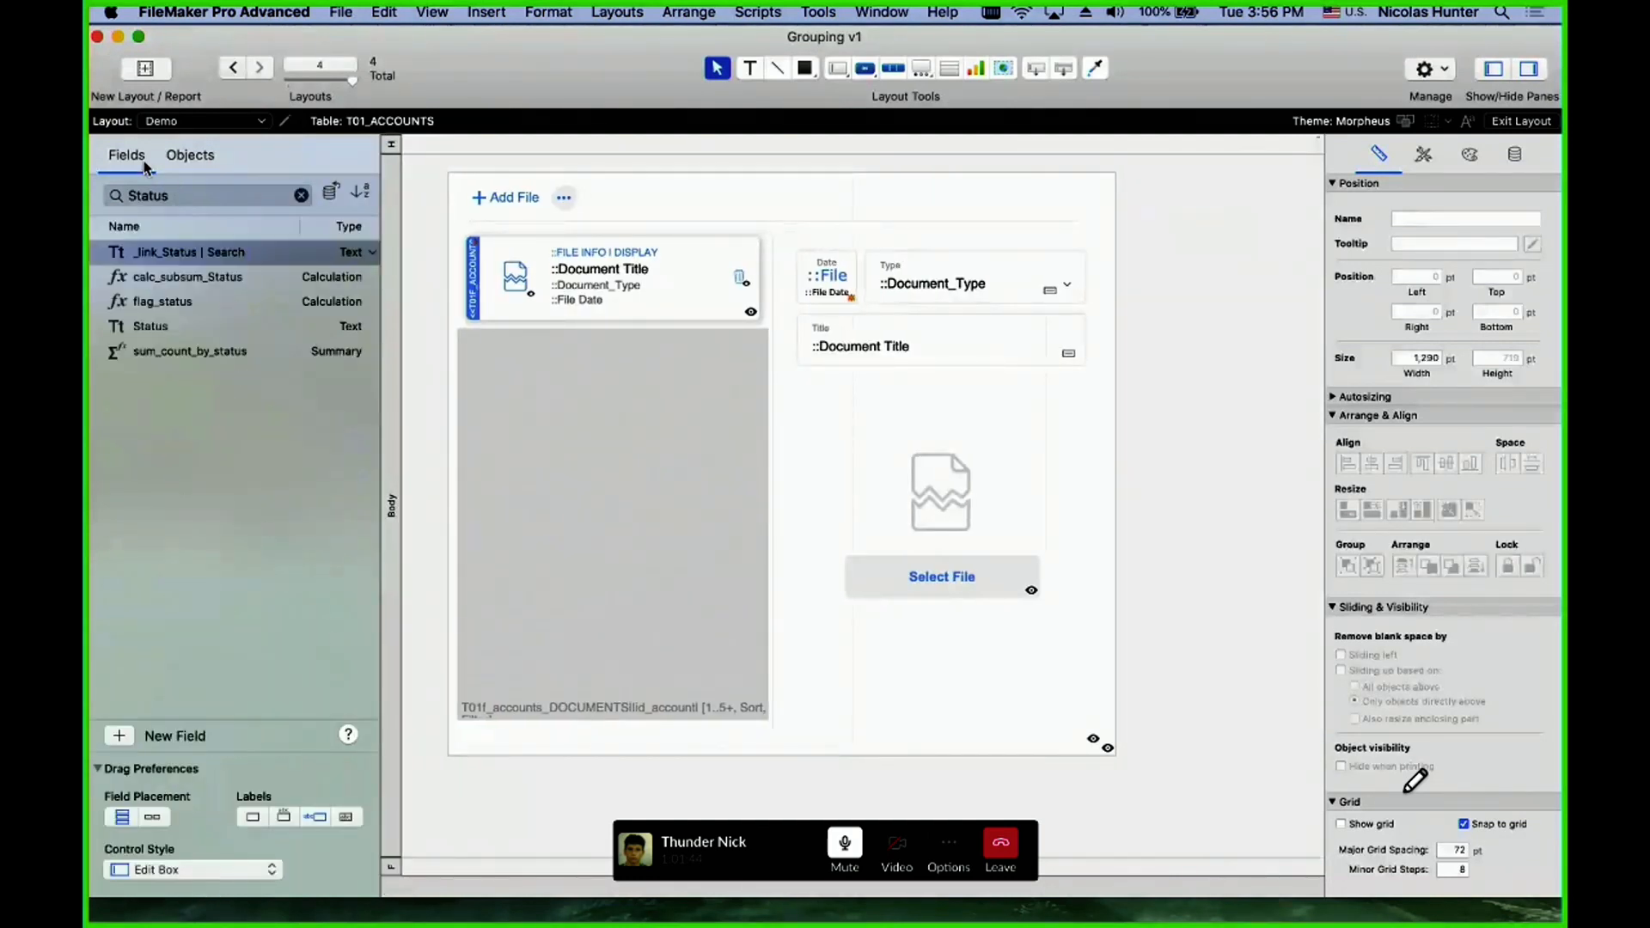
left_click(211, 121)
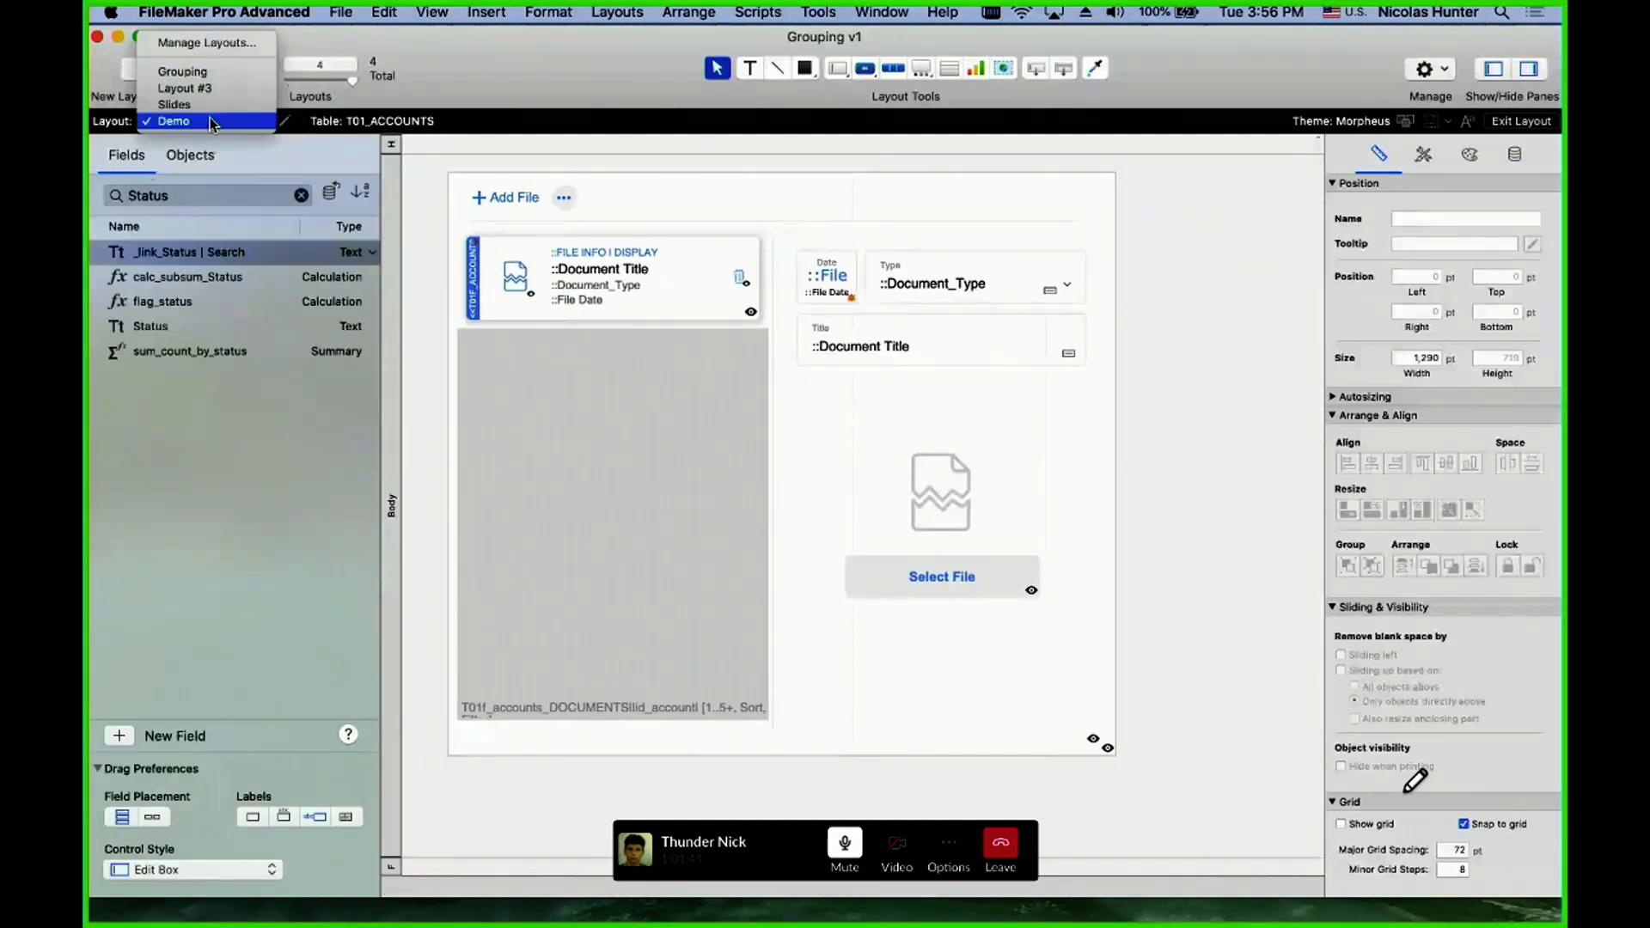
left_click(251, 73)
key("super+b")
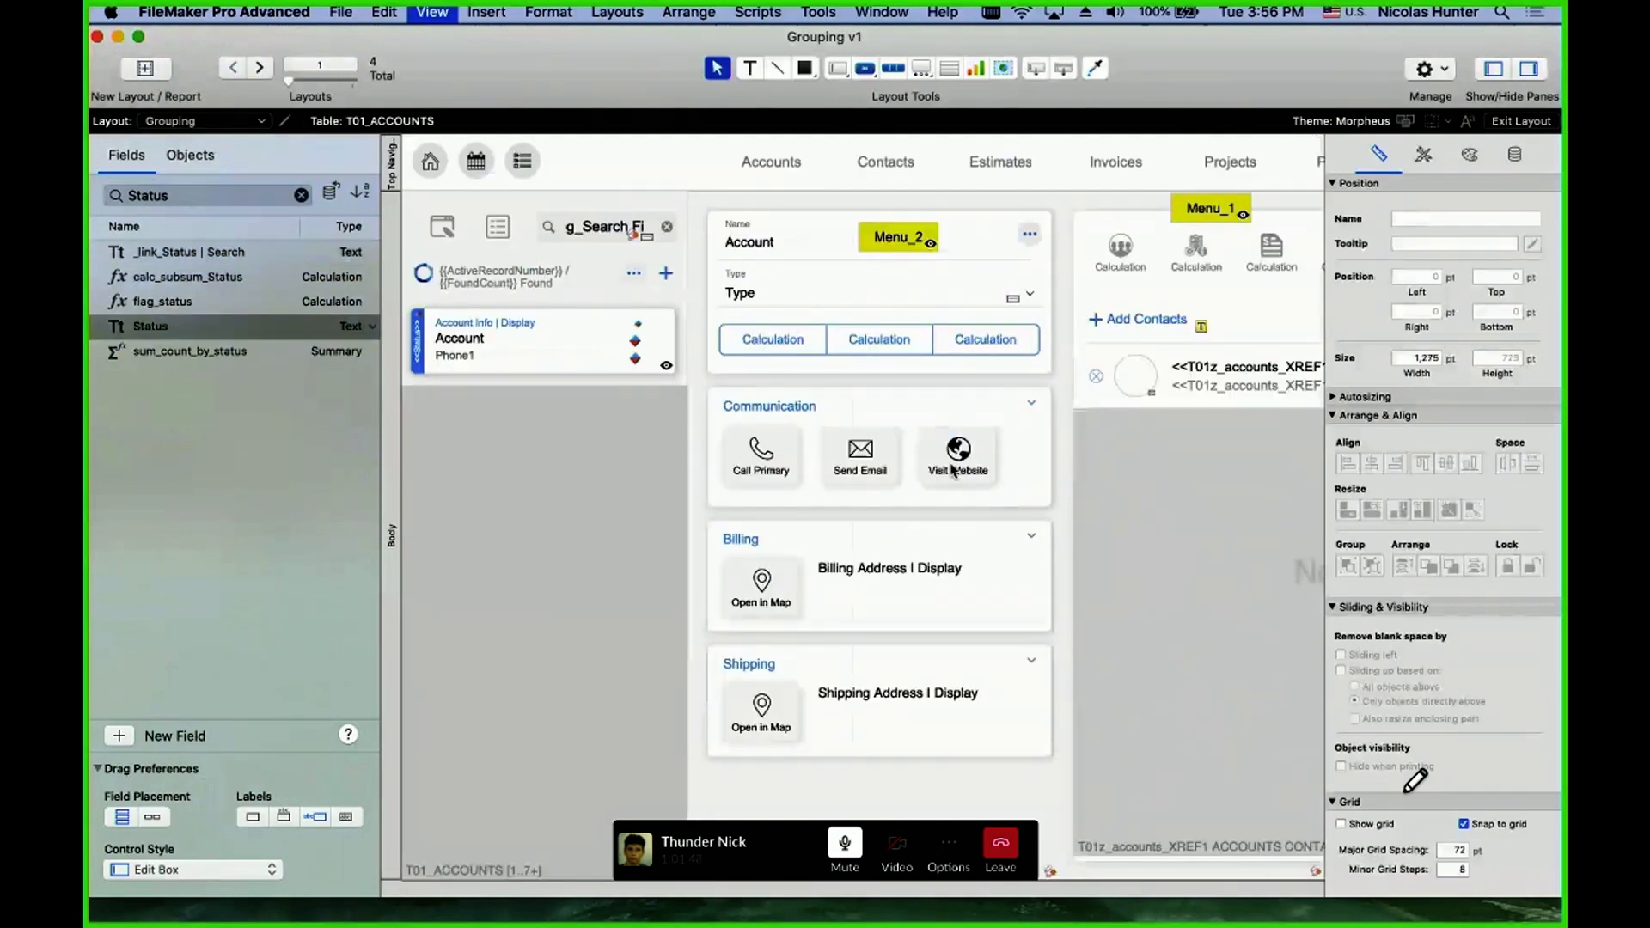
- Reposition and widen the Grouping v1 window, and show the account's Files section
scroll(743, 246, "right", 4)
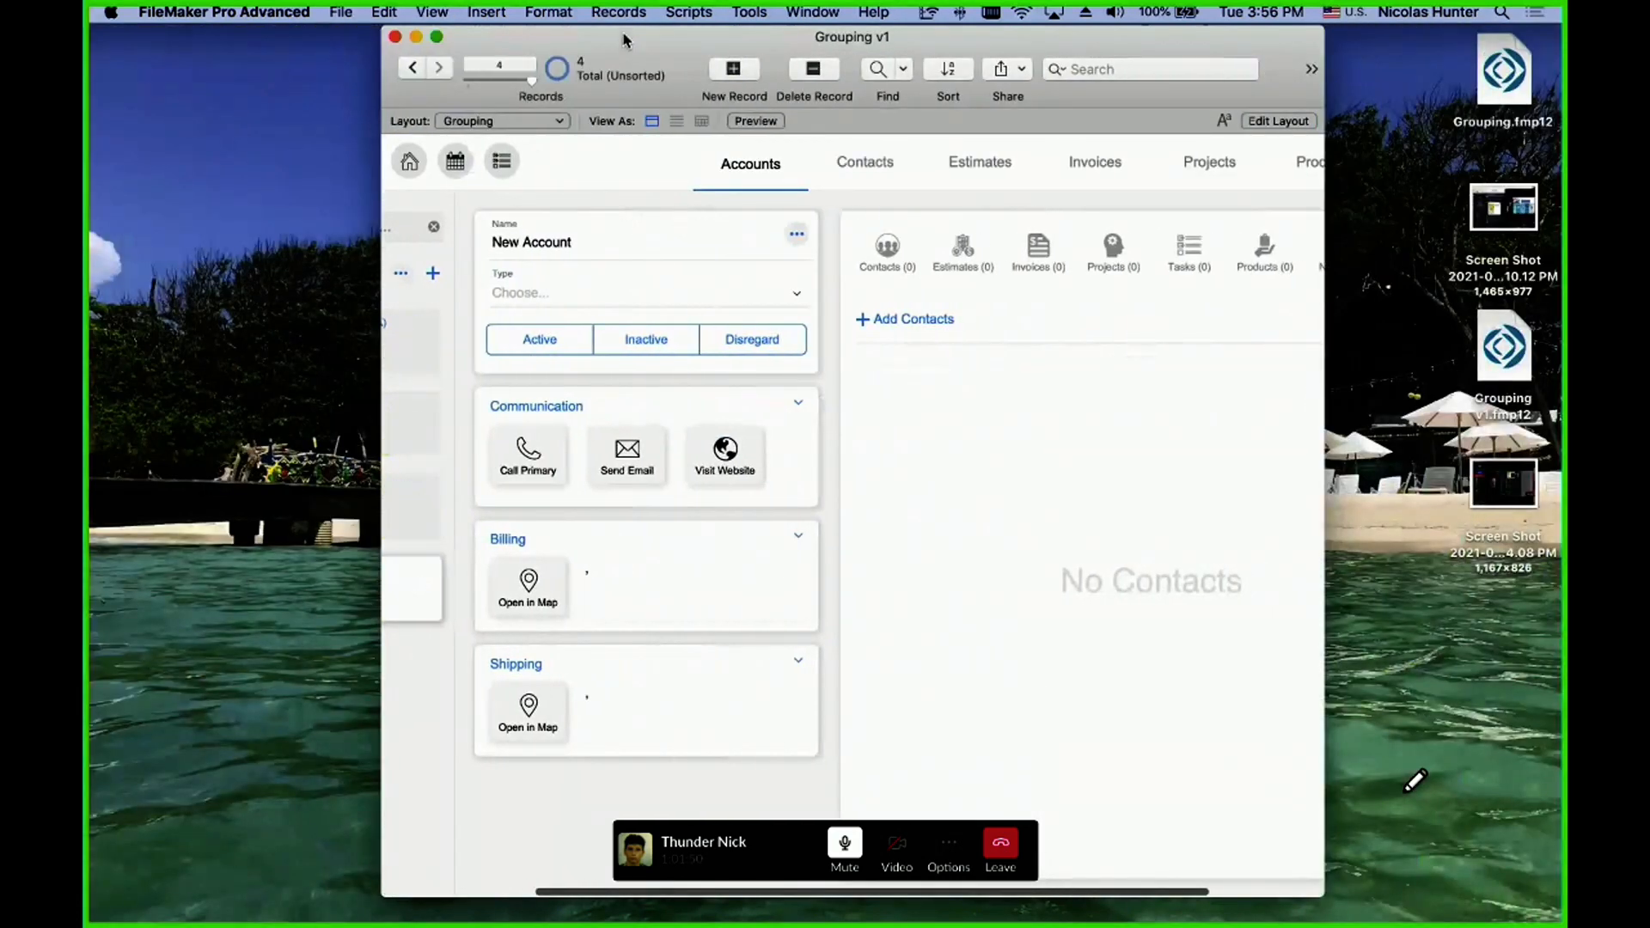
left_click_drag(624, 37, 345, 36)
left_click_drag(1040, 477, 1536, 344)
left_click(1374, 275)
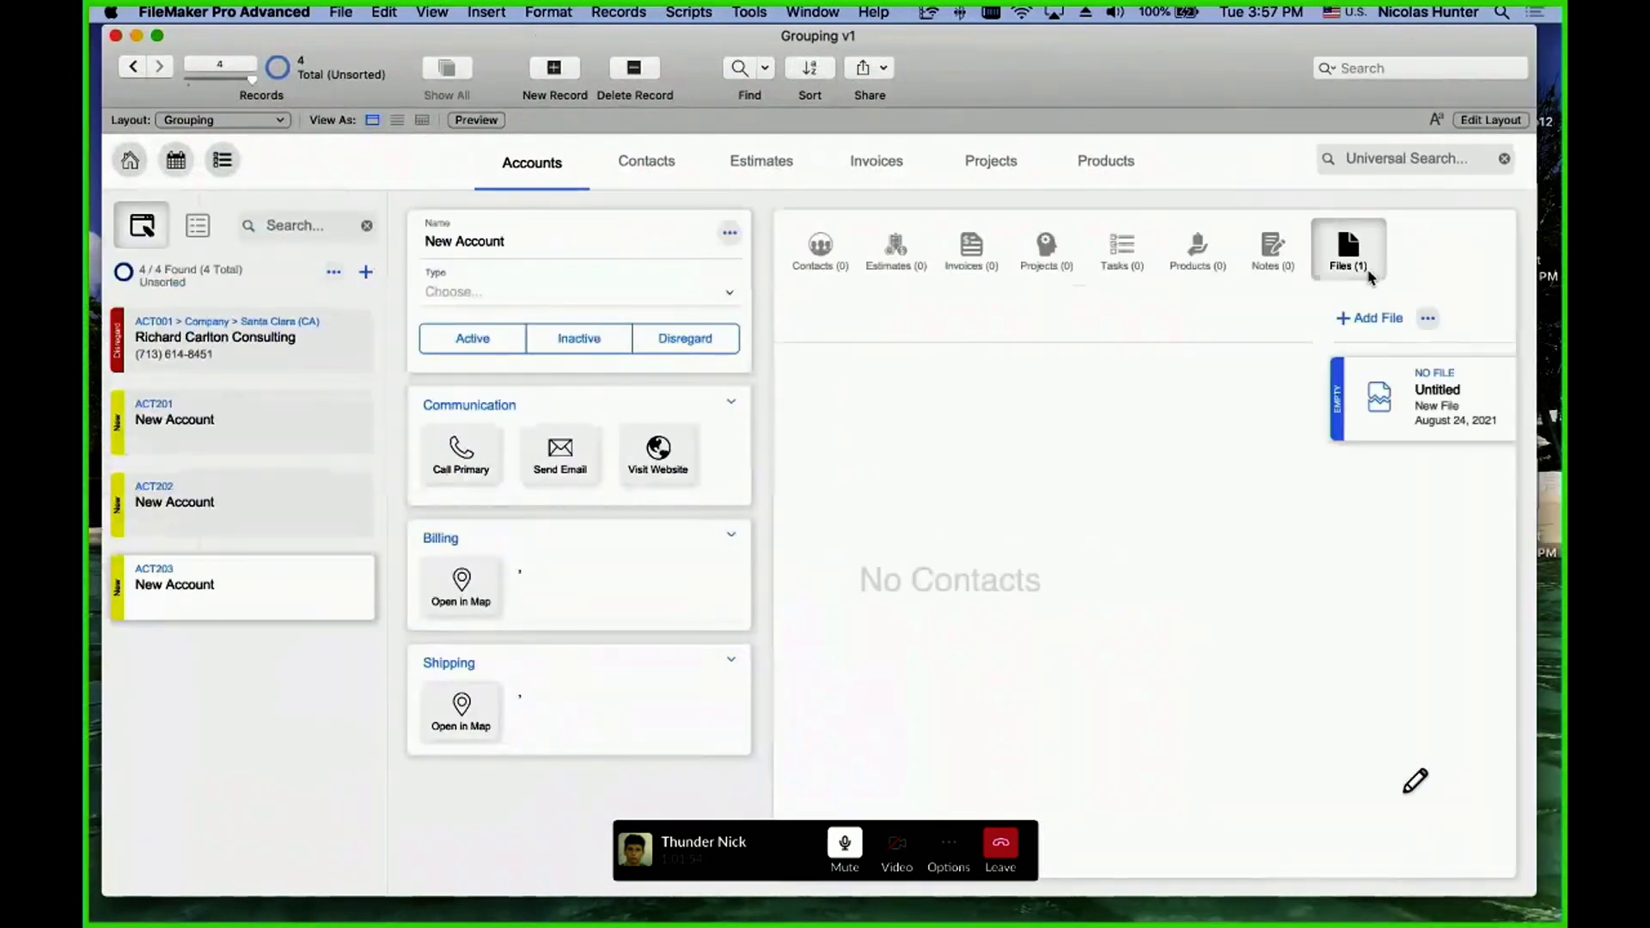
- Test the file's Date field by repeatedly opening and closing its drop-down calendar
left_click(1136, 396)
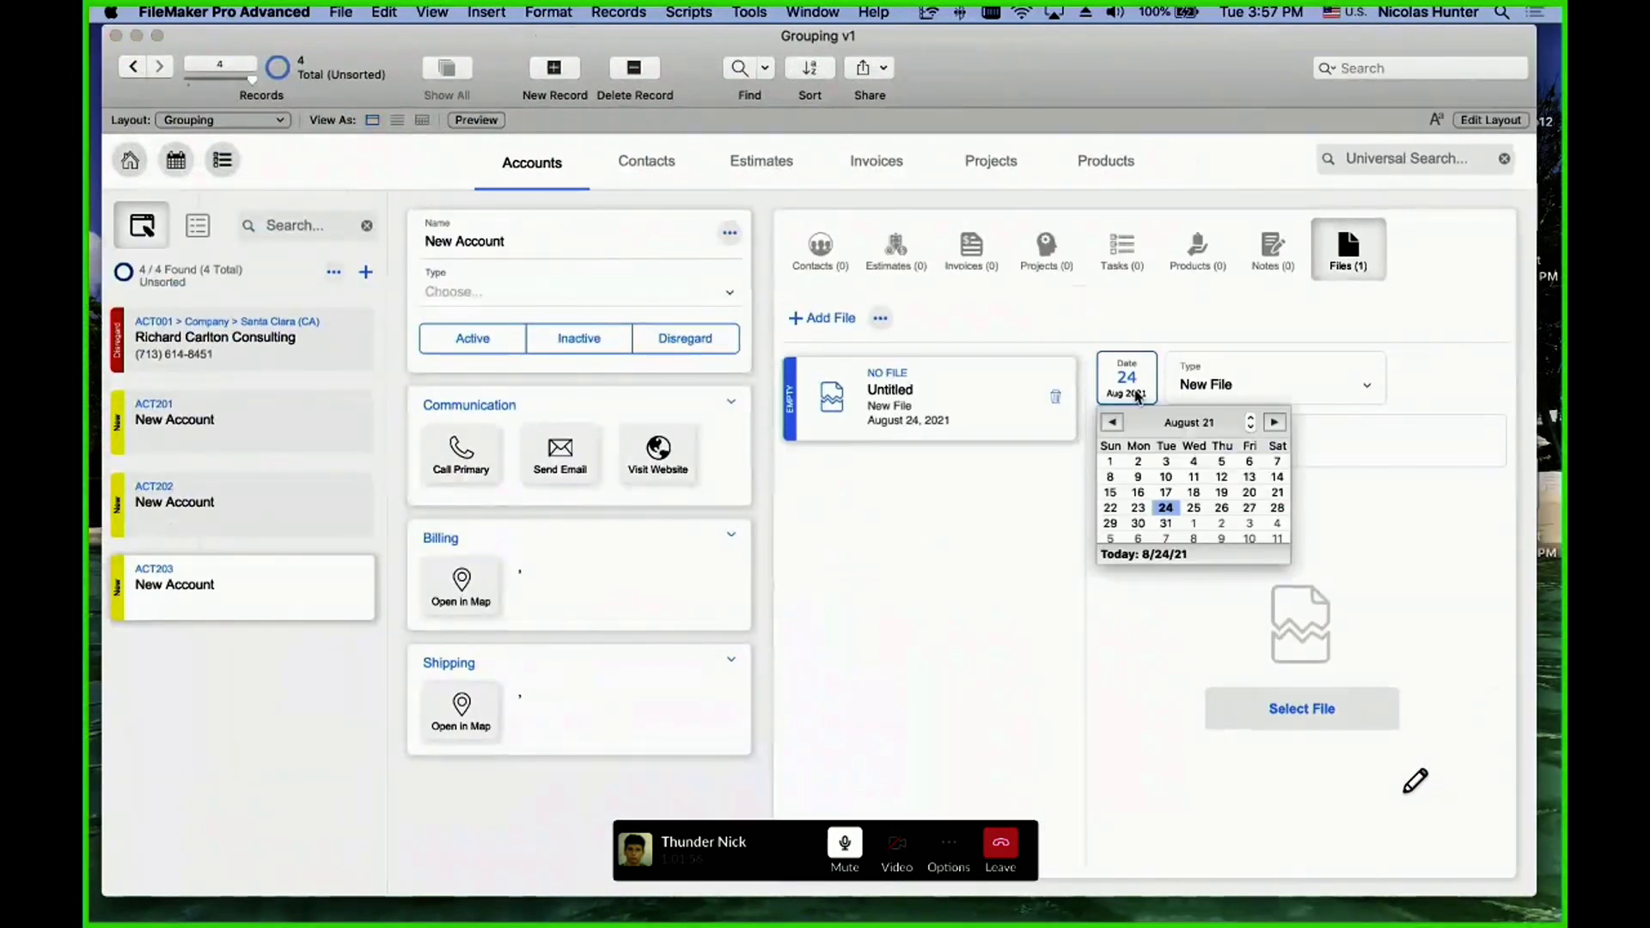
left_click(1135, 392)
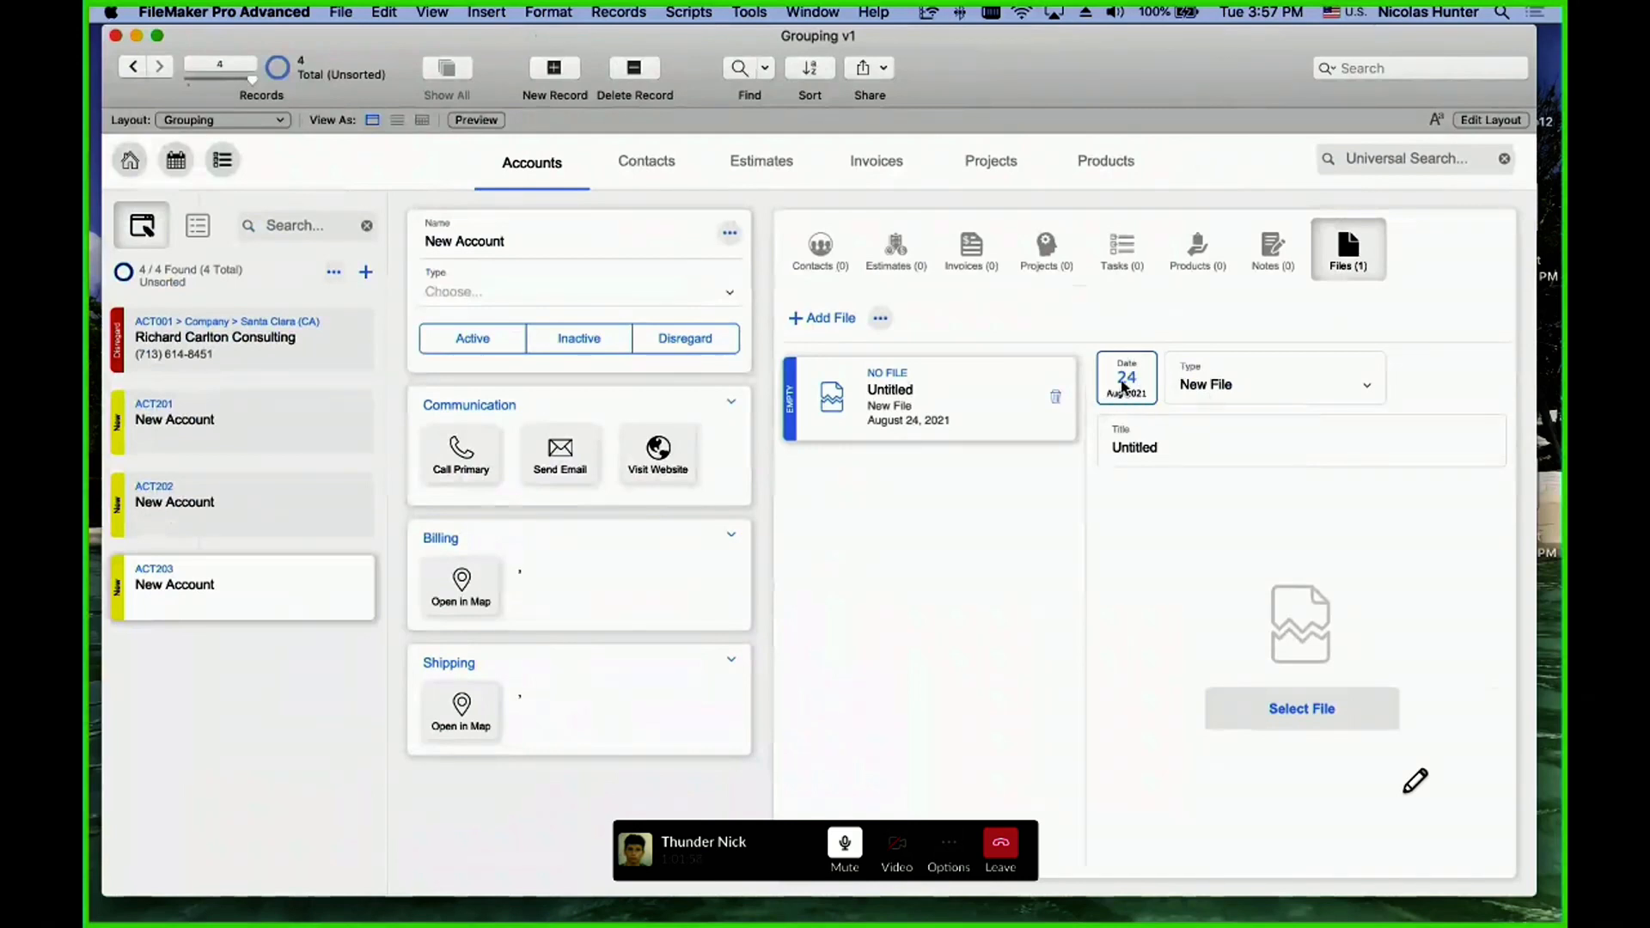
left_click(1143, 386)
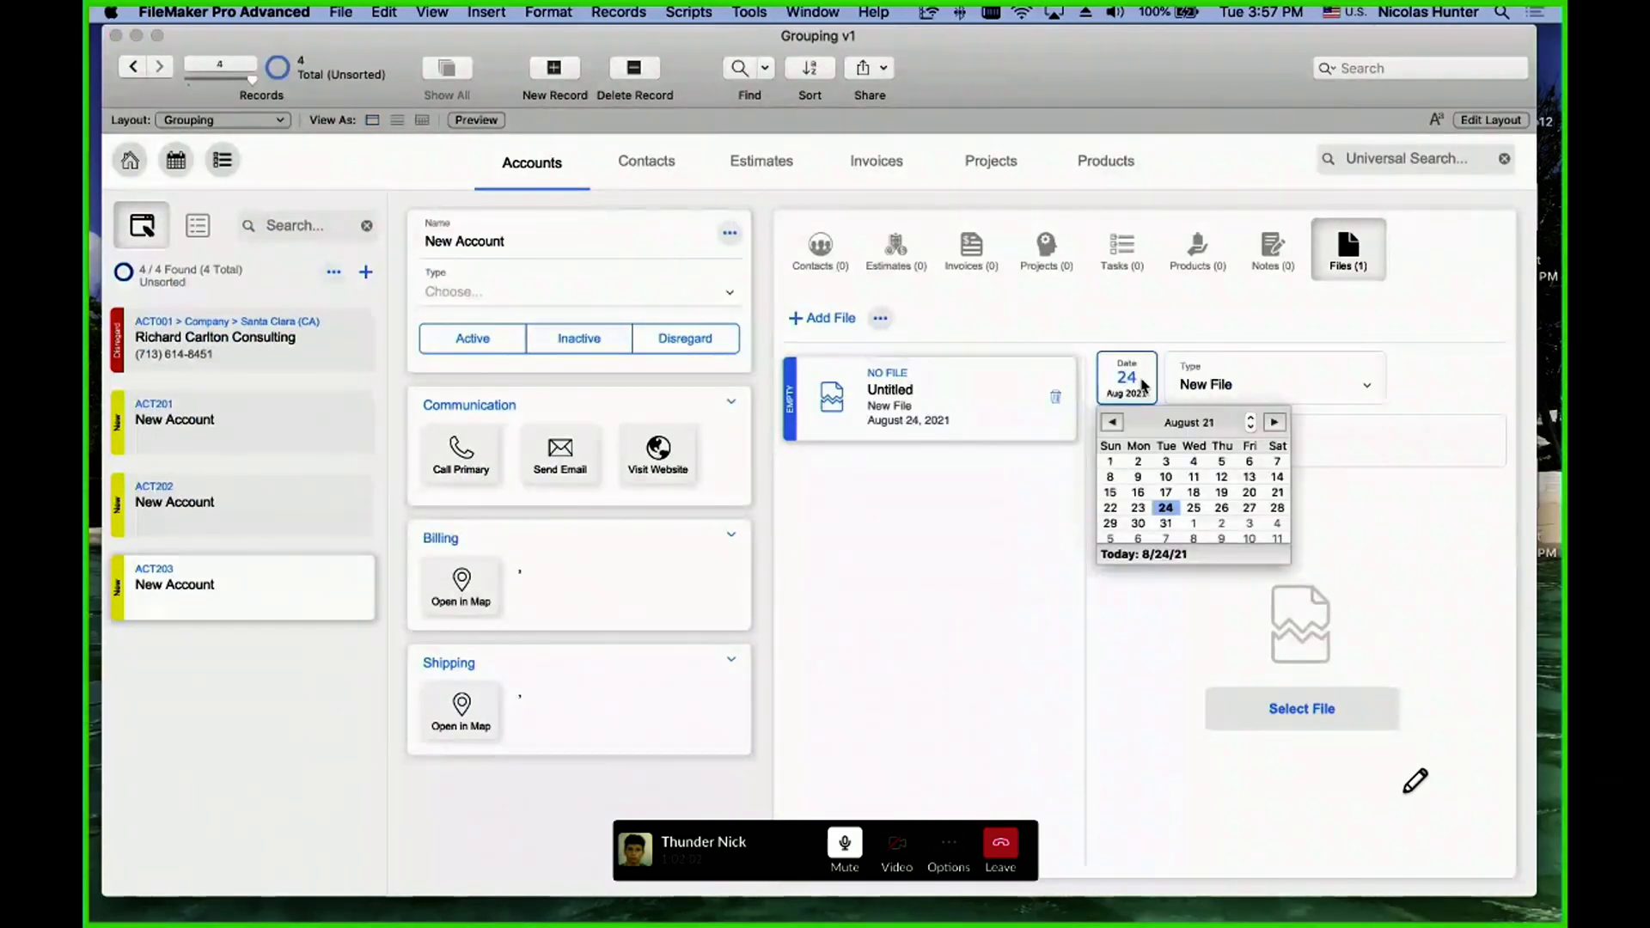
left_click(1143, 385)
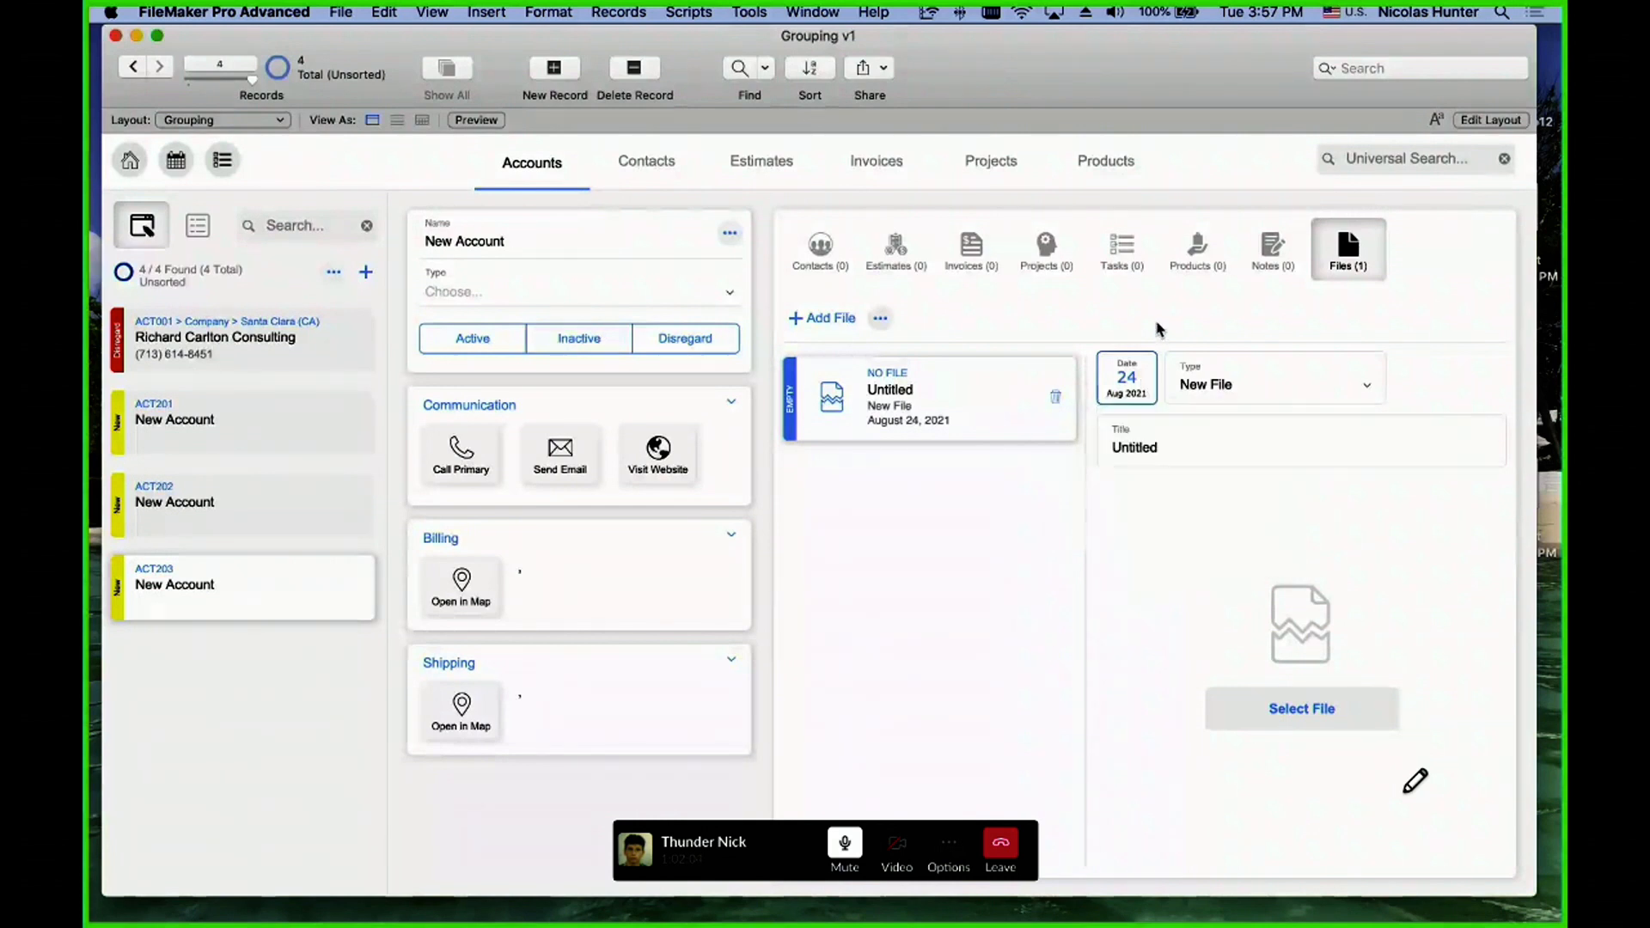
left_click(1132, 382)
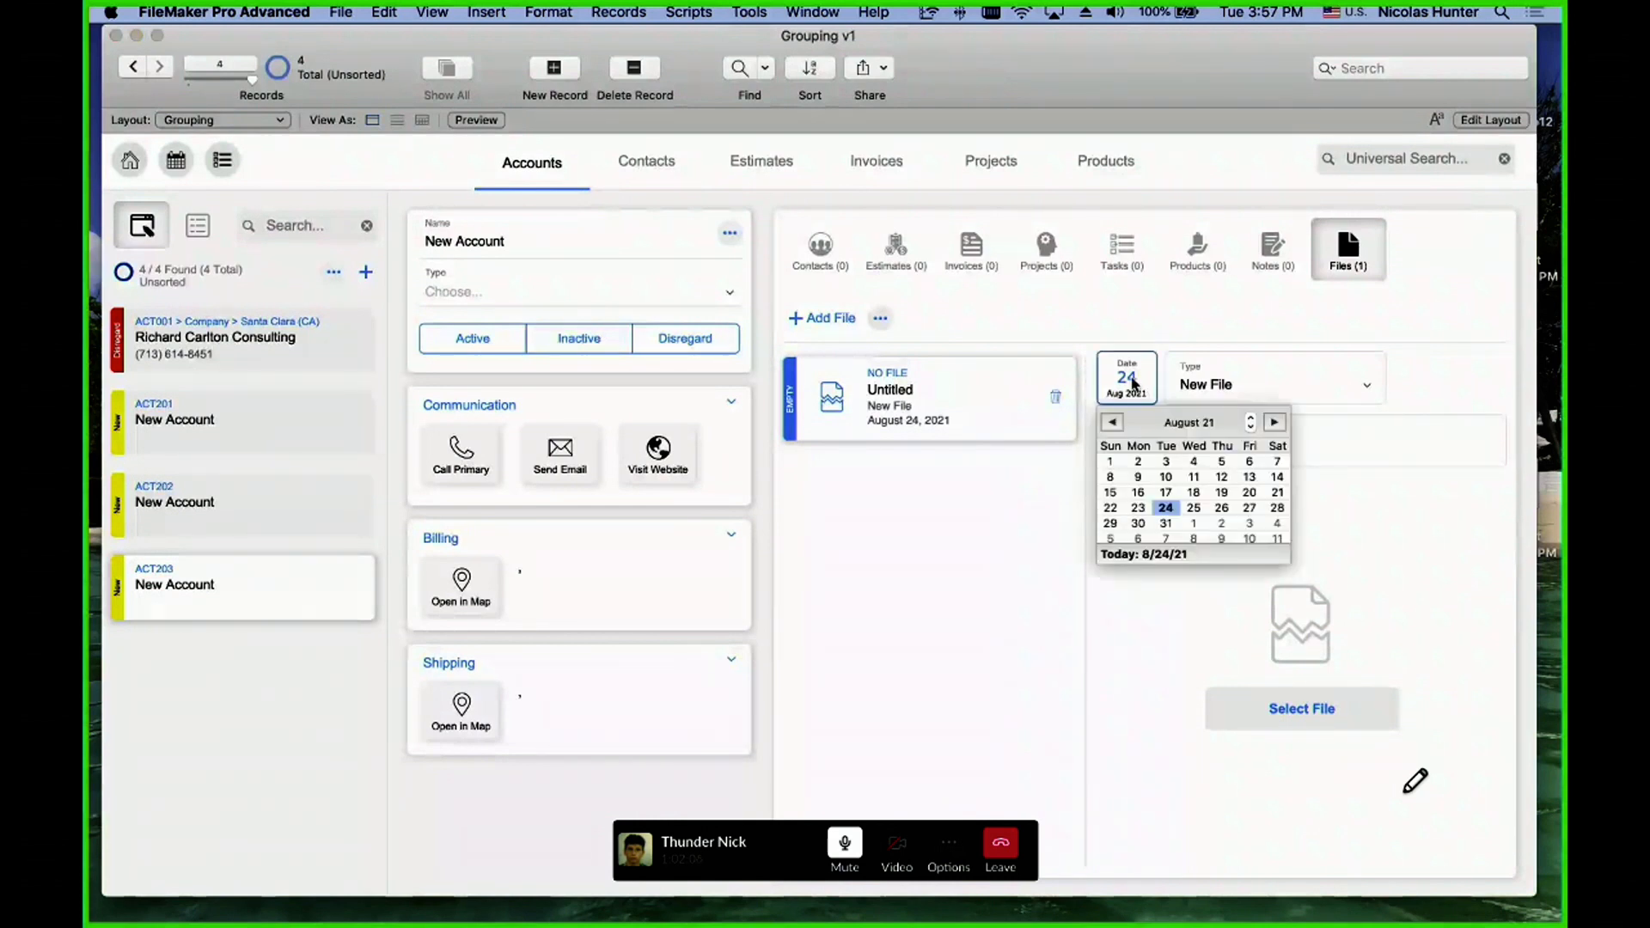
left_click(1129, 393)
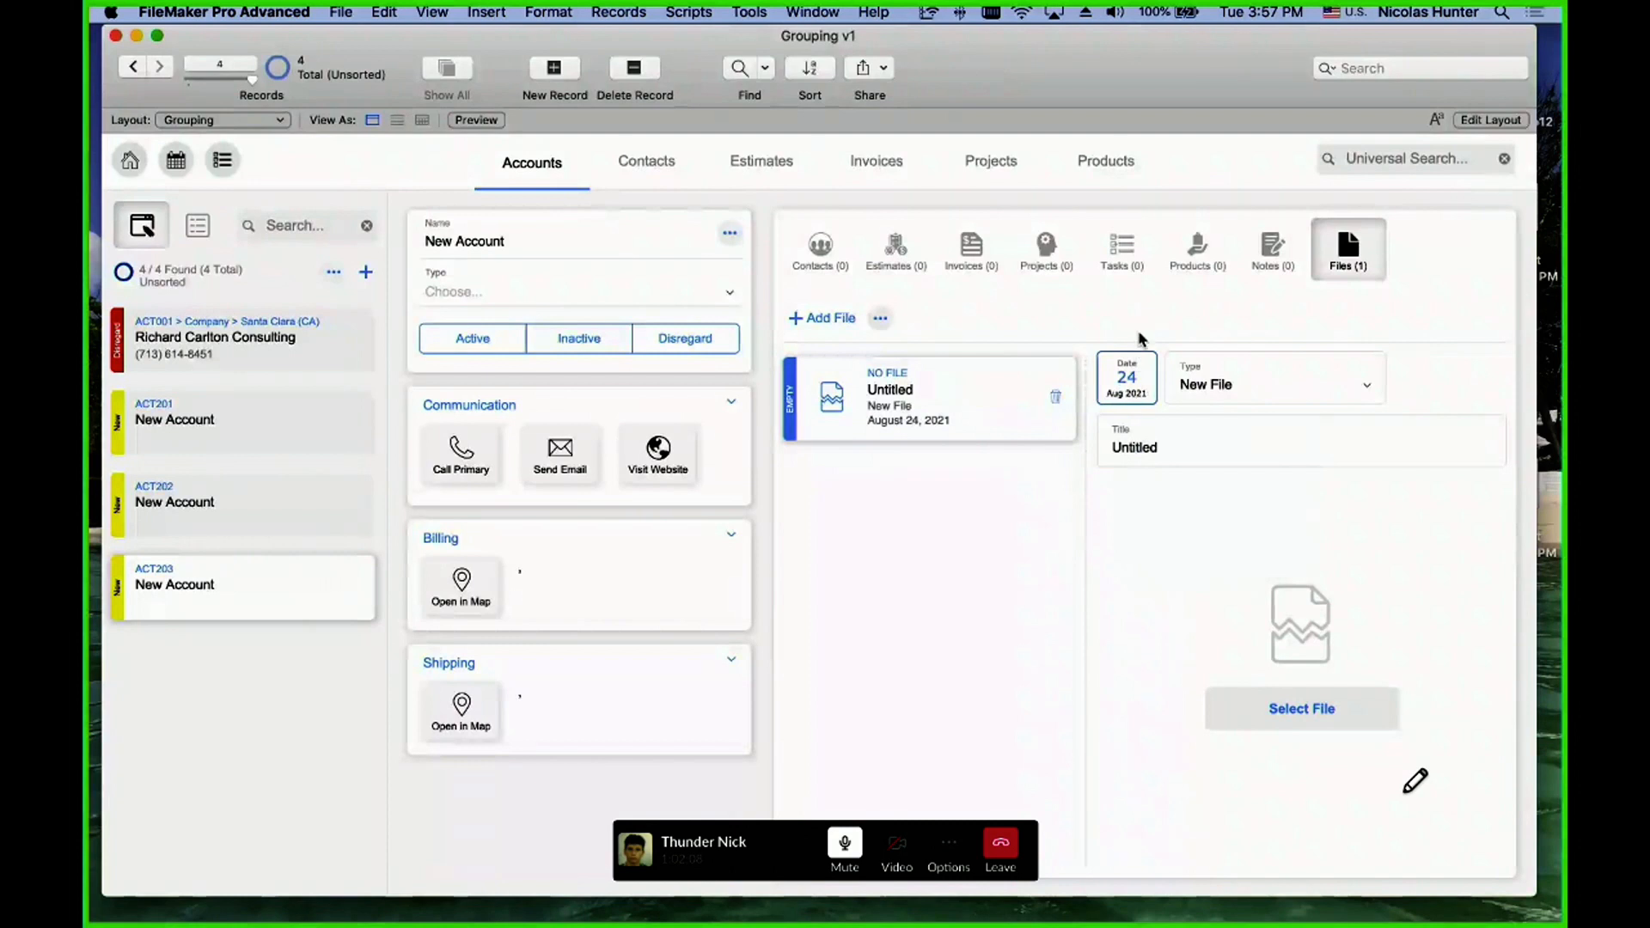
left_click(1131, 380)
left_click(1131, 378)
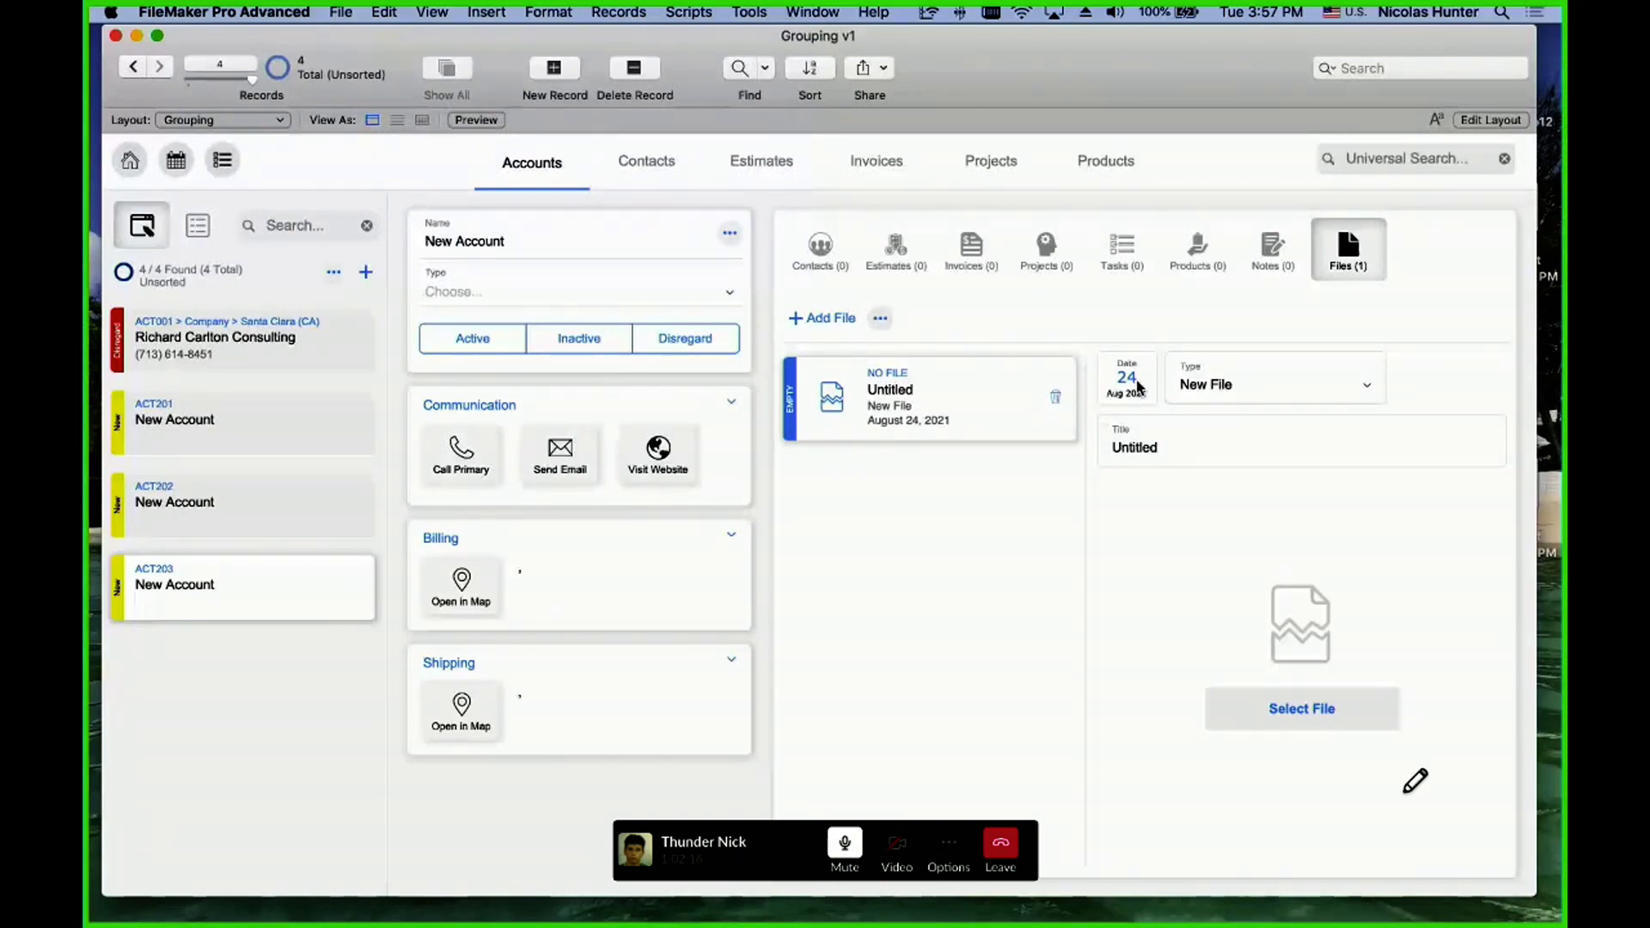
- Test the date entry popover of the untitled file by opening and closing it
left_click(1139, 387)
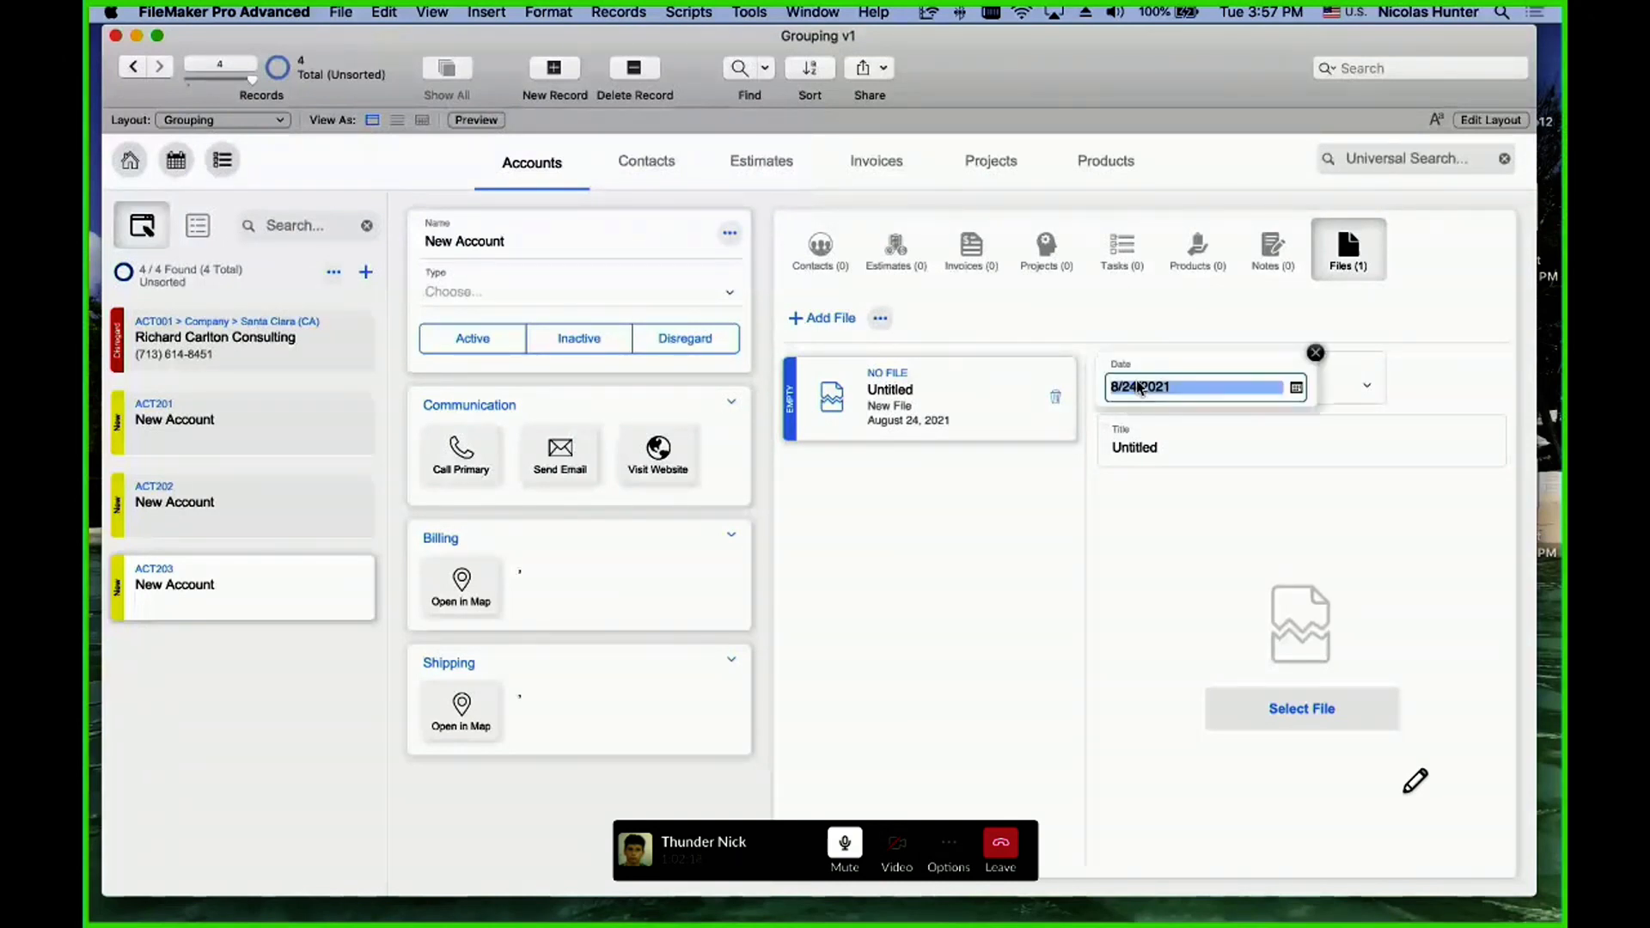
left_click(1313, 352)
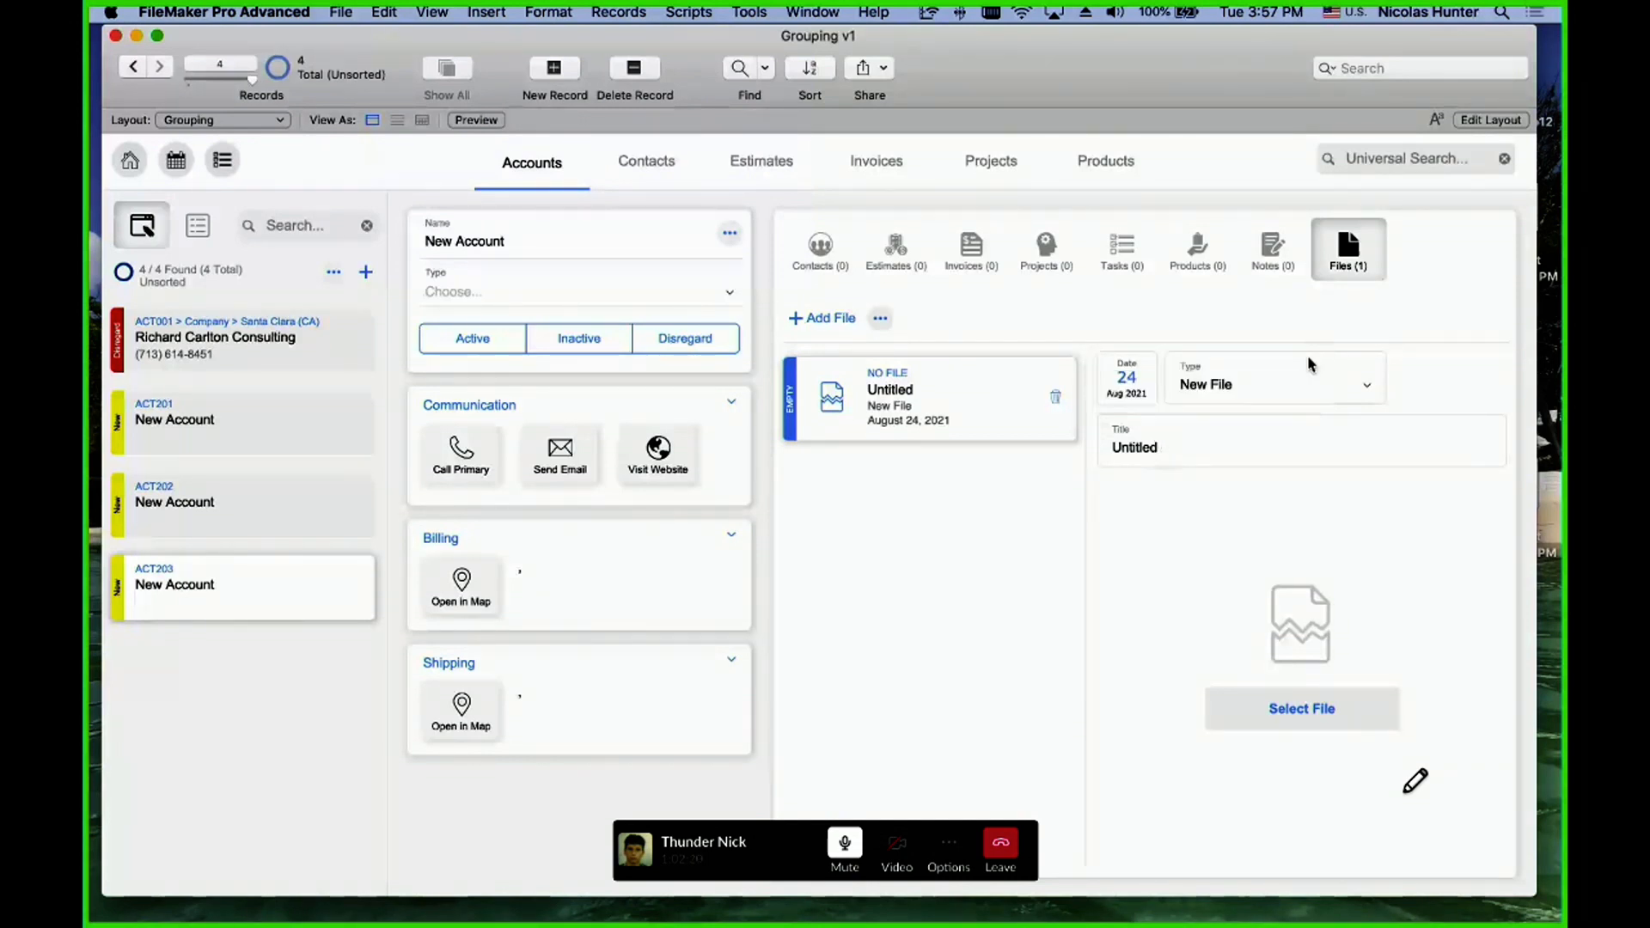
left_click(1139, 385)
left_click(1183, 347)
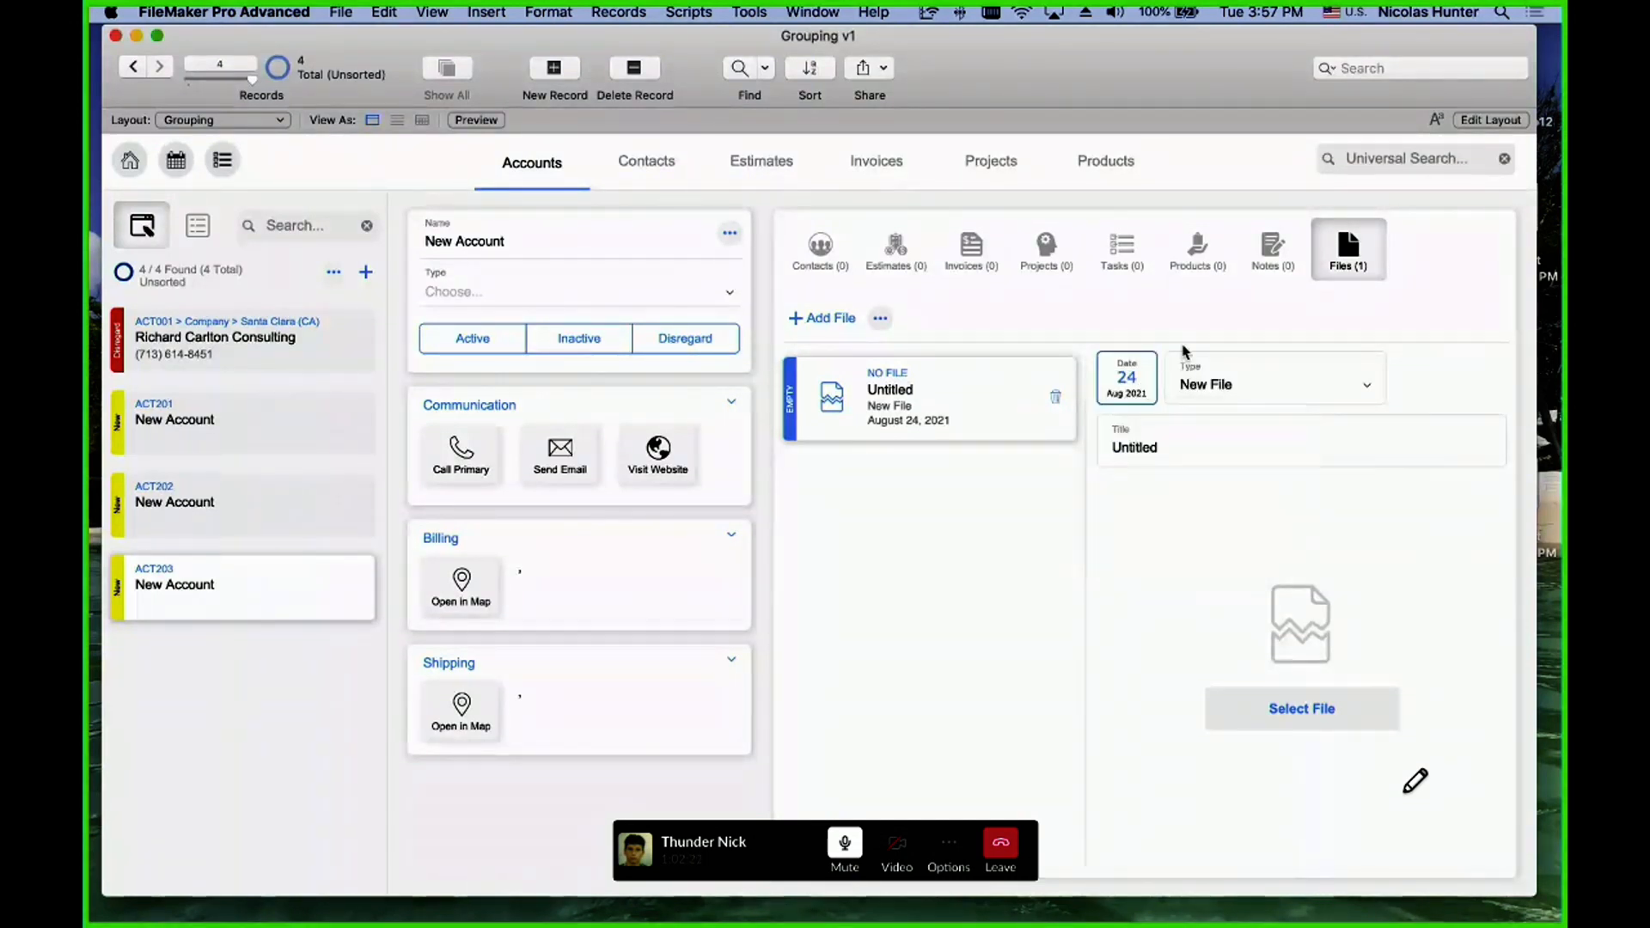
- Try the popover's calendar picker, and set the untitled file's date to 8/24/2022
left_click(1139, 385)
left_click(1297, 390)
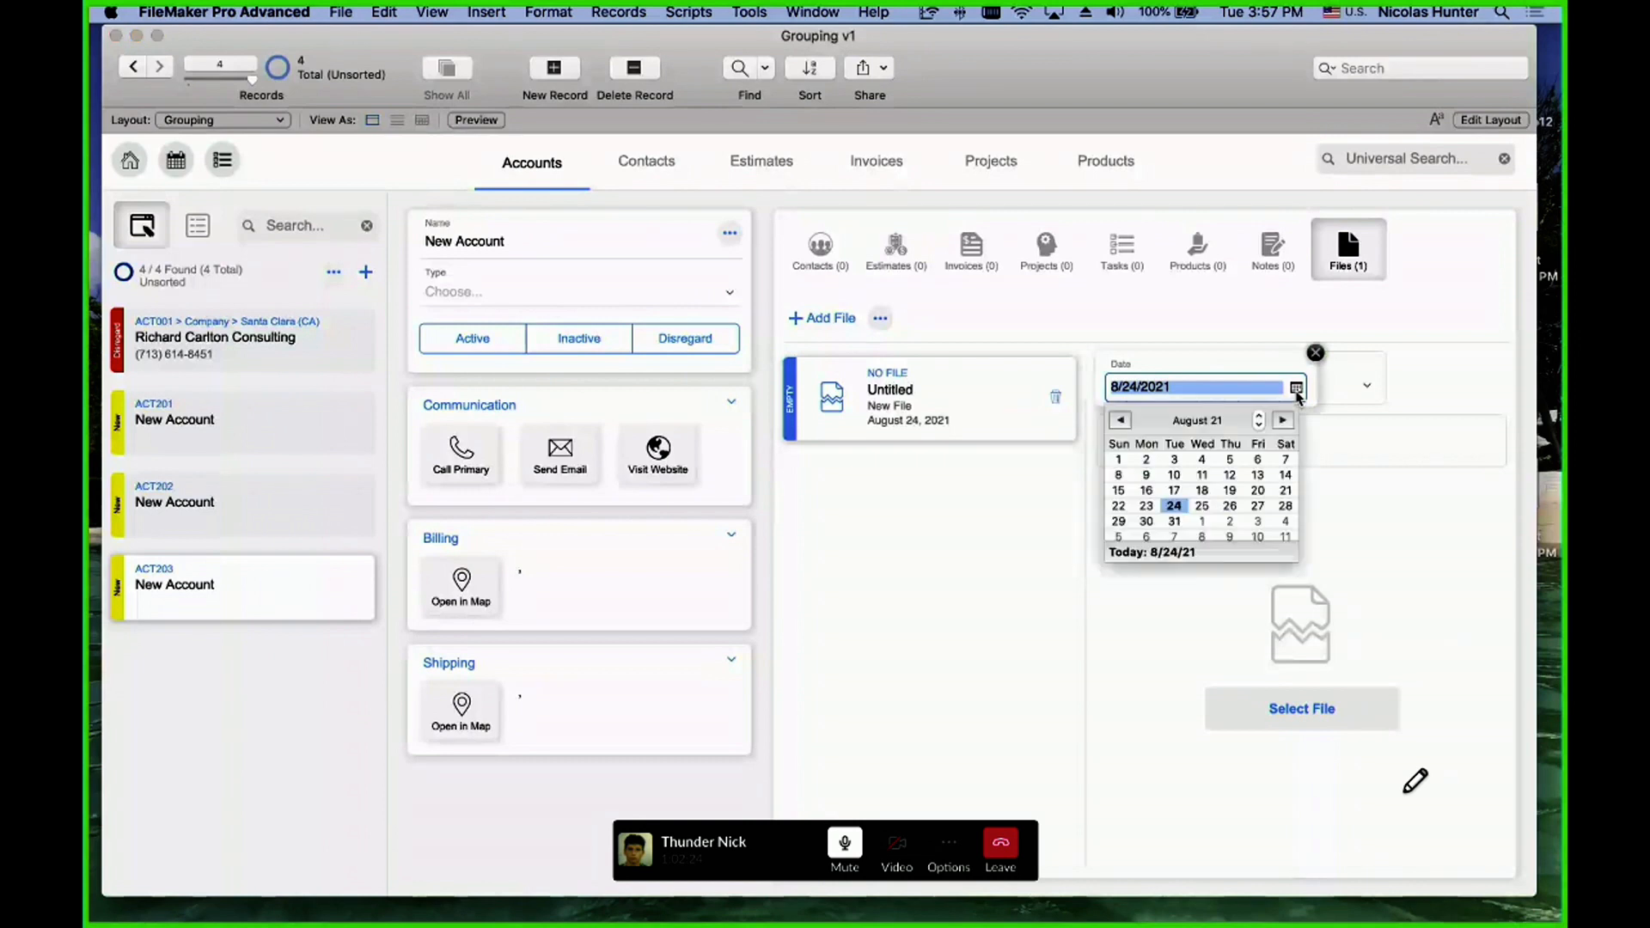
left_click(1297, 390)
left_click(1297, 390)
left_click(1208, 394)
left_click(1186, 387)
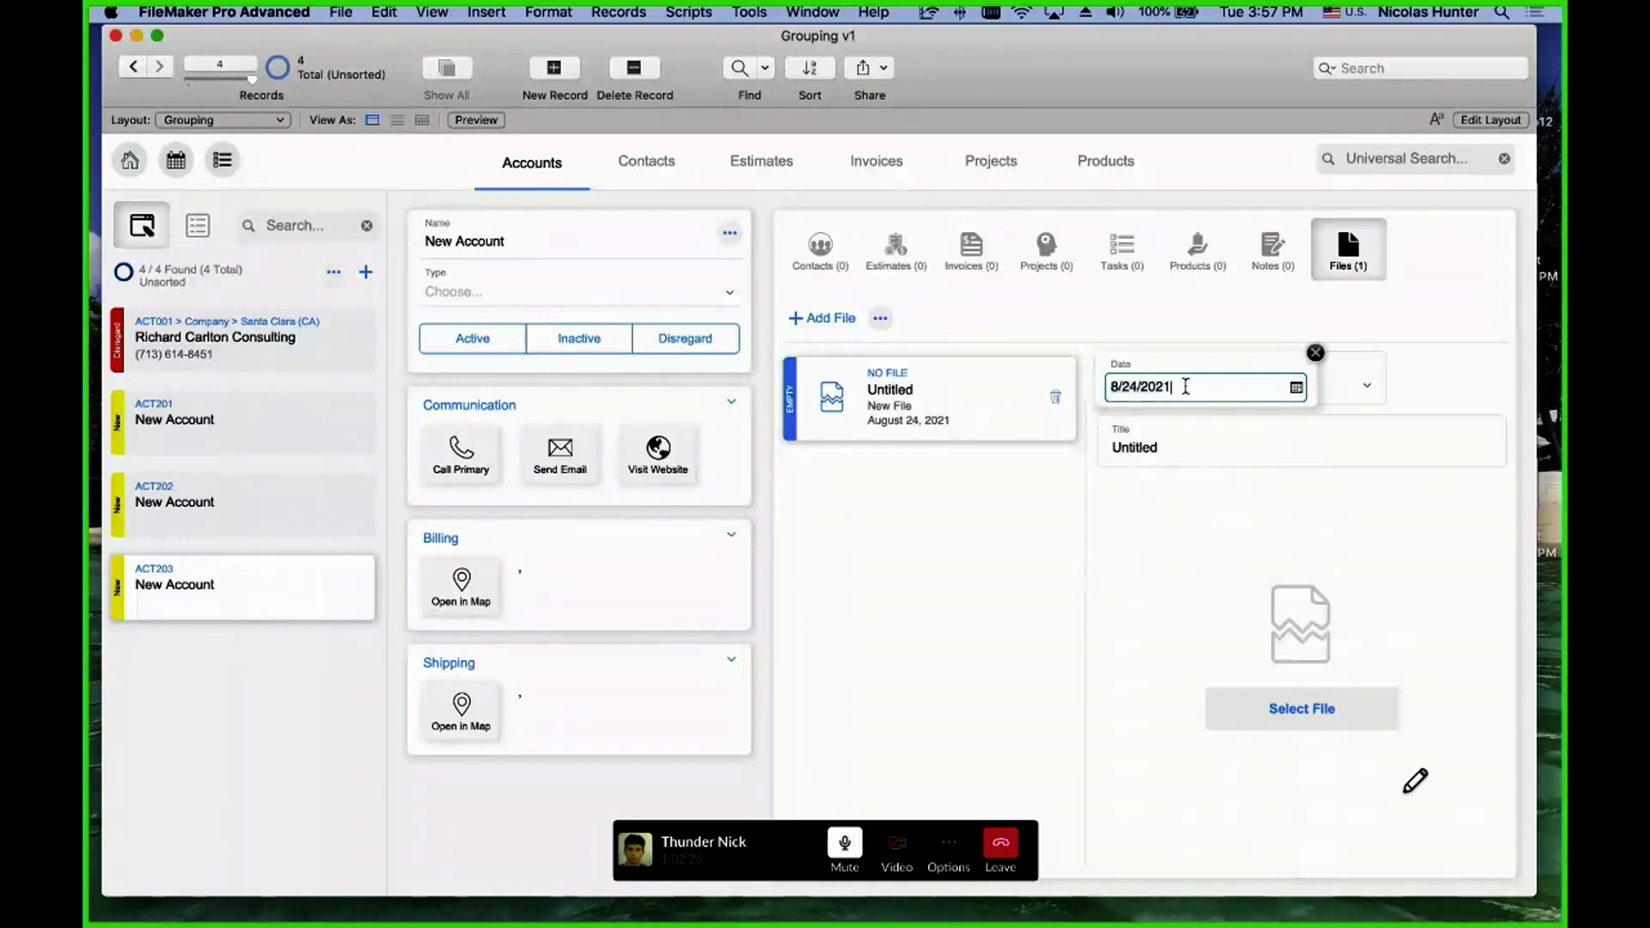
type("2")
left_click(1193, 328)
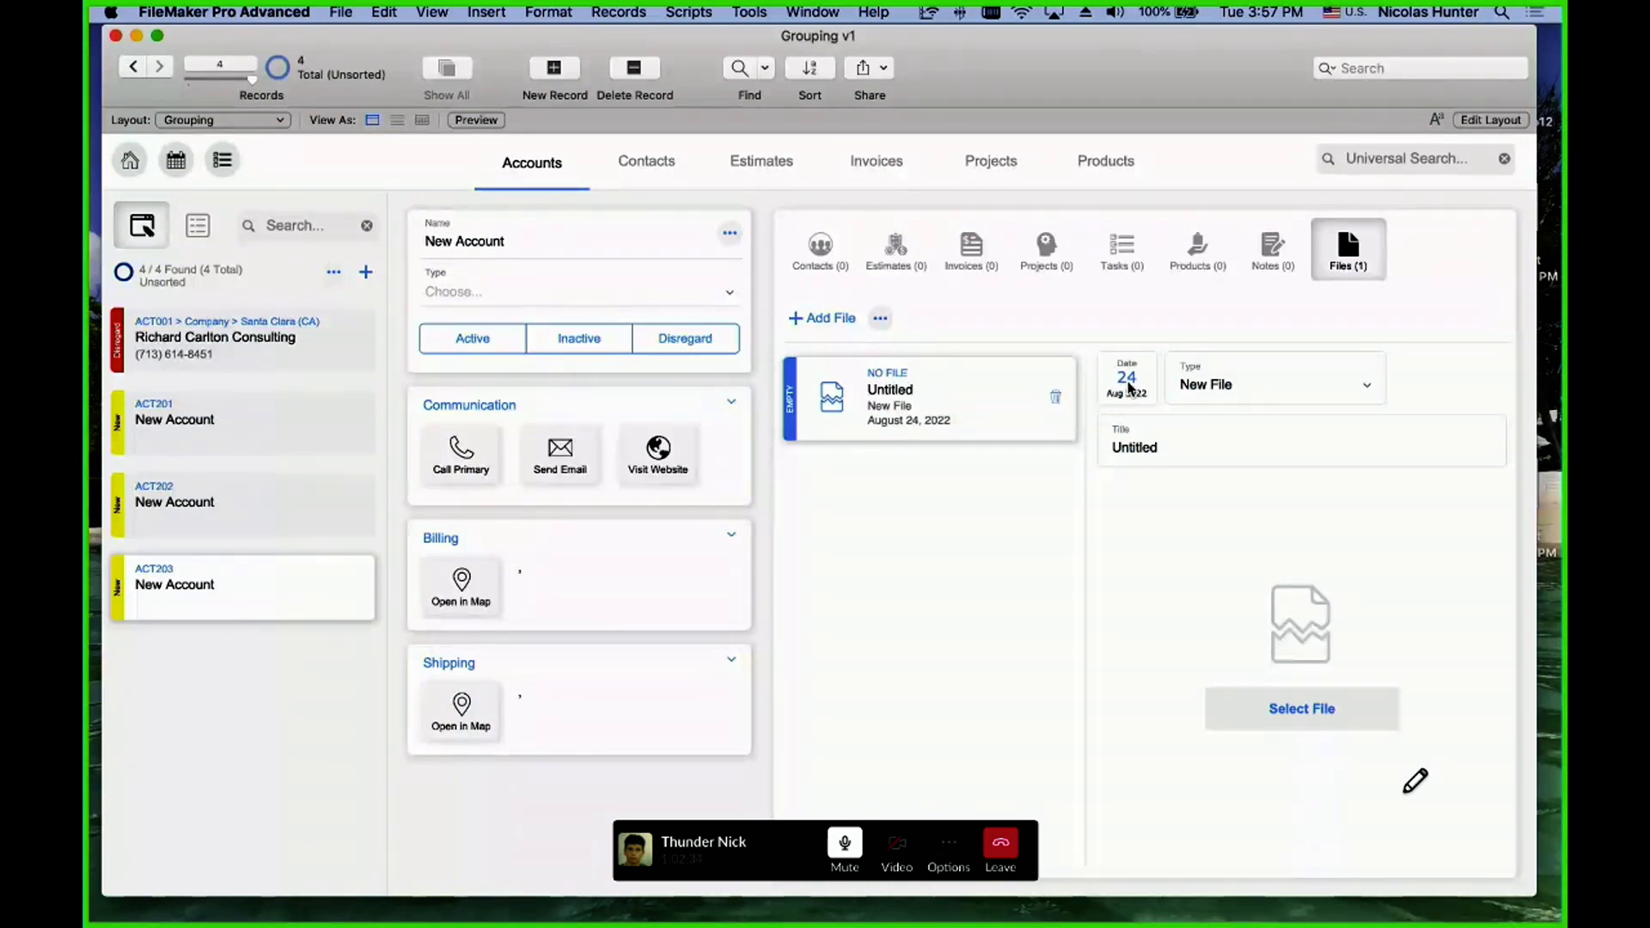
- Return to Layout mode and open the Demo layout
key("super+l")
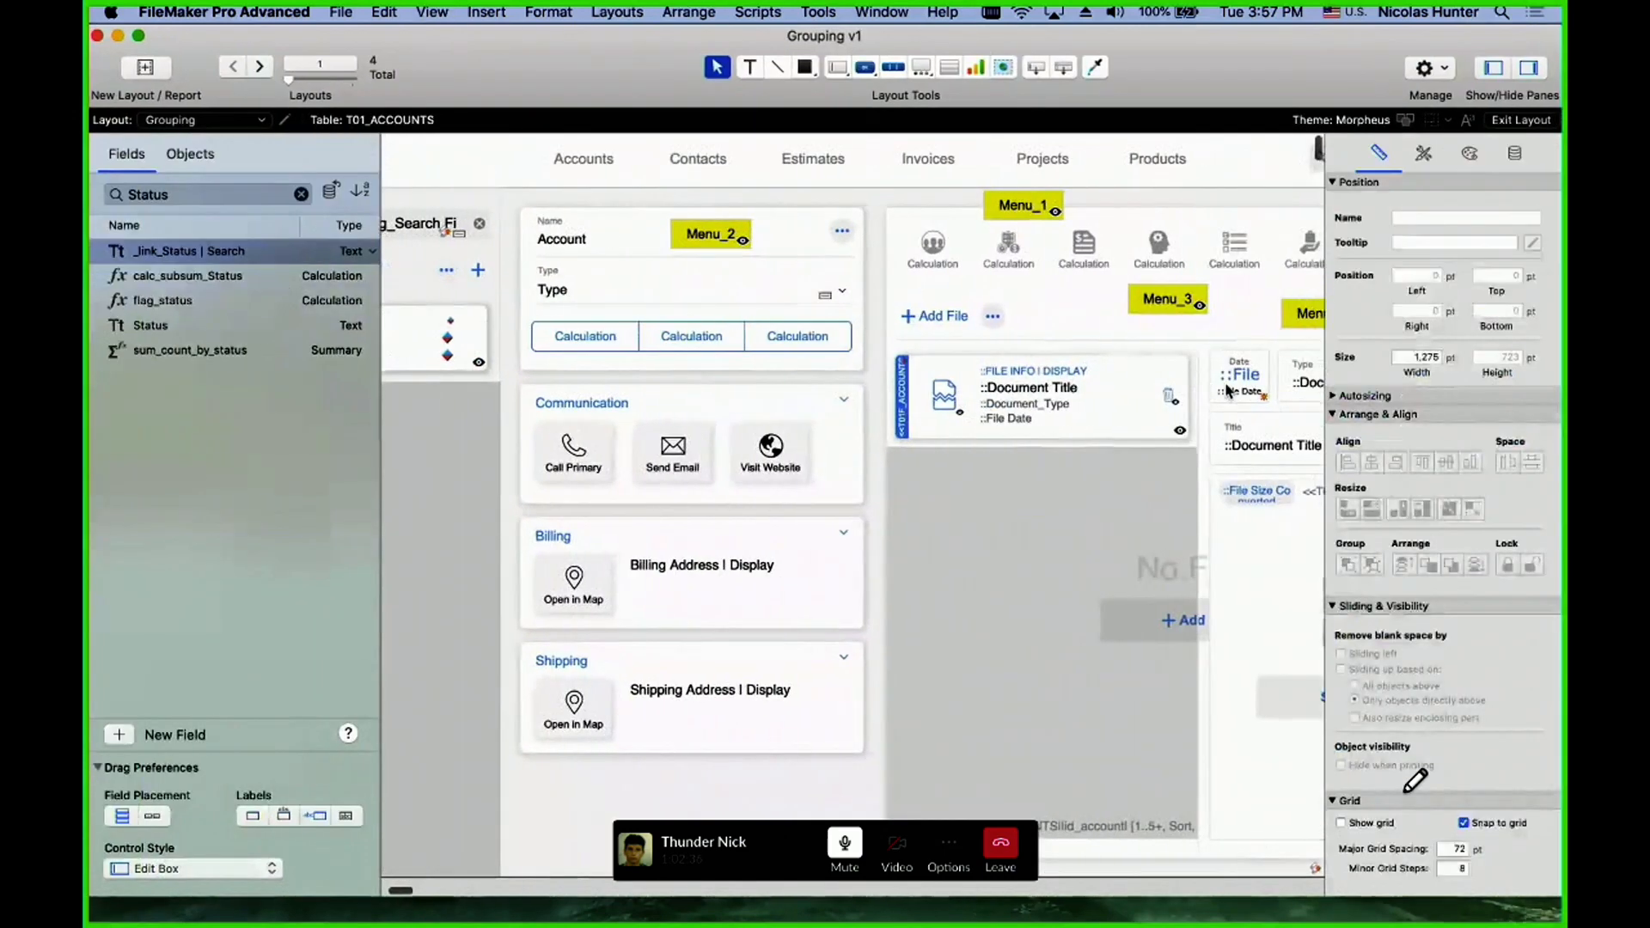
left_click(1227, 386)
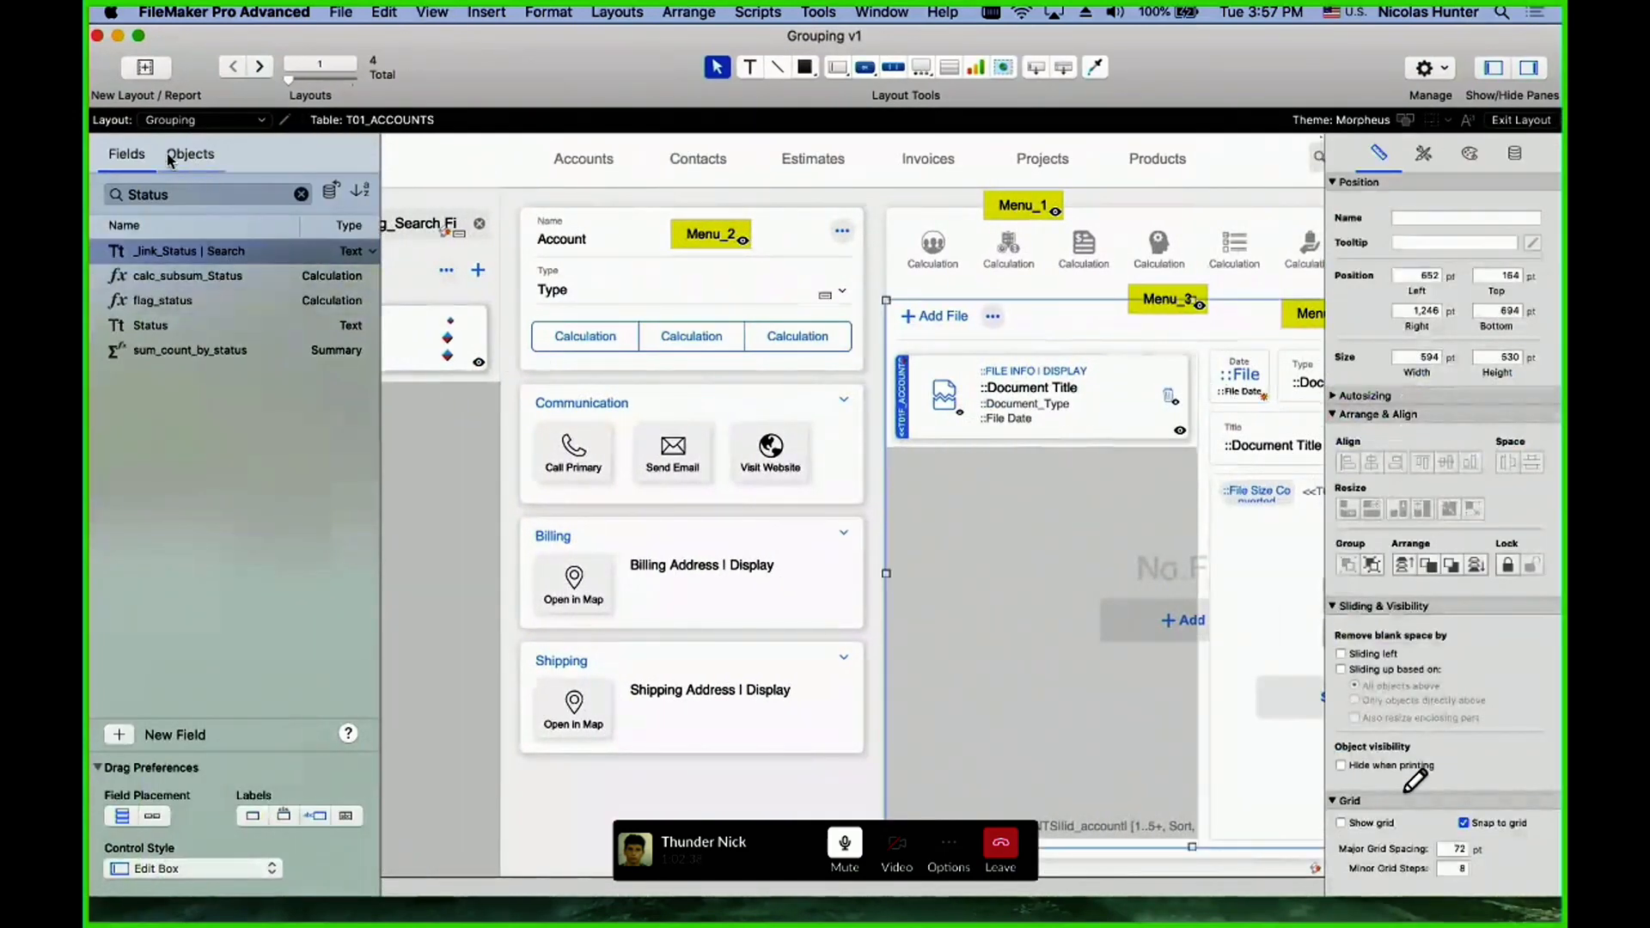
left_click(202, 119)
left_click(176, 163)
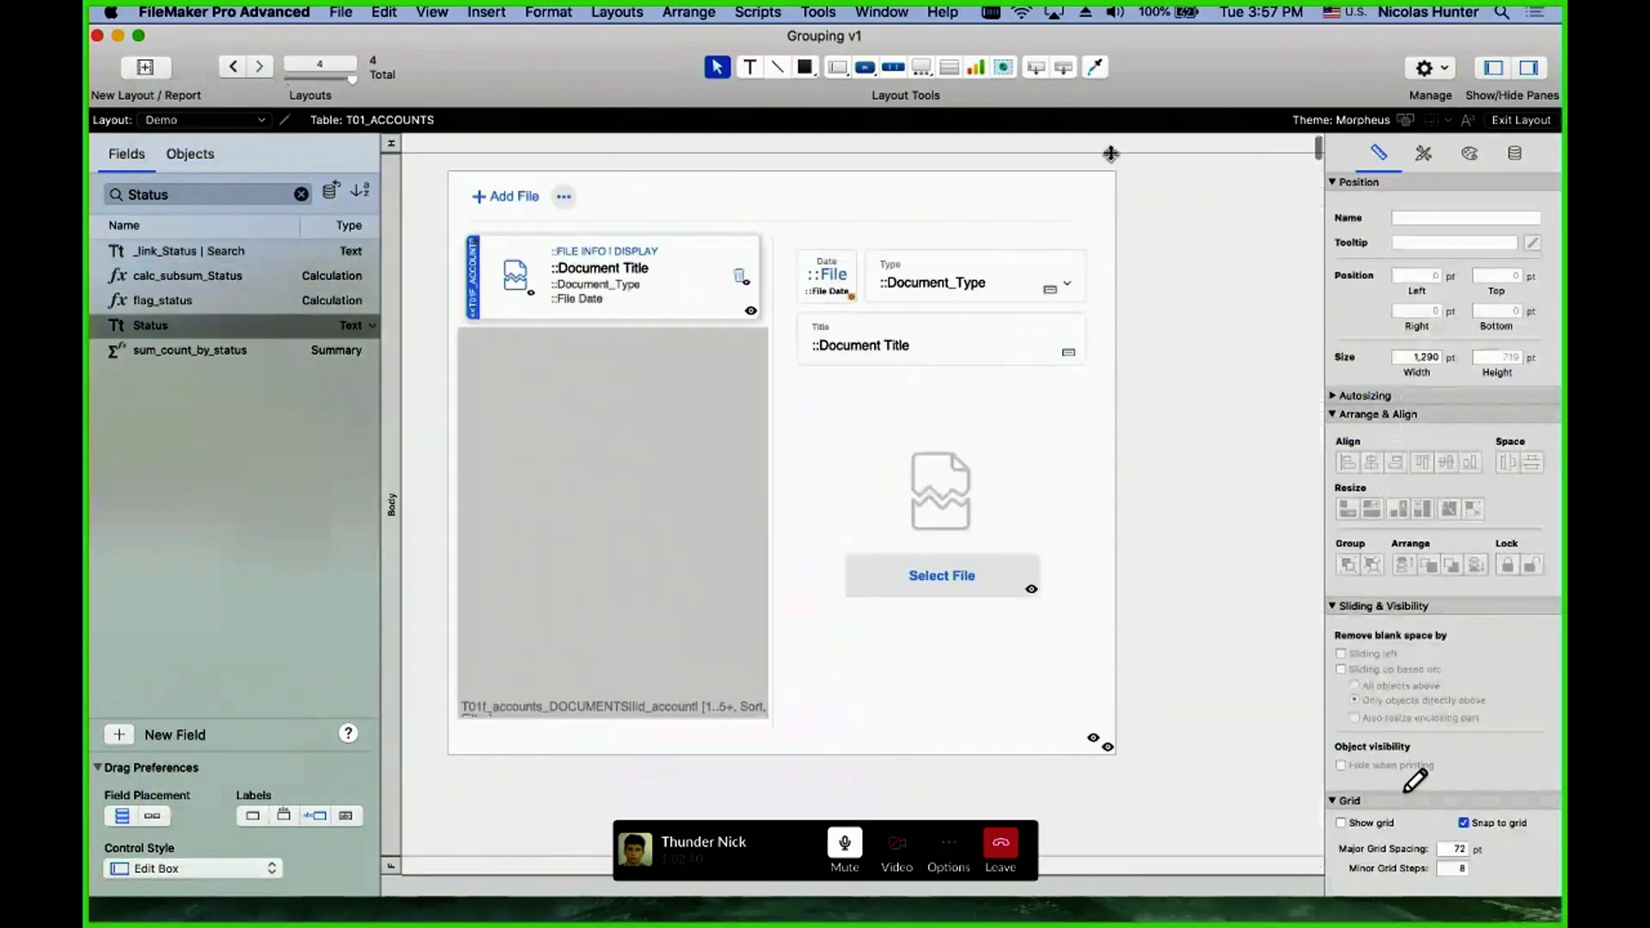
- Copy all the stacked Date field objects and paste them into the empty area outside the slide control
left_click(828, 275)
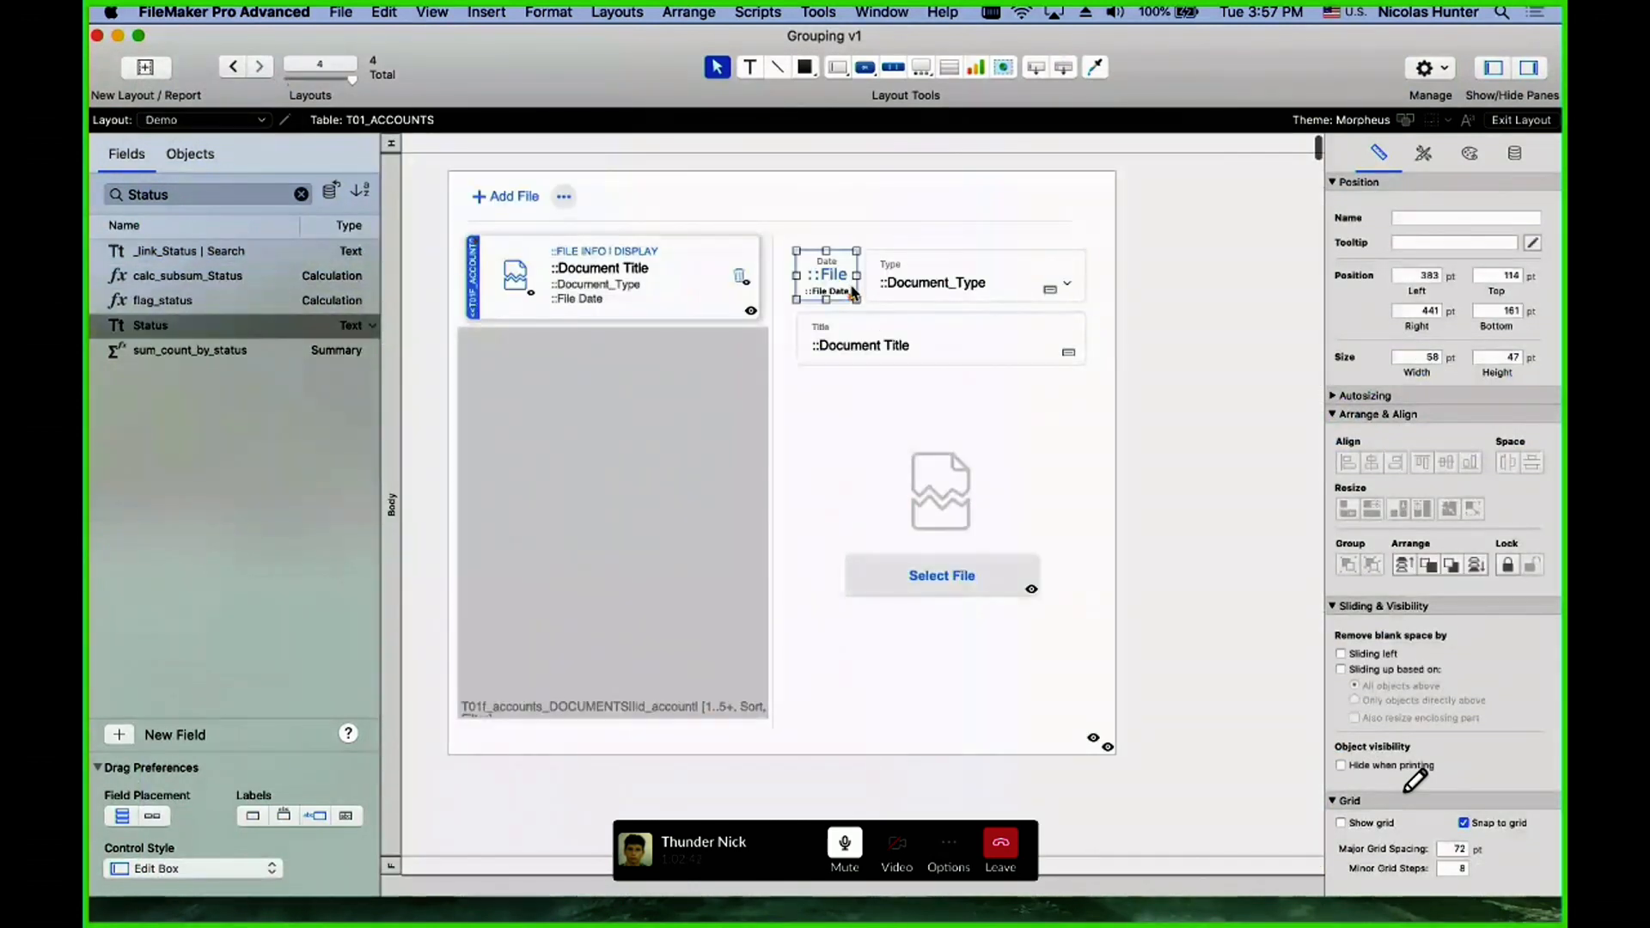
left_click(781, 171)
left_click(783, 164)
left_click_drag(806, 218, 911, 315)
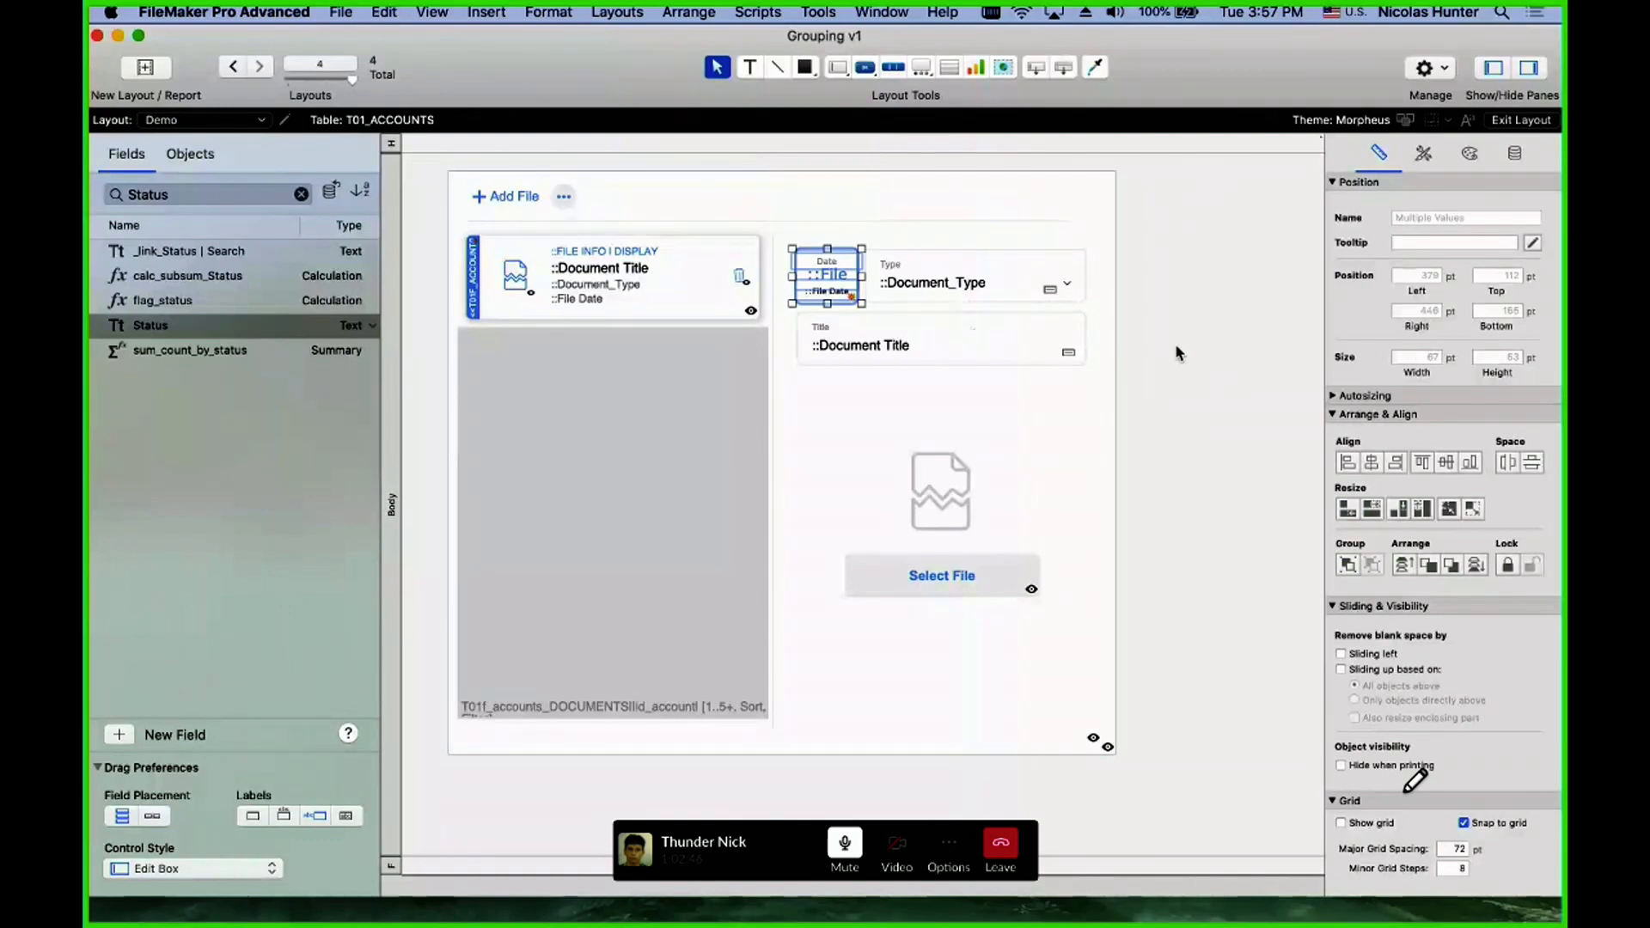
scroll(1165, 325, "right", 5)
left_click(1067, 385)
key("super+v")
left_click(1127, 459)
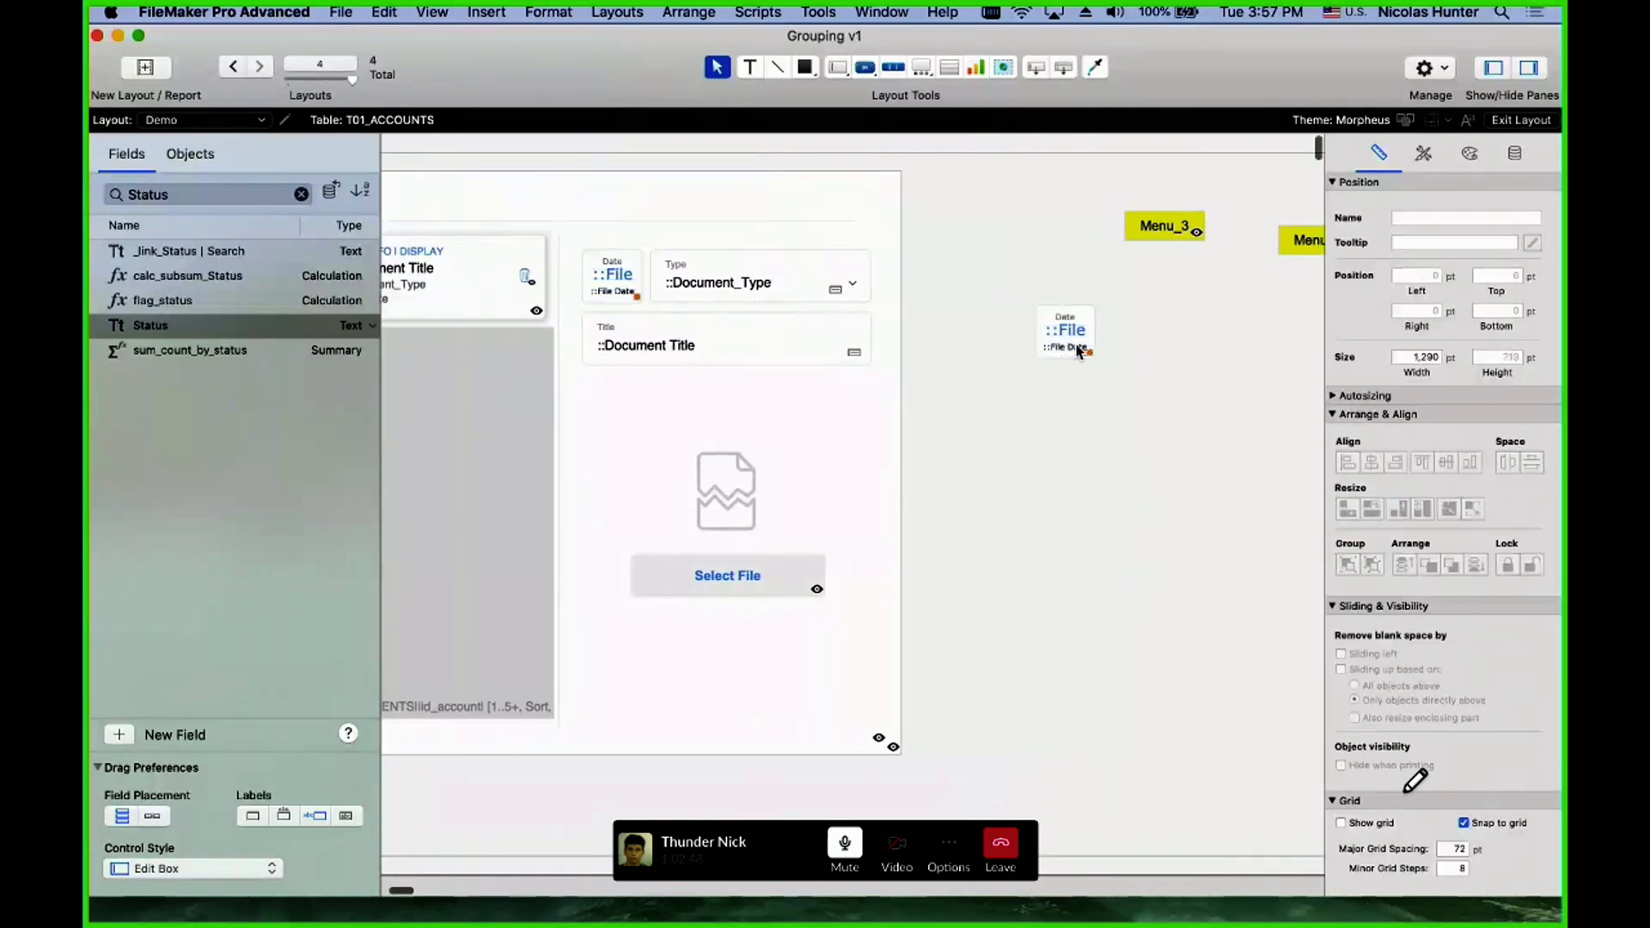
- Move the transparent button off the copied date stack to 972 pt left and 153 pt top
left_click(1065, 322)
left_click_drag(1065, 322, 1263, 316)
scroll(1155, 464, "left", 1)
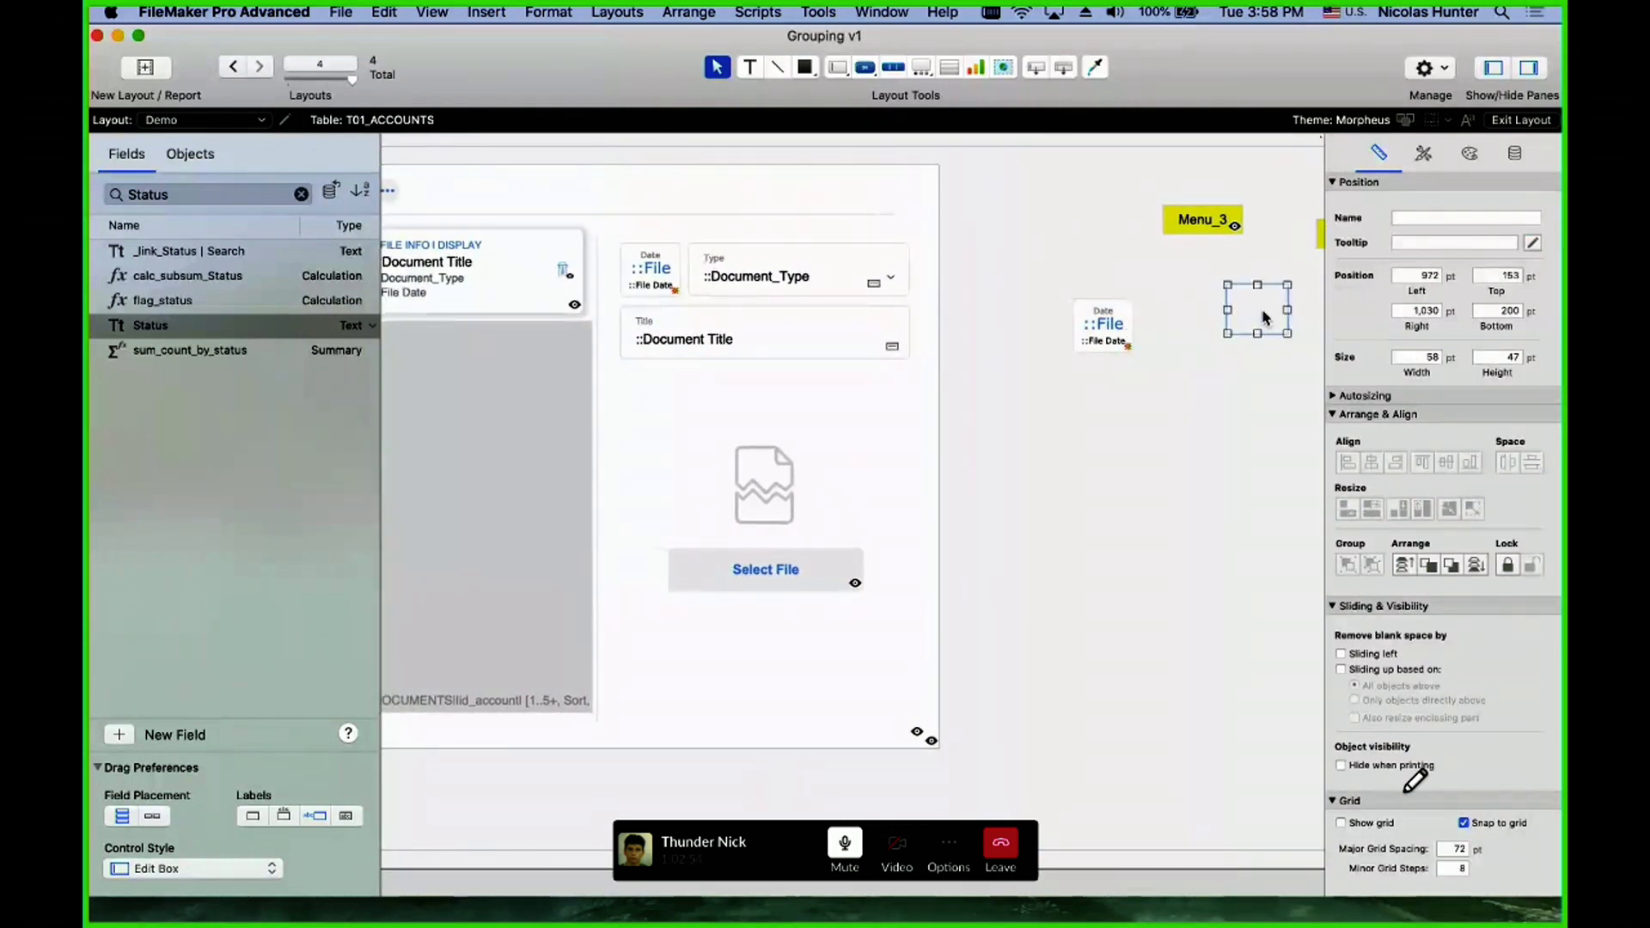
- Collapse the outer slide control in the object list, and move field_file_date_calendar 2 off the copied date stack
left_click(190, 153)
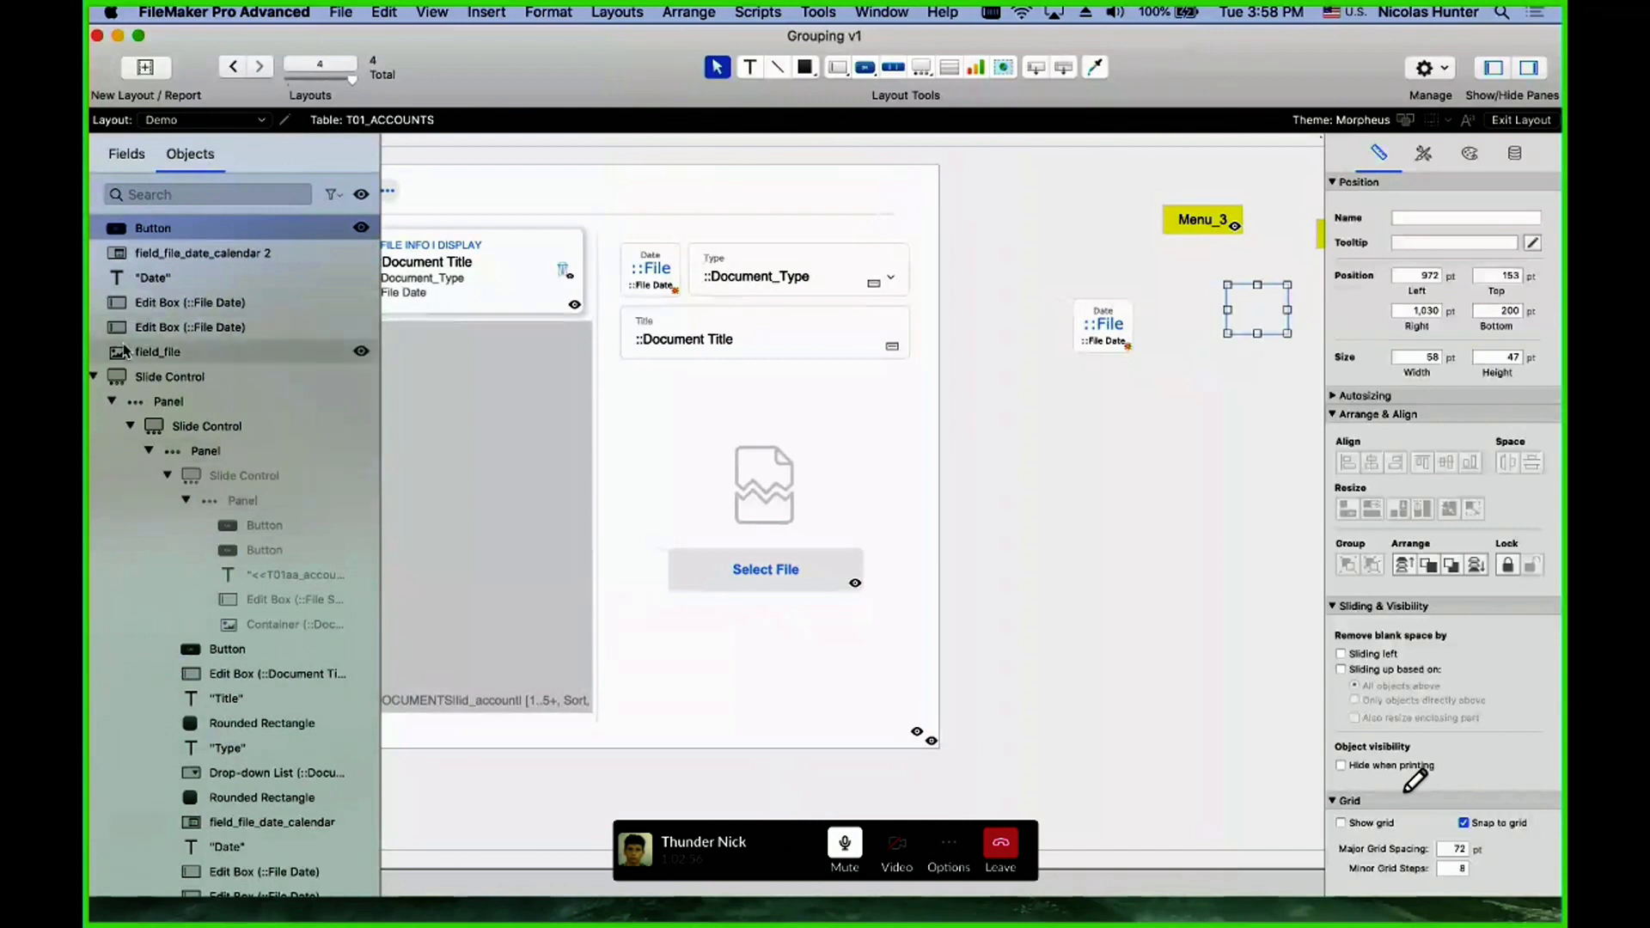
left_click(93, 377)
scroll(927, 289, "right", 5)
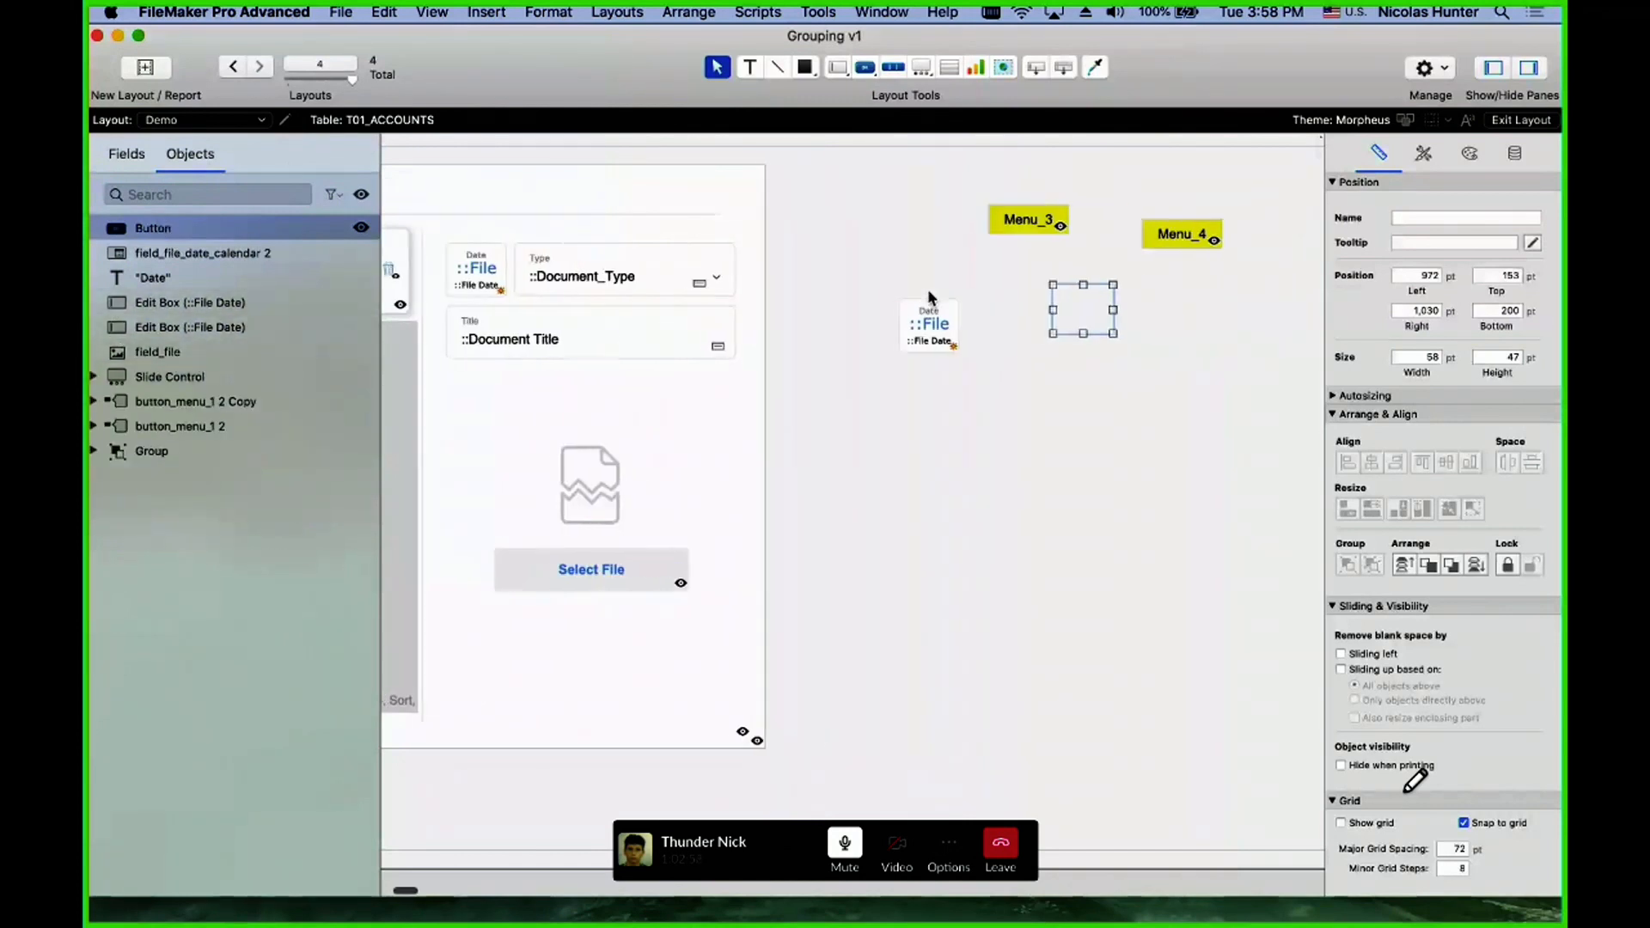
scroll(928, 296, "right", 1)
left_click(927, 331)
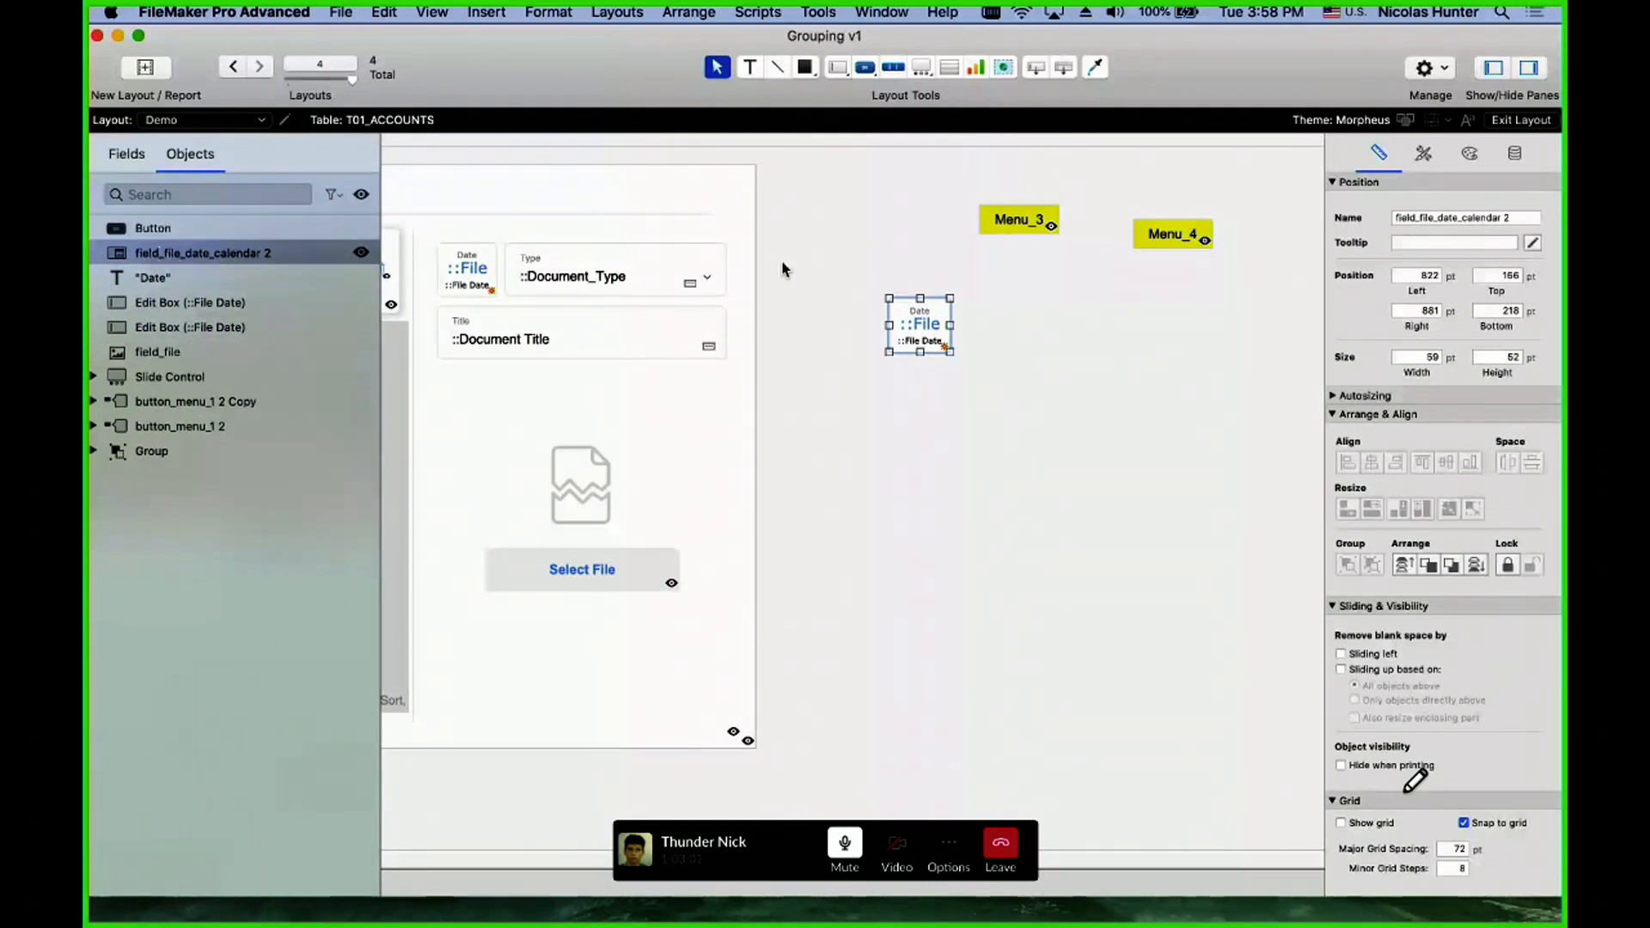
left_click_drag(920, 320, 1010, 370)
left_click(1109, 318)
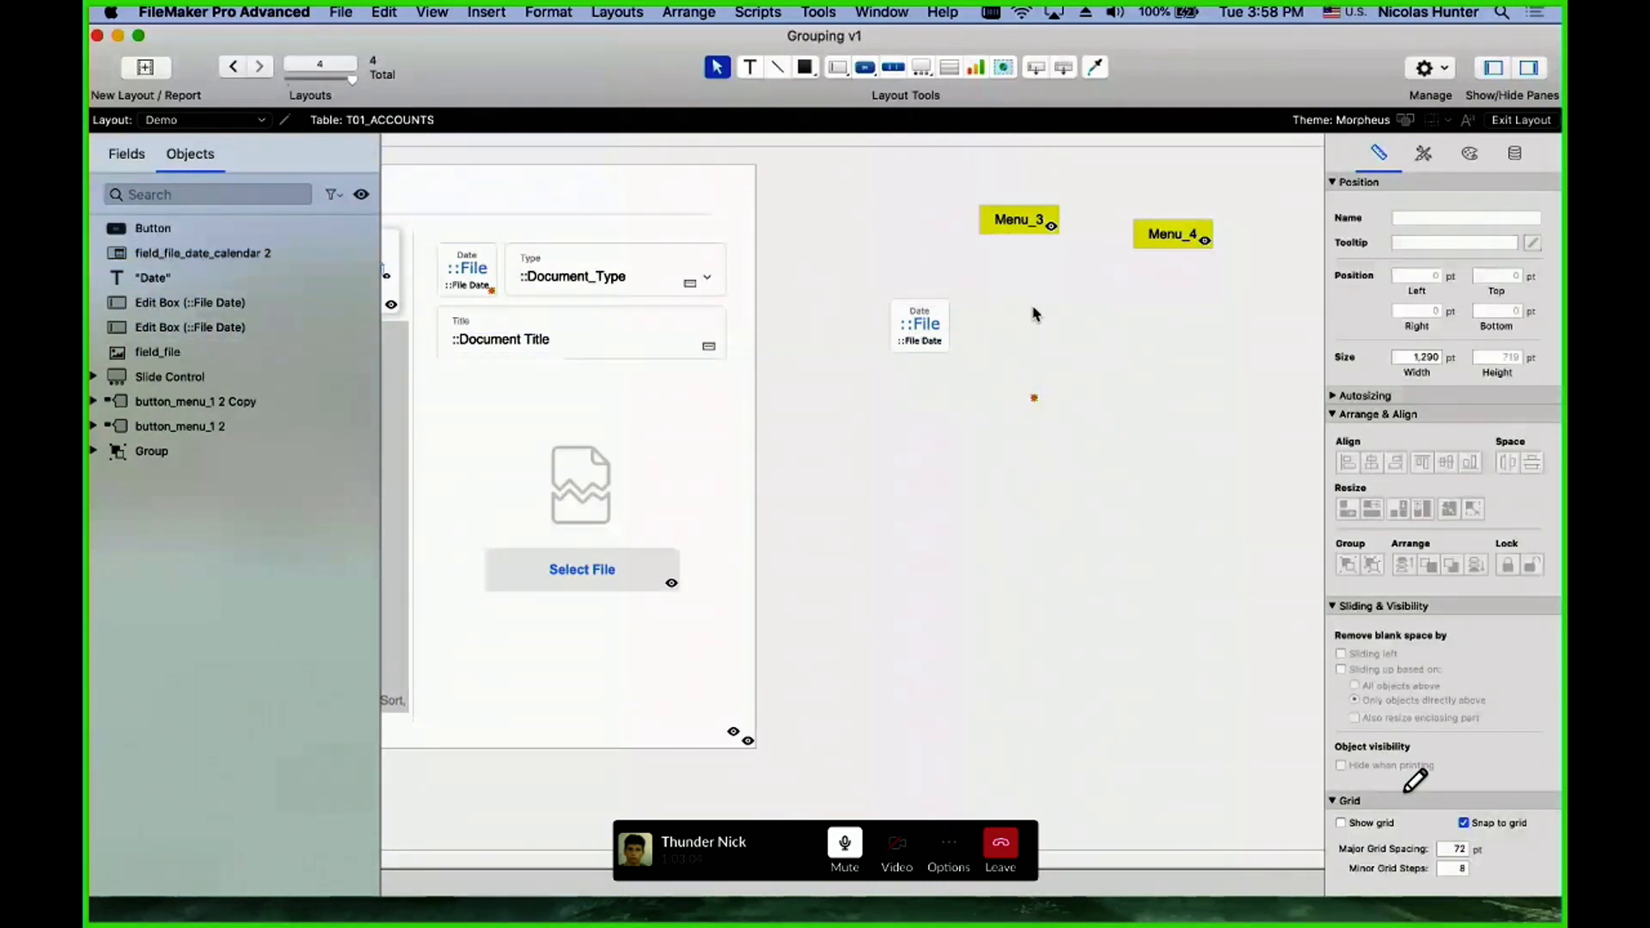
- Select the separated transparent button, and examine the copied "Date" label and both File Date edit boxes by selecting them together
left_click_drag(1012, 268, 1110, 365)
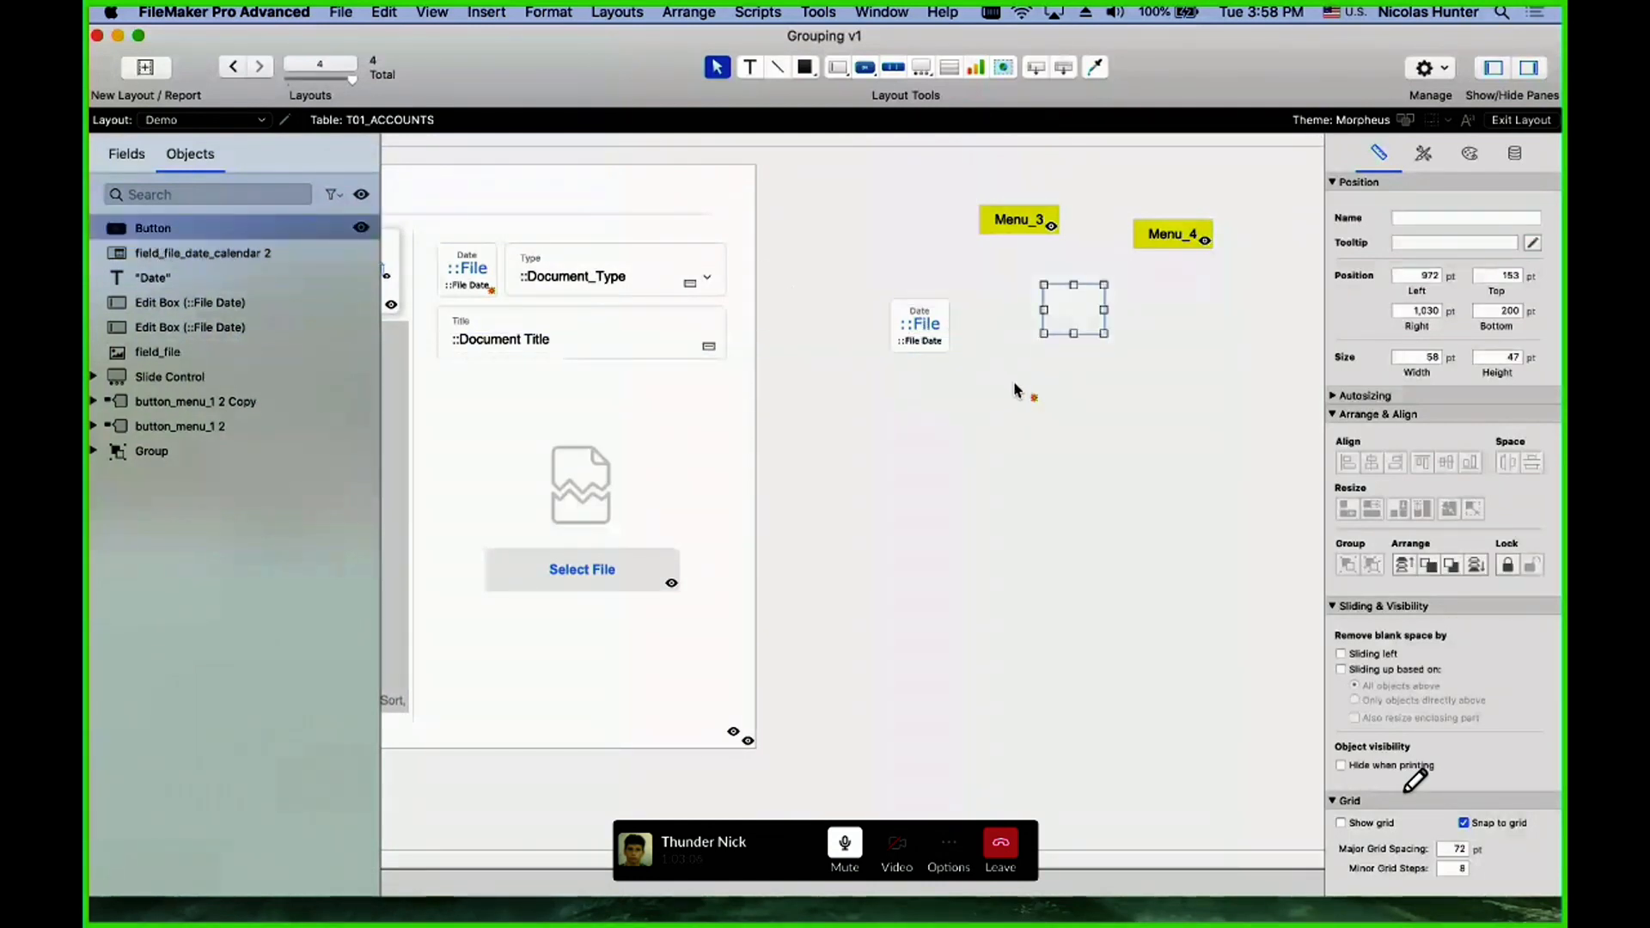
left_click(1014, 389)
left_click(930, 342)
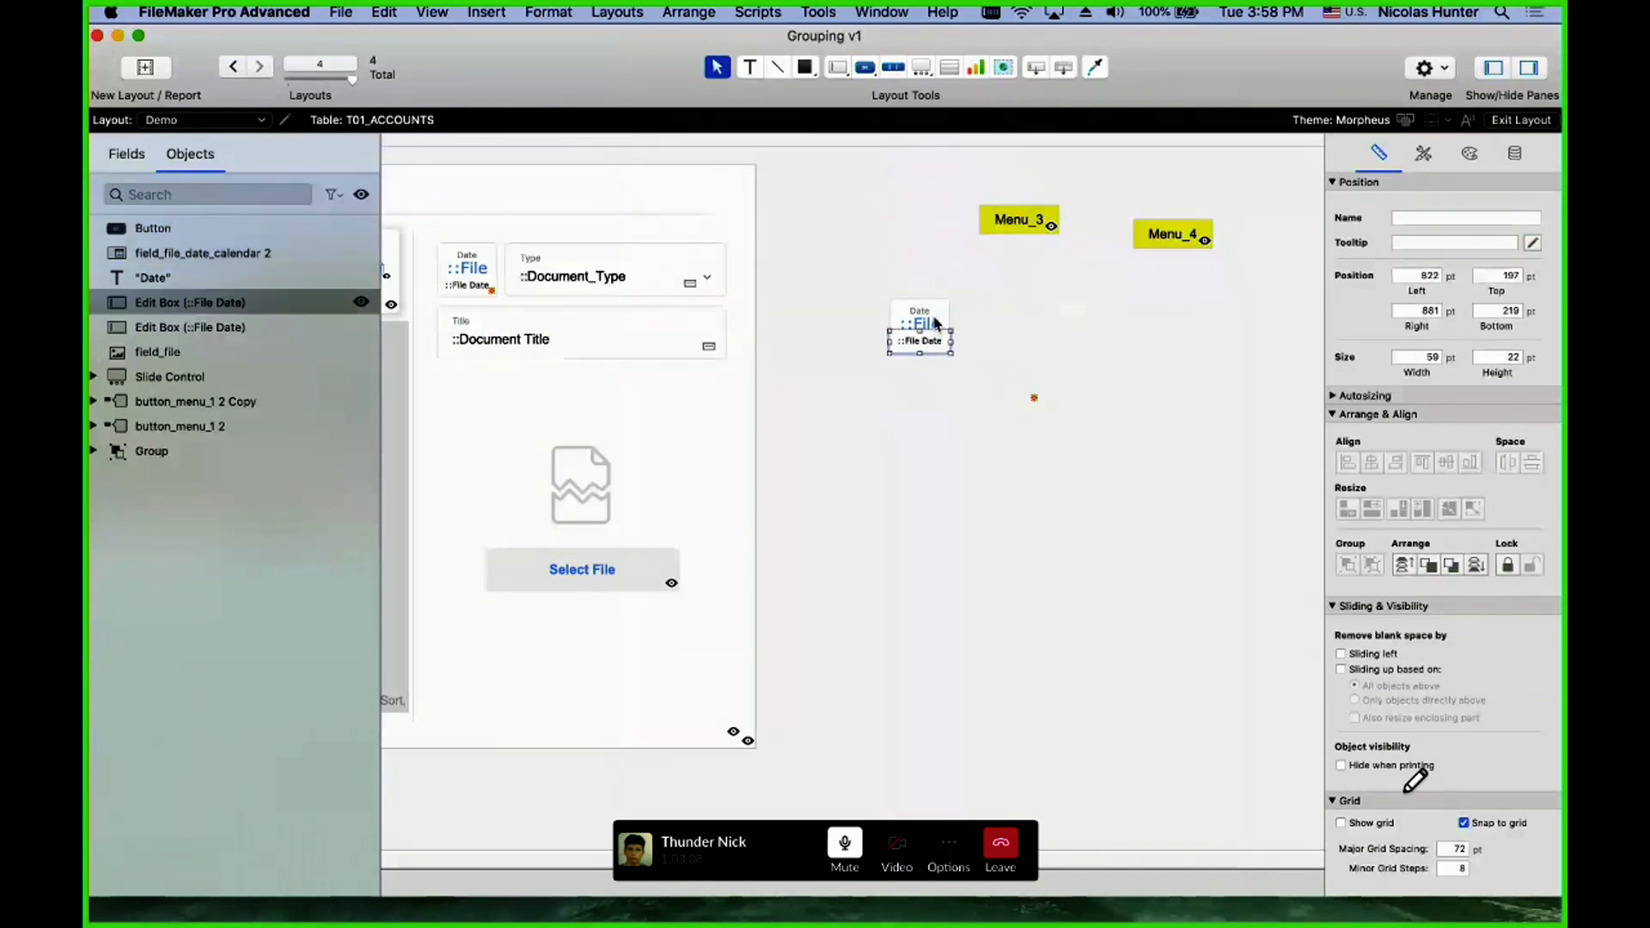
left_click(935, 323, "shift")
left_click(935, 325, "shift")
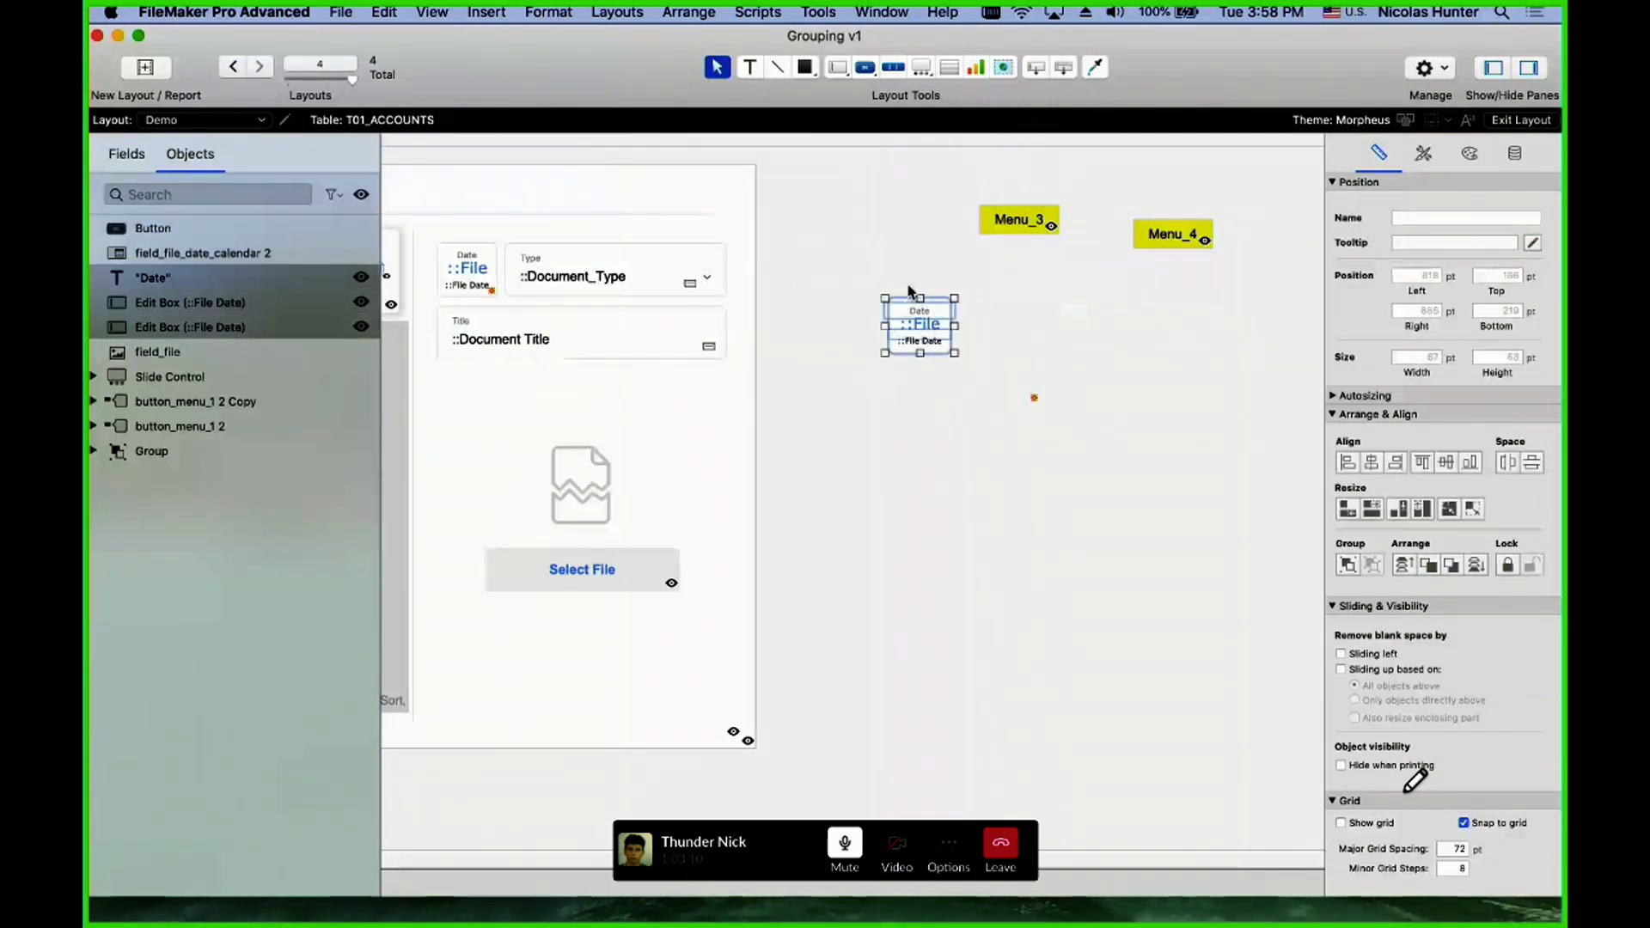
- Select the copied File Date edit boxes, and open the field specification of the larger one
left_click(911, 291)
left_click(926, 340)
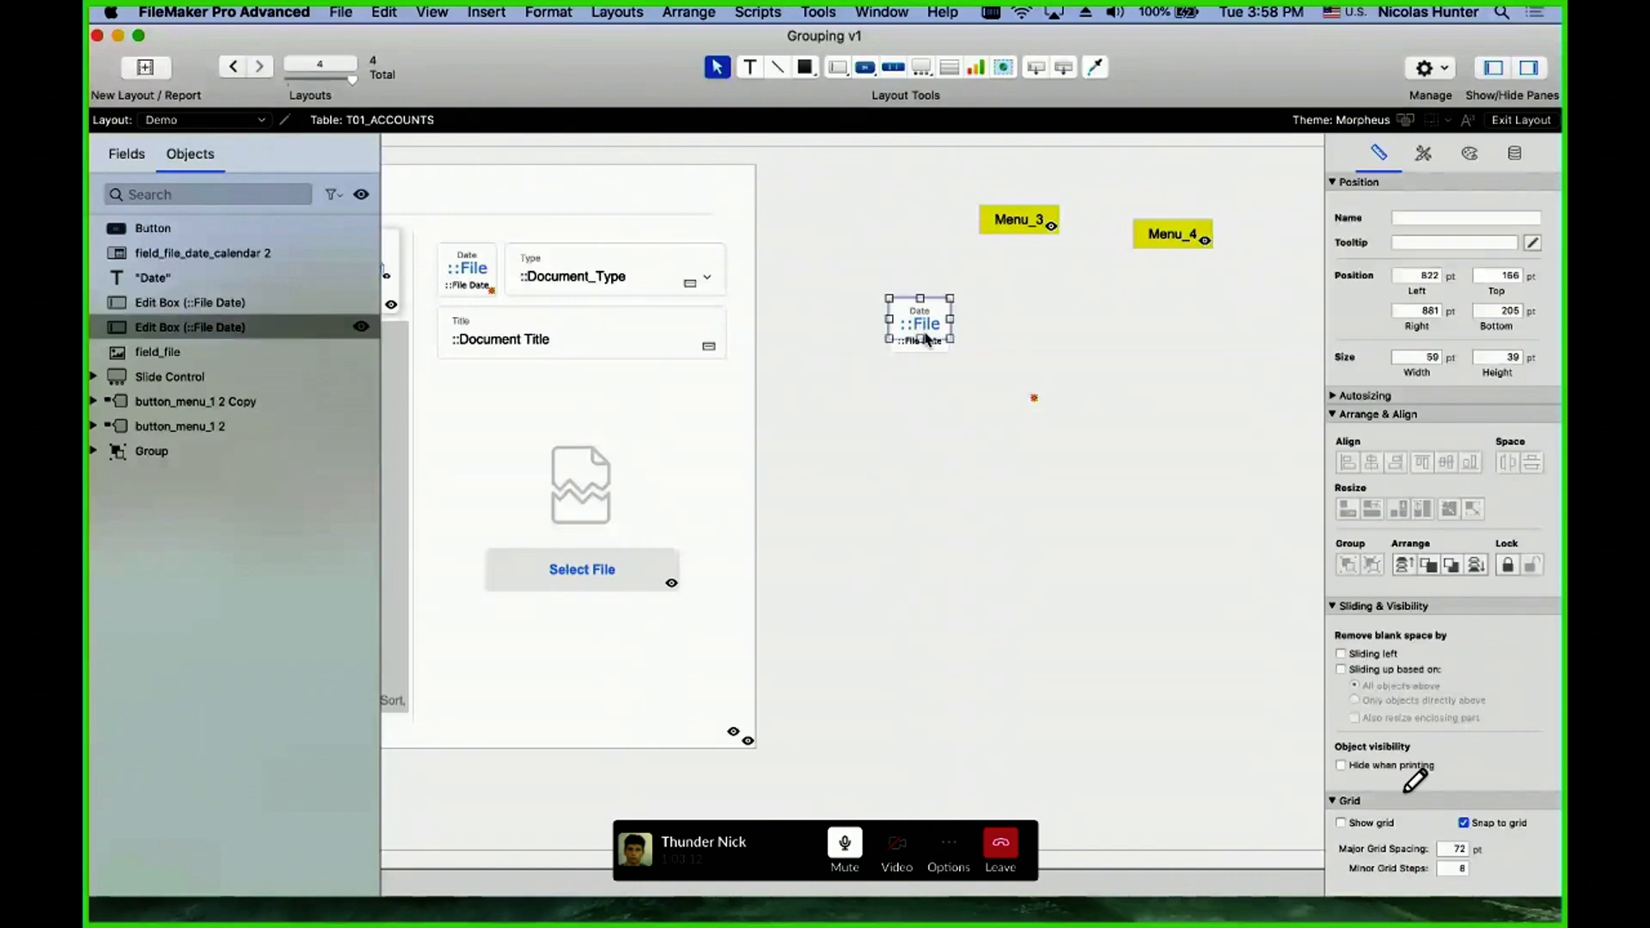
left_click(925, 344, "shift")
left_click(933, 412)
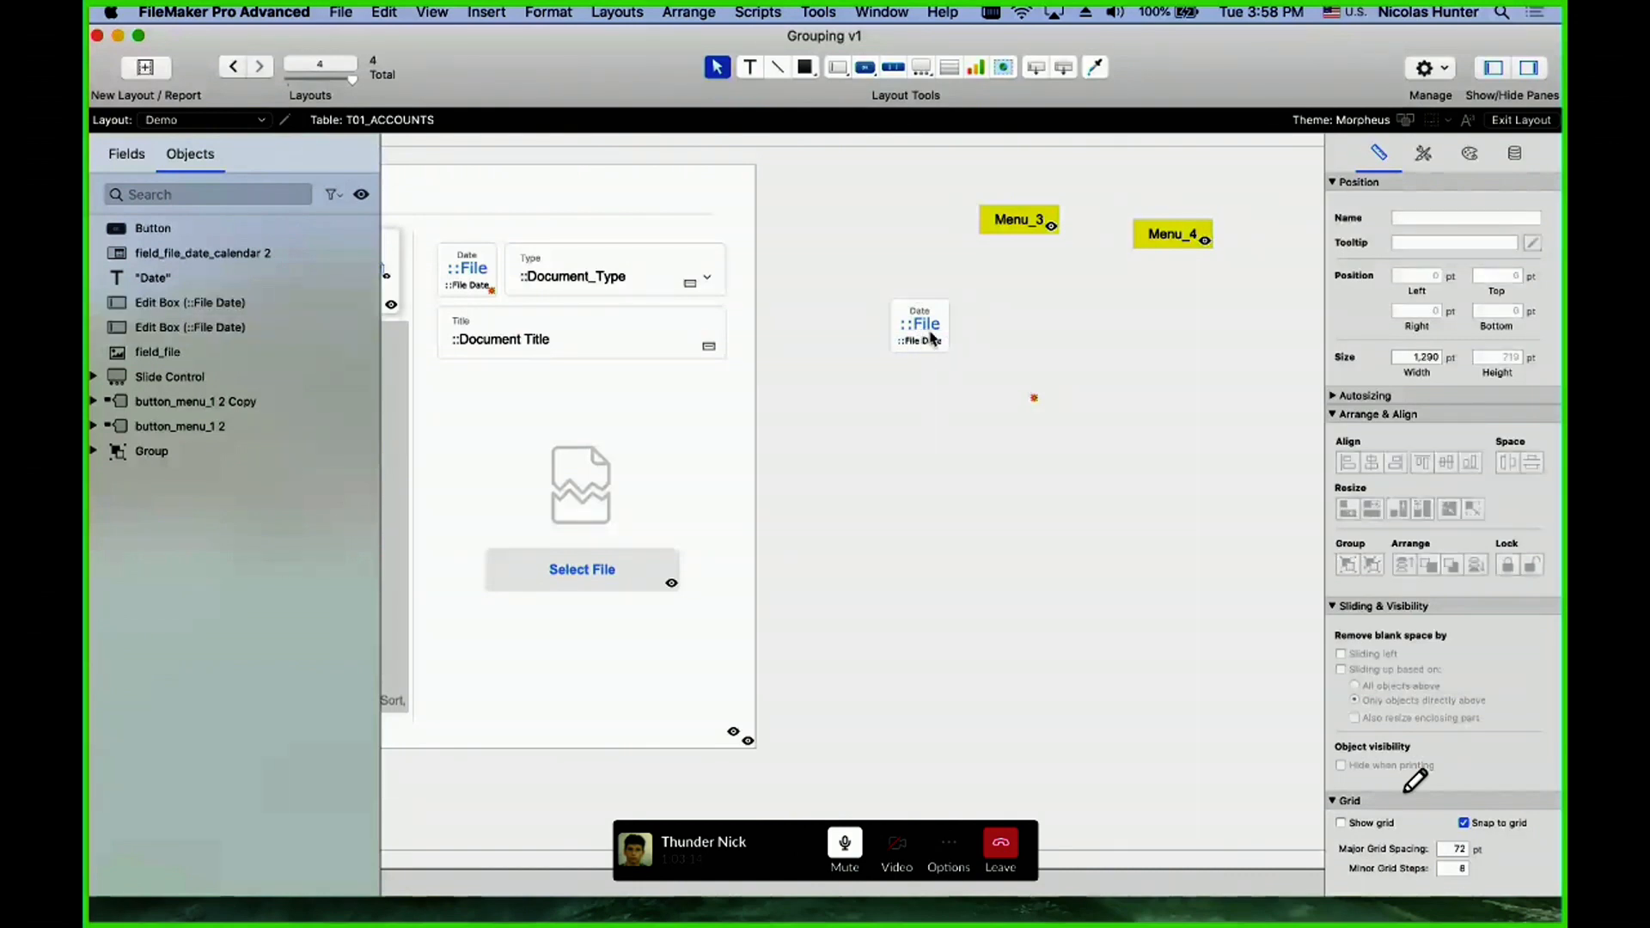
double_click(932, 338)
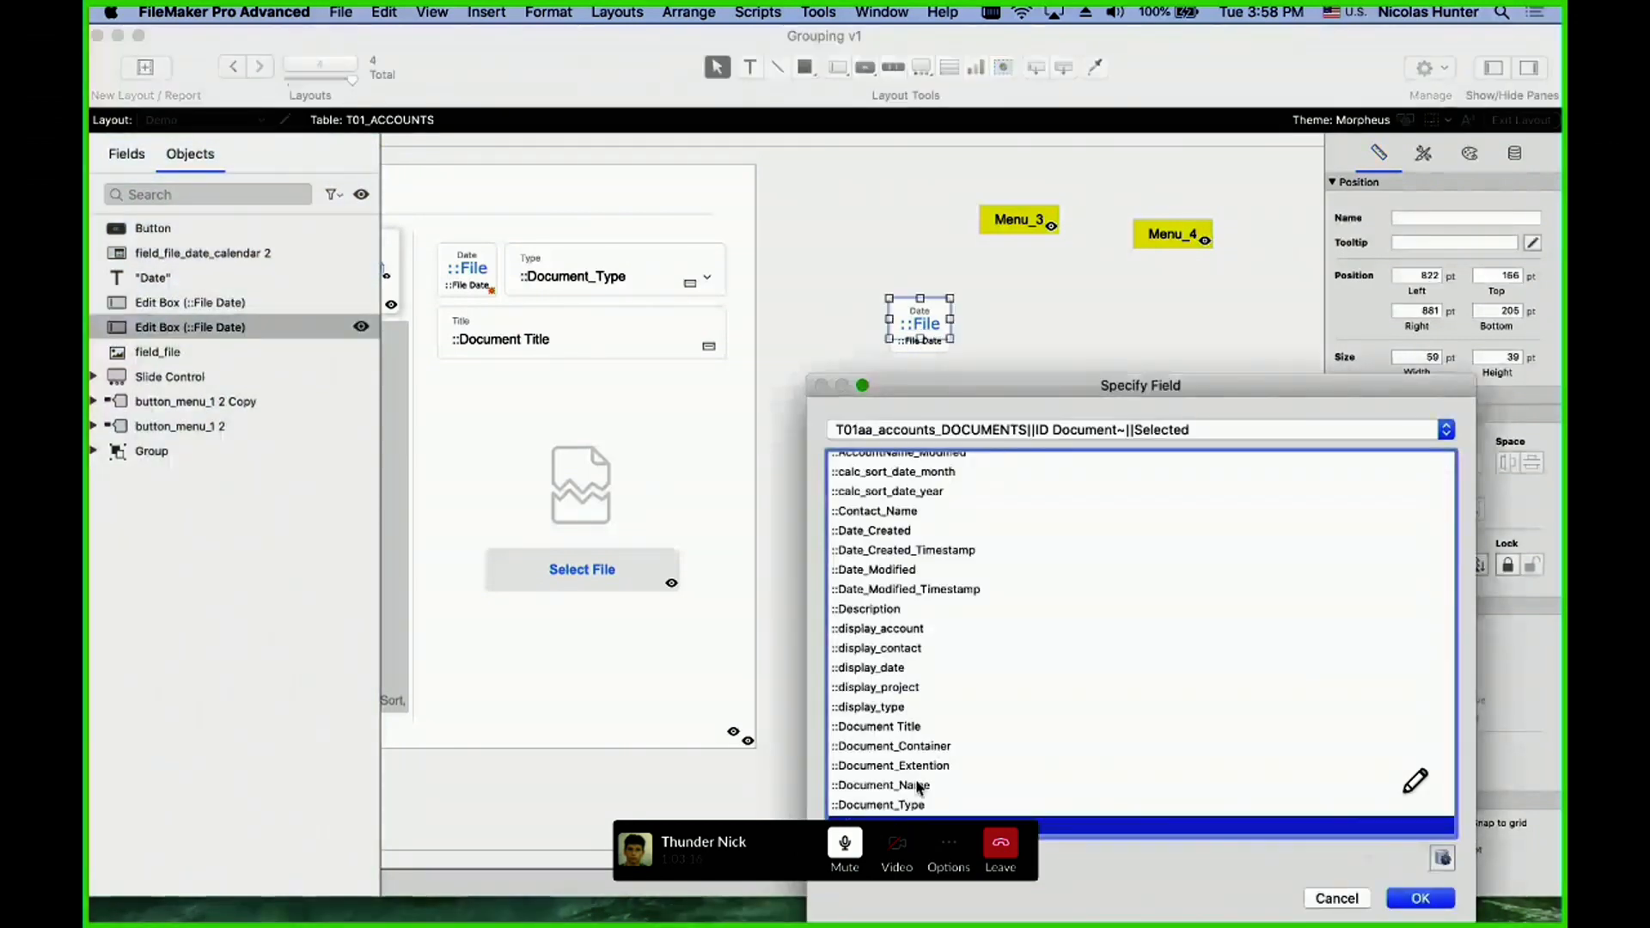
- Examine the field specification of the smaller copied File Date edit box, close it, and reselect the larger one
key("Escape")
double_click(920, 341)
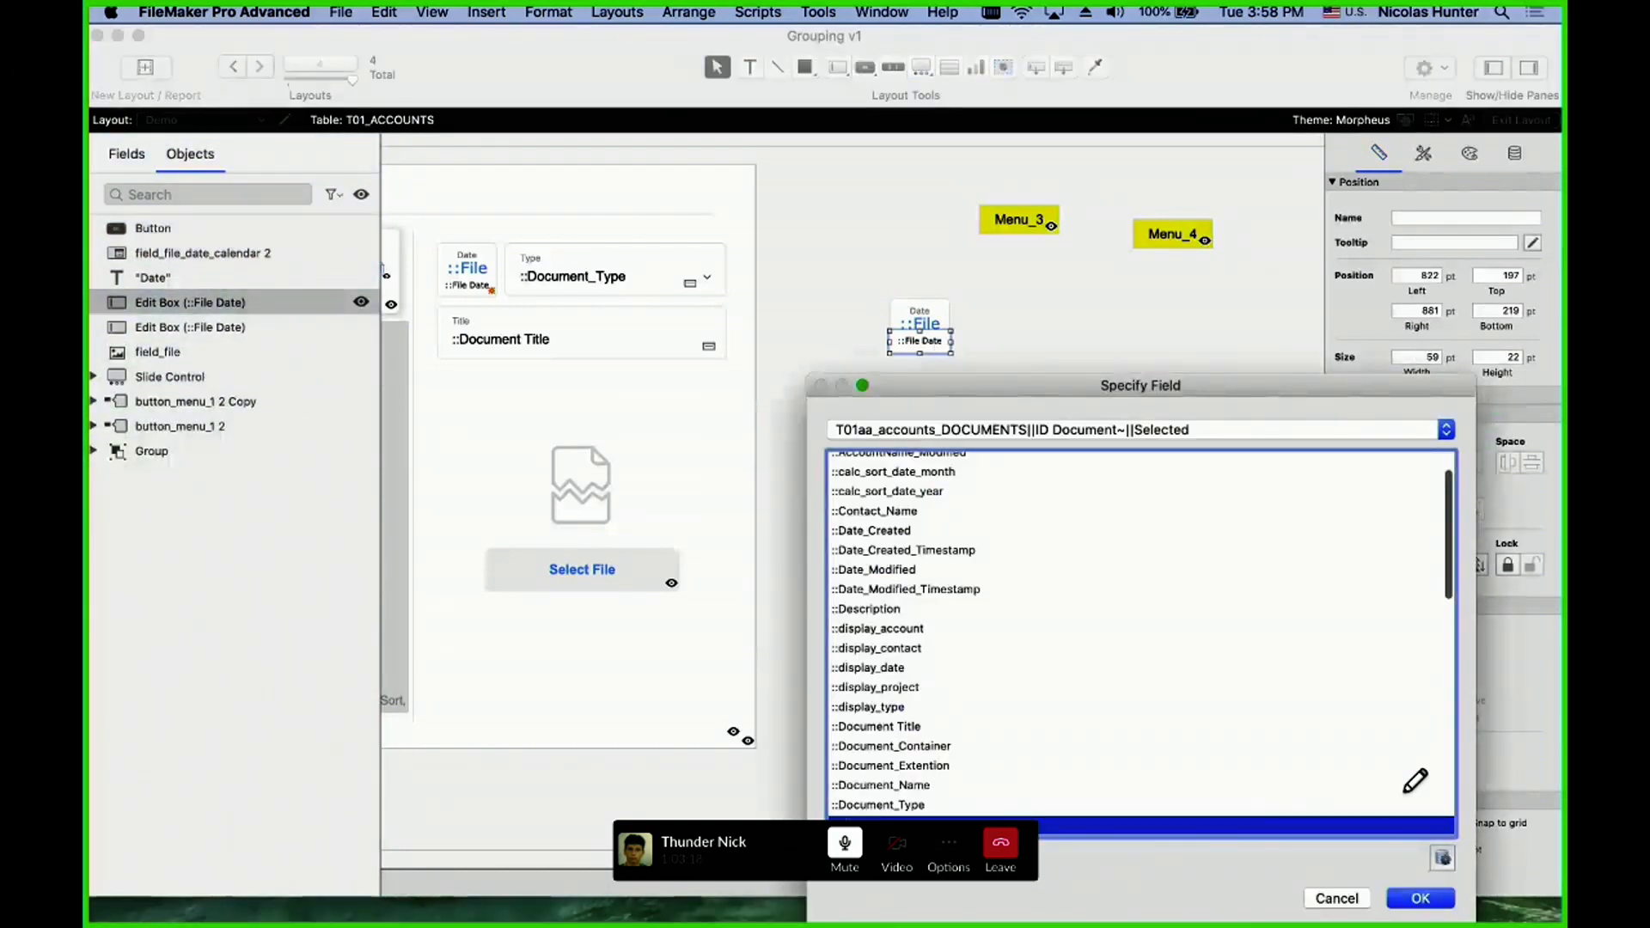
key("Escape")
left_click(976, 315)
left_click(930, 325)
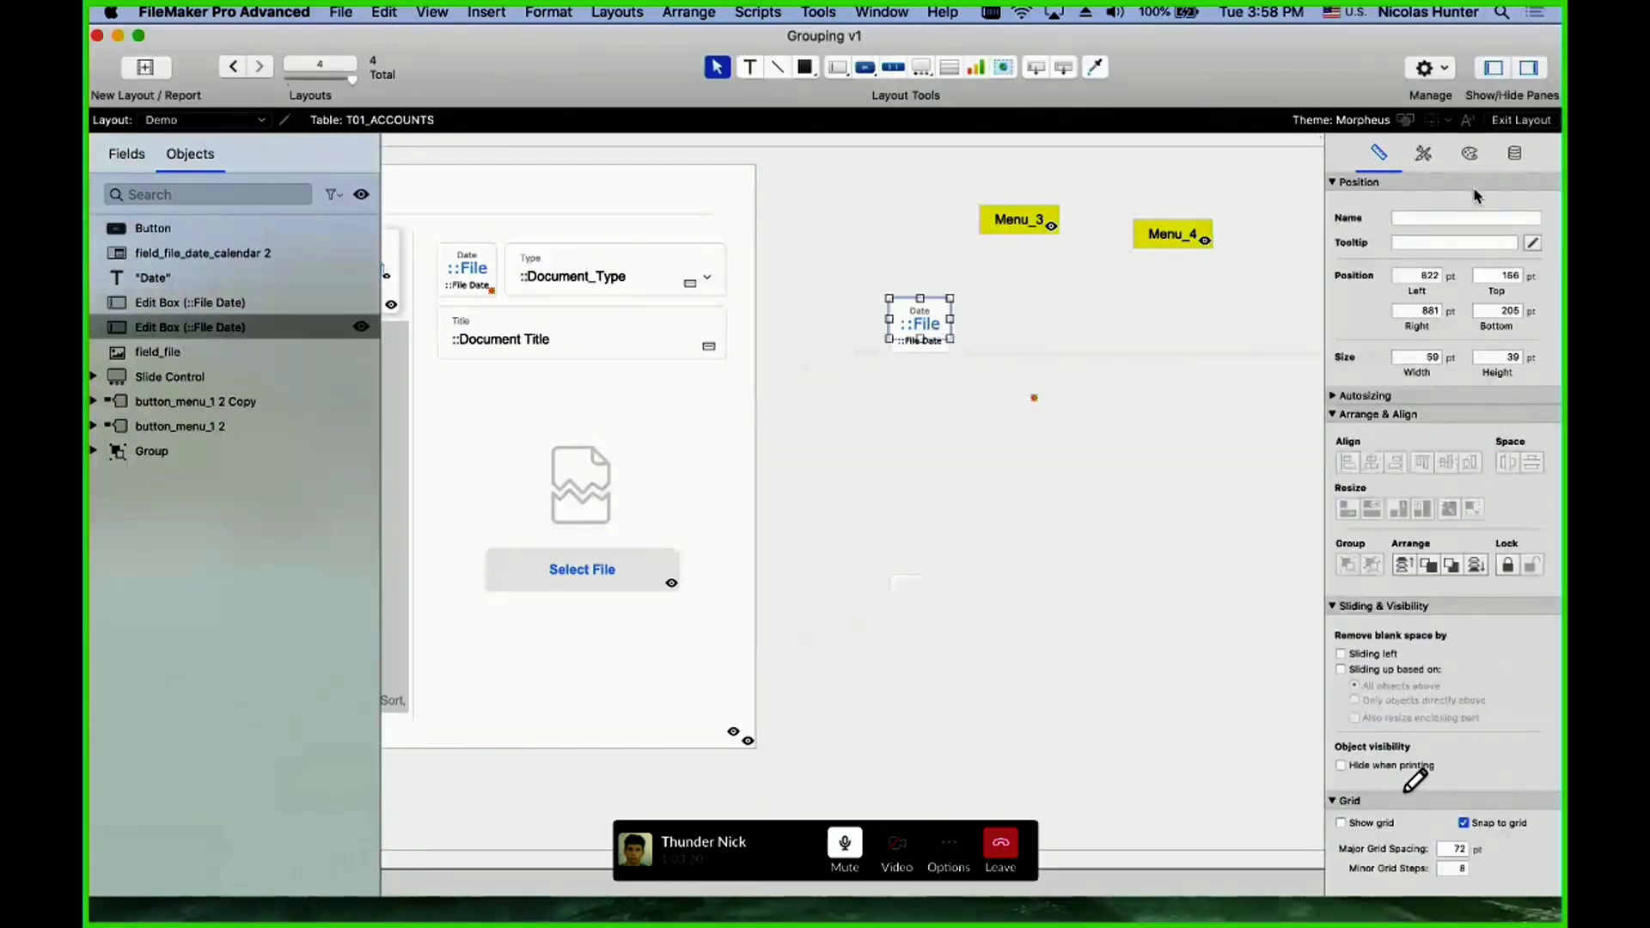
- Examine the larger copied File Date edit box's text colour in its appearance settings without changing it
left_click(1470, 153)
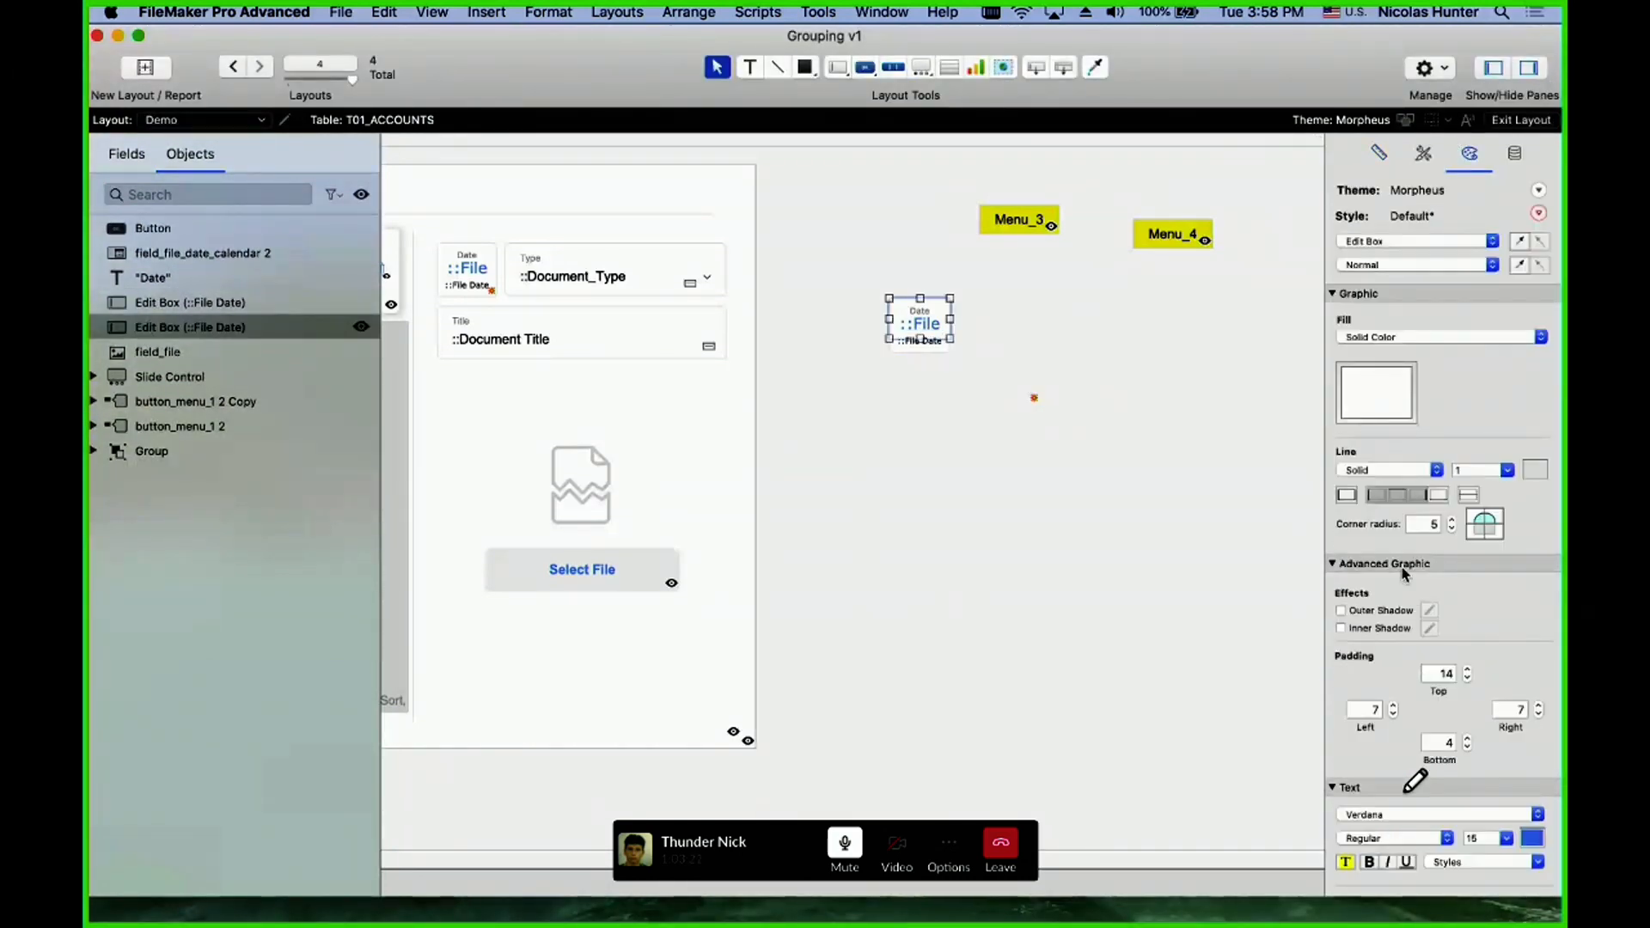
scroll(1467, 702, "down", 5)
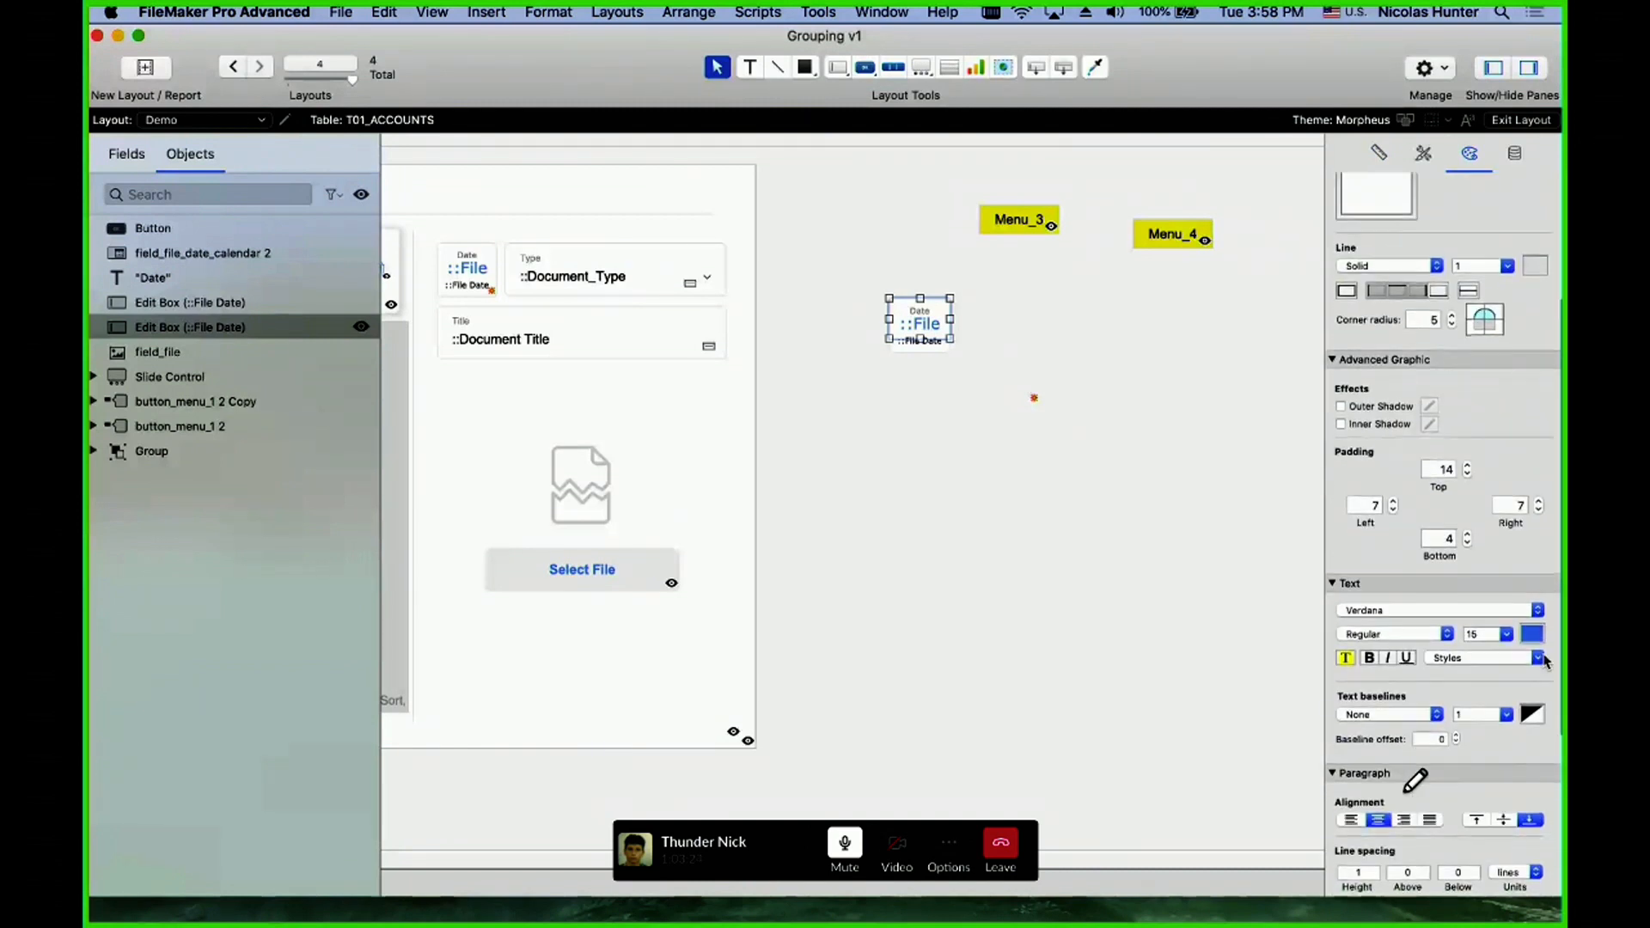
left_click(1532, 633)
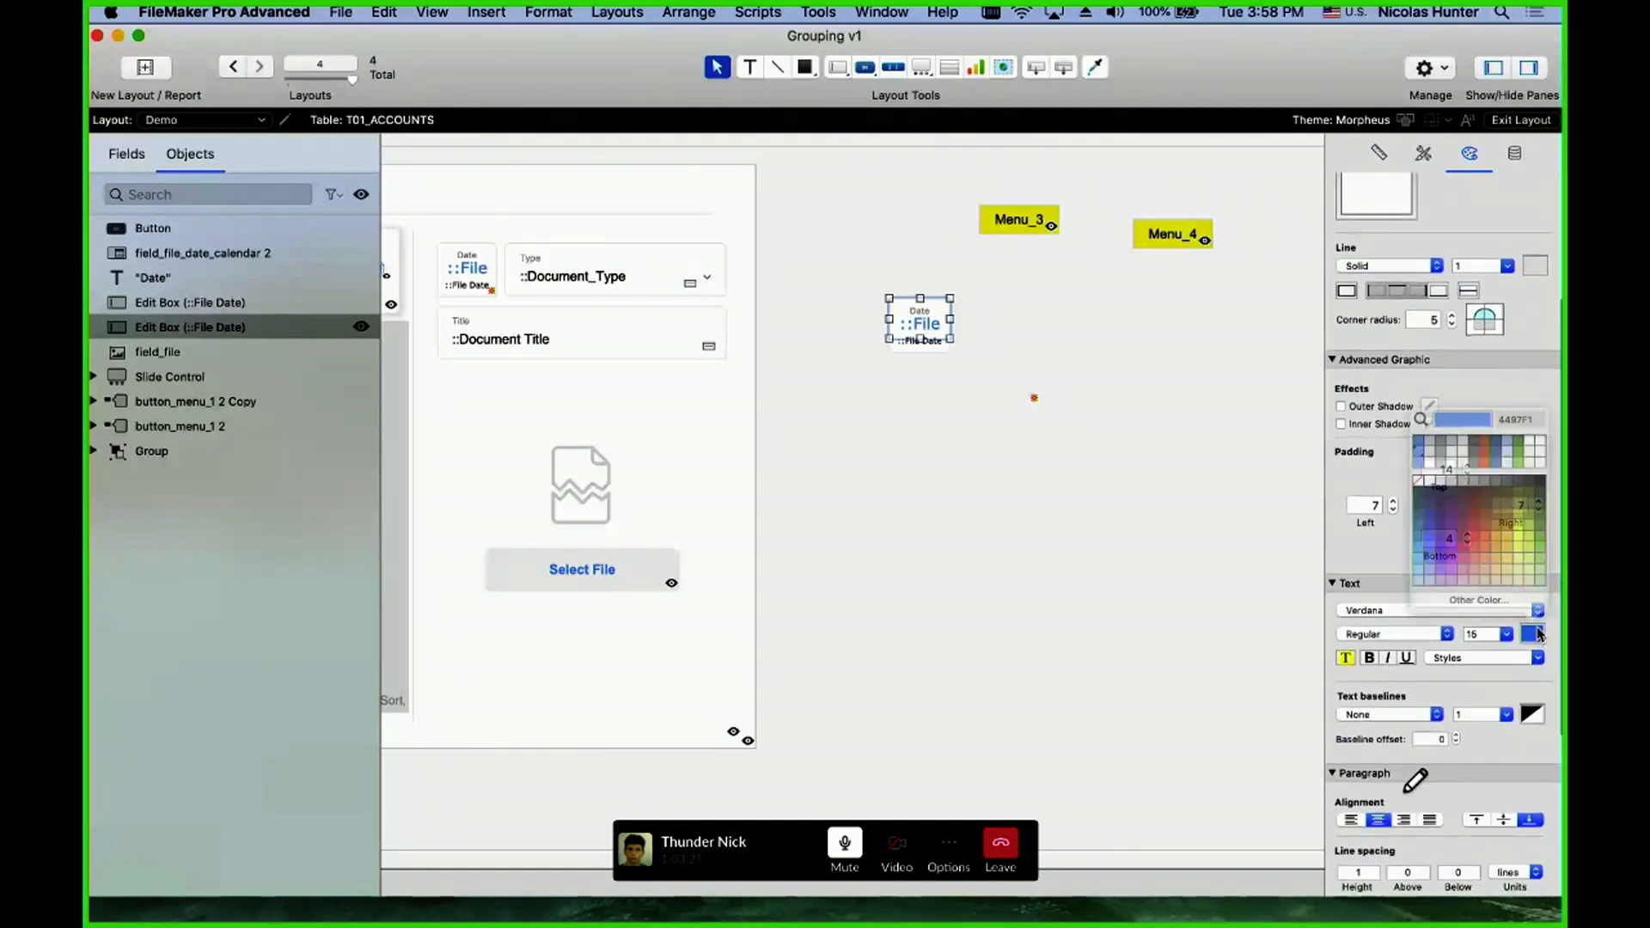
left_click(1344, 533)
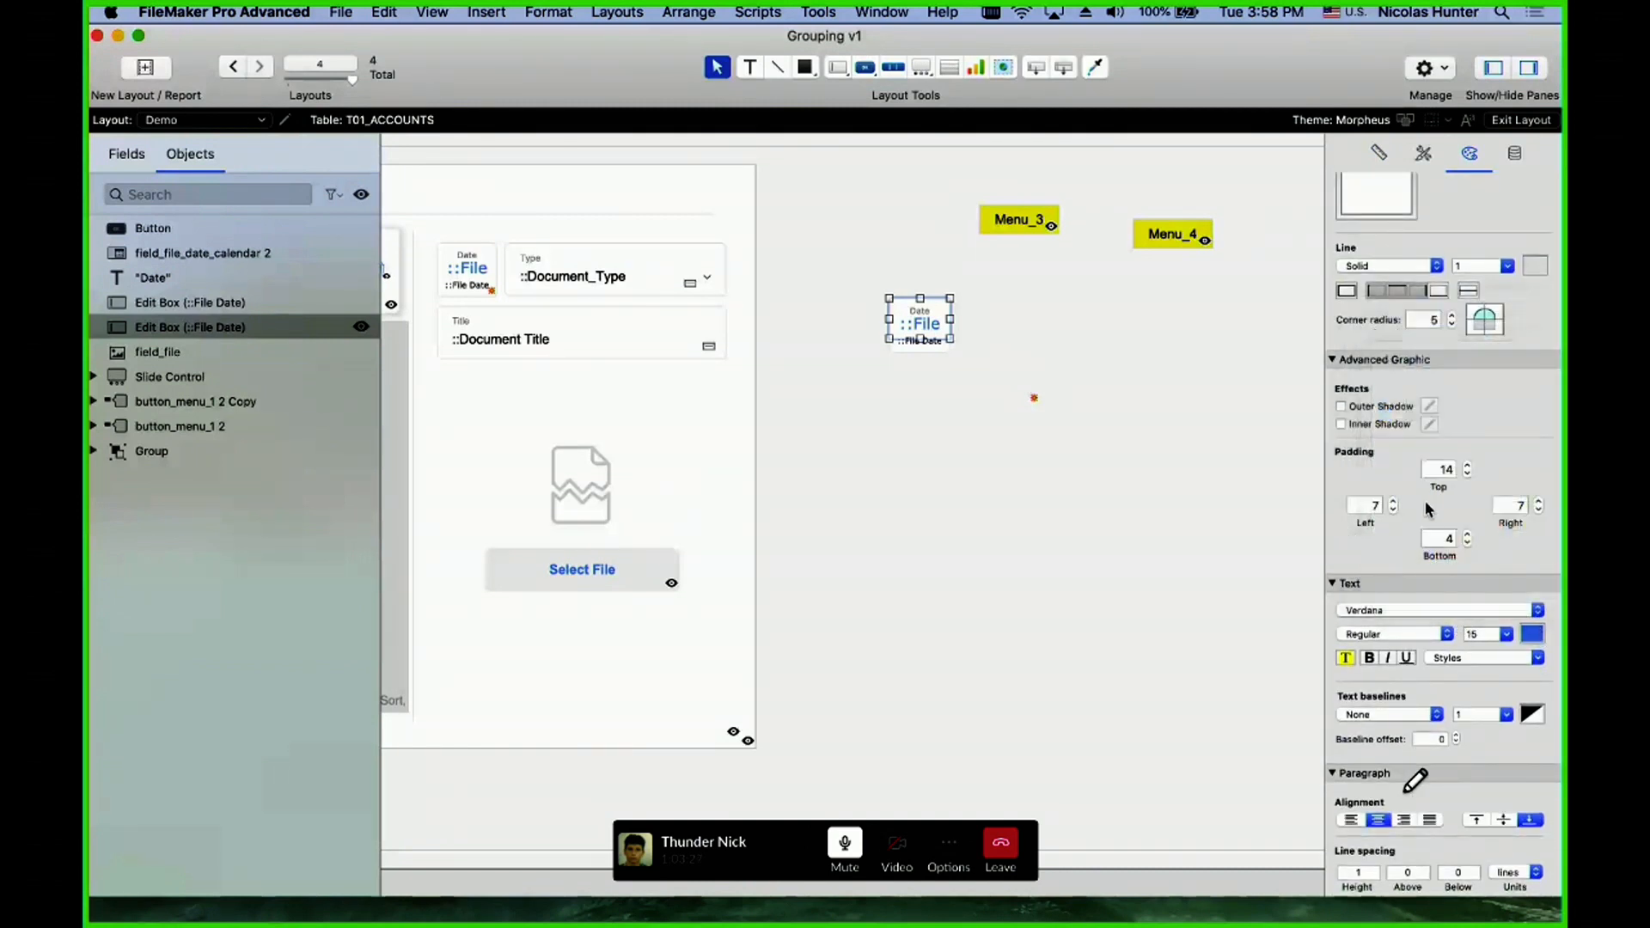
- Examine the larger copied File Date edit box's custom date format and the options for its first date component
left_click(1512, 154)
scroll(1420, 626, "down", 8)
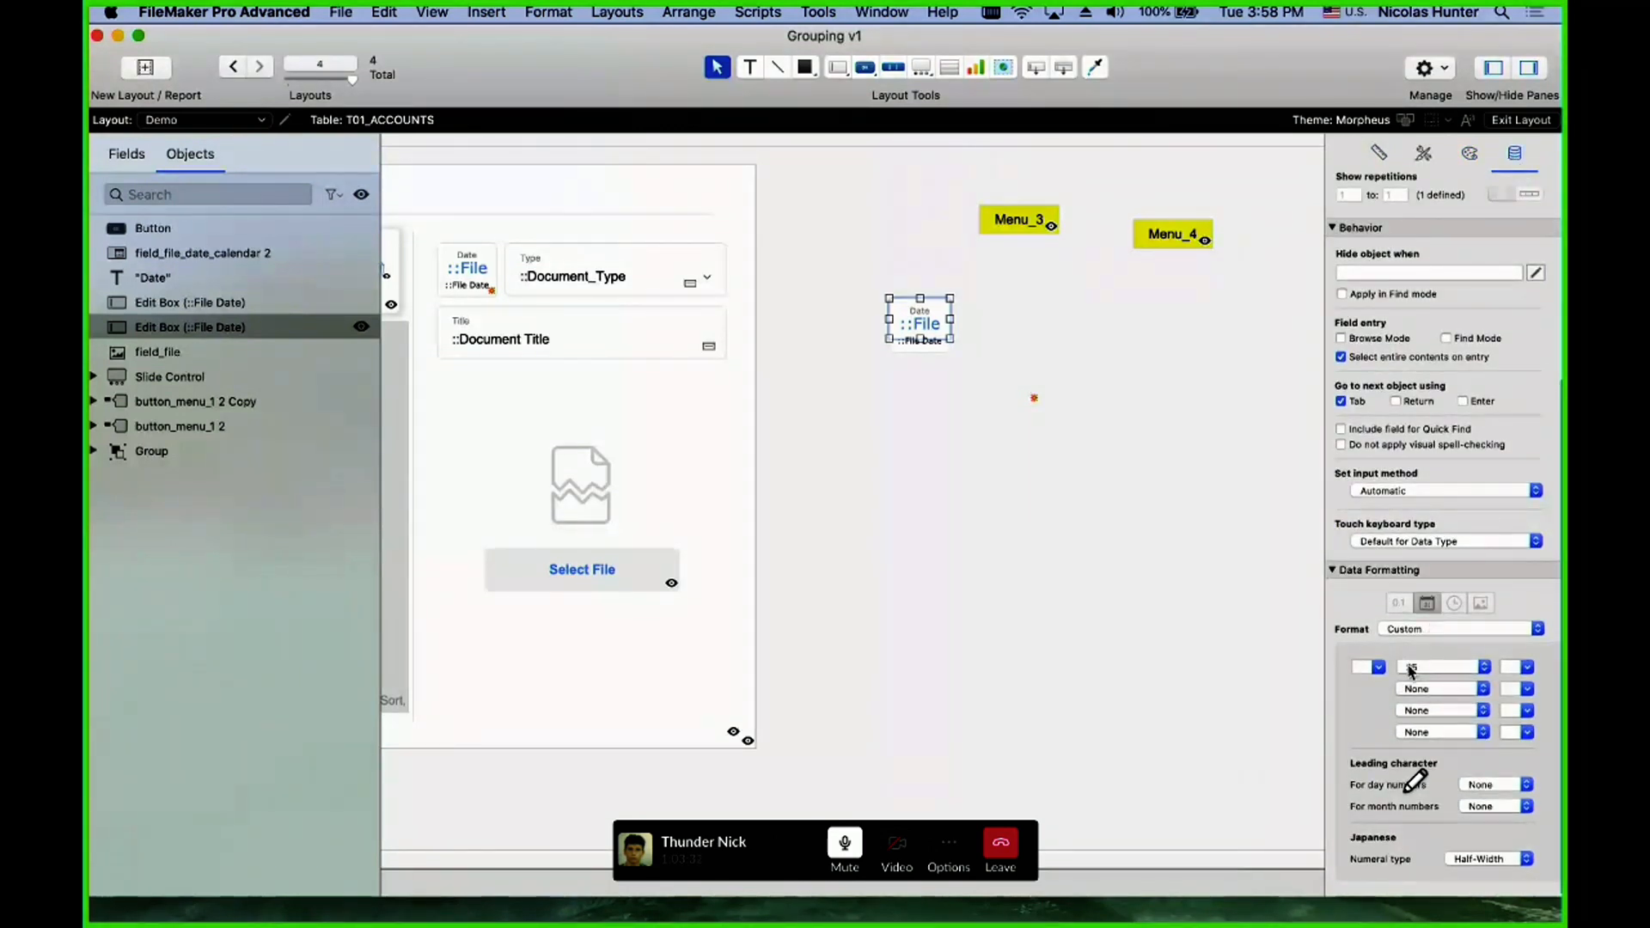
left_click(1473, 671)
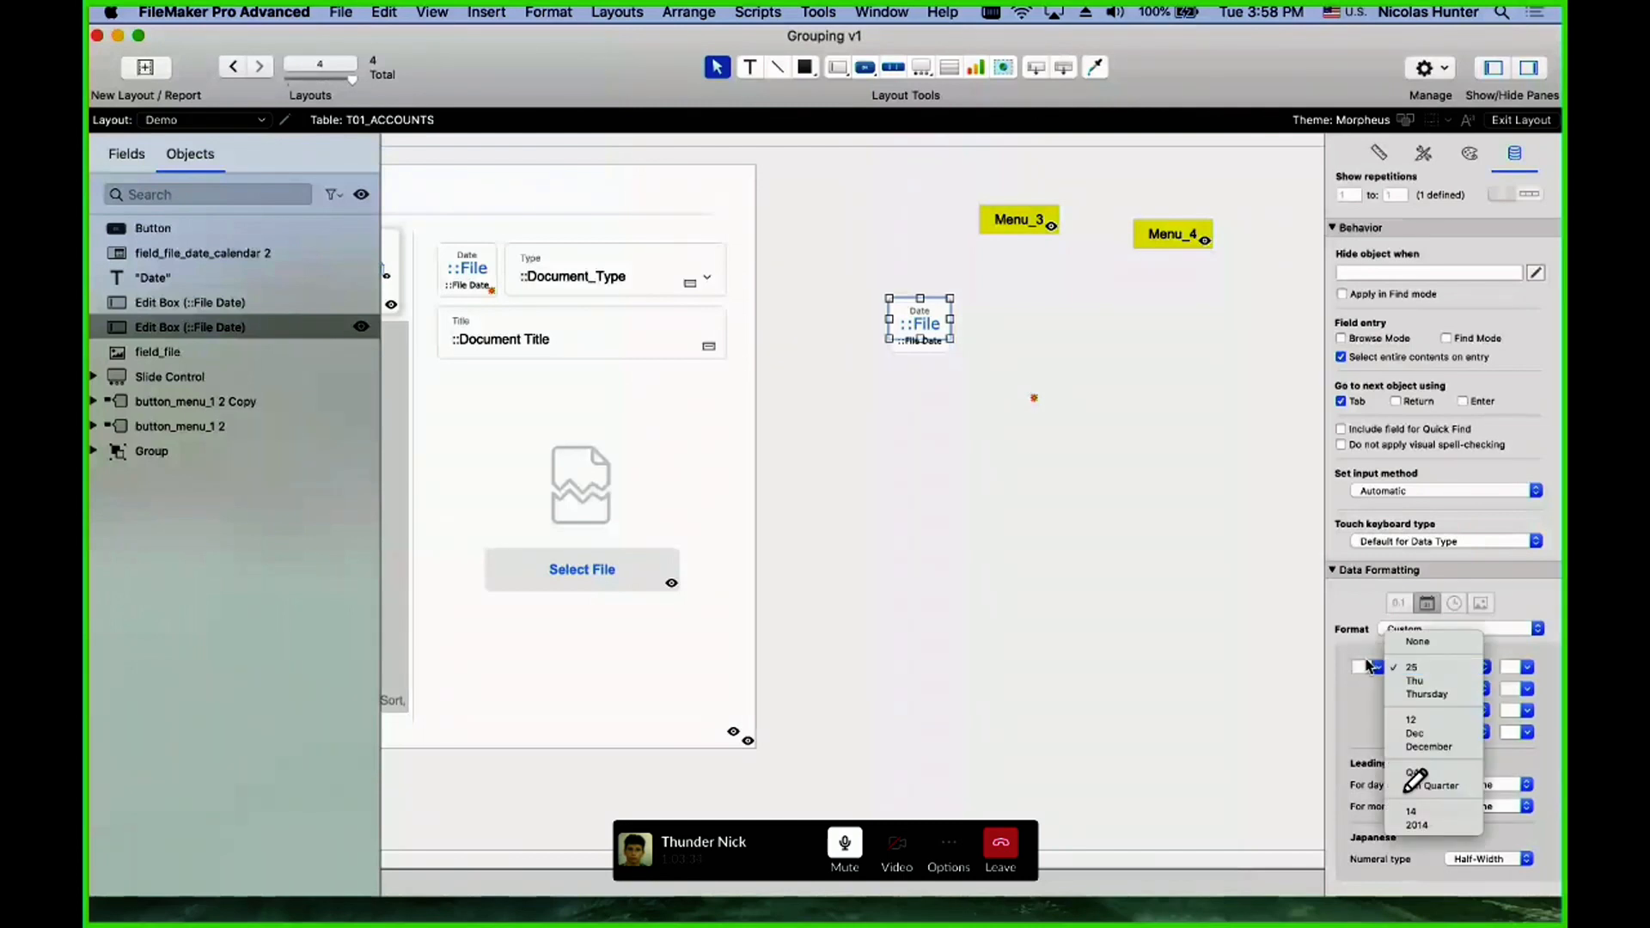
left_click(972, 349)
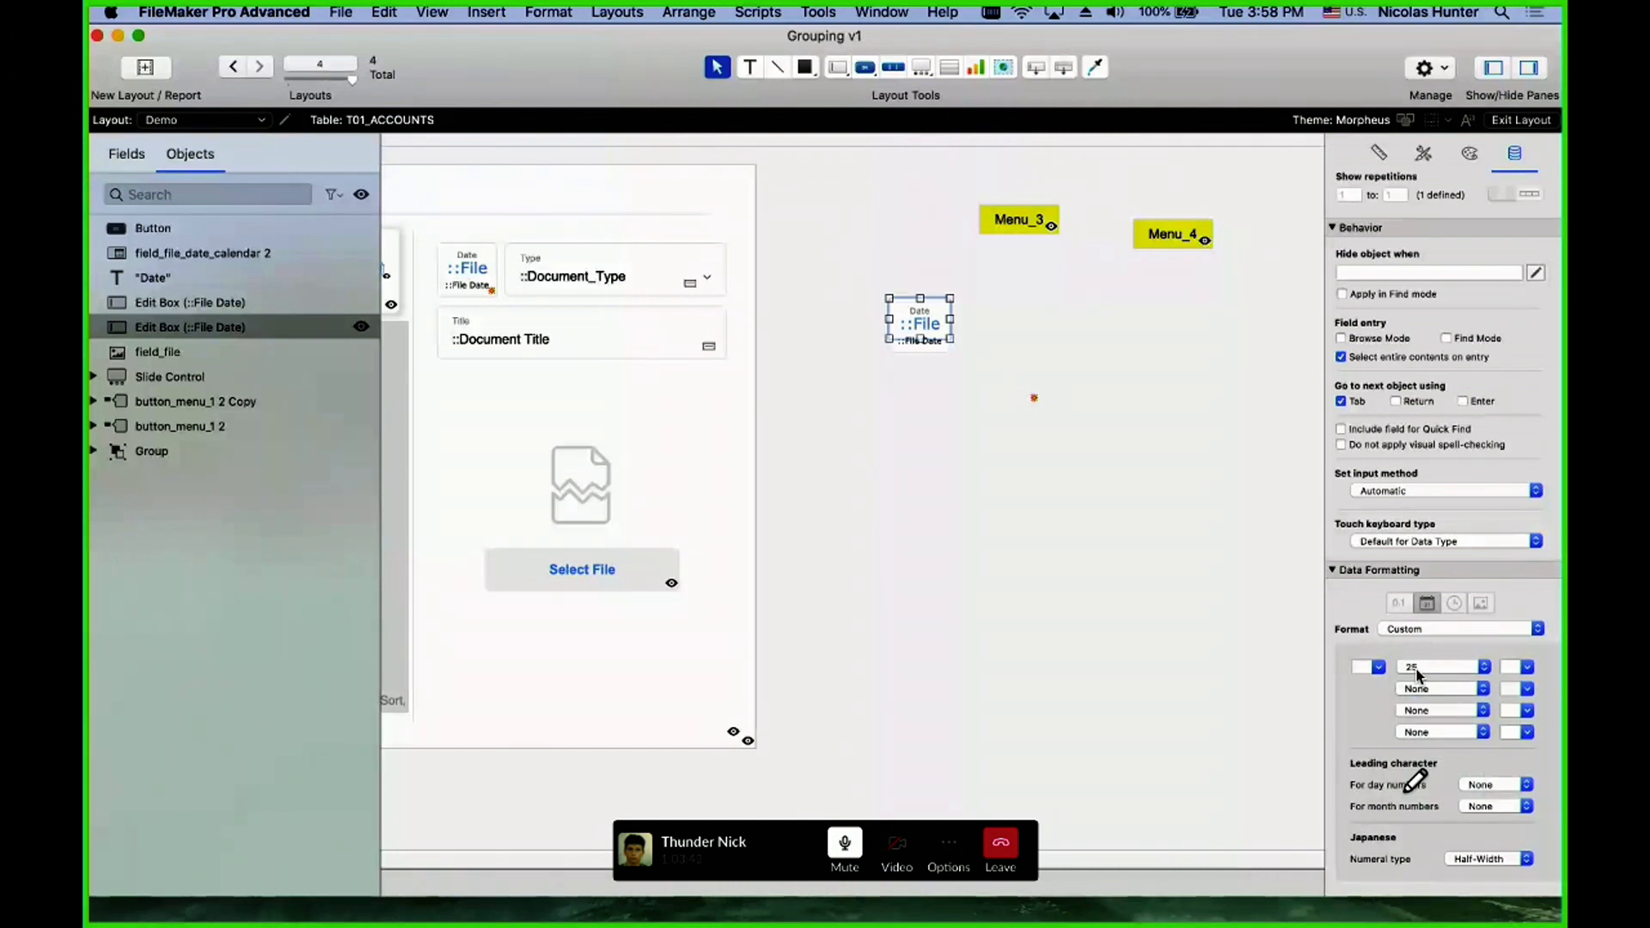
- Select the smaller copied File Date edit box, and examine the month and year components of its custom date format
left_click(936, 344)
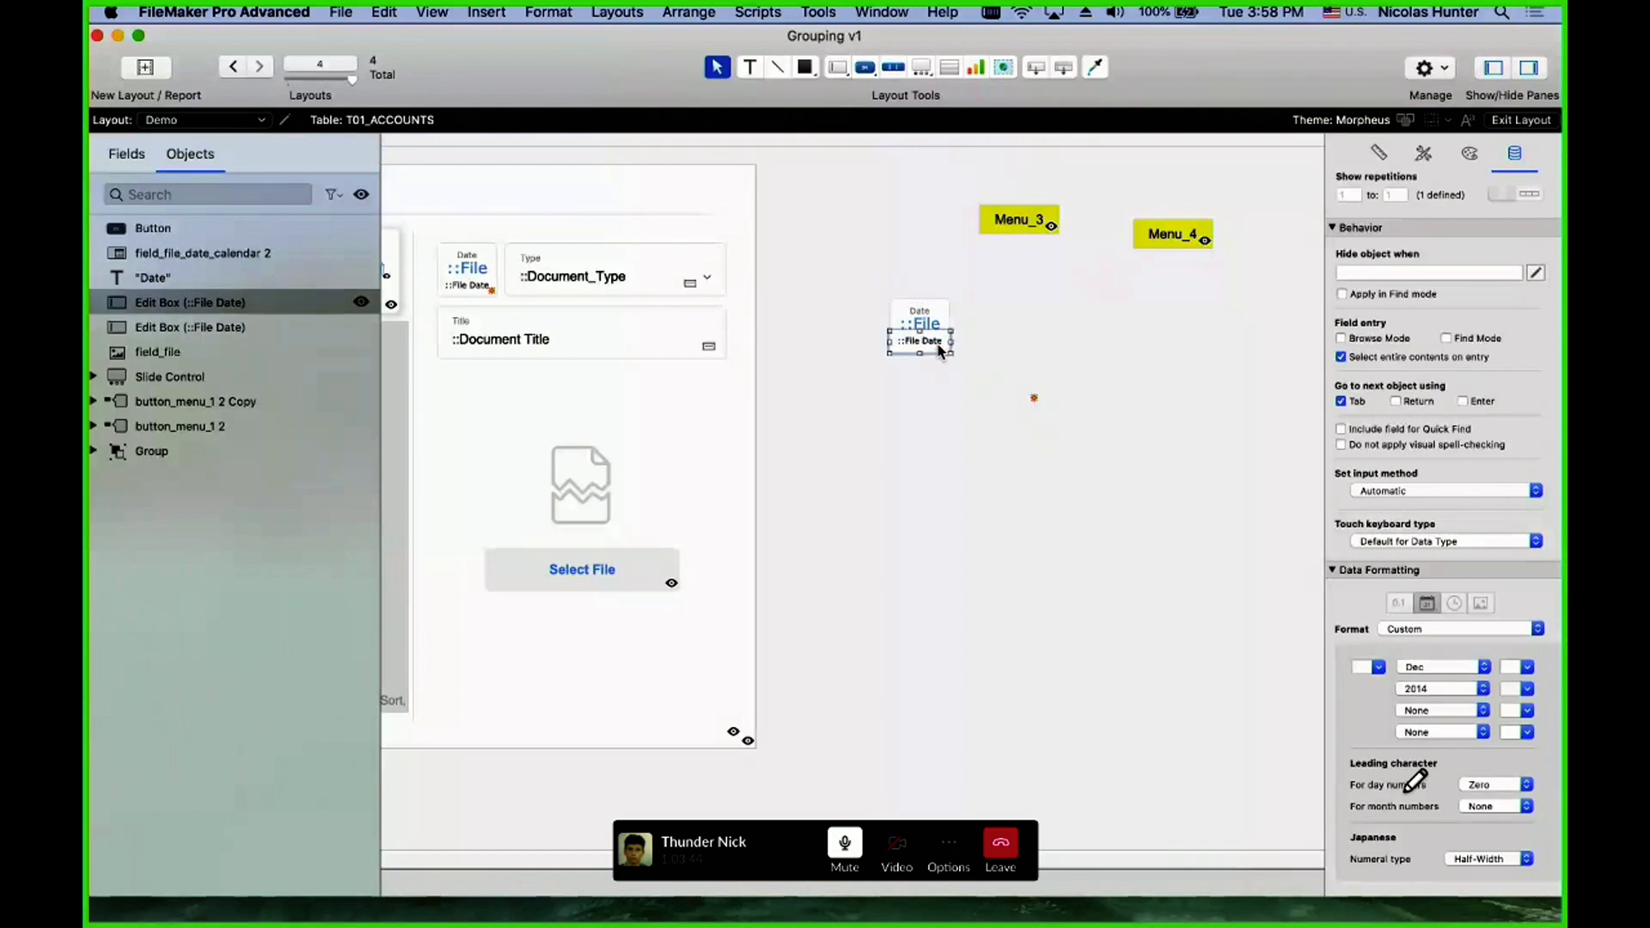
left_click(1461, 668)
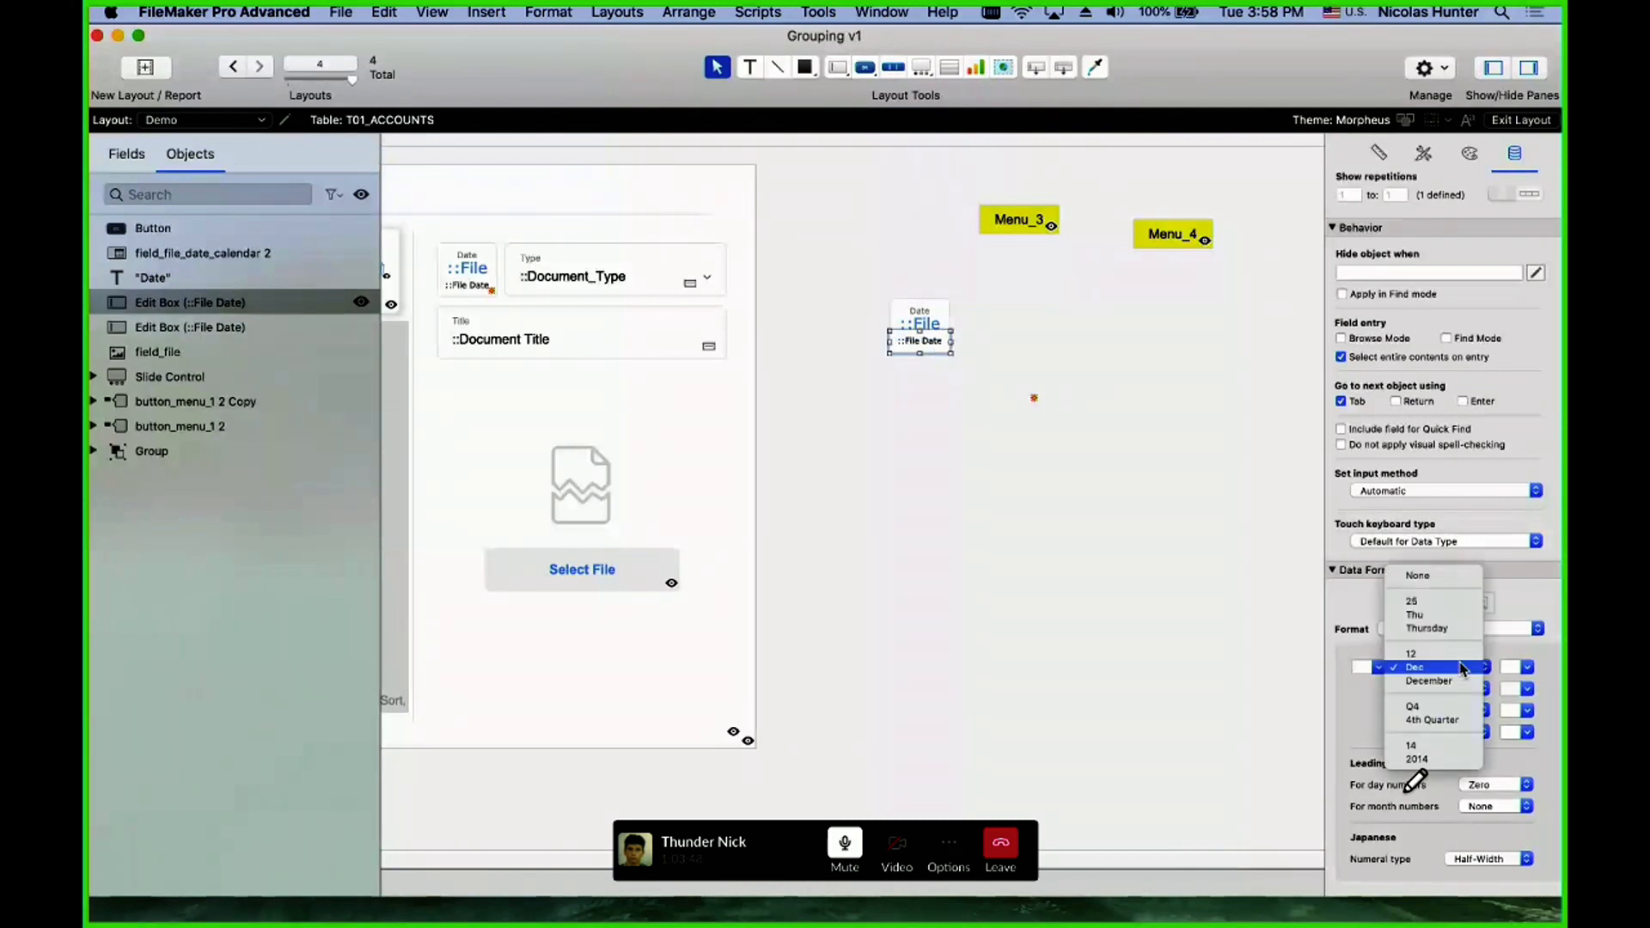
left_click(1460, 669)
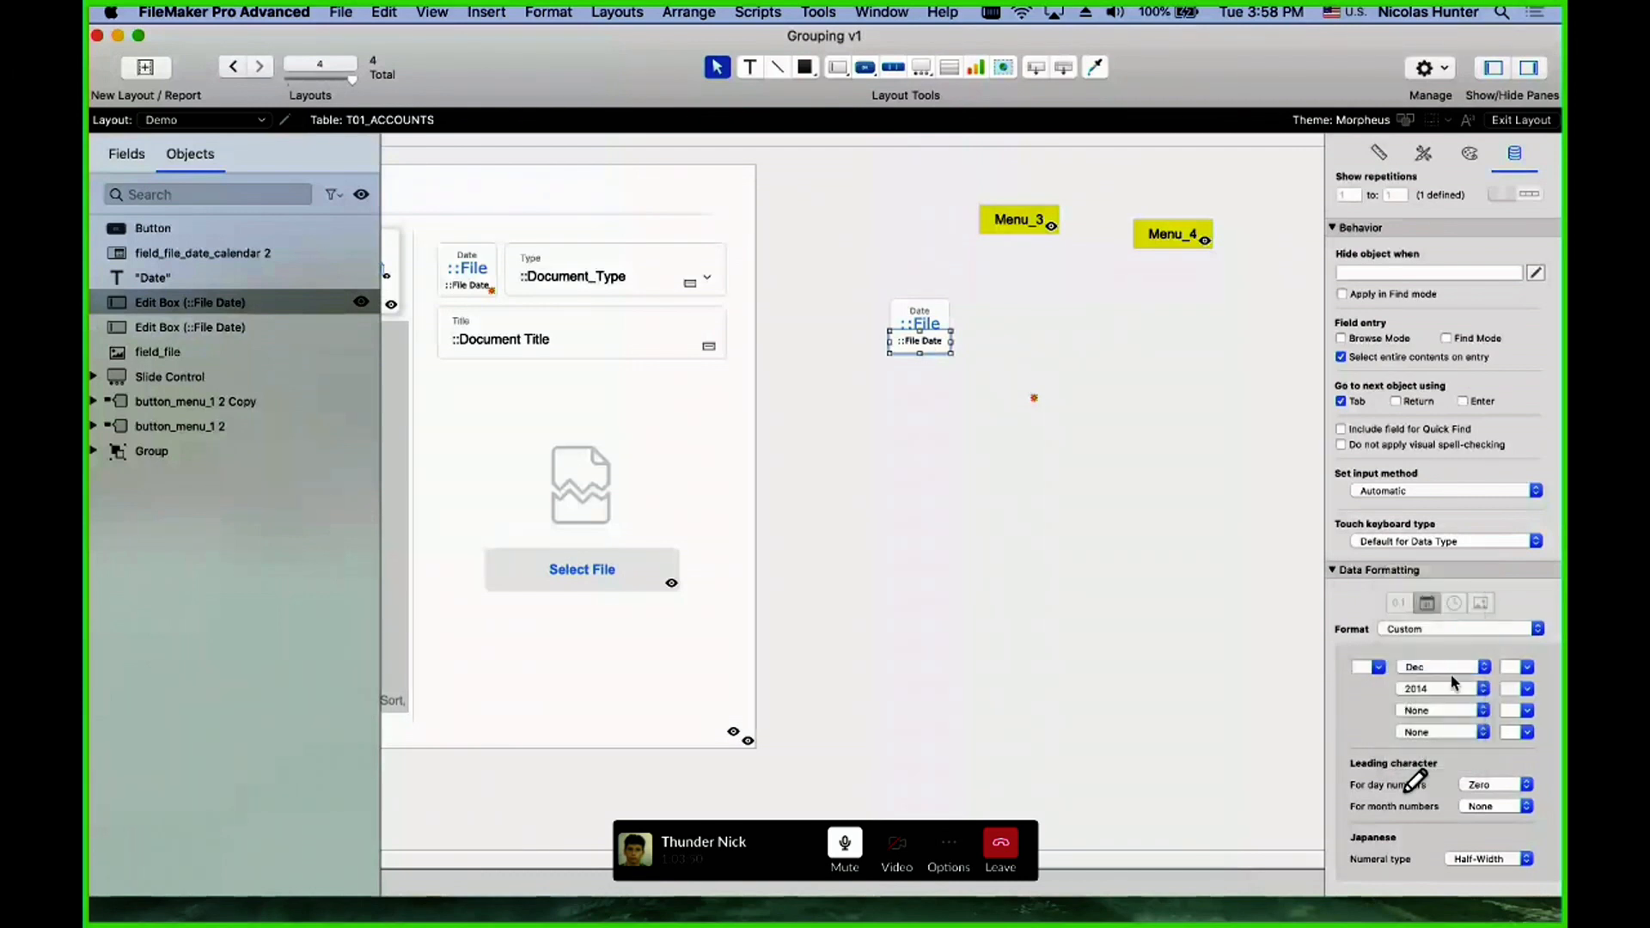
left_click(1452, 688)
left_click(1452, 692)
- Set the year component of the smaller File Date edit box's custom format to 14, and preview it in Browse mode
left_click(1511, 667)
left_click(1444, 688)
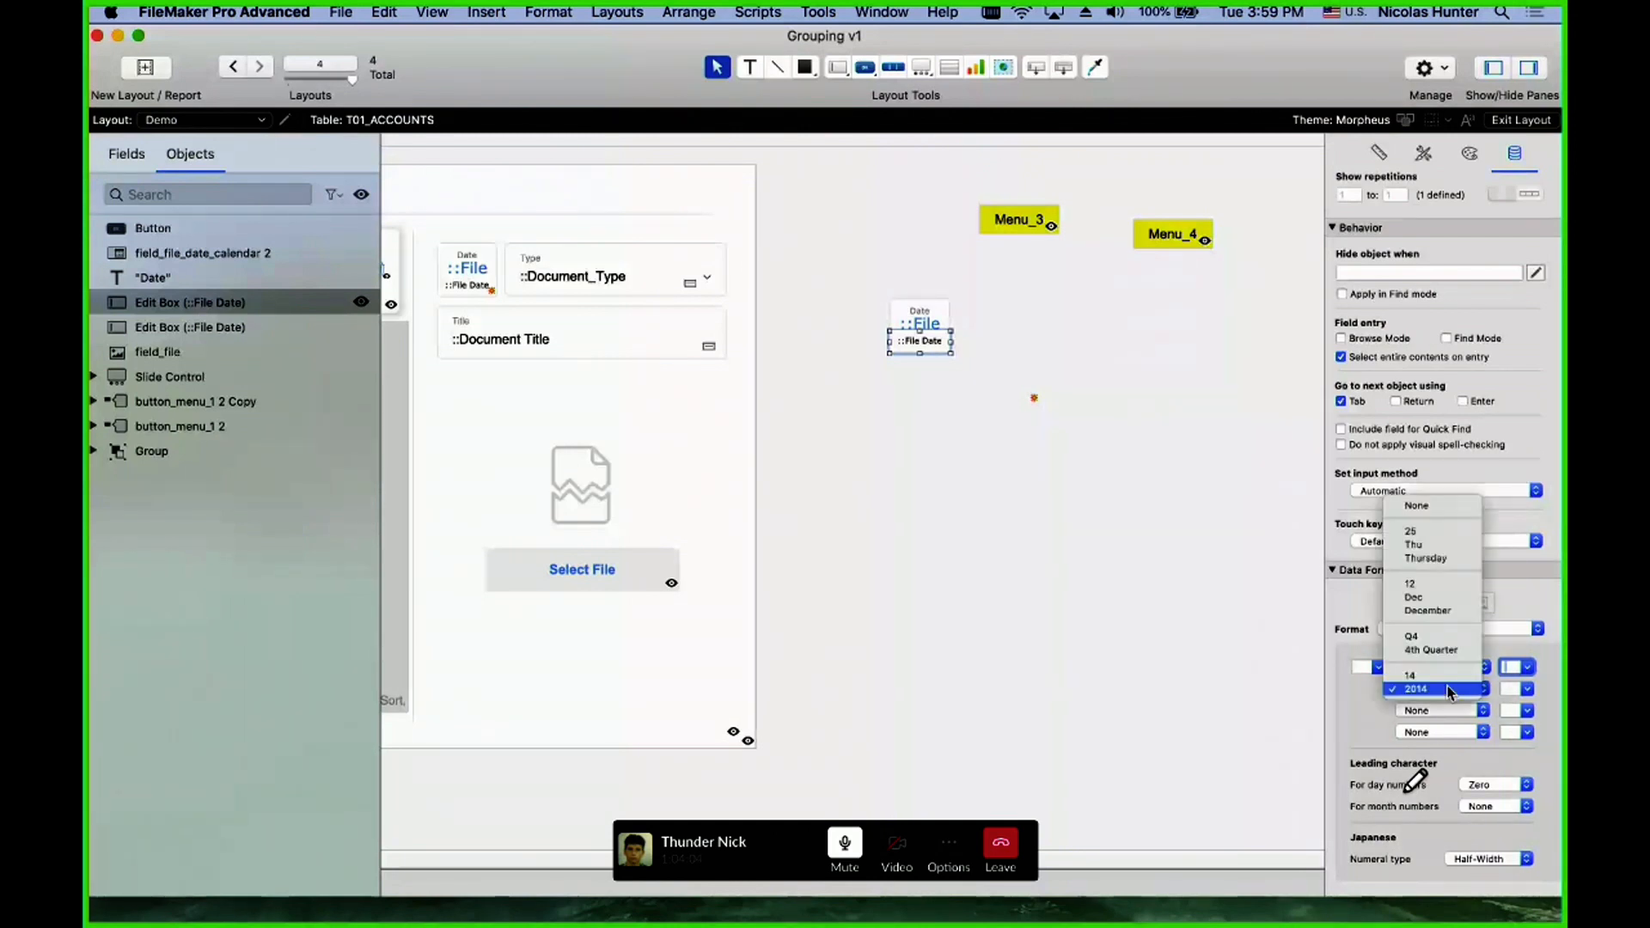
left_click(1449, 675)
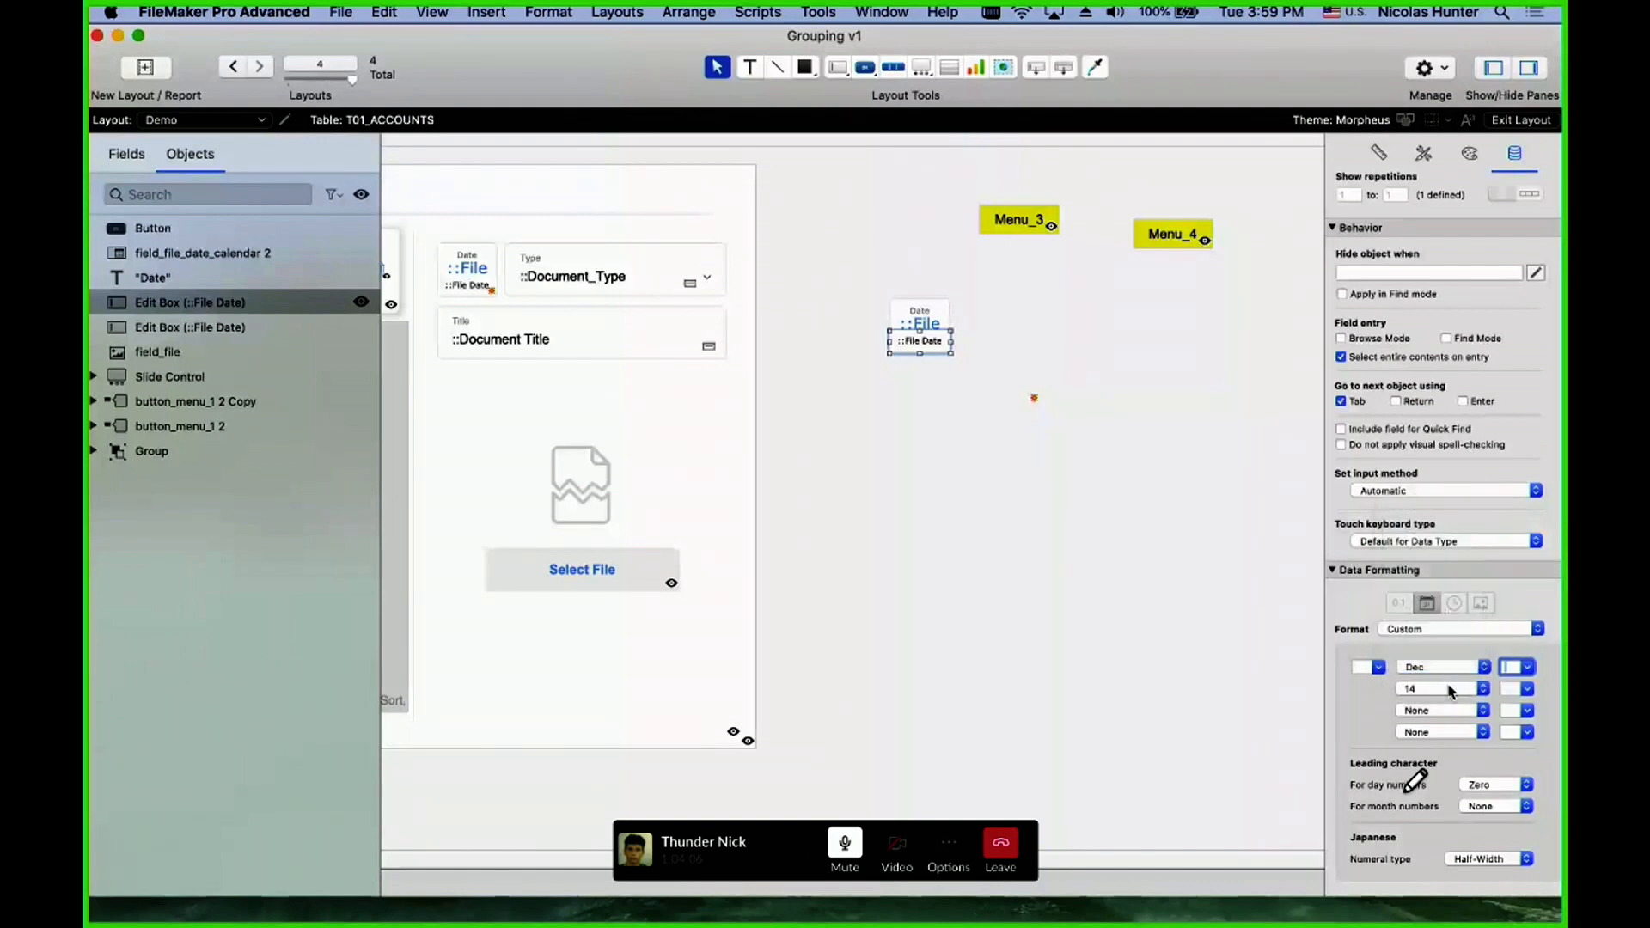
key("super+b")
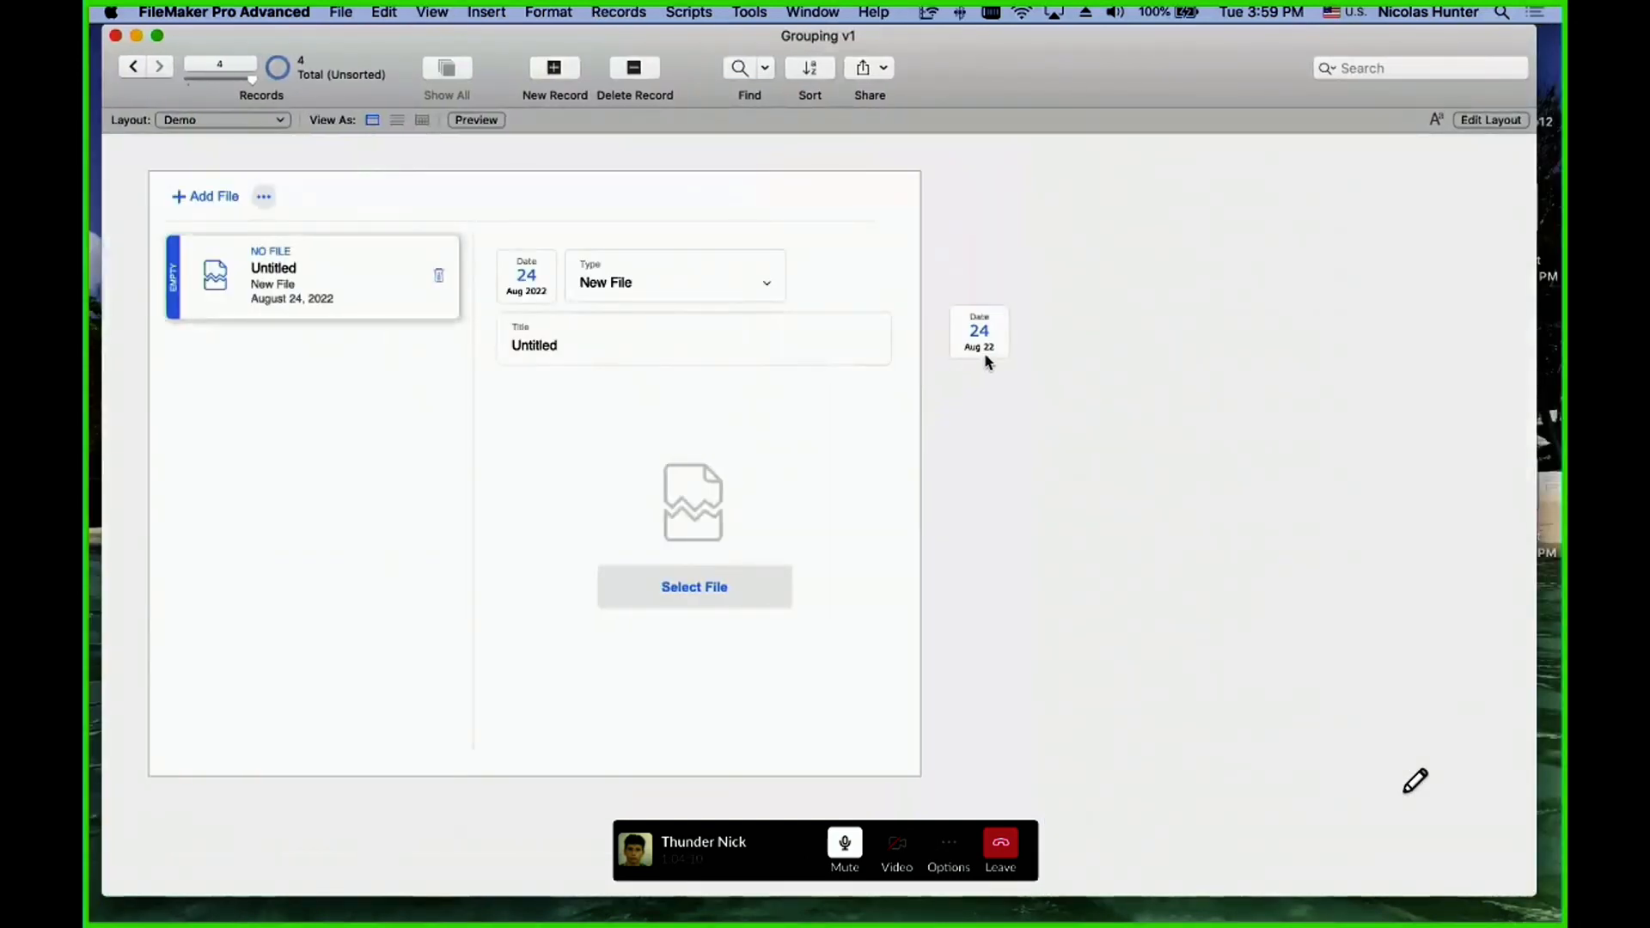
- Set the smaller File Date edit box's year component back to 2014 in Layout mode, and check the date in Browse mode
key("super+l")
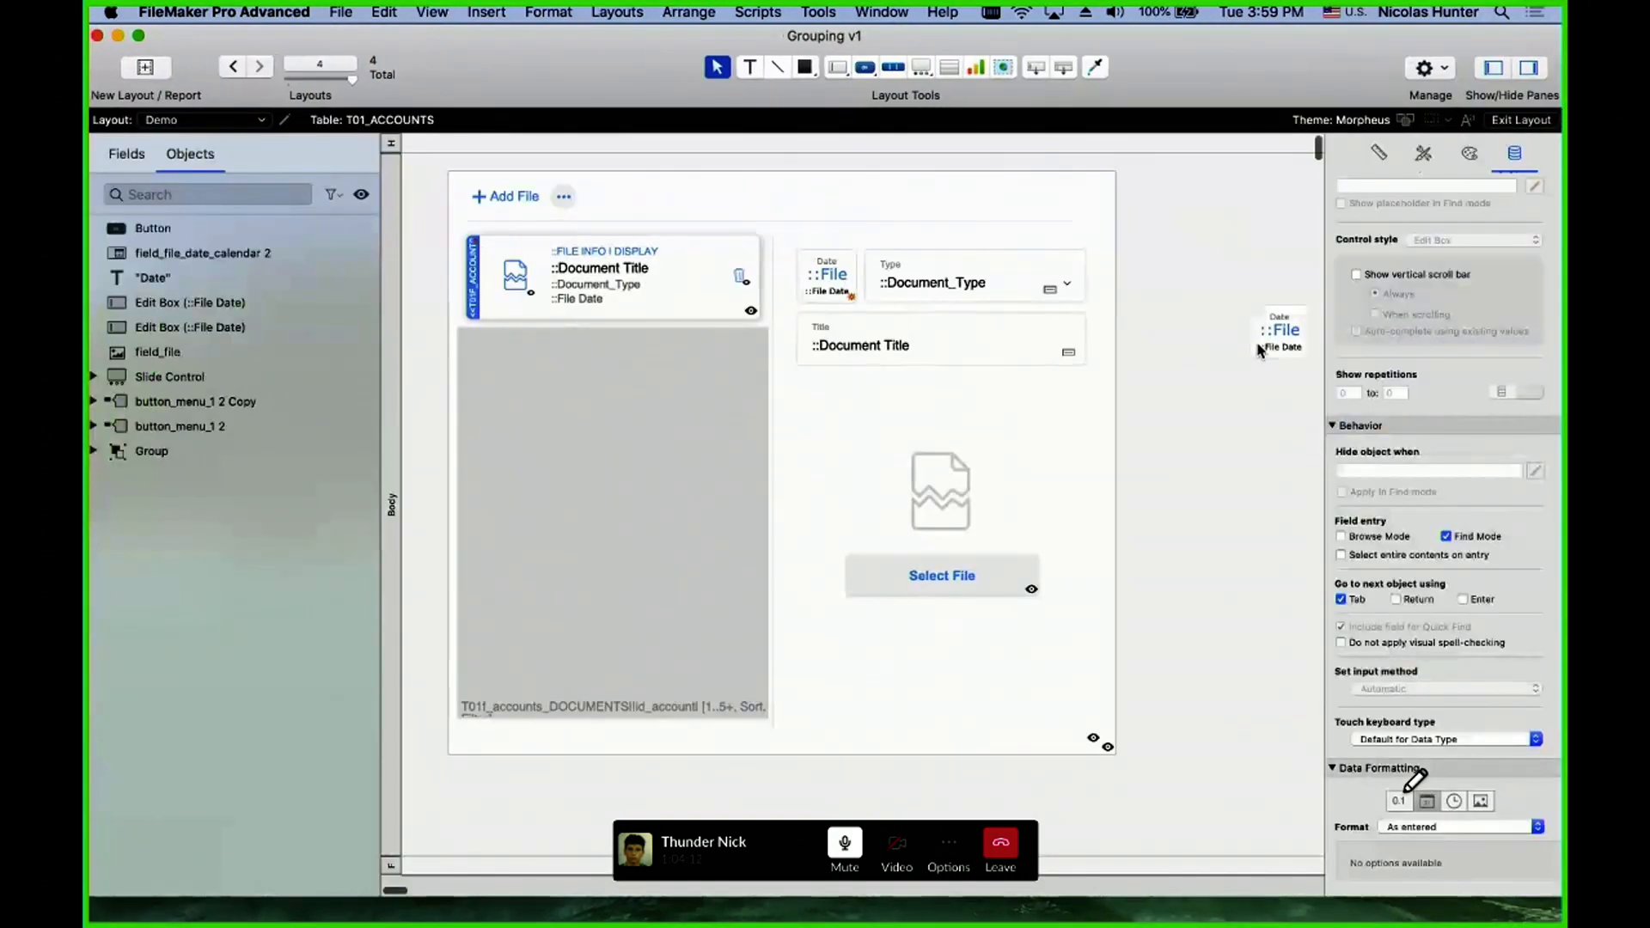
left_click(1272, 350)
scroll(1431, 812, "down", 3)
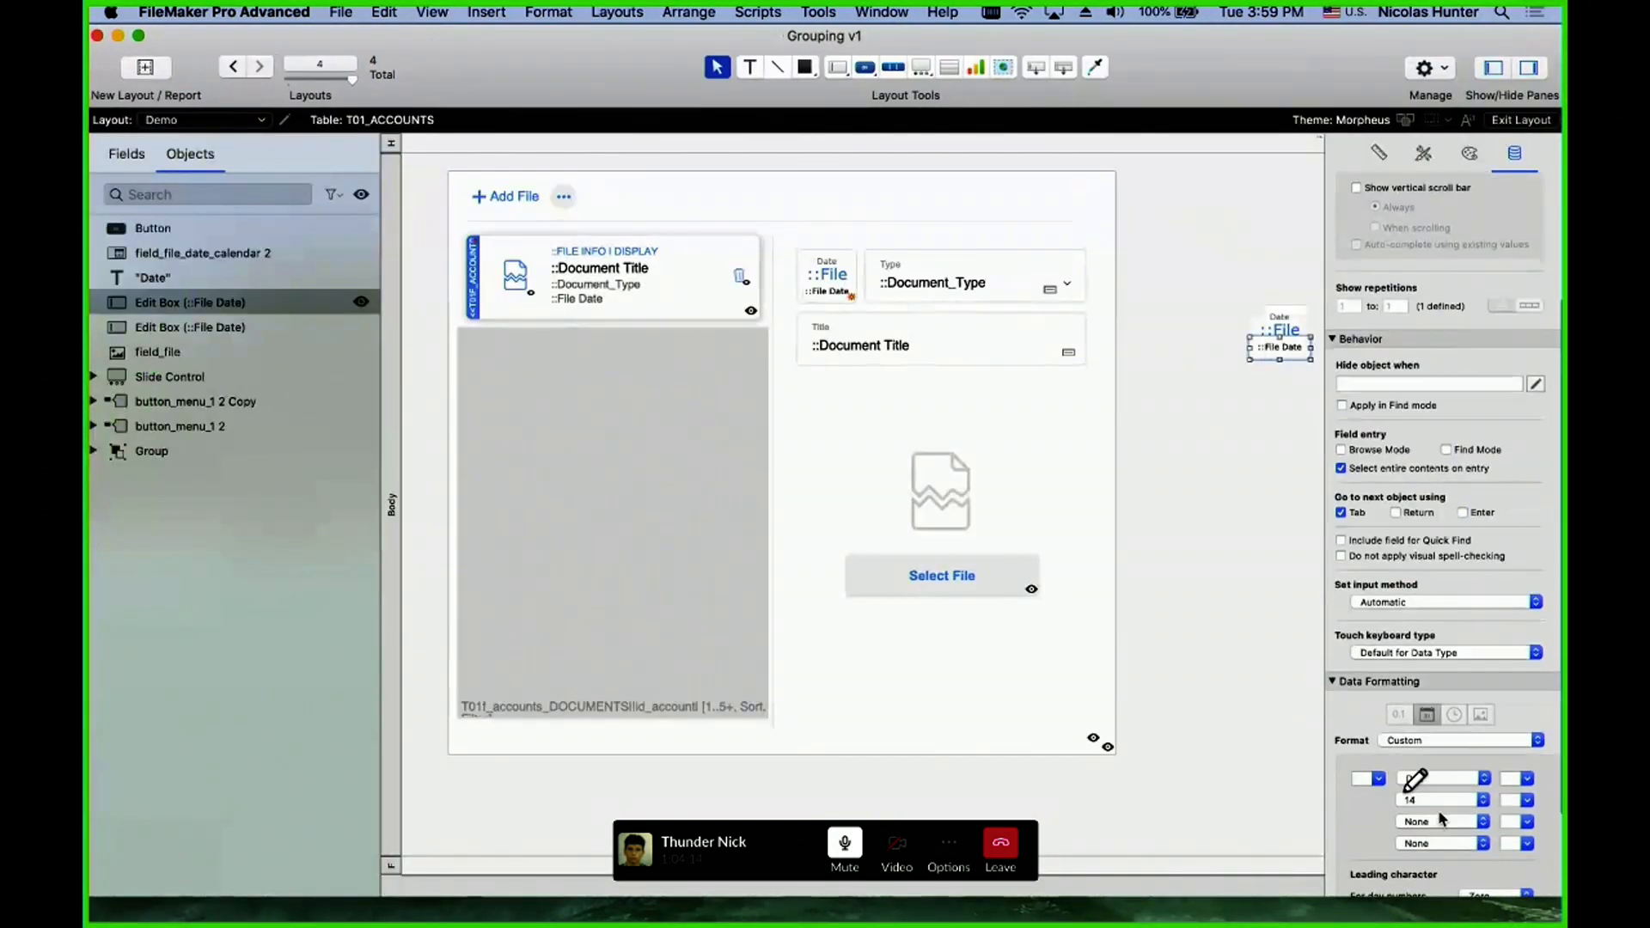
left_click(1437, 806)
left_click(1440, 813)
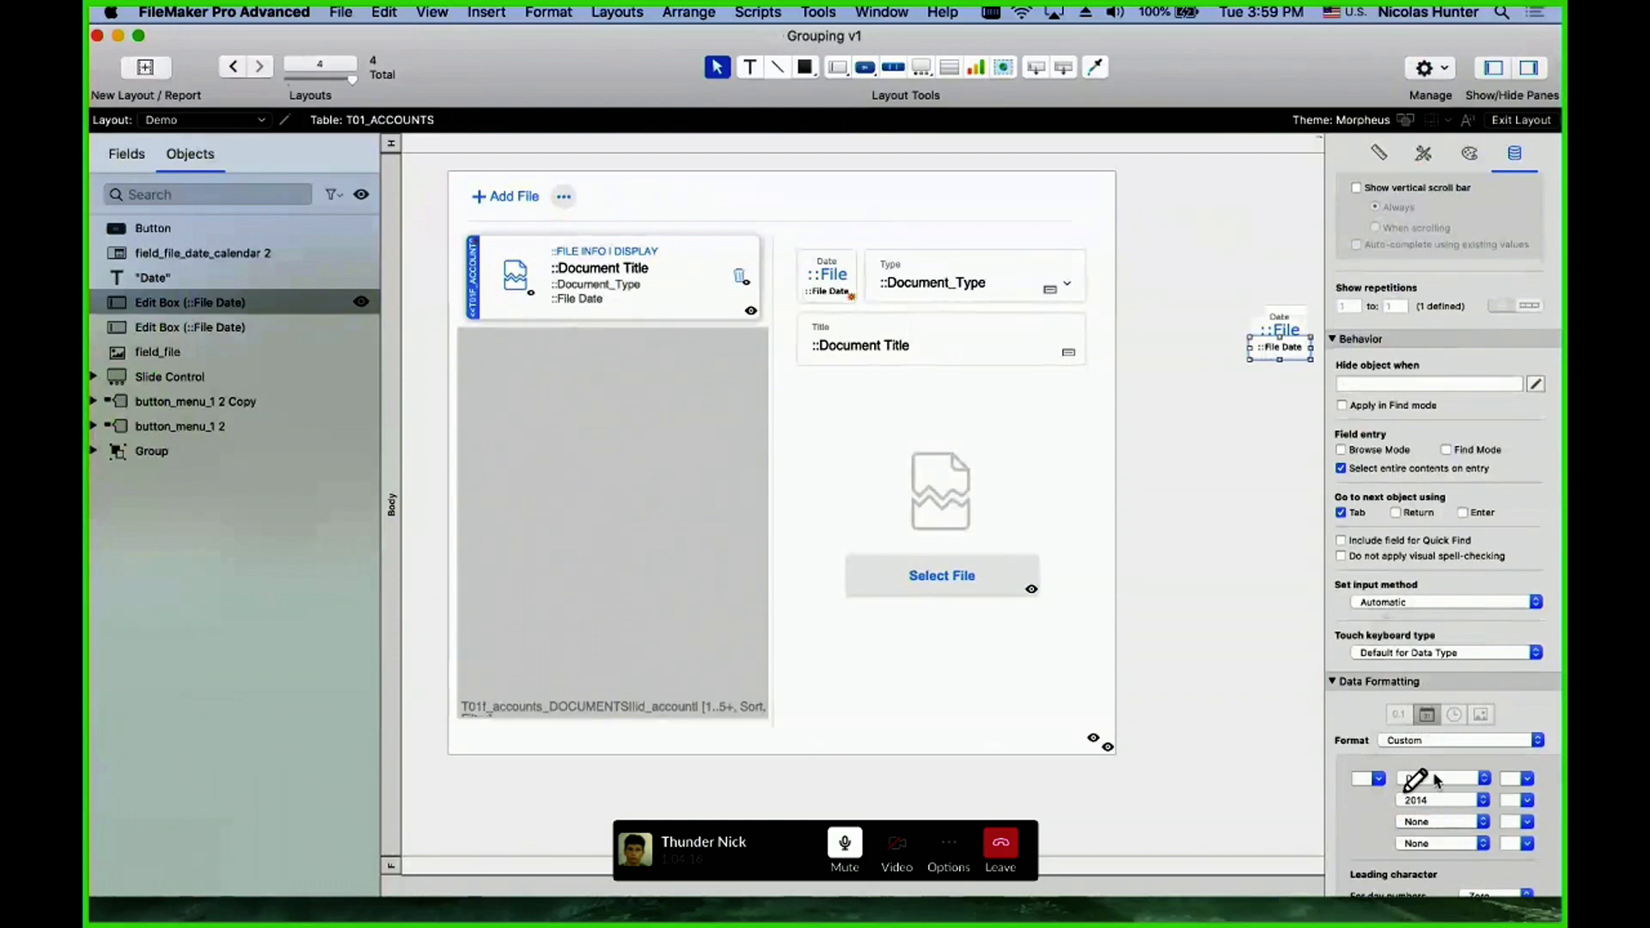
left_click(1141, 595)
key("super+b")
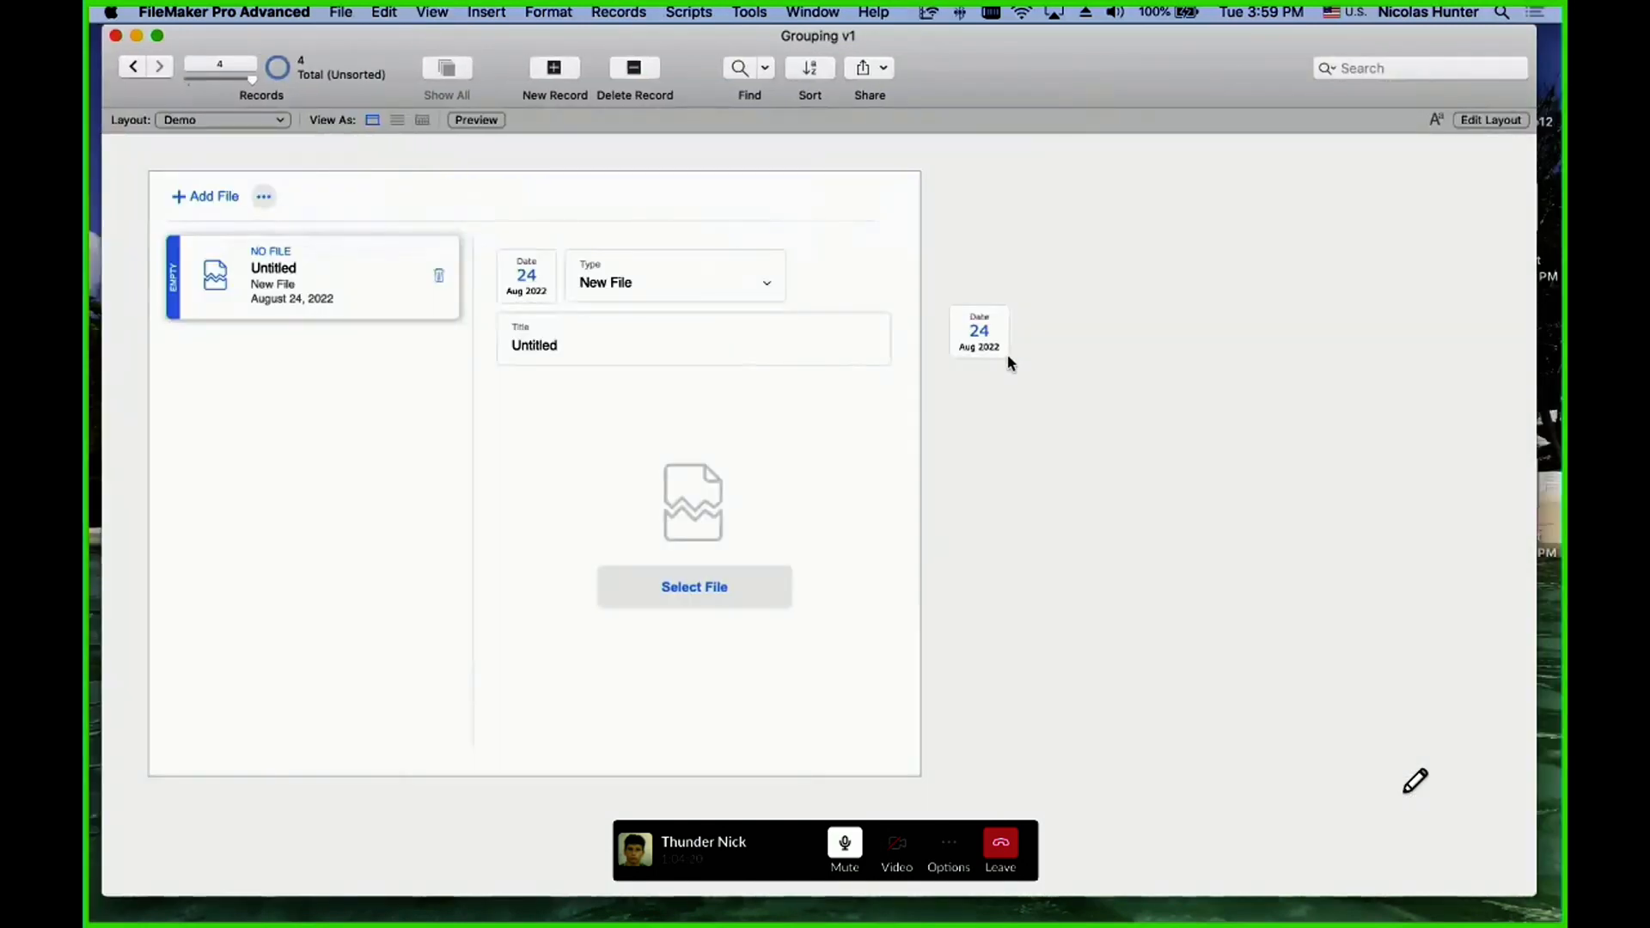
- Return to Layout mode, and examine the two copied File Date edit boxes by selecting them together and then deselecting them
key("super+l")
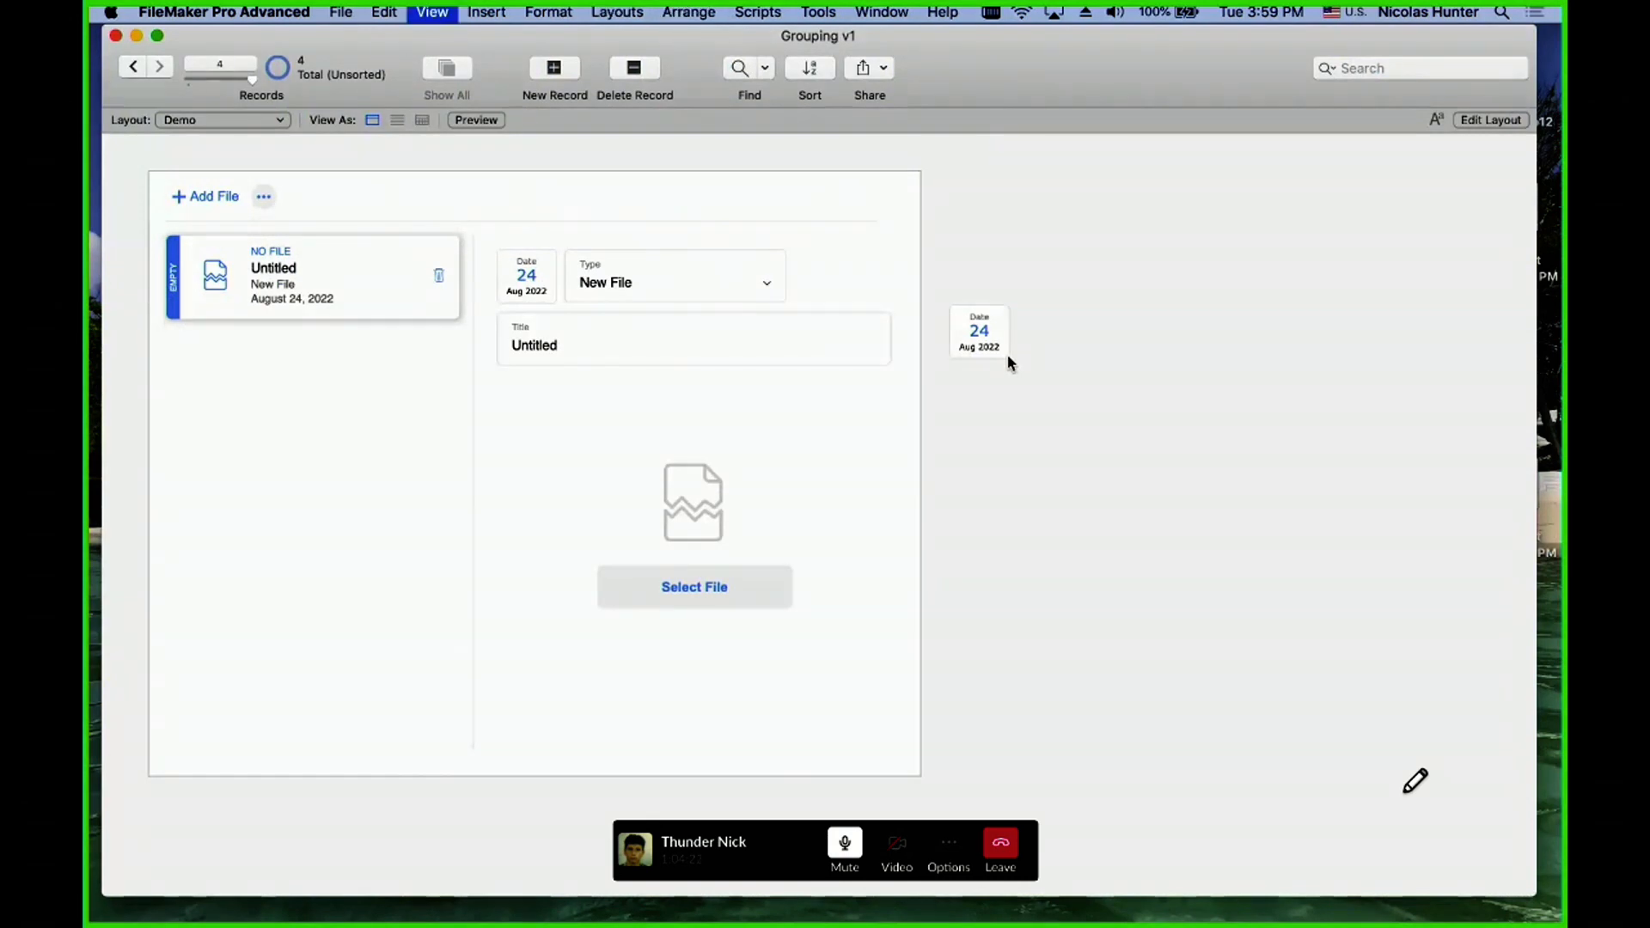
left_click(1293, 338)
left_click(1292, 335, "shift")
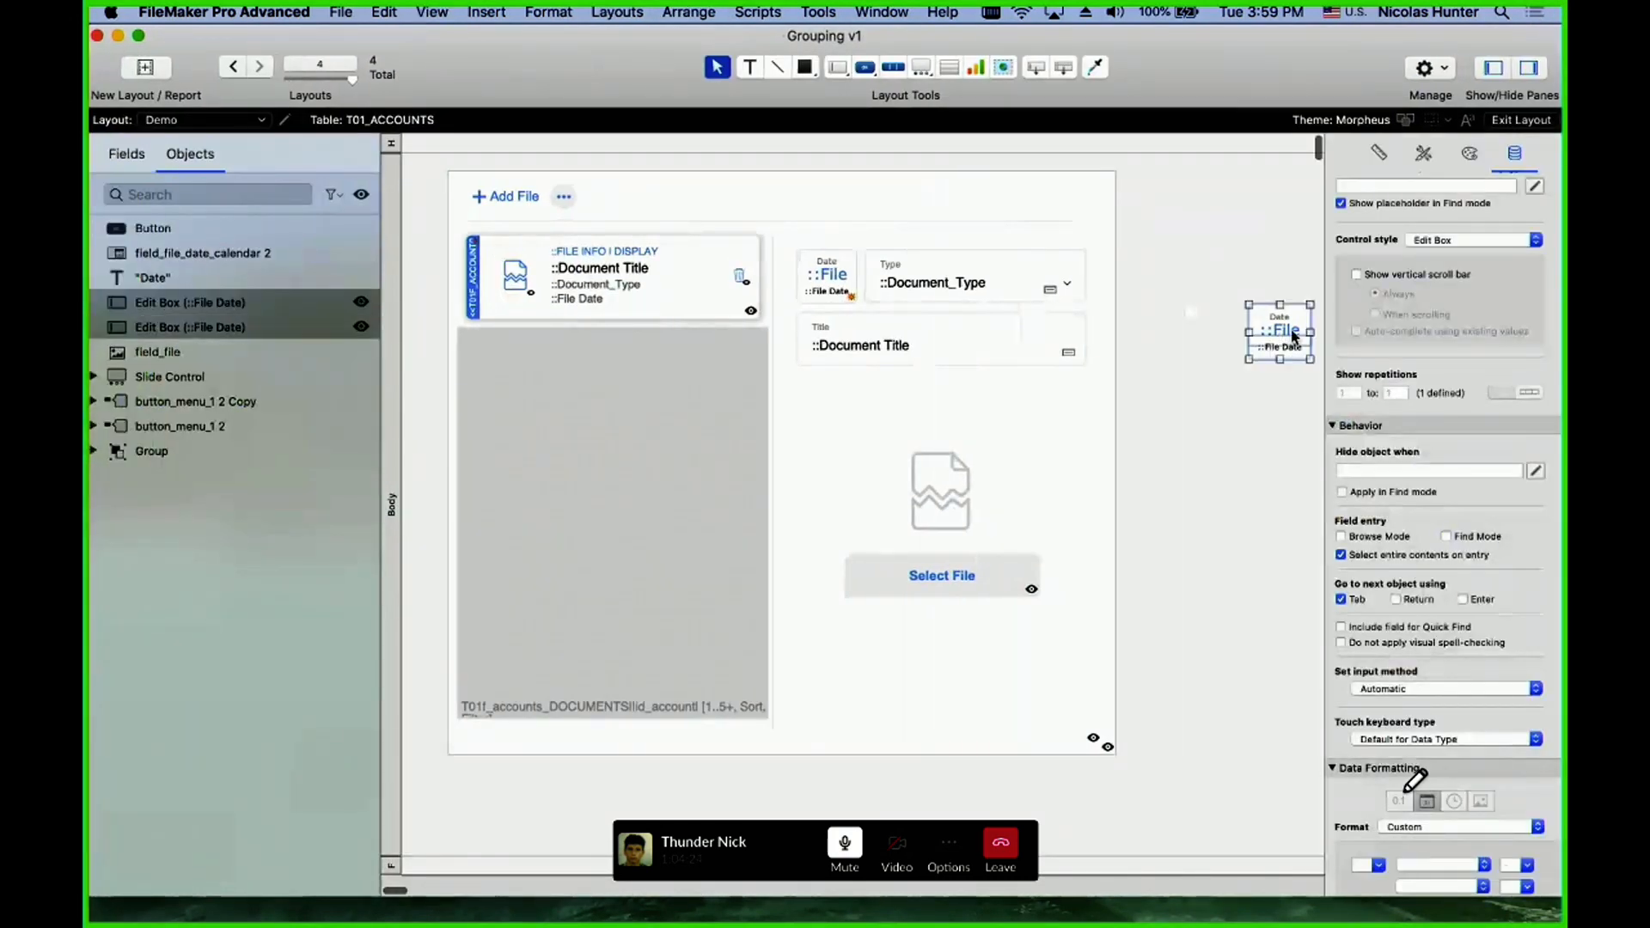
scroll(1117, 387, "right", 6)
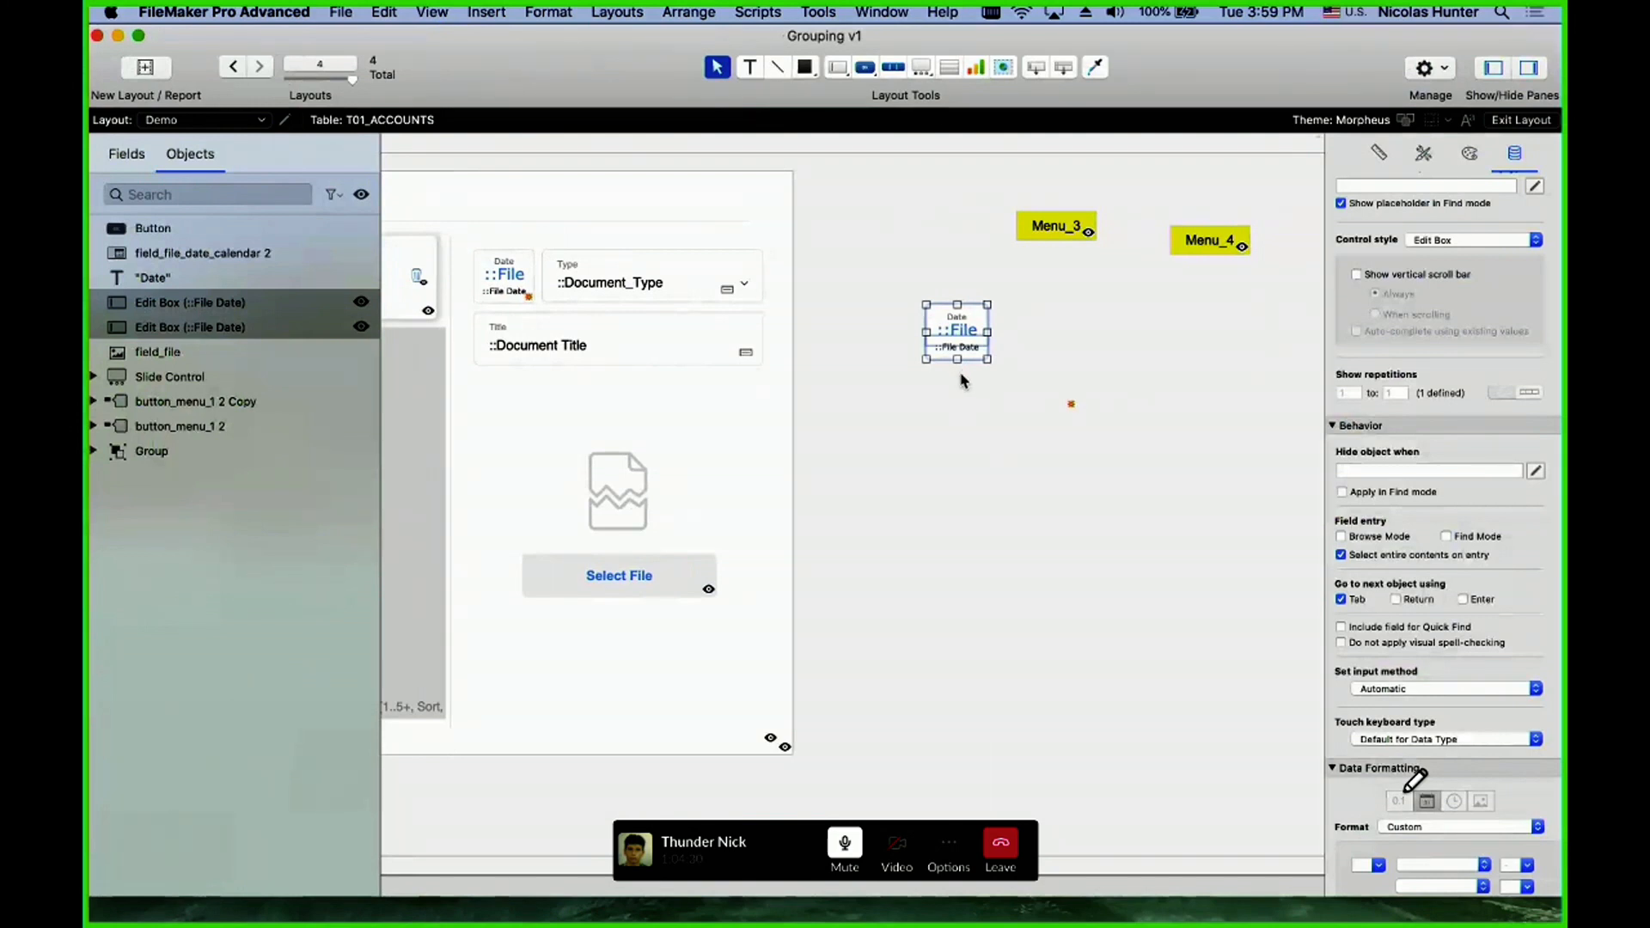
left_click(973, 389)
left_click(973, 347)
left_click(968, 325, "shift")
left_click(1049, 347)
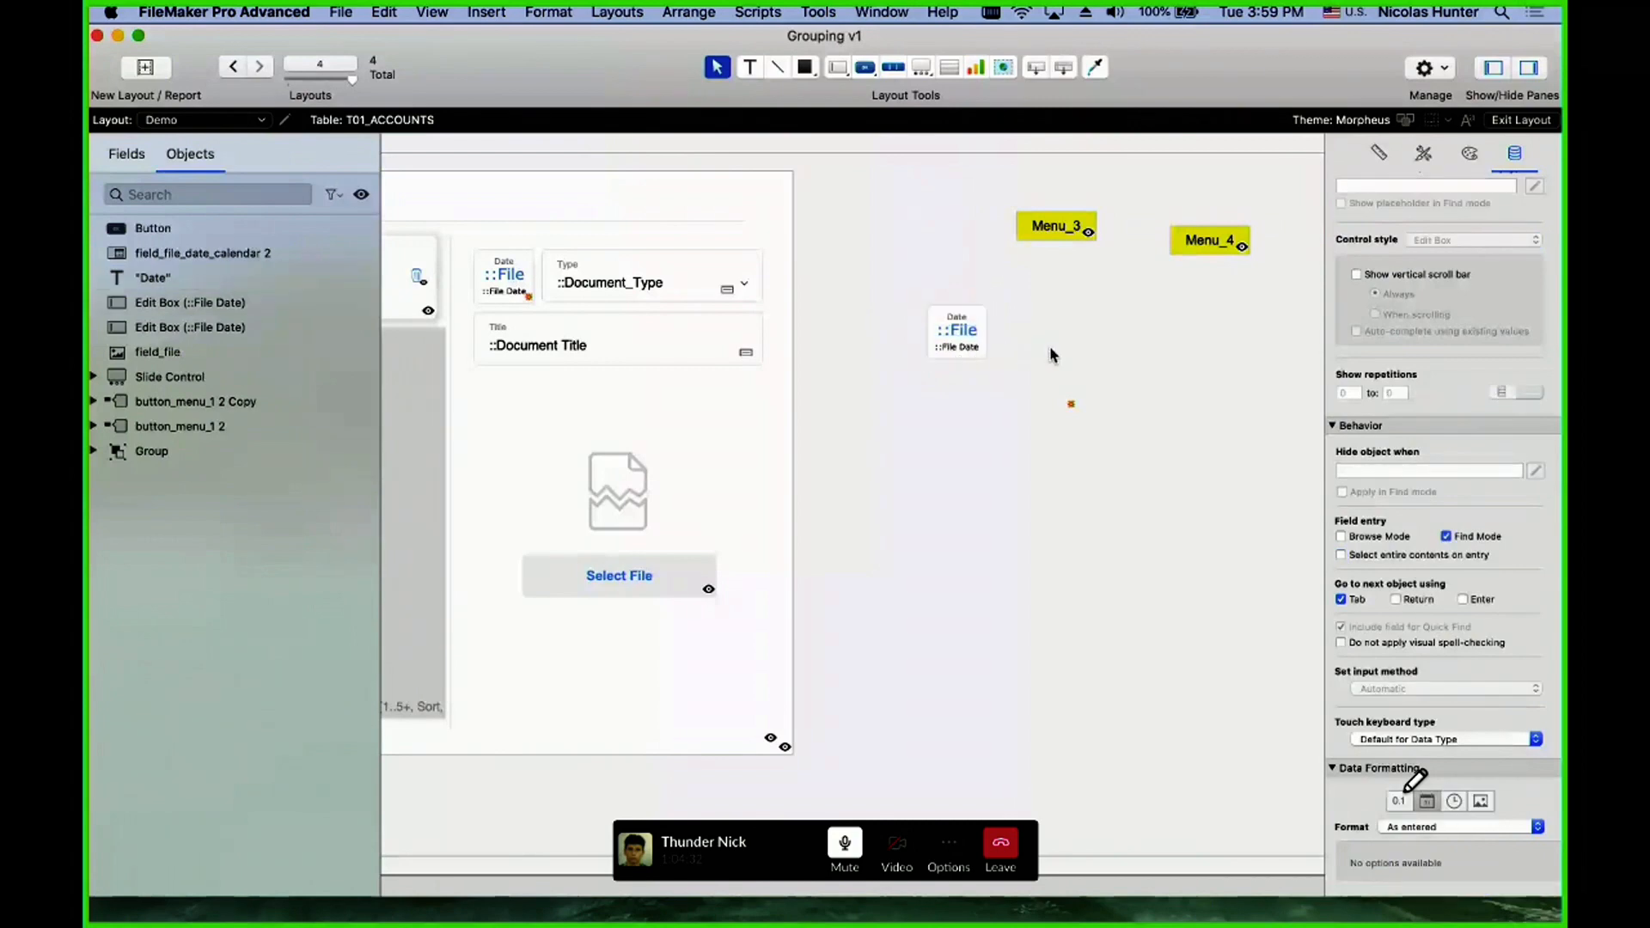
- Move field_file_date_calendar 2 to x 931 pt and y 272 pt, and view its field specification
left_click_drag(1041, 382, 1065, 439)
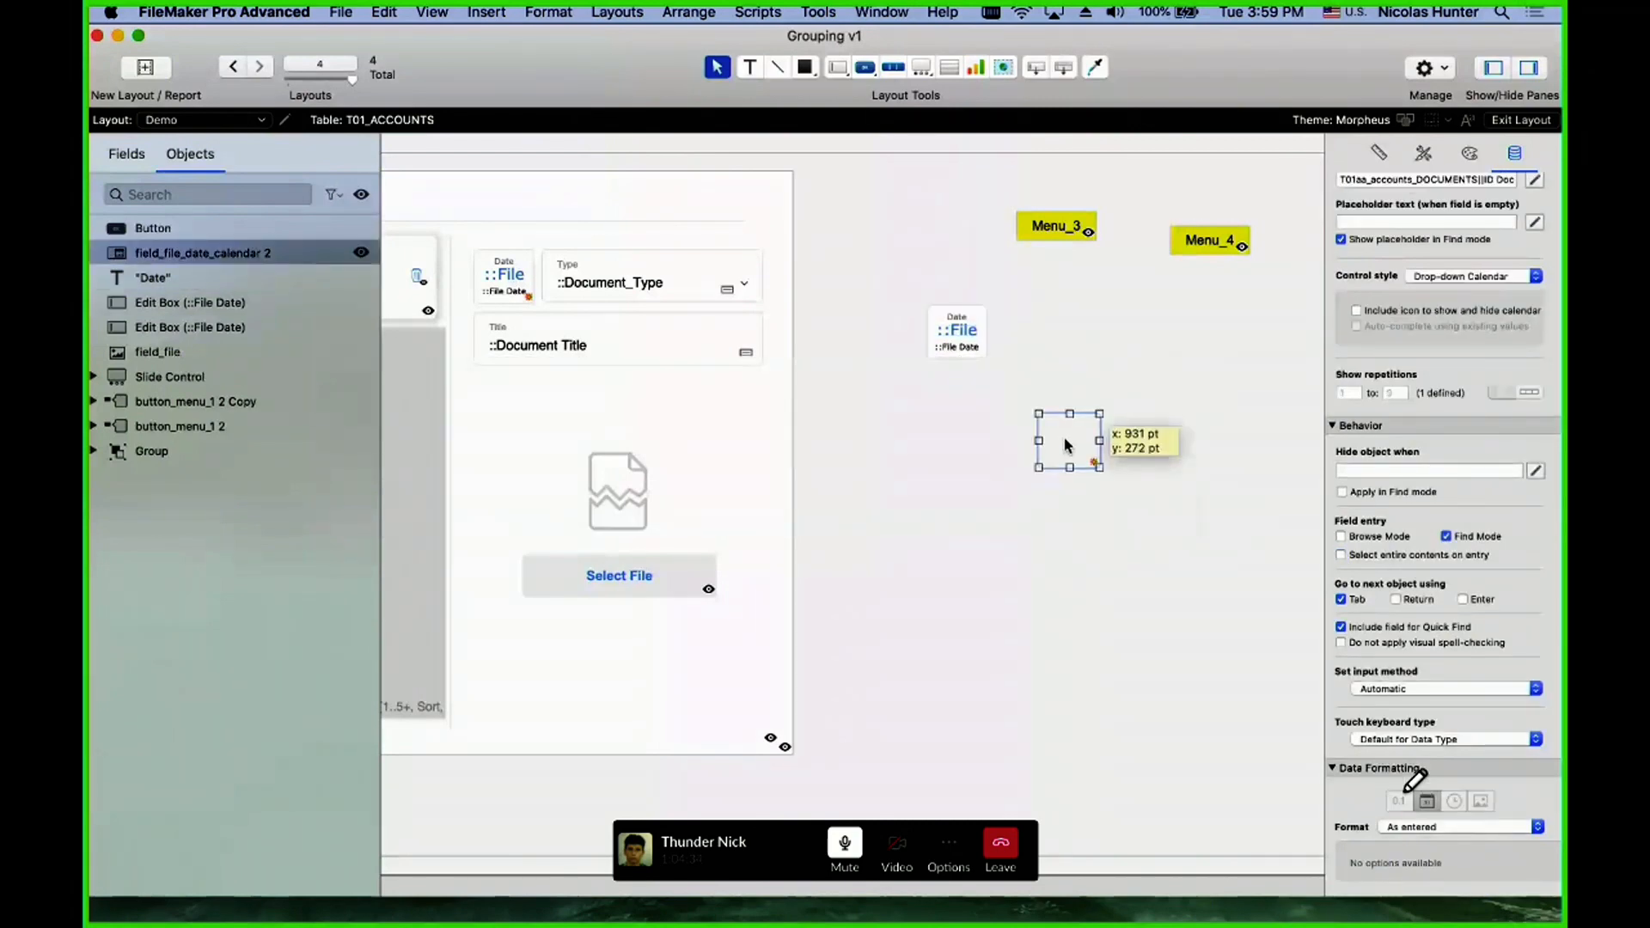
double_click(1064, 444)
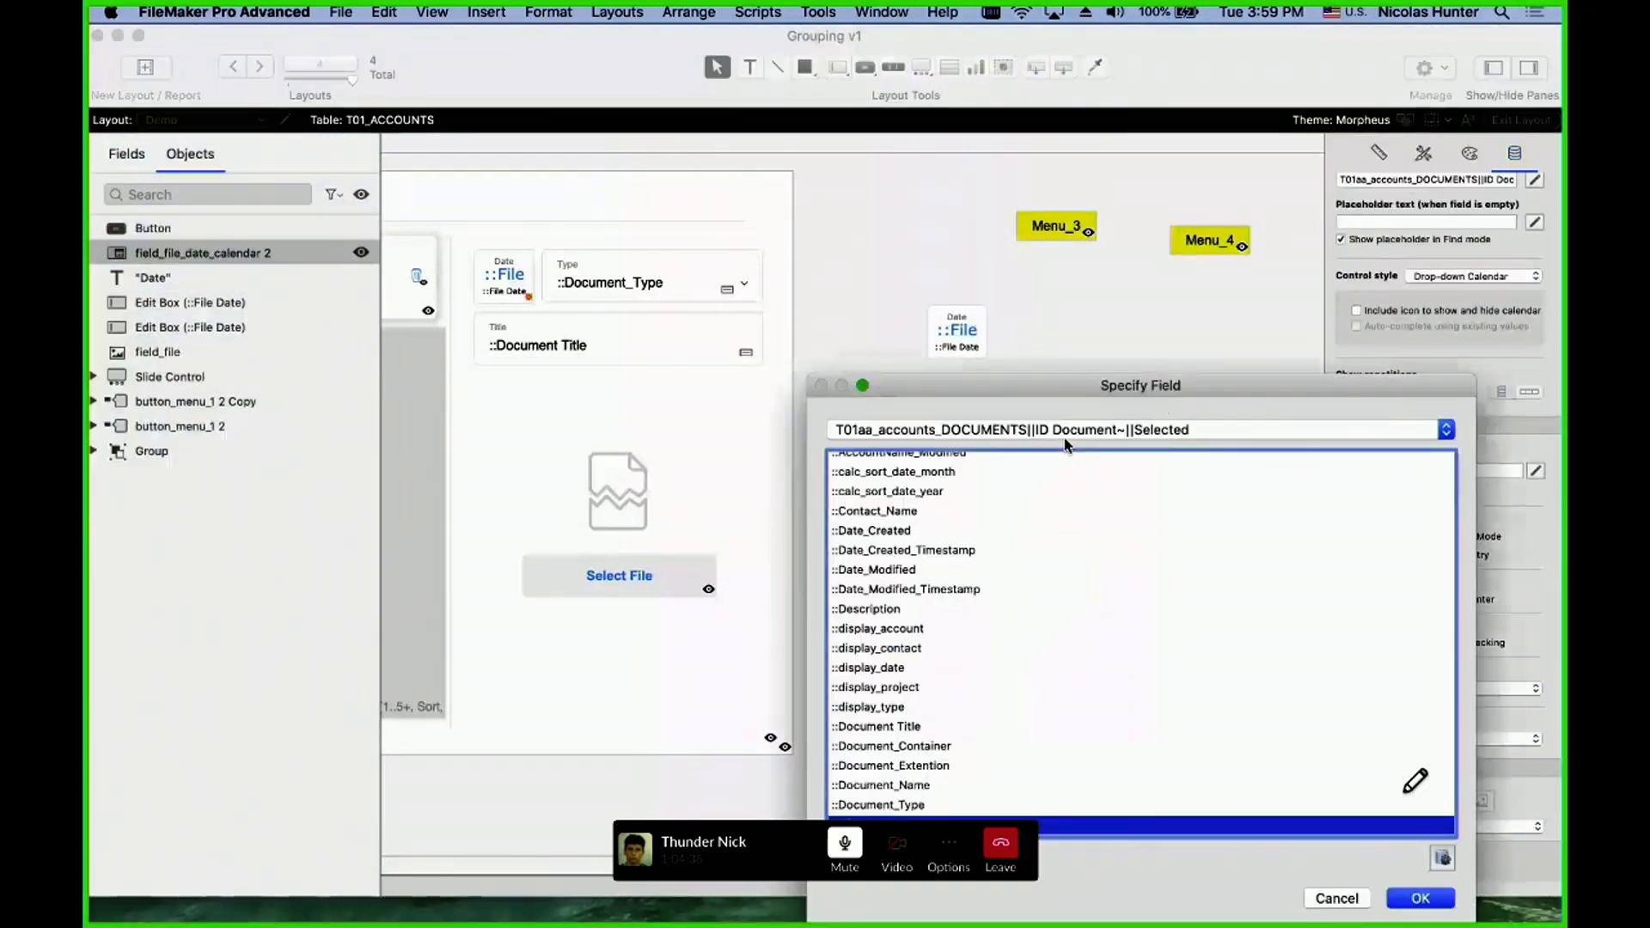
key("Escape")
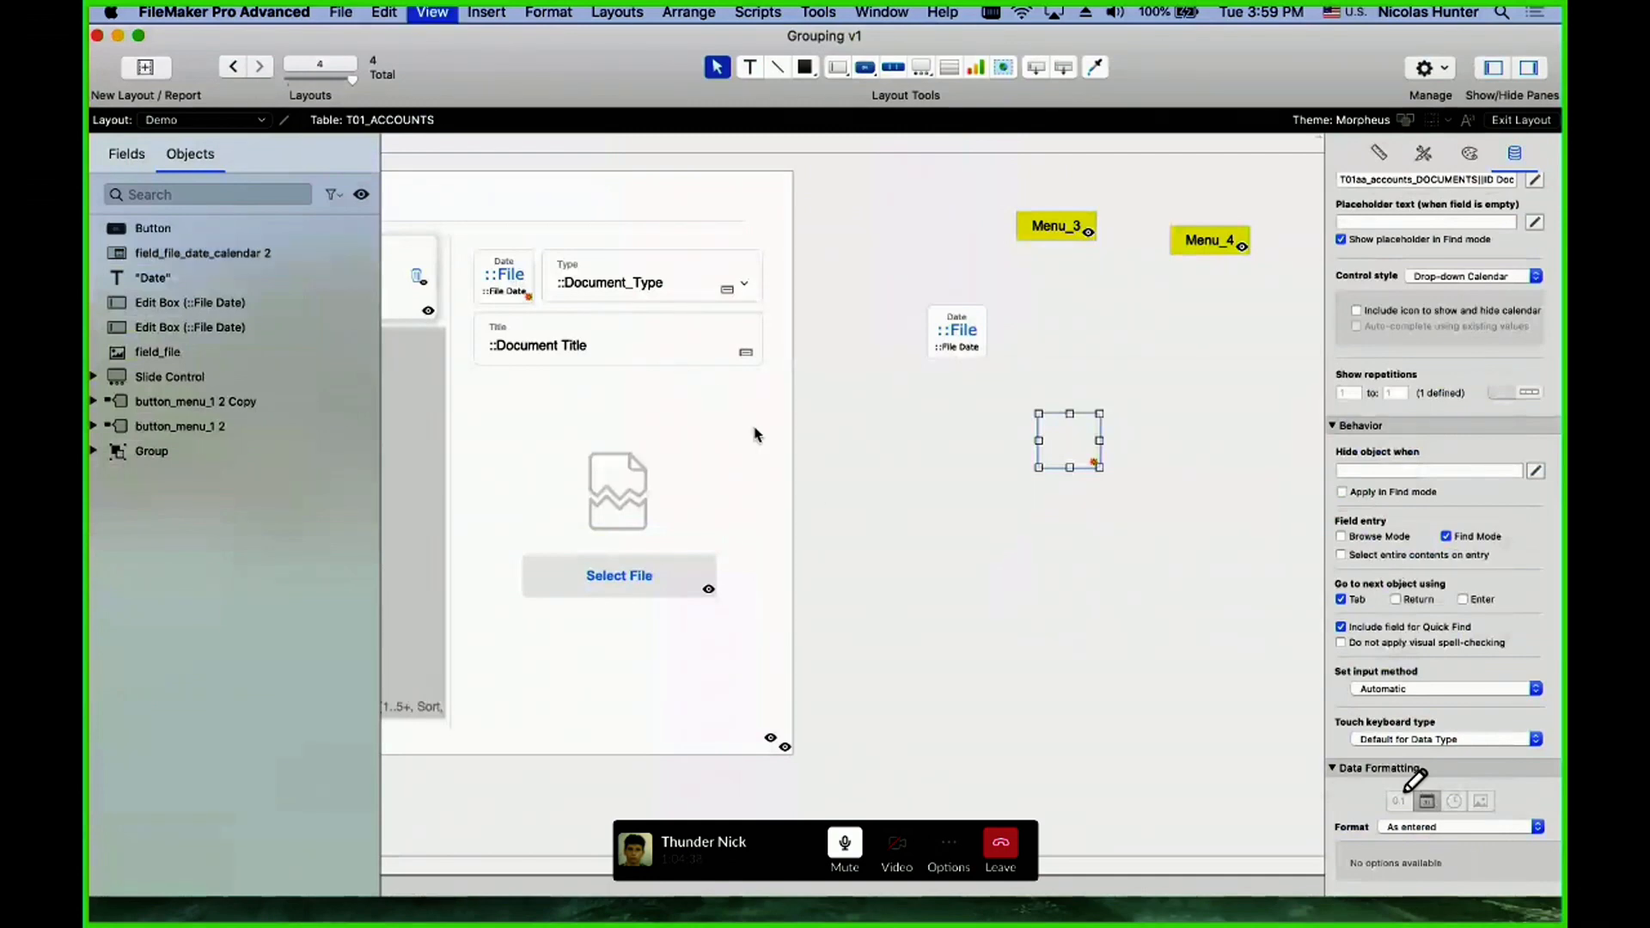
- Test the viewer's drop-down date calendar in Browse mode by opening it from different parts of the date field, and return to Layout mode
key("super+b")
left_click(551, 295)
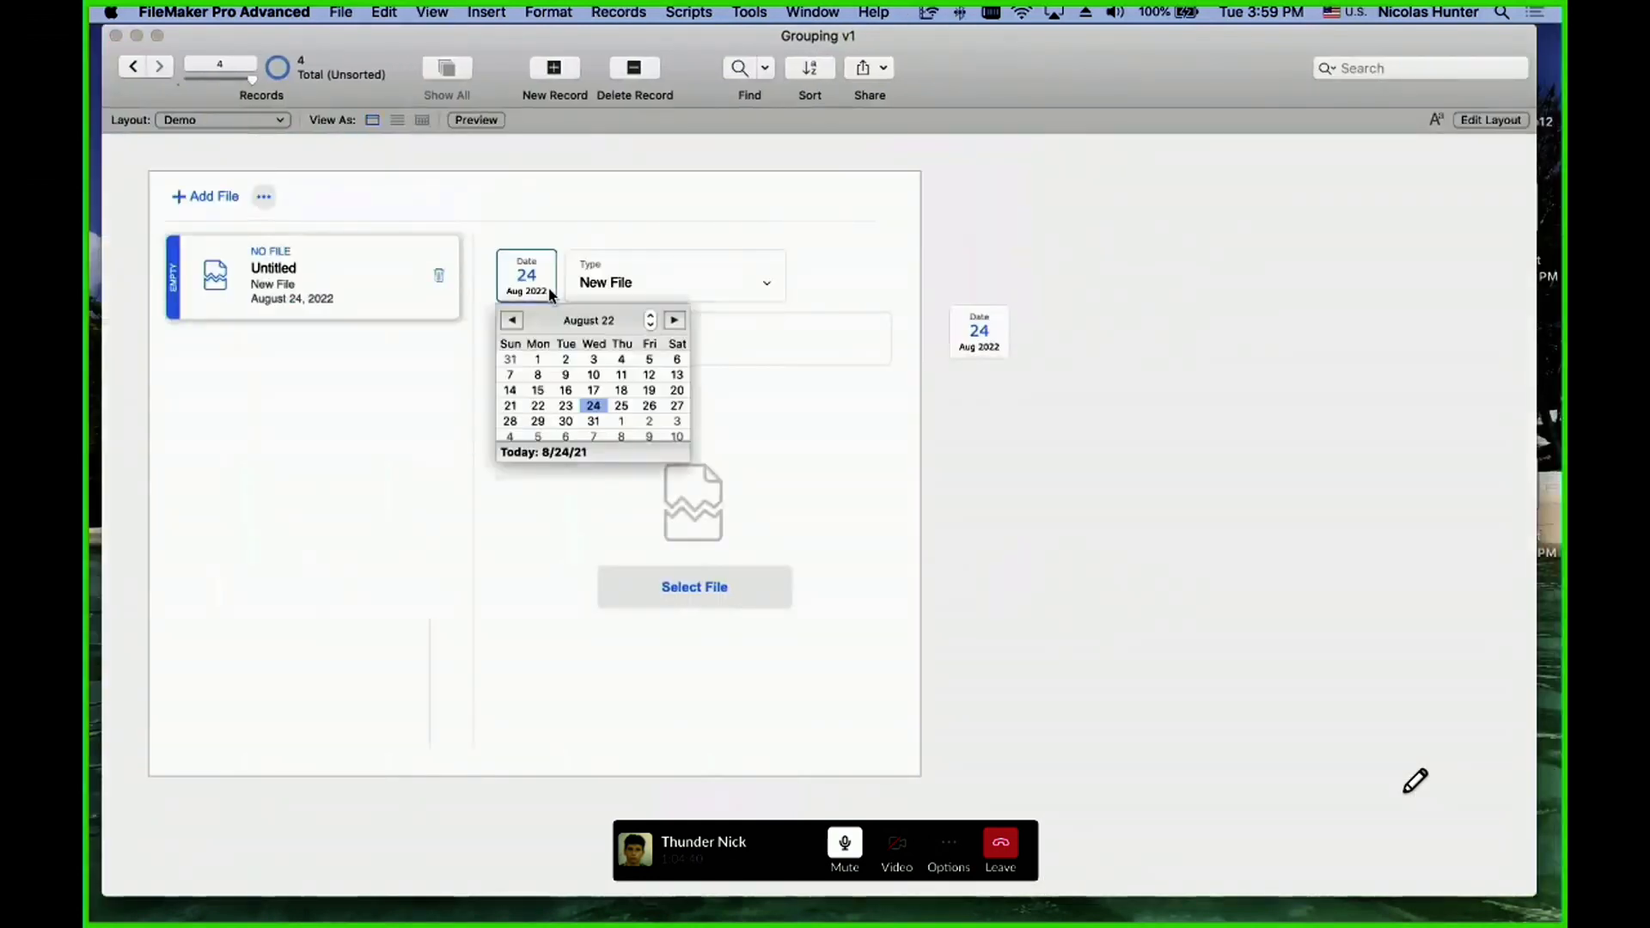
left_click(539, 239)
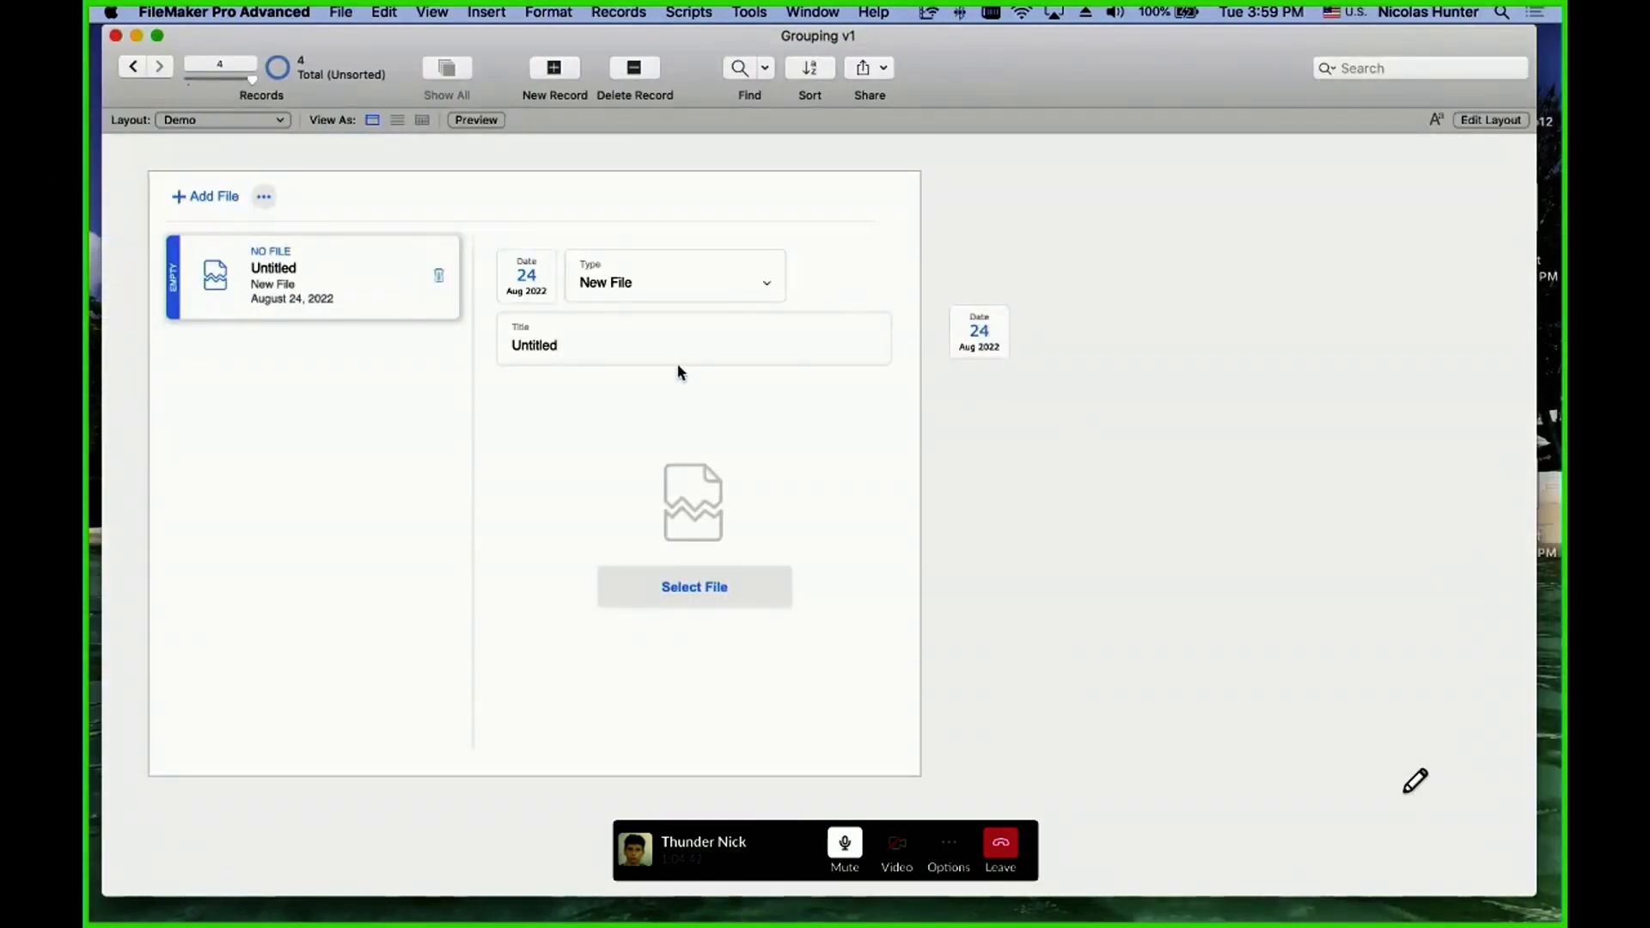
left_click(535, 281)
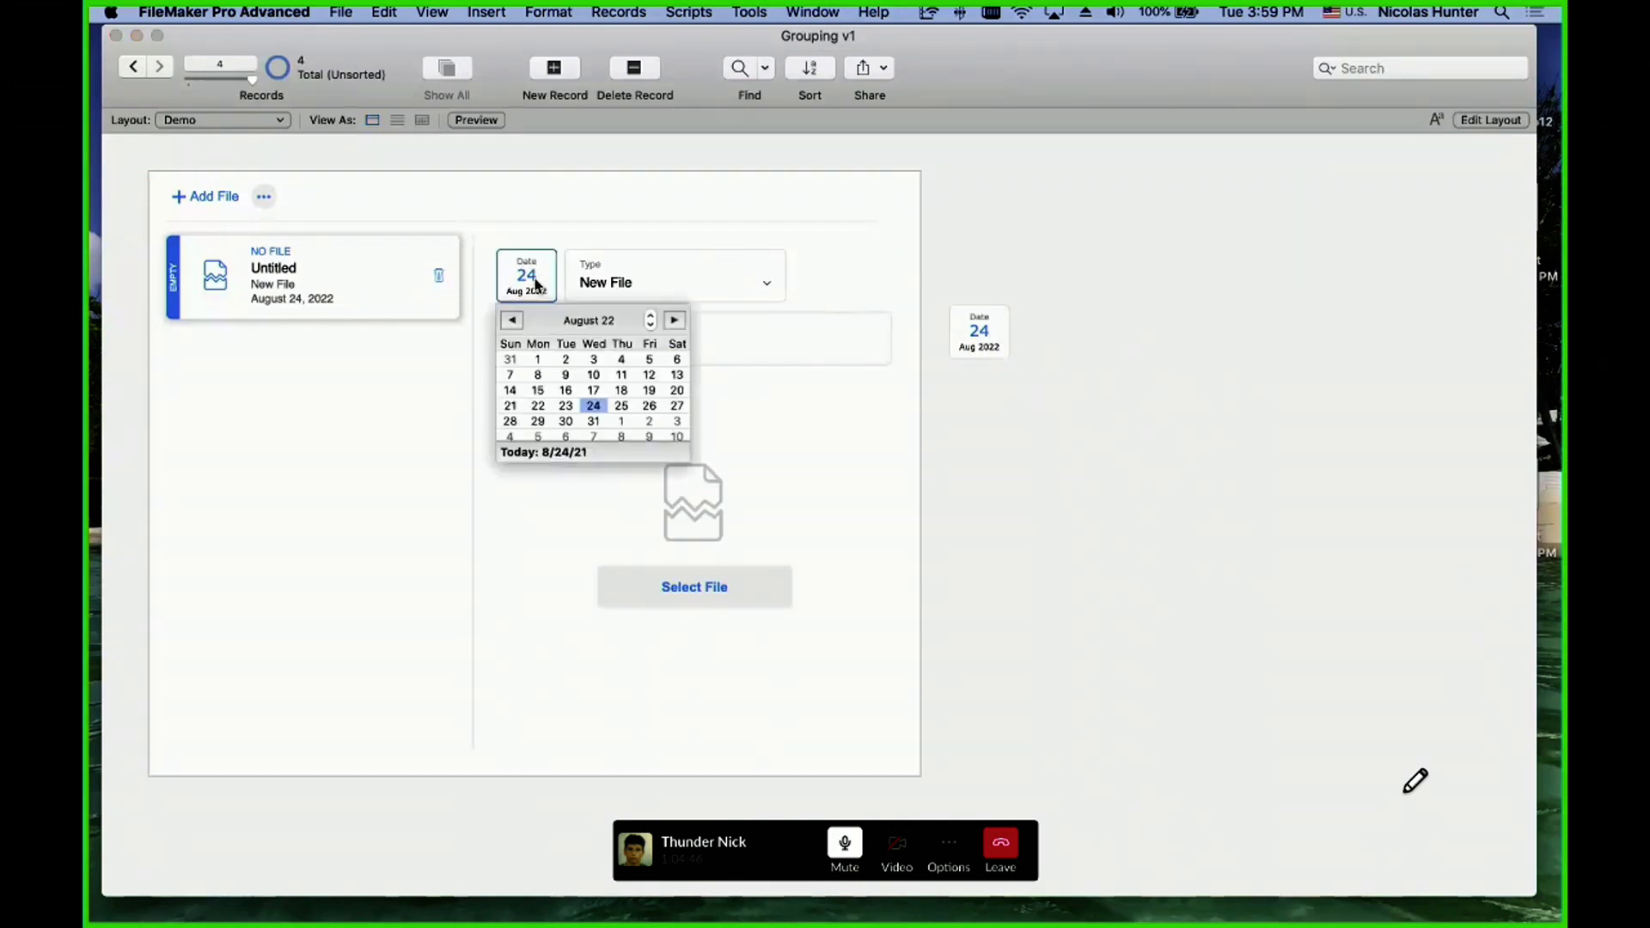
left_click(535, 281)
left_click(926, 298)
key("super+l")
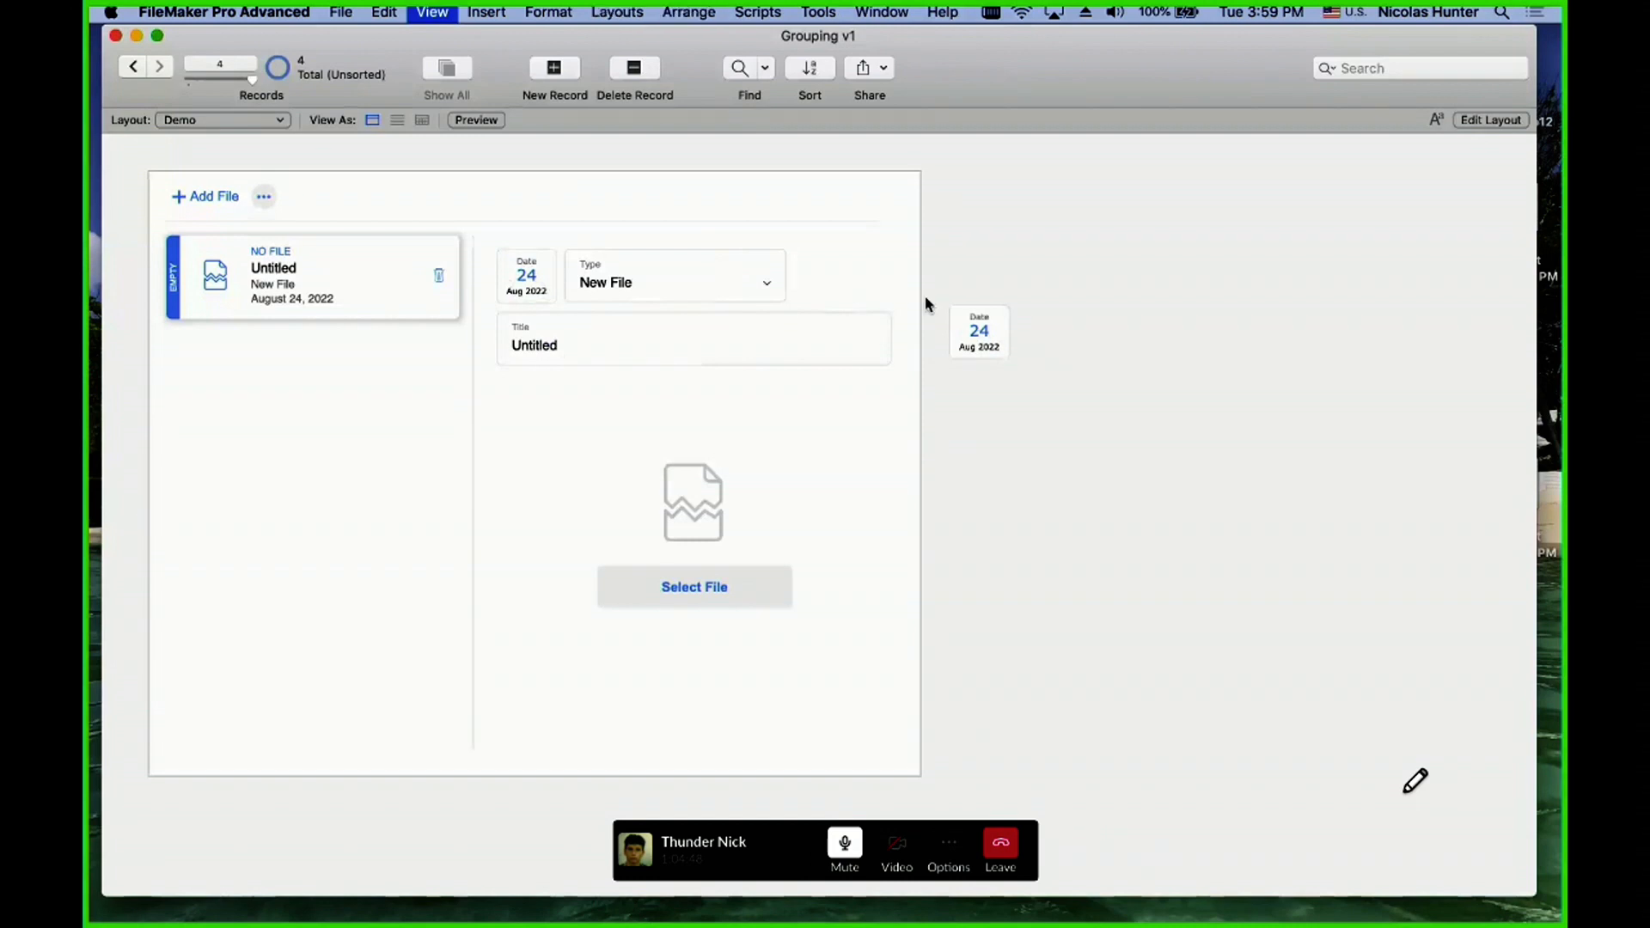
- Compare the field specifications of the smaller copied File Date edit box and field_file_date_calendar 2
double_click(1096, 348)
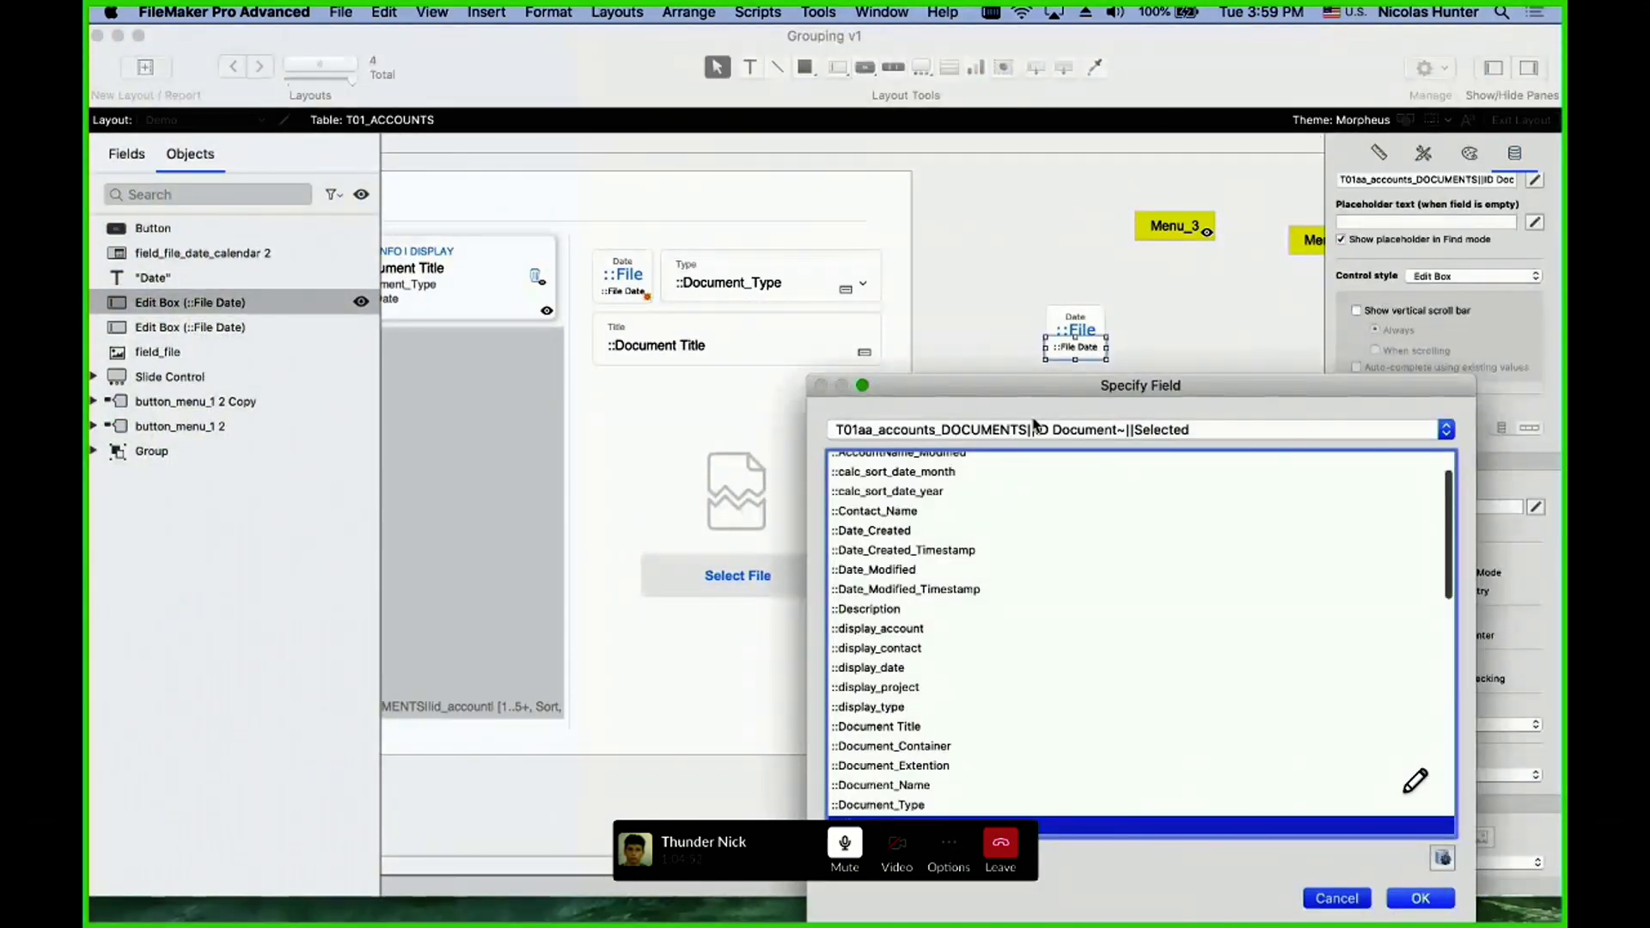
key("Escape")
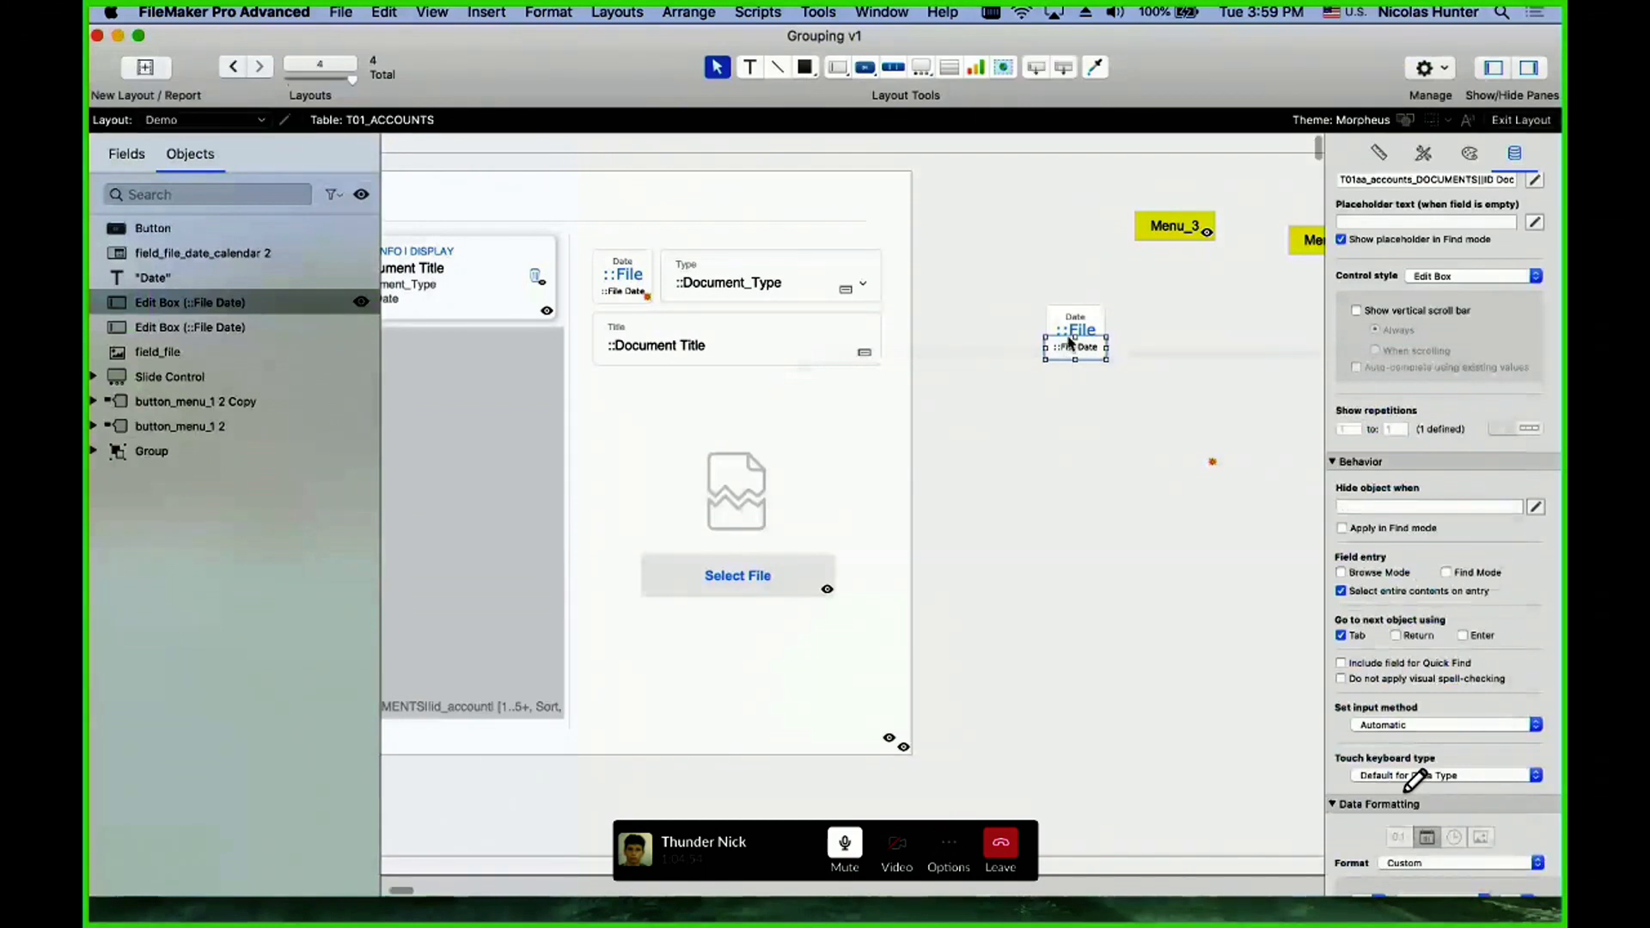
left_click(1209, 461)
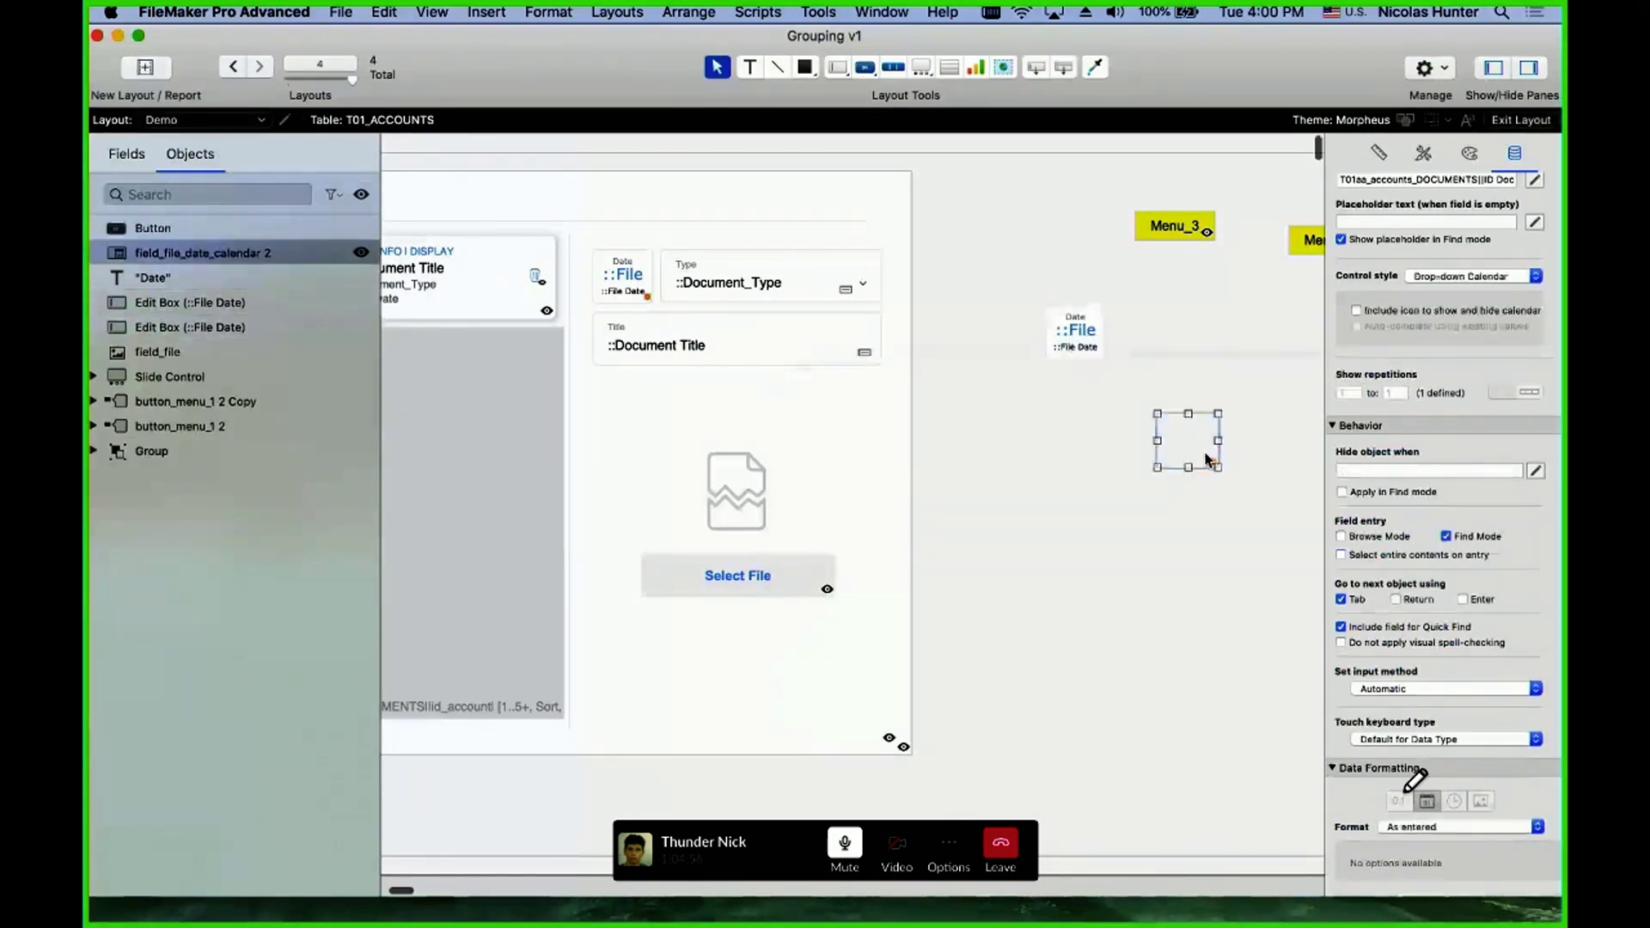
double_click(1209, 461)
key("Escape")
- Move field_file_date_calendar 2 to directly below the copied date stack
left_click_drag(1172, 448, 1012, 468)
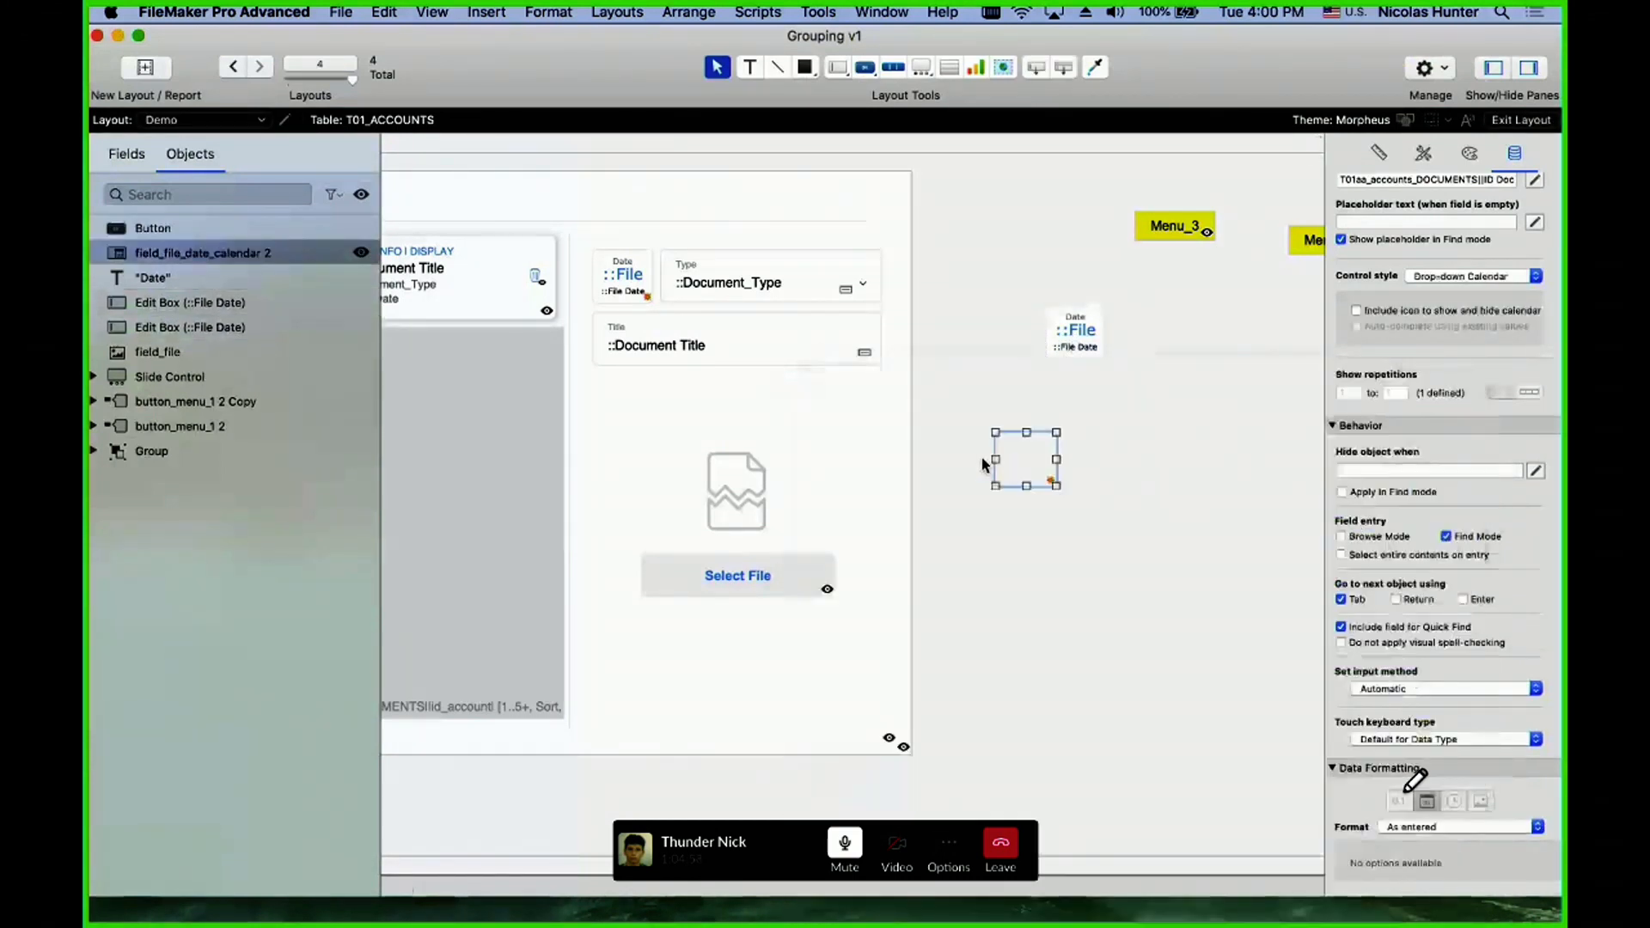
scroll(984, 463, "right", 5)
left_click_drag(762, 470, 827, 470)
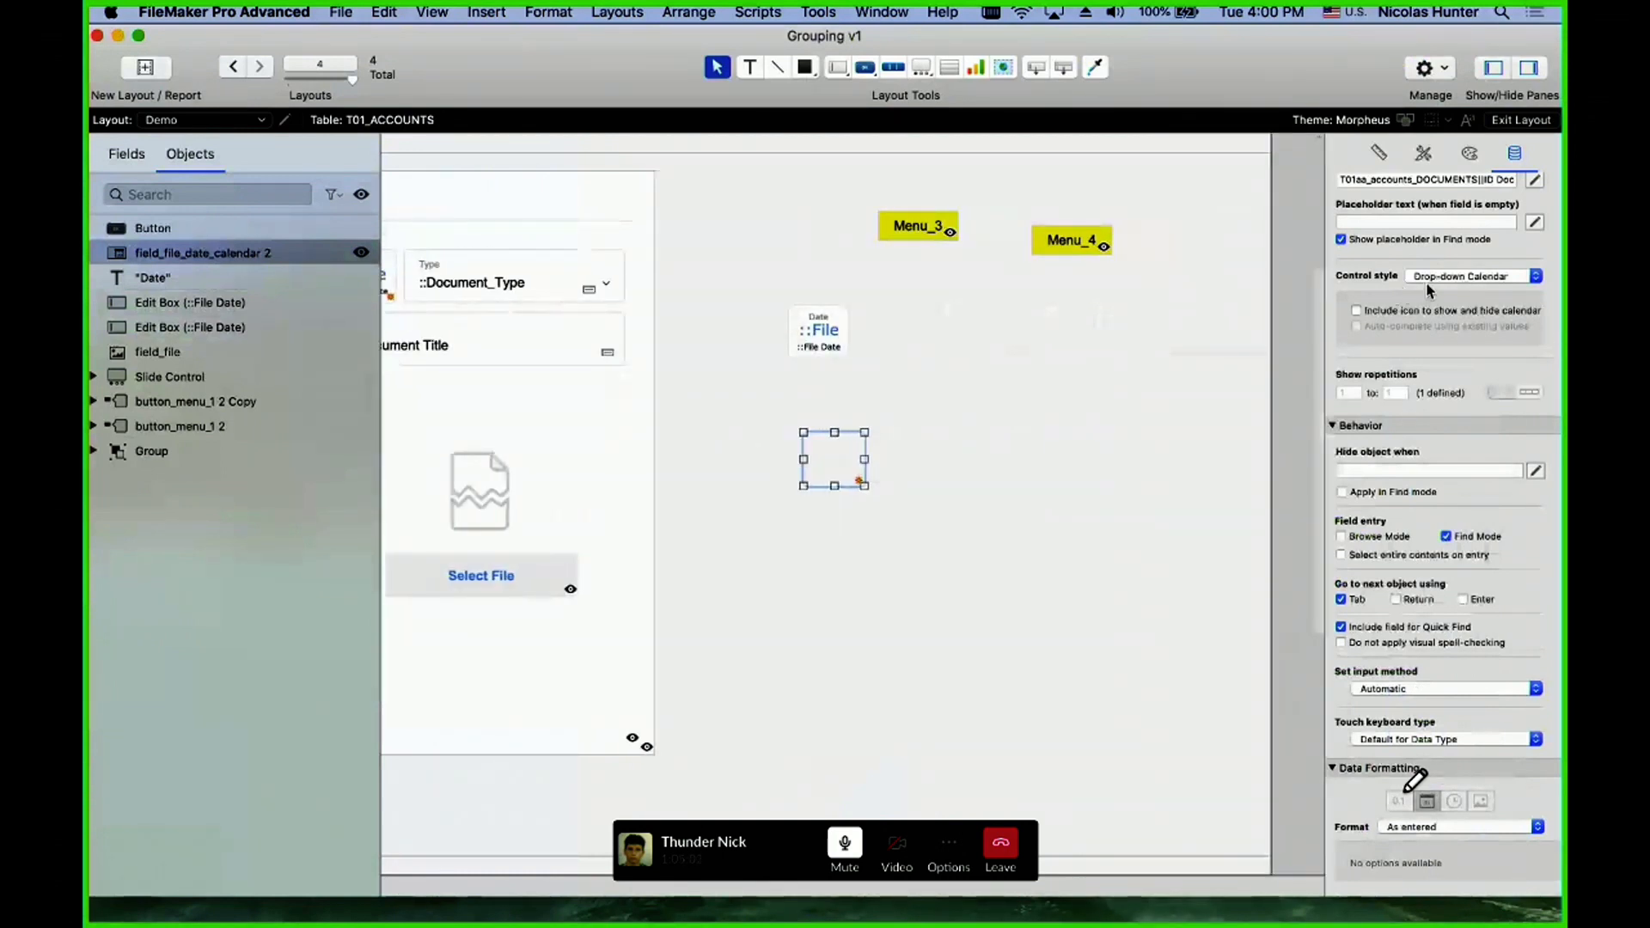
- Move the copied transparent button to beside field_file_date_calendar 2 and view its Perform Script button setup
left_click(966, 320)
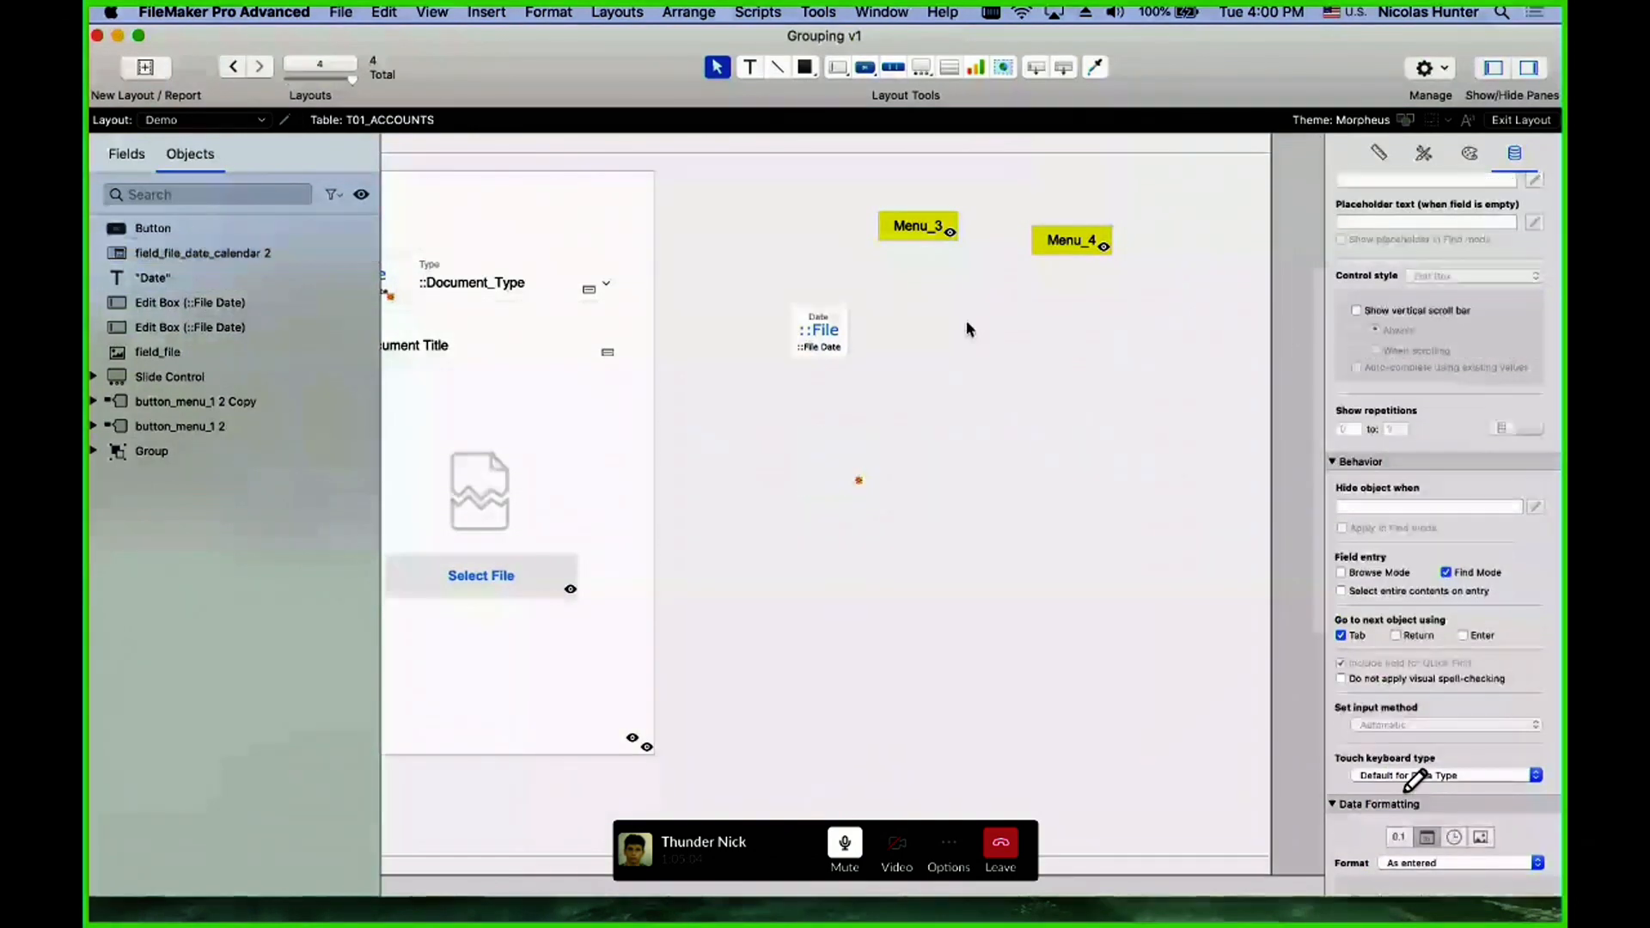
left_click_drag(965, 320, 933, 477)
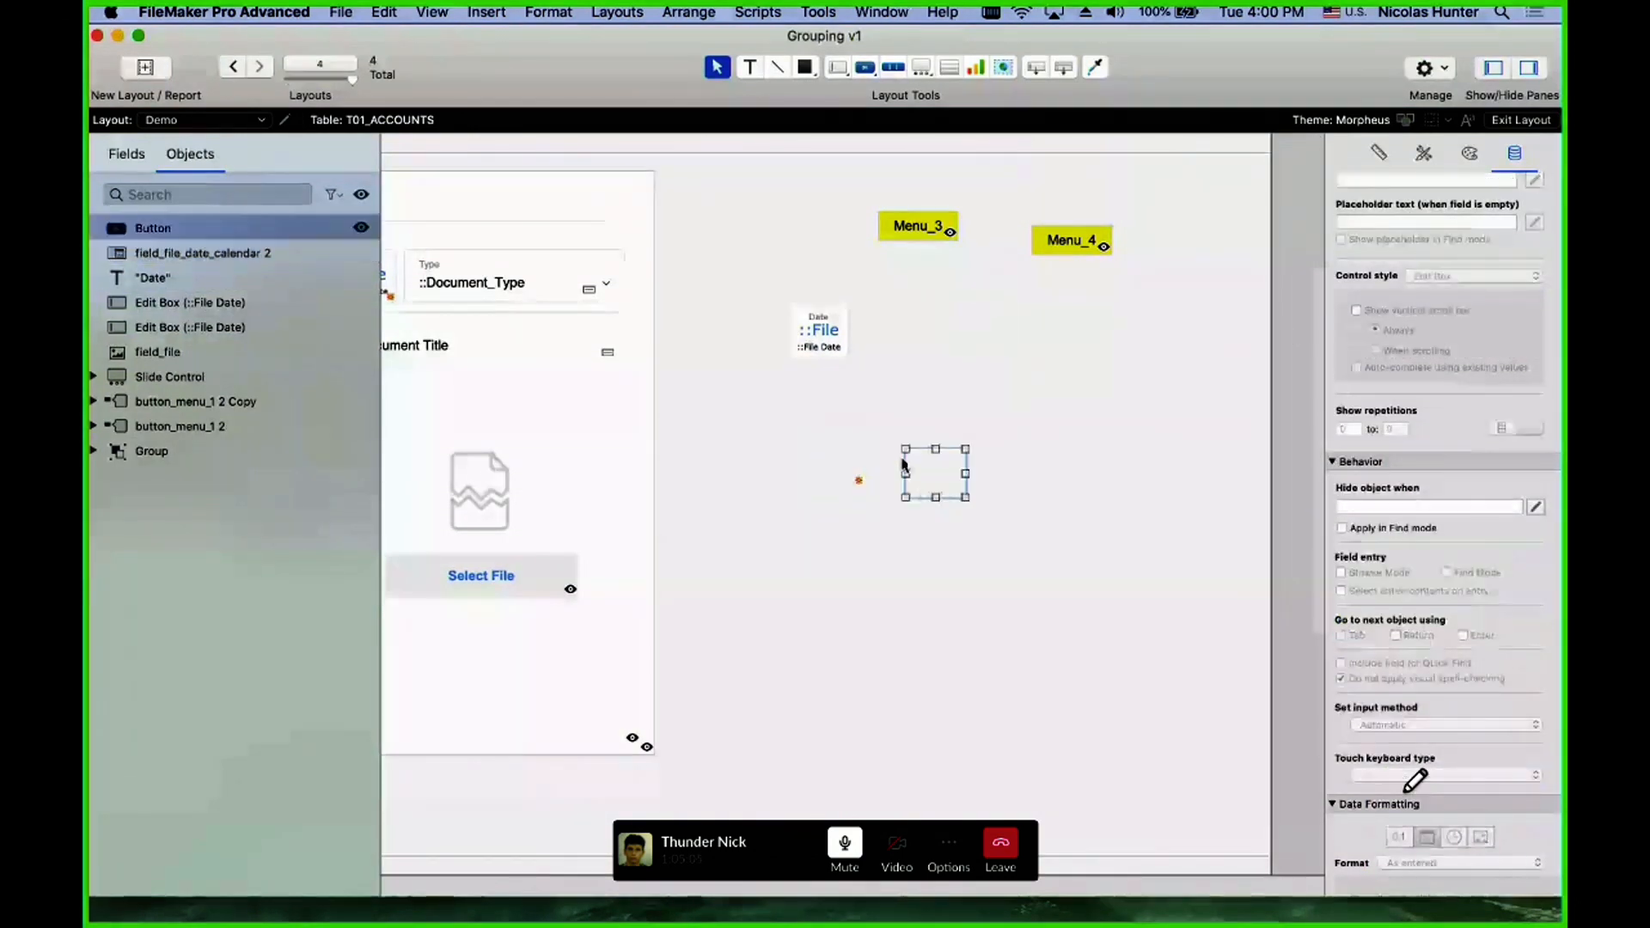
double_click(963, 468)
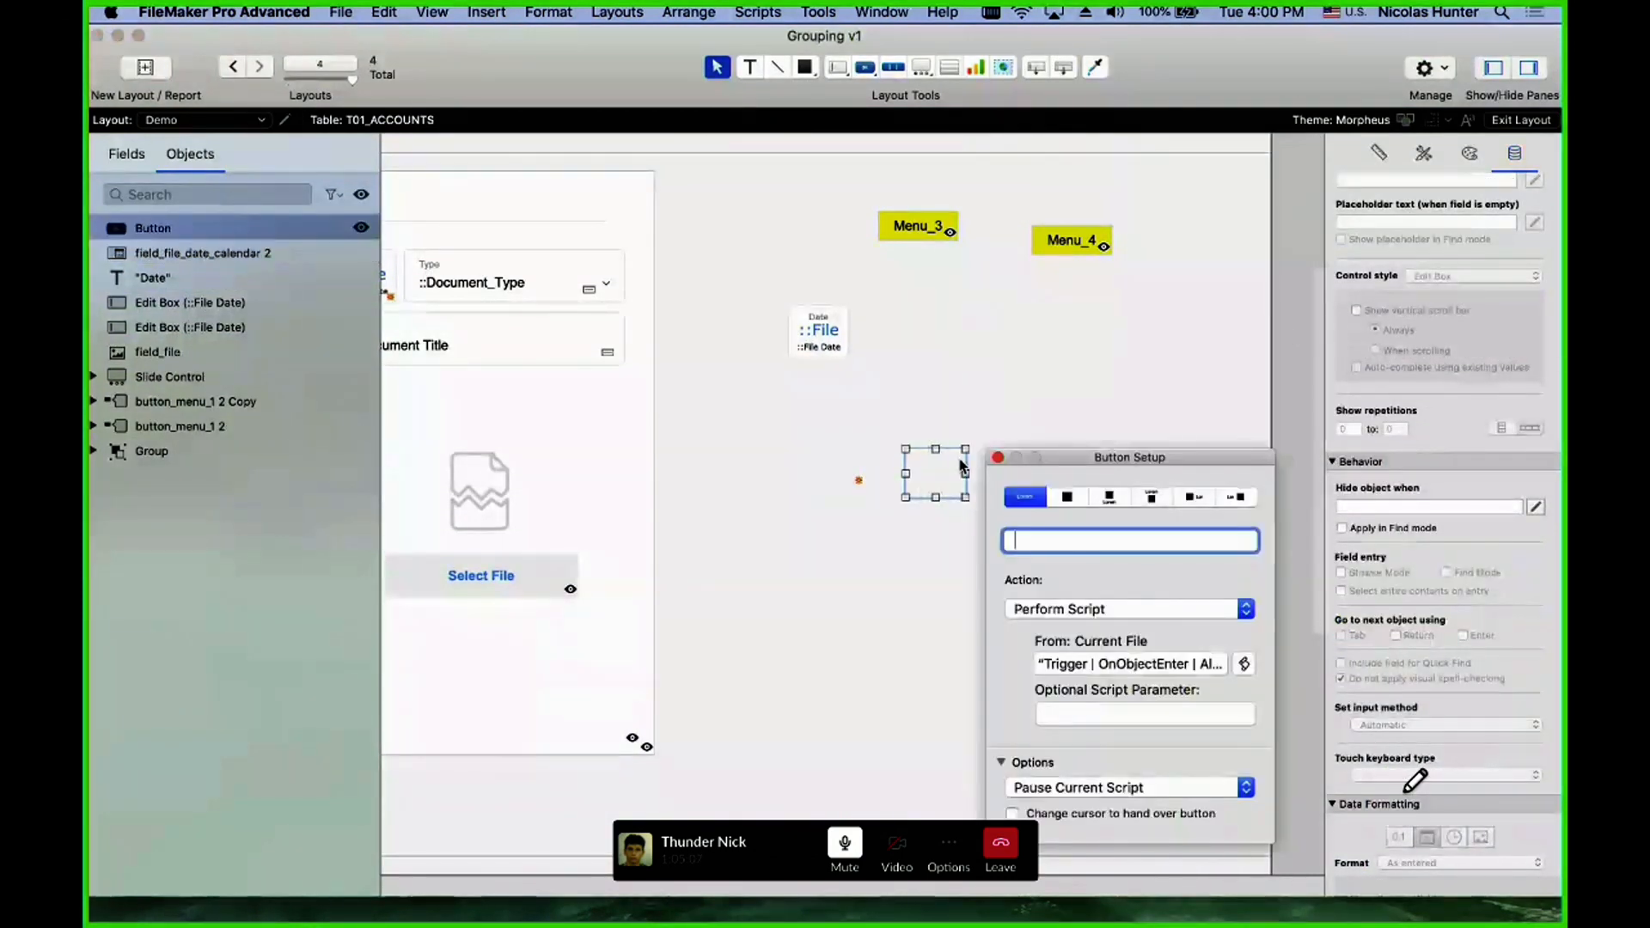
left_click(1109, 672)
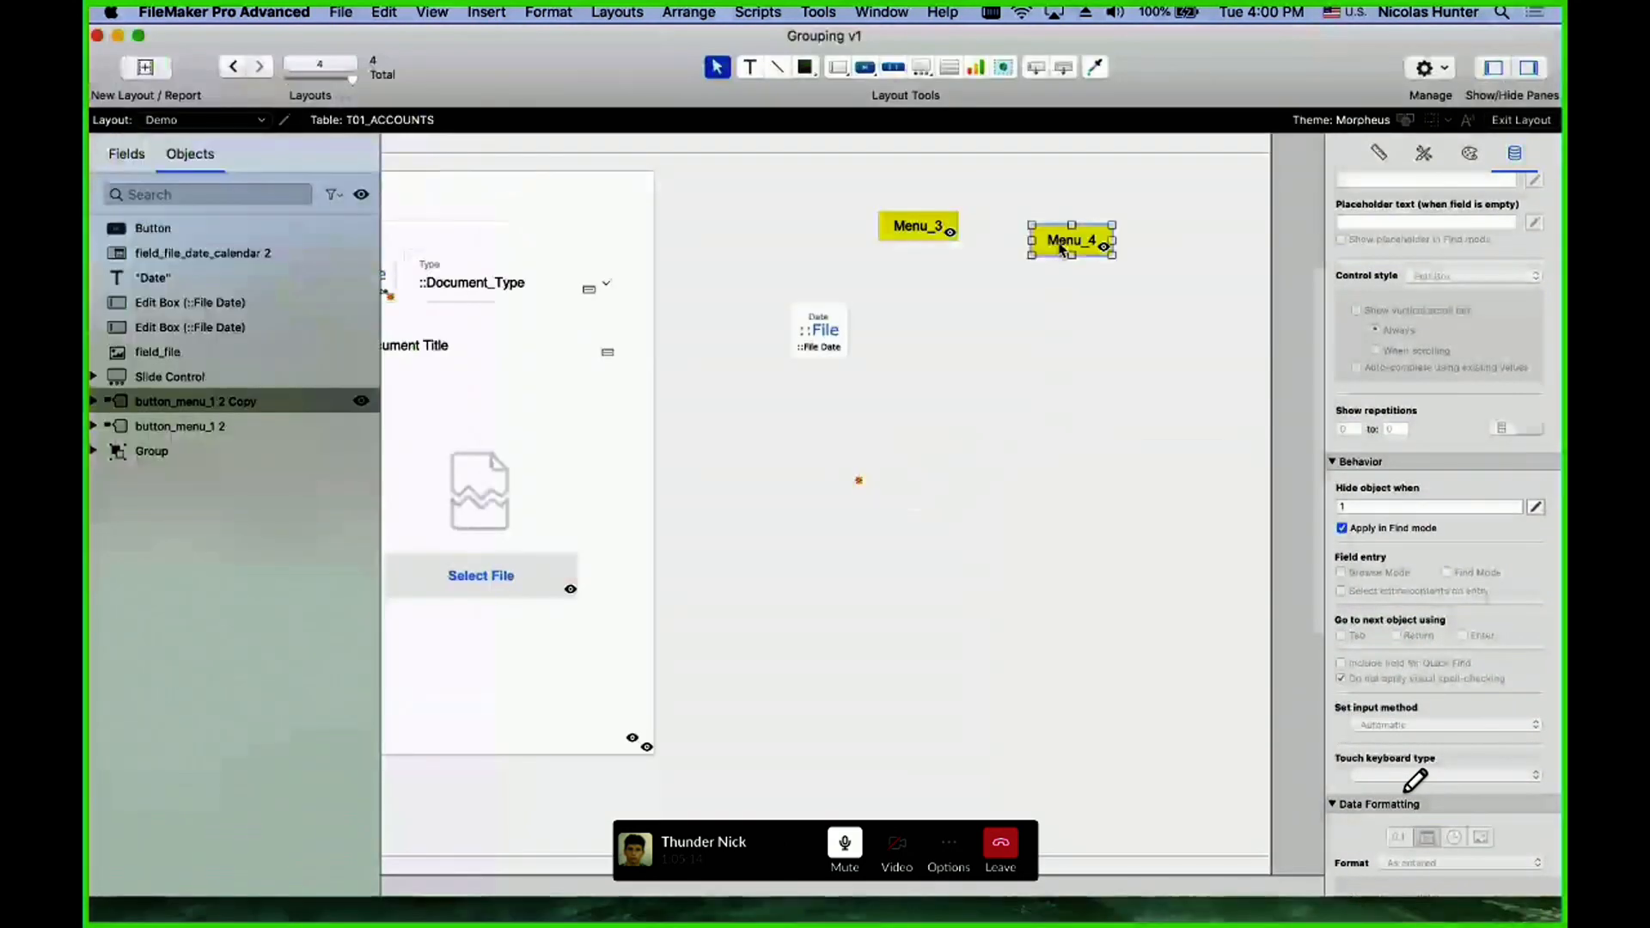
- View the popover button setup and date popover of Menu_4 beside the viewer
double_click(1063, 242)
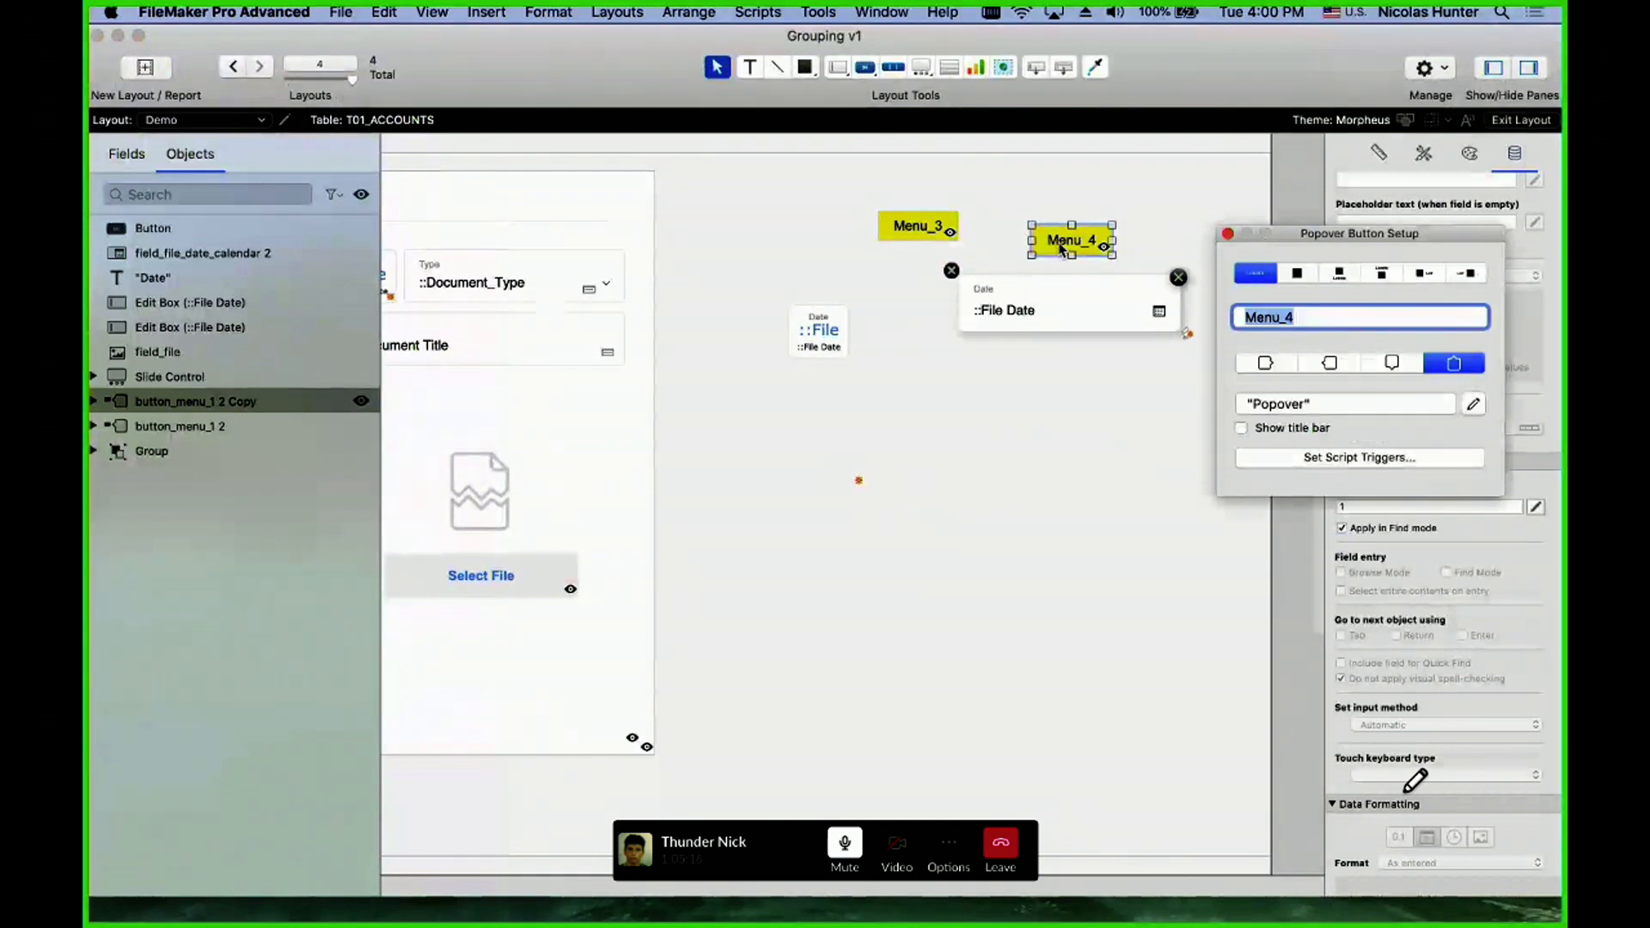
left_click(775, 274)
scroll(775, 273, "left", 10)
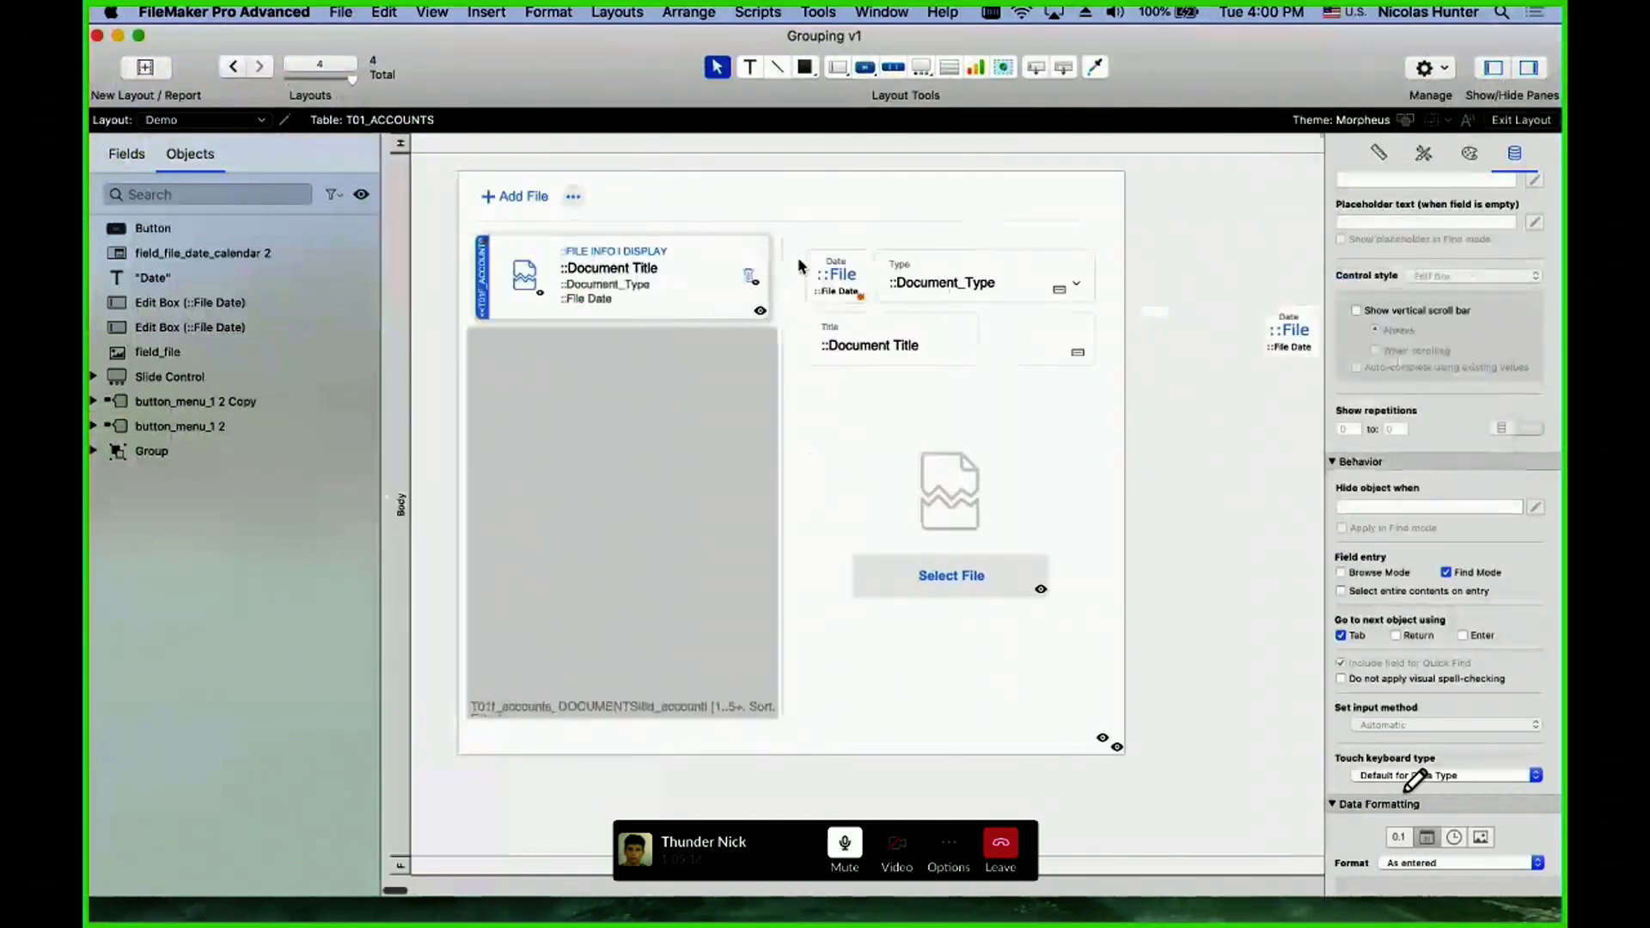
- Open the viewer's drop-down date calendar in Browse mode from the month and year text, and return to Layout mode
key("super+b")
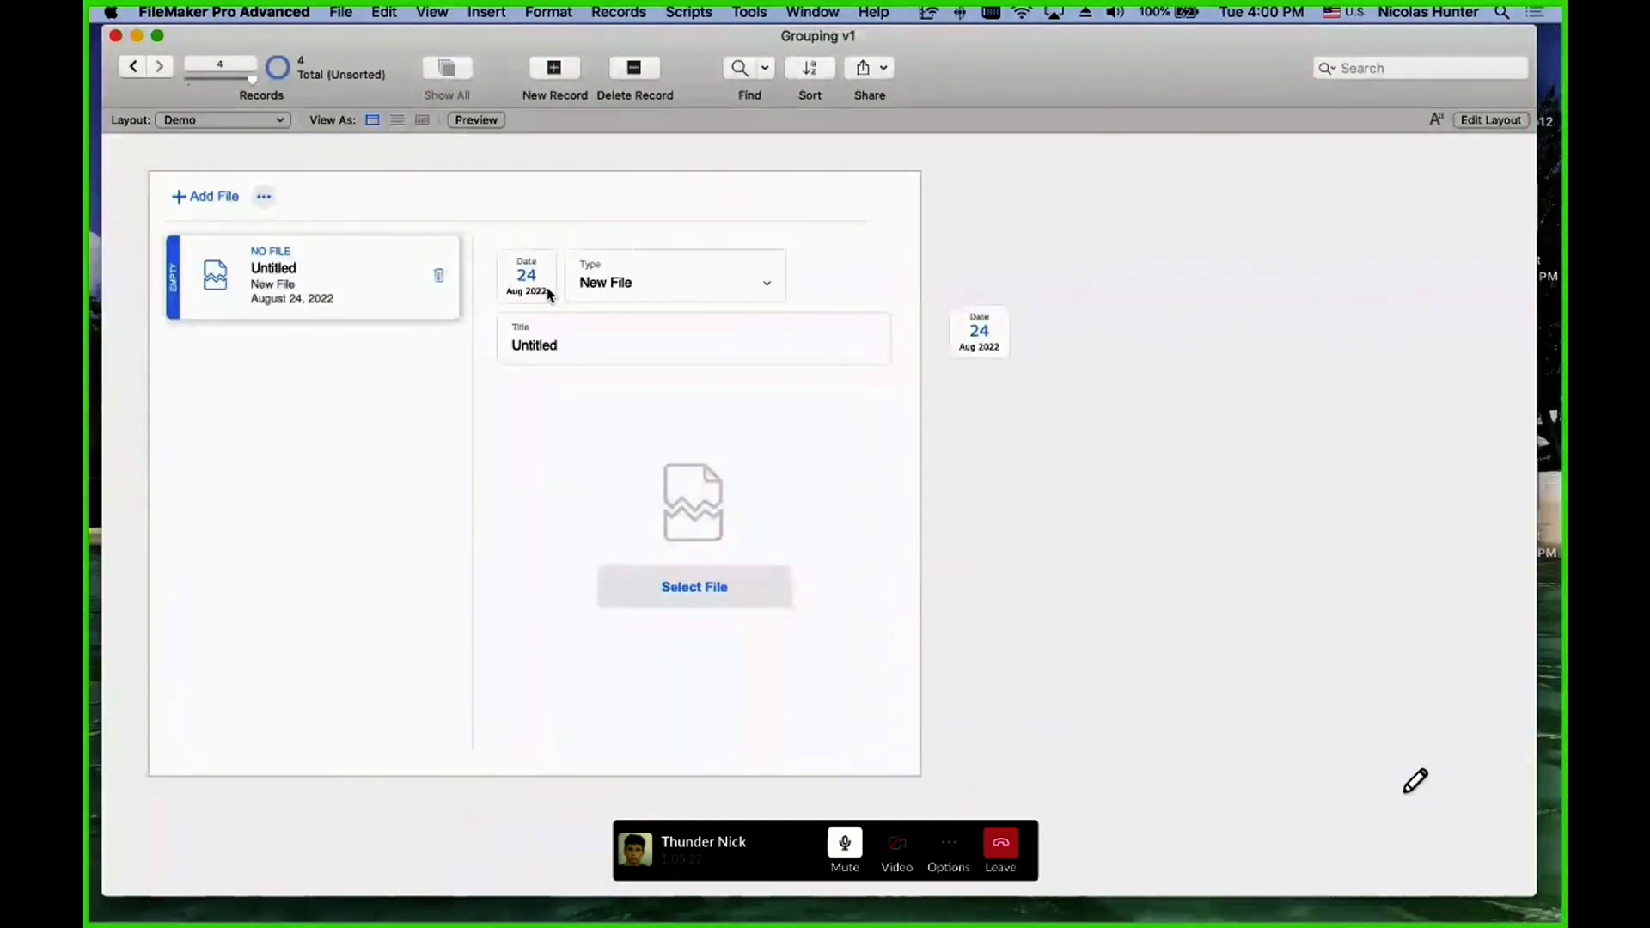
left_click(549, 292)
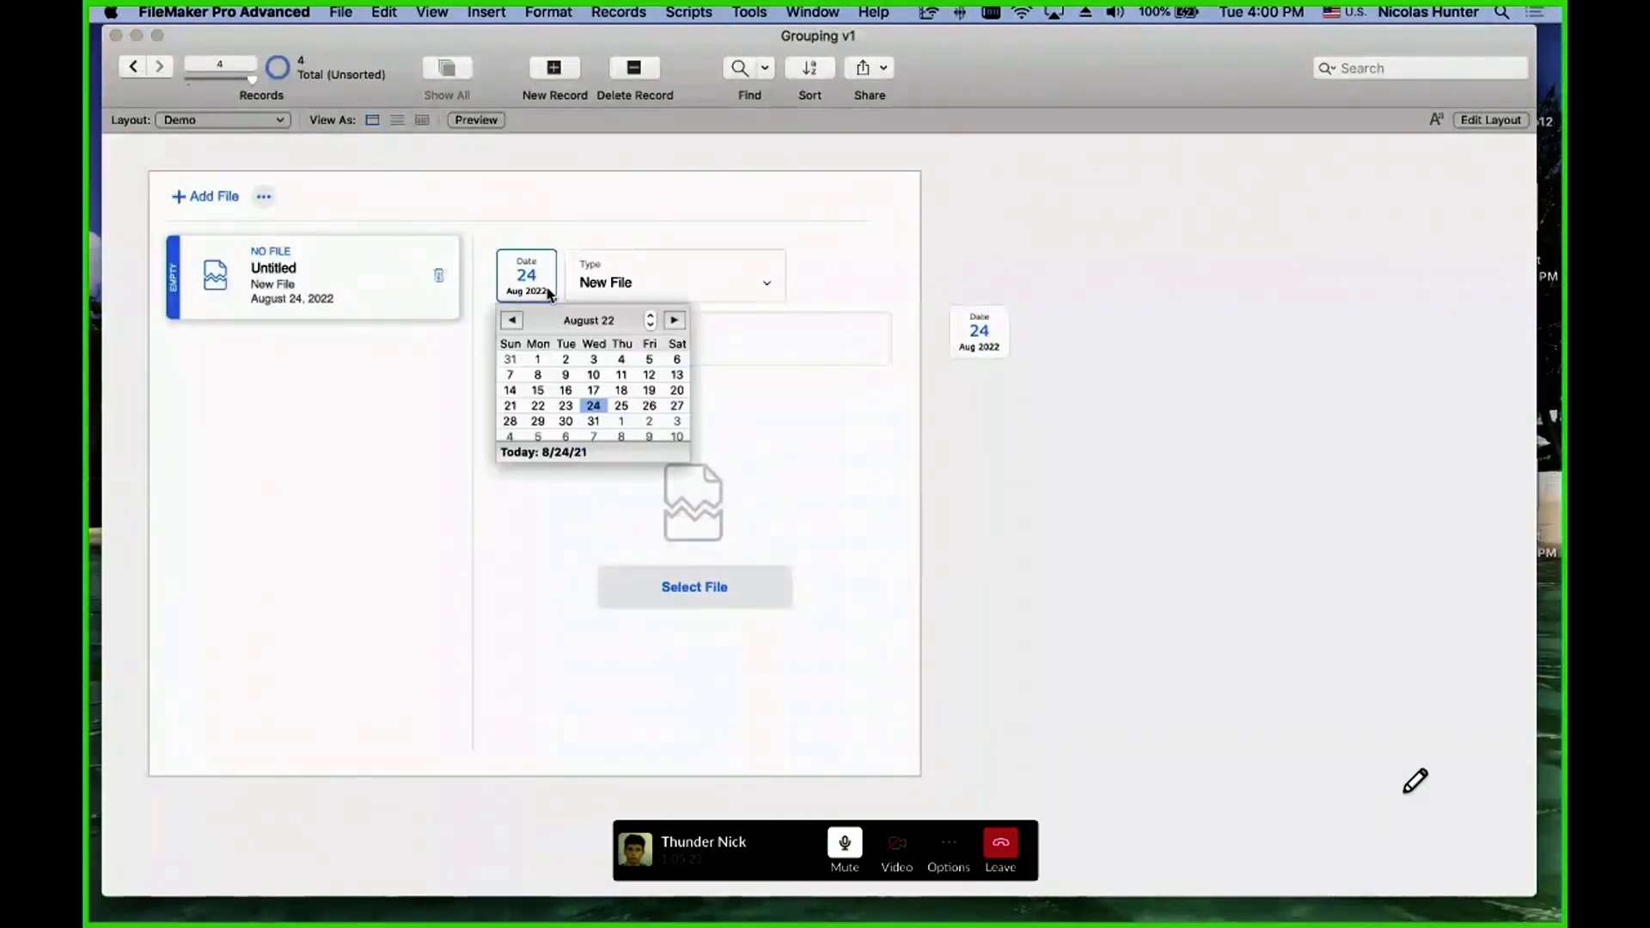
left_click(555, 216)
key("super+l")
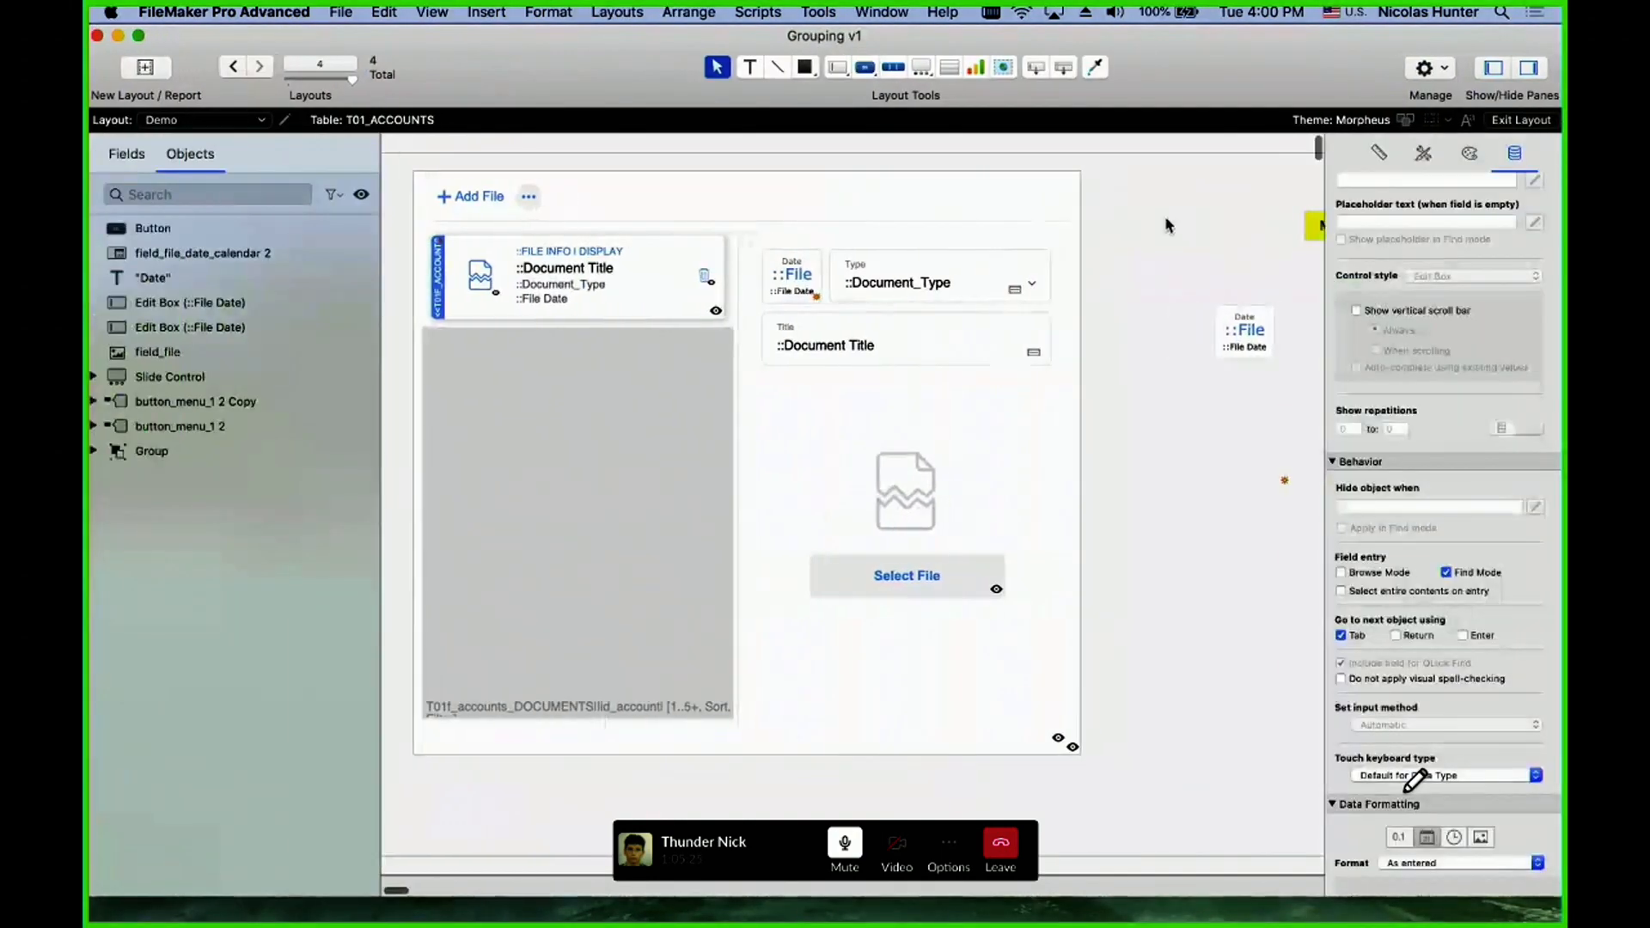
- Move the Menu_4 popover button into the viewer, above its Type field, and show its popover
scroll(1166, 225, "right", 5)
left_click_drag(1196, 243, 576, 205)
double_click(589, 213)
- Switch to Browse mode, open the viewer's date calendar from the lower part of the date field, and dismiss it
key("super+b")
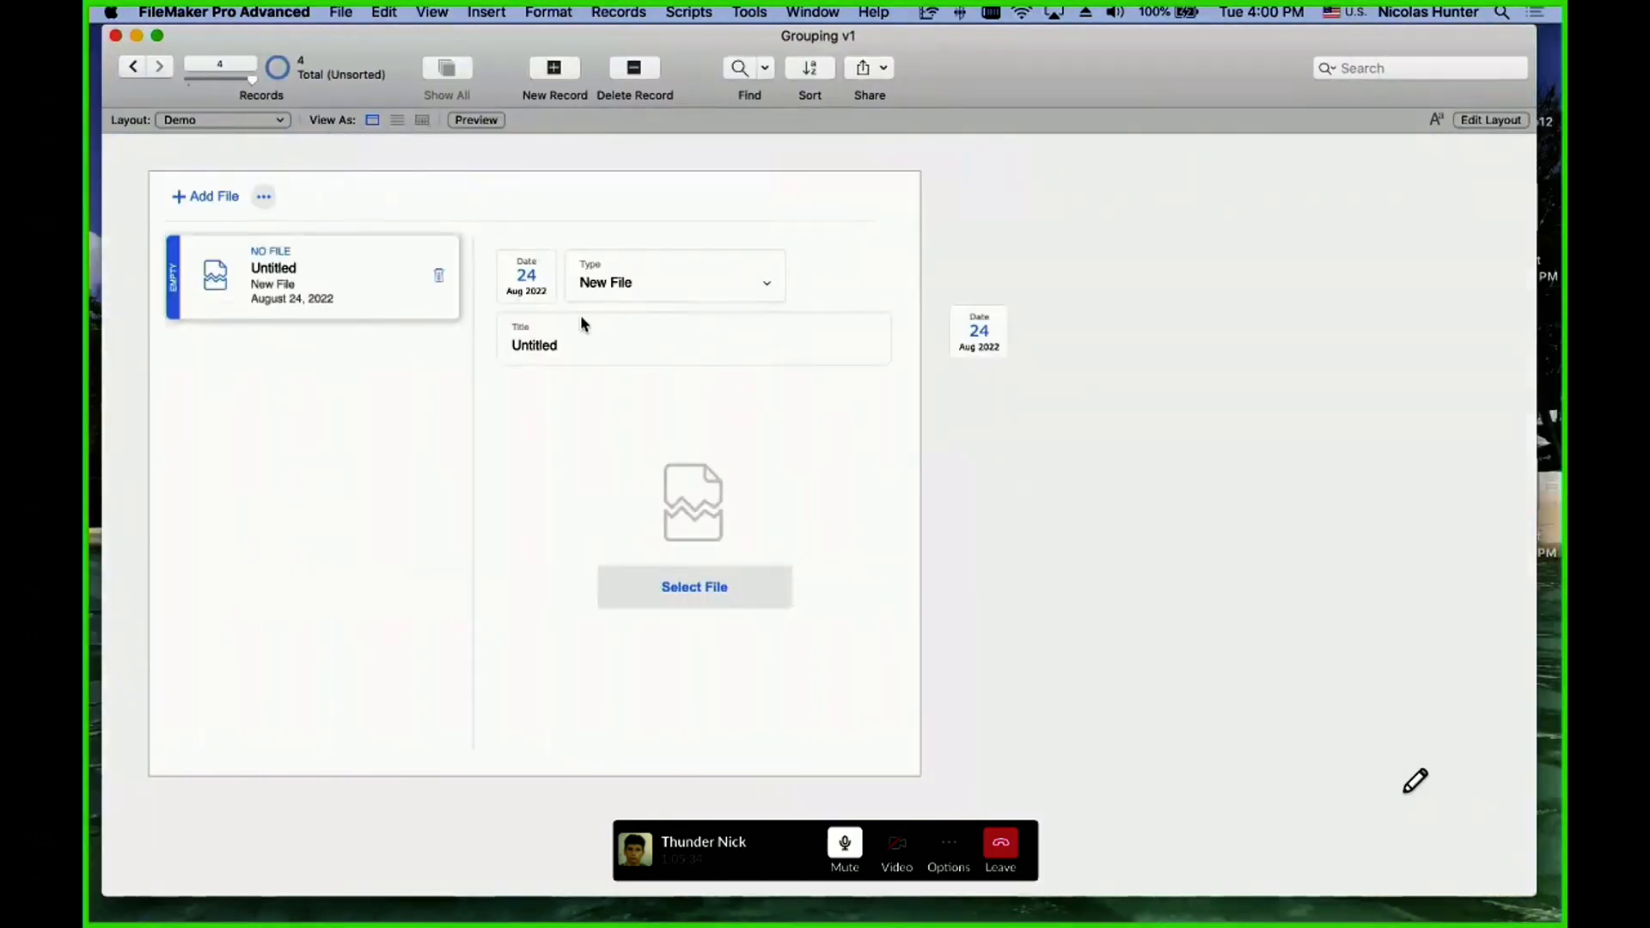
left_click(534, 292)
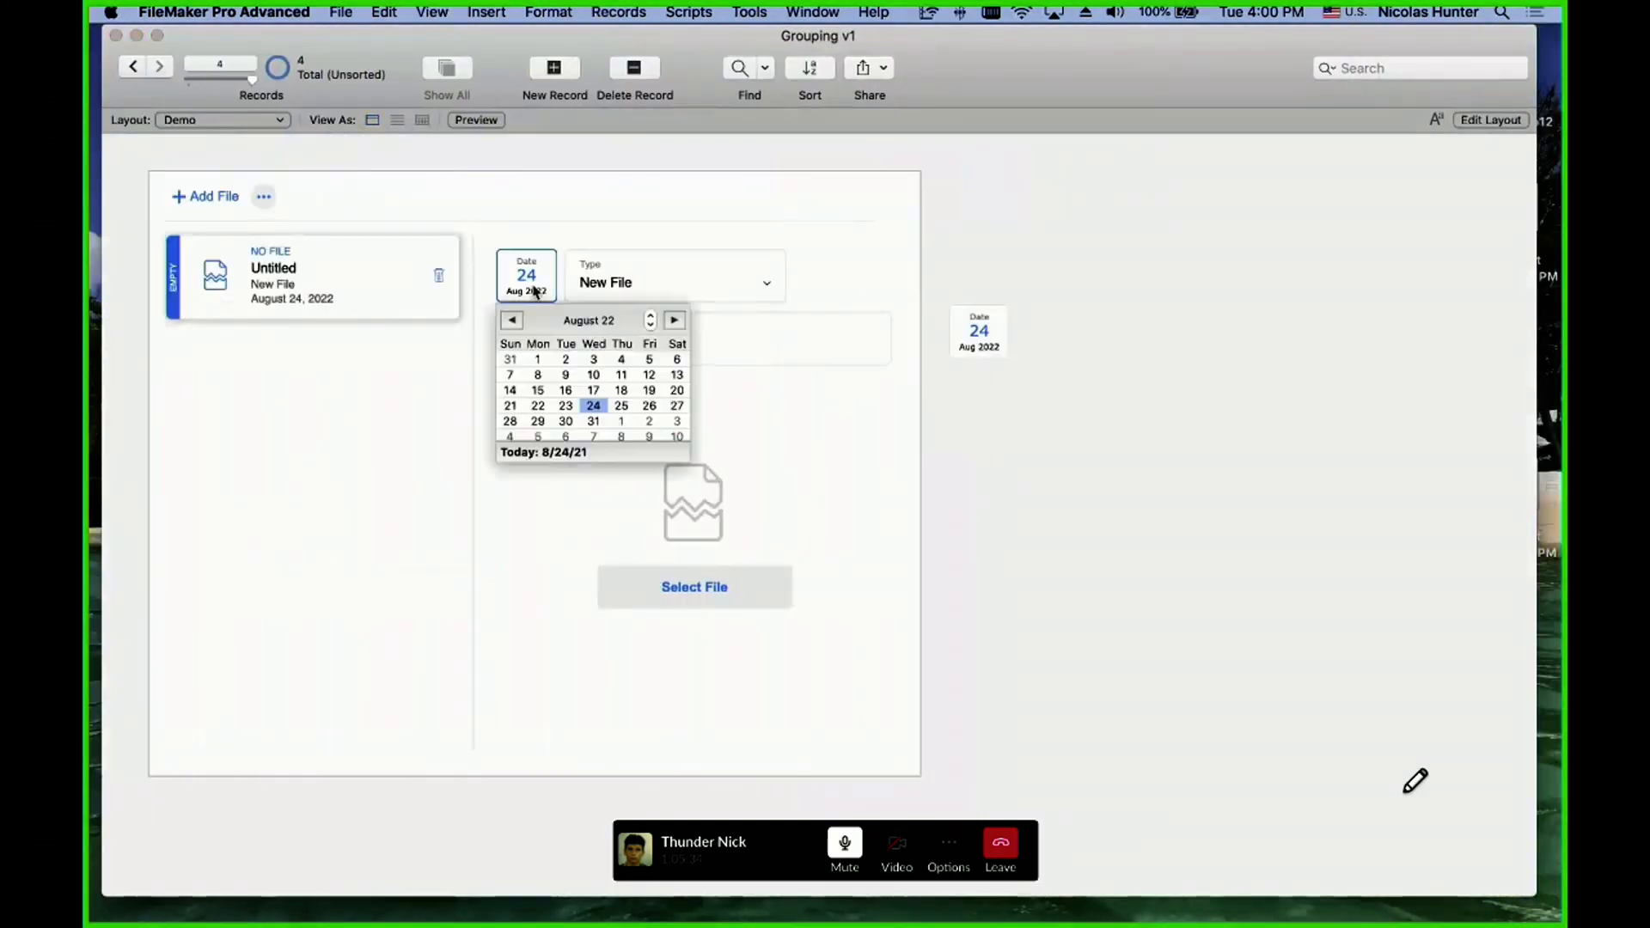
left_click(550, 232)
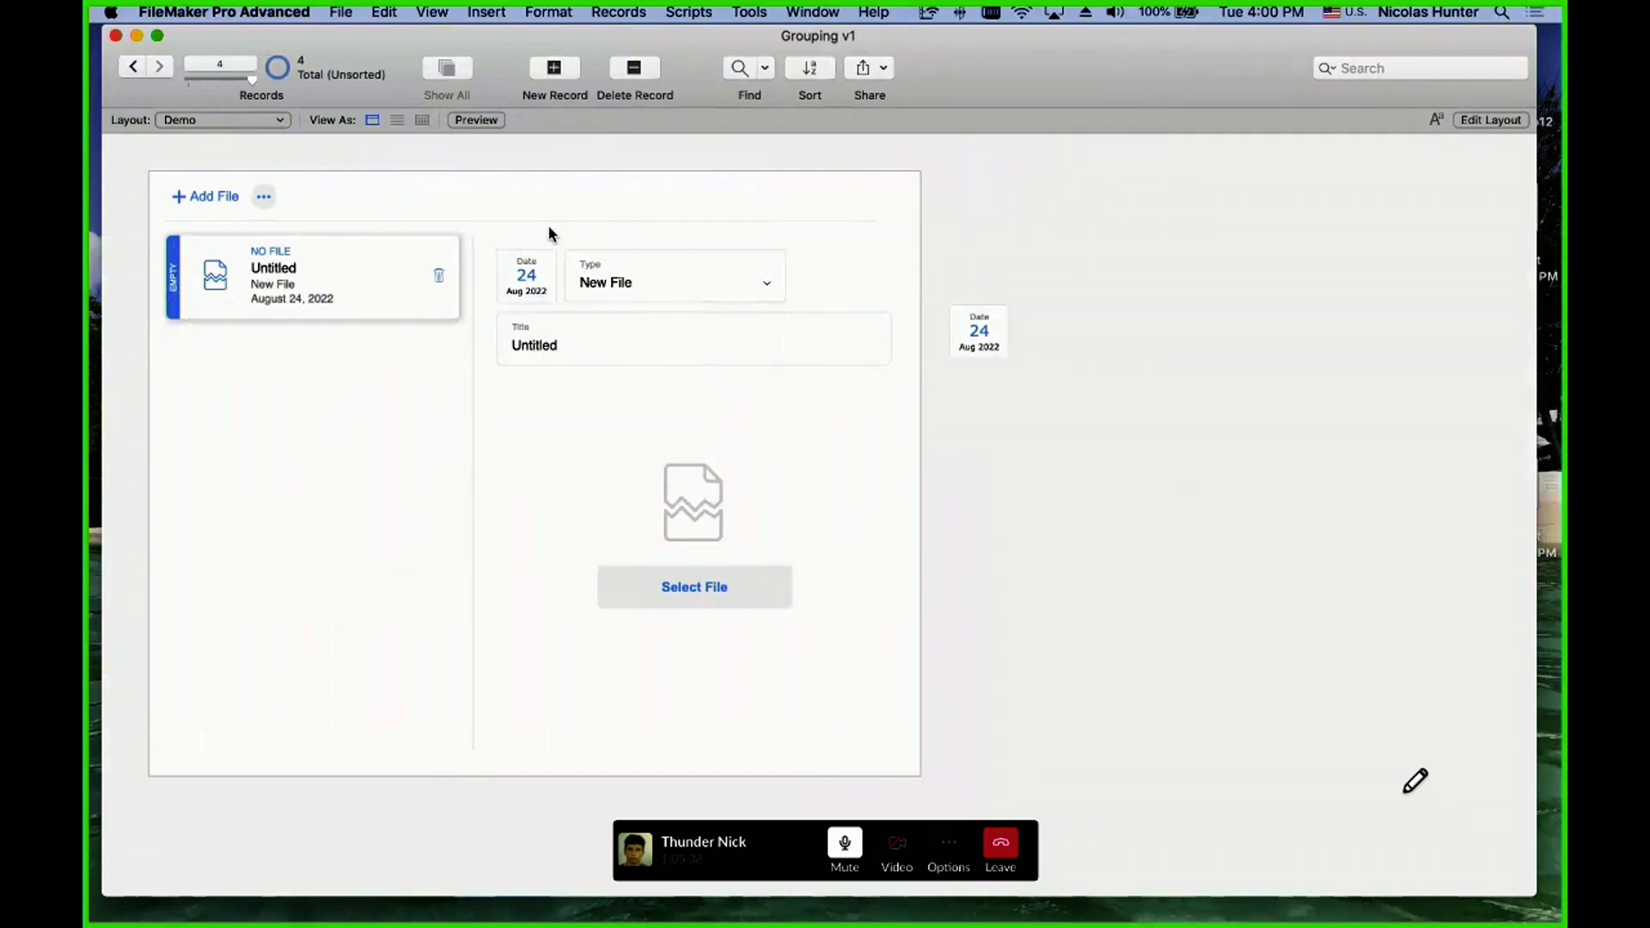
- Open the date popover from the day number, try the text "ss", and enter 01 to set January 1, 2001
left_click(533, 282)
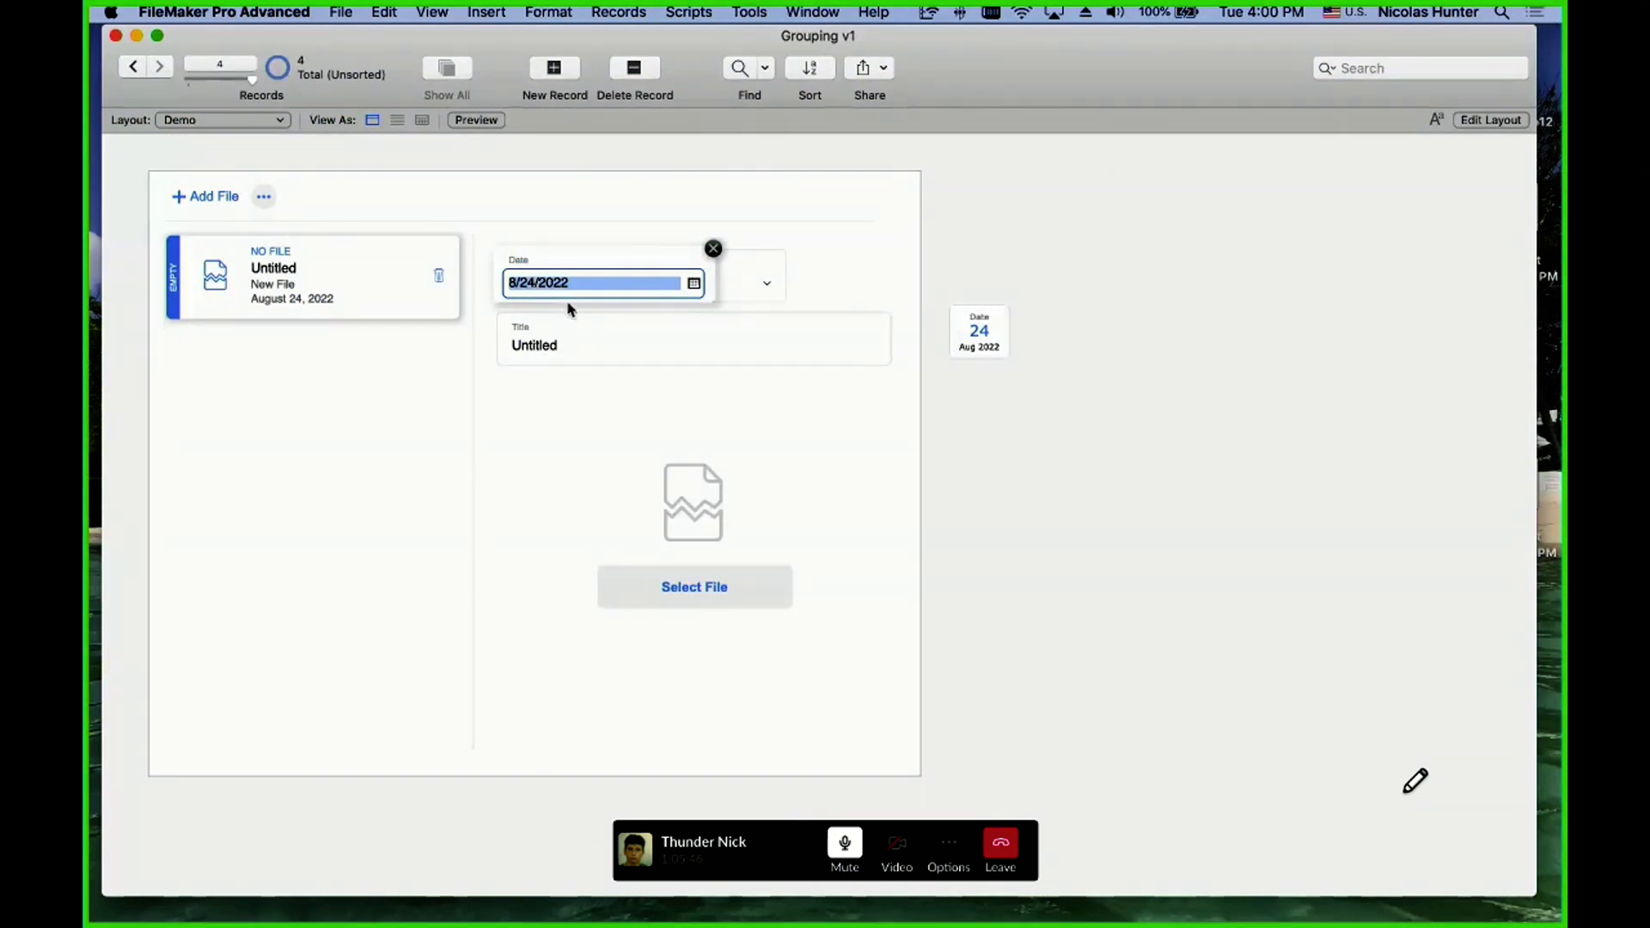
type("ss")
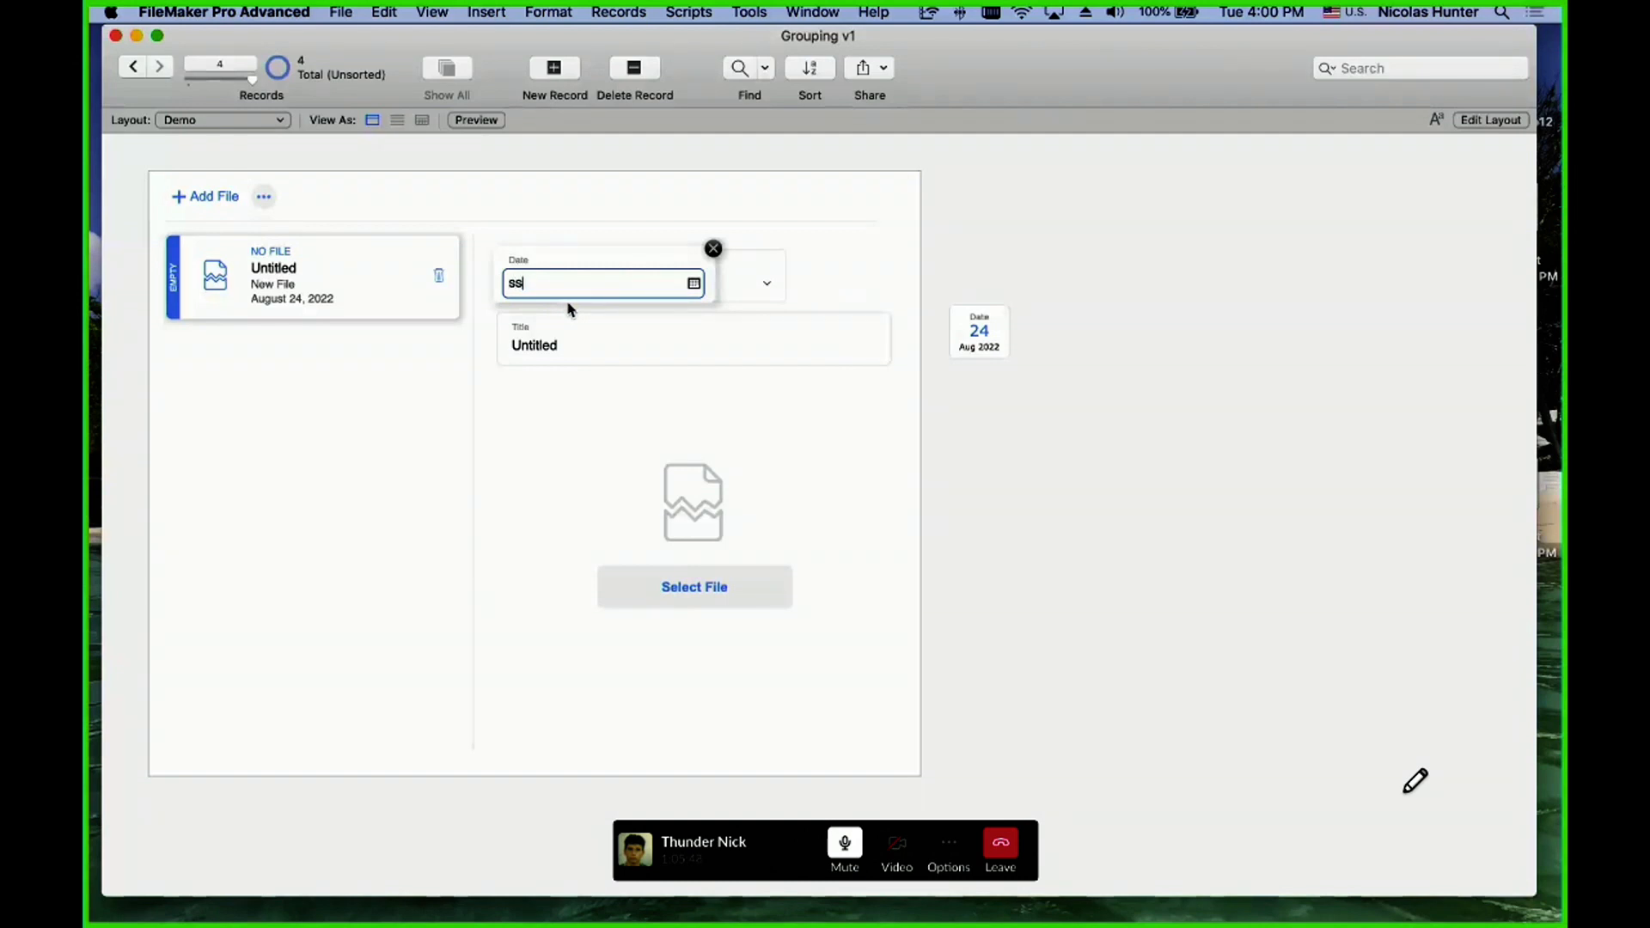
triple_click(565, 284)
type("01")
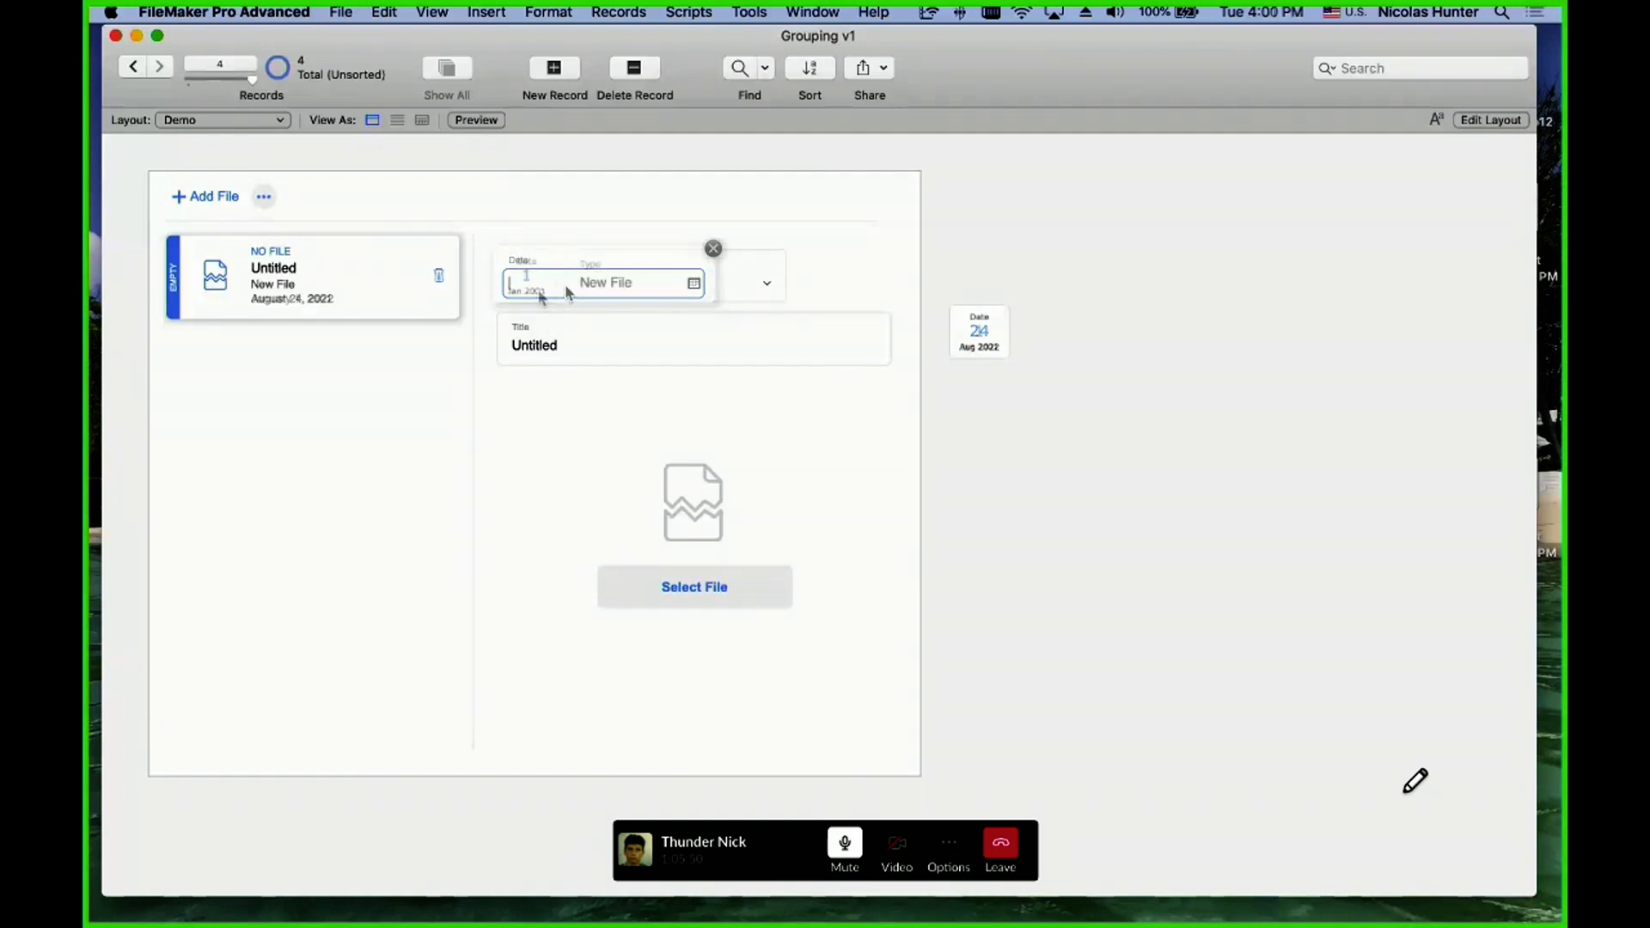
- Set the file date to today's date, 8/24/21, from the calendar, check it in the date popover, and return to Layout mode
left_click(540, 296)
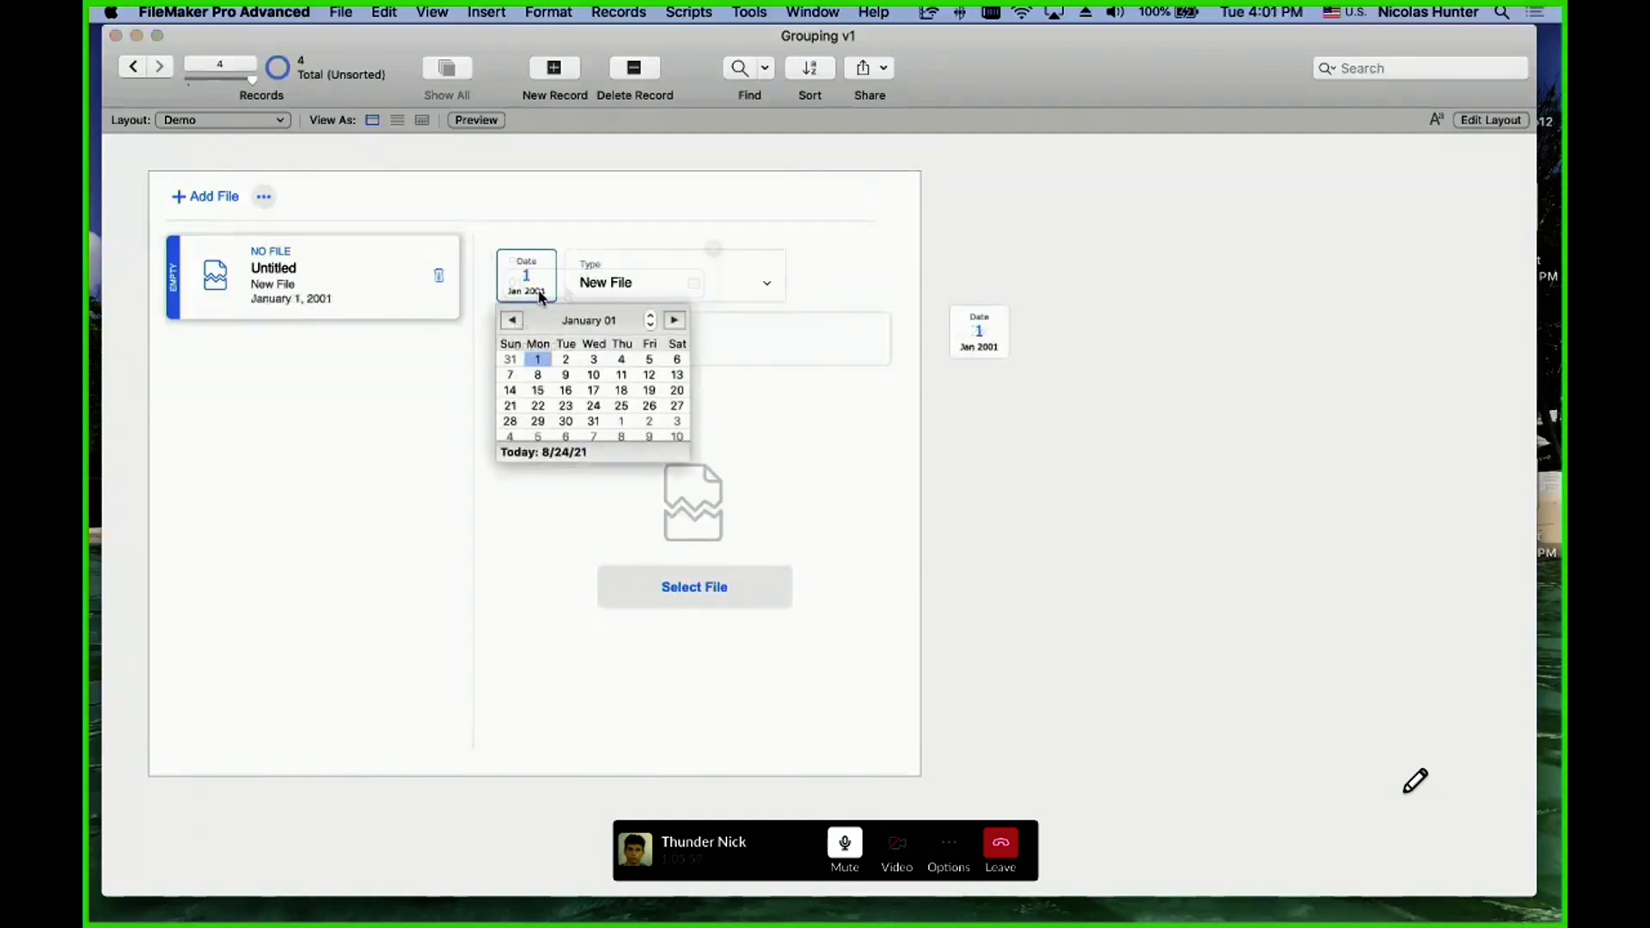
left_click(568, 454)
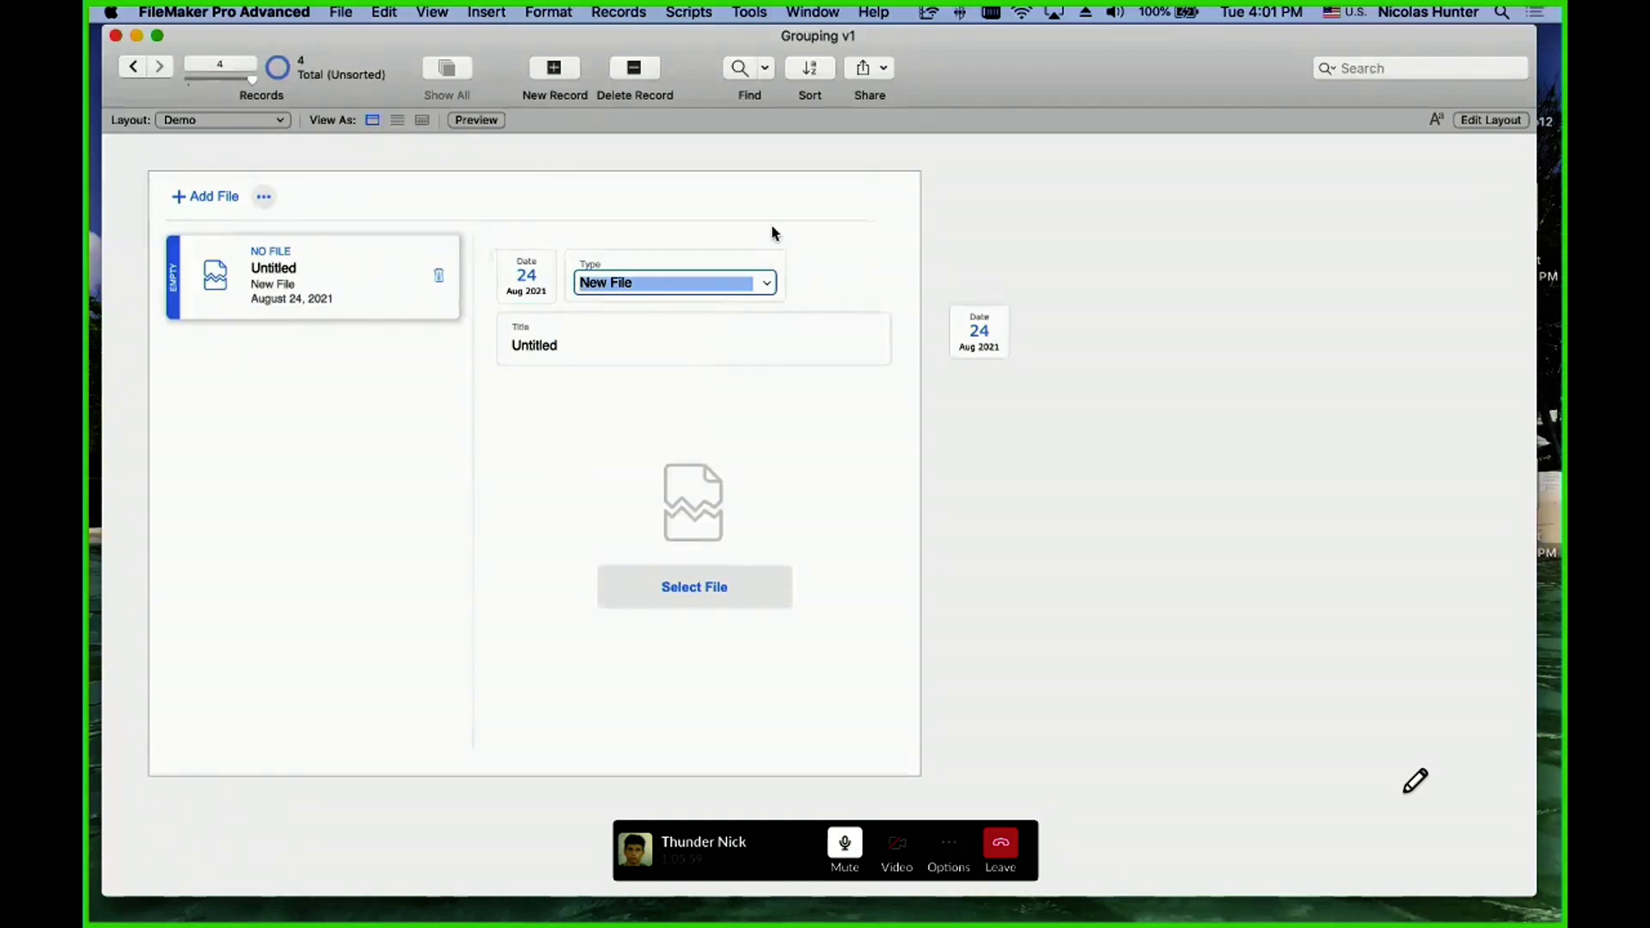
left_click(518, 280)
left_click(532, 283)
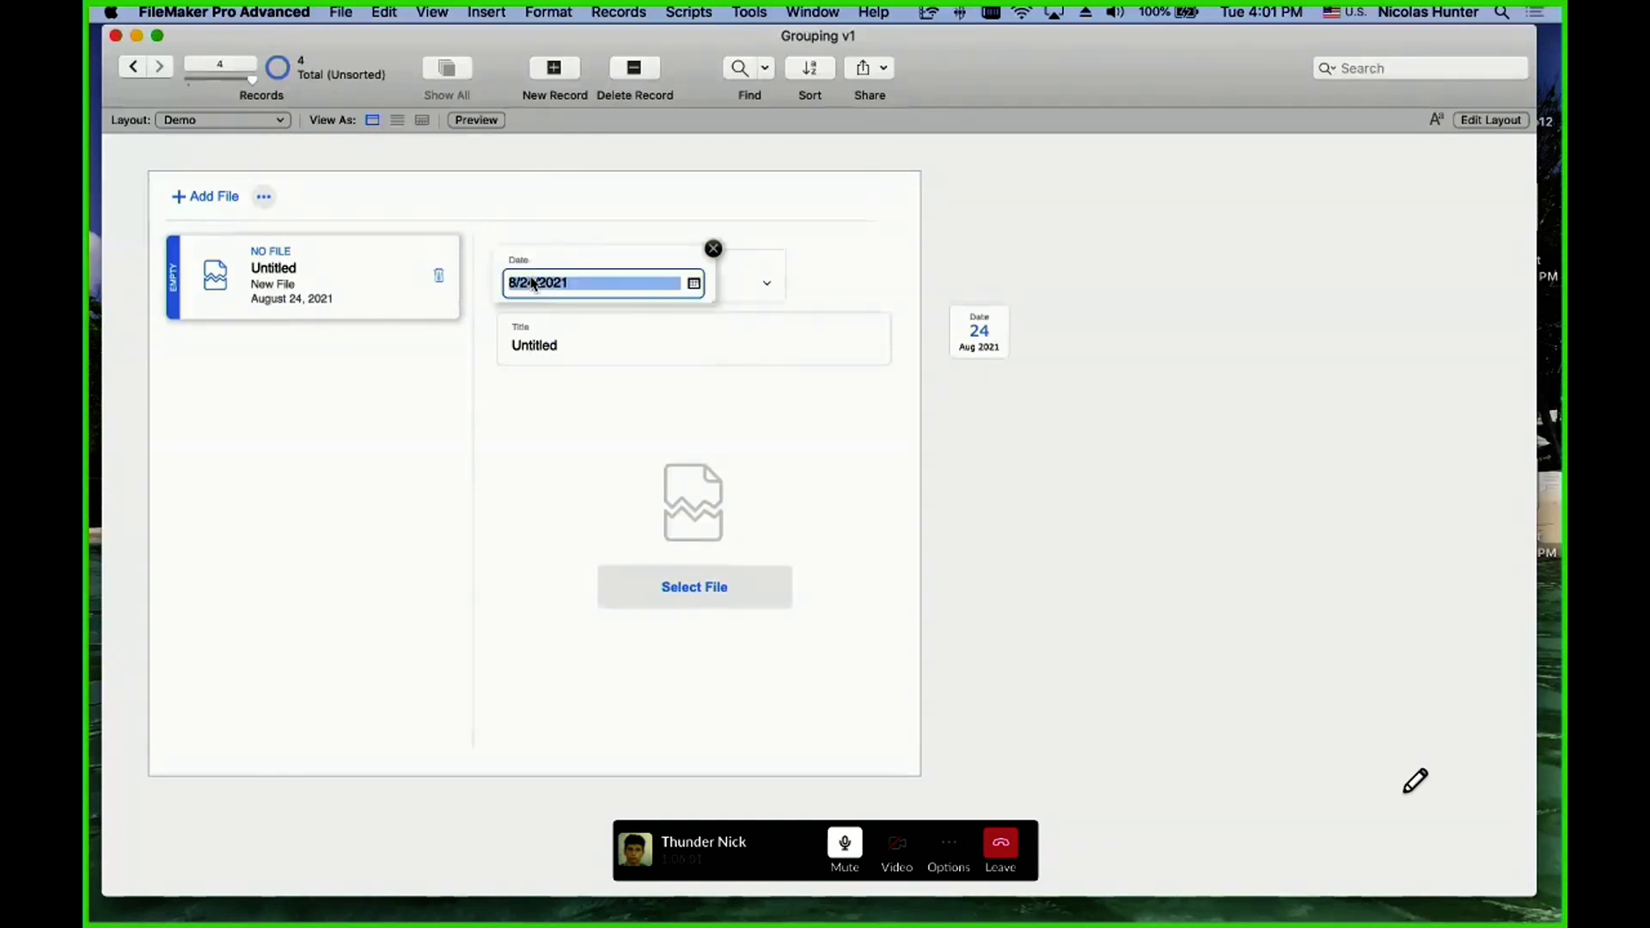
left_click(713, 248)
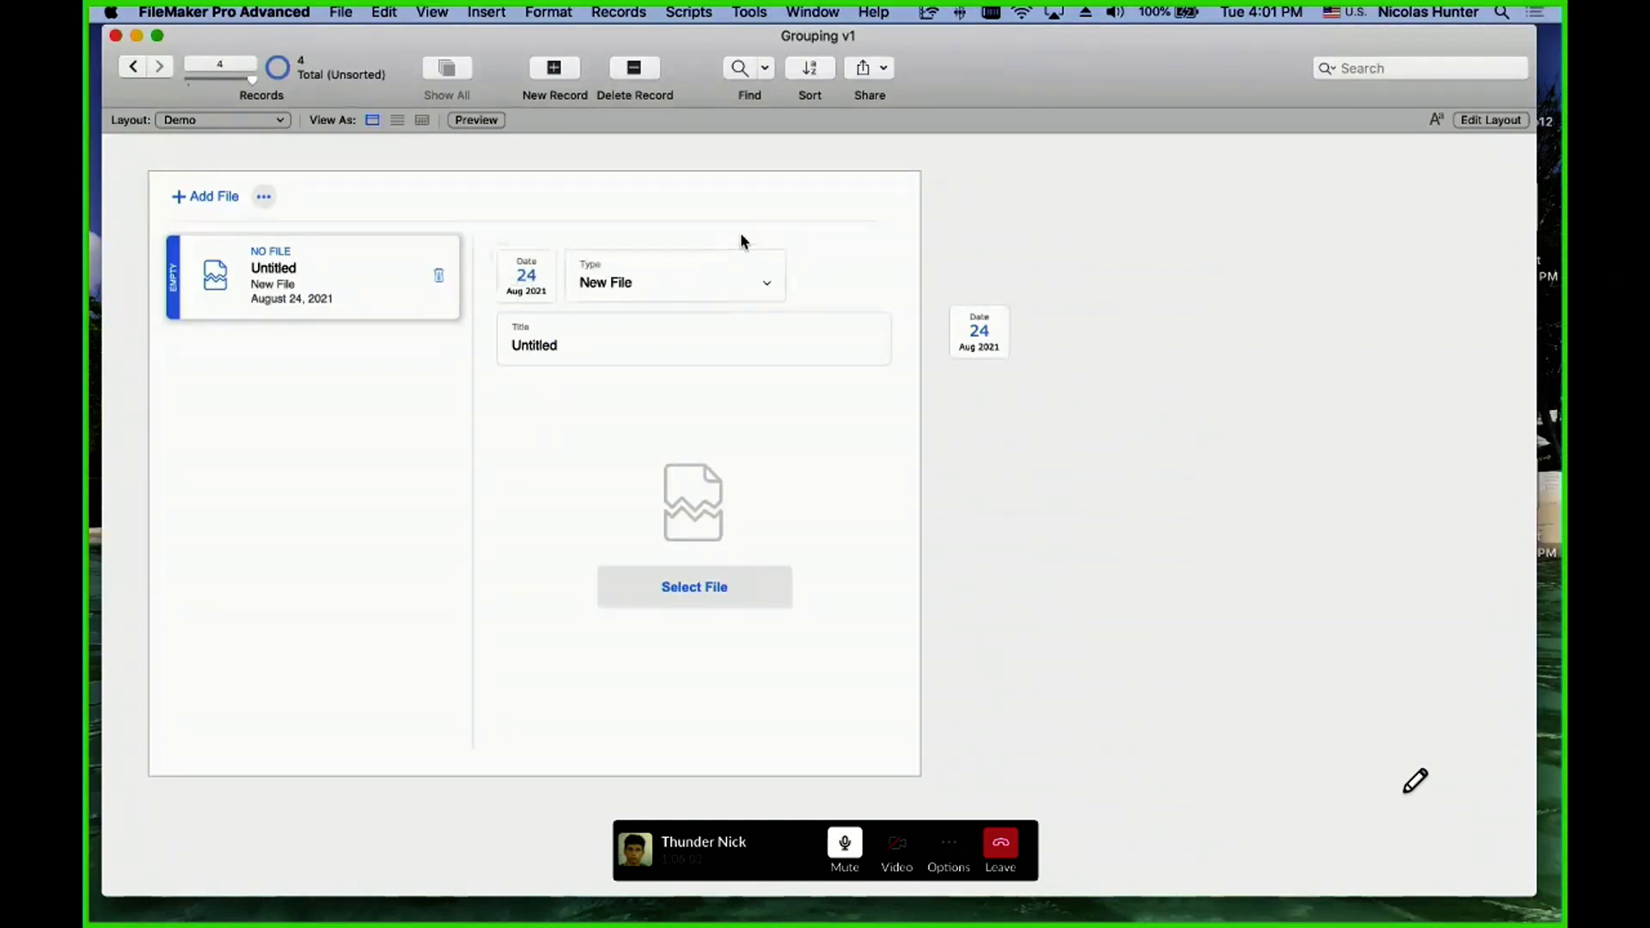
key("super+l")
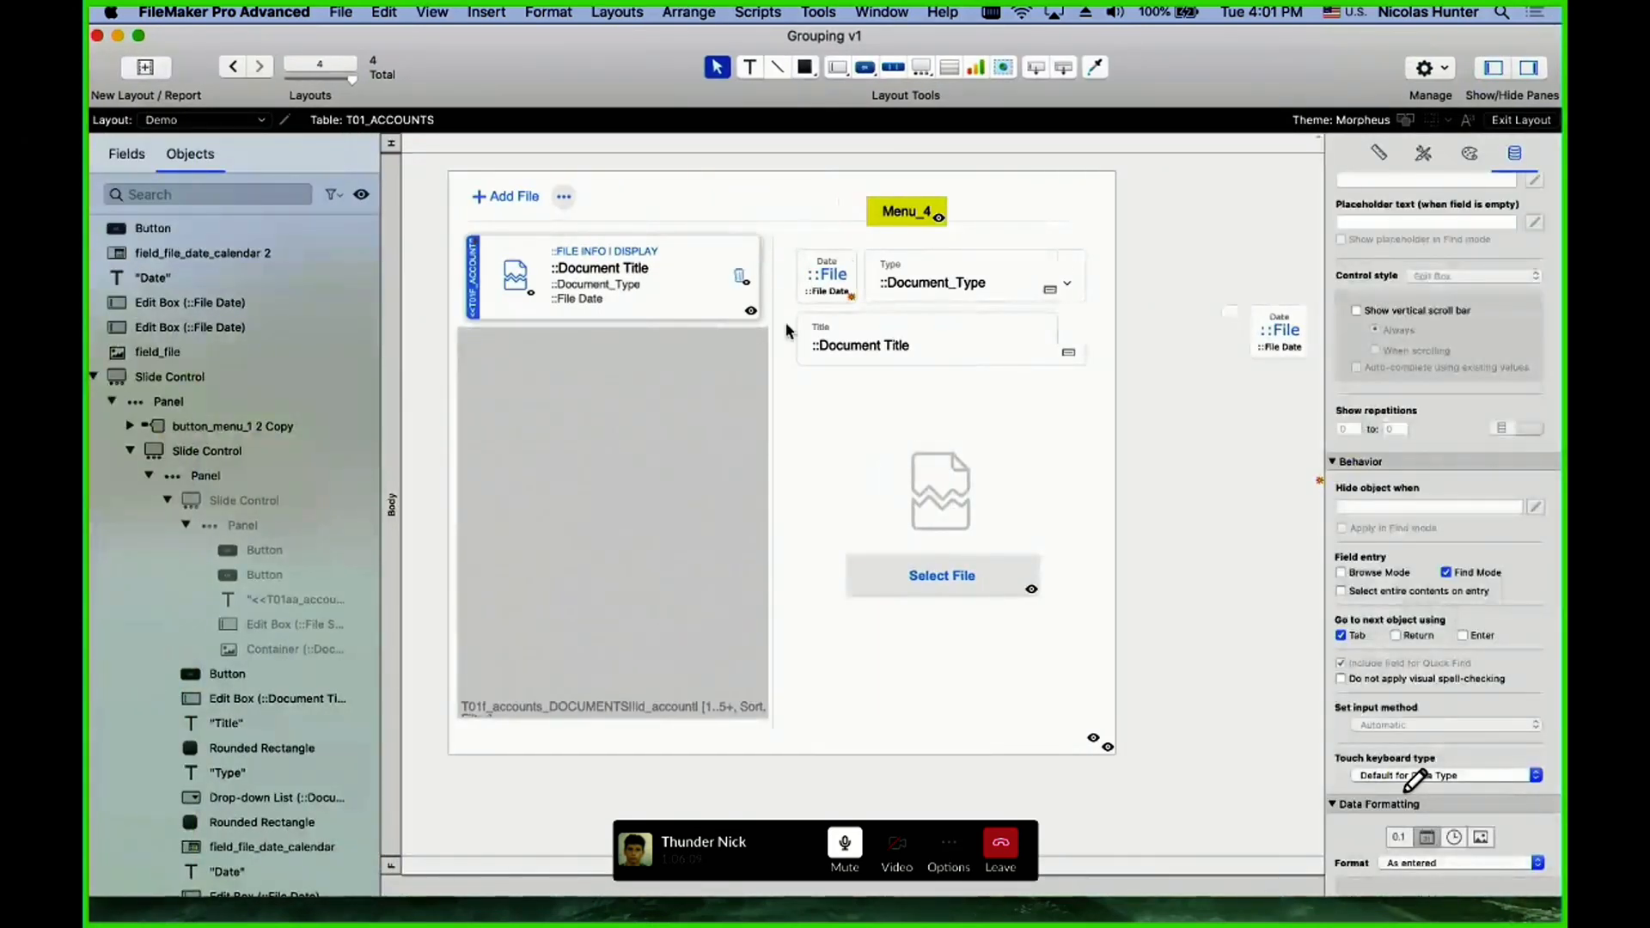
- Examine Menu_4's place in the viewer's object hierarchy relative to the nested slide control, and view its popover button setup
scroll(789, 331, "right", 2)
scroll(817, 308, "right", 1)
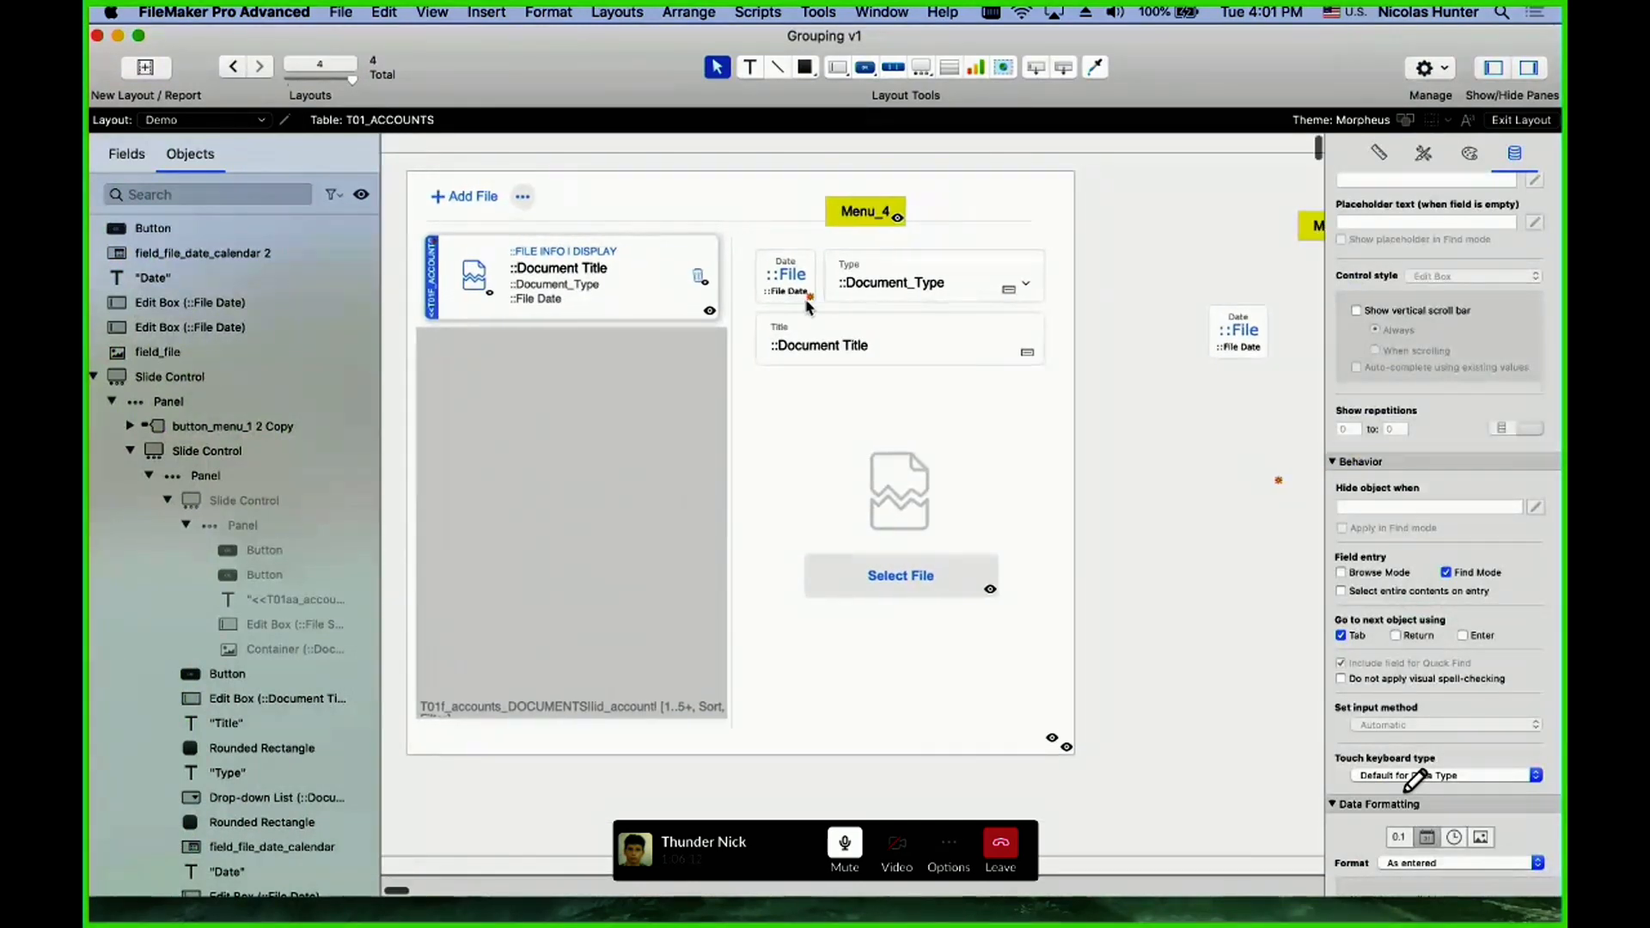
left_click(874, 212)
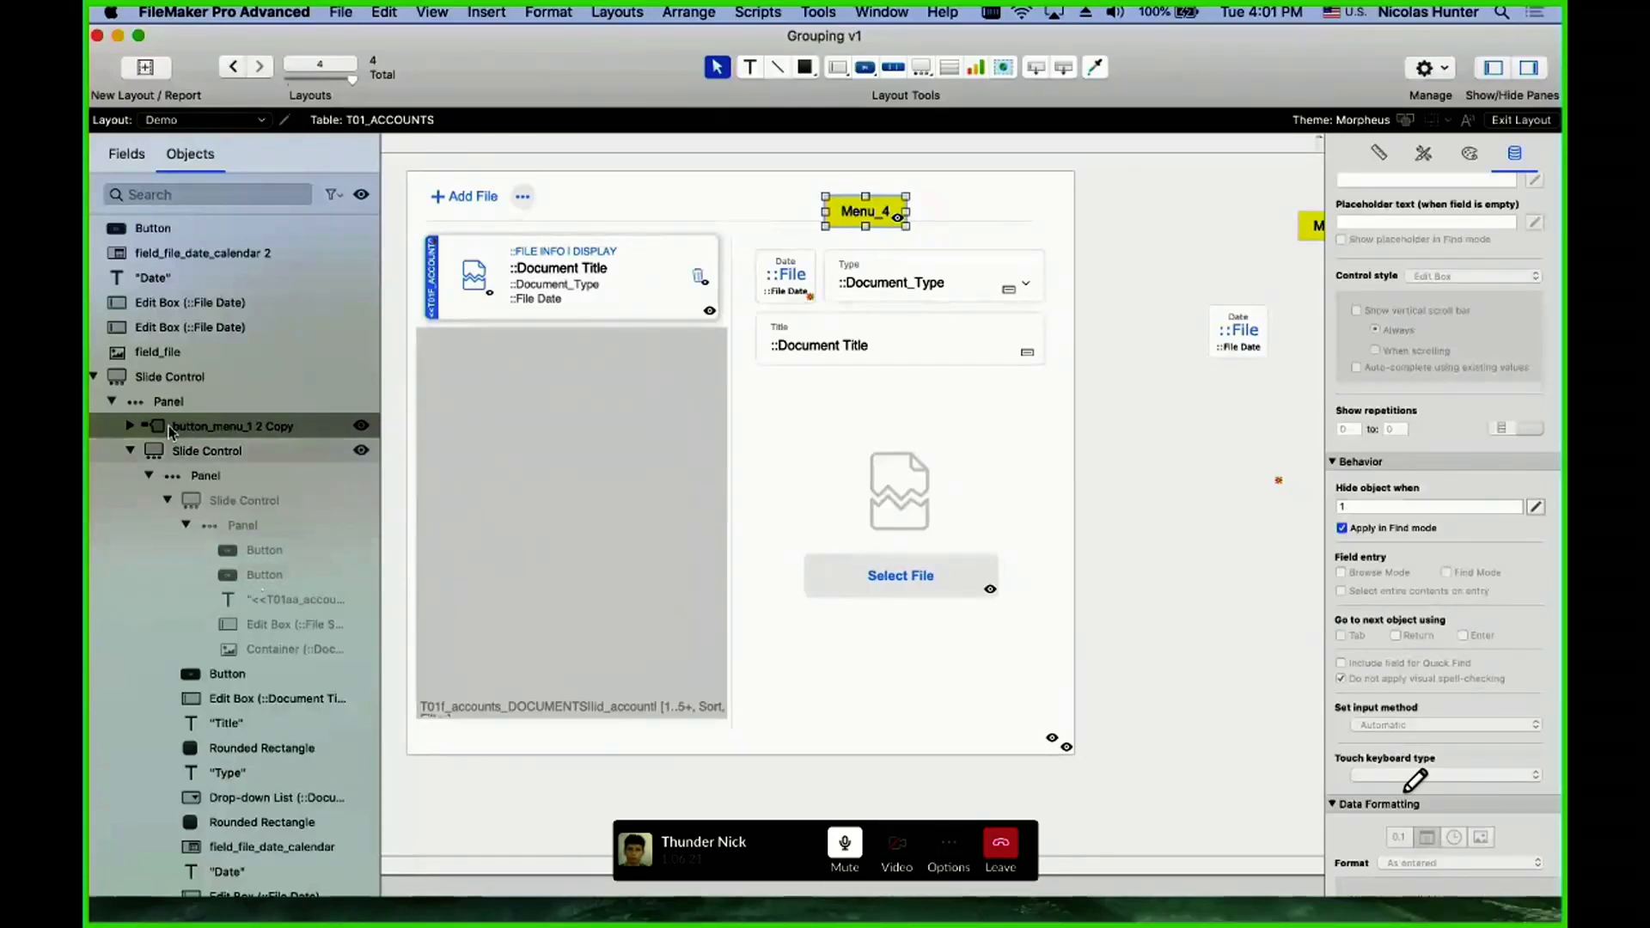
left_click(149, 453)
left_click(130, 452)
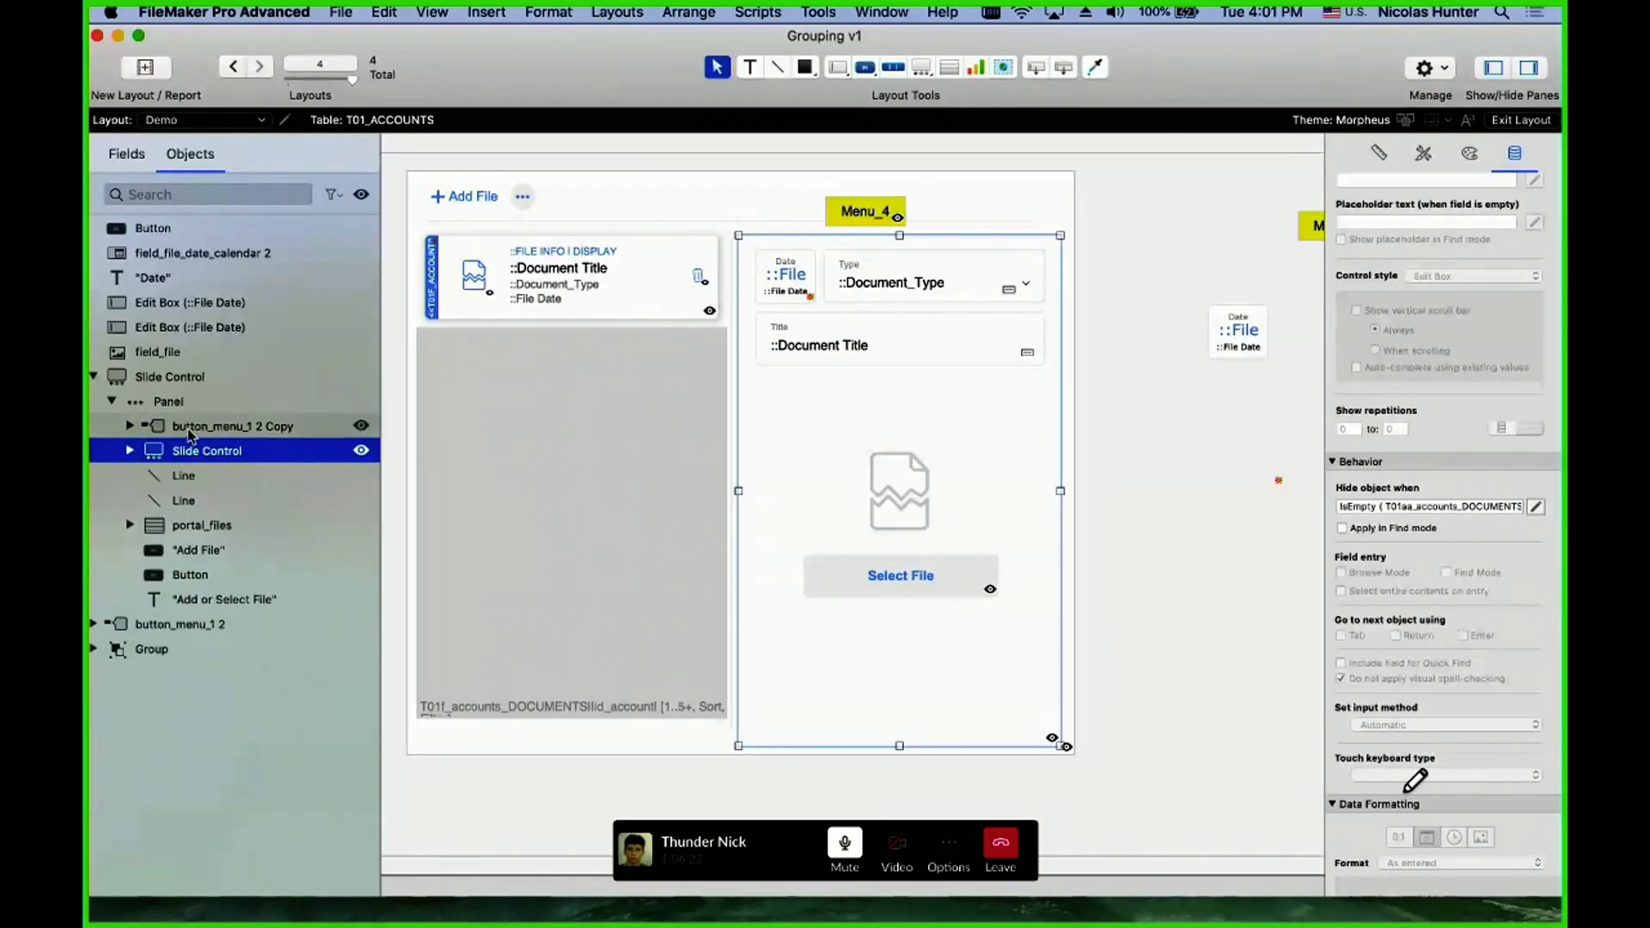
left_click(189, 434)
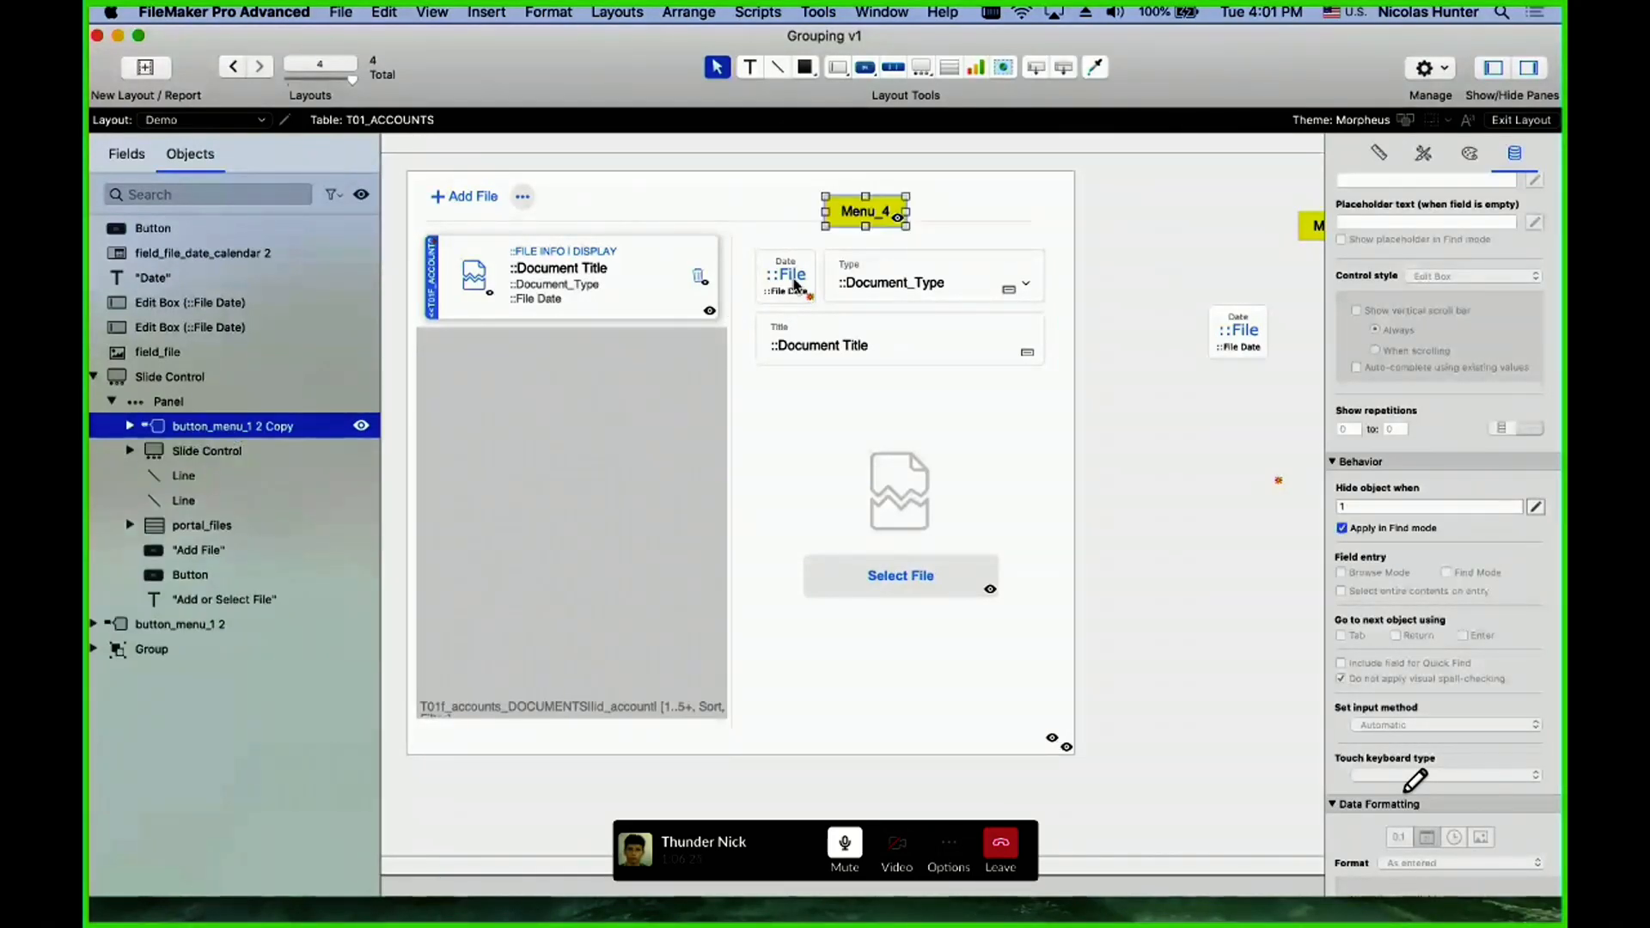
double_click(869, 218)
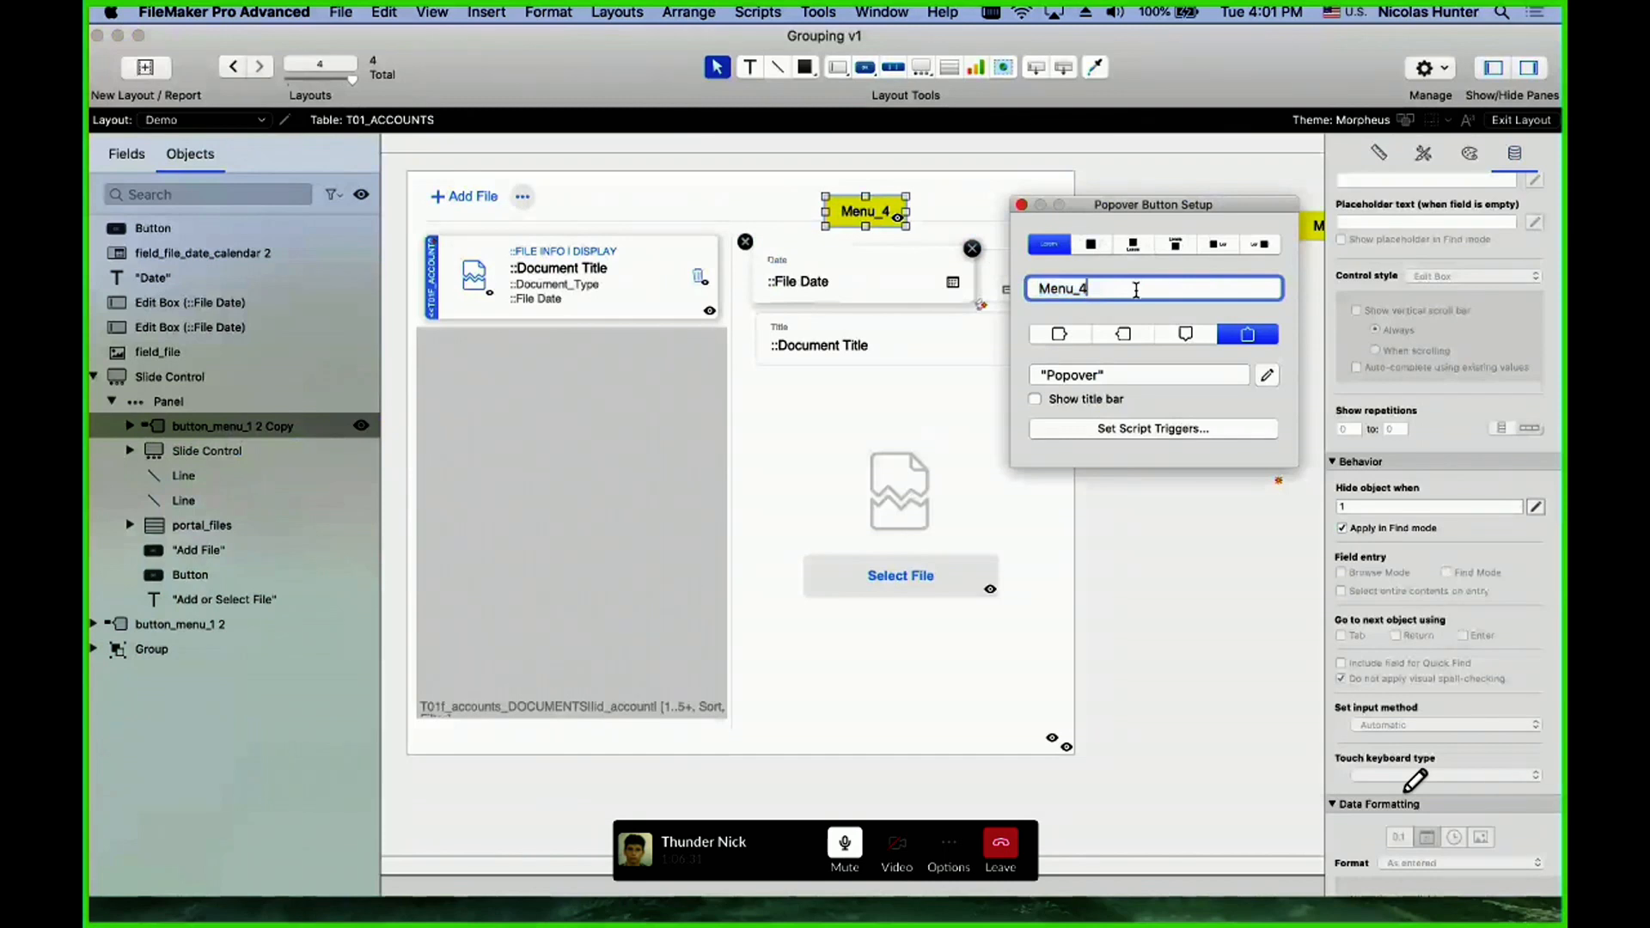
left_click(1023, 205)
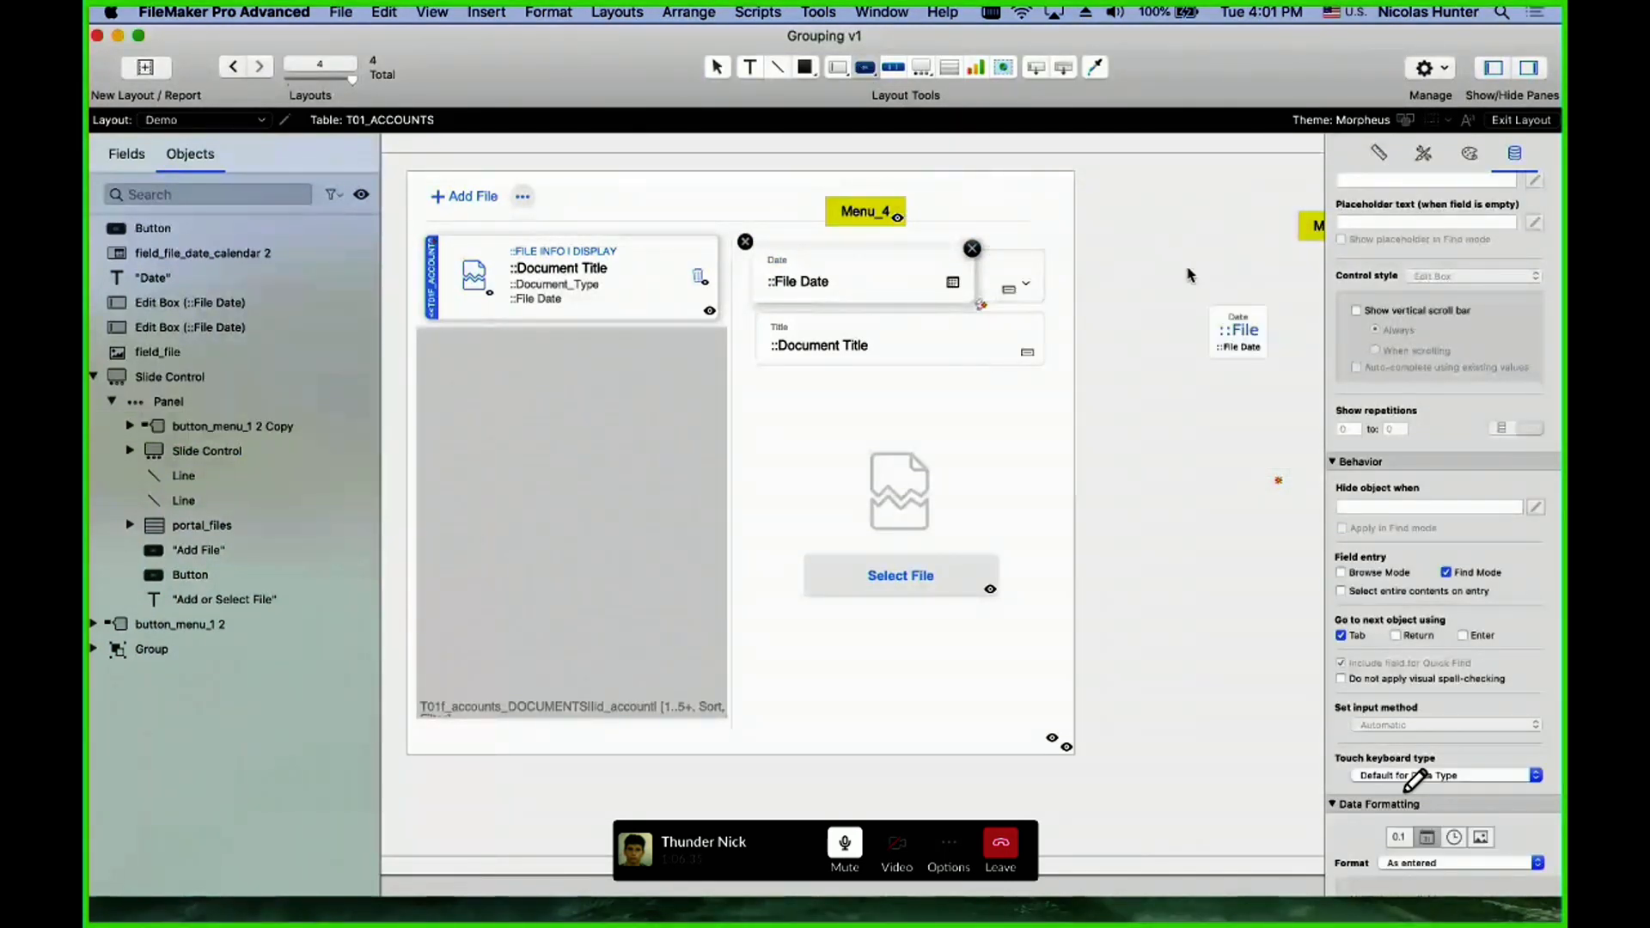
- Draw a plain button labelled "wdwds" in the empty area beside the viewer, above the copied date stack
left_click_drag(1130, 218, 1214, 282)
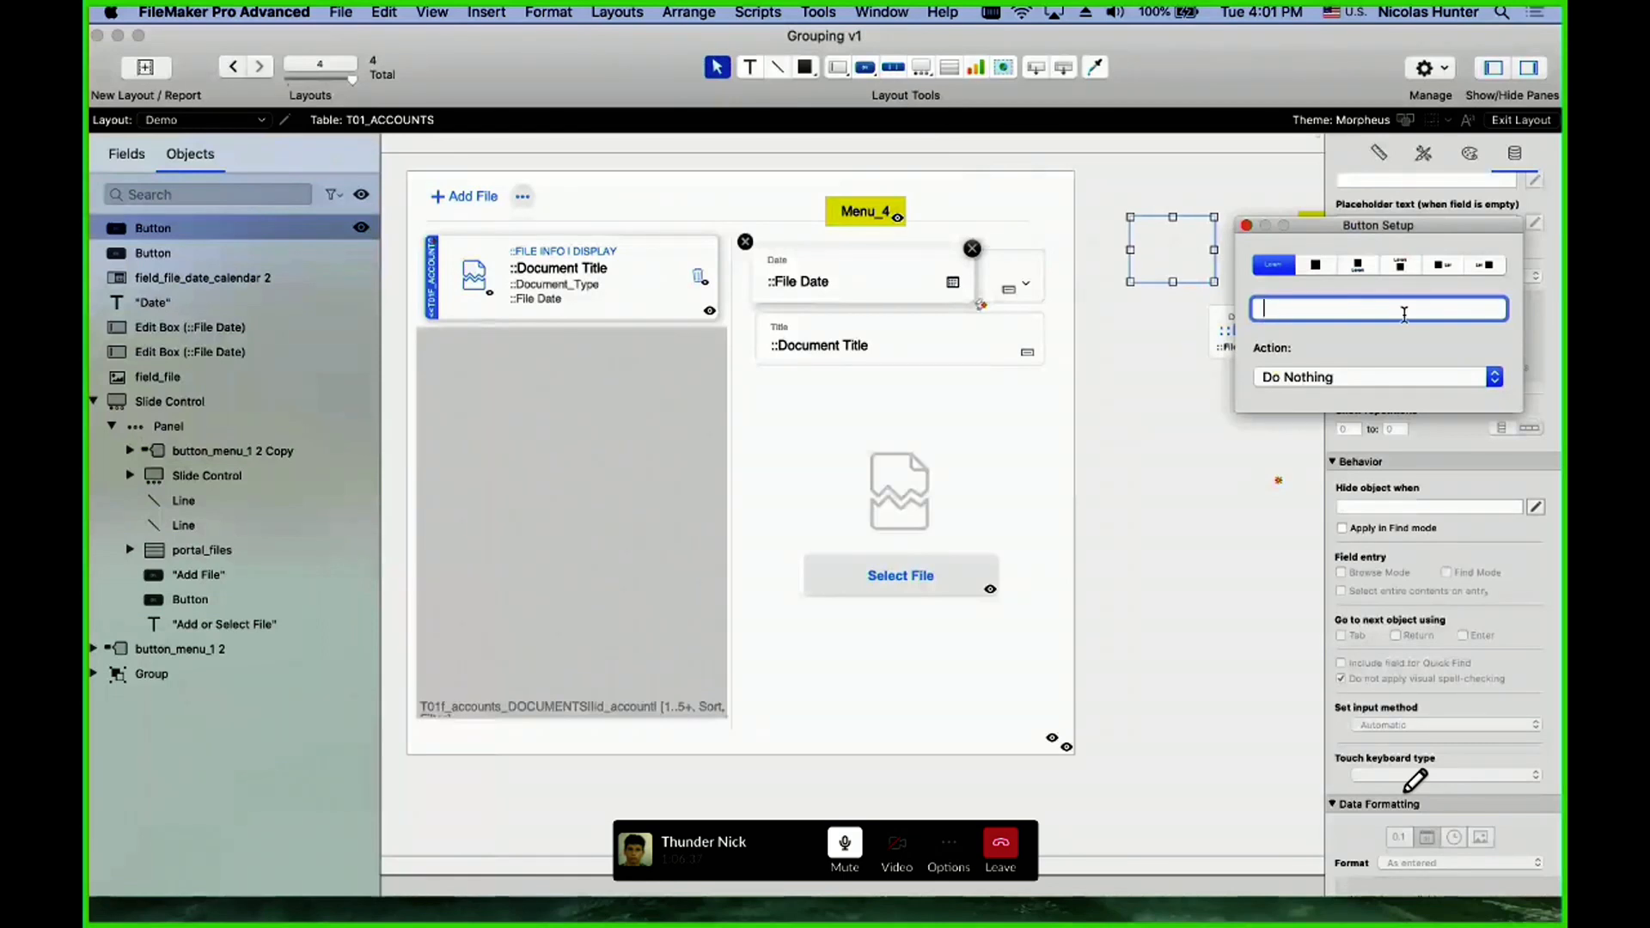
type("wdwds")
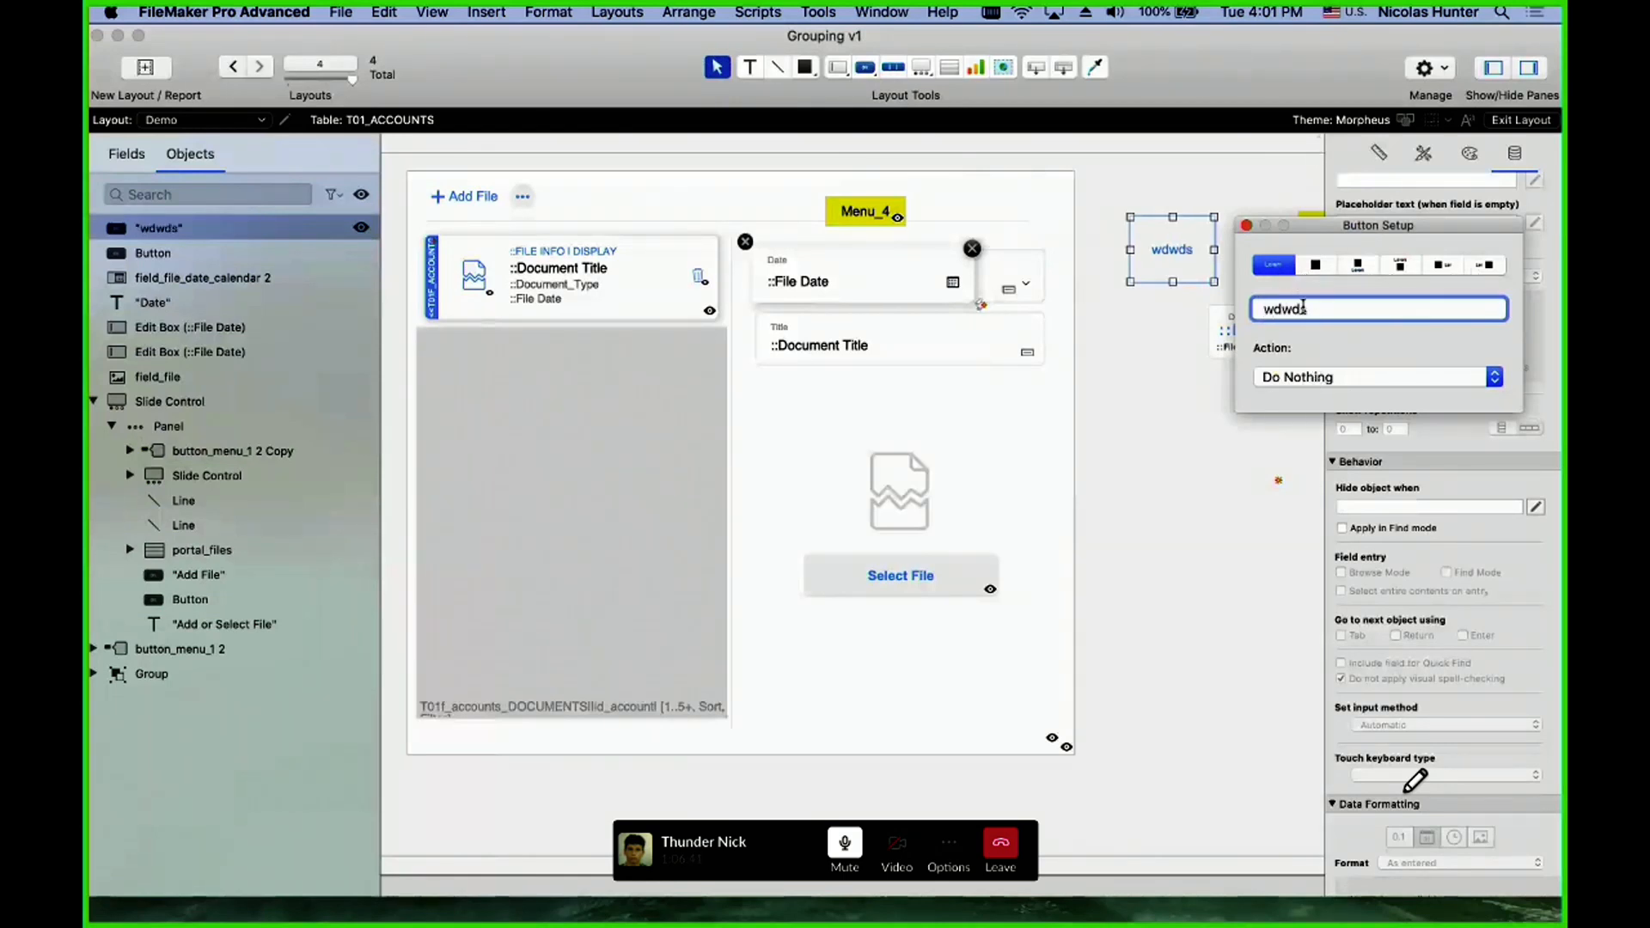
left_click(1246, 225)
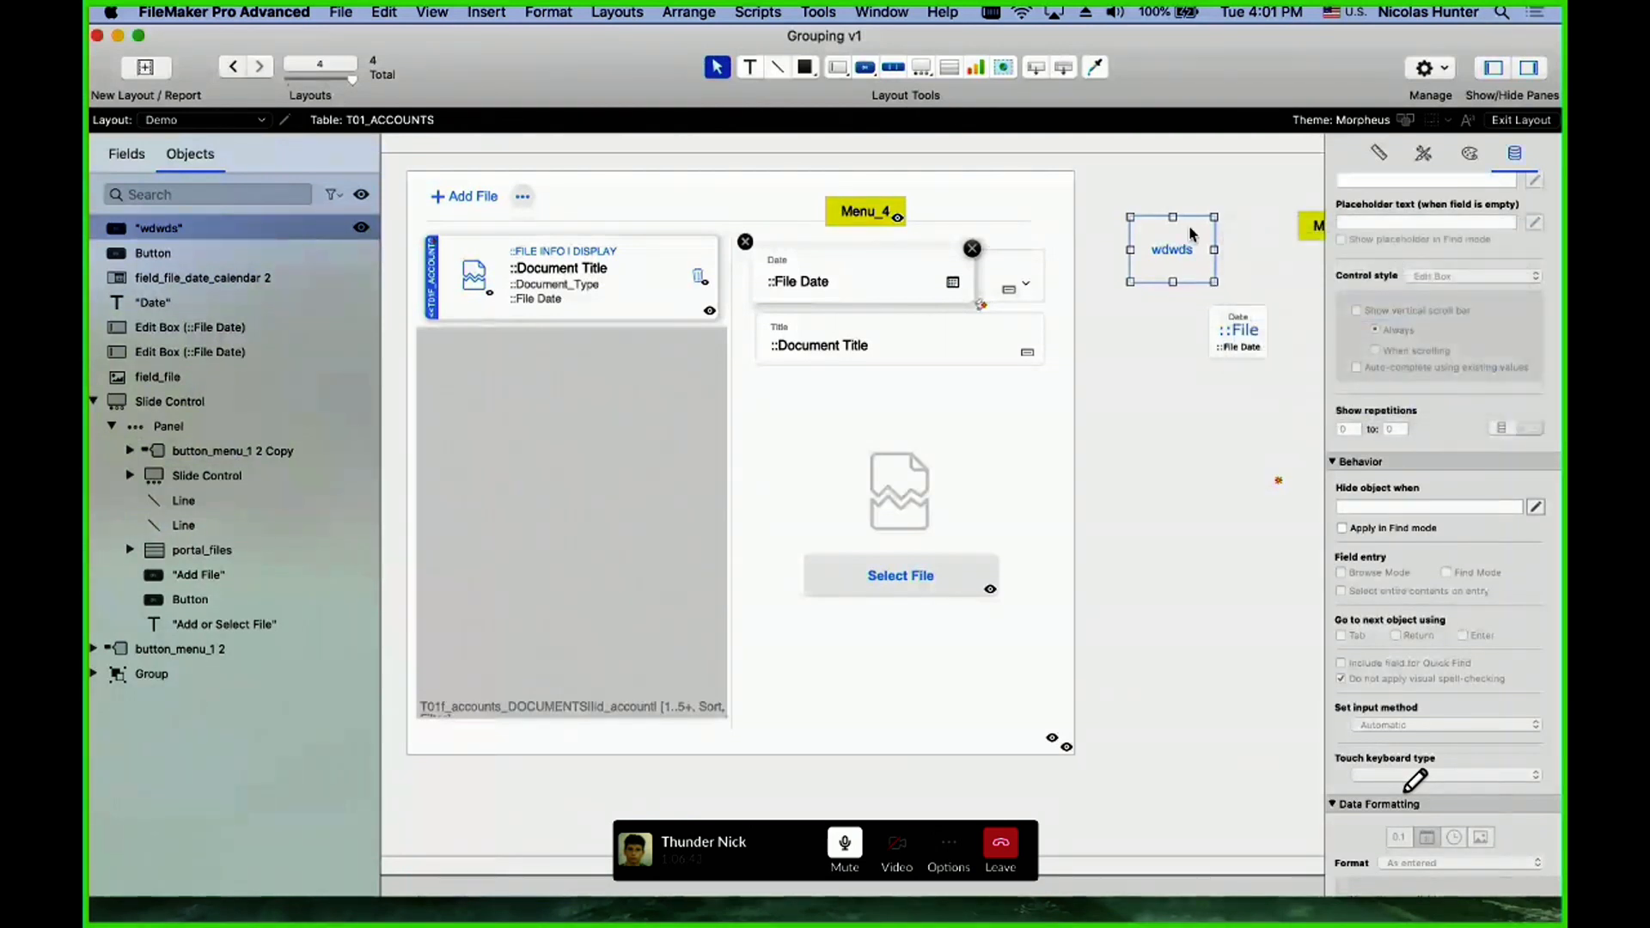
- View the setup of the Menu_4 popover button again and inspect the objects contained in its popover
double_click(880, 220)
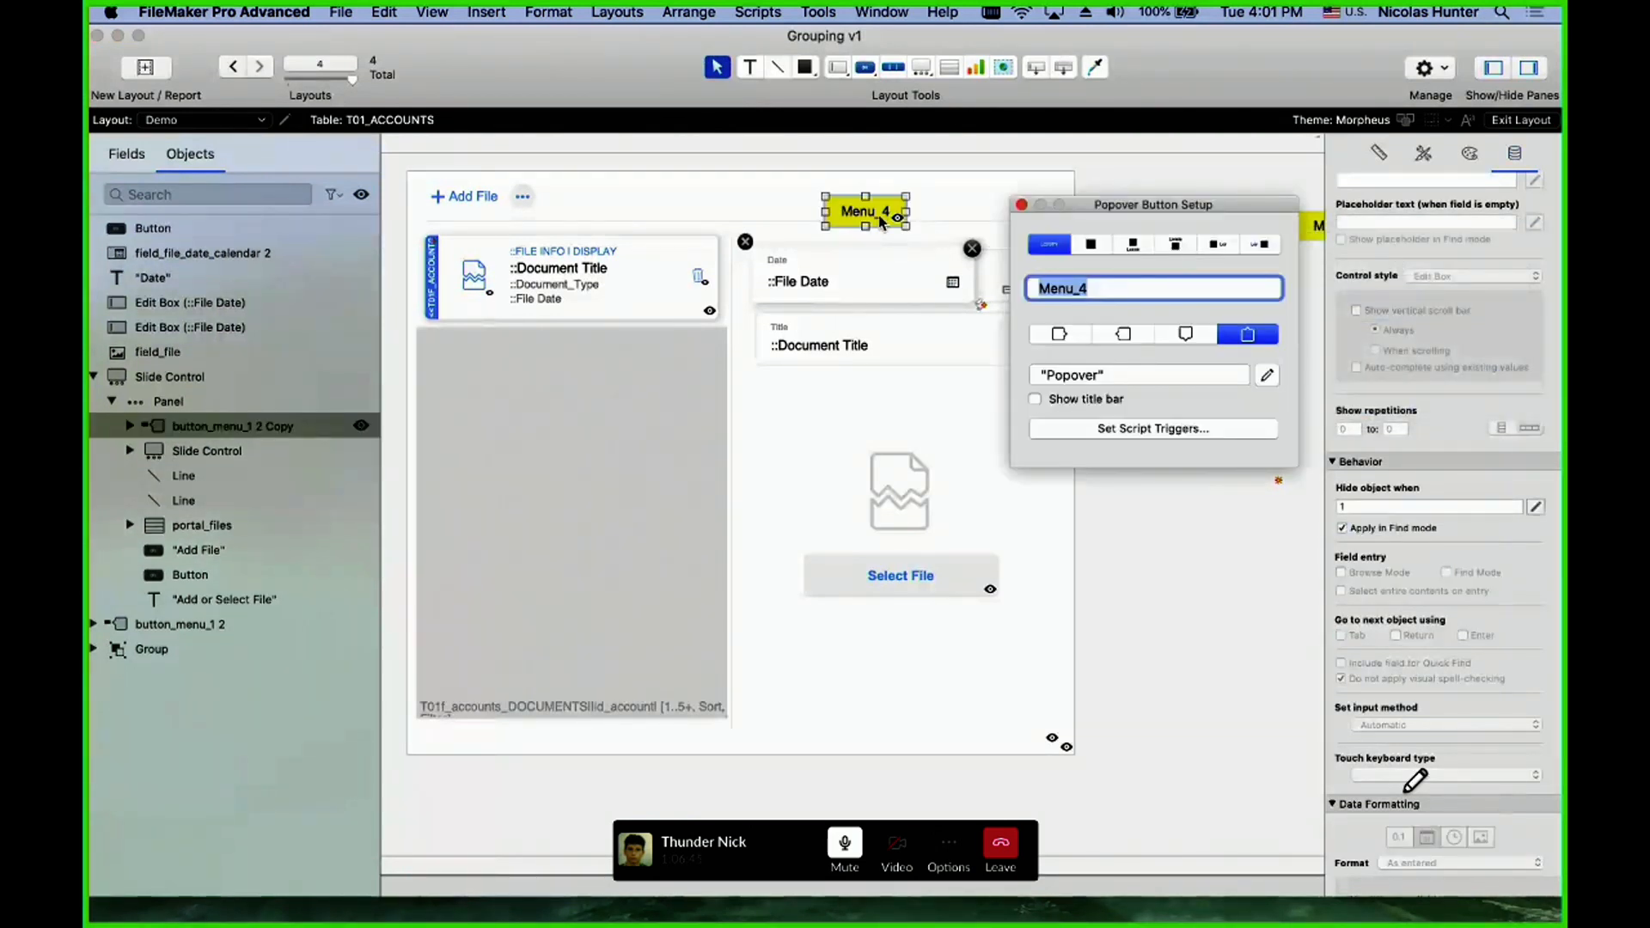
left_click(1081, 282)
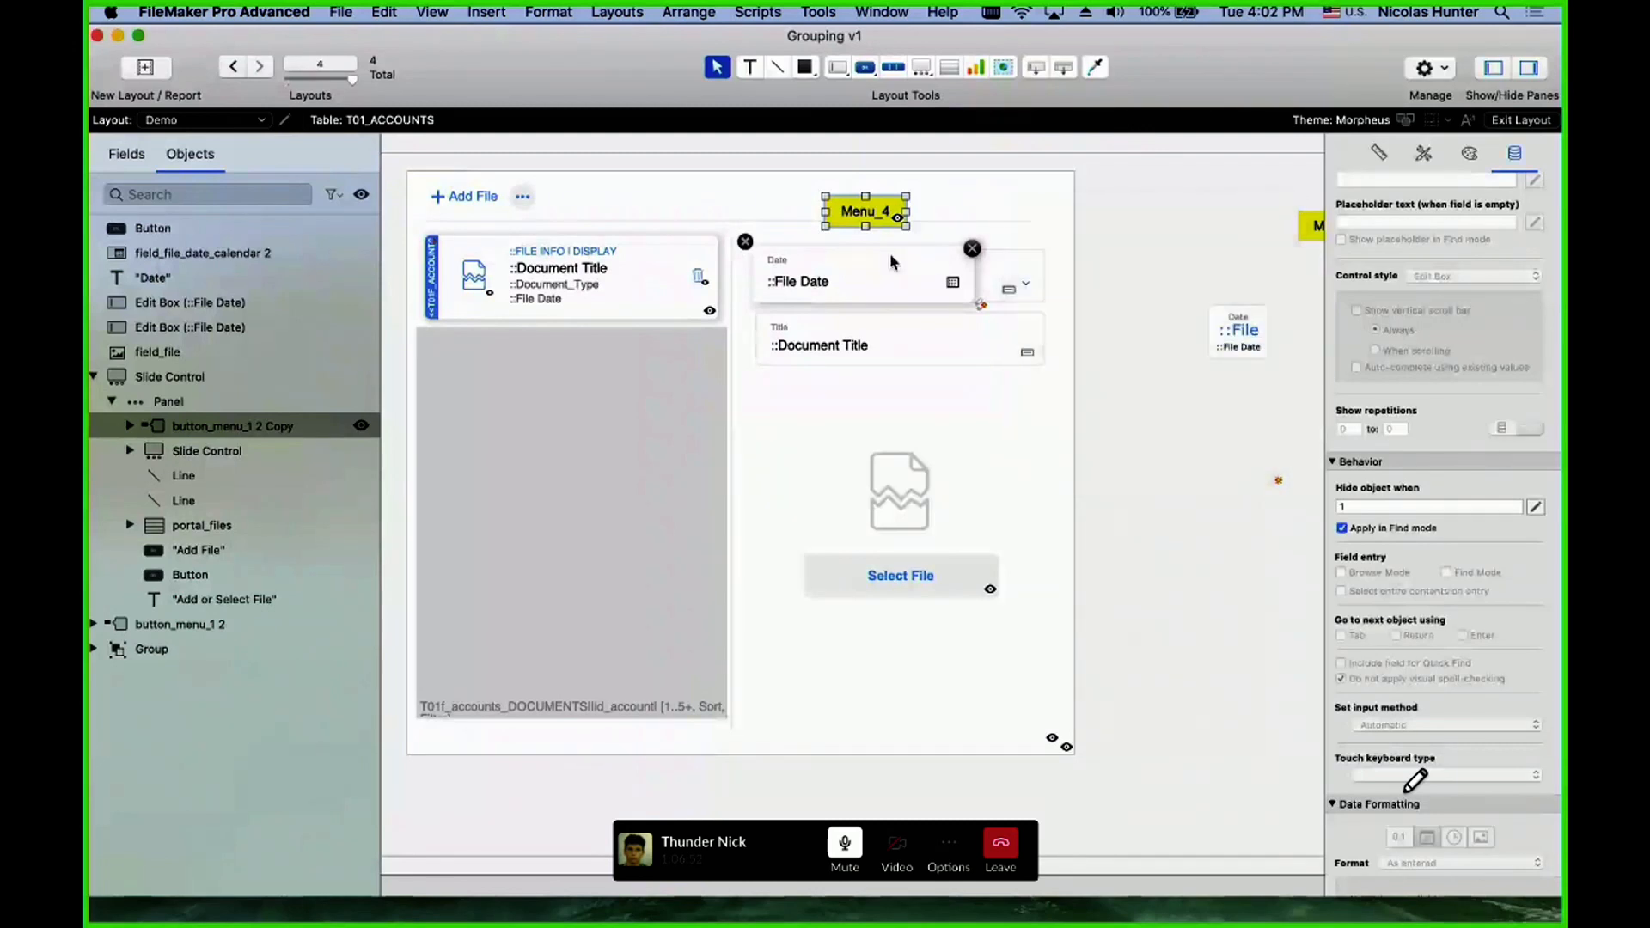
left_click(1020, 205)
left_click(863, 255)
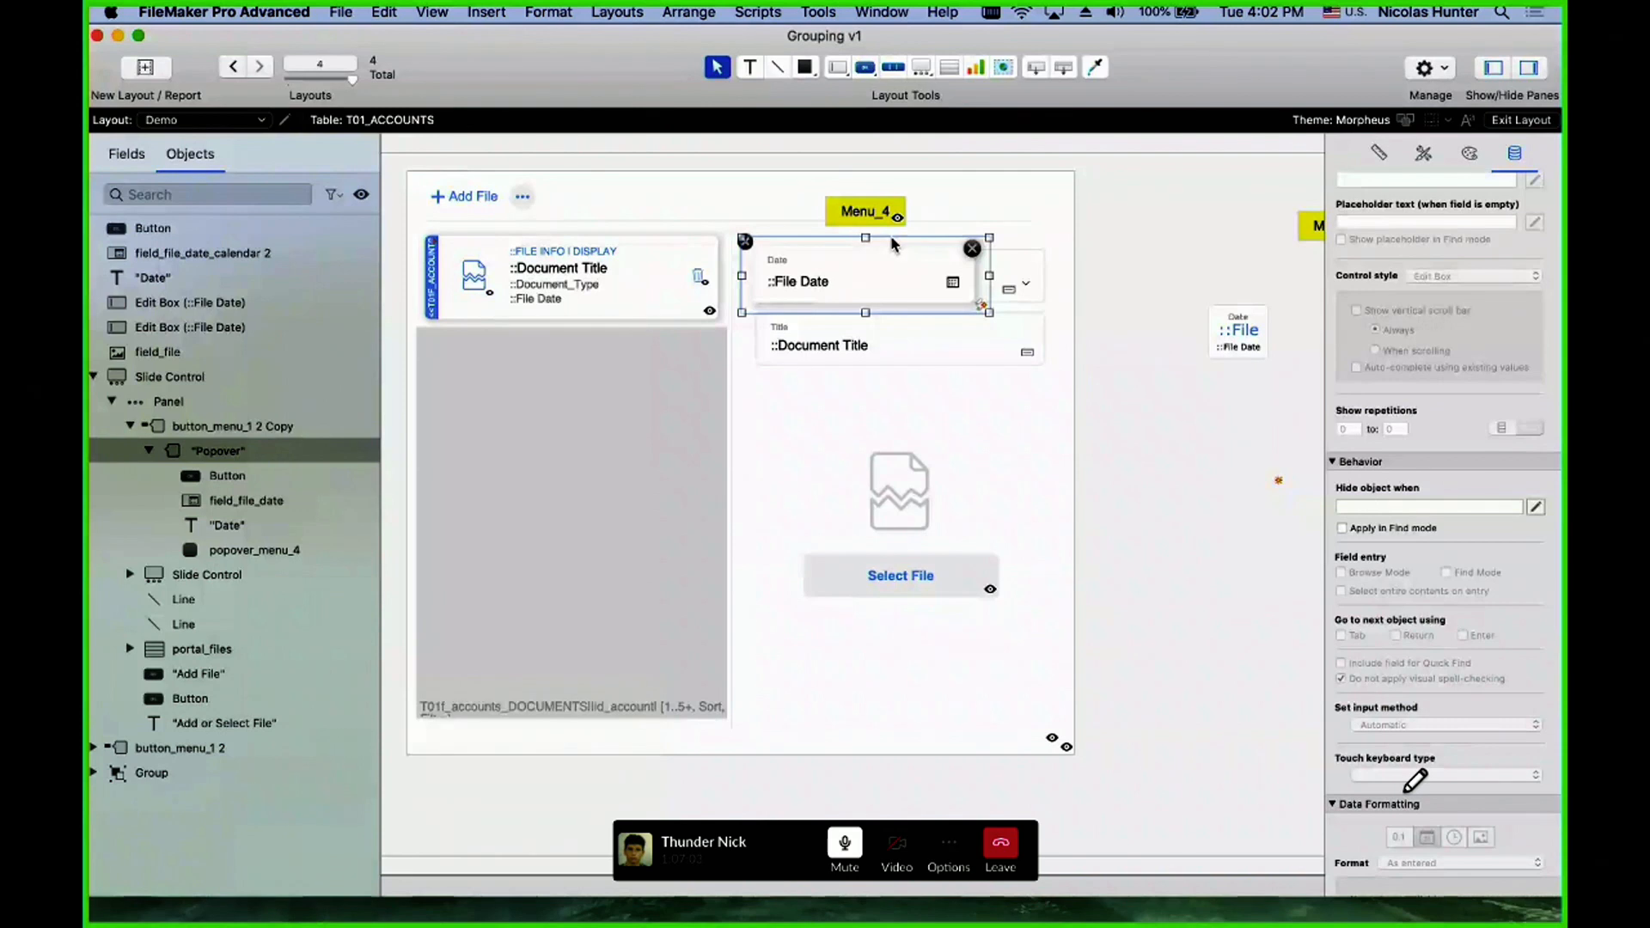
left_click(882, 212)
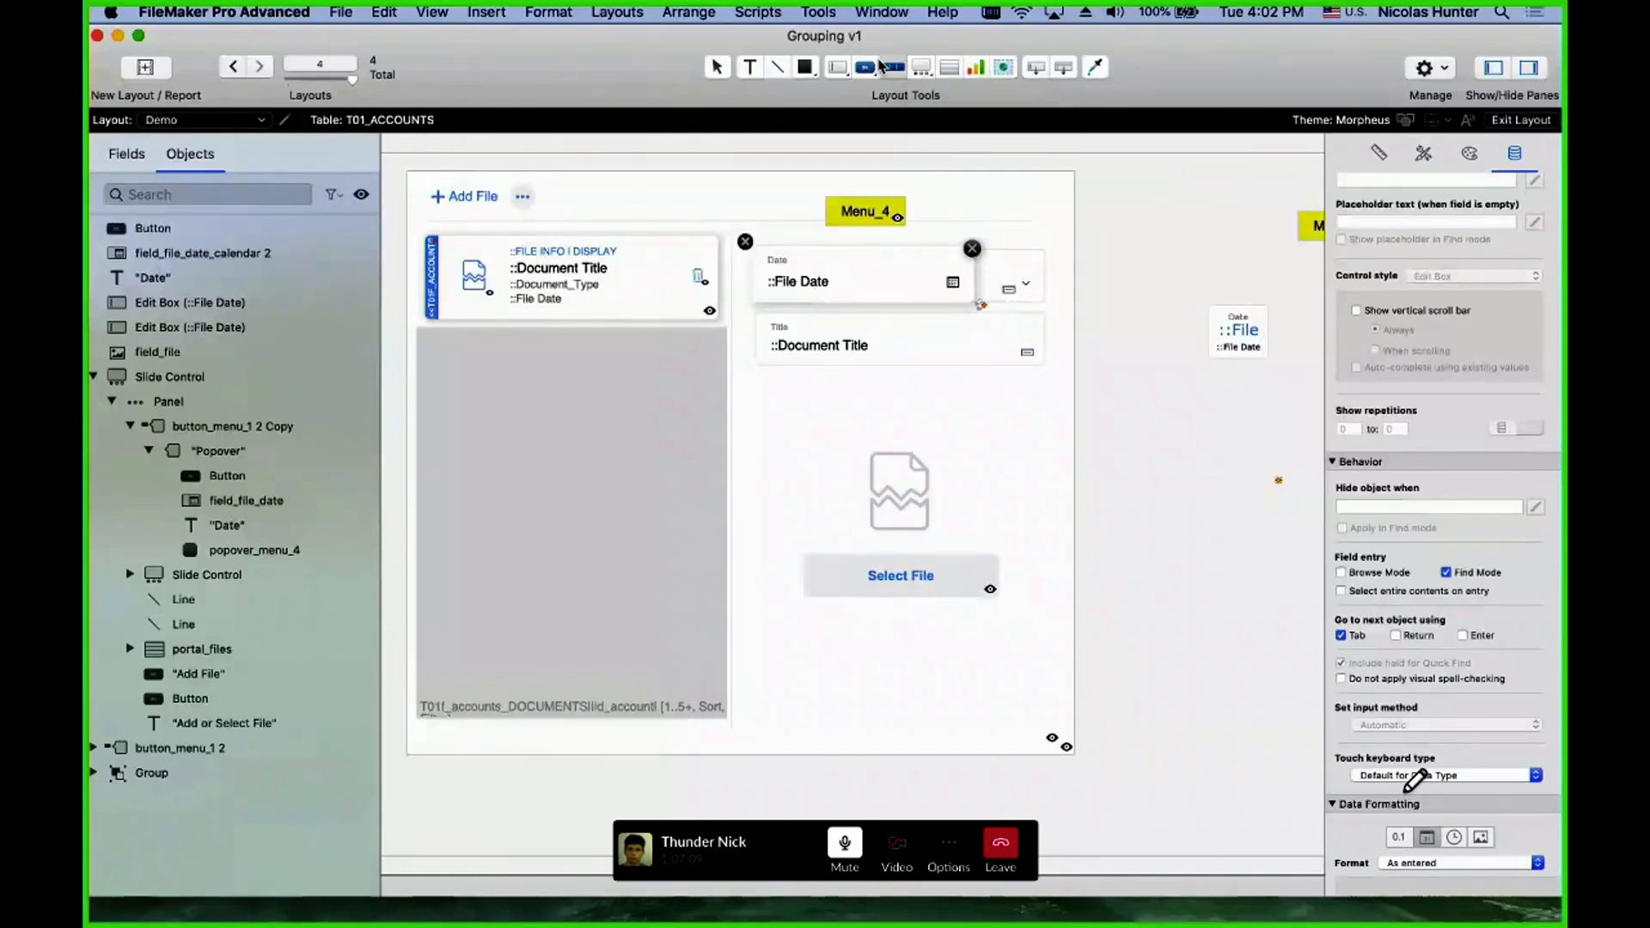
- Draw a new popover button in the empty area beside the viewer, above the copied date stack
left_click(865, 67)
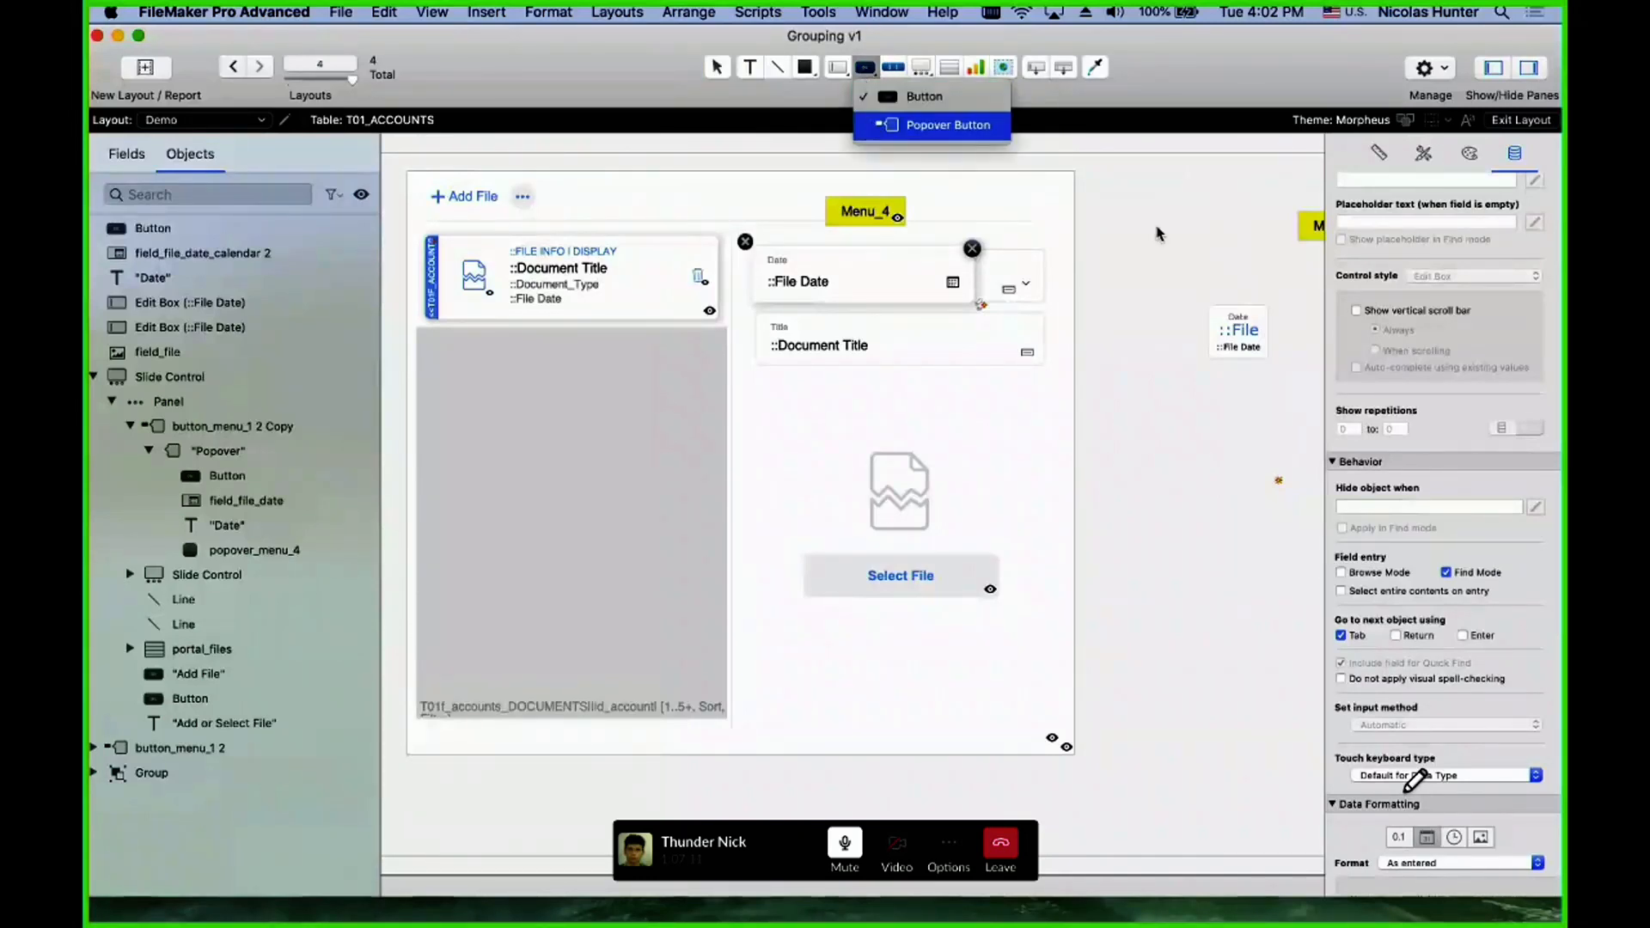
left_click(946, 125)
left_click_drag(1121, 188, 1195, 225)
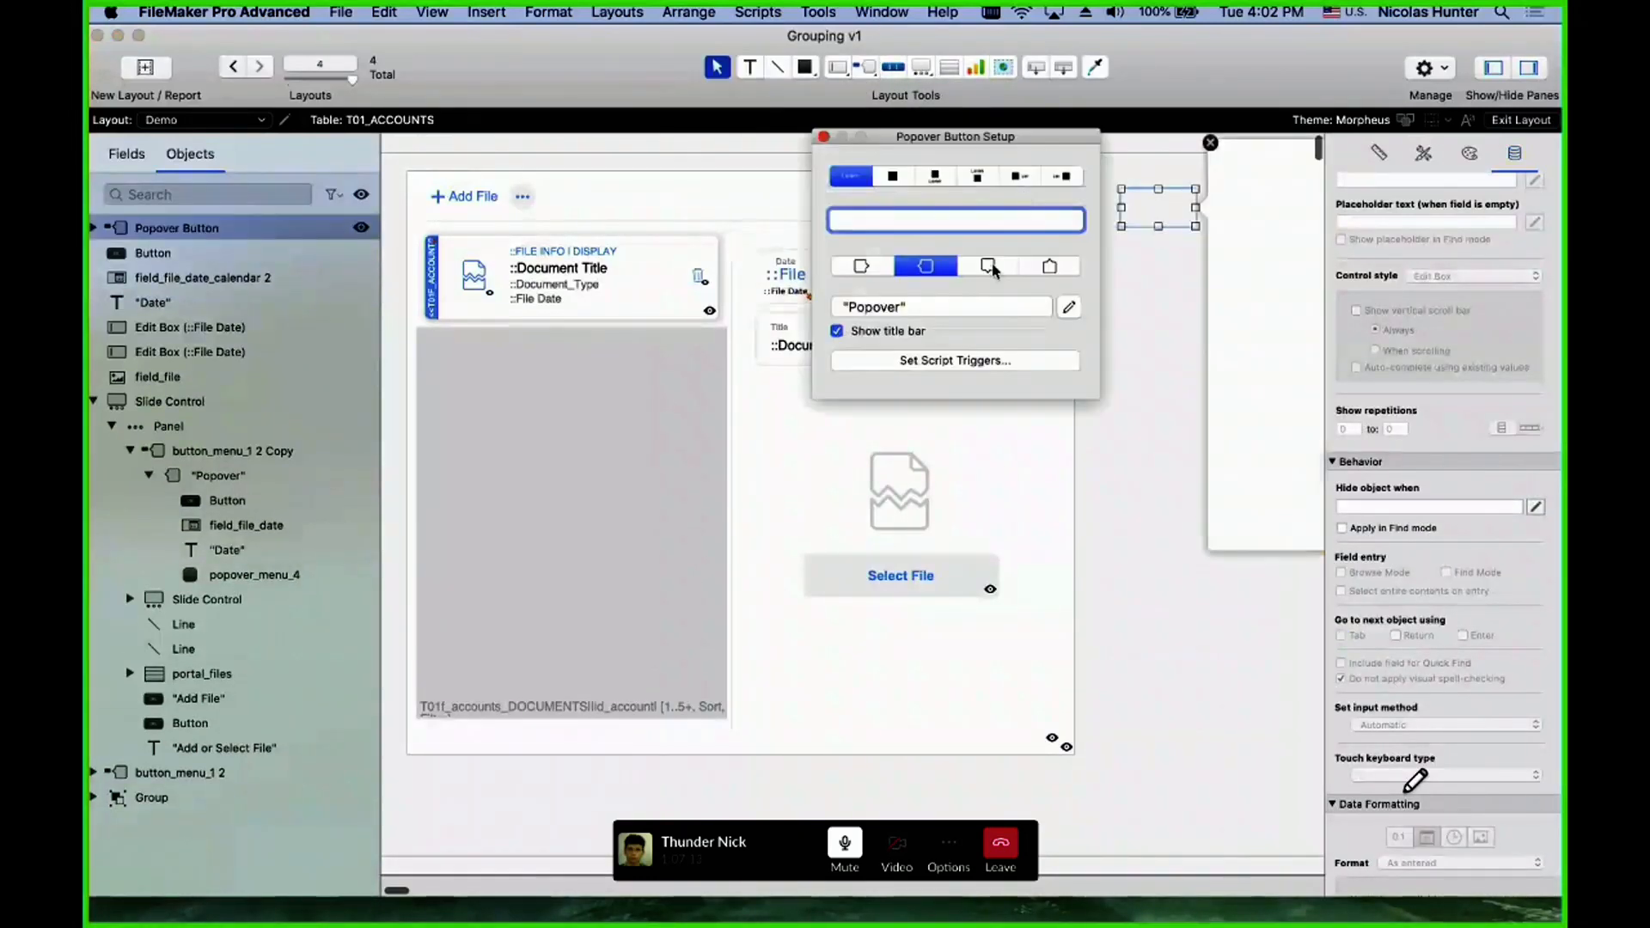
left_click(1201, 208)
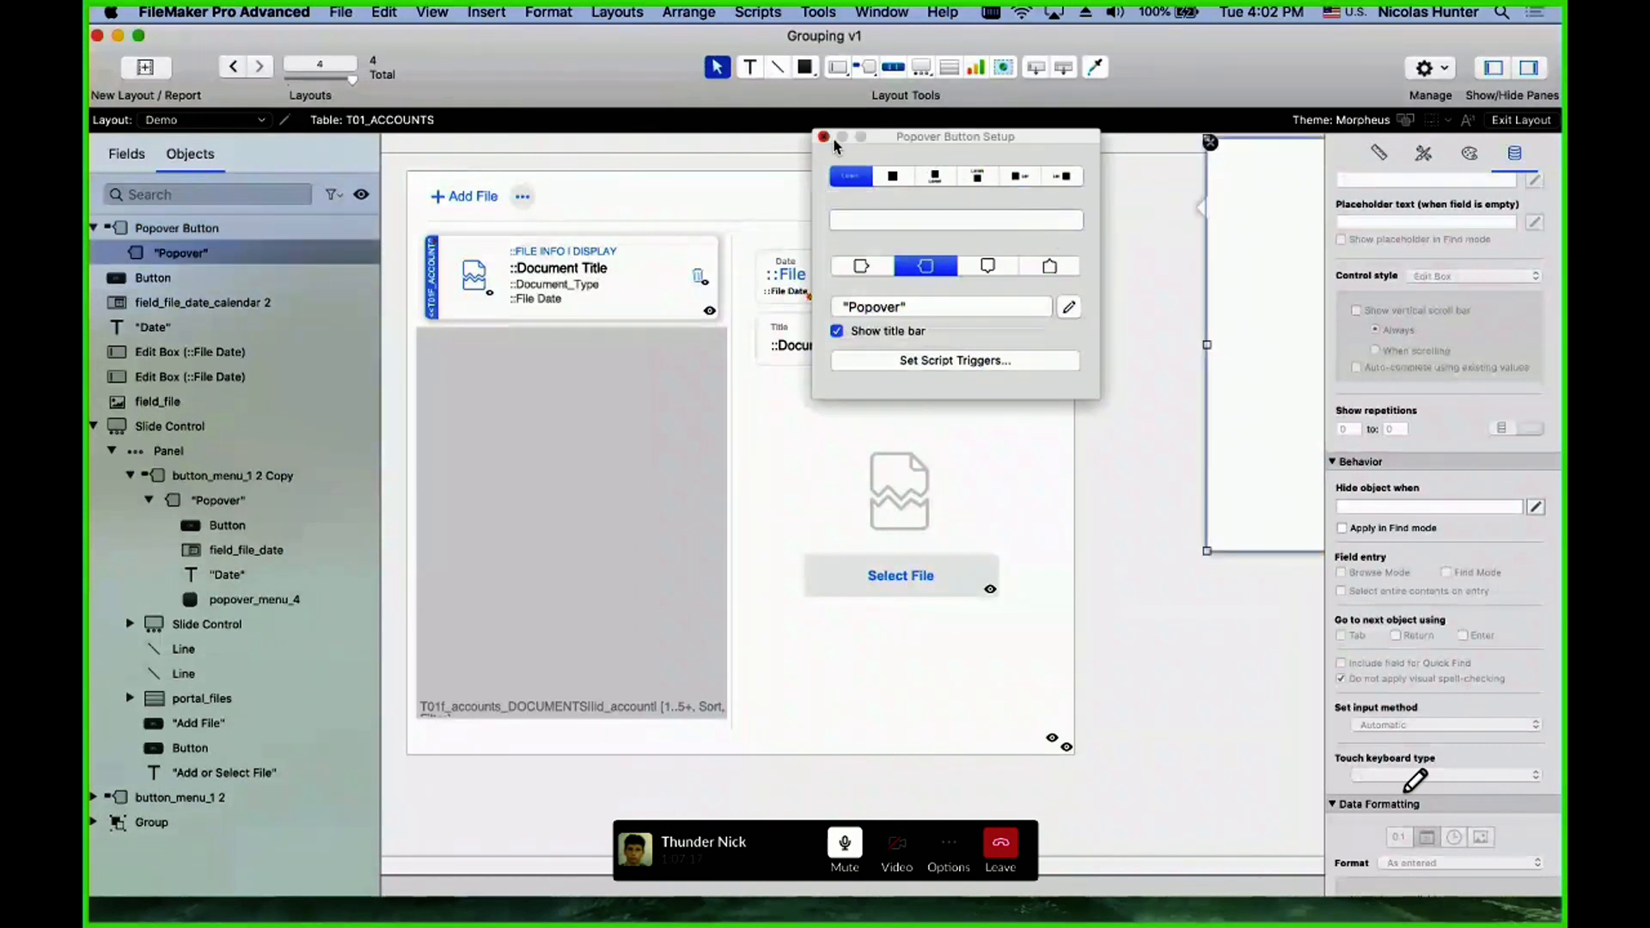
- Close the new popover button's setup and move the button below the copied date stack beside the viewer
left_click(1161, 218)
left_click_drag(1167, 87, 1080, 110)
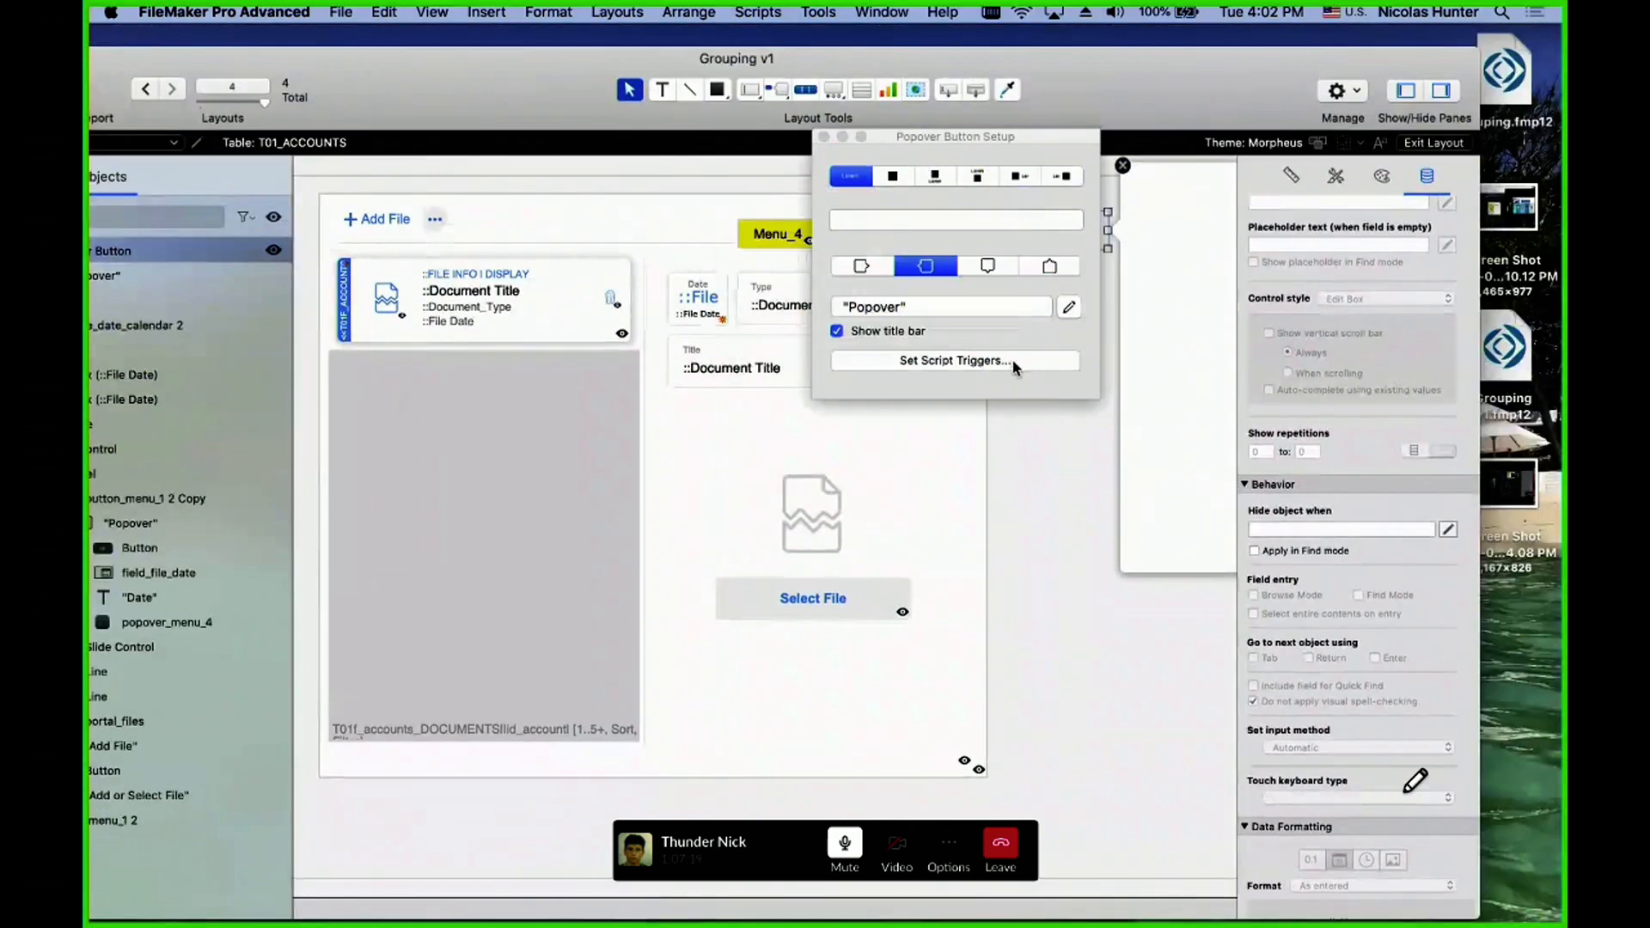
left_click(1022, 569)
scroll(1024, 423, "right", 5)
left_click(753, 230)
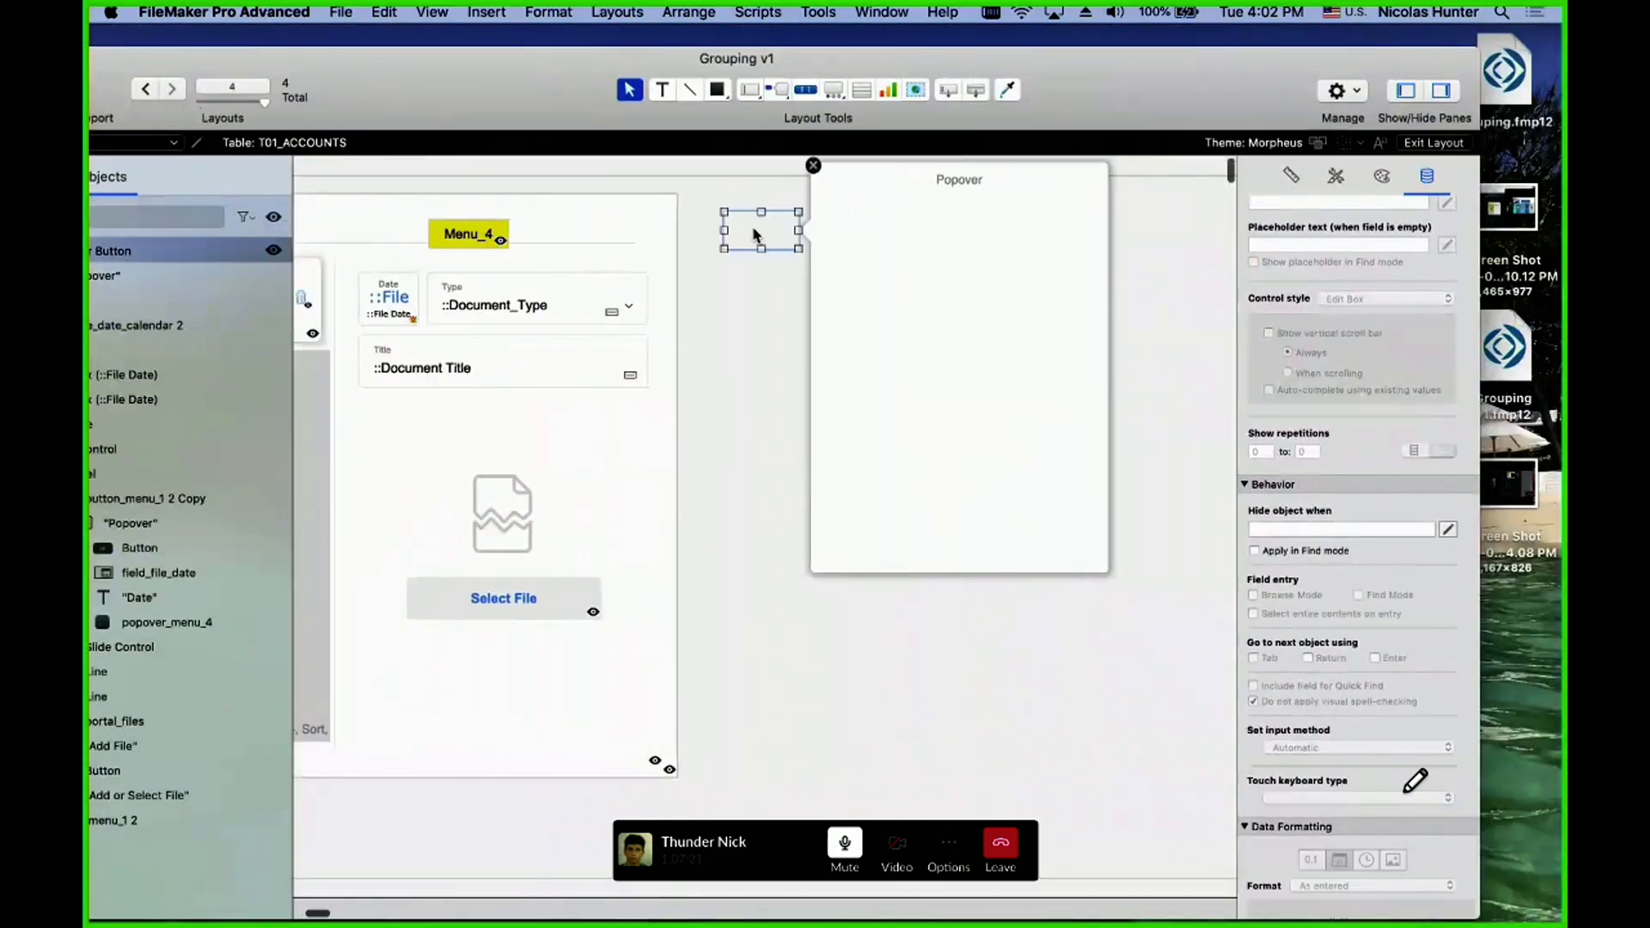
left_click_drag(753, 231, 820, 503)
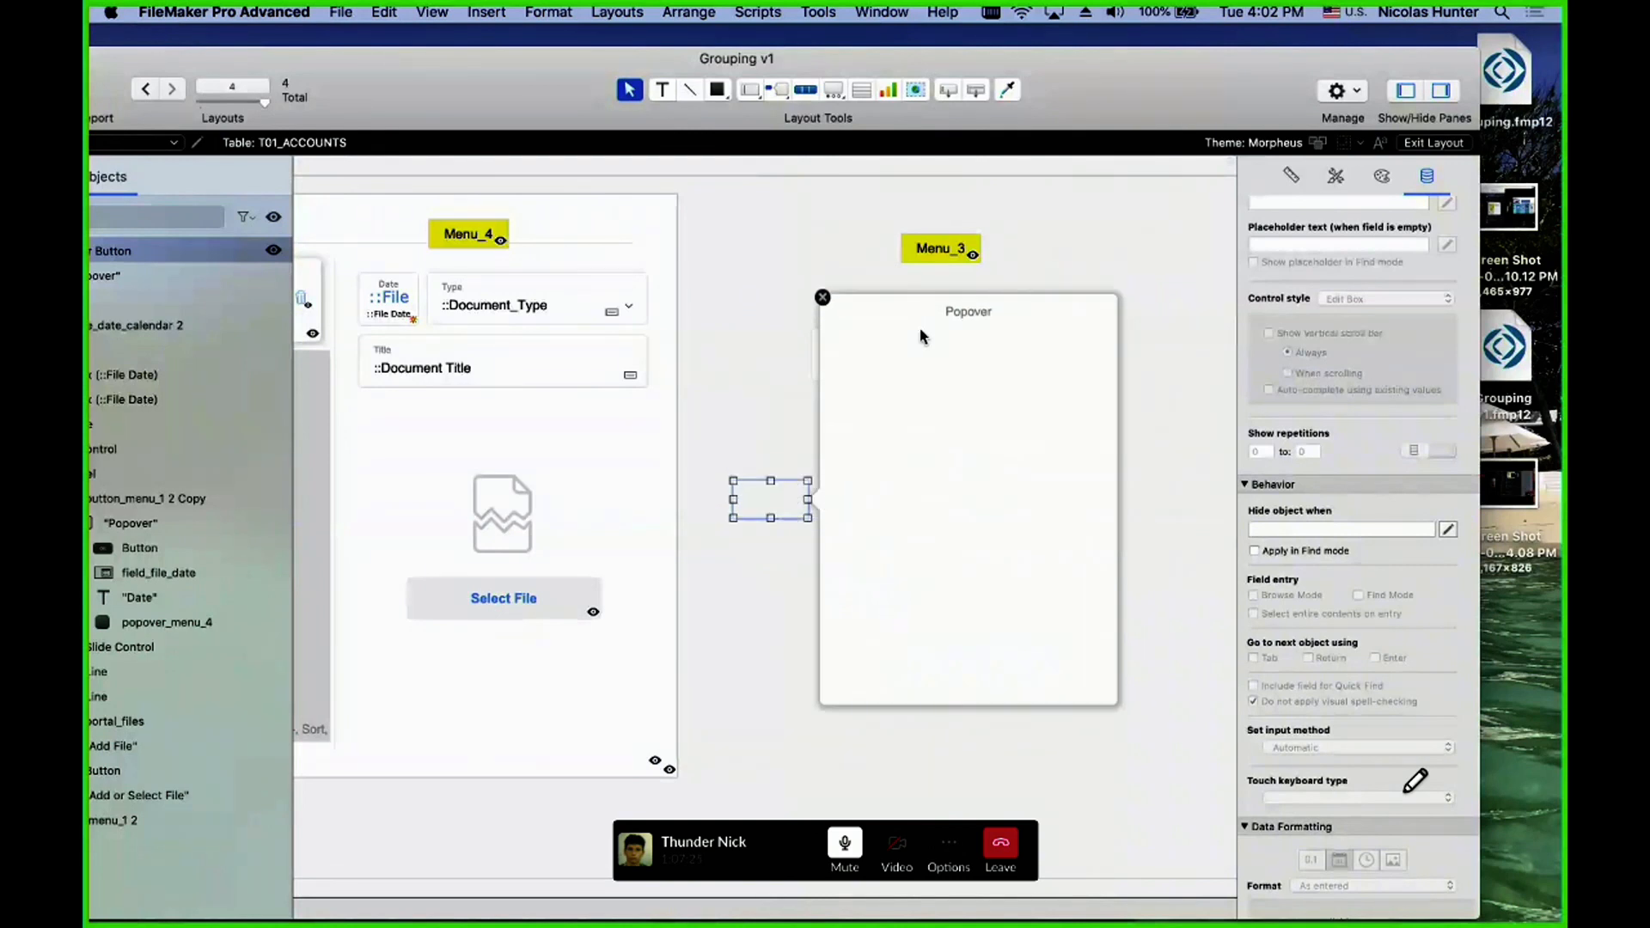
- Turn off the new popover's outer shadow and set its line style to None
left_click(941, 361)
left_click(1373, 180)
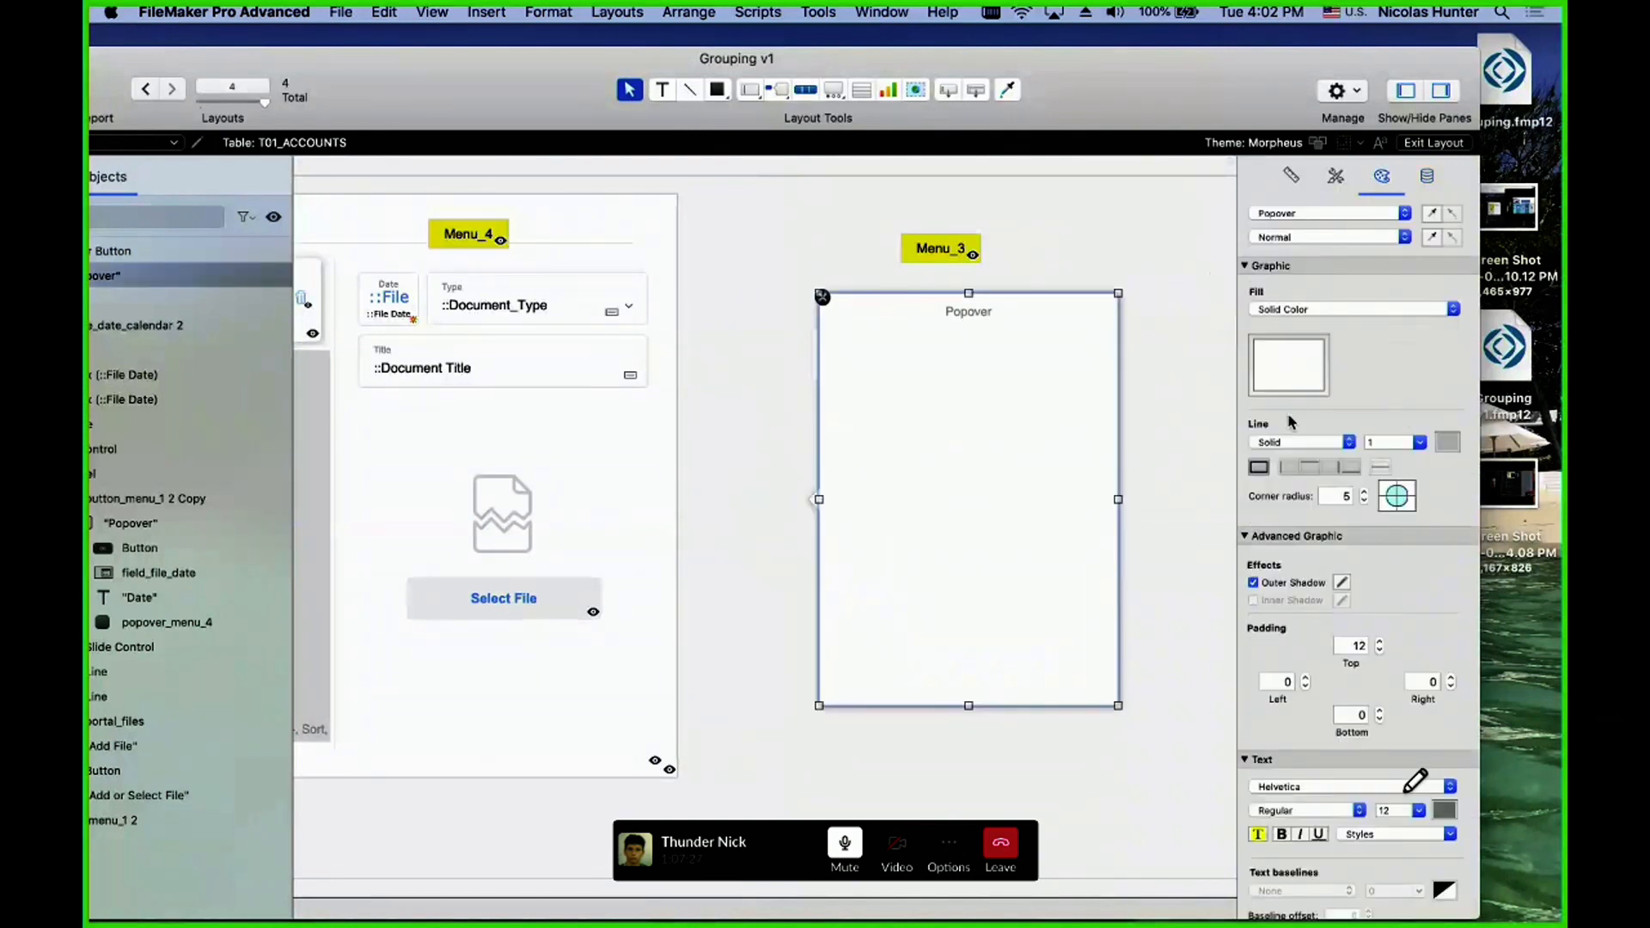
left_click(1279, 585)
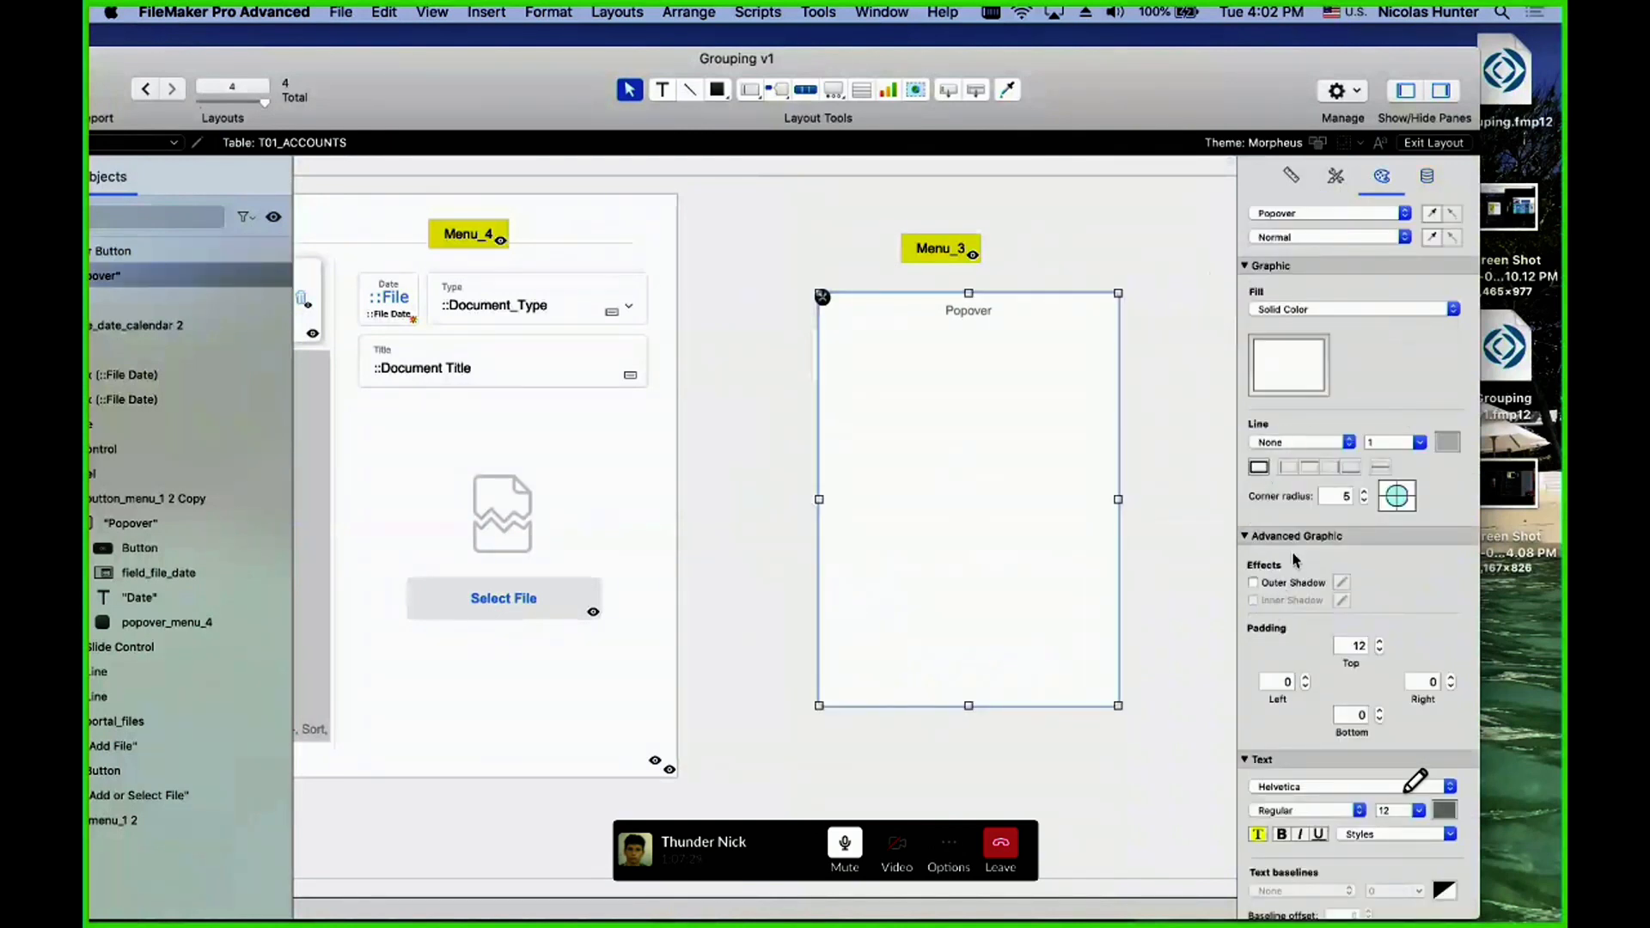
left_click(1309, 441)
- Make the new popover's solid fill colour transparent
left_click(1304, 364)
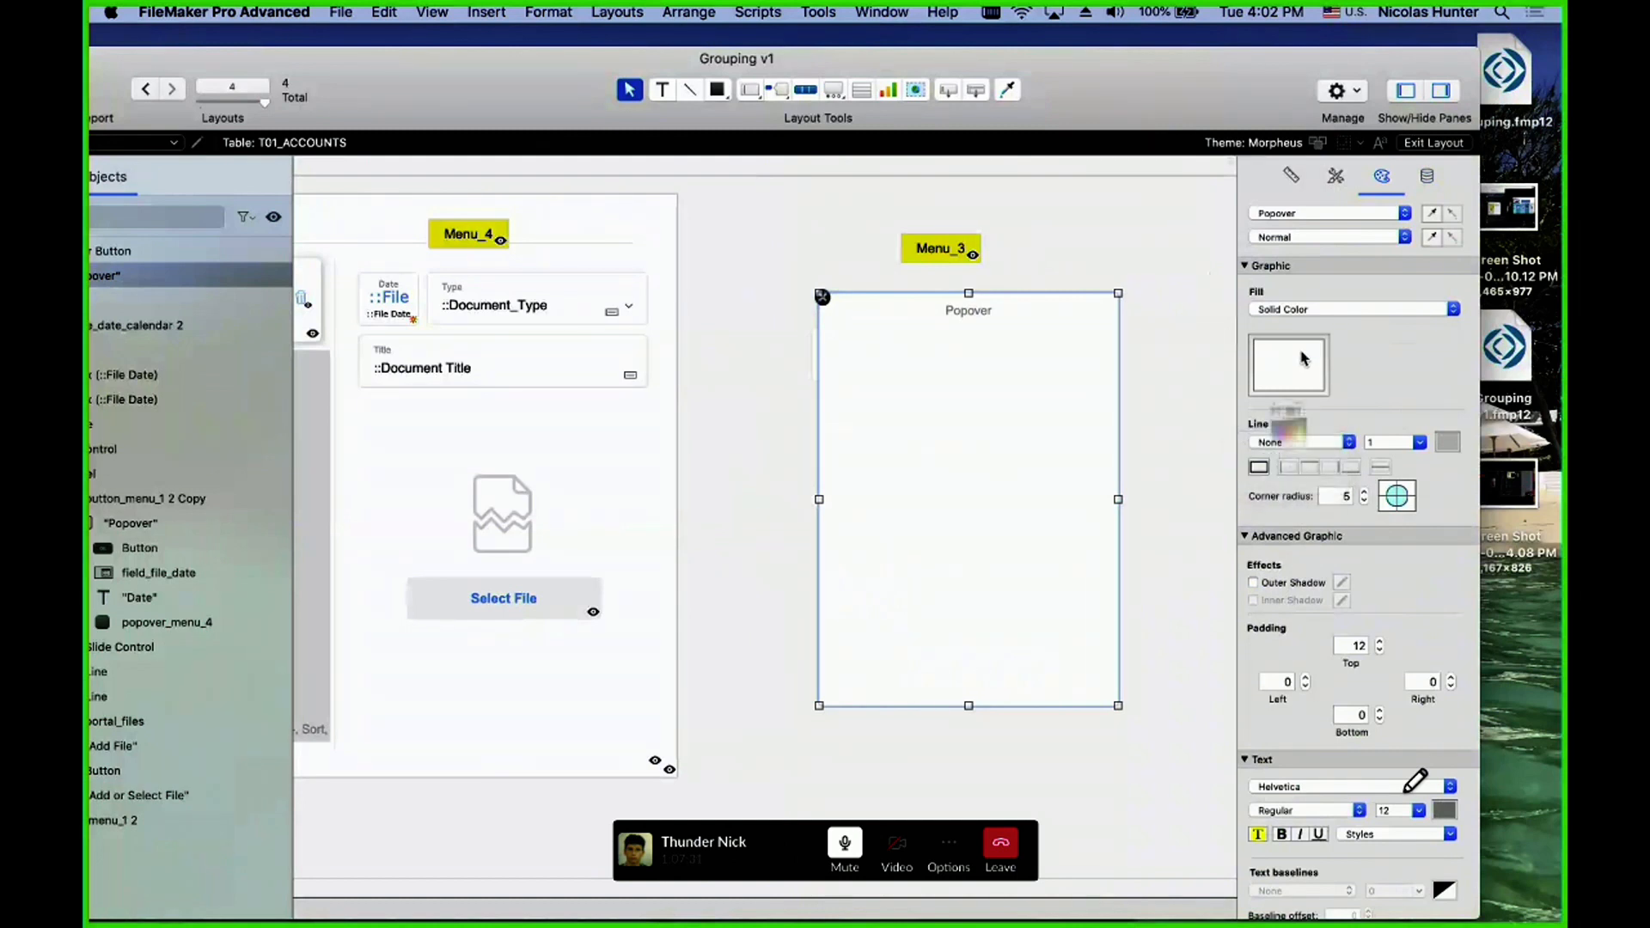
left_click(1305, 364)
left_click(1210, 519)
left_click(1287, 364)
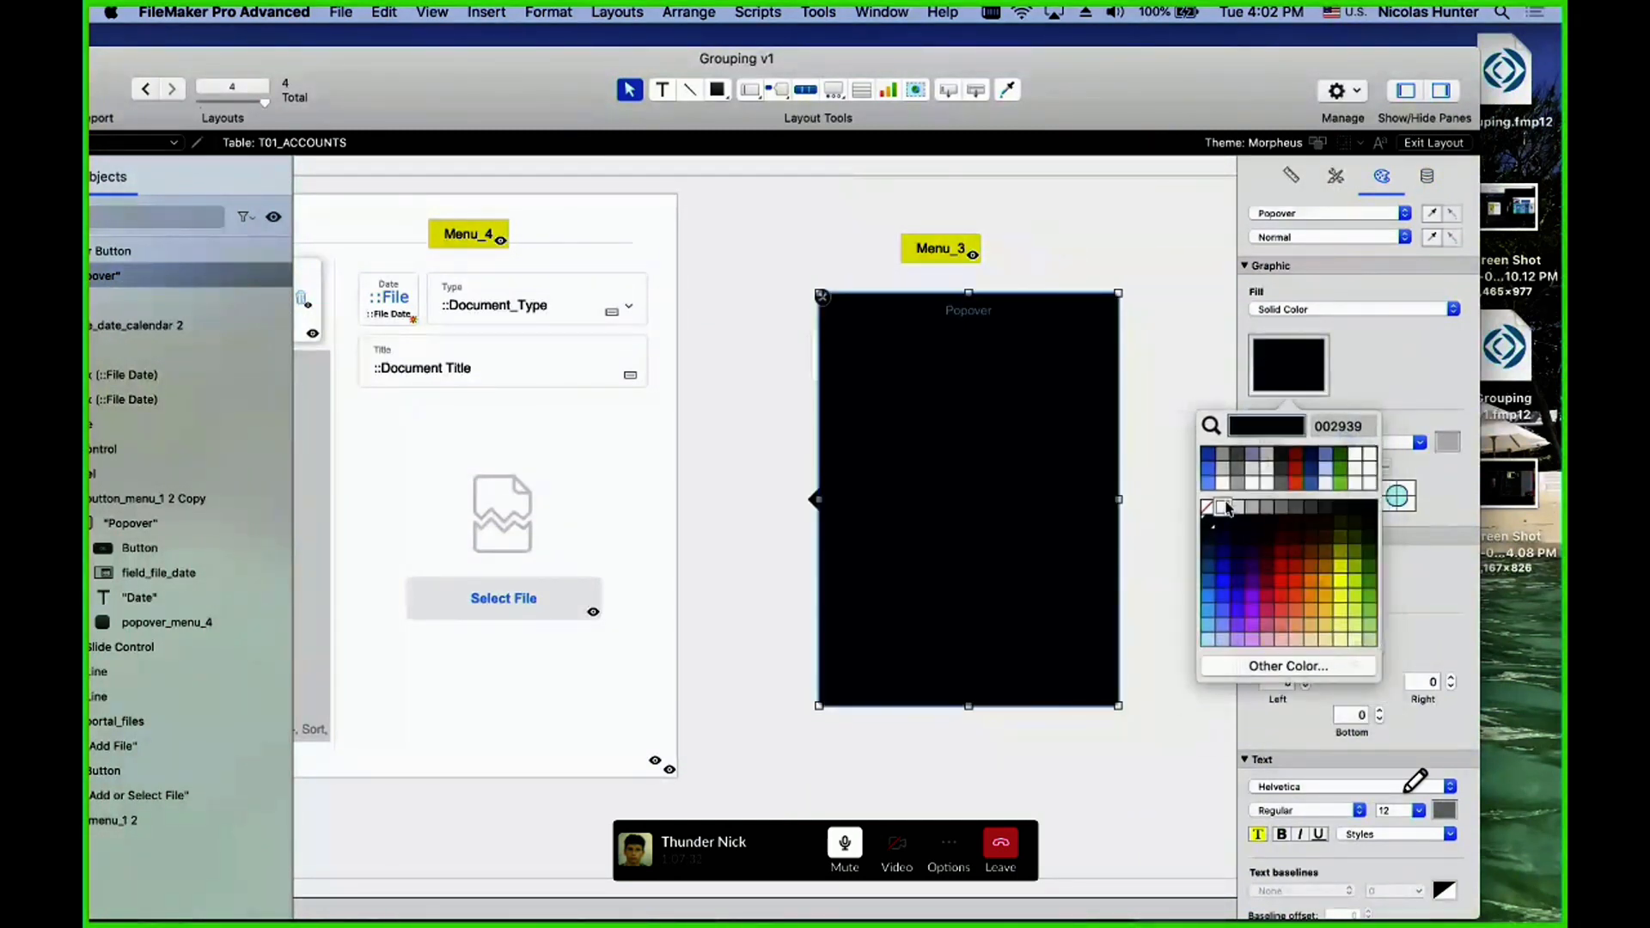
left_click(1209, 506)
left_click(1157, 393)
- Move the new popover button down and to the right so its popover clears the copied date stack
left_click(1002, 474)
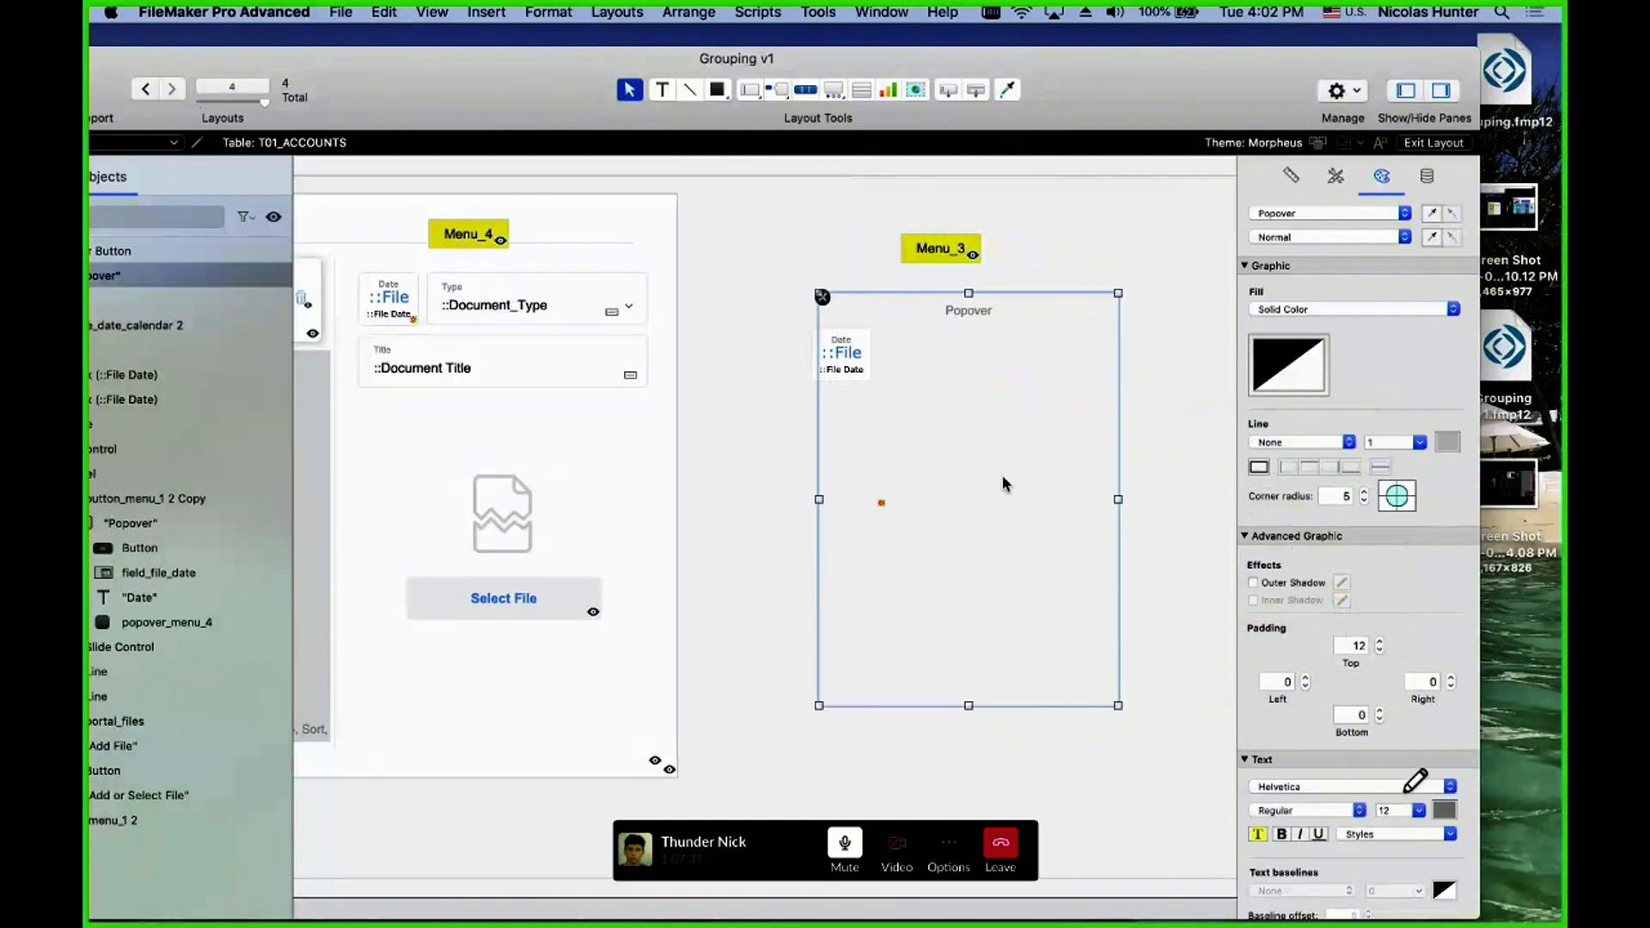
mouse_move(1002, 474)
left_mouse_down()
mouse_move(1089, 483)
mouse_move(1025, 491)
left_mouse_up()
left_click_drag(785, 508, 971, 623)
- Draw a tall rounded rectangle inside the transparent popover, beneath its title
left_click(1108, 553)
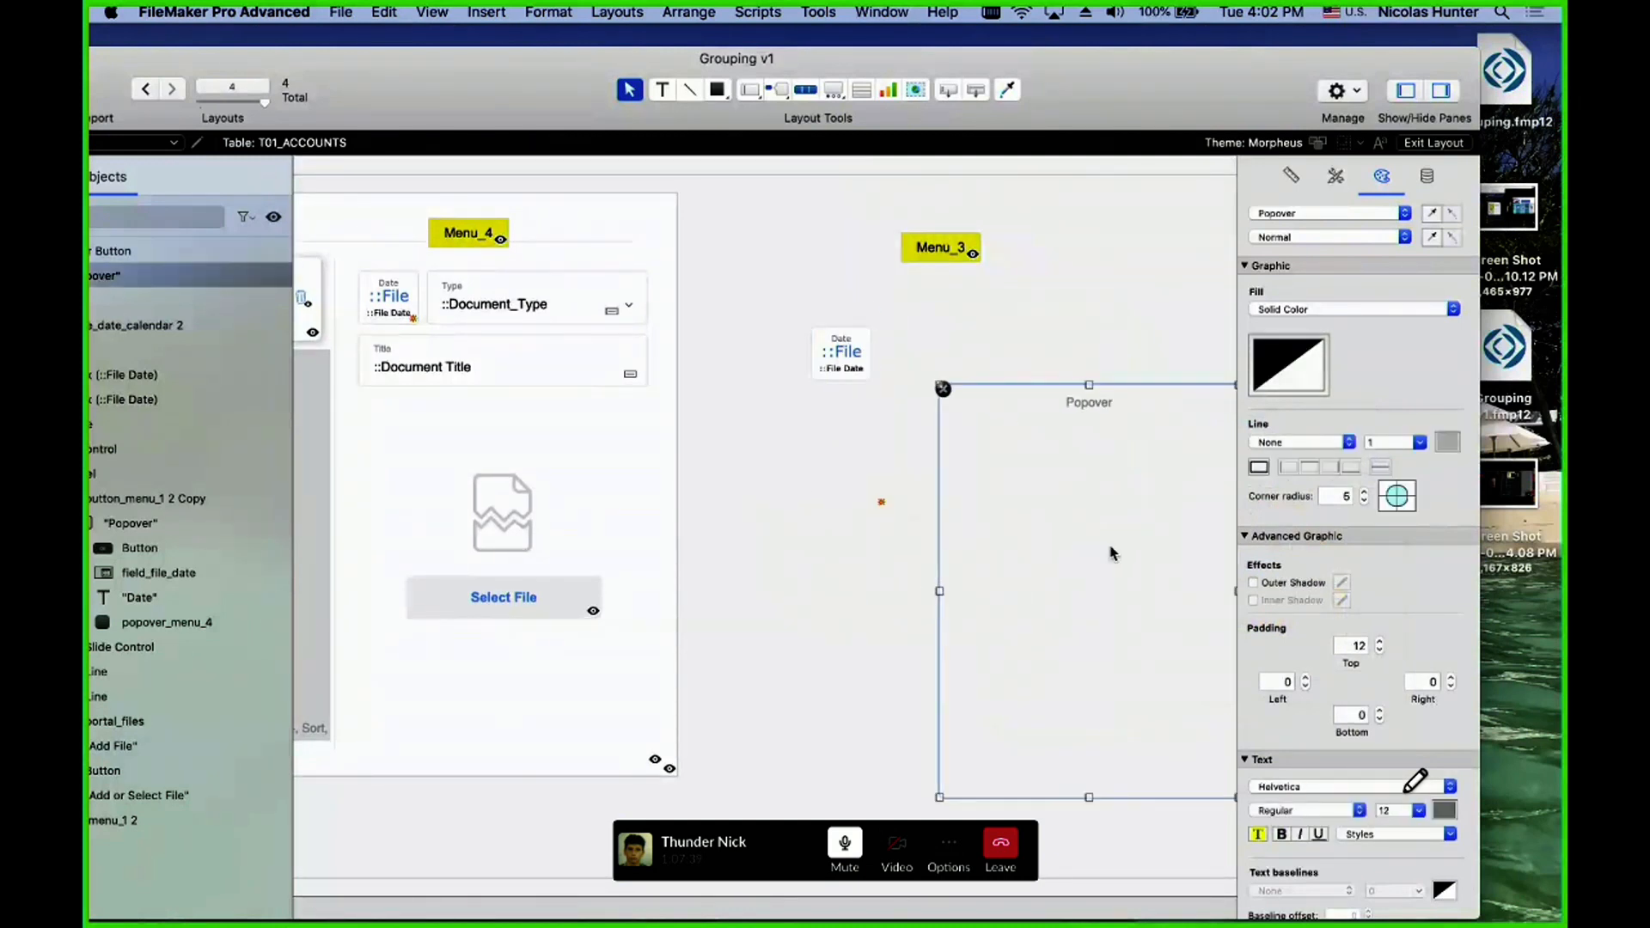
scroll(988, 544, "right", 5)
scroll(993, 542, "right", 2)
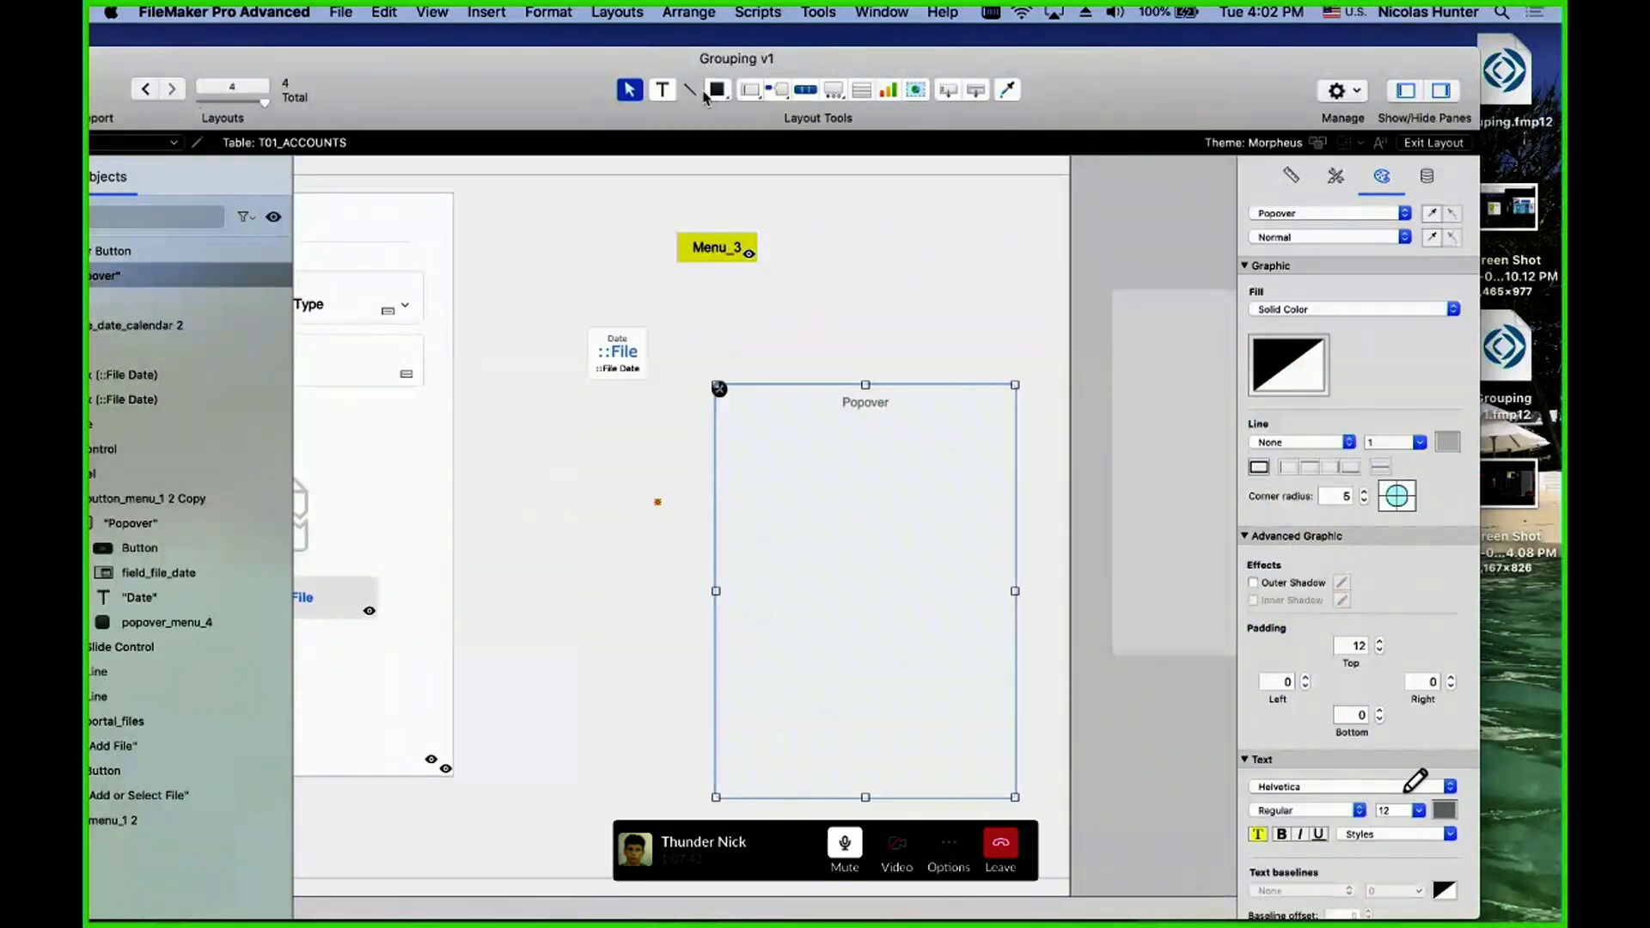
left_click(720, 93)
left_click(724, 98)
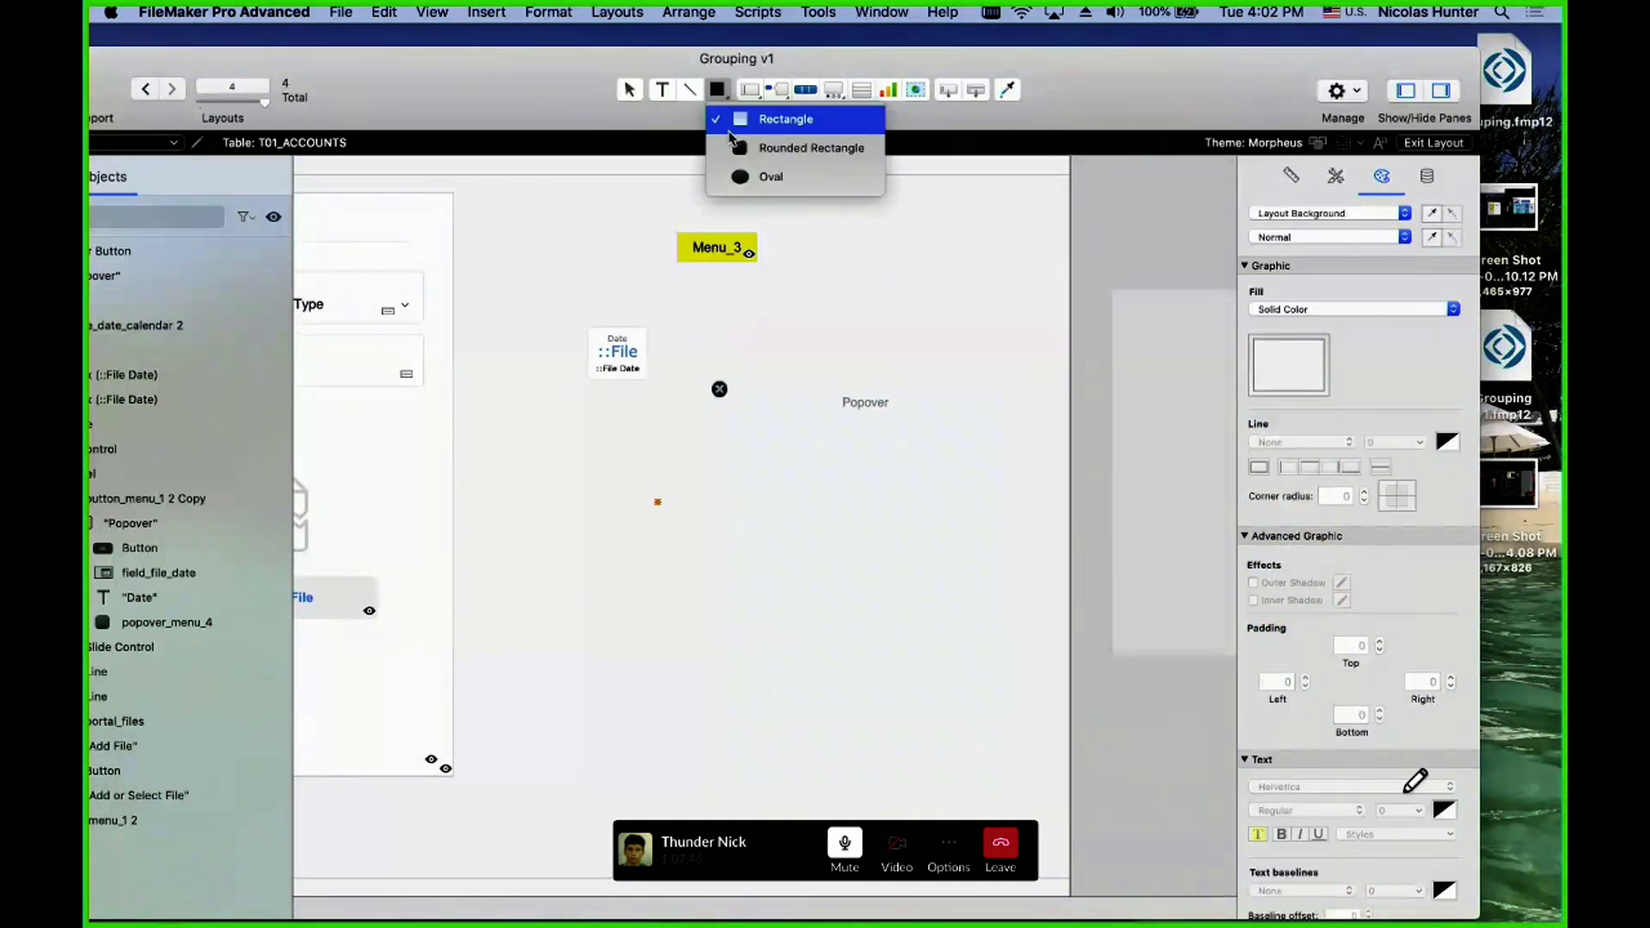
left_click(732, 149)
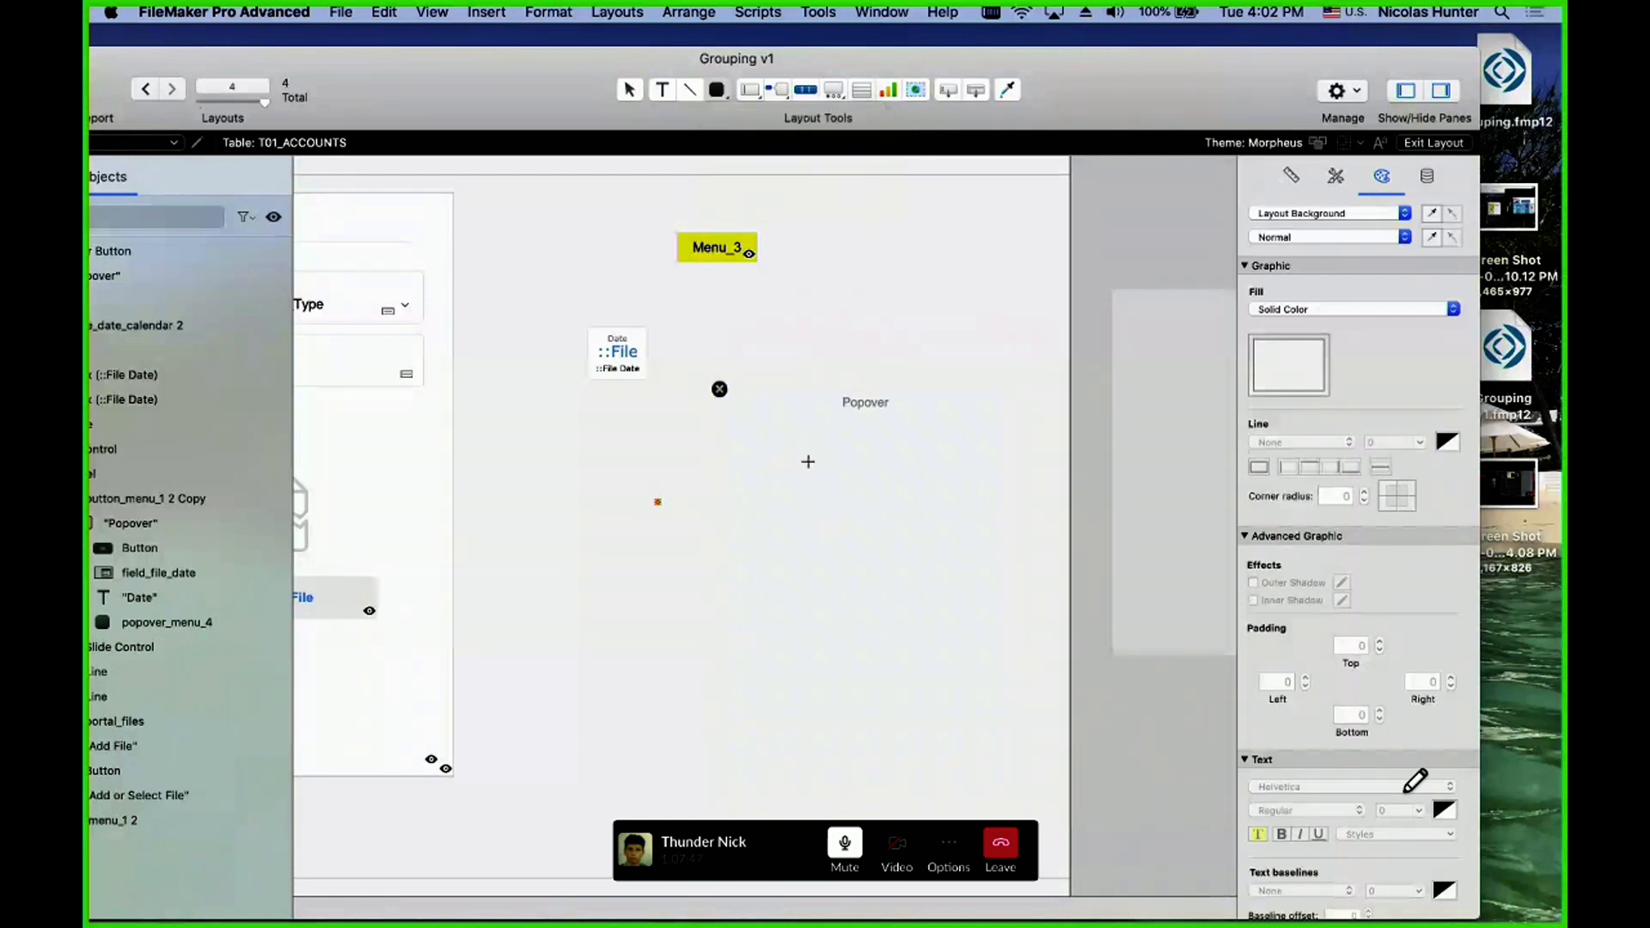
left_click_drag(779, 434, 992, 710)
- Nudge the rounded rectangle up and left within the popover, and reposition the popover button beneath the copied date stack
left_click(660, 518)
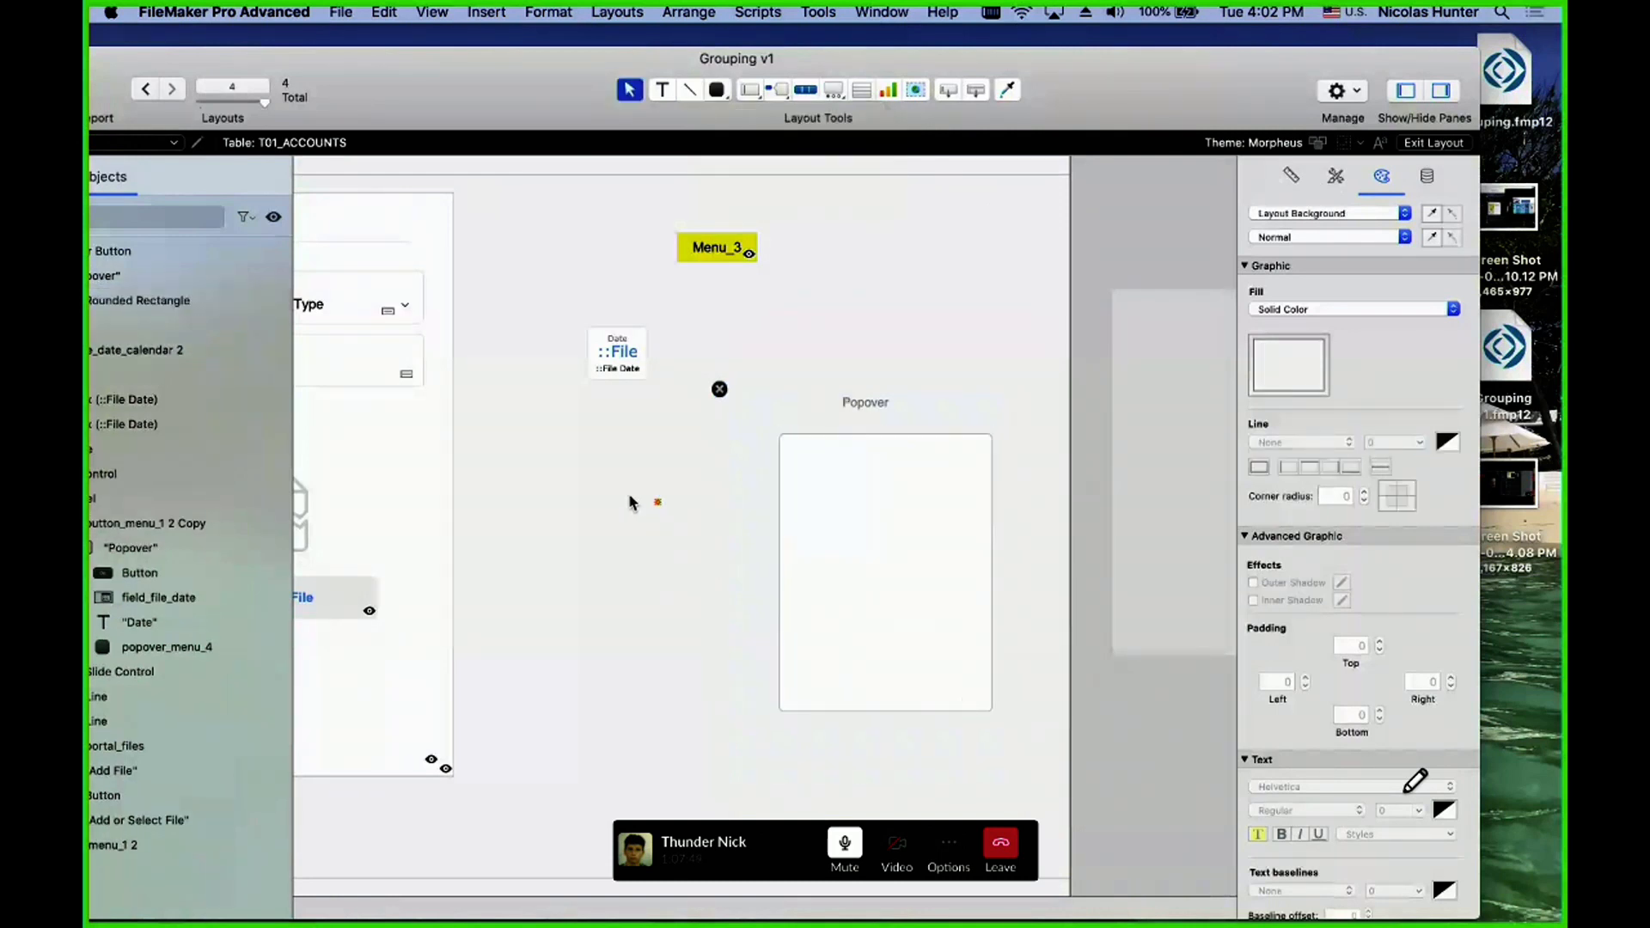
left_click(630, 501)
left_click_drag(630, 501, 633, 574)
key("super+z")
left_click(737, 507)
left_click_drag(849, 556, 832, 548)
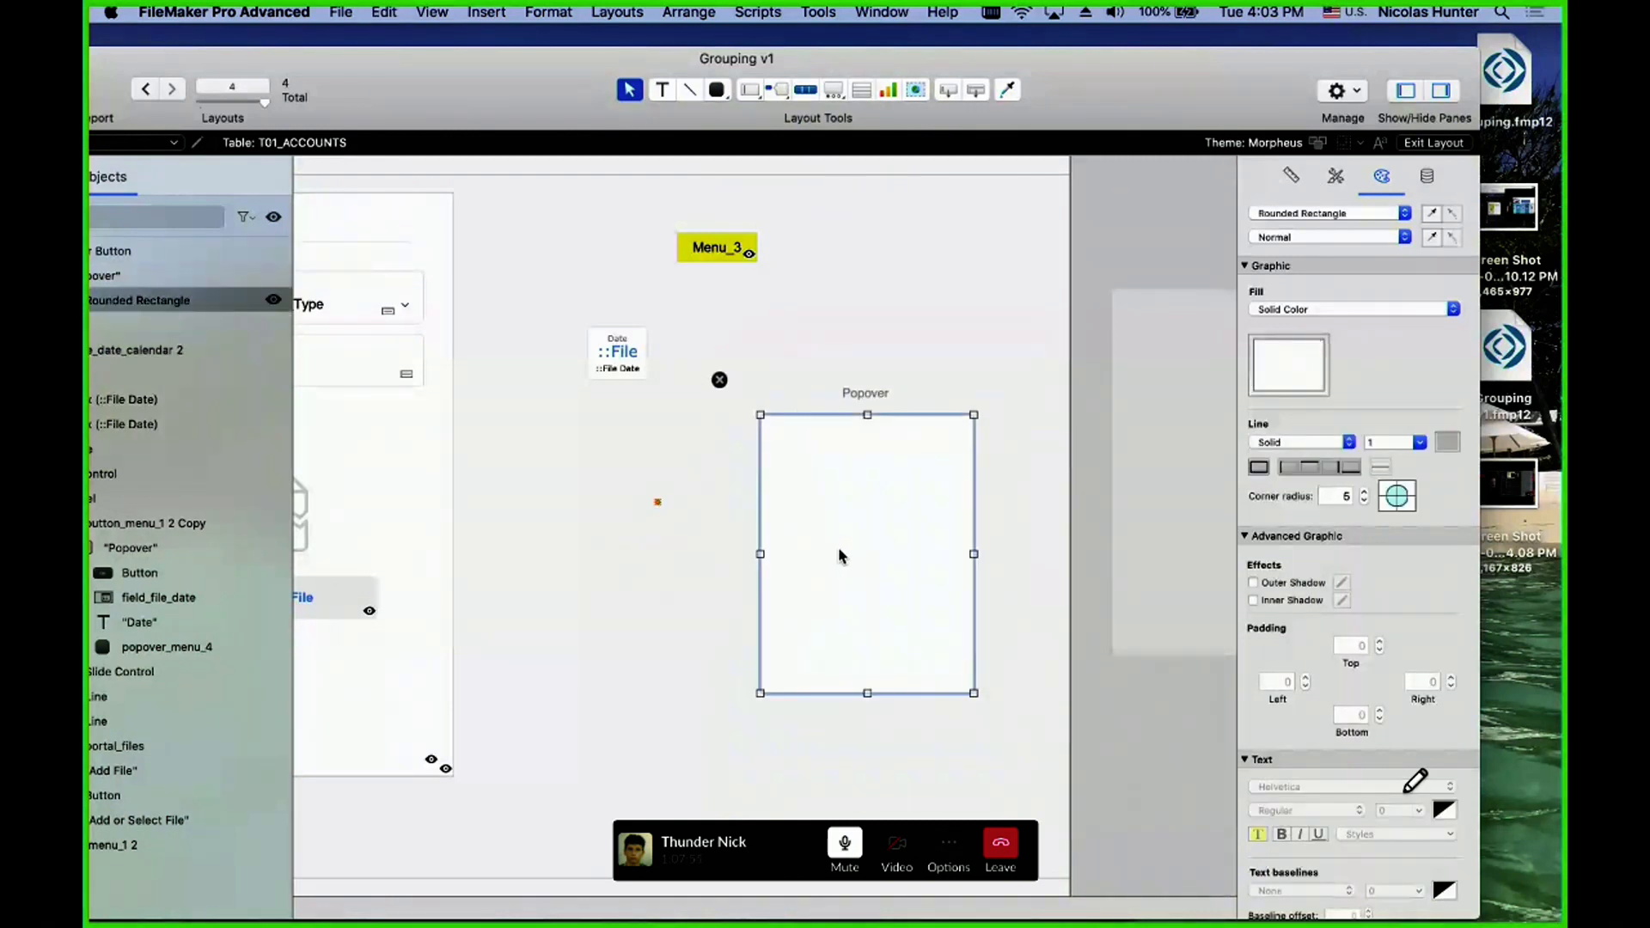
left_click(666, 592)
left_click_drag(667, 592, 701, 569)
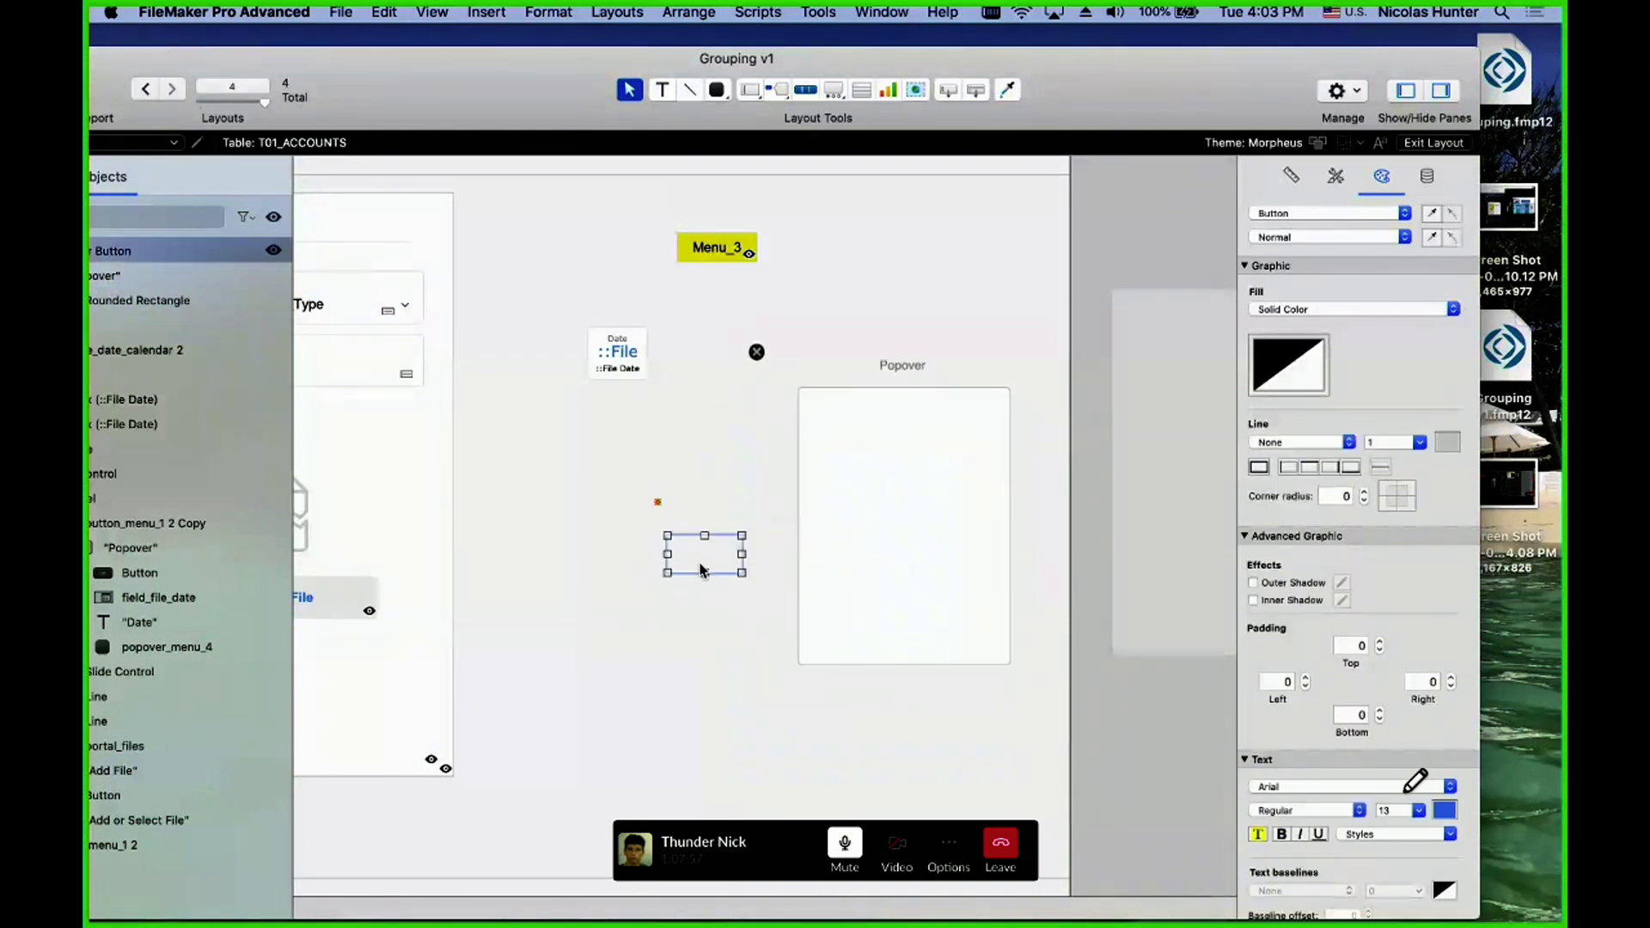
- Inspect the Menu_4 popover's background shape, "Date" label, File Date field and close button
scroll(701, 569, "left", 10)
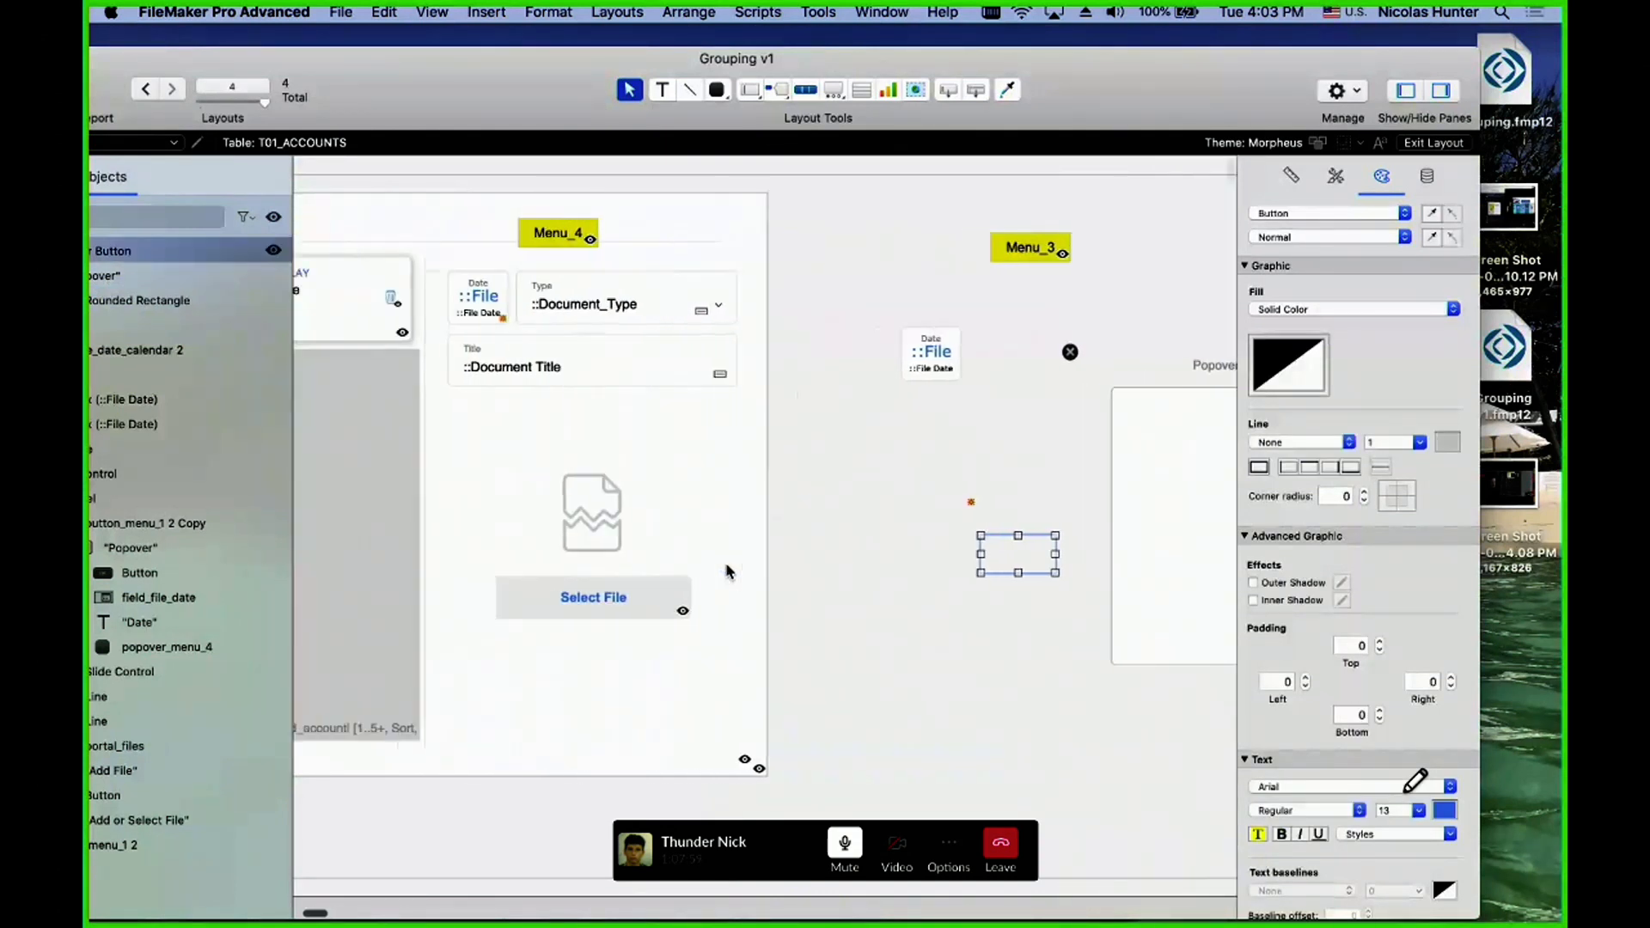
left_click(602, 263)
double_click(601, 233)
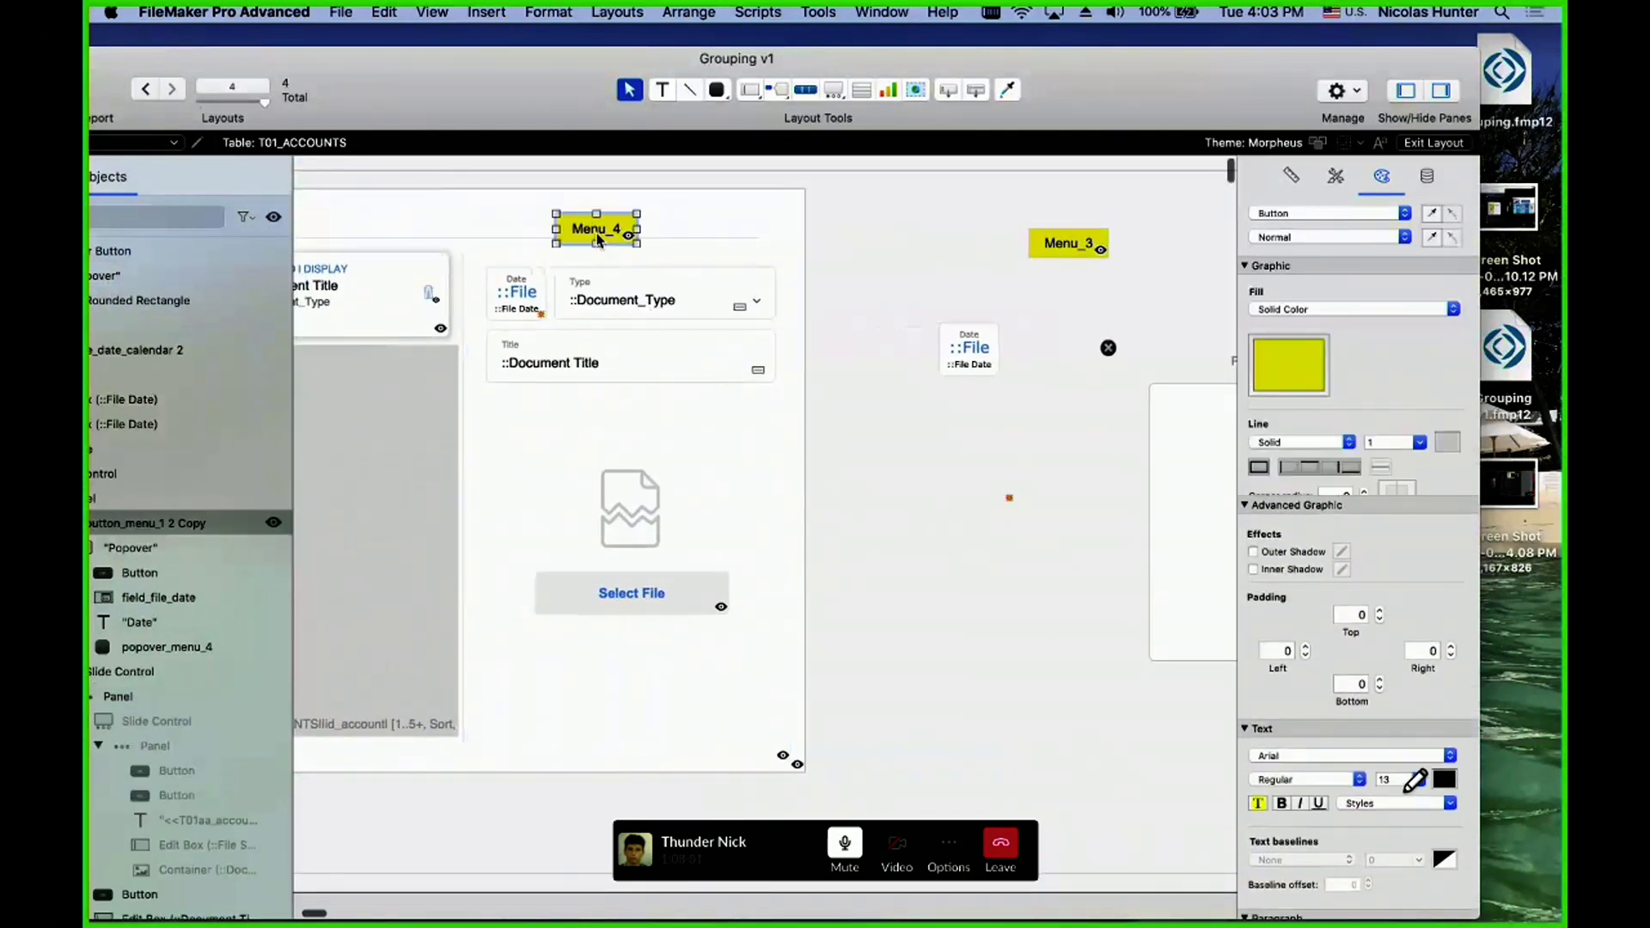
left_click(611, 261)
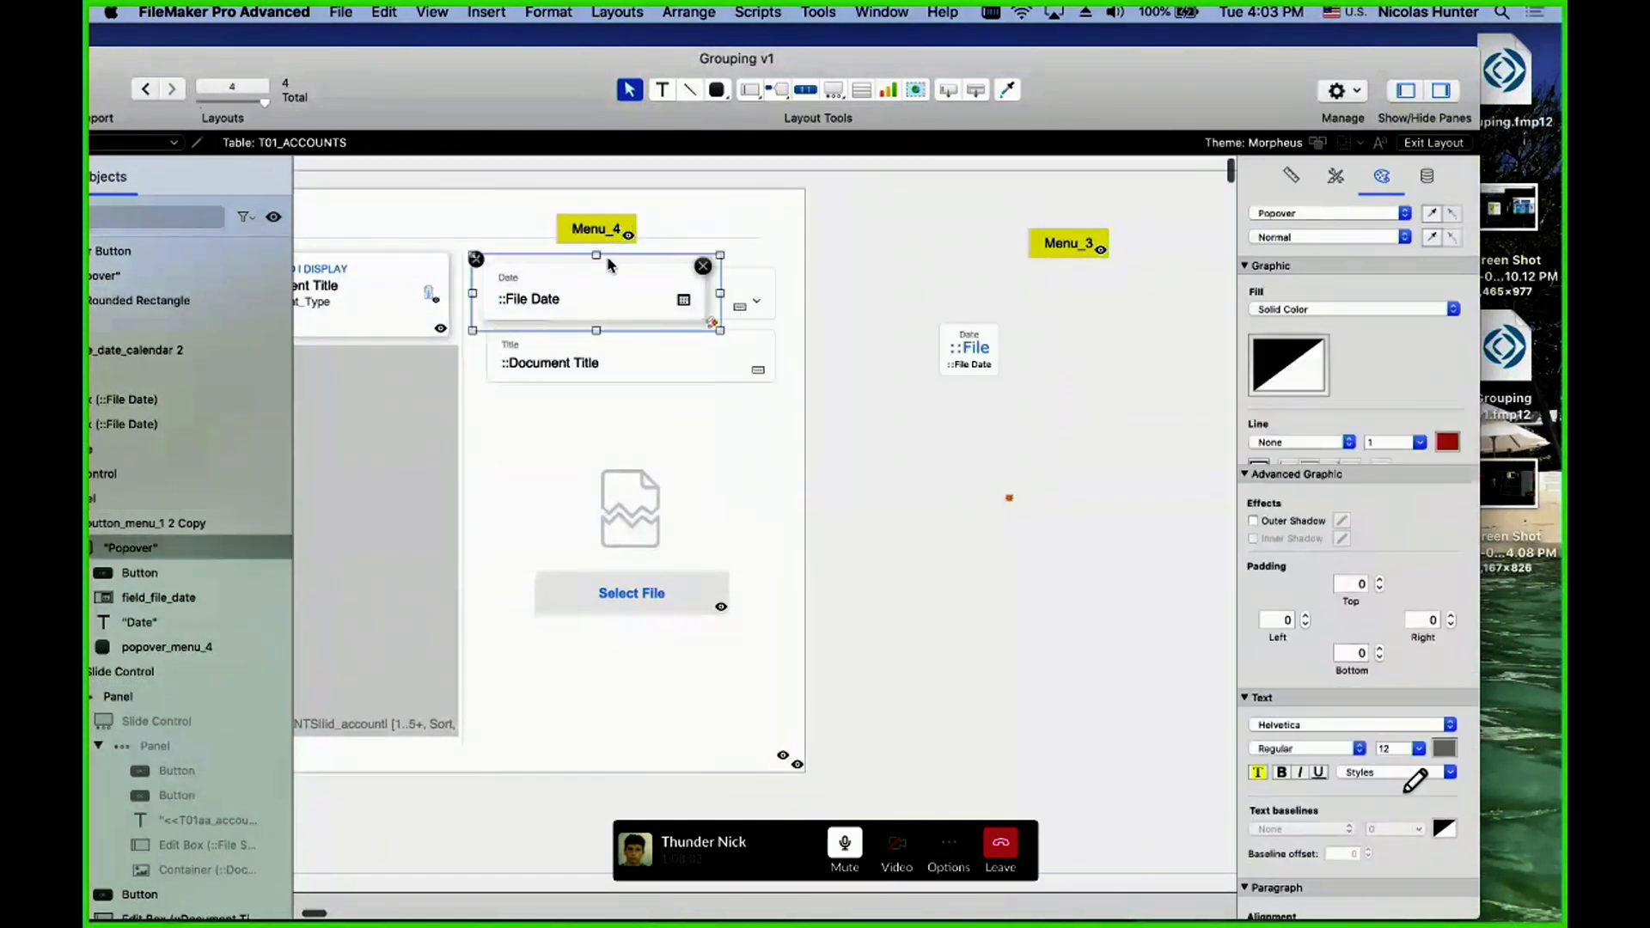
scroll(595, 259, "left", 1)
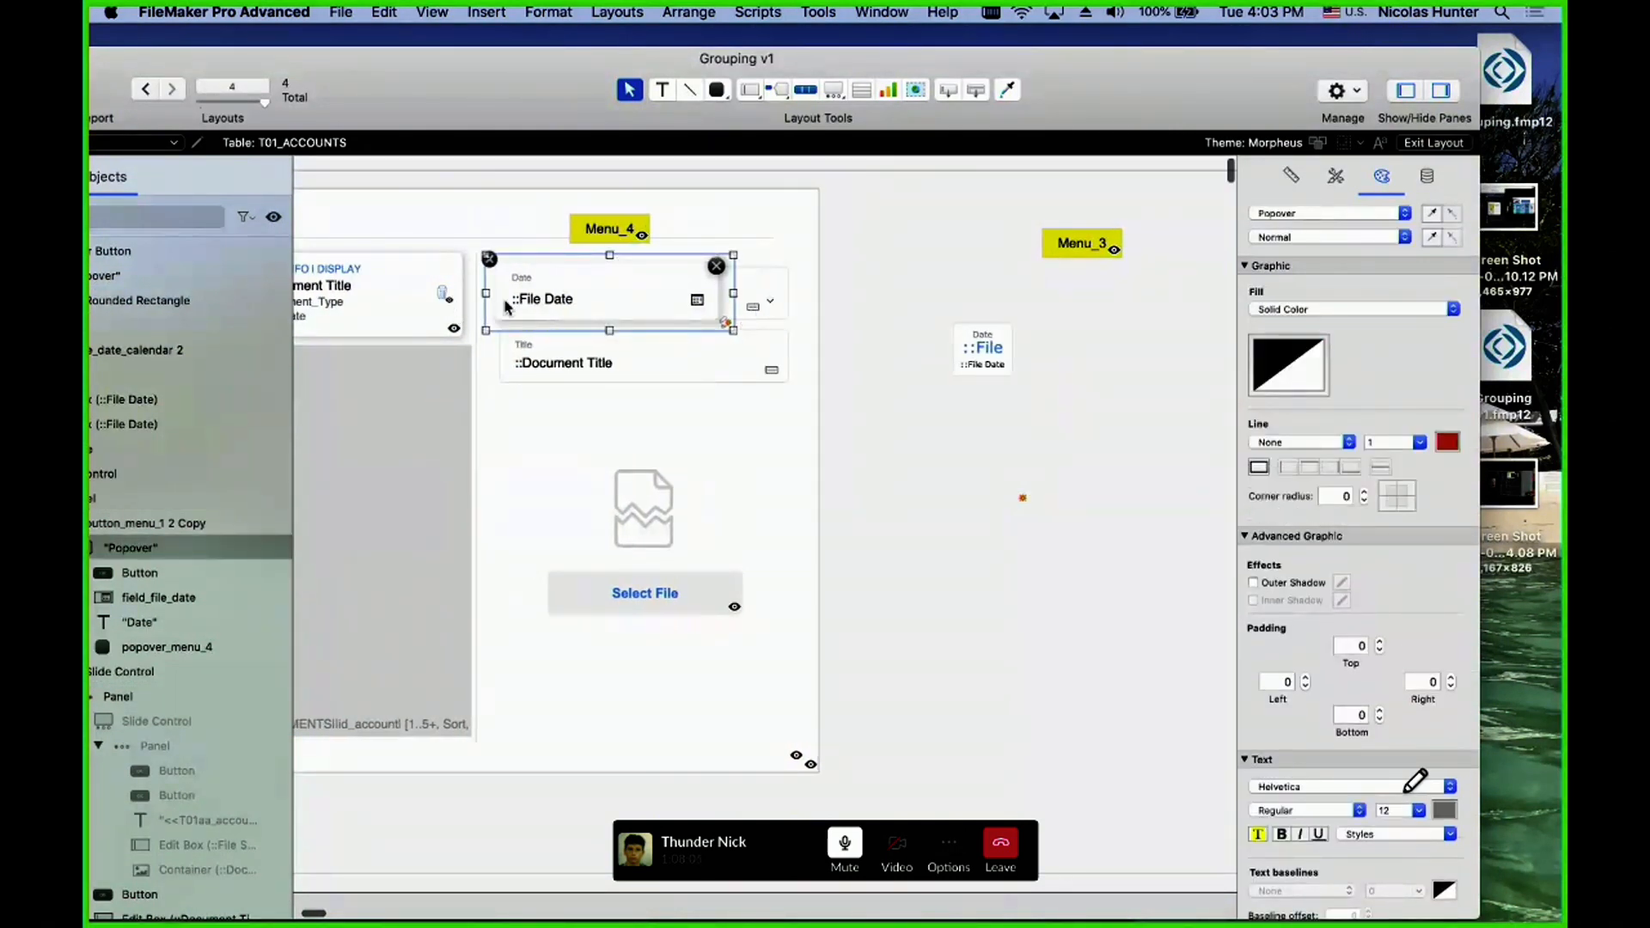
left_click(591, 270)
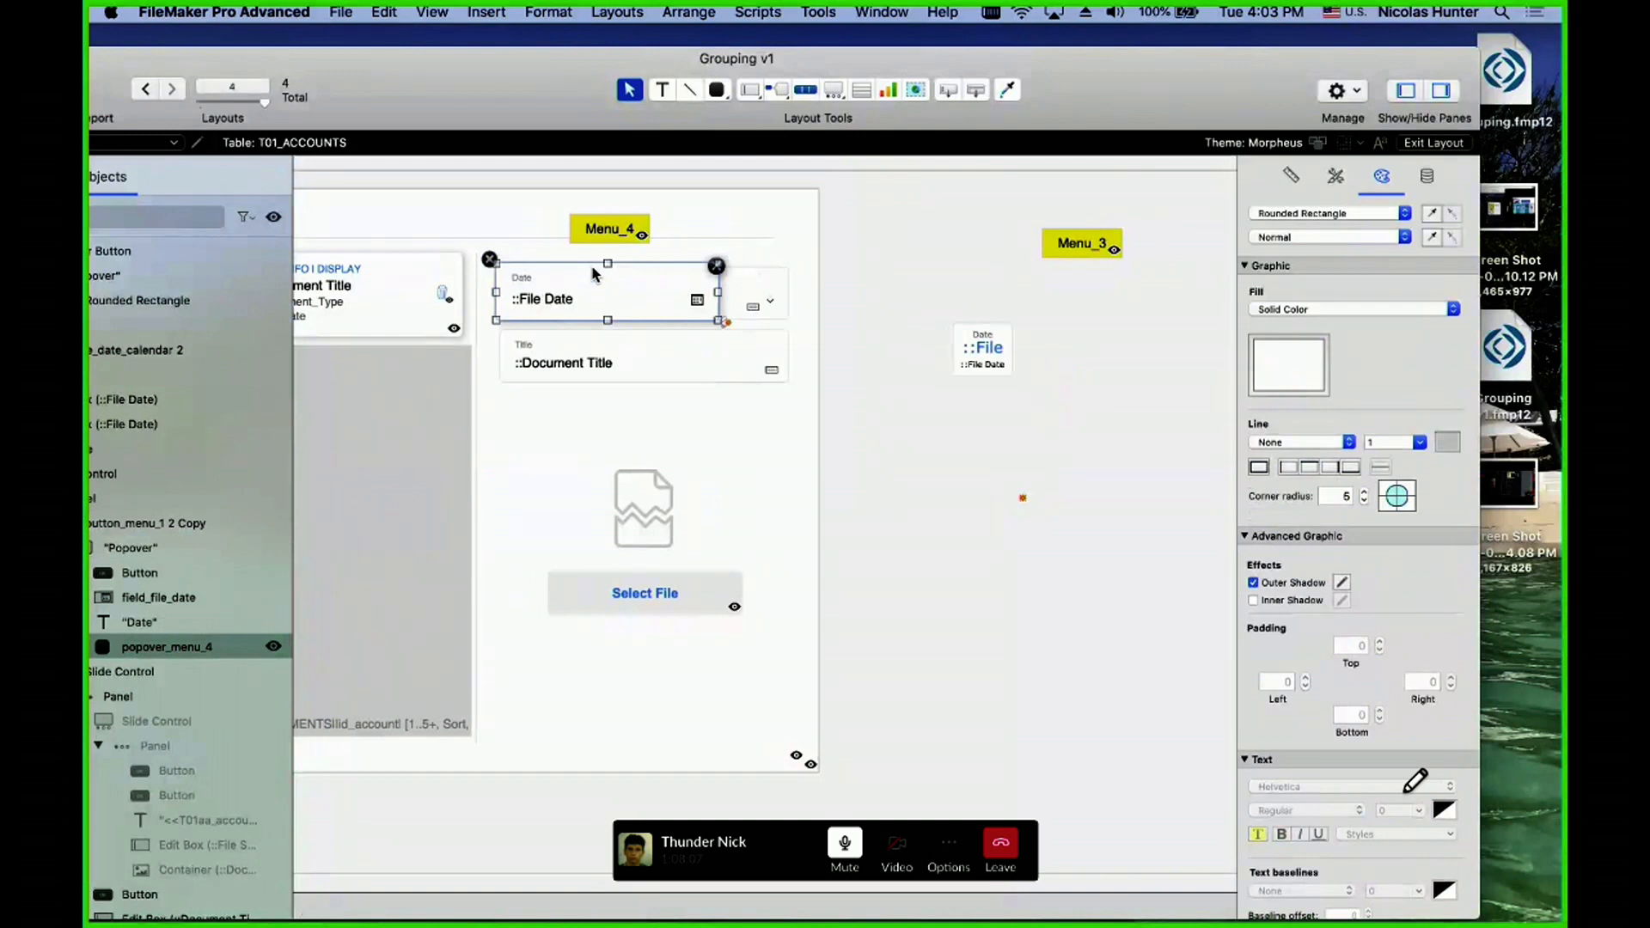
left_click(527, 282)
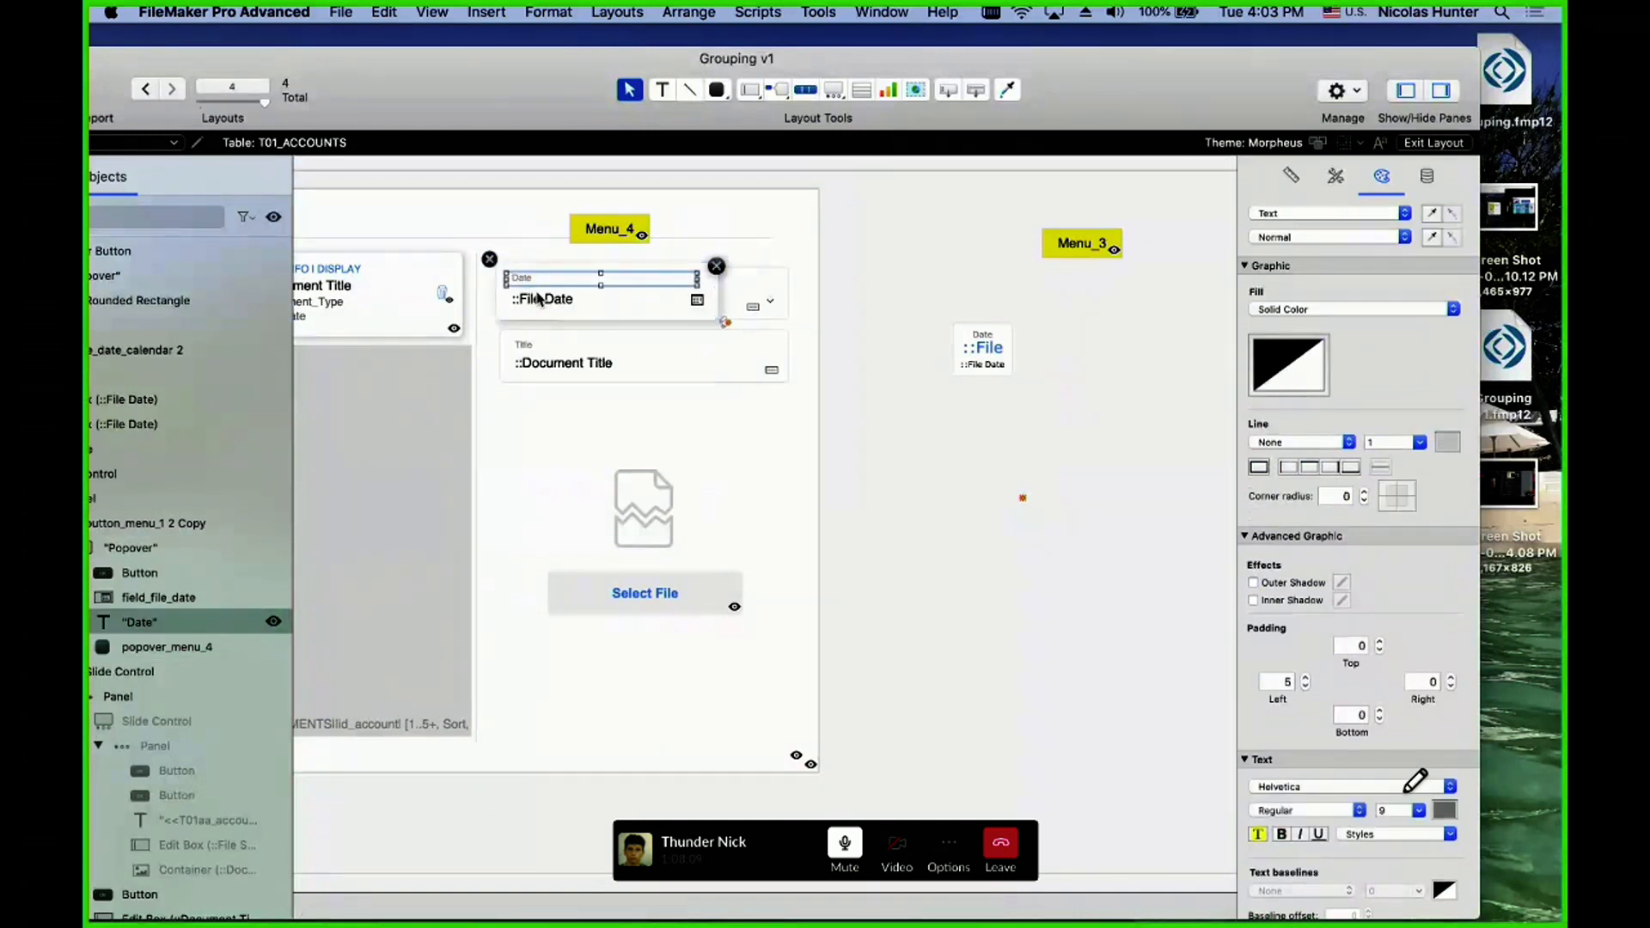
left_click(538, 300)
left_click(716, 268)
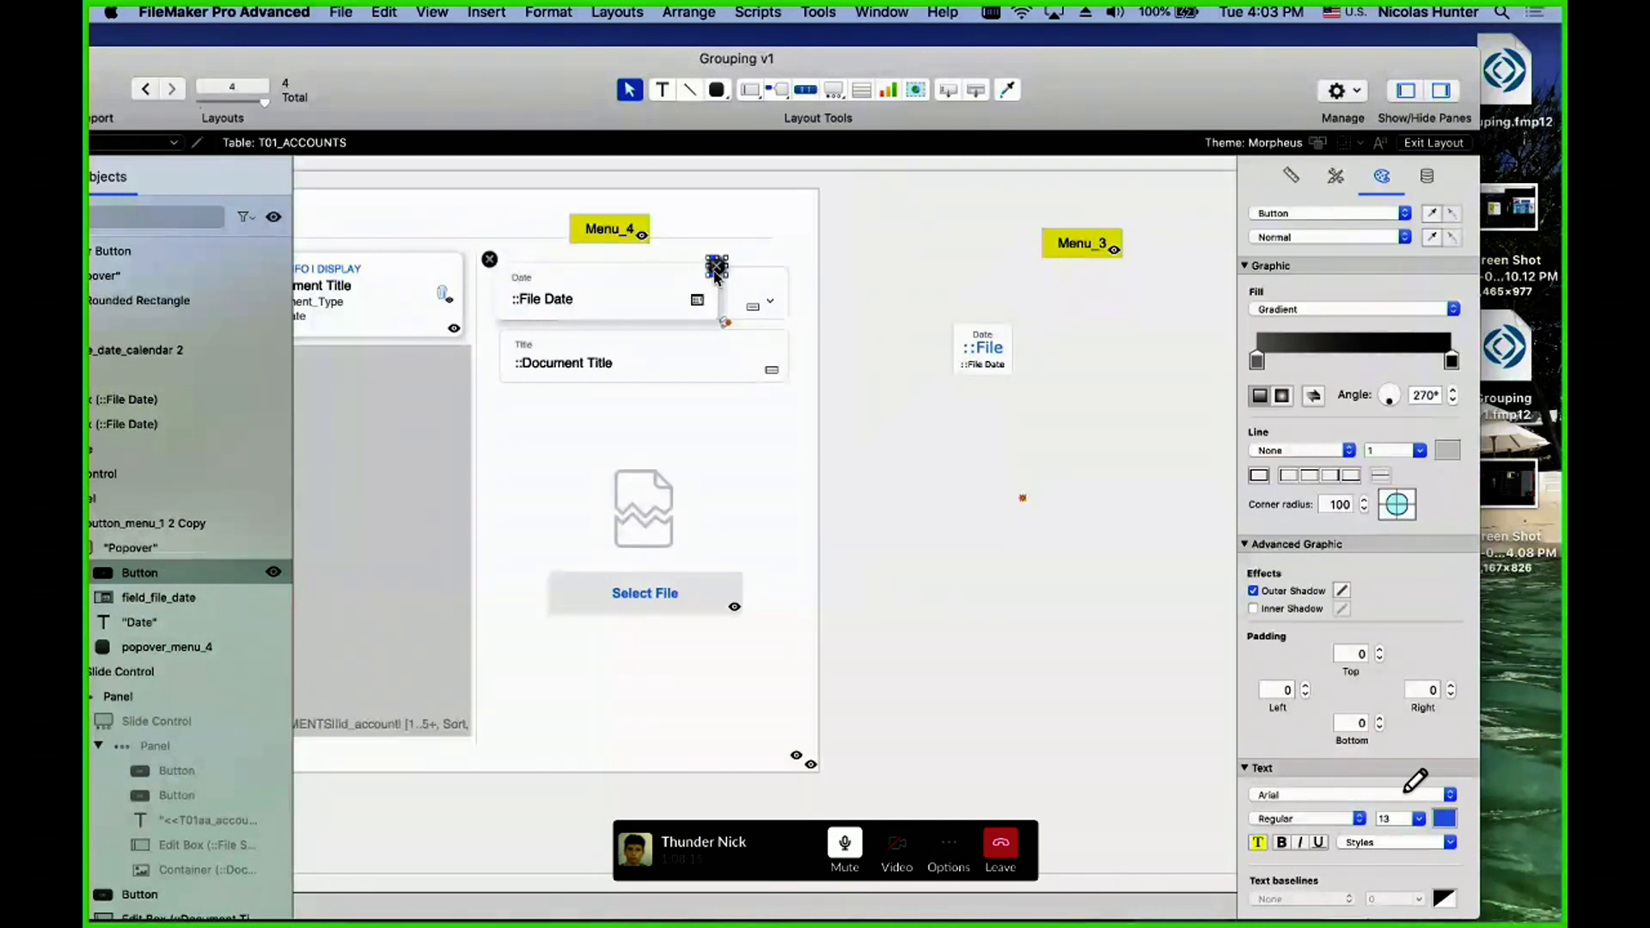
- Switch to Browse mode and test opening and closing the date popover from the viewer's date field
left_click(880, 247)
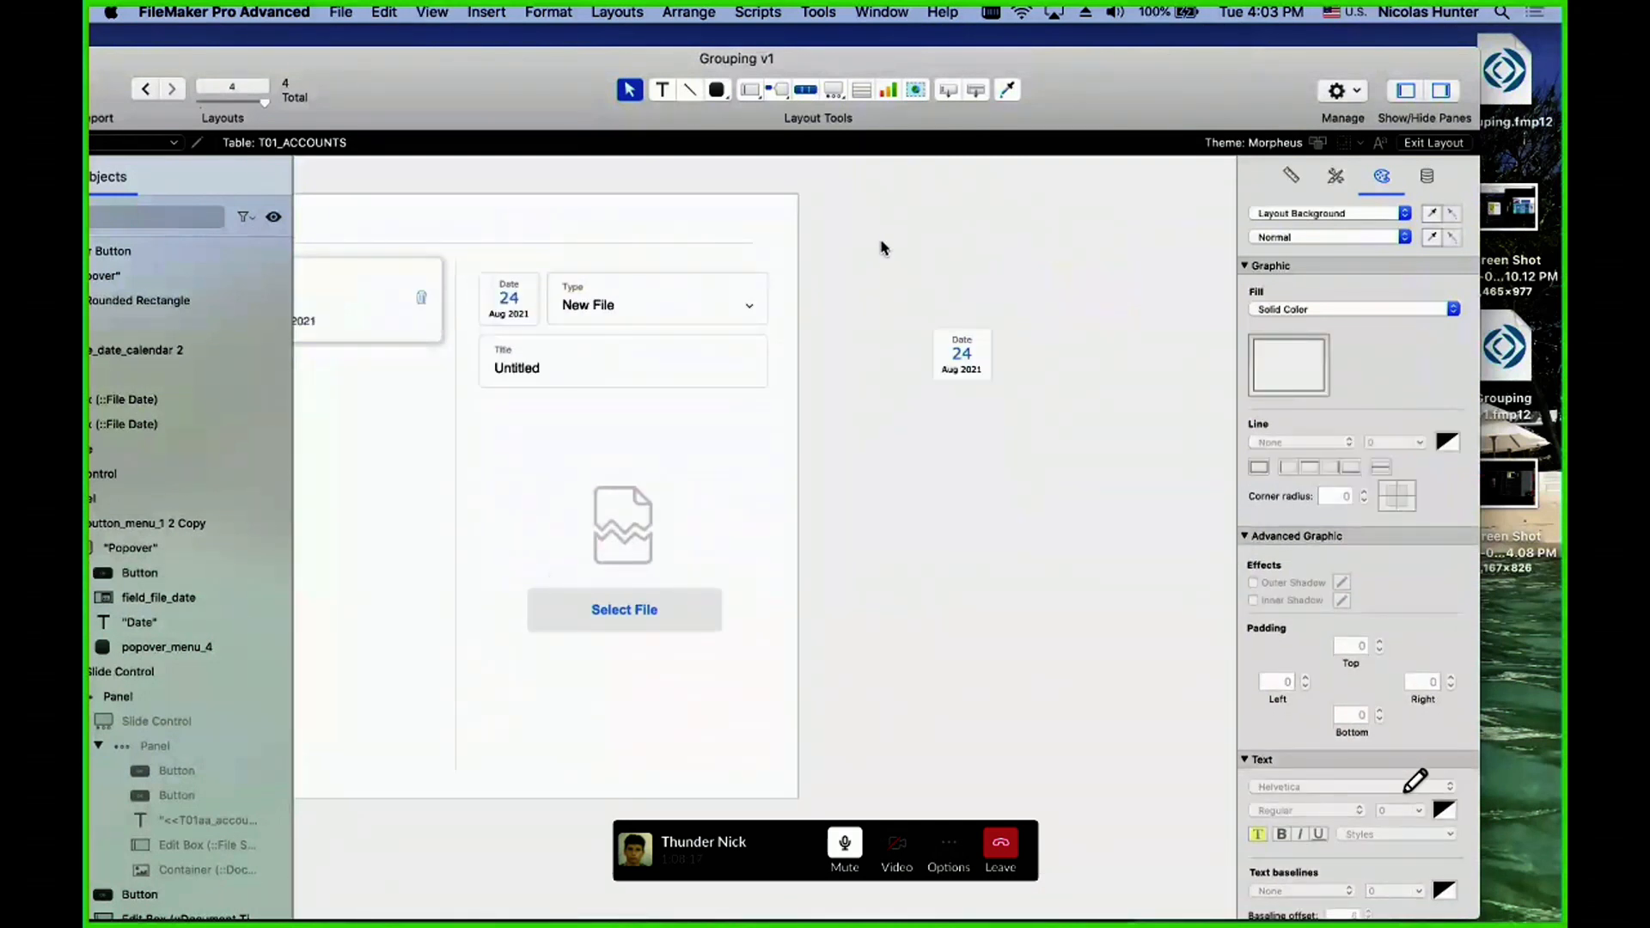
left_click(507, 316)
left_click(541, 250)
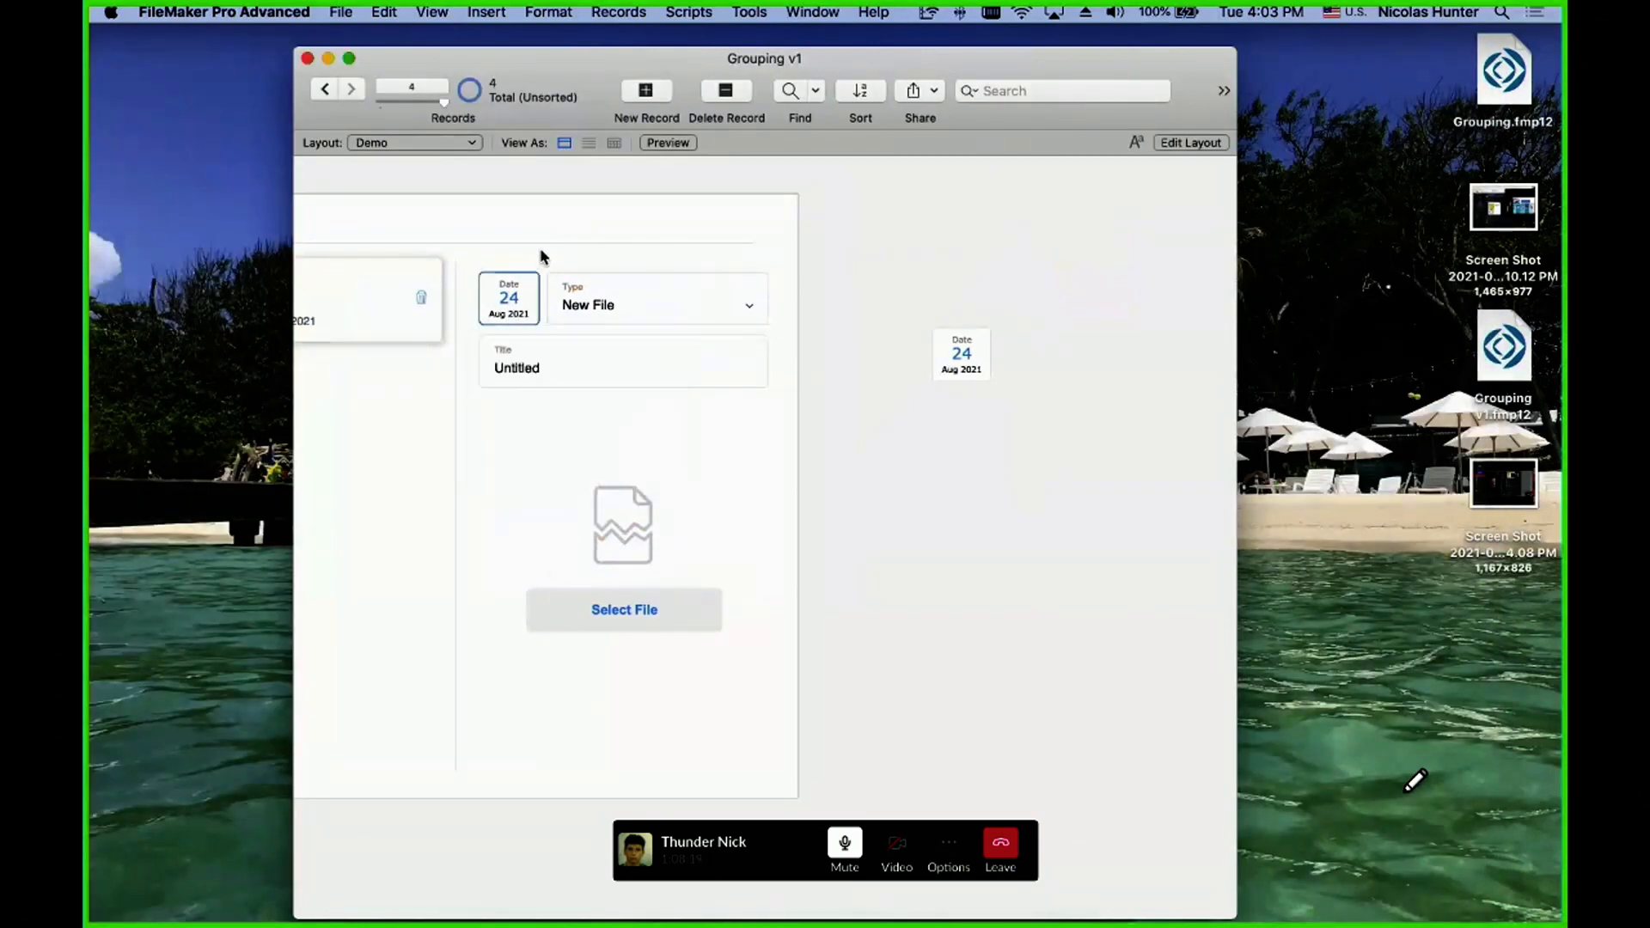
left_click(514, 299)
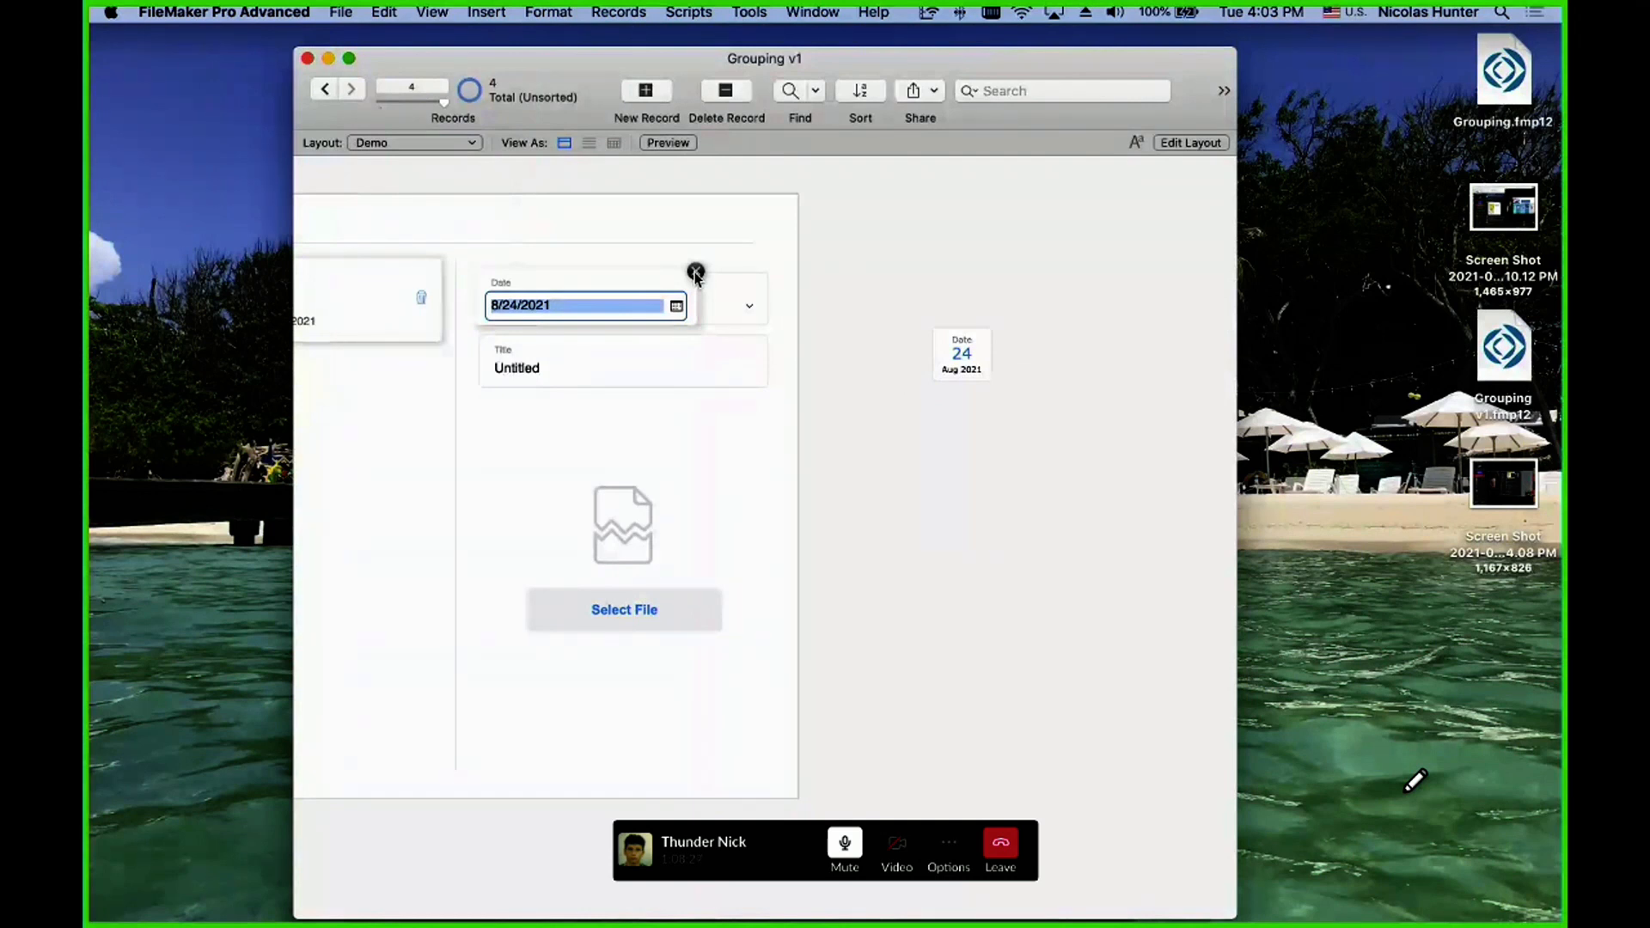
left_click(769, 227)
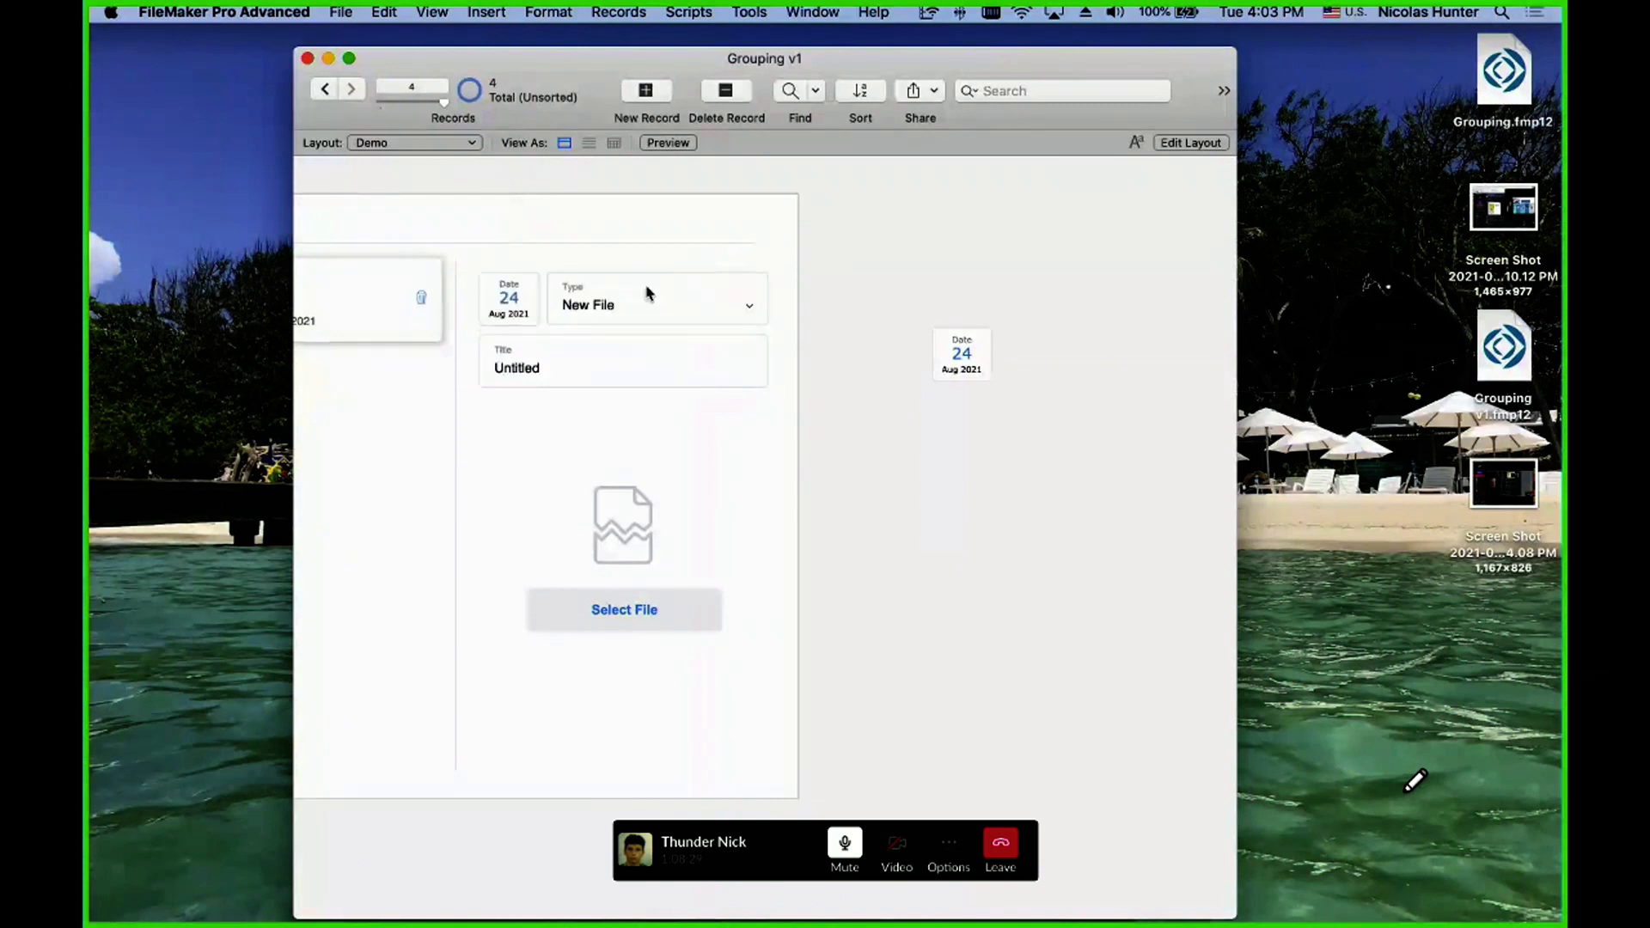
left_click(519, 303)
key("Escape")
left_click(520, 308)
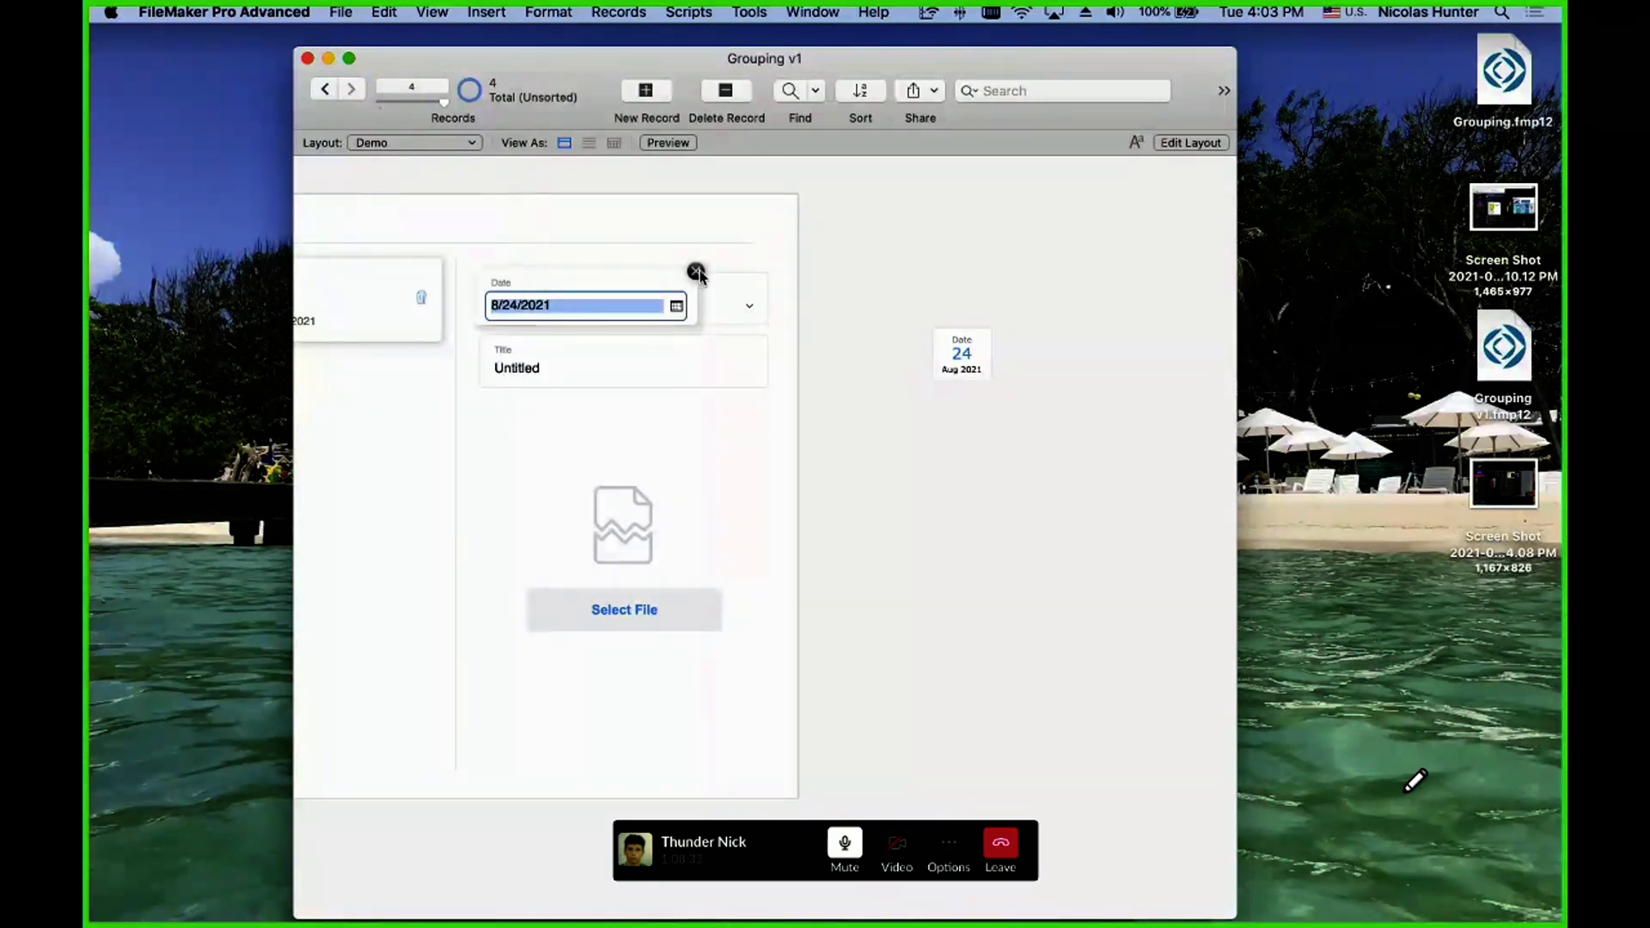
left_click(696, 272)
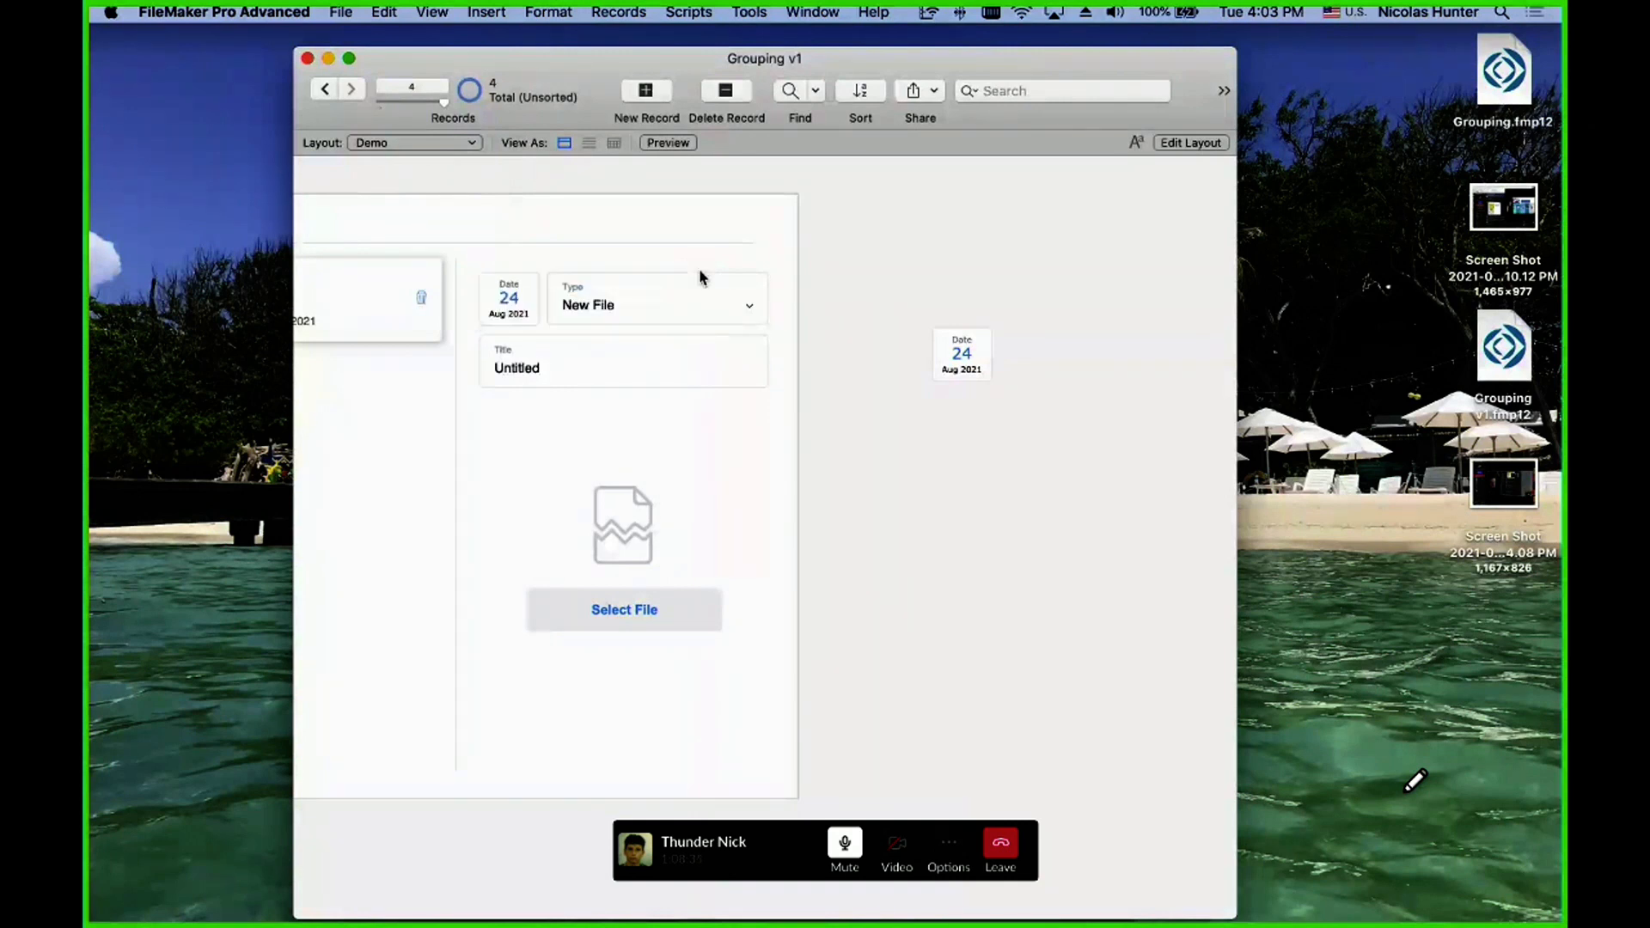
scroll(700, 277, "left", 5)
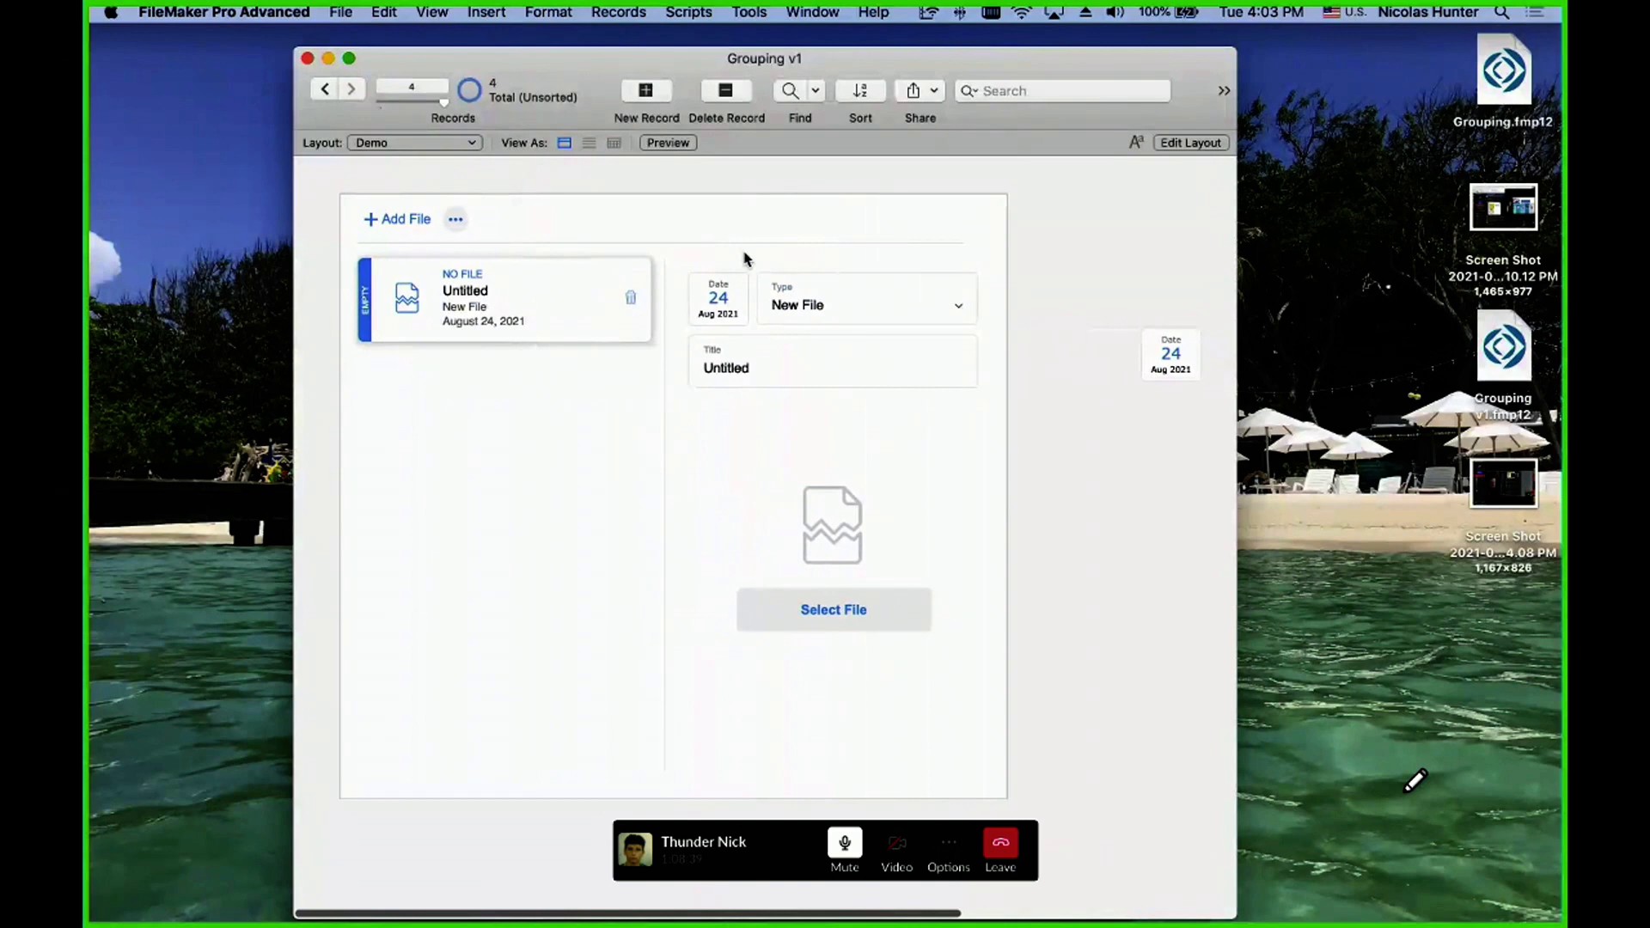
- Return to Layout mode, view the Menu_4 popover button setup, and select its popover
key("super+l")
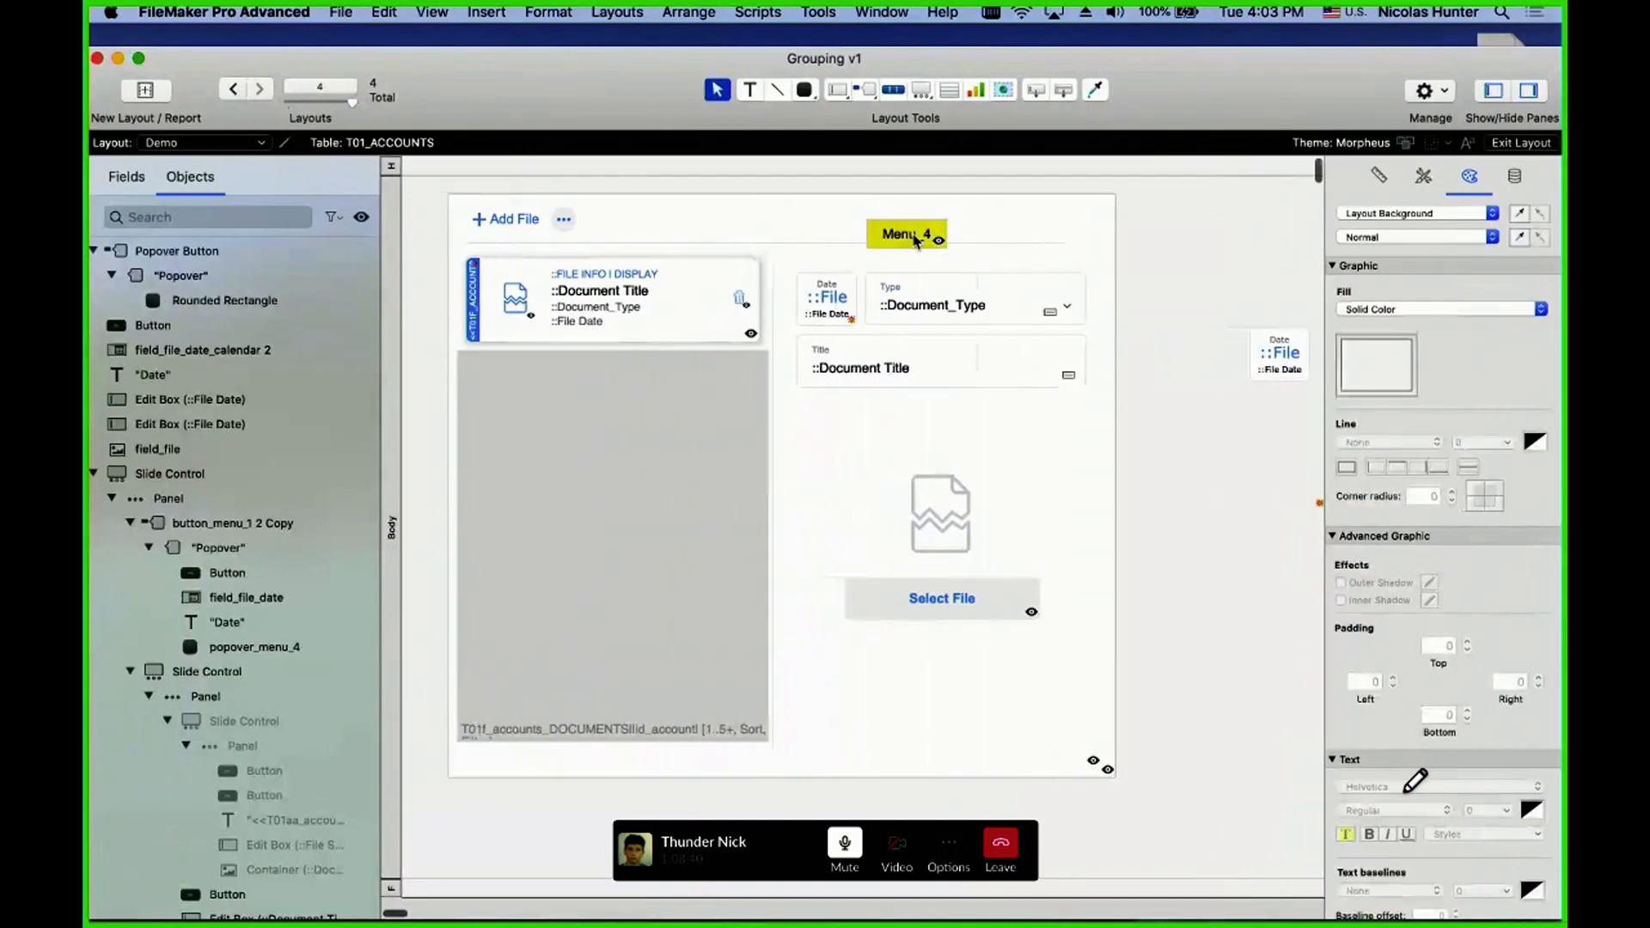
left_click(916, 240)
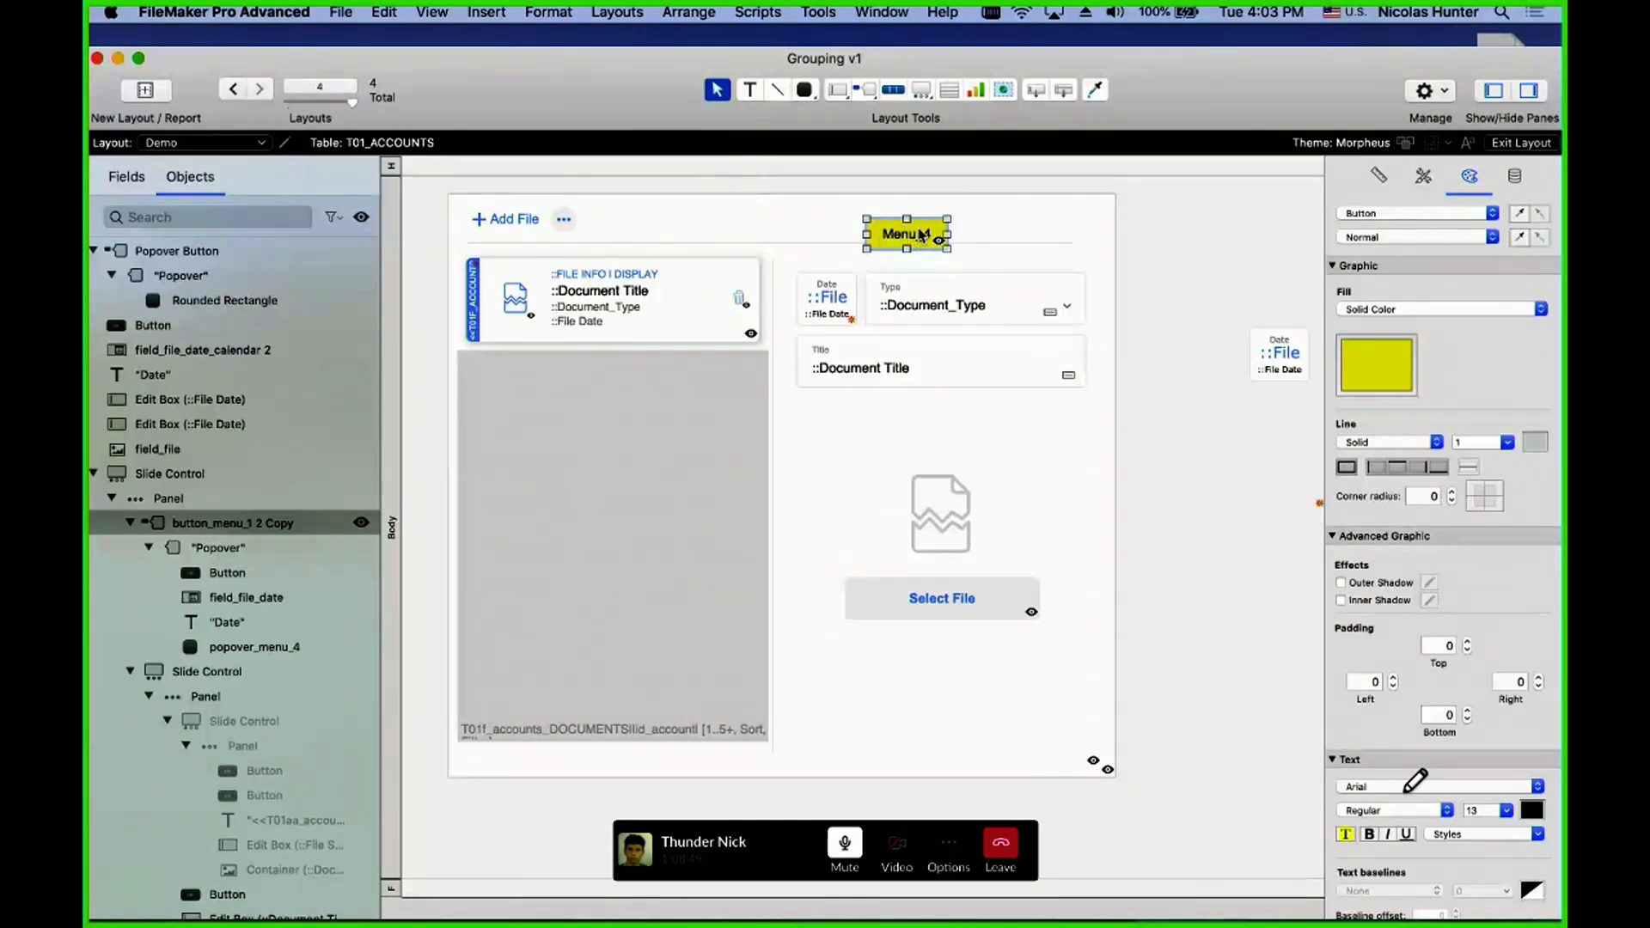
double_click(921, 235)
left_click(916, 269)
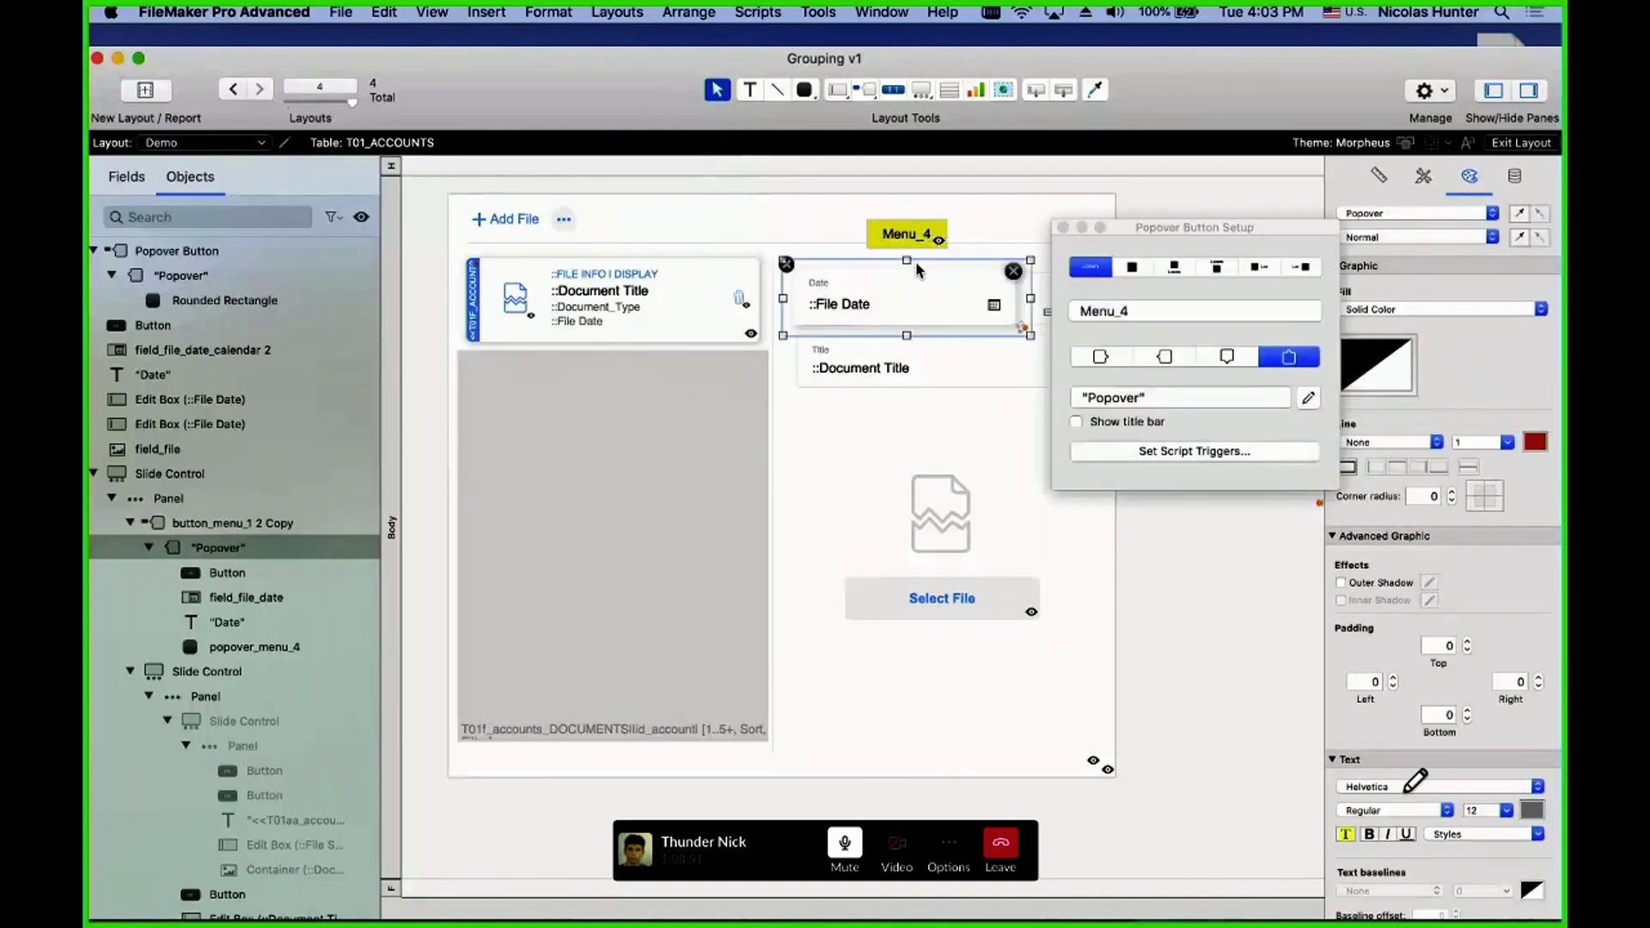
- Inspect the object name popover_menu_4 assigned to the rounded background shape inside the Menu_4 popover
left_click(914, 237)
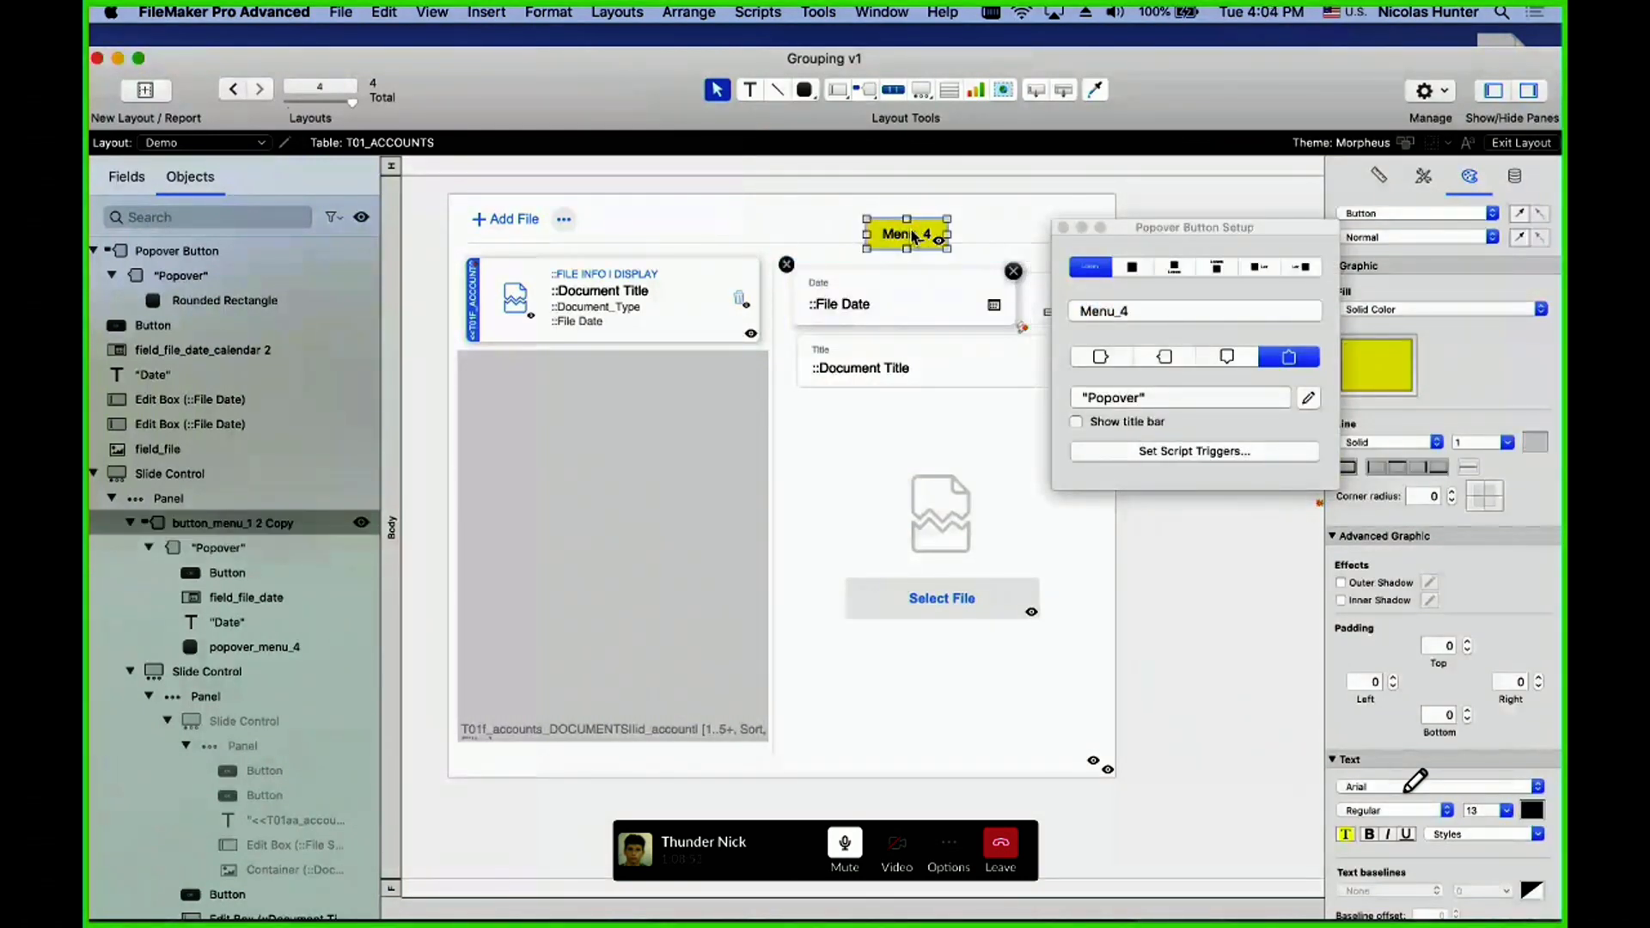
scroll(914, 239, "right", 1)
left_click(913, 260)
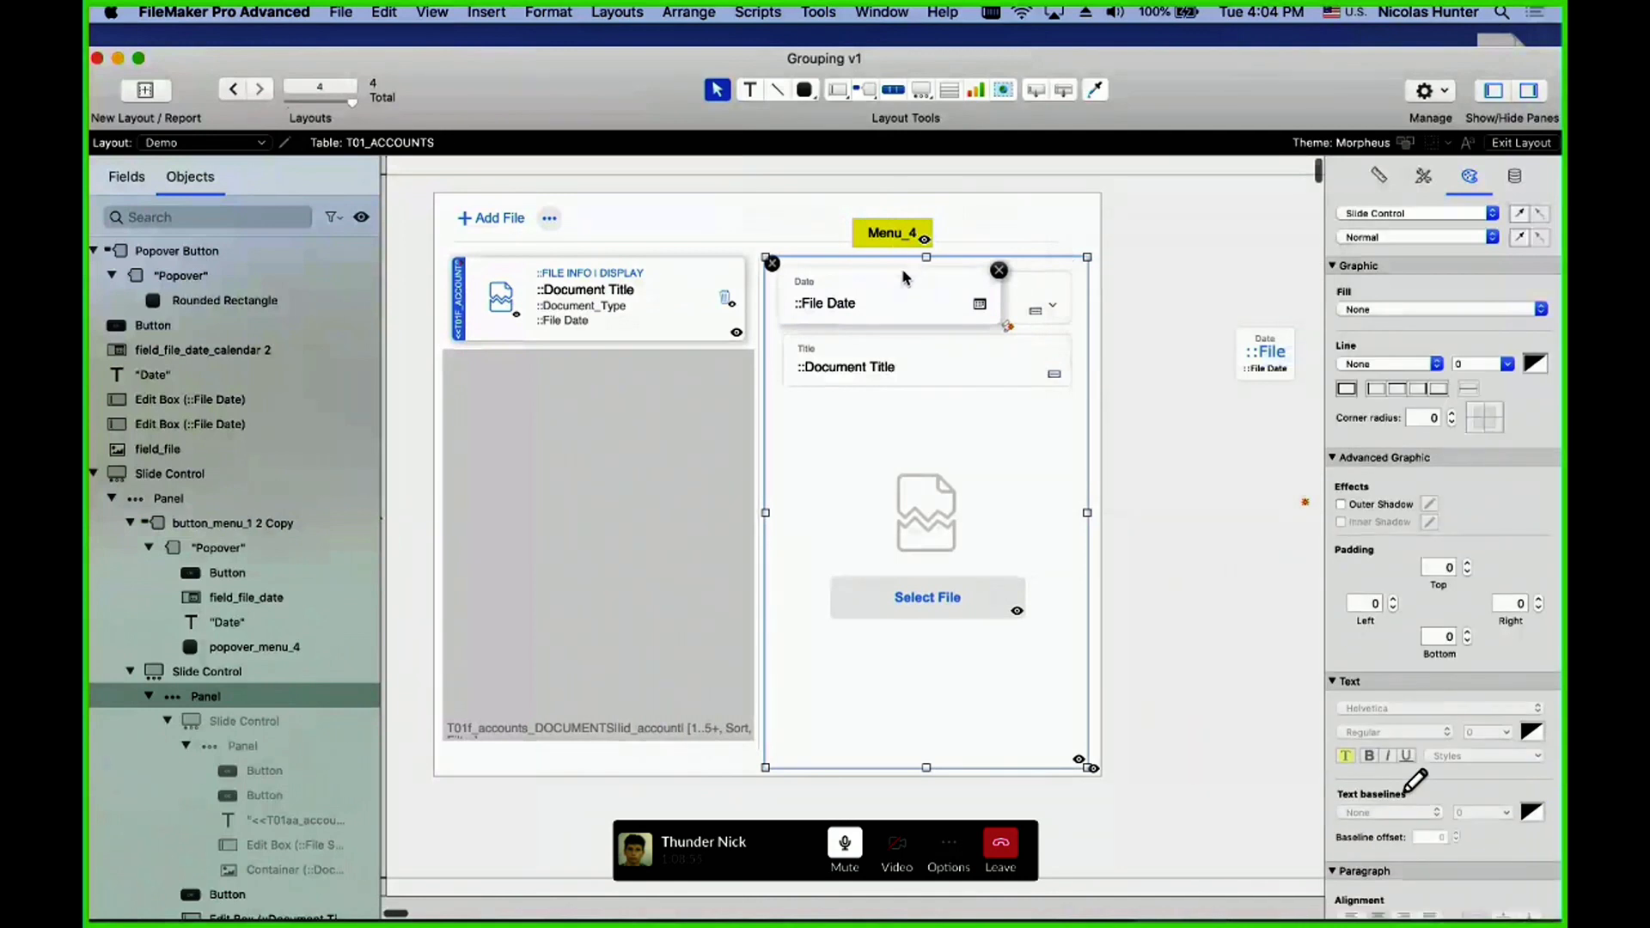
left_click(904, 275)
left_click(1345, 190)
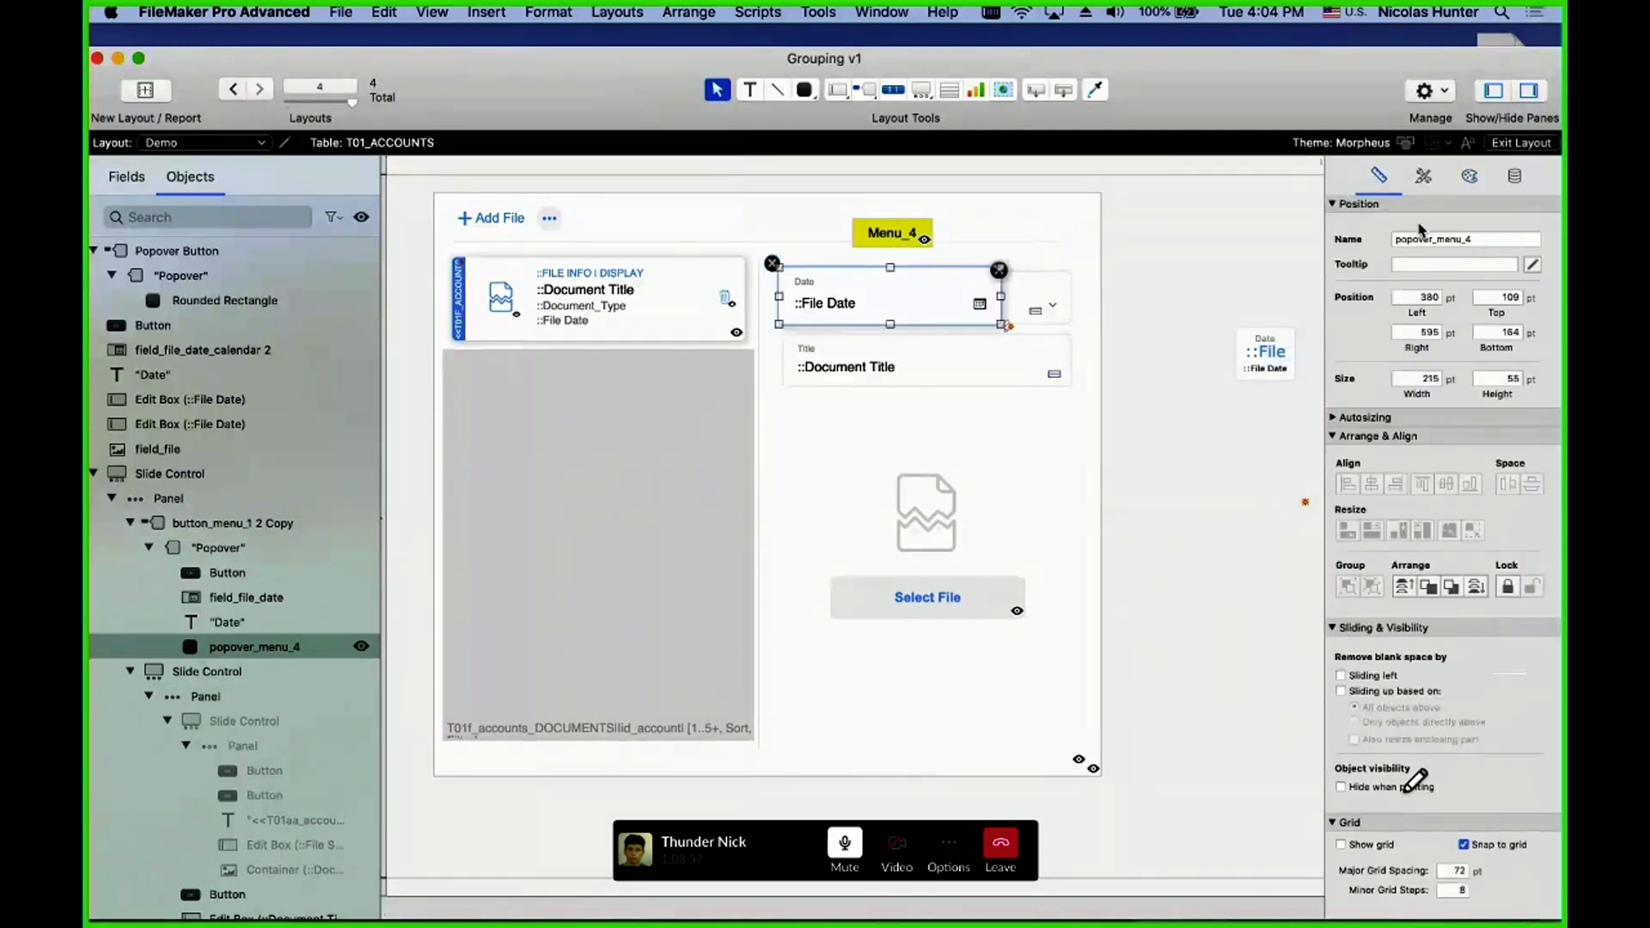
left_click(1471, 241)
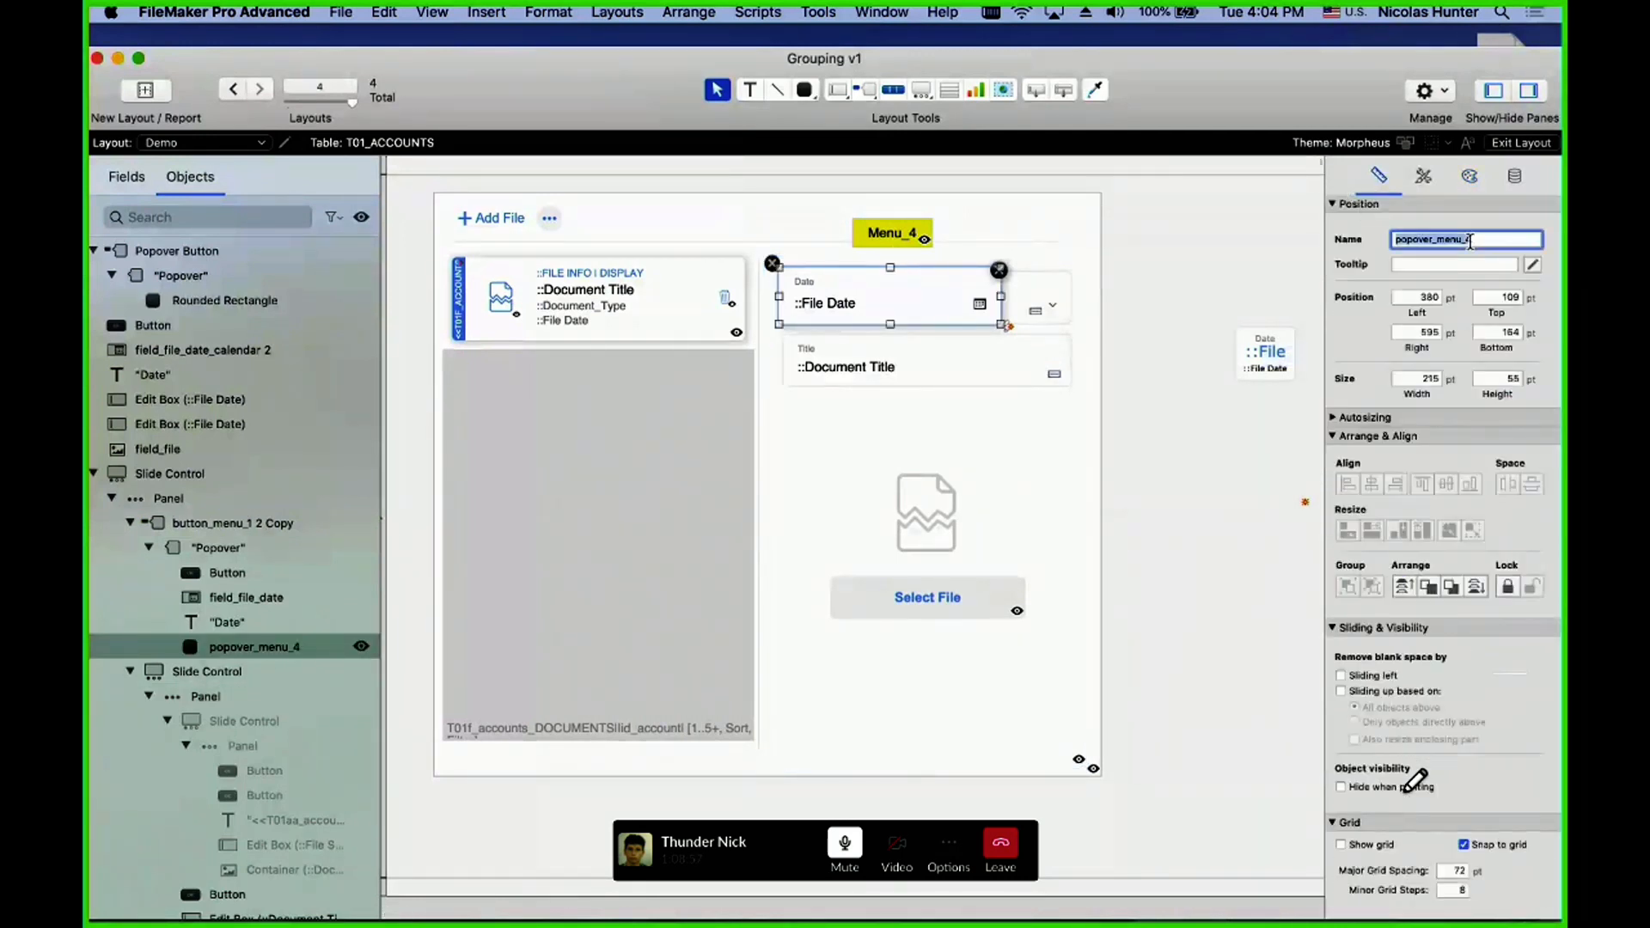
left_click(956, 270)
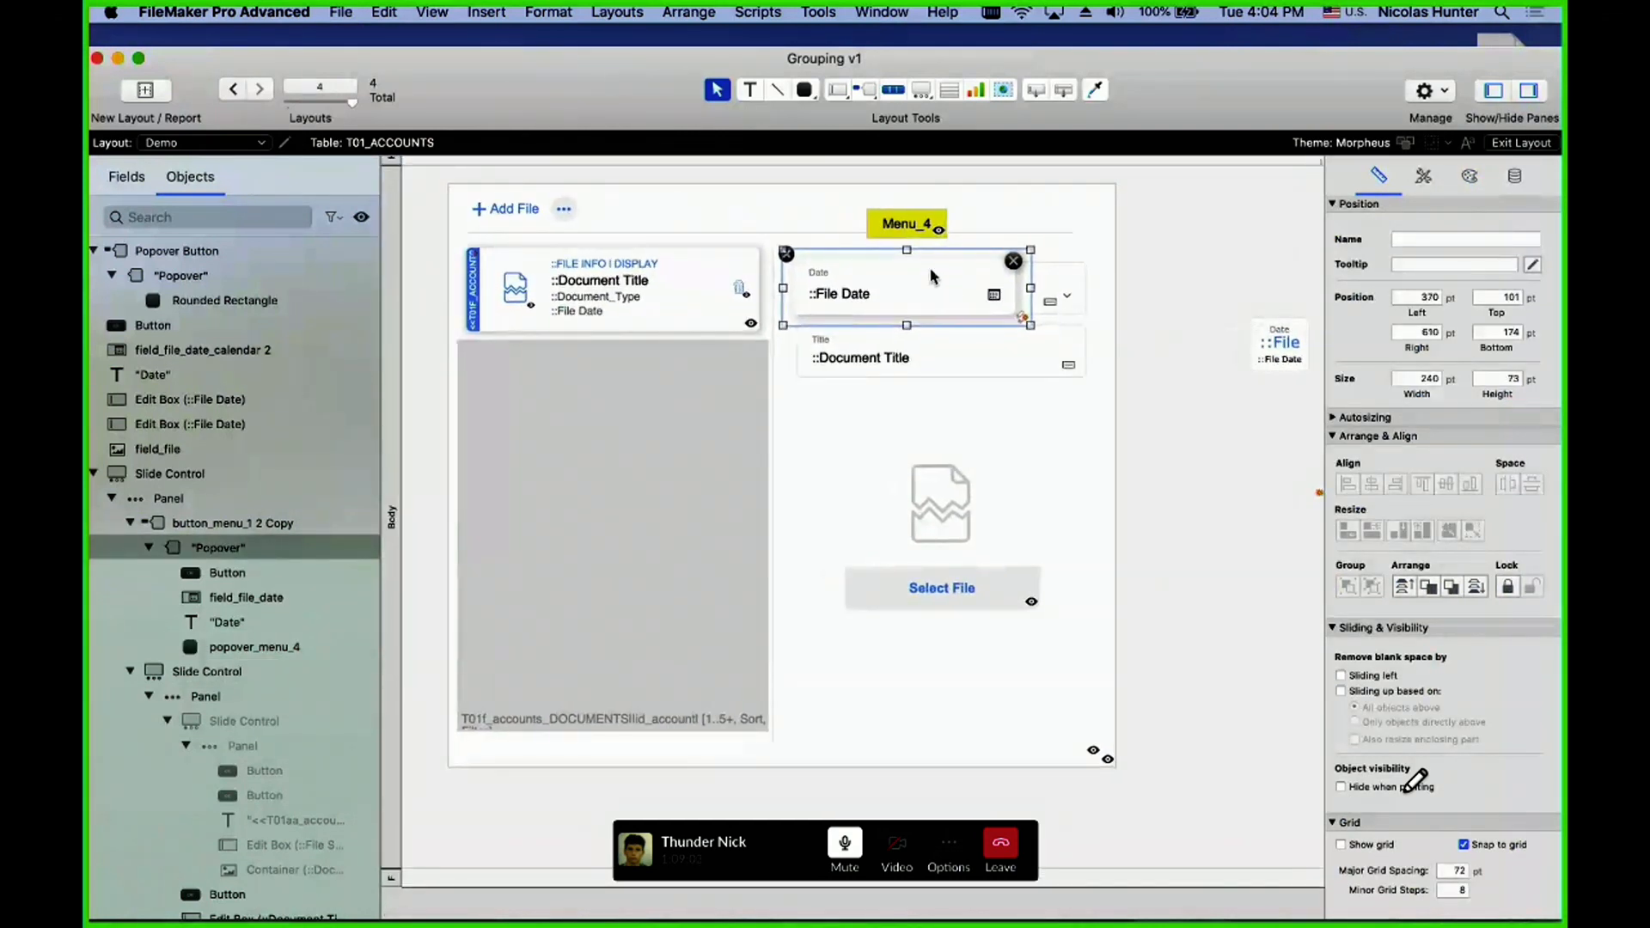
left_click(935, 261)
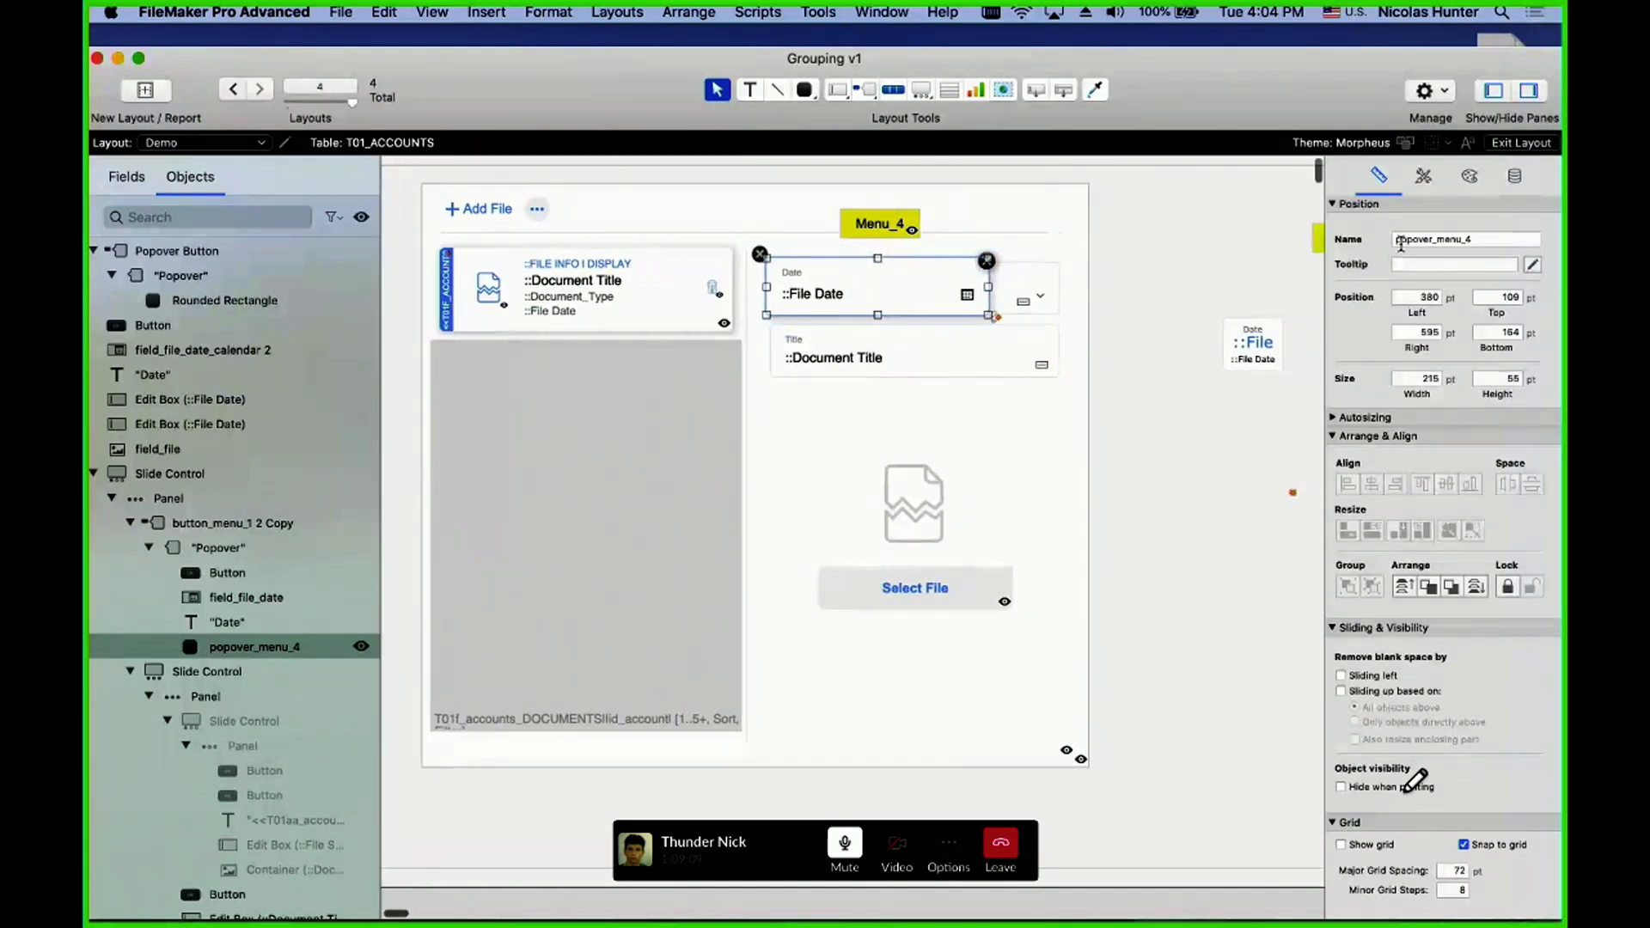
left_click(1400, 242)
- Switch to Browse mode, open New Script in the Script Workspace and delete all of its existing steps
key("super+b")
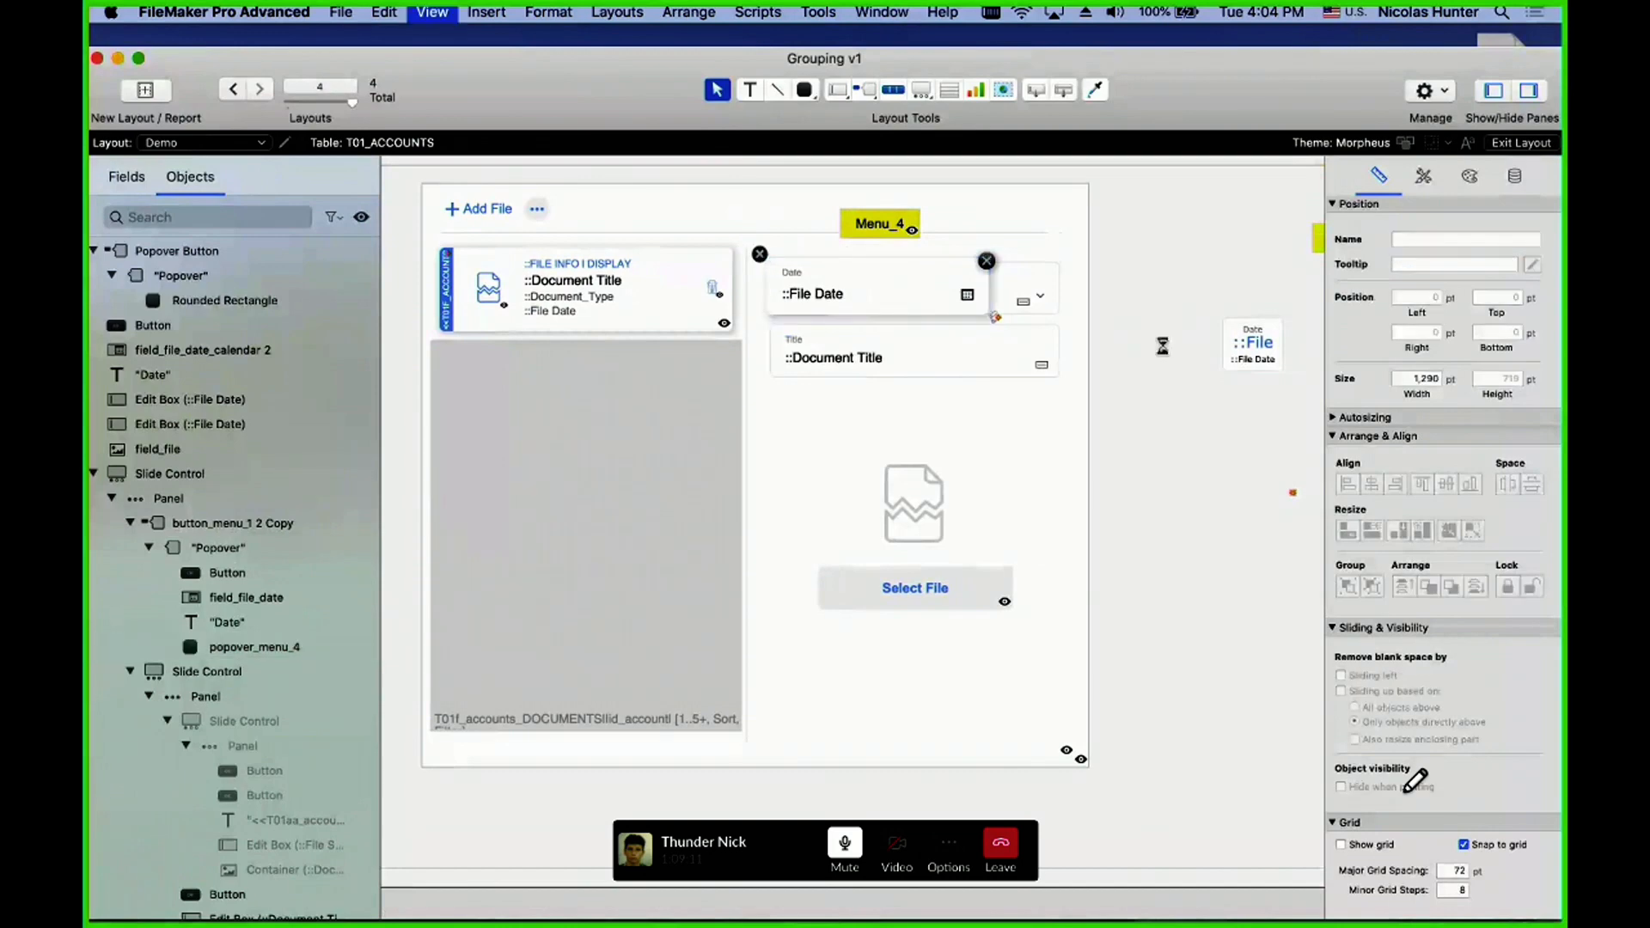
key("super+shift+s")
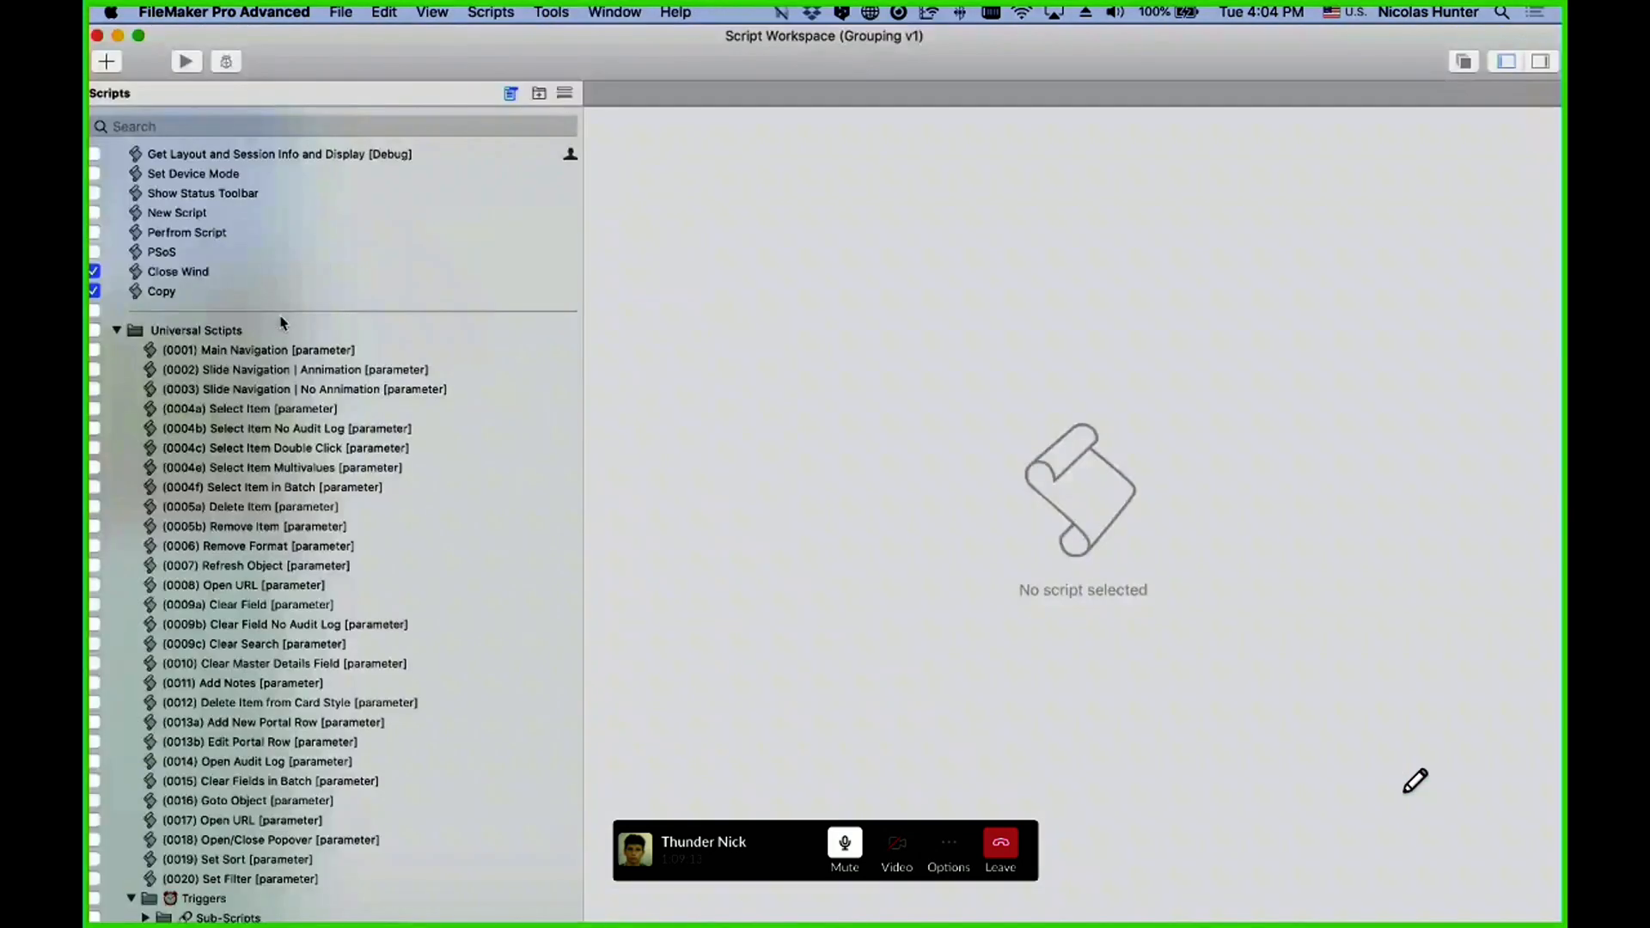
scroll(240, 286, "up", 2)
left_click(195, 211)
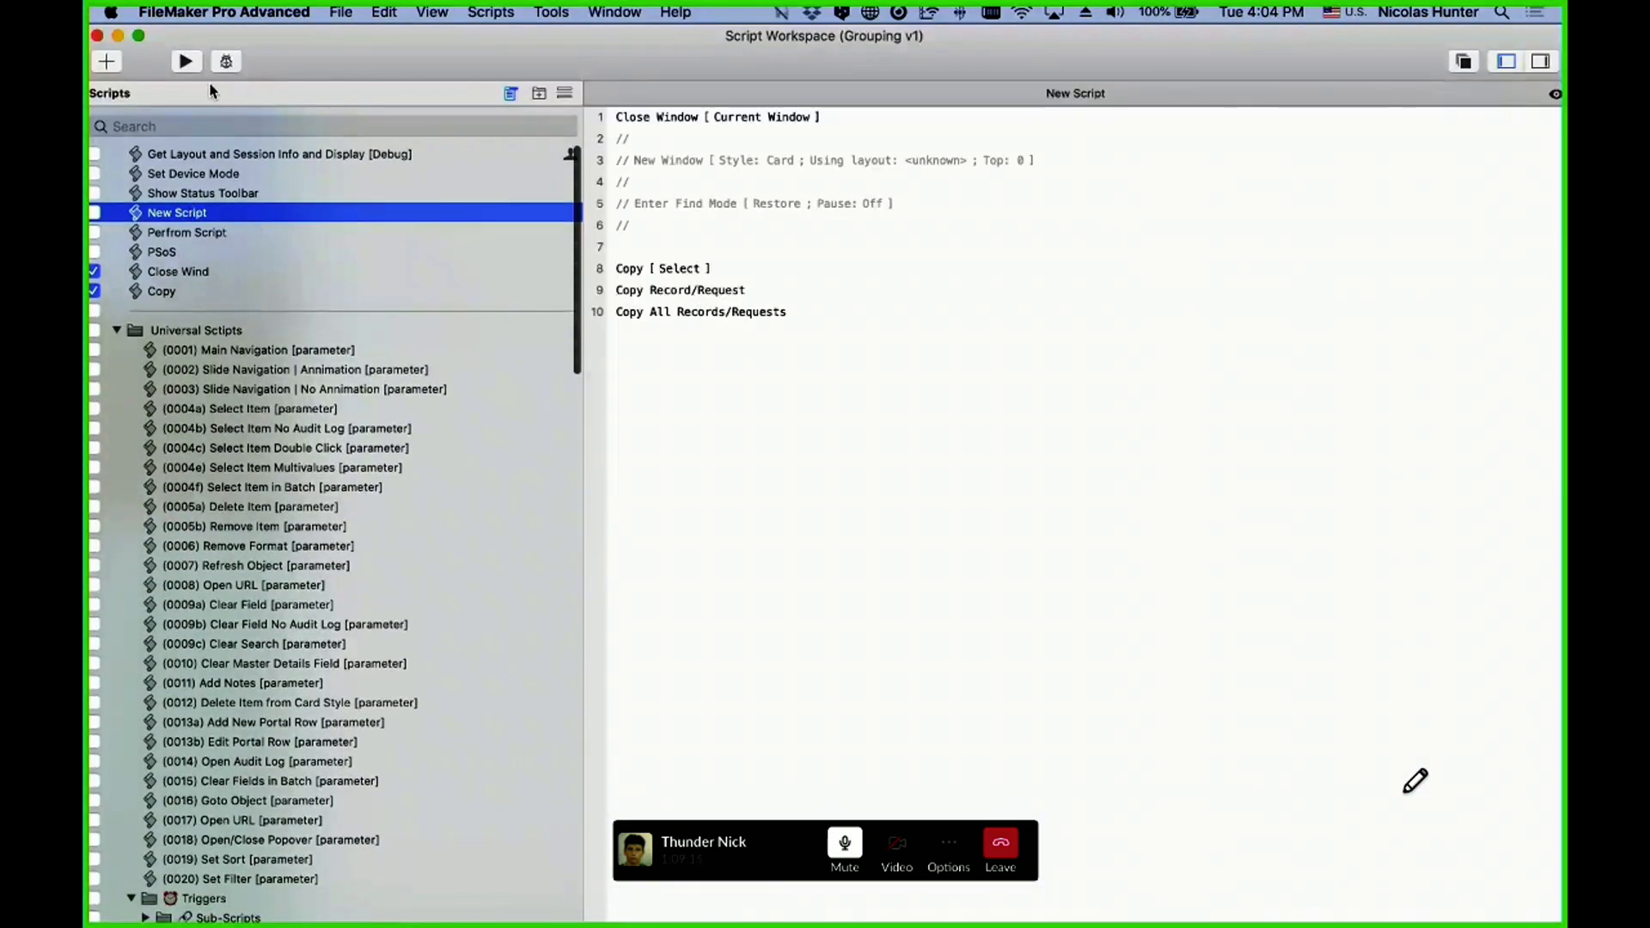
left_click(715, 351)
key("super+a")
key("BackSpace")
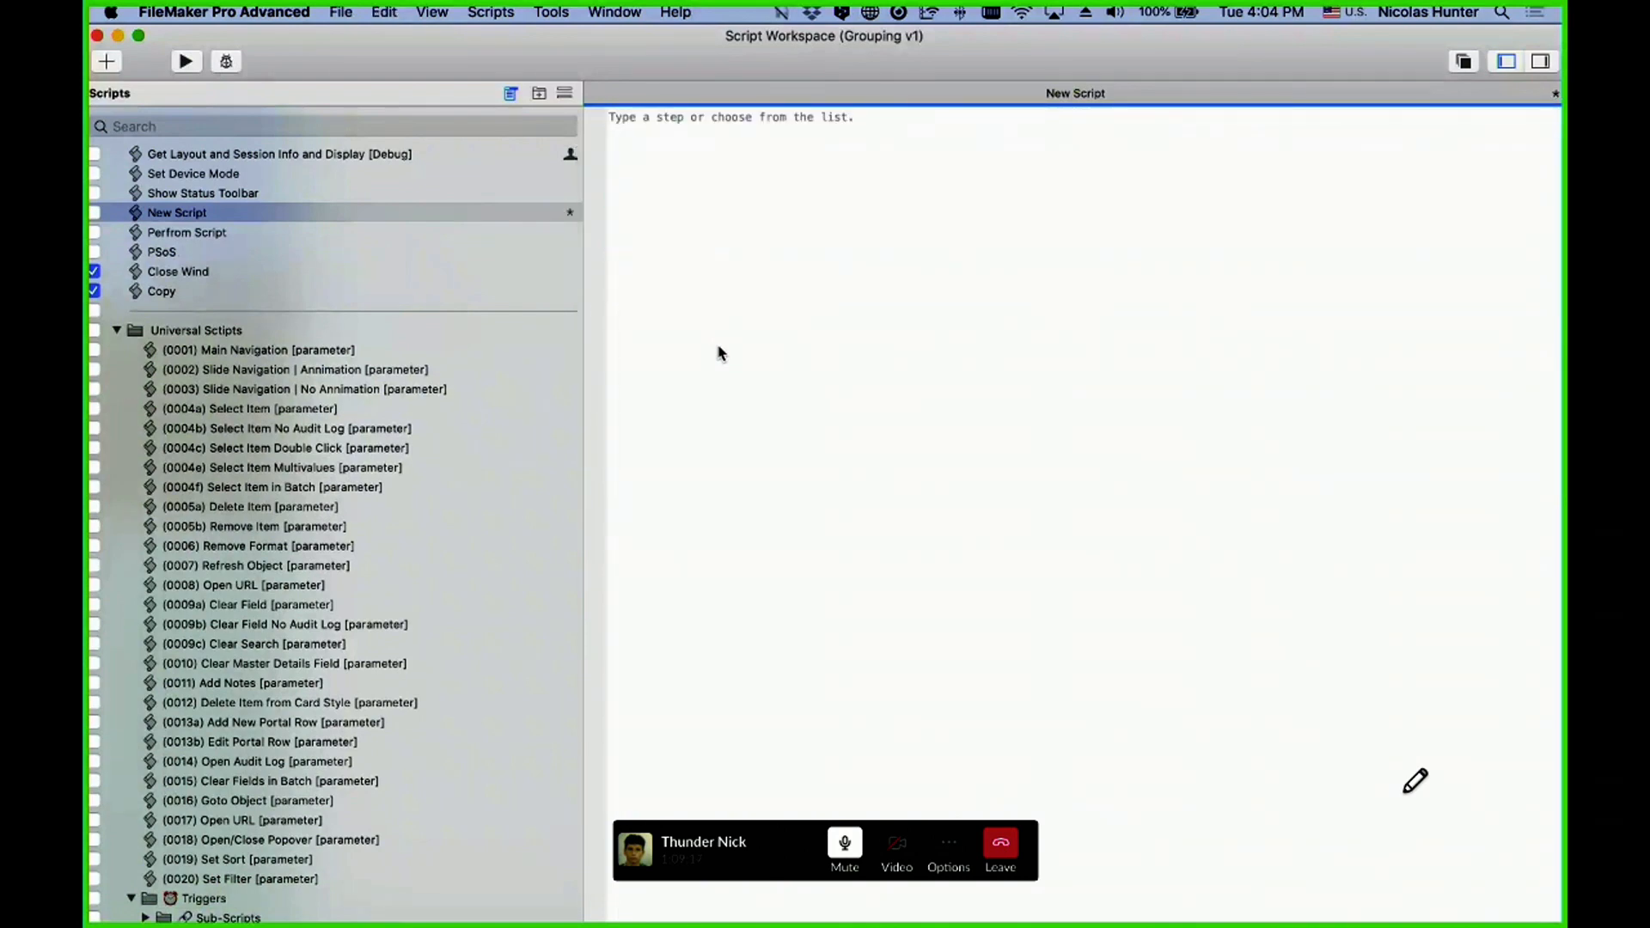
- Add a Go to Object step with the object name "popover_menu_4" to New Script and save the script
type("Go to Object")
key("Return")
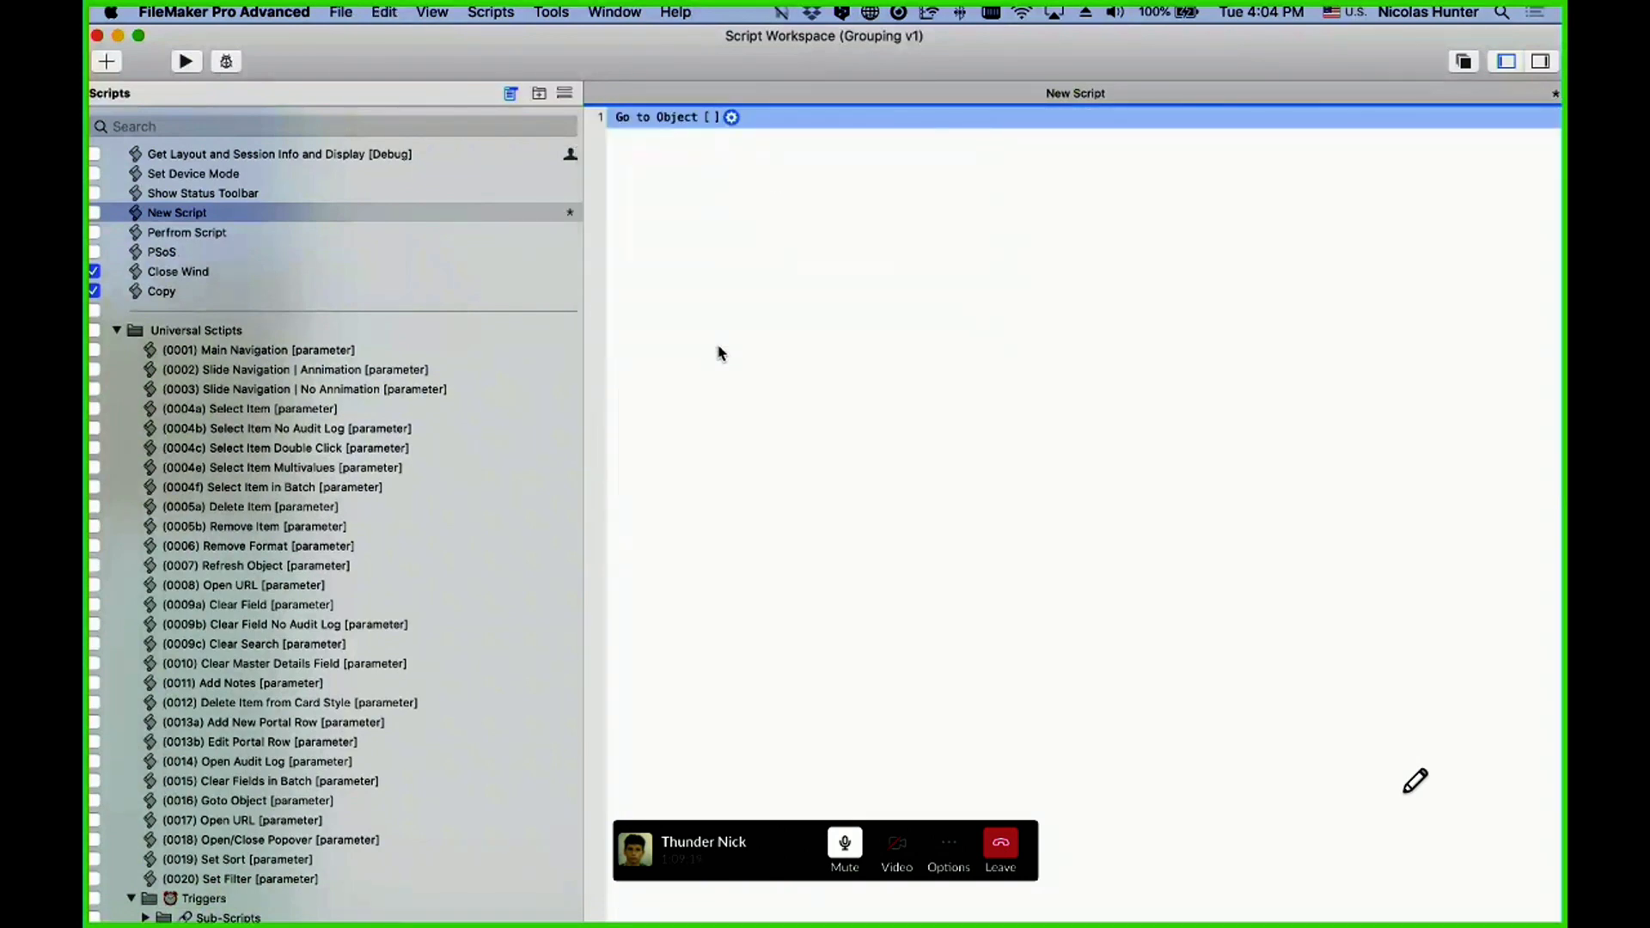
key("Return")
type("popover_menu_4")
left_click(1159, 708)
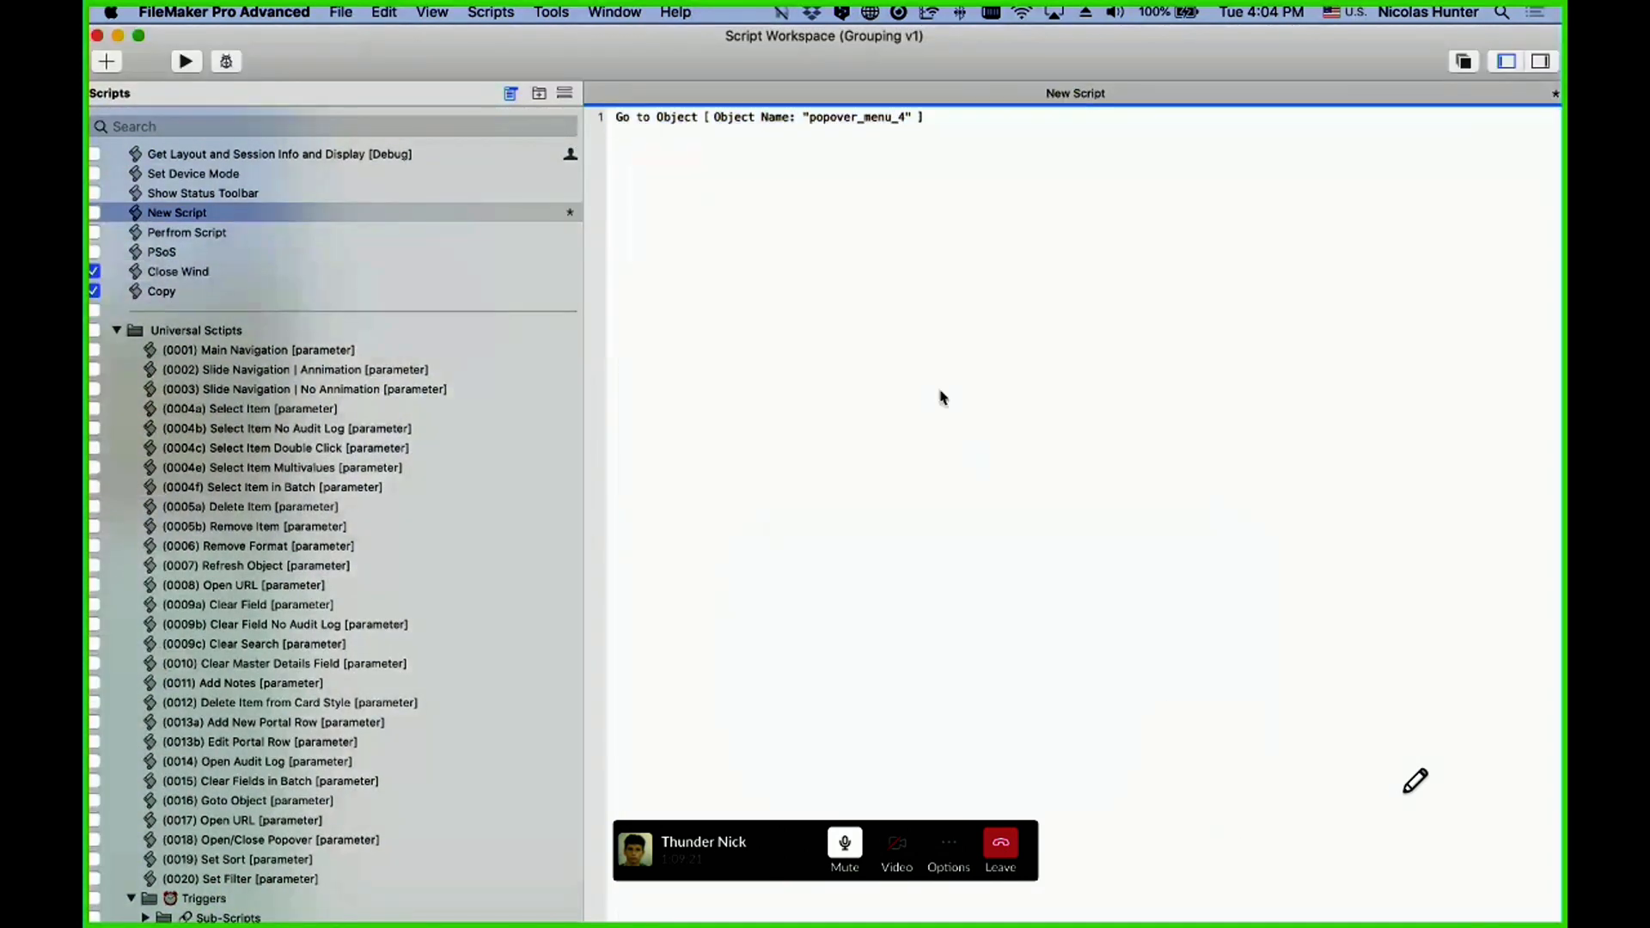
key("super+s")
- Move the Script Workspace aside, run New Script against the Demo layout, and dismiss the date popover
left_click_drag(367, 46, 1208, 328)
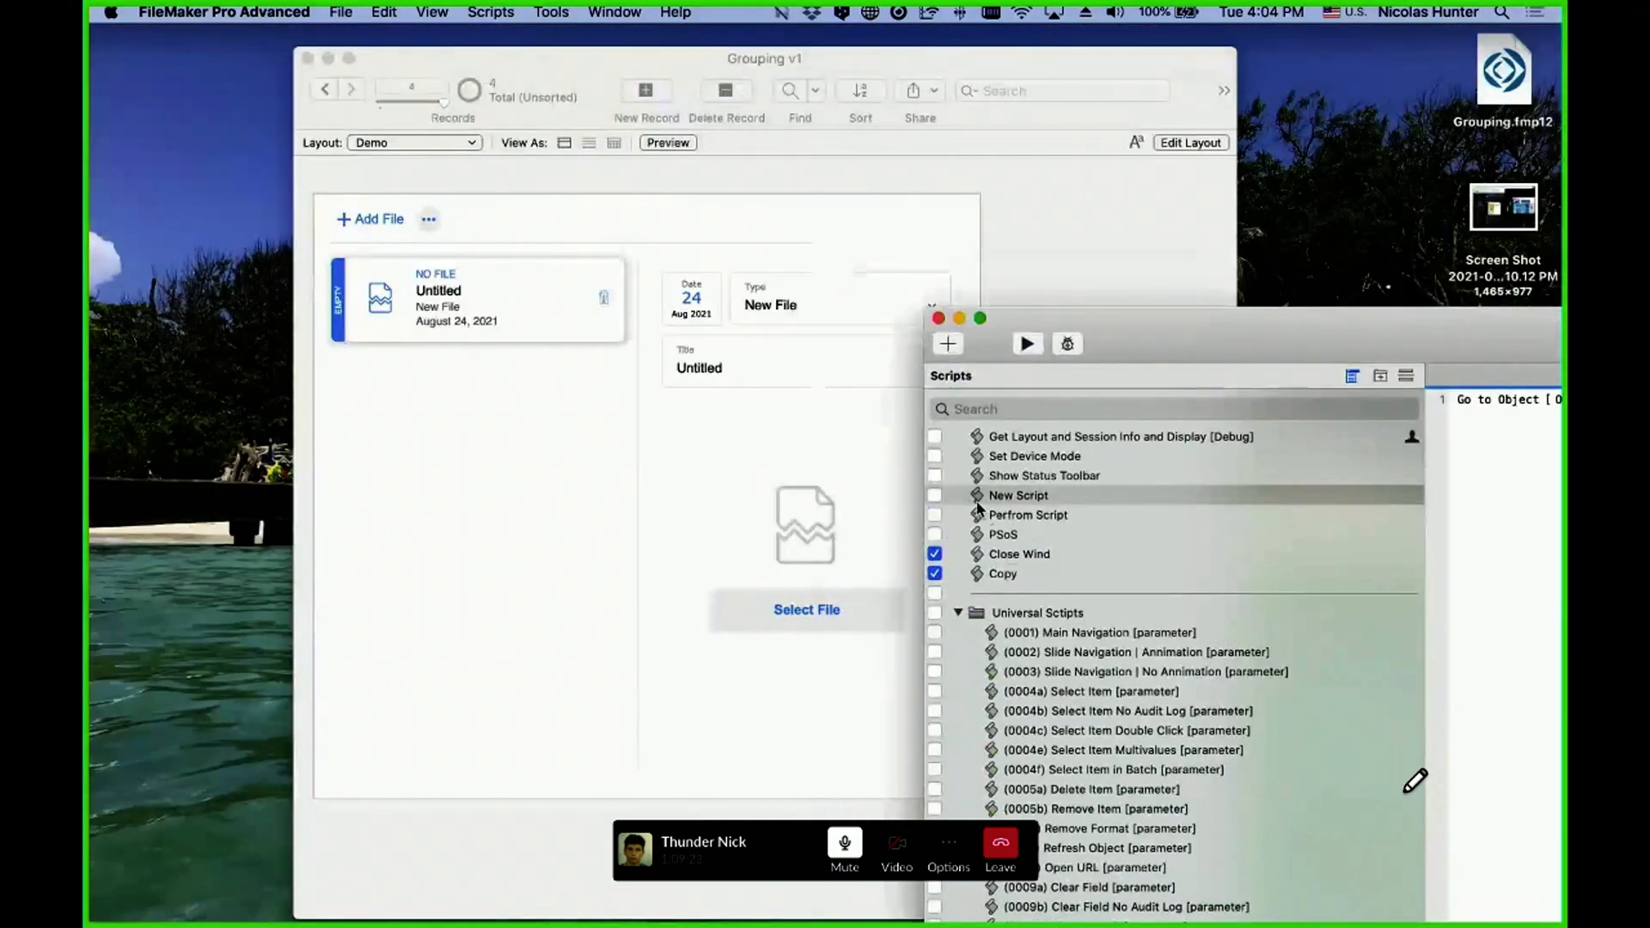
left_click(1082, 496)
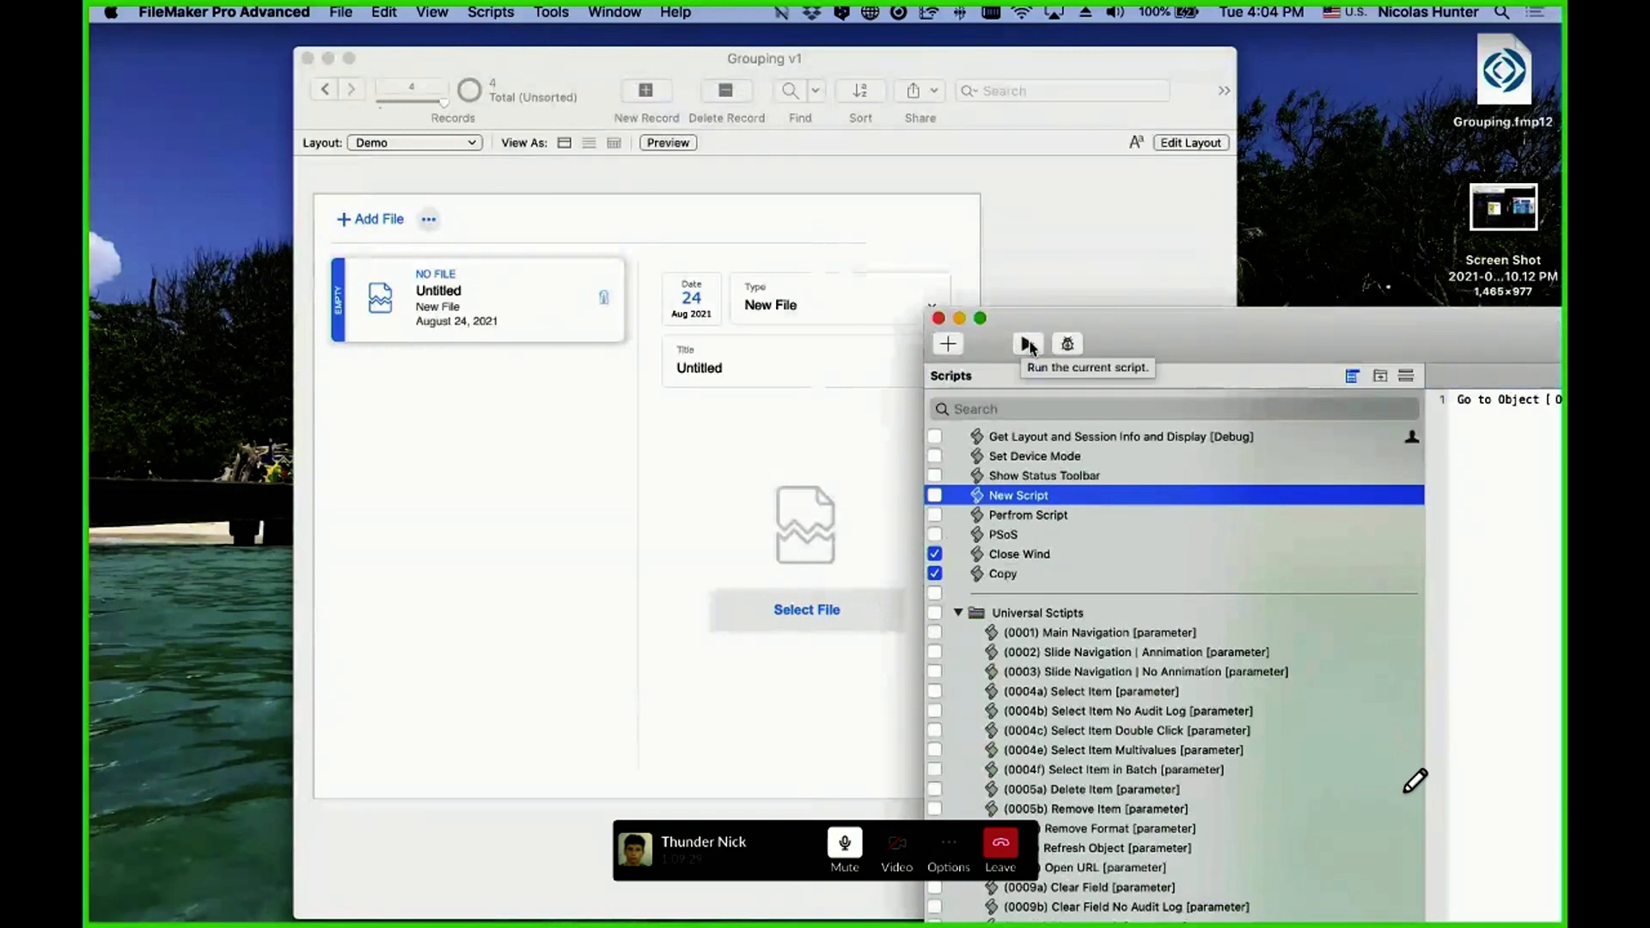
left_click(1028, 346)
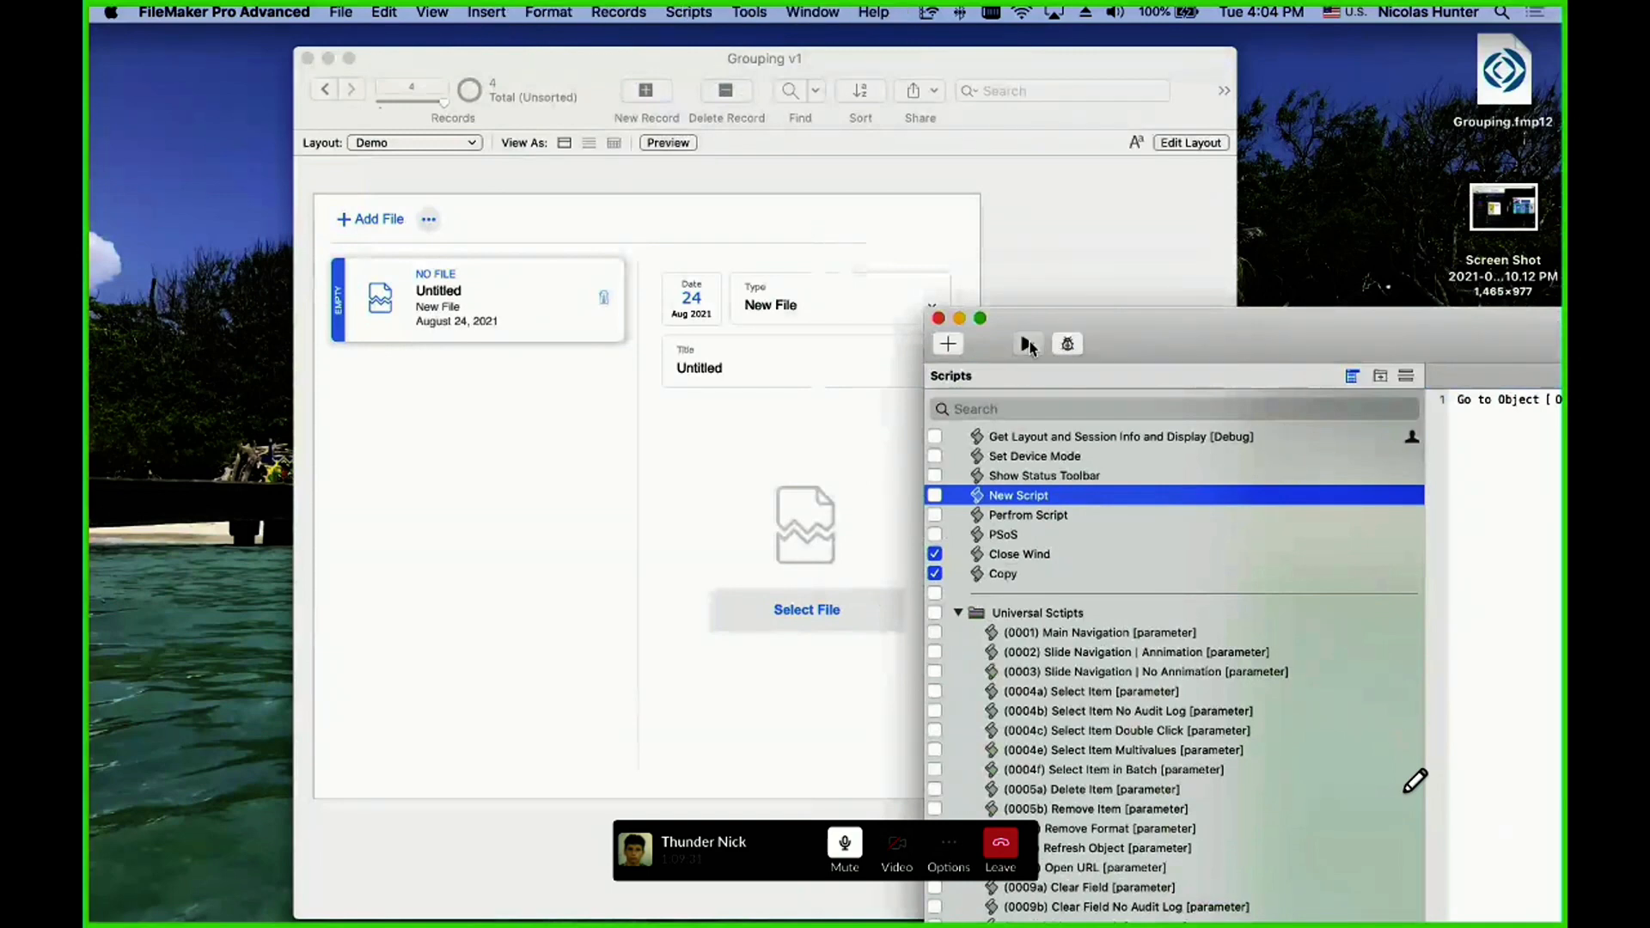
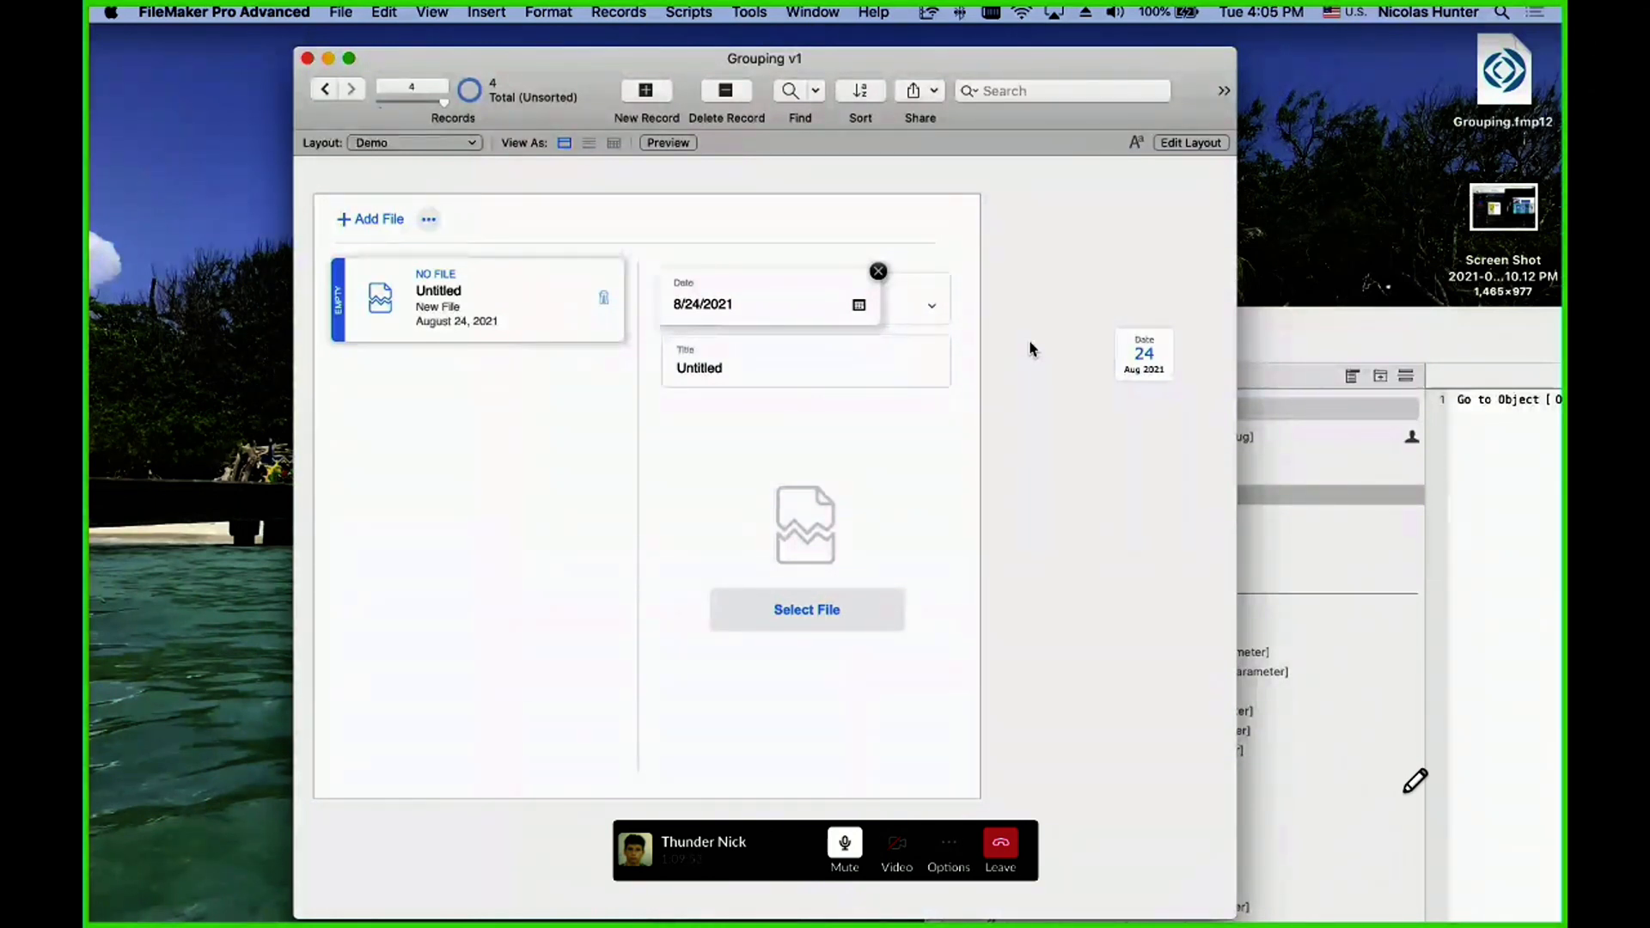
left_click(462, 206)
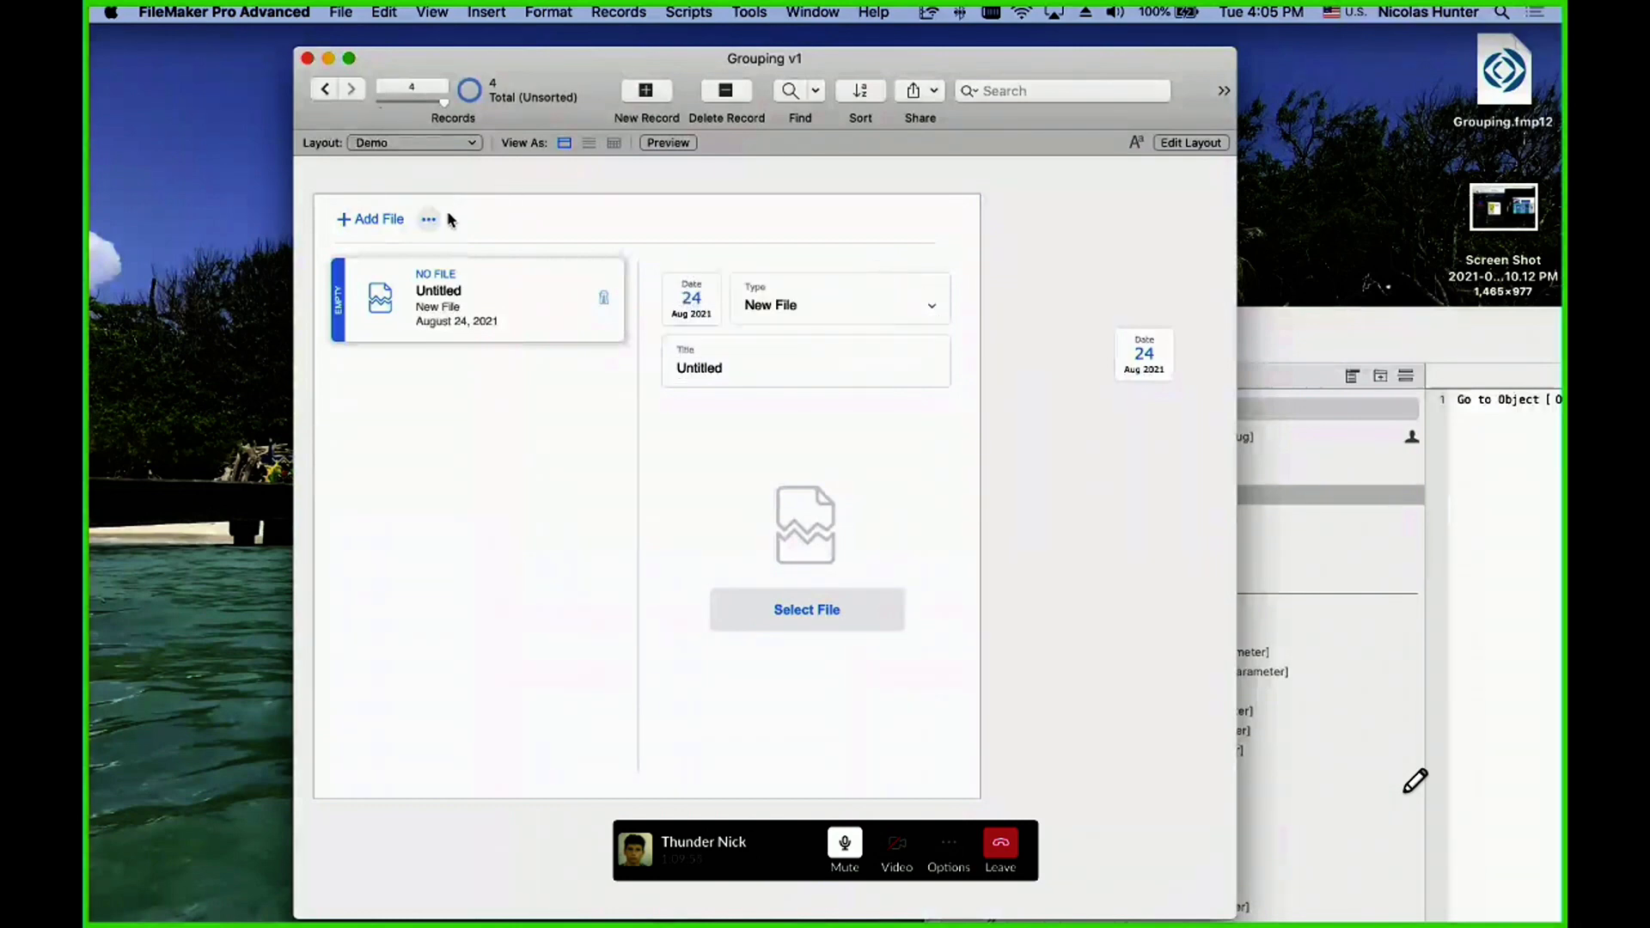
- Test opening and closing the options popover beside Add File, and return to Layout mode
left_click(429, 219)
left_click(501, 207)
key("super+l")
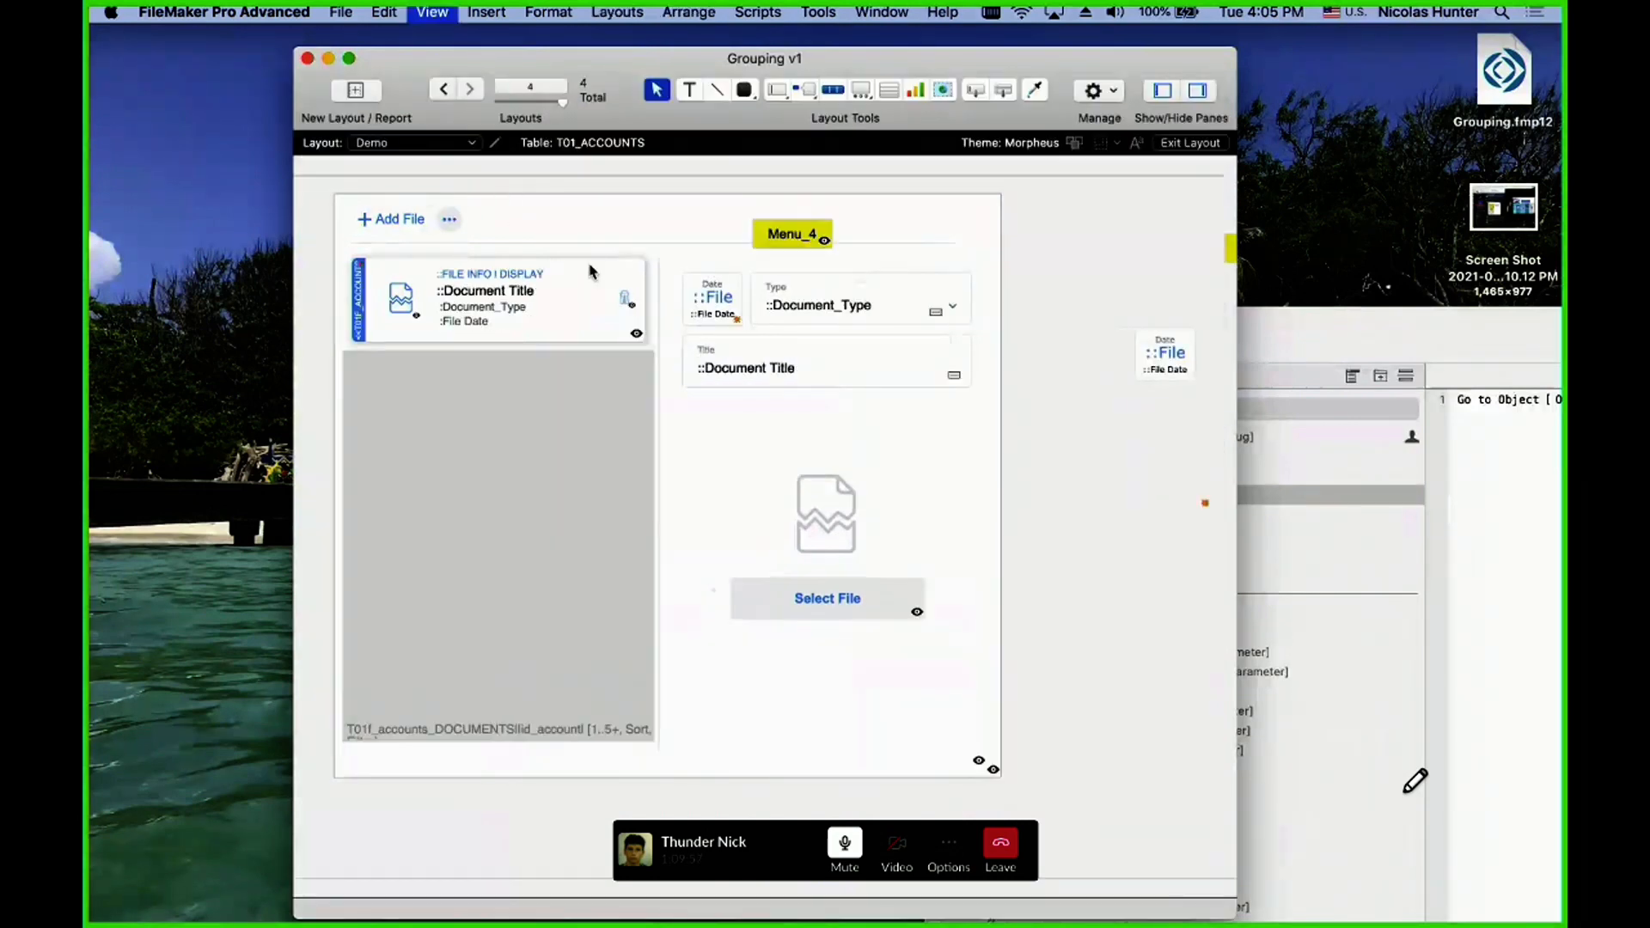
- View the Popover Button Setup of the Menu_3 filter and sort button beside the viewer, and close it
scroll(1146, 328, "right", 5)
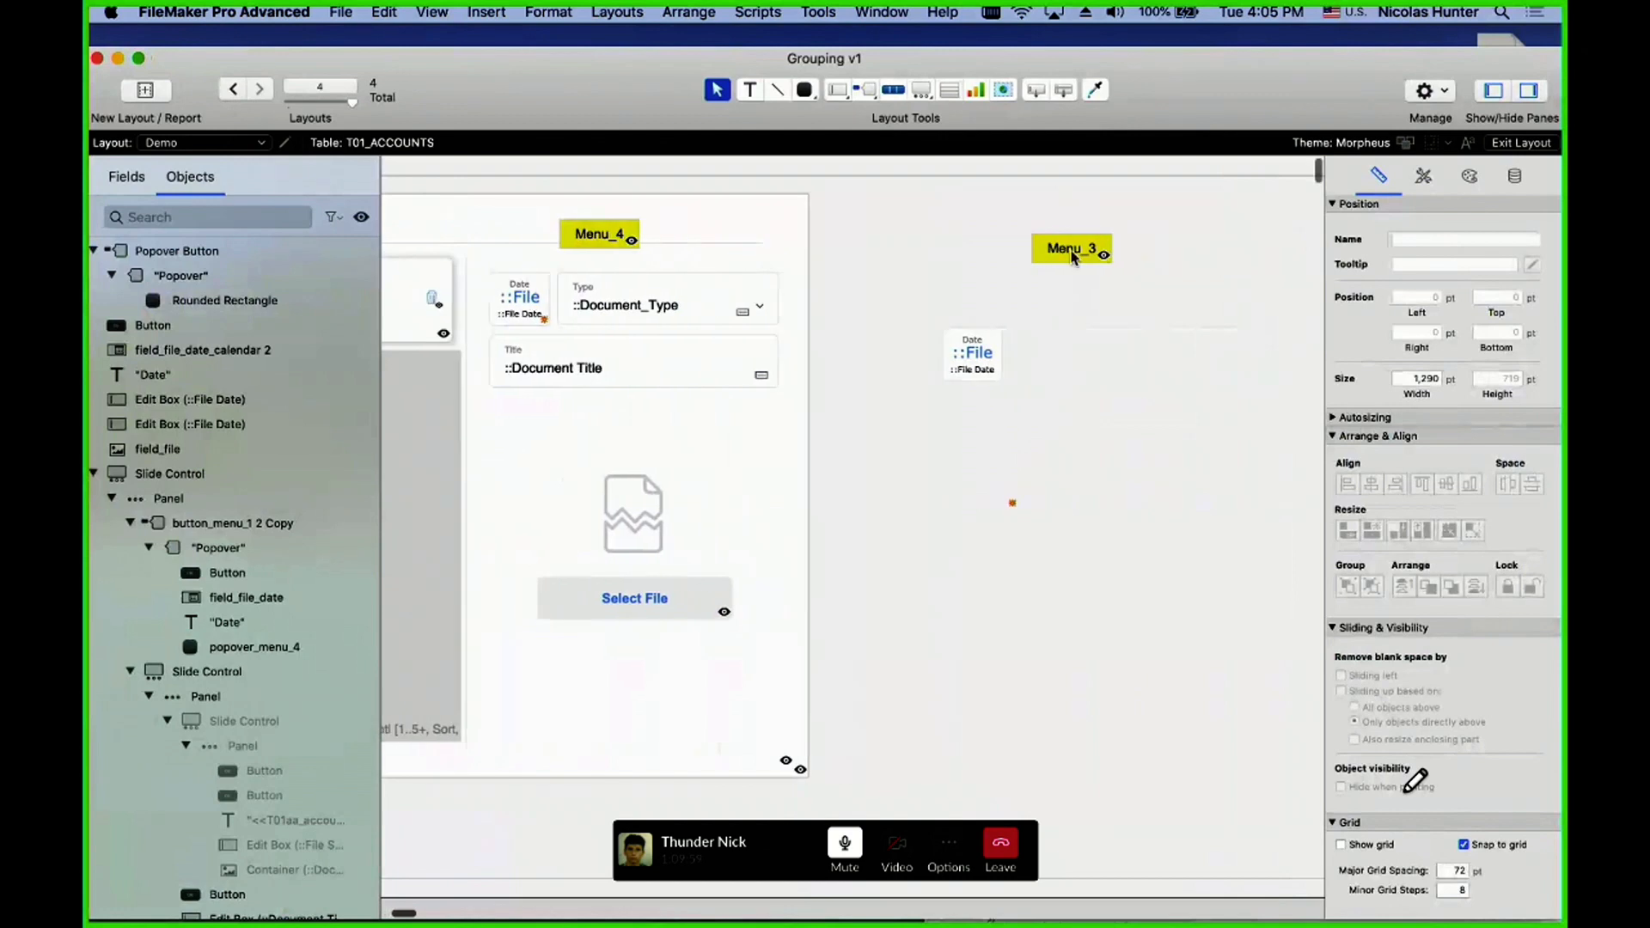
double_click(1029, 255)
scroll(1025, 260, "left", 3)
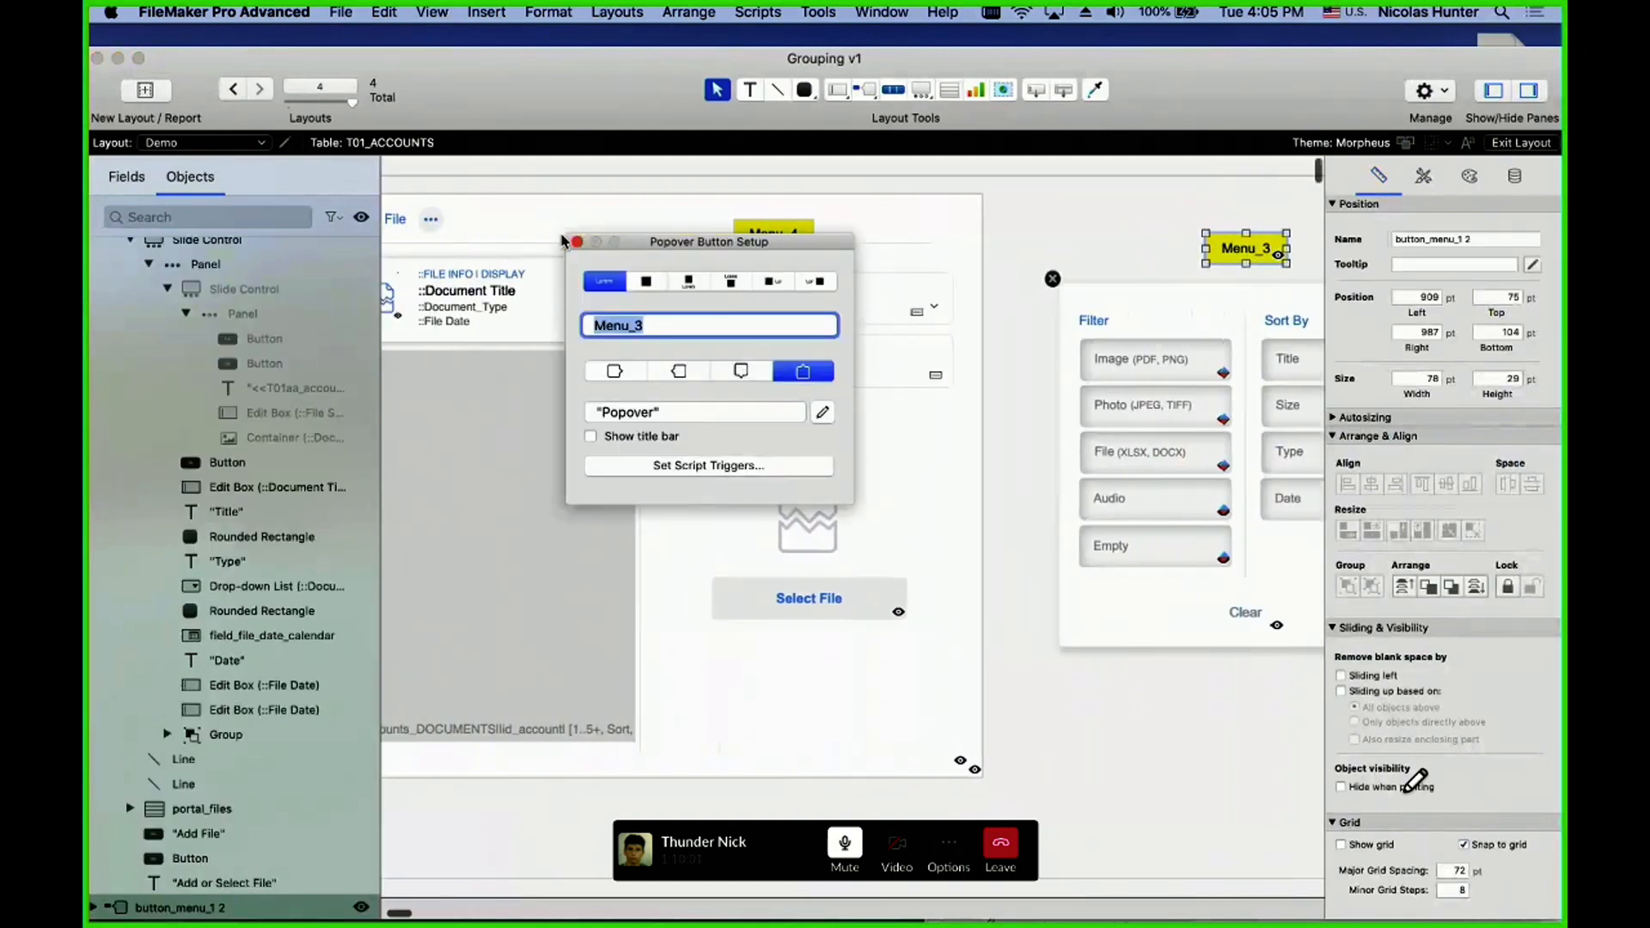
key("Escape")
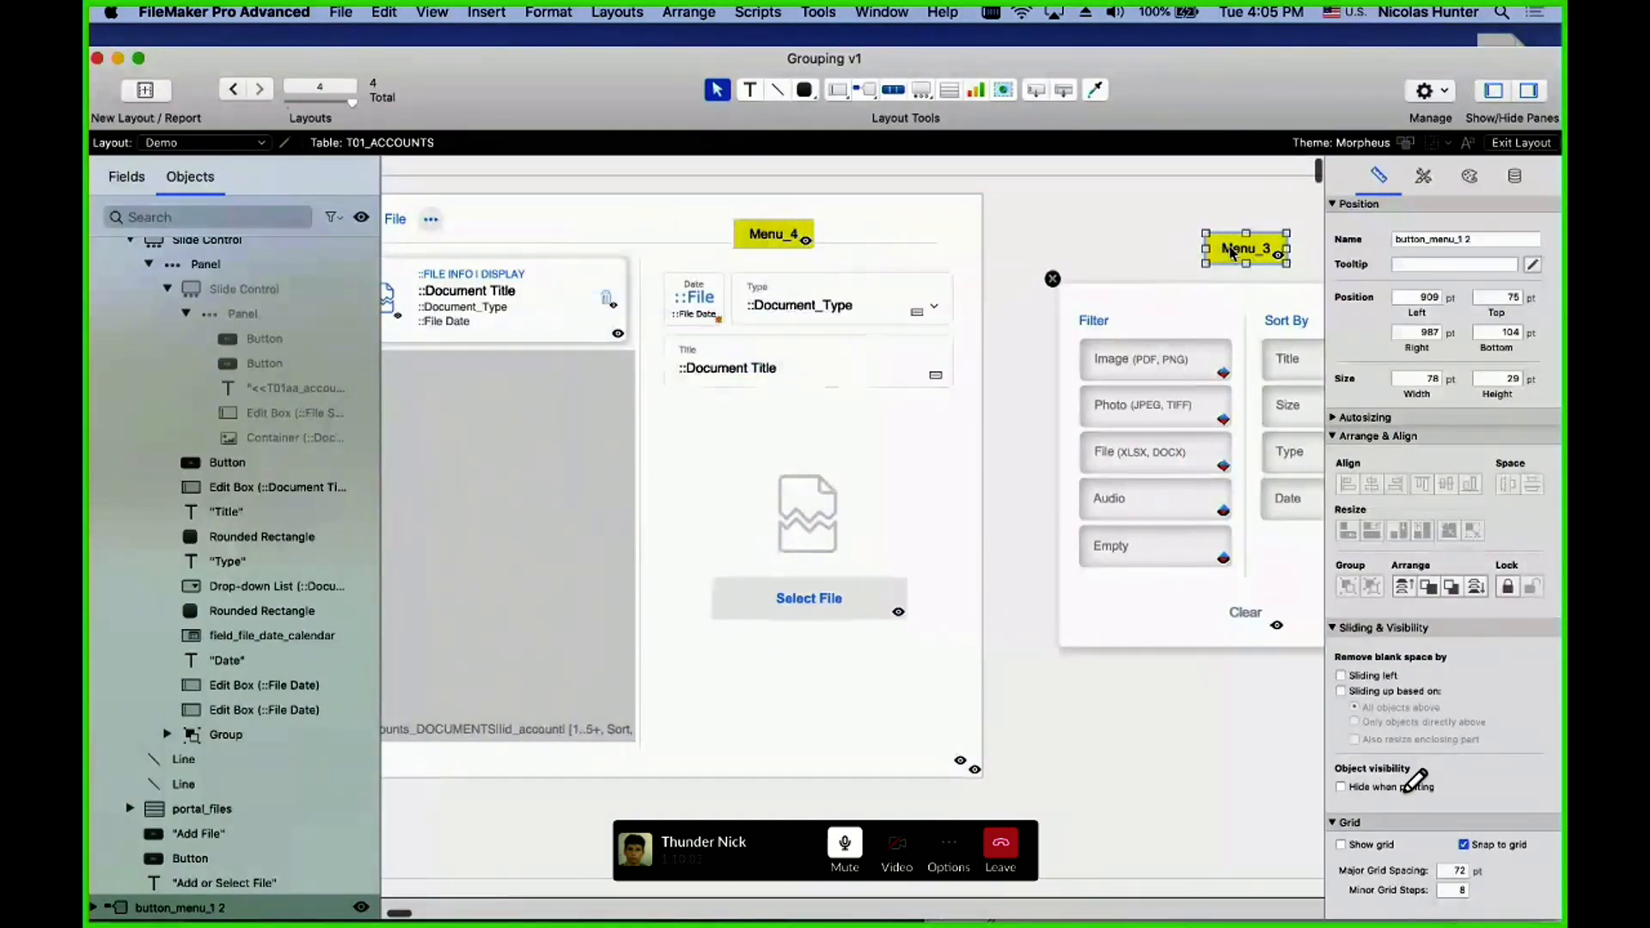
- Move the Menu_3 popover button onto the document viewer, near its upper edge at 288 pt left and 43 pt top
scroll(1232, 255, "down", 1)
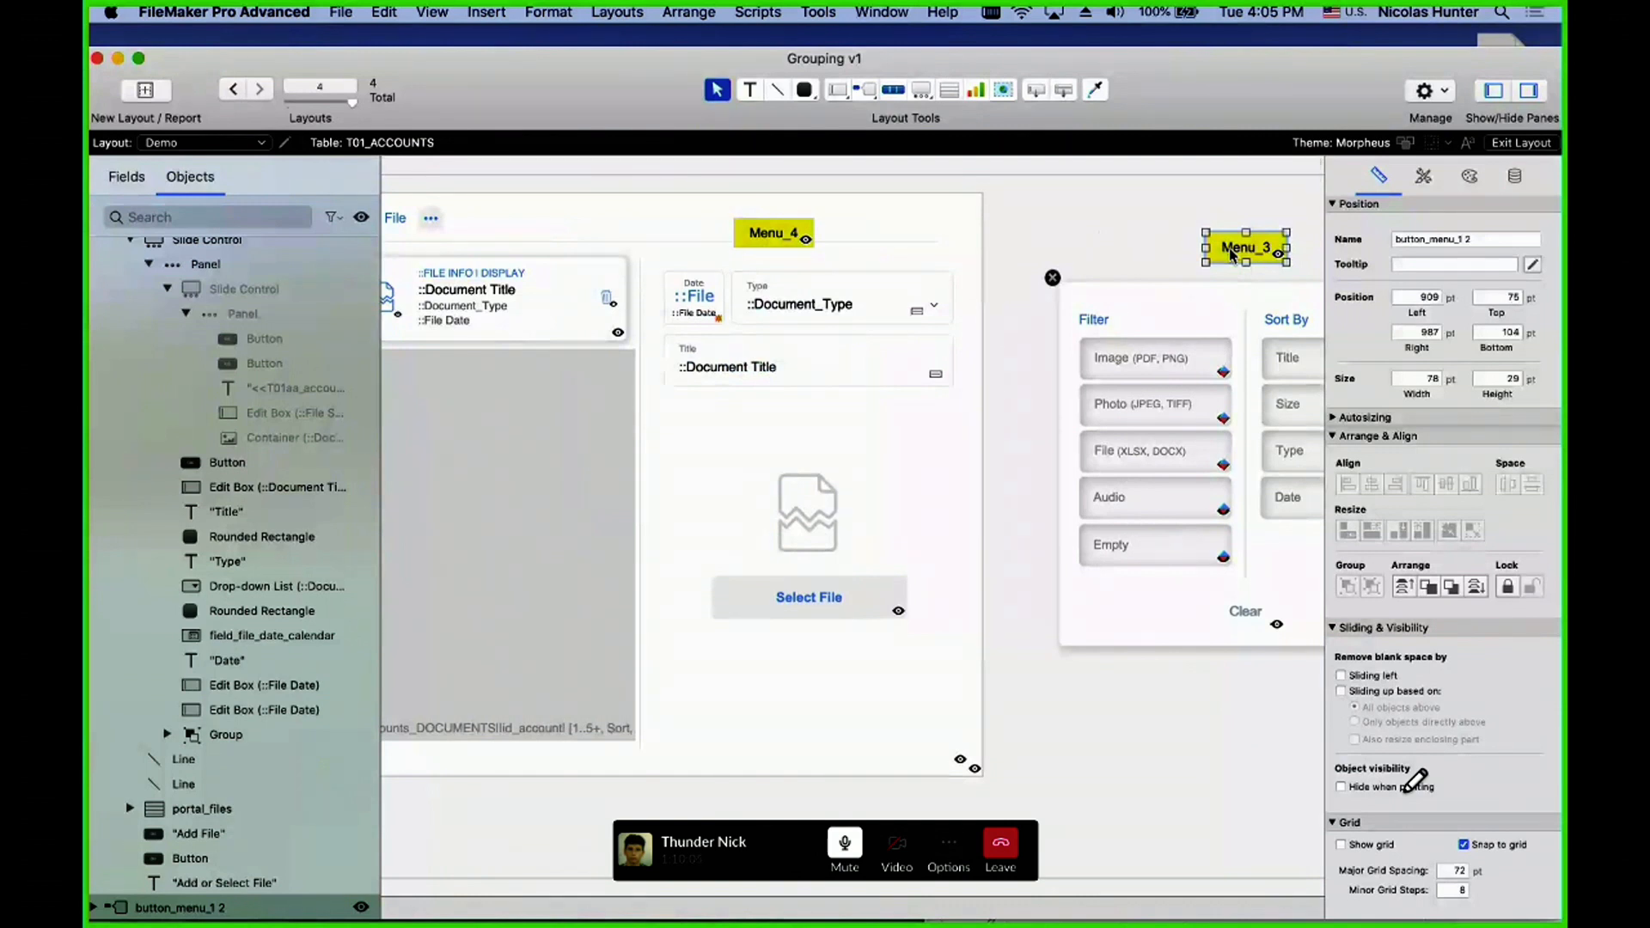
scroll(1231, 255, "left", 3)
scroll(1231, 255, "right", 3)
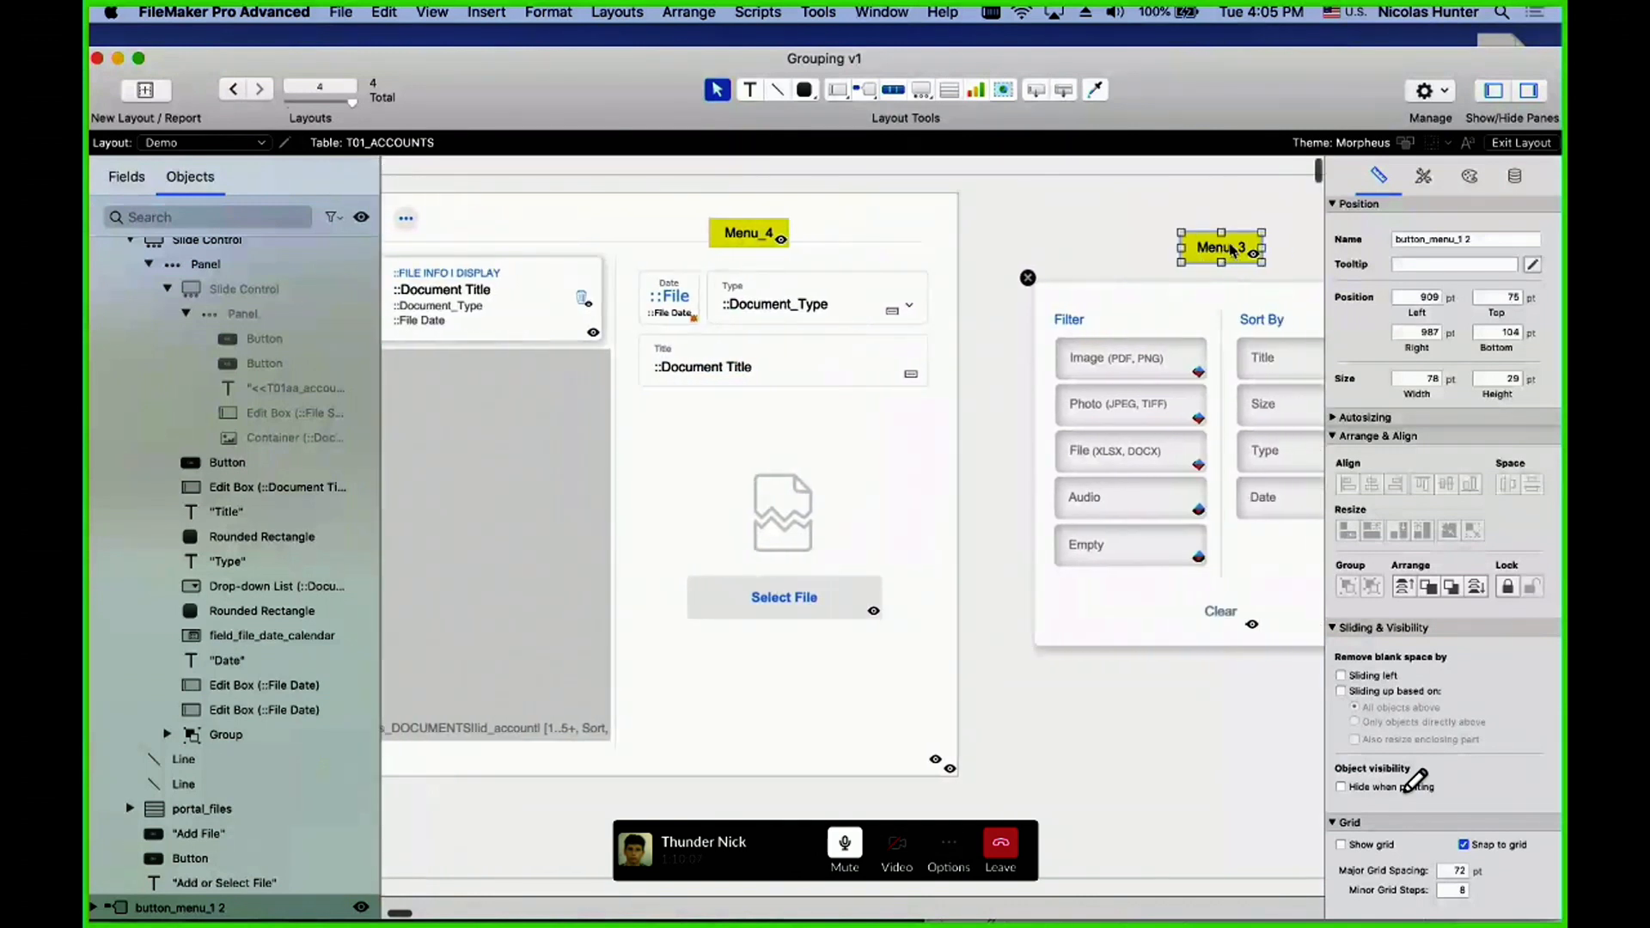
left_click_drag(1225, 247, 687, 253)
scroll(688, 254, "left", 3)
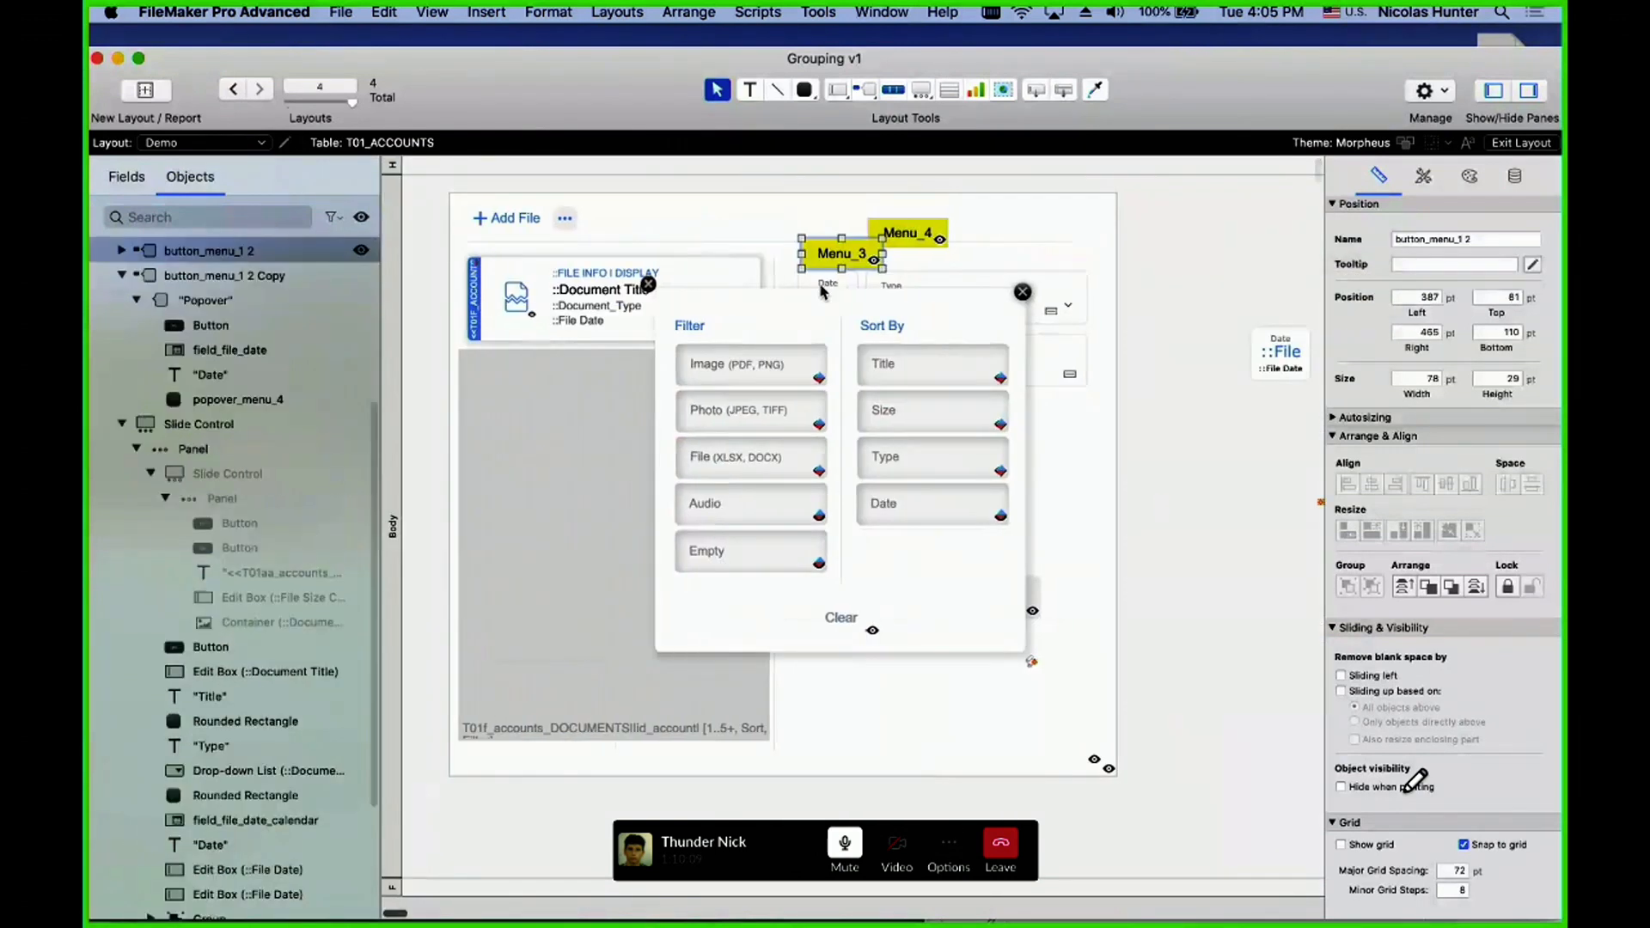
left_click_drag(841, 263, 736, 222)
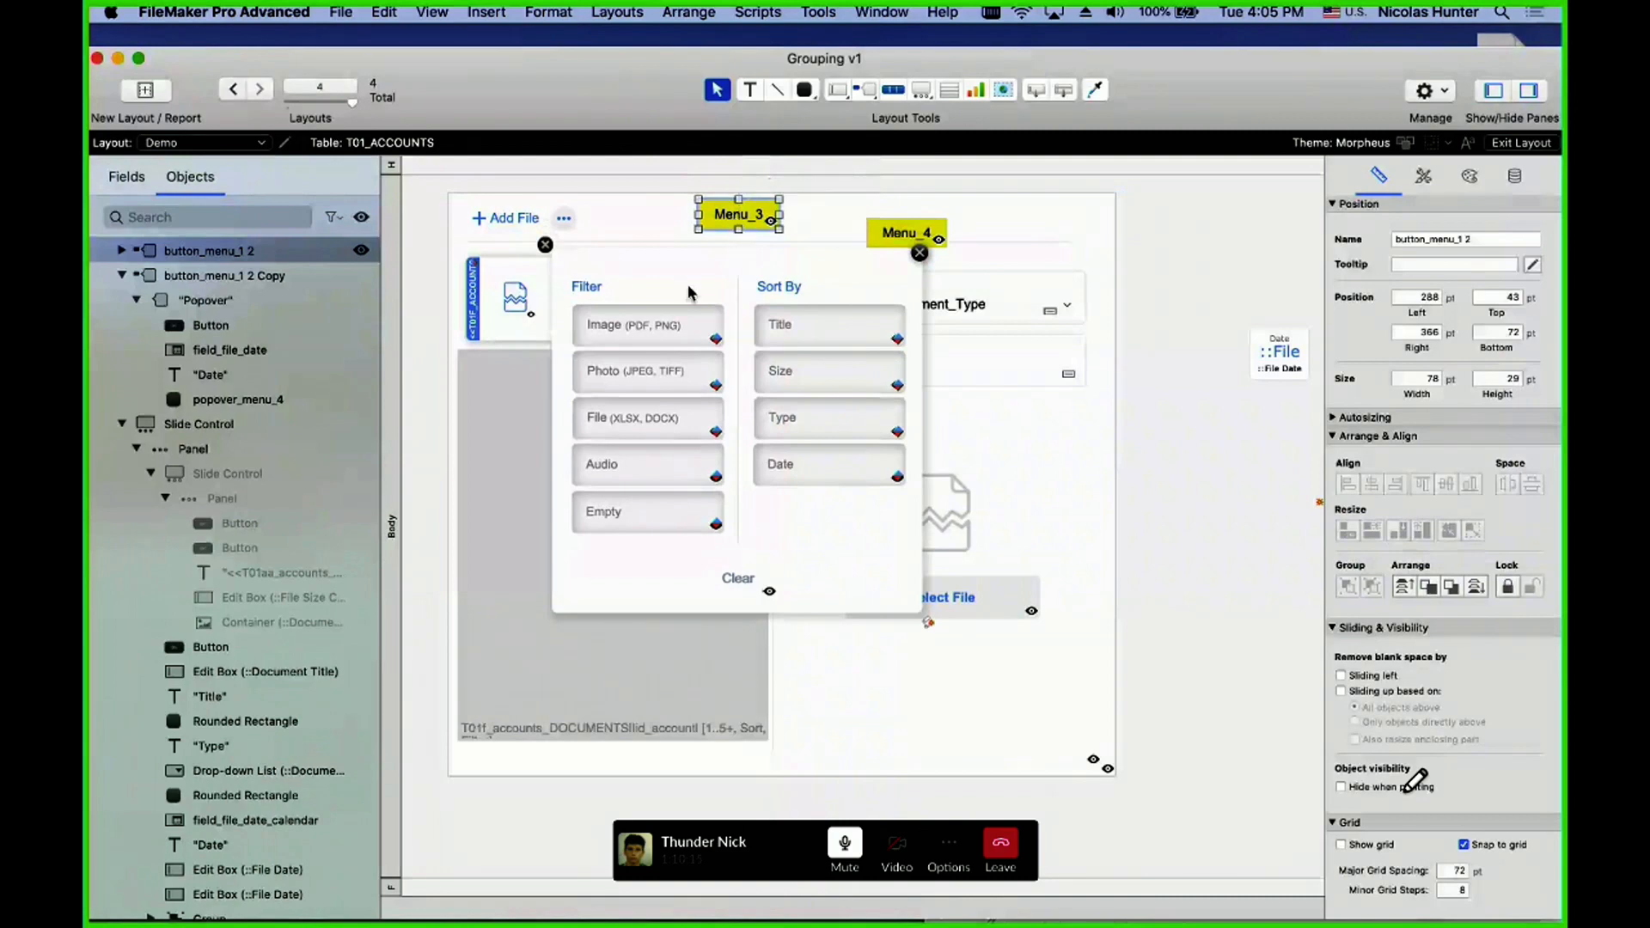
- Shift the viewer's contents down slightly and extend the outer slide control to a height of 596 pt
left_click_drag(1182, 820, 514, 249)
left_click(1116, 519)
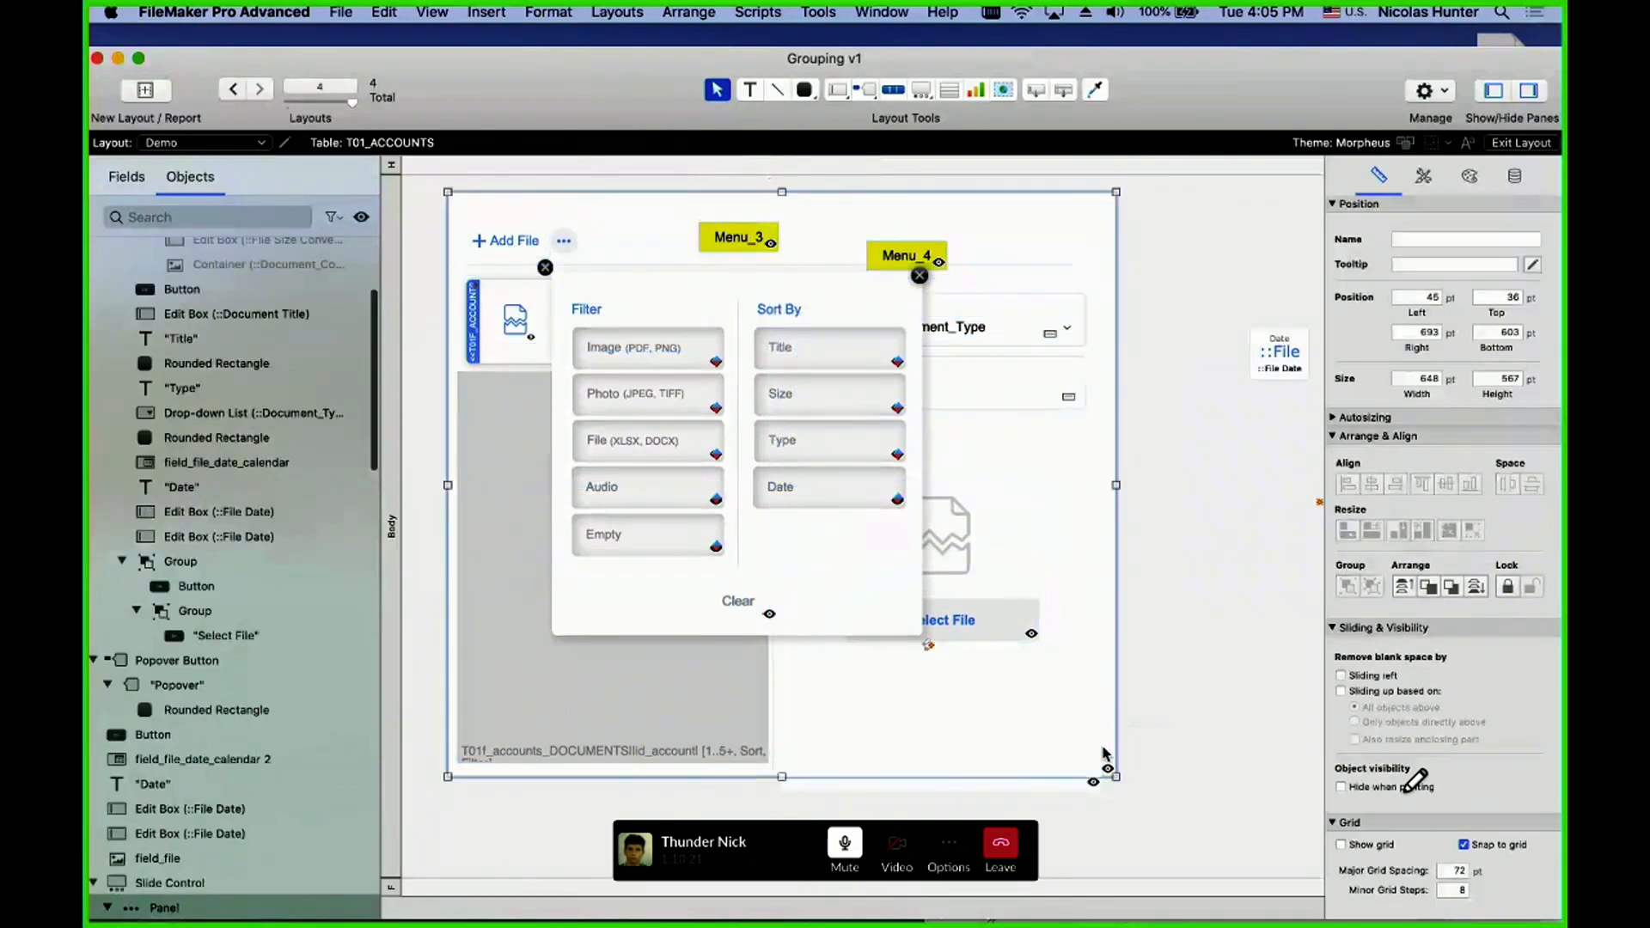
left_click_drag(782, 788, 791, 803)
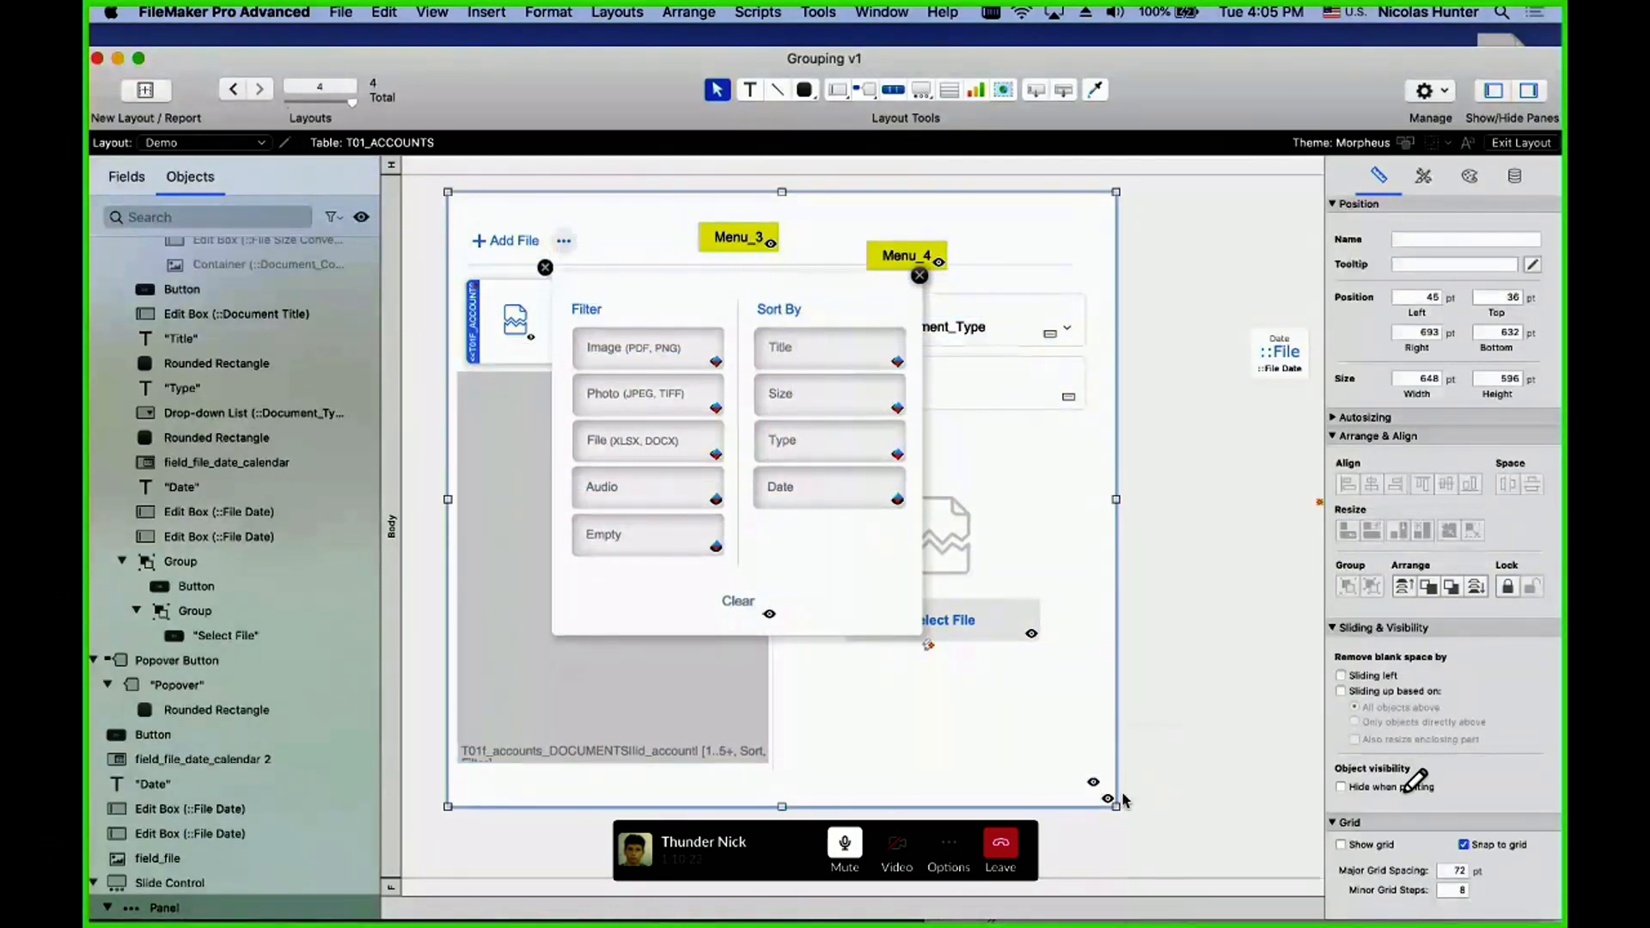
left_click(1104, 789)
left_click(1164, 798)
left_click_drag(1167, 797, 423, 213)
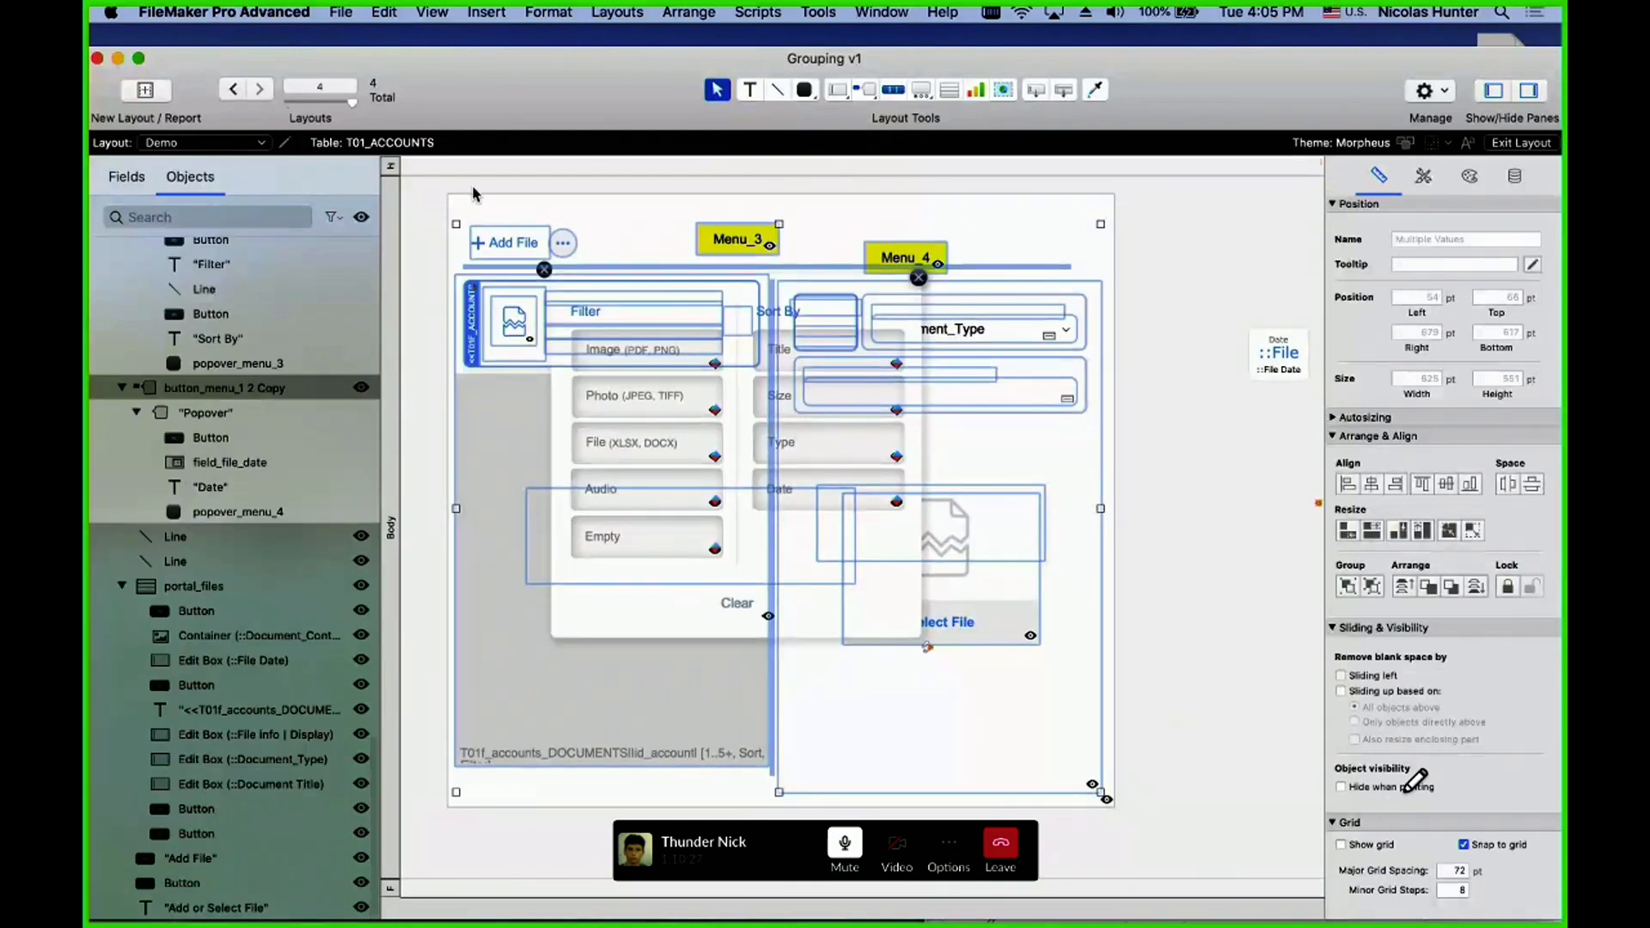
- Move the Menu_3 button up to 54 pt from the top and select the three-dot button beside Add File
left_click(644, 268)
left_click(726, 251)
left_click_drag(726, 252, 737, 229)
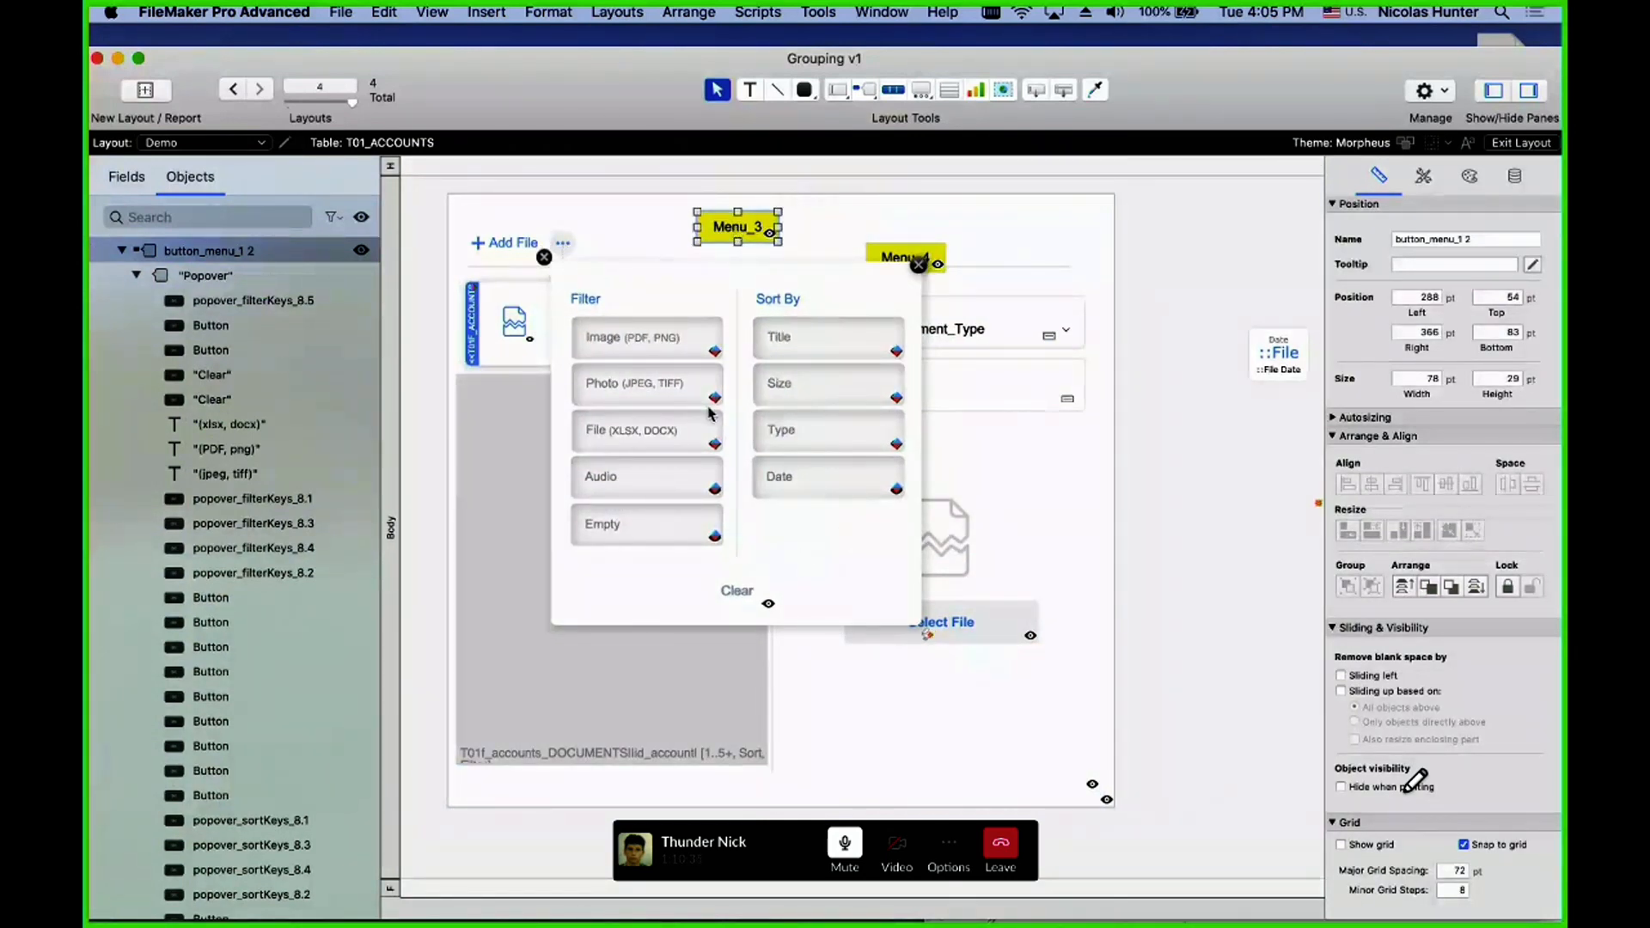
left_click(563, 248)
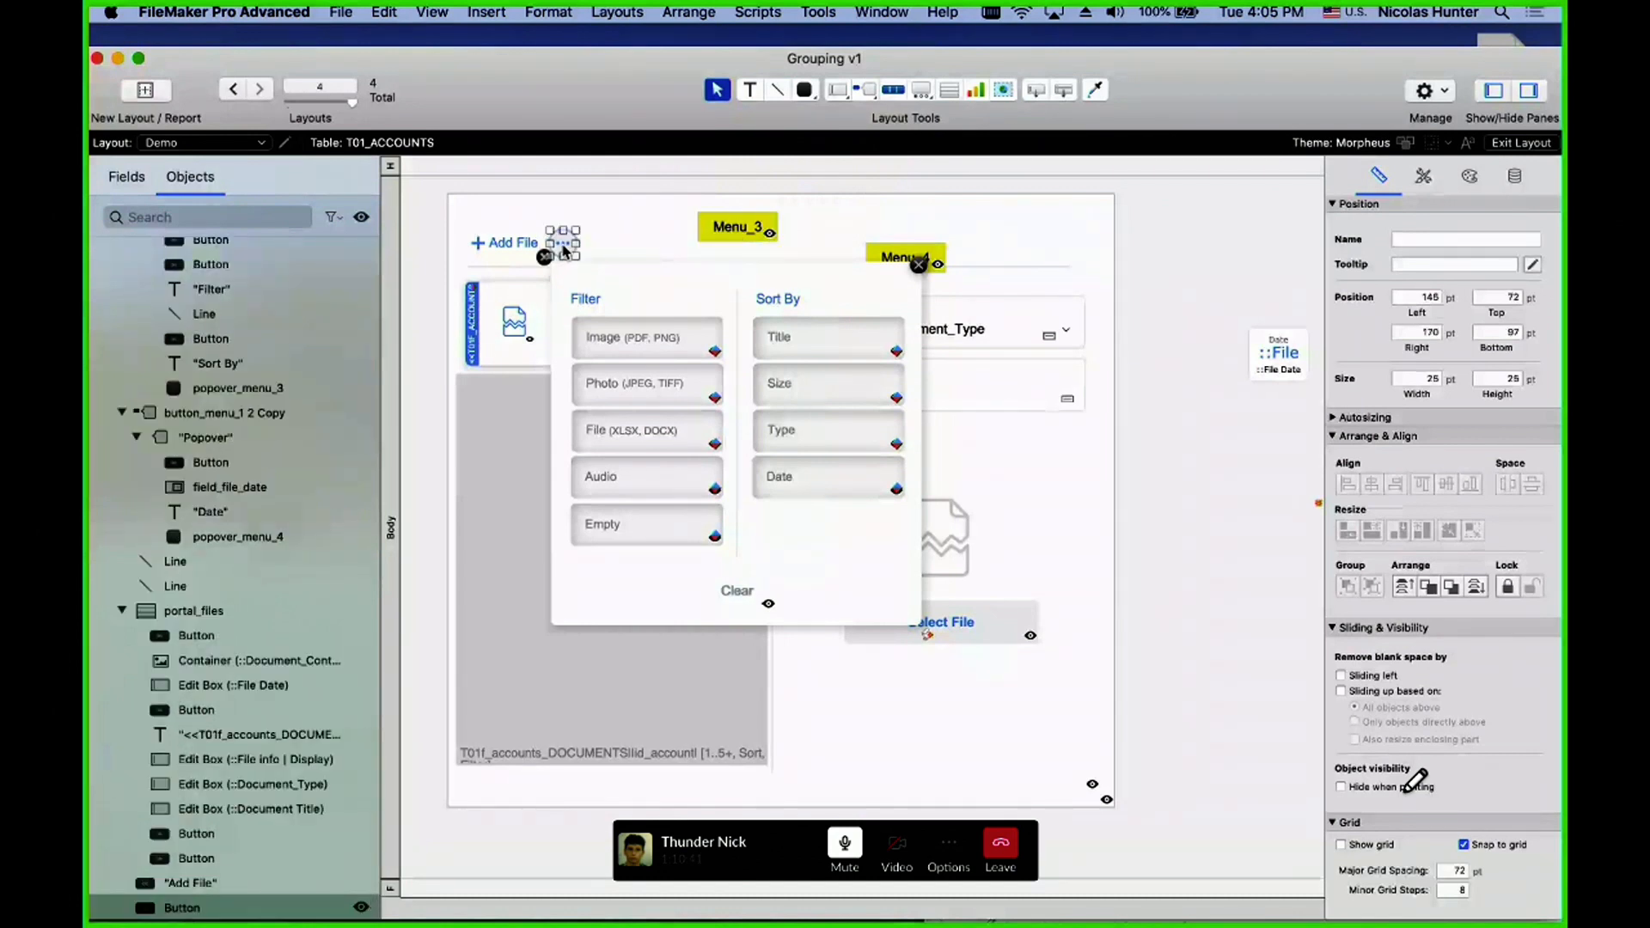
- Preview the Menu_3 popover's other placement directions, restore placement below, and nudge its button to 291 pt left and 52 pt top
left_click(729, 230)
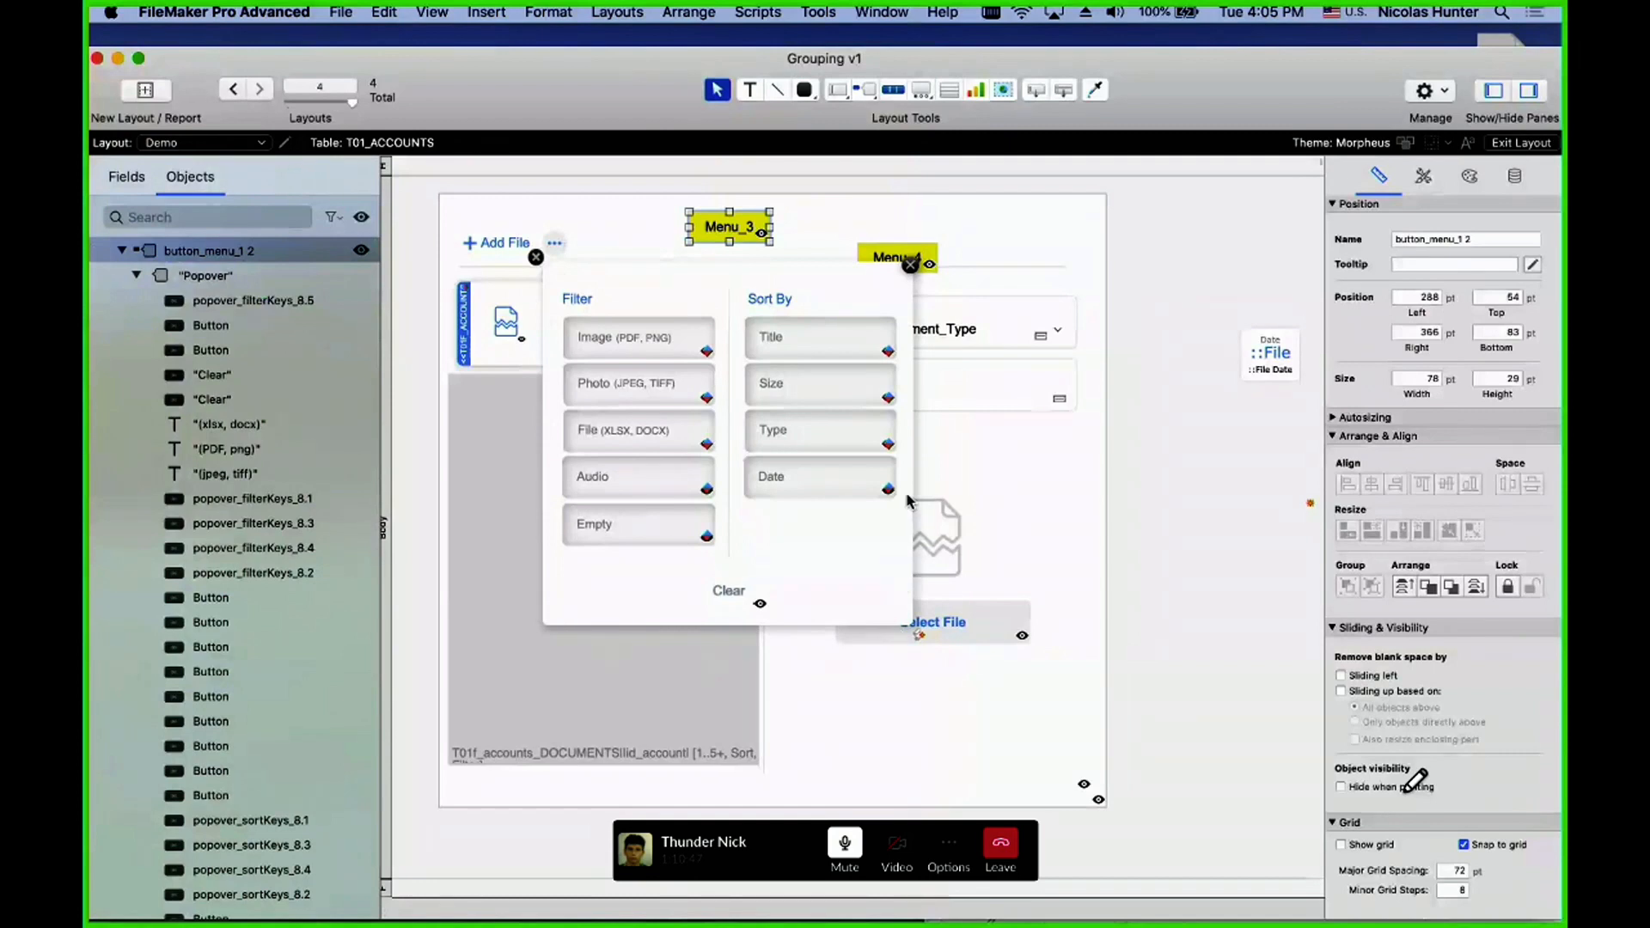
left_click(761, 233)
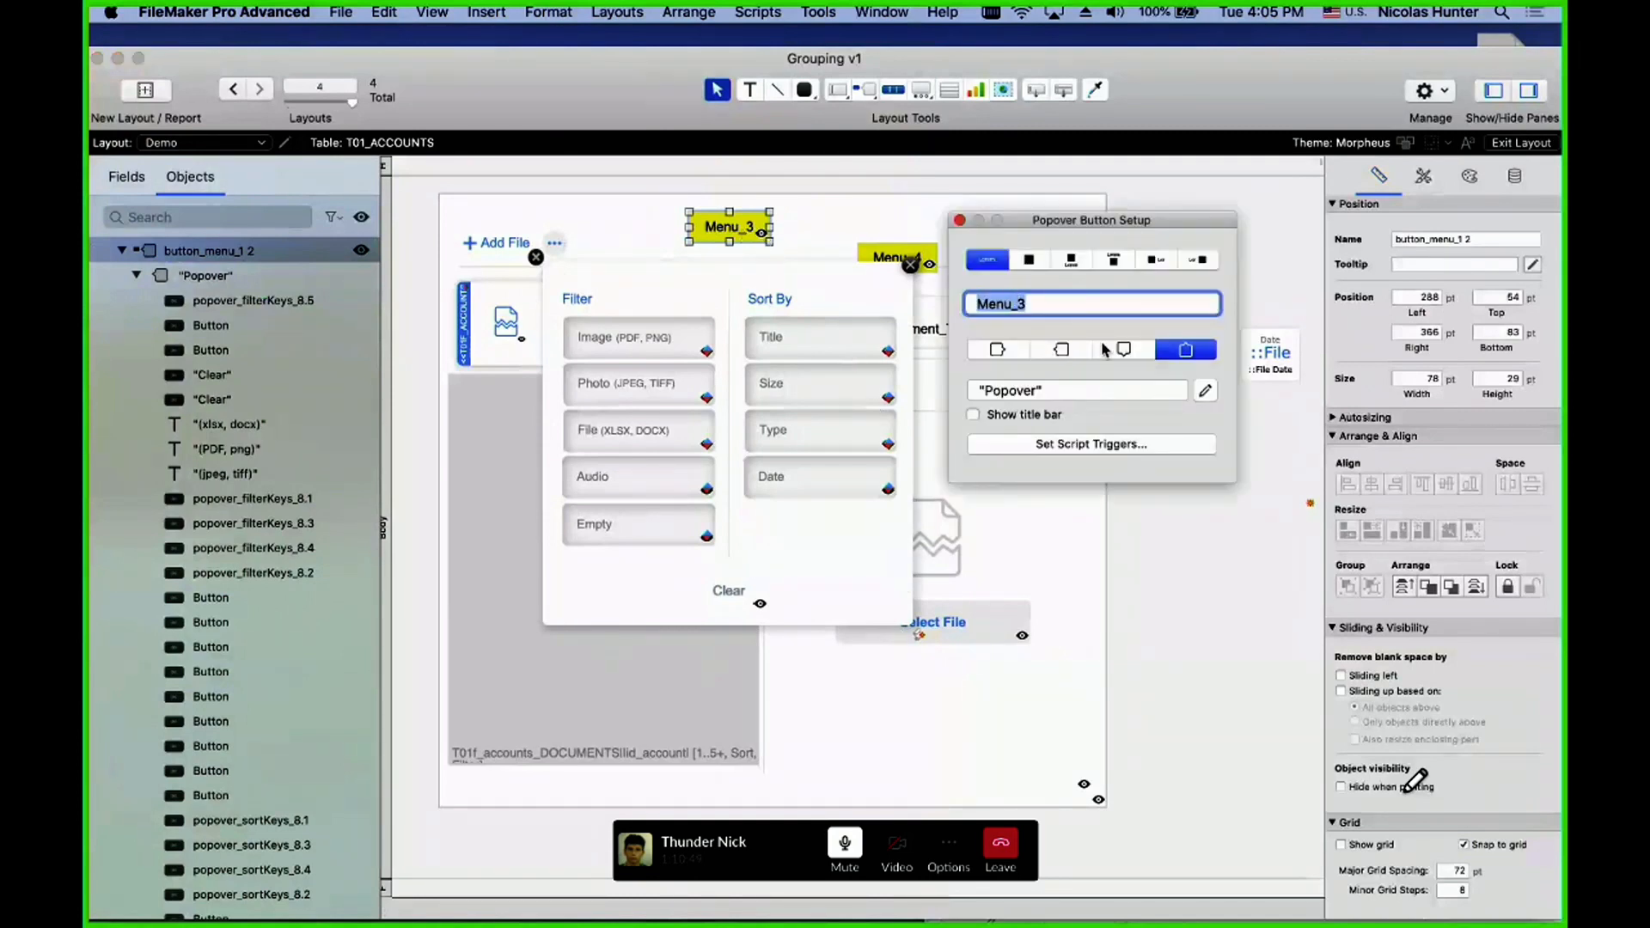
left_click(999, 348)
left_click(1057, 348)
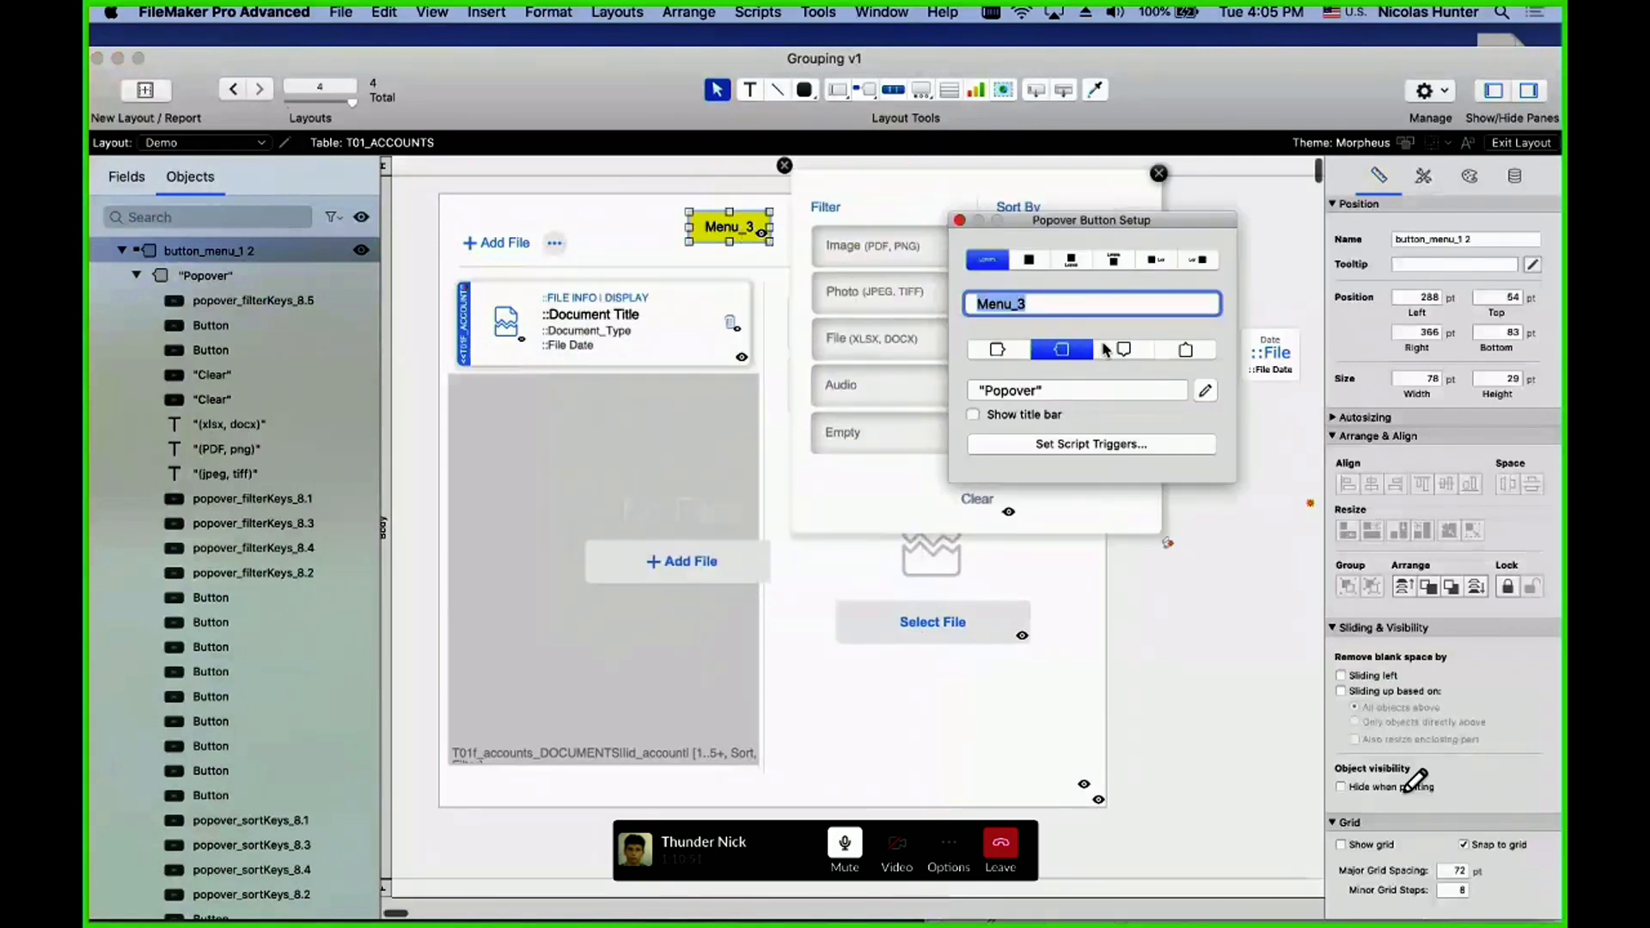
left_click(1123, 349)
left_click(1184, 350)
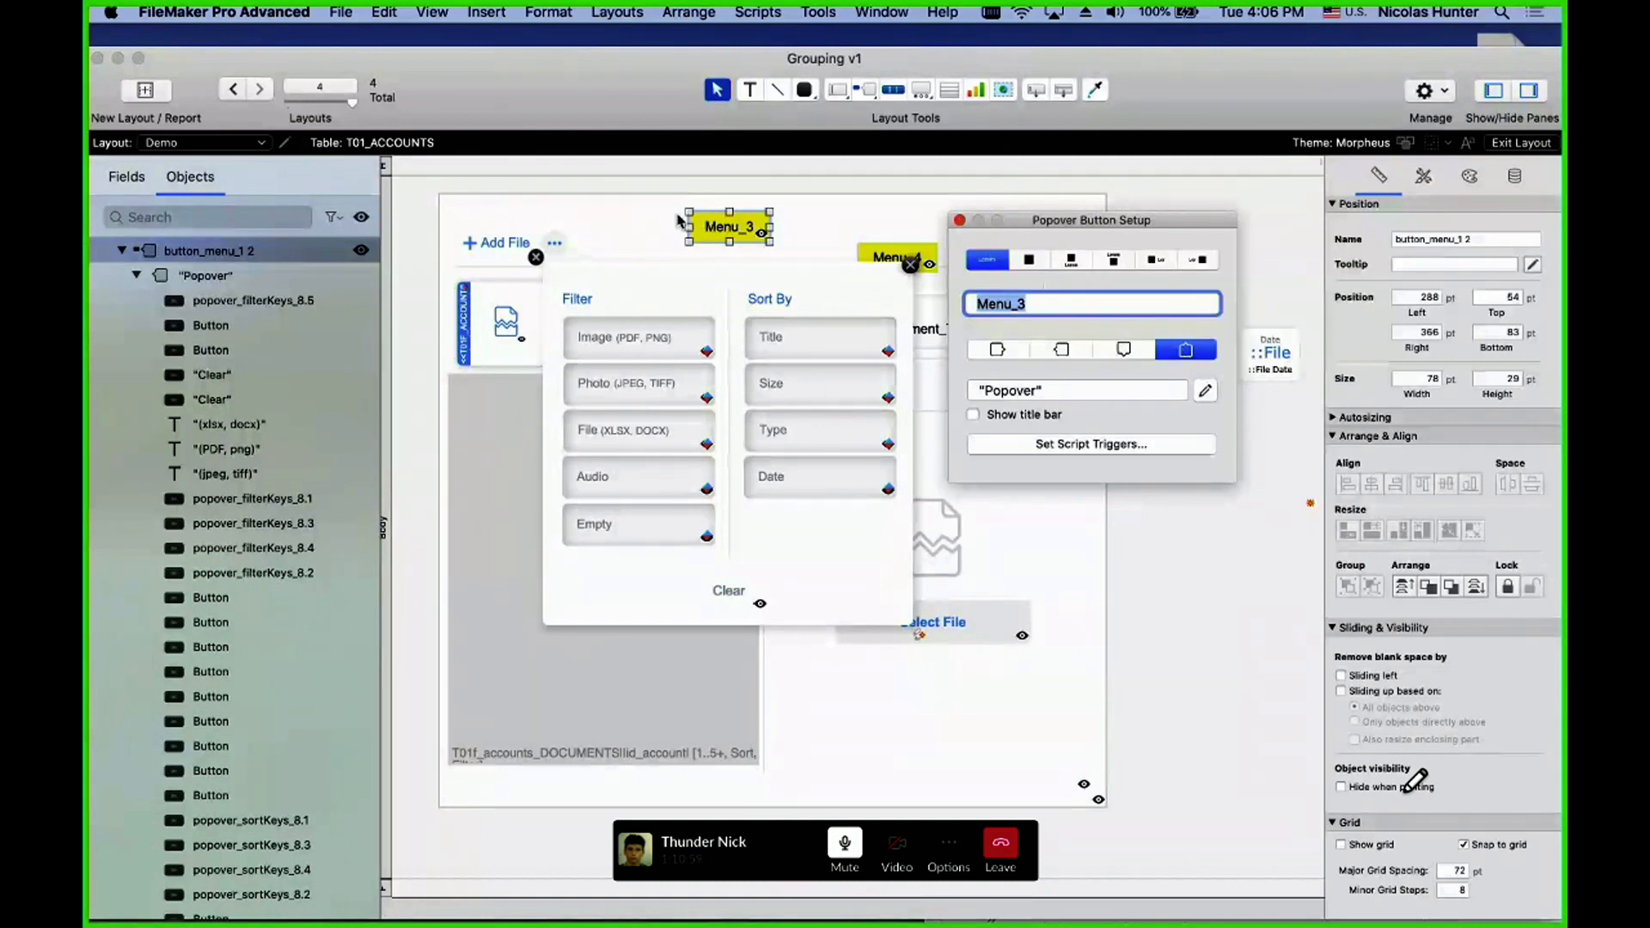
mouse_move(730, 227)
left_mouse_down()
mouse_move(696, 263)
mouse_move(728, 227)
left_mouse_up()
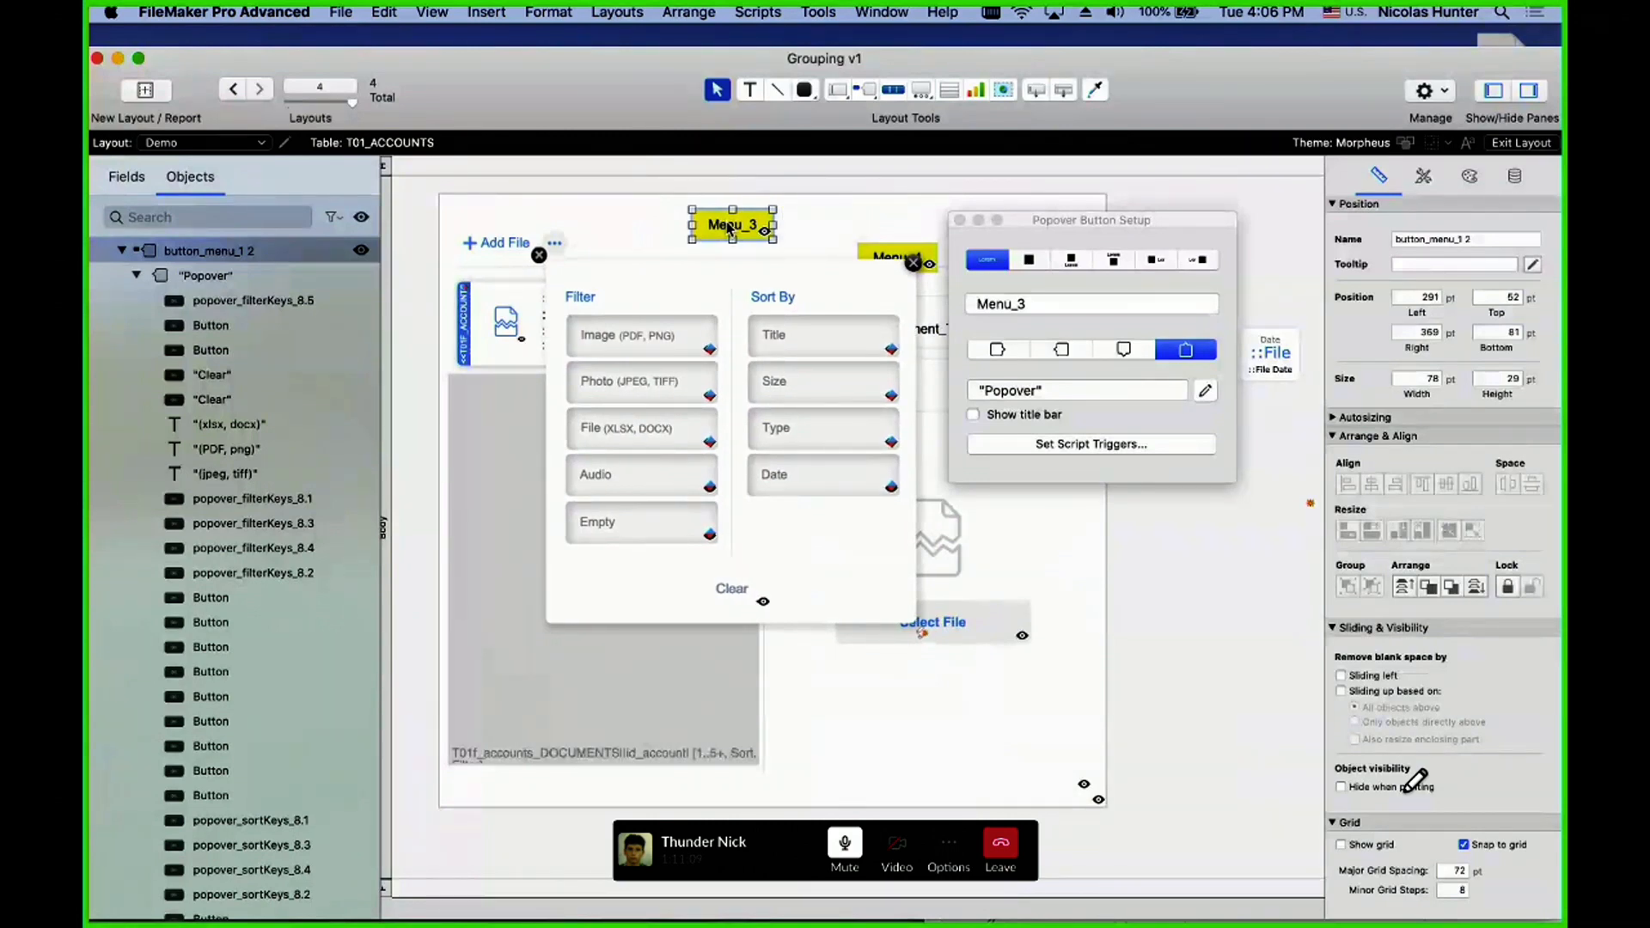
- Switch to Browse mode and test opening and closing the filter and sort popover from the three-dot button beside Add File
key("super+b")
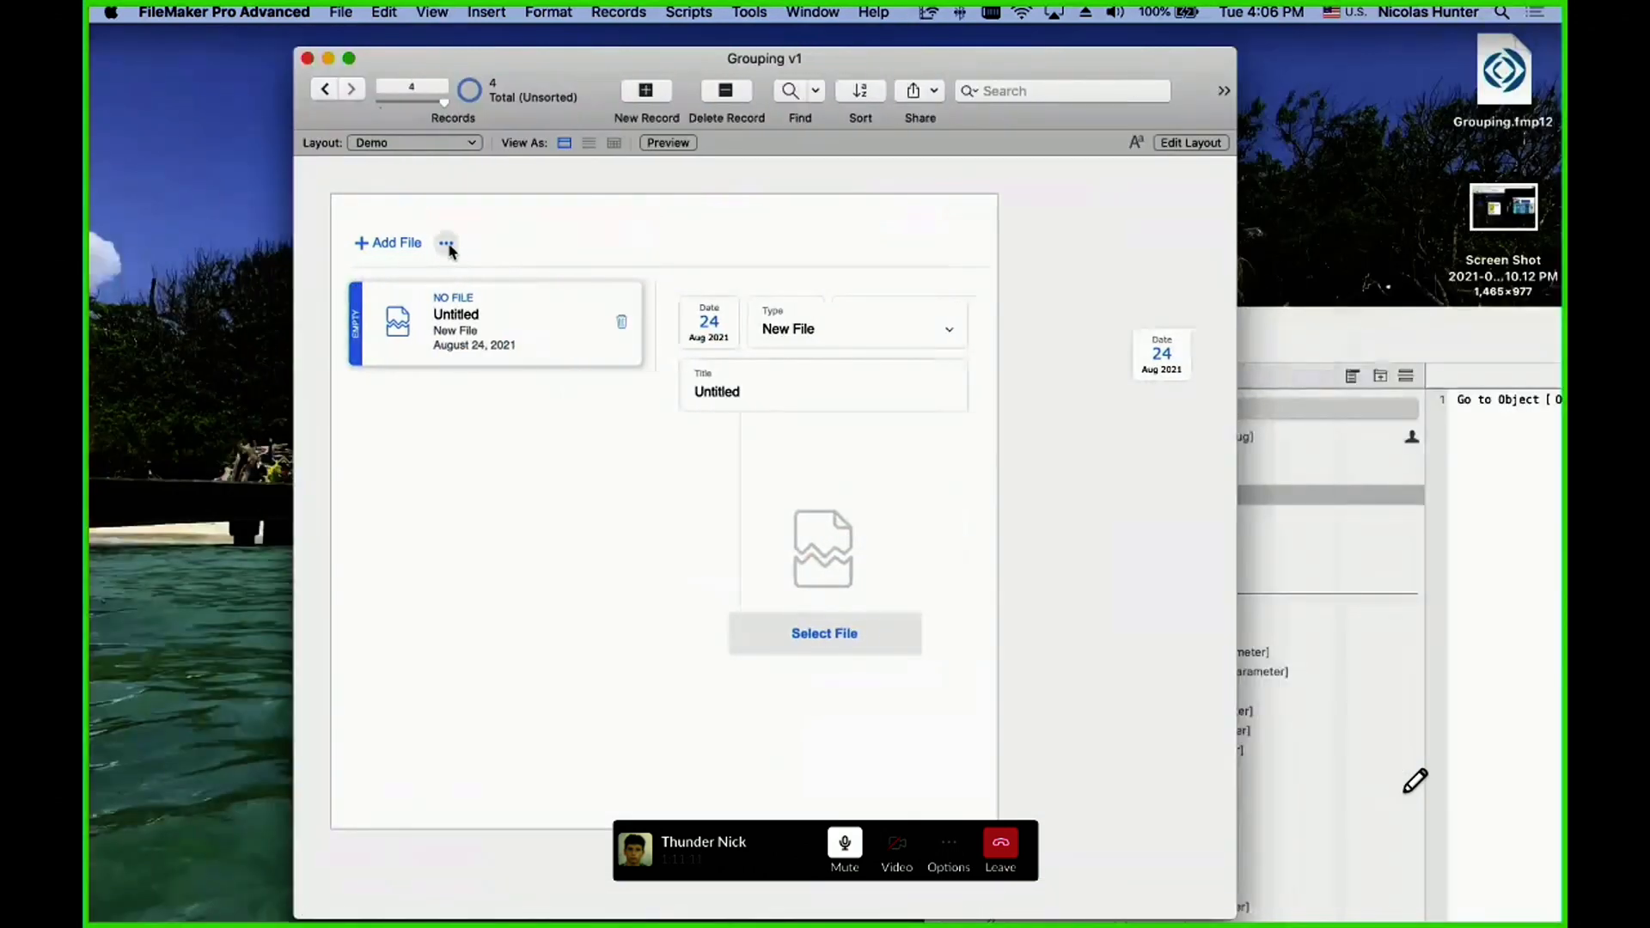
left_click(446, 246)
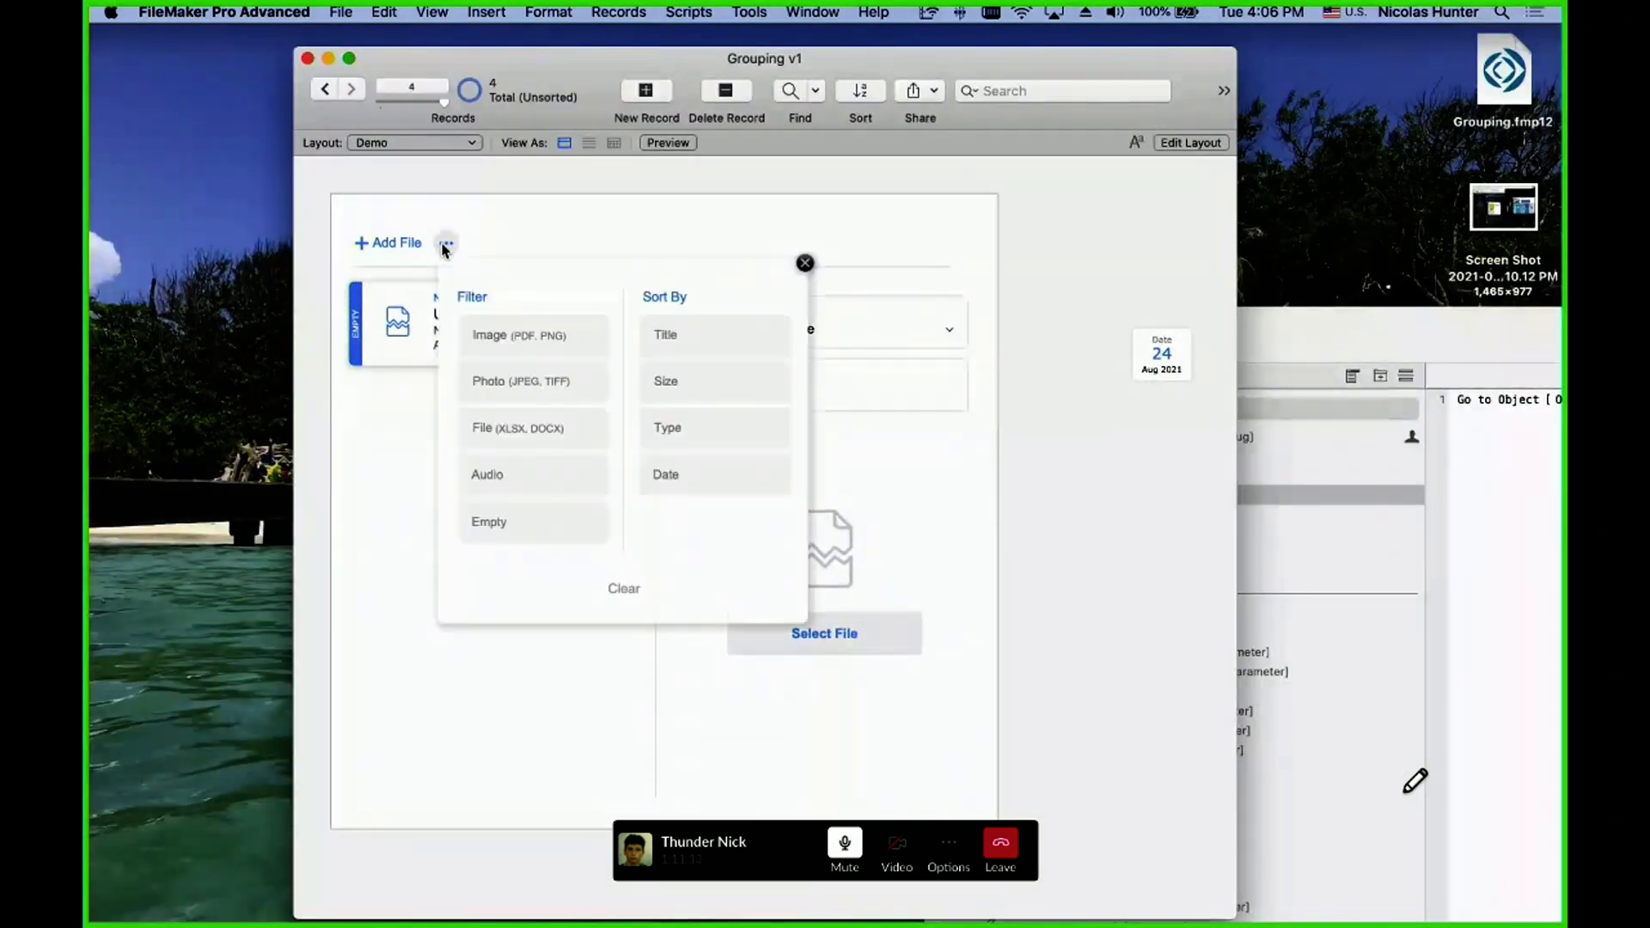
left_click(447, 247)
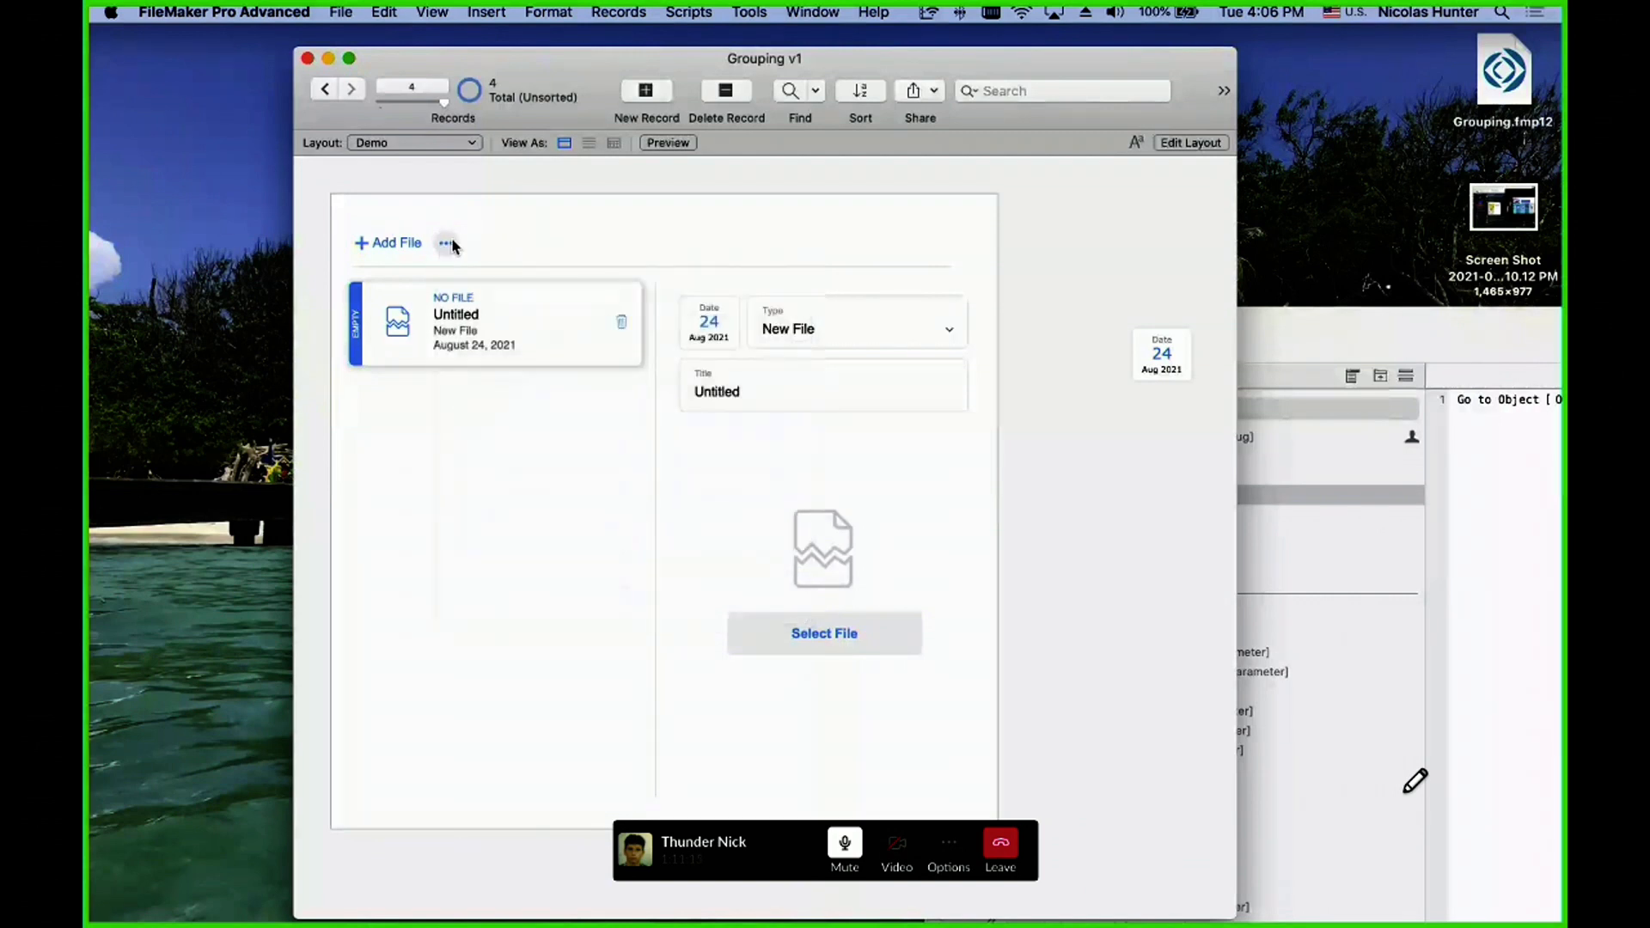
left_click(449, 246)
left_click(448, 246)
left_click(447, 246)
left_click(446, 246)
left_click(447, 246)
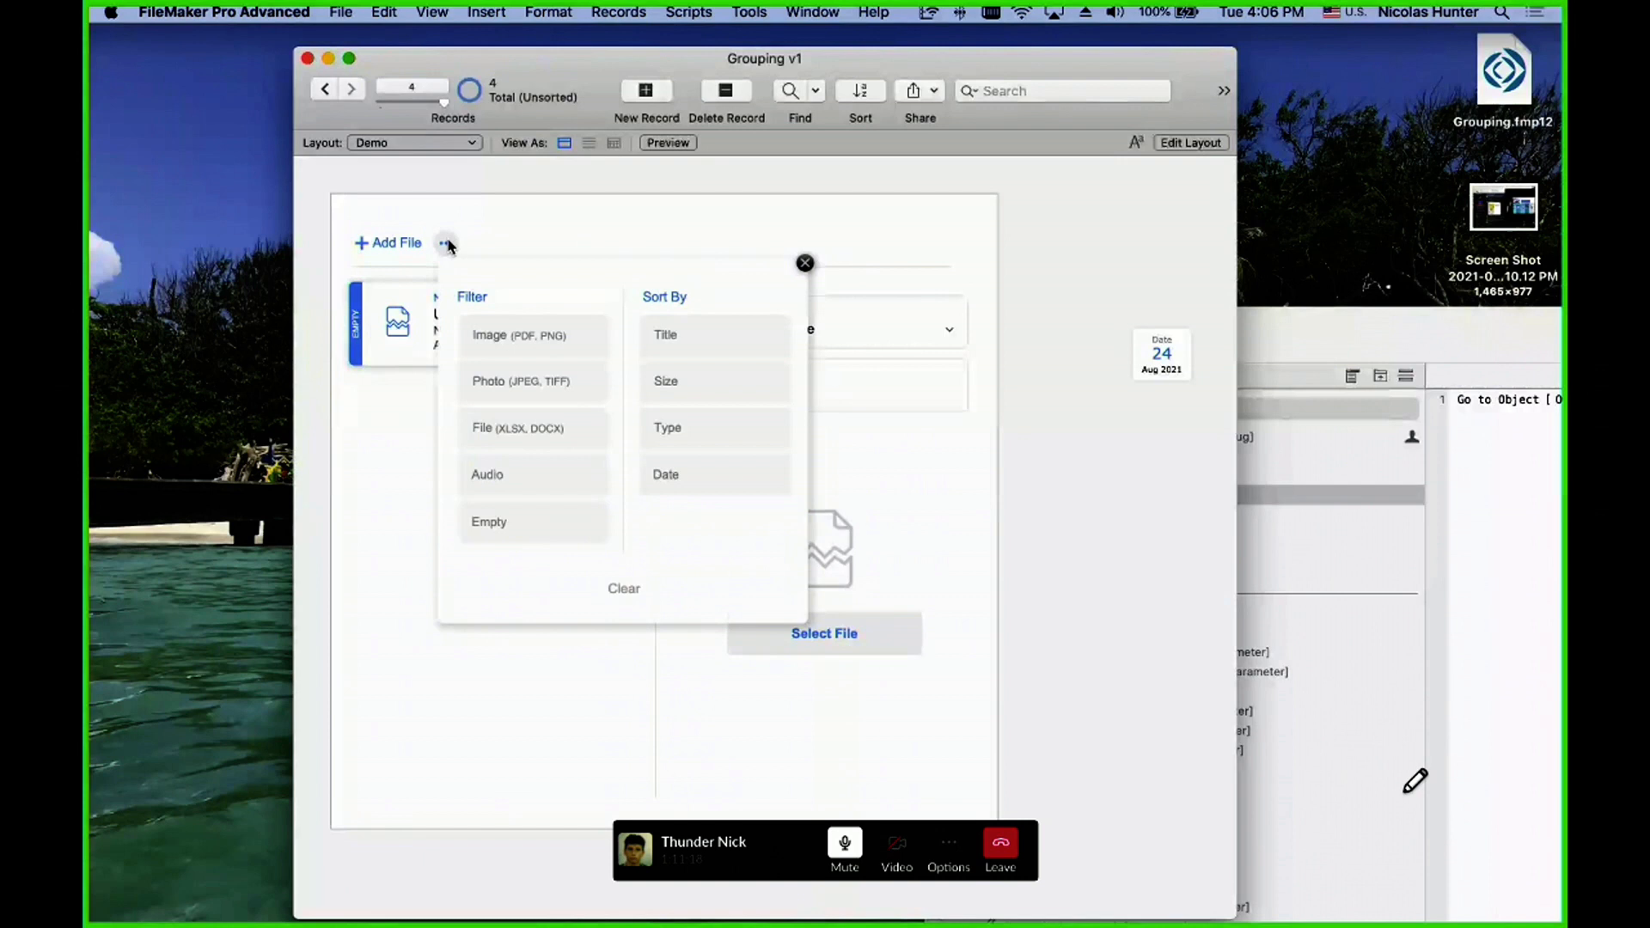
left_click(575, 231)
- Test the date popover by repeatedly opening it from the Date field beside Type and dismissing it
left_click(705, 331)
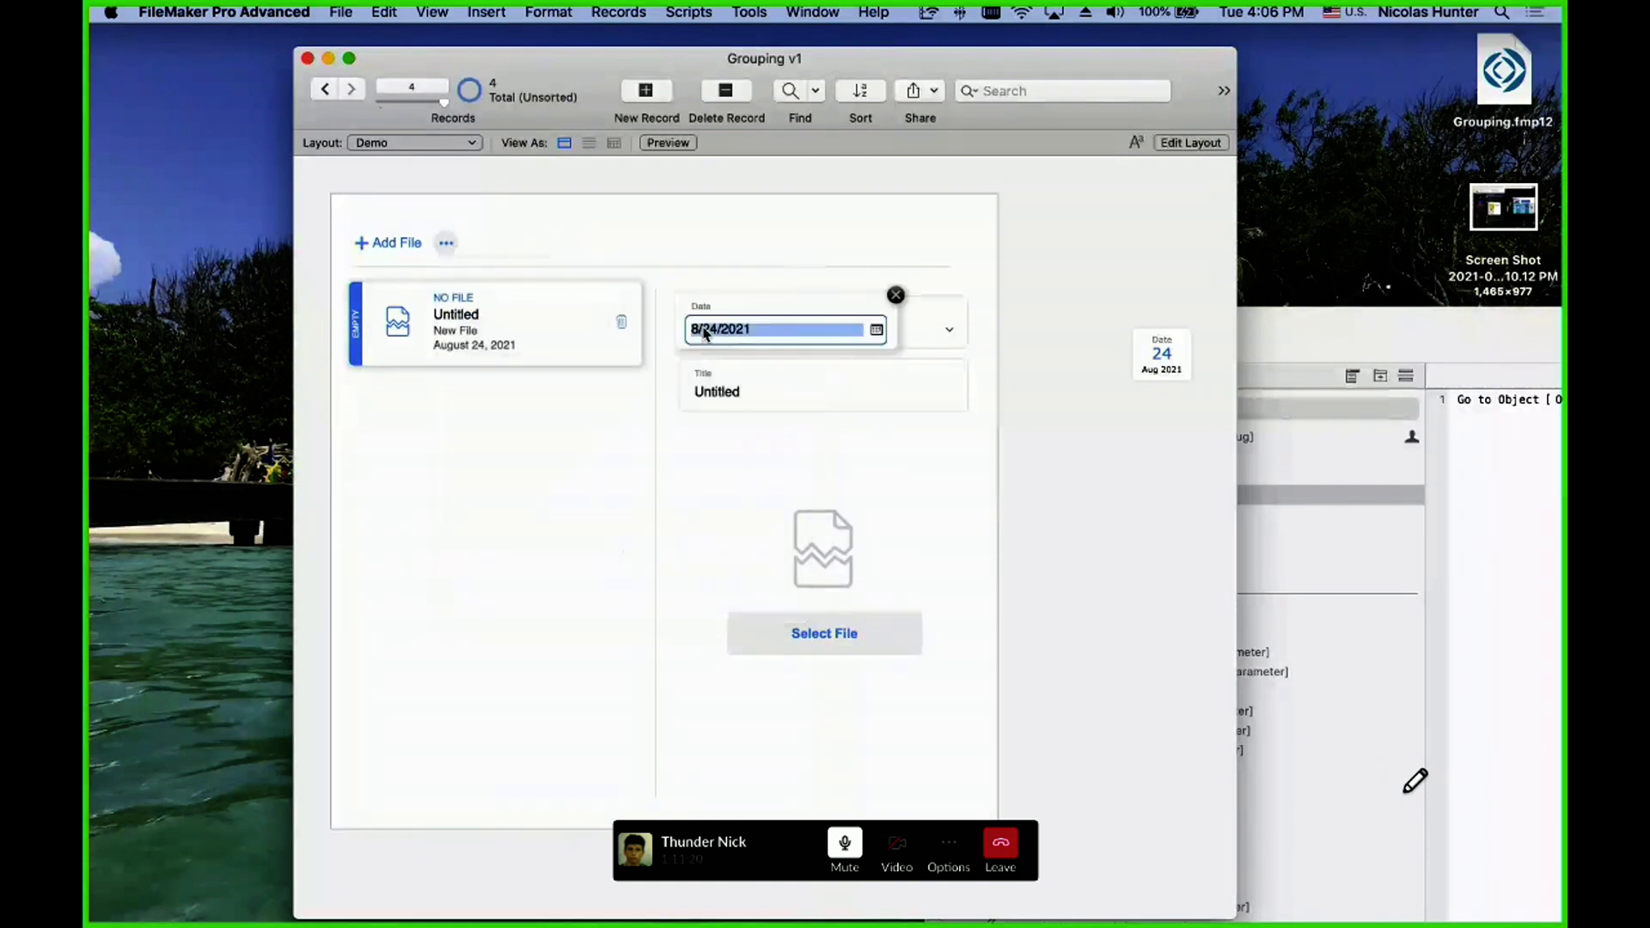
left_click(751, 271)
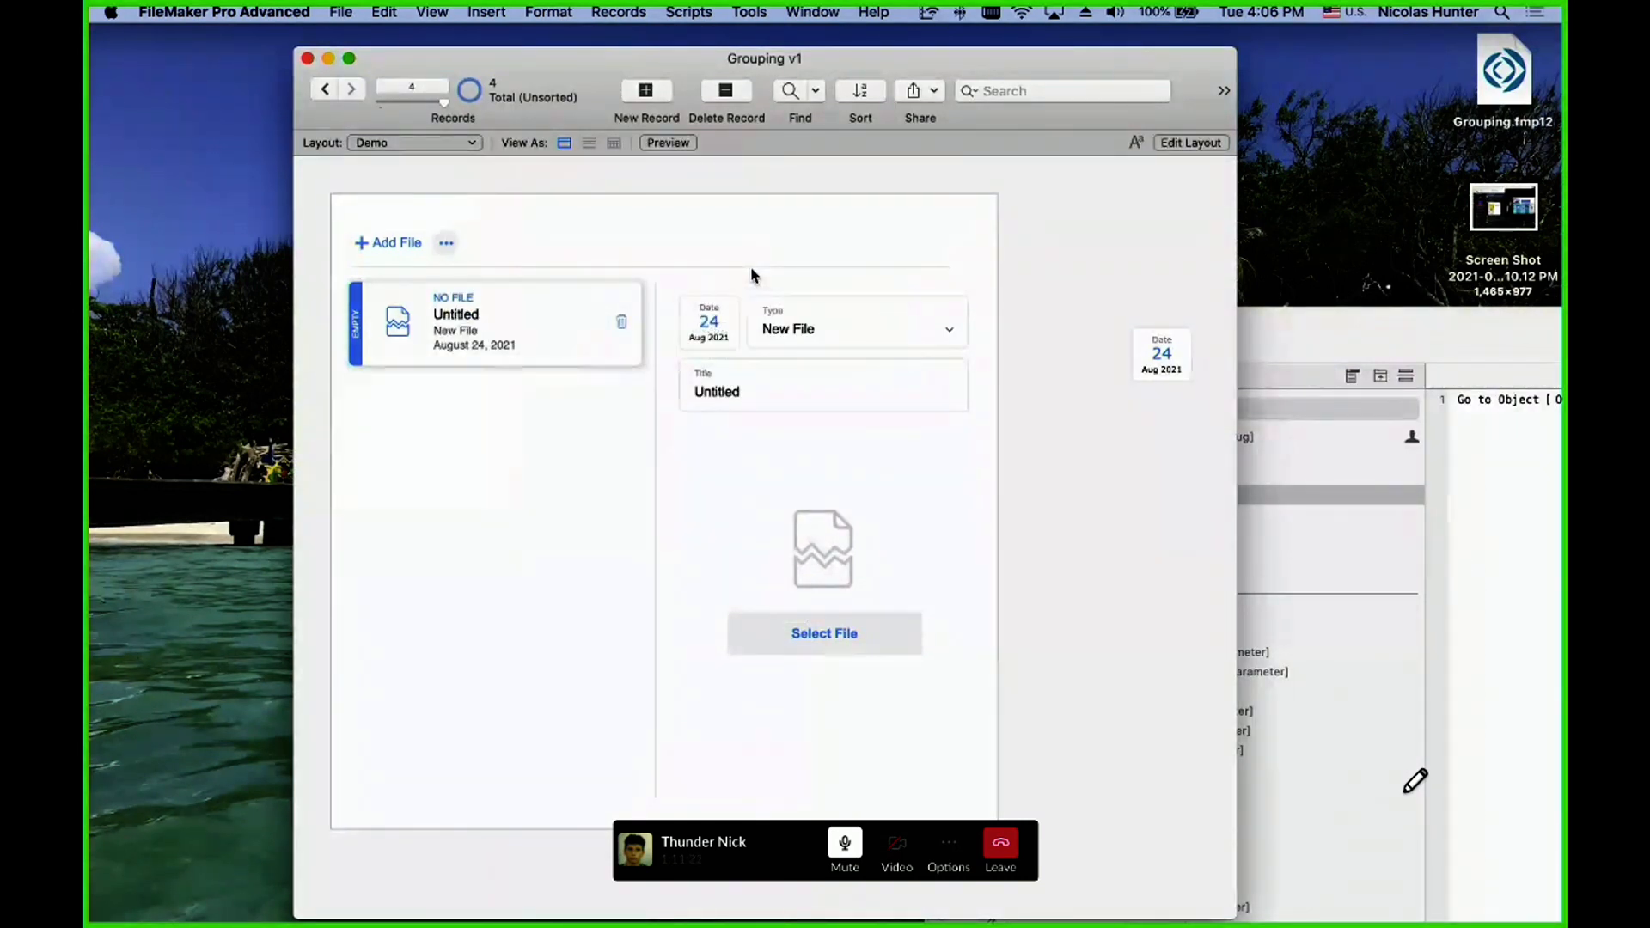
left_click(712, 331)
left_click(733, 270)
left_click(718, 333)
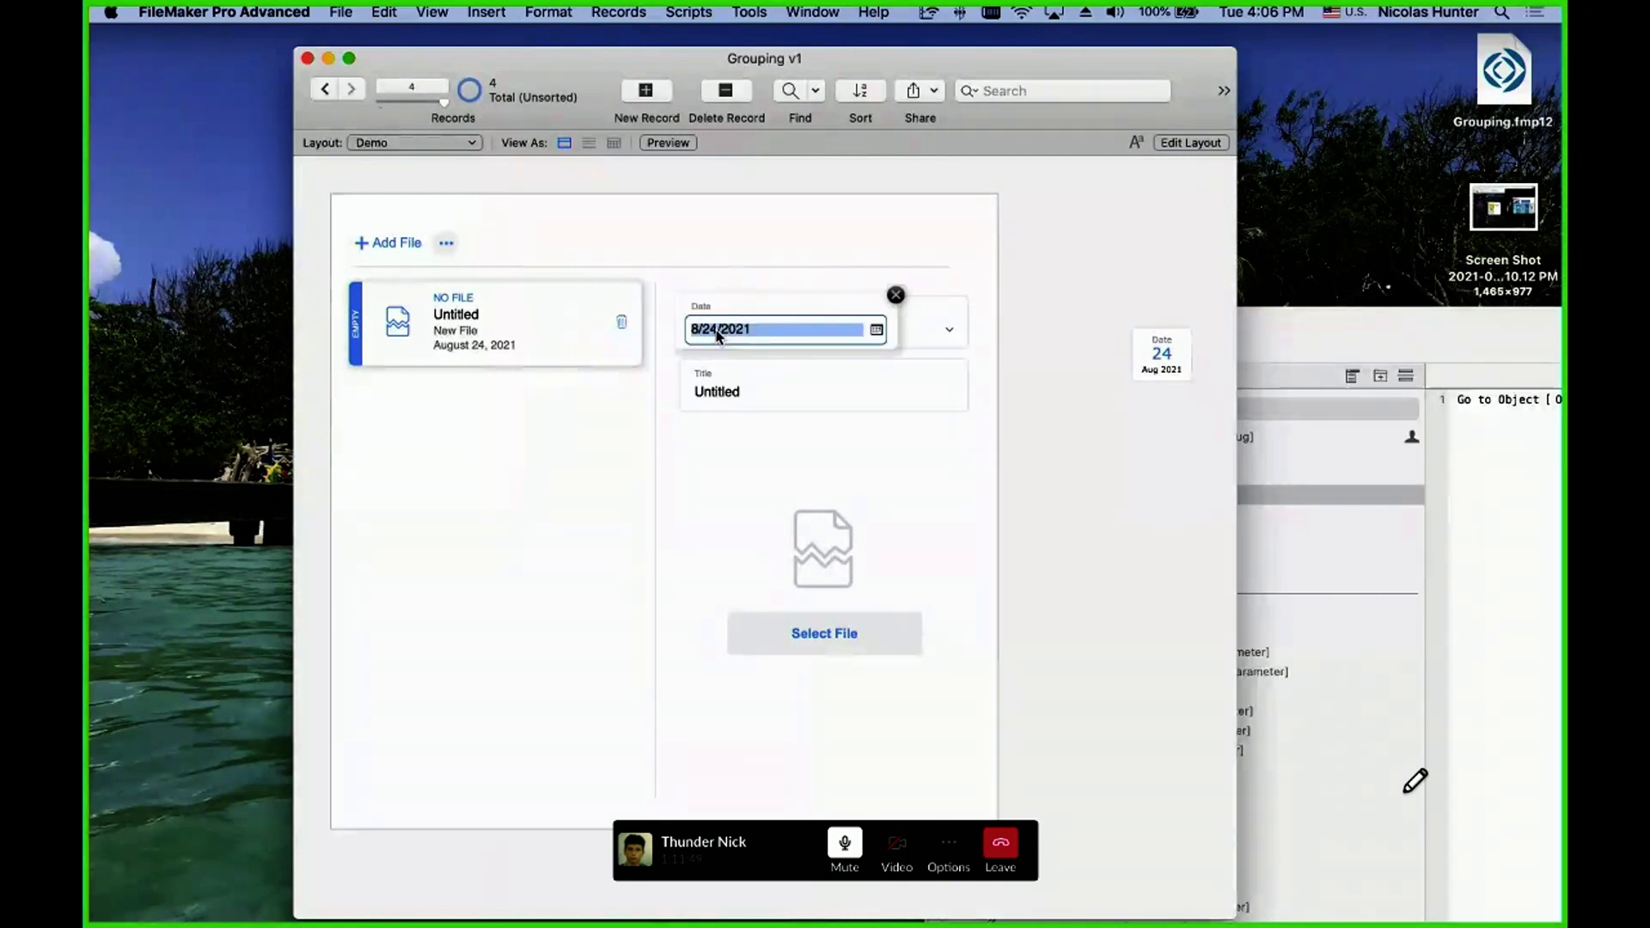
left_click(744, 269)
left_click(710, 333)
left_click(729, 239)
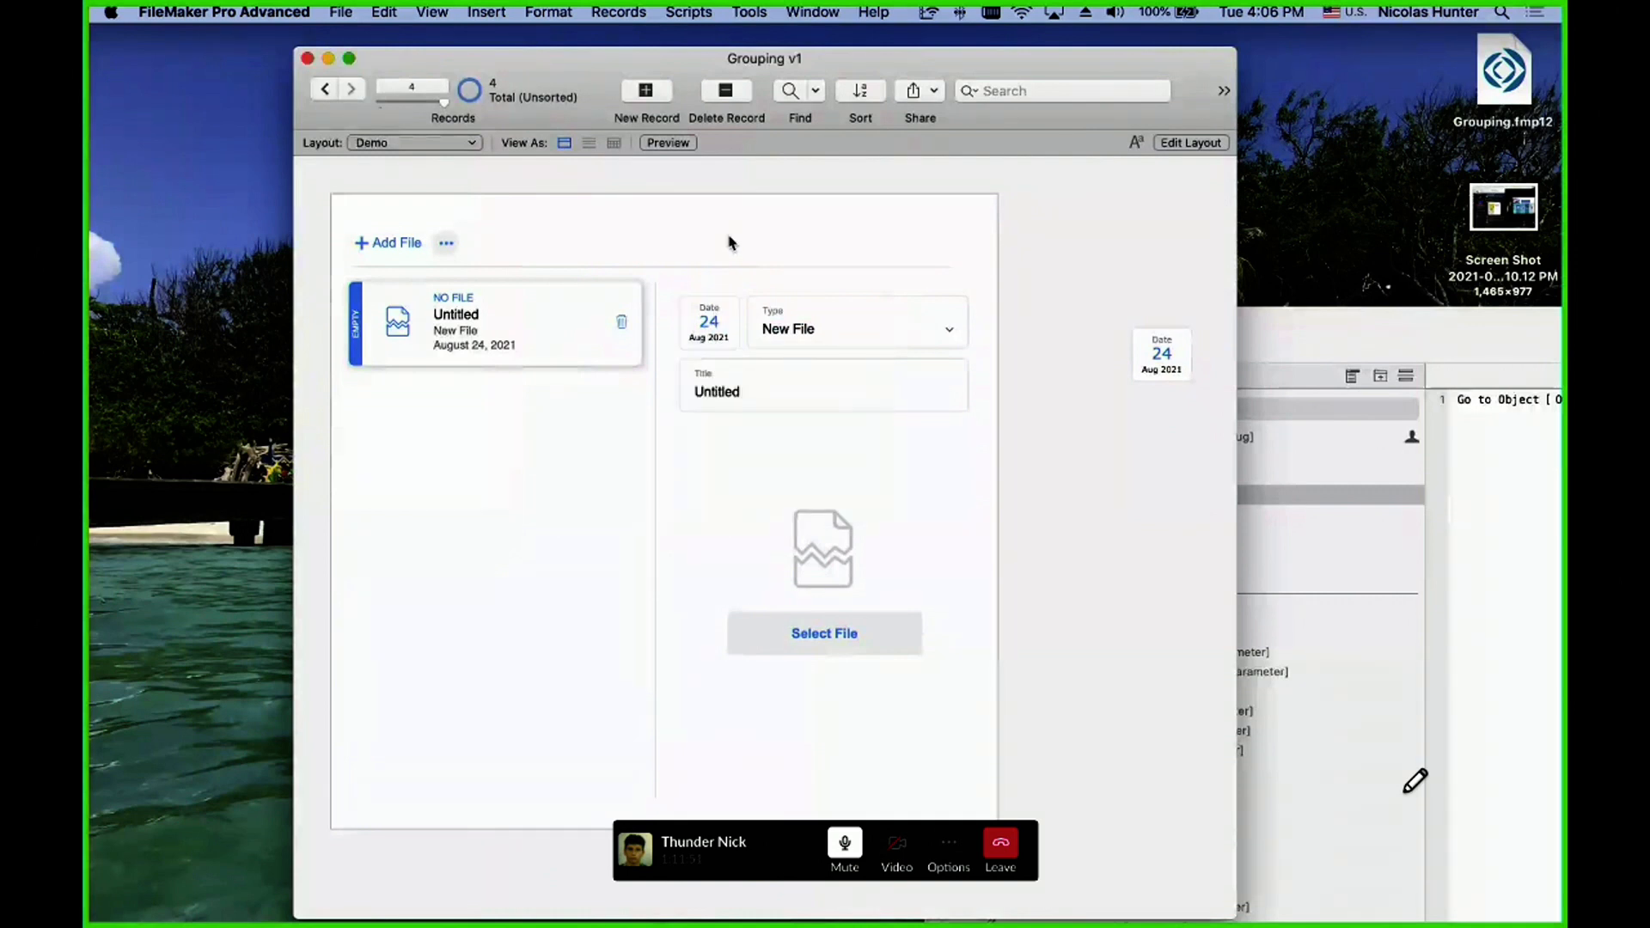
left_click(710, 327)
left_click(731, 233)
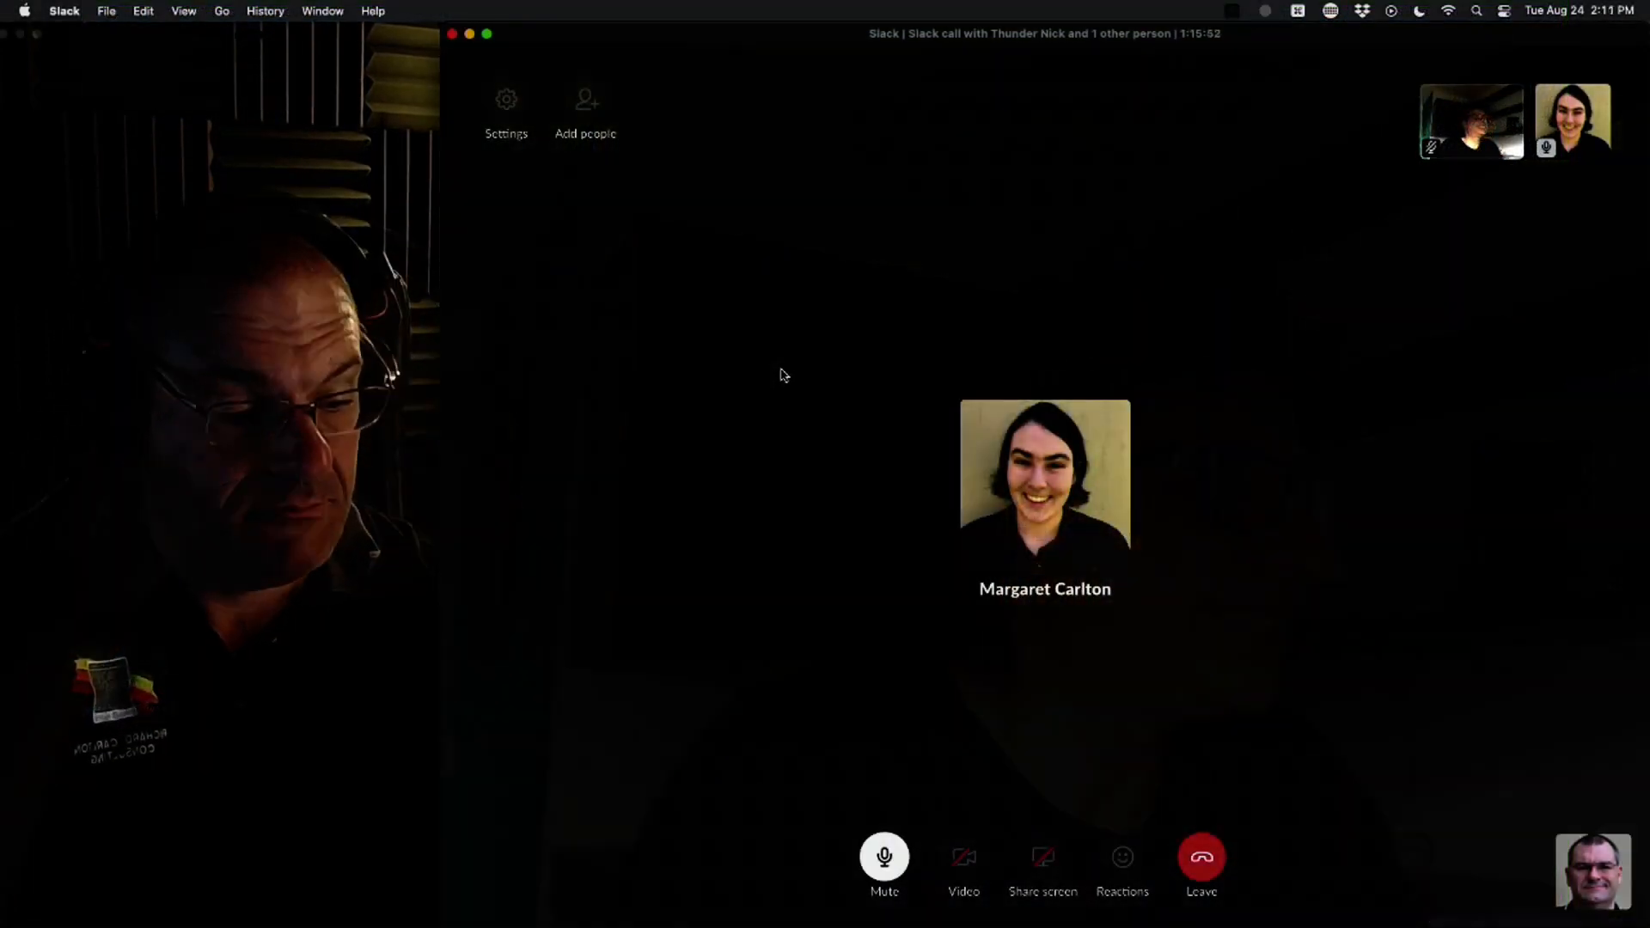
key("XF86AudioRaiseVolume")
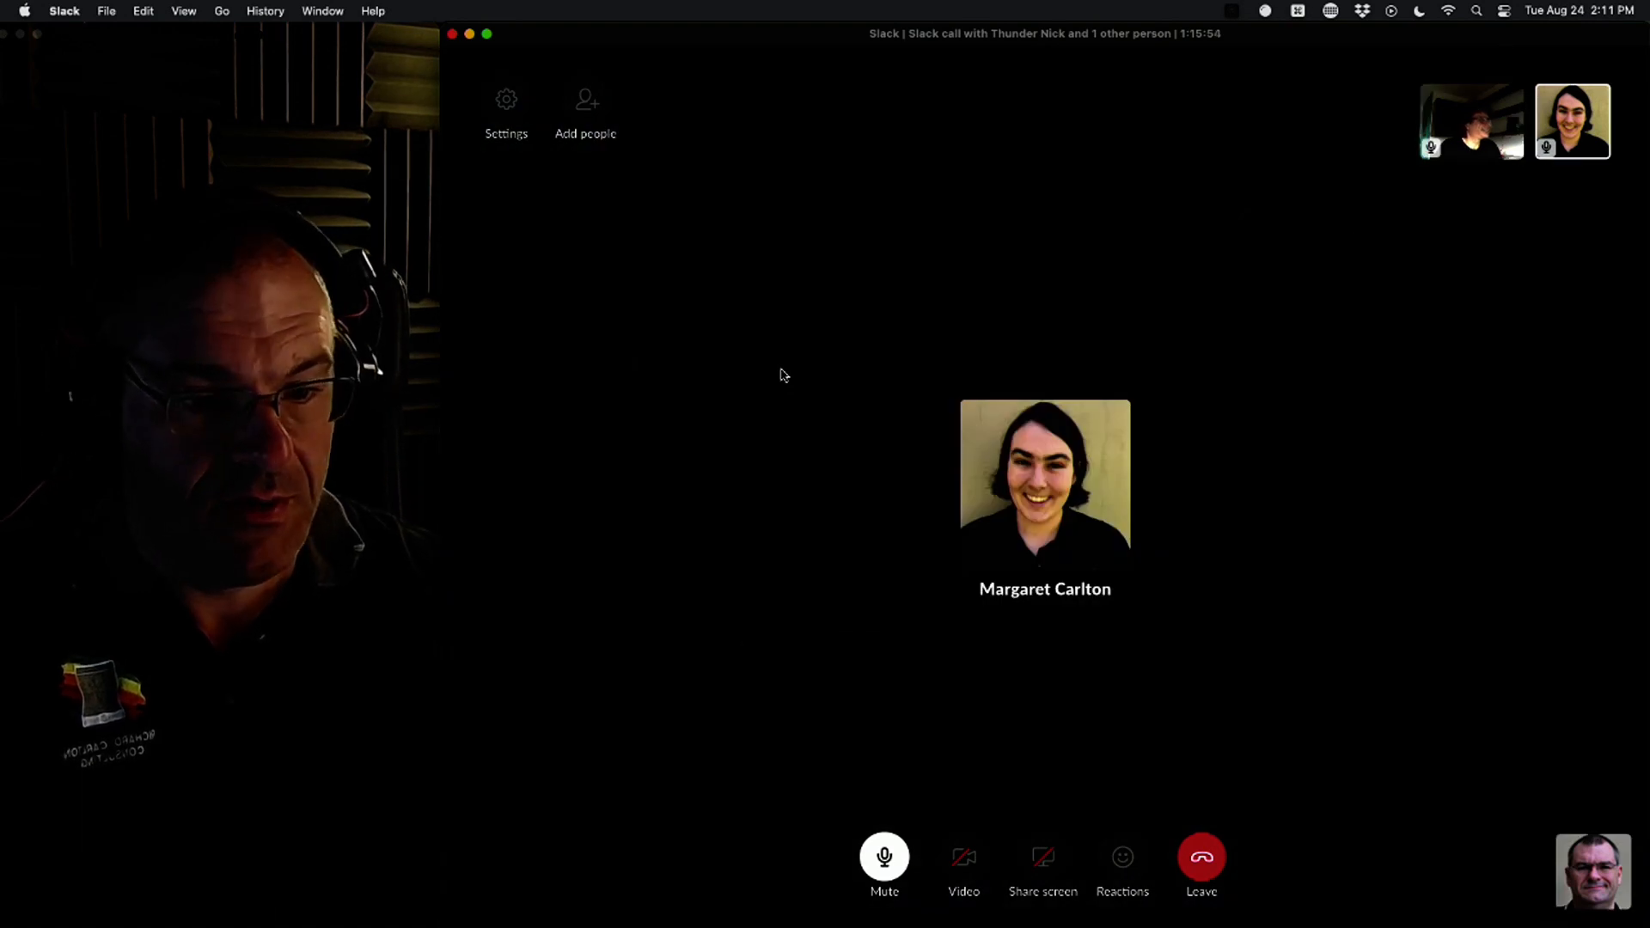